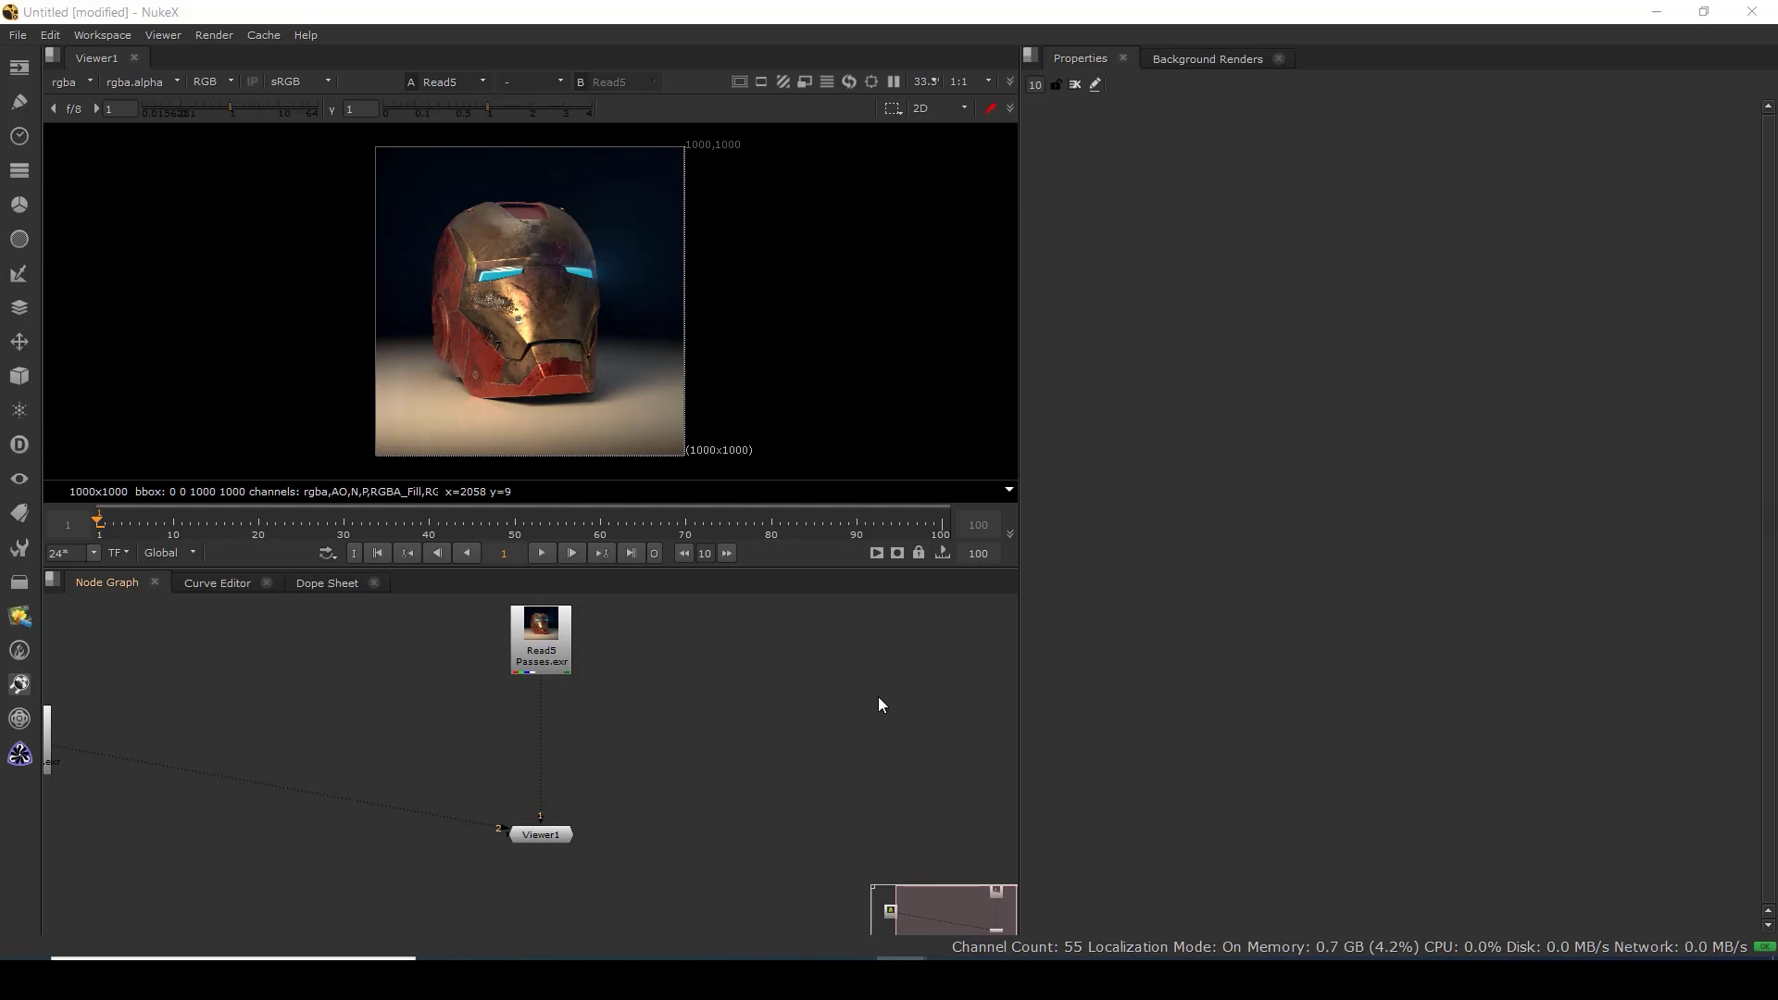
Examine the AO, N, P and RGBA_Fill passes of Passes.exr one after another in the viewer.
{"action": "left_click", "coordinate": [143, 234]}
{"action": "left_click_drag", "start_coordinate": [547, 678], "coordinate": [643, 678]}
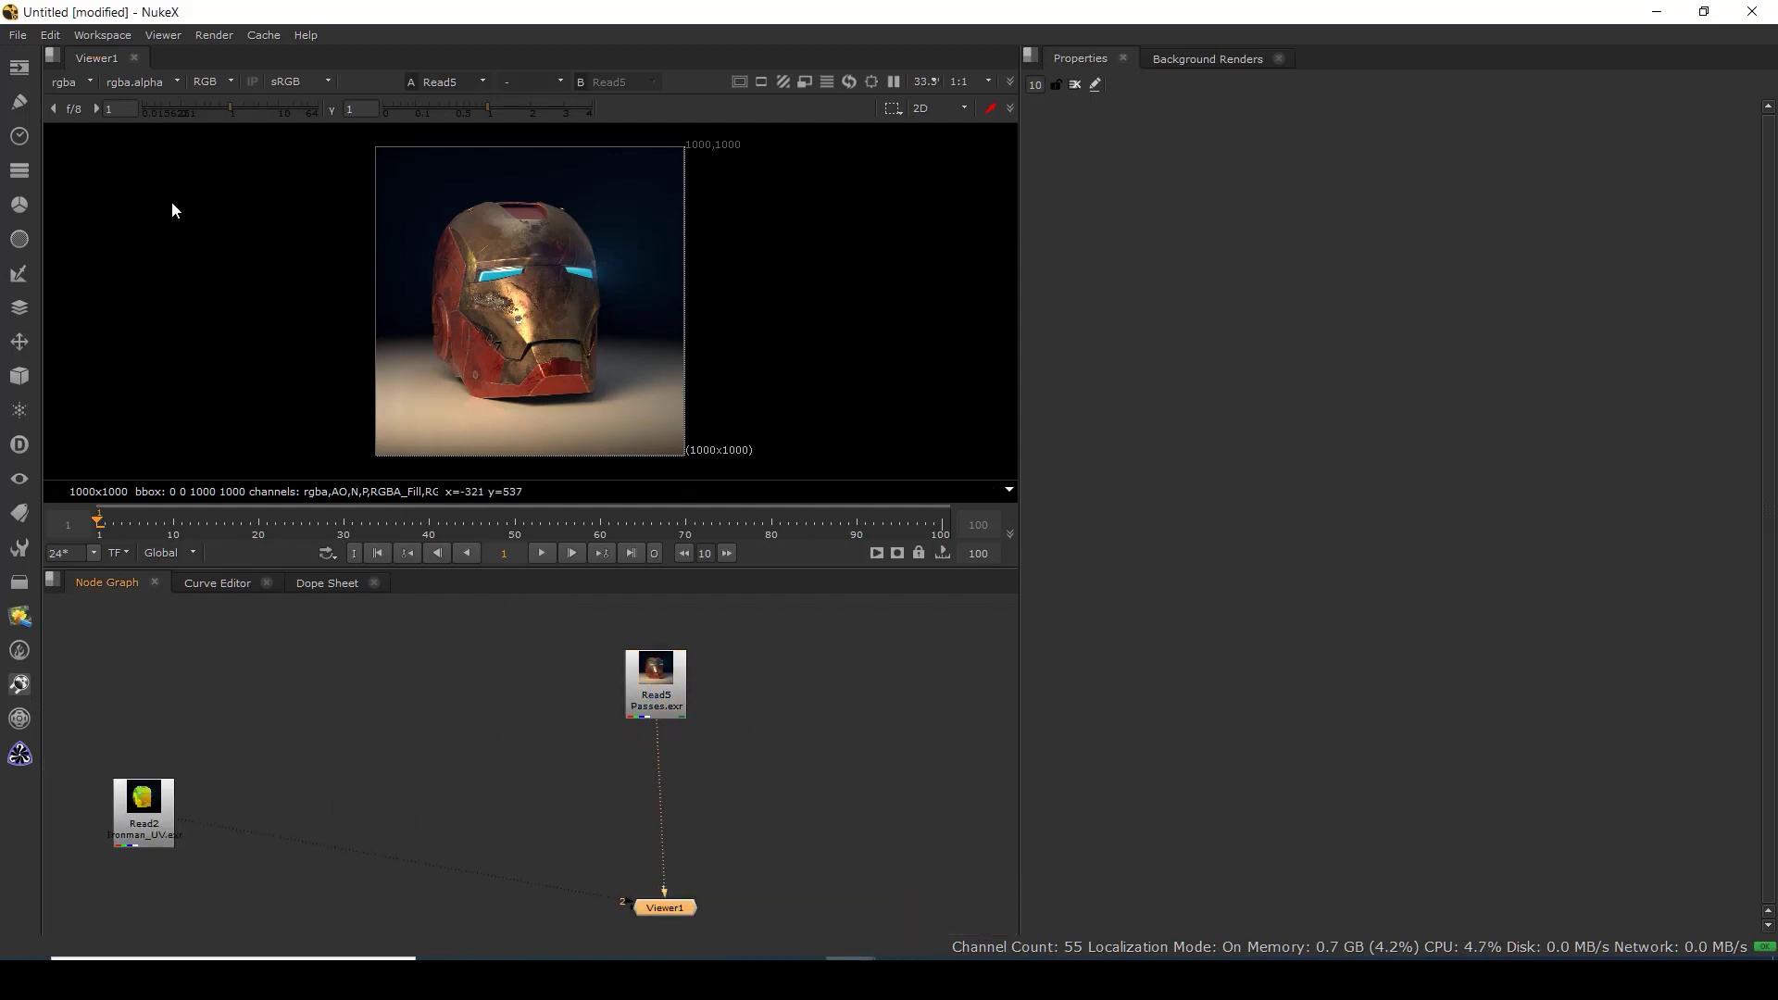
{"action": "left_click", "coordinate": [61, 83]}
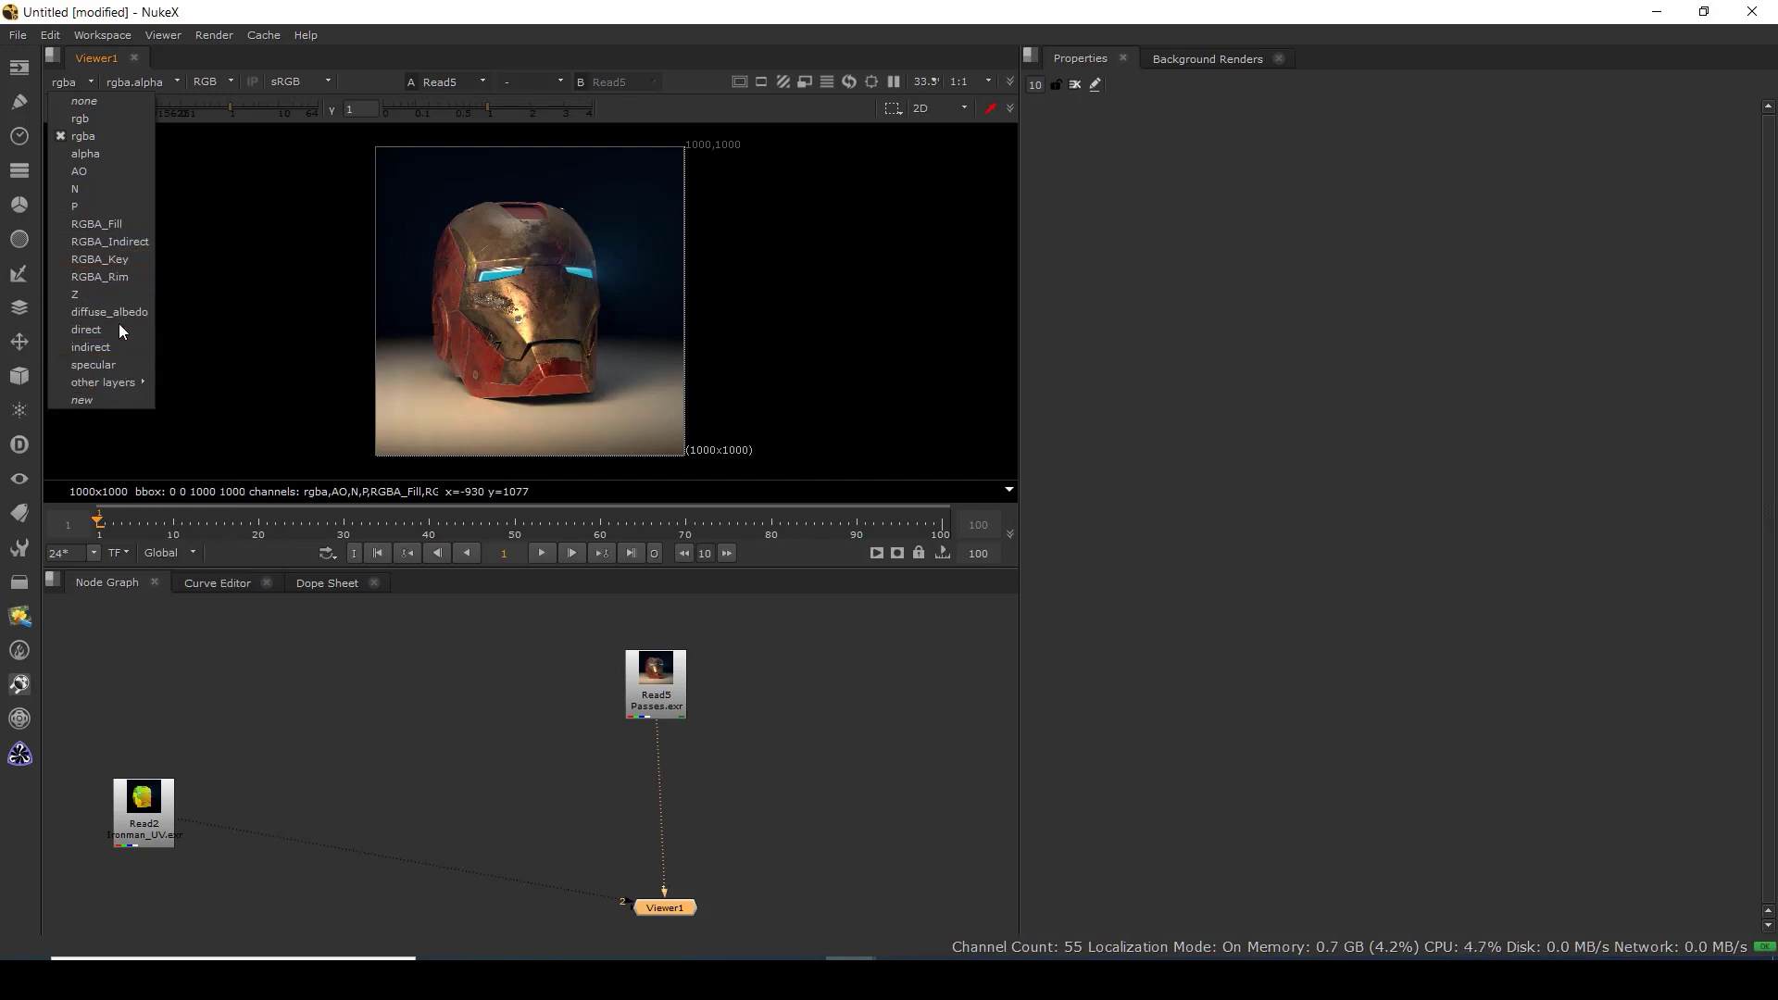
{"action": "left_click", "coordinate": [91, 171]}
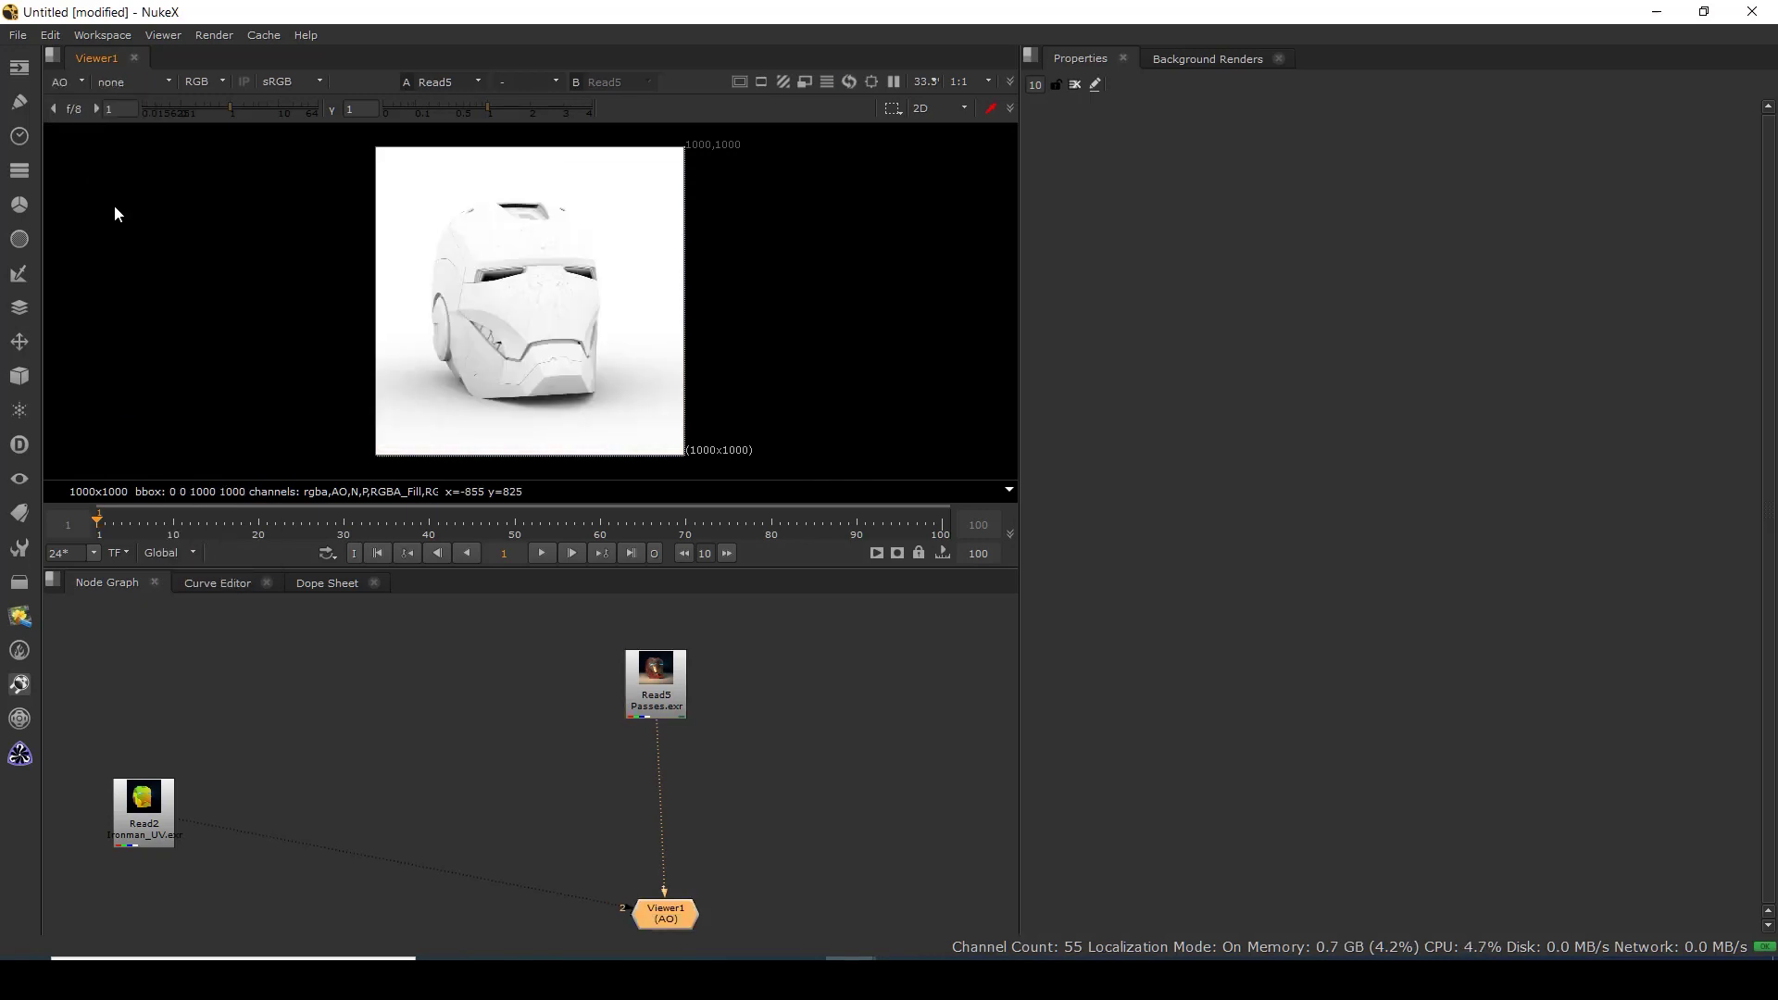
{"action": "left_click", "coordinate": [63, 83]}
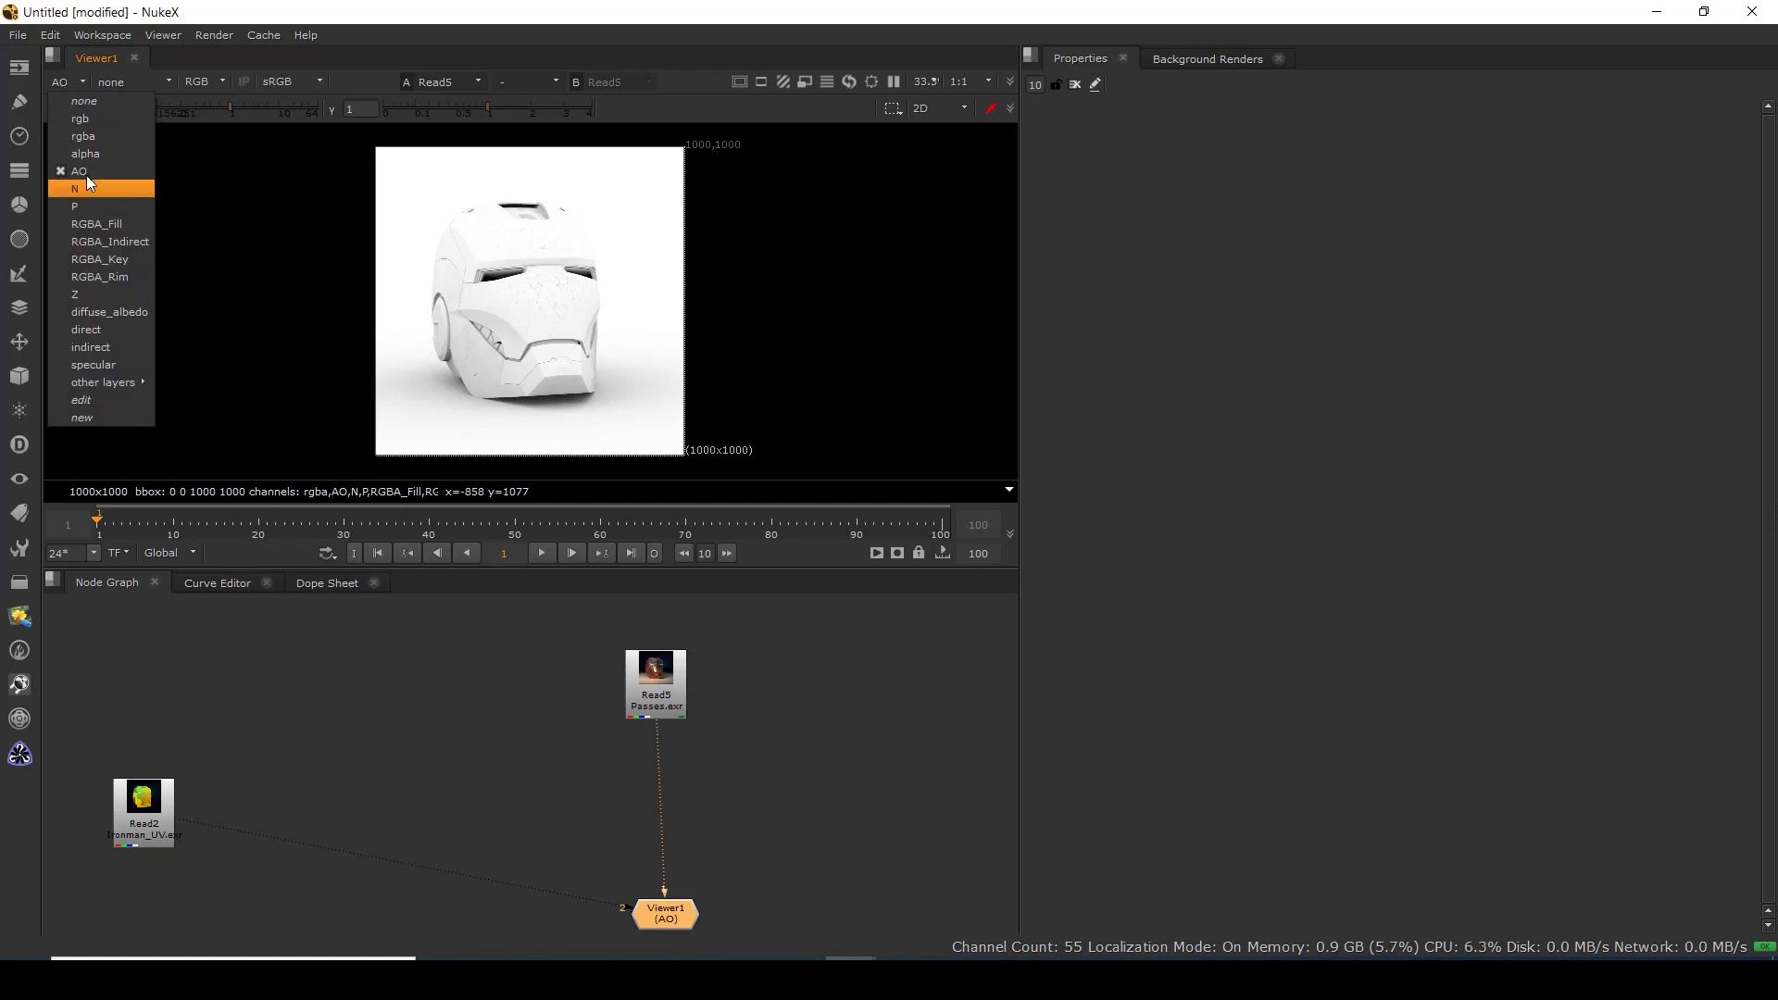
{"action": "left_click", "coordinate": [89, 189]}
{"action": "left_click", "coordinate": [63, 82]}
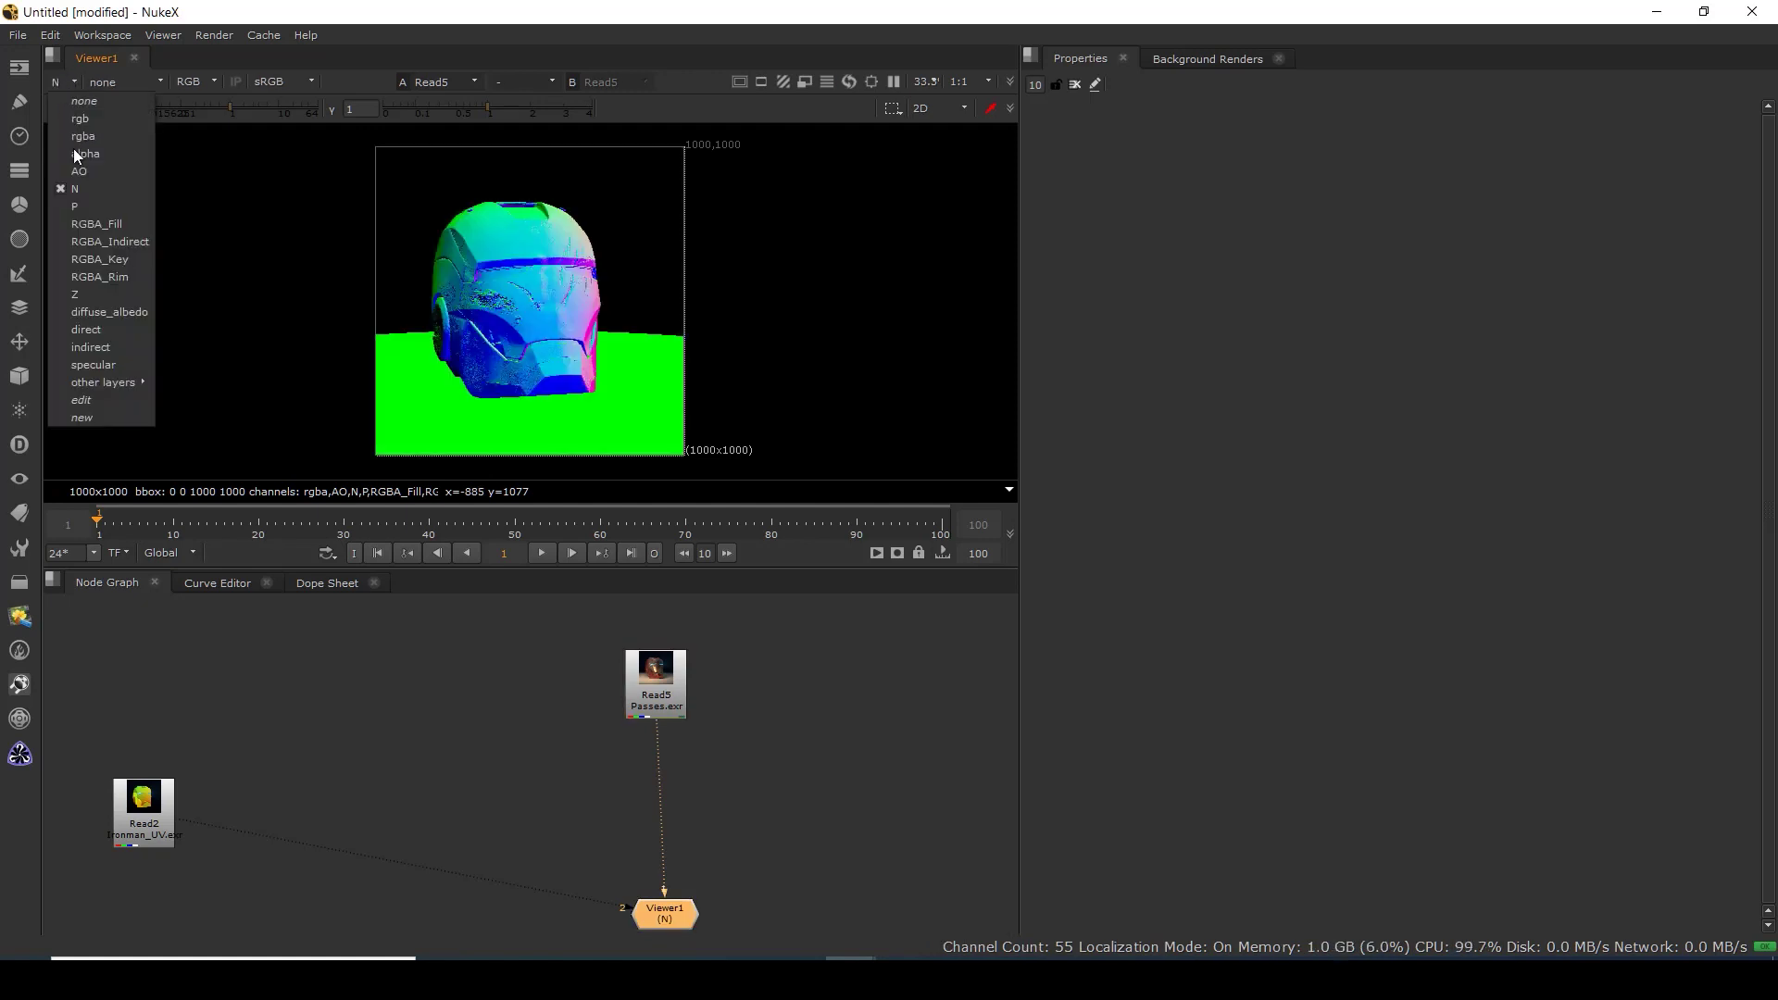
{"action": "left_click", "coordinate": [81, 209]}
{"action": "left_click", "coordinate": [63, 82]}
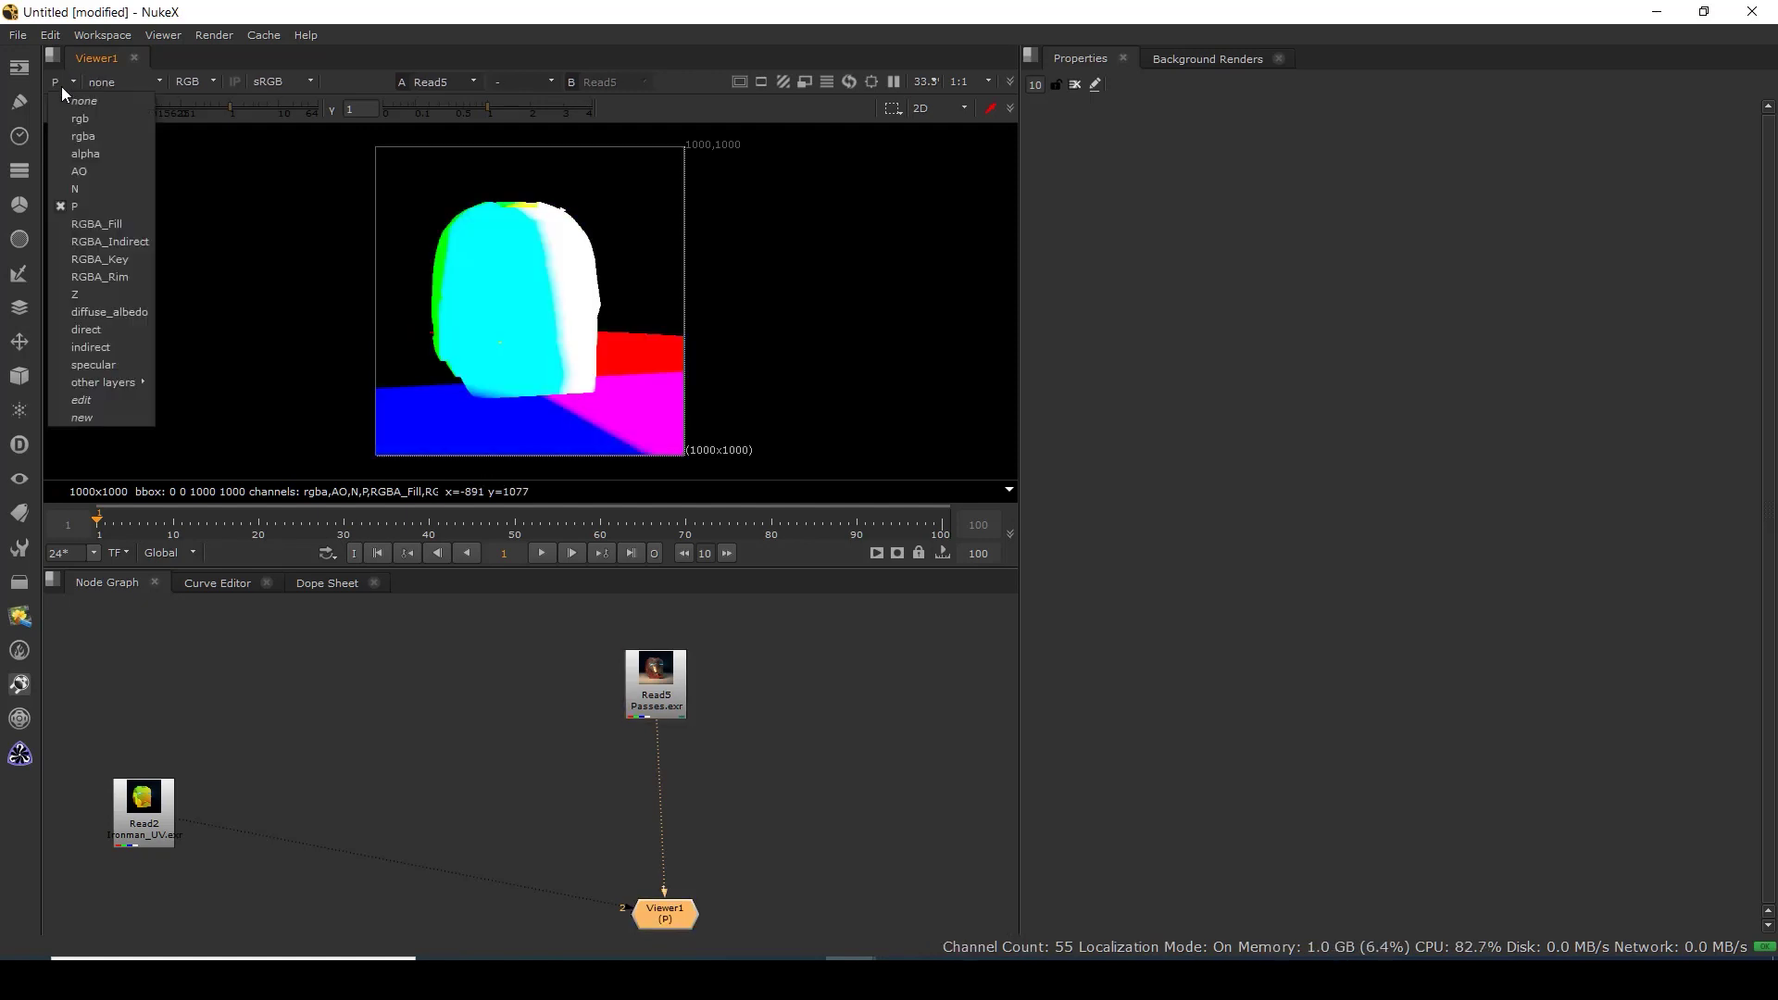
{"action": "left_click", "coordinate": [93, 250]}
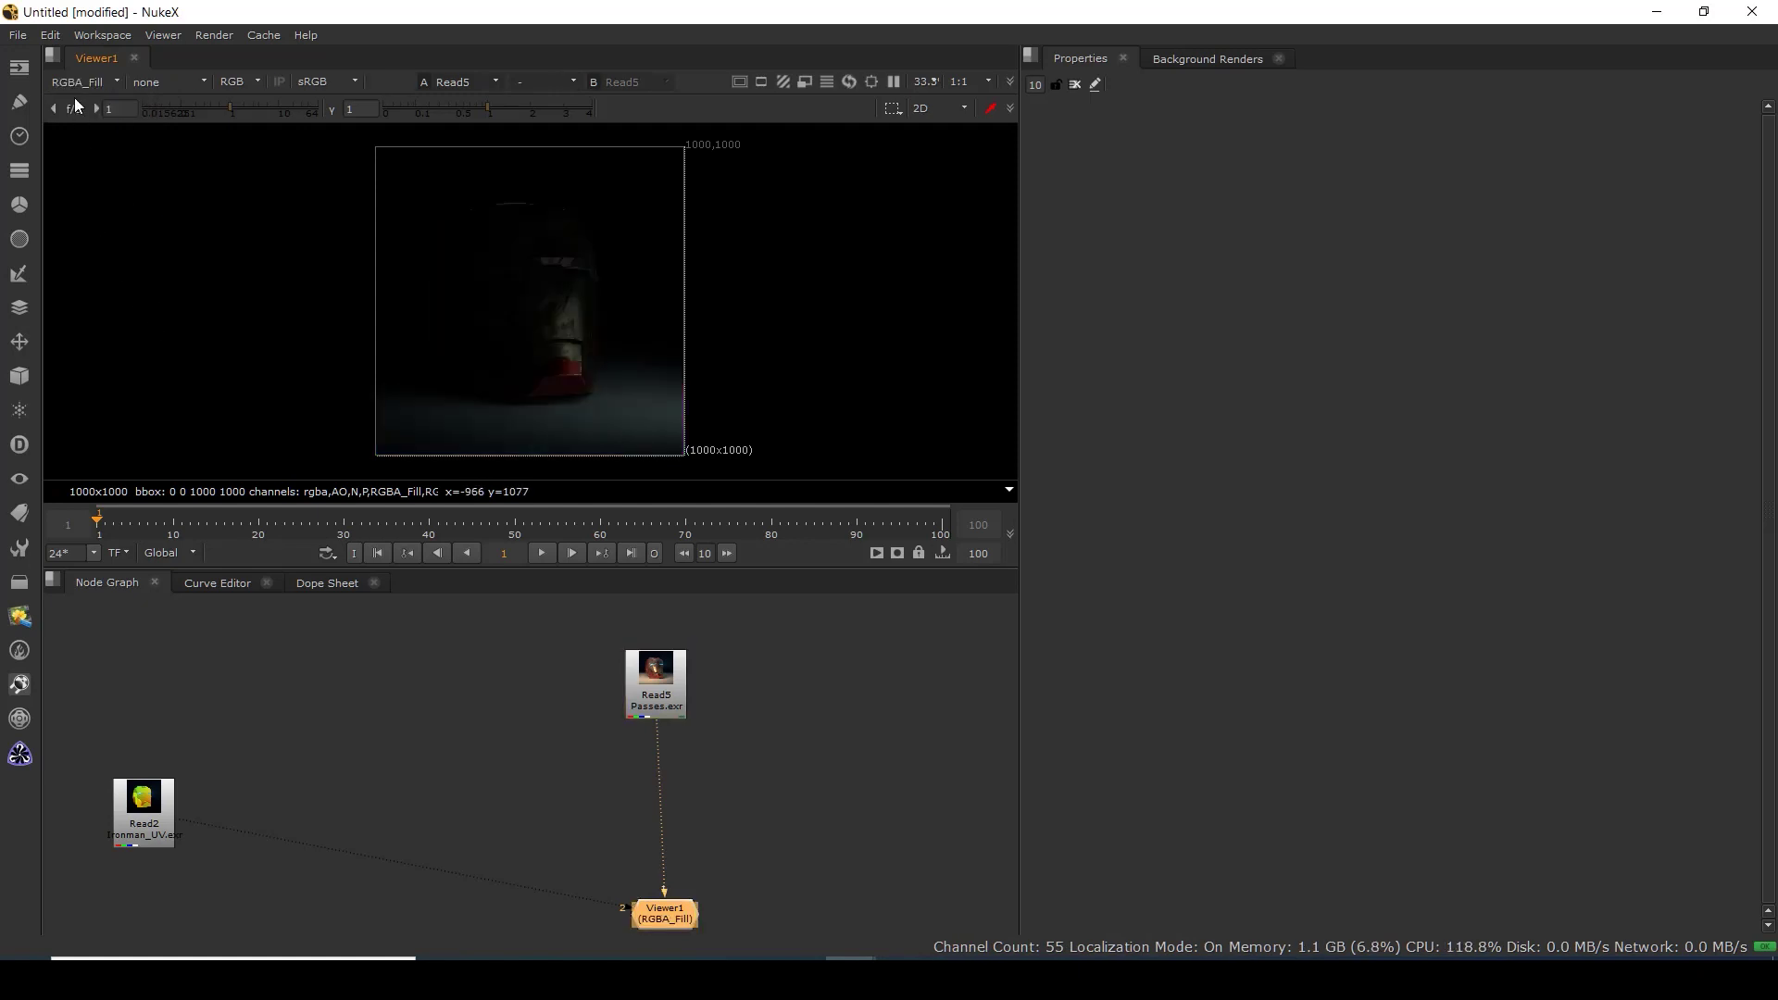
Examine the RGBA_Key, RGBA_Rim and Z passes of Passes.exr in the viewer.
{"action": "left_click", "coordinate": [63, 81]}
{"action": "left_click", "coordinate": [119, 259]}
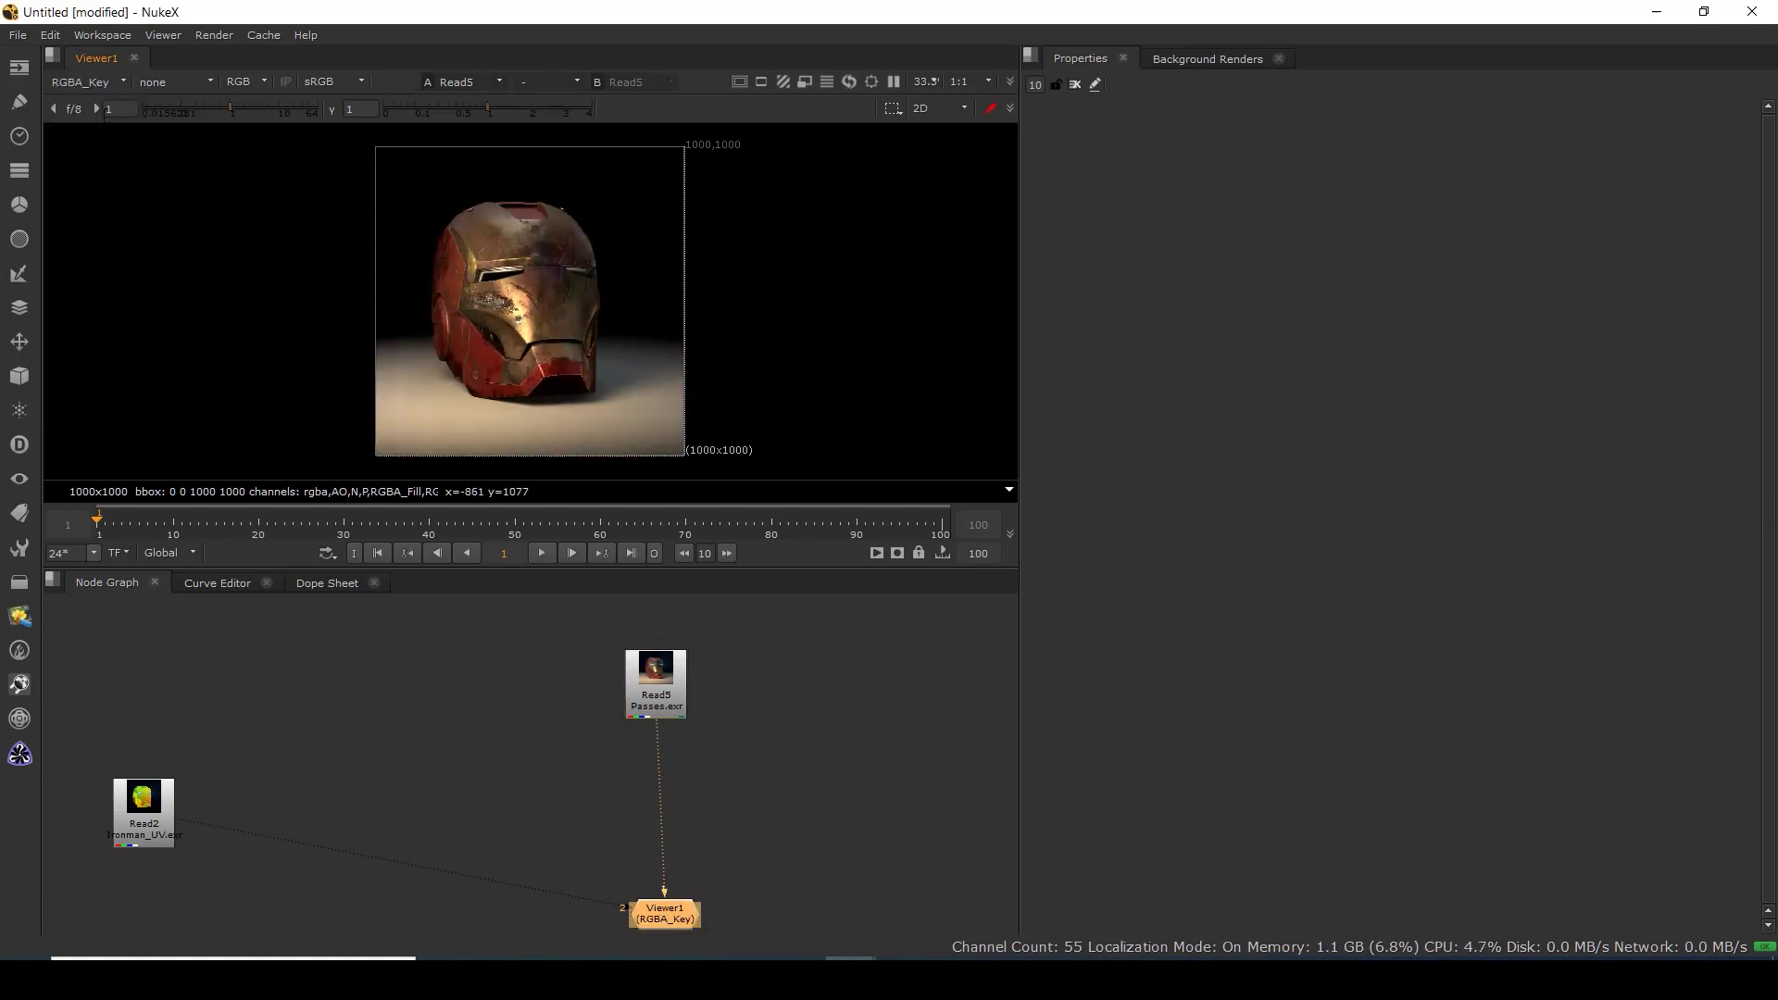
{"action": "left_click", "coordinate": [102, 81]}
{"action": "left_click", "coordinate": [115, 276]}
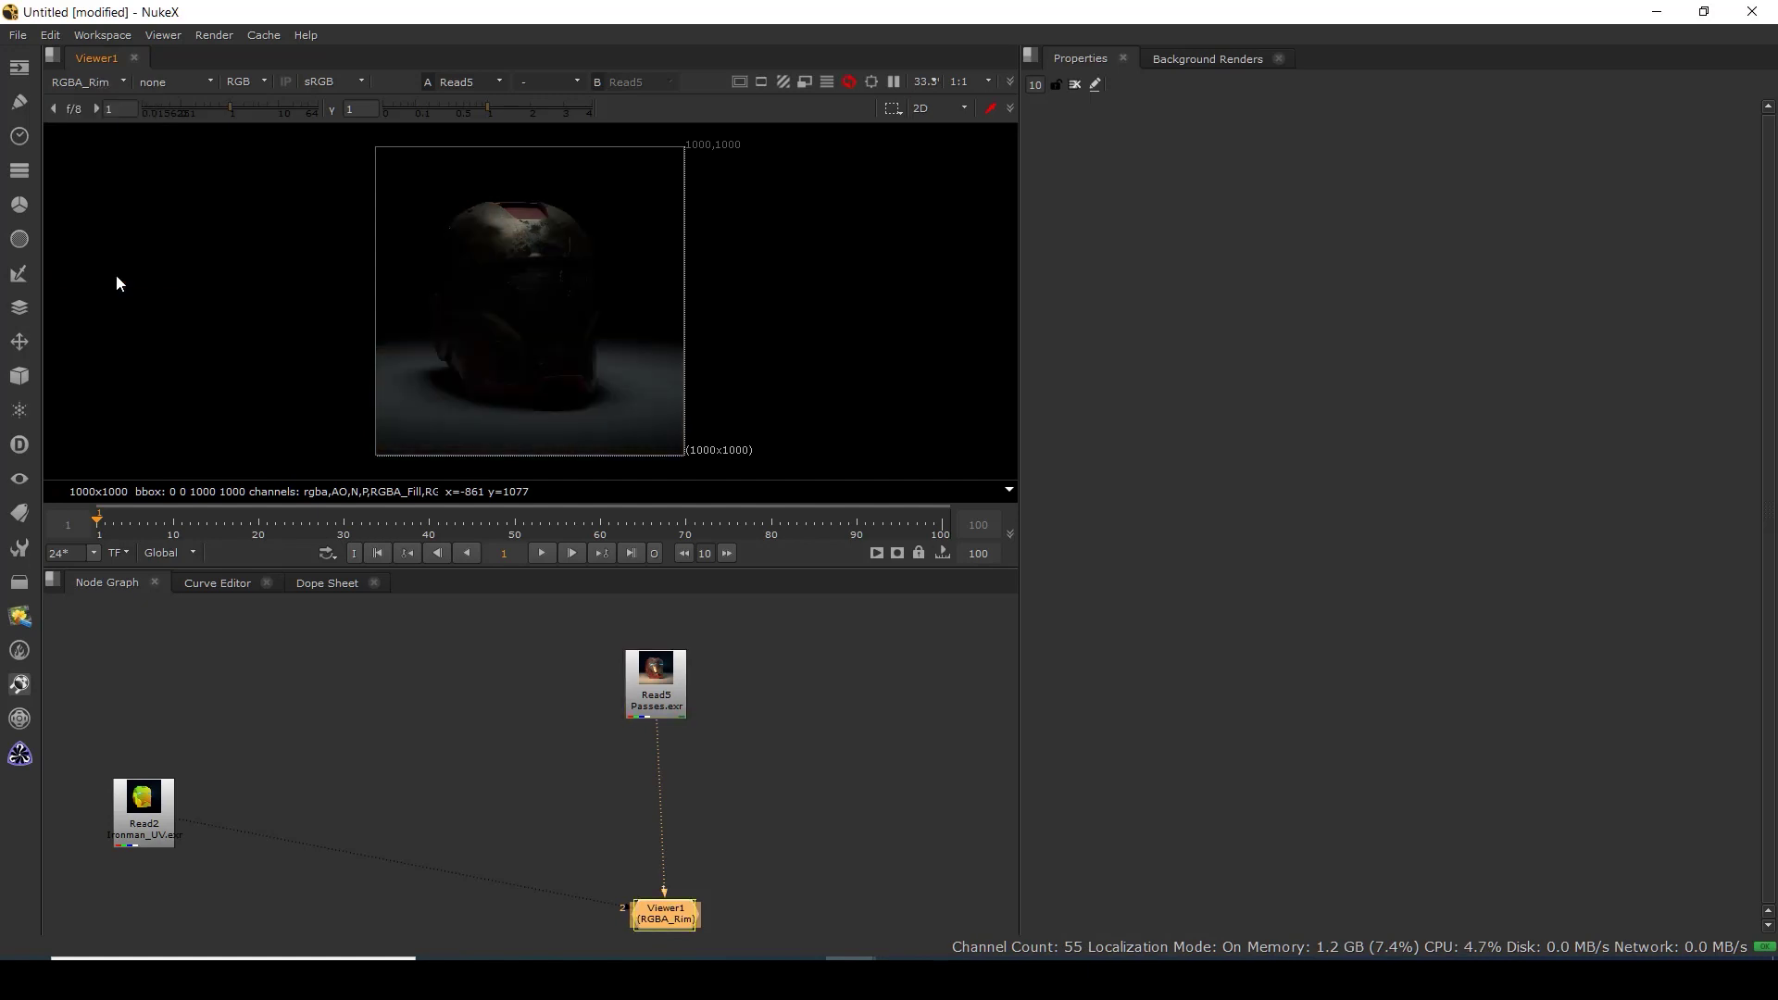
{"action": "left_click", "coordinate": [82, 85]}
{"action": "left_click", "coordinate": [103, 295]}
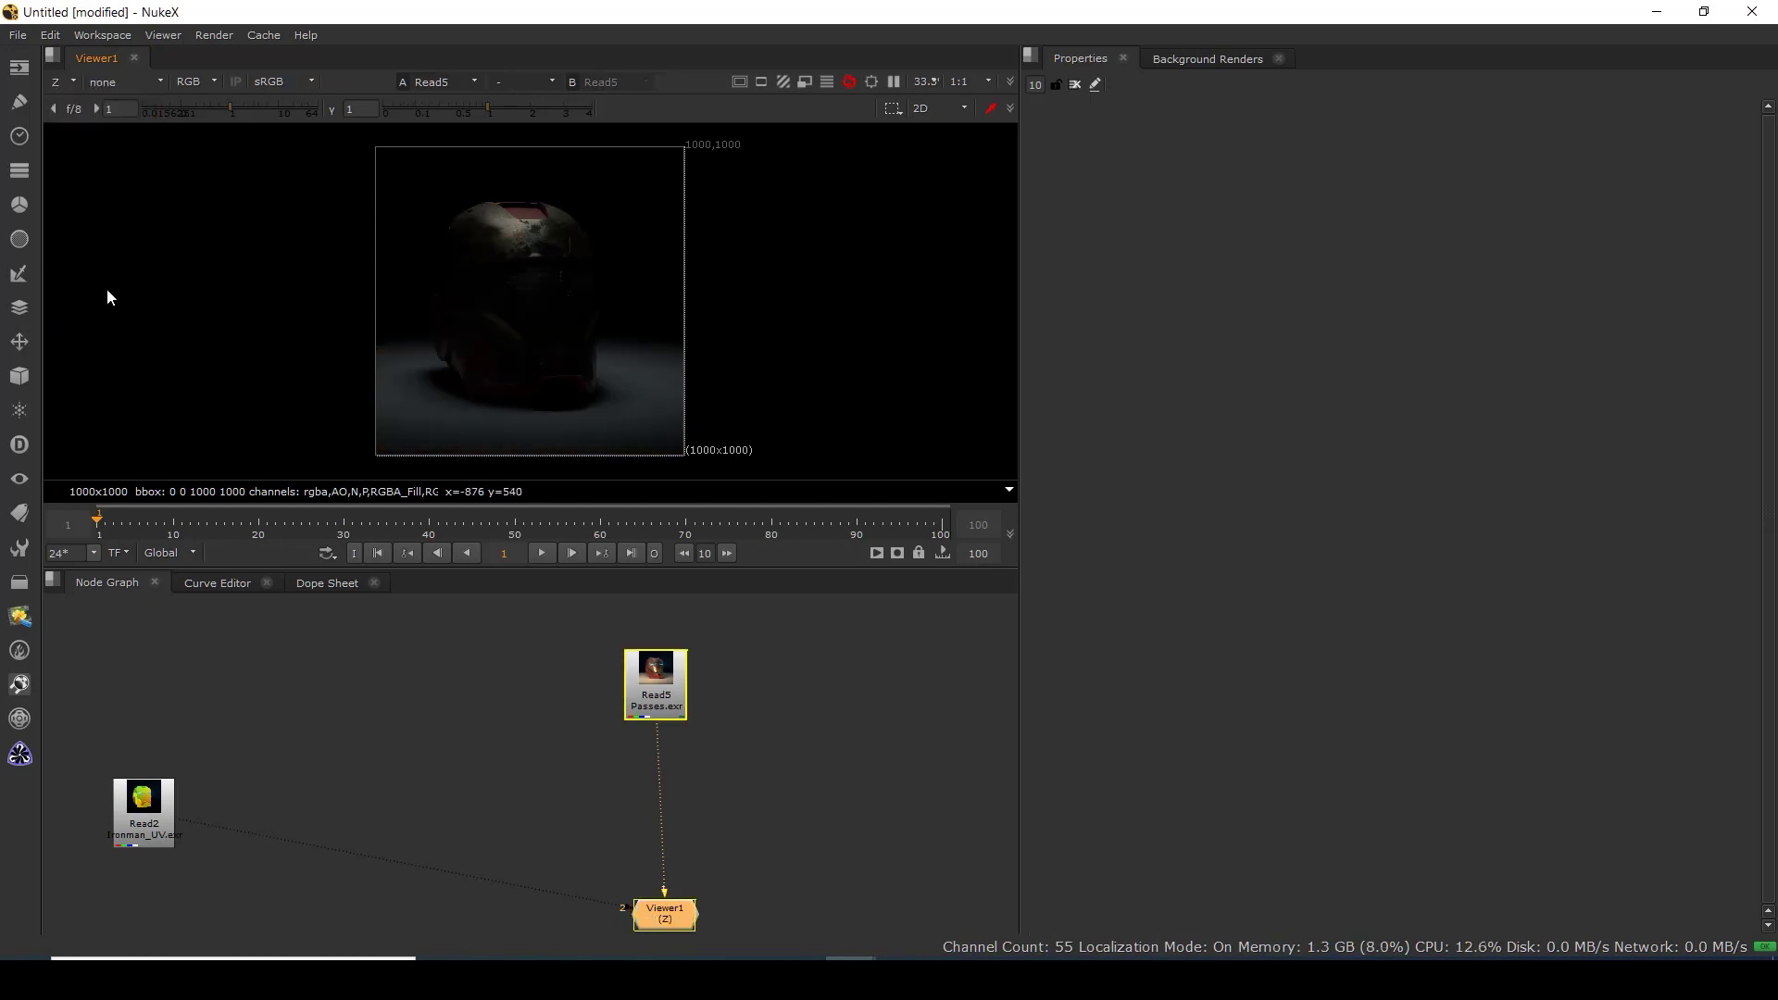
{"action": "left_click", "coordinate": [65, 80]}
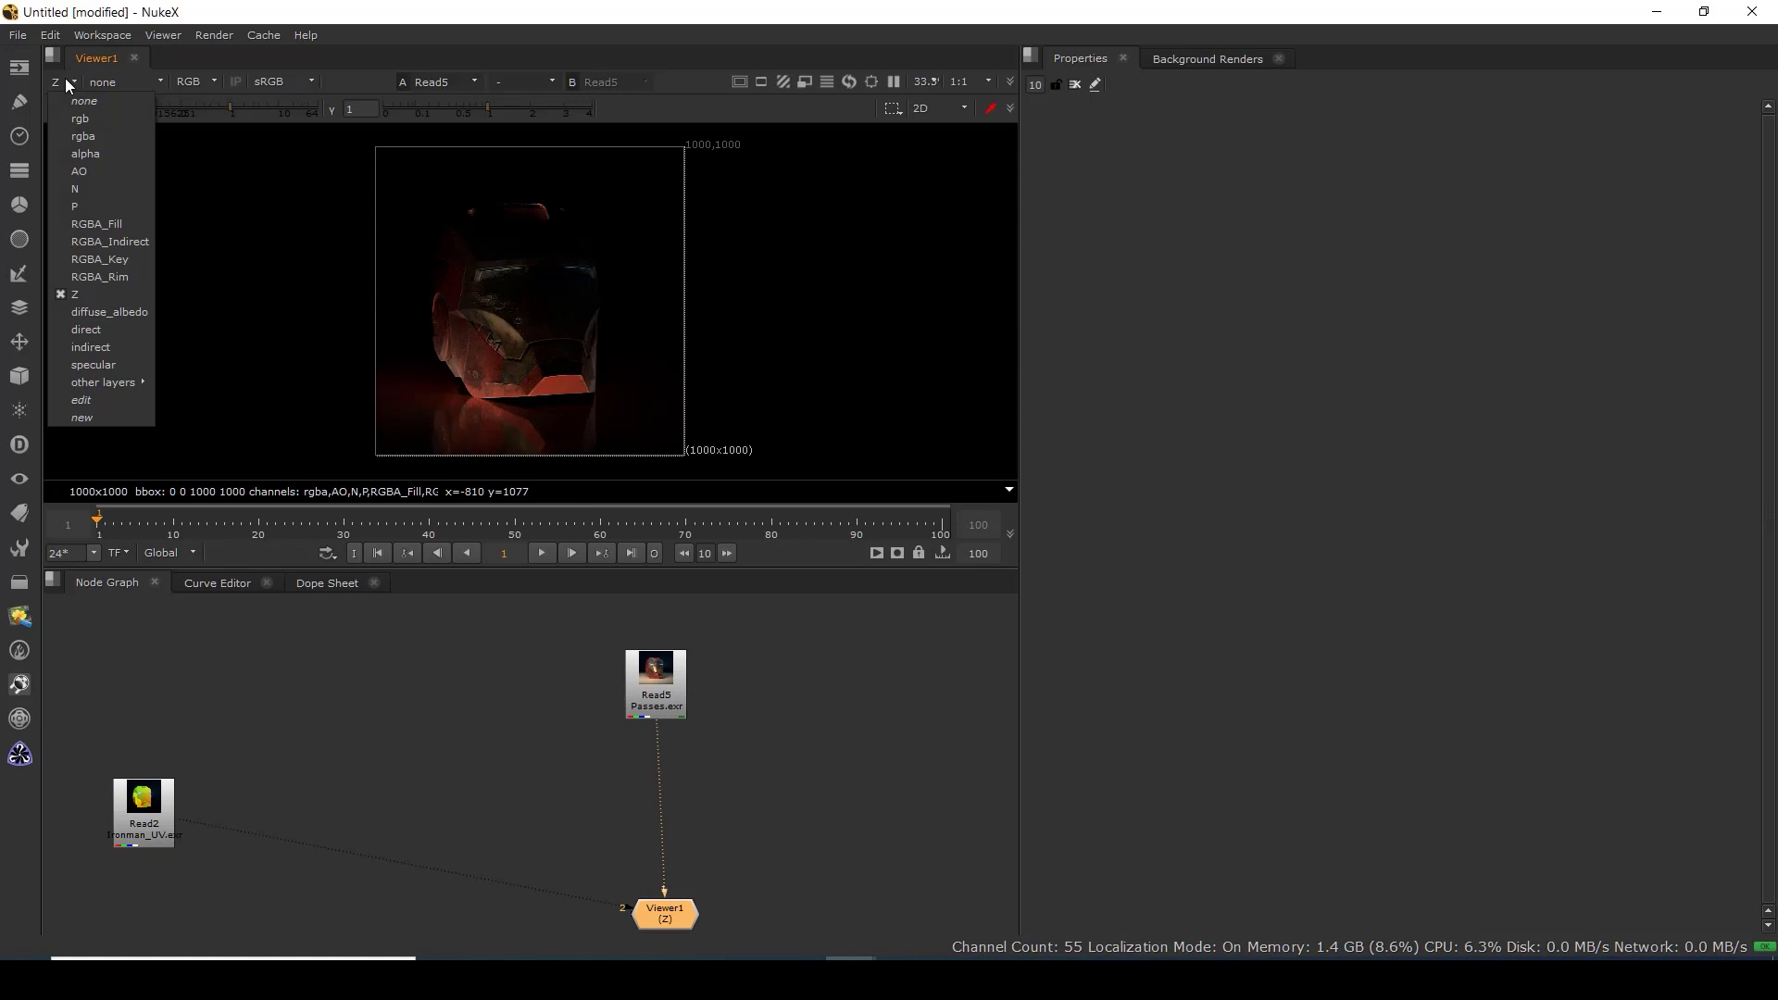
{"action": "left_click", "coordinate": [91, 292]}
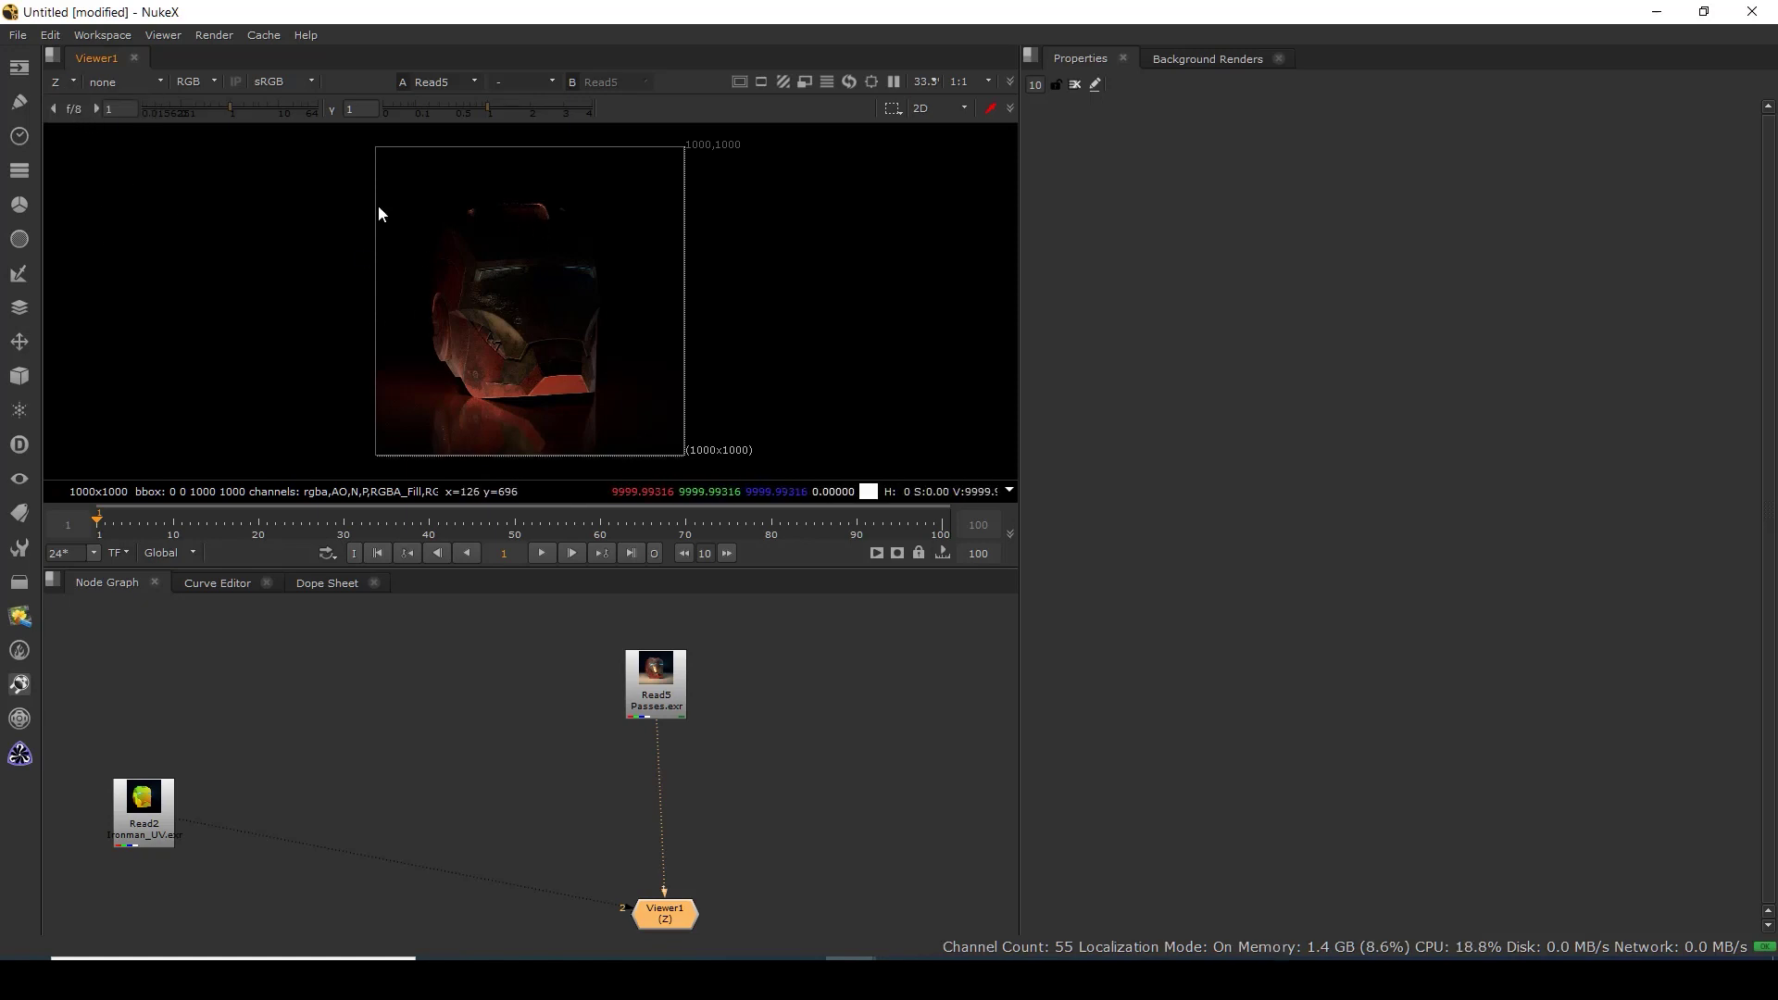
Examine the diffuse_albedo, direct, indirect and specular passes of Passes.exr in the viewer.
{"action": "left_click", "coordinate": [76, 83]}
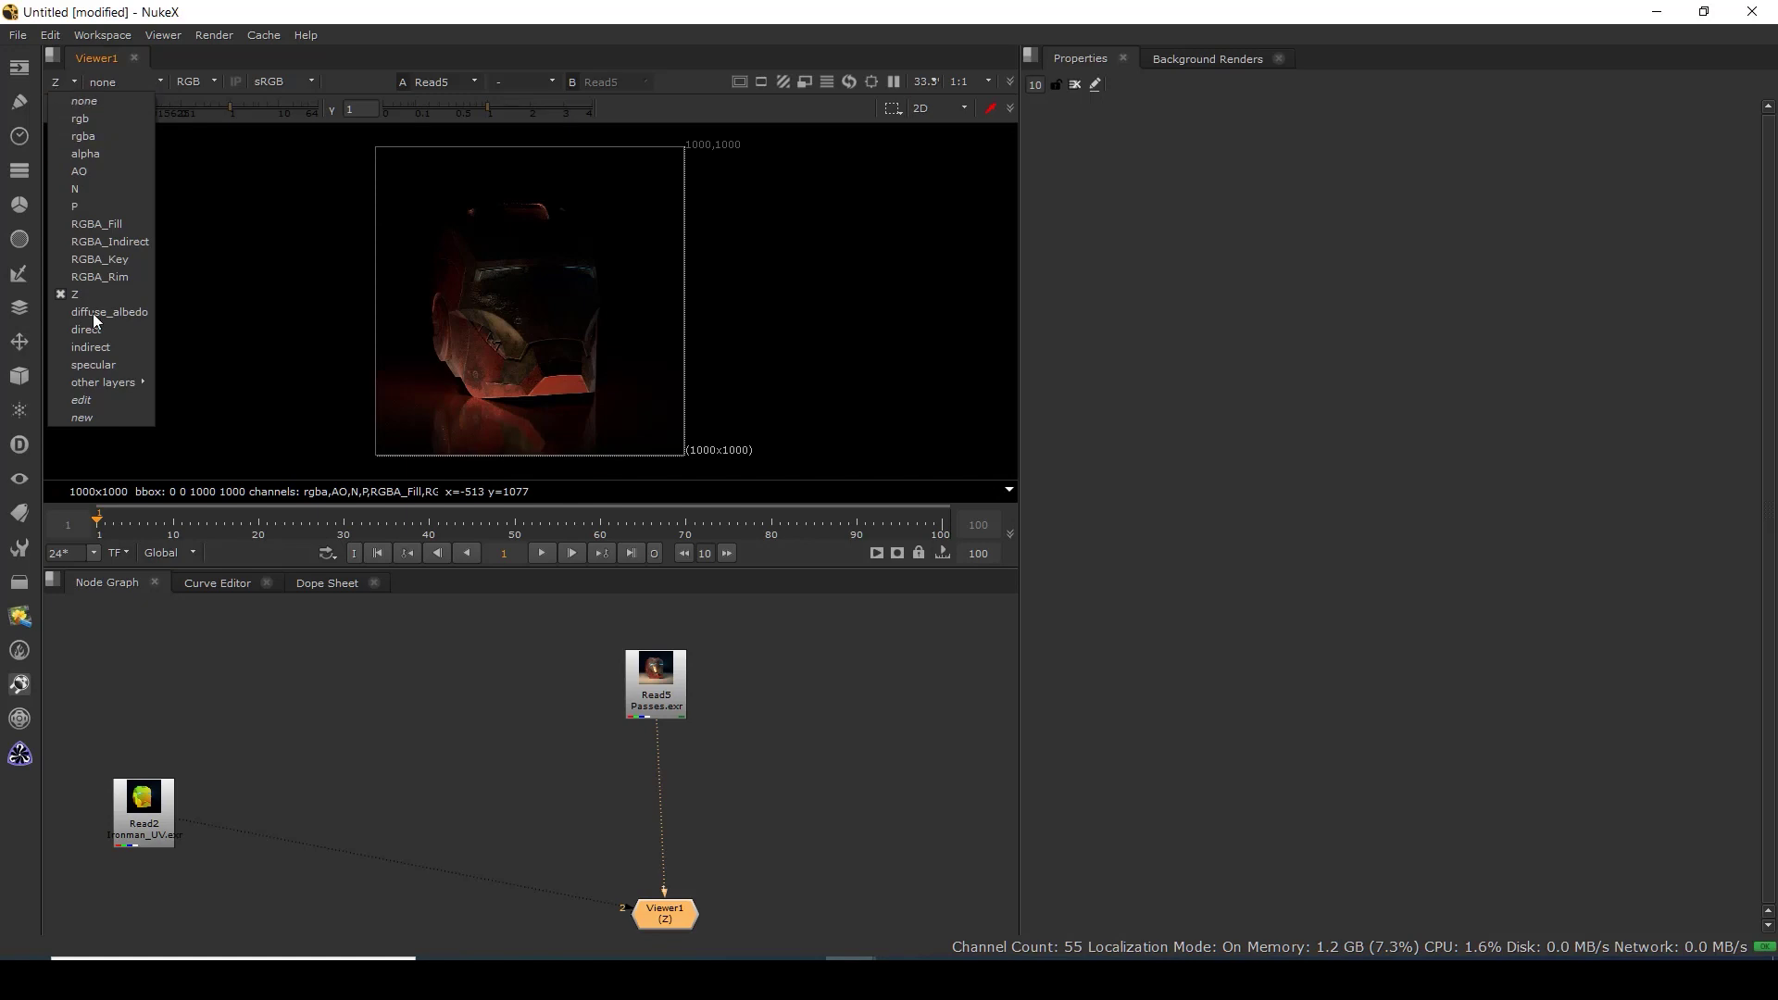
{"action": "left_click", "coordinate": [102, 315]}
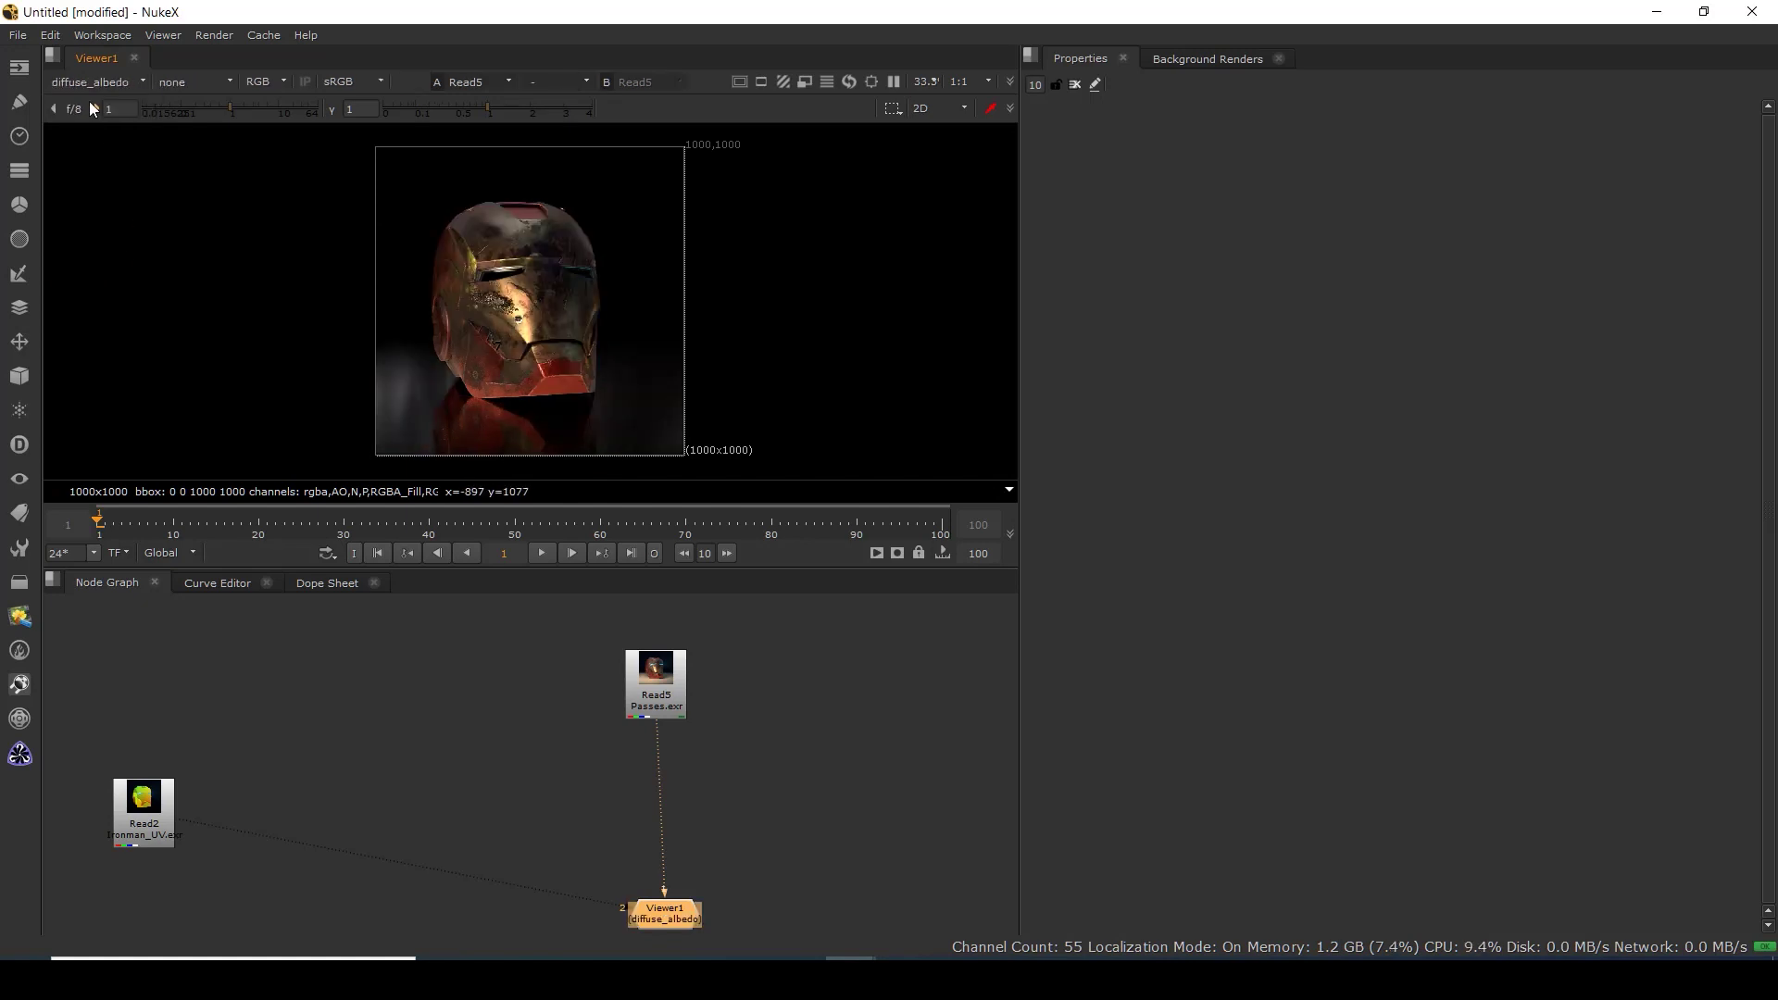
{"action": "left_click", "coordinate": [93, 83]}
{"action": "left_click", "coordinate": [97, 330]}
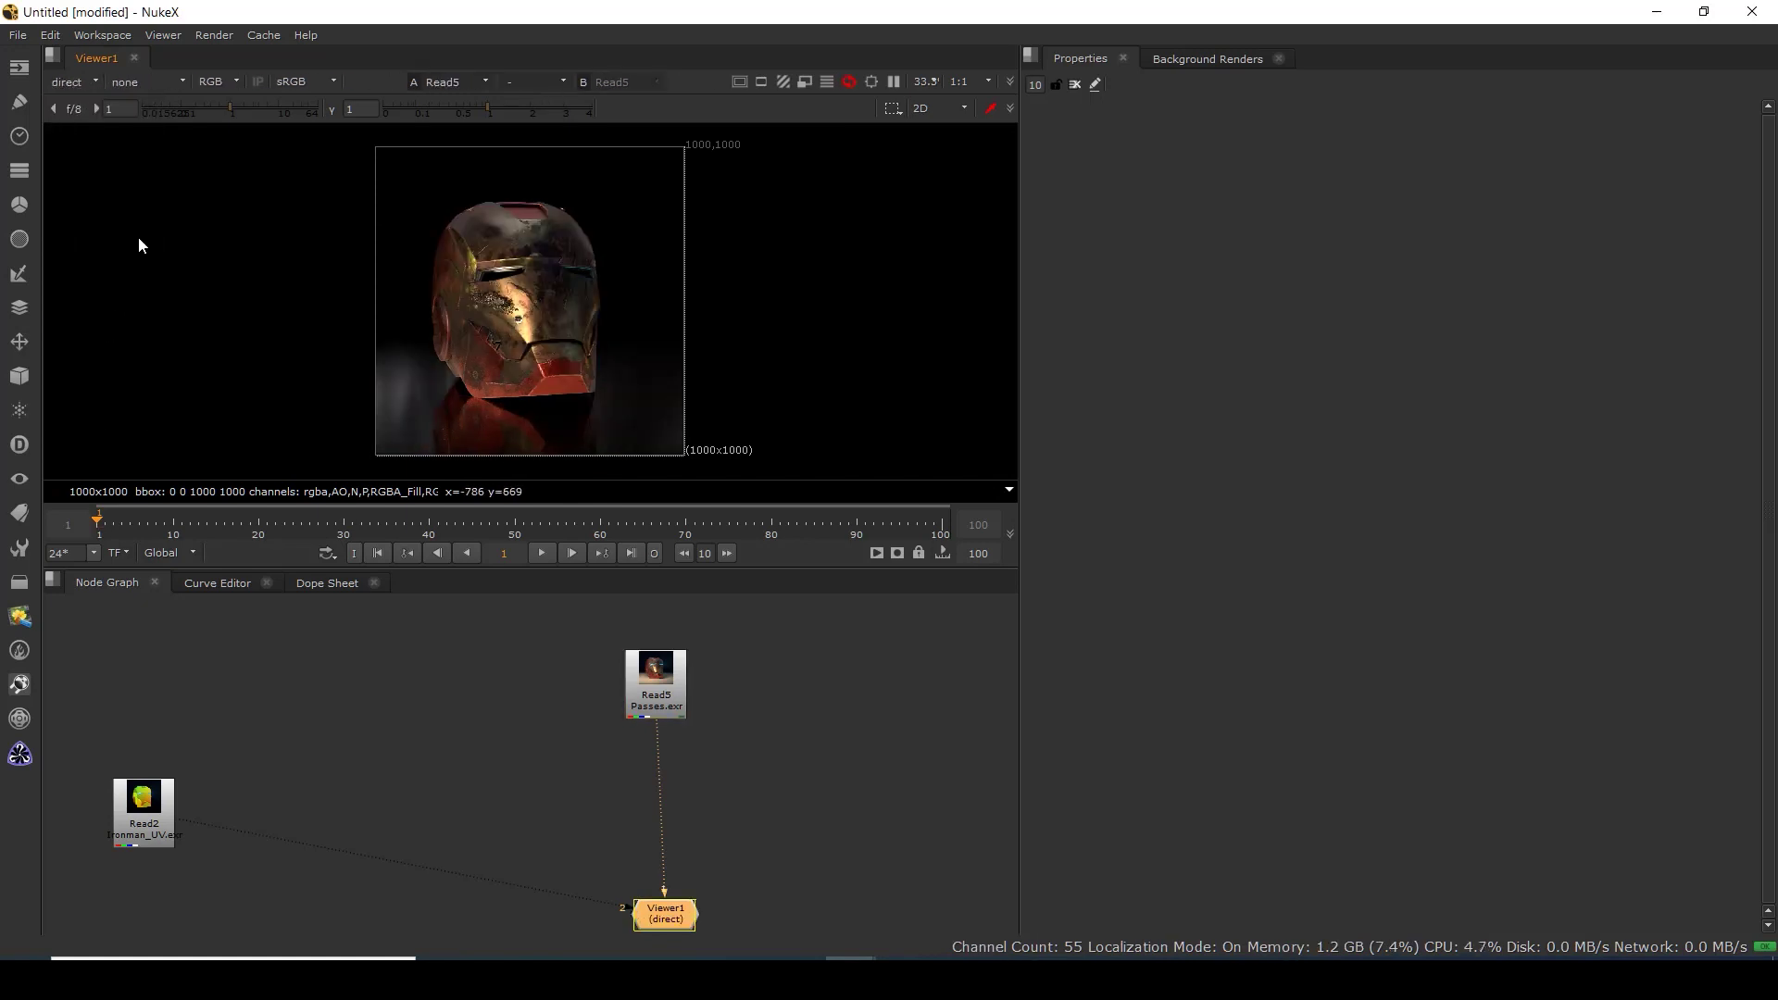
{"action": "left_click", "coordinate": [74, 83]}
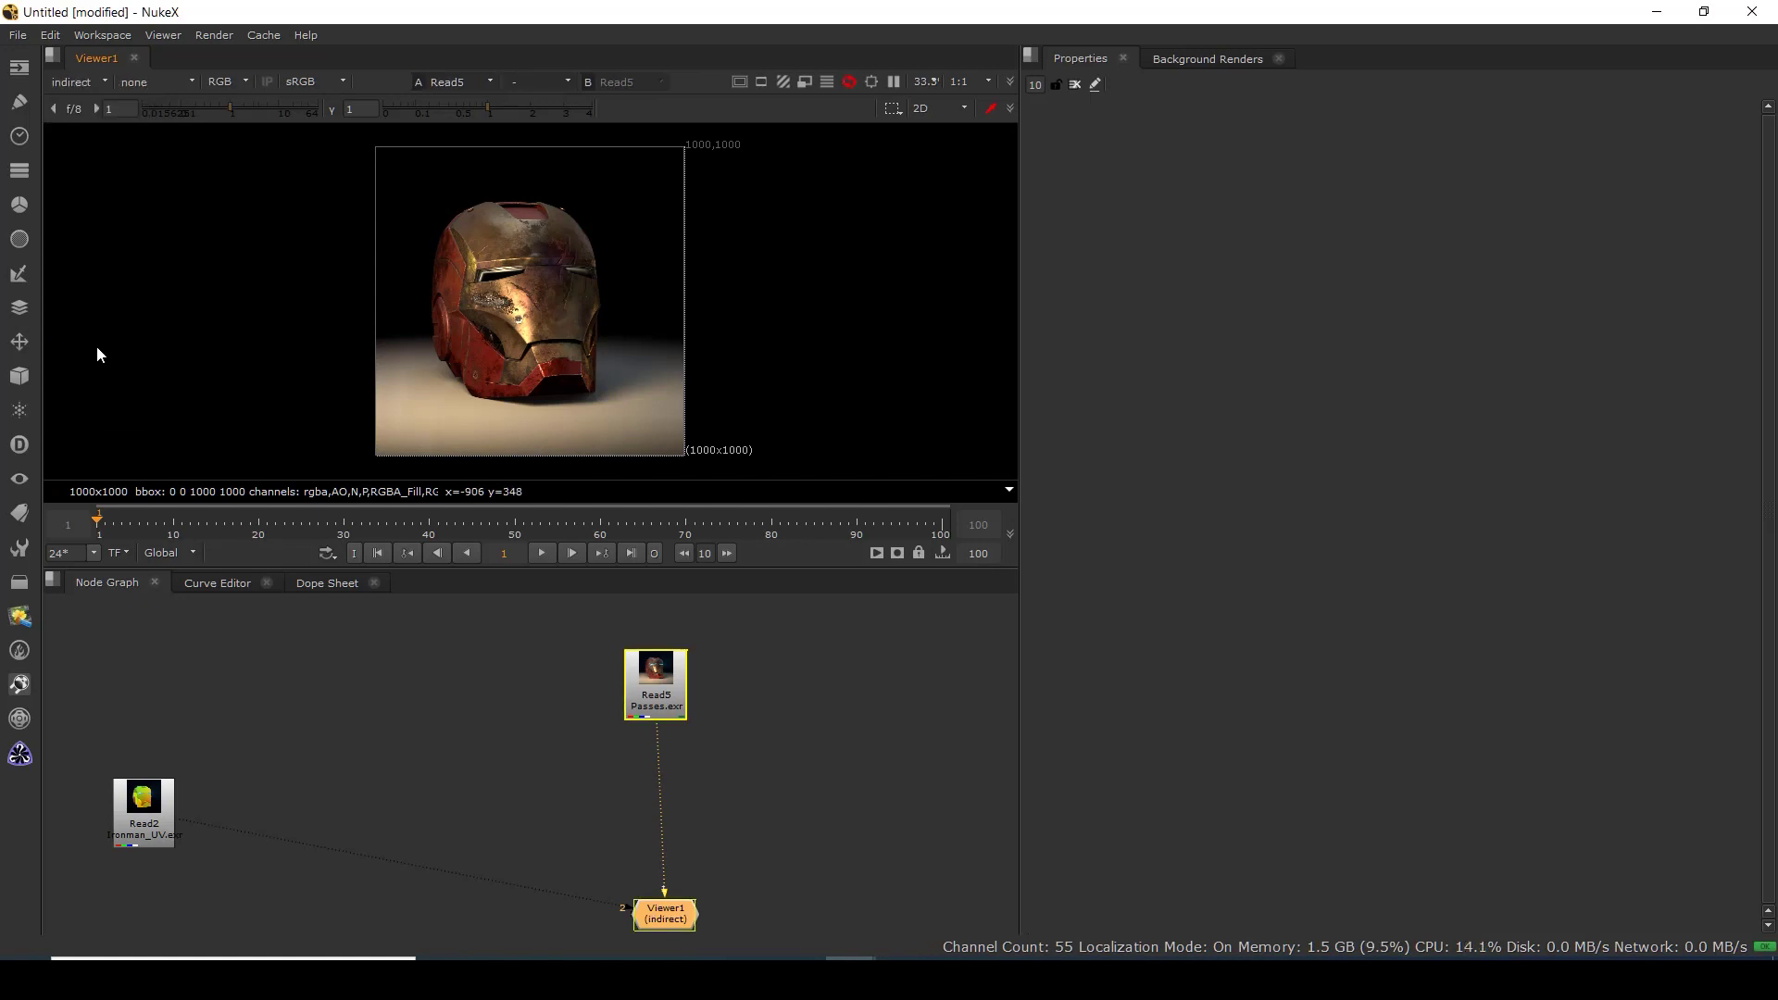
{"action": "left_click", "coordinate": [93, 347]}
{"action": "left_click", "coordinate": [64, 85]}
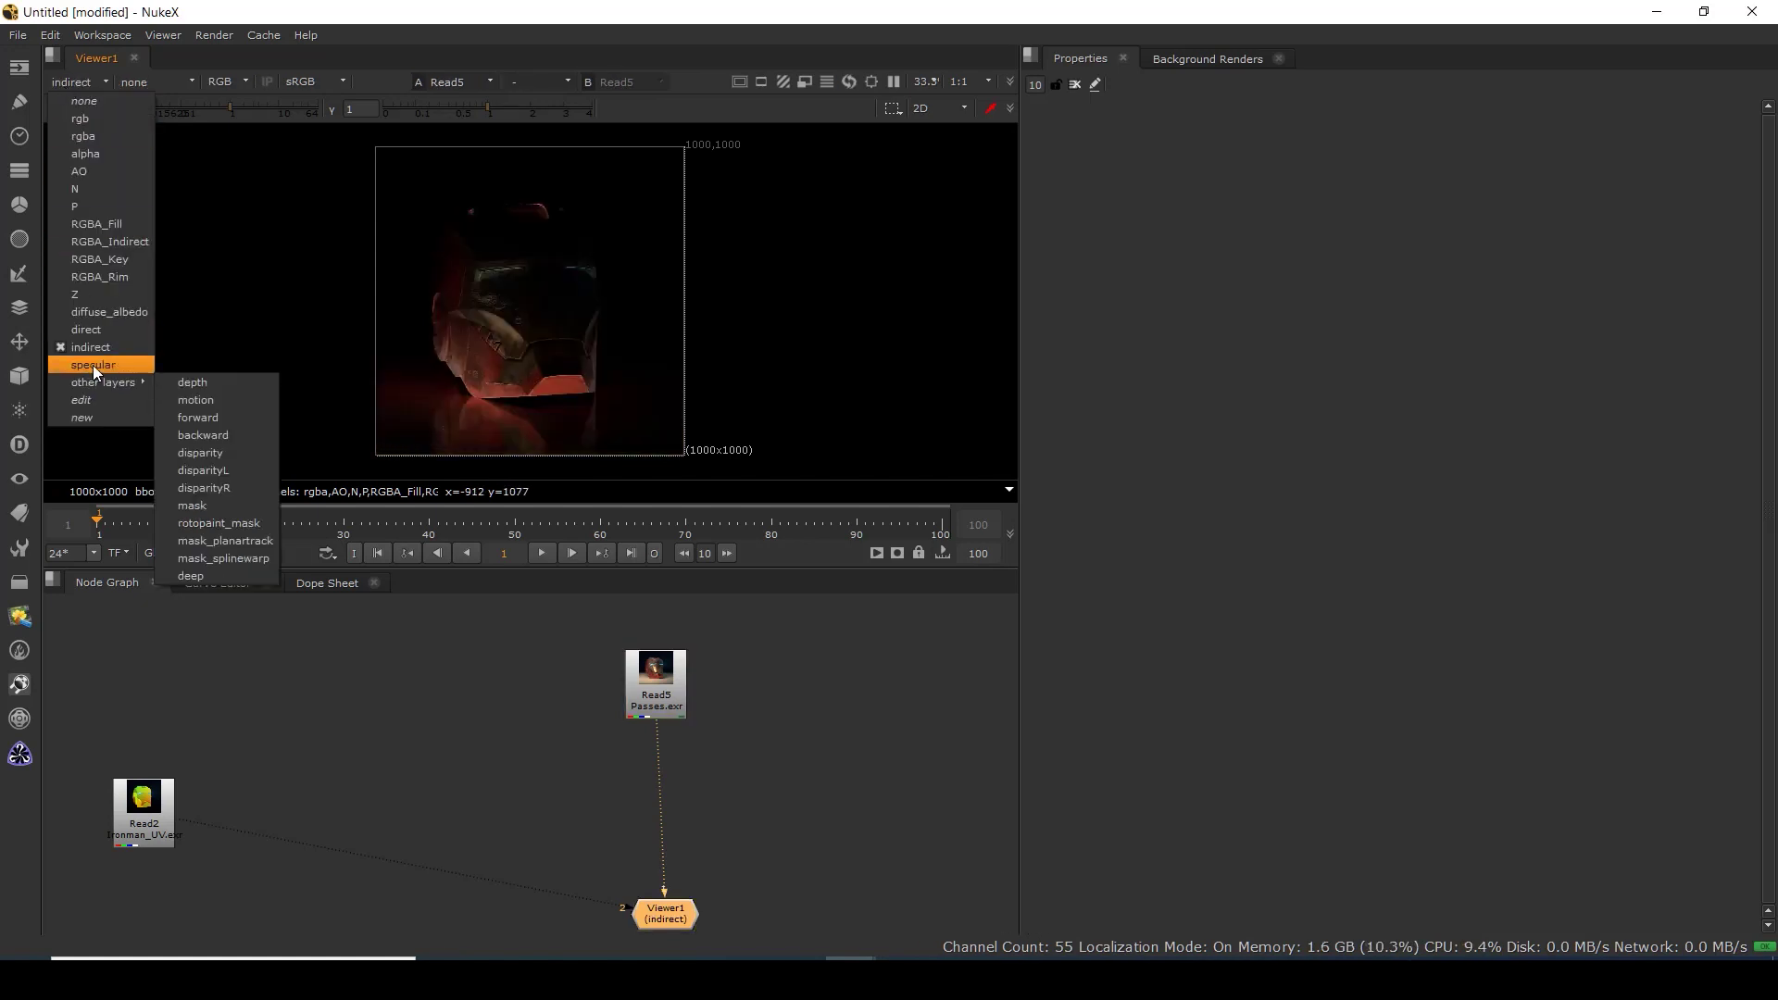
{"action": "left_click", "coordinate": [92, 365]}
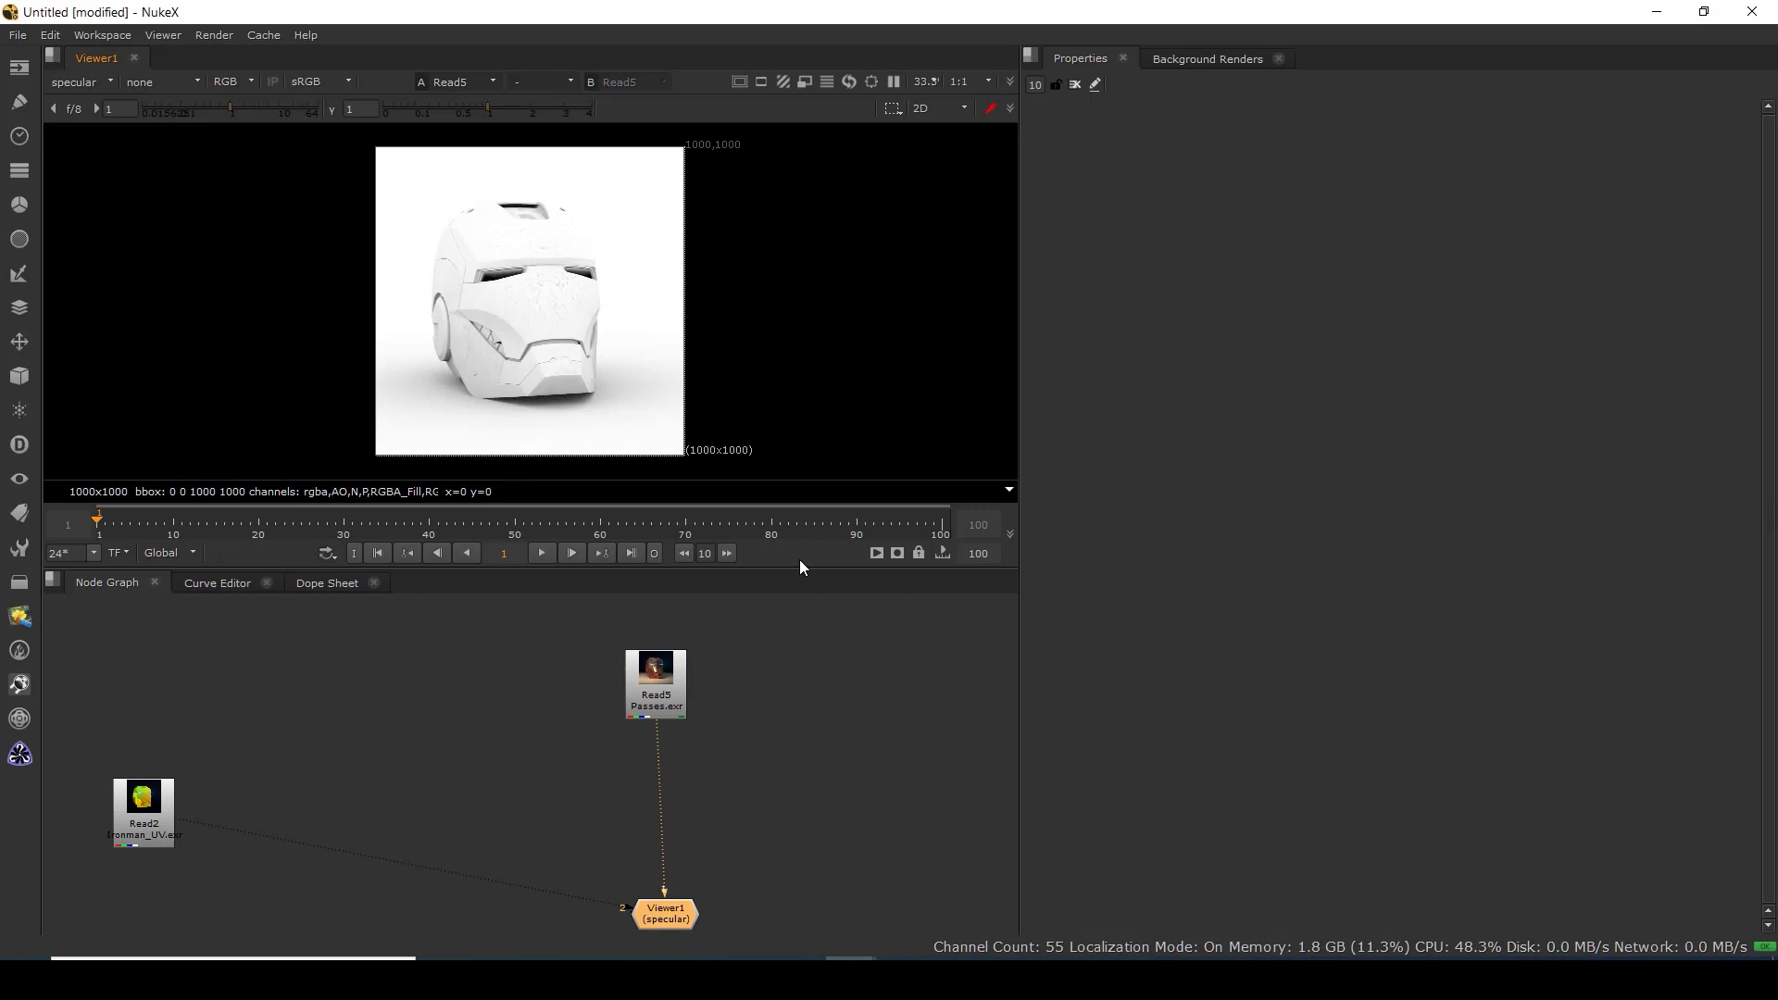
{"action": "left_click_drag", "start_coordinate": [572, 291], "coordinate": [602, 295]}
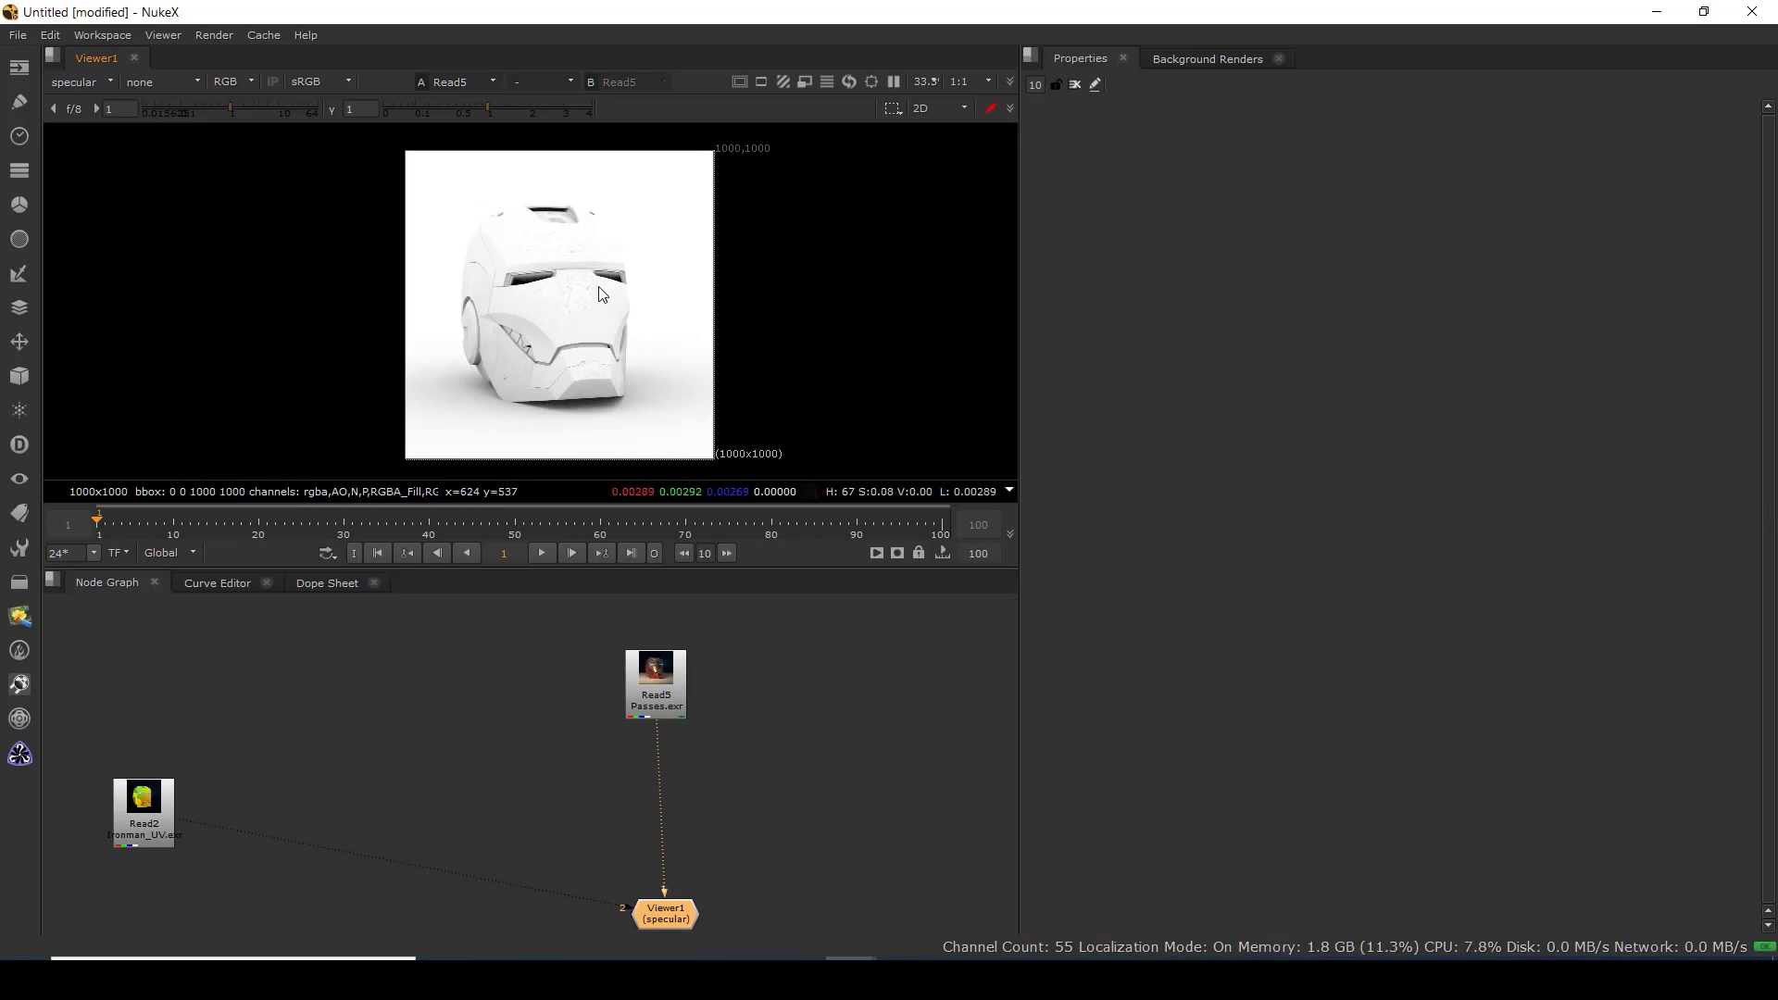
{"action": "scroll", "coordinate": [602, 294], "scroll_direction": "up", "scroll_amount": 1}
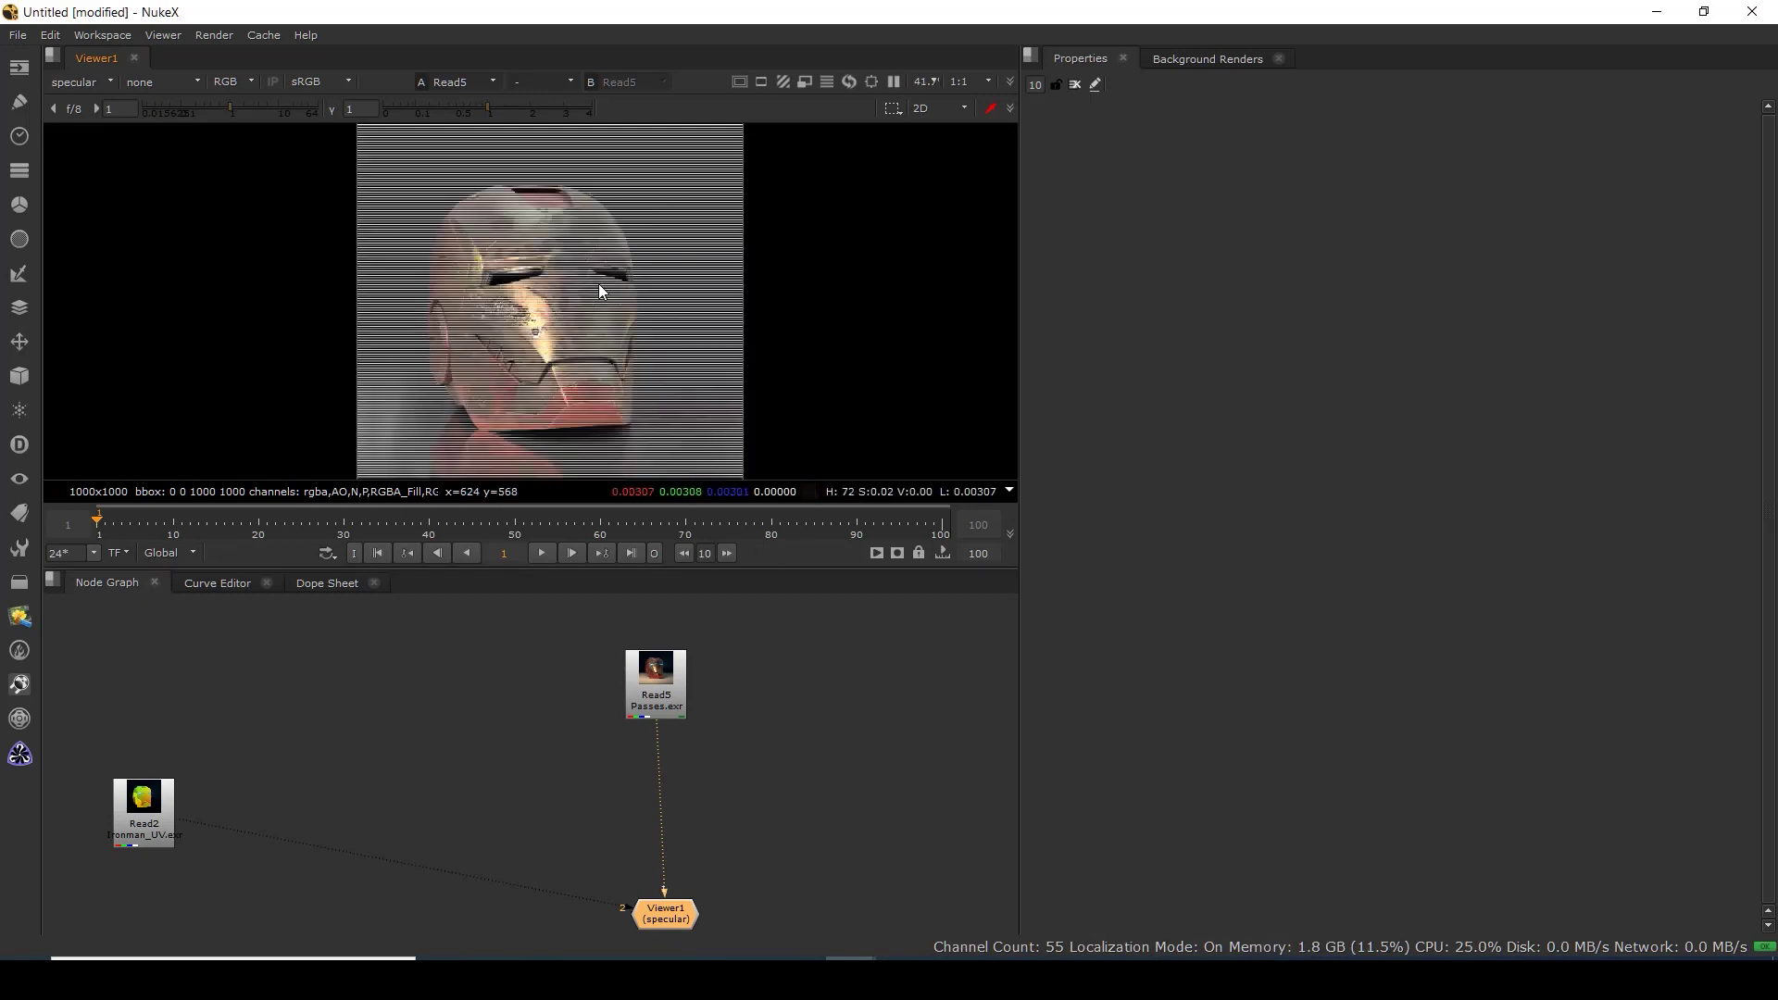
Show the settings of the Passes.exr read node and inspect its specular pass more closely.
{"action": "left_click_drag", "start_coordinate": [670, 685], "coordinate": [677, 672]}
{"action": "double_click", "coordinate": [679, 676]}
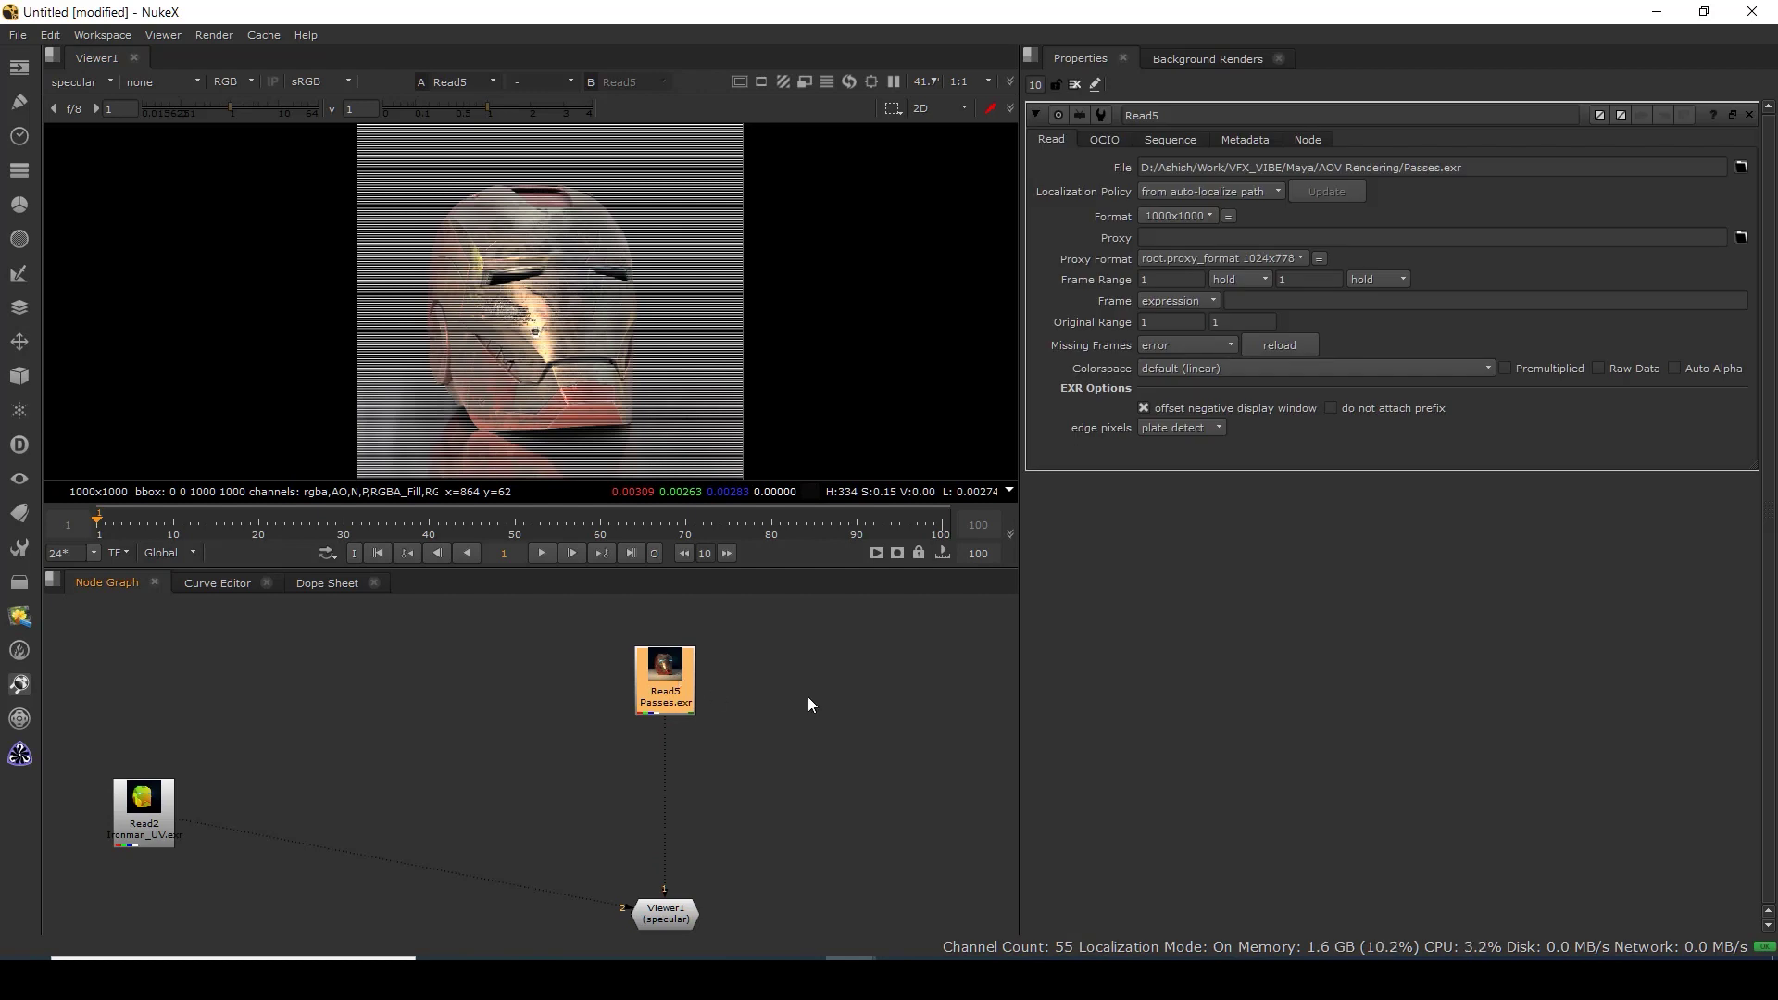
{"action": "left_click_drag", "start_coordinate": [631, 223], "coordinate": [652, 185]}
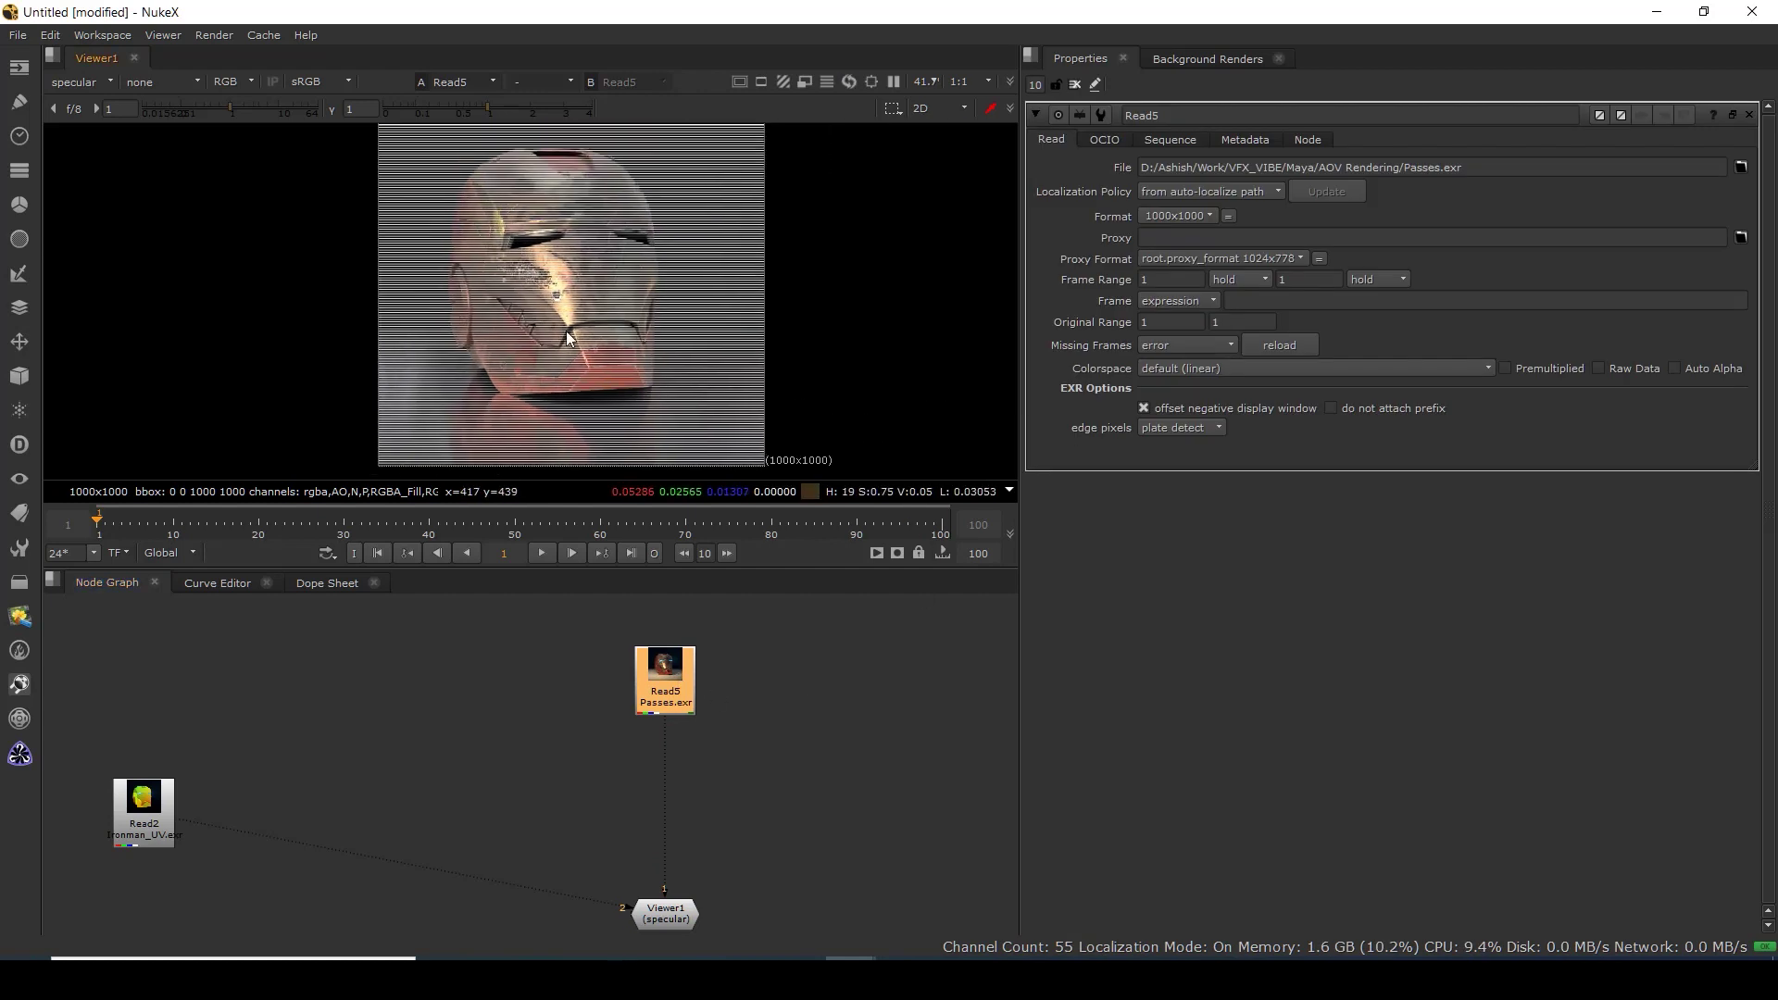
{"action": "left_click_drag", "start_coordinate": [663, 390], "coordinate": [618, 398]}
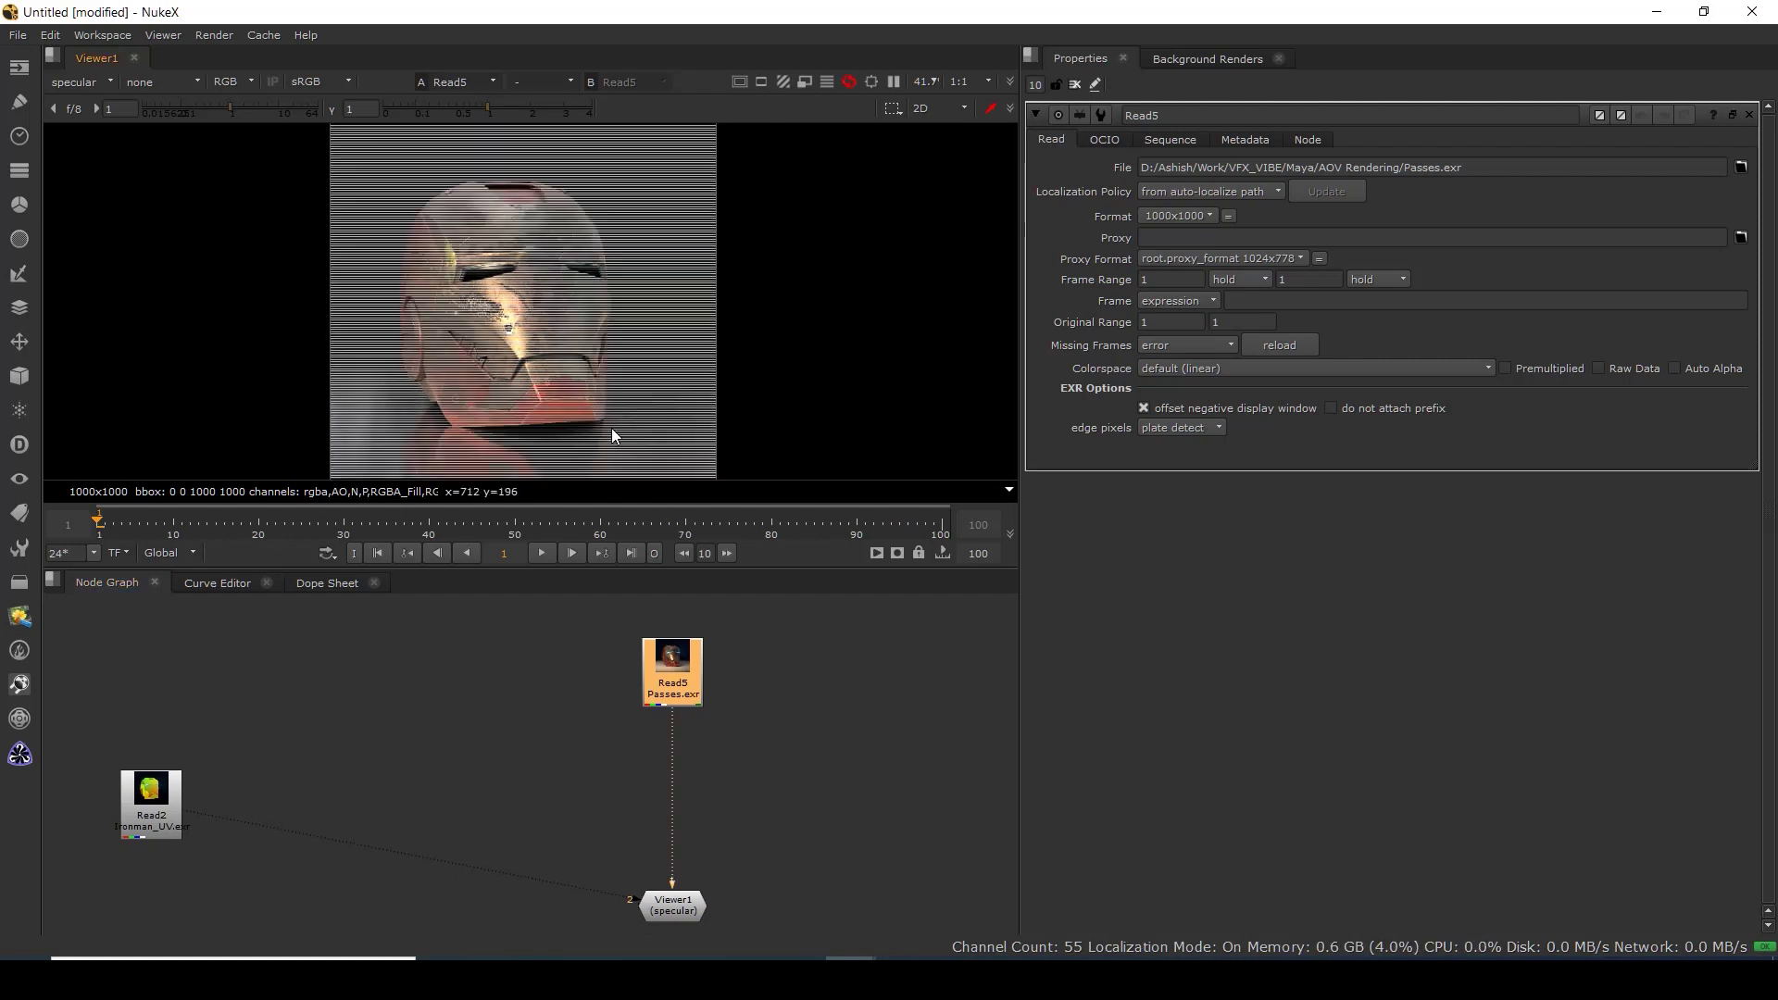
{"action": "left_click_drag", "start_coordinate": [815, 333], "coordinate": [714, 359]}
{"action": "left_click_drag", "start_coordinate": [548, 295], "coordinate": [579, 343]}
{"action": "scroll", "coordinate": [713, 391], "scroll_direction": "down", "scroll_amount": 1}
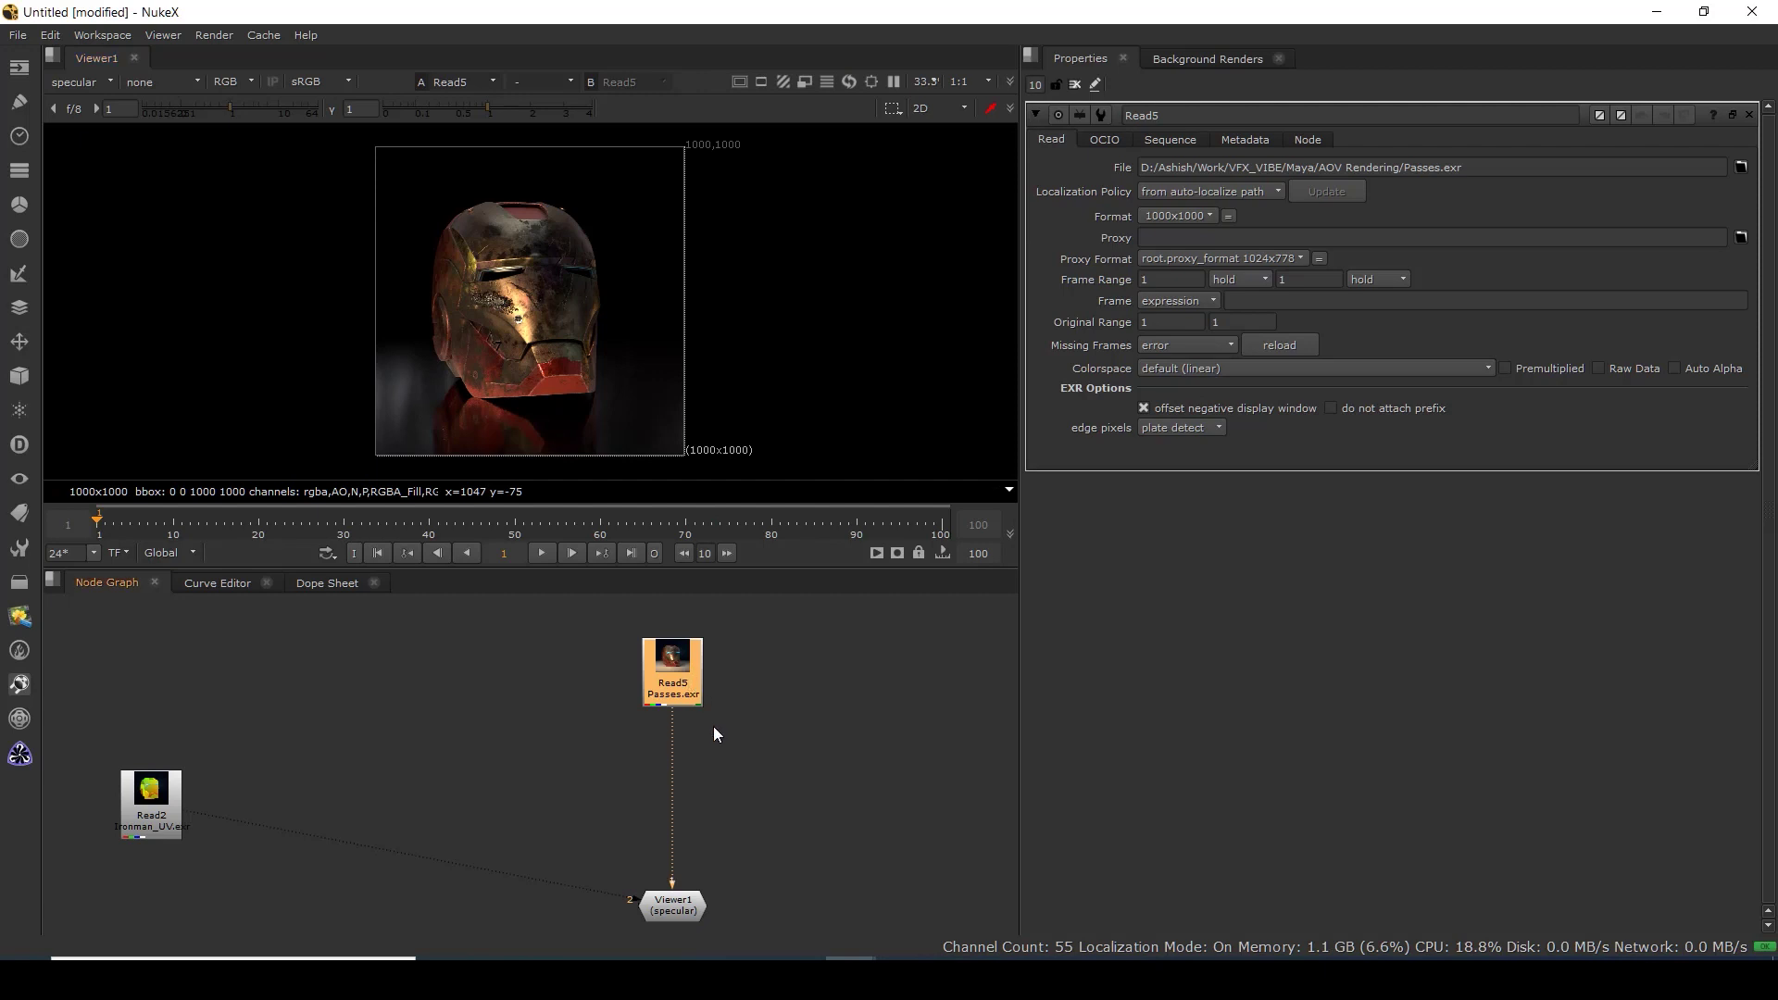
Display the rgba layer of Passes.exr in the viewer again and deselect the read node.
{"action": "left_click", "coordinate": [81, 81]}
{"action": "left_click", "coordinate": [83, 136]}
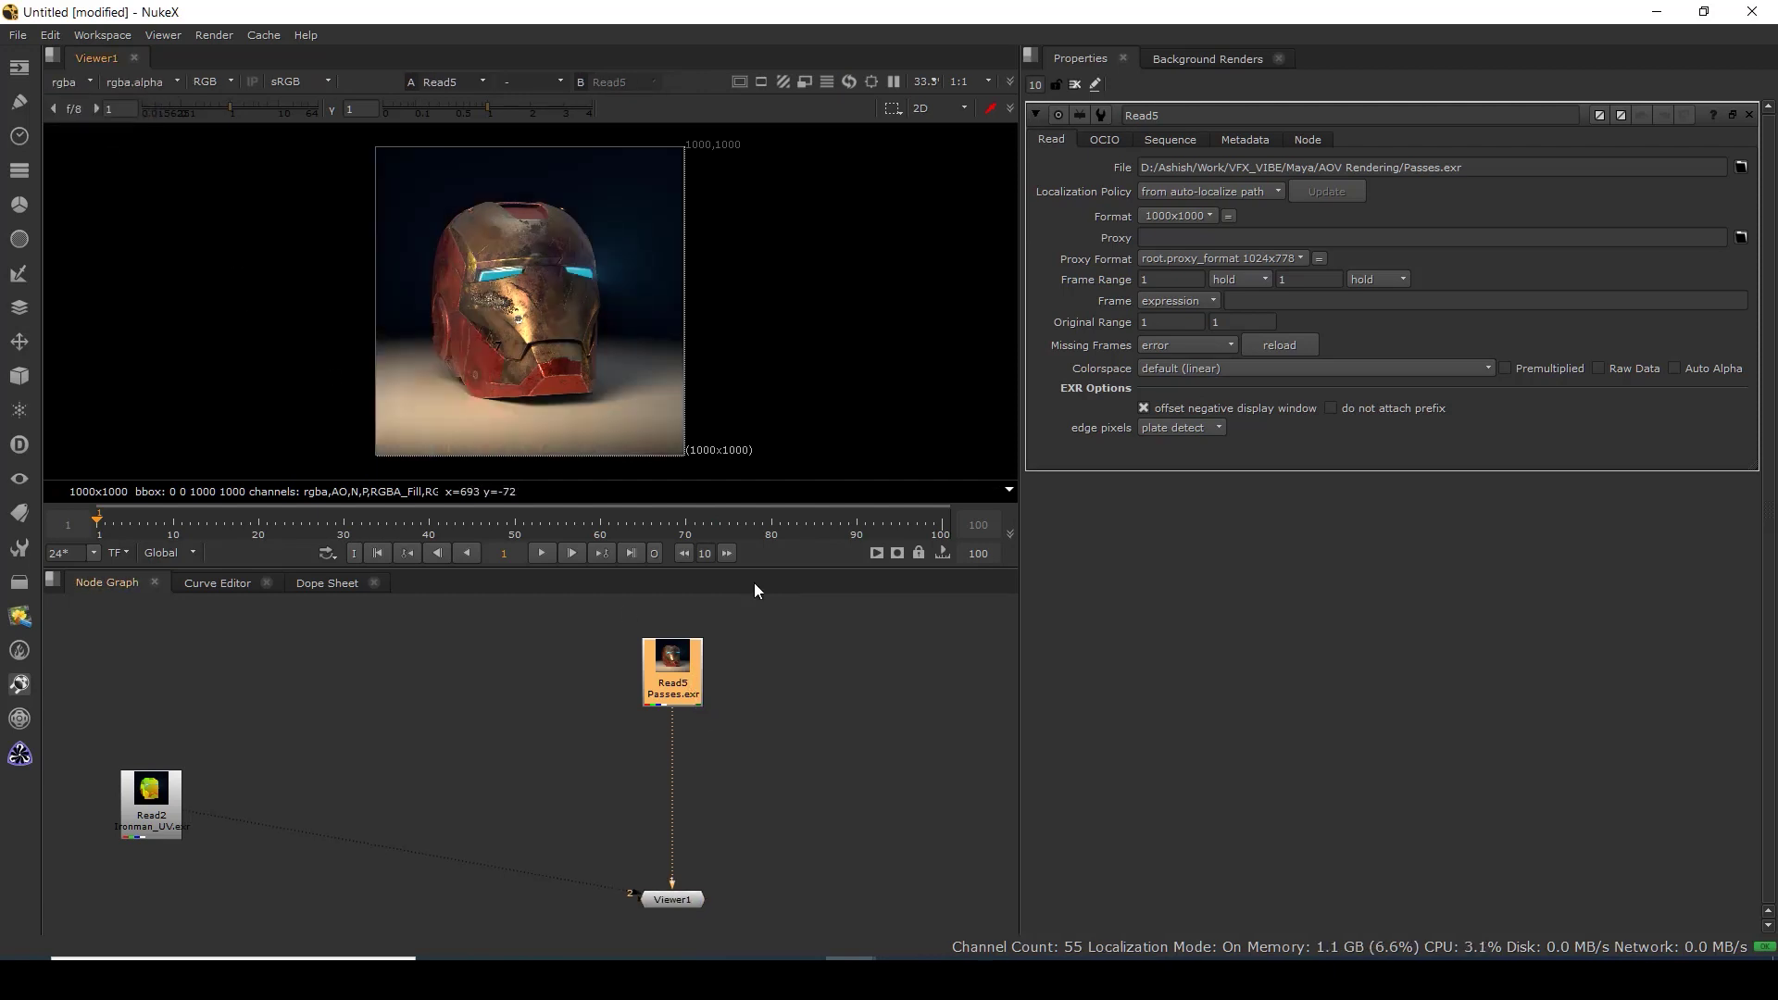
{"action": "left_click_drag", "start_coordinate": [739, 787], "coordinate": [693, 742]}
{"action": "left_click", "coordinate": [694, 742]}
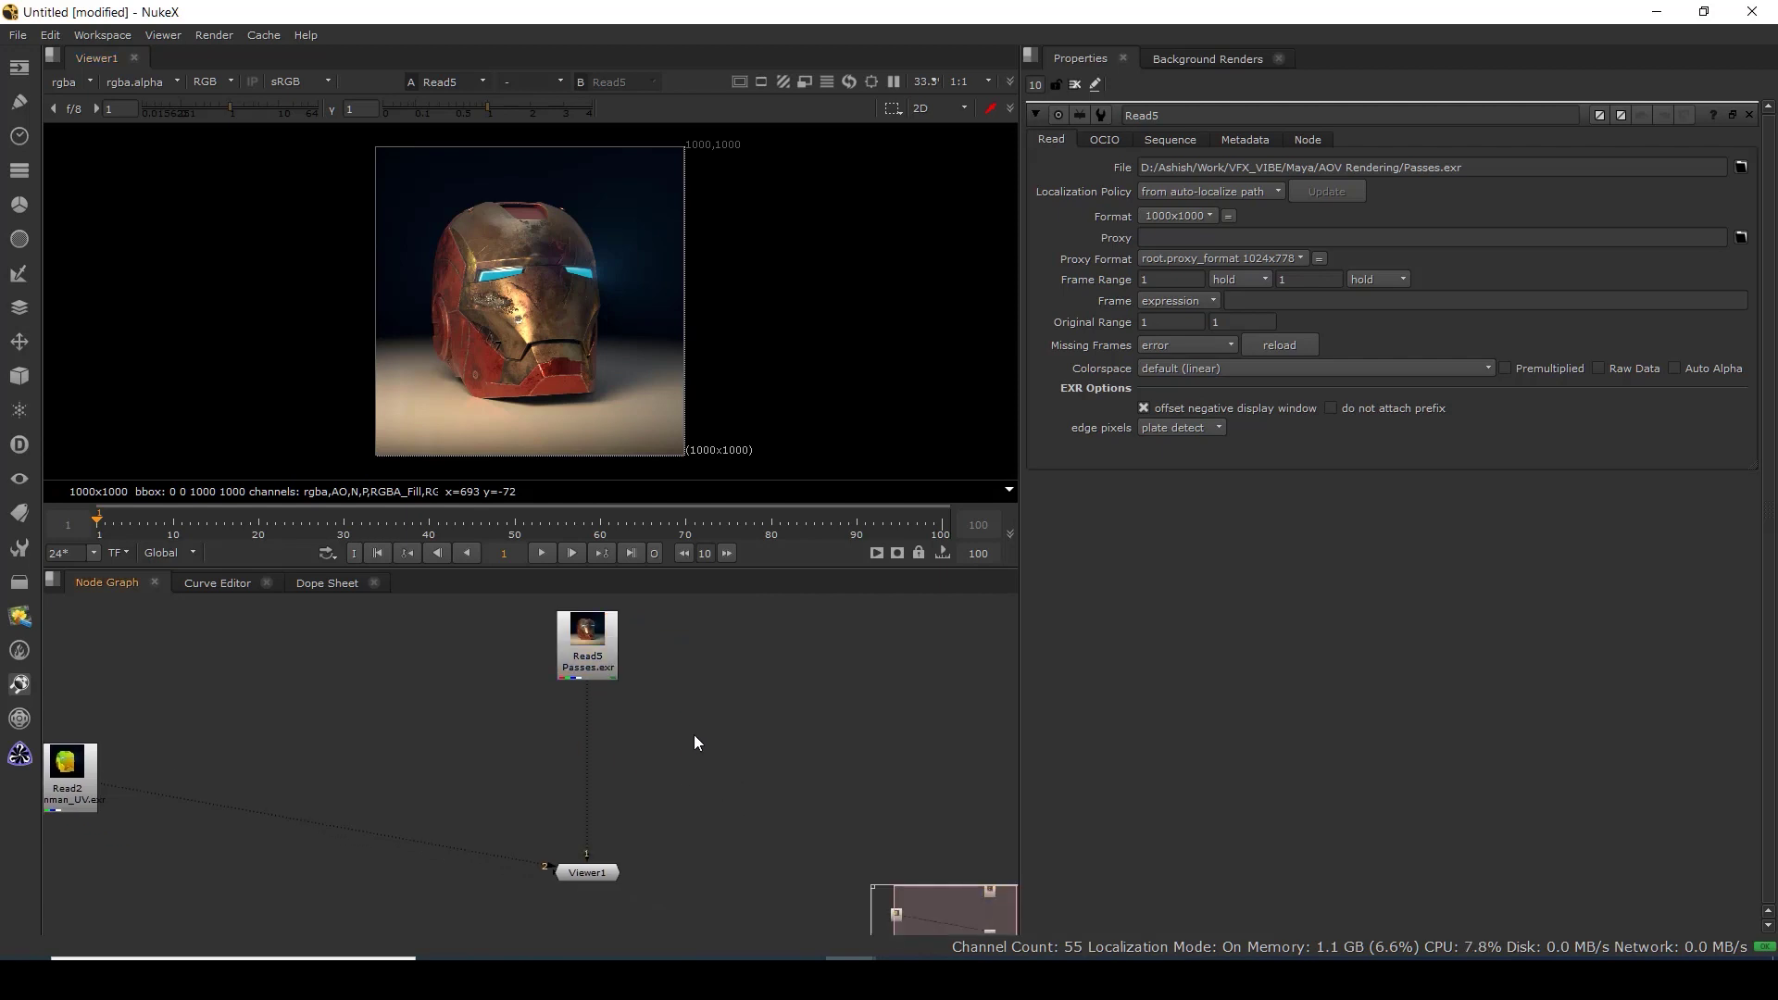
Limit the open property panels to 1 and set the project's full size format to 1000x1000.
{"action": "key", "text": "s"}
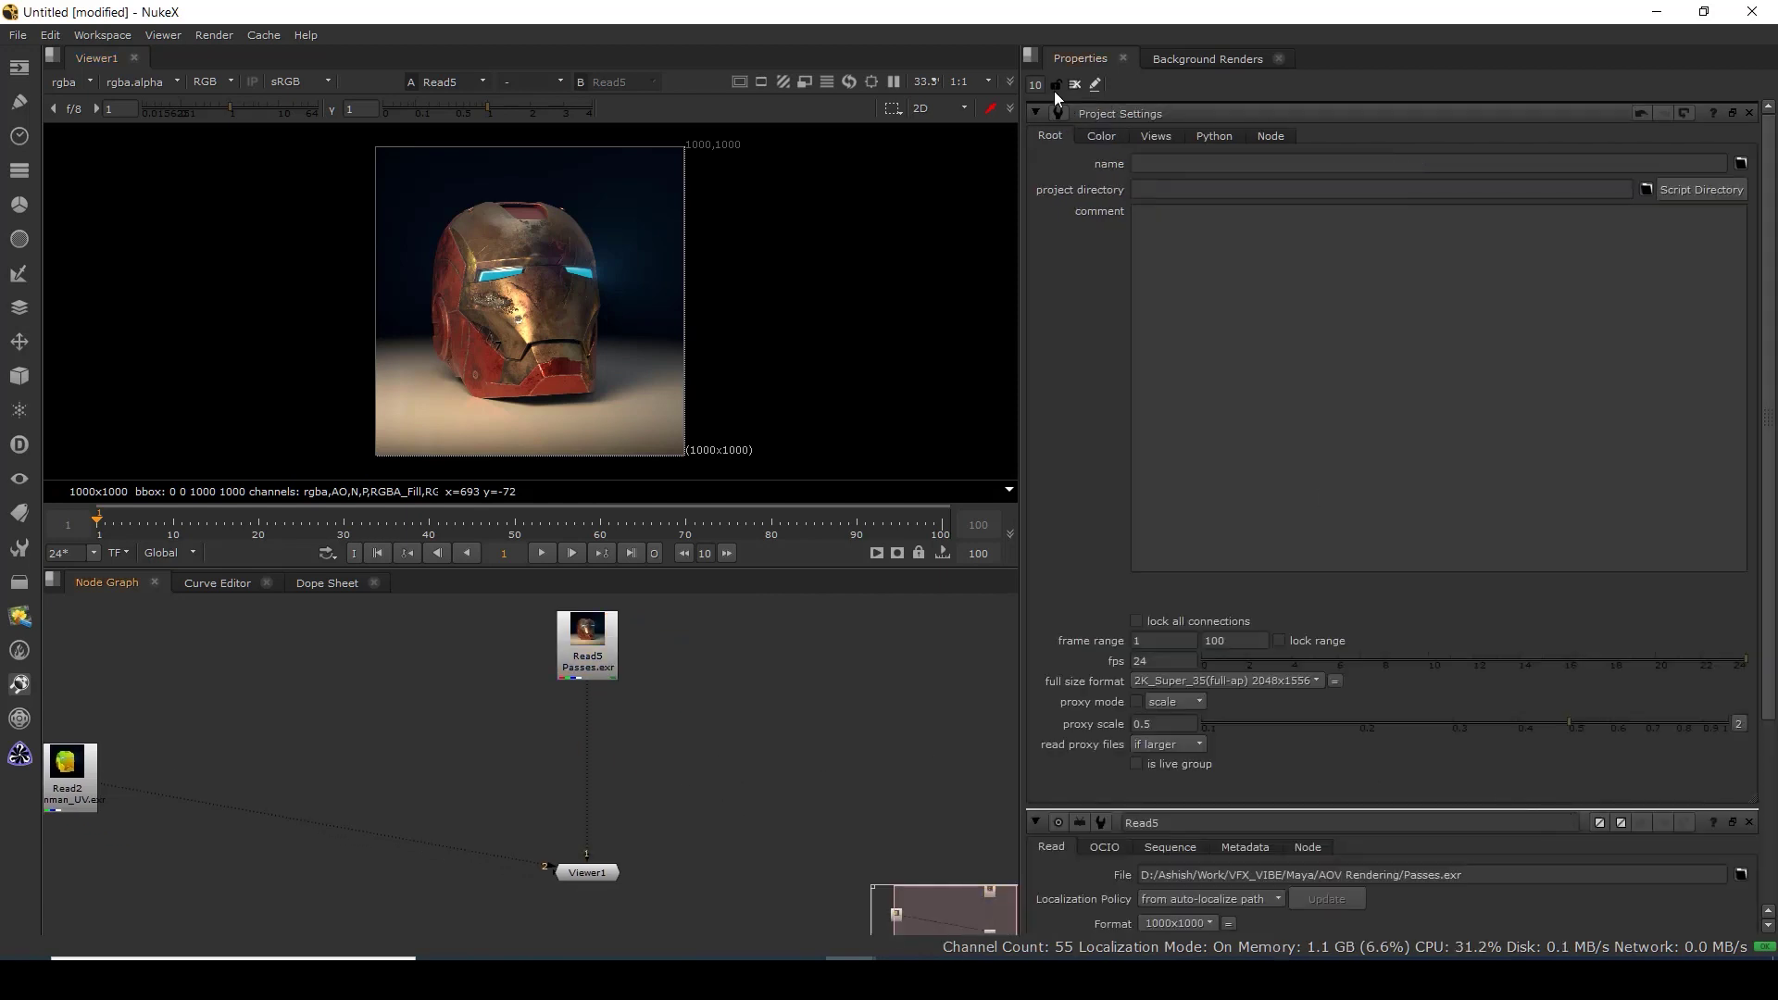
{"action": "left_click_drag", "start_coordinate": [1042, 85], "coordinate": [910, 126]}
{"action": "type", "text": "1"}
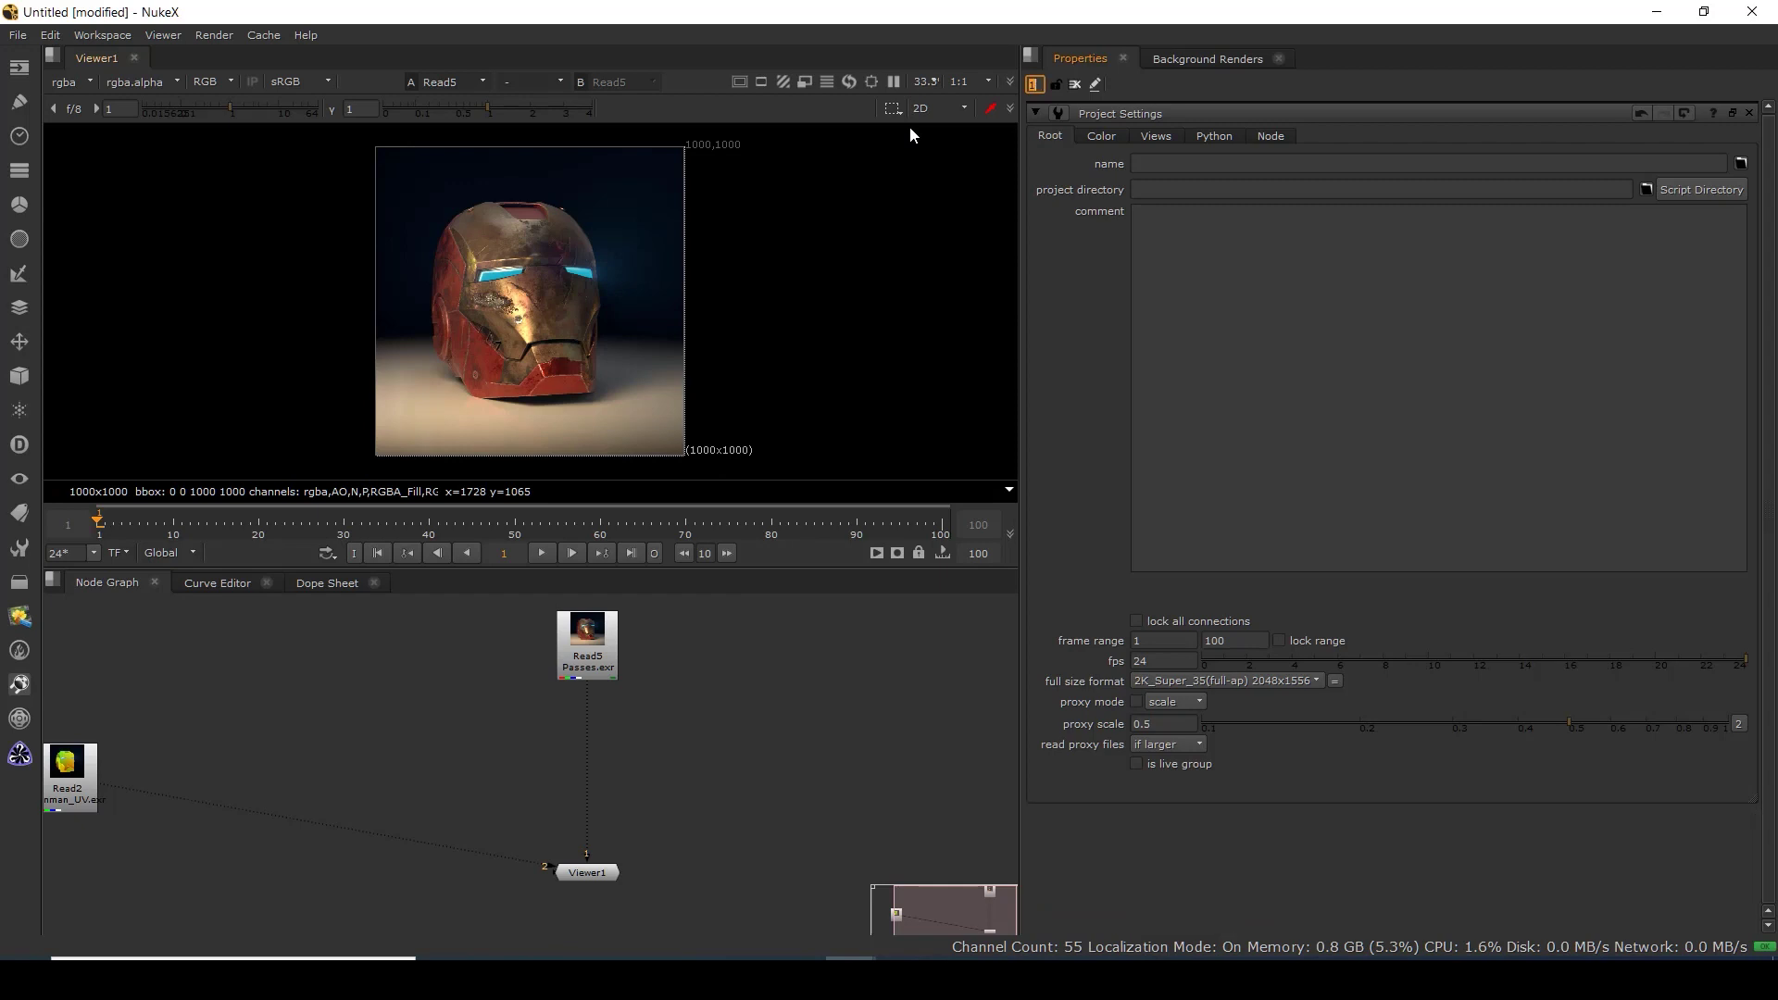
{"action": "left_click", "coordinate": [1289, 683]}
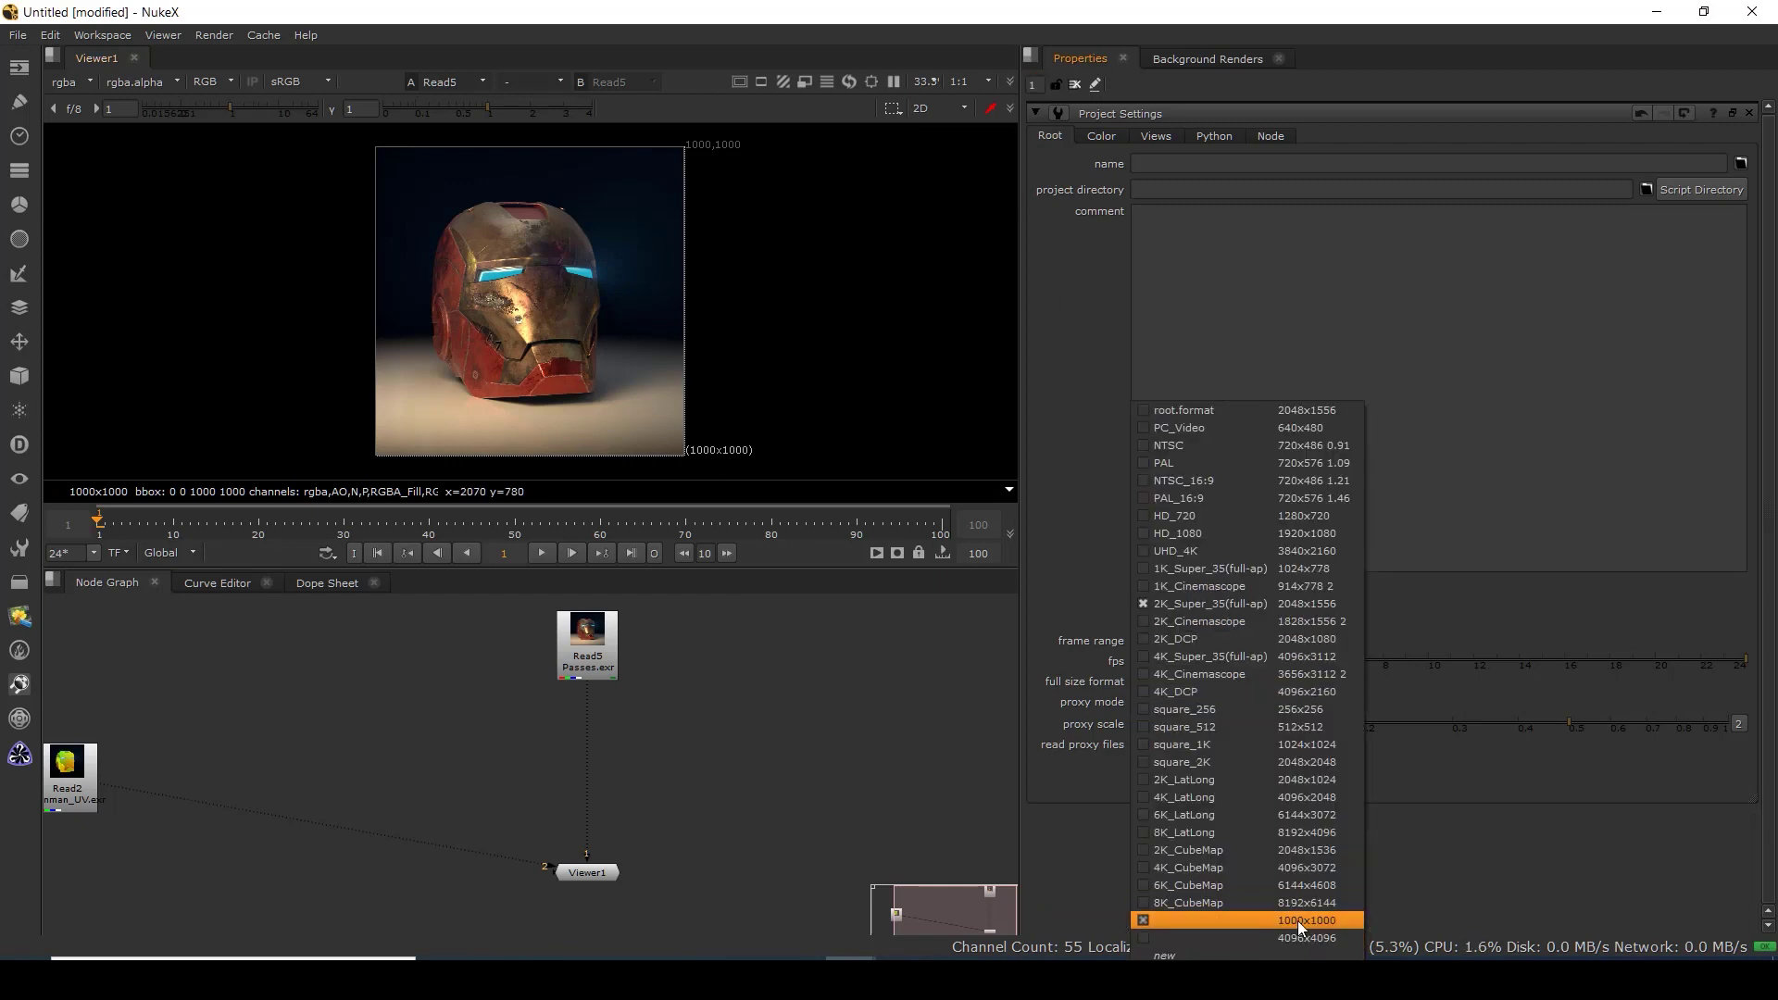
{"action": "left_click", "coordinate": [1297, 921]}
Show the Ironman_UV read node in the viewer and place it directly beside the Passes.exr read node.
{"action": "left_click_drag", "start_coordinate": [378, 772], "coordinate": [540, 749]}
{"action": "left_click_drag", "start_coordinate": [252, 751], "coordinate": [966, 667]}
{"action": "key", "text": "1"}
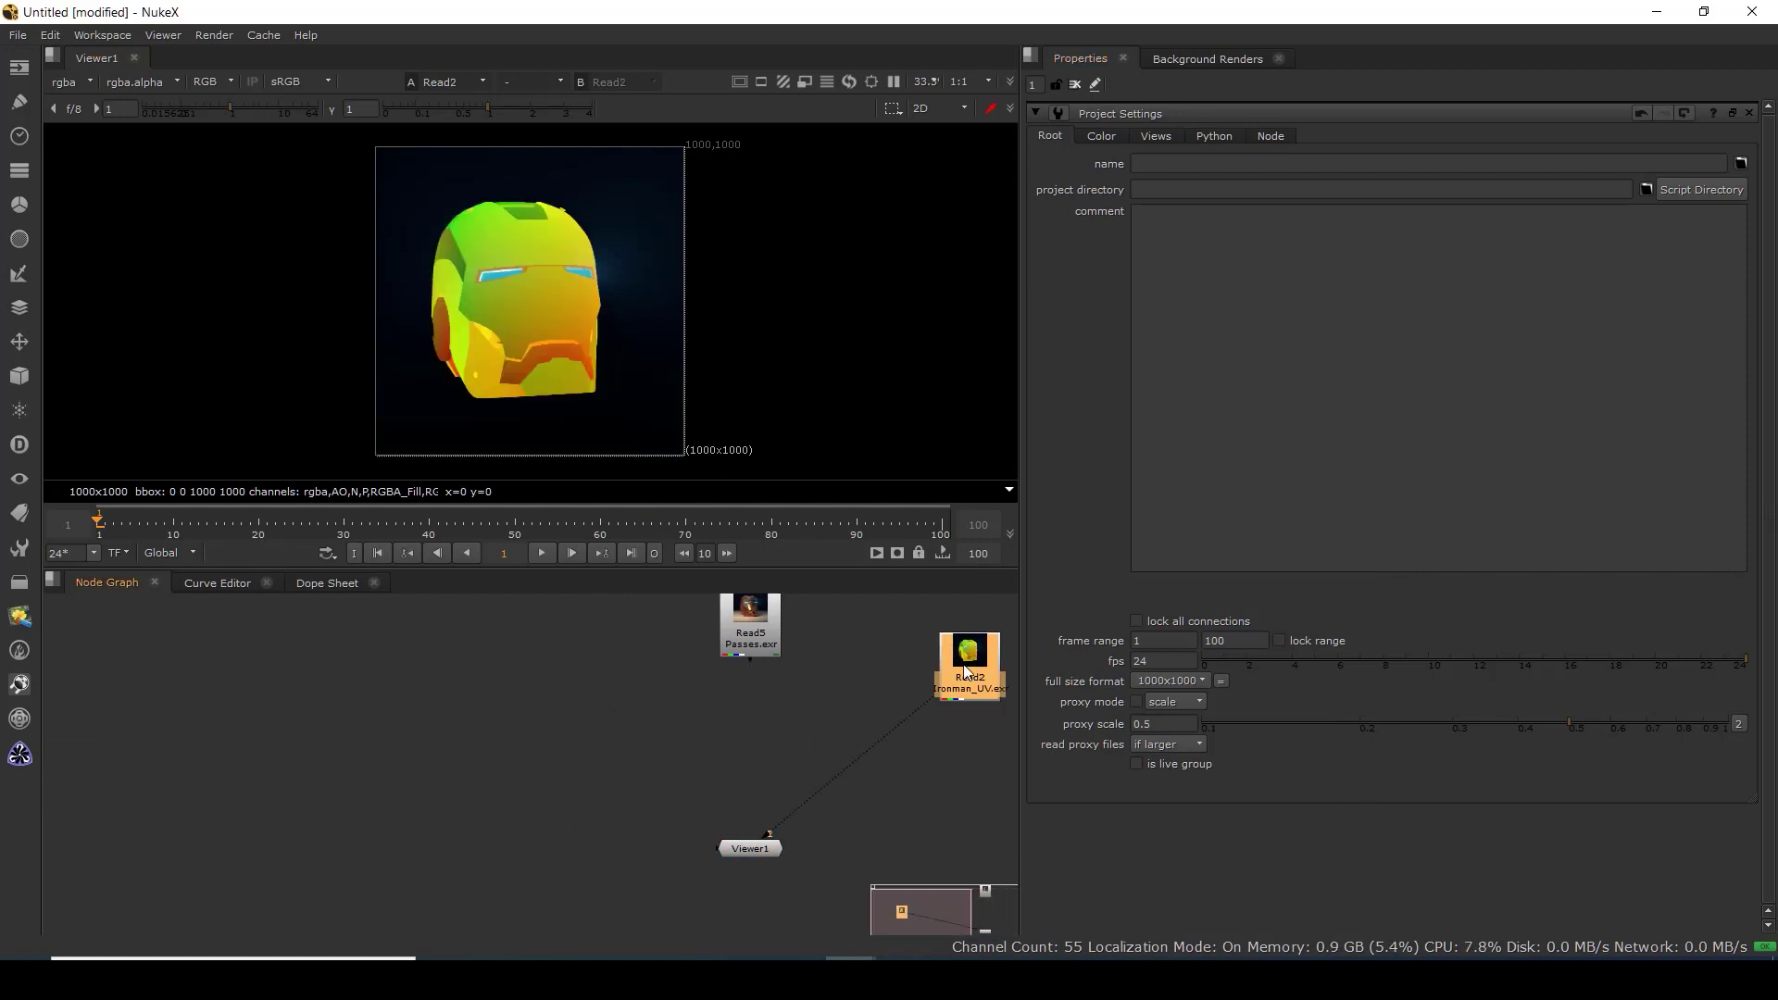
{"action": "left_click_drag", "start_coordinate": [752, 648], "coordinate": [714, 683]}
{"action": "left_click", "coordinate": [843, 716]}
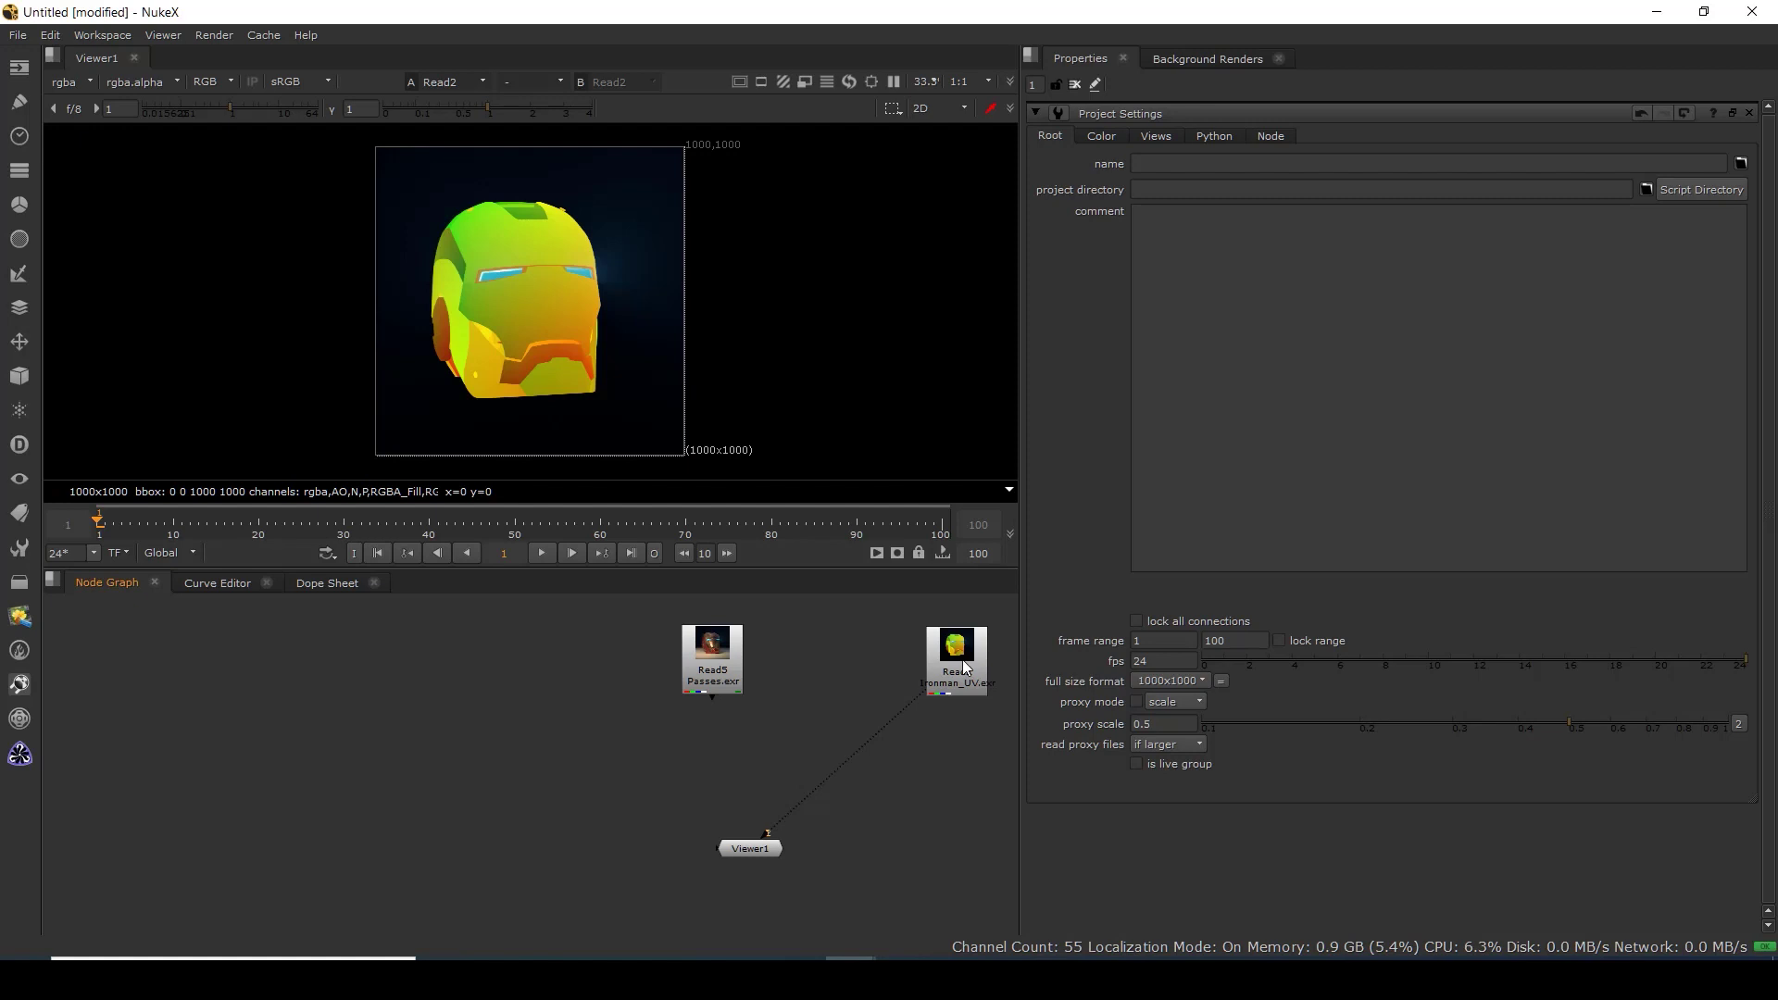
{"action": "left_click_drag", "start_coordinate": [966, 668], "coordinate": [848, 664]}
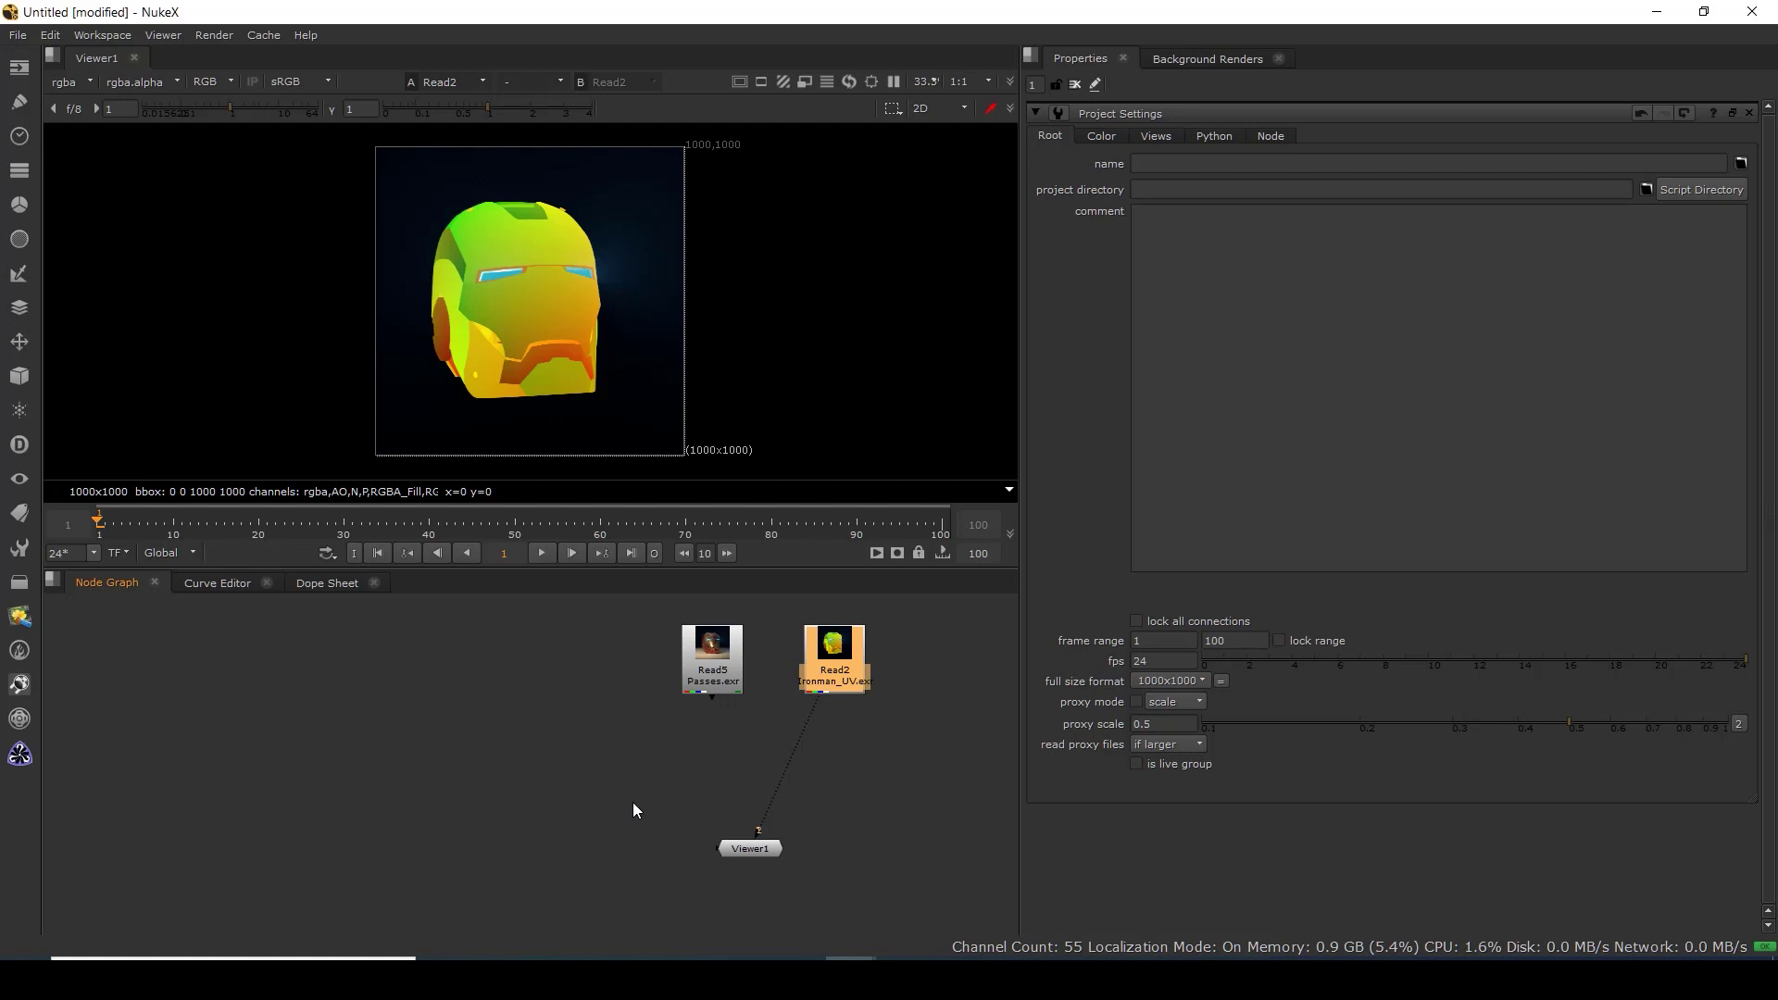
Search the computer for Maya and launch Maya 2019.
{"action": "left_click", "coordinate": [678, 829]}
{"action": "left_click", "coordinate": [352, 978]}
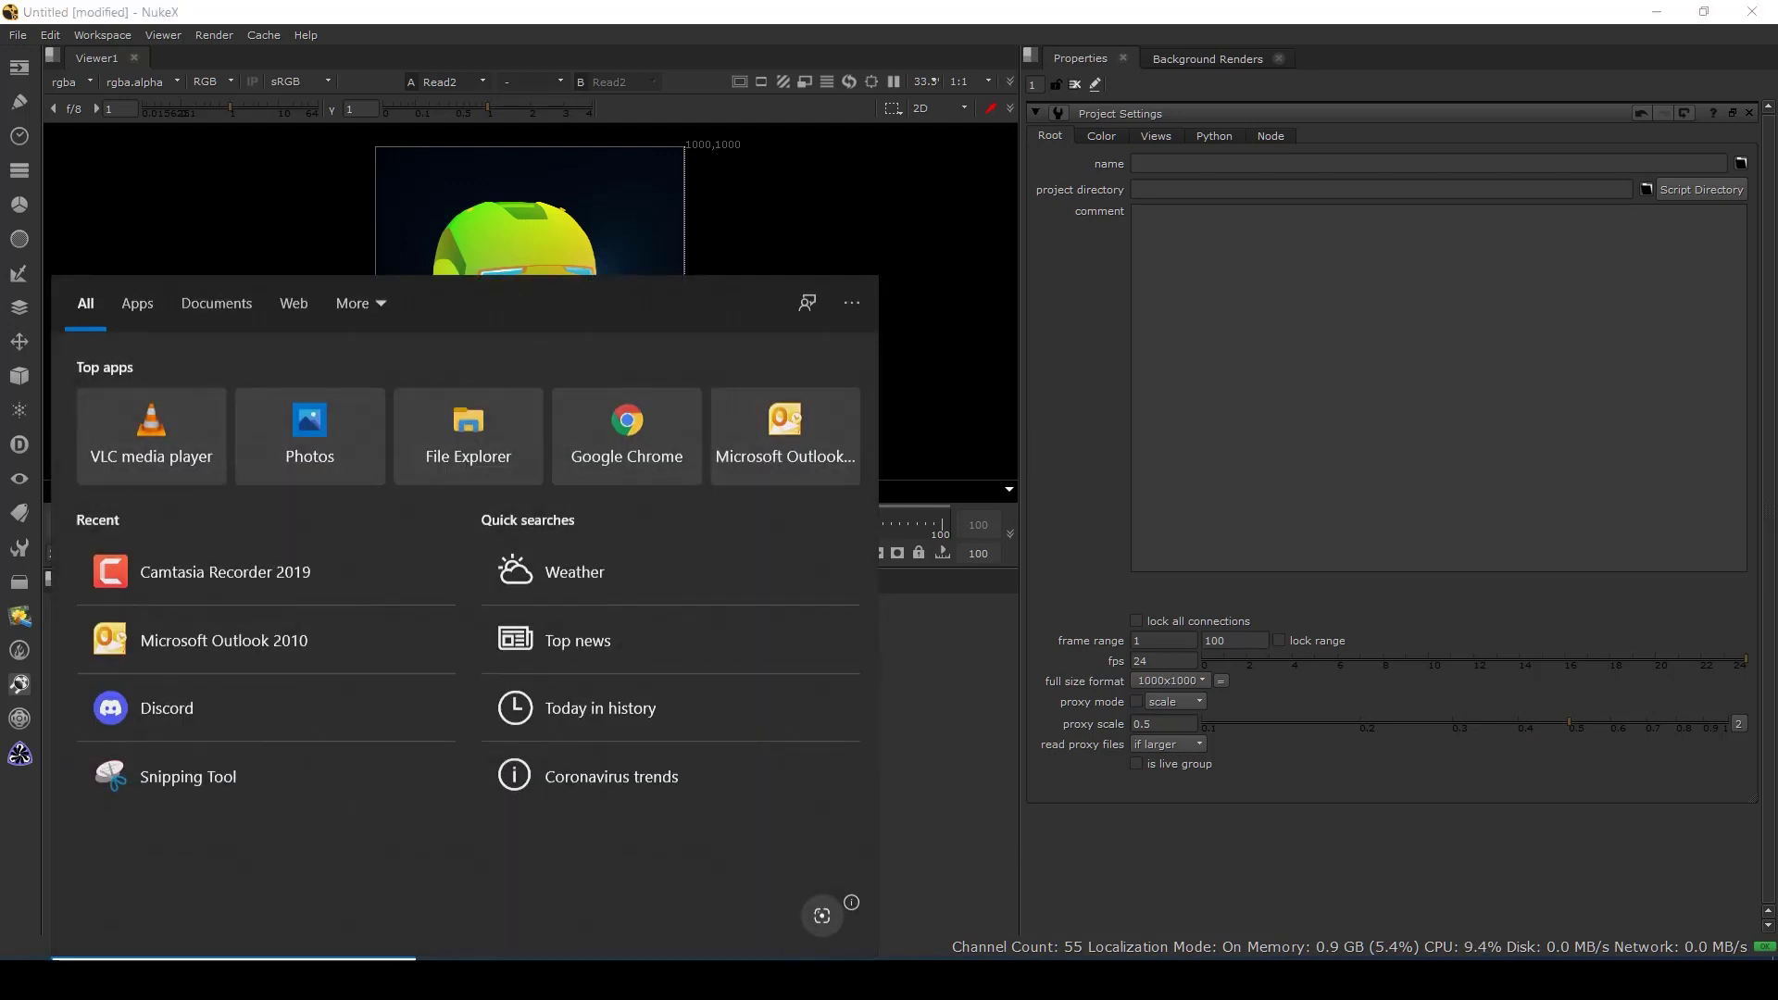
{"action": "type", "text": "maya"}
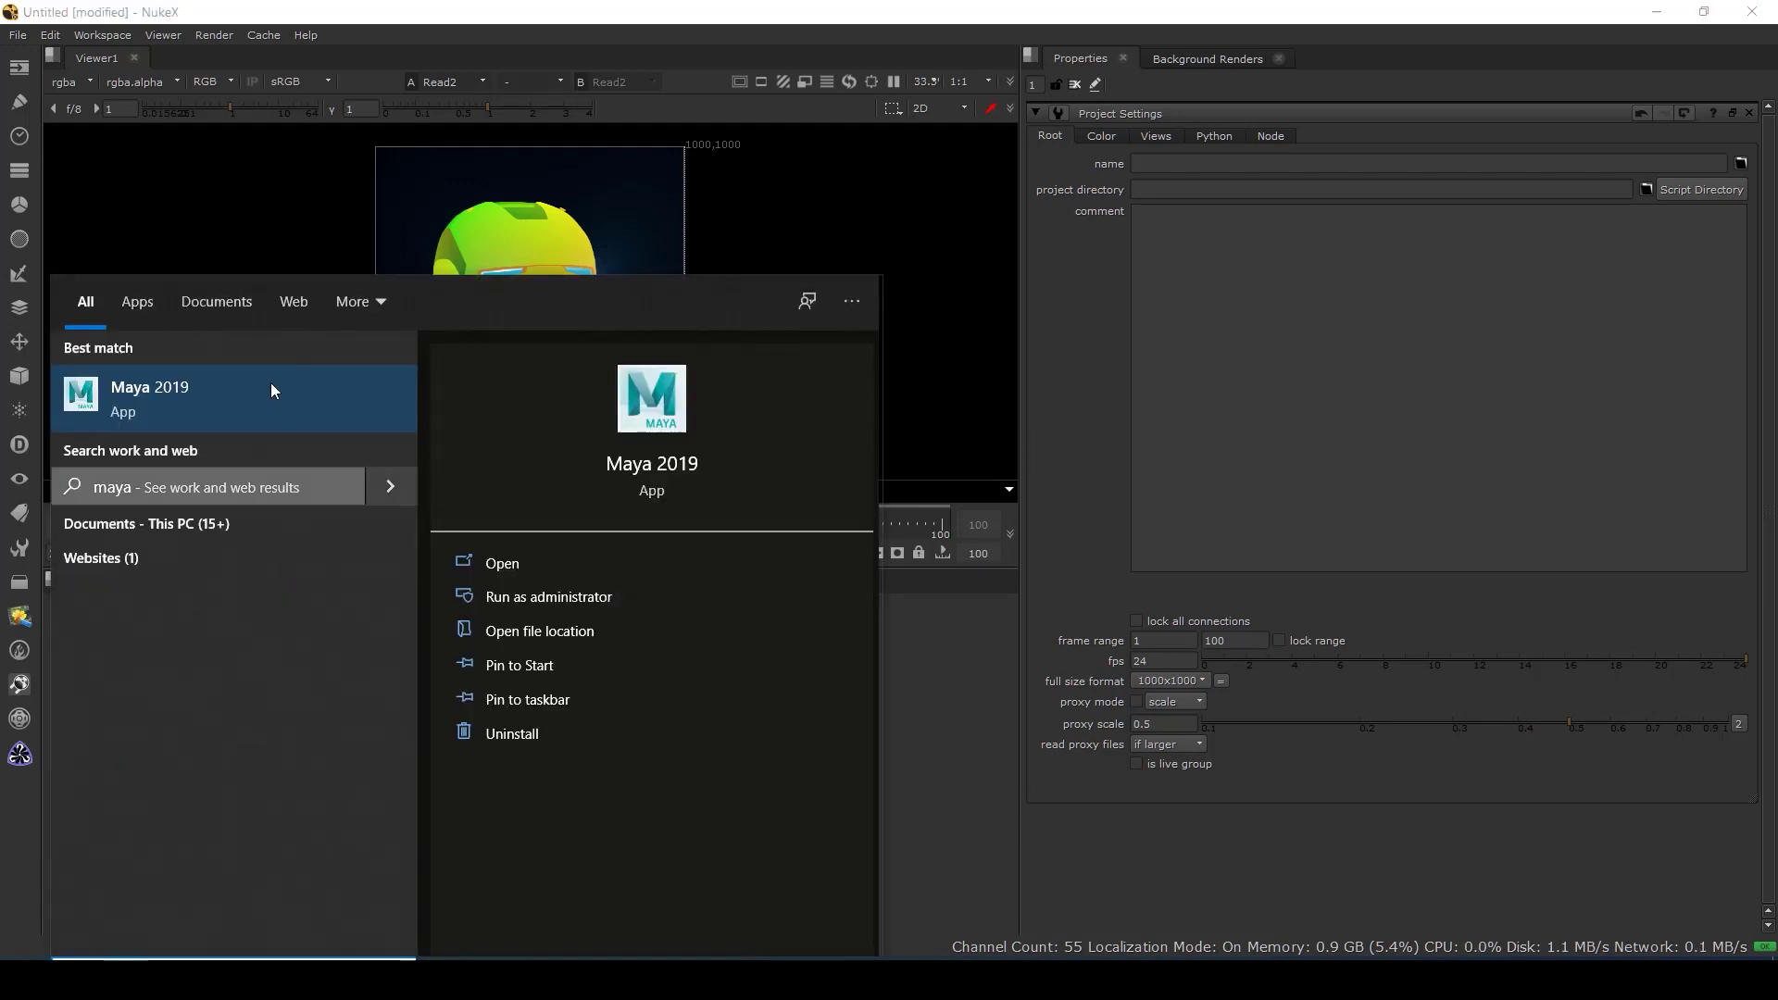
{"action": "left_click", "coordinate": [274, 390]}
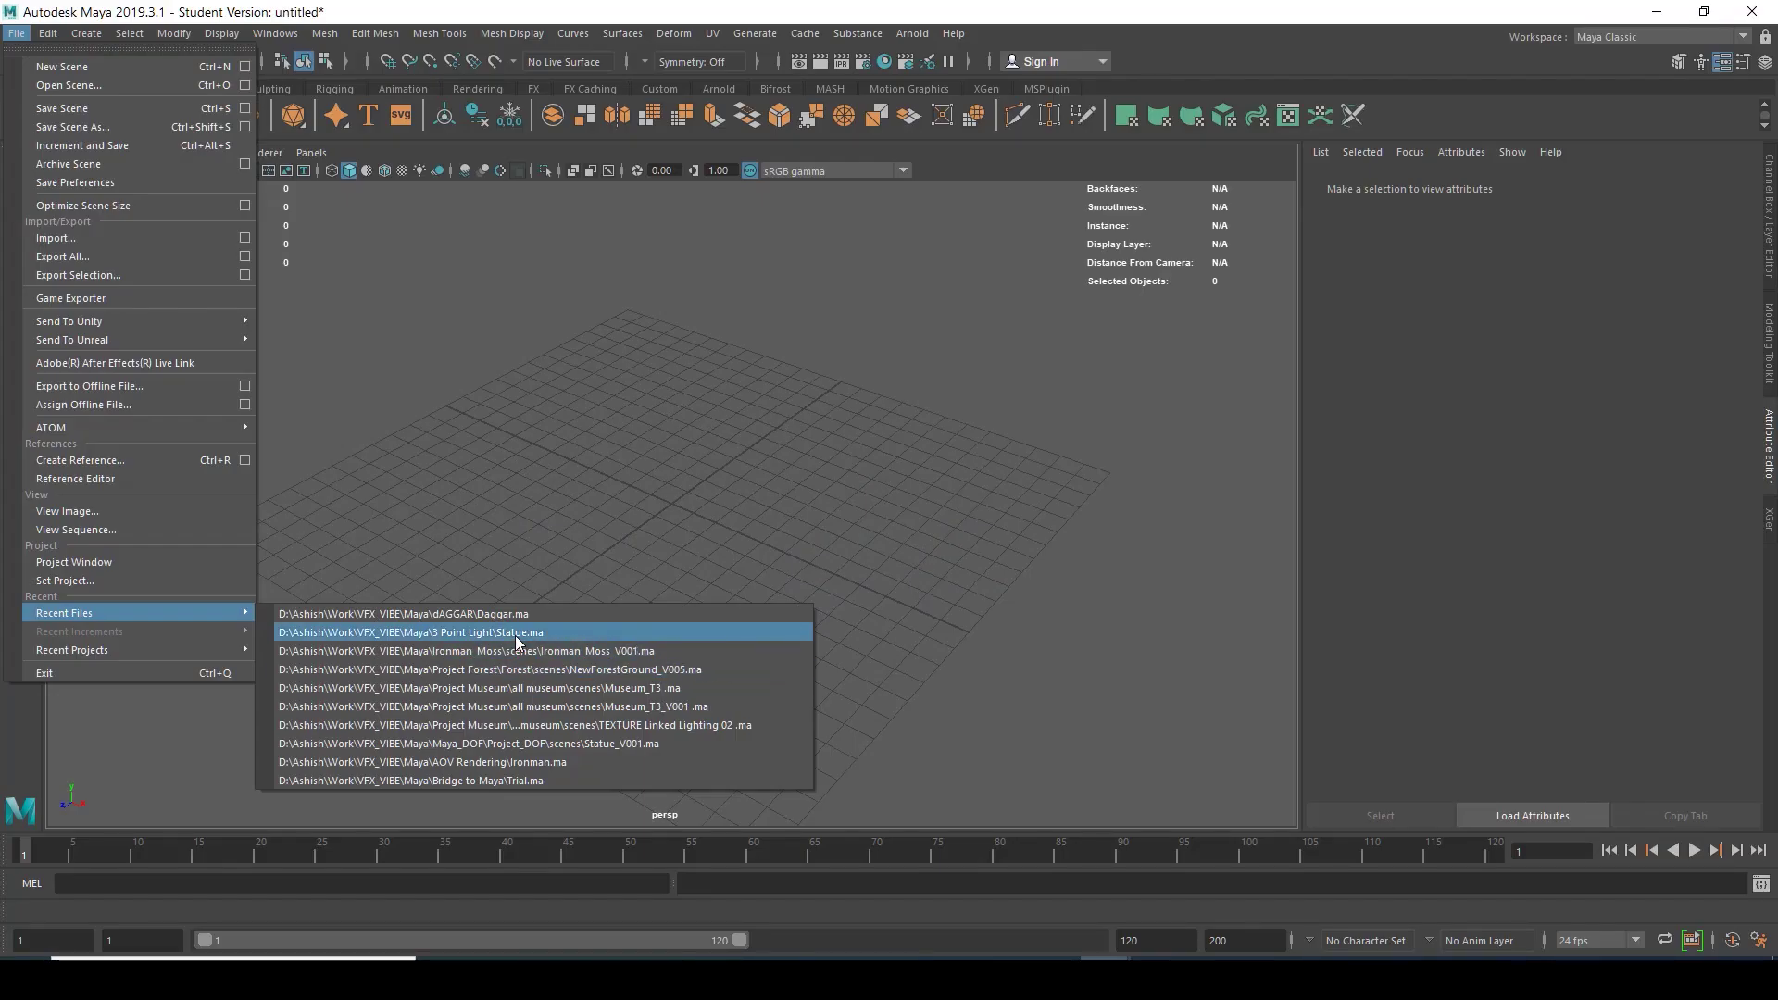
Open the recently used scene Statue.ma from the 3 Point Light folder.
{"action": "left_click", "coordinate": [515, 635]}
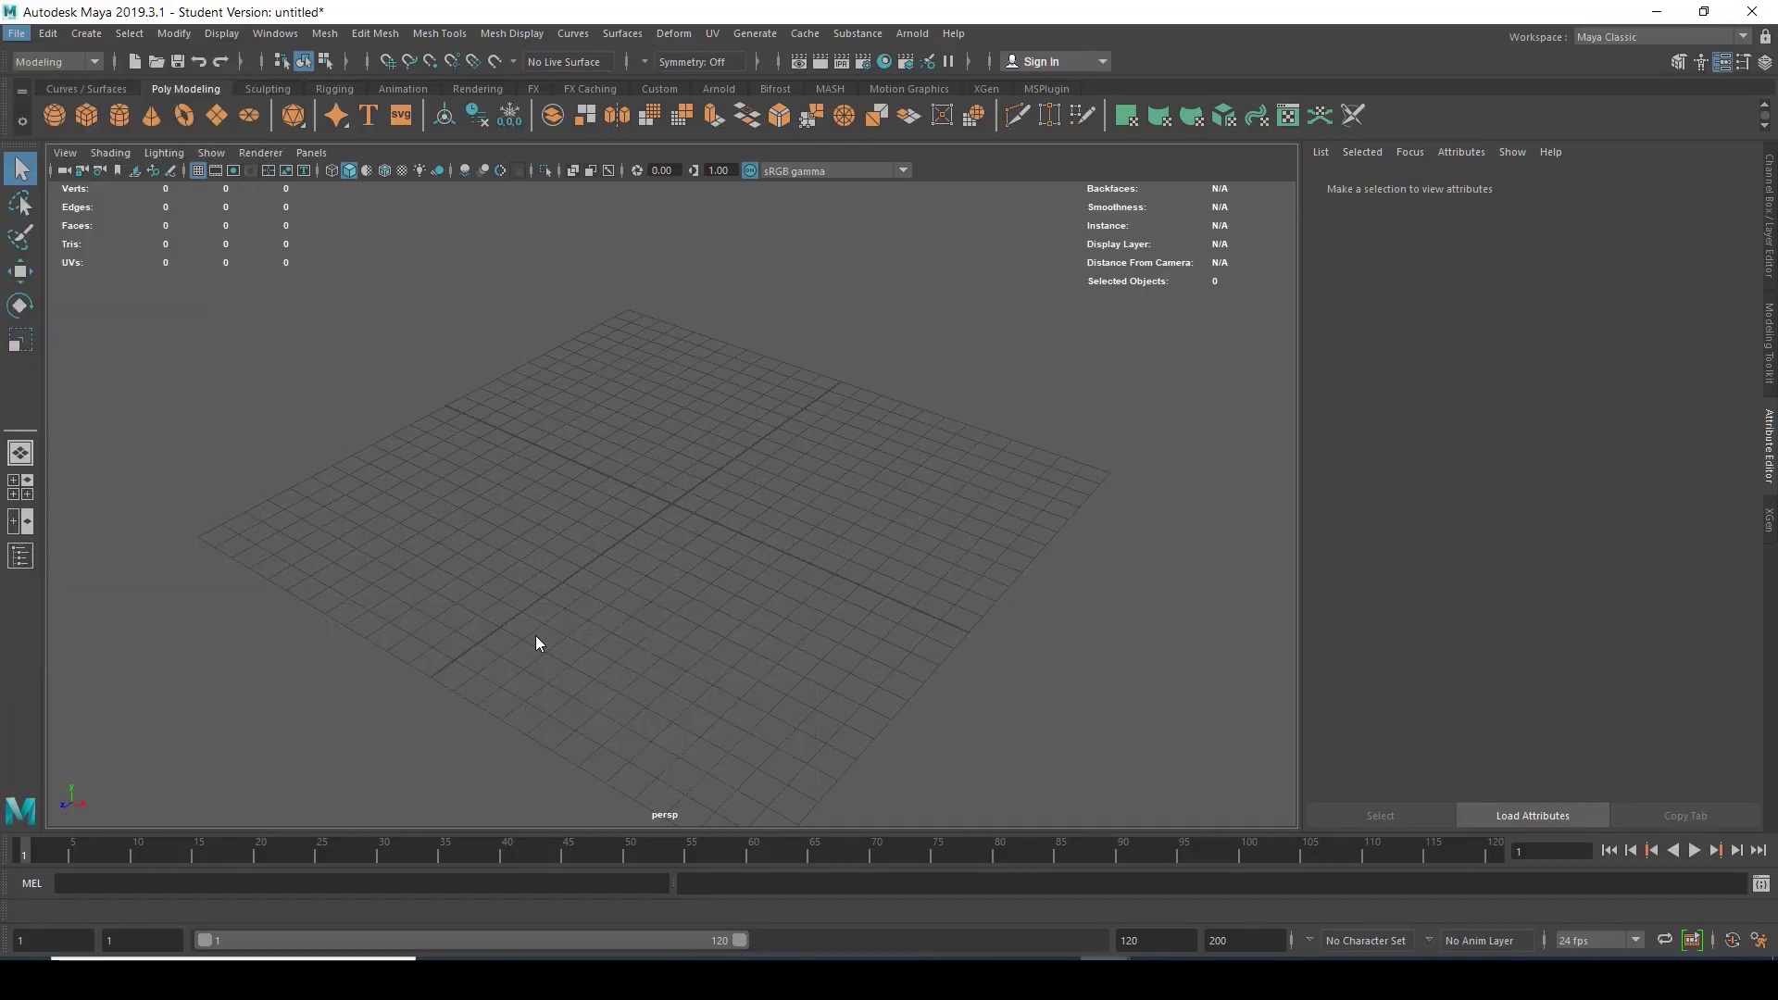
{"action": "left_click", "coordinate": [896, 498]}
{"action": "left_click", "coordinate": [849, 503]}
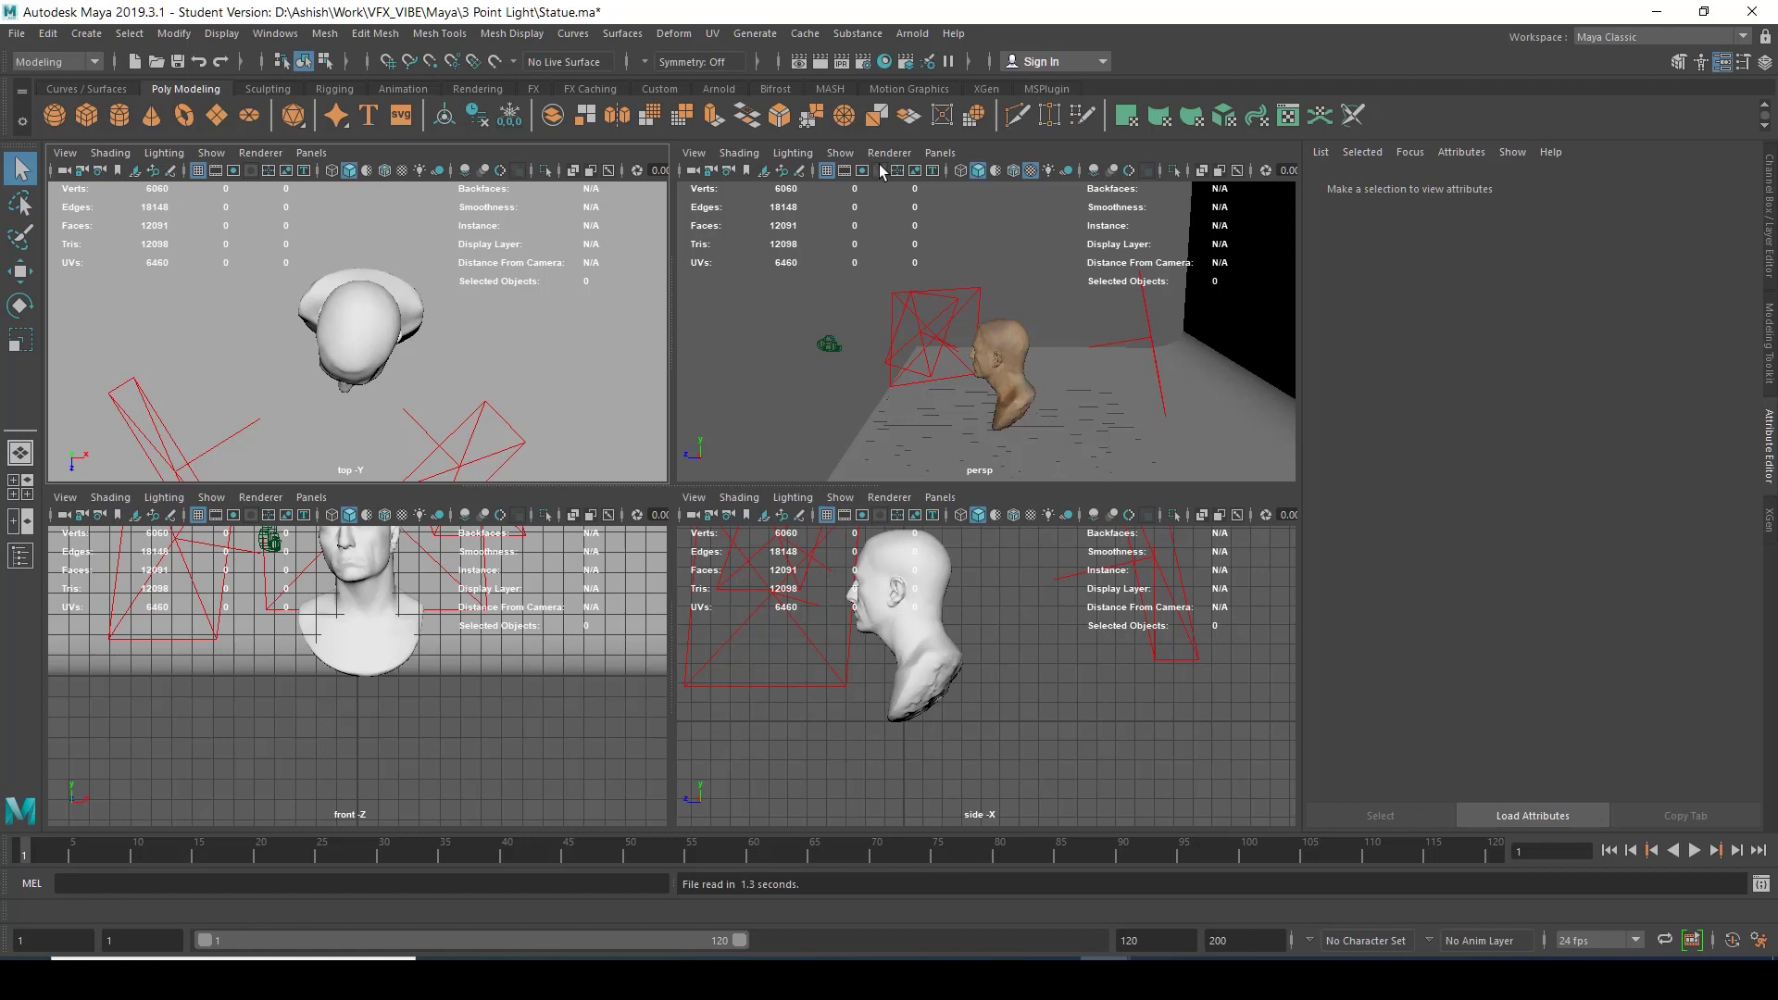
Look through camera1 in the perspective view and maximize that view.
{"action": "left_click", "coordinate": [940, 153]}
{"action": "mouse_move", "coordinate": [1059, 174]}
{"action": "left_click", "coordinate": [1189, 175]}
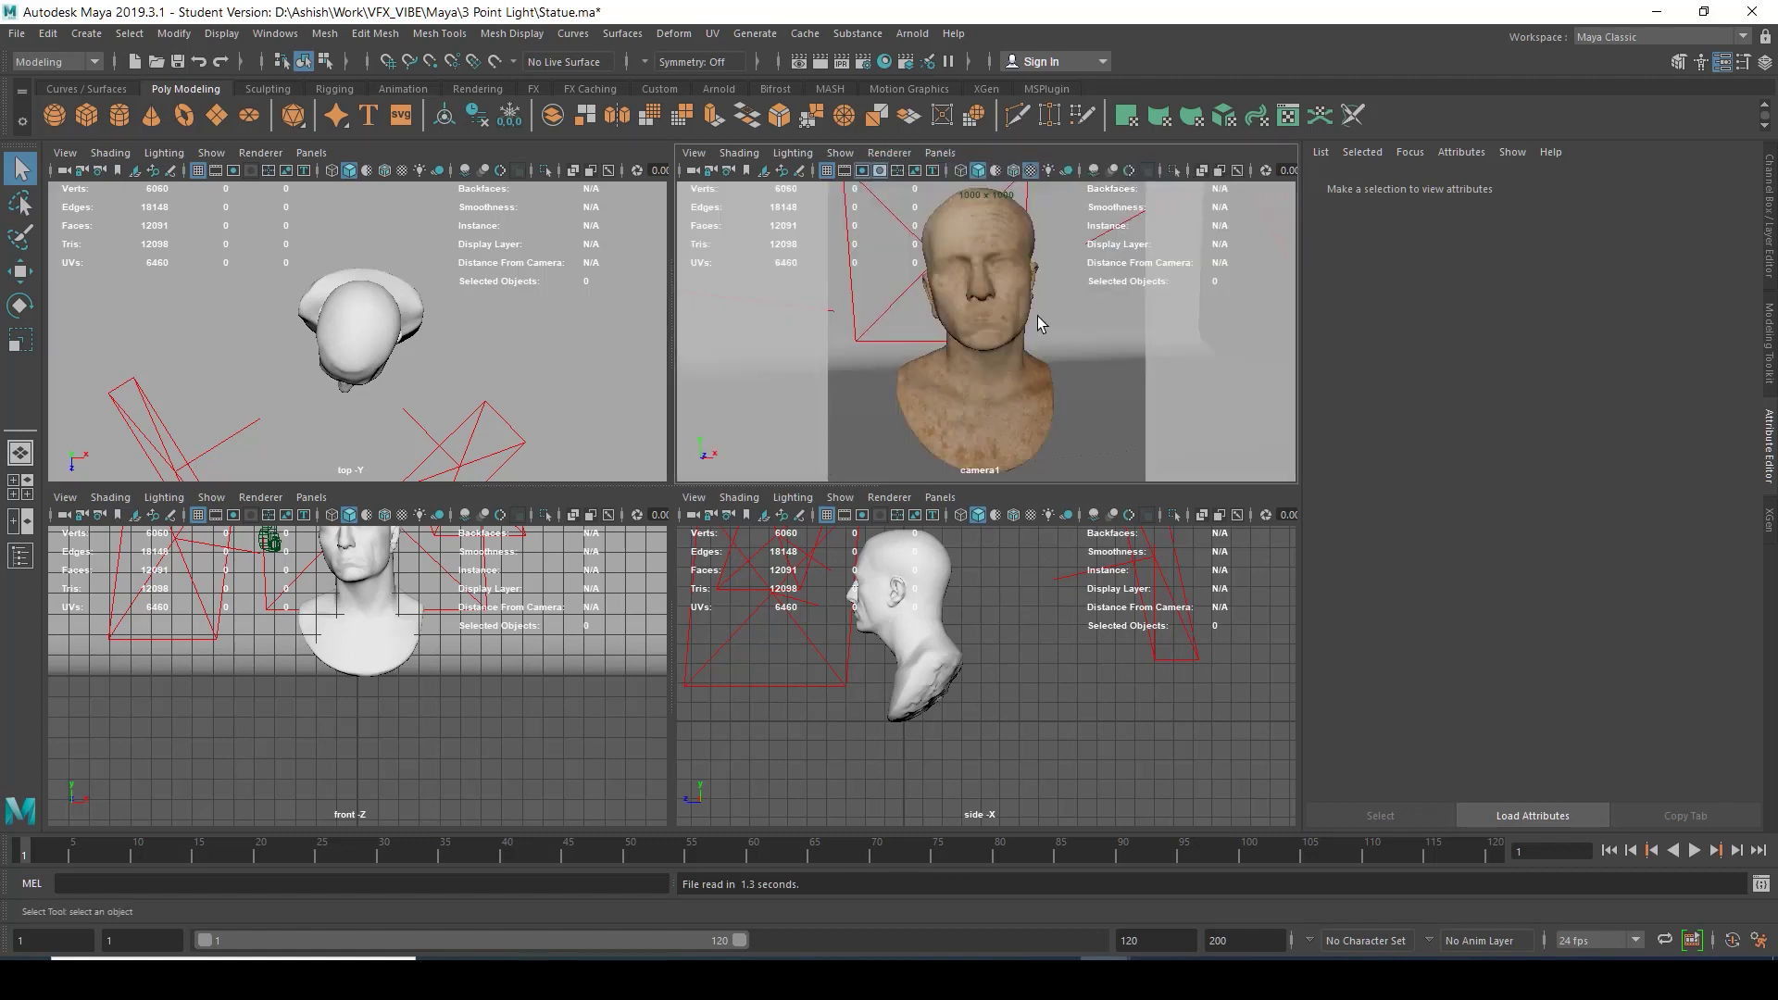
{"action": "key", "text": "space"}
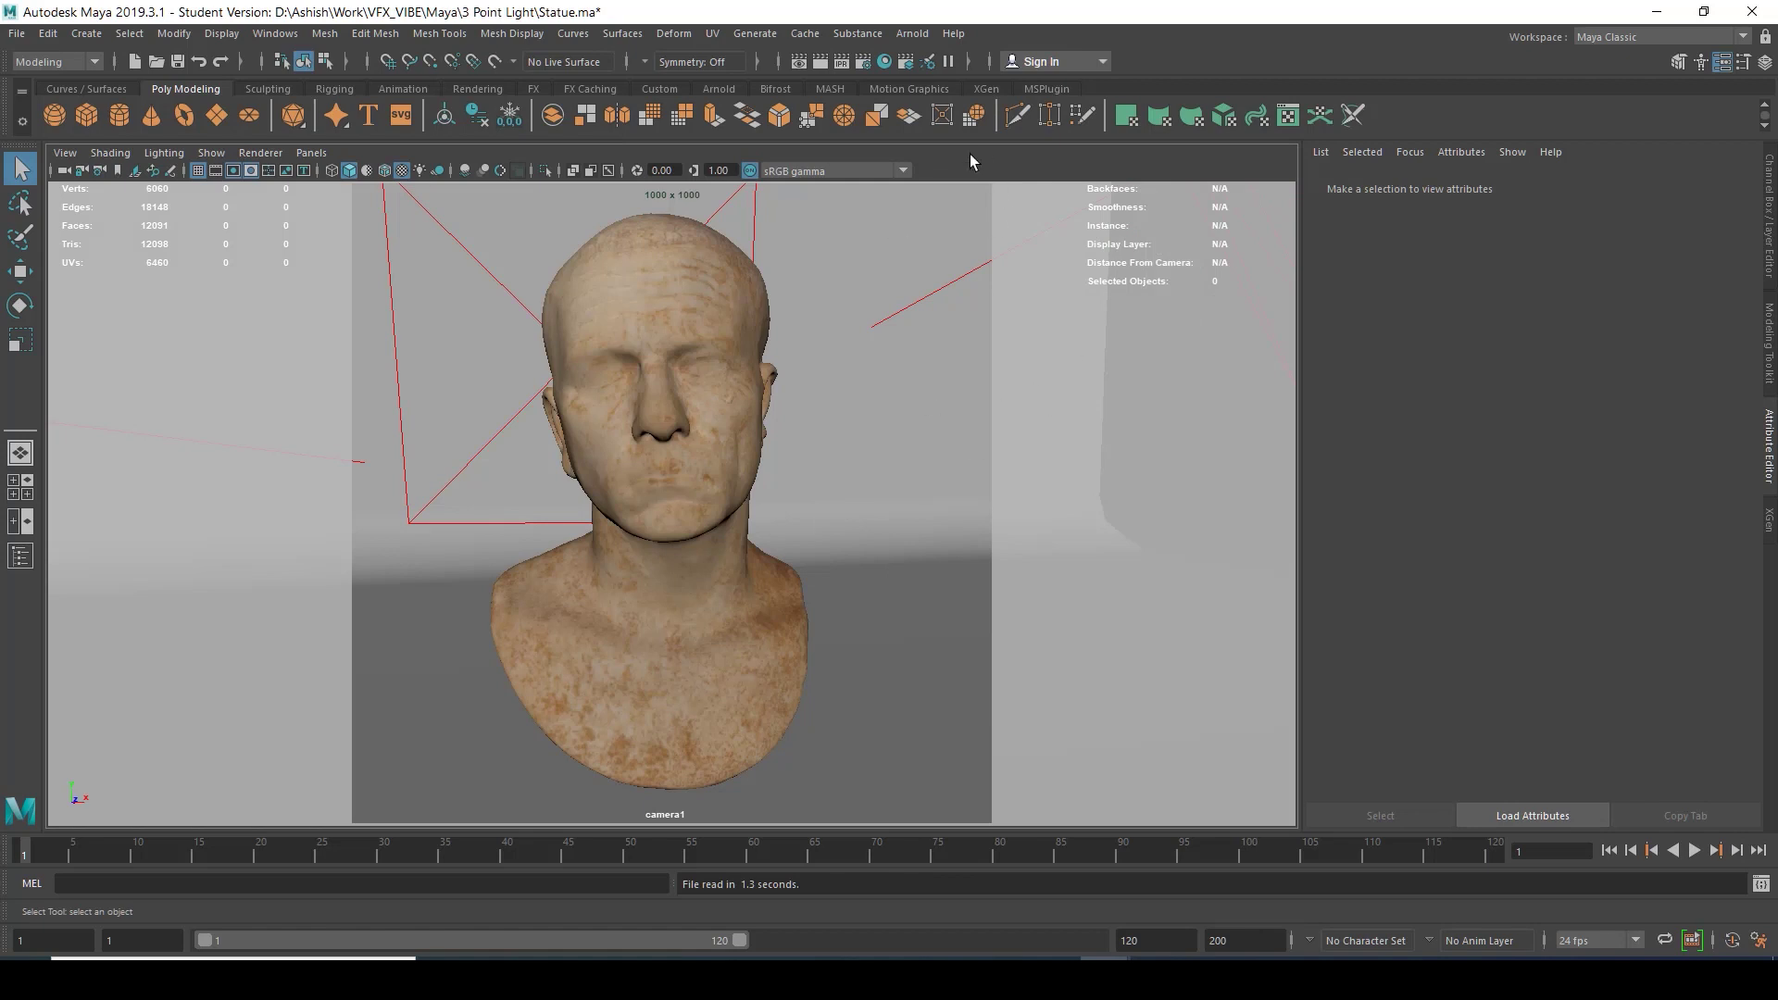
Open the render settings and review the list of active Arnold AOVs.
{"action": "left_click", "coordinate": [865, 62]}
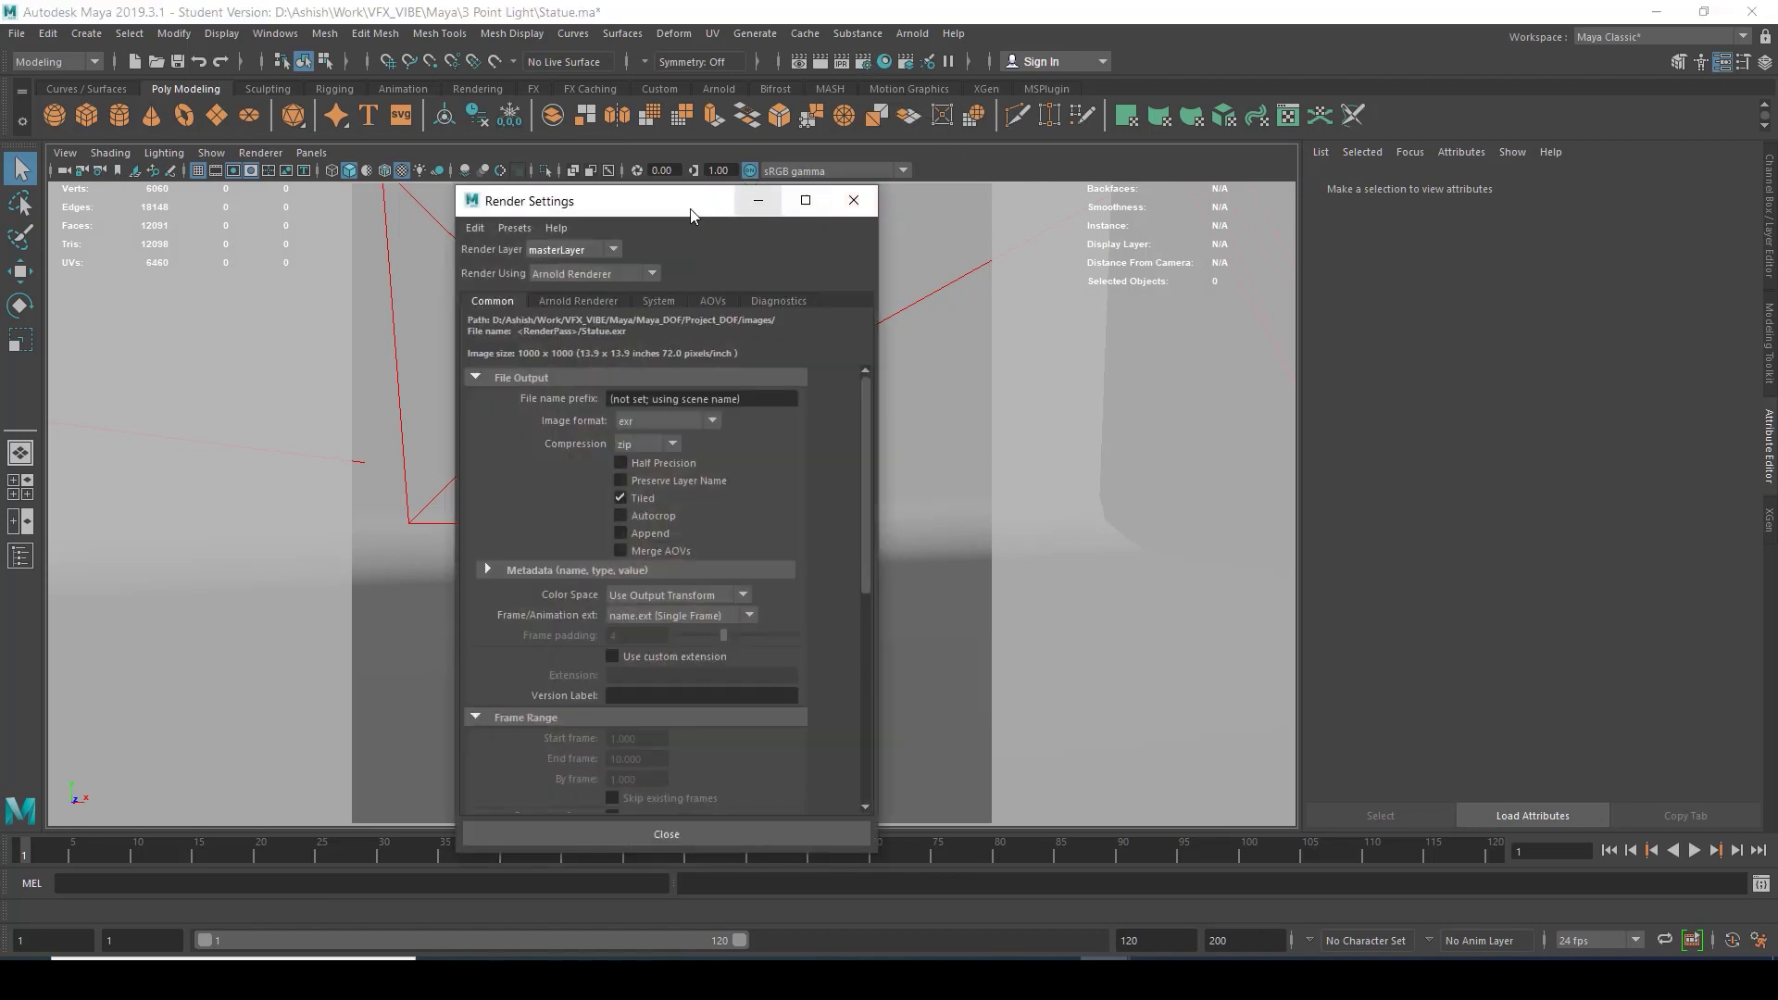
{"action": "left_click_drag", "start_coordinate": [713, 215], "coordinate": [839, 218]}
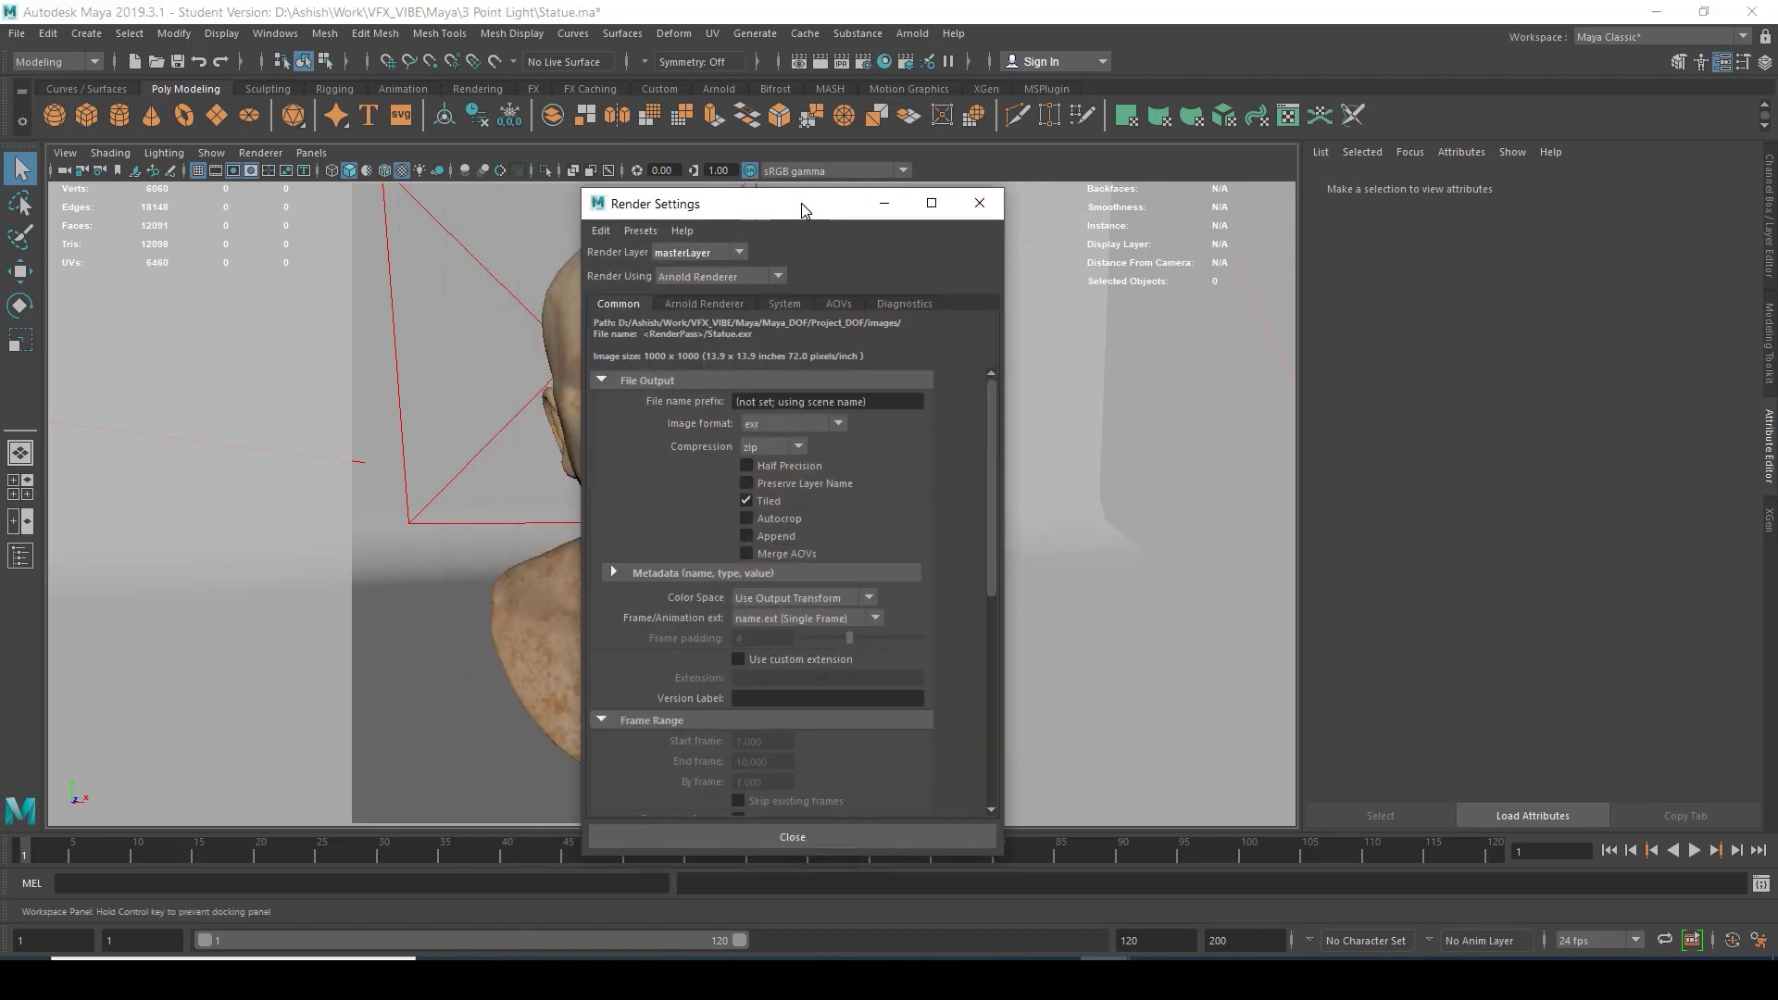
{"action": "left_click", "coordinate": [840, 304]}
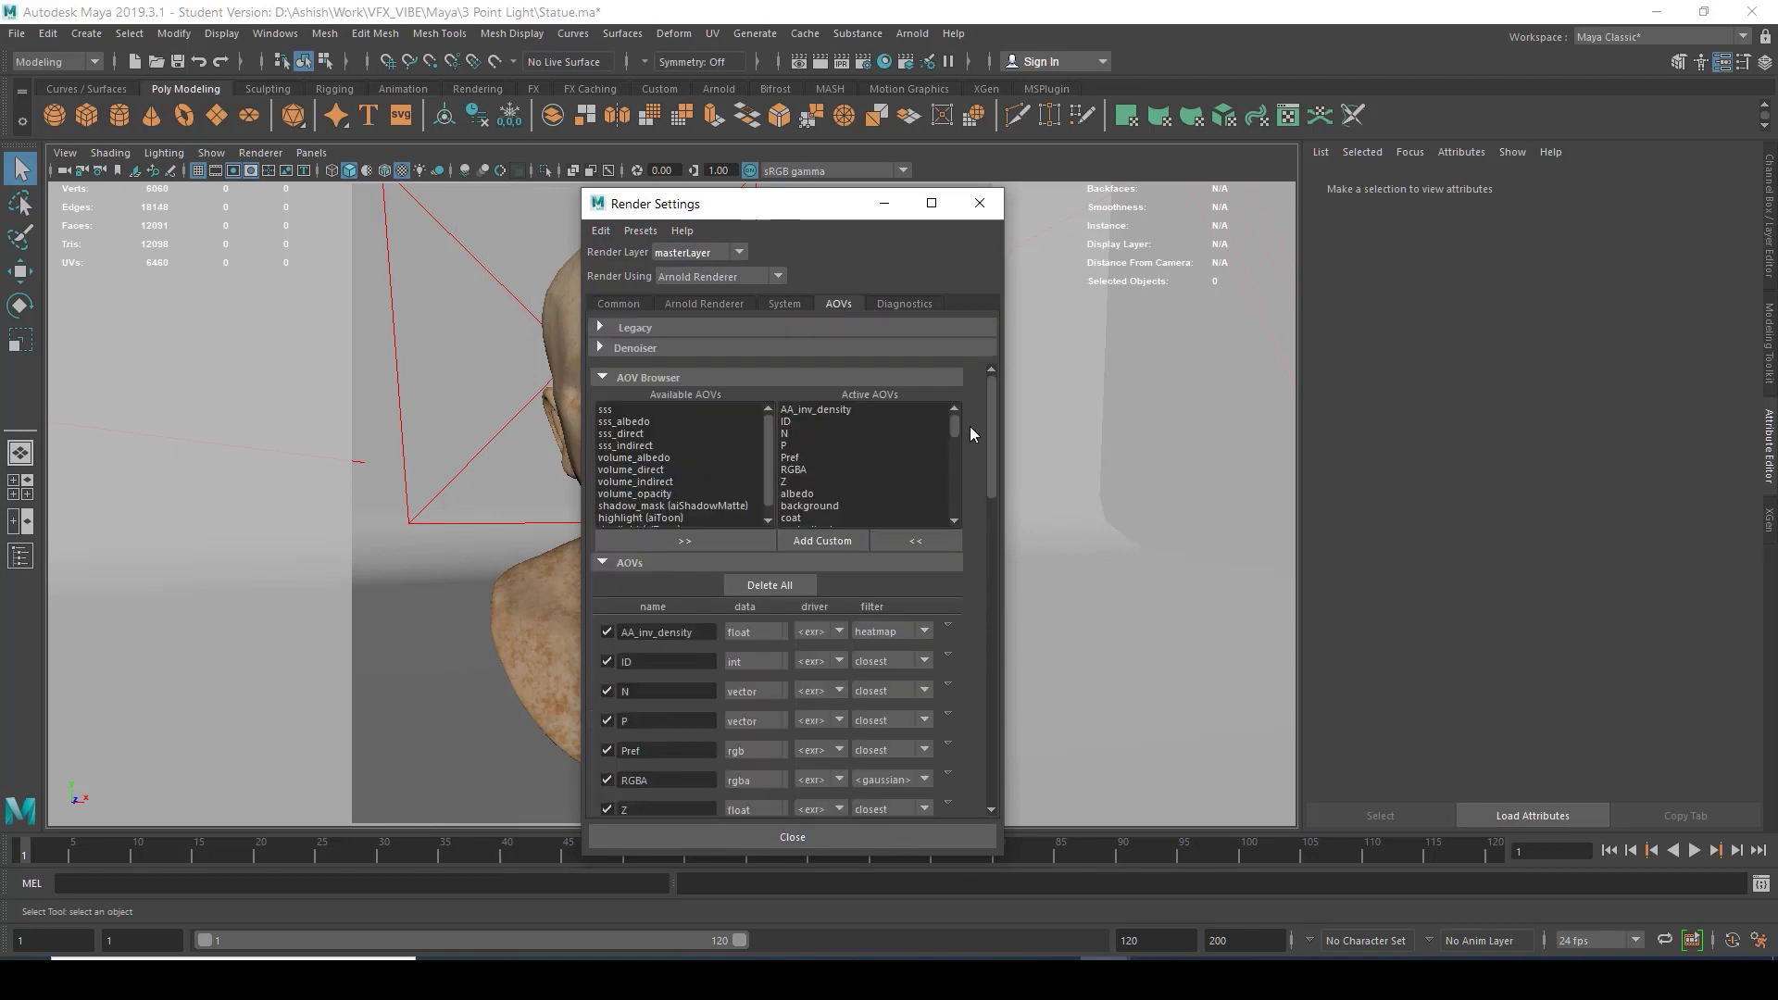
{"action": "mouse_move", "coordinate": [952, 428]}
{"action": "left_mouse_down"}
{"action": "mouse_move", "coordinate": [952, 499]}
{"action": "mouse_move", "coordinate": [948, 425]}
{"action": "left_mouse_up"}
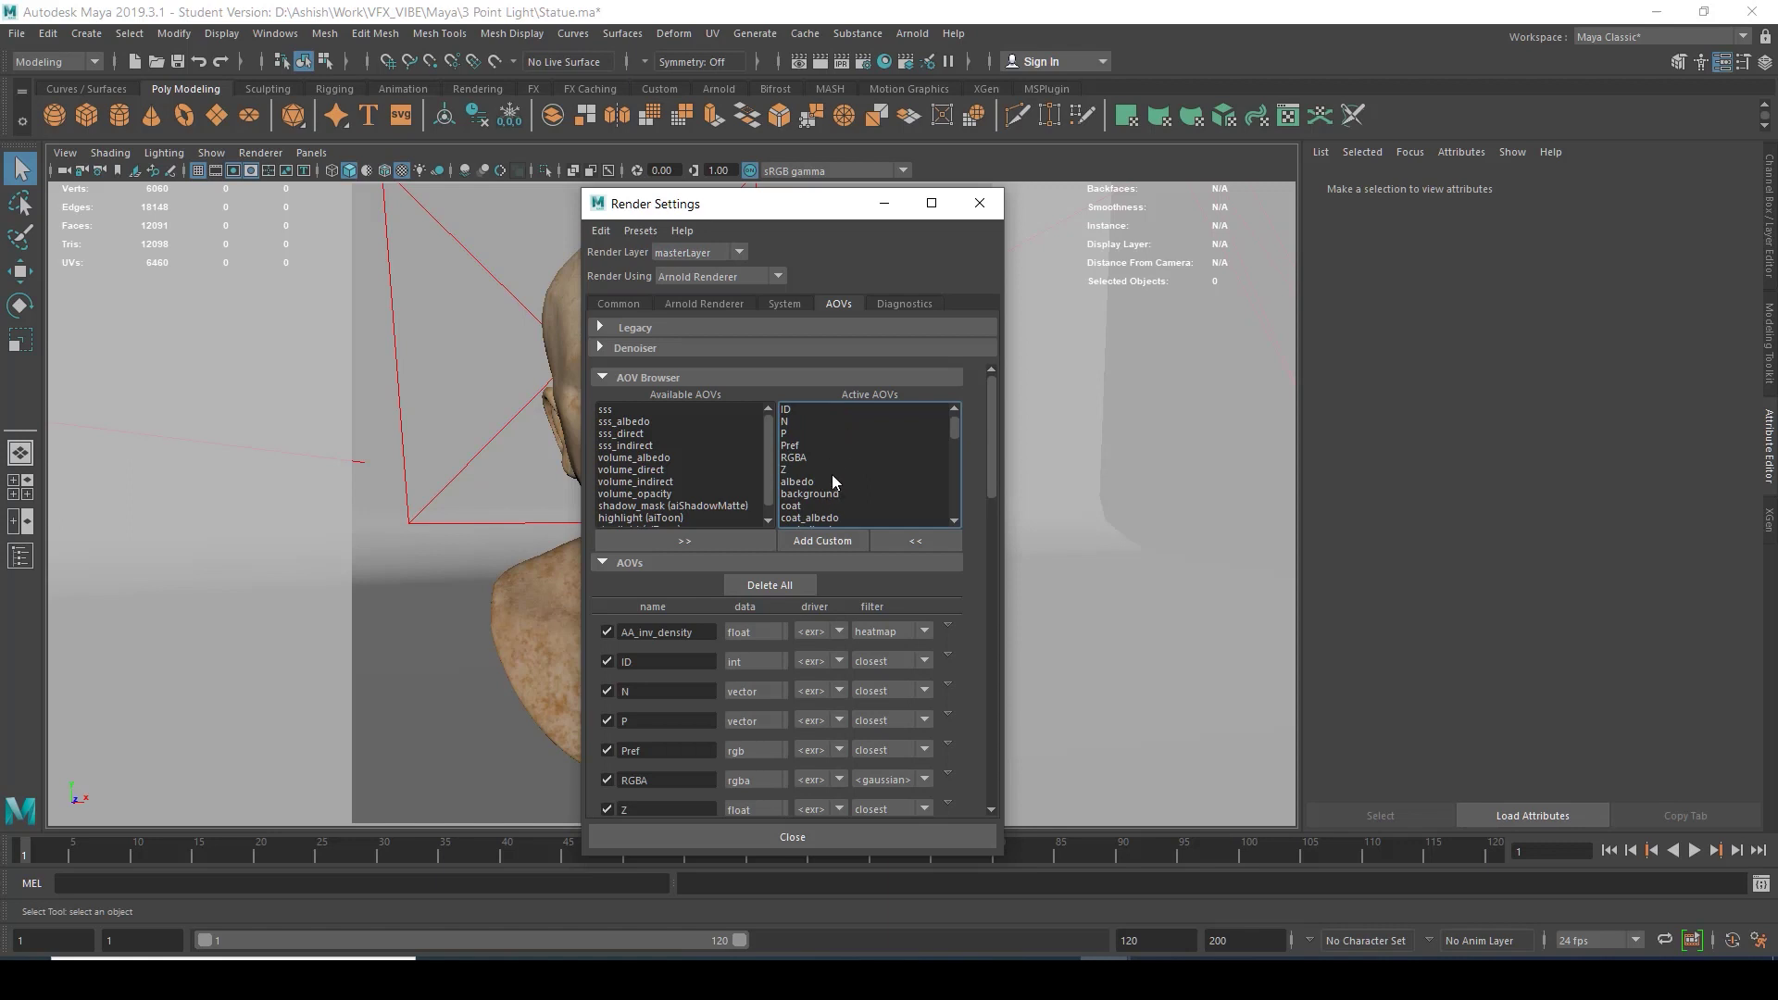
{"action": "mouse_move", "coordinate": [955, 430]}
{"action": "left_mouse_down"}
{"action": "mouse_move", "coordinate": [949, 535]}
{"action": "mouse_move", "coordinate": [937, 411]}
{"action": "left_mouse_up"}
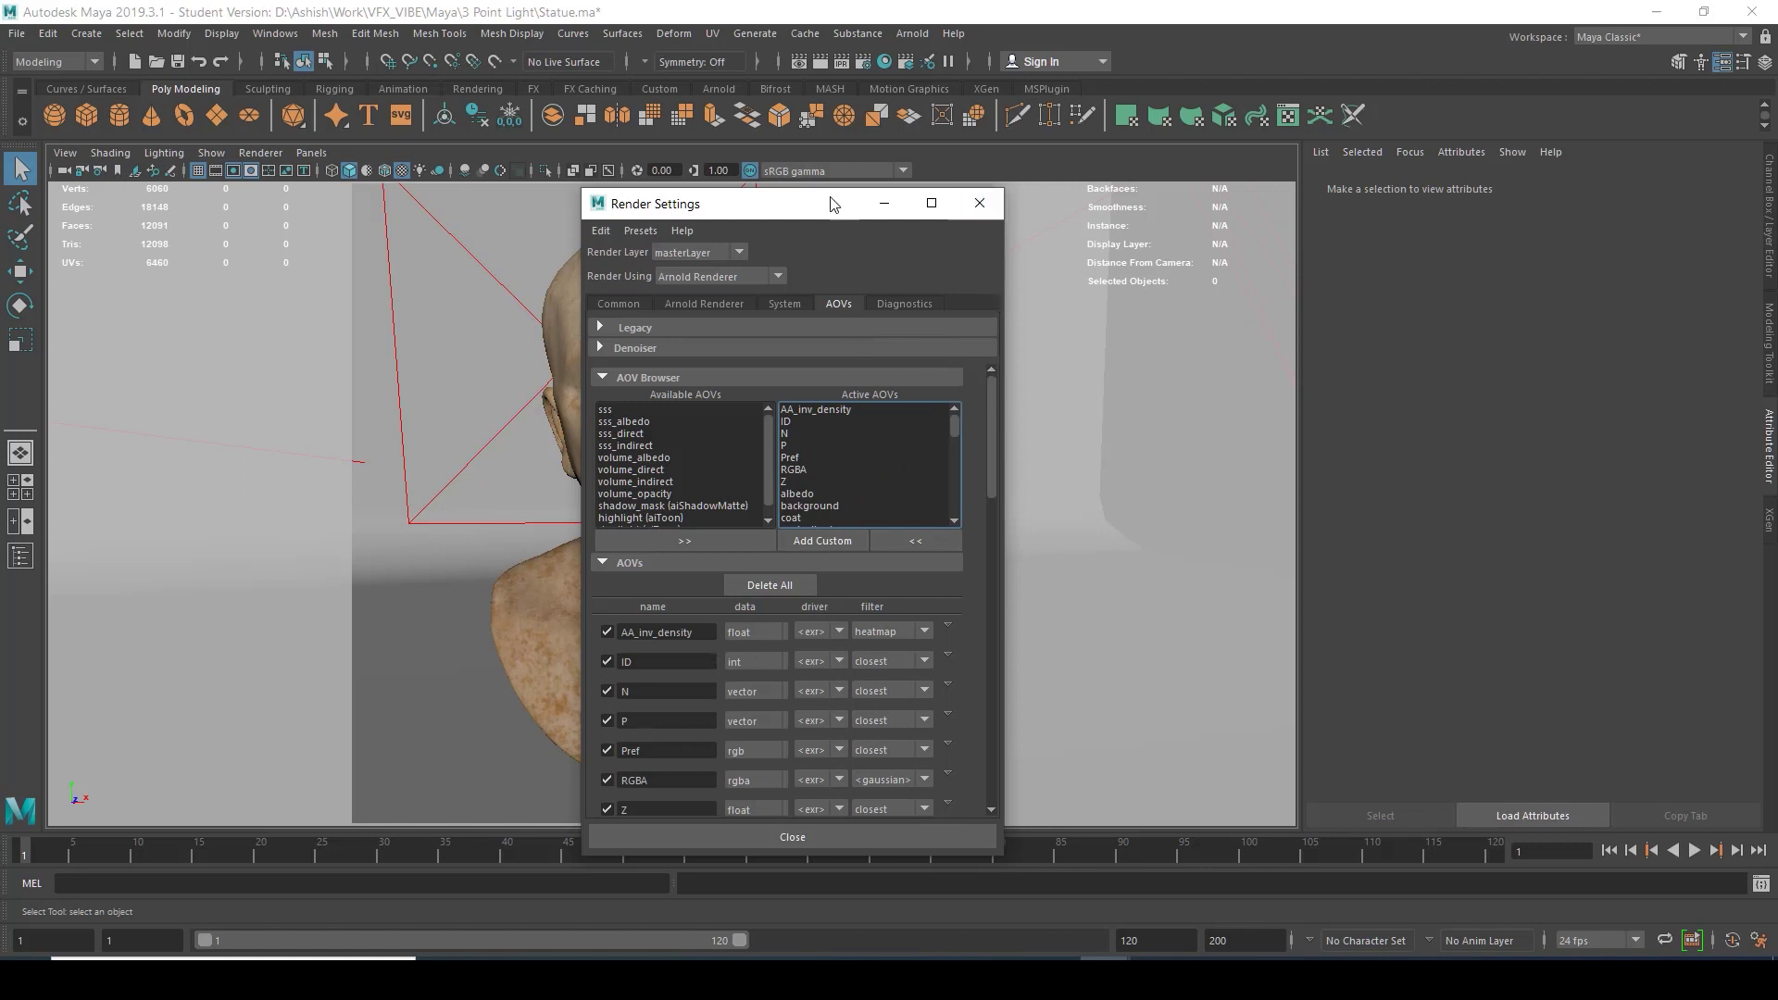
Turn on Merge AOVs for the EXR file output and look over the active AOVs again.
{"action": "left_click_drag", "start_coordinate": [828, 204], "coordinate": [869, 196]}
{"action": "left_click", "coordinate": [658, 294]}
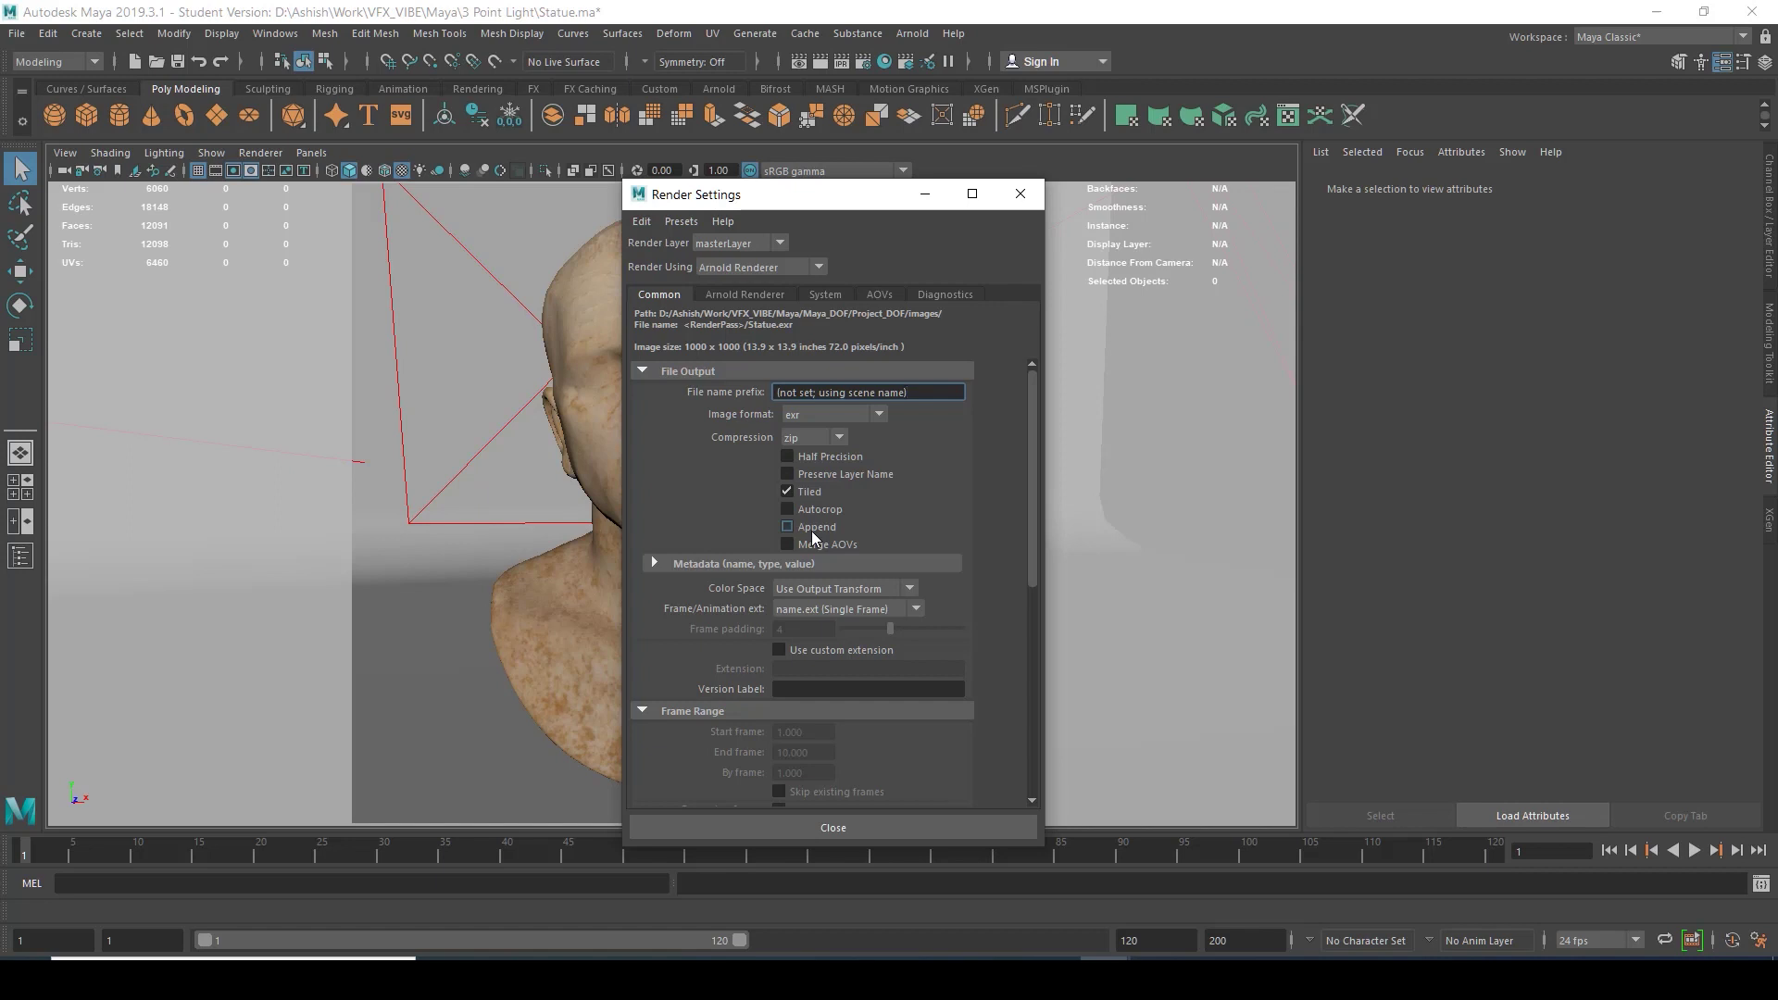
{"action": "left_click", "coordinate": [789, 544]}
{"action": "left_click", "coordinate": [879, 295]}
{"action": "scroll", "coordinate": [876, 431], "scroll_direction": "down", "scroll_amount": 10}
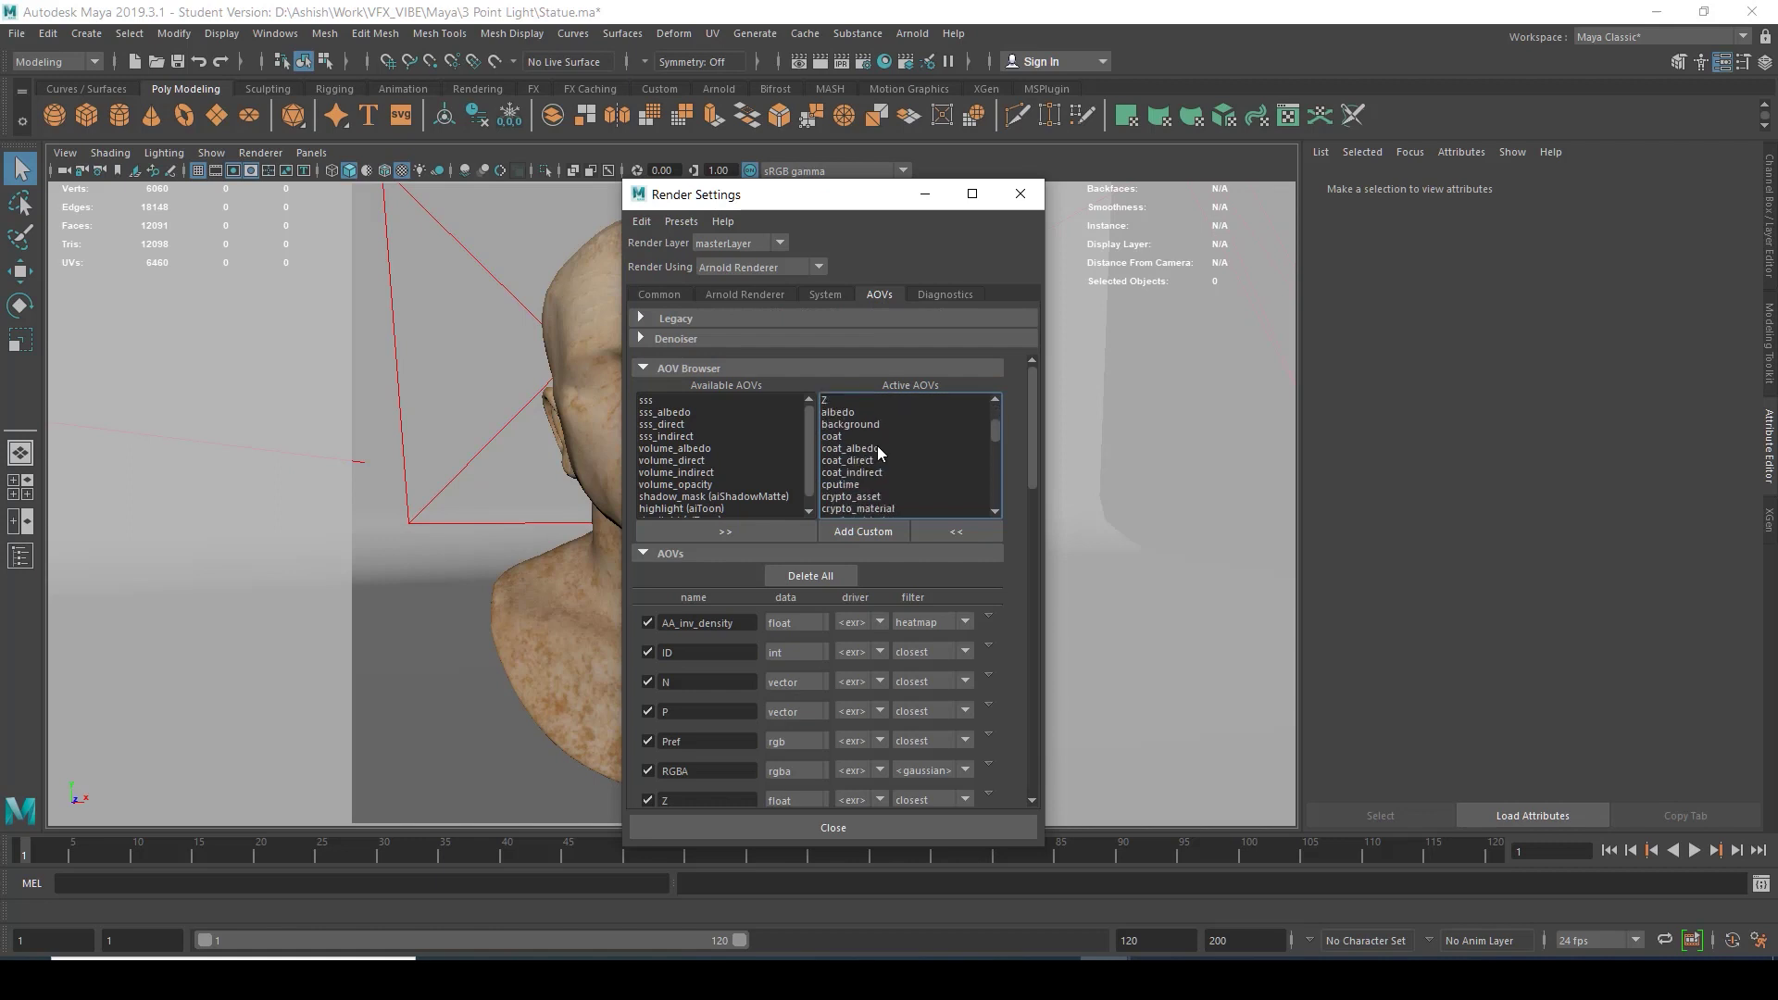
{"action": "scroll", "coordinate": [881, 477], "scroll_direction": "up", "scroll_amount": 5}
{"action": "scroll", "coordinate": [898, 454], "scroll_direction": "up", "scroll_amount": 4}
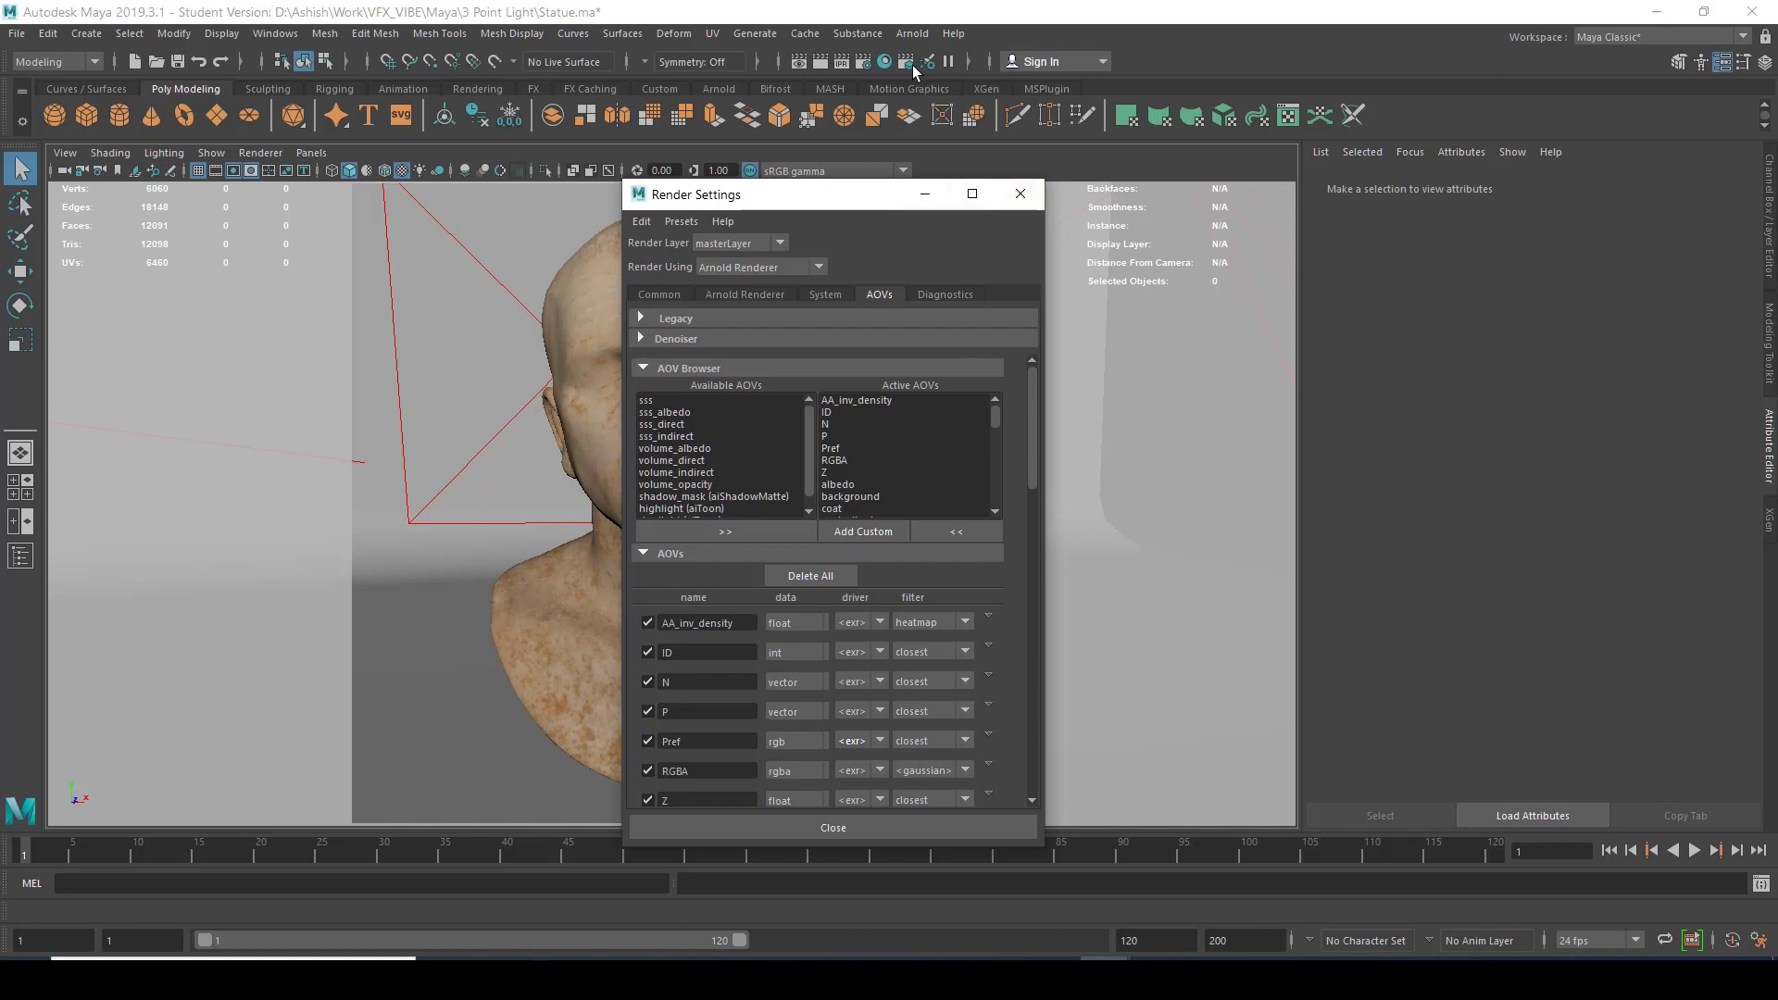
Open the Arnold RenderView and start rendering the statue through cameraShape1.
{"action": "left_click", "coordinate": [912, 33]}
{"action": "left_click", "coordinate": [930, 83]}
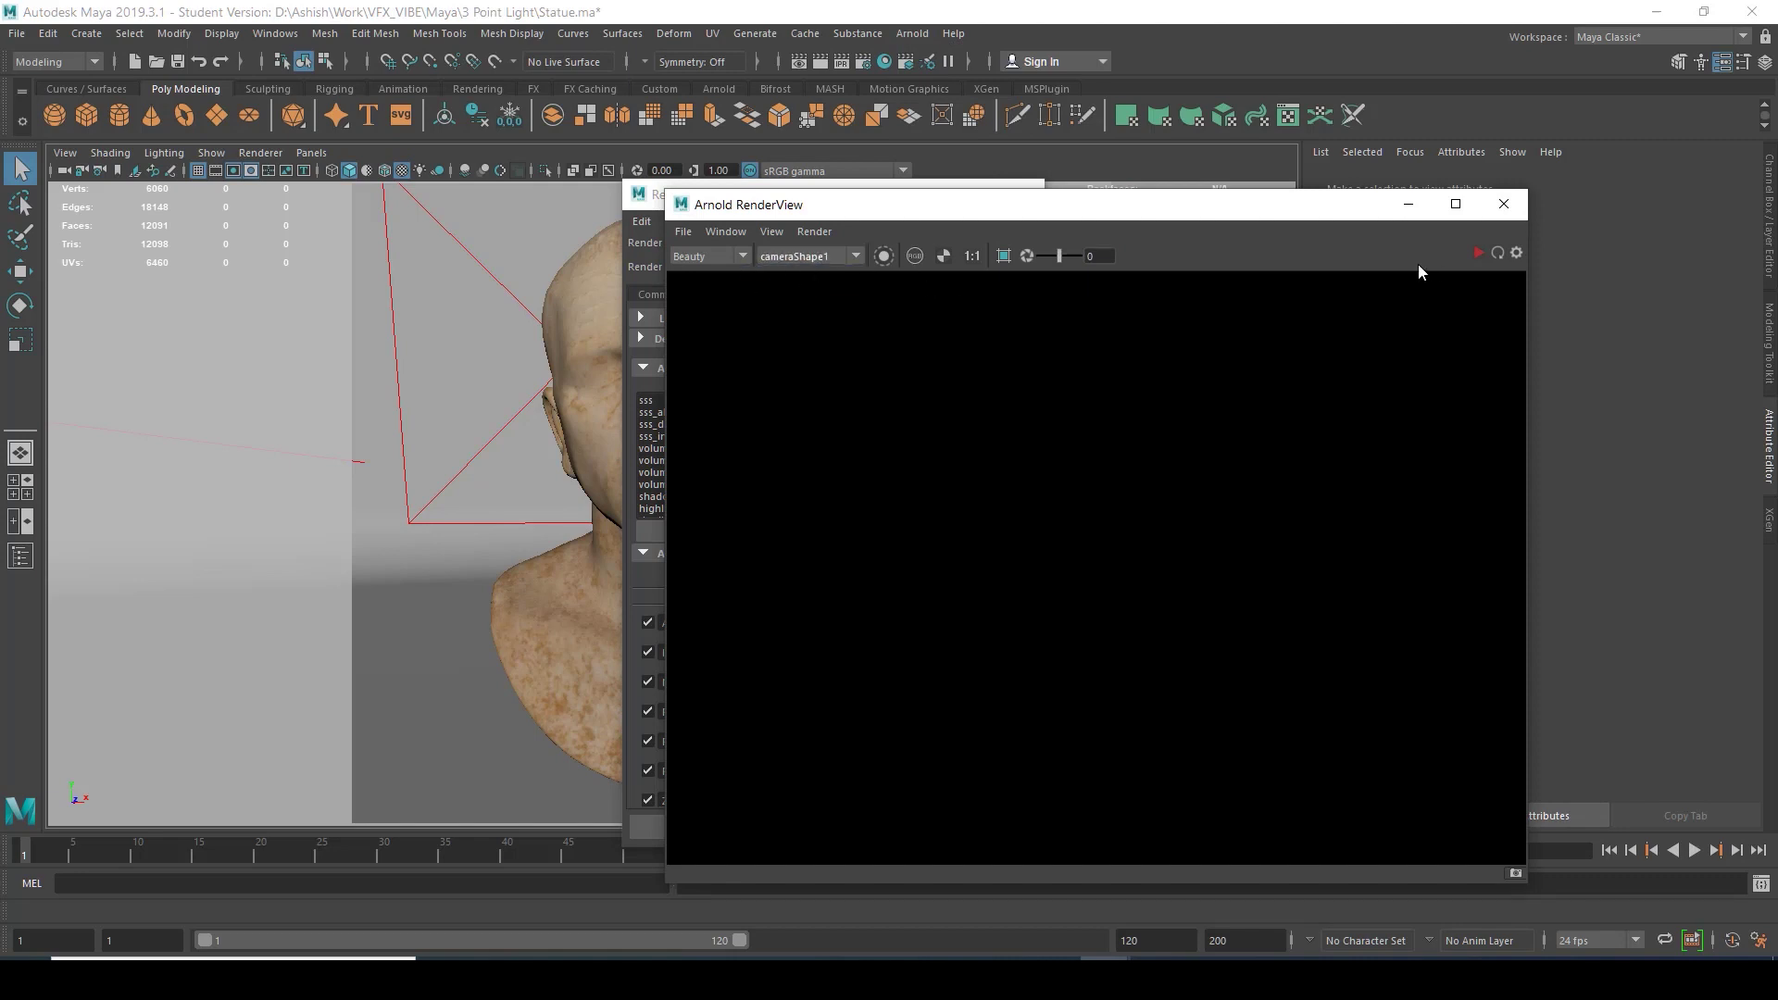
{"action": "left_click", "coordinate": [1478, 253]}
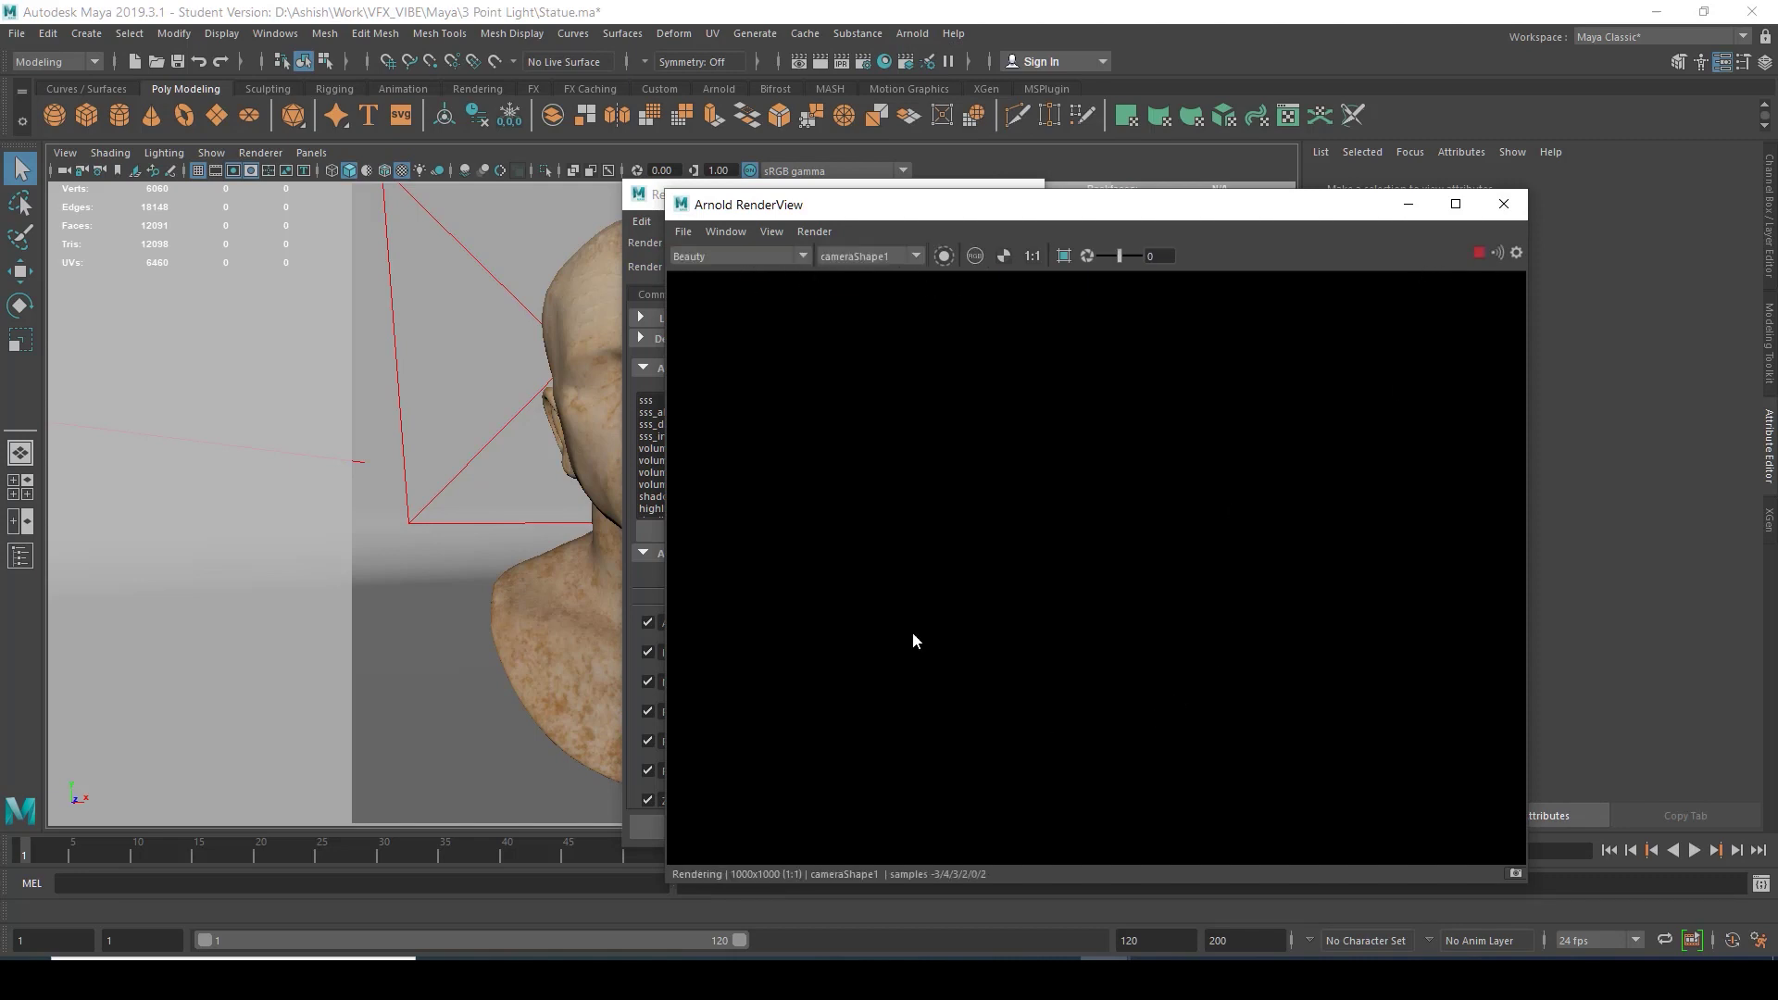
{"action": "scroll", "coordinate": [1160, 615], "scroll_direction": "down", "scroll_amount": 3}
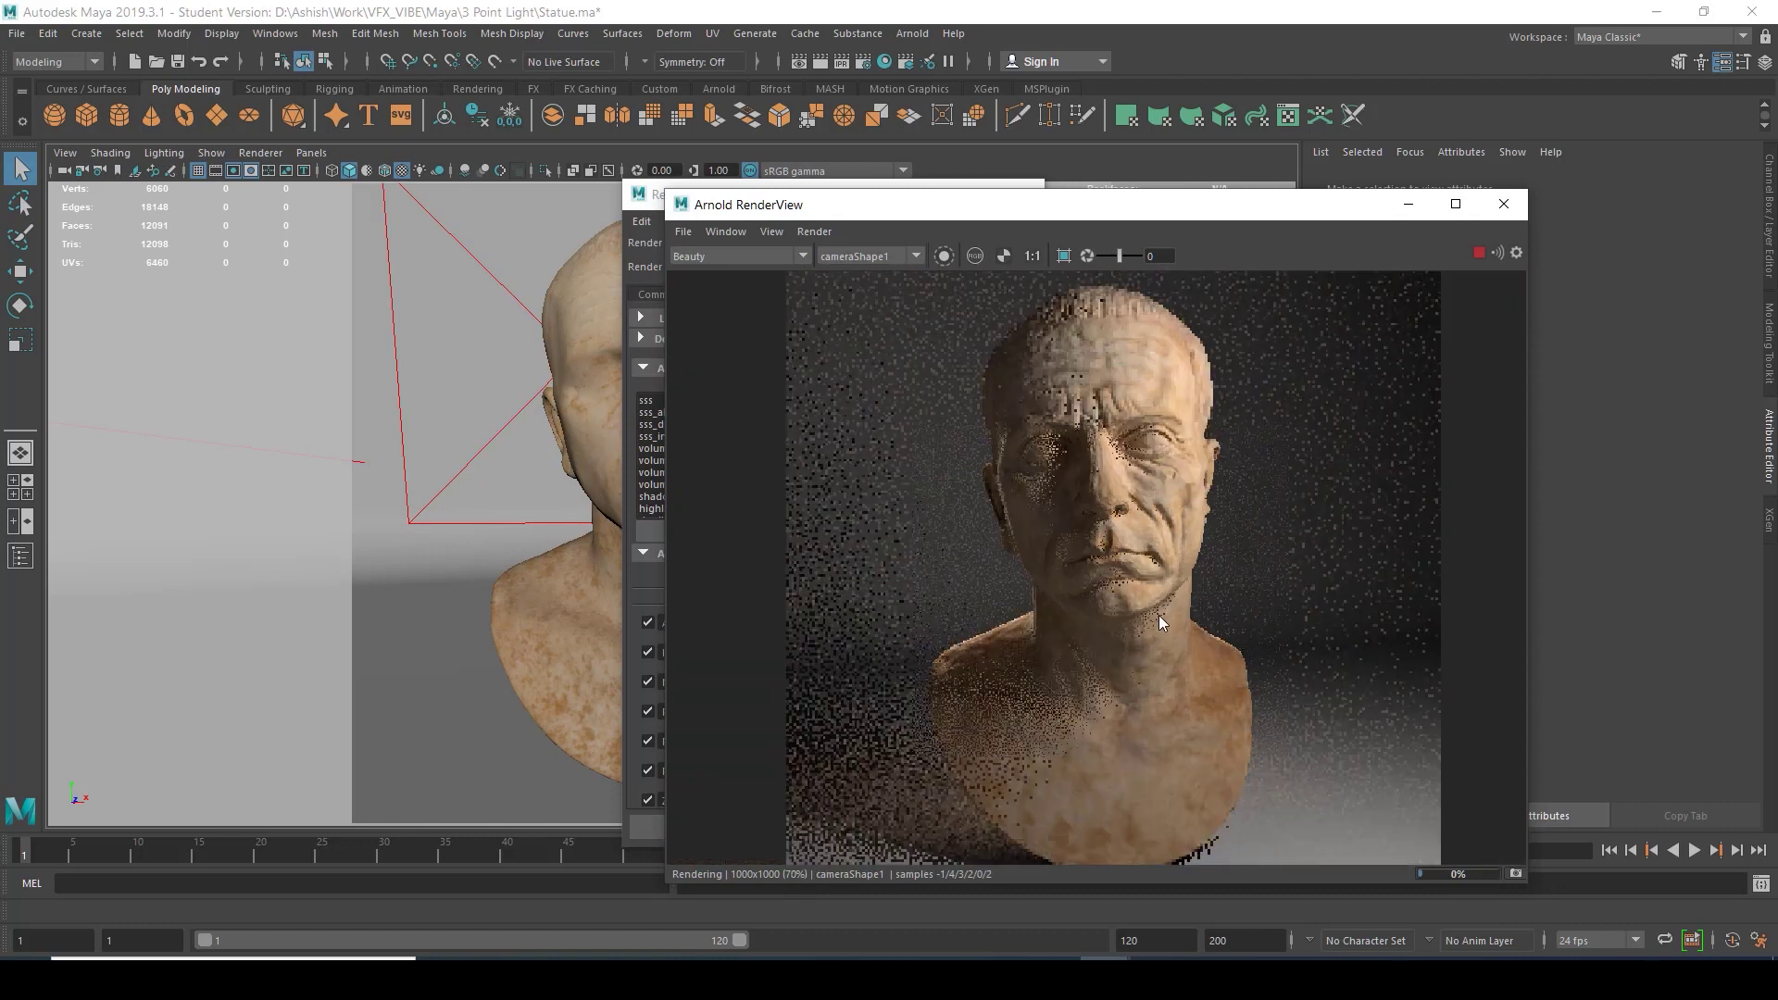
Browse the AOVs available in the Arnold RenderView, keeping the Beauty pass displayed.
{"action": "left_click", "coordinate": [725, 257]}
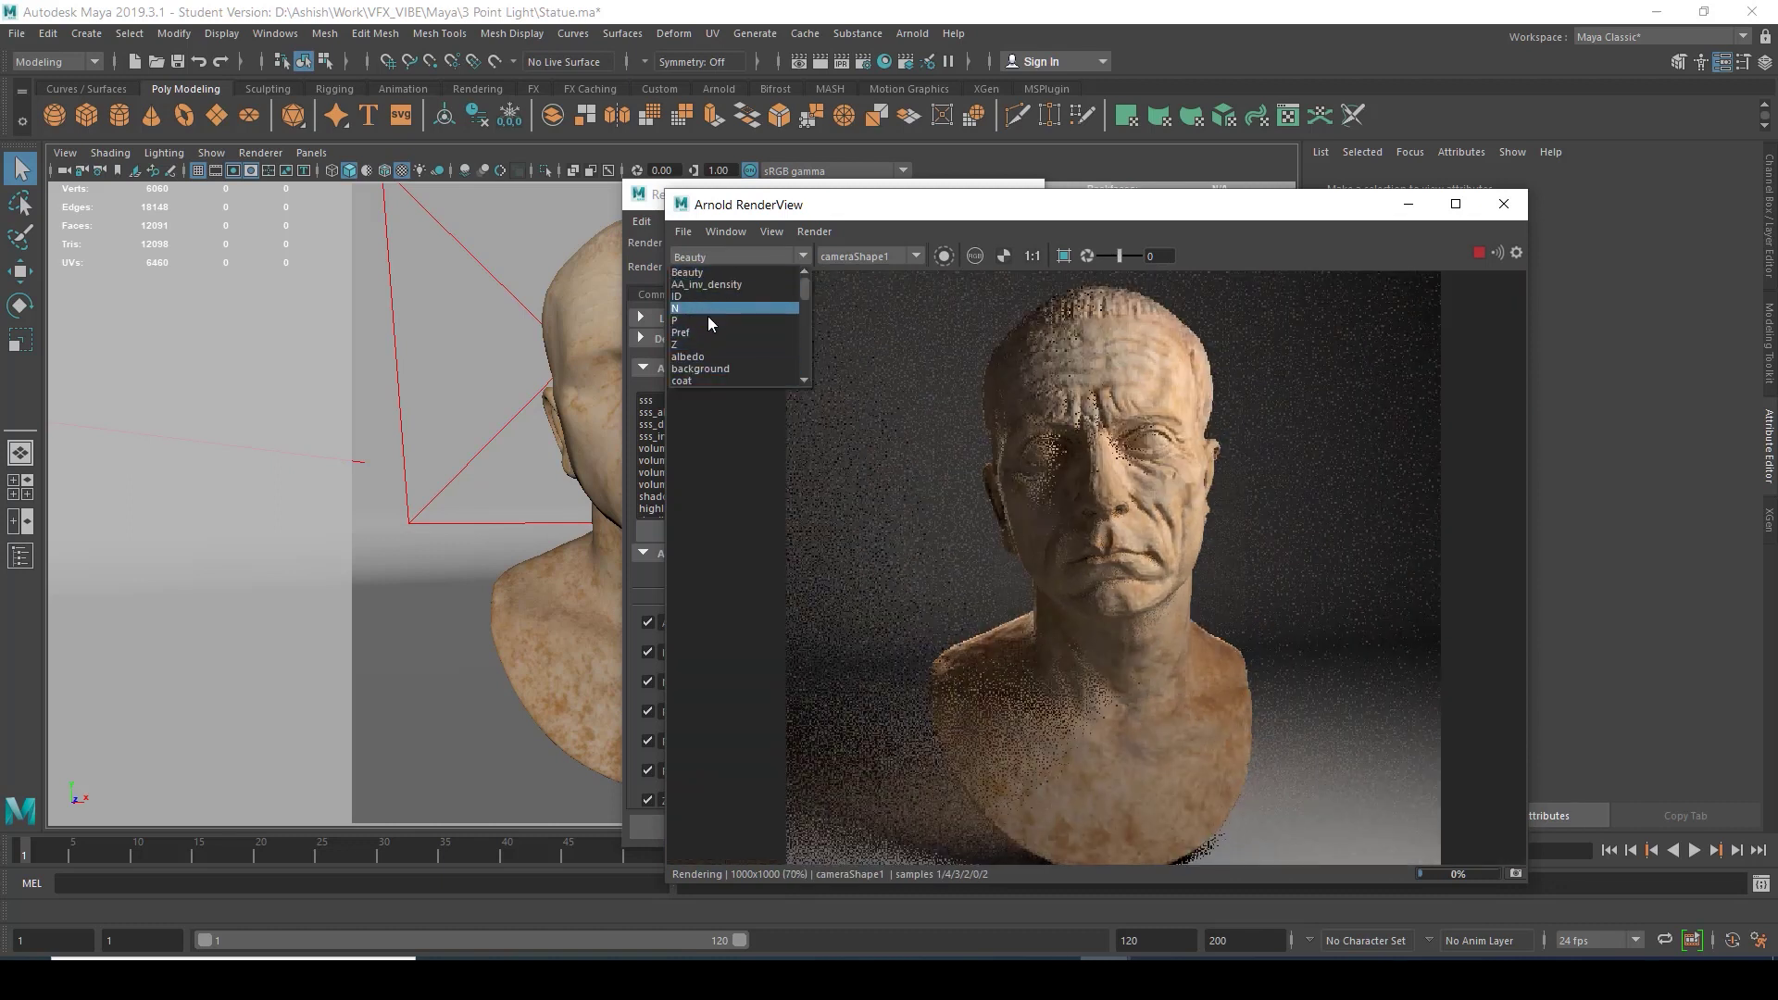
{"action": "mouse_move", "coordinate": [804, 293]}
{"action": "left_mouse_down"}
{"action": "mouse_move", "coordinate": [808, 365]}
{"action": "mouse_move", "coordinate": [797, 303]}
{"action": "mouse_move", "coordinate": [796, 348]}
{"action": "mouse_move", "coordinate": [793, 318]}
{"action": "left_mouse_up"}
{"action": "left_click_drag", "start_coordinate": [785, 257], "coordinate": [786, 264]}
{"action": "left_click", "coordinate": [1504, 226]}
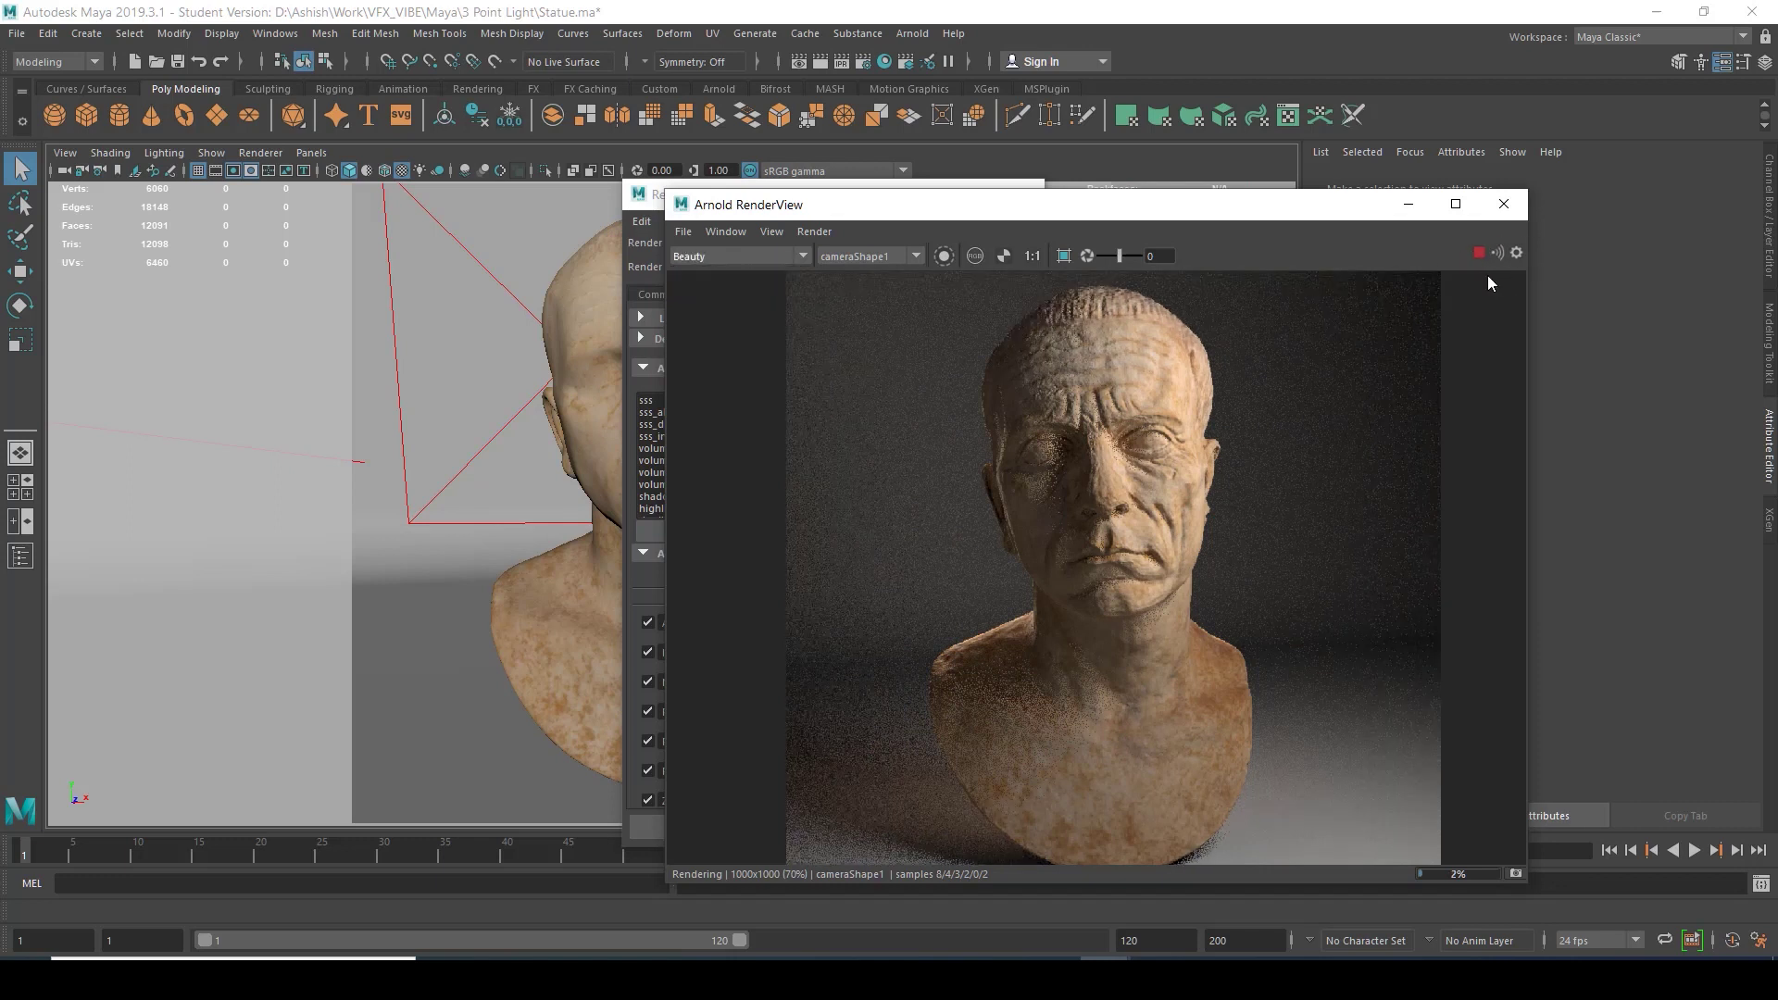
{"action": "left_click_drag", "start_coordinate": [1348, 213], "coordinate": [1306, 212]}
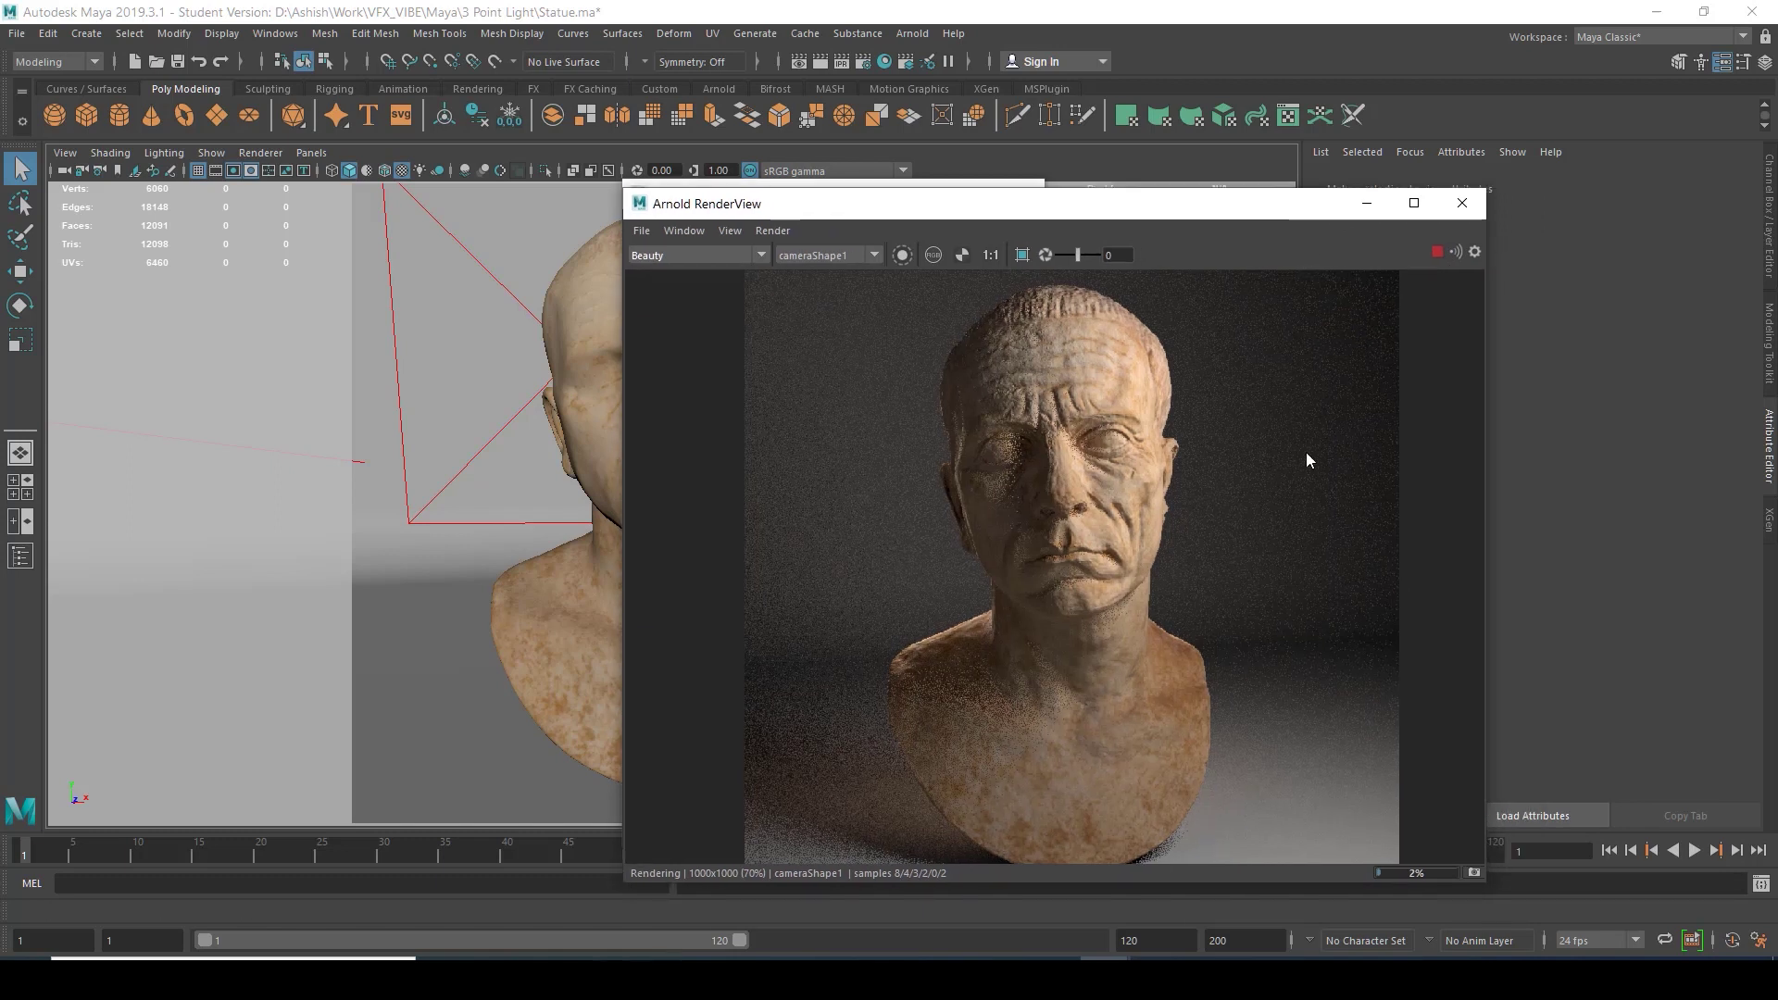
Stop the statue render and close Maya together with its render windows to return to Nuke.
{"action": "left_click", "coordinate": [1437, 251]}
{"action": "left_click", "coordinate": [1463, 208]}
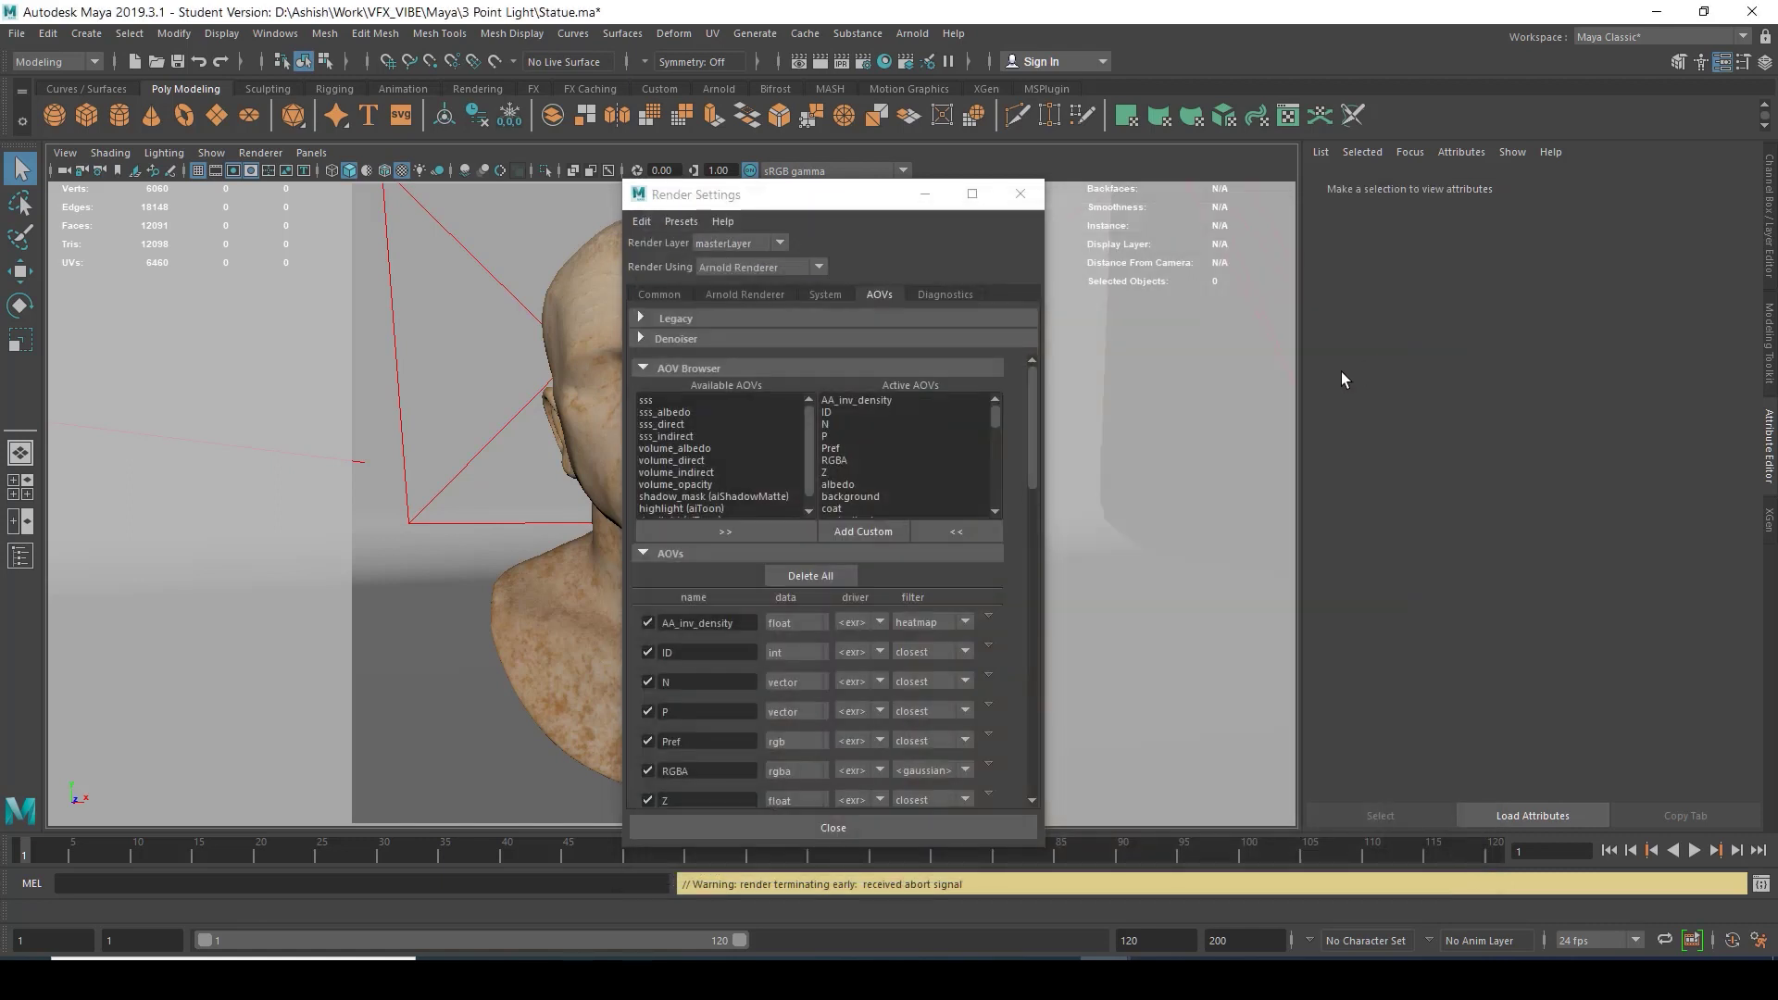
{"action": "left_click", "coordinate": [1030, 198]}
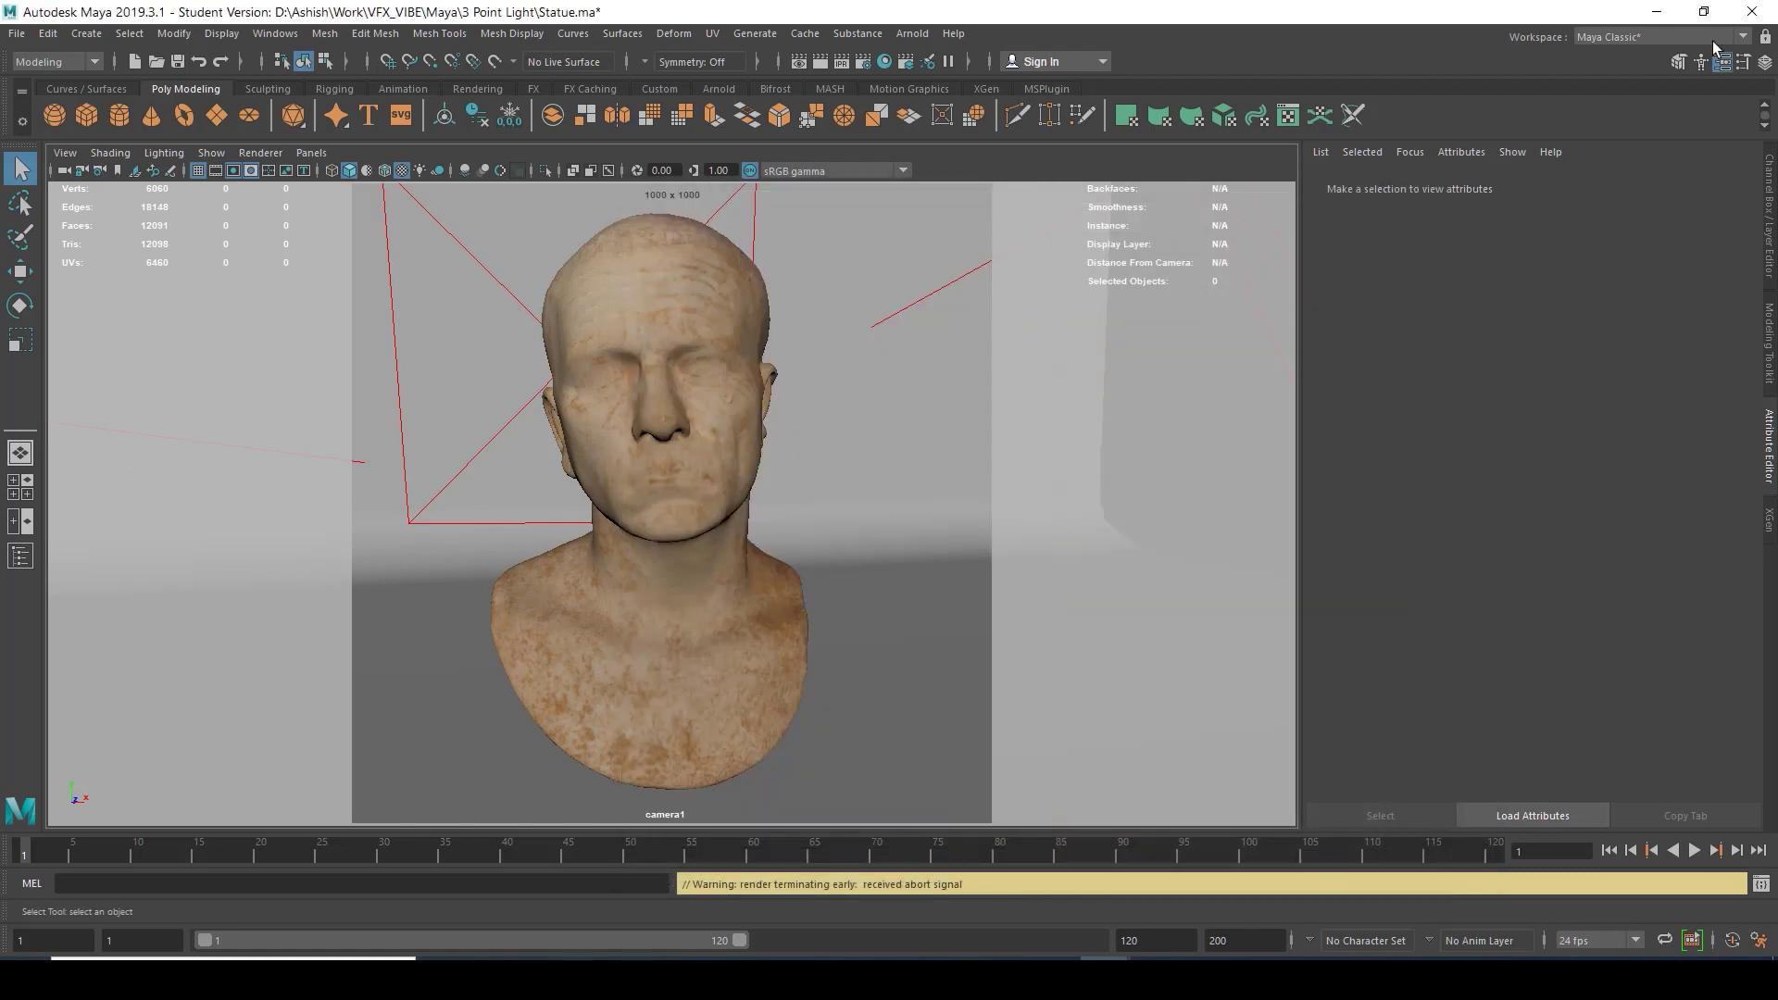
{"action": "left_click", "coordinate": [1752, 11]}
{"action": "left_click", "coordinate": [890, 491]}
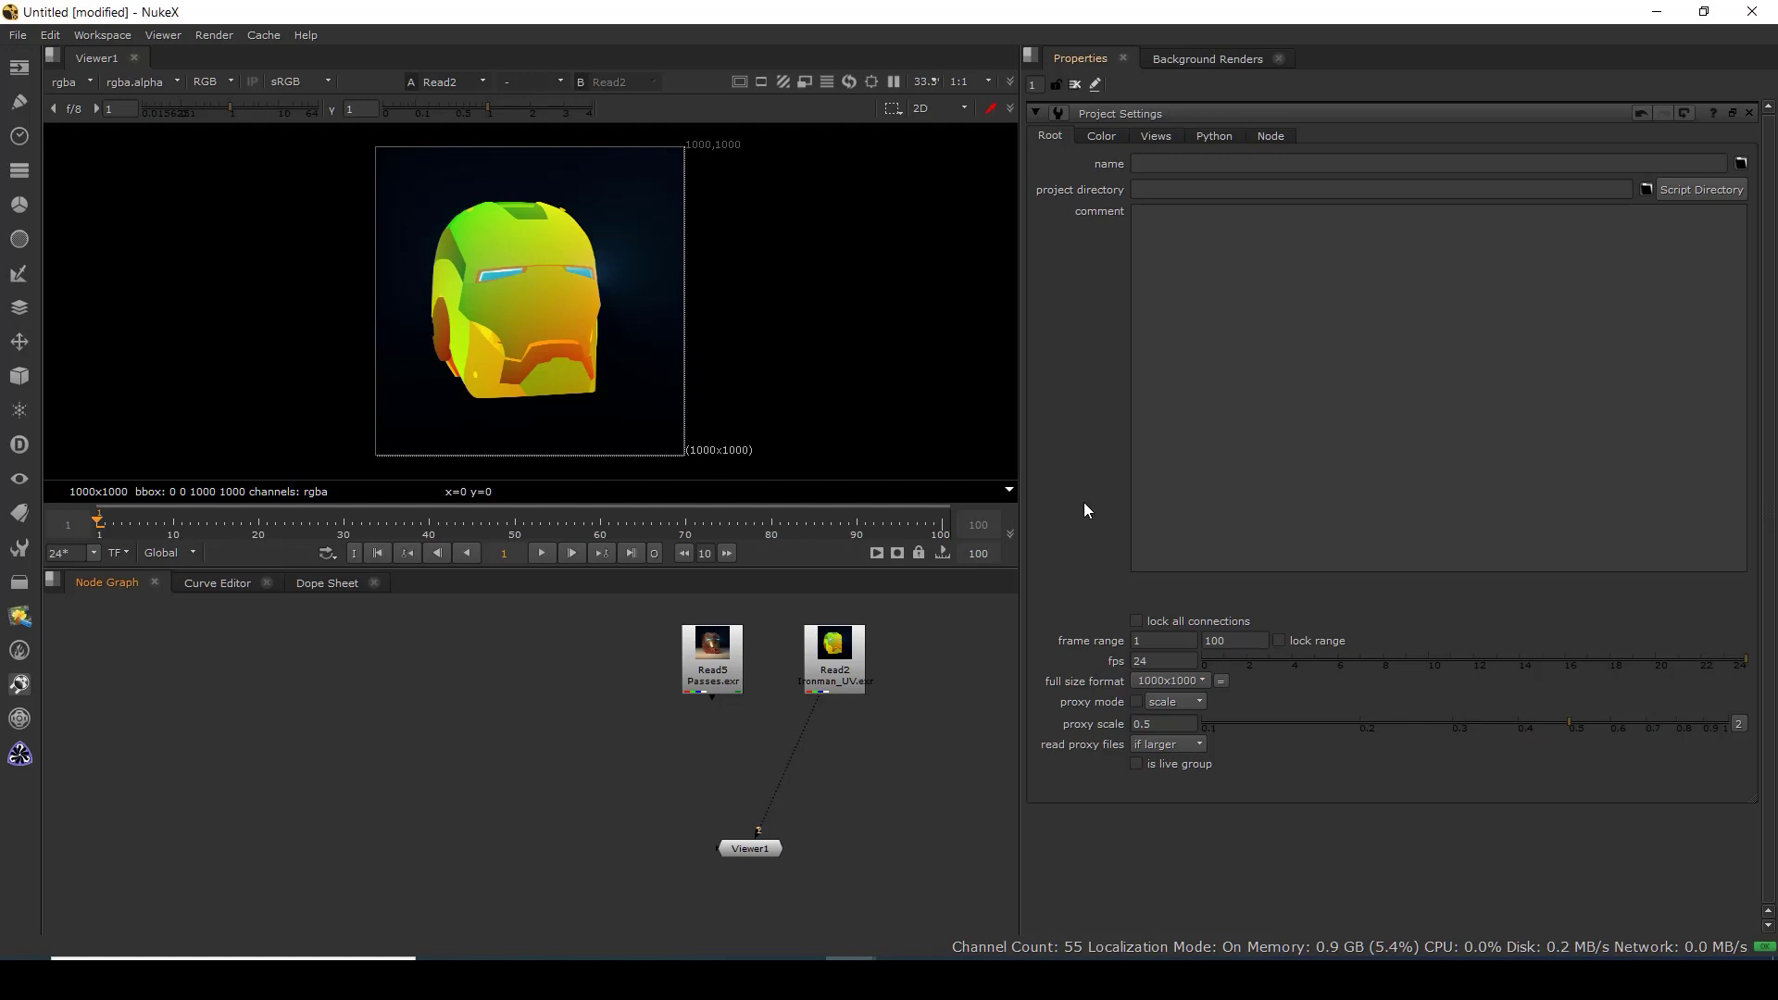
Place the Viewer node beneath the Ironman_UV read node and display Passes.exr in the viewer.
{"action": "left_click_drag", "start_coordinate": [763, 854], "coordinate": [852, 860]}
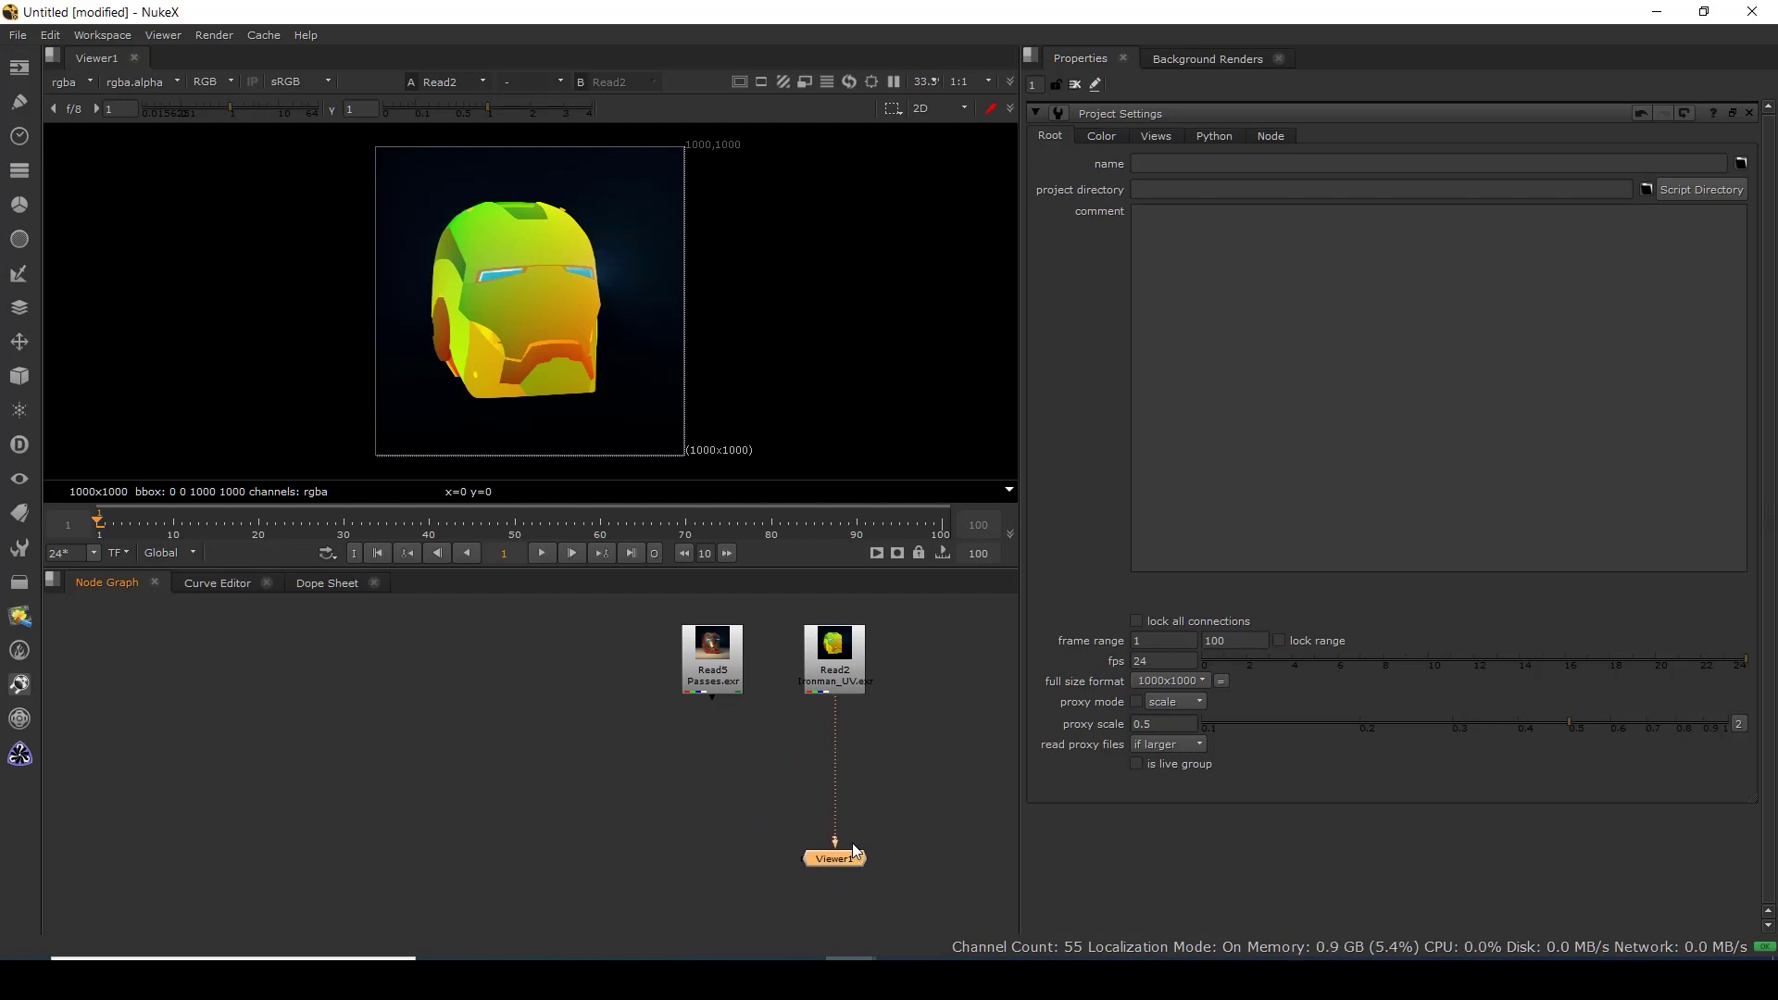
{"action": "left_click_drag", "start_coordinate": [738, 699], "coordinate": [728, 732]}
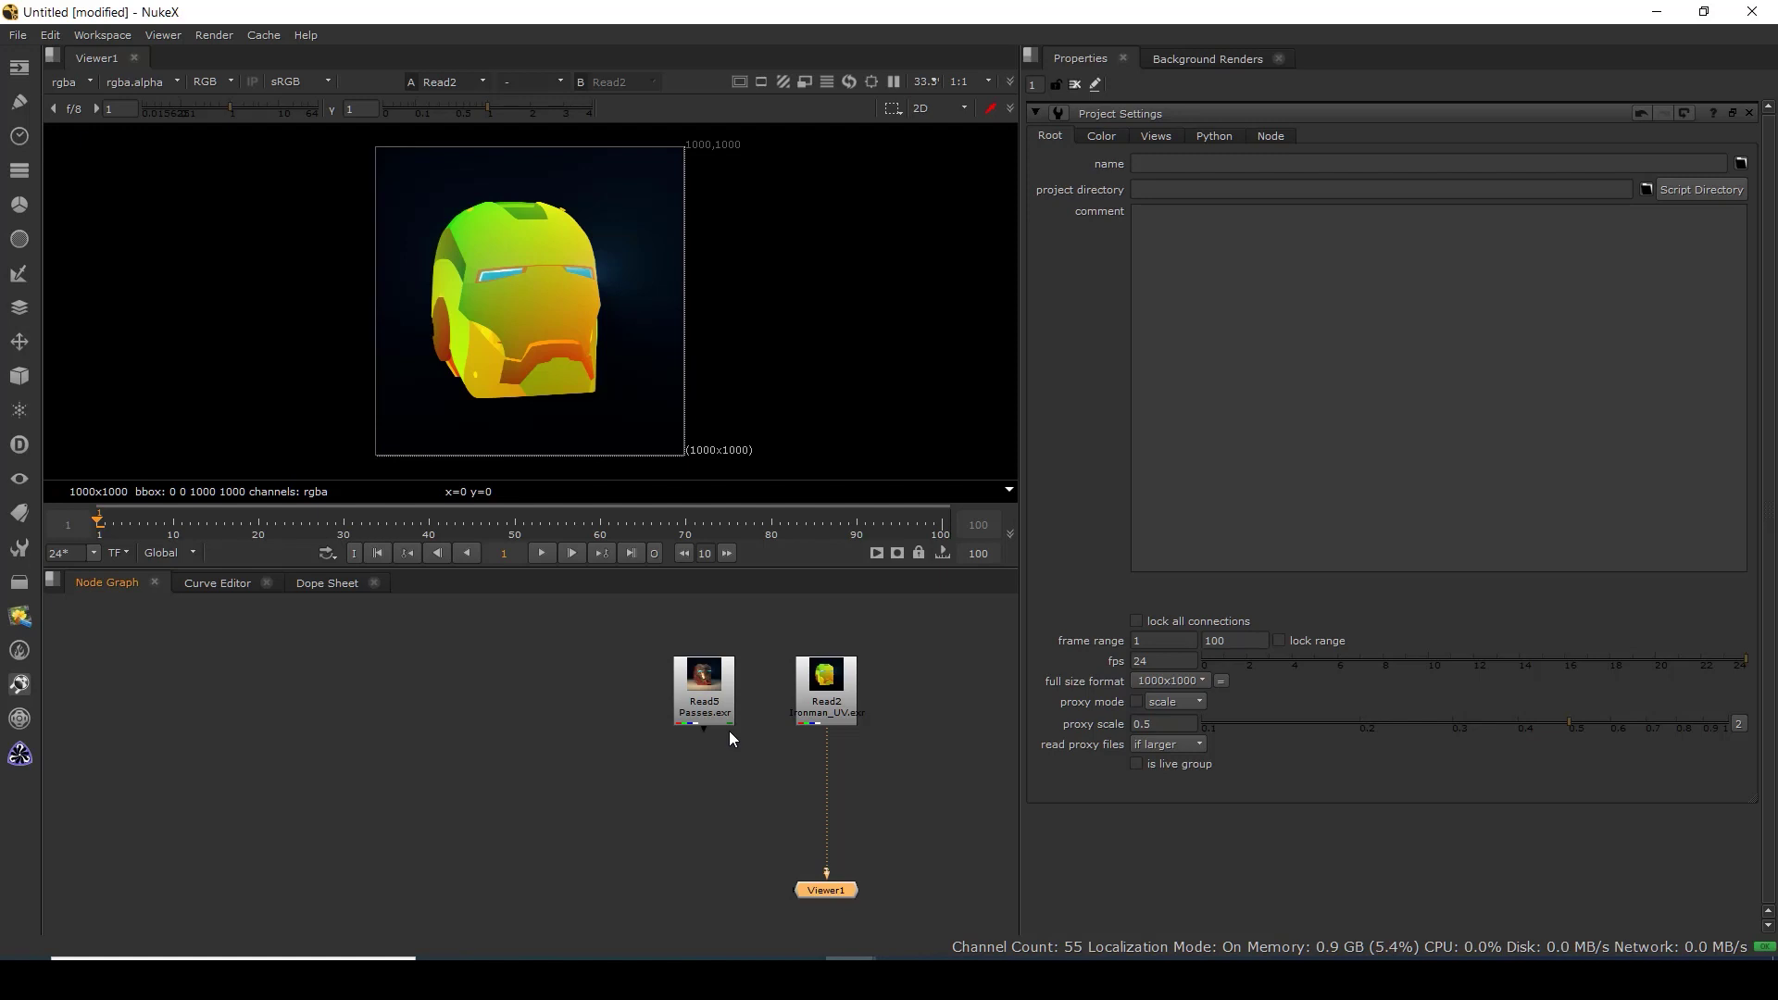
{"action": "left_click", "coordinate": [715, 702]}
{"action": "key", "text": "1"}
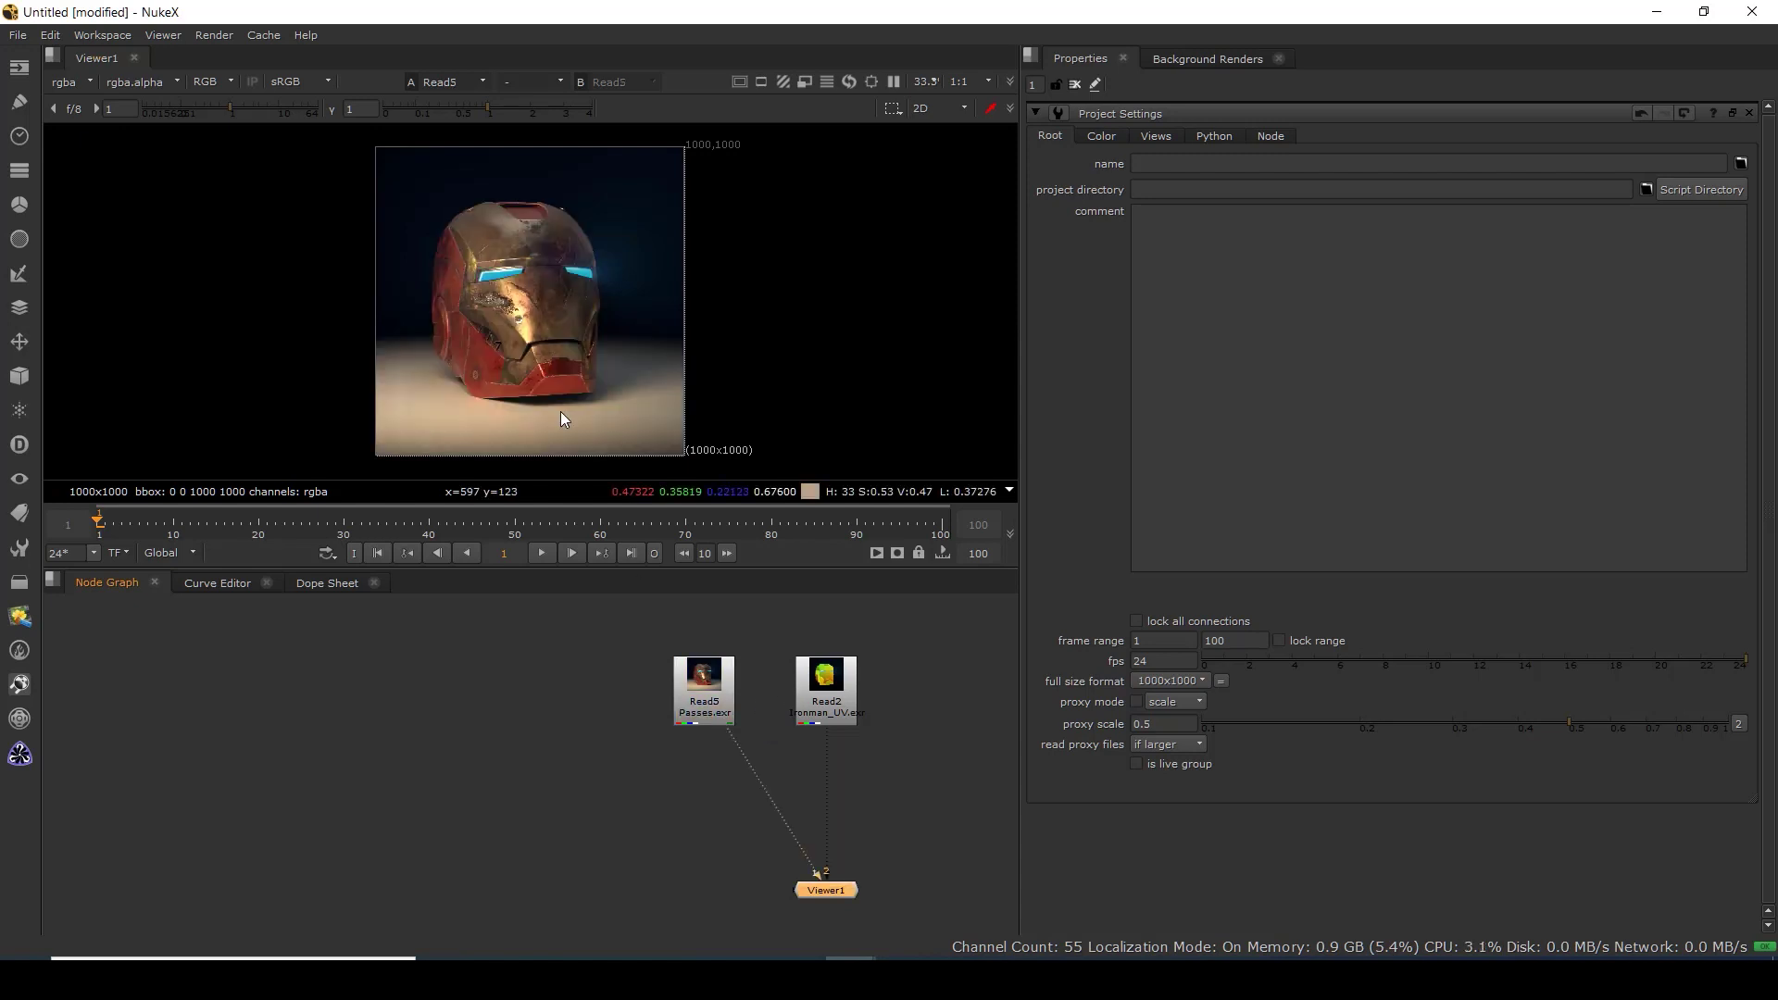
Examine the helmet's Passes.exr render up close in the maximized viewer, then restore the normal layout.
{"action": "key", "text": "space"}
{"action": "key", "text": "f"}
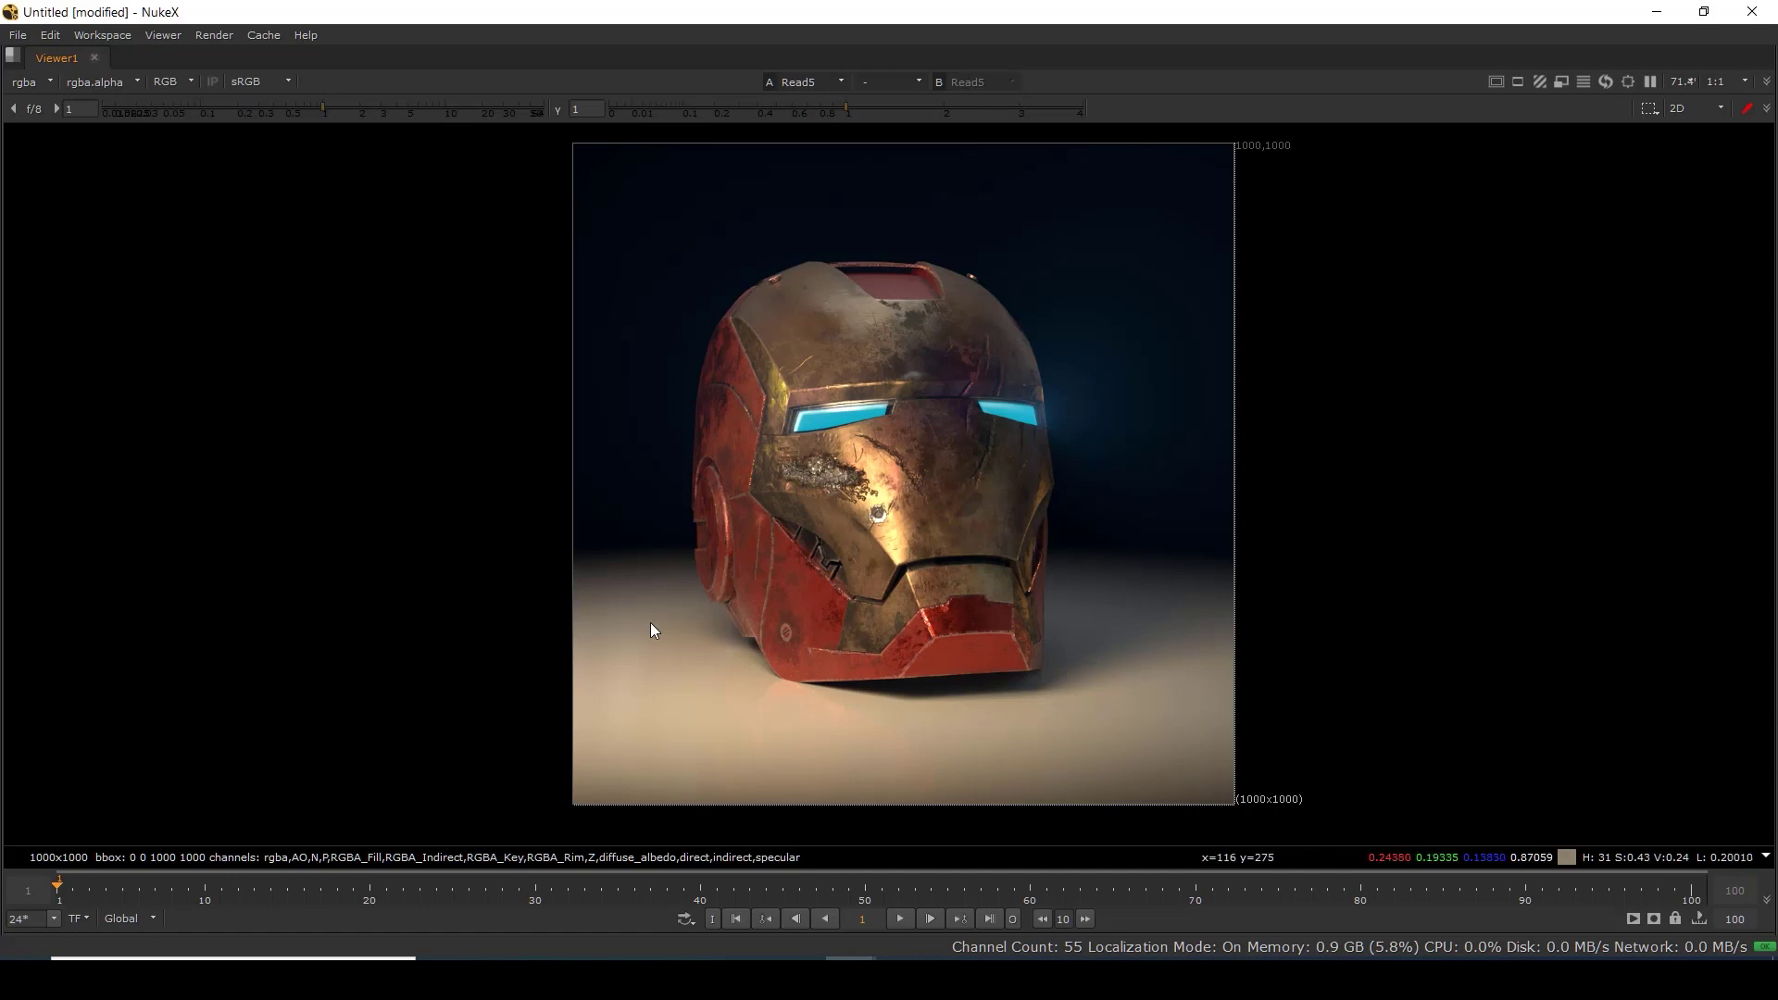
{"action": "scroll", "coordinate": [1165, 544], "scroll_direction": "up", "scroll_amount": 5}
{"action": "left_click_drag", "start_coordinate": [1180, 428], "coordinate": [838, 695]}
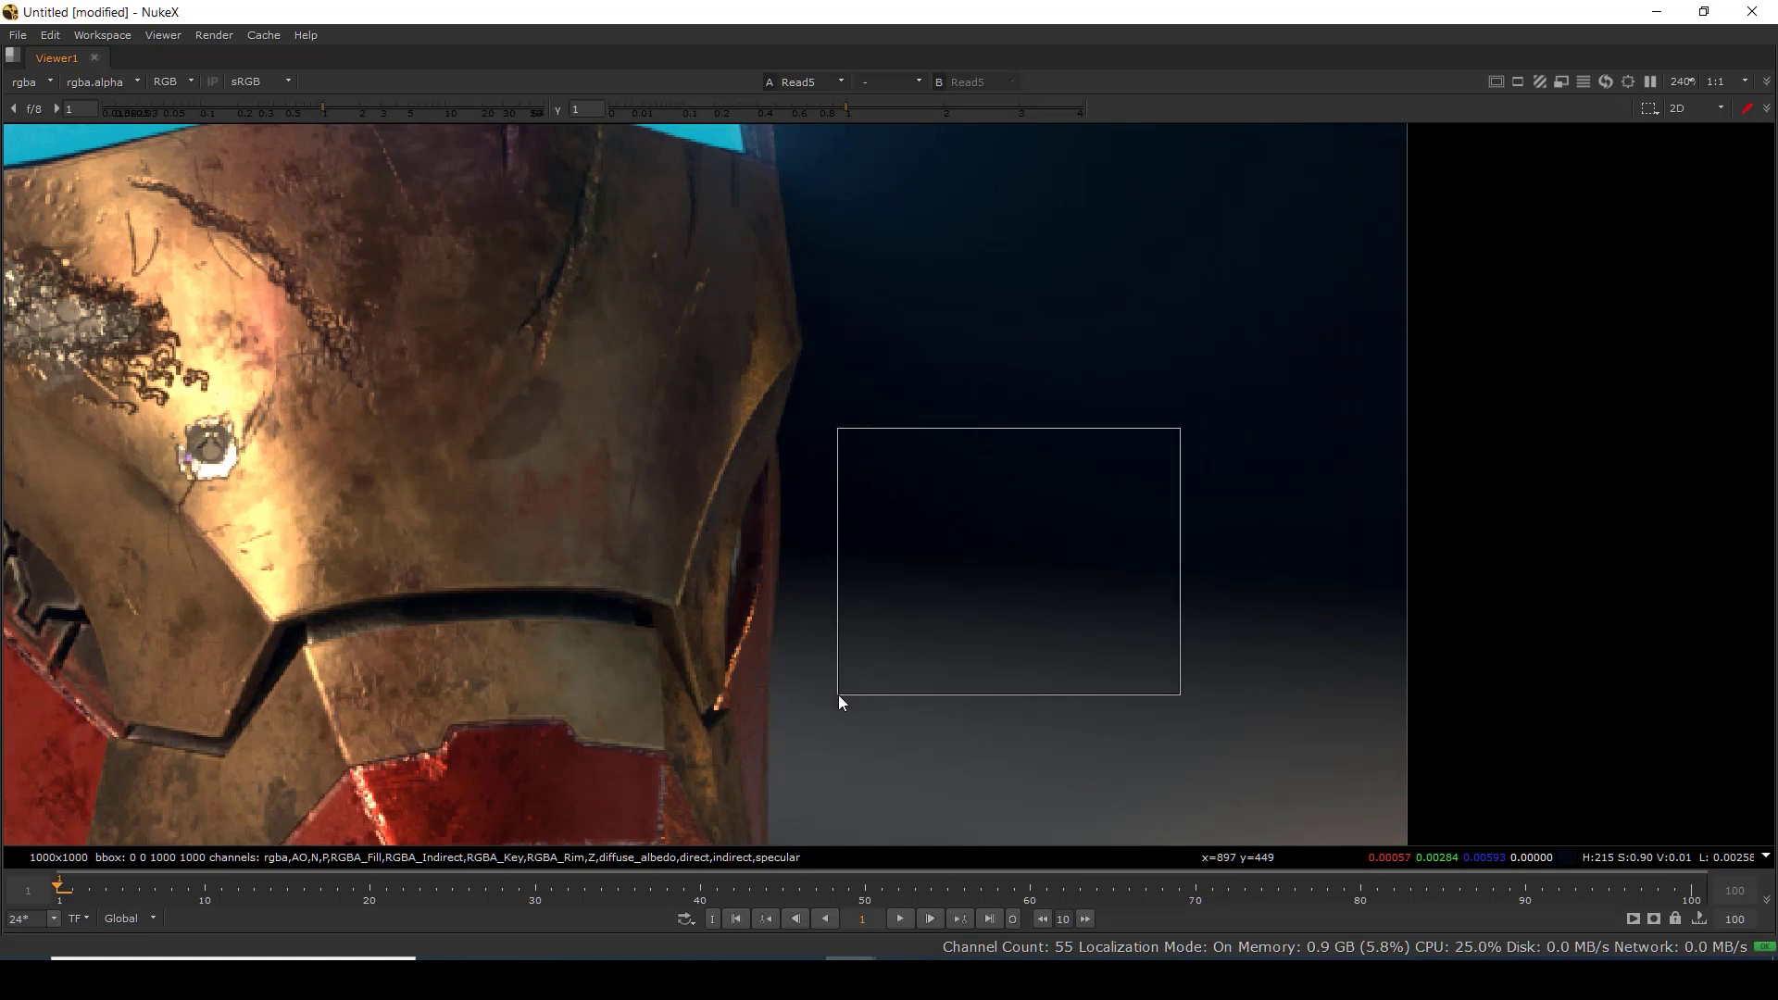
{"action": "key", "text": "f"}
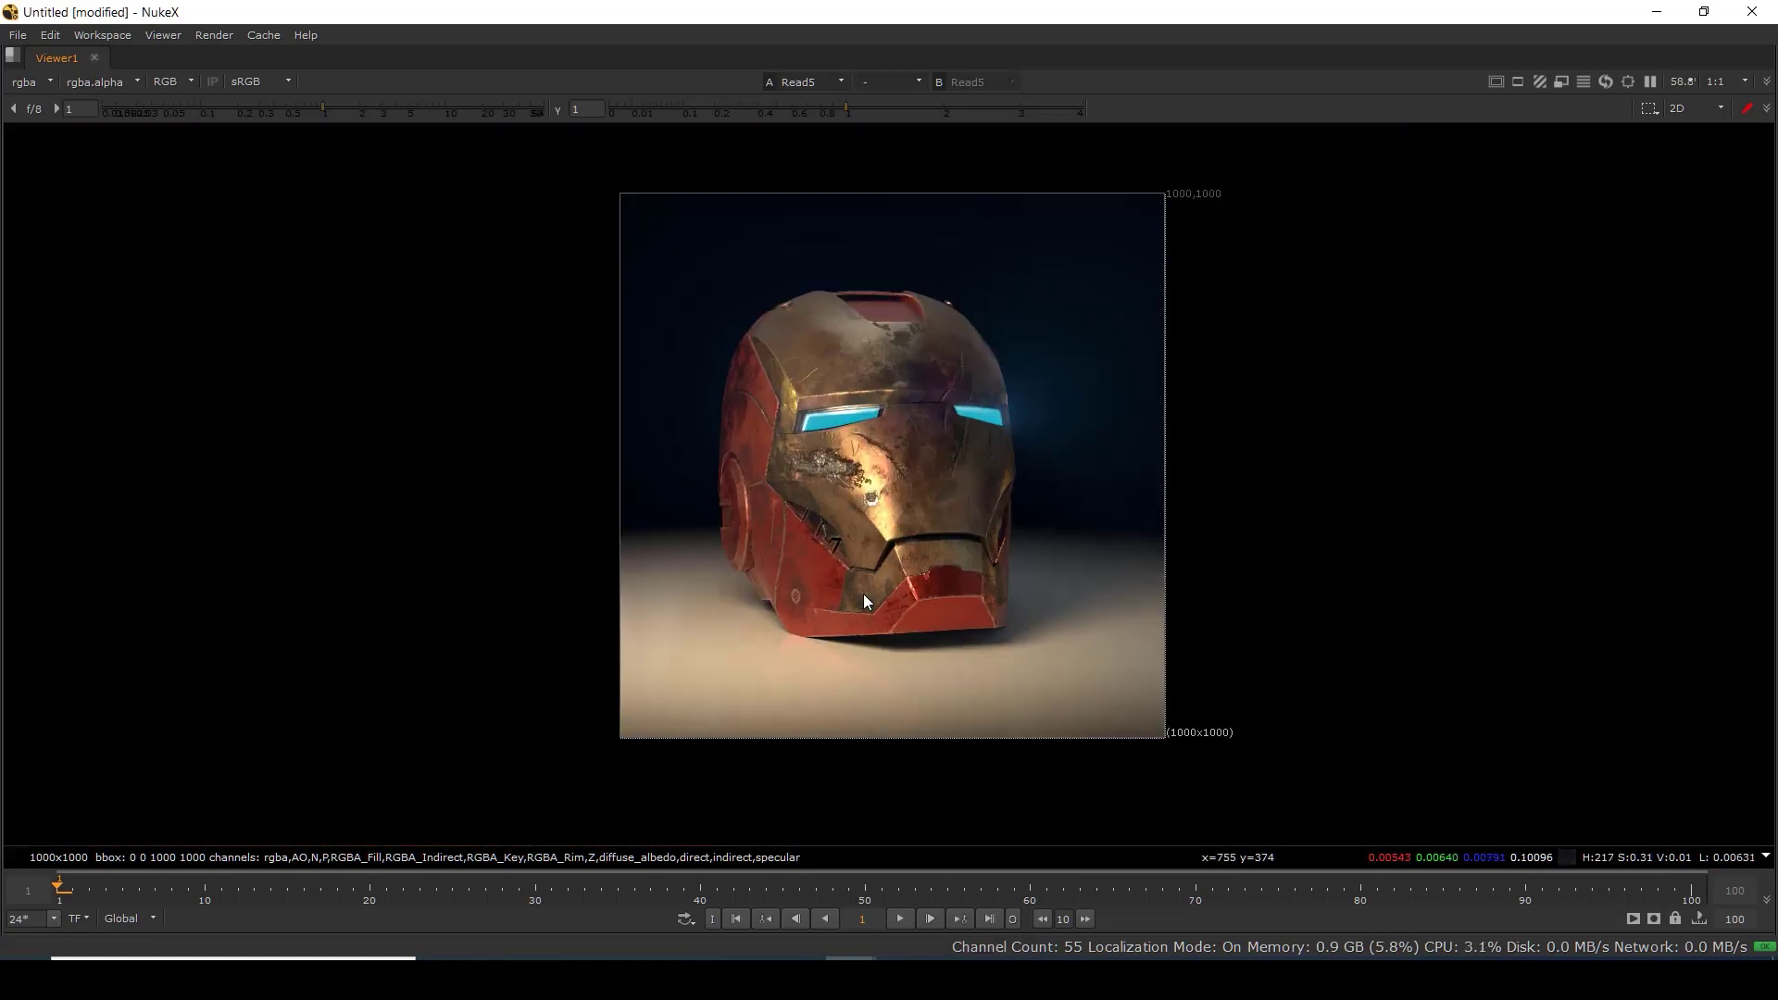
{"action": "key", "text": "space"}
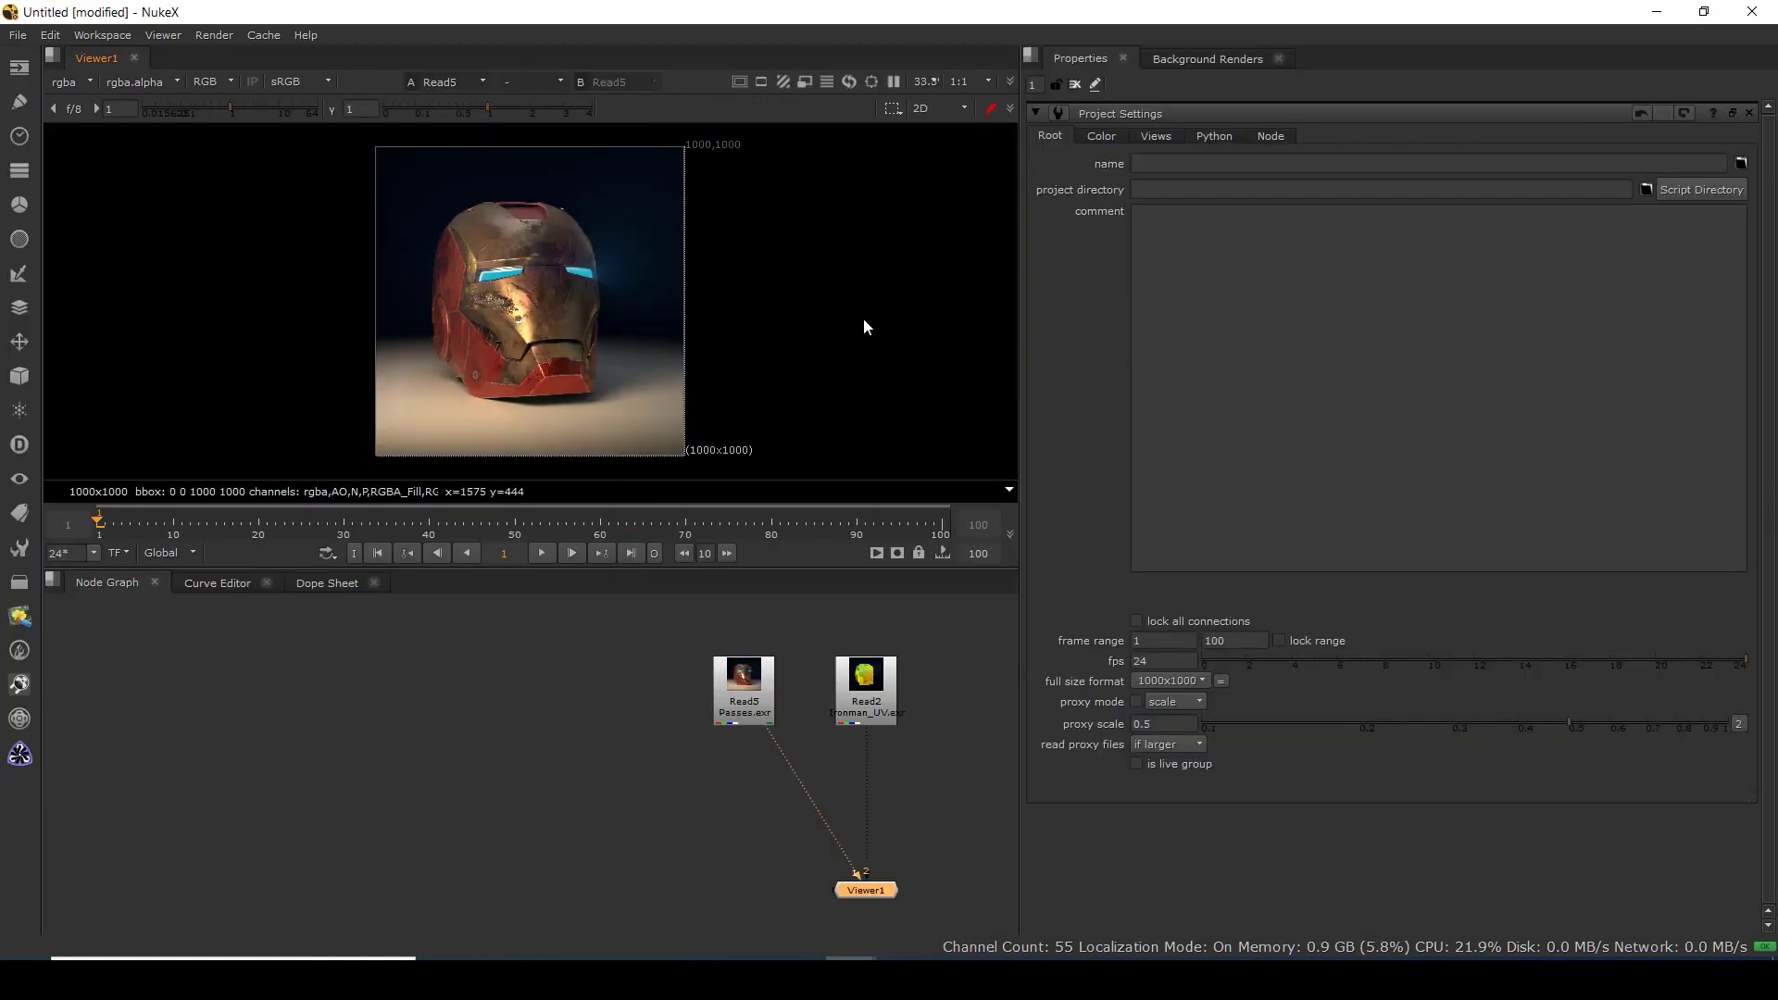
Widen the node graph pane and spread the nodes out, with Ironman_UV far left of Passes.exr and the Viewer directly below Passes.exr.
{"action": "left_click_drag", "start_coordinate": [1023, 383], "coordinate": [1190, 408]}
{"action": "left_click_drag", "start_coordinate": [835, 727], "coordinate": [888, 691]}
{"action": "left_click_drag", "start_coordinate": [913, 677], "coordinate": [438, 817]}
{"action": "left_click_drag", "start_coordinate": [814, 687], "coordinate": [871, 673]}
{"action": "left_click_drag", "start_coordinate": [917, 854], "coordinate": [870, 898]}
{"action": "left_click_drag", "start_coordinate": [444, 798], "coordinate": [444, 696]}
{"action": "left_click_drag", "start_coordinate": [856, 641], "coordinate": [855, 602]}
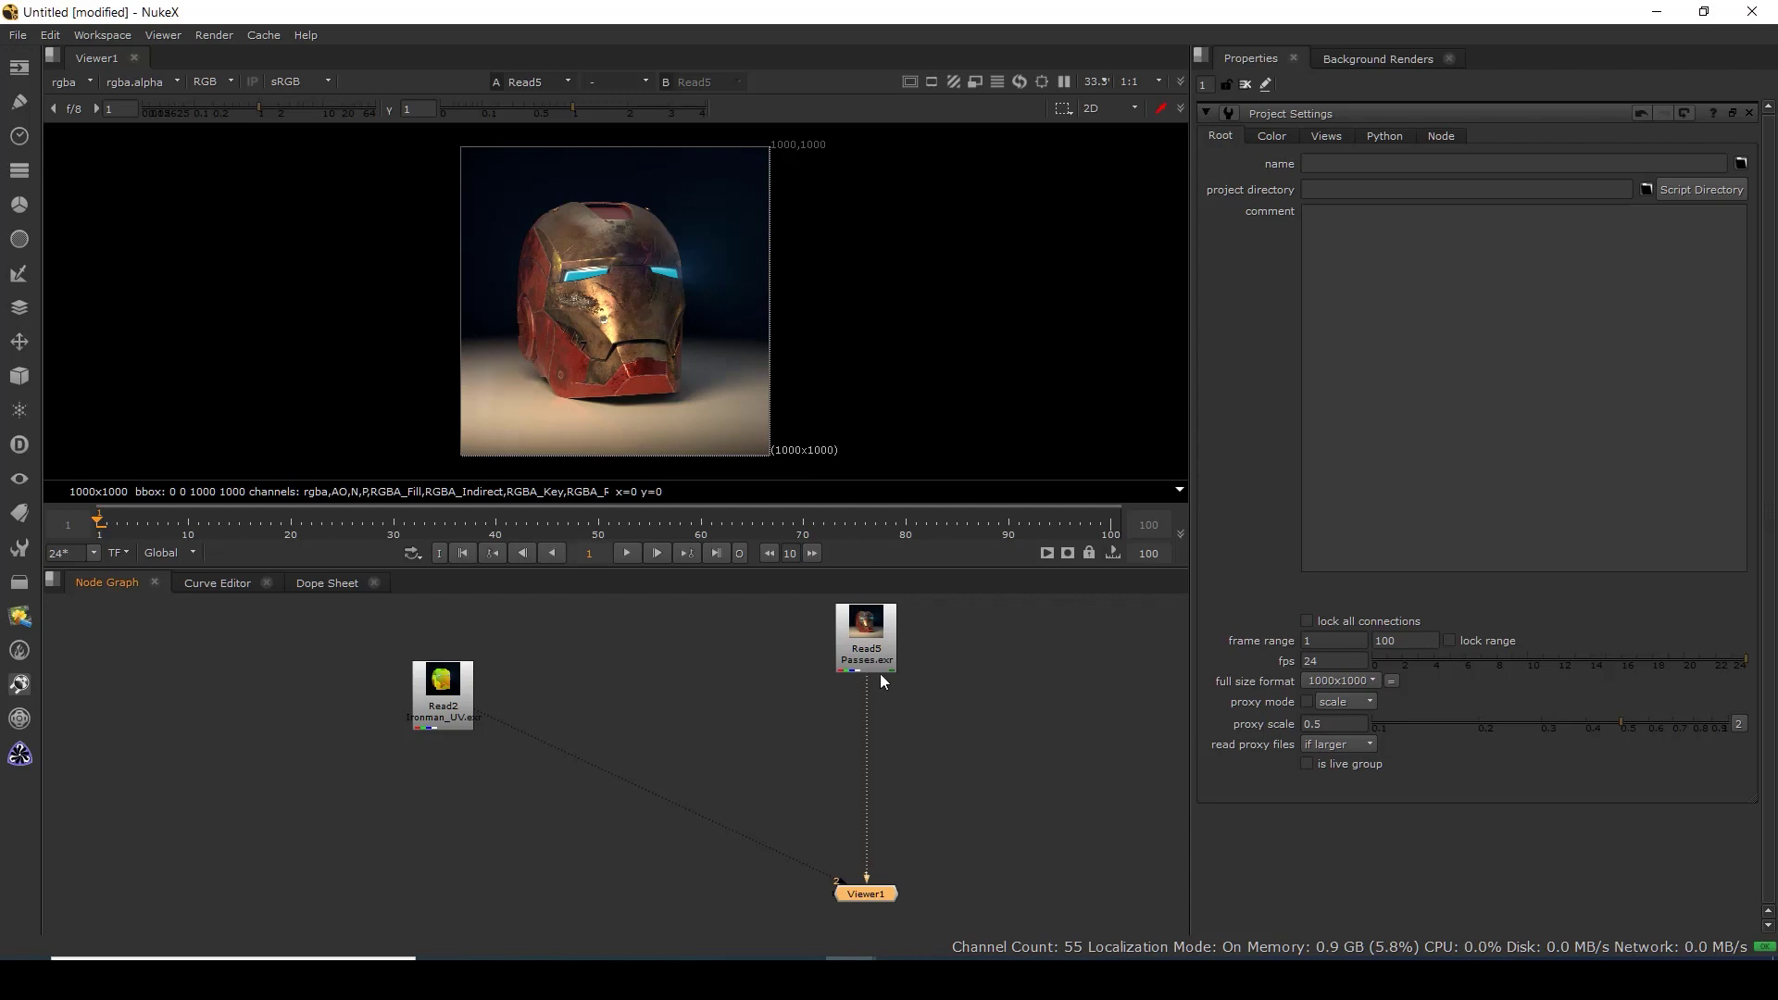
{"action": "left_click_drag", "start_coordinate": [895, 669], "coordinate": [896, 685]}
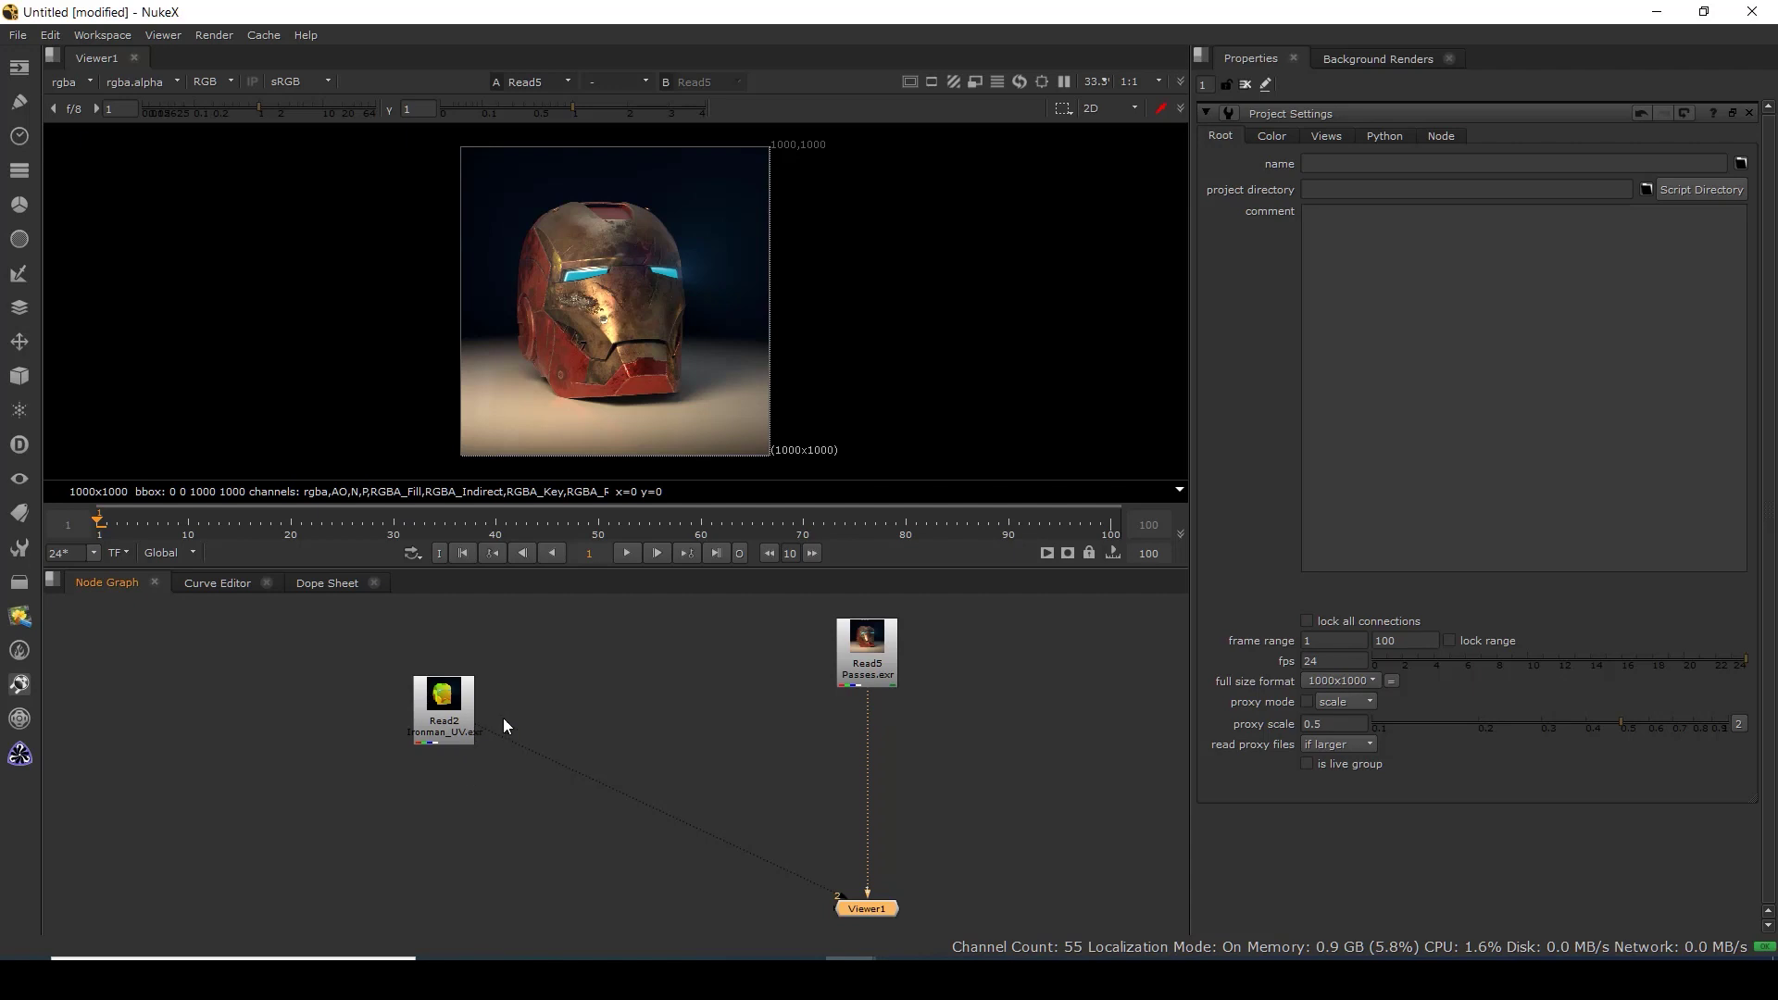
Nudge the two read nodes slightly further apart and add a Copy node in the space between them.
{"action": "mouse_move", "coordinate": [782, 747]}
{"action": "left_mouse_down"}
{"action": "mouse_move", "coordinate": [986, 596]}
{"action": "mouse_move", "coordinate": [969, 625]}
{"action": "left_mouse_up"}
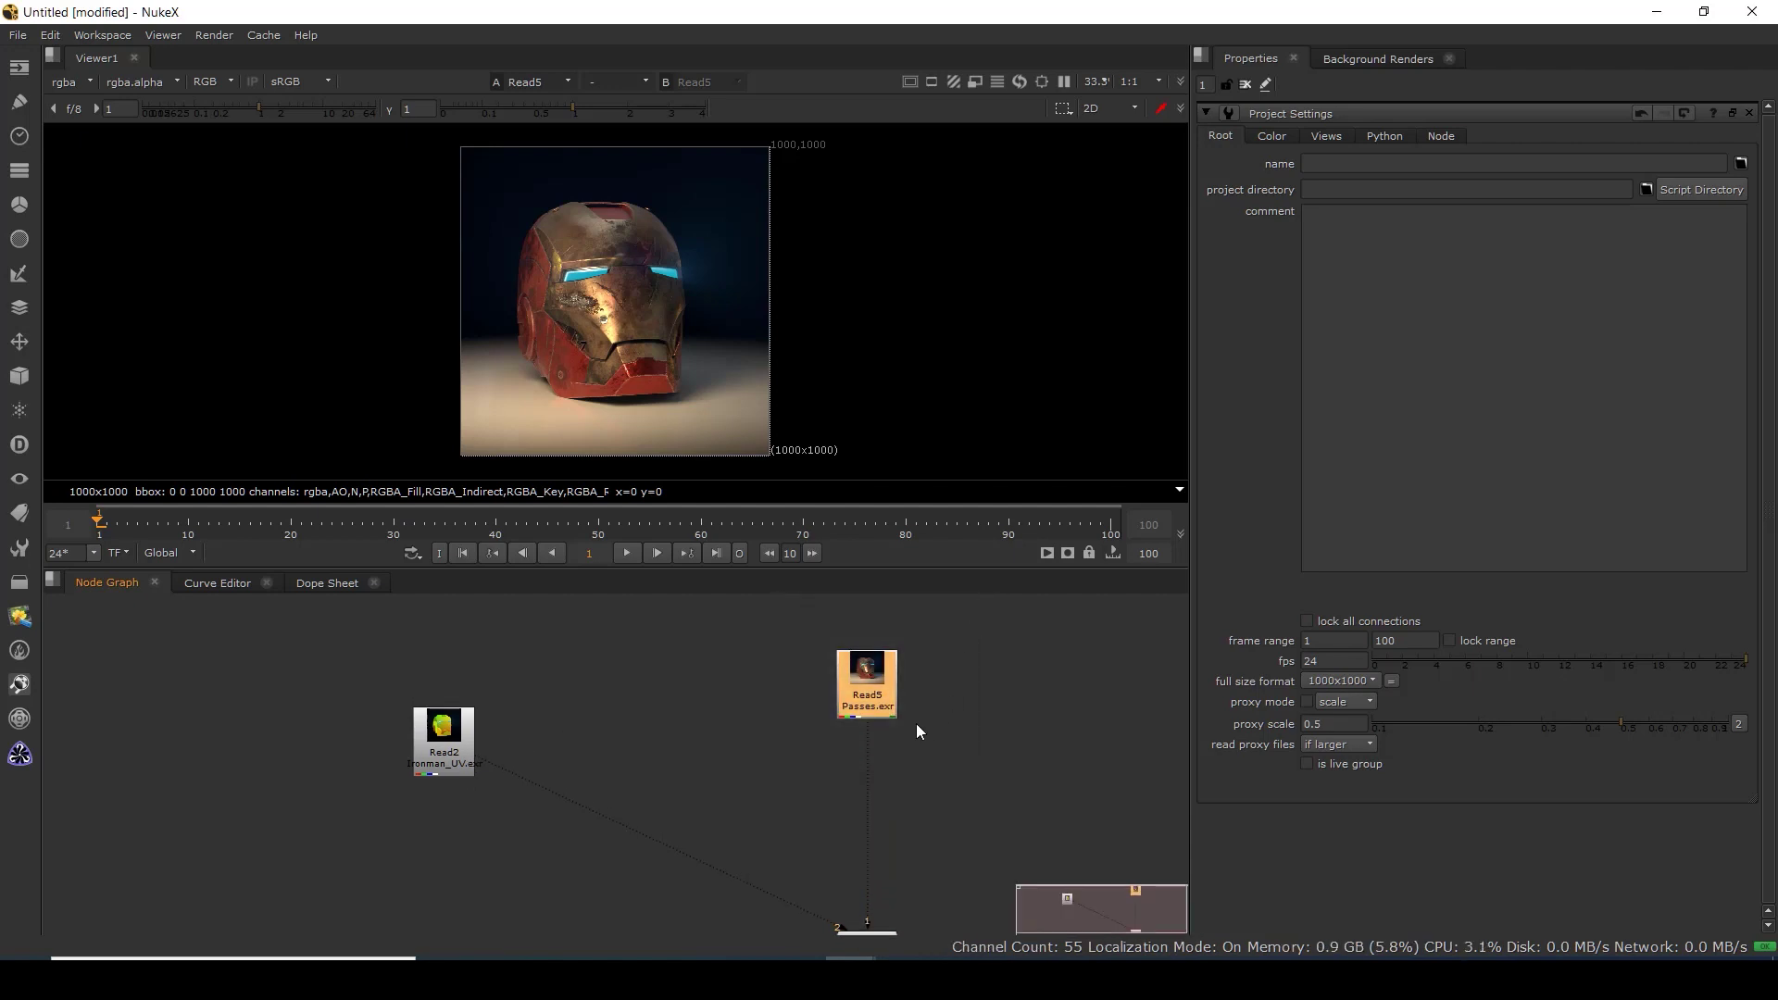
{"action": "mouse_move", "coordinate": [404, 742]}
{"action": "left_mouse_down"}
{"action": "mouse_move", "coordinate": [389, 715]}
{"action": "mouse_move", "coordinate": [408, 726]}
{"action": "left_mouse_up"}
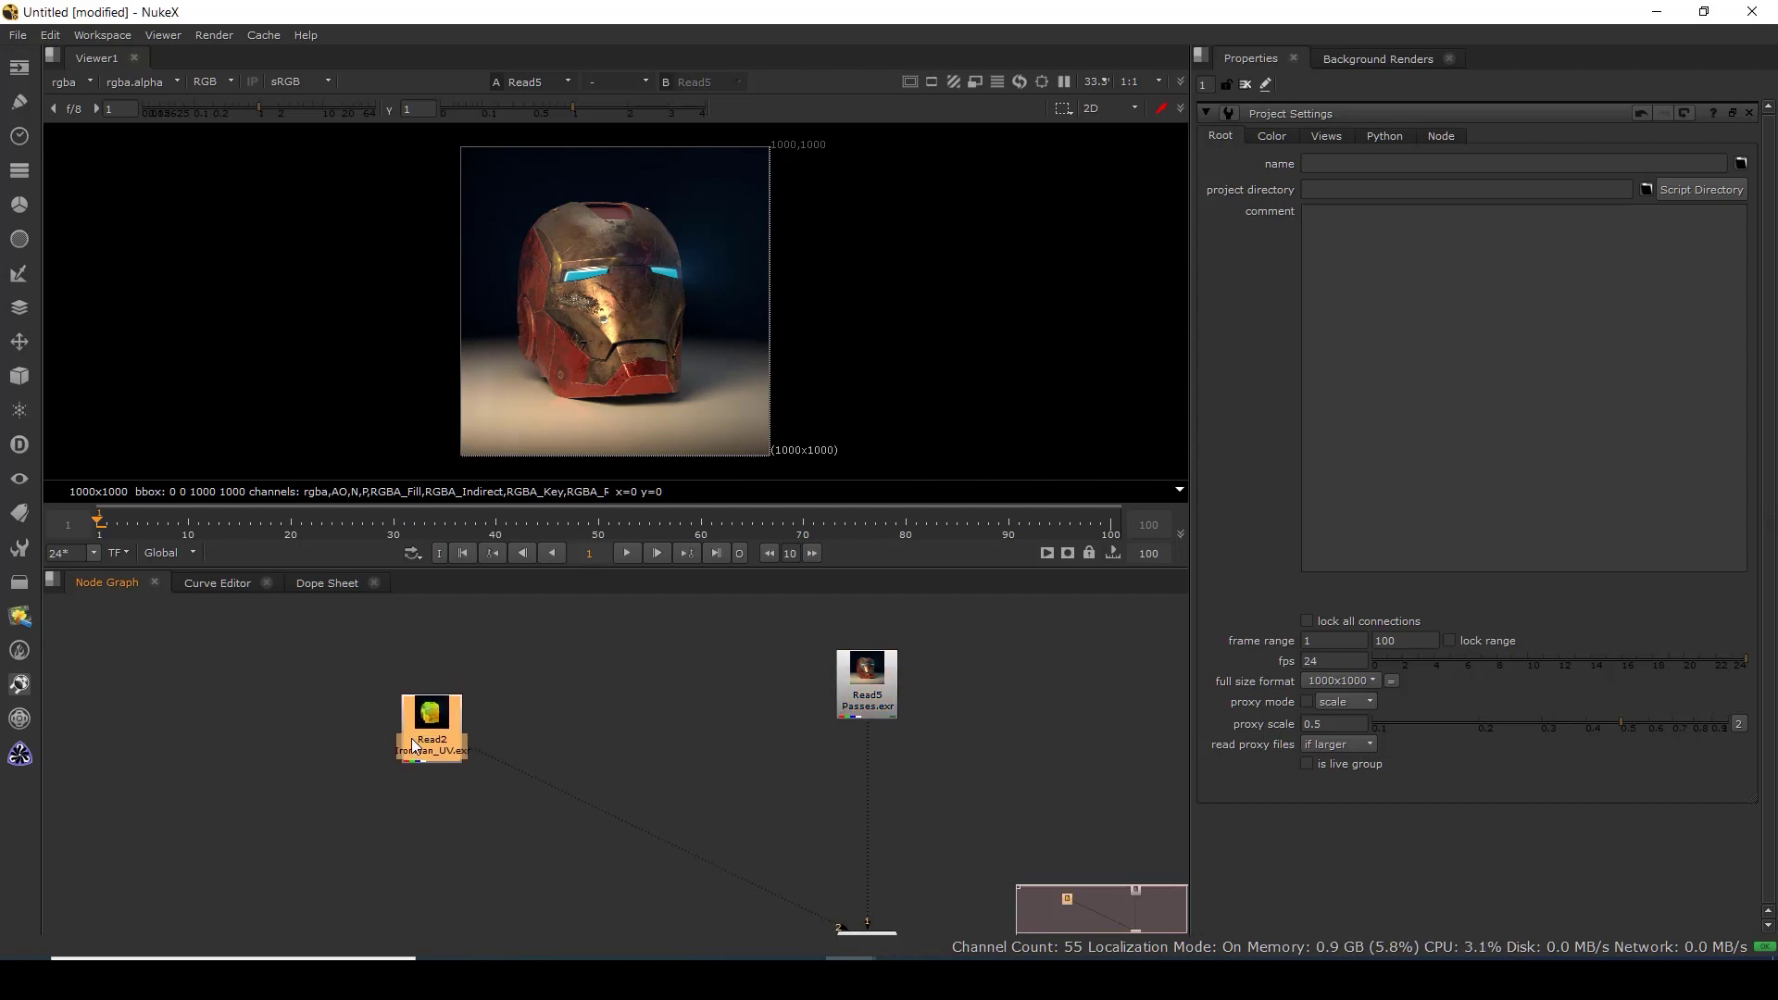
{"action": "left_click_drag", "start_coordinate": [743, 741], "coordinate": [556, 718]}
{"action": "left_click", "coordinate": [668, 683]}
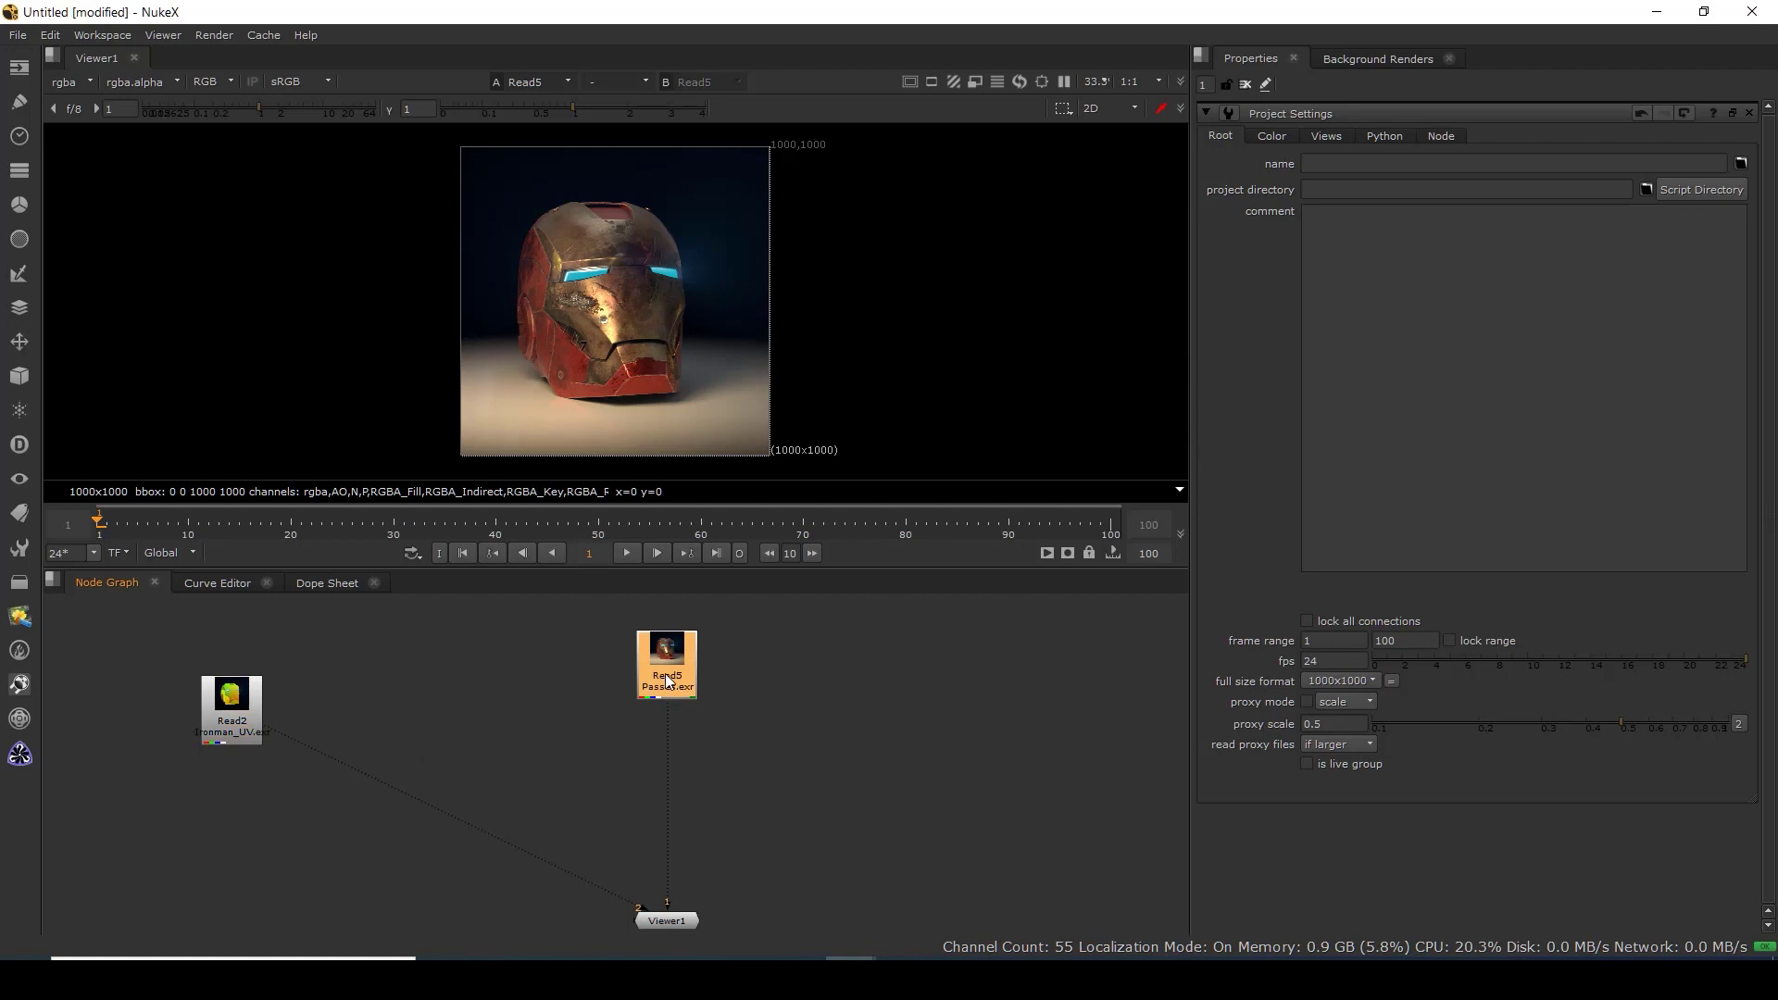
{"action": "mouse_move", "coordinate": [255, 711]}
{"action": "left_mouse_down"}
{"action": "mouse_move", "coordinate": [365, 697]}
{"action": "mouse_move", "coordinate": [254, 724]}
{"action": "left_mouse_up"}
{"action": "left_click_drag", "start_coordinate": [672, 644], "coordinate": [670, 648]}
{"action": "left_click", "coordinate": [553, 753]}
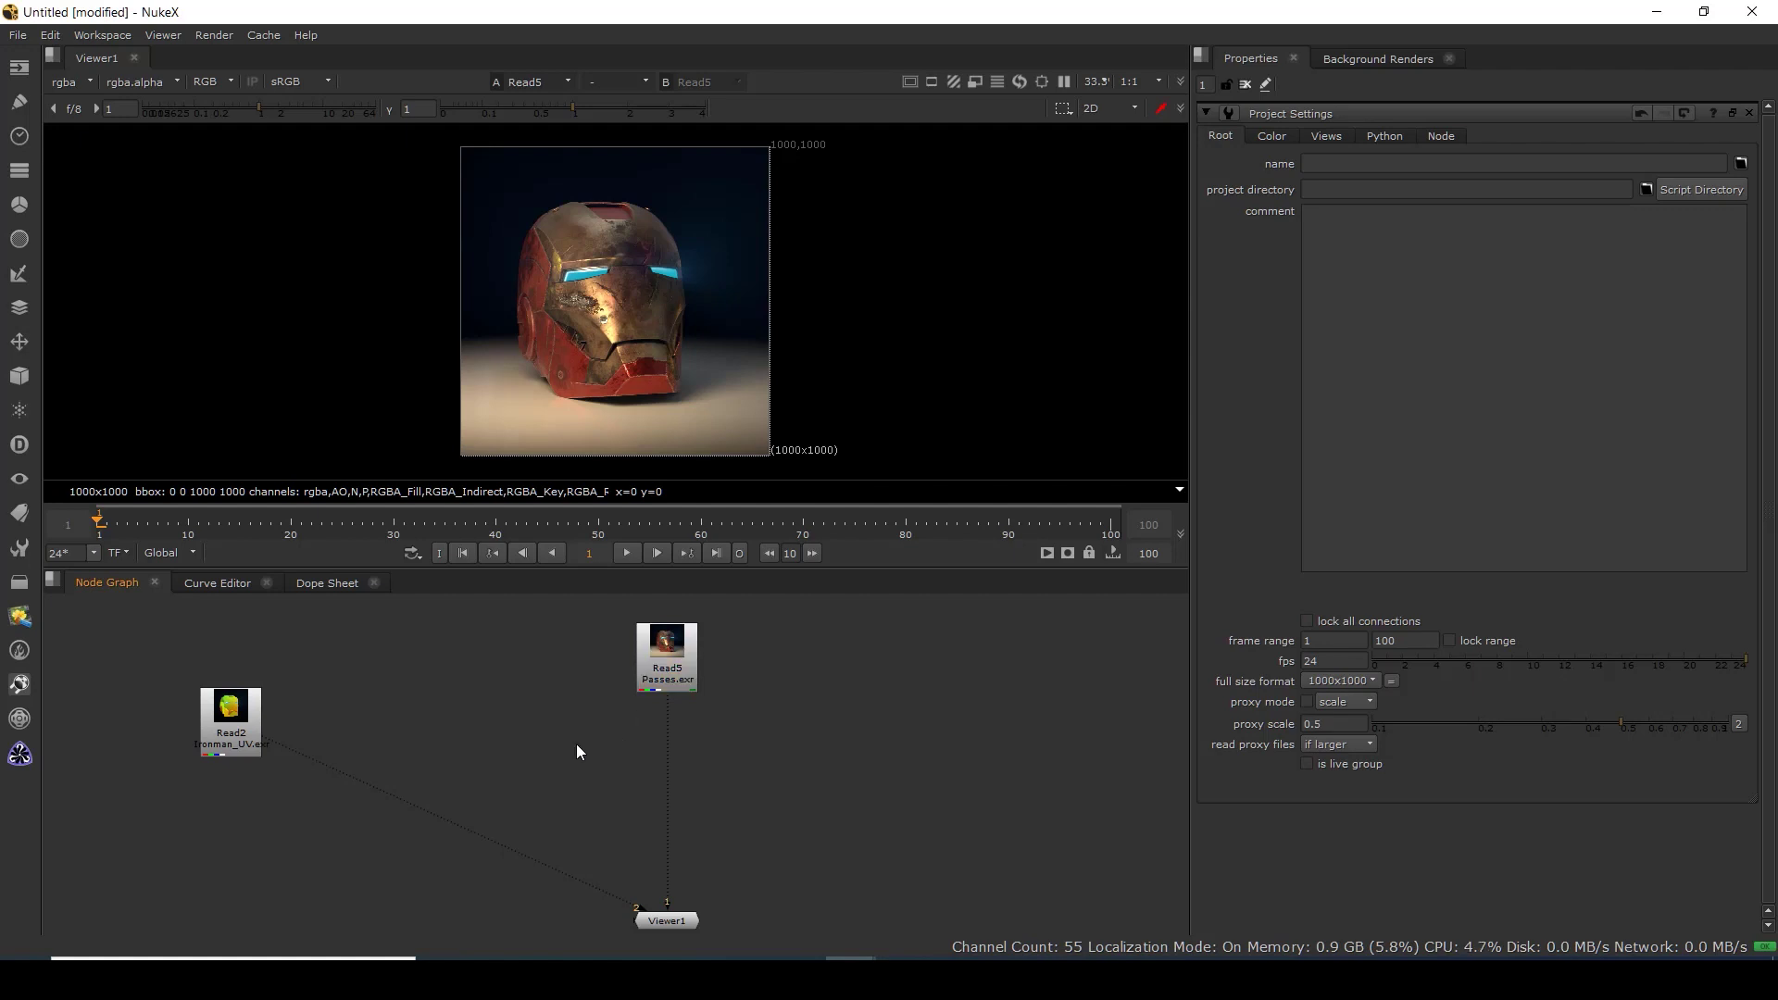
{"action": "key", "text": "k"}
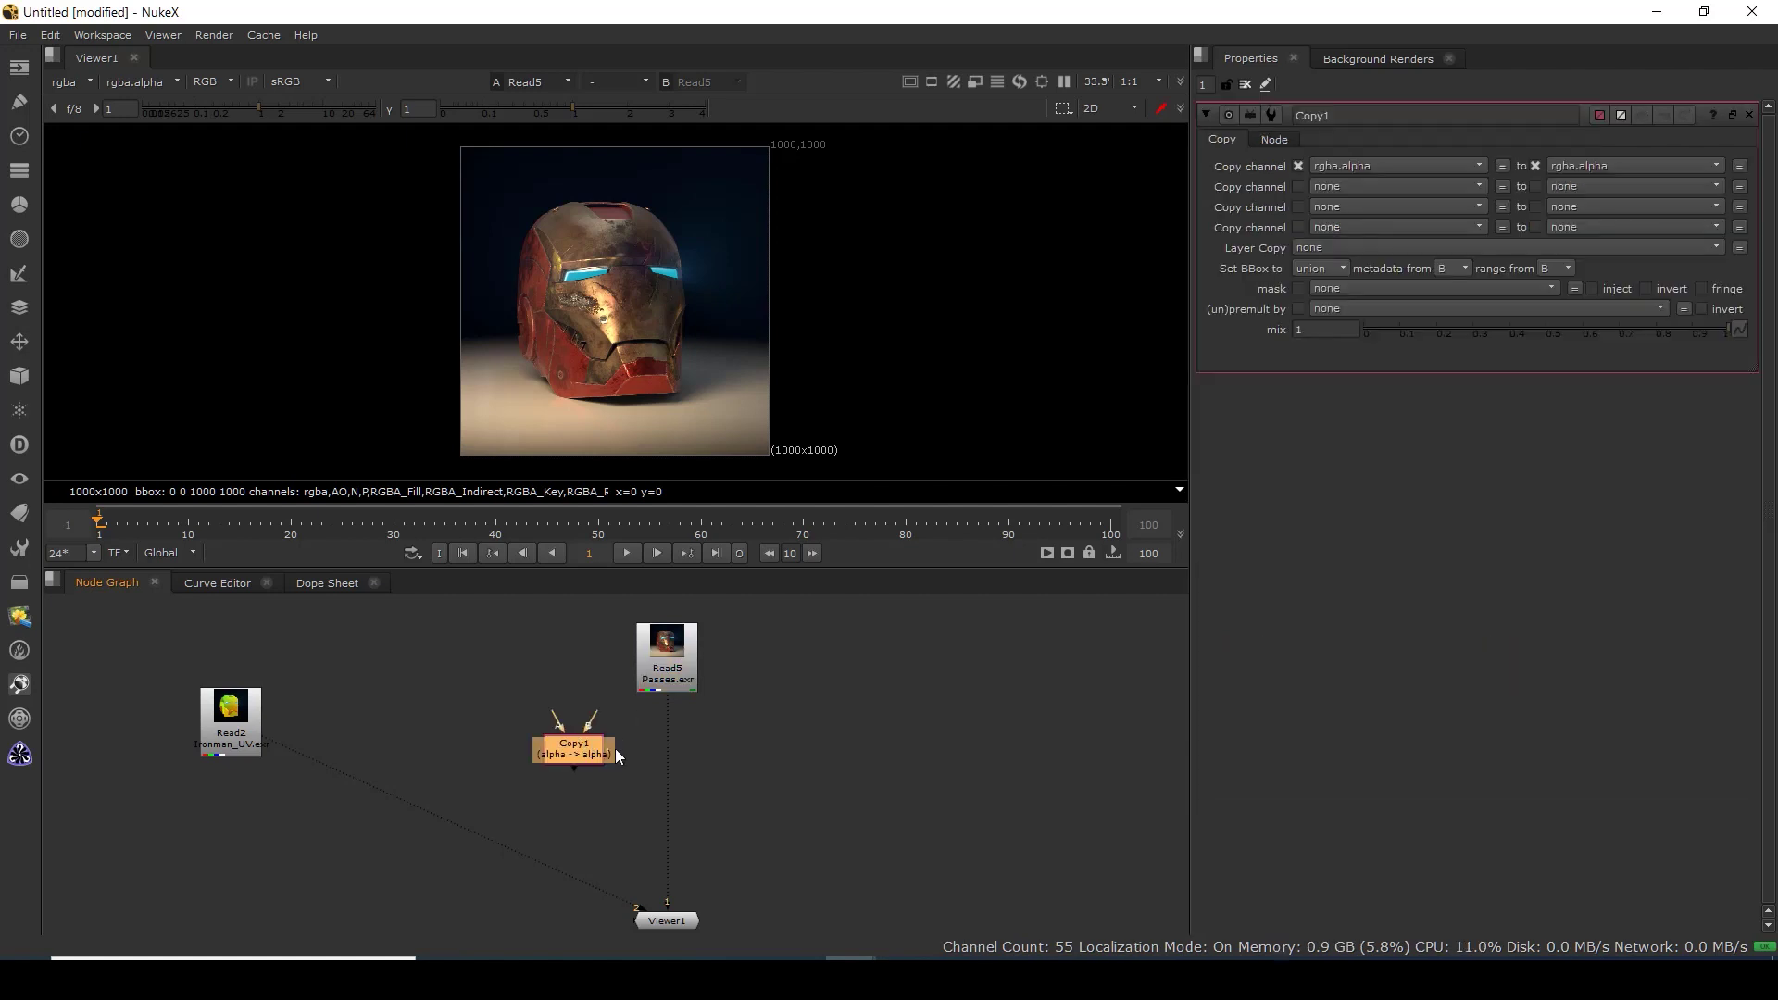
Insert the Copy node between Passes.exr and the Viewer, and connect its A input to Ironman_UV through a Dot that squares the connection.
{"action": "left_click_drag", "start_coordinate": [585, 752], "coordinate": [667, 746]}
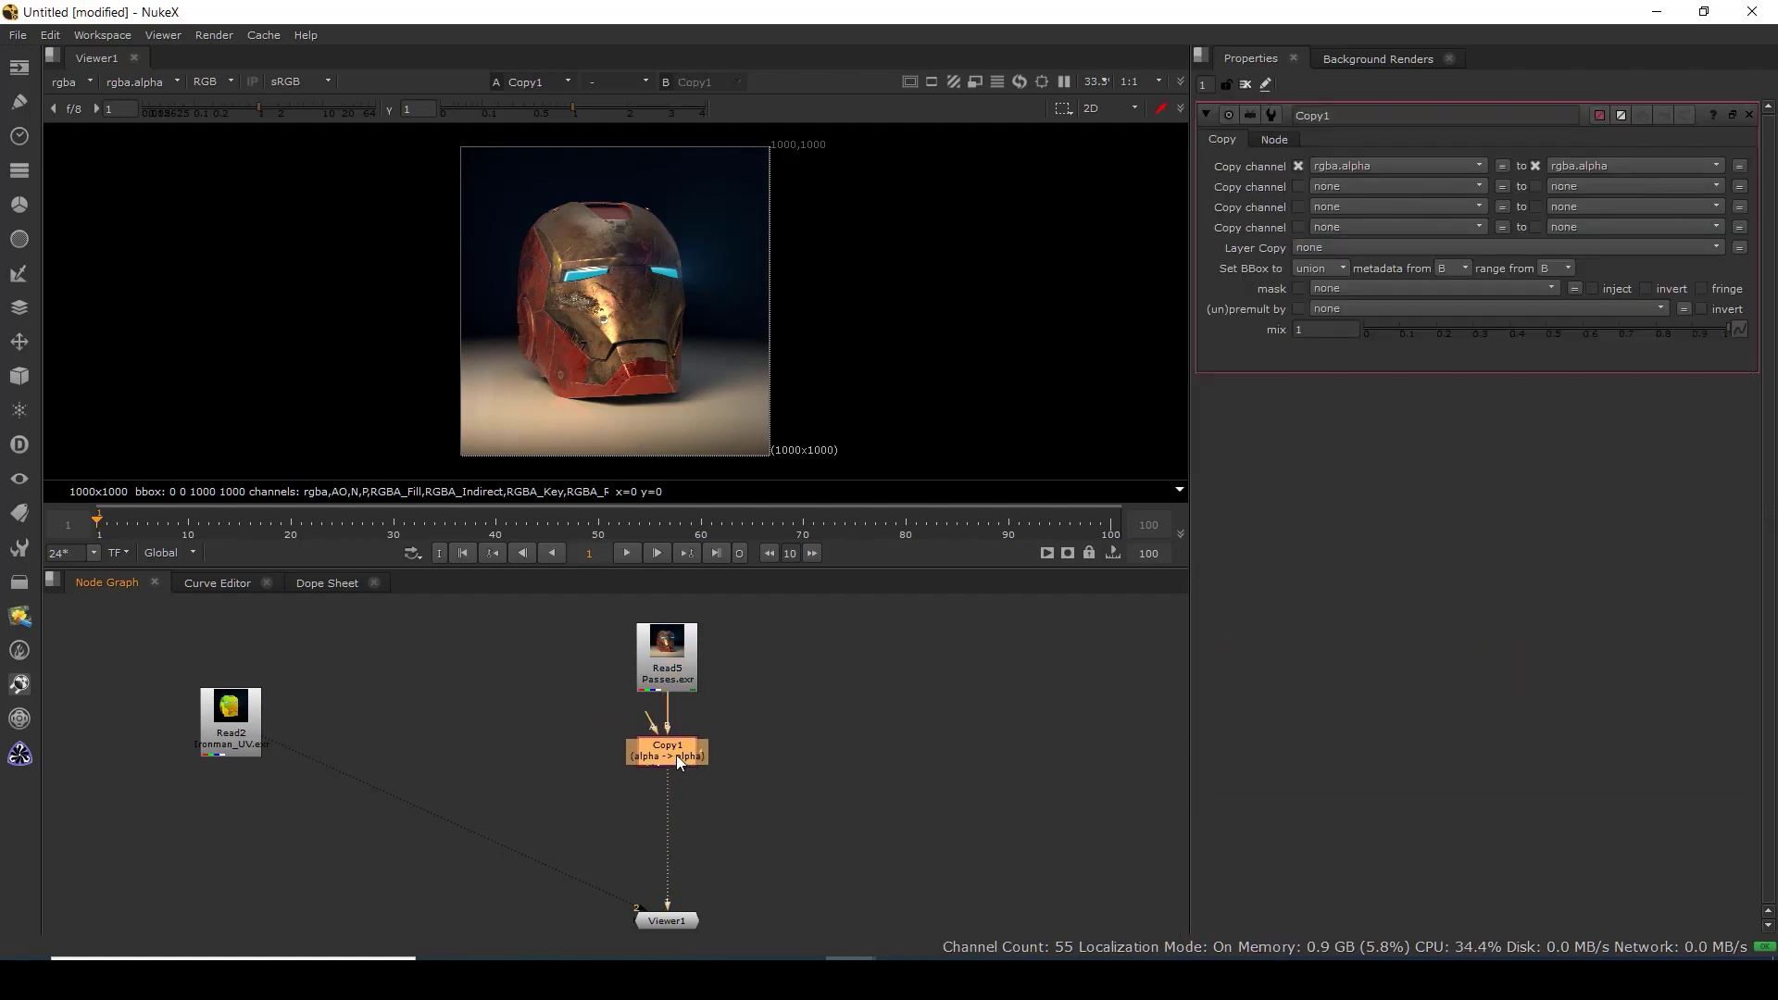
{"action": "left_click_drag", "start_coordinate": [669, 924], "coordinate": [638, 917]}
{"action": "left_click_drag", "start_coordinate": [651, 722], "coordinate": [228, 715]}
{"action": "left_click_drag", "start_coordinate": [228, 715], "coordinate": [228, 668]}
{"action": "left_click_drag", "start_coordinate": [448, 714], "coordinate": [229, 754]}
Tidy the spacing of the Ironman_UV and Passes.exr read nodes above the Dot and the Copy node.
{"action": "left_click_drag", "start_coordinate": [663, 665], "coordinate": [669, 704]}
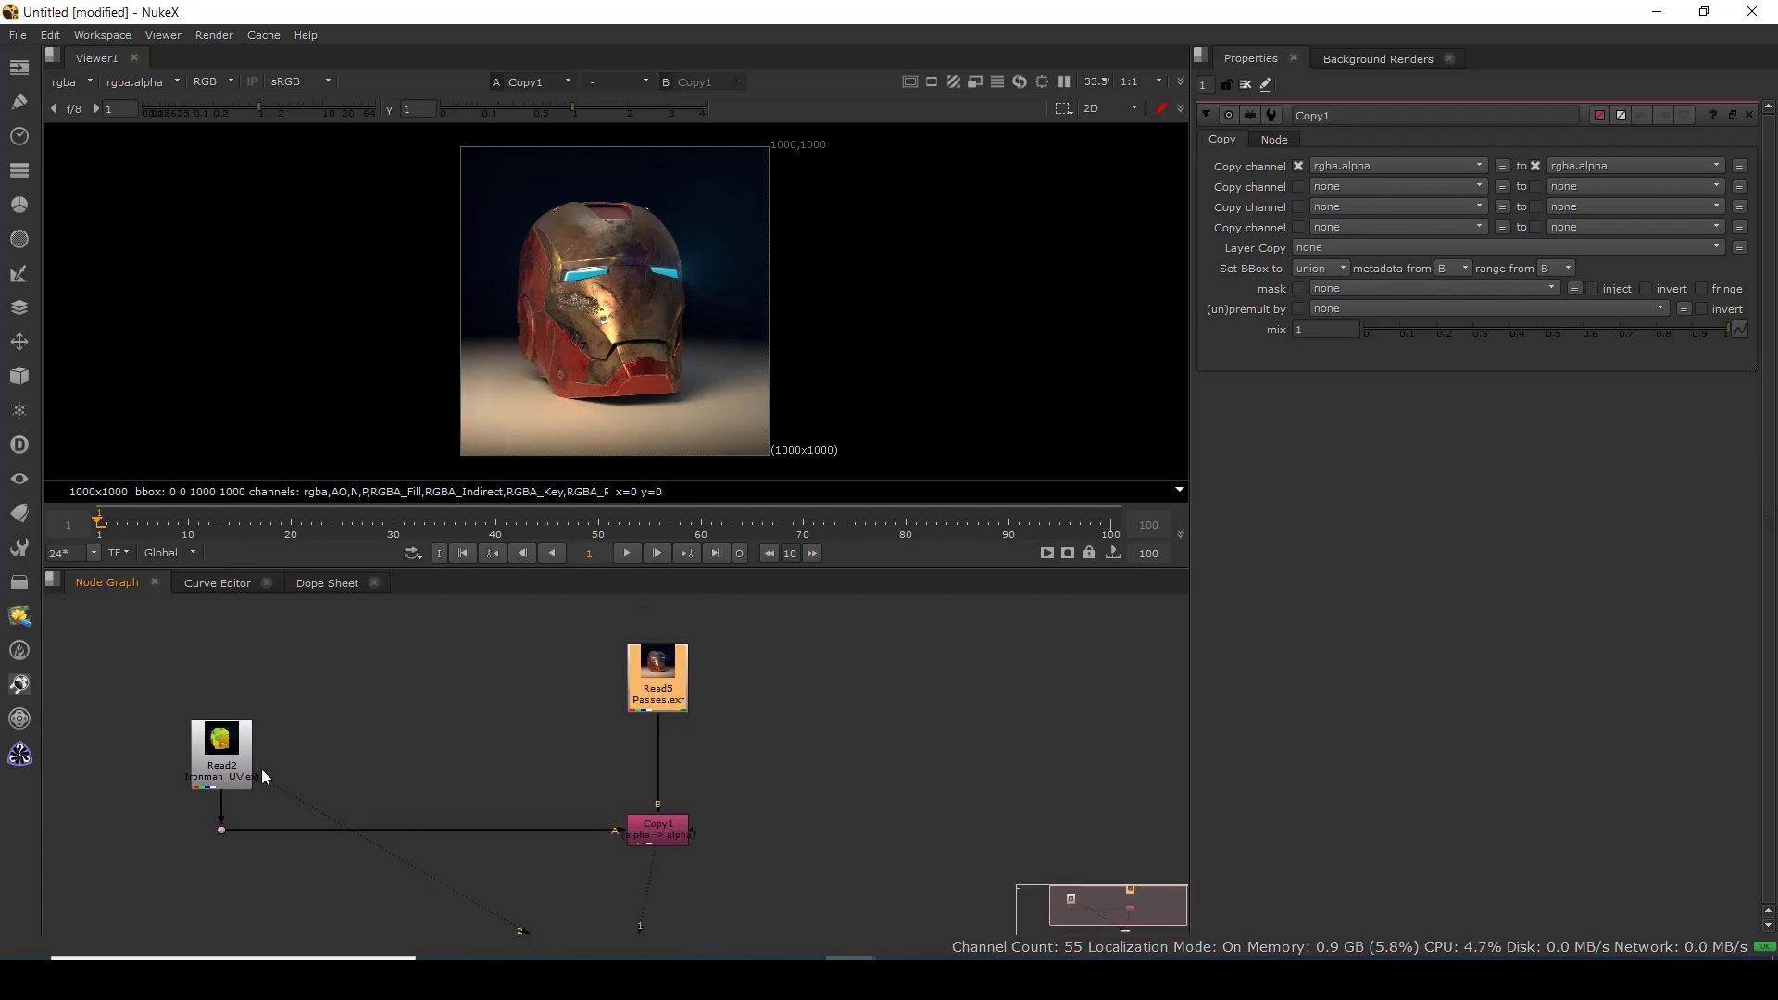
{"action": "left_click_drag", "start_coordinate": [221, 760], "coordinate": [221, 723]}
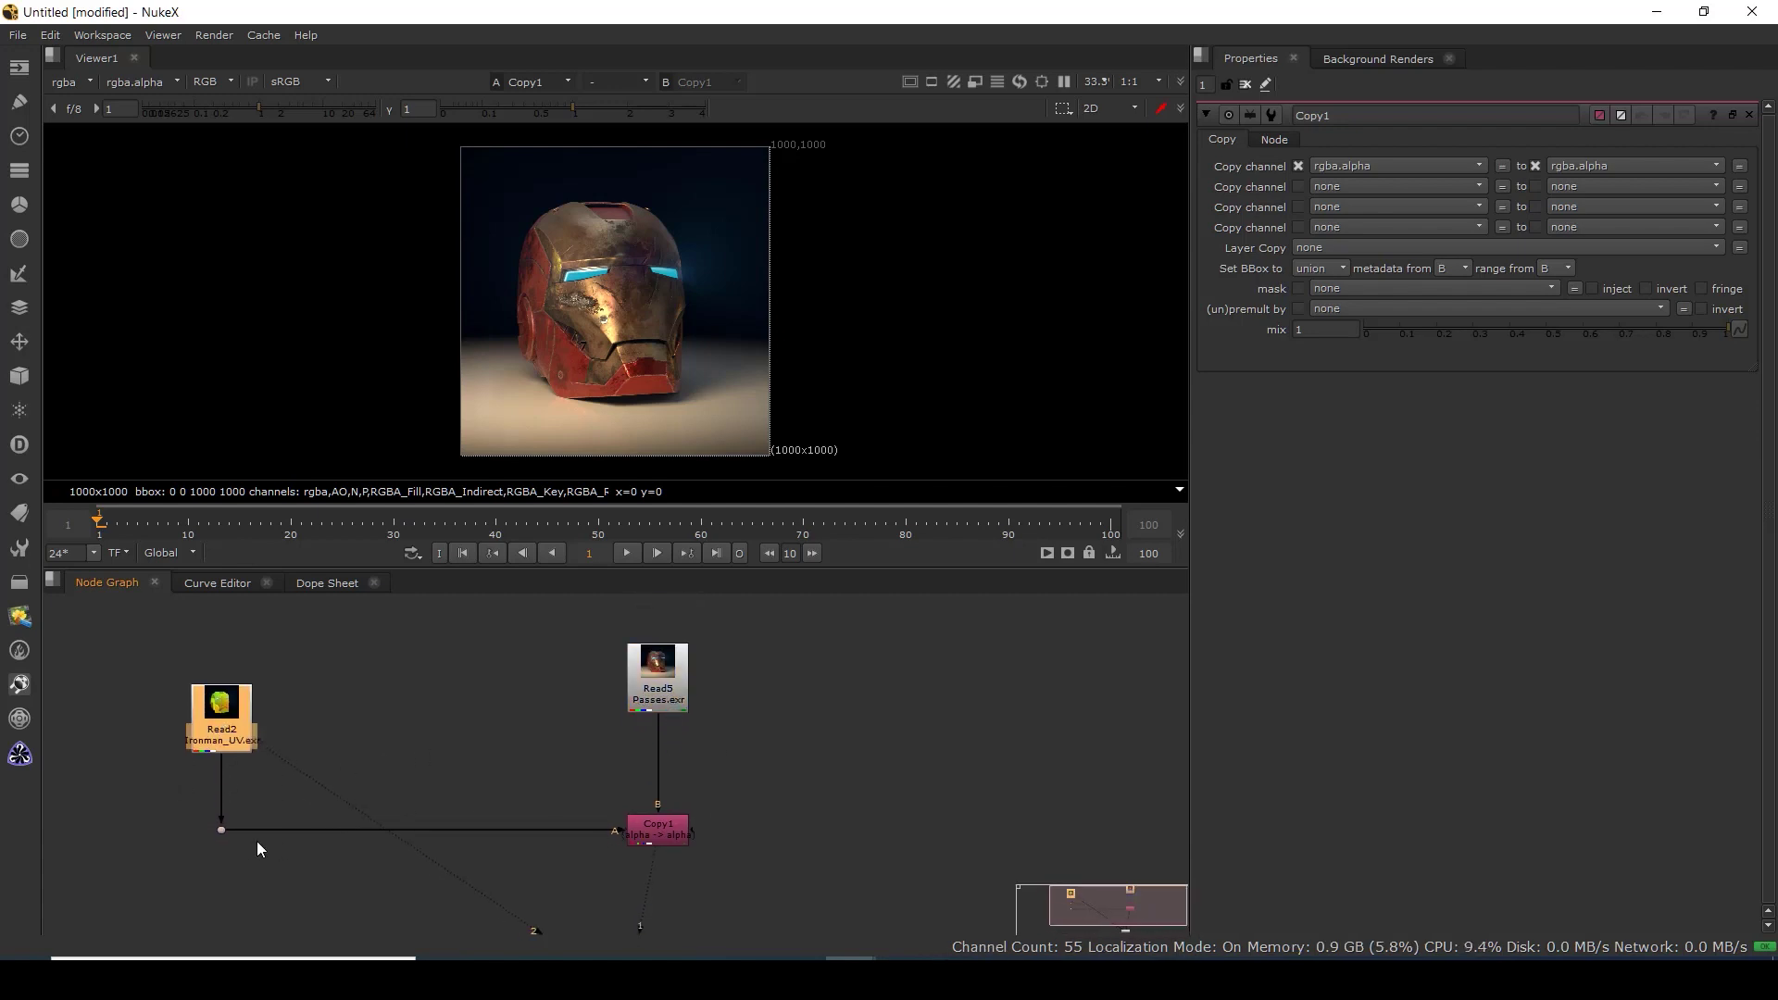
{"action": "left_click_drag", "start_coordinate": [671, 690], "coordinate": [672, 685]}
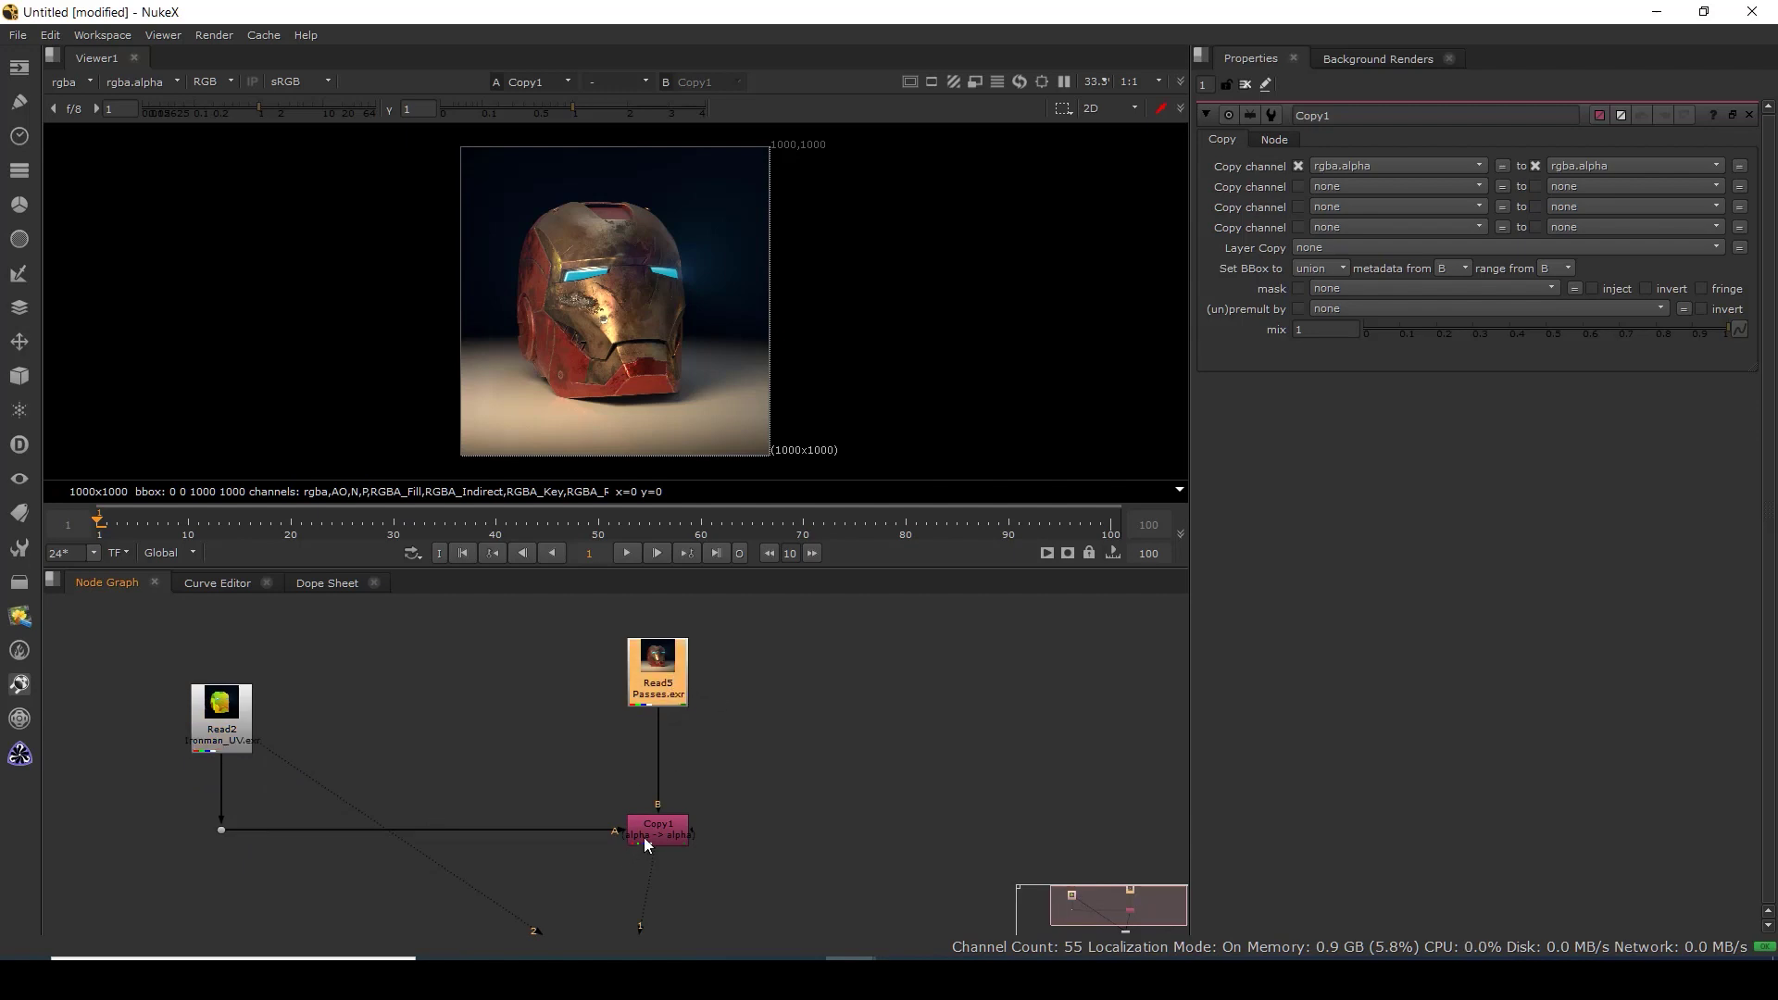
{"action": "left_click_drag", "start_coordinate": [846, 758], "coordinate": [707, 737]}
Display the Ironman_UV render in the viewer and toggle its alpha channel on and off.
{"action": "left_click", "coordinate": [536, 807]}
{"action": "left_click", "coordinate": [77, 716]}
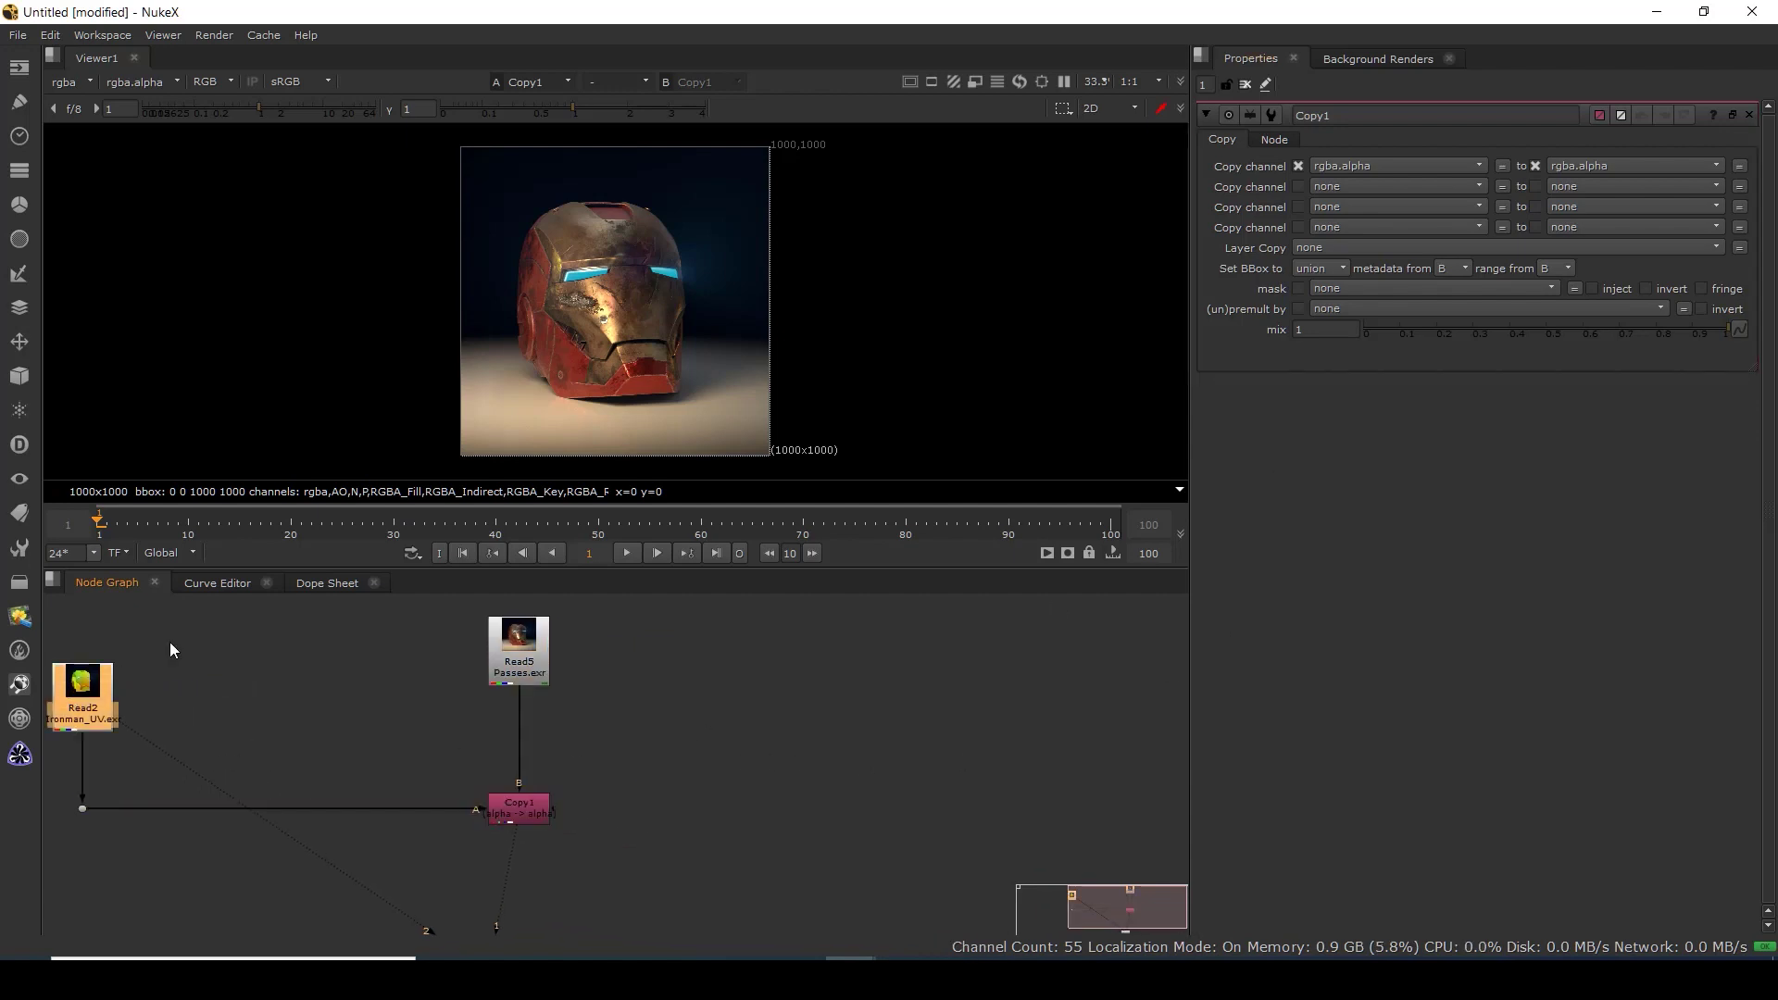
{"action": "key", "text": "1"}
{"action": "key", "text": "a"}
{"action": "key", "text": "a"}
Display Passes.exr in the viewer and examine its alpha channel around the helmet and floor, then return to the colour view.
{"action": "left_click", "coordinate": [519, 649]}
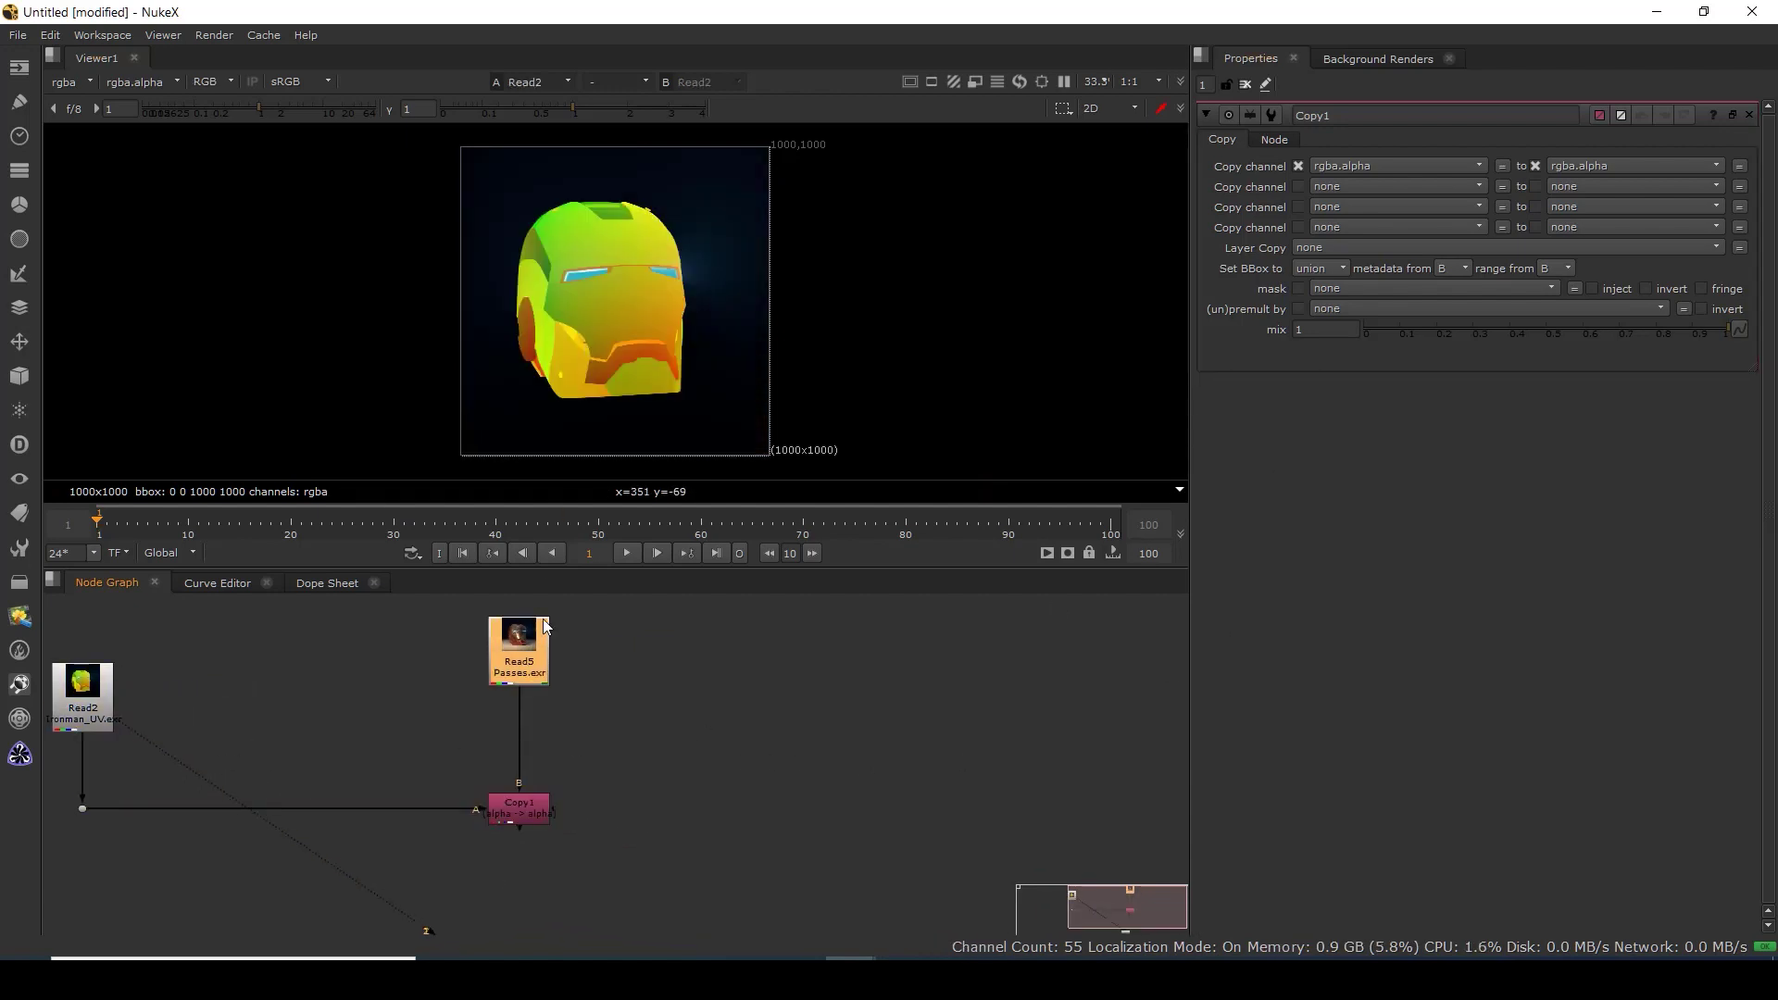
{"action": "key", "text": "1"}
{"action": "key", "text": "a"}
{"action": "key", "text": "a"}
{"action": "key", "text": "a"}
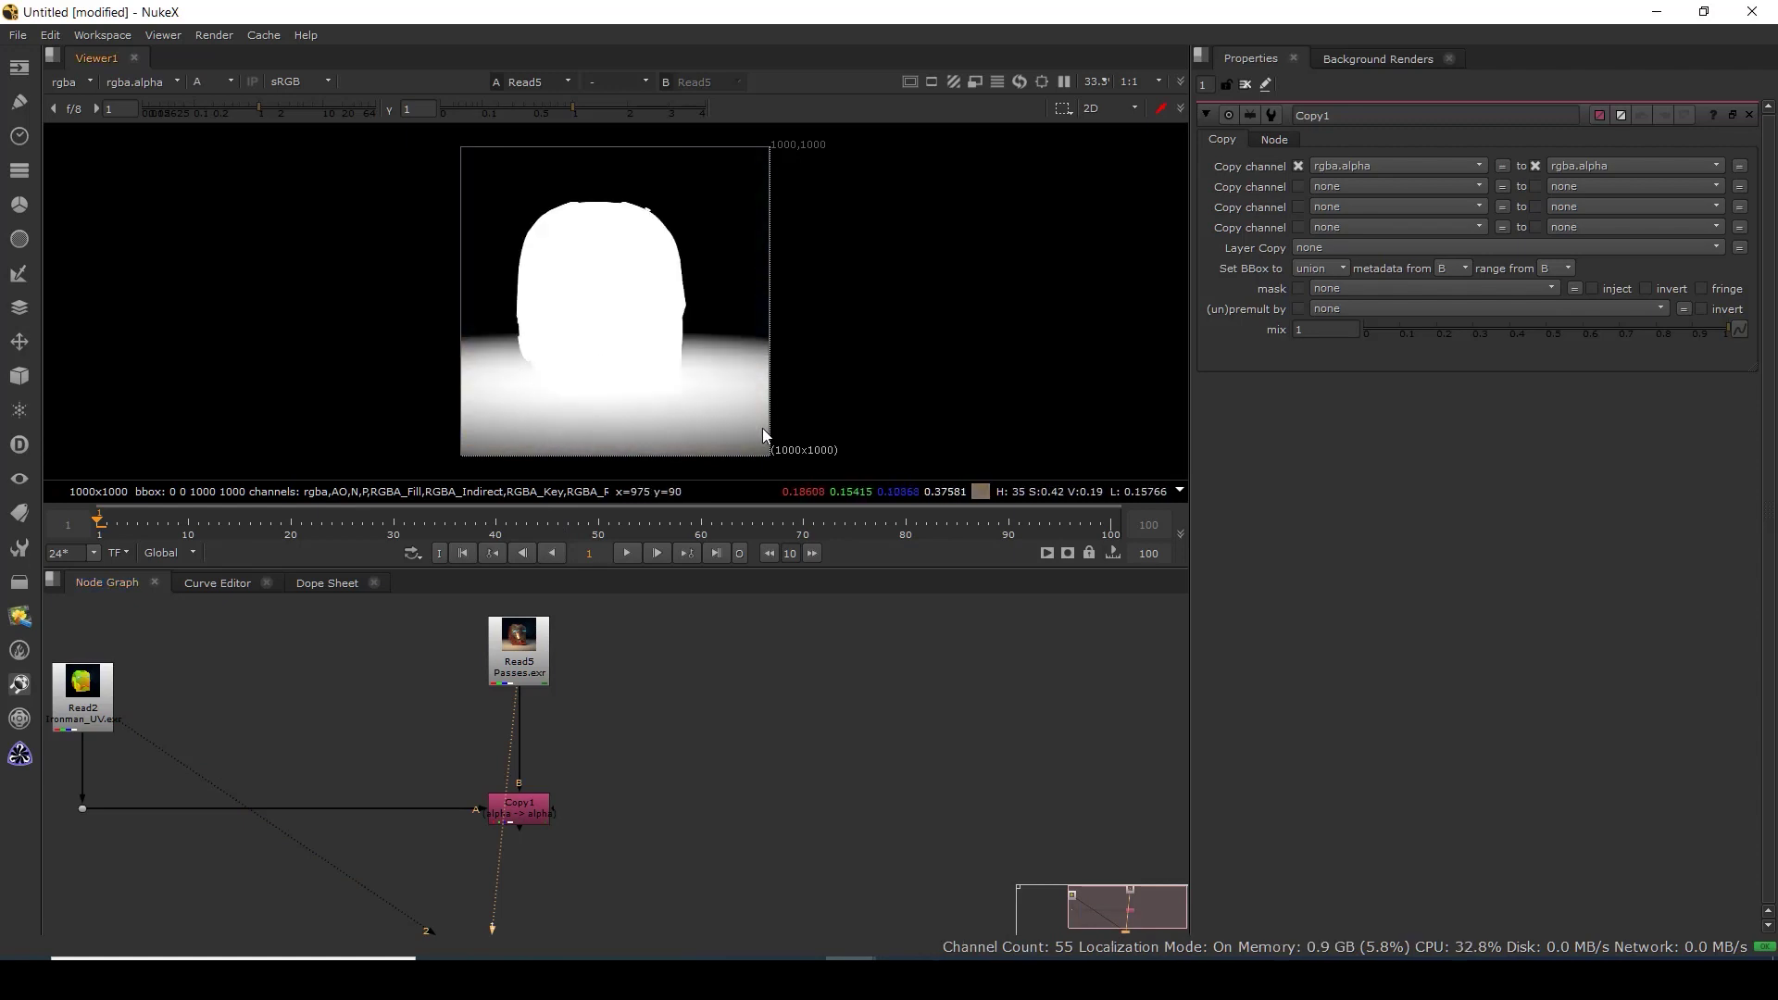
{"action": "left_click_drag", "start_coordinate": [718, 196], "coordinate": [541, 383]}
{"action": "left_click", "coordinate": [493, 413]}
{"action": "key", "text": "a"}
Switch the viewer back to Ironman_UV and check its alpha channel for comparison with Passes.exr.
{"action": "left_click", "coordinate": [103, 720]}
{"action": "key", "text": "1"}
{"action": "key", "text": "a"}
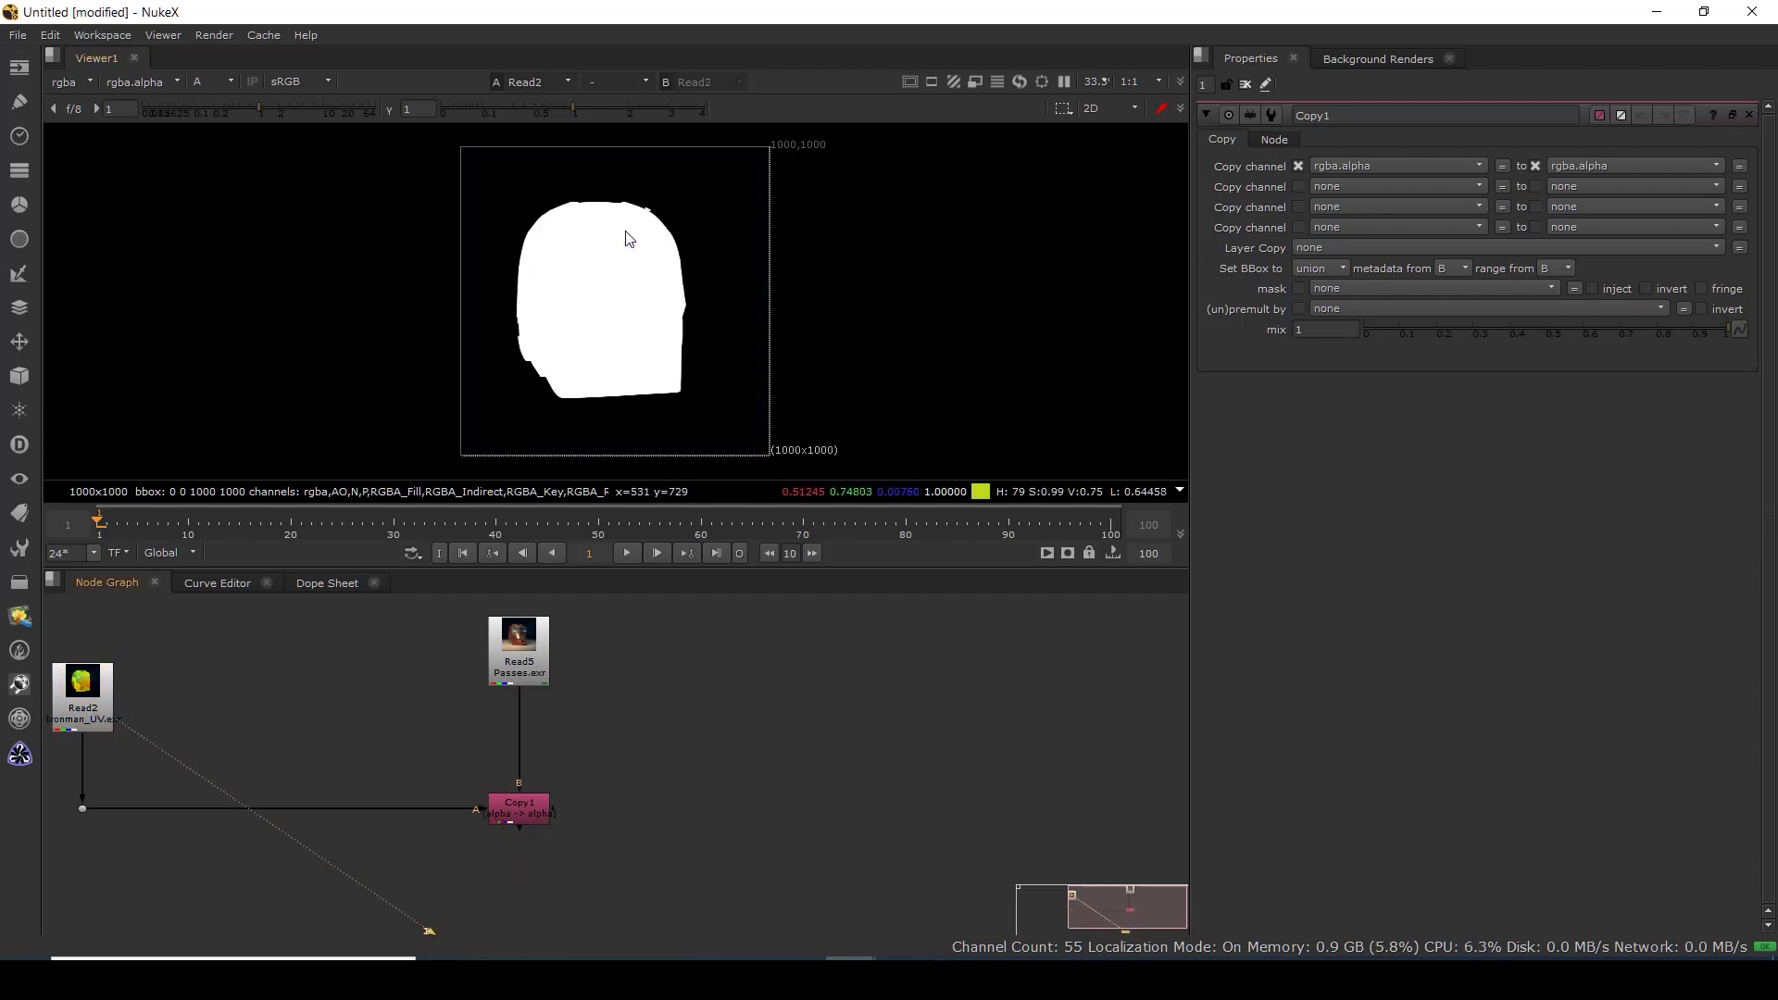
{"action": "key", "text": "a"}
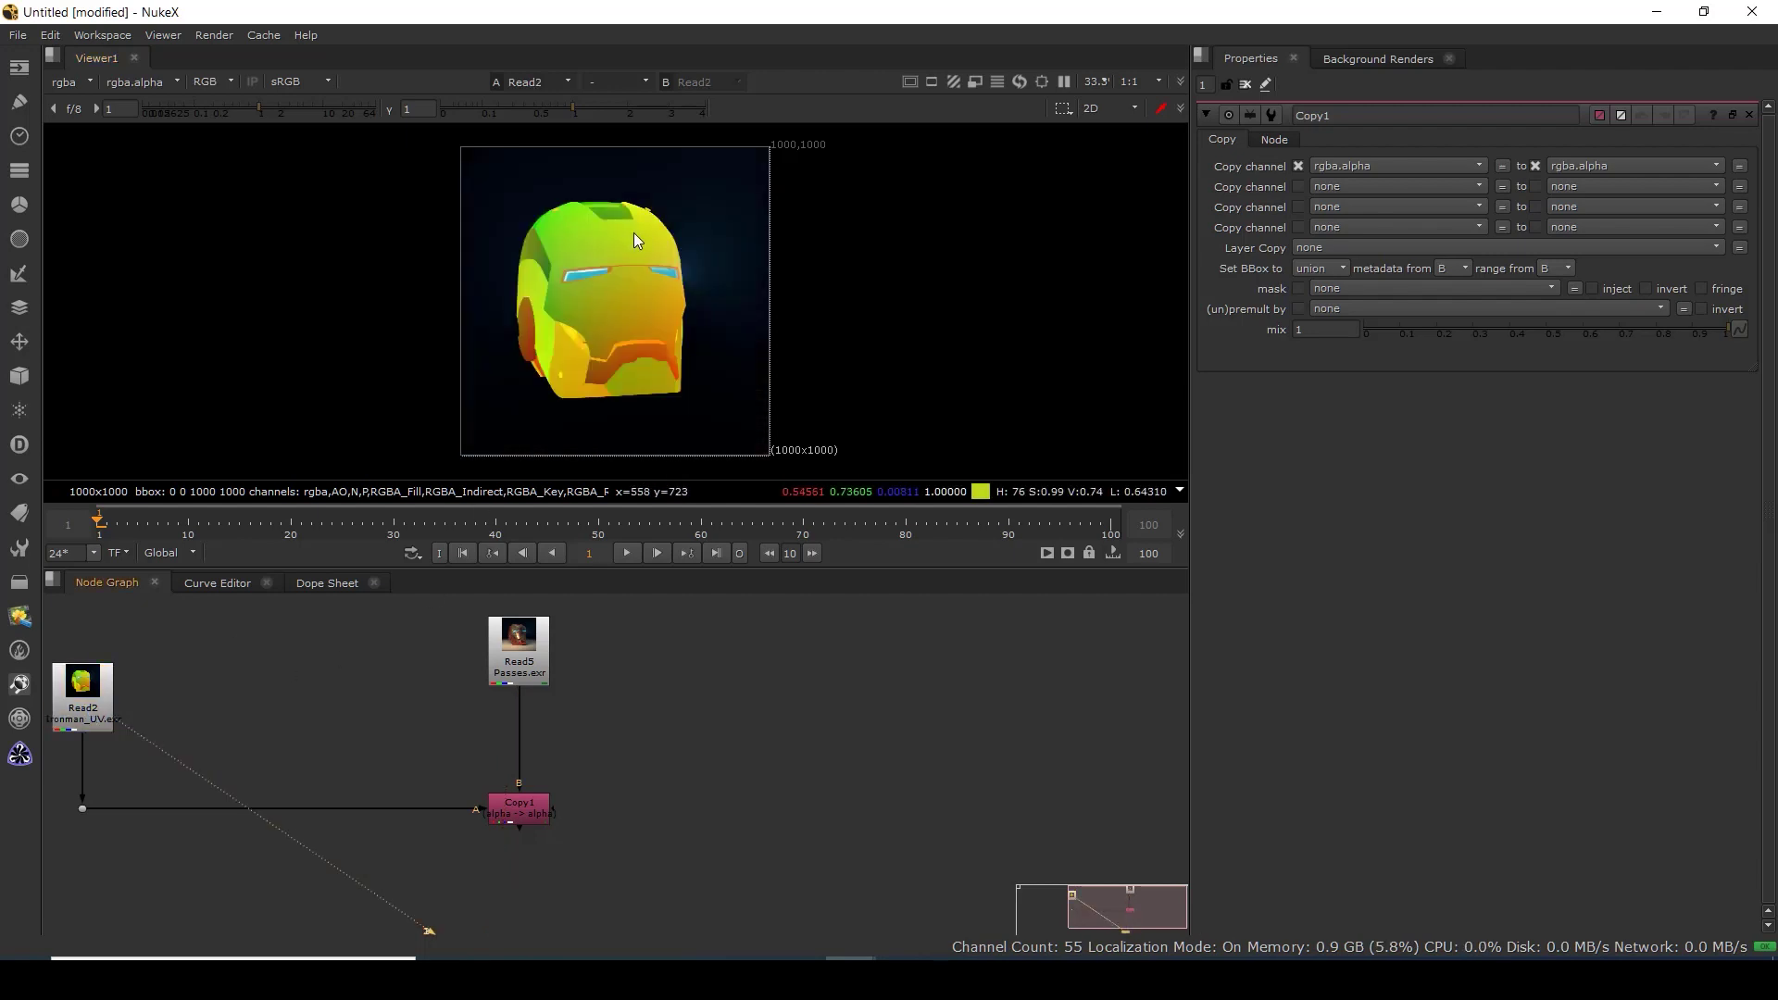
Display the Copy node's output in the viewer and check its alpha channel, then return to the colour view.
{"action": "left_click", "coordinate": [515, 815]}
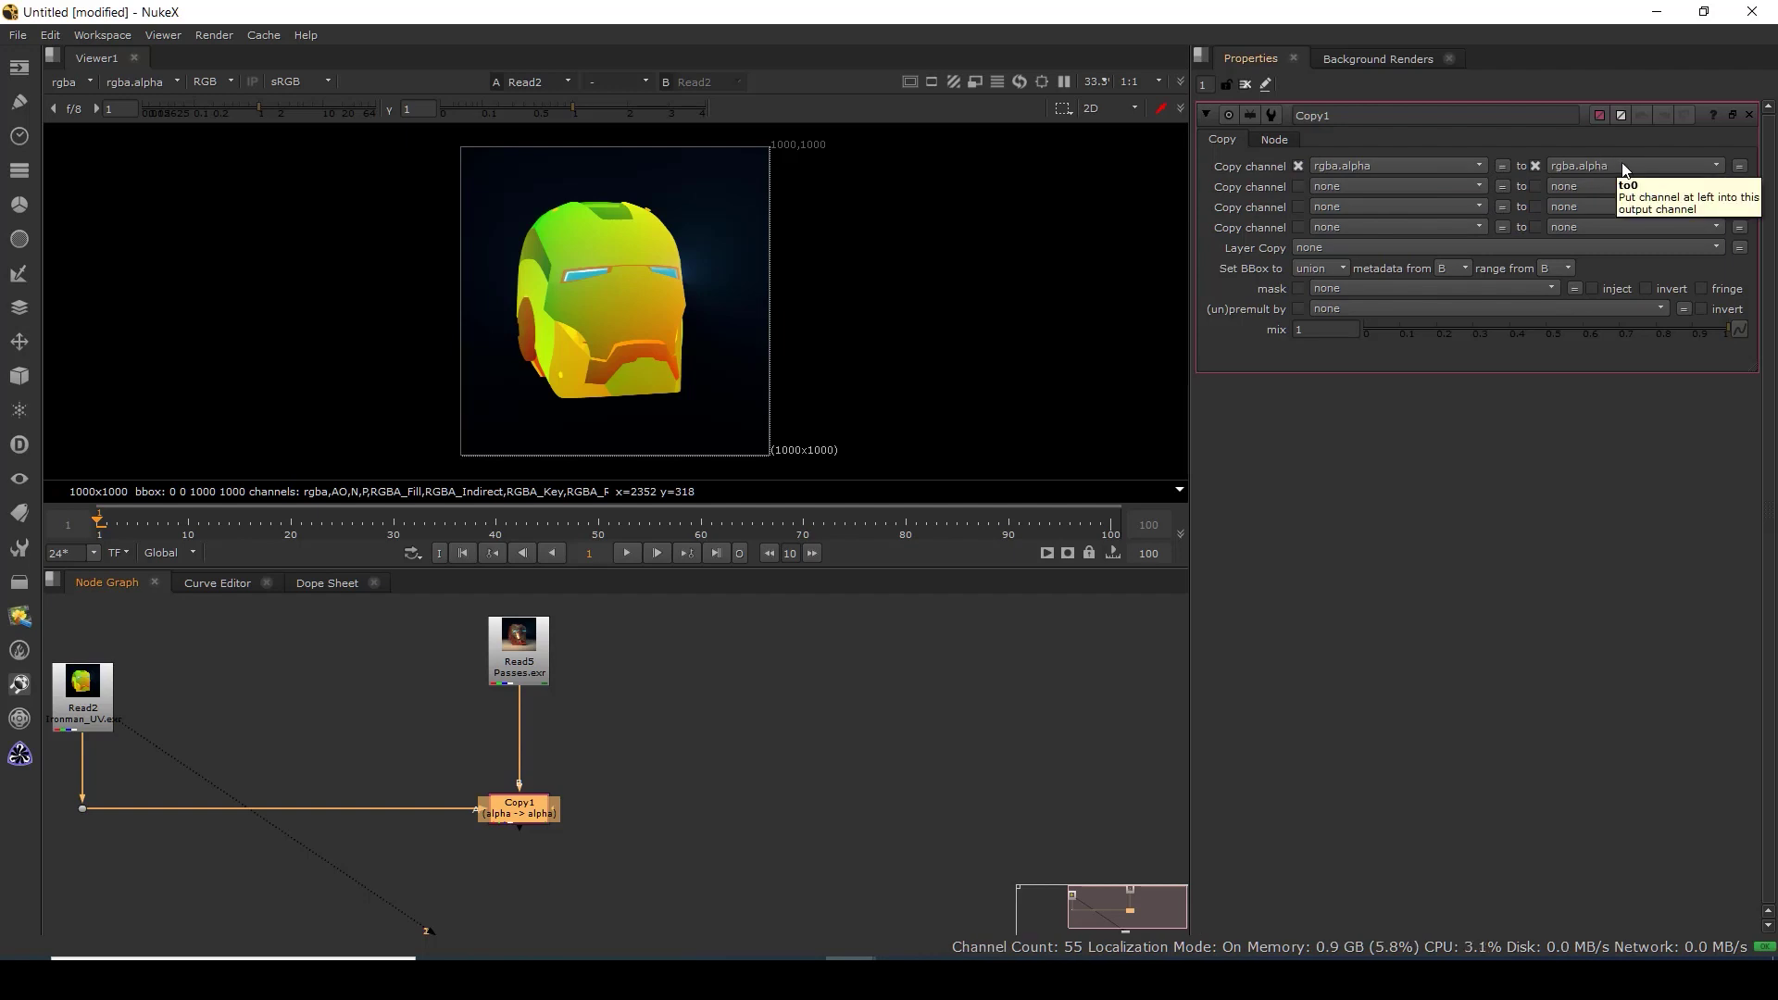
{"action": "key", "text": "1"}
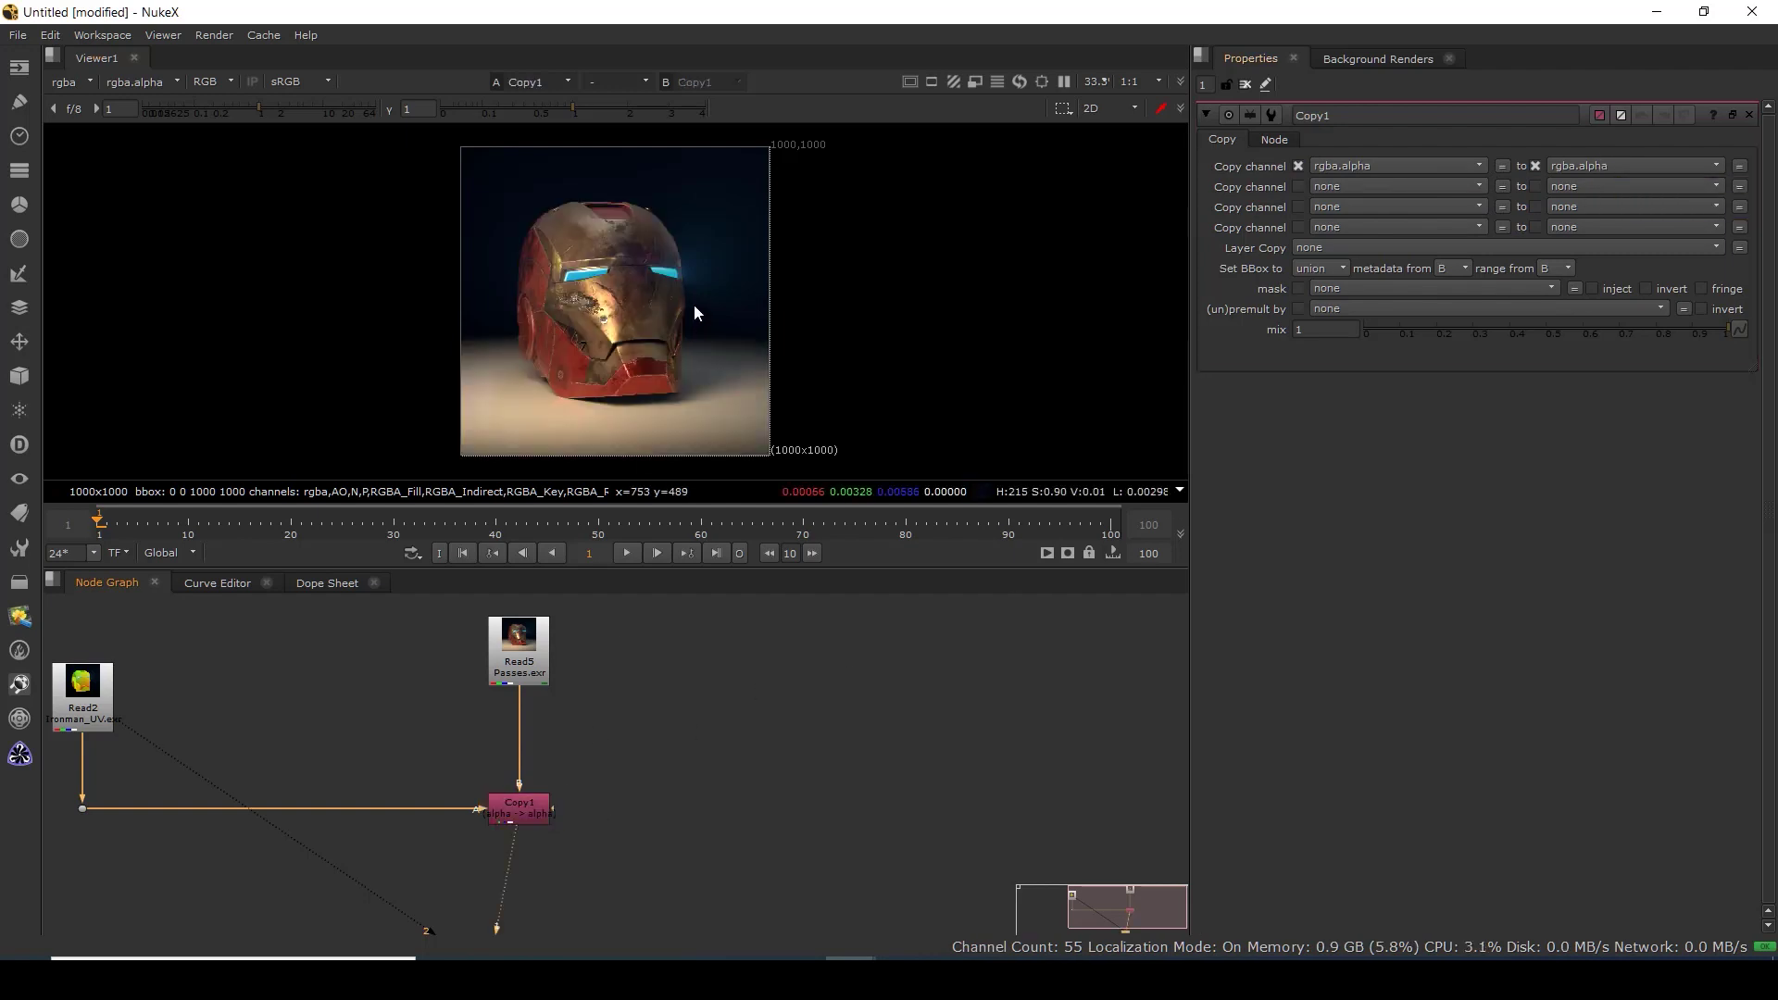
{"action": "key", "text": "a"}
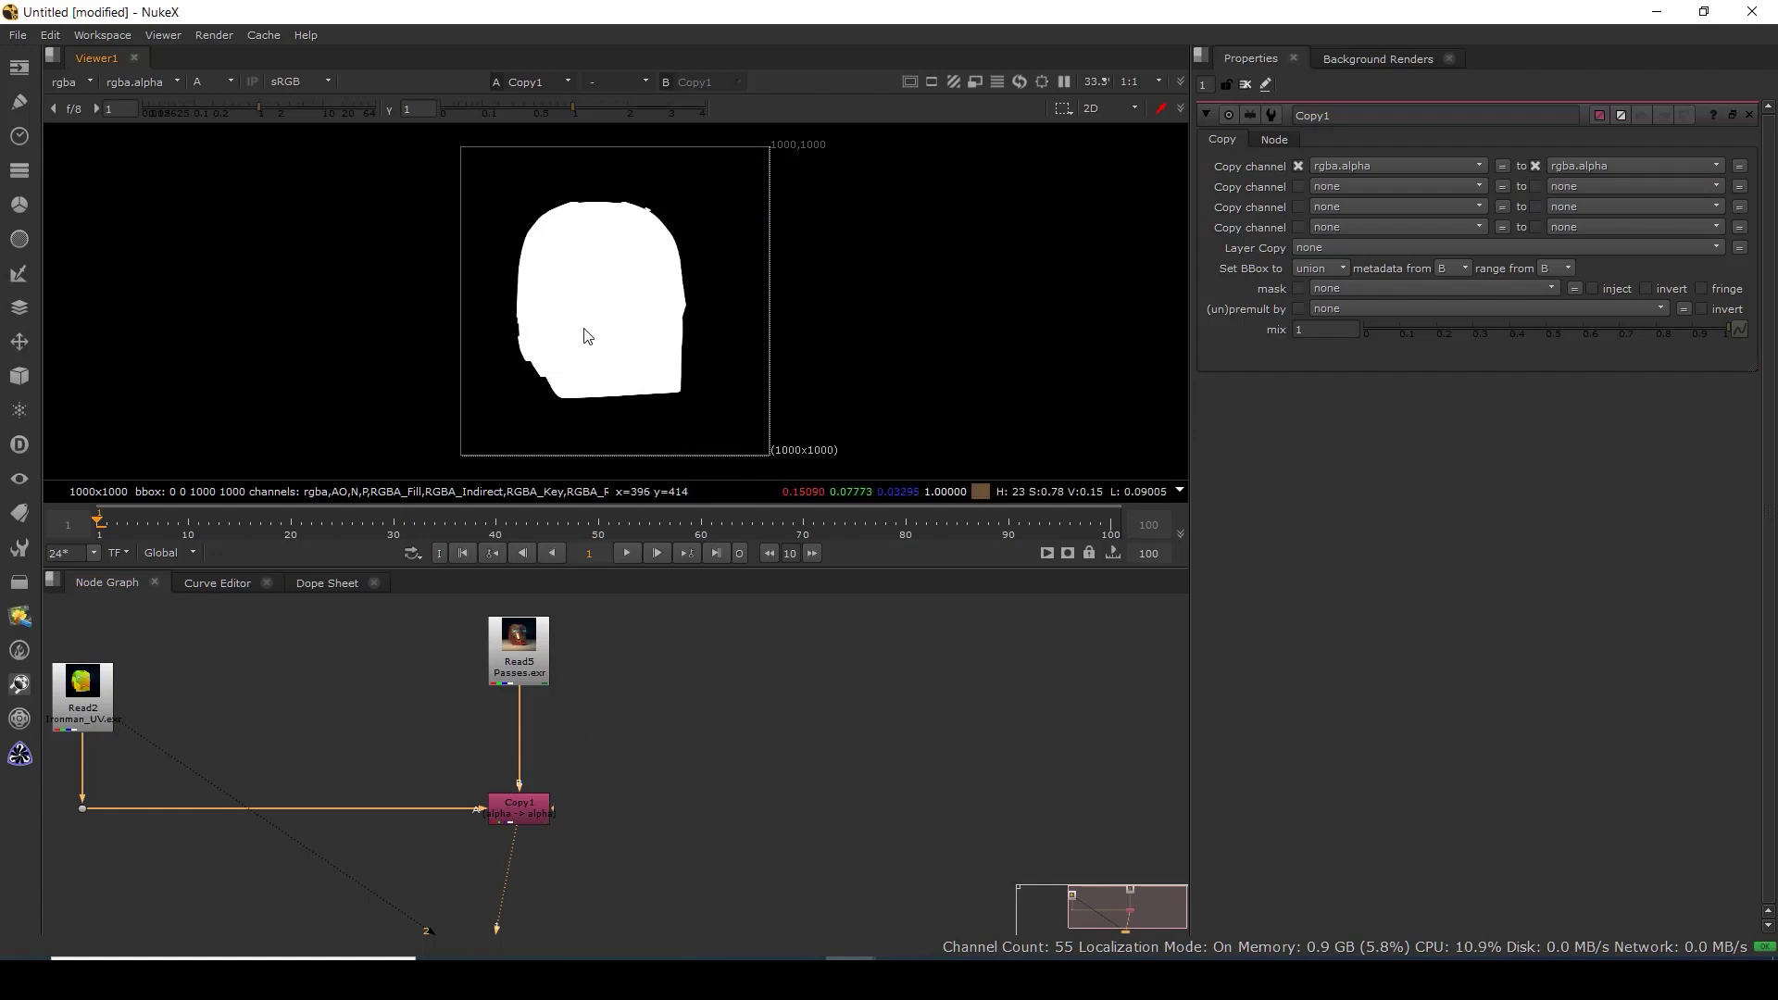
{"action": "key", "text": "a"}
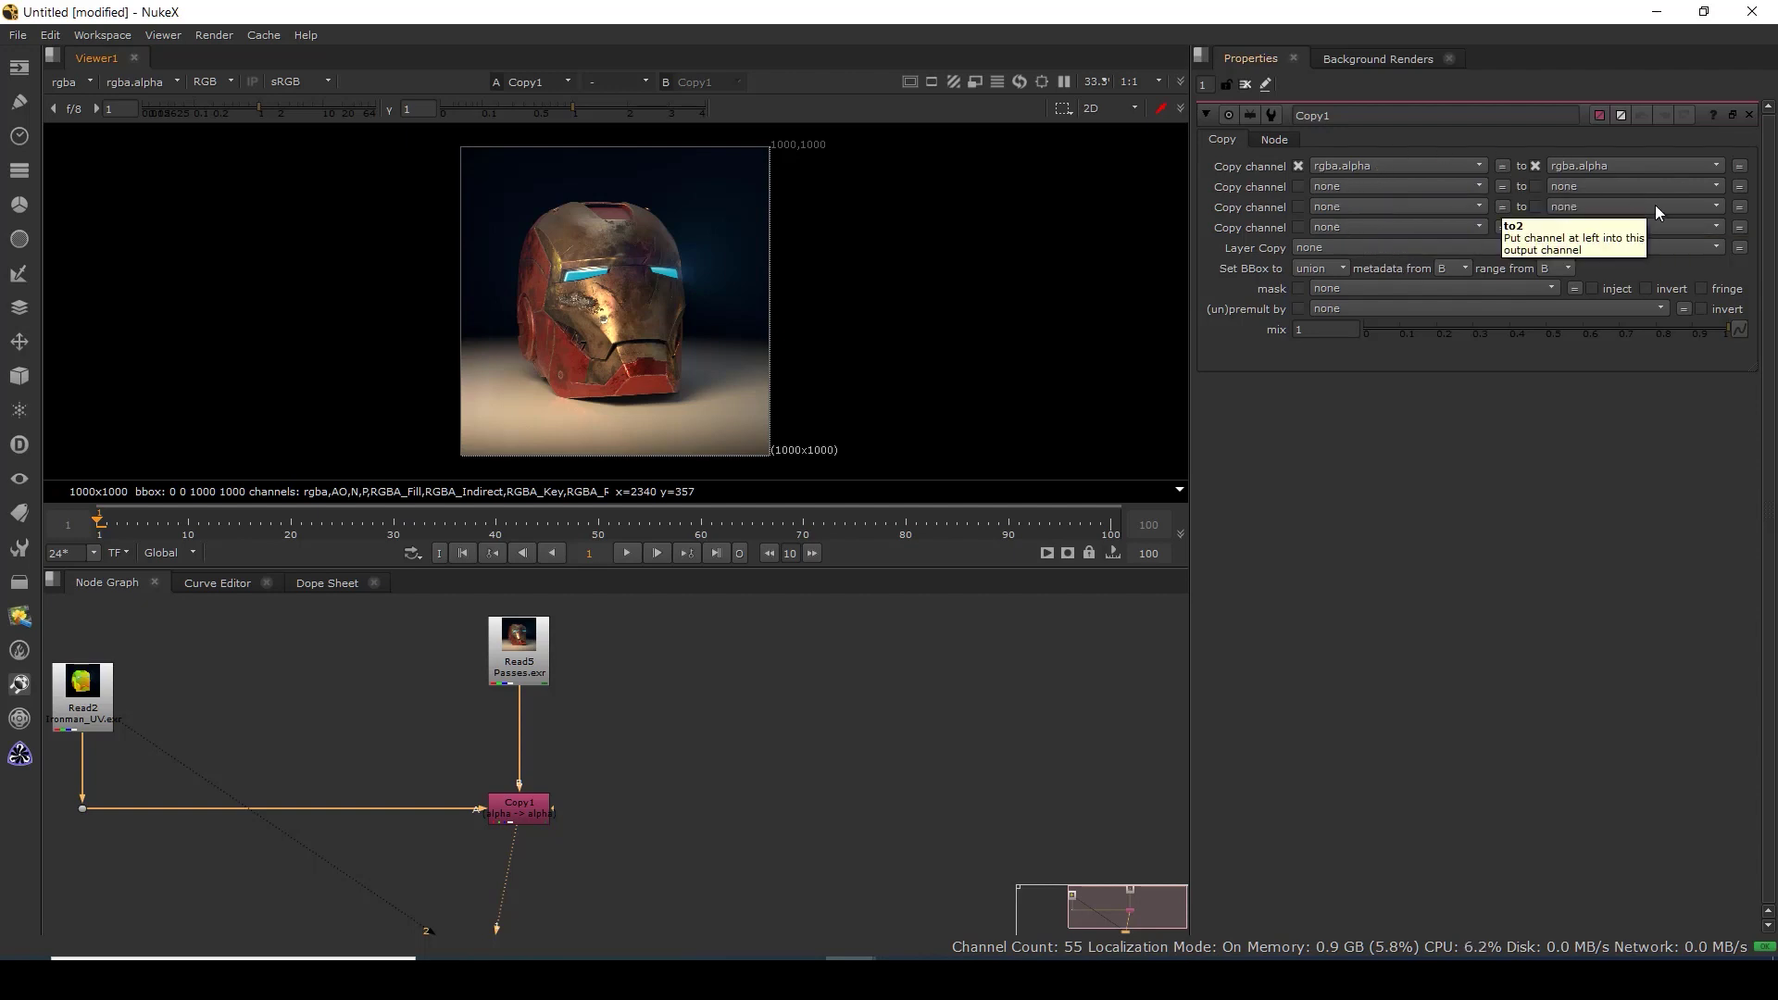
Set the Copy node's second source channel to rgba.red and try to create a new target channel named uv.r.
{"action": "left_click", "coordinate": [1354, 184]}
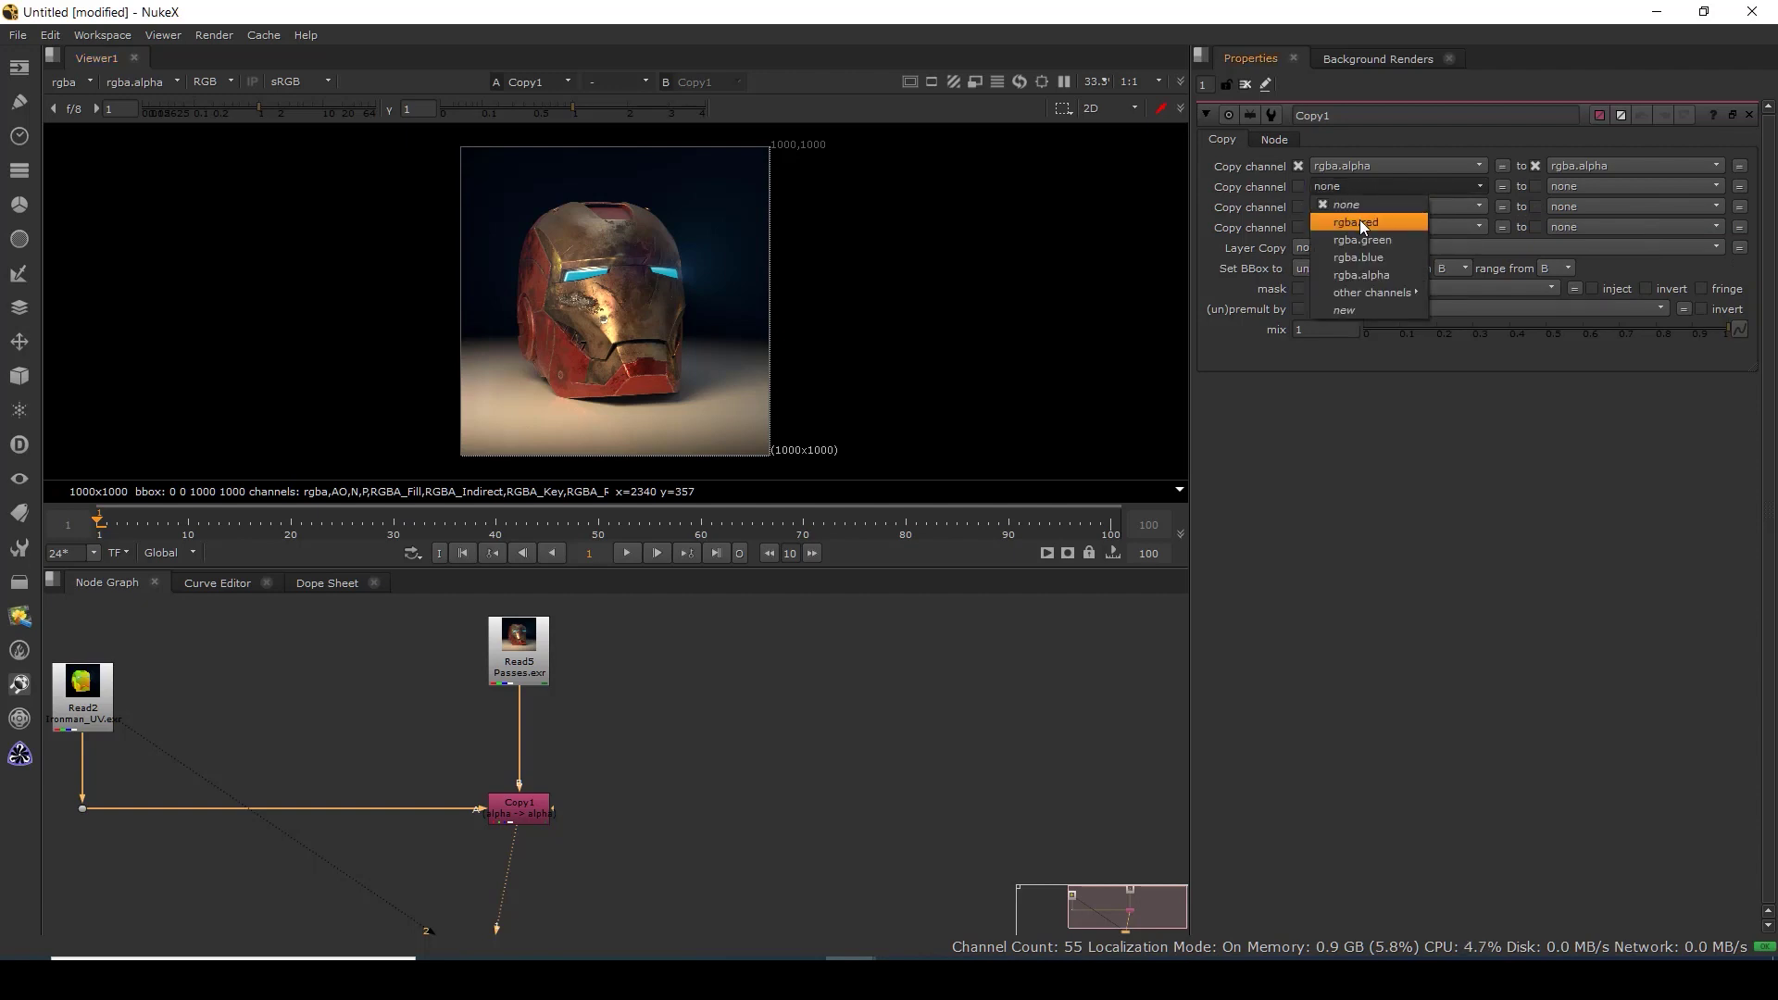
{"action": "left_click", "coordinate": [1359, 223]}
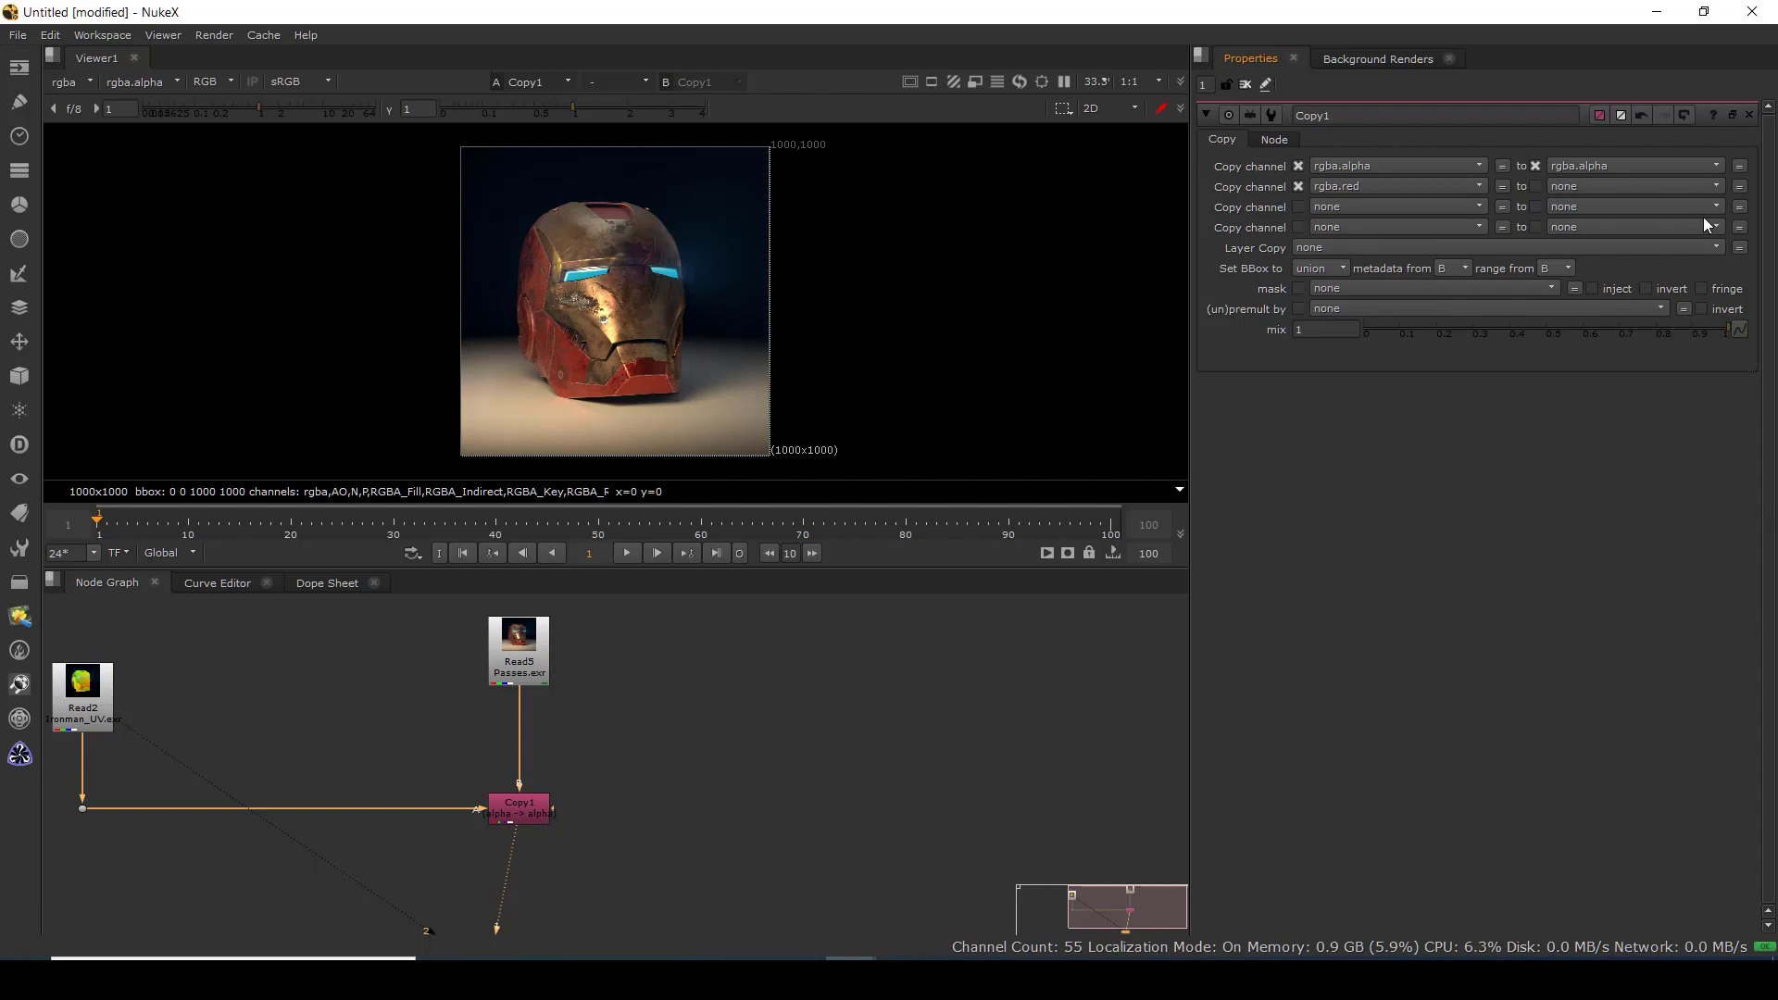
{"action": "left_click", "coordinate": [1710, 186]}
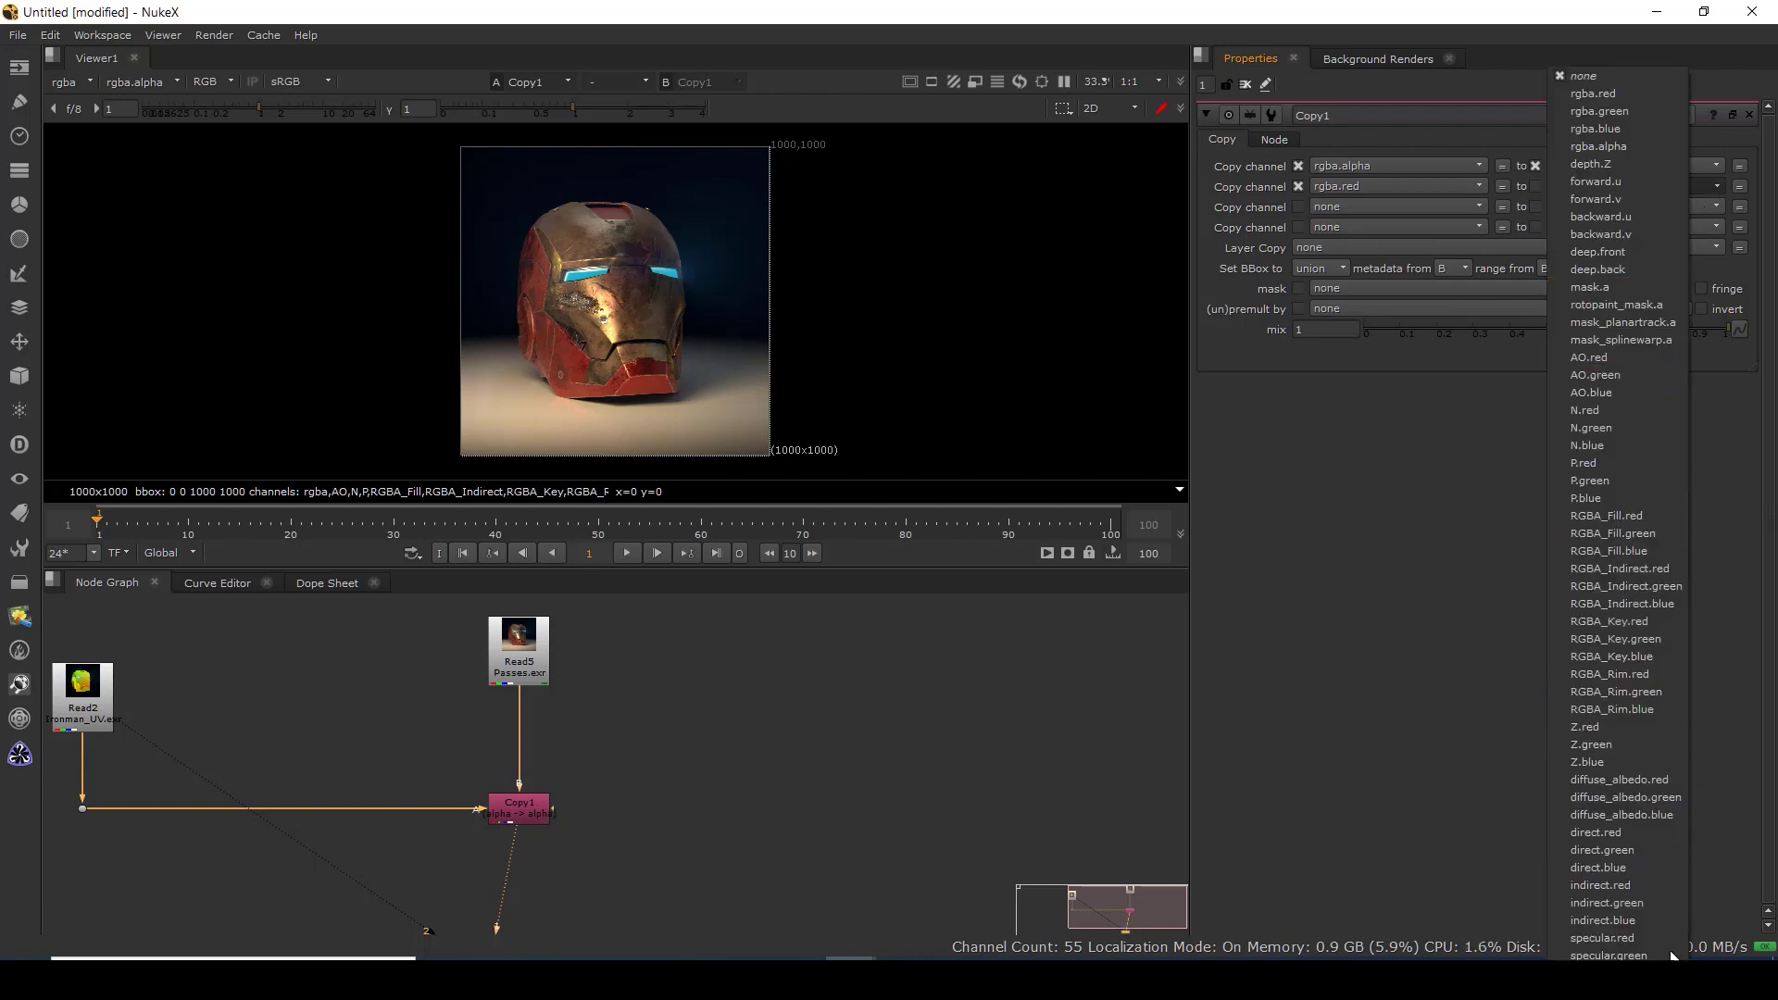
{"action": "left_click", "coordinate": [1602, 990]}
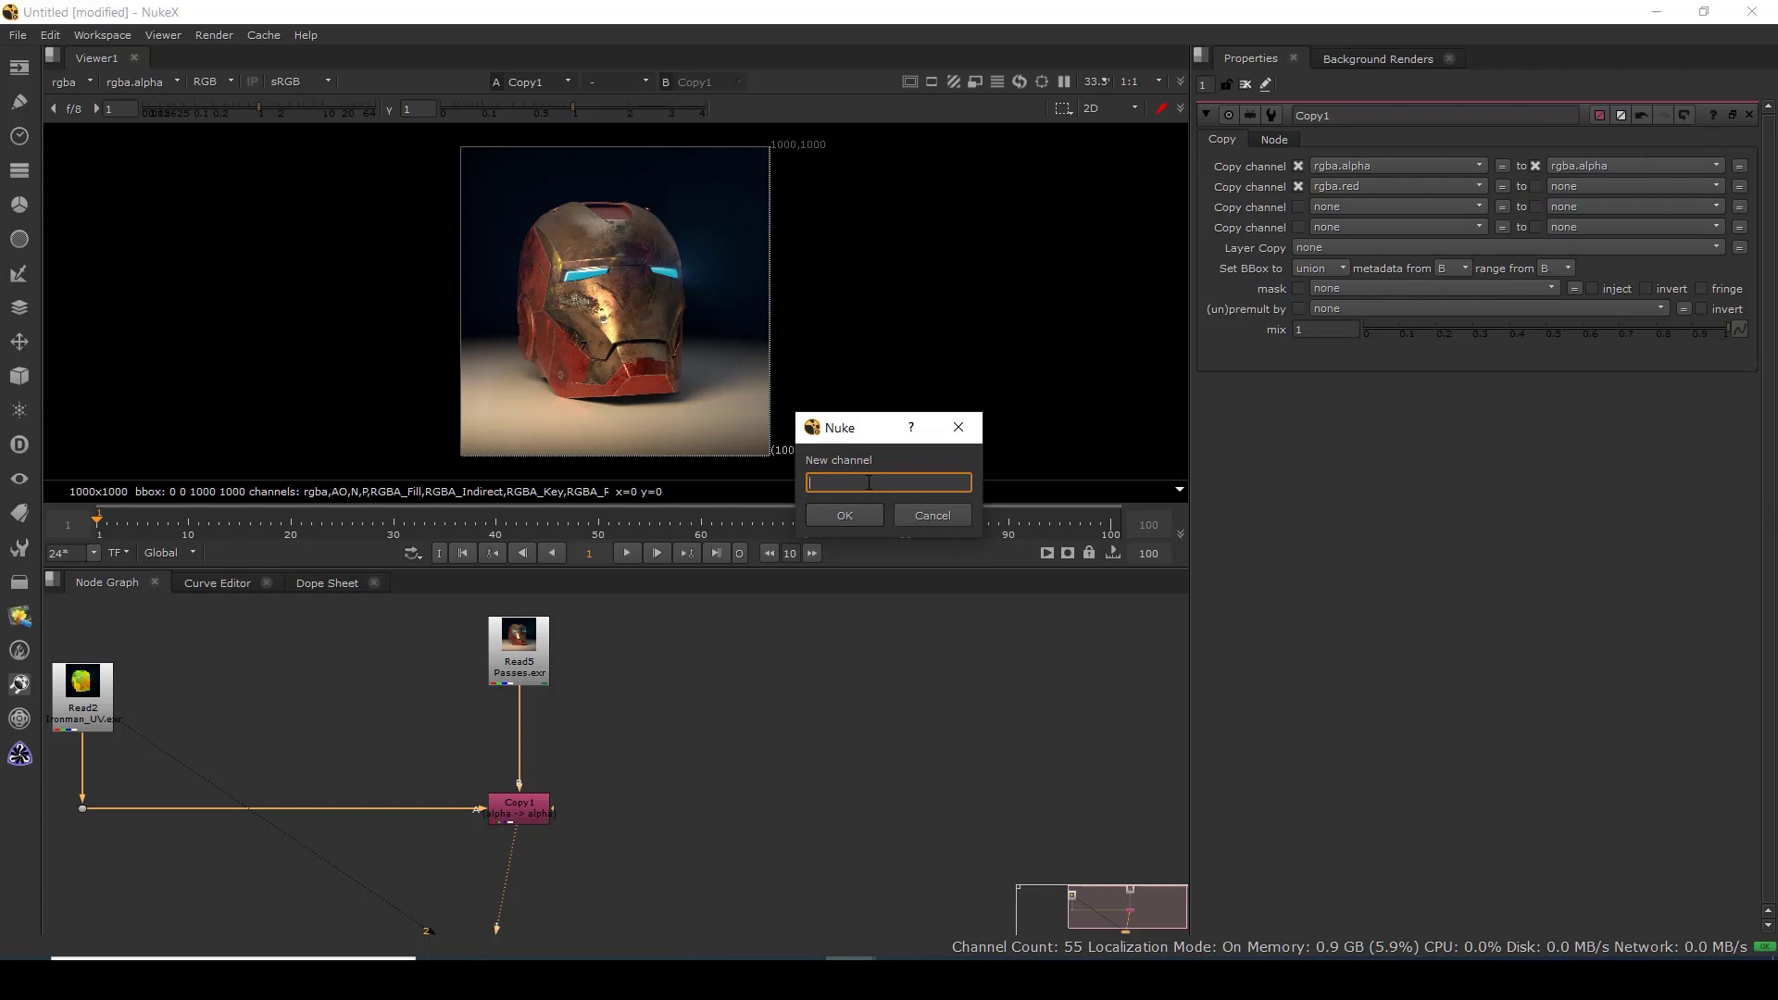
{"action": "type", "text": "uv.r"}
{"action": "left_click", "coordinate": [846, 514]}
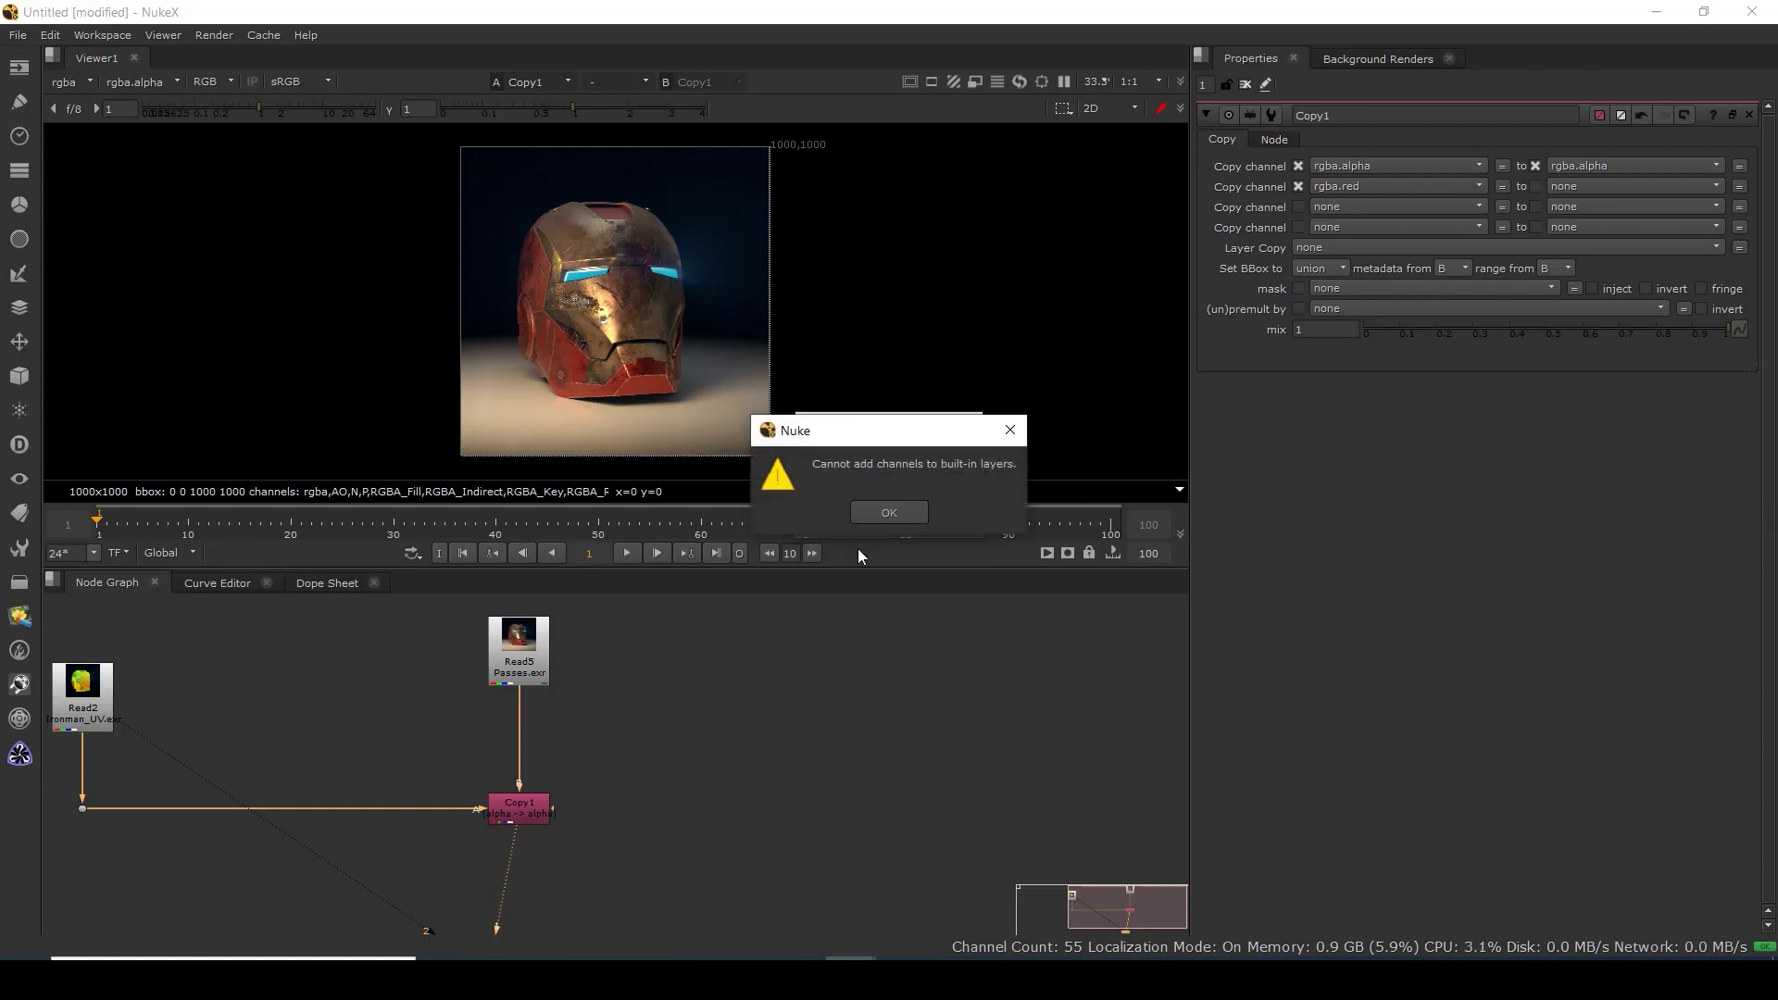
{"action": "left_click_drag", "start_coordinate": [921, 438], "coordinate": [849, 590]}
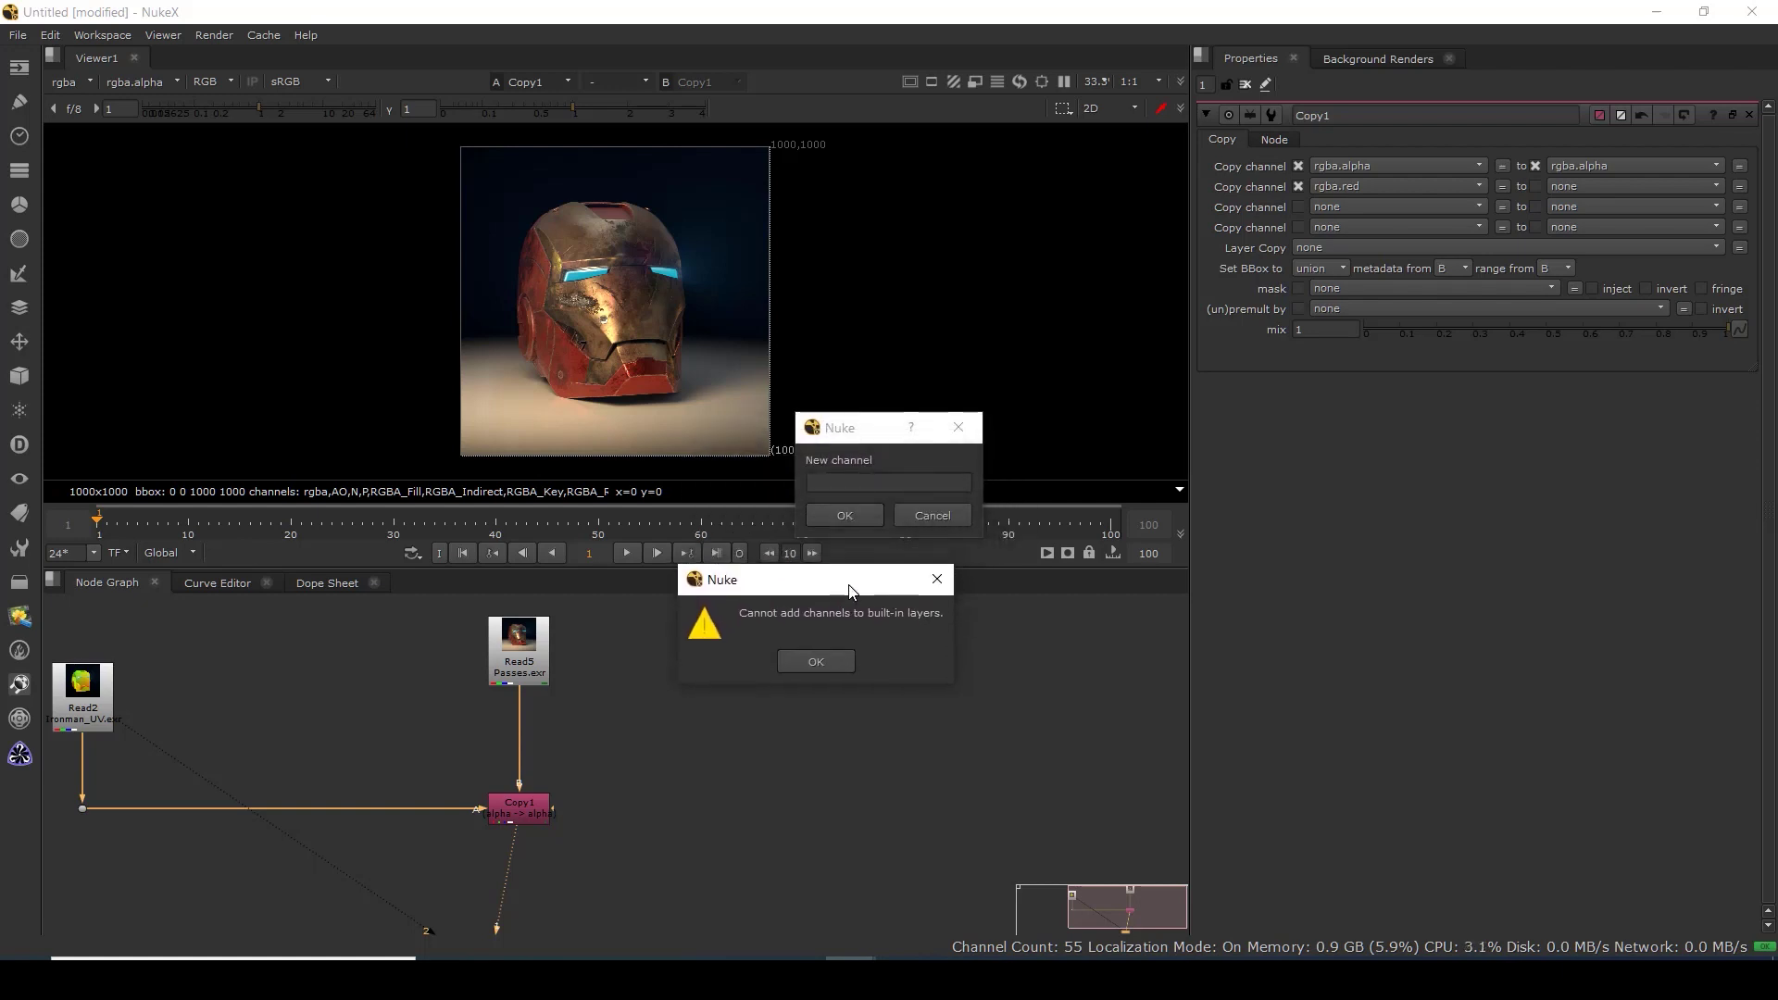
{"action": "left_click", "coordinate": [821, 661]}
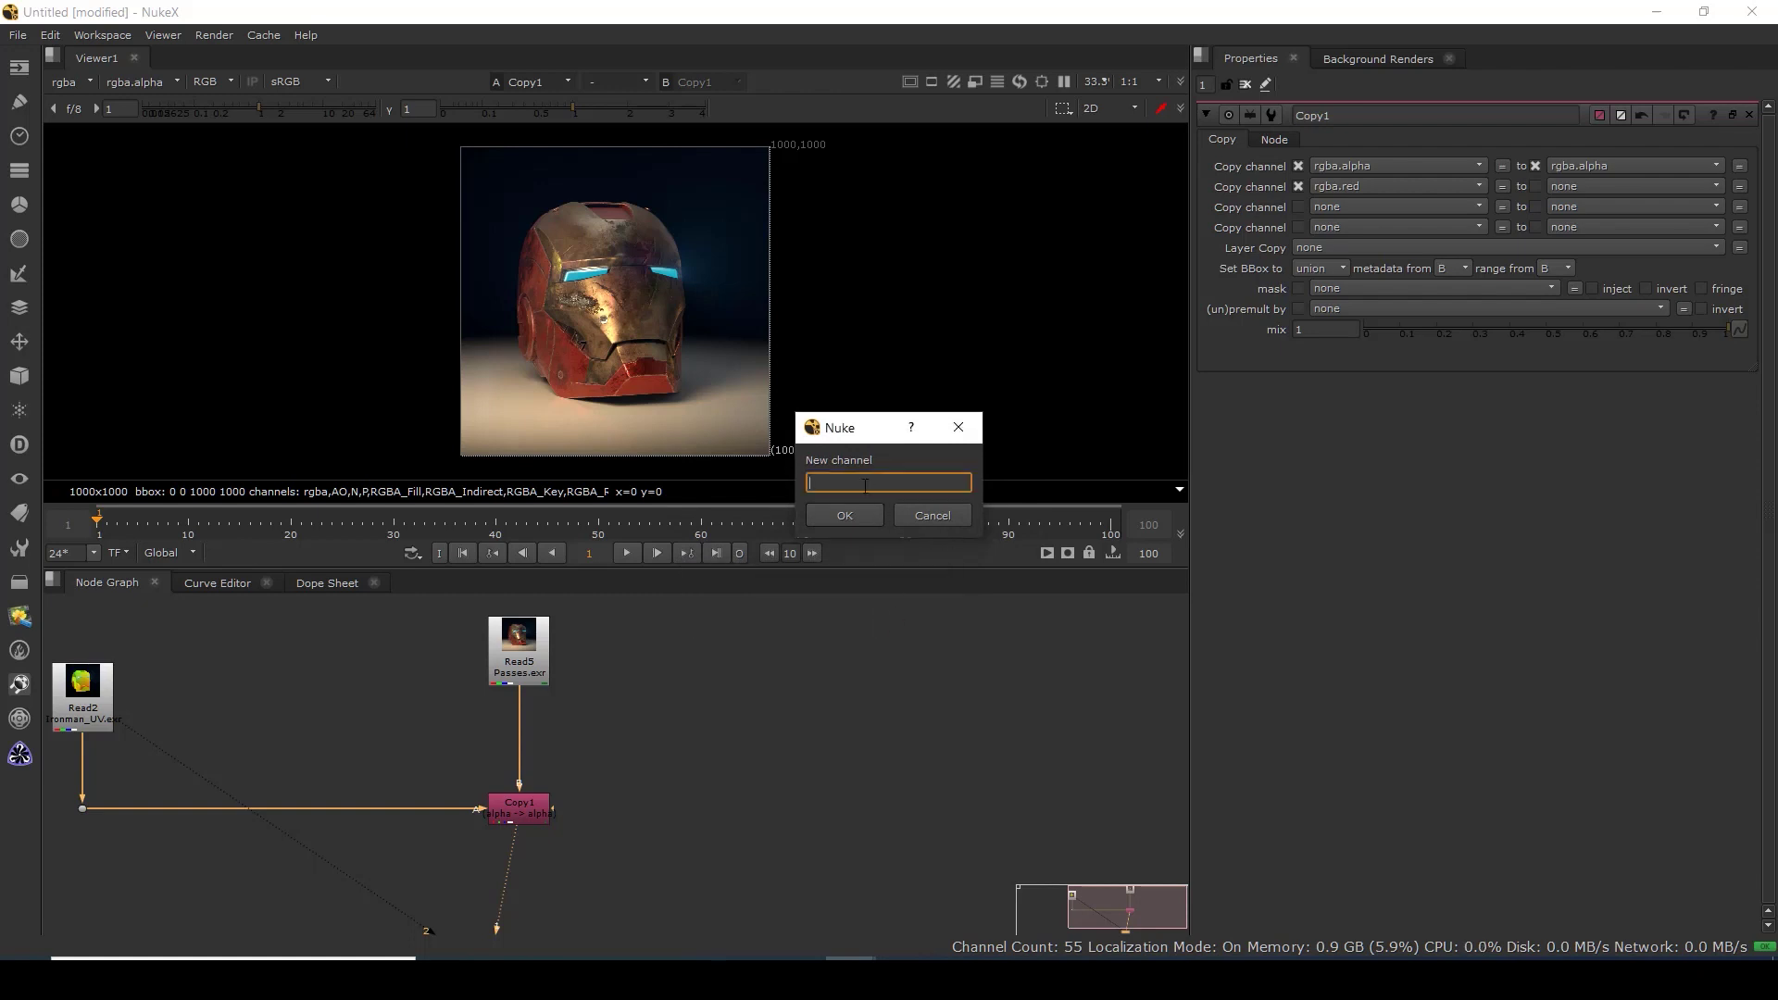
Name the new target channel for rgba.red UV.r and create the new UV layer for it.
{"action": "type", "text": "UV.r"}
{"action": "left_click", "coordinate": [845, 515]}
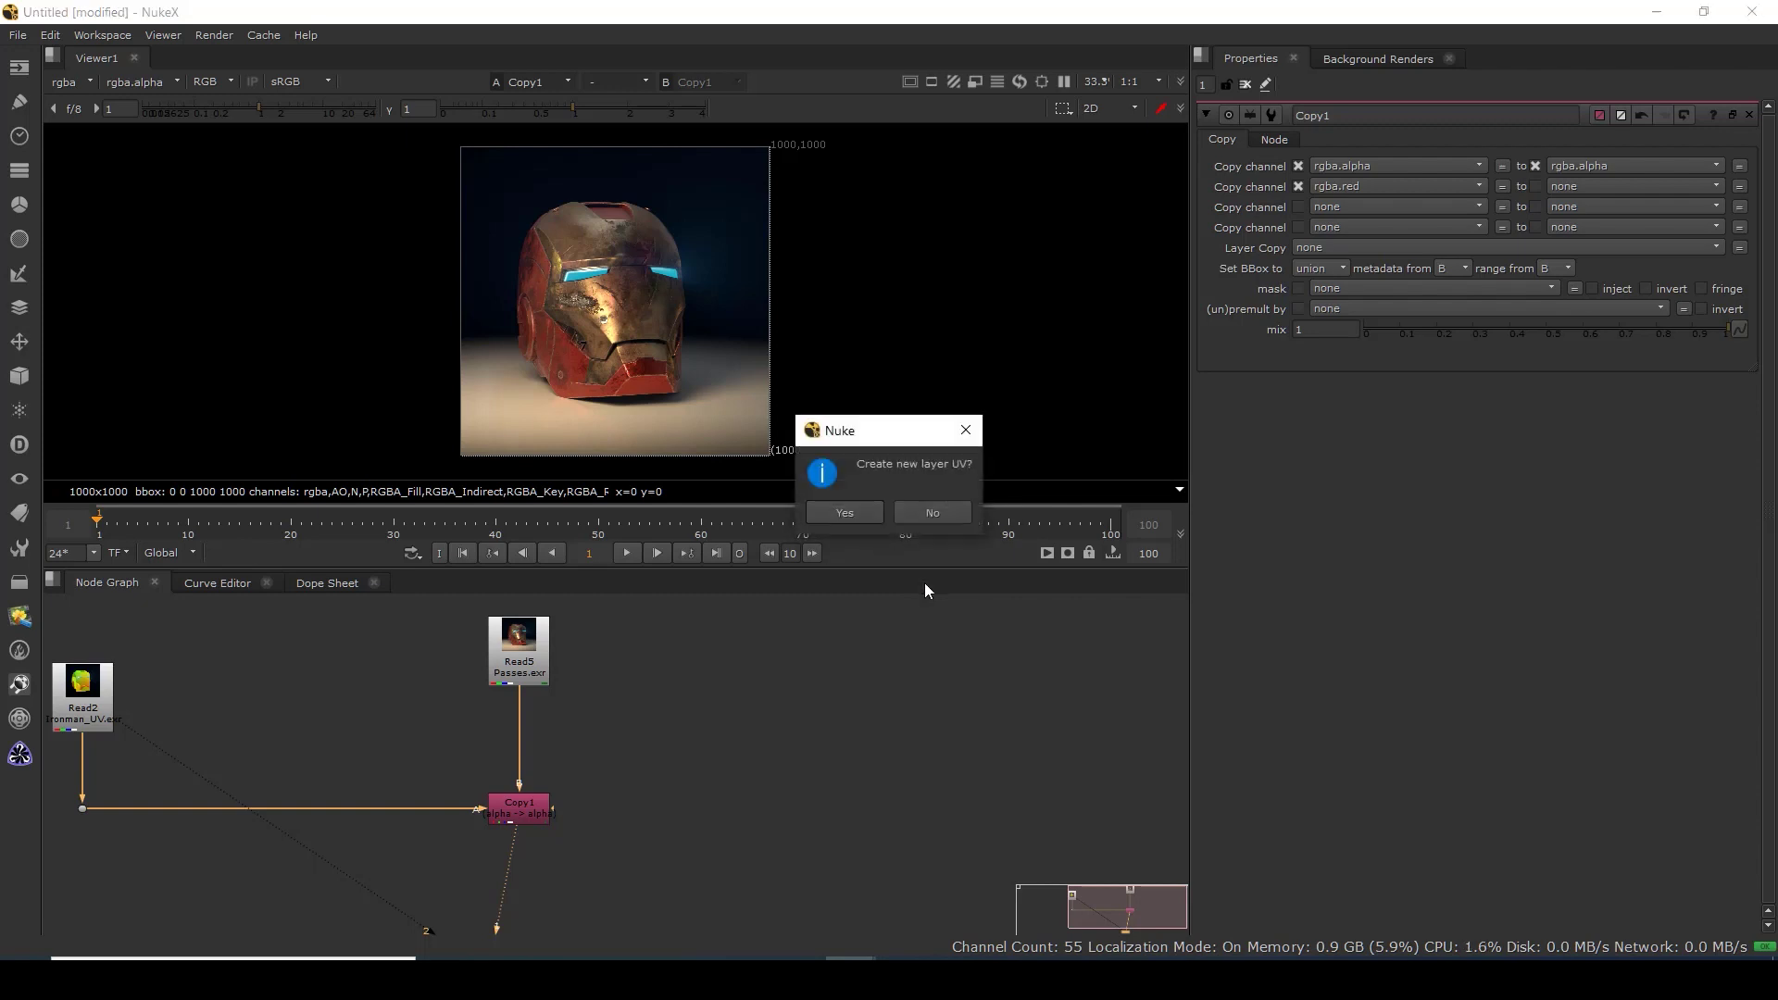
{"action": "left_click", "coordinate": [854, 517]}
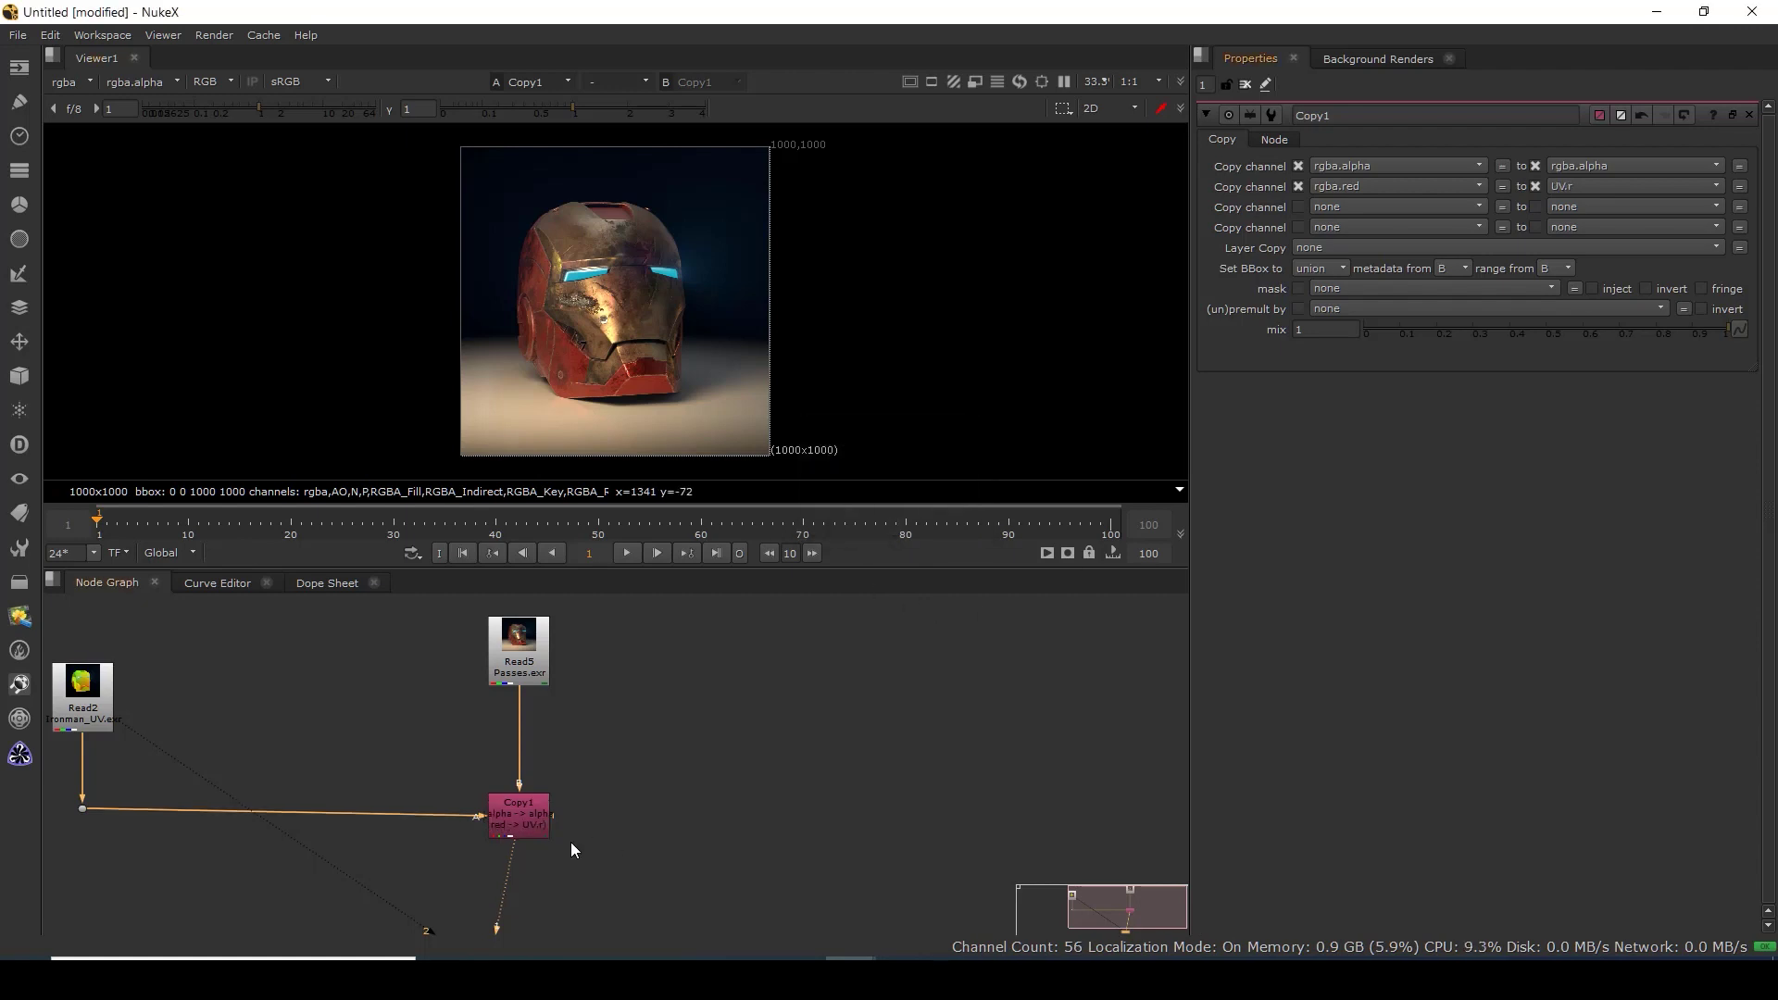
In the Copy node's third channel row, copy rgba.green to a new channel named UV.g.
{"action": "left_click_drag", "start_coordinate": [570, 842], "coordinate": [681, 791]}
{"action": "scroll", "coordinate": [681, 791], "scroll_direction": "up", "scroll_amount": 5}
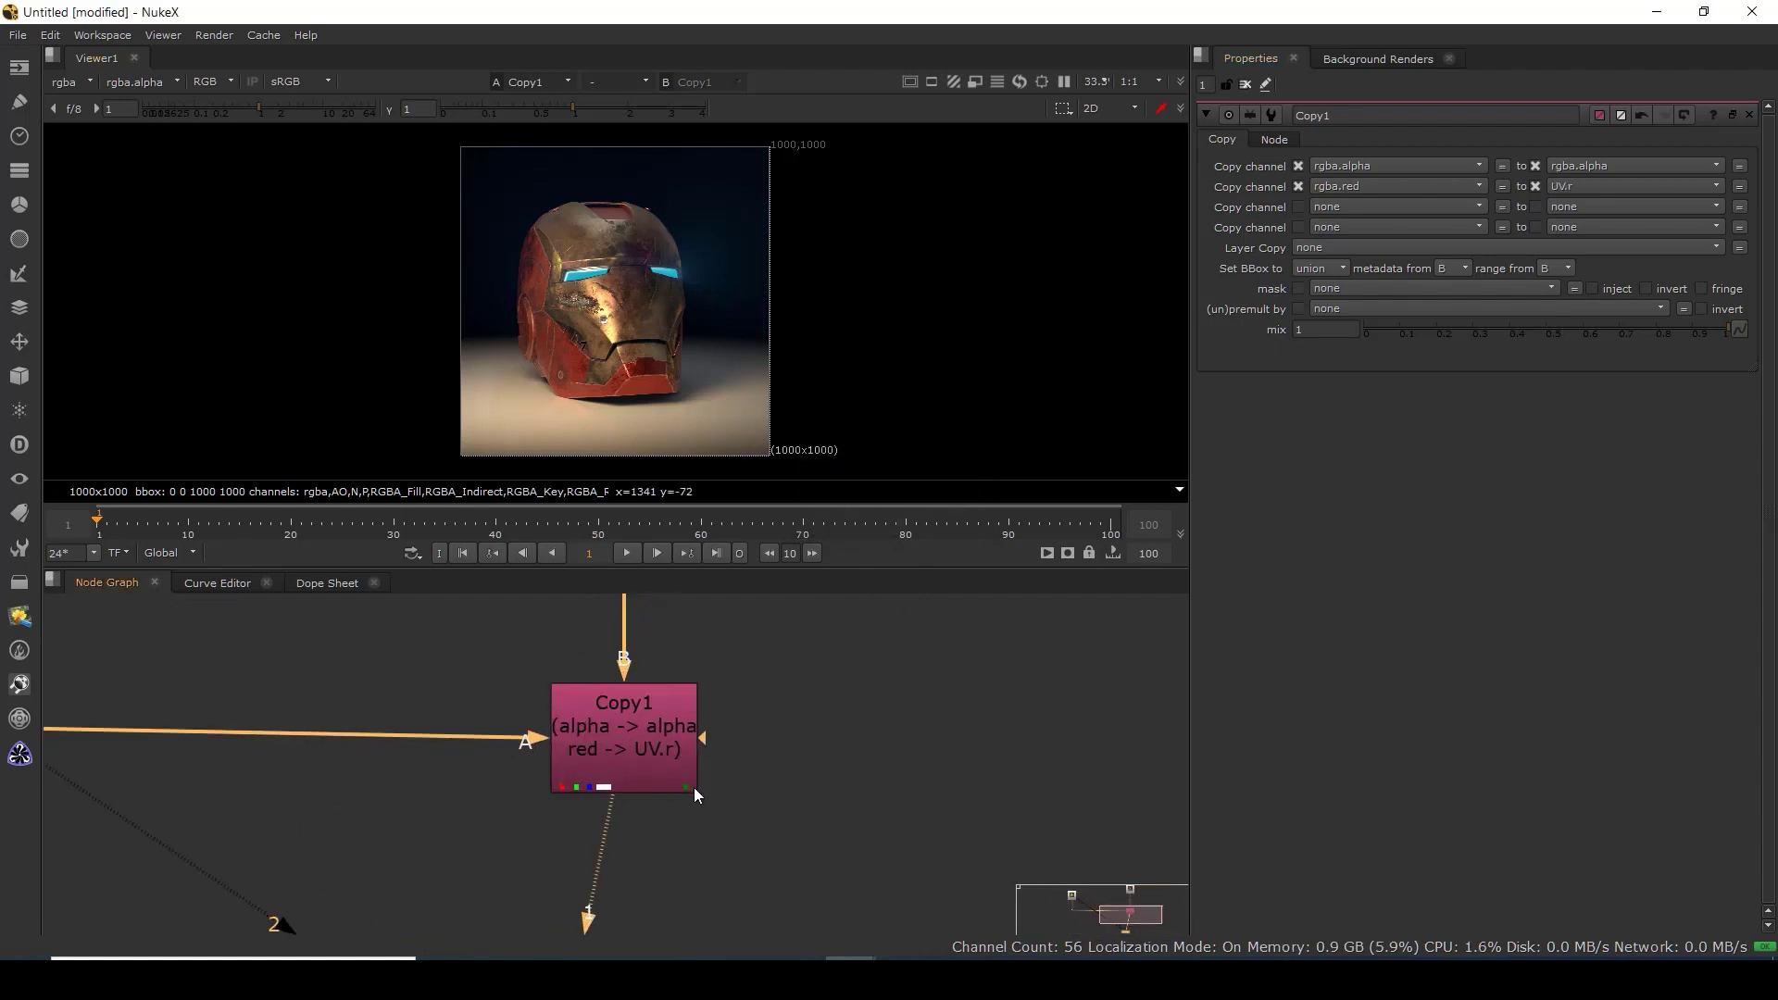
{"action": "left_click", "coordinate": [653, 764]}
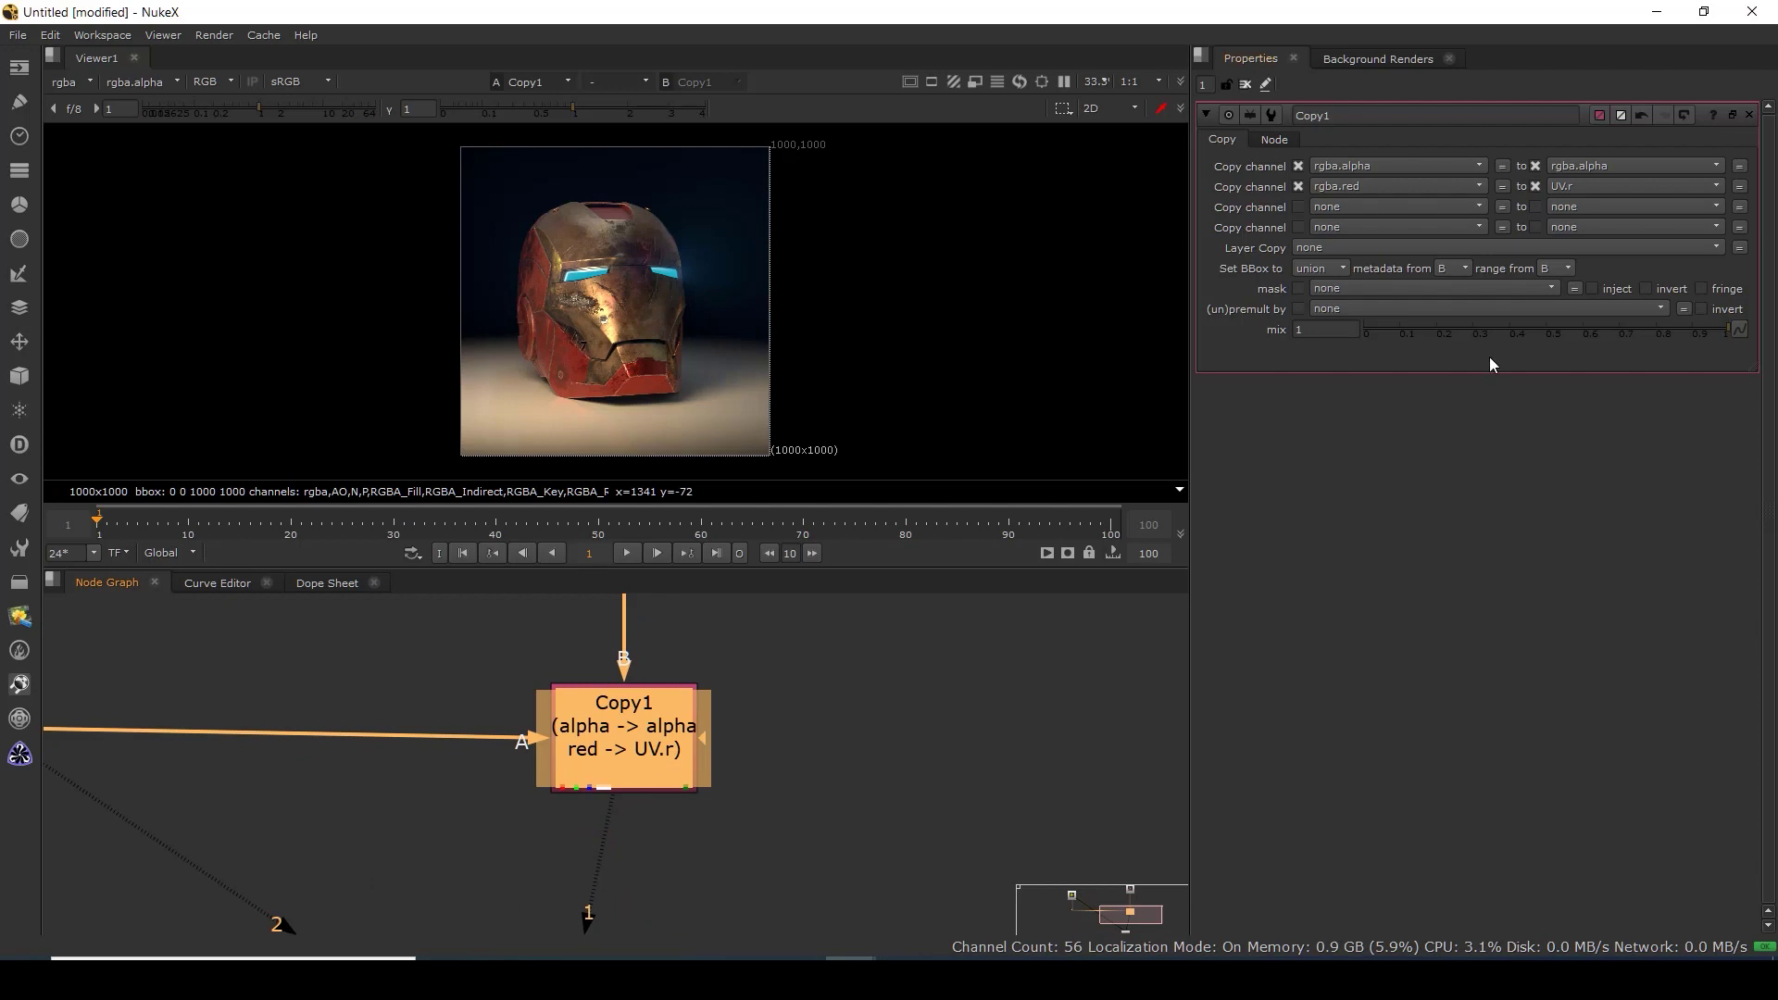
{"action": "left_click", "coordinate": [1349, 205]}
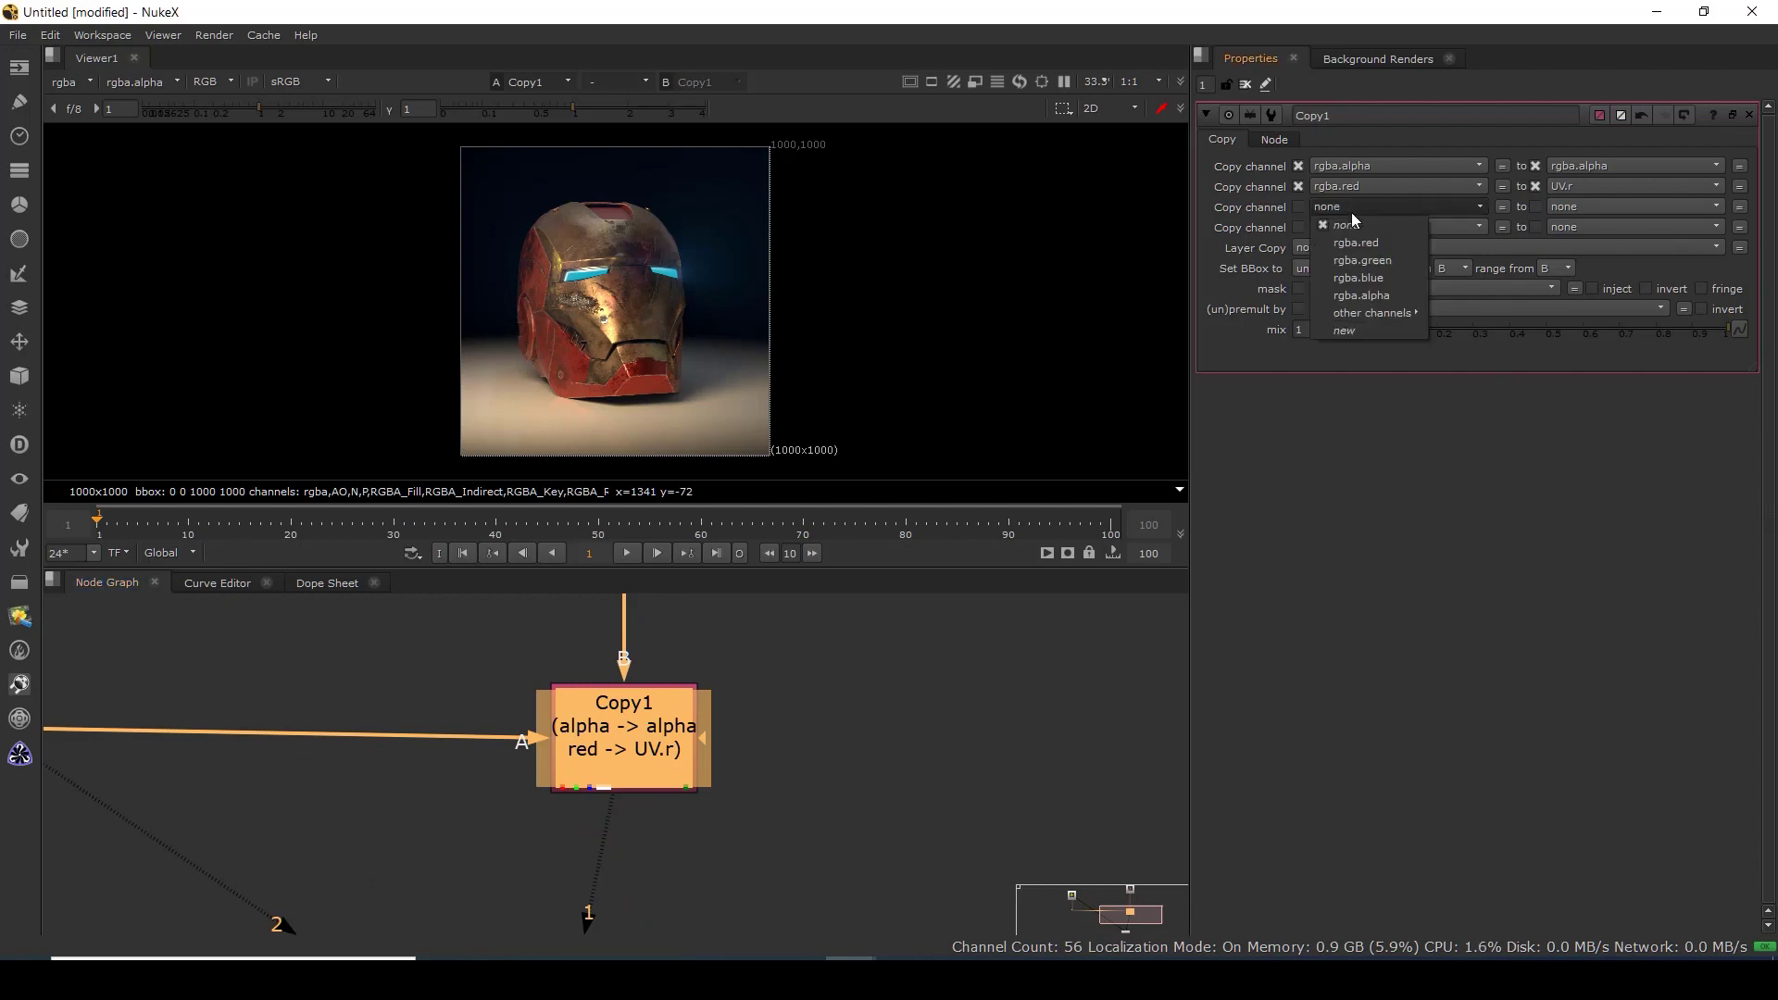
{"action": "left_click", "coordinate": [1357, 259]}
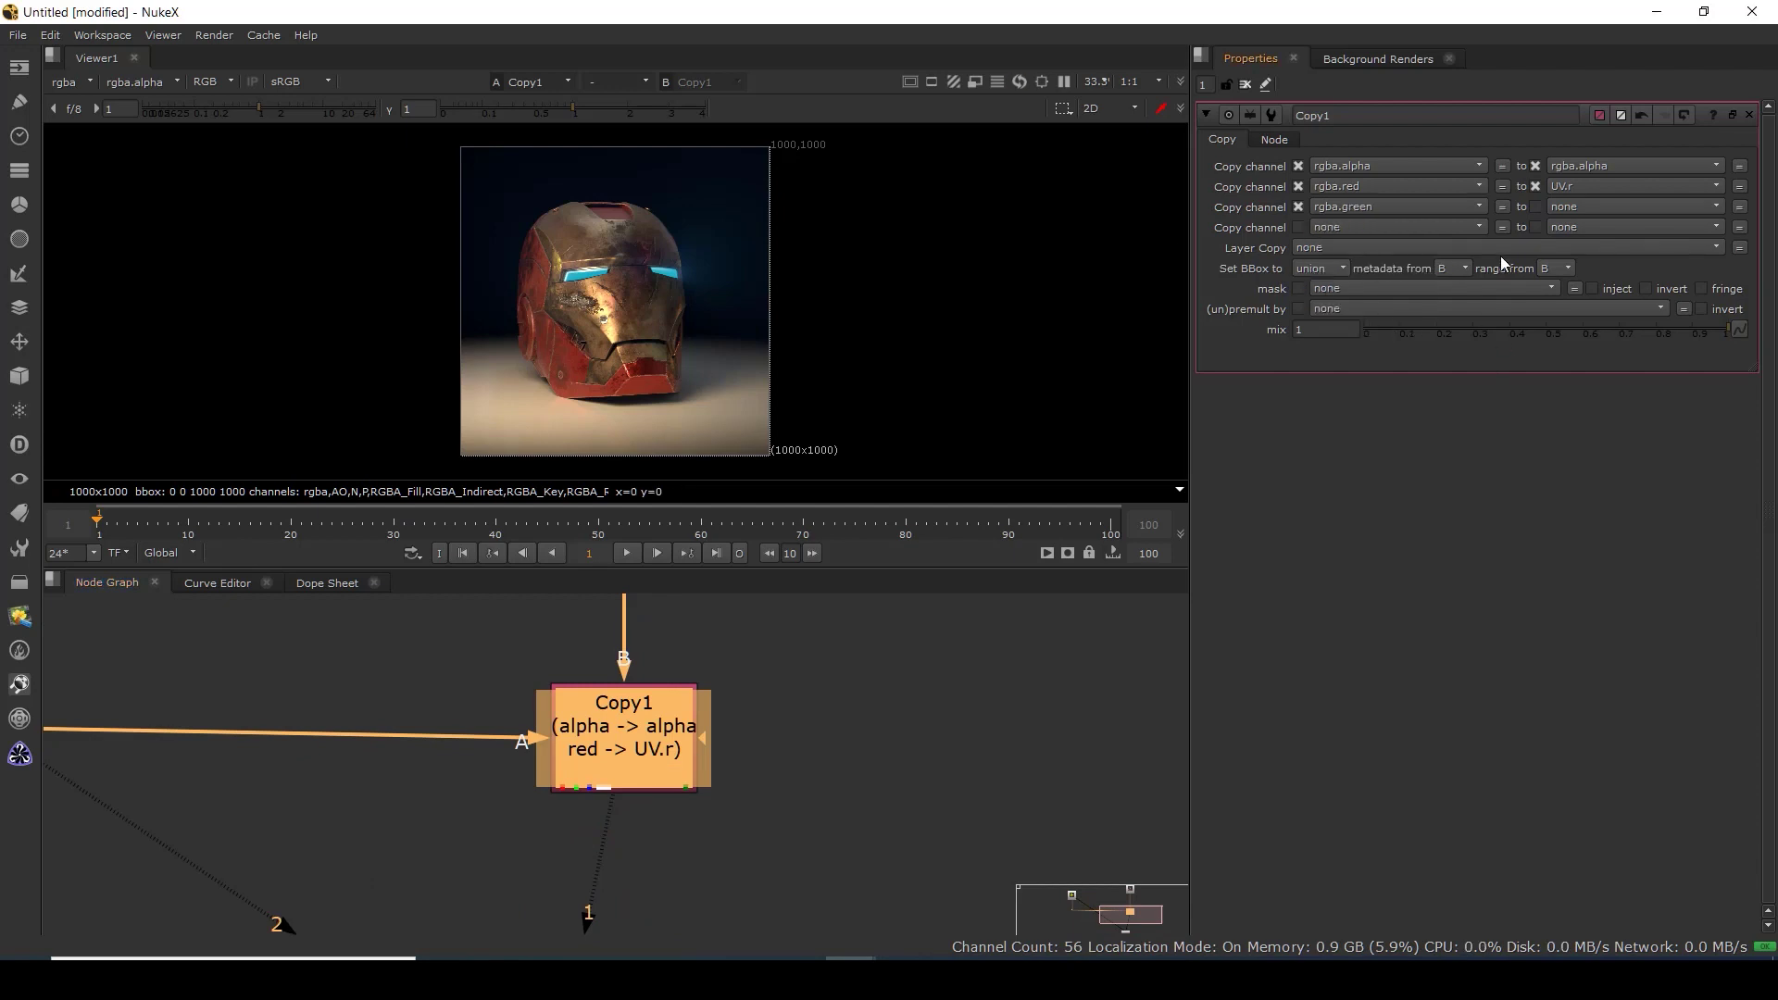
{"action": "left_click", "coordinate": [1663, 208]}
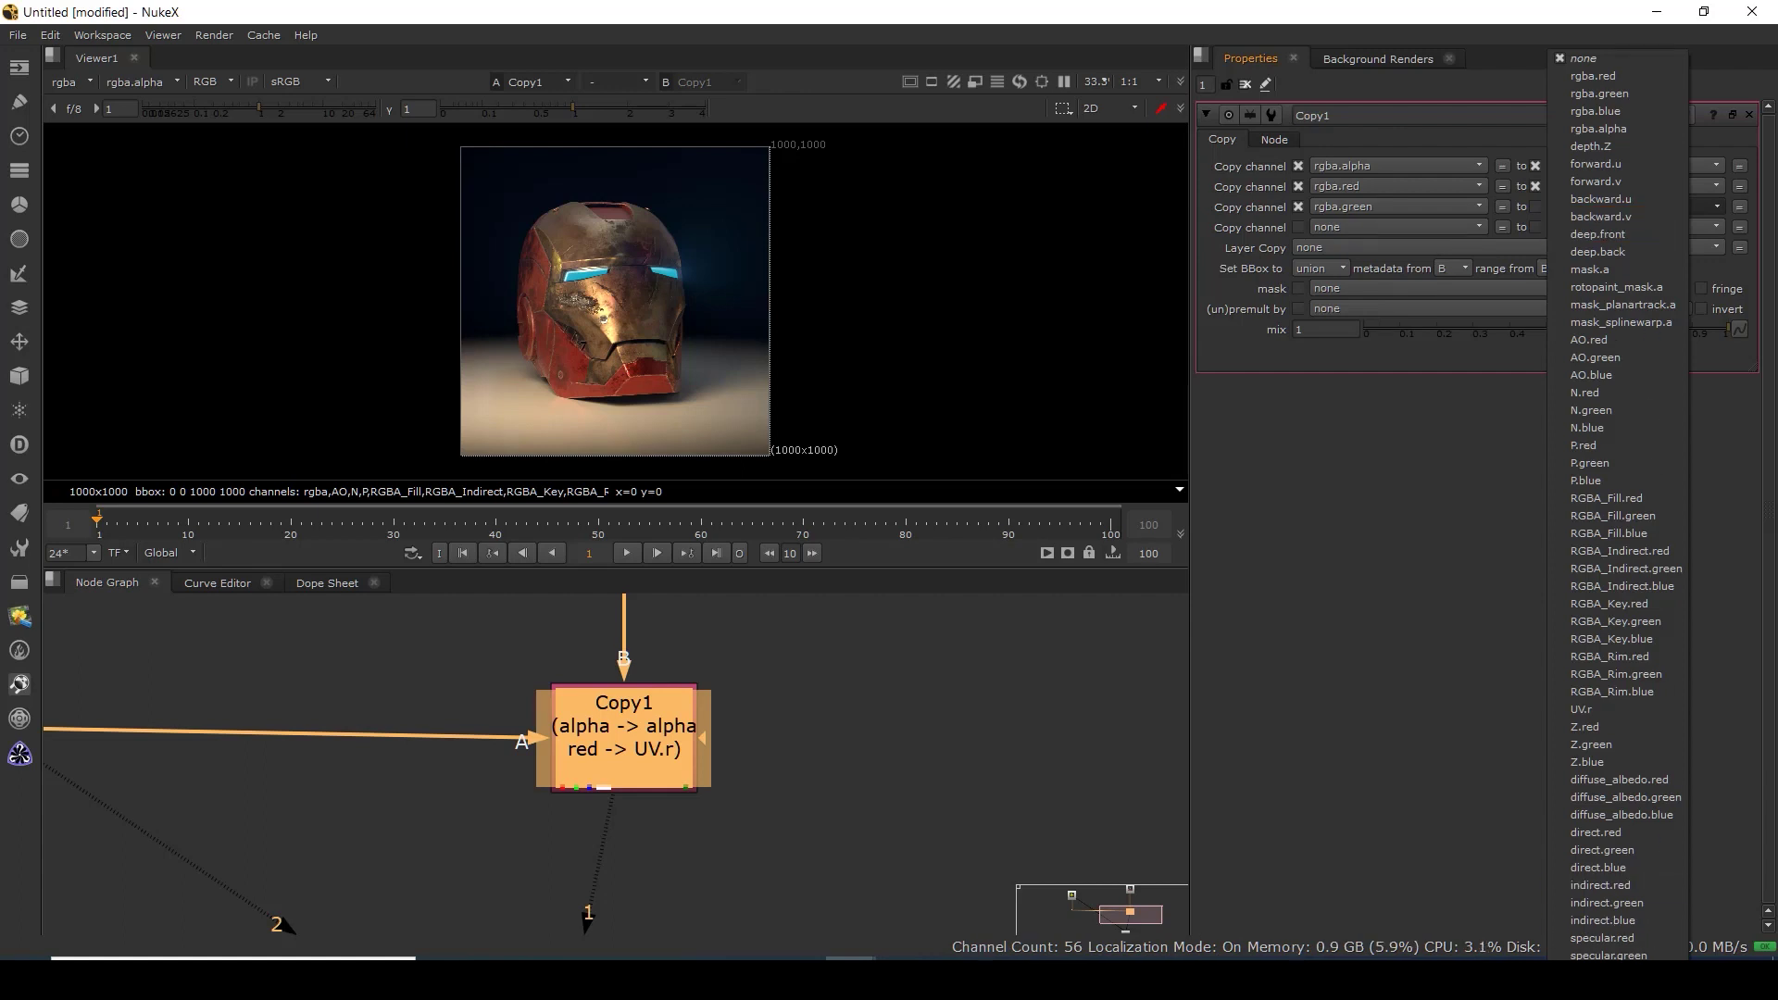
{"action": "left_click", "coordinate": [1586, 990]}
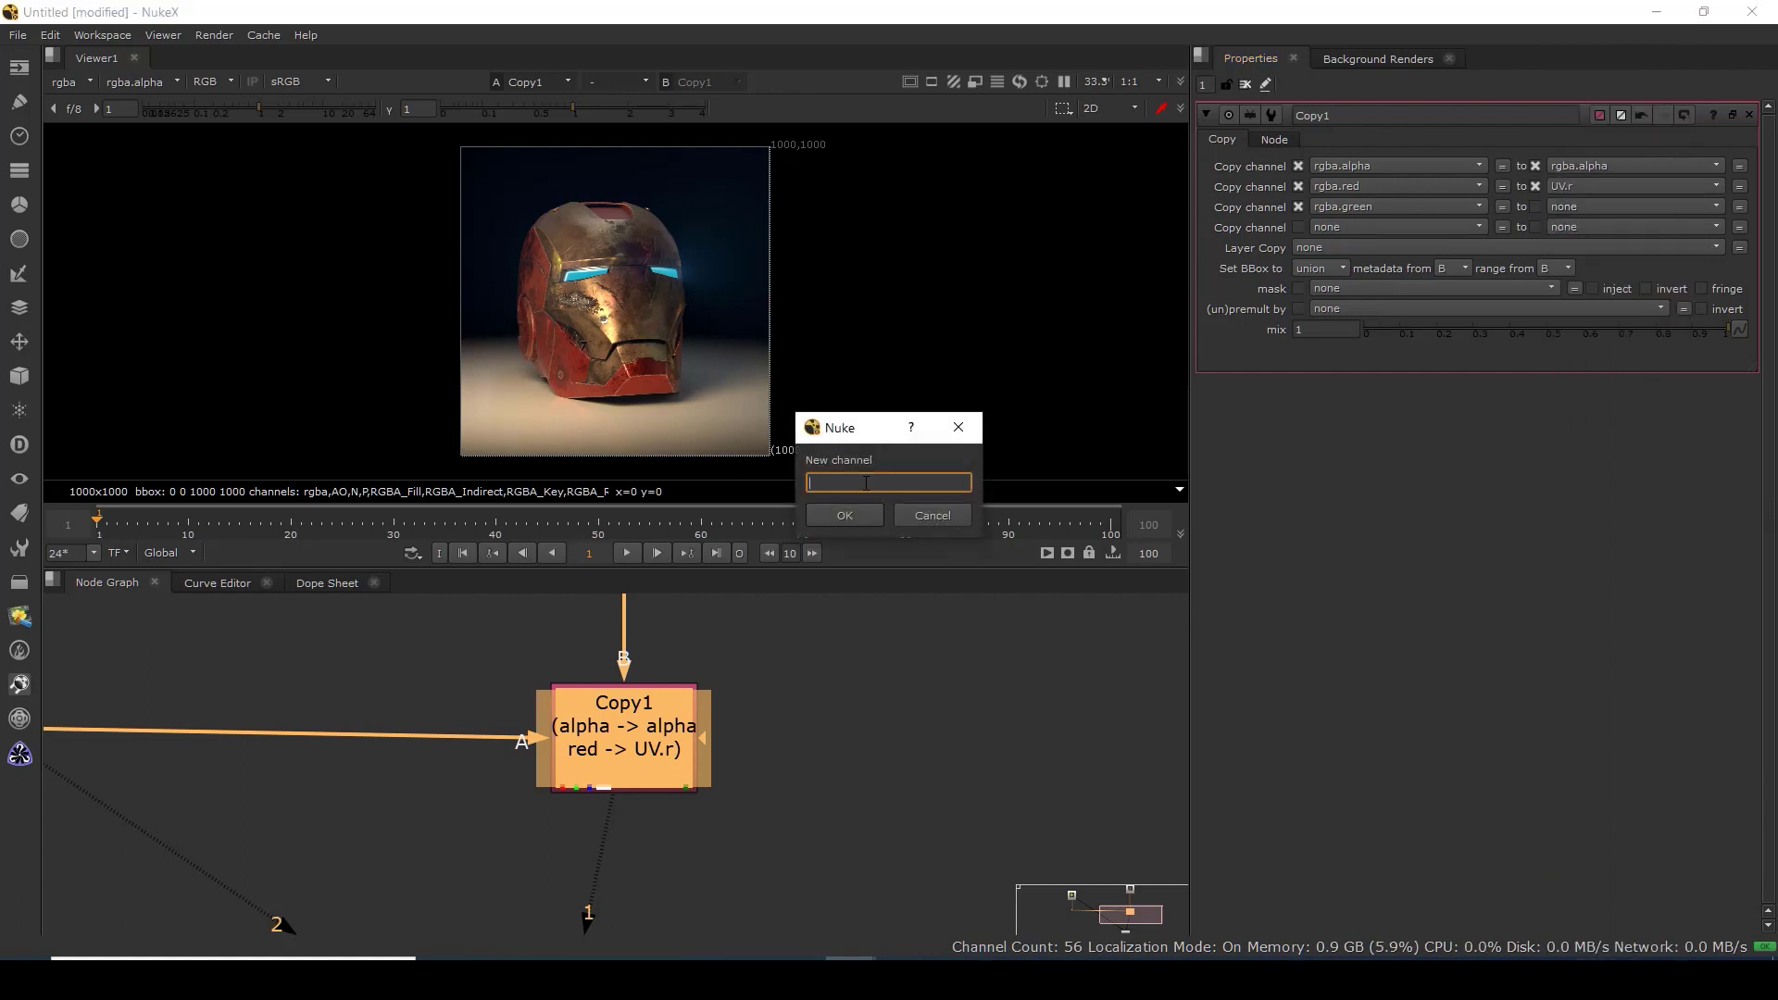
{"action": "type", "text": "UV.g"}
{"action": "left_click", "coordinate": [847, 513]}
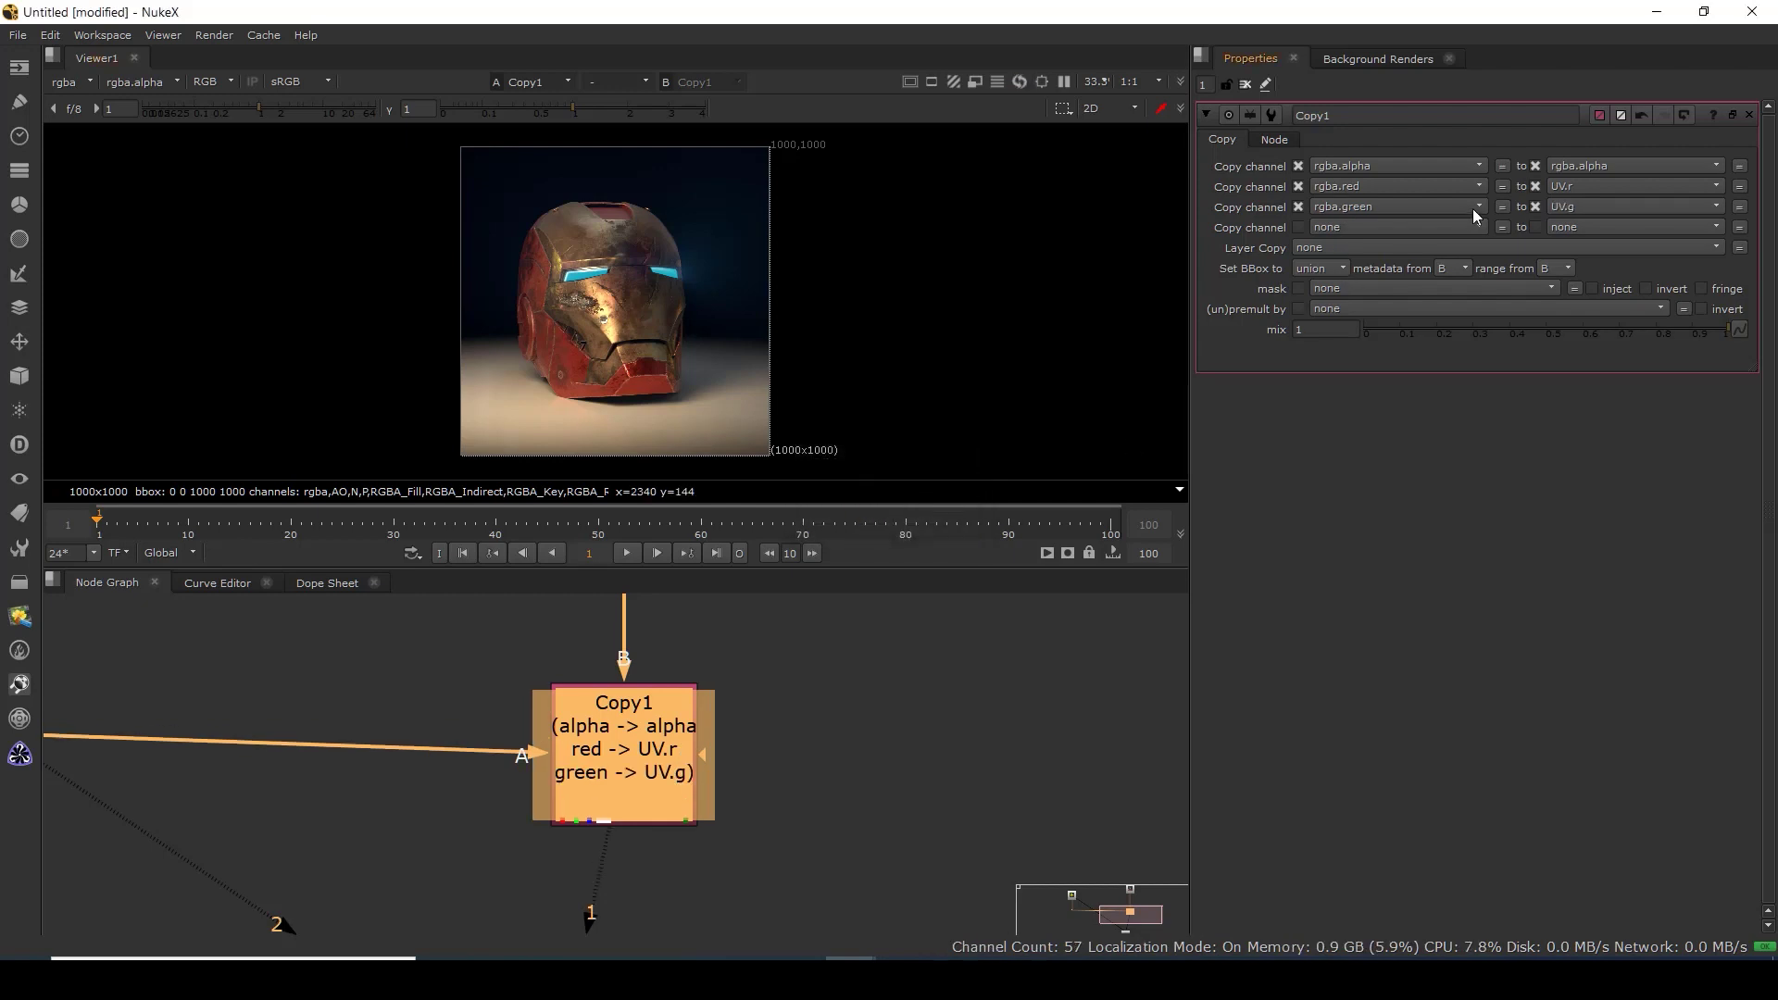
In the Copy node's fourth channel row, copy rgba.blue to a new channel named UV.b.
{"action": "left_click", "coordinate": [1348, 226]}
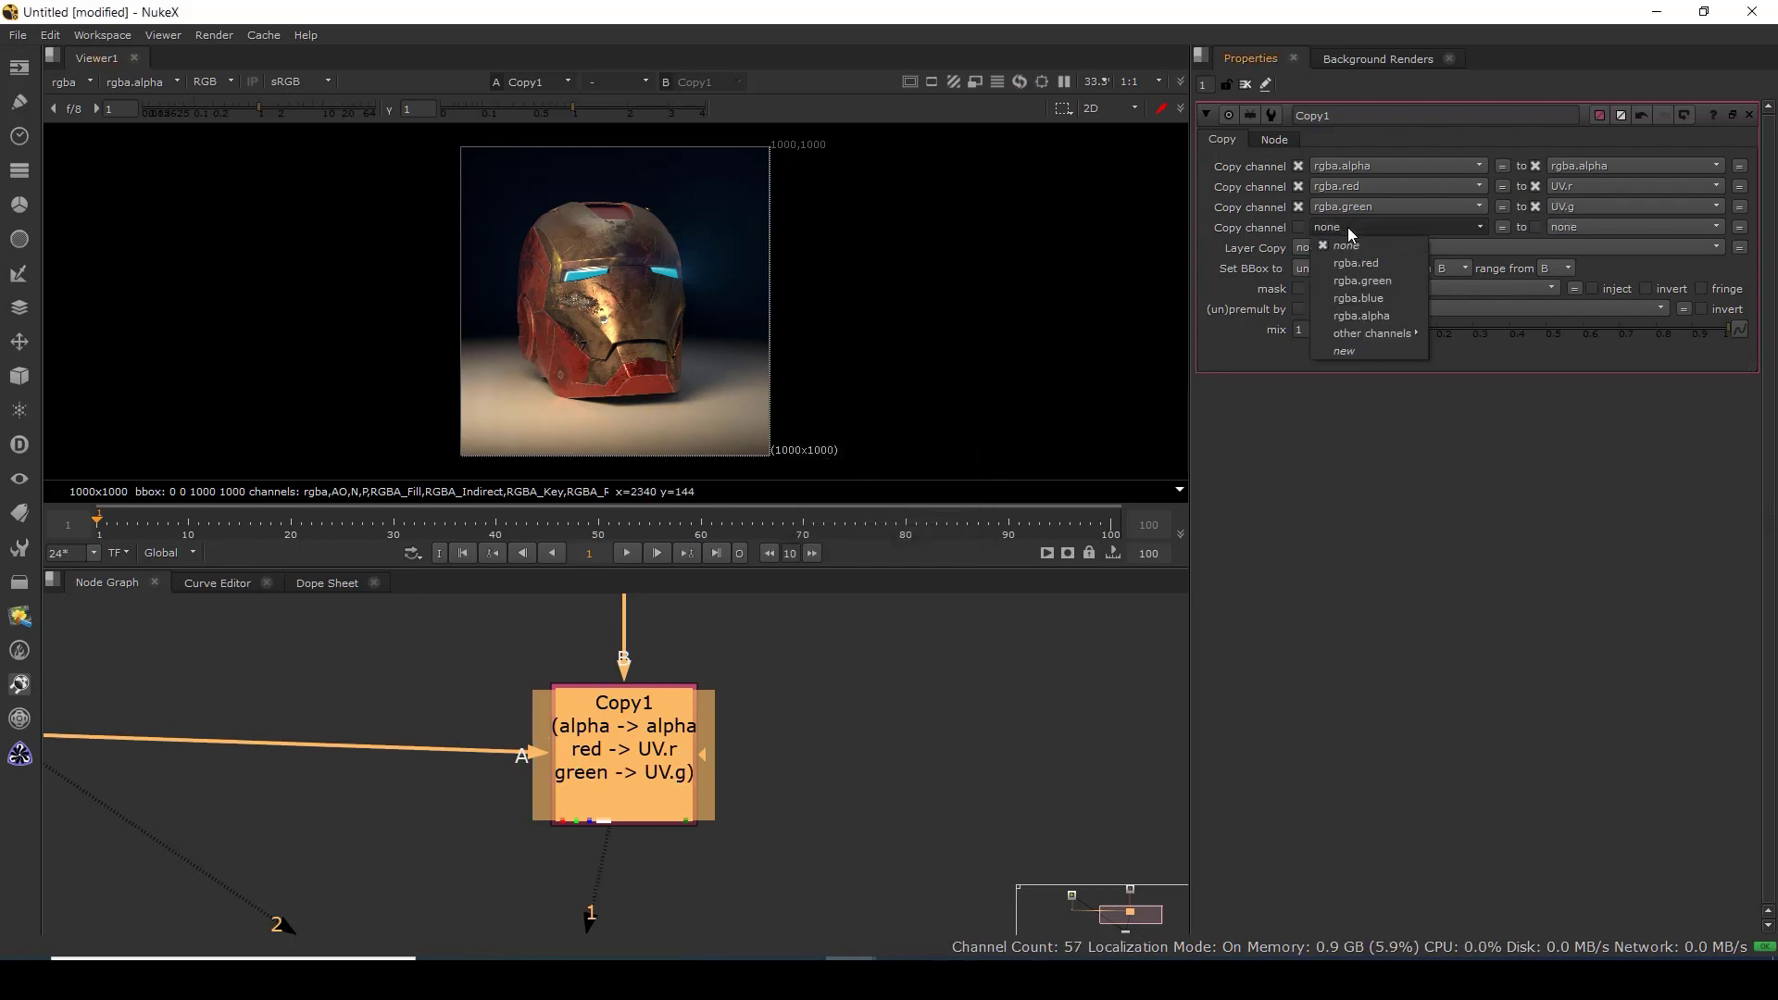
{"action": "left_click", "coordinate": [1352, 298]}
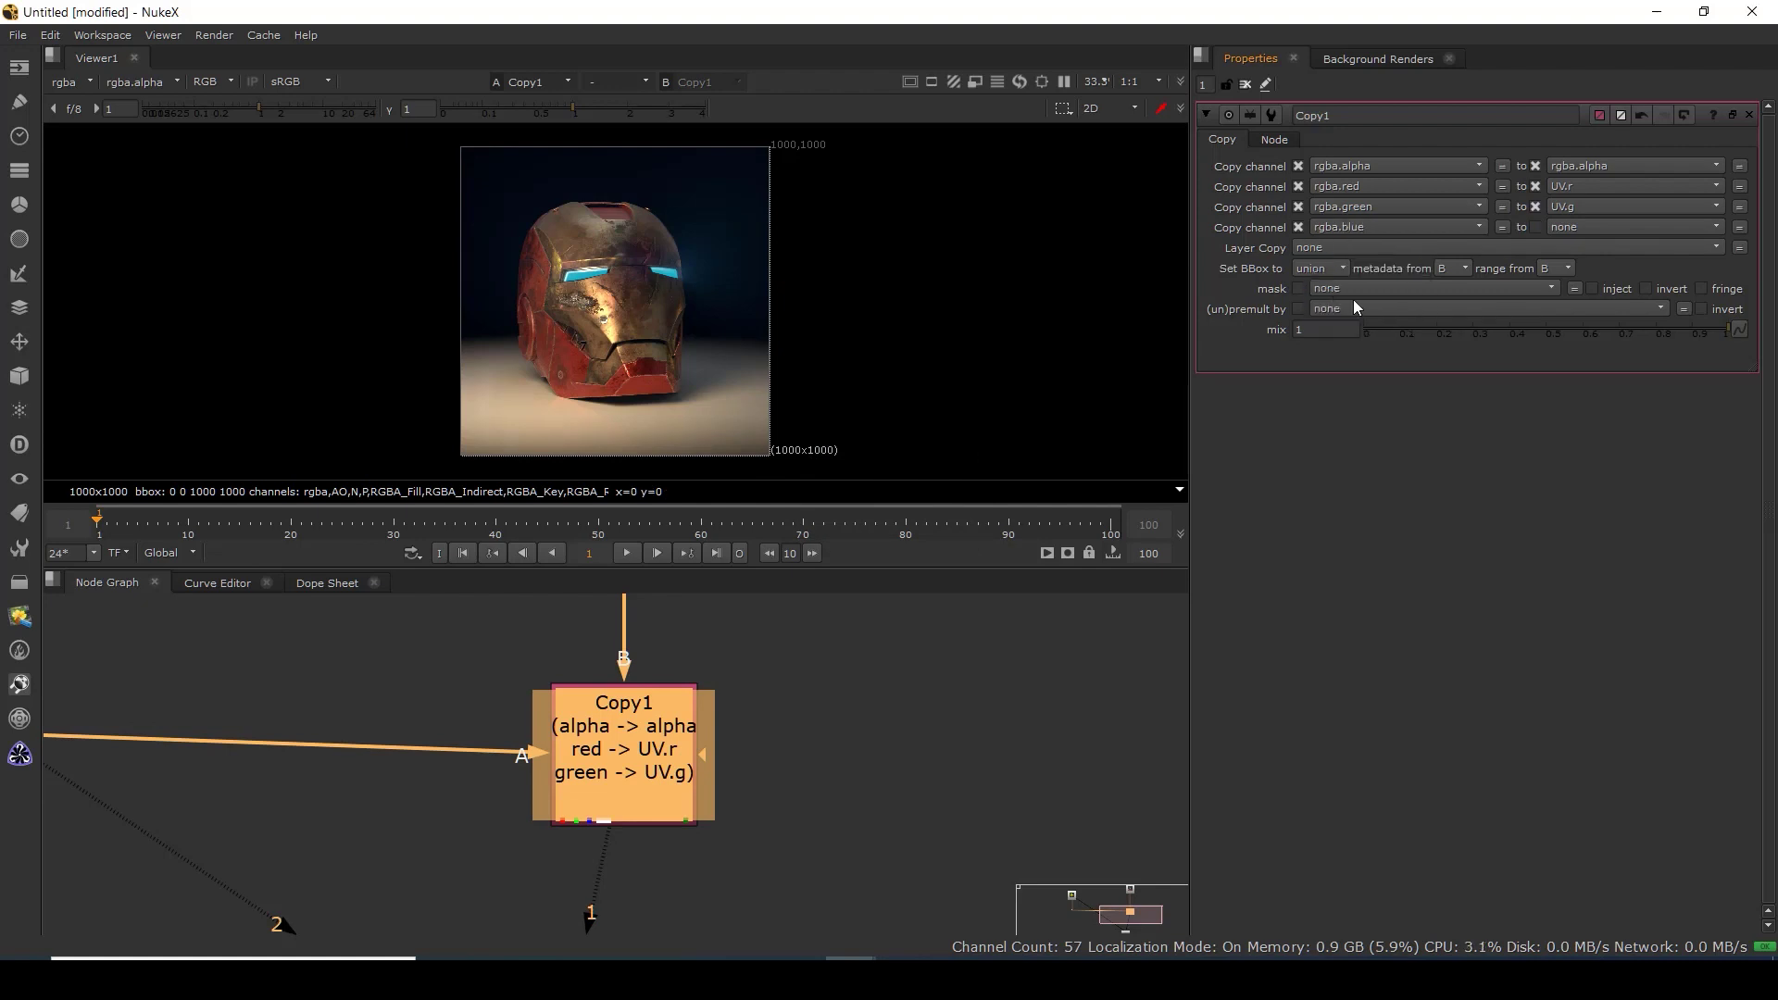
{"action": "left_click", "coordinate": [1569, 228]}
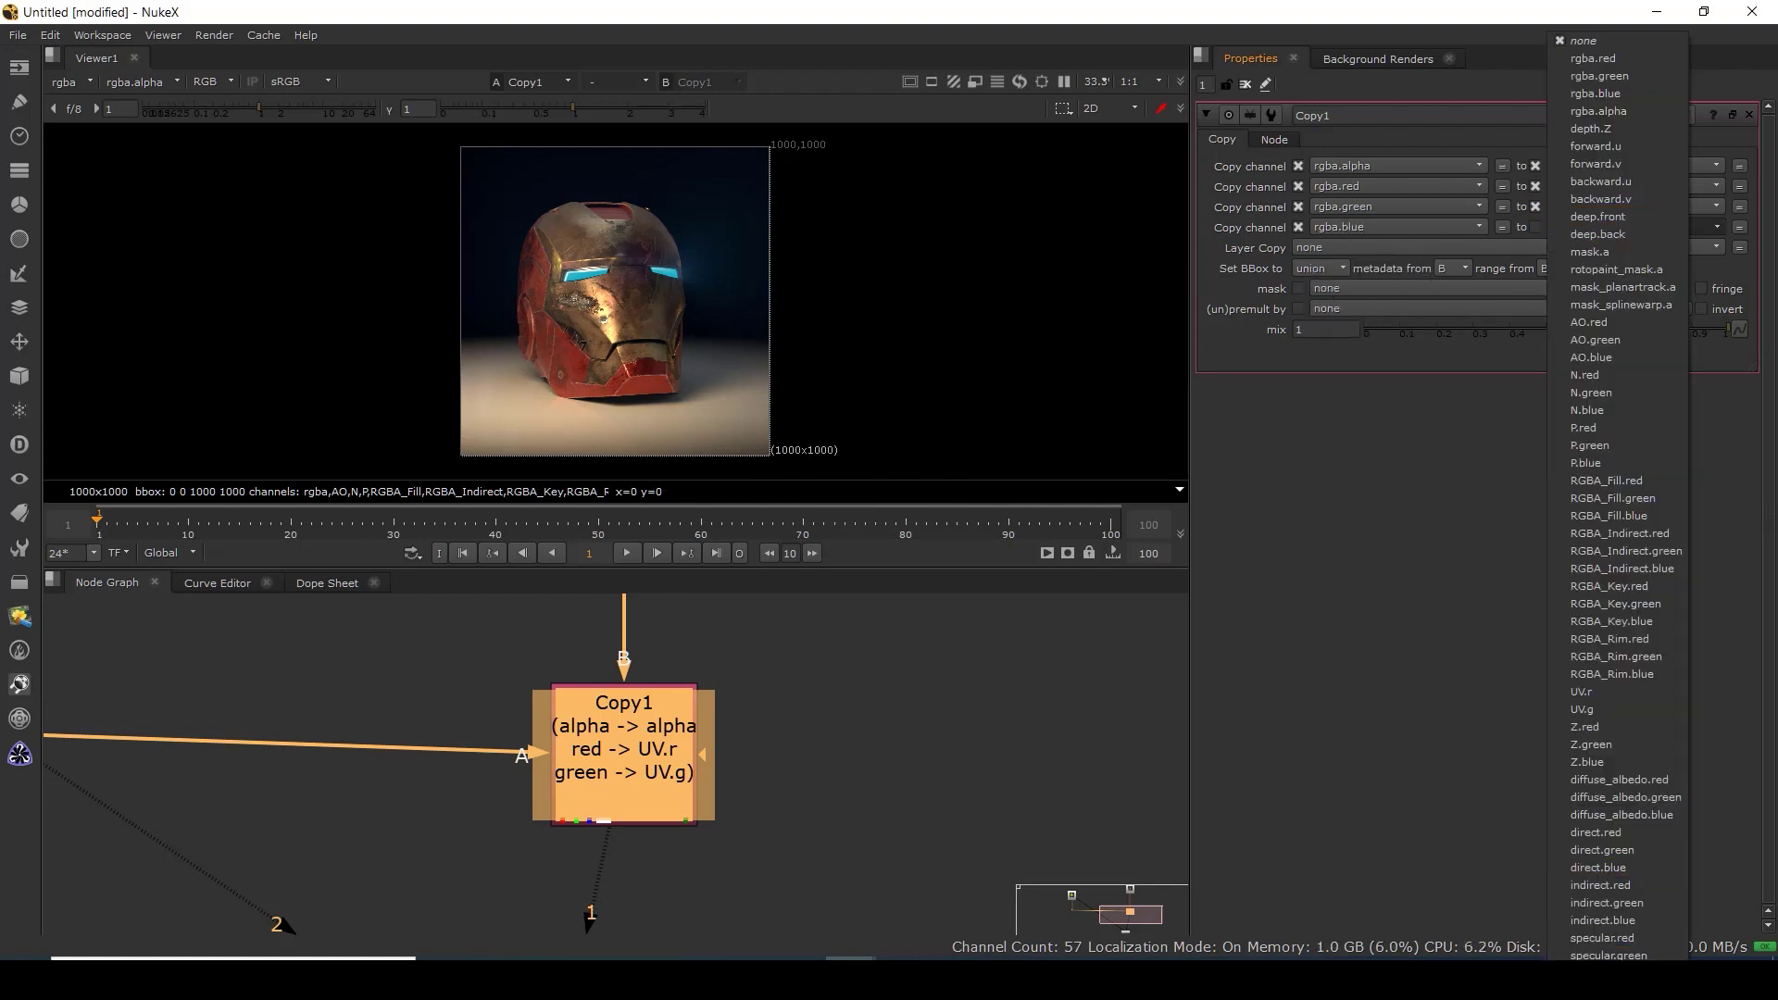
{"action": "left_click", "coordinate": [1582, 989]}
{"action": "type", "text": "UV.b"}
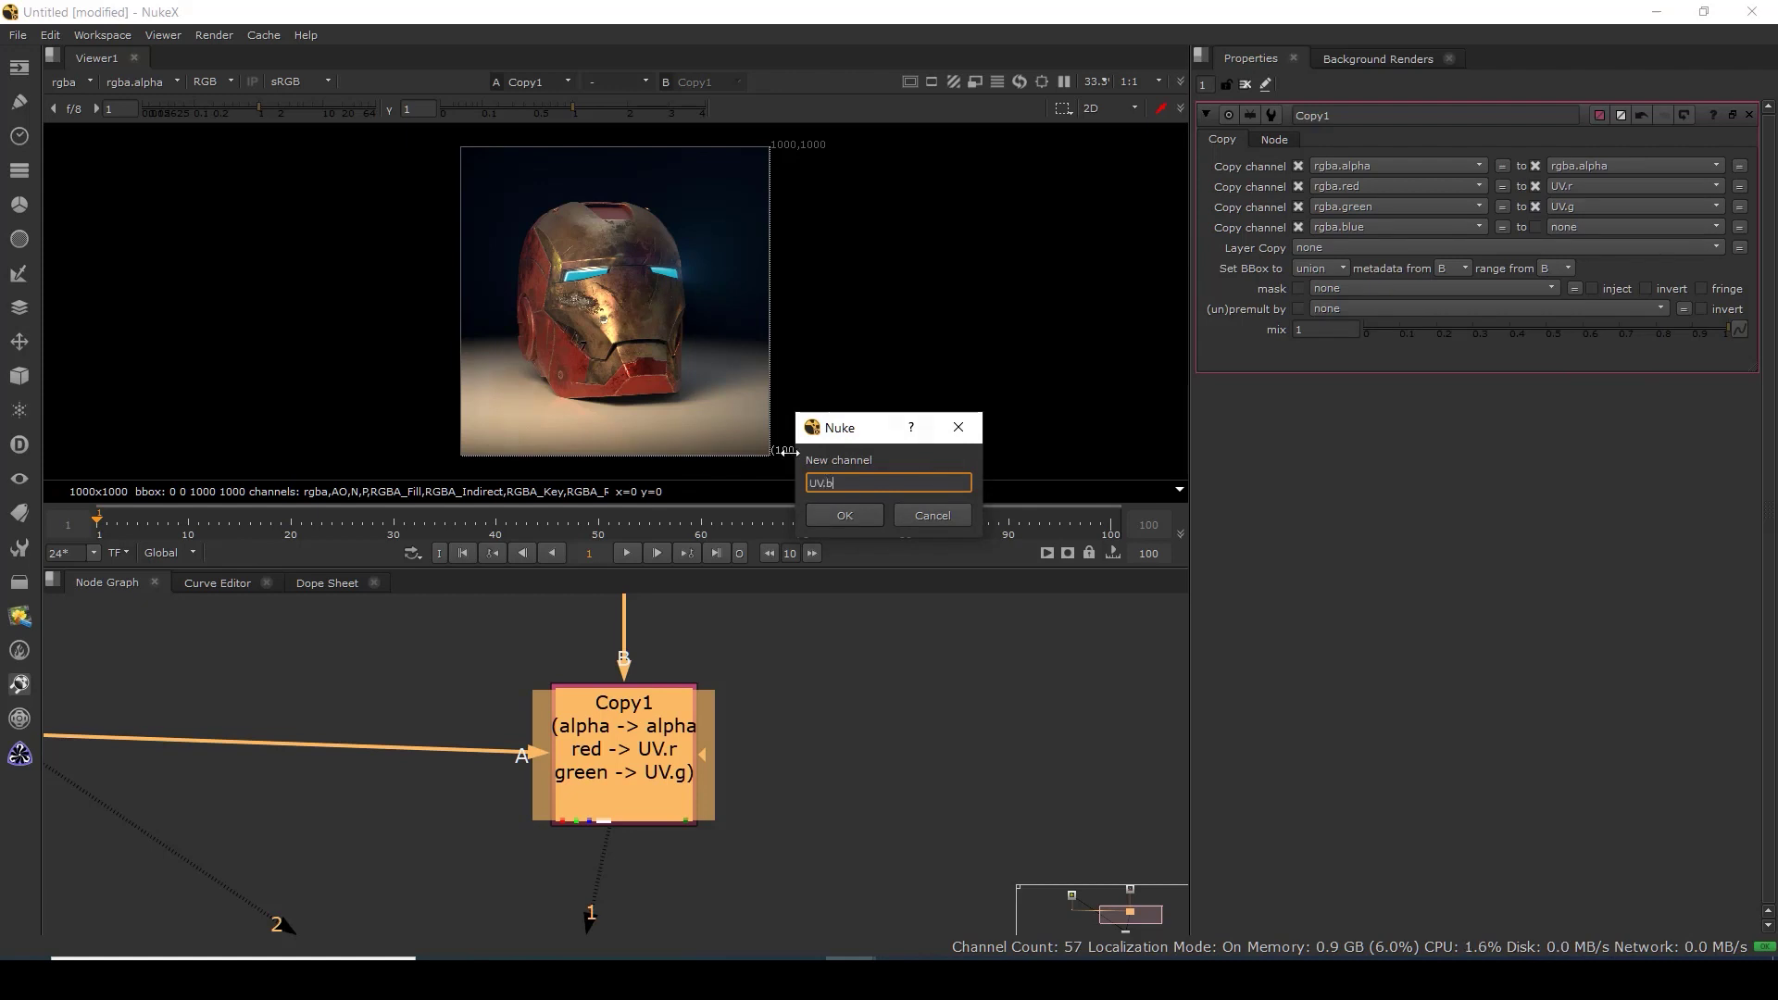
{"action": "left_click", "coordinate": [850, 515]}
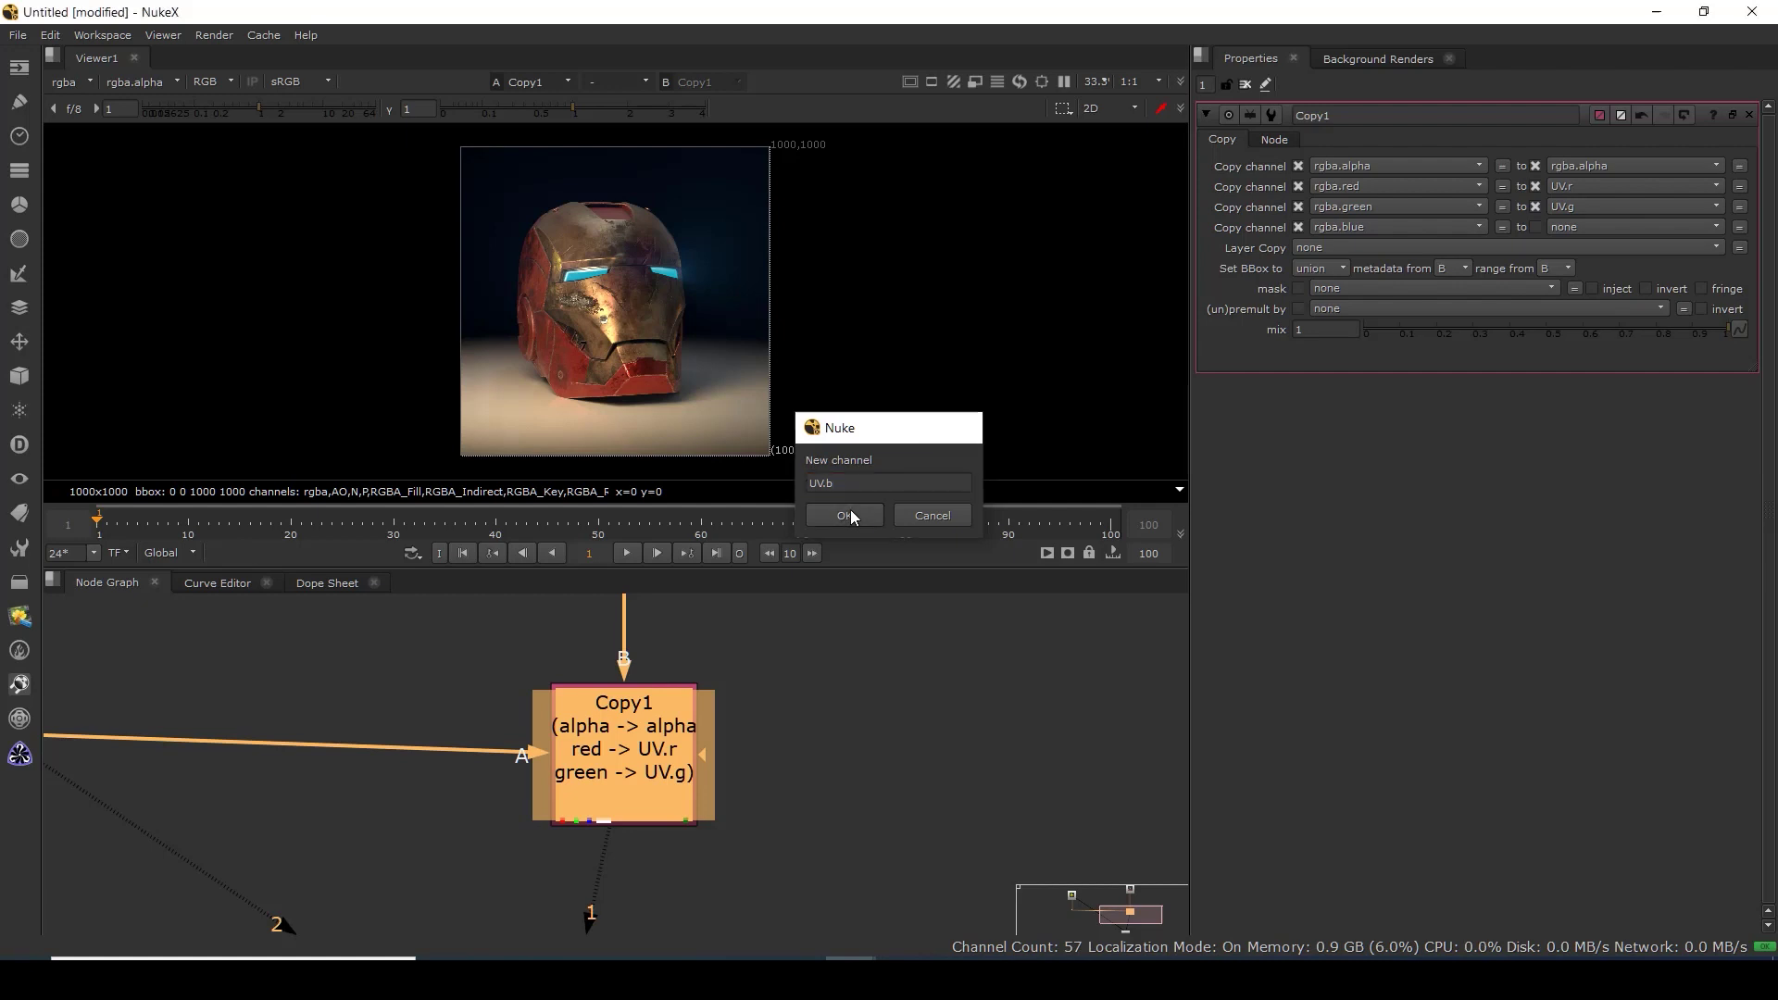
{"action": "scroll", "coordinate": [907, 751], "scroll_direction": "down", "scroll_amount": 3}
{"action": "left_click", "coordinate": [331, 800]}
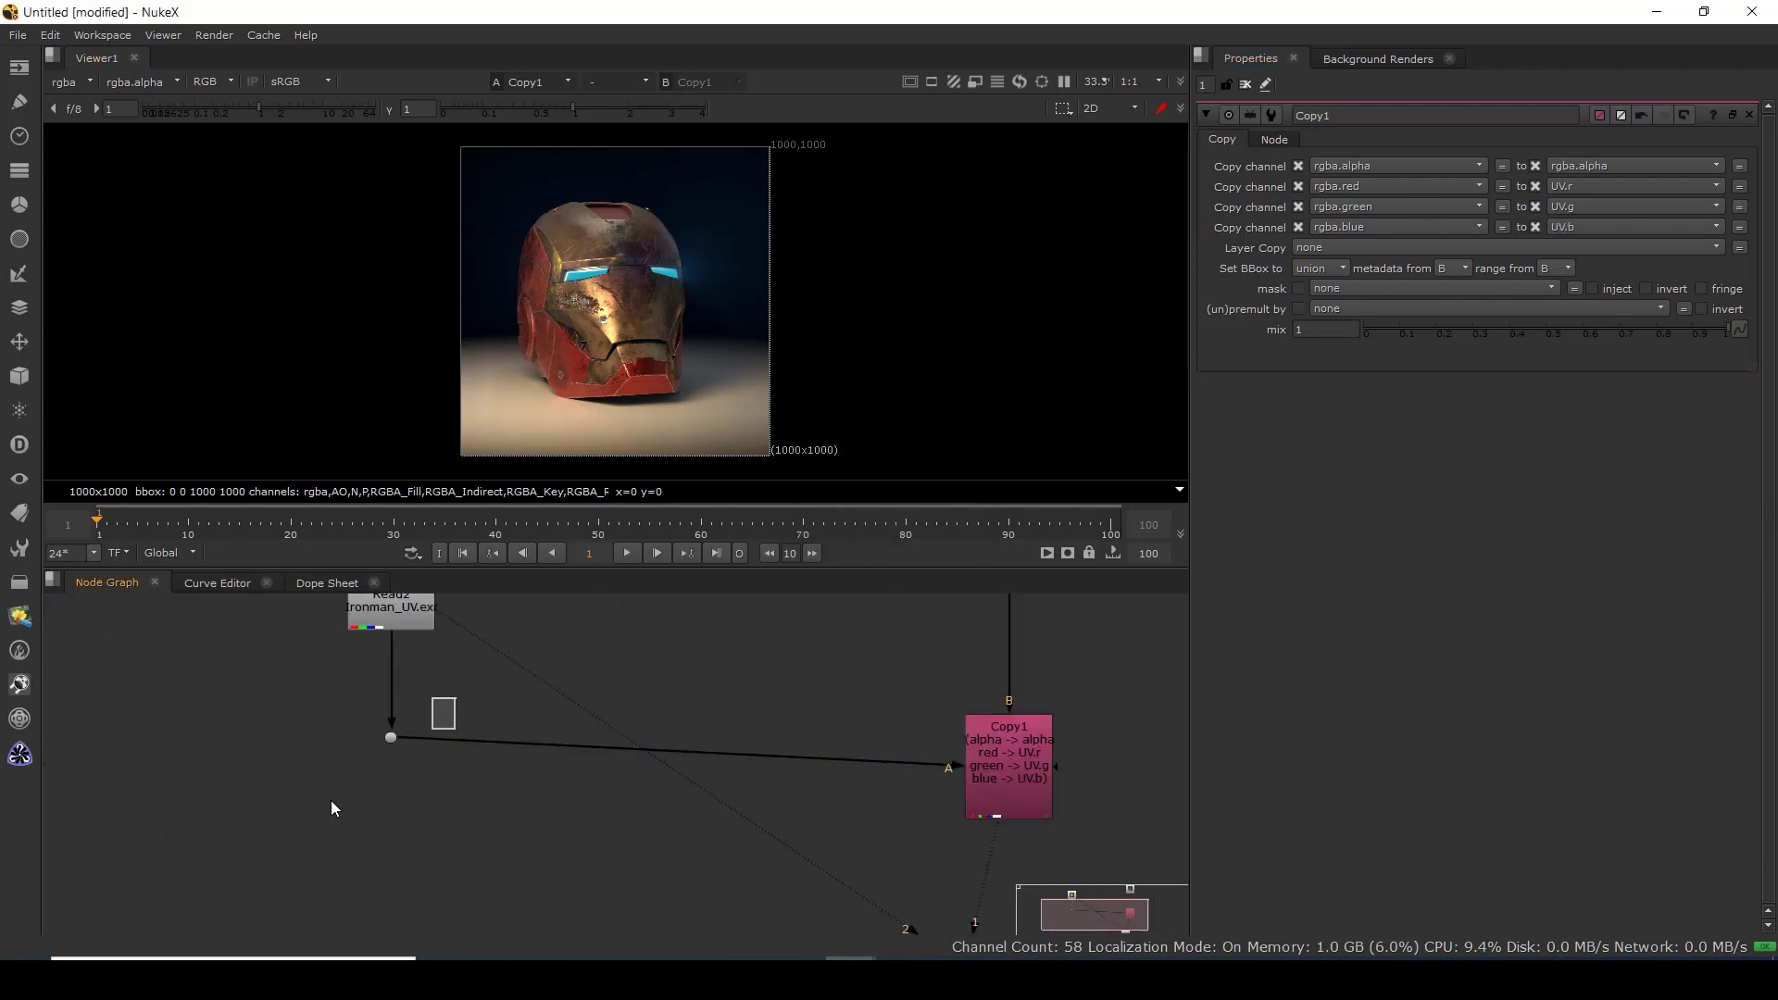
Align the UV branch's dot with the Copy node's A input and display the Passes.exr read in the viewer.
{"action": "mouse_move", "coordinate": [391, 738]}
{"action": "left_mouse_down"}
{"action": "mouse_move", "coordinate": [391, 787]}
{"action": "mouse_move", "coordinate": [391, 771]}
{"action": "left_mouse_up"}
{"action": "left_click_drag", "start_coordinate": [802, 783], "coordinate": [572, 994]}
{"action": "left_click", "coordinate": [788, 725], "text": "ctrl+shift"}
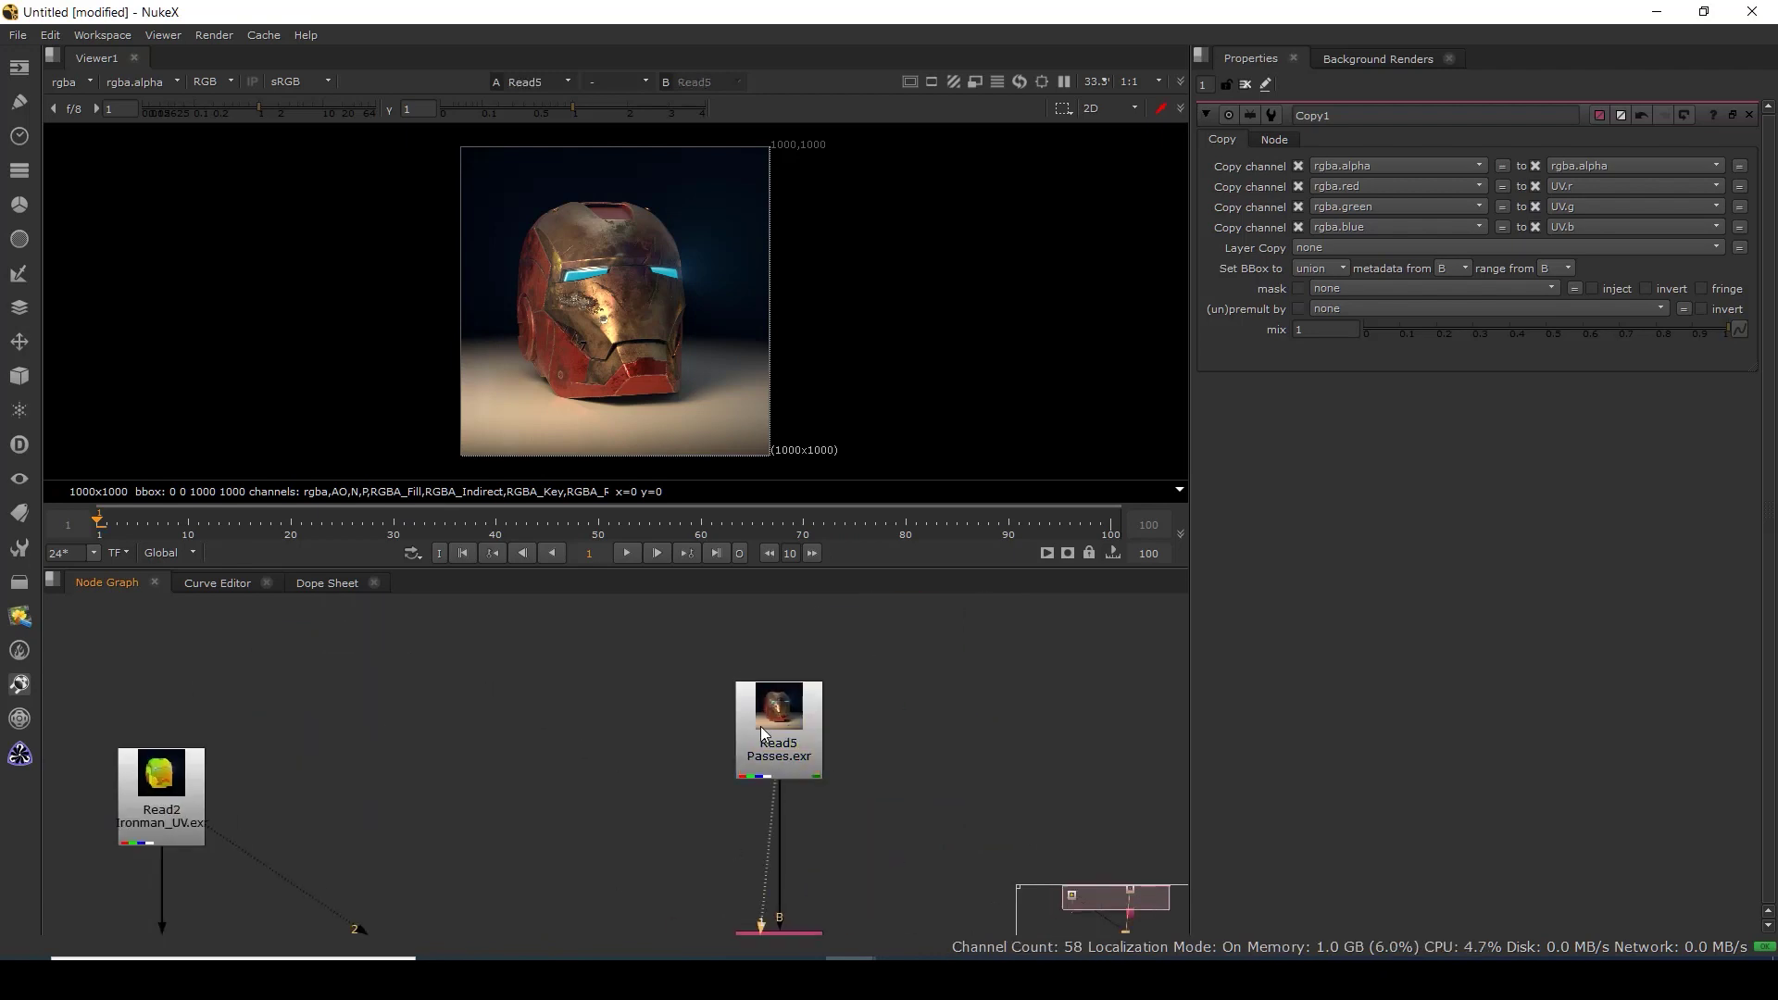
{"action": "left_click", "coordinate": [73, 83]}
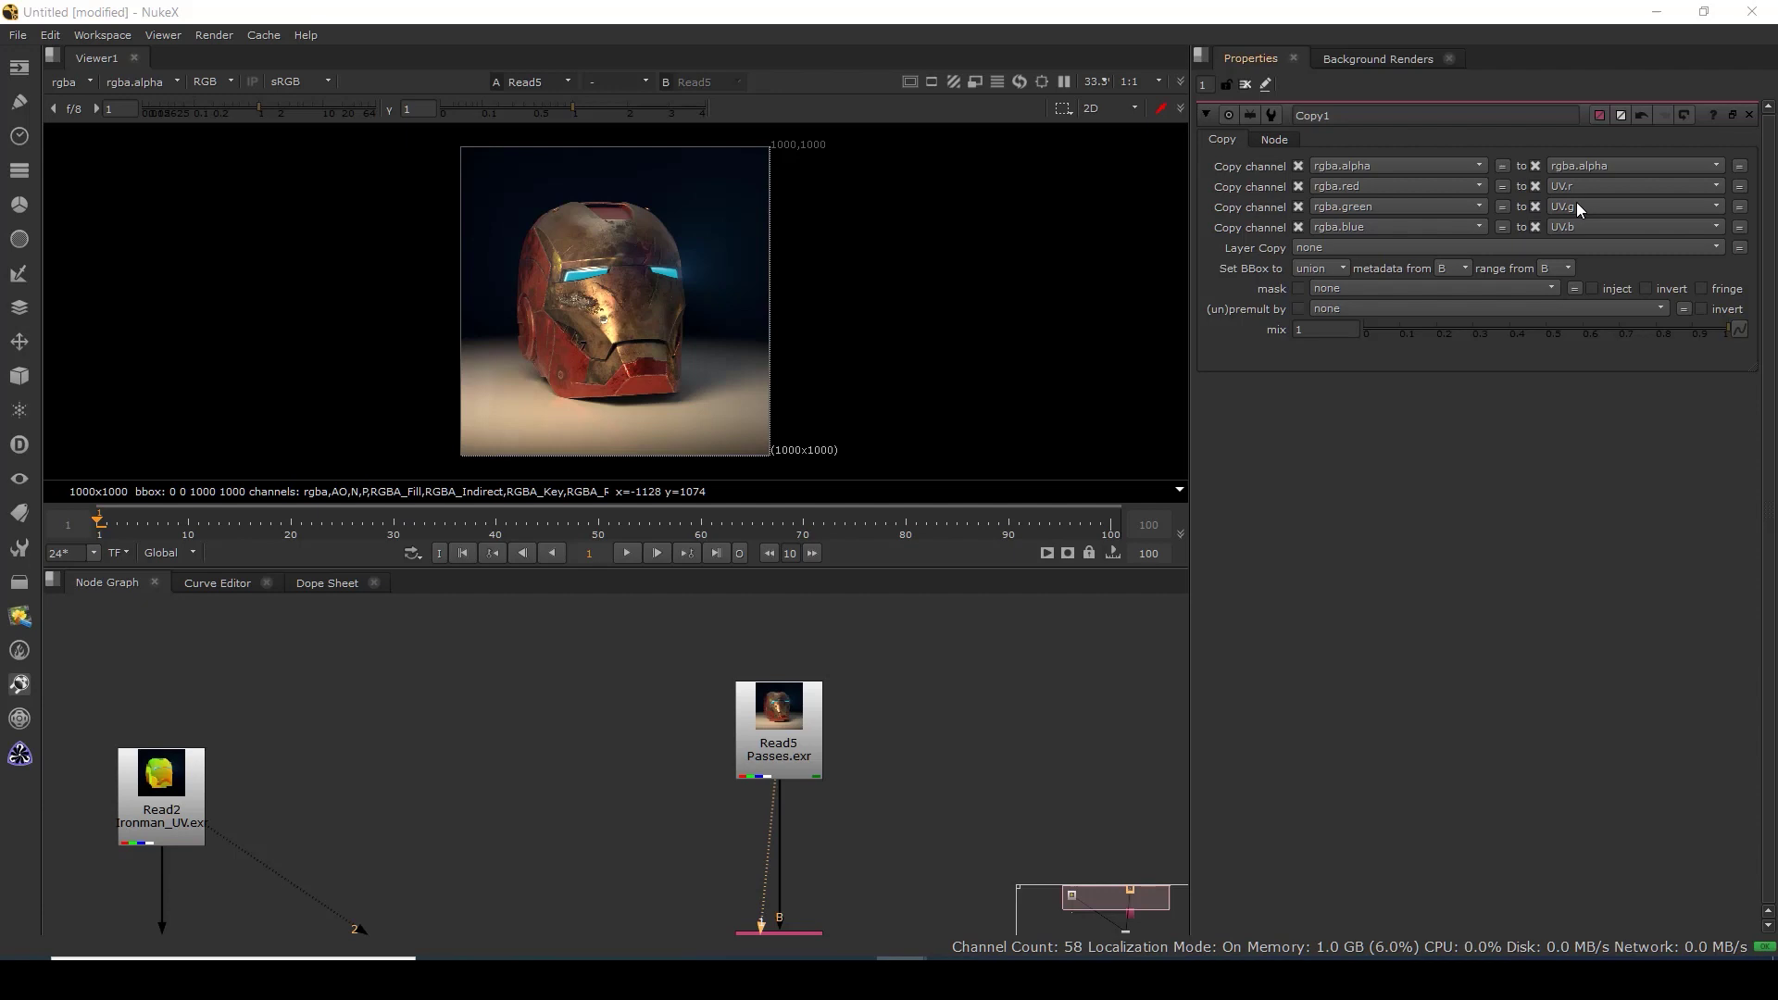
Display the Ironman_UV read in the viewer and examine the helmet's cheek area up close.
{"action": "left_click_drag", "start_coordinate": [274, 752], "coordinate": [614, 746]}
{"action": "left_click", "coordinate": [452, 765]}
{"action": "key", "text": "1"}
{"action": "scroll", "coordinate": [639, 329], "scroll_direction": "up", "scroll_amount": 6}
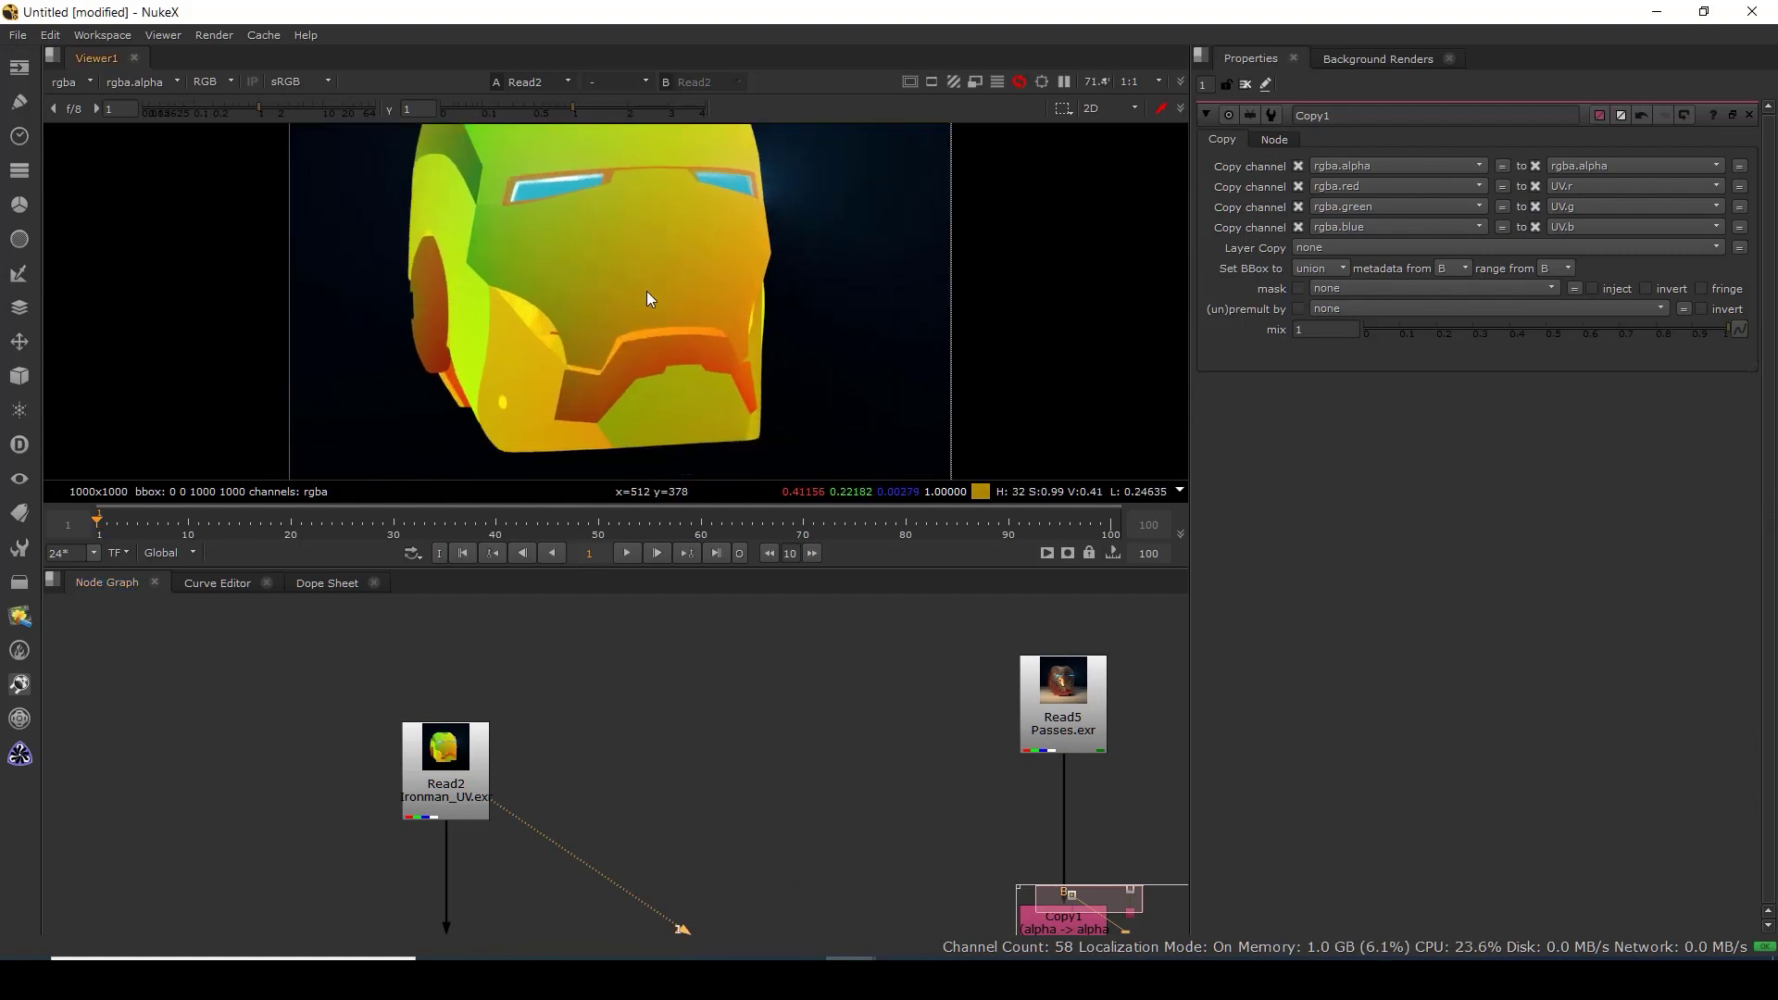
{"action": "scroll", "coordinate": [541, 247], "scroll_direction": "up", "scroll_amount": 3}
{"action": "left_click_drag", "start_coordinate": [531, 205], "coordinate": [559, 240]}
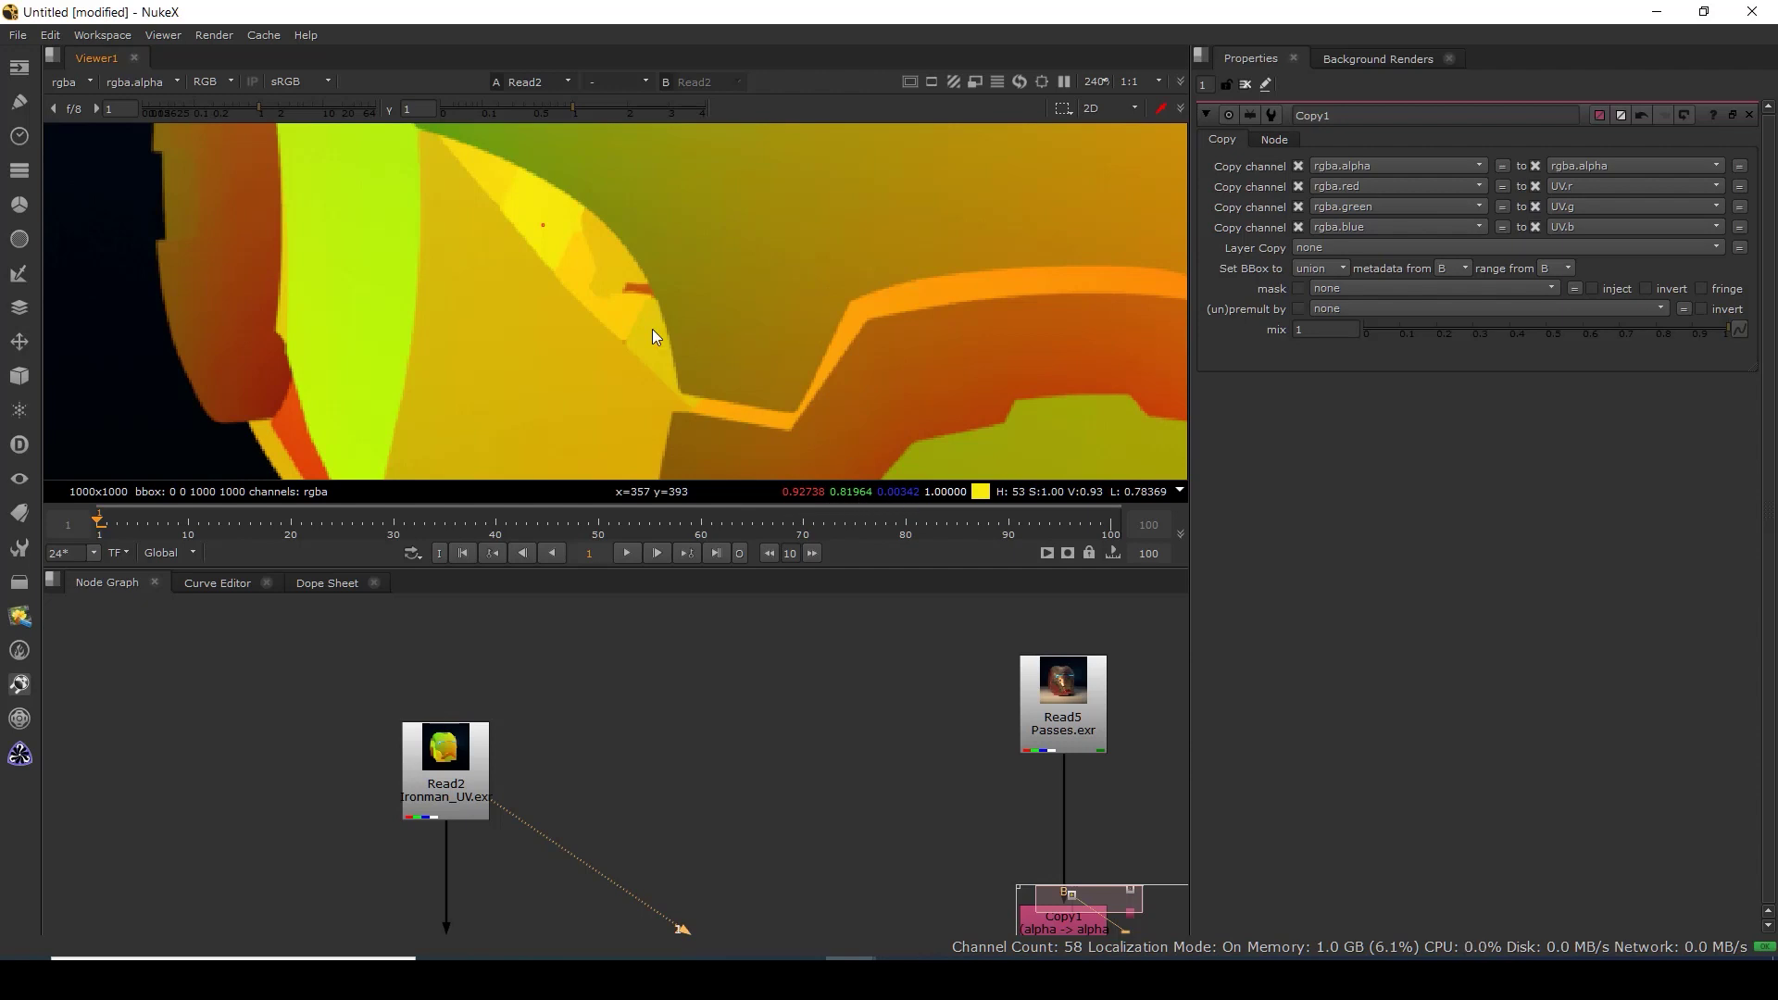
{"action": "scroll", "coordinate": [559, 268], "scroll_direction": "up", "scroll_amount": 1}
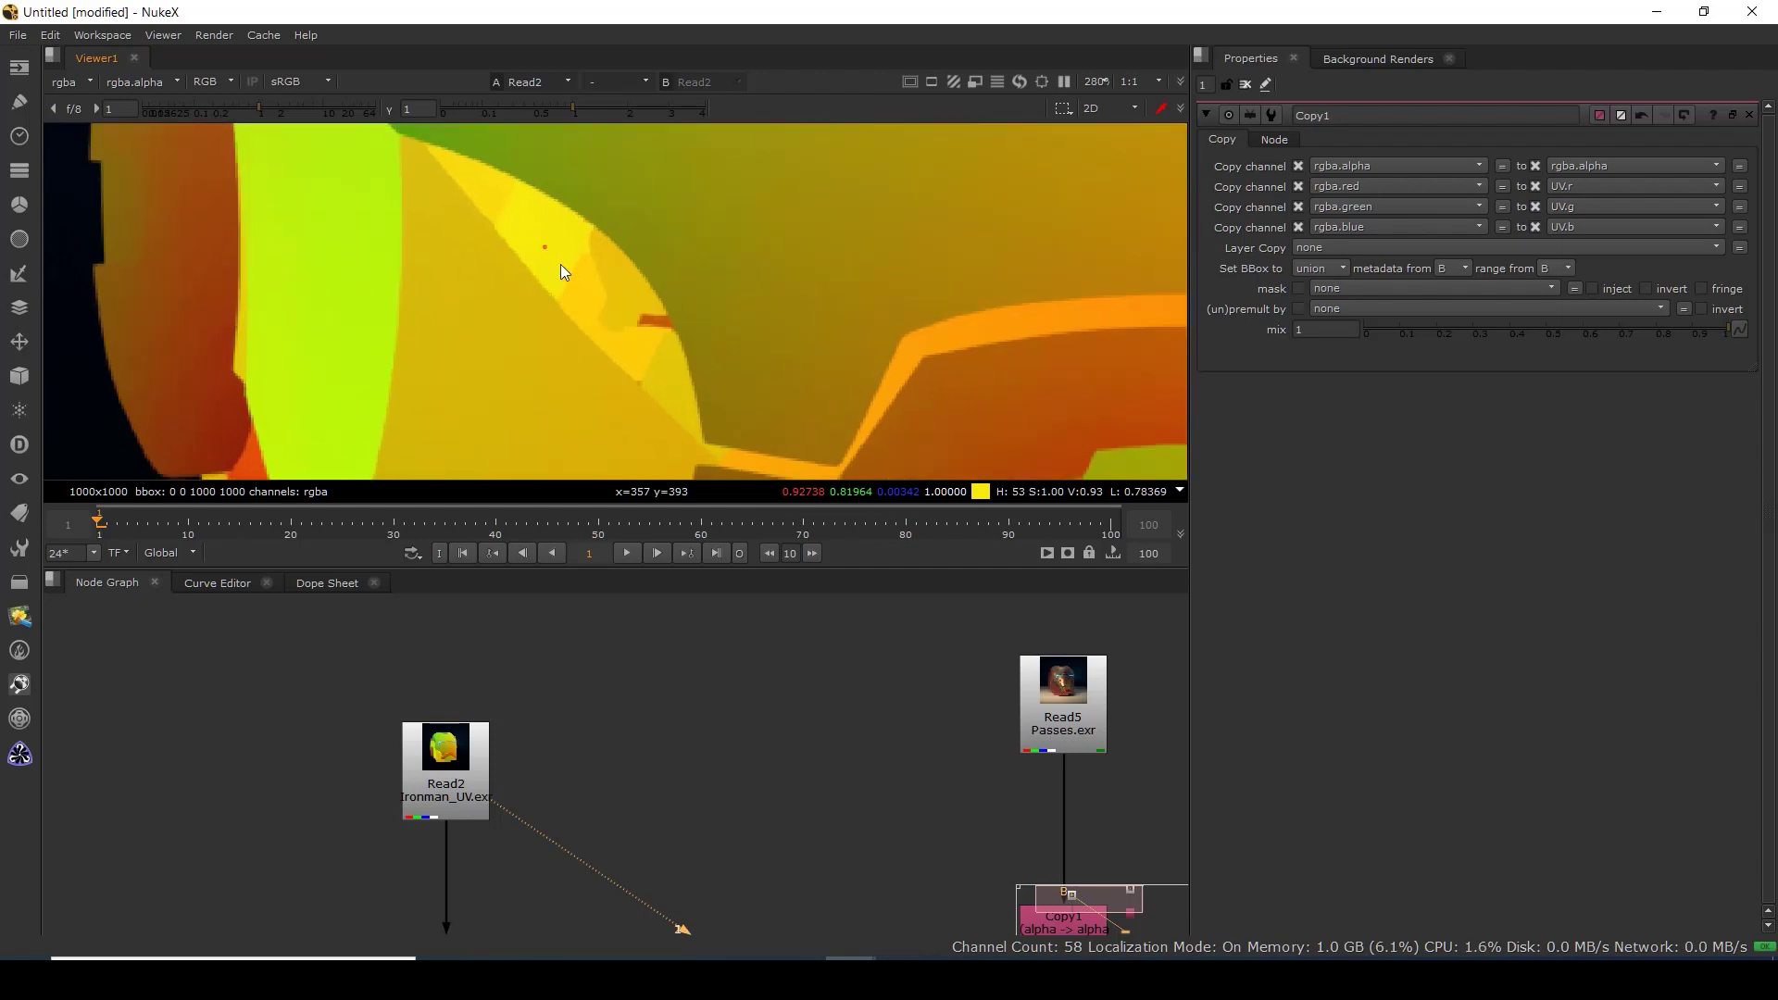
Inspect the UV render's red, green and blue channels separately, framing the whole helmet and returning to RGB.
{"action": "key", "text": "r"}
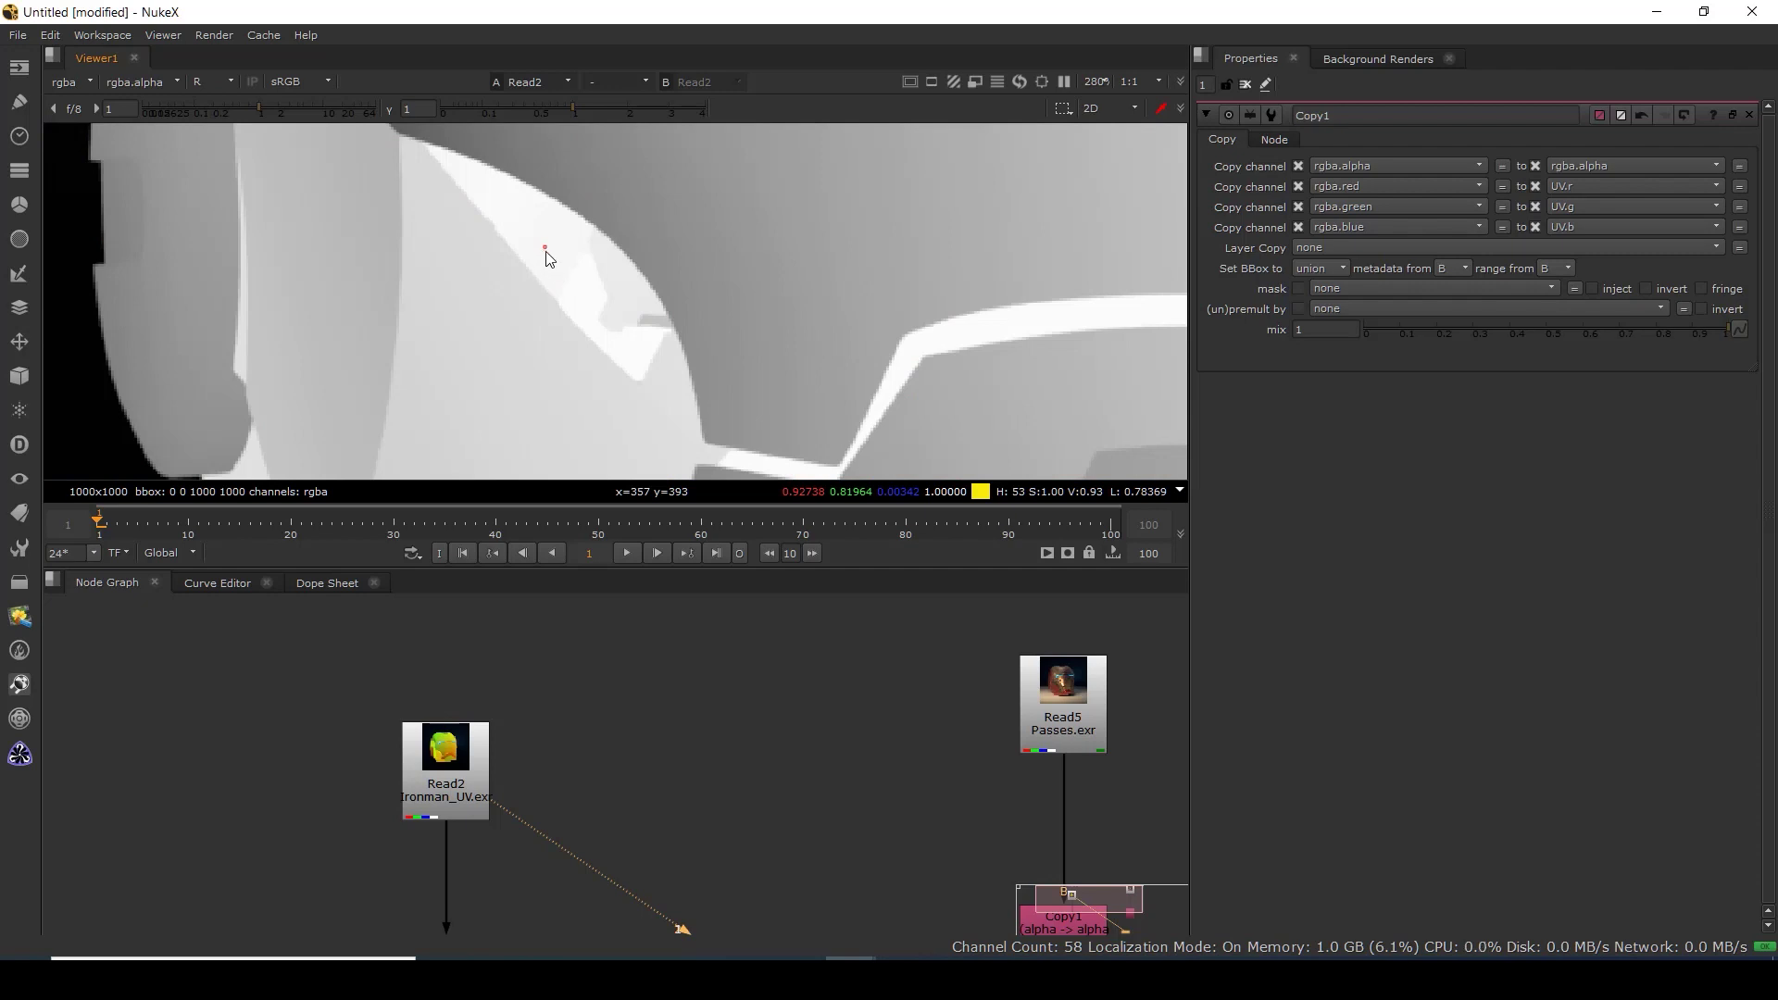
{"action": "key", "text": "g"}
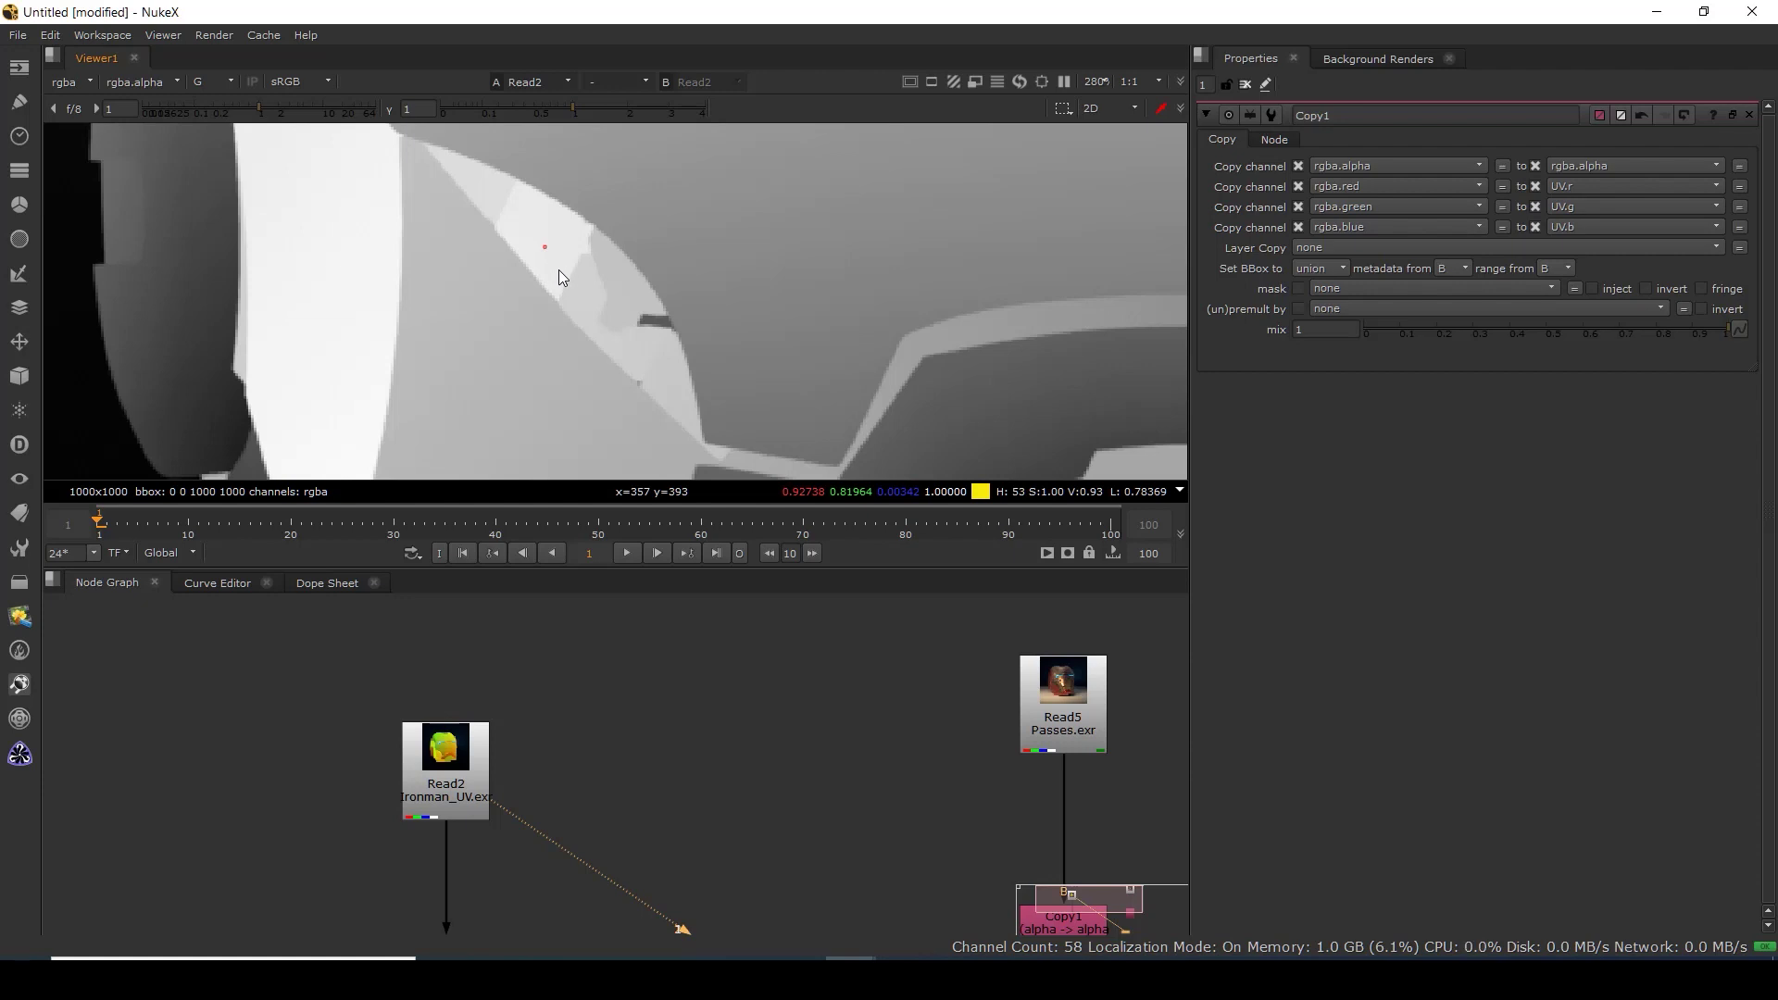
{"action": "left_click_drag", "start_coordinate": [631, 267], "coordinate": [625, 272]}
{"action": "key", "text": "f"}
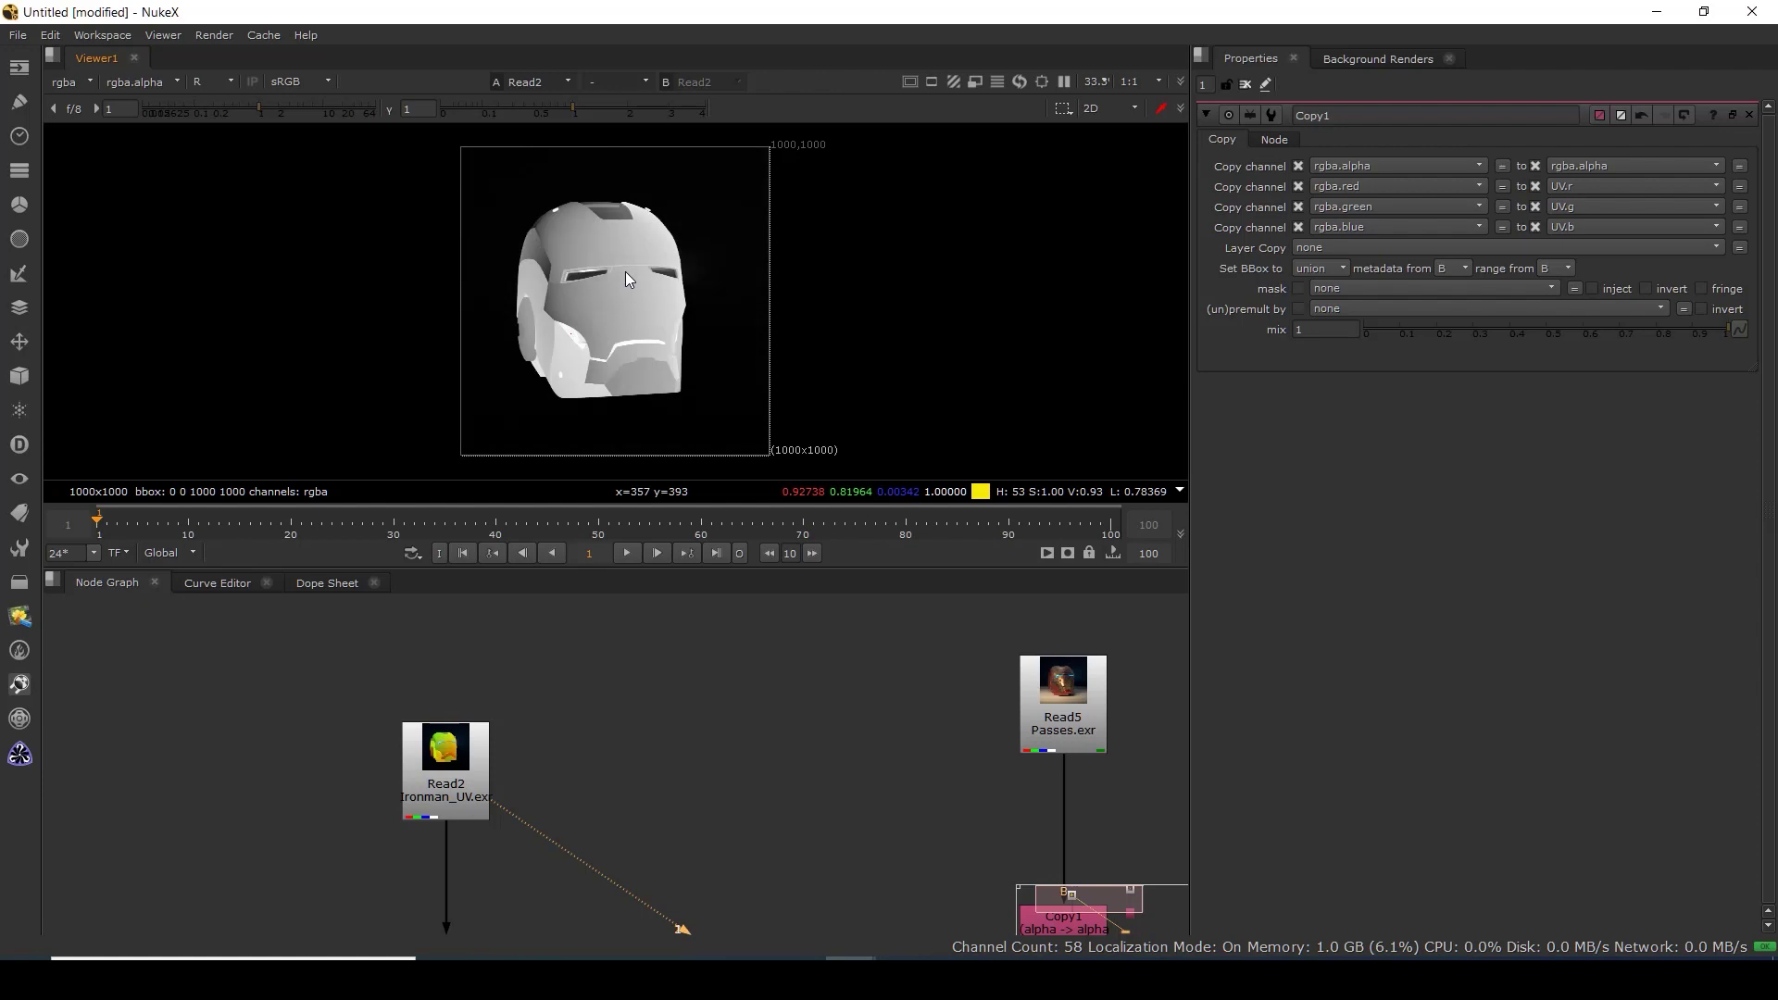
{"action": "key", "text": "g"}
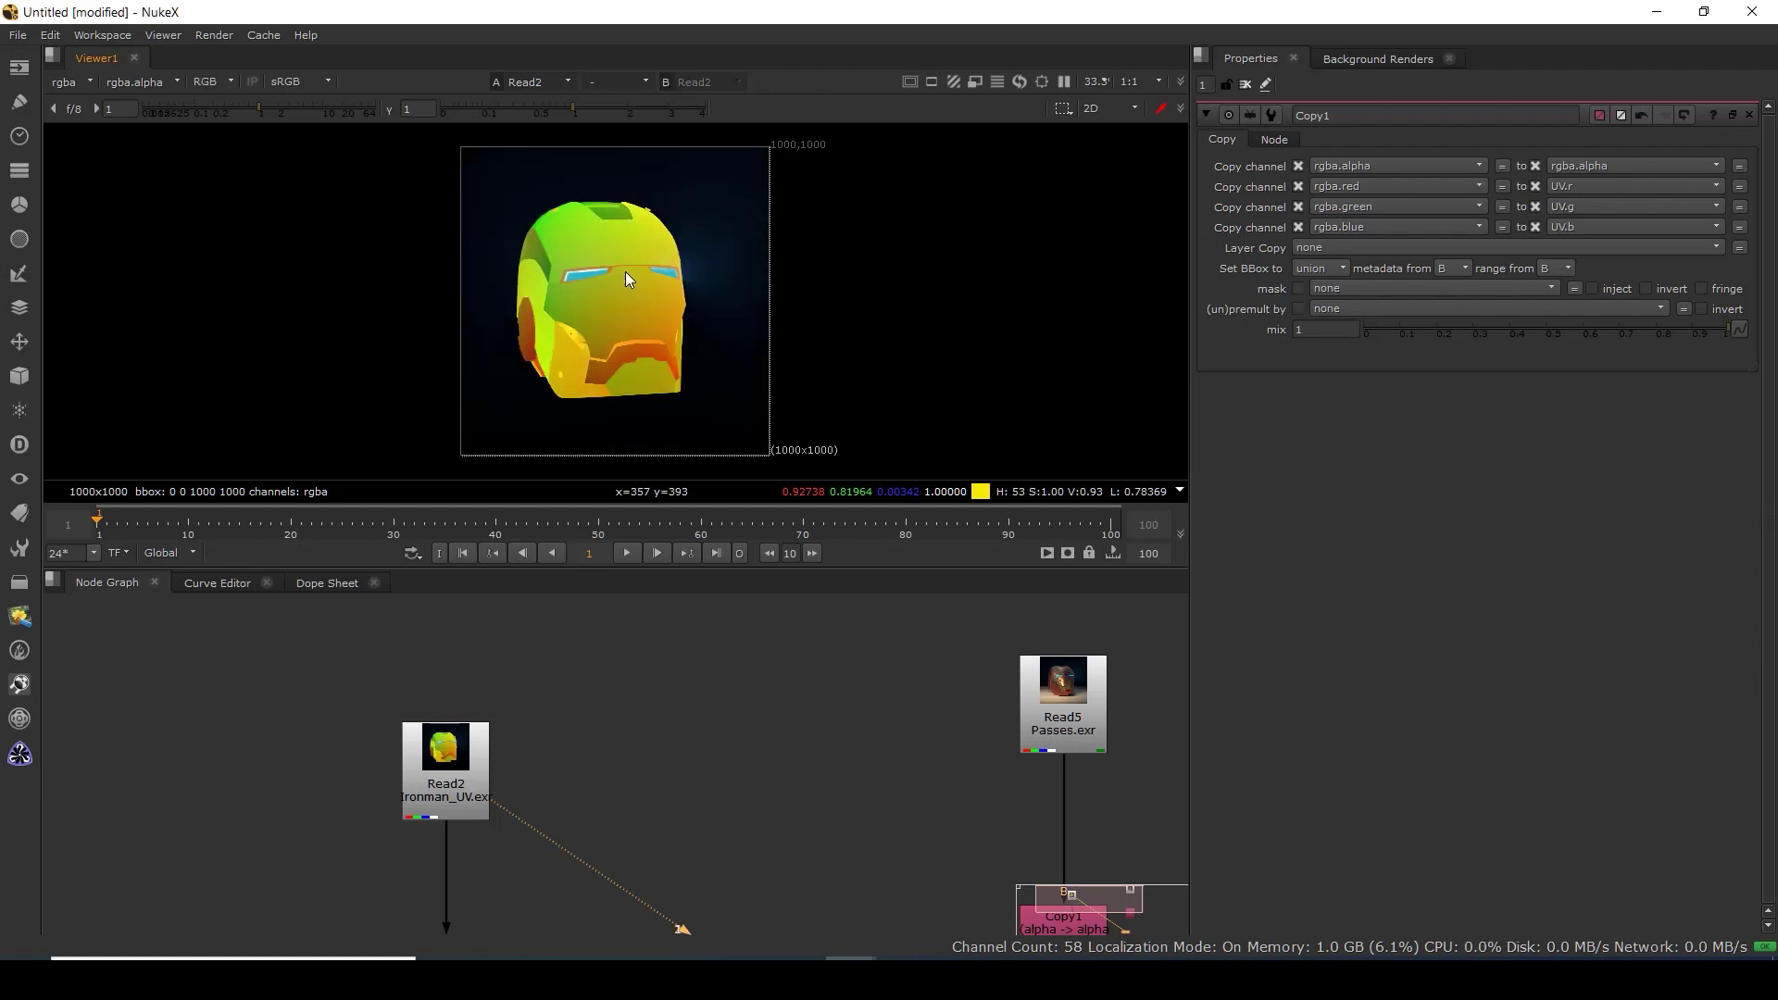
{"action": "key", "text": "r"}
{"action": "key", "text": "g"}
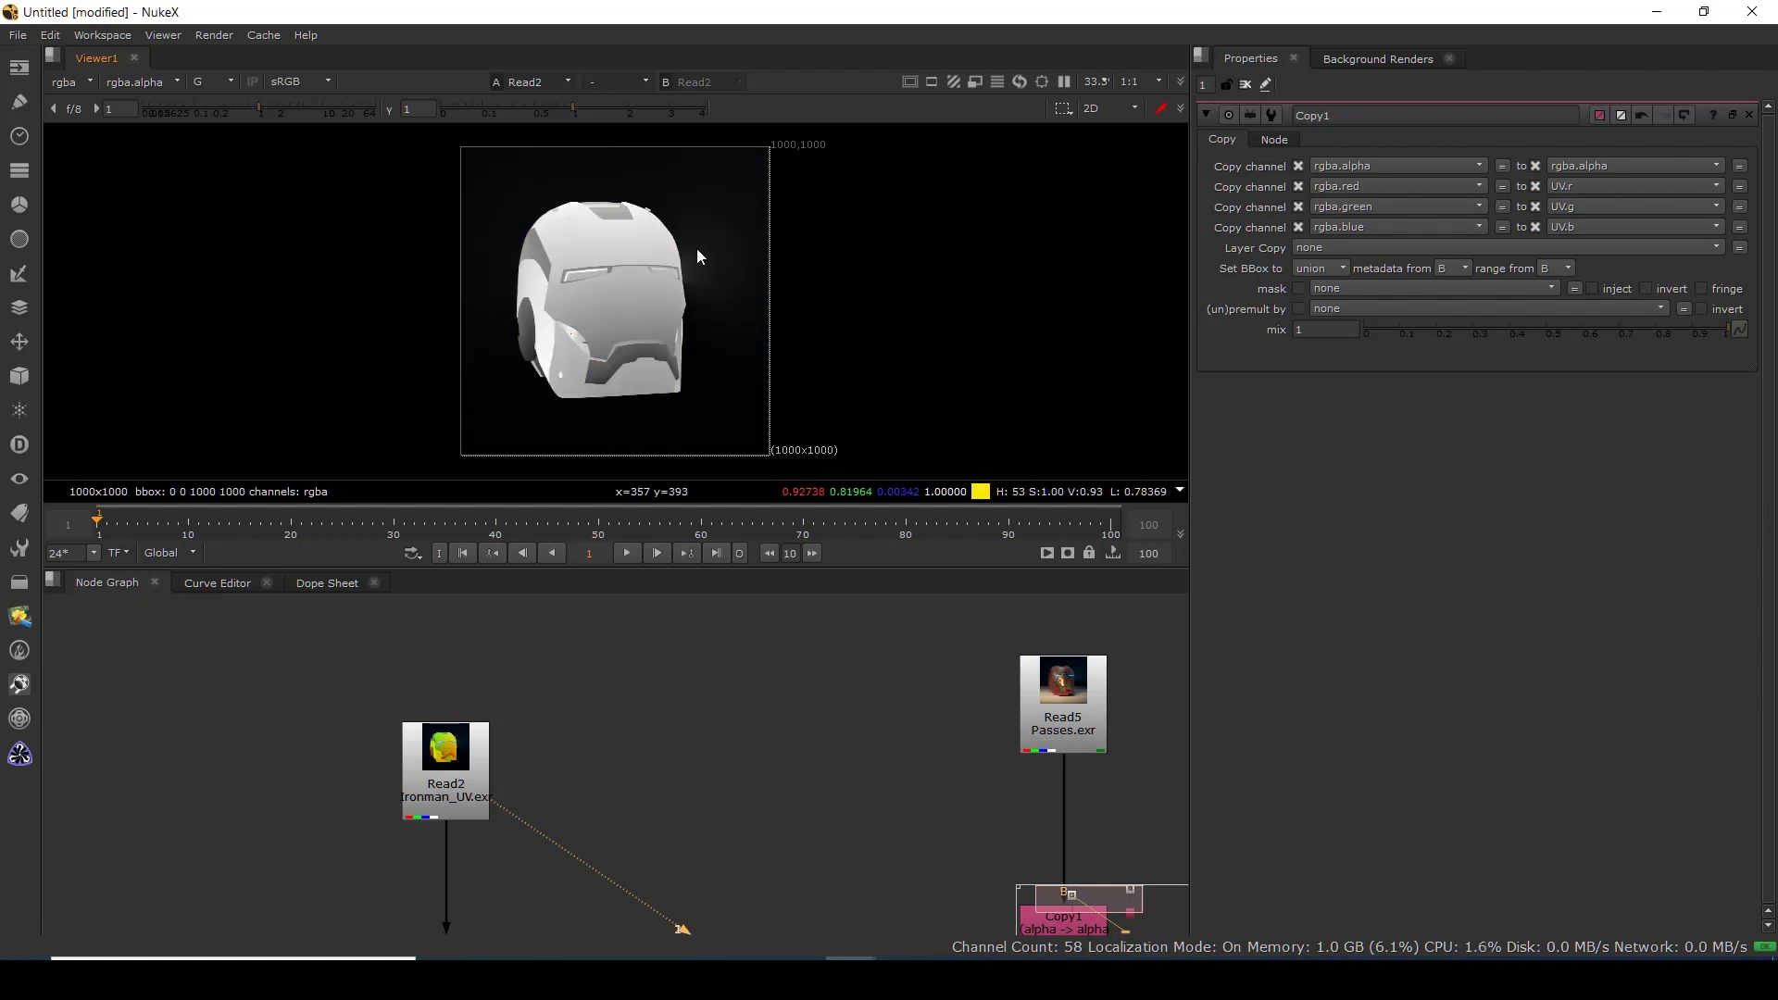
{"action": "key", "text": "b"}
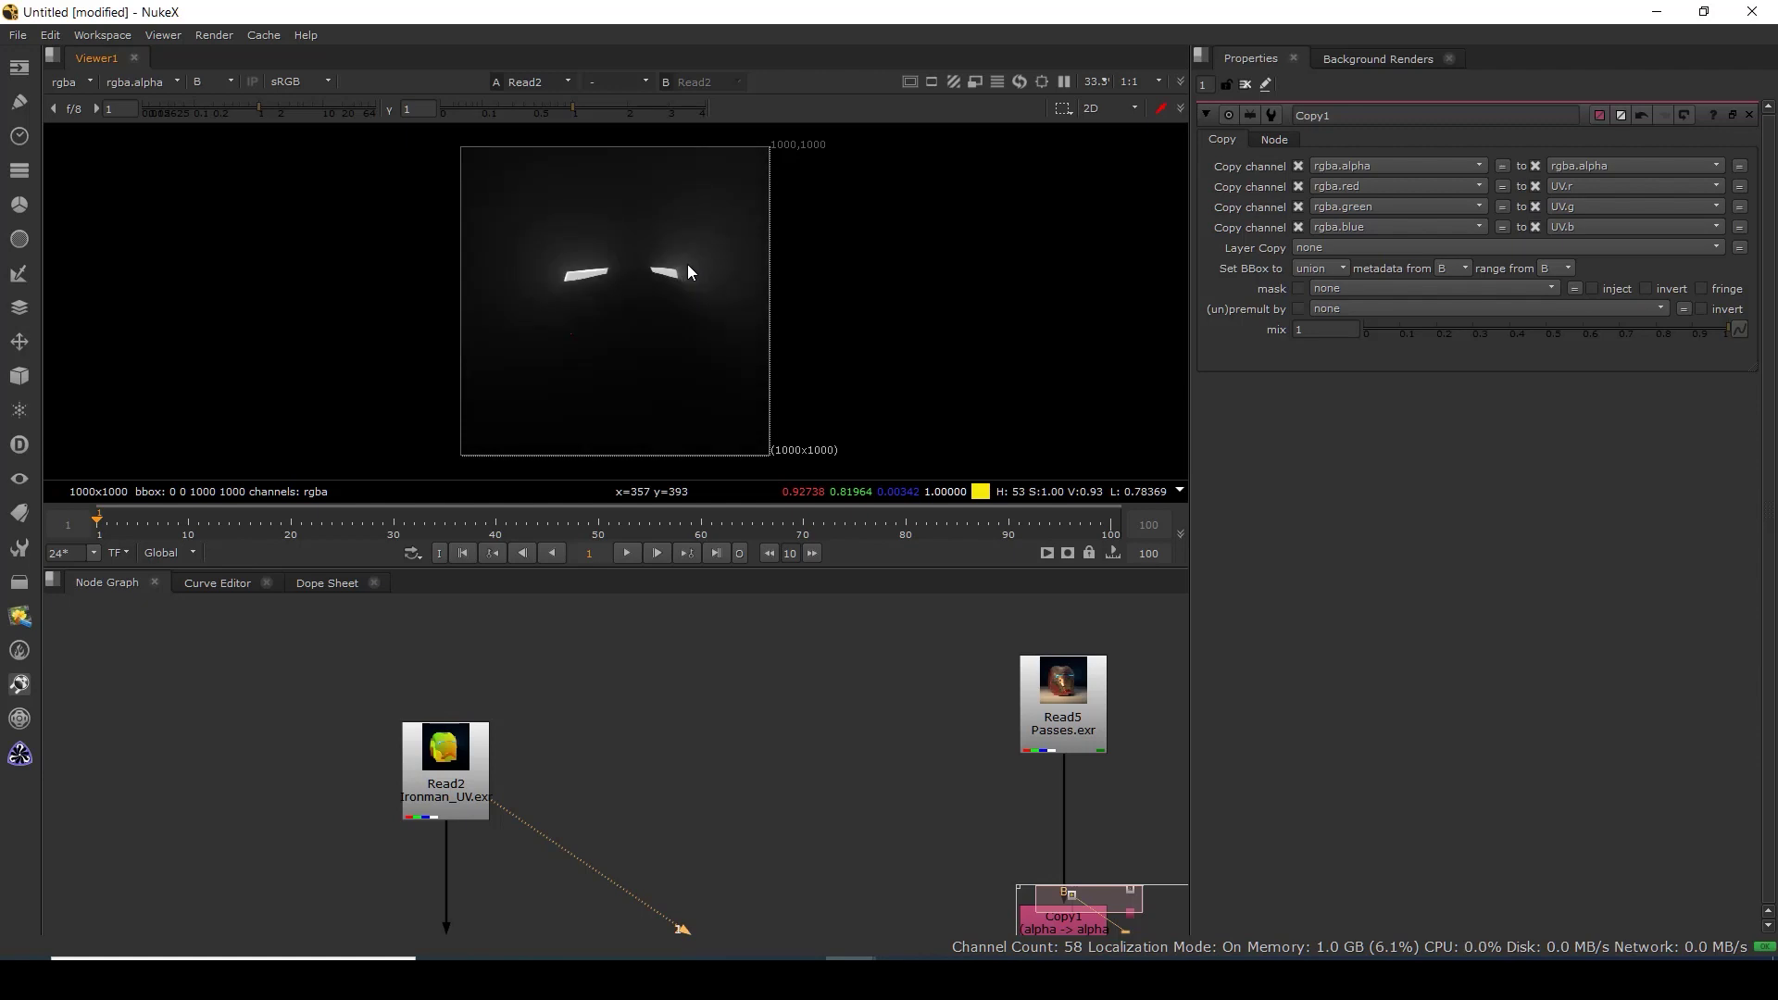
{"action": "key", "text": "b"}
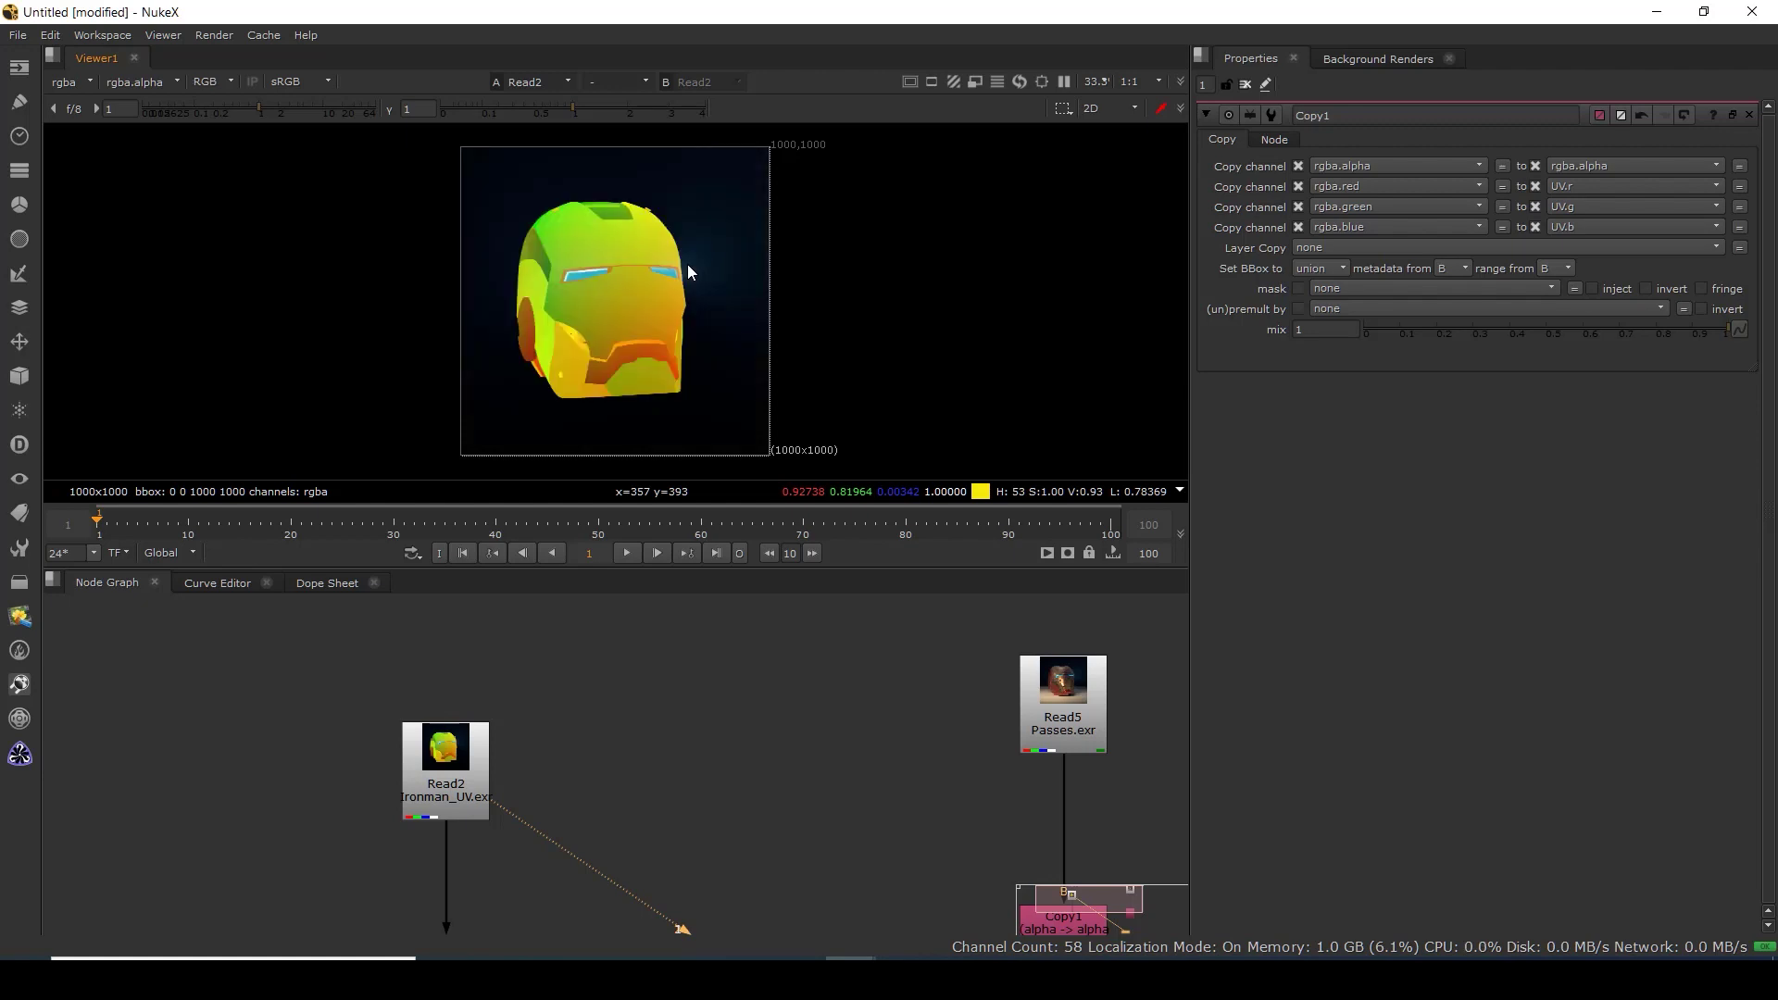
Display the Passes.exr read and check which layers it contains.
{"action": "left_click_drag", "start_coordinate": [864, 808], "coordinate": [500, 695]}
{"action": "scroll", "coordinate": [570, 731], "scroll_direction": "down", "scroll_amount": 3}
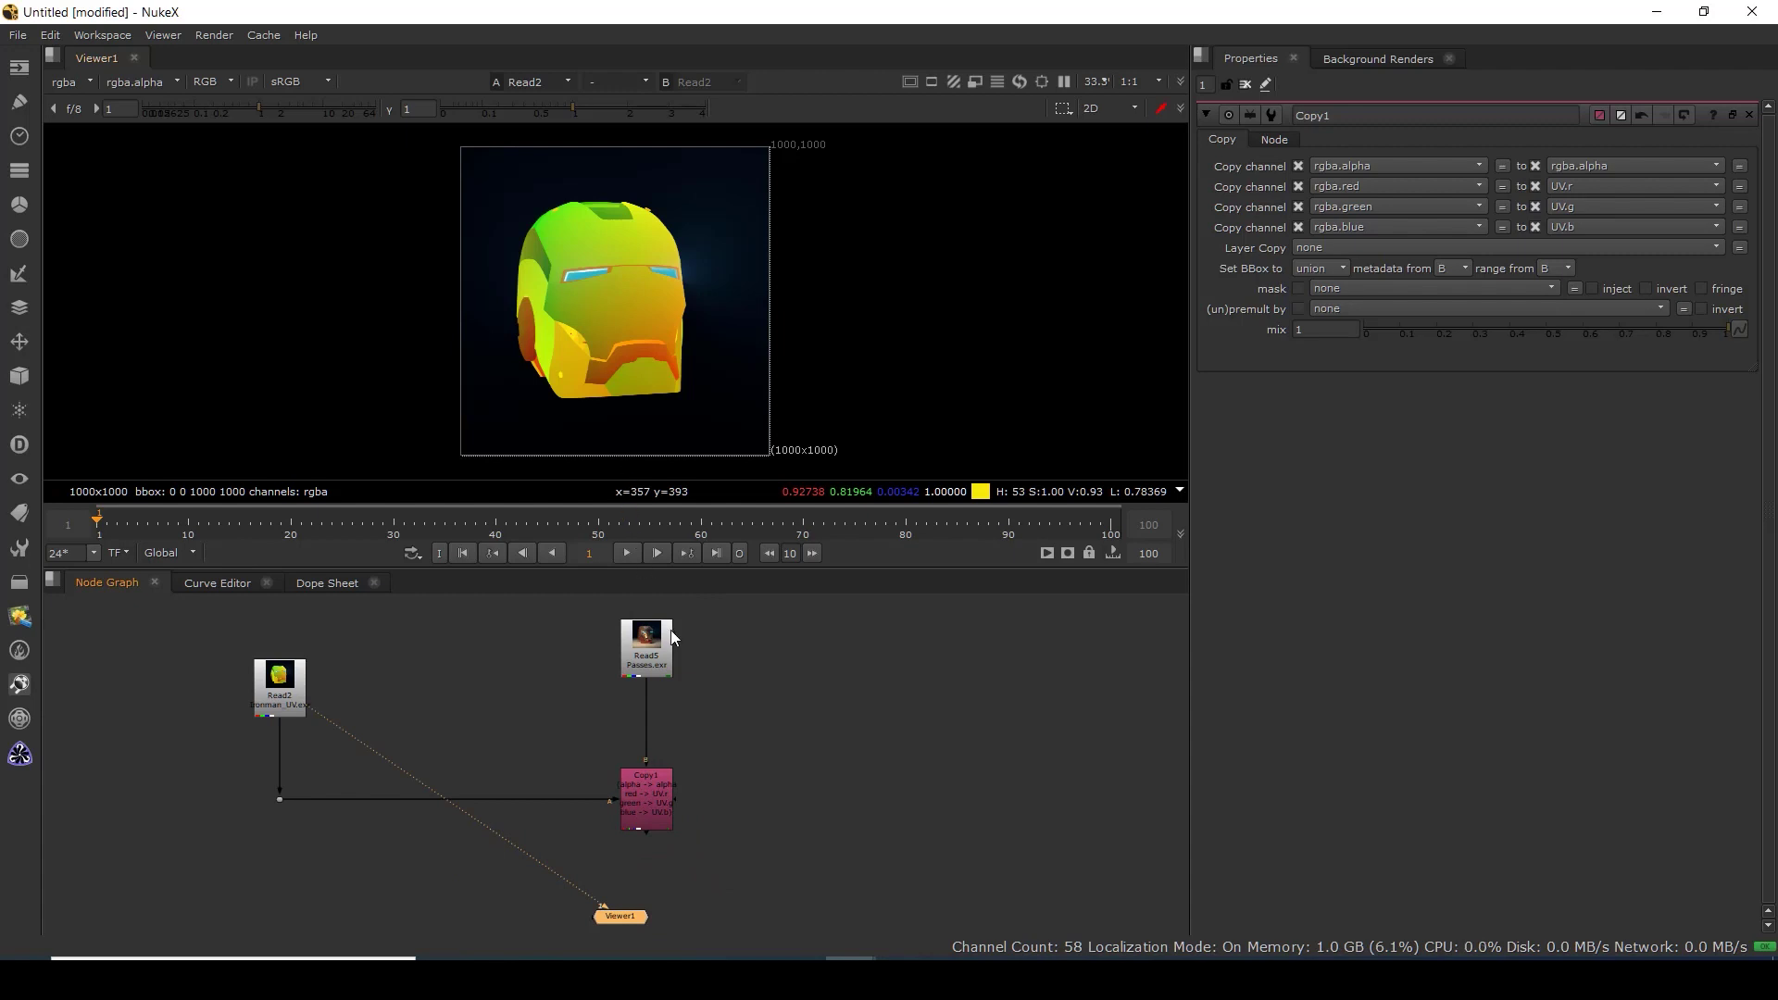
{"action": "left_click", "coordinate": [646, 815]}
{"action": "left_click", "coordinate": [647, 648]}
{"action": "key", "text": "1"}
{"action": "left_click", "coordinate": [66, 82]}
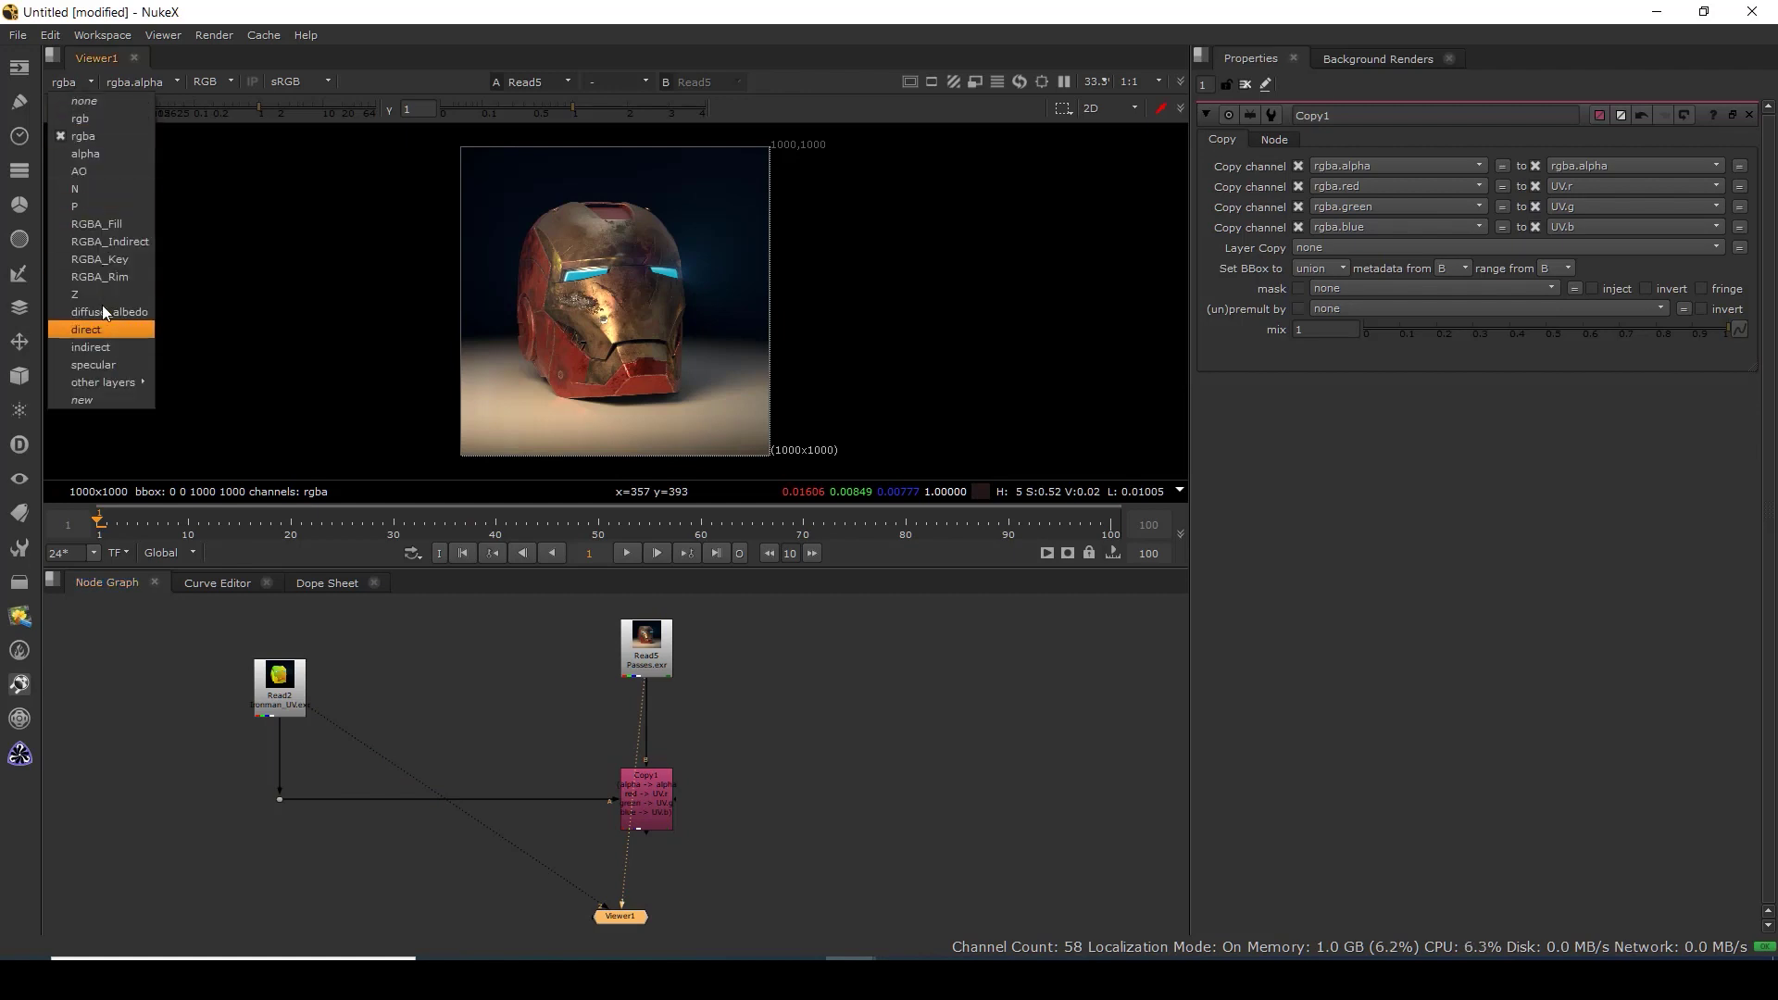
{"action": "left_click", "coordinate": [797, 768]}
Display the Copy node's output, check its UV layer and switch the viewer back to rgba.
{"action": "left_click", "coordinate": [643, 807]}
{"action": "key", "text": "1"}
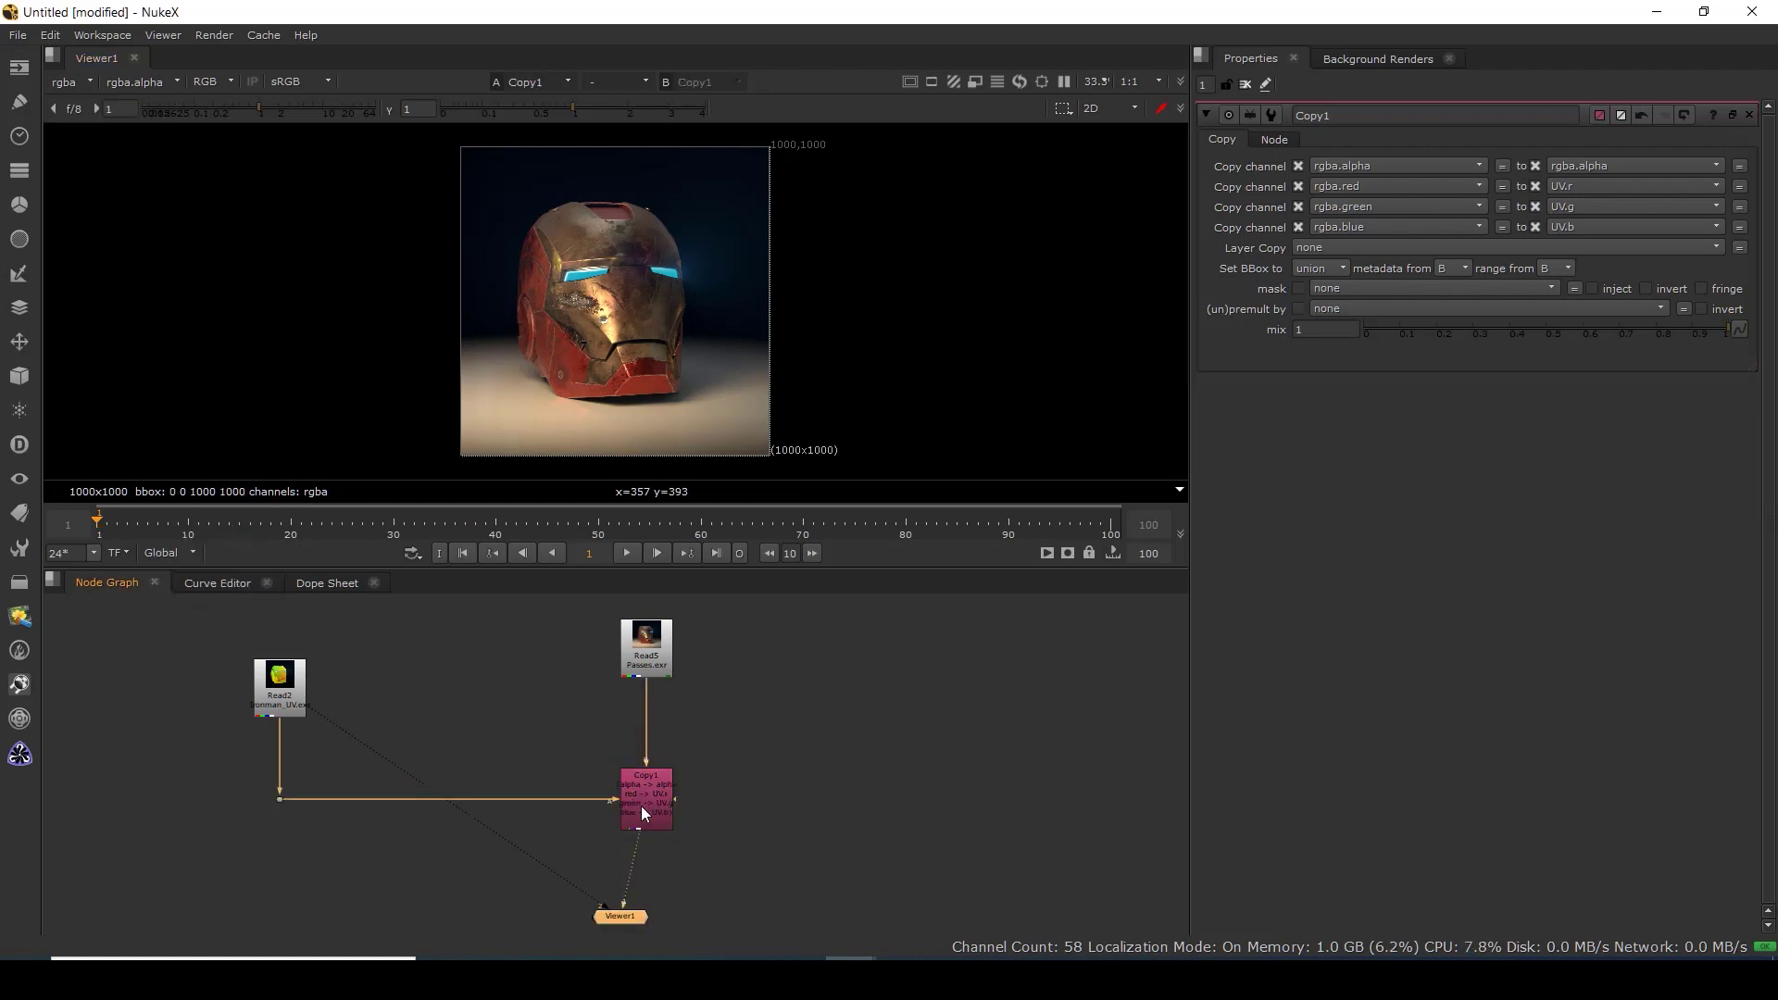
{"action": "left_click", "coordinate": [63, 84]}
{"action": "left_click", "coordinate": [847, 174]}
{"action": "left_click_drag", "start_coordinate": [765, 185], "coordinate": [381, 382]}
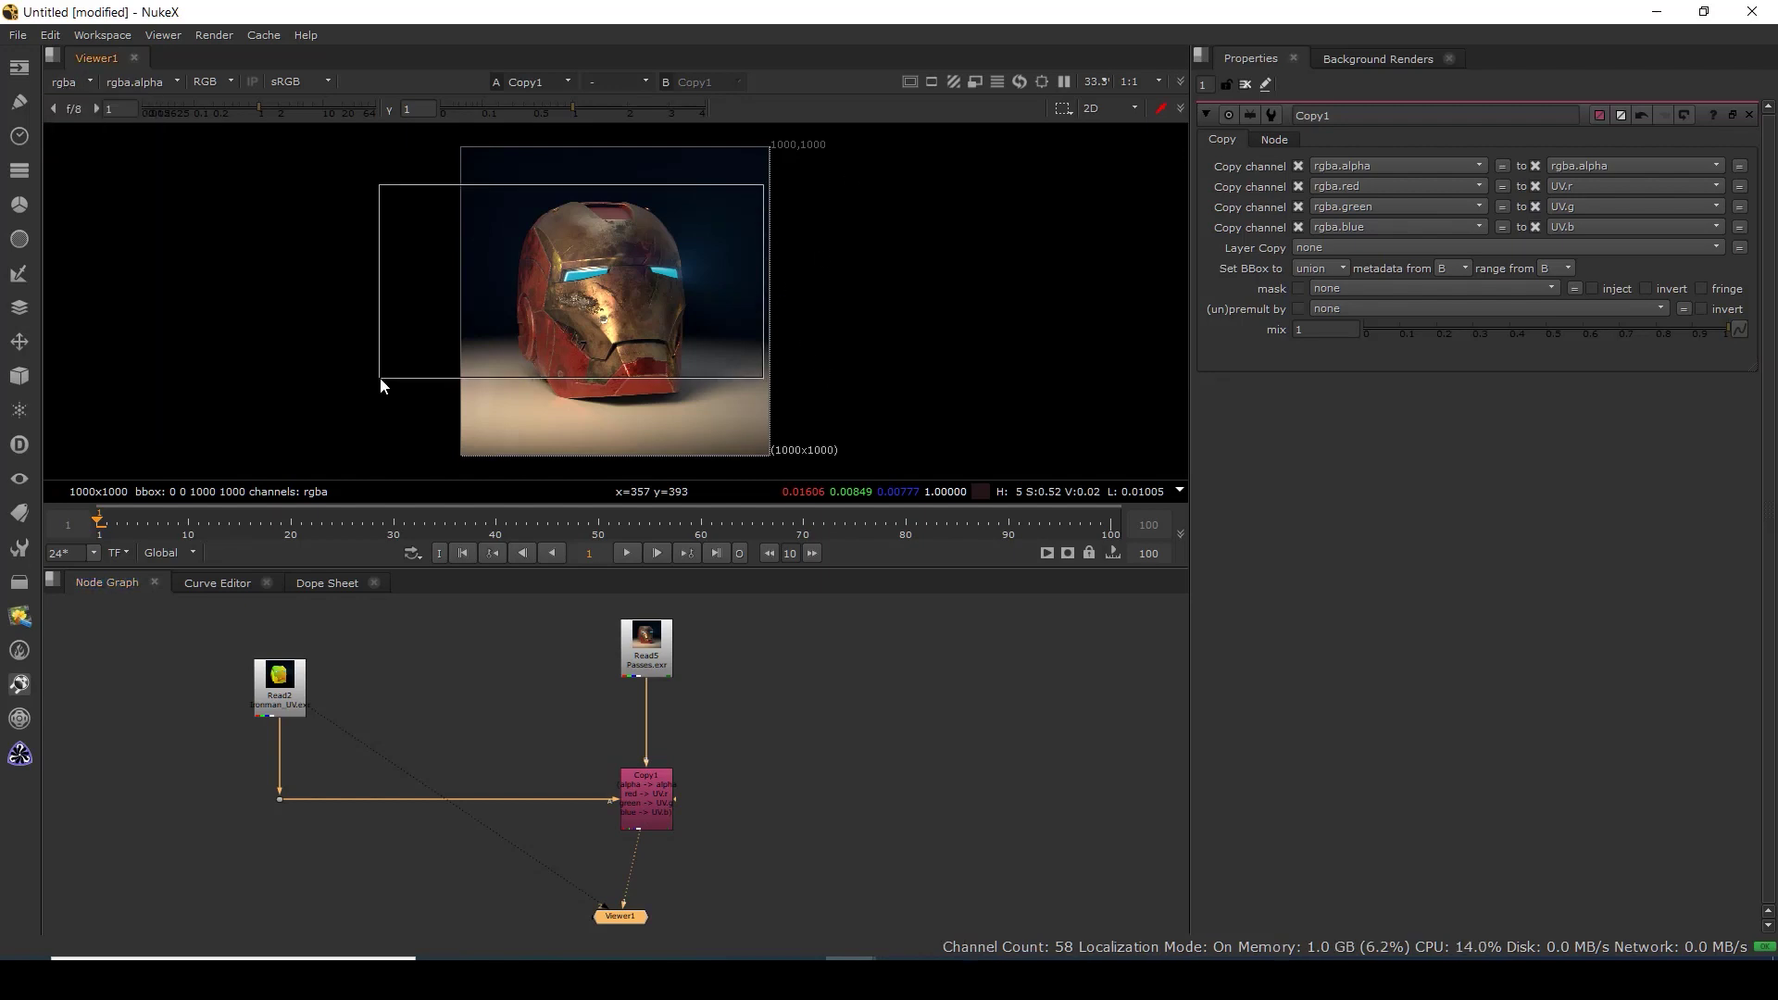
{"action": "left_click", "coordinate": [63, 82]}
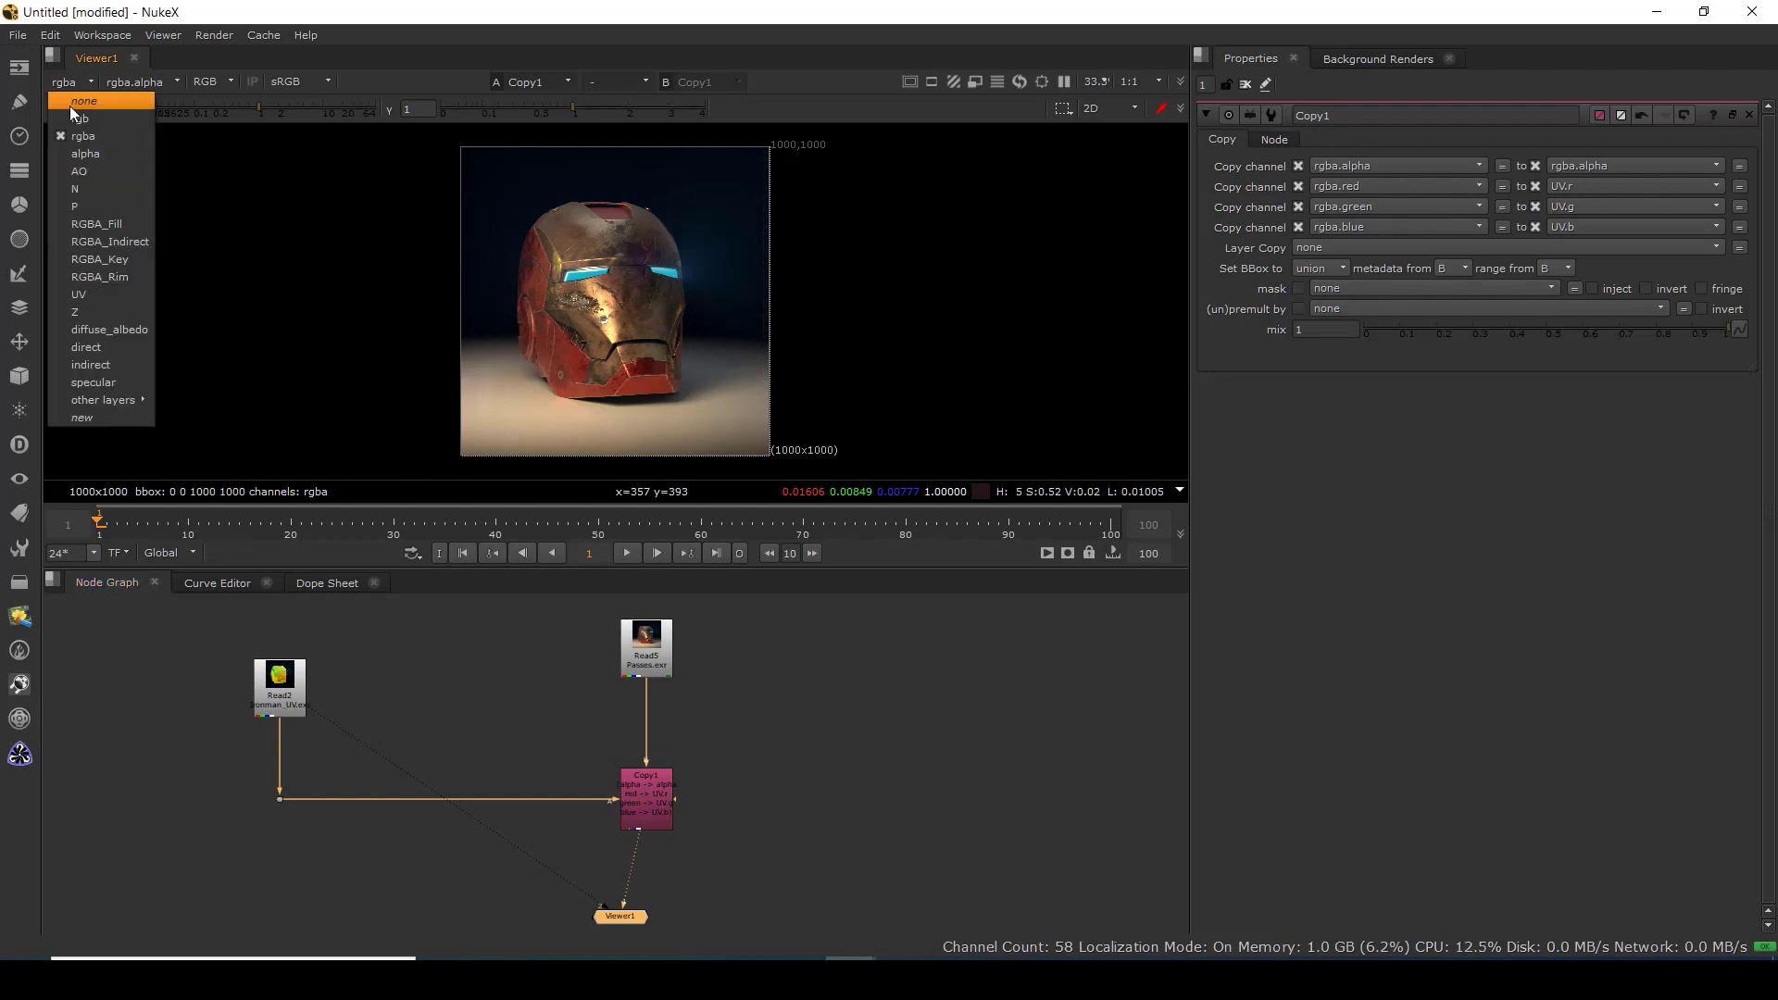
{"action": "left_click", "coordinate": [92, 297]}
{"action": "left_click_drag", "start_coordinate": [522, 427], "coordinate": [486, 463]}
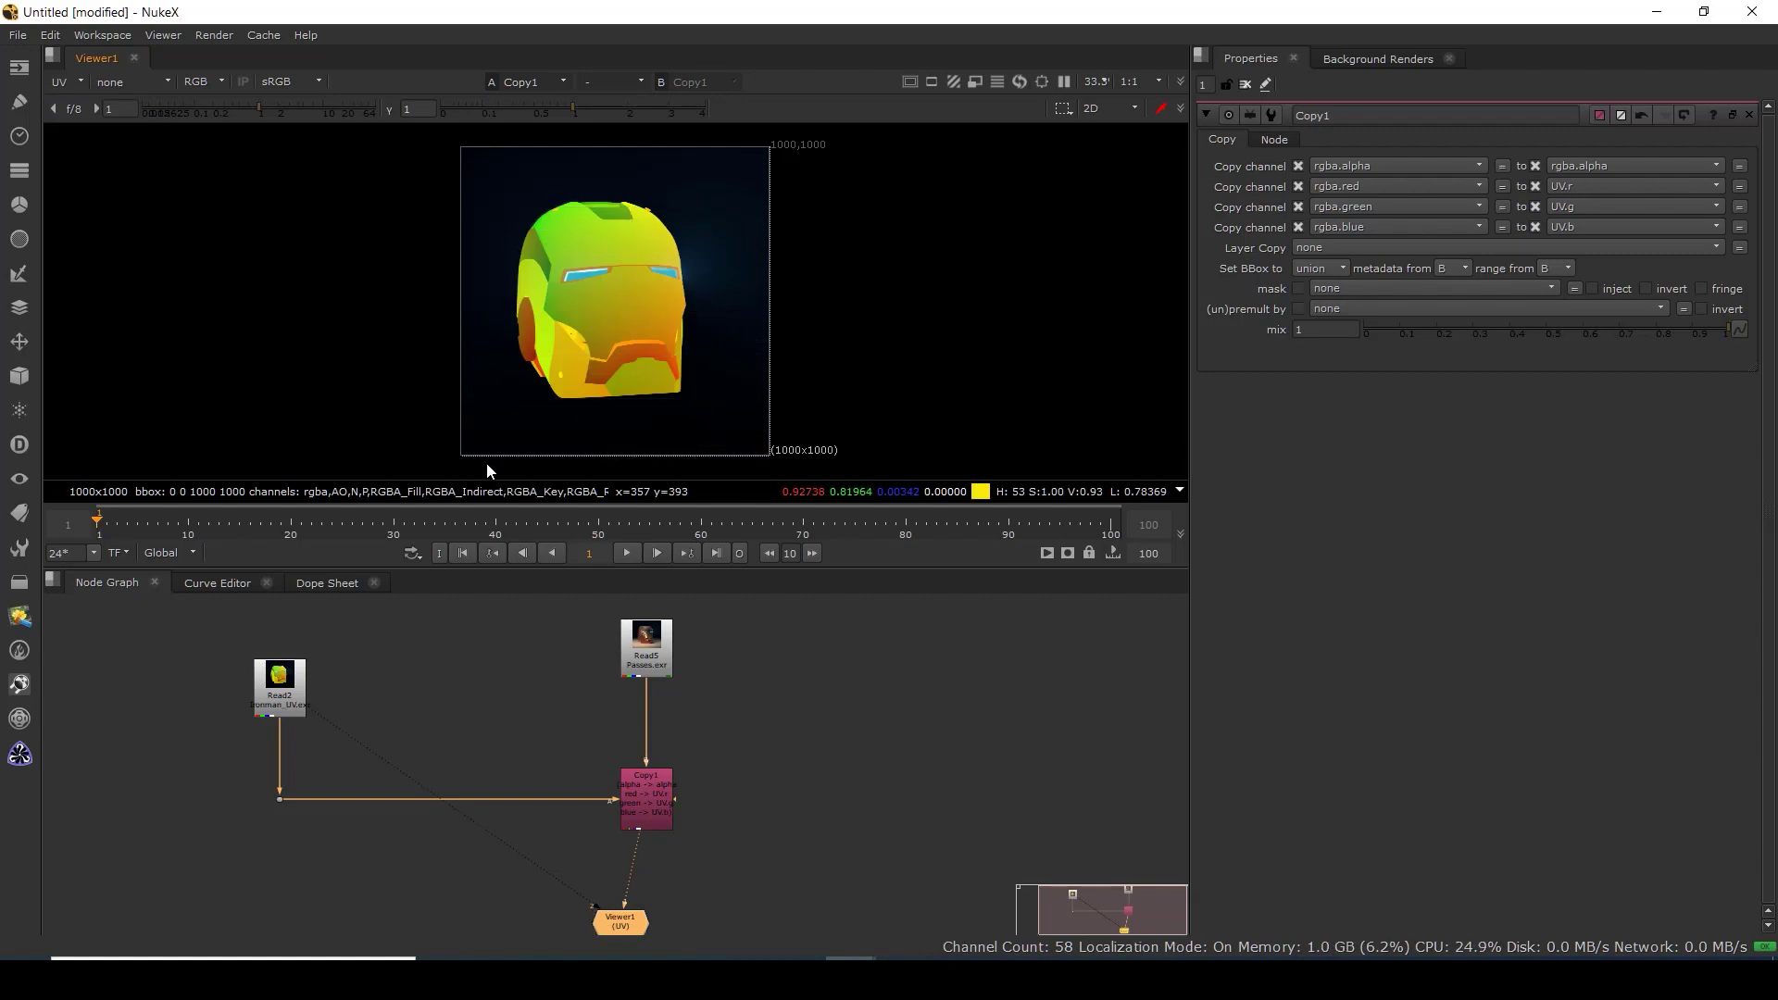
{"action": "left_click", "coordinate": [57, 82]}
{"action": "left_click", "coordinate": [84, 141]}
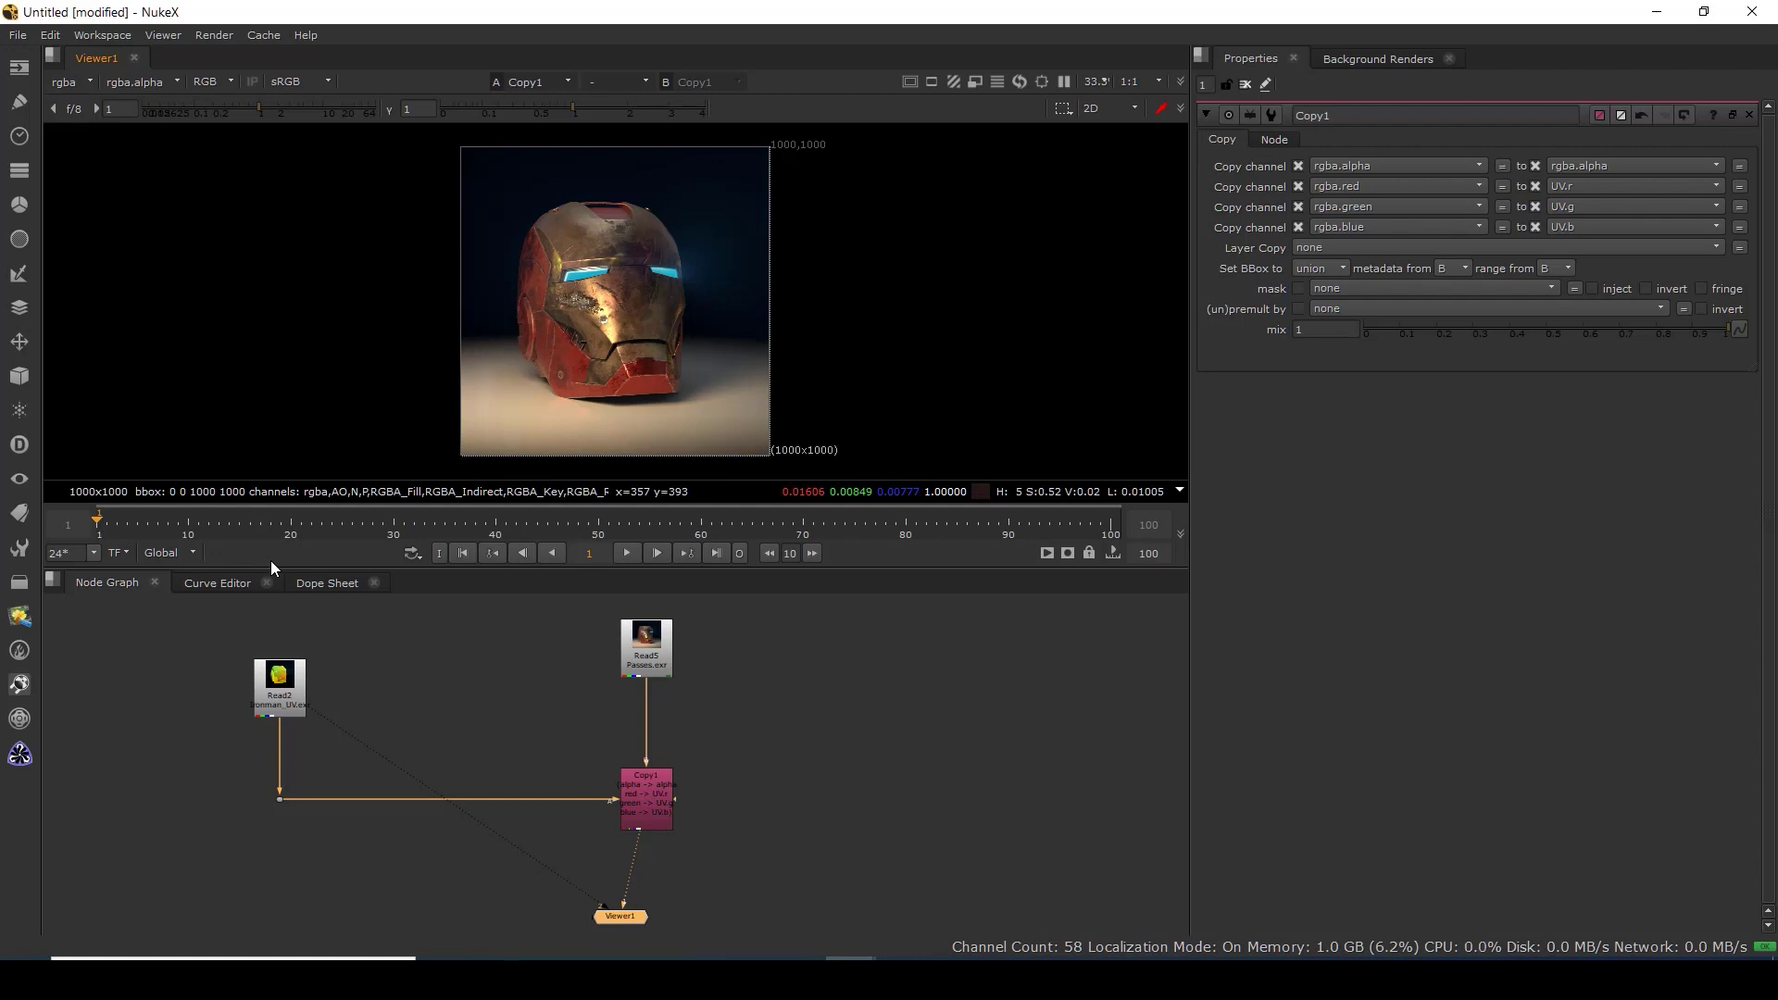
Move the Viewer node well away from the Copy node to clear space beneath it.
{"action": "left_click_drag", "start_coordinate": [530, 713], "coordinate": [607, 700]}
{"action": "left_click_drag", "start_coordinate": [373, 688], "coordinate": [374, 660]}
{"action": "scroll", "coordinate": [642, 717], "scroll_direction": "down", "scroll_amount": 2}
{"action": "left_click_drag", "start_coordinate": [709, 752], "coordinate": [564, 684]}
{"action": "left_click_drag", "start_coordinate": [556, 792], "coordinate": [237, 939]}
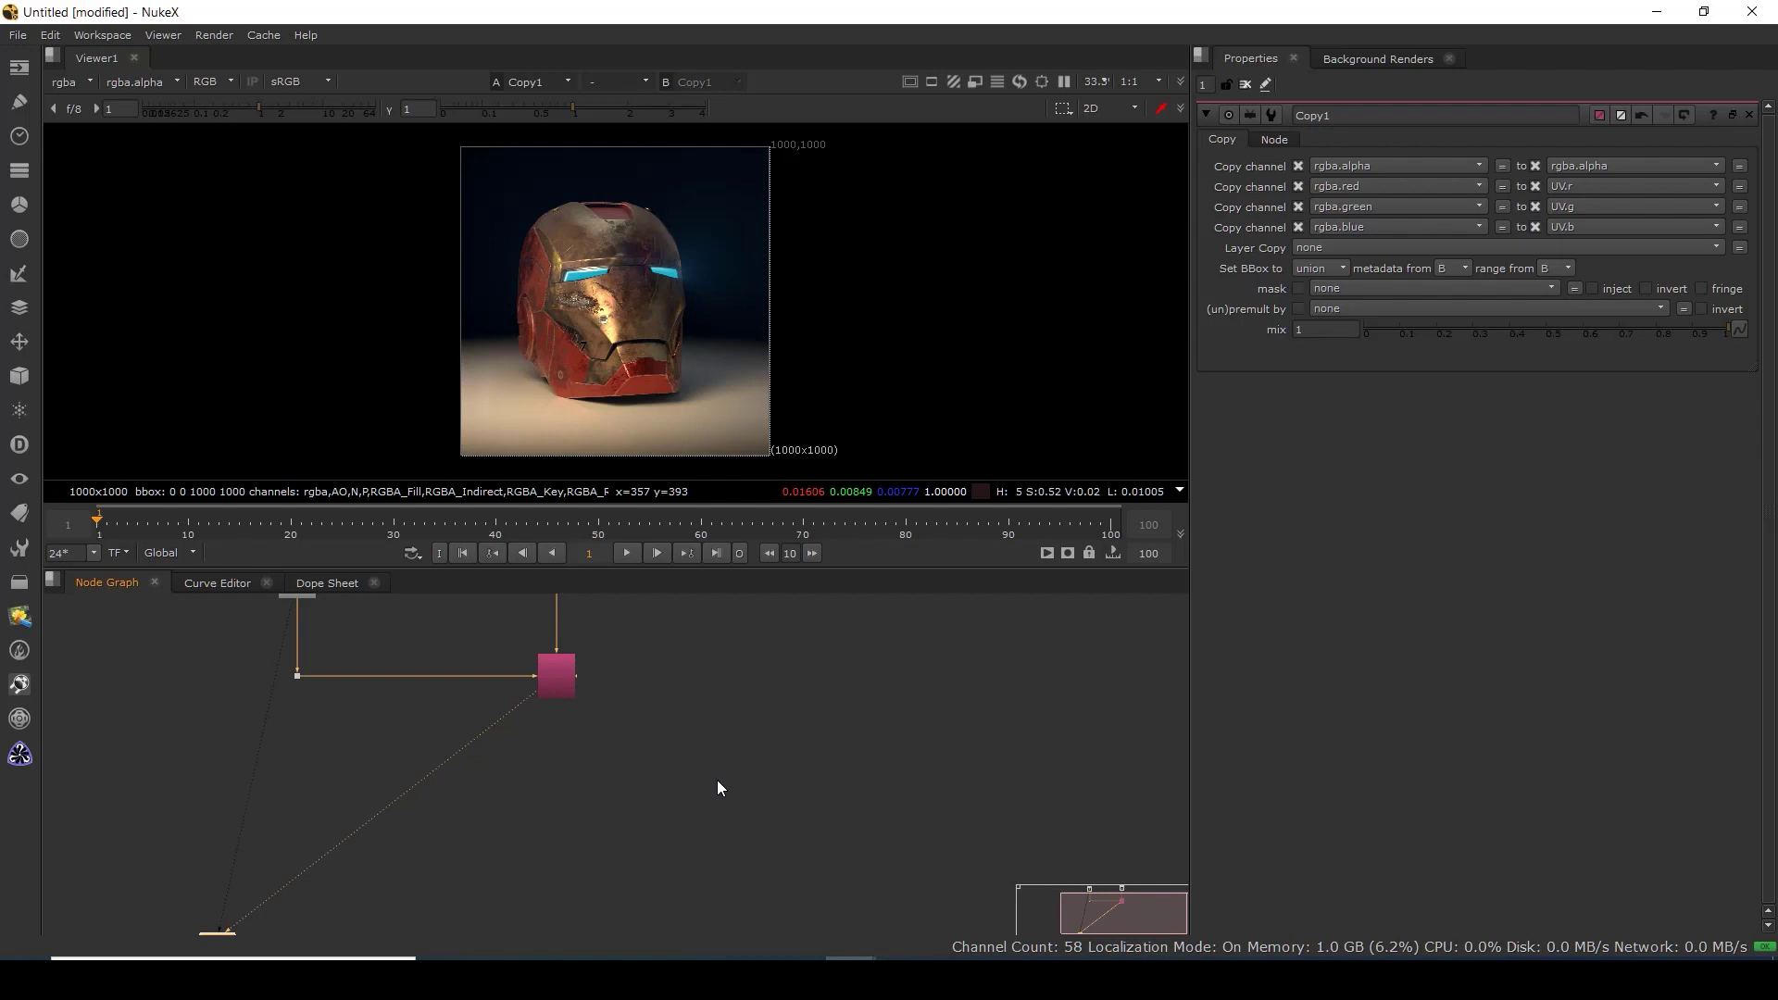
{"action": "left_click_drag", "start_coordinate": [591, 698], "coordinate": [592, 789]}
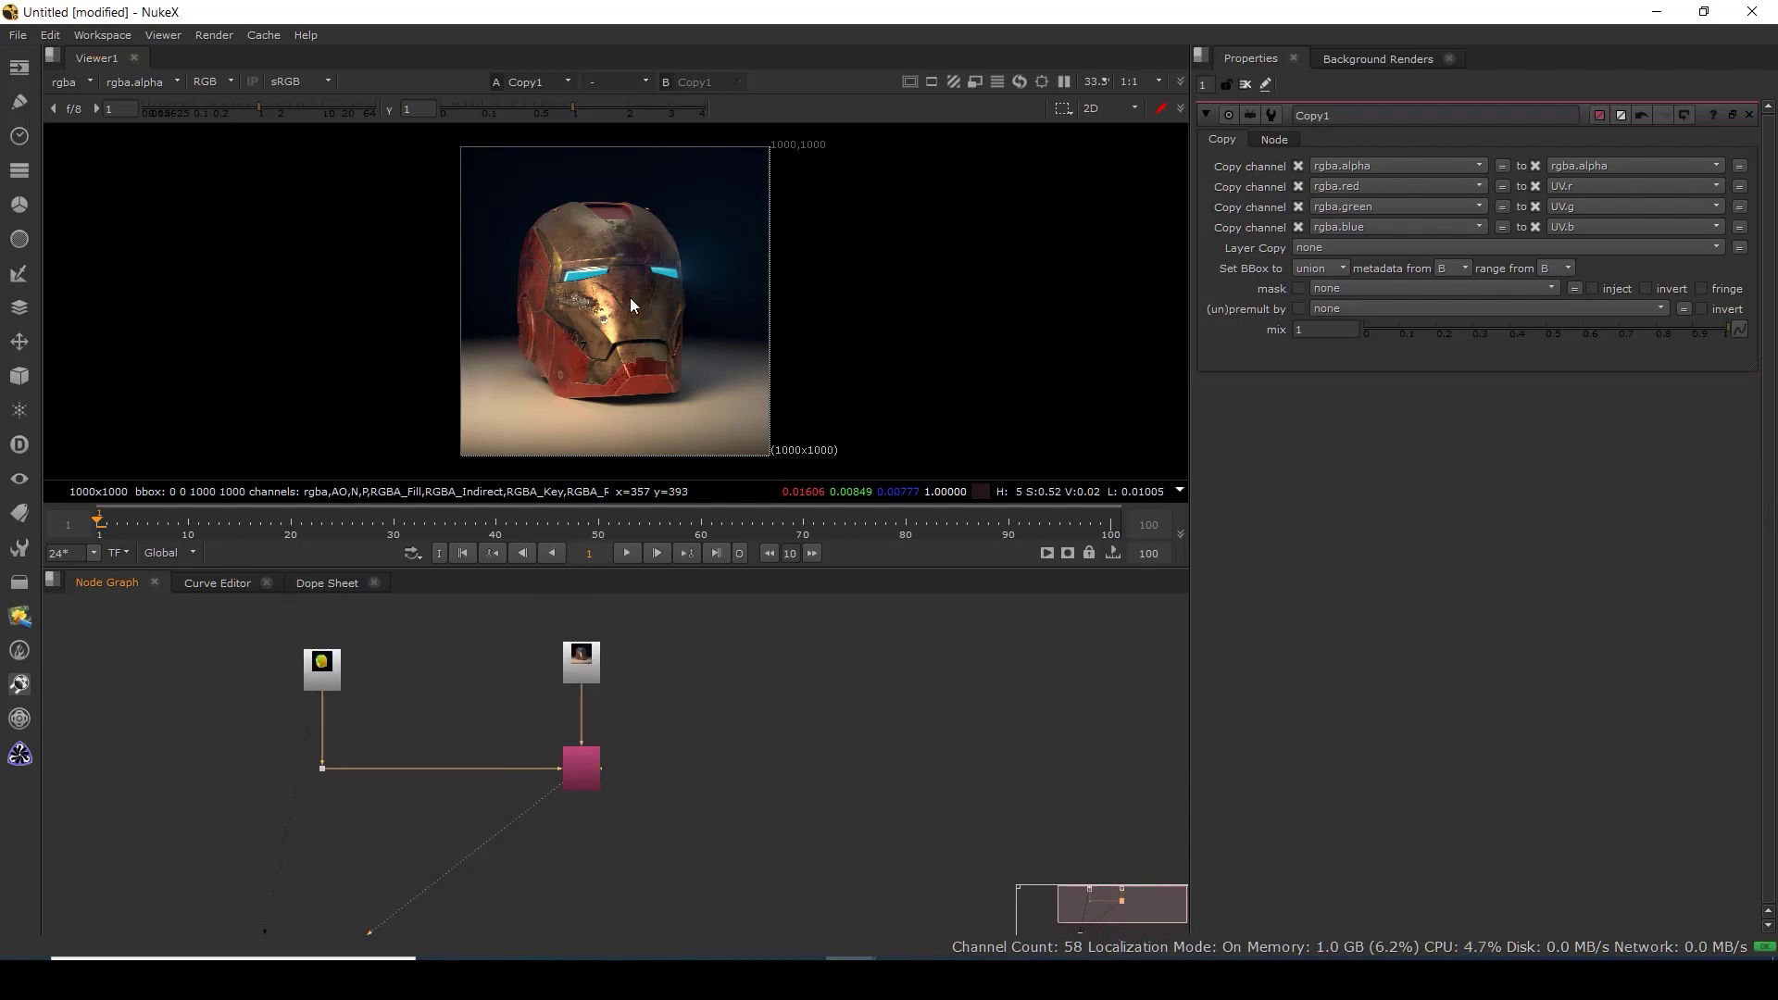
Add a LayerContactSheet node, connect its input to the Copy node and display it in the viewer.
{"action": "key", "text": "Tab"}
{"action": "type", "text": "la"}
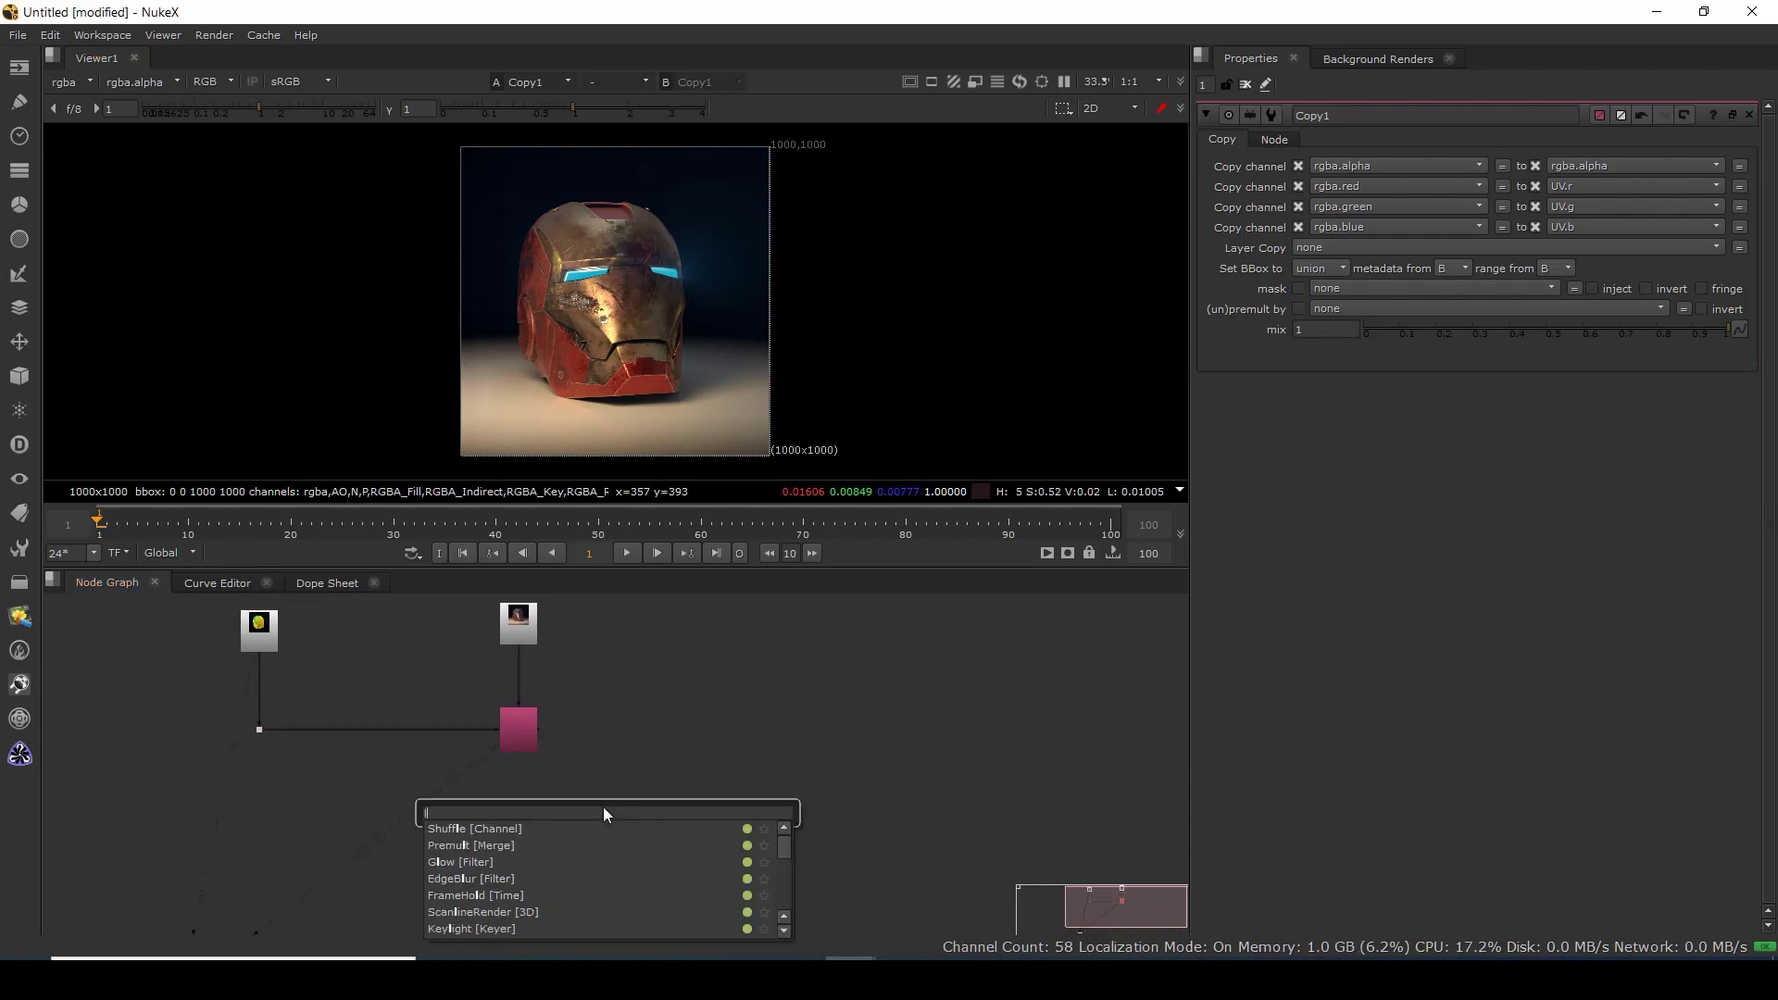
{"action": "type", "text": "yer"}
{"action": "key", "text": "Return"}
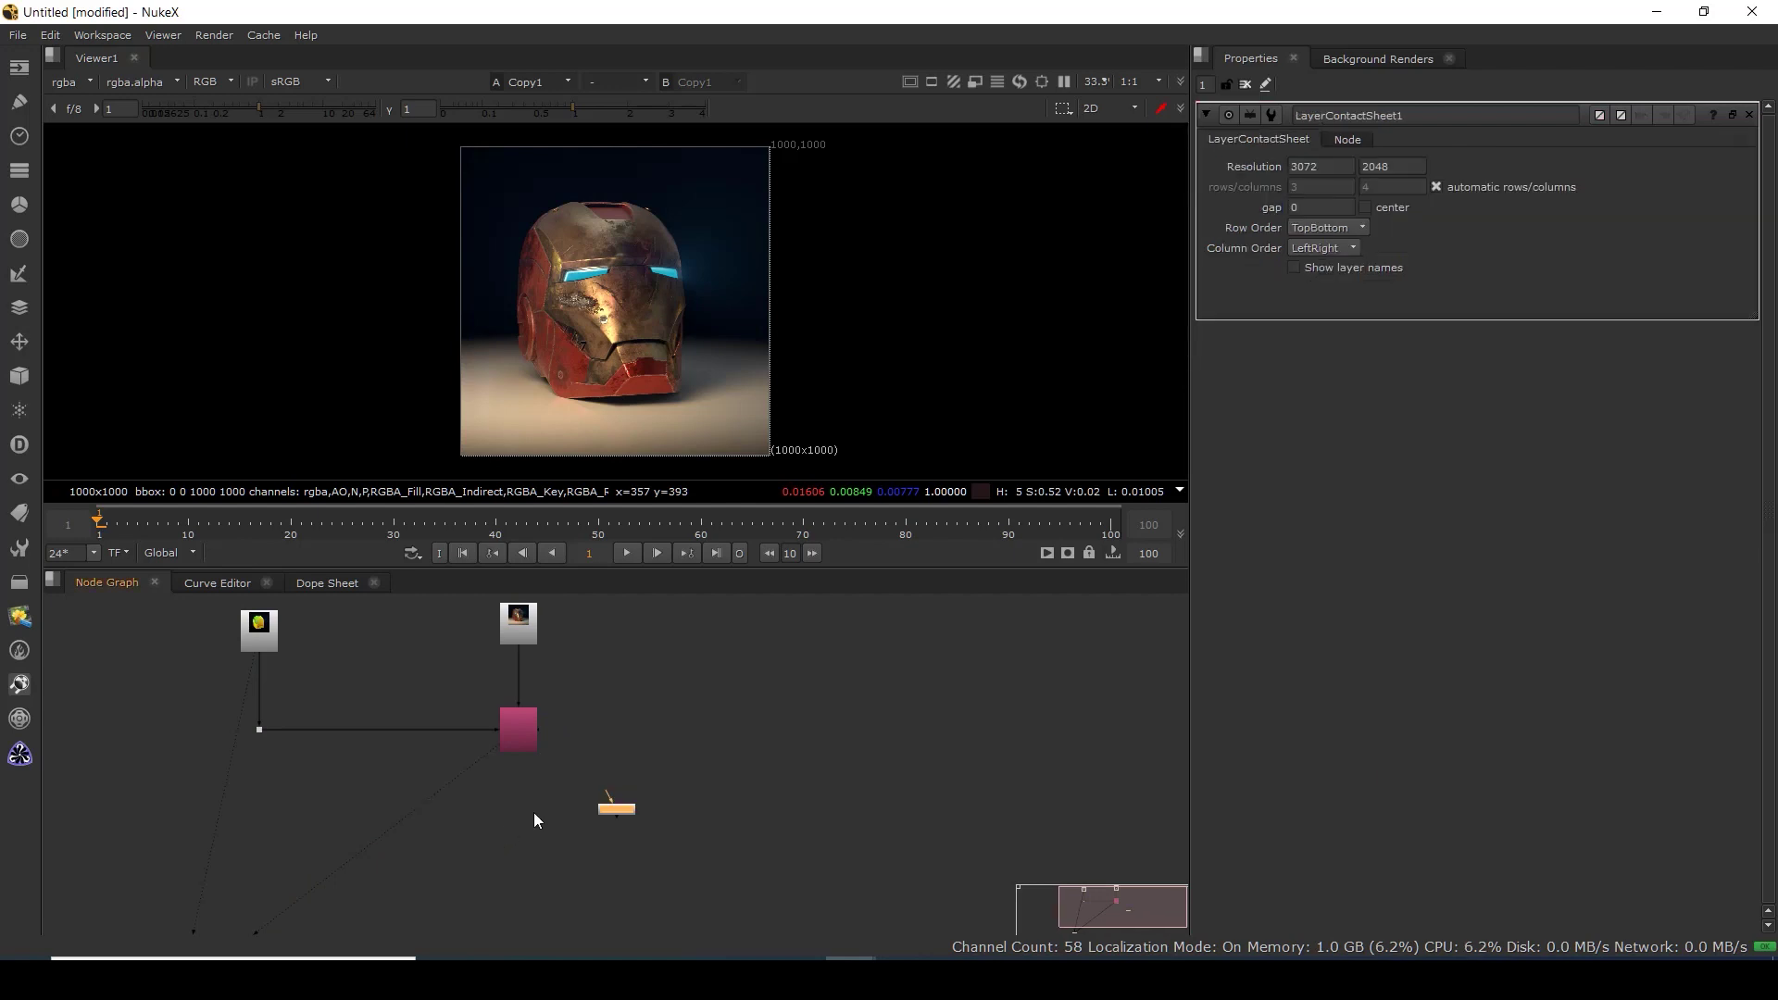
{"action": "left_click_drag", "start_coordinate": [610, 793], "coordinate": [523, 736]}
{"action": "key", "text": "1"}
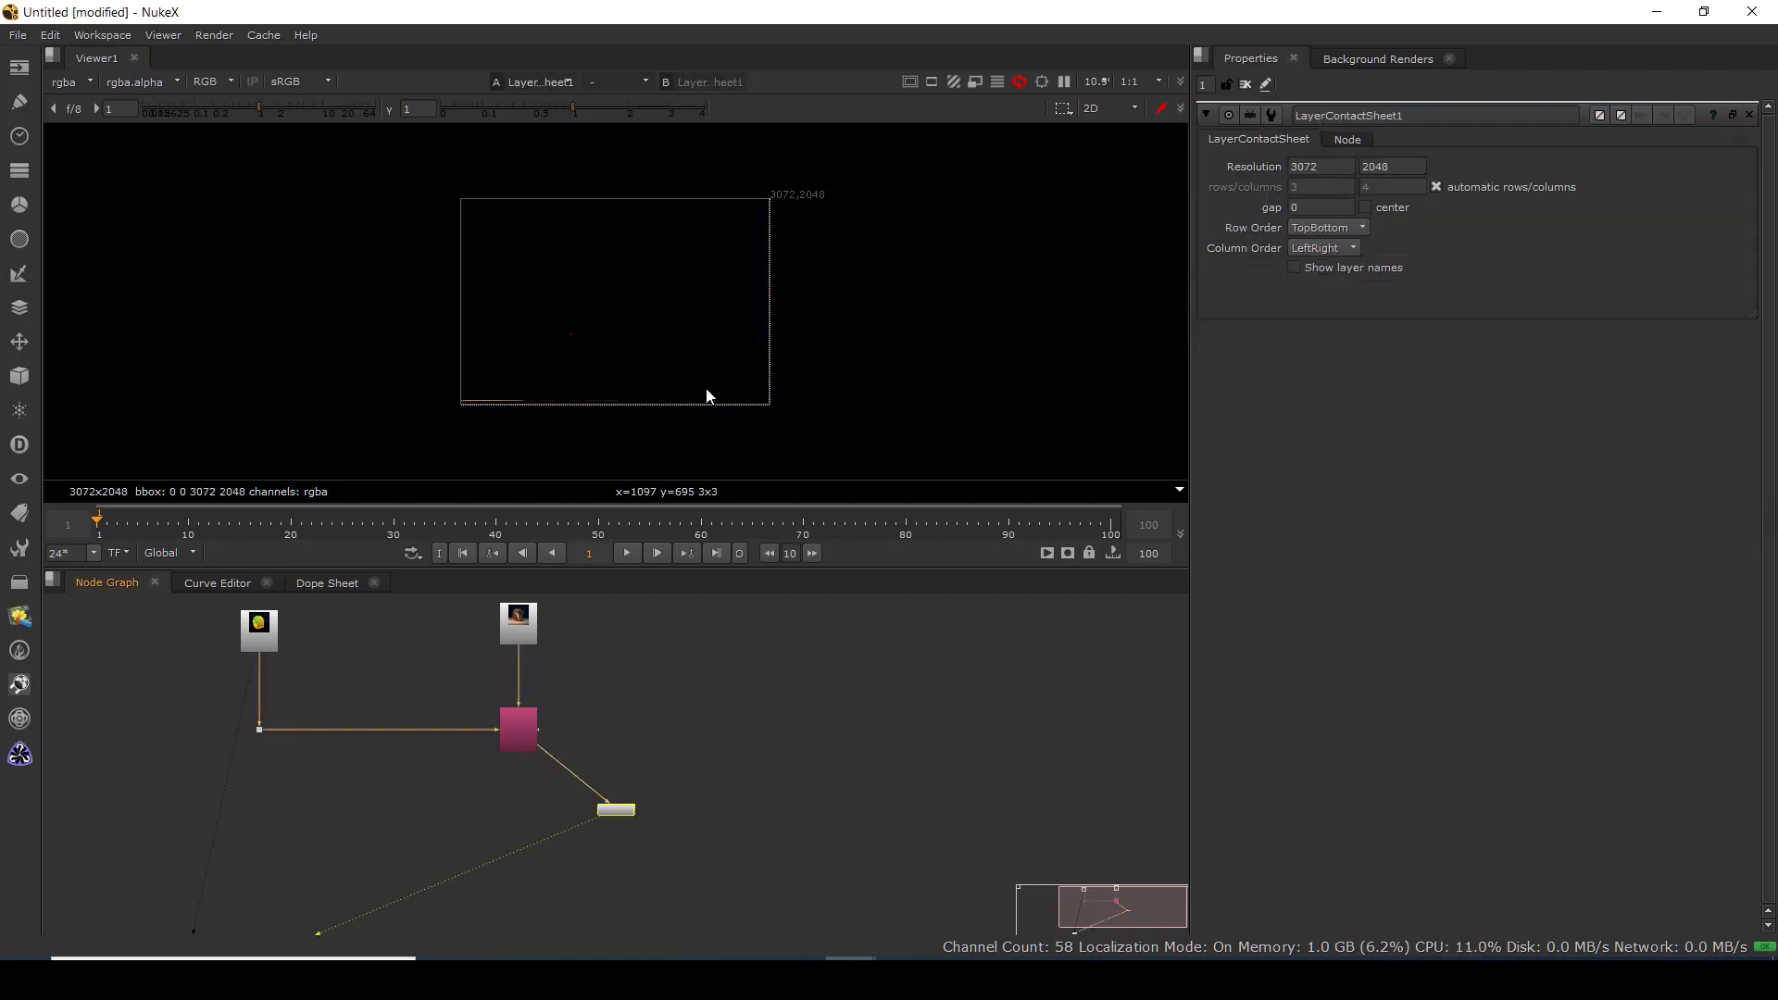
Show layer names on the contact sheet and review all labelled passes in the enlarged viewer.
{"action": "key", "text": "space"}
{"action": "scroll", "coordinate": [1032, 671], "scroll_direction": "up", "scroll_amount": 1}
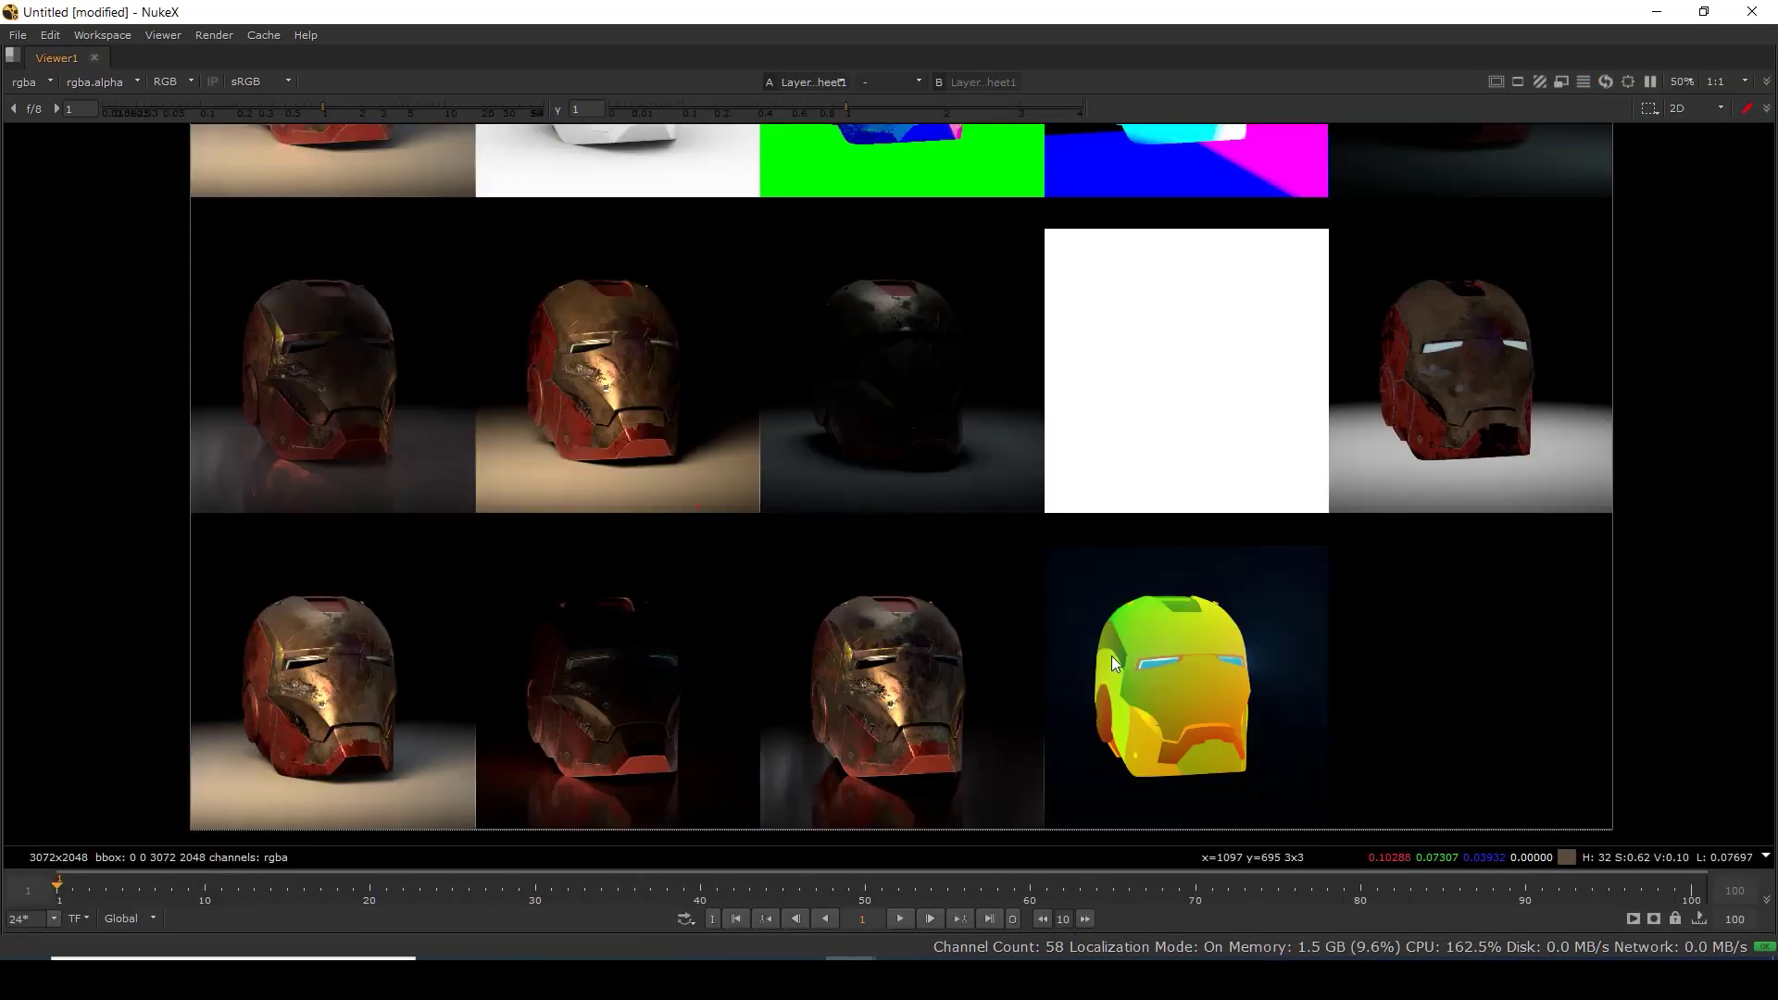
{"action": "key", "text": "space"}
{"action": "left_click", "coordinate": [1337, 267]}
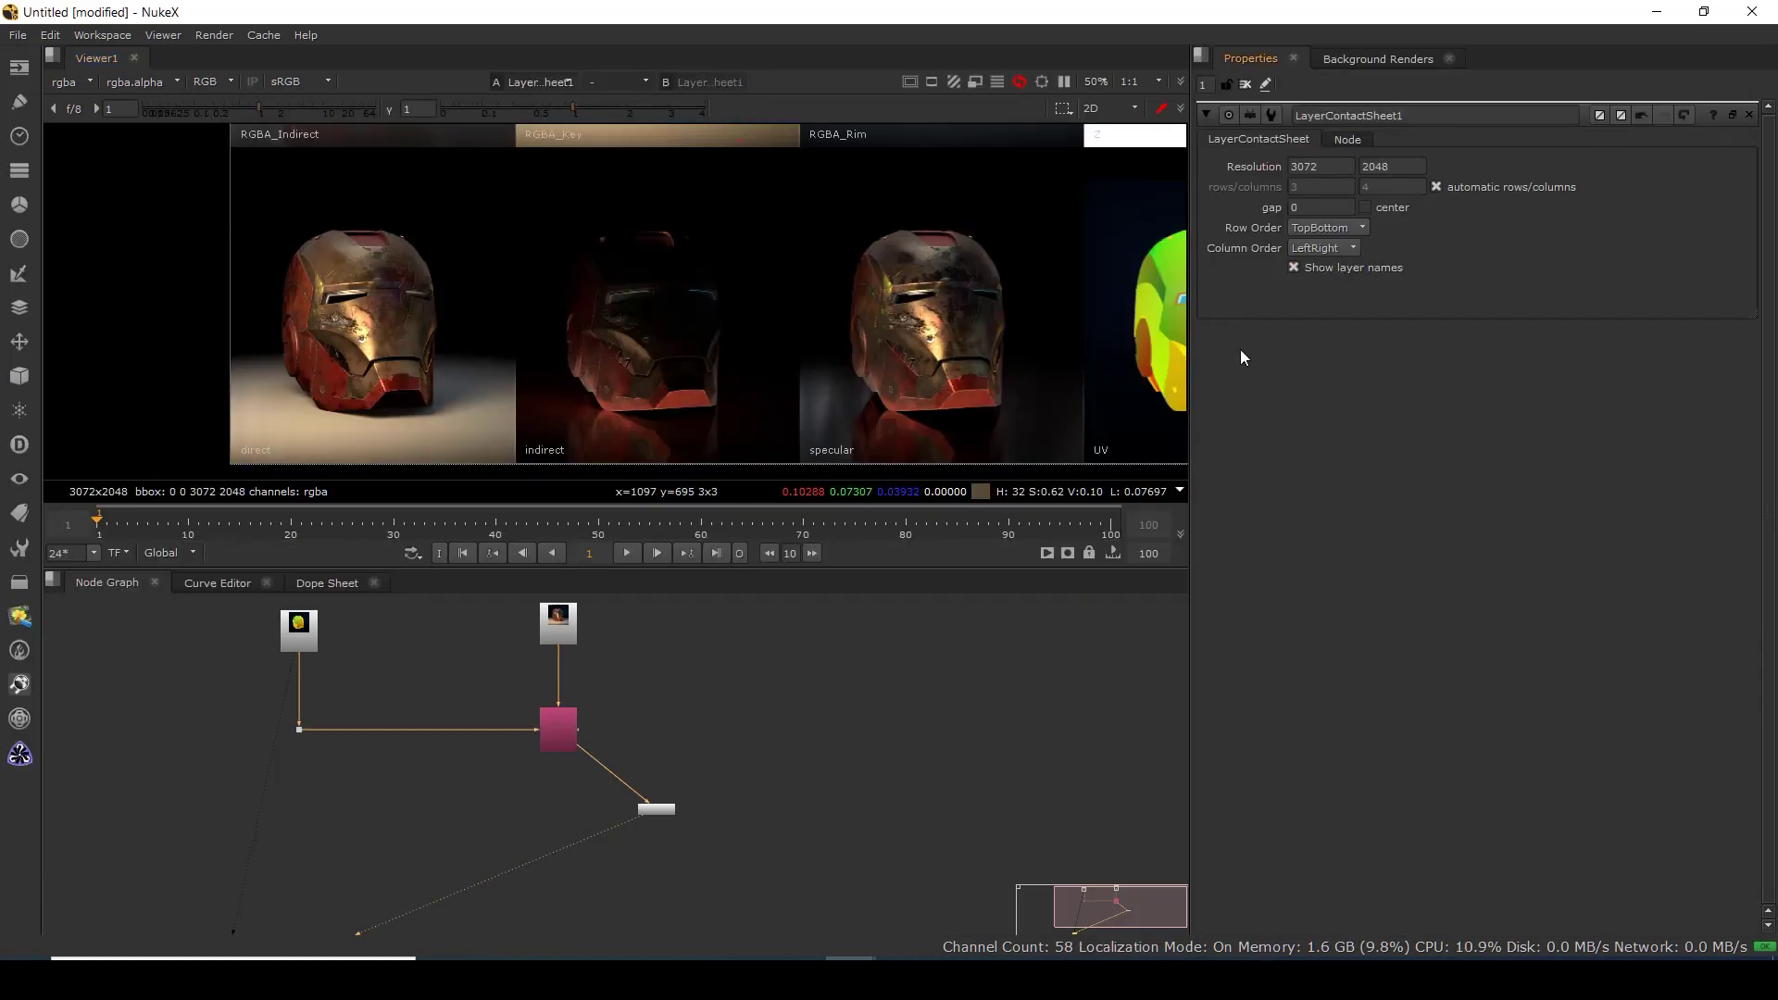
{"action": "key", "text": "space"}
{"action": "left_click_drag", "start_coordinate": [946, 818], "coordinate": [944, 819]}
{"action": "left_click_drag", "start_coordinate": [899, 506], "coordinate": [915, 634]}
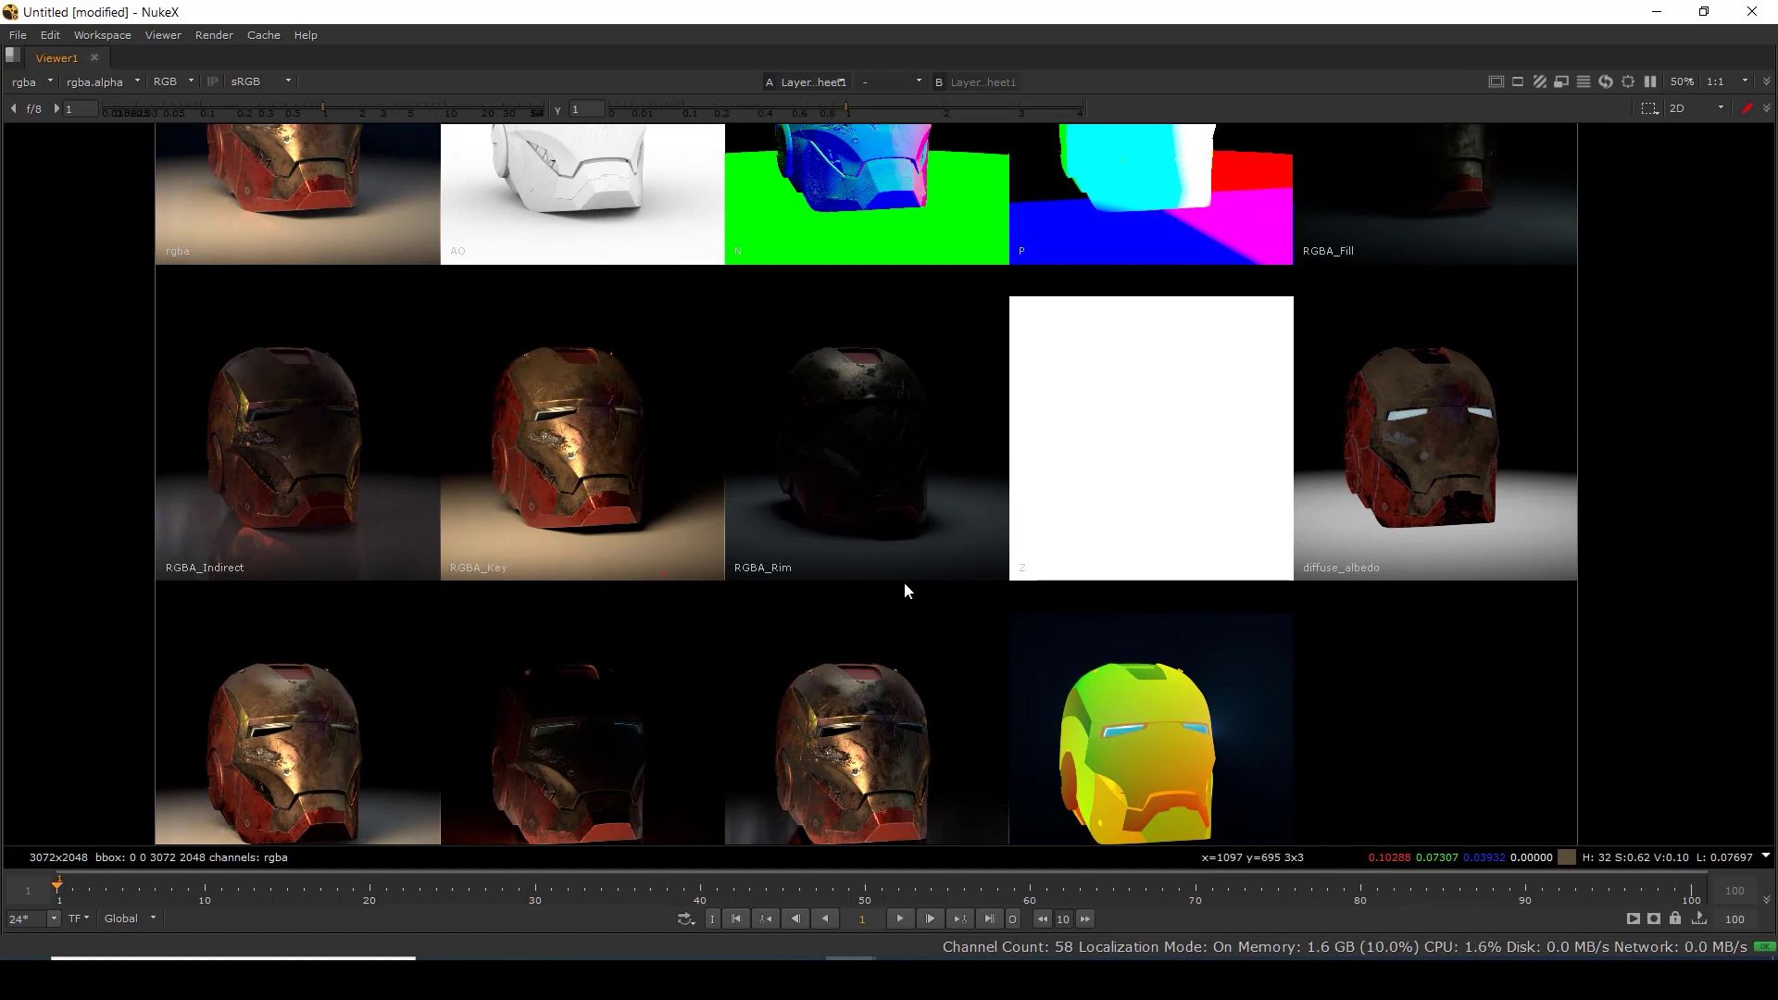
{"action": "key", "text": "f"}
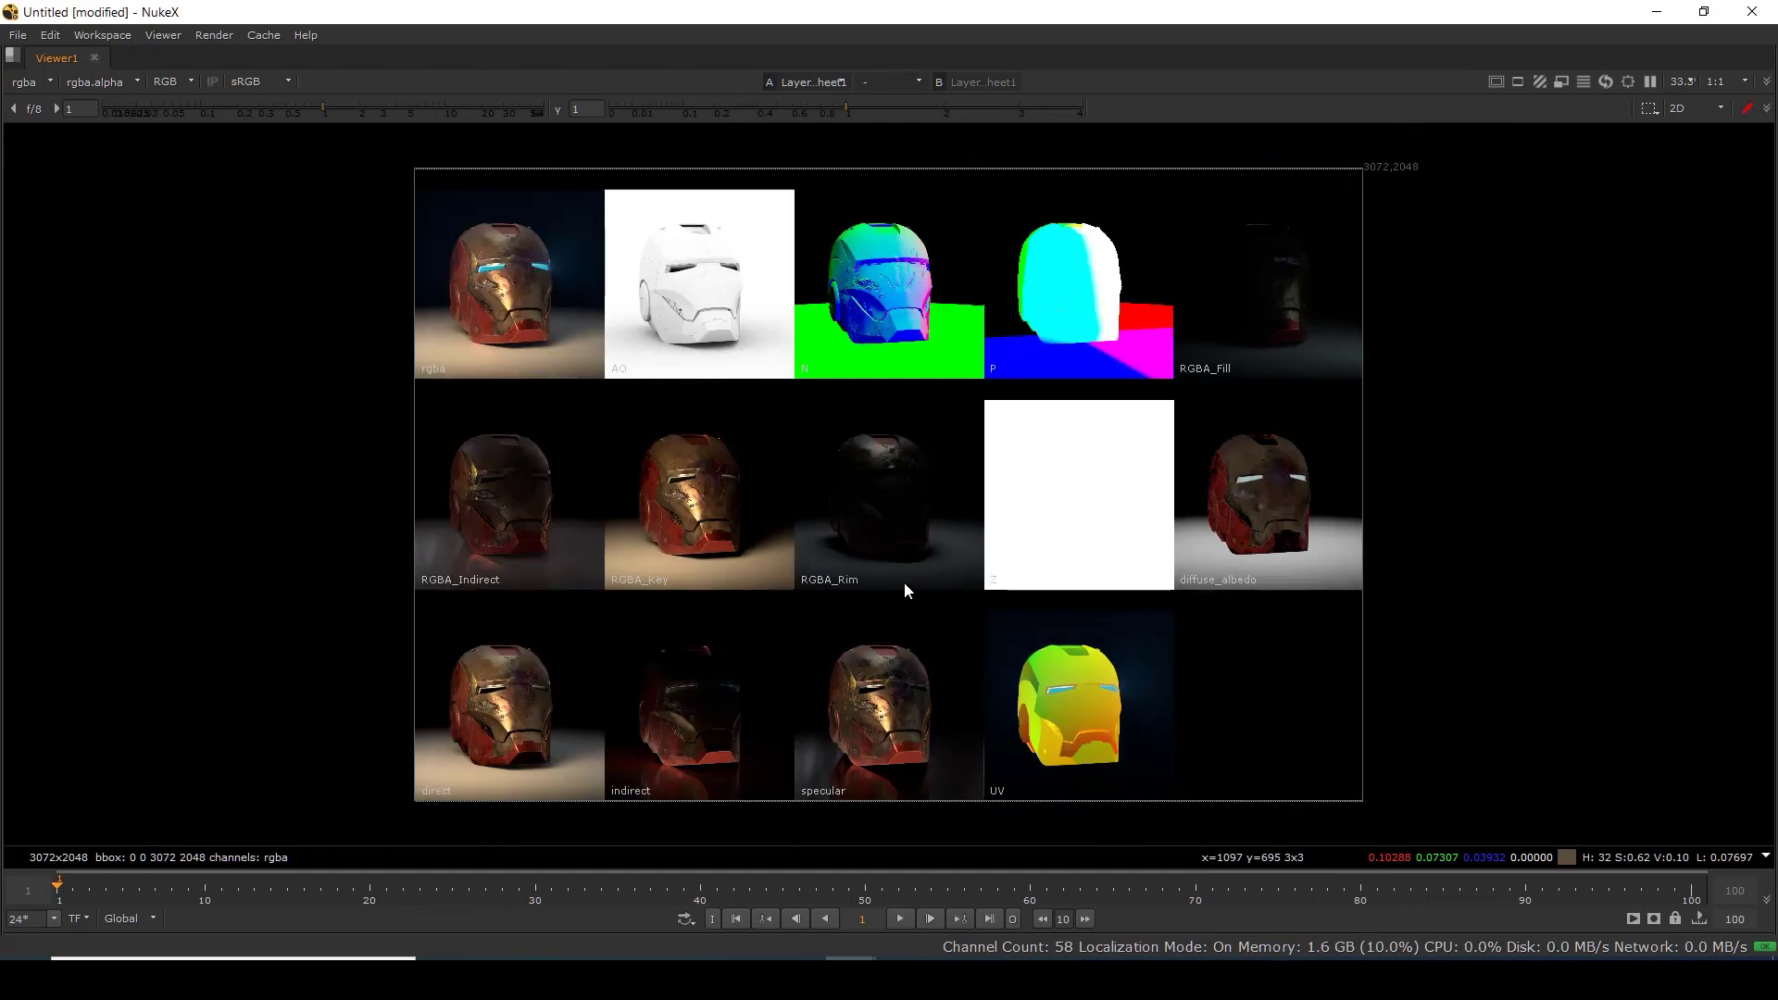
{"action": "key", "text": "space"}
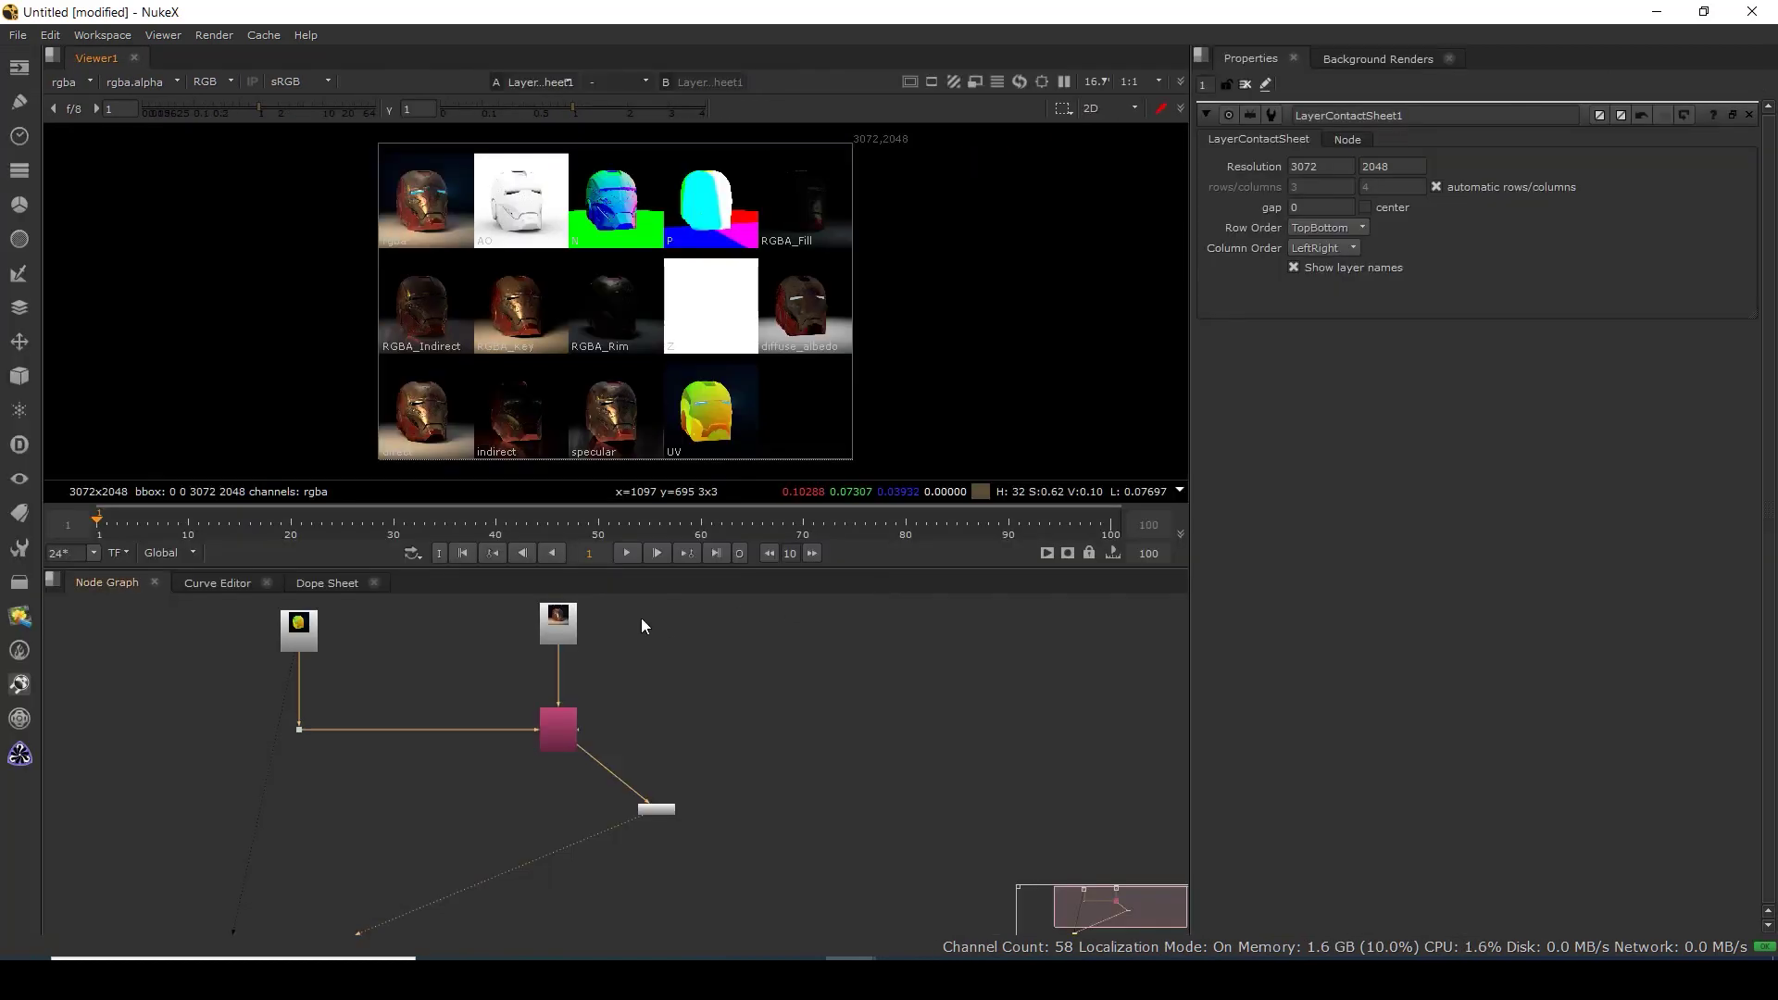
Display the Copy node's UV layer in the viewer and open the Copy node's properties.
{"action": "left_click", "coordinate": [65, 83]}
{"action": "left_click", "coordinate": [560, 734]}
{"action": "key", "text": "1"}
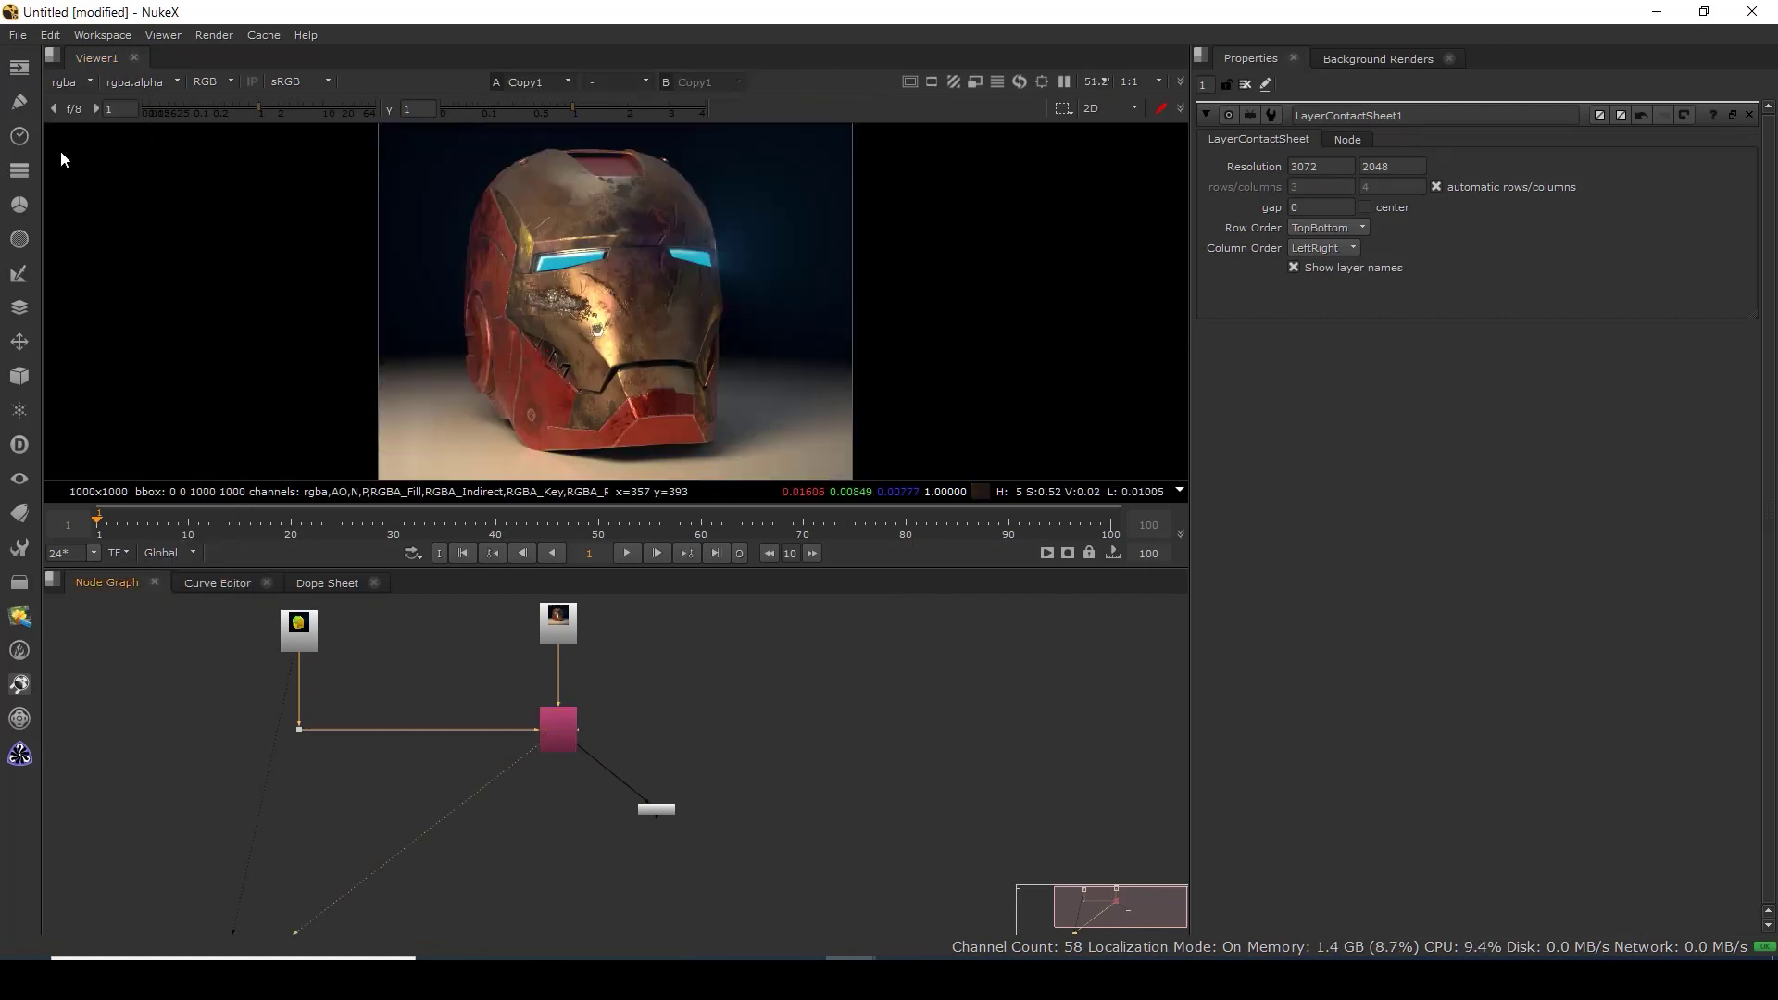
{"action": "left_click", "coordinate": [65, 82]}
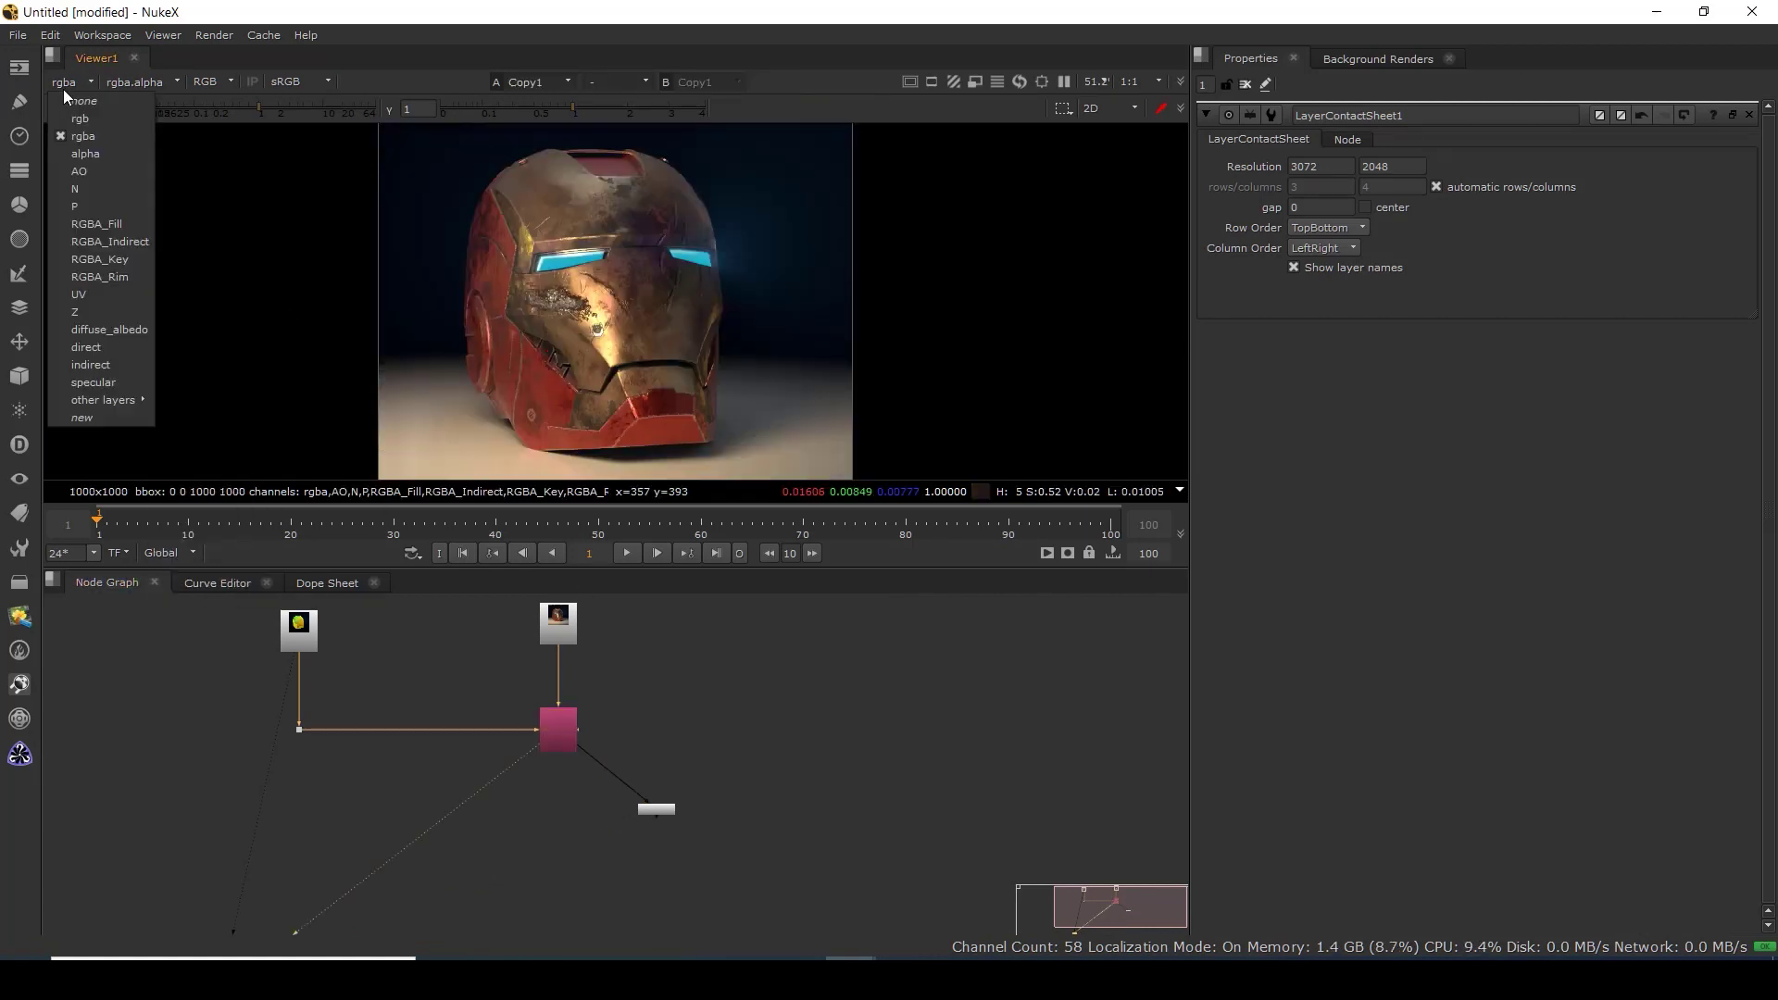
{"action": "left_click", "coordinate": [91, 291]}
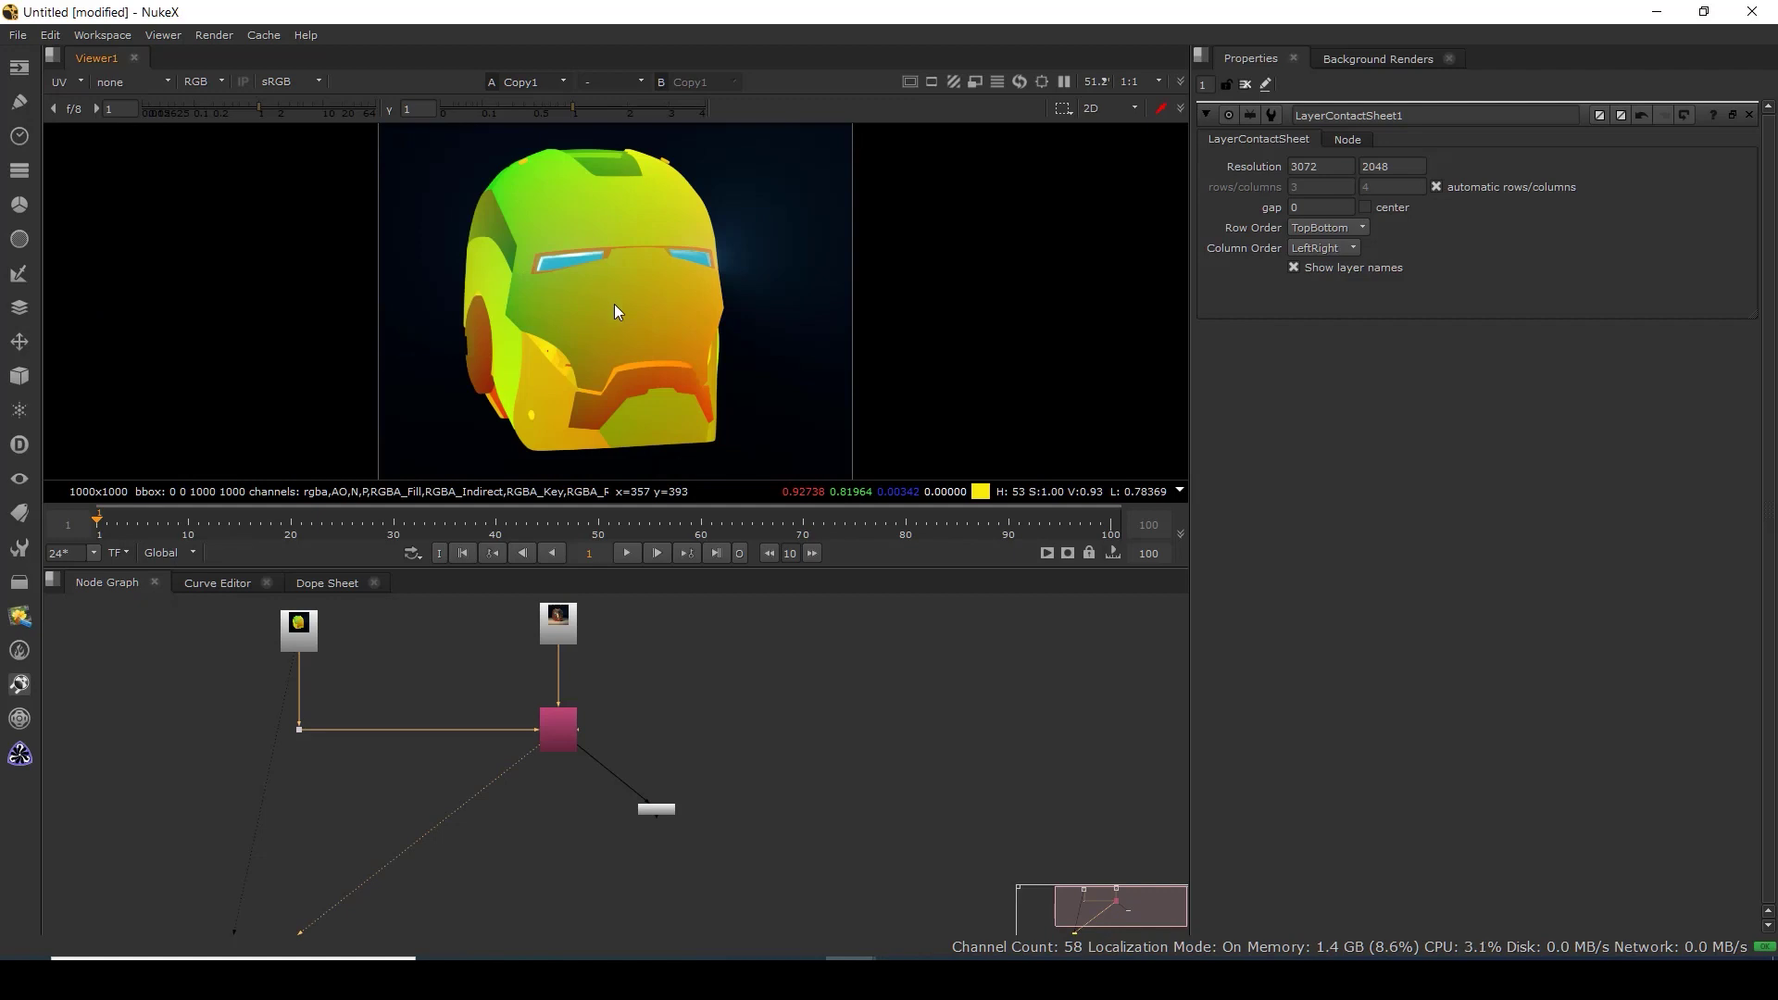
{"action": "left_click", "coordinate": [59, 81]}
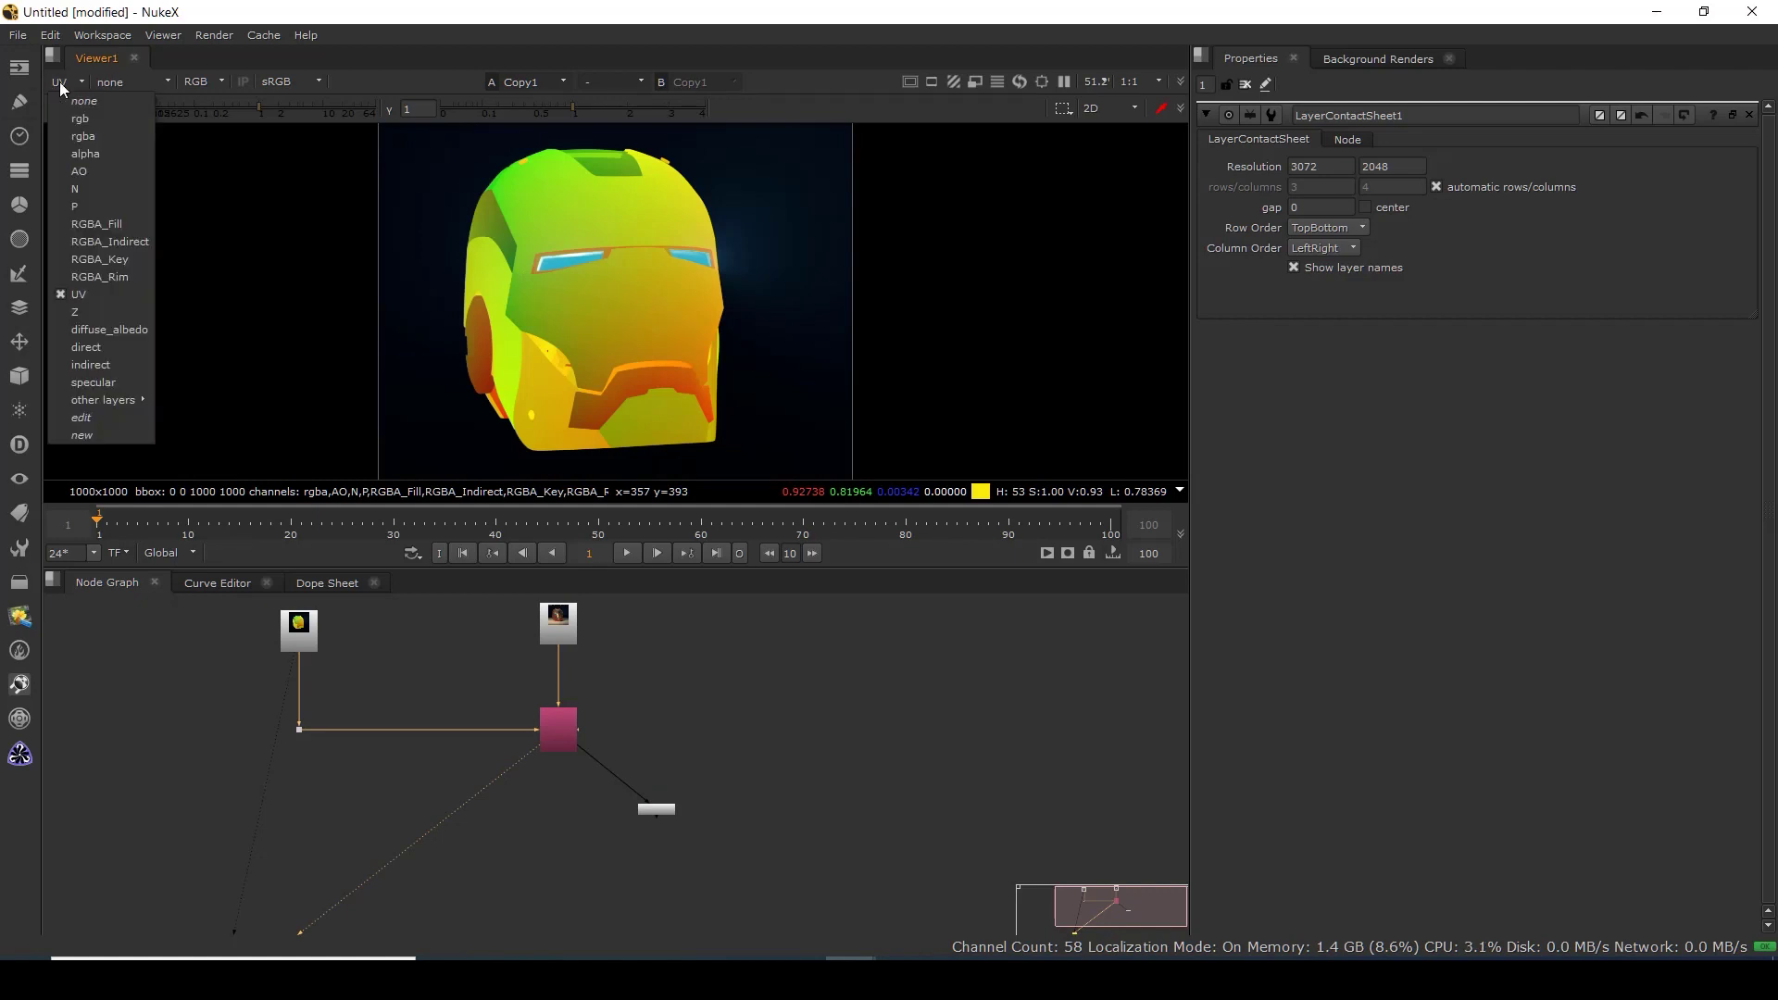
{"action": "left_click", "coordinate": [84, 293]}
{"action": "double_click", "coordinate": [553, 735]}
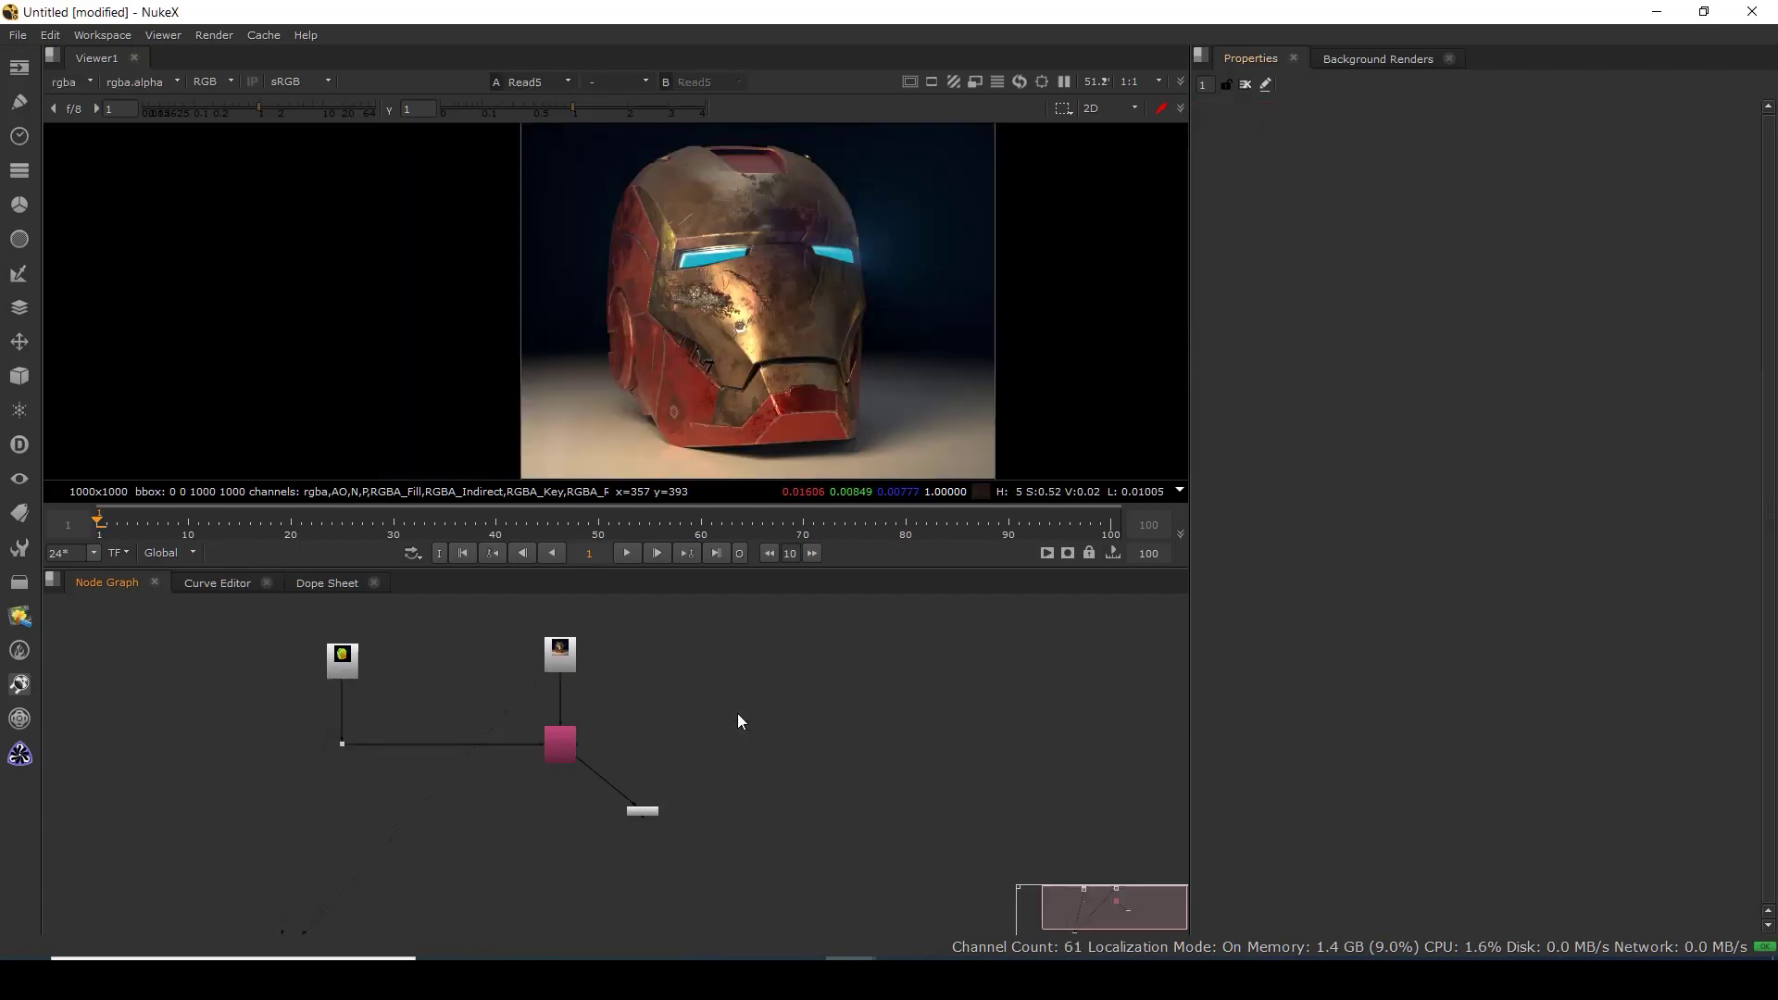
Add a ColorWheel node in the empty area beside the Copy node, display it in the viewer and set its gamma to 0.
{"action": "key", "text": "Tab"}
{"action": "key", "text": "Escape"}
{"action": "left_click", "coordinate": [18, 67]}
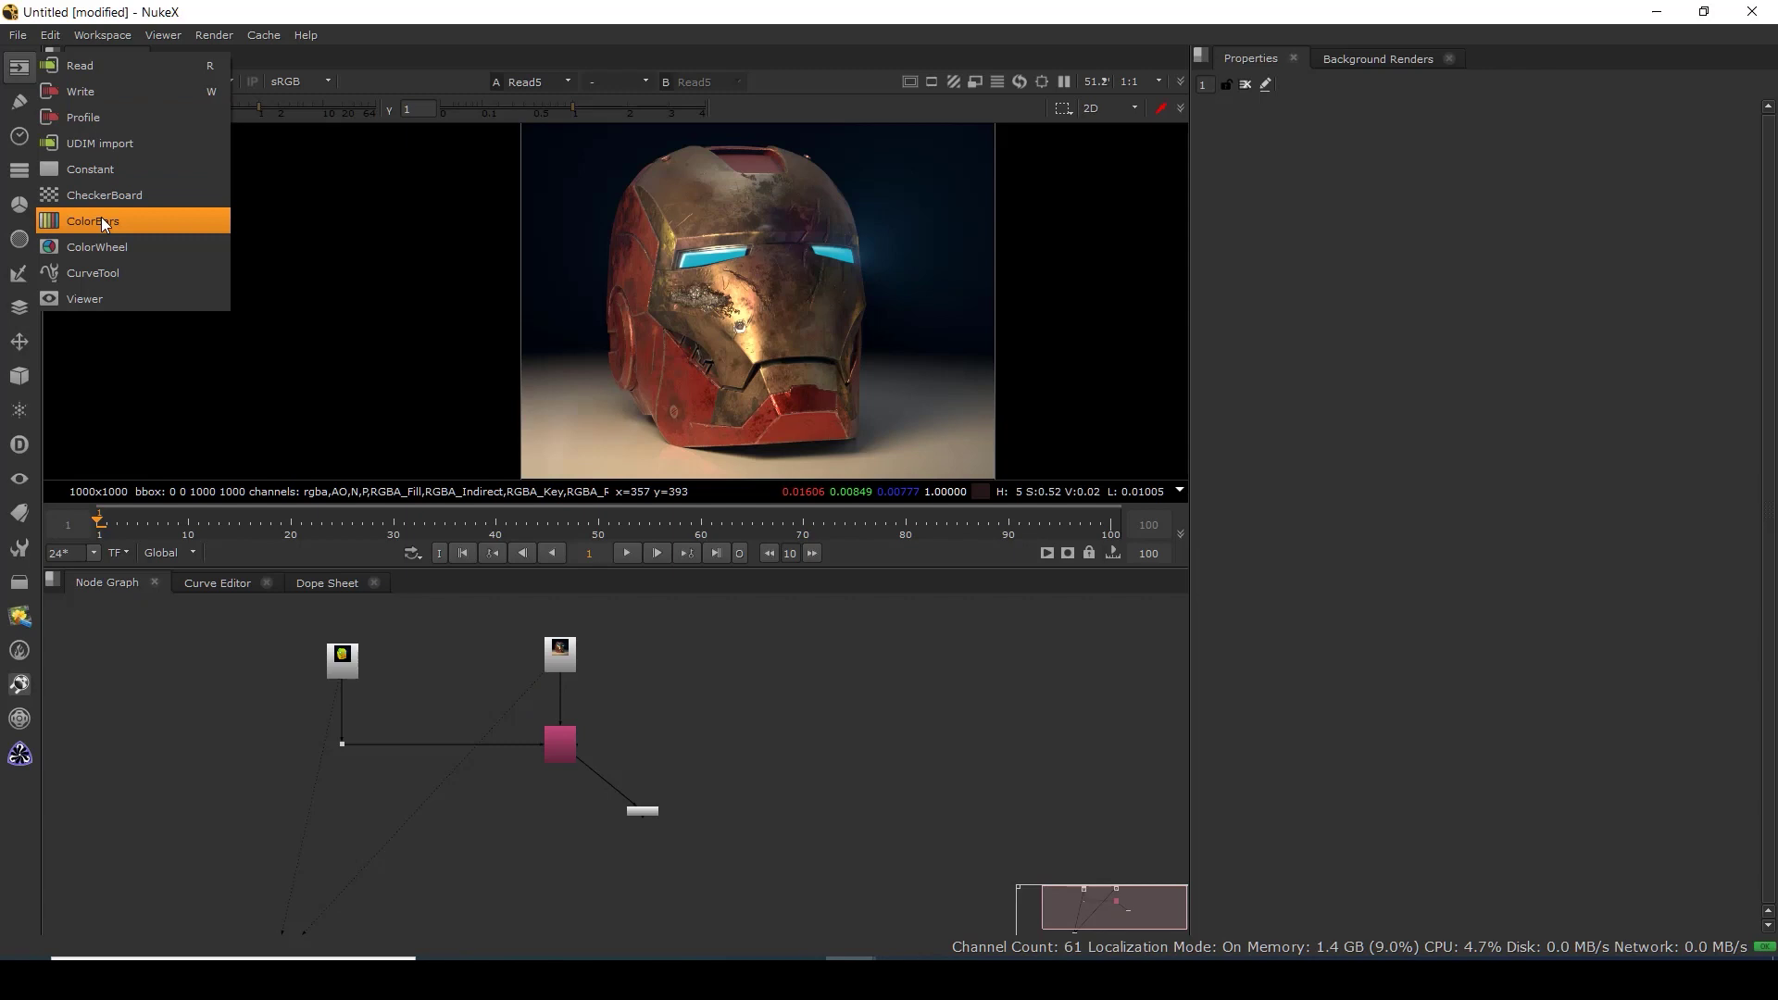
{"action": "left_click", "coordinate": [102, 246]}
{"action": "scroll", "coordinate": [745, 727], "scroll_direction": "up", "scroll_amount": 5}
{"action": "left_click_drag", "start_coordinate": [748, 729], "coordinate": [742, 714]}
{"action": "key", "text": "1"}
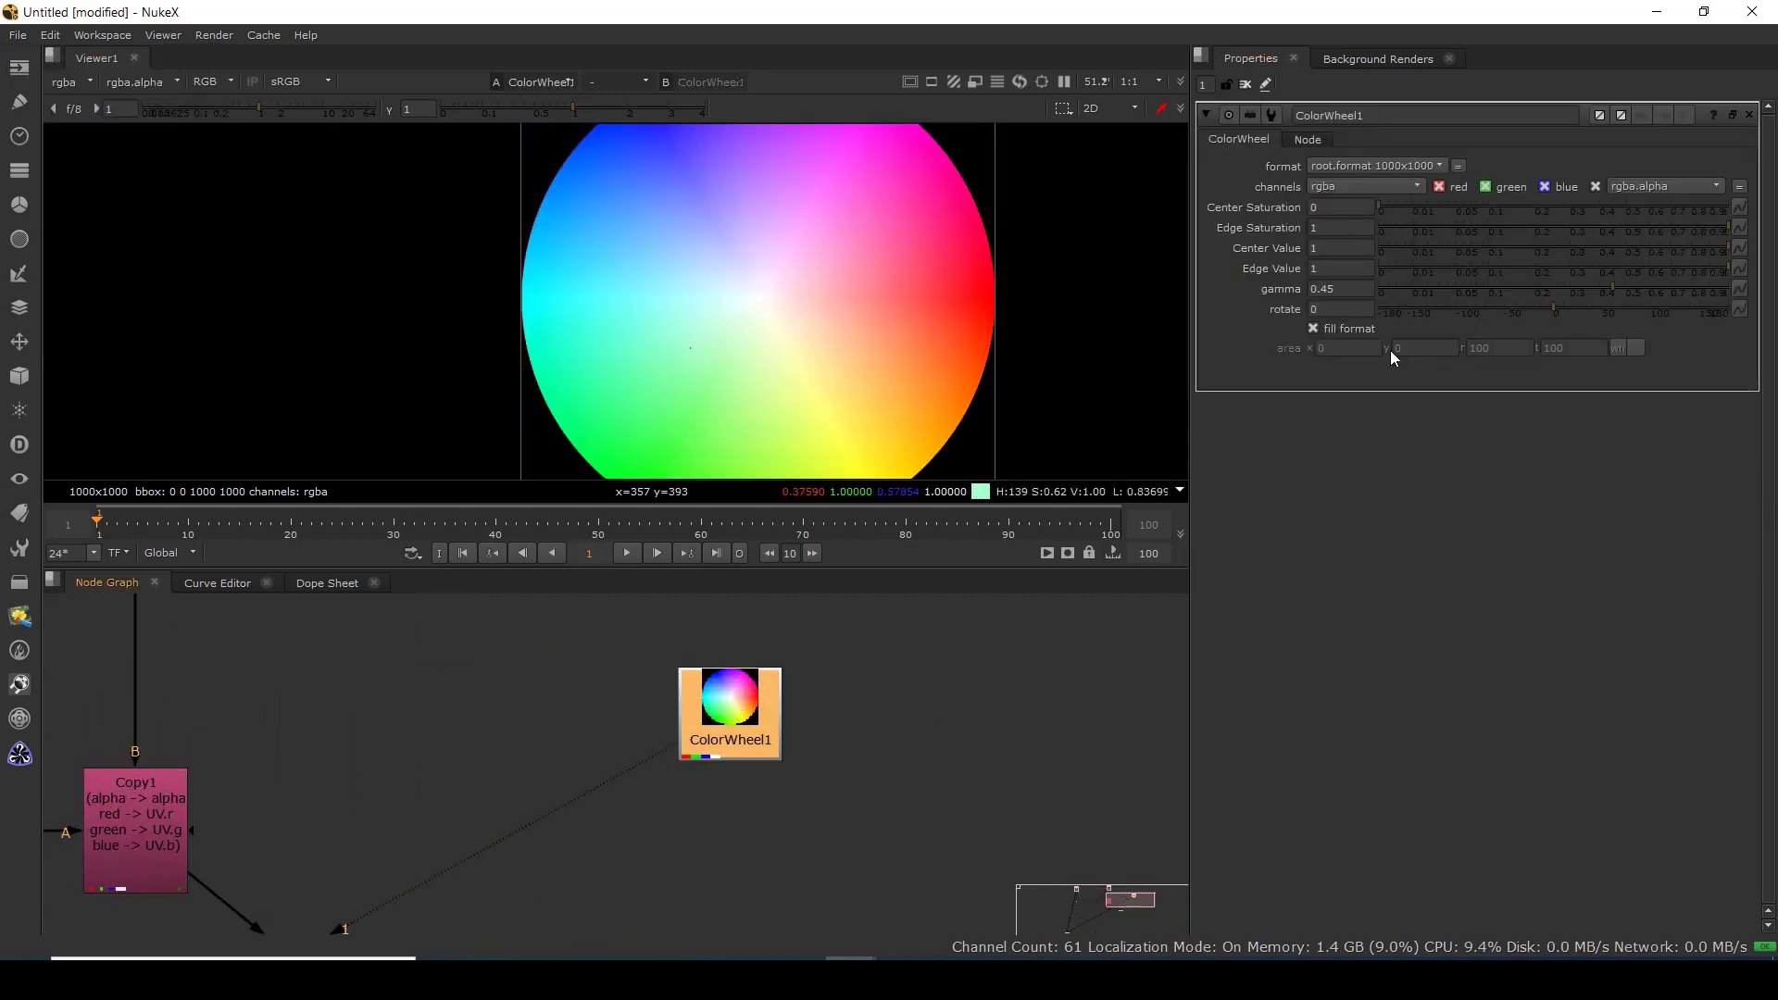
{"action": "left_click_drag", "start_coordinate": [1617, 292], "coordinate": [1065, 308]}
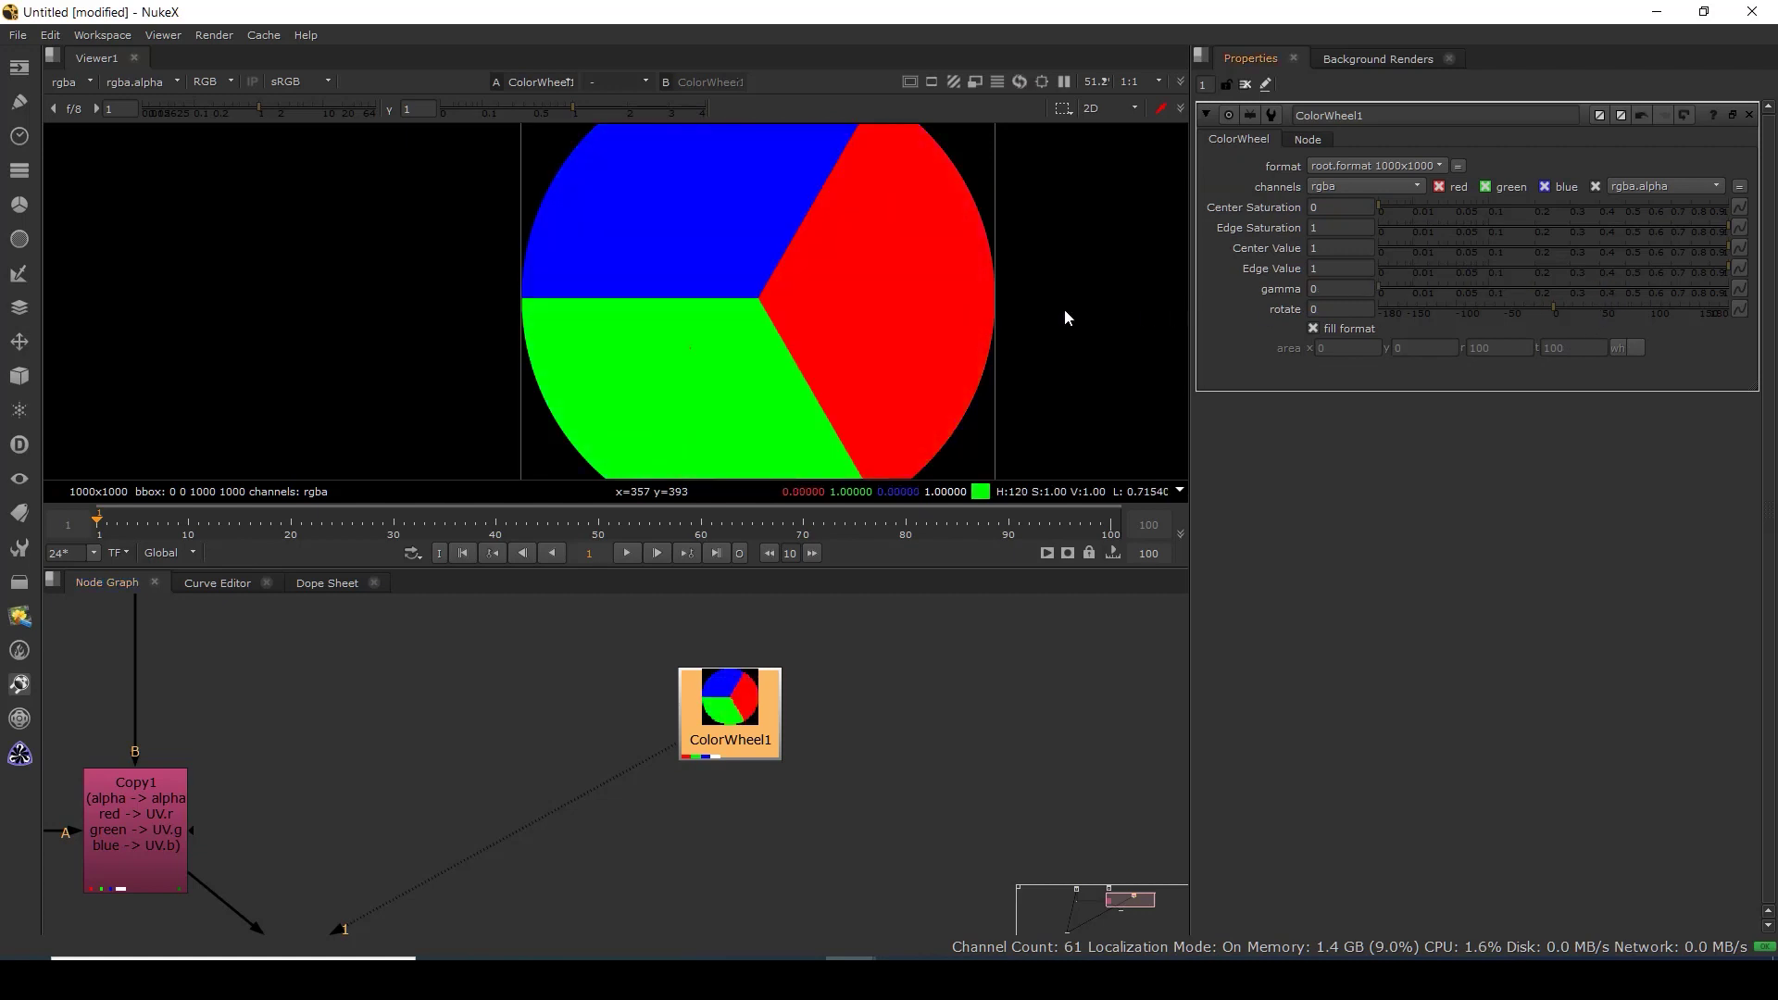
{"action": "key", "text": "f"}
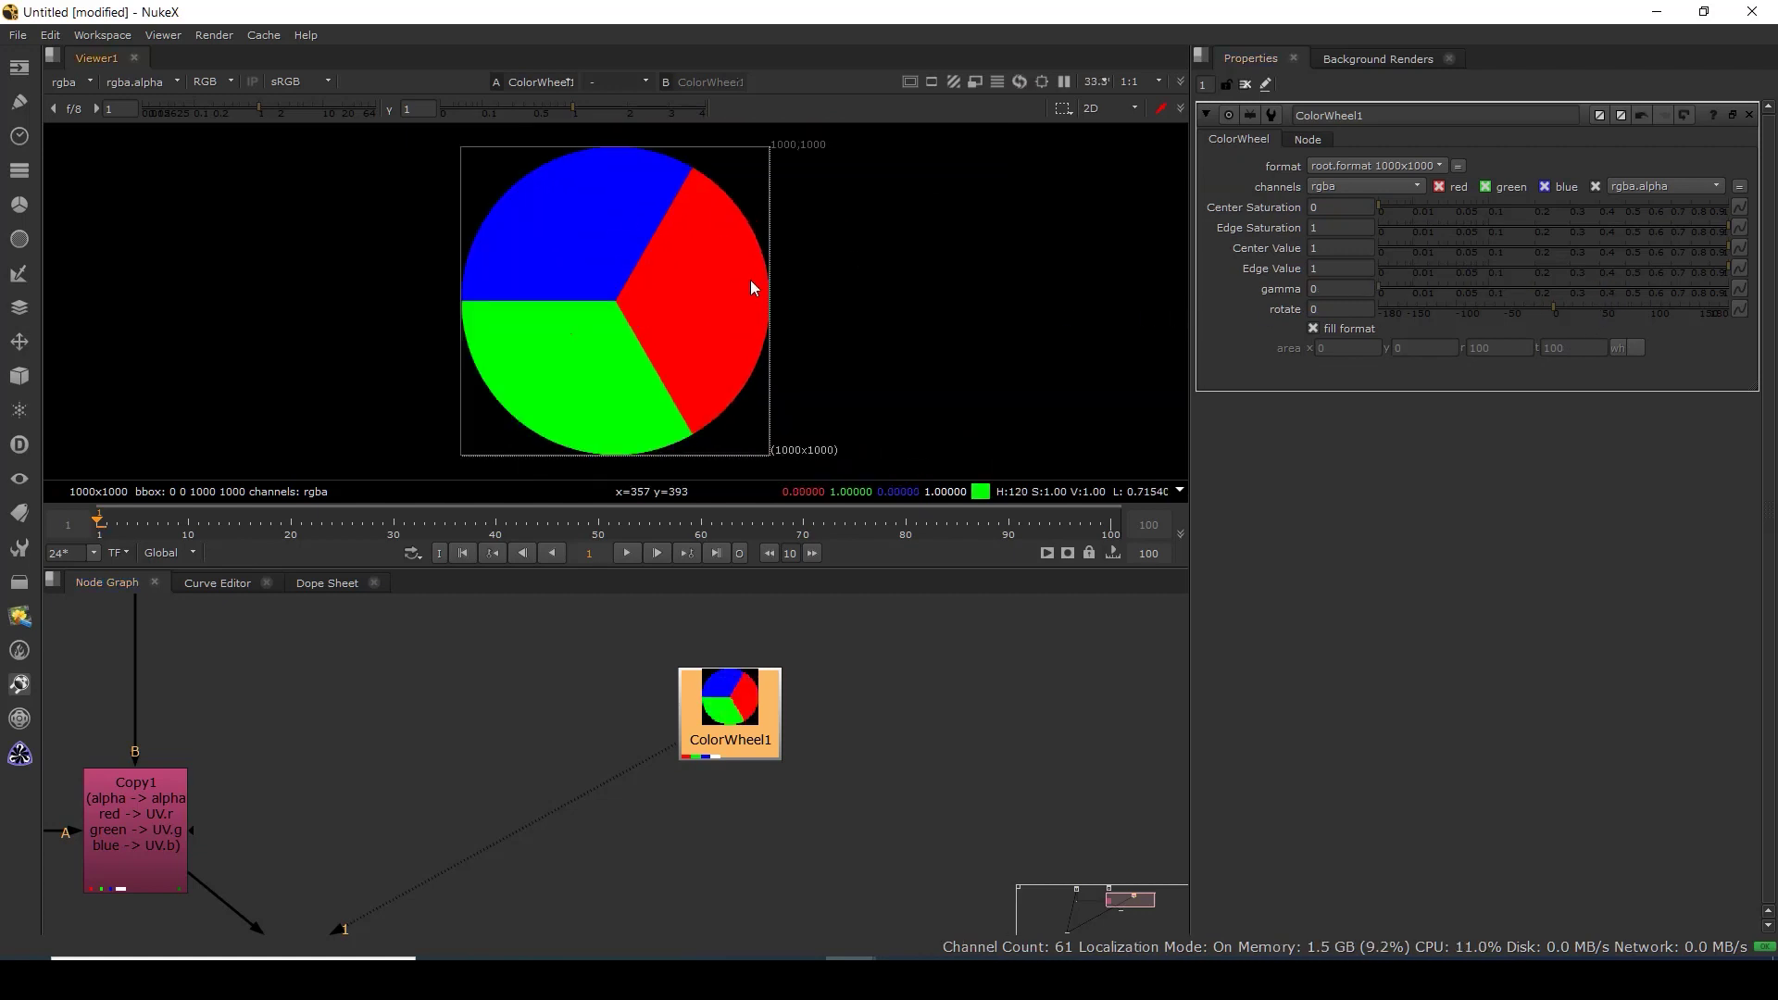
Add a Shuffle node beneath the ColorWheel, routing its green input to the red output and its red input to the green output.
{"action": "left_click_drag", "start_coordinate": [740, 730], "coordinate": [629, 704]}
{"action": "left_click", "coordinate": [793, 794]}
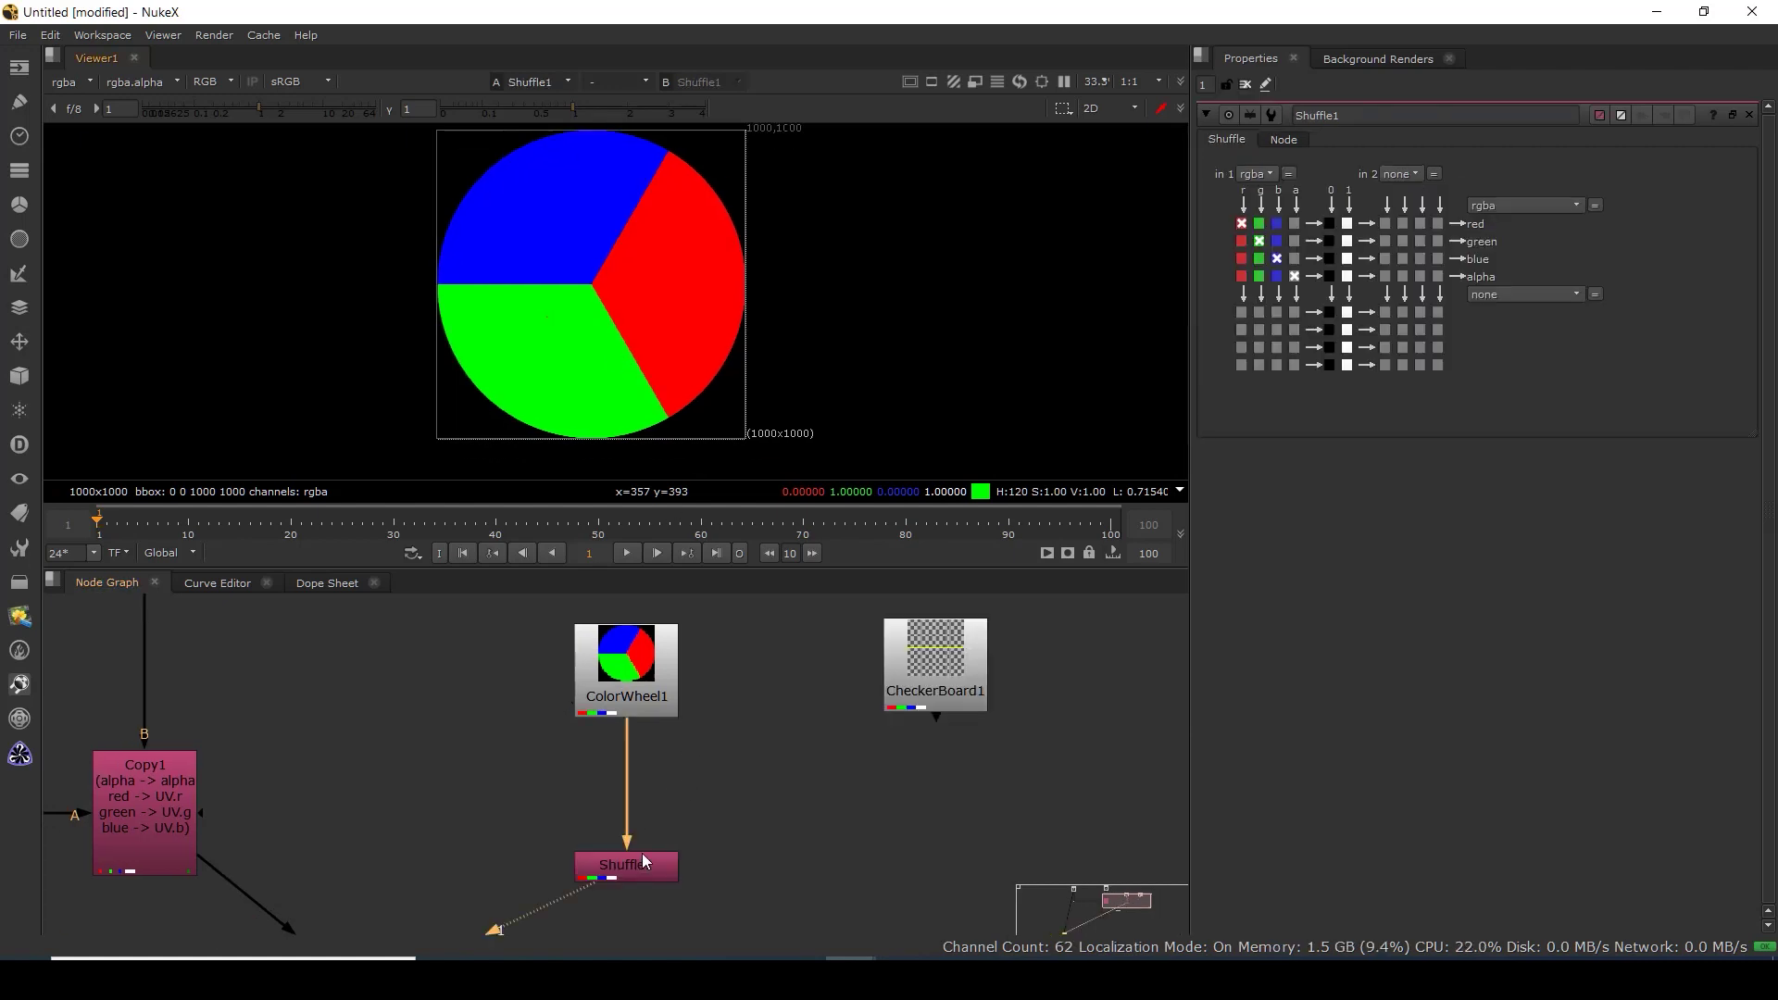
{"action": "left_click", "coordinate": [644, 866]}
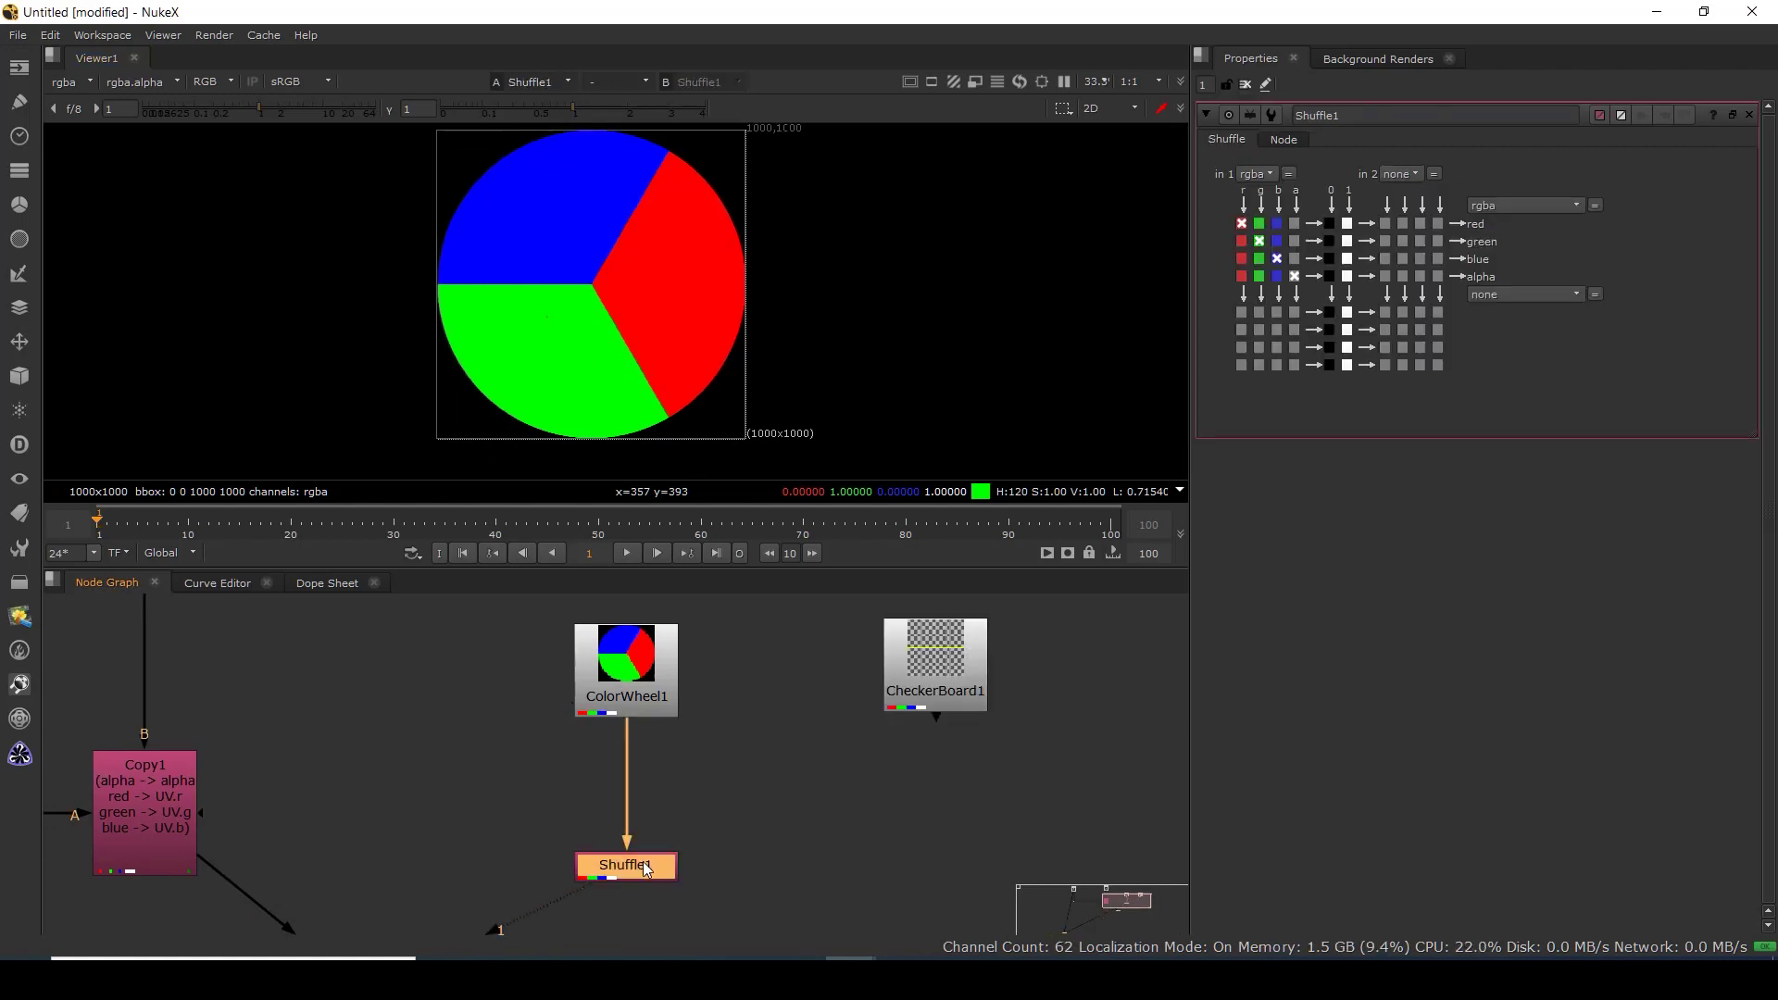
{"action": "left_click", "coordinate": [1259, 225]}
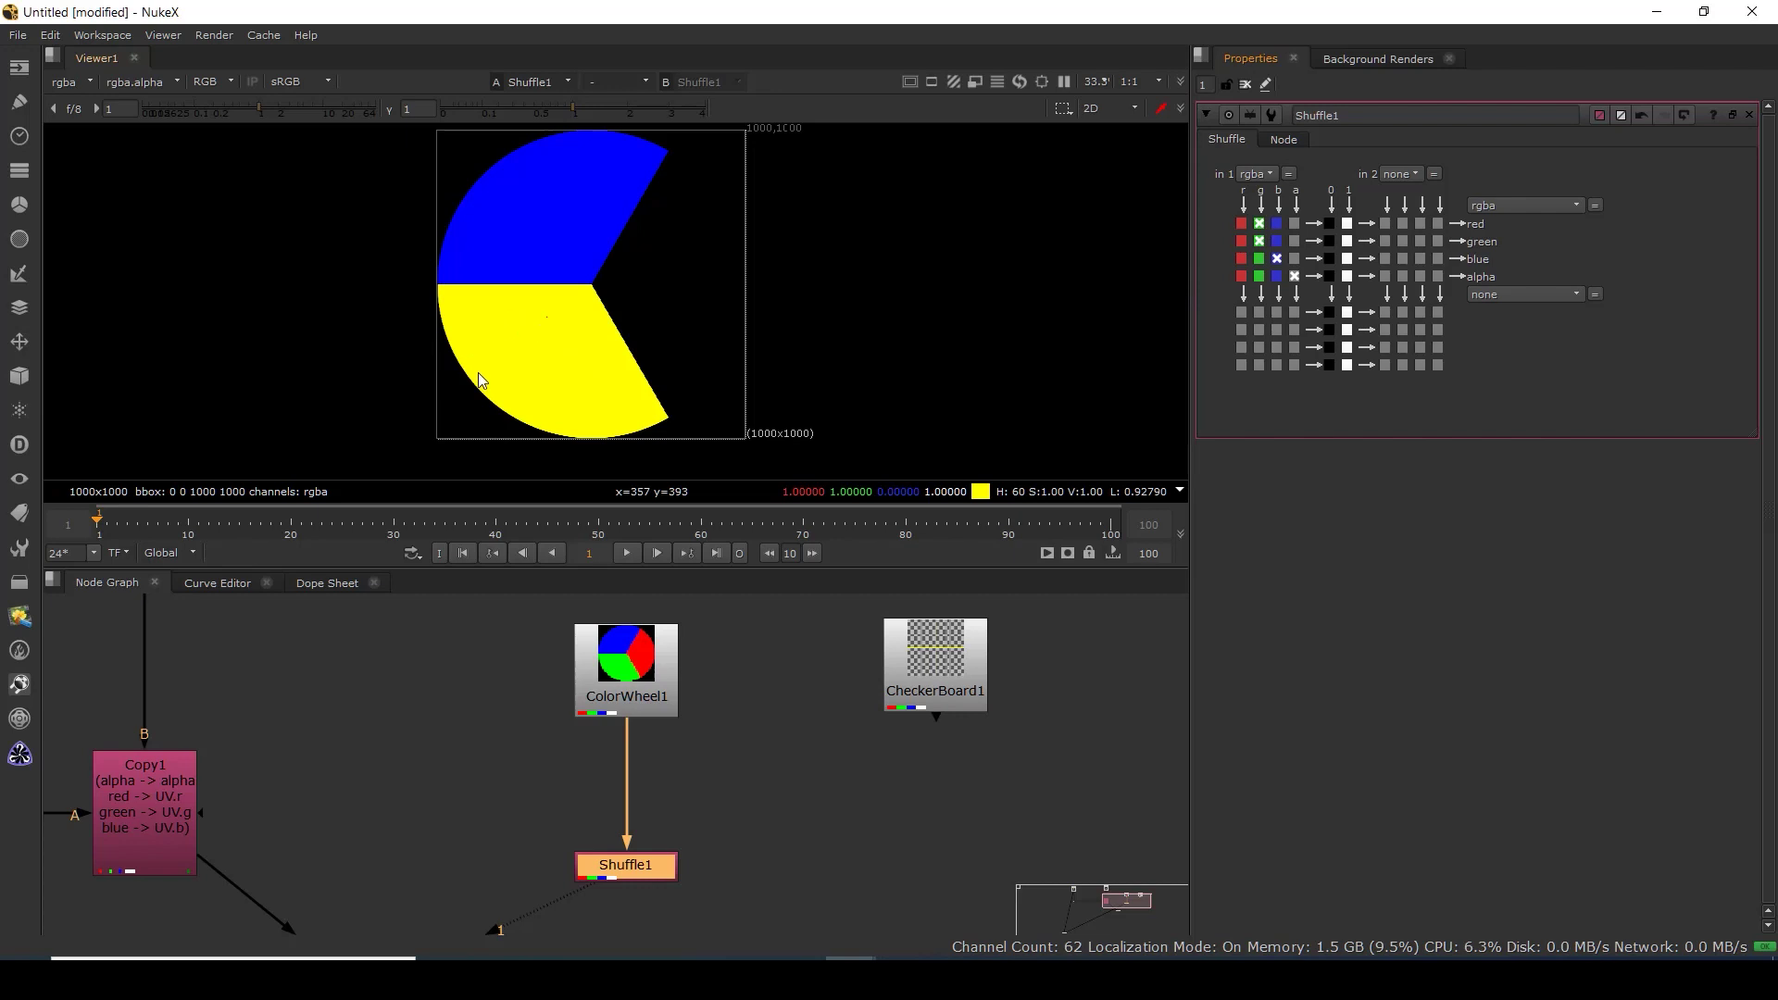
{"action": "left_click", "coordinate": [1242, 241]}
Assign the ColorWheel to viewer input 1 and the Shuffle to input 2, switching repeatedly between them to compare the swapped colours.
{"action": "left_click", "coordinate": [626, 682]}
{"action": "key", "text": "1"}
{"action": "left_click", "coordinate": [649, 871]}
{"action": "key", "text": "2"}
{"action": "key", "text": "1"}
{"action": "key", "text": "2"}
{"action": "key", "text": "1"}
{"action": "key", "text": "2"}
{"action": "key", "text": "1"}
{"action": "key", "text": "2"}
{"action": "key", "text": "1"}
{"action": "key", "text": "2"}
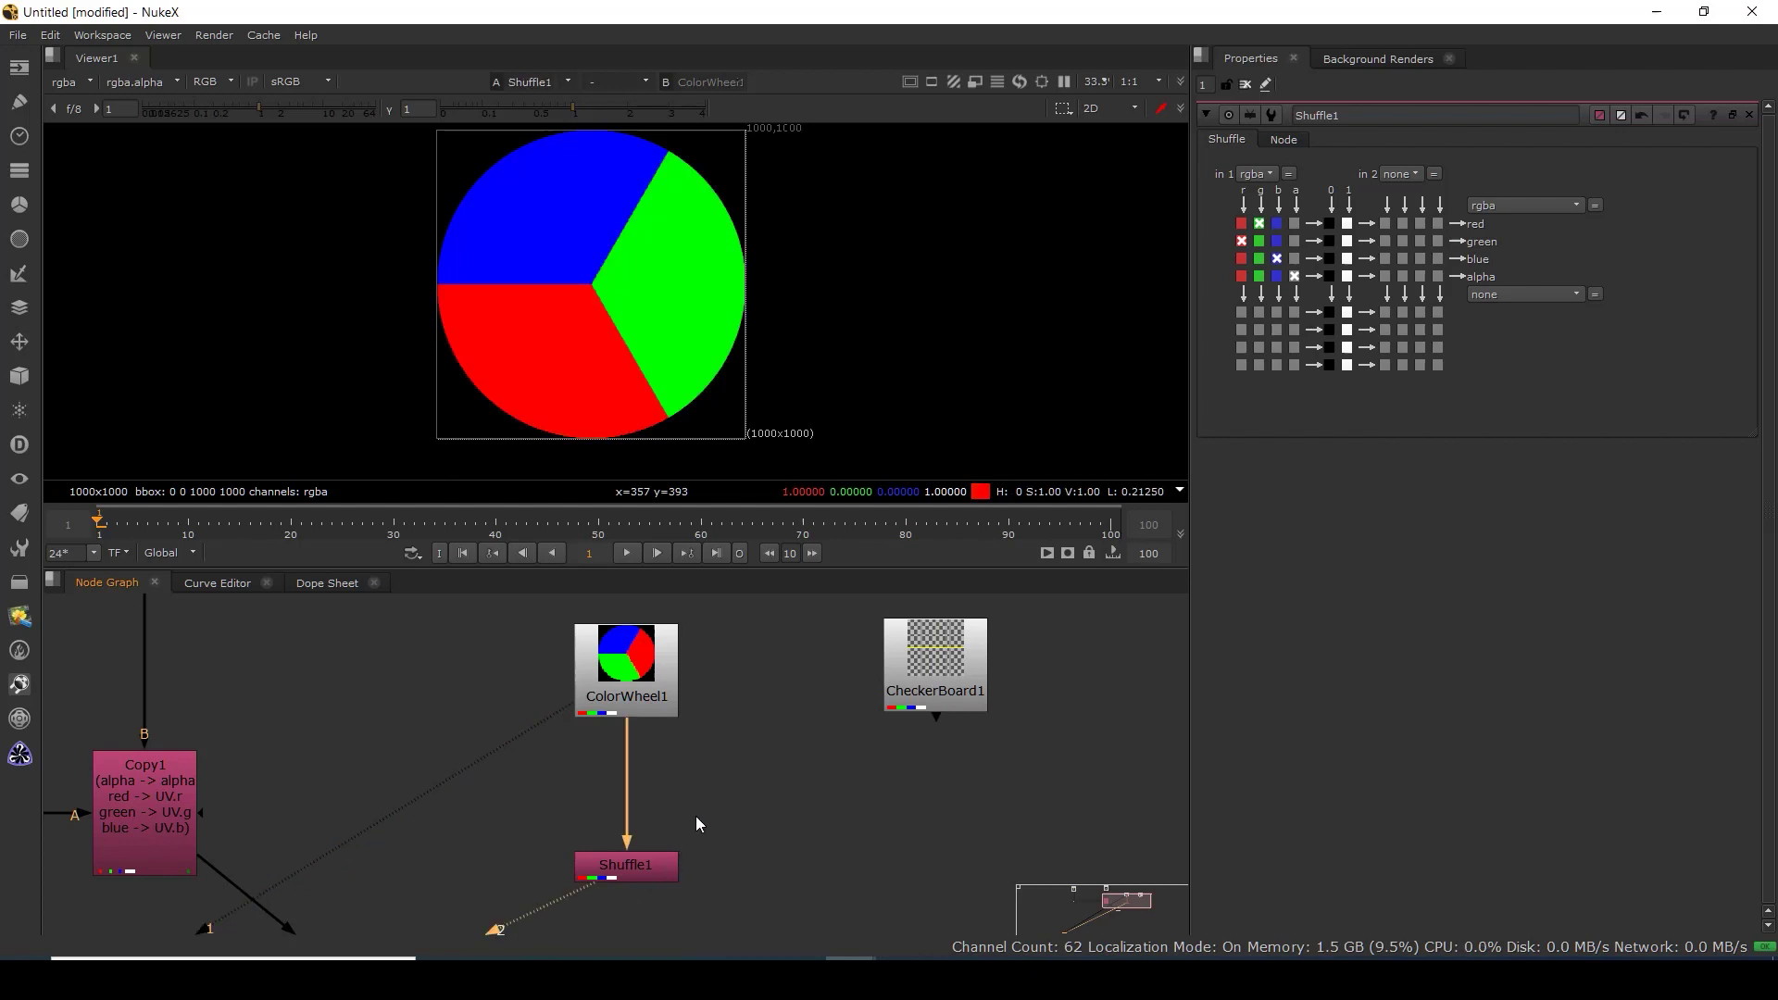
{"action": "scroll", "coordinate": [219, 785], "scroll_direction": "down", "scroll_amount": 2}
{"action": "left_click_drag", "start_coordinate": [219, 785], "coordinate": [551, 786]}
{"action": "scroll", "coordinate": [552, 786], "scroll_direction": "down", "scroll_amount": 2}
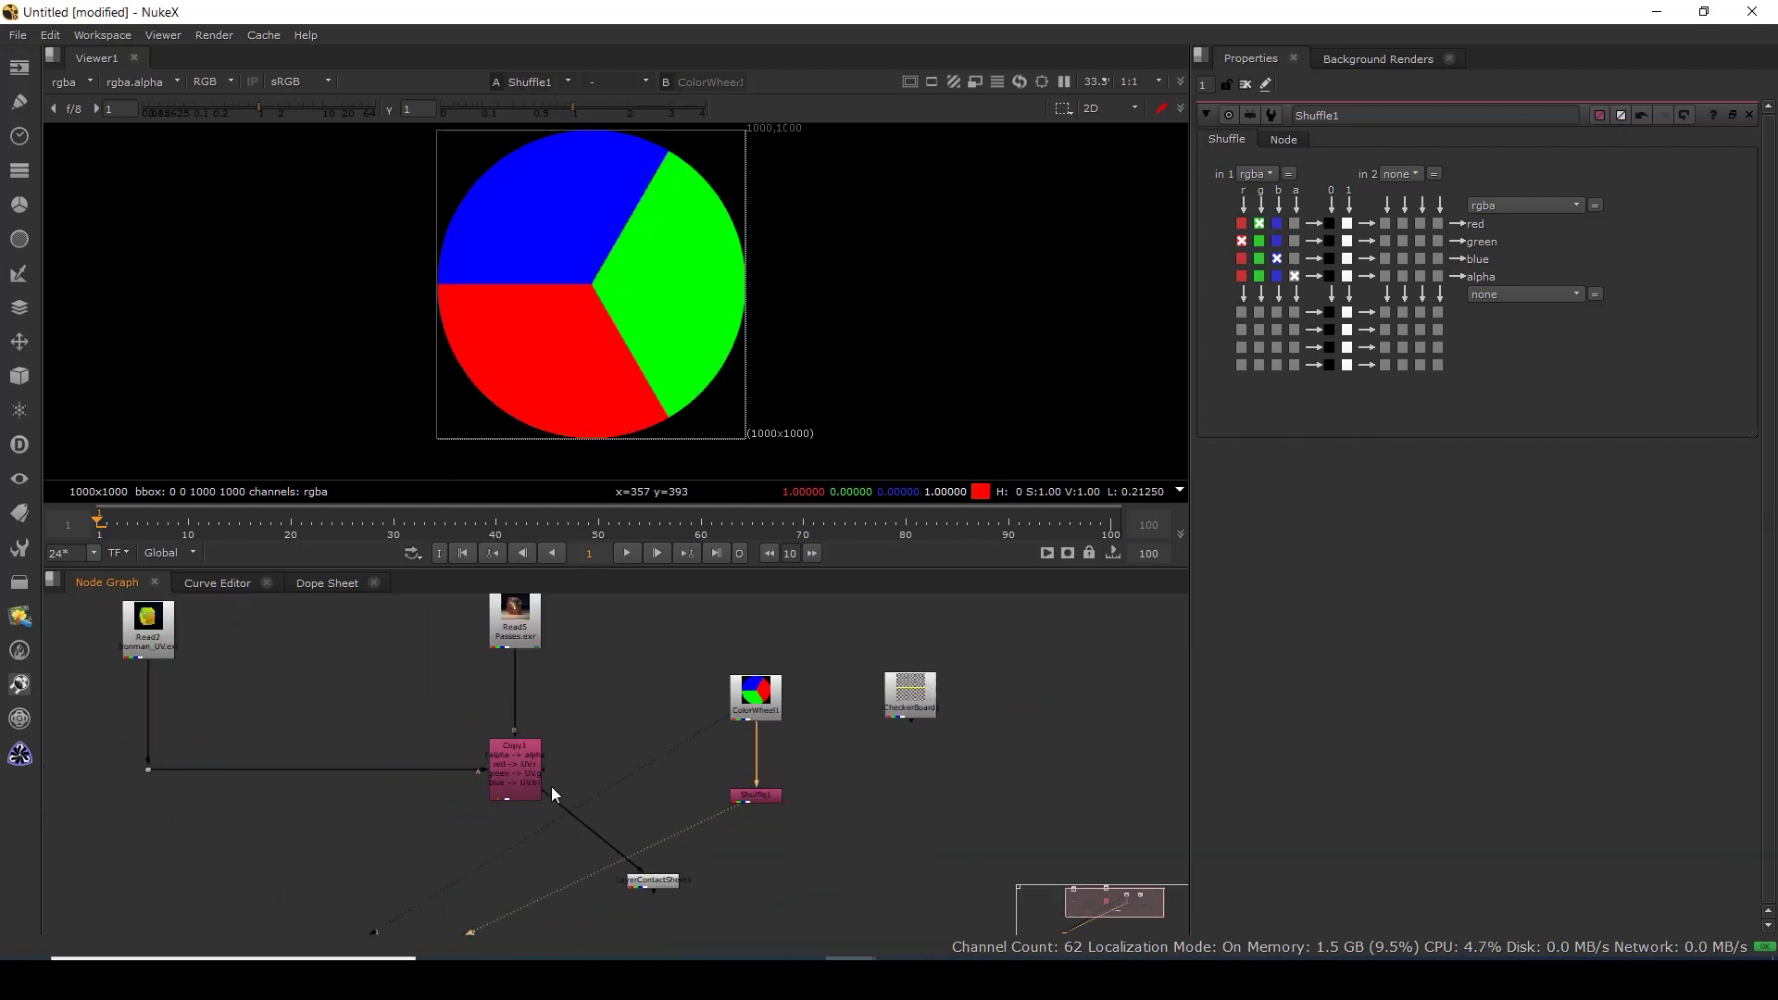
{"action": "scroll", "coordinate": [552, 786], "scroll_direction": "down", "scroll_amount": 1}
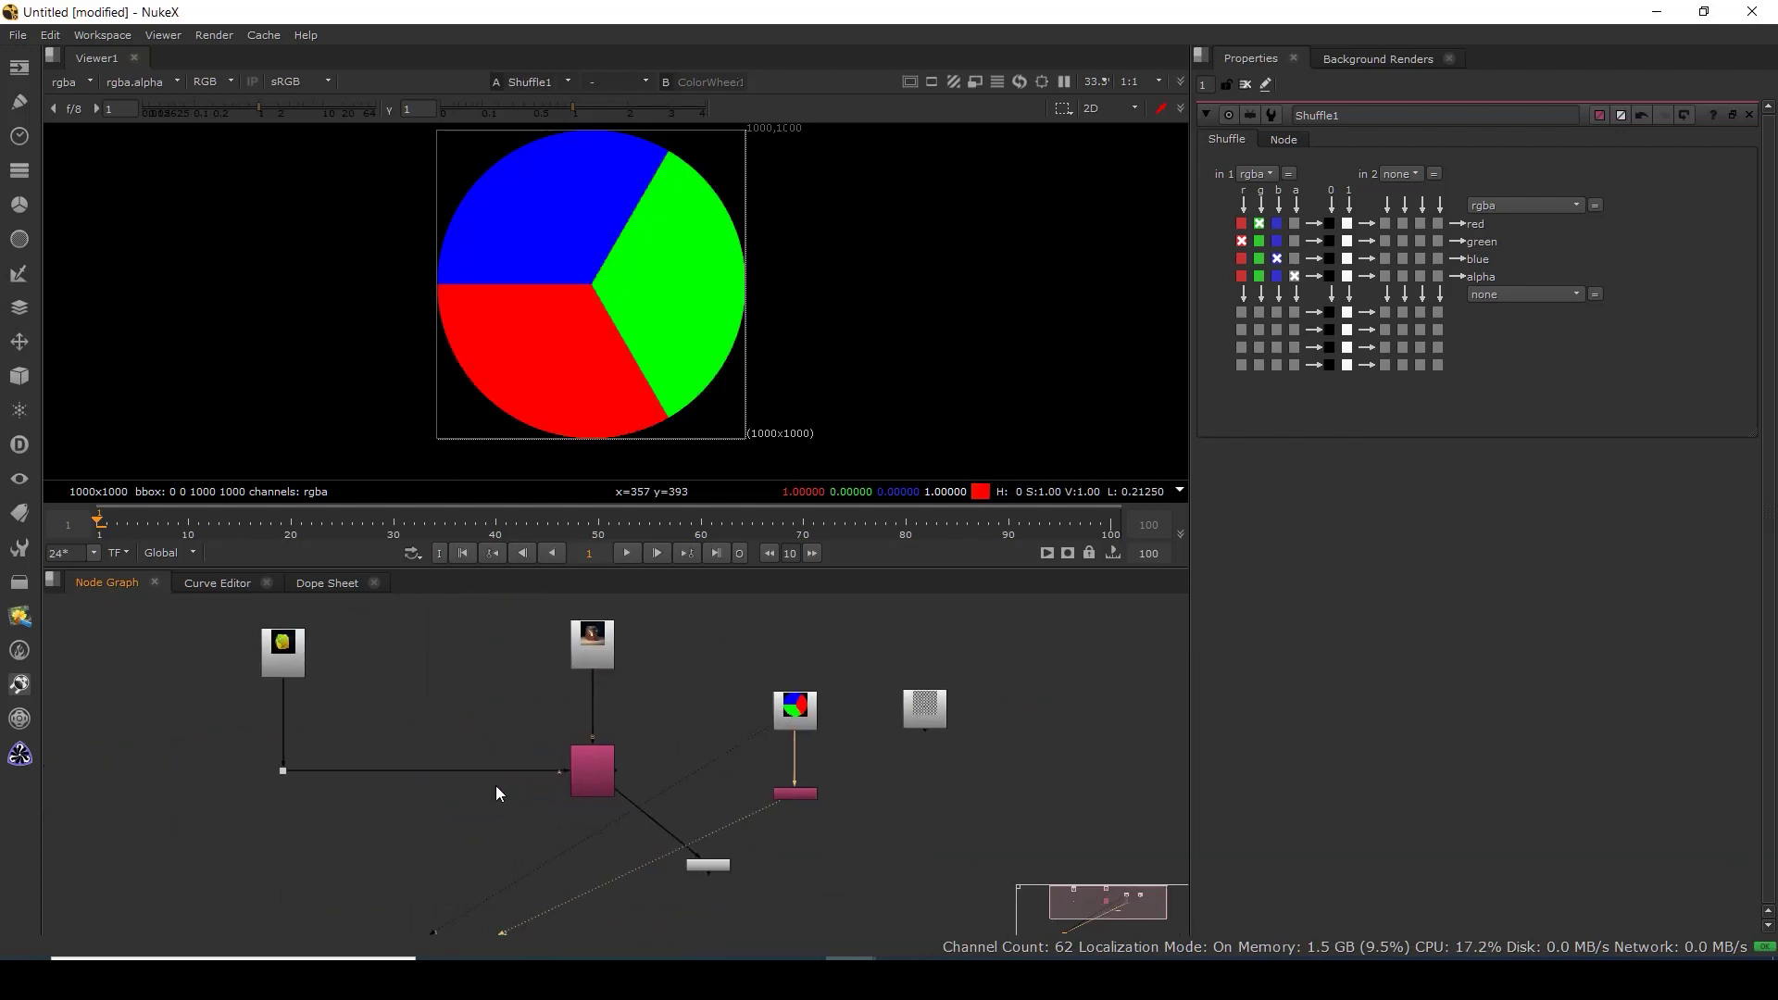
{"action": "left_click", "coordinate": [600, 771]}
{"action": "left_click", "coordinate": [283, 653]}
{"action": "left_click", "coordinate": [600, 774]}
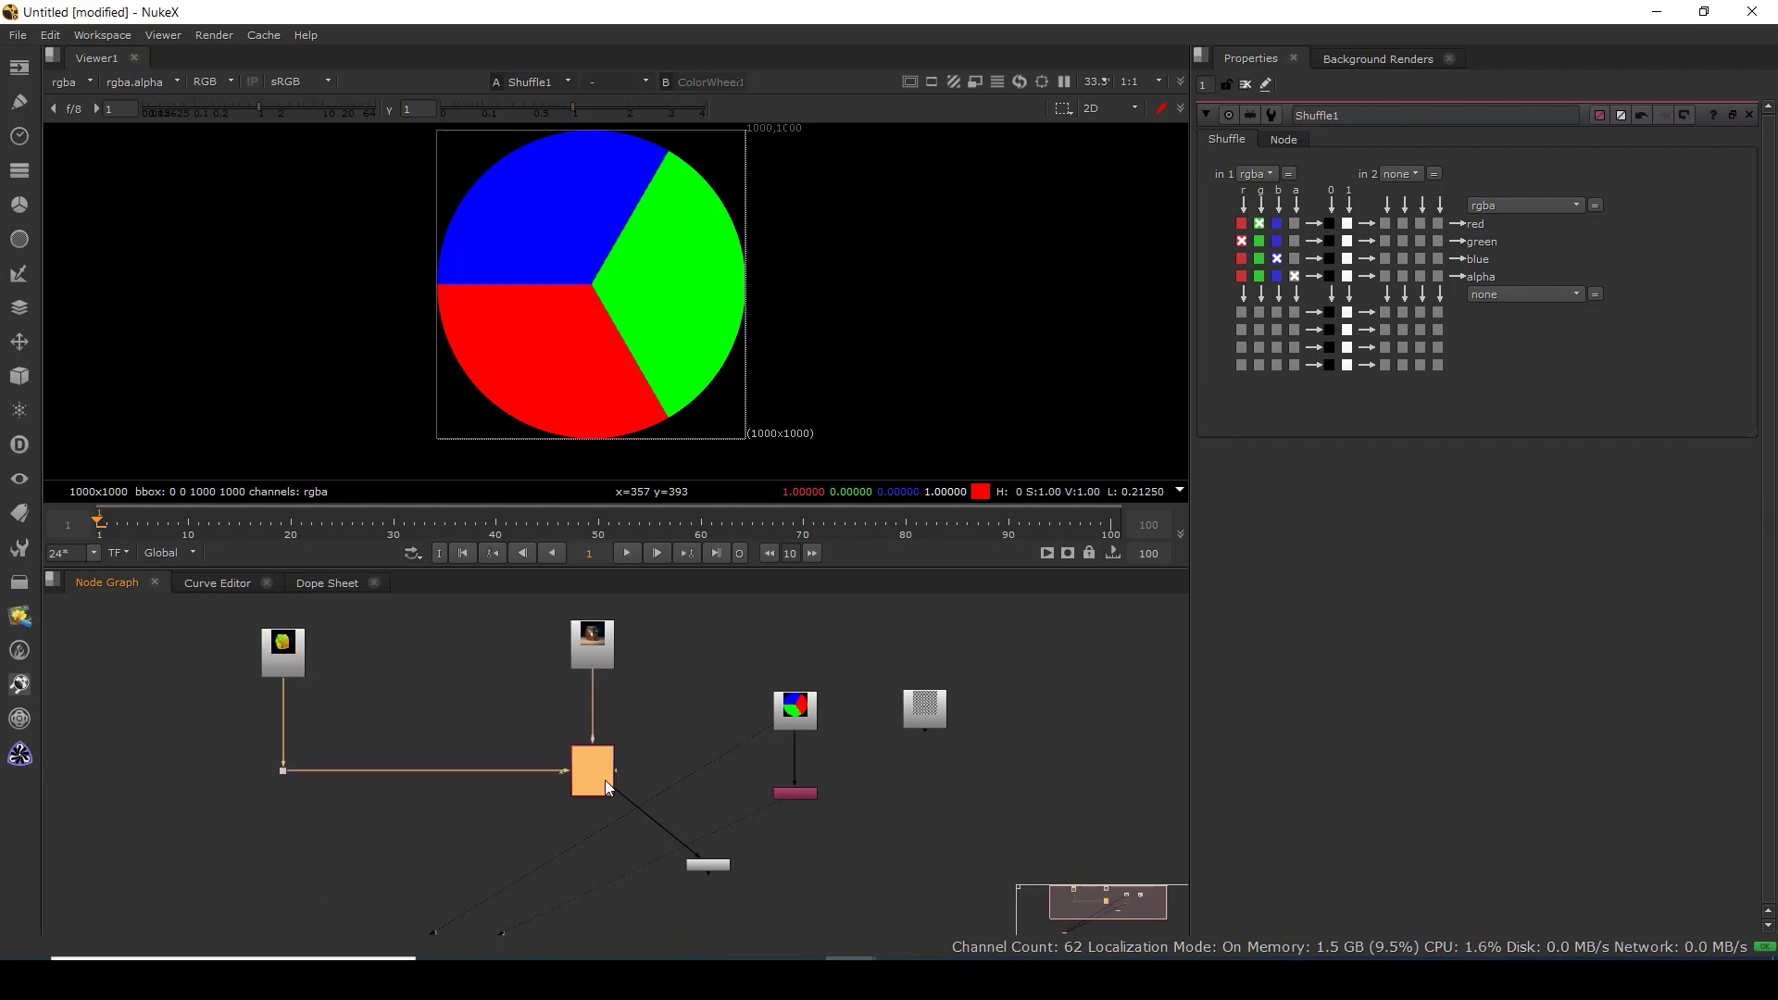
{"action": "left_click", "coordinate": [281, 653]}
{"action": "left_click", "coordinate": [597, 772]}
Delete the ColorWheel, Shuffle and CheckerBoard nodes from the node graph.
{"action": "left_click_drag", "start_coordinate": [731, 644], "coordinate": [982, 820]}
{"action": "key", "text": "Delete"}
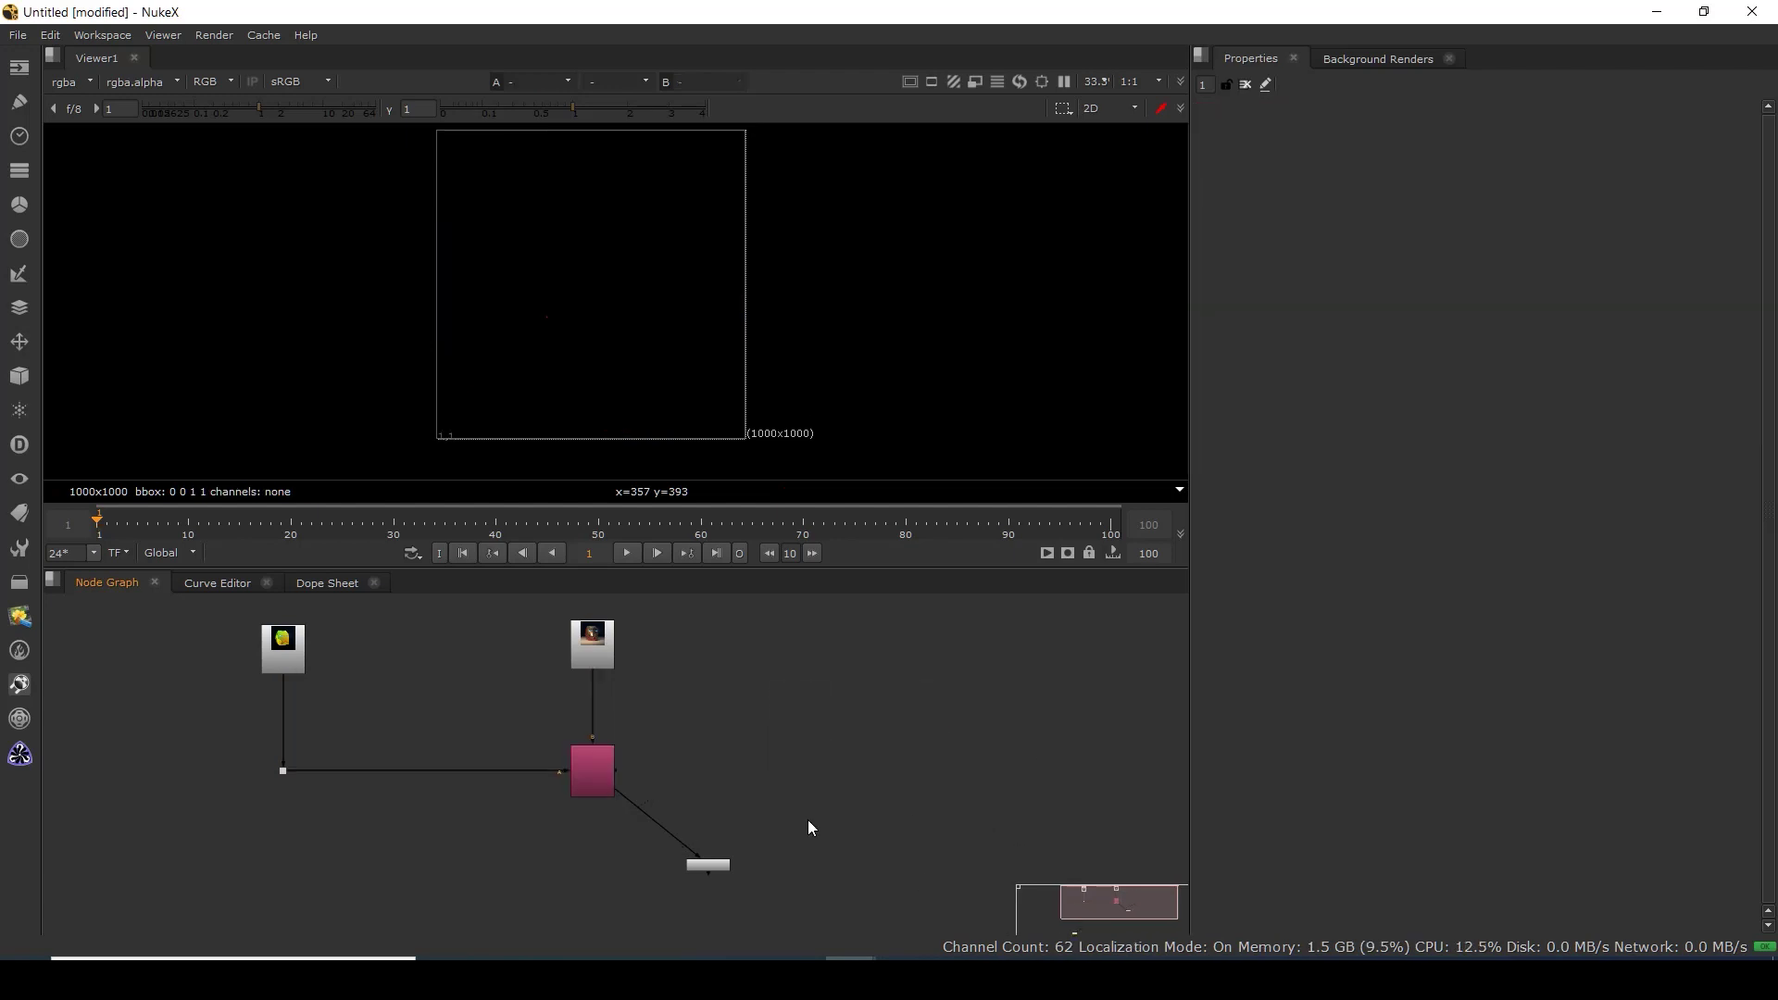
Line up the LayerContactSheet node beside the Copy node and display it in the viewer to review all the passes.
{"action": "left_click_drag", "start_coordinate": [719, 874], "coordinate": [746, 781]}
{"action": "key", "text": "1"}
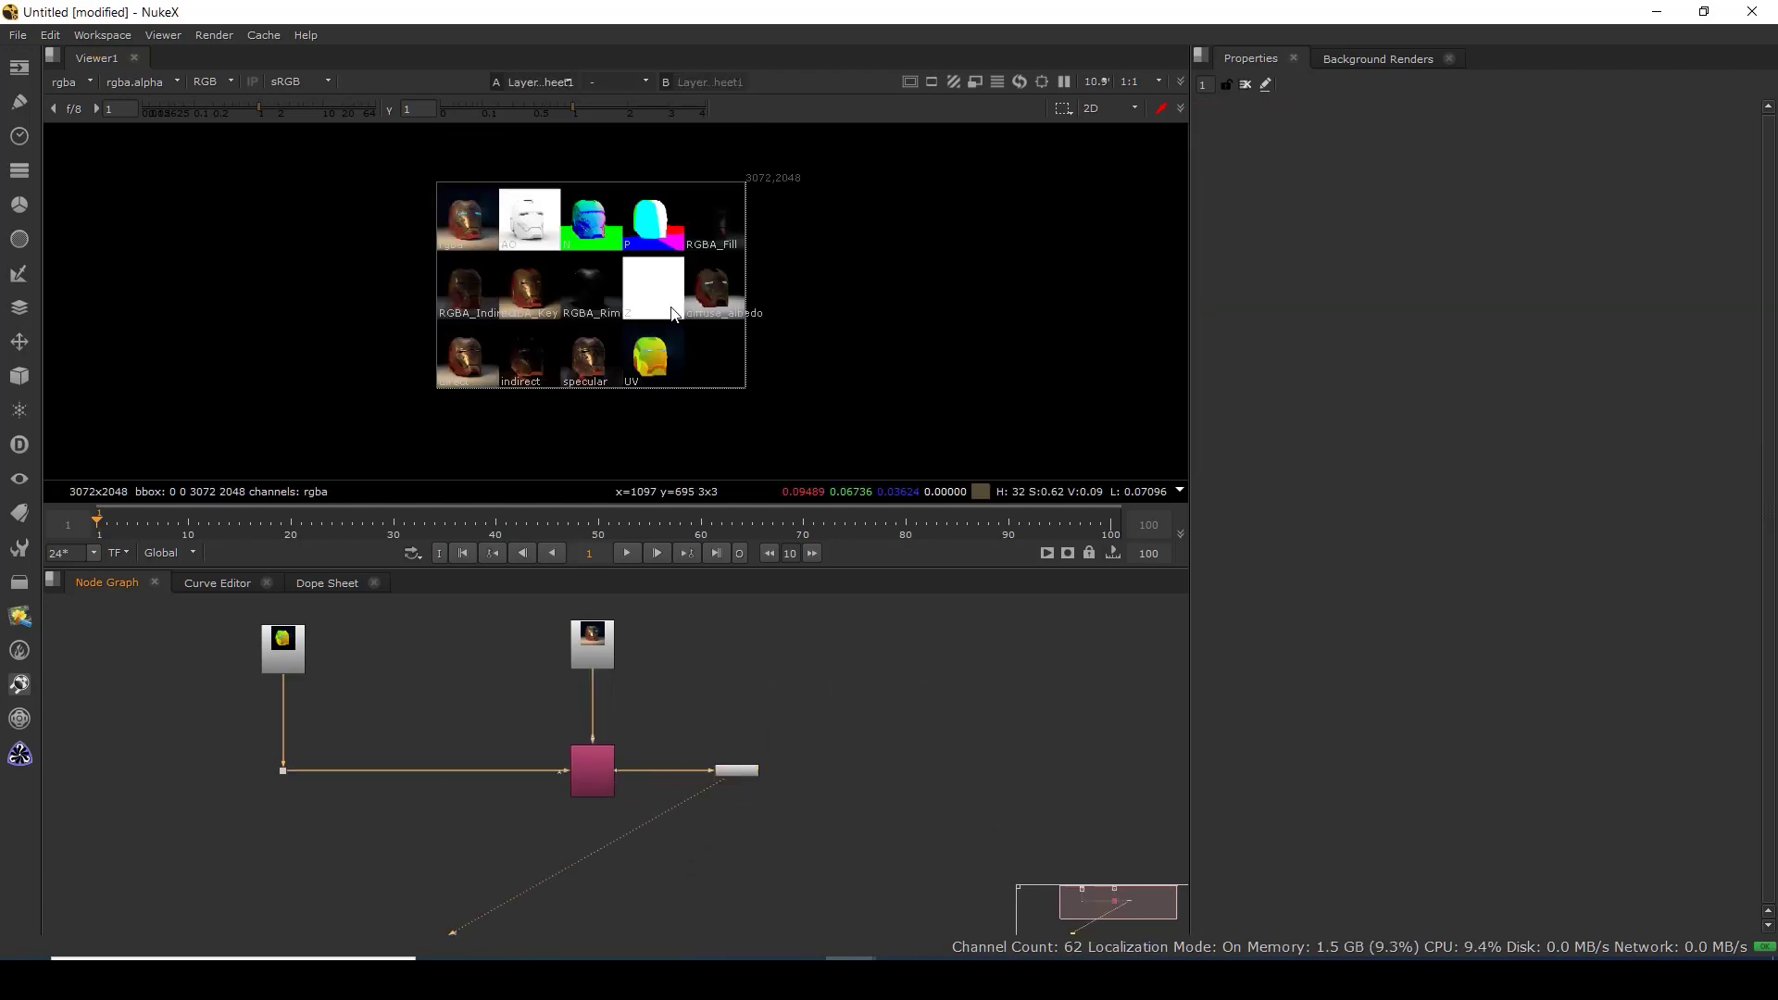
{"action": "scroll", "coordinate": [665, 366], "scroll_direction": "up", "scroll_amount": 6}
{"action": "left_click_drag", "start_coordinate": [710, 290], "coordinate": [509, 482]}
{"action": "key", "text": "f"}
Delete the LayerContactSheet node and display the Copy node in the viewer, fitted to the frame.
{"action": "left_click", "coordinate": [736, 772]}
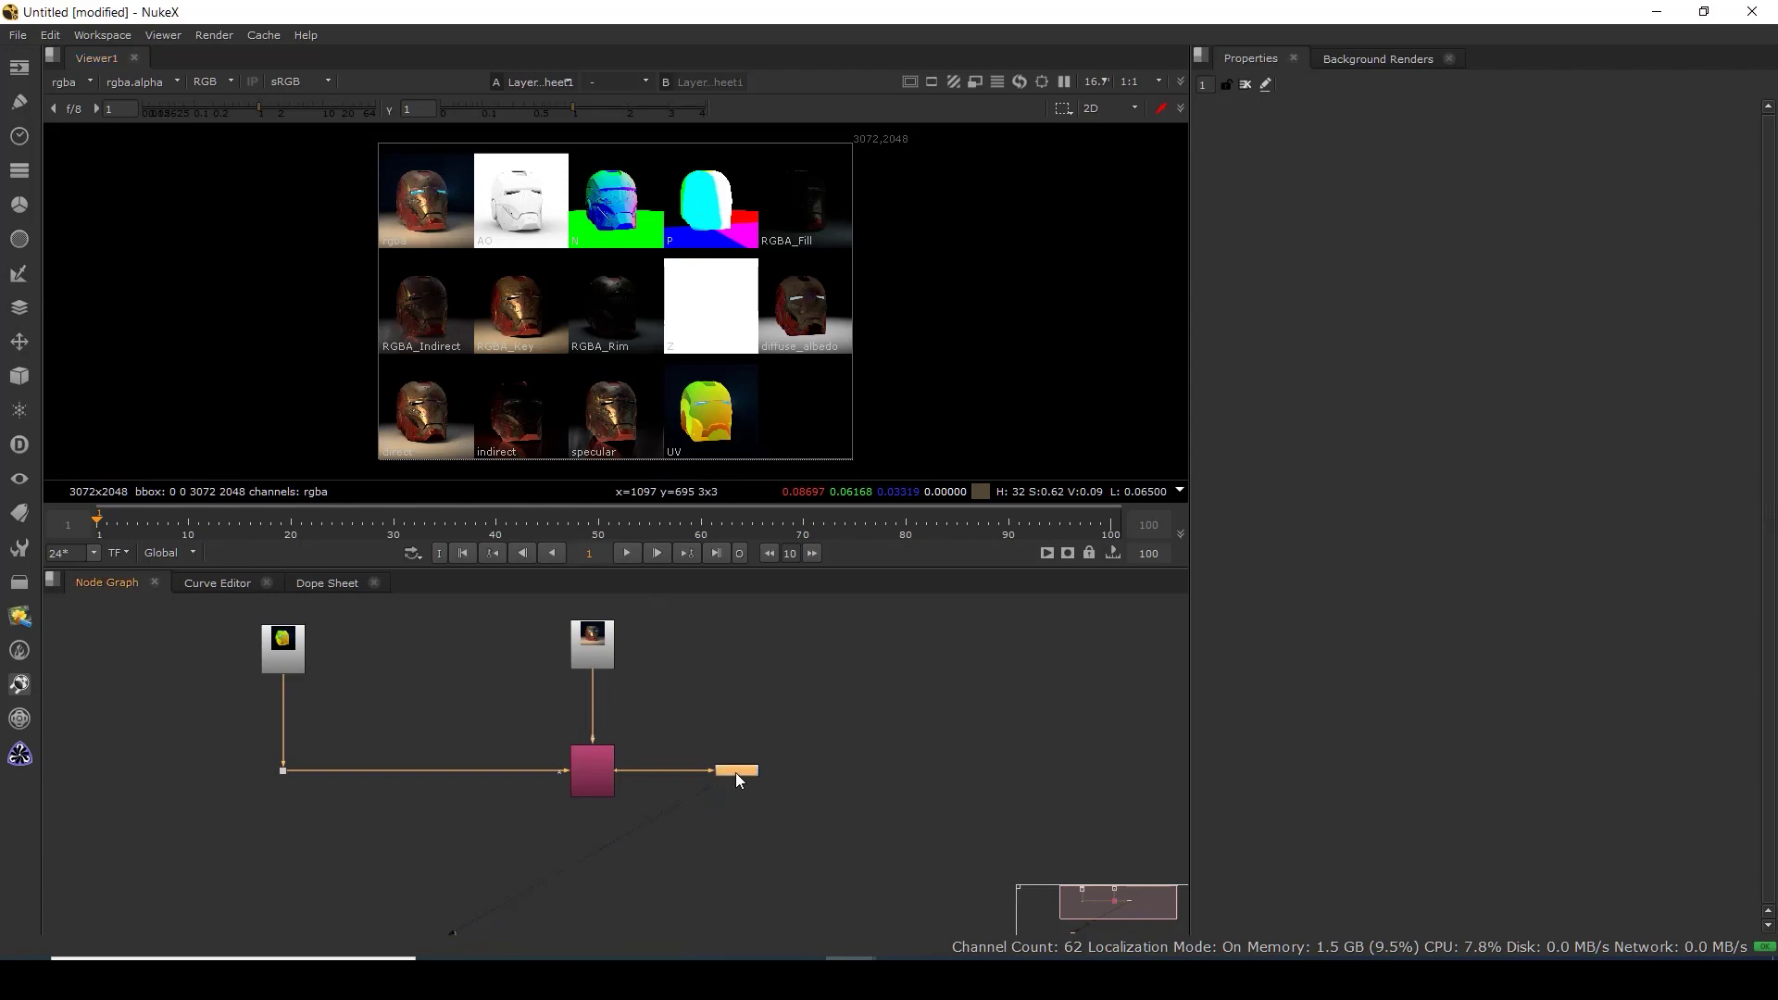
{"action": "key", "text": "Delete"}
{"action": "left_click", "coordinate": [597, 770]}
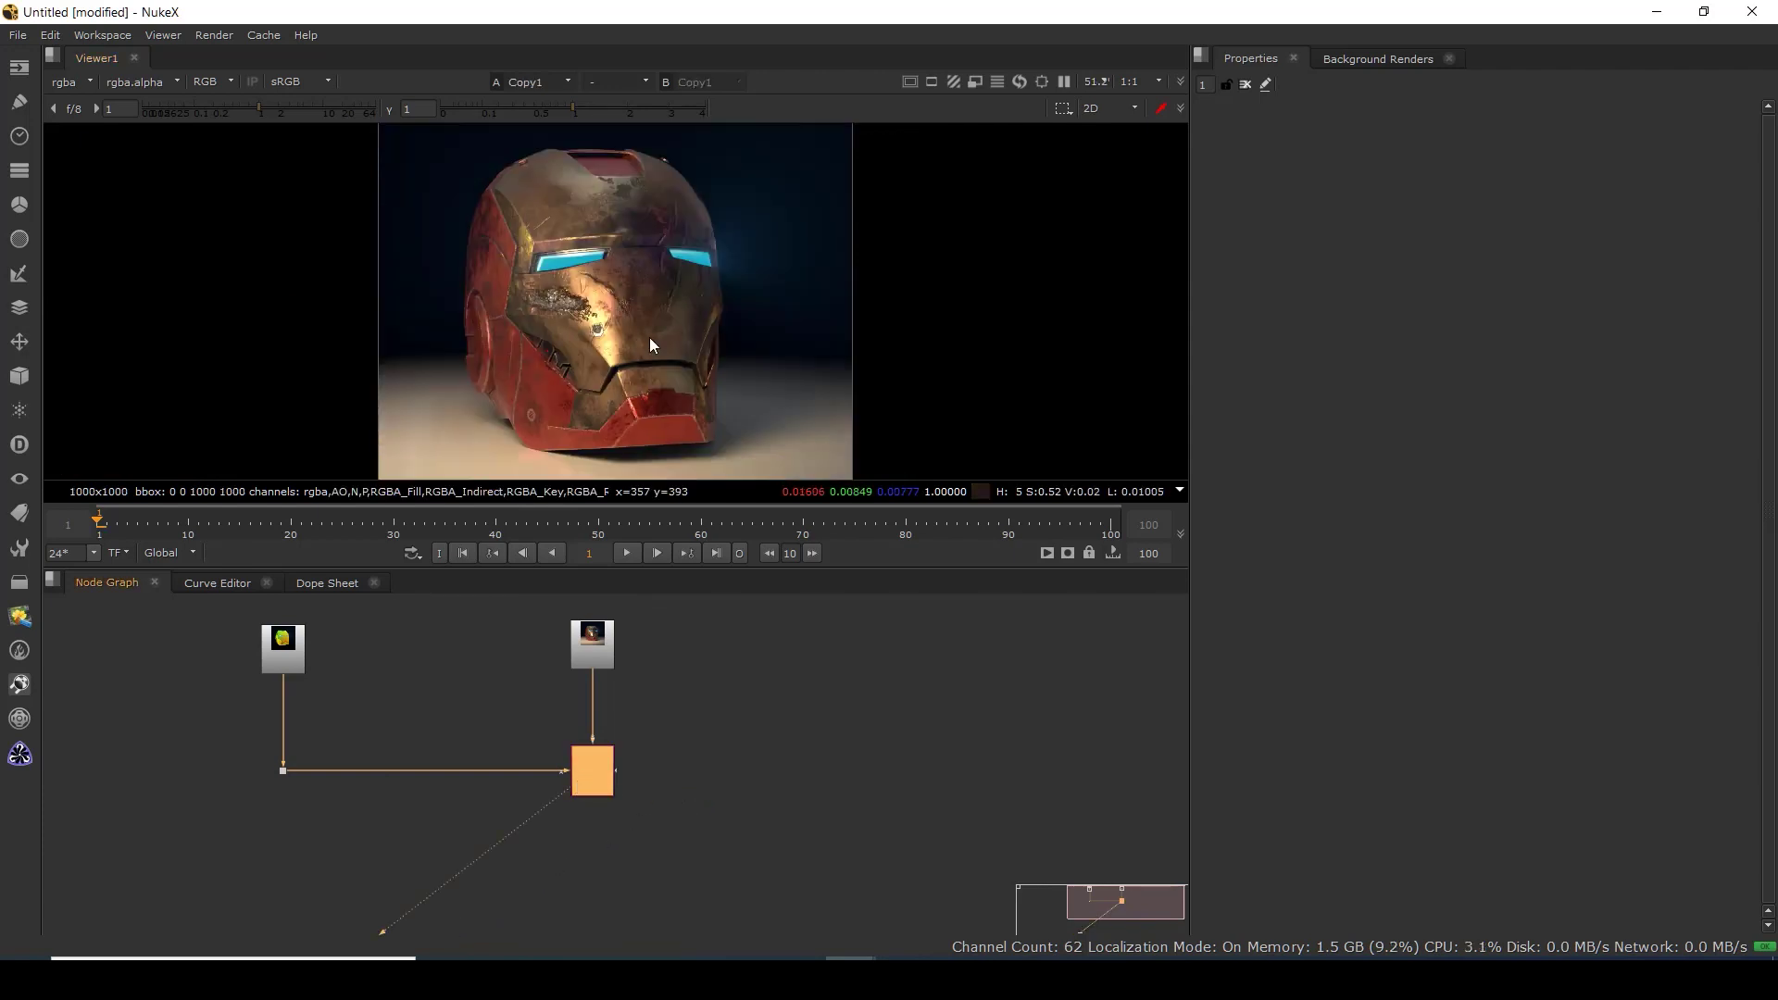
{"action": "key", "text": "f"}
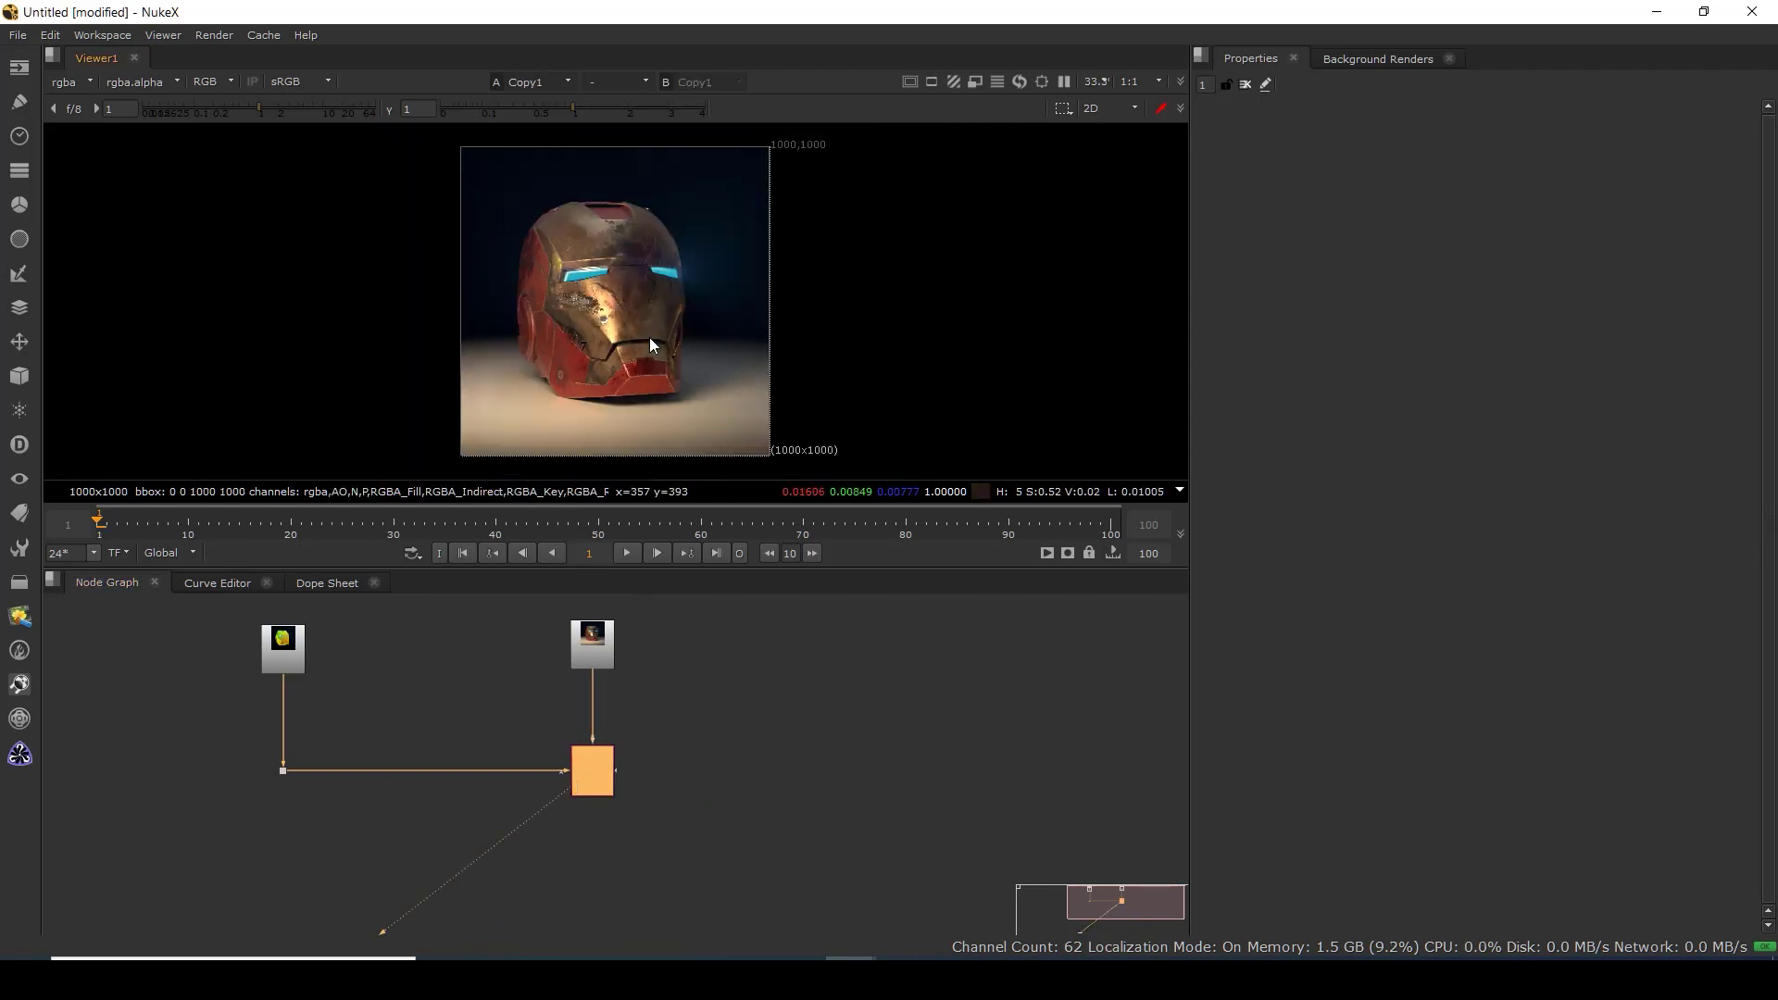
Place a Dot directly beneath the Copy node, connected to its output.
{"action": "left_click_drag", "start_coordinate": [583, 852], "coordinate": [502, 750]}
{"action": "scroll", "coordinate": [572, 718], "scroll_direction": "up", "scroll_amount": 4}
{"action": "scroll", "coordinate": [572, 719], "scroll_direction": "up", "scroll_amount": 2}
{"action": "scroll", "coordinate": [539, 797], "scroll_direction": "down", "scroll_amount": 4}
{"action": "left_click", "coordinate": [558, 835]}
{"action": "left_click", "coordinate": [517, 710]}
{"action": "left_click_drag", "start_coordinate": [552, 830], "coordinate": [506, 829]}
Add a second Dot connected to the one below the Copy node and place it far along a horizontal line.
{"action": "scroll", "coordinate": [593, 782], "scroll_direction": "down", "scroll_amount": 4}
{"action": "left_click_drag", "start_coordinate": [681, 815], "coordinate": [485, 750]}
{"action": "left_click", "coordinate": [645, 754]}
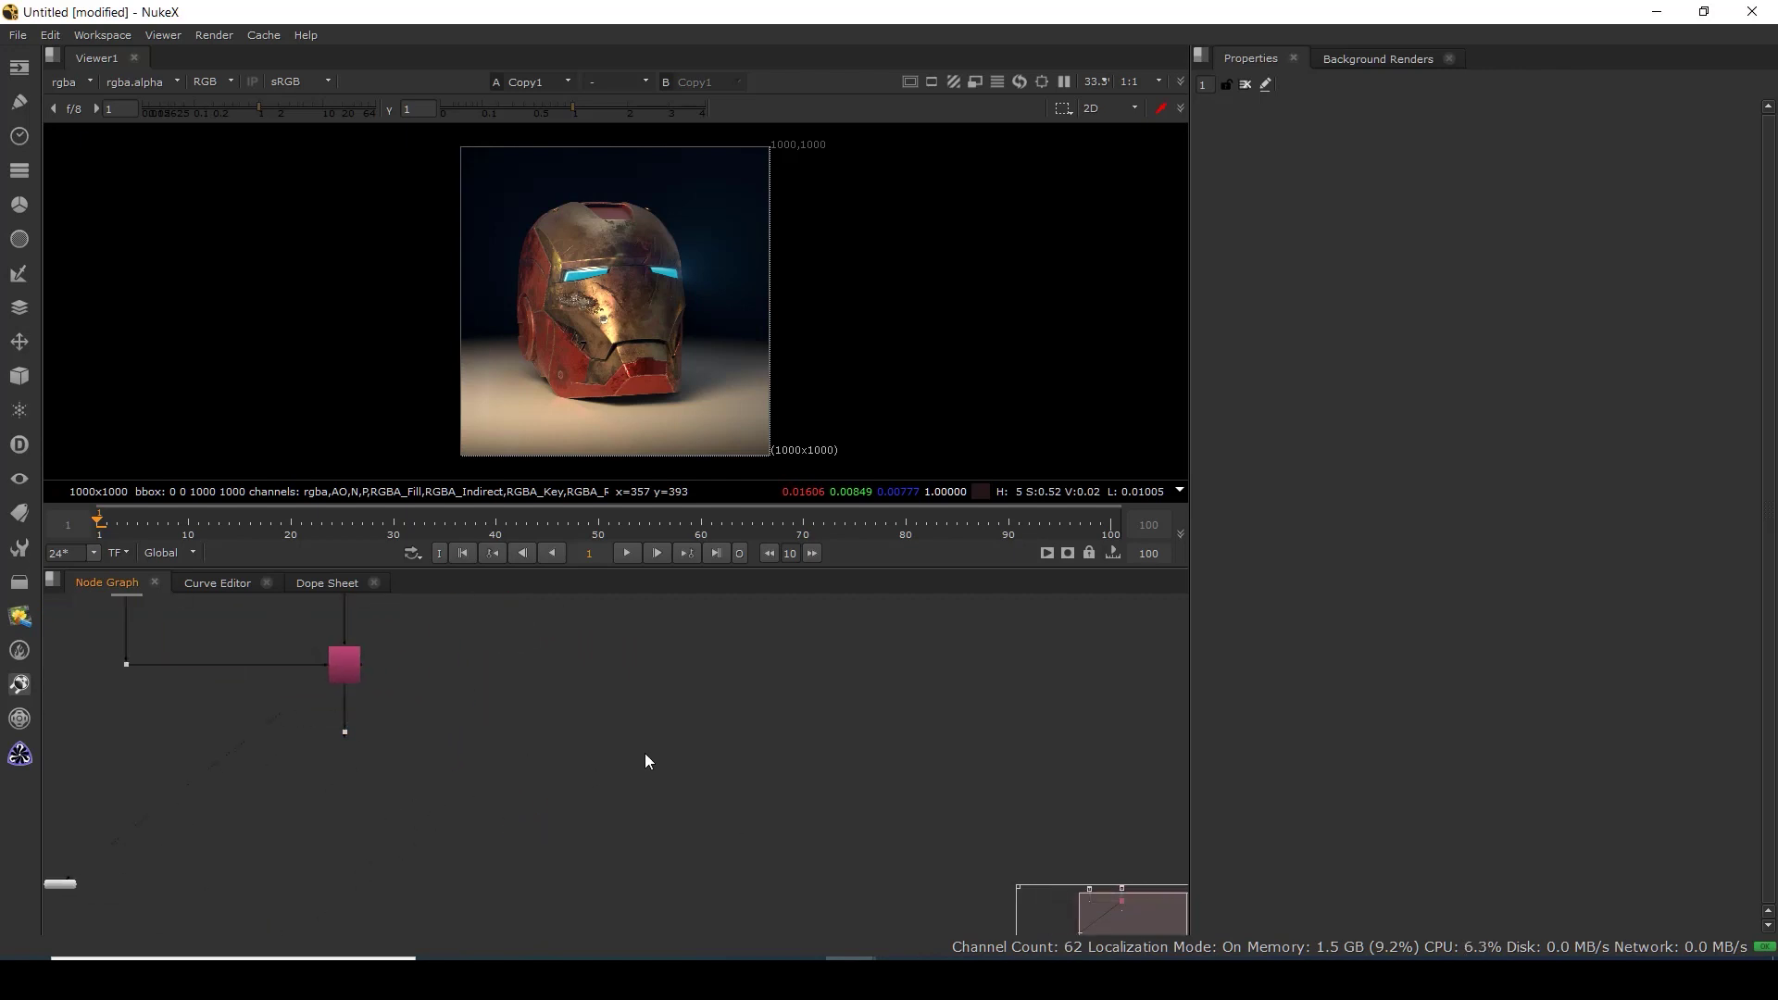
{"action": "key", "text": "period"}
{"action": "left_click_drag", "start_coordinate": [637, 748], "coordinate": [346, 733]}
{"action": "left_click_drag", "start_coordinate": [652, 753], "coordinate": [1141, 737]}
Insert another Dot into the horizontal connection and position it close to the Dot beneath the Copy node.
{"action": "scroll", "coordinate": [409, 741], "scroll_direction": "up", "scroll_amount": 3}
{"action": "left_click", "coordinate": [715, 707], "text": "ctrl"}
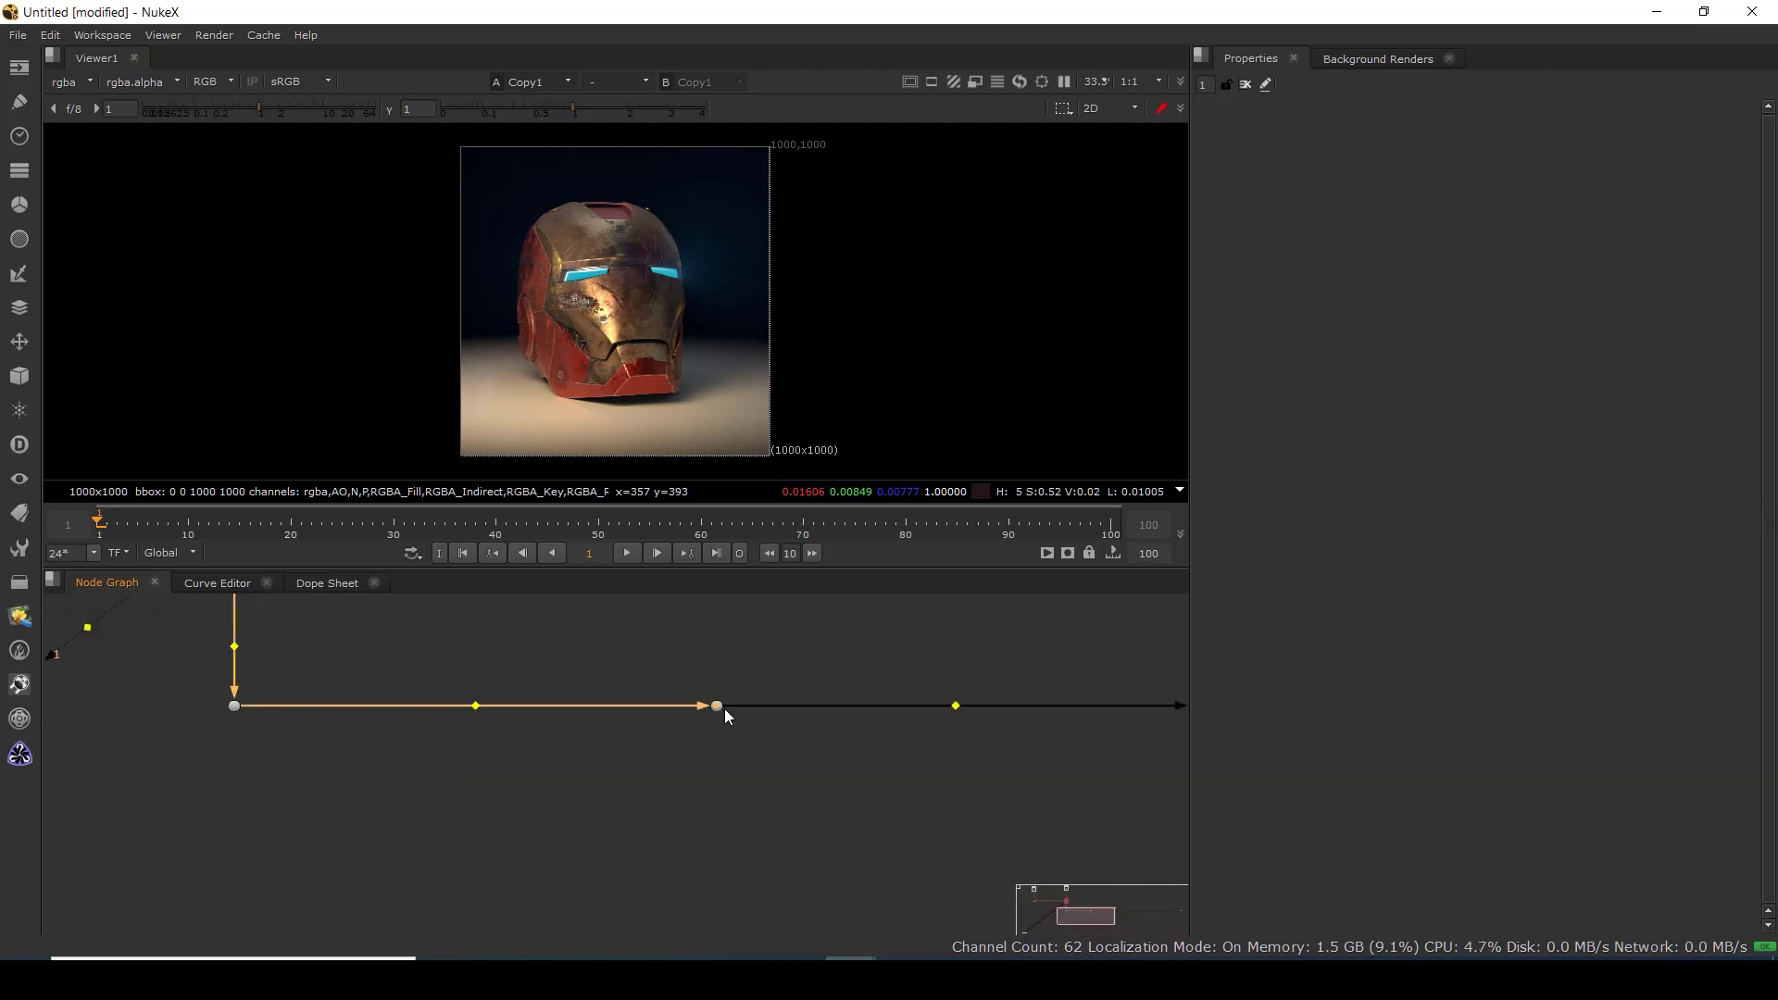
{"action": "left_click_drag", "start_coordinate": [713, 707], "coordinate": [513, 710]}
{"action": "left_click_drag", "start_coordinate": [572, 834], "coordinate": [706, 779]}
{"action": "scroll", "coordinate": [704, 780], "scroll_direction": "down", "scroll_amount": 3}
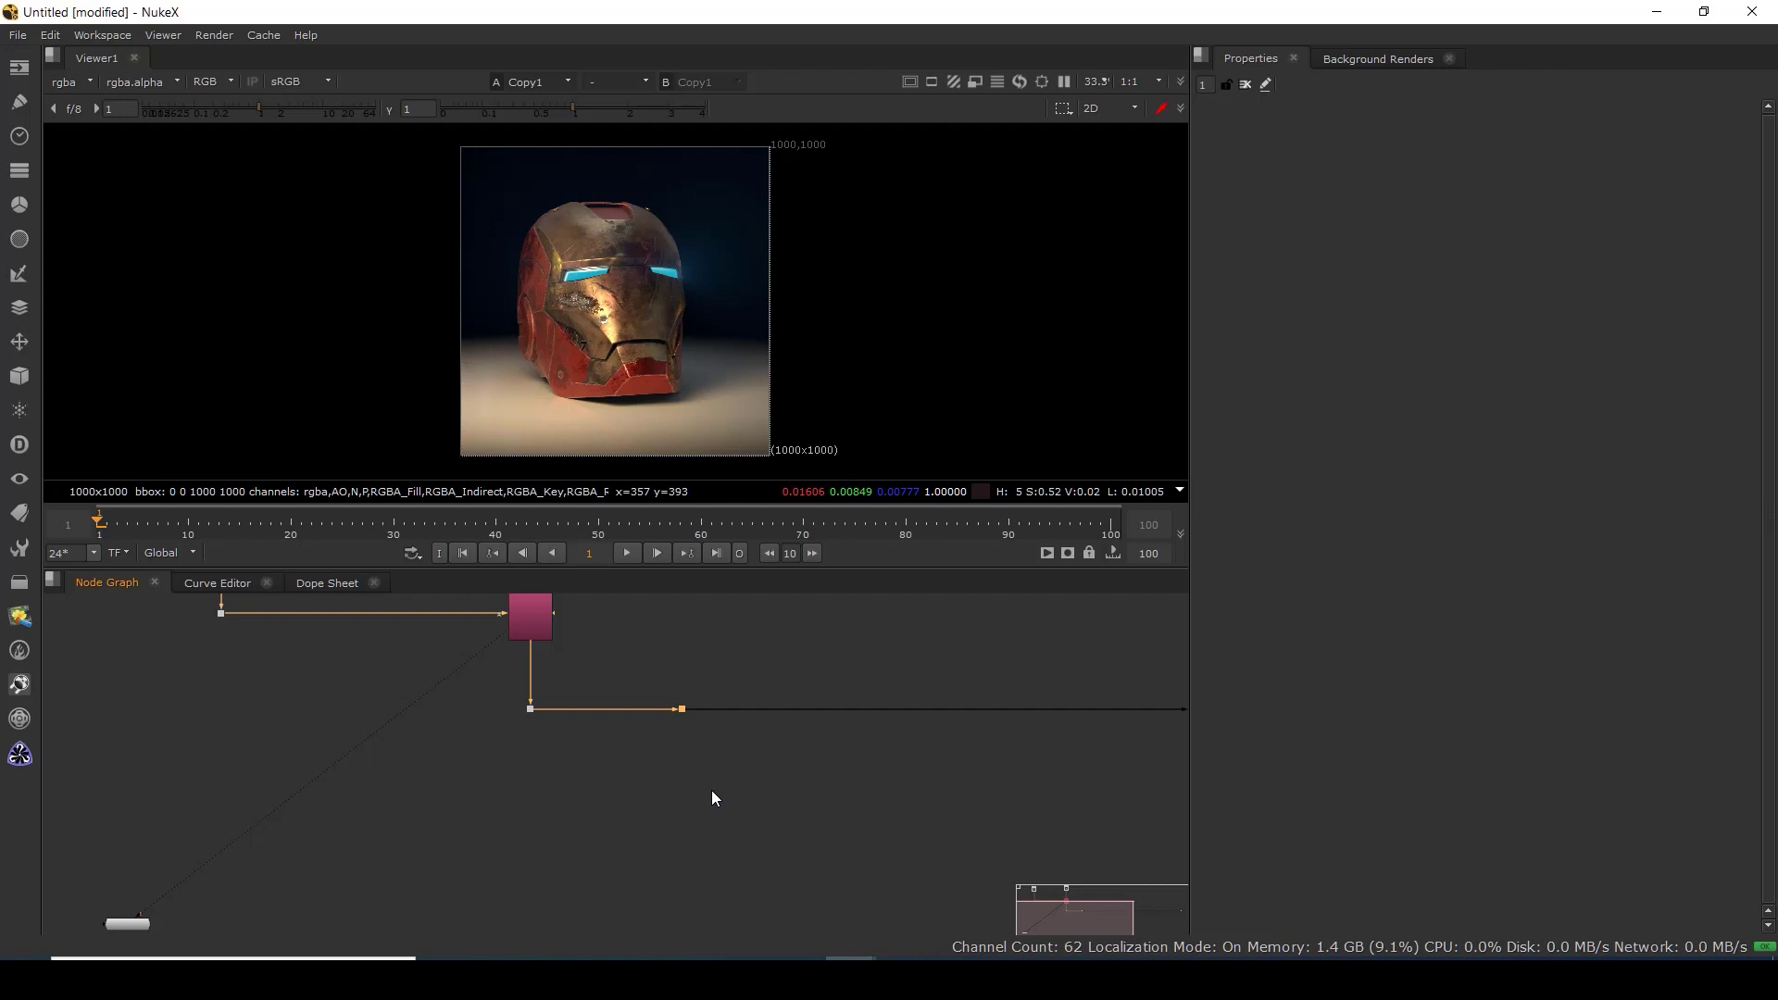
Display the Dot beneath the Copy node in the viewer and examine its direct layer up close.
{"action": "left_click", "coordinate": [720, 783]}
{"action": "scroll", "coordinate": [669, 778], "scroll_direction": "up", "scroll_amount": 2}
{"action": "left_click", "coordinate": [476, 695]}
{"action": "key", "text": "1"}
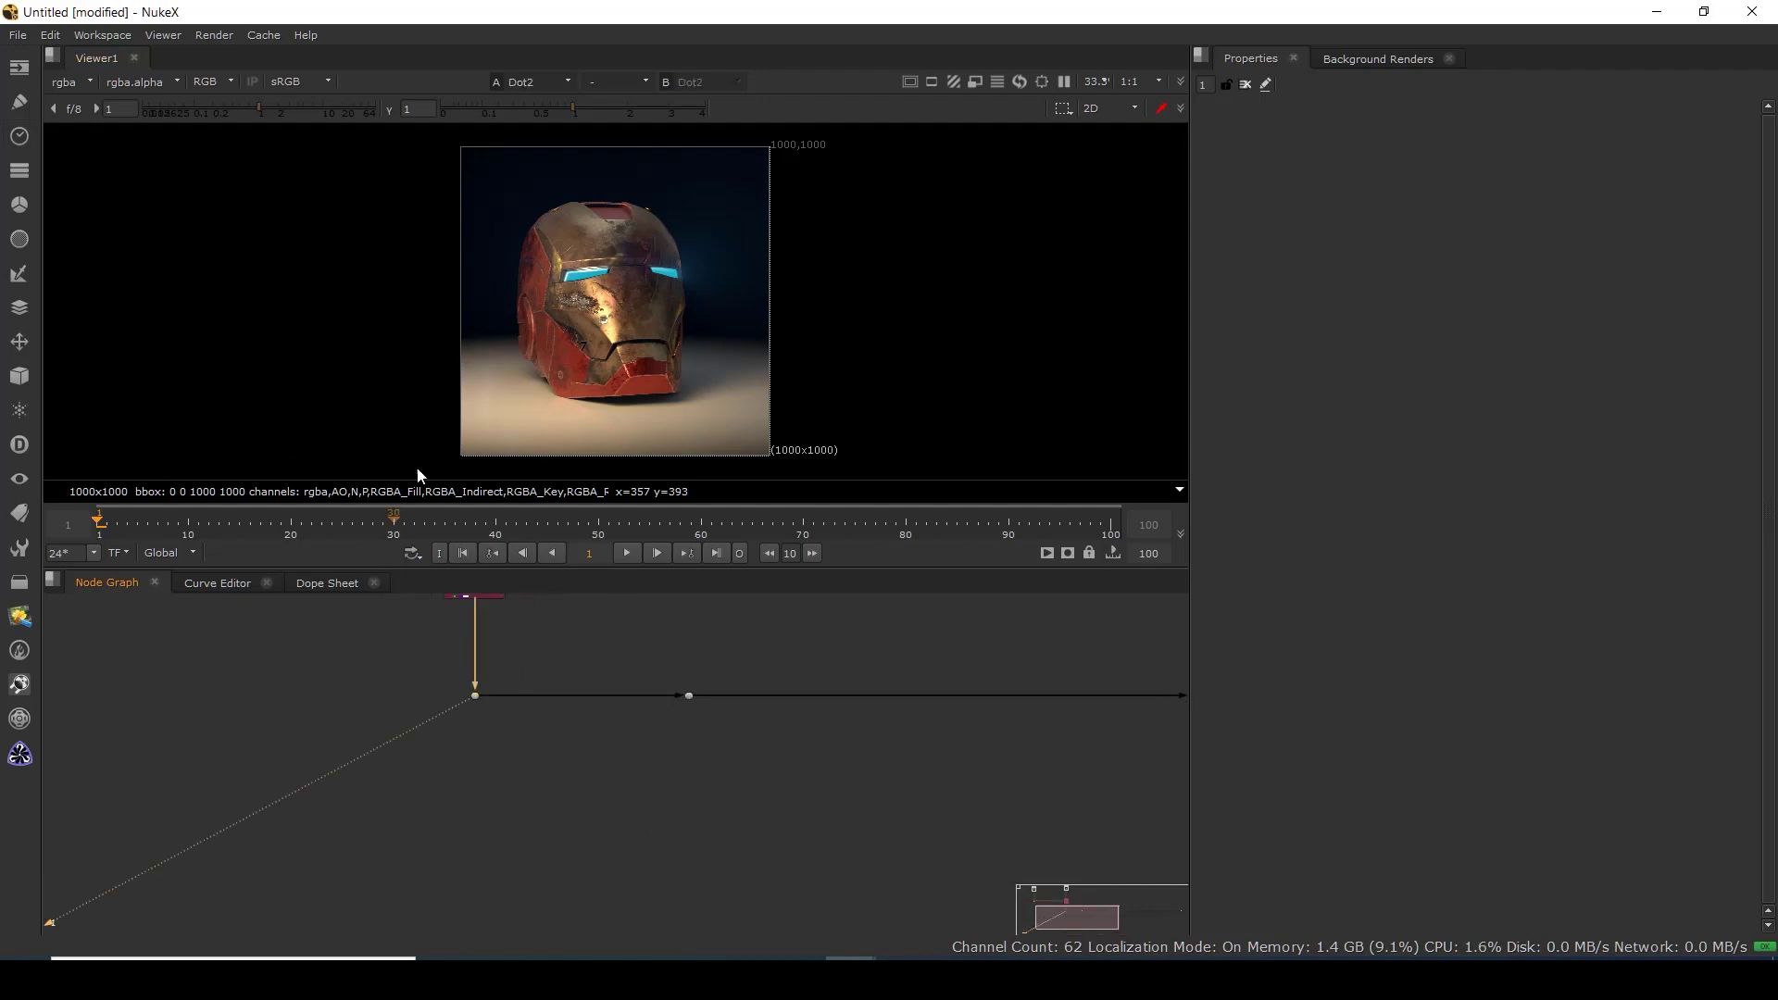
{"action": "left_click", "coordinate": [65, 82]}
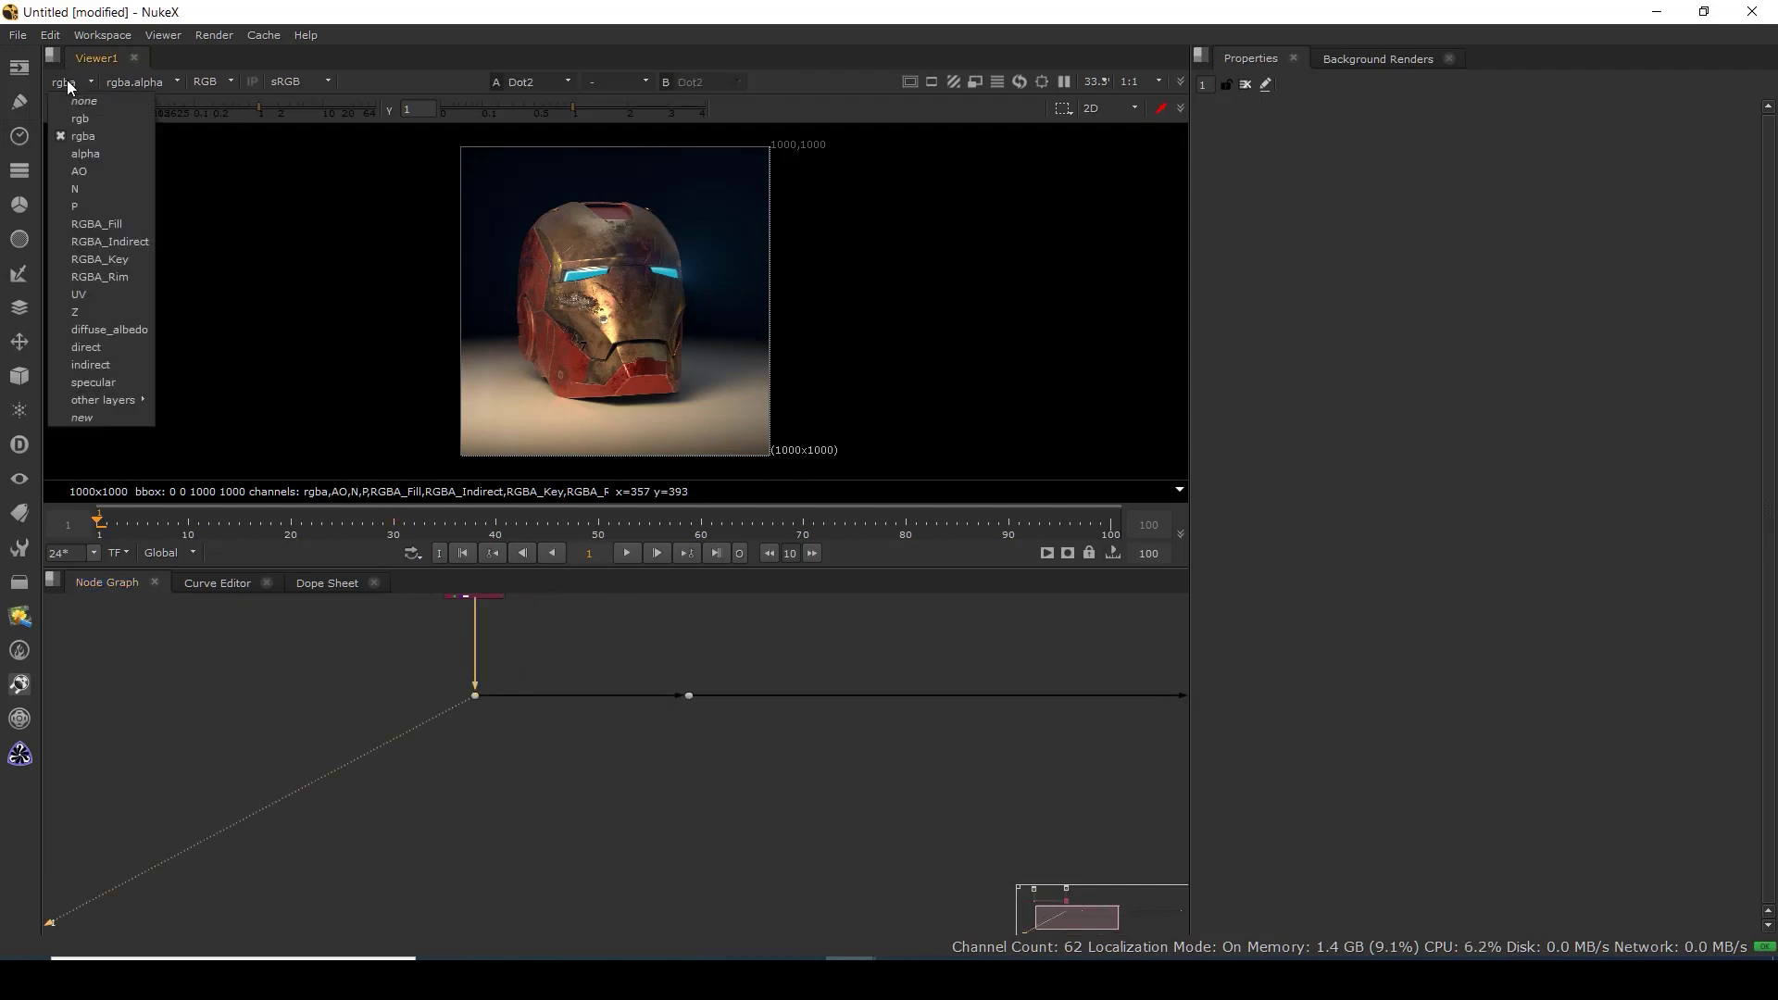
{"action": "left_click", "coordinate": [93, 347]}
{"action": "scroll", "coordinate": [600, 317], "scroll_direction": "up", "scroll_amount": 2}
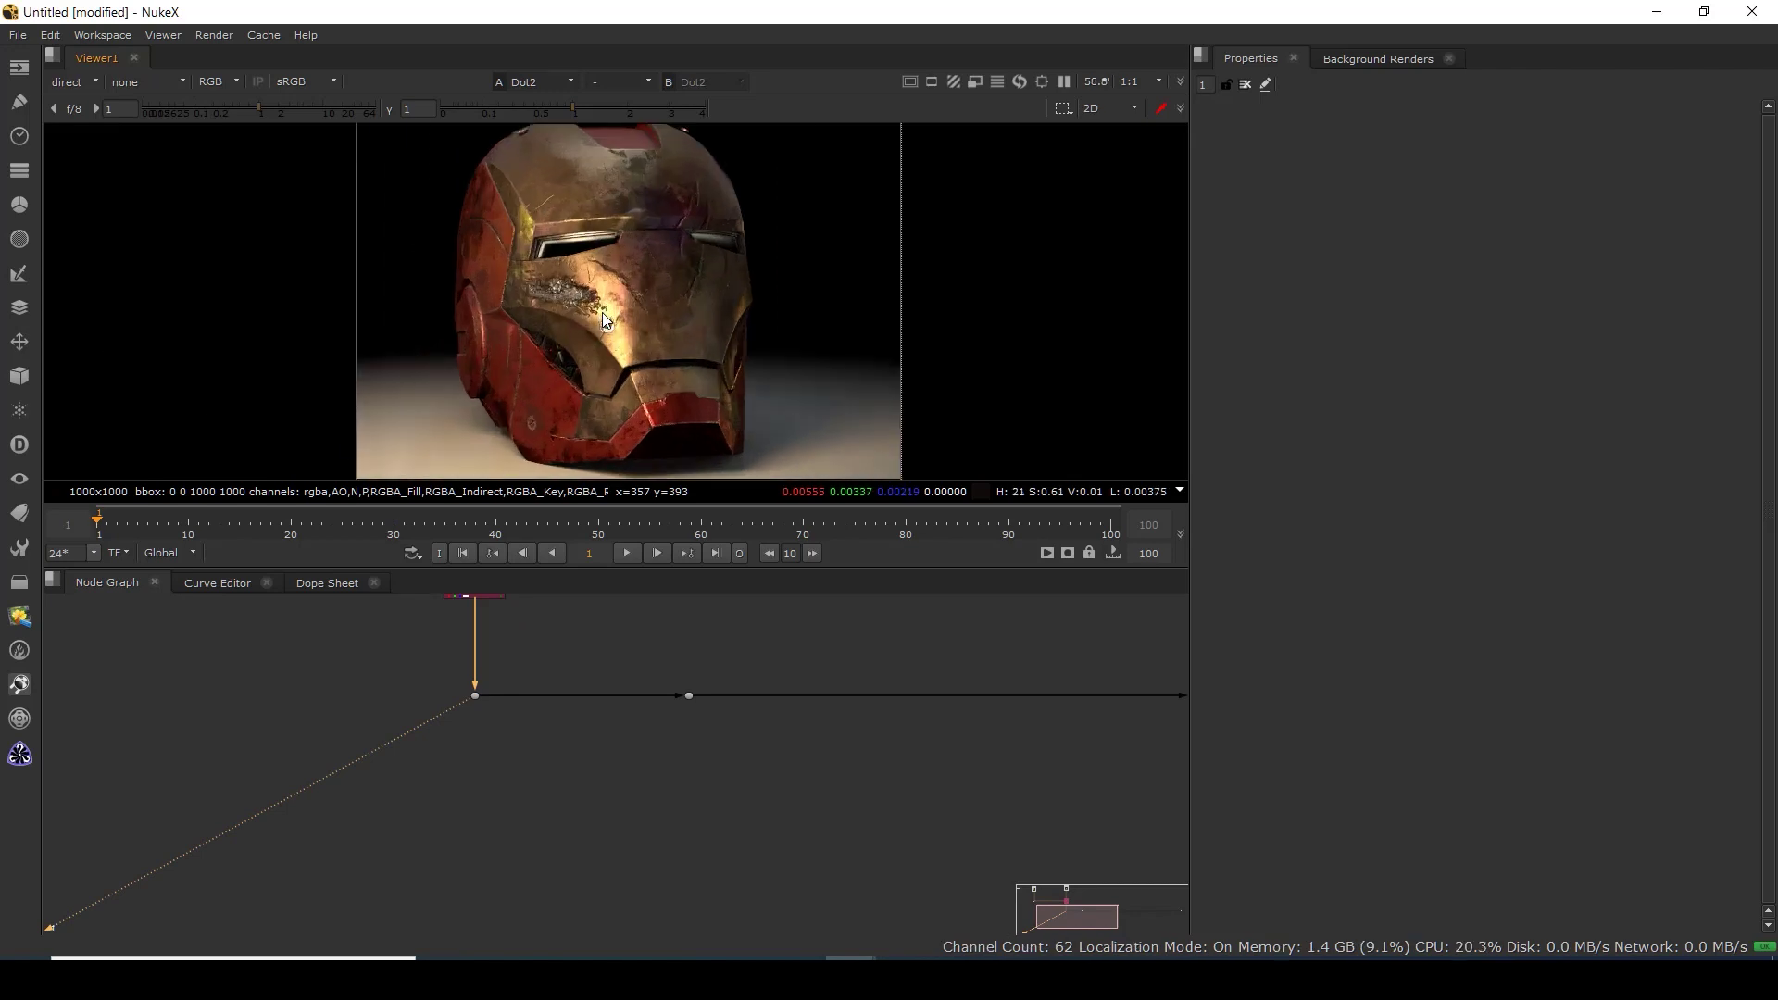
Review the RGBA_Fill, RGBA_Key, RGBA_Rim and RGBA_Indirect layers in the viewer, finishing on the rgba layer.
{"action": "left_click", "coordinate": [67, 81]}
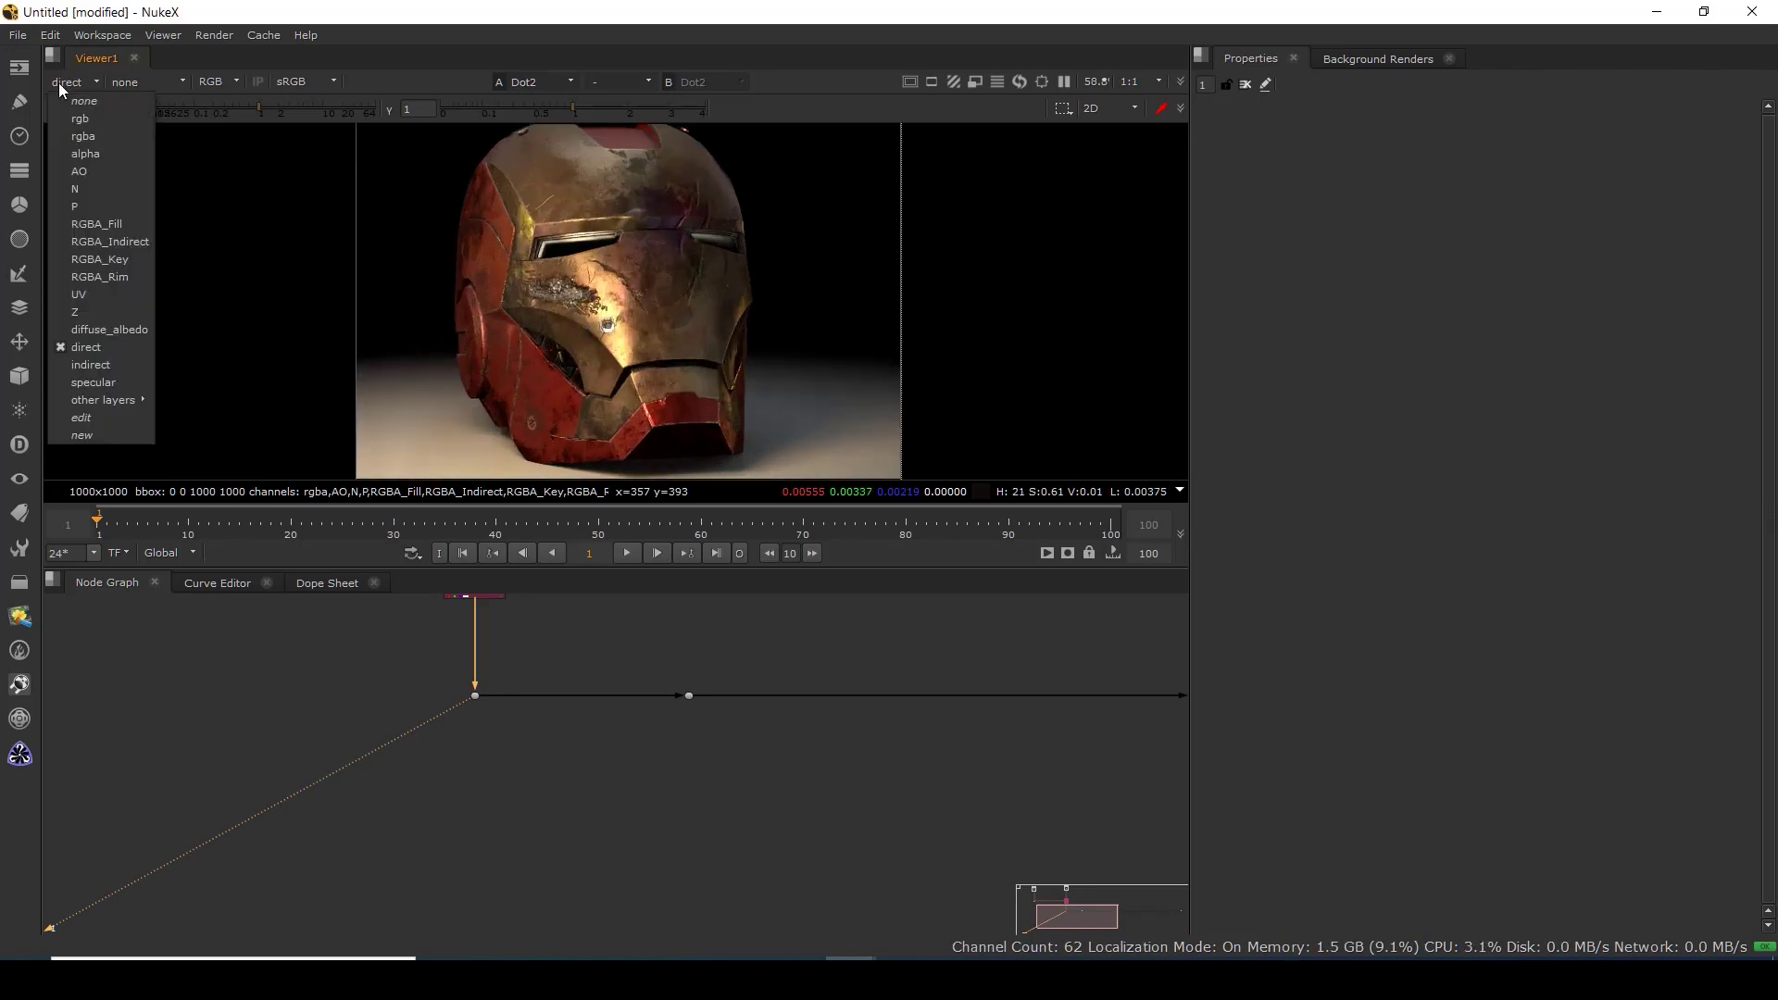
{"action": "left_click", "coordinate": [102, 225]}
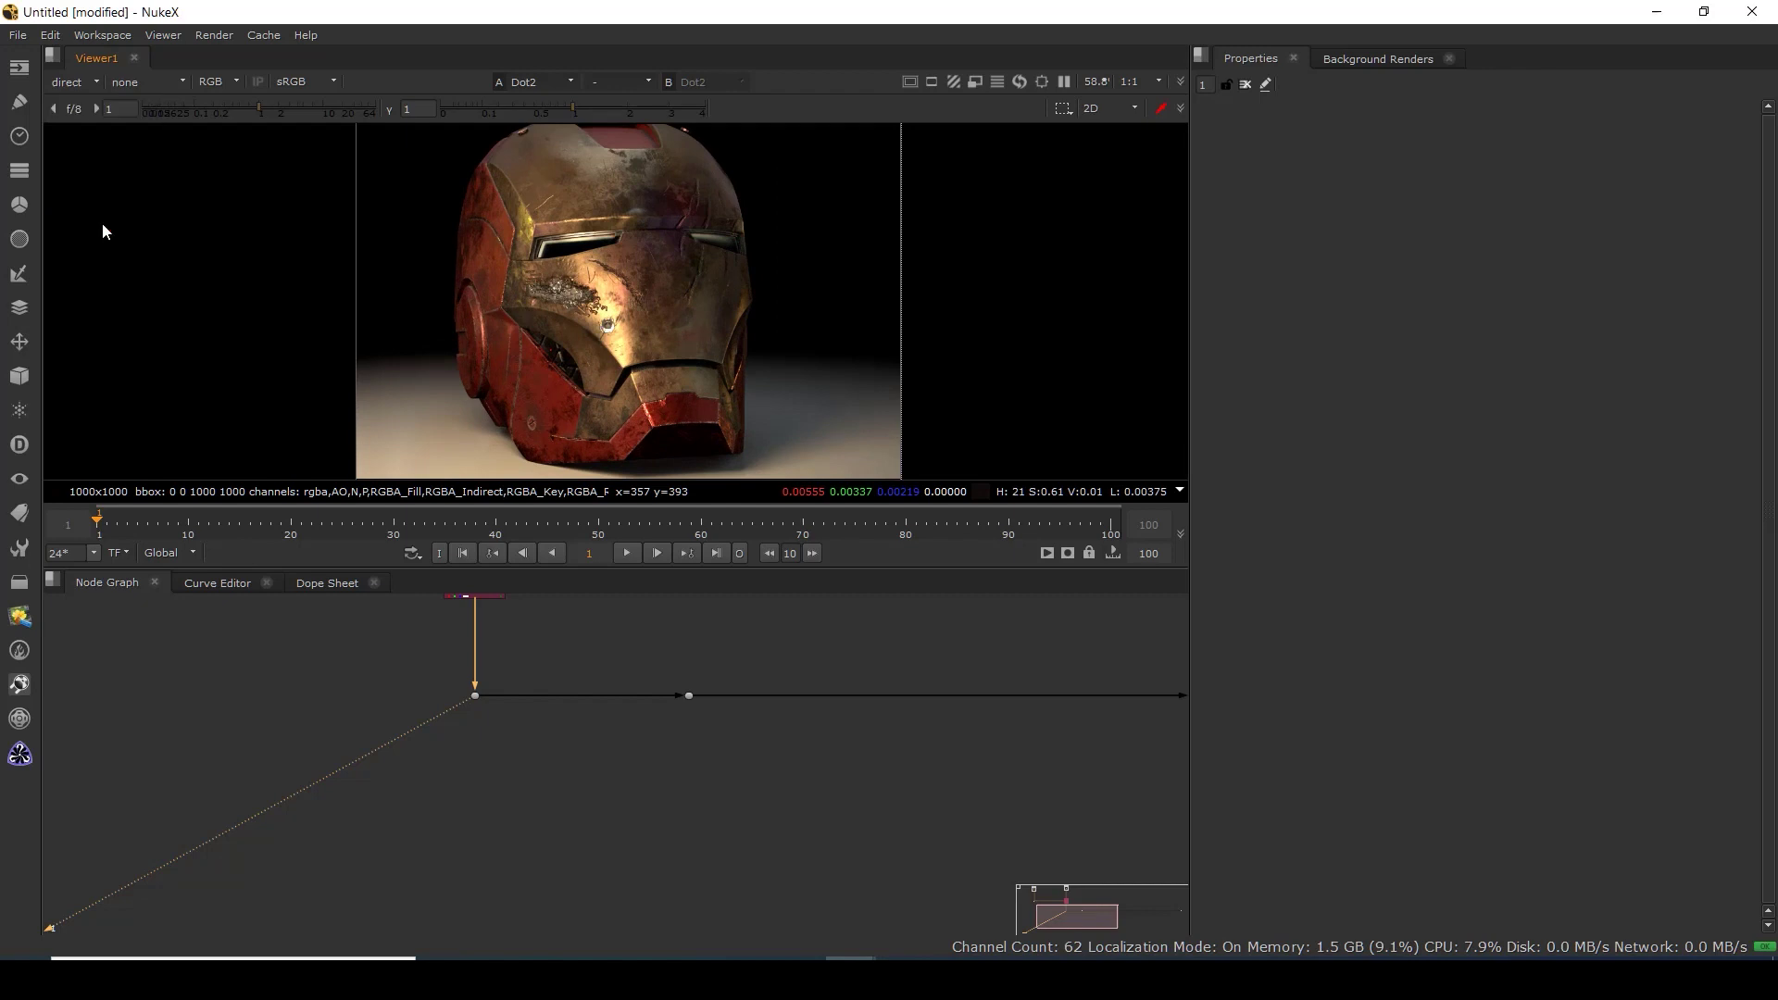
{"action": "left_click", "coordinate": [78, 82]}
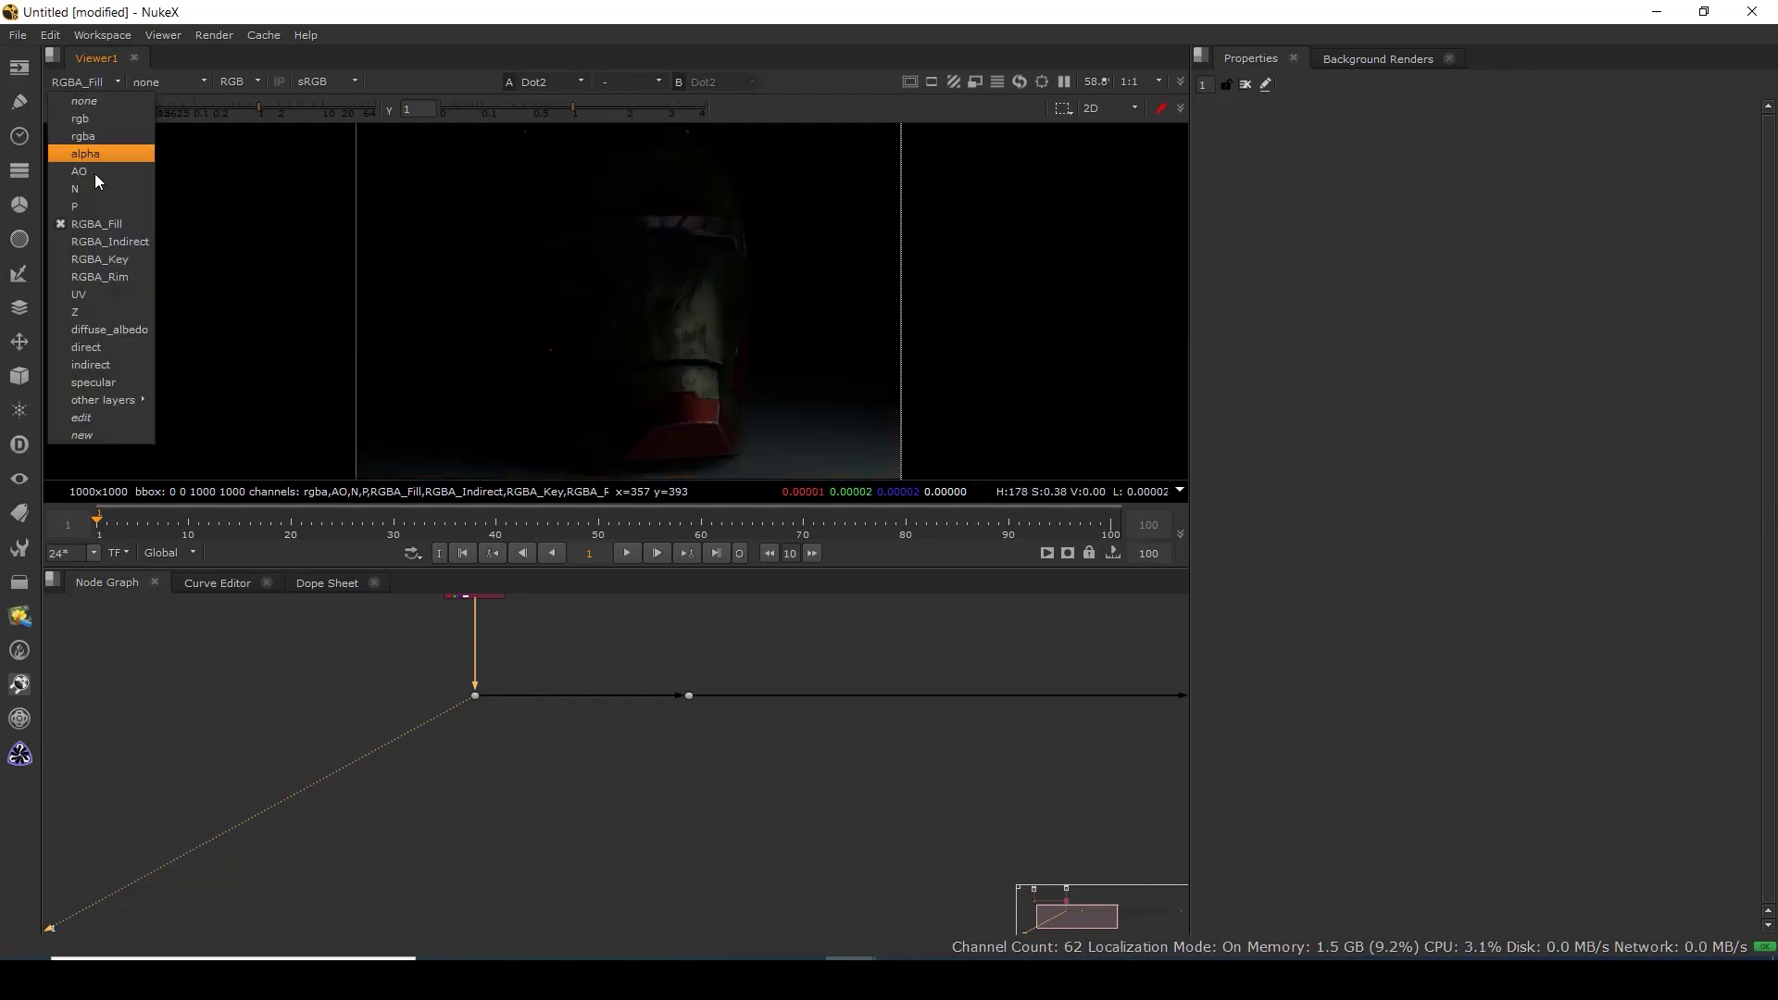
{"action": "left_click", "coordinate": [109, 260]}
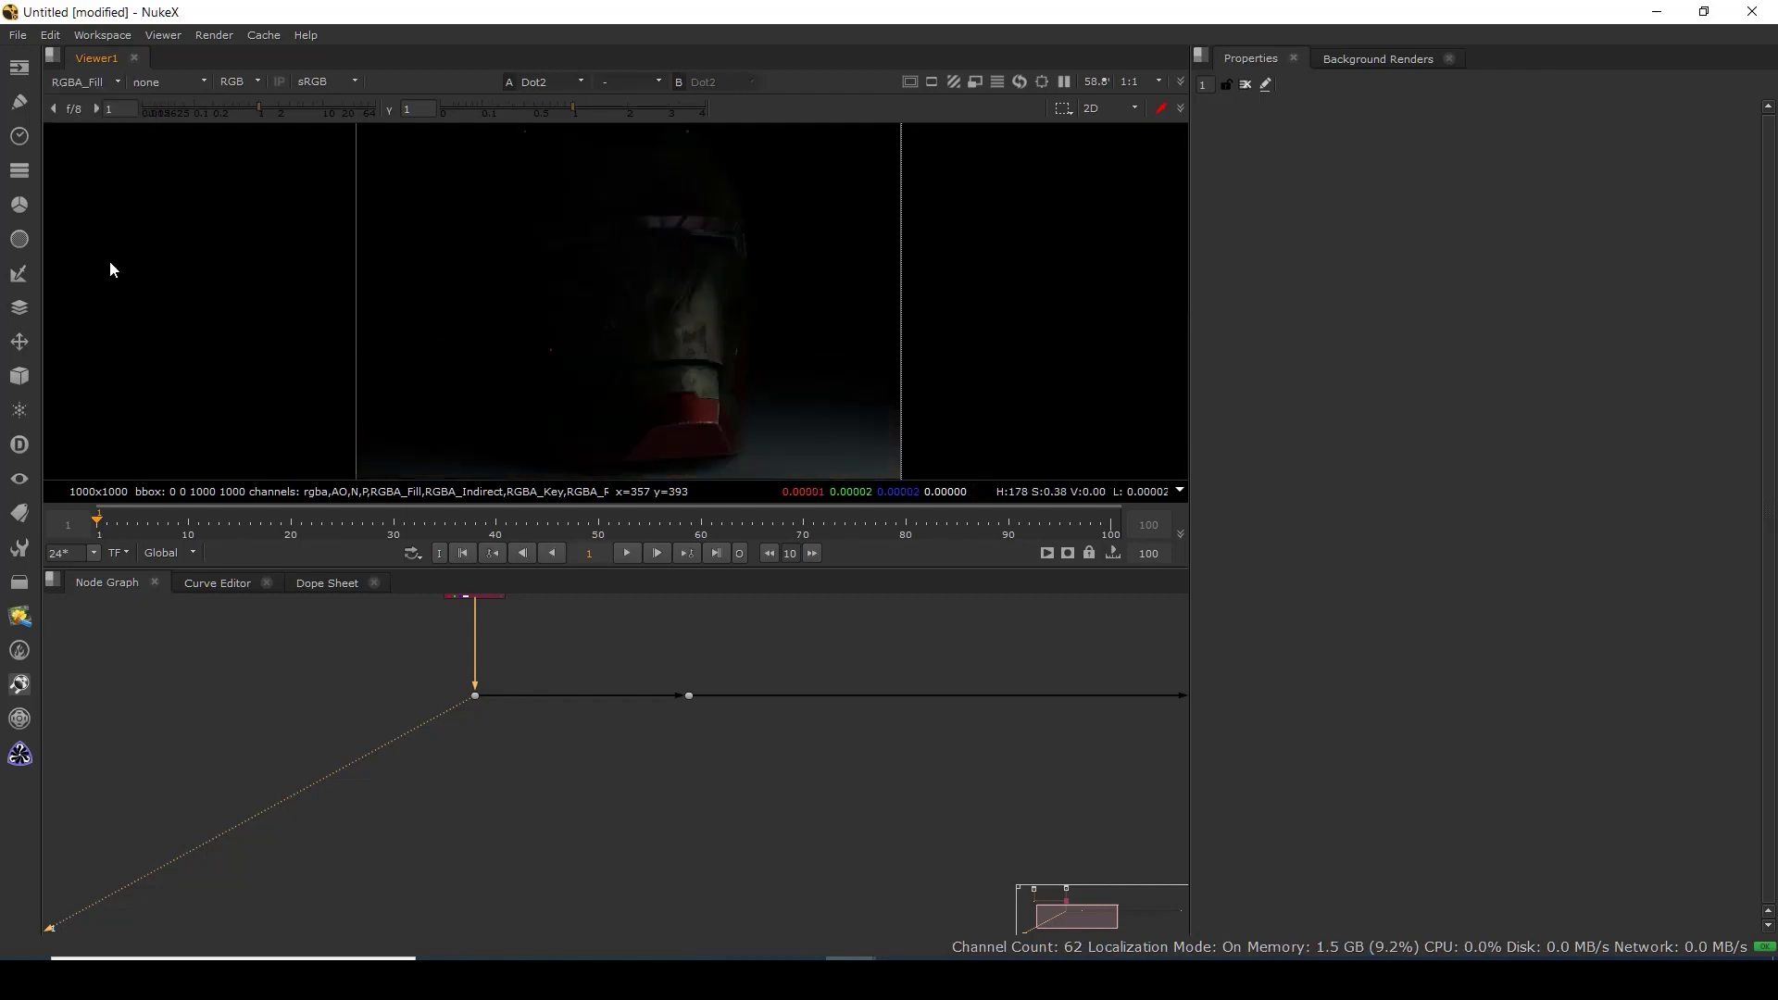
{"action": "left_click", "coordinate": [70, 82]}
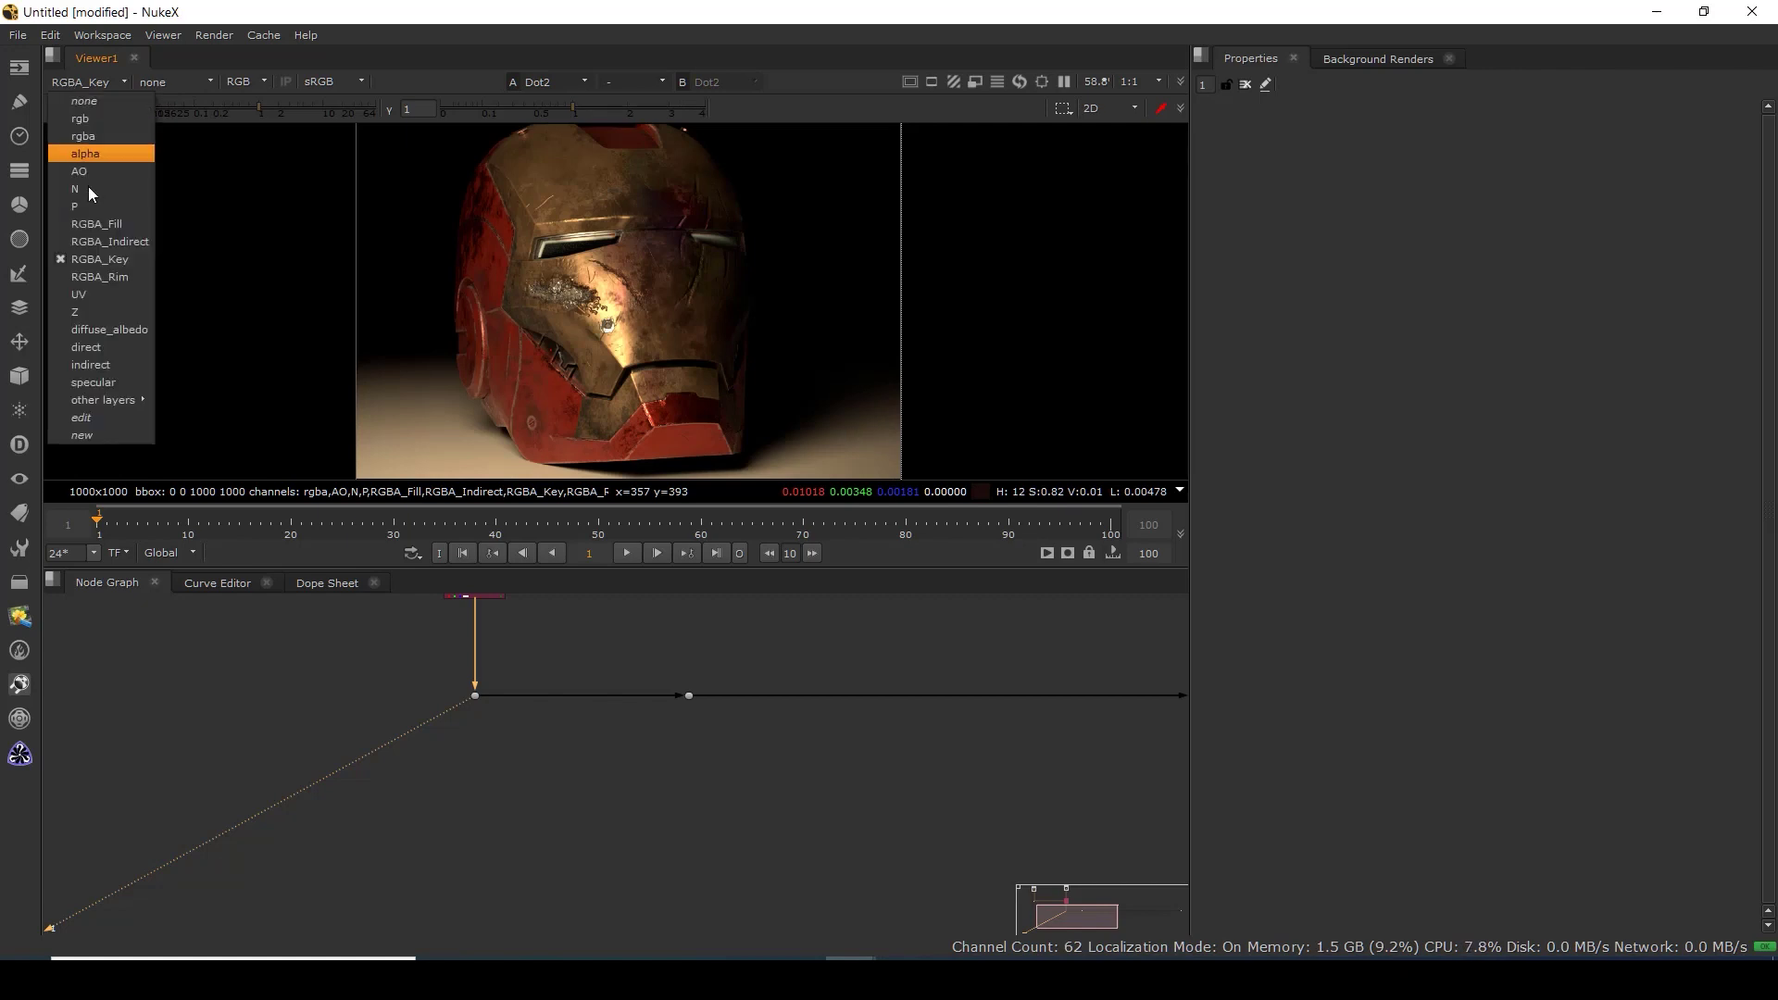
{"action": "left_click", "coordinate": [87, 274]}
{"action": "left_click", "coordinate": [82, 81]}
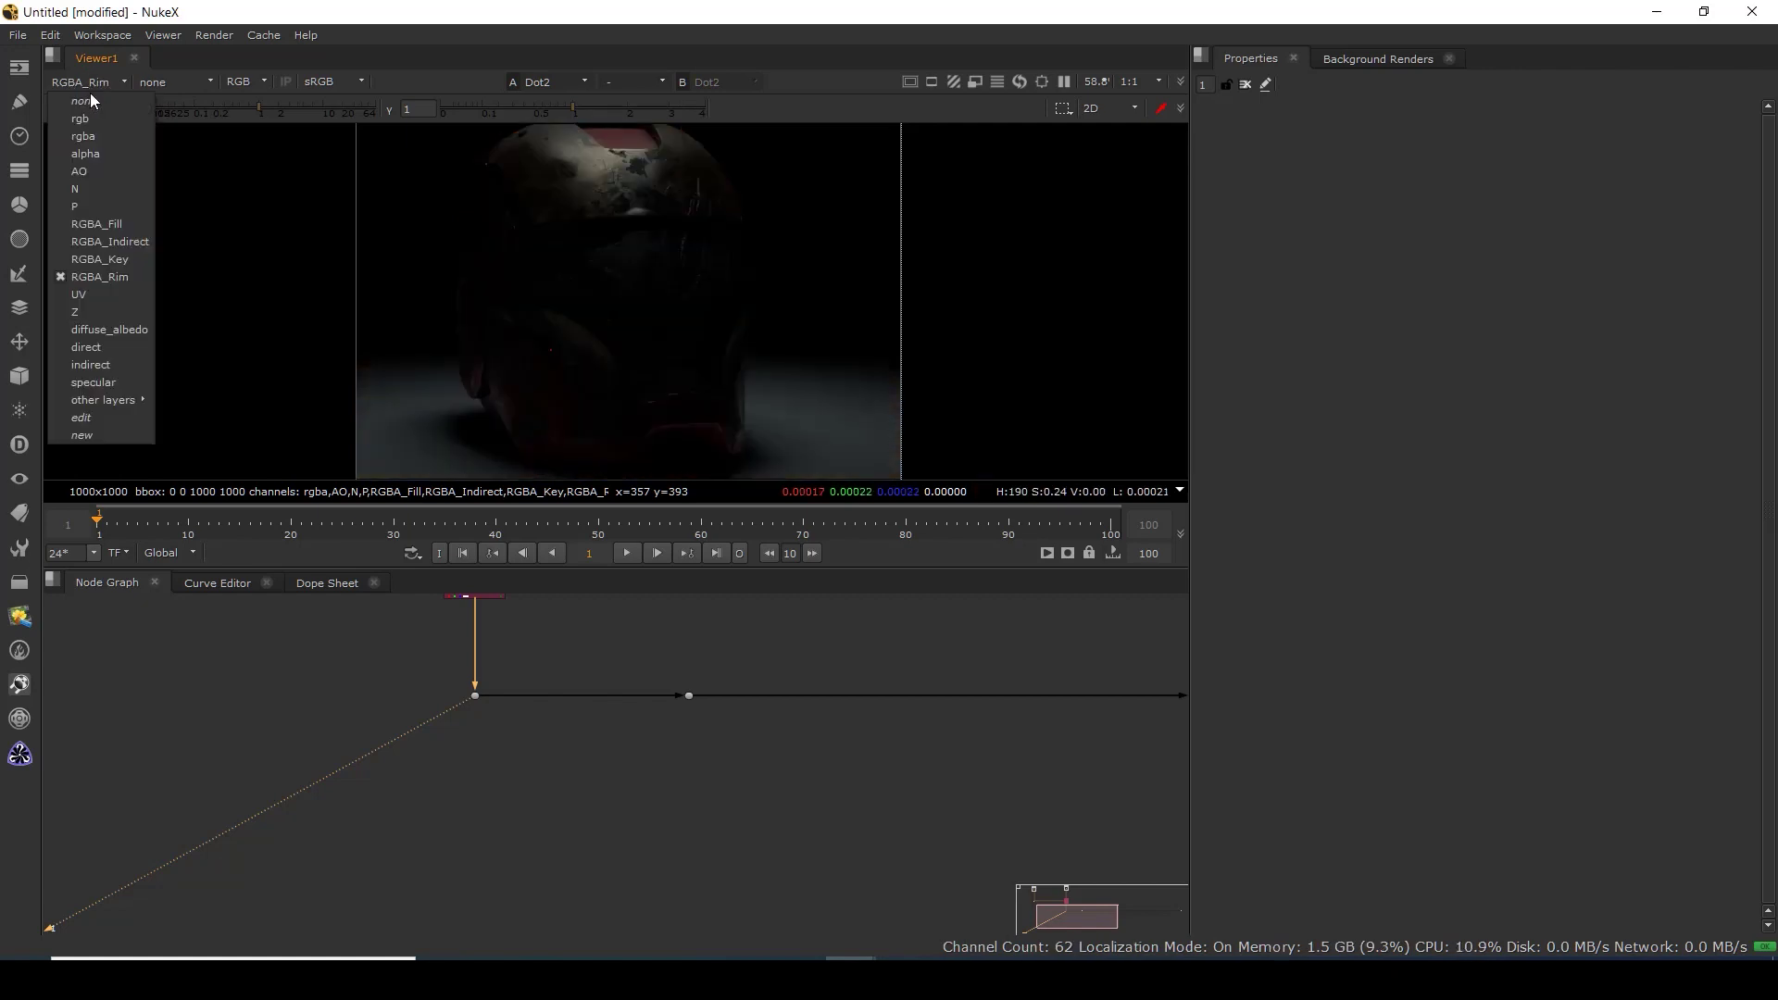
{"action": "left_click", "coordinate": [107, 244]}
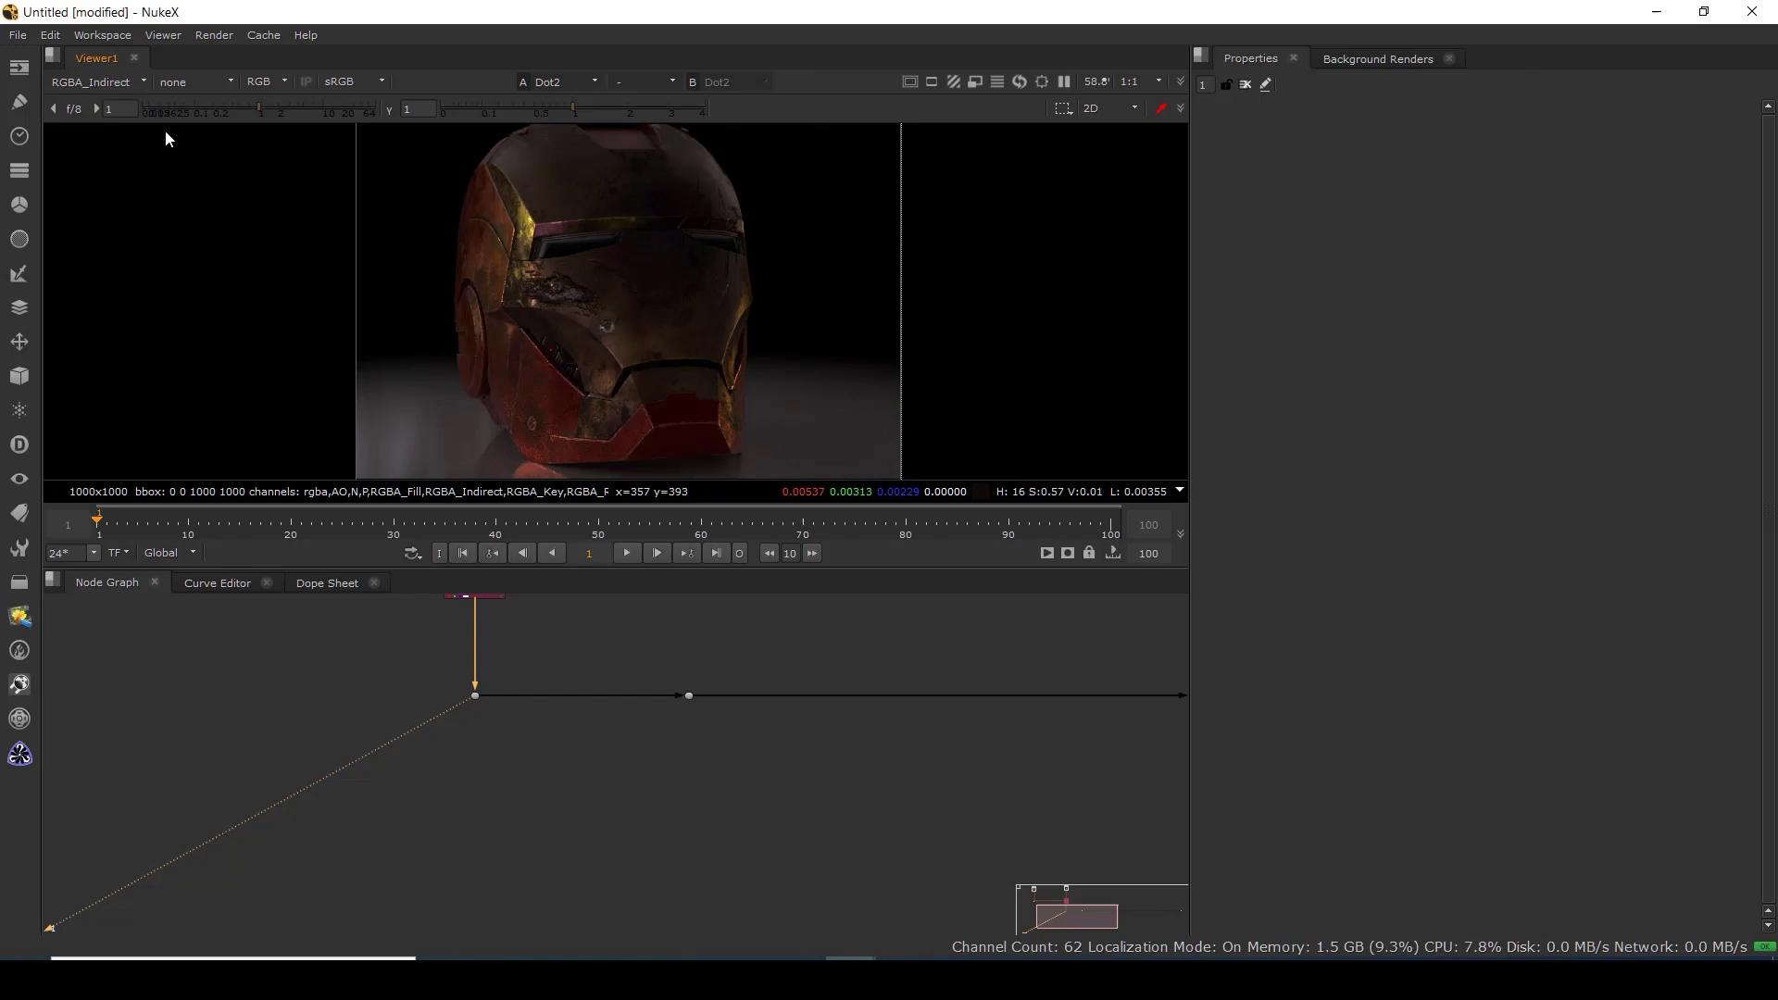
{"action": "left_click", "coordinate": [80, 81]}
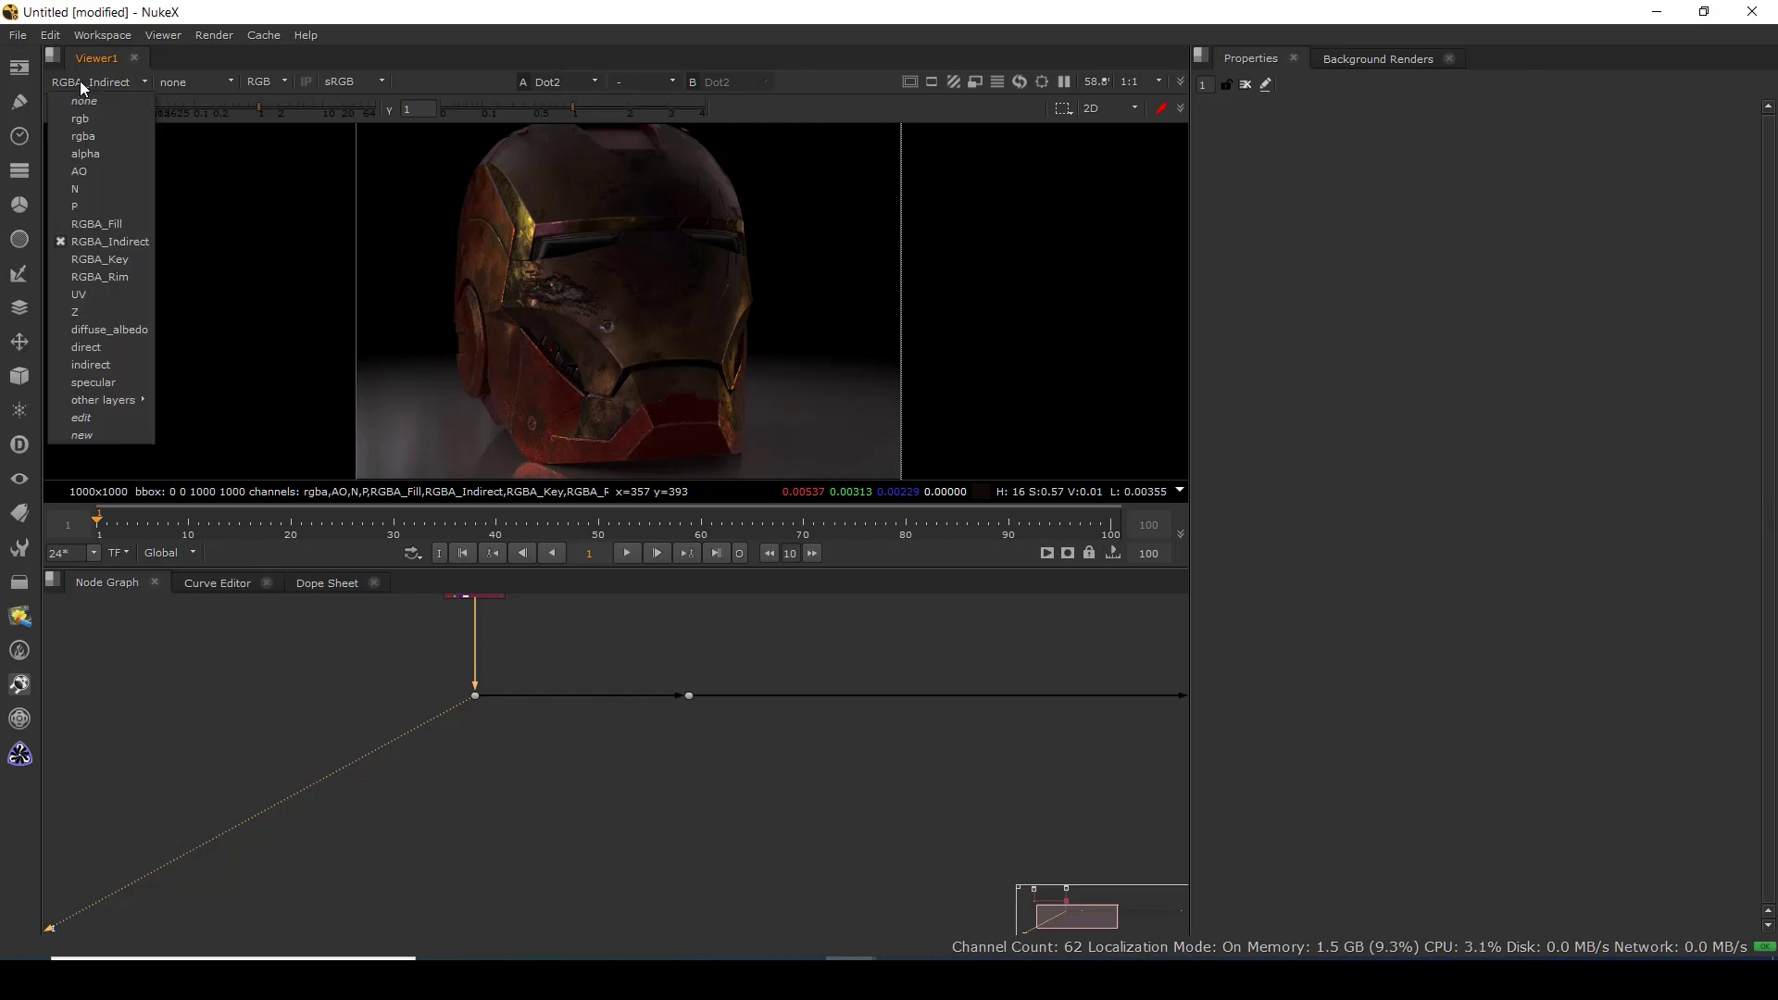
{"action": "left_click", "coordinate": [83, 137]}
Add a Shuffle node, connect its input to the inserted Dot, align it straight below and display it in the viewer.
{"action": "scroll", "coordinate": [625, 768], "scroll_direction": "down", "scroll_amount": 3}
{"action": "scroll", "coordinate": [602, 737], "scroll_direction": "up", "scroll_amount": 4}
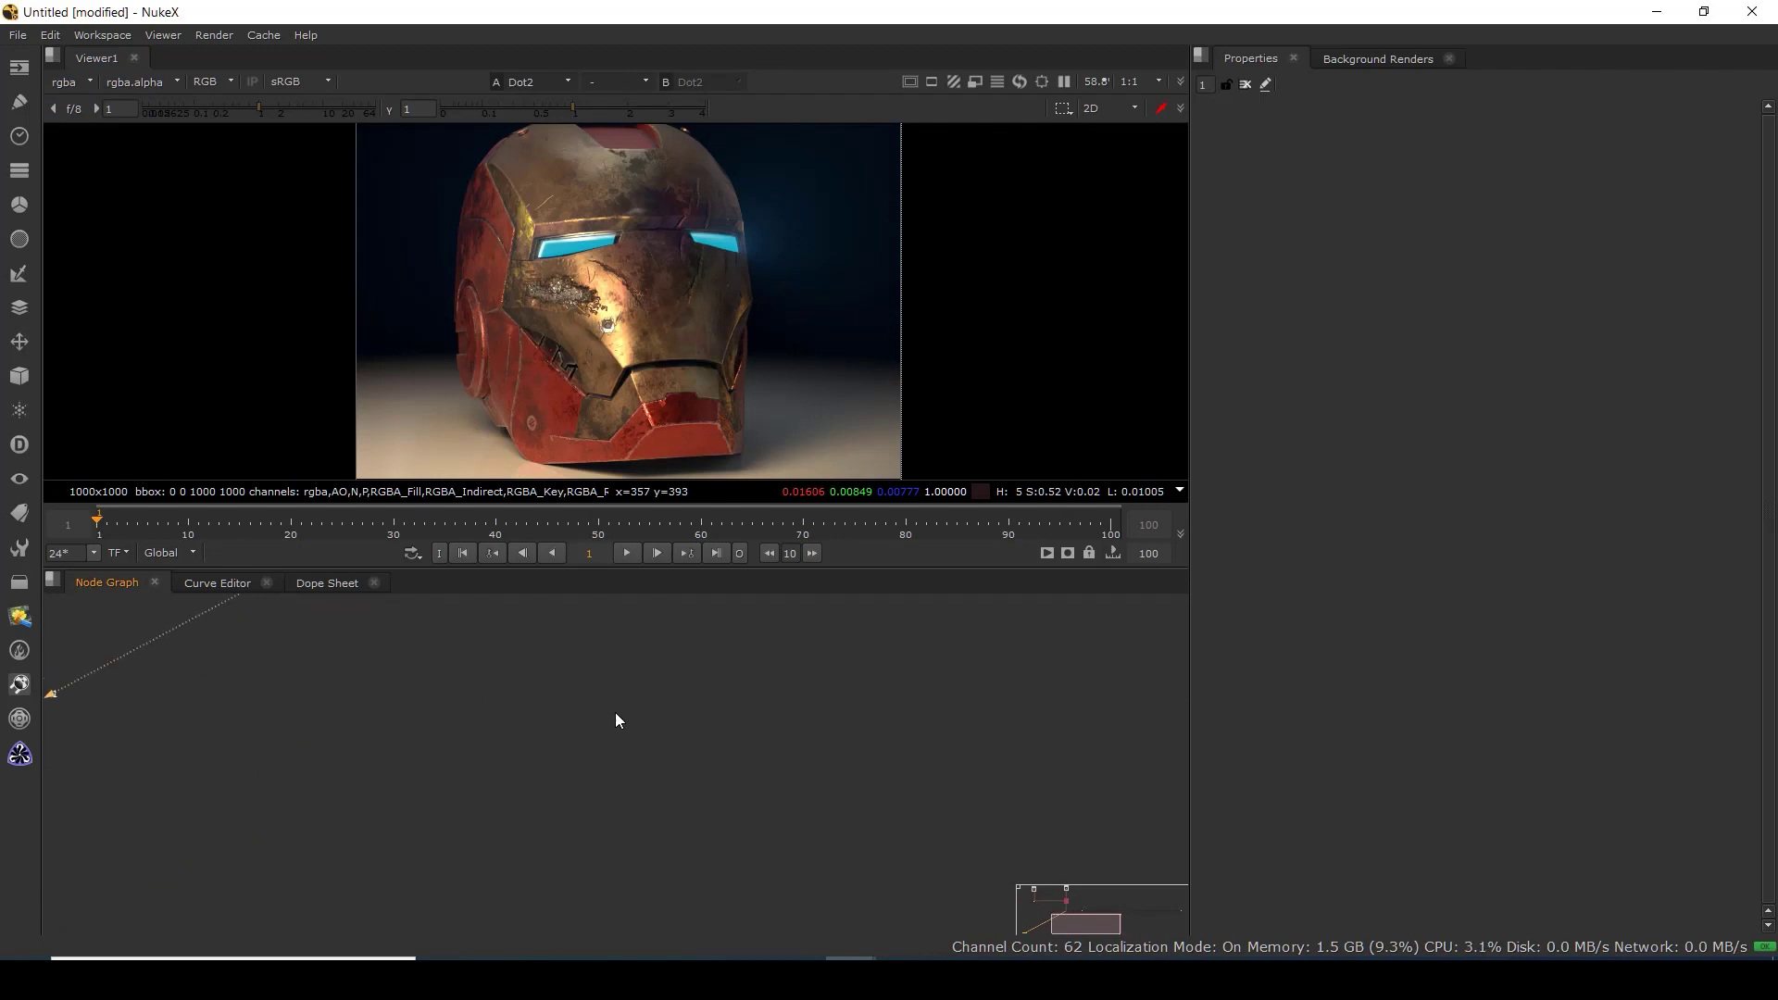
{"action": "key", "text": "Tab"}
{"action": "type", "text": "shuf"}
{"action": "left_click", "coordinate": [470, 730]}
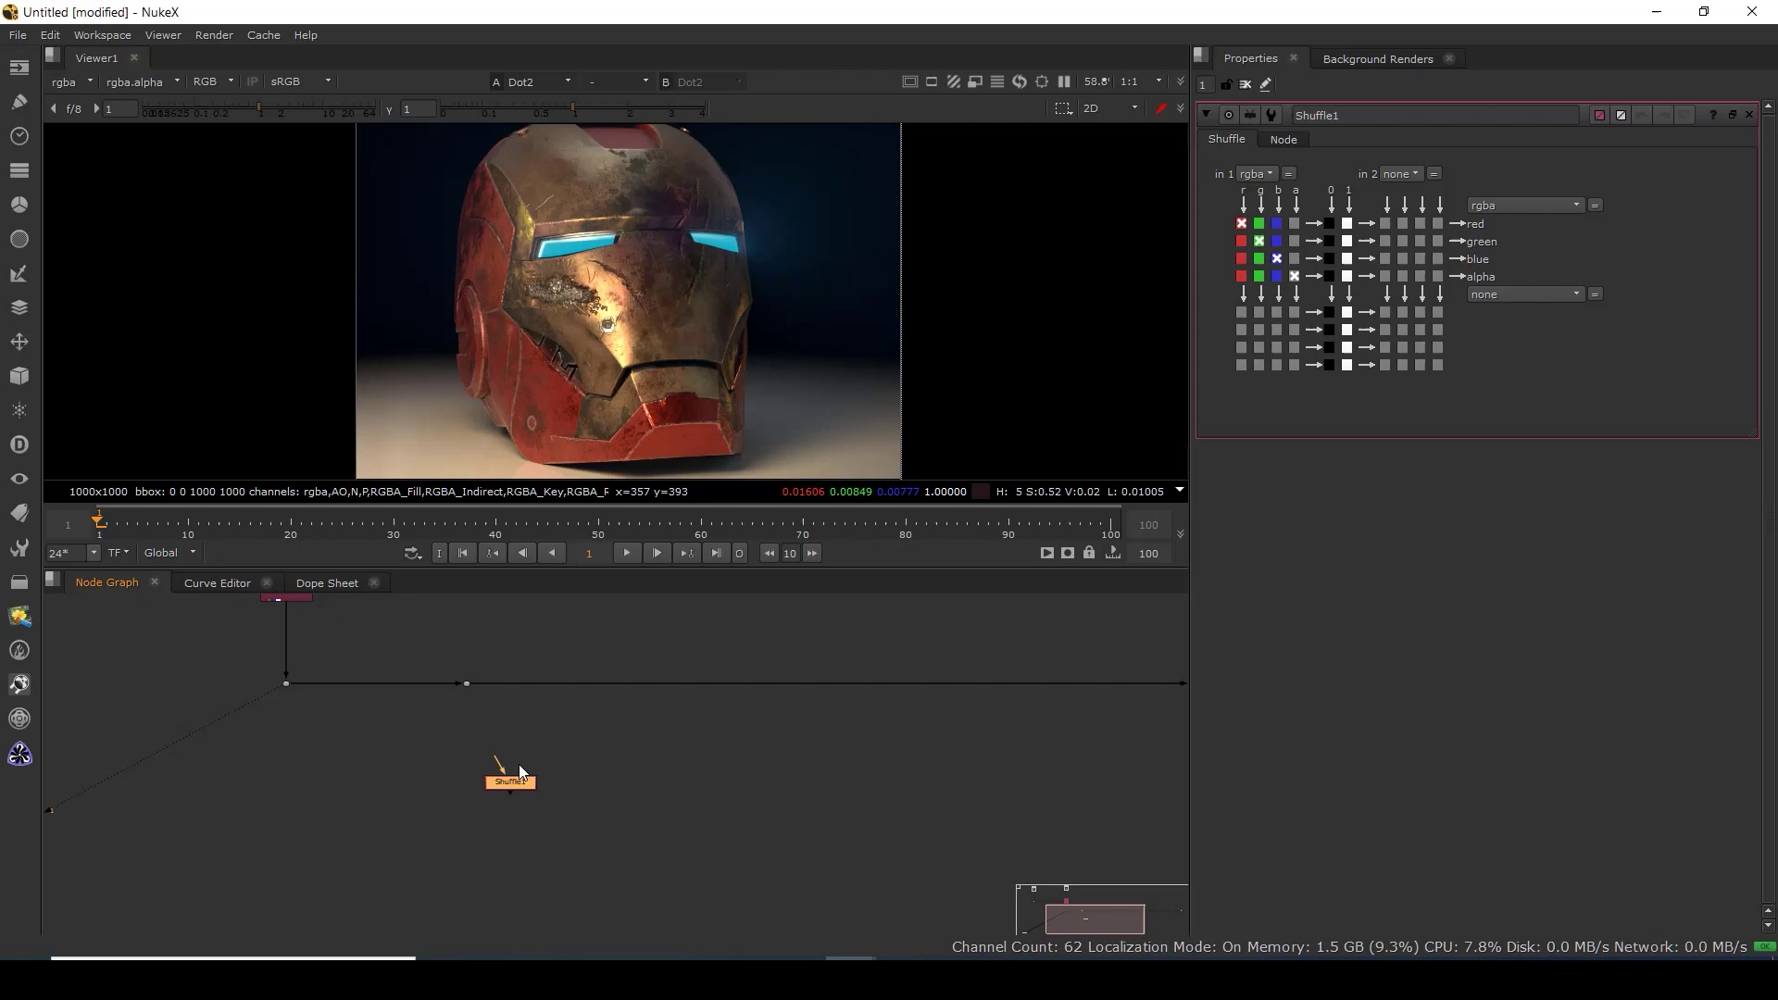
{"action": "scroll", "coordinate": [518, 764], "scroll_direction": "up", "scroll_amount": 2}
{"action": "left_click_drag", "start_coordinate": [490, 762], "coordinate": [445, 654]}
{"action": "left_click_drag", "start_coordinate": [511, 792], "coordinate": [449, 798]}
{"action": "key", "text": "1"}
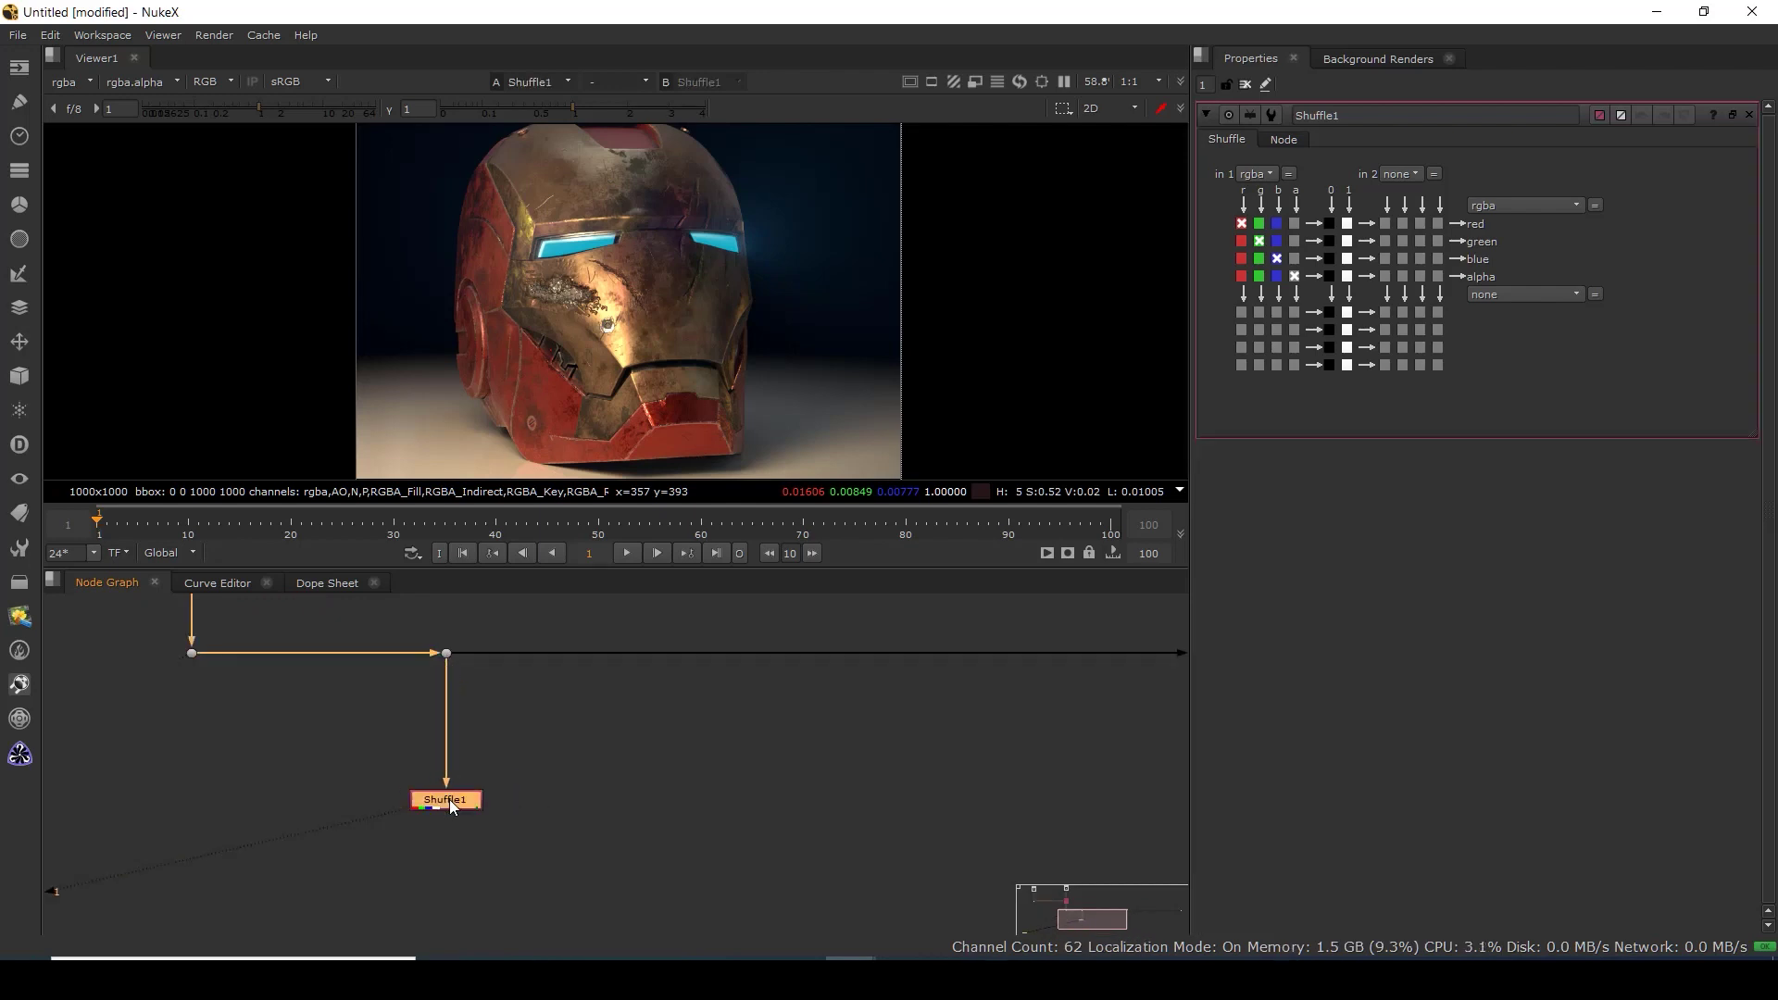
Label the Shuffle node with the expression [value in] to display its input layer on the node.
{"action": "left_click", "coordinate": [1290, 135]}
{"action": "left_click", "coordinate": [1306, 205]}
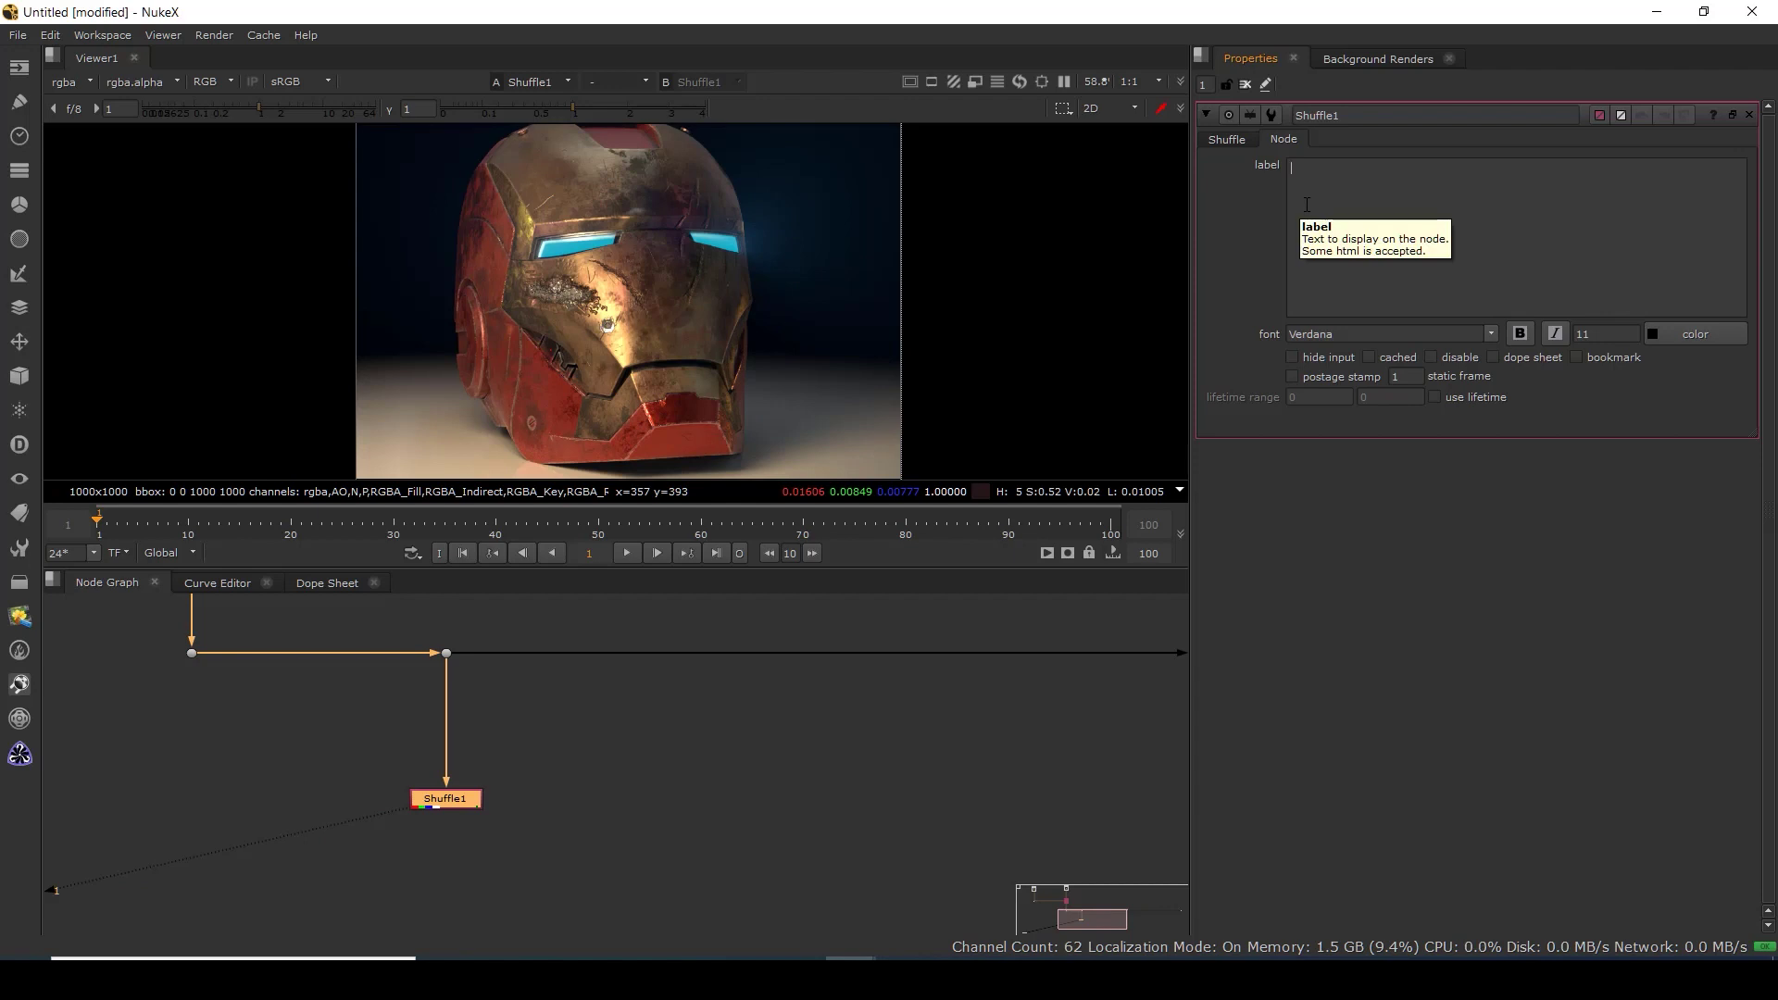
{"action": "type", "text": "[value in"}
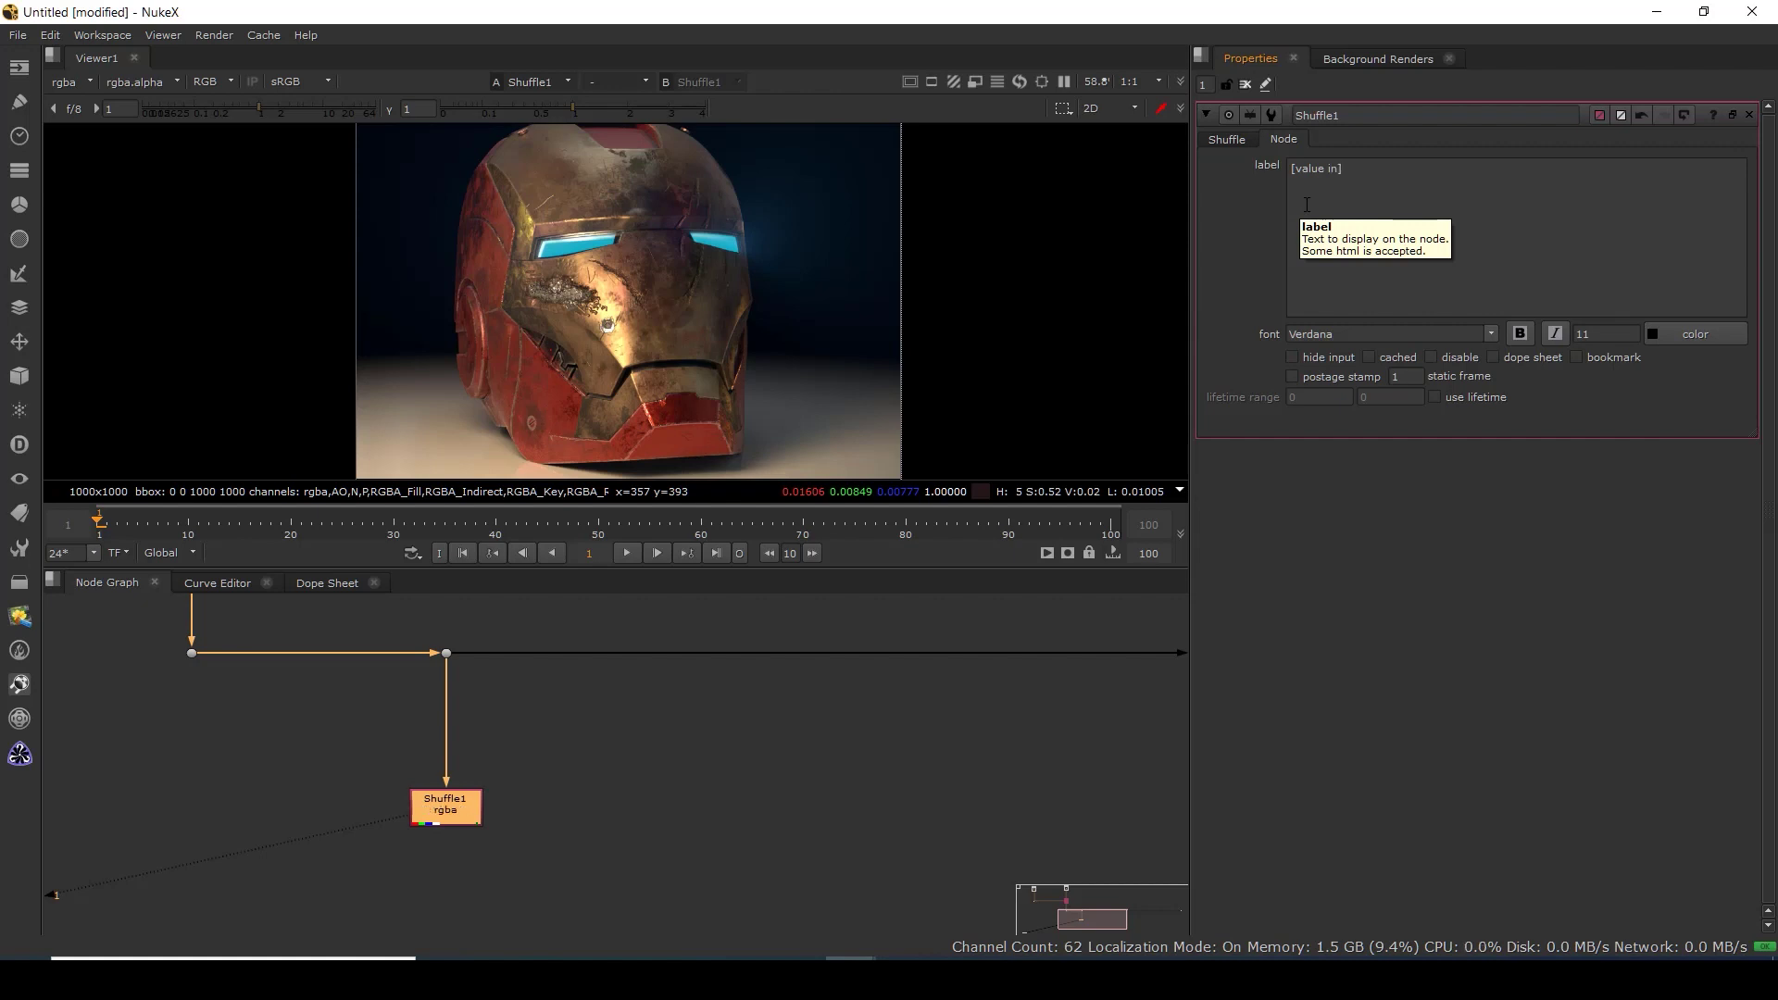
Set the Shuffle node's first input layer to diffuse_albedo and examine the result in the viewer.
{"action": "left_click", "coordinate": [937, 815]}
{"action": "left_click", "coordinate": [459, 820]}
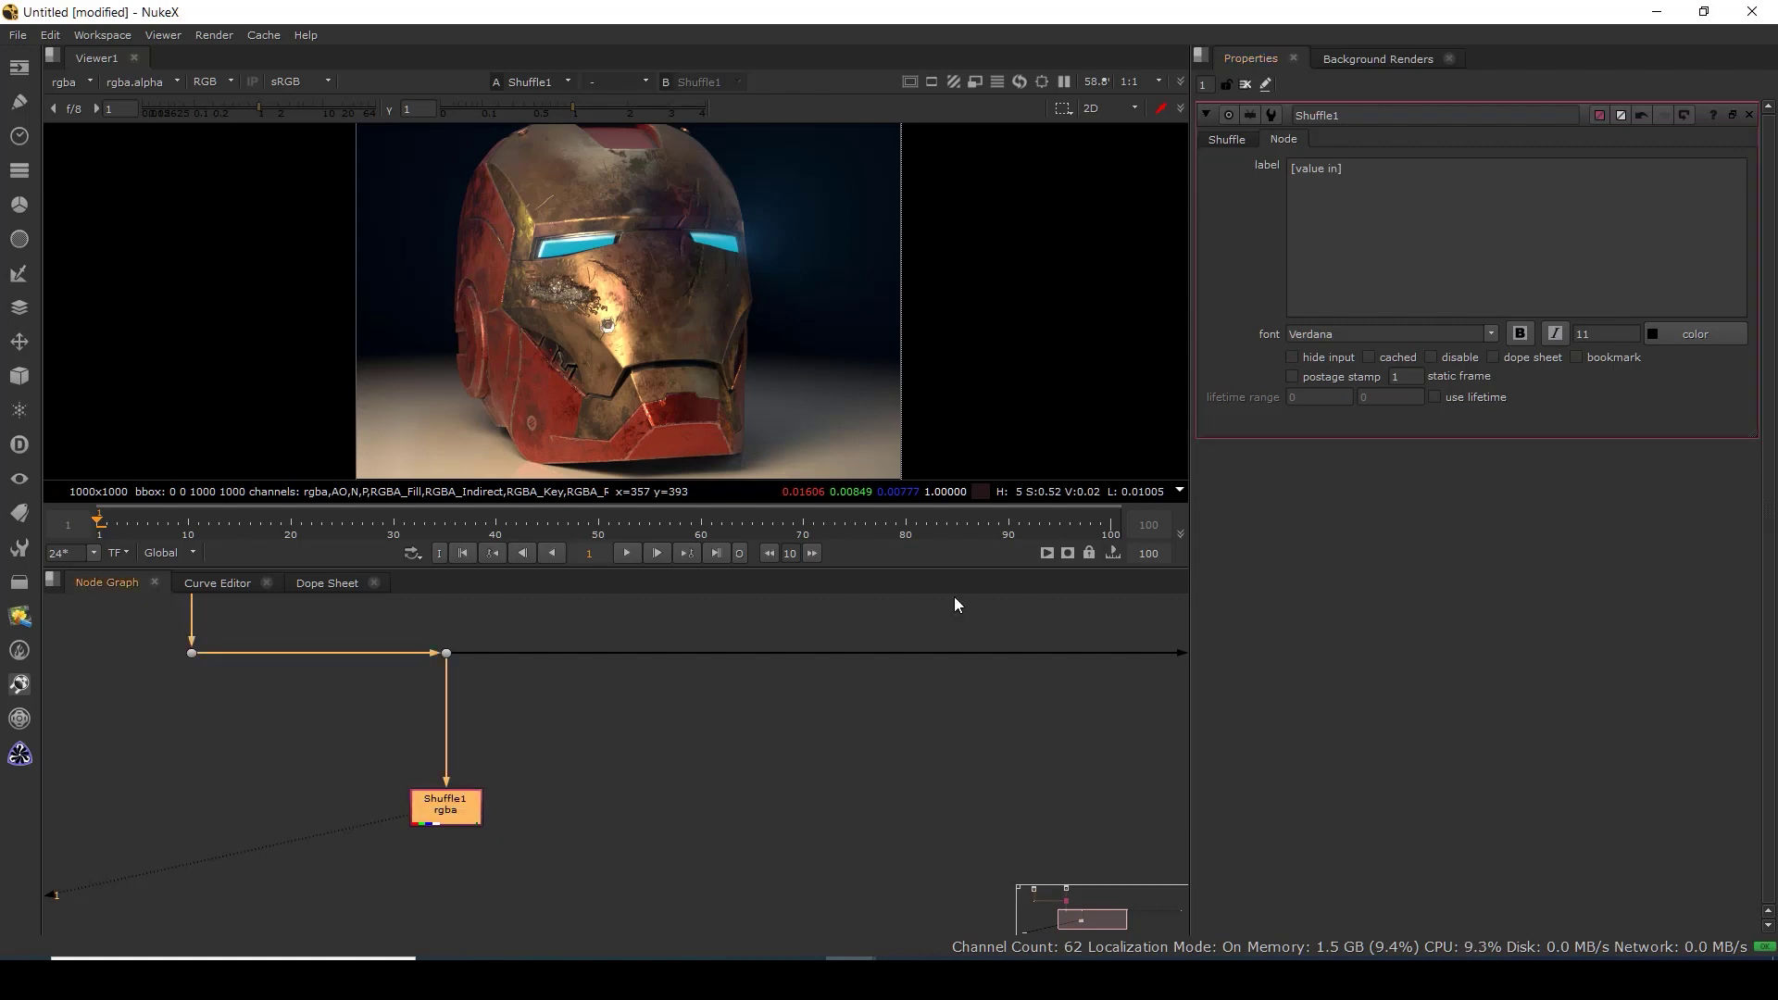
{"action": "left_click", "coordinate": [1228, 139]}
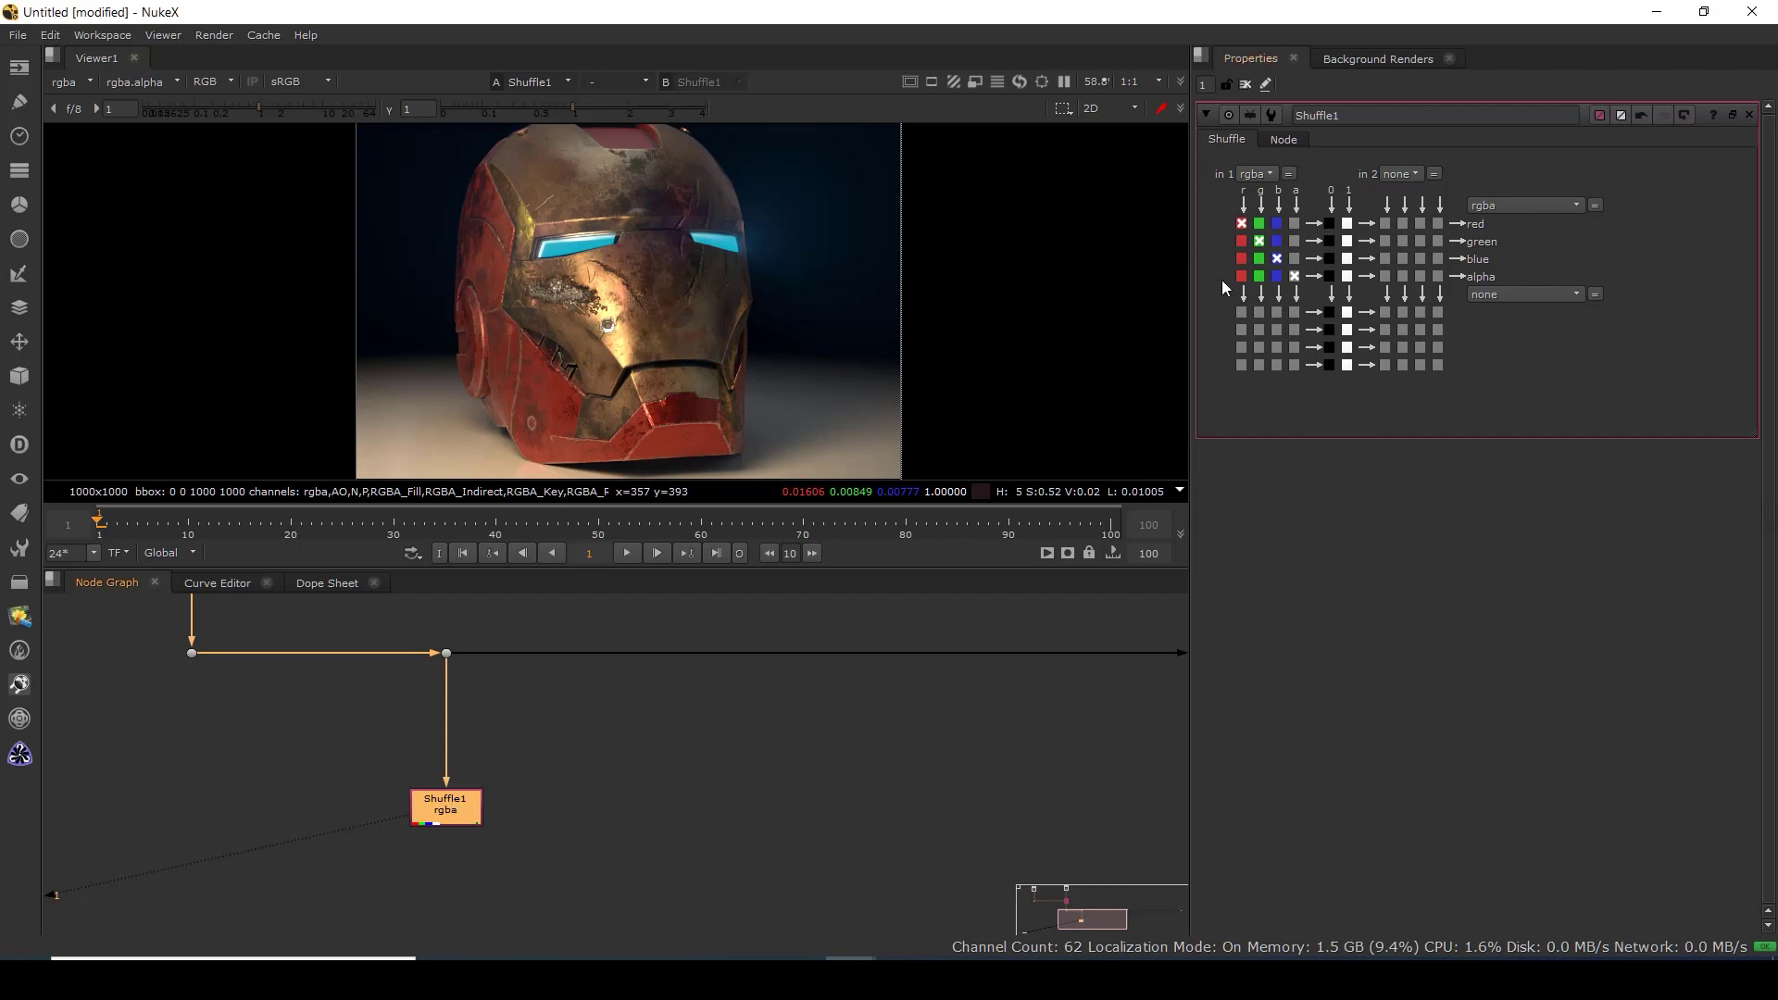
{"action": "left_click", "coordinate": [1255, 174]}
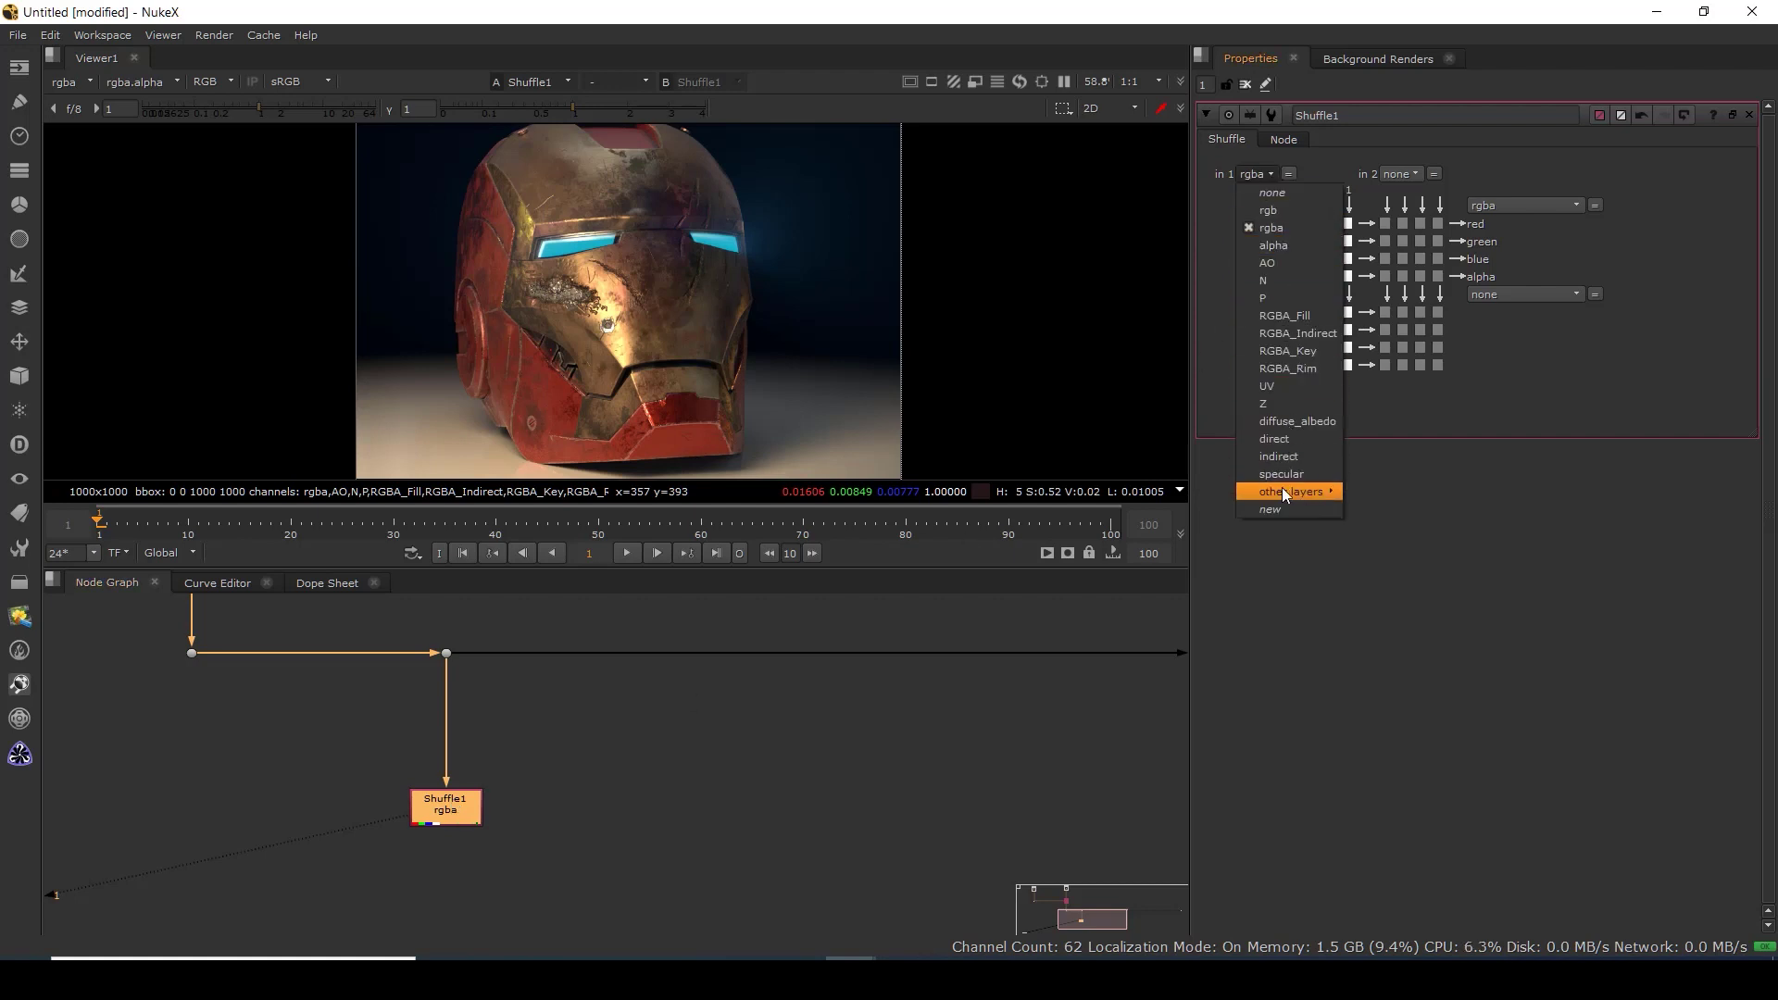
{"action": "left_click", "coordinate": [1313, 421]}
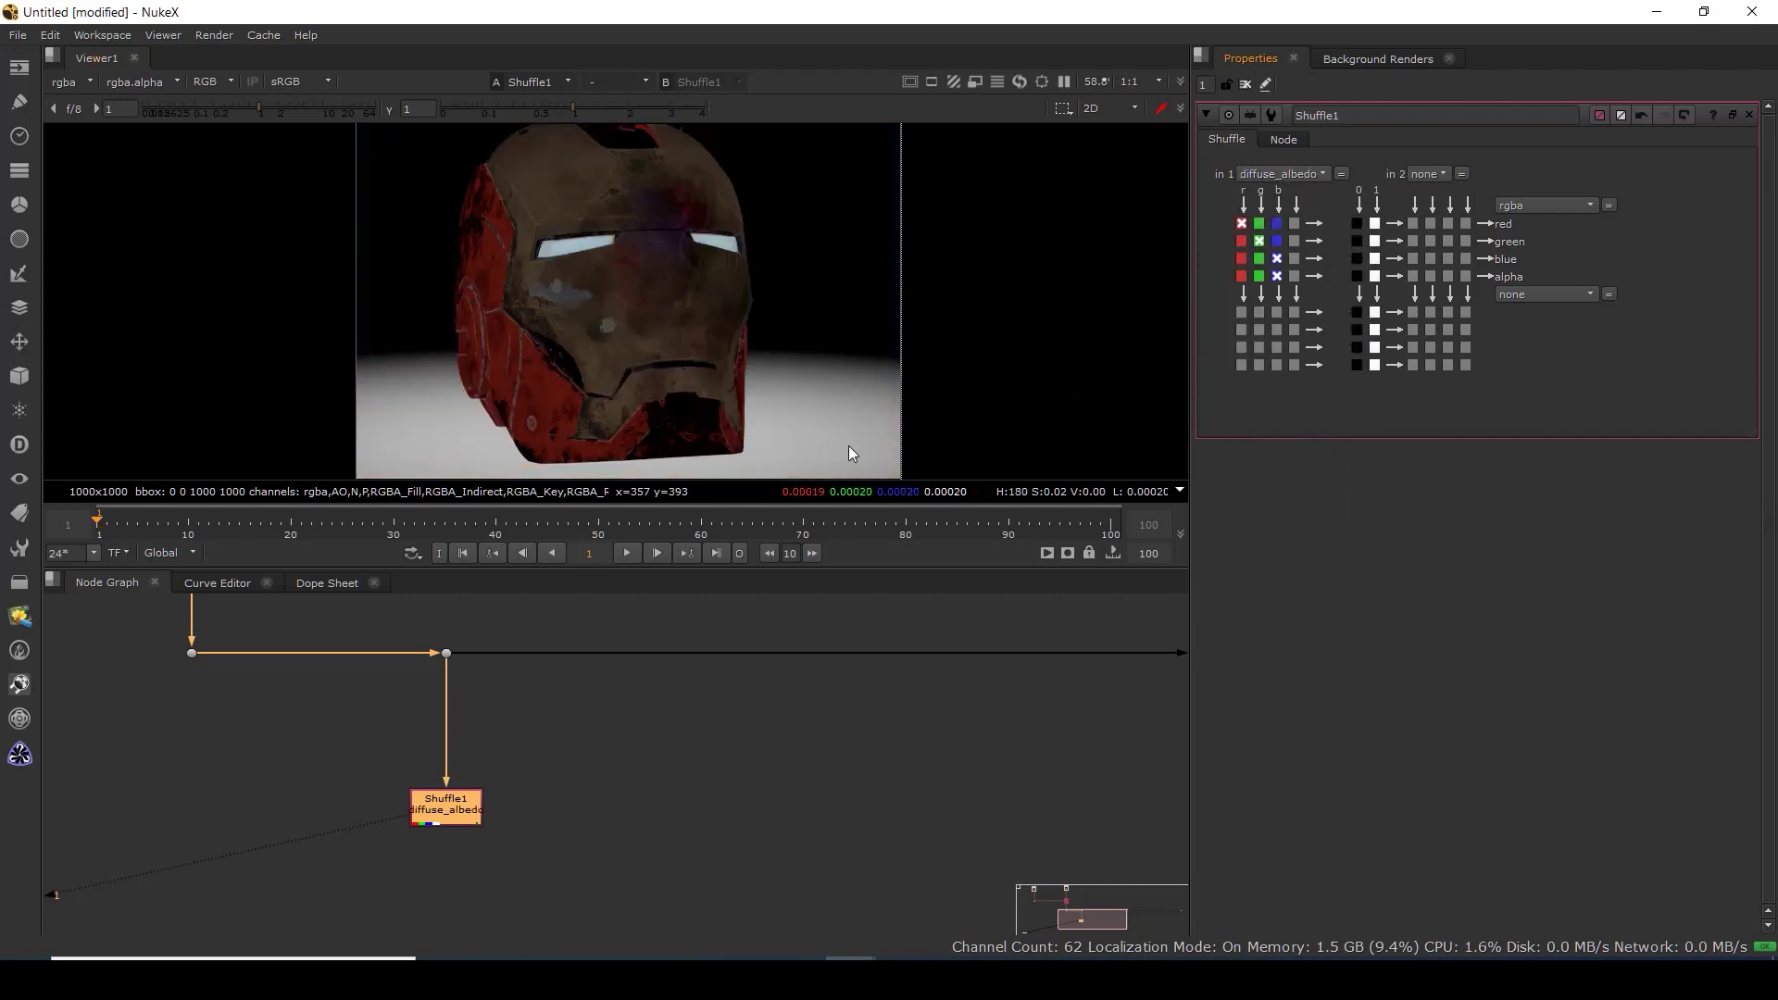
{"action": "scroll", "coordinate": [774, 325], "scroll_direction": "down", "scroll_amount": 2}
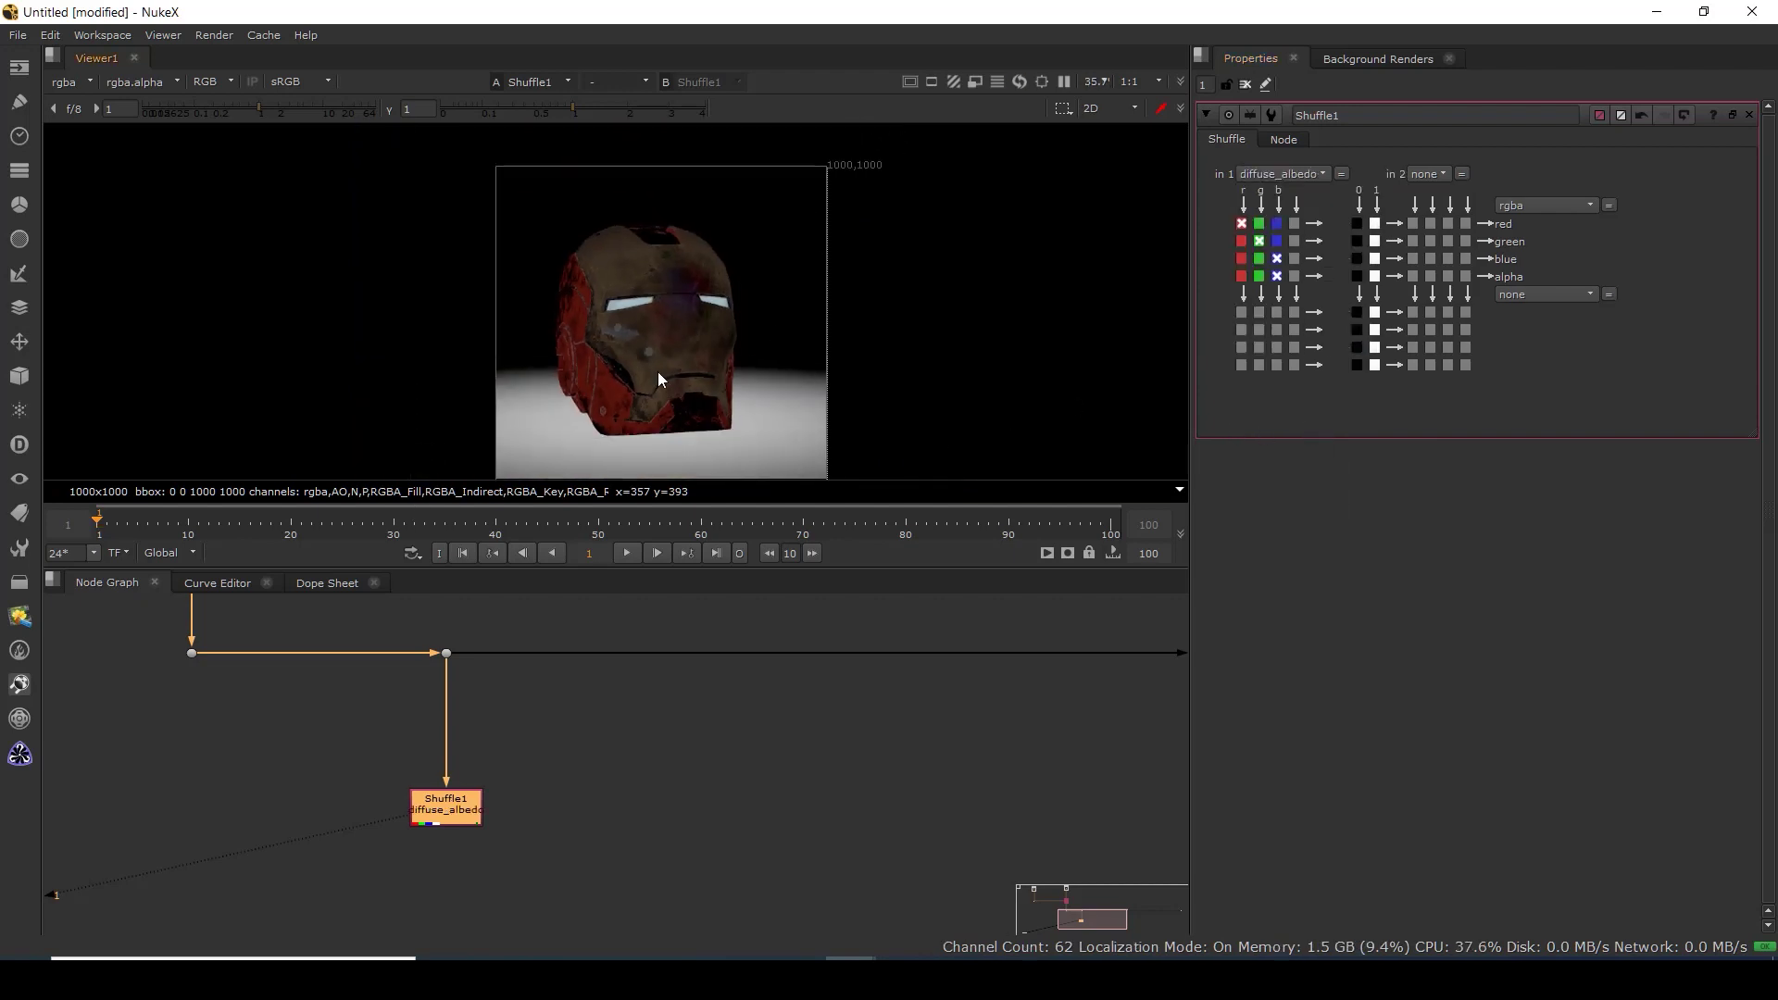
{"action": "scroll", "coordinate": [663, 363], "scroll_direction": "up", "scroll_amount": 3}
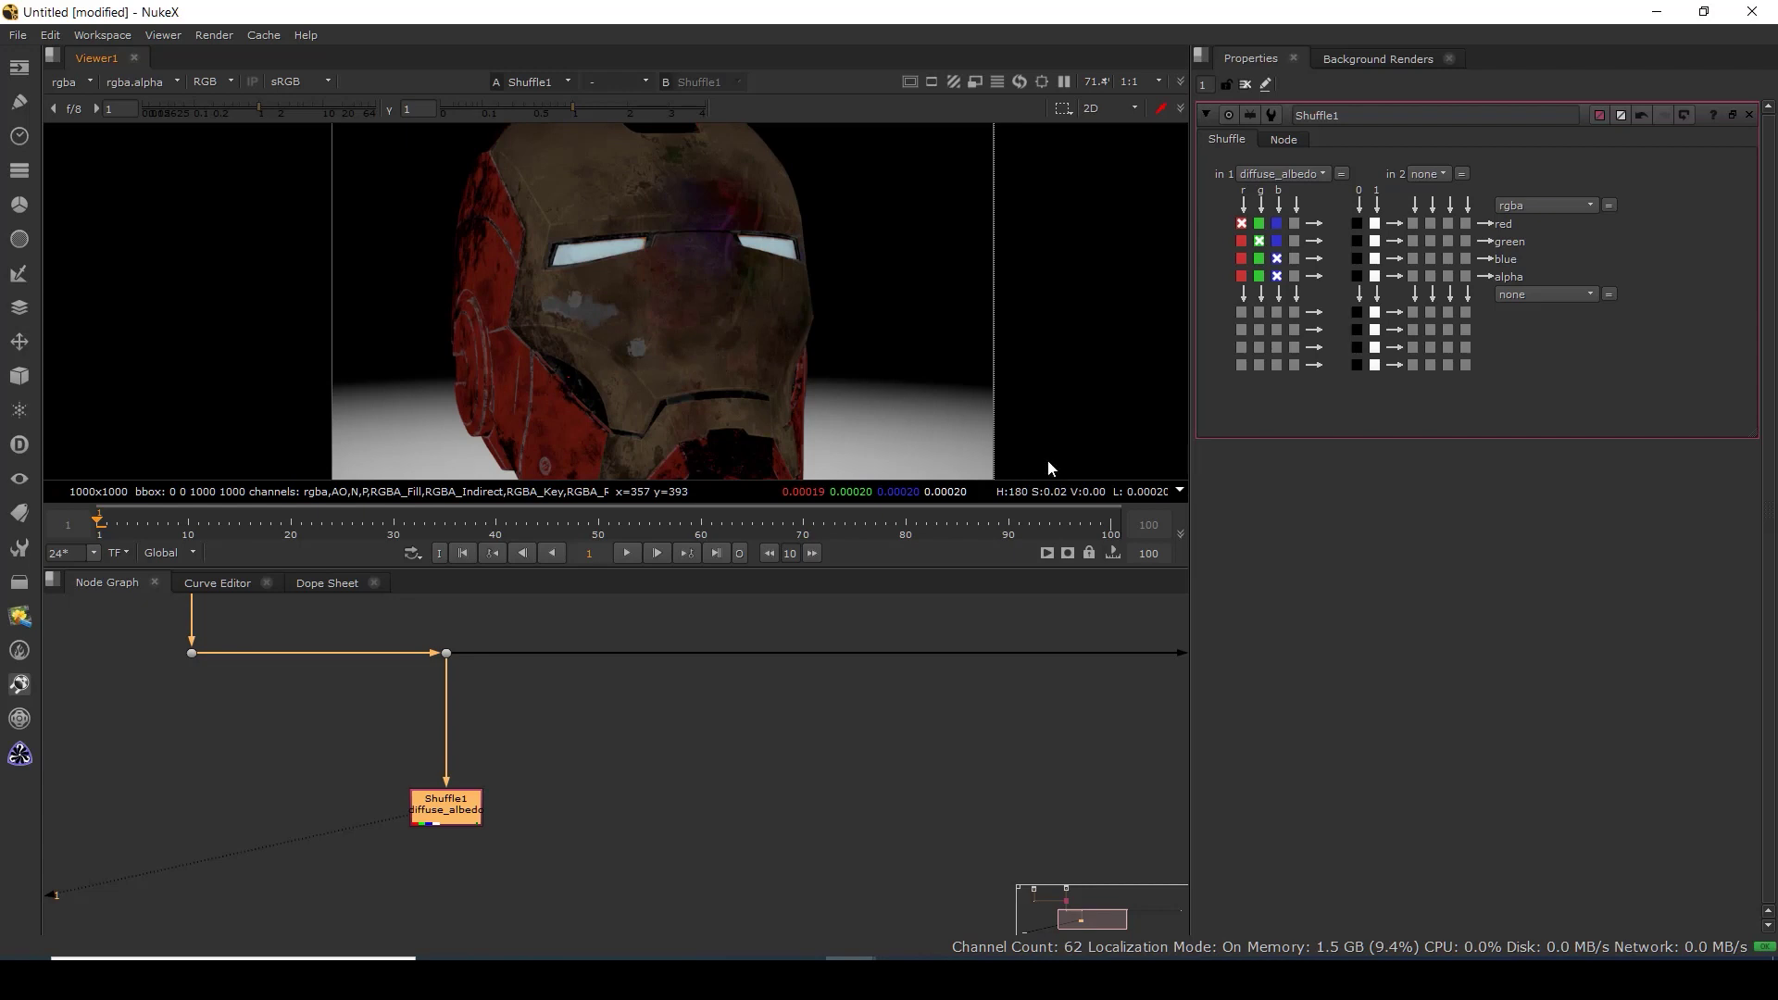
{"action": "scroll", "coordinate": [440, 835], "scroll_direction": "up", "scroll_amount": 5}
{"action": "left_click_drag", "start_coordinate": [281, 874], "coordinate": [619, 742]}
{"action": "key", "text": "Tab"}
{"action": "type", "text": "shu"}
{"action": "left_click", "coordinate": [621, 762]}
{"action": "scroll", "coordinate": [660, 736], "scroll_direction": "down", "scroll_amount": 3}
{"action": "left_click_drag", "start_coordinate": [701, 723], "coordinate": [540, 658]}
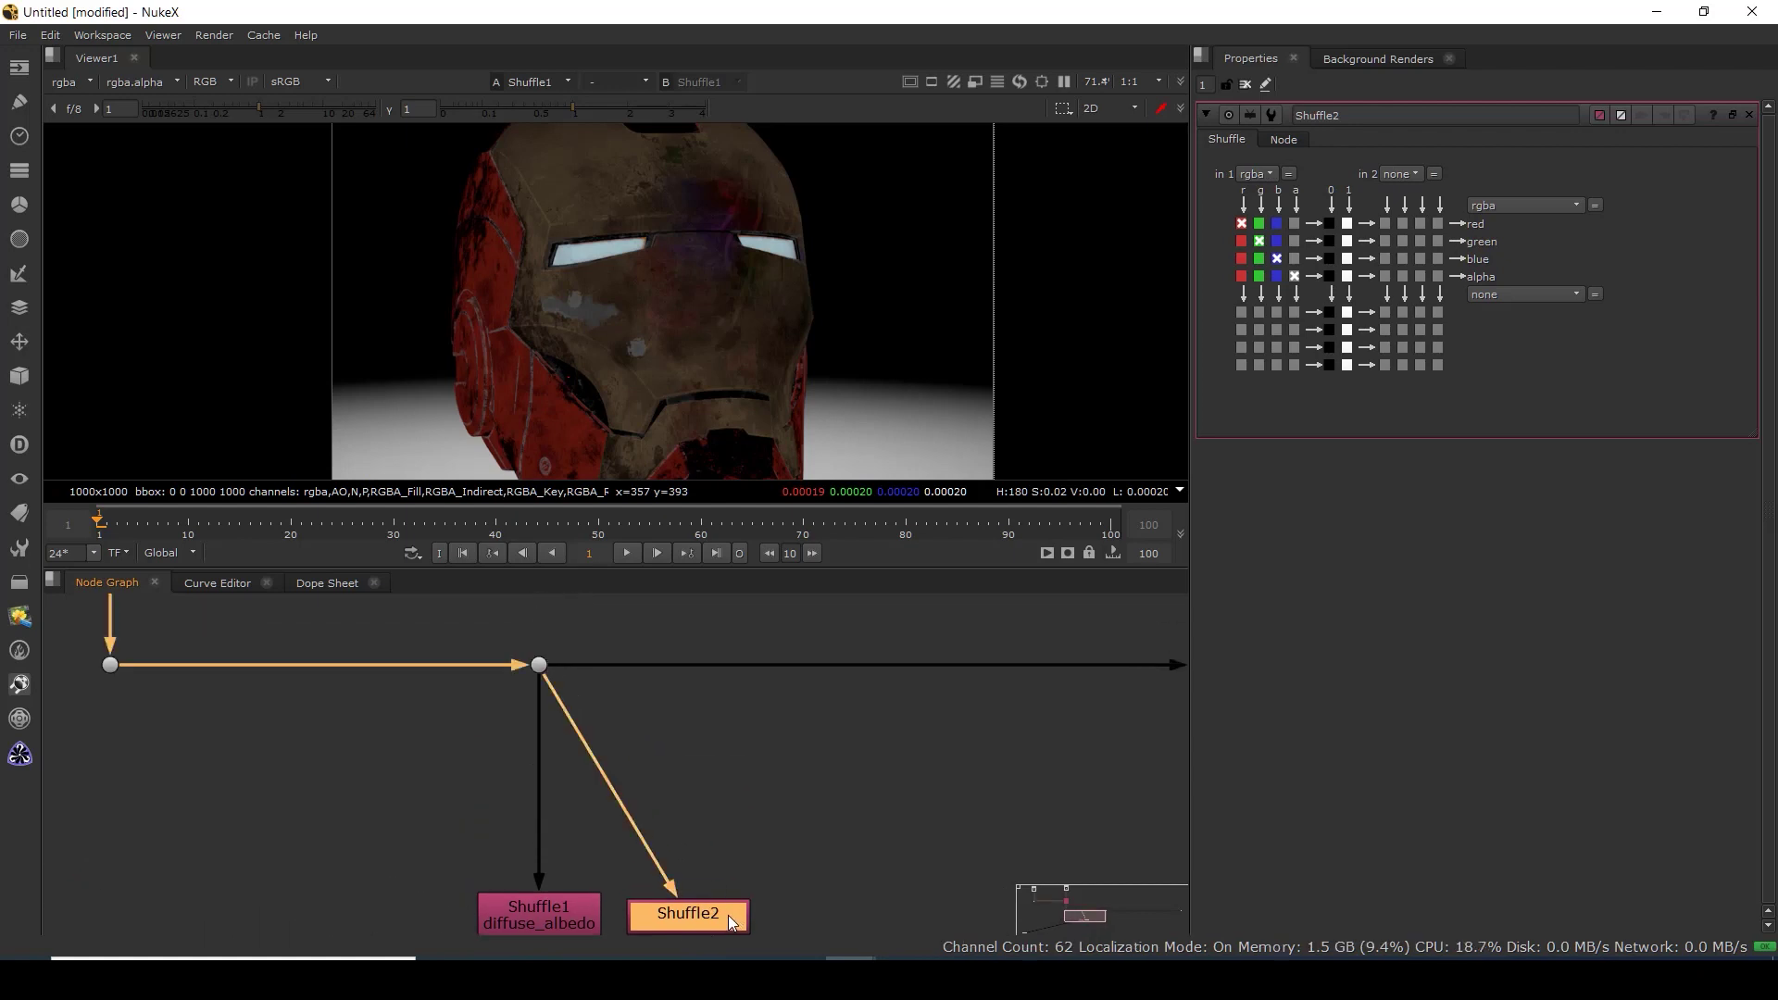
{"action": "left_click", "coordinate": [1258, 174]}
{"action": "left_click", "coordinate": [1288, 404]}
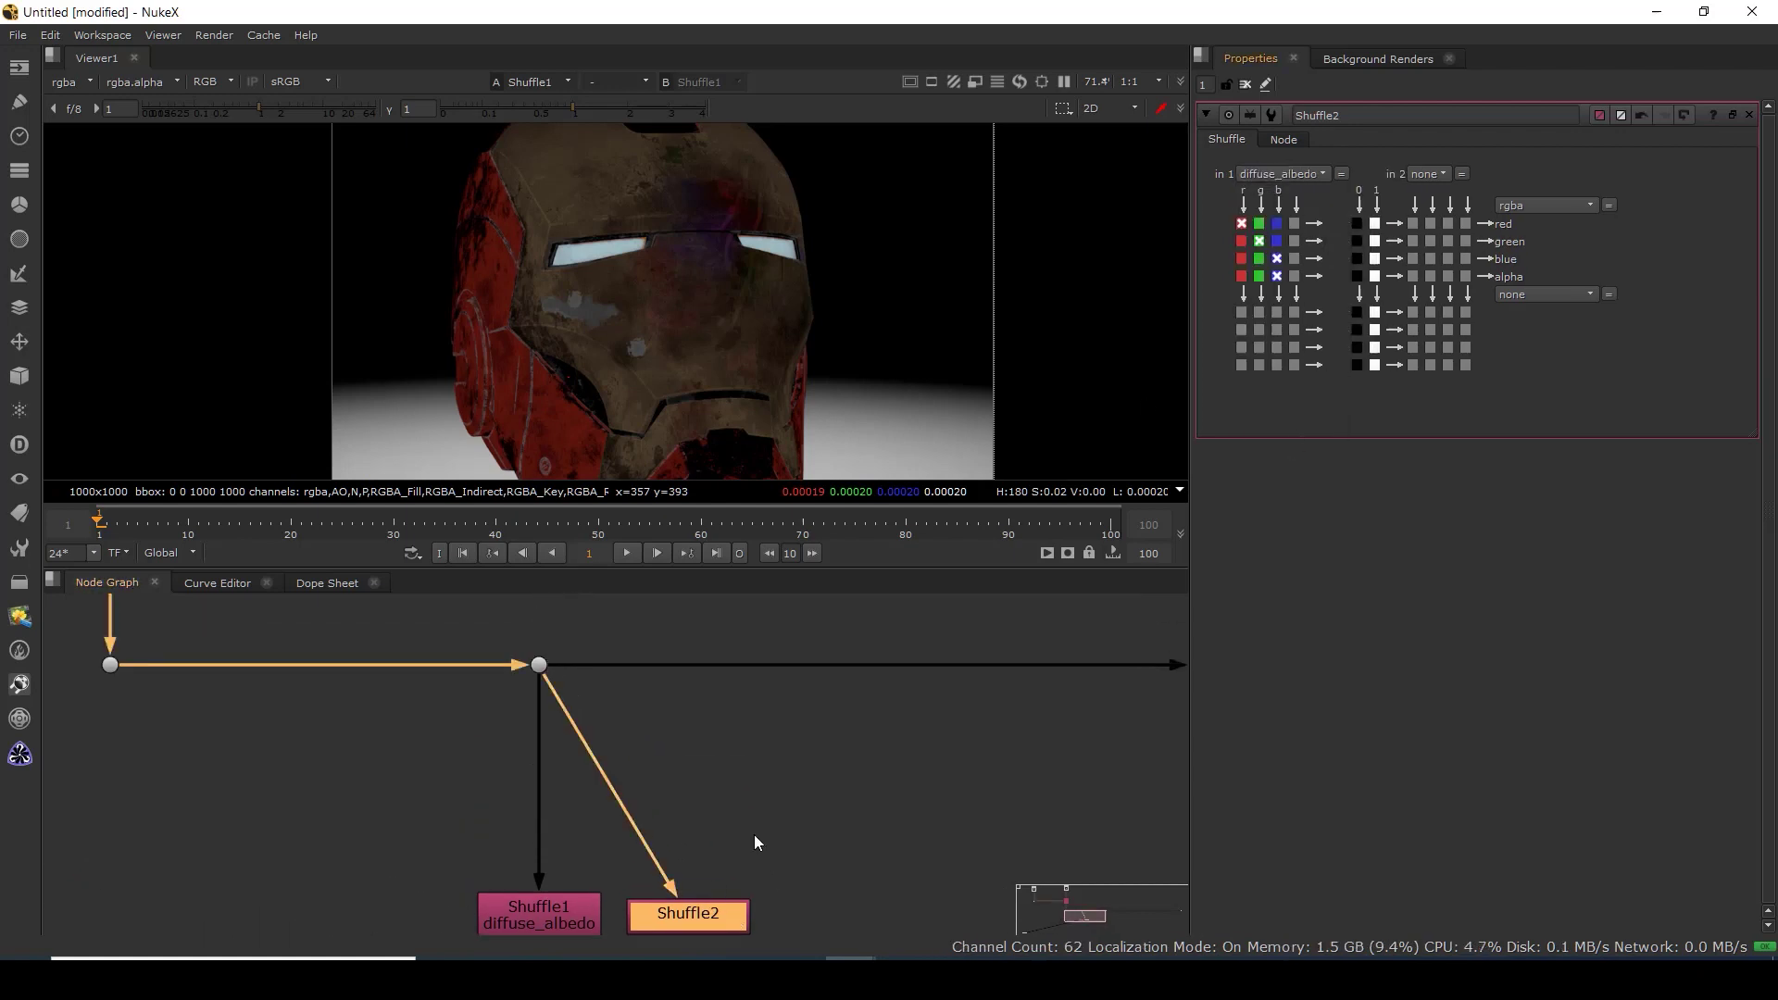
{"action": "scroll", "coordinate": [702, 763], "scroll_direction": "up", "scroll_amount": 4}
{"action": "left_click_drag", "start_coordinate": [590, 835], "coordinate": [923, 663]}
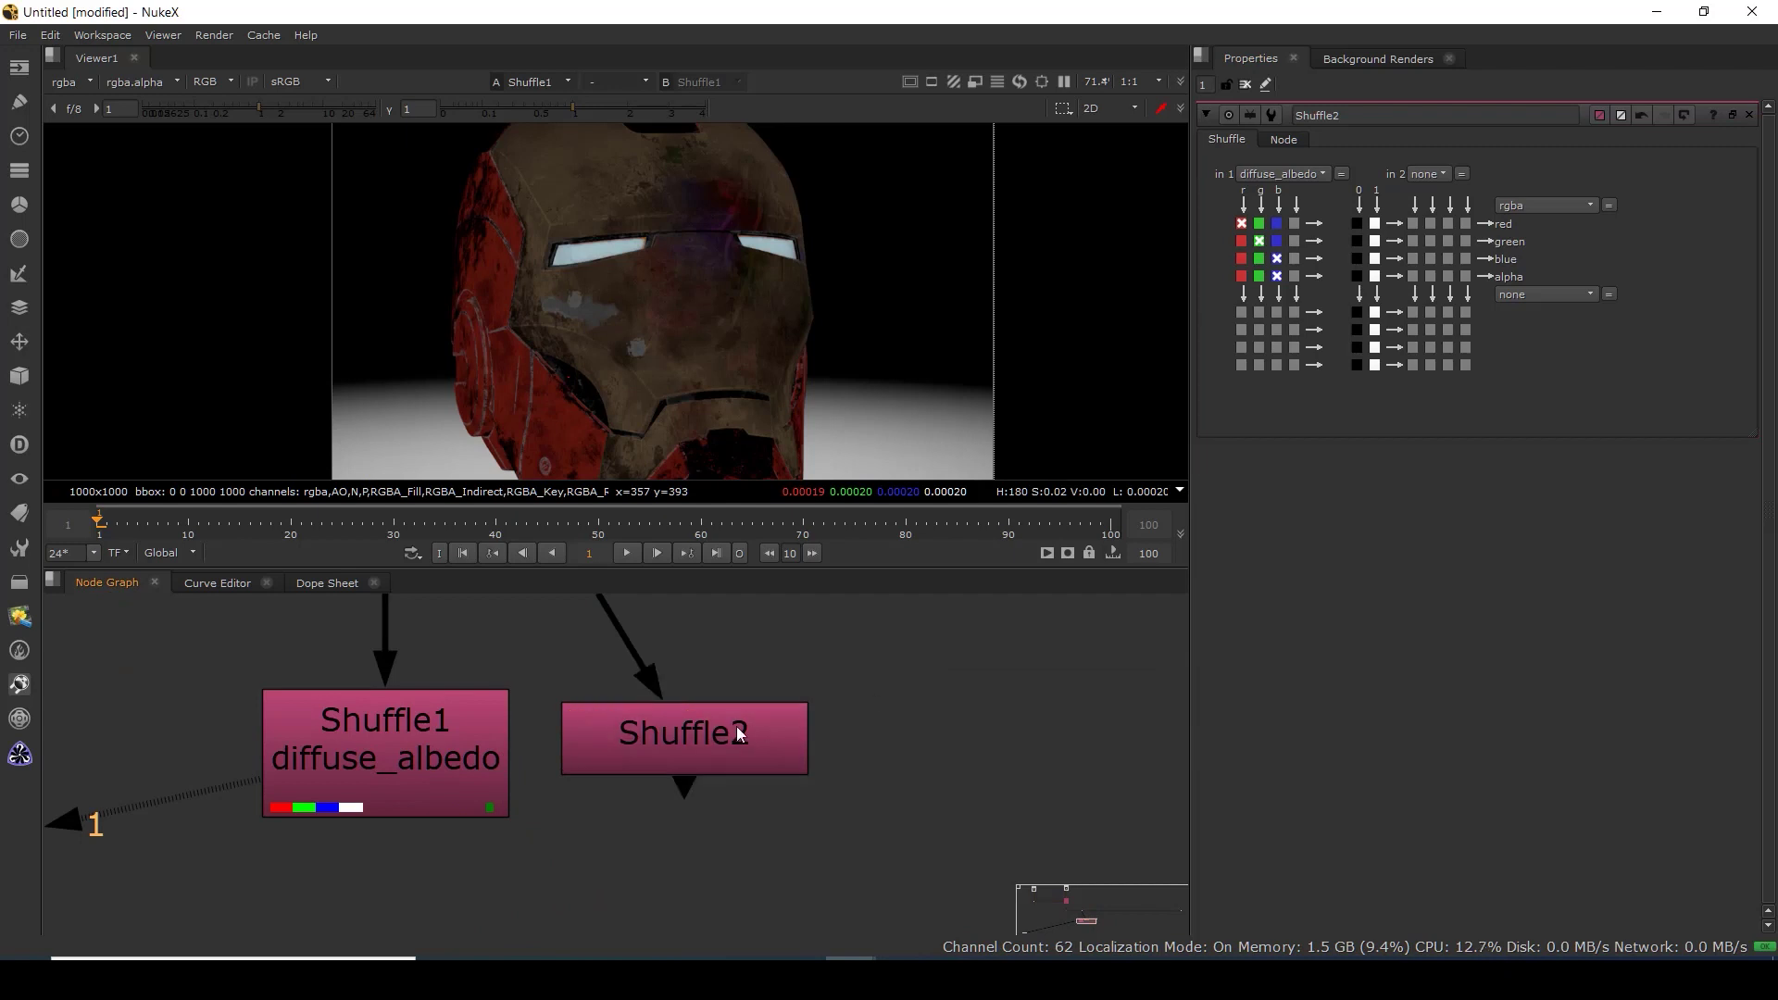
{"action": "left_click", "coordinate": [702, 741]}
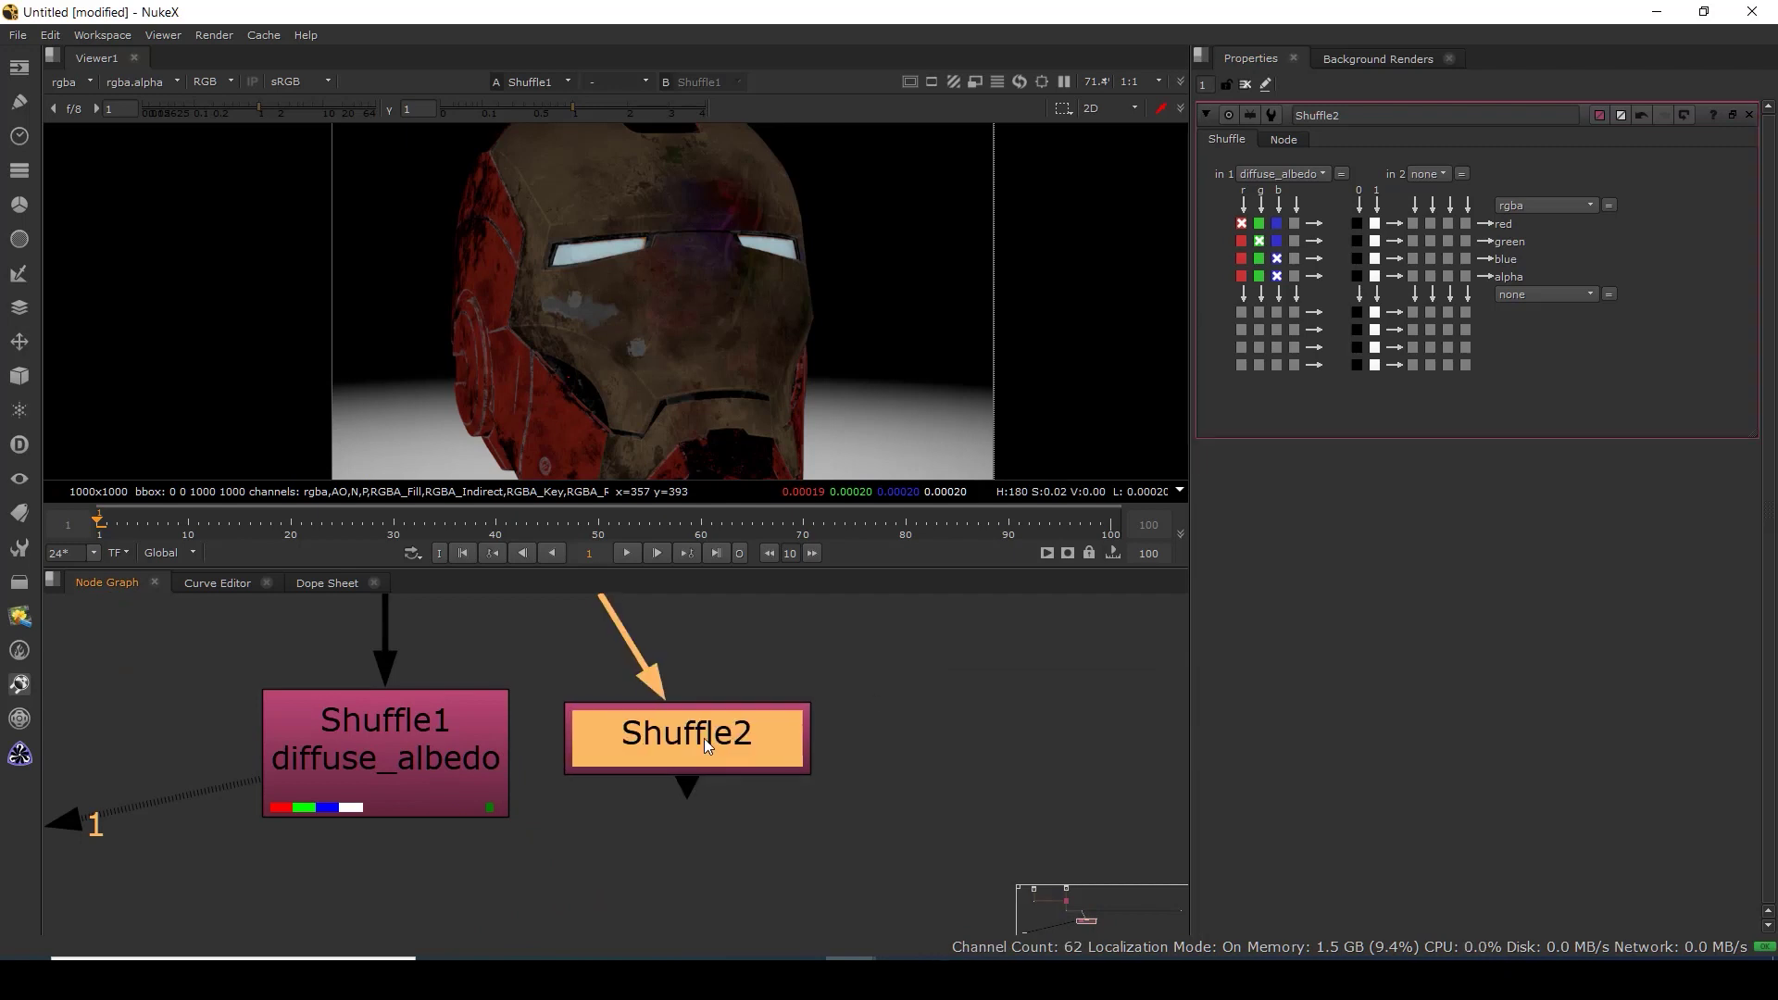
{"action": "key", "text": "Delete"}
Check the diffuse_albedo Shuffle node's label expression and place a copy of the node beside it.
{"action": "double_click", "coordinate": [414, 758]}
{"action": "left_click", "coordinate": [1284, 138]}
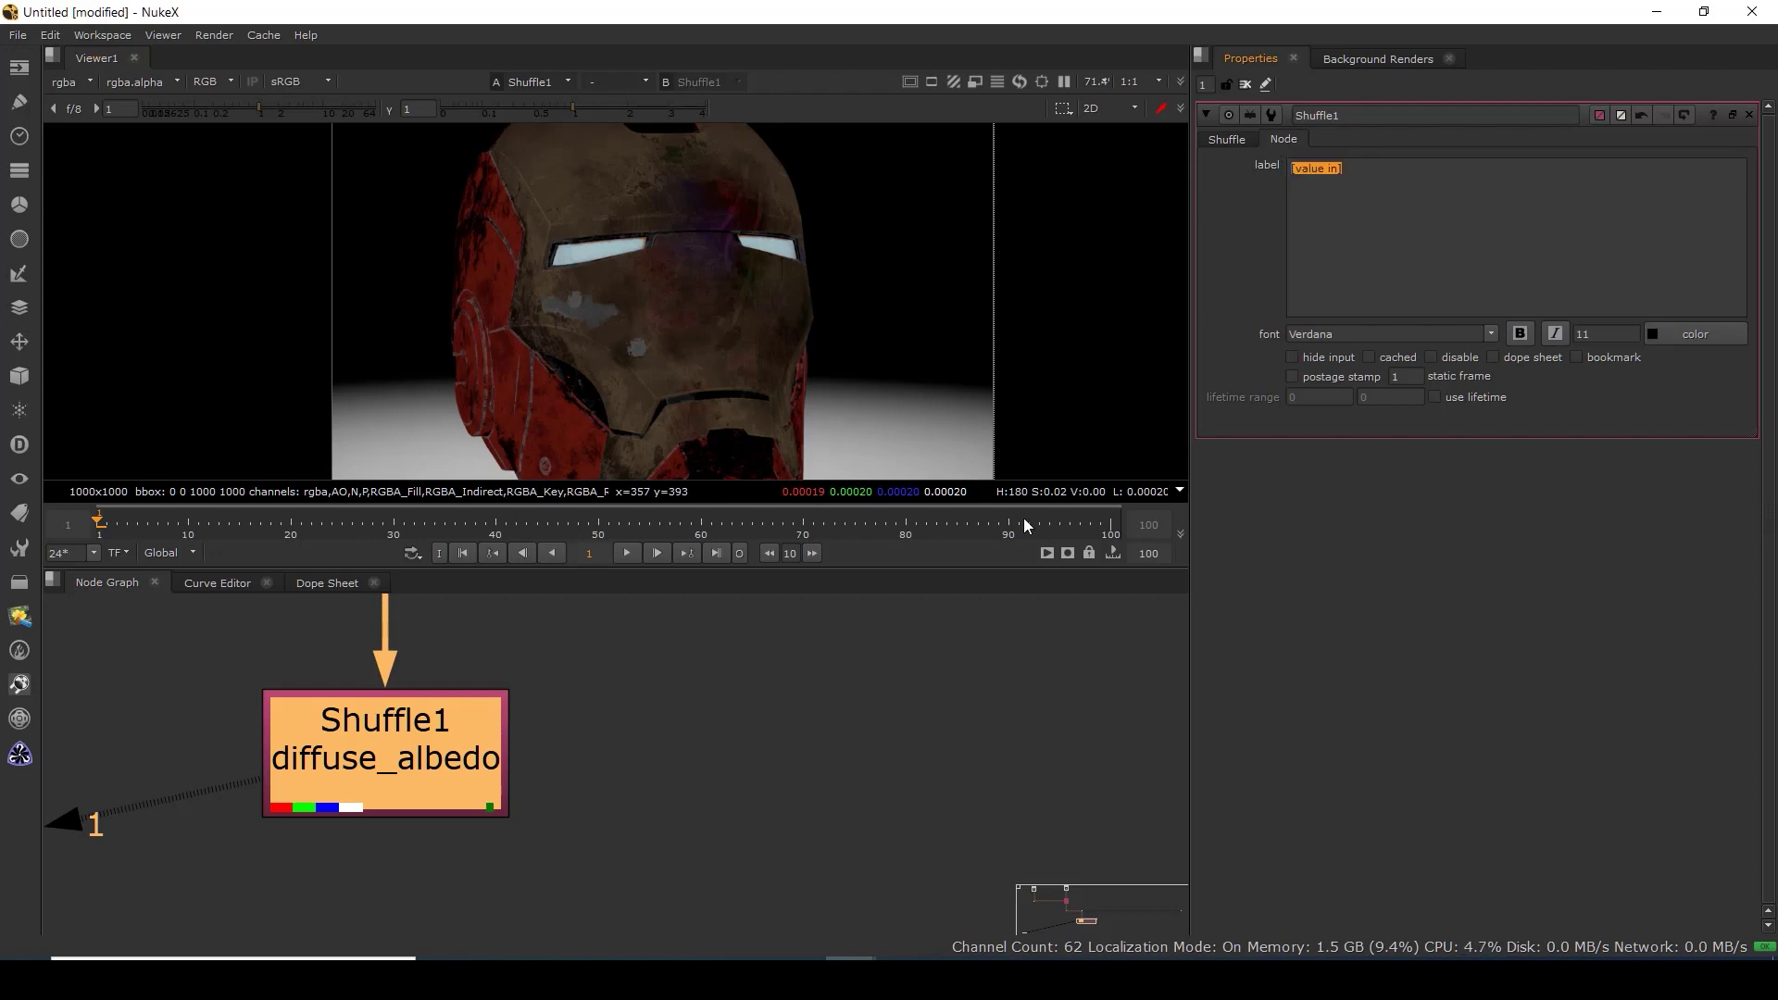
{"action": "left_click", "coordinate": [928, 634]}
{"action": "left_click", "coordinate": [1227, 146]}
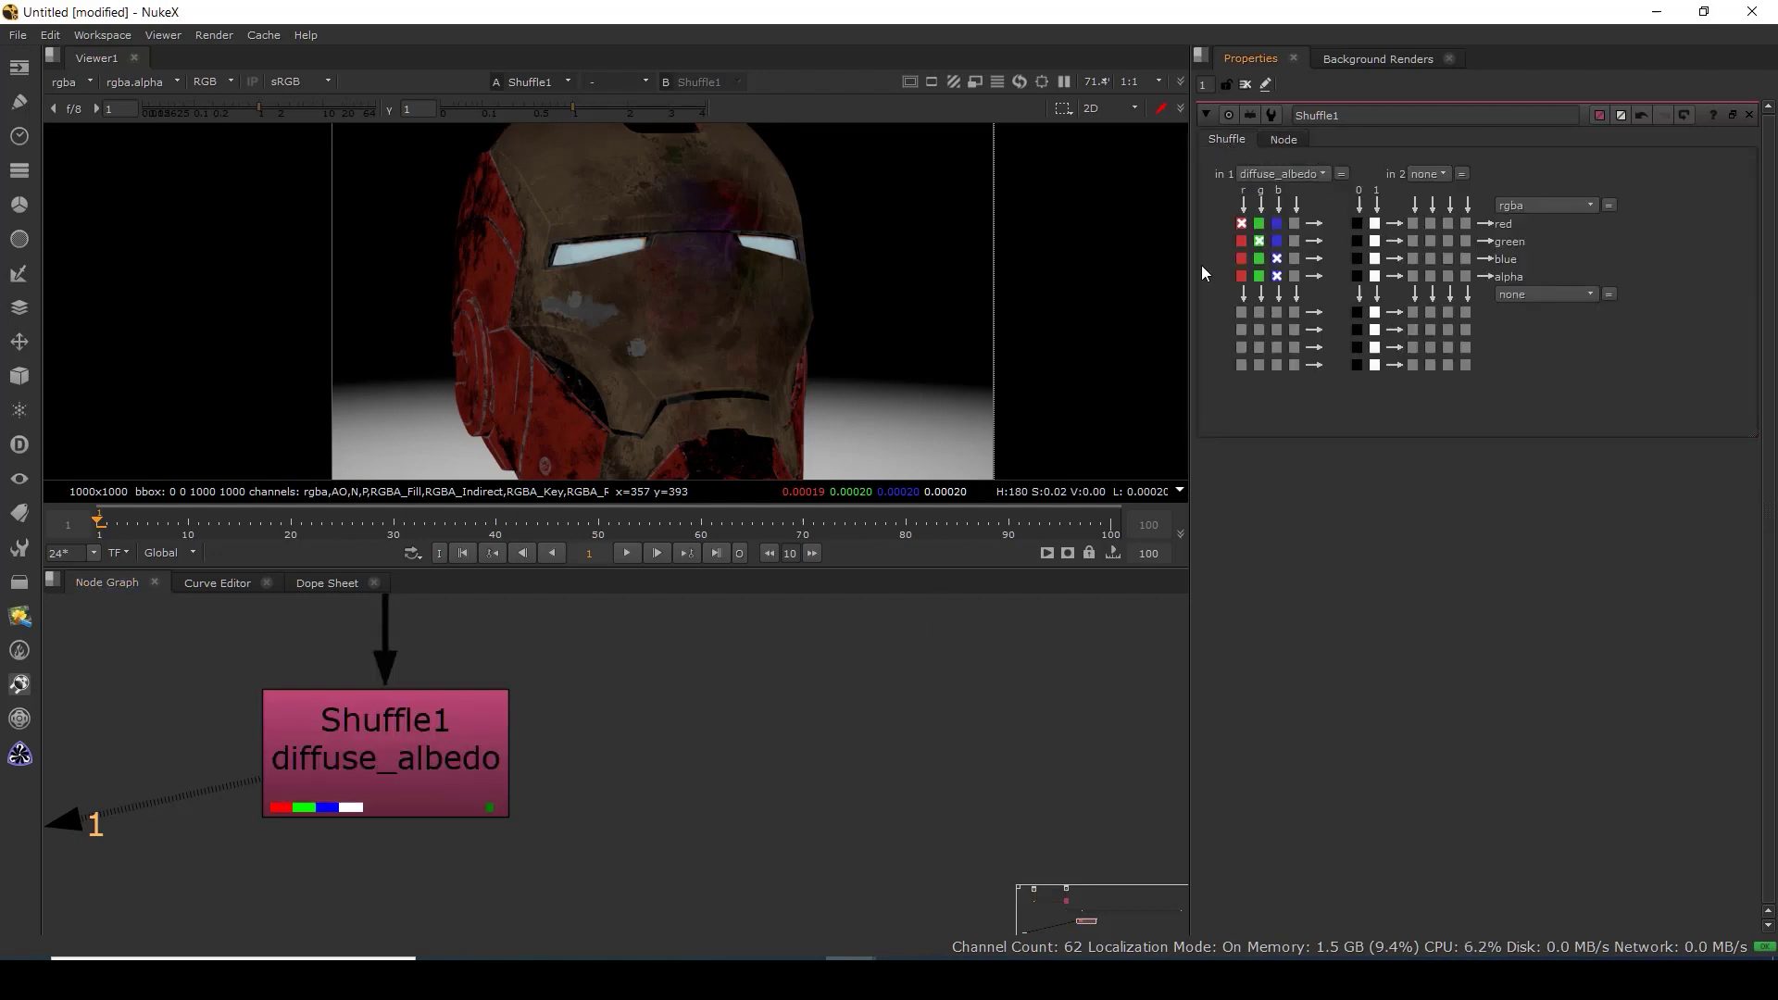
{"action": "left_click", "coordinate": [364, 787]}
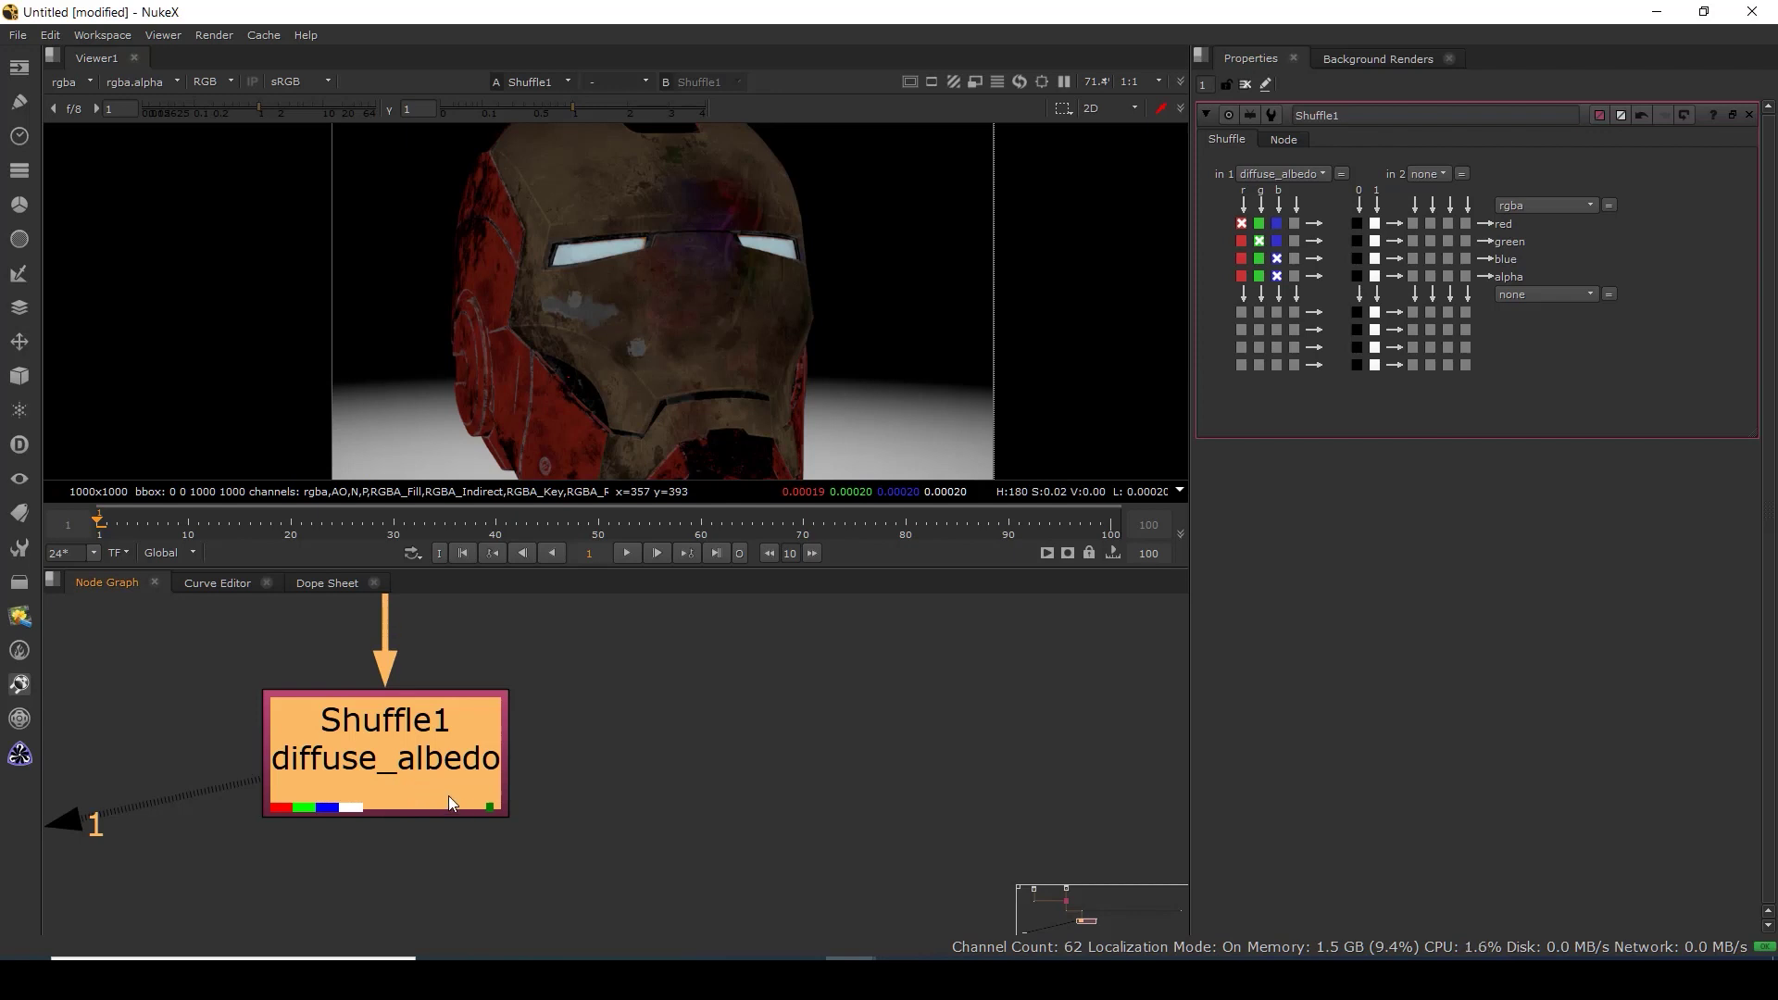
{"action": "scroll", "coordinate": [440, 835], "scroll_direction": "down", "scroll_amount": 5}
{"action": "left_click_drag", "start_coordinate": [504, 765], "coordinate": [355, 871]}
{"action": "left_click", "coordinate": [584, 776]}
{"action": "key", "text": "ctrl+v"}
{"action": "scroll", "coordinate": [581, 722], "scroll_direction": "up", "scroll_amount": 4}
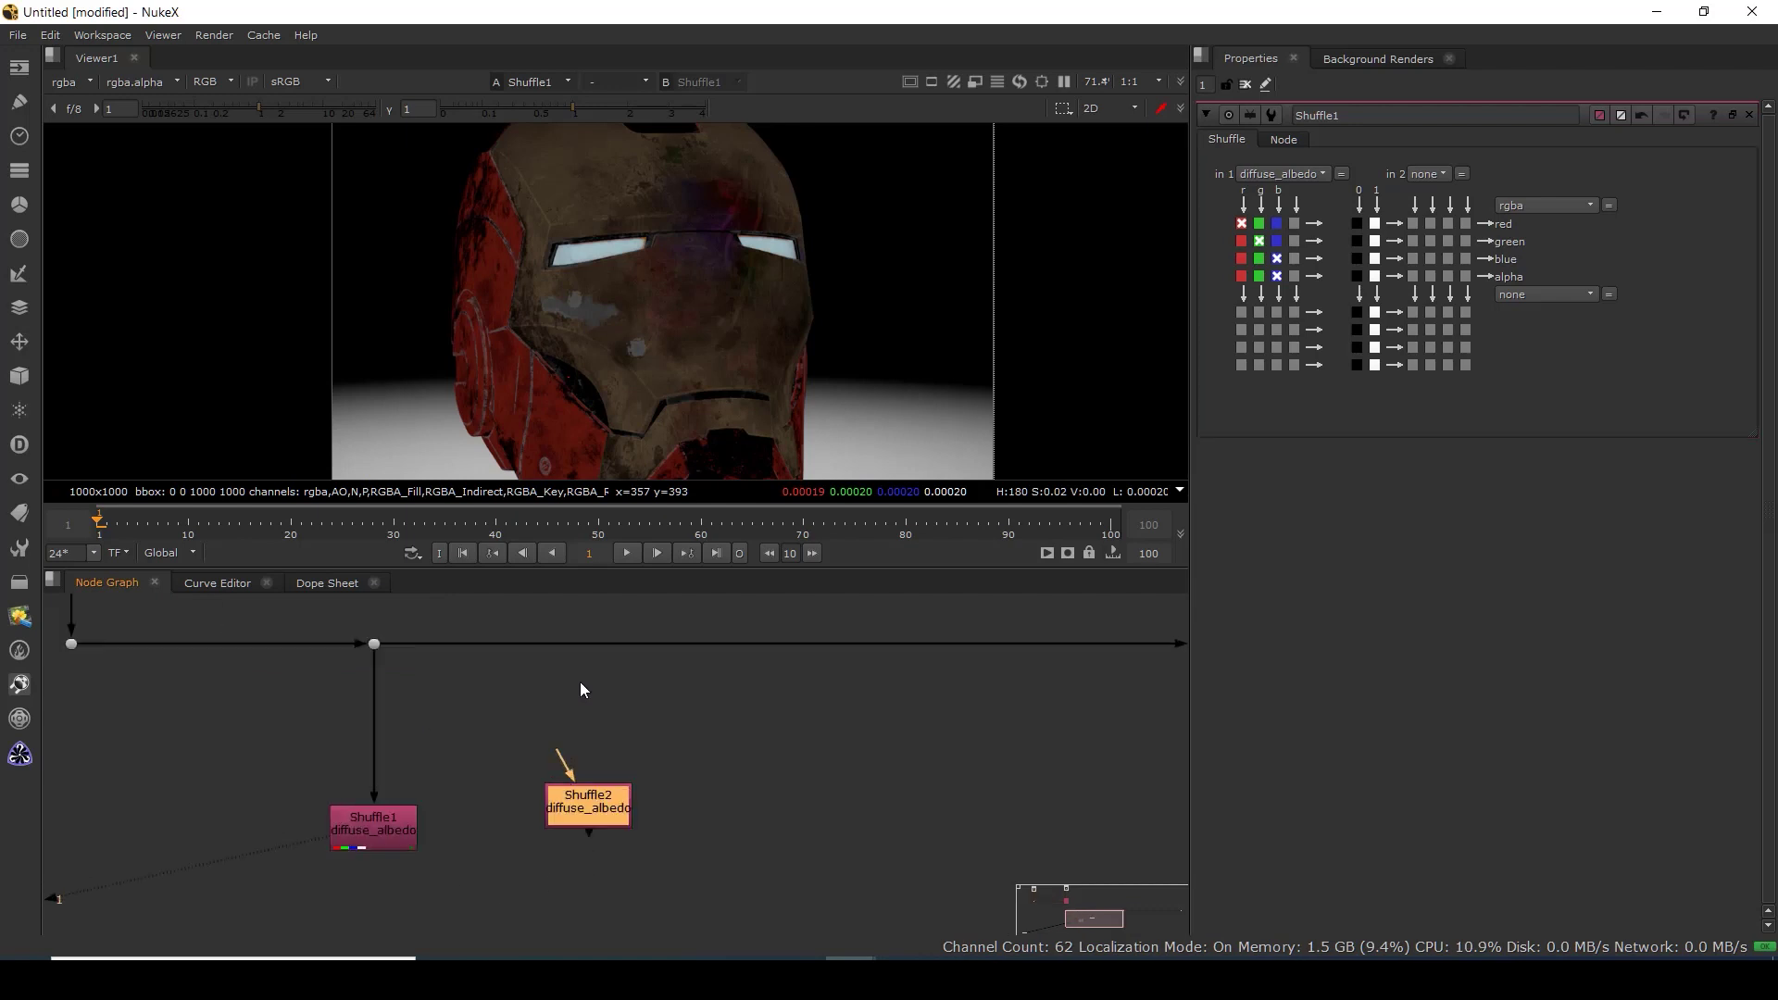
Insert a Dot in the horizontal pipe, connect the copied Shuffle node to it and align the node straight below.
{"action": "left_click", "coordinate": [582, 683]}
{"action": "left_click", "coordinate": [763, 633], "text": "ctrl"}
{"action": "left_click_drag", "start_coordinate": [762, 631], "coordinate": [642, 634]}
{"action": "left_click_drag", "start_coordinate": [556, 768], "coordinate": [642, 634]}
{"action": "left_click_drag", "start_coordinate": [597, 837], "coordinate": [653, 907]}
Set the copied Shuffle node's input layer to AO and display the whole image in the viewer.
{"action": "double_click", "coordinate": [622, 845]}
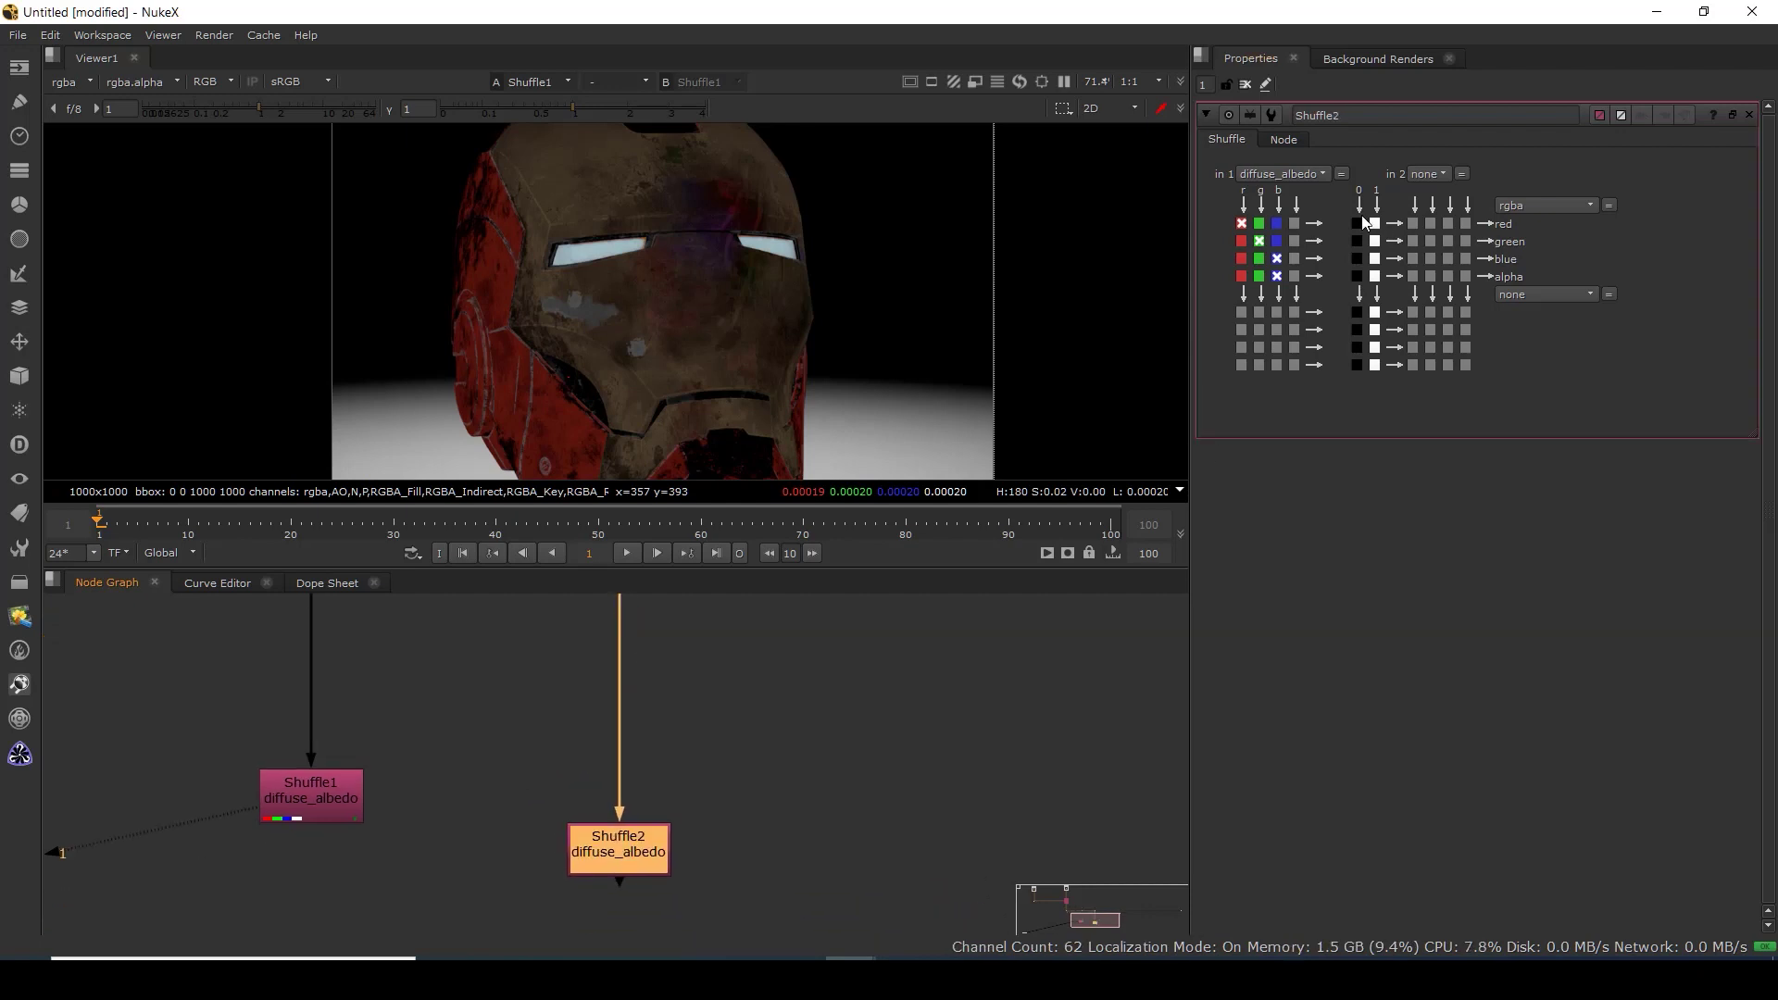
{"action": "left_click", "coordinate": [1280, 173]}
{"action": "left_click", "coordinate": [1269, 263]}
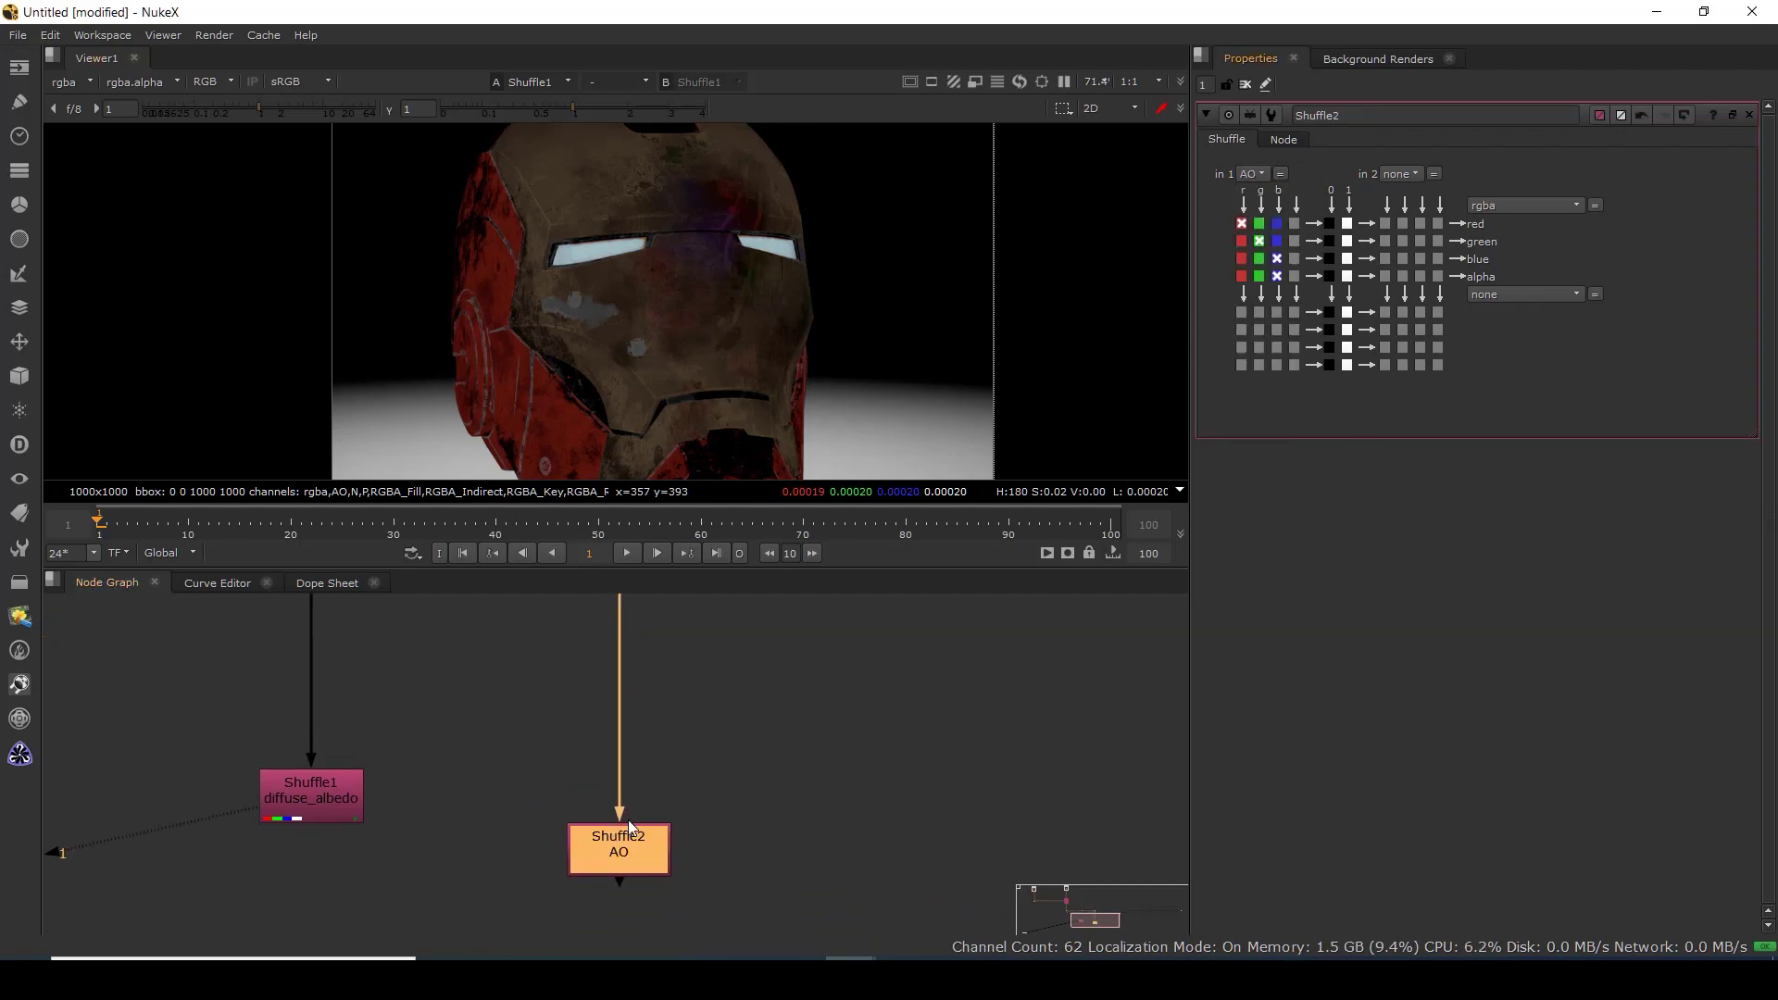
{"action": "key", "text": "1"}
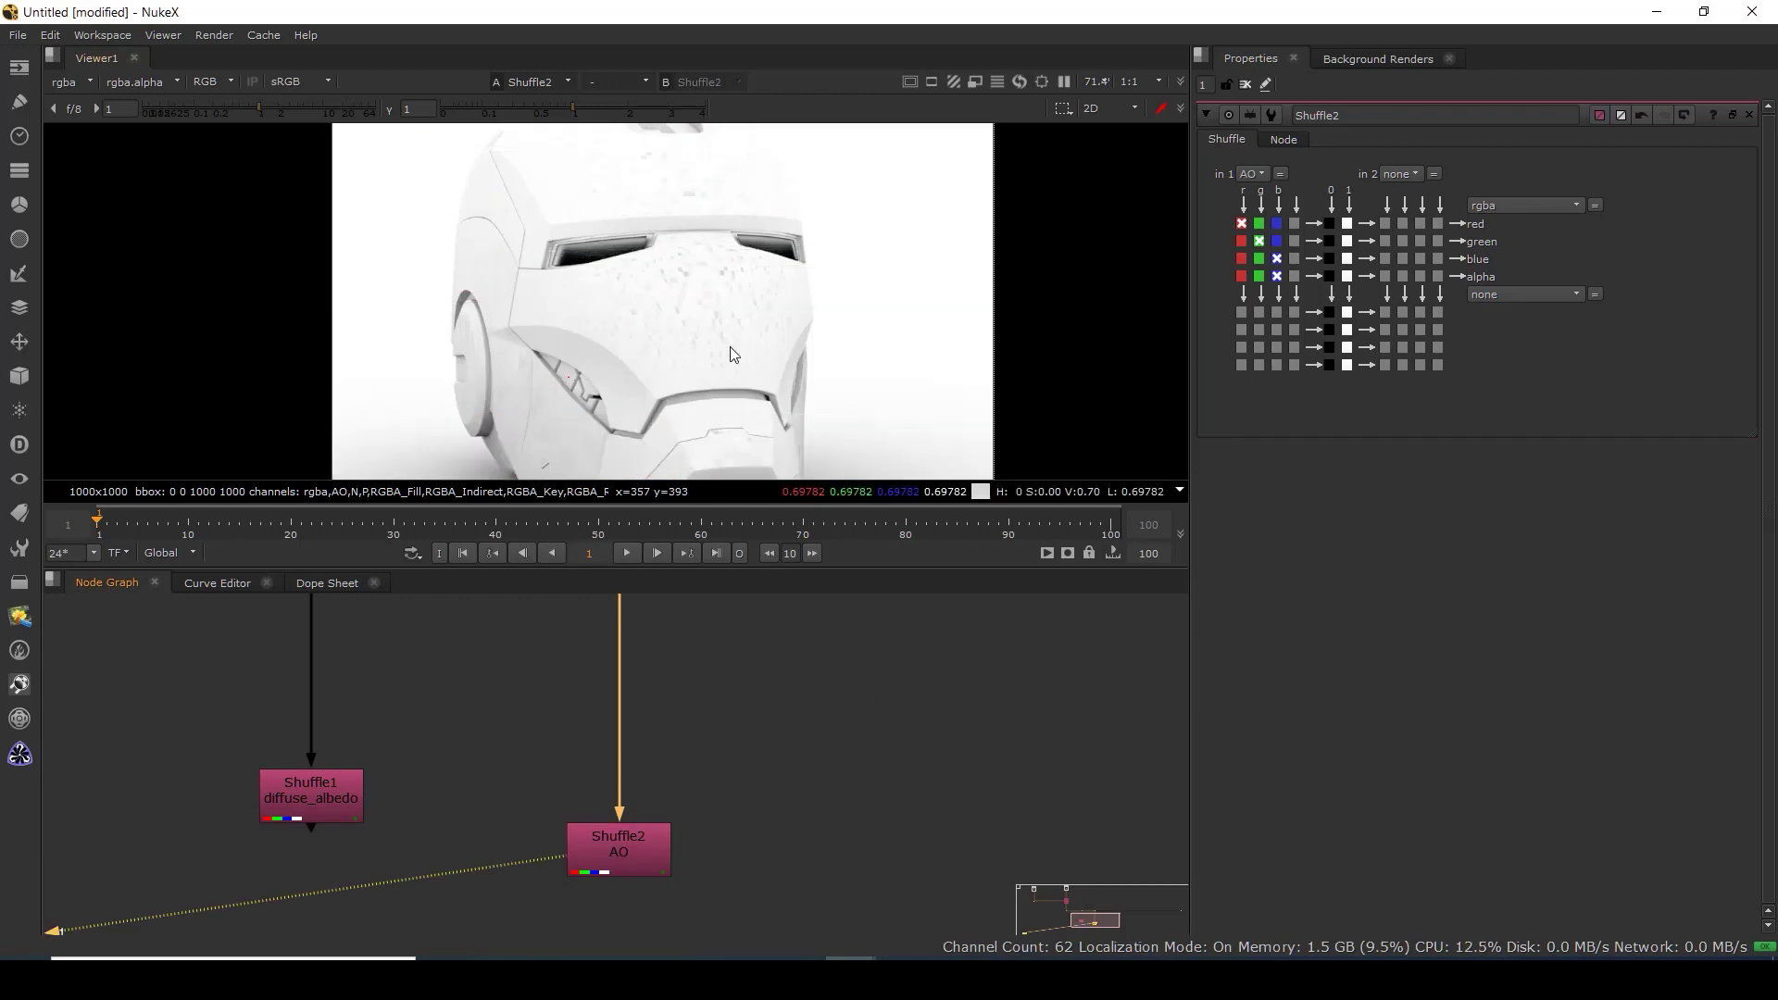
{"action": "key", "text": "f"}
Add a Merge node with the AO Shuffle as A and the diffuse_albedo Shuffle as B through a corner Dot, and display it.
{"action": "key", "text": "m"}
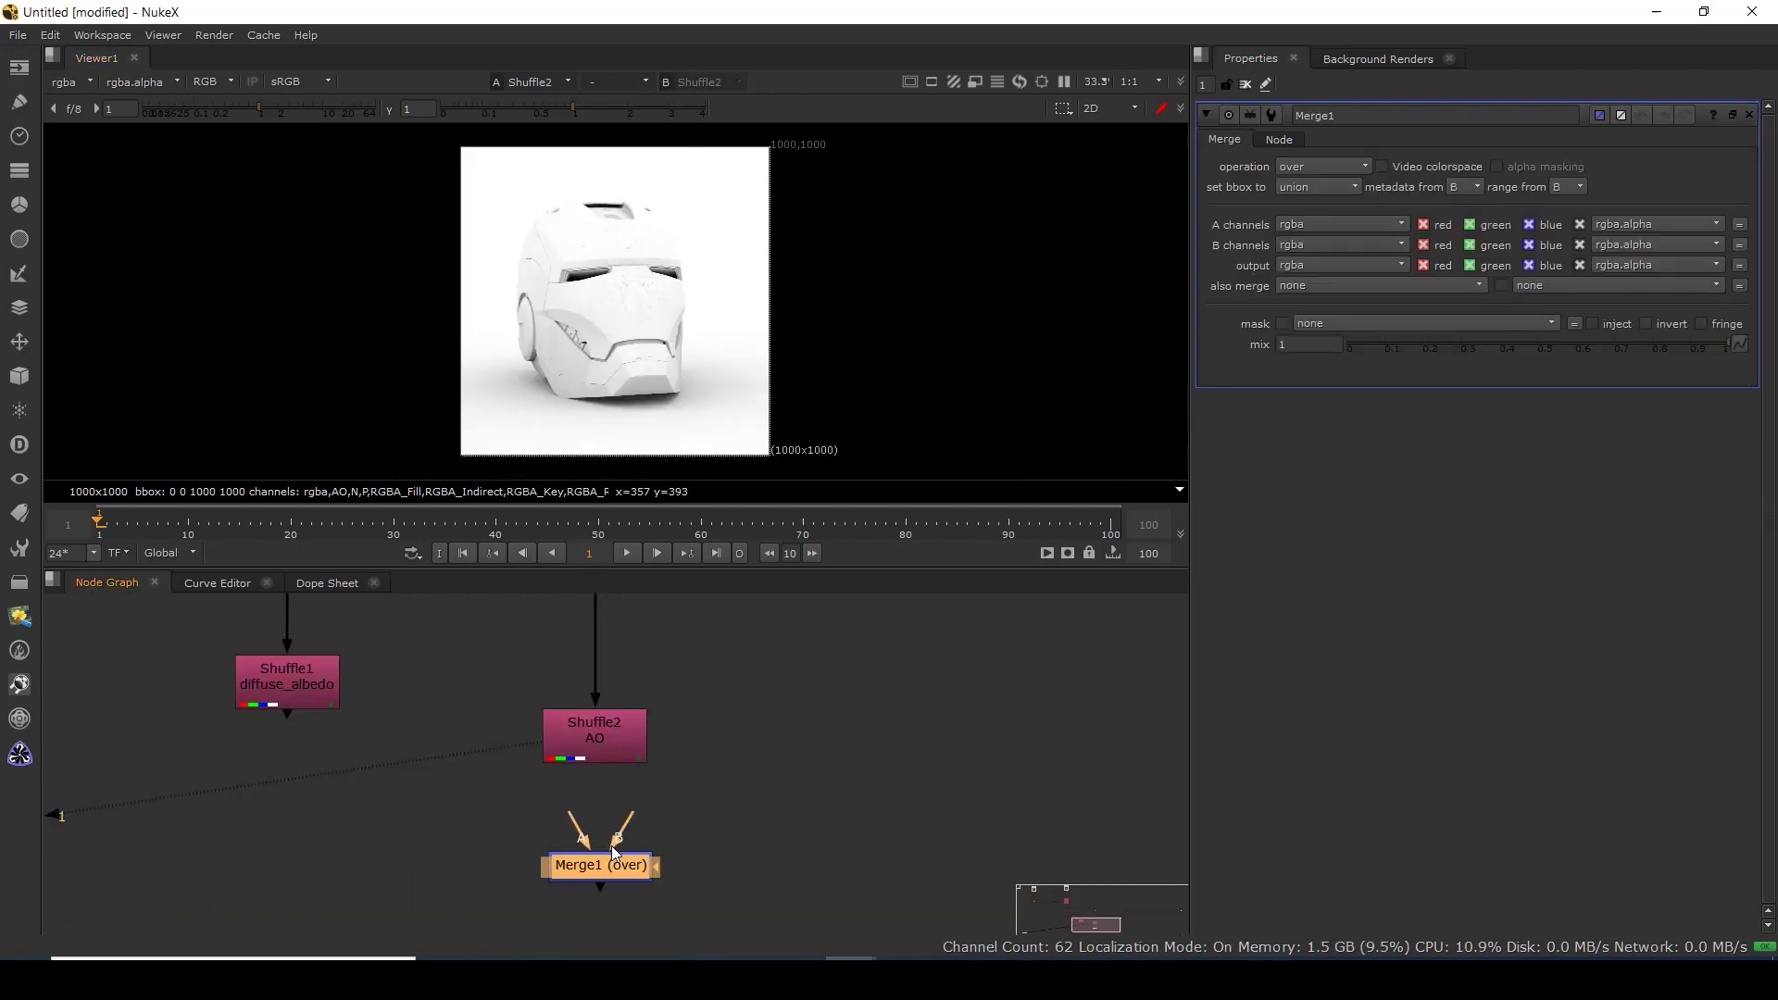
{"action": "left_click_drag", "start_coordinate": [573, 816], "coordinate": [287, 673]}
{"action": "left_click_drag", "start_coordinate": [581, 764], "coordinate": [588, 755]}
{"action": "left_click", "coordinate": [602, 870]}
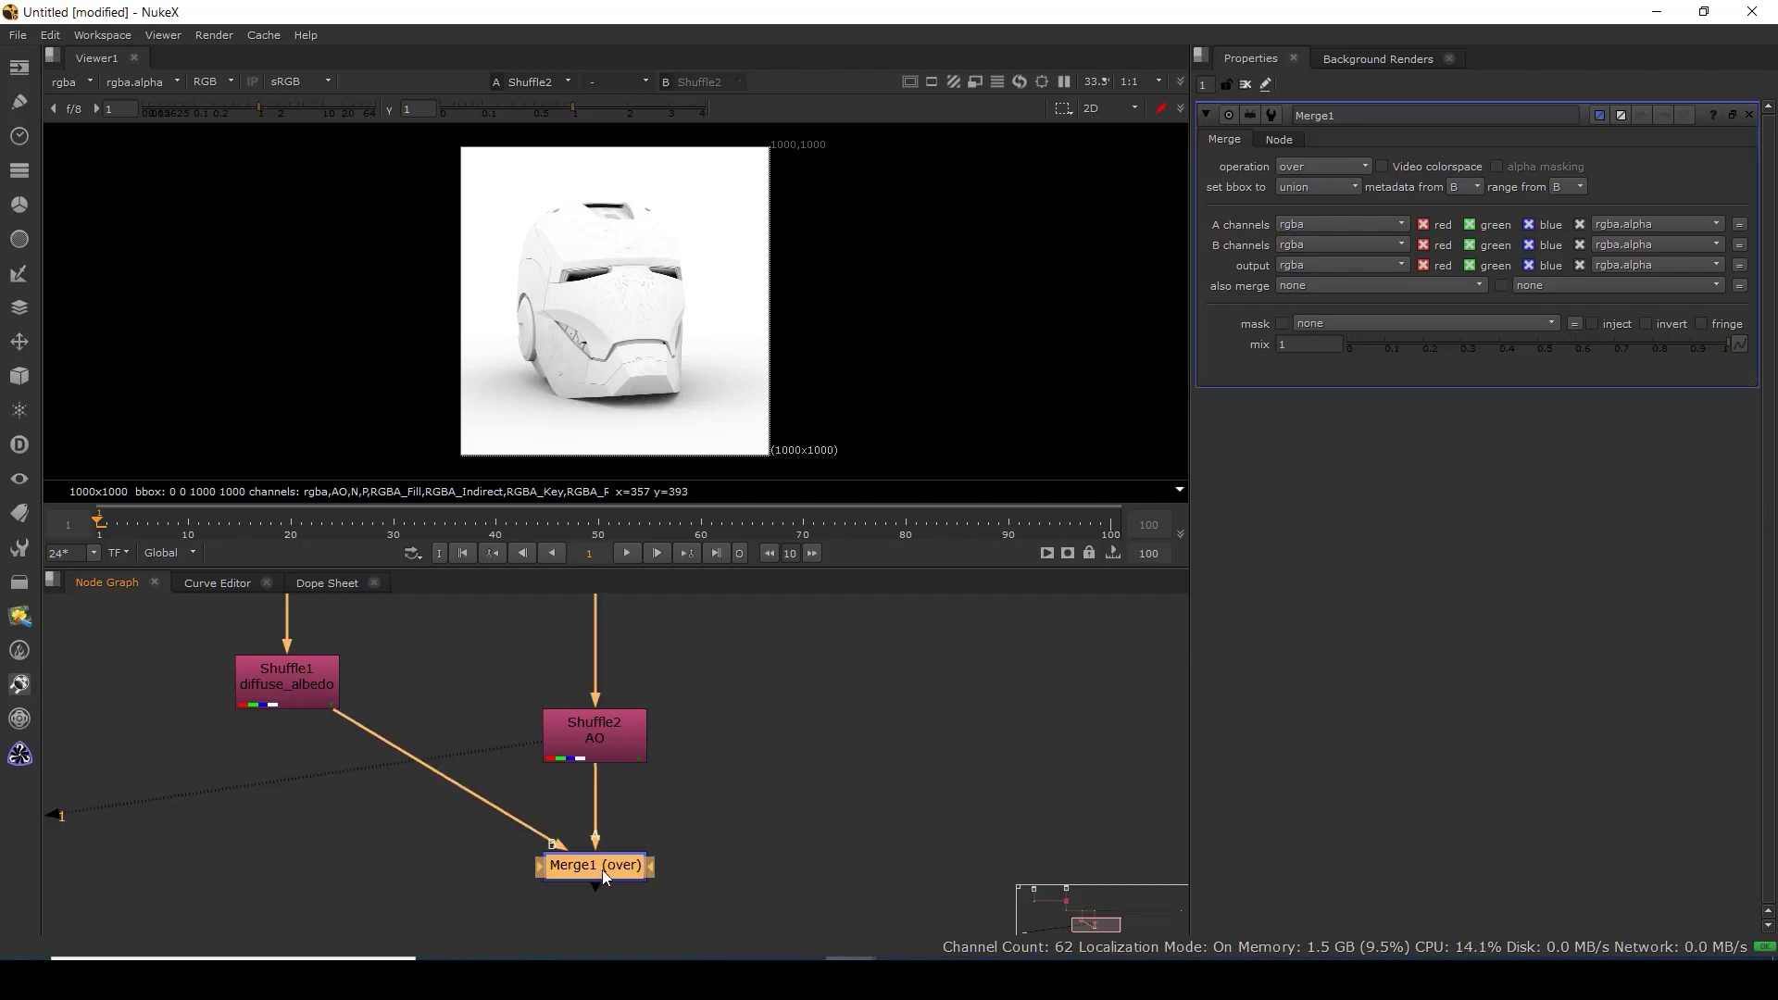
{"action": "key", "text": "1"}
{"action": "left_click_drag", "start_coordinate": [452, 781], "coordinate": [289, 871]}
{"action": "left_click_drag", "start_coordinate": [617, 751], "coordinate": [625, 715]}
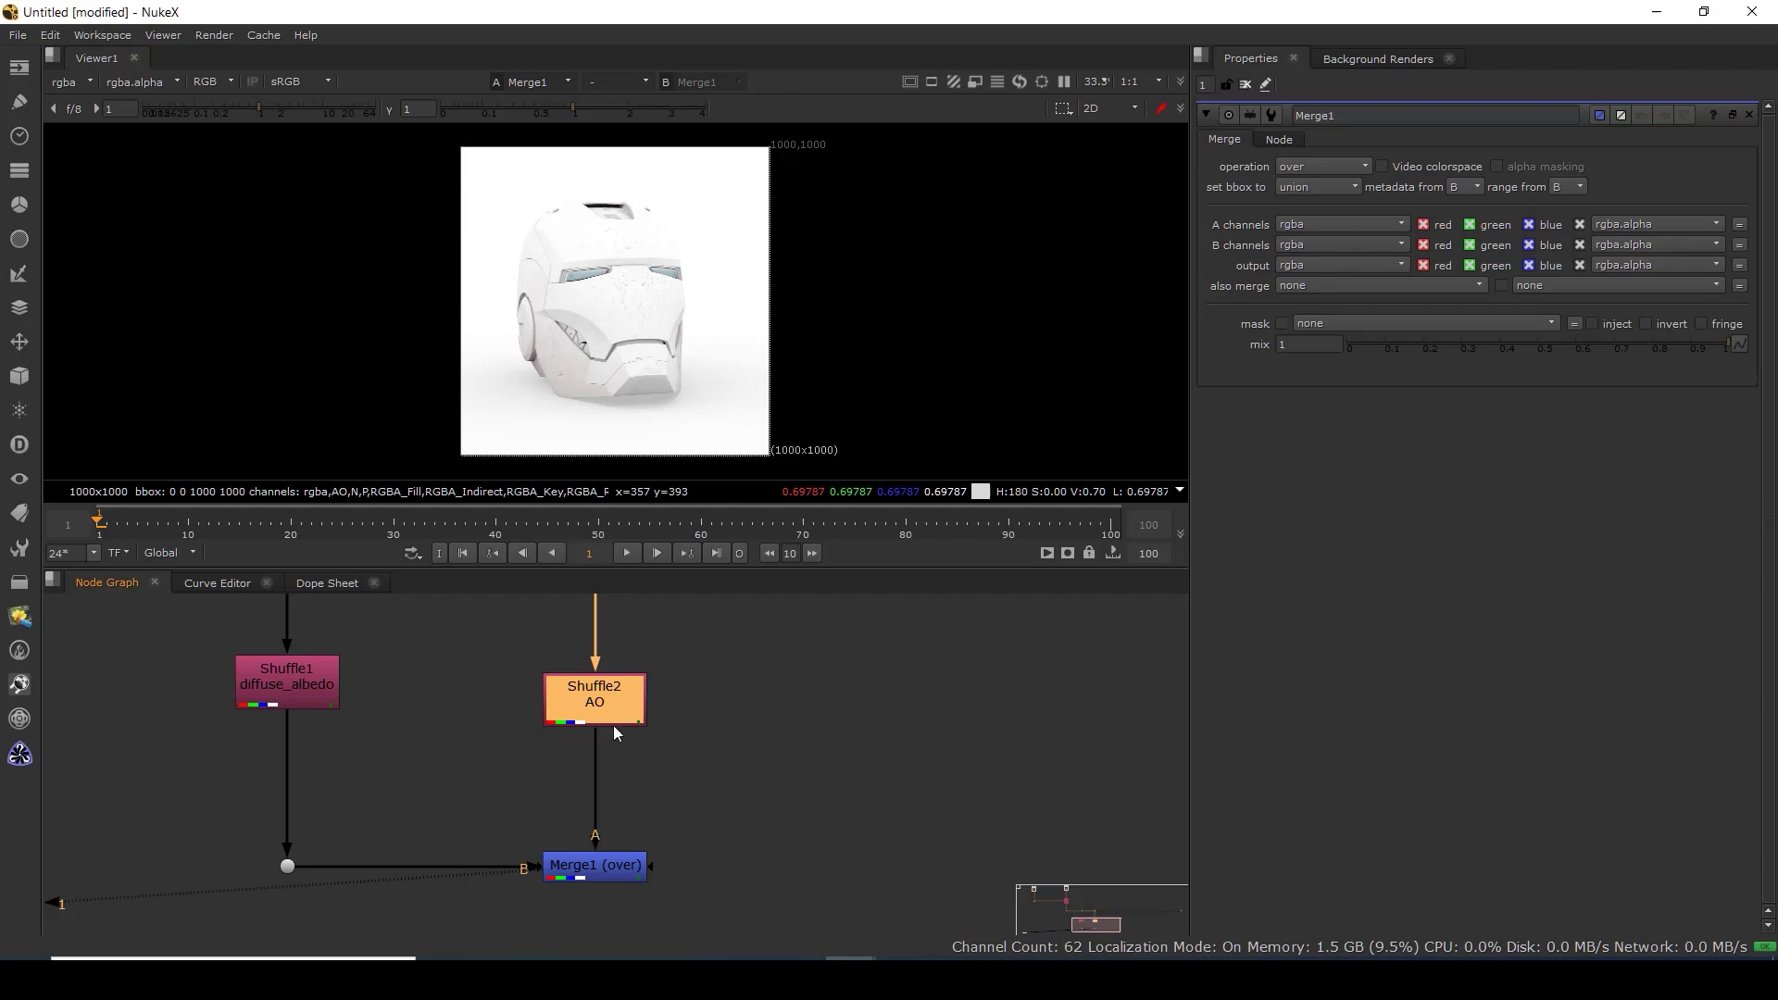
Set the Merge node's operation to multiply and examine the merged helmet up close.
{"action": "left_click", "coordinate": [596, 877]}
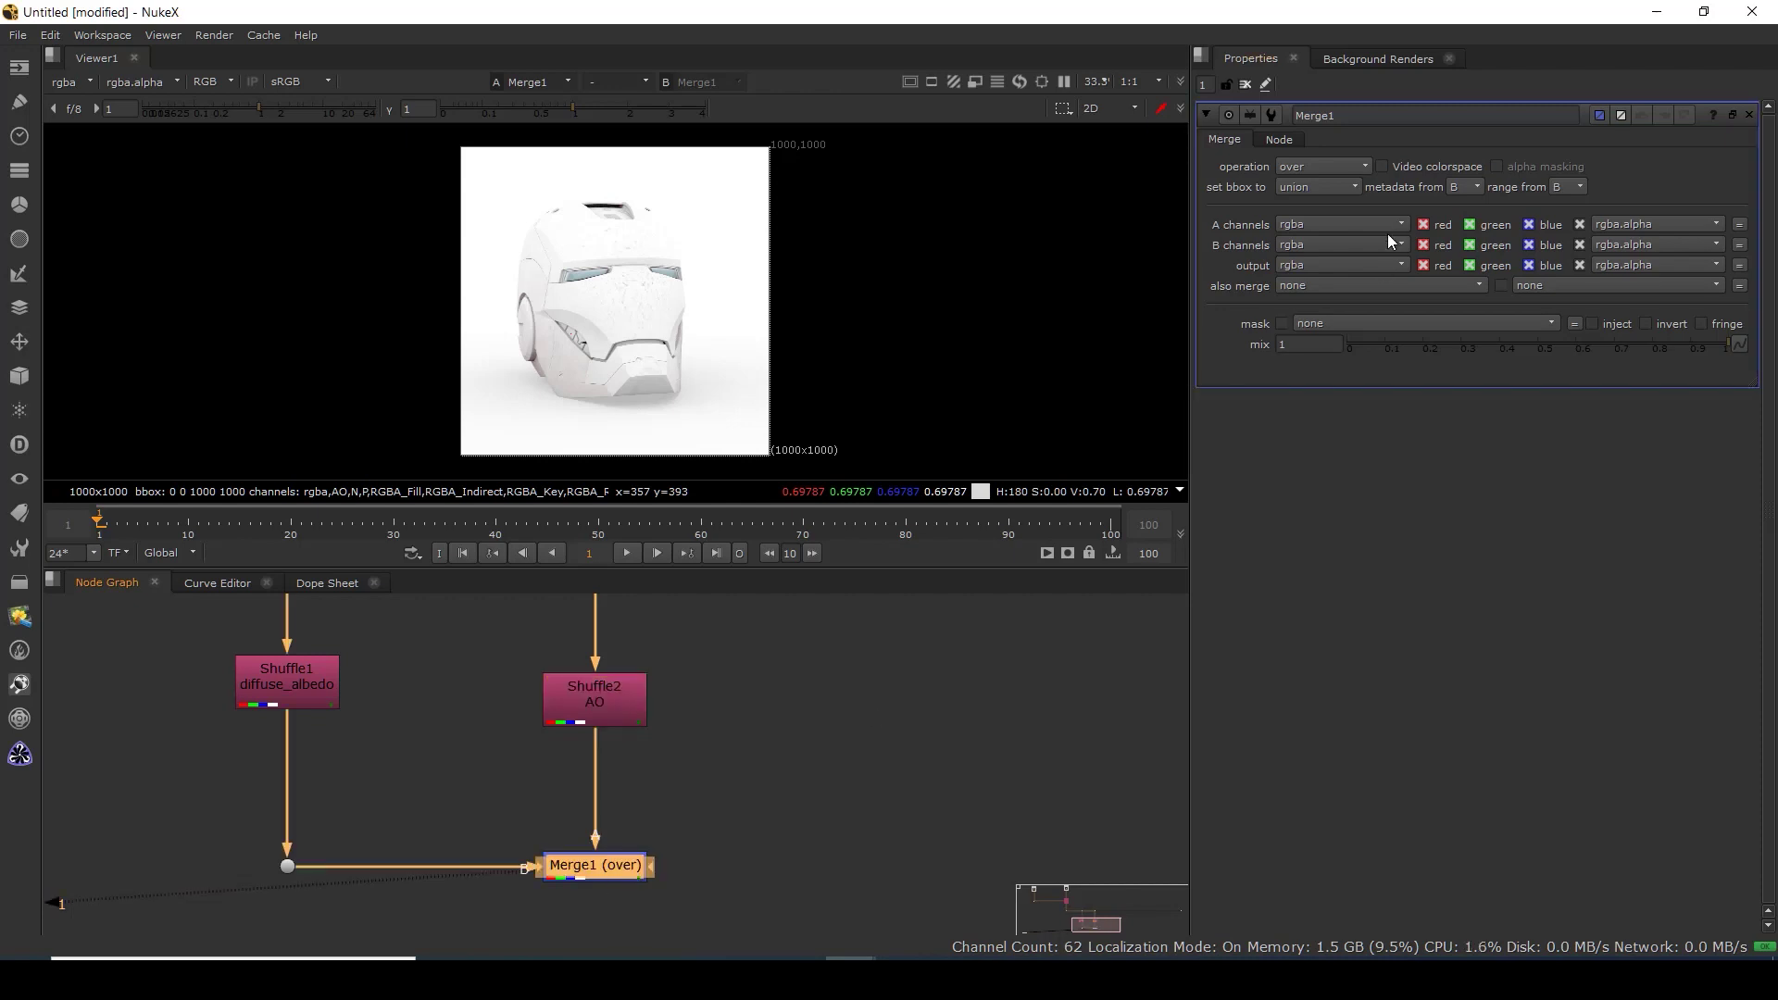
{"action": "left_click", "coordinate": [1325, 167]}
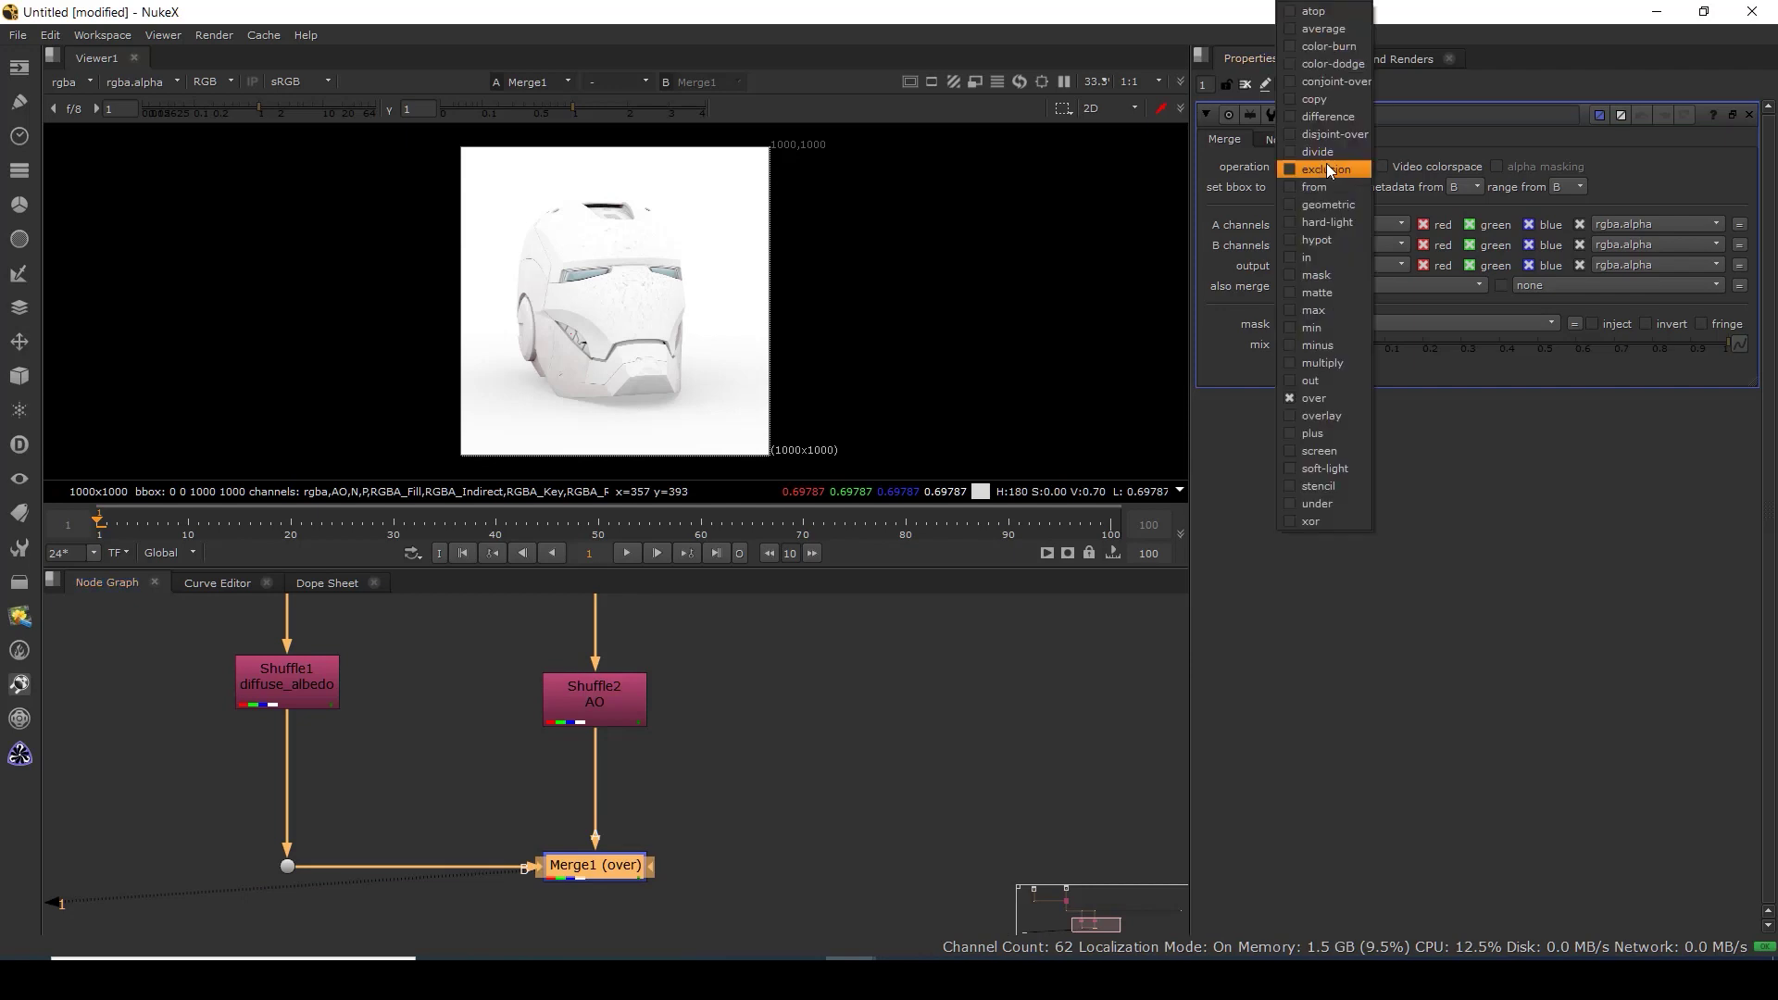
{"action": "left_click", "coordinate": [1328, 364]}
{"action": "scroll", "coordinate": [621, 404], "scroll_direction": "up", "scroll_amount": 3}
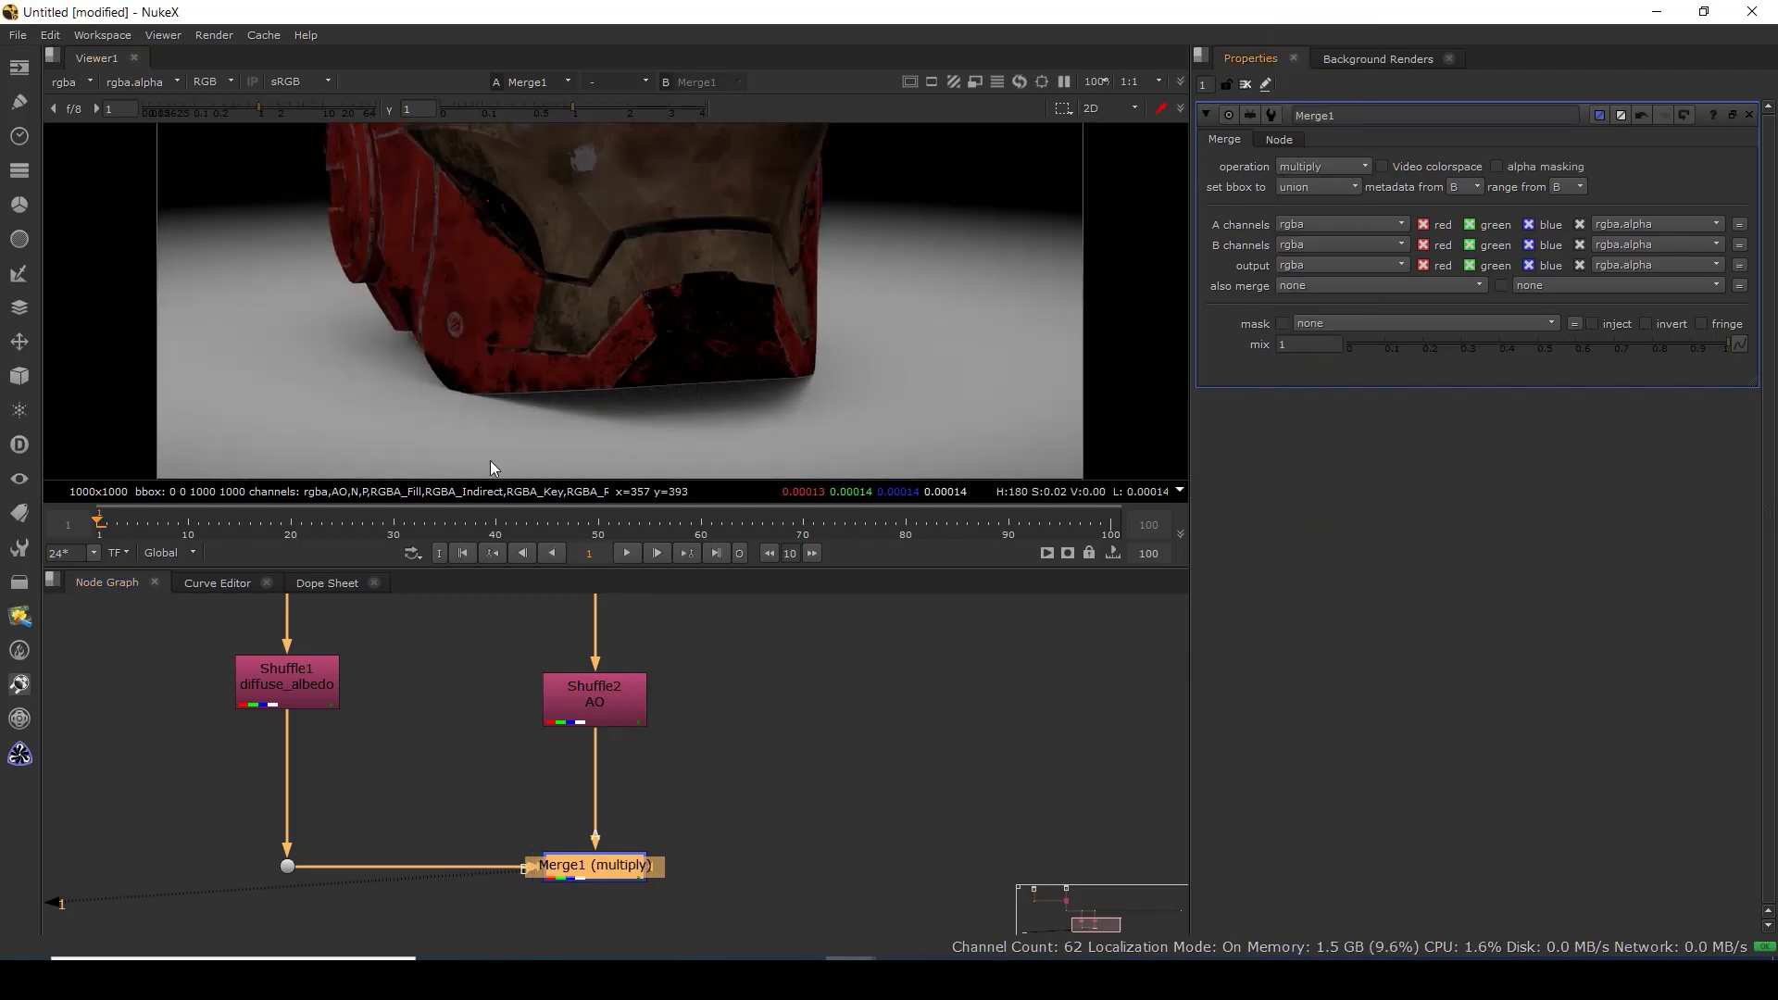
{"action": "left_click_drag", "start_coordinate": [542, 197], "coordinate": [741, 341]}
{"action": "scroll", "coordinate": [741, 341], "scroll_direction": "up", "scroll_amount": 1}
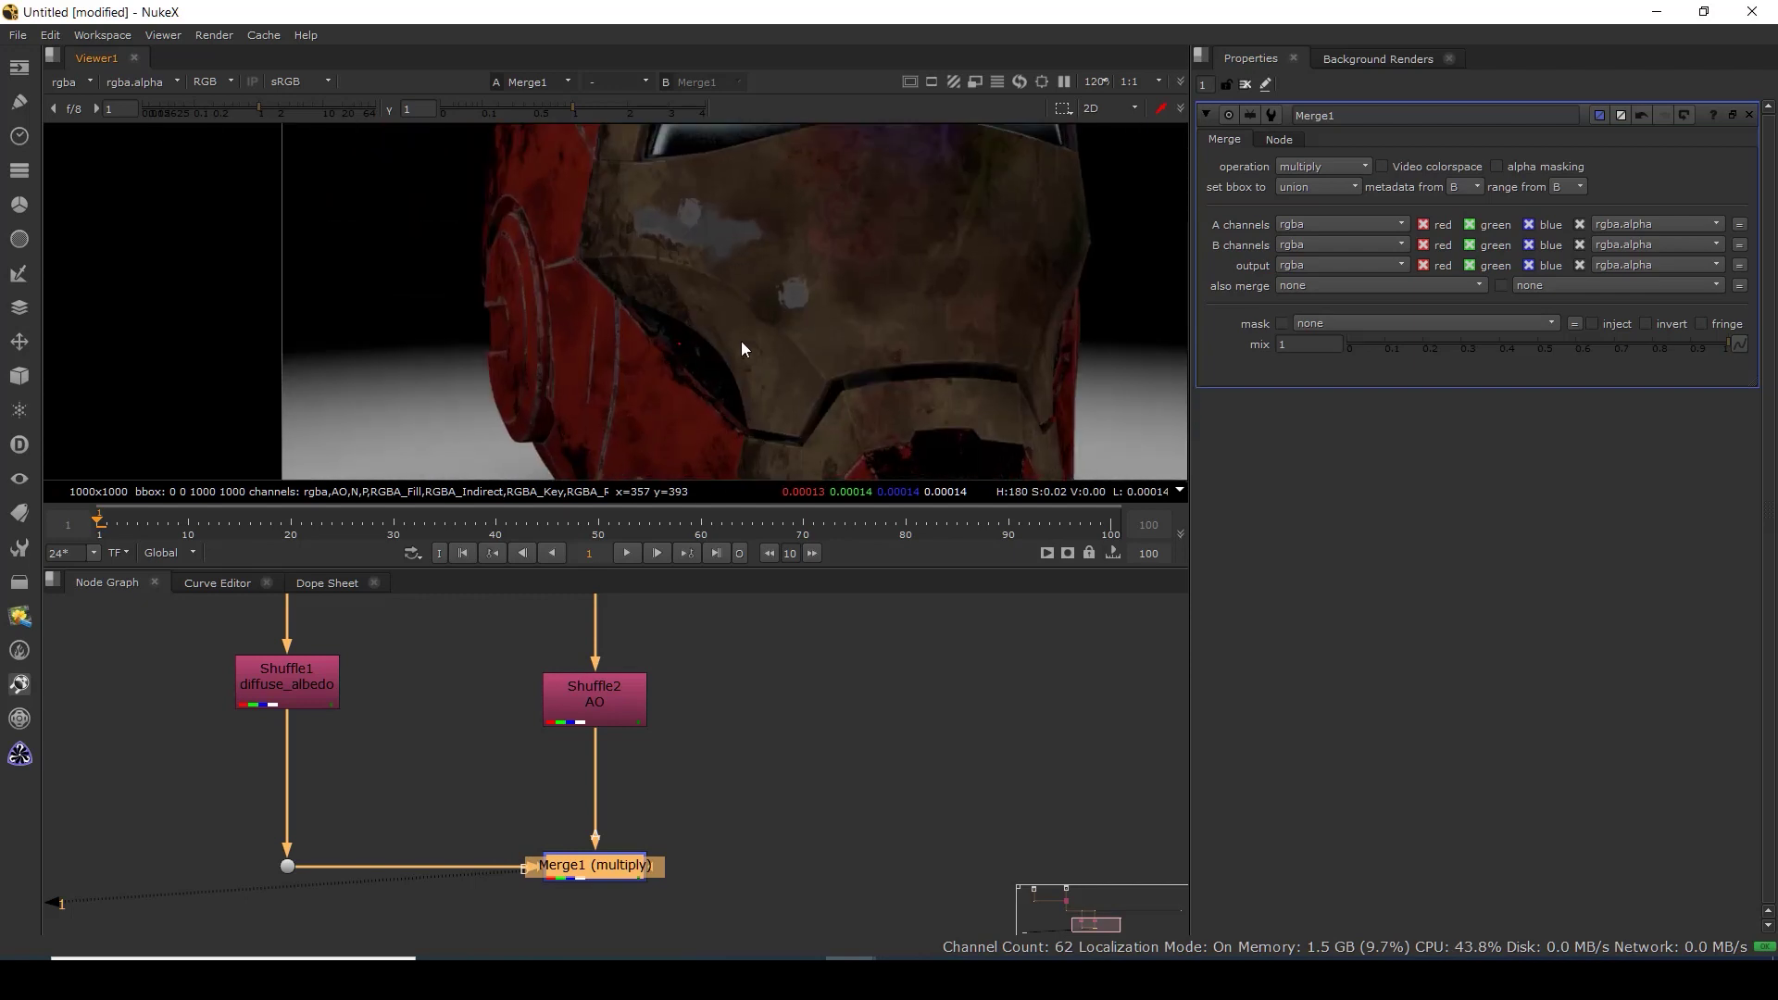
Compare the diffuse_albedo Shuffle with the multiply Merge up close by alternating them as viewer inputs 1 and 2.
{"action": "scroll", "coordinate": [741, 341], "scroll_direction": "down", "scroll_amount": 2}
{"action": "left_click", "coordinate": [319, 683]}
{"action": "key", "text": "1"}
{"action": "scroll", "coordinate": [813, 312], "scroll_direction": "down", "scroll_amount": 2}
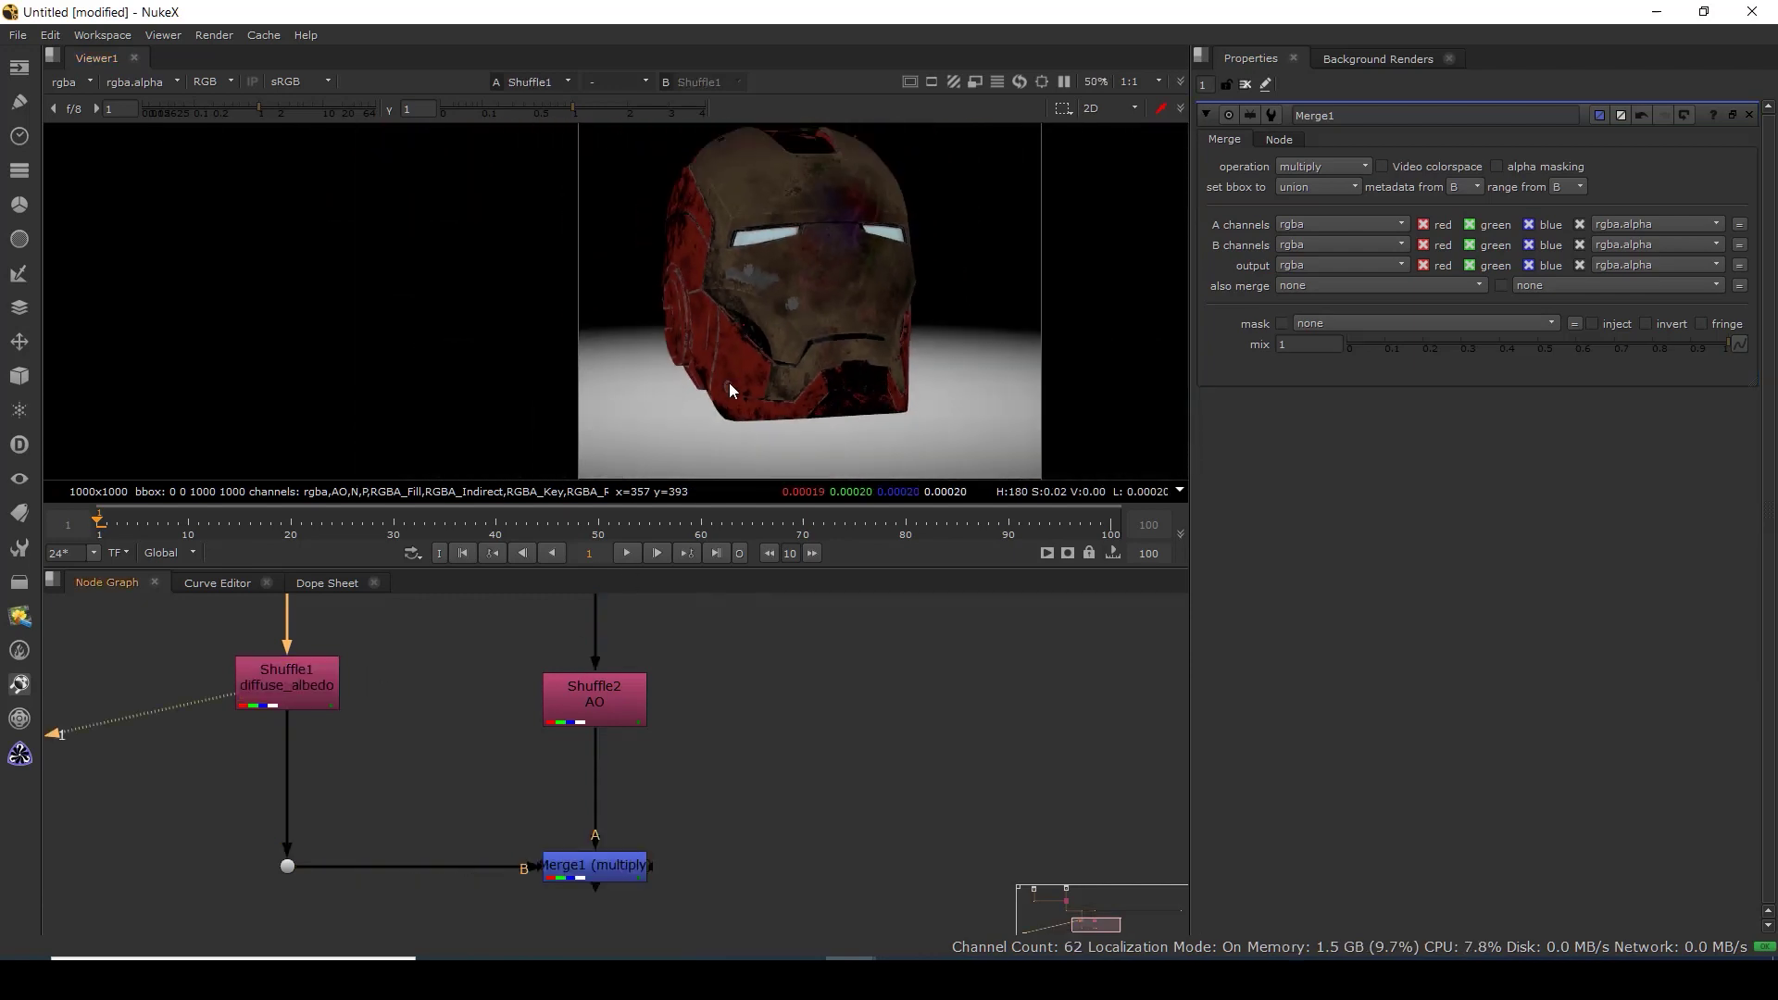
{"action": "left_click", "coordinate": [598, 867]}
{"action": "key", "text": "2"}
{"action": "scroll", "coordinate": [731, 389], "scroll_direction": "up", "scroll_amount": 2}
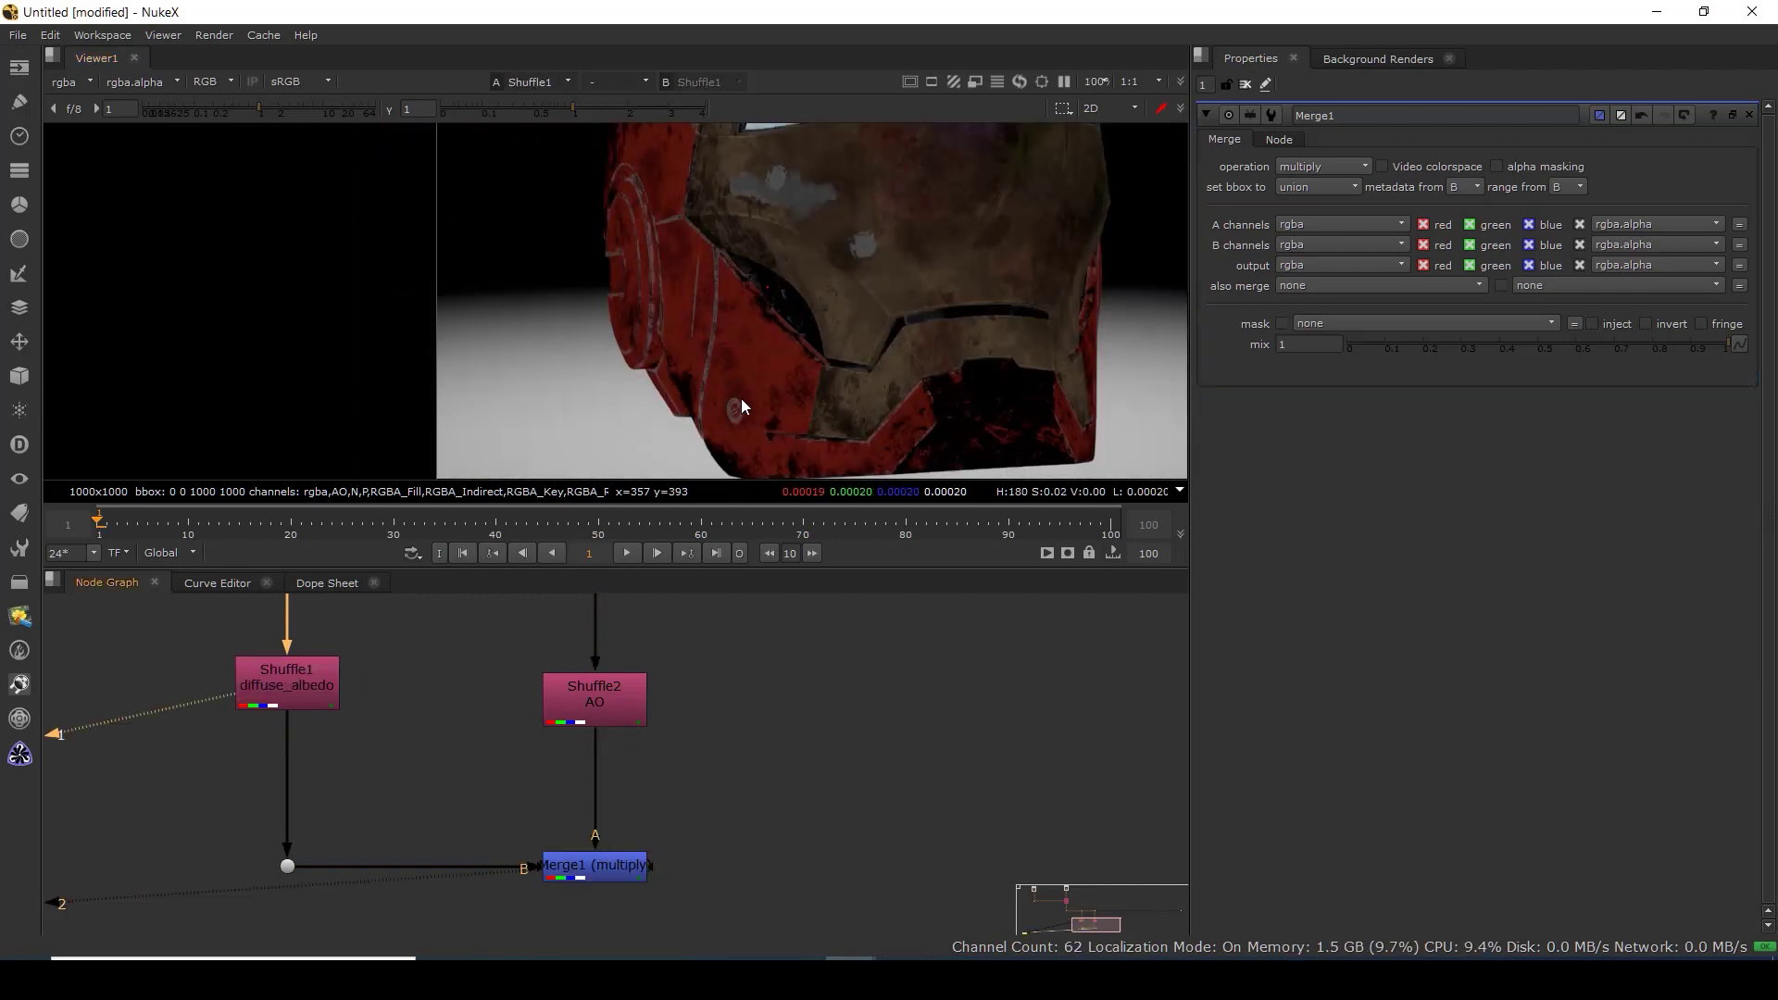
{"action": "key", "text": "2"}
{"action": "left_click_drag", "start_coordinate": [760, 378], "coordinate": [796, 243]}
{"action": "key", "text": "1"}
{"action": "key", "text": "2"}
{"action": "scroll", "coordinate": [869, 309], "scroll_direction": "up", "scroll_amount": 1}
{"action": "left_click_drag", "start_coordinate": [774, 176], "coordinate": [567, 216]}
{"action": "key", "text": "1"}
{"action": "key", "text": "2"}
{"action": "key", "text": "1"}
{"action": "key", "text": "2"}
{"action": "scroll", "coordinate": [626, 798], "scroll_direction": "down", "scroll_amount": 3}
Duplicate the AO Shuffle node, connect the copy to a new Dot on the horizontal pipe and align it below.
{"action": "left_click", "coordinate": [628, 841]}
{"action": "left_click_drag", "start_coordinate": [621, 749], "coordinate": [621, 733]}
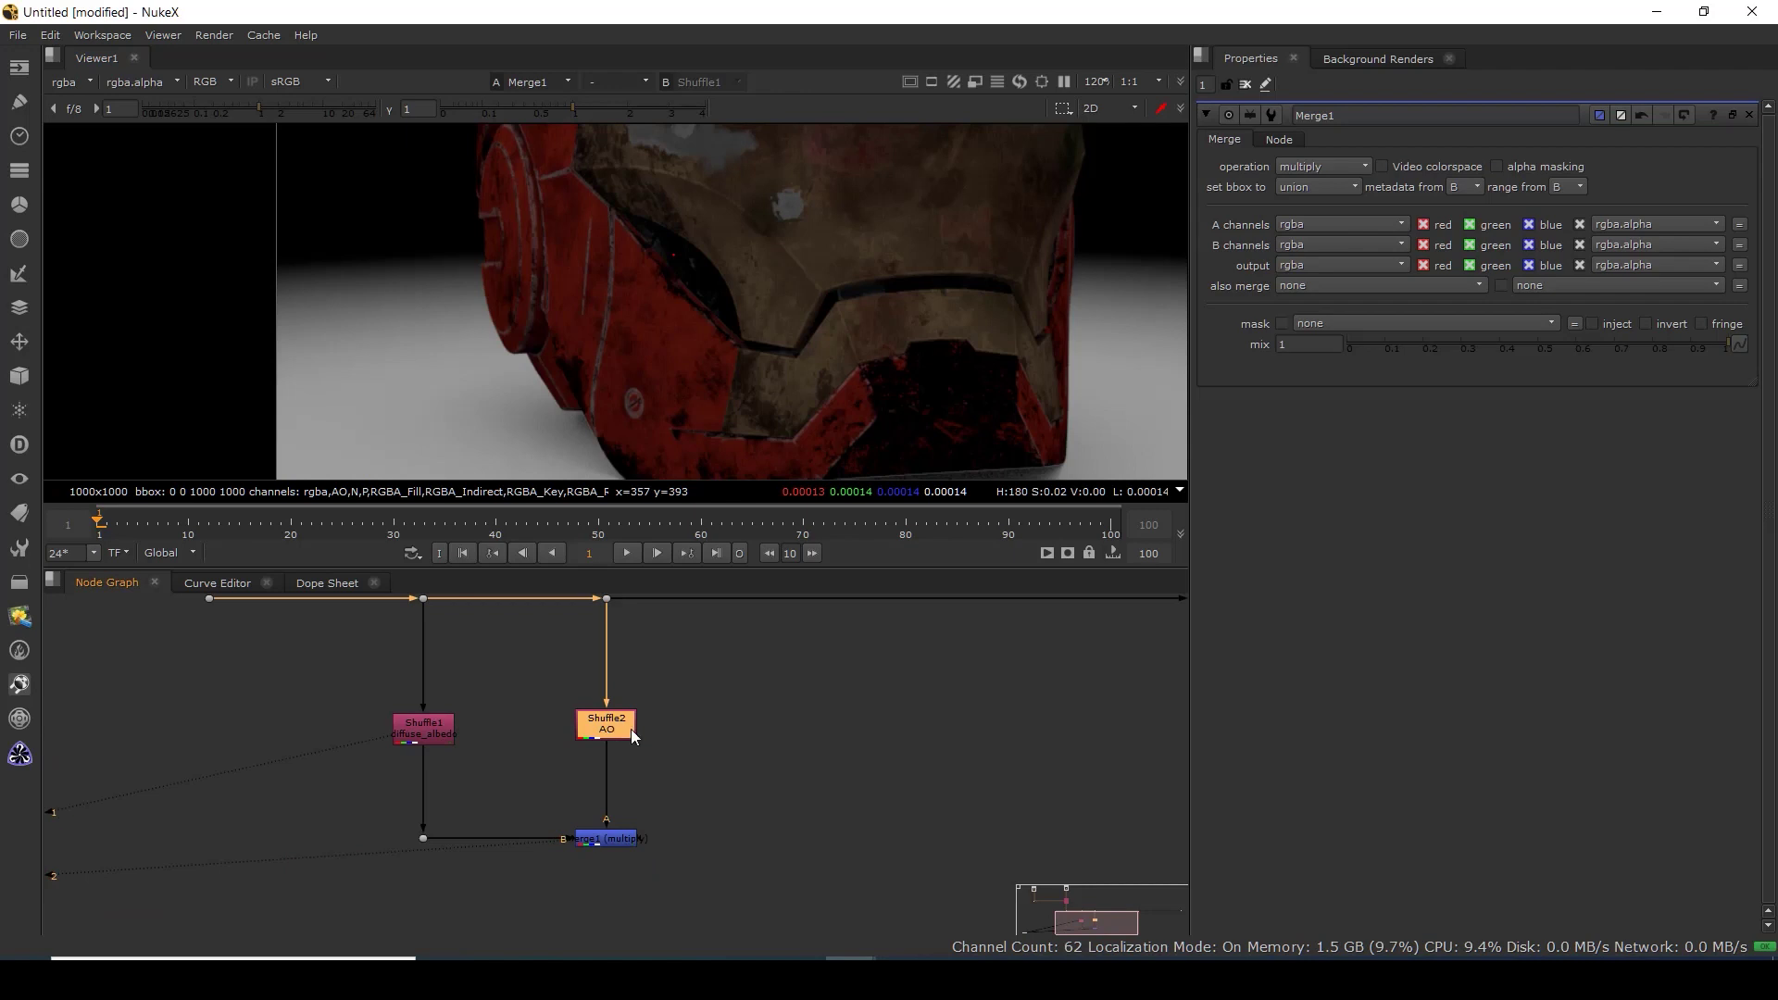
{"action": "left_click", "coordinate": [769, 708]}
{"action": "key", "text": "ctrl+v"}
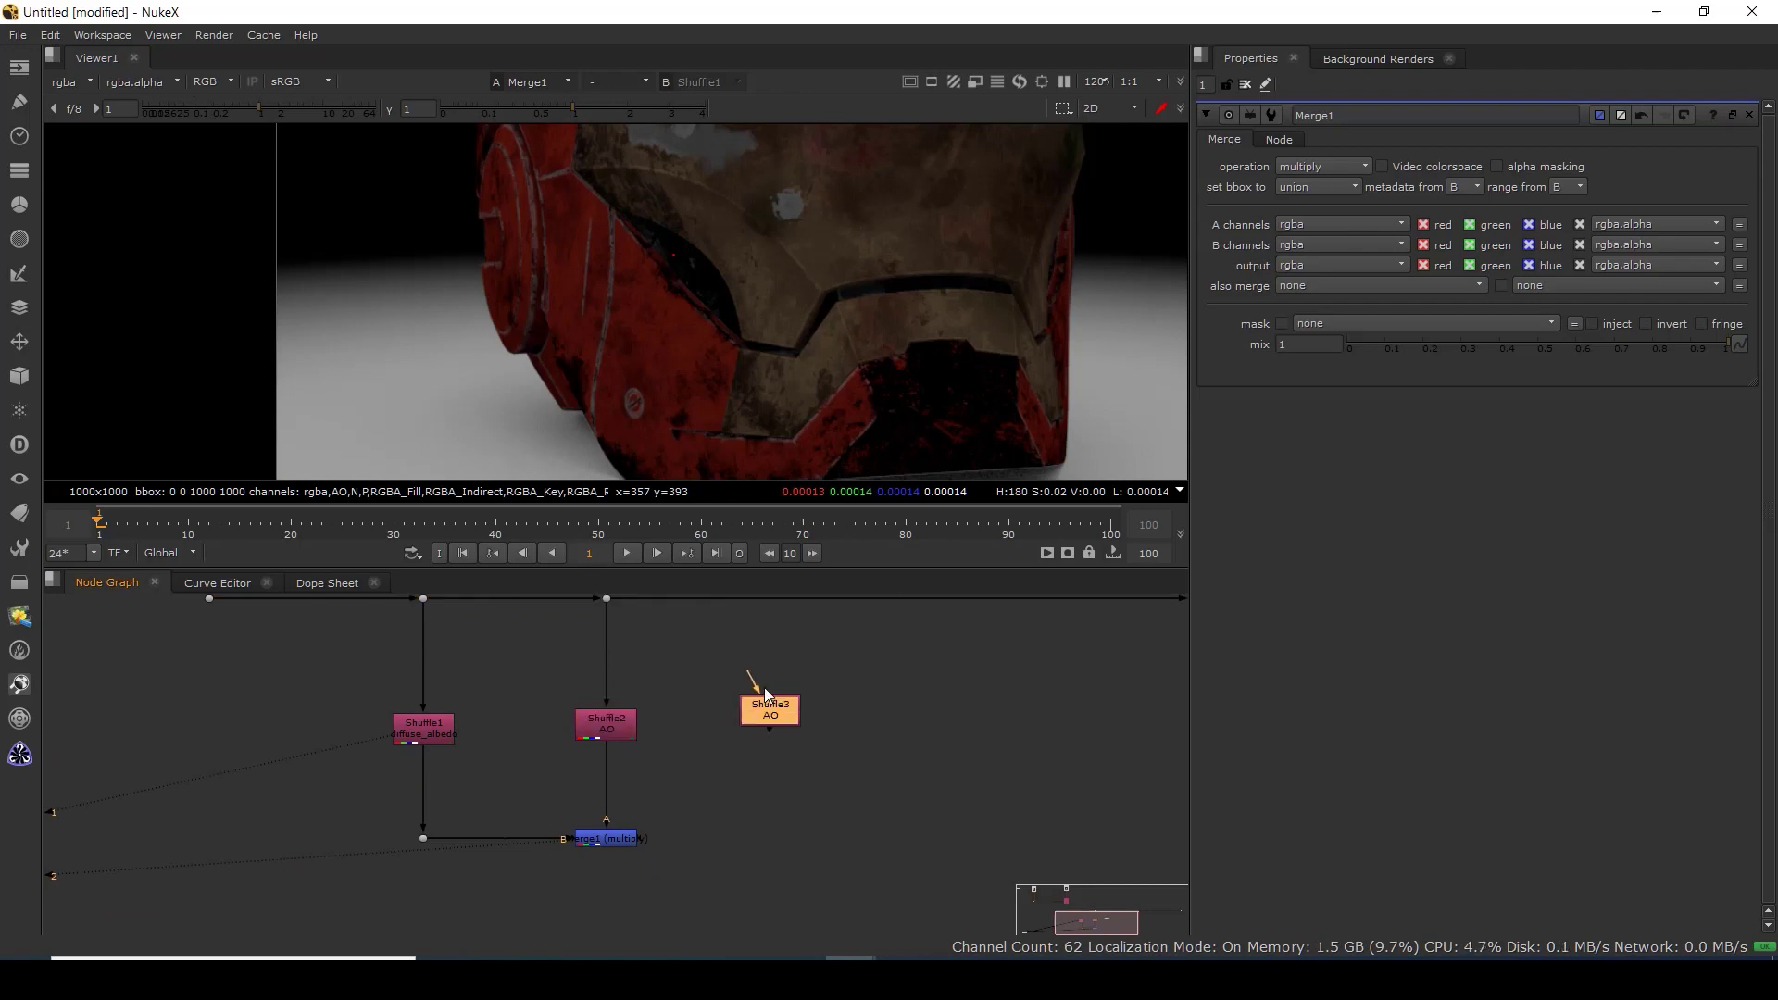
{"action": "left_click_drag", "start_coordinate": [801, 633], "coordinate": [787, 677]}
{"action": "left_click", "coordinate": [787, 676]}
{"action": "left_click", "coordinate": [889, 643], "text": "ctrl"}
{"action": "left_click_drag", "start_coordinate": [886, 643], "coordinate": [789, 648]}
{"action": "left_click_drag", "start_coordinate": [764, 762], "coordinate": [782, 782]}
Display the third Shuffle node in the viewer, set its input layer to RGBA_Key and fit the image in view.
{"action": "key", "text": "1"}
{"action": "double_click", "coordinate": [780, 783]}
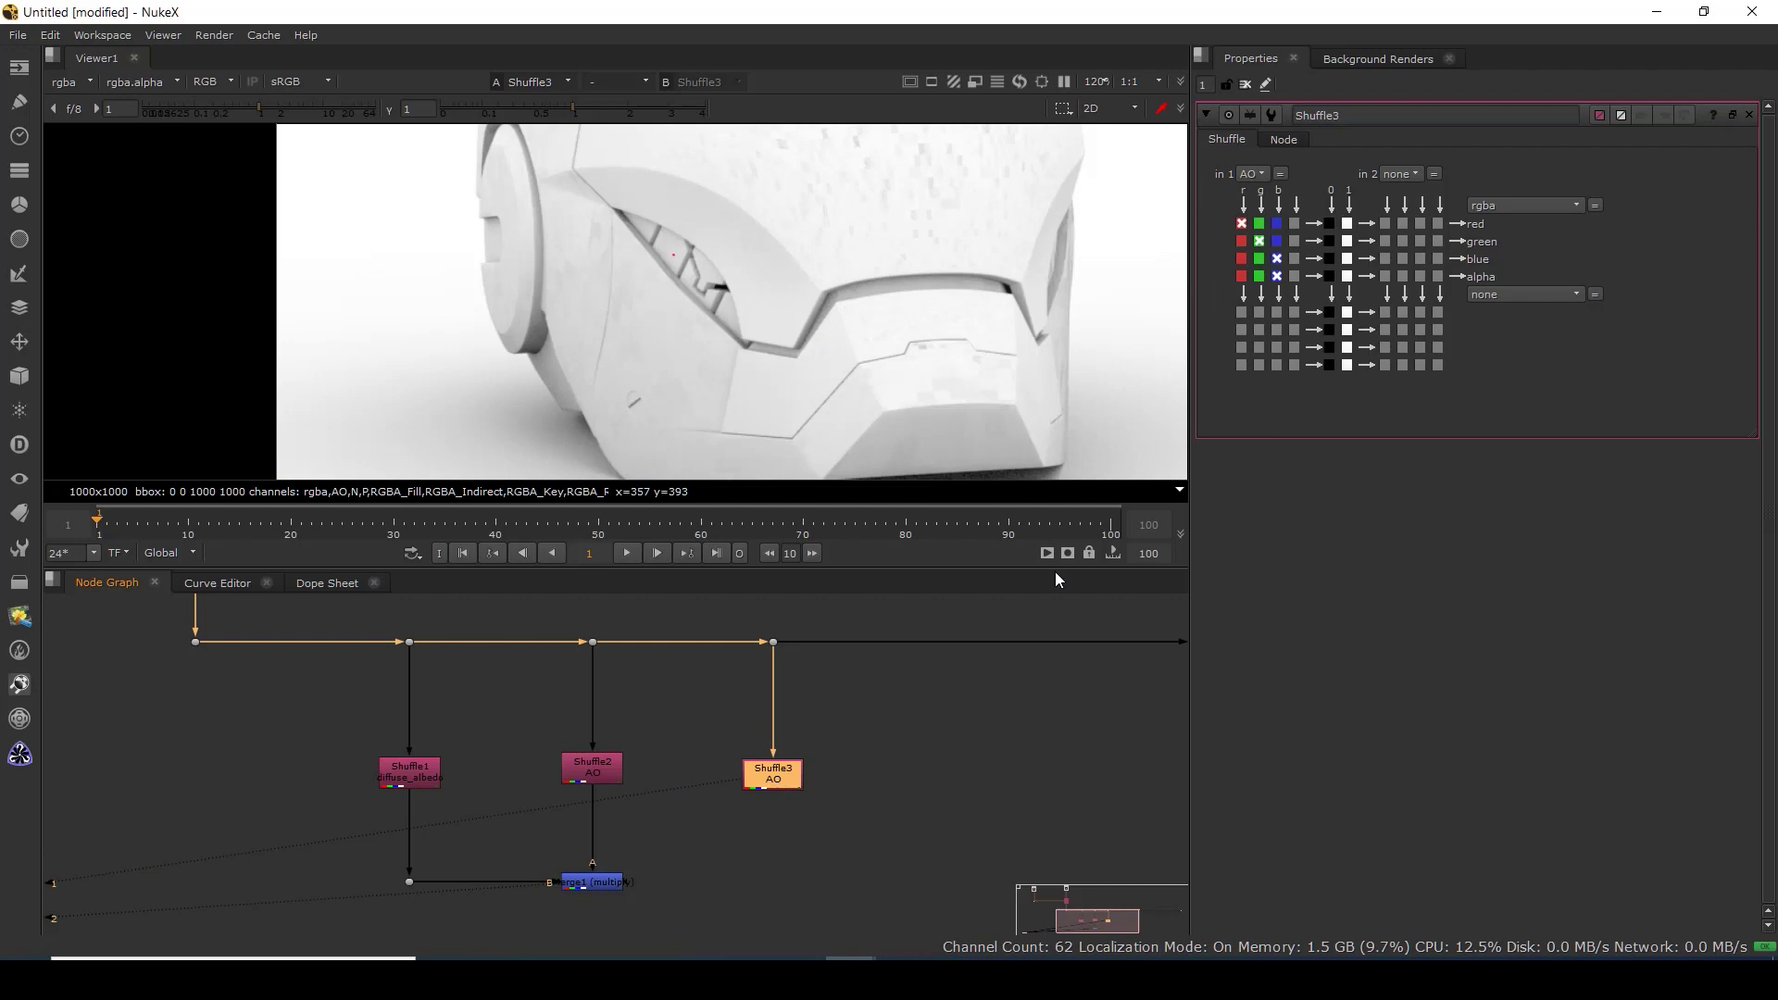
{"action": "left_click", "coordinate": [1250, 174]}
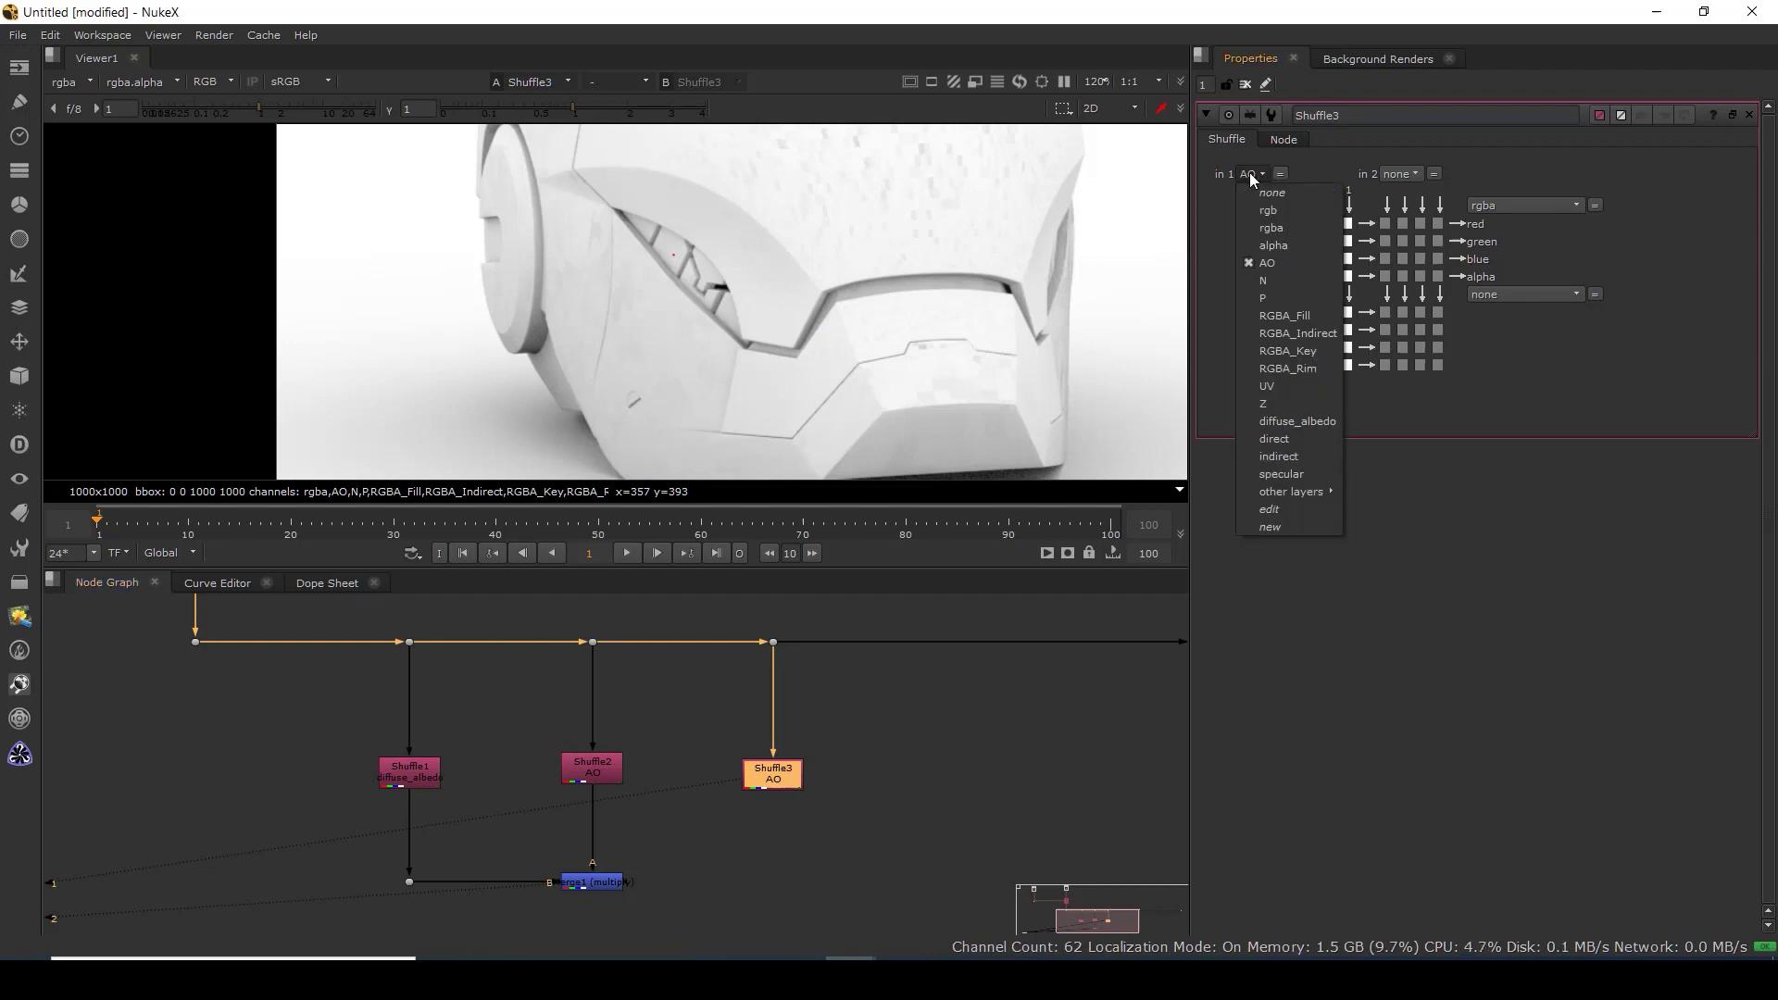
{"action": "left_click", "coordinate": [1287, 351]}
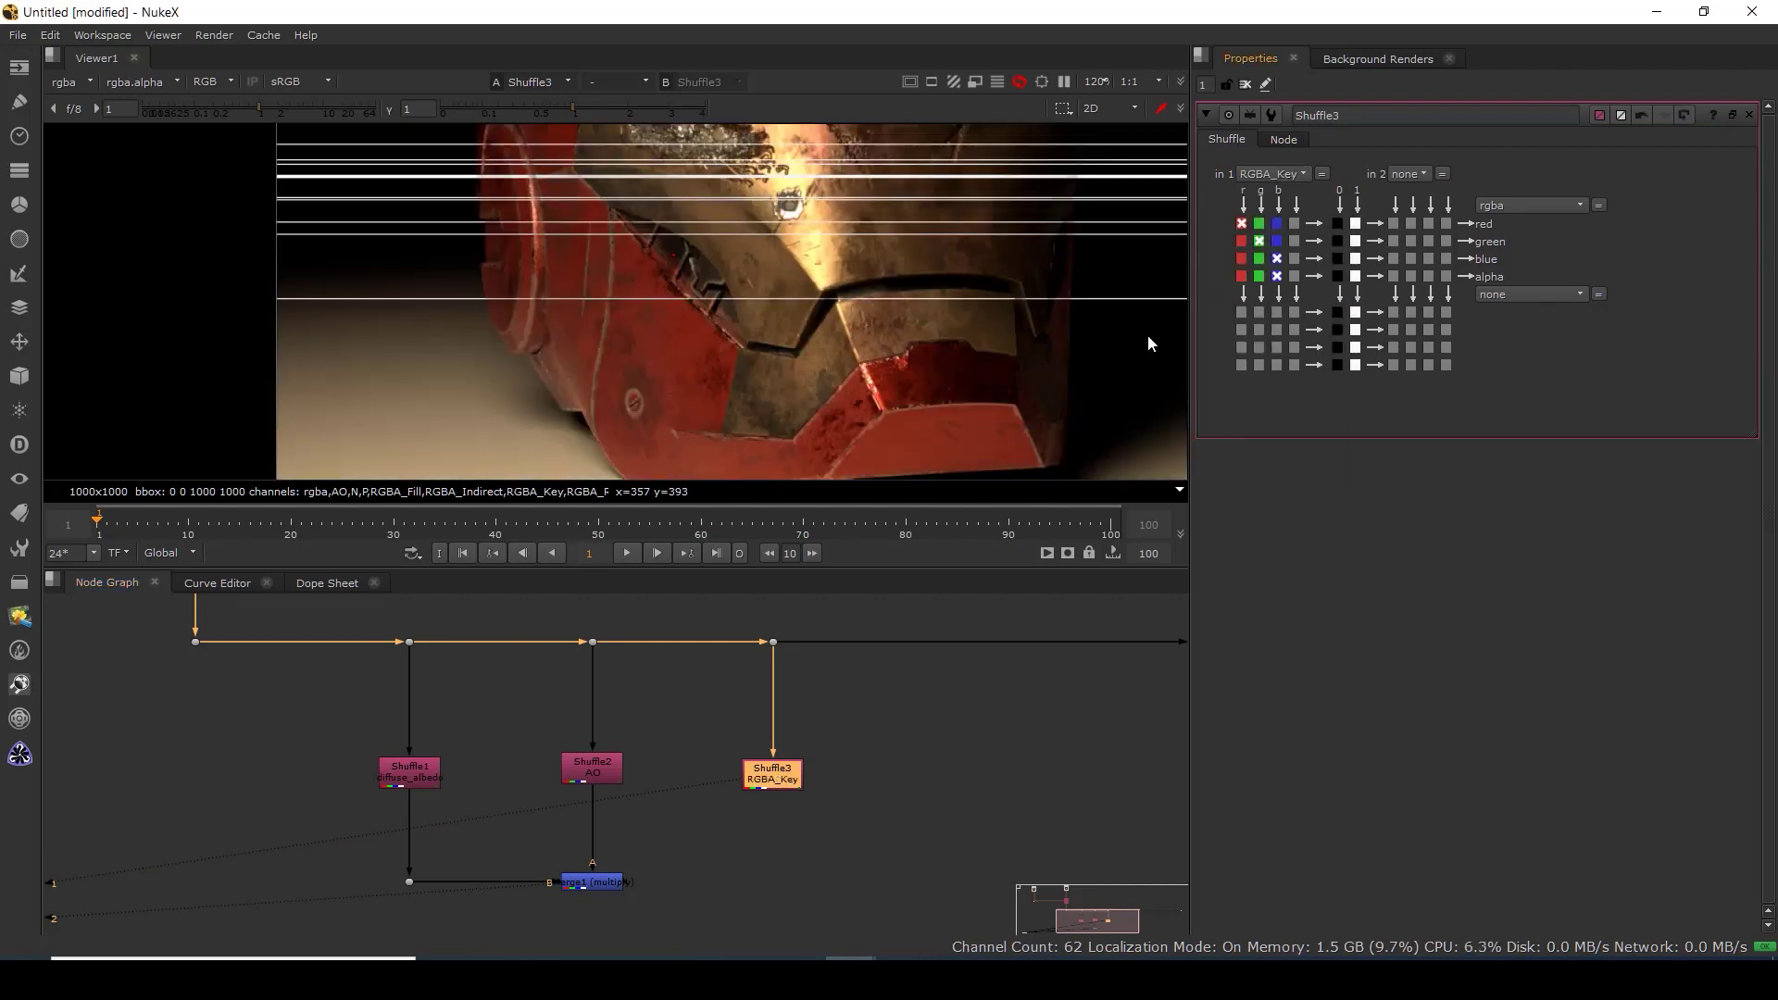
{"action": "key", "text": "f"}
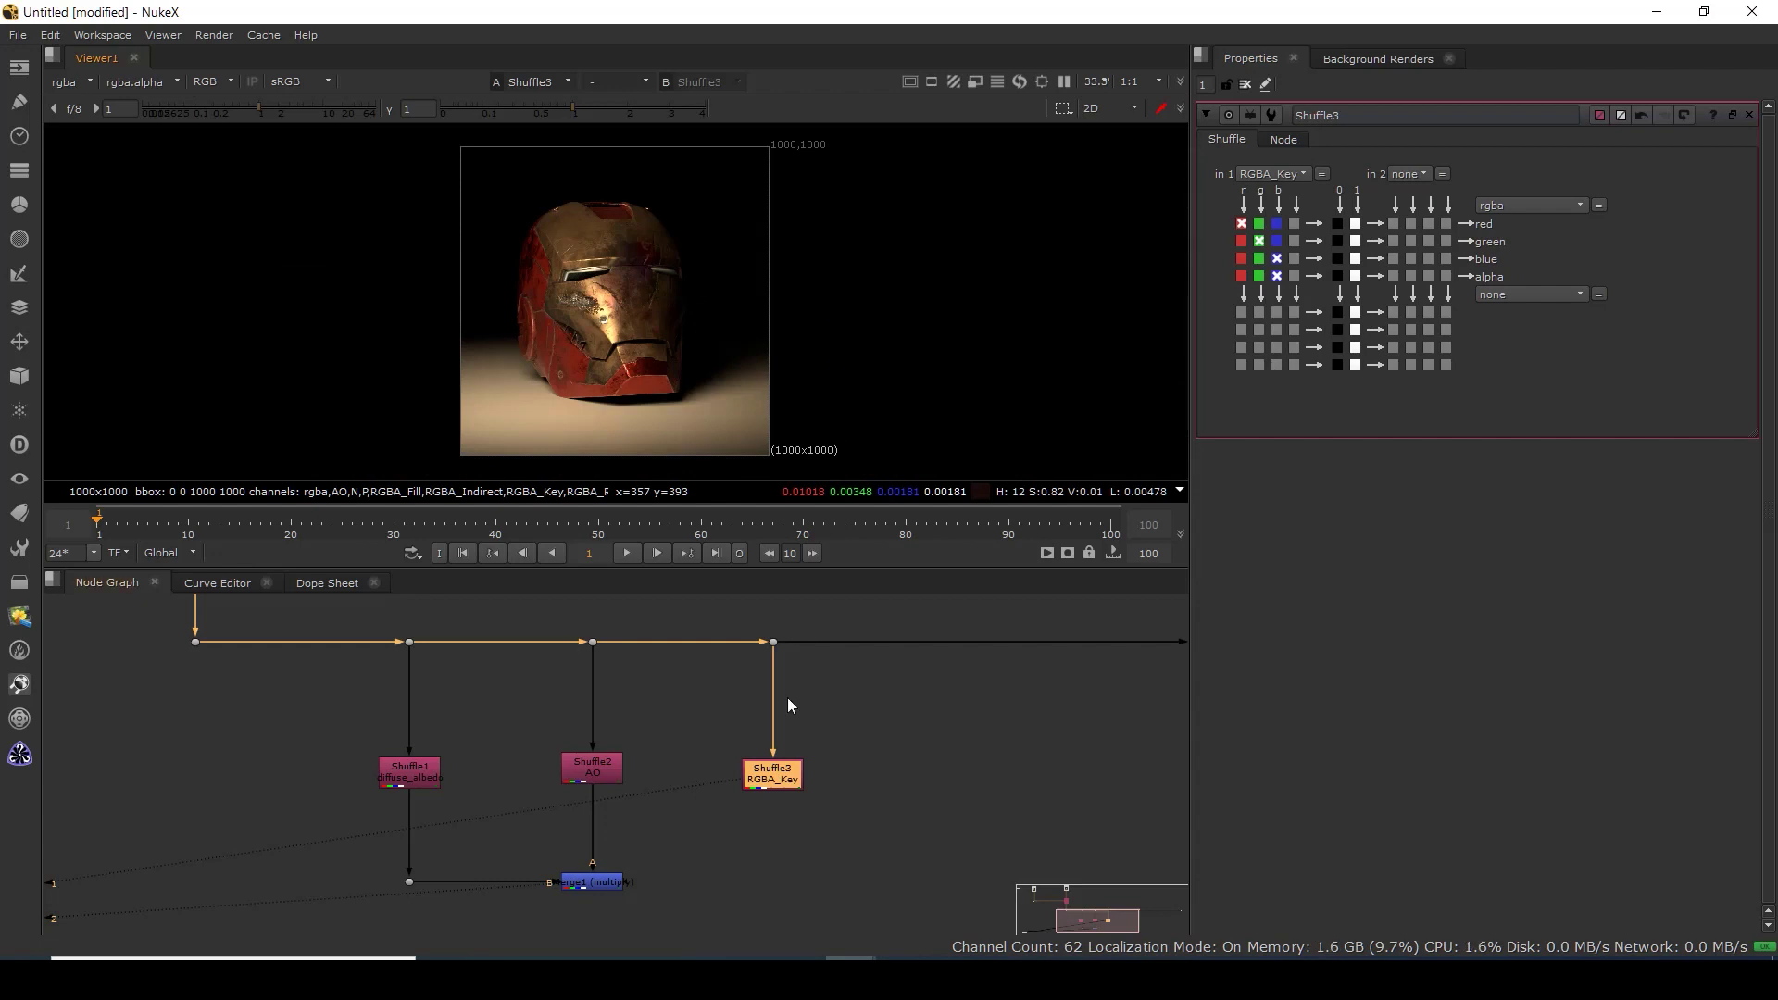
Add a second Merge node with the RGBA_Key Shuffle as A and the multiply Merge as B, and display it.
{"action": "key", "text": "m"}
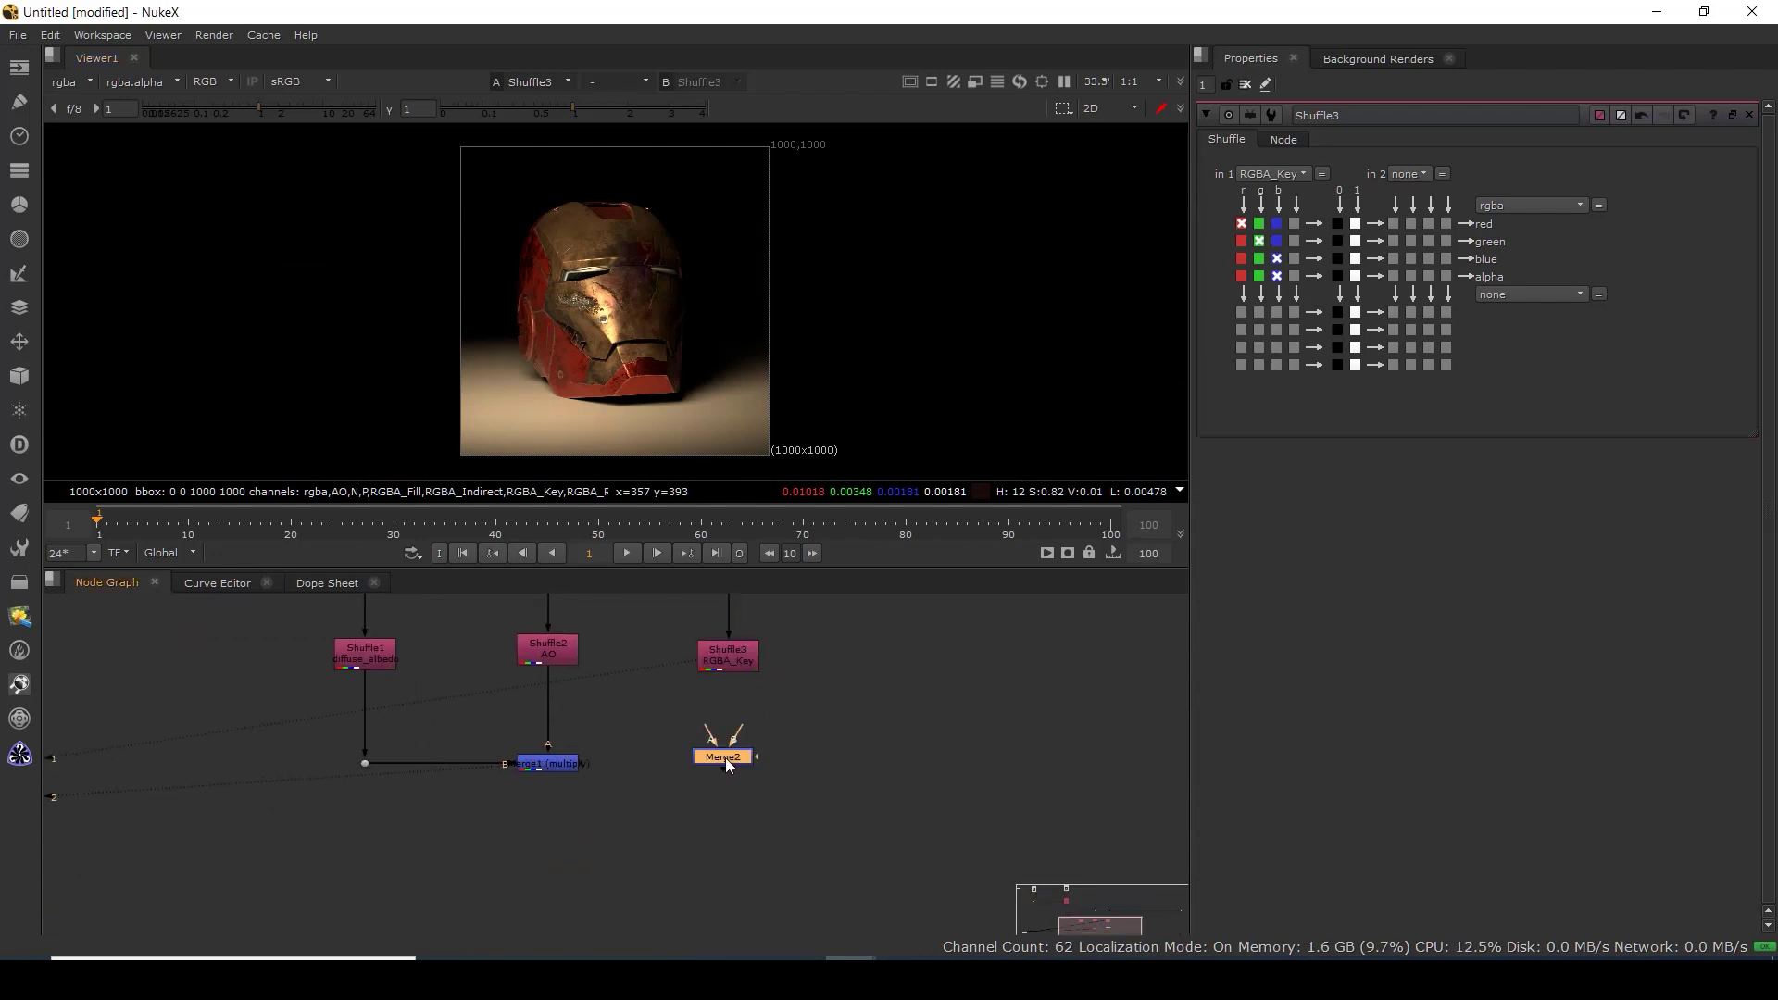
{"action": "left_click_drag", "start_coordinate": [738, 736], "coordinate": [535, 761]}
{"action": "left_click_drag", "start_coordinate": [718, 741], "coordinate": [730, 660]}
{"action": "left_click_drag", "start_coordinate": [747, 761], "coordinate": [743, 760]}
{"action": "key", "text": "1"}
{"action": "left_click", "coordinate": [788, 727]}
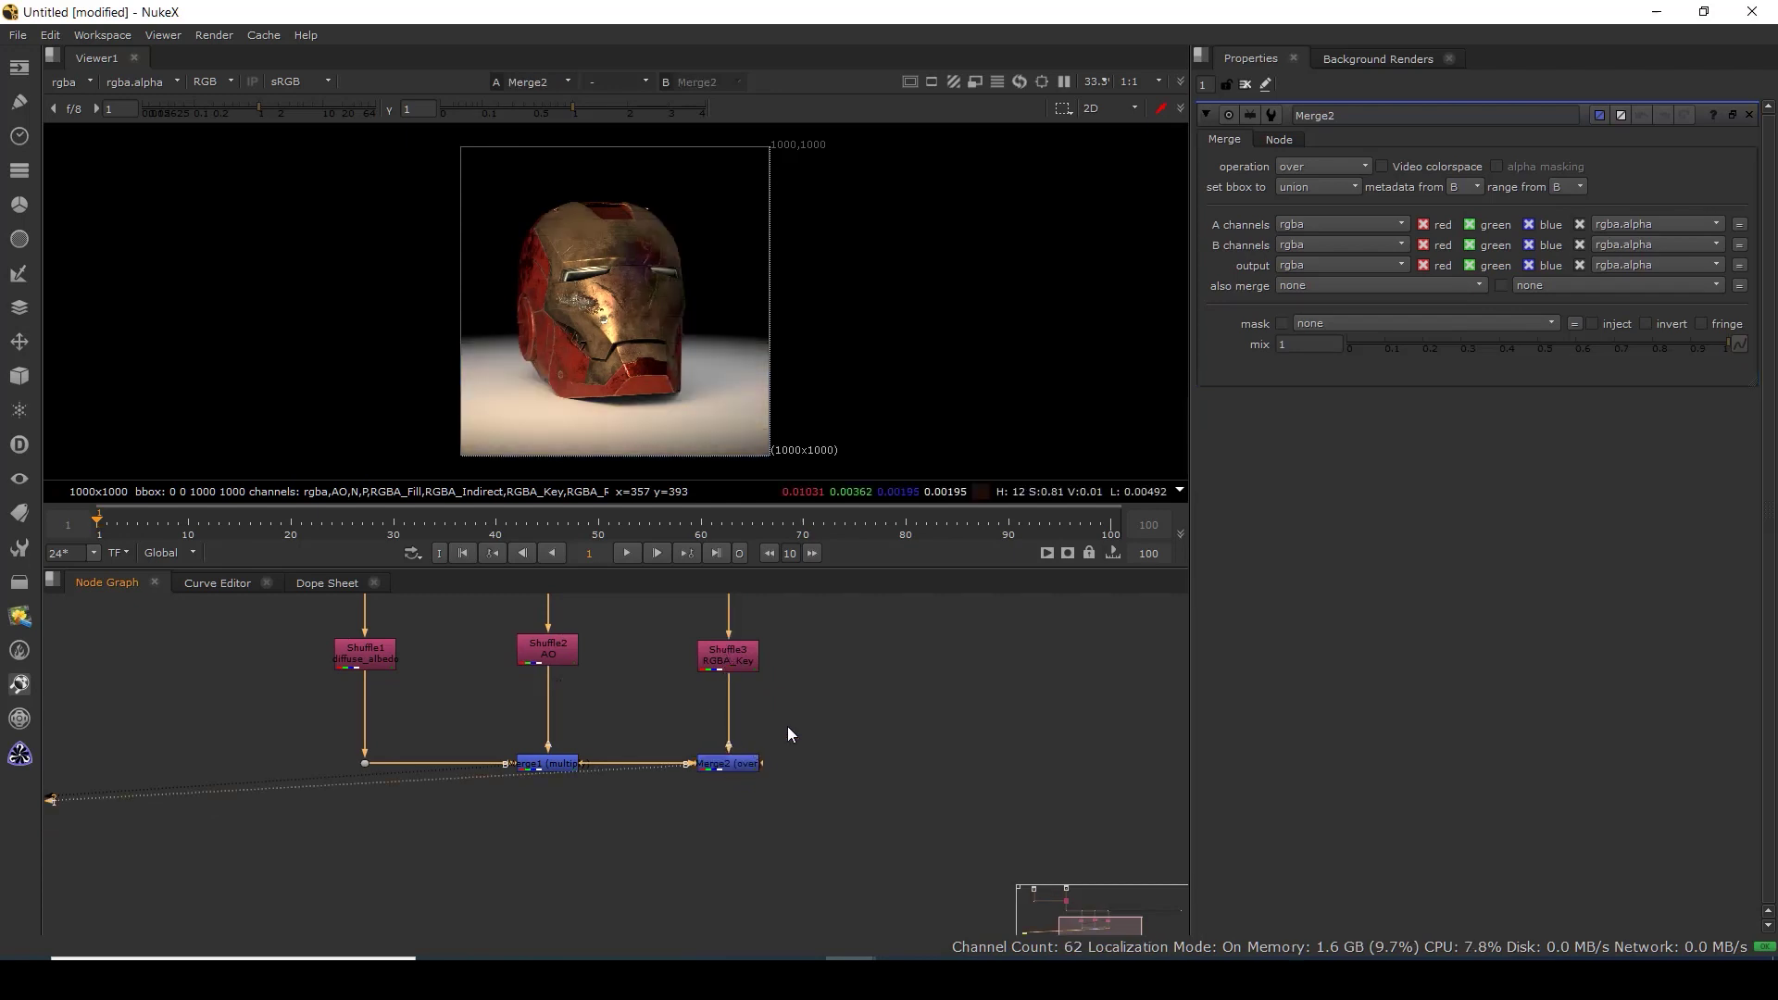
{"action": "left_click", "coordinate": [729, 761]}
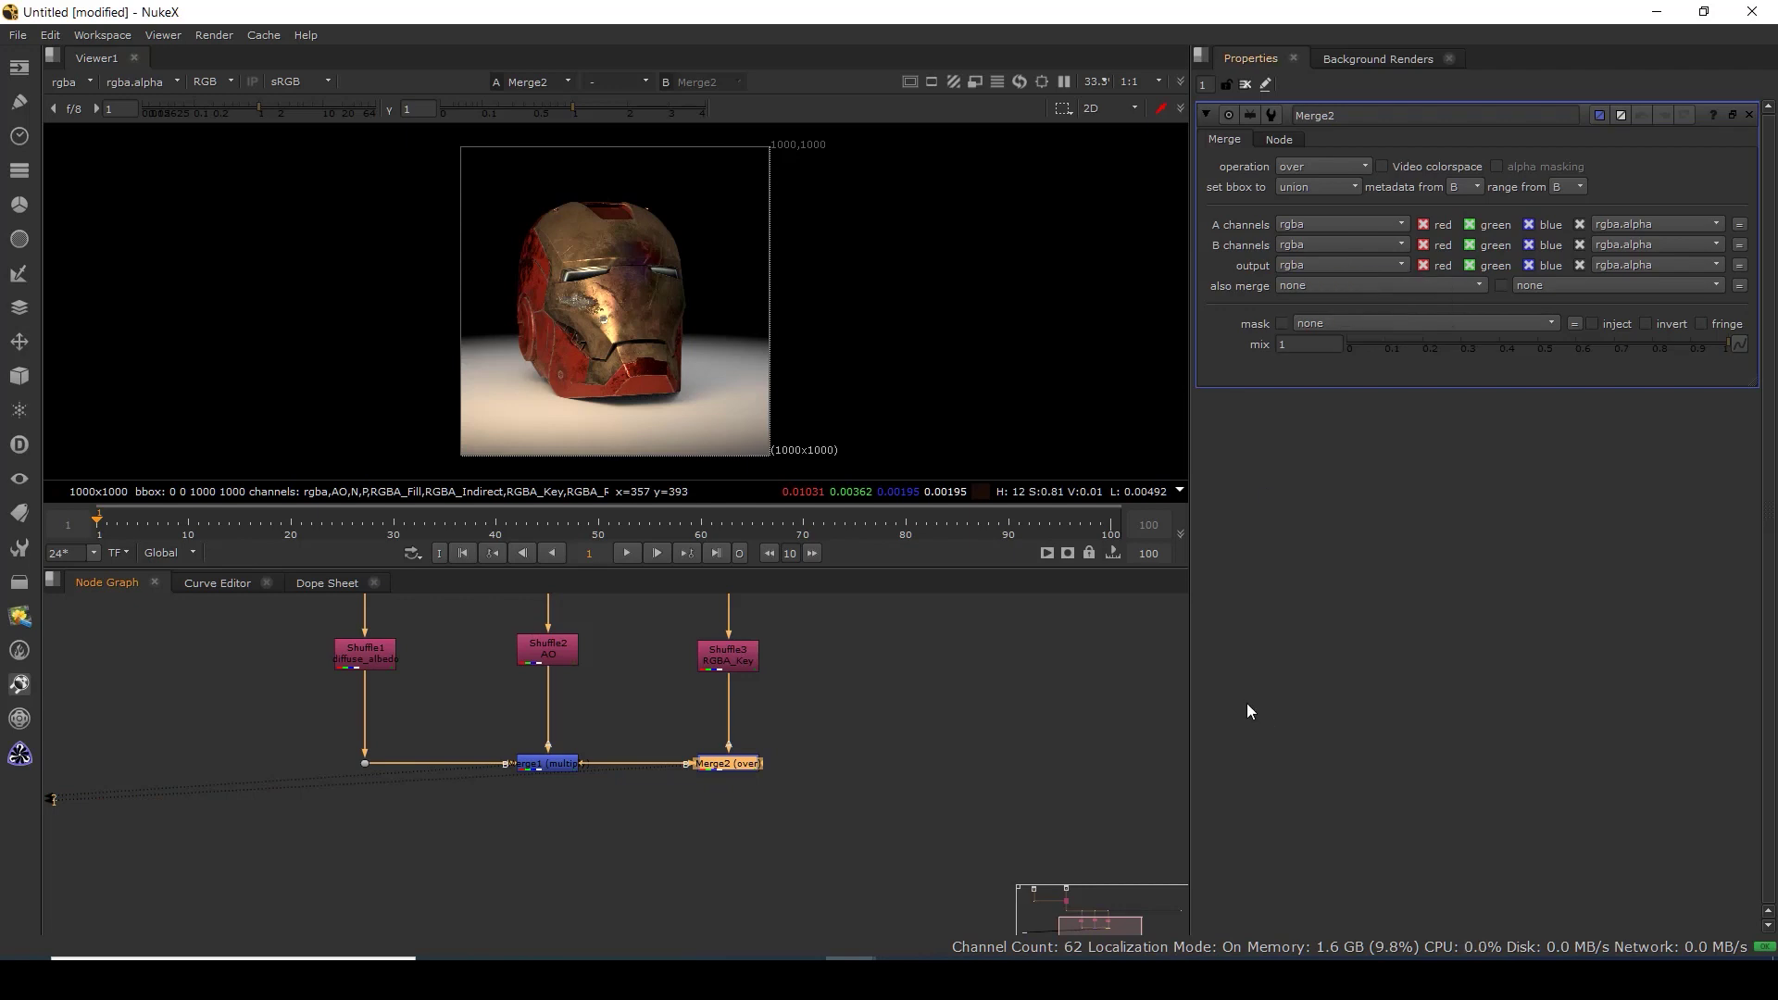
{"action": "left_click", "coordinate": [1313, 169]}
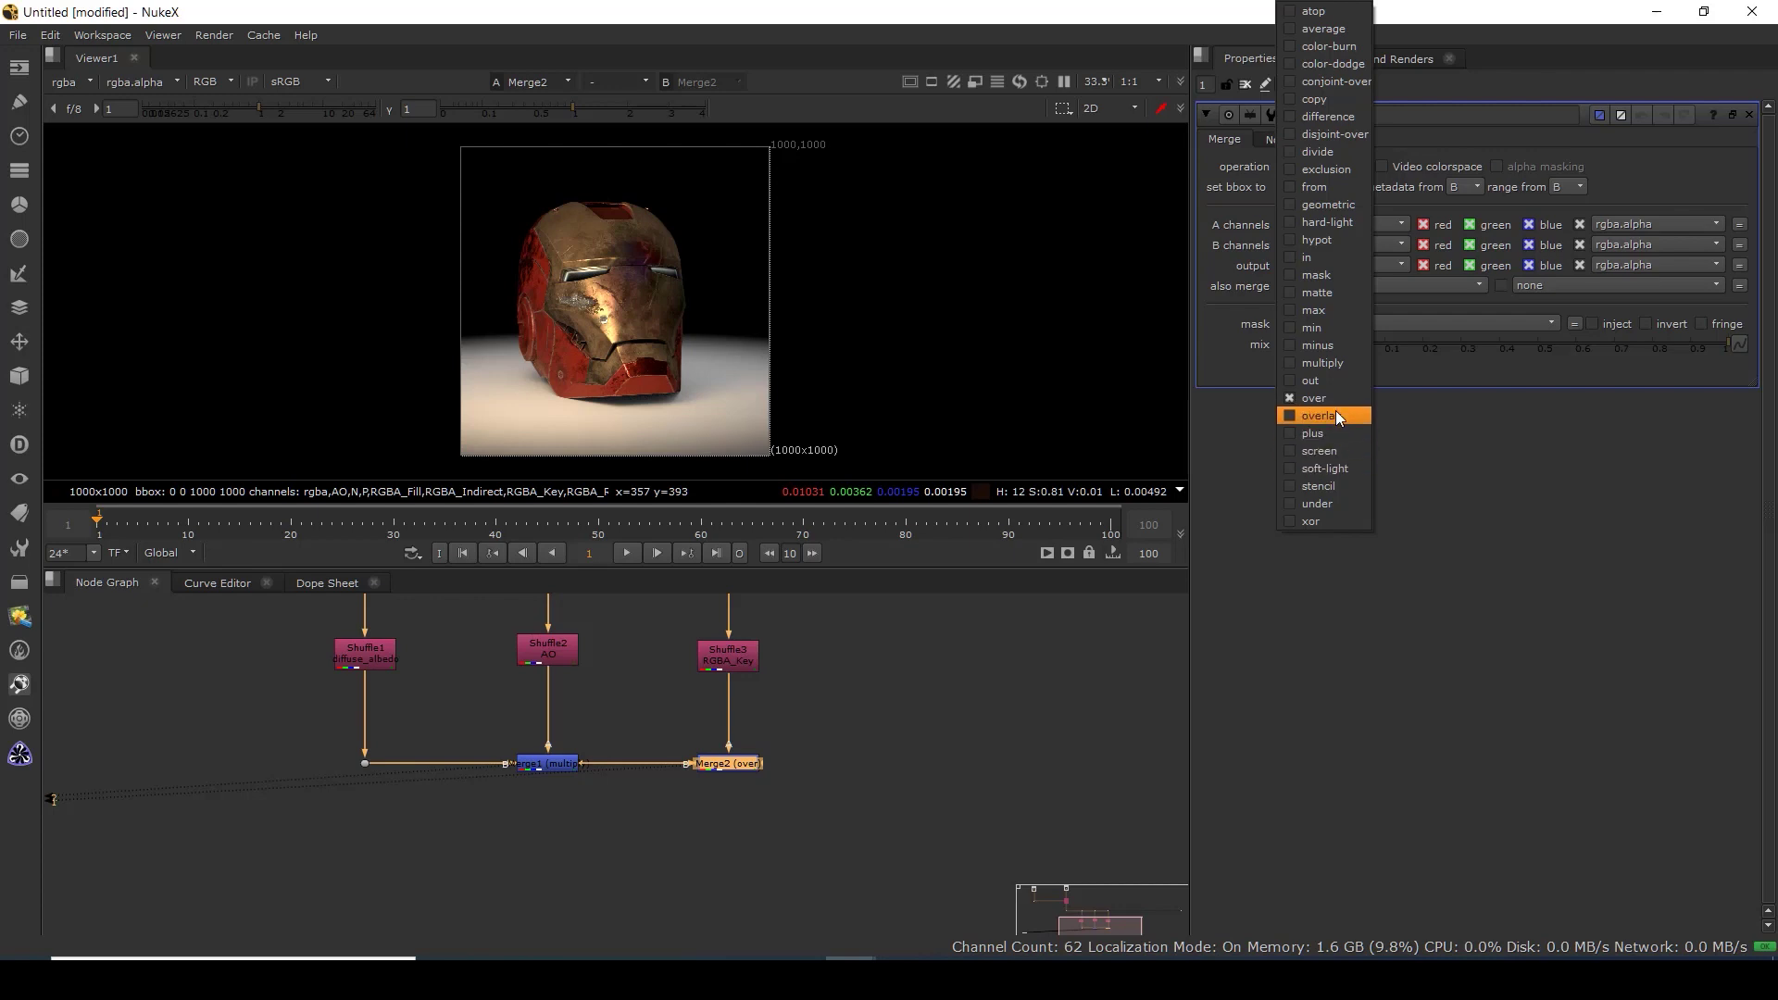
{"action": "left_click", "coordinate": [483, 820]}
{"action": "left_click_drag", "start_coordinate": [441, 830], "coordinate": [669, 714]}
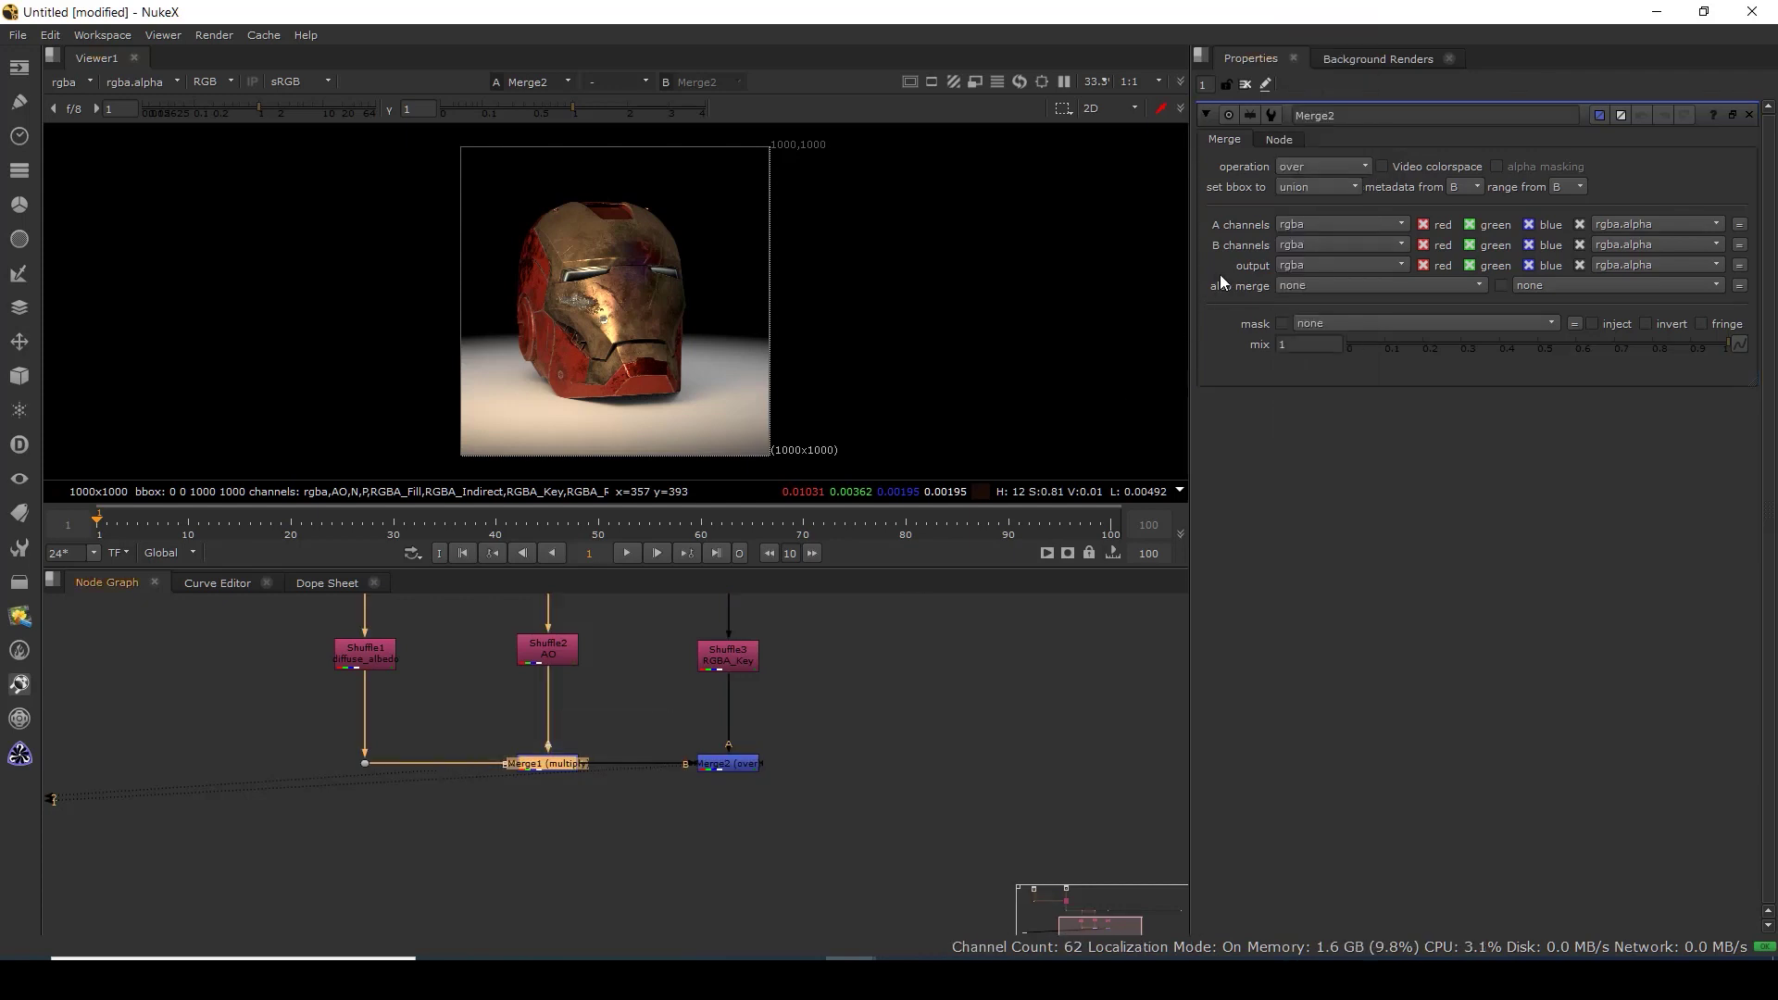
{"action": "left_click", "coordinate": [1304, 168]}
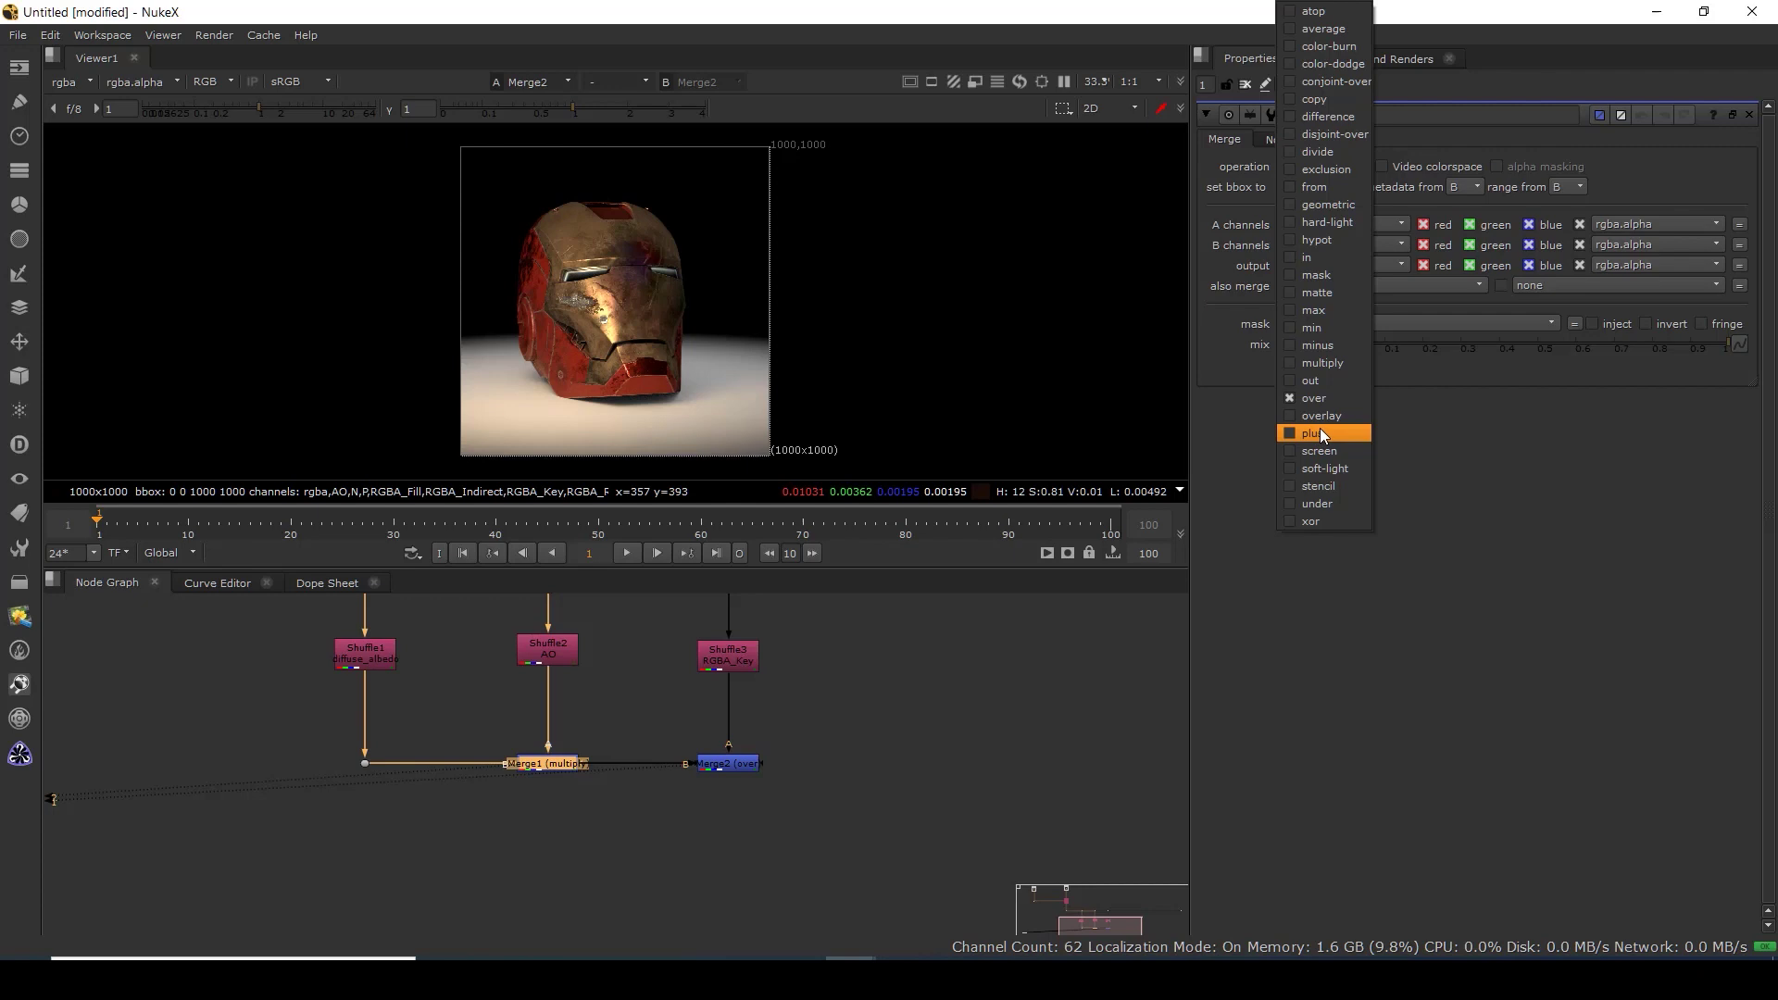
{"action": "left_click", "coordinate": [862, 704]}
{"action": "left_click", "coordinate": [748, 765]}
{"action": "key", "text": "Tab"}
{"action": "key", "text": "Escape"}
{"action": "left_click", "coordinate": [819, 702]}
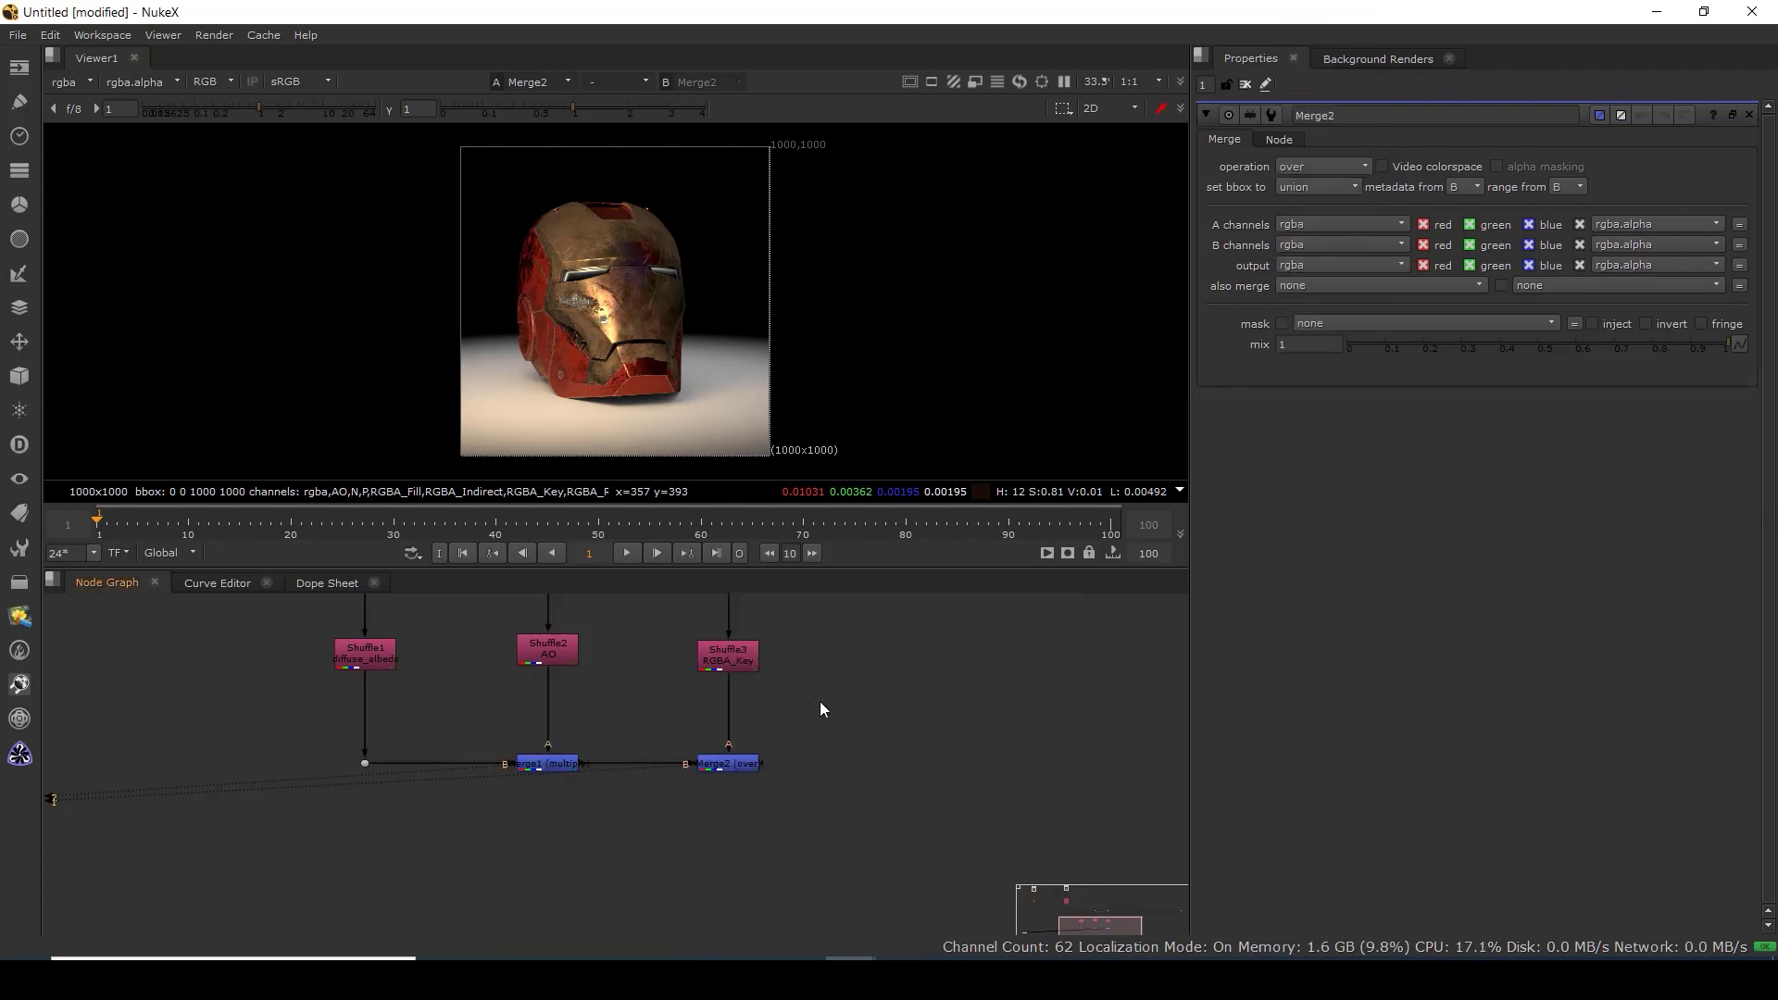
Display the multiply Merge in the viewer and sample a single pixel on the helmet's faceplate.
{"action": "left_click", "coordinate": [561, 761]}
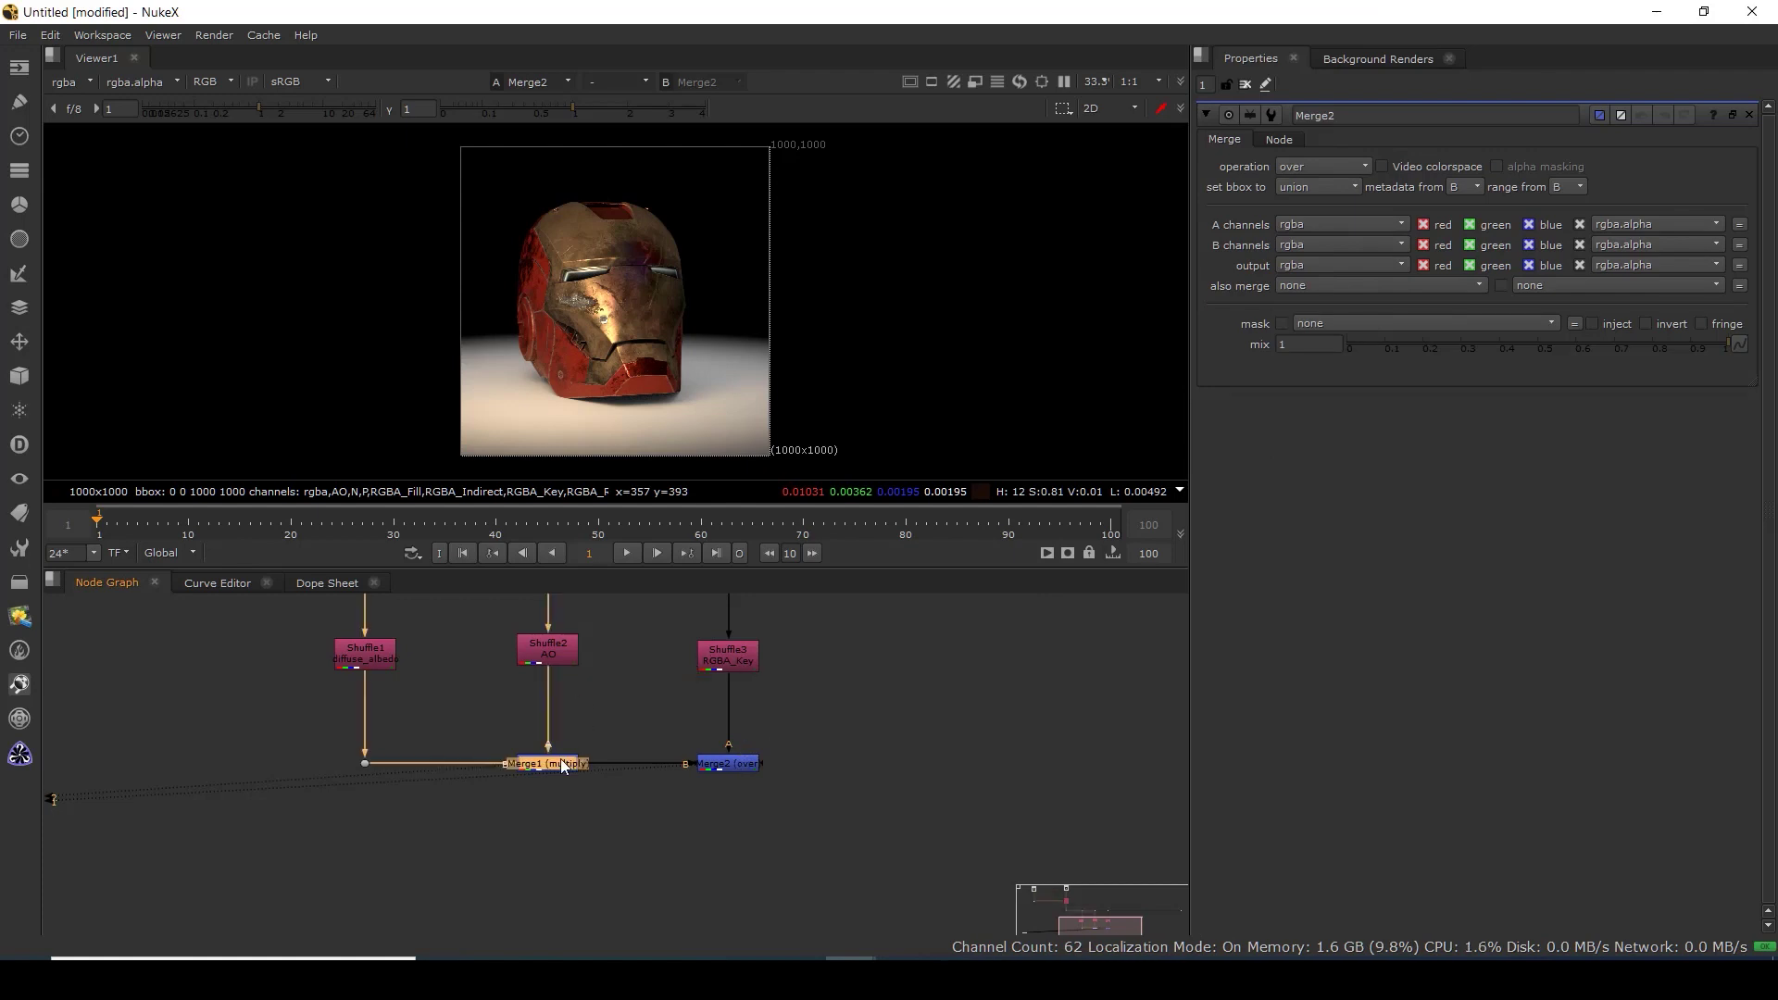
{"action": "key", "text": "1"}
{"action": "scroll", "coordinate": [602, 305], "scroll_direction": "up", "scroll_amount": 8}
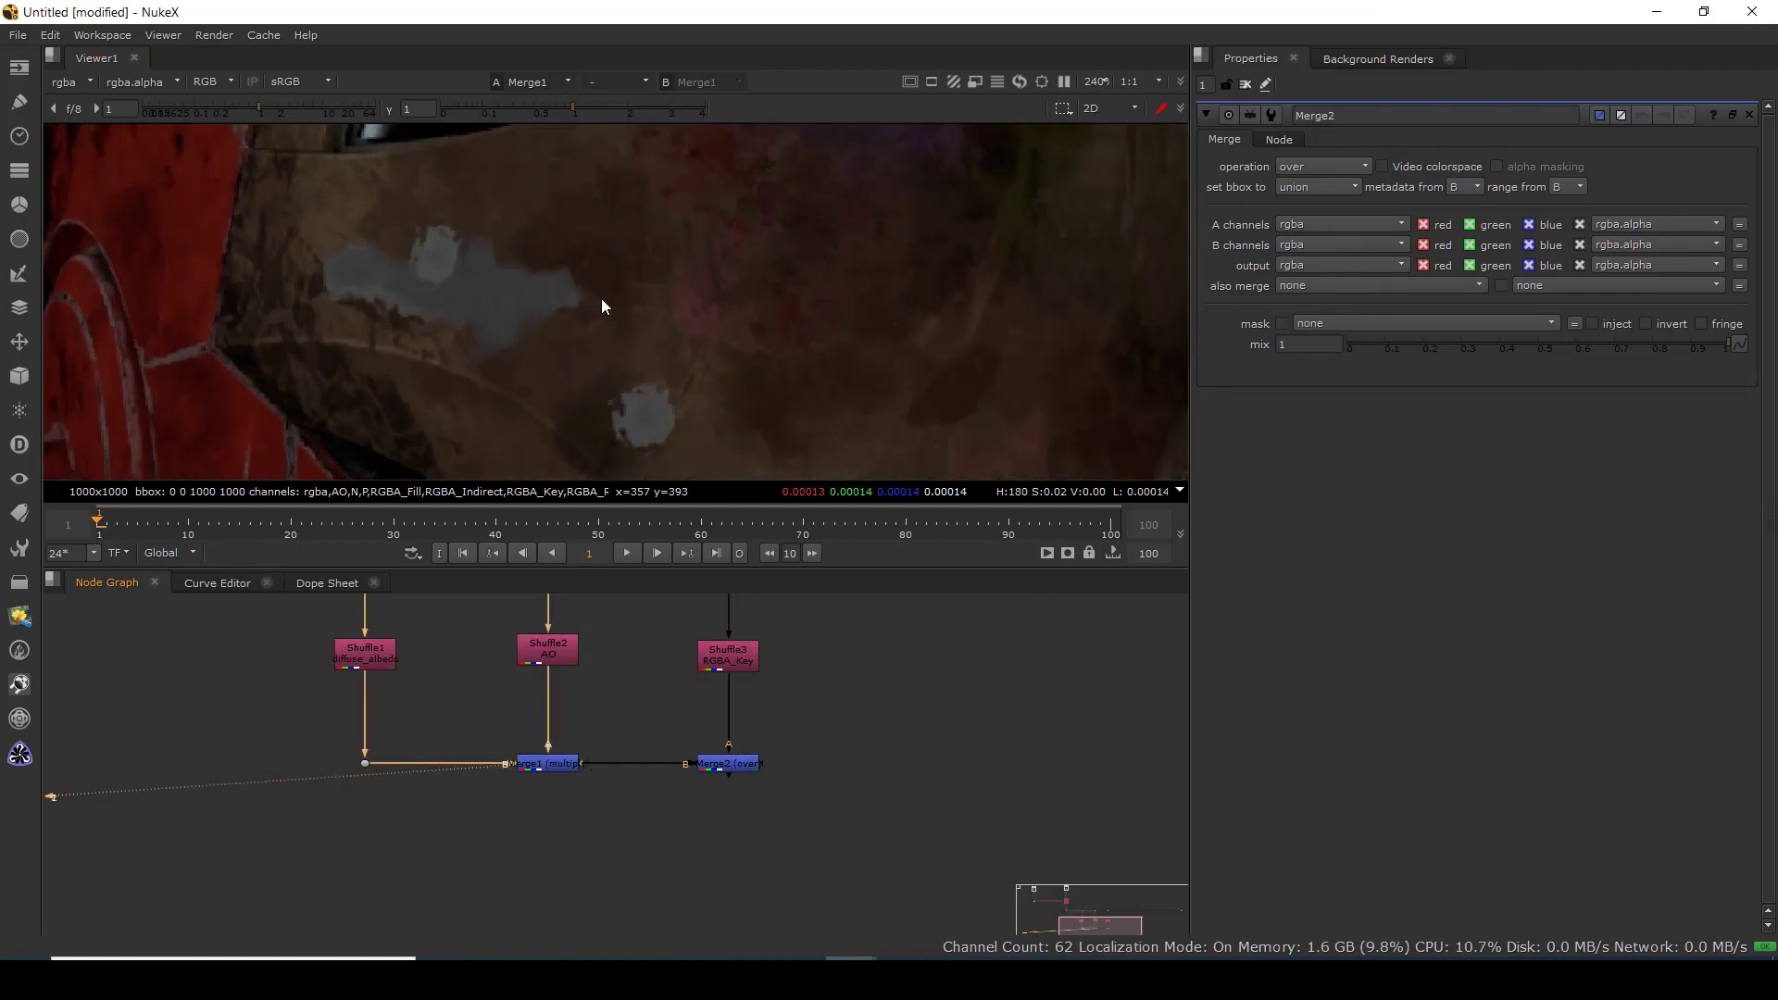
{"action": "scroll", "coordinate": [581, 319], "scroll_direction": "up", "scroll_amount": 3}
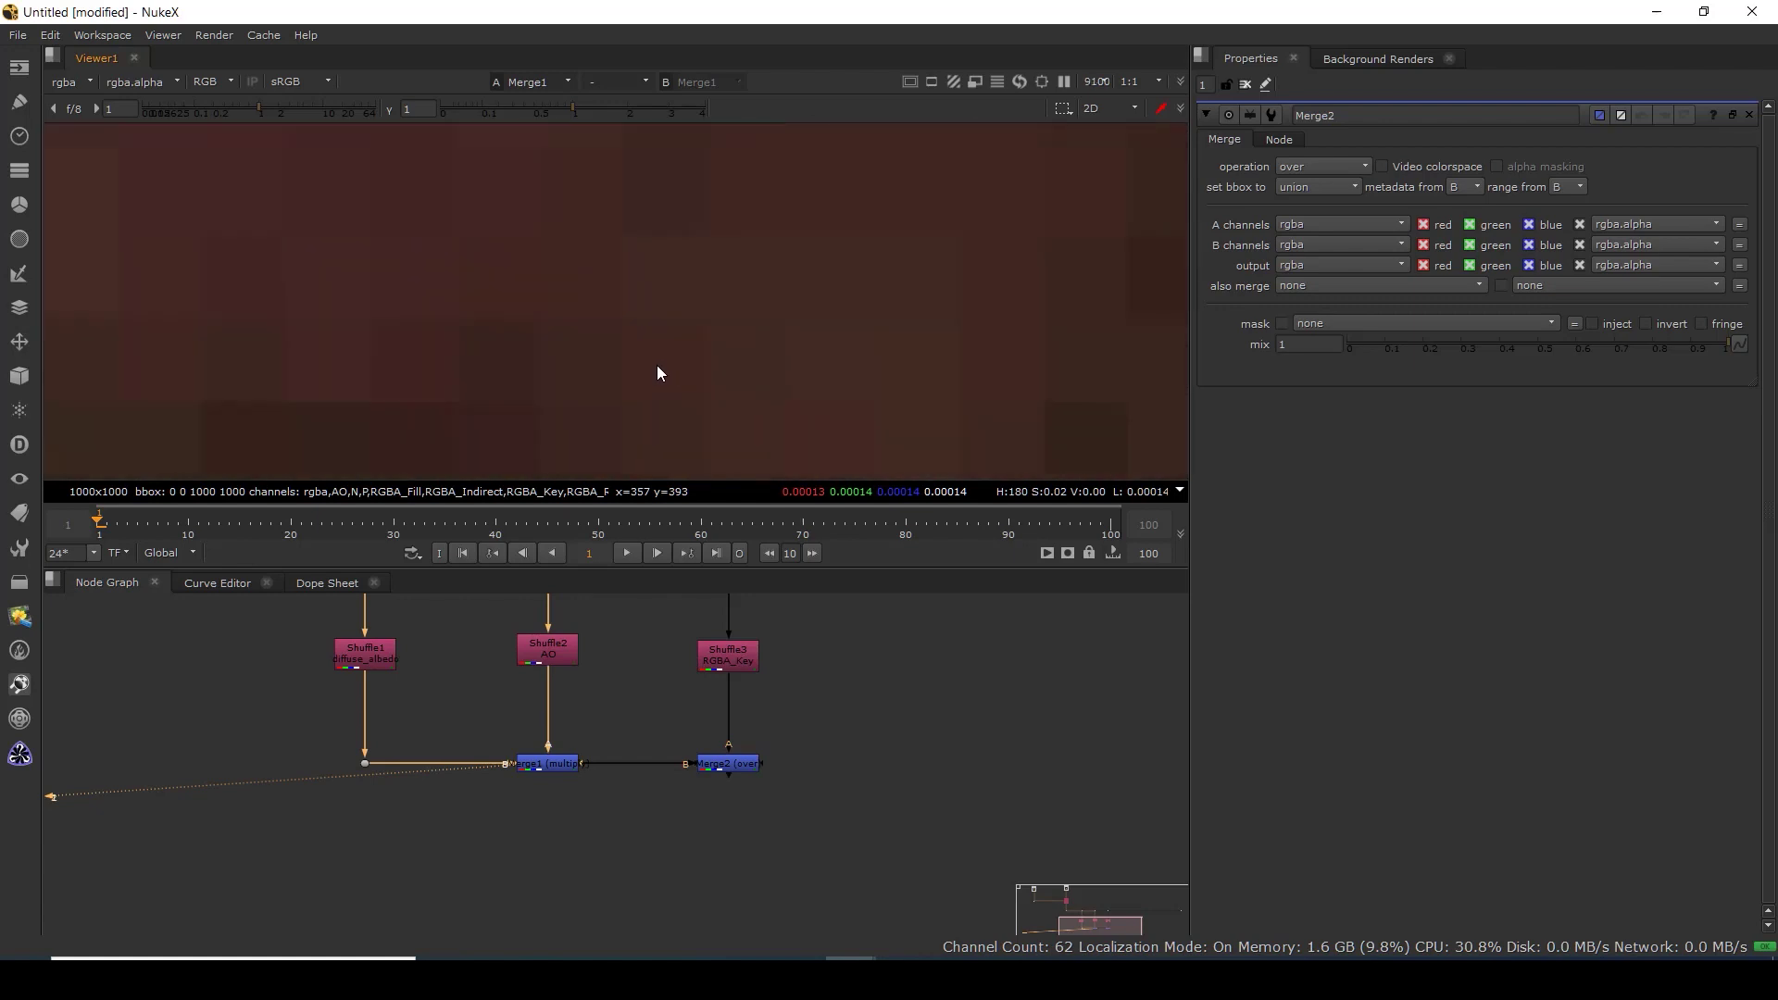
{"action": "left_click", "coordinate": [497, 385], "text": "ctrl"}
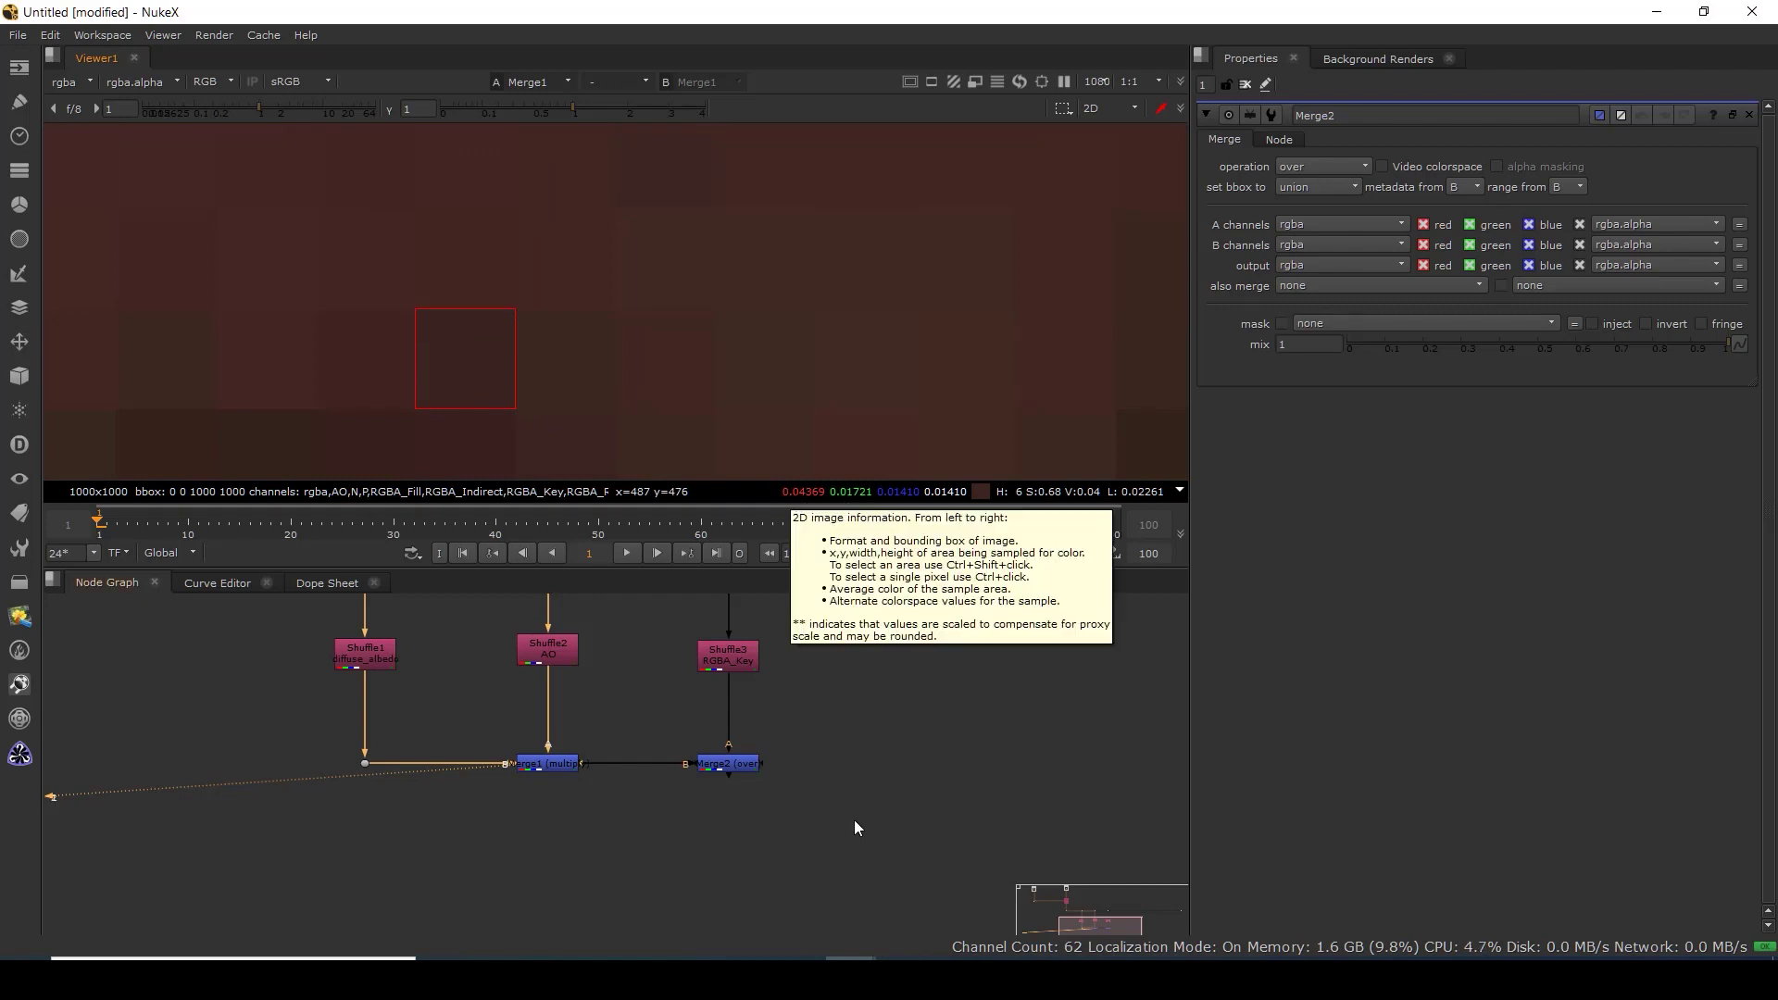
Display the RGBA_Key Shuffle and the second Merge in turn to compare their values at the sampled pixel.
{"action": "left_click", "coordinate": [800, 785]}
{"action": "left_click", "coordinate": [729, 657]}
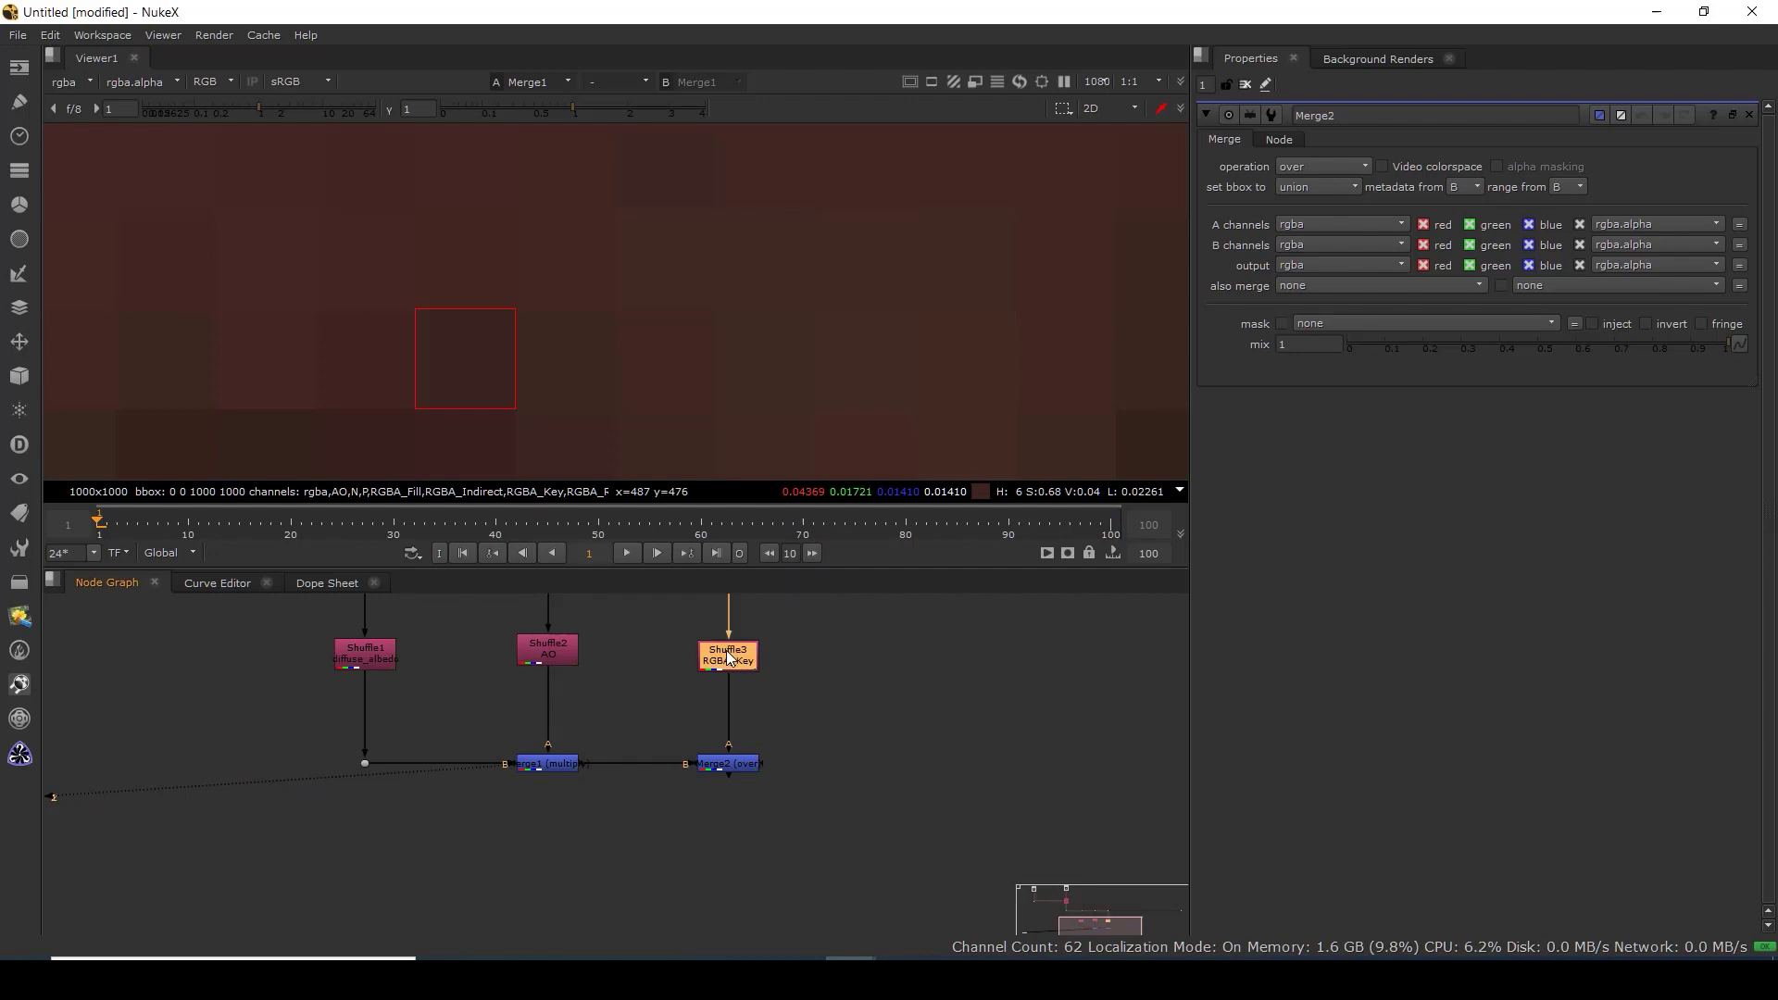
{"action": "key", "text": "1"}
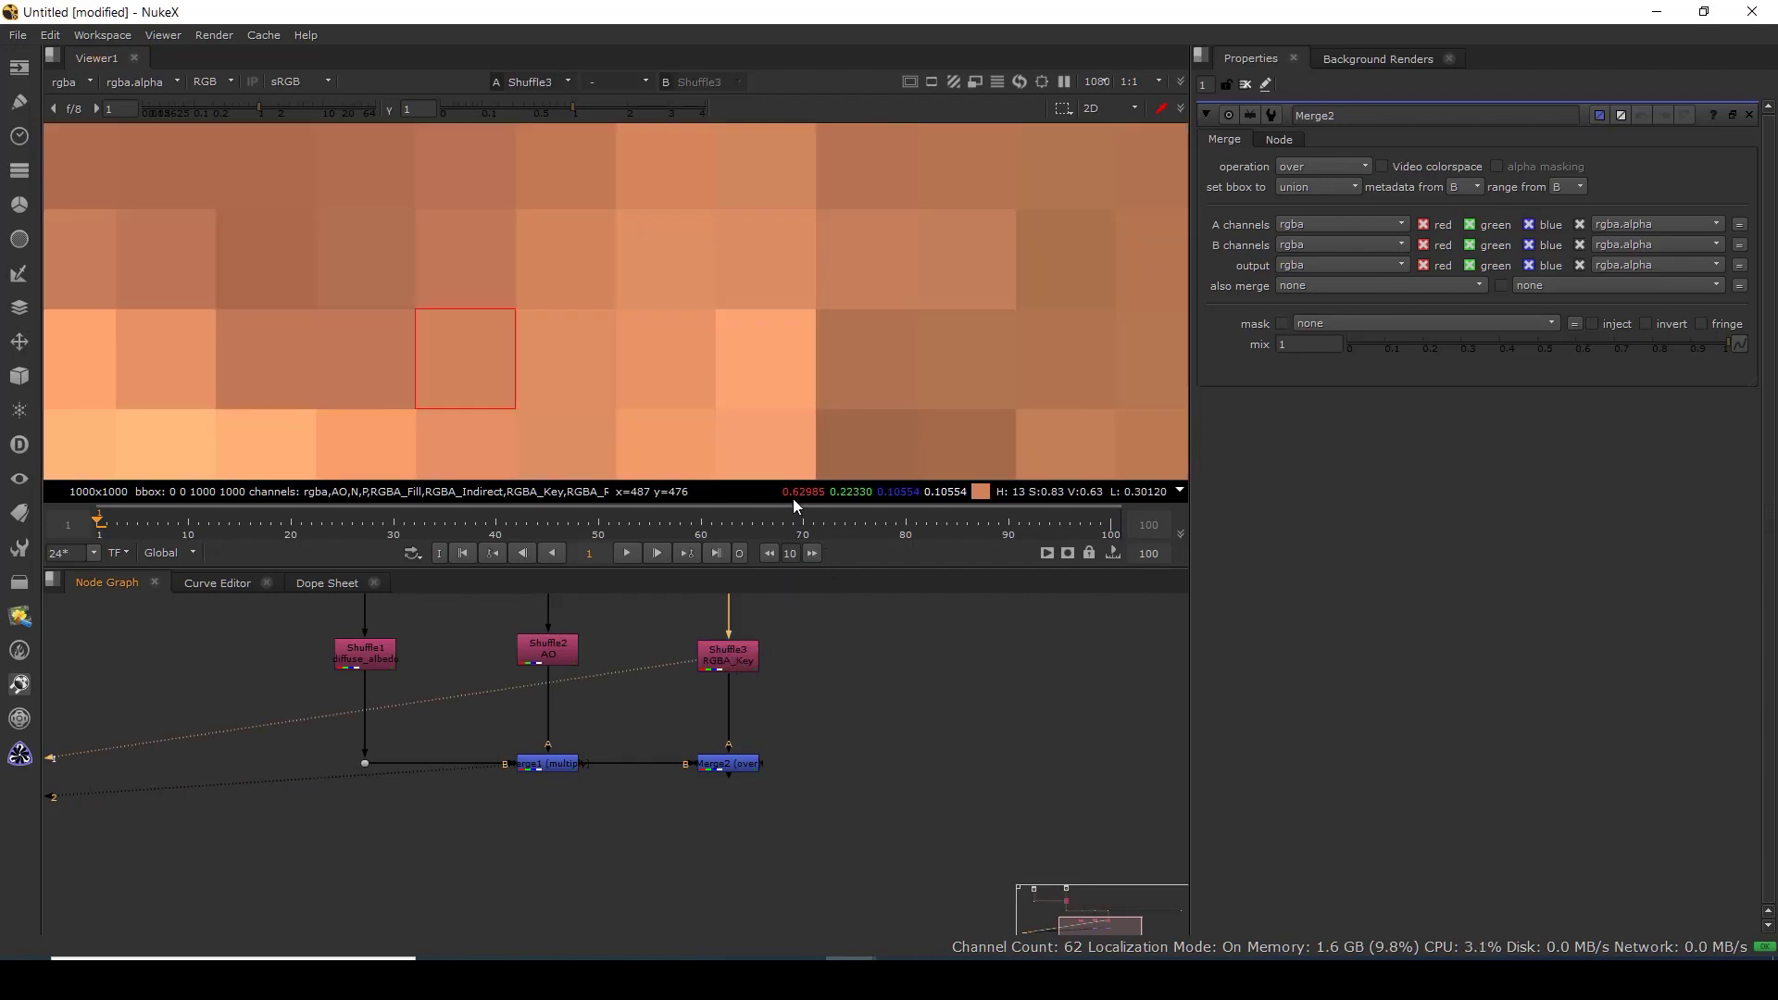
{"action": "mouse_move", "coordinate": [802, 498]}
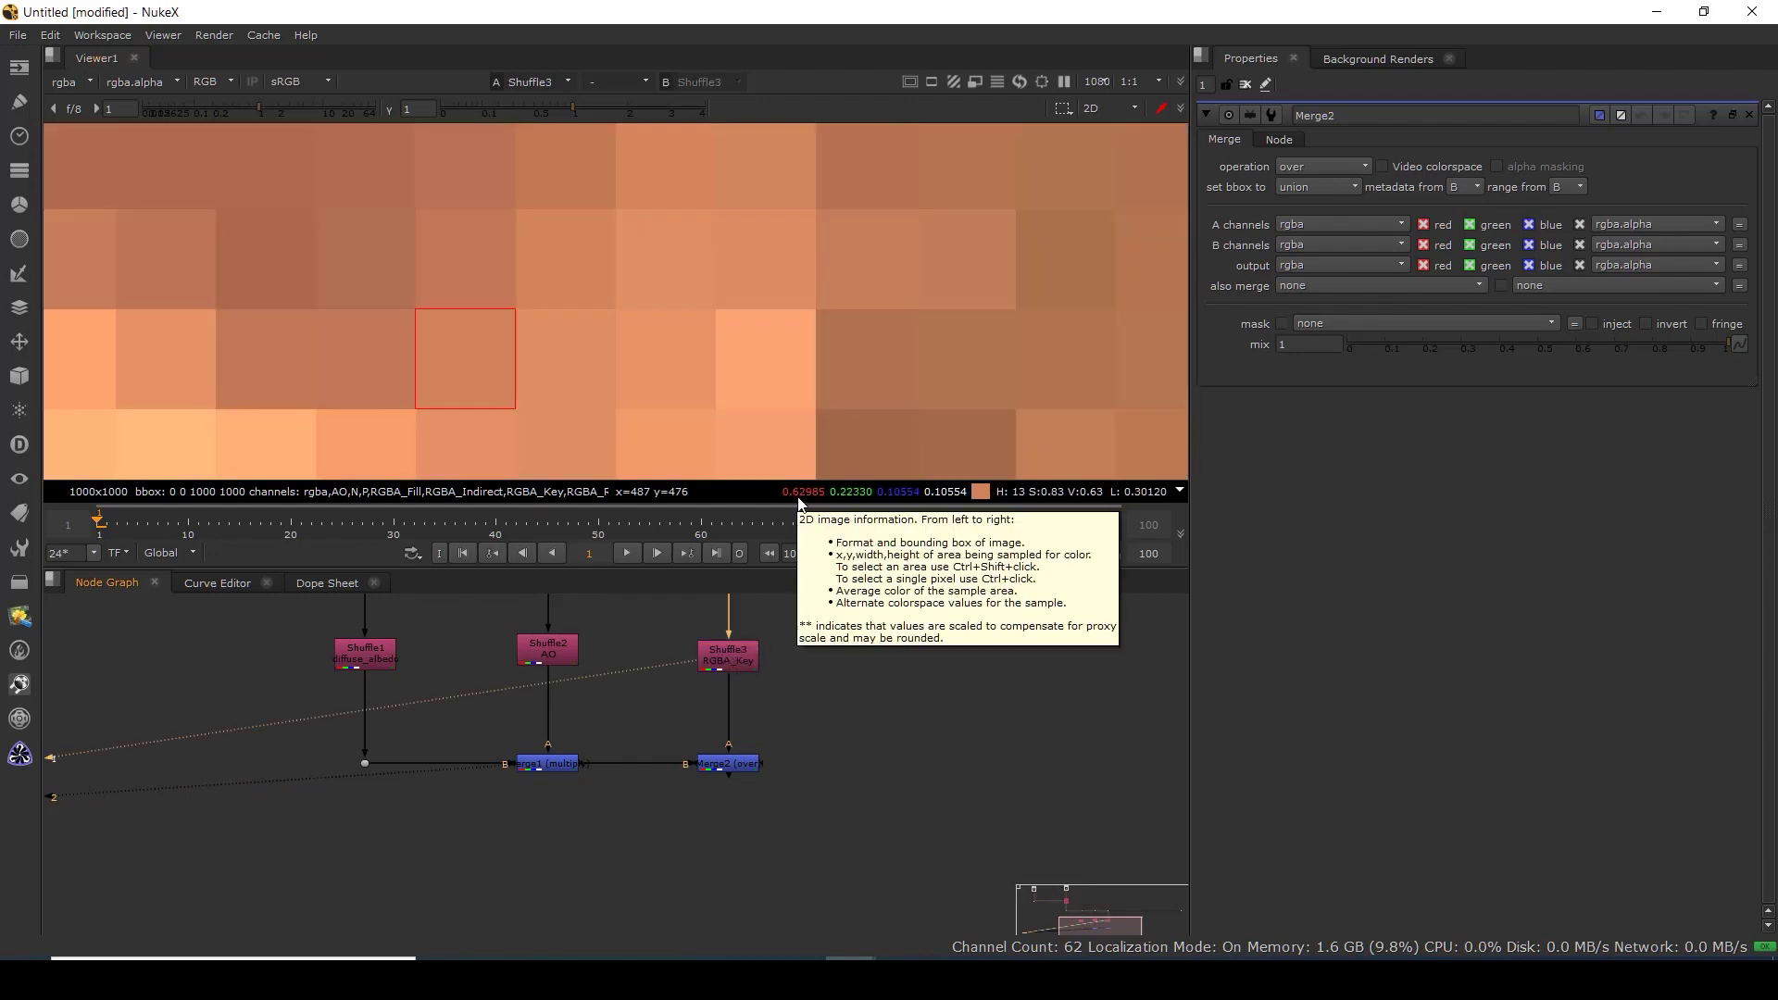
{"action": "left_click", "coordinate": [737, 765]}
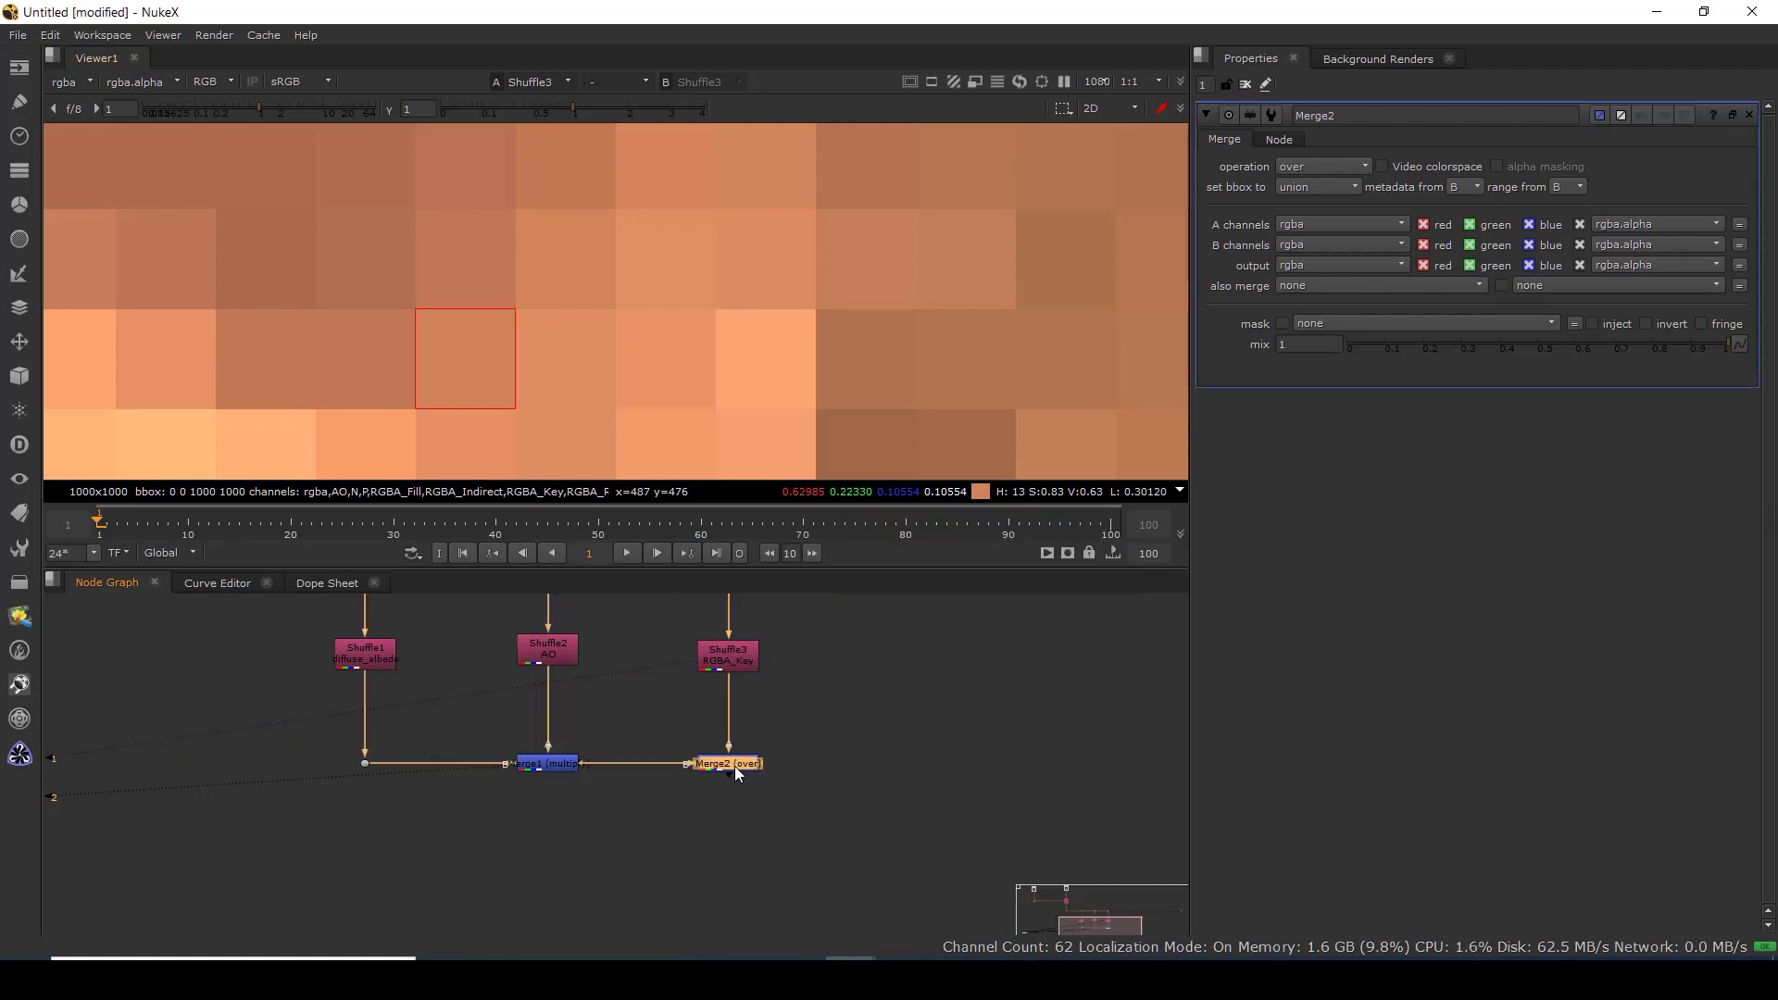
{"action": "key", "text": "1"}
{"action": "left_click", "coordinate": [735, 765]}
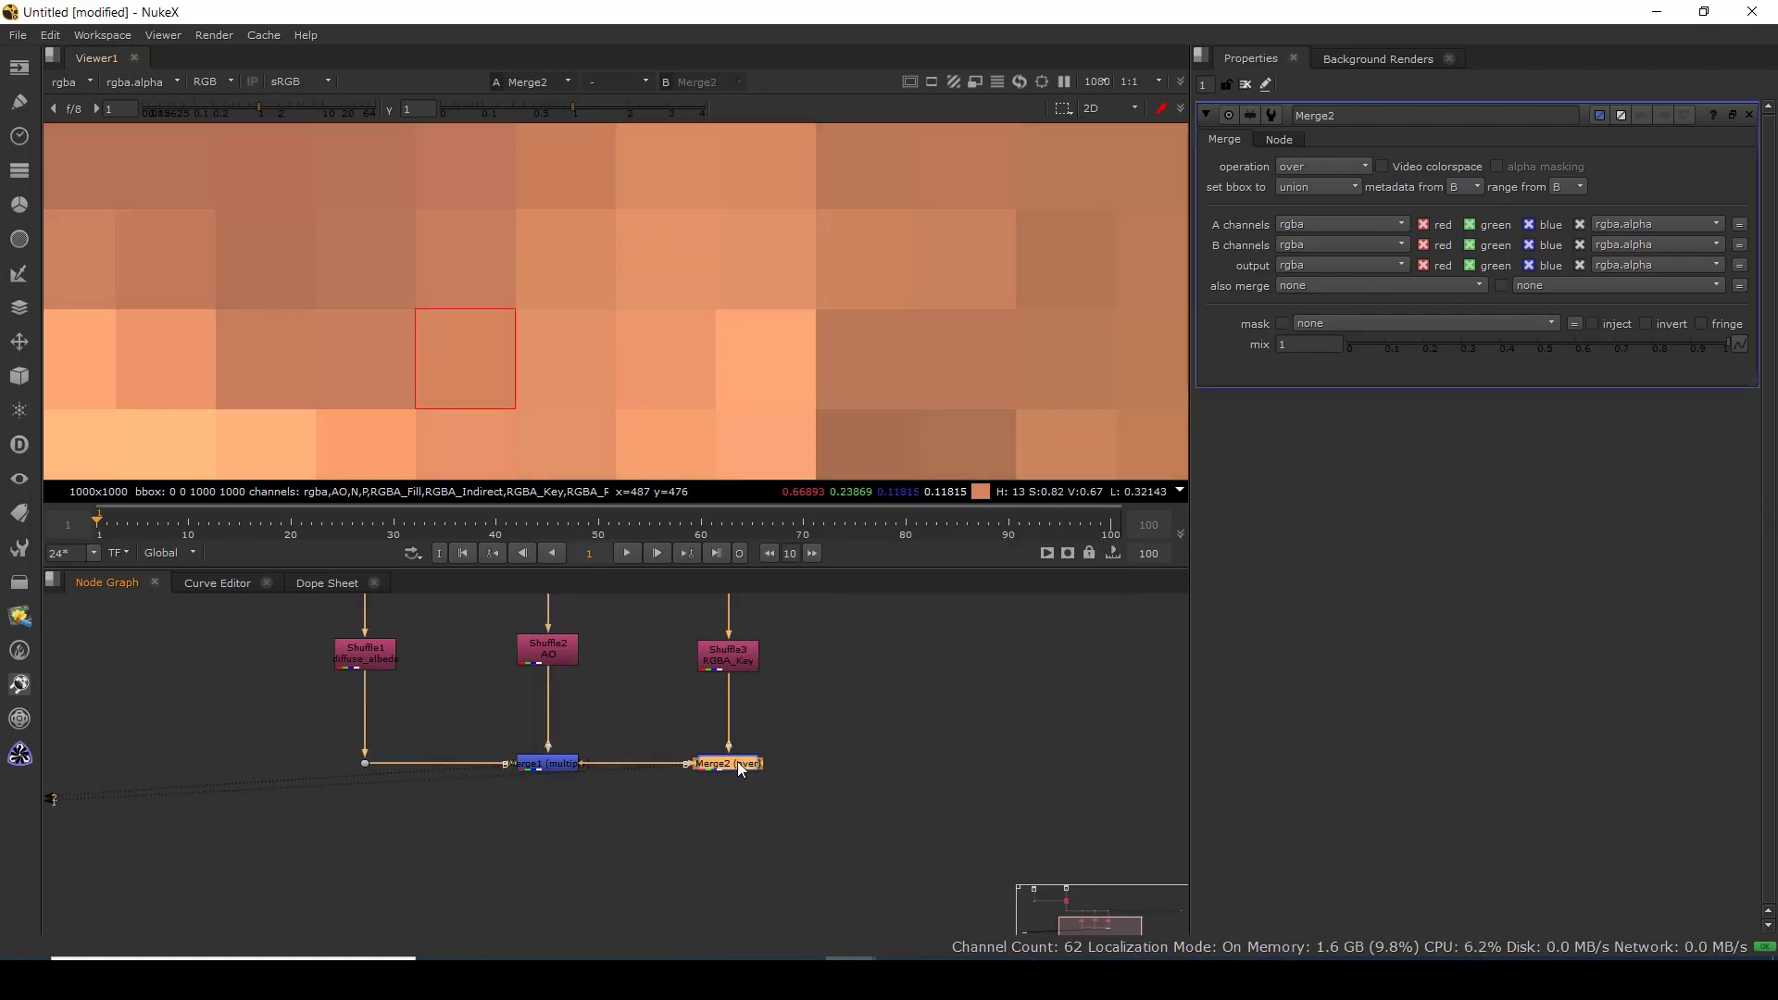
Set the second Merge's operation to plus and check the sampled pixel's values.
{"action": "left_click", "coordinate": [1319, 172]}
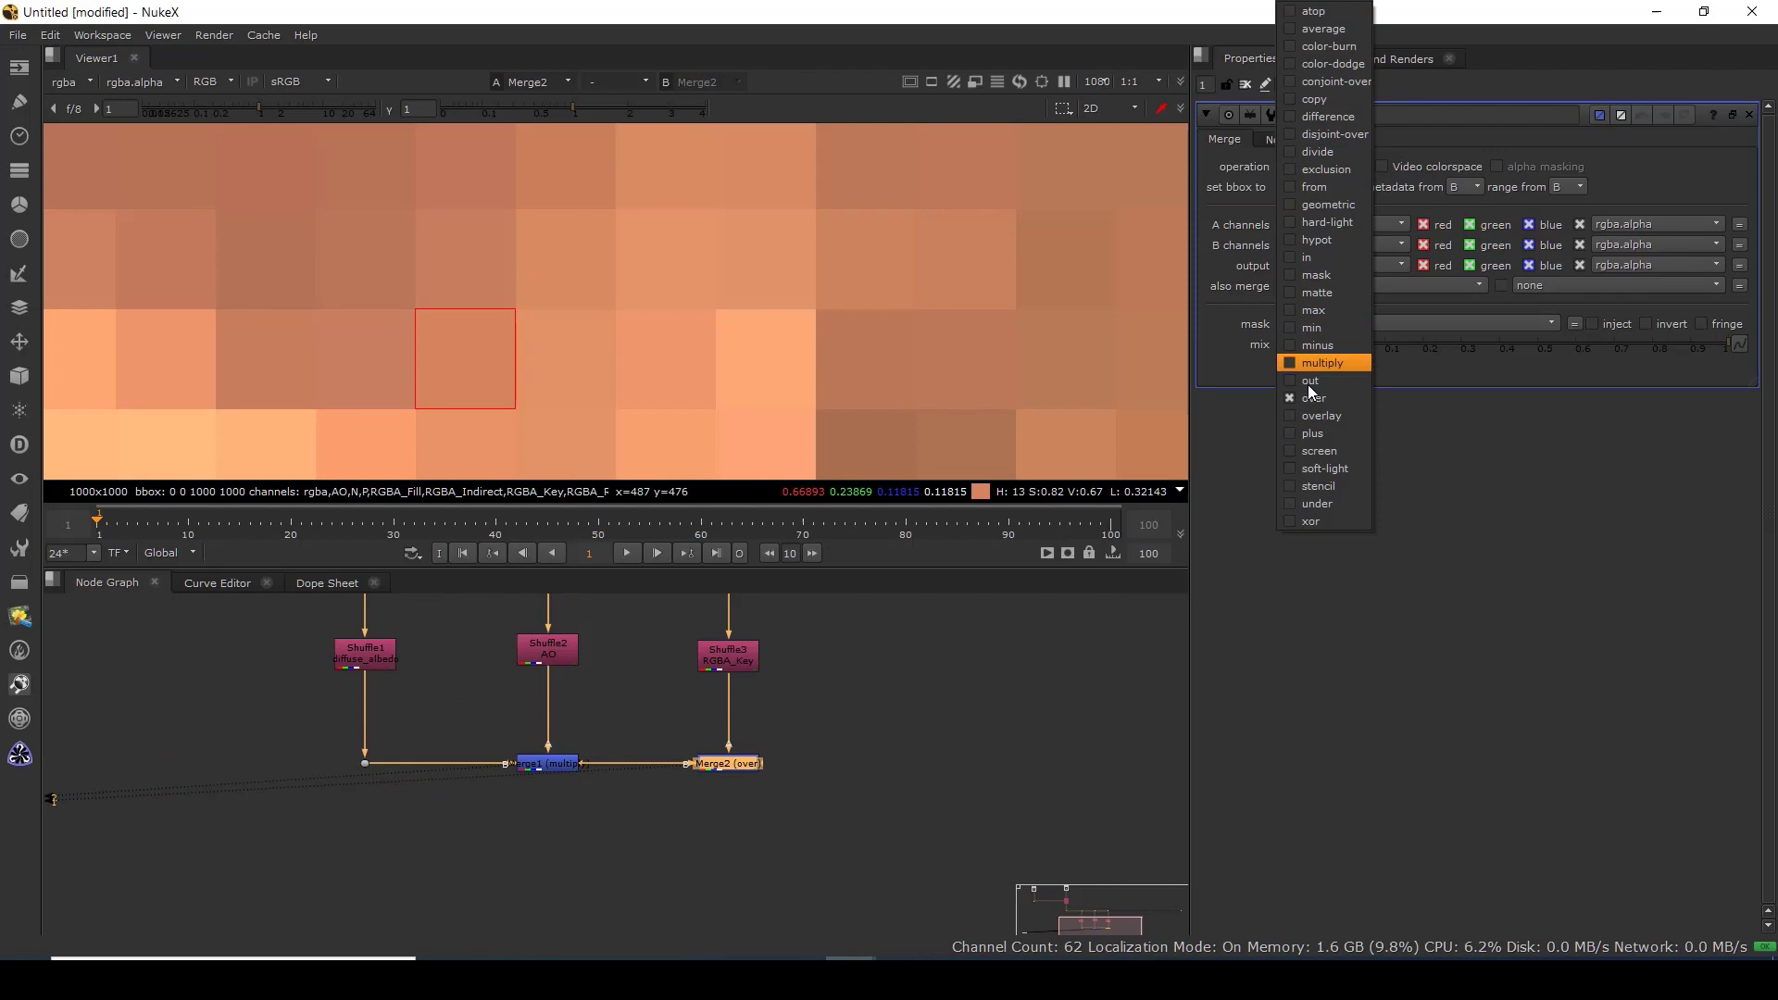
{"action": "left_click", "coordinate": [1310, 433]}
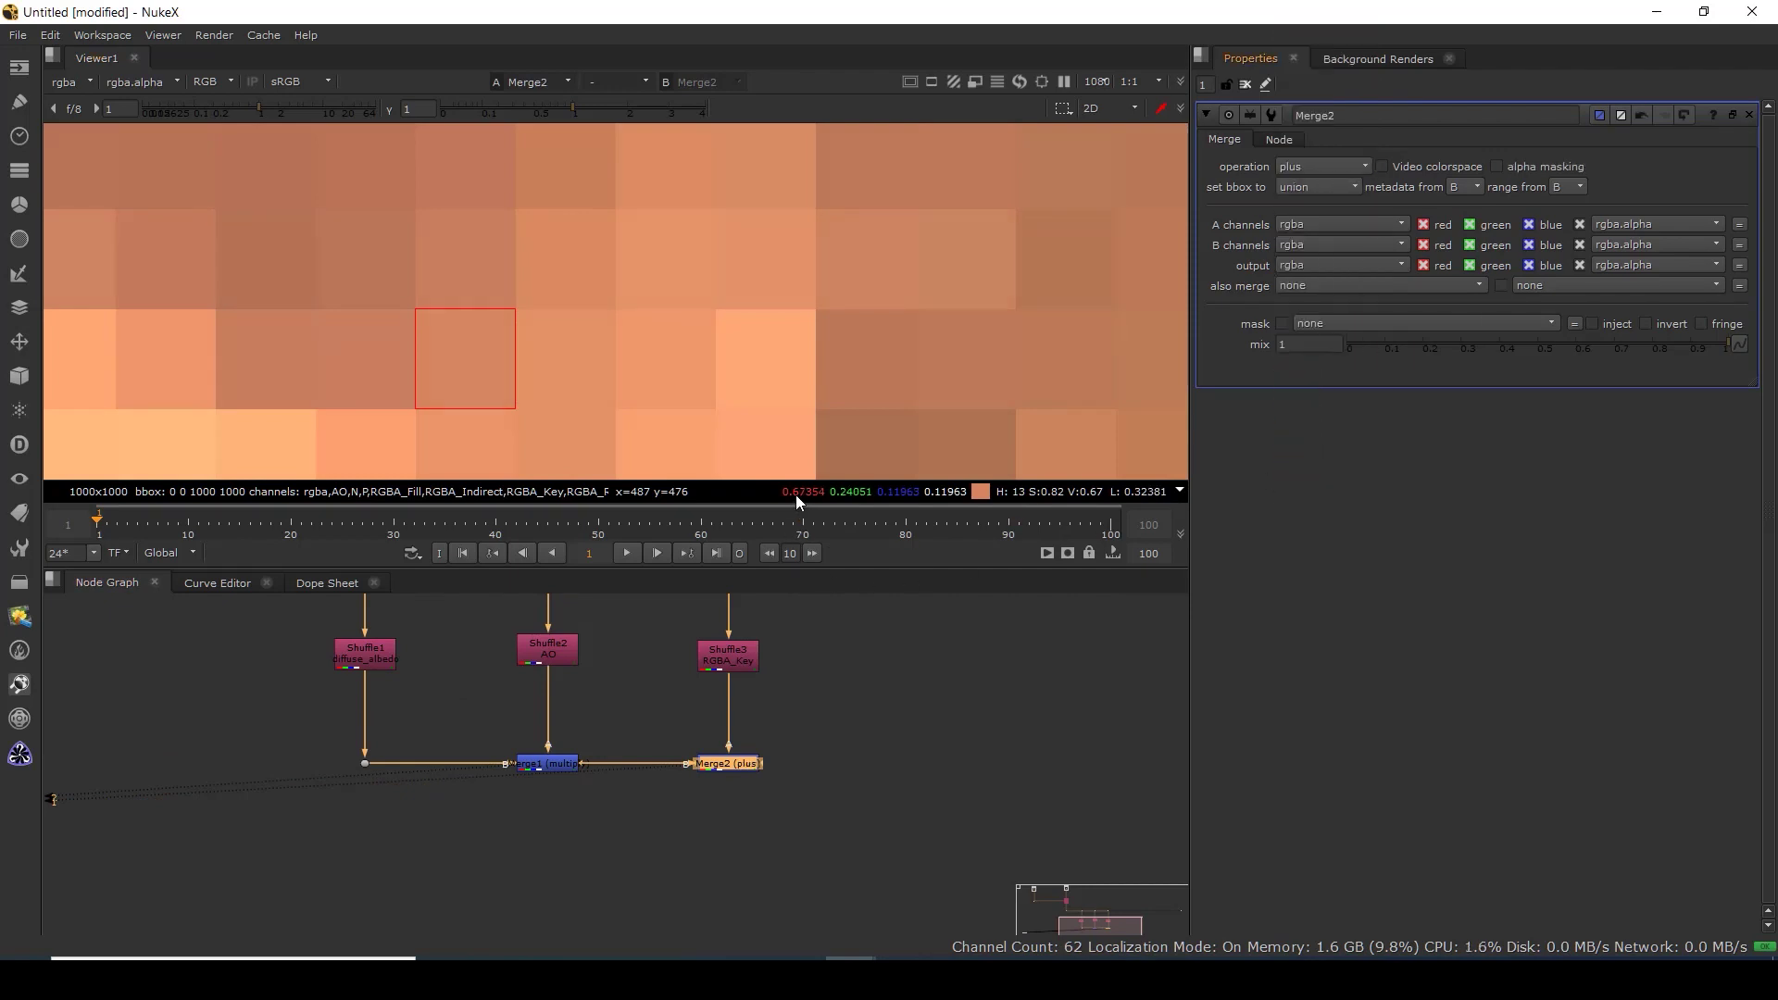
{"action": "left_click", "coordinate": [867, 785]}
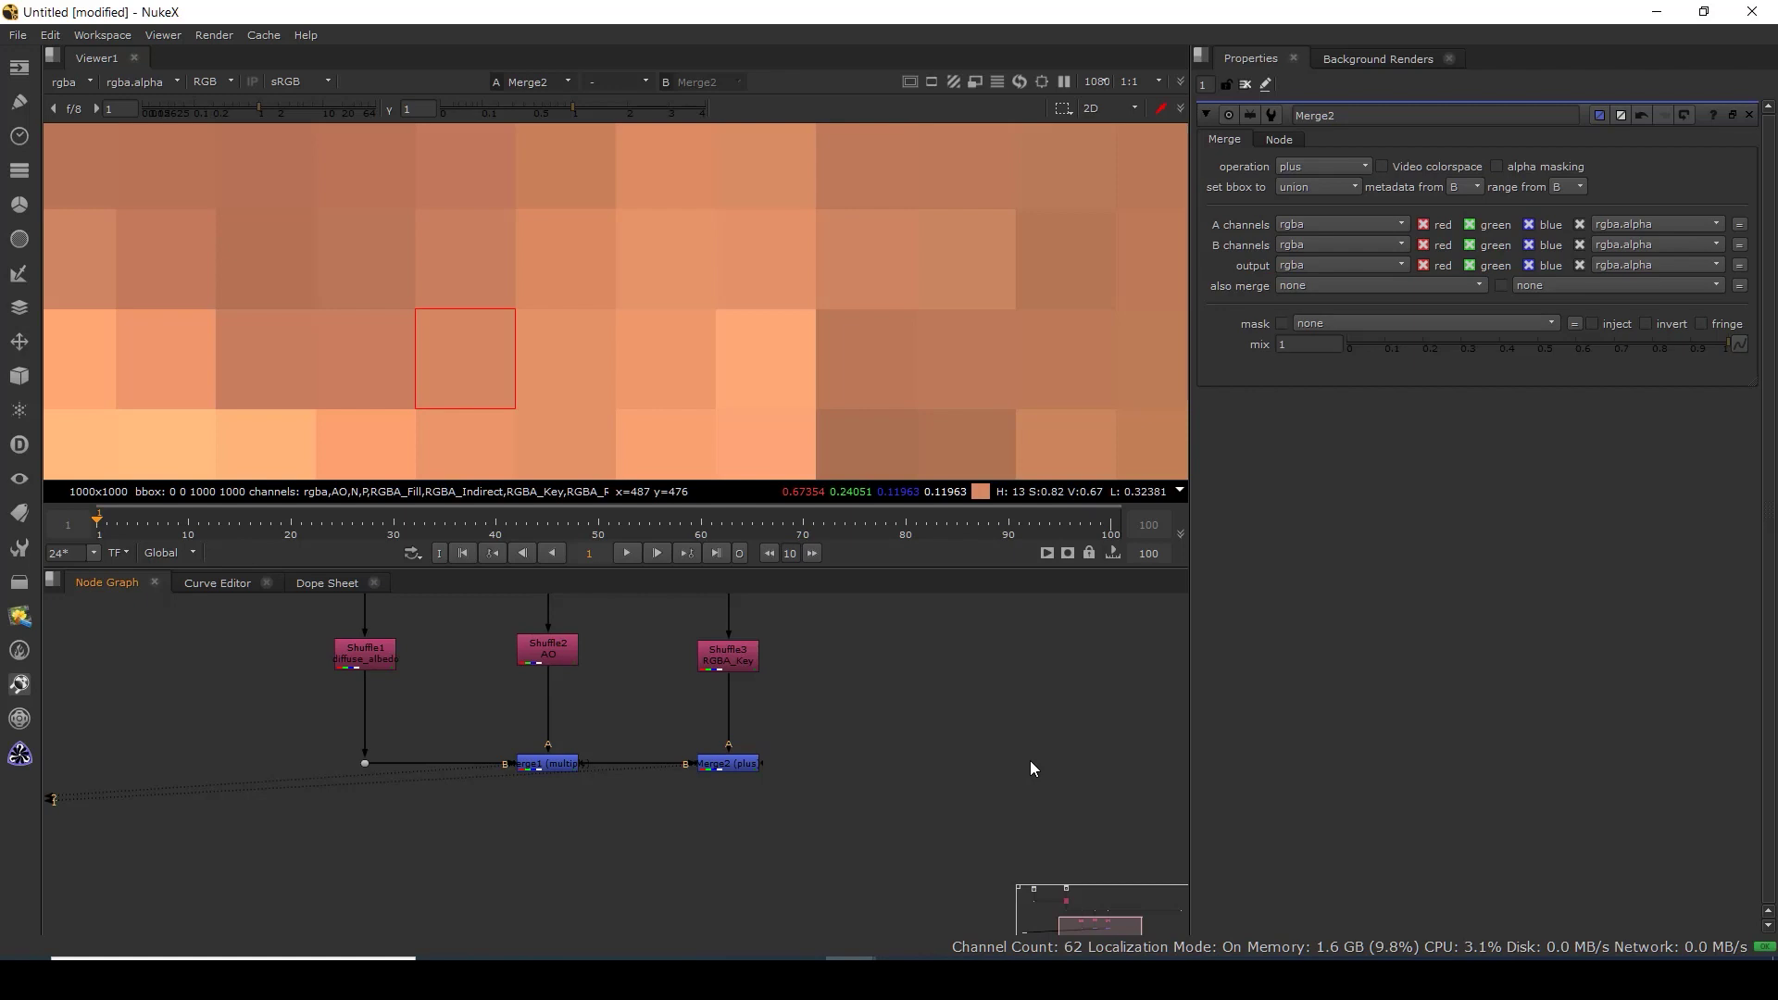
Compare the screen and plus operations of the second Merge on the helmet's faceplate up close, ending on plus.
{"action": "left_click", "coordinate": [1309, 169]}
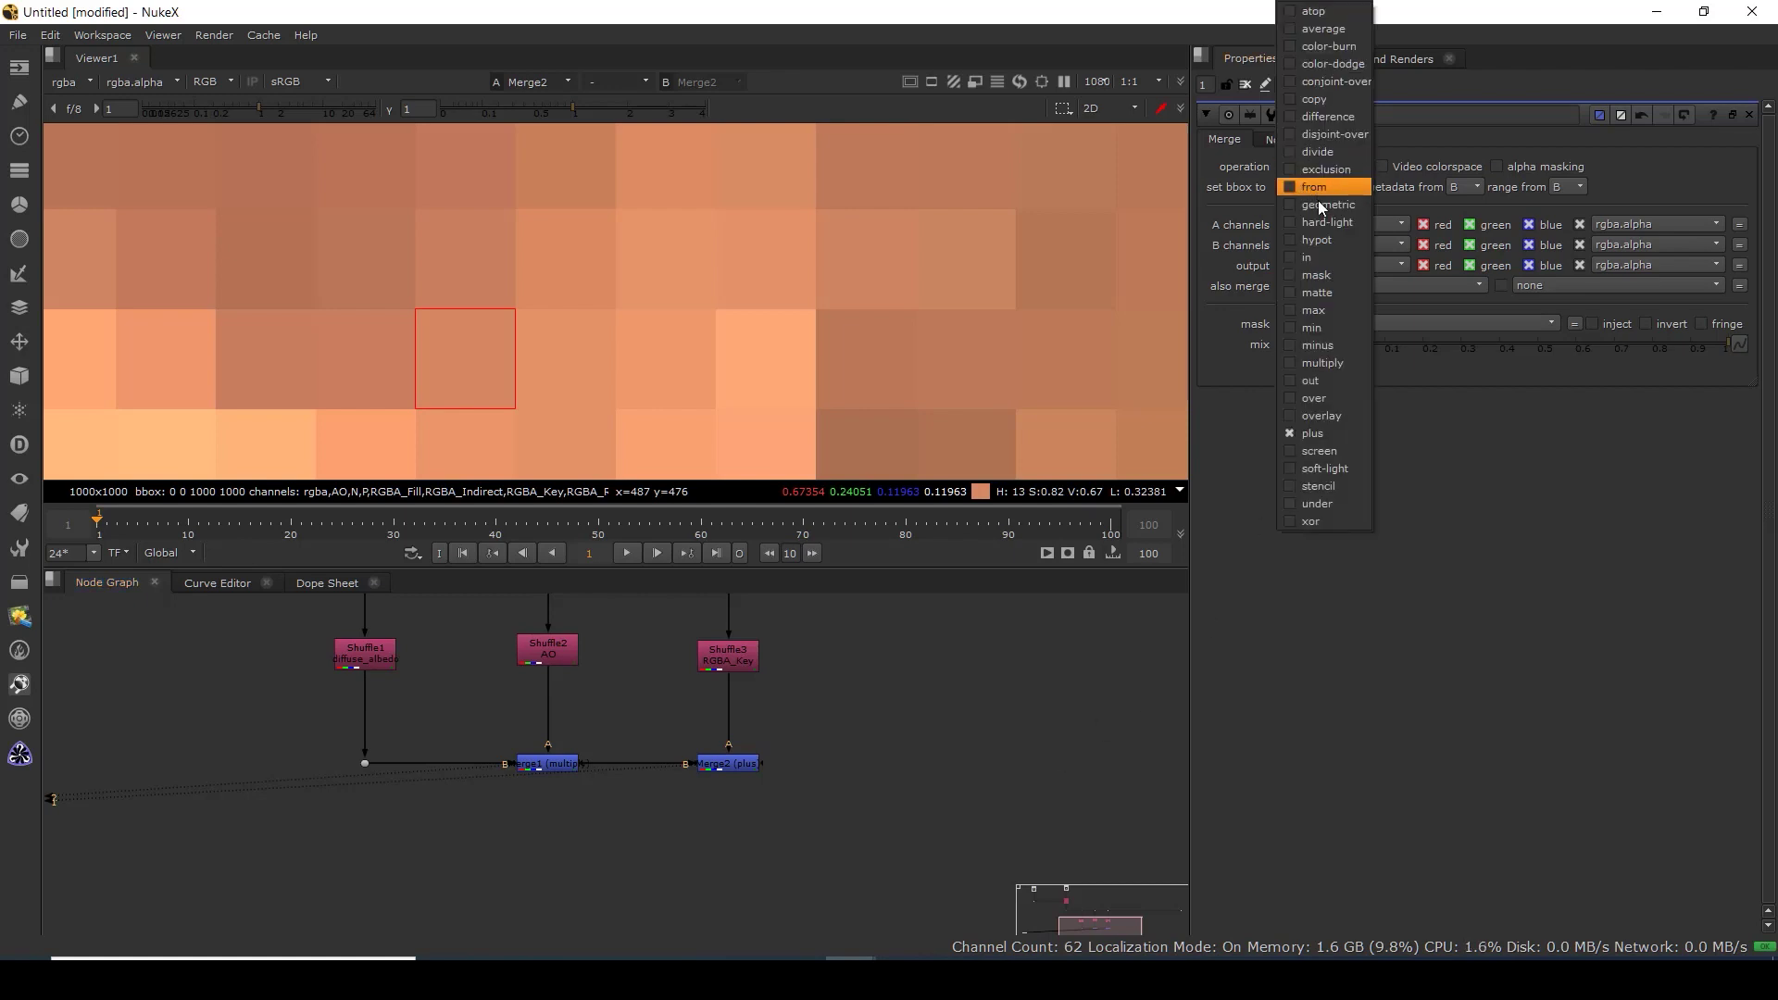
{"action": "left_click", "coordinate": [1336, 451]}
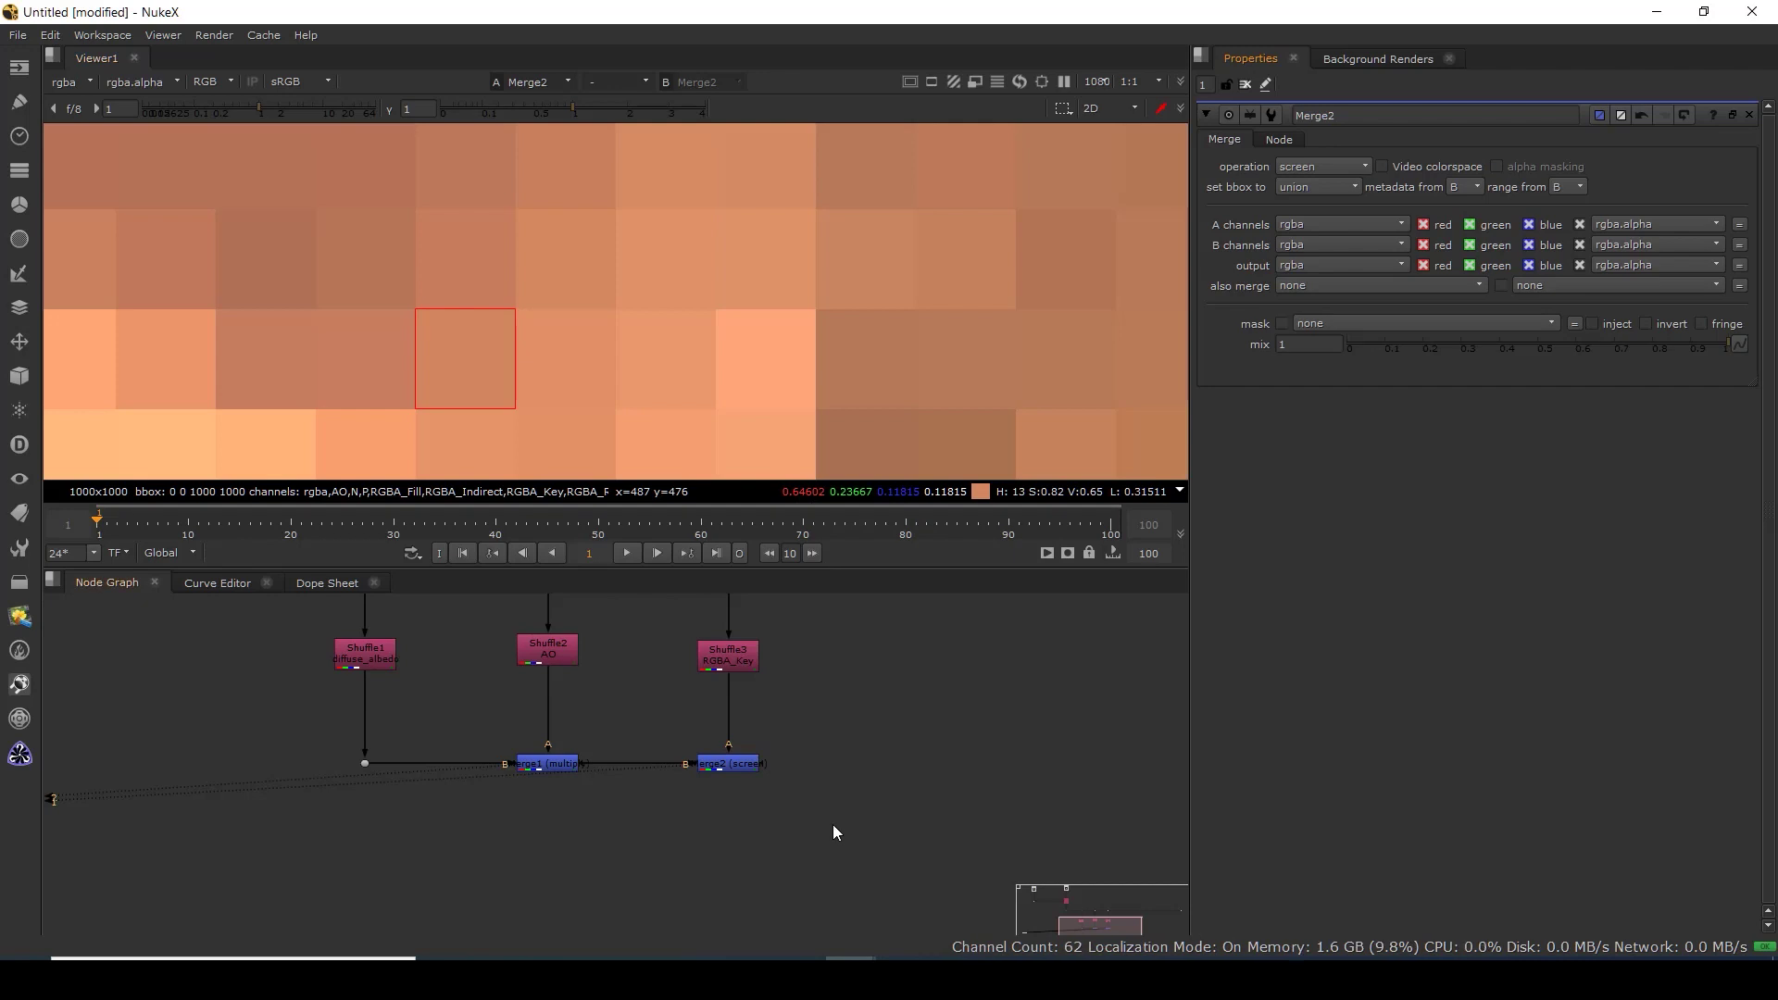
{"action": "key", "text": "f"}
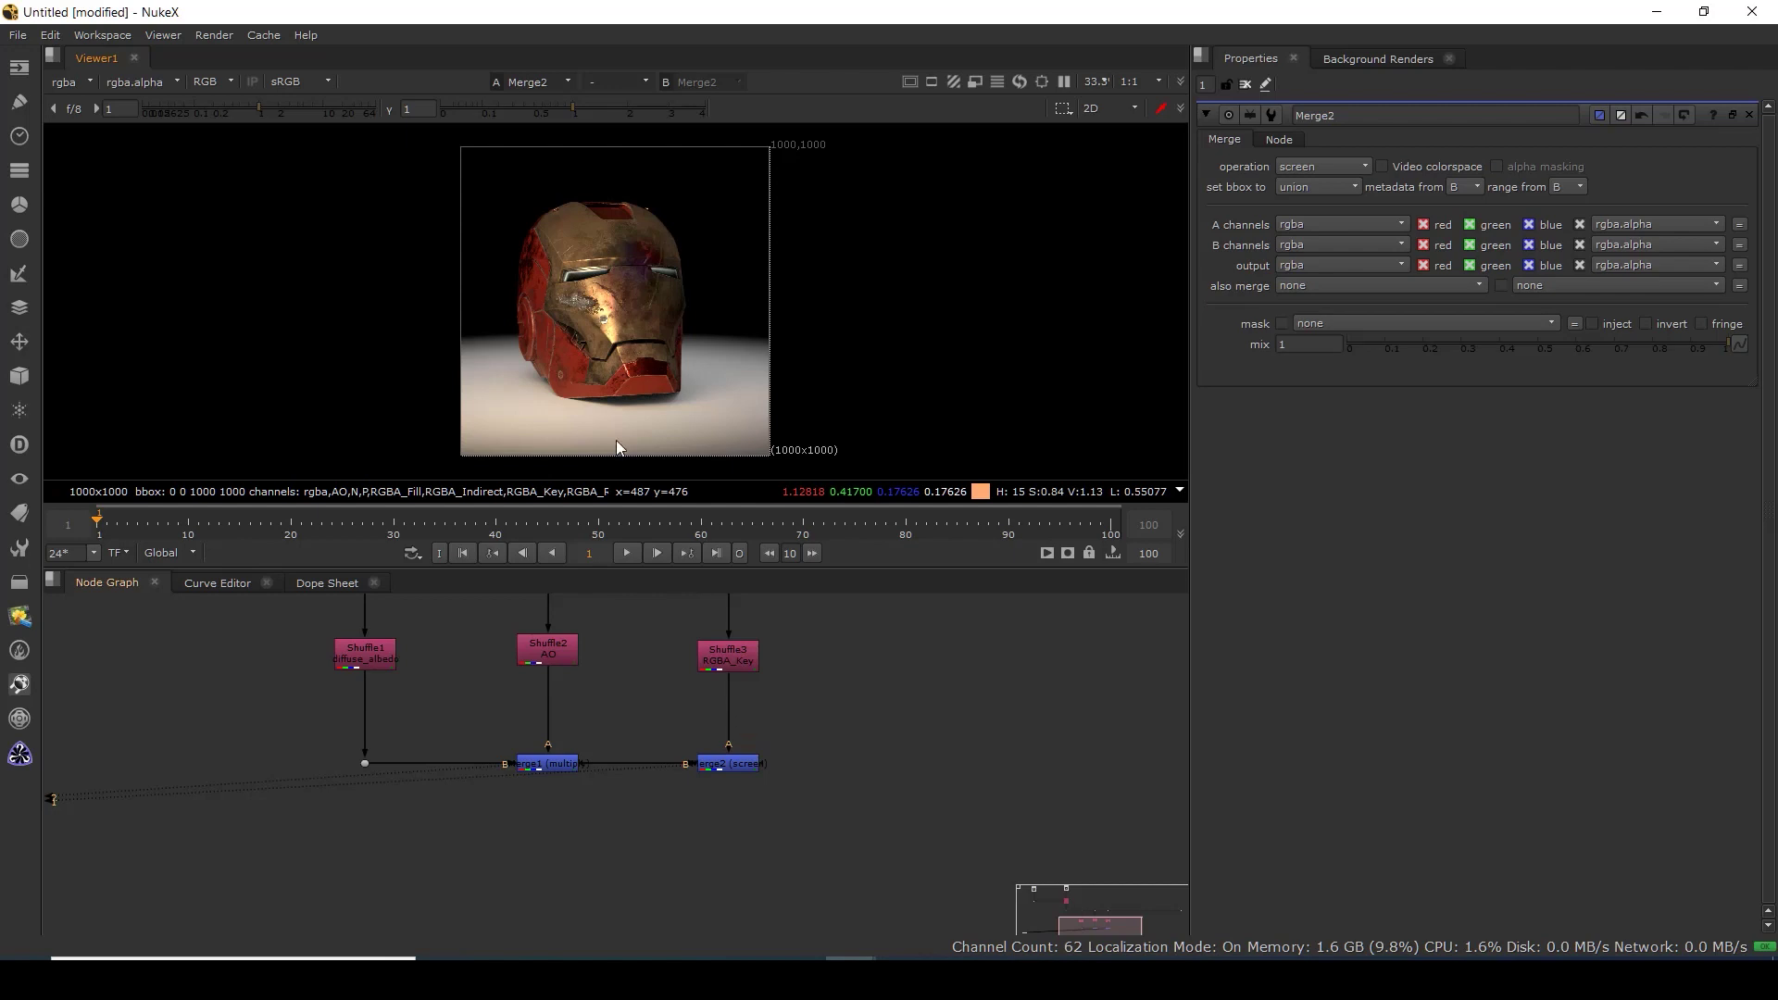
{"action": "scroll", "coordinate": [606, 333], "scroll_direction": "up", "scroll_amount": 5}
{"action": "left_click", "coordinate": [741, 764]}
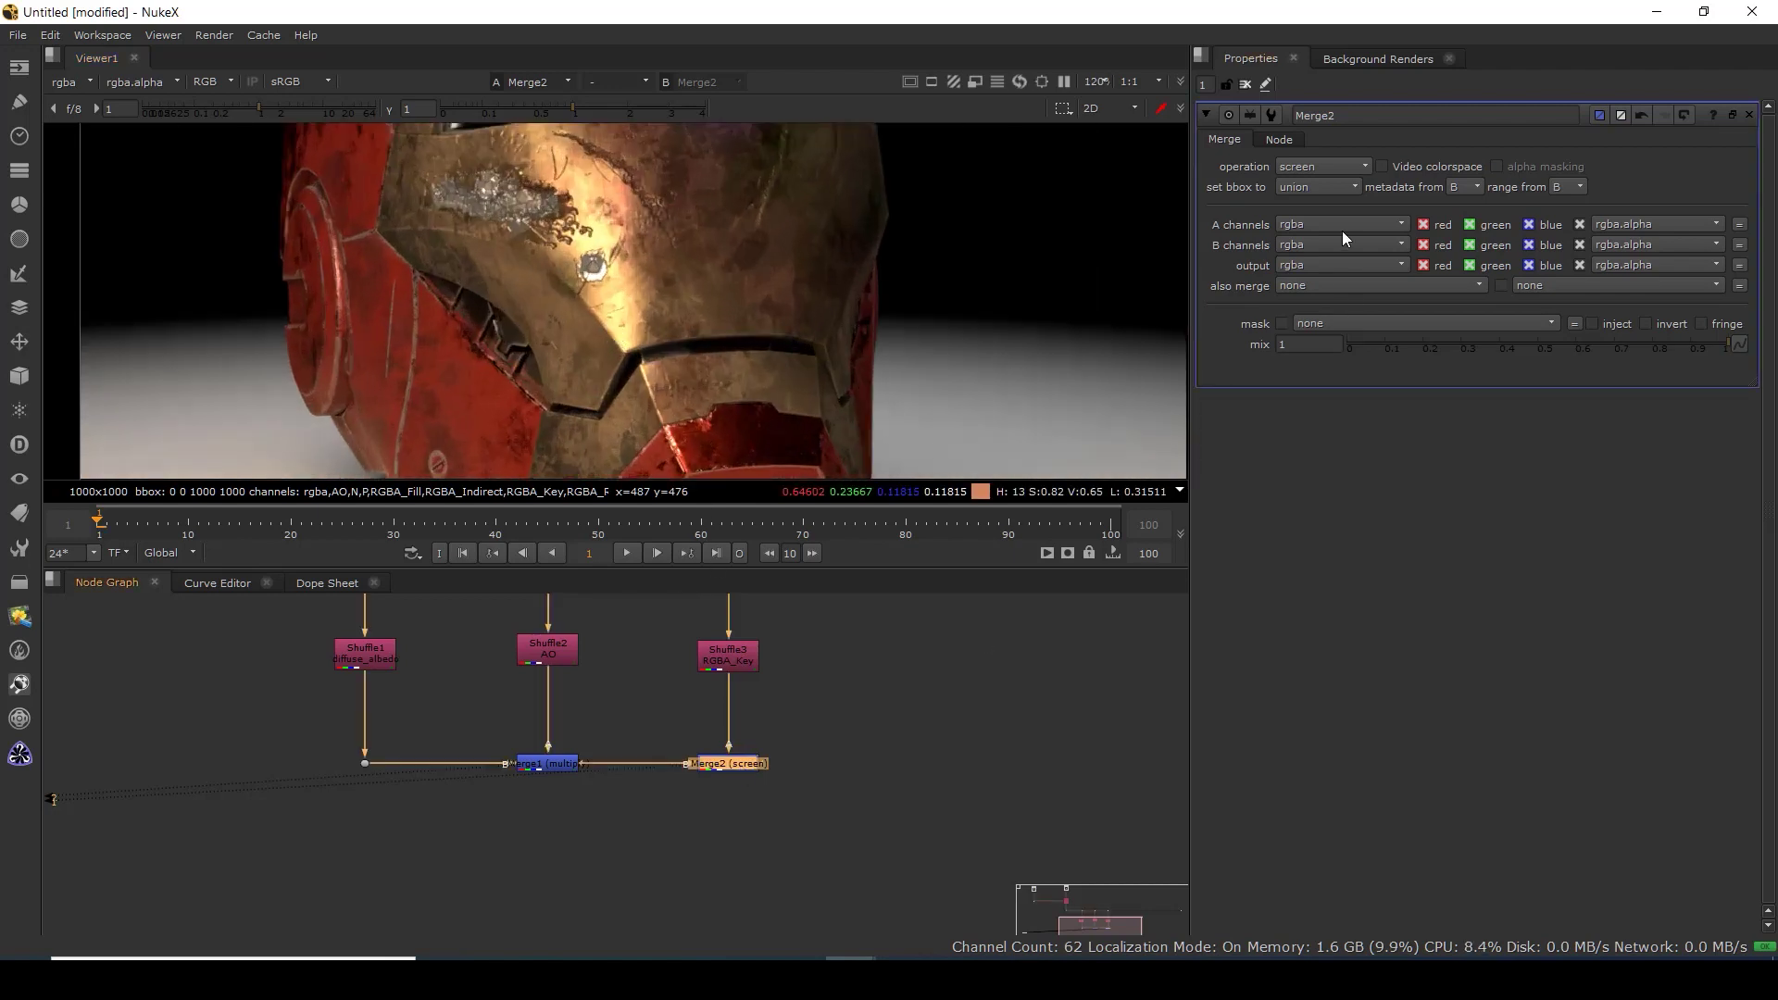
{"action": "left_click", "coordinate": [1297, 168]}
{"action": "left_click", "coordinate": [1315, 428]}
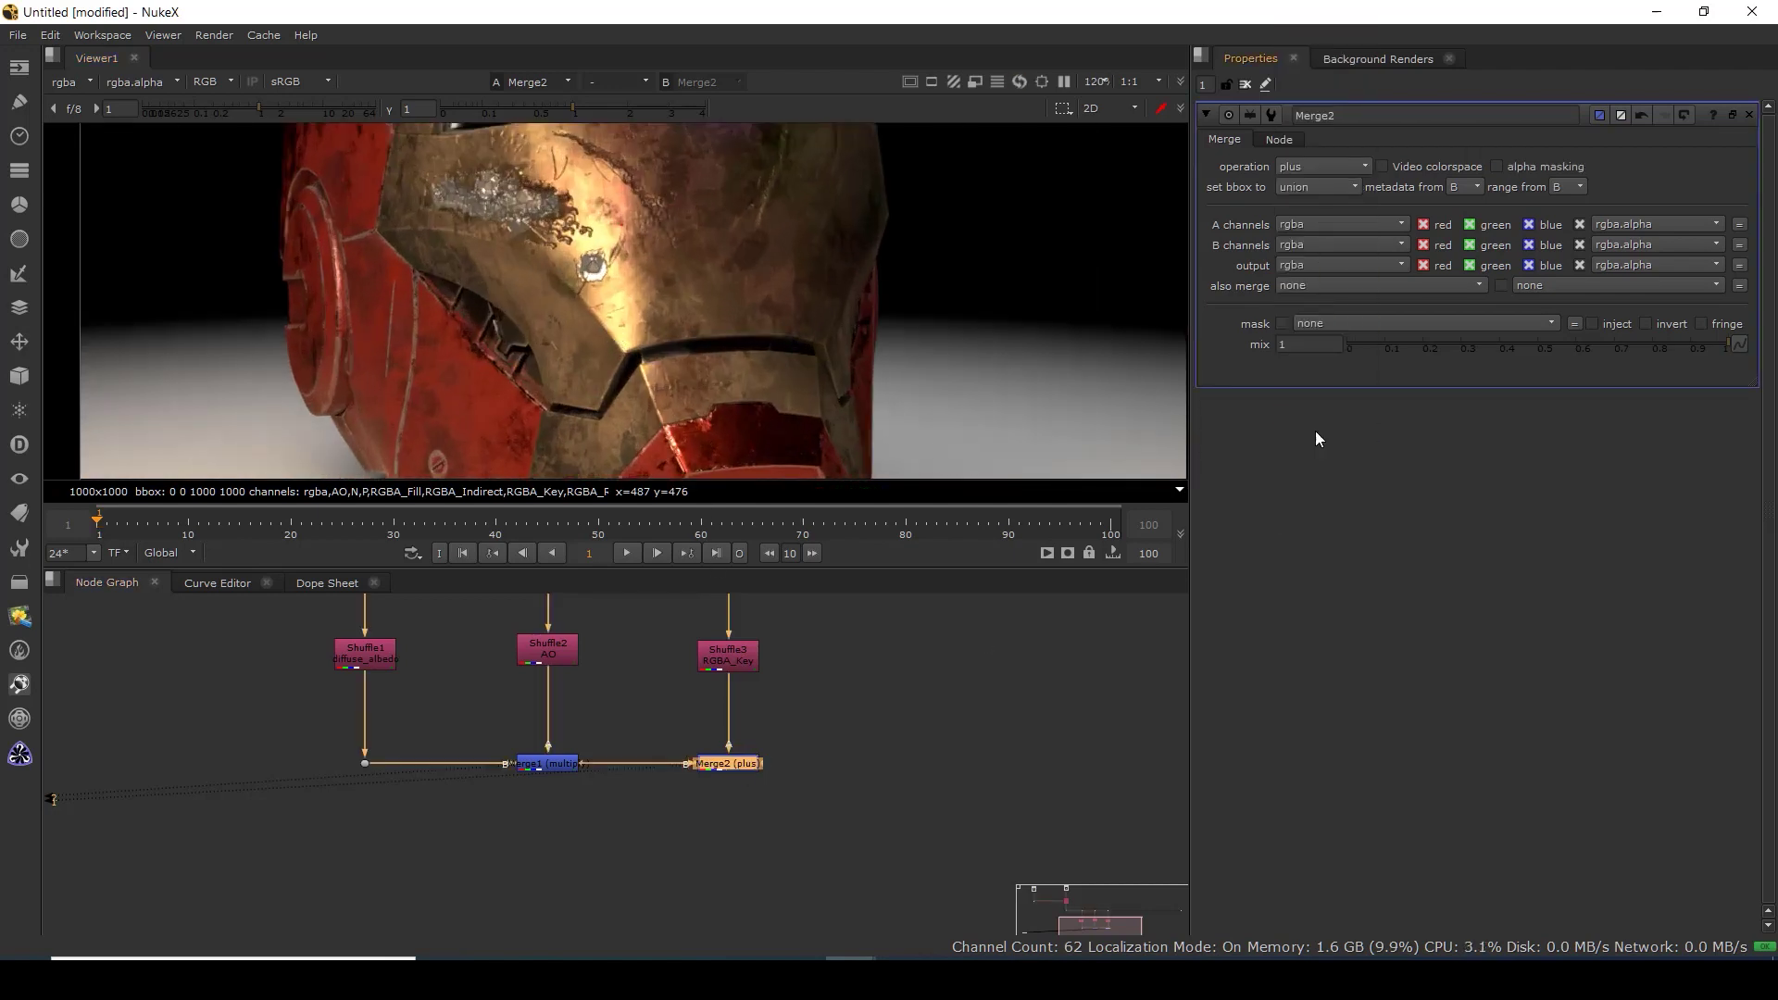
{"action": "scroll", "coordinate": [585, 215], "scroll_direction": "up", "scroll_amount": 8}
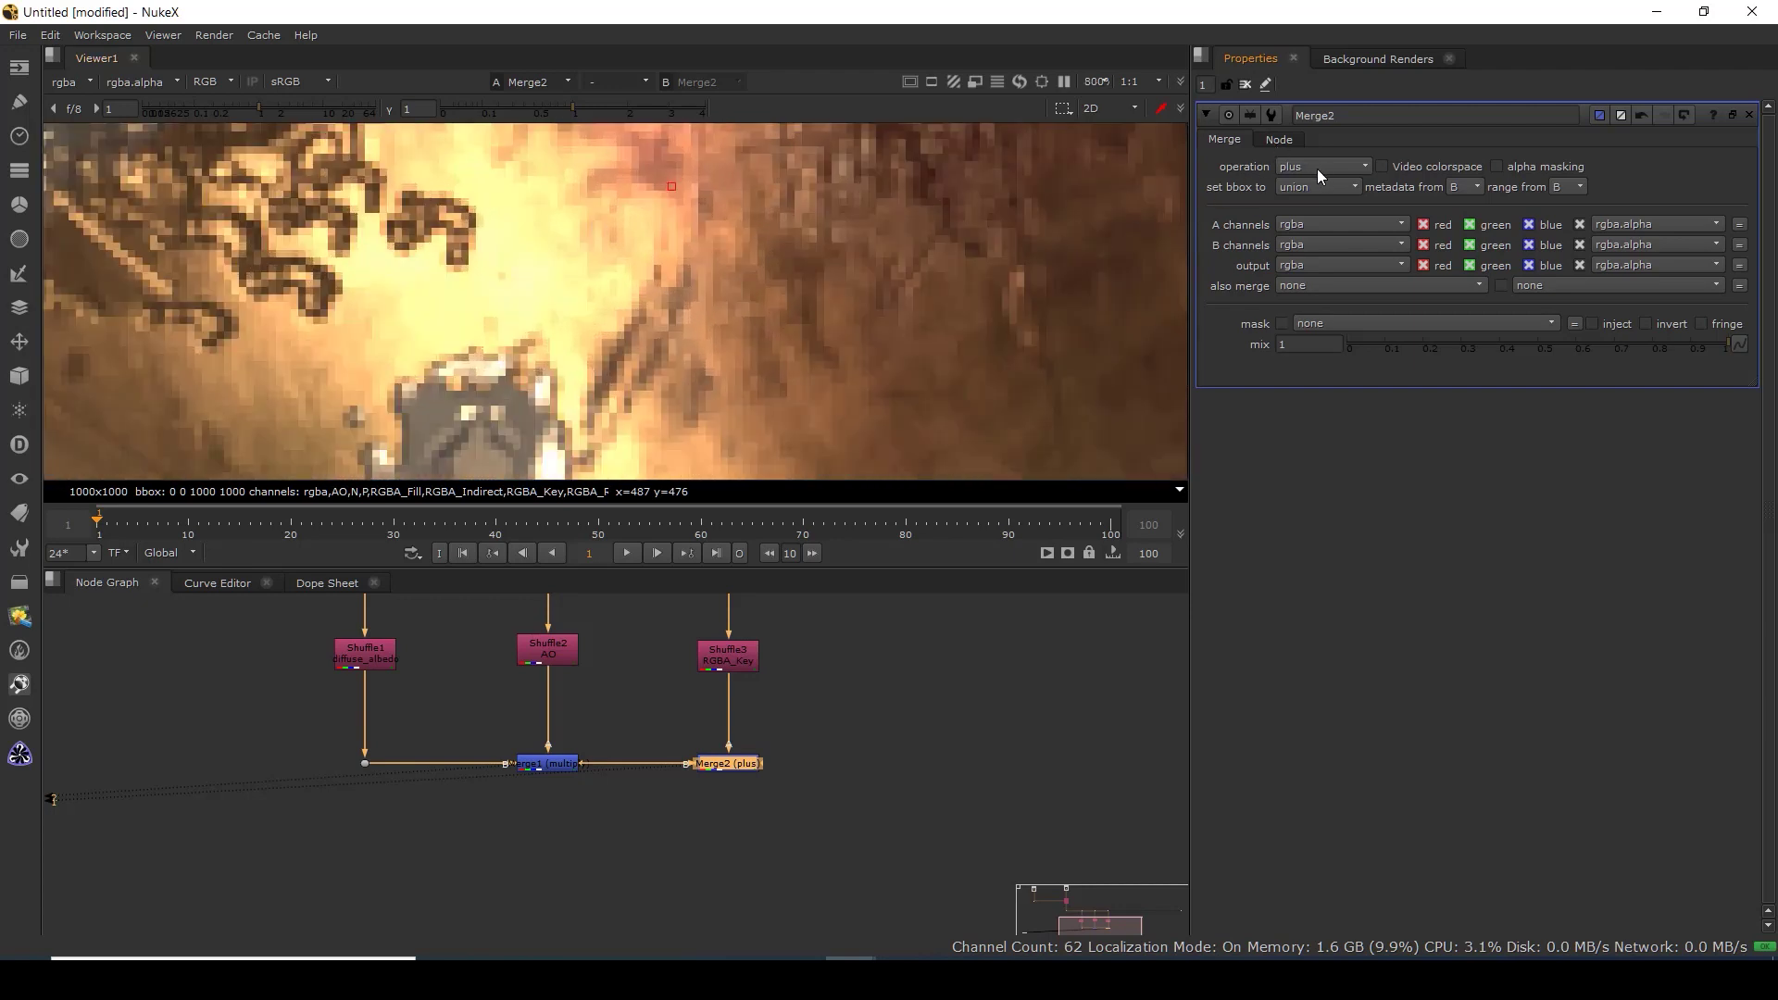
{"action": "left_click", "coordinate": [1317, 169]}
{"action": "left_click", "coordinate": [1333, 452]}
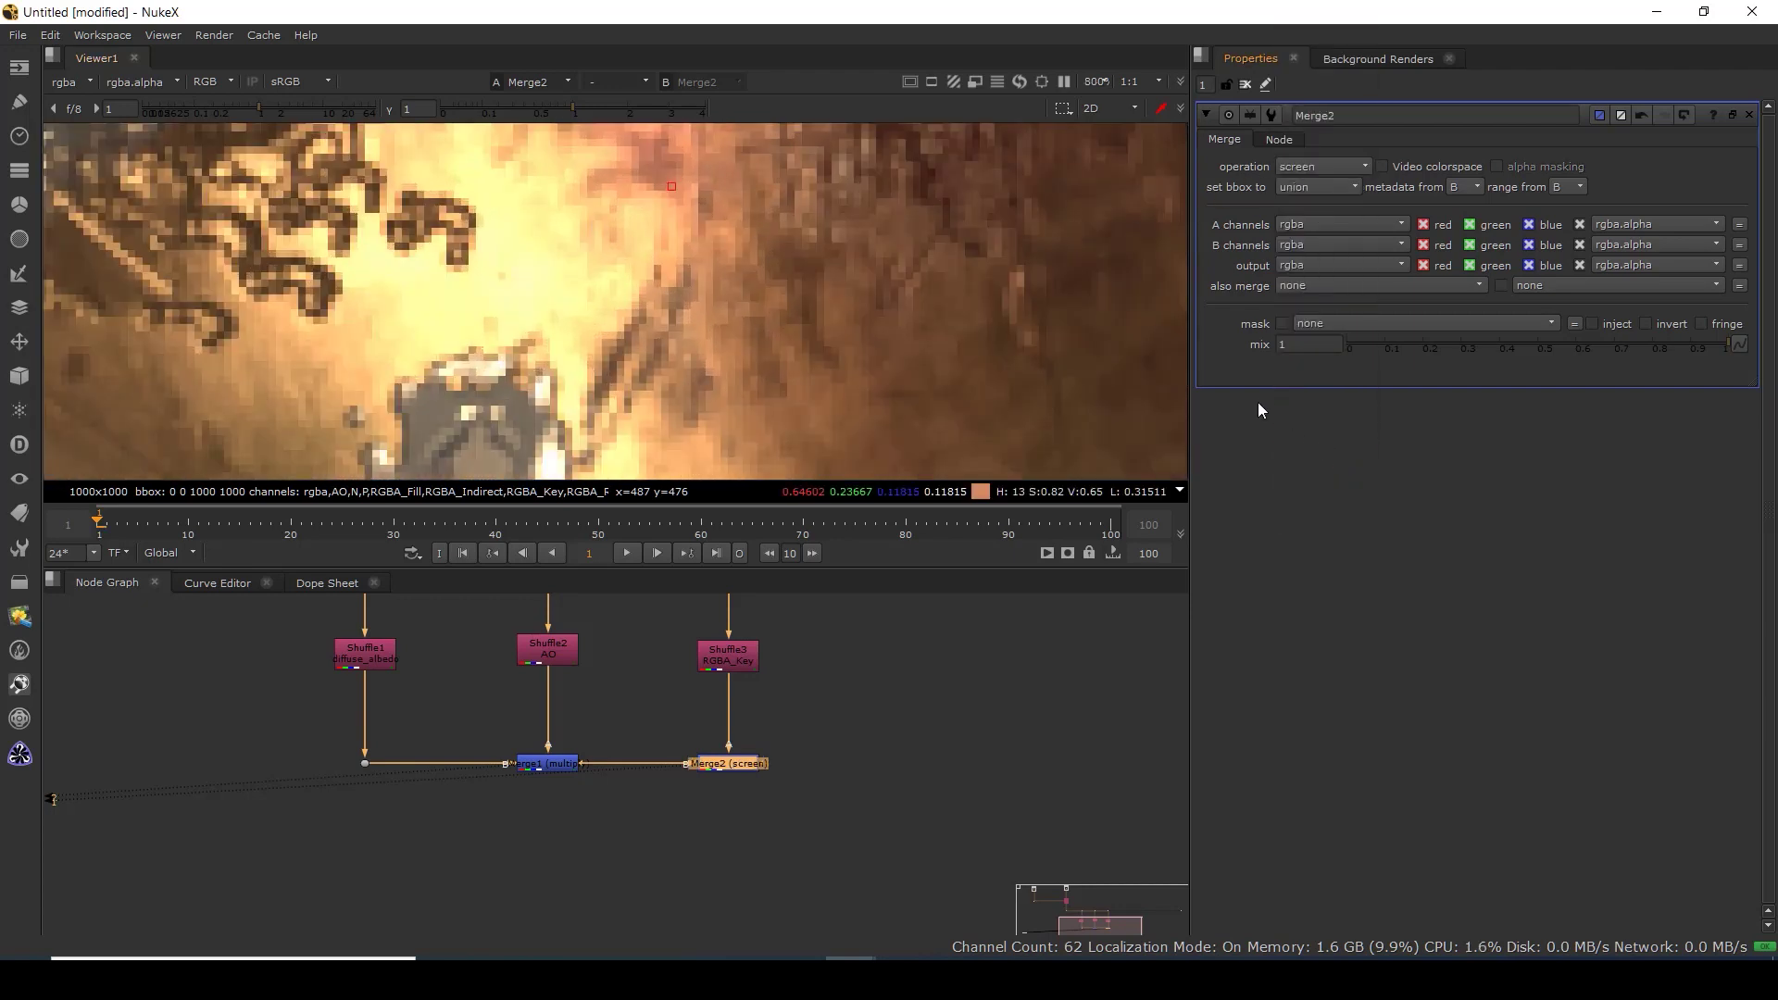
{"action": "scroll", "coordinate": [802, 310], "scroll_direction": "up", "scroll_amount": 5}
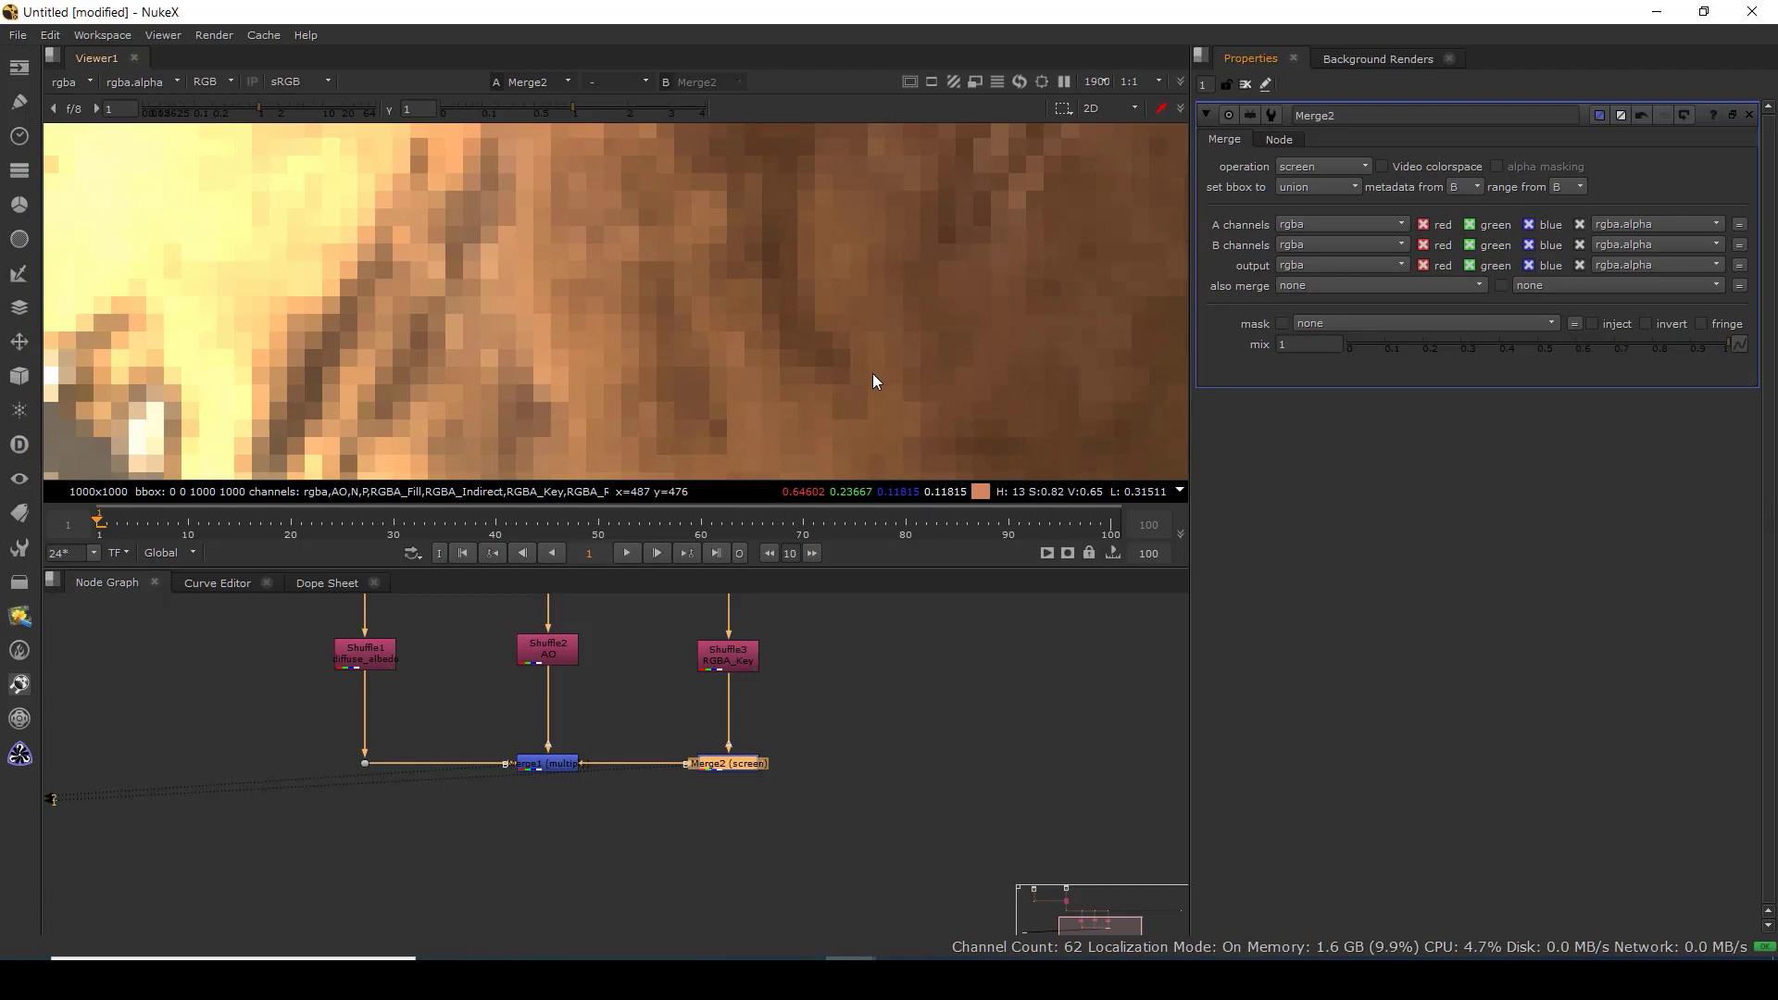
{"action": "left_click", "coordinate": [1320, 167]}
{"action": "left_click", "coordinate": [1333, 441]}
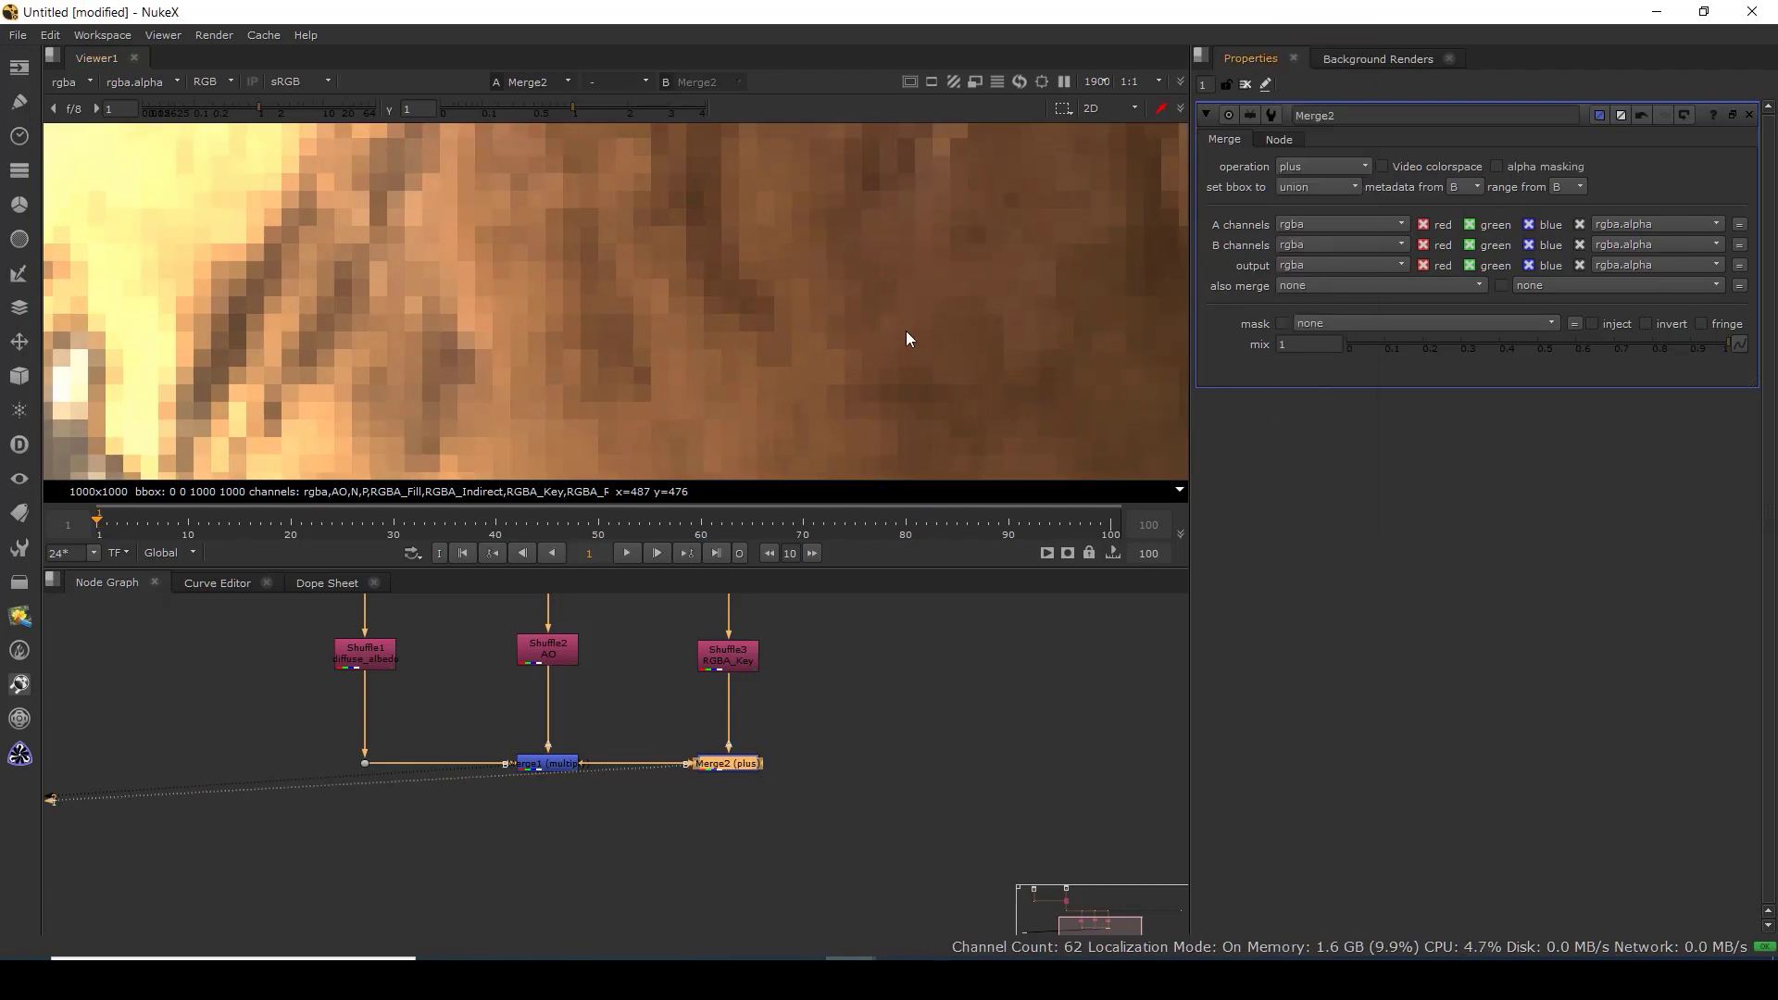
{"action": "scroll", "coordinate": [906, 331], "scroll_direction": "down", "scroll_amount": 10}
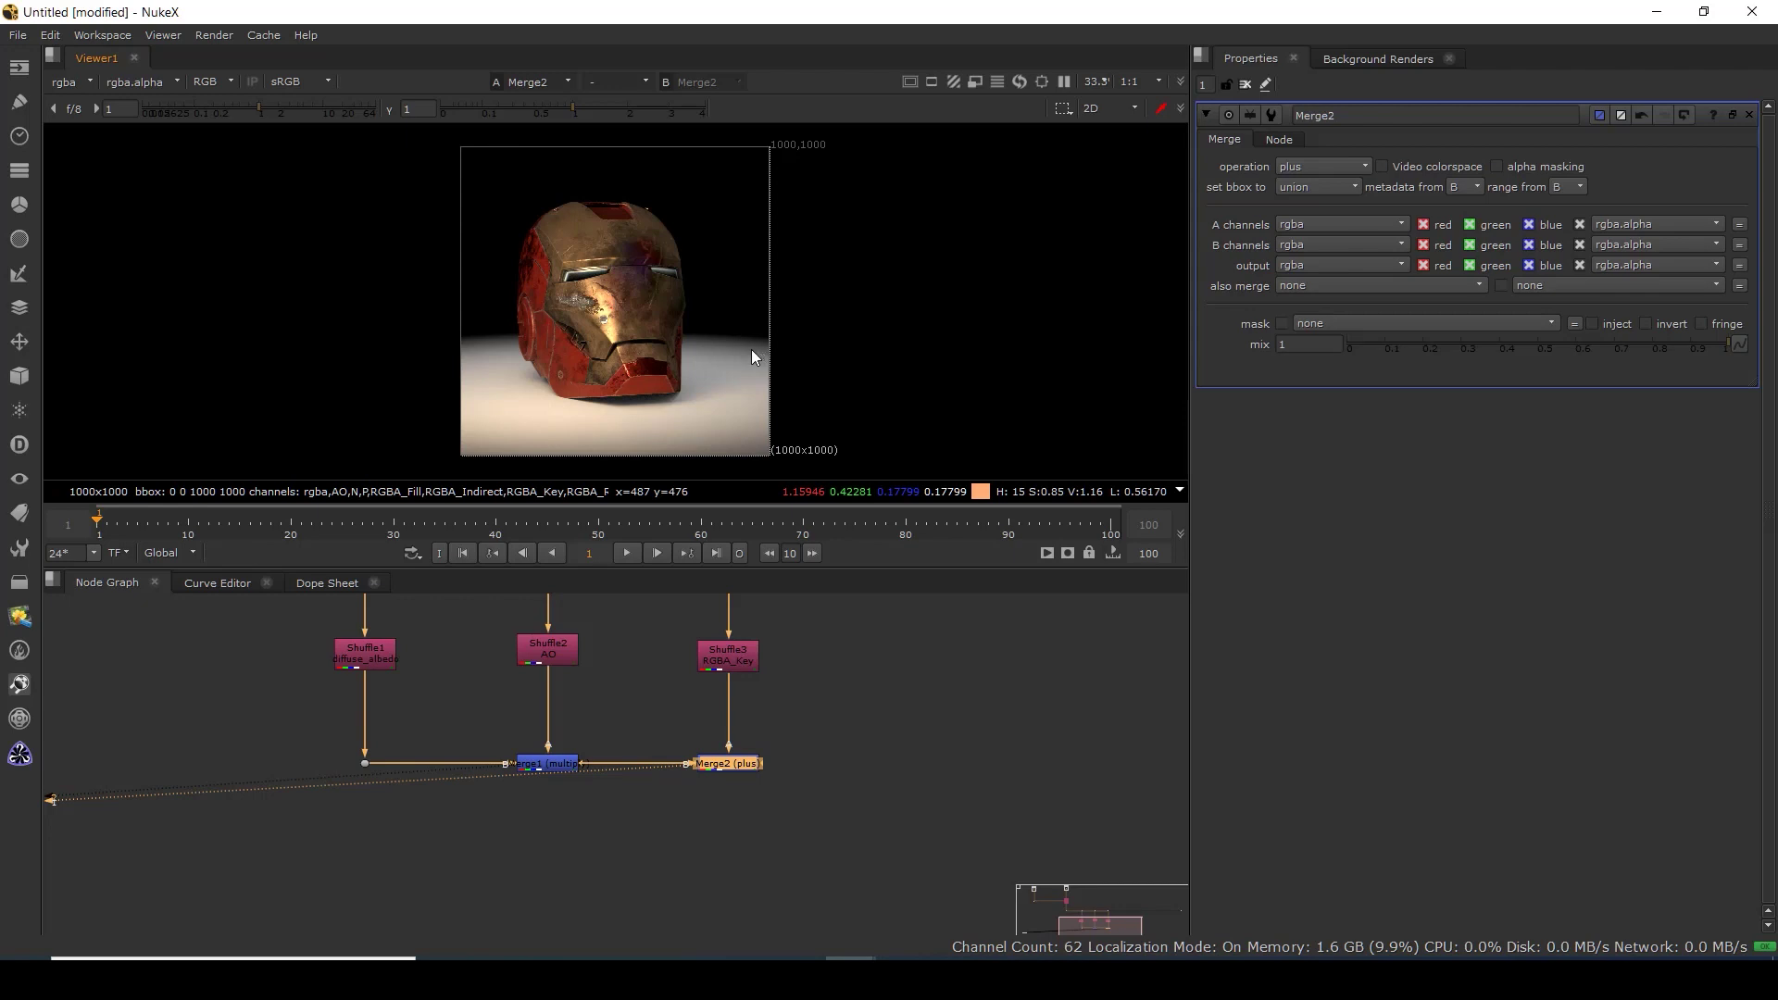
Paste another copy of the AO Shuffle beside the RGBA_Key Shuffle and connect it to a new Dot on the horizontal pipe.
{"action": "left_click", "coordinate": [839, 651]}
{"action": "left_click_drag", "start_coordinate": [865, 627], "coordinate": [815, 713]}
{"action": "left_click_drag", "start_coordinate": [925, 665], "coordinate": [826, 674]}
{"action": "left_click", "coordinate": [780, 794]}
{"action": "left_click_drag", "start_coordinate": [655, 799], "coordinate": [654, 789]}
{"action": "left_click", "coordinate": [804, 776]}
{"action": "key", "text": "ctrl+v"}
{"action": "left_click_drag", "start_coordinate": [803, 767], "coordinate": [832, 789]}
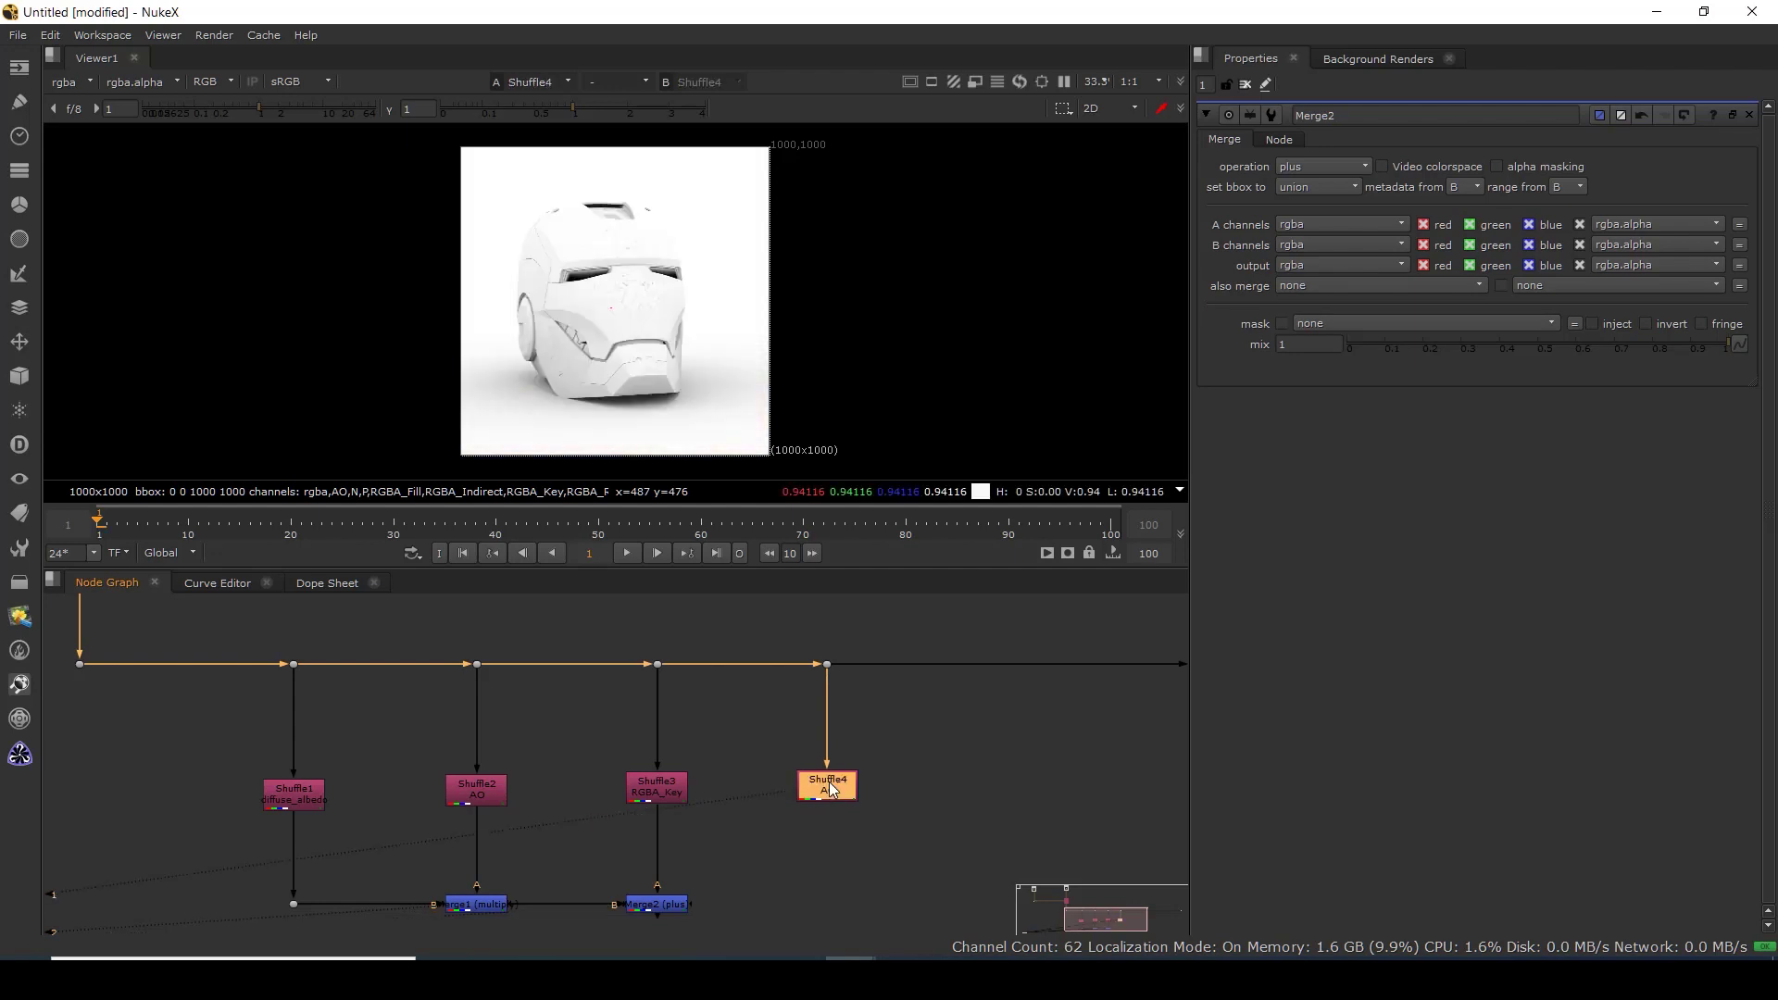
Display the fourth Shuffle node in the viewer and set its input layer to RGBA_Fill.
{"action": "key", "text": "1"}
{"action": "double_click", "coordinate": [832, 789]}
{"action": "left_click", "coordinate": [1252, 174]}
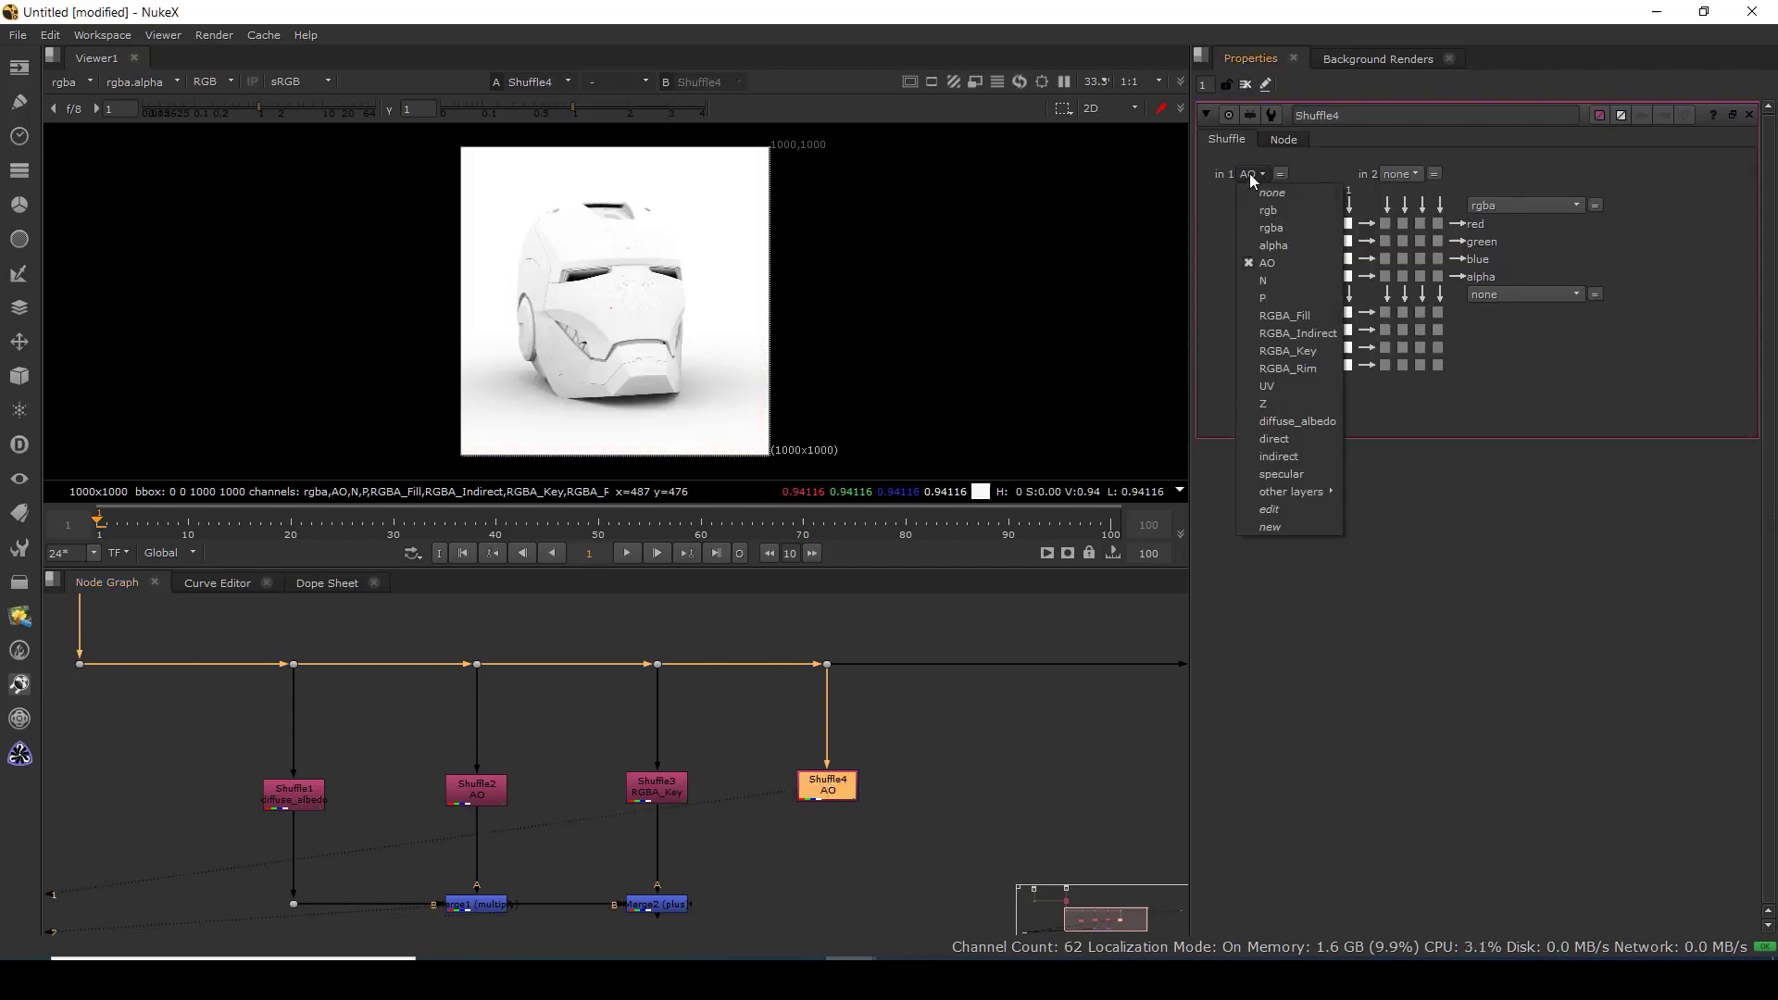
{"action": "left_click", "coordinate": [1285, 315]}
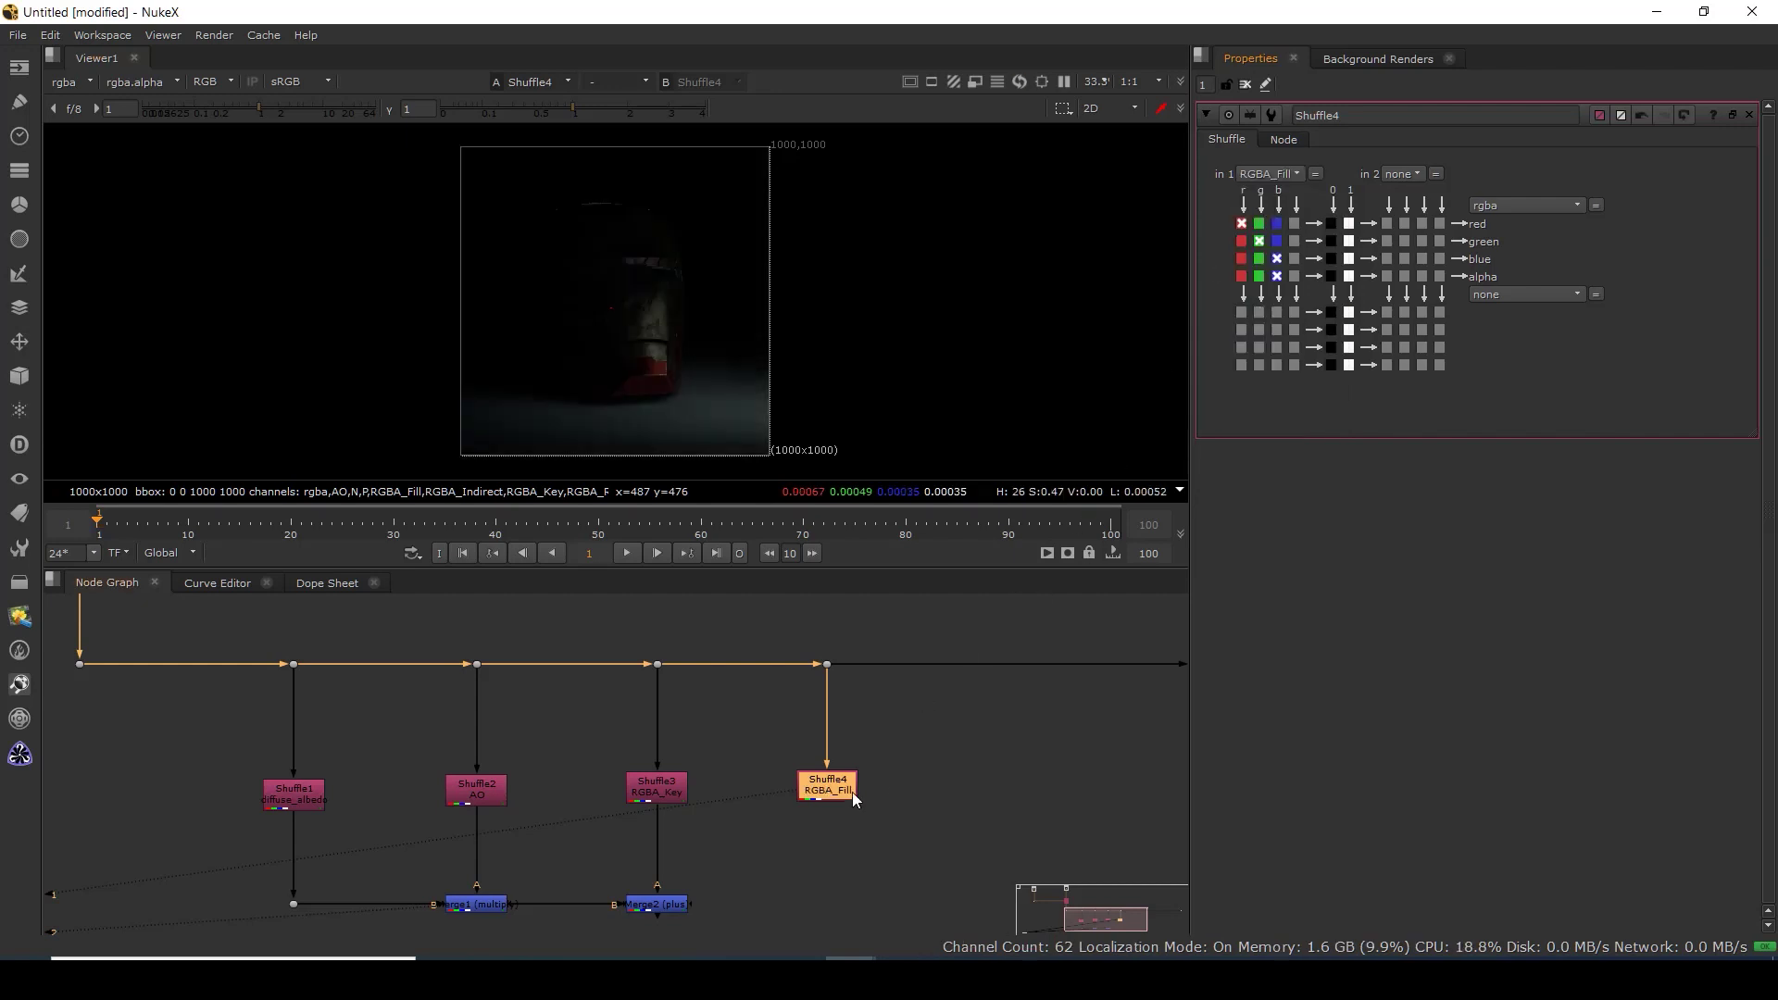
{"action": "left_click_drag", "start_coordinate": [841, 794], "coordinate": [840, 790]}
Add a third Merge set to plus with the RGBA_Fill Shuffle as A and the second Merge as B, and display it.
{"action": "scroll", "coordinate": [801, 726], "scroll_direction": "up", "scroll_amount": 3}
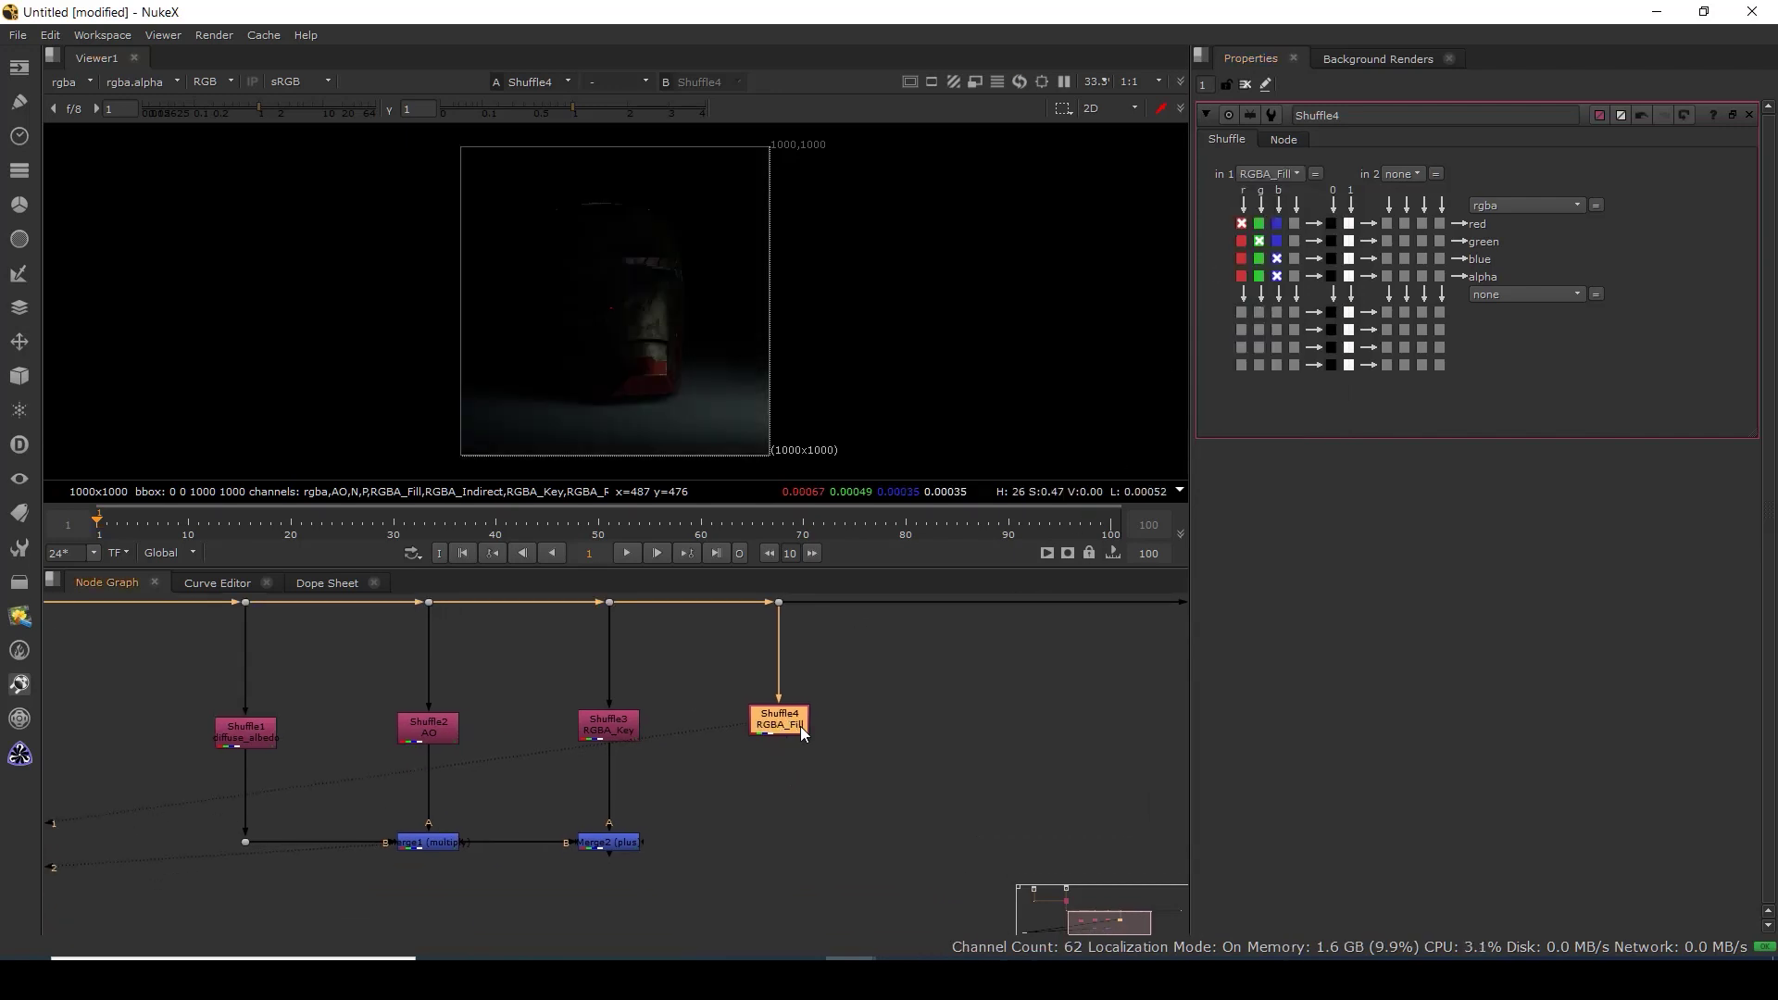
{"action": "left_click", "coordinate": [721, 824]}
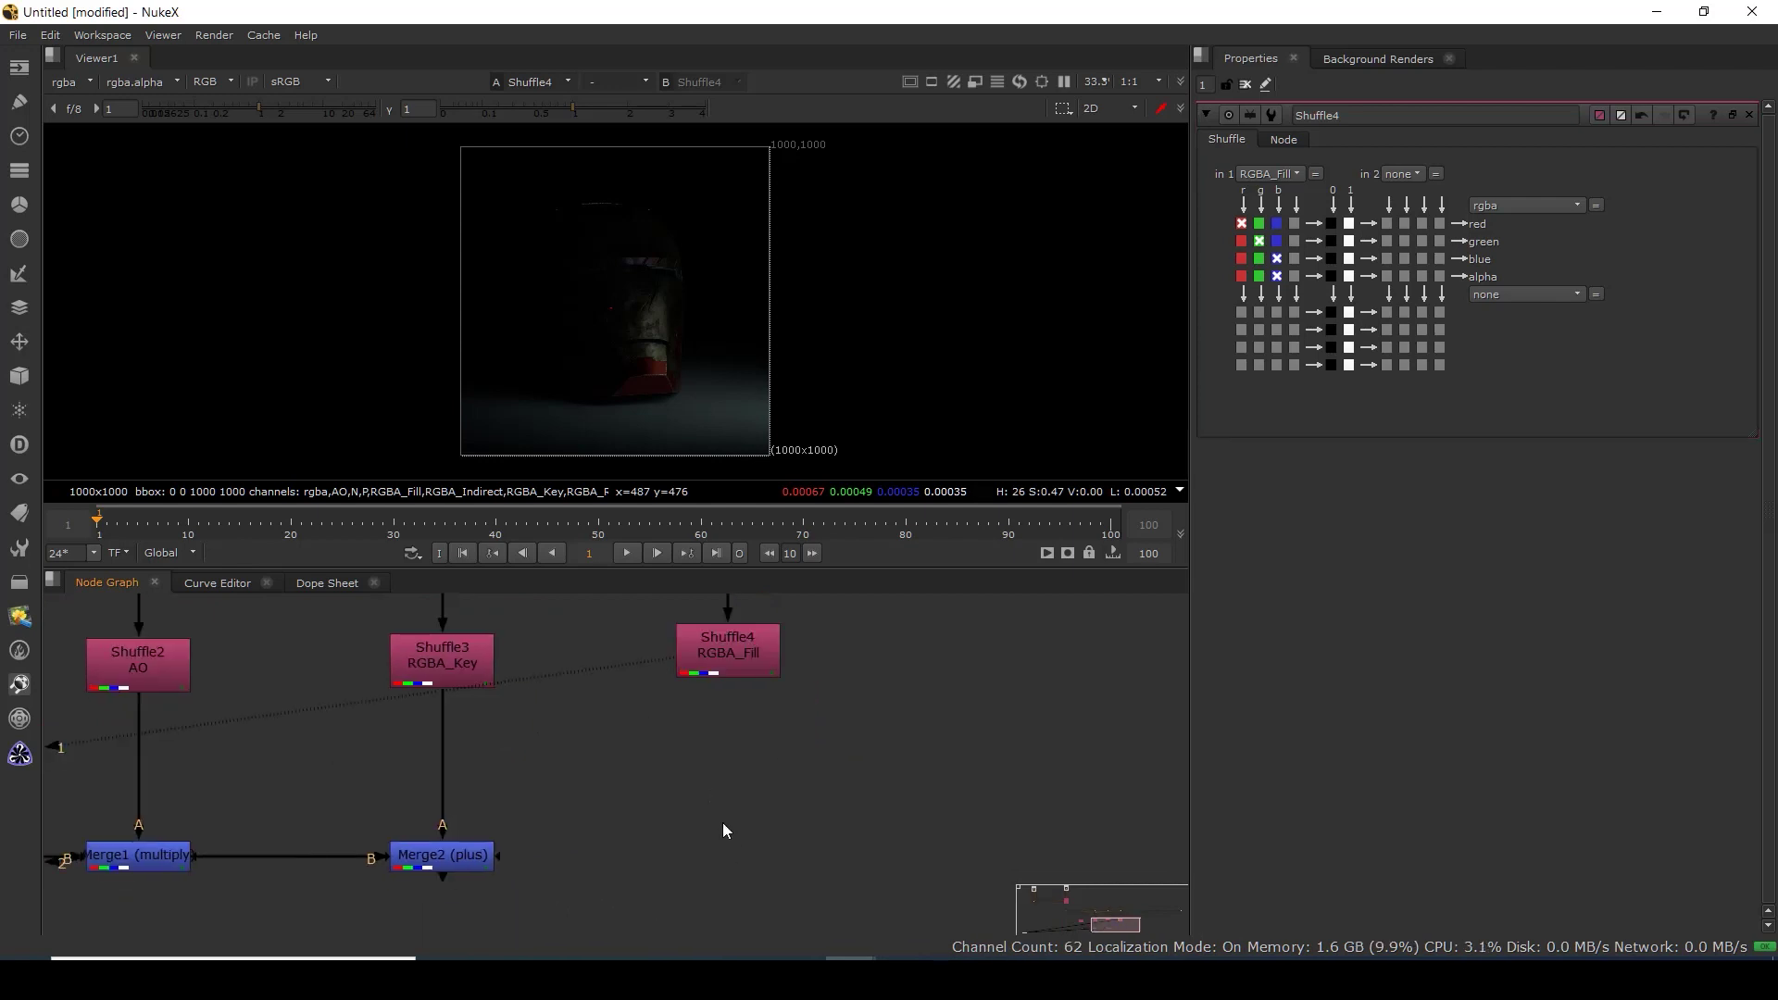
{"action": "key", "text": "m"}
{"action": "left_click_drag", "start_coordinate": [729, 801], "coordinate": [419, 867]}
{"action": "left_click_drag", "start_coordinate": [689, 821], "coordinate": [738, 665]}
{"action": "left_click_drag", "start_coordinate": [781, 855], "coordinate": [758, 860]}
{"action": "key", "text": "1"}
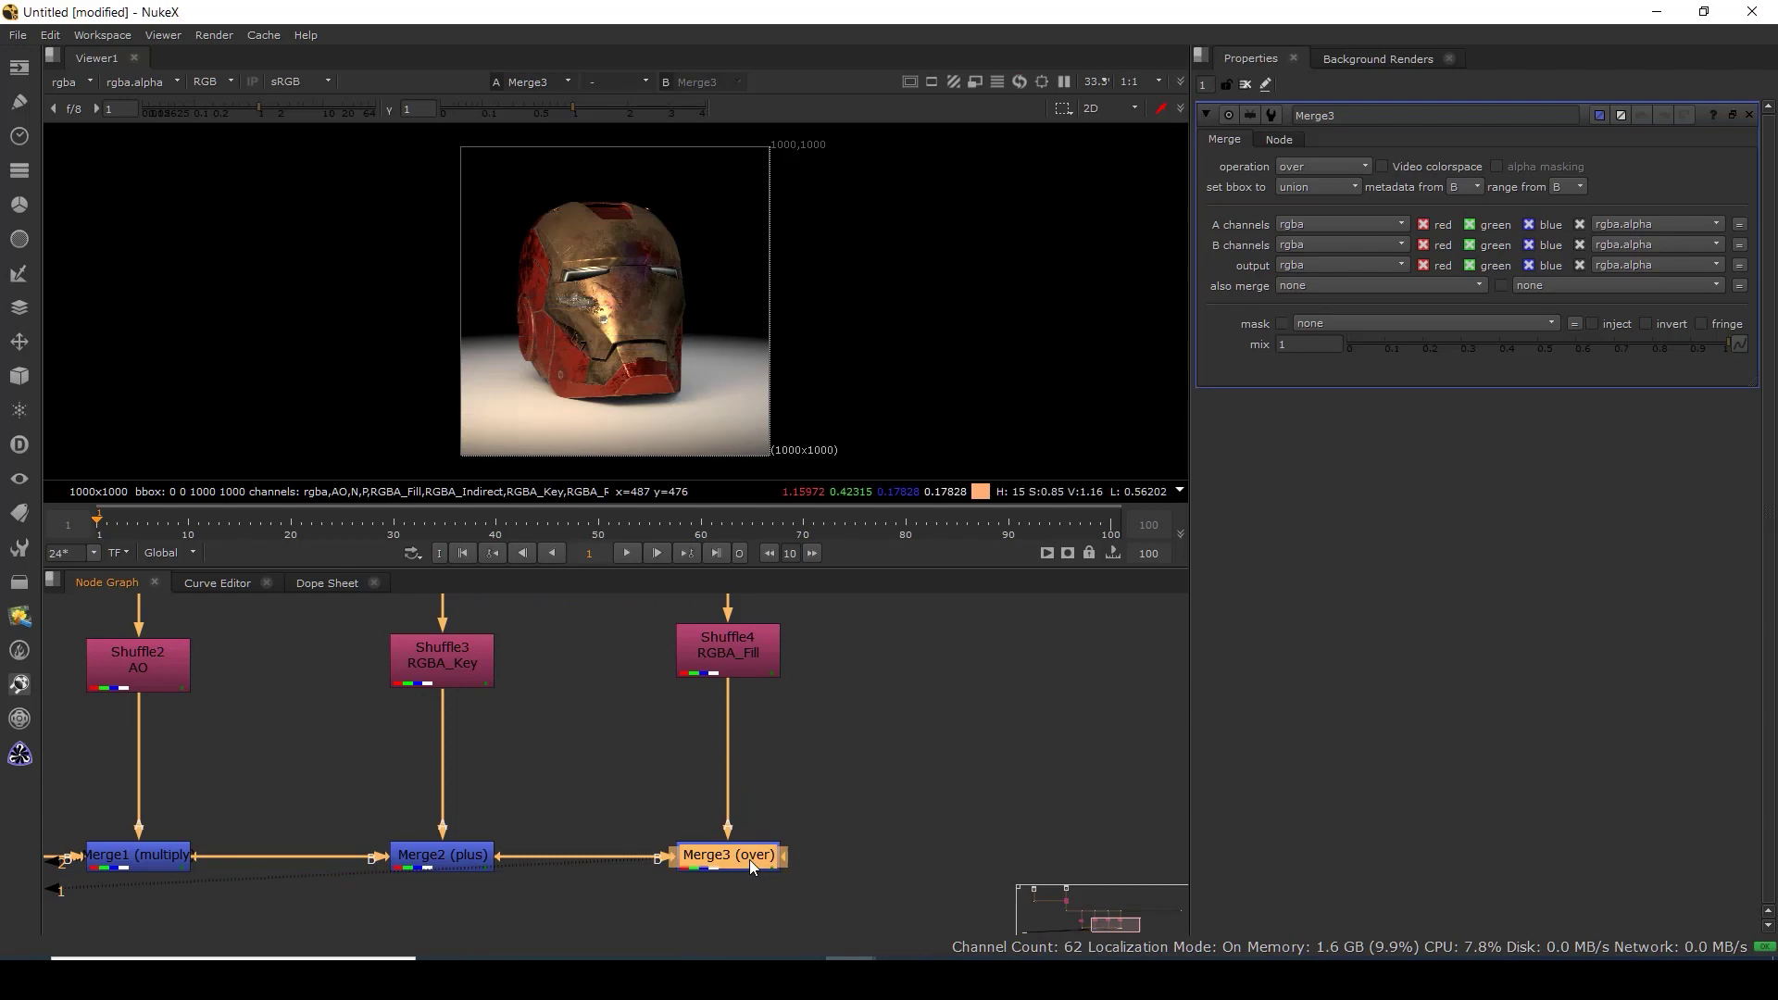
{"action": "left_click", "coordinate": [1328, 165]}
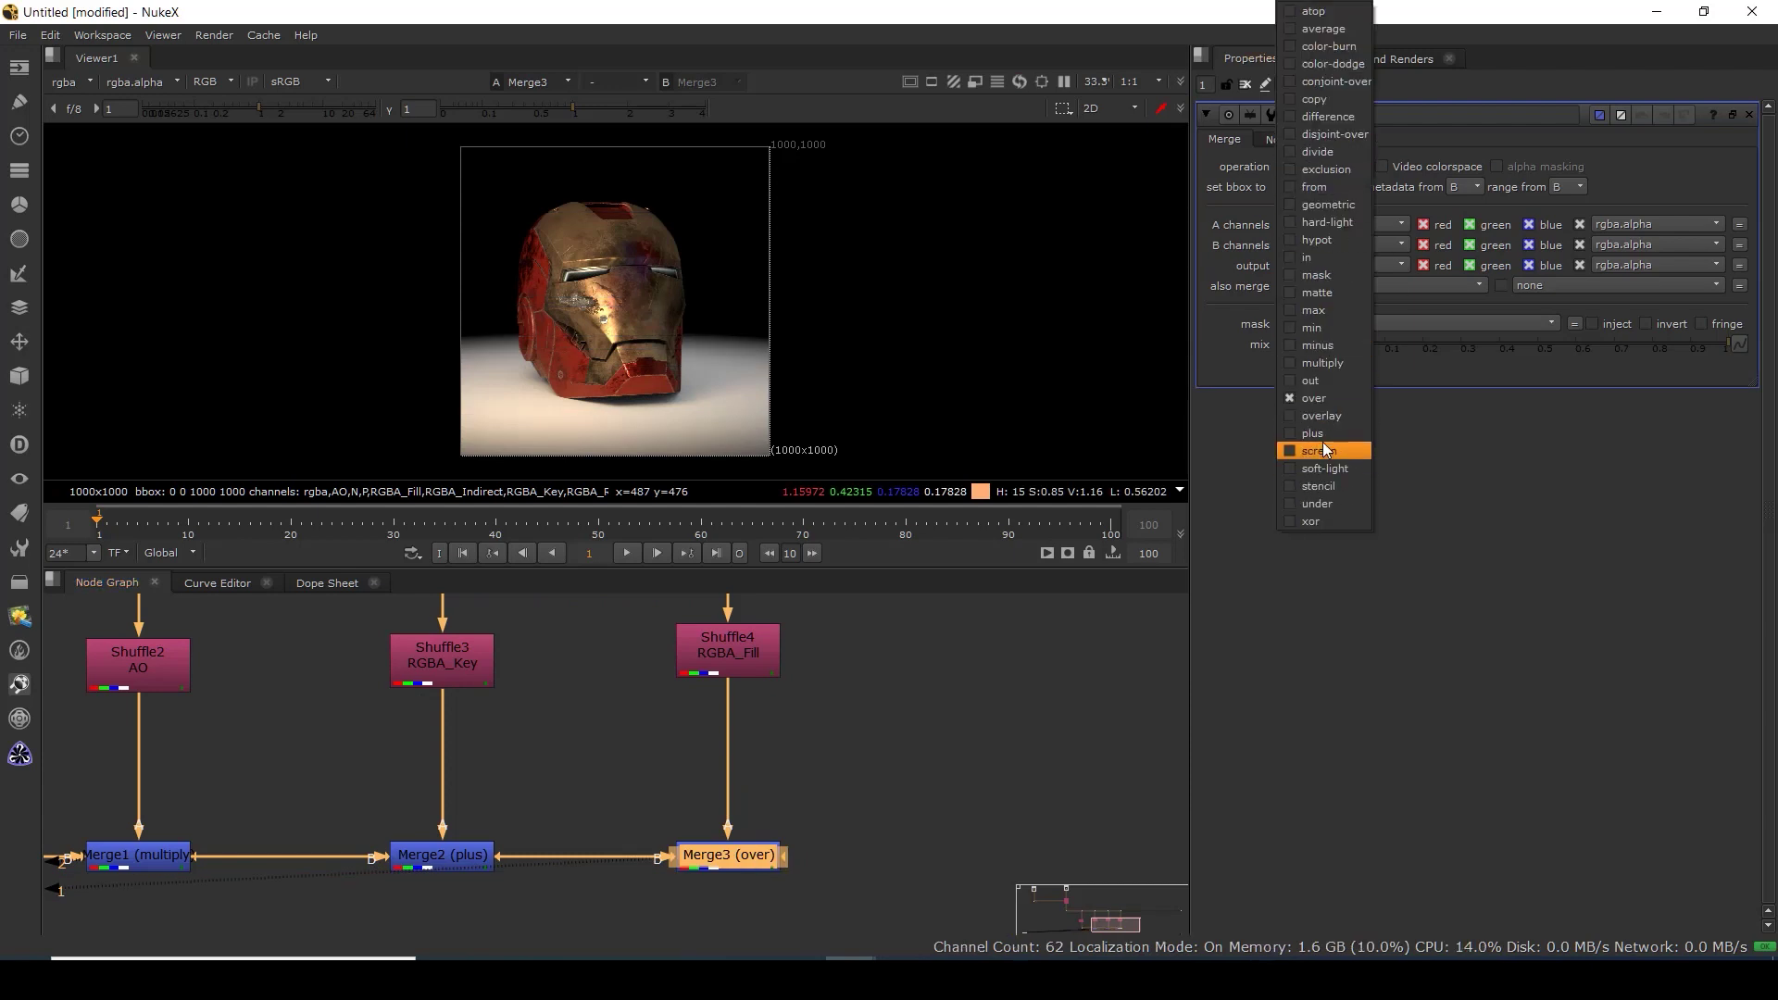
{"action": "left_click", "coordinate": [1321, 443]}
Paste a further AO Shuffle copy beside the RGBA_Fill Shuffle, attached to its own new Dot on the horizontal pipe.
{"action": "left_click_drag", "start_coordinate": [912, 844], "coordinate": [801, 861]}
{"action": "scroll", "coordinate": [802, 857], "scroll_direction": "down", "scroll_amount": 2}
{"action": "left_click", "coordinate": [839, 708]}
{"action": "key", "text": "ctrl+v"}
{"action": "left_click_drag", "start_coordinate": [850, 621], "coordinate": [865, 686]}
{"action": "left_click", "coordinate": [836, 721]}
{"action": "left_click", "coordinate": [921, 679], "text": "ctrl"}
{"action": "left_click_drag", "start_coordinate": [800, 772], "coordinate": [867, 685]}
{"action": "left_click_drag", "start_coordinate": [855, 829], "coordinate": [806, 696]}
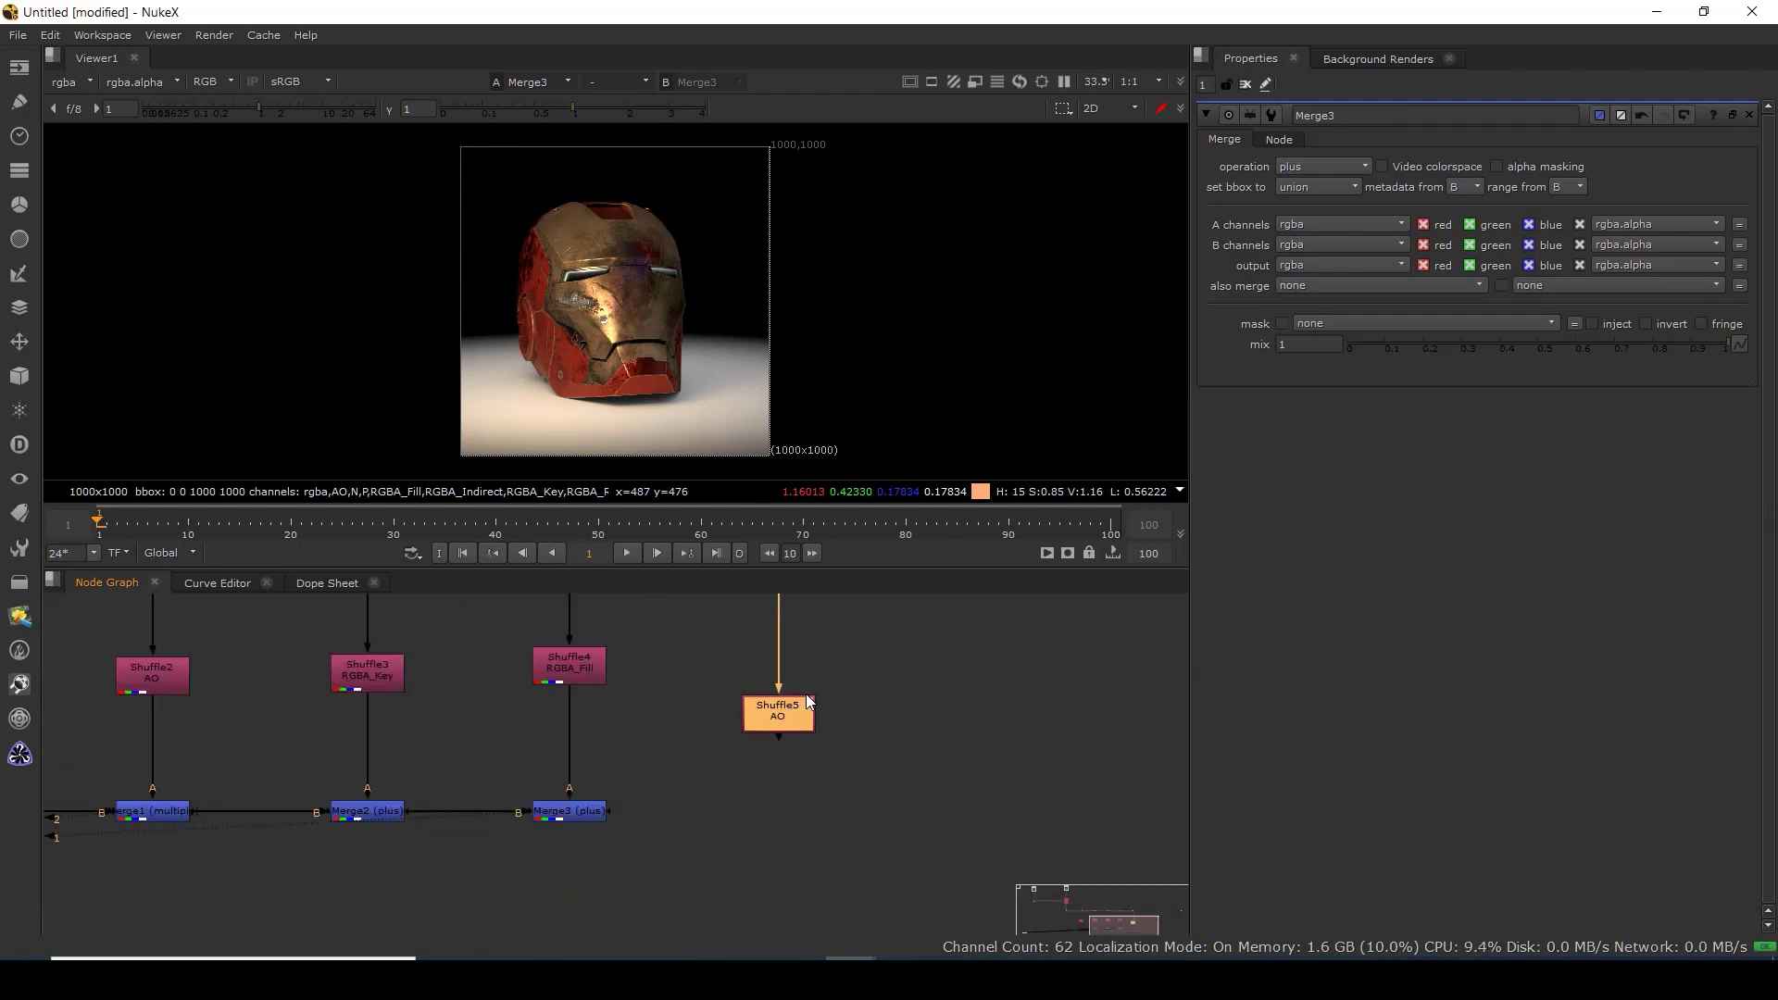
Display the fifth Shuffle node in the viewer and set its input layer to RGBA_Rim.
{"action": "key", "text": "1"}
{"action": "double_click", "coordinate": [789, 715]}
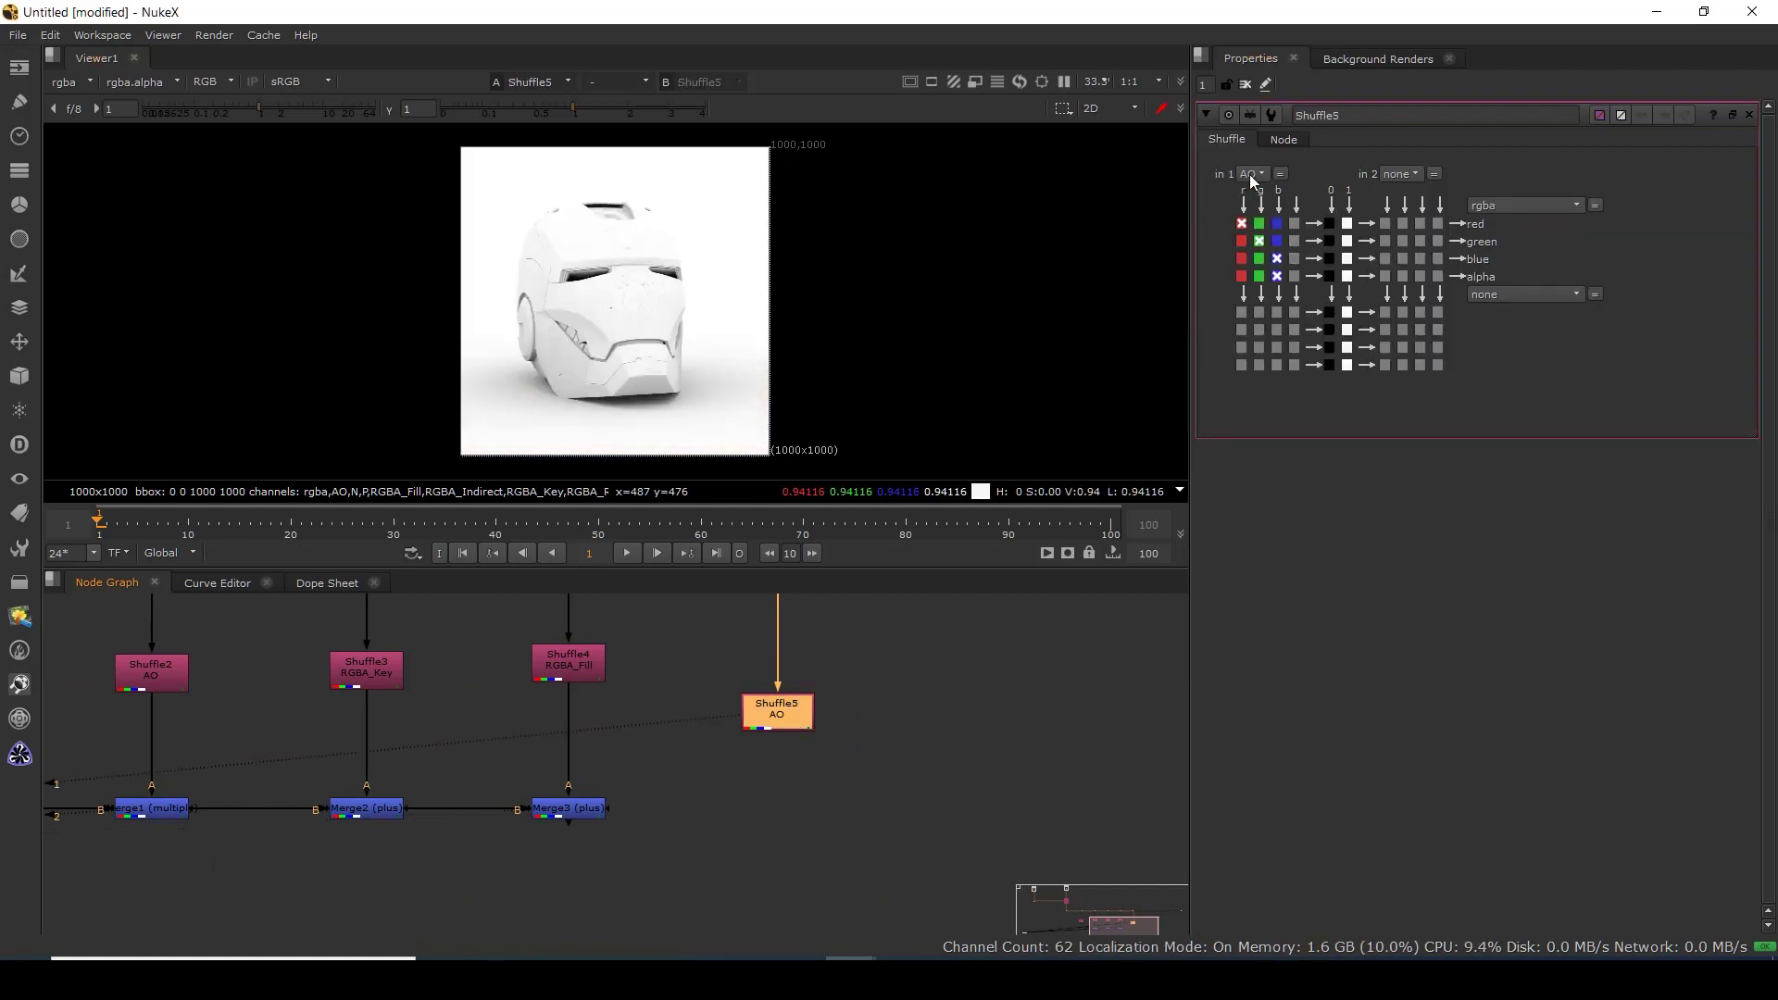
{"action": "left_click", "coordinate": [1251, 174]}
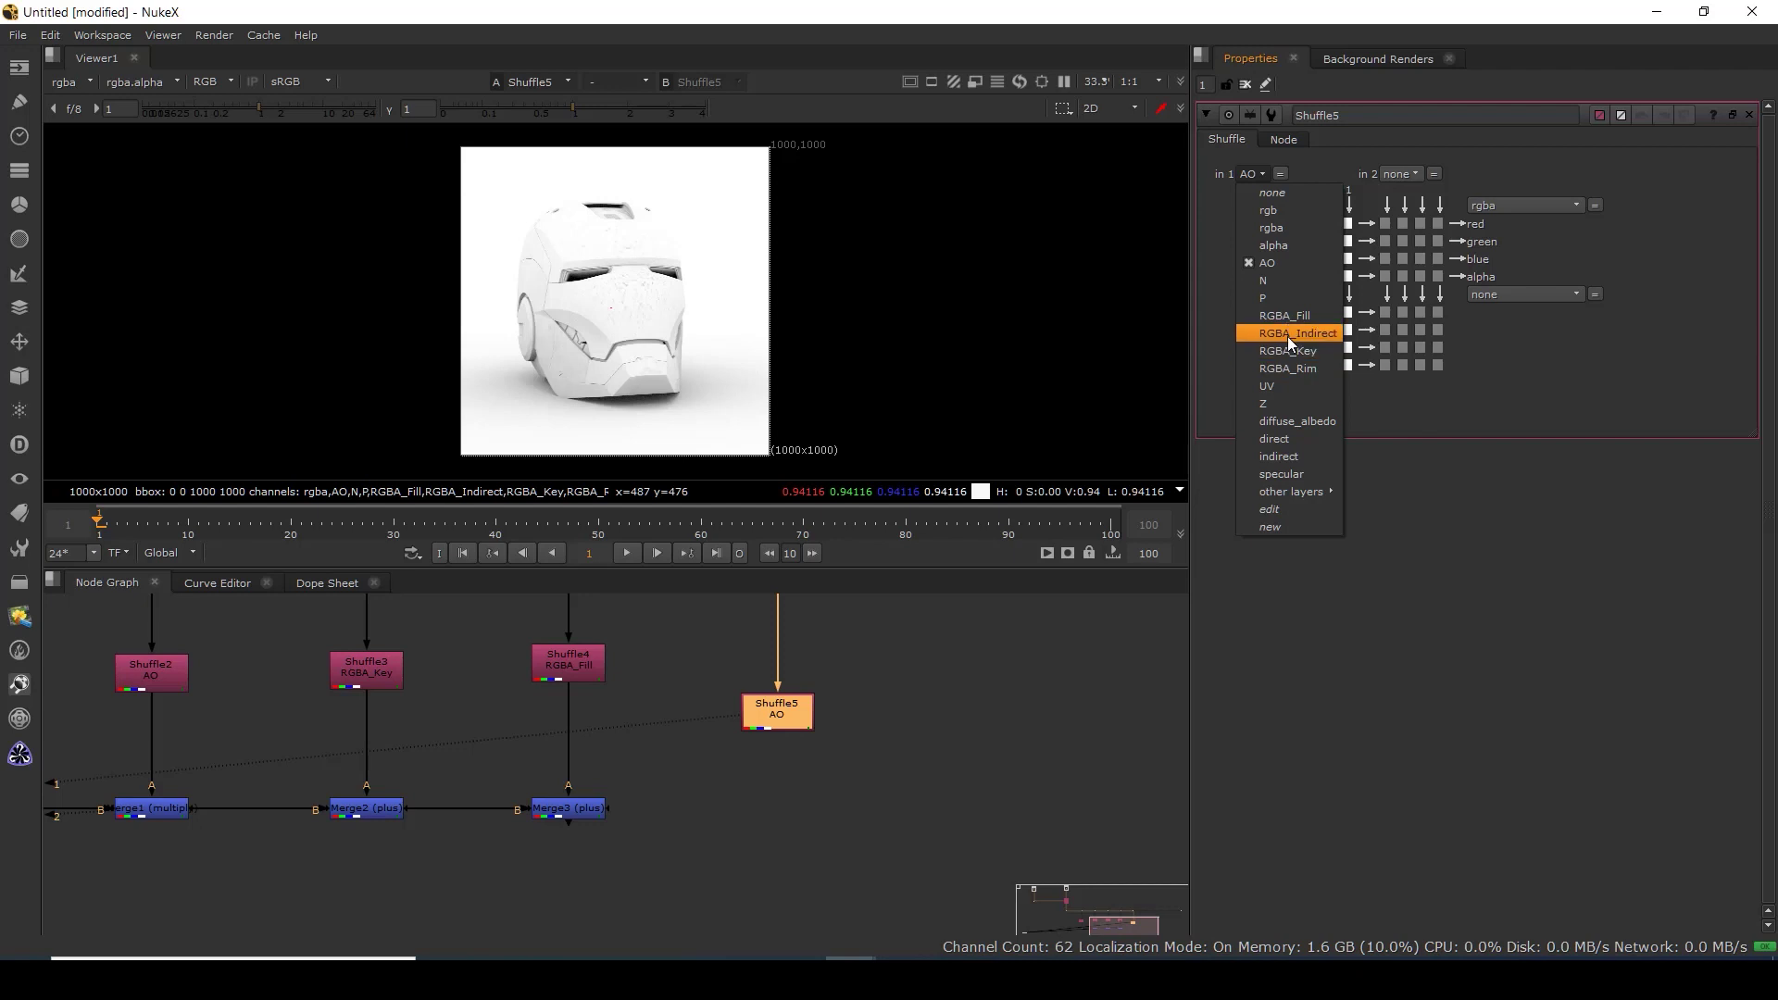
{"action": "left_click", "coordinate": [1291, 368]}
Add a fourth Merge set to plus with the RGBA_Rim Shuffle as A and the third Merge as B, and display it.
{"action": "left_click_drag", "start_coordinate": [773, 725], "coordinate": [562, 813]}
{"action": "left_click", "coordinate": [735, 780]}
{"action": "key", "text": "m"}
{"action": "left_click_drag", "start_coordinate": [742, 782], "coordinate": [780, 706]}
{"action": "left_click_drag", "start_coordinate": [798, 805], "coordinate": [791, 805]}
{"action": "key", "text": "1"}
{"action": "left_click", "coordinate": [787, 810]}
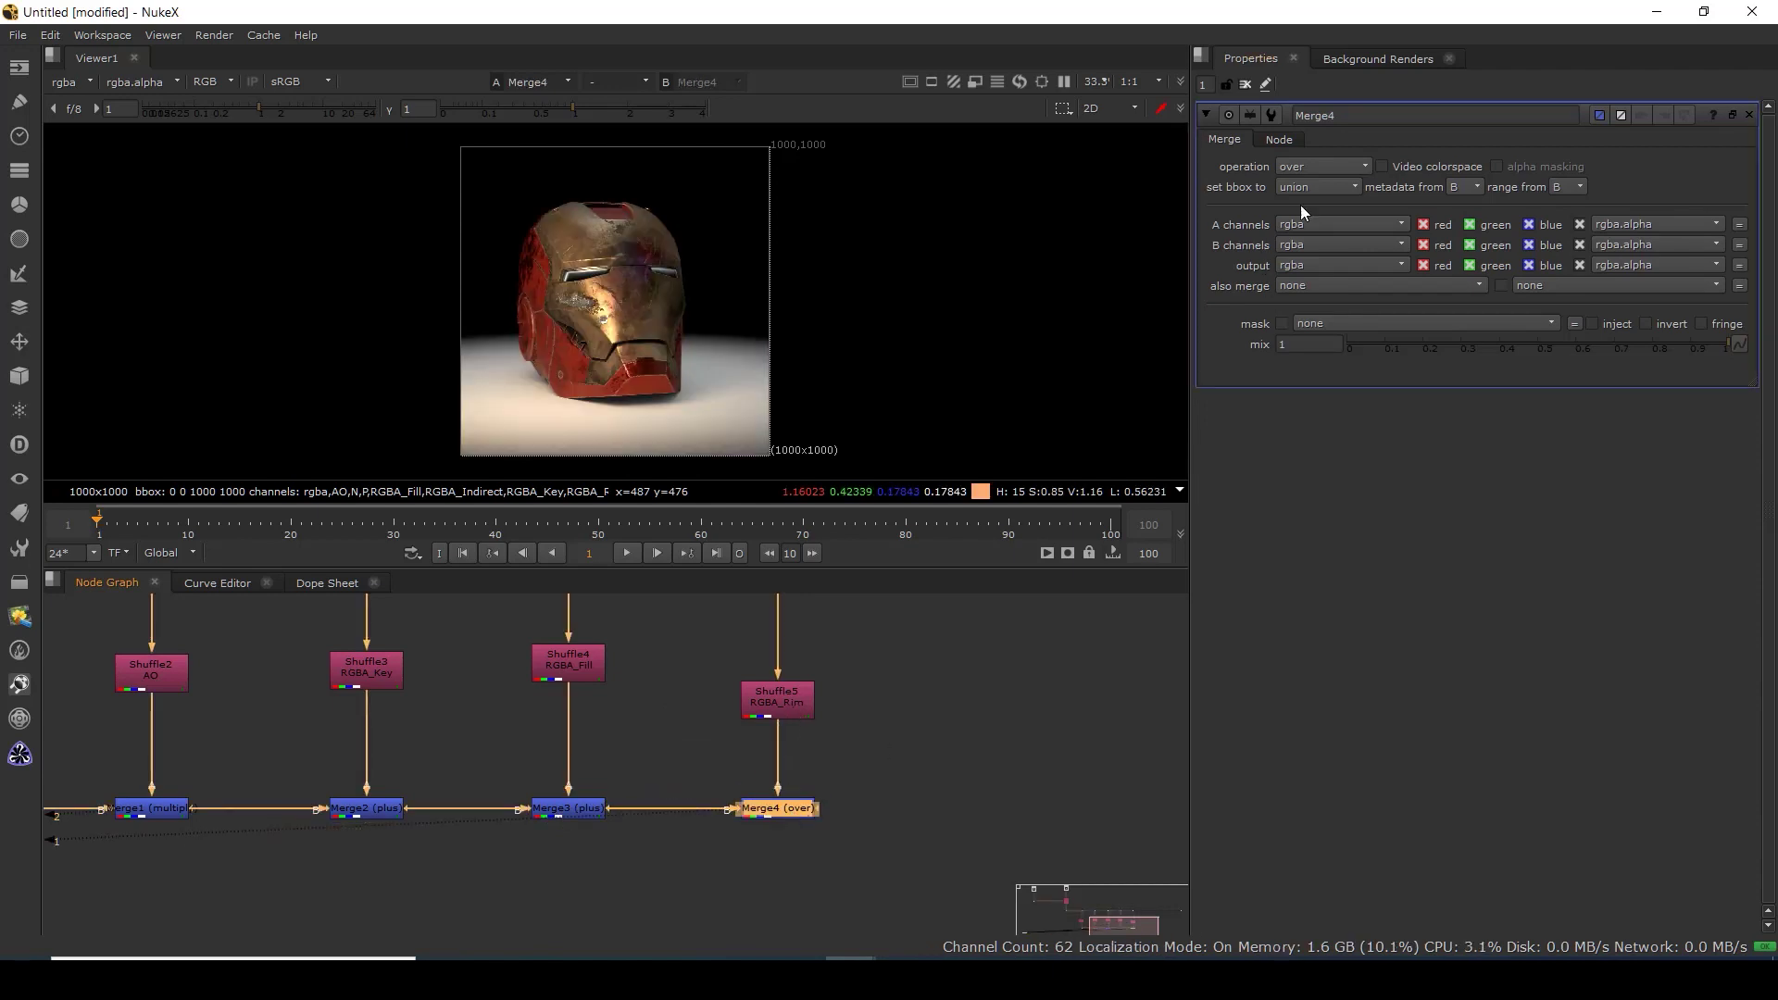
{"action": "left_click", "coordinate": [1308, 167]}
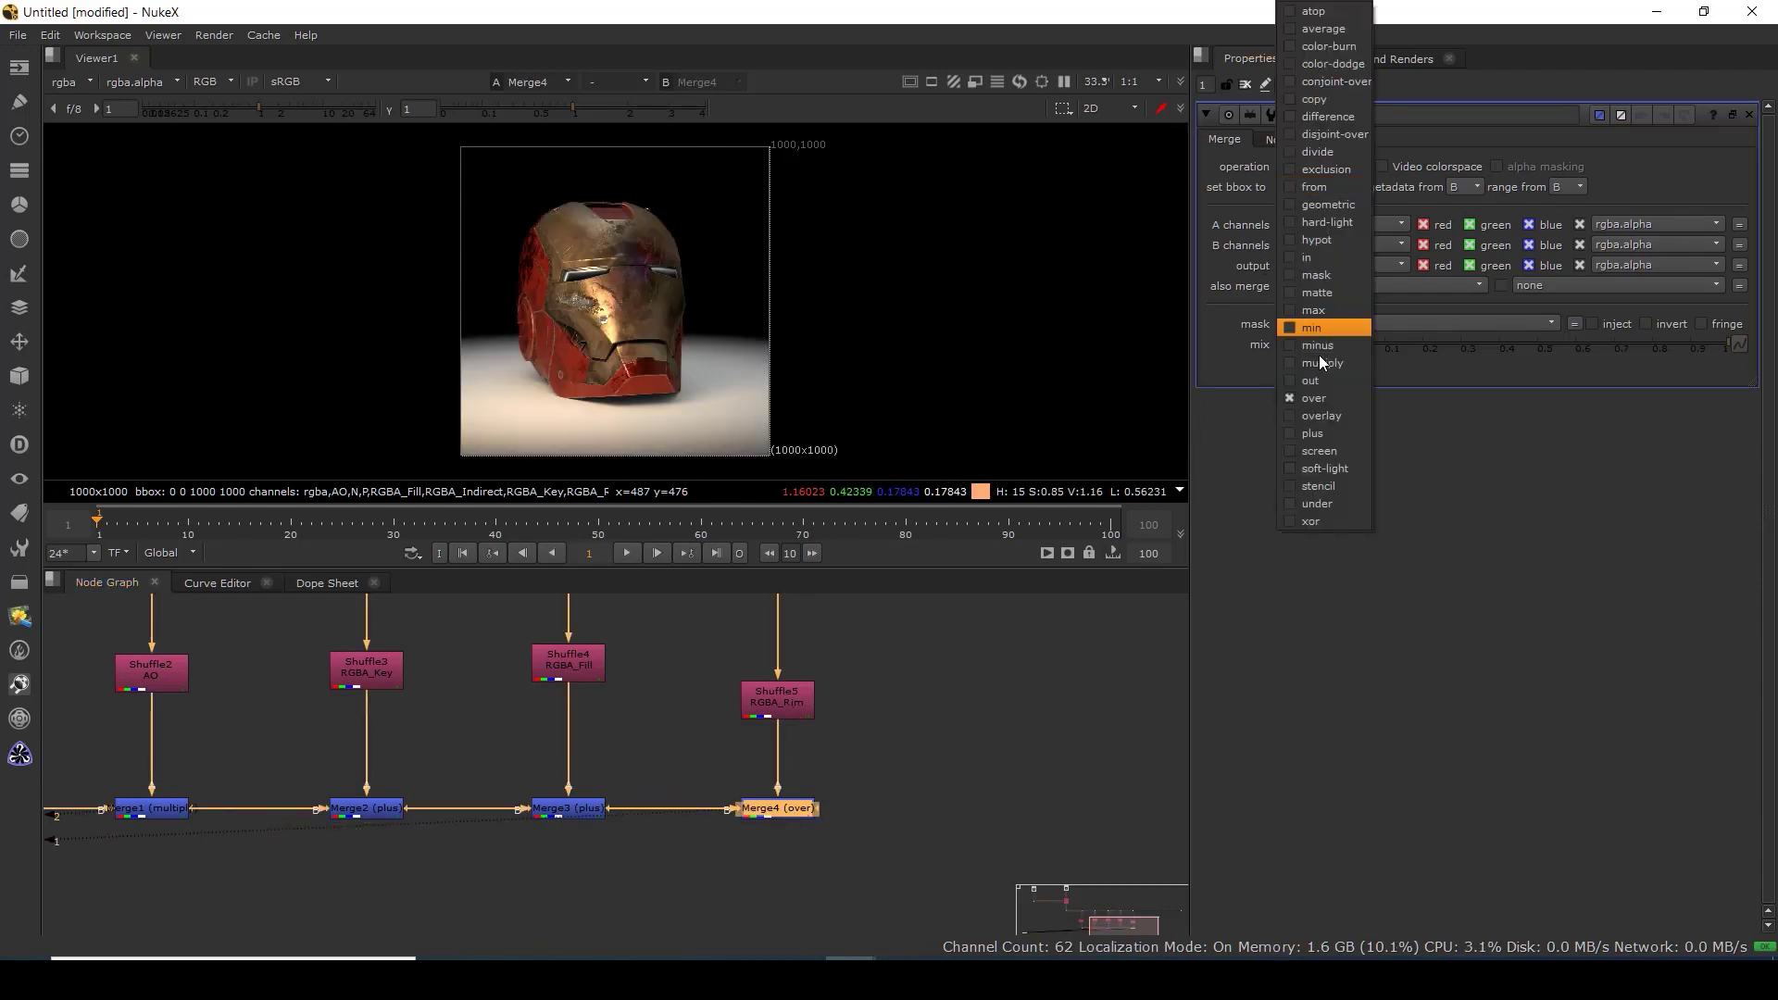
{"action": "left_click", "coordinate": [1317, 436]}
Align the RGBA_Fill and RGBA_Rim Shuffle nodes with the RGBA_Key Shuffle in one row.
{"action": "left_click_drag", "start_coordinate": [902, 709], "coordinate": [661, 759]}
{"action": "left_click", "coordinate": [534, 734]}
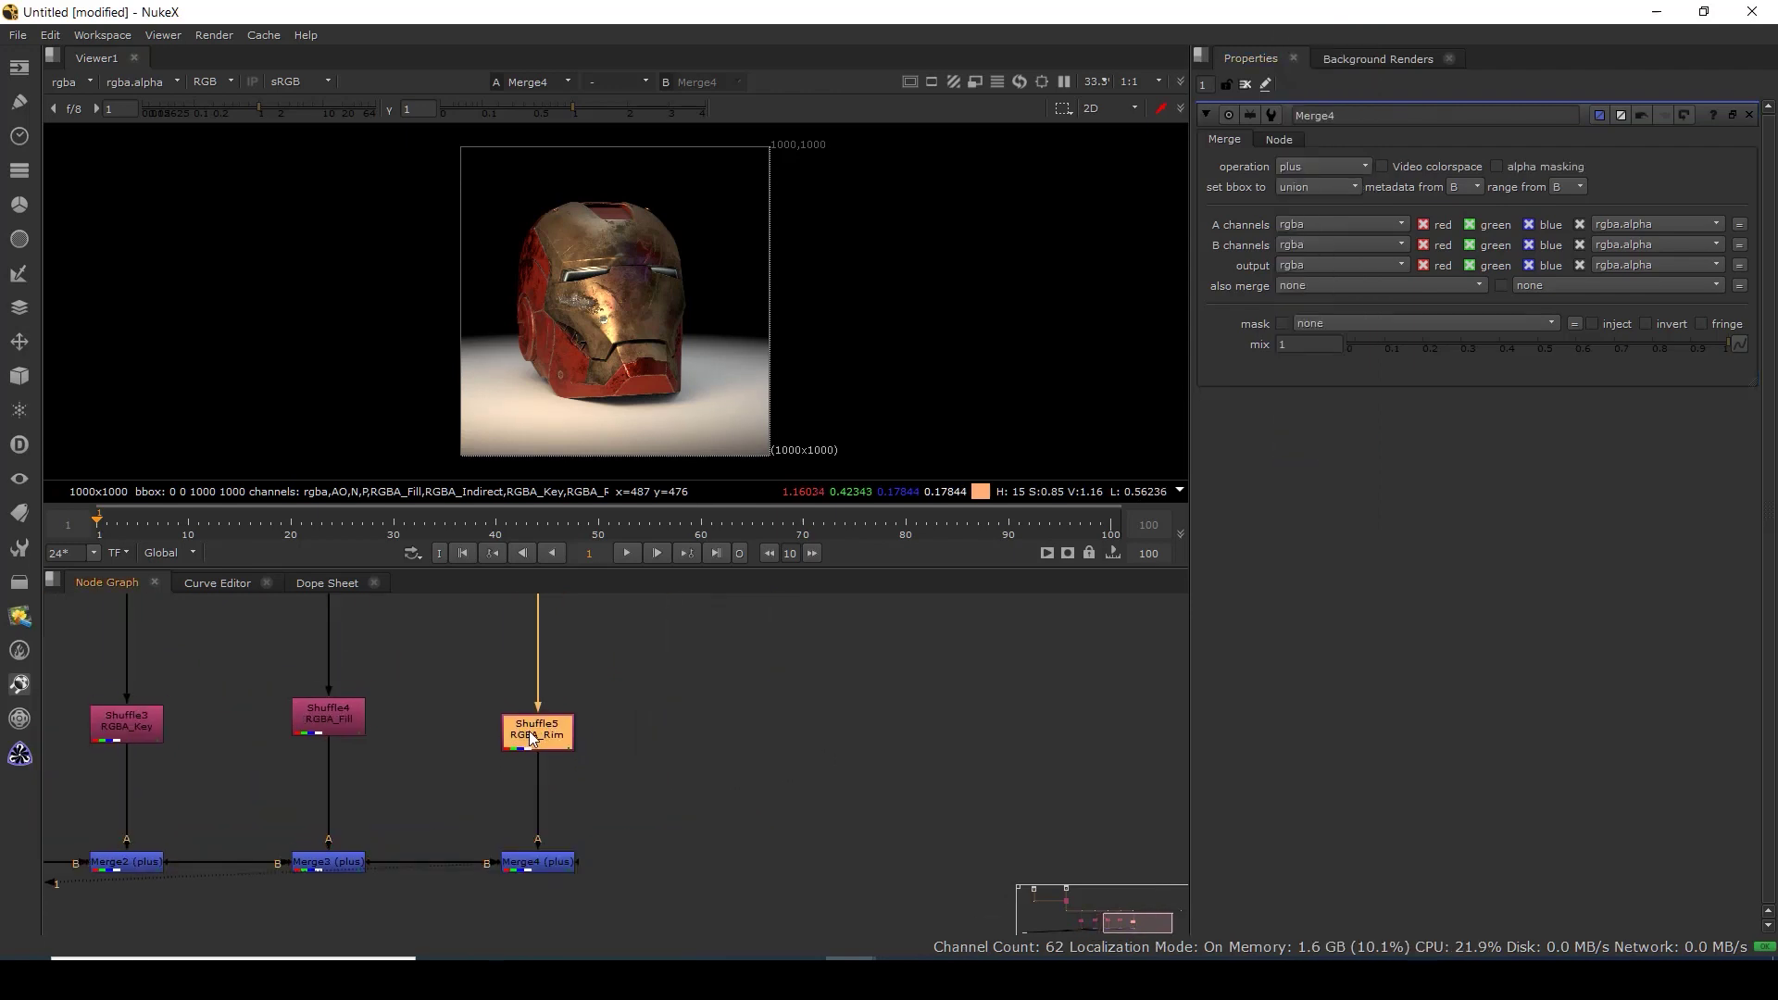
{"action": "left_click_drag", "start_coordinate": [332, 726], "coordinate": [332, 736]}
{"action": "left_click_drag", "start_coordinate": [535, 746], "coordinate": [534, 736]}
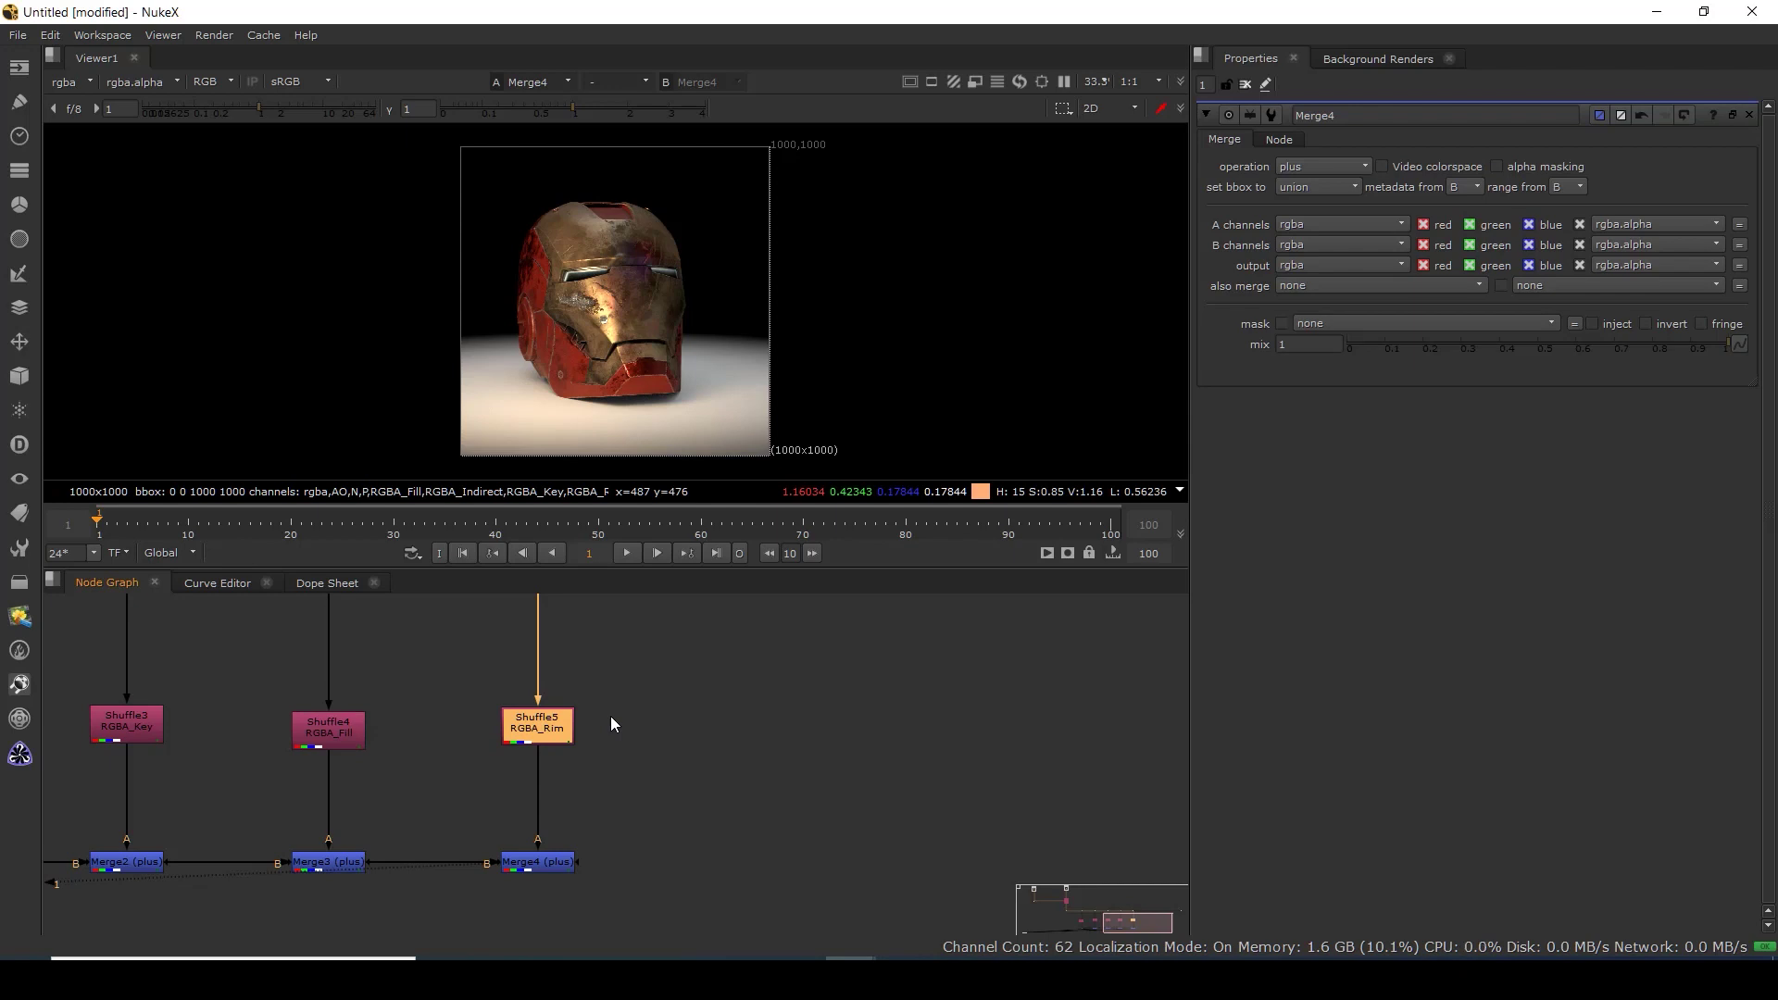
Paste another AO Shuffle copy beside the RGBA_Rim Shuffle and connect it to a new Dot on the horizontal pipe.
{"action": "left_click", "coordinate": [672, 728]}
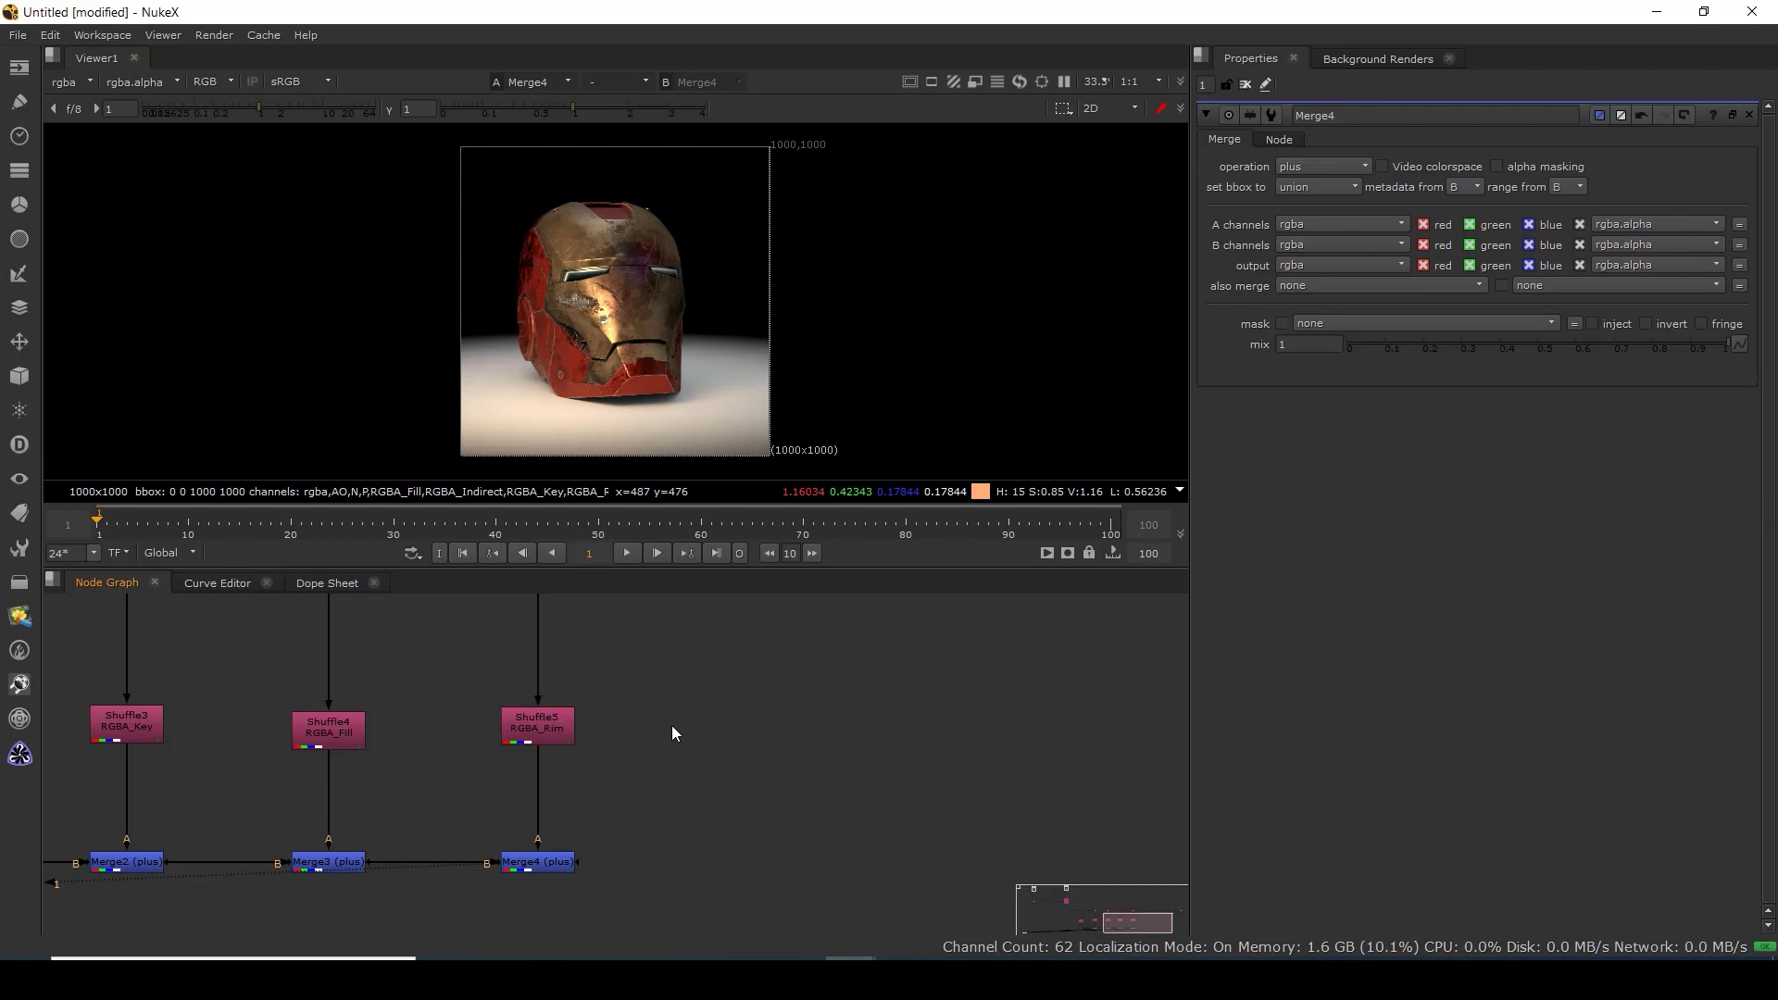
{"action": "key", "text": "ctrl+v"}
{"action": "left_click_drag", "start_coordinate": [712, 675], "coordinate": [676, 787]}
{"action": "left_click_drag", "start_coordinate": [853, 689], "coordinate": [704, 696]}
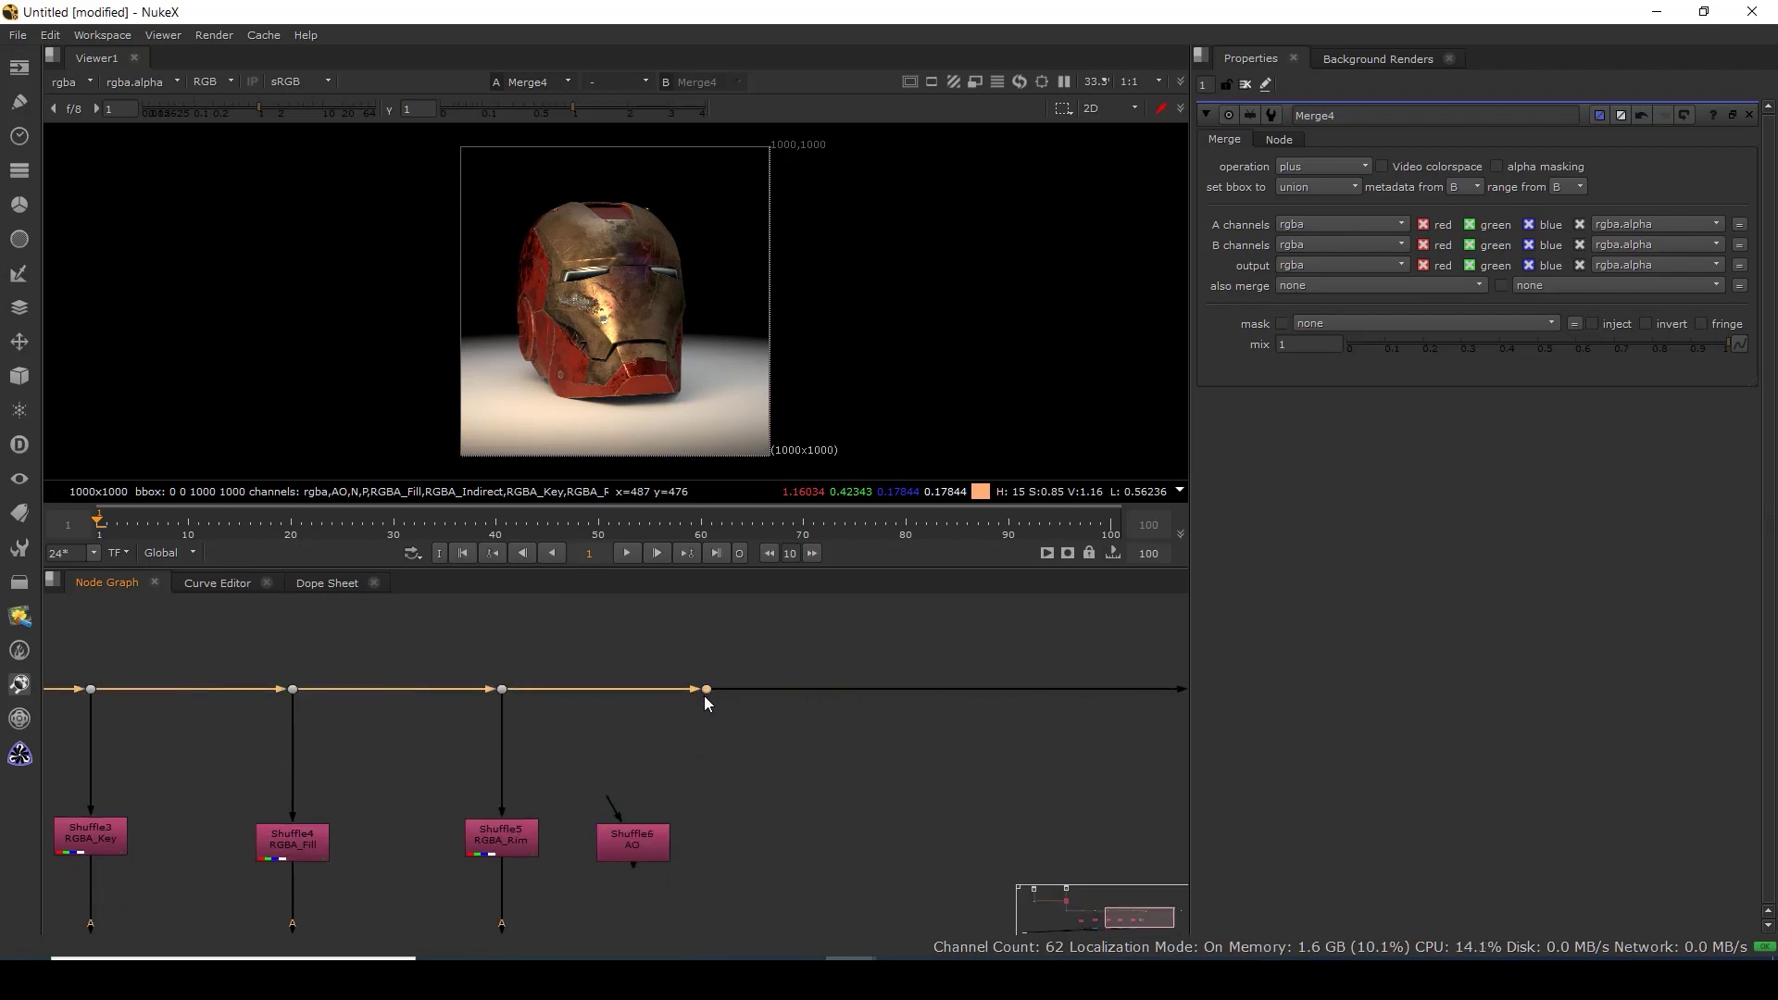
{"action": "left_click_drag", "start_coordinate": [619, 804], "coordinate": [706, 690]}
{"action": "left_click_drag", "start_coordinate": [630, 858], "coordinate": [708, 766]}
Display the sixth Shuffle node in the viewer and set its input layer to RGBA_Indirect.
{"action": "key", "text": "1"}
{"action": "double_click", "coordinate": [653, 772]}
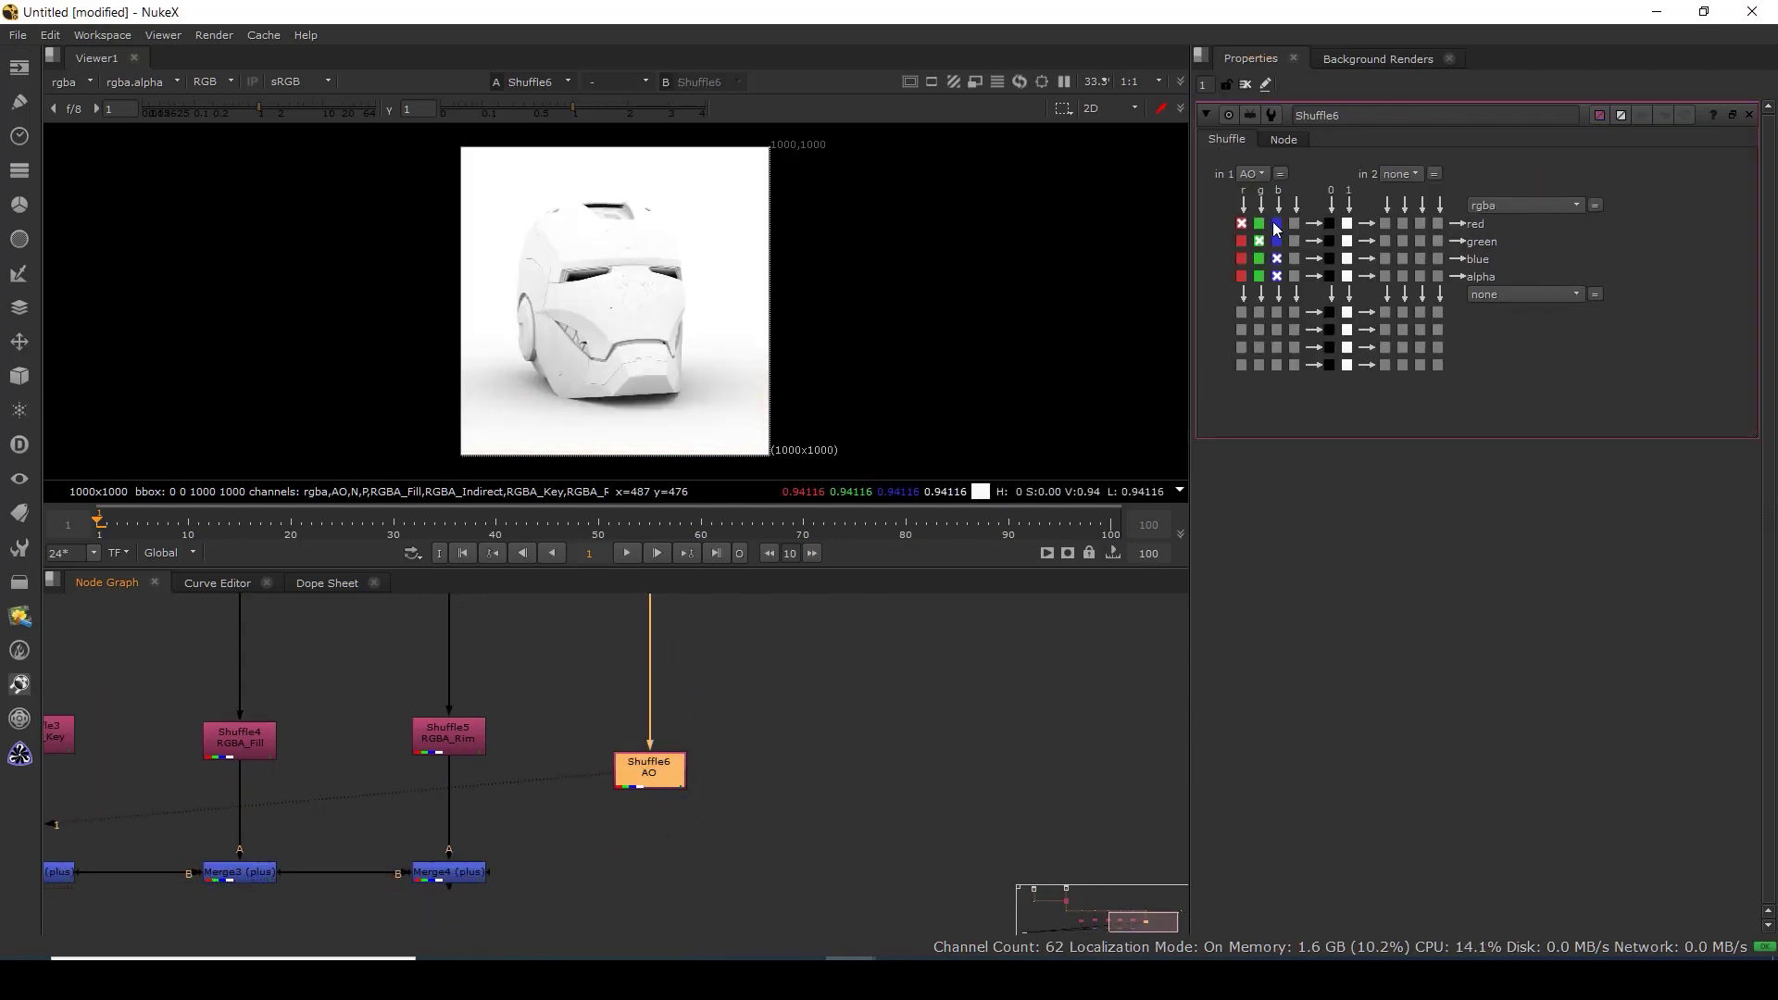
{"action": "left_click", "coordinate": [1251, 173]}
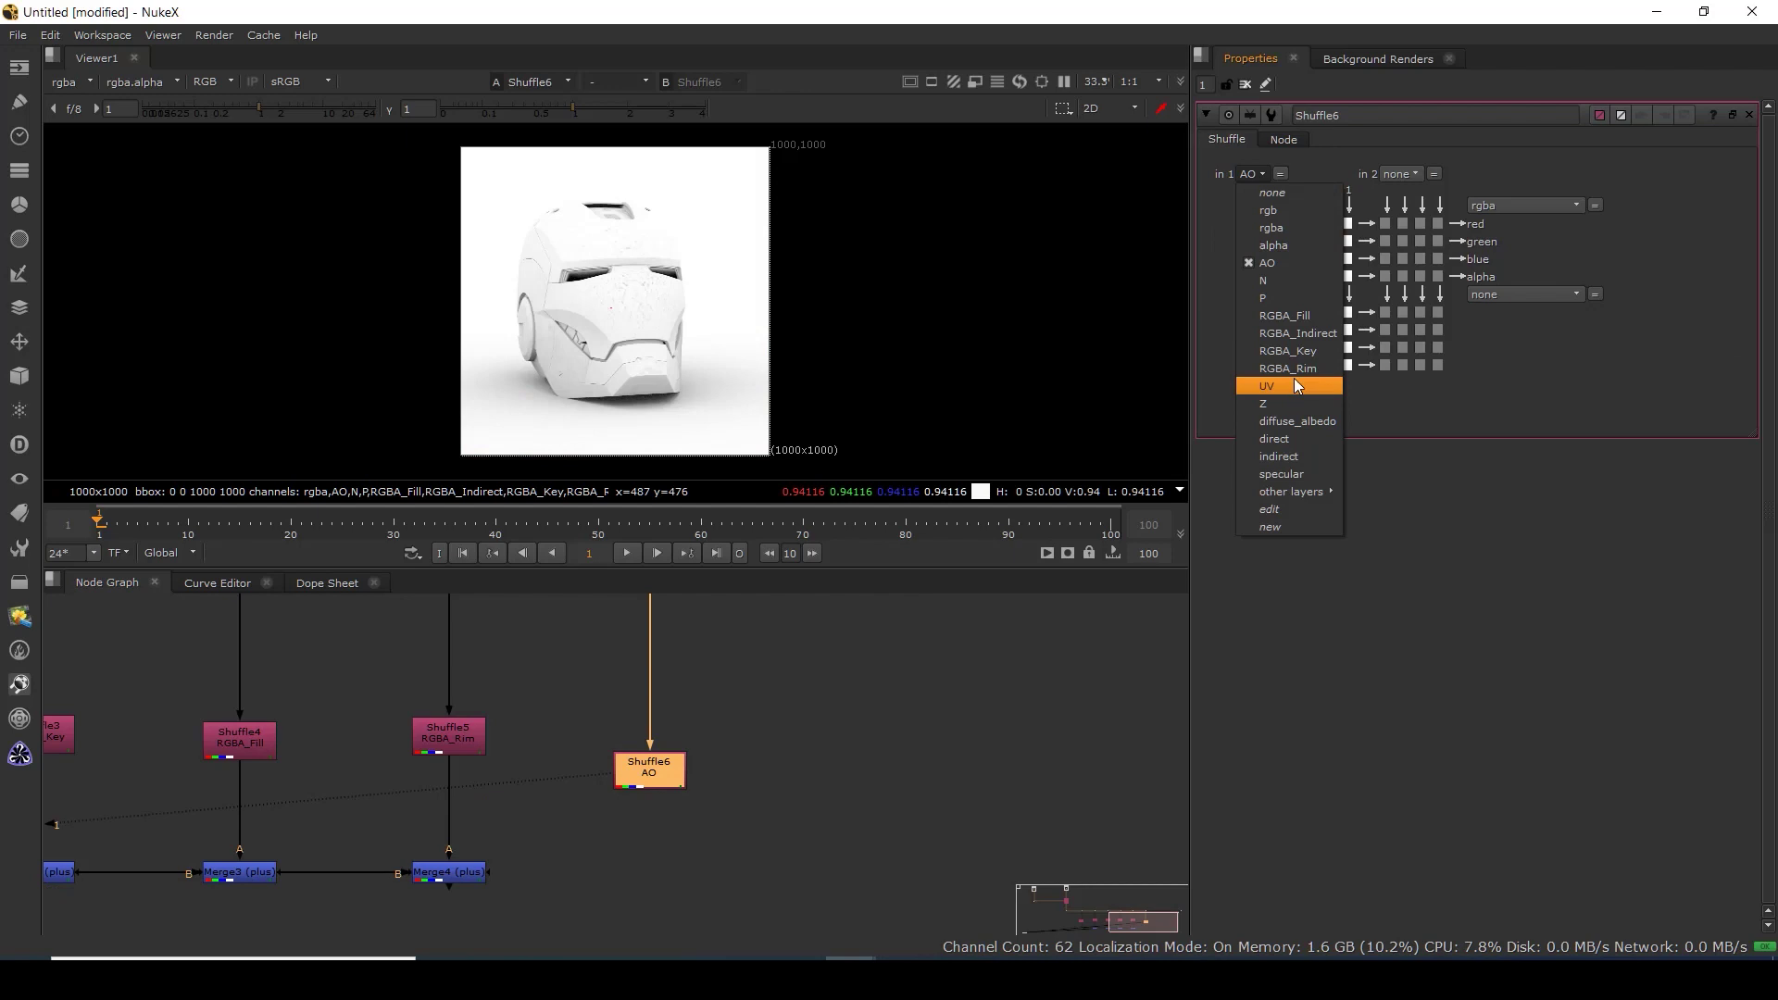
{"action": "left_click", "coordinate": [1300, 333]}
Add a fifth Merge set to plus with the RGBA_Indirect Shuffle as A and the fourth Merge as B, and display it.
{"action": "left_click", "coordinate": [635, 841]}
{"action": "key", "text": "m"}
{"action": "left_click_drag", "start_coordinate": [578, 852], "coordinate": [652, 776]}
{"action": "left_click_drag", "start_coordinate": [664, 878], "coordinate": [655, 873]}
{"action": "key", "text": "1"}
{"action": "left_click", "coordinate": [1321, 167]}
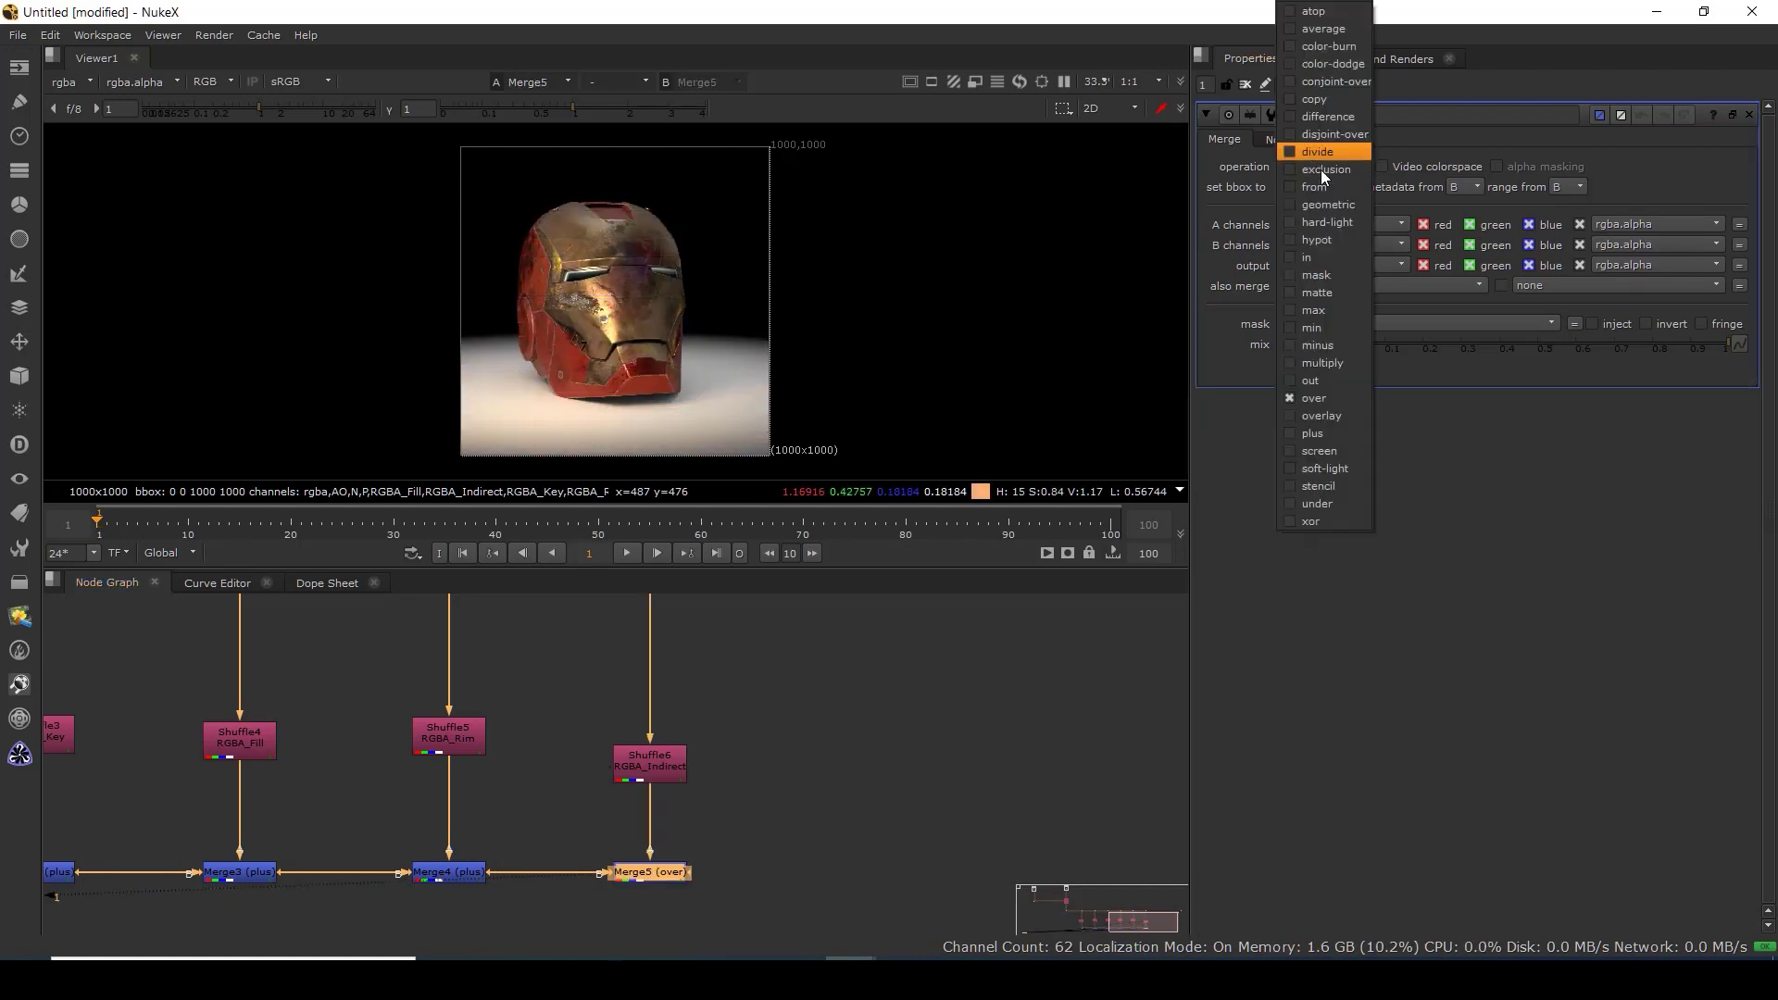
{"action": "left_click", "coordinate": [1341, 446]}
{"action": "scroll", "coordinate": [689, 839], "scroll_direction": "down", "scroll_amount": 2}
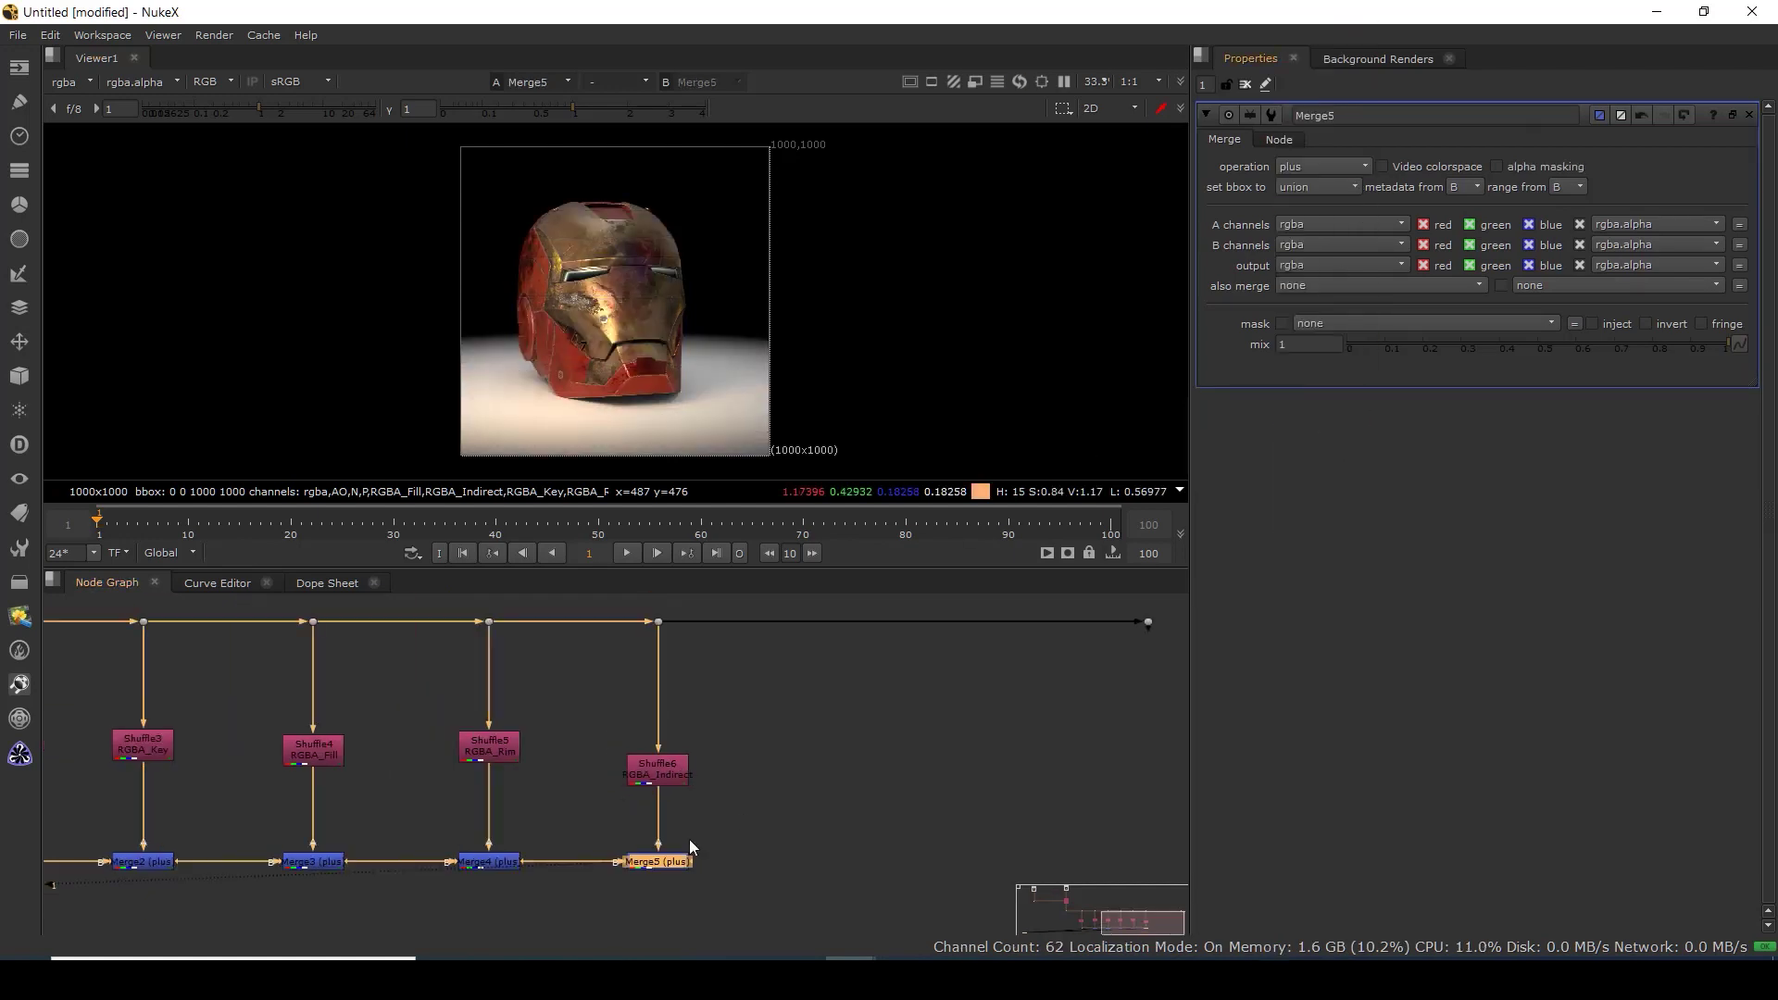
Disable and re-enable each plus Merge in turn to examine what its light pass contributes to the image.
{"action": "left_click", "coordinate": [664, 770]}
{"action": "left_click_drag", "start_coordinate": [737, 827], "coordinate": [567, 937]}
{"action": "left_click_drag", "start_coordinate": [685, 870], "coordinate": [1115, 776]}
{"action": "left_click", "coordinate": [389, 770]}
{"action": "left_click", "coordinate": [437, 788]}
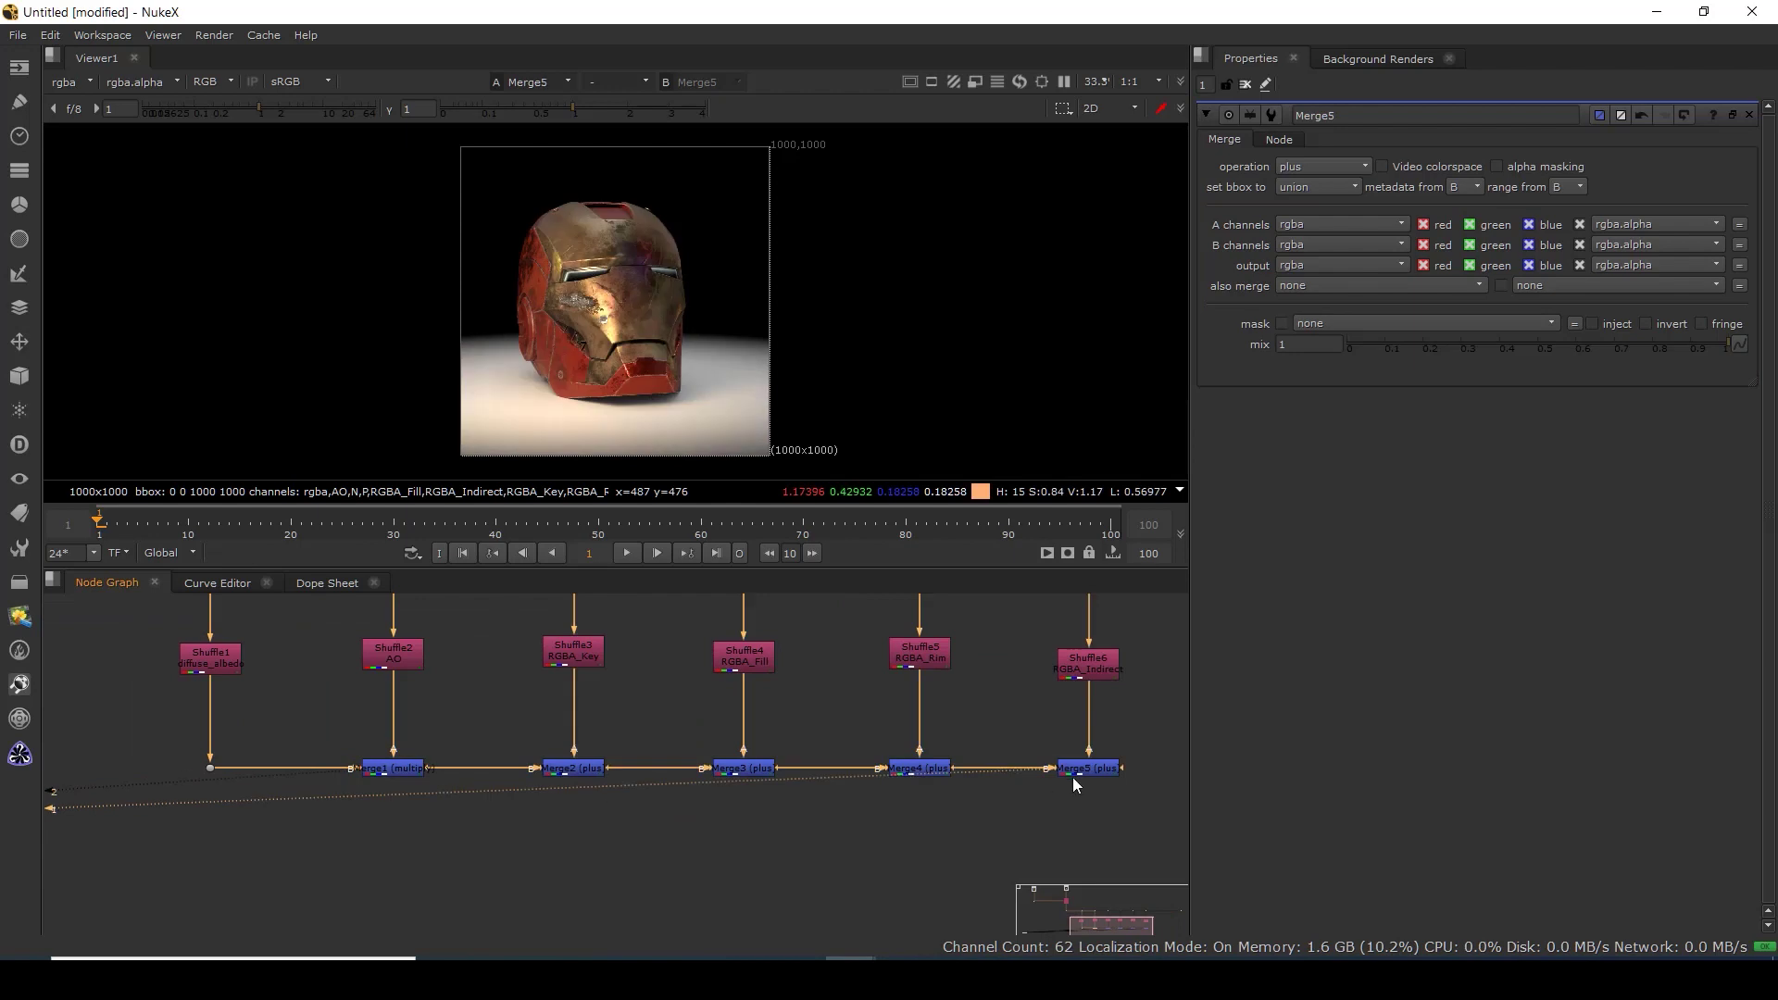
{"action": "left_click", "coordinate": [574, 768]}
{"action": "key", "text": "d"}
{"action": "key", "text": "d"}
{"action": "left_click", "coordinate": [755, 770]}
{"action": "key", "text": "d"}
{"action": "key", "text": "d"}
{"action": "left_click", "coordinate": [920, 768]}
{"action": "key", "text": "d"}
{"action": "key", "text": "d"}
{"action": "left_click", "coordinate": [1075, 765]}
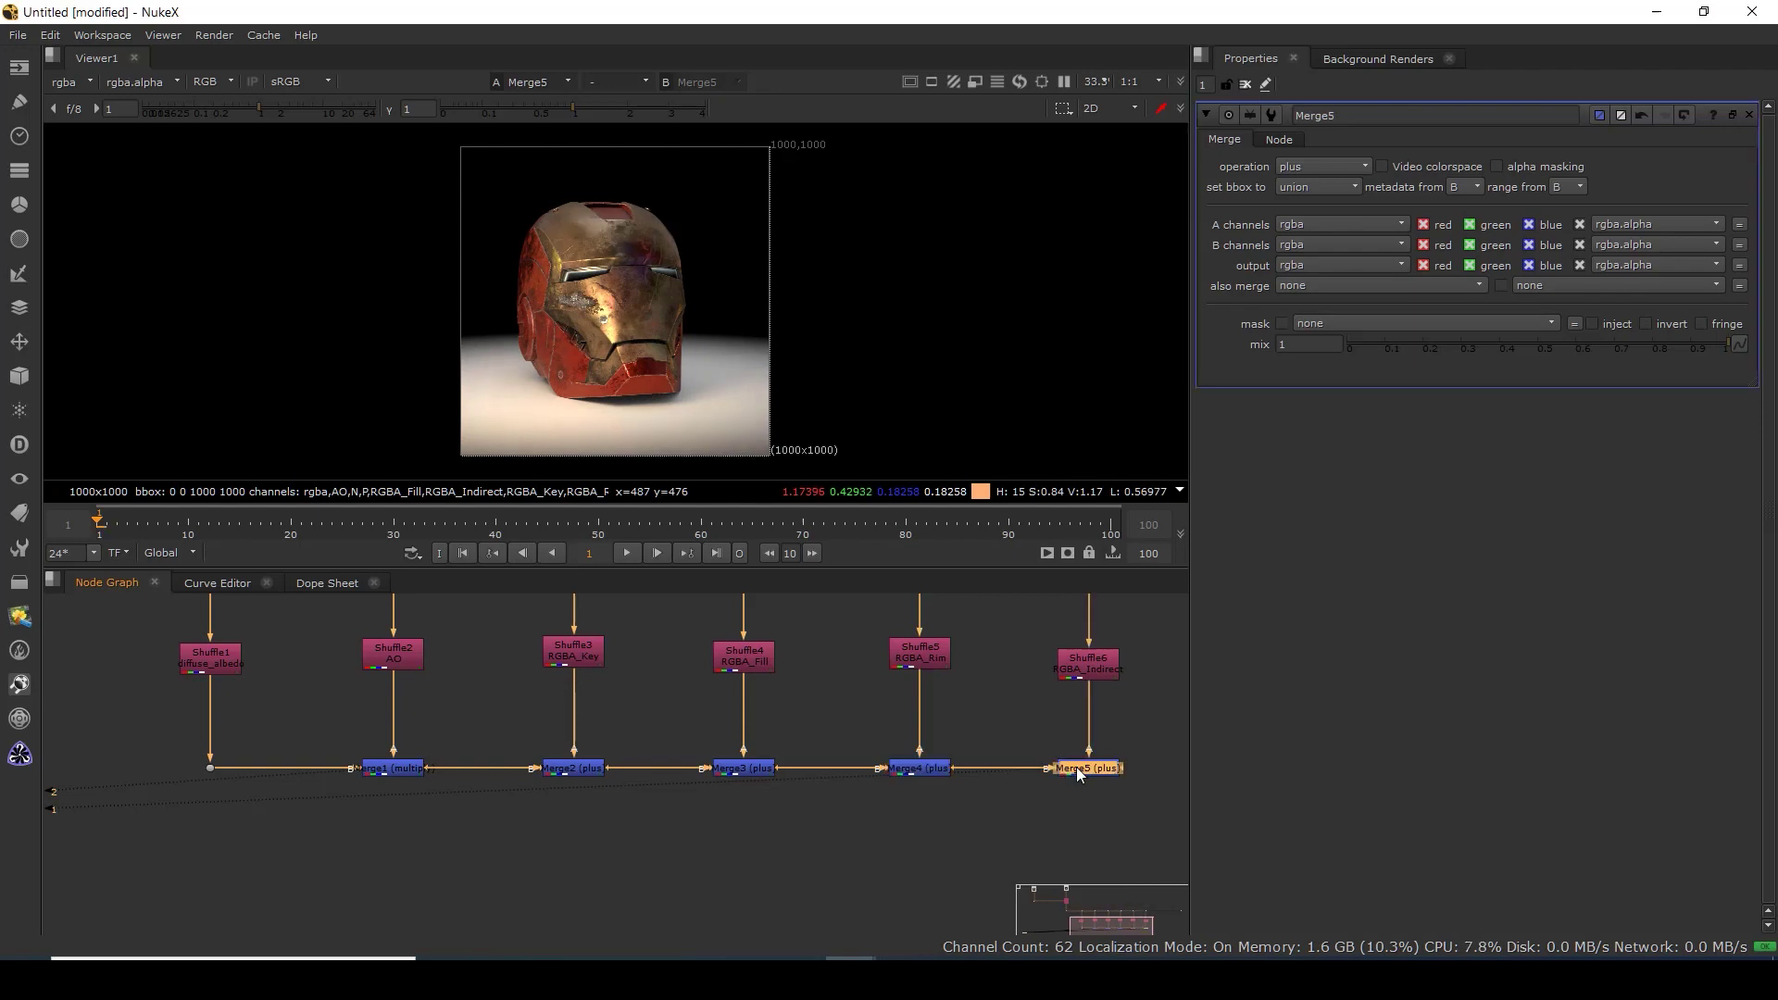
{"action": "key", "text": "d"}
{"action": "key", "text": "d"}
{"action": "key", "text": "d"}
{"action": "key", "text": "d"}
{"action": "key", "text": "d"}
{"action": "key", "text": "d"}
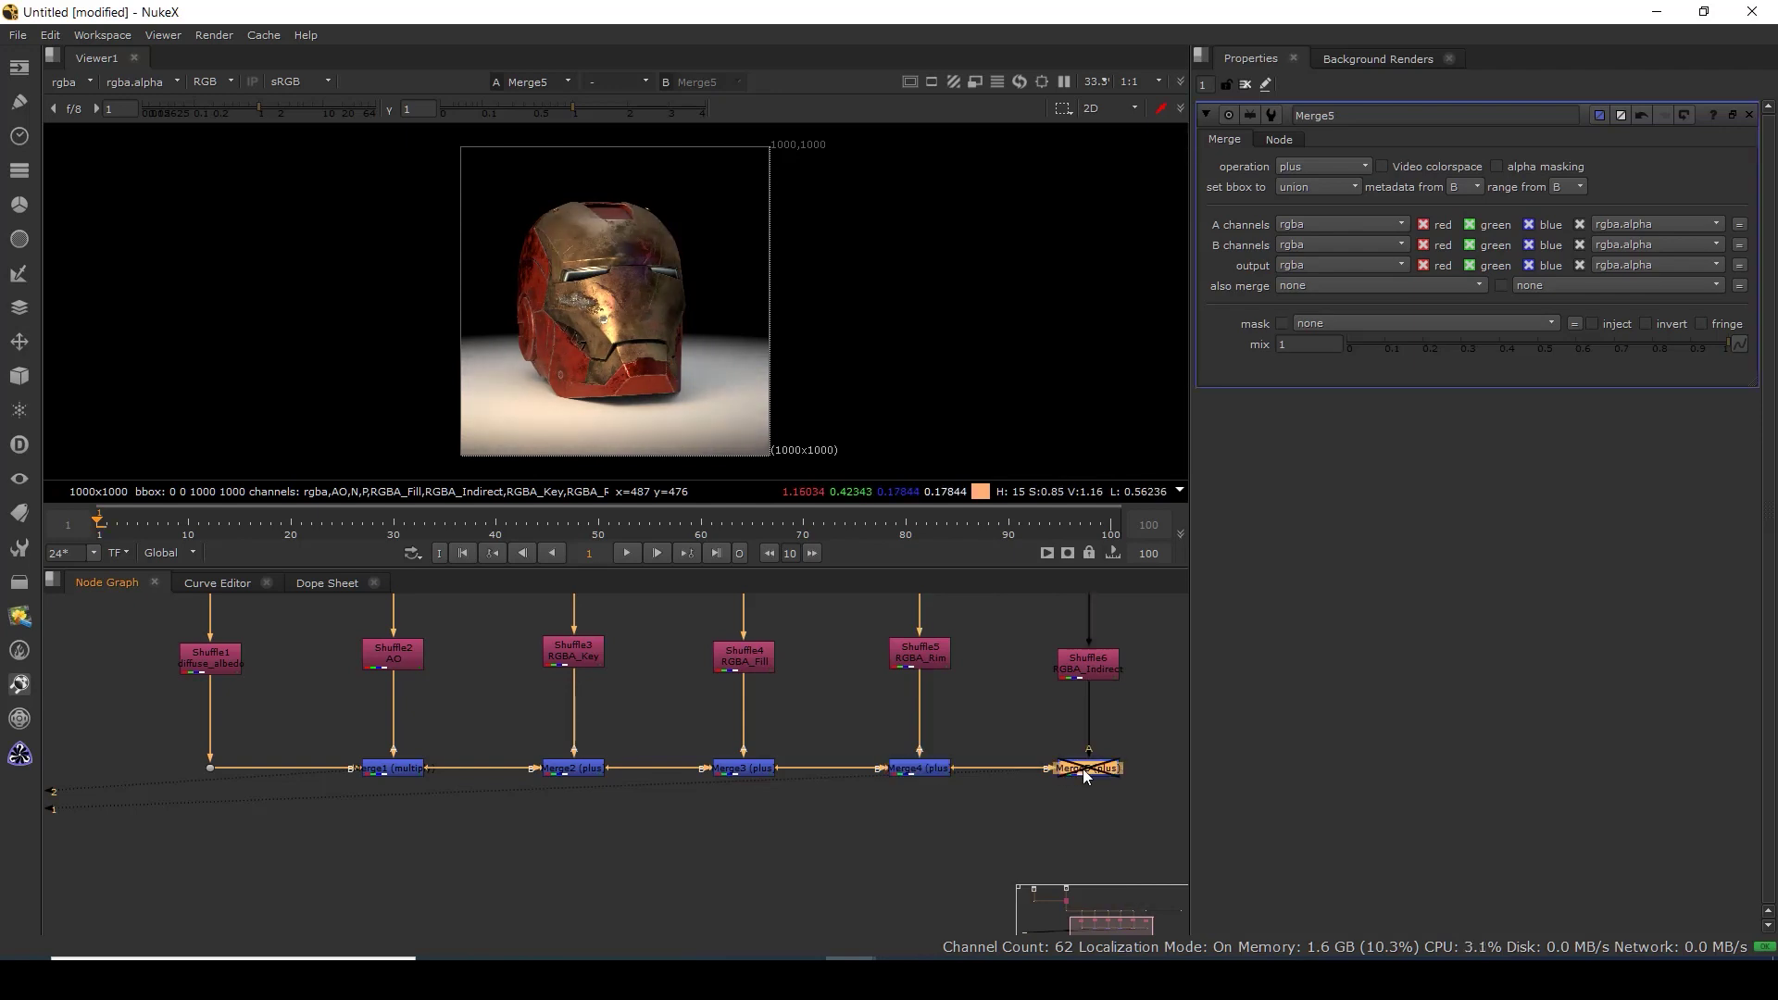
Add a new Dot past the RGBA_Indirect branch on the horizontal pipe and attach a pasted AO Shuffle copy to it.
{"action": "left_click_drag", "start_coordinate": [1048, 761], "coordinate": [710, 883]}
{"action": "left_click", "coordinate": [893, 737]}
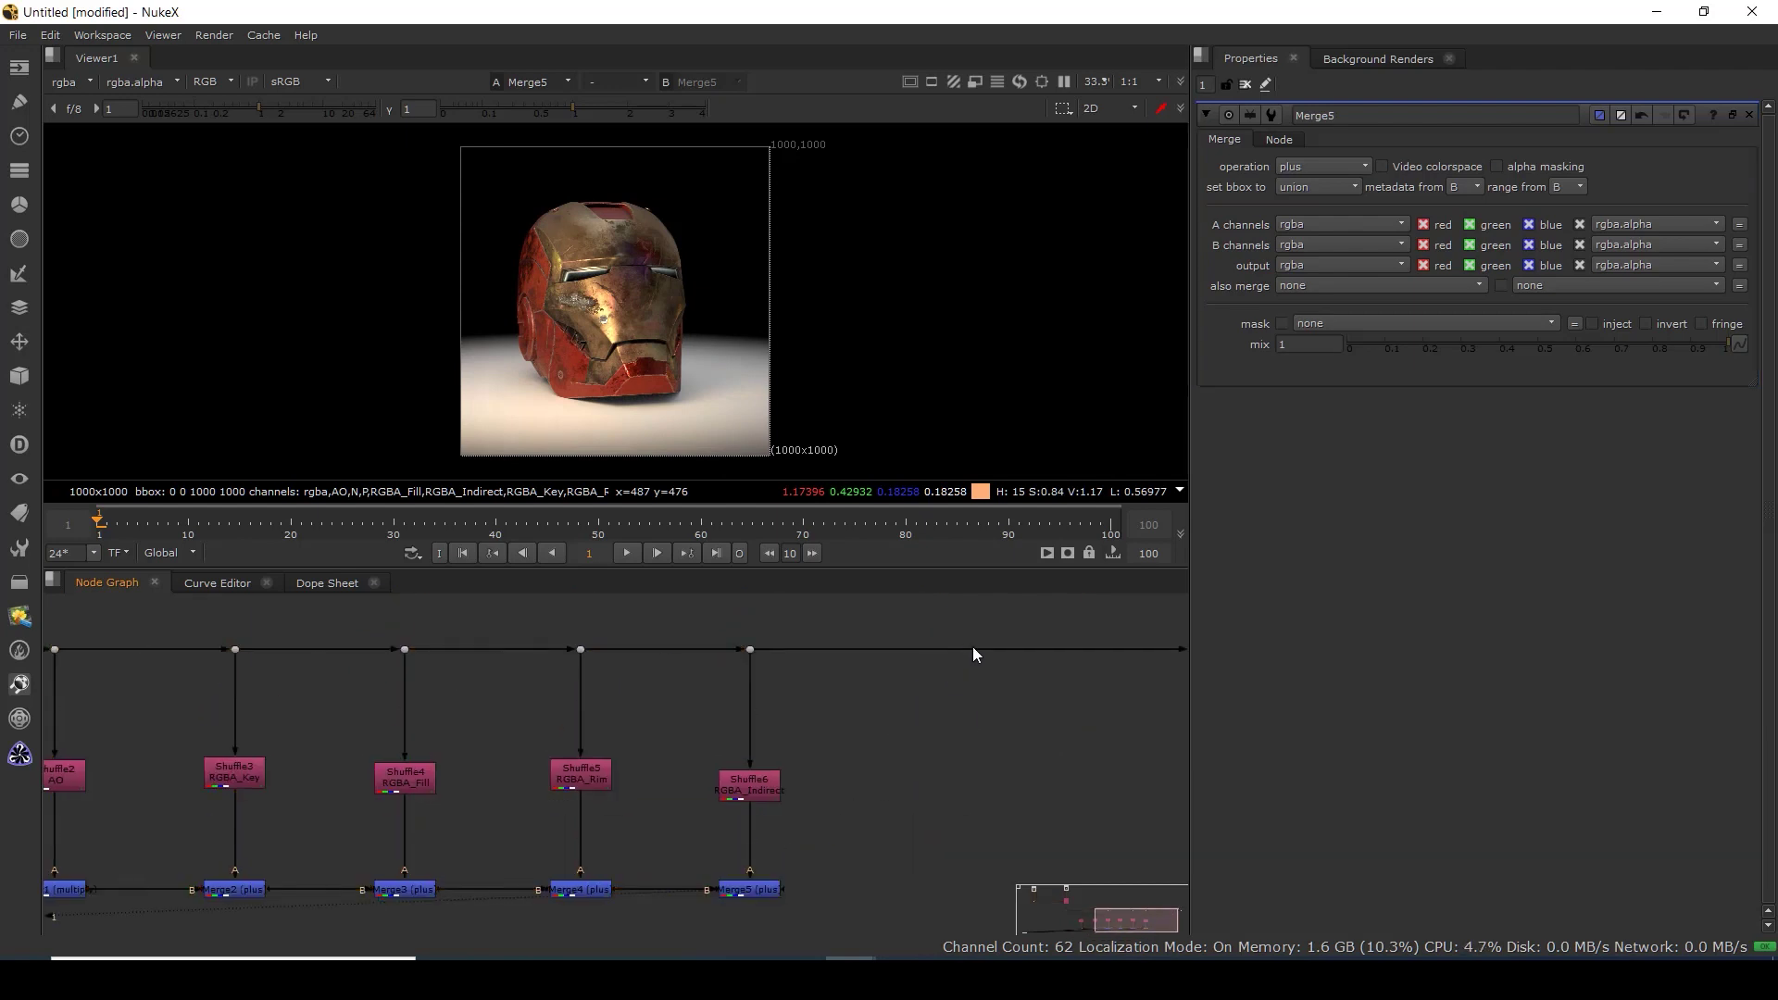
{"action": "left_click", "coordinate": [919, 649], "text": "ctrl"}
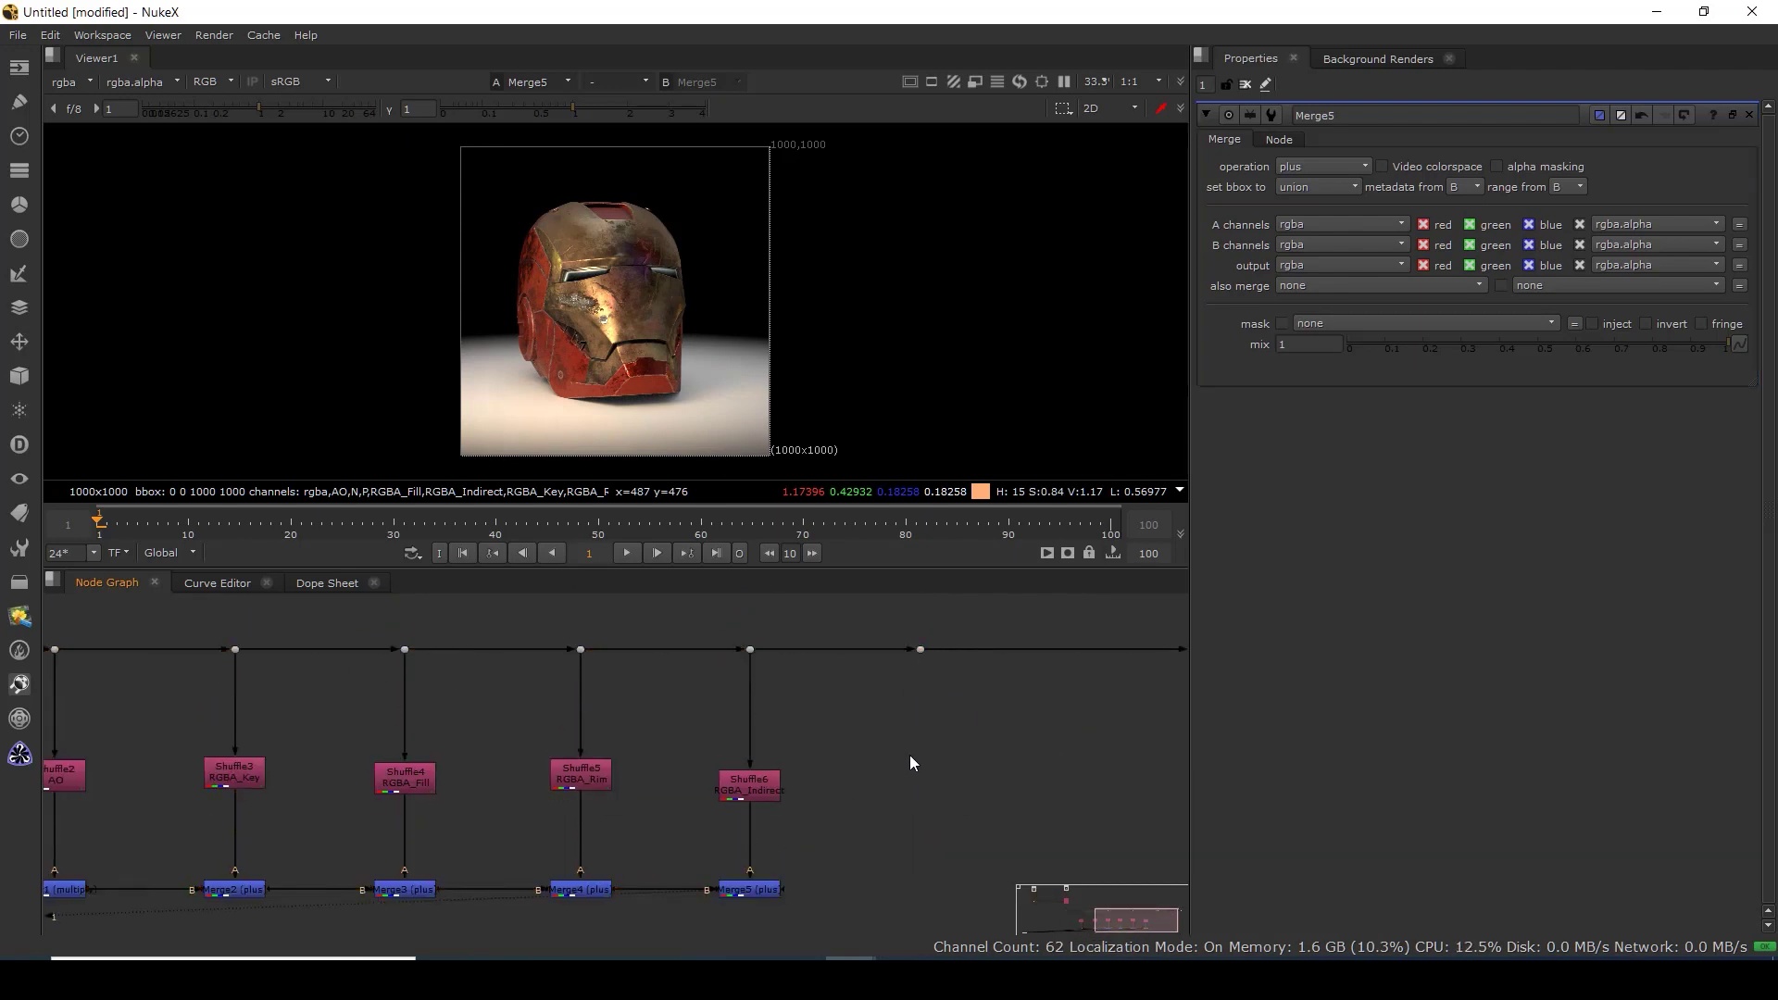
{"action": "key", "text": "ctrl+v"}
{"action": "left_click_drag", "start_coordinate": [906, 724], "coordinate": [922, 651]}
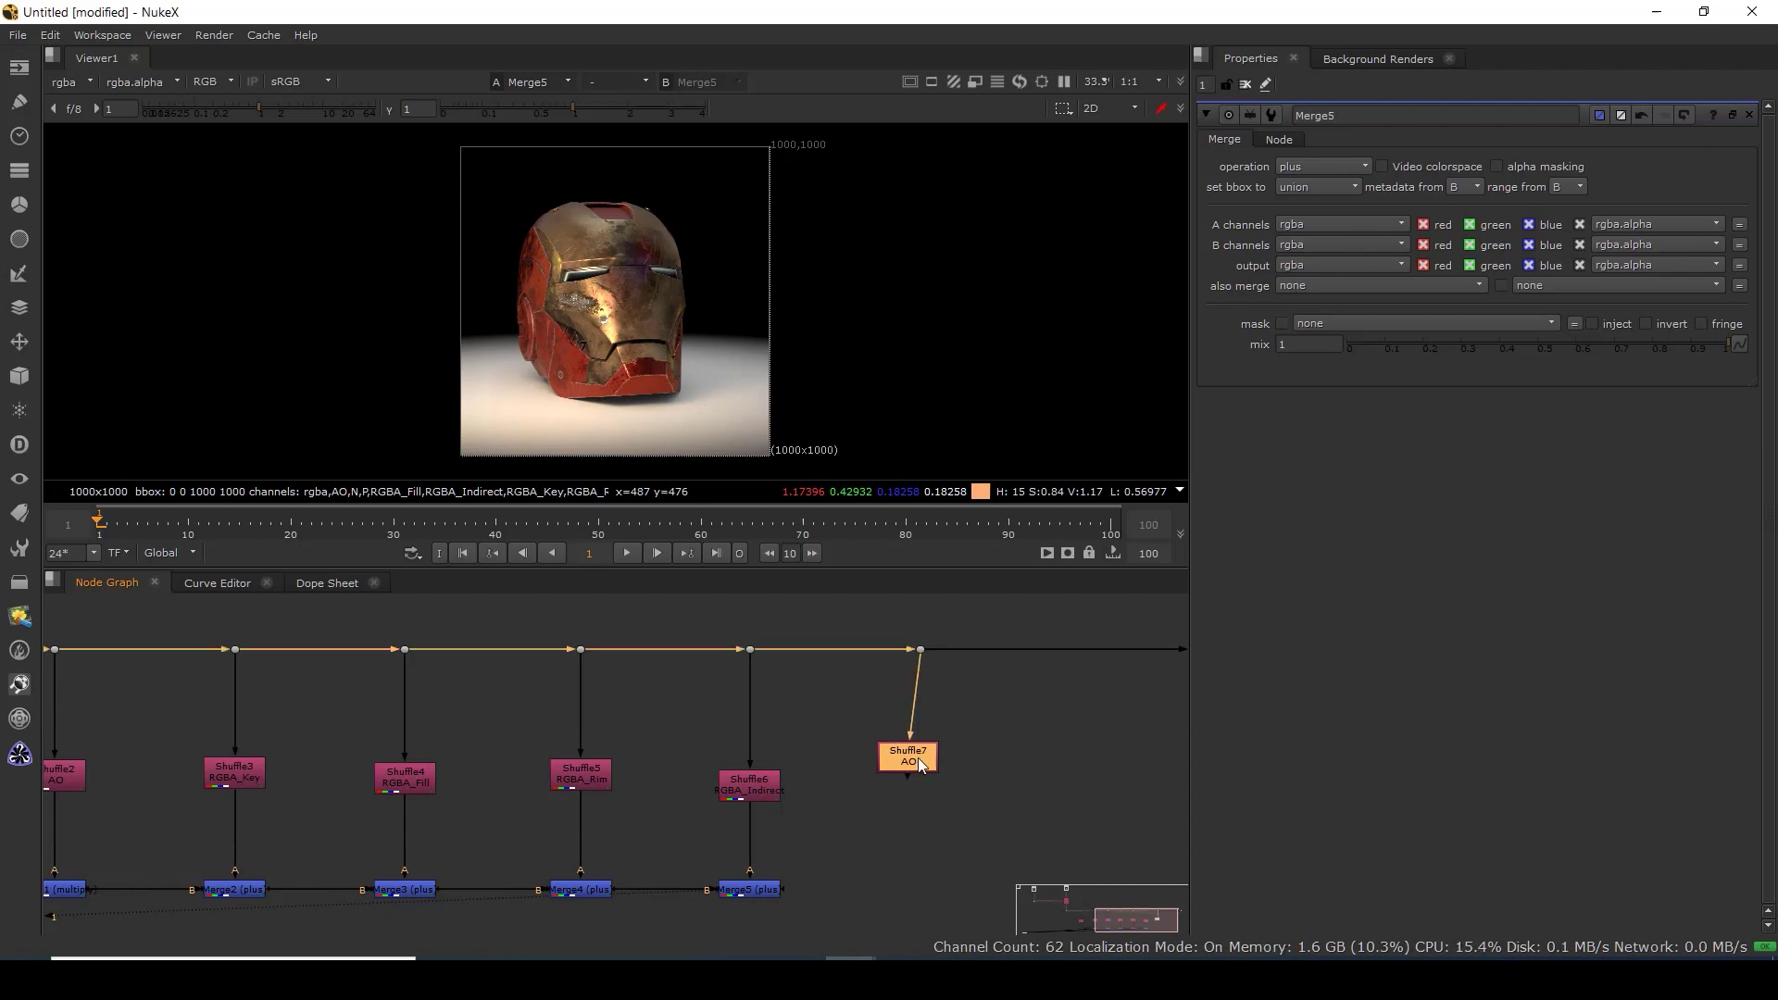
{"action": "left_click_drag", "start_coordinate": [919, 758], "coordinate": [934, 803]}
Display the seventh Shuffle node in the viewer and set its input layer to specular.
{"action": "key", "text": "1"}
{"action": "double_click", "coordinate": [921, 803]}
{"action": "left_click", "coordinate": [1250, 174]}
{"action": "left_click", "coordinate": [1276, 474]}
Add a sixth Merge set to plus with the specular Shuffle as A and the fifth Merge as B, and display it.
{"action": "left_click_drag", "start_coordinate": [914, 900], "coordinate": [706, 802]}
{"action": "left_click", "coordinate": [869, 786]}
{"action": "key", "text": "m"}
{"action": "left_click_drag", "start_coordinate": [852, 776], "coordinate": [870, 721]}
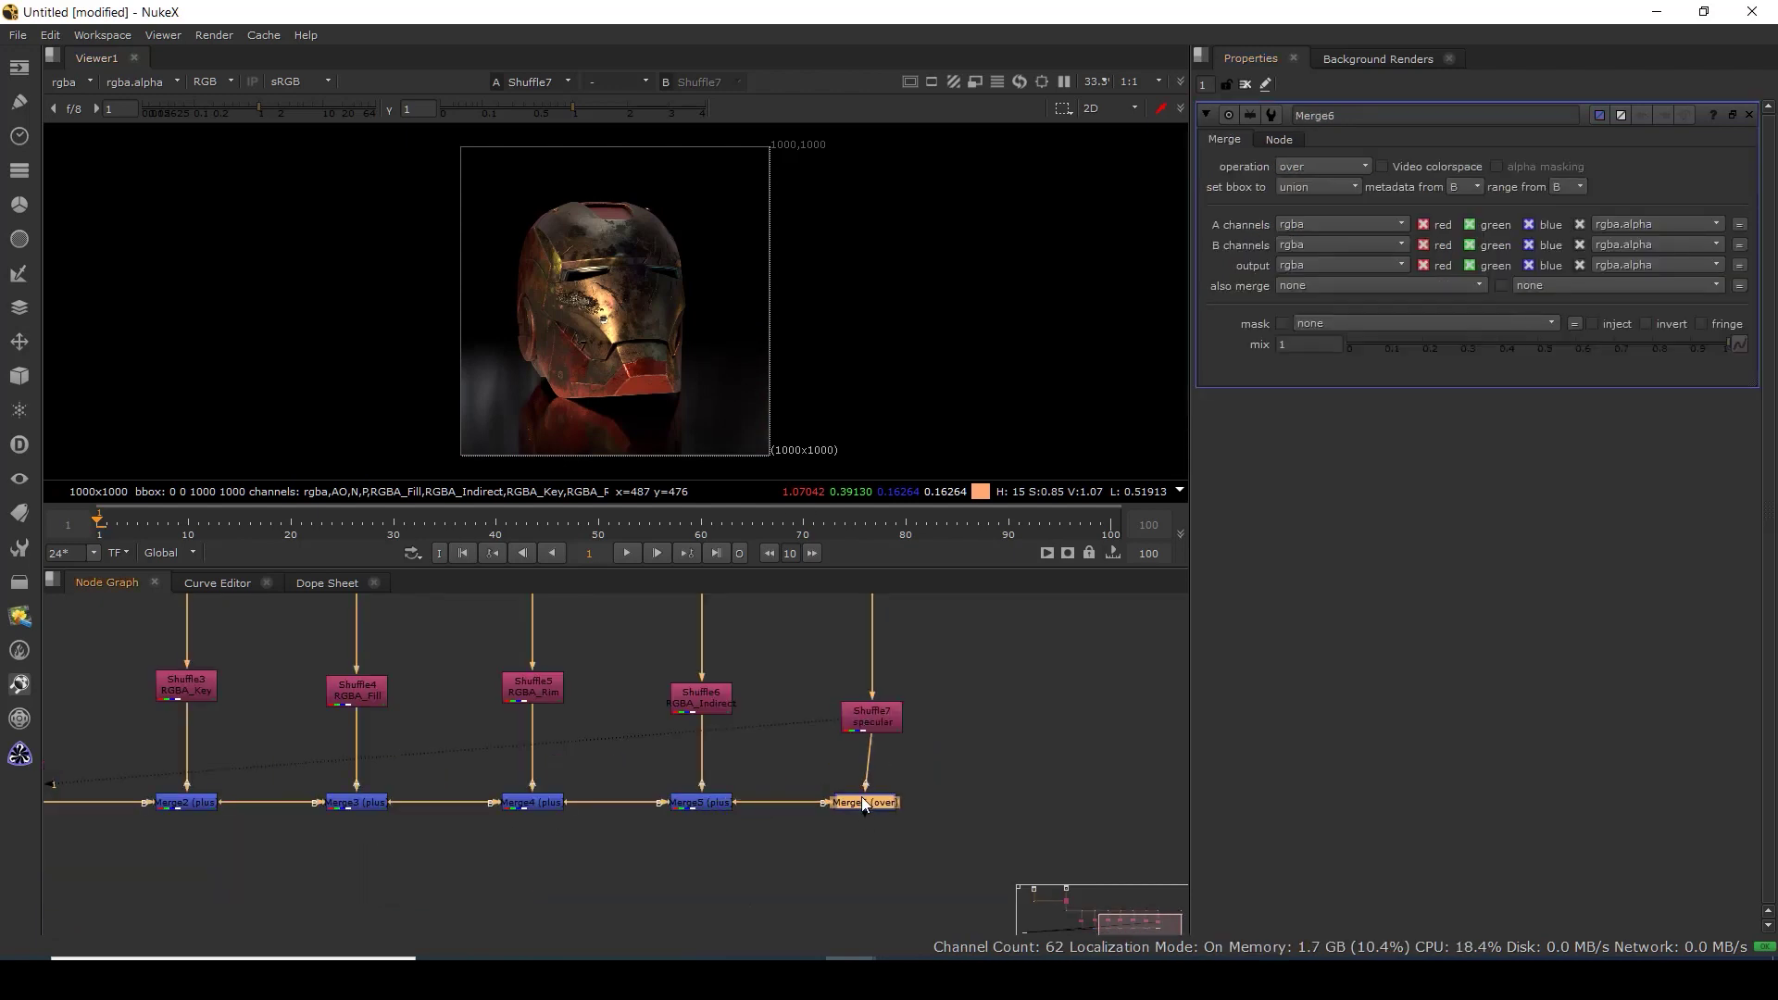
{"action": "key", "text": "1"}
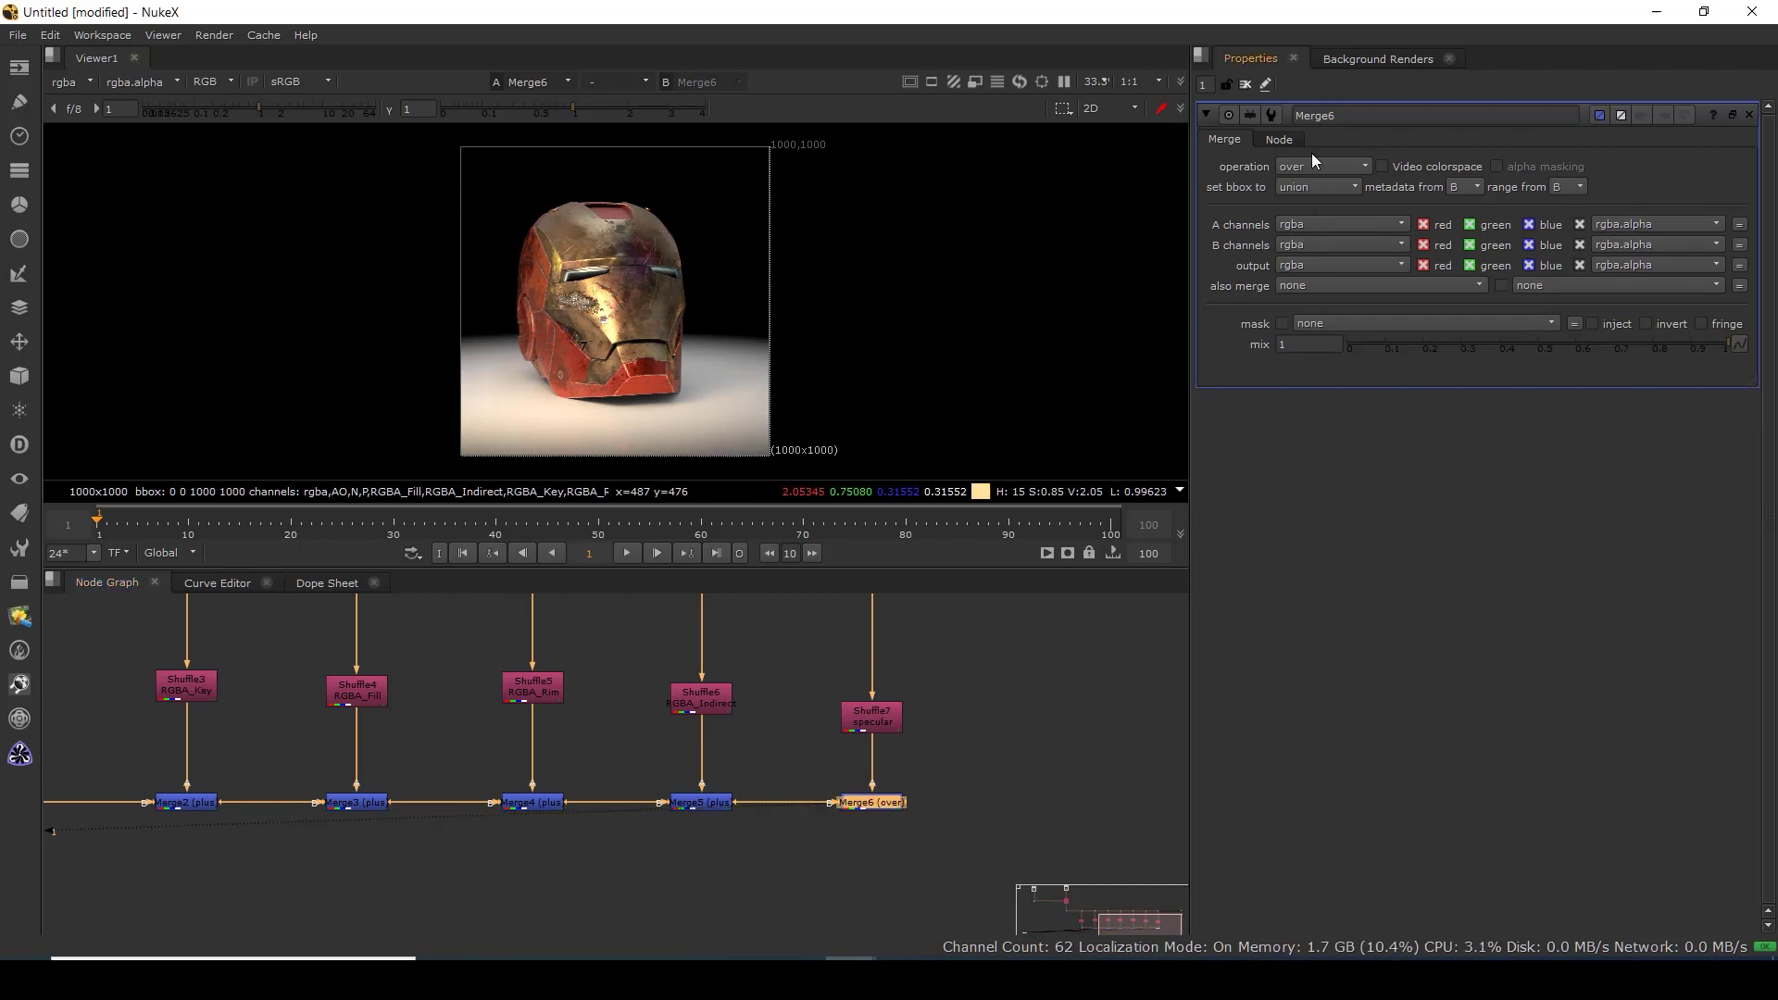
{"action": "left_click", "coordinate": [1311, 165]}
{"action": "left_click", "coordinate": [1320, 435]}
Compare the fifth and sixth Merge results in the viewer to examine the effect of the specular pass.
{"action": "left_click", "coordinate": [711, 802]}
{"action": "key", "text": "1"}
{"action": "left_click_drag", "start_coordinate": [964, 754], "coordinate": [802, 854]}
{"action": "key", "text": "1"}
{"action": "left_click", "coordinate": [839, 778]}
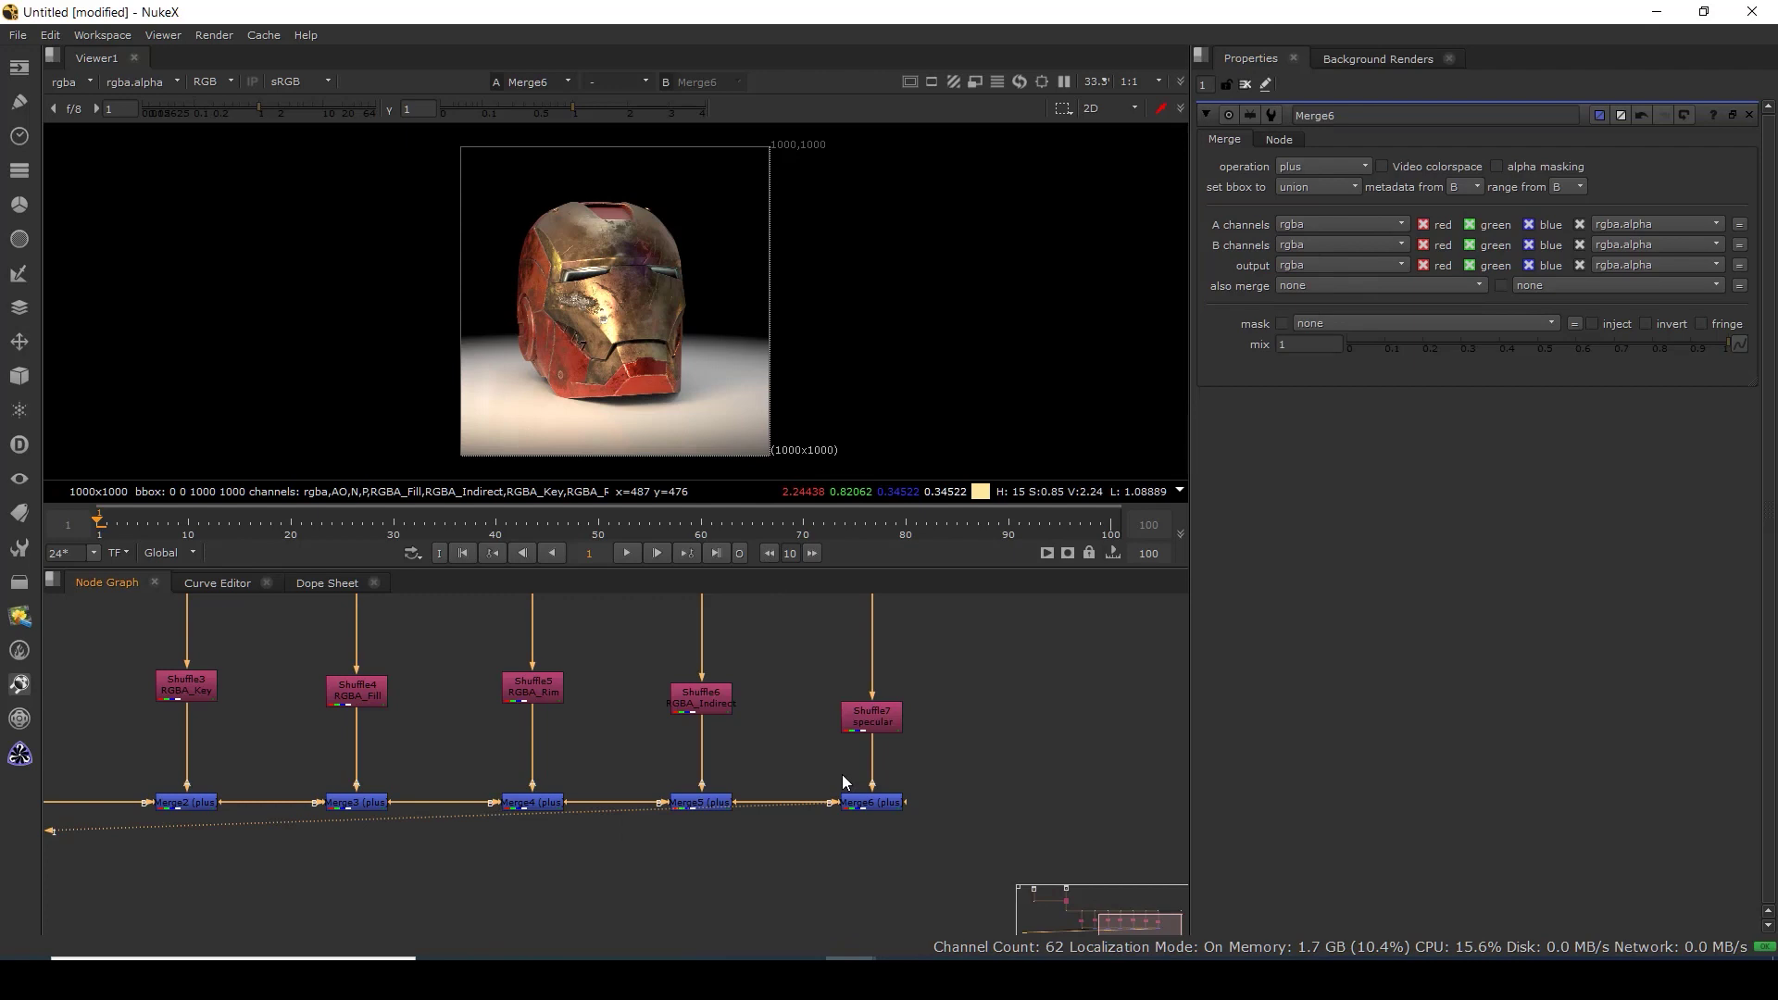
Add a Dot past the specular branch on the horizontal pipe and place a pasted AO Shuffle copy beneath it.
{"action": "left_click_drag", "start_coordinate": [876, 735], "coordinate": [727, 772]}
{"action": "left_click", "coordinate": [869, 747]}
{"action": "left_click", "coordinate": [885, 635], "text": "ctrl"}
{"action": "left_click", "coordinate": [886, 711]}
{"action": "key", "text": "ctrl+v"}
{"action": "left_click_drag", "start_coordinate": [875, 693], "coordinate": [881, 793]}
Display the eighth Shuffle, try the direct layer as its input, and set the input layer to indirect.
{"action": "key", "text": "1"}
{"action": "double_click", "coordinate": [881, 794]}
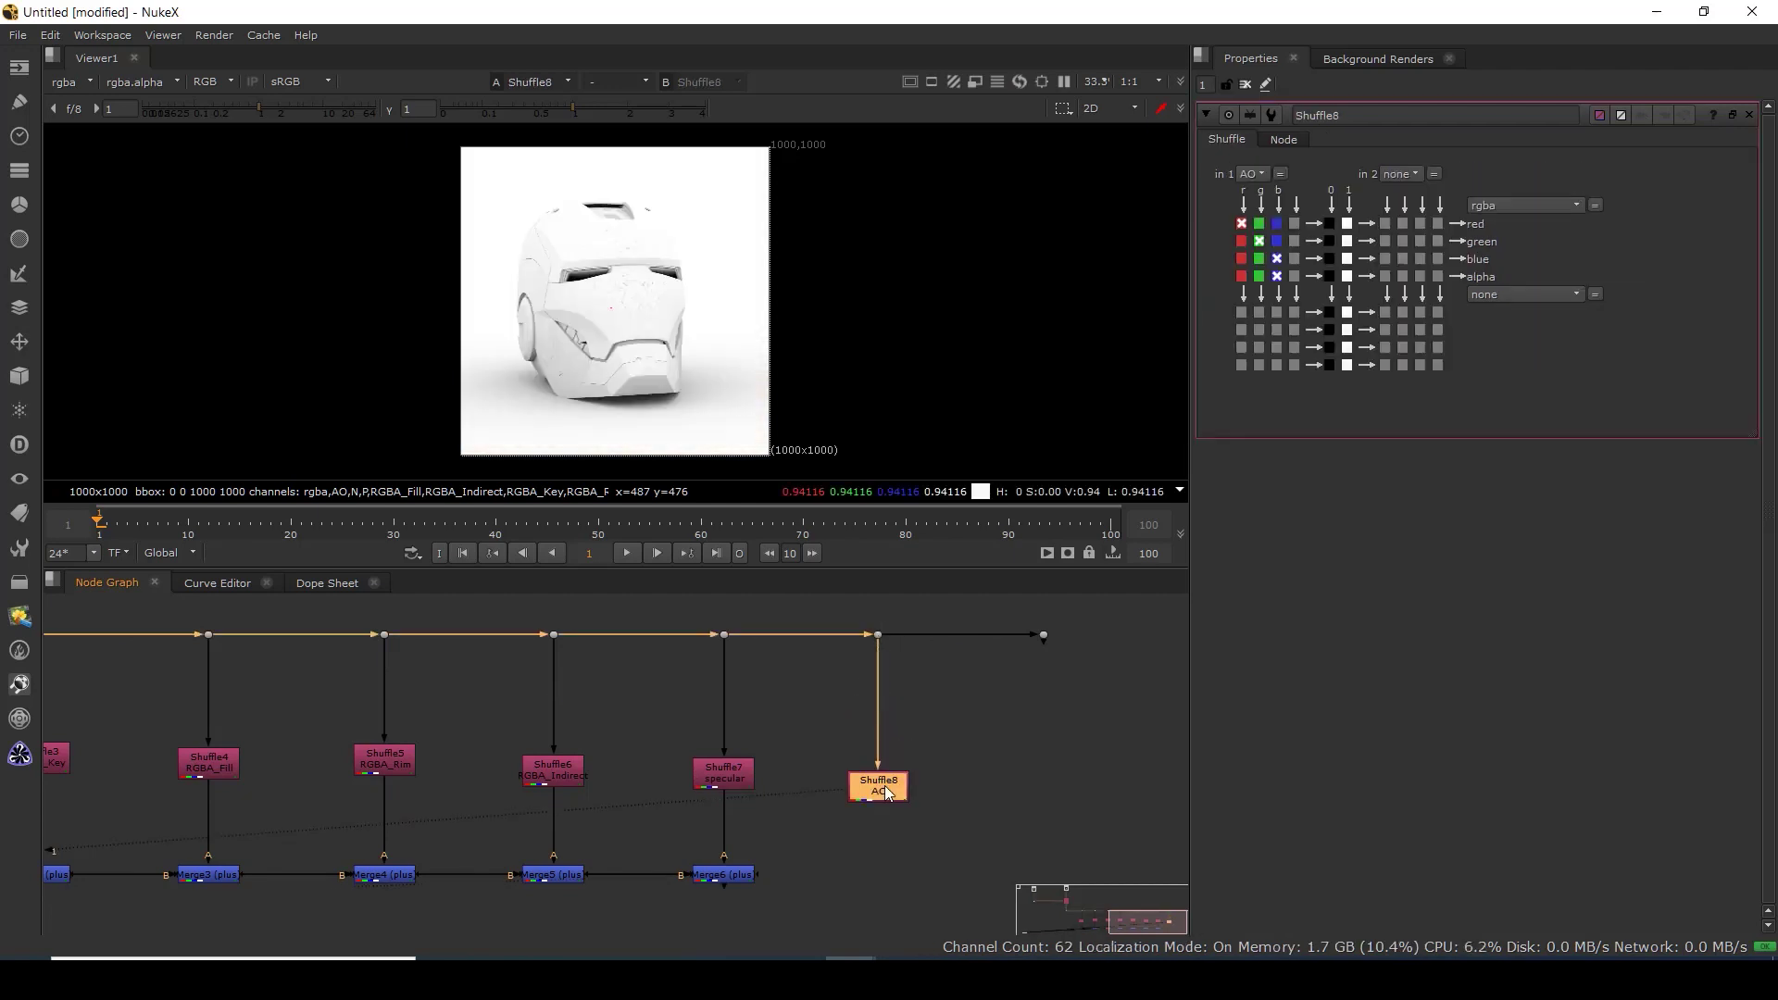
{"action": "left_click", "coordinate": [1255, 176]}
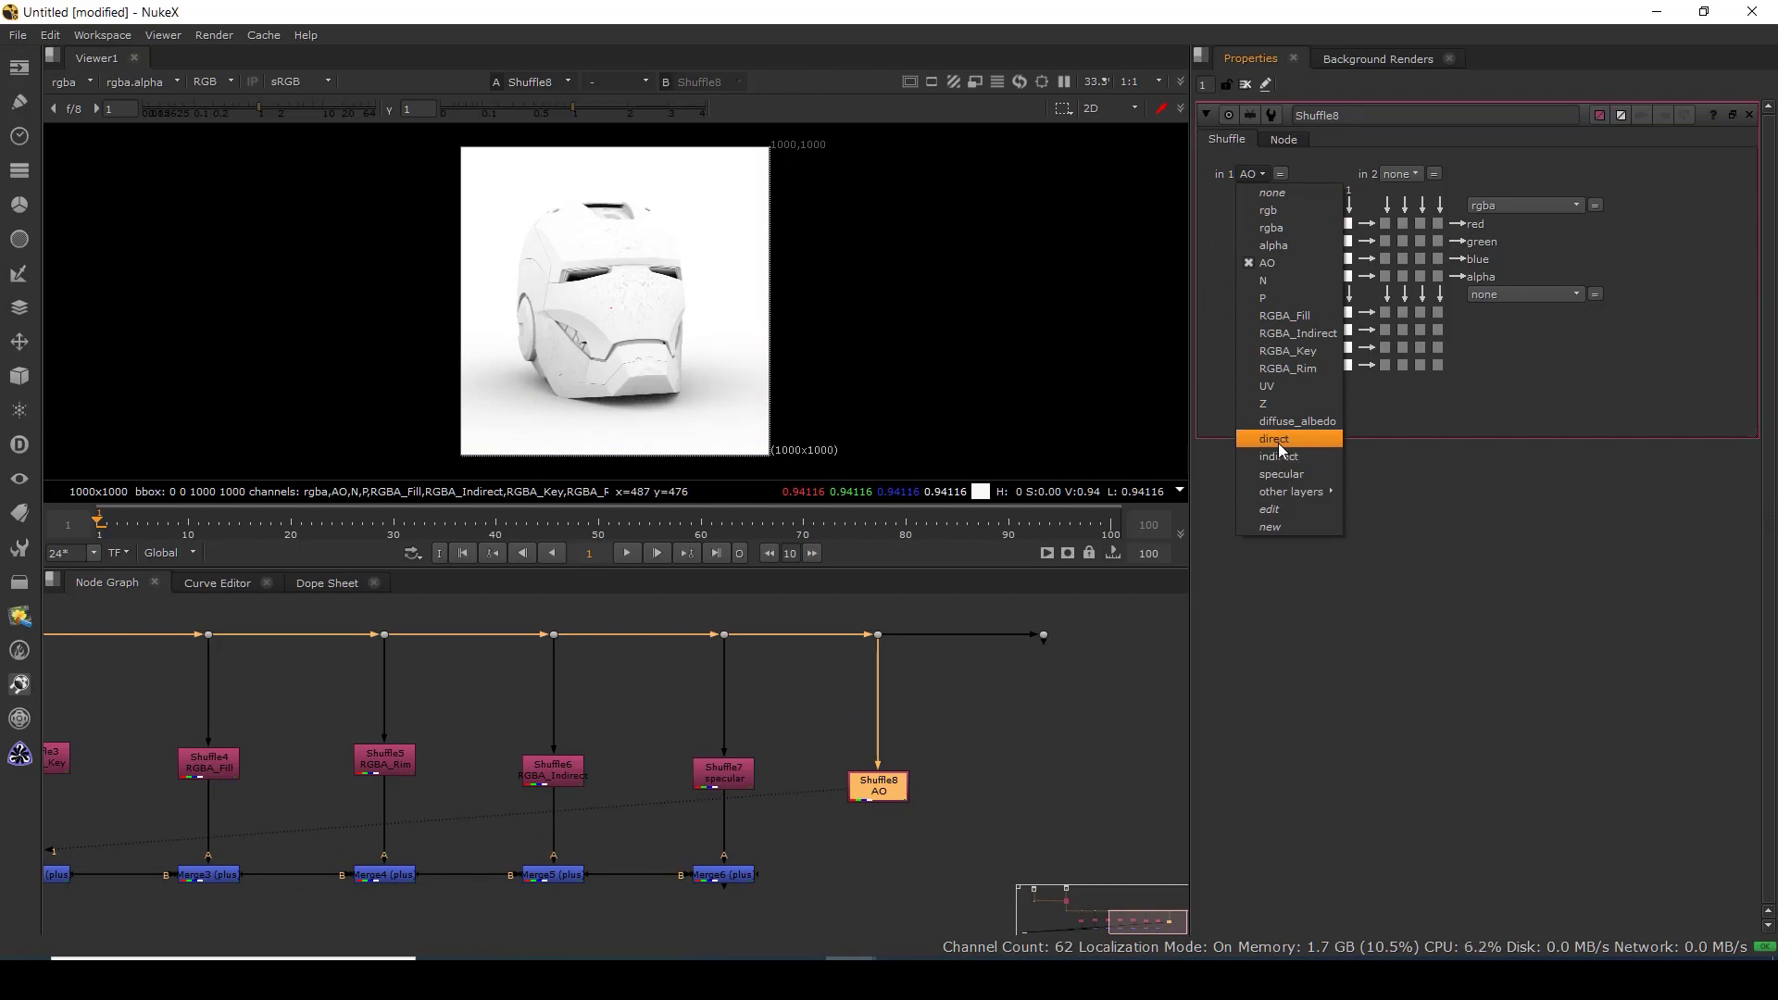
{"action": "left_click", "coordinate": [1278, 442]}
{"action": "left_click", "coordinate": [1262, 175]}
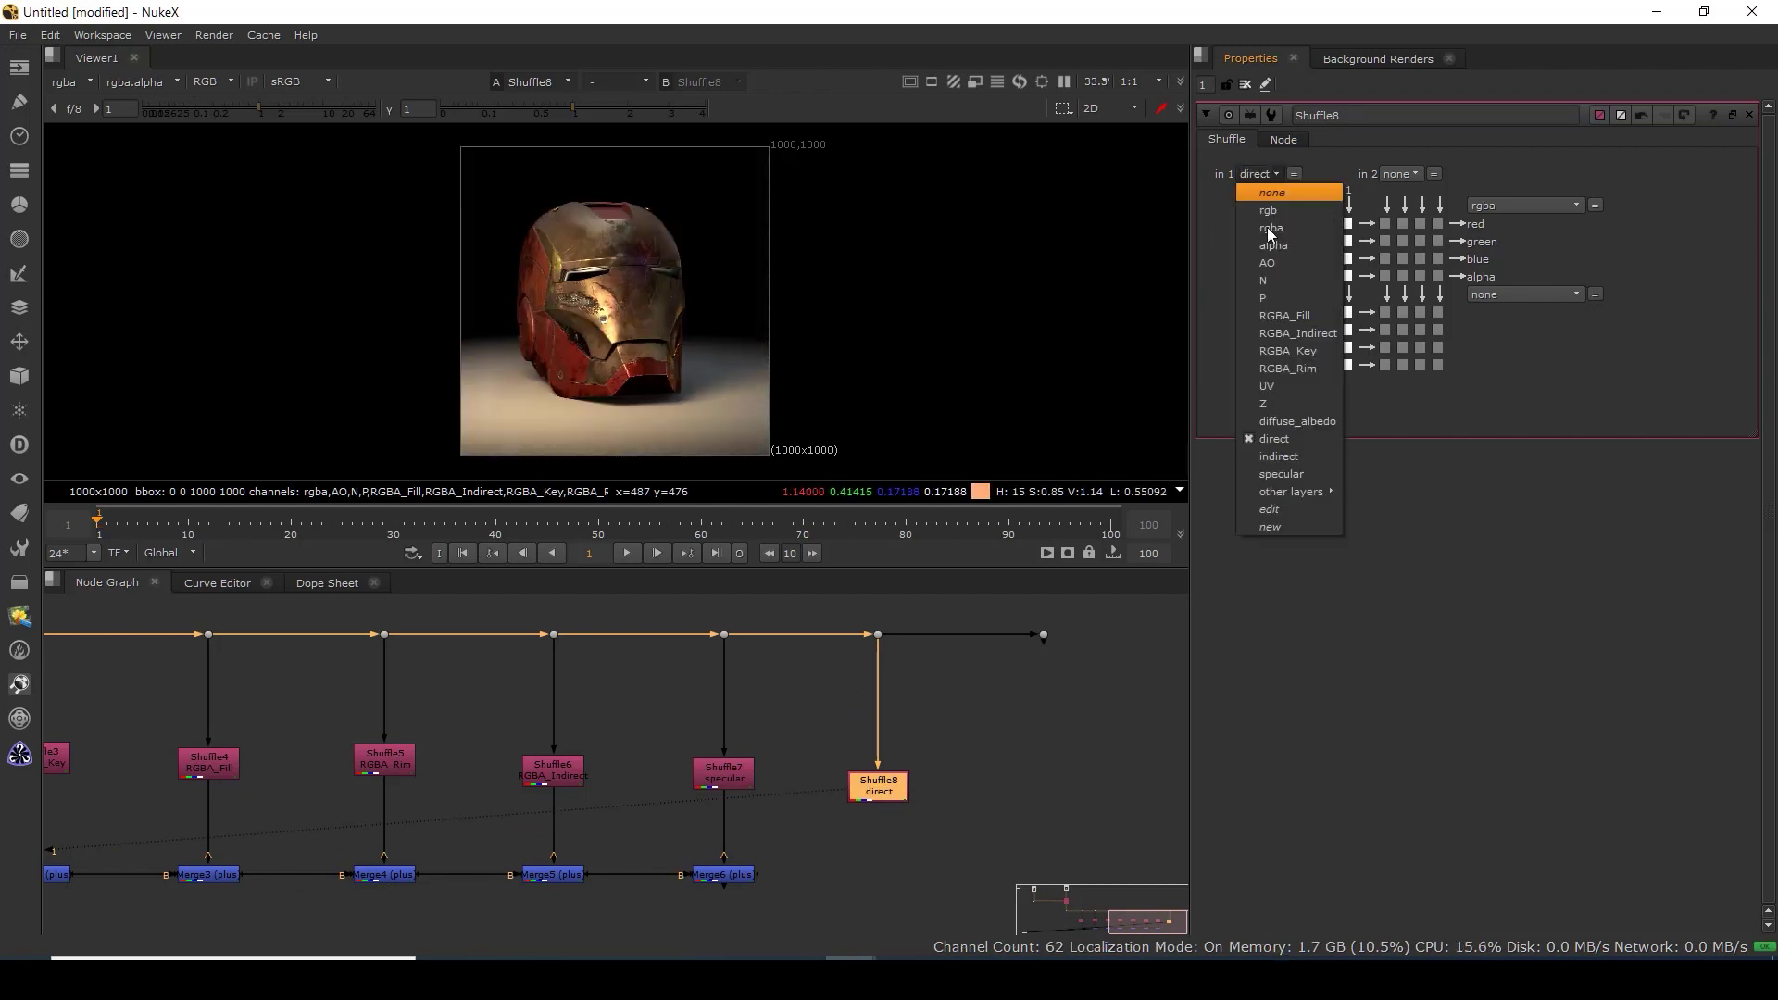
{"action": "left_click", "coordinate": [1280, 455]}
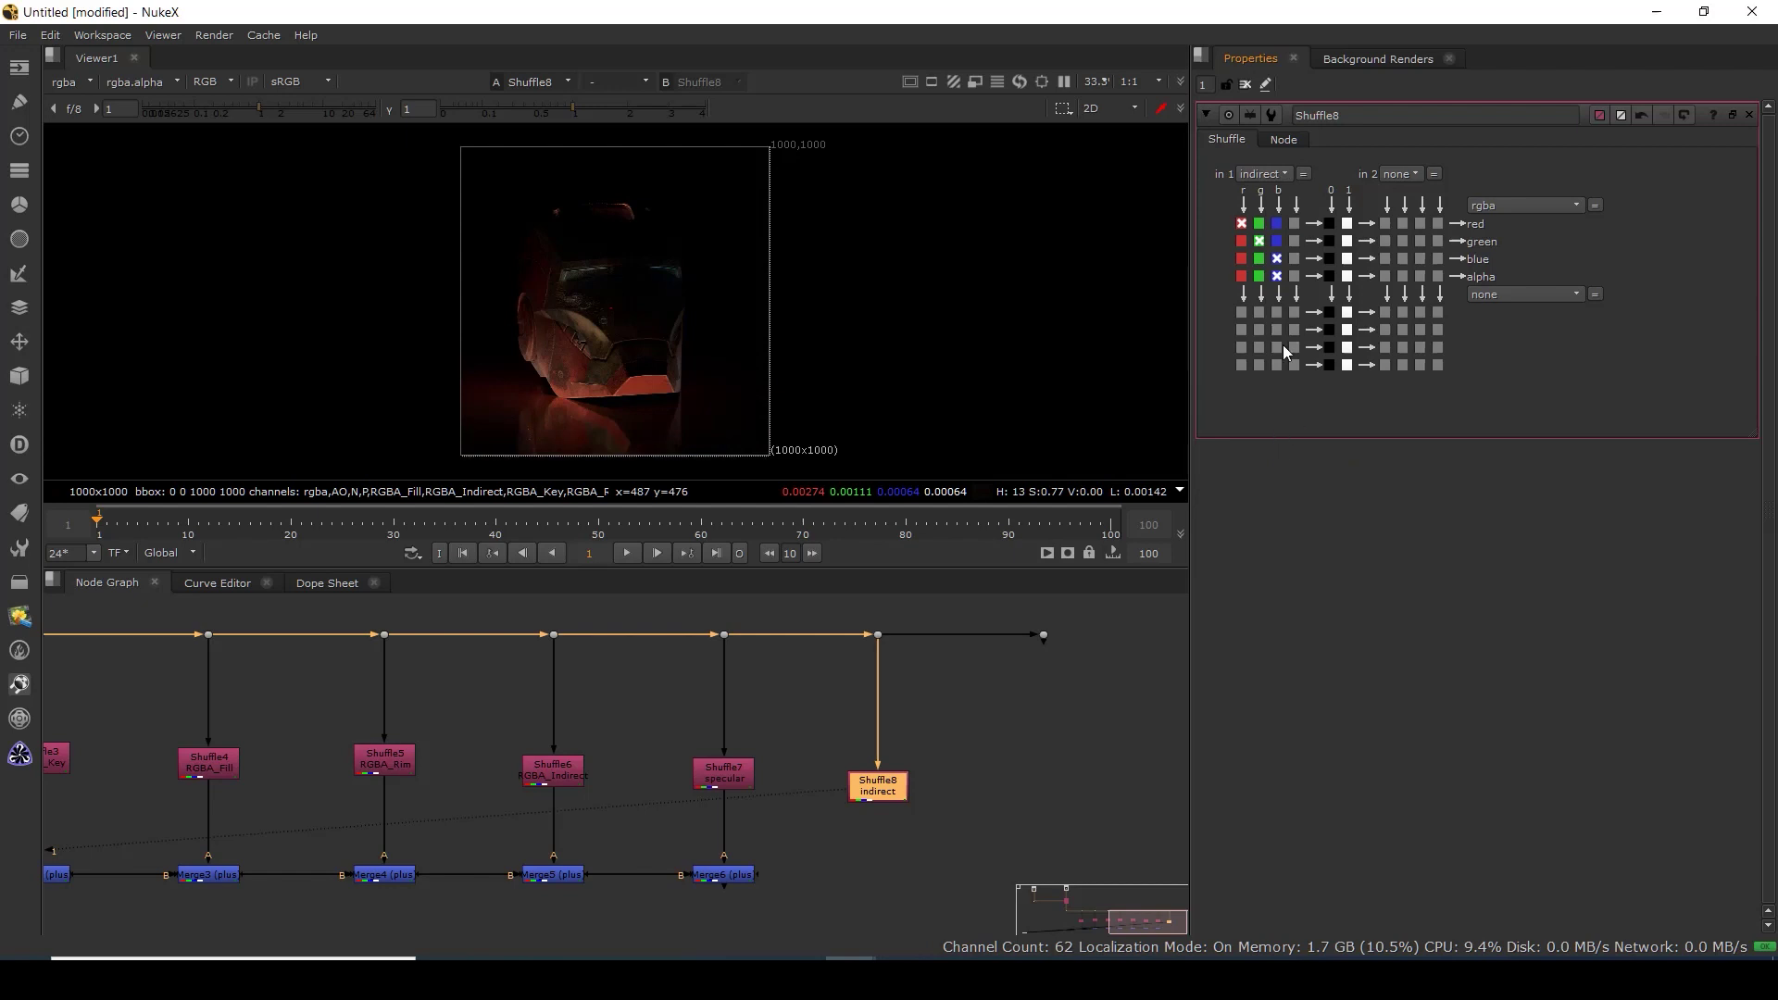
Compare the RGBA_Indirect and indirect Shuffle outputs by alternating between them in the viewer.
{"action": "scroll", "coordinate": [560, 789], "scroll_direction": "up", "scroll_amount": 2}
{"action": "left_click_drag", "start_coordinate": [654, 717], "coordinate": [481, 802]}
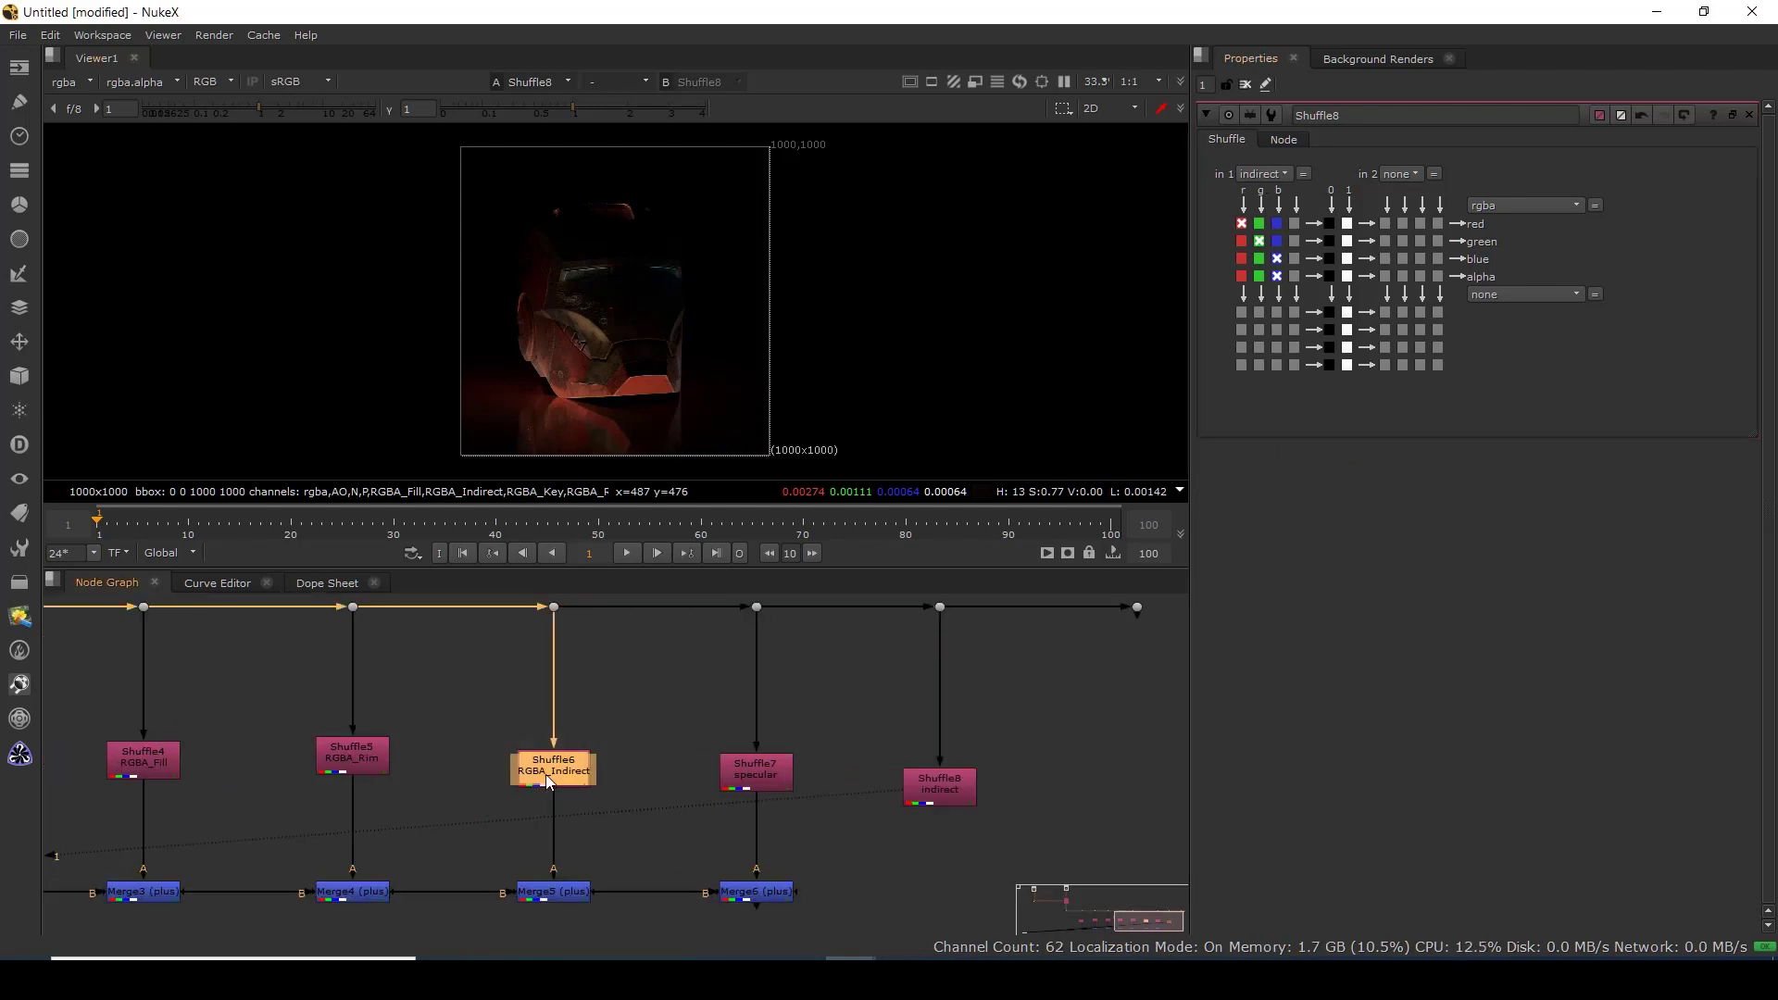
{"action": "key", "text": "1"}
{"action": "left_click", "coordinate": [944, 792]}
{"action": "key", "text": "2"}
{"action": "key", "text": "1"}
{"action": "key", "text": "2"}
{"action": "key", "text": "1"}
{"action": "scroll", "coordinate": [603, 330], "scroll_direction": "up", "scroll_amount": 1}
{"action": "left_click", "coordinate": [570, 775]}
{"action": "left_click", "coordinate": [572, 792]}
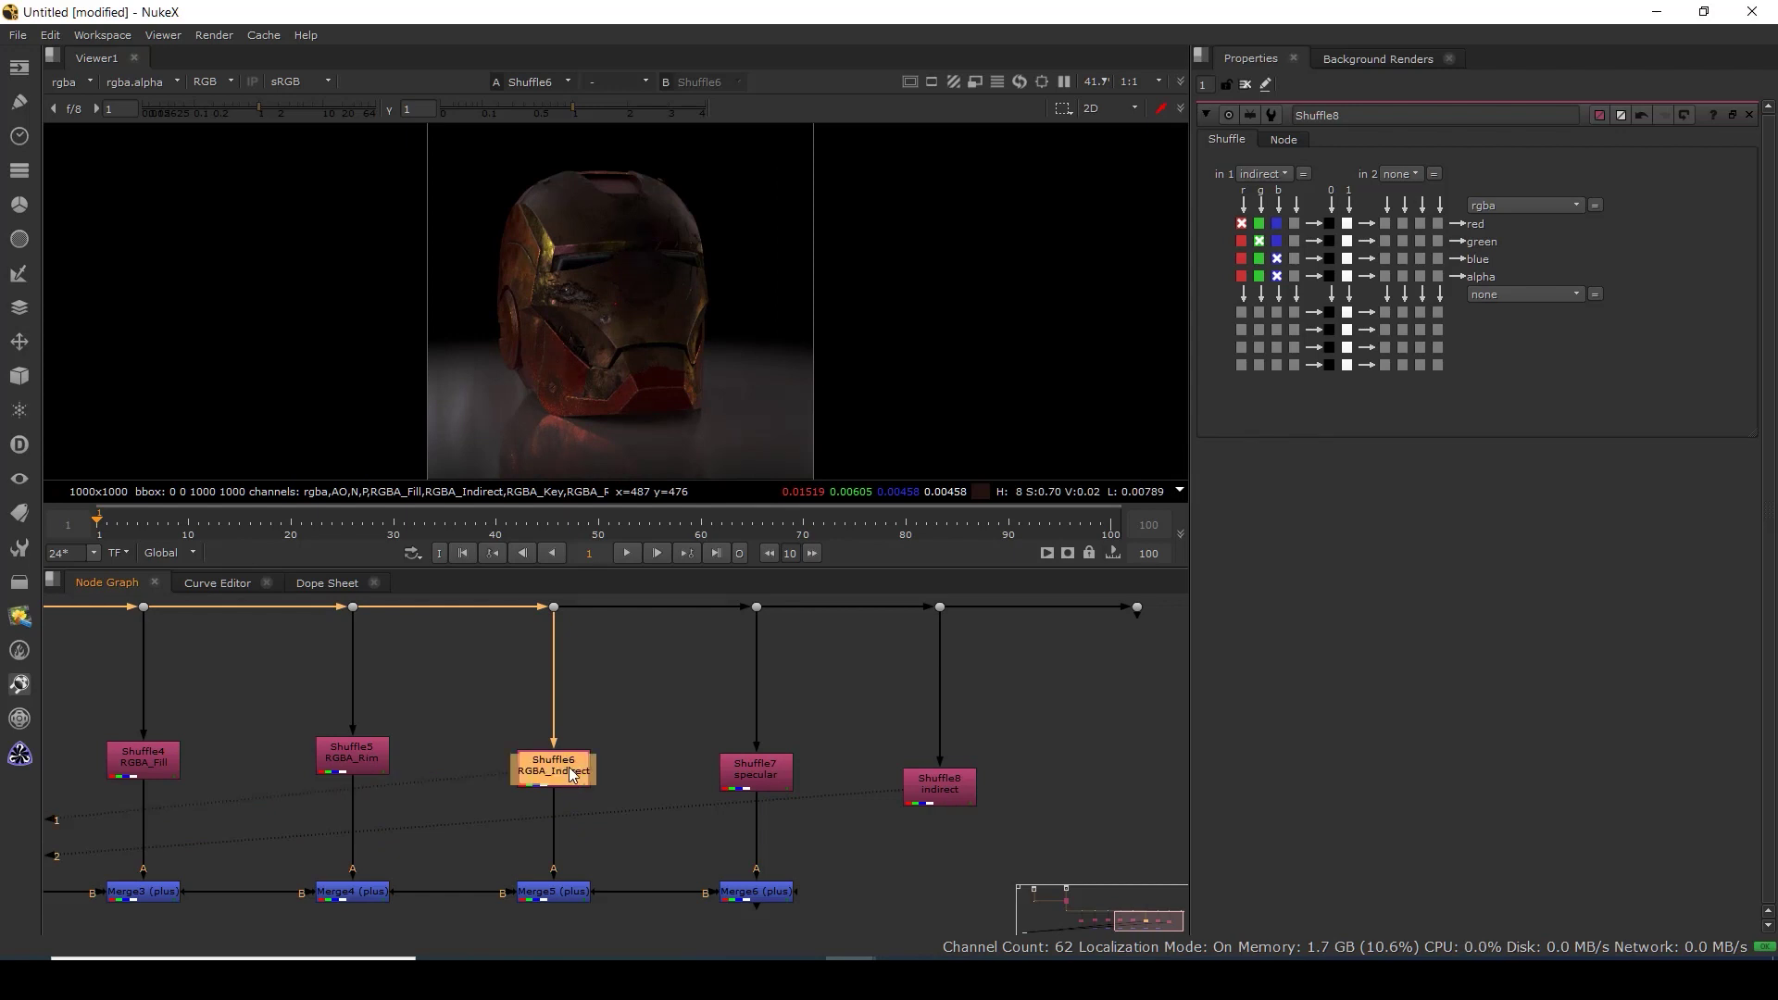
{"action": "left_click", "coordinate": [952, 795]}
{"action": "key", "text": "1"}
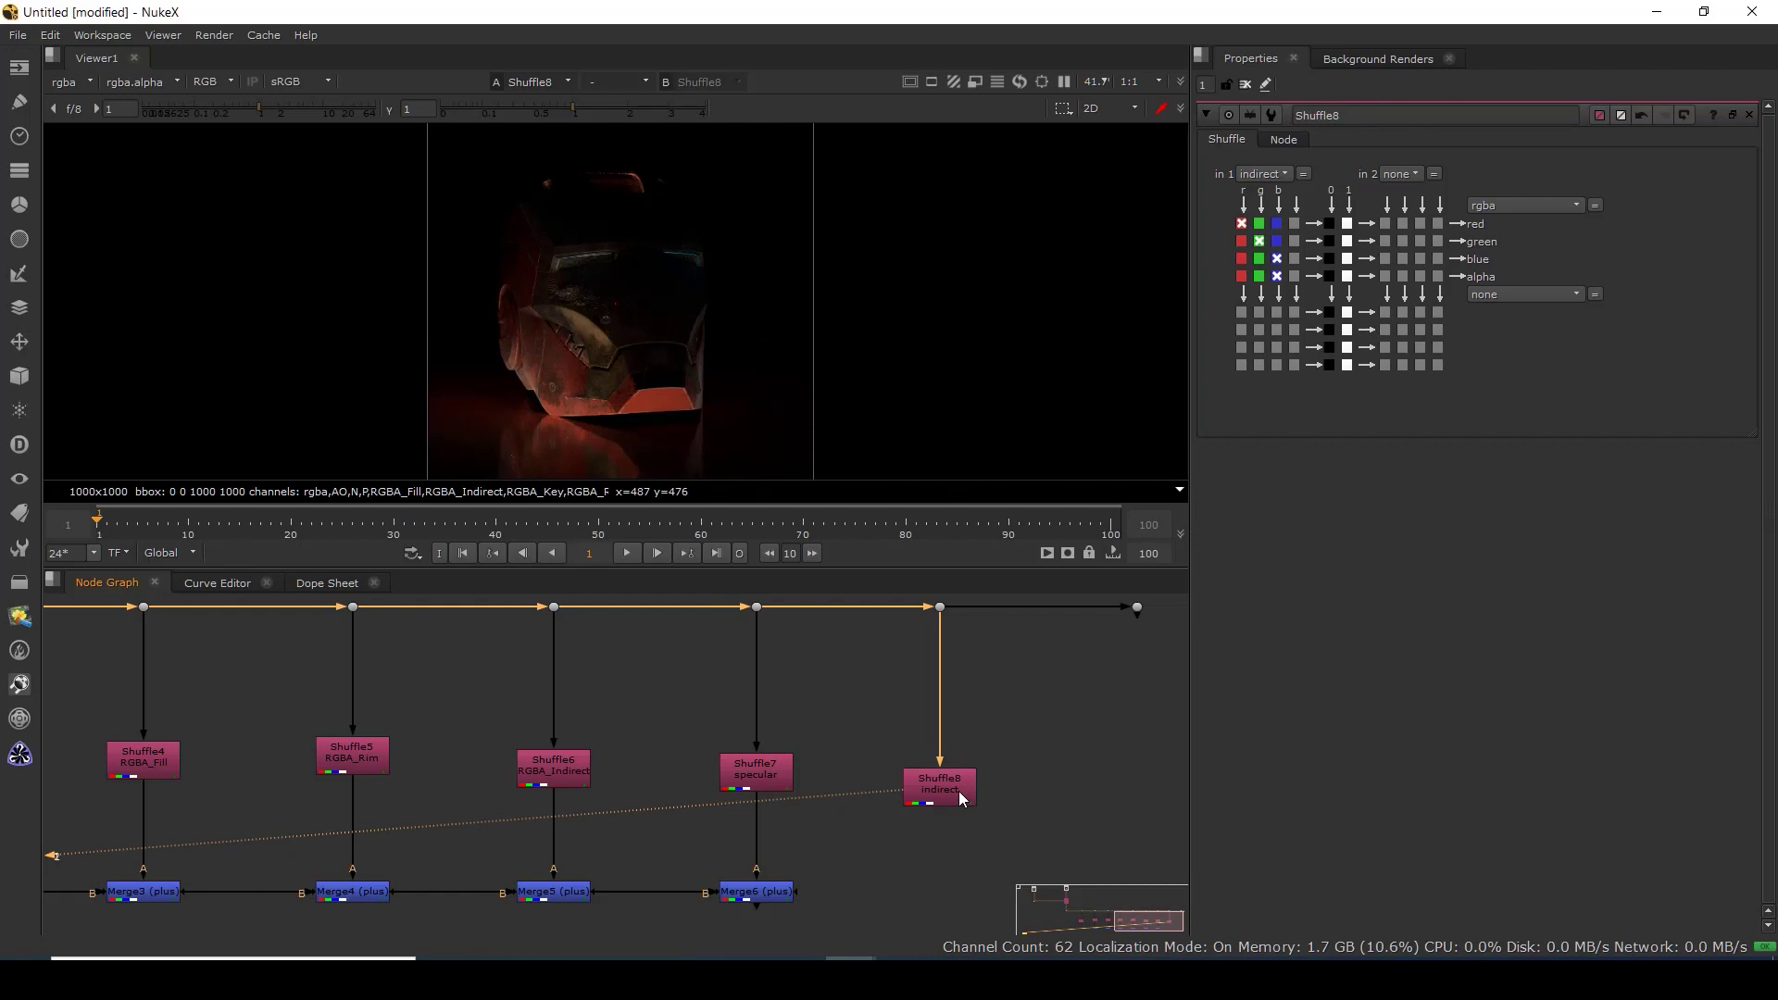
{"action": "left_click", "coordinate": [937, 792]}
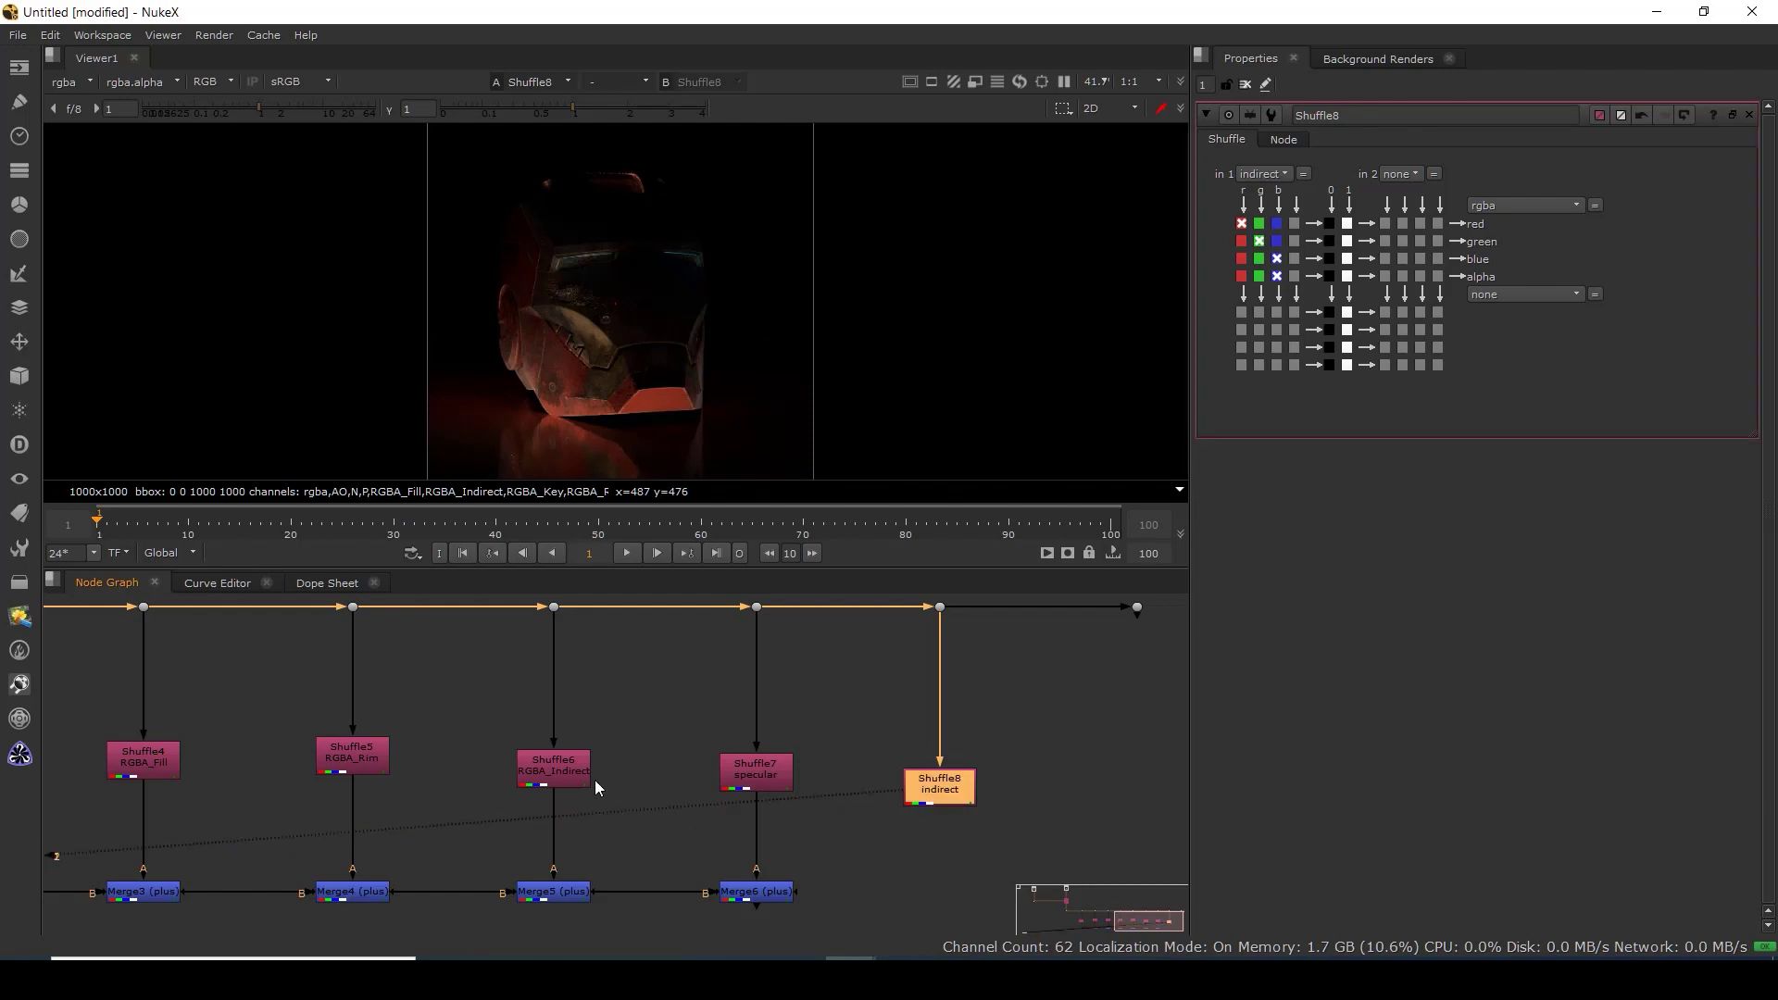
{"action": "left_click", "coordinate": [549, 787]}
{"action": "key", "text": "1"}
{"action": "left_click", "coordinate": [930, 792]}
{"action": "key", "text": "2"}
{"action": "key", "text": "1"}
{"action": "key", "text": "2"}
{"action": "key", "text": "1"}
{"action": "key", "text": "2"}
{"action": "key", "text": "1"}
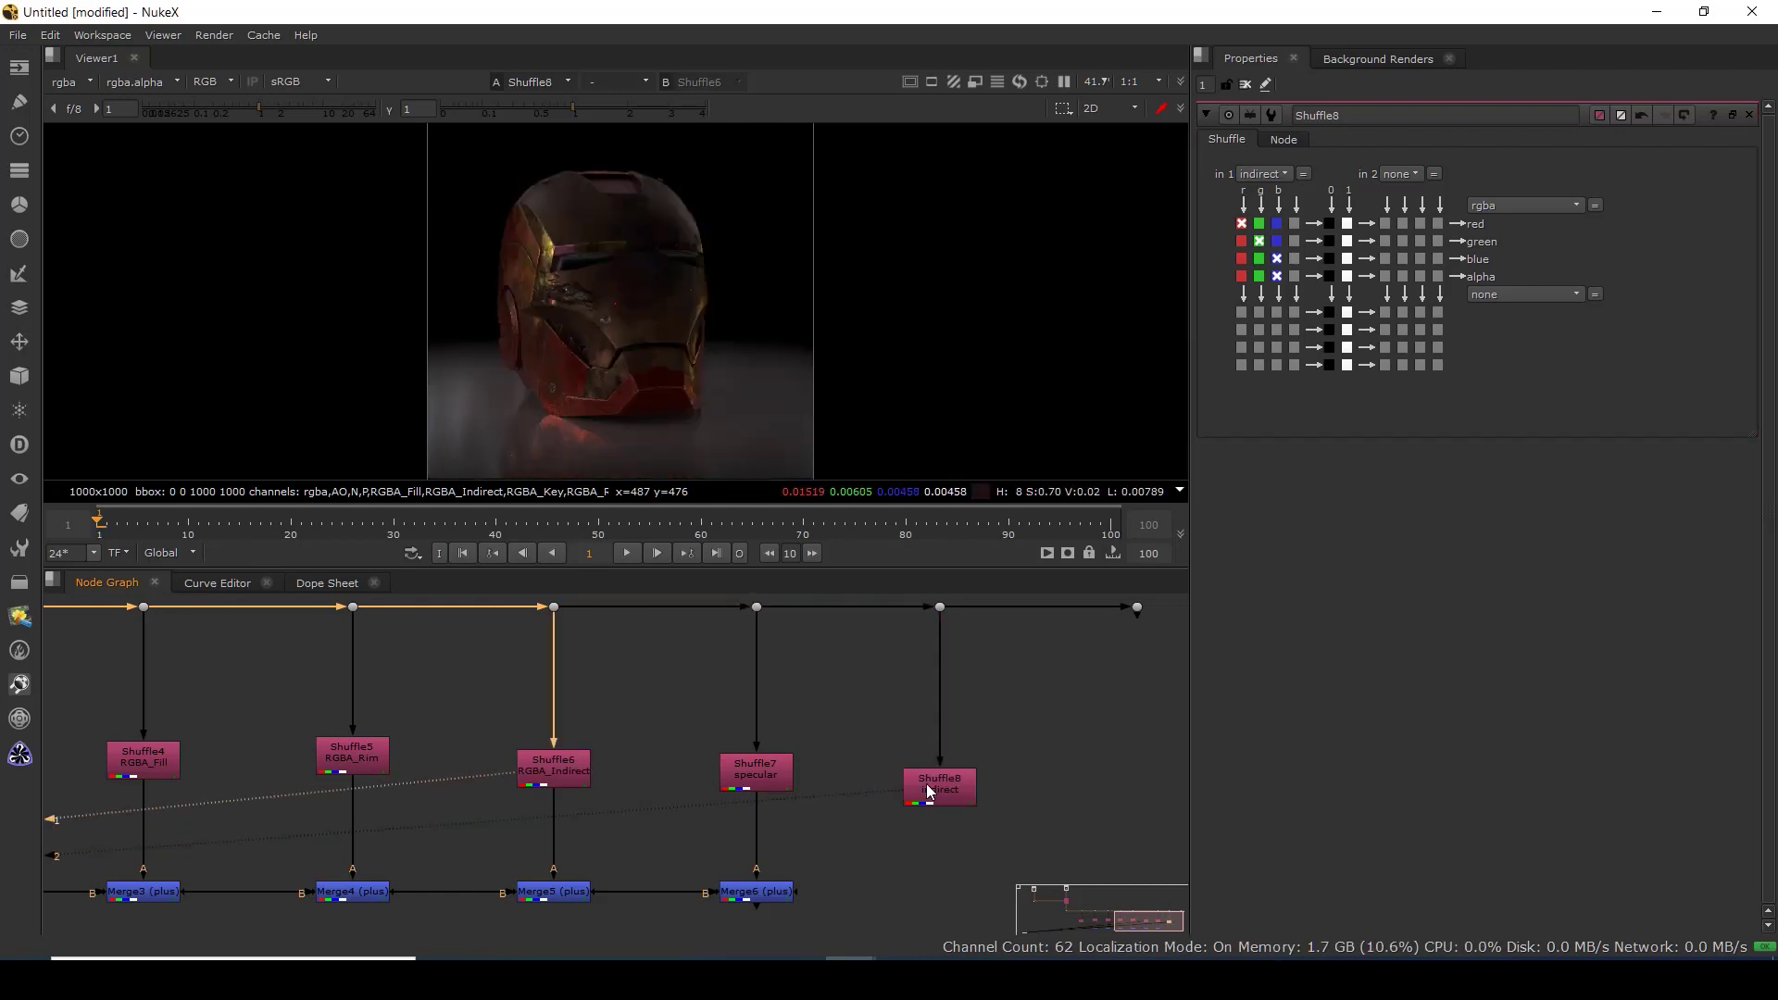
{"action": "key", "text": "2"}
{"action": "key", "text": "1"}
Display the RGBA_Rim, RGBA_Fill and RGBA_Key Shuffles one after another and examine the light direction on the helmet.
{"action": "left_click_drag", "start_coordinate": [636, 748], "coordinate": [763, 759]}
{"action": "left_click_drag", "start_coordinate": [500, 768], "coordinate": [738, 746]}
{"action": "left_click", "coordinate": [720, 747]}
{"action": "key", "text": "1"}
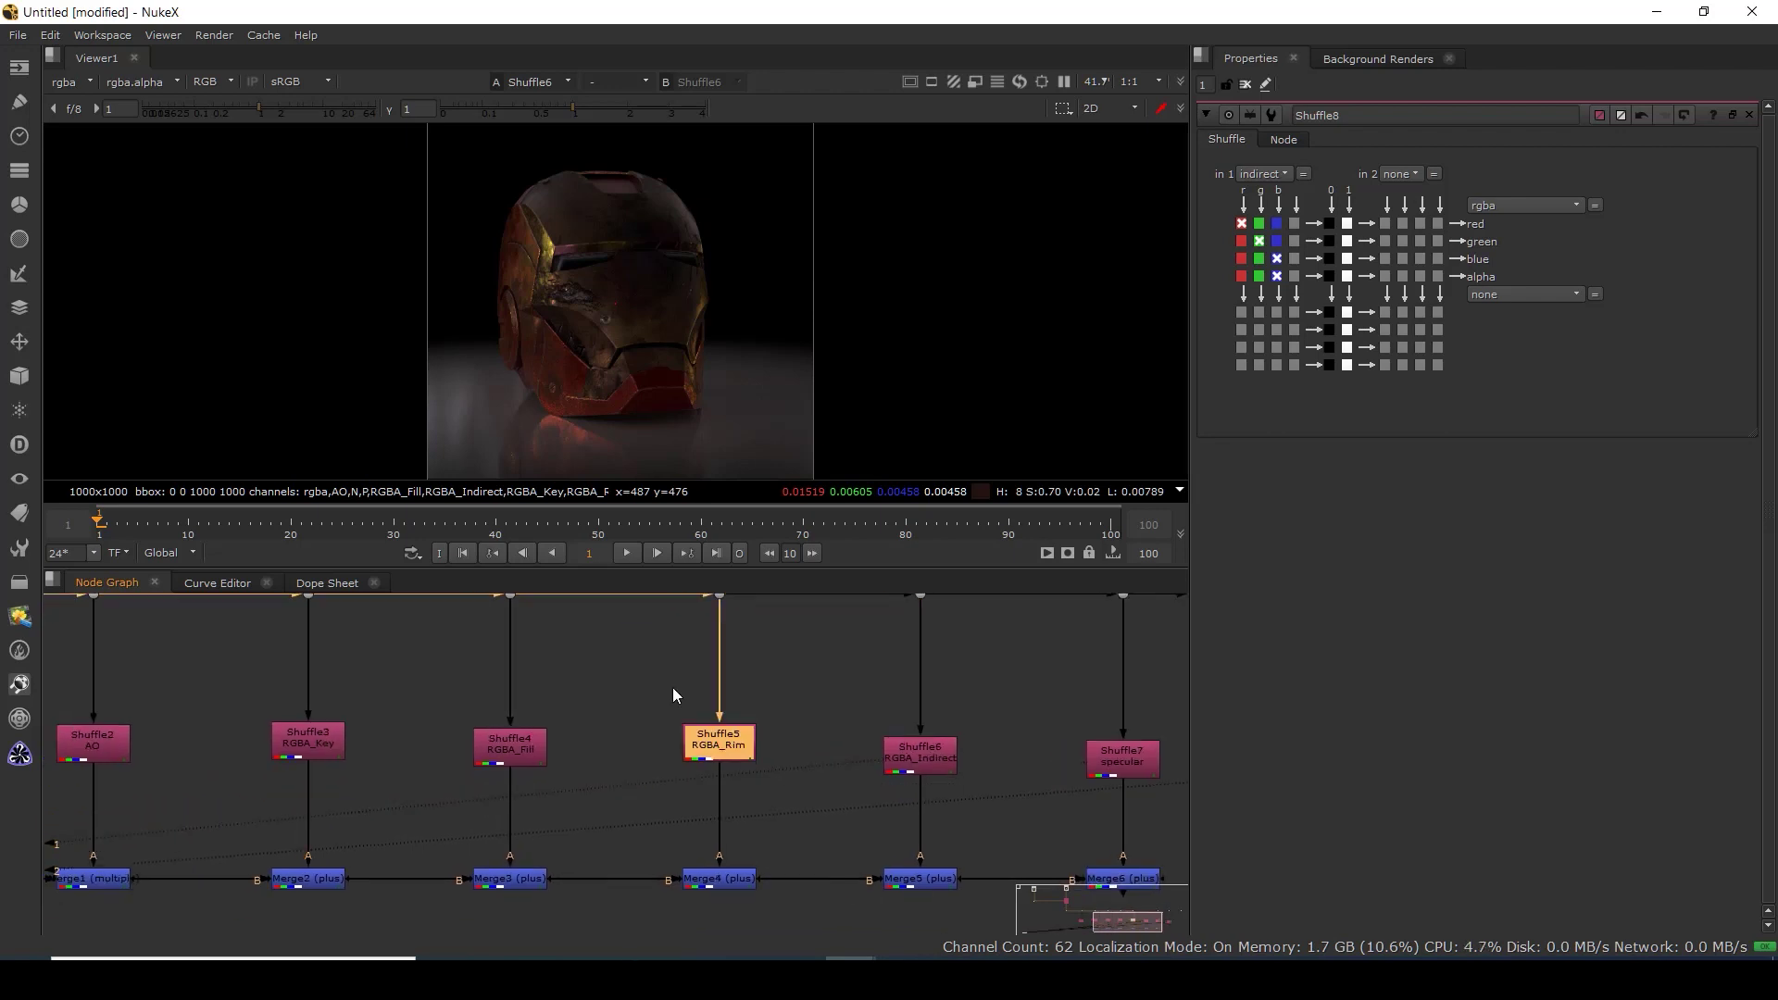
{"action": "left_click", "coordinate": [672, 687]}
{"action": "left_click", "coordinate": [518, 752]}
{"action": "key", "text": "1"}
{"action": "left_click", "coordinate": [408, 743]}
{"action": "left_click", "coordinate": [308, 737]}
{"action": "key", "text": "1"}
{"action": "left_click_drag", "start_coordinate": [468, 752], "coordinate": [608, 755]}
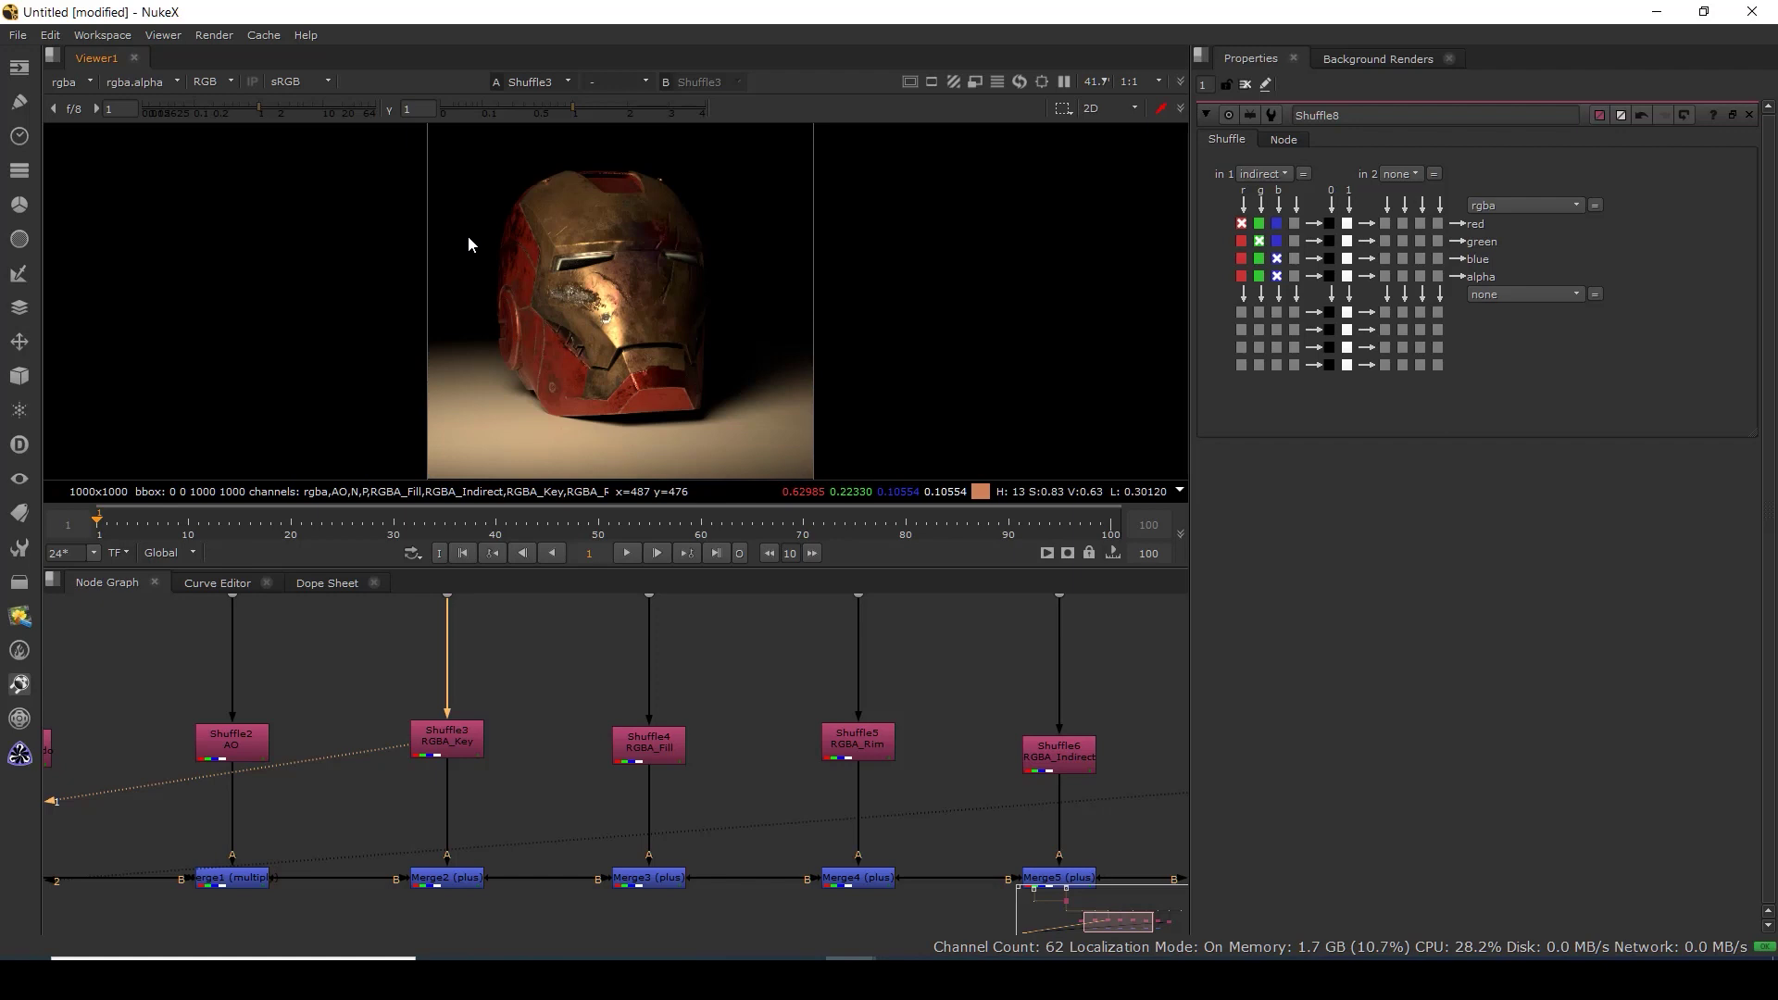
{"action": "left_click_drag", "start_coordinate": [618, 313], "coordinate": [509, 413]}
{"action": "left_click_drag", "start_coordinate": [624, 295], "coordinate": [523, 425]}
Display the RGBA_Indirect Shuffle again, examine its lighting, and find the indirect Shuffle at the end of the row.
{"action": "left_click_drag", "start_coordinate": [950, 740], "coordinate": [570, 676]}
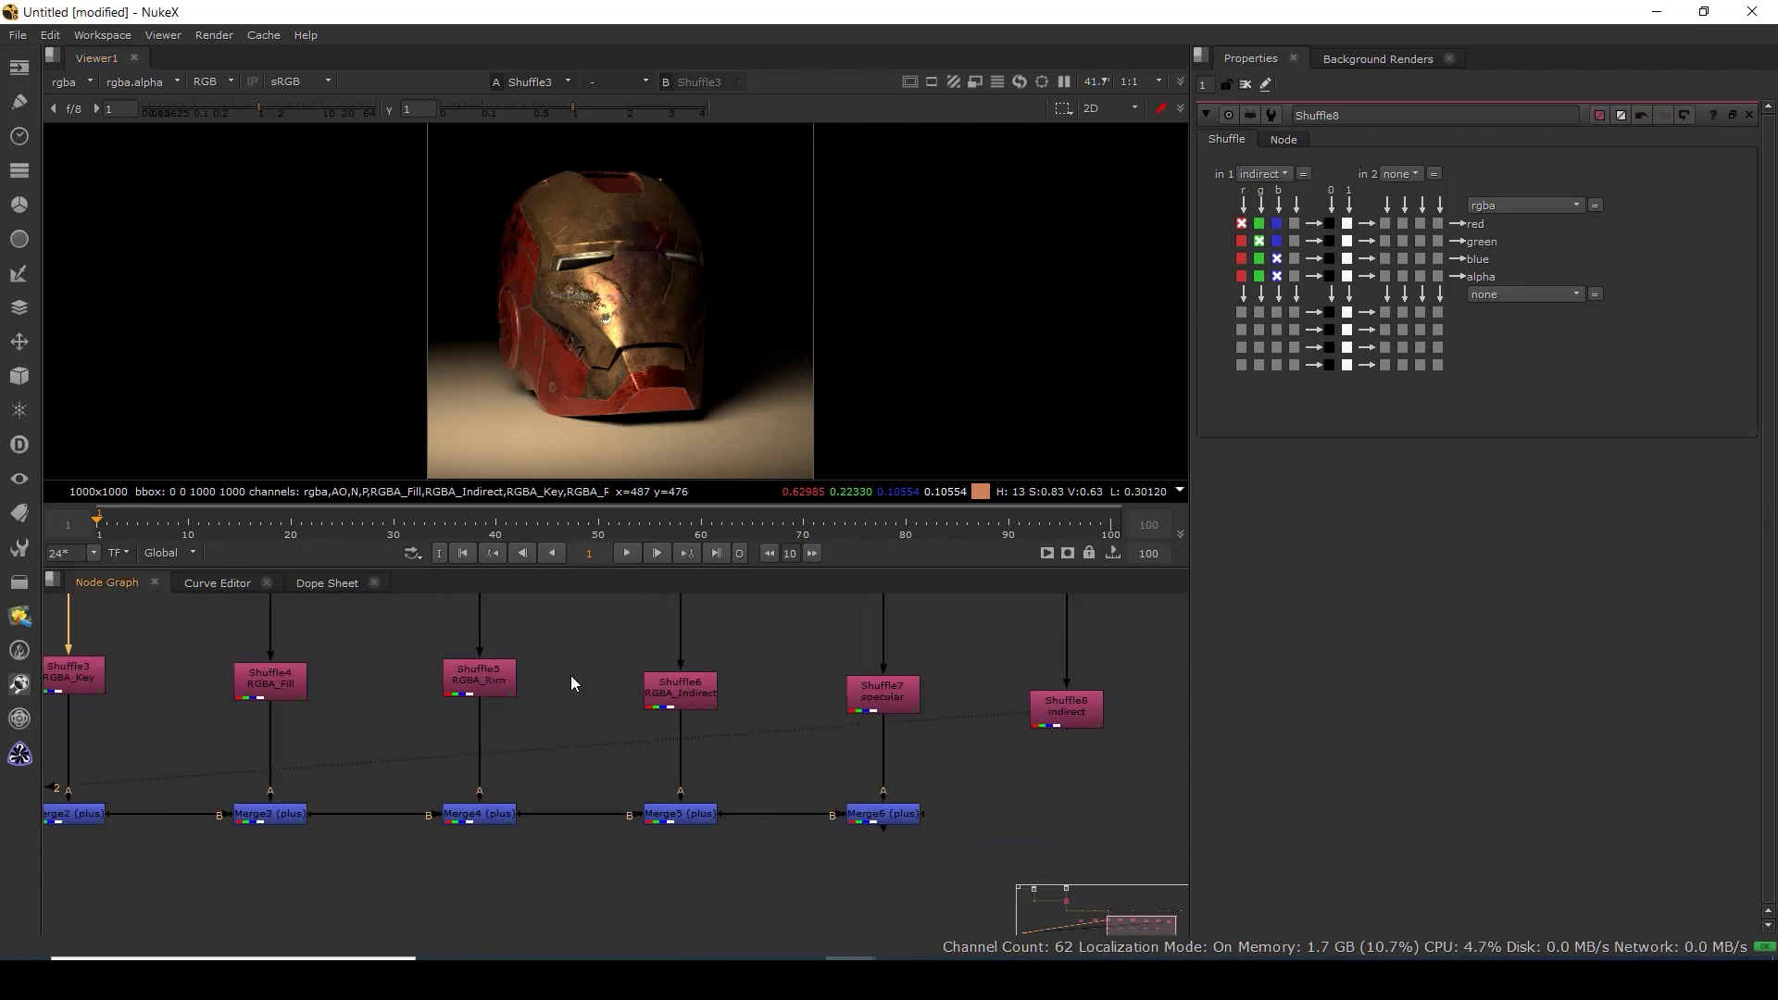
{"action": "scroll", "coordinate": [676, 717], "scroll_direction": "up", "scroll_amount": 3}
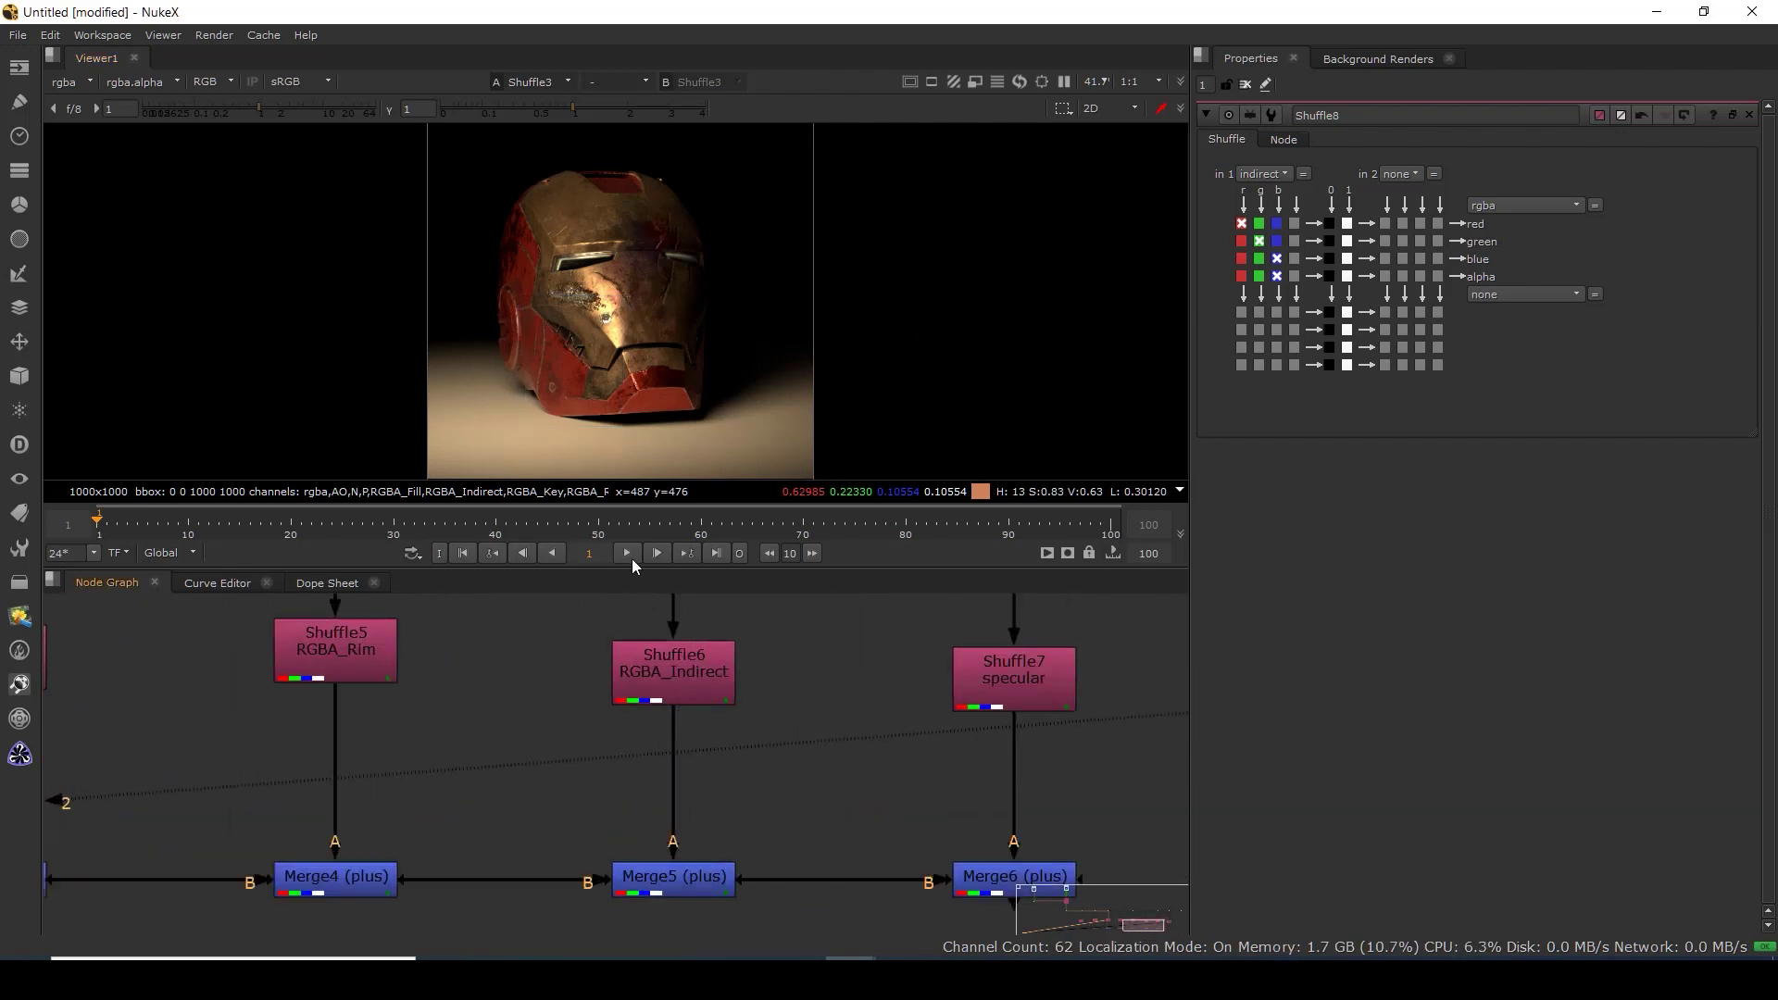
{"action": "left_click", "coordinate": [693, 680]}
{"action": "key", "text": "1"}
{"action": "left_click_drag", "start_coordinate": [763, 168], "coordinate": [398, 463]}
{"action": "left_click_drag", "start_coordinate": [941, 727], "coordinate": [524, 748]}
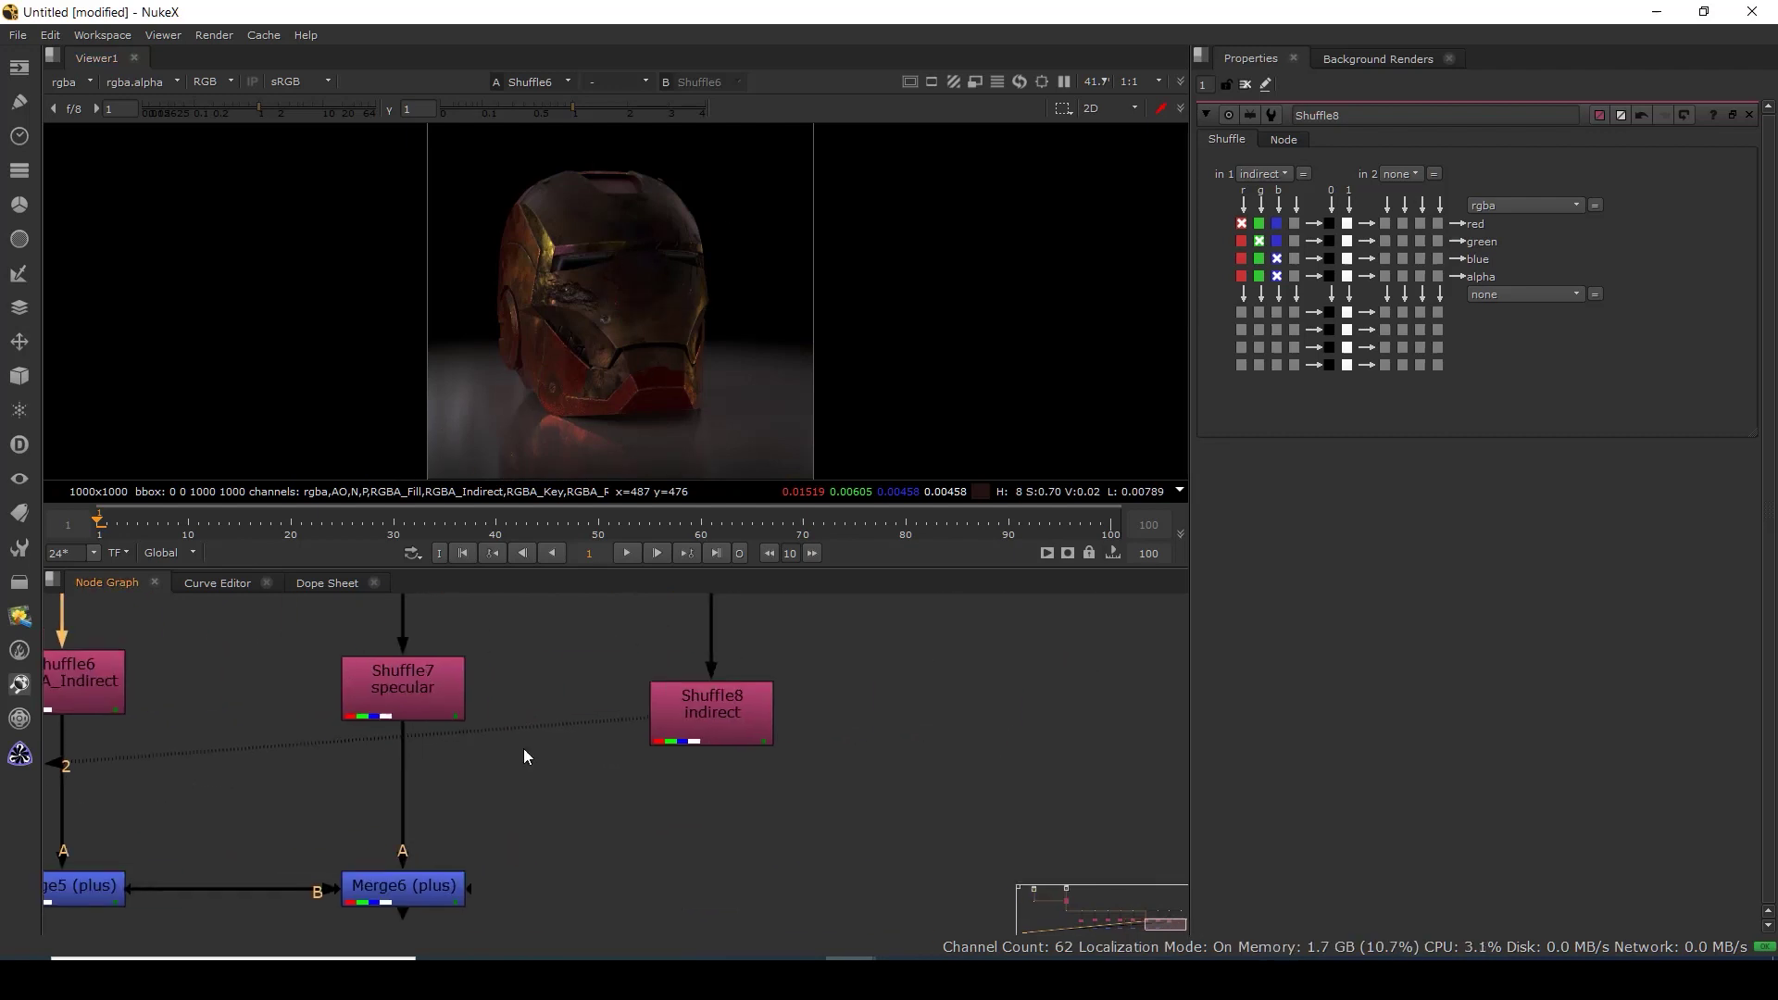
Display the indirect Shuffle's output again and examine its lighting across the helmet.
{"action": "left_click", "coordinate": [739, 720]}
{"action": "key", "text": "1"}
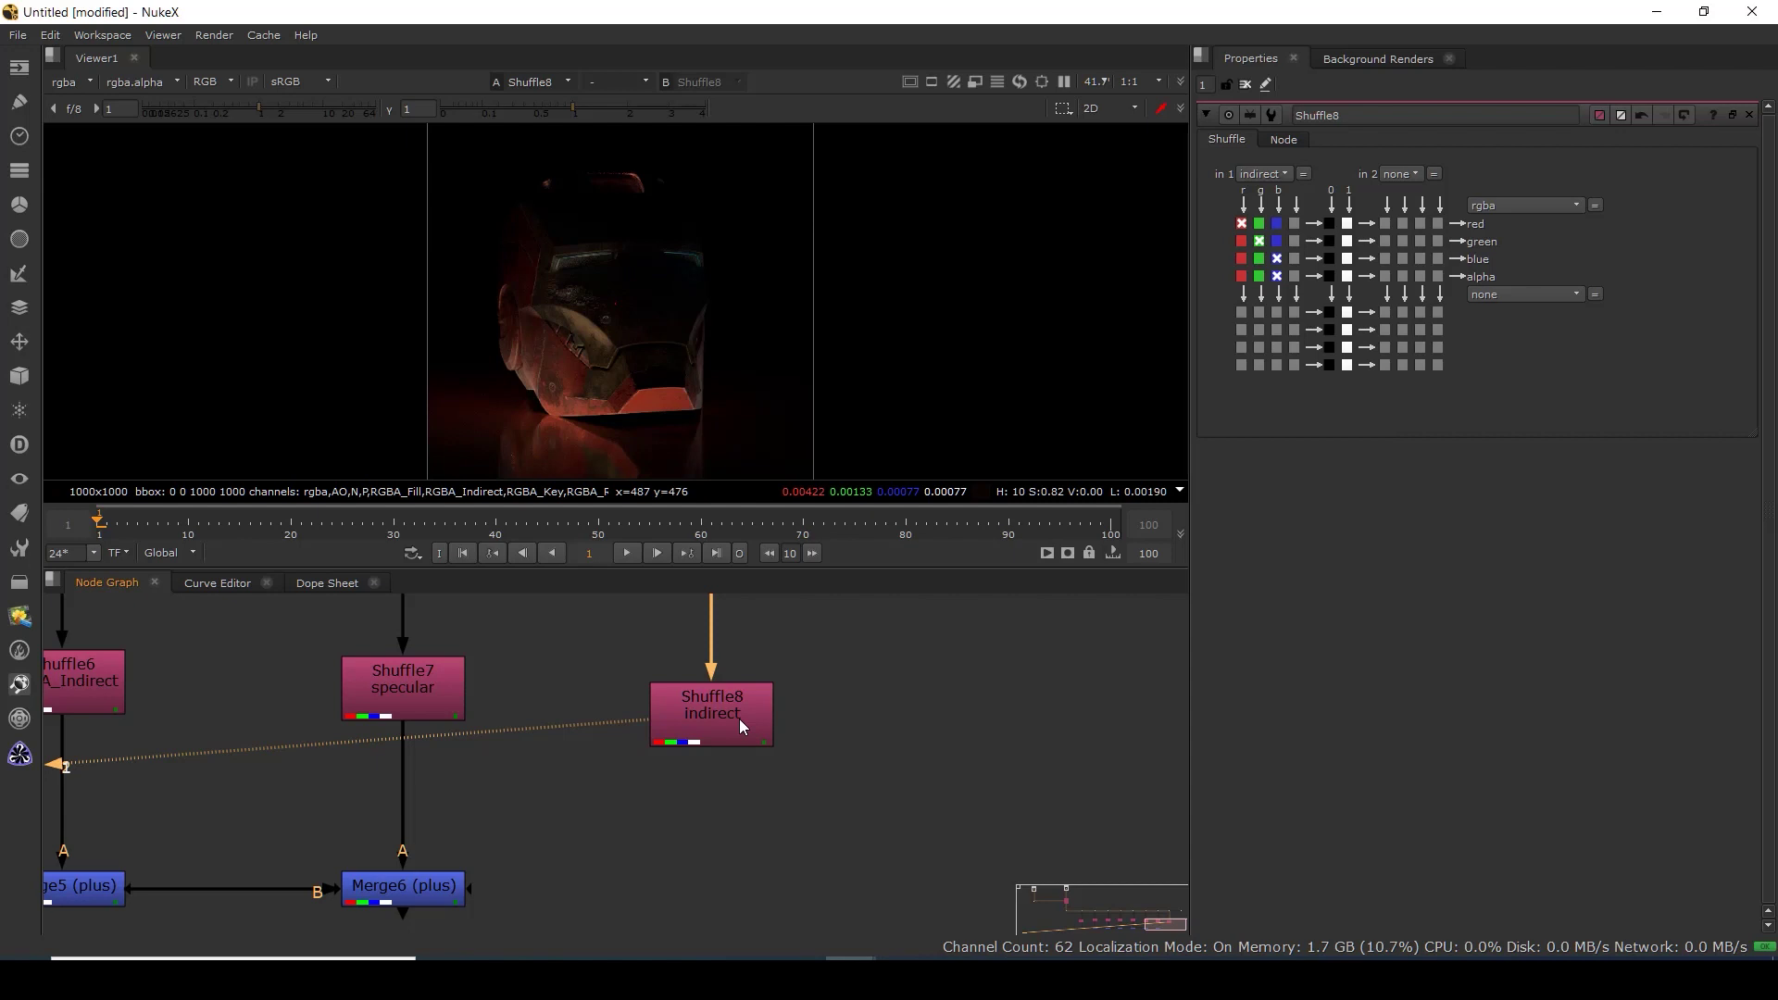
{"action": "left_click", "coordinate": [728, 725]}
{"action": "key", "text": "1"}
{"action": "left_click_drag", "start_coordinate": [458, 453], "coordinate": [825, 146]}
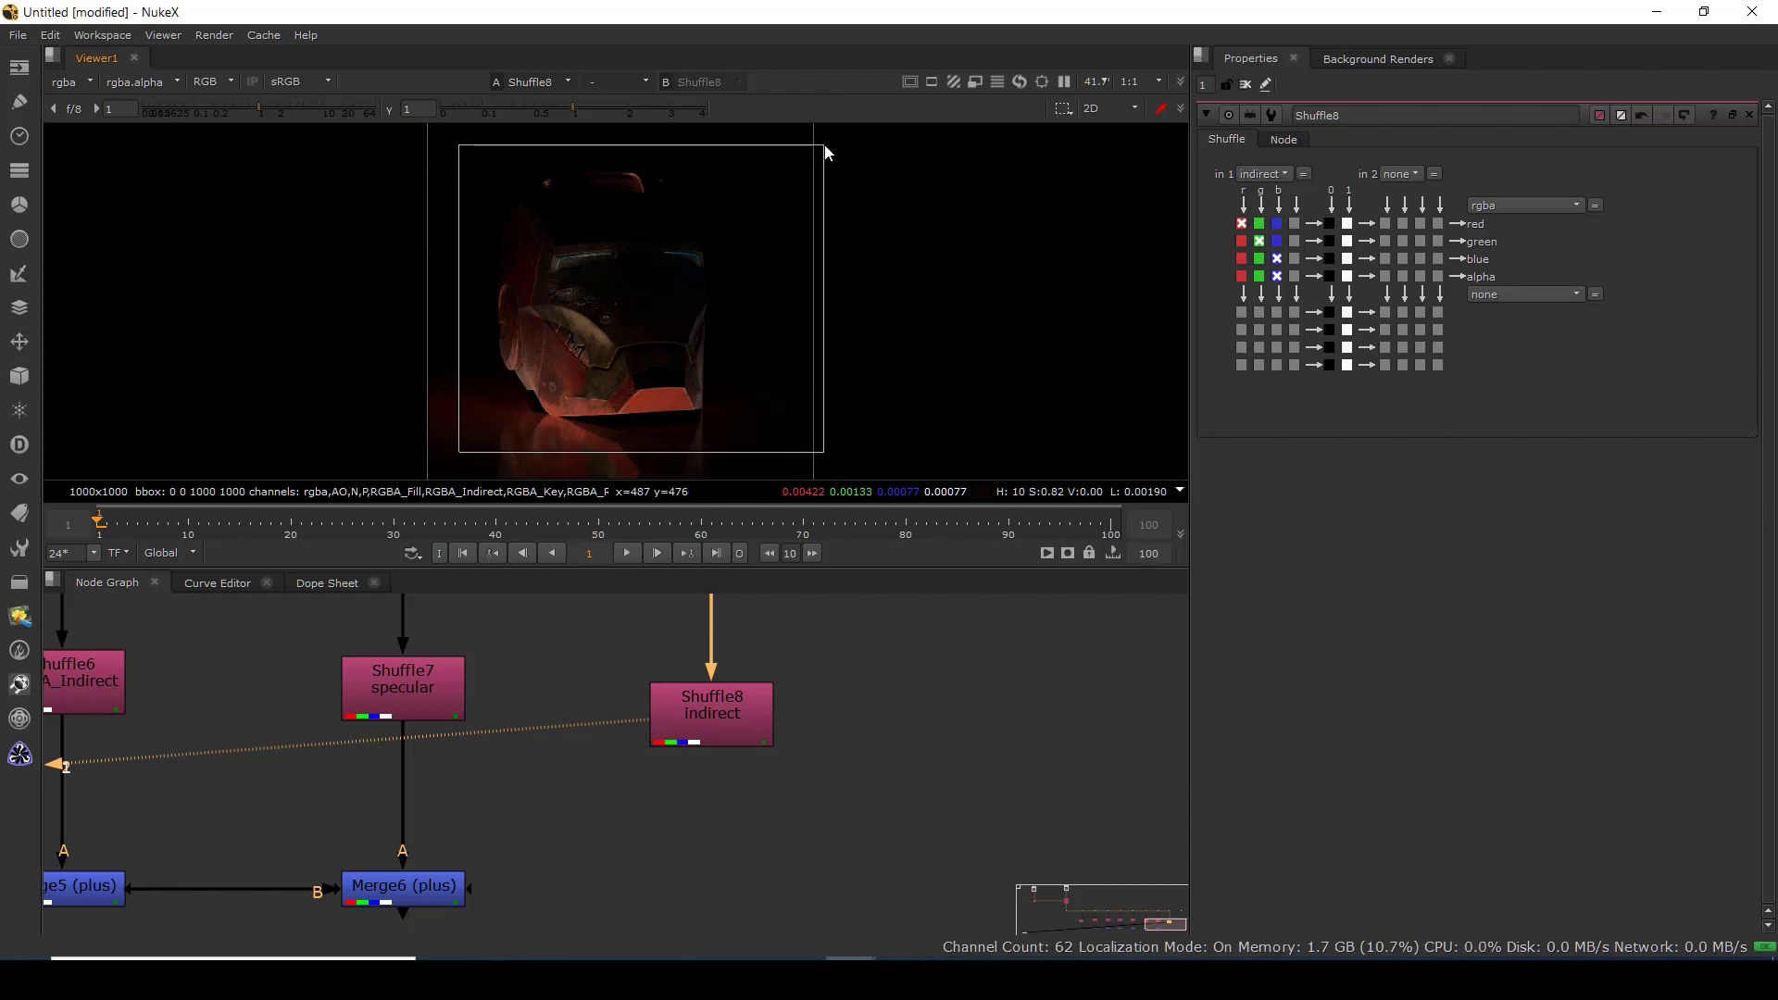
{"action": "left_click_drag", "start_coordinate": [824, 147], "coordinate": [825, 147]}
Move the indirect Shuffle up slightly to line it up with the specular Shuffle.
{"action": "scroll", "coordinate": [784, 672], "scroll_direction": "down", "scroll_amount": 3}
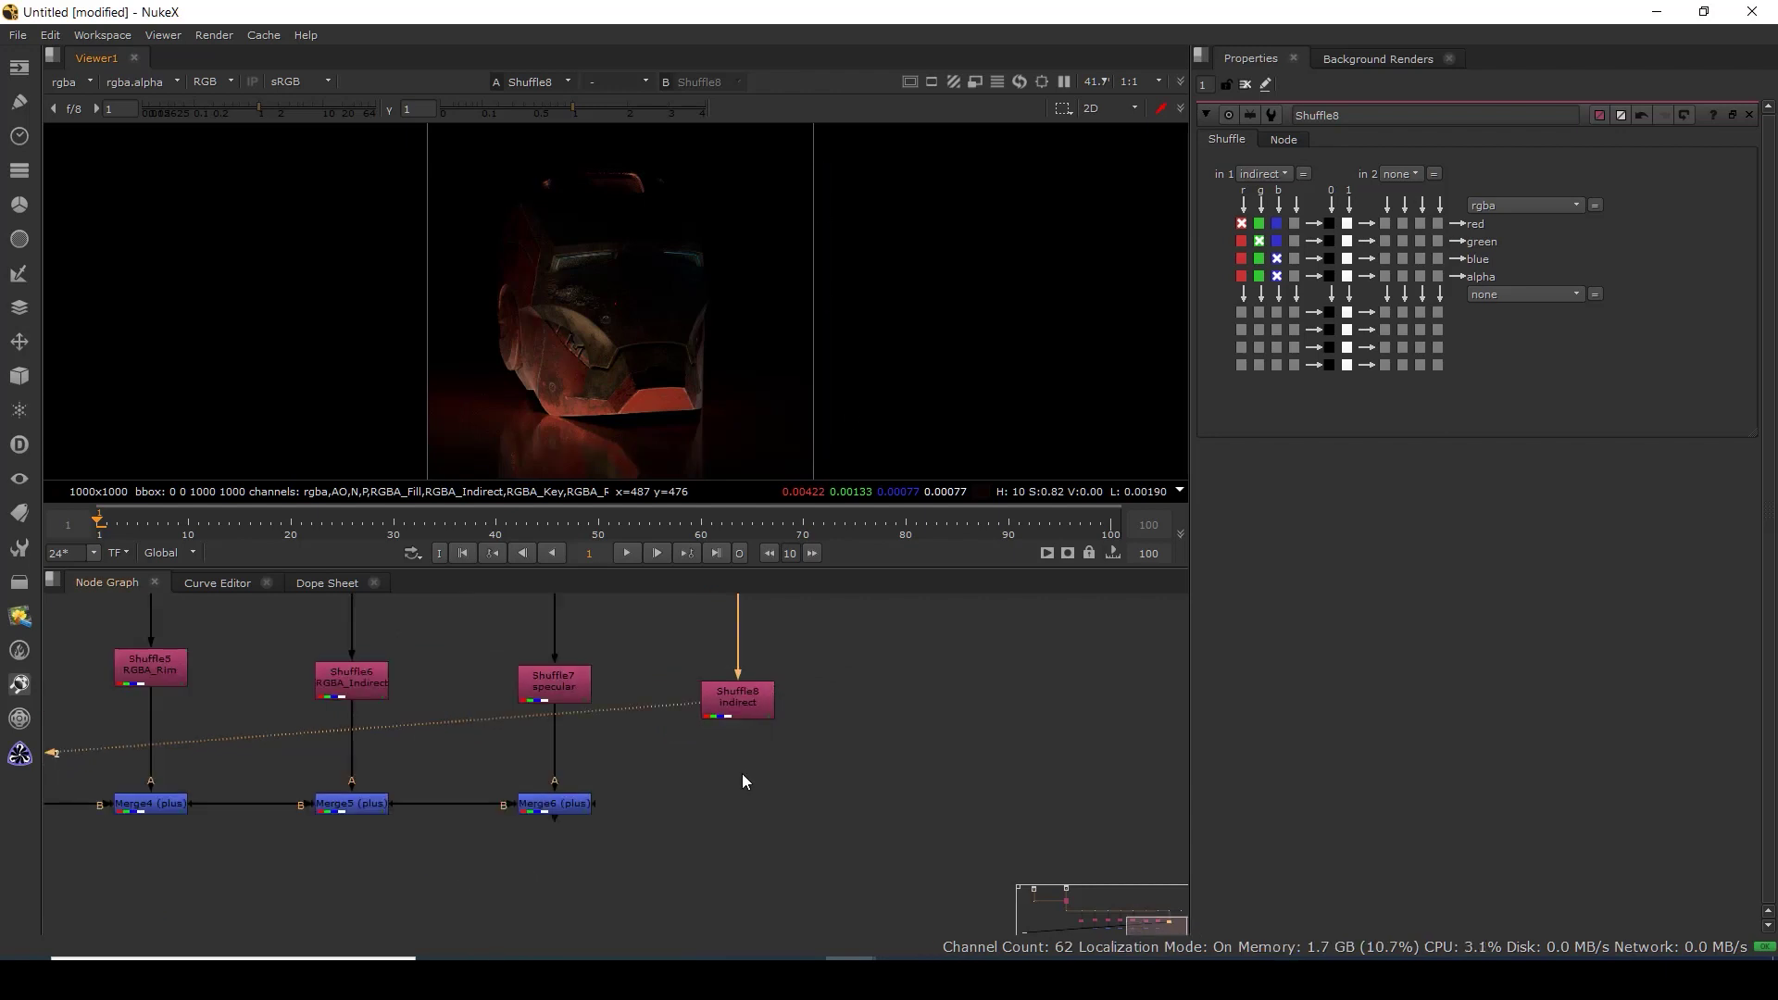
{"action": "left_click_drag", "start_coordinate": [815, 683], "coordinate": [815, 666]}
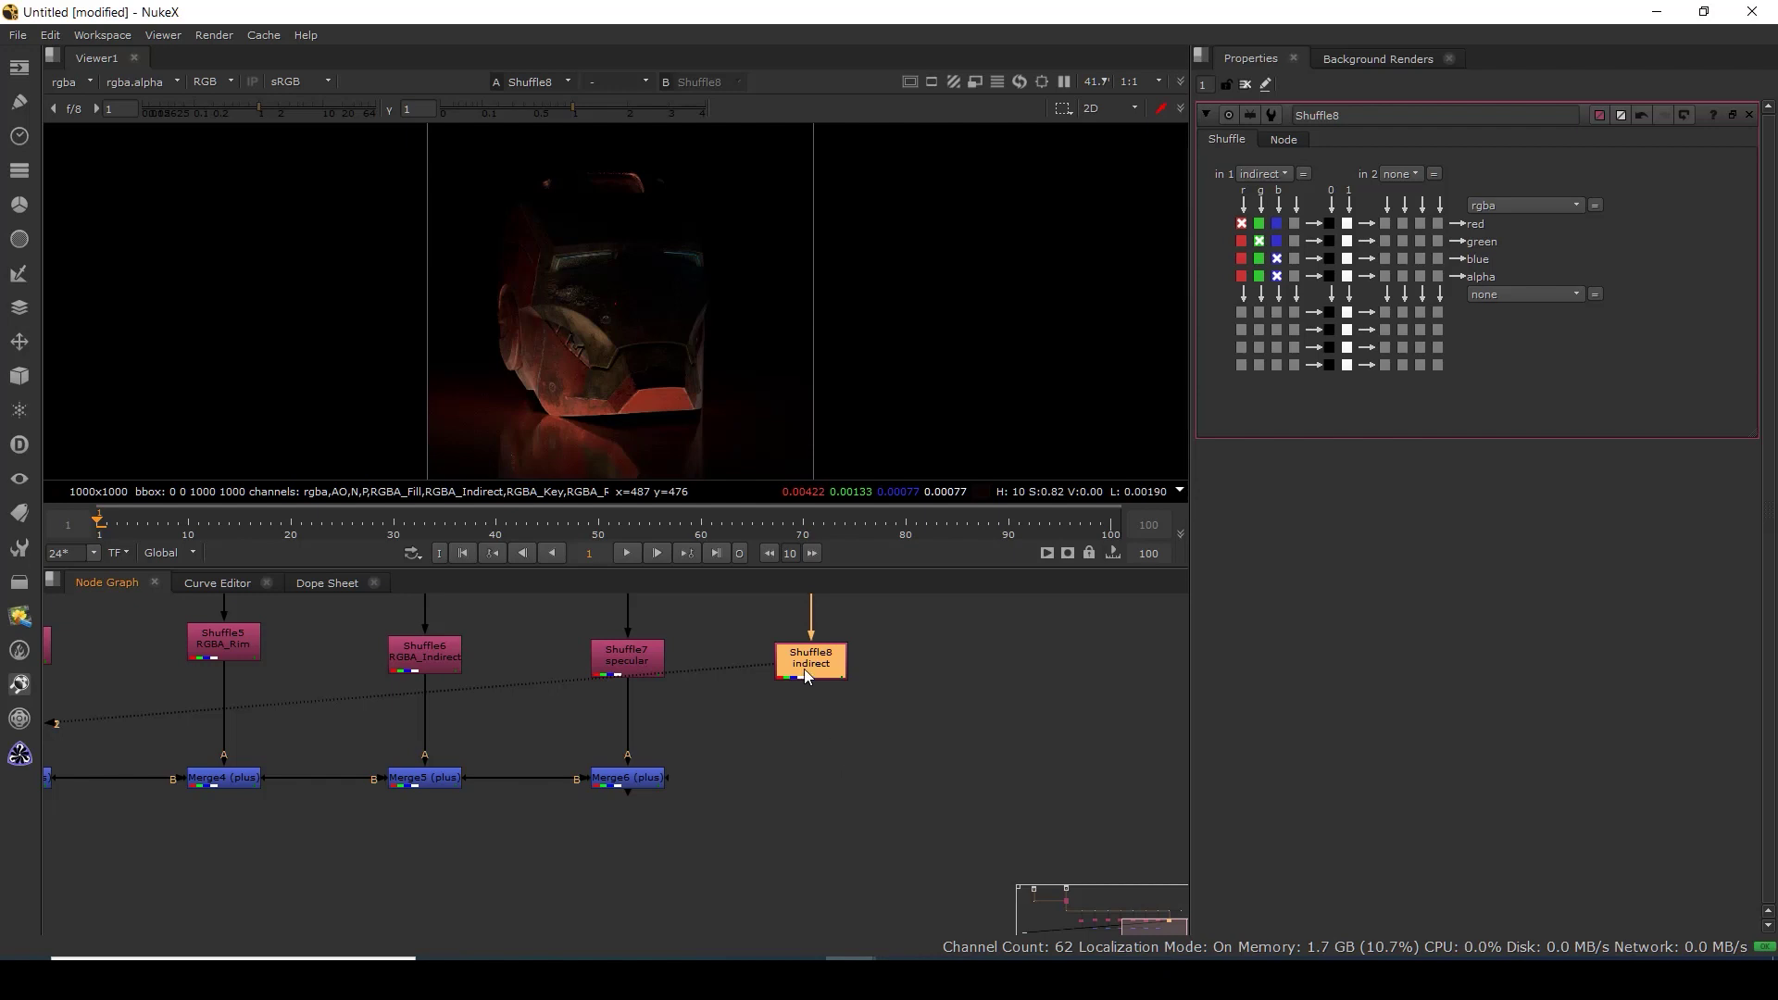
{"action": "left_click_drag", "start_coordinate": [804, 672], "coordinate": [805, 663]}
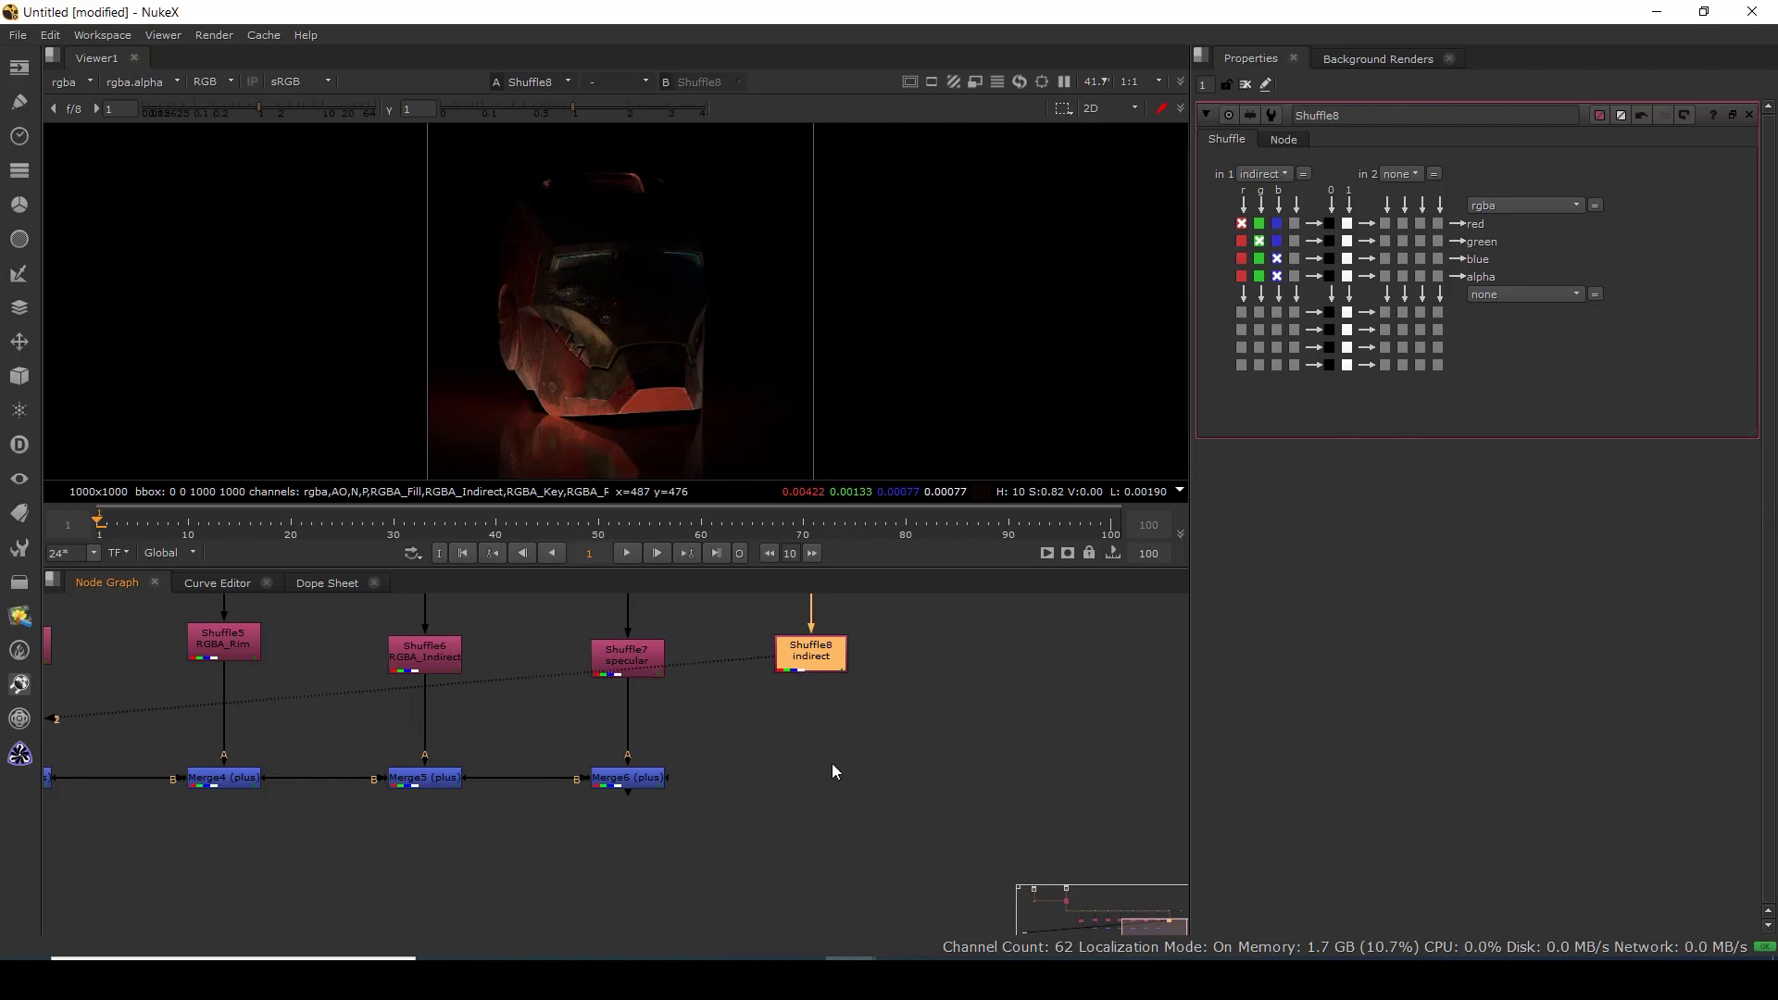
{"action": "left_click", "coordinate": [802, 749]}
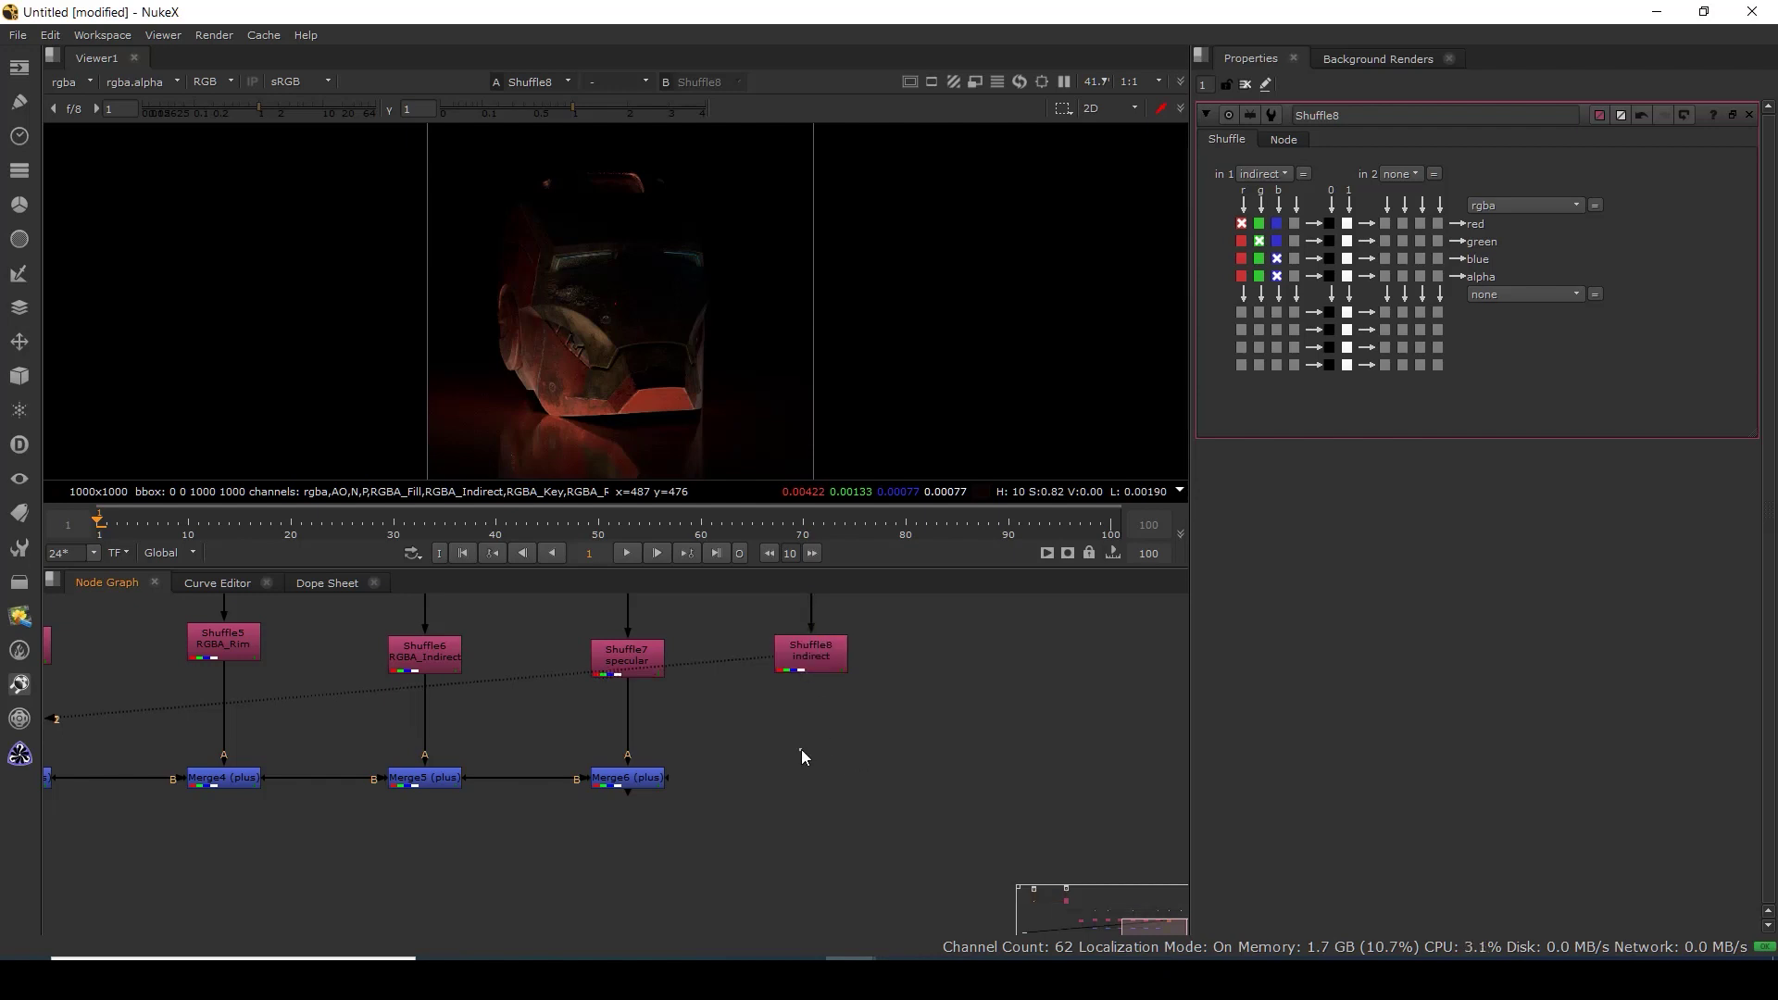
Add a Merge after the specular pass's Merge, feed the indirect Shuffle into its A input, and set its operation to plus.
{"action": "left_click", "coordinate": [632, 782]}
{"action": "key", "text": "1"}
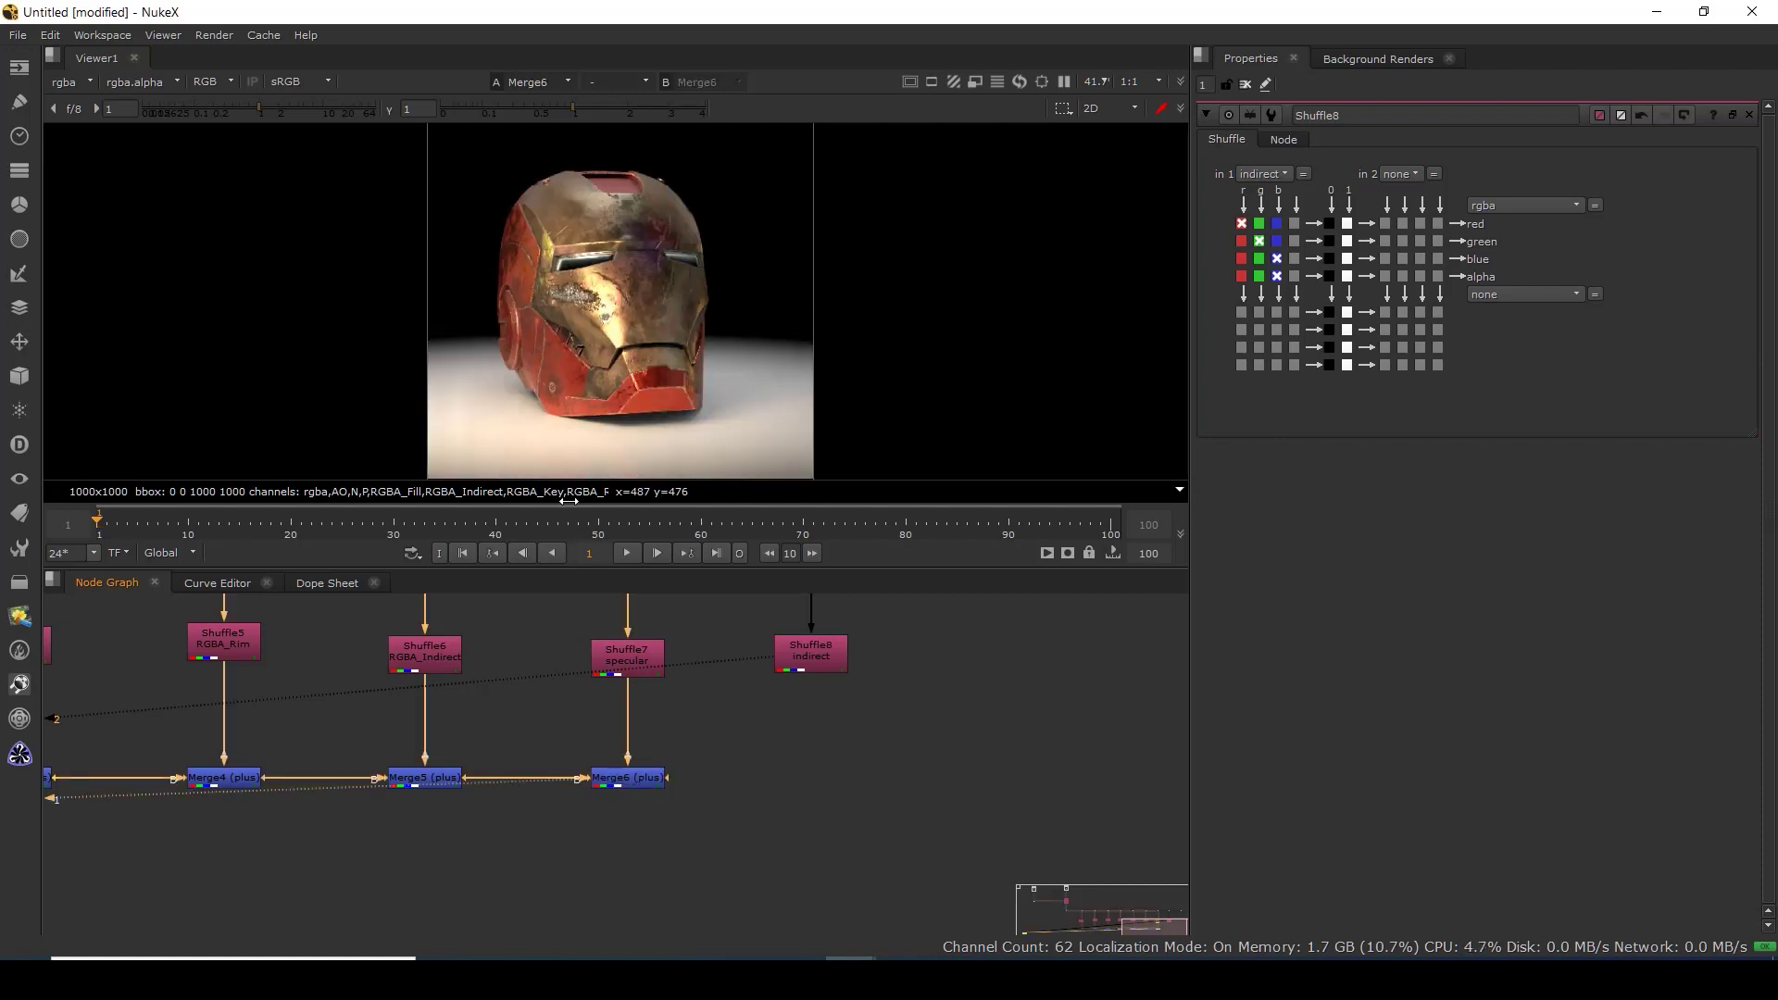
{"action": "left_click", "coordinate": [810, 785]}
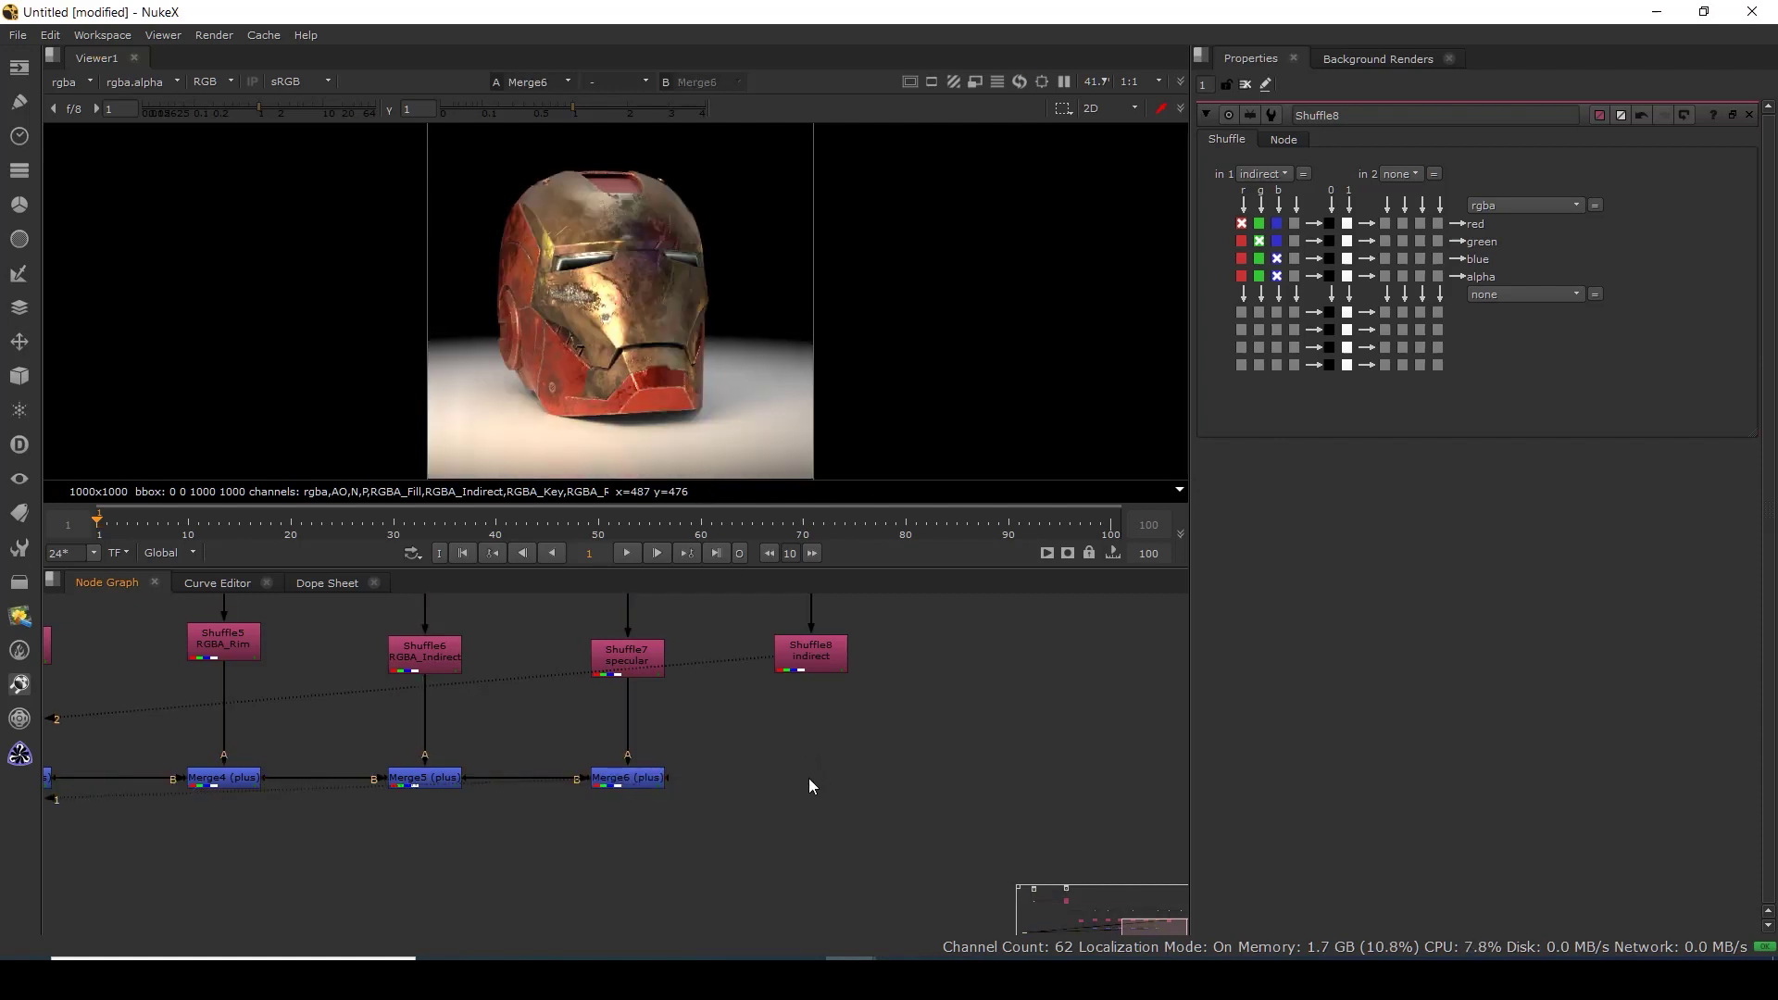
{"action": "key", "text": "m"}
{"action": "left_click_drag", "start_coordinate": [761, 783], "coordinate": [648, 779]}
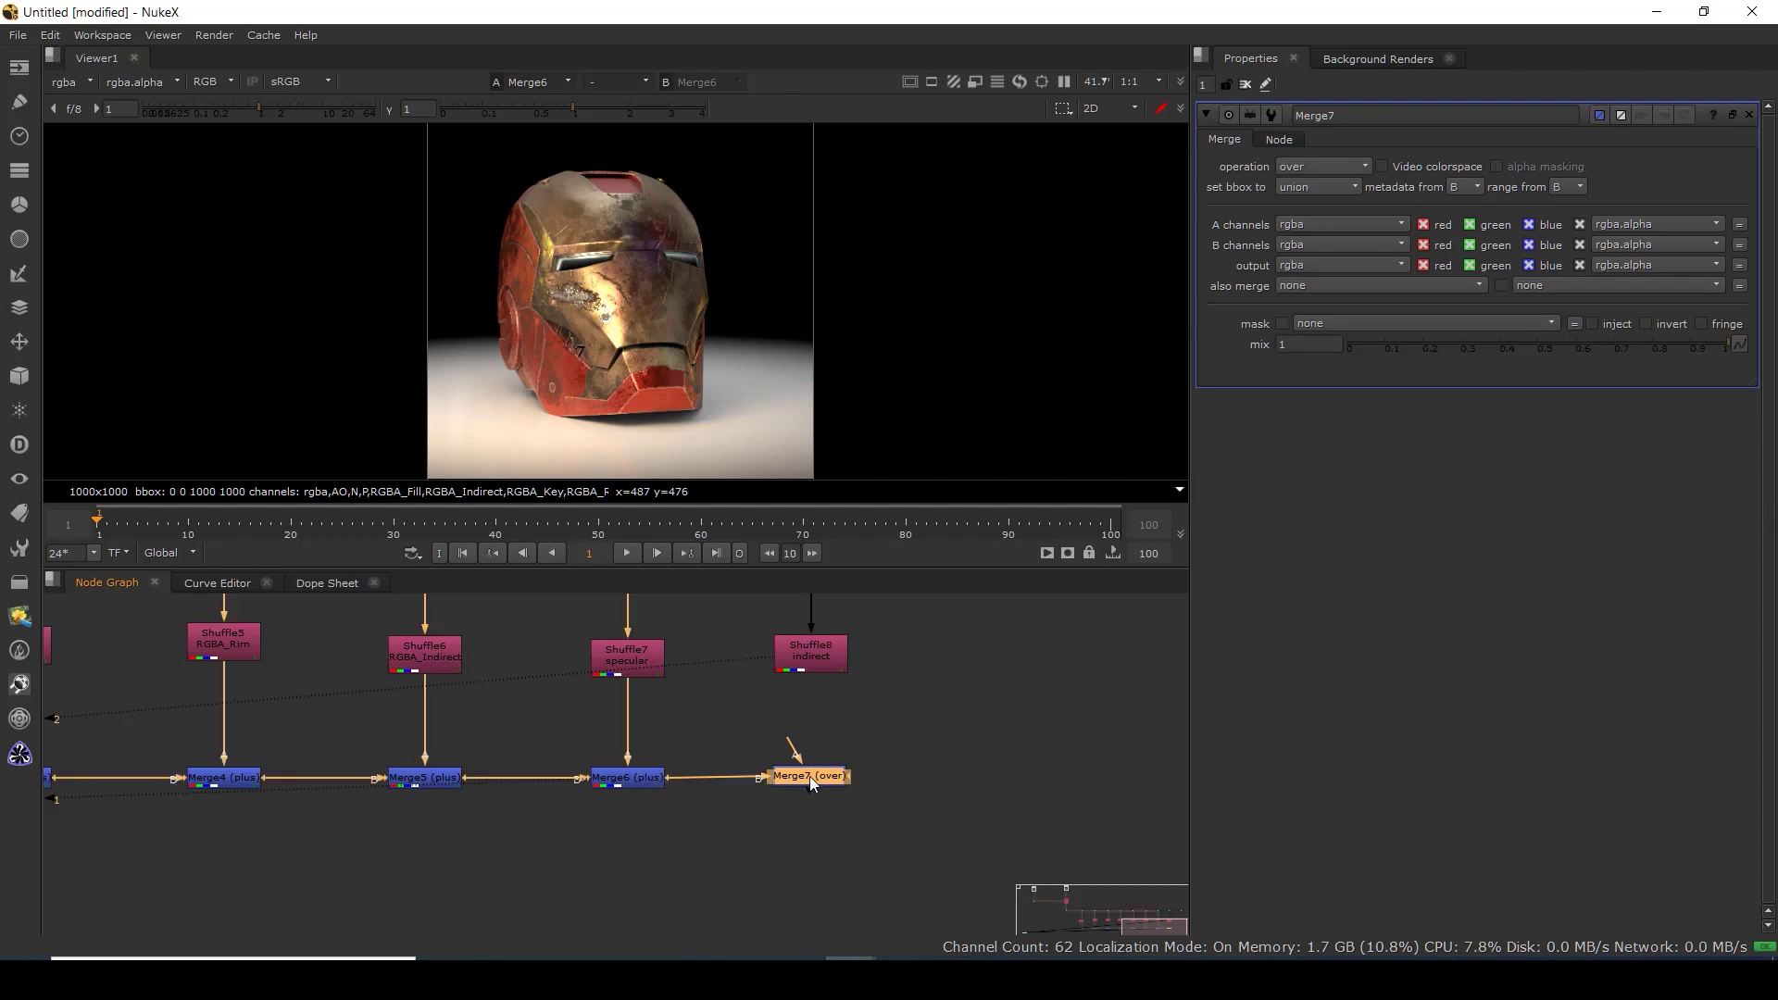
{"action": "left_click_drag", "start_coordinate": [810, 771], "coordinate": [807, 650]}
{"action": "left_click_drag", "start_coordinate": [821, 785], "coordinate": [817, 786]}
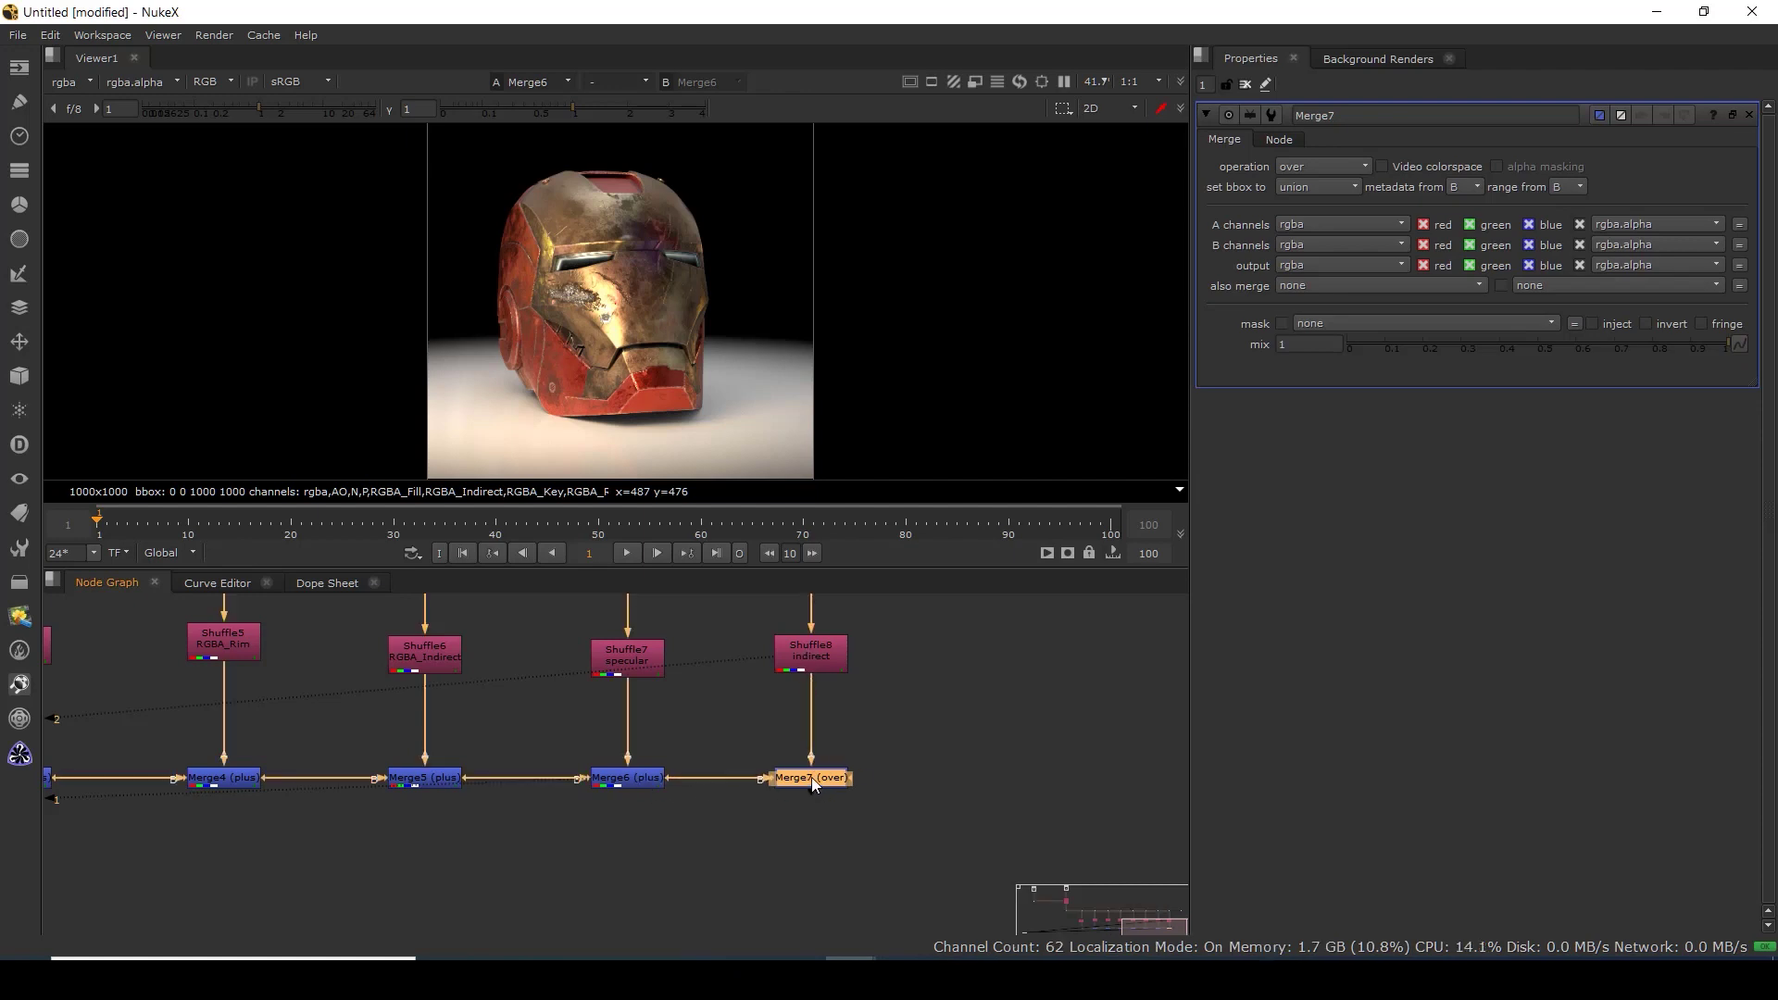
{"action": "key", "text": "1"}
{"action": "left_click", "coordinate": [826, 780]}
{"action": "left_click", "coordinate": [1330, 166]}
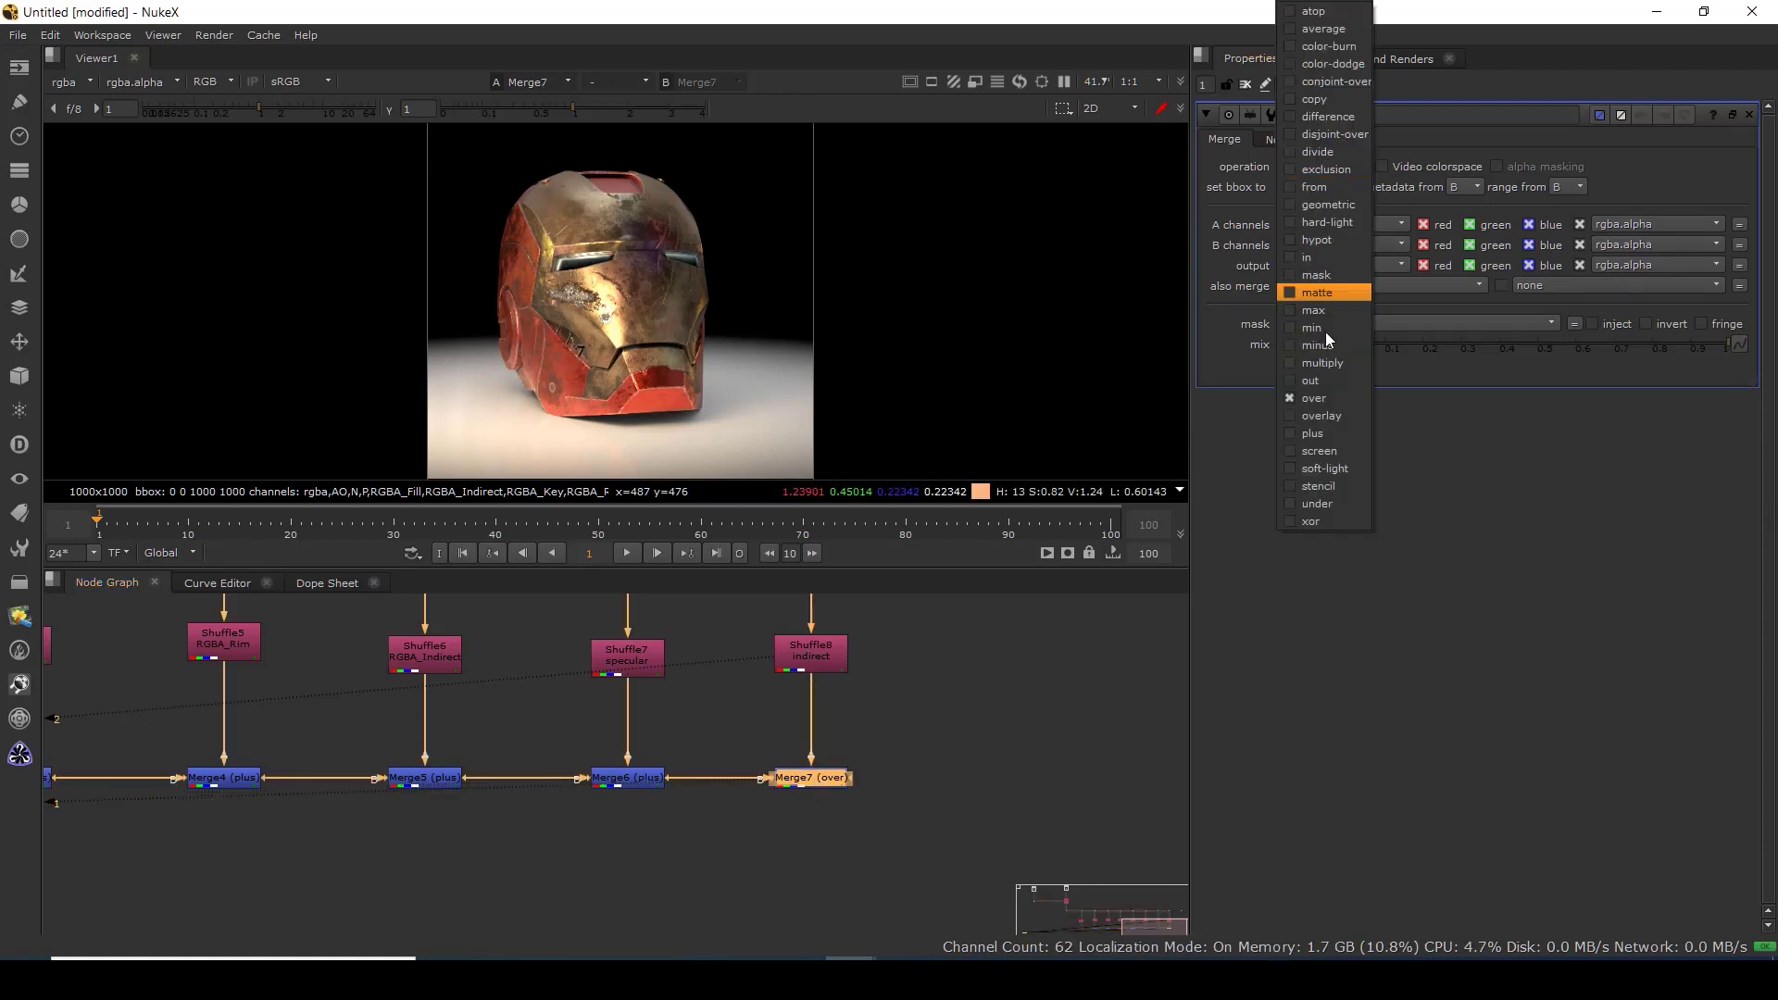
{"action": "left_click", "coordinate": [1313, 446]}
Compare the outputs of the last three plus Merges in the viewer to judge what each pass adds to the helmet.
{"action": "scroll", "coordinate": [713, 429], "scroll_direction": "up", "scroll_amount": 1}
{"action": "left_click_drag", "start_coordinate": [713, 430], "coordinate": [451, 396]}
{"action": "left_click_drag", "start_coordinate": [719, 368], "coordinate": [708, 325]}
{"action": "left_click_drag", "start_coordinate": [516, 185], "coordinate": [550, 274]}
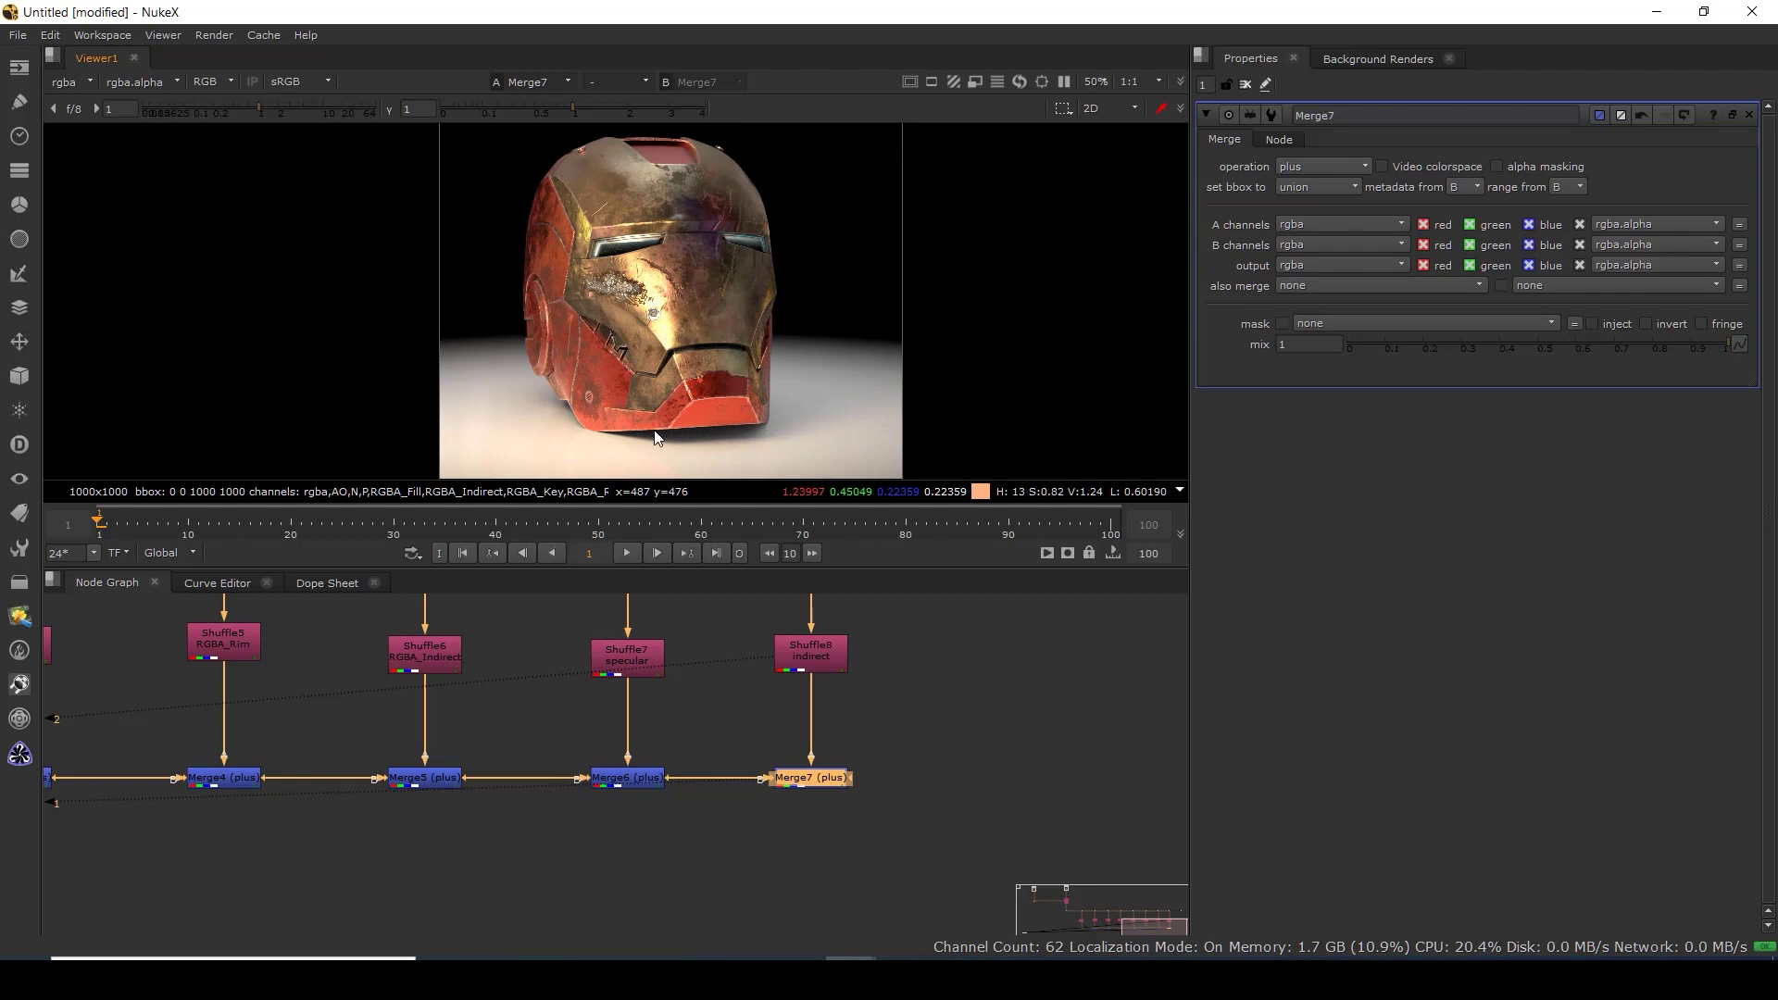
{"action": "left_click", "coordinate": [637, 780]}
{"action": "key", "text": "1"}
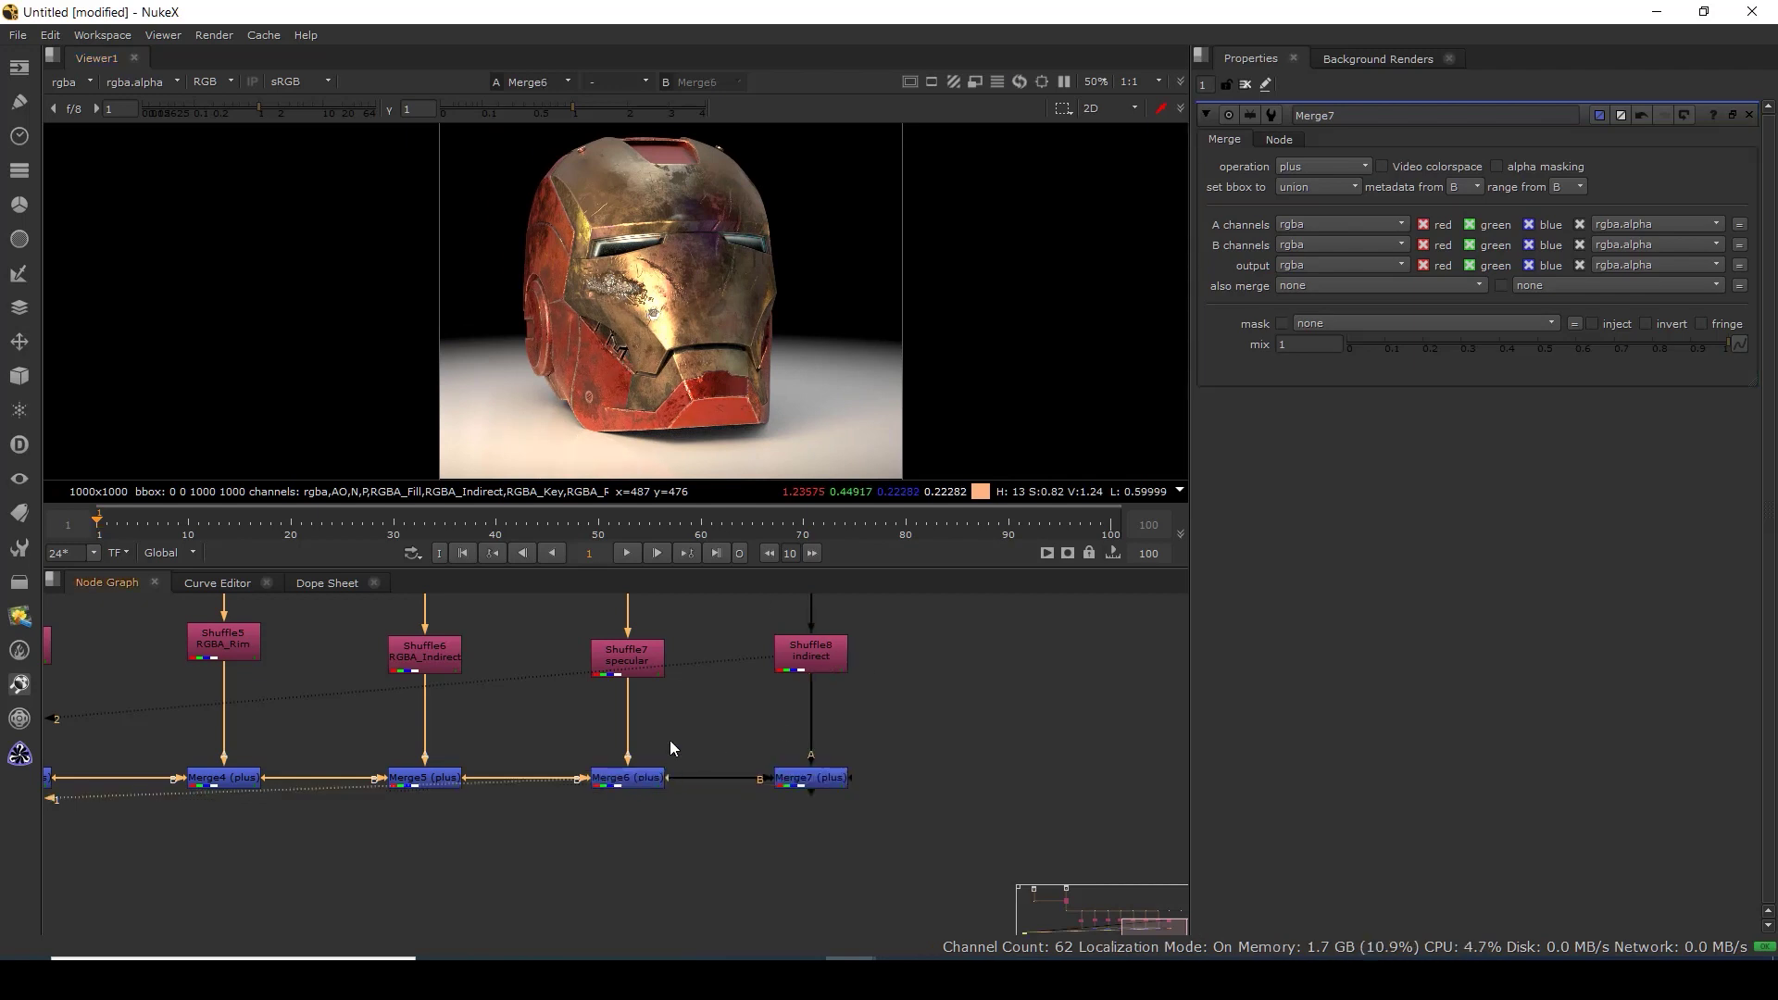
{"action": "left_click_drag", "start_coordinate": [587, 750], "coordinate": [726, 720]}
{"action": "left_click", "coordinate": [940, 748]}
{"action": "key", "text": "1"}
{"action": "left_click", "coordinate": [563, 751]}
{"action": "key", "text": "1"}
{"action": "left_click", "coordinate": [750, 747]}
{"action": "key", "text": "1"}
{"action": "left_click", "coordinate": [938, 750]}
{"action": "key", "text": "1"}
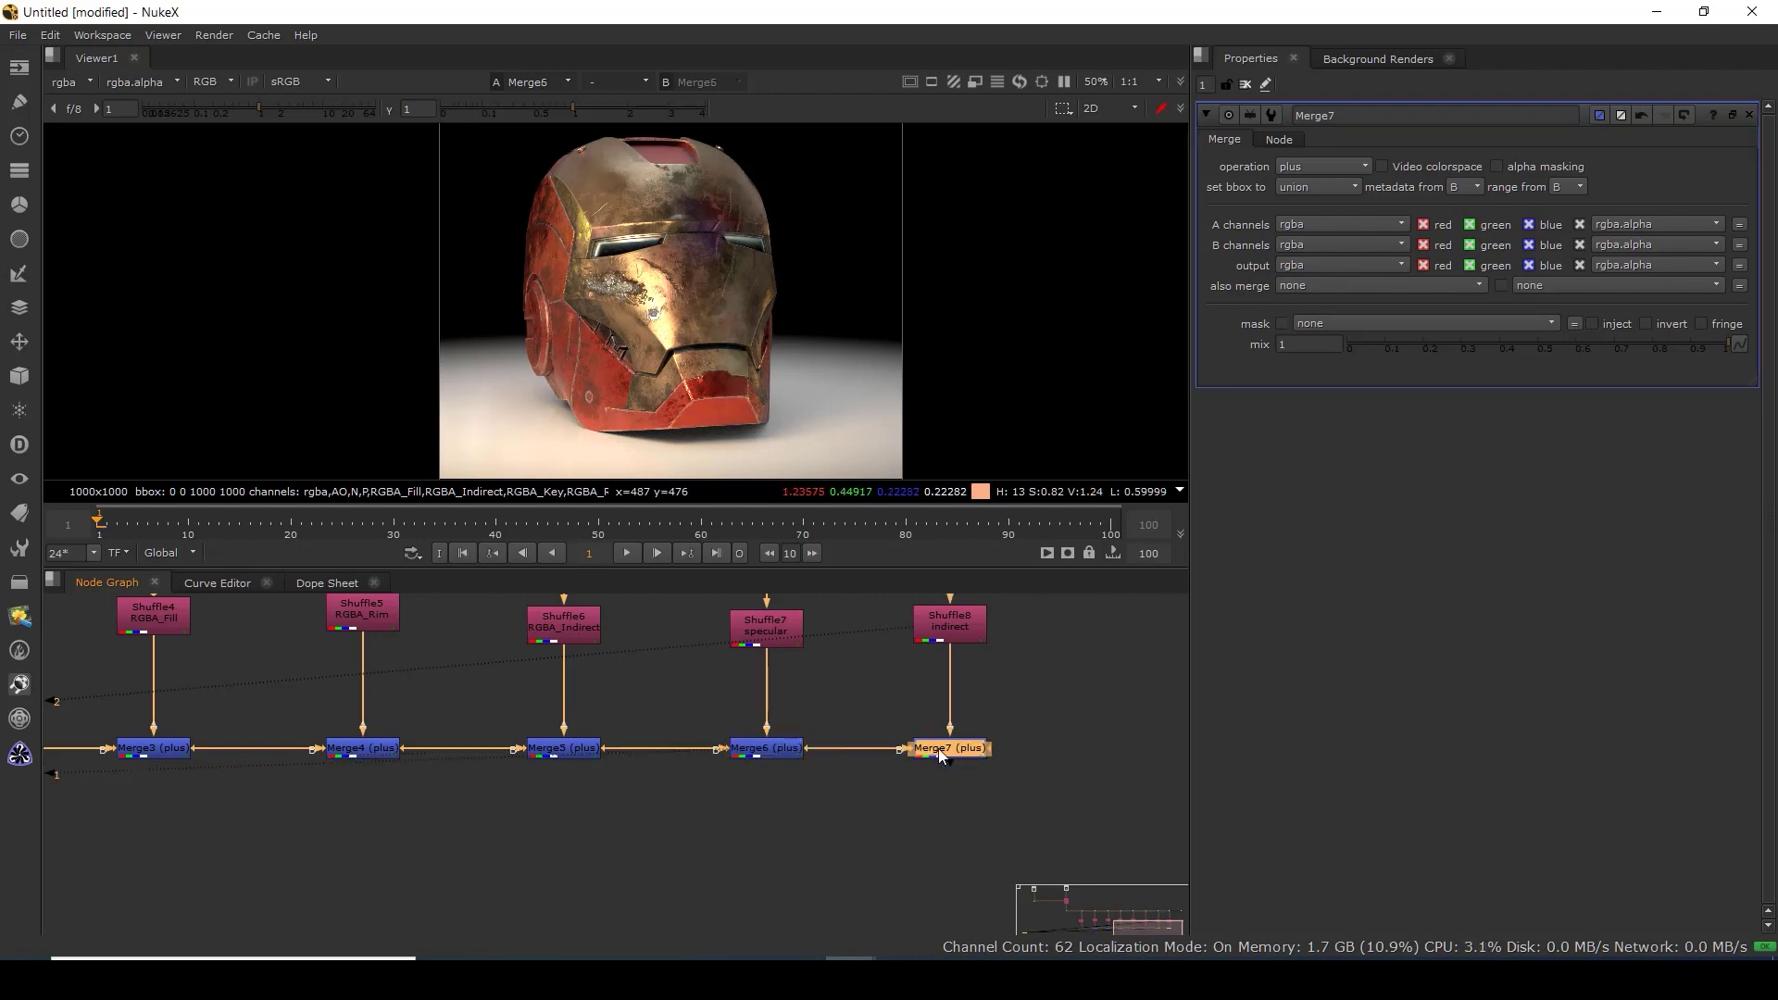
Compare the original Passes.exr render with the last Merge by alternating between them in the viewer.
{"action": "scroll", "coordinate": [547, 738], "scroll_direction": "down", "scroll_amount": 6}
{"action": "left_click_drag", "start_coordinate": [547, 738], "coordinate": [763, 915]}
{"action": "scroll", "coordinate": [763, 915], "scroll_direction": "up", "scroll_amount": 1}
{"action": "left_click_drag", "start_coordinate": [305, 710], "coordinate": [491, 784]}
{"action": "left_click", "coordinate": [448, 678]}
{"action": "key", "text": "2"}
{"action": "key", "text": "1"}
{"action": "key", "text": "2"}
{"action": "key", "text": "1"}
{"action": "key", "text": "2"}
{"action": "key", "text": "1"}
{"action": "key", "text": "2"}
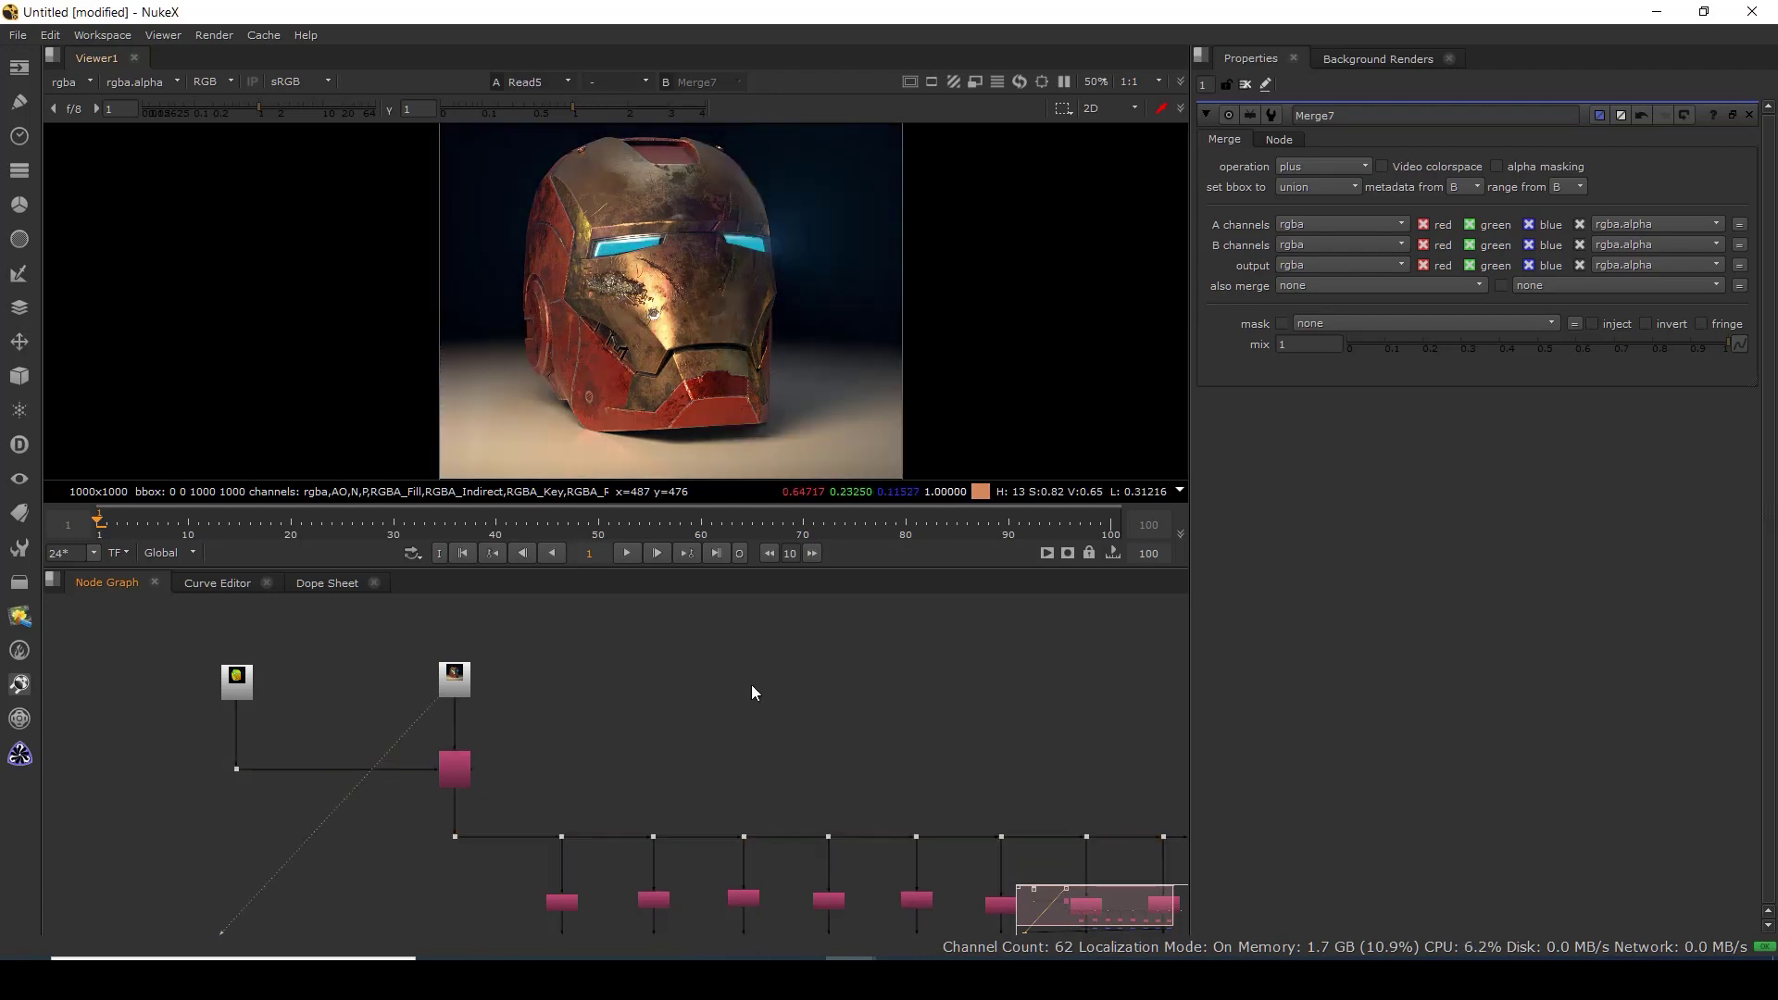
Delete the indirect Shuffle together with its plus Merge at the end of the row.
{"action": "left_click_drag", "start_coordinate": [1168, 883], "coordinate": [785, 748]}
{"action": "scroll", "coordinate": [785, 749], "scroll_direction": "up", "scroll_amount": 4}
{"action": "left_click_drag", "start_coordinate": [712, 645], "coordinate": [859, 926]}
{"action": "key", "text": "Delete"}
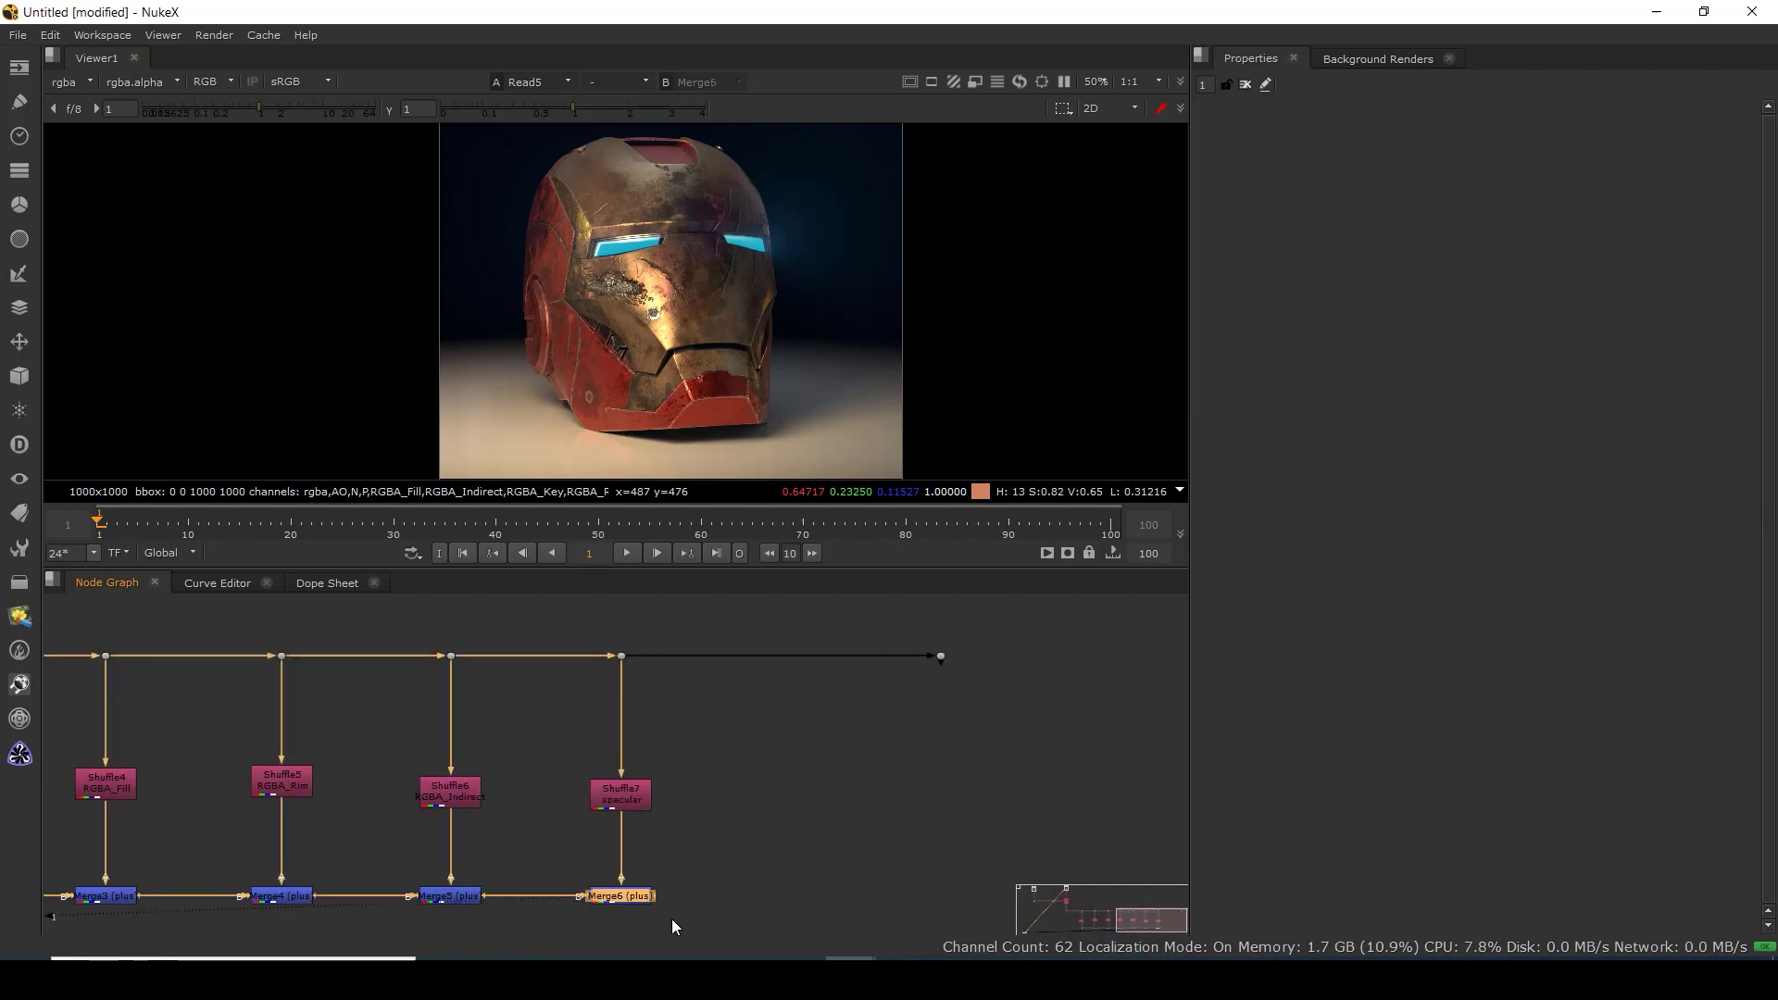
Display the specular pass's Merge close up at the eyes, and insert a Dot on the pipe beyond the specular Shuffle.
{"action": "key", "text": "1"}
{"action": "key", "text": "f"}
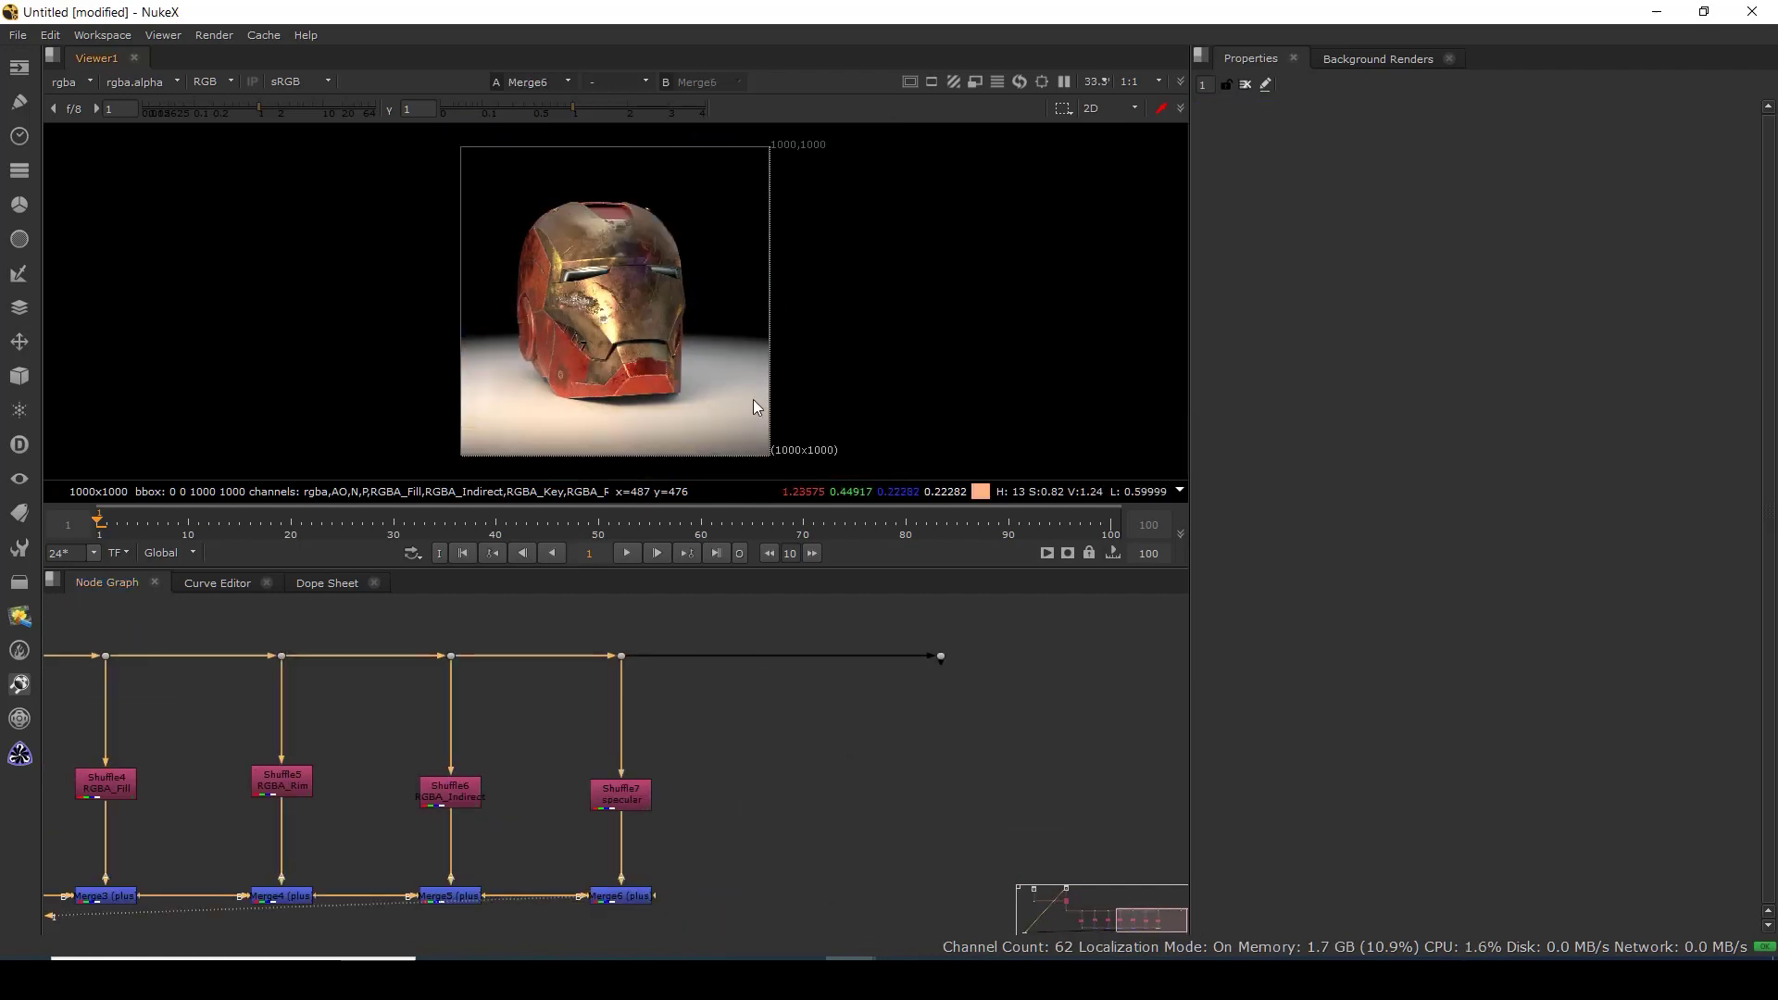
{"action": "scroll", "coordinate": [617, 265], "scroll_direction": "up", "scroll_amount": 5}
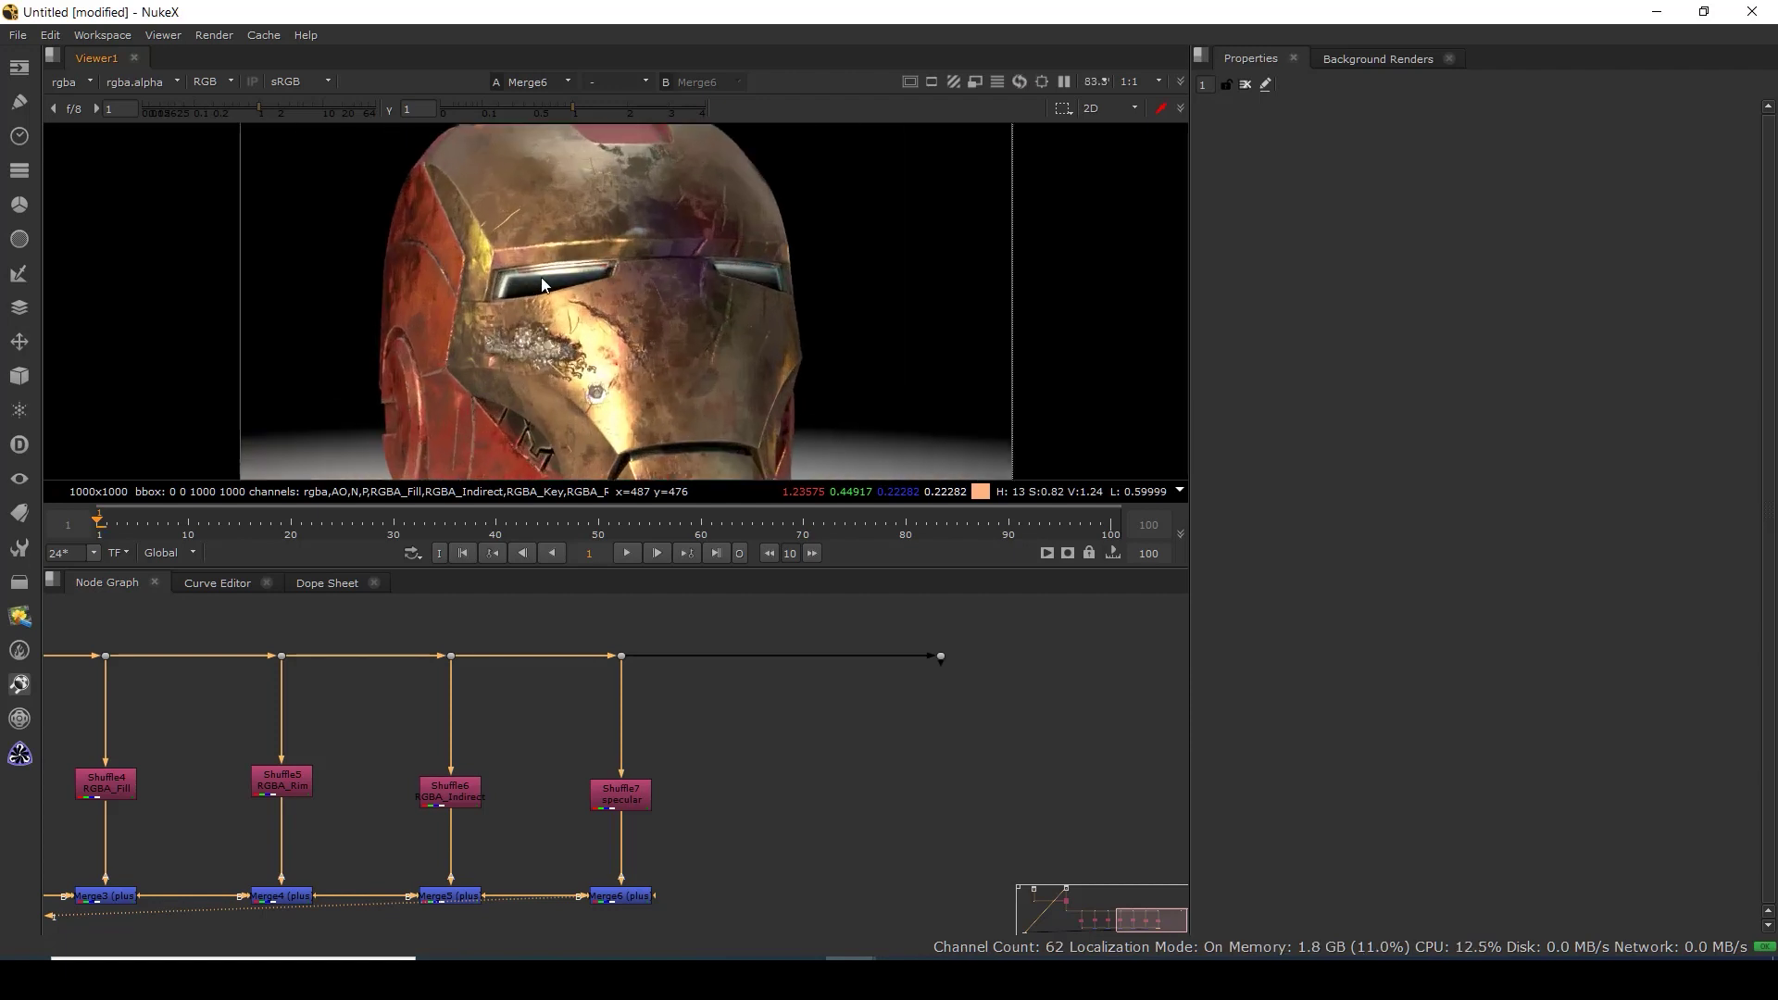
{"action": "left_click", "coordinate": [864, 704]}
{"action": "left_click", "coordinate": [781, 656]}
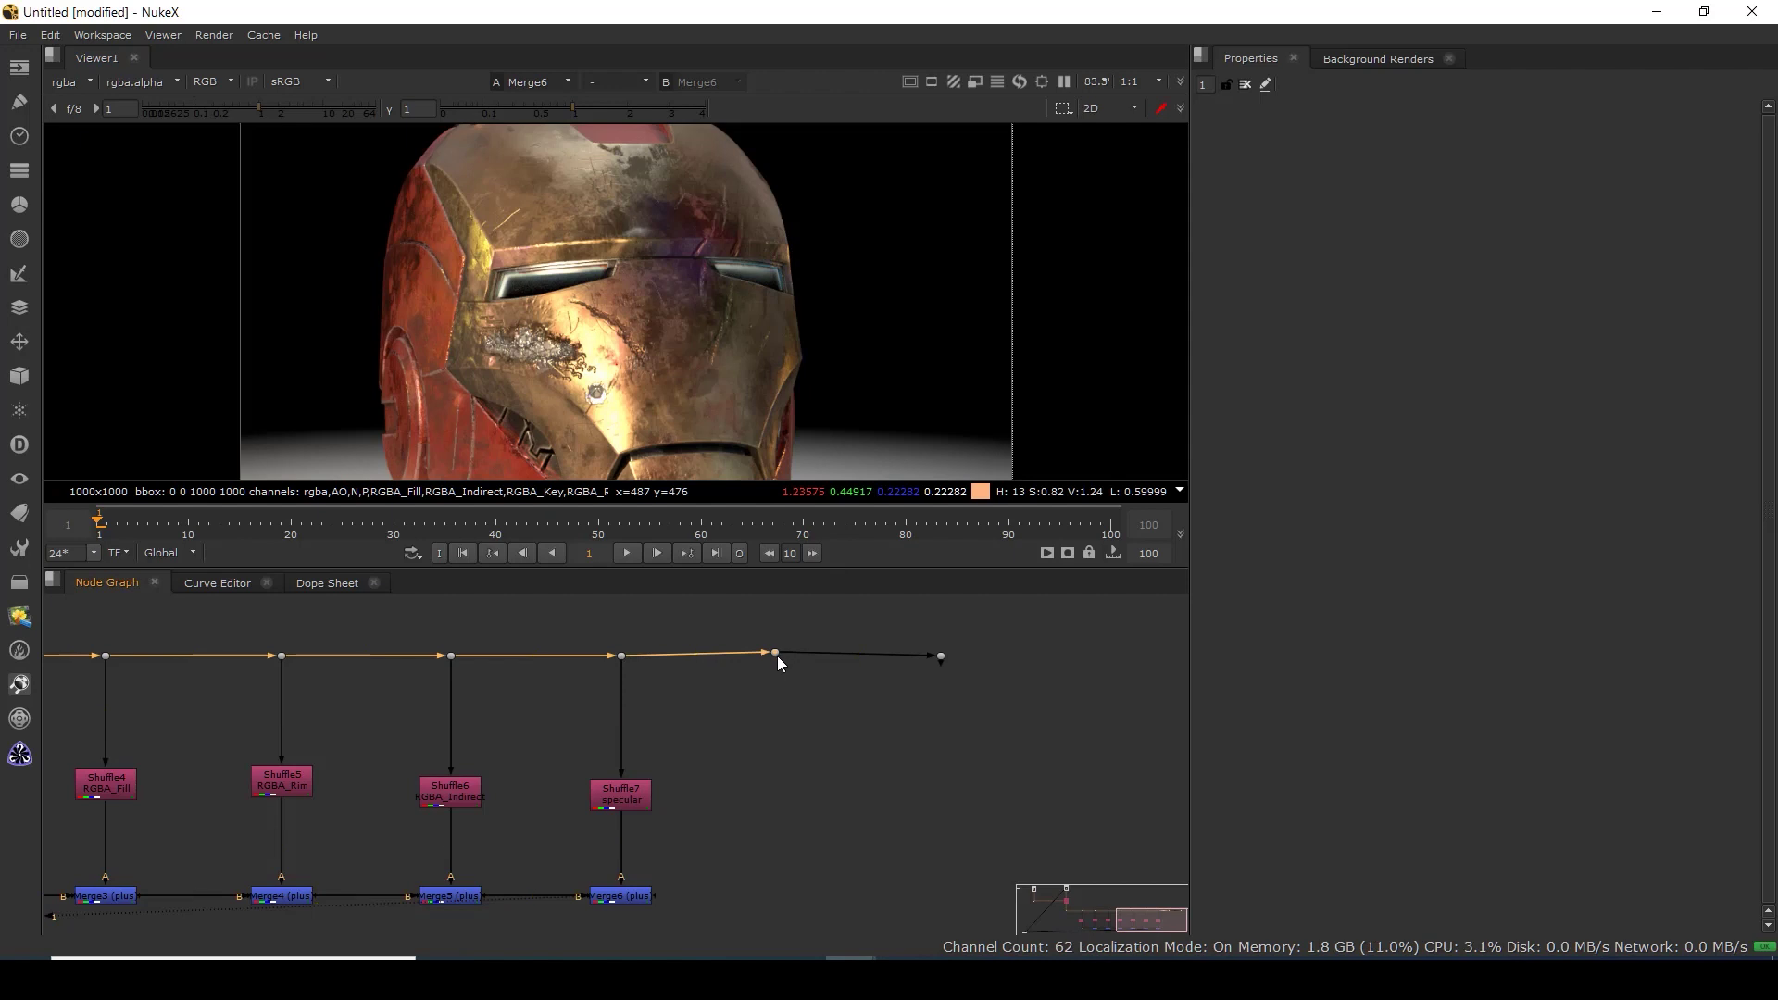
Display the Passes.exr Read, the diffuse_albedo Shuffle and the AO Shuffle one after another and examine the helmet's eyes.
{"action": "scroll", "coordinate": [782, 685], "scroll_direction": "down", "scroll_amount": 3}
{"action": "left_click_drag", "start_coordinate": [504, 734], "coordinate": [870, 791]}
{"action": "scroll", "coordinate": [583, 637], "scroll_direction": "up", "scroll_amount": 4}
{"action": "left_click", "coordinate": [582, 623]}
{"action": "key", "text": "1"}
{"action": "scroll", "coordinate": [639, 305], "scroll_direction": "up", "scroll_amount": 4}
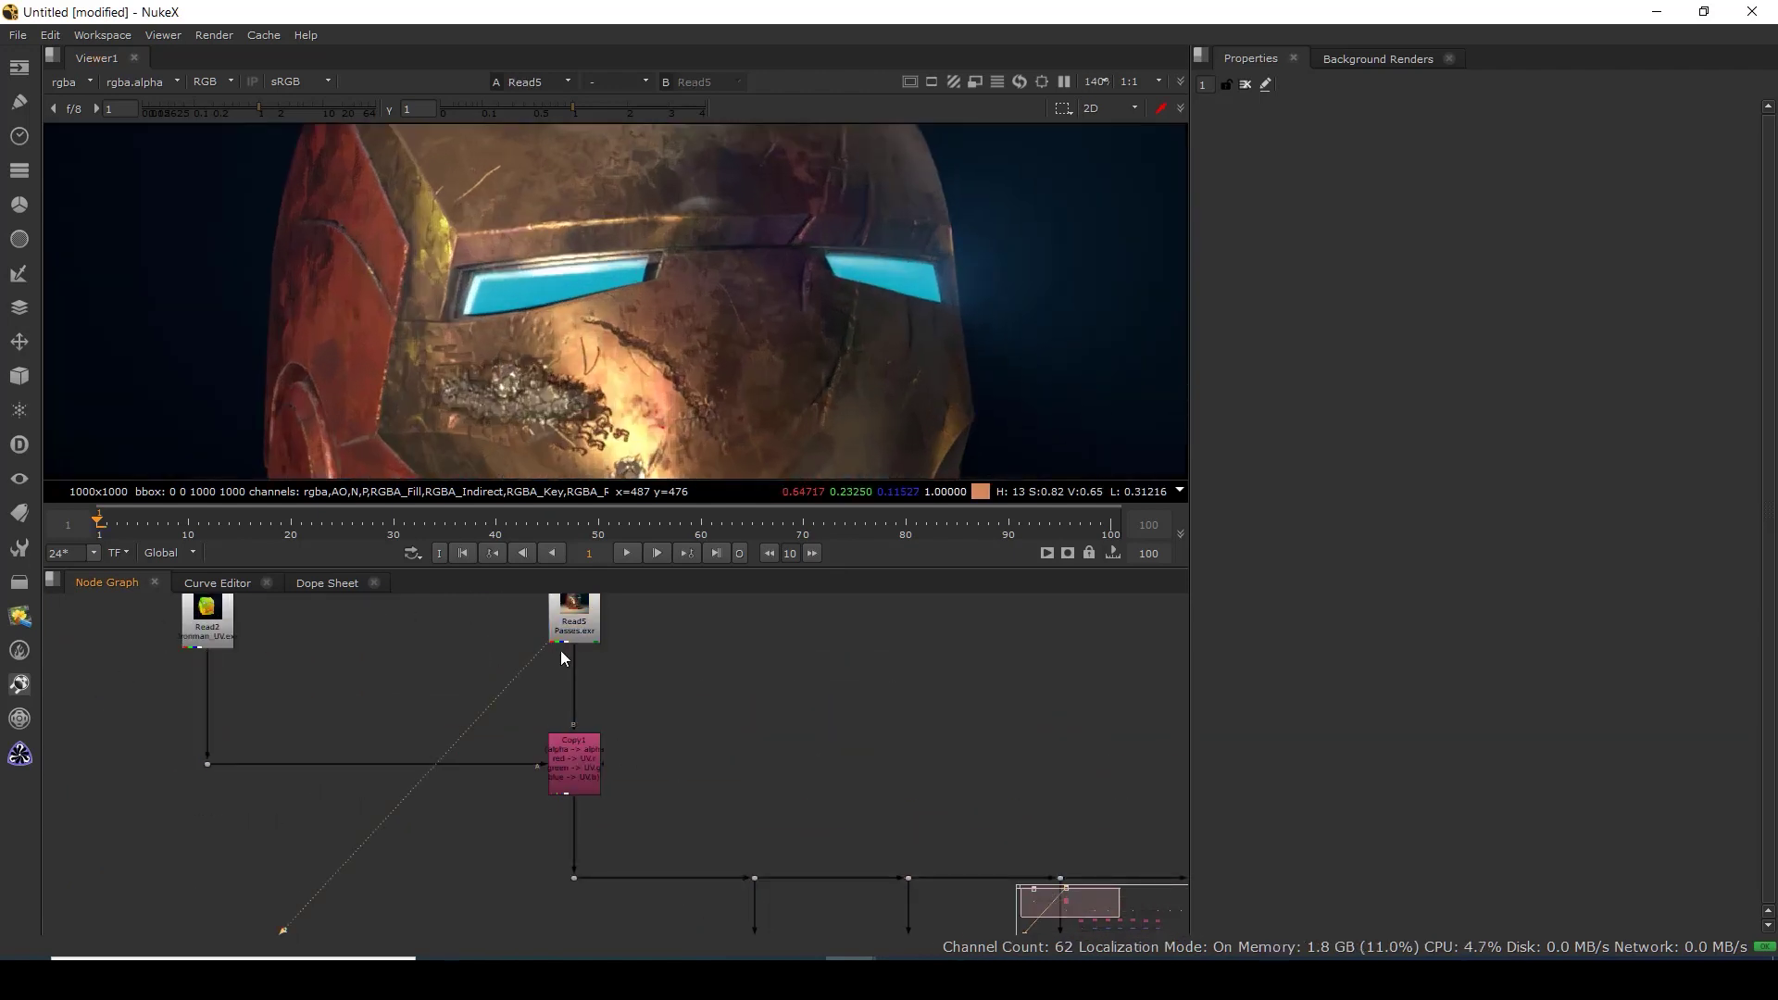
{"action": "left_click_drag", "start_coordinate": [792, 840], "coordinate": [647, 679]}
{"action": "left_click", "coordinate": [612, 812]}
{"action": "key", "text": "1"}
{"action": "left_click", "coordinate": [766, 810]}
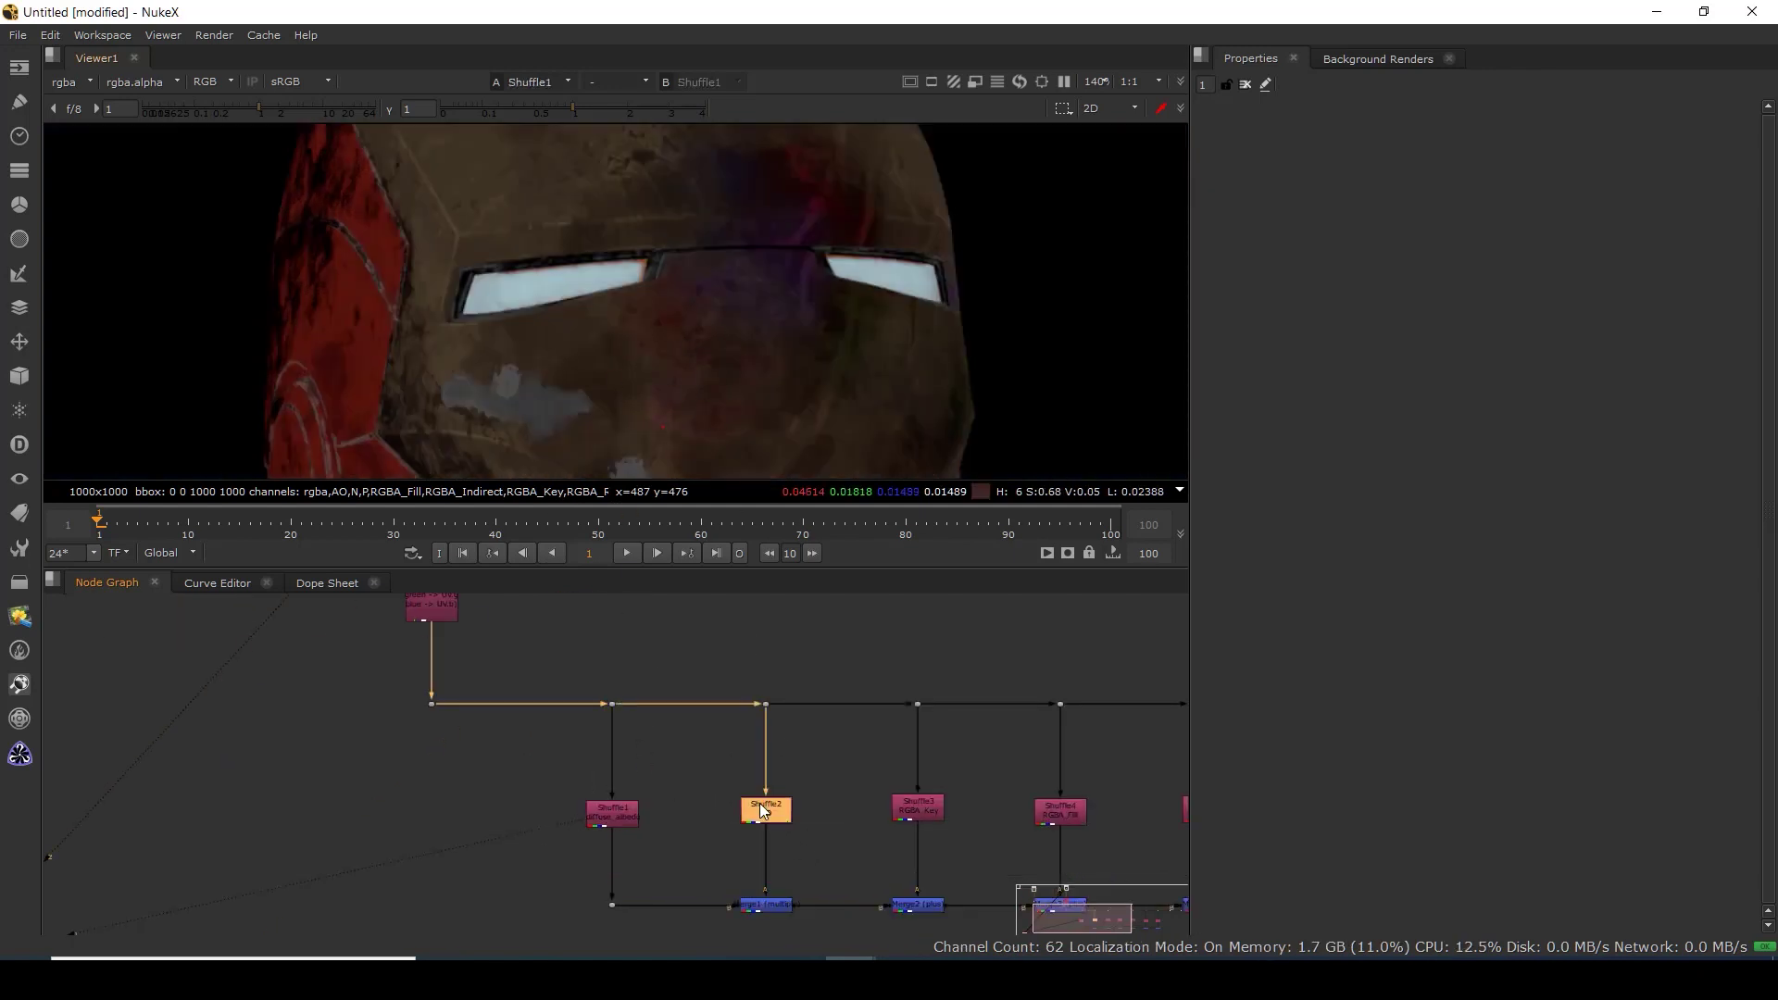
{"action": "key", "text": "1"}
Display the UV render's Read node and examine its alpha and blue channels around the eyes.
{"action": "left_click_drag", "start_coordinate": [1083, 891], "coordinate": [1044, 878]}
{"action": "left_click_drag", "start_coordinate": [591, 656], "coordinate": [624, 763]}
{"action": "left_click", "coordinate": [576, 704]}
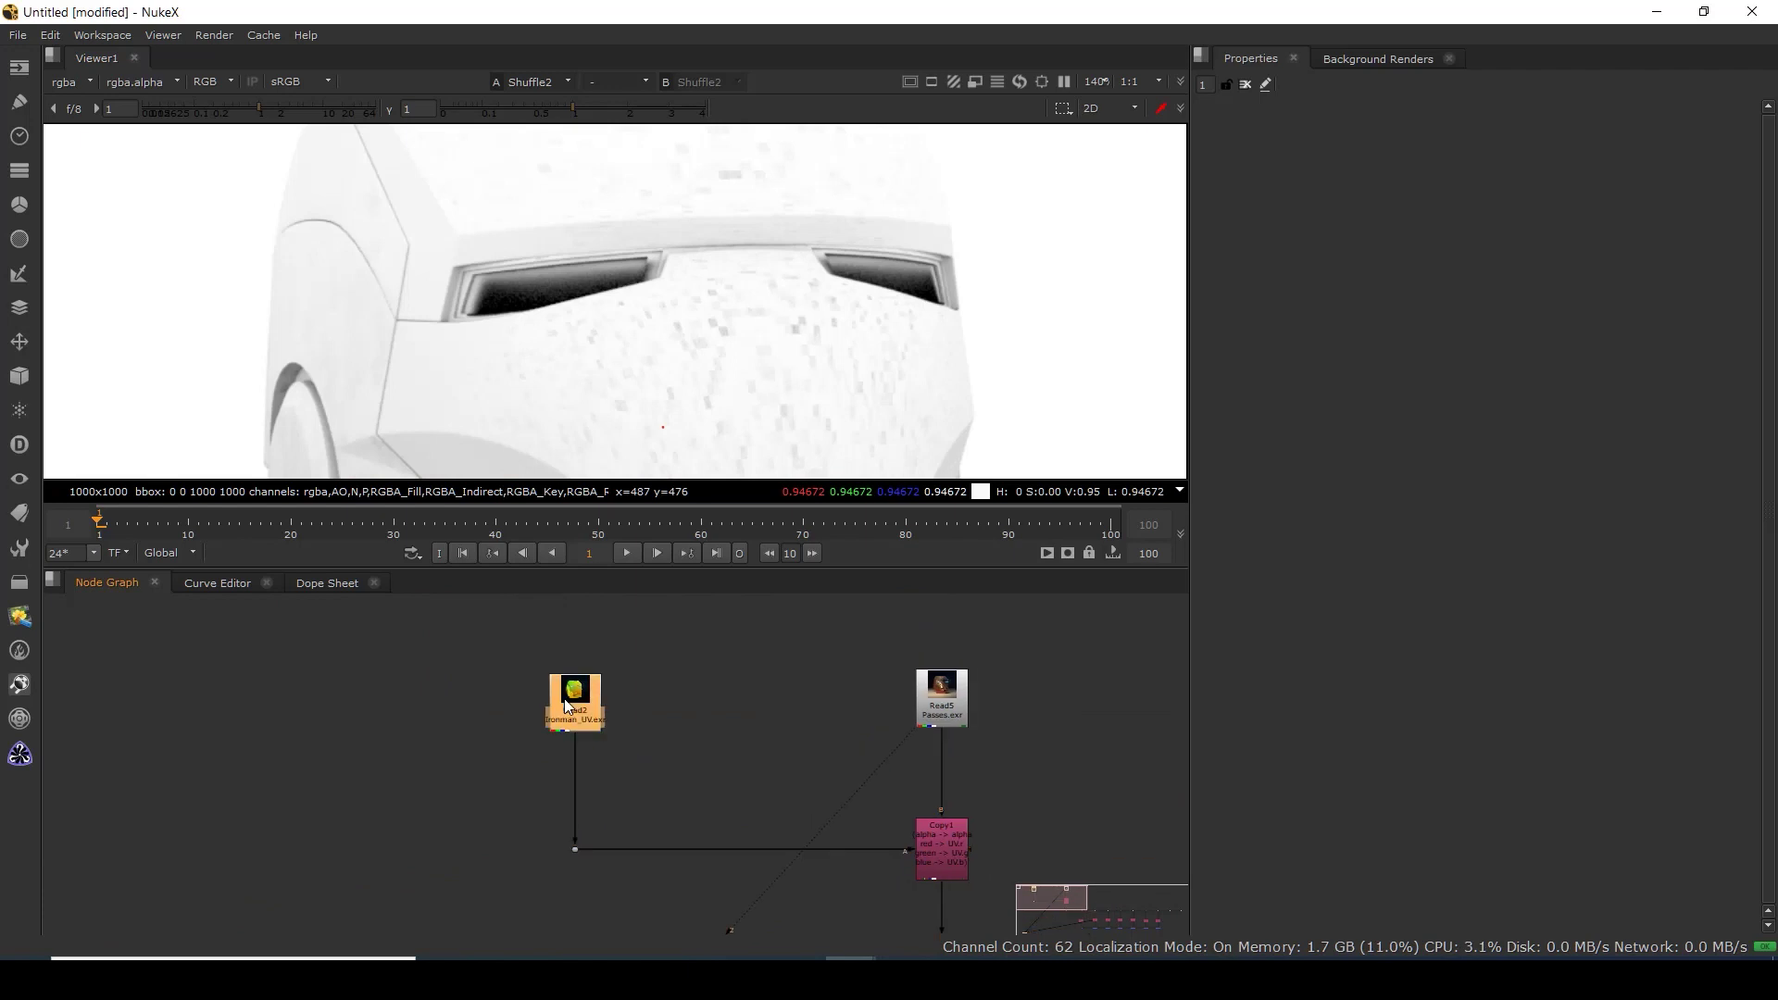
{"action": "key", "text": "1"}
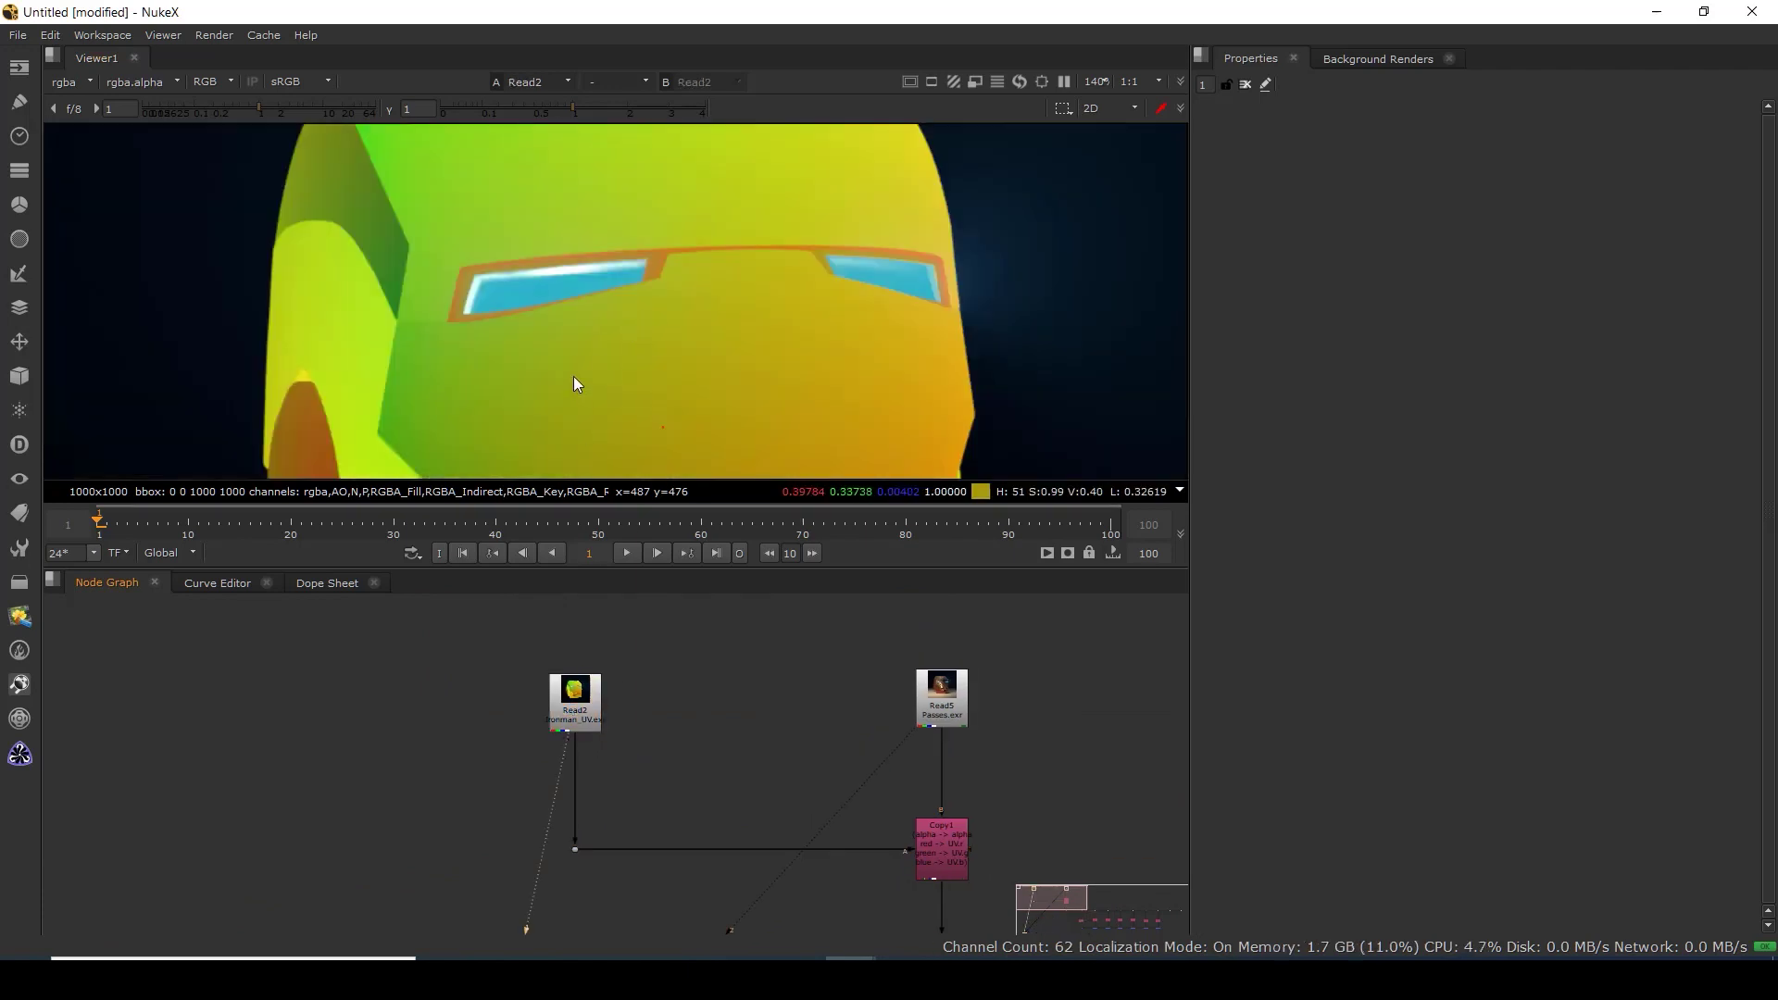
{"action": "key", "text": "a"}
{"action": "key", "text": "a"}
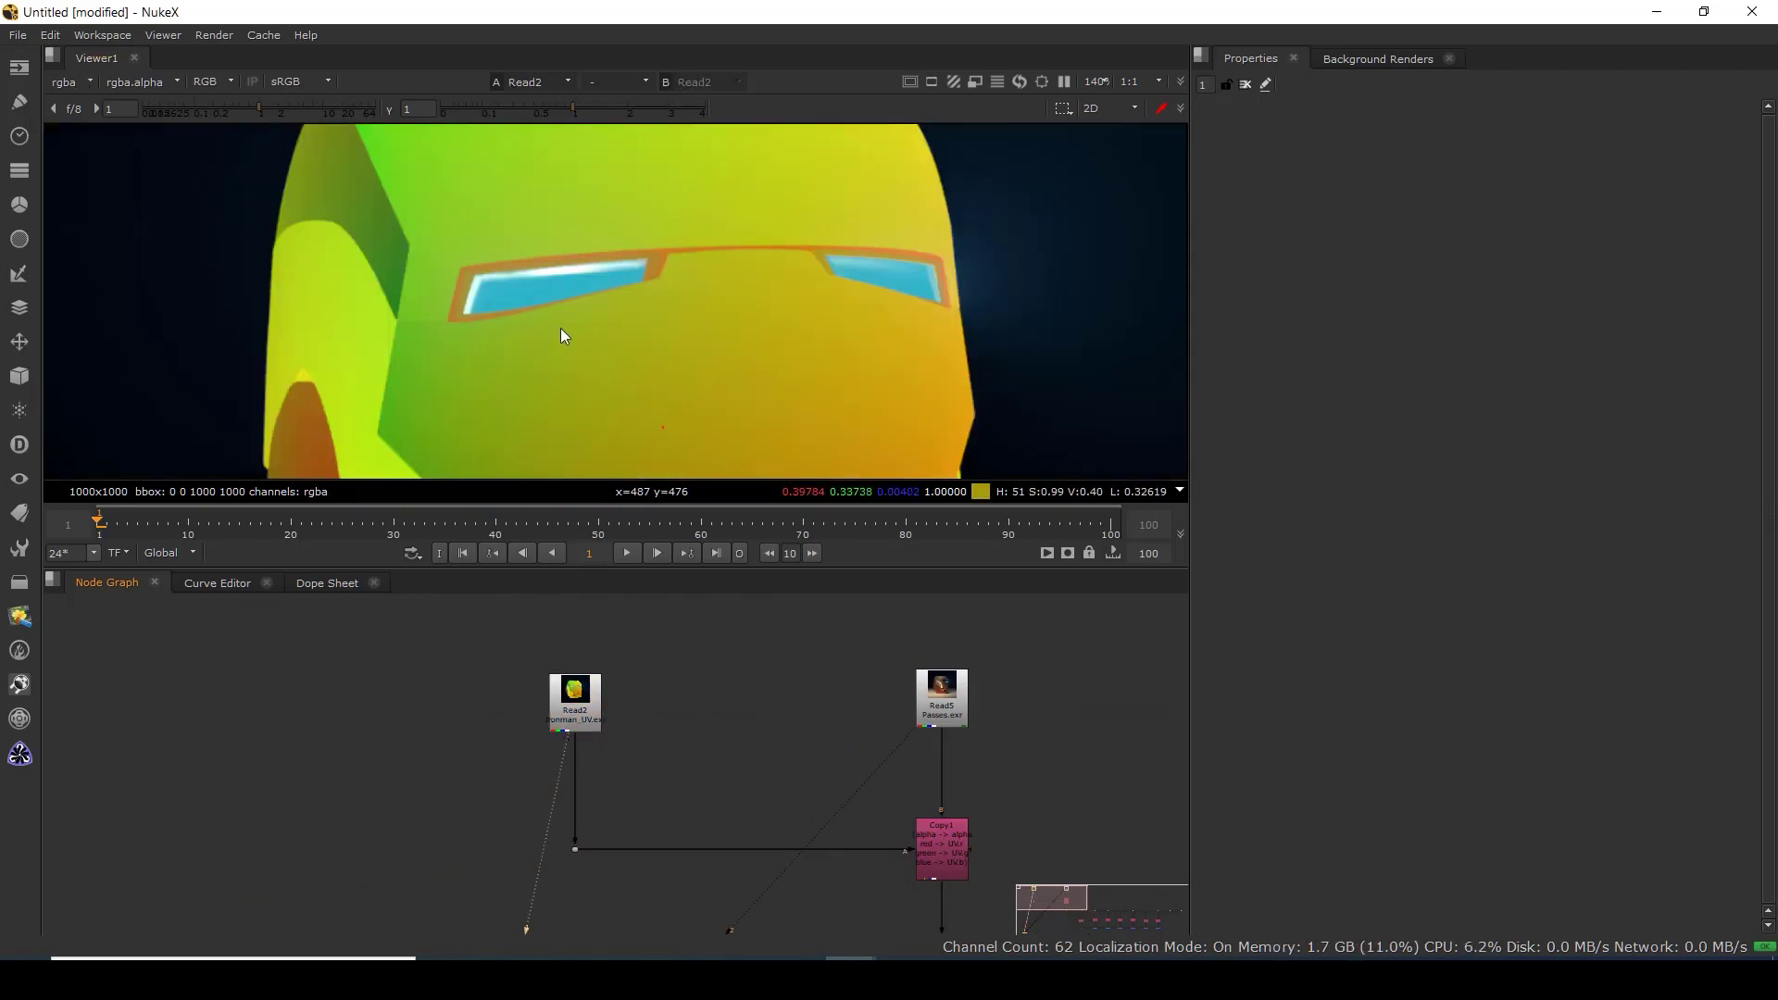
{"action": "key", "text": "b"}
{"action": "scroll", "coordinate": [635, 315], "scroll_direction": "down", "scroll_amount": 3}
{"action": "left_click_drag", "start_coordinate": [832, 242], "coordinate": [369, 360]}
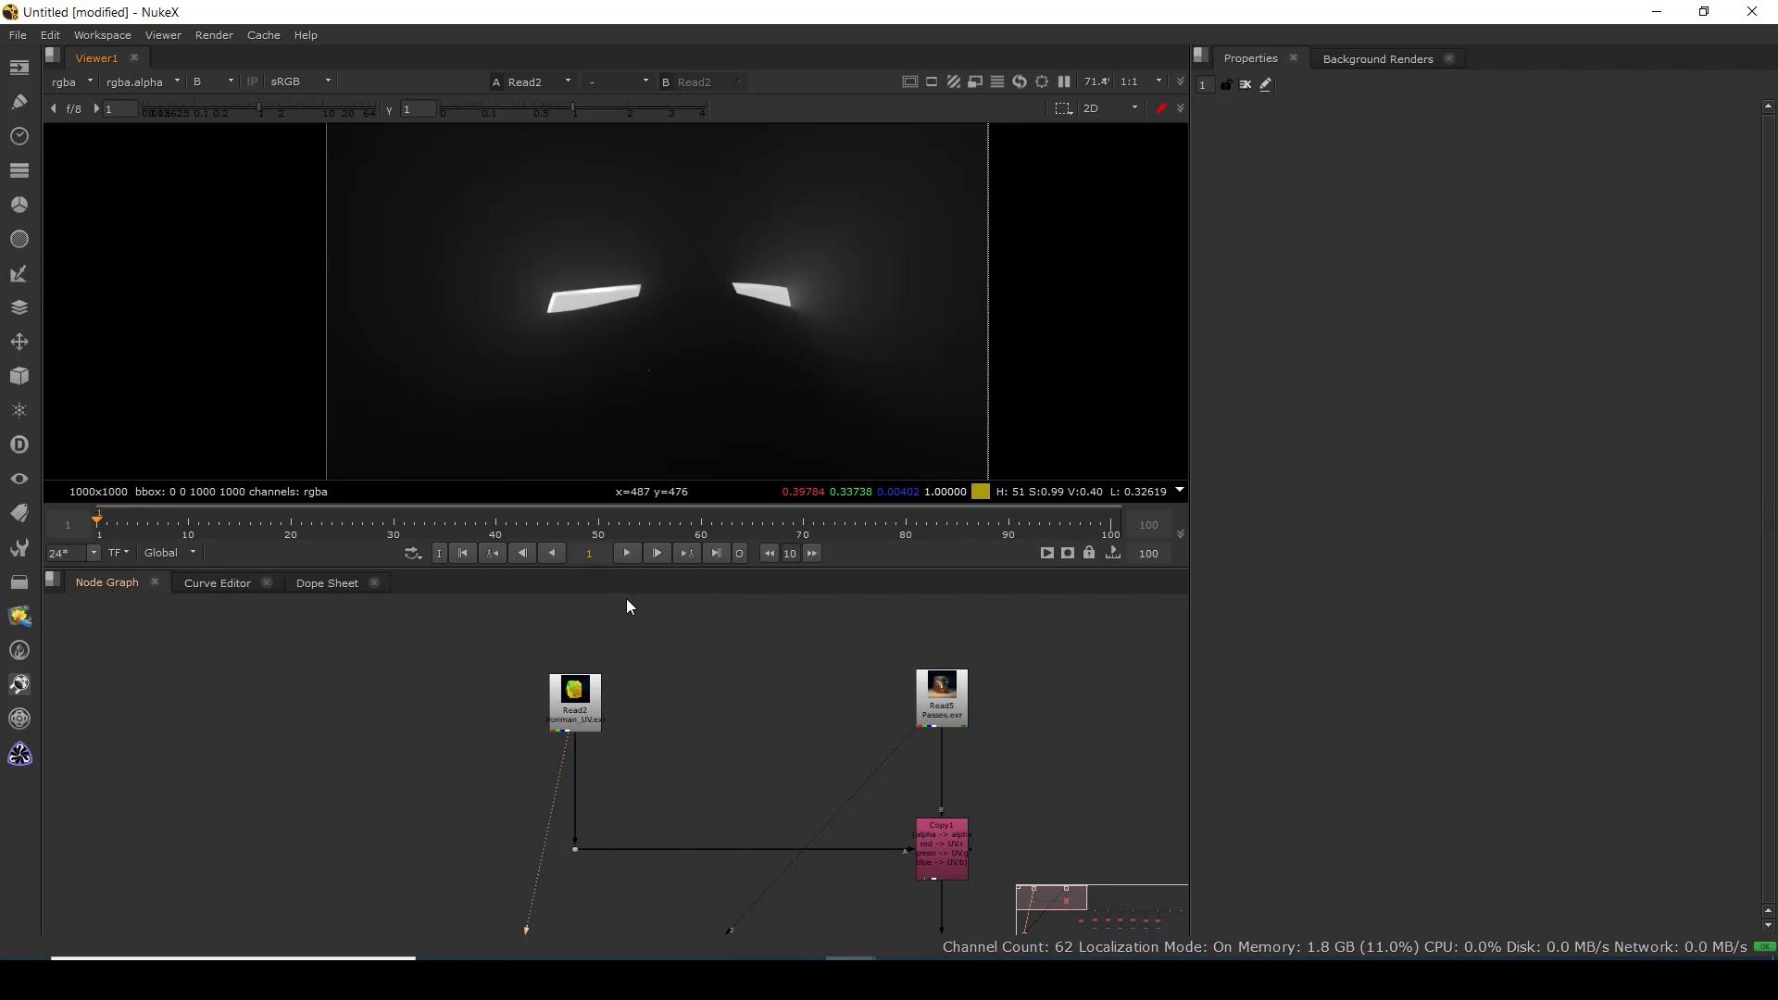
Check the UV render's layer choices in the viewer, keep rgba, and return from the blue channel to full colour.
{"action": "left_click_drag", "start_coordinate": [917, 820], "coordinate": [728, 793]}
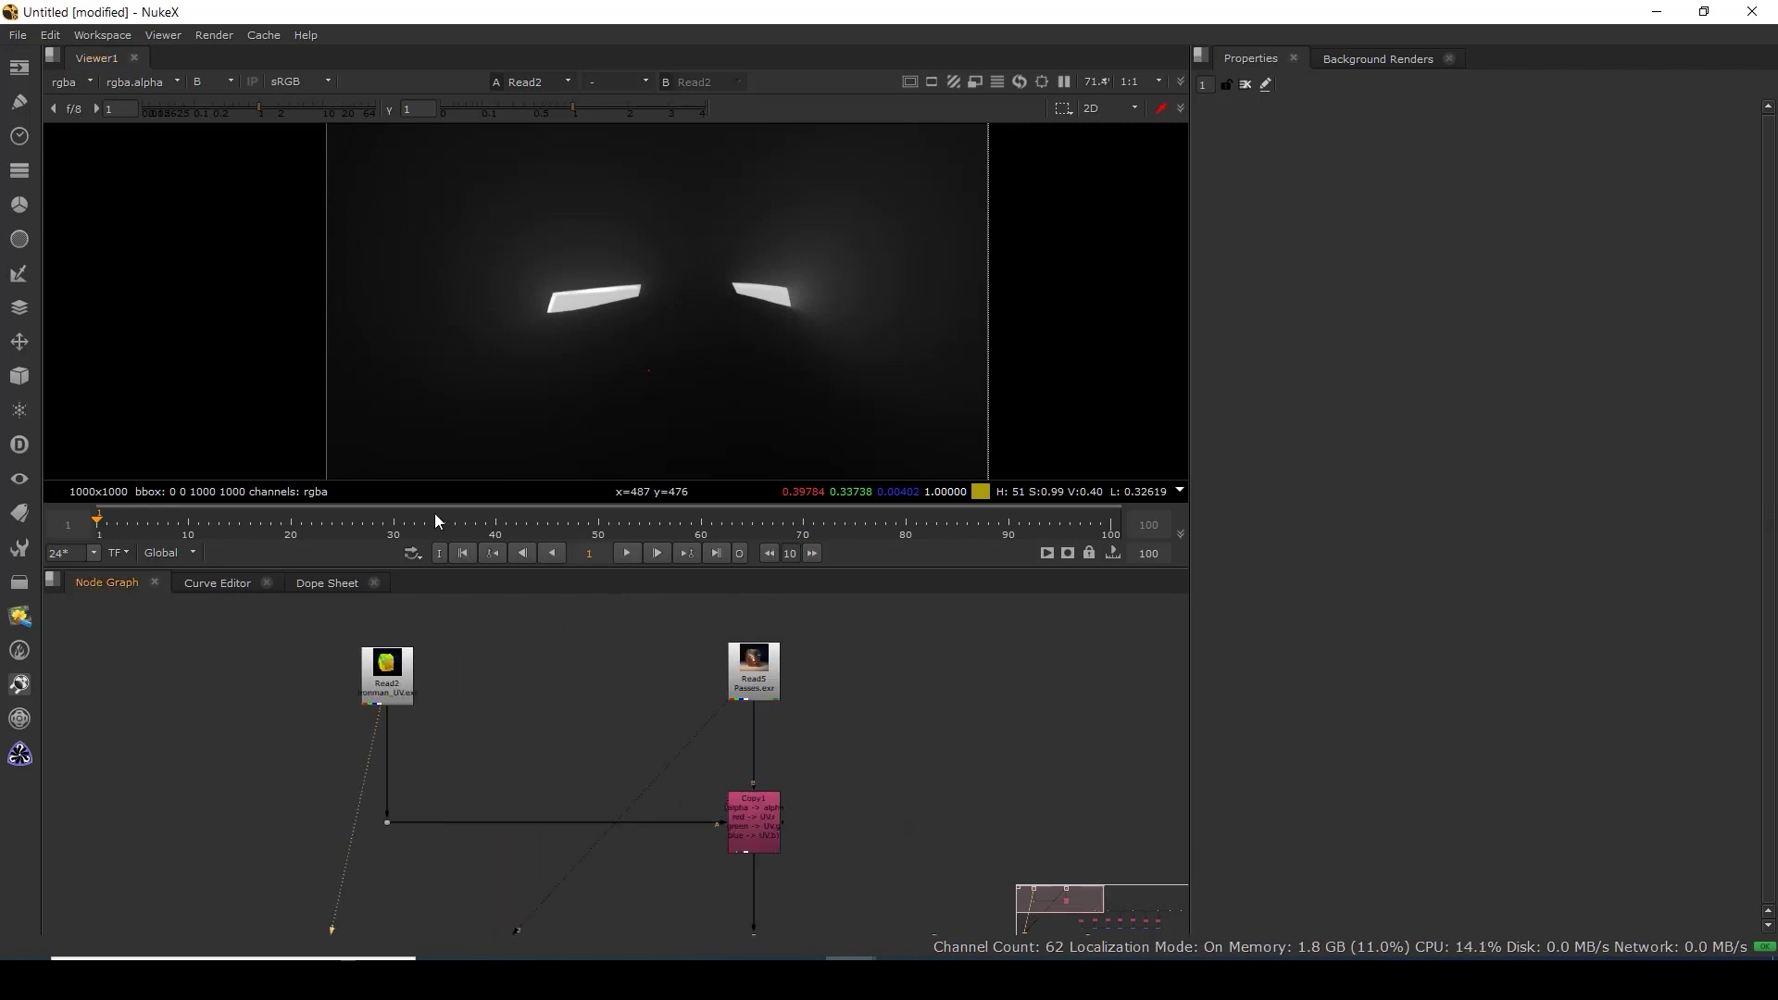
{"action": "left_click", "coordinate": [73, 85]}
{"action": "left_click", "coordinate": [91, 135]}
{"action": "left_click_drag", "start_coordinate": [615, 732], "coordinate": [581, 712]}
{"action": "key", "text": "b"}
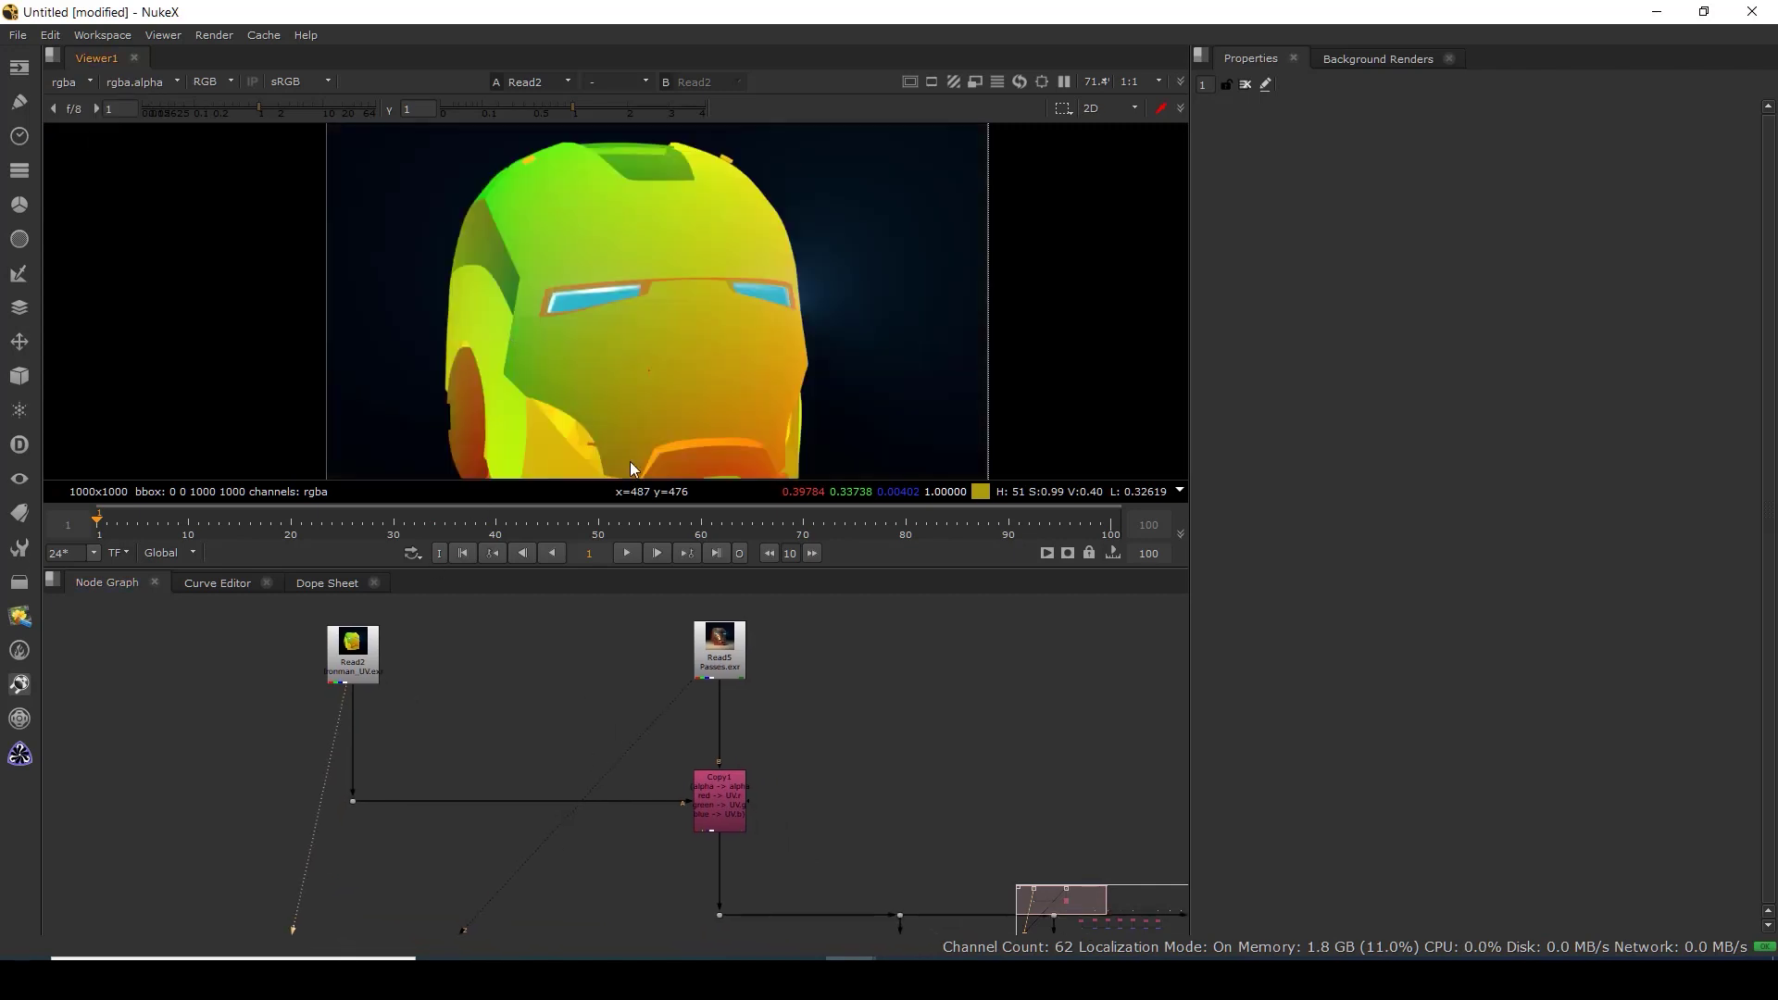
Paste a copy of the AO Shuffle, attach it beneath the new Dot past the specular branch, and display it.
{"action": "scroll", "coordinate": [744, 778], "scroll_direction": "down", "scroll_amount": 5}
{"action": "left_click_drag", "start_coordinate": [1145, 928], "coordinate": [659, 834]}
{"action": "scroll", "coordinate": [749, 765], "scroll_direction": "up", "scroll_amount": 3}
{"action": "scroll", "coordinate": [752, 762], "scroll_direction": "up", "scroll_amount": 2}
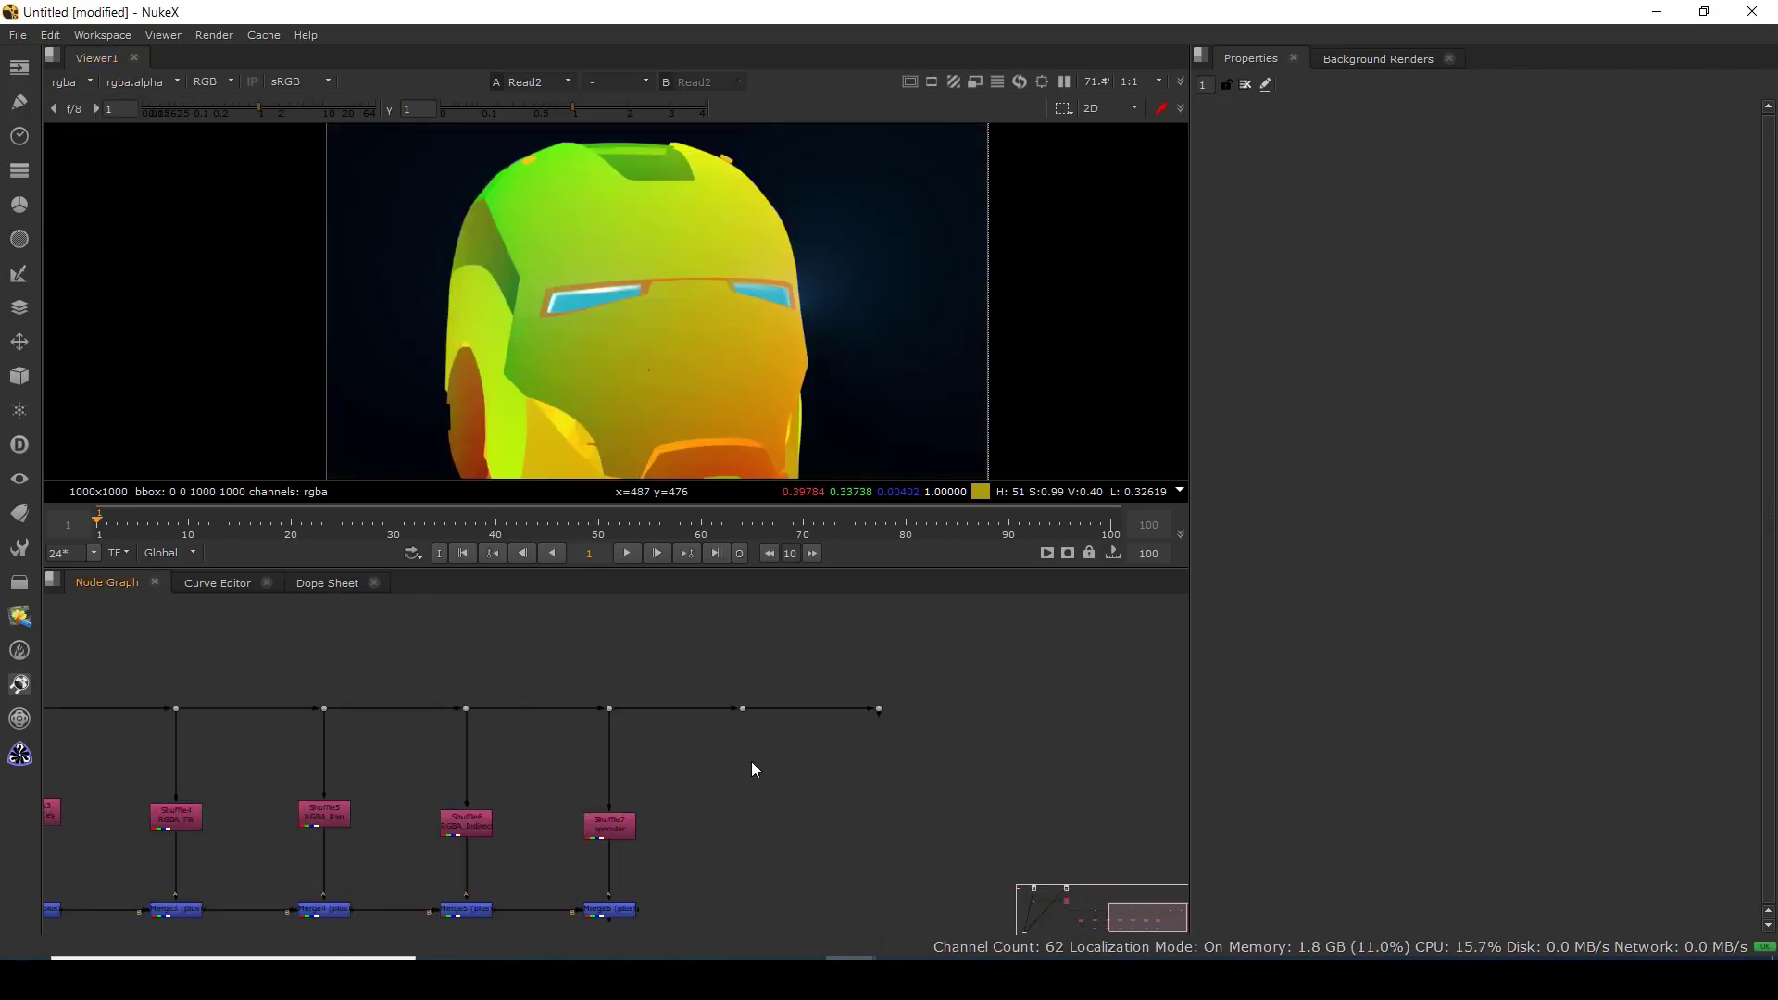
{"action": "key", "text": "ctrl+v"}
{"action": "scroll", "coordinate": [752, 761], "scroll_direction": "up", "scroll_amount": 2}
{"action": "left_click_drag", "start_coordinate": [731, 738], "coordinate": [742, 818]}
{"action": "key", "text": "1"}
Set the pasted Shuffle's input layer to UV and move the node up a little towards its Dot.
{"action": "double_click", "coordinate": [742, 819]}
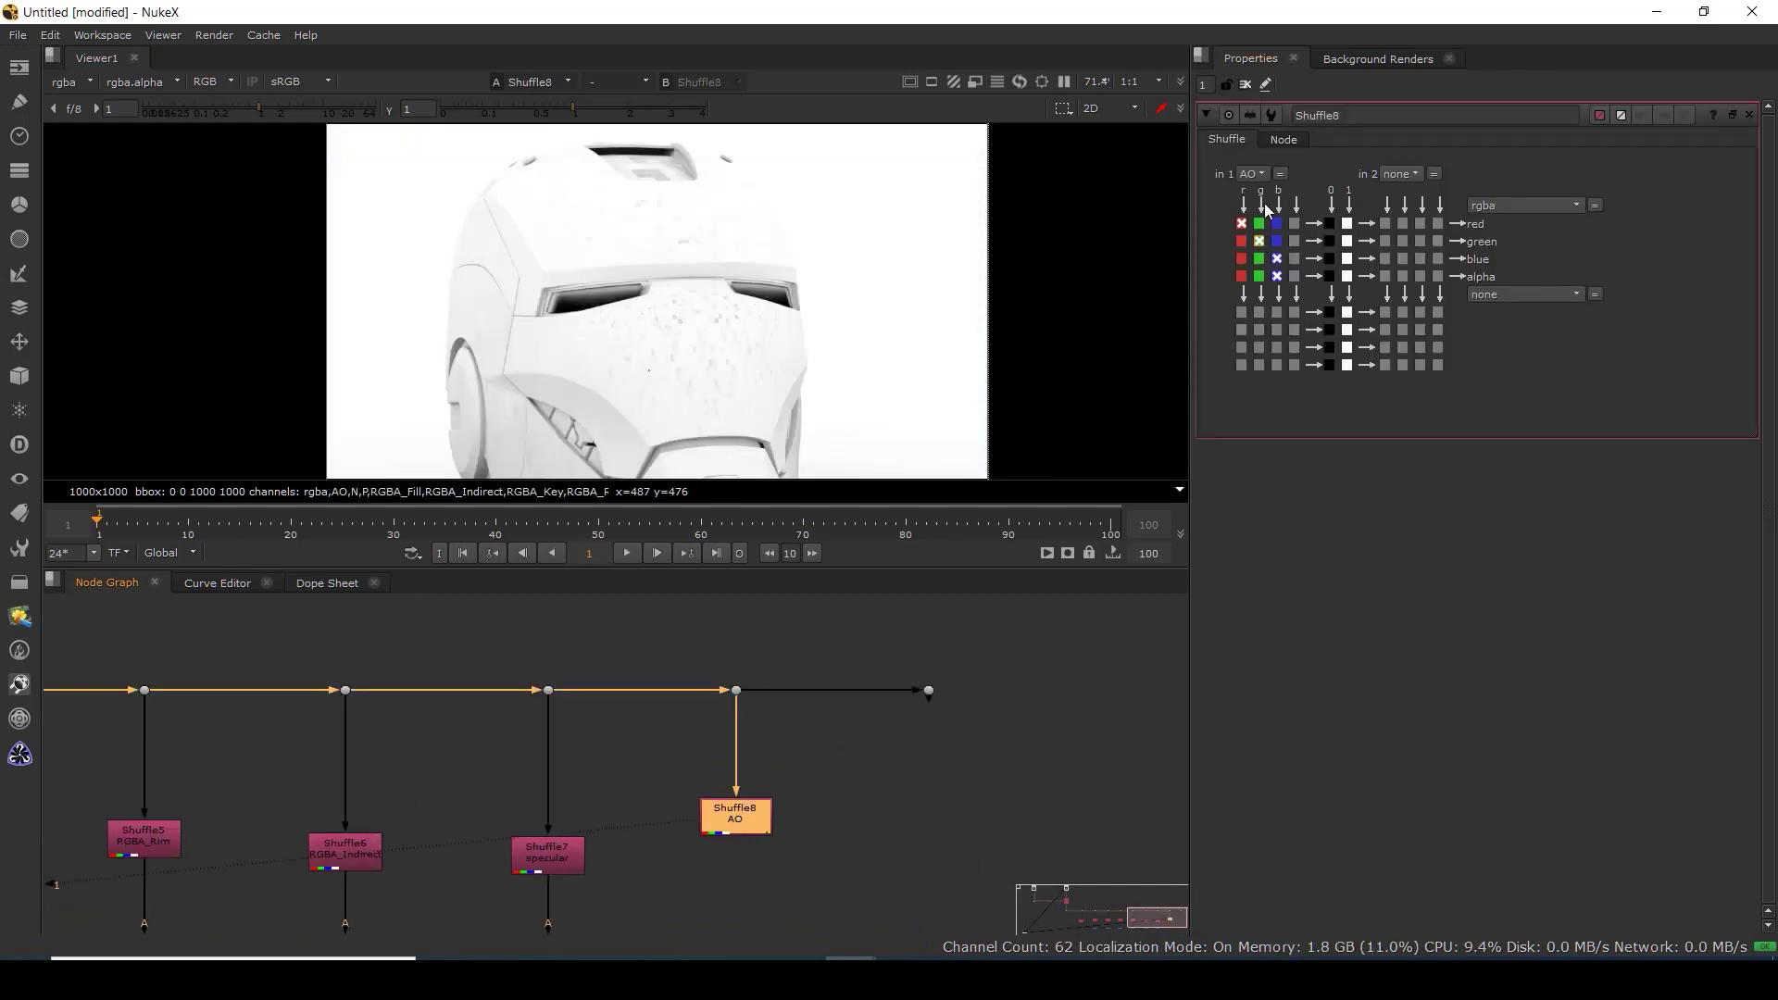
{"action": "left_click", "coordinate": [1253, 175]}
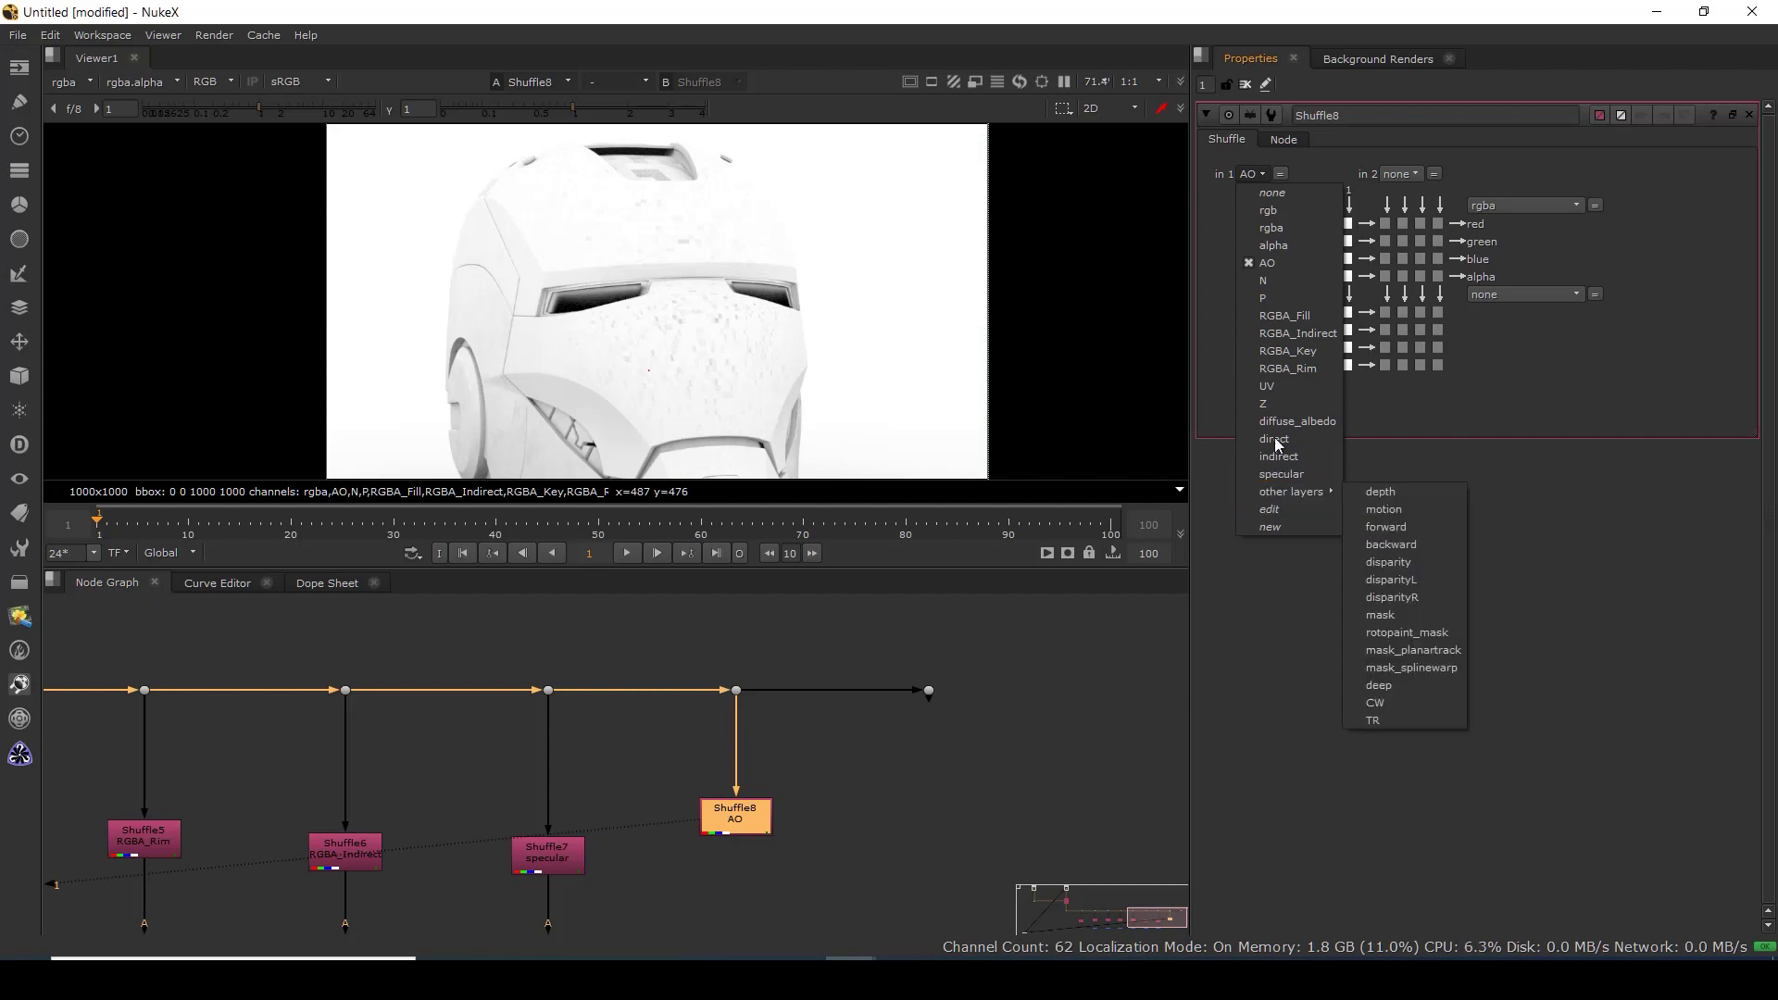
{"action": "left_click", "coordinate": [1267, 386]}
{"action": "left_click_drag", "start_coordinate": [733, 821], "coordinate": [732, 795]}
{"action": "left_click", "coordinate": [752, 849]}
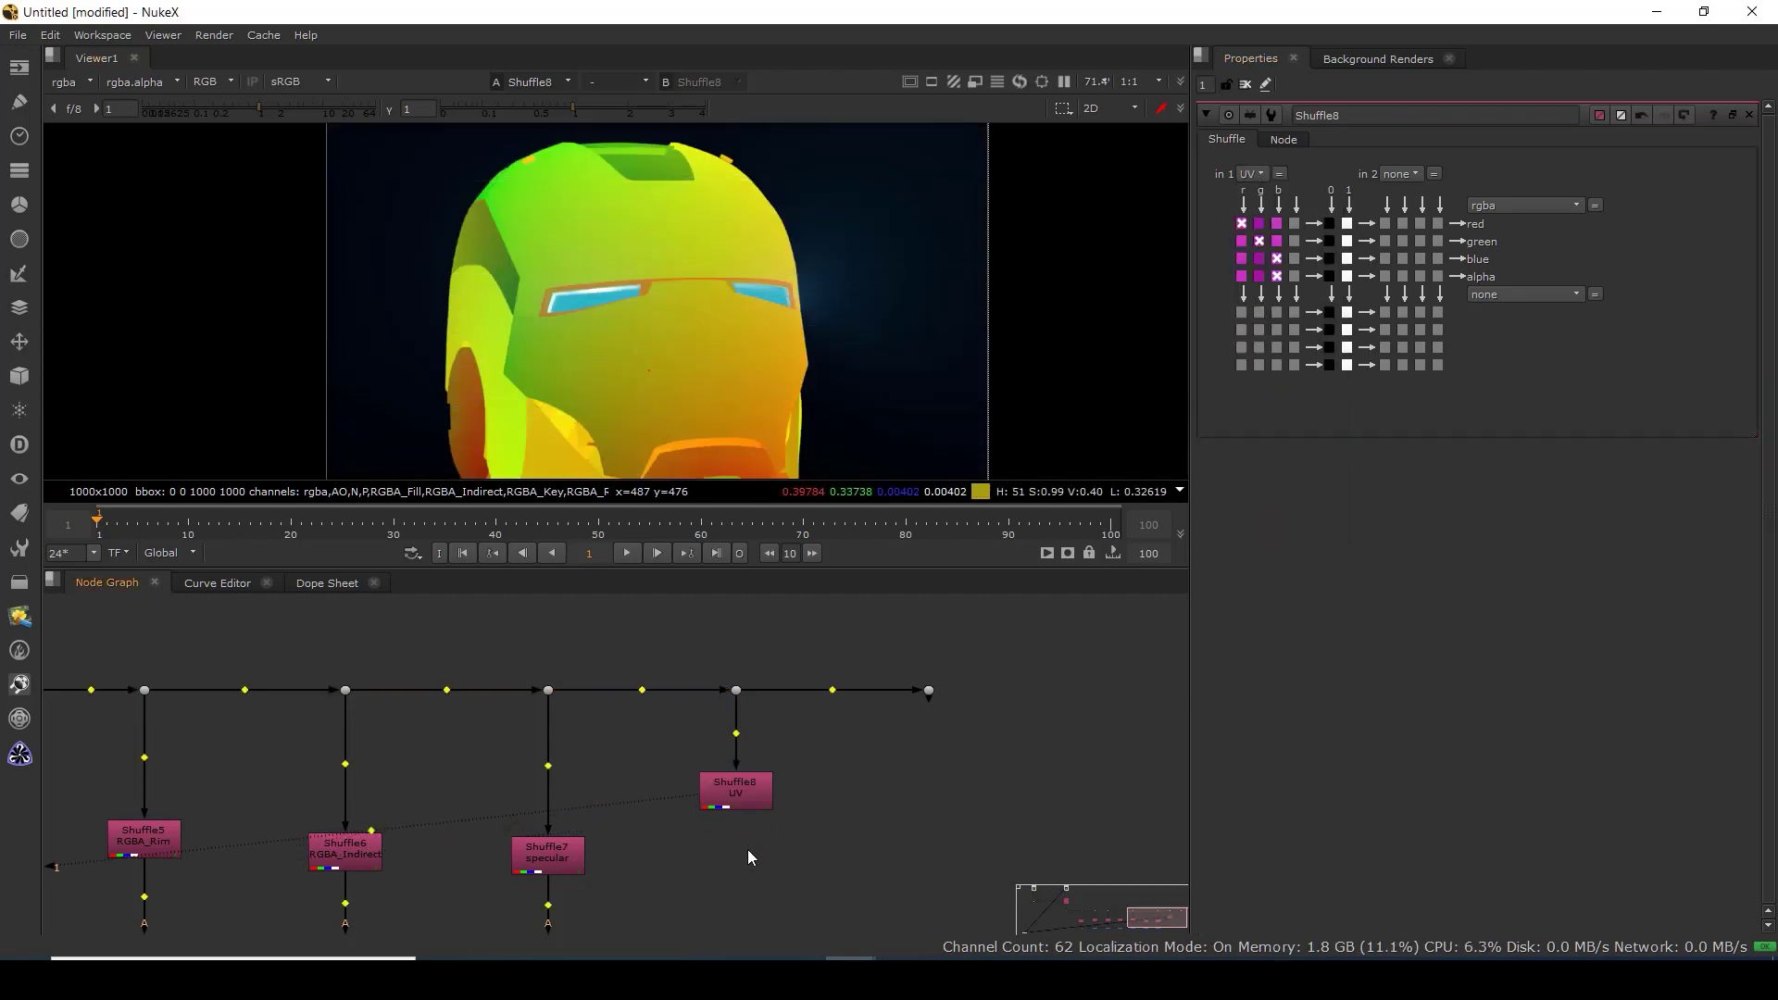
Add a new Shuffle directly below the UV Shuffle and display its output.
{"action": "key", "text": "ctrl+v"}
{"action": "key", "text": "Tab"}
{"action": "type", "text": "shu"}
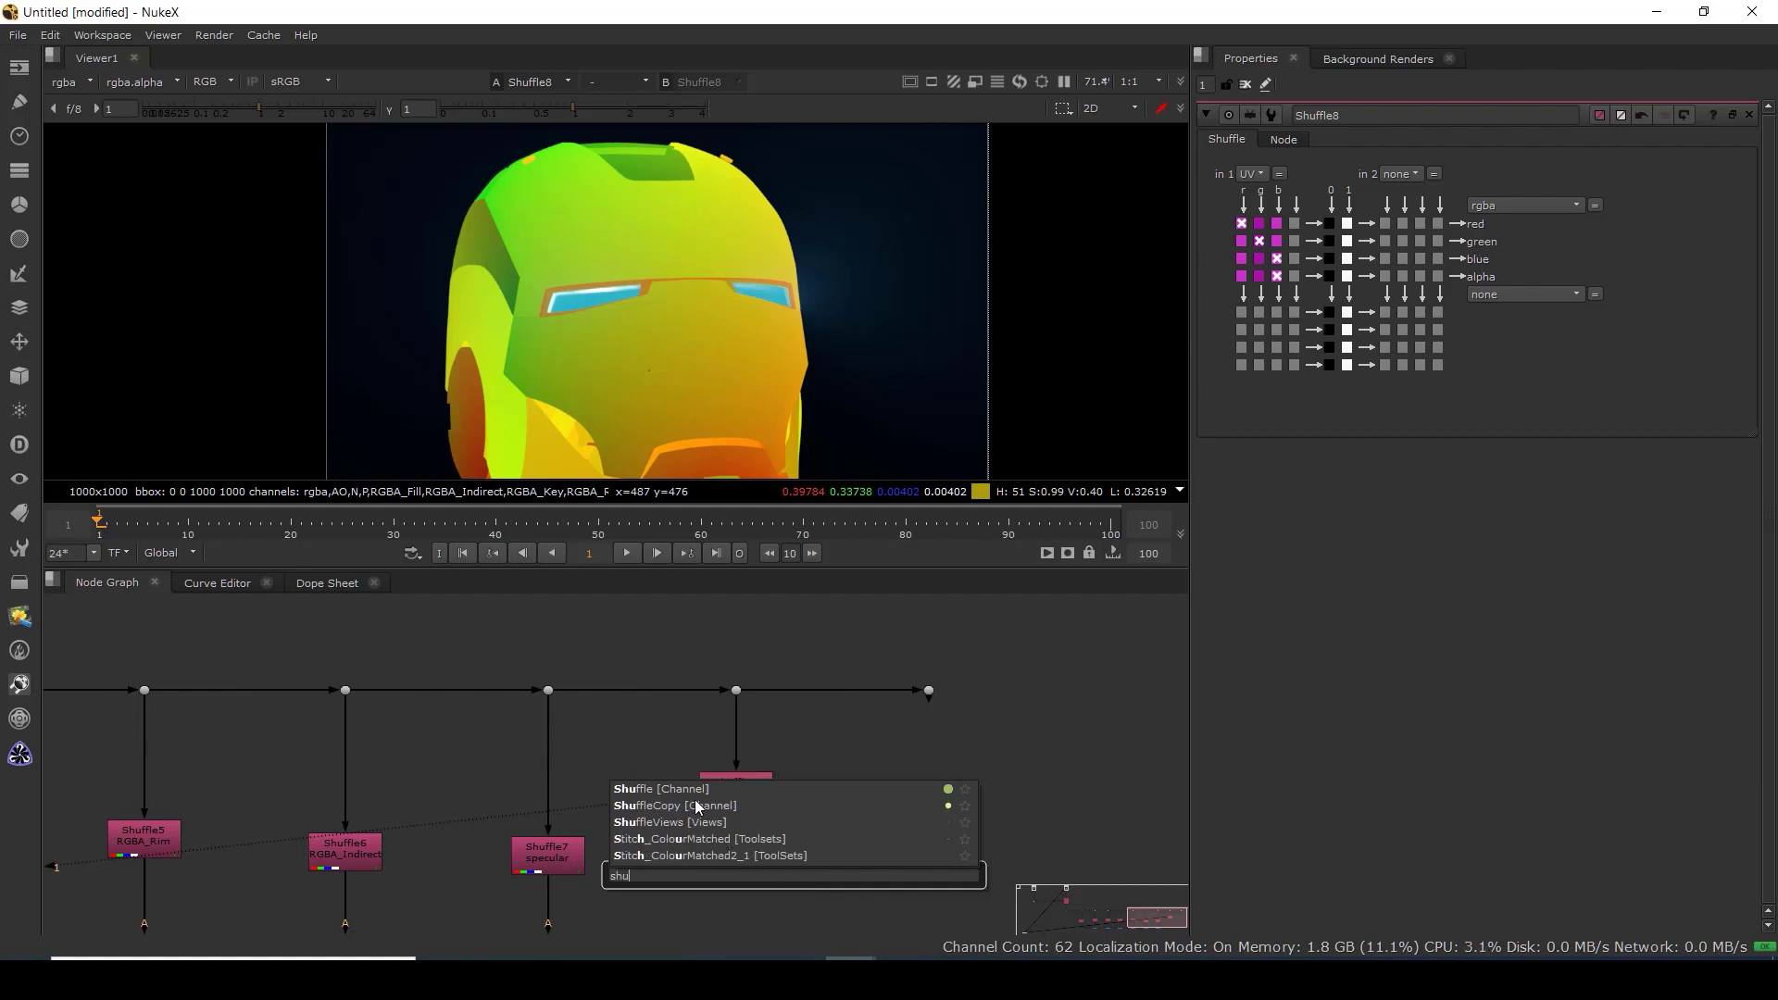
{"action": "key", "text": "Return"}
{"action": "left_click_drag", "start_coordinate": [804, 865], "coordinate": [732, 869]}
{"action": "key", "text": "1"}
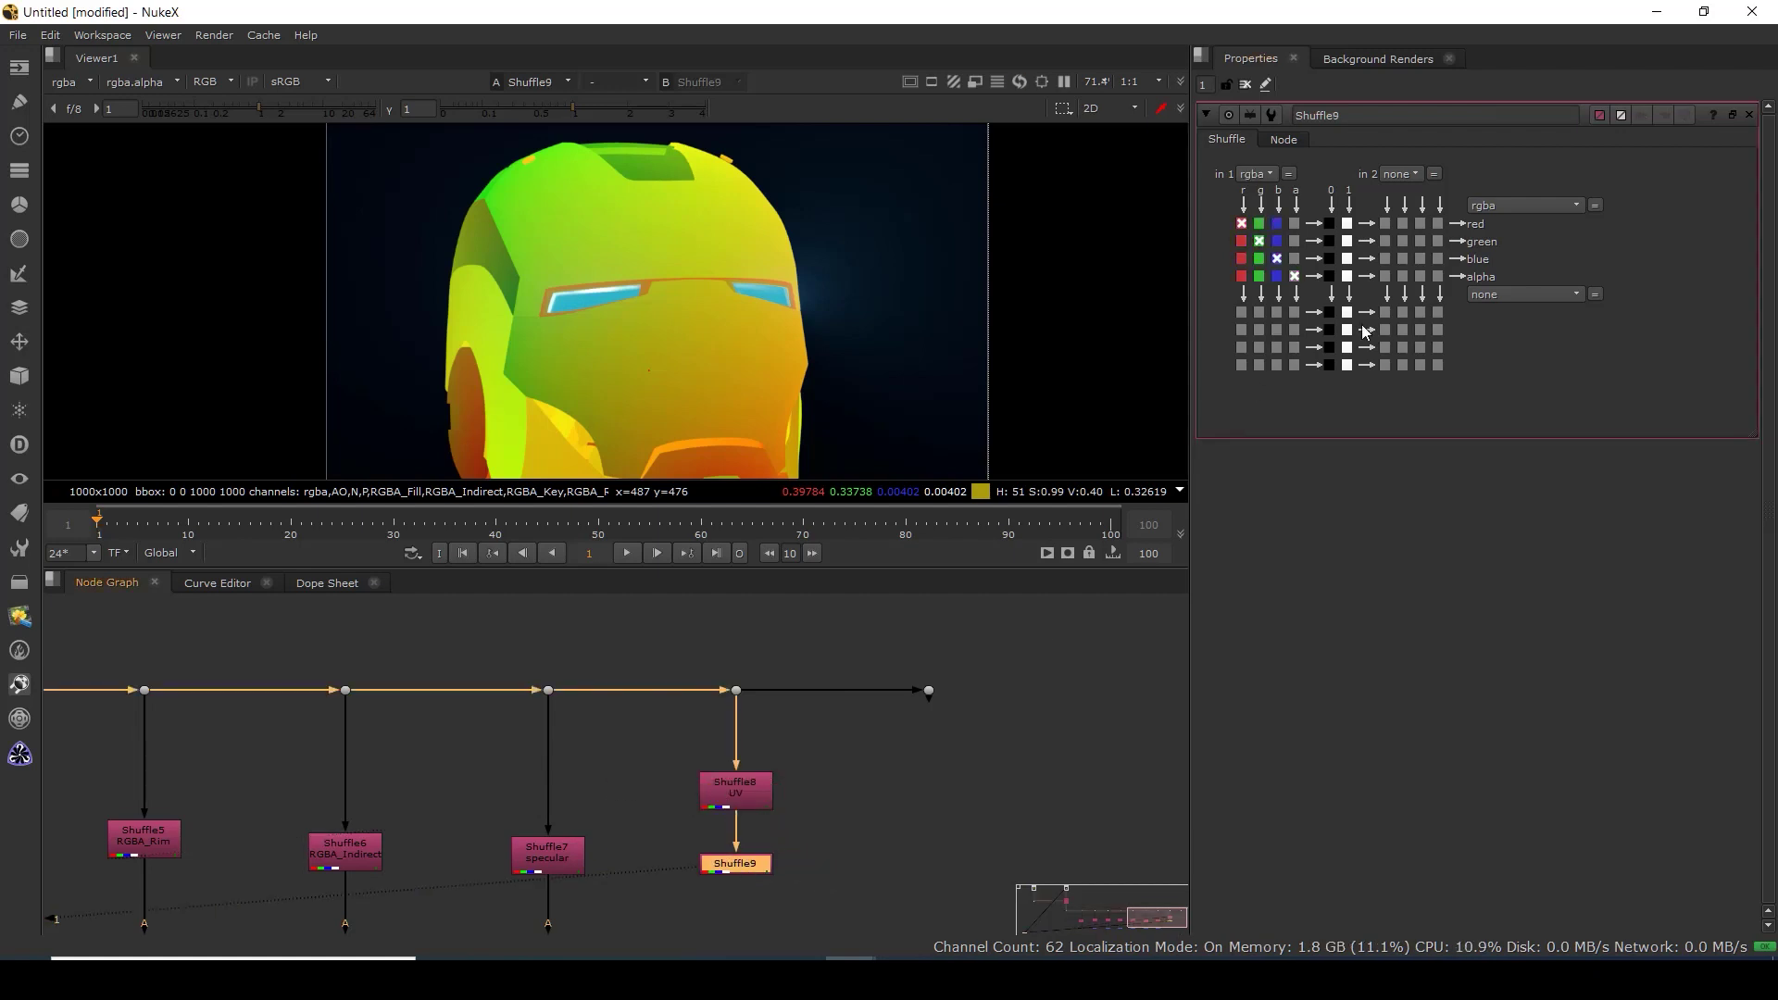
Route the new Shuffle's blue input to the red, green and alpha outputs, and examine the eye glow matte.
{"action": "left_click", "coordinate": [1277, 223]}
{"action": "left_click", "coordinate": [1277, 241]}
{"action": "left_click", "coordinate": [1277, 276]}
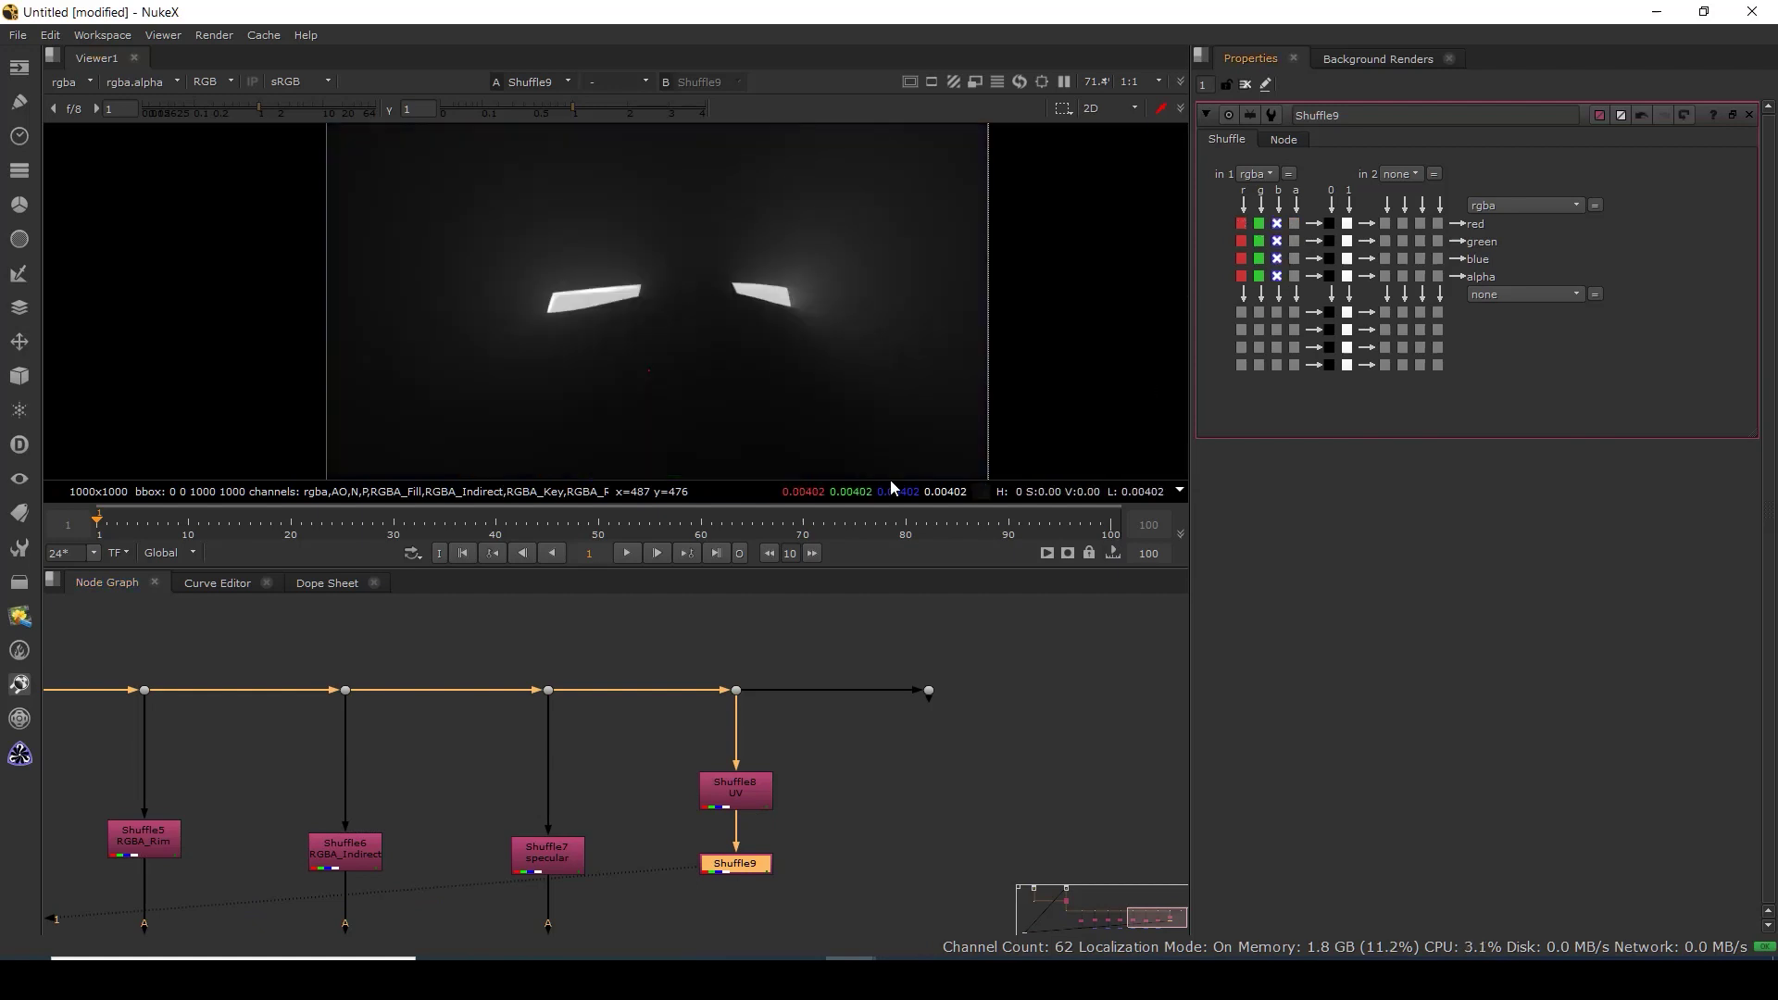
{"action": "mouse_move", "coordinate": [737, 352]}
{"action": "left_mouse_down"}
{"action": "mouse_move", "coordinate": [752, 371]}
{"action": "mouse_move", "coordinate": [766, 353]}
{"action": "mouse_move", "coordinate": [748, 367]}
{"action": "left_mouse_up"}
{"action": "left_click_drag", "start_coordinate": [919, 222], "coordinate": [302, 435]}
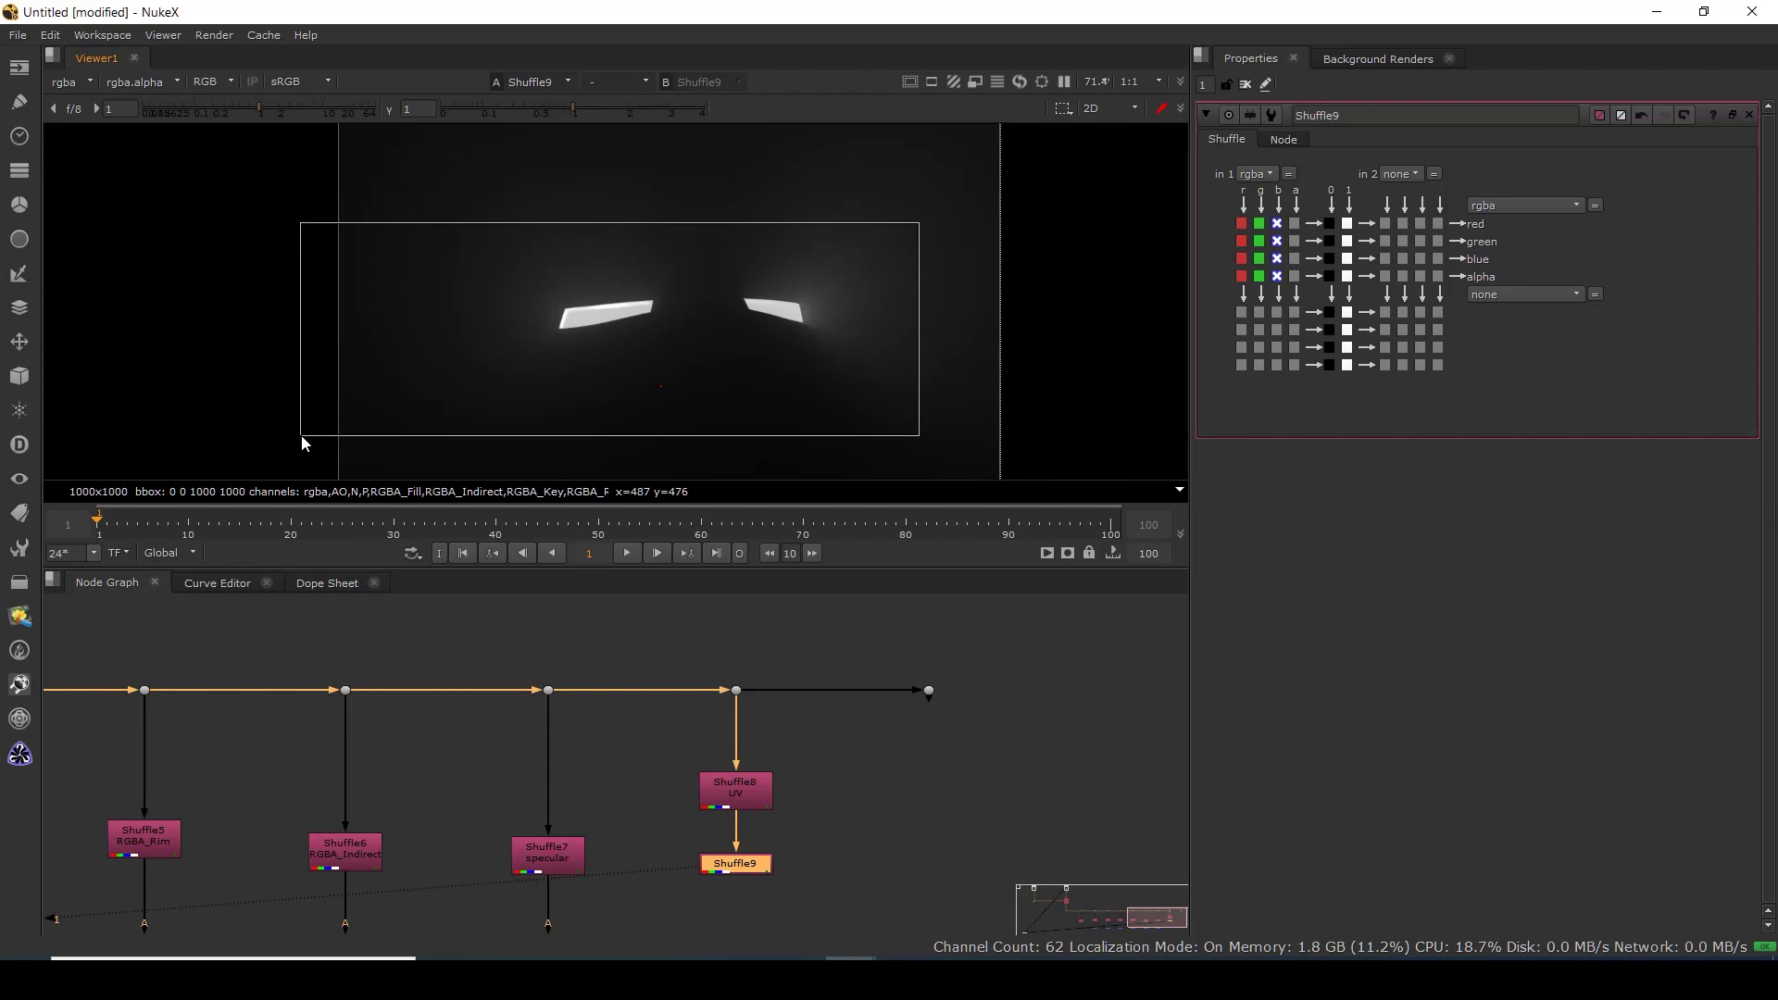
Add a Merge below the eye glow Shuffle, connect B to the specular Merge and A to that Shuffle, and display it.
{"action": "scroll", "coordinate": [820, 861], "scroll_direction": "down", "scroll_amount": 3}
{"action": "left_click_drag", "start_coordinate": [769, 841], "coordinate": [735, 723]}
{"action": "scroll", "coordinate": [720, 798], "scroll_direction": "up", "scroll_amount": 2}
{"action": "left_click", "coordinate": [730, 820]}
{"action": "key", "text": "m"}
{"action": "left_click_drag", "start_coordinate": [690, 818], "coordinate": [597, 819]}
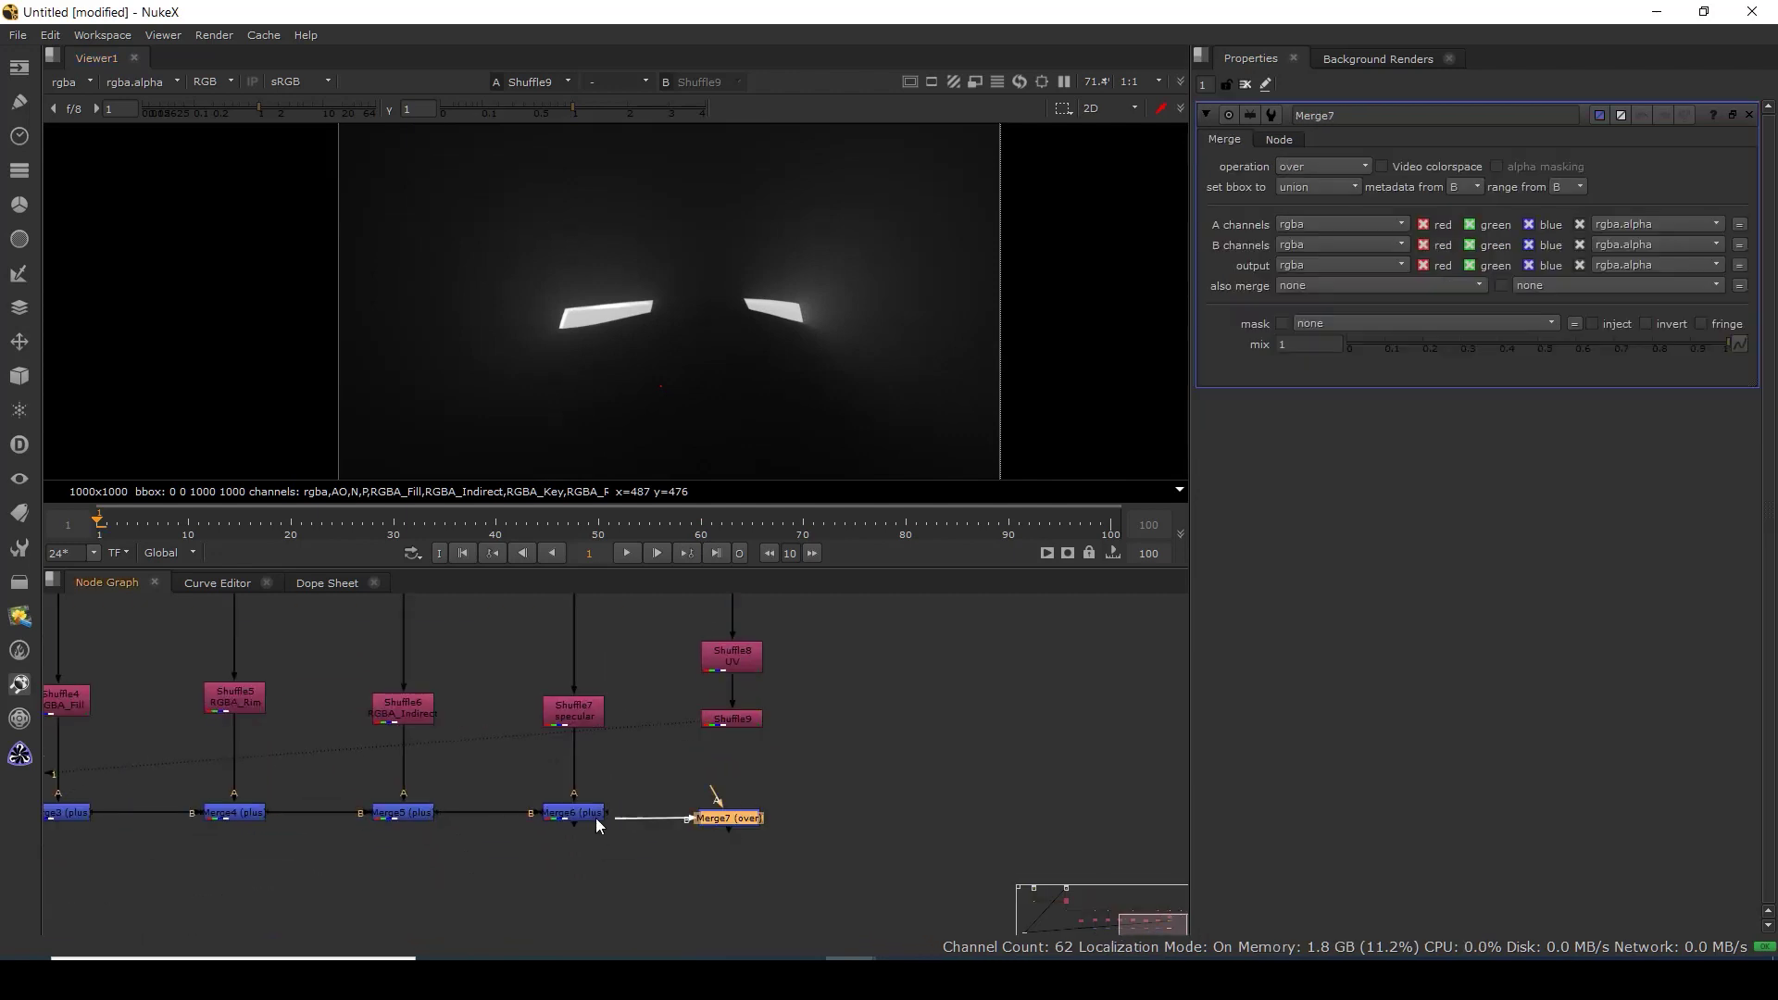
{"action": "mouse_move", "coordinate": [728, 797]}
{"action": "left_mouse_down"}
{"action": "mouse_move", "coordinate": [728, 720]}
{"action": "mouse_move", "coordinate": [731, 809]}
{"action": "left_mouse_up"}
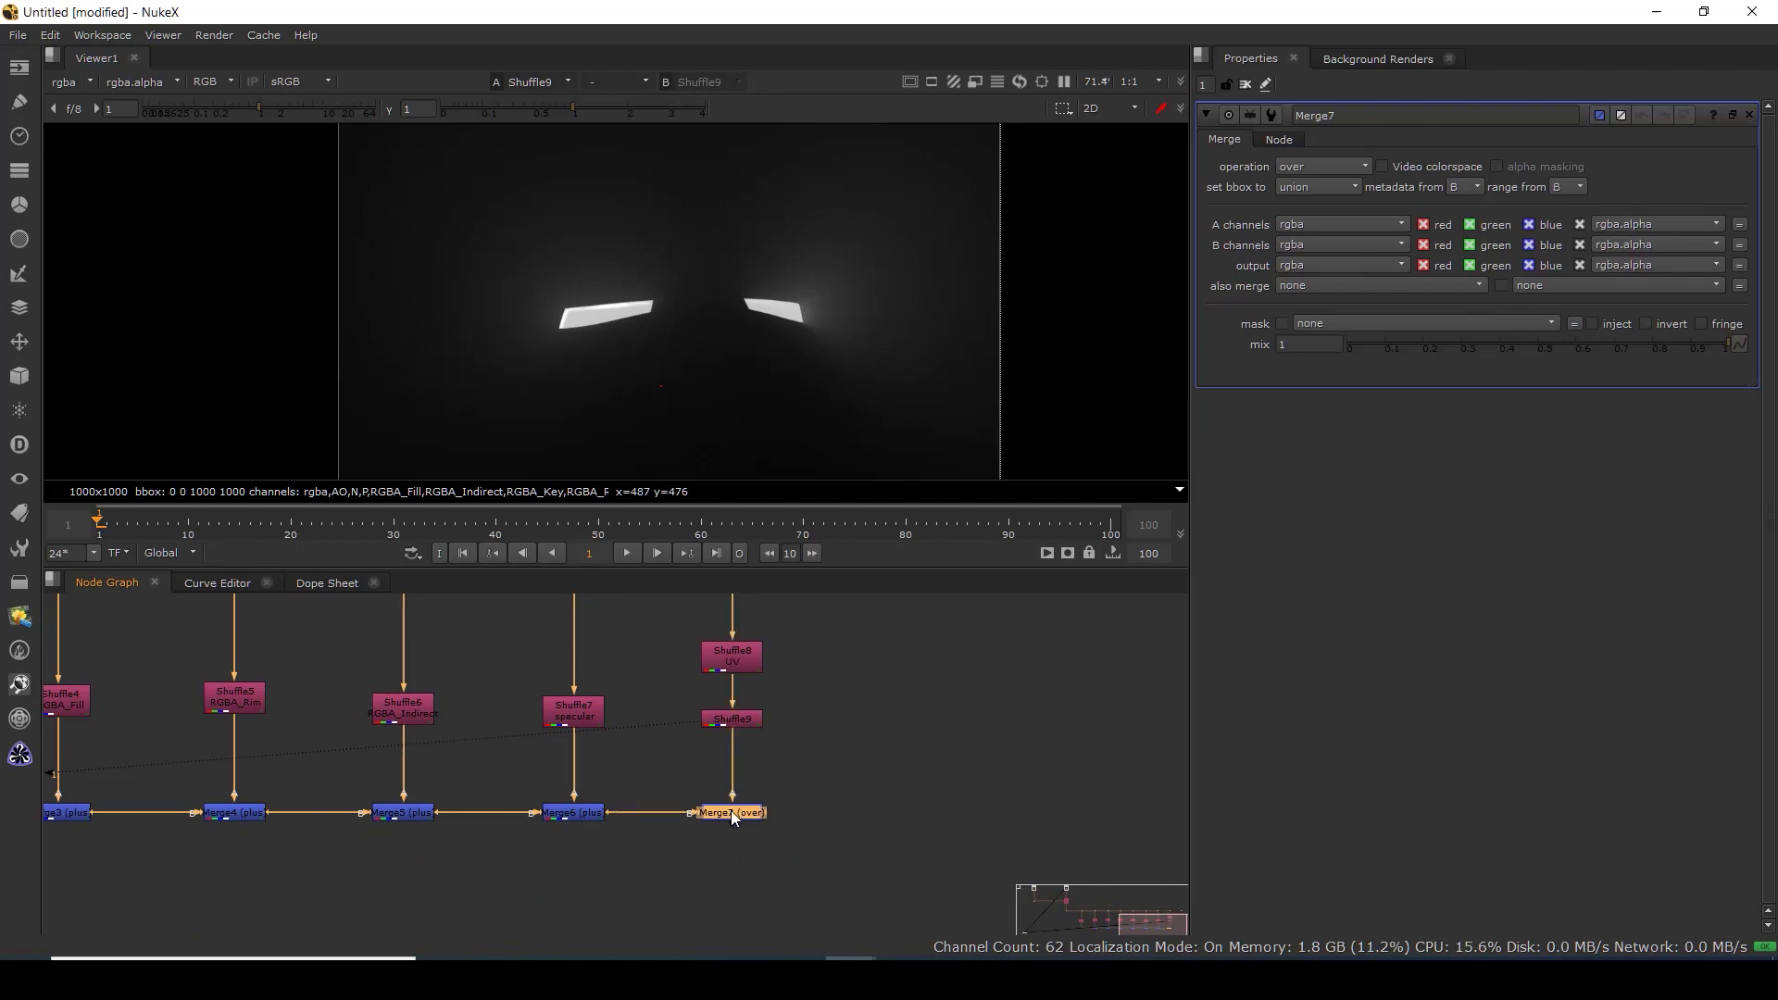
{"action": "key", "text": "1"}
{"action": "left_click", "coordinate": [767, 776]}
{"action": "key", "text": "a"}
{"action": "key", "text": "a"}
Compare the UV Shuffle with the eye glow Shuffle below it in the viewer and check their channel routing.
{"action": "left_click", "coordinate": [741, 718]}
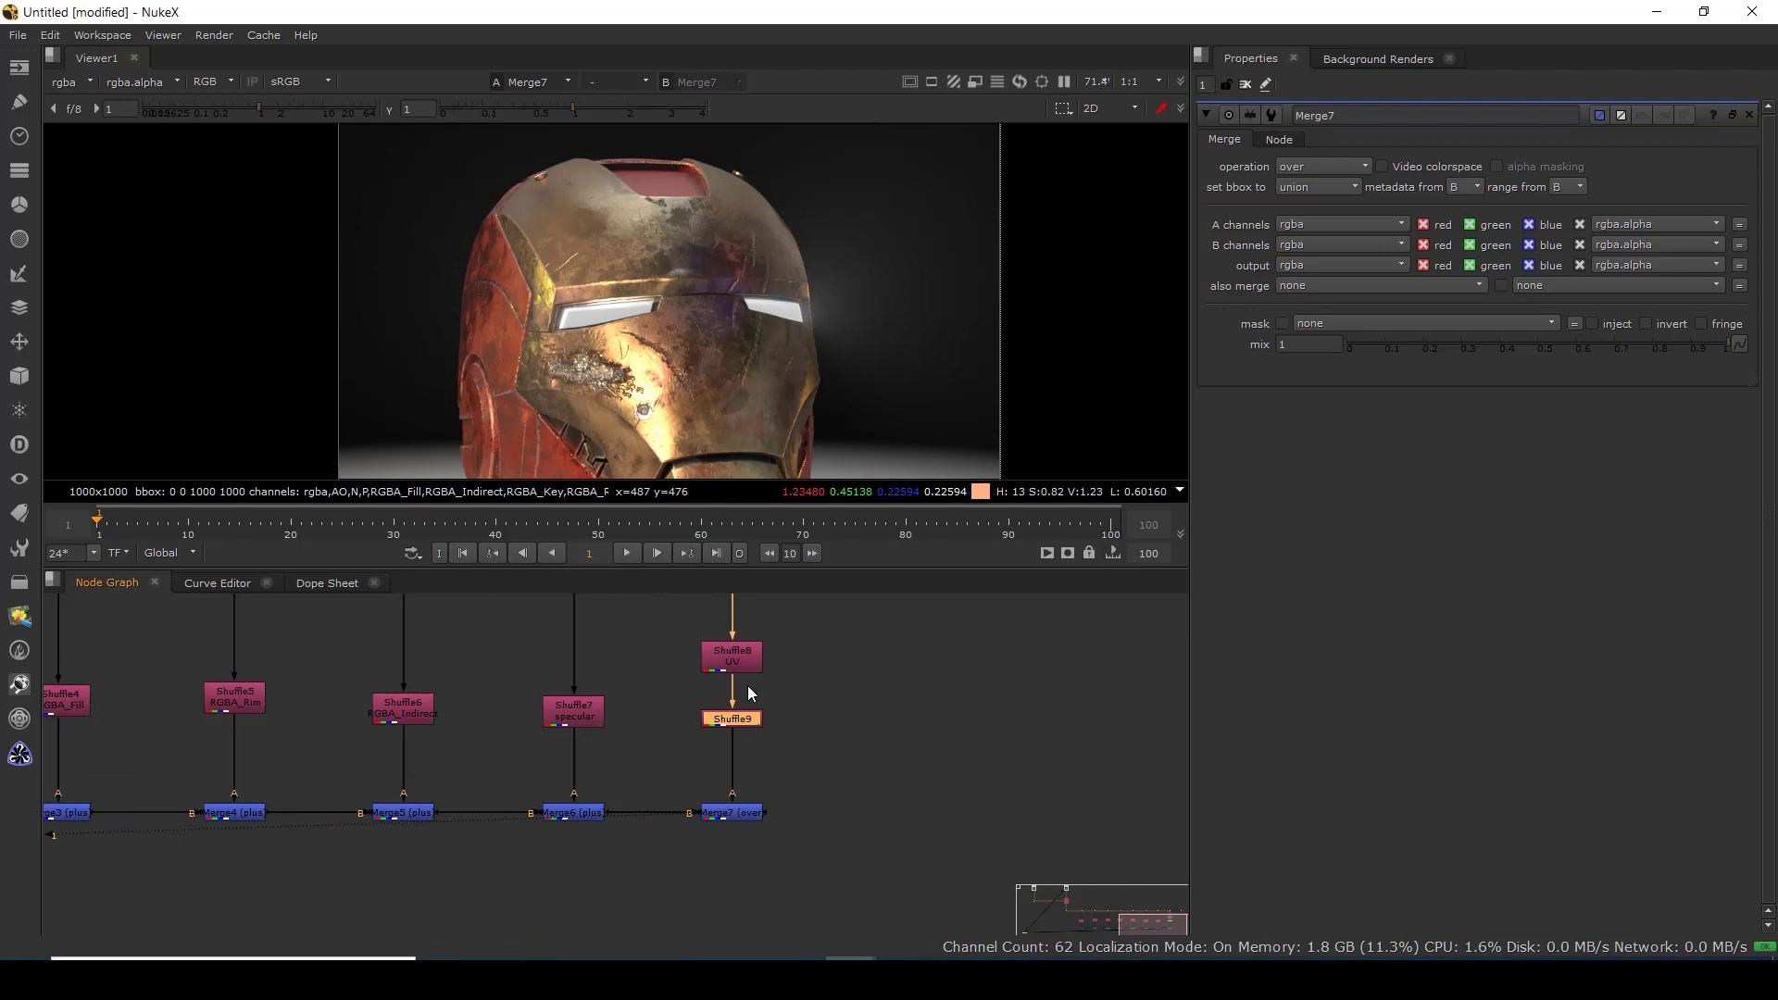
{"action": "key", "text": "1"}
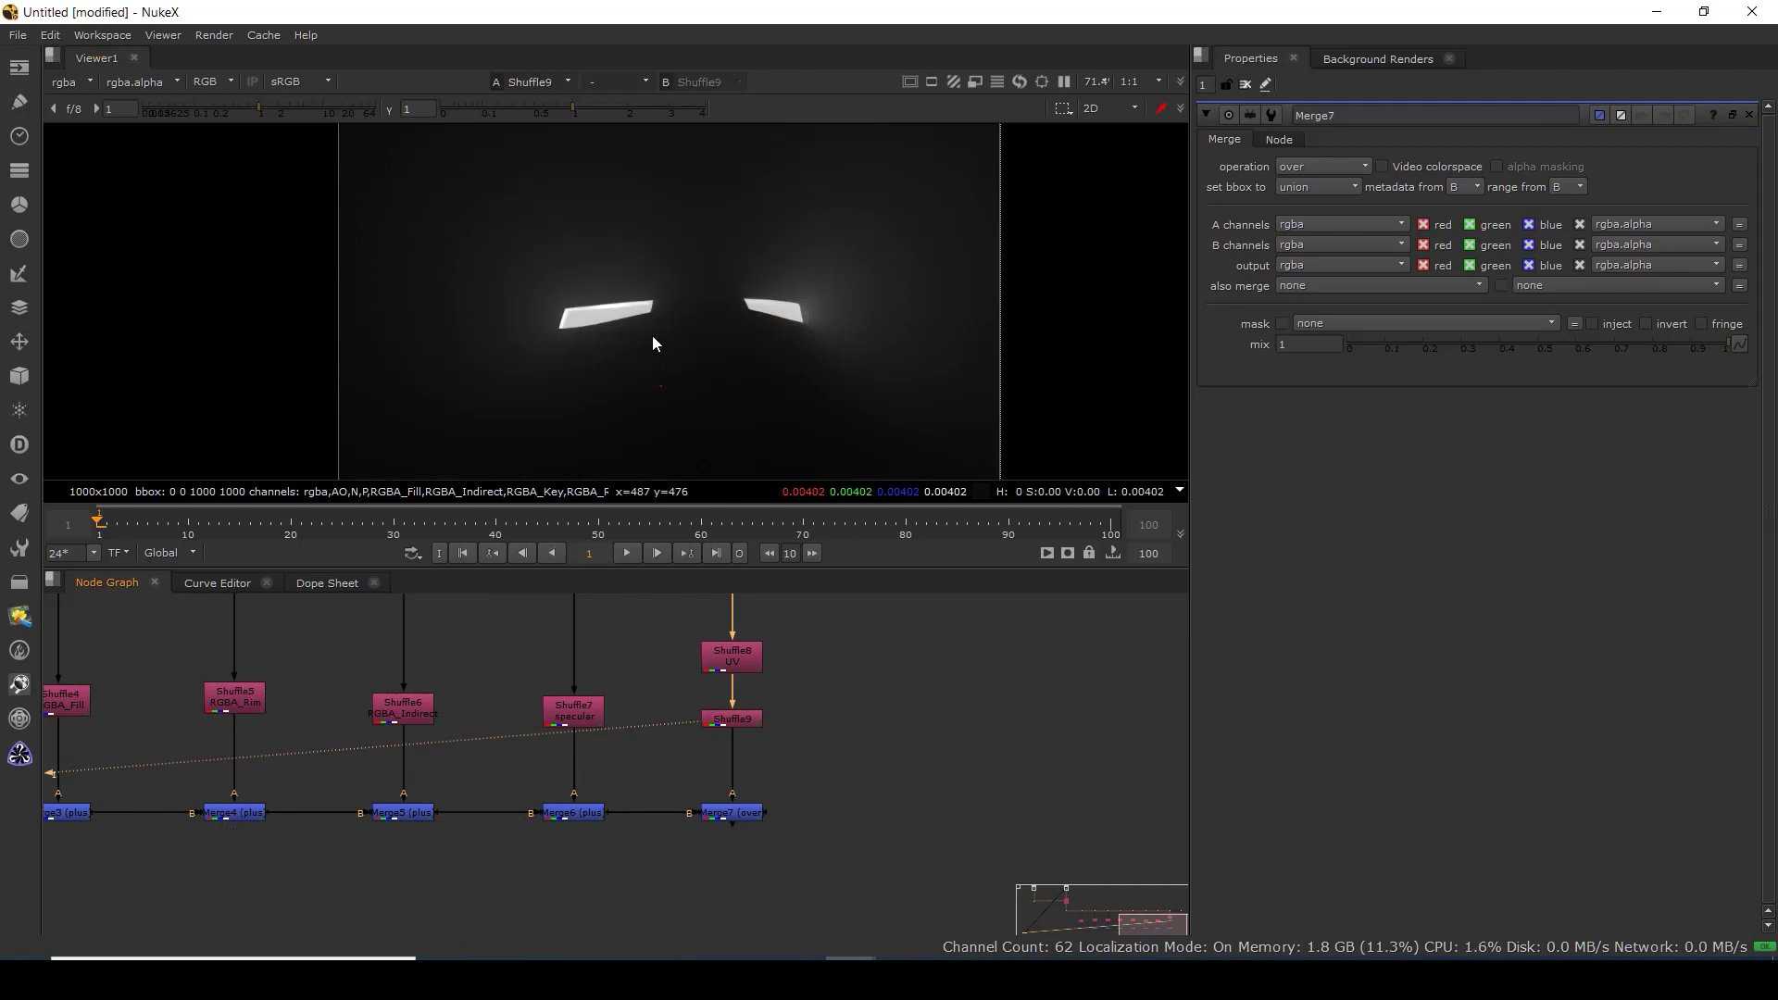
{"action": "scroll", "coordinate": [749, 687], "scroll_direction": "up", "scroll_amount": 3}
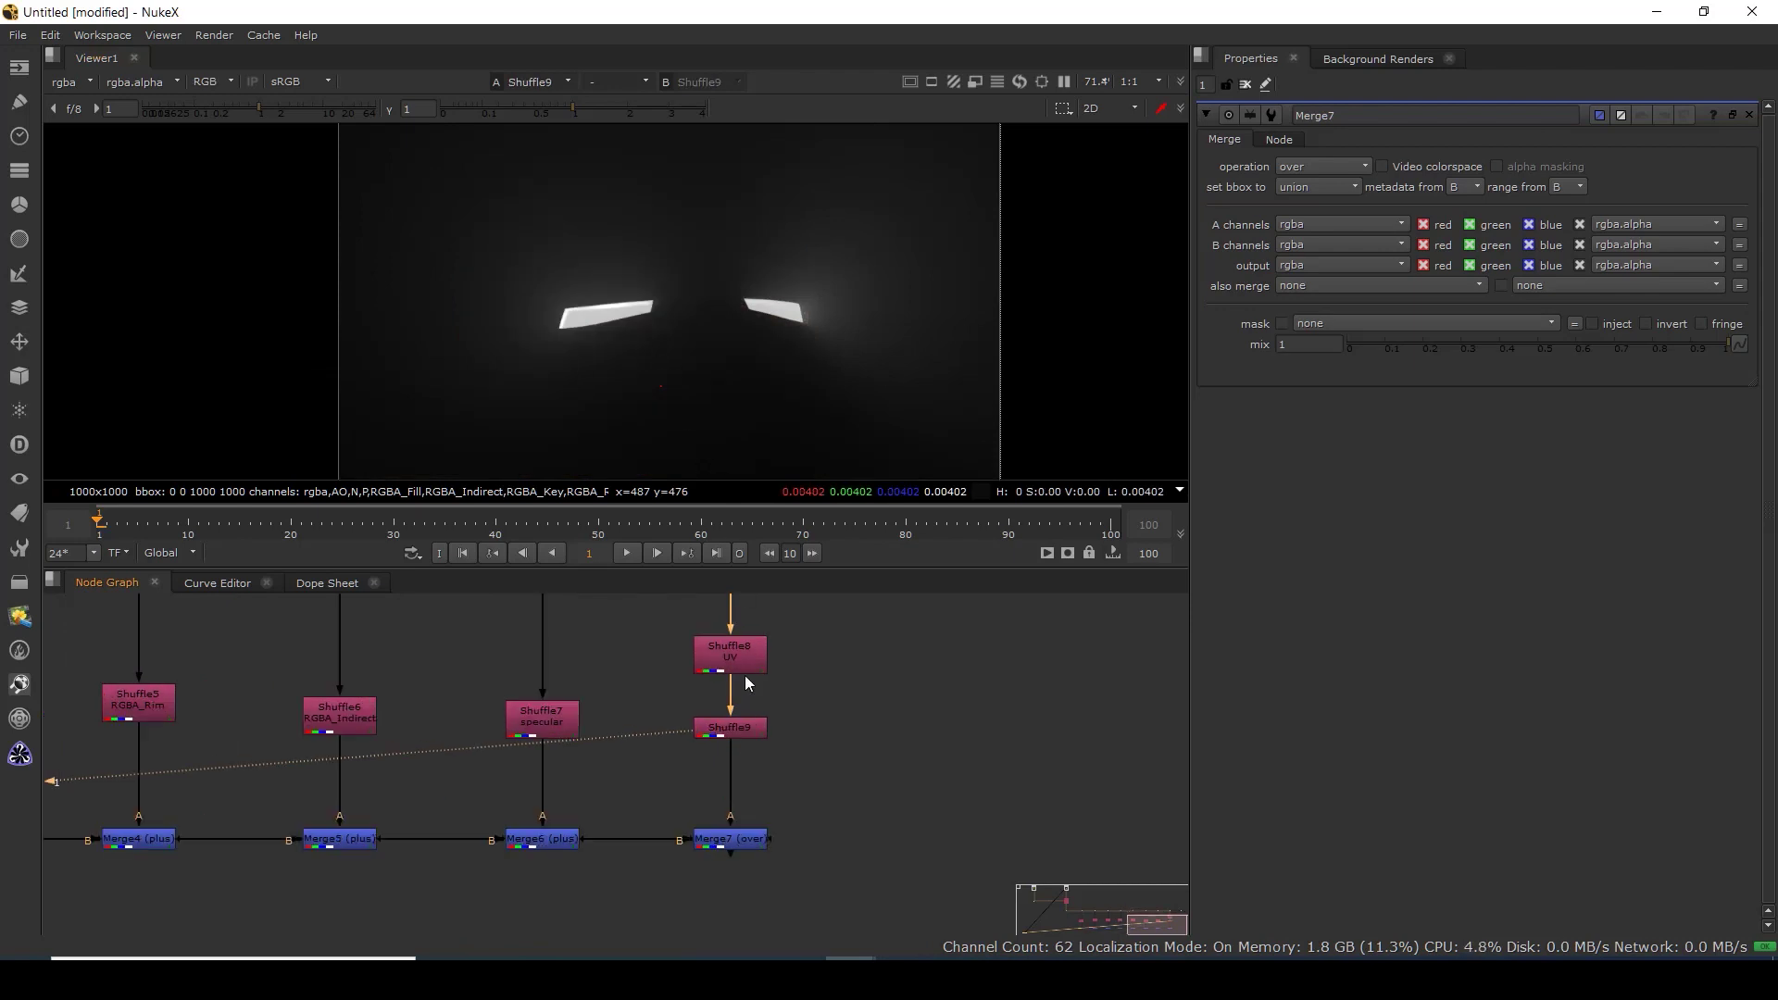
{"action": "double_click", "coordinate": [739, 656]}
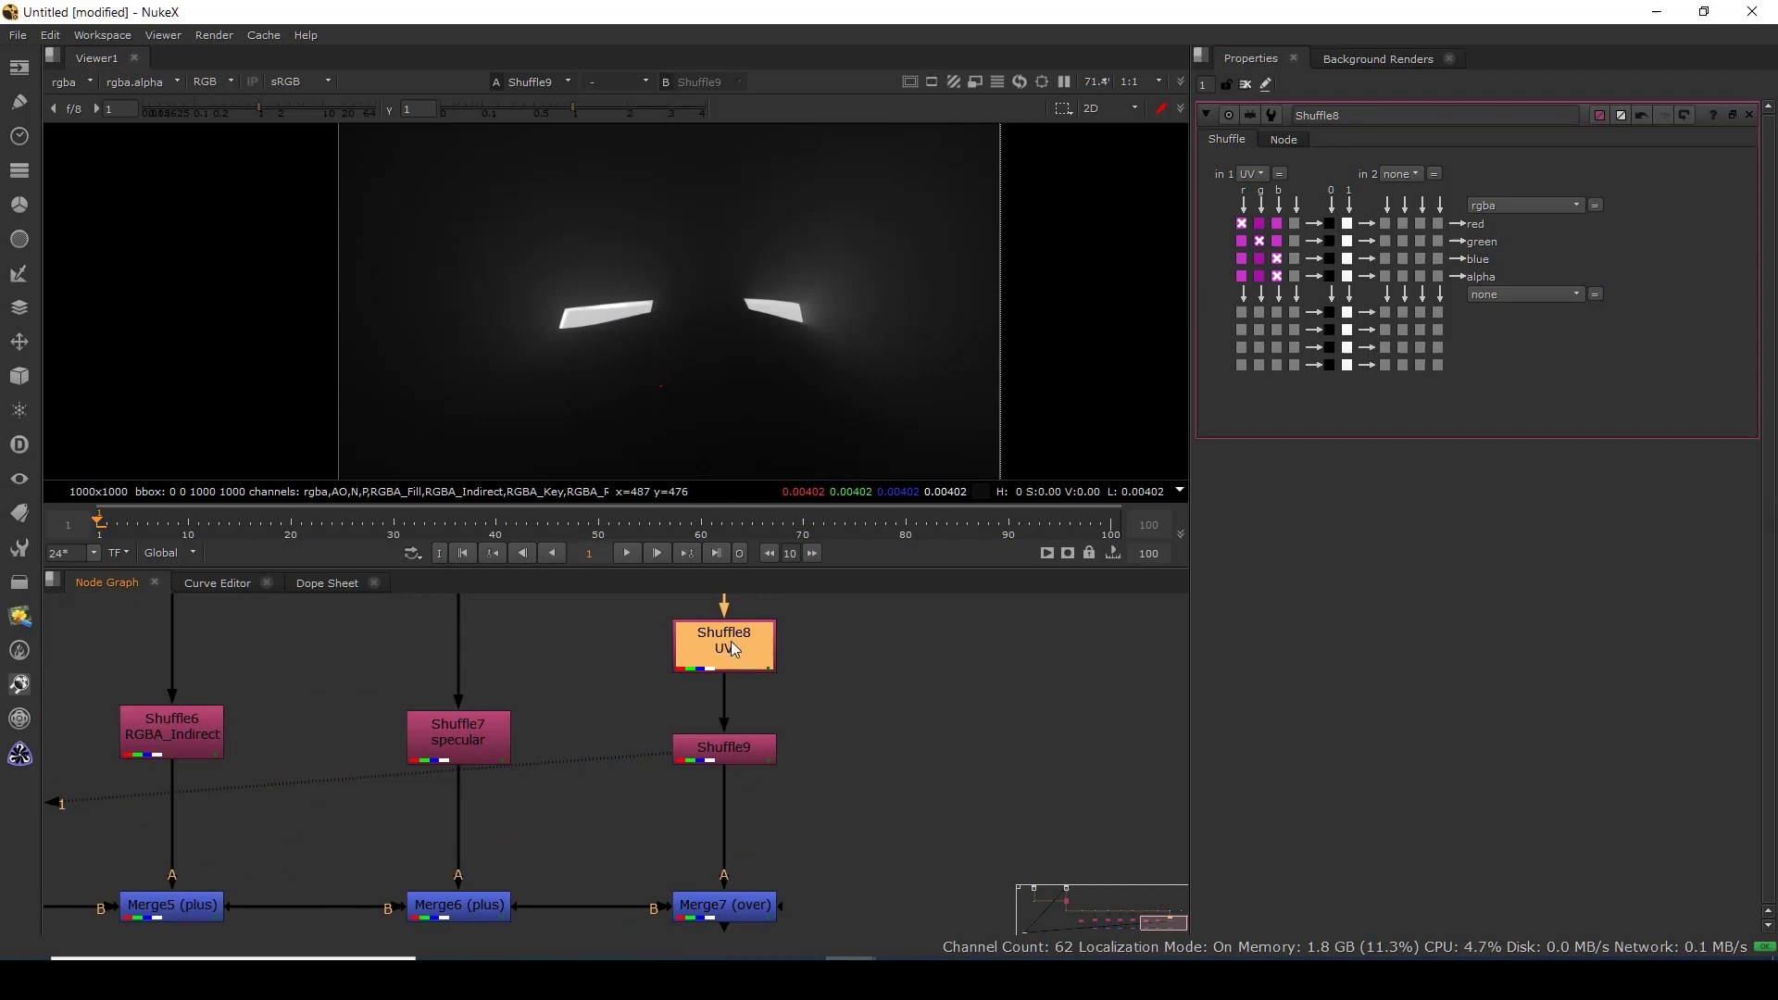
{"action": "key", "text": "1"}
{"action": "left_click", "coordinate": [731, 754]}
{"action": "key", "text": "1"}
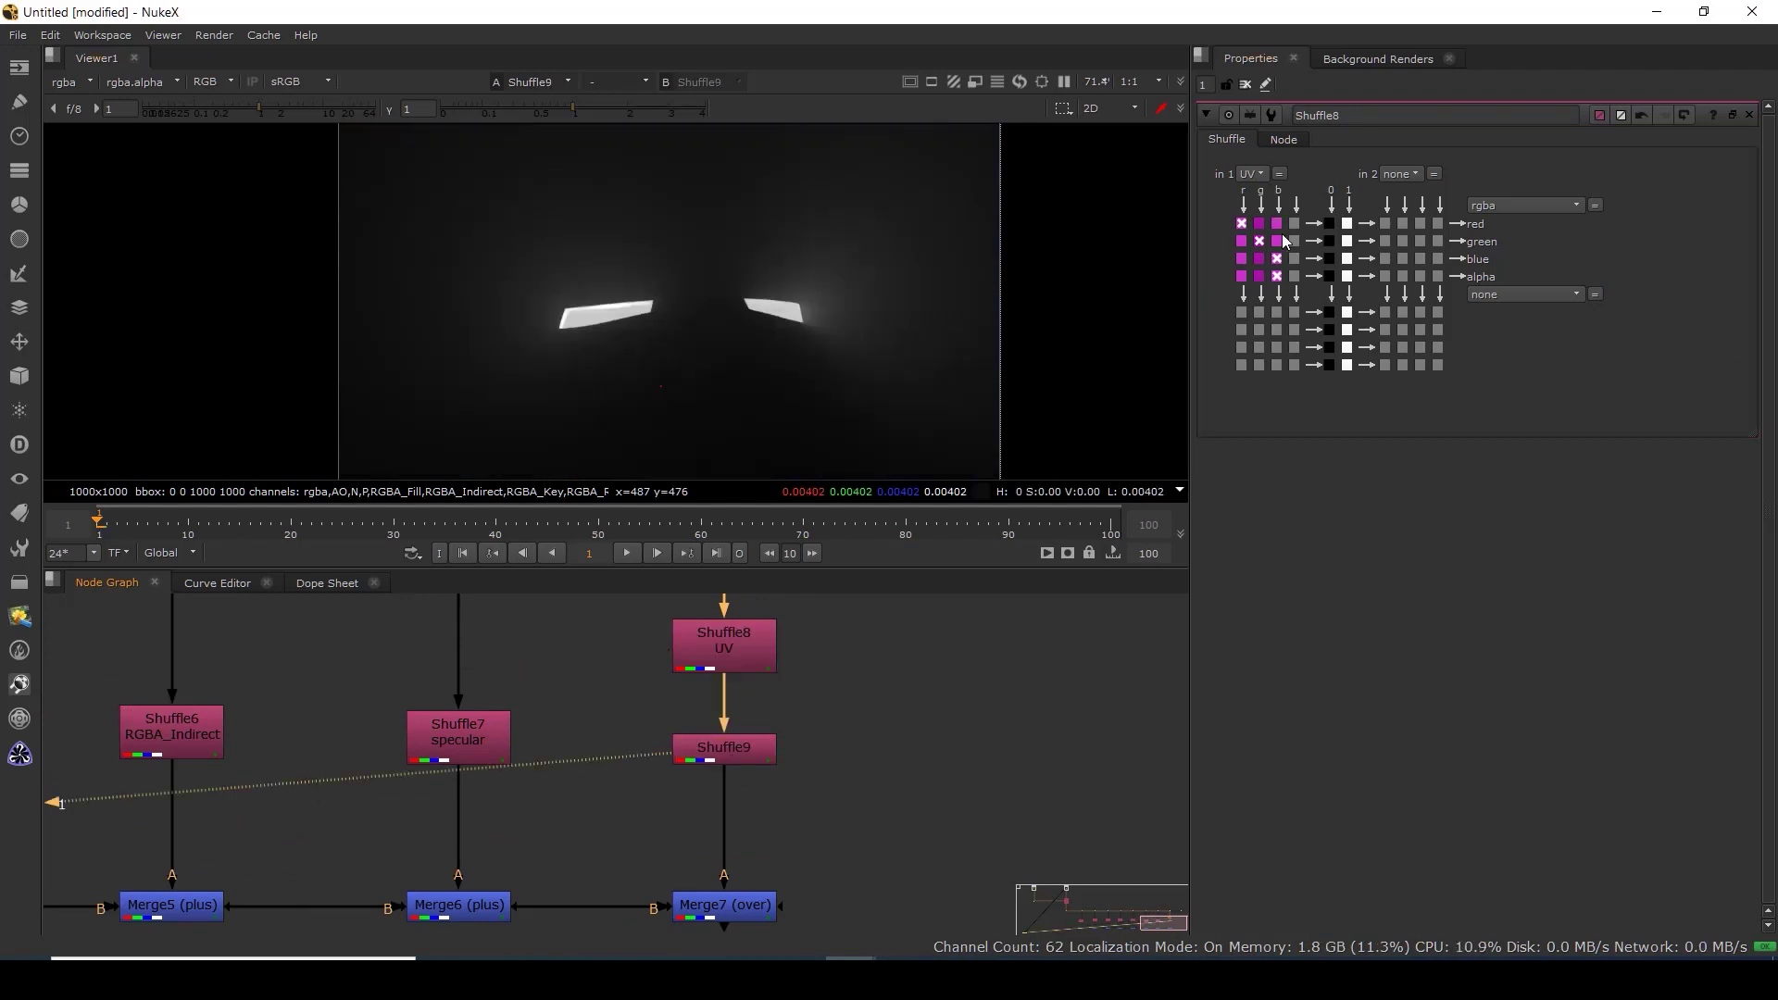
{"action": "double_click", "coordinate": [727, 750]}
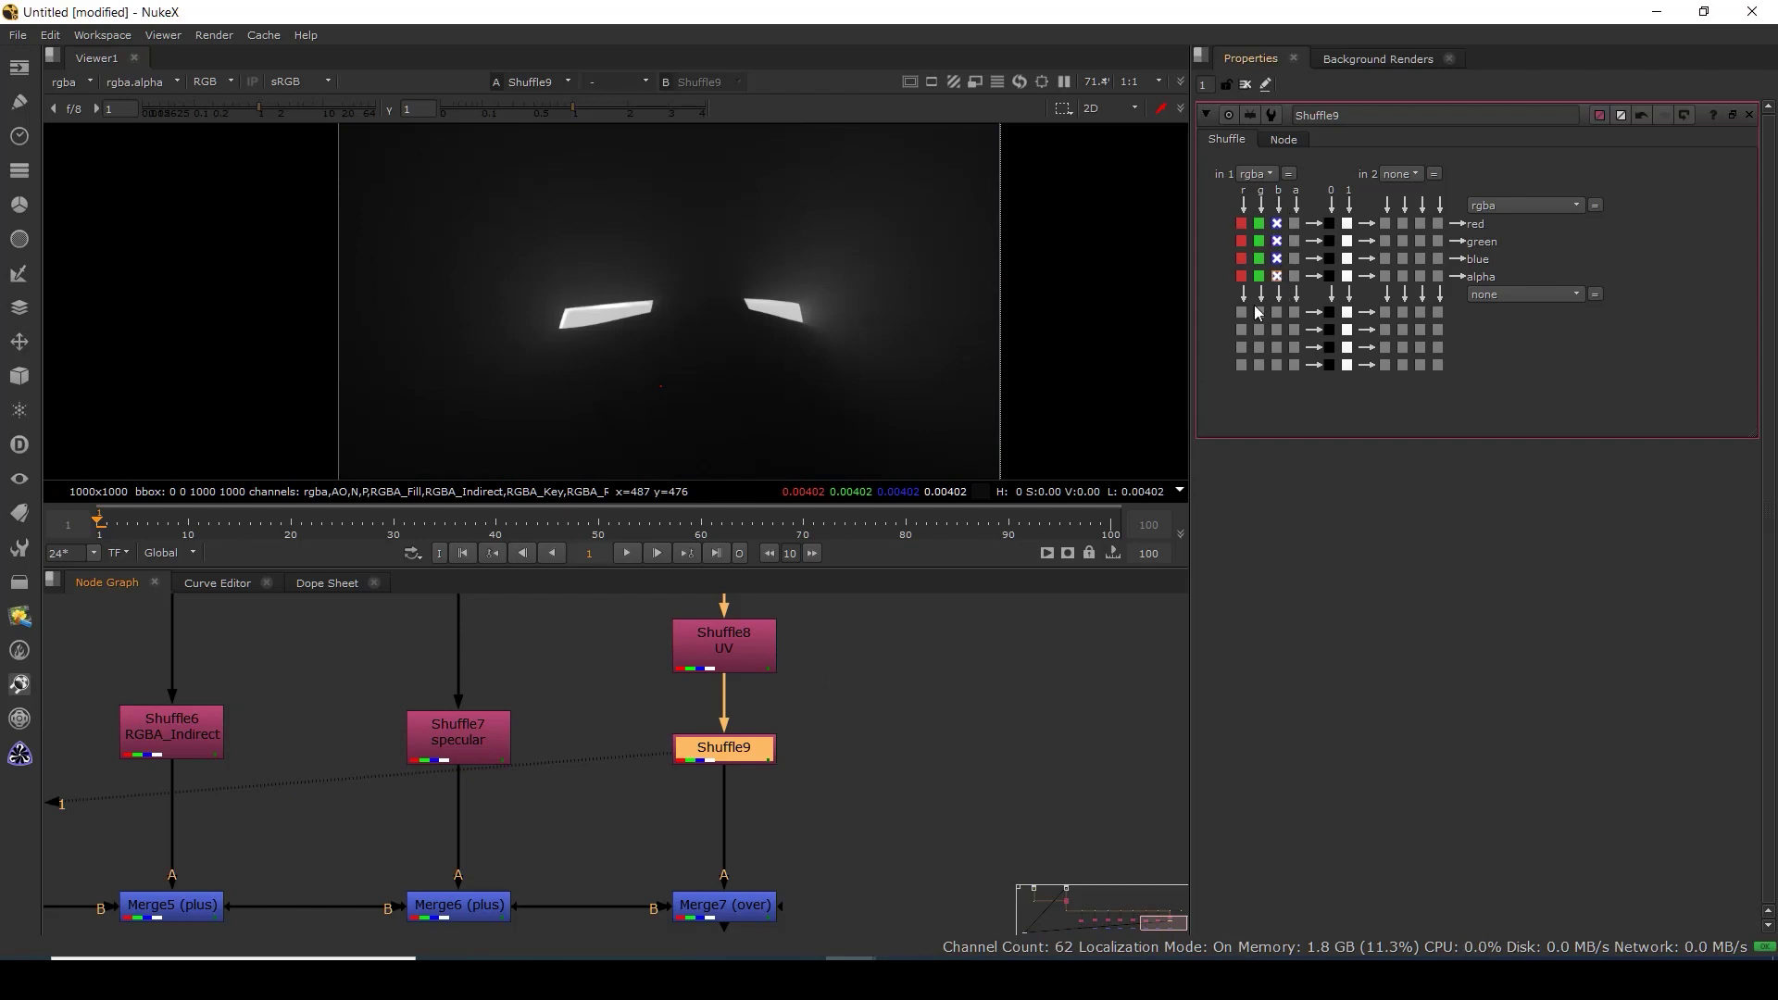
Insert a Grade below the eye glow Shuffle and tint its gamma cyan, about 0.323 red, 0.958 green and 1 blue.
{"action": "left_click_drag", "start_coordinate": [746, 752], "coordinate": [740, 739]}
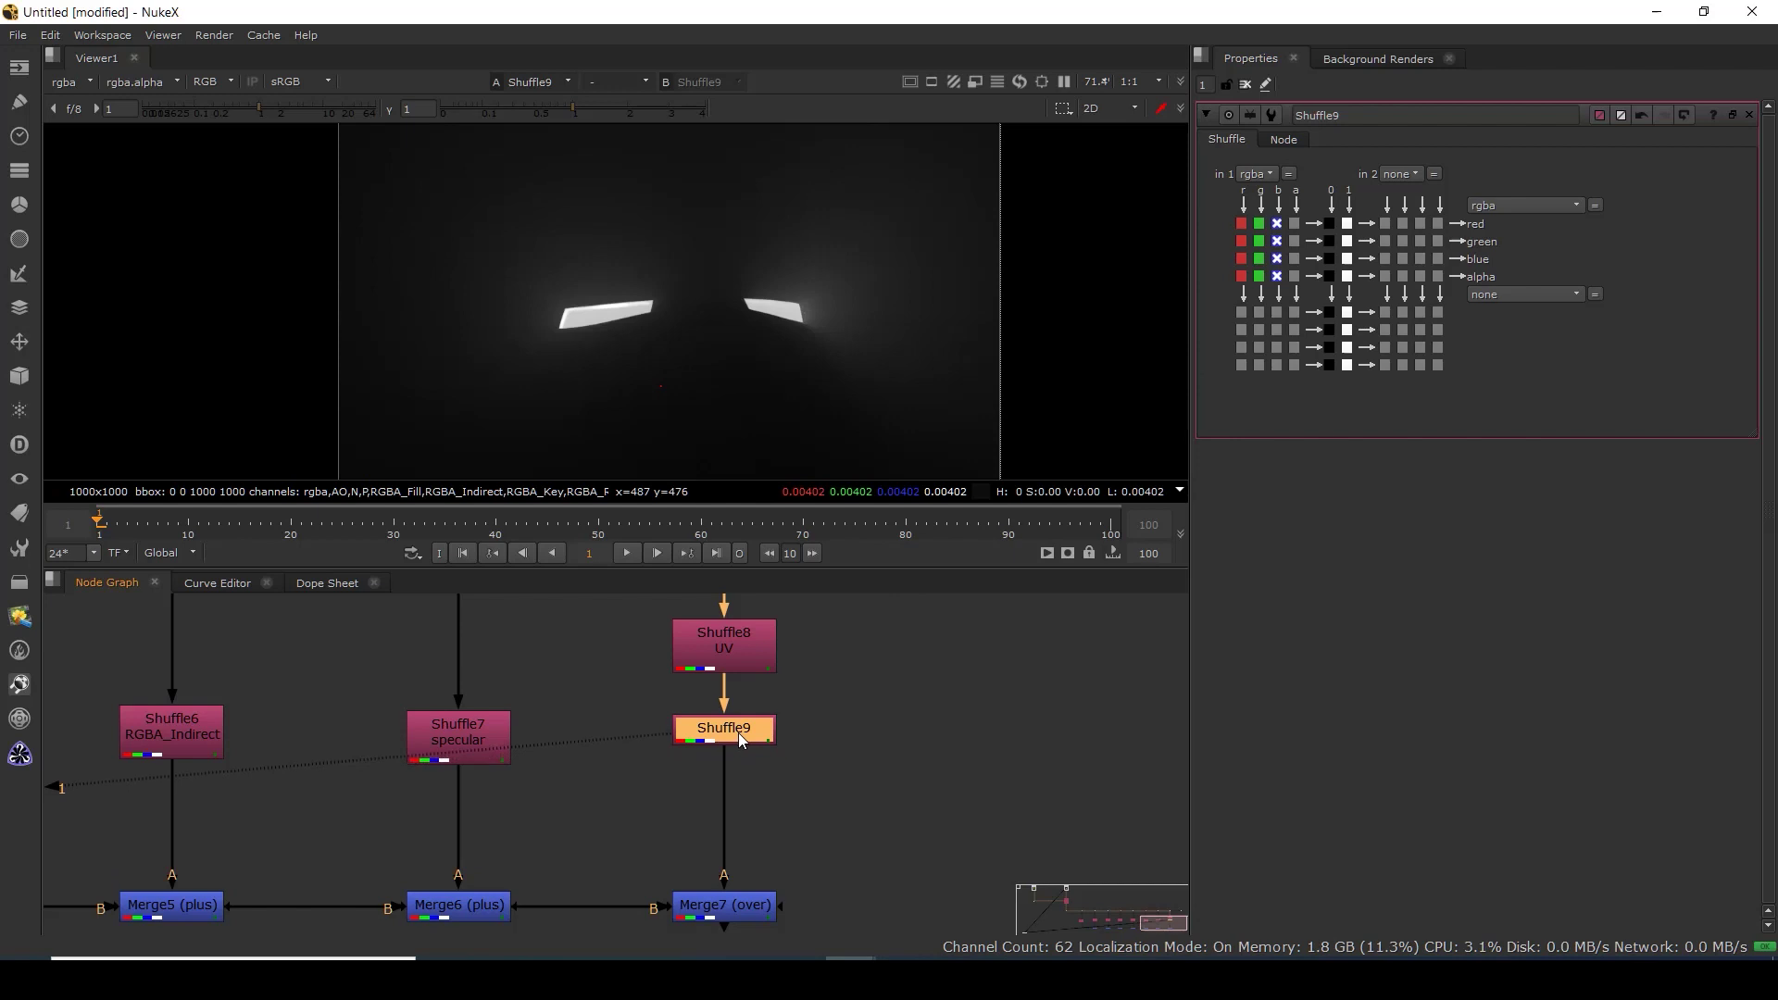
{"action": "left_click_drag", "start_coordinate": [744, 774], "coordinate": [743, 799]}
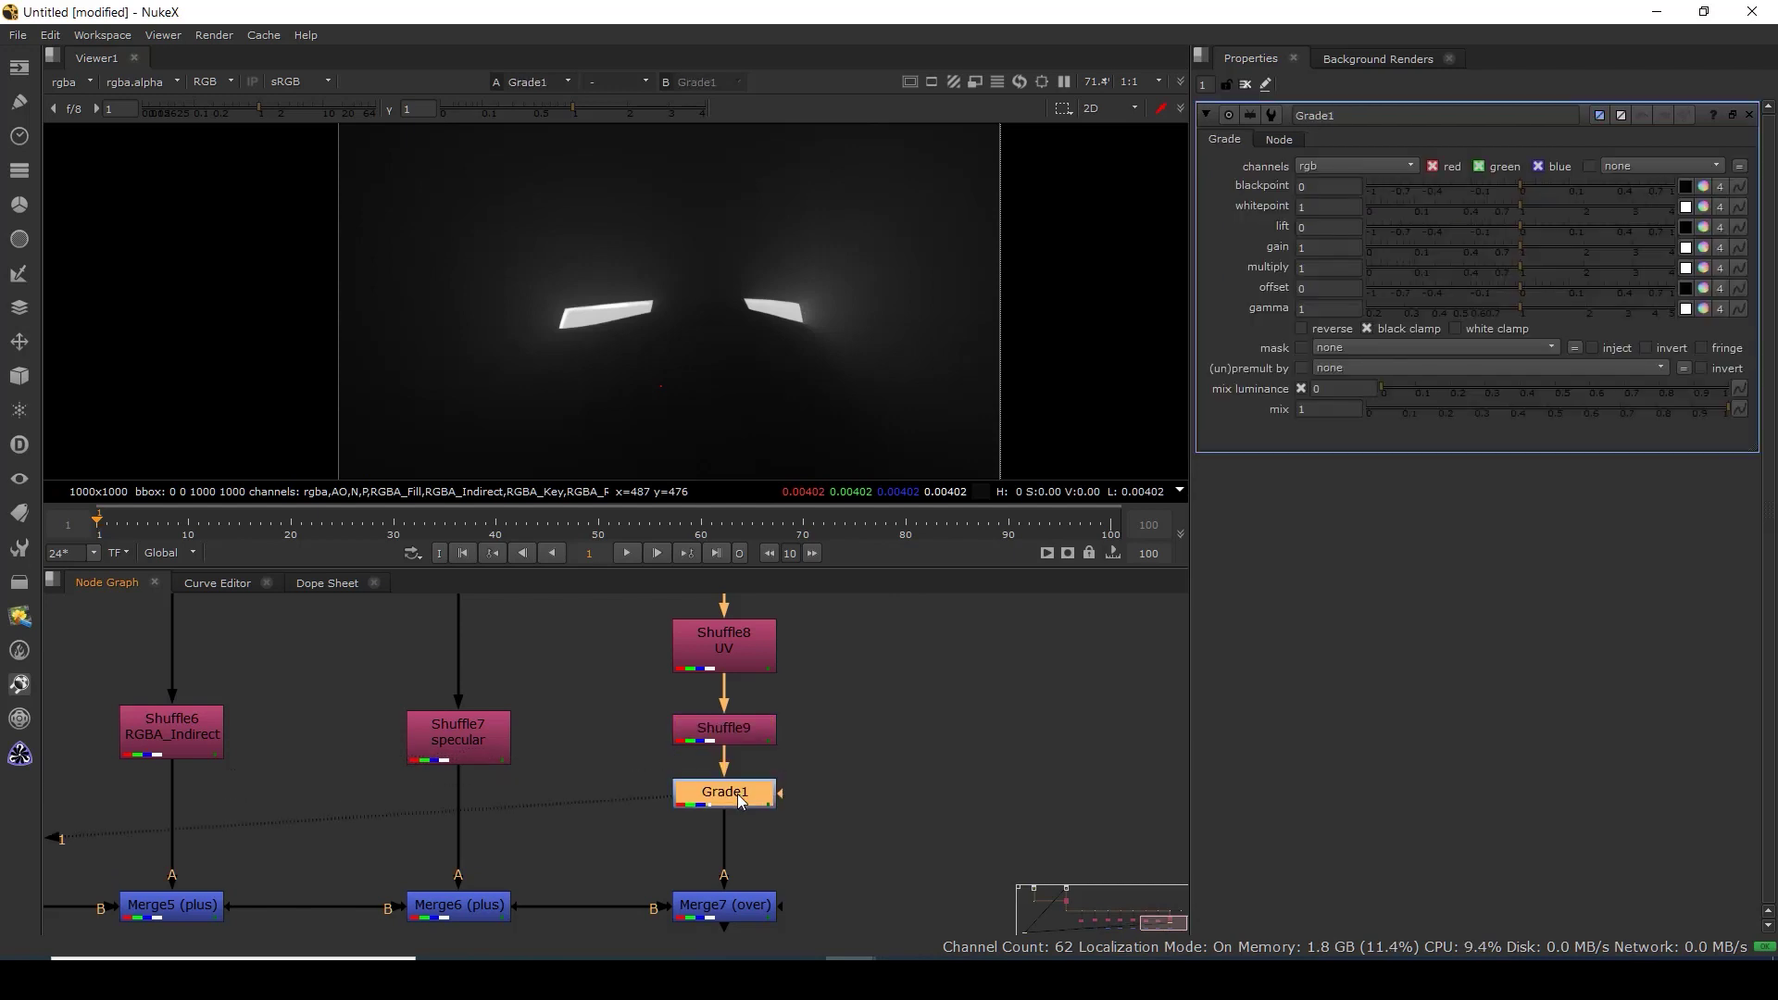
{"action": "left_click", "coordinate": [1703, 310]}
{"action": "left_click_drag", "start_coordinate": [1546, 685], "coordinate": [1508, 686]}
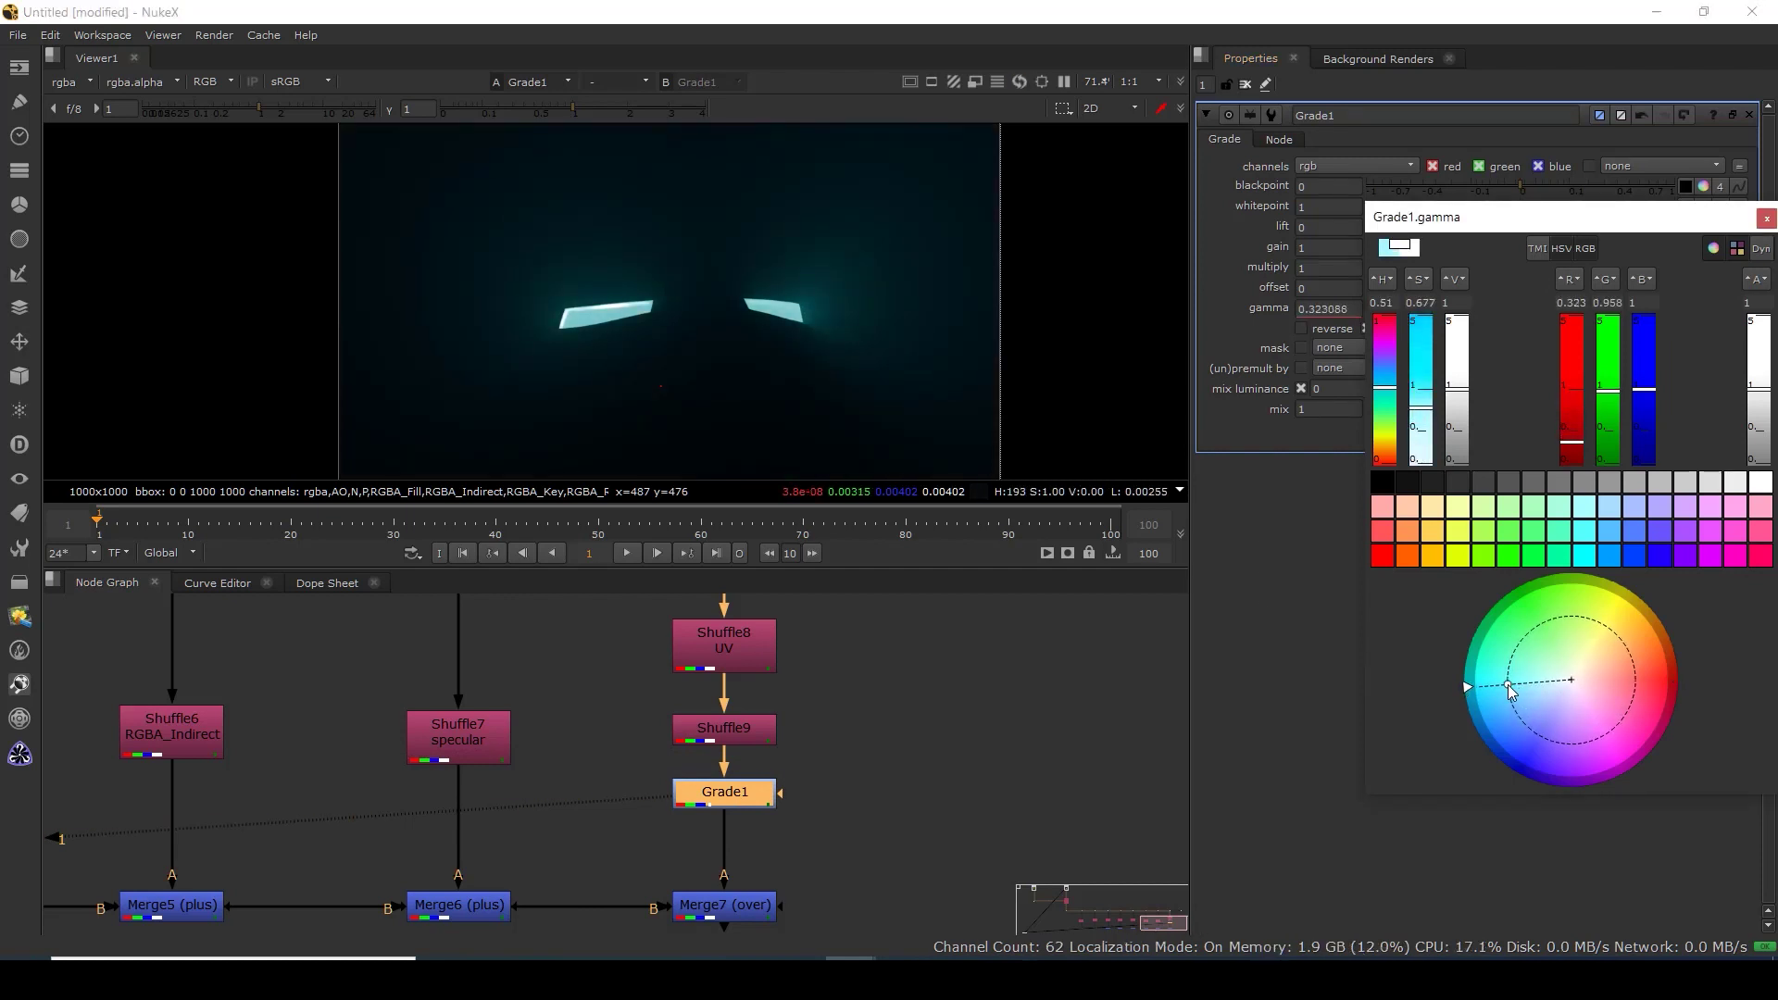
{"action": "left_click", "coordinate": [1766, 218]}
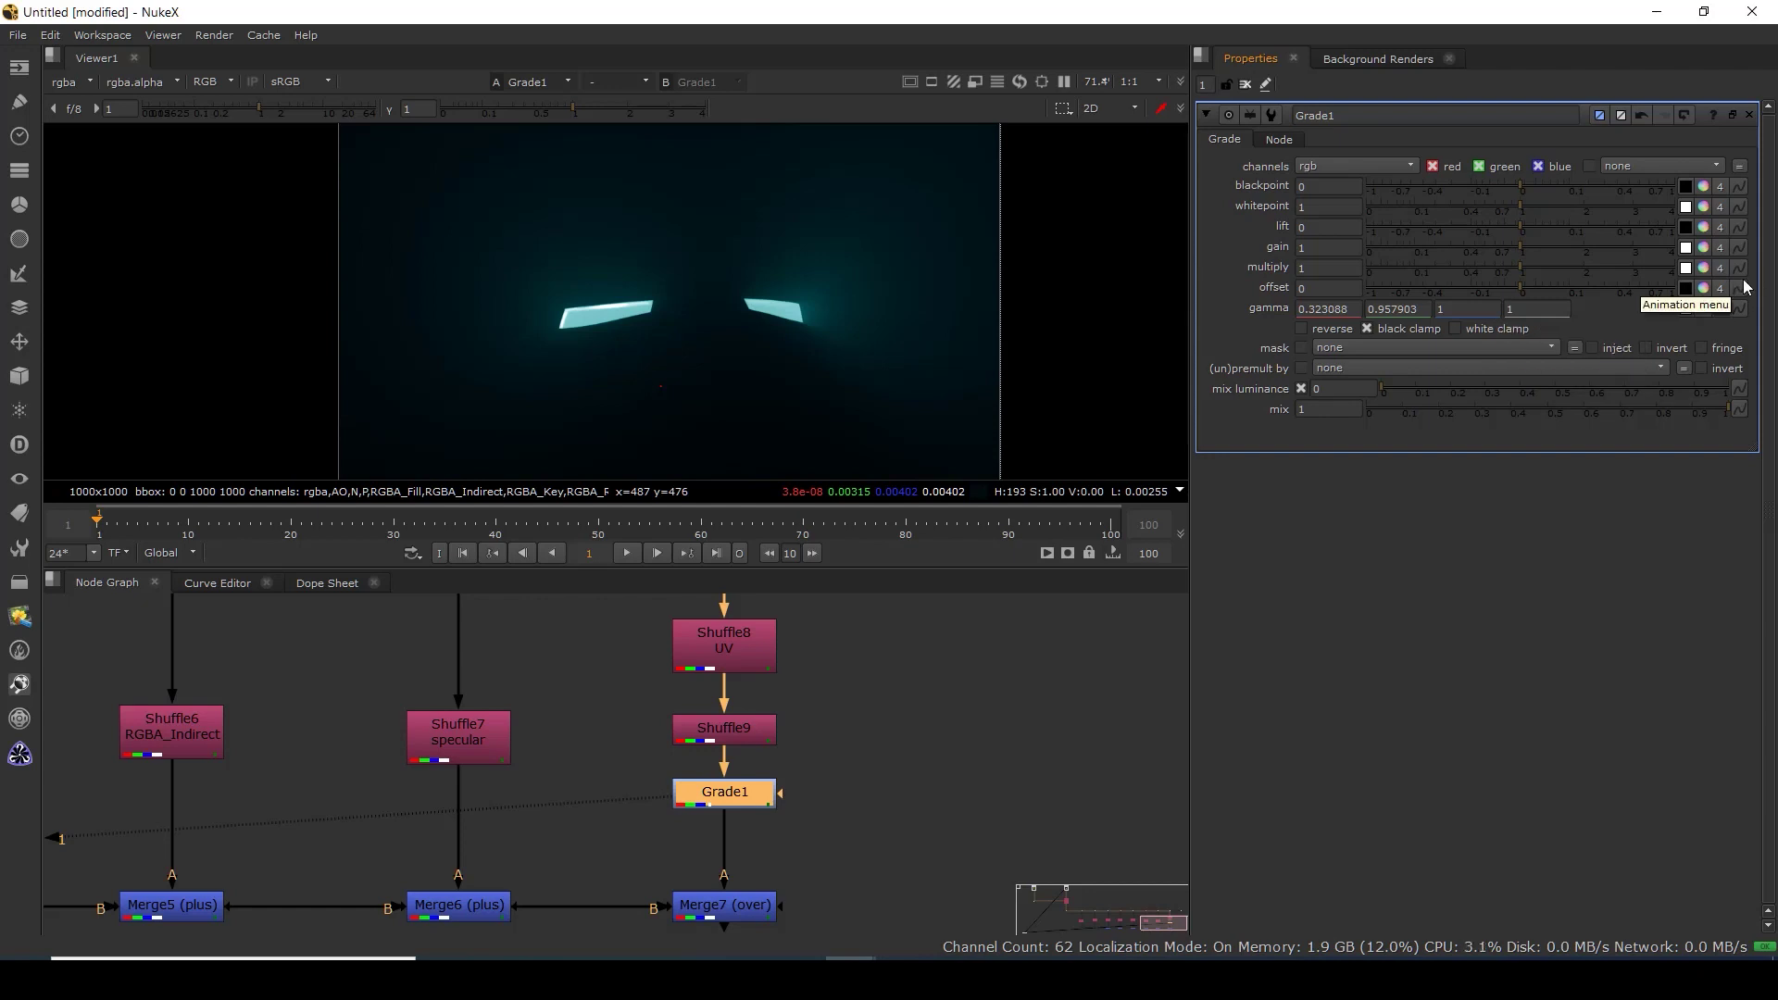
Tint the eye glow Grade's gain light cyan, about 0.676 red, 1 green and 0.977 blue.
{"action": "left_click", "coordinate": [1704, 248]}
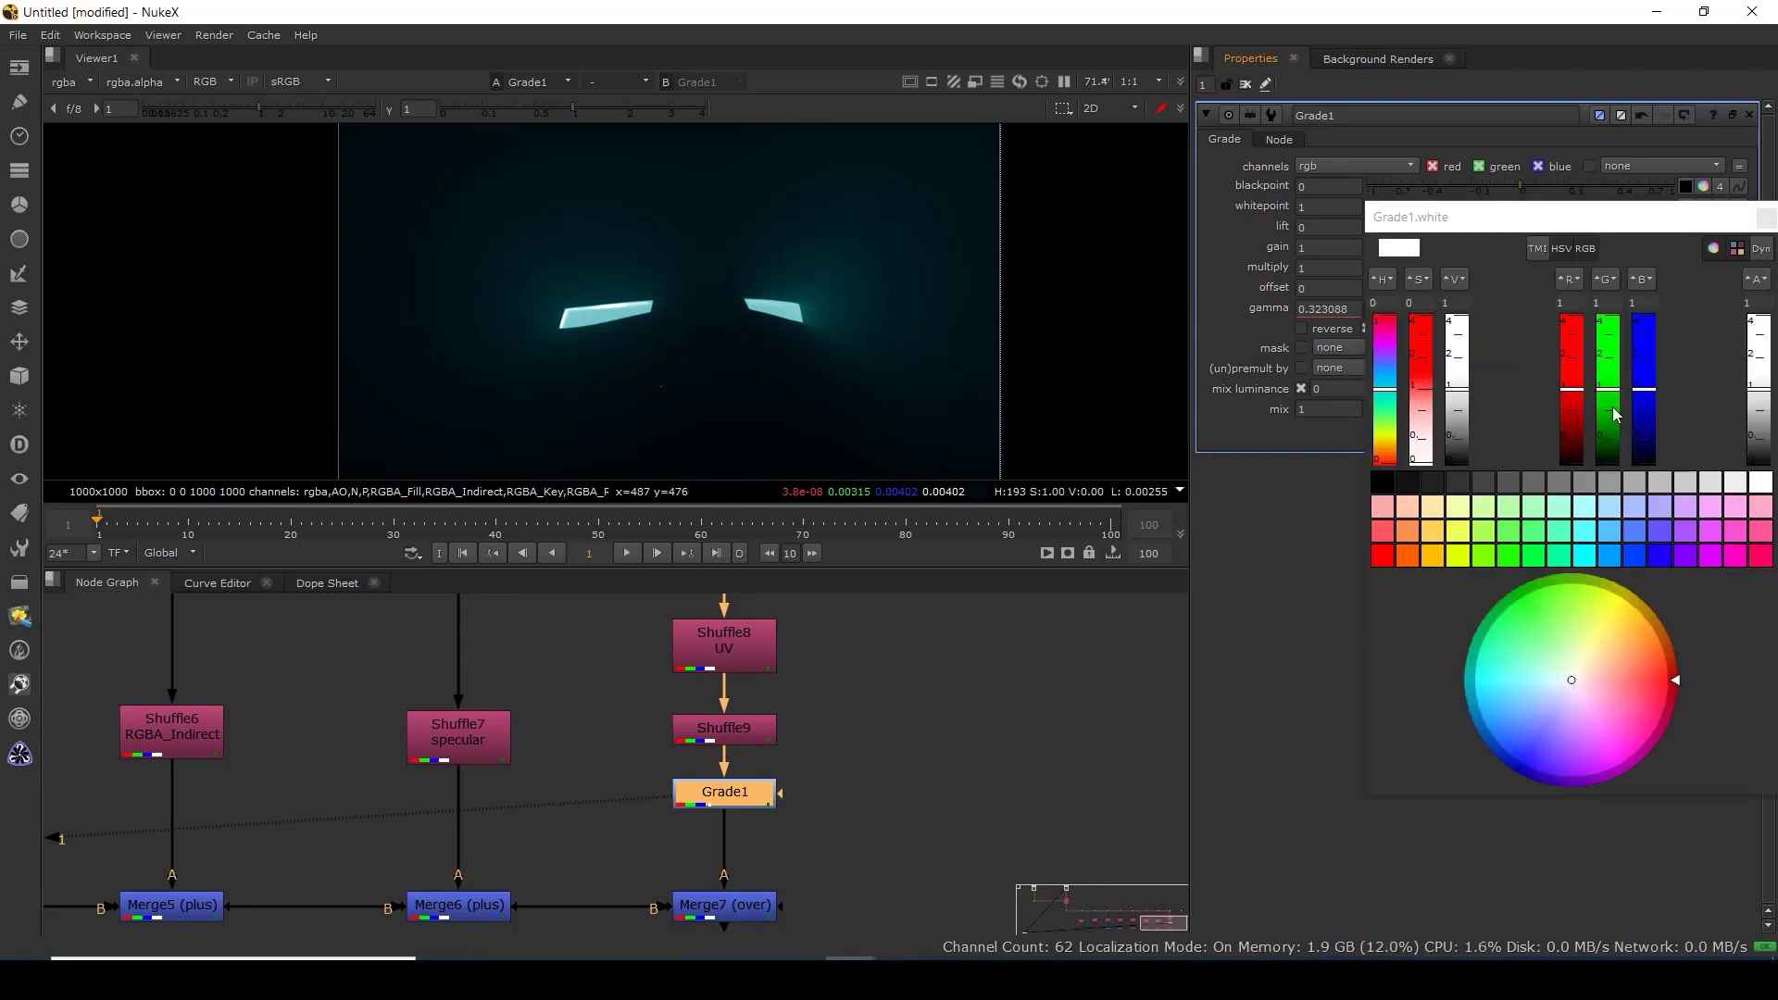
{"action": "left_click_drag", "start_coordinate": [1563, 685], "coordinate": [1541, 678]}
{"action": "left_click", "coordinate": [1765, 223]}
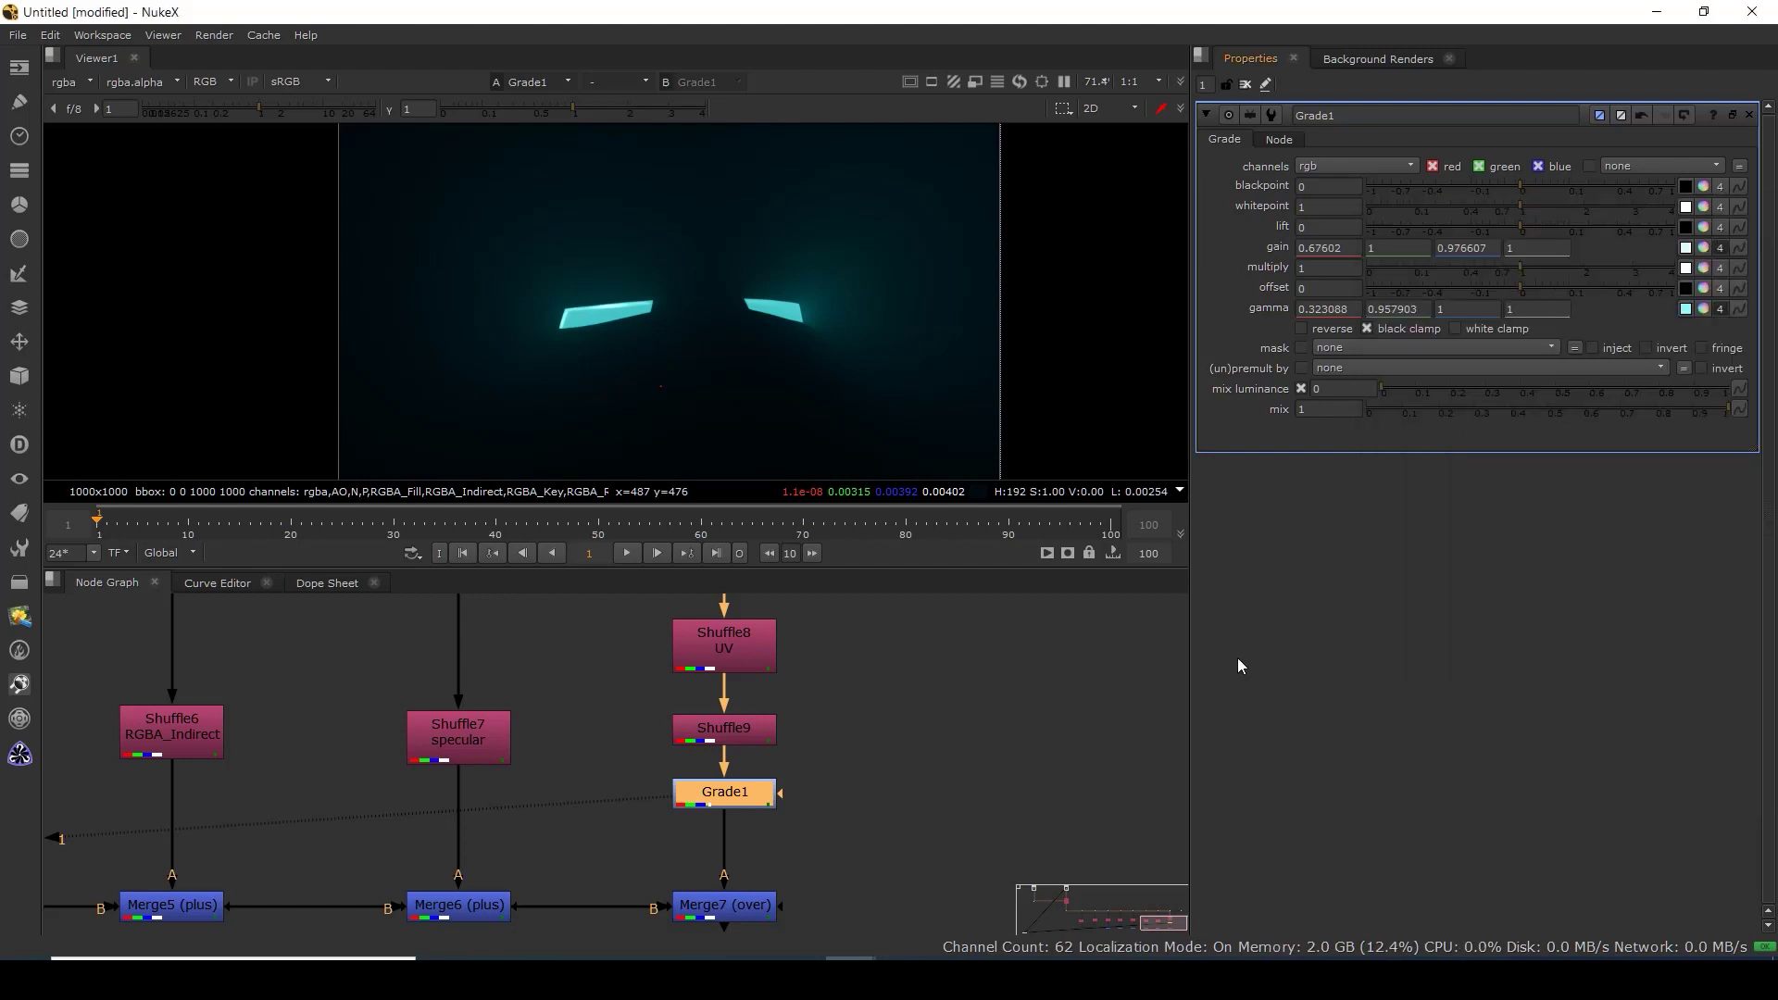
{"action": "left_click", "coordinate": [1511, 978]}
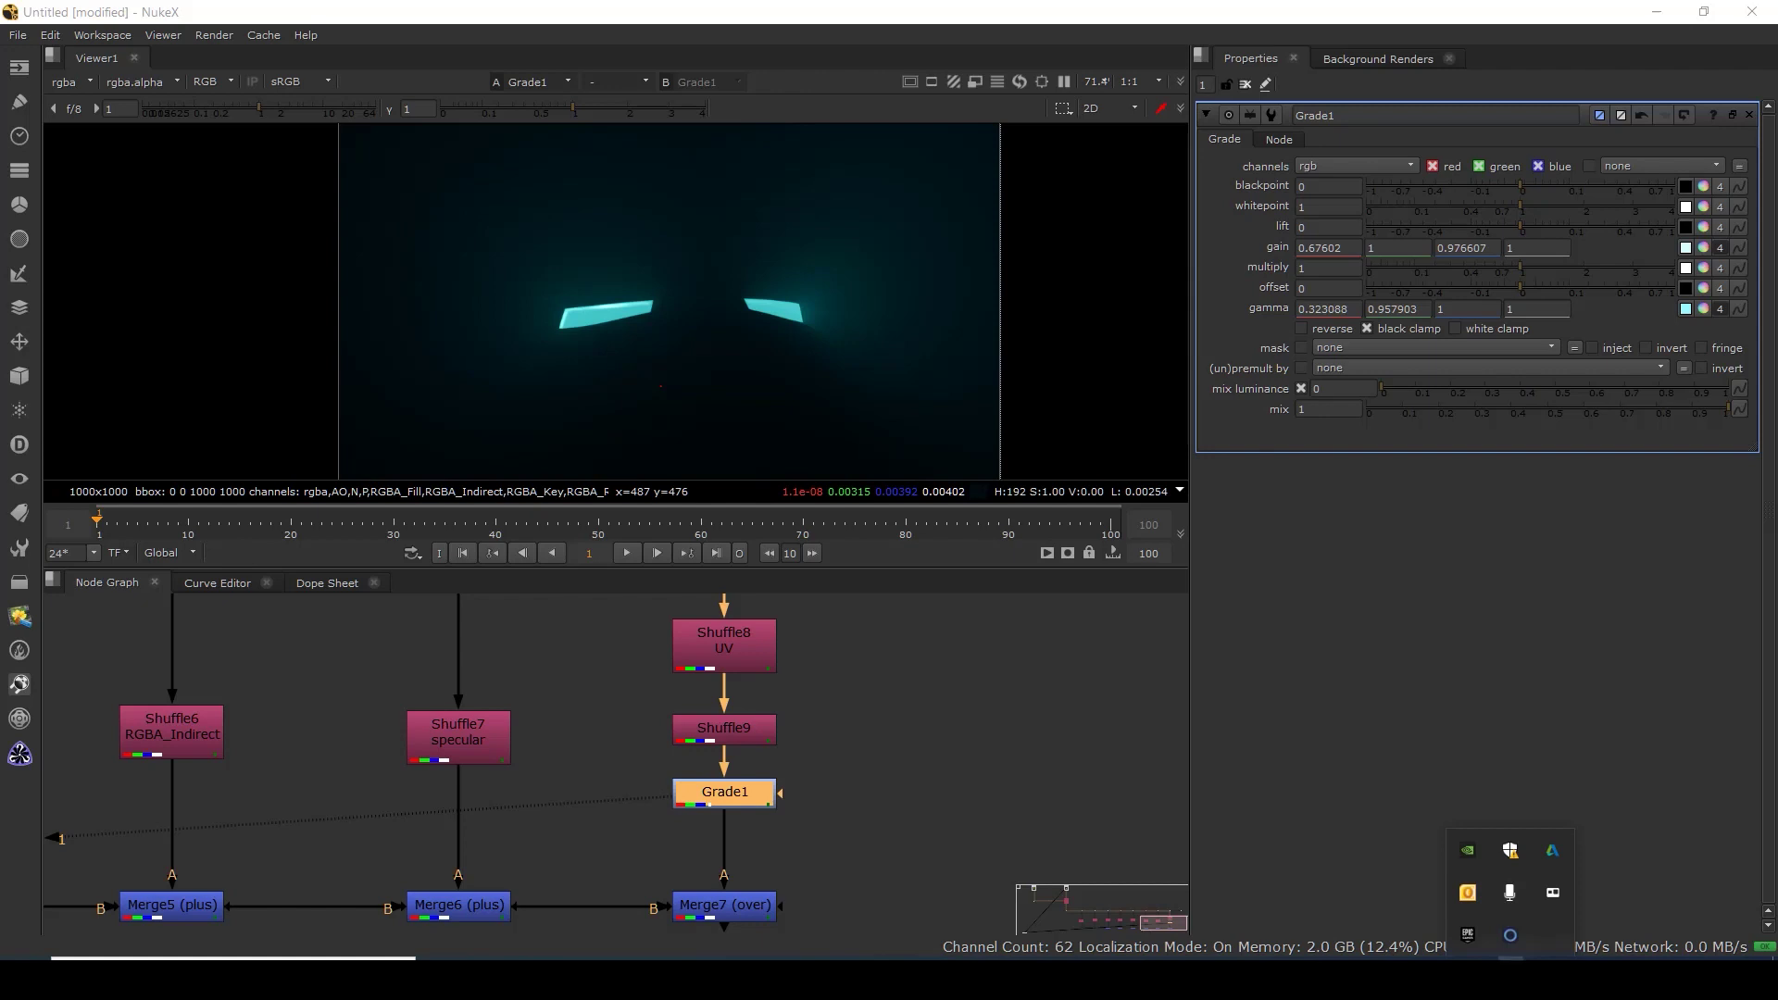
{"action": "left_click", "coordinate": [1510, 978]}
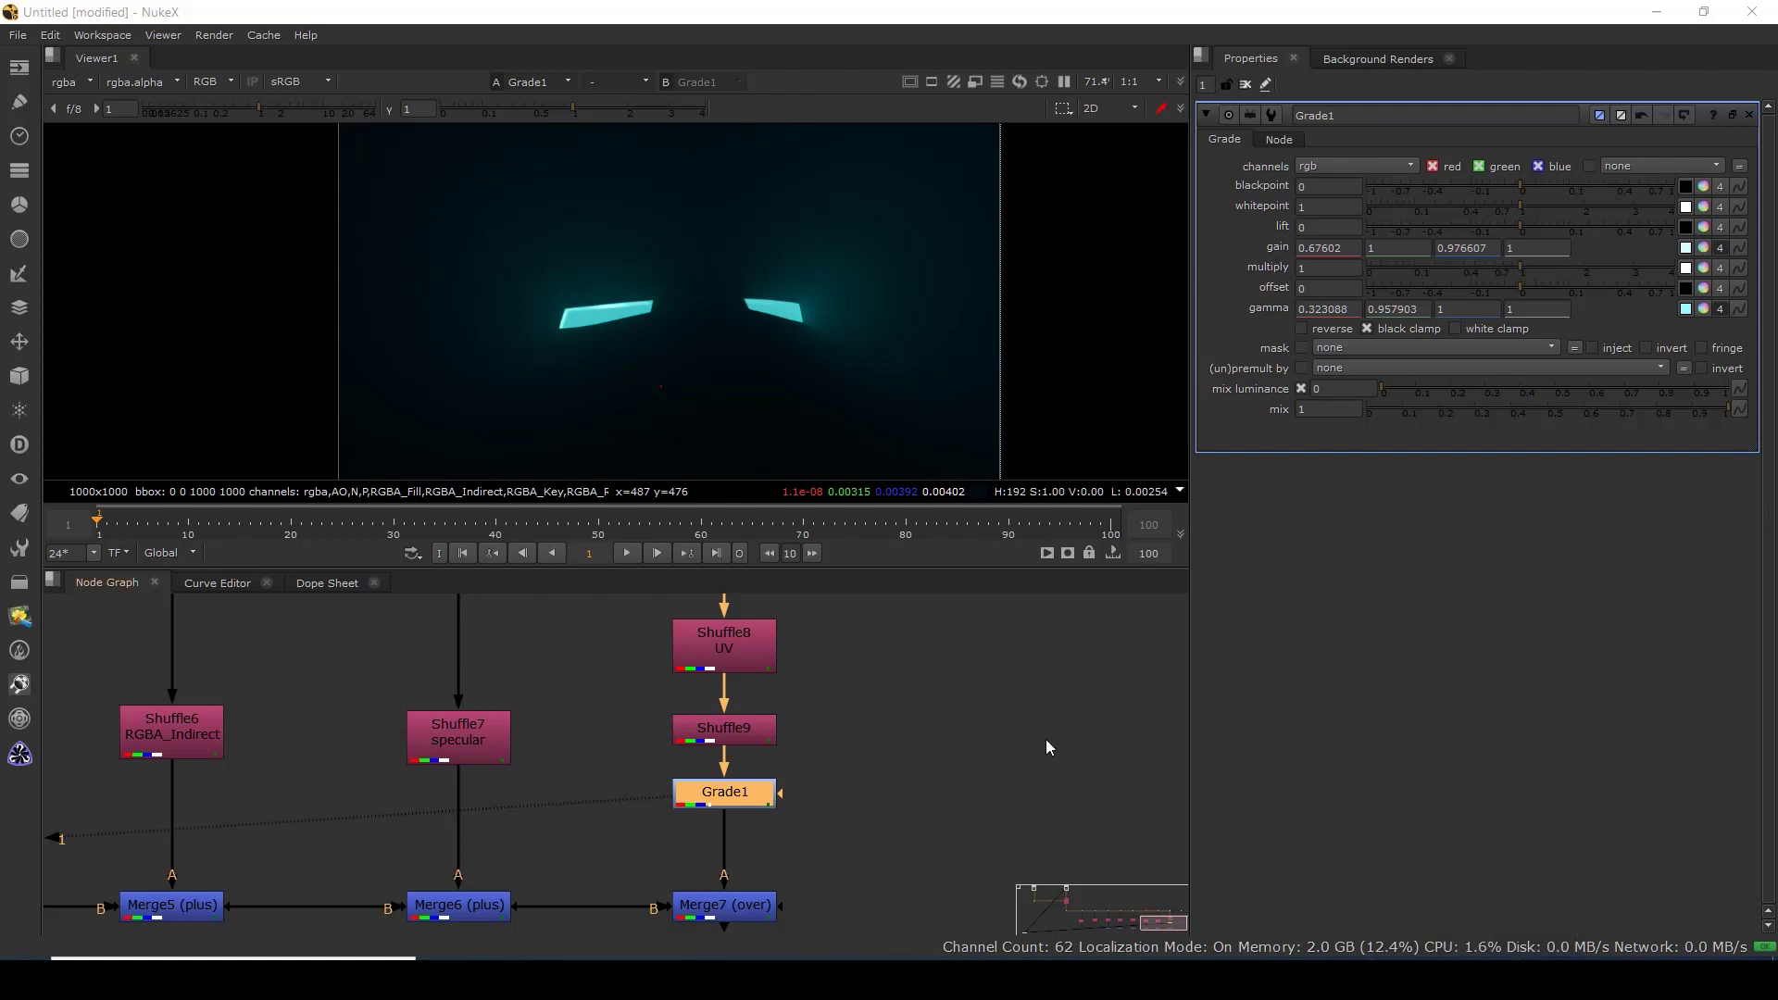
Display the eye glow Merge and enlarge the viewer to fill the window with the helmet composite.
{"action": "left_click_drag", "start_coordinate": [832, 892], "coordinate": [794, 808]}
{"action": "left_click", "coordinate": [708, 822]}
{"action": "key", "text": "1"}
{"action": "scroll", "coordinate": [752, 363], "scroll_direction": "down", "scroll_amount": 4}
{"action": "scroll", "coordinate": [748, 355], "scroll_direction": "up", "scroll_amount": 3}
{"action": "left_click_drag", "start_coordinate": [781, 337], "coordinate": [816, 301]}
{"action": "left_click_drag", "start_coordinate": [907, 234], "coordinate": [480, 368]}
{"action": "scroll", "coordinate": [764, 374], "scroll_direction": "up", "scroll_amount": 4}
{"action": "key", "text": "space"}
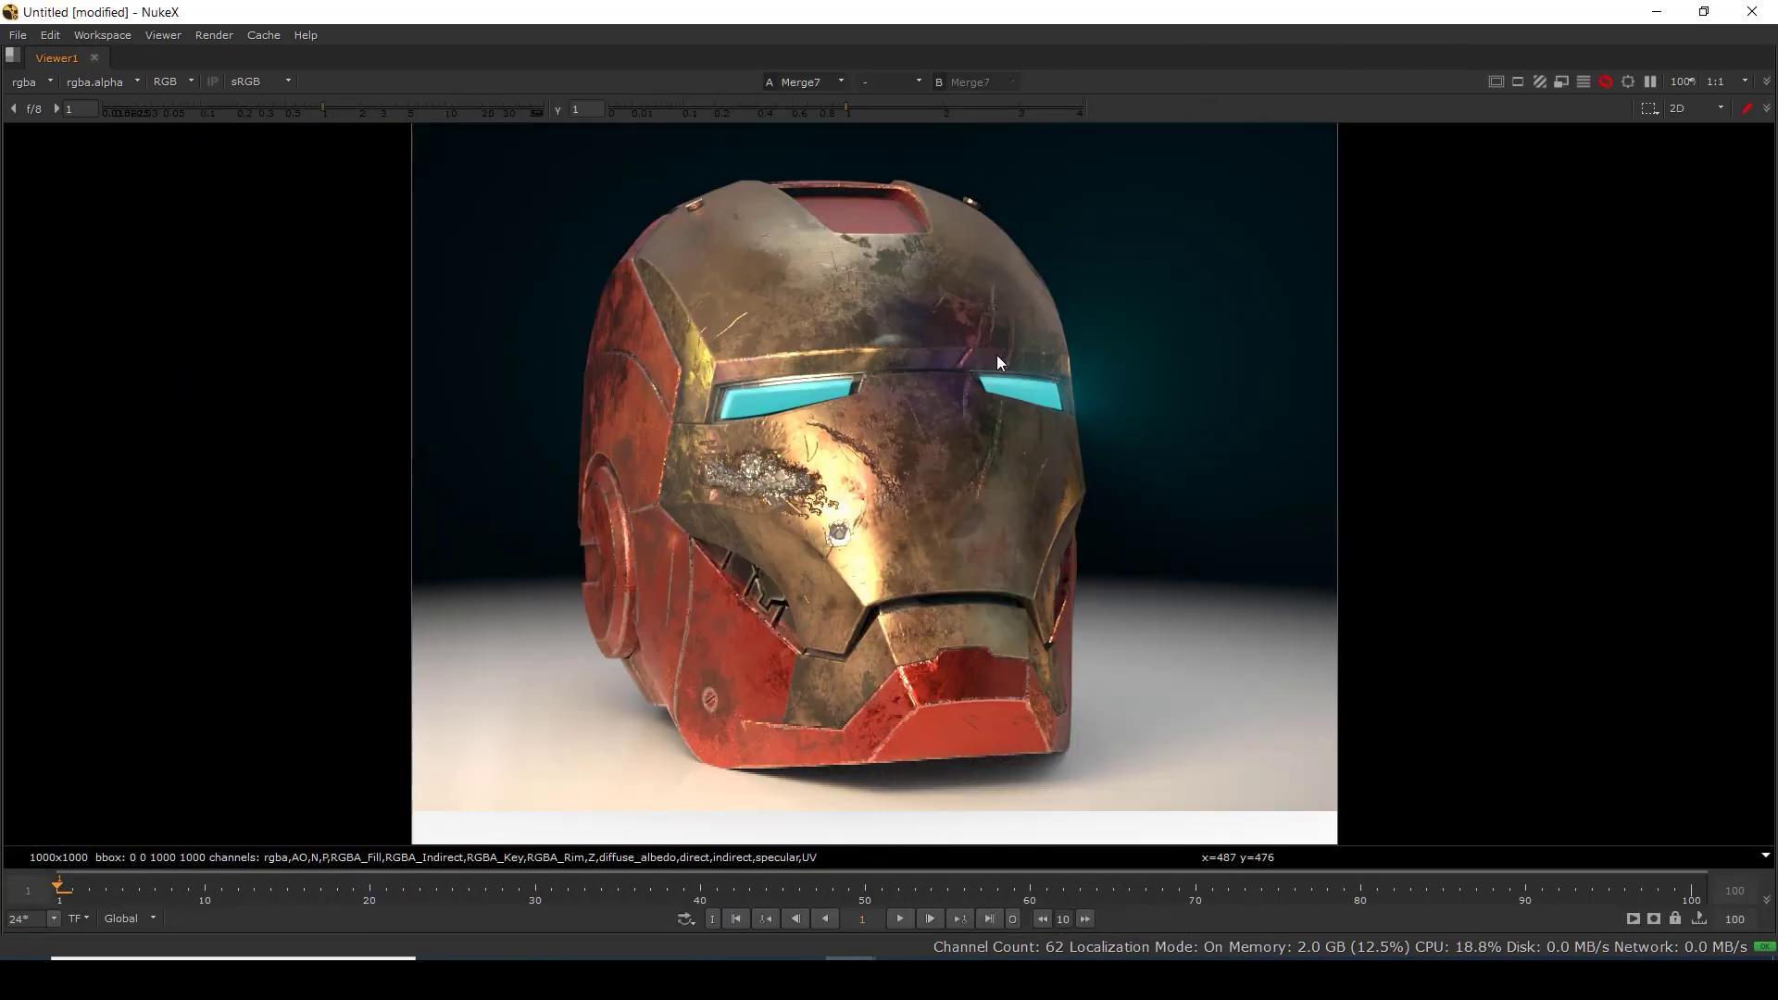
Examine the helmet and cyan eyes up close and as a whole, and restore the layout with the node graph.
{"action": "scroll", "coordinate": [954, 416], "scroll_direction": "up", "scroll_amount": 2}
{"action": "left_click_drag", "start_coordinate": [678, 400], "coordinate": [944, 720]}
{"action": "left_click_drag", "start_coordinate": [1258, 242], "coordinate": [432, 422]}
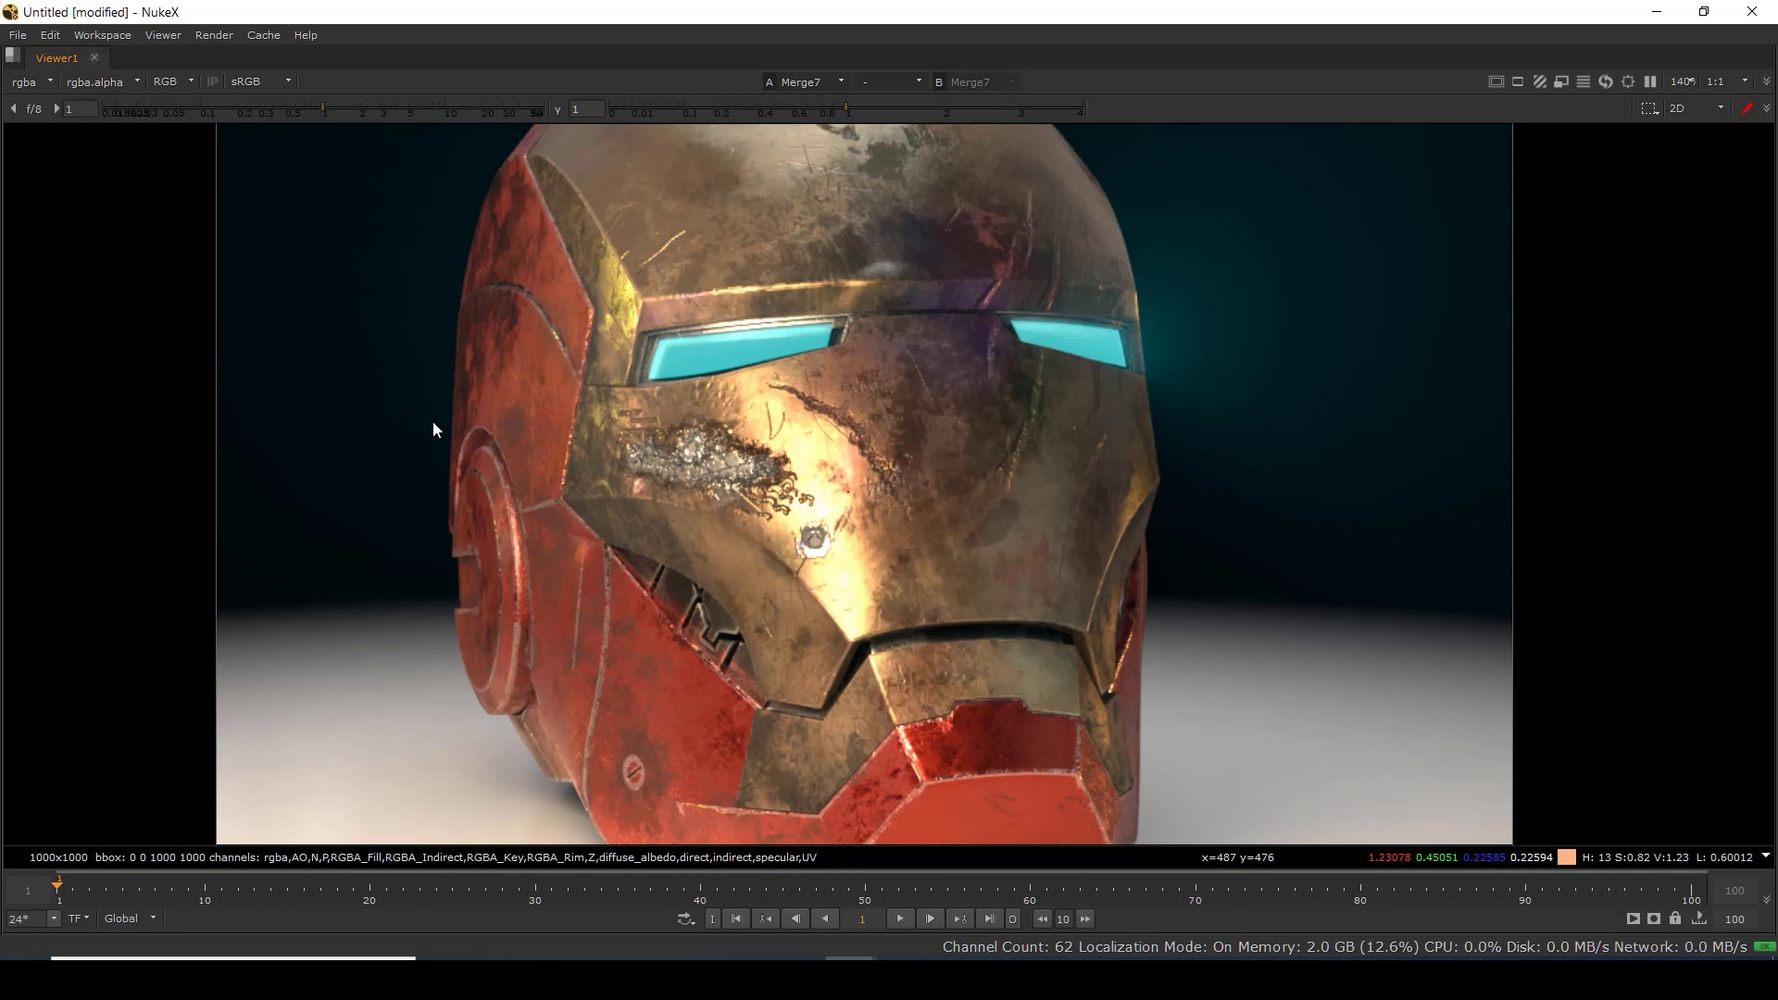
{"action": "scroll", "coordinate": [598, 446], "scroll_direction": "down", "scroll_amount": 5}
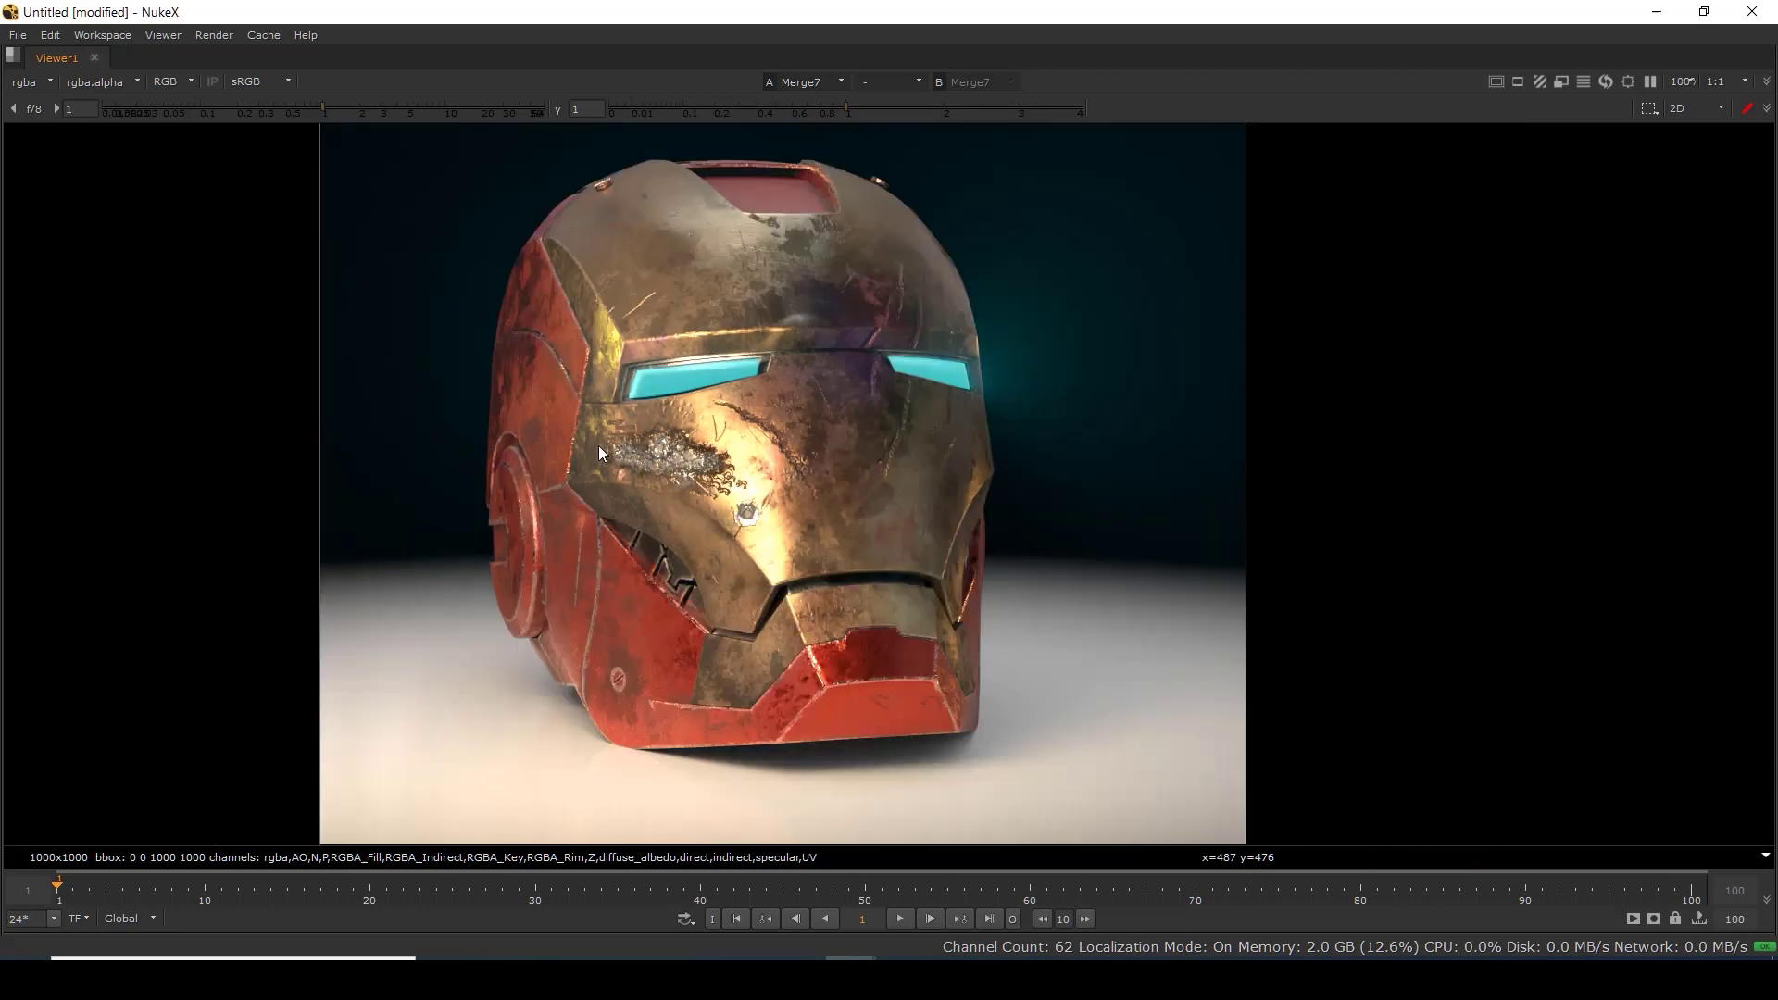
{"action": "scroll", "coordinate": [724, 441], "scroll_direction": "down", "scroll_amount": 2}
{"action": "left_click_drag", "start_coordinate": [386, 625], "coordinate": [1192, 820]}
{"action": "key", "text": "space"}
{"action": "scroll", "coordinate": [769, 417], "scroll_direction": "up", "scroll_amount": 5}
{"action": "left_click_drag", "start_coordinate": [610, 176], "coordinate": [894, 461]}
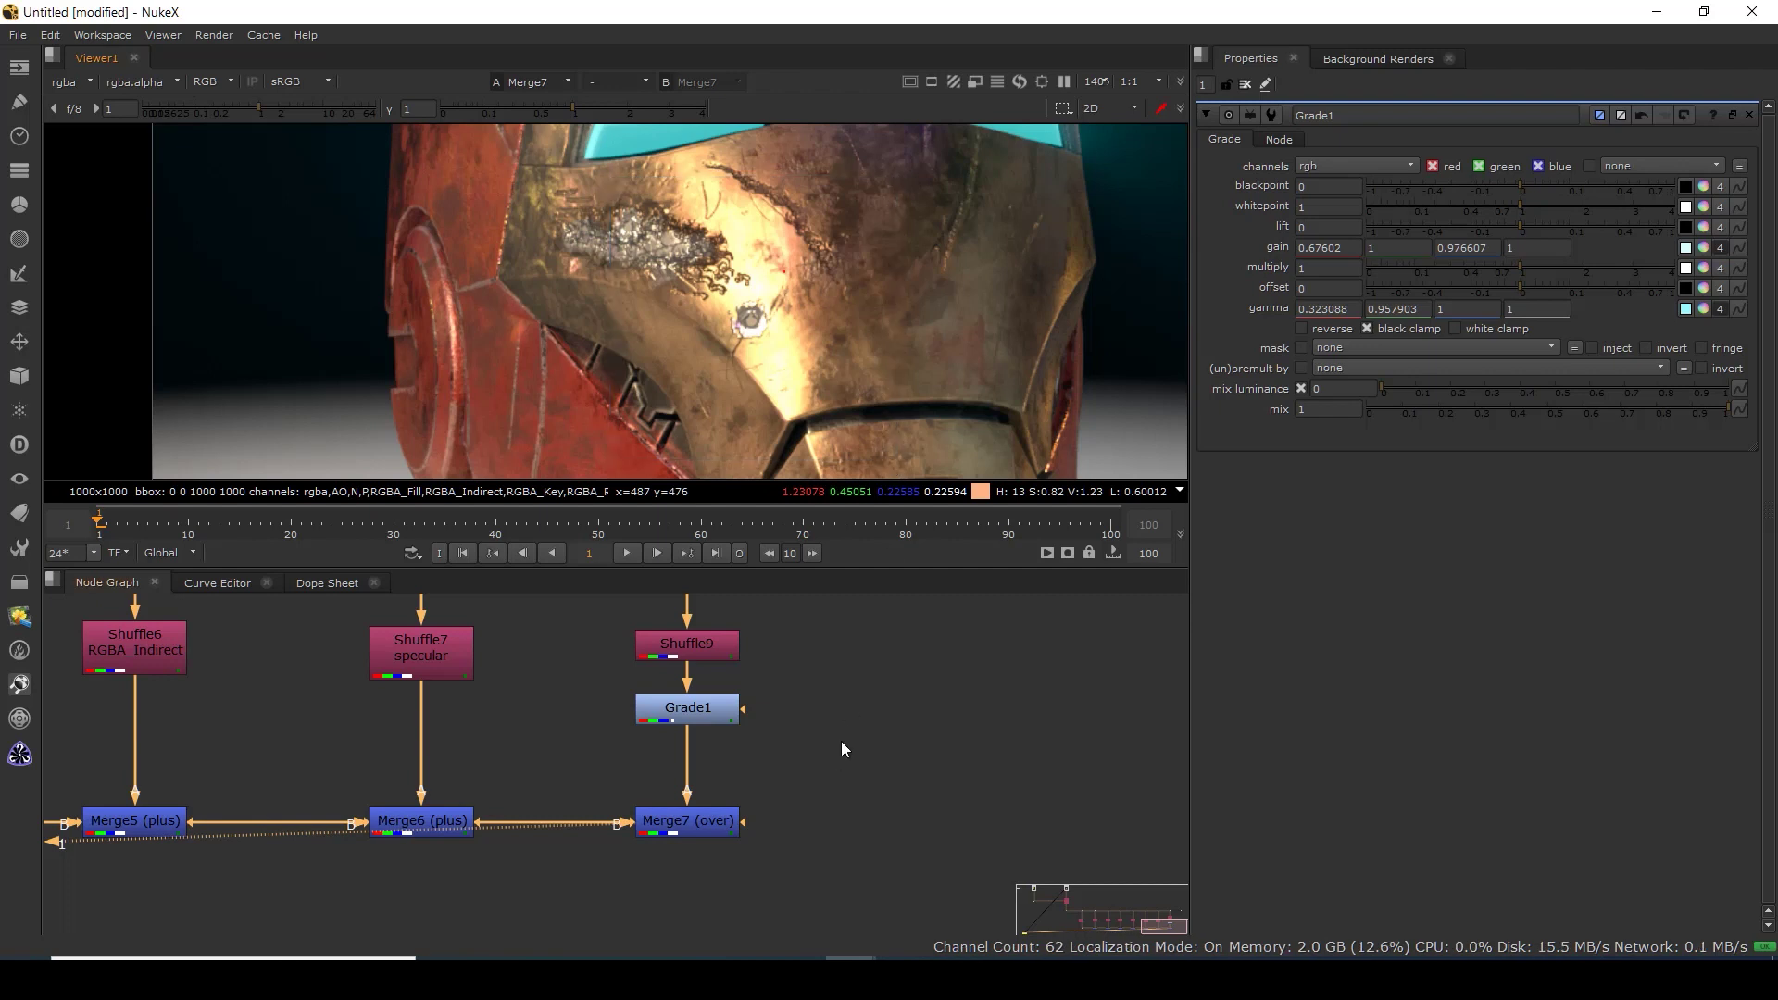
Review the build-up in the viewer from the AO multiply Merge through the Key and Fill plus Merges.
{"action": "scroll", "coordinate": [841, 741], "scroll_direction": "down", "scroll_amount": 5}
{"action": "left_click_drag", "start_coordinate": [416, 787], "coordinate": [987, 828]}
{"action": "scroll", "coordinate": [643, 818], "scroll_direction": "up", "scroll_amount": 3}
{"action": "left_click", "coordinate": [614, 823]}
{"action": "key", "text": "1"}
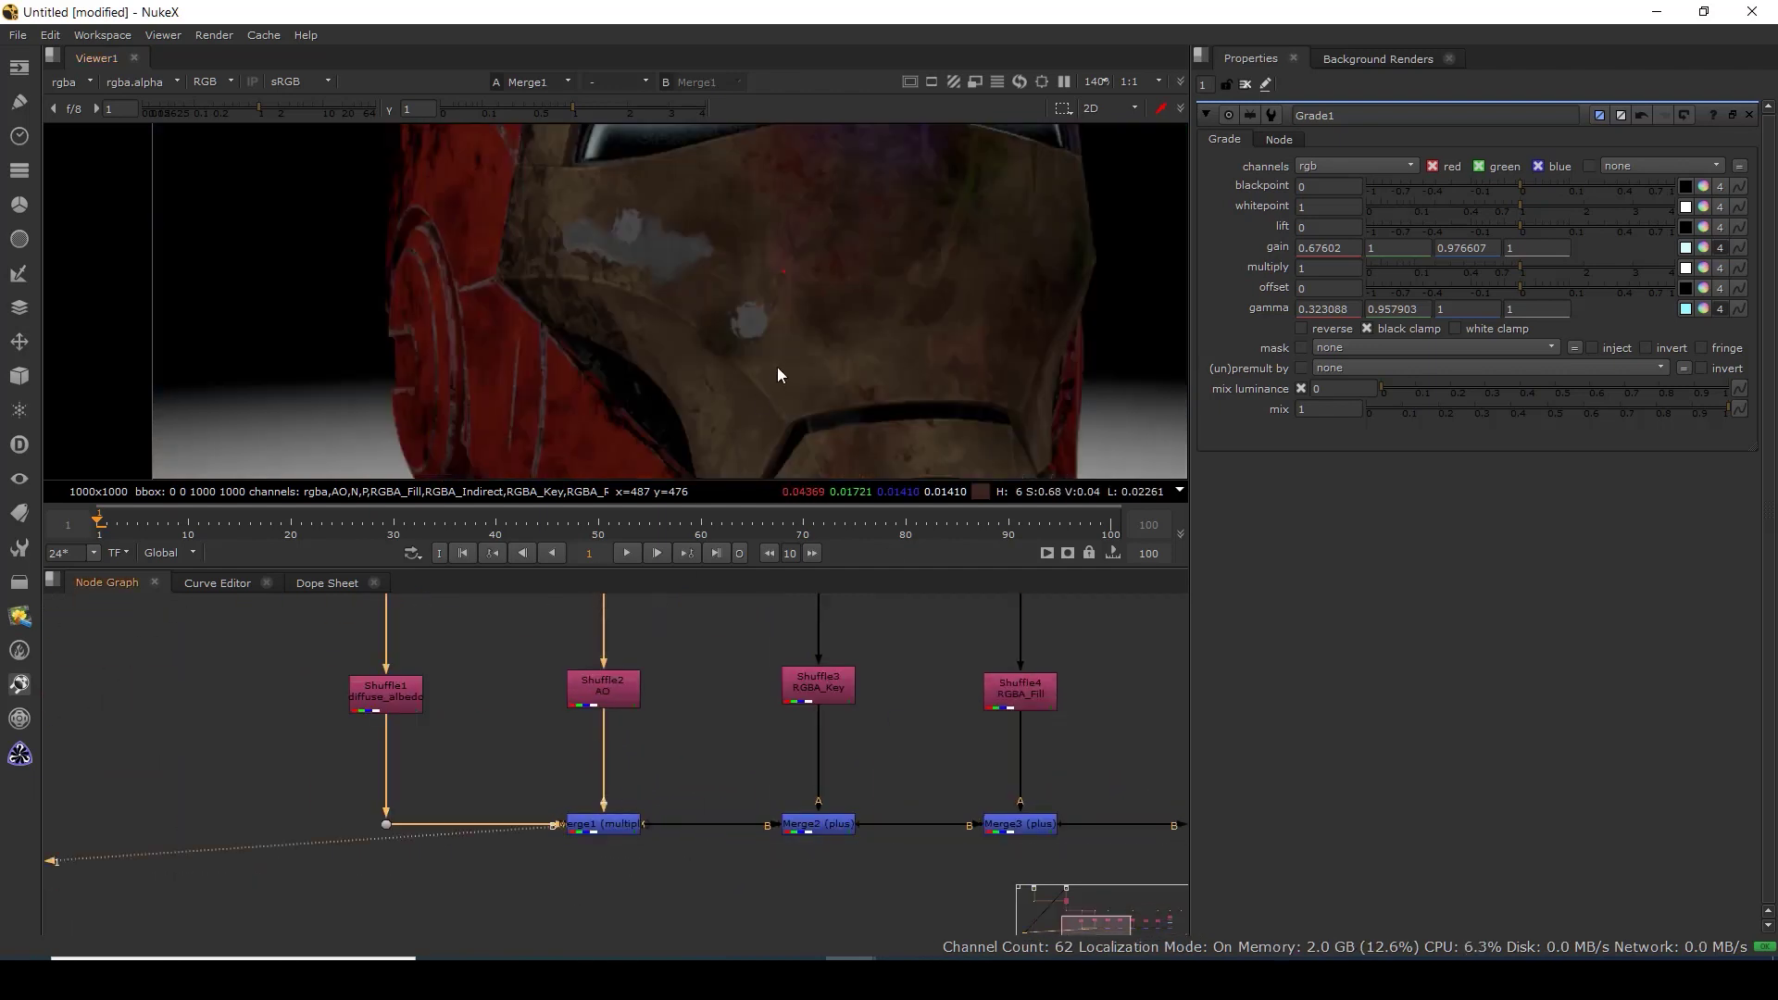
{"action": "left_click_drag", "start_coordinate": [680, 736], "coordinate": [496, 705]}
{"action": "scroll", "coordinate": [646, 797], "scroll_direction": "up", "scroll_amount": 3}
{"action": "left_click", "coordinate": [637, 794]}
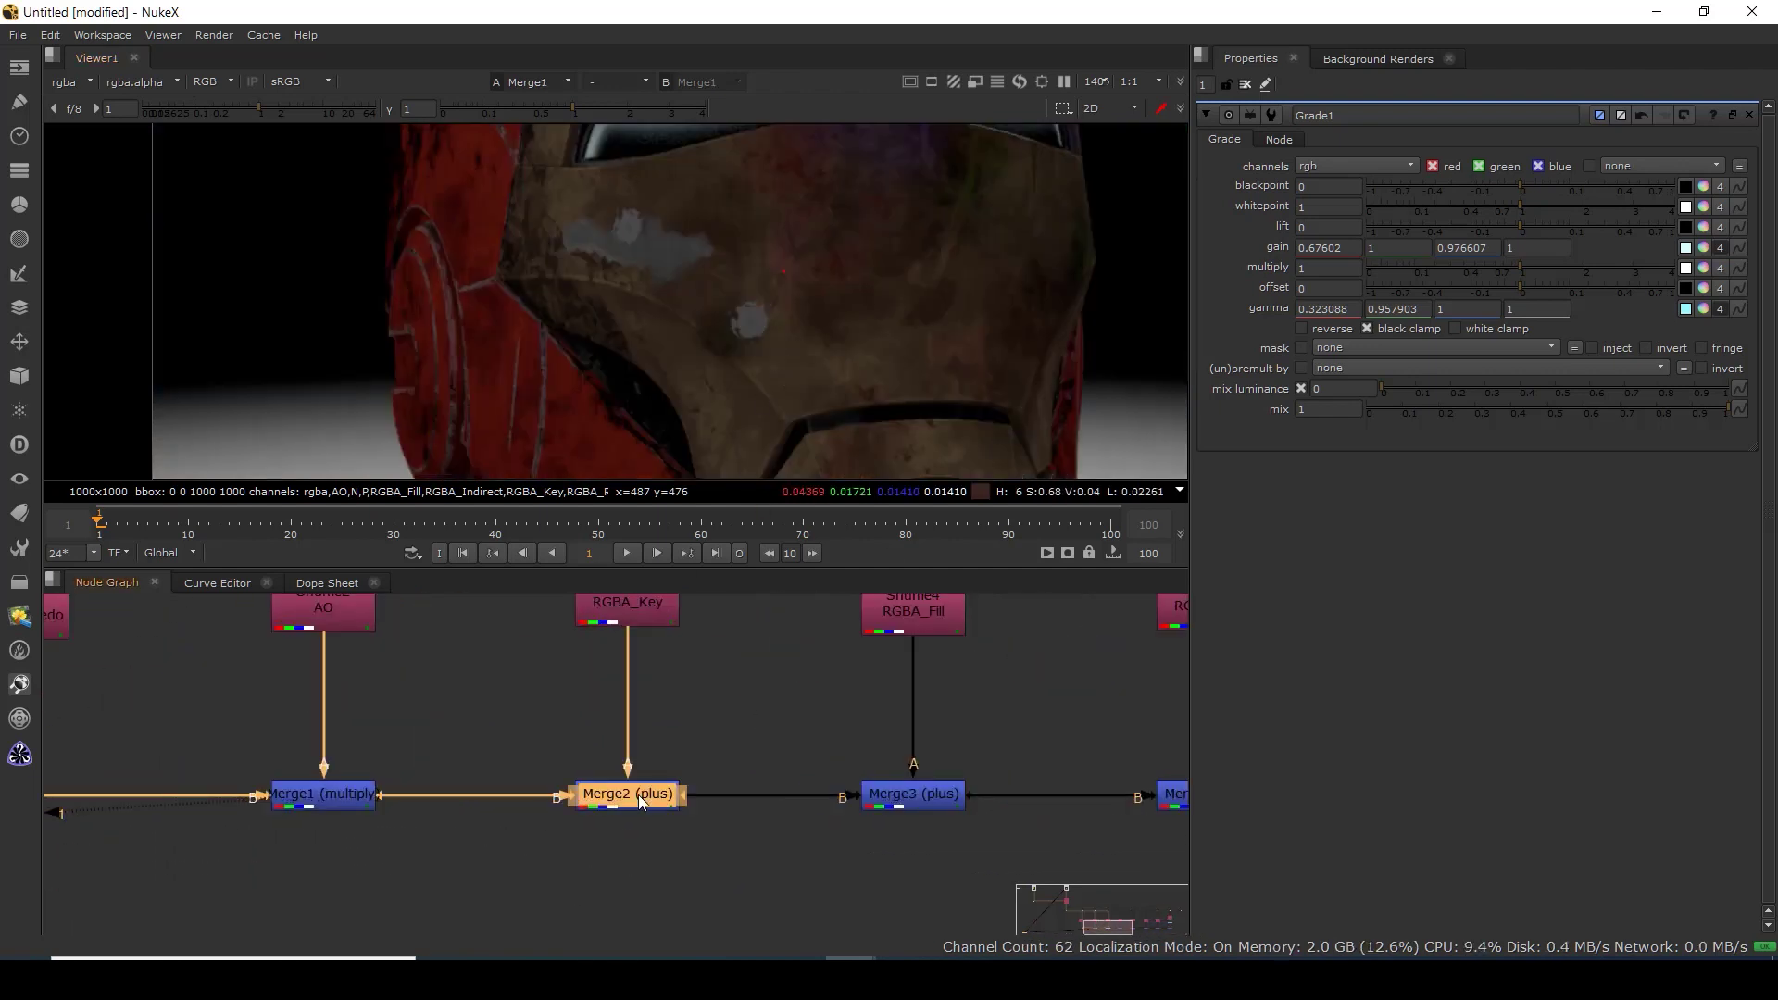
{"action": "key", "text": "1"}
{"action": "left_click_drag", "start_coordinate": [621, 201], "coordinate": [767, 355]}
{"action": "left_click_drag", "start_coordinate": [878, 727], "coordinate": [730, 751]}
{"action": "left_click", "coordinate": [764, 824]}
{"action": "key", "text": "1"}
Continue reviewing the build-up through the Rim, Indirect and specular plus Merges.
{"action": "left_click", "coordinate": [895, 804]}
{"action": "left_click_drag", "start_coordinate": [1062, 809], "coordinate": [686, 768]}
{"action": "left_click", "coordinate": [689, 778]}
{"action": "key", "text": "1"}
{"action": "left_click_drag", "start_coordinate": [959, 756], "coordinate": [635, 770]}
{"action": "left_click", "coordinate": [667, 797]}
{"action": "key", "text": "1"}
{"action": "left_click_drag", "start_coordinate": [979, 759], "coordinate": [706, 924]}
{"action": "left_click", "coordinate": [669, 804]}
{"action": "key", "text": "1"}
With the specular Shuffle displayed, add a separate Roto node beside it and draw a Bezier shape around the cheek's bullet hole.
{"action": "left_click_drag", "start_coordinate": [705, 826], "coordinate": [796, 765]}
{"action": "key", "text": "1"}
{"action": "left_click", "coordinate": [736, 780]}
{"action": "scroll", "coordinate": [793, 689], "scroll_direction": "down", "scroll_amount": 2}
{"action": "scroll", "coordinate": [808, 731], "scroll_direction": "down", "scroll_amount": 2}
{"action": "left_click_drag", "start_coordinate": [806, 636], "coordinate": [959, 879]}
{"action": "left_click", "coordinate": [822, 771]}
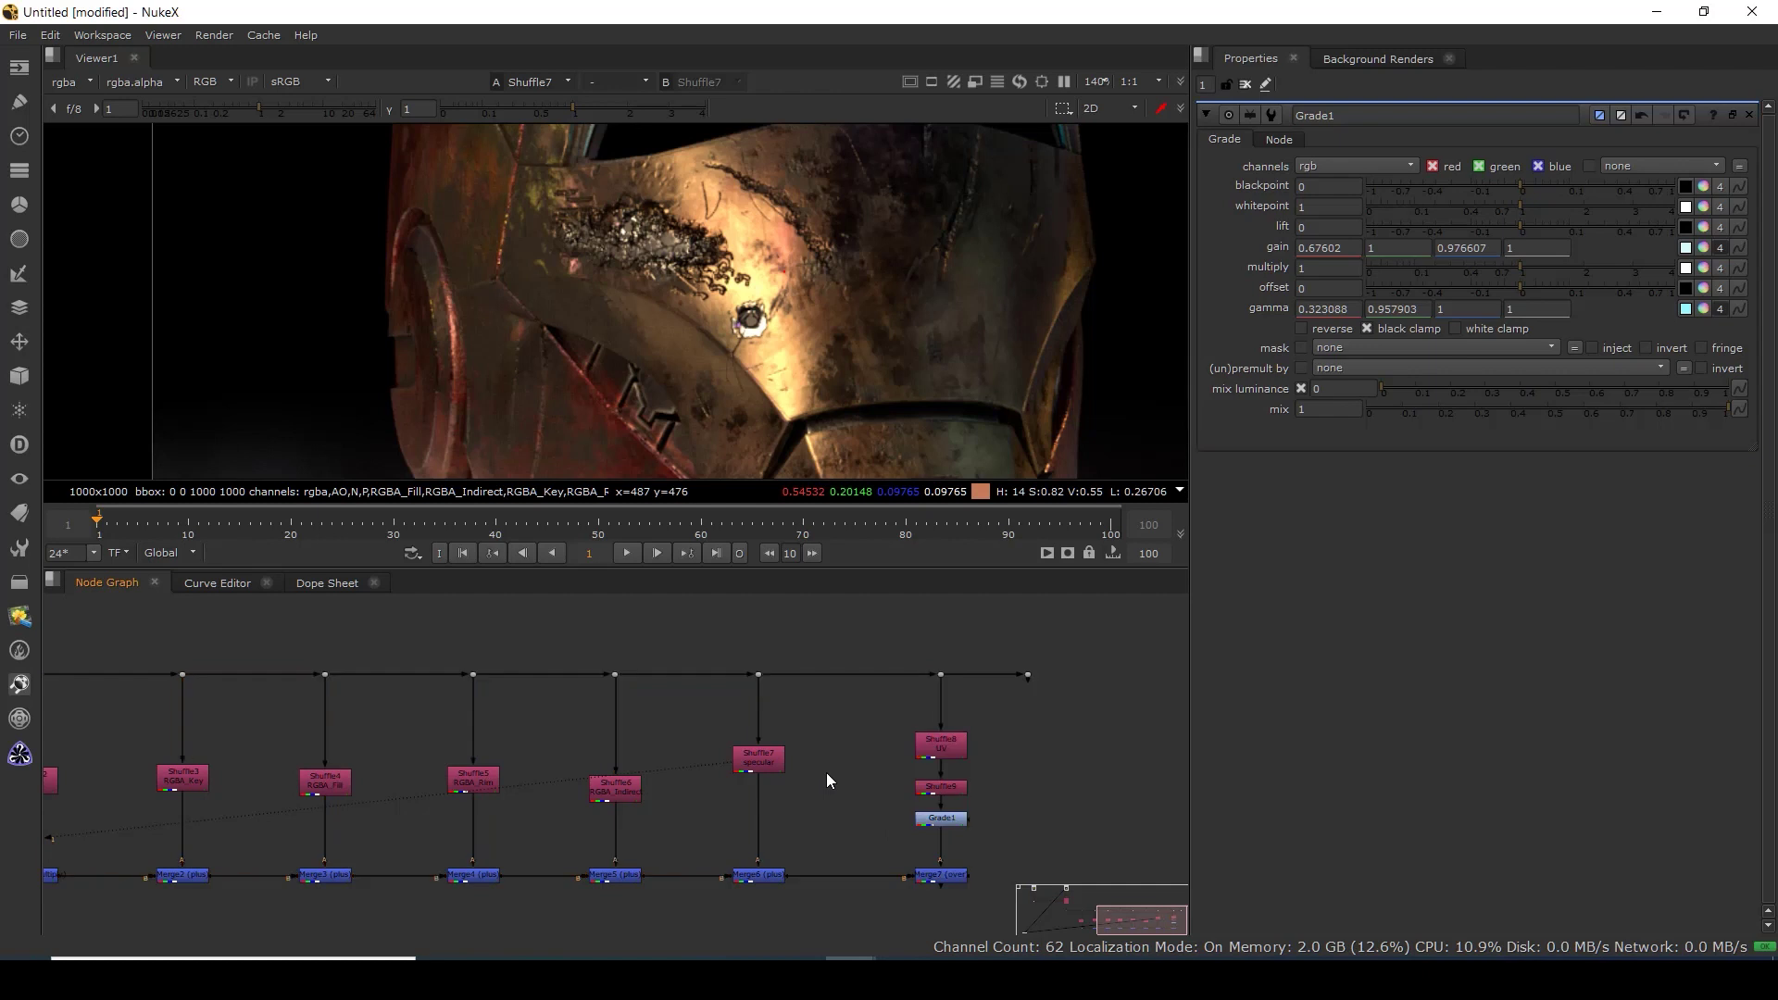
{"action": "key", "text": "o"}
{"action": "left_click_drag", "start_coordinate": [831, 777], "coordinate": [833, 787]}
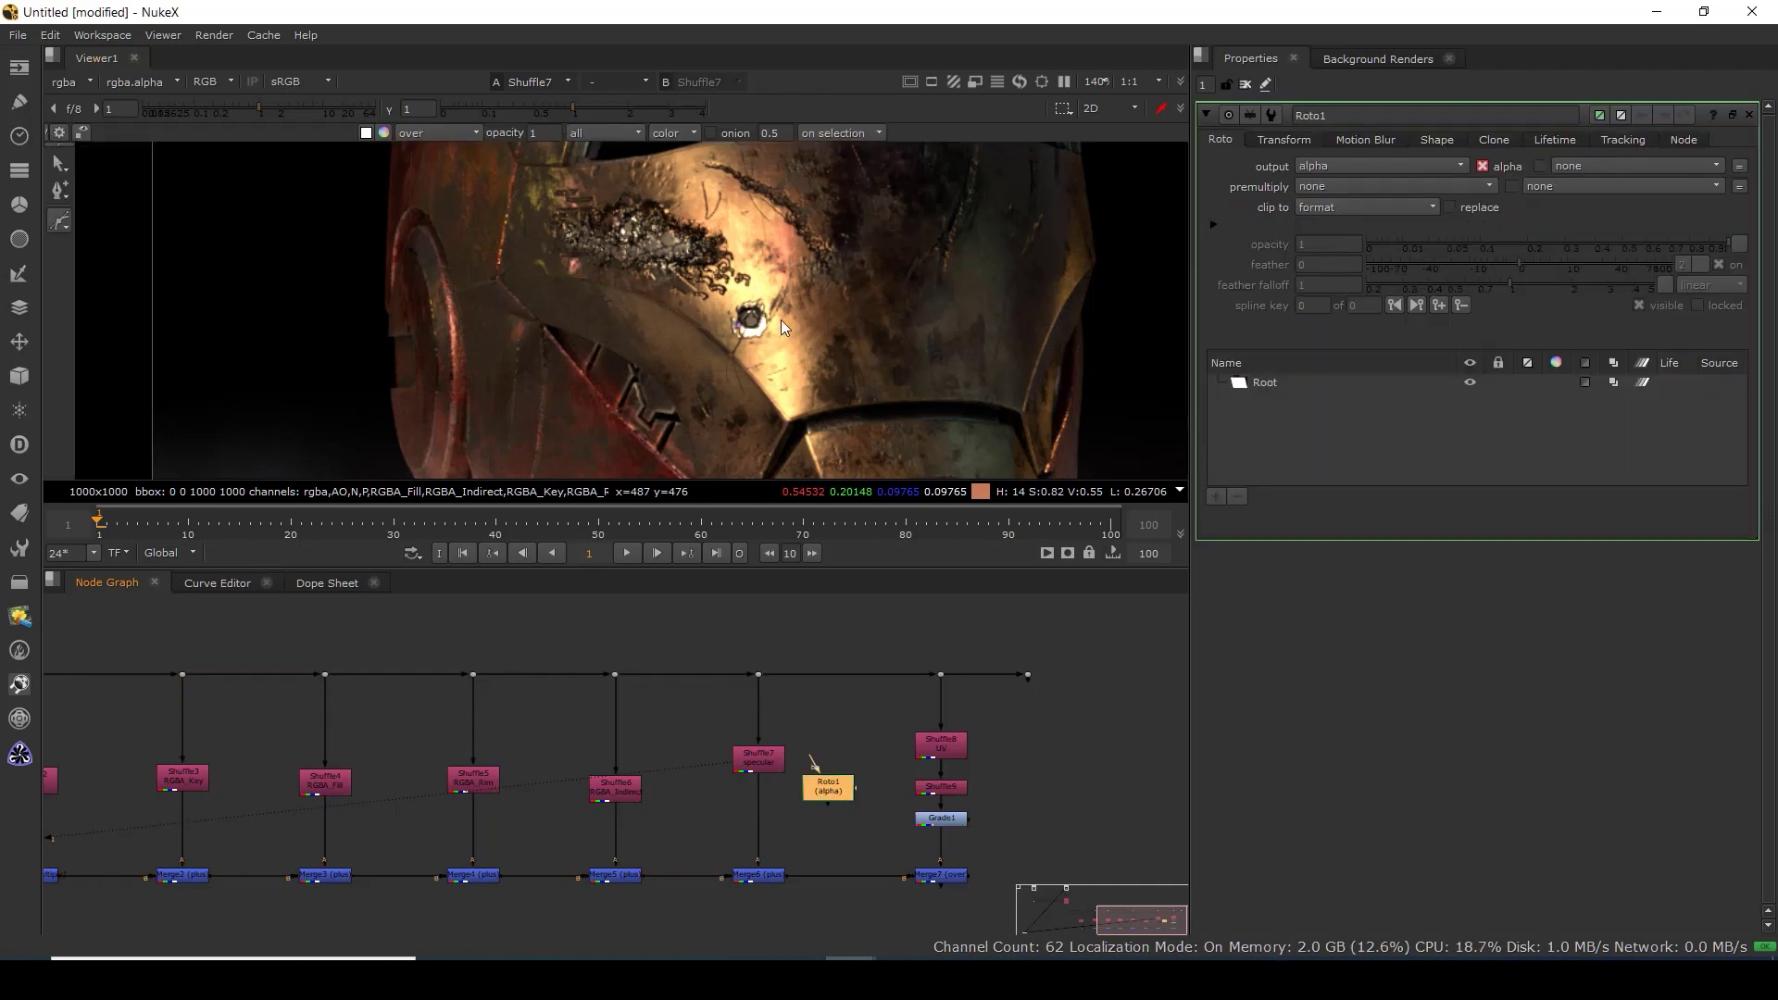
{"action": "left_click", "coordinate": [742, 246]}
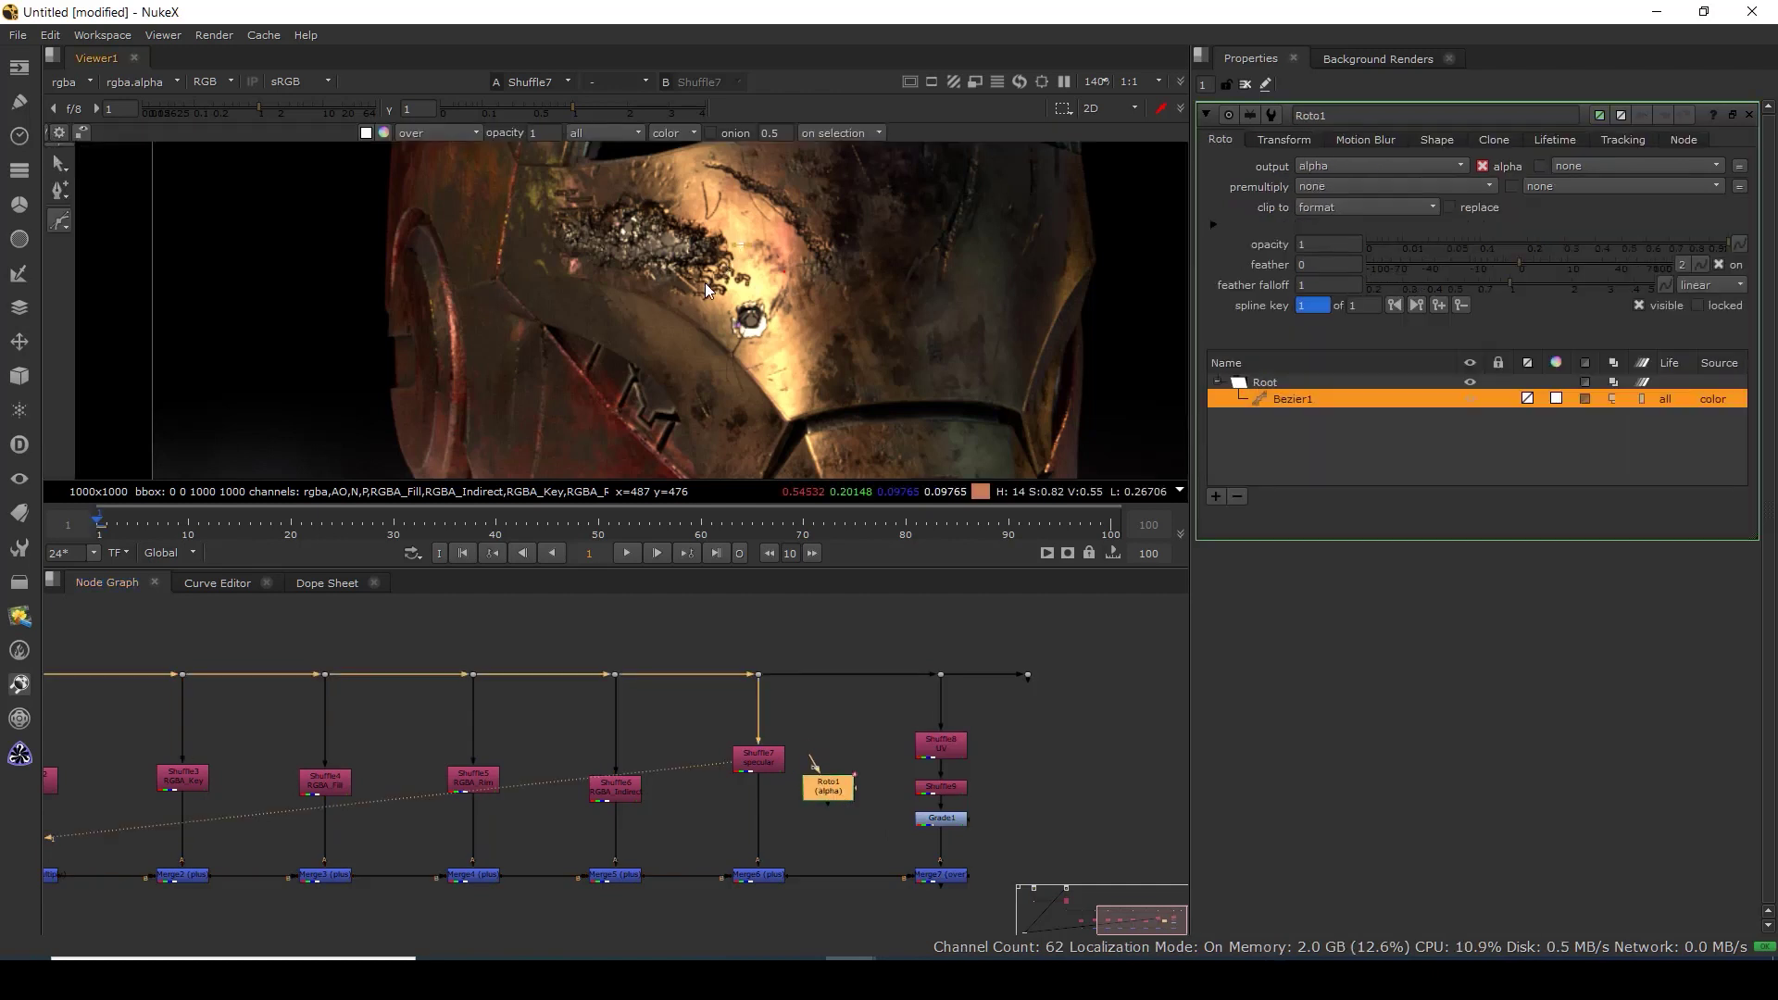
{"action": "left_click", "coordinate": [741, 246]}
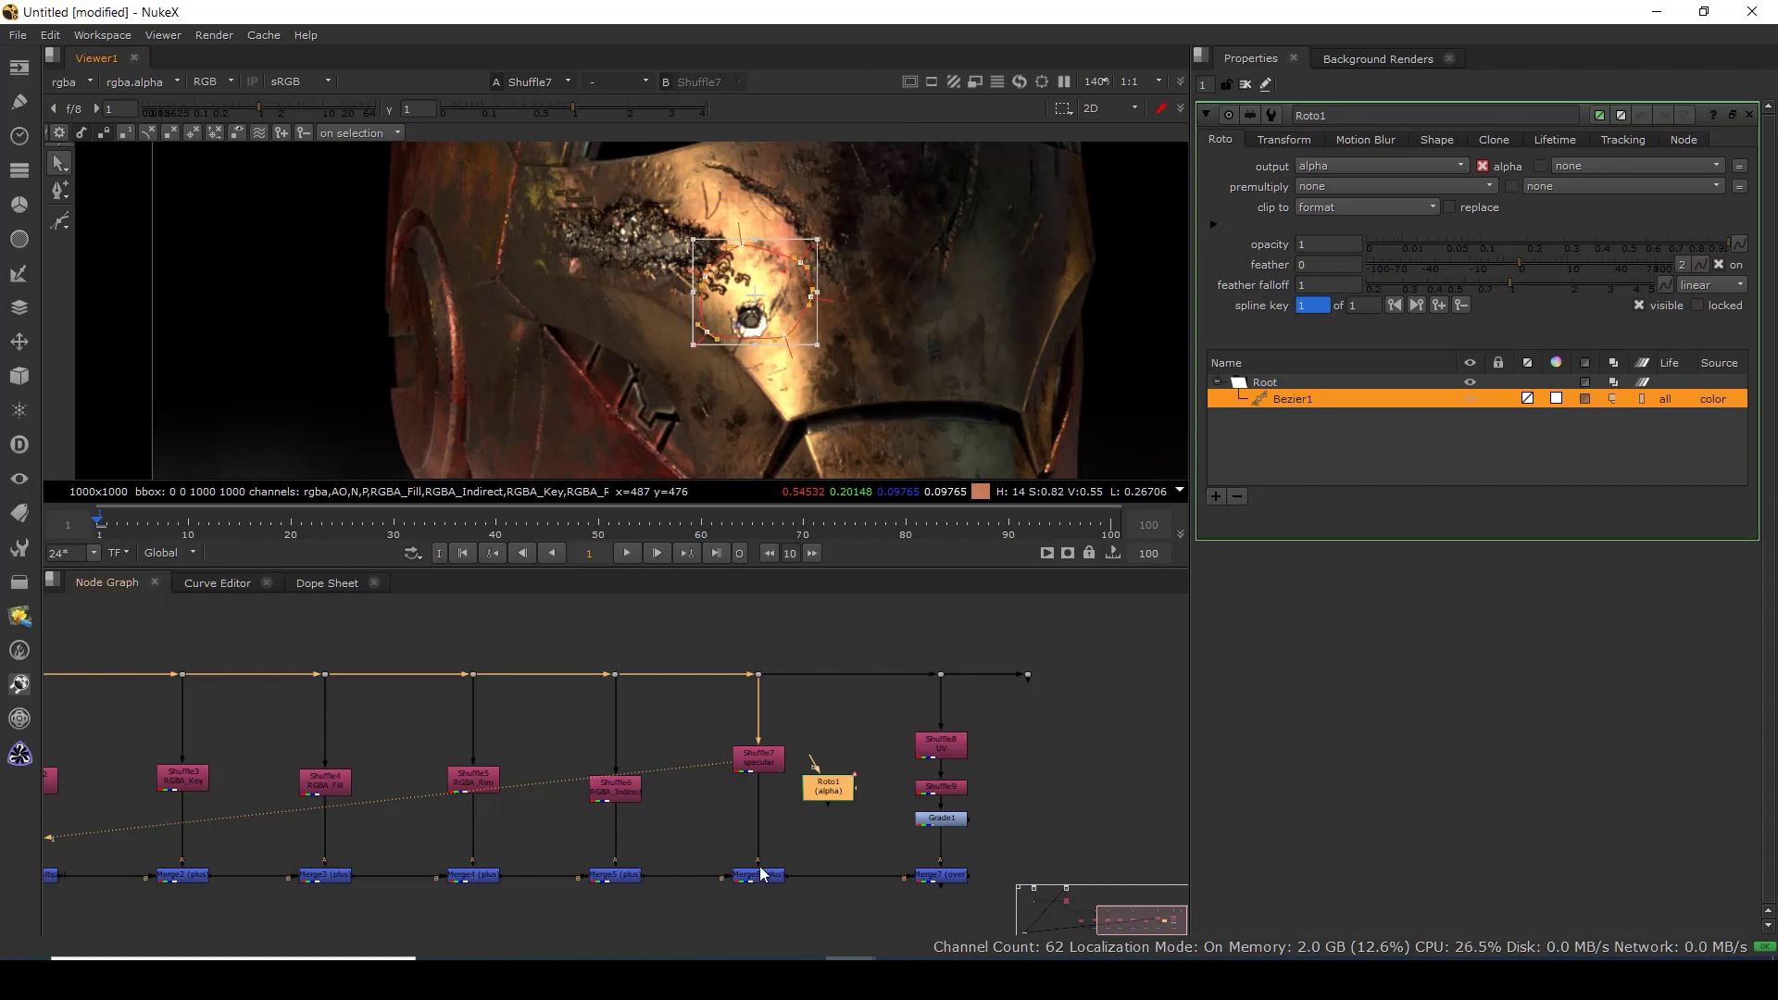
{"action": "left_click_drag", "start_coordinate": [829, 788], "coordinate": [839, 759]}
Insert a Grade between the specular Shuffle and its plus Merge, and display the eye glow Merge.
{"action": "left_click", "coordinate": [799, 824]}
{"action": "key", "text": "g"}
{"action": "left_click_drag", "start_coordinate": [803, 822], "coordinate": [761, 818]}
{"action": "left_click", "coordinate": [936, 878]}
{"action": "key", "text": "1"}
Try lowering the specular Grade's gain to about 0.105 while viewing its output, and return it to 1.
{"action": "left_click", "coordinate": [767, 823]}
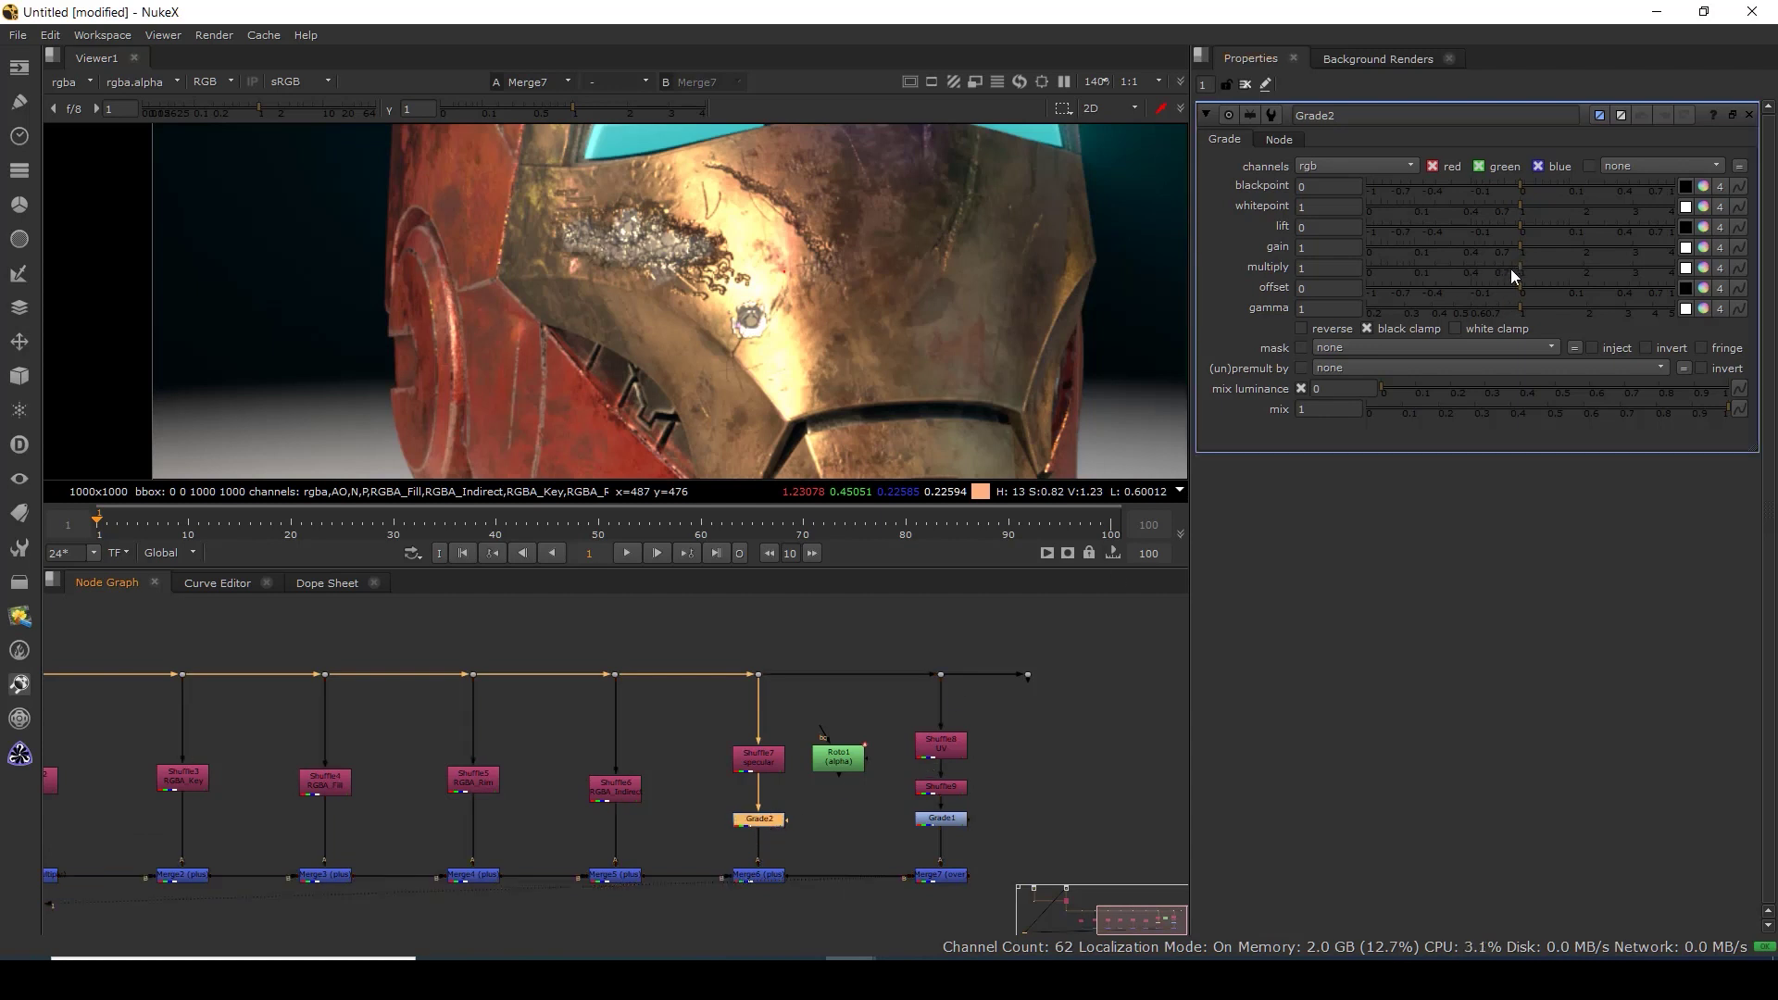
{"action": "left_click_drag", "start_coordinate": [1517, 245], "coordinate": [1415, 248]}
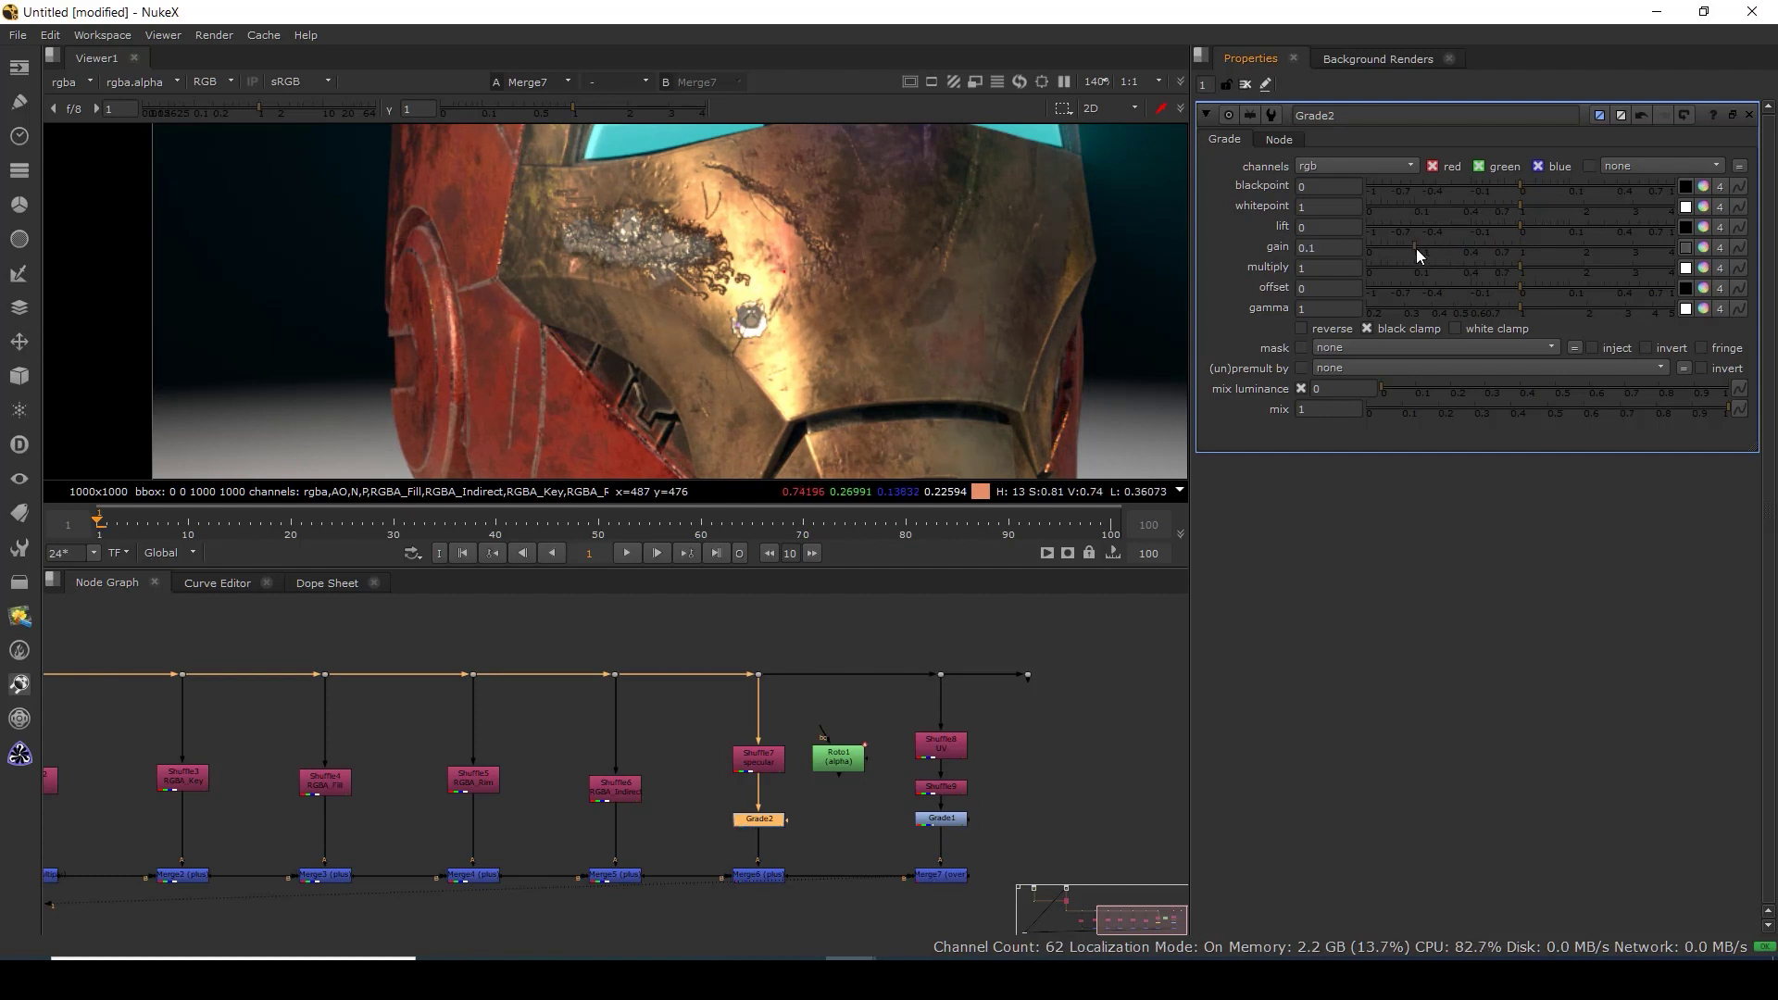
{"action": "left_click", "coordinate": [767, 761]}
{"action": "left_click", "coordinate": [759, 819]}
{"action": "key", "text": "1"}
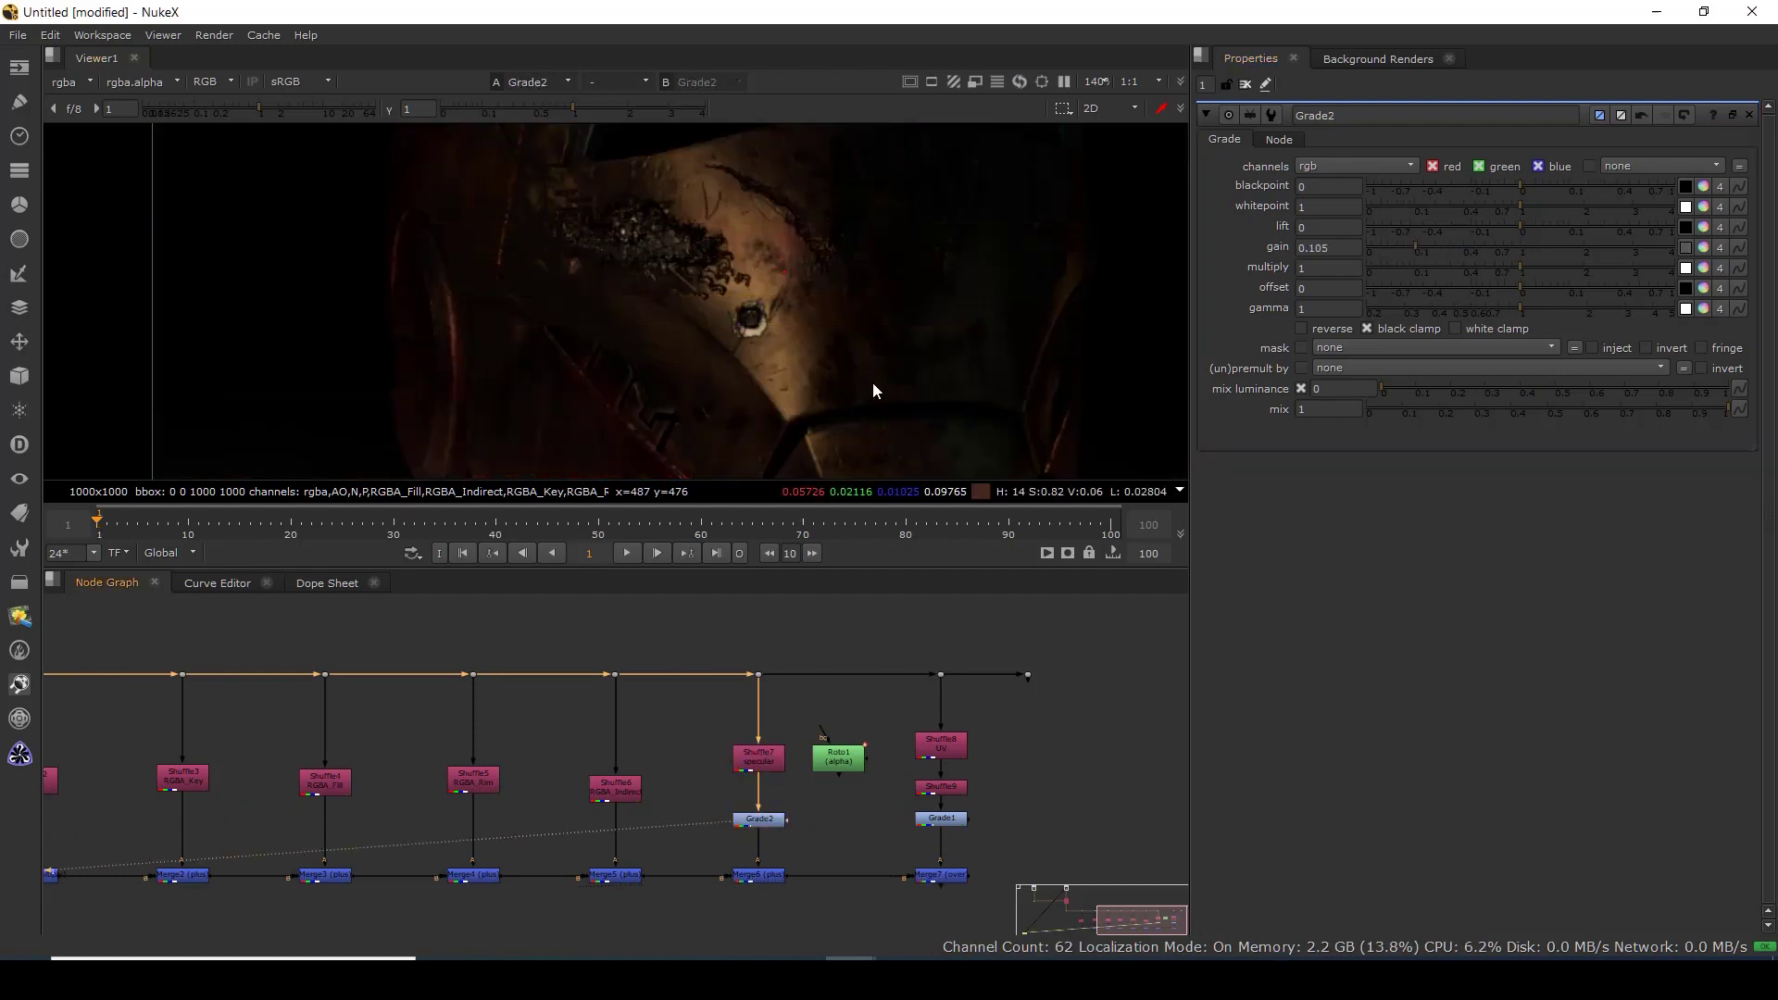
{"action": "scroll", "coordinate": [919, 219], "scroll_direction": "down", "scroll_amount": 3}
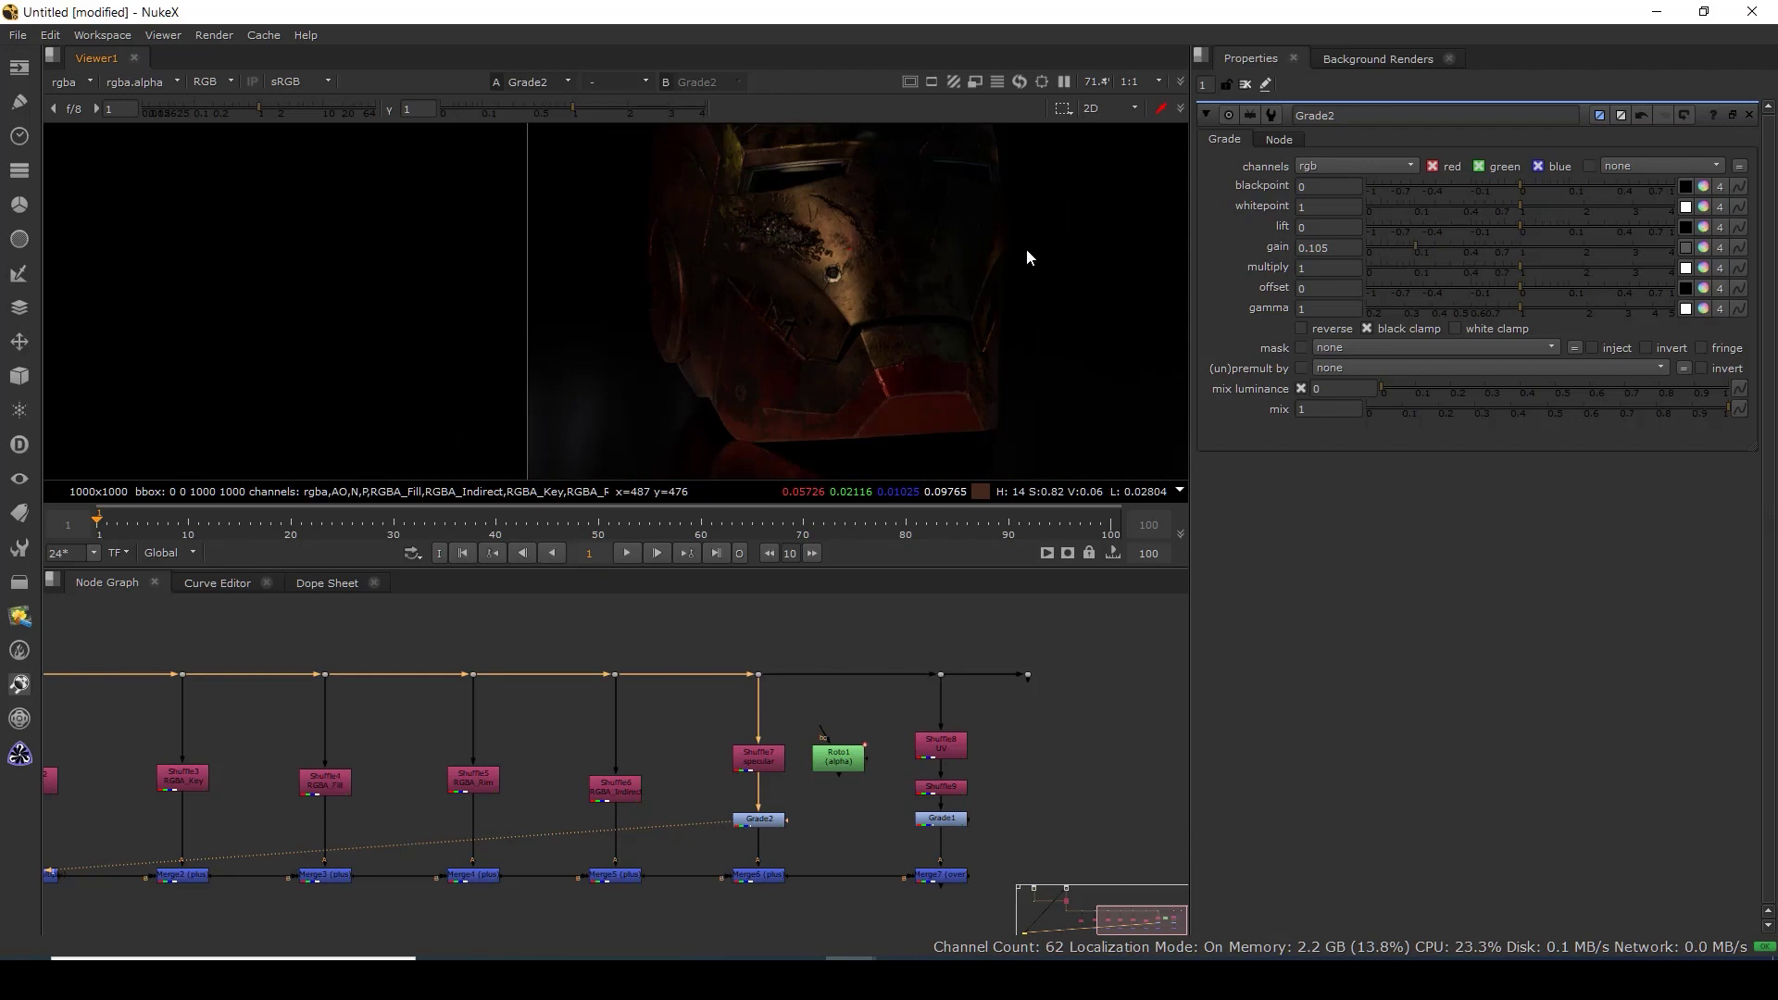
{"action": "left_click_drag", "start_coordinate": [1017, 180], "coordinate": [1132, 316]}
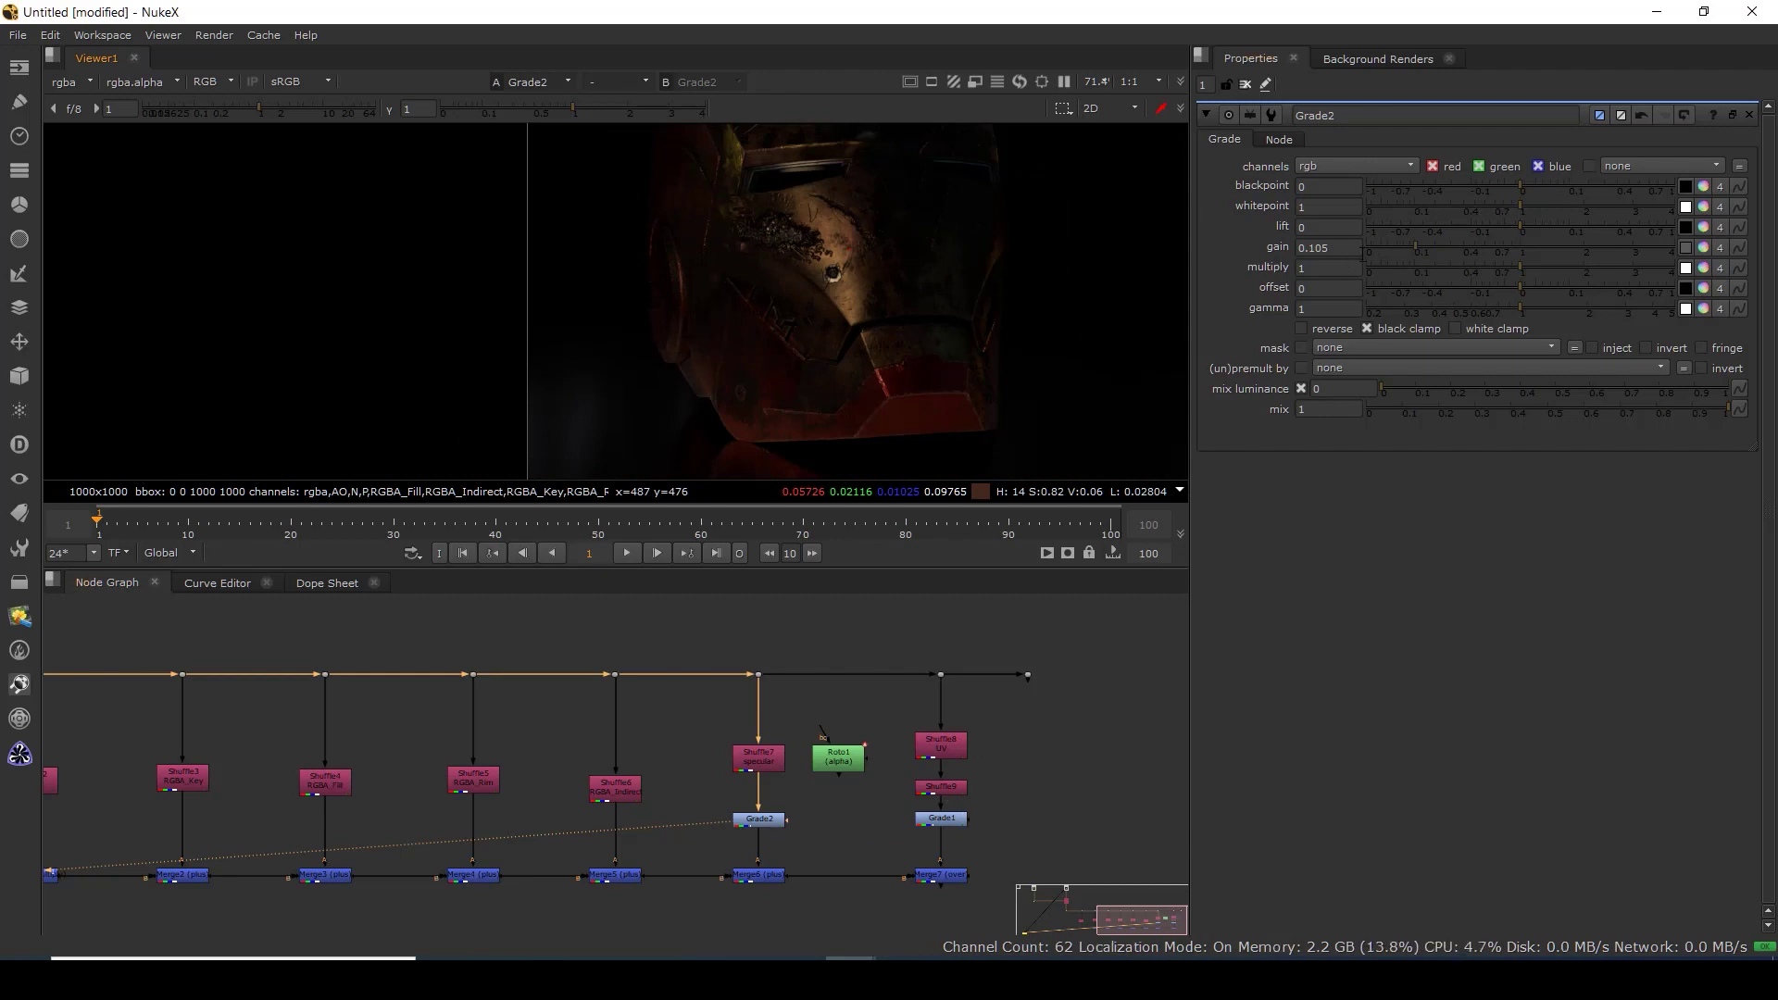
{"action": "left_click", "coordinate": [1525, 246]}
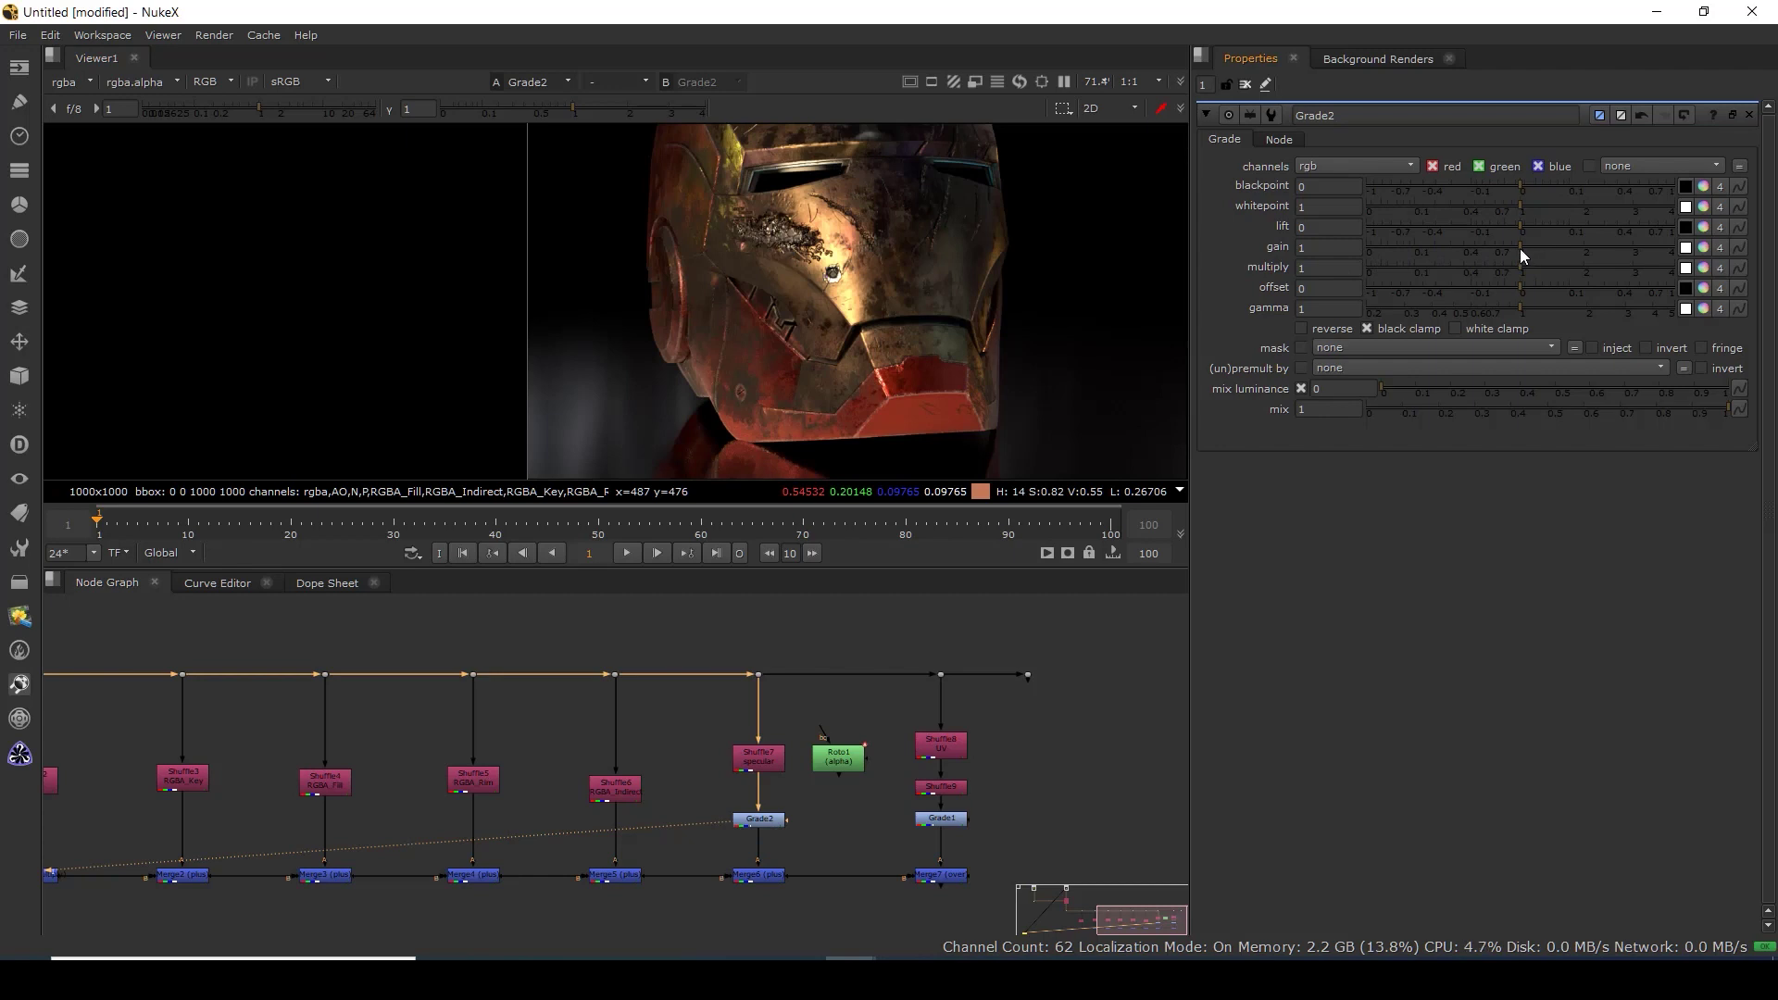
{"action": "left_click_drag", "start_coordinate": [833, 245], "coordinate": [941, 114]}
{"action": "mouse_move", "coordinate": [1521, 204]}
{"action": "left_mouse_down"}
{"action": "mouse_move", "coordinate": [1704, 204]}
{"action": "mouse_move", "coordinate": [1521, 206]}
{"action": "left_mouse_up"}
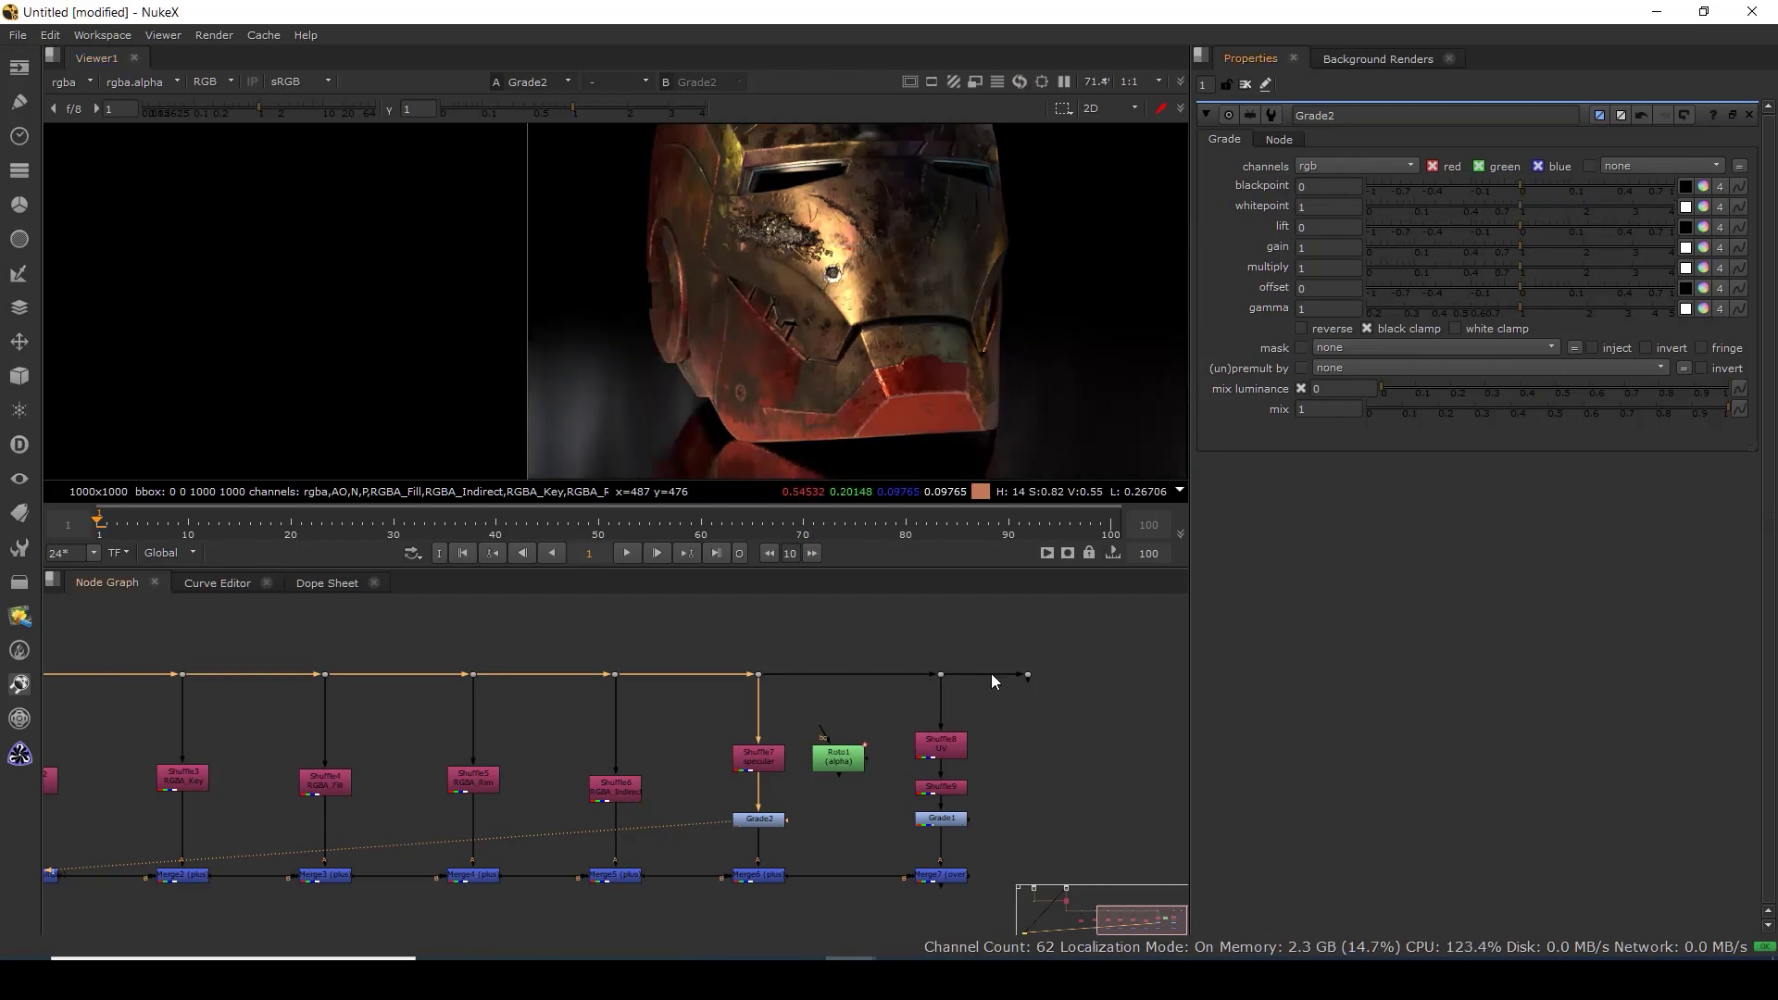
Open the Roto's properties, select its Bezier shape and enlarge it around the cheek's bullet hole.
{"action": "scroll", "coordinate": [837, 260], "scroll_direction": "up", "scroll_amount": 3}
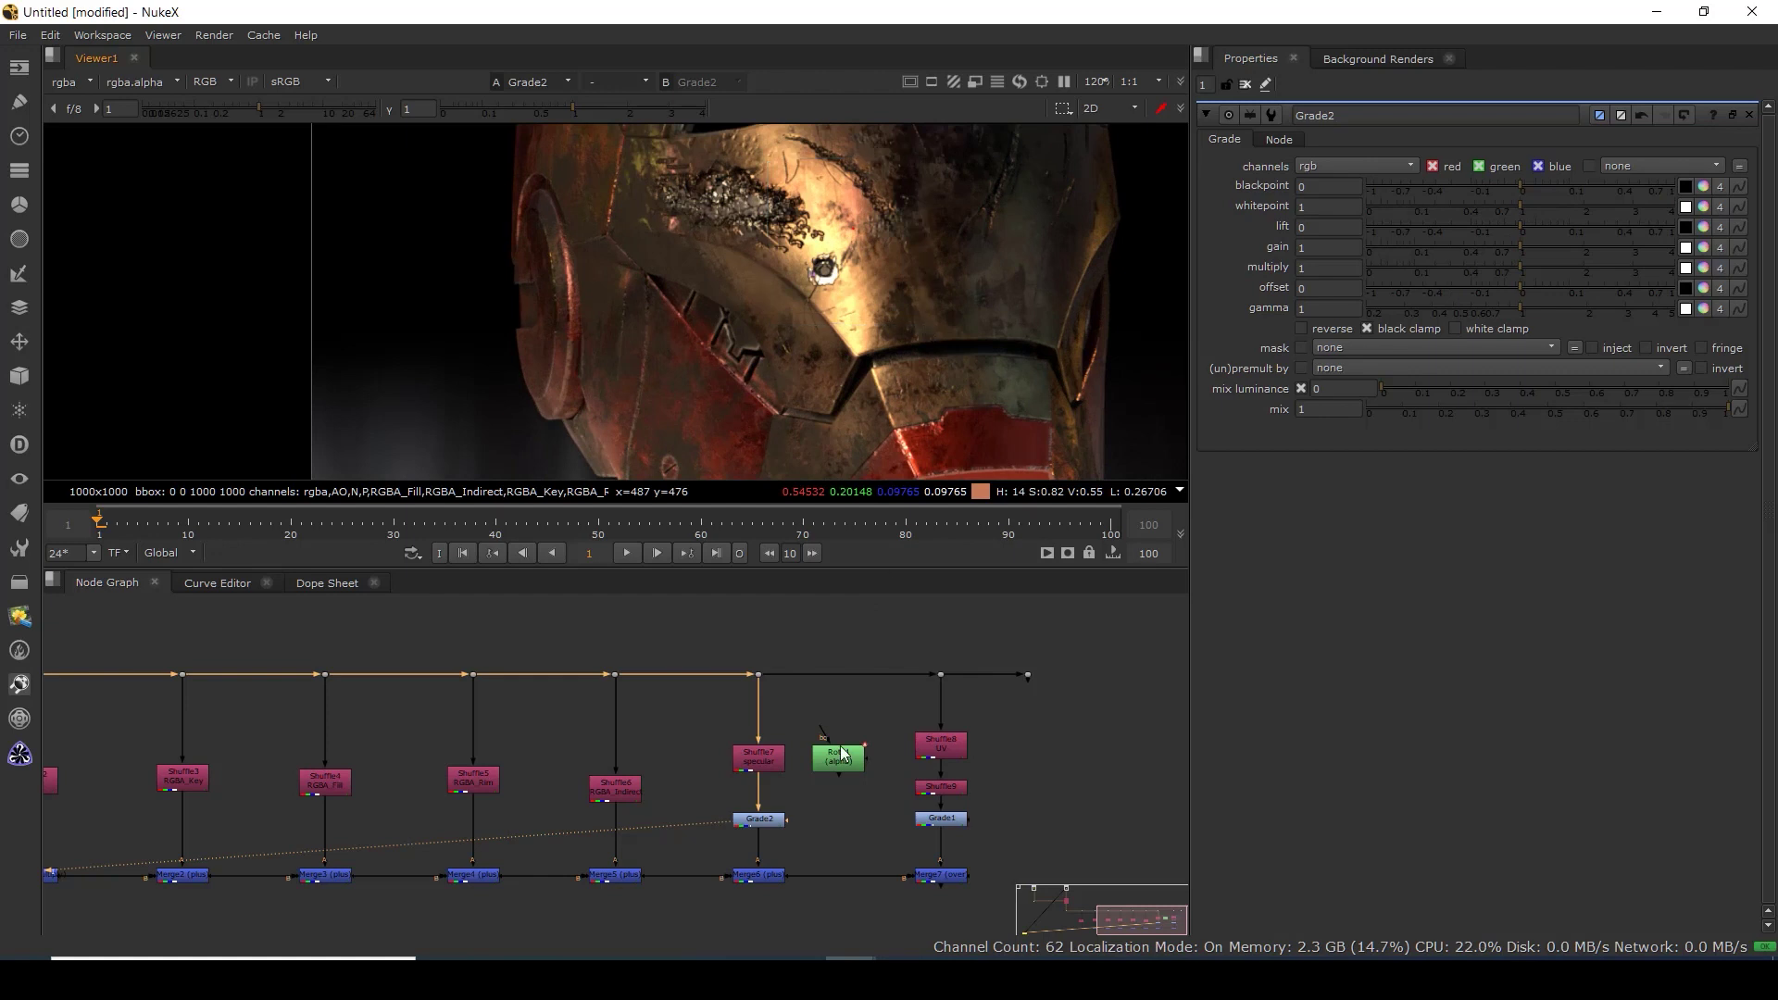
{"action": "double_click", "coordinate": [829, 758]}
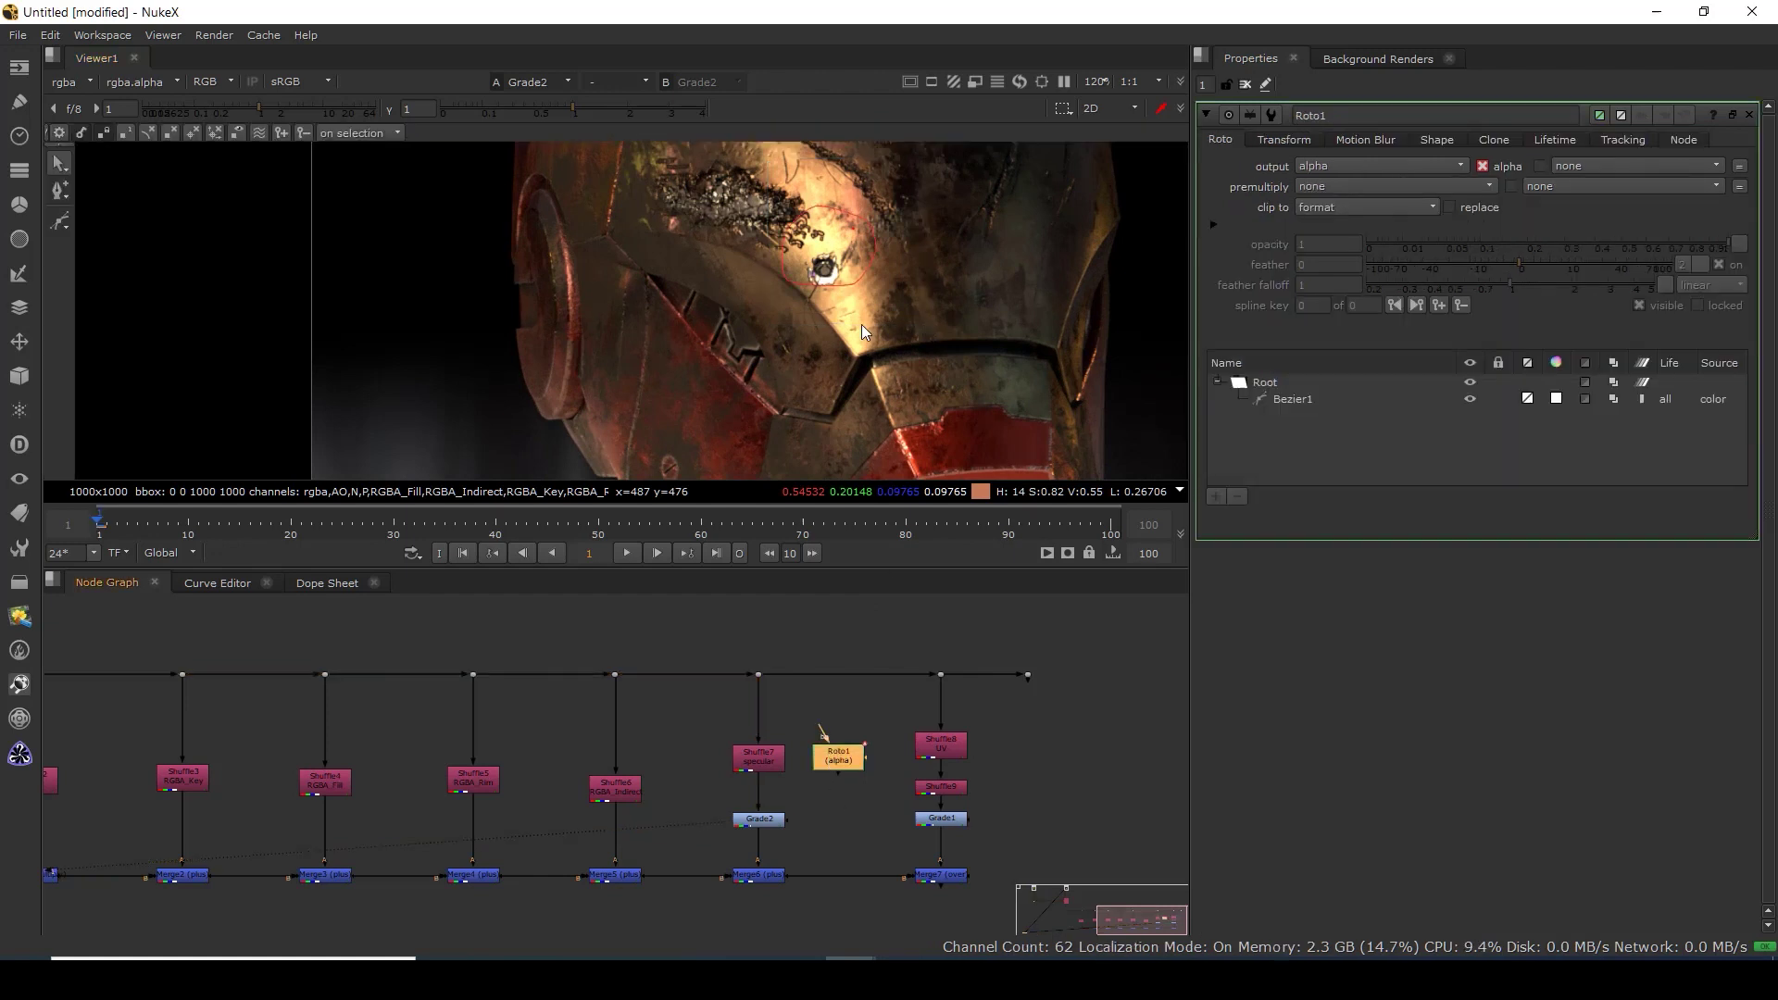
{"action": "left_click", "coordinate": [874, 220]}
{"action": "left_click_drag", "start_coordinate": [772, 297], "coordinate": [716, 355]}
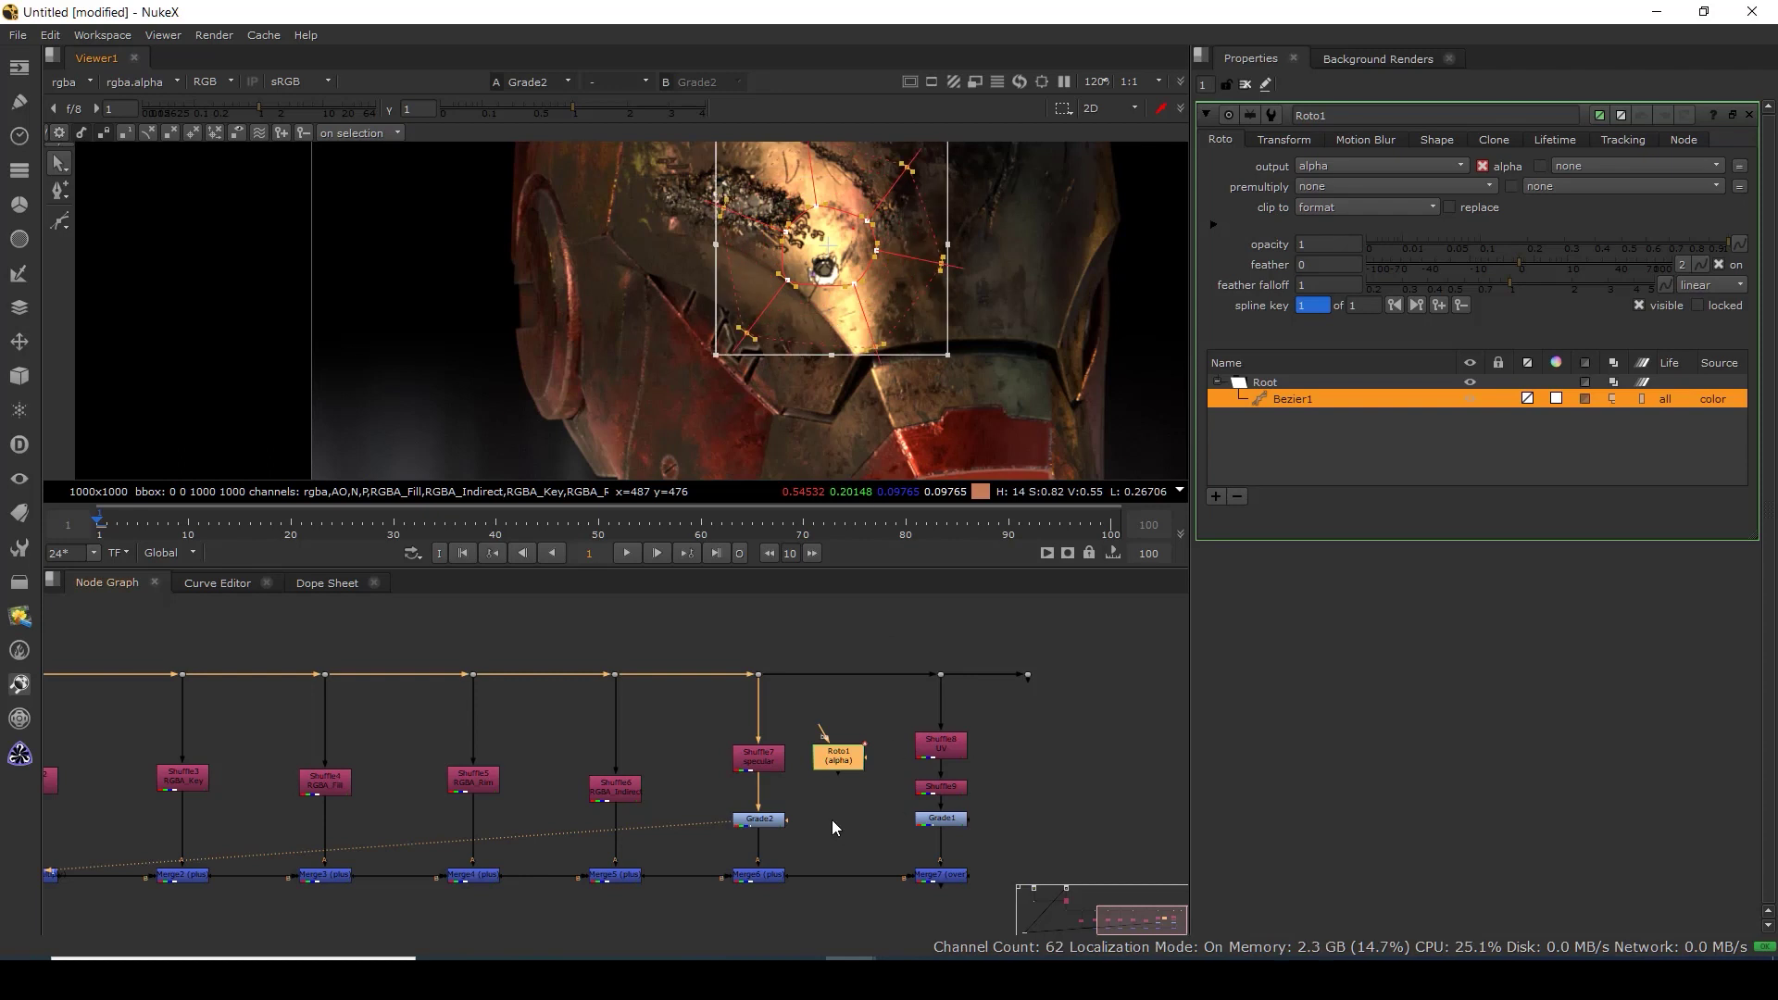
Connect the specular Grade's mask input to the Roto through a corner Dot, and display the eye glow Merge.
{"action": "left_click_drag", "start_coordinate": [788, 820], "coordinate": [856, 723]}
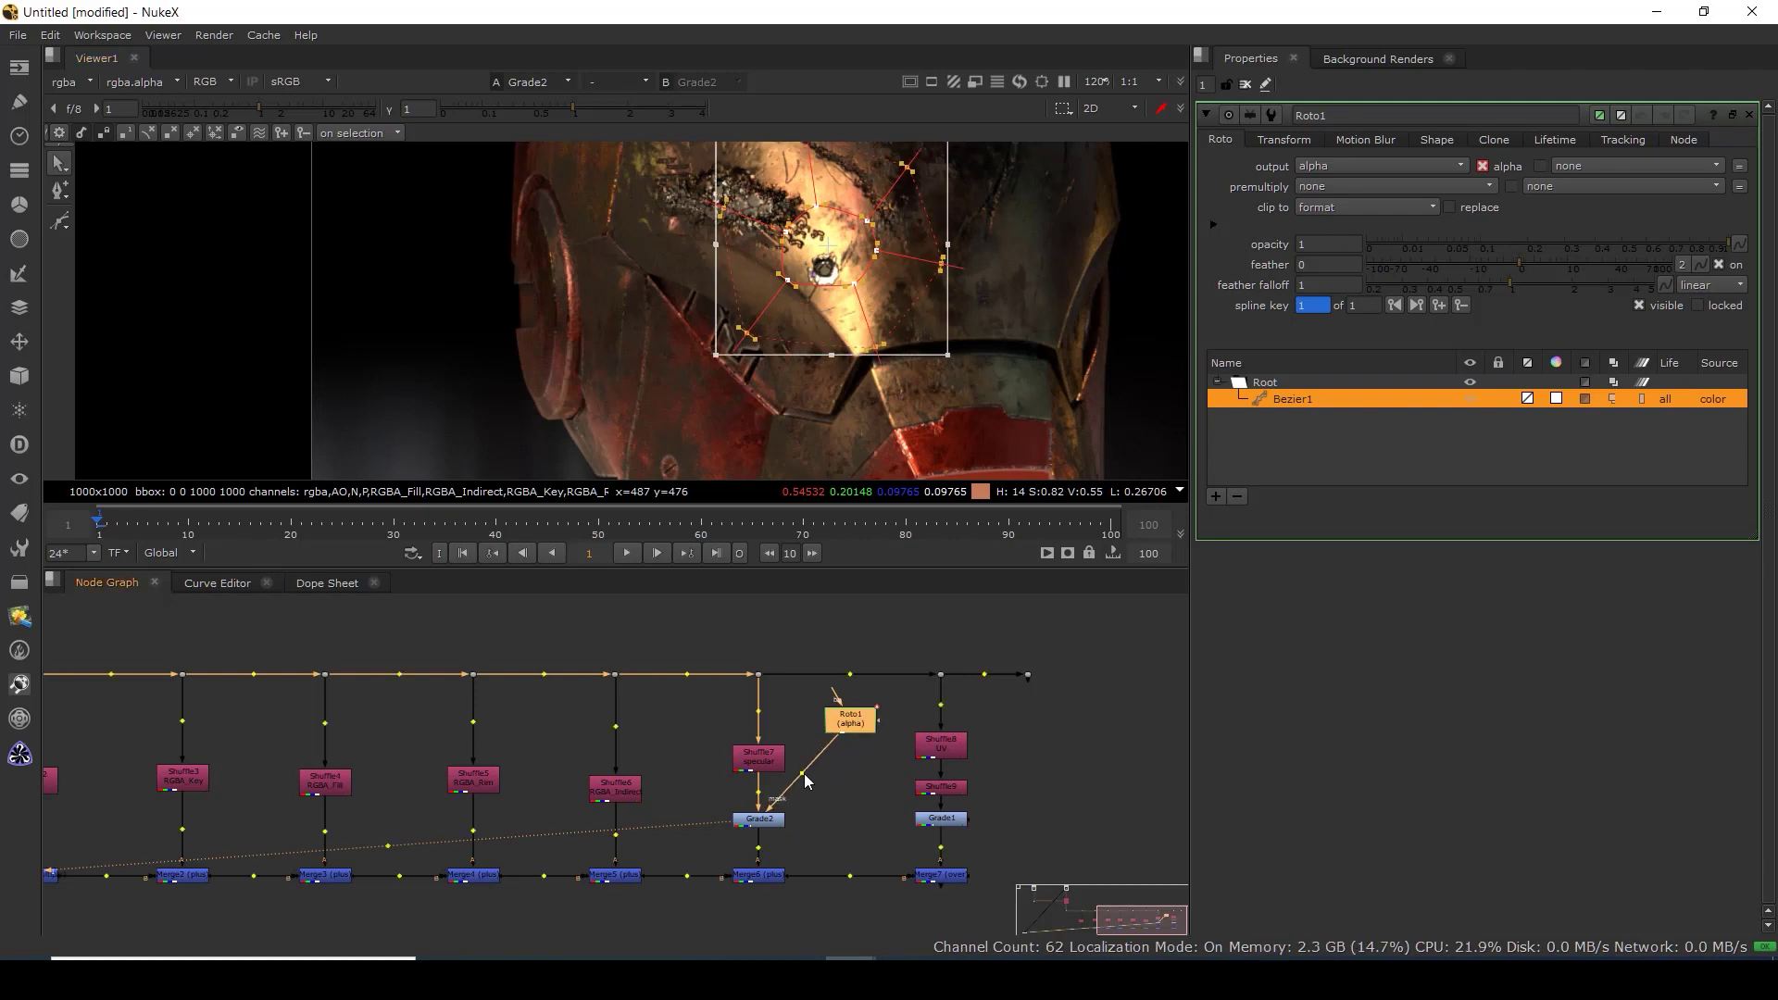
{"action": "left_click_drag", "start_coordinate": [804, 776], "coordinate": [850, 803]}
{"action": "left_click", "coordinate": [934, 876]}
{"action": "key", "text": "1"}
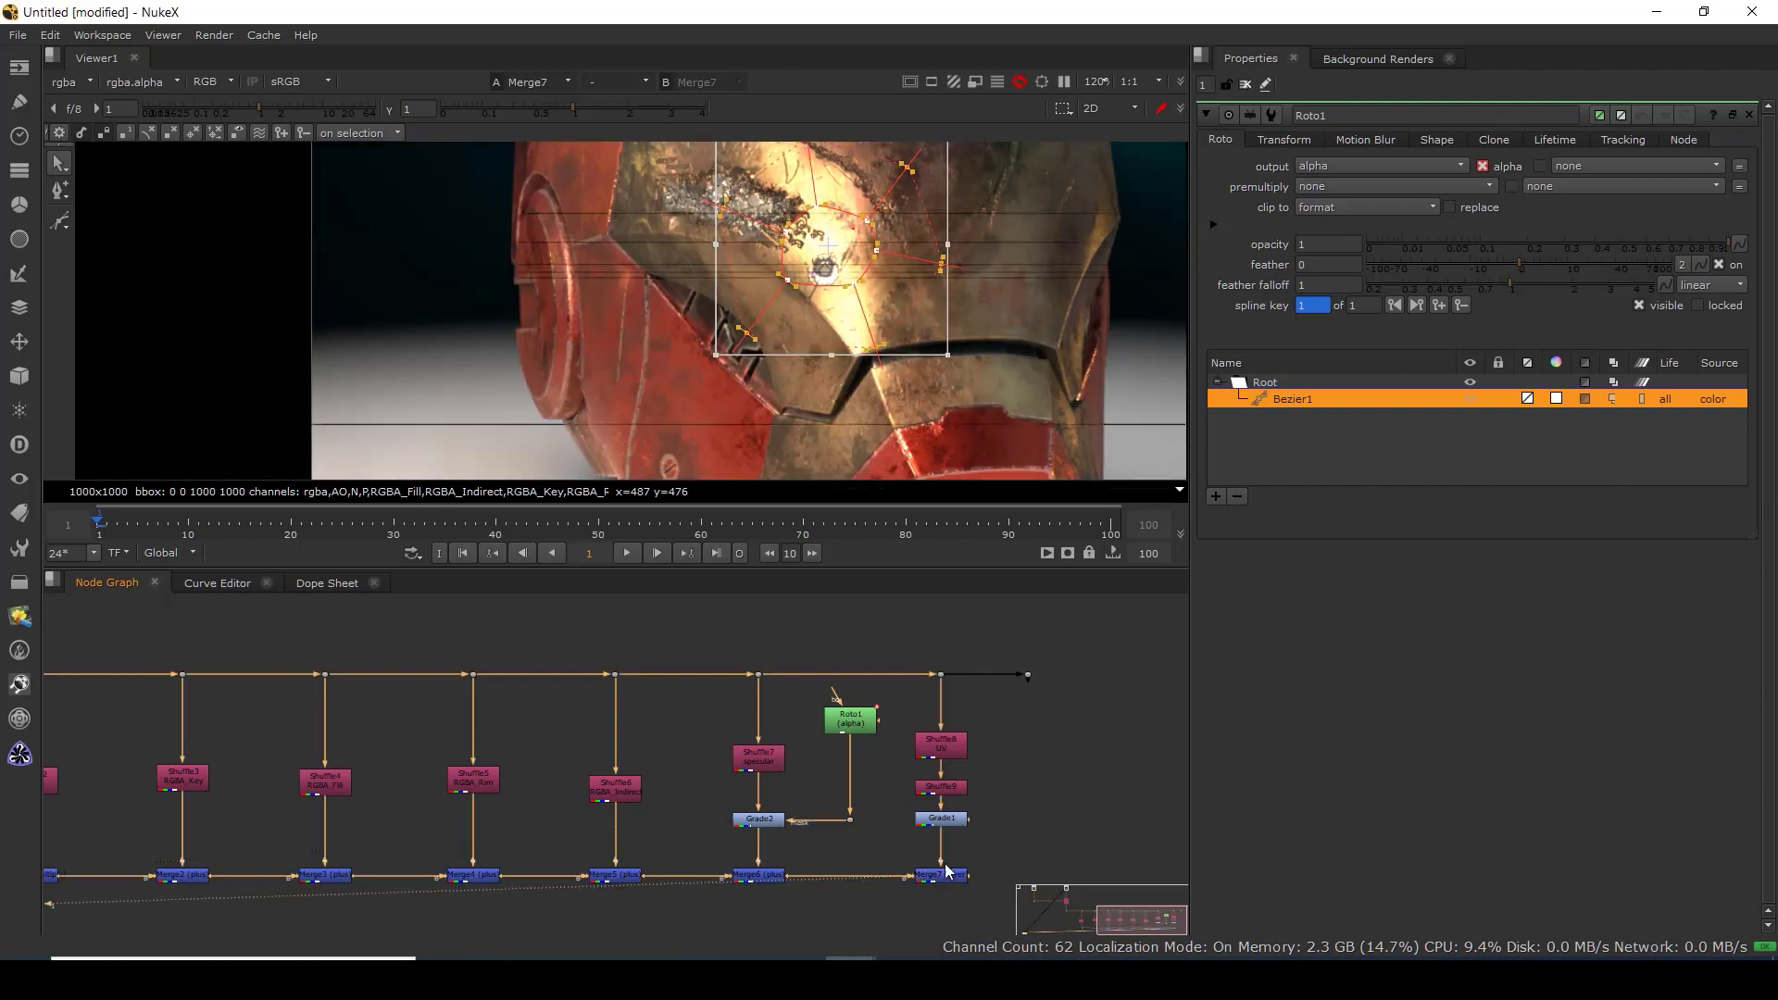
{"action": "scroll", "coordinate": [861, 409], "scroll_direction": "down", "scroll_amount": 1}
{"action": "left_click_drag", "start_coordinate": [880, 381], "coordinate": [838, 392]}
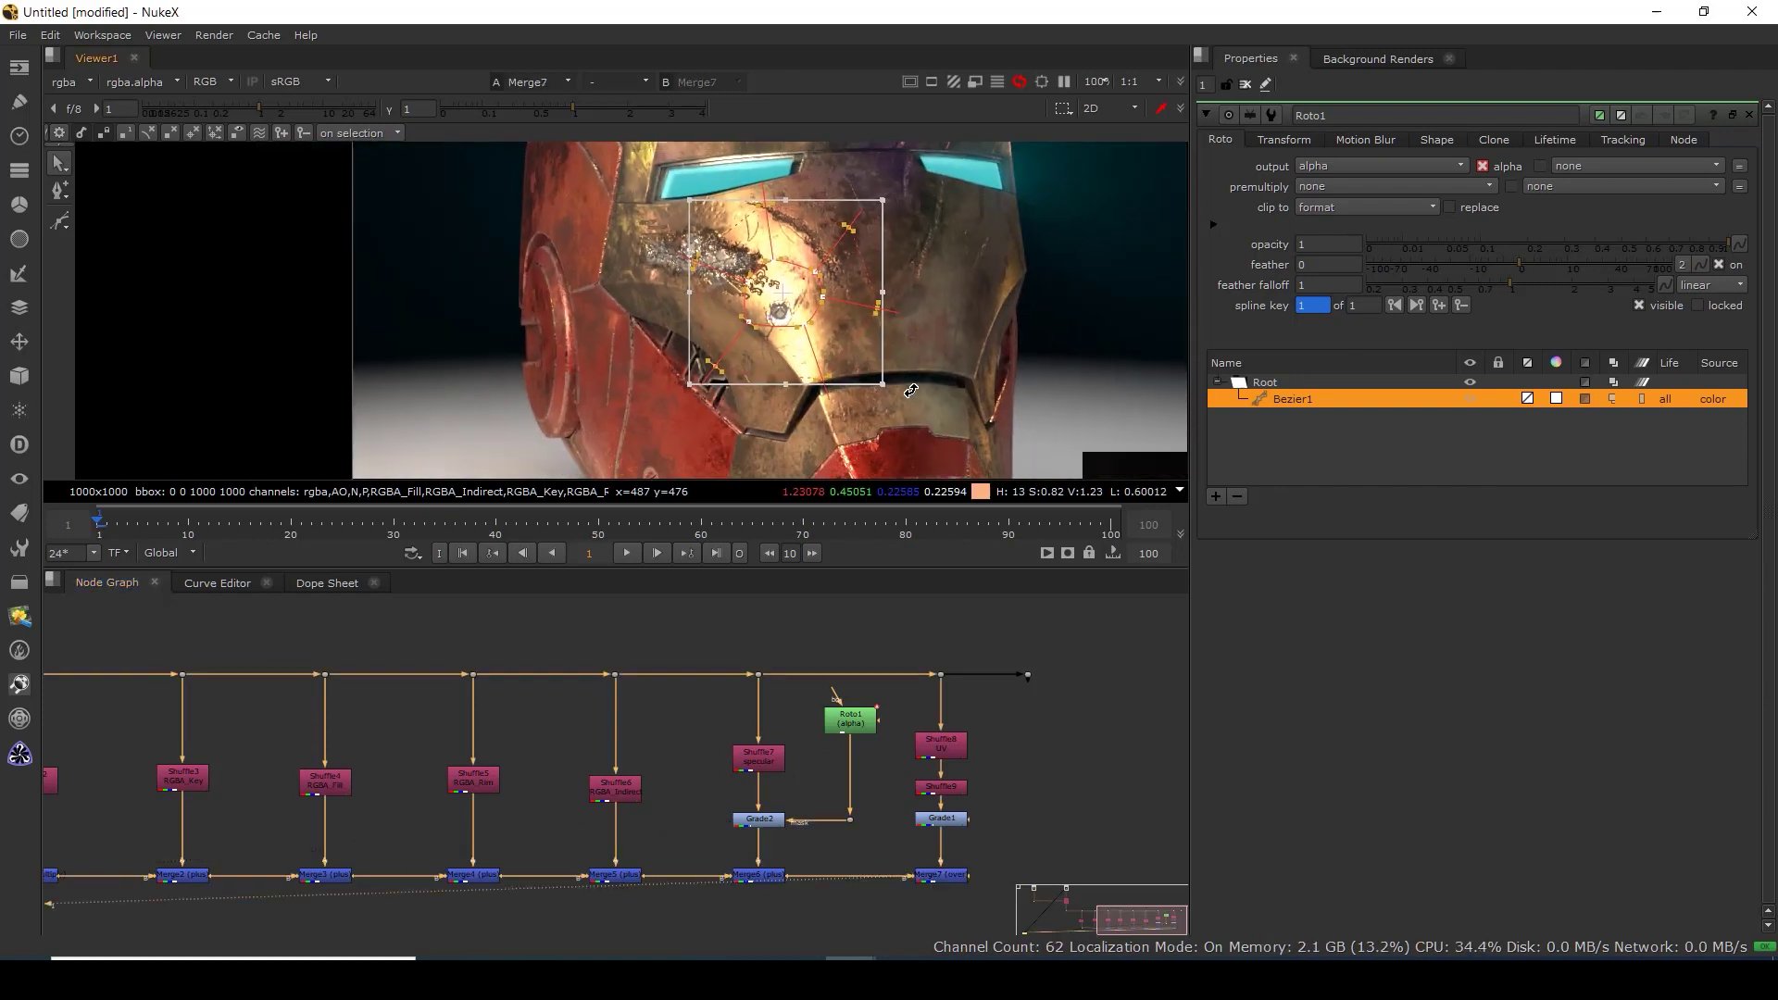
Lower the masked specular Grade's gain to 0.11.
{"action": "double_click", "coordinate": [773, 877]}
{"action": "double_click", "coordinate": [775, 824]}
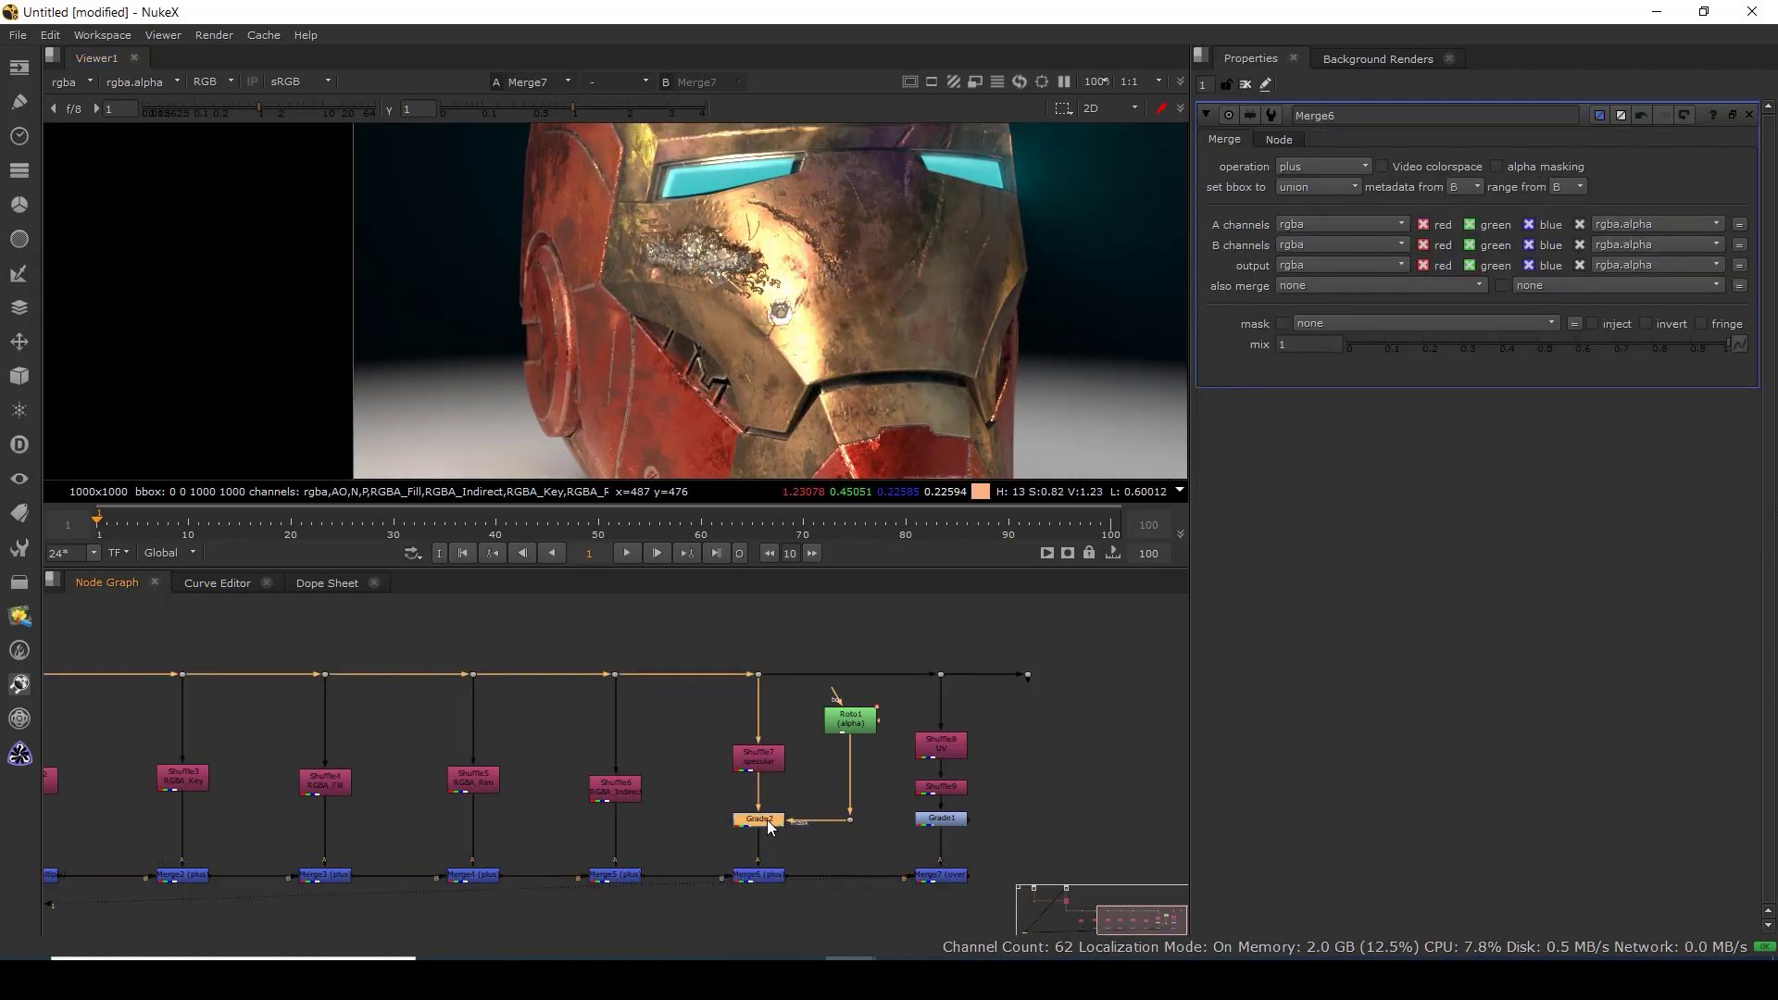
{"action": "left_click_drag", "start_coordinate": [1517, 242], "coordinate": [1406, 261]}
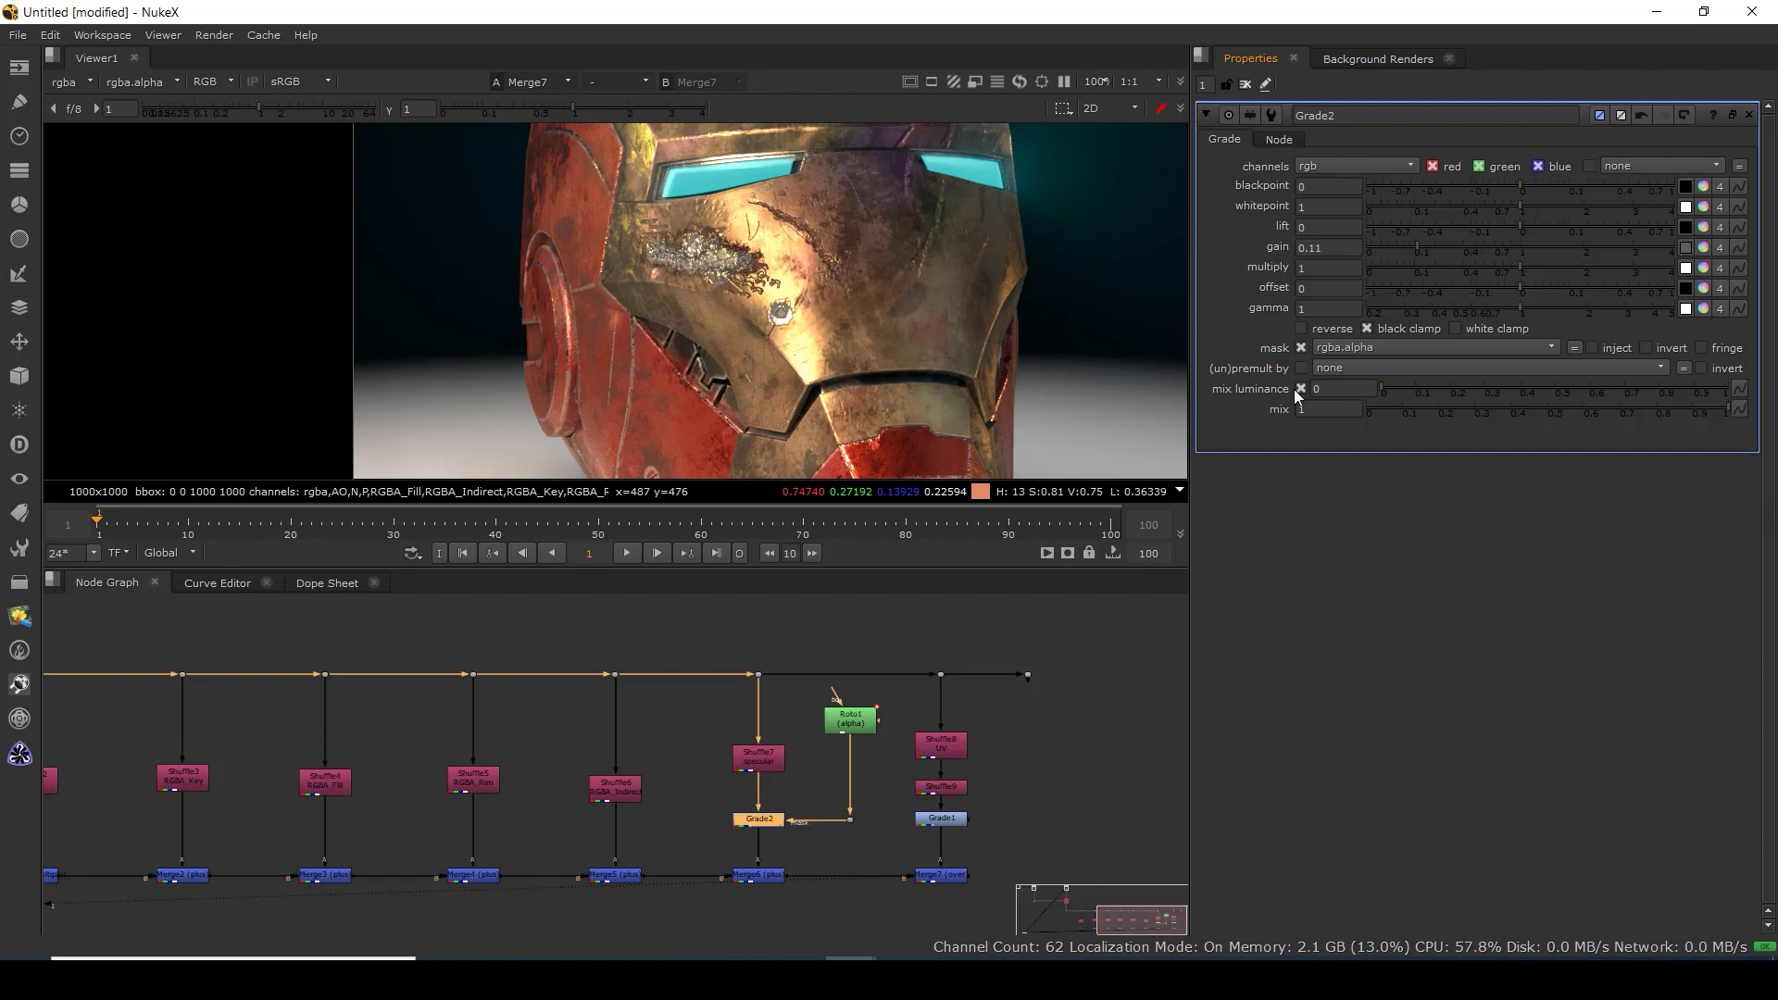
Scale the Roto's Bezier shape up further so it covers more of the cheek and mask front.
{"action": "double_click", "coordinate": [852, 726]}
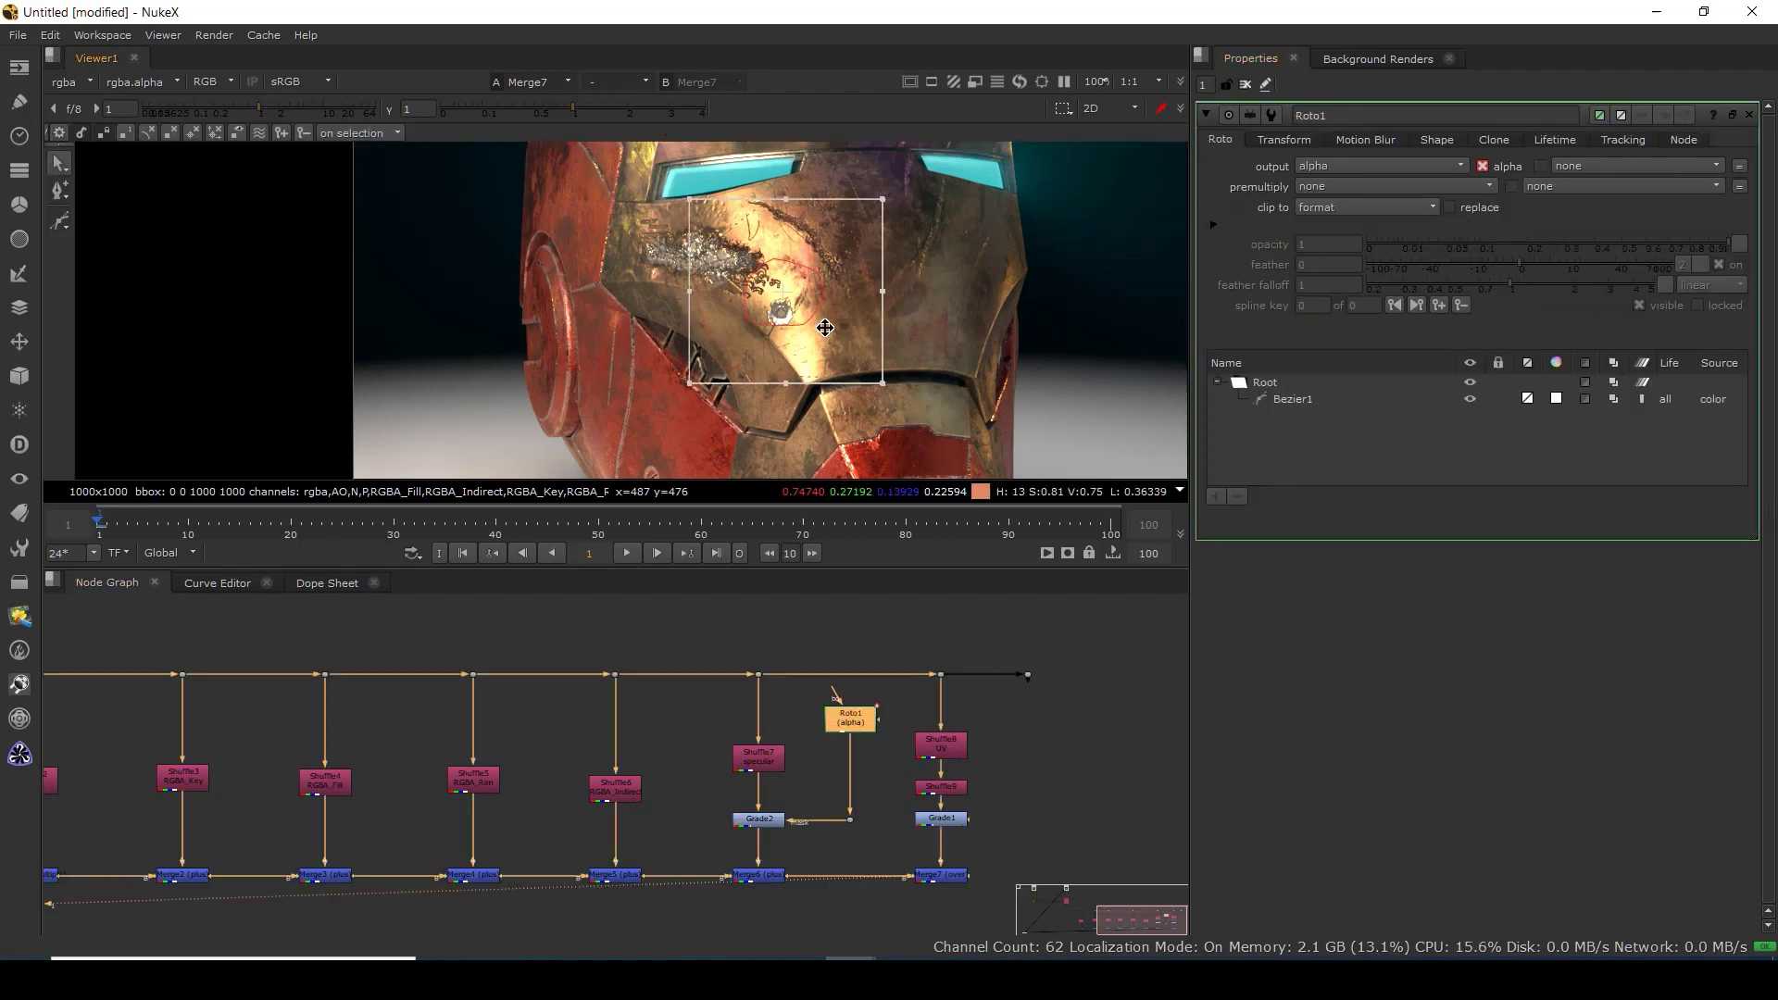
{"action": "left_click_drag", "start_coordinate": [884, 378], "coordinate": [953, 448]}
{"action": "left_click_drag", "start_coordinate": [806, 313], "coordinate": [800, 313]}
{"action": "left_click", "coordinate": [1065, 731]}
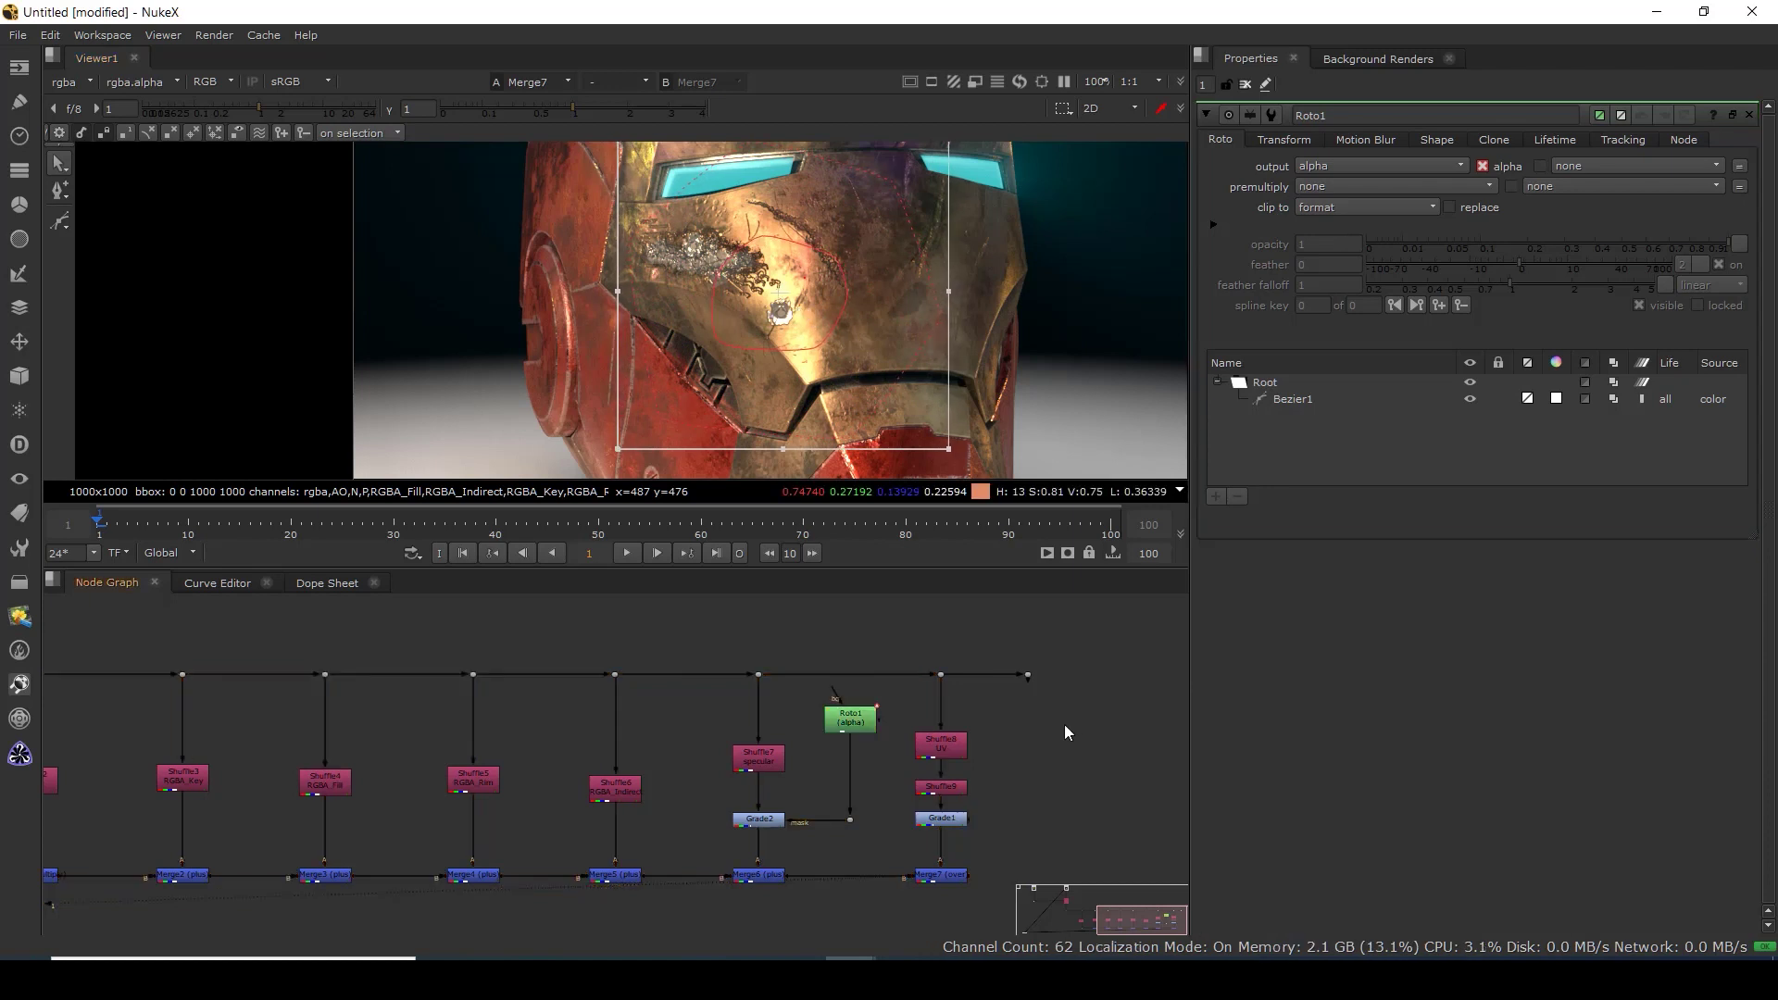
Compare the helmet's cheek highlight with the specular Grade repeatedly disabled and enabled, leaving the Grade enabled.
{"action": "left_click", "coordinate": [757, 820]}
{"action": "key", "text": "d"}
{"action": "key", "text": "d"}
{"action": "key", "text": "d"}
{"action": "key", "text": "d"}
{"action": "key", "text": "d"}
{"action": "key", "text": "d"}
{"action": "scroll", "coordinate": [787, 370], "scroll_direction": "down", "scroll_amount": 5}
{"action": "scroll", "coordinate": [659, 204], "scroll_direction": "up", "scroll_amount": 7}
{"action": "key", "text": "d"}
{"action": "key", "text": "d"}
{"action": "key", "text": "d"}
{"action": "left_click_drag", "start_coordinate": [501, 244], "coordinate": [584, 217]}
{"action": "key", "text": "d"}
{"action": "left_click_drag", "start_coordinate": [289, 426], "coordinate": [589, 222]}
{"action": "key", "text": "d"}
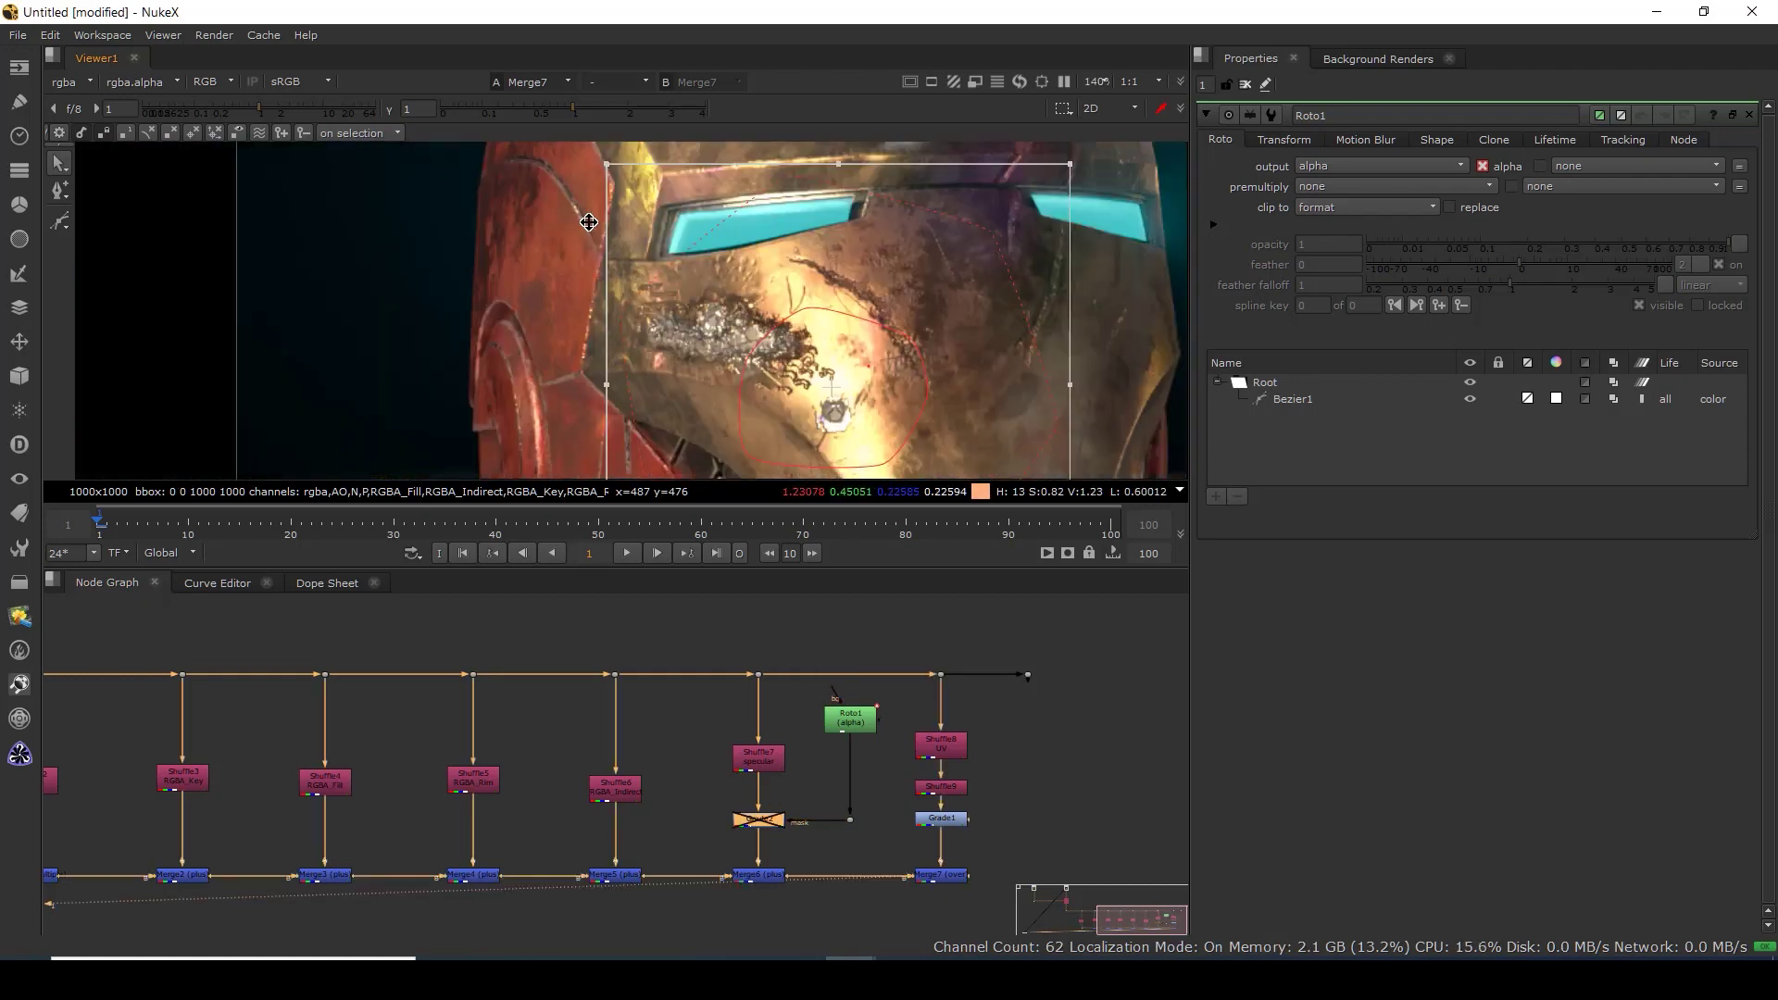
{"action": "left_click_drag", "start_coordinate": [1048, 476], "coordinate": [946, 366]}
{"action": "key", "text": "d"}
{"action": "key", "text": "d"}
{"action": "key", "text": "d"}
{"action": "key", "text": "f"}
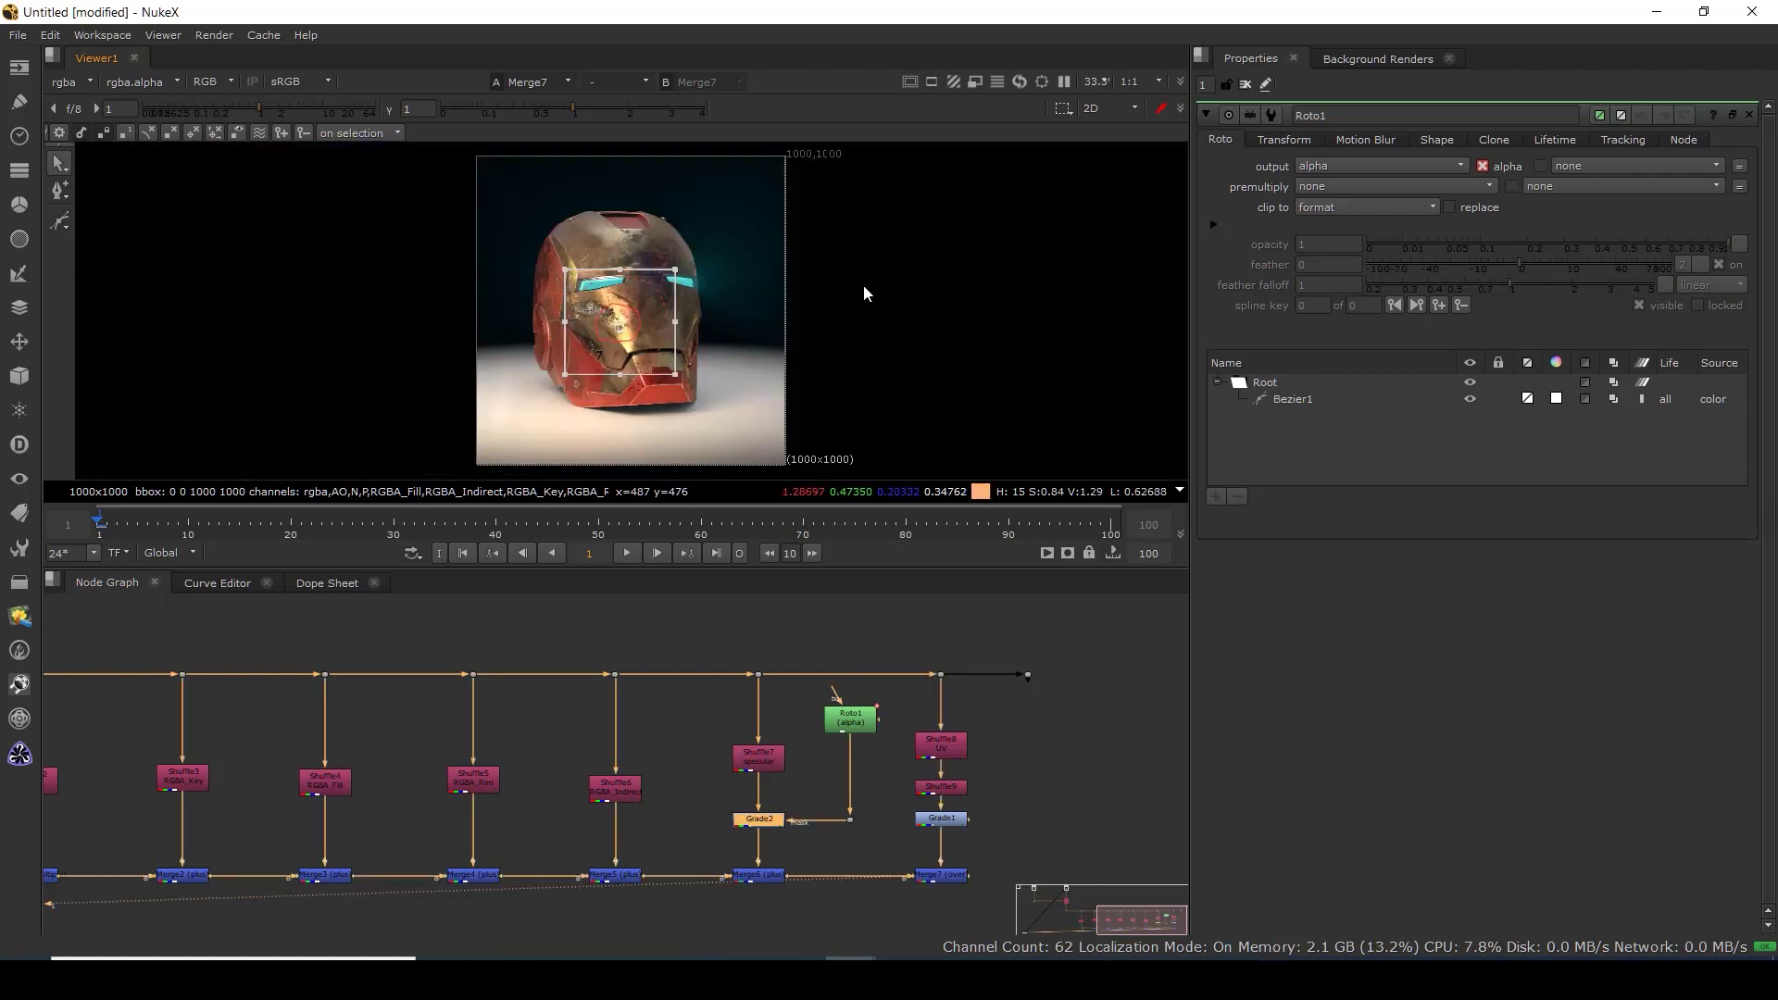
Close all open node properties and examine the graded helmet both close up and as a whole.
{"action": "left_click", "coordinate": [1245, 84]}
{"action": "scroll", "coordinate": [666, 334], "scroll_direction": "up", "scroll_amount": 5}
{"action": "left_click_drag", "start_coordinate": [666, 333], "coordinate": [920, 376]}
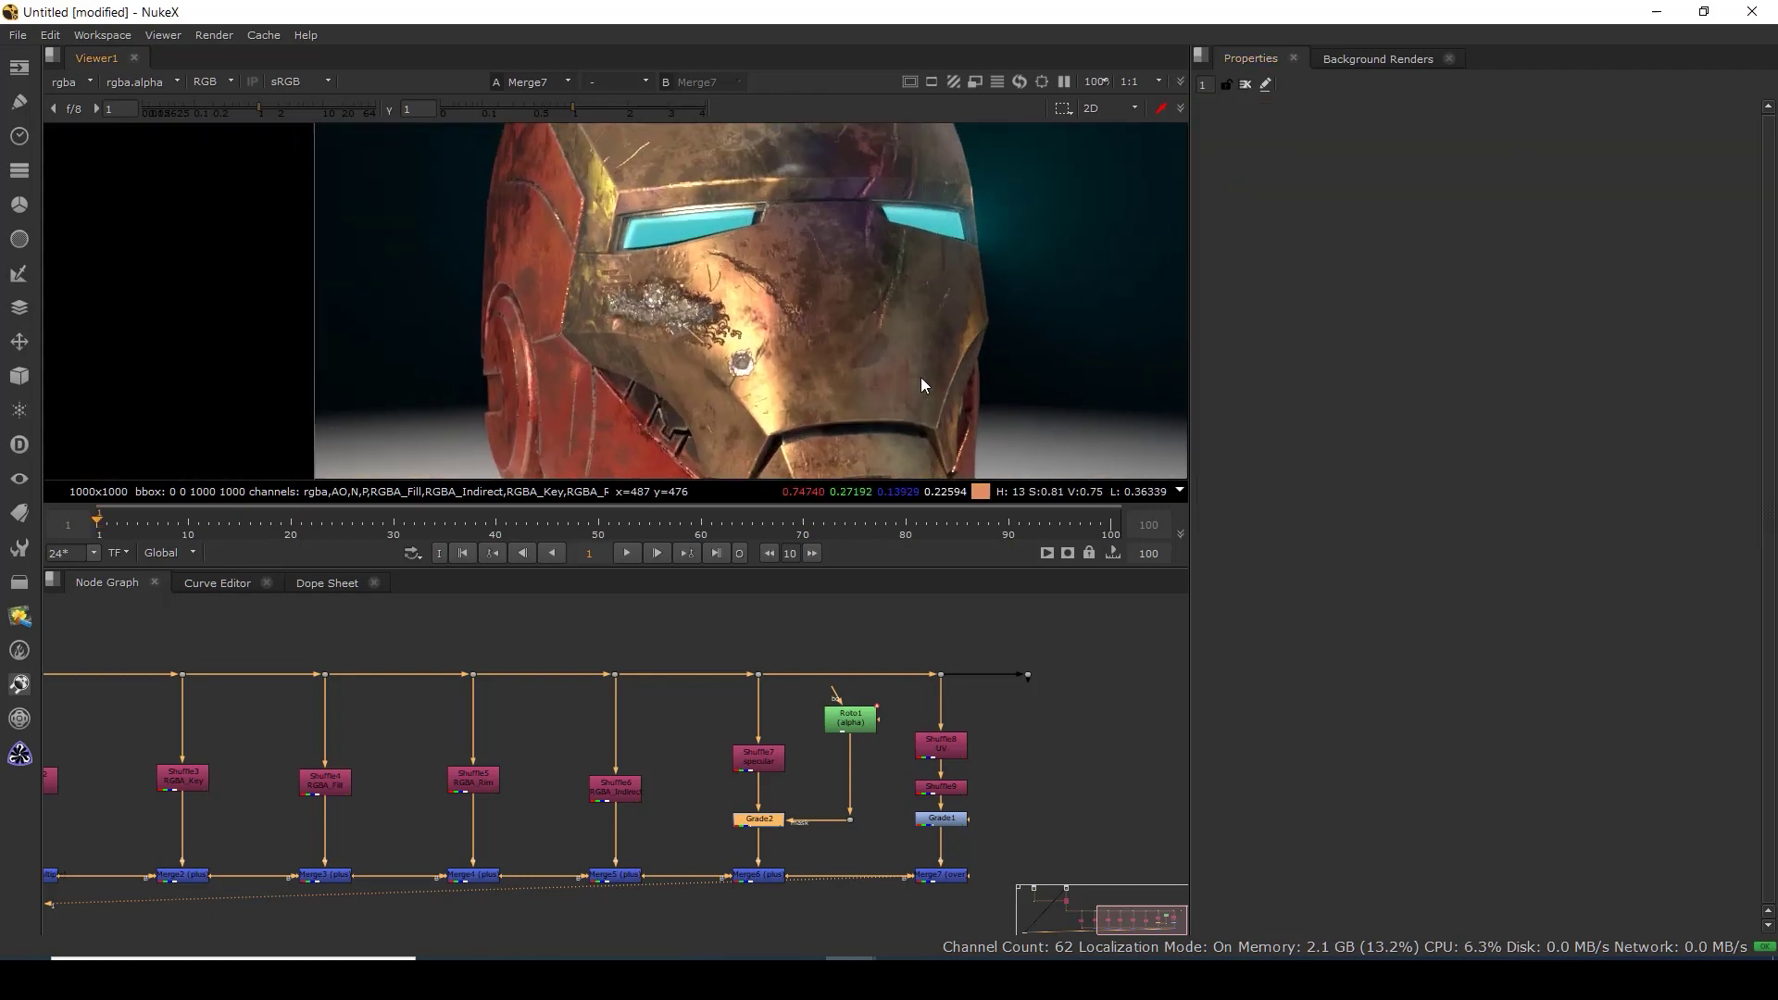
{"action": "scroll", "coordinate": [921, 376], "scroll_direction": "down", "scroll_amount": 4}
{"action": "left_click_drag", "start_coordinate": [971, 170], "coordinate": [596, 486]}
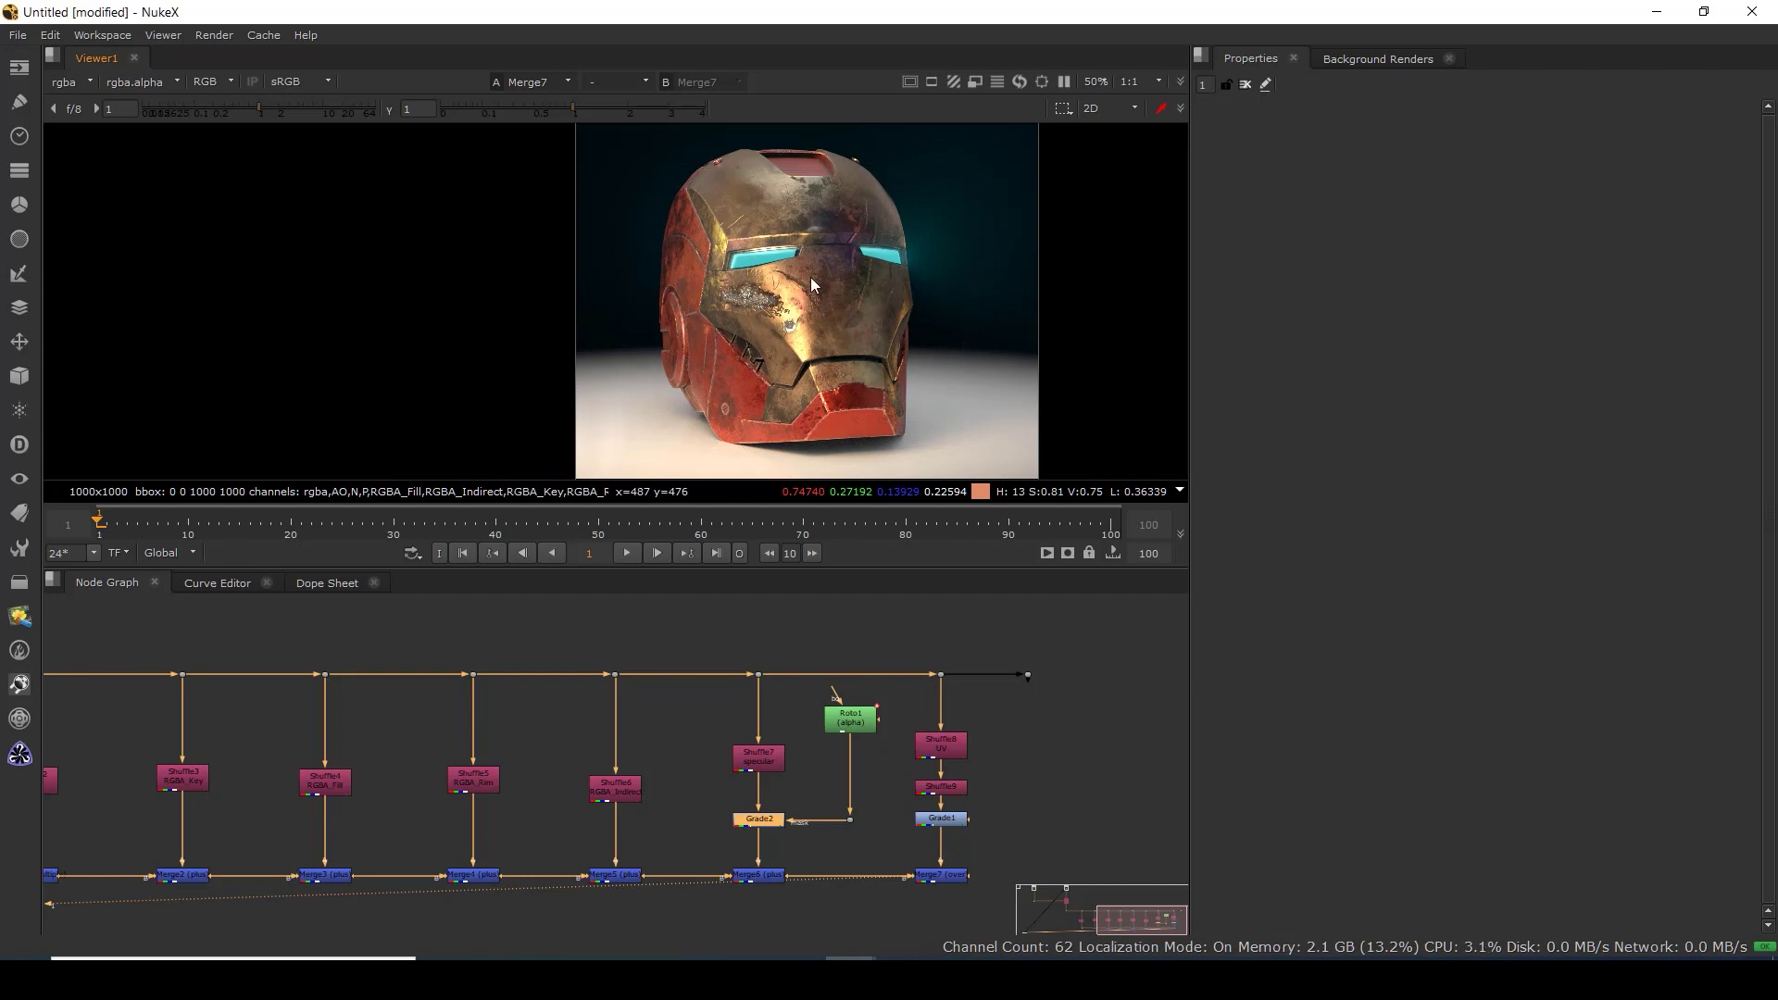
Review the helmet's build-up by displaying the AO, Key and Fill Merges in turn.
{"action": "left_click_drag", "start_coordinate": [310, 776], "coordinate": [709, 708]}
{"action": "left_click", "coordinate": [441, 812]}
{"action": "key", "text": "1"}
{"action": "left_click", "coordinate": [583, 807]}
{"action": "key", "text": "1"}
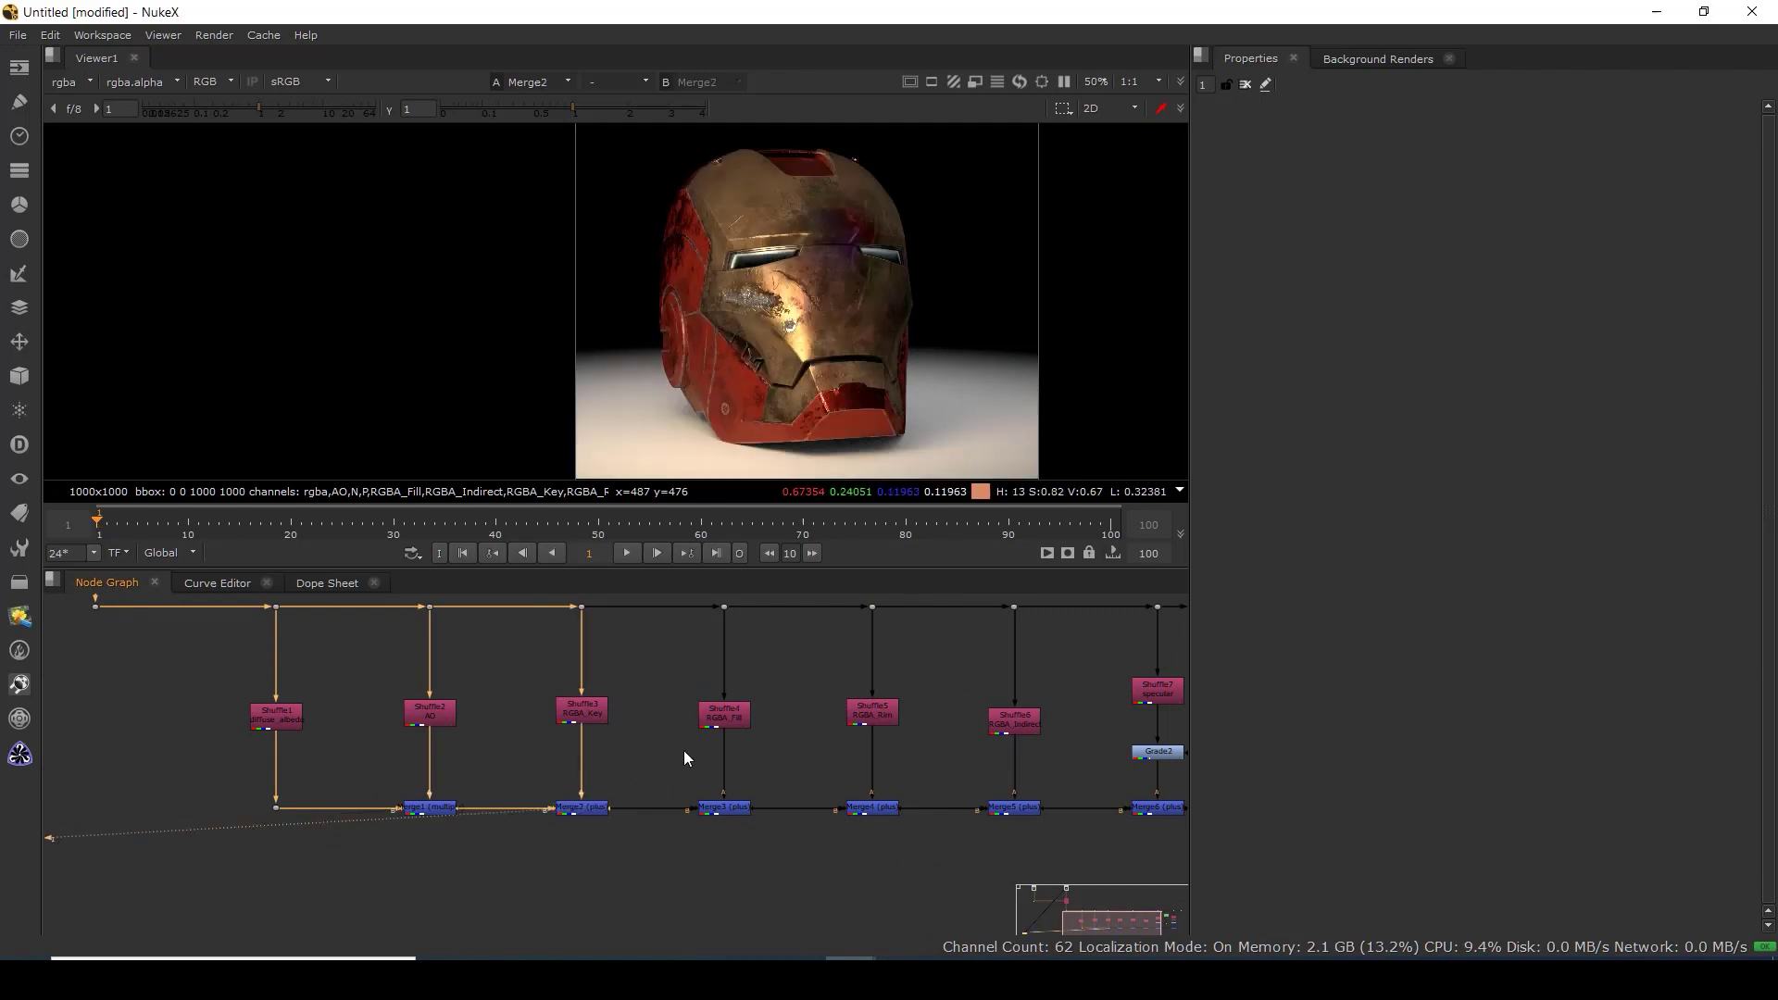
{"action": "left_click", "coordinate": [725, 809]}
{"action": "key", "text": "1"}
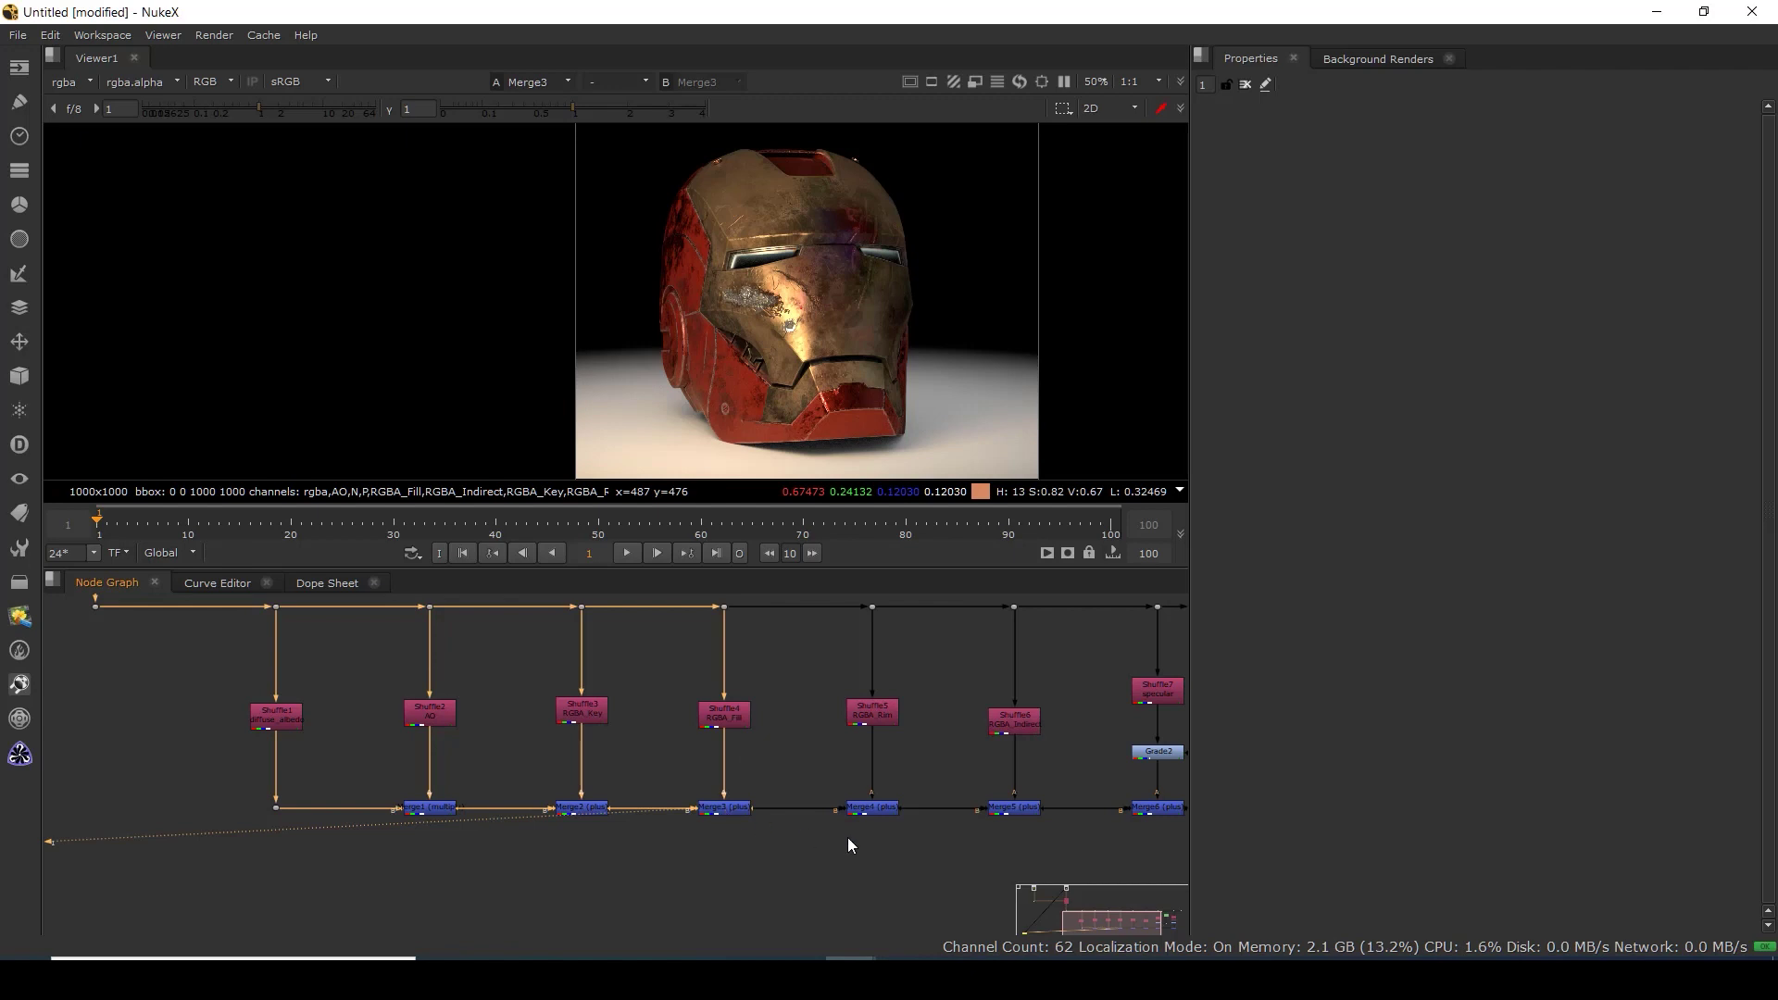
Display each plus and over merge in turn from Merge3 to Merge7 to examine how the passes build up.
{"action": "left_click_drag", "start_coordinate": [847, 837], "coordinate": [671, 765]}
{"action": "left_click", "coordinate": [667, 761]}
{"action": "key", "text": "1"}
{"action": "left_click", "coordinate": [808, 761]}
{"action": "key", "text": "1"}
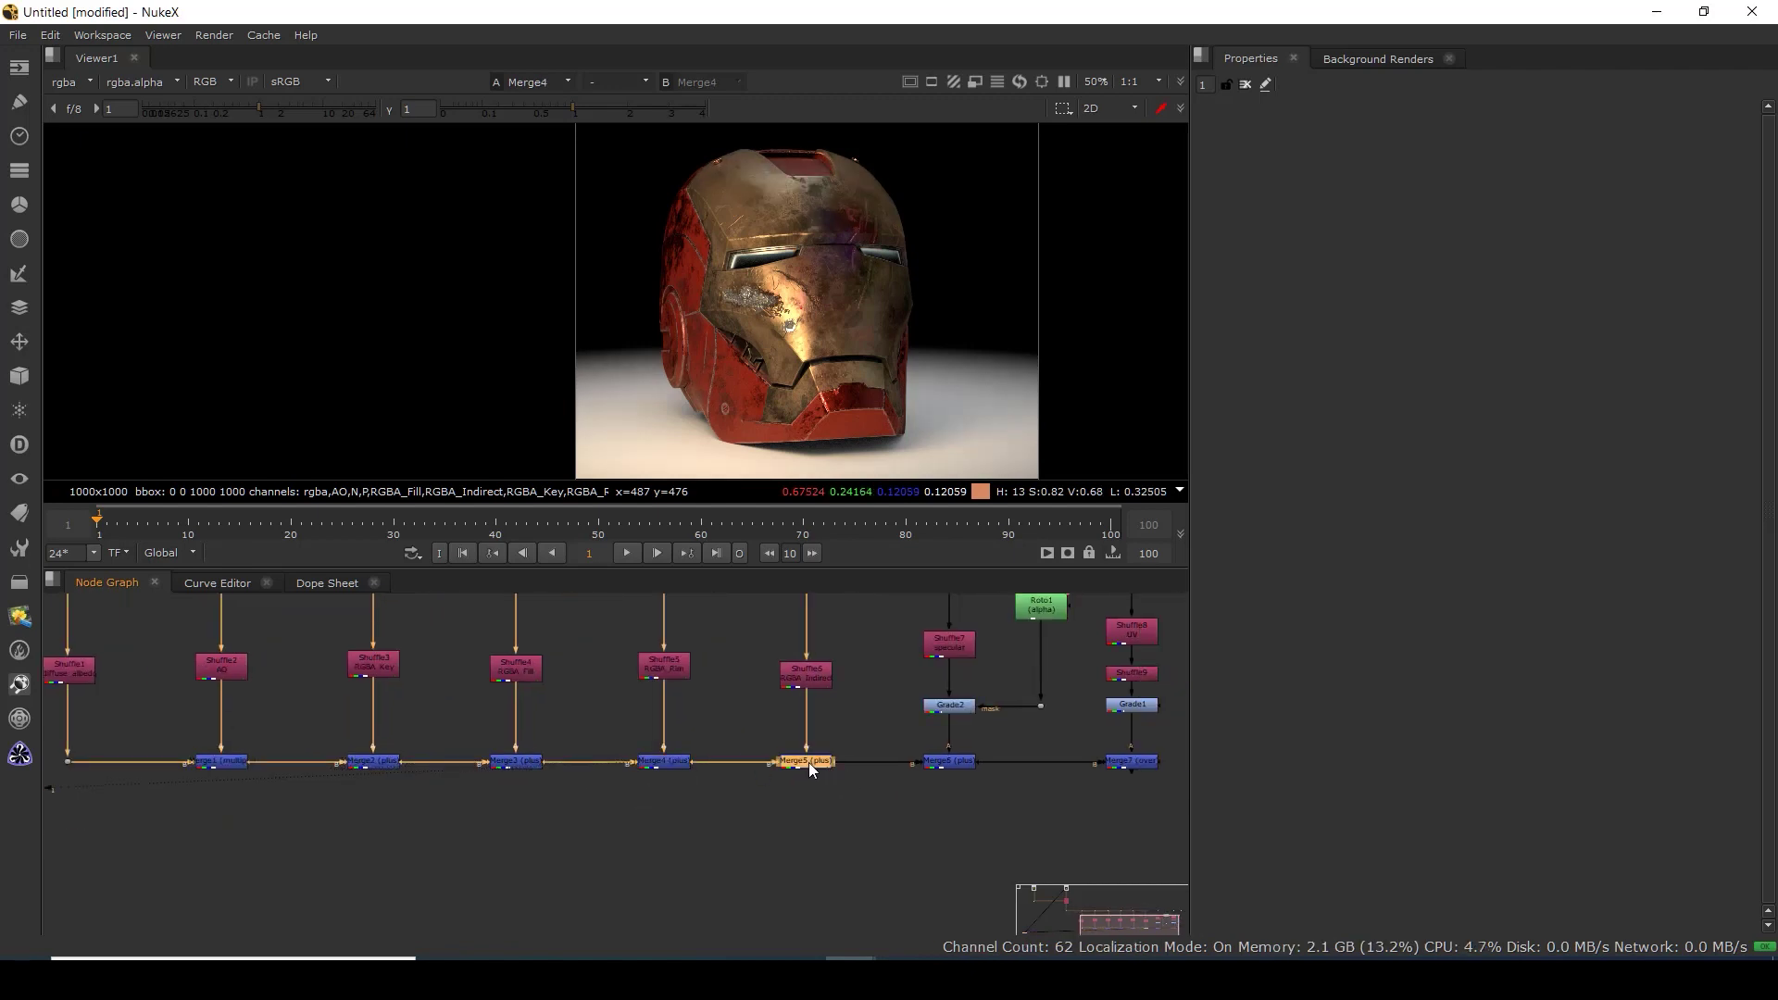
{"action": "left_click", "coordinate": [954, 762]}
{"action": "key", "text": "1"}
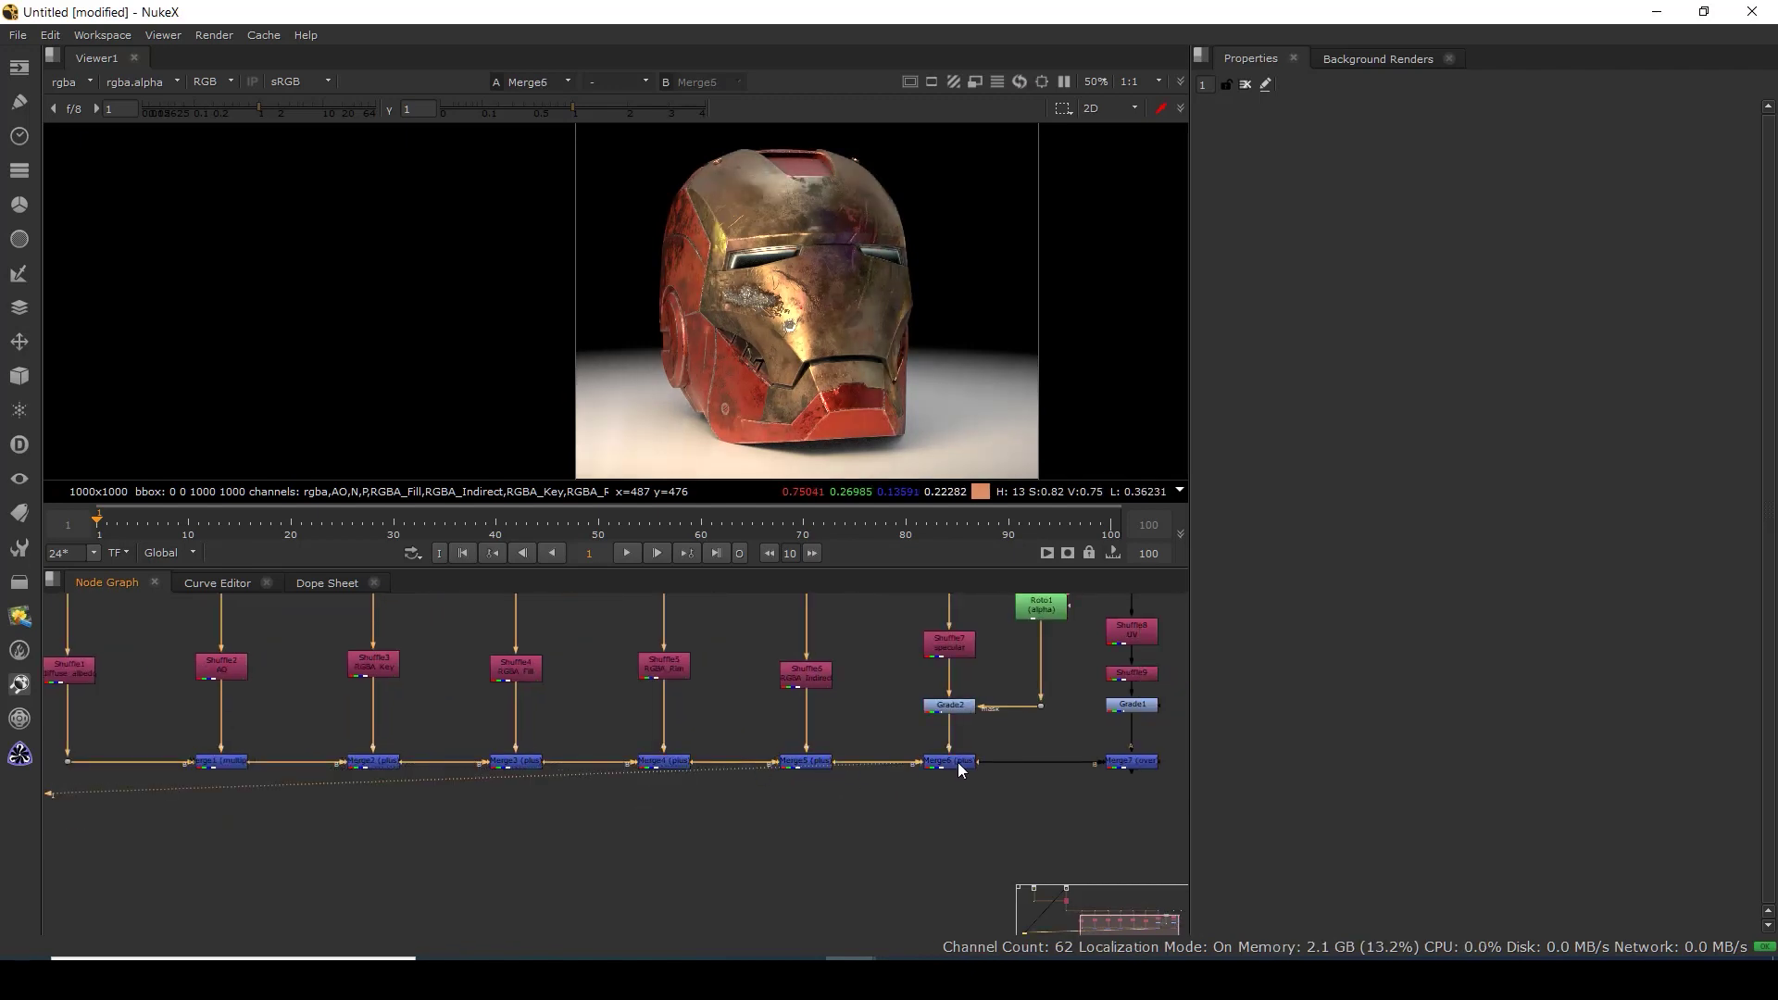
{"action": "left_click", "coordinate": [1132, 761]}
{"action": "key", "text": "1"}
Display the rim, fill, indirect and diffuse albedo Shuffle nodes individually to examine each pass.
{"action": "left_click_drag", "start_coordinate": [693, 749], "coordinate": [854, 752]}
{"action": "left_click", "coordinate": [827, 669]}
{"action": "key", "text": "1"}
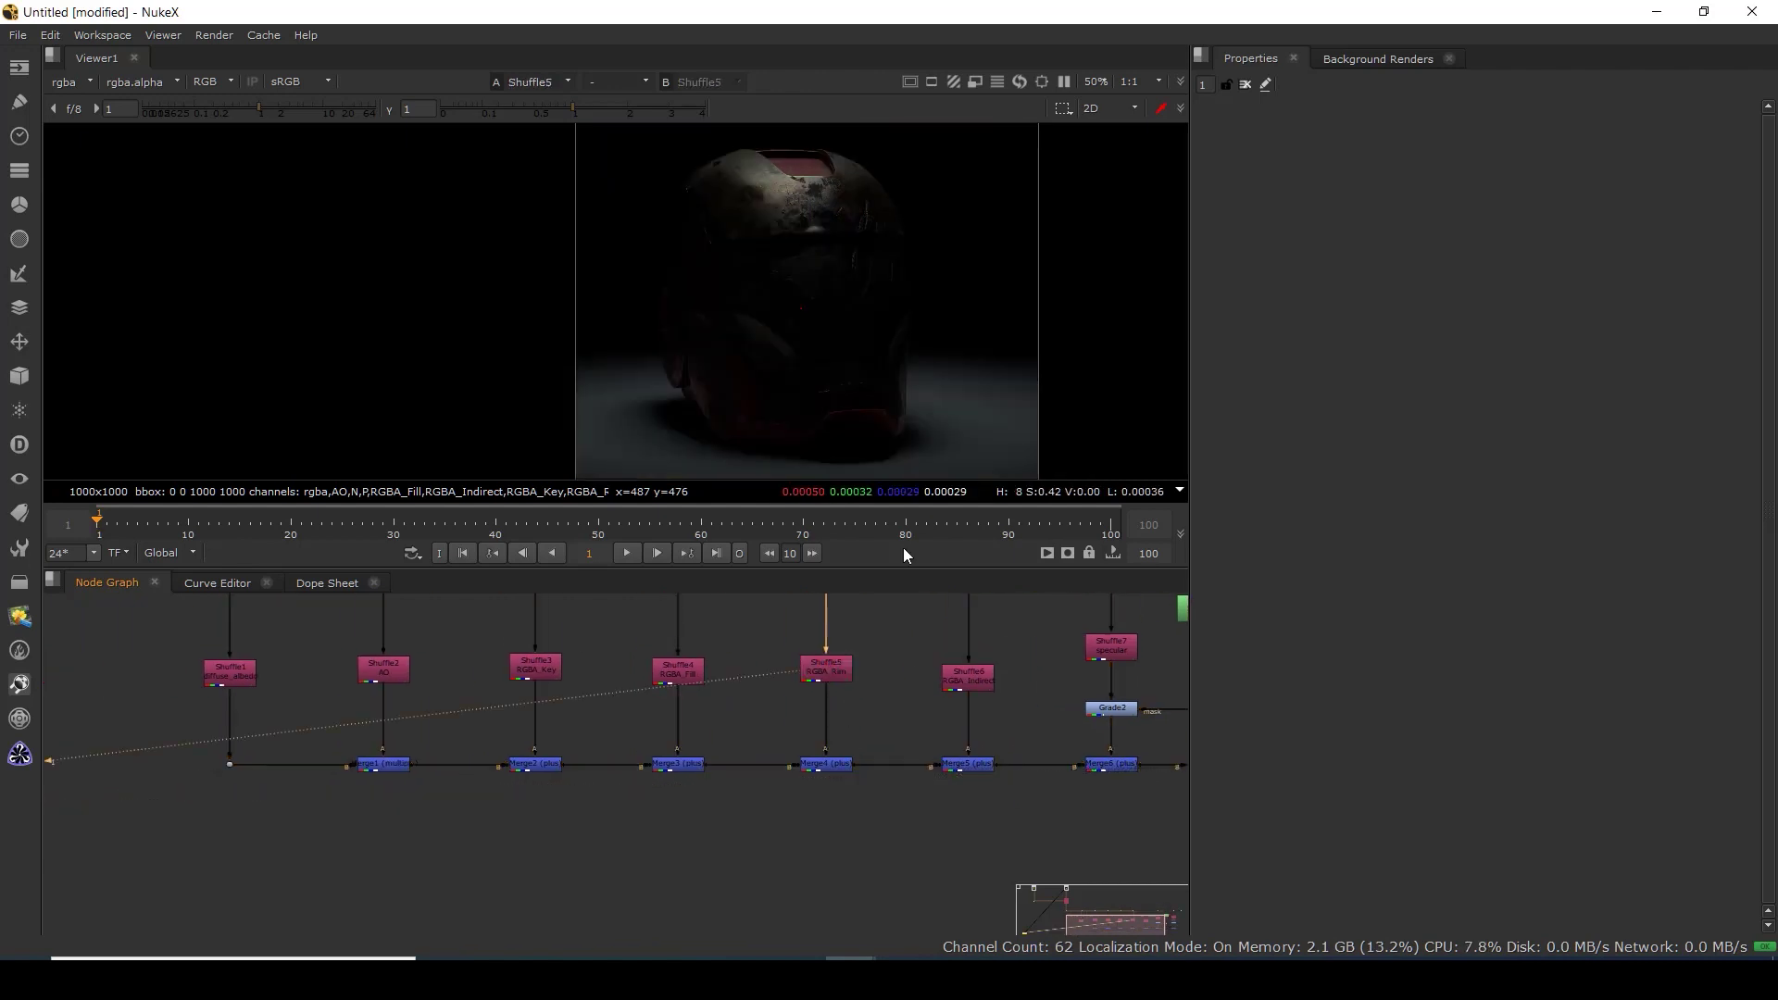
{"action": "left_click", "coordinate": [679, 674]}
{"action": "key", "text": "1"}
{"action": "left_click", "coordinate": [969, 686]}
{"action": "key", "text": "1"}
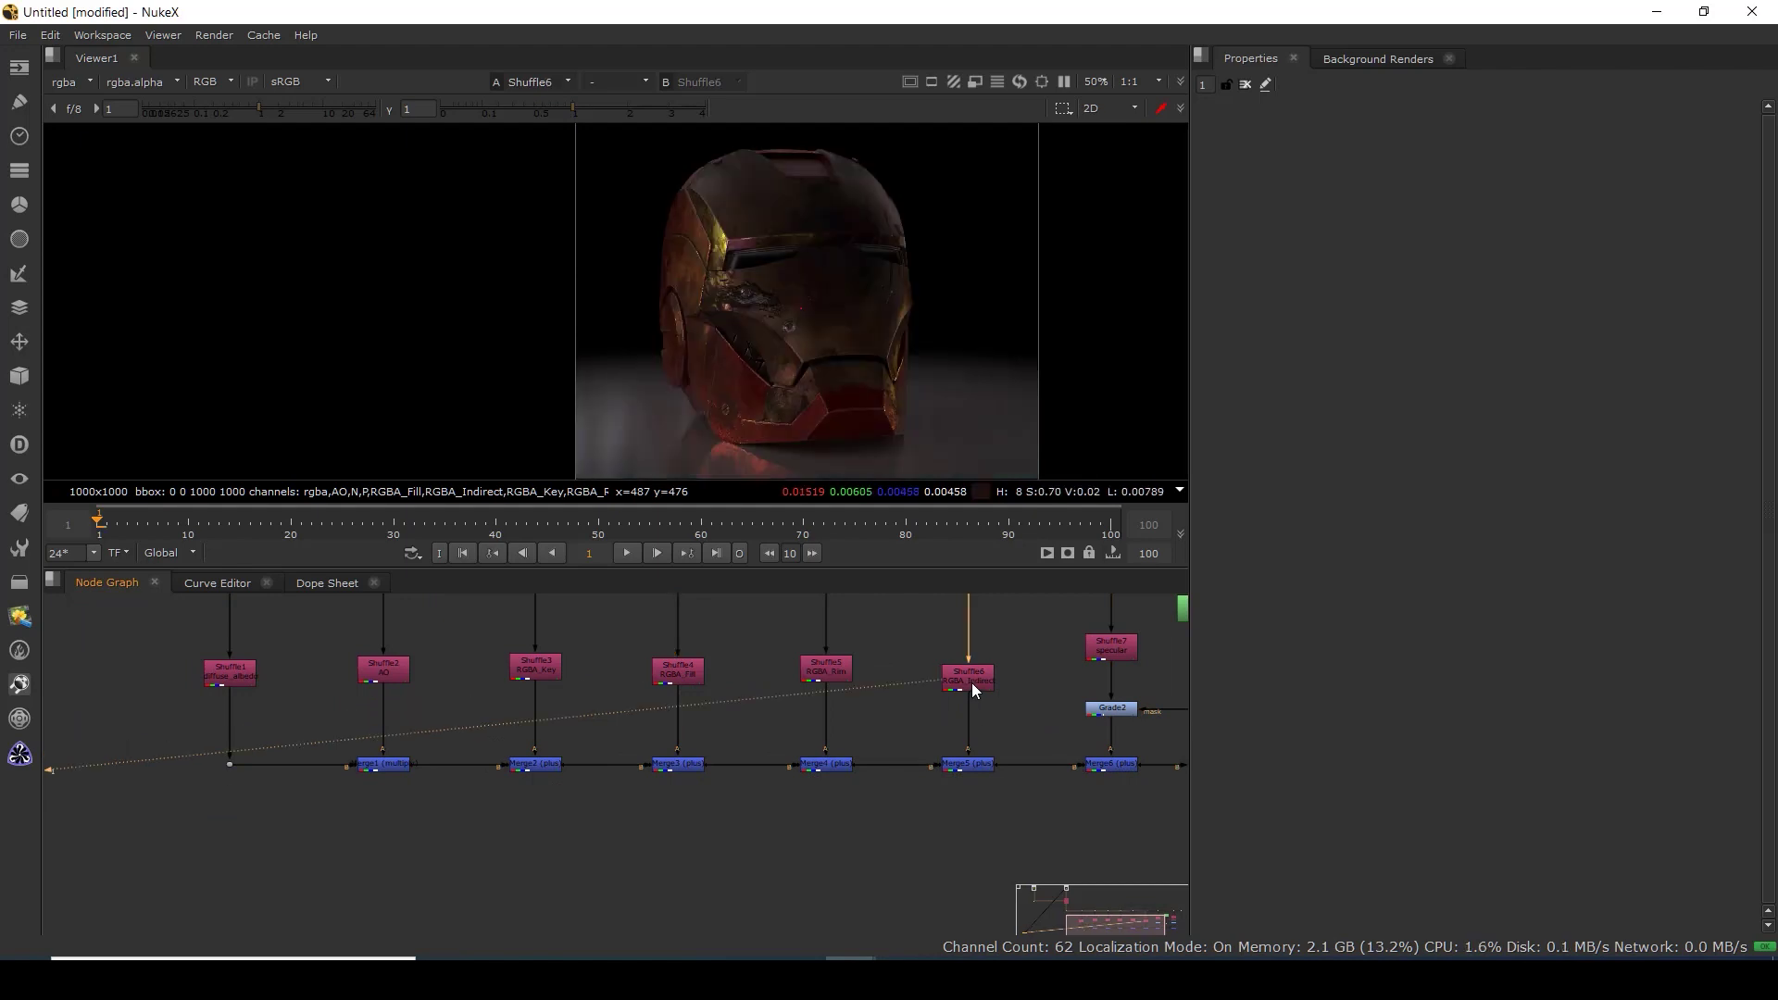
{"action": "left_click", "coordinate": [232, 675]}
{"action": "key", "text": "1"}
With Merge7 displayed, add a Grade node below the diffuse albedo Shuffle and set its gain to 0.095.
{"action": "left_click_drag", "start_coordinate": [941, 791], "coordinate": [600, 795]}
{"action": "left_click", "coordinate": [964, 765]}
{"action": "key", "text": "1"}
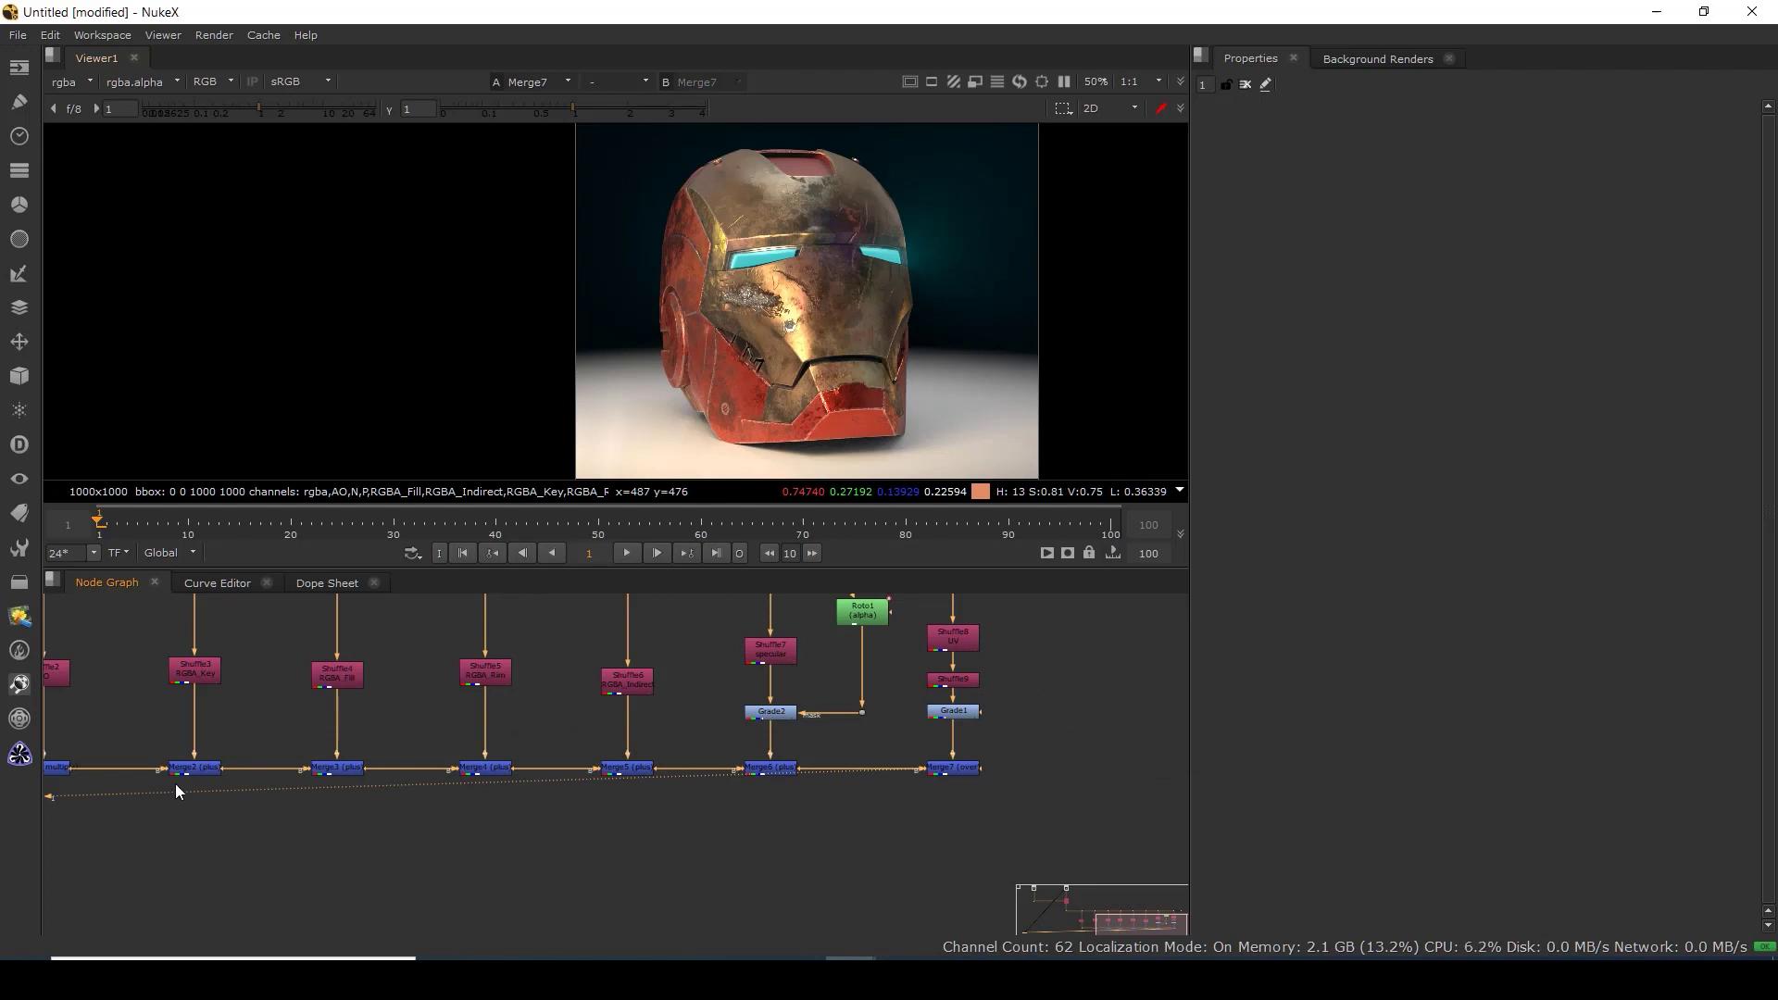
{"action": "left_click_drag", "start_coordinate": [175, 784], "coordinate": [687, 879]}
{"action": "left_click", "coordinate": [407, 768]}
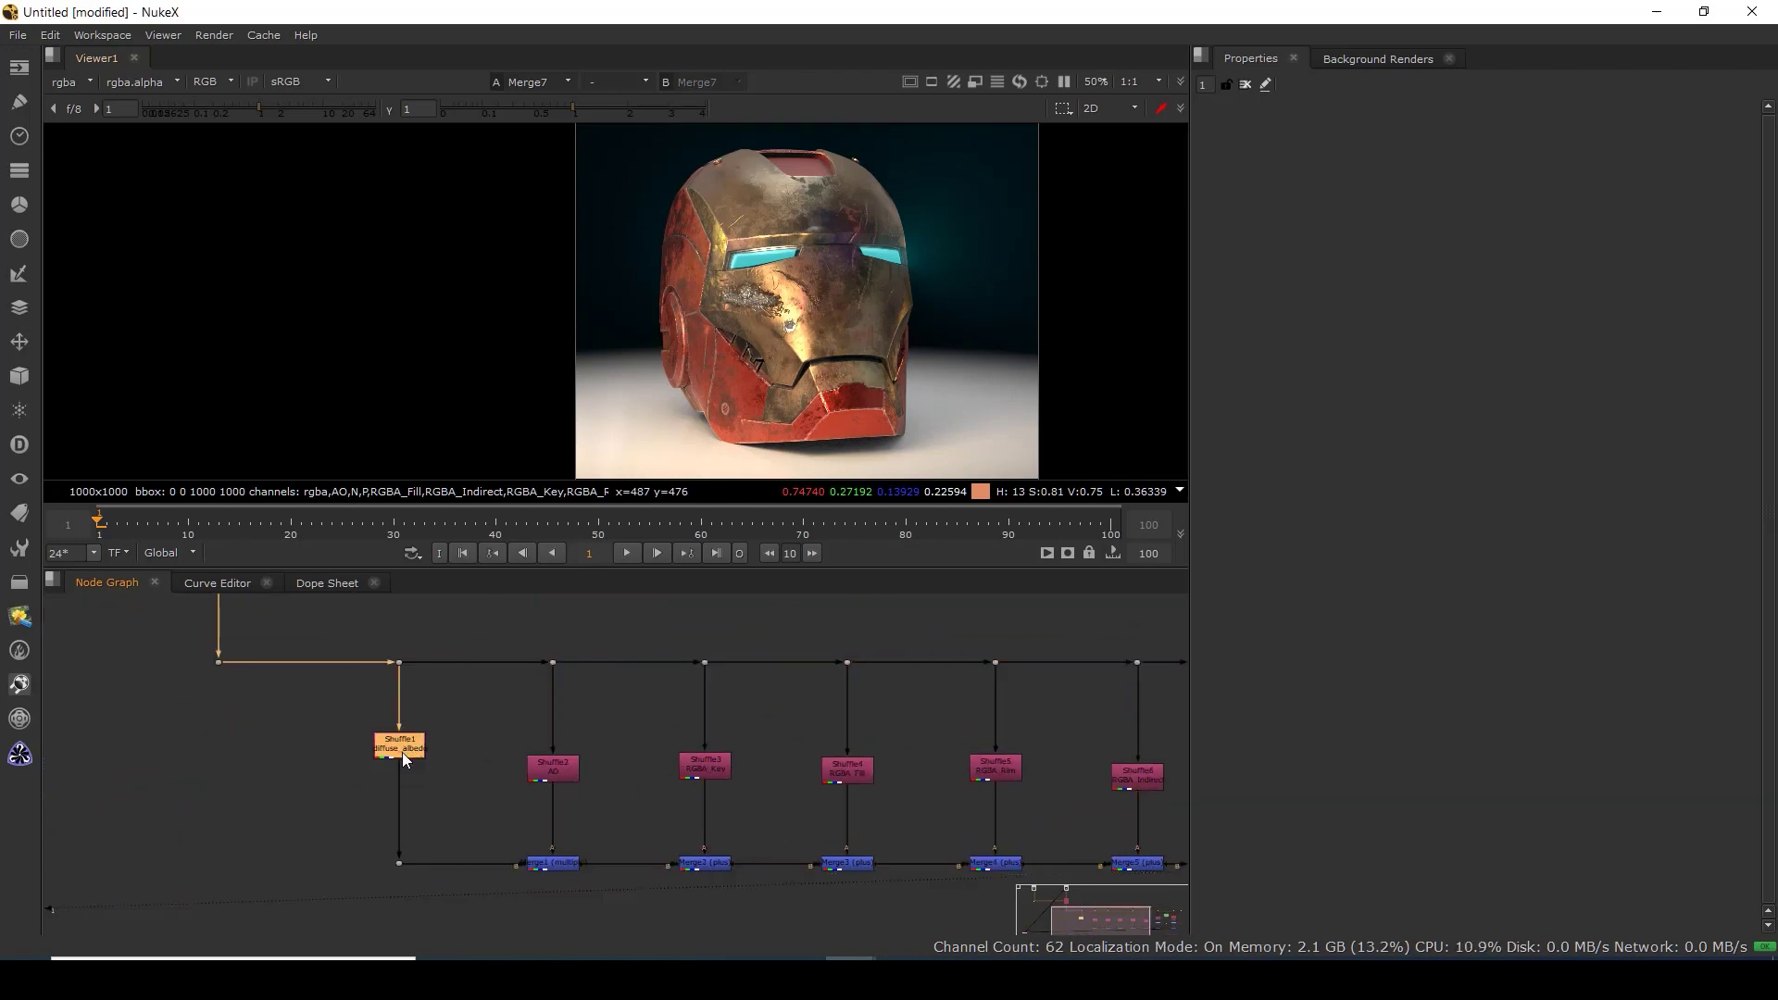
{"action": "key", "text": "g"}
{"action": "left_click_drag", "start_coordinate": [406, 771], "coordinate": [407, 795]}
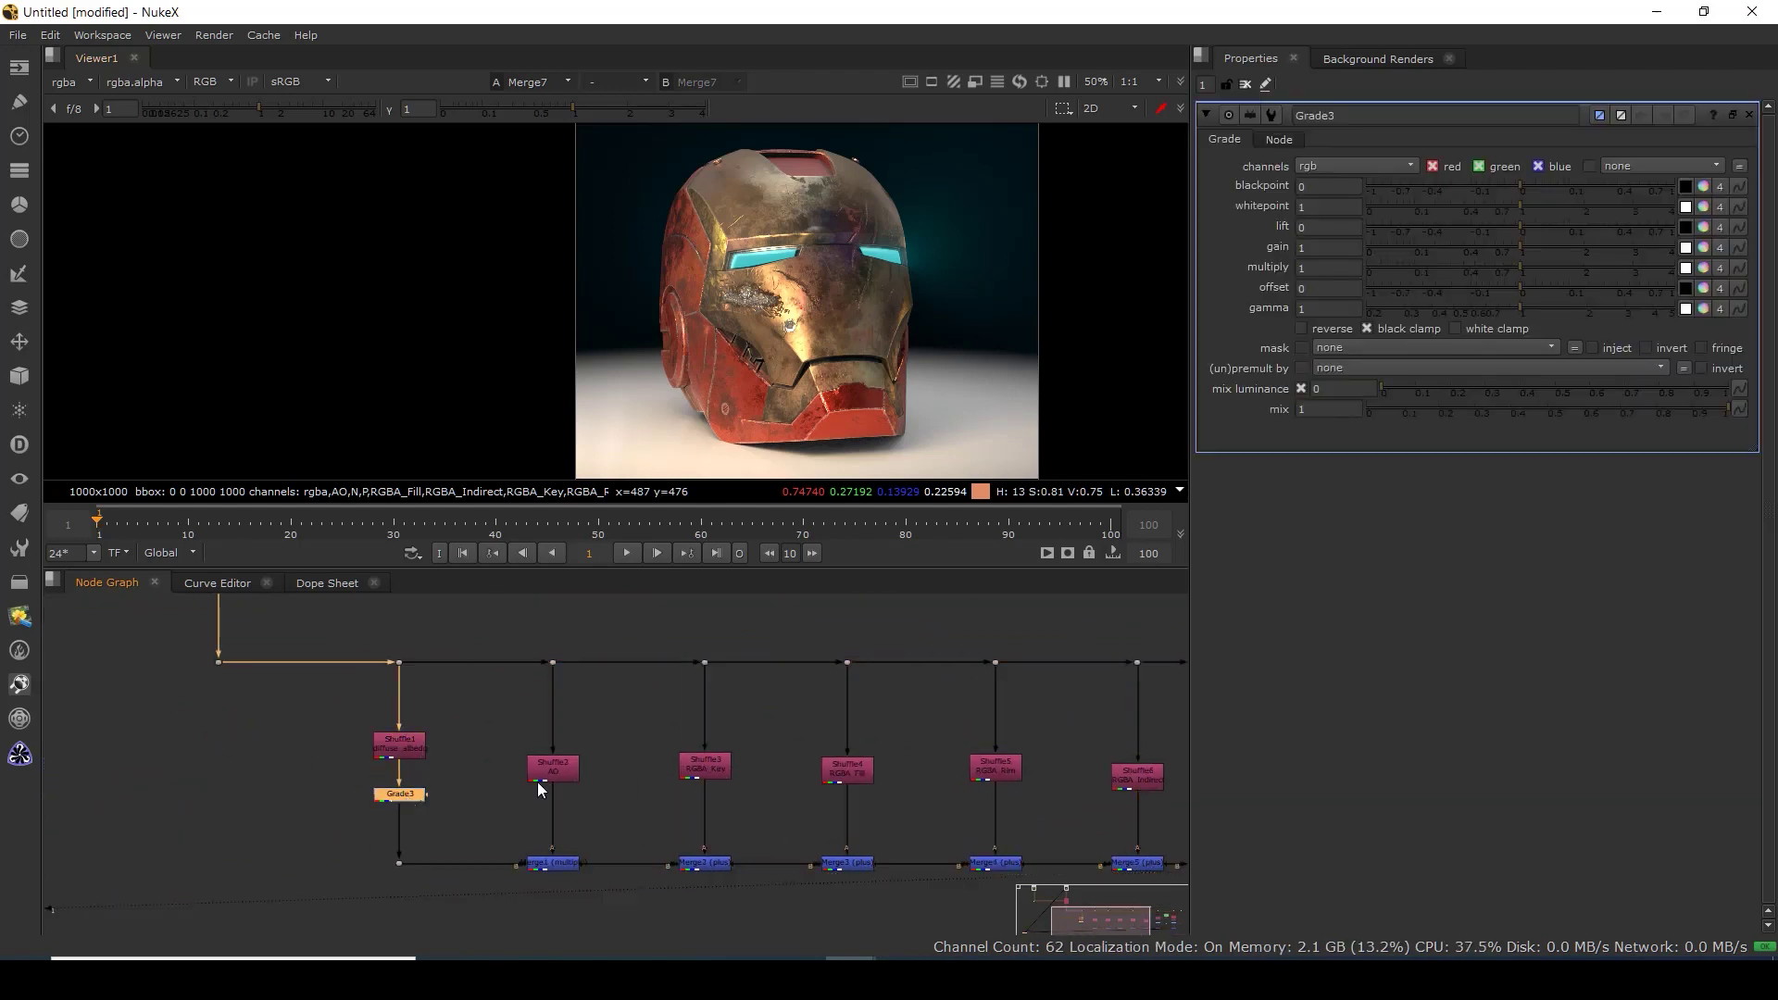
{"action": "left_click_drag", "start_coordinate": [1519, 246], "coordinate": [1414, 268]}
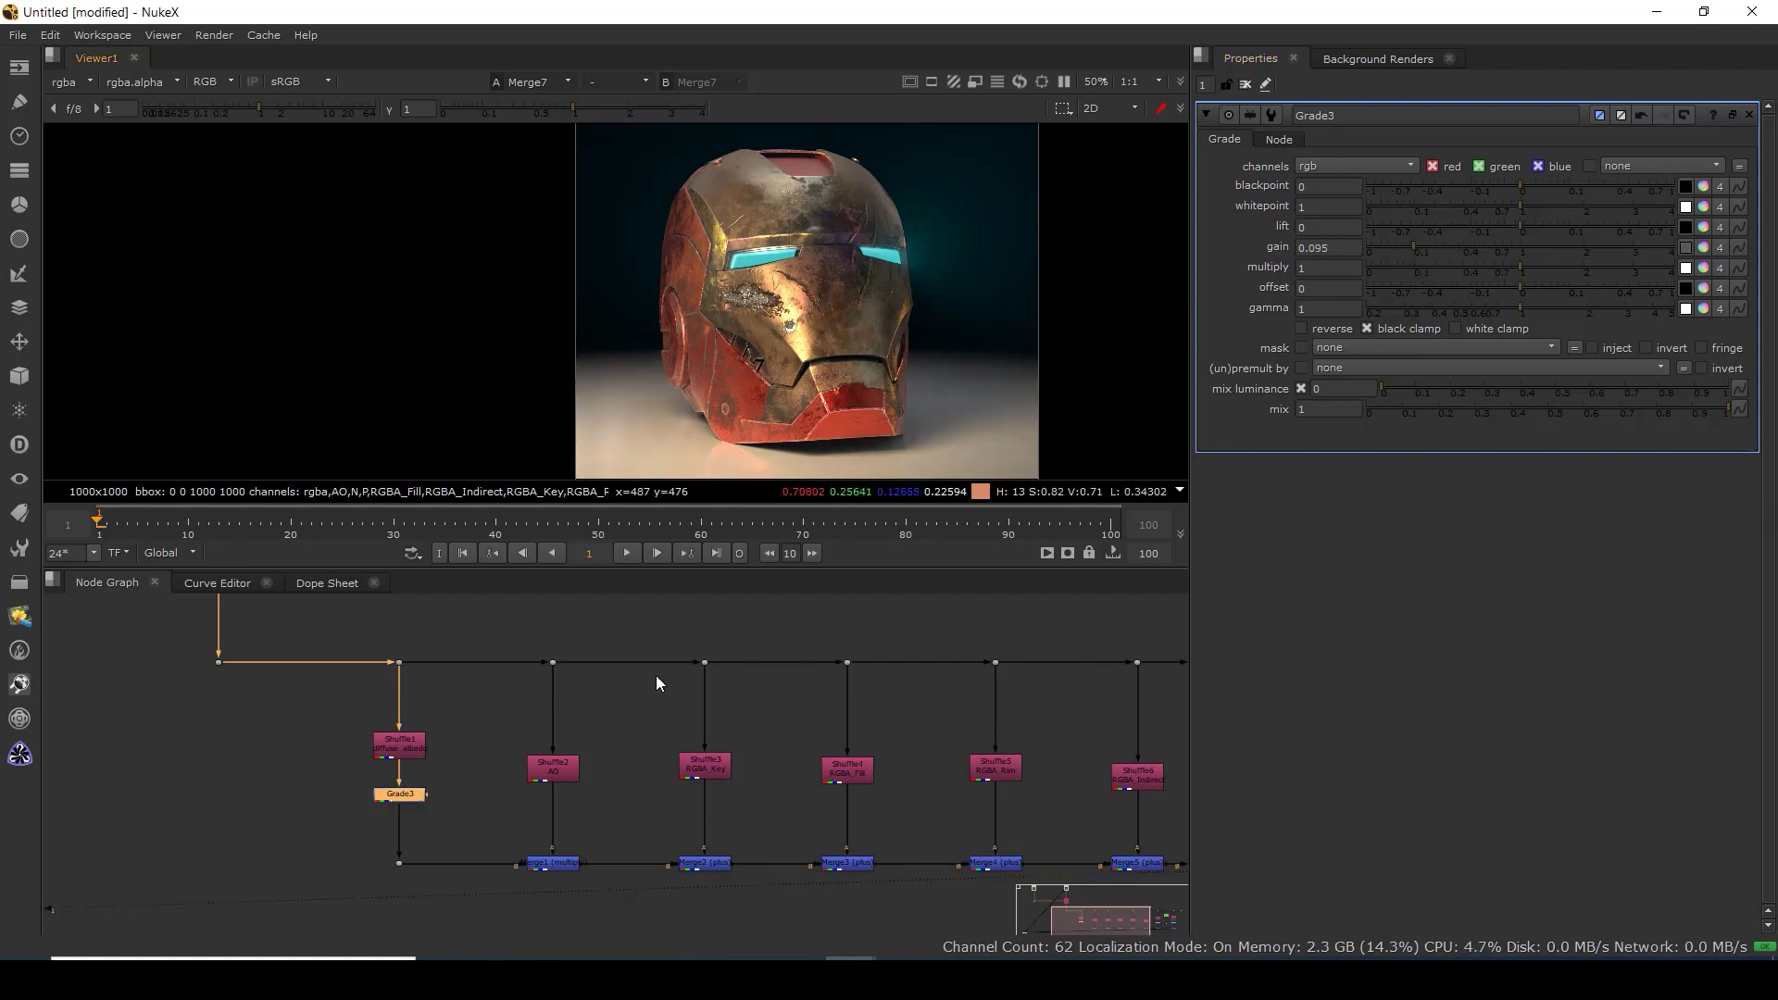
Compare the enlarged helmet composite with the diffuse albedo grade disabled and enabled.
{"action": "key", "text": "space"}
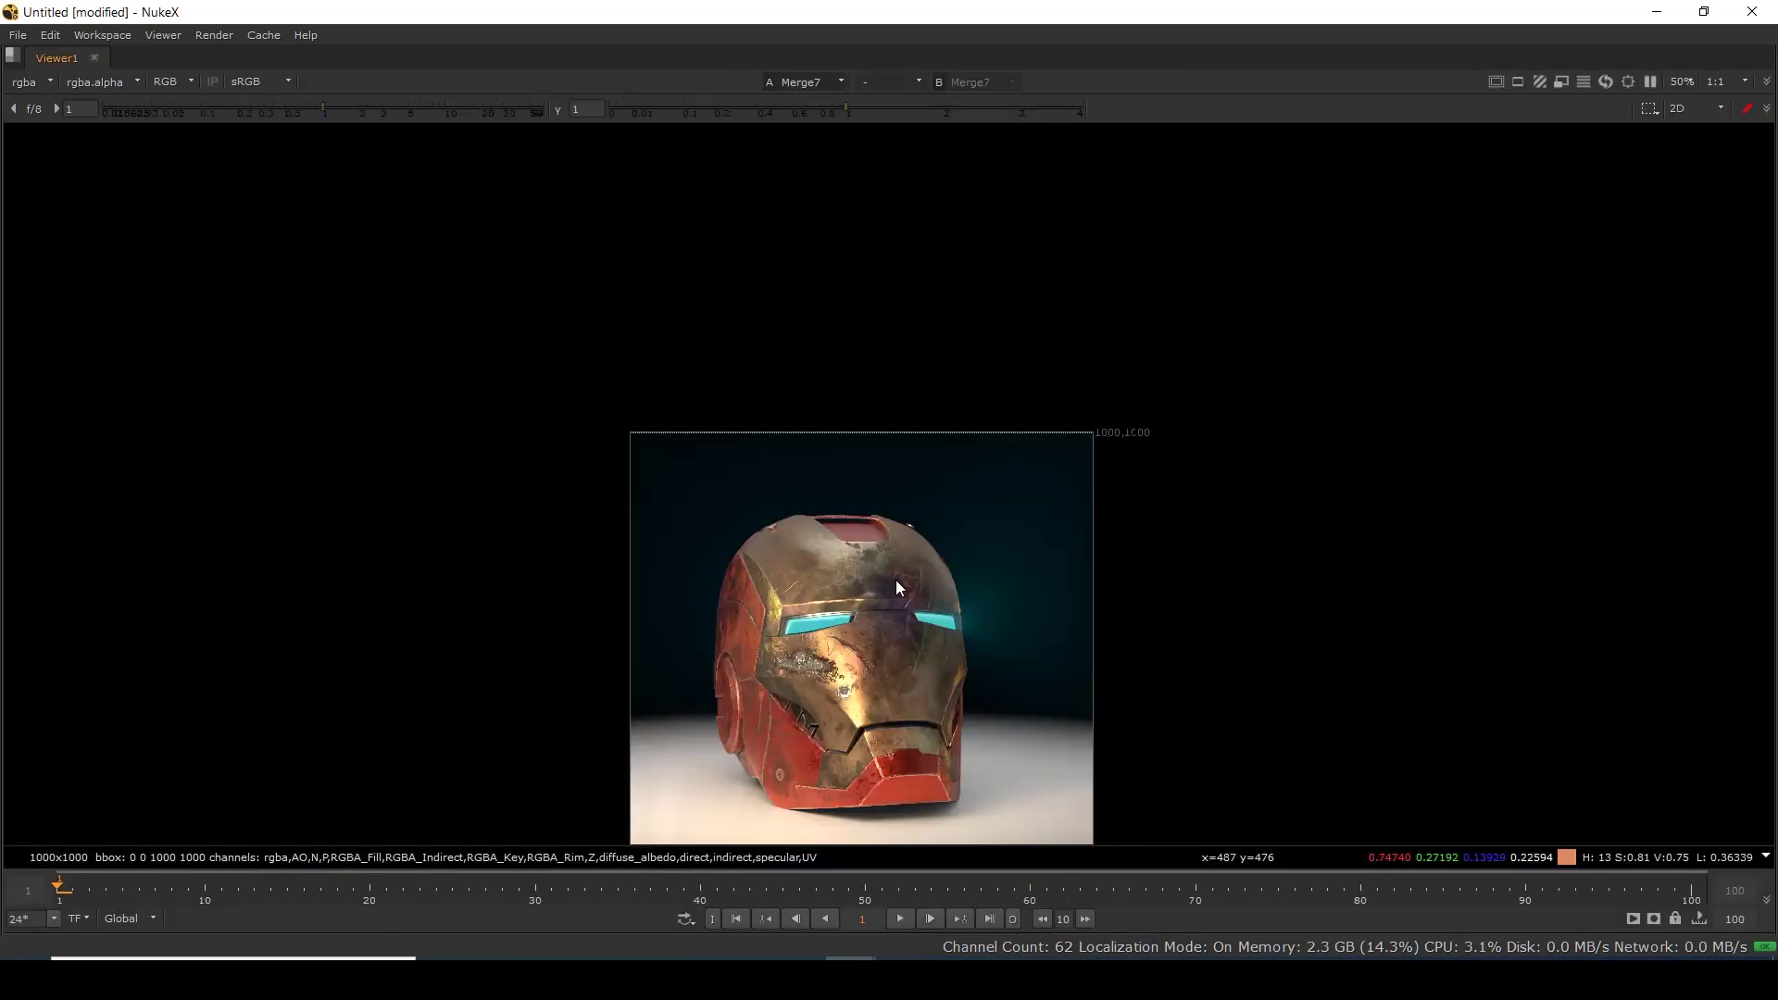
{"action": "scroll", "coordinate": [981, 542], "scroll_direction": "up", "scroll_amount": 4}
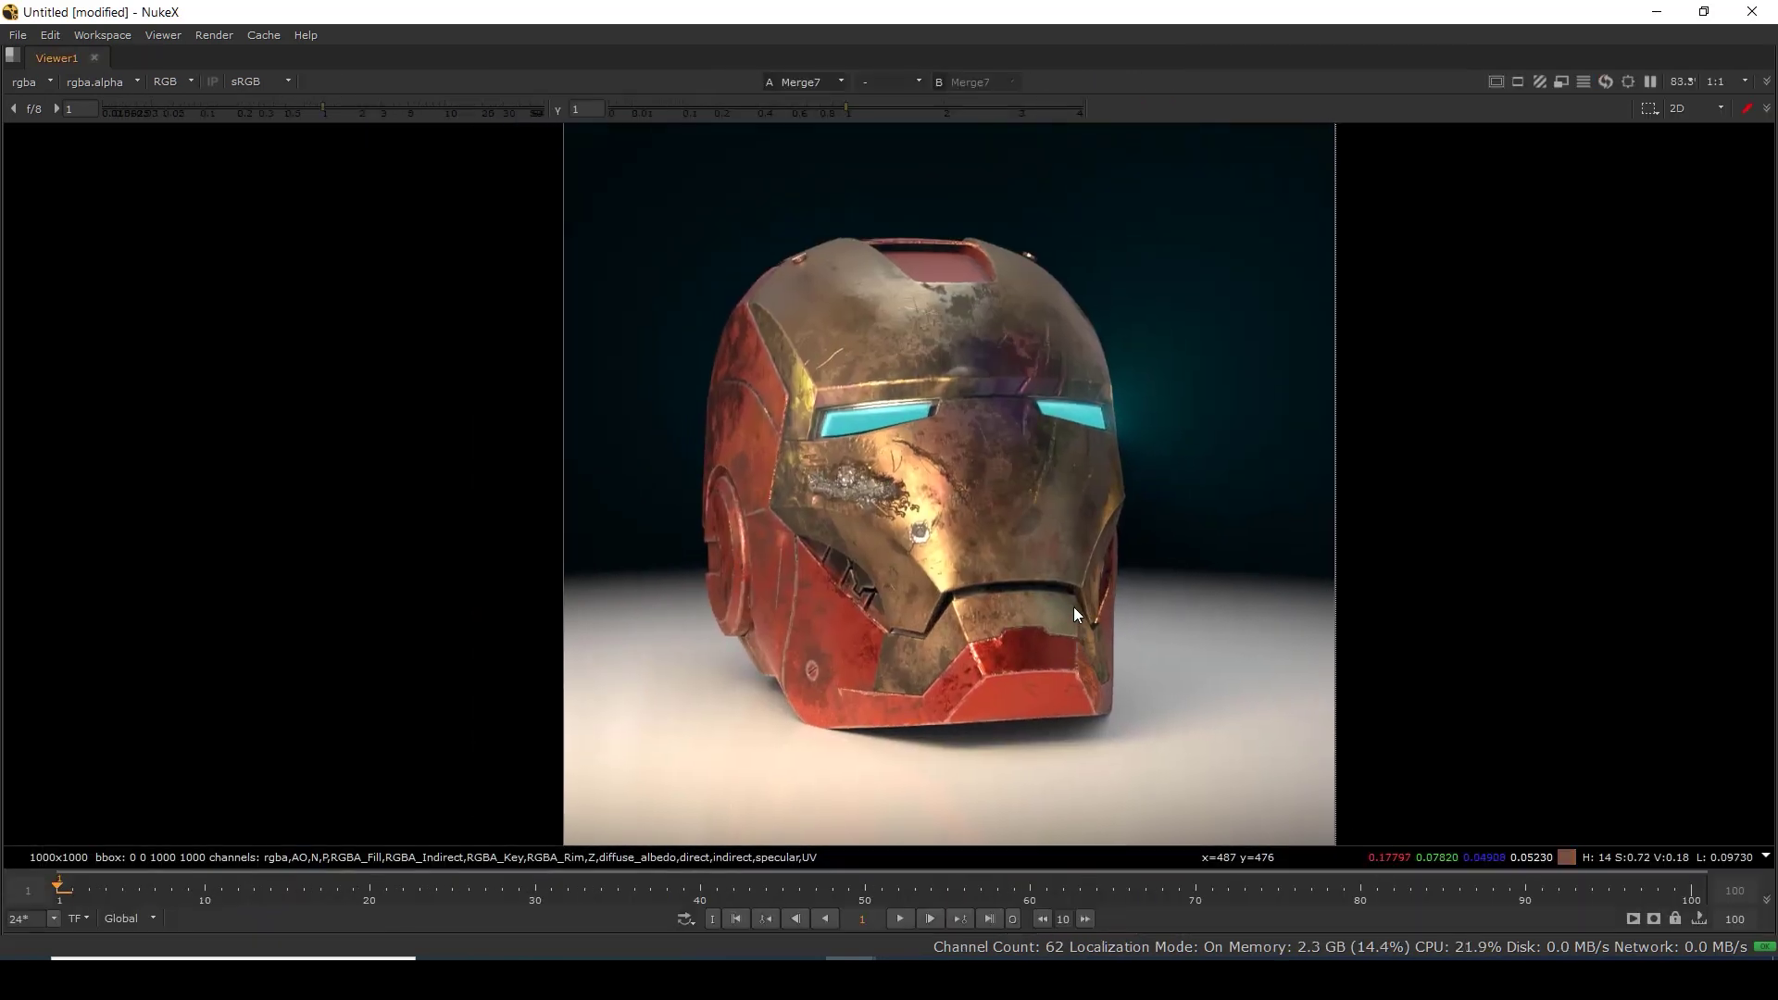
{"action": "key", "text": "d"}
{"action": "key", "text": "d"}
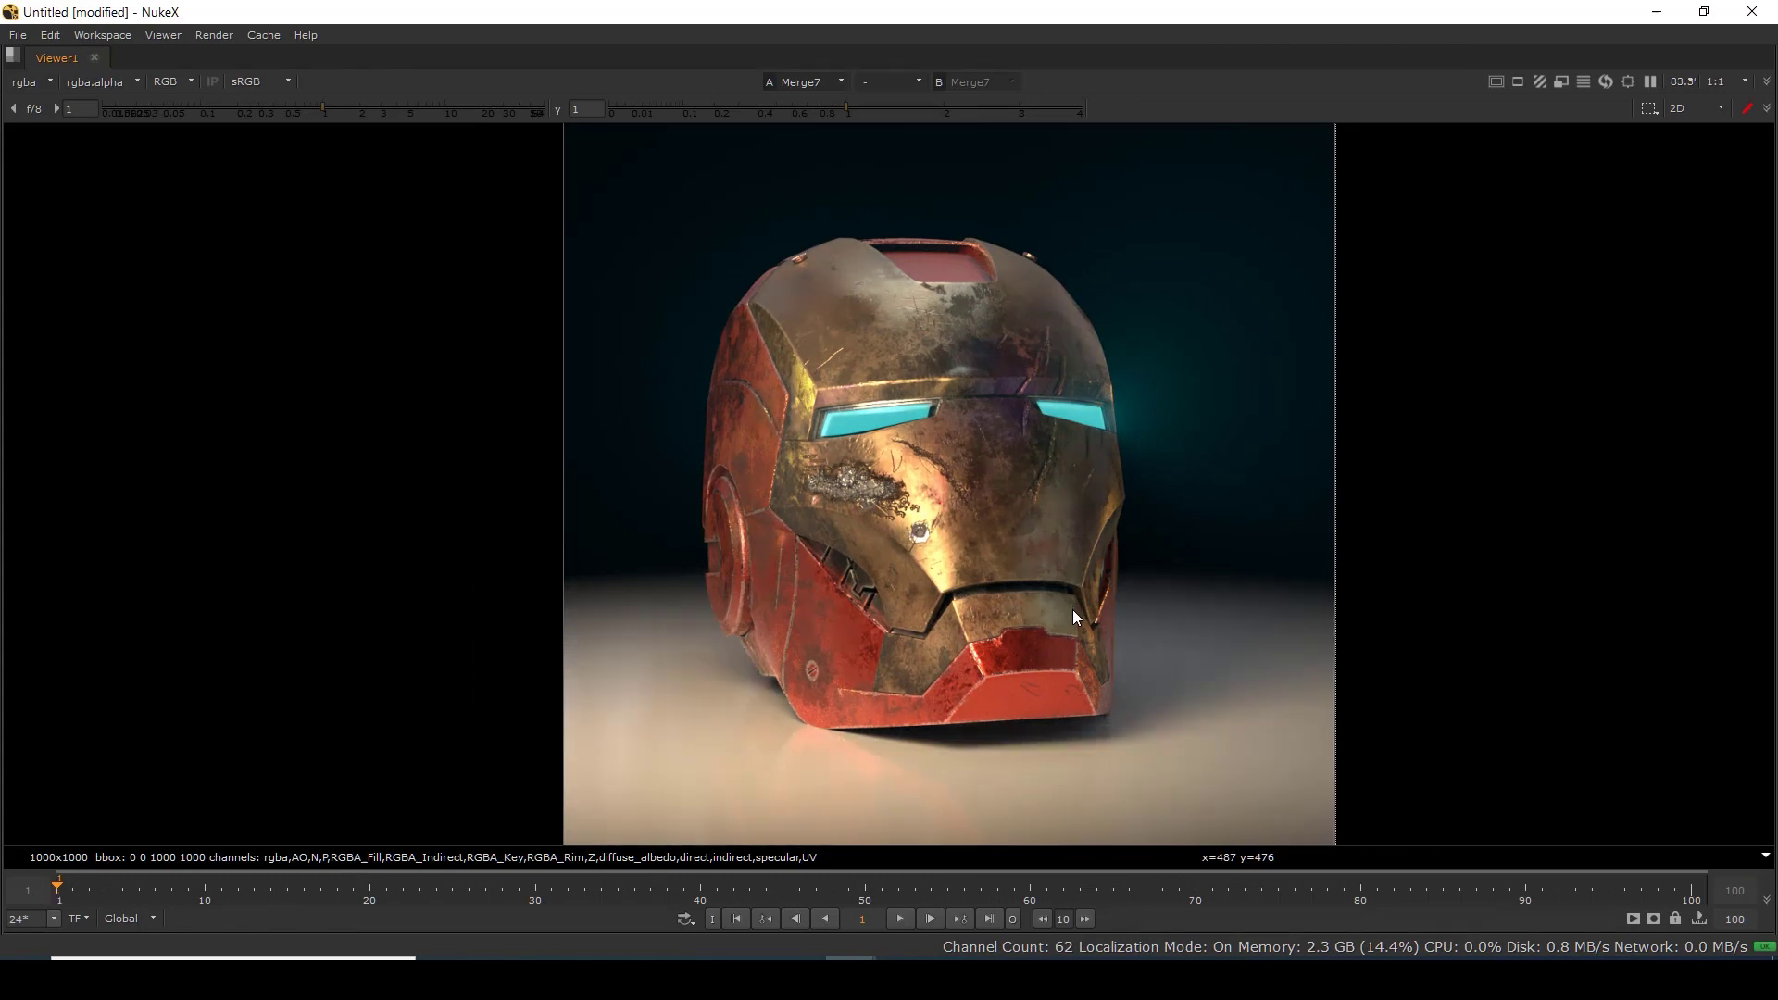
{"action": "left_click_drag", "start_coordinate": [777, 316], "coordinate": [953, 611]}
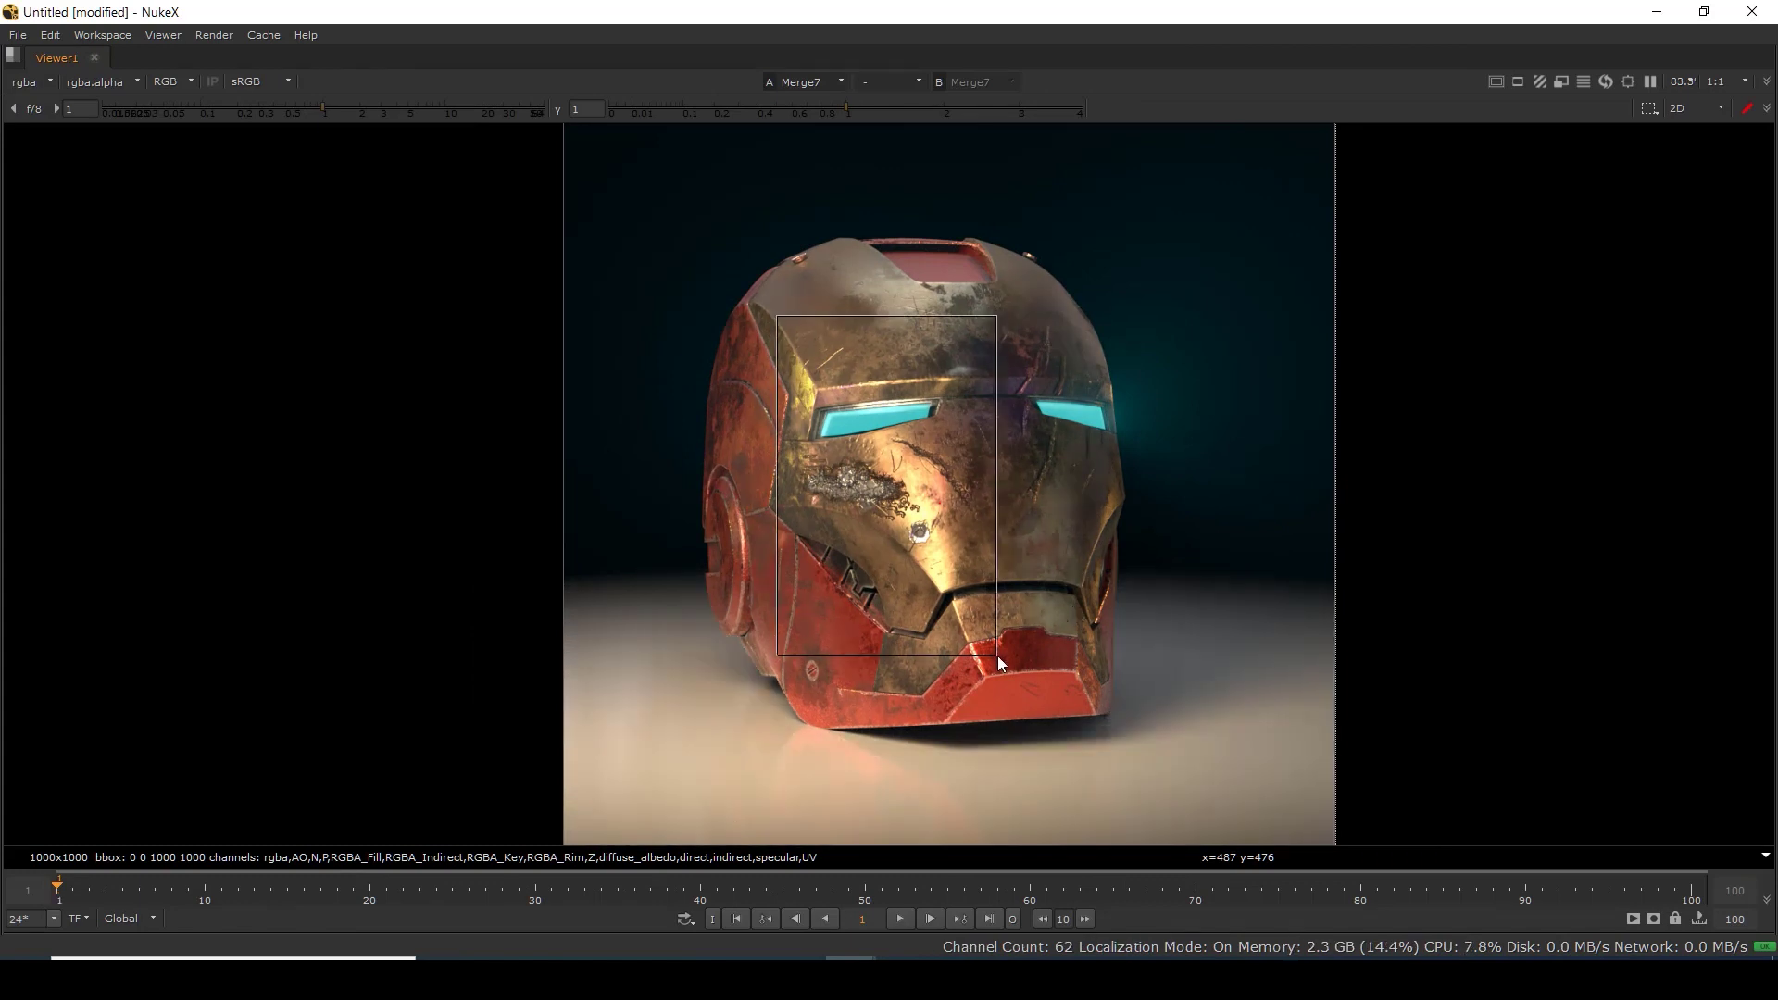
{"action": "left_click_drag", "start_coordinate": [1243, 160], "coordinate": [621, 848]}
{"action": "key", "text": "d"}
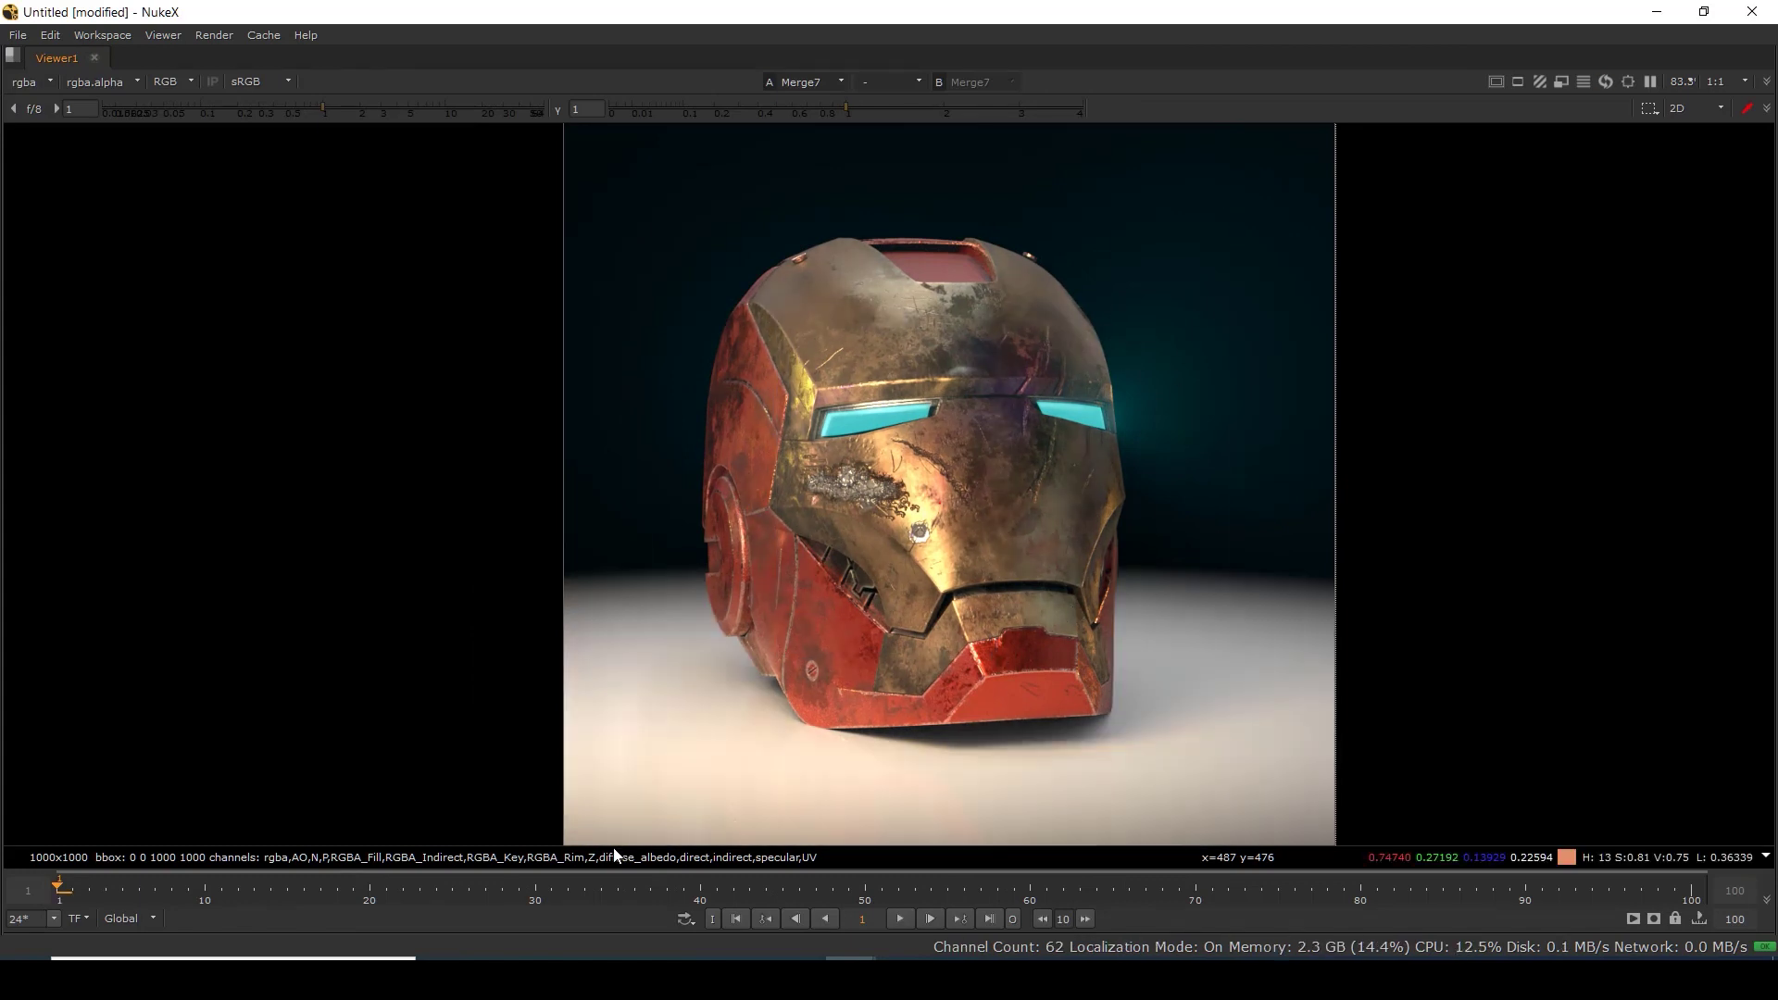
{"action": "key", "text": "d"}
{"action": "key", "text": "d"}
{"action": "key", "text": "d"}
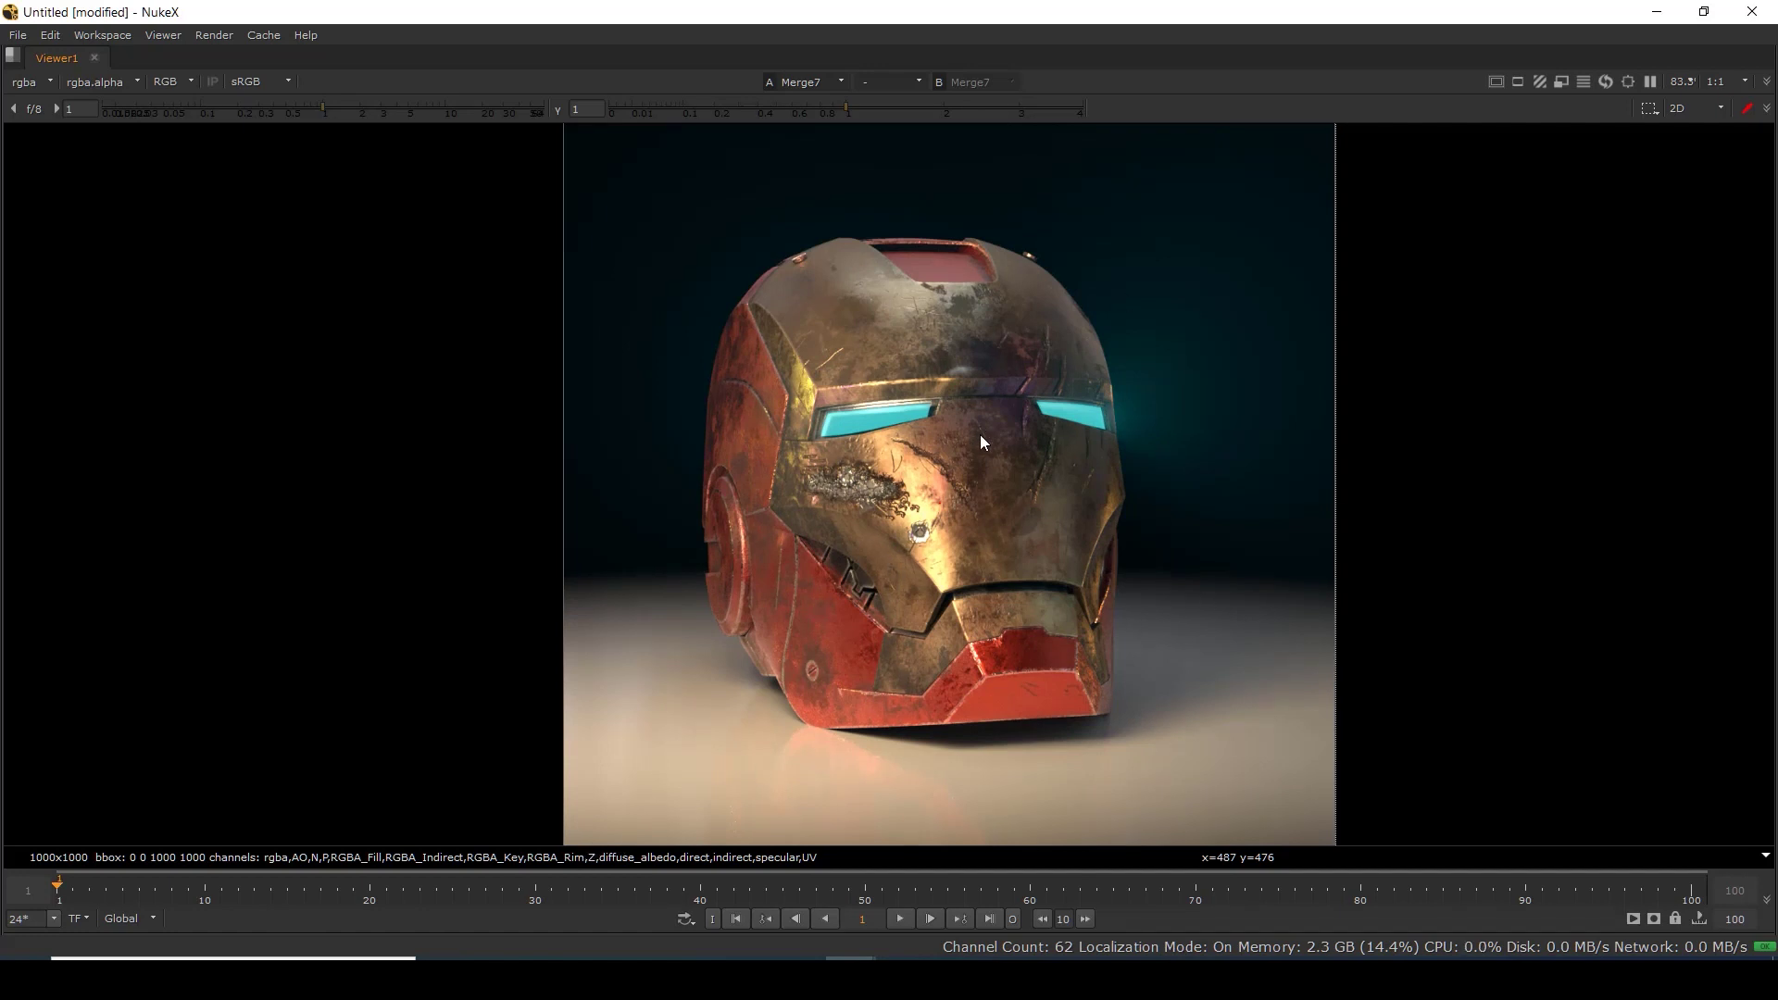
{"action": "key", "text": "f"}
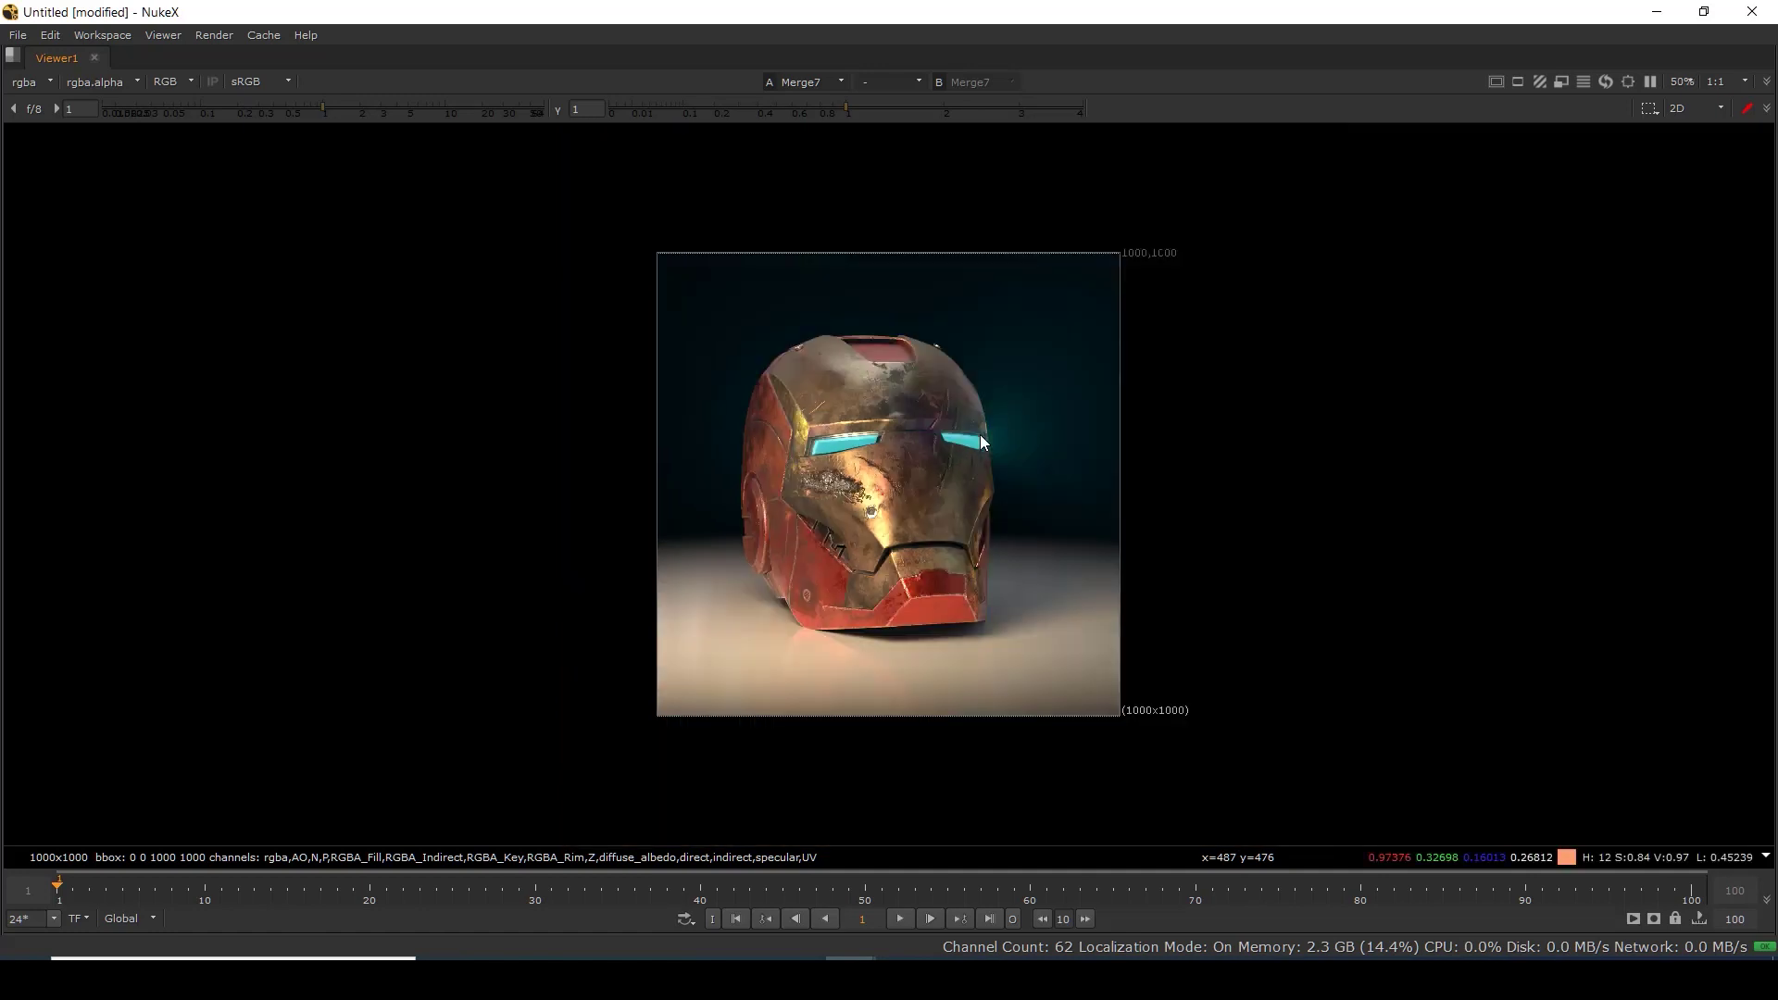
{"action": "key", "text": "Tab"}
{"action": "key", "text": "Tab"}
{"action": "key", "text": "space"}
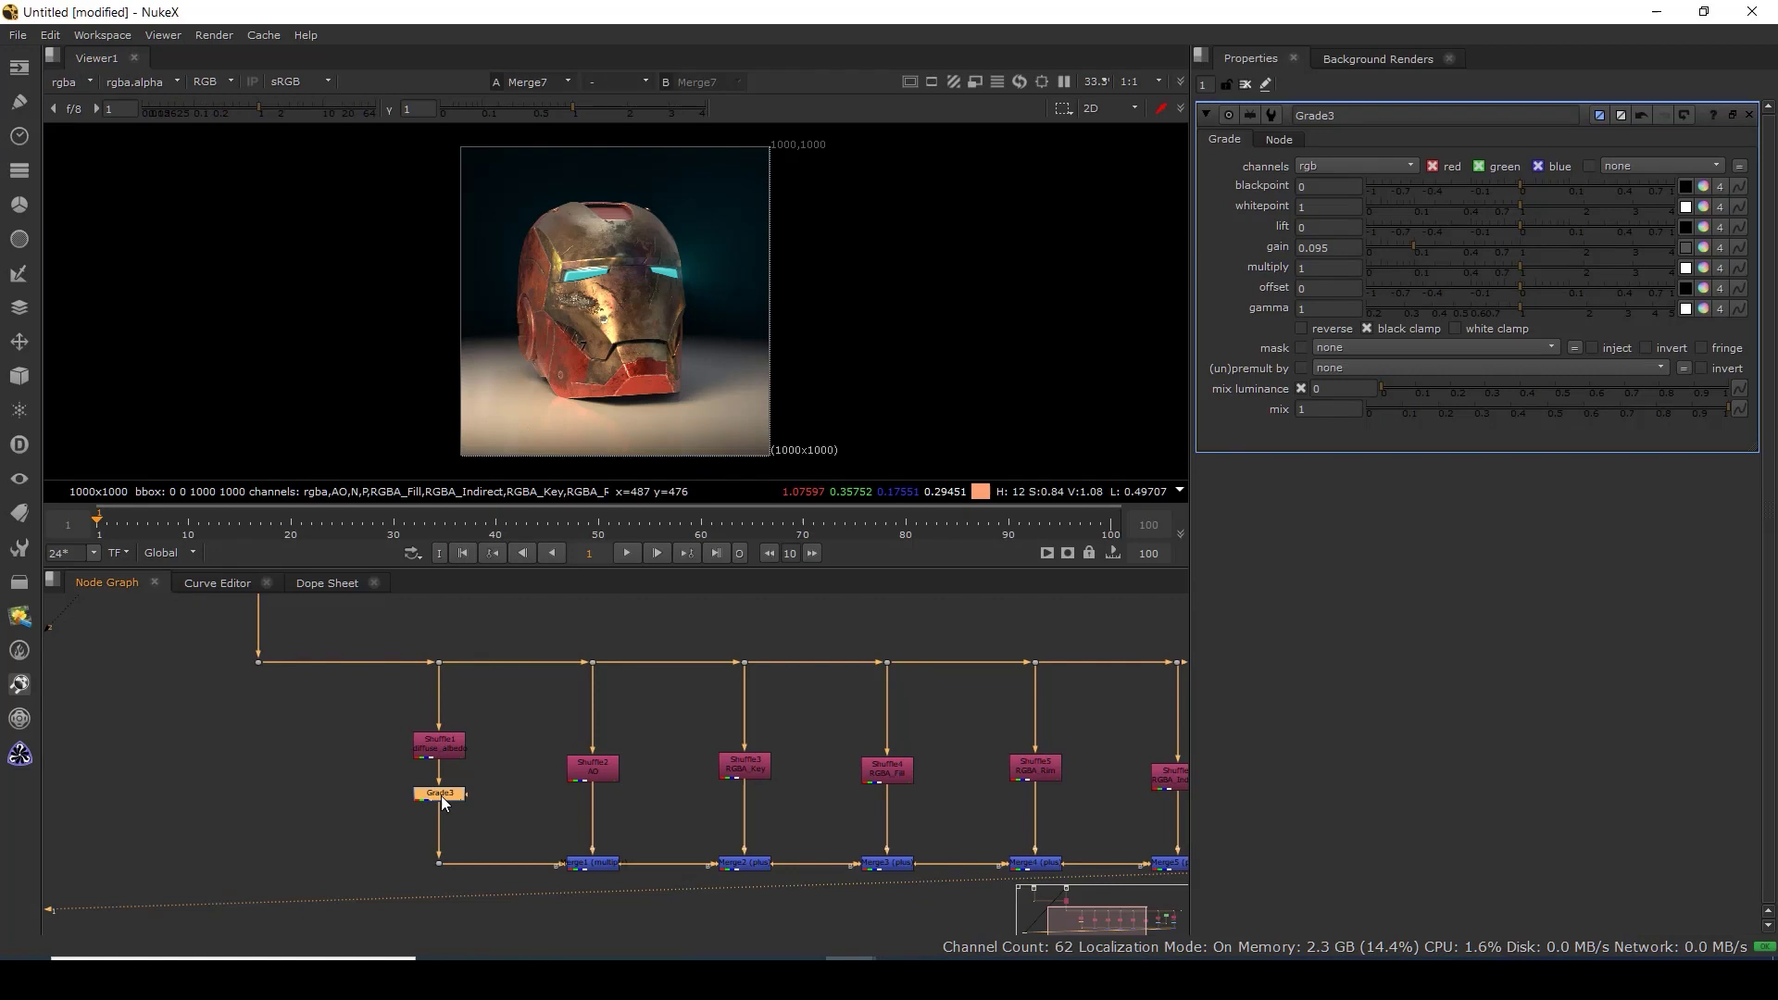
Display the diffuse albedo grade's output and return to the final Merge7 composite.
{"action": "key", "text": "1"}
{"action": "left_click", "coordinate": [469, 763]}
{"action": "left_click_drag", "start_coordinate": [635, 806], "coordinate": [203, 723]}
{"action": "left_click", "coordinate": [1074, 781]}
{"action": "key", "text": "1"}
{"action": "scroll", "coordinate": [674, 292], "scroll_direction": "up", "scroll_amount": 3}
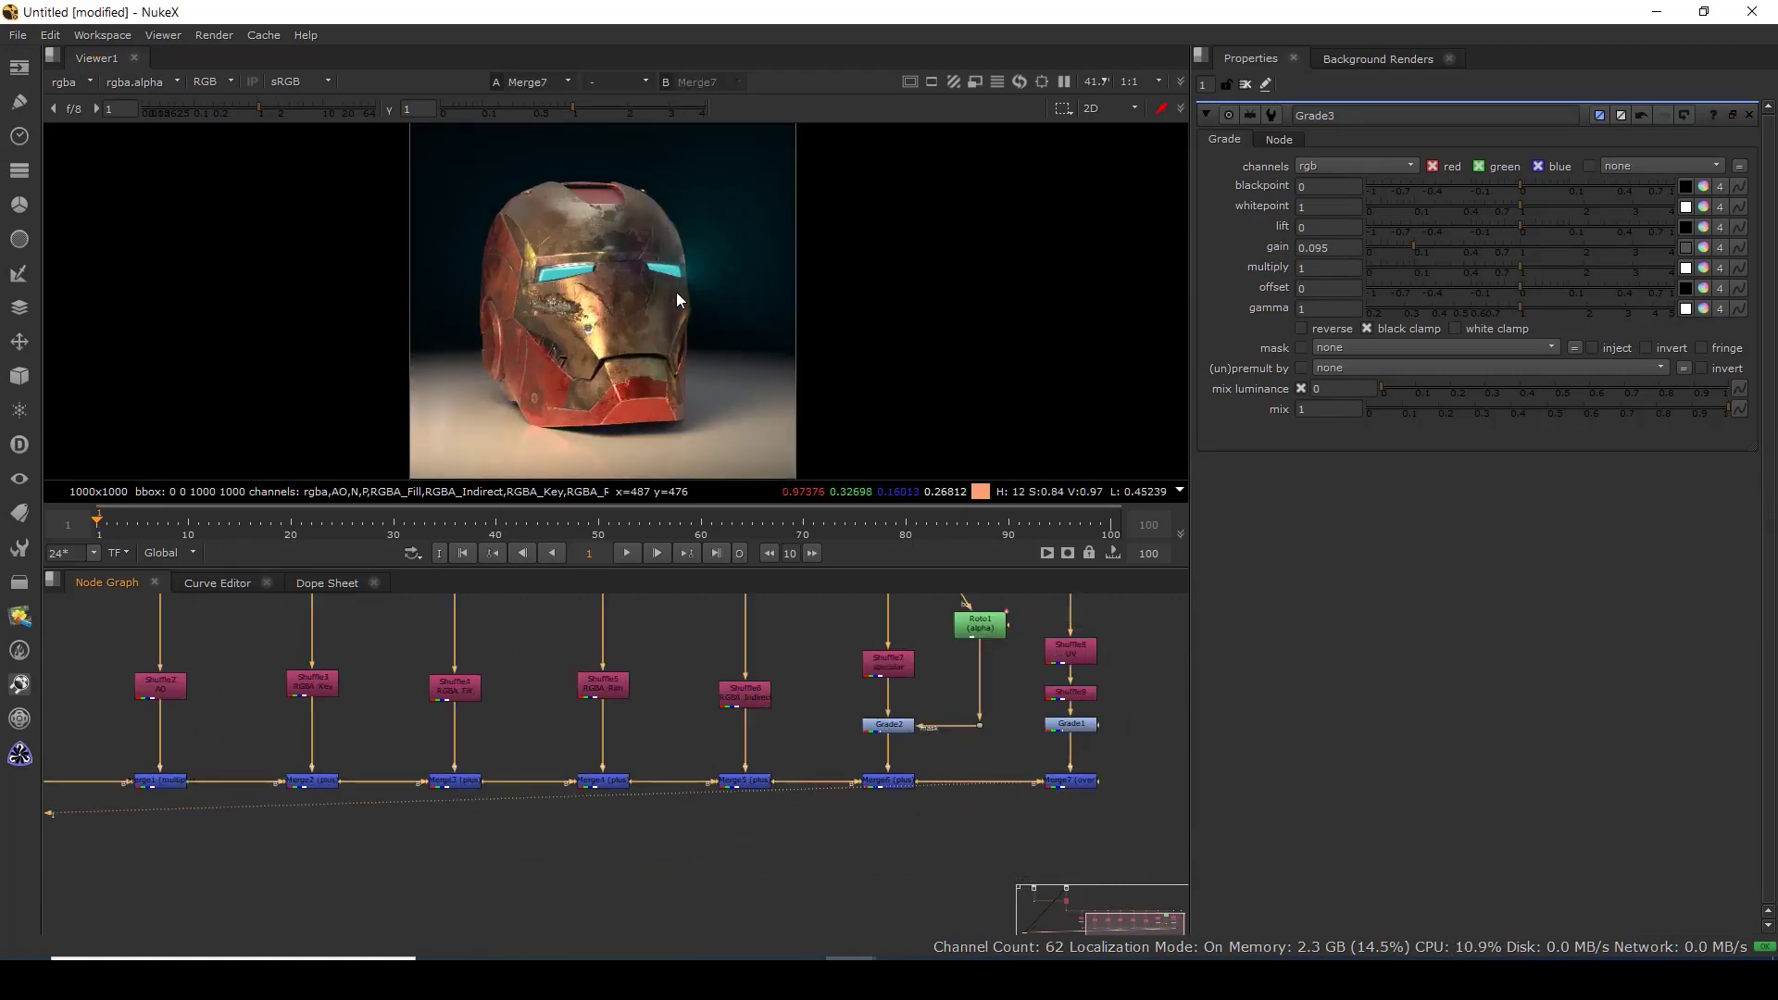
{"action": "scroll", "coordinate": [887, 802], "scroll_direction": "down", "scroll_amount": 2}
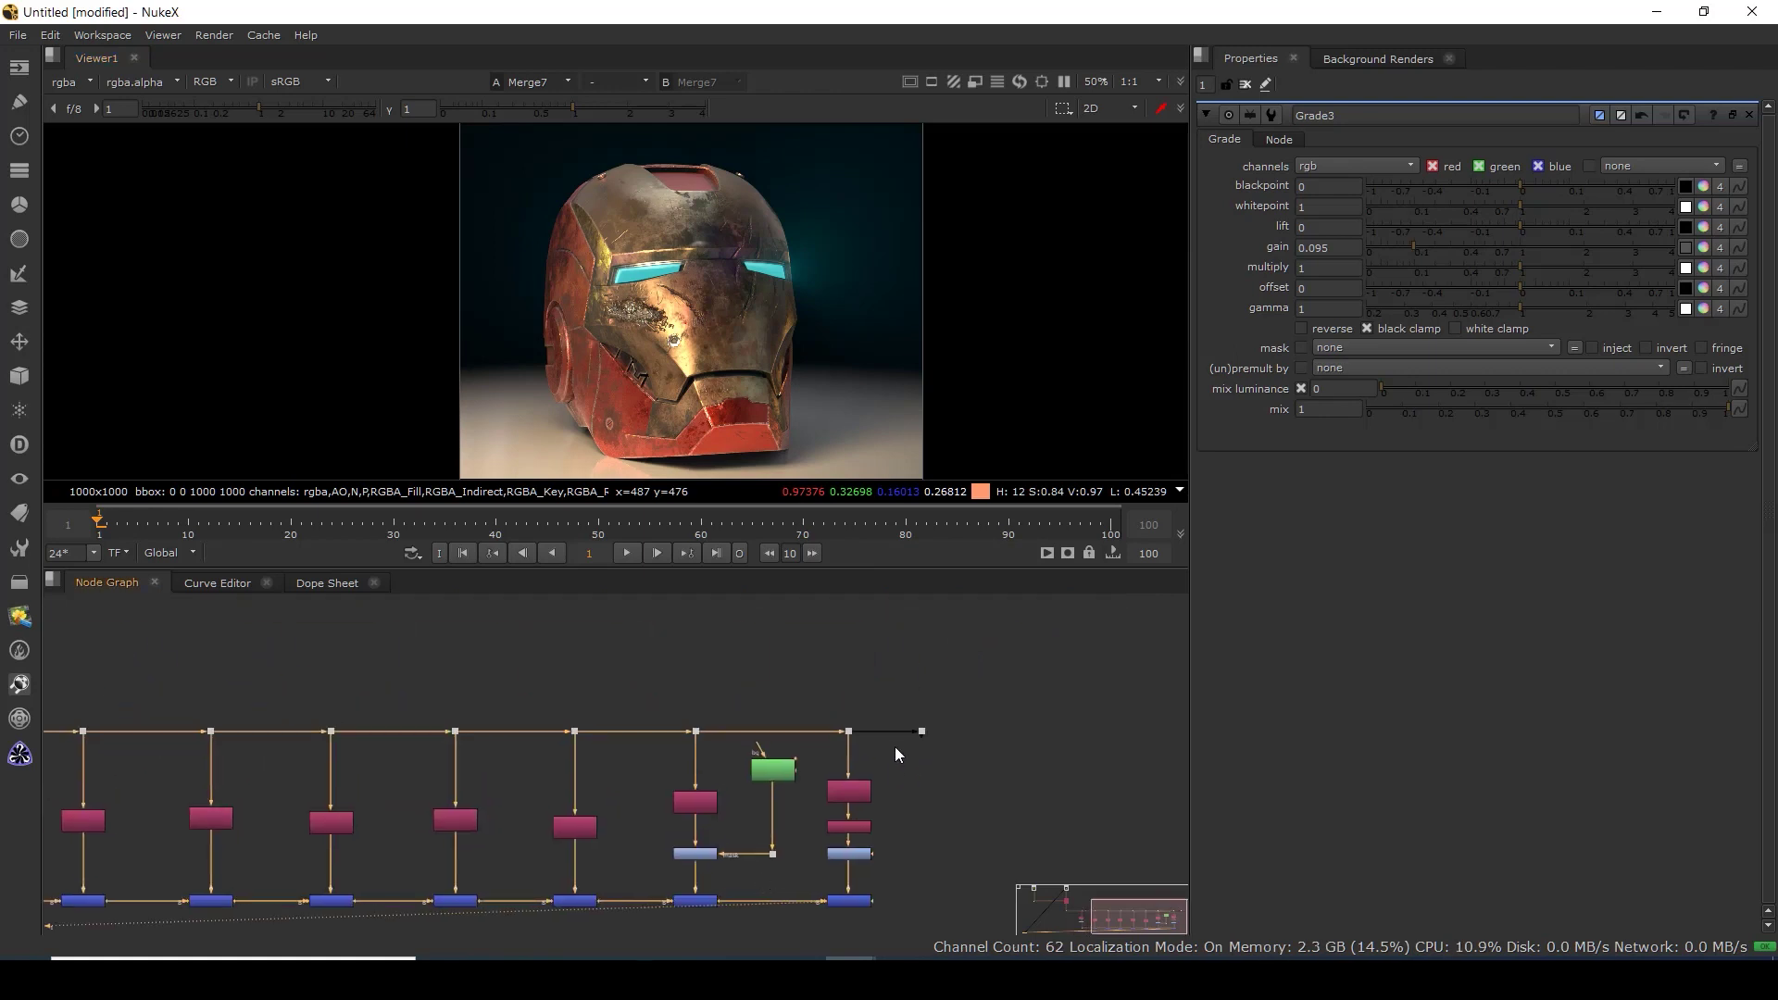
Display the output of Grade1 in the UV branch to examine the eye light pass on its own.
{"action": "left_click_drag", "start_coordinate": [822, 707], "coordinate": [969, 932]}
{"action": "left_click_drag", "start_coordinate": [835, 200], "coordinate": [502, 339]}
{"action": "scroll", "coordinate": [909, 872], "scroll_direction": "up", "scroll_amount": 4}
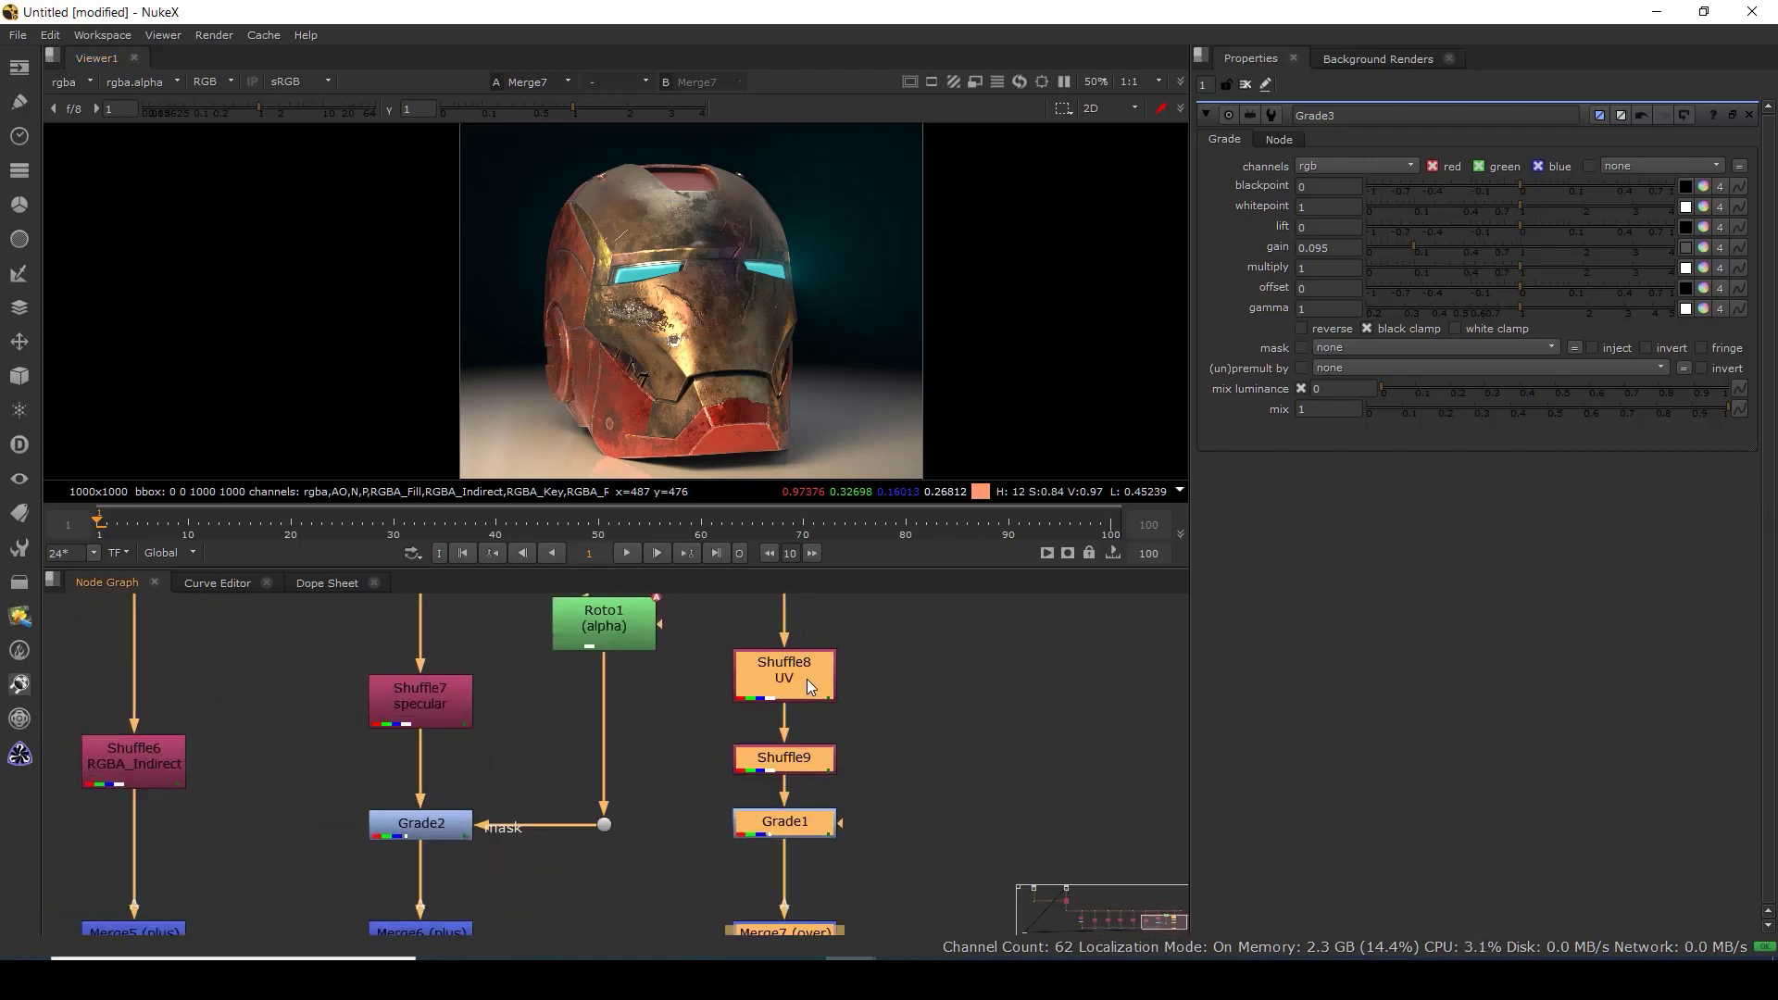
{"action": "left_click", "coordinate": [867, 779]}
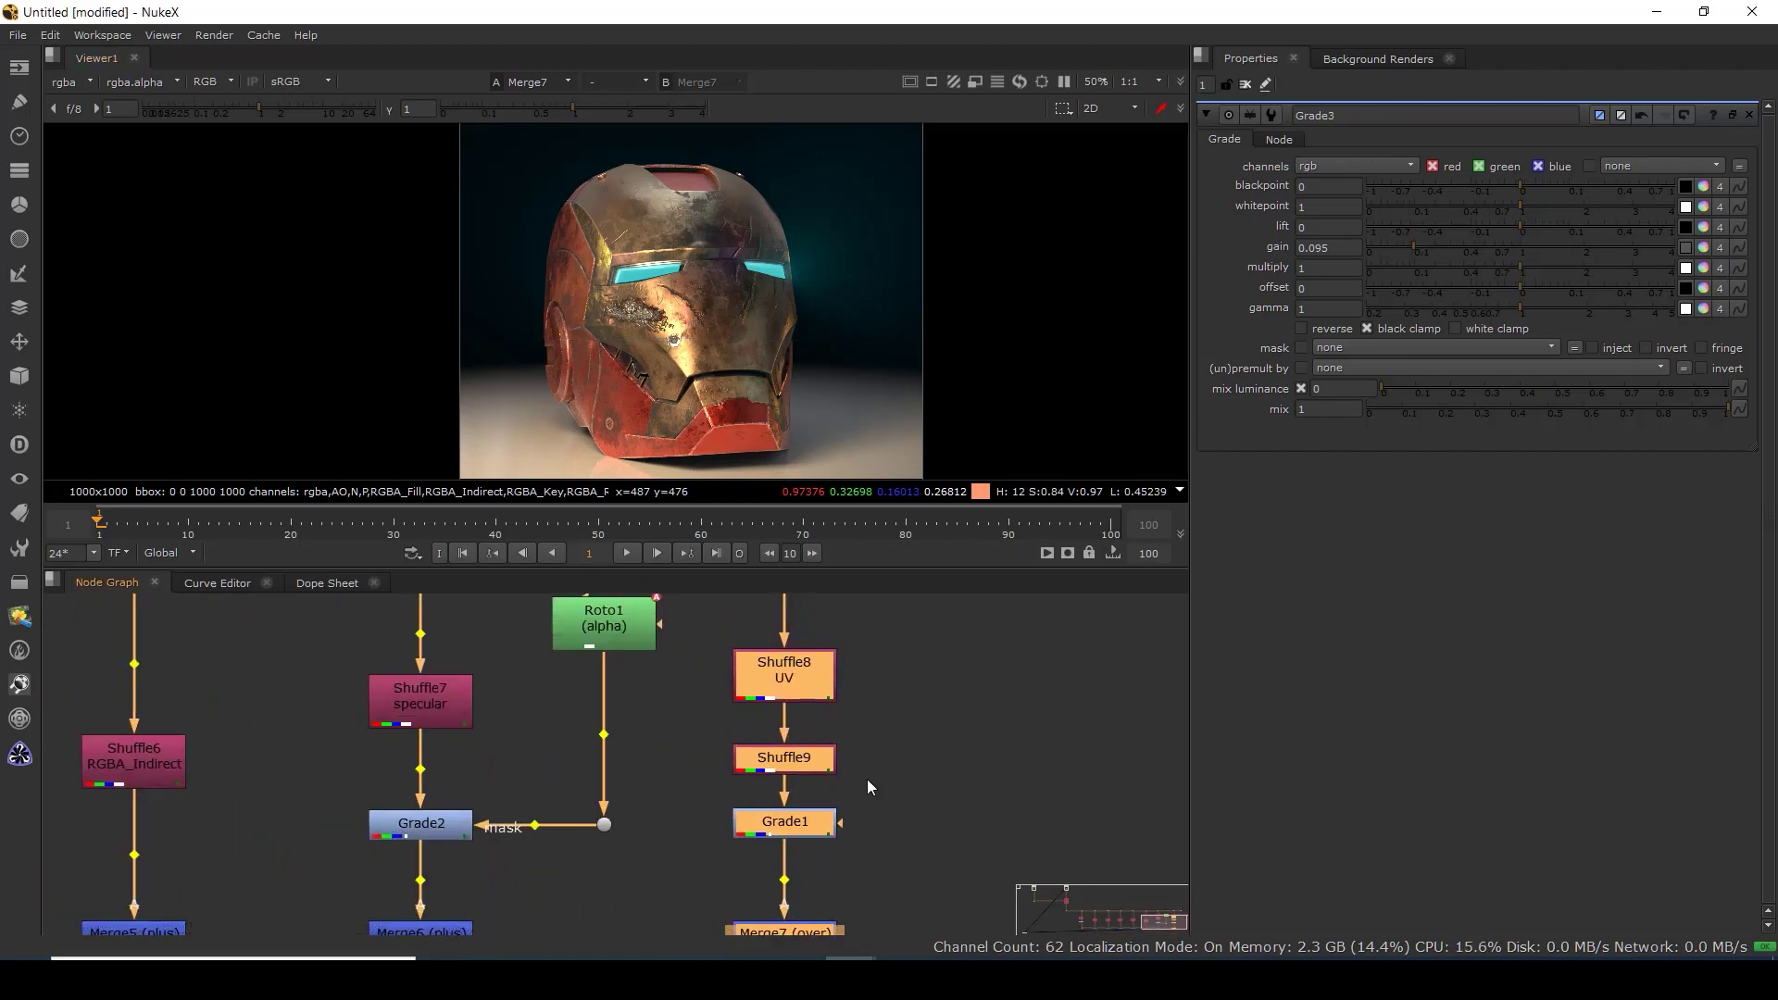
{"action": "left_click", "coordinate": [807, 827], "text": "ctrl+shift"}
Move the whole row of merge nodes further down to make room below the pass branches.
{"action": "scroll", "coordinate": [959, 695], "scroll_direction": "down", "scroll_amount": 5}
{"action": "scroll", "coordinate": [950, 751], "scroll_direction": "down", "scroll_amount": 4}
{"action": "left_click_drag", "start_coordinate": [389, 881], "coordinate": [909, 813]}
{"action": "left_click", "coordinate": [935, 737]}
{"action": "scroll", "coordinate": [936, 738], "scroll_direction": "up", "scroll_amount": 3}
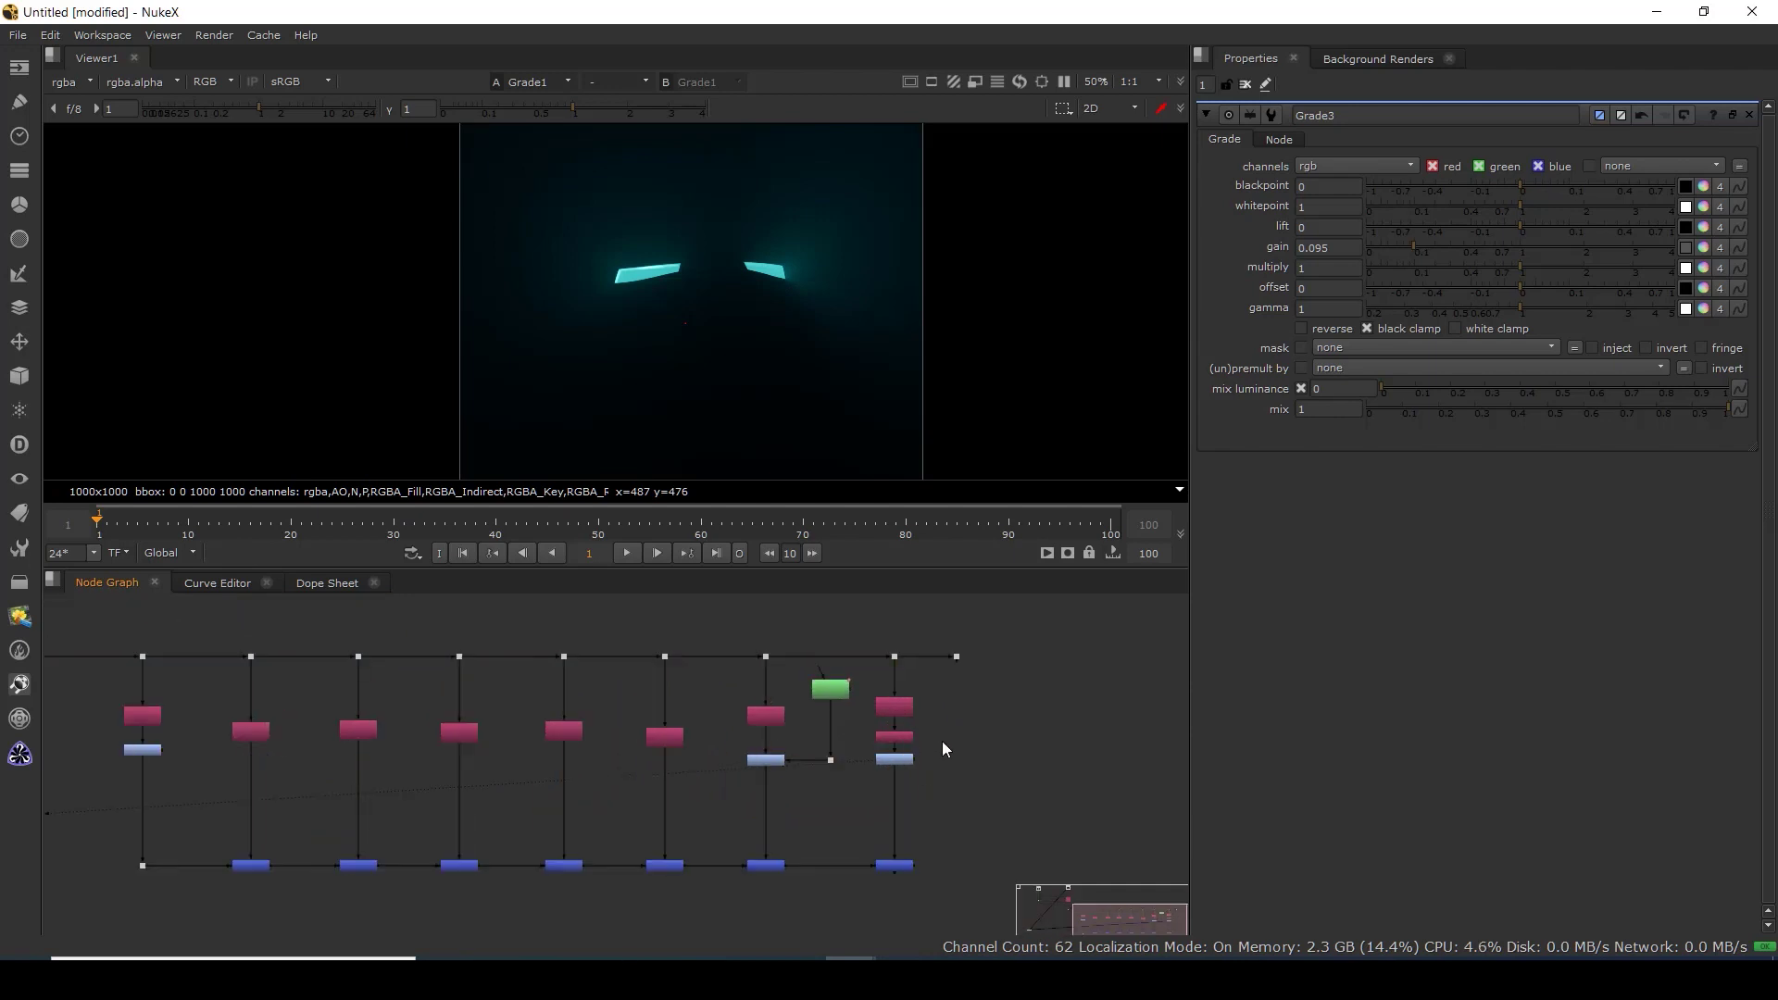
Insert a Dot directly below Grade1 in the UV branch.
{"action": "scroll", "coordinate": [942, 741], "scroll_direction": "up", "scroll_amount": 4}
{"action": "left_click", "coordinate": [880, 765]}
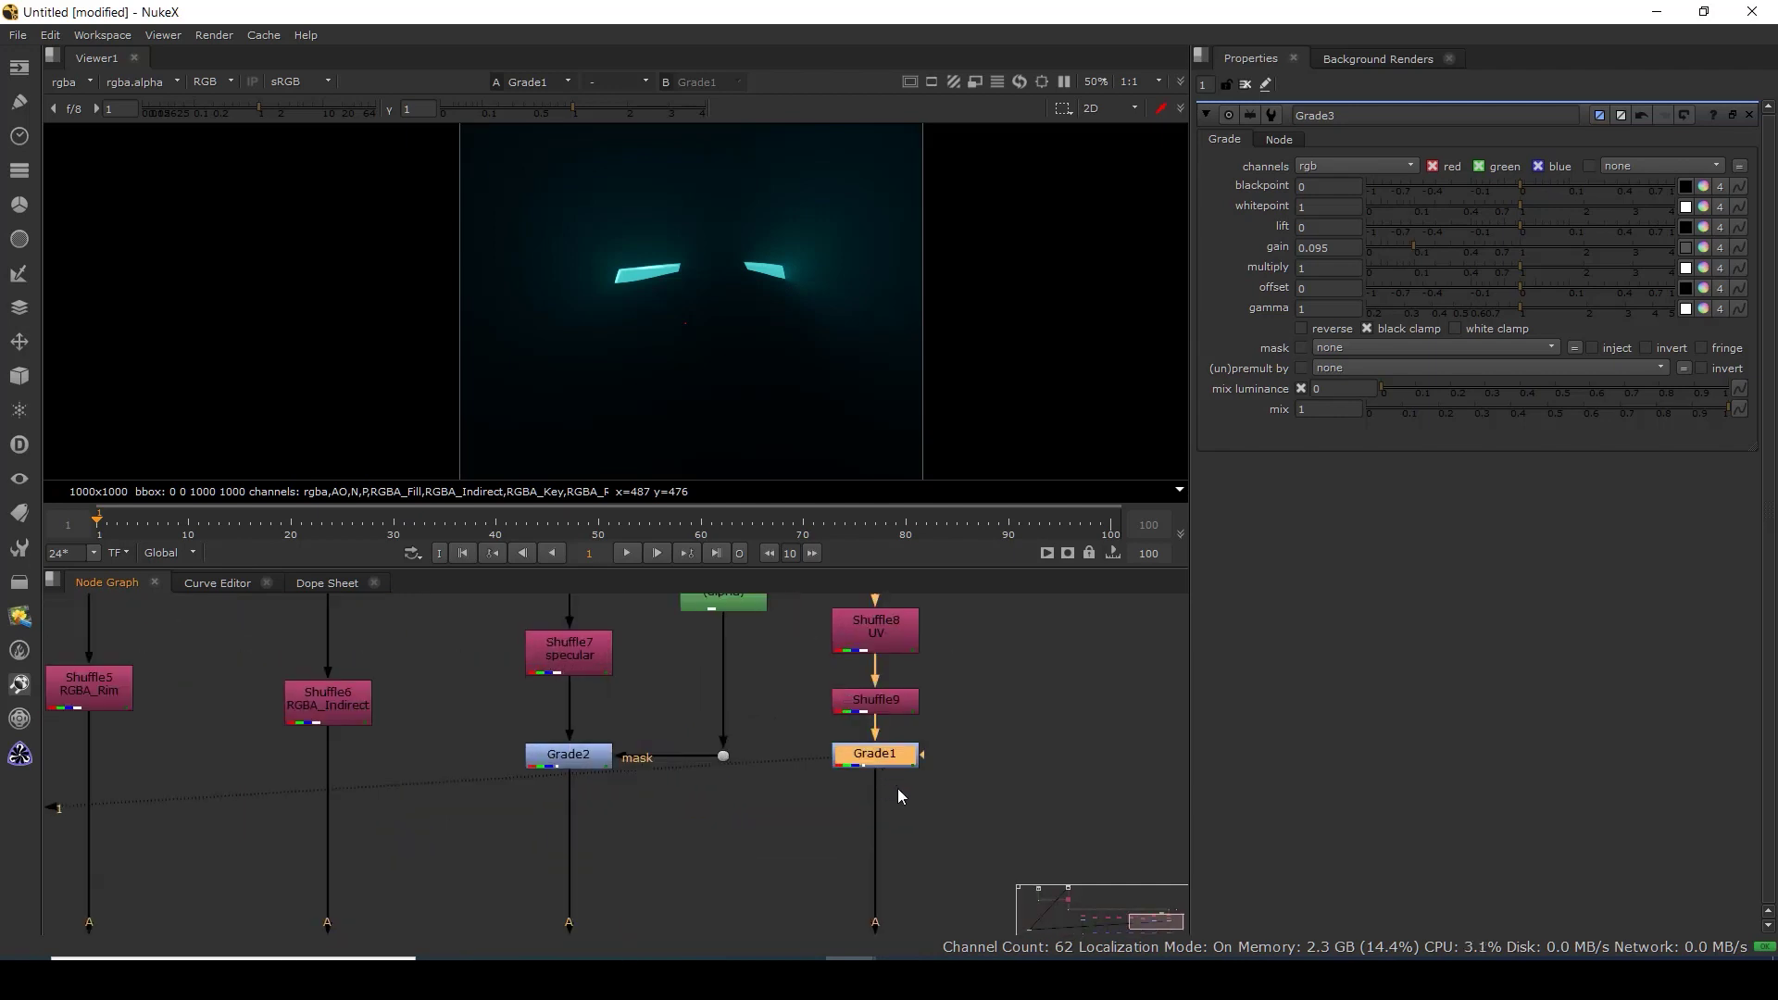
{"action": "key", "text": "period"}
{"action": "left_click", "coordinate": [954, 796]}
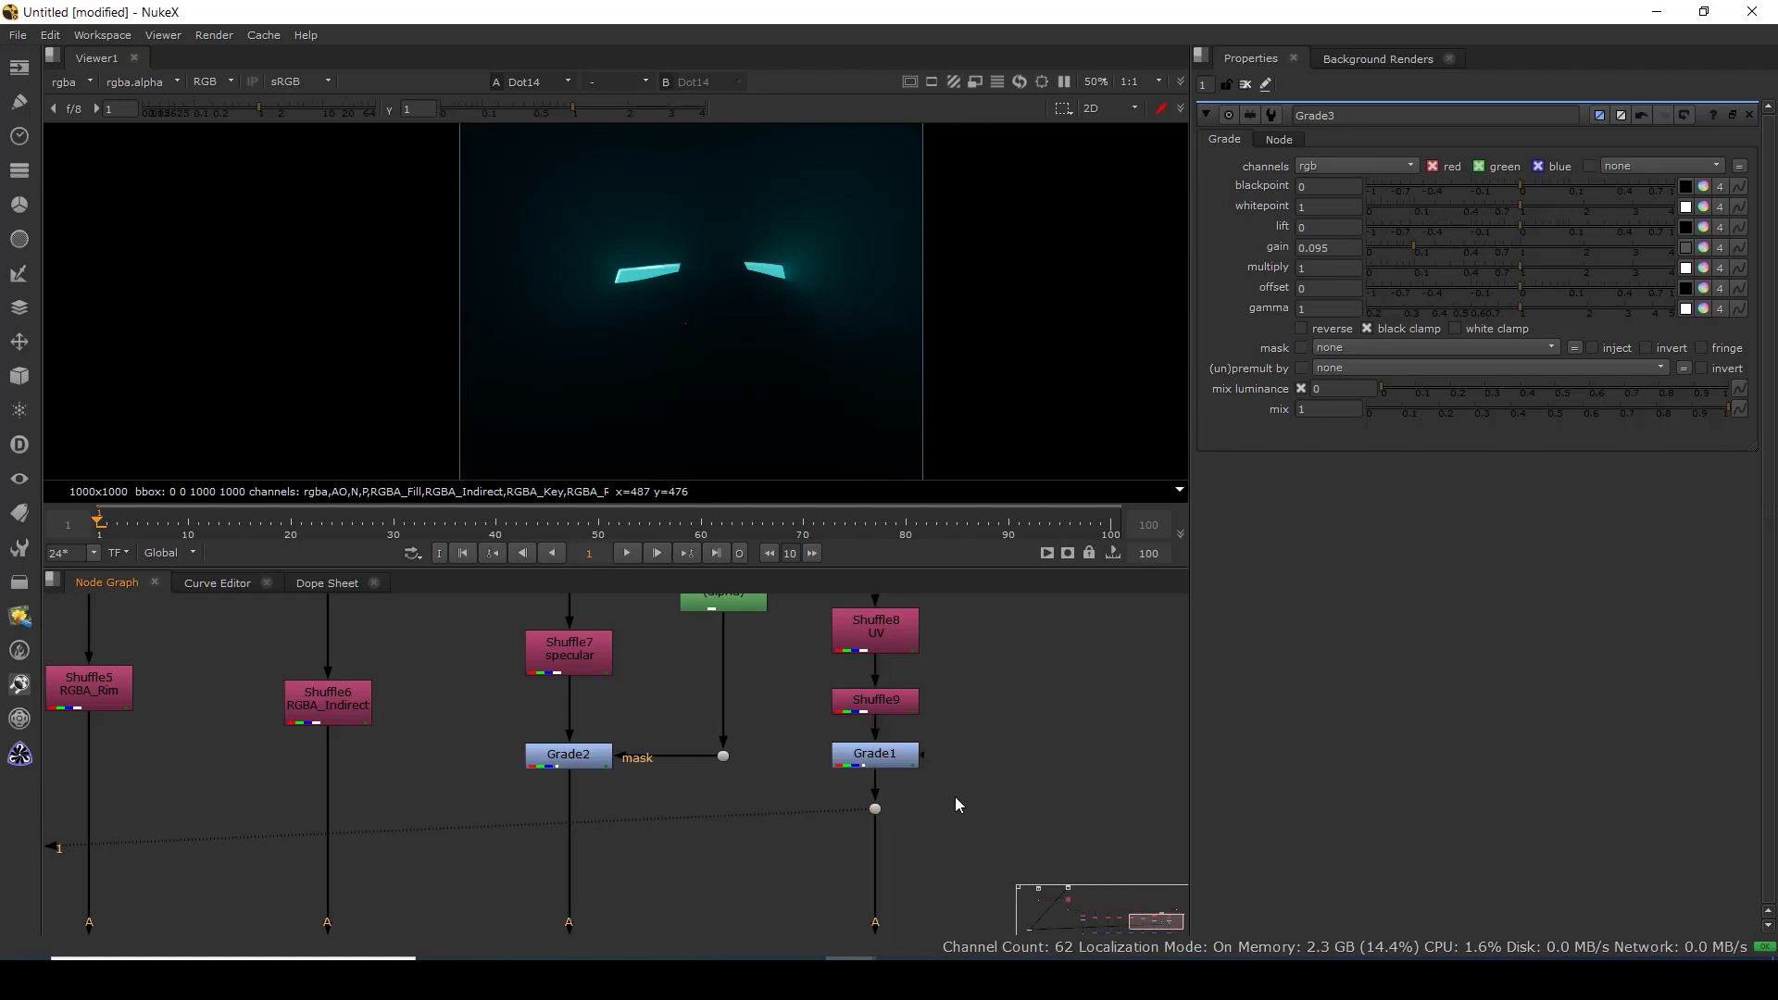
Add a Glow node branching sideways from the dot below Grade1, display its output and enable effect only.
{"action": "key", "text": "Tab"}
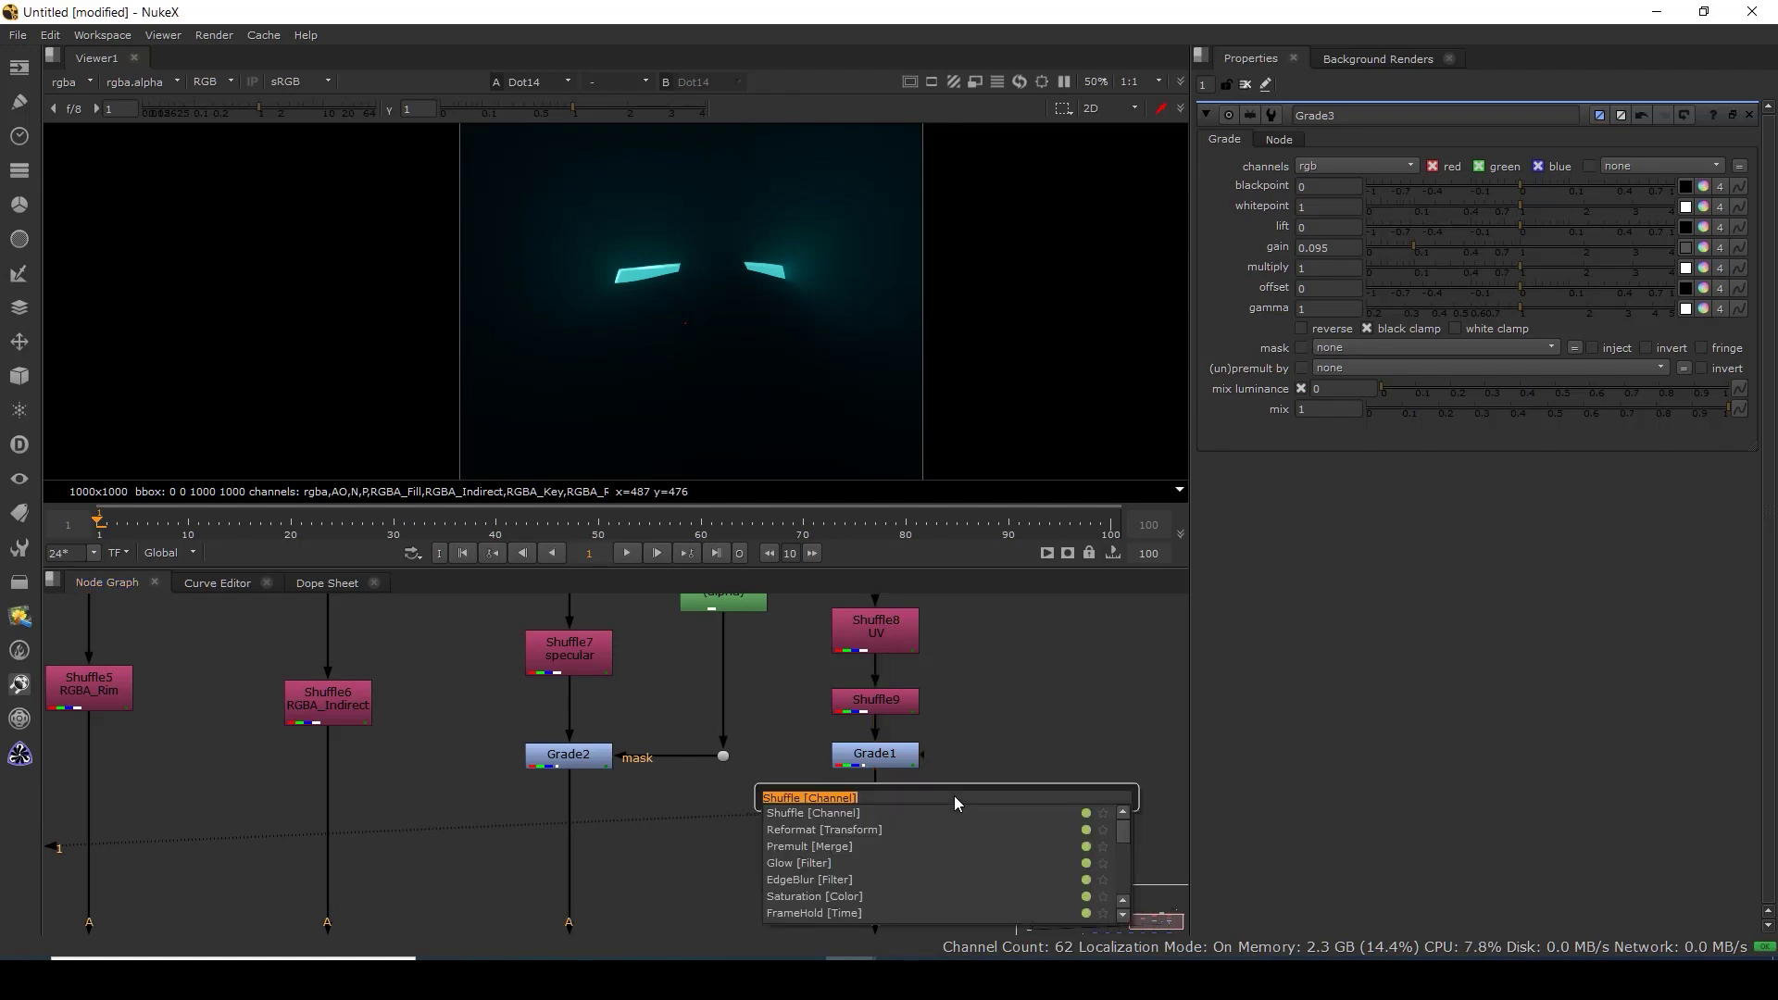
{"action": "type", "text": "glow"}
{"action": "key", "text": "Return"}
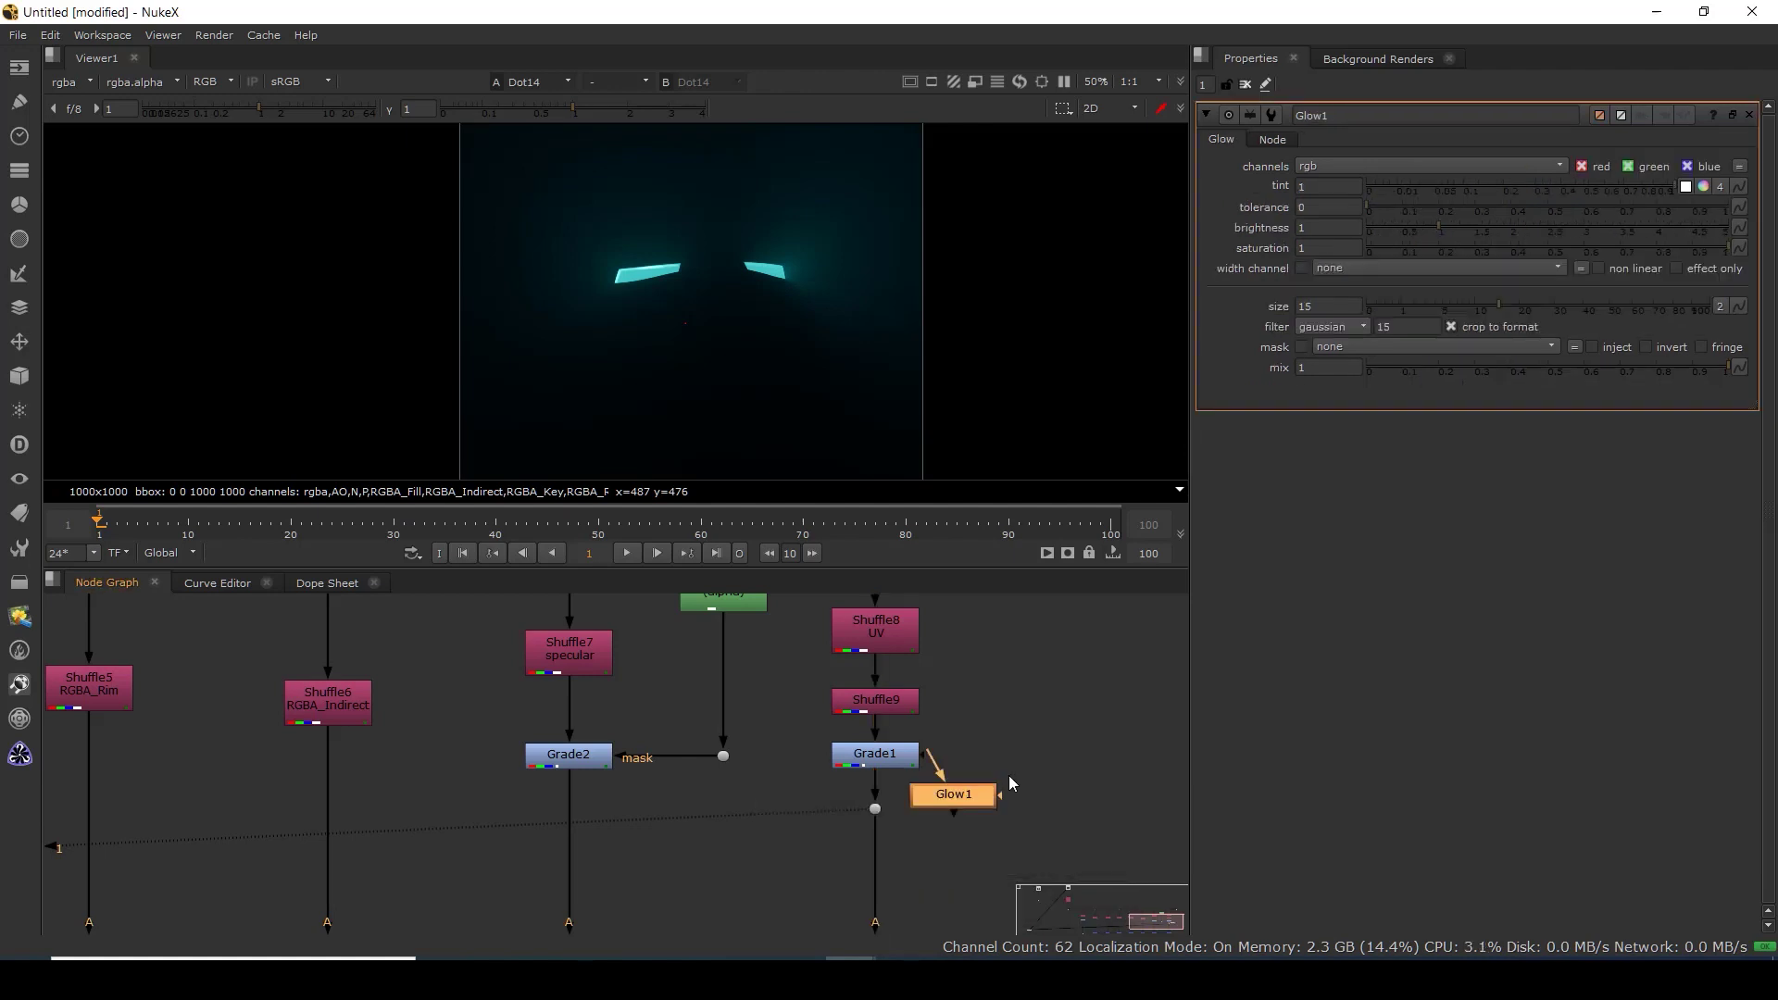
{"action": "left_click_drag", "start_coordinate": [945, 795], "coordinate": [878, 874]}
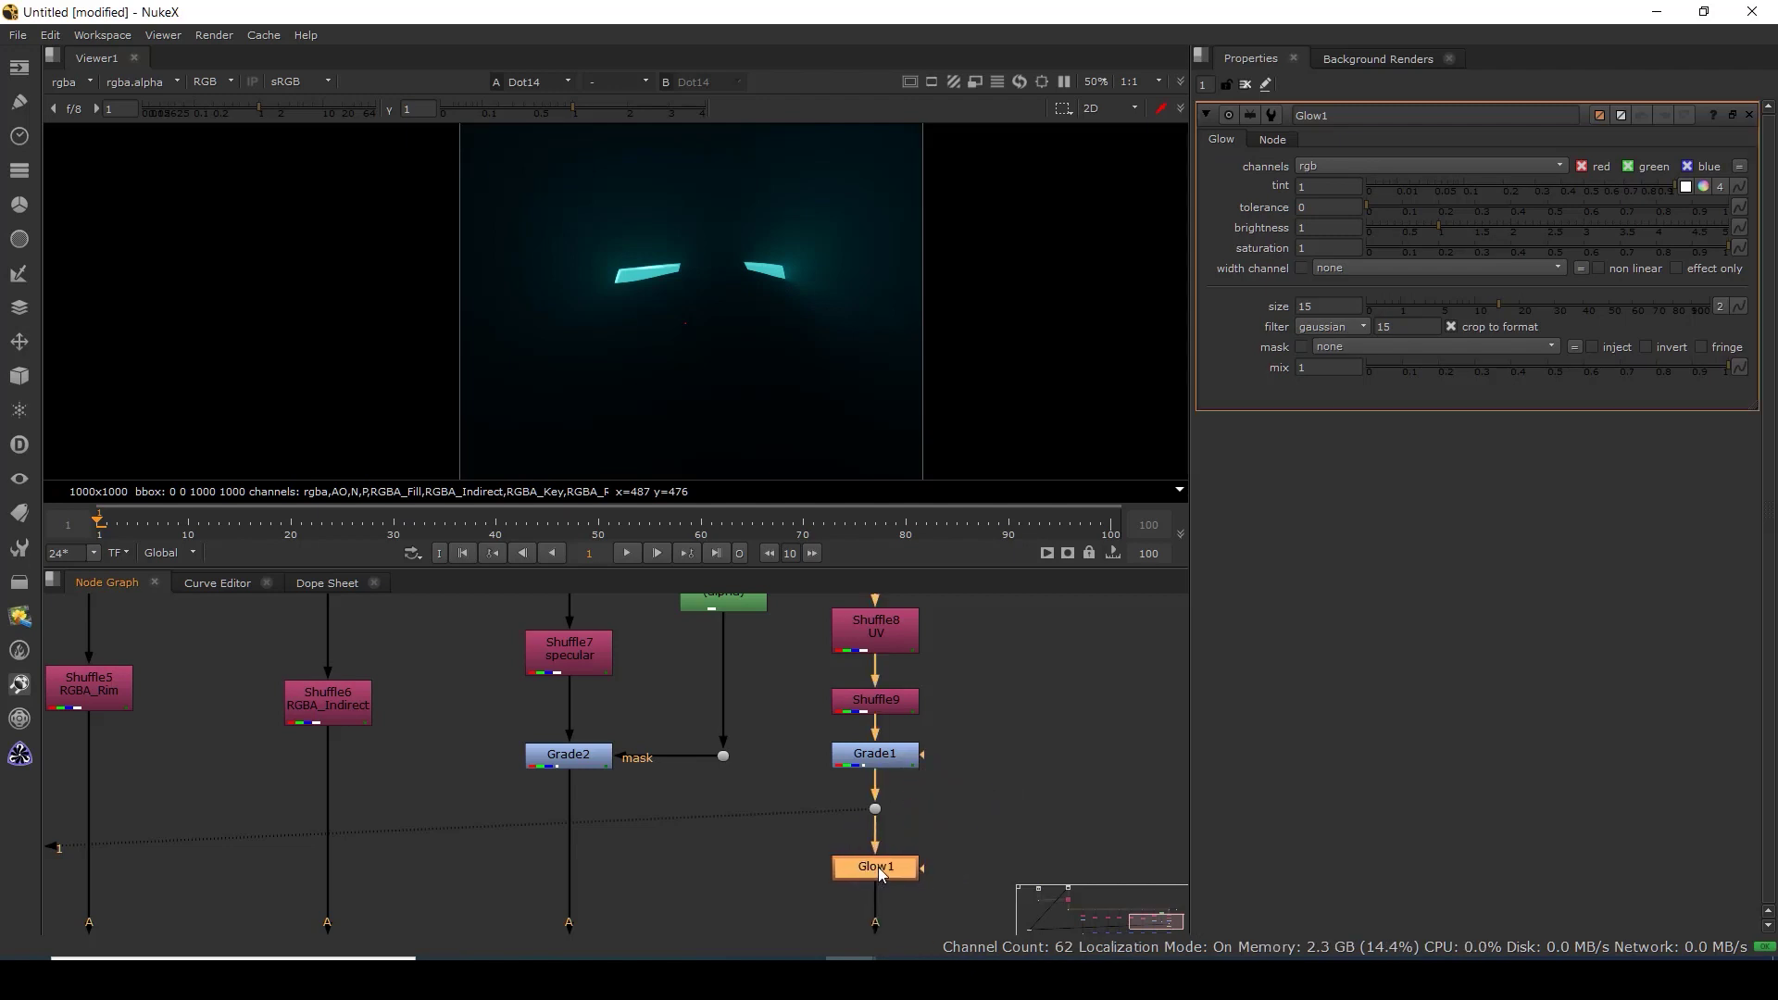
{"action": "left_click_drag", "start_coordinate": [908, 867], "coordinate": [878, 813]}
{"action": "left_click_drag", "start_coordinate": [988, 823], "coordinate": [1044, 809]}
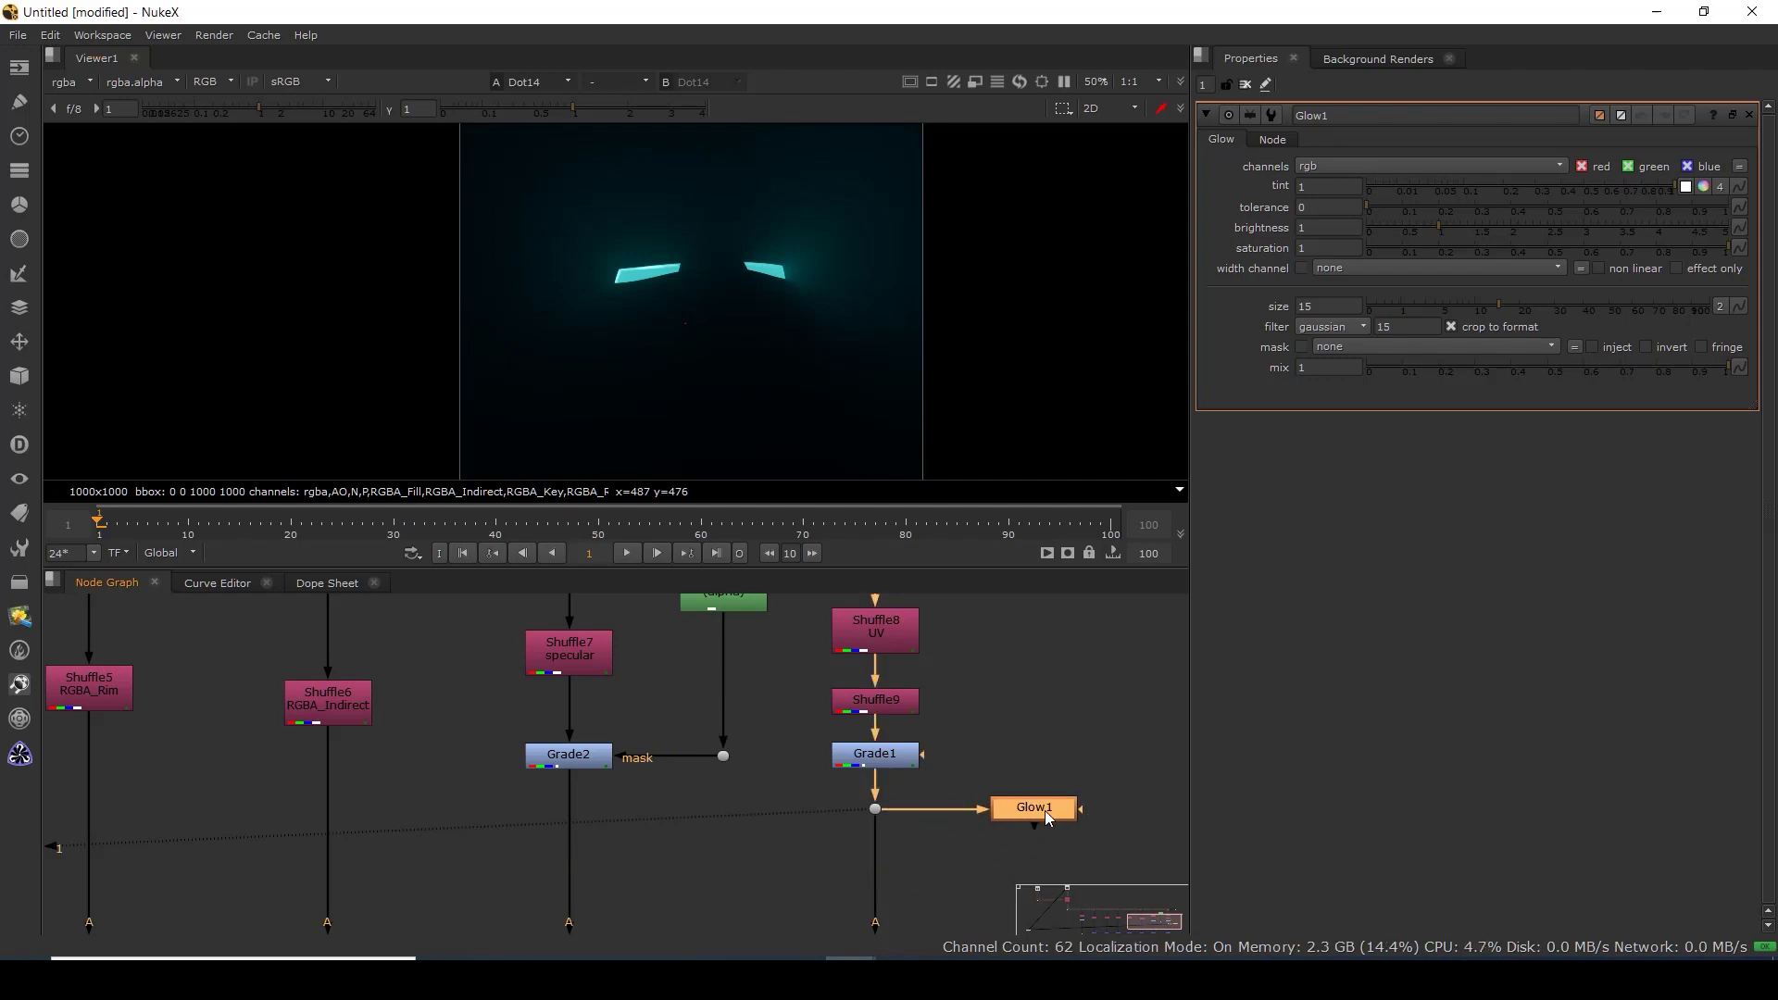
{"action": "key", "text": "1"}
{"action": "left_click", "coordinate": [1676, 267]}
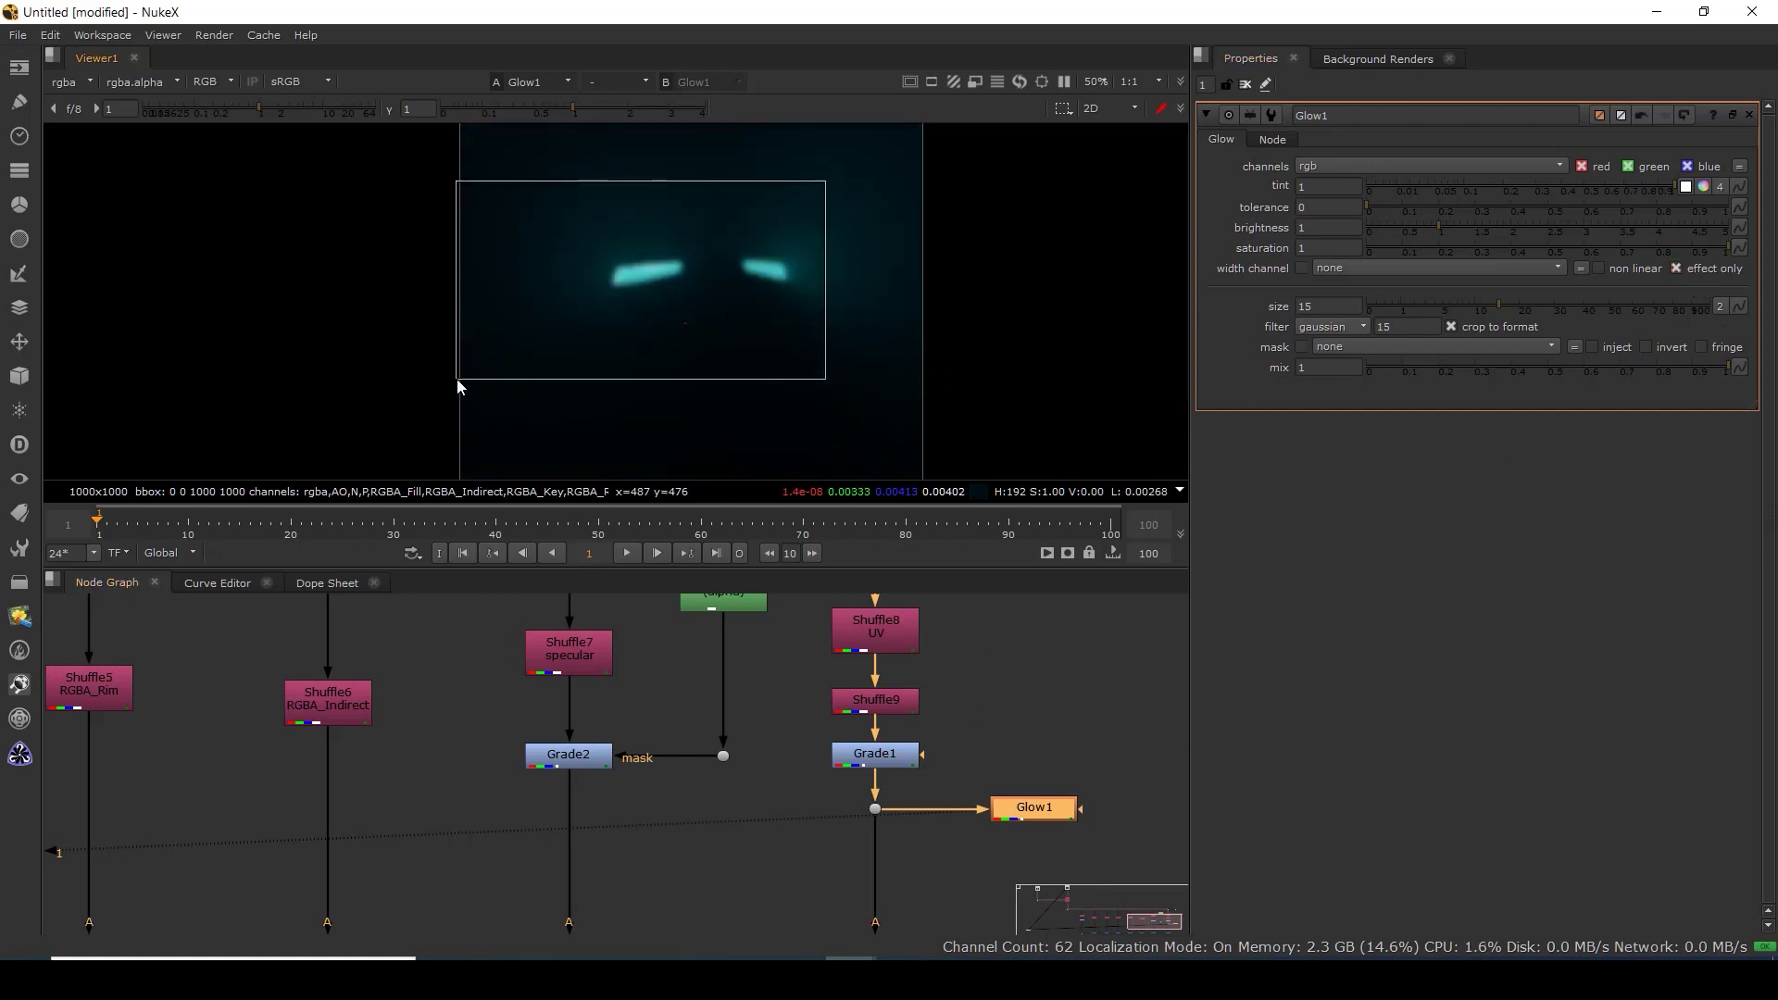
Display the dot's output and examine the eye lights up close without the glow effect.
{"action": "left_click", "coordinate": [875, 808]}
{"action": "key", "text": "1"}
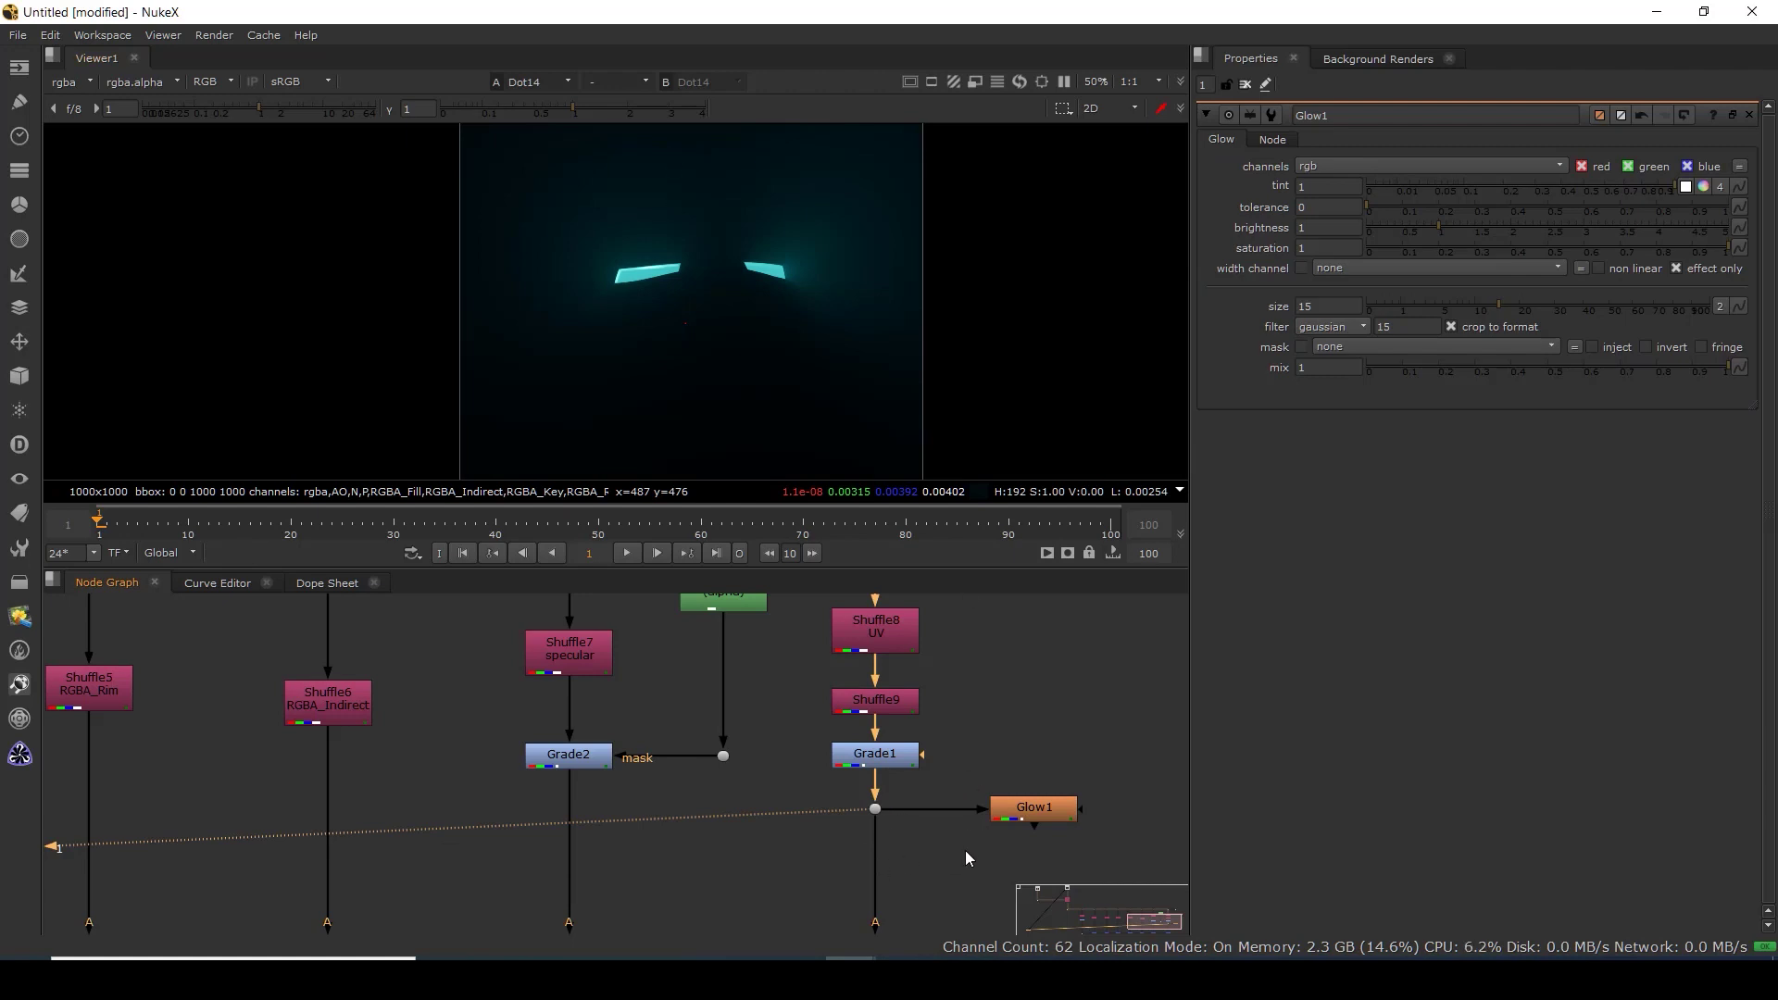
{"action": "left_click_drag", "start_coordinate": [598, 317], "coordinate": [1033, 169]}
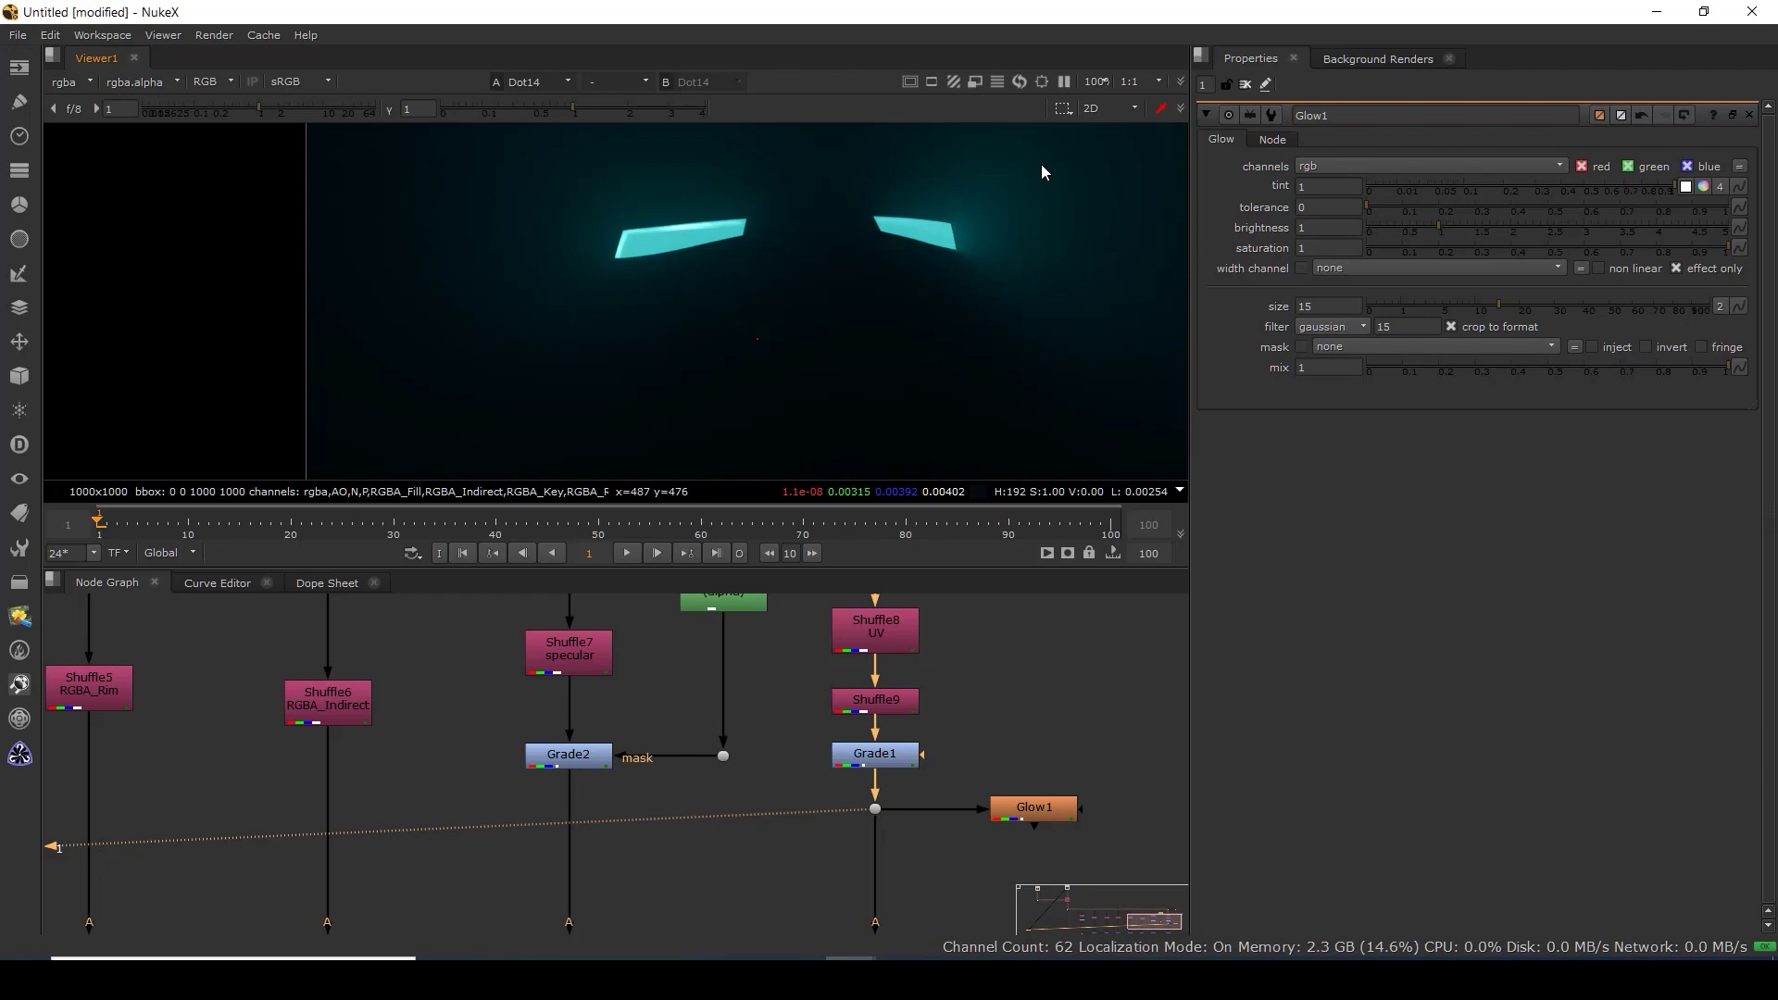
{"action": "left_click_drag", "start_coordinate": [1016, 814], "coordinate": [908, 755]}
{"action": "left_click_drag", "start_coordinate": [921, 756], "coordinate": [952, 751]}
{"action": "left_click", "coordinate": [947, 739]}
{"action": "left_click", "coordinate": [949, 755]}
{"action": "left_click", "coordinate": [773, 703]}
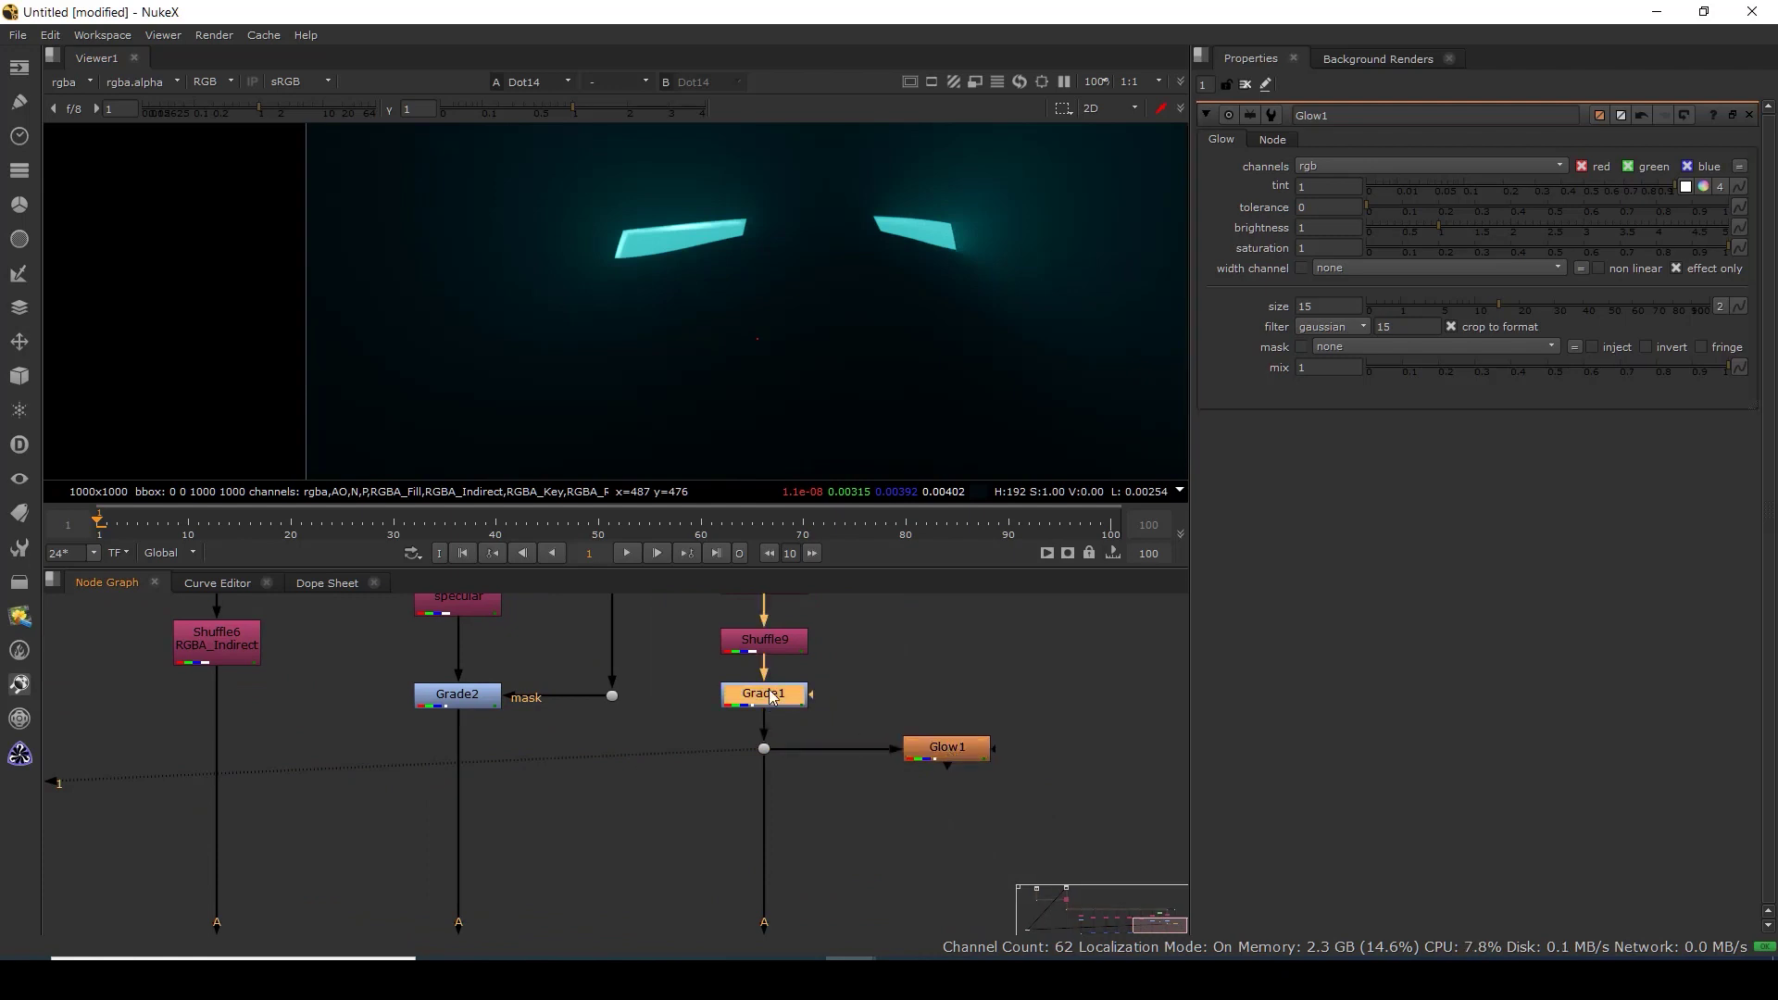
{"action": "left_click_drag", "start_coordinate": [589, 284], "coordinate": [1026, 83]}
{"action": "left_click_drag", "start_coordinate": [511, 403], "coordinate": [1046, 170]}
Display Glow1 and set its brightness to 1.38 and its size to 21.5.
{"action": "left_click", "coordinate": [943, 754]}
{"action": "key", "text": "1"}
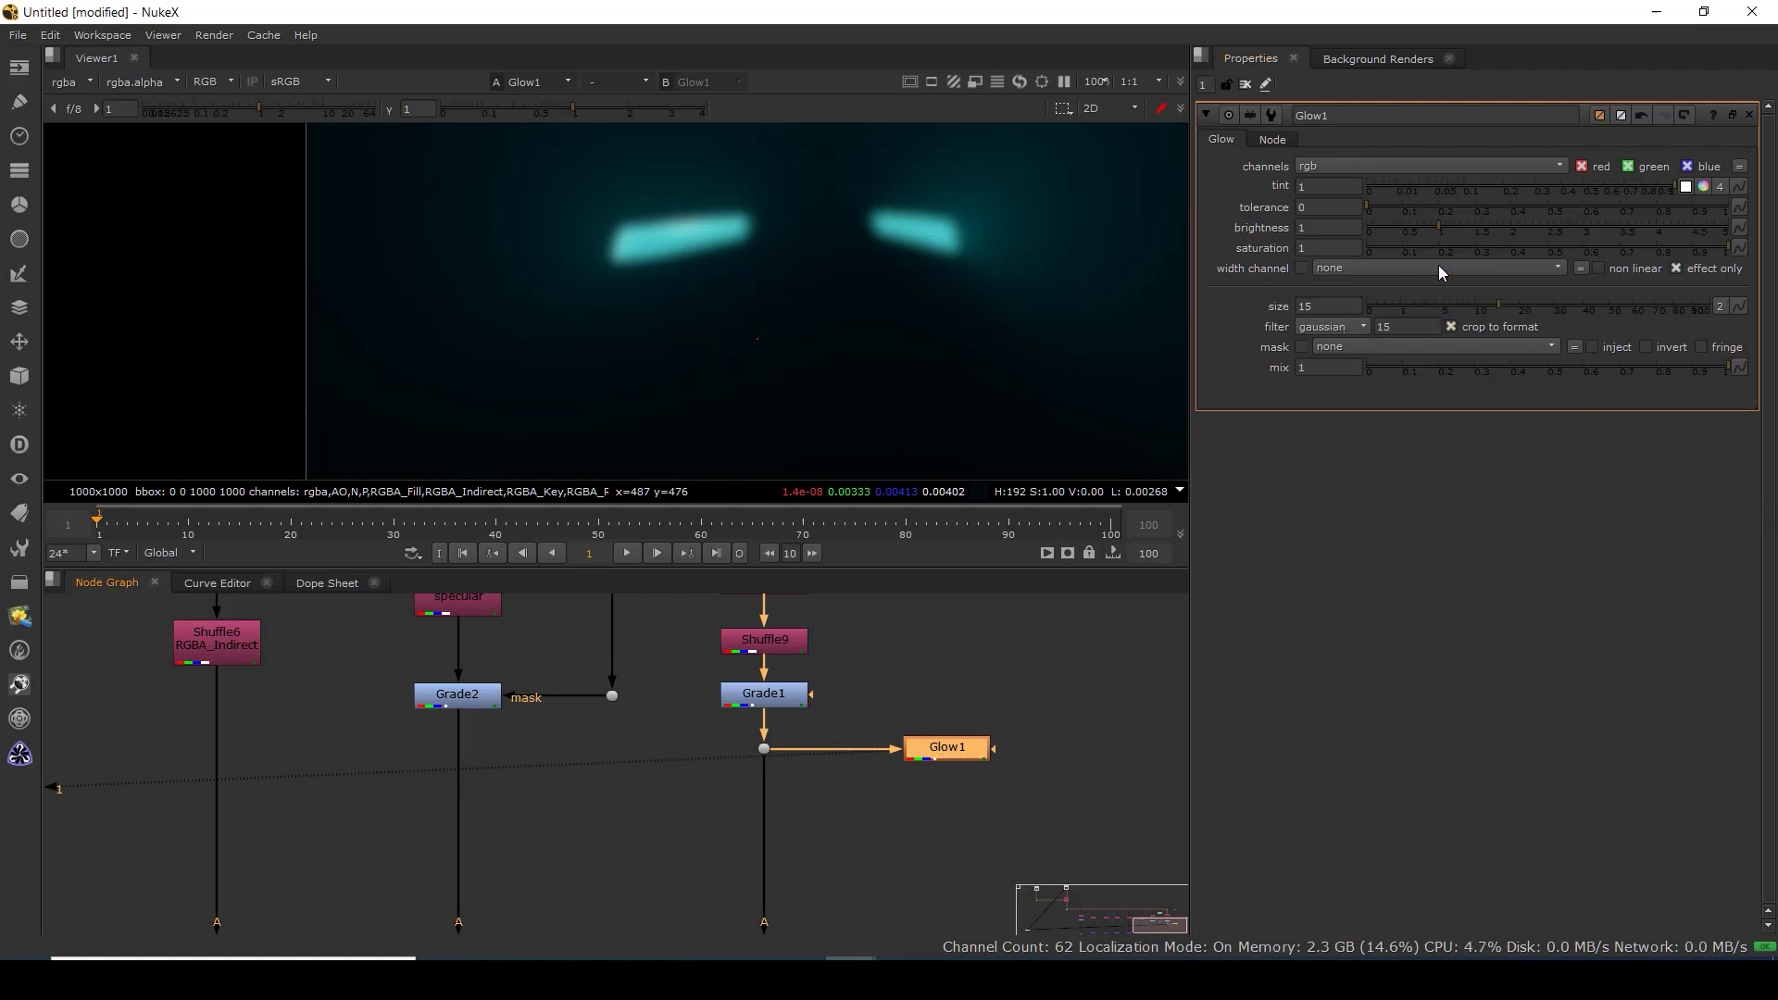
{"action": "left_click_drag", "start_coordinate": [1439, 225], "coordinate": [1463, 223]}
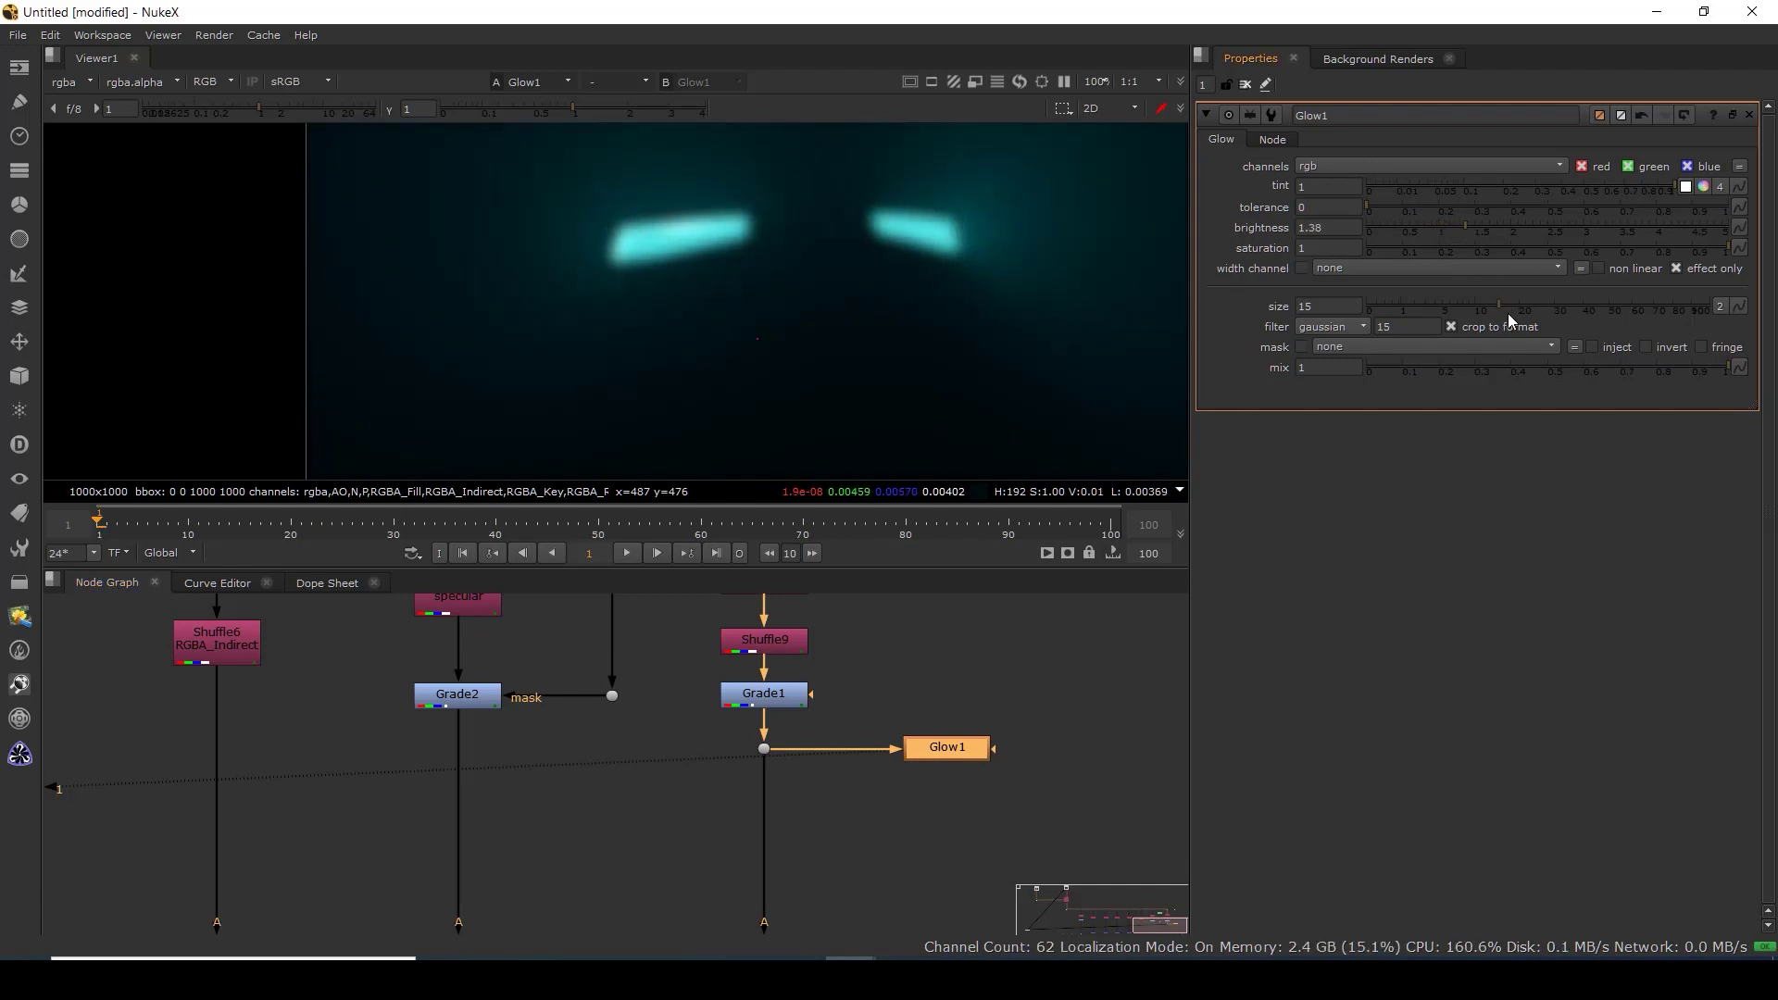
{"action": "left_click_drag", "start_coordinate": [1509, 310], "coordinate": [1523, 310]}
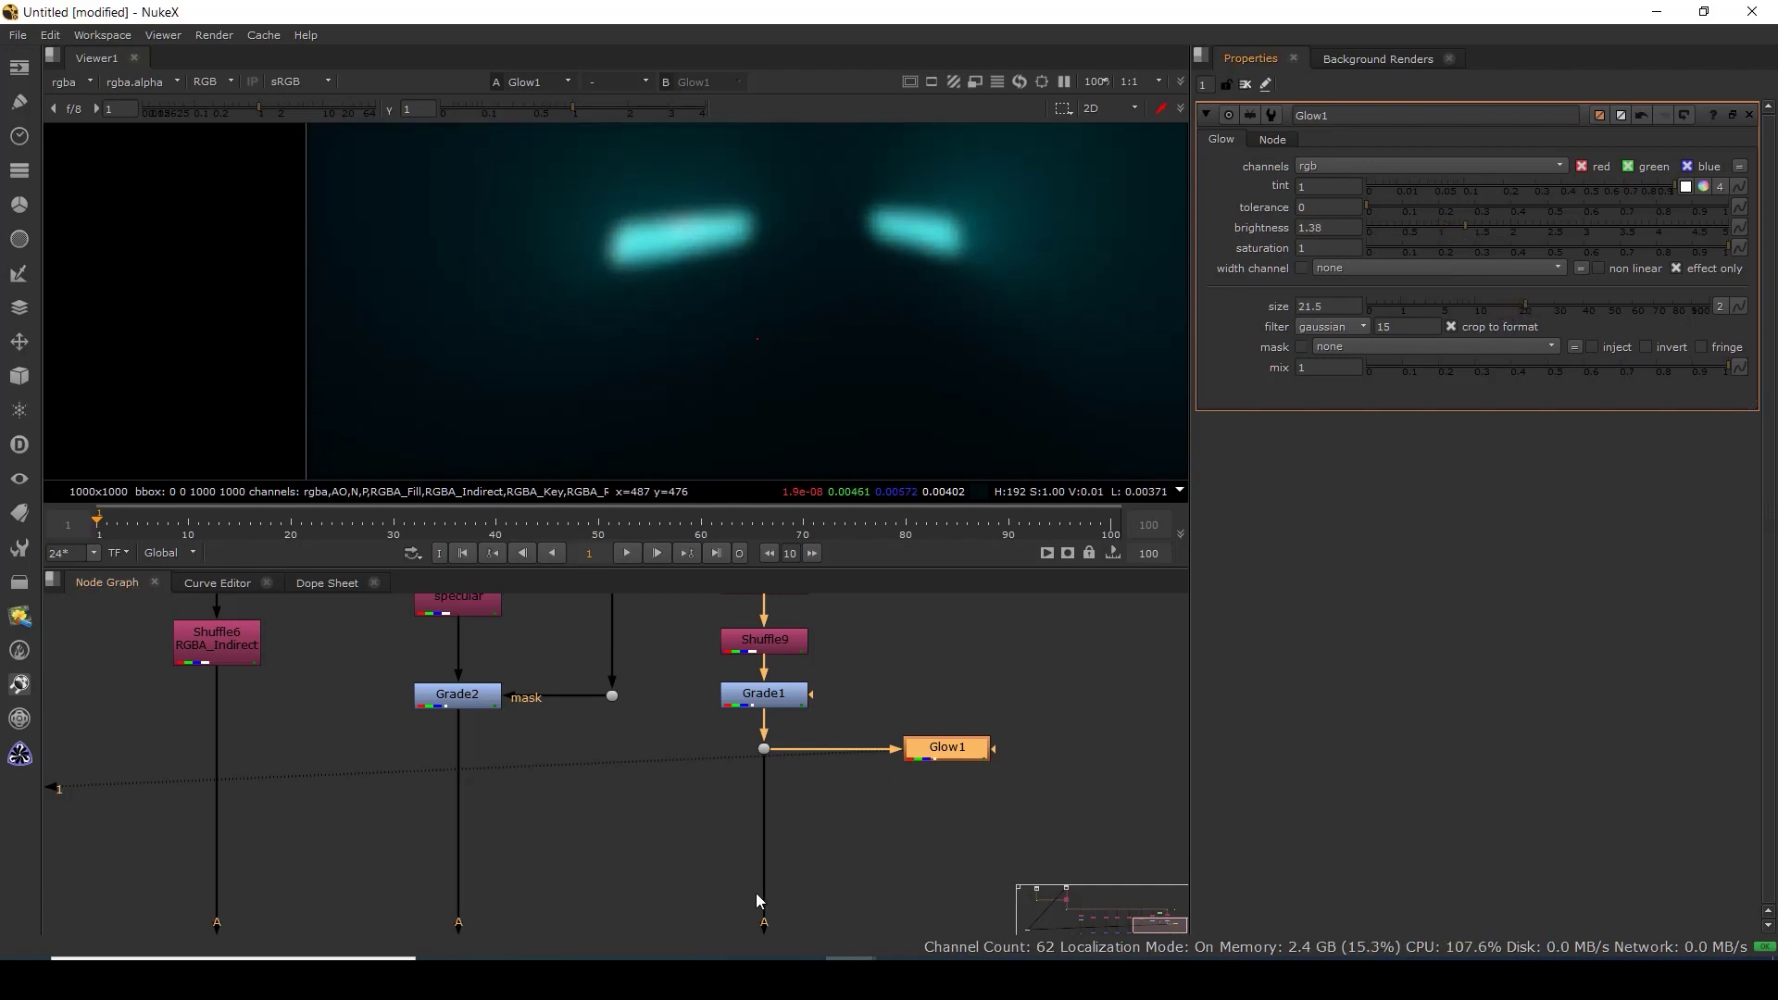
Insert an over Merge above Merge7 in the UV branch and feed Glow1 into its A input through a dot.
{"action": "left_click_drag", "start_coordinate": [756, 900], "coordinate": [727, 777]}
{"action": "left_click", "coordinate": [833, 708]}
{"action": "key", "text": "m"}
{"action": "left_click_drag", "start_coordinate": [794, 716], "coordinate": [916, 714]}
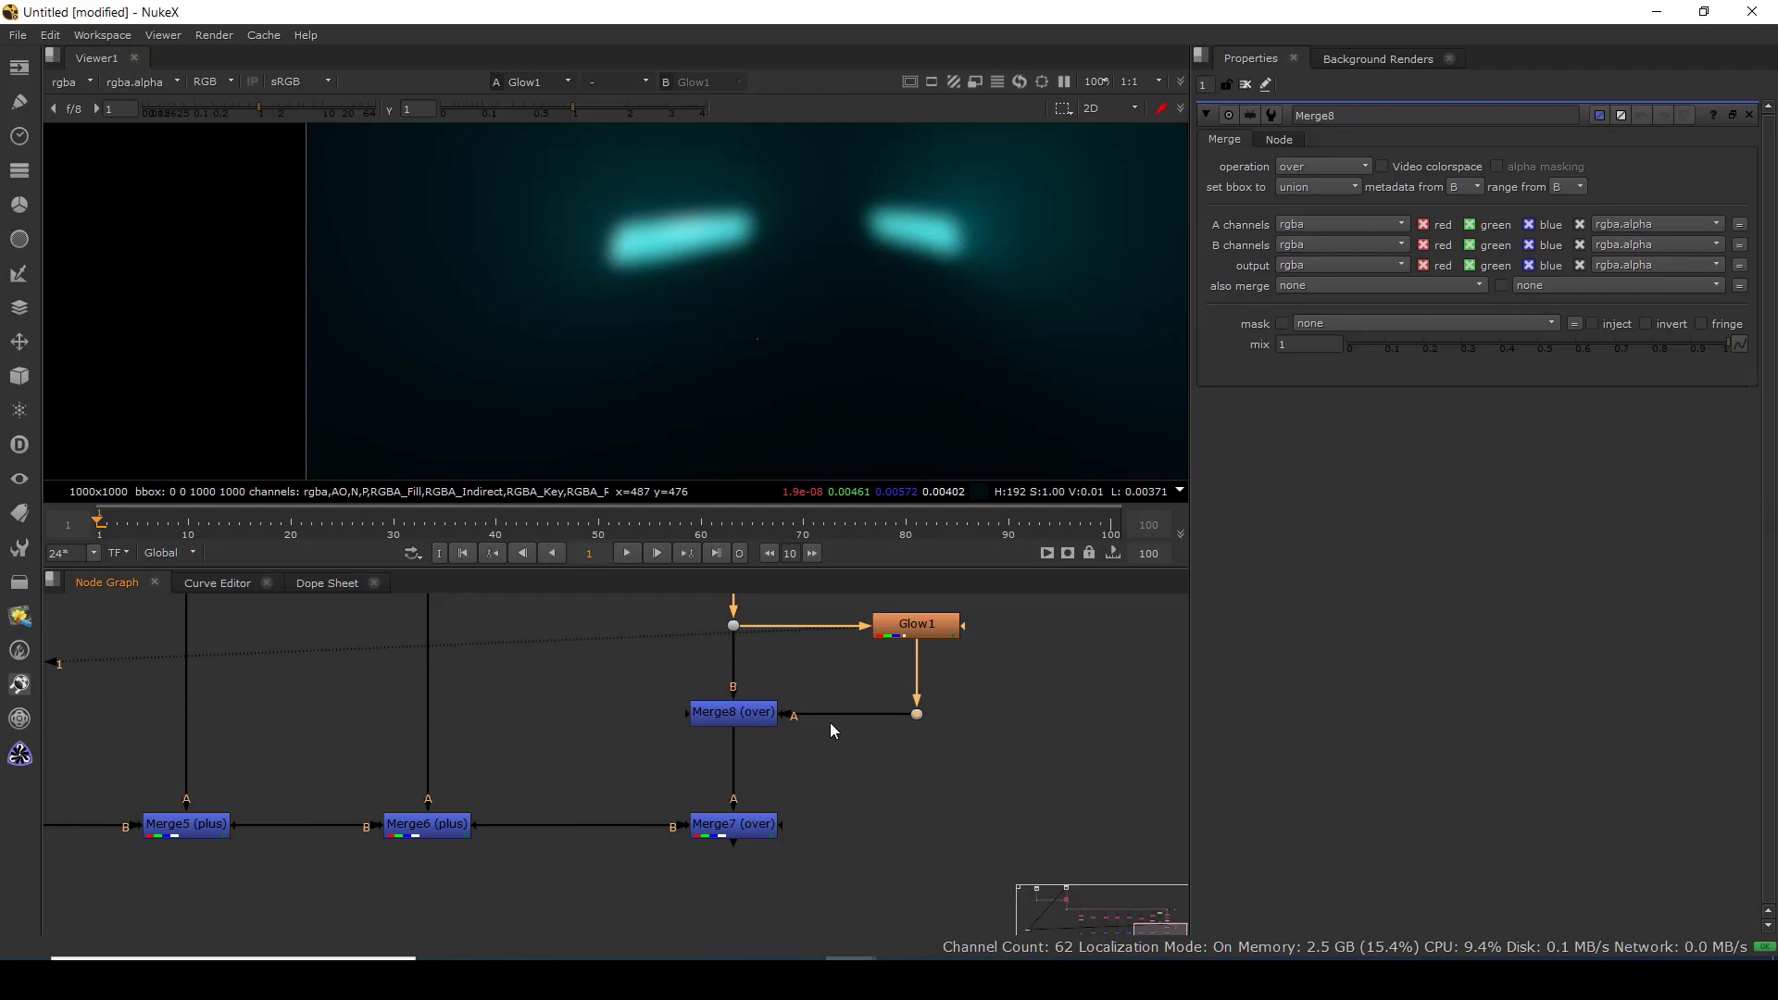
Display Merge8 and set its operation to plus.
{"action": "left_click", "coordinate": [752, 712]}
{"action": "key", "text": "1"}
{"action": "left_click", "coordinate": [1368, 167]}
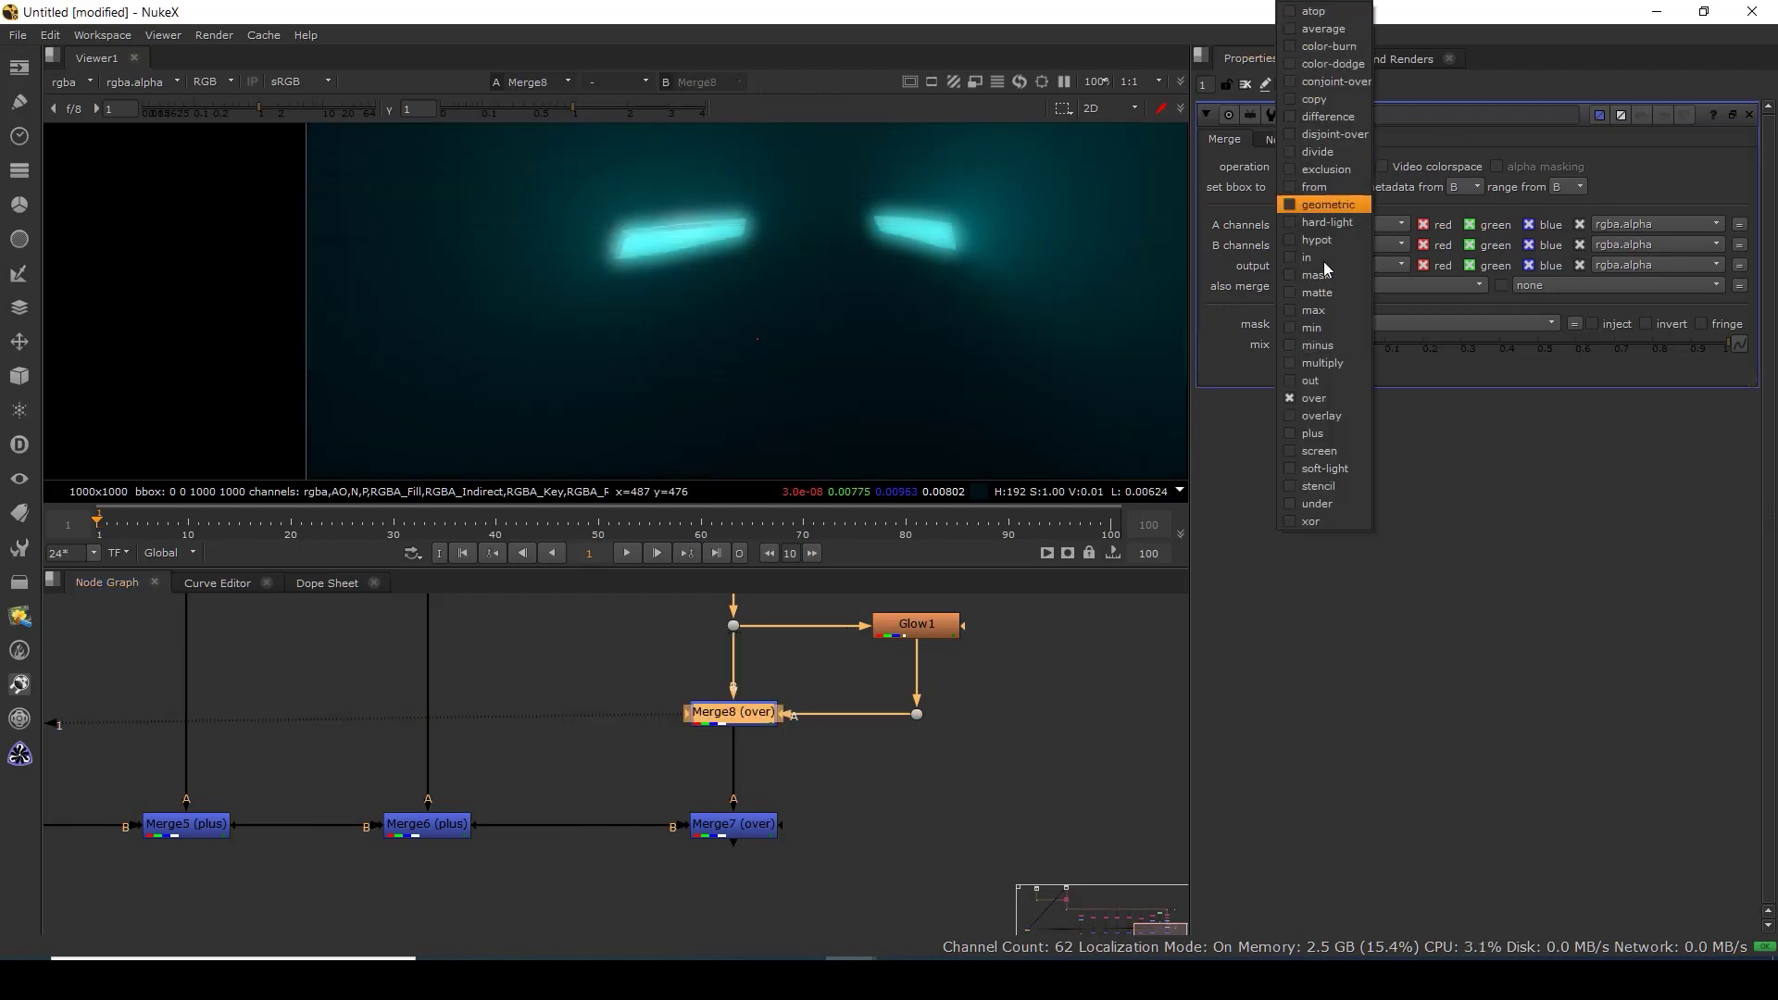
{"action": "left_click", "coordinate": [1307, 435]}
{"action": "scroll", "coordinate": [815, 243], "scroll_direction": "up", "scroll_amount": 1}
{"action": "scroll", "coordinate": [833, 269], "scroll_direction": "down", "scroll_amount": 5}
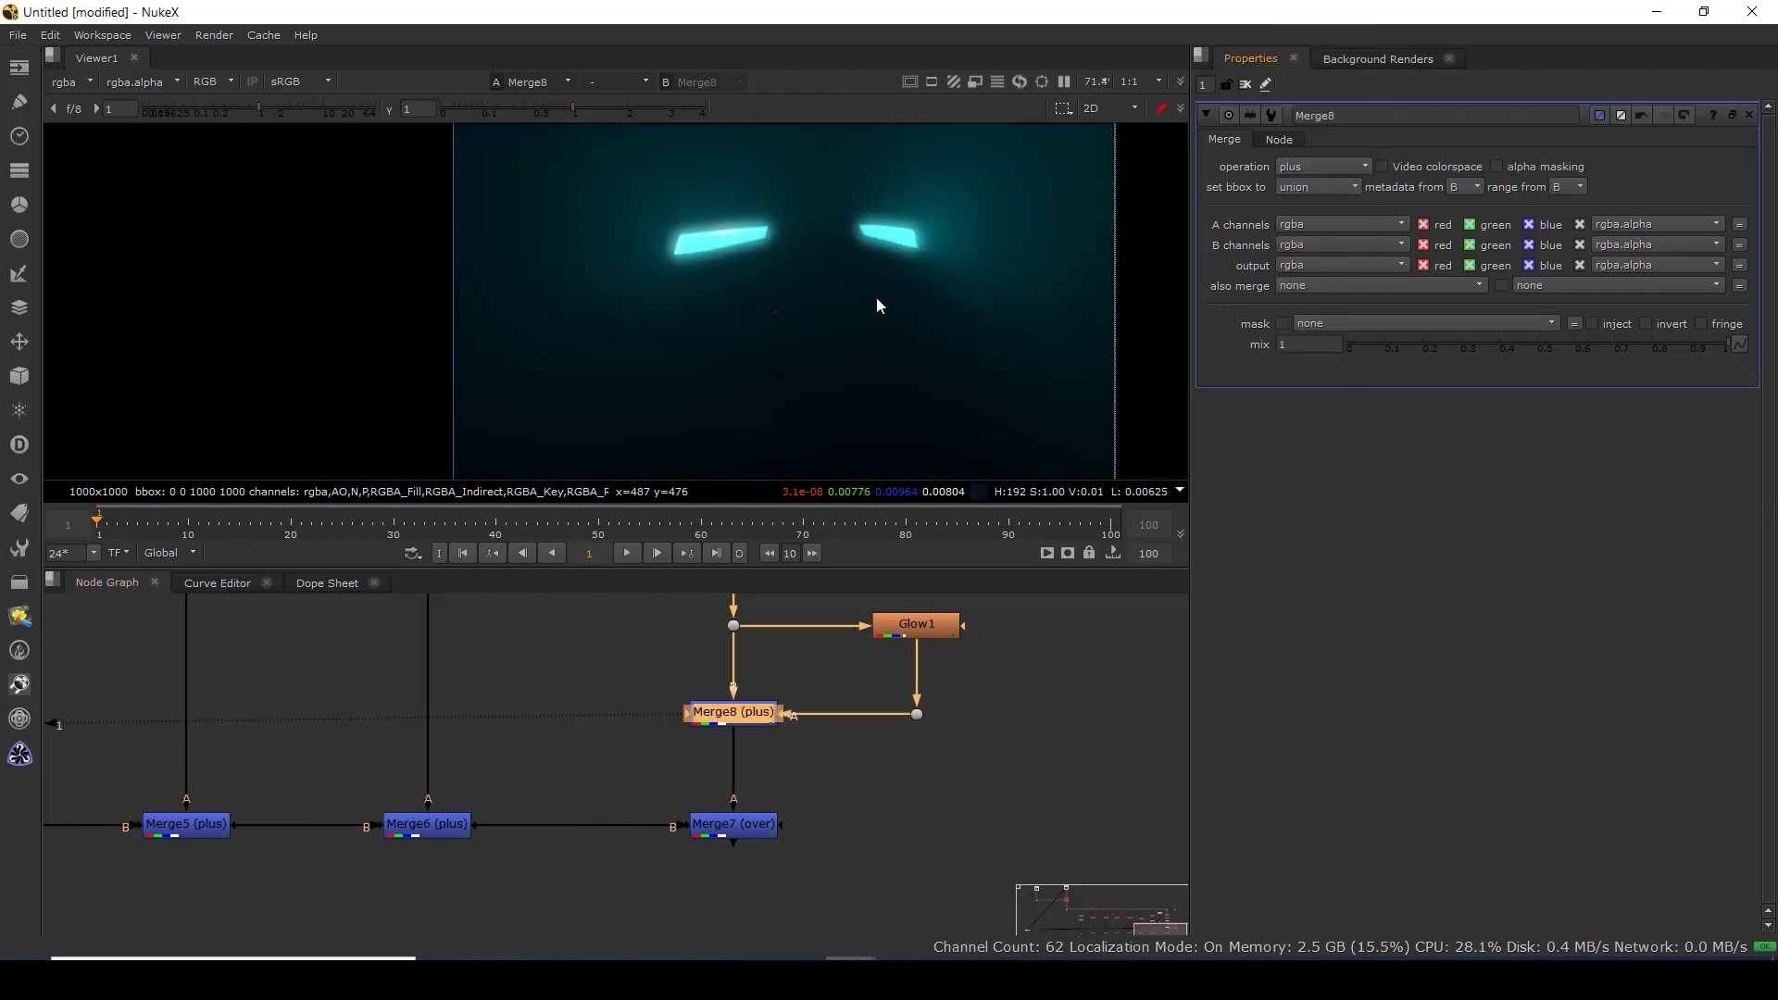
Display Merge7 and compare the helmet's eye glow with Merge8 disabled and enabled.
{"action": "left_click", "coordinate": [748, 830]}
{"action": "key", "text": "1"}
{"action": "scroll", "coordinate": [843, 281], "scroll_direction": "up", "scroll_amount": 5}
{"action": "left_click_drag", "start_coordinate": [881, 286], "coordinate": [883, 365]}
{"action": "scroll", "coordinate": [903, 415], "scroll_direction": "down", "scroll_amount": 2}
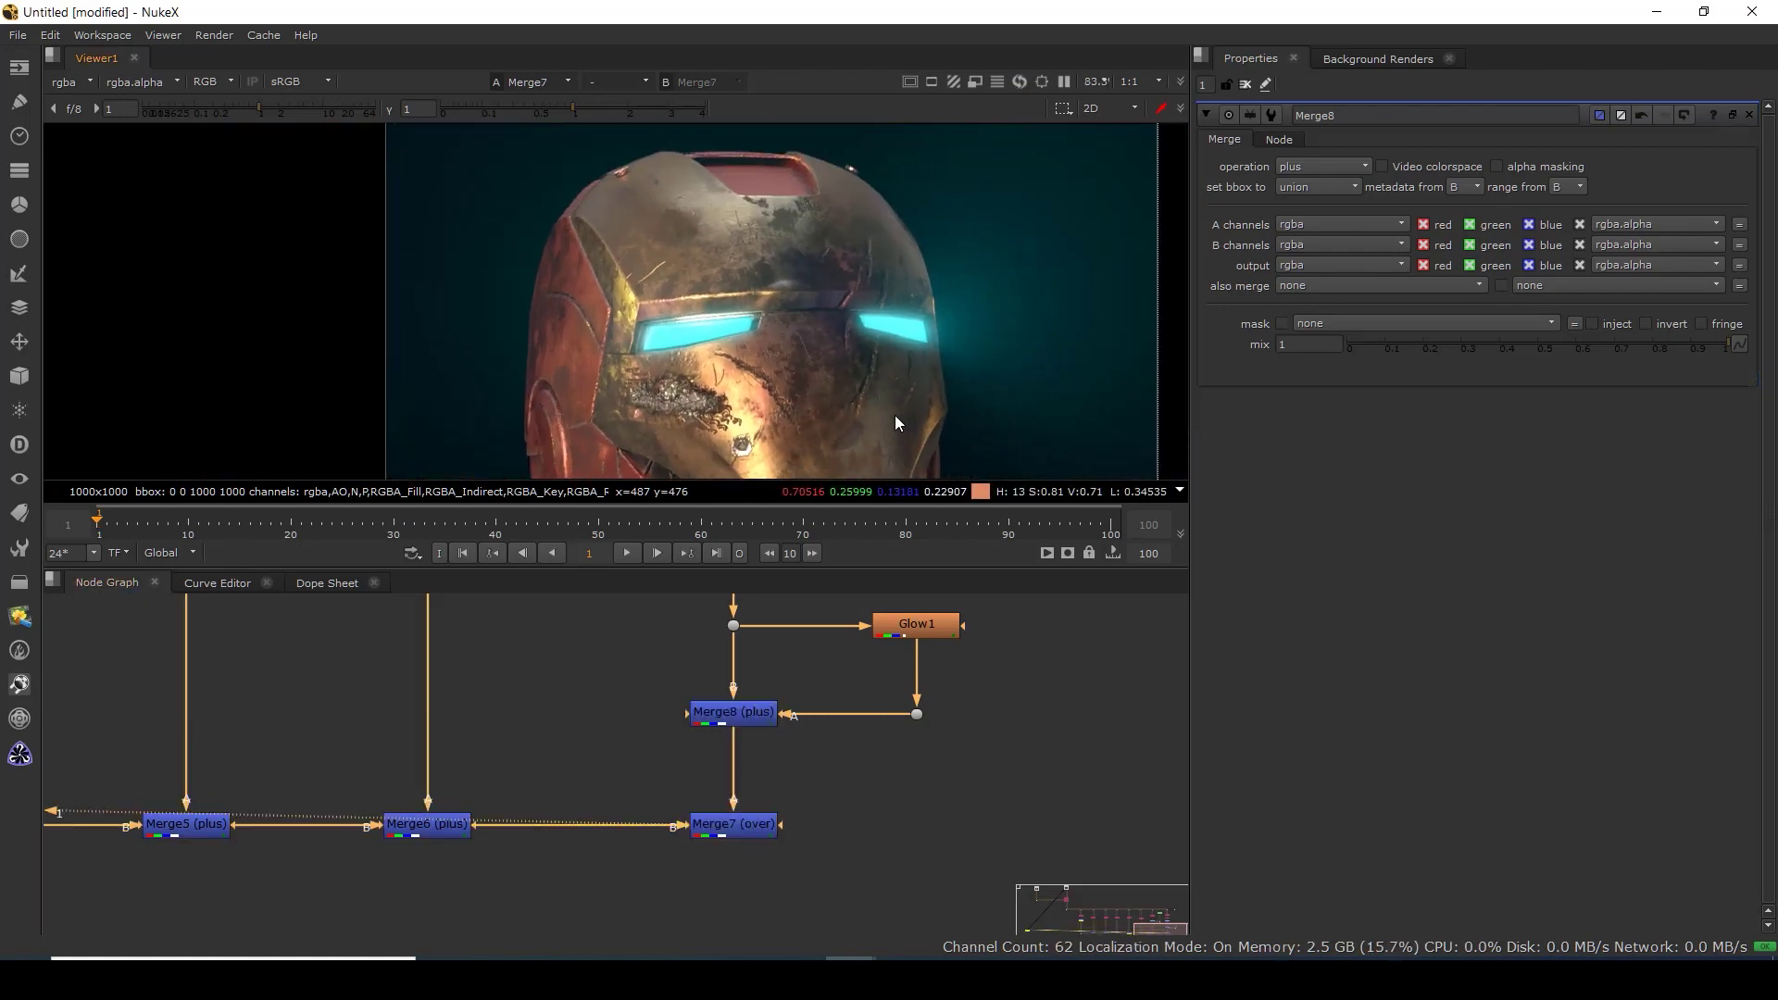
{"action": "left_click_drag", "start_coordinate": [895, 415], "coordinate": [892, 371]}
{"action": "left_click", "coordinate": [746, 714]}
{"action": "key", "text": "d"}
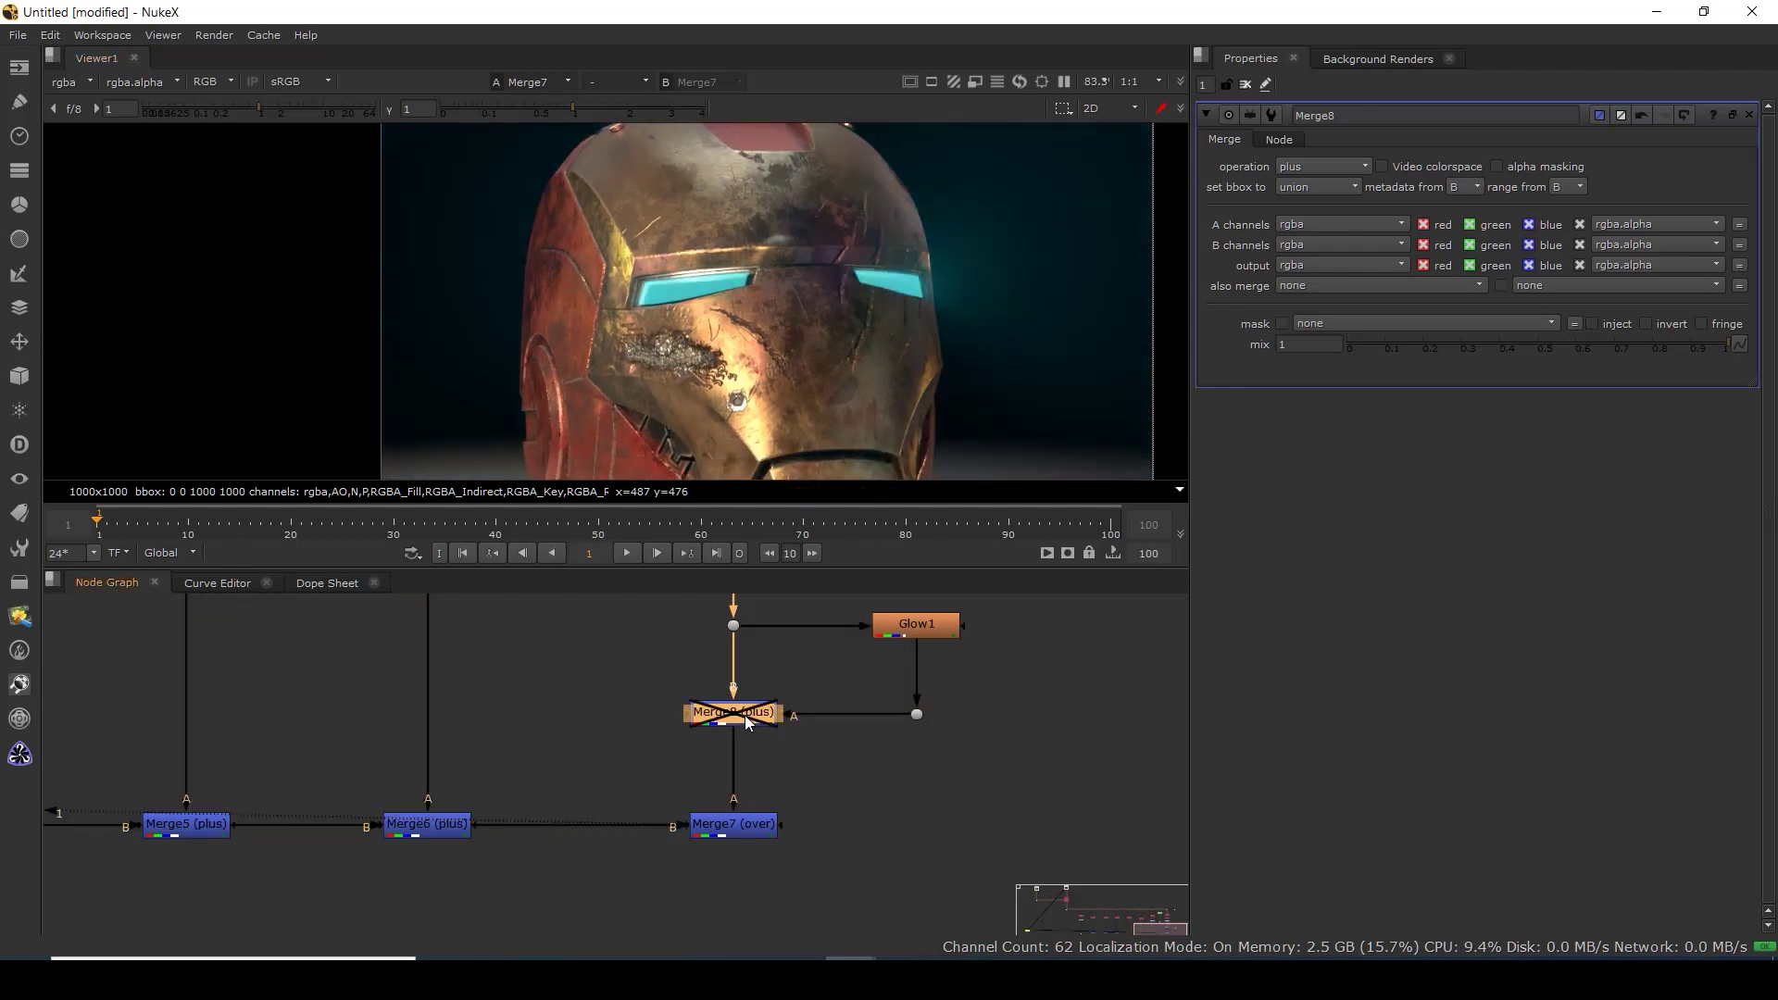
{"action": "key", "text": "d"}
{"action": "key", "text": "d"}
{"action": "key", "text": "d"}
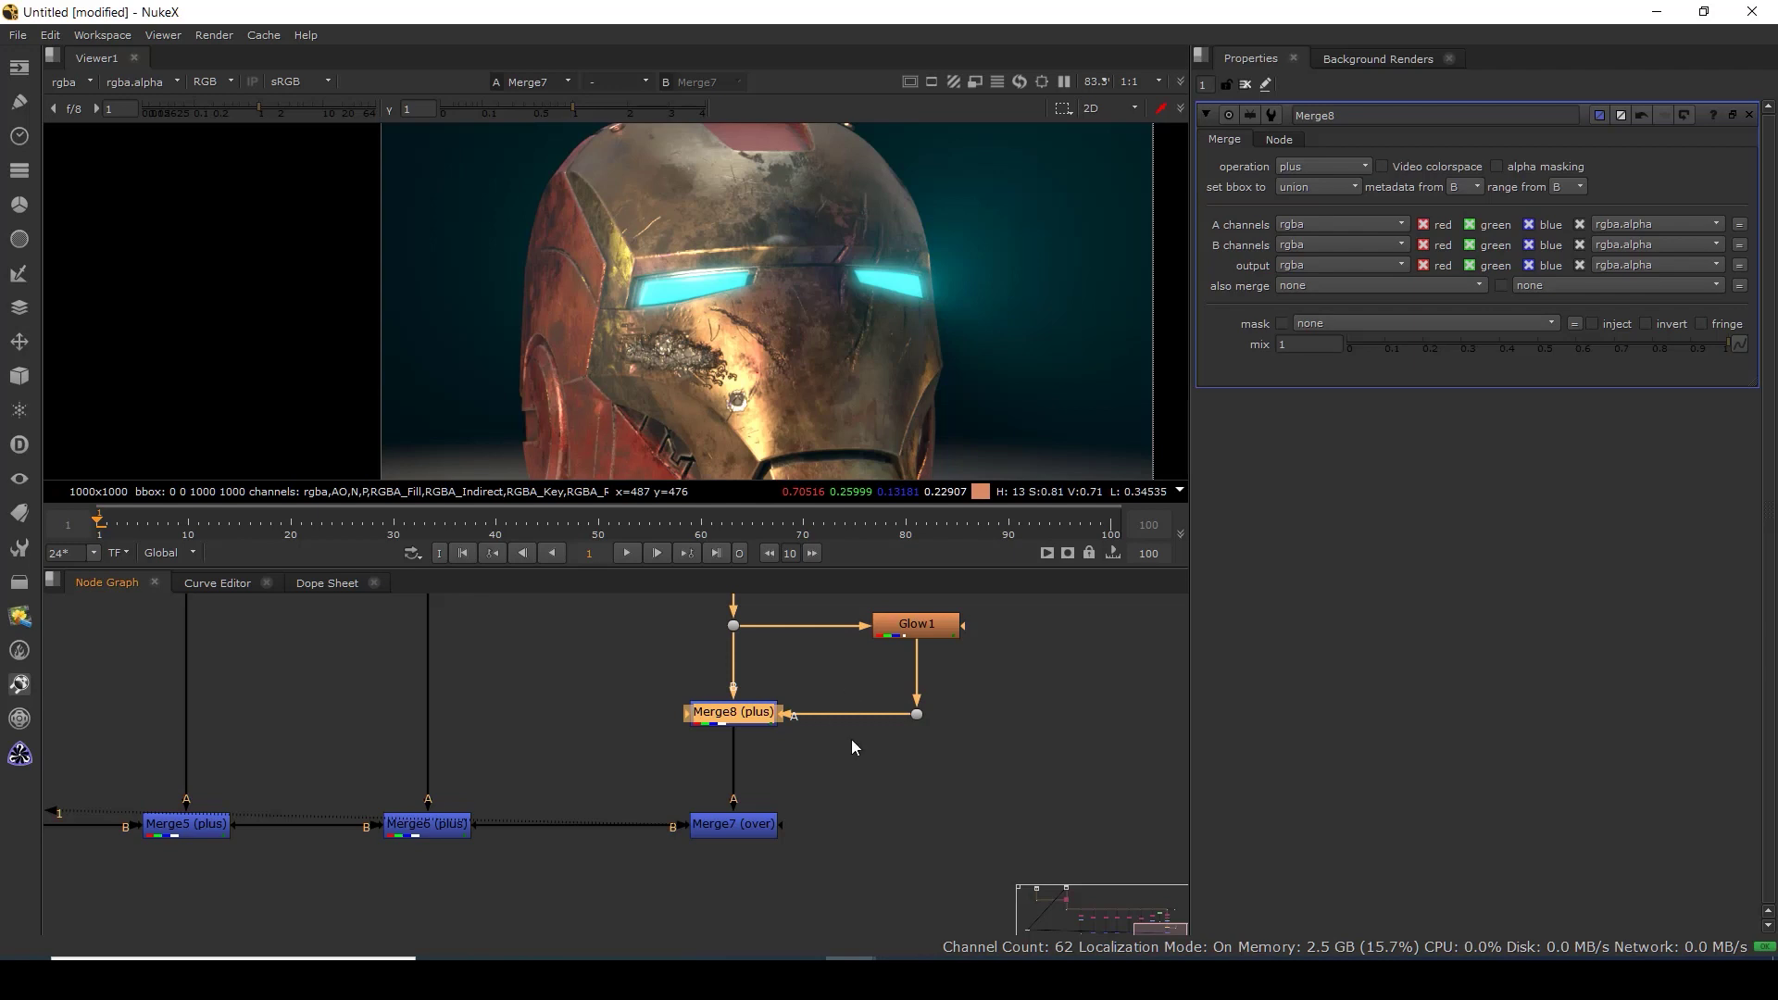
Insert a dot on the connection between the dot below Grade1 and Glow1.
{"action": "left_click_drag", "start_coordinate": [852, 740], "coordinate": [854, 811]}
{"action": "left_click_drag", "start_coordinate": [656, 848], "coordinate": [1077, 685]}
{"action": "left_click_drag", "start_coordinate": [758, 787], "coordinate": [758, 764]}
{"action": "left_click", "coordinate": [919, 814]}
{"action": "left_click", "coordinate": [807, 676], "text": "ctrl"}
{"action": "left_click", "coordinate": [865, 815]}
Add a second Glow node fed from the new dot, place it directly below that dot and display its output.
{"action": "key", "text": "Tab"}
{"action": "type", "text": "glow [Filter"}
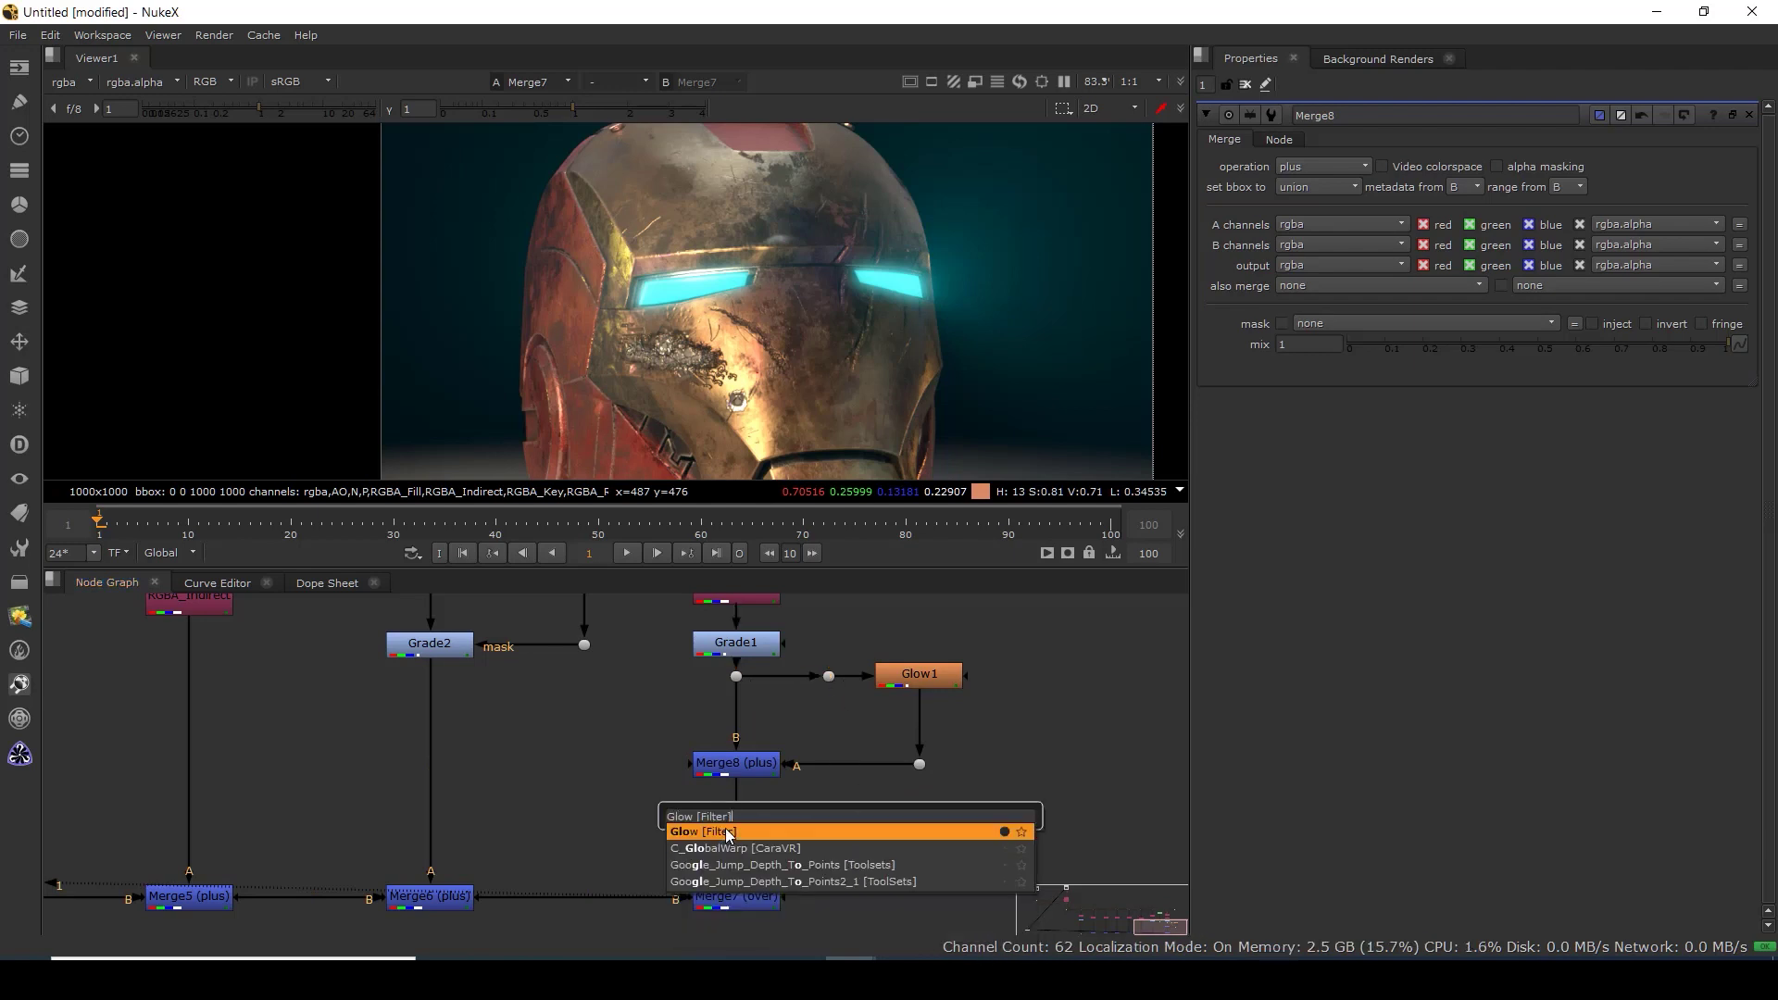
{"action": "left_click", "coordinate": [728, 834]}
{"action": "left_click_drag", "start_coordinate": [855, 800], "coordinate": [831, 676]}
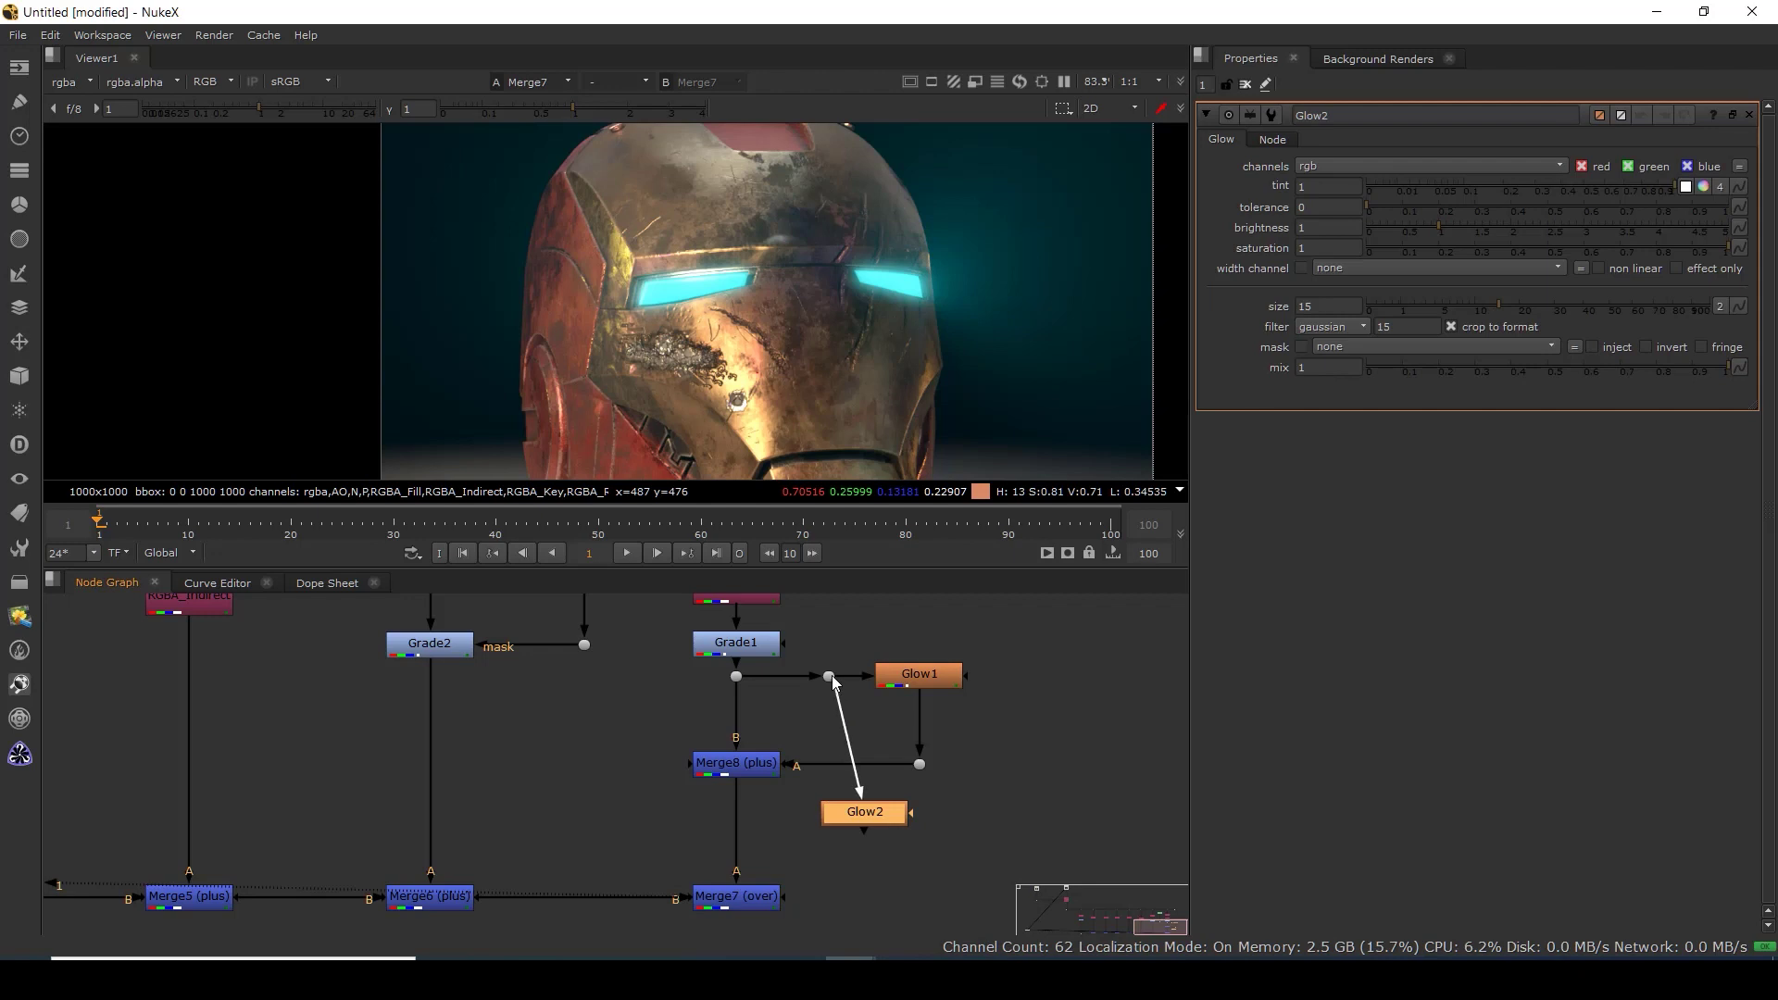
{"action": "left_click_drag", "start_coordinate": [866, 814], "coordinate": [836, 836]}
{"action": "key", "text": "1"}
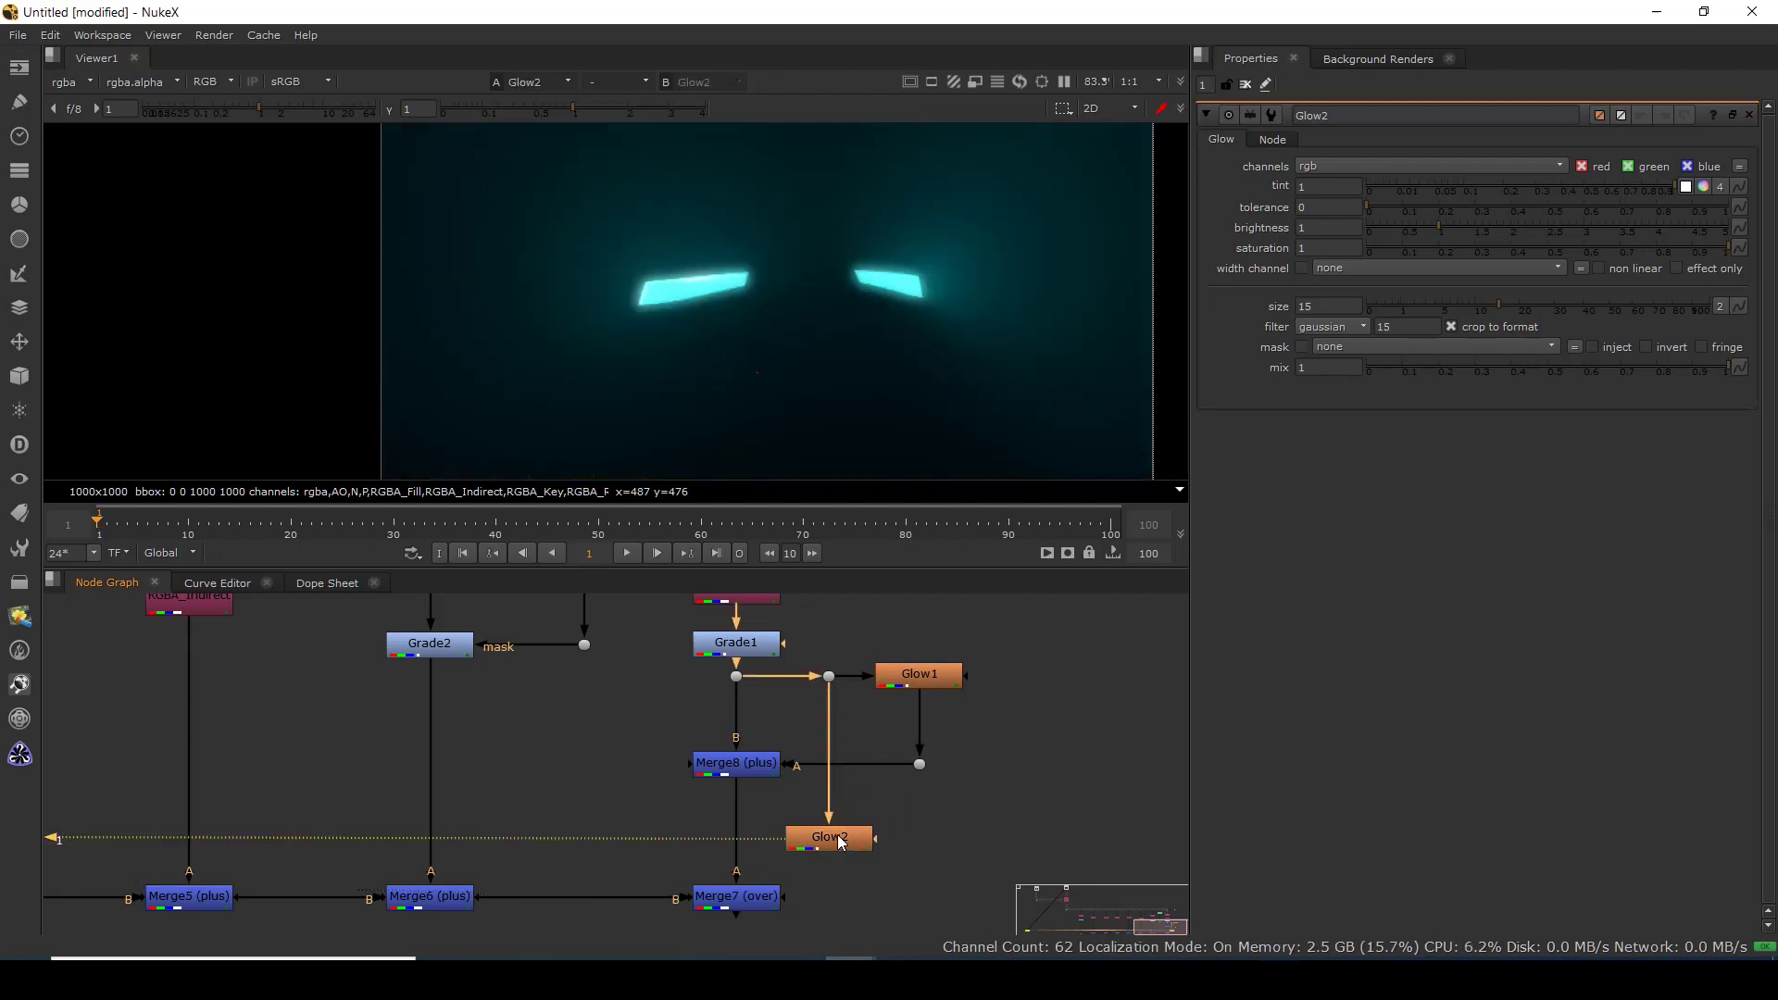
Enable effect only on Glow2 and set its tolerance to 0.345, brightness to 1.4 and size to 12.
{"action": "left_click", "coordinate": [1701, 273]}
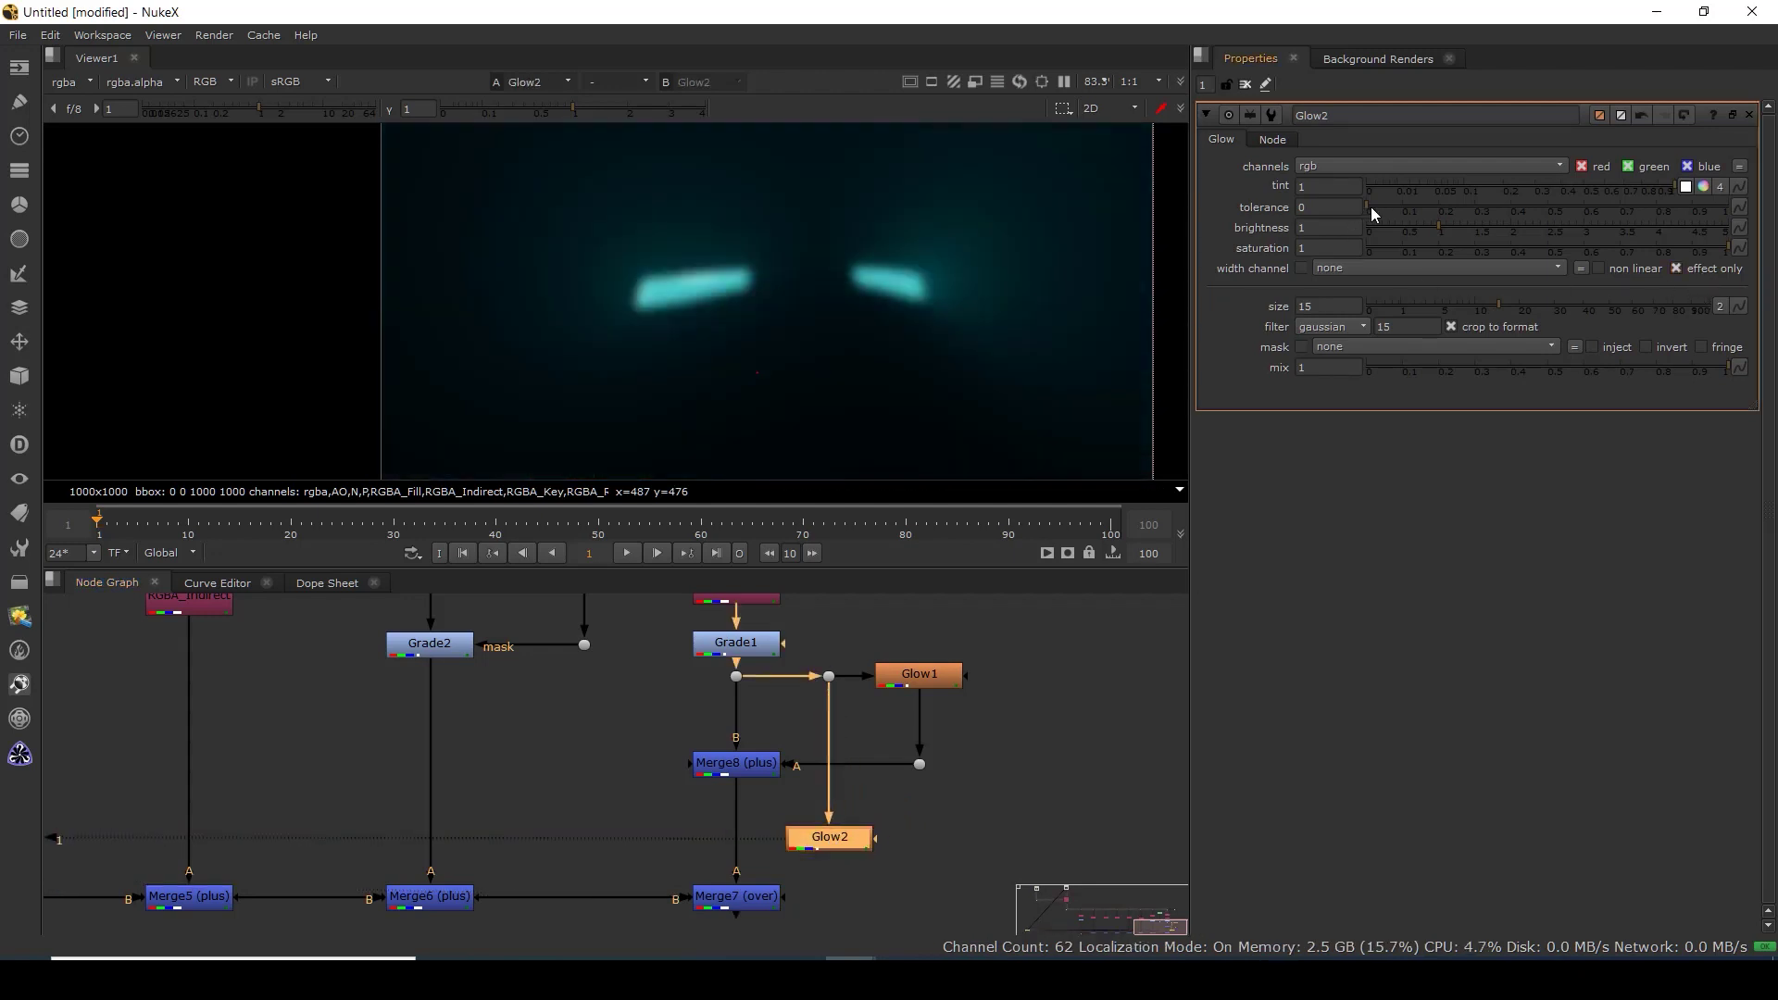
{"action": "left_click_drag", "start_coordinate": [1366, 206], "coordinate": [1441, 211]}
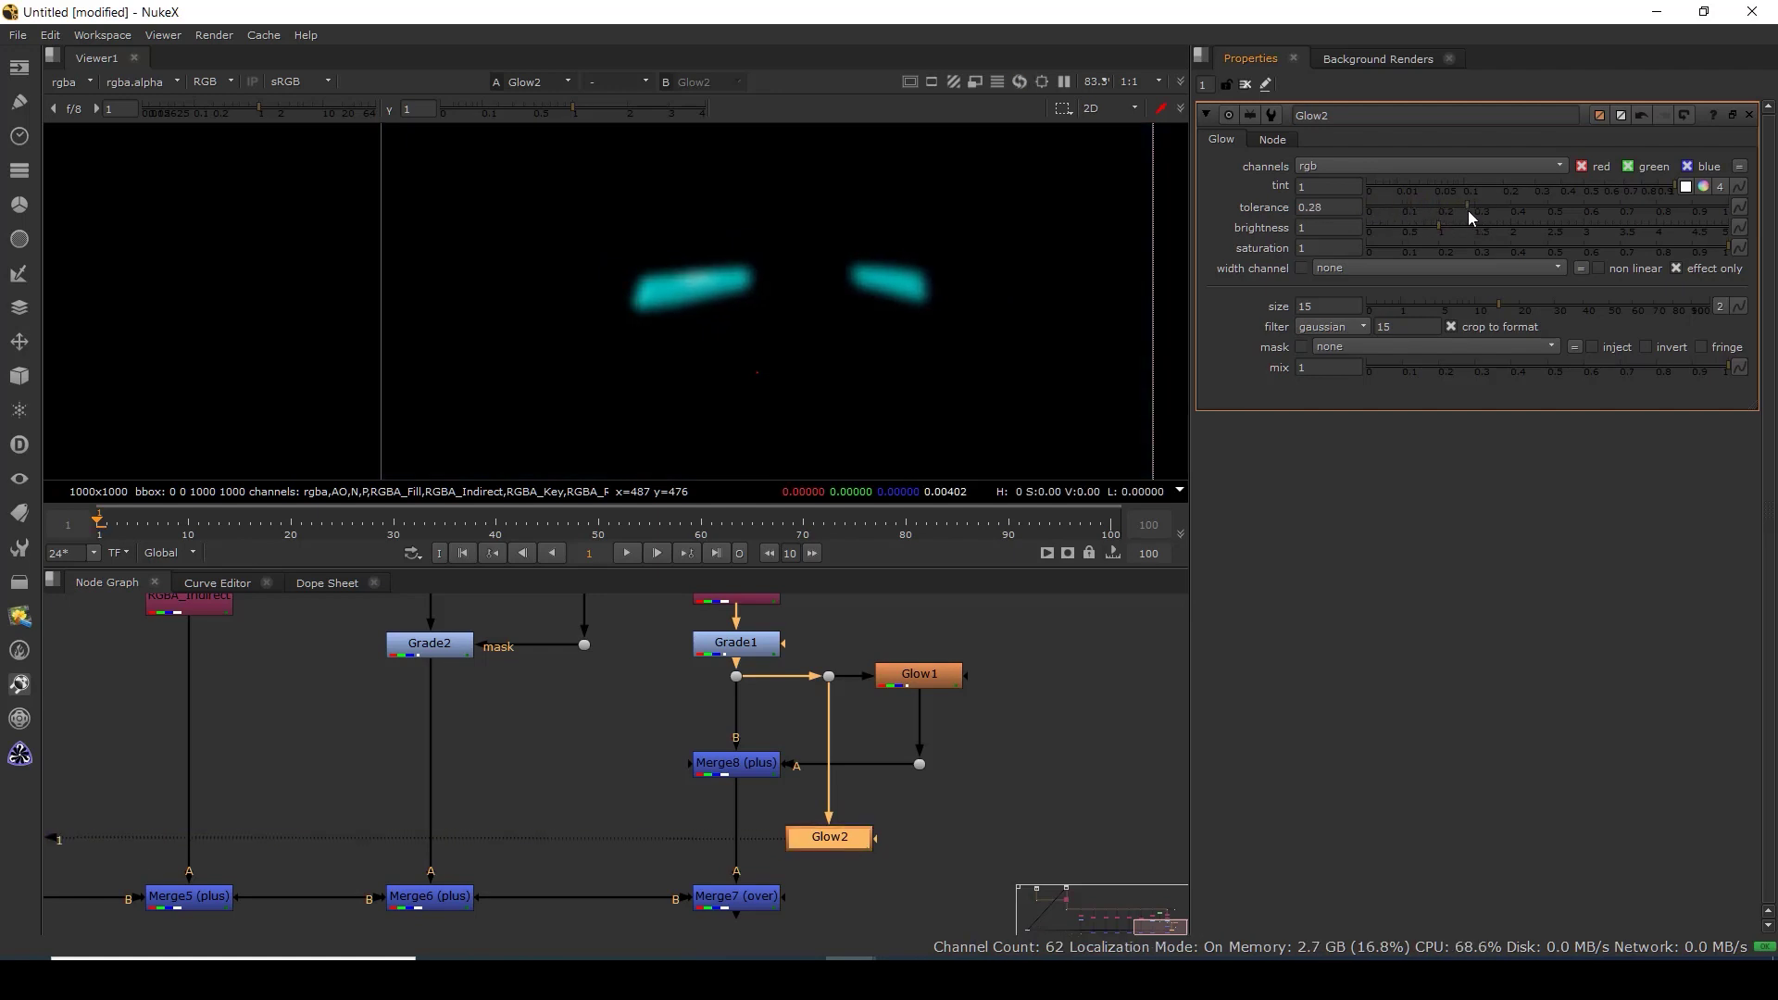
{"action": "left_click_drag", "start_coordinate": [1497, 304], "coordinate": [1485, 317]}
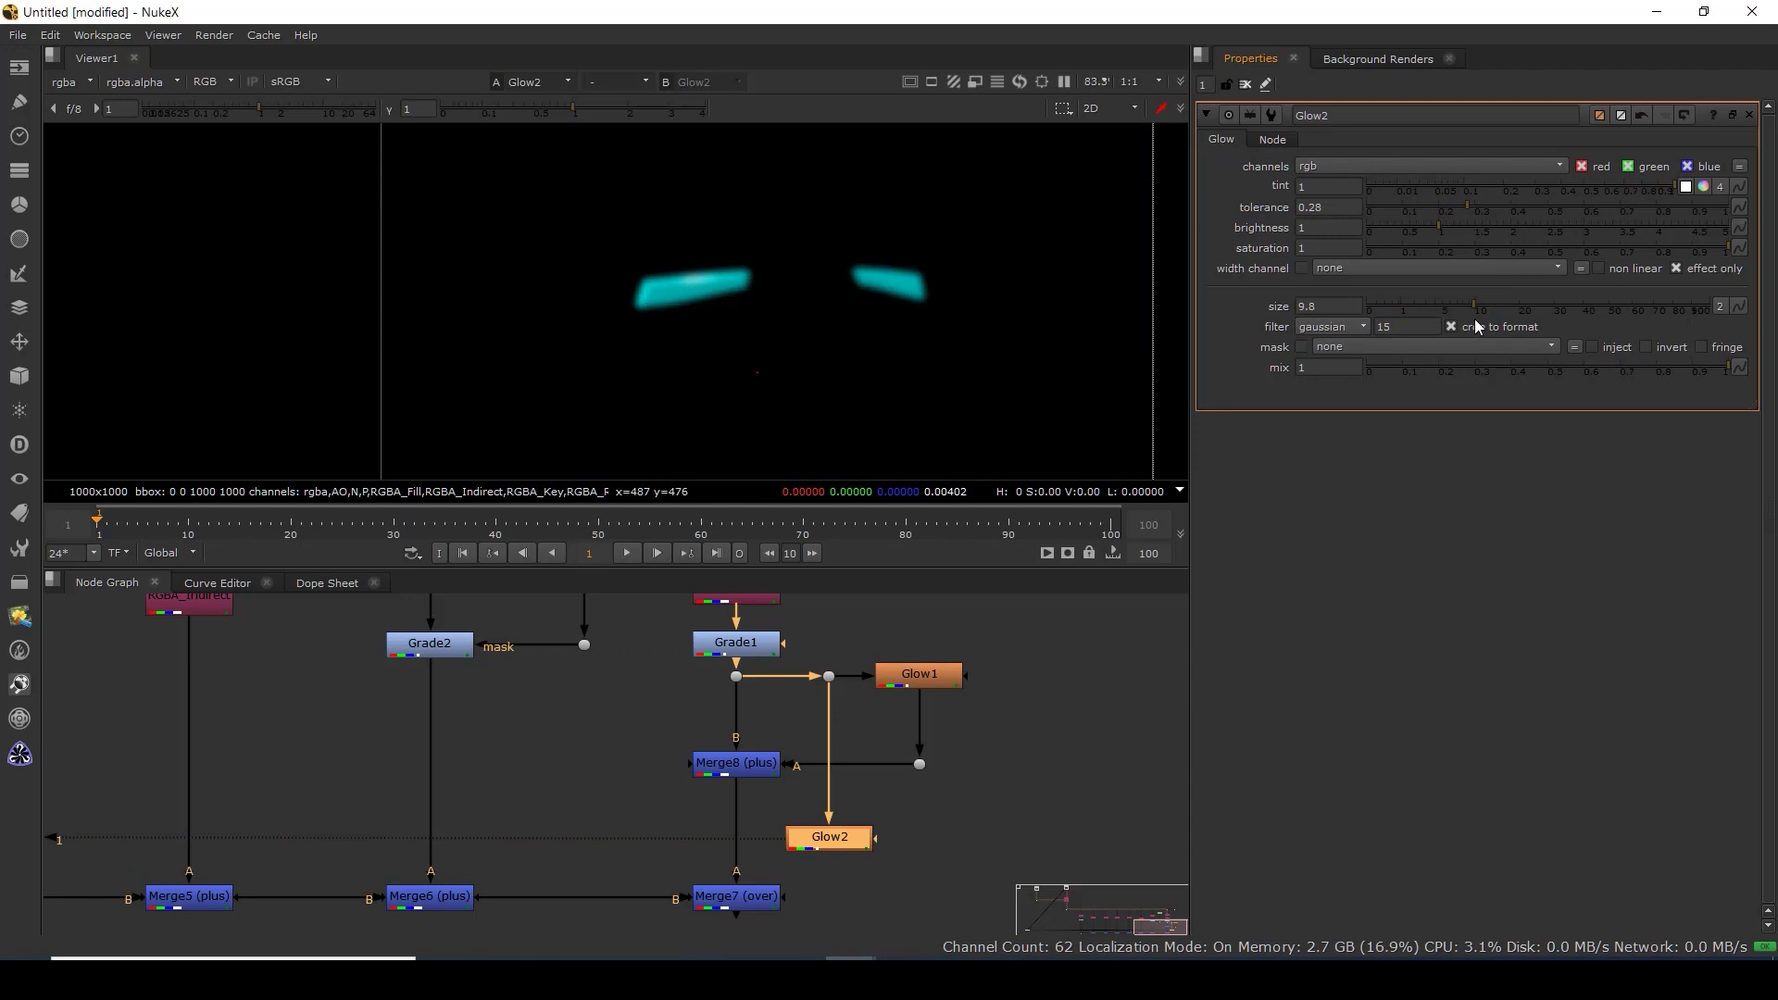
{"action": "left_click_drag", "start_coordinate": [1426, 226], "coordinate": [1492, 212]}
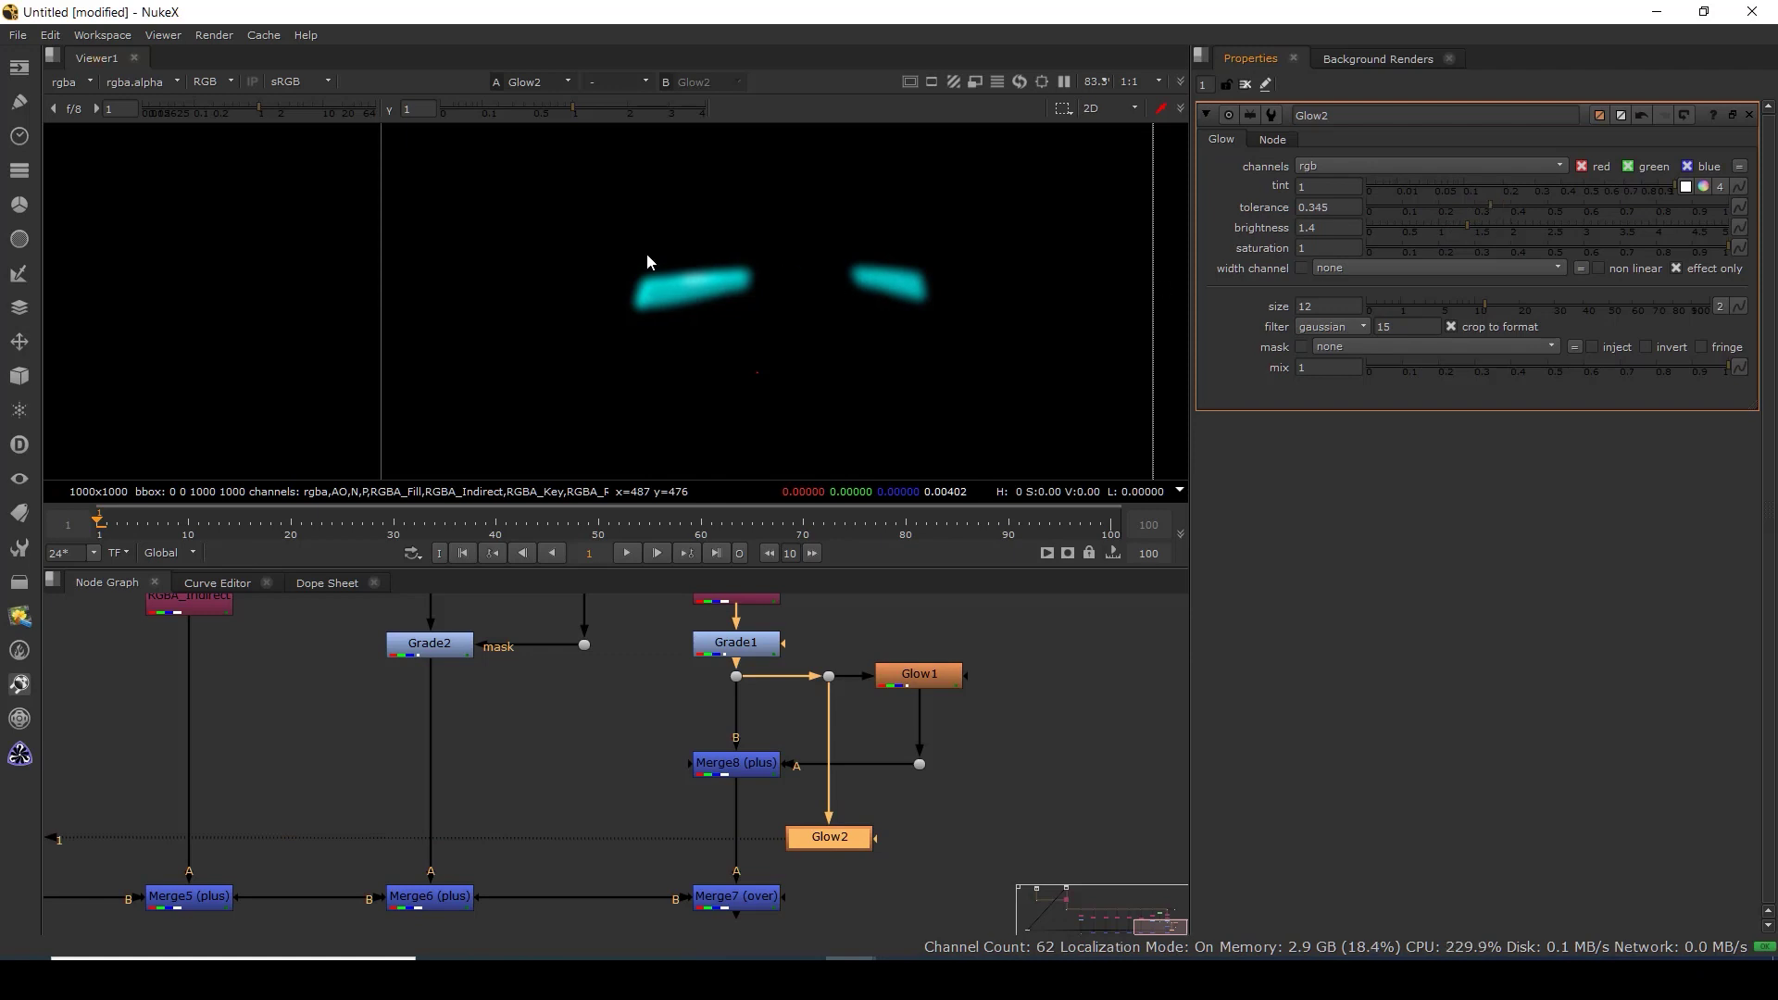
{"action": "scroll", "coordinate": [647, 256], "scroll_direction": "up", "scroll_amount": 3}
{"action": "left_click_drag", "start_coordinate": [584, 244], "coordinate": [1253, 369]}
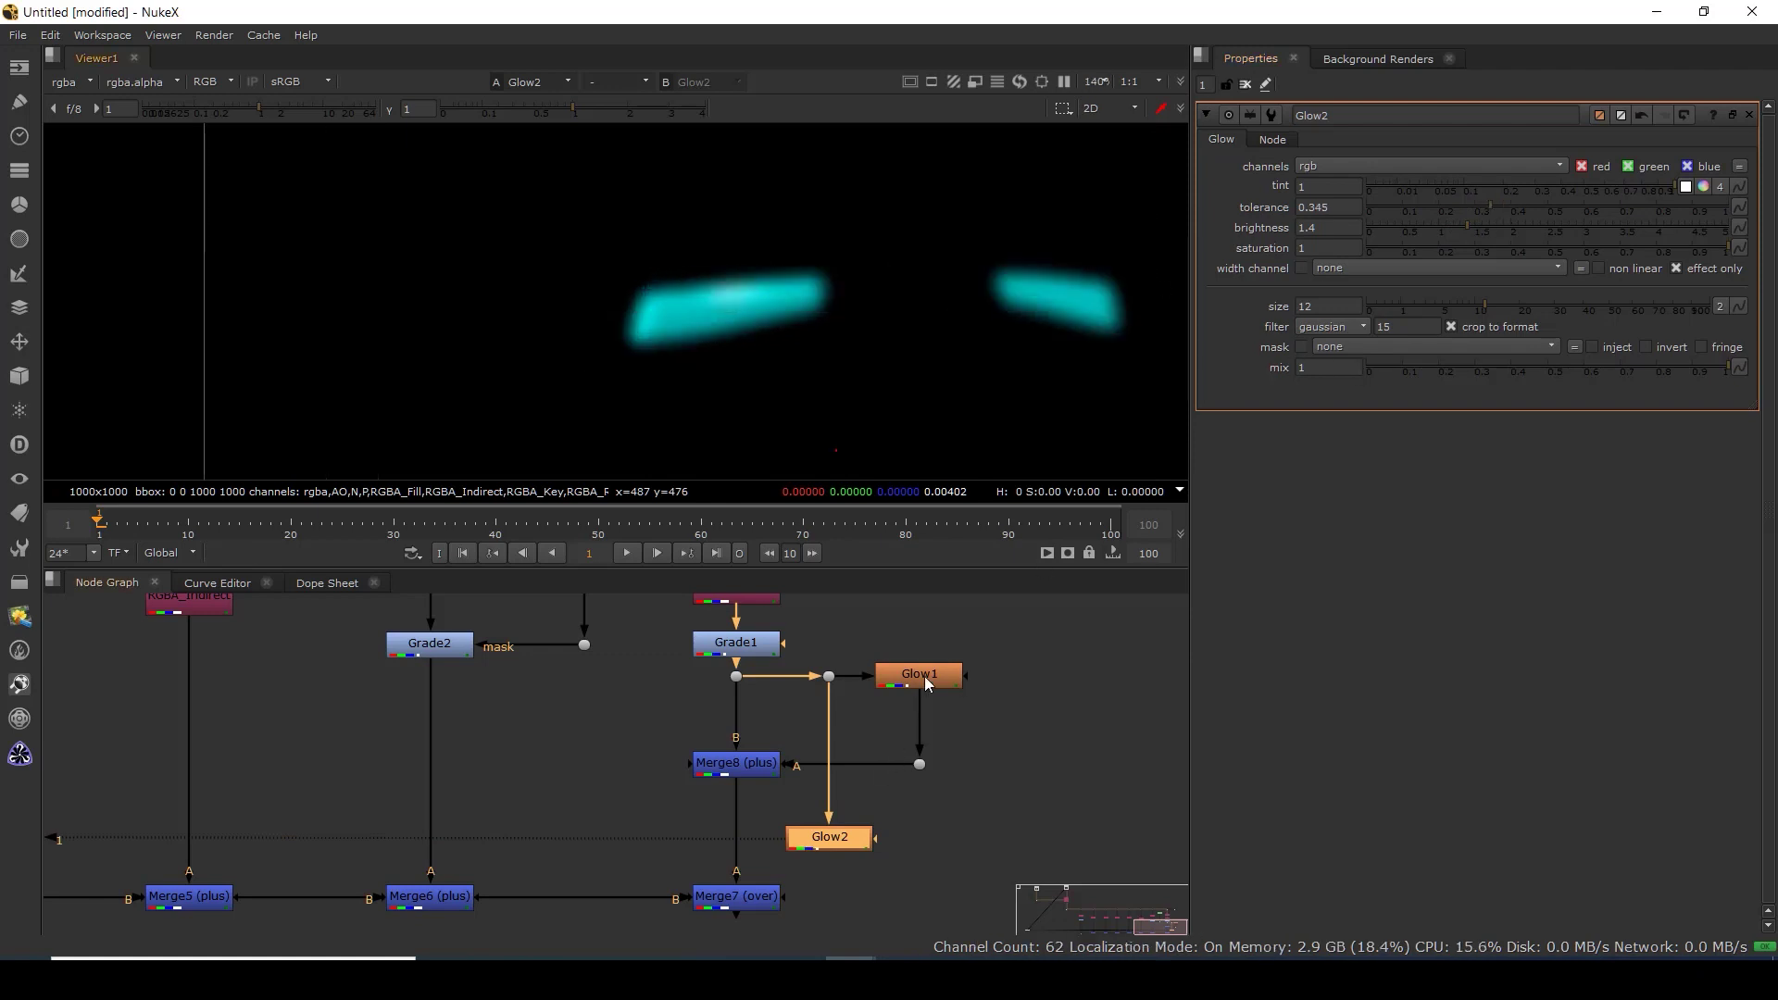
Insert a Merge between Merge8 and Merge7 with Glow2 as its A input, display it and set its operation to plus.
{"action": "left_click", "coordinate": [924, 677], "text": "ctrl+shift"}
{"action": "left_click", "coordinate": [739, 758], "text": "ctrl+shift"}
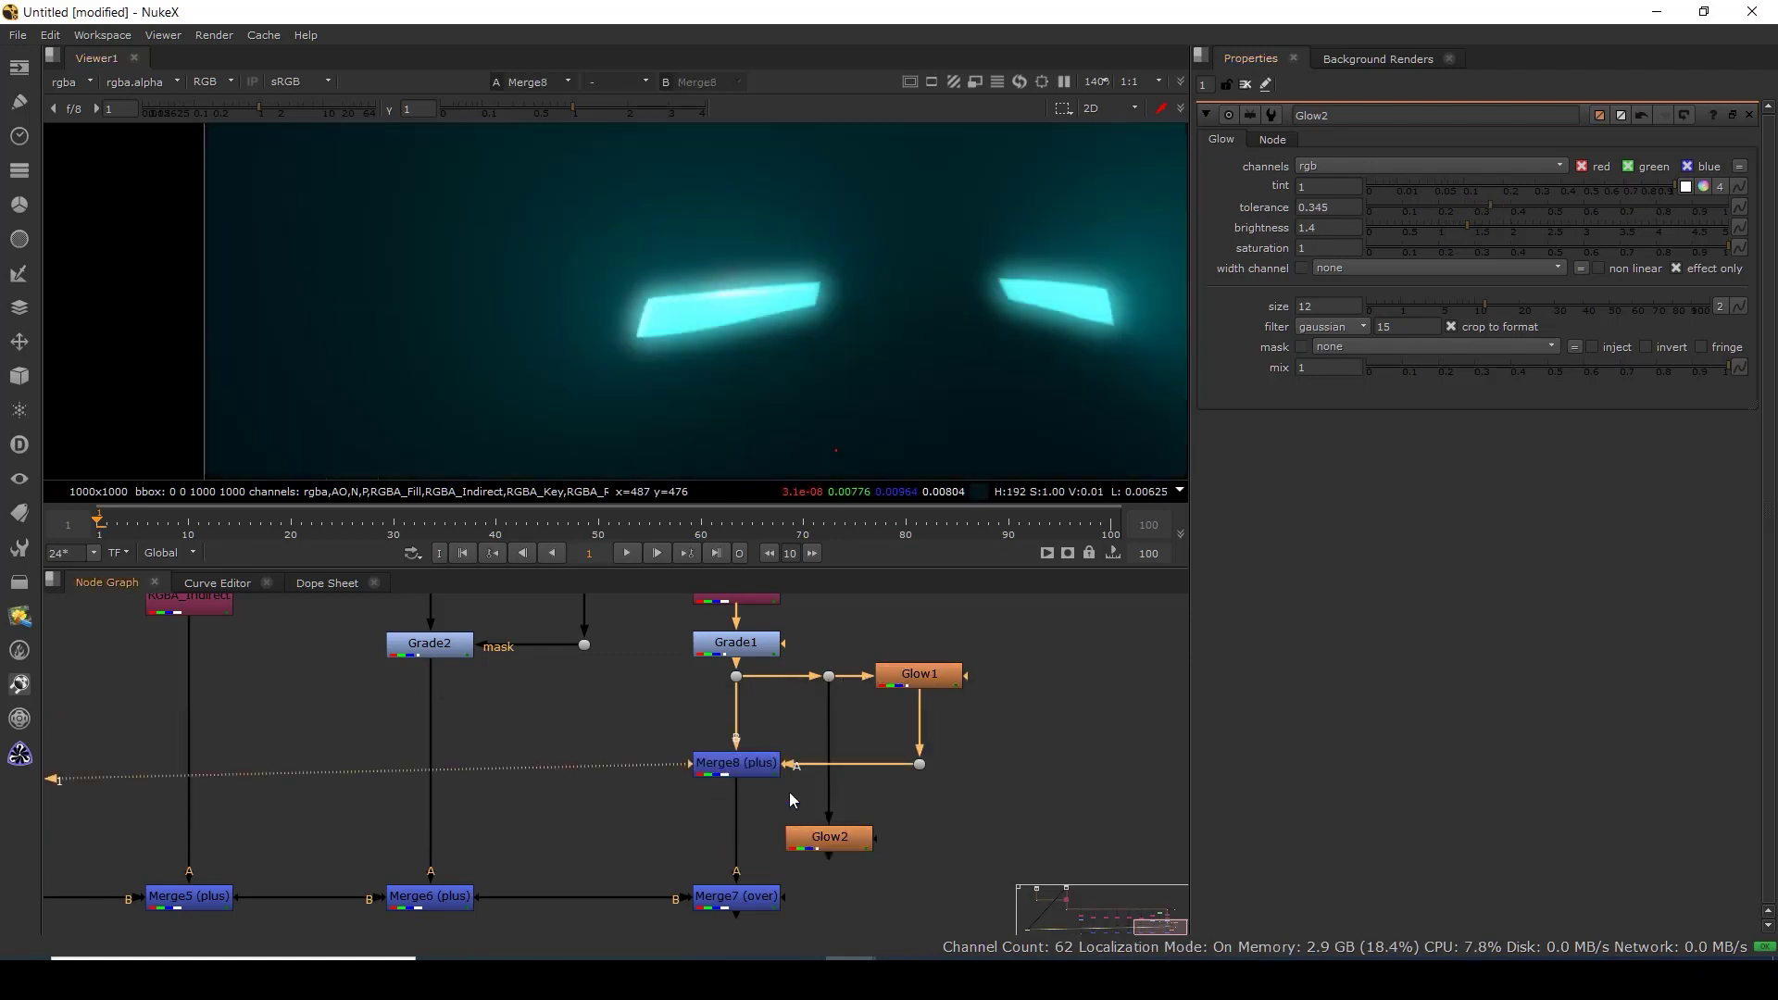
{"action": "left_click", "coordinate": [924, 815]}
{"action": "key", "text": "m"}
{"action": "left_click_drag", "start_coordinate": [741, 847], "coordinate": [732, 845]}
{"action": "key", "text": "1"}
{"action": "left_click", "coordinate": [1320, 167]}
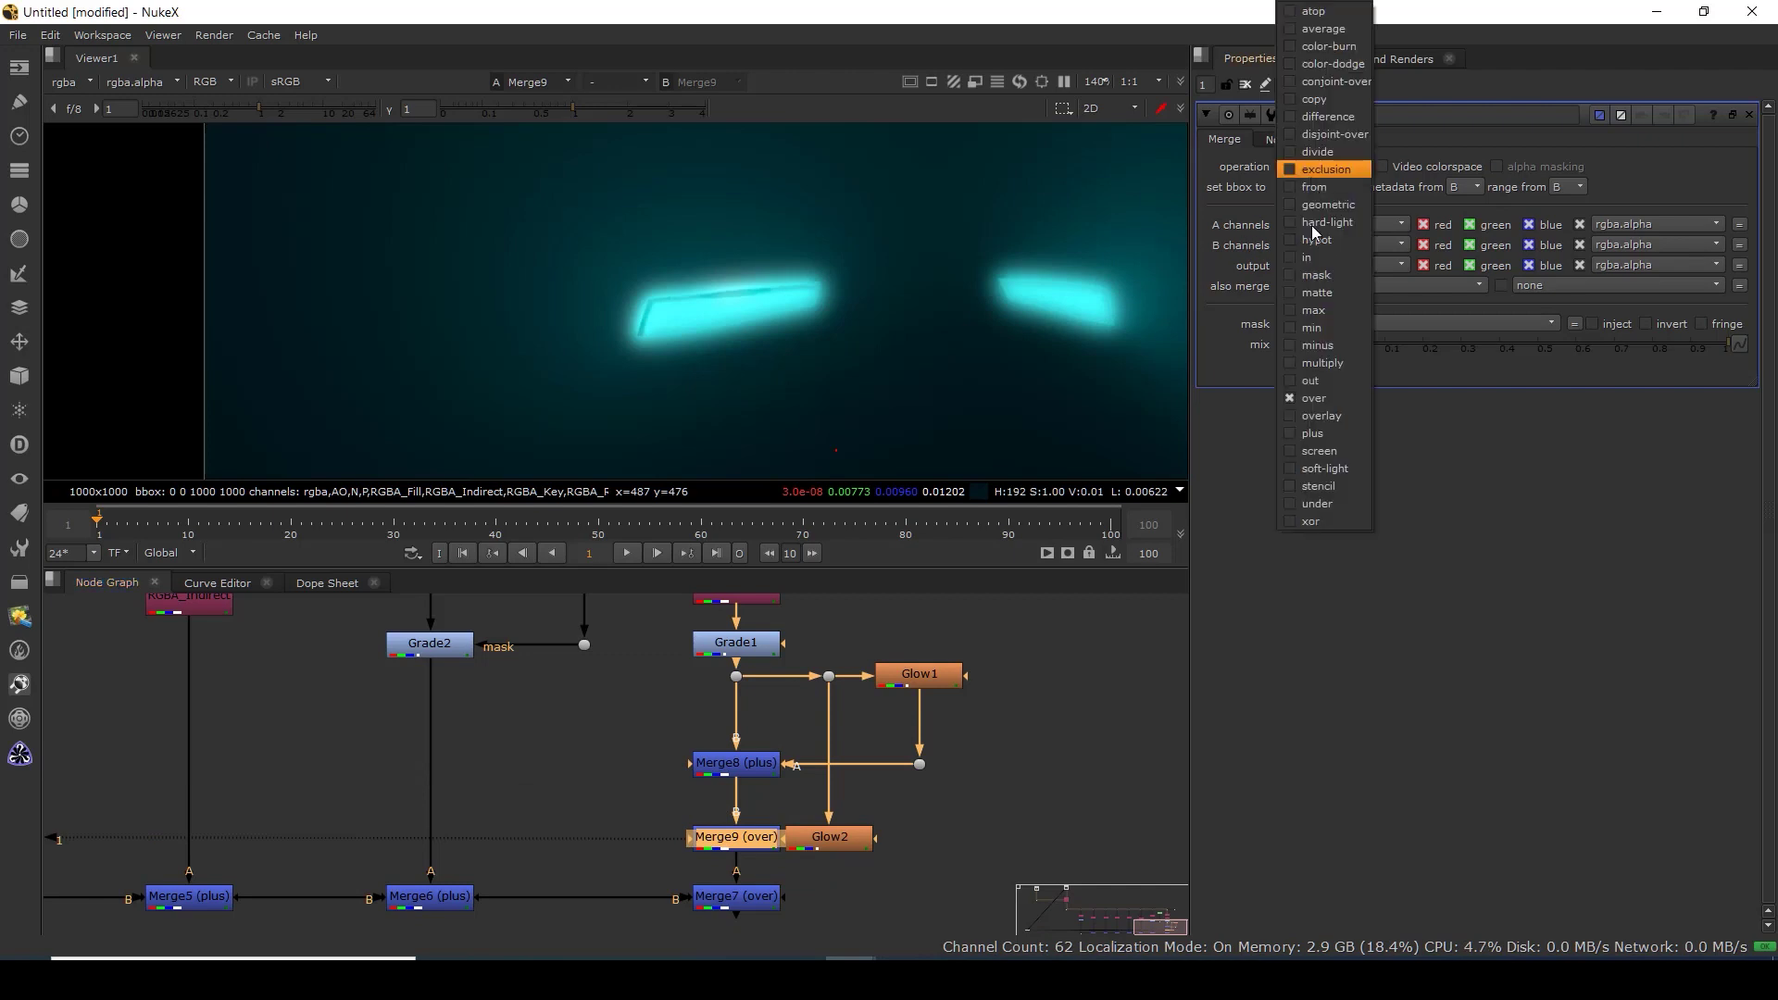
{"action": "left_click", "coordinate": [1321, 431]}
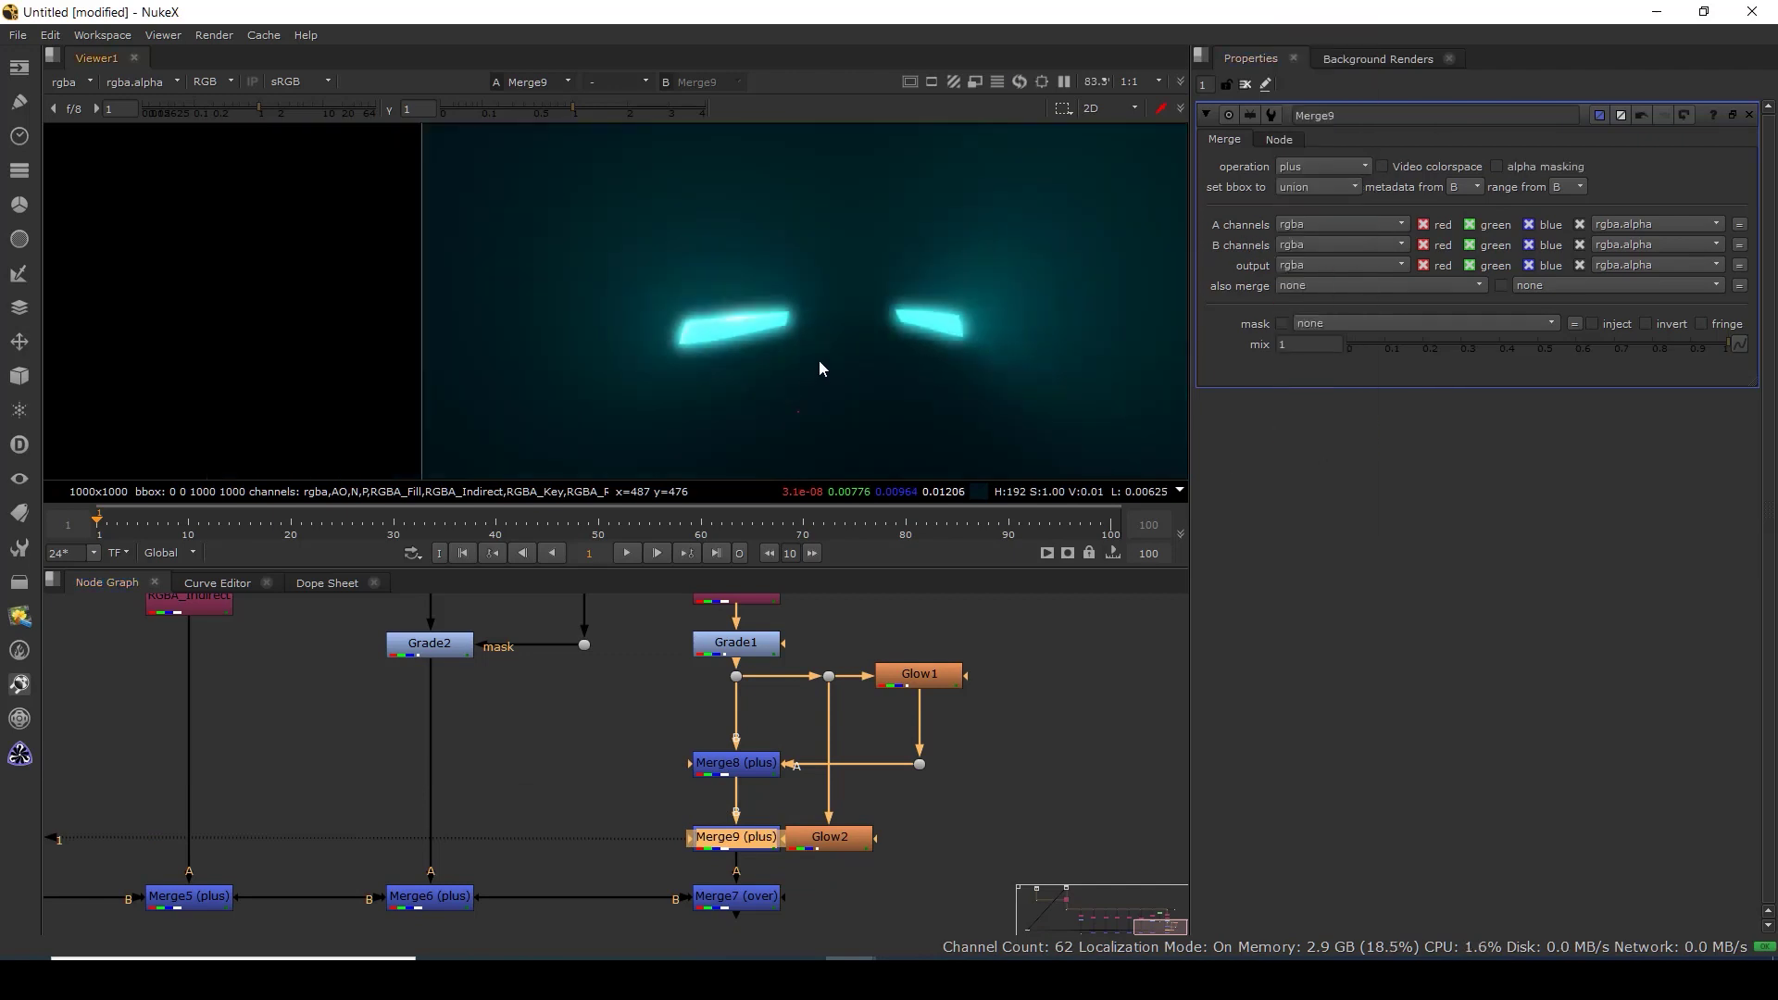
Display Merge7 and move both Glow nodes with their dots farther away from the merge column.
{"action": "key", "text": "f"}
{"action": "left_click", "coordinate": [736, 897]}
{"action": "key", "text": "1"}
{"action": "left_click_drag", "start_coordinate": [1033, 622], "coordinate": [974, 843]}
{"action": "left_click", "coordinate": [903, 861]}
{"action": "scroll", "coordinate": [625, 307], "scroll_direction": "up", "scroll_amount": 5}
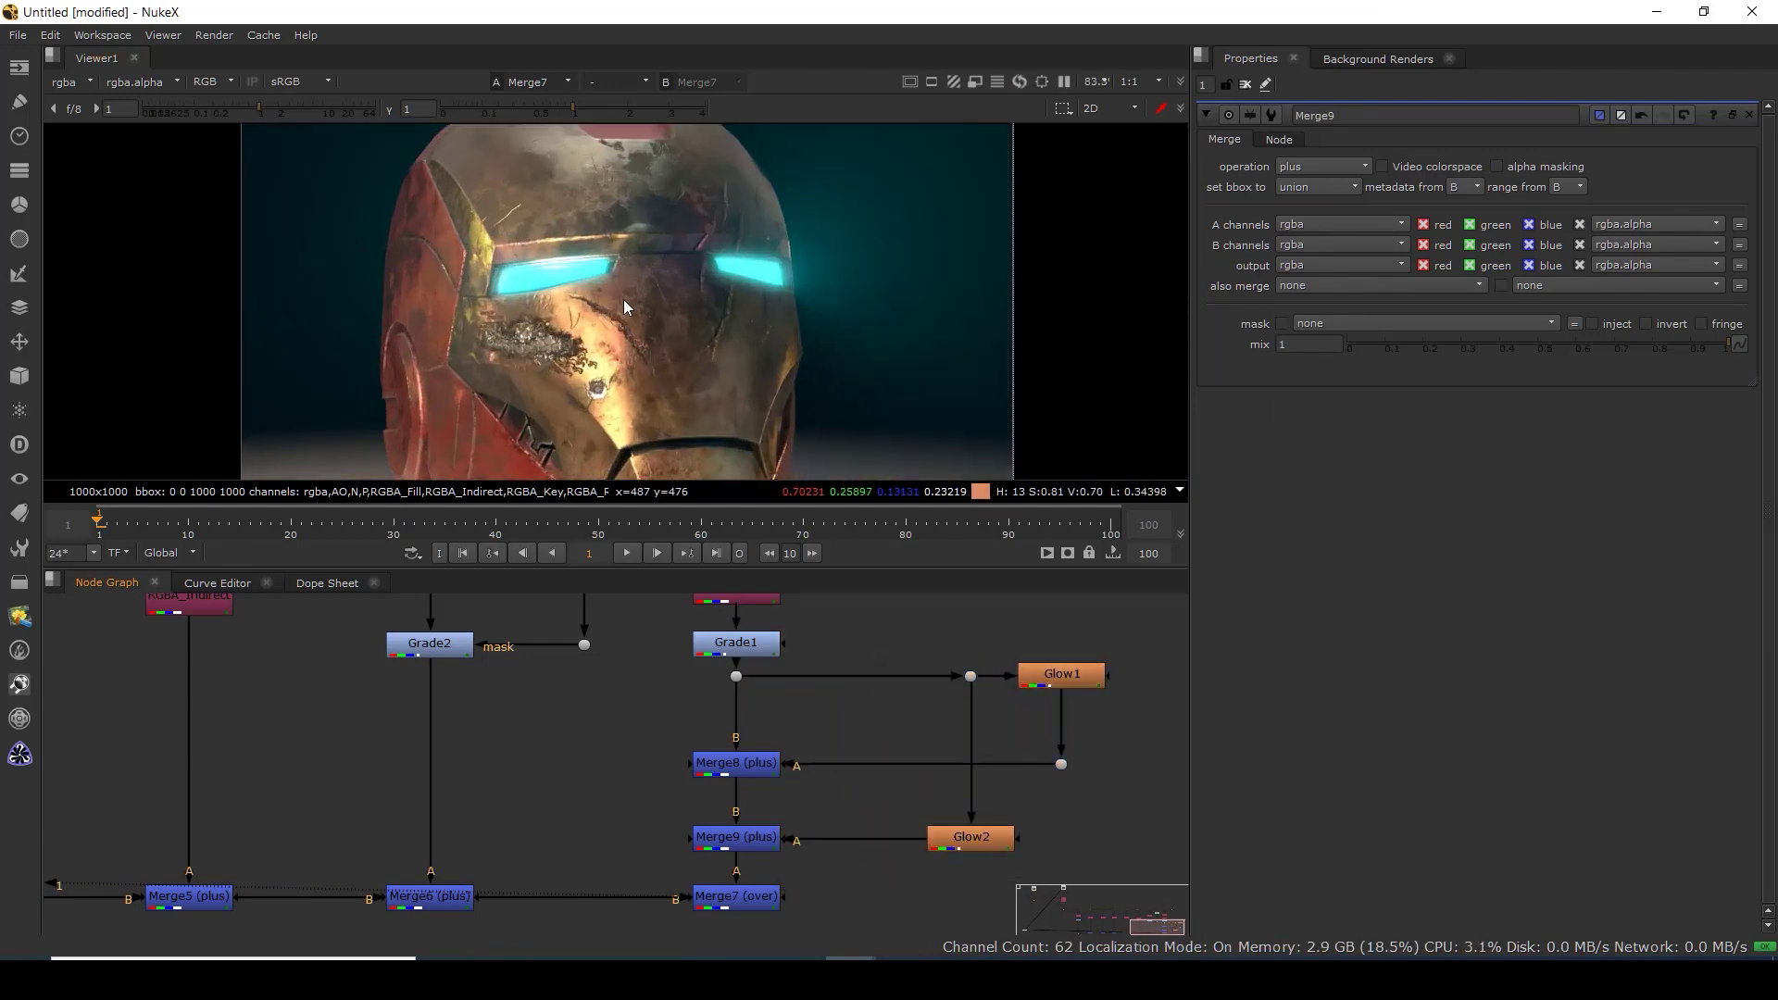
Compare the eye lights up close with Merge9 disabled and enabled.
{"action": "left_click", "coordinate": [750, 844]}
{"action": "key", "text": "d"}
{"action": "key", "text": "d"}
{"action": "scroll", "coordinate": [687, 303], "scroll_direction": "up", "scroll_amount": 4}
{"action": "key", "text": "d"}
{"action": "key", "text": "d"}
{"action": "key", "text": "d"}
{"action": "key", "text": "d"}
{"action": "key", "text": "d"}
{"action": "key", "text": "d"}
{"action": "scroll", "coordinate": [767, 244], "scroll_direction": "up", "scroll_amount": 4}
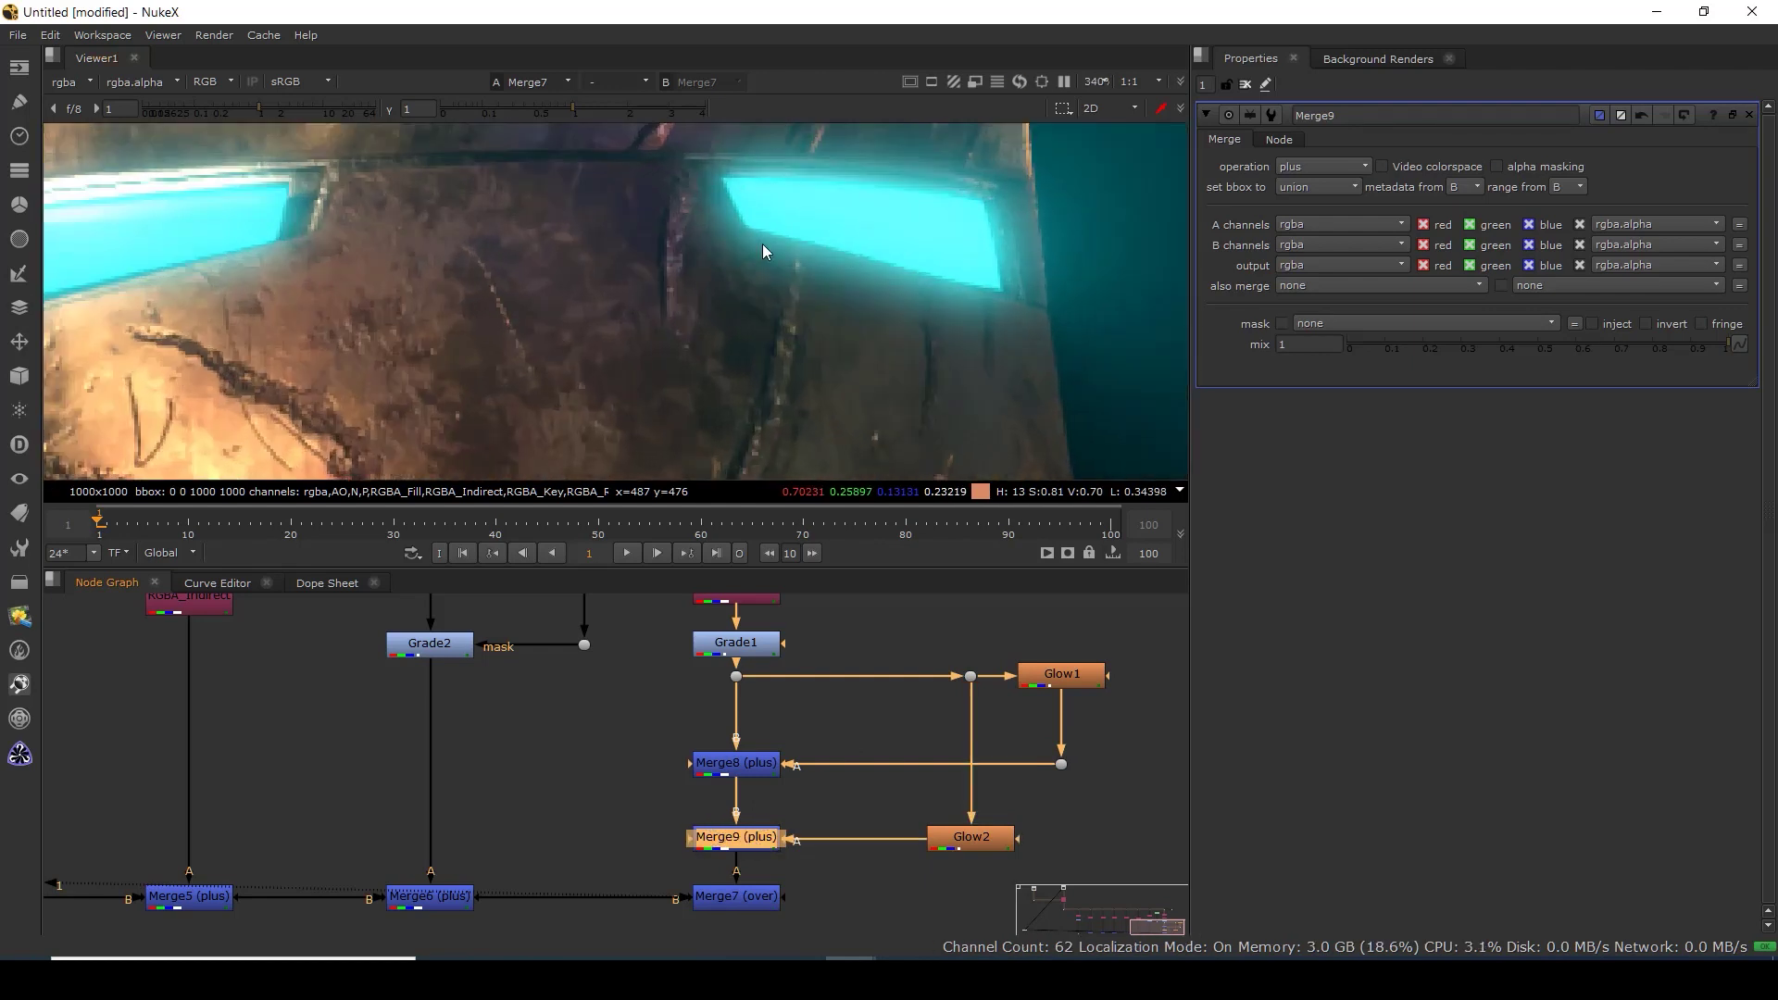
Compare the whole helmet image with Merge8's glow disabled and enabled.
{"action": "left_click", "coordinate": [747, 769]}
{"action": "key", "text": "d"}
{"action": "key", "text": "d"}
{"action": "key", "text": "f"}
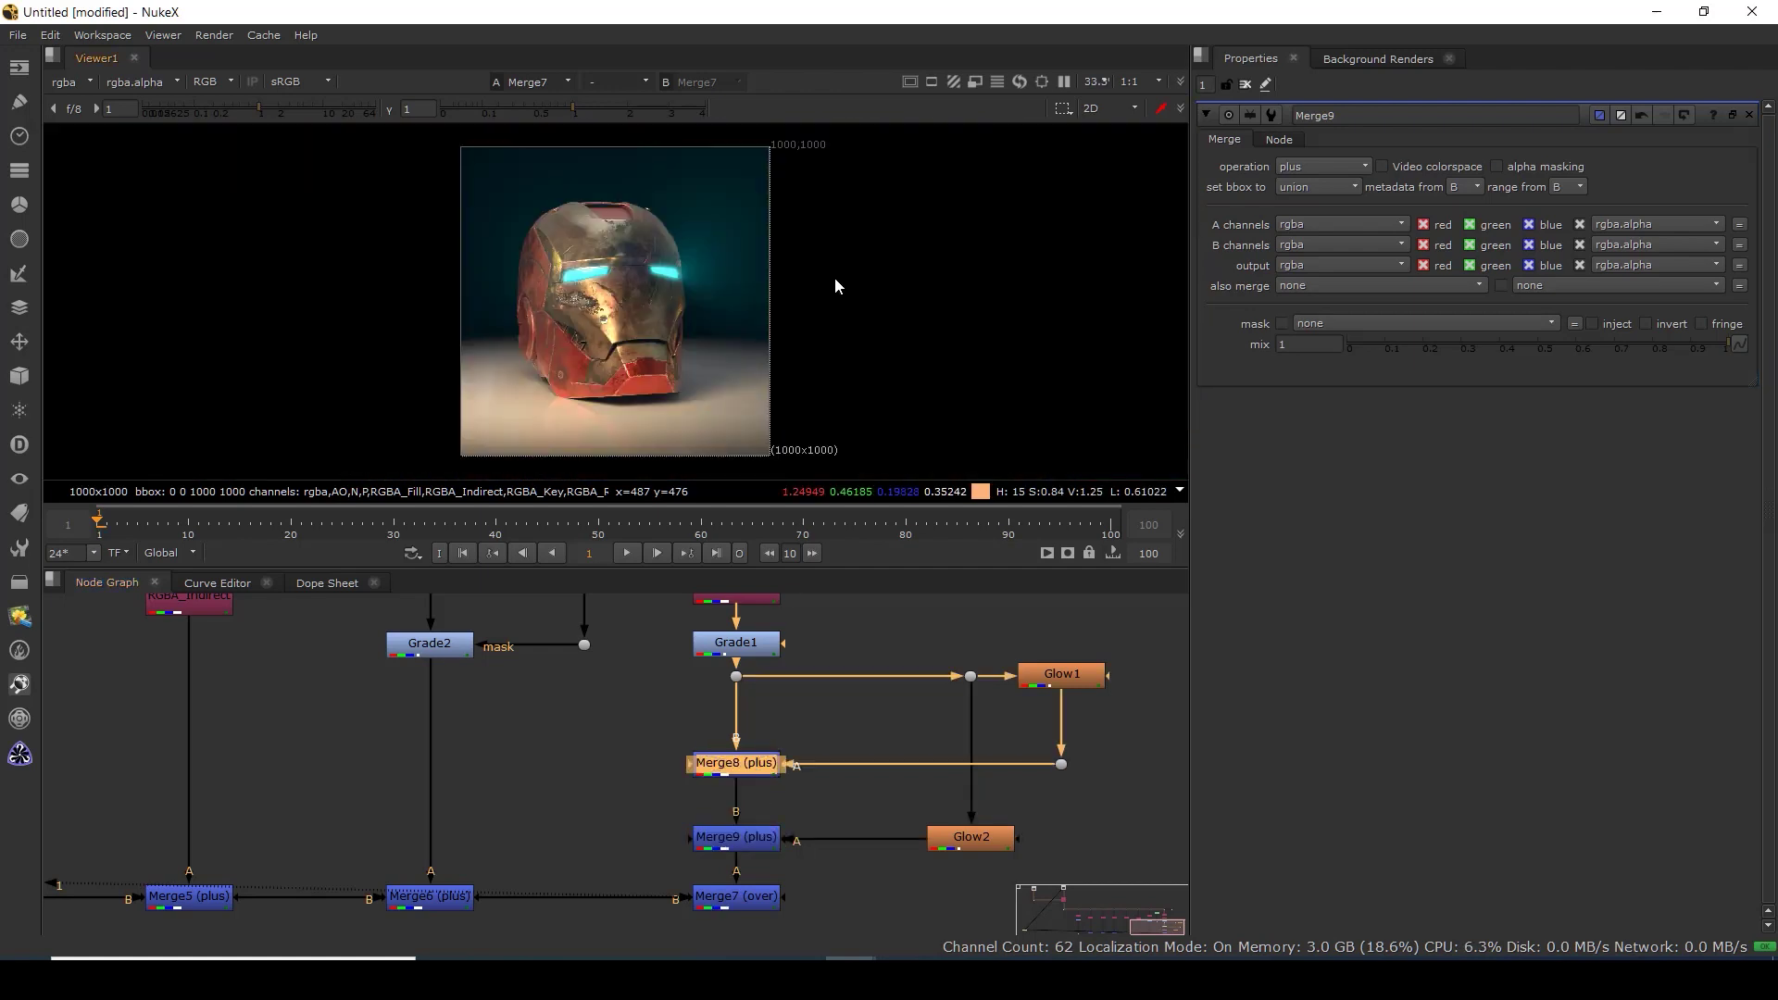
{"action": "key", "text": "d"}
{"action": "key", "text": "d"}
{"action": "key", "text": "d"}
{"action": "key", "text": "d"}
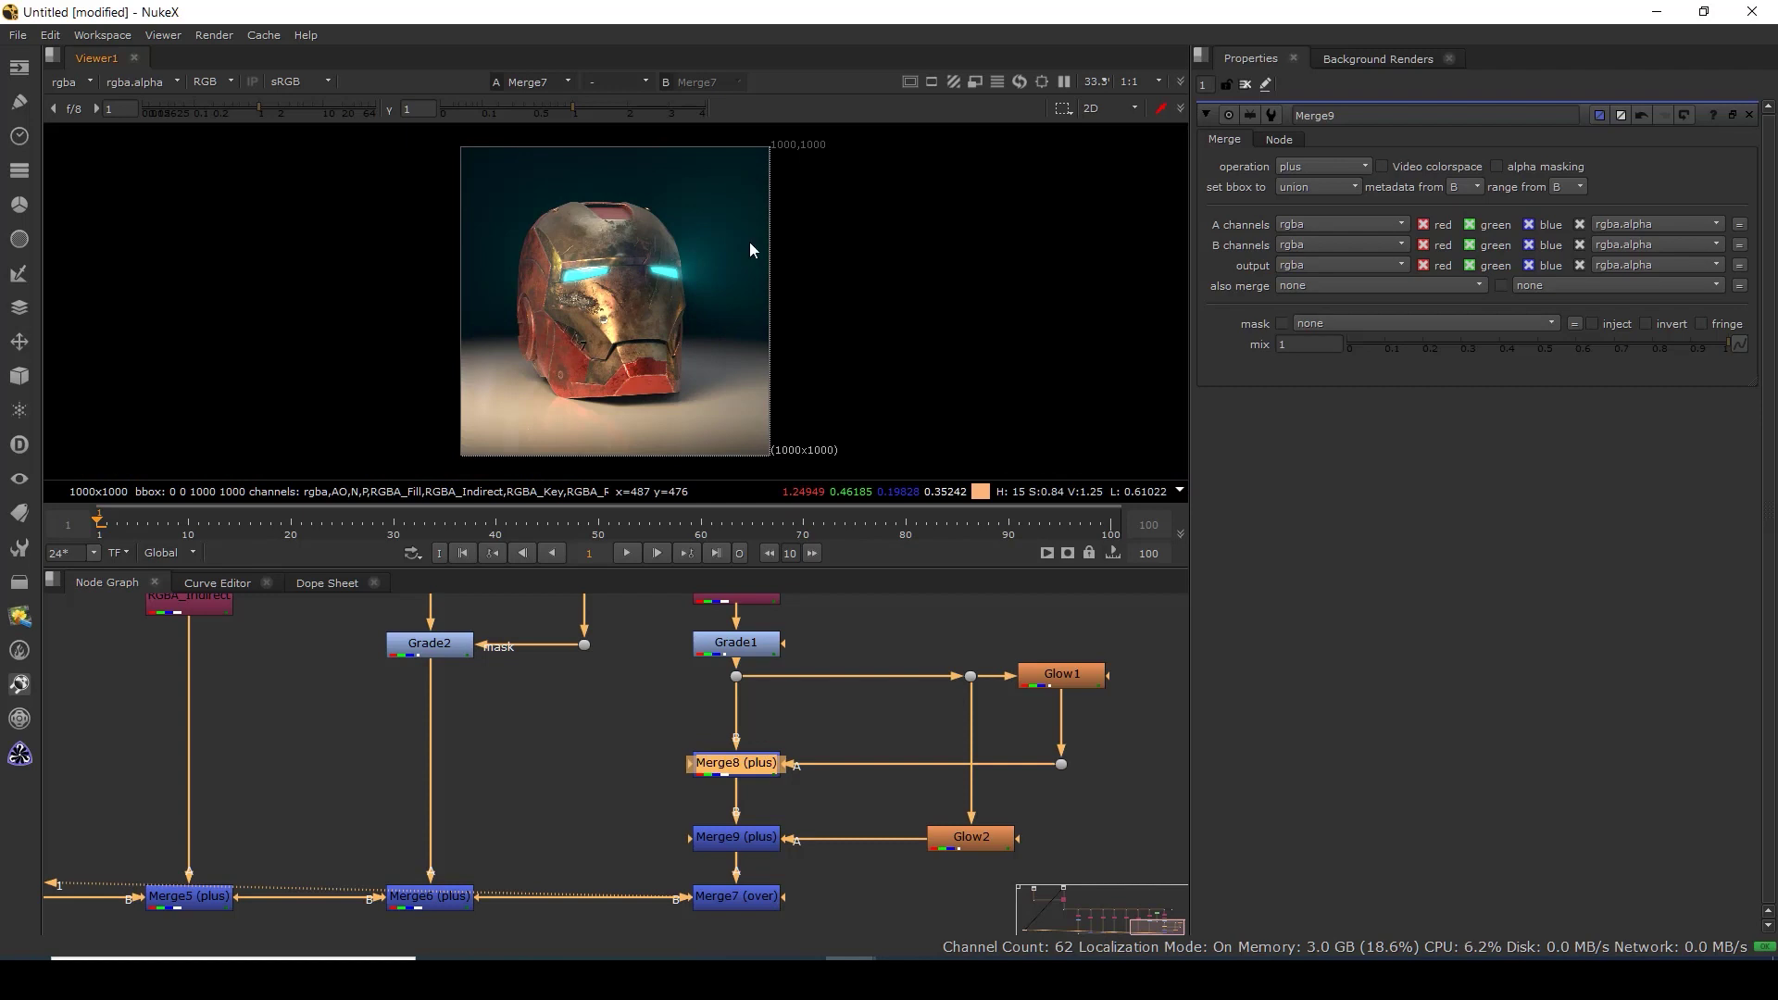
Reduce the saturation of Grade1's gain colour to 0.11, giving a red gain of 0.89.
{"action": "left_click_drag", "start_coordinate": [884, 152], "coordinate": [428, 393]}
{"action": "scroll", "coordinate": [611, 276], "scroll_direction": "up", "scroll_amount": 6}
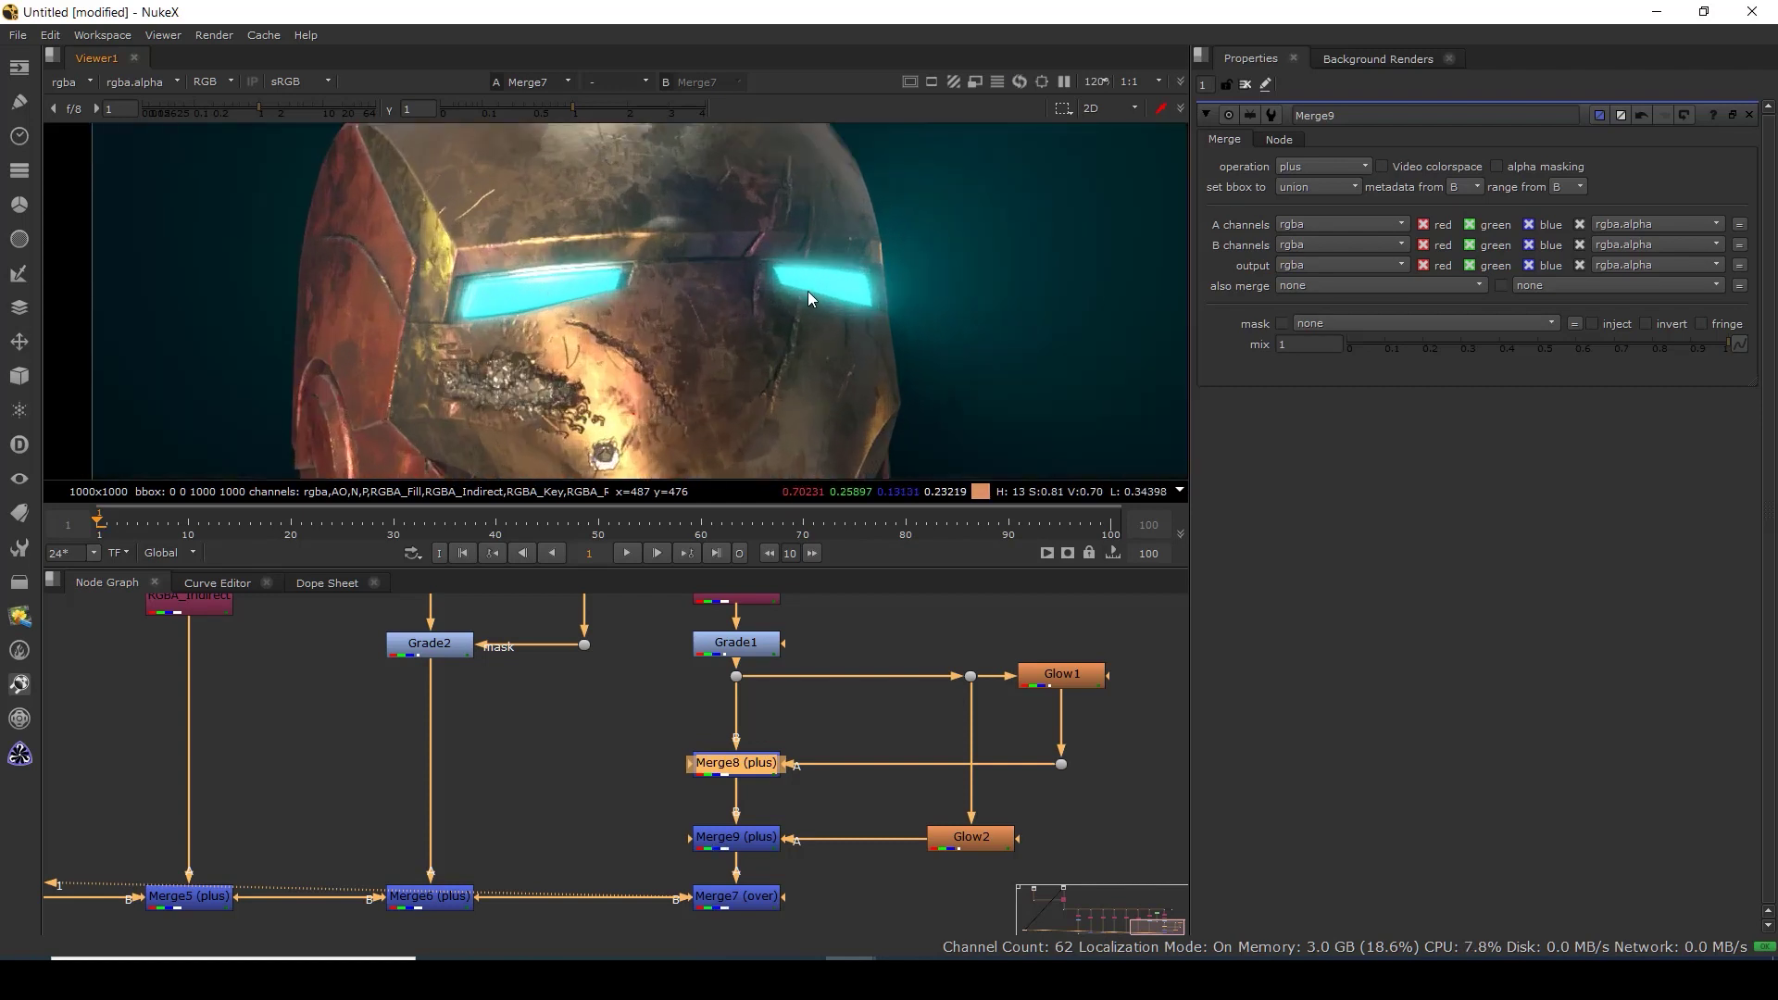
{"action": "left_click_drag", "start_coordinate": [763, 711], "coordinate": [792, 821]}
{"action": "double_click", "coordinate": [774, 750]}
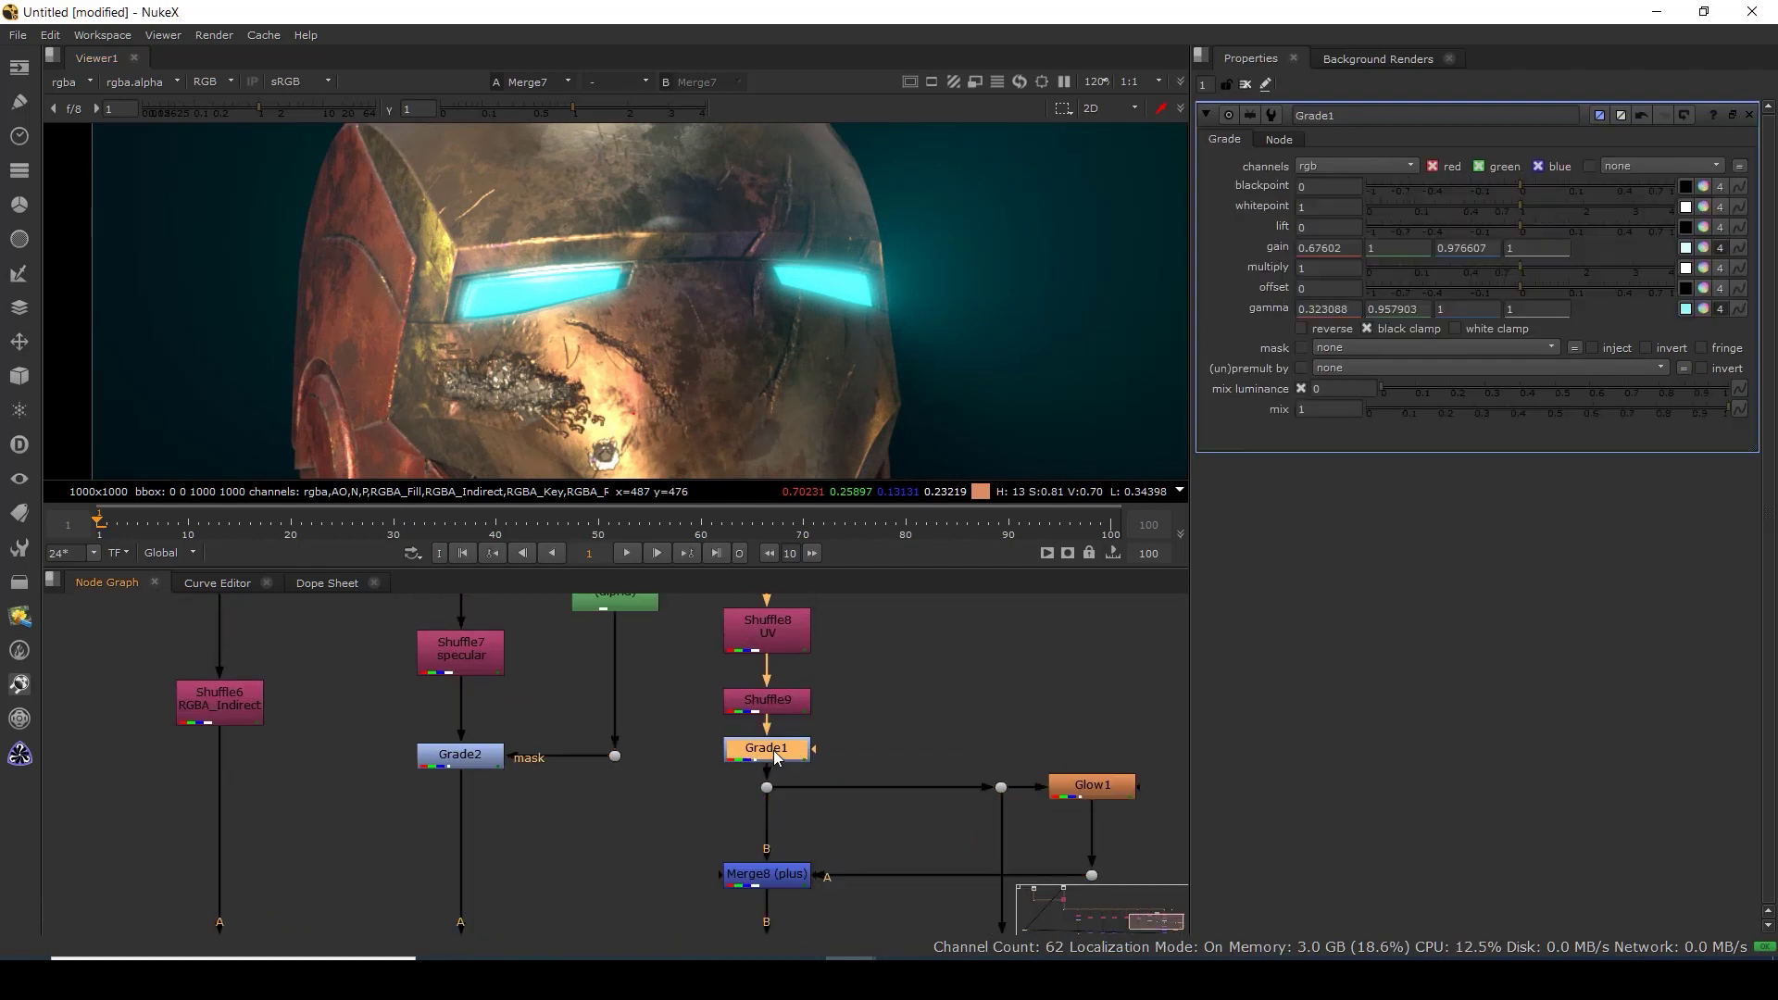
{"action": "left_click", "coordinate": [1704, 247]}
{"action": "left_click_drag", "start_coordinate": [1459, 390], "coordinate": [1437, 449]}
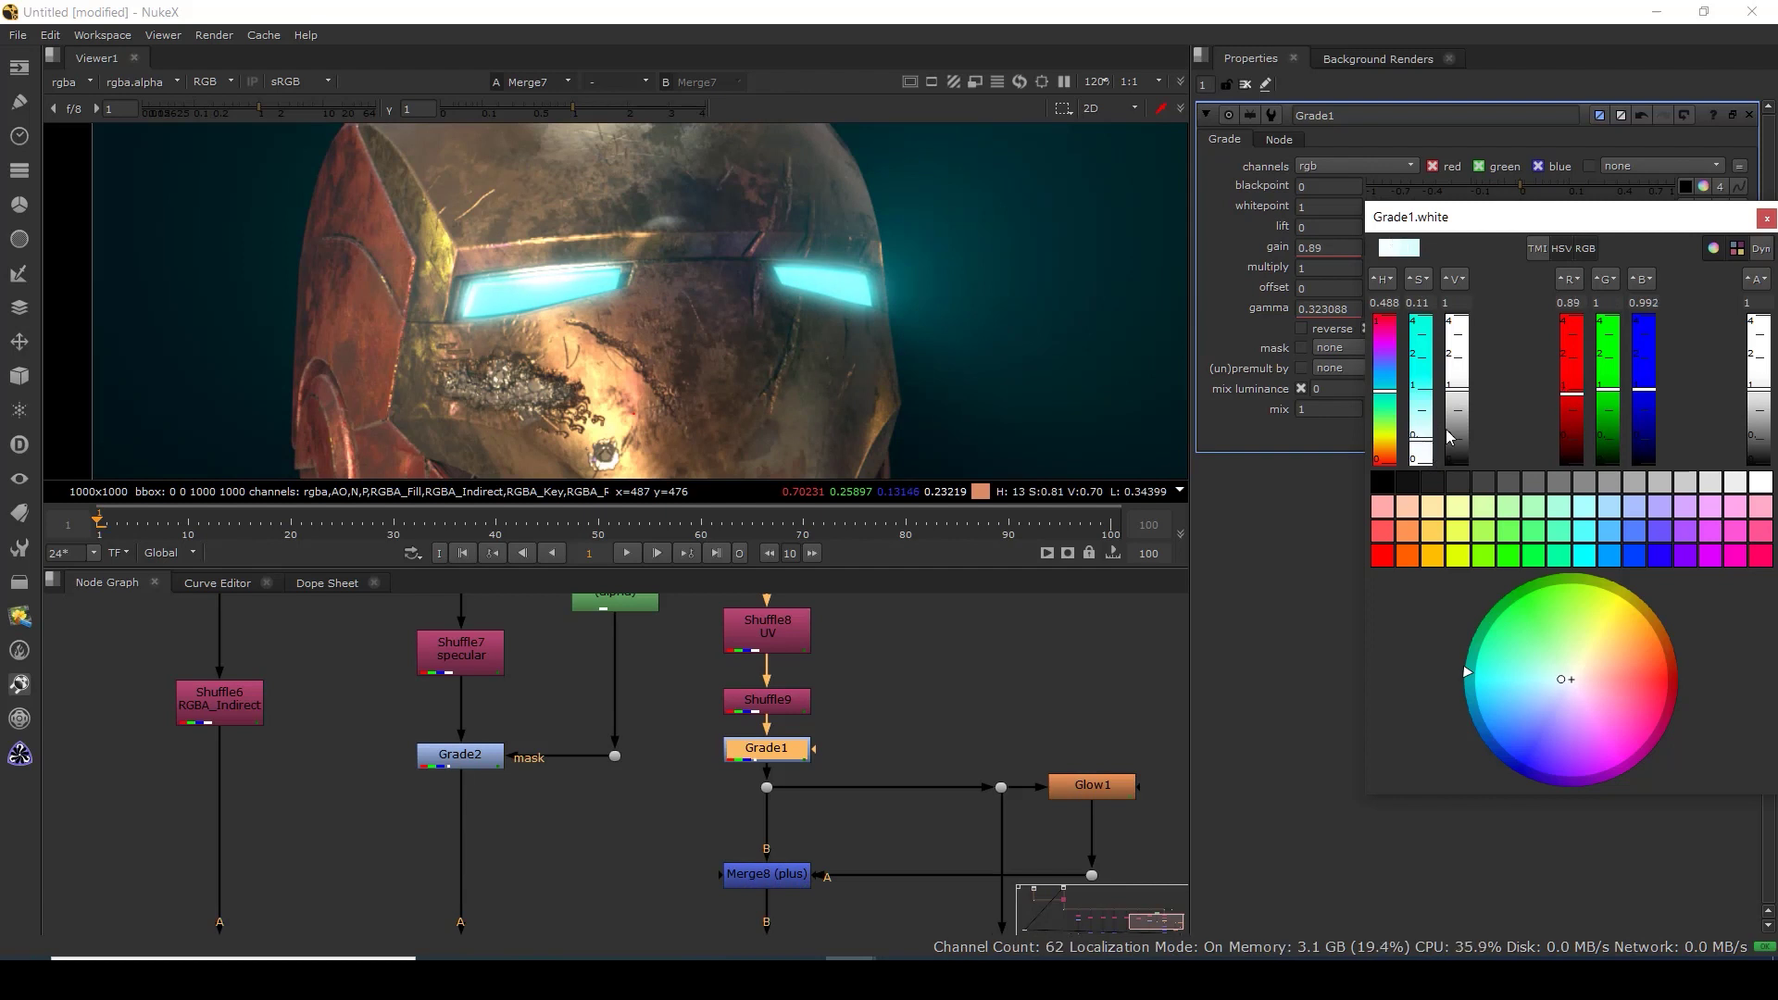
{"action": "left_click", "coordinate": [1766, 219]}
Examine the full helmet composite, its node layout and the faceplate detail up close.
{"action": "key", "text": "f"}
{"action": "key", "text": "f"}
{"action": "scroll", "coordinate": [797, 783], "scroll_direction": "up", "scroll_amount": 5}
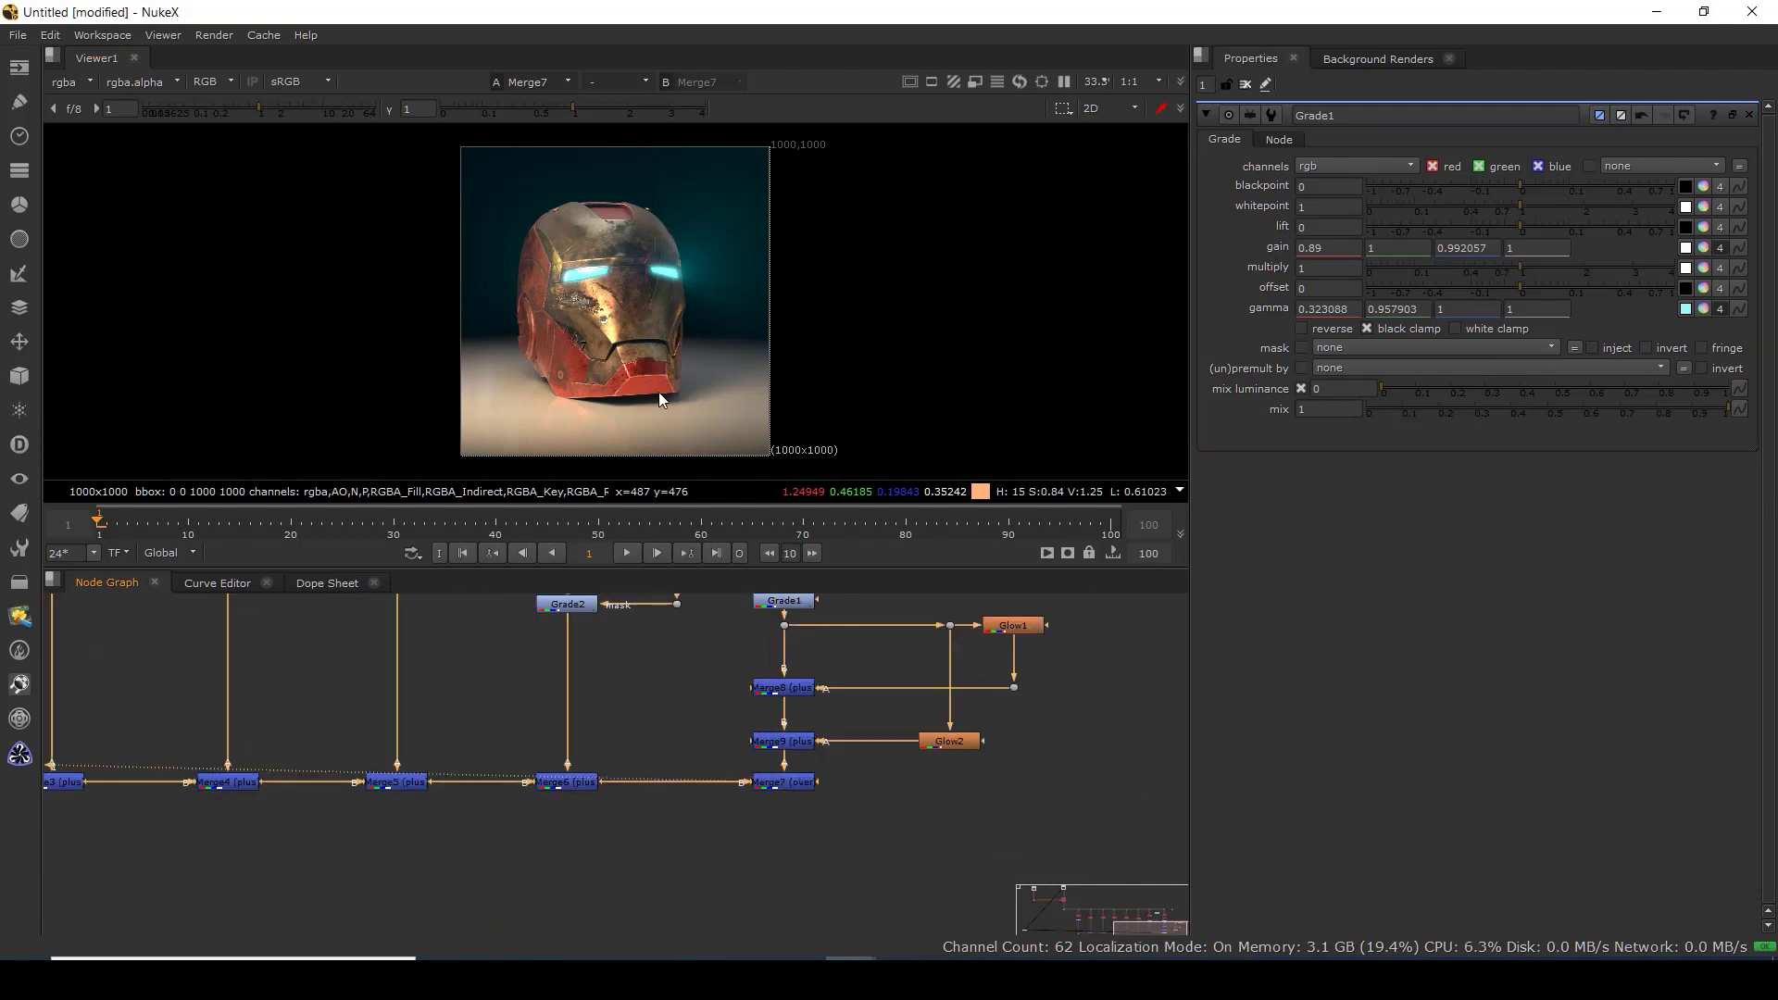
{"action": "scroll", "coordinate": [672, 379], "scroll_direction": "down", "scroll_amount": 1}
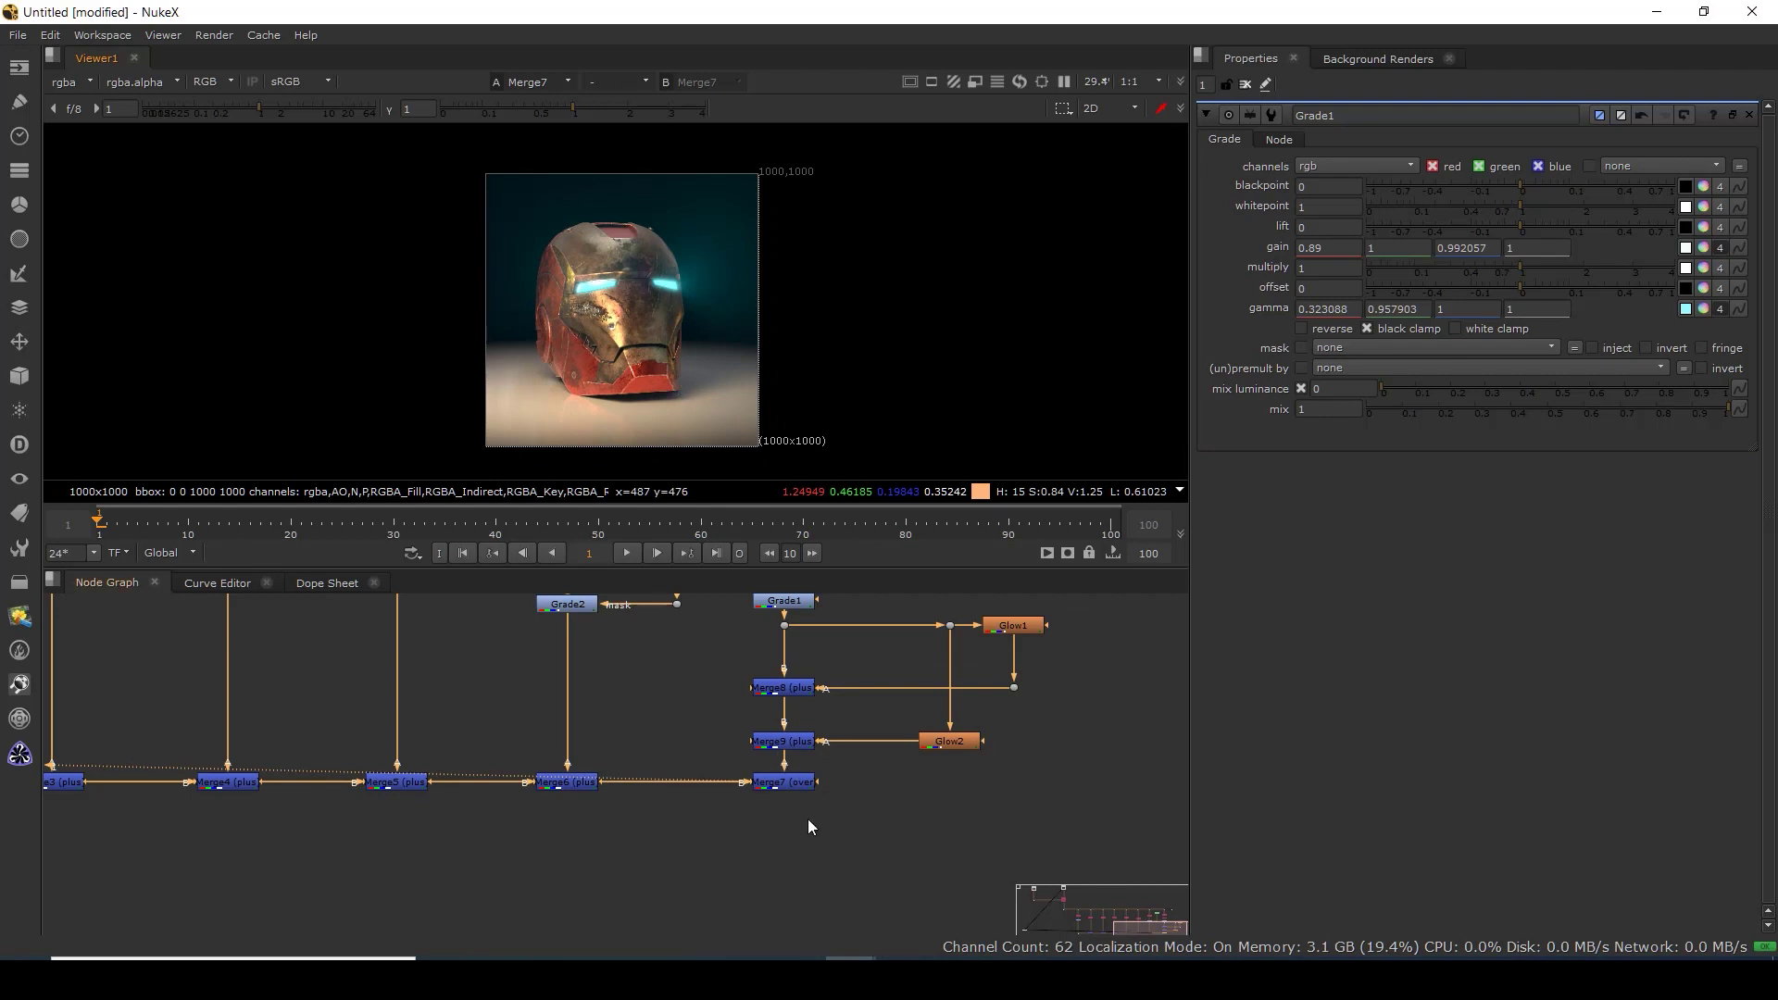
{"action": "scroll", "coordinate": [764, 800], "scroll_direction": "down", "scroll_amount": 5}
{"action": "scroll", "coordinate": [746, 831], "scroll_direction": "up", "scroll_amount": 1}
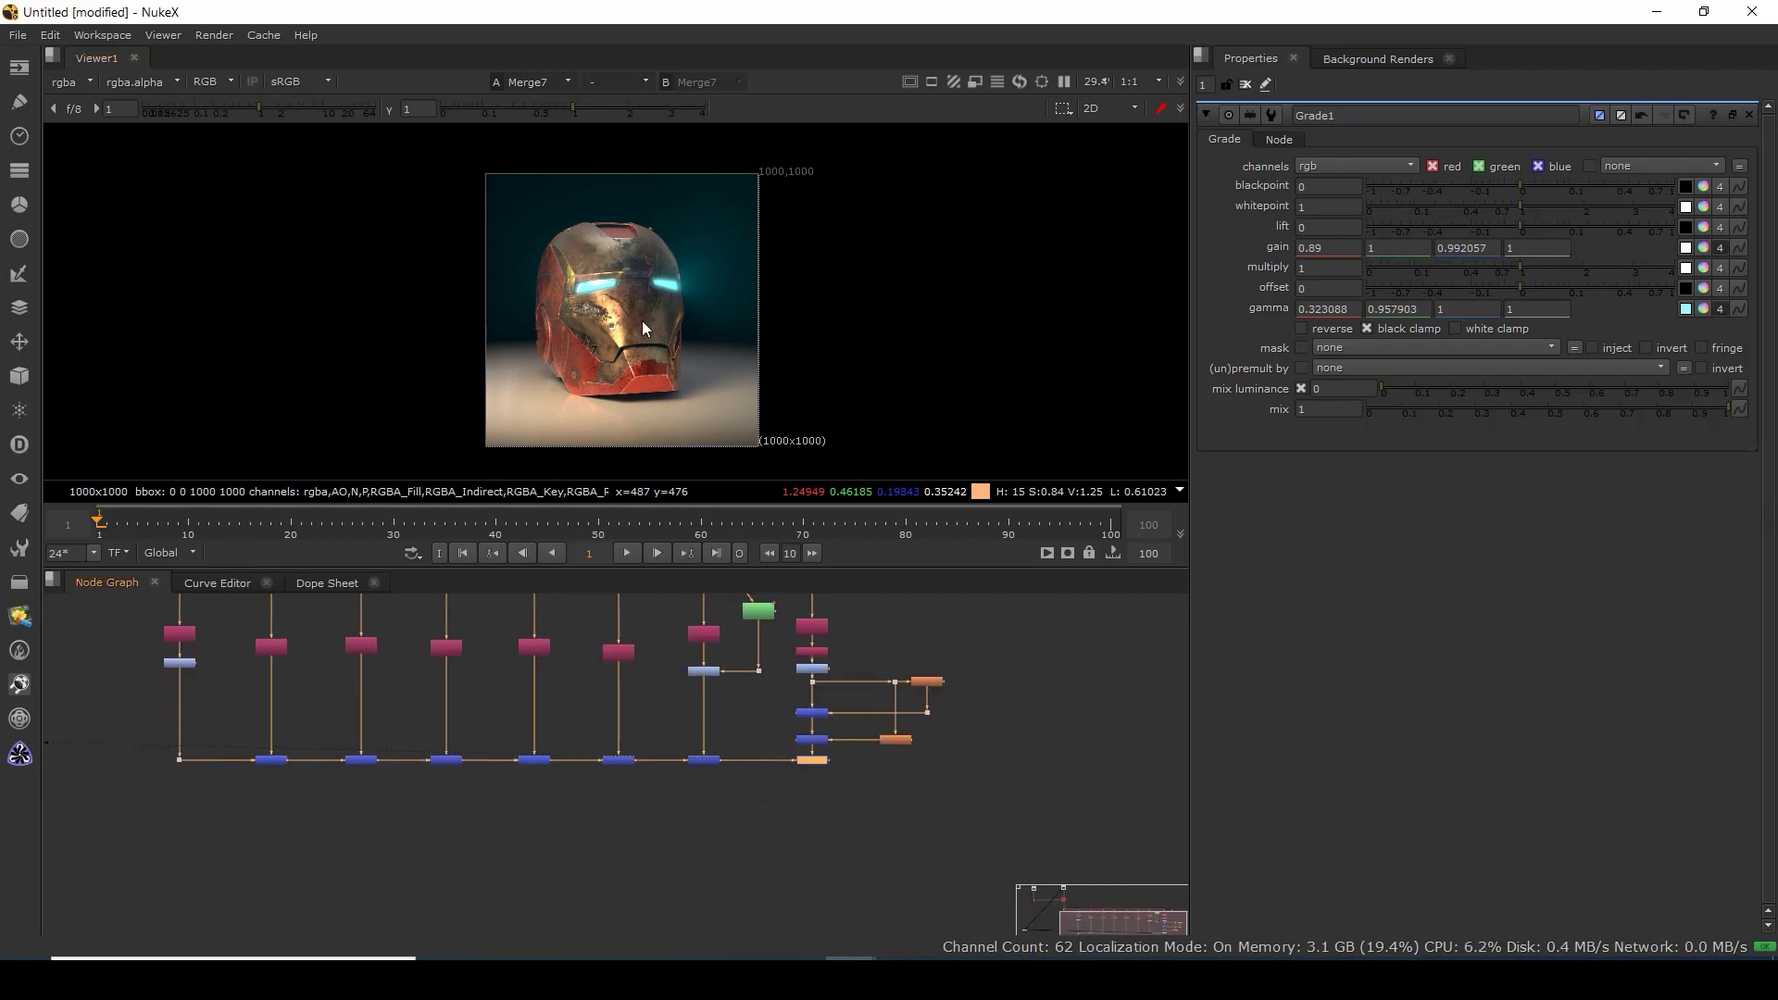
{"action": "scroll", "coordinate": [639, 326], "scroll_direction": "up", "scroll_amount": 7}
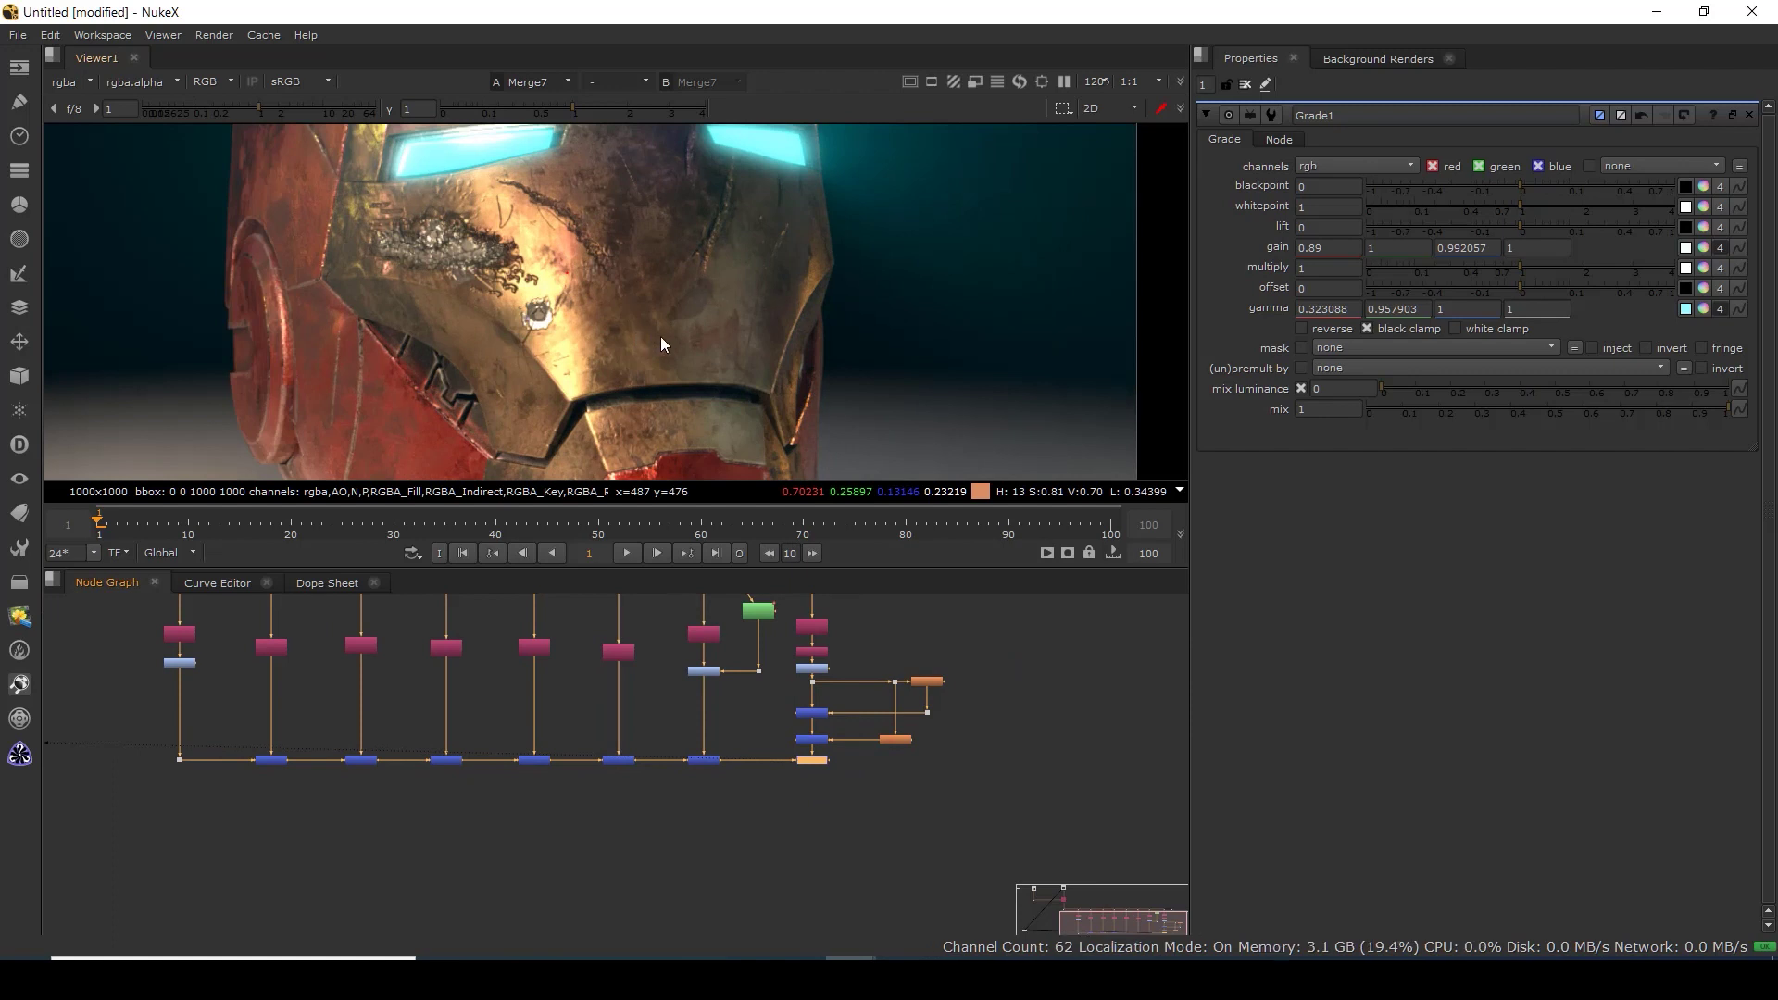
Add a Sharpen node below Merge7, connect it to Merge7's output and display it.
{"action": "scroll", "coordinate": [796, 778], "scroll_direction": "up", "scroll_amount": 4}
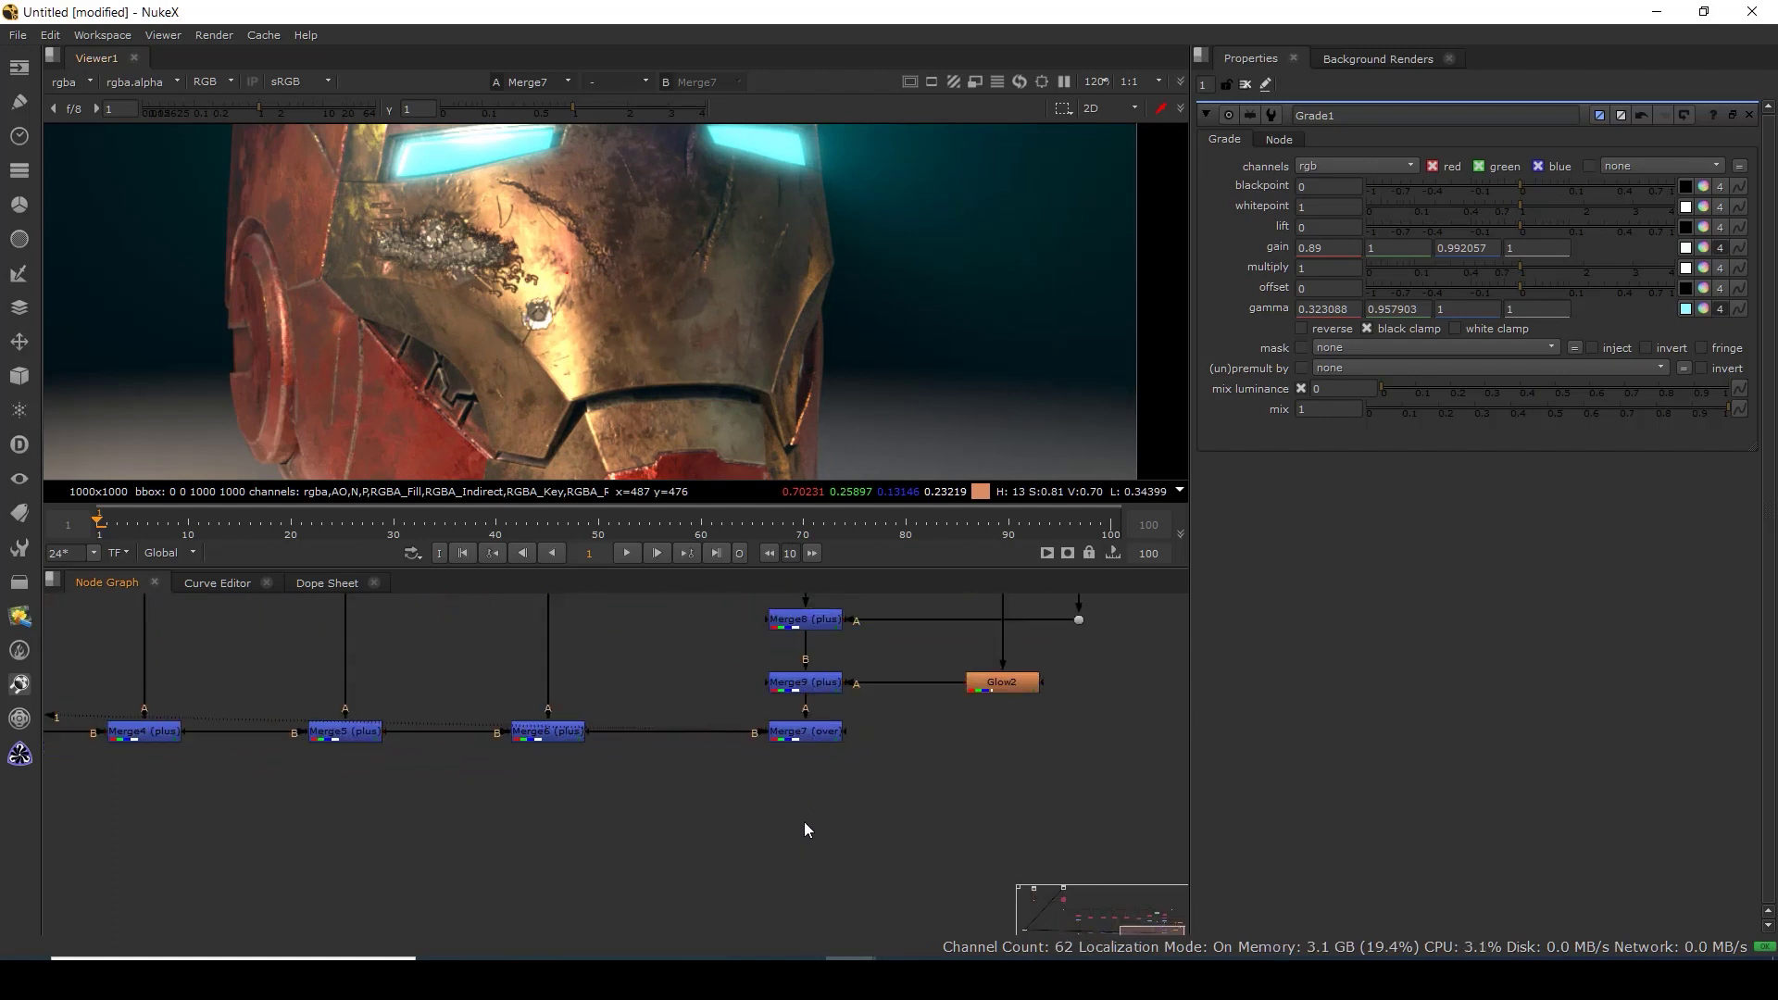
{"action": "key", "text": "Tab"}
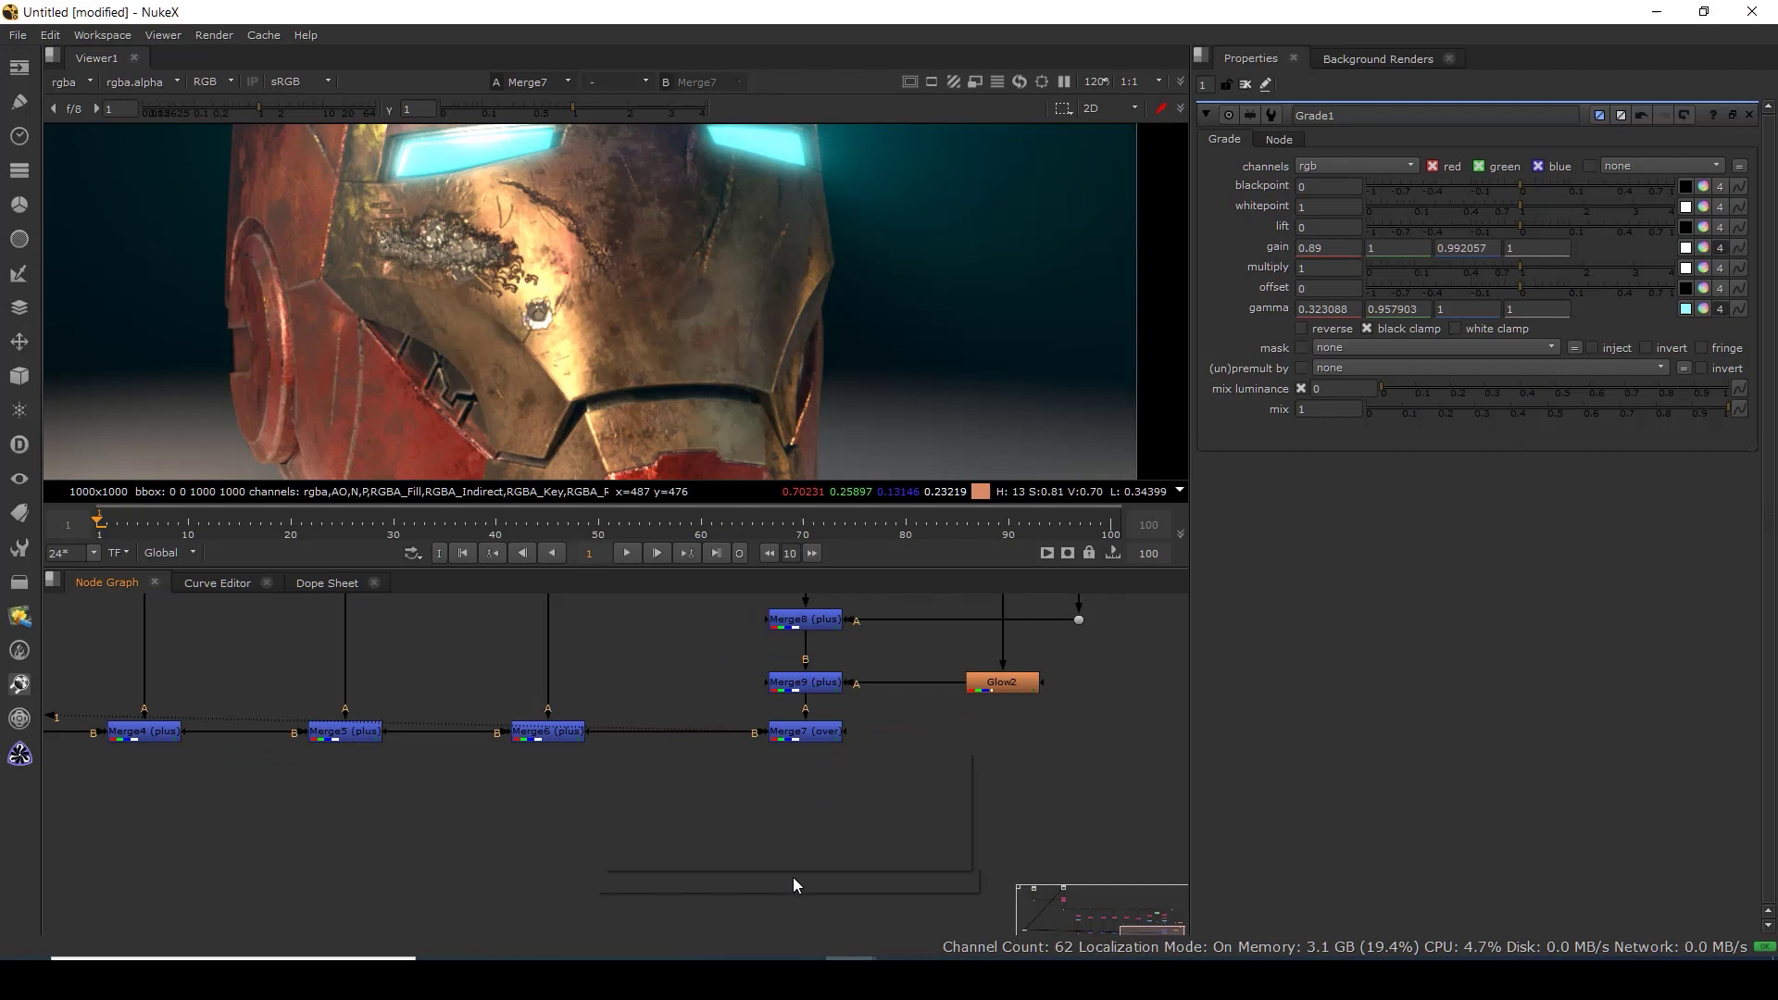
{"action": "type", "text": "shar"}
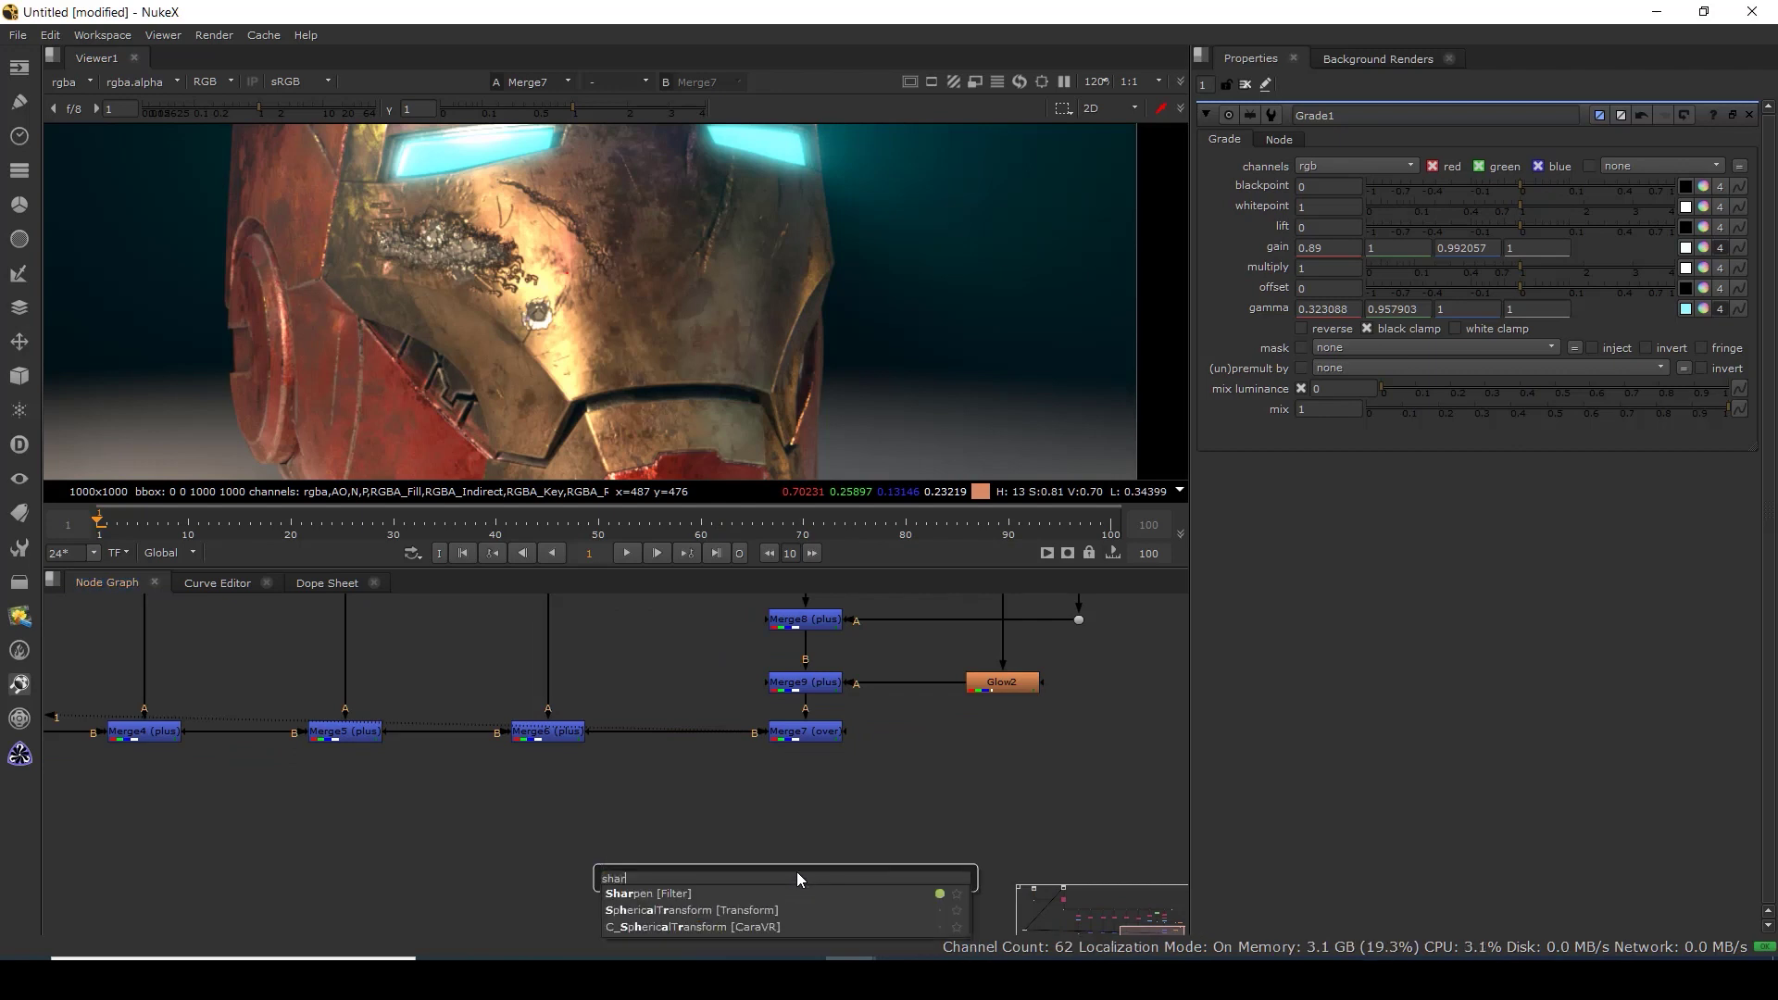
{"action": "key", "text": "Return"}
{"action": "left_click_drag", "start_coordinate": [808, 778], "coordinate": [805, 736]}
{"action": "left_click_drag", "start_coordinate": [802, 885], "coordinate": [815, 895]}
{"action": "key", "text": "1"}
Examine the sharpened edges with the viewer gain raised to 64, and reset the viewer gain.
{"action": "scroll", "coordinate": [591, 378], "scroll_direction": "up", "scroll_amount": 4}
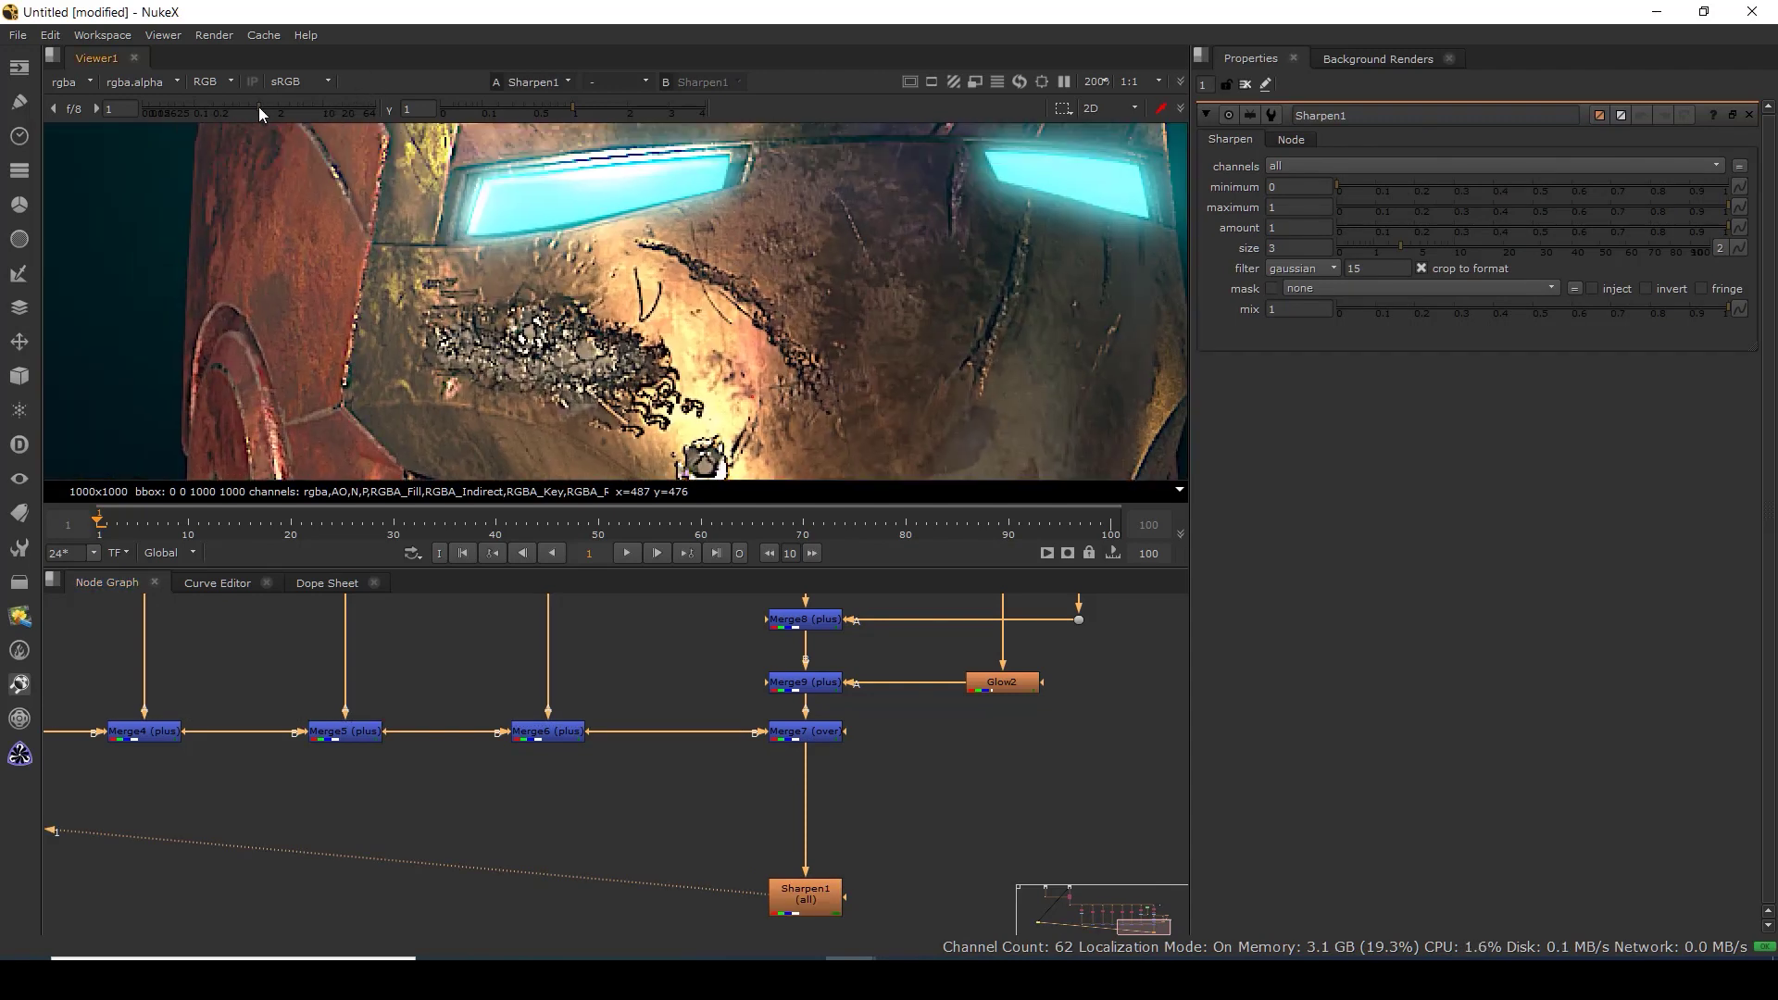
{"action": "left_click_drag", "start_coordinate": [259, 108], "coordinate": [375, 108]}
{"action": "scroll", "coordinate": [470, 389], "scroll_direction": "up", "scroll_amount": 5}
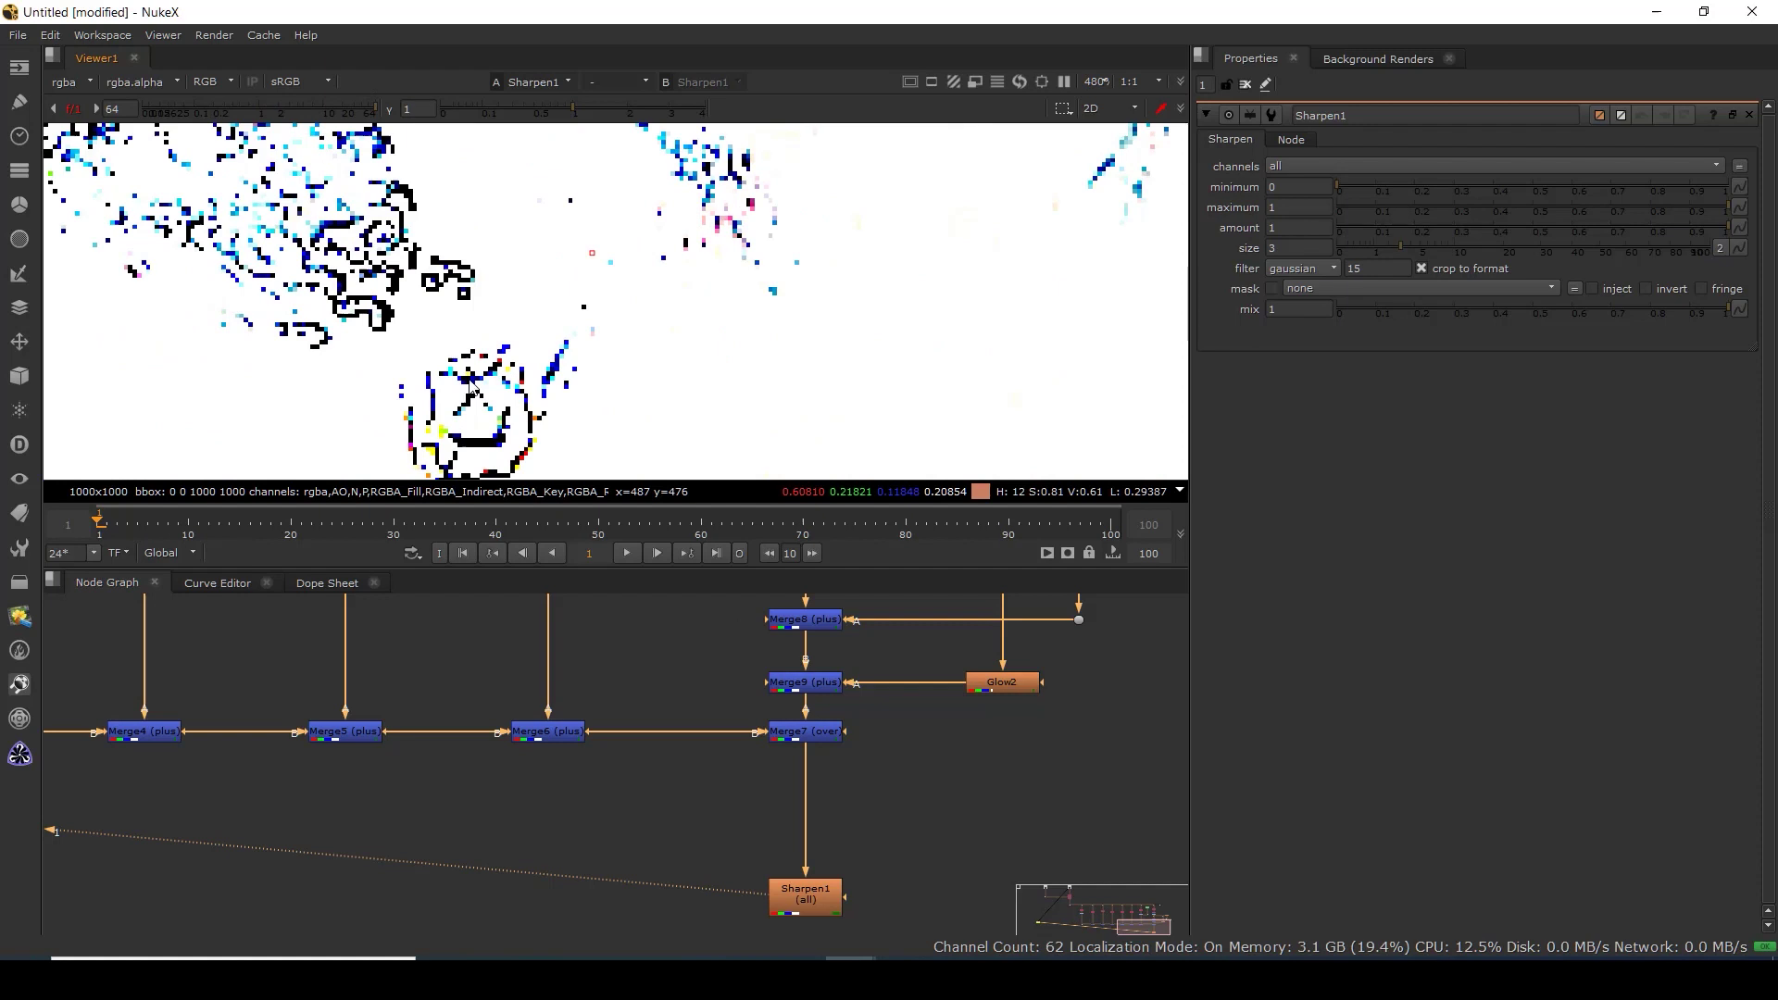
{"action": "scroll", "coordinate": [1032, 317], "scroll_direction": "down", "scroll_amount": 6}
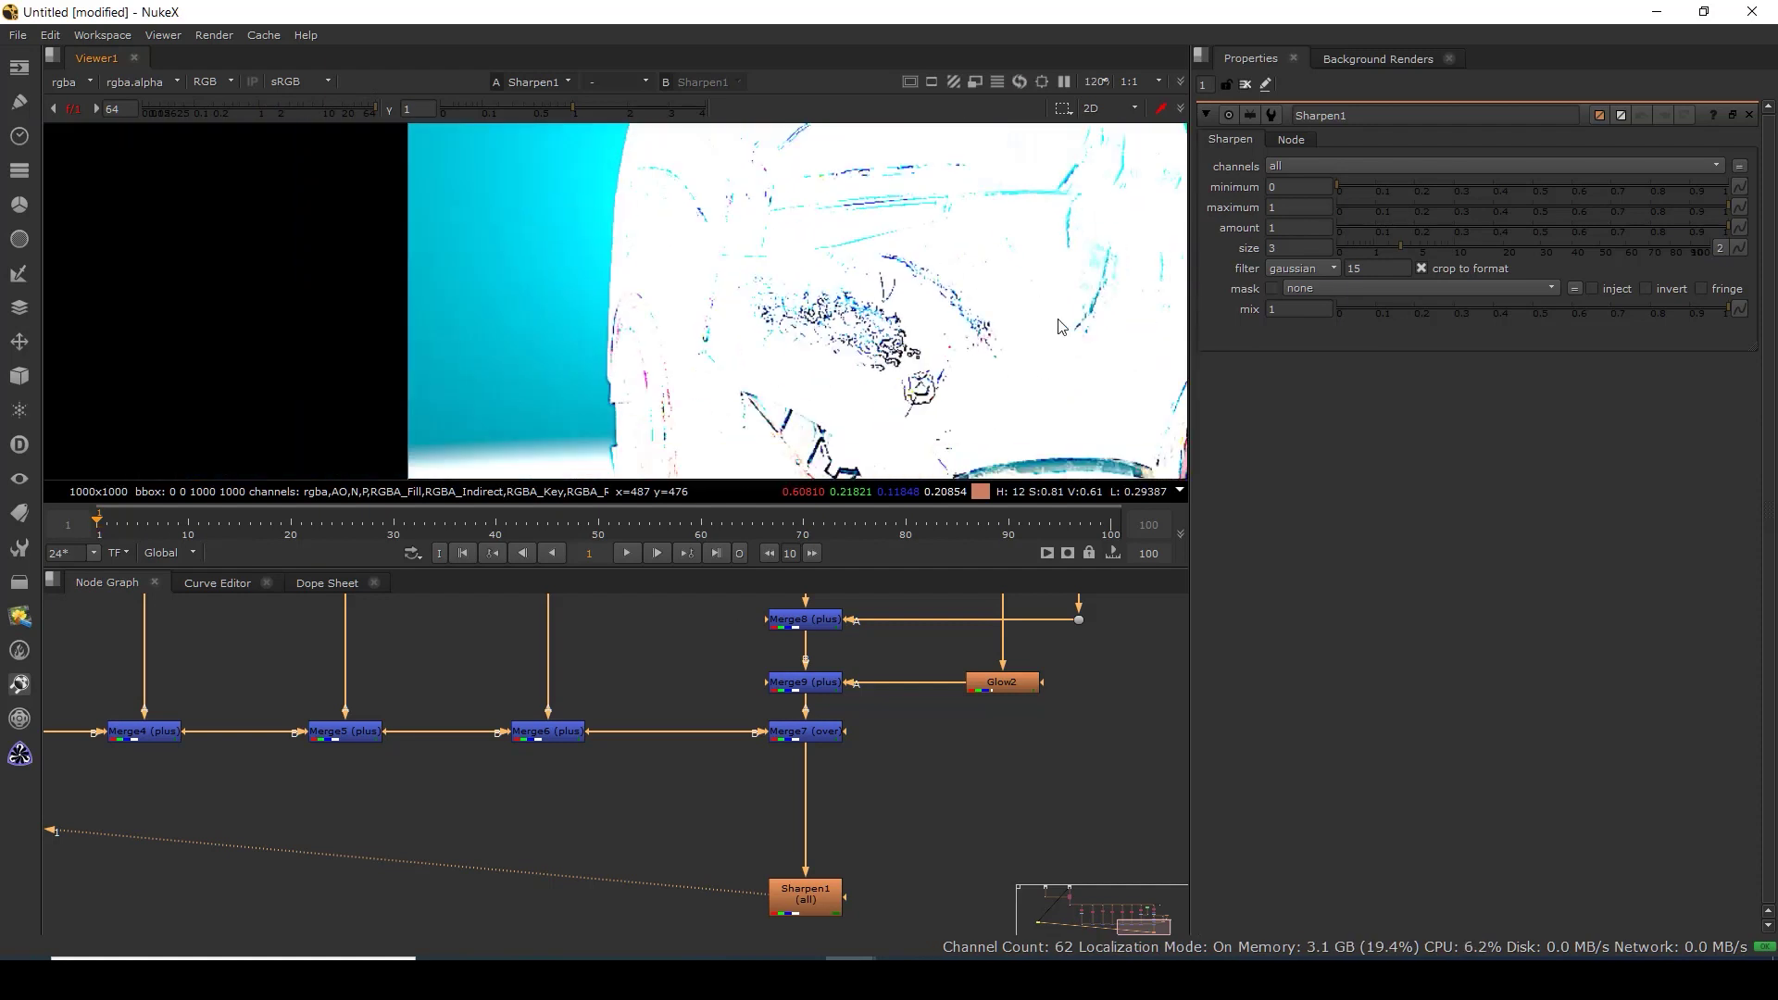
{"action": "scroll", "coordinate": [654, 302], "scroll_direction": "up", "scroll_amount": 2}
{"action": "left_click", "coordinate": [207, 109], "text": "ctrl"}
Detach Sharpen1 from Merge7, move it aside and connect a new dot below Merge7.
{"action": "left_click_drag", "start_coordinate": [822, 772], "coordinate": [737, 682]}
{"action": "left_click_drag", "start_coordinate": [726, 813], "coordinate": [1082, 811]}
{"action": "left_click", "coordinate": [724, 762]}
{"action": "key", "text": "period"}
{"action": "left_click_drag", "start_coordinate": [722, 731], "coordinate": [722, 647]}
{"action": "left_click_drag", "start_coordinate": [703, 845], "coordinate": [726, 744]}
Add a Log2Lin node beside the dot below Merge7, connect it to the dot, display it and set its operation to lin2log.
{"action": "left_click", "coordinate": [887, 701]}
{"action": "key", "text": "Tab"}
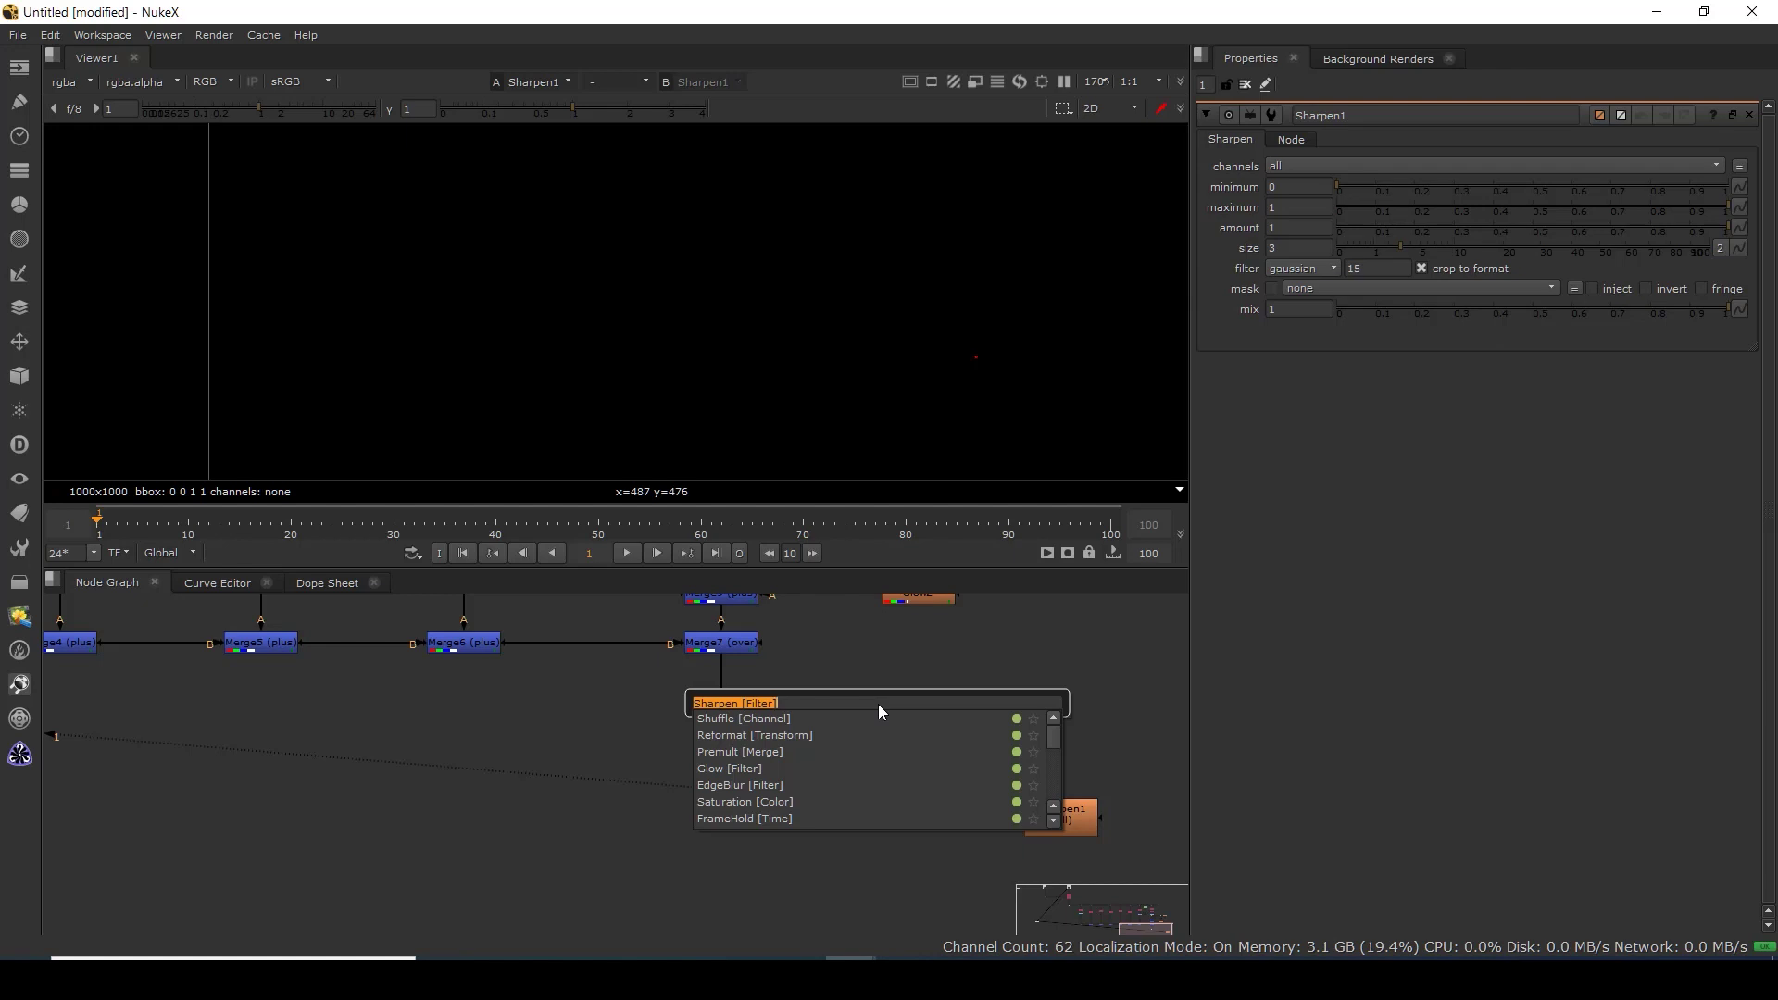
{"action": "type", "text": "lin"}
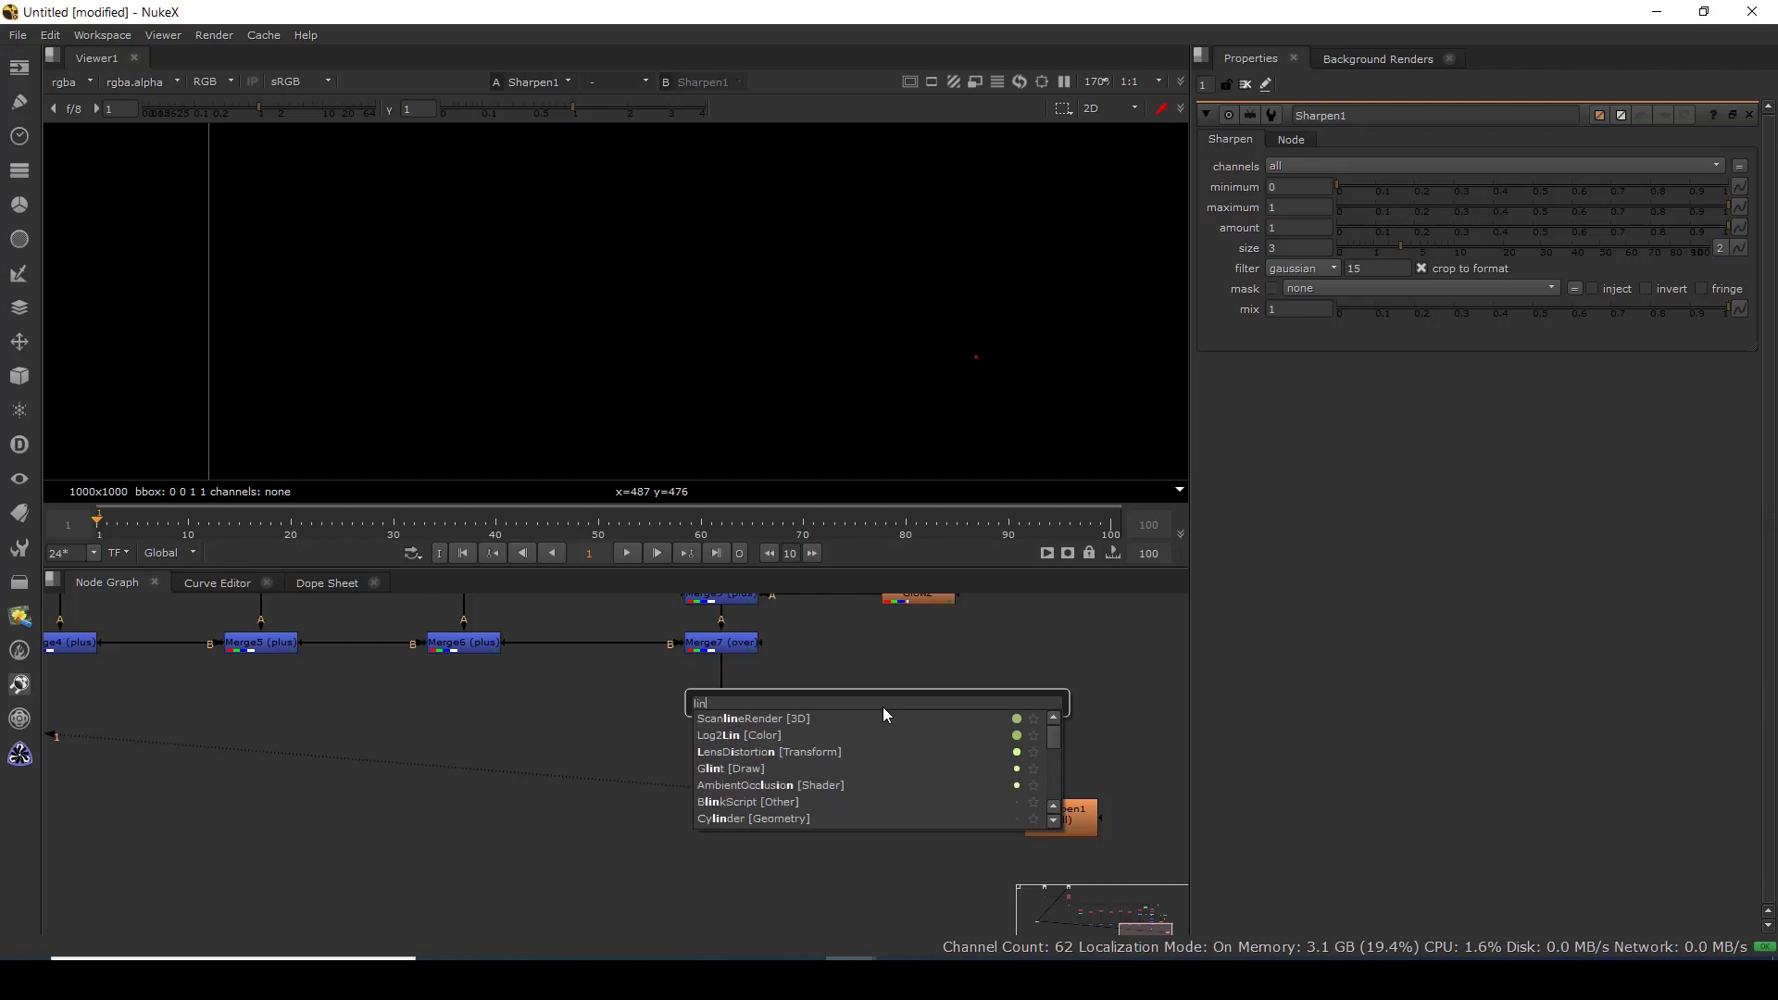
{"action": "left_click", "coordinate": [731, 733]}
{"action": "scroll", "coordinate": [868, 737], "scroll_direction": "up", "scroll_amount": 2}
{"action": "left_click_drag", "start_coordinate": [875, 699], "coordinate": [660, 763]}
{"action": "left_click_drag", "start_coordinate": [858, 782], "coordinate": [964, 763]}
{"action": "key", "text": "1"}
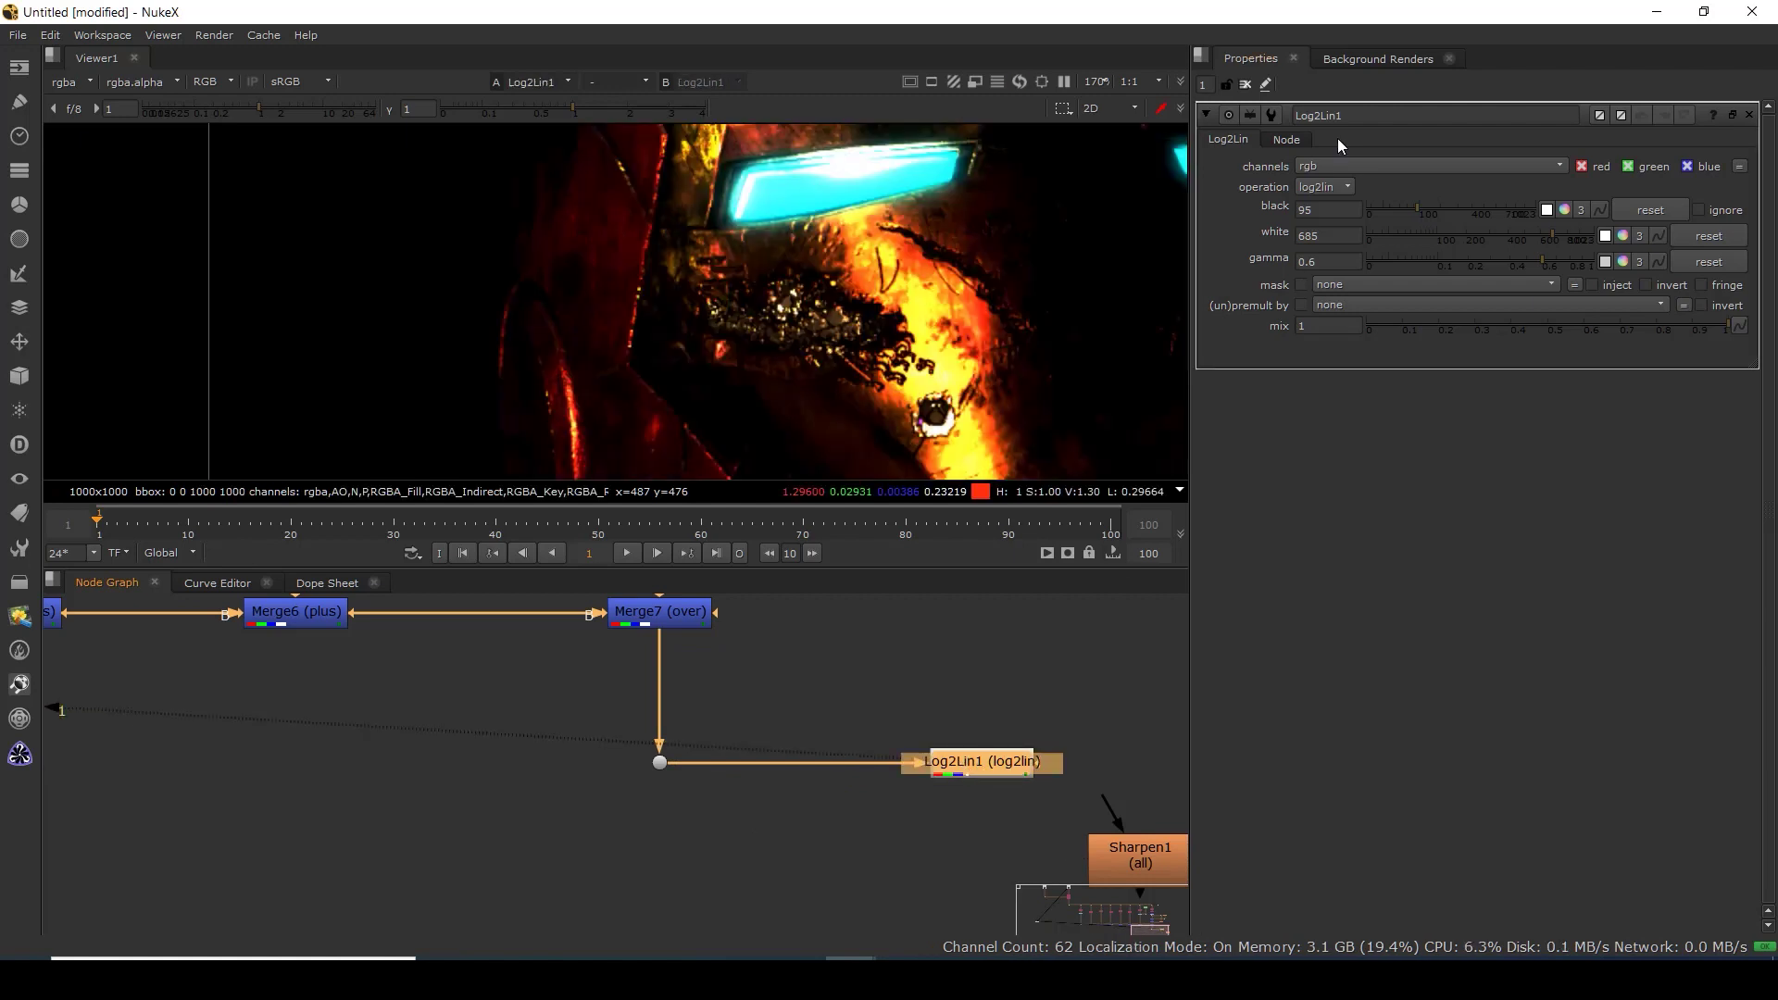
{"action": "left_click", "coordinate": [1319, 189]}
{"action": "left_click", "coordinate": [1342, 204]}
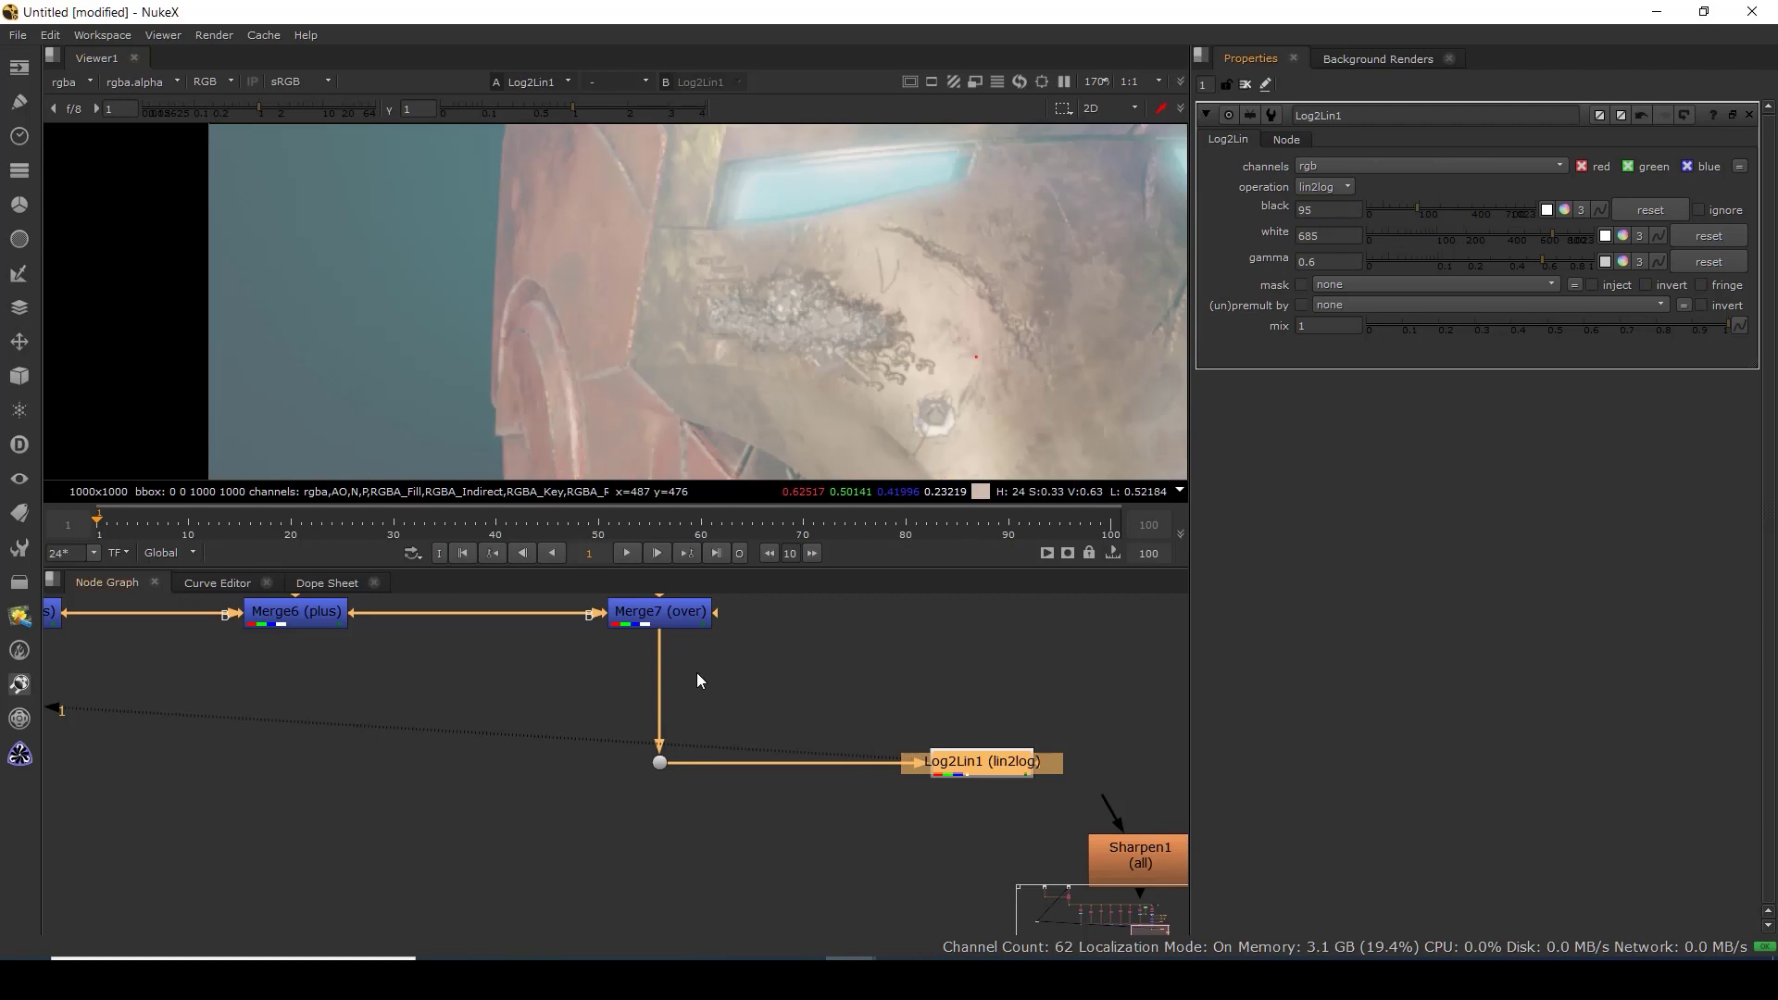
Compare the dot's image with the source Read5 render and check Read5's colorspace setting.
{"action": "left_click_drag", "start_coordinate": [696, 673], "coordinate": [682, 824]}
{"action": "left_click", "coordinate": [669, 769]}
{"action": "key", "text": "1"}
{"action": "left_click", "coordinate": [546, 727]}
{"action": "scroll", "coordinate": [529, 727], "scroll_direction": "down", "scroll_amount": 8}
{"action": "left_click_drag", "start_coordinate": [130, 602], "coordinate": [526, 731]}
{"action": "scroll", "coordinate": [526, 731], "scroll_direction": "up", "scroll_amount": 3}
{"action": "scroll", "coordinate": [526, 731], "scroll_direction": "up", "scroll_amount": 2}
{"action": "left_click", "coordinate": [542, 718]}
{"action": "key", "text": "1"}
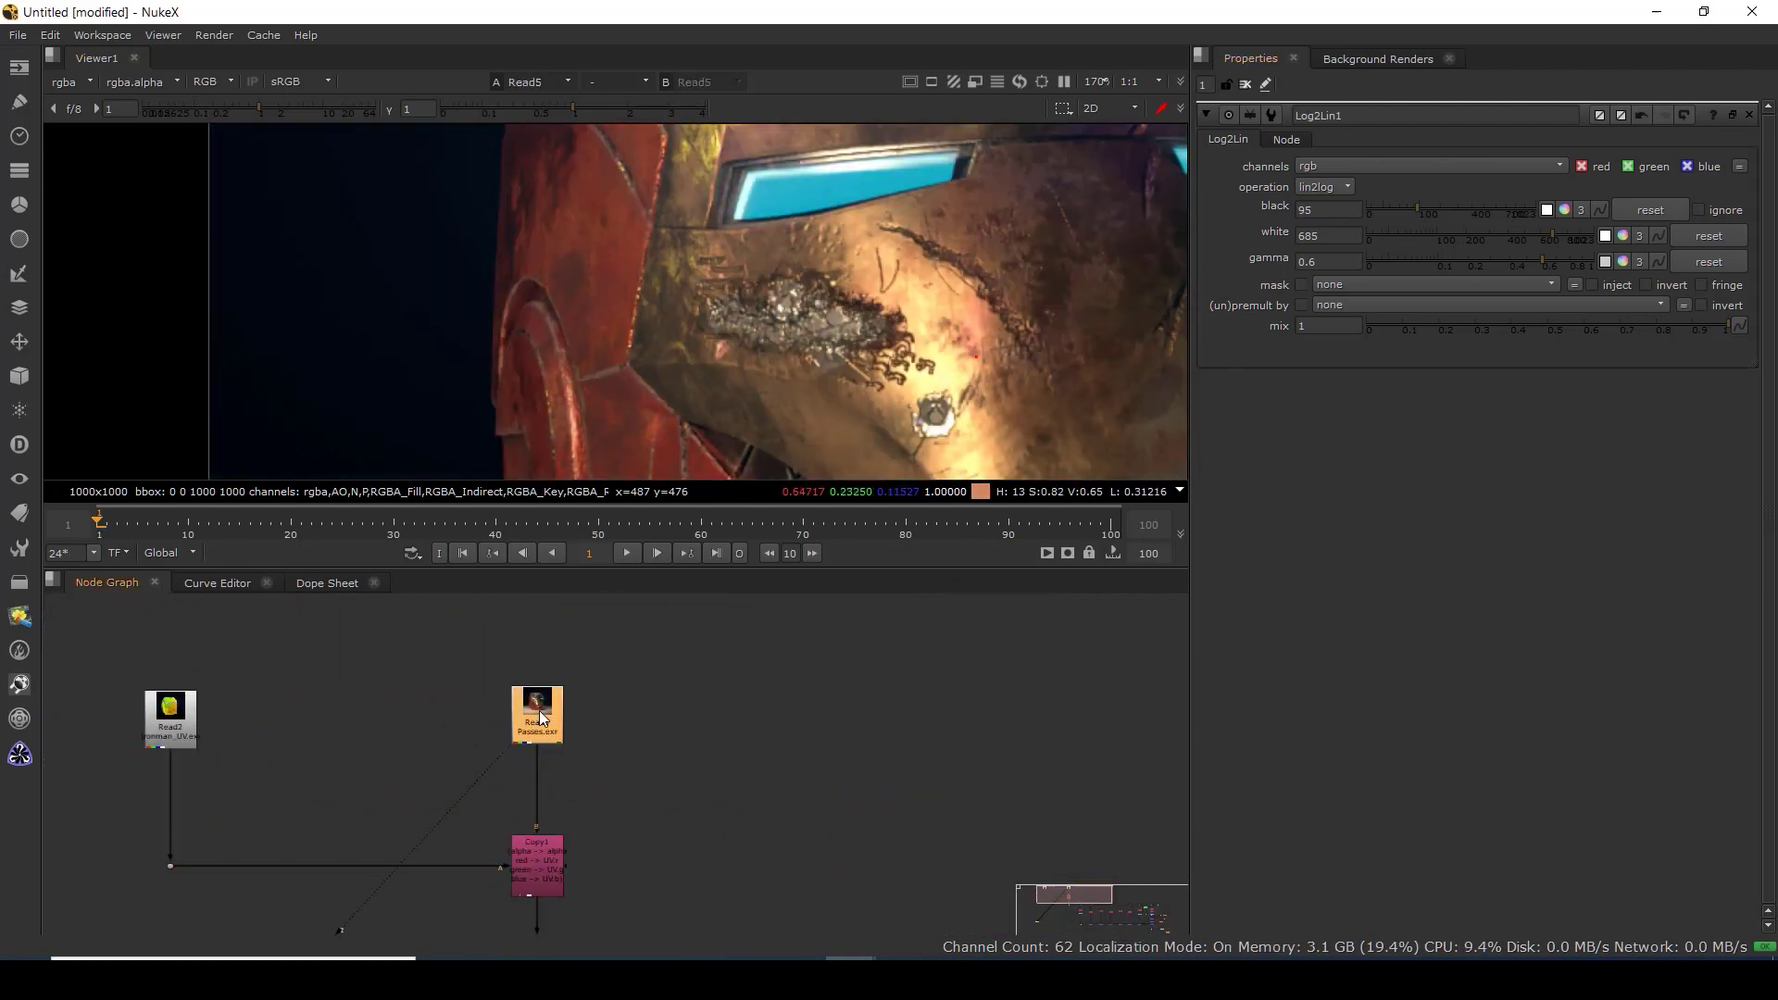
{"action": "double_click", "coordinate": [542, 717]}
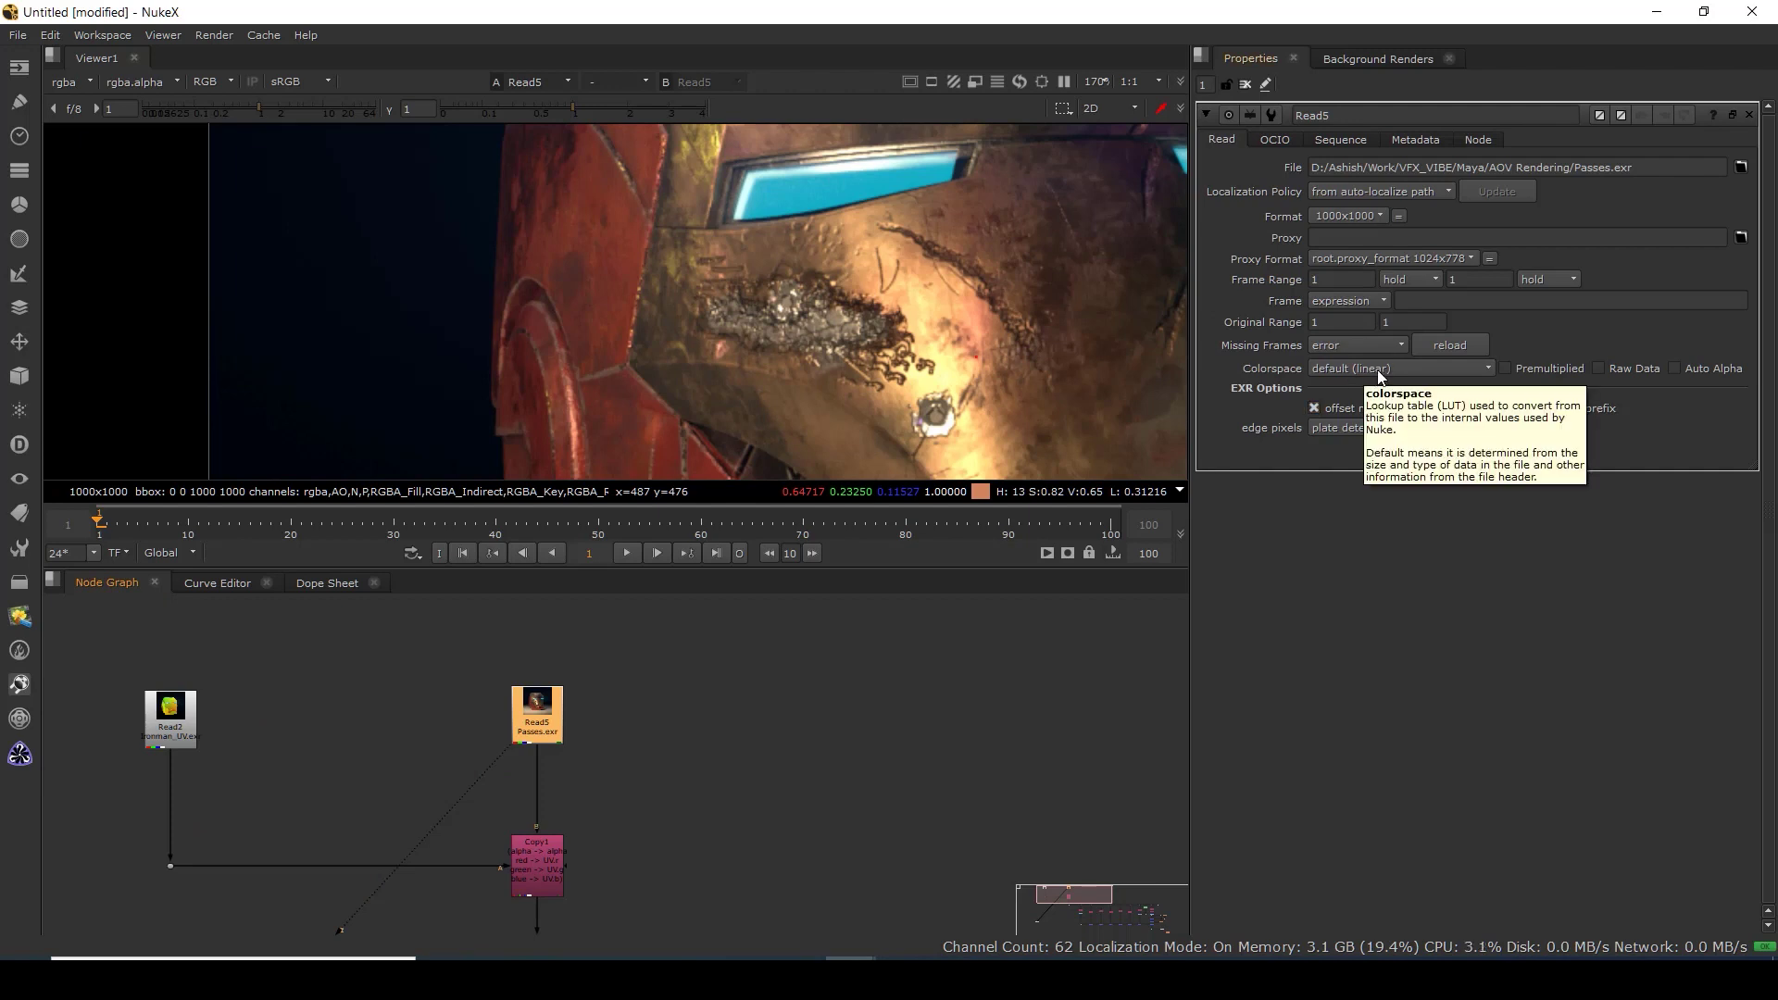
{"action": "scroll", "coordinate": [674, 750], "scroll_direction": "down", "scroll_amount": 3}
{"action": "scroll", "coordinate": [693, 775], "scroll_direction": "up", "scroll_amount": 5}
{"action": "key", "text": "1"}
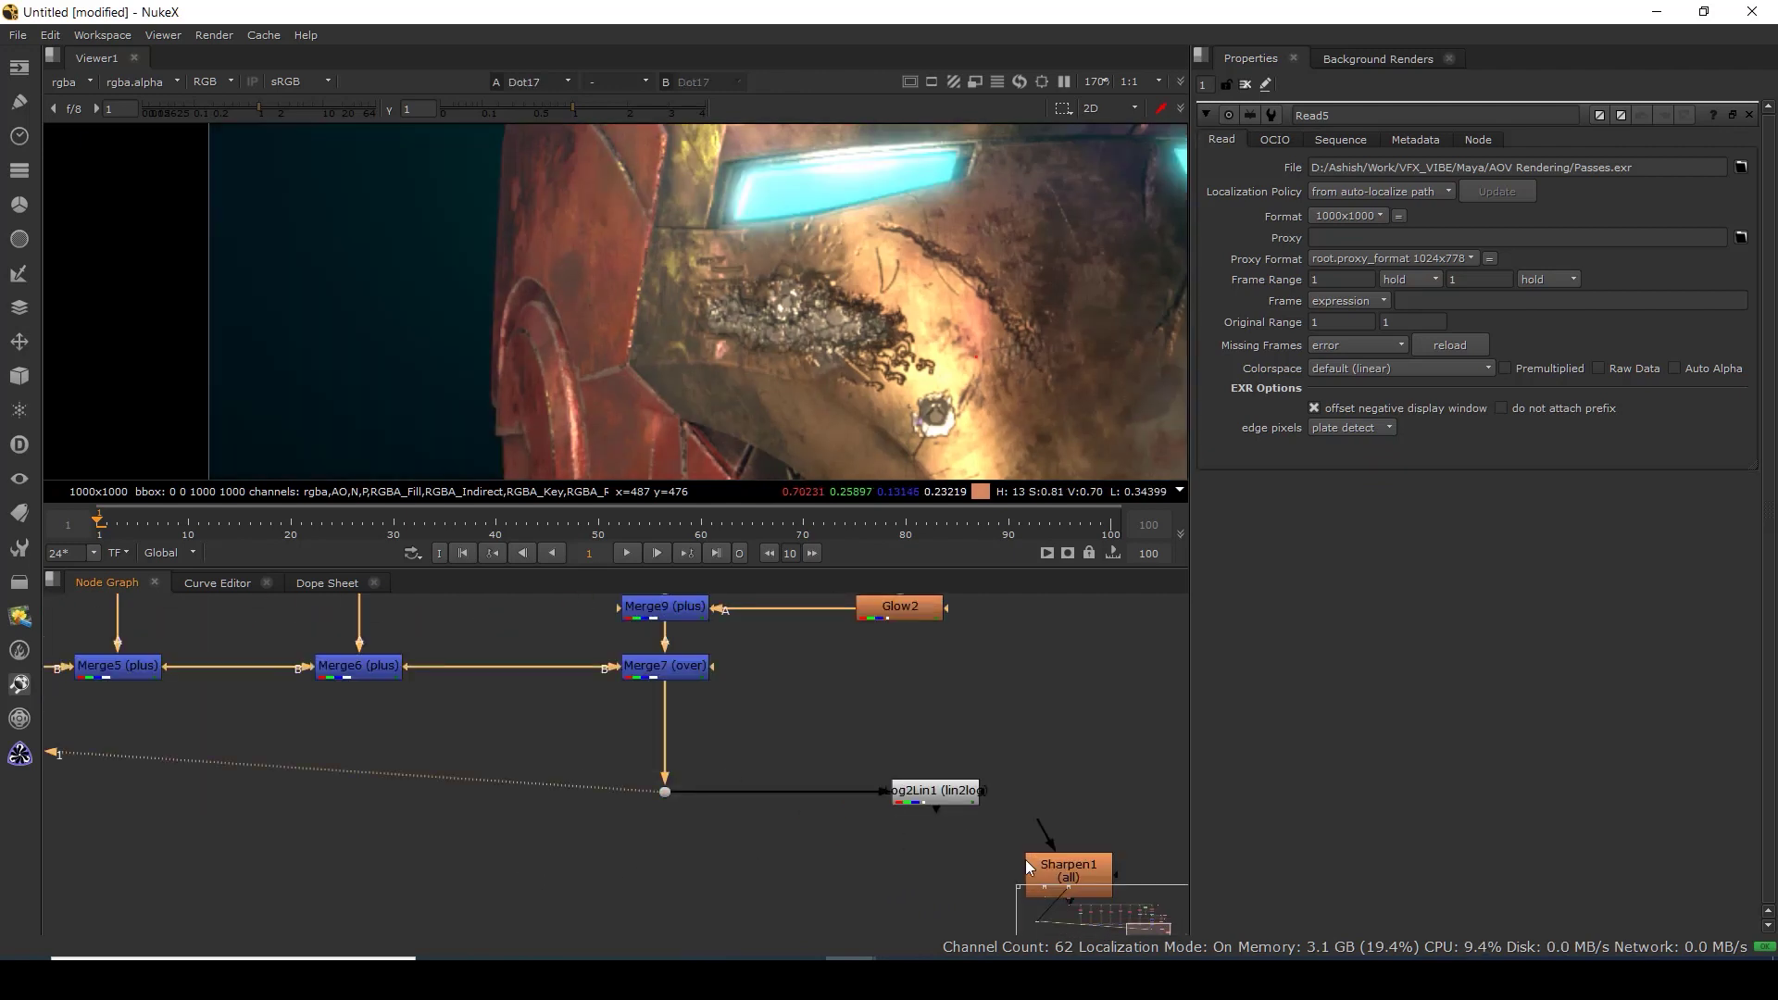
Place Sharpen1 below Log2Lin1, connect its input to Log2Lin1 and display the sharpened log image.
{"action": "left_click_drag", "start_coordinate": [1025, 860], "coordinate": [815, 911]}
{"action": "left_click", "coordinate": [935, 794]}
{"action": "key", "text": "1"}
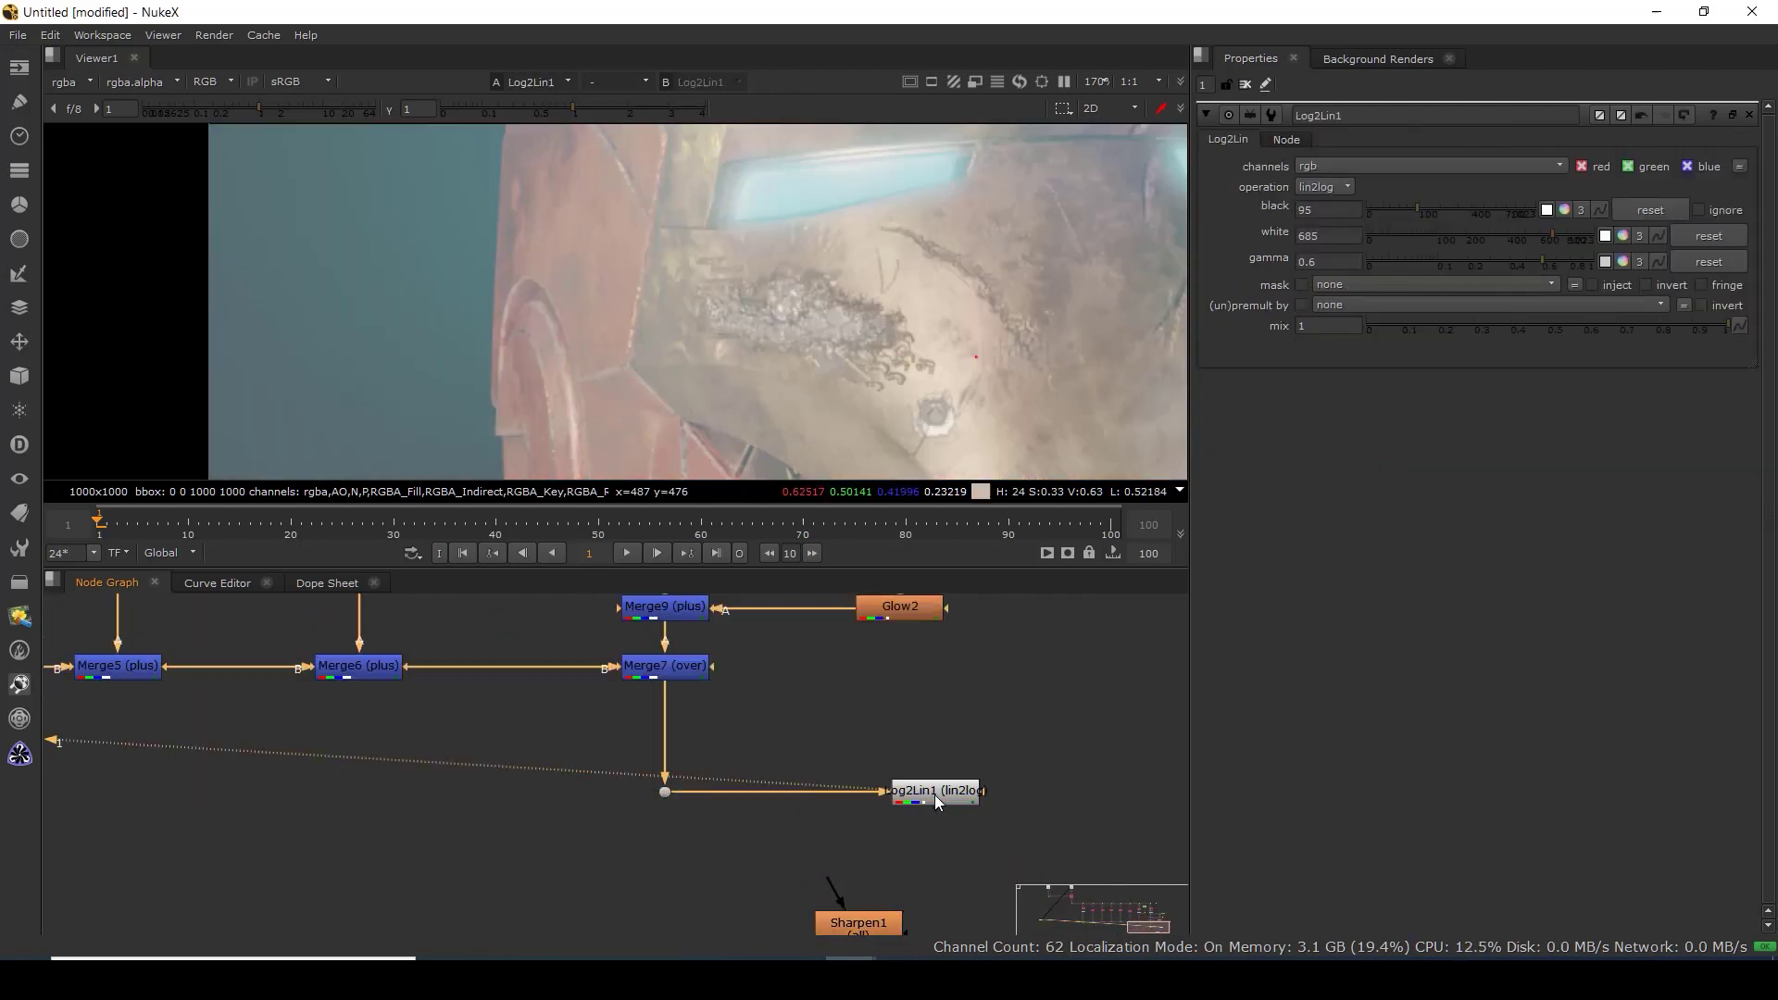
{"action": "key", "text": "f"}
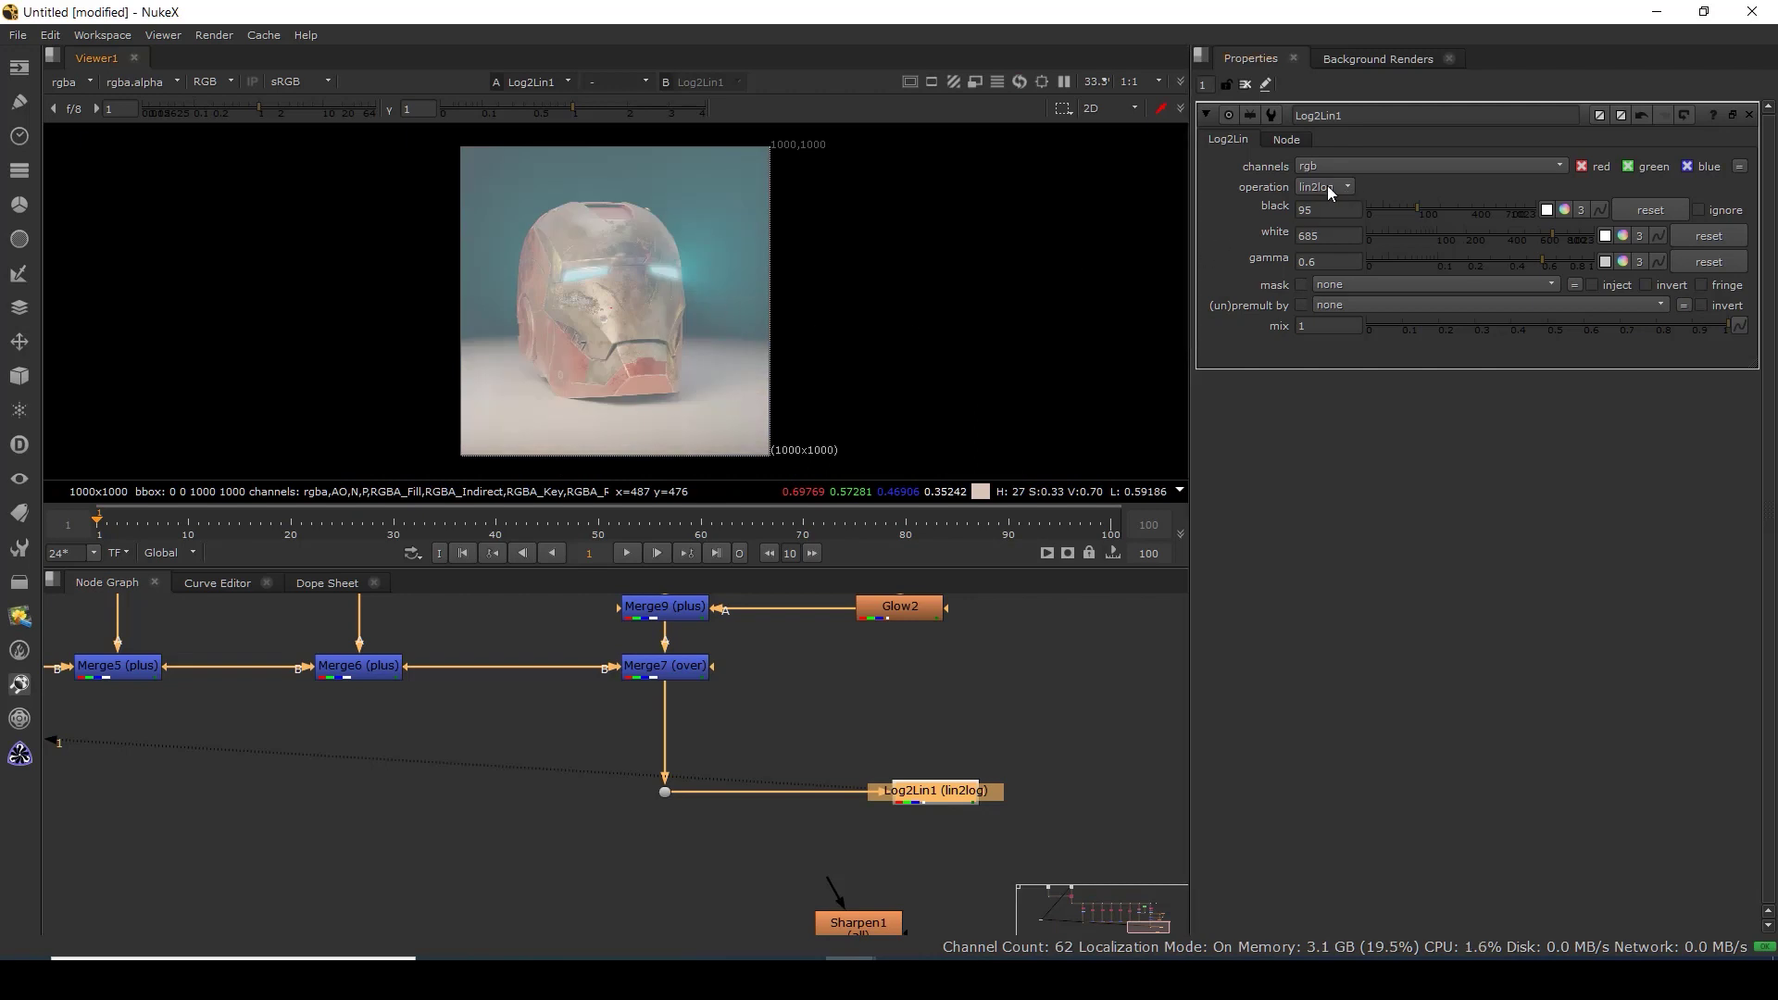
{"action": "mouse_move", "coordinate": [837, 885]}
{"action": "left_mouse_down"}
{"action": "mouse_move", "coordinate": [771, 767]}
{"action": "mouse_move", "coordinate": [888, 798]}
{"action": "left_mouse_up"}
{"action": "key", "text": "1"}
Duplicate Log2Lin1 below Sharpen1, connect the copy to Sharpen1, set its operation to log2lin and display it.
{"action": "mouse_move", "coordinate": [943, 602]}
{"action": "left_mouse_down"}
{"action": "mouse_move", "coordinate": [878, 659]}
{"action": "mouse_move", "coordinate": [763, 688]}
{"action": "left_mouse_up"}
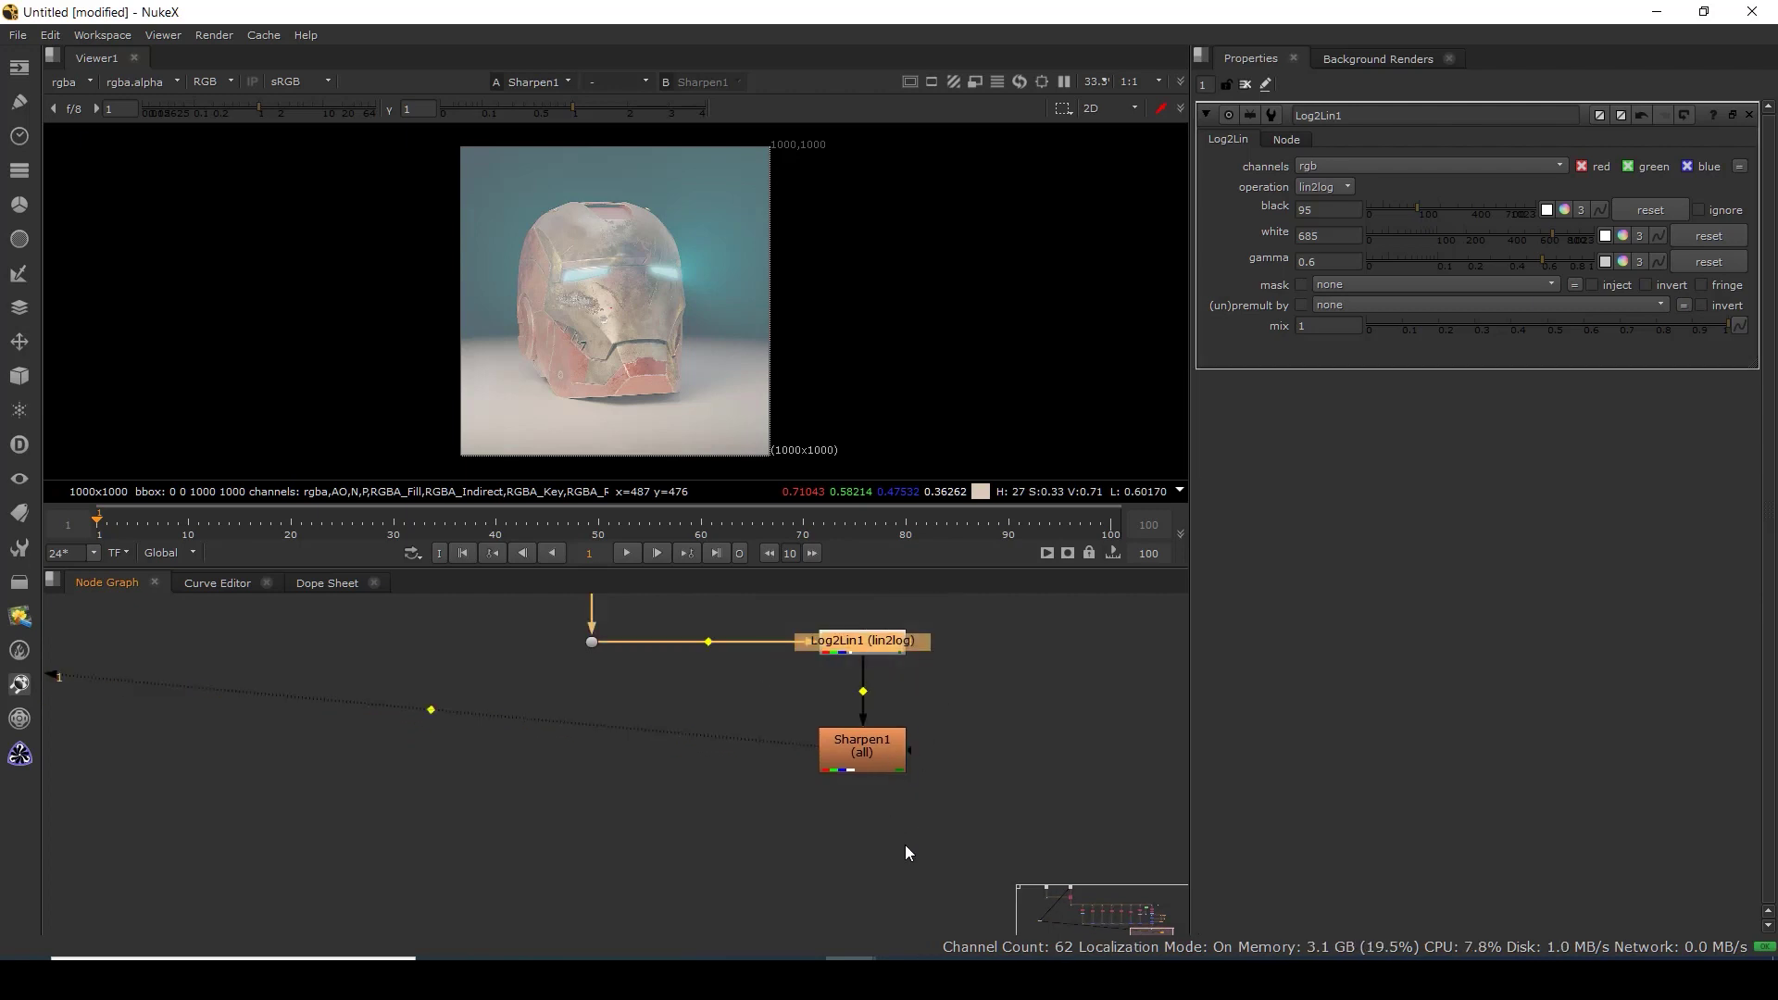
{"action": "key", "text": "ctrl+c"}
{"action": "left_click", "coordinate": [863, 856]}
{"action": "key", "text": "ctrl+v"}
{"action": "left_click_drag", "start_coordinate": [848, 817], "coordinate": [865, 756]}
{"action": "left_click_drag", "start_coordinate": [867, 863], "coordinate": [861, 862]}
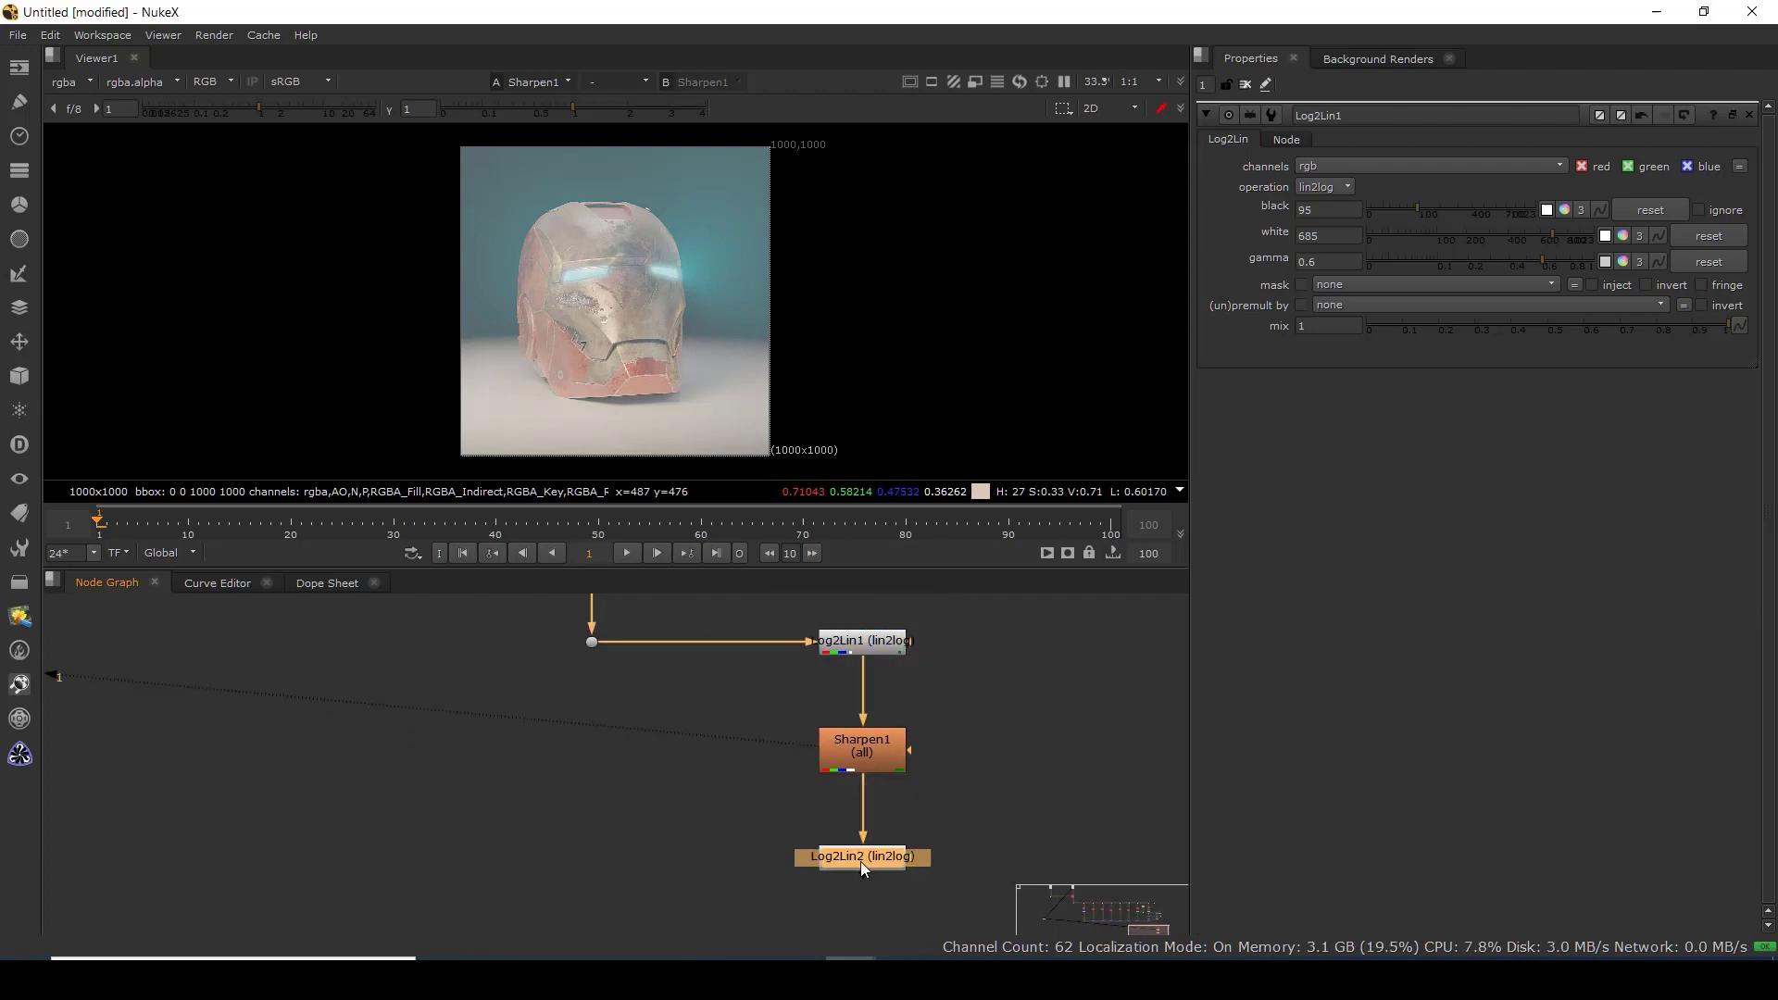
{"action": "double_click", "coordinate": [878, 863]}
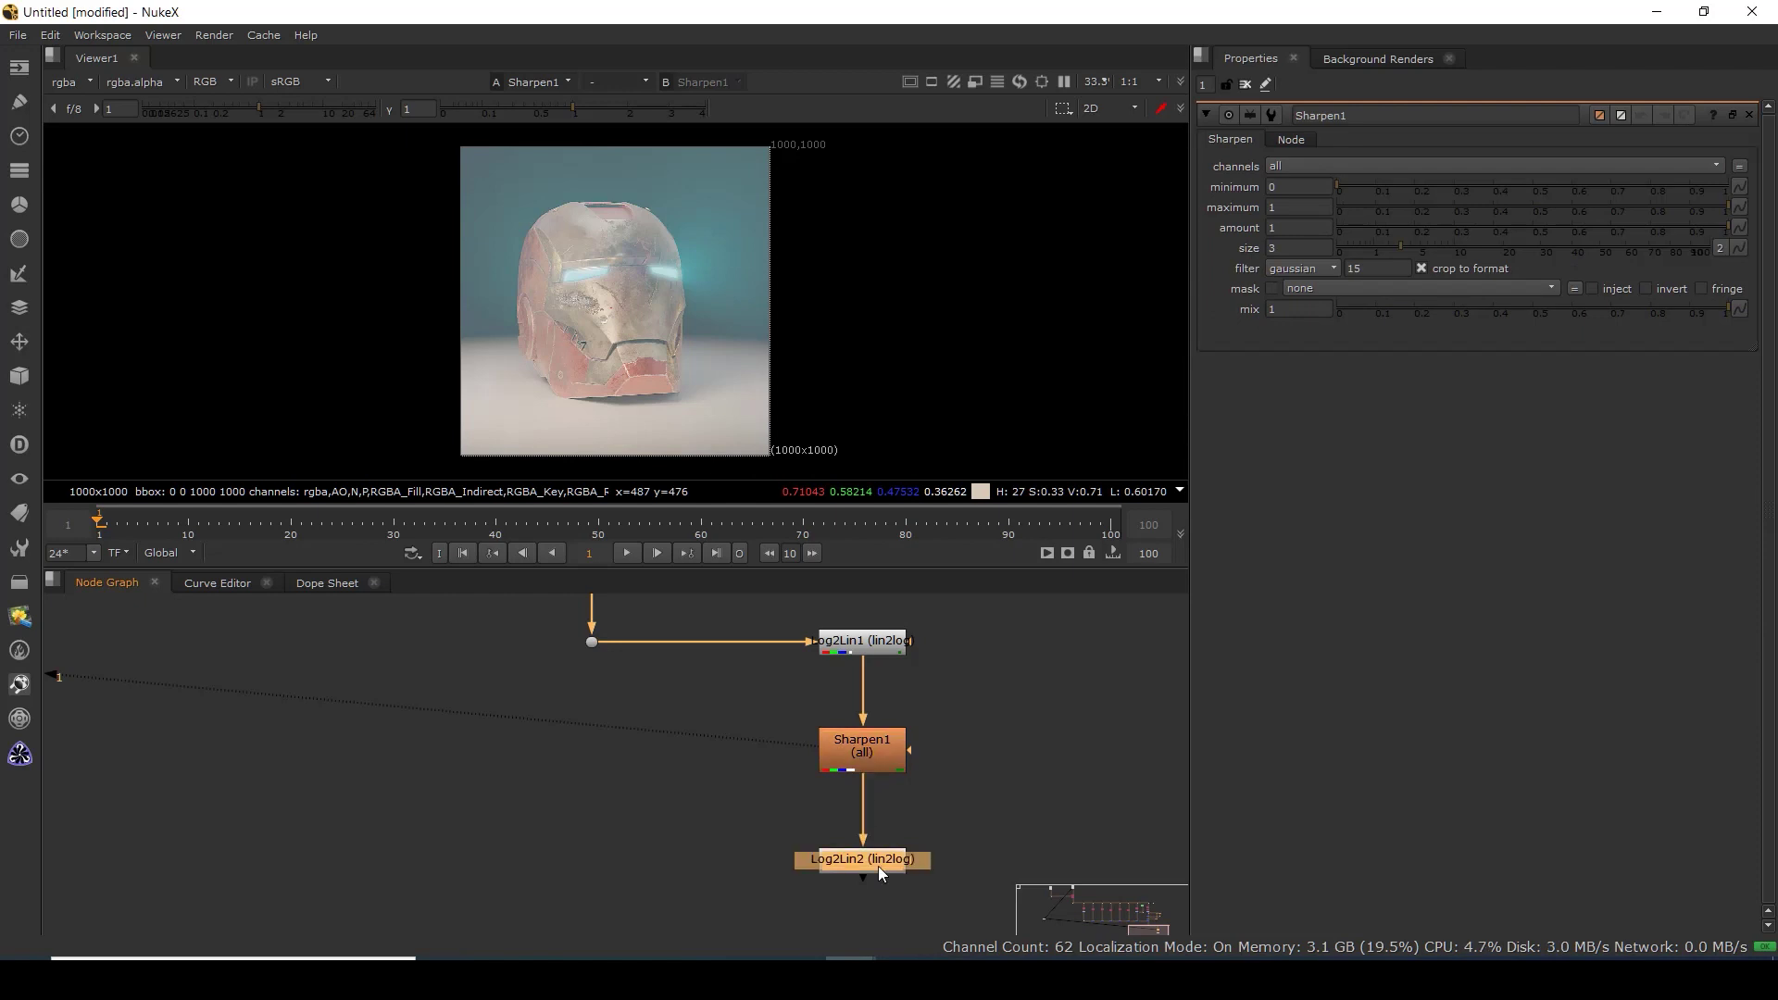
{"action": "left_click", "coordinate": [1324, 187]}
{"action": "left_click", "coordinate": [1322, 173]}
{"action": "key", "text": "1"}
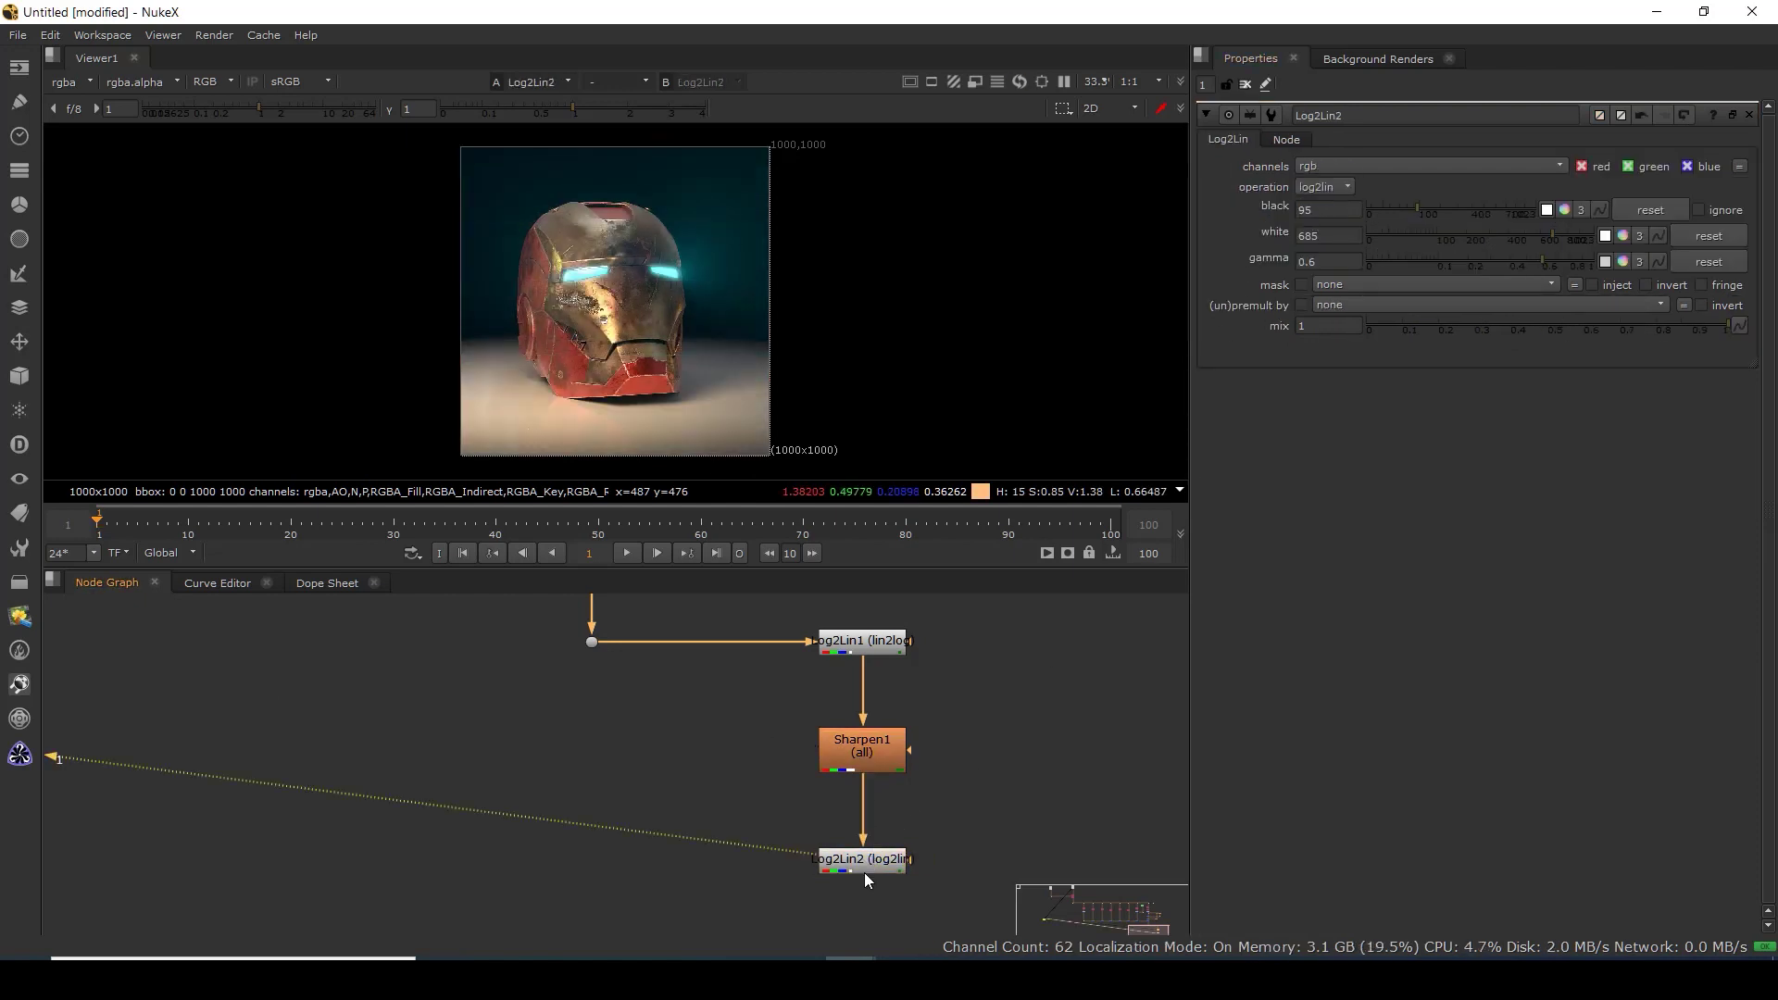
Compare Log2Lin1 and Log2Lin2 in separate viewer inputs and inspect the sharpened edges with the viewer gain at 64.
{"action": "left_click", "coordinate": [867, 645]}
{"action": "key", "text": "1"}
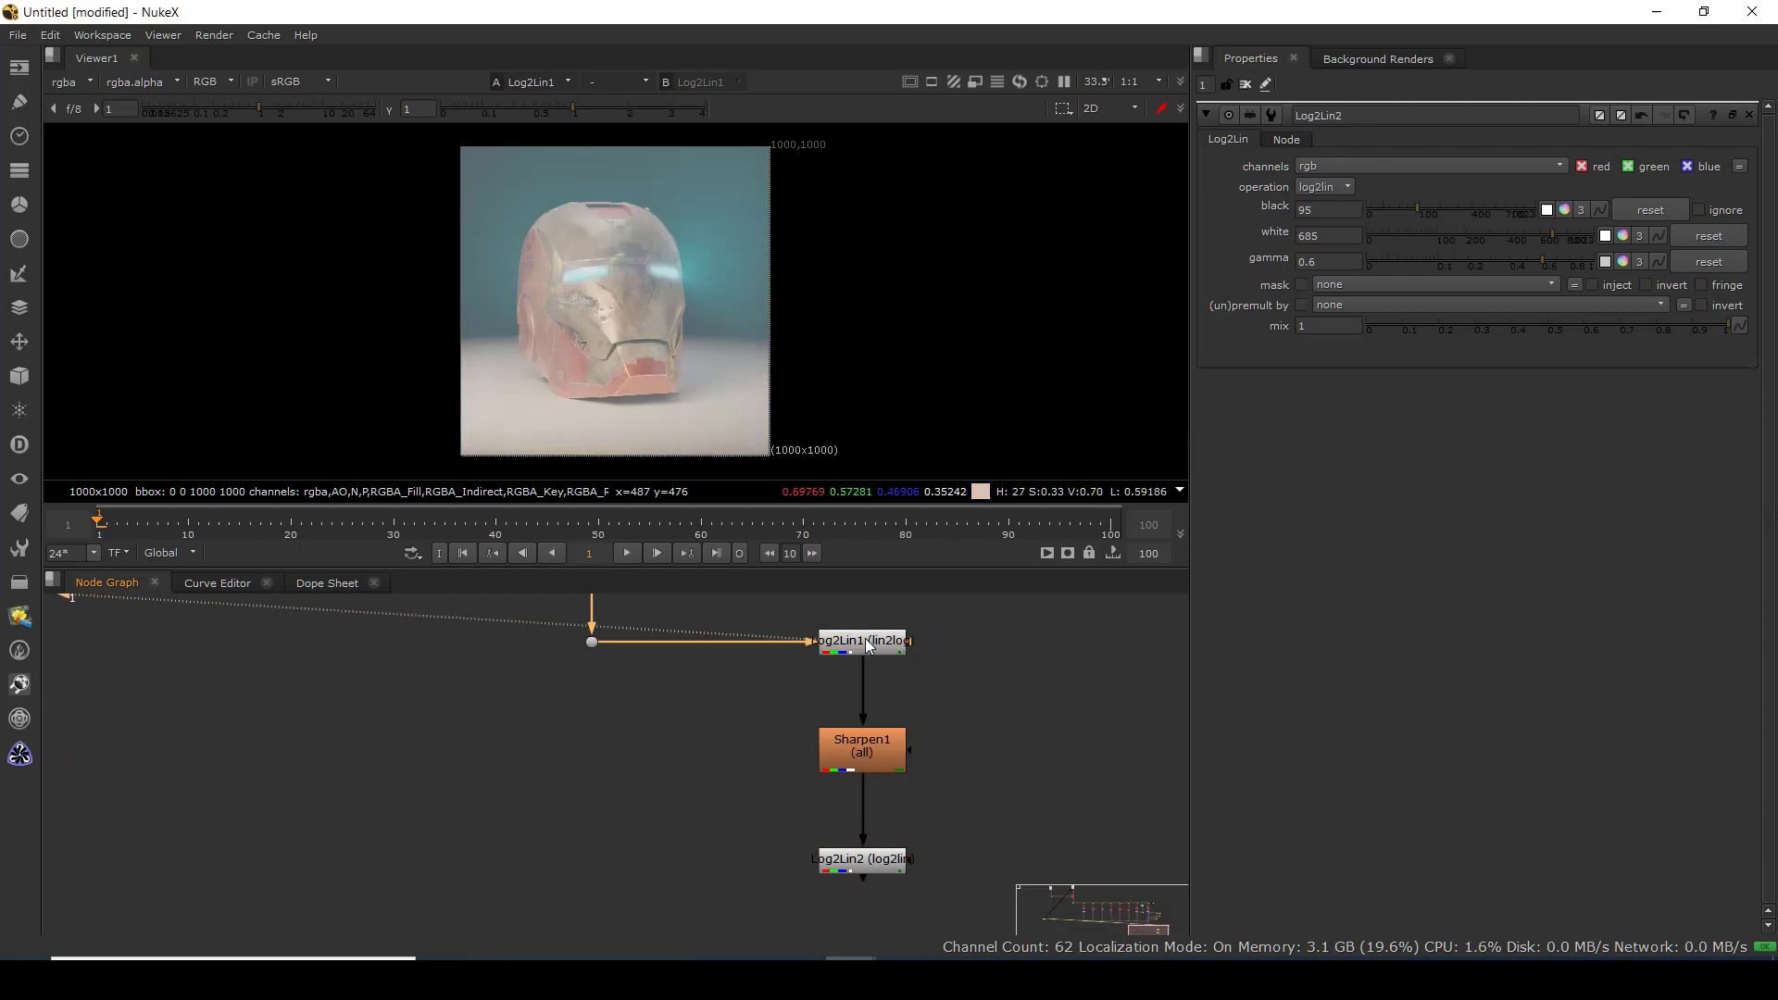
{"action": "left_click", "coordinate": [863, 865]}
{"action": "key", "text": "2"}
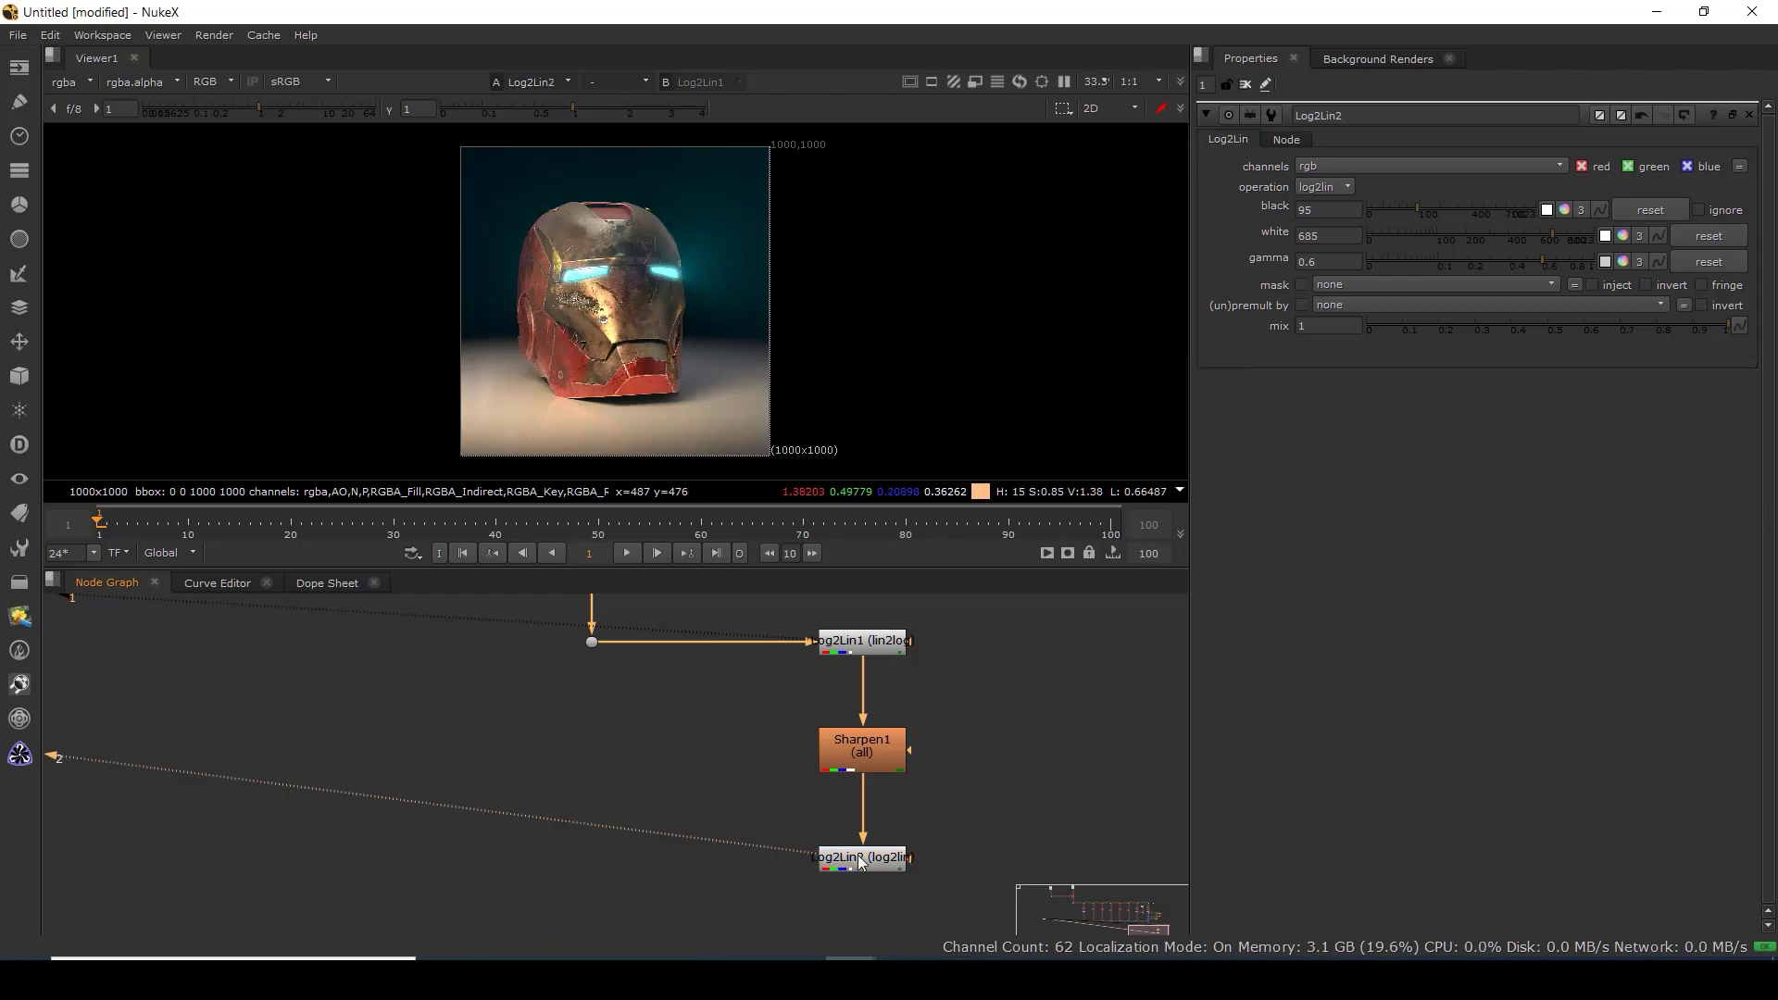
{"action": "left_click_drag", "start_coordinate": [965, 702], "coordinate": [698, 809]}
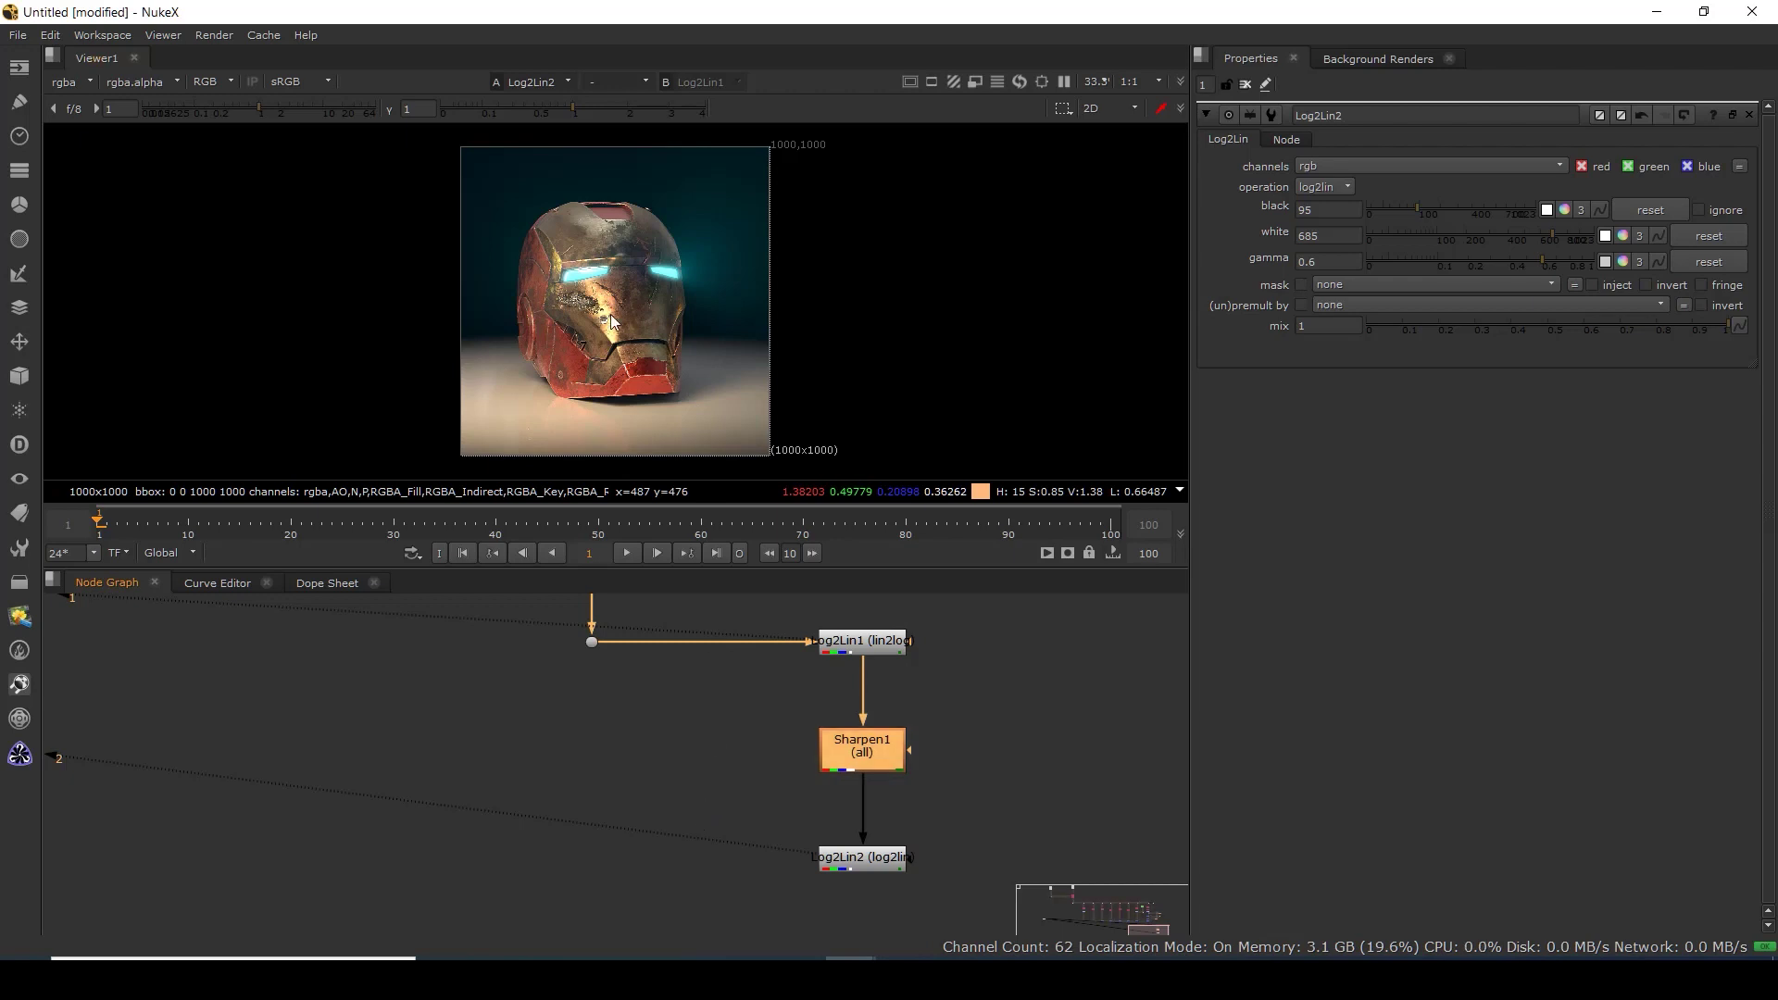
{"action": "scroll", "coordinate": [598, 283], "scroll_direction": "up", "scroll_amount": 5}
{"action": "left_click_drag", "start_coordinate": [287, 109], "coordinate": [436, 131]}
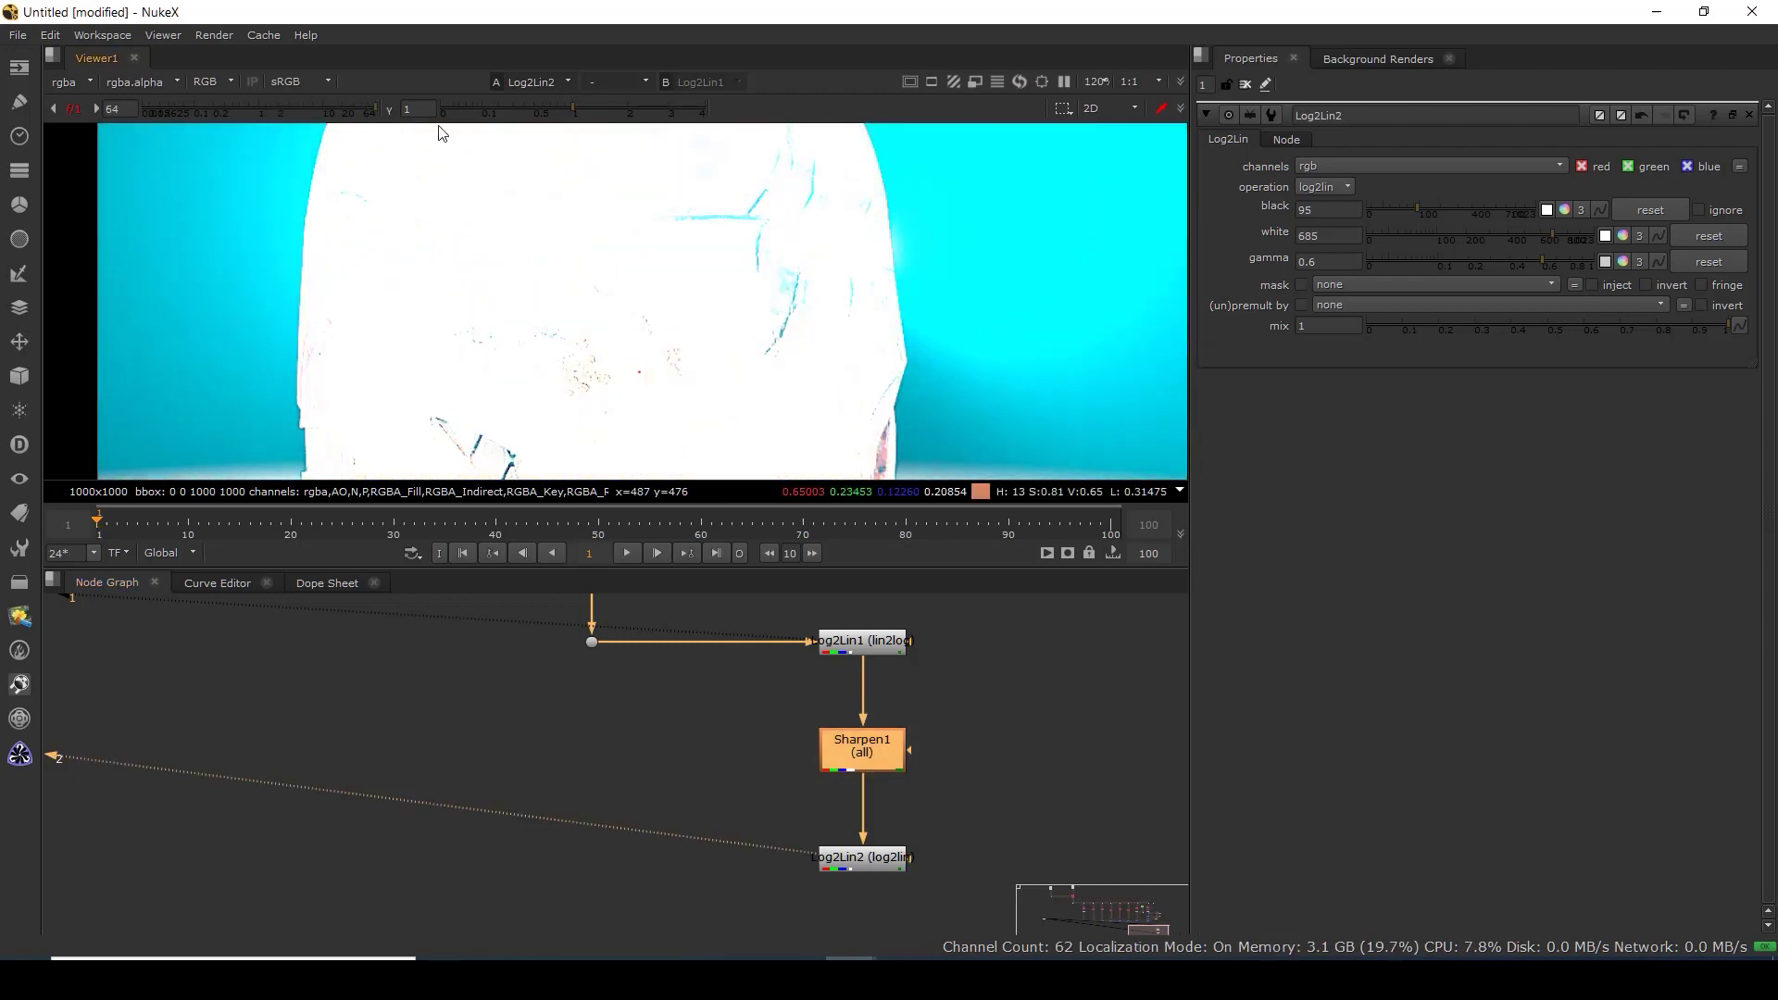
{"action": "left_click", "coordinate": [419, 702]}
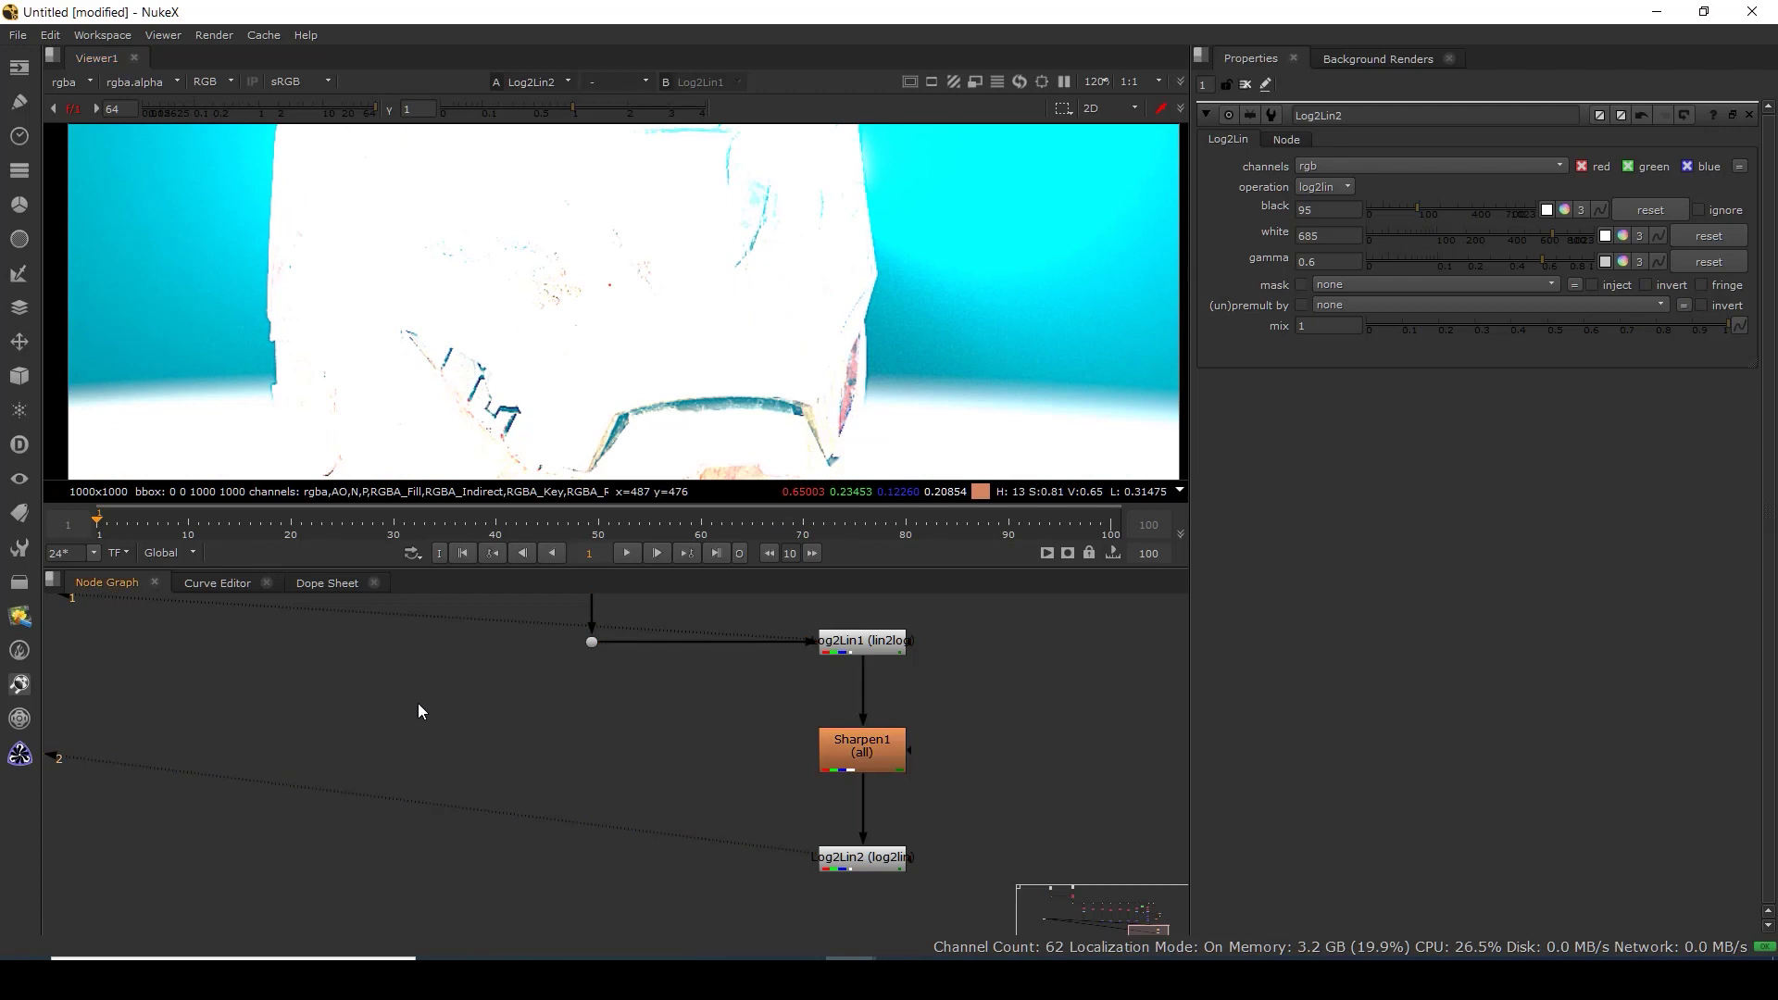
{"action": "key", "text": "Tab"}
{"action": "key", "text": "Escape"}
Duplicate Sharpen1, connect the copy directly to the dot, move it aside and display it for comparison.
{"action": "left_click", "coordinate": [889, 764]}
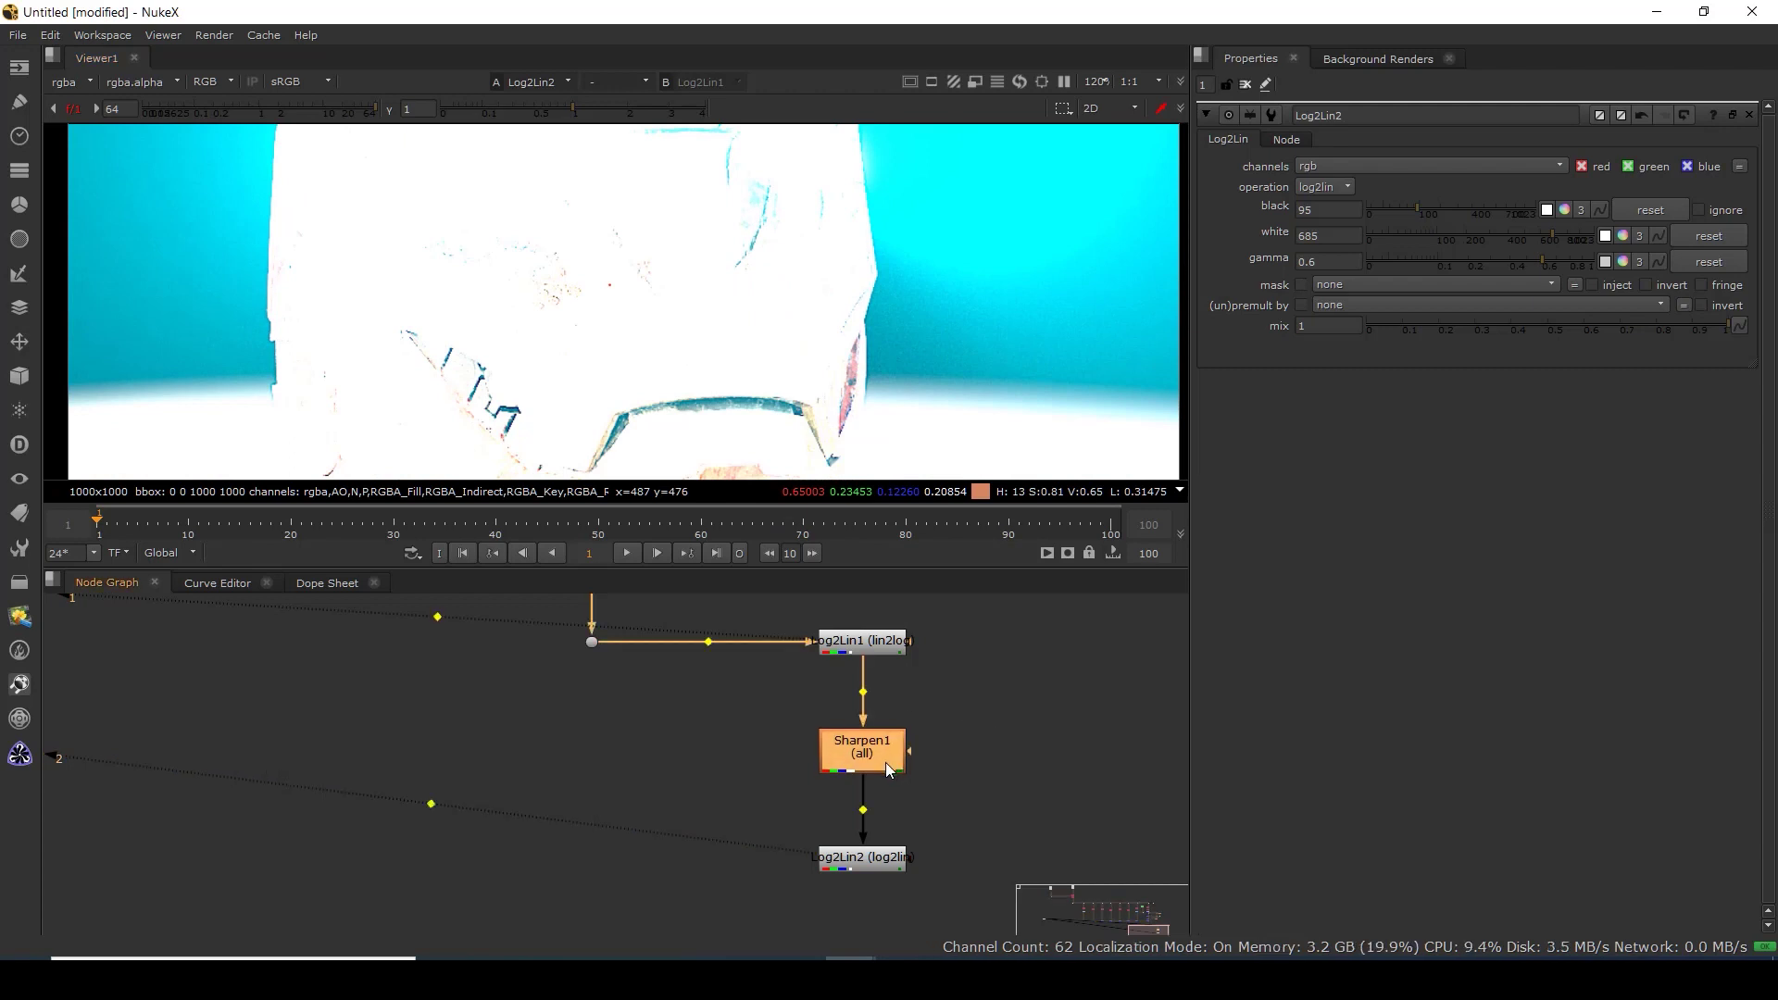
{"action": "left_click", "coordinate": [497, 757]}
{"action": "key", "text": "ctrl+v"}
{"action": "left_click_drag", "start_coordinate": [496, 740], "coordinate": [585, 639]}
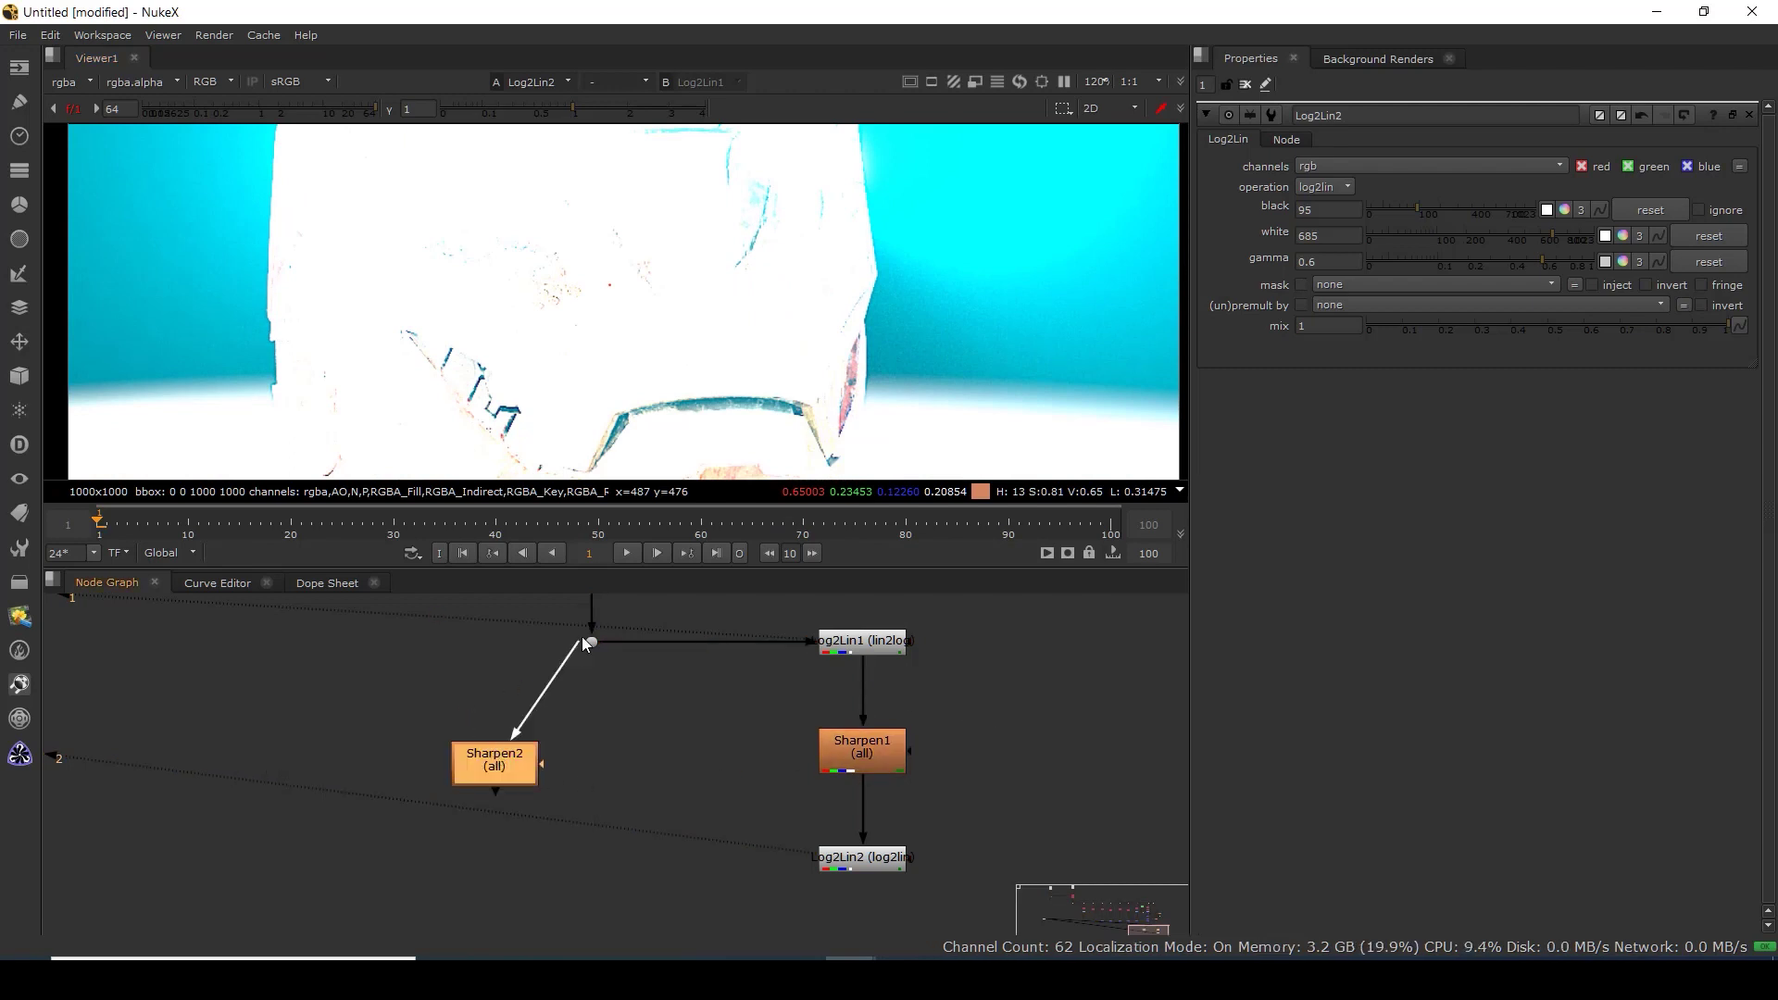
{"action": "left_click_drag", "start_coordinate": [533, 769], "coordinate": [390, 711]}
{"action": "key", "text": "1"}
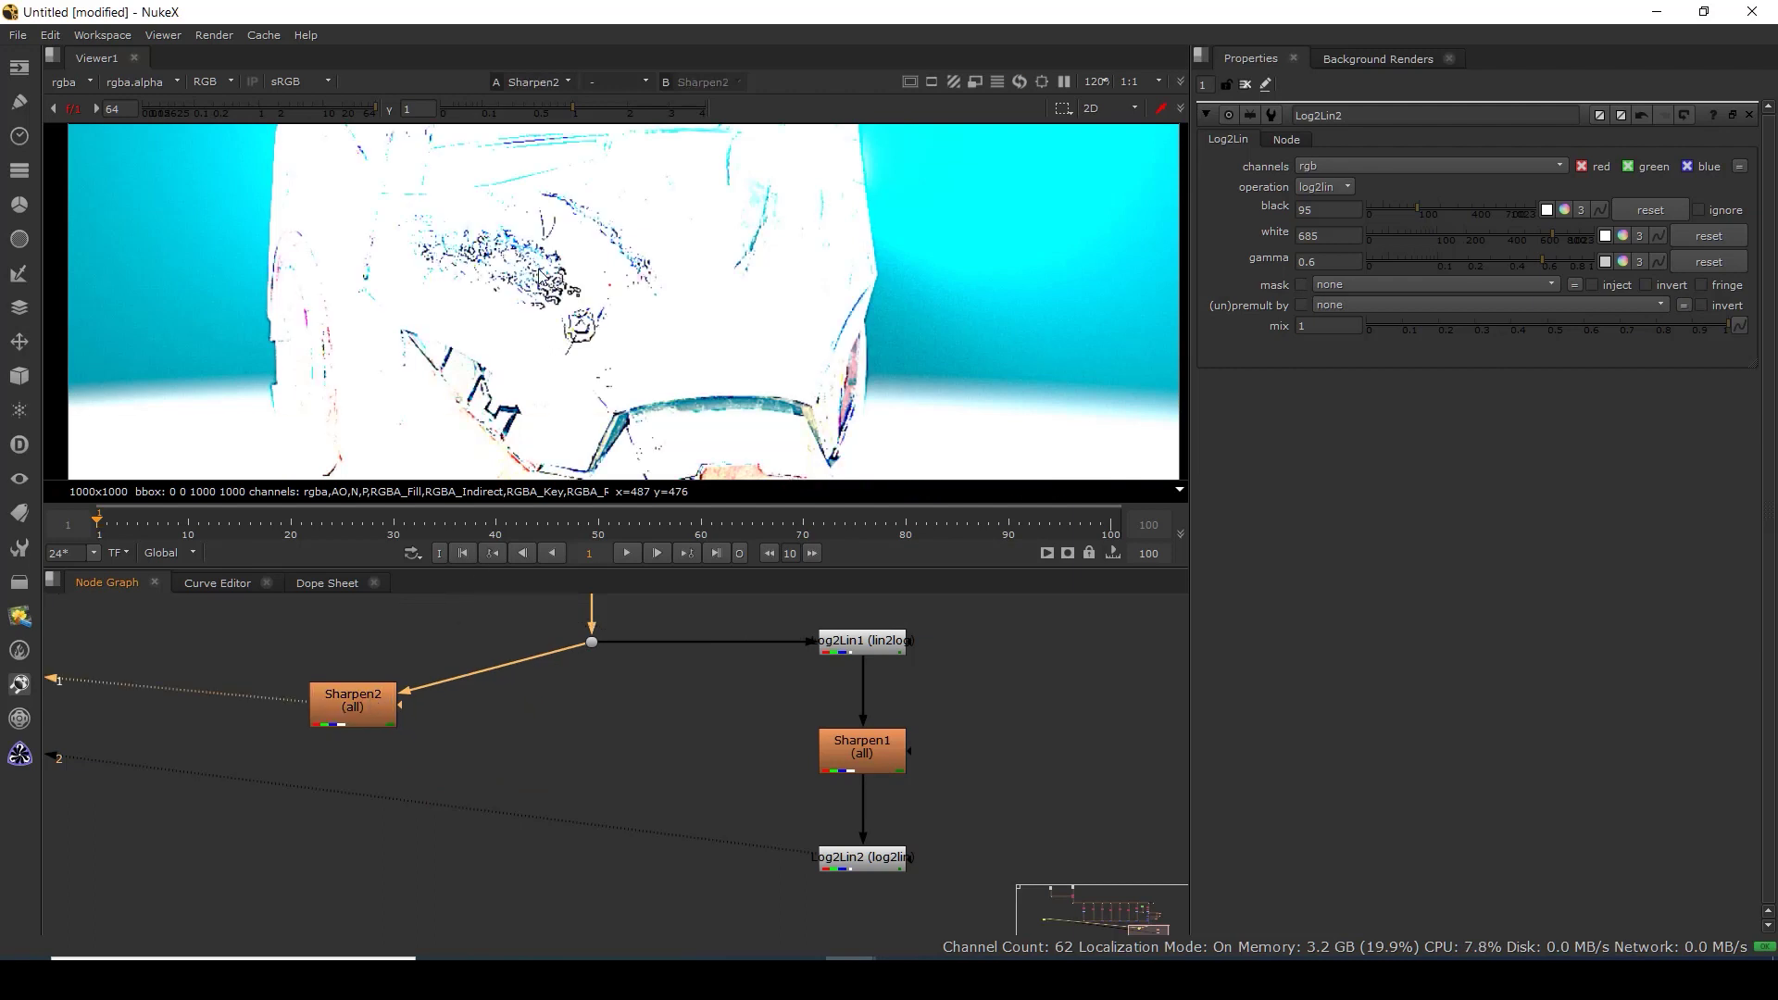
Add a Merge node below the dot with input B from the dot and input A from Log2Lin2, and display it.
{"action": "left_click_drag", "start_coordinate": [711, 750], "coordinate": [742, 683]}
{"action": "left_click", "coordinate": [628, 687]}
{"action": "key", "text": "m"}
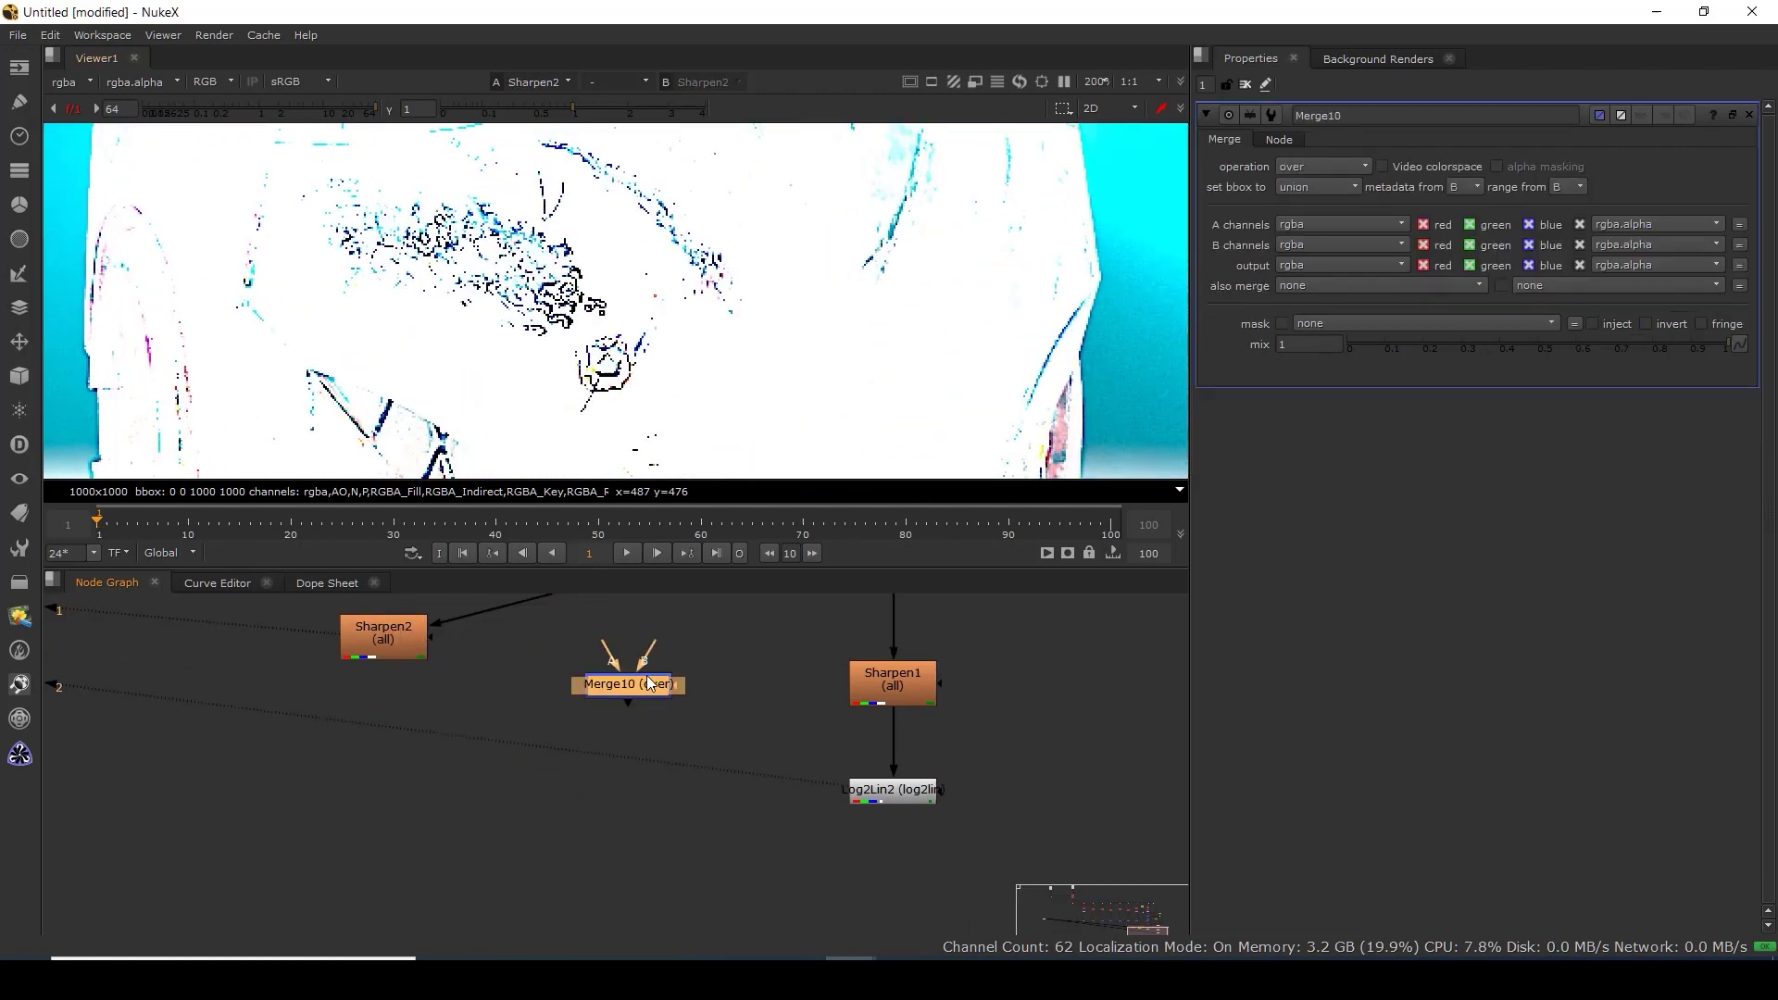
{"action": "left_click_drag", "start_coordinate": [635, 692], "coordinate": [622, 652]}
{"action": "left_click_drag", "start_coordinate": [601, 810], "coordinate": [864, 871]}
{"action": "key", "text": "1"}
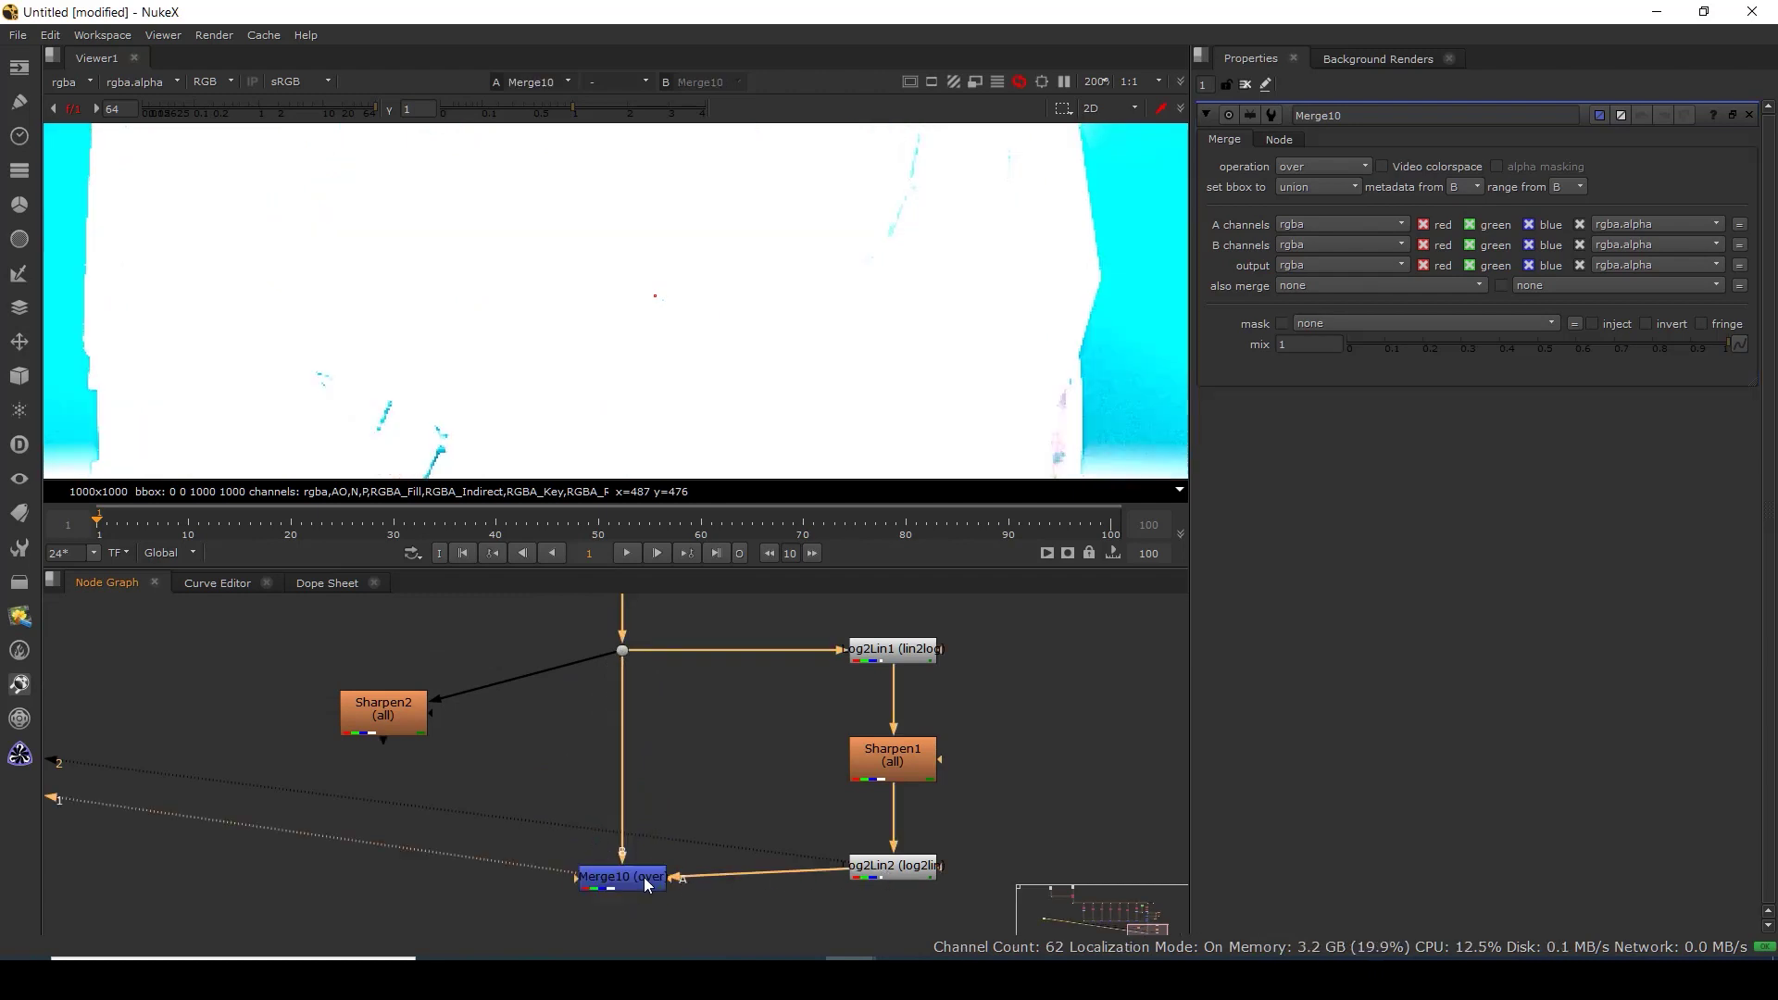
Check Merge10's alpha channel, set its operation to max, and return the viewer to normal gain and RGB.
{"action": "key", "text": "a"}
{"action": "key", "text": "f"}
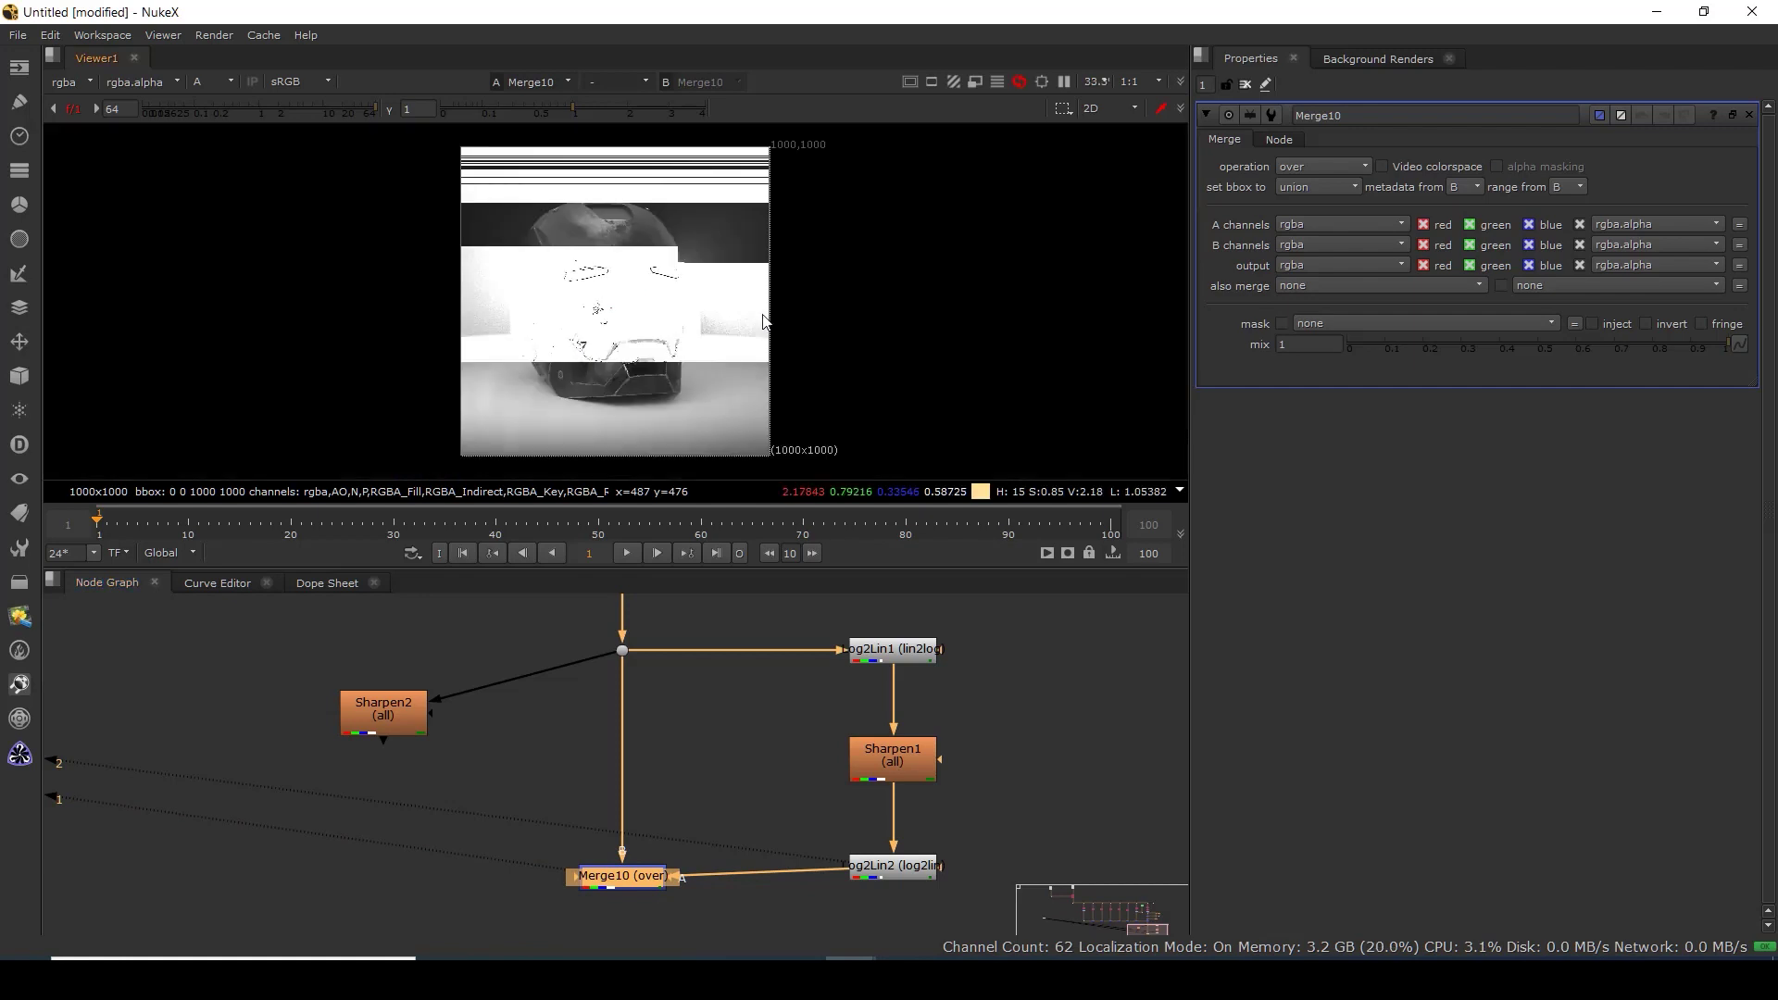
{"action": "left_click", "coordinate": [1316, 175]}
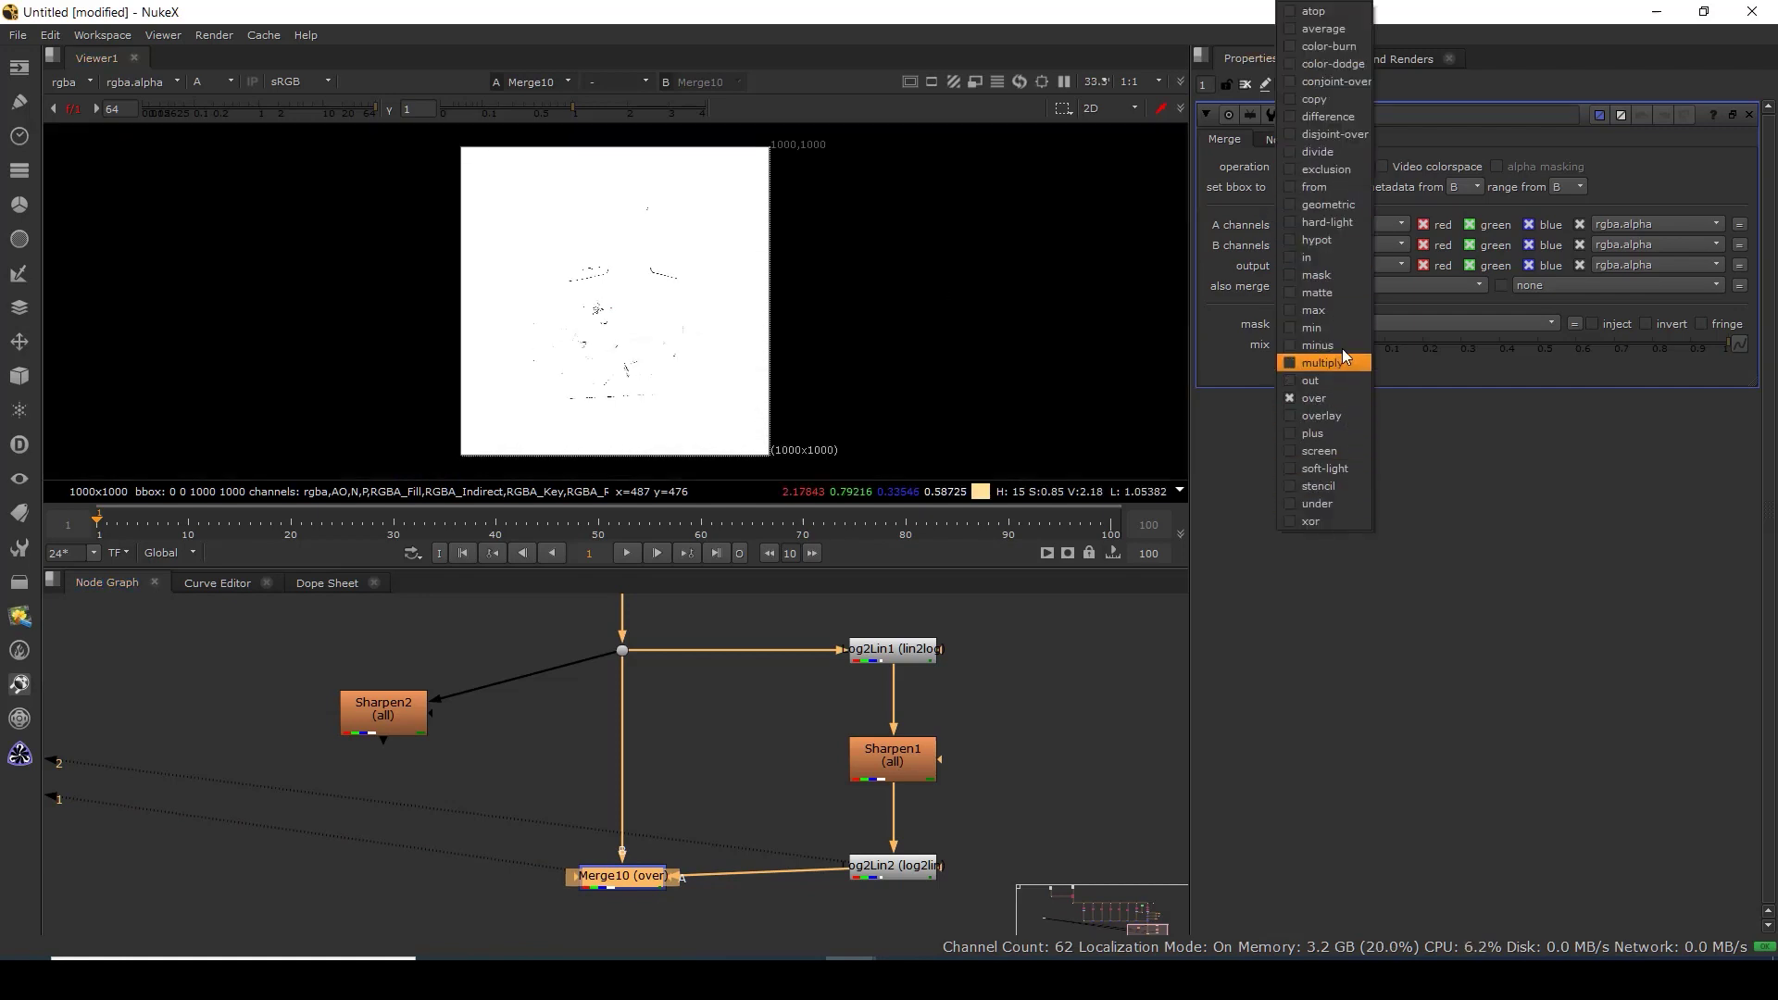
{"action": "left_click", "coordinate": [1315, 312]}
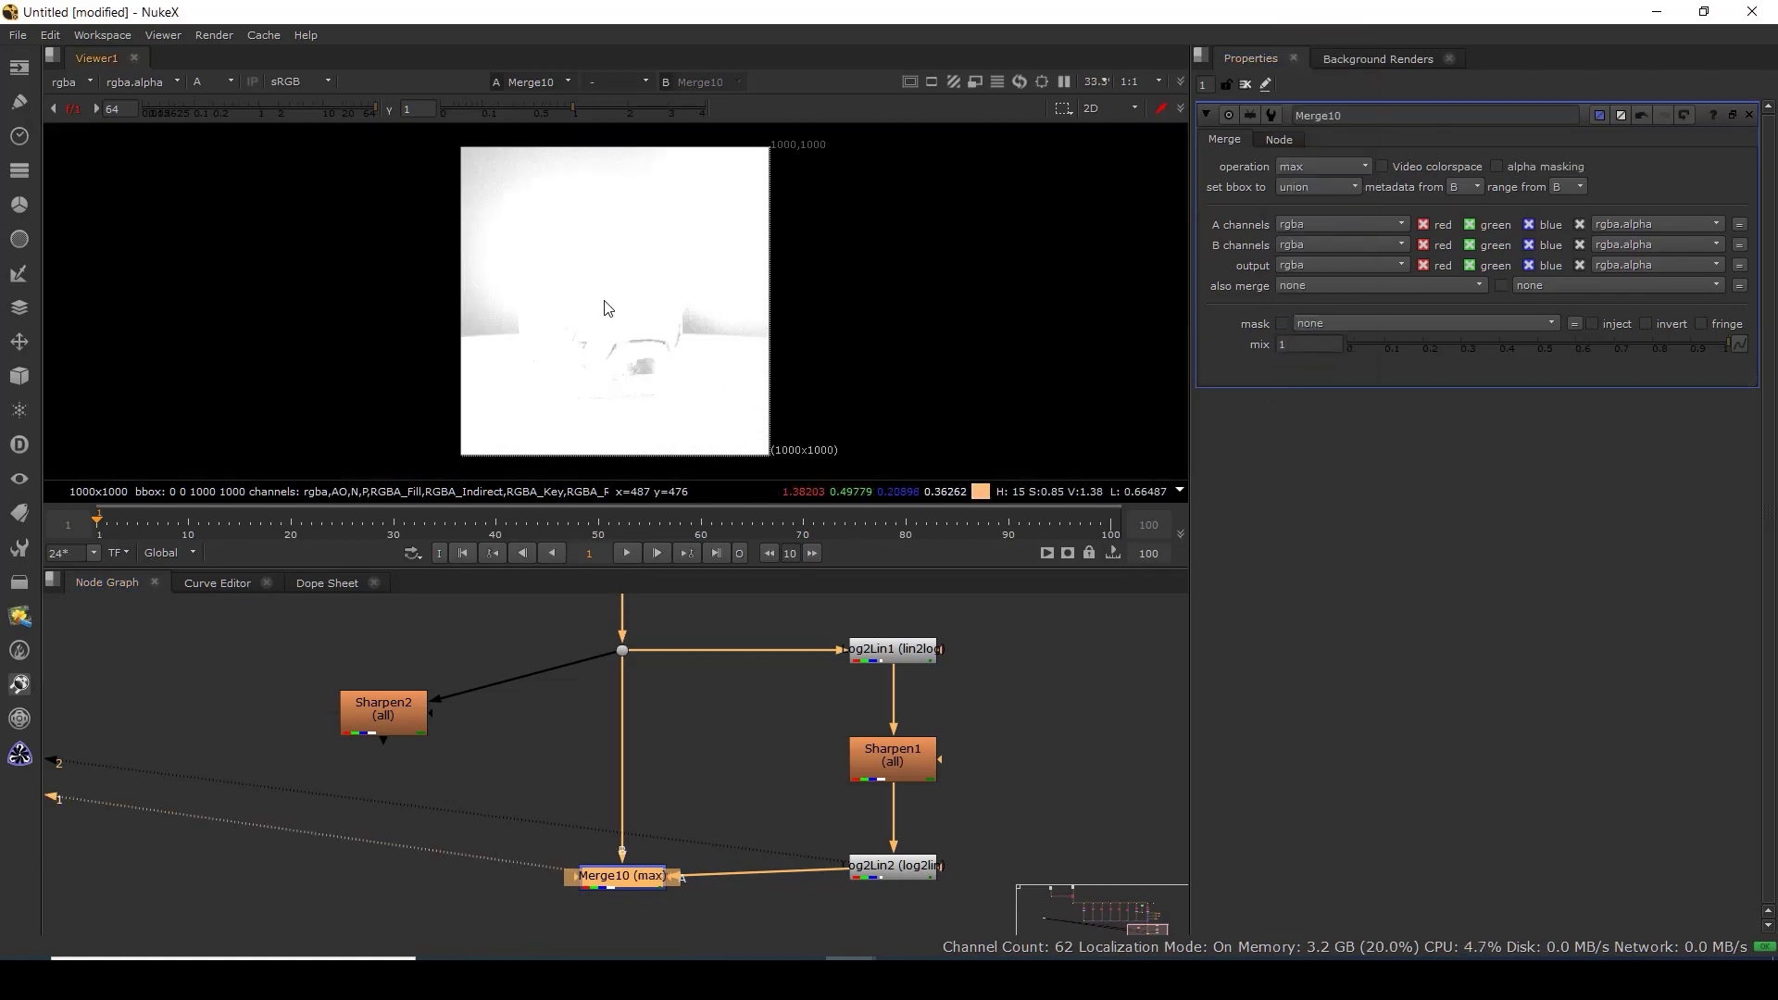
{"action": "left_click", "coordinate": [250, 119]}
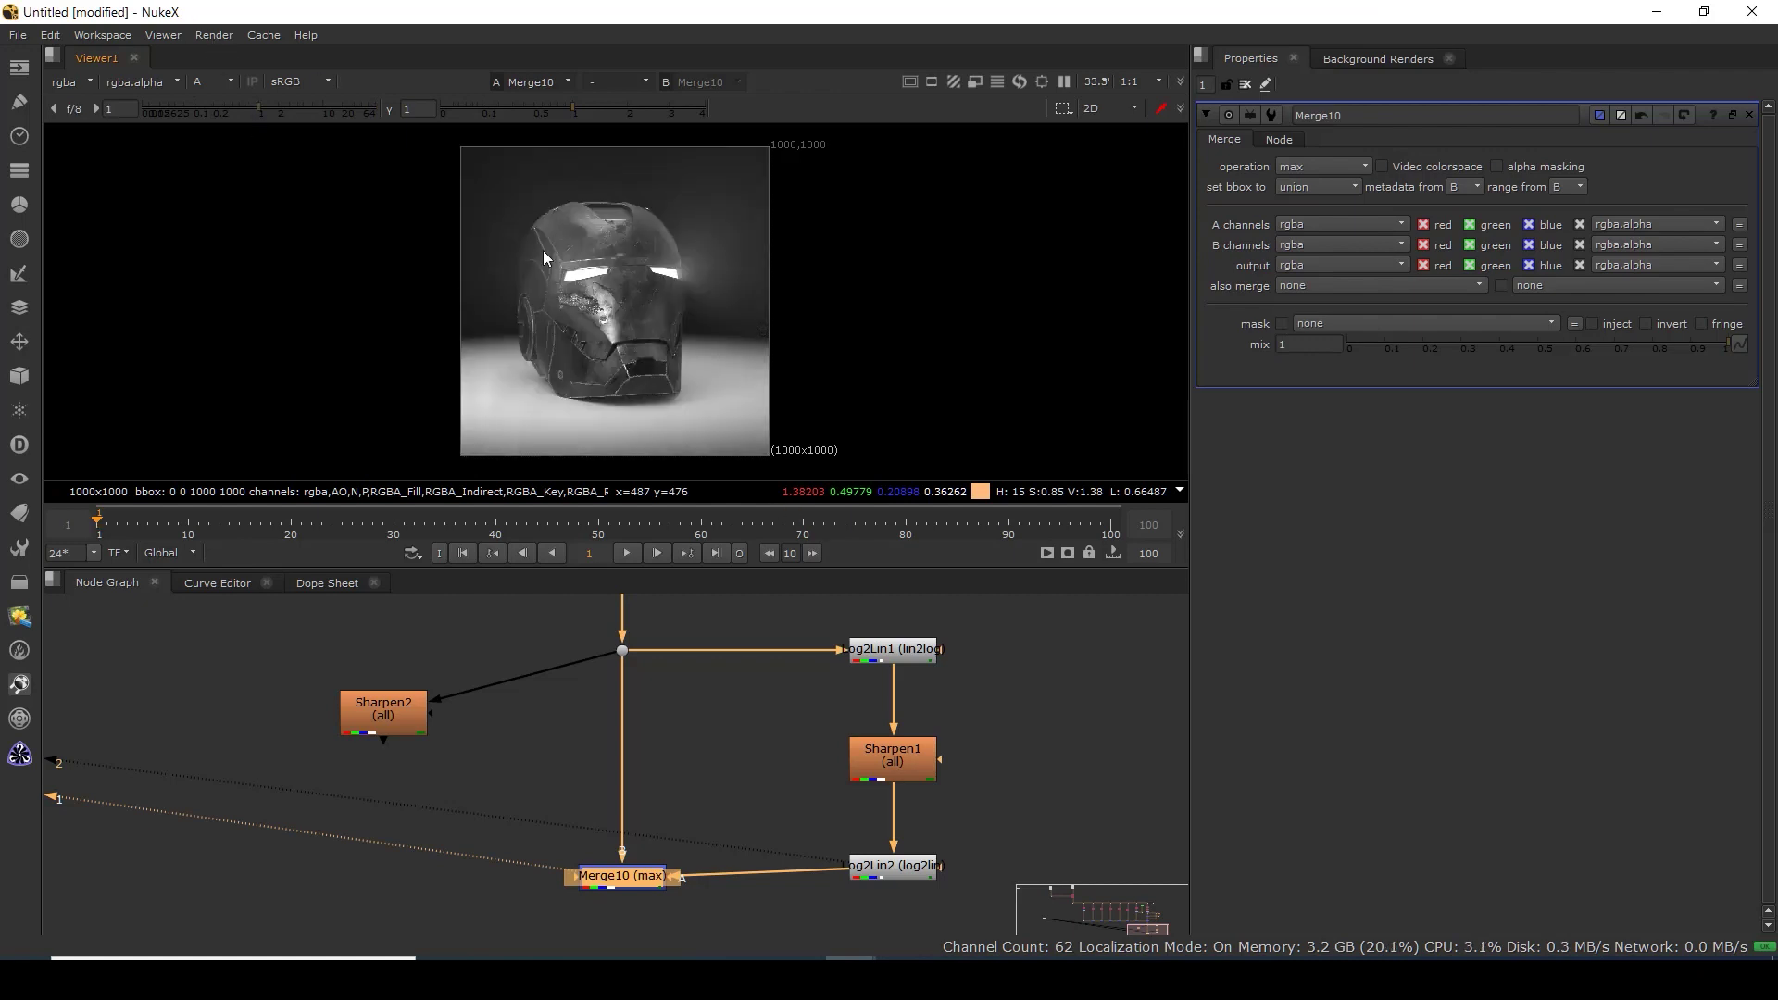
{"action": "key", "text": "a"}
{"action": "scroll", "coordinate": [624, 314], "scroll_direction": "up", "scroll_amount": 1}
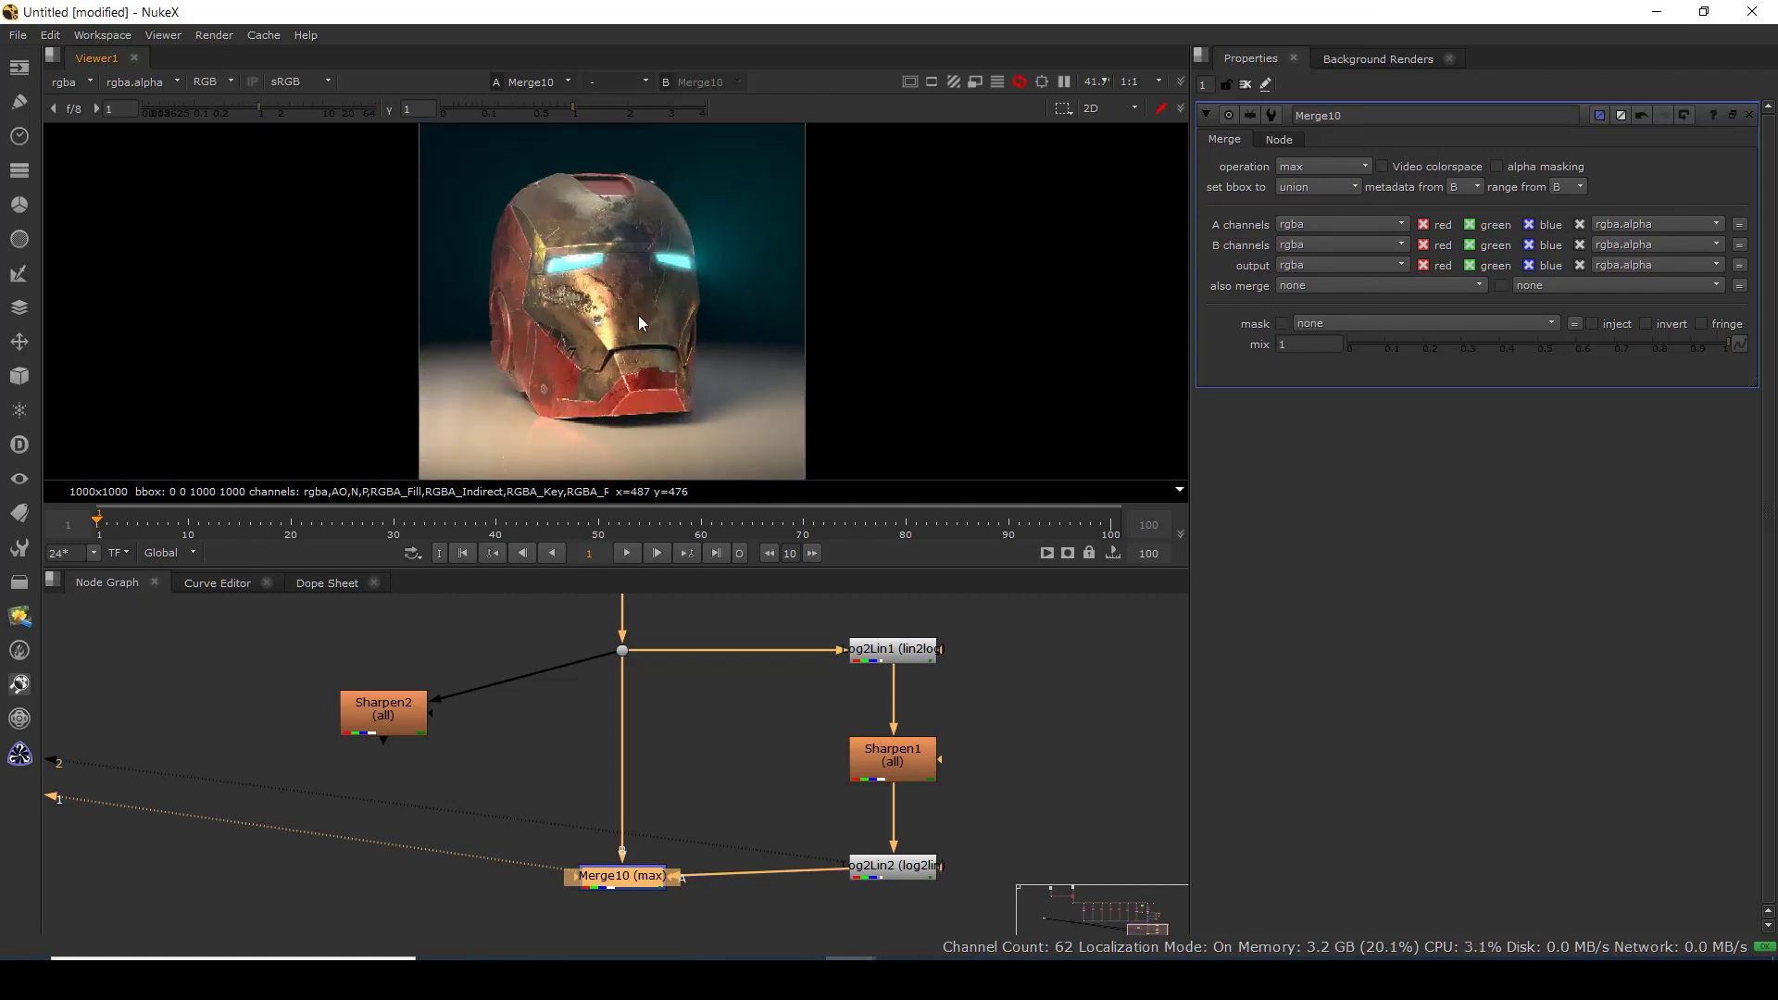
{"action": "scroll", "coordinate": [639, 321], "scroll_direction": "up", "scroll_amount": 4}
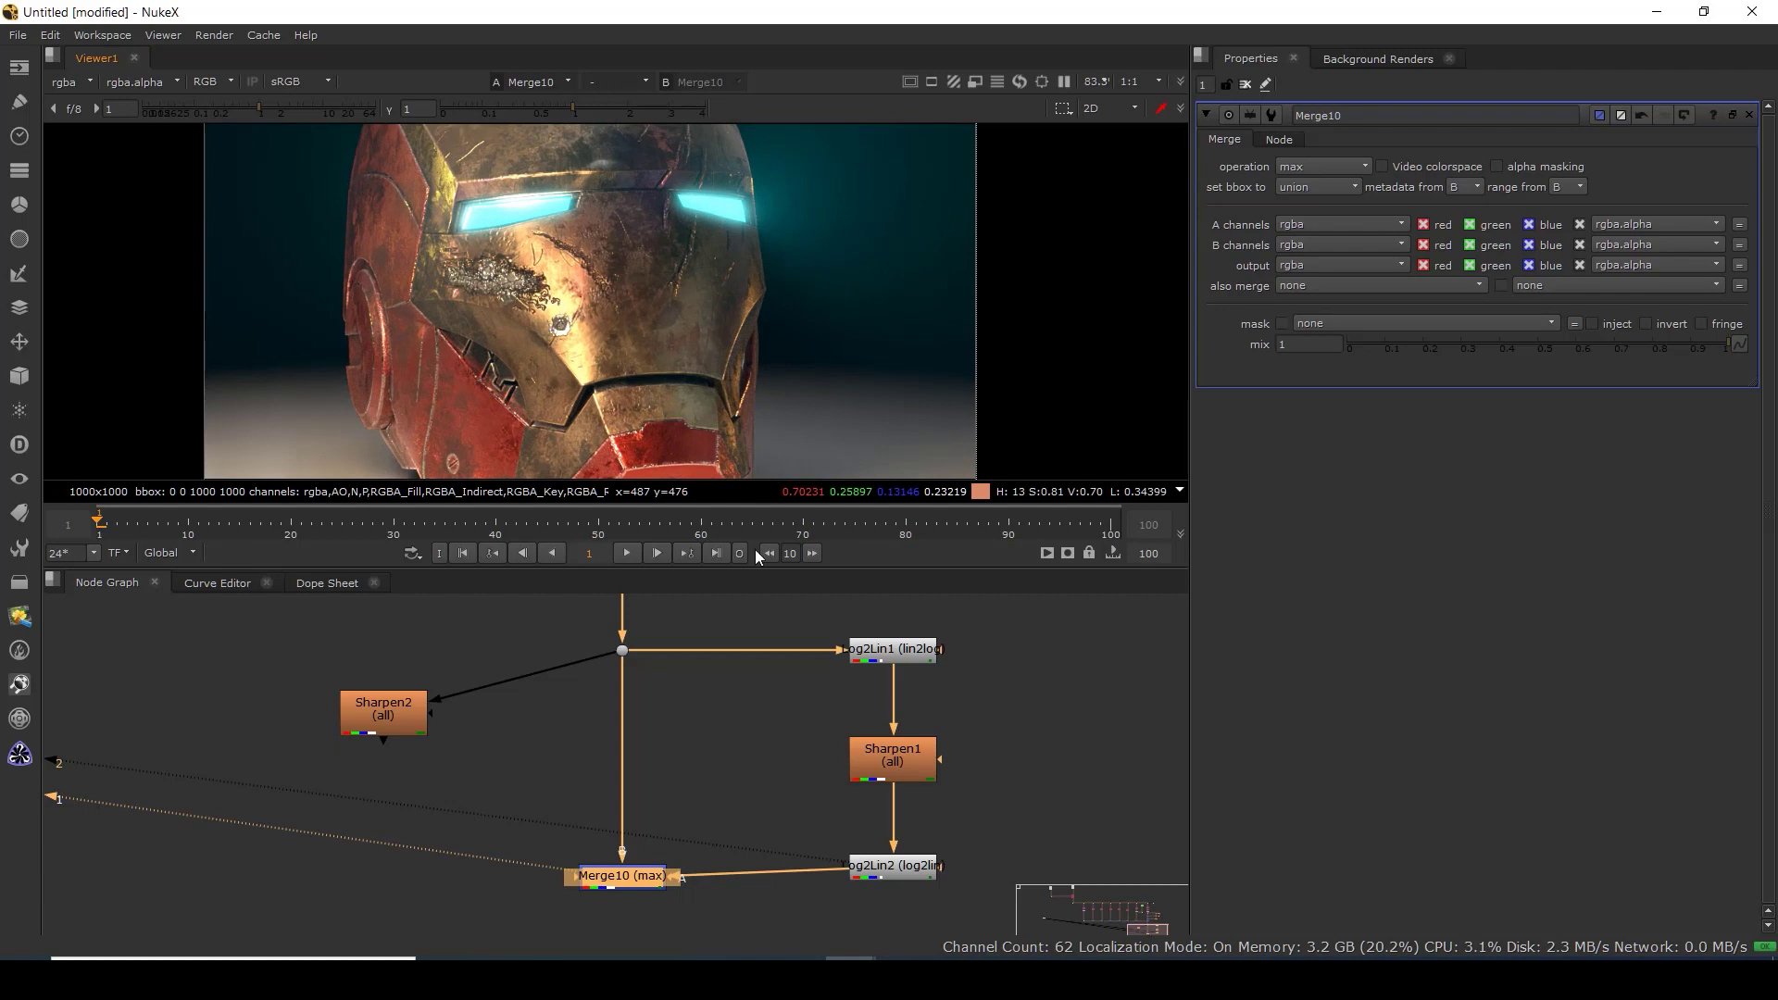
Load the dot in viewer input 1 and Log2Lin2 in input 2, and compare the faceplate before and after sharpening.
{"action": "left_click_drag", "start_coordinate": [664, 617], "coordinate": [587, 676]}
{"action": "key", "text": "1"}
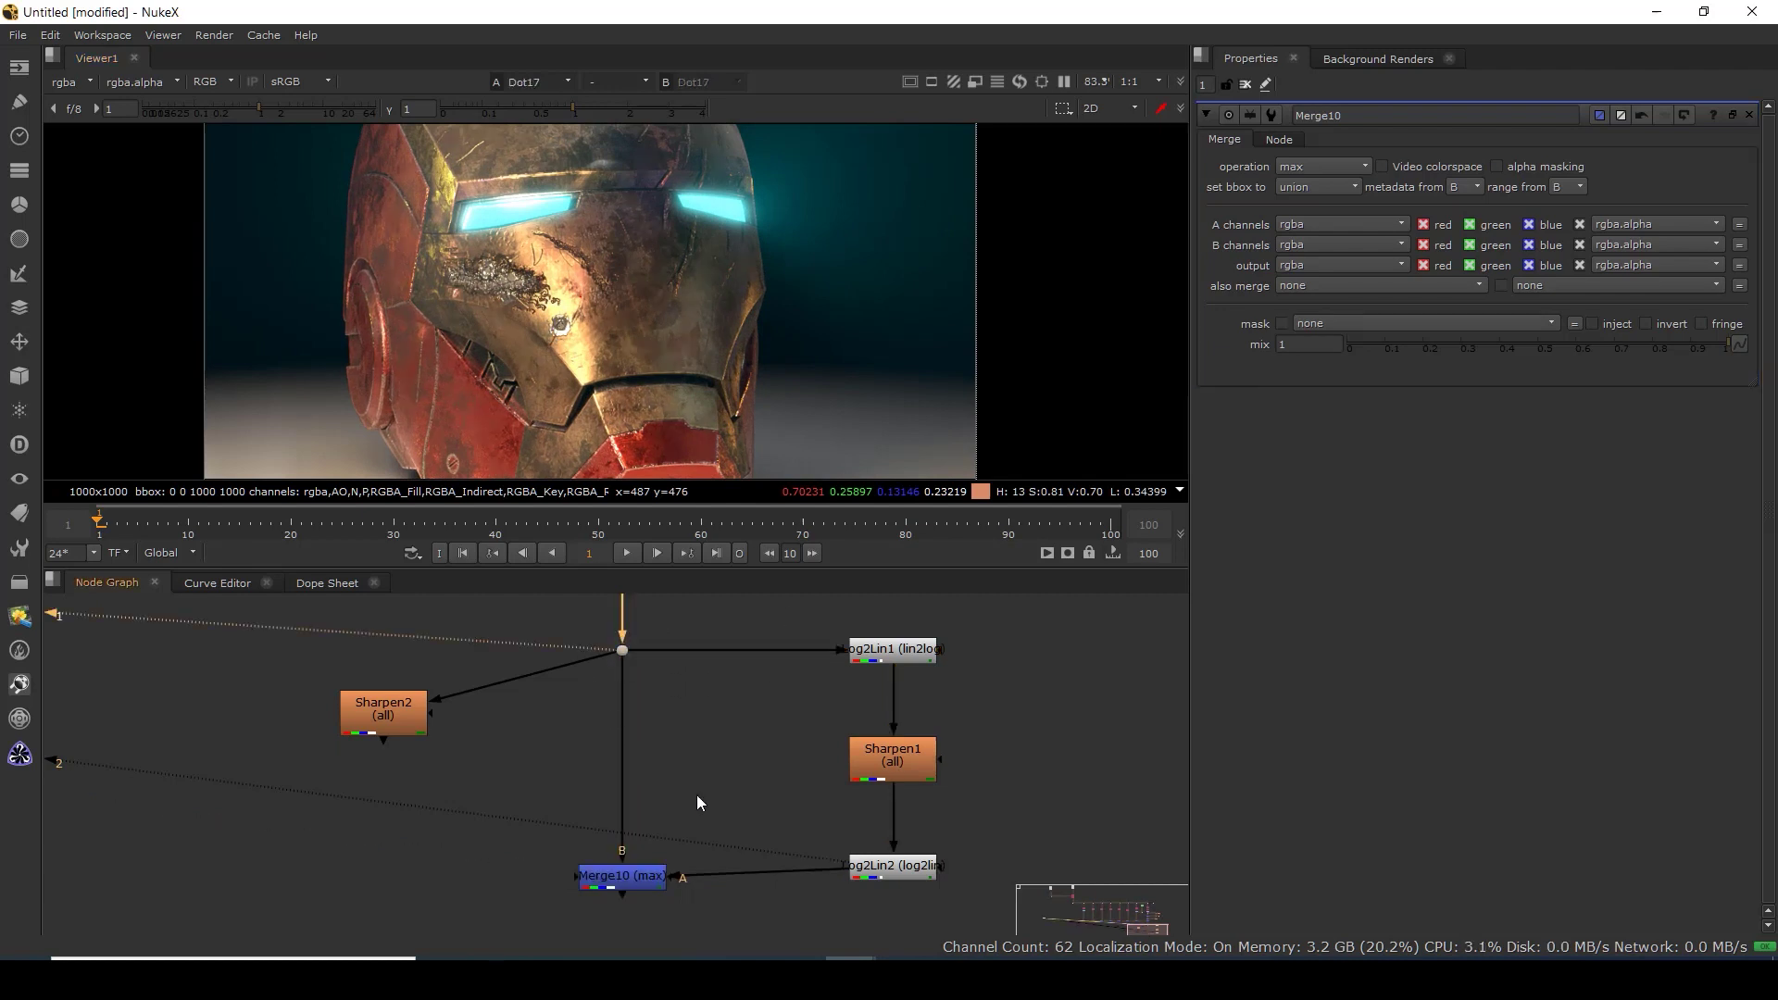
{"action": "left_click", "coordinate": [880, 870]}
{"action": "key", "text": "2"}
{"action": "left_click", "coordinate": [744, 629]}
{"action": "key", "text": "1"}
{"action": "key", "text": "2"}
{"action": "scroll", "coordinate": [597, 287], "scroll_direction": "up", "scroll_amount": 8}
{"action": "key", "text": "1"}
{"action": "key", "text": "2"}
{"action": "scroll", "coordinate": [622, 285], "scroll_direction": "down", "scroll_amount": 6}
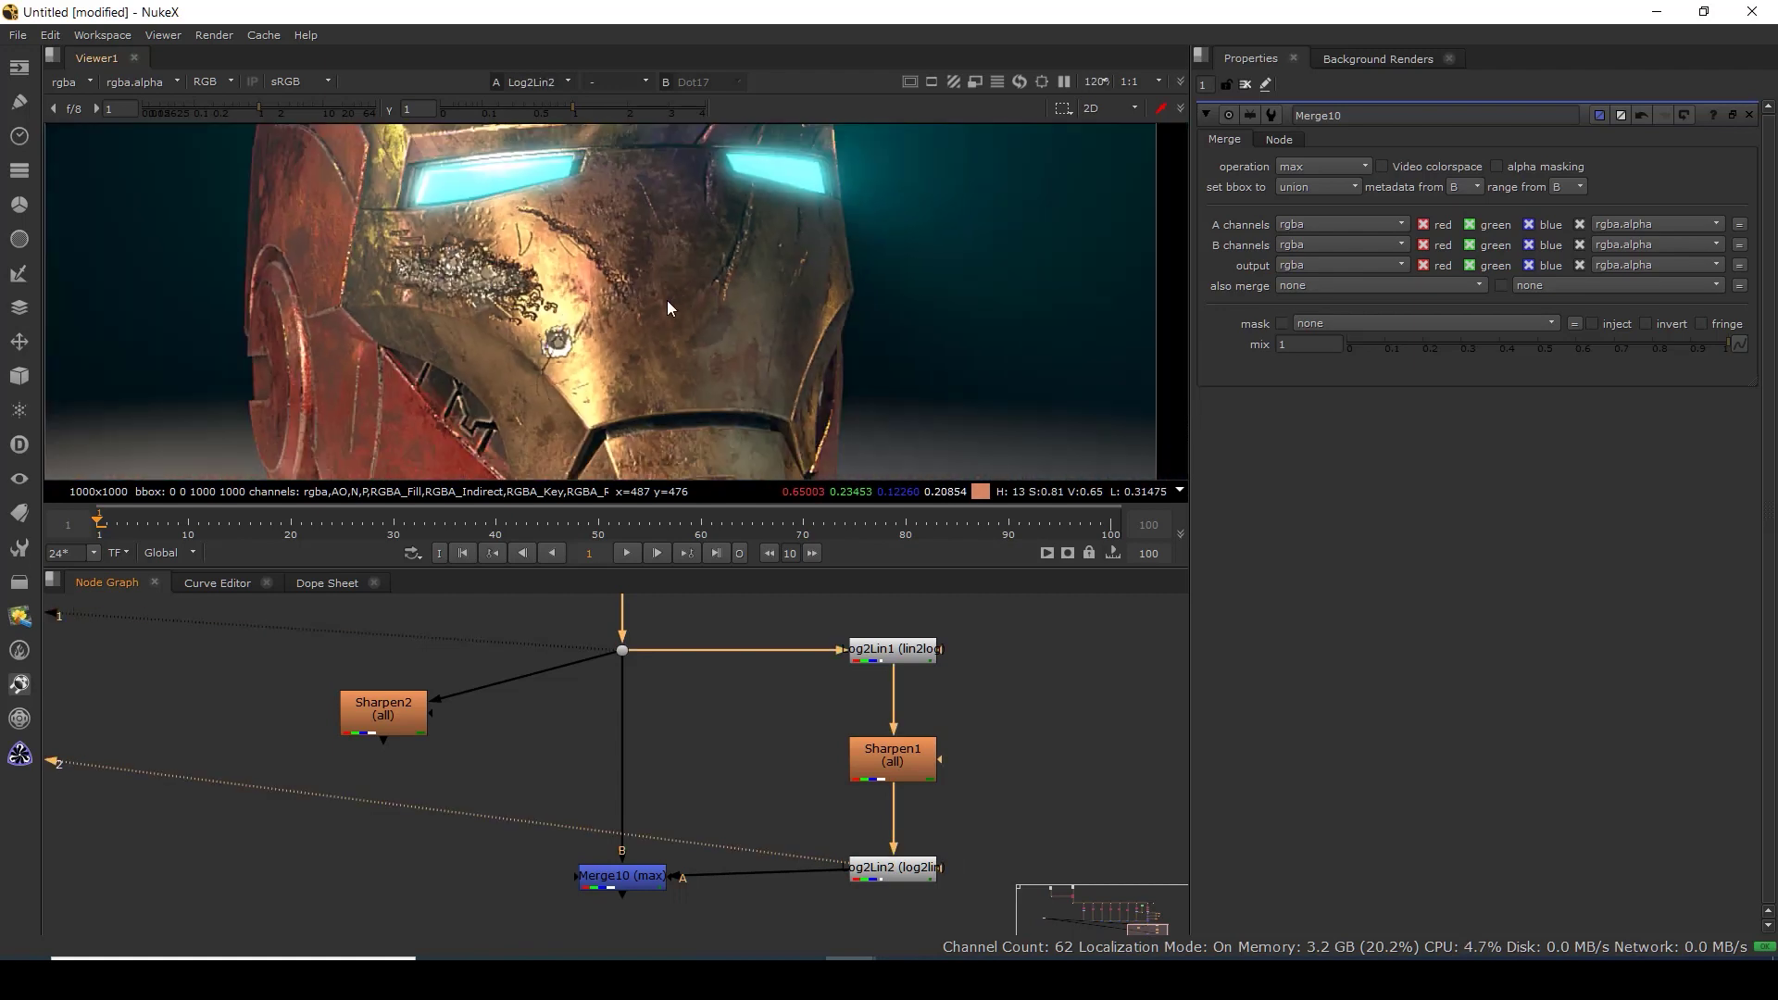
Examine the scratches and eye lights up close while switching between the unsharpened and sharpened images.
{"action": "key", "text": "1"}
{"action": "left_click_drag", "start_coordinate": [679, 285], "coordinate": [704, 280]}
{"action": "scroll", "coordinate": [769, 274], "scroll_direction": "up", "scroll_amount": 4}
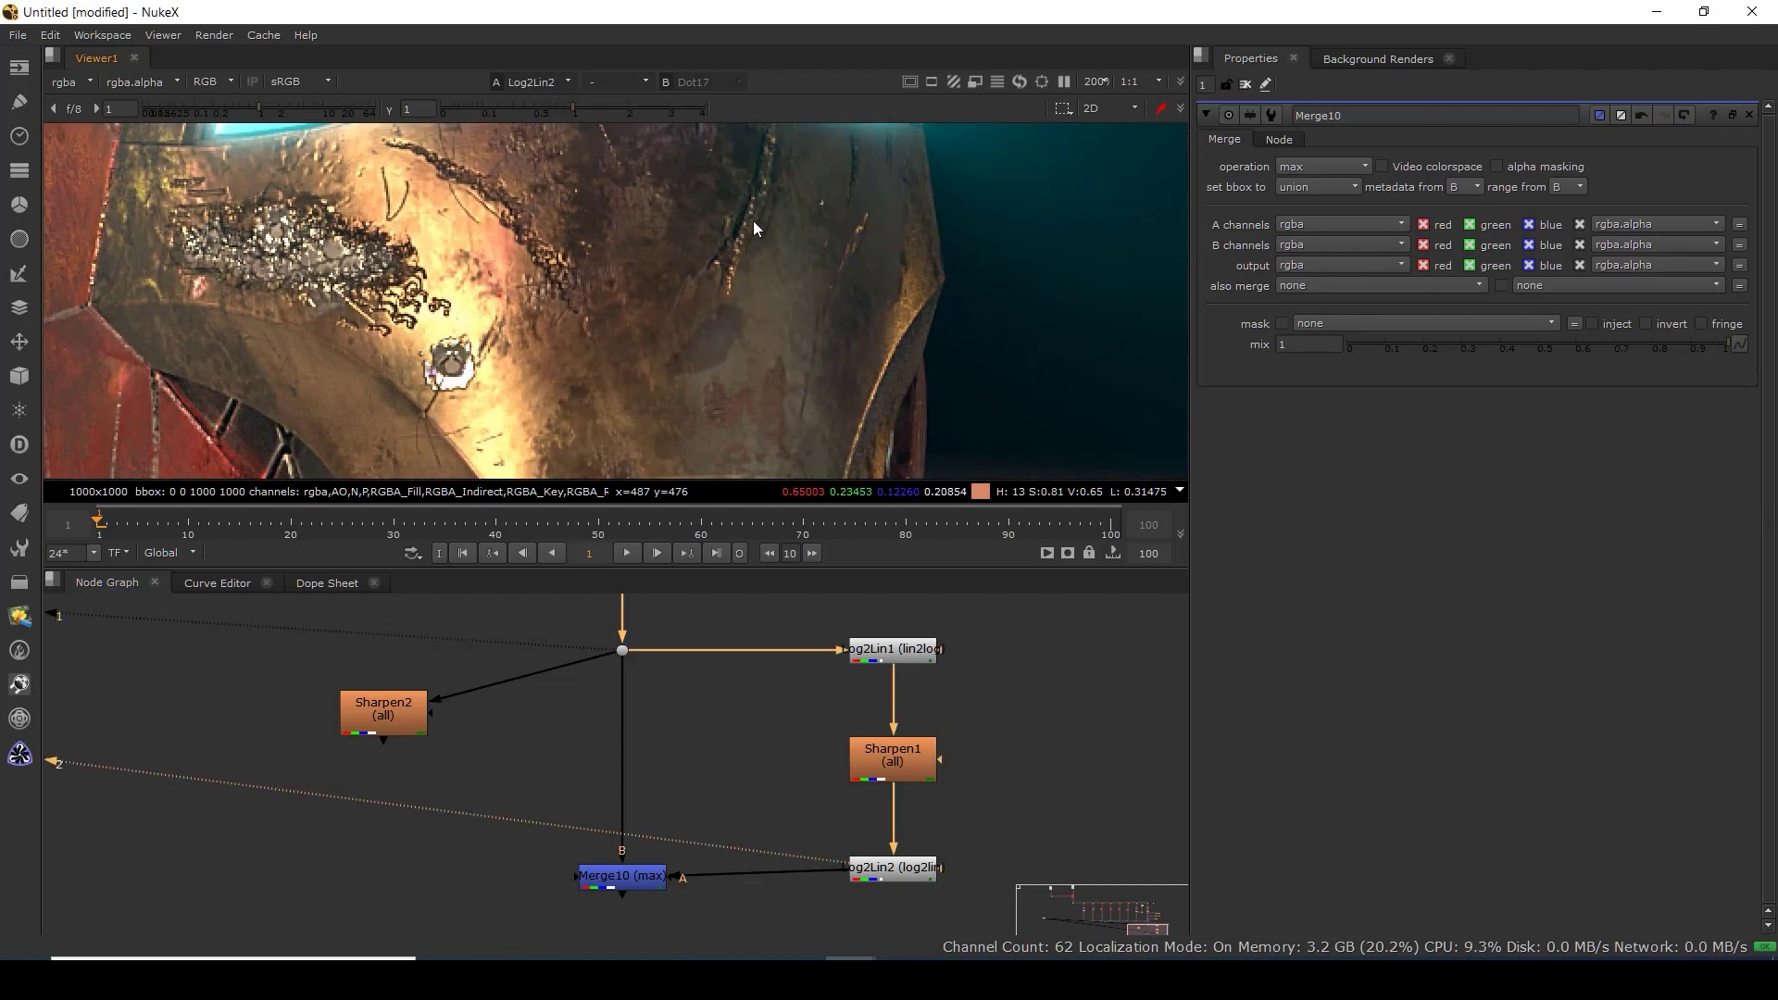
{"action": "left_click_drag", "start_coordinate": [760, 203], "coordinate": [748, 374]}
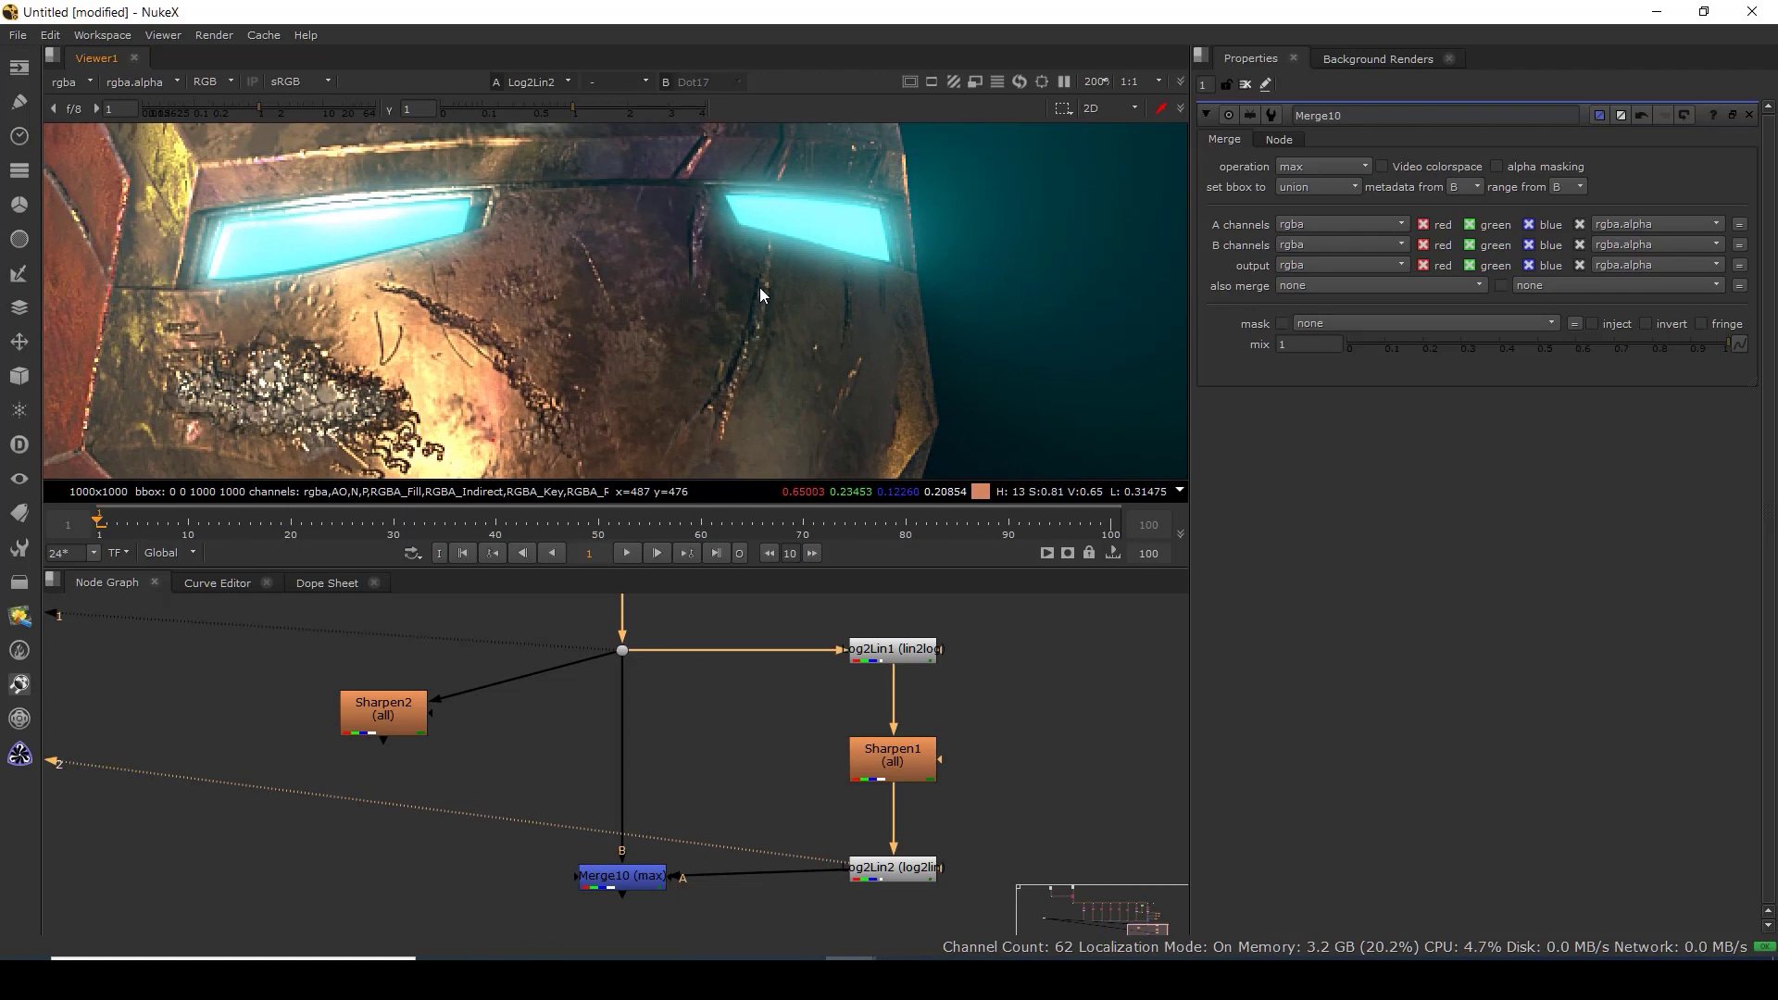
{"action": "scroll", "coordinate": [655, 337], "scroll_direction": "up", "scroll_amount": 4}
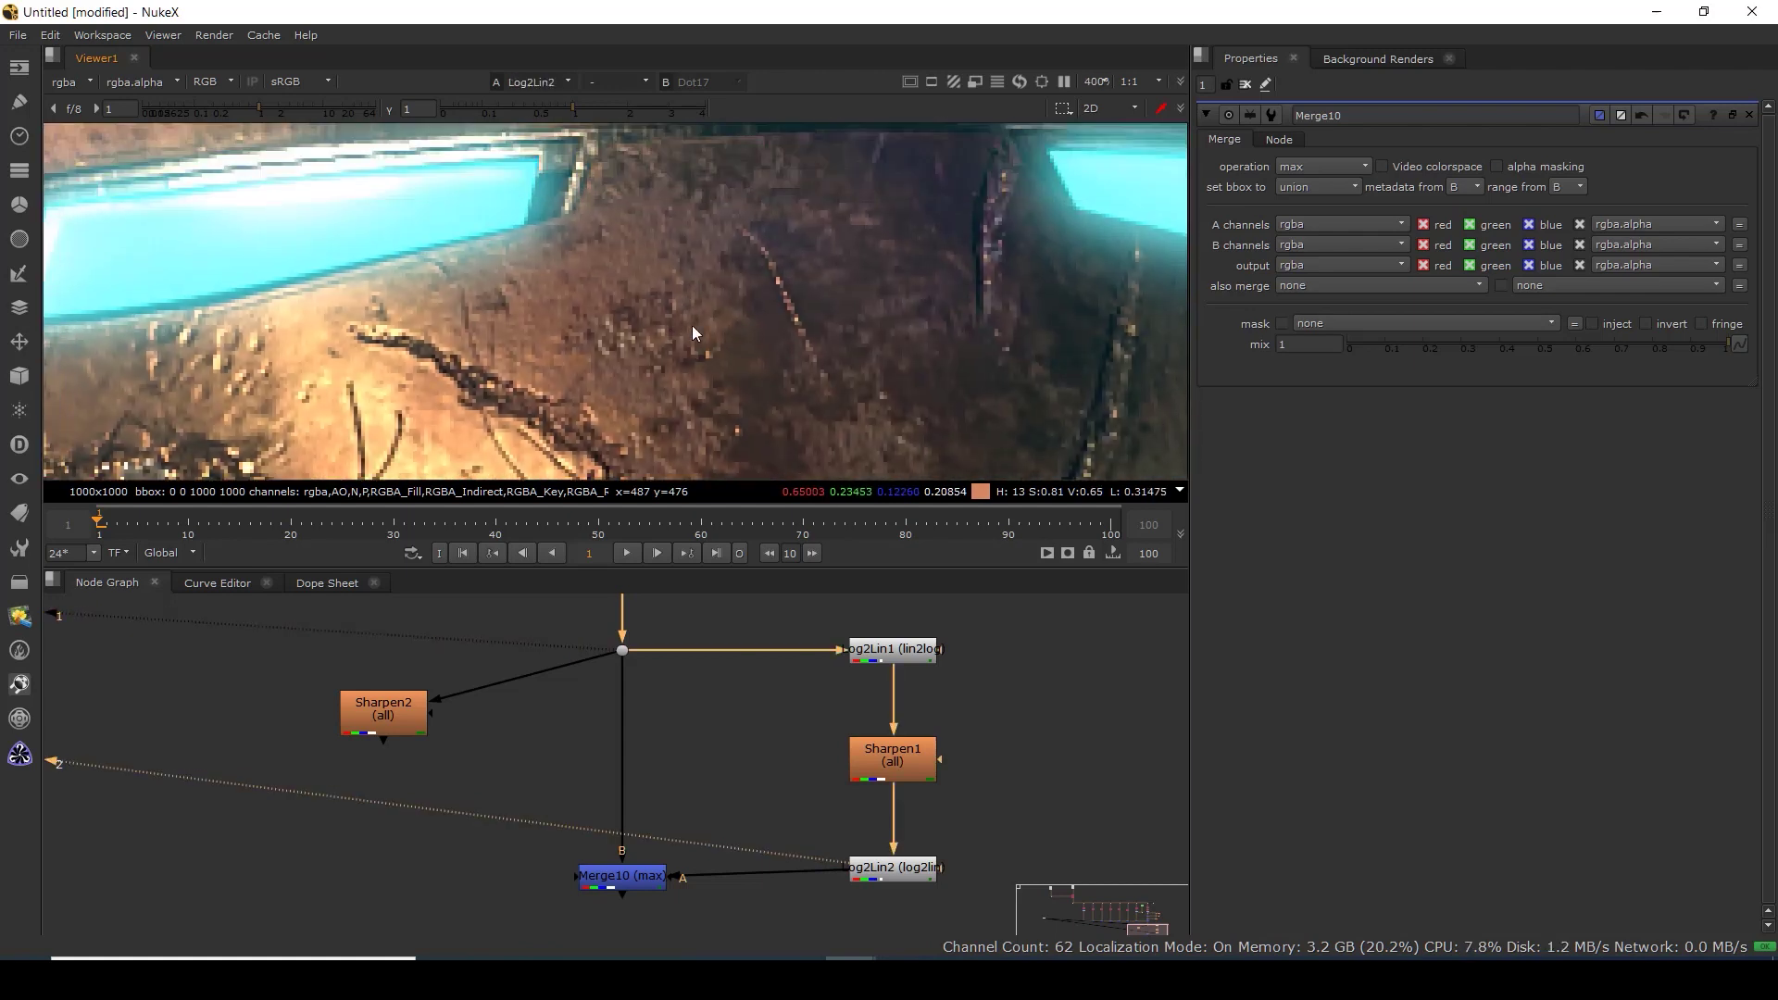
{"action": "key", "text": "2"}
{"action": "key", "text": "1"}
{"action": "left_click_drag", "start_coordinate": [852, 384], "coordinate": [524, 373]}
{"action": "scroll", "coordinate": [741, 371], "scroll_direction": "down", "scroll_amount": 4}
{"action": "key", "text": "2"}
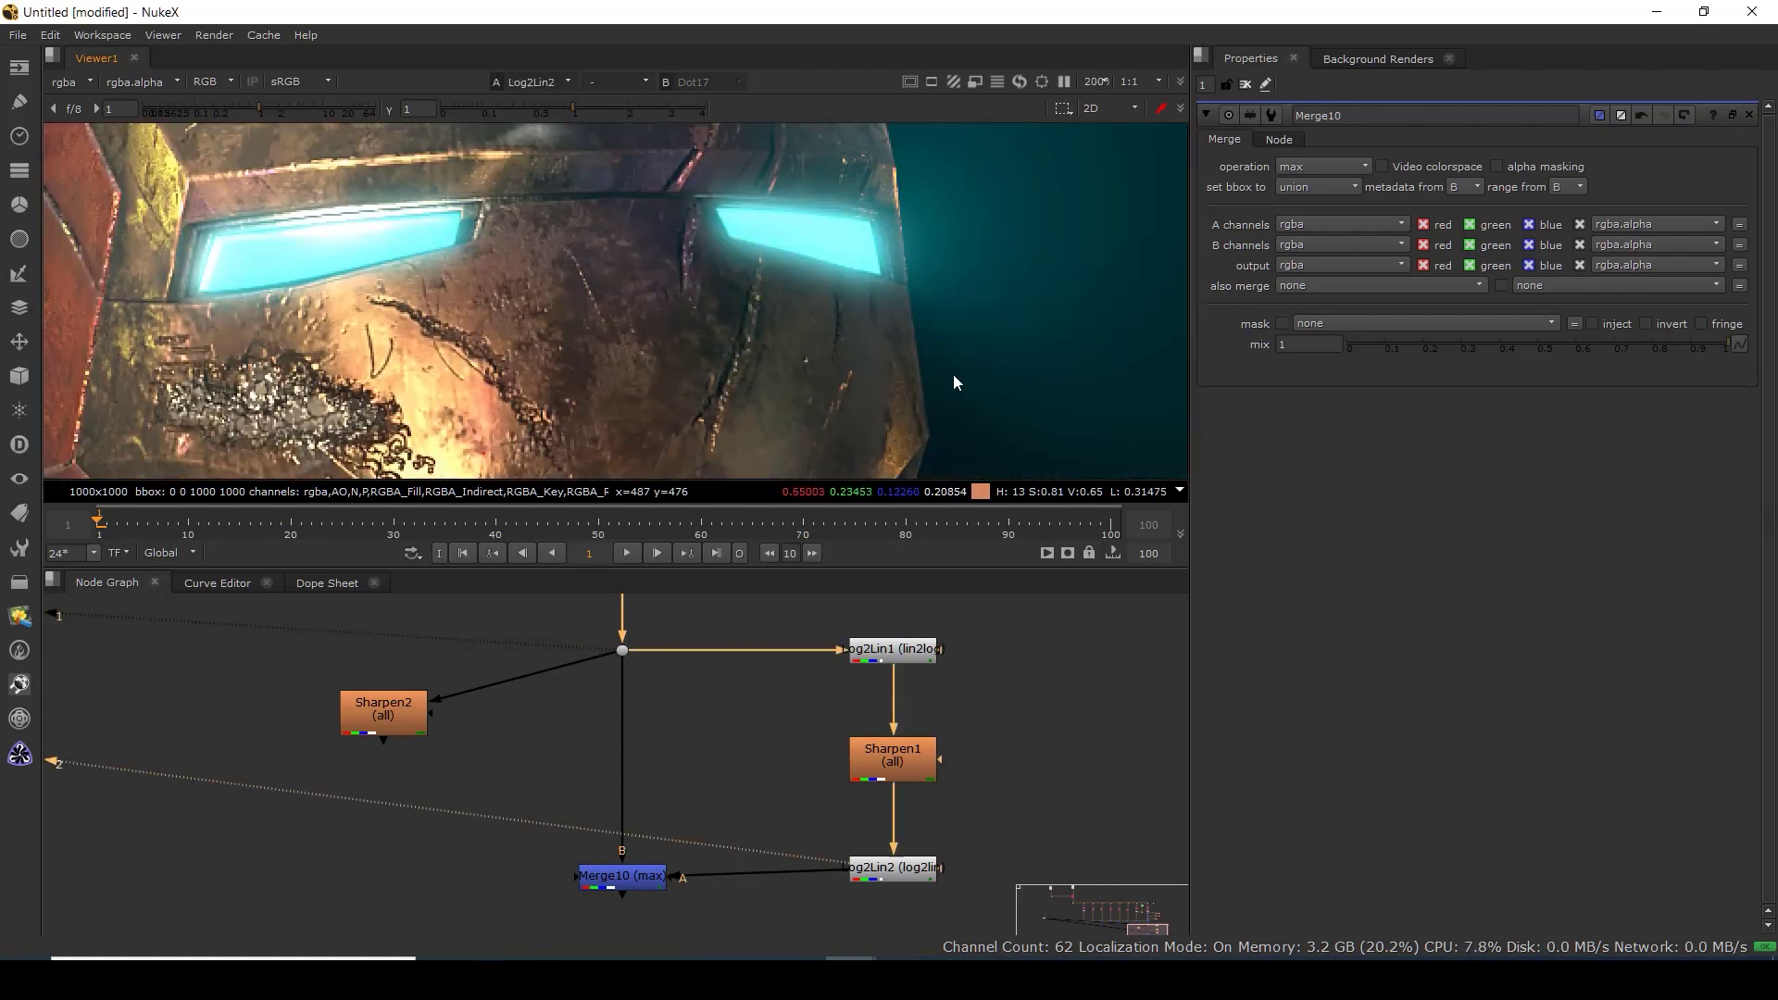
Compare the teal background beside the helmet up close before and after sharpening.
{"action": "left_click_drag", "start_coordinate": [953, 375], "coordinate": [828, 198]}
{"action": "scroll", "coordinate": [694, 446], "scroll_direction": "up", "scroll_amount": 6}
{"action": "key", "text": "1"}
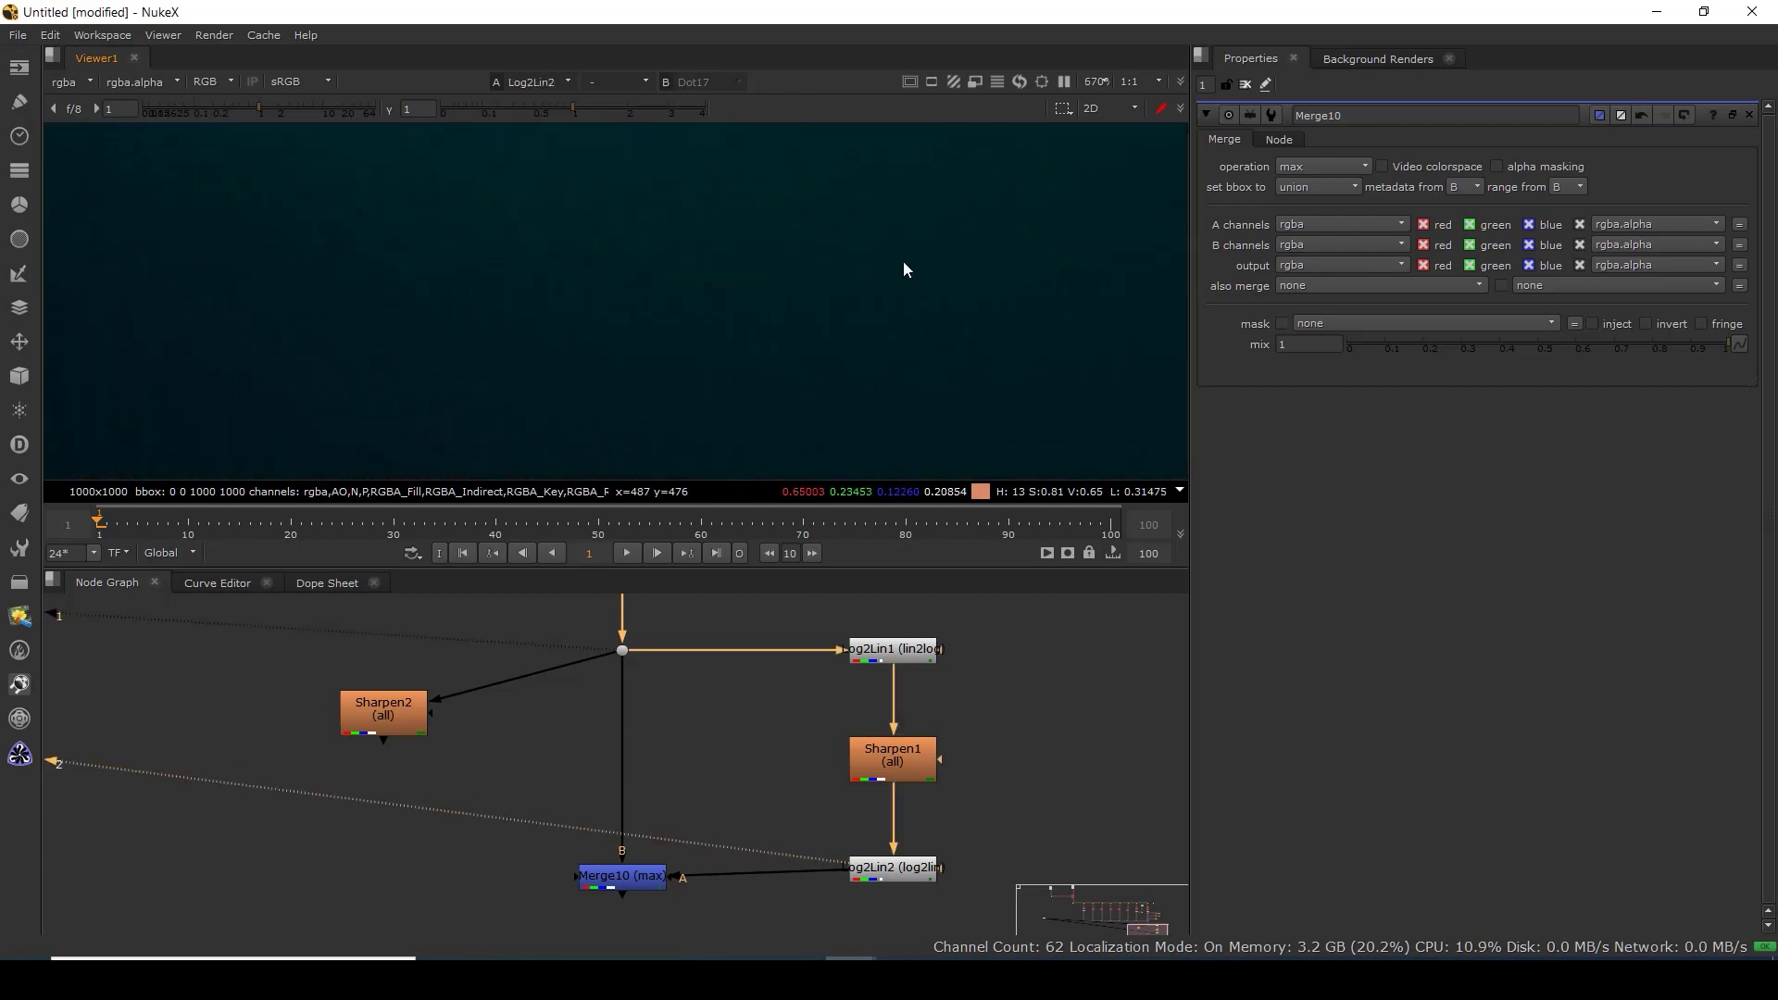
{"action": "key", "text": "2"}
{"action": "key", "text": "1"}
{"action": "scroll", "coordinate": [615, 363], "scroll_direction": "down", "scroll_amount": 6}
Examine the scratched cheek and the area under the eye while switching between the dot and Log2Lin2 images.
{"action": "left_click_drag", "start_coordinate": [205, 331], "coordinate": [614, 330]}
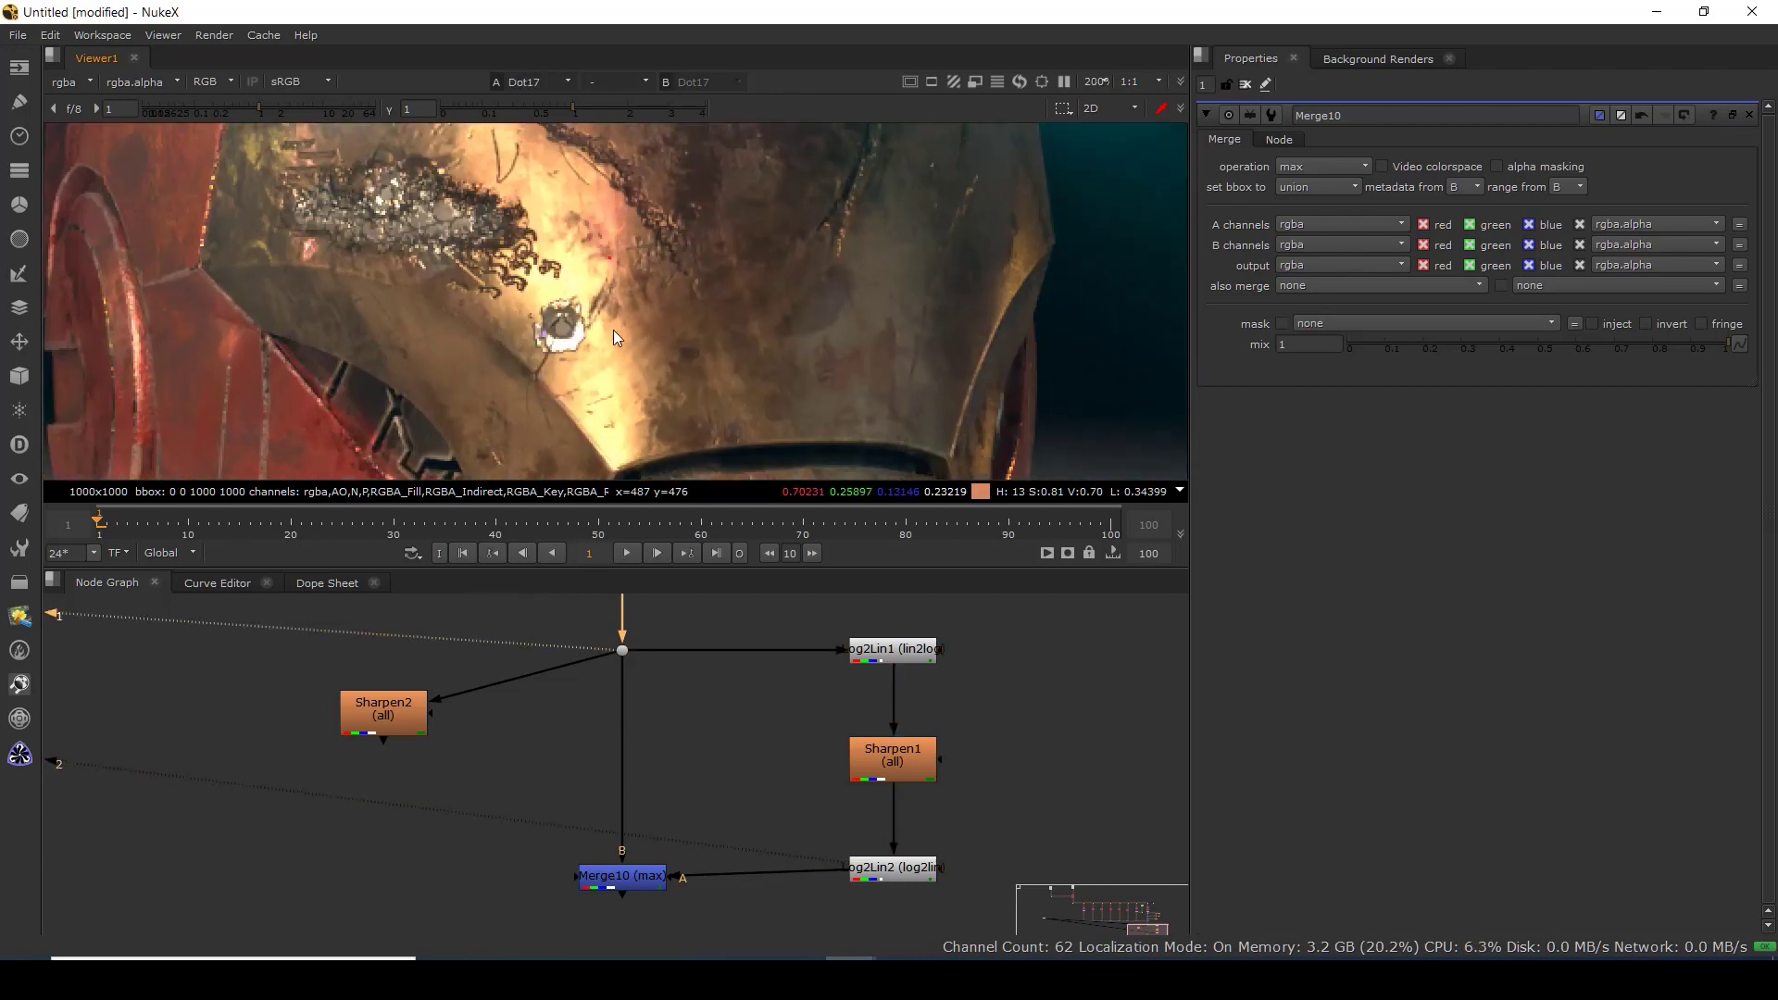
{"action": "scroll", "coordinate": [613, 334], "scroll_direction": "up", "scroll_amount": 3}
{"action": "key", "text": "2"}
{"action": "key", "text": "1"}
{"action": "left_click_drag", "start_coordinate": [588, 263], "coordinate": [894, 323]}
{"action": "key", "text": "2"}
{"action": "key", "text": "1"}
{"action": "left_click_drag", "start_coordinate": [741, 139], "coordinate": [815, 310]}
{"action": "key", "text": "2"}
{"action": "key", "text": "1"}
{"action": "key", "text": "2"}
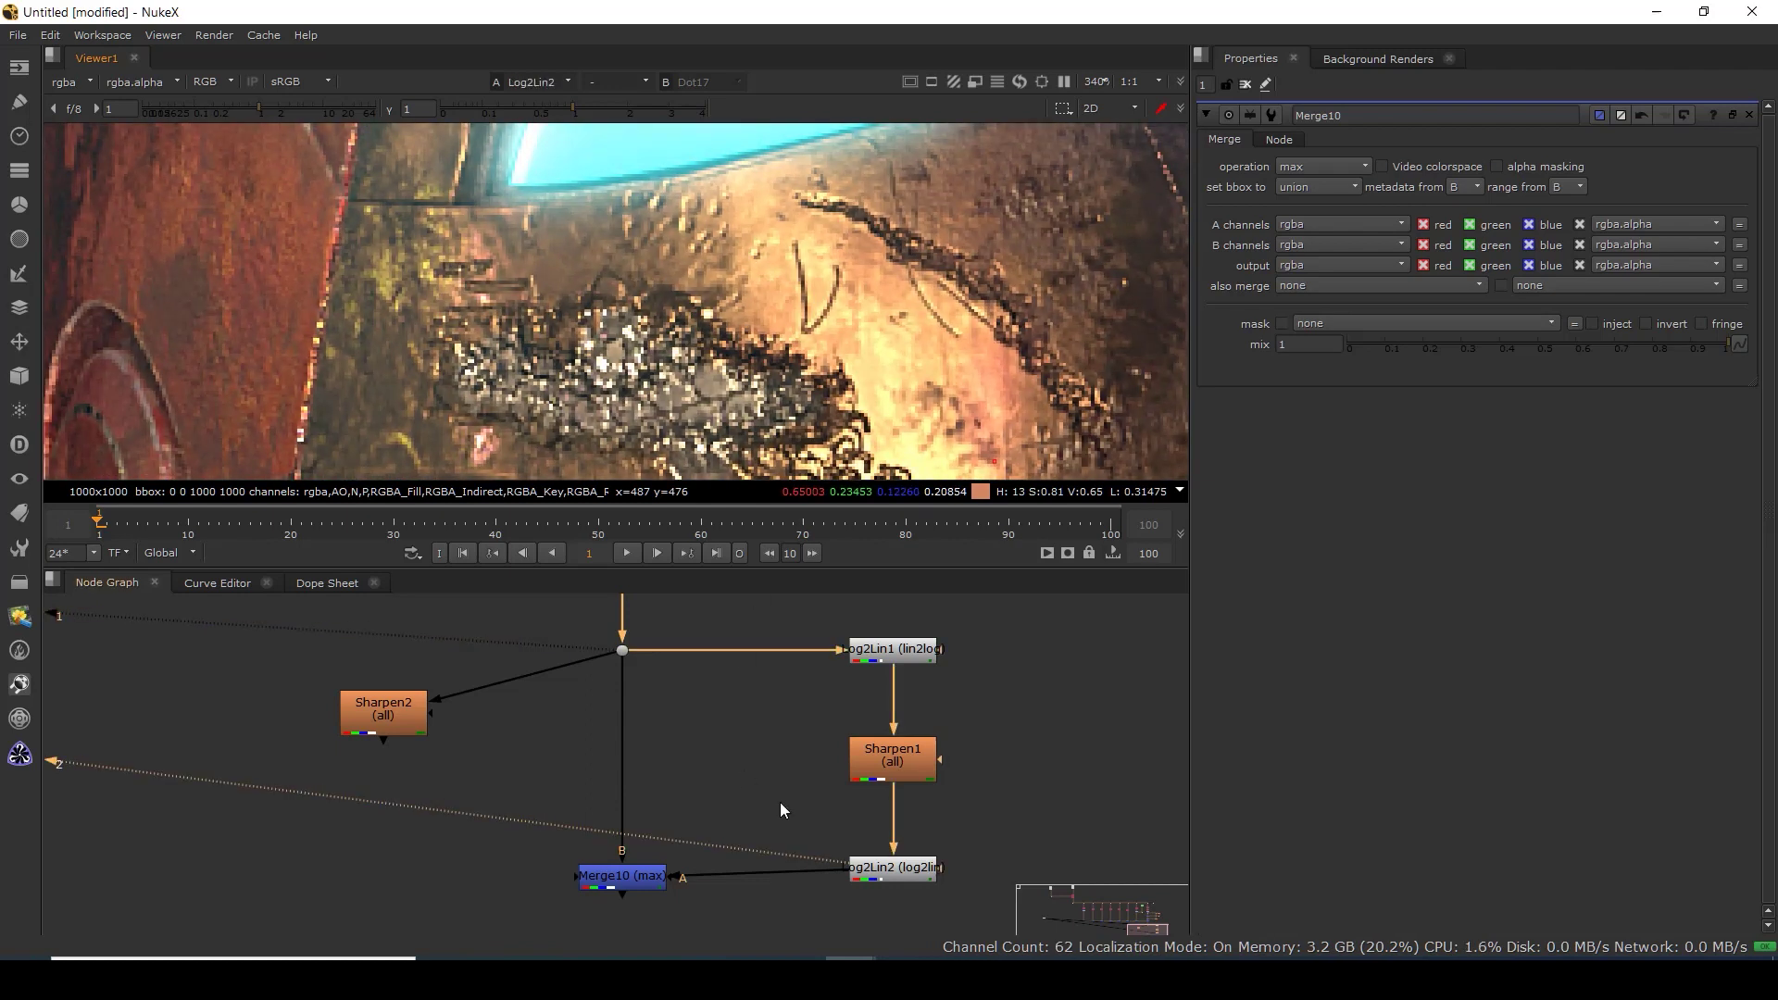
Load the dot in viewer input 1 and Merge10 in viewer input 2.
{"action": "key", "text": "1"}
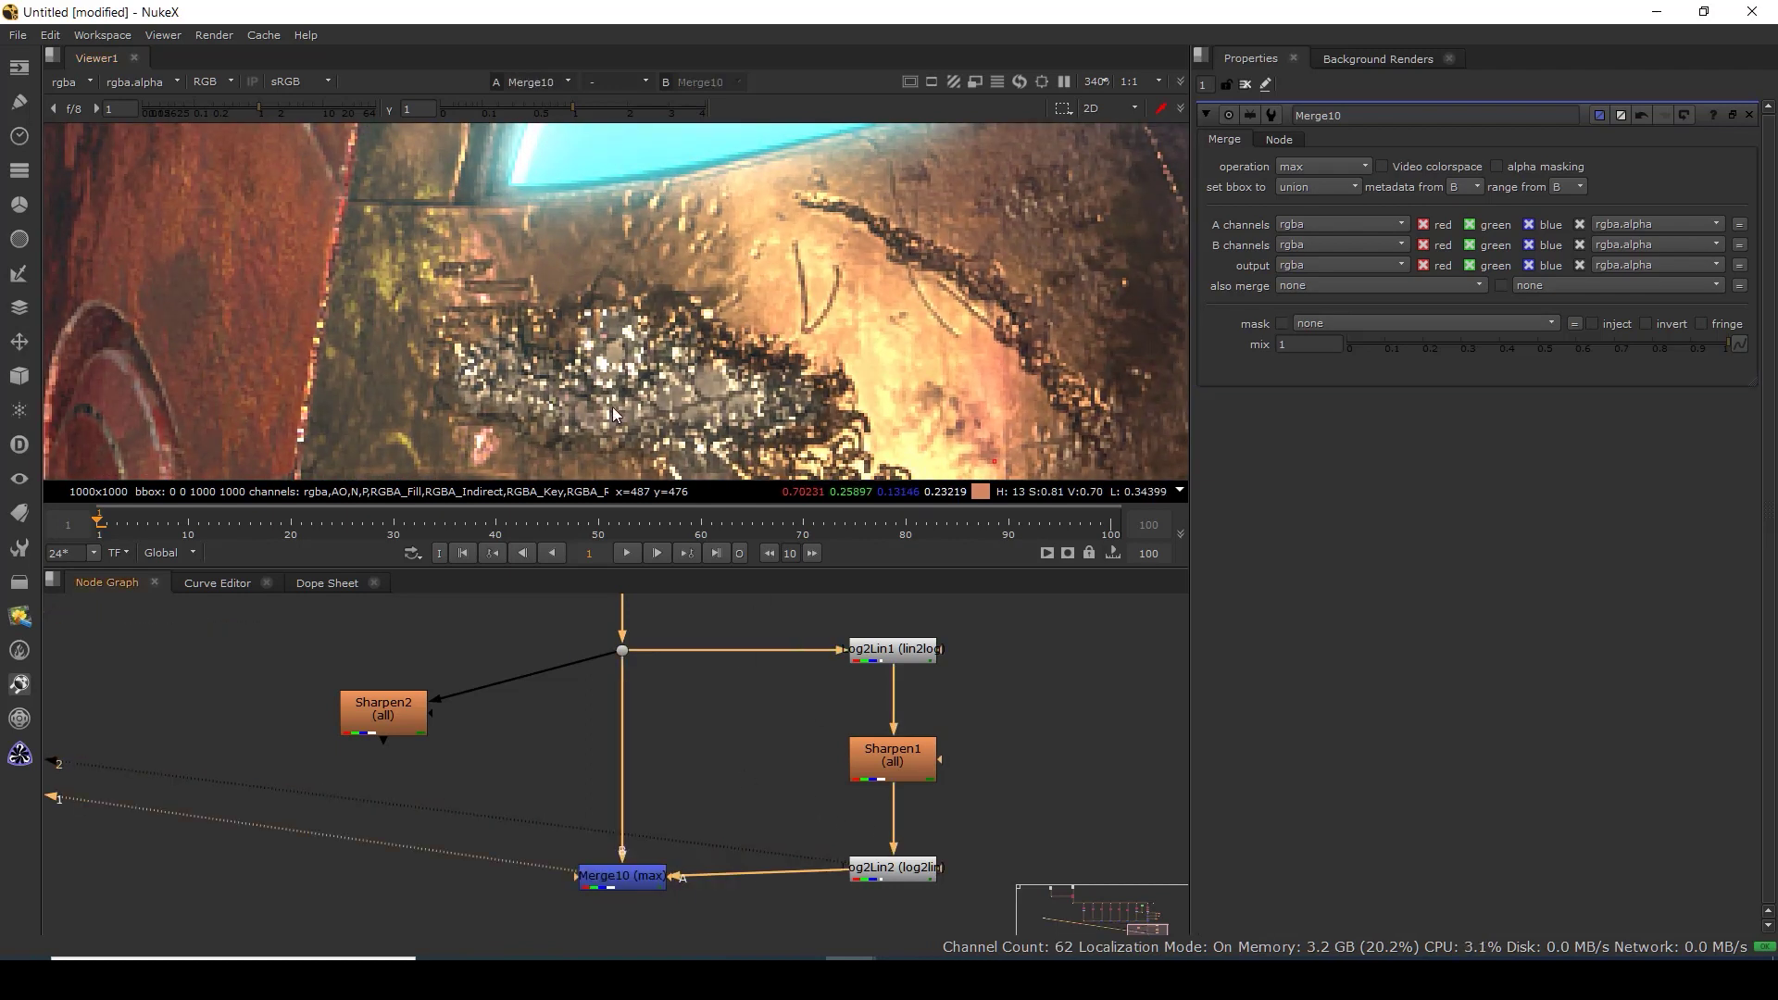
{"action": "left_click_drag", "start_coordinate": [667, 630], "coordinate": [592, 675]}
{"action": "key", "text": "1"}
{"action": "left_click", "coordinate": [653, 877]}
{"action": "key", "text": "2"}
{"action": "left_click", "coordinate": [685, 636]}
{"action": "key", "text": "1"}
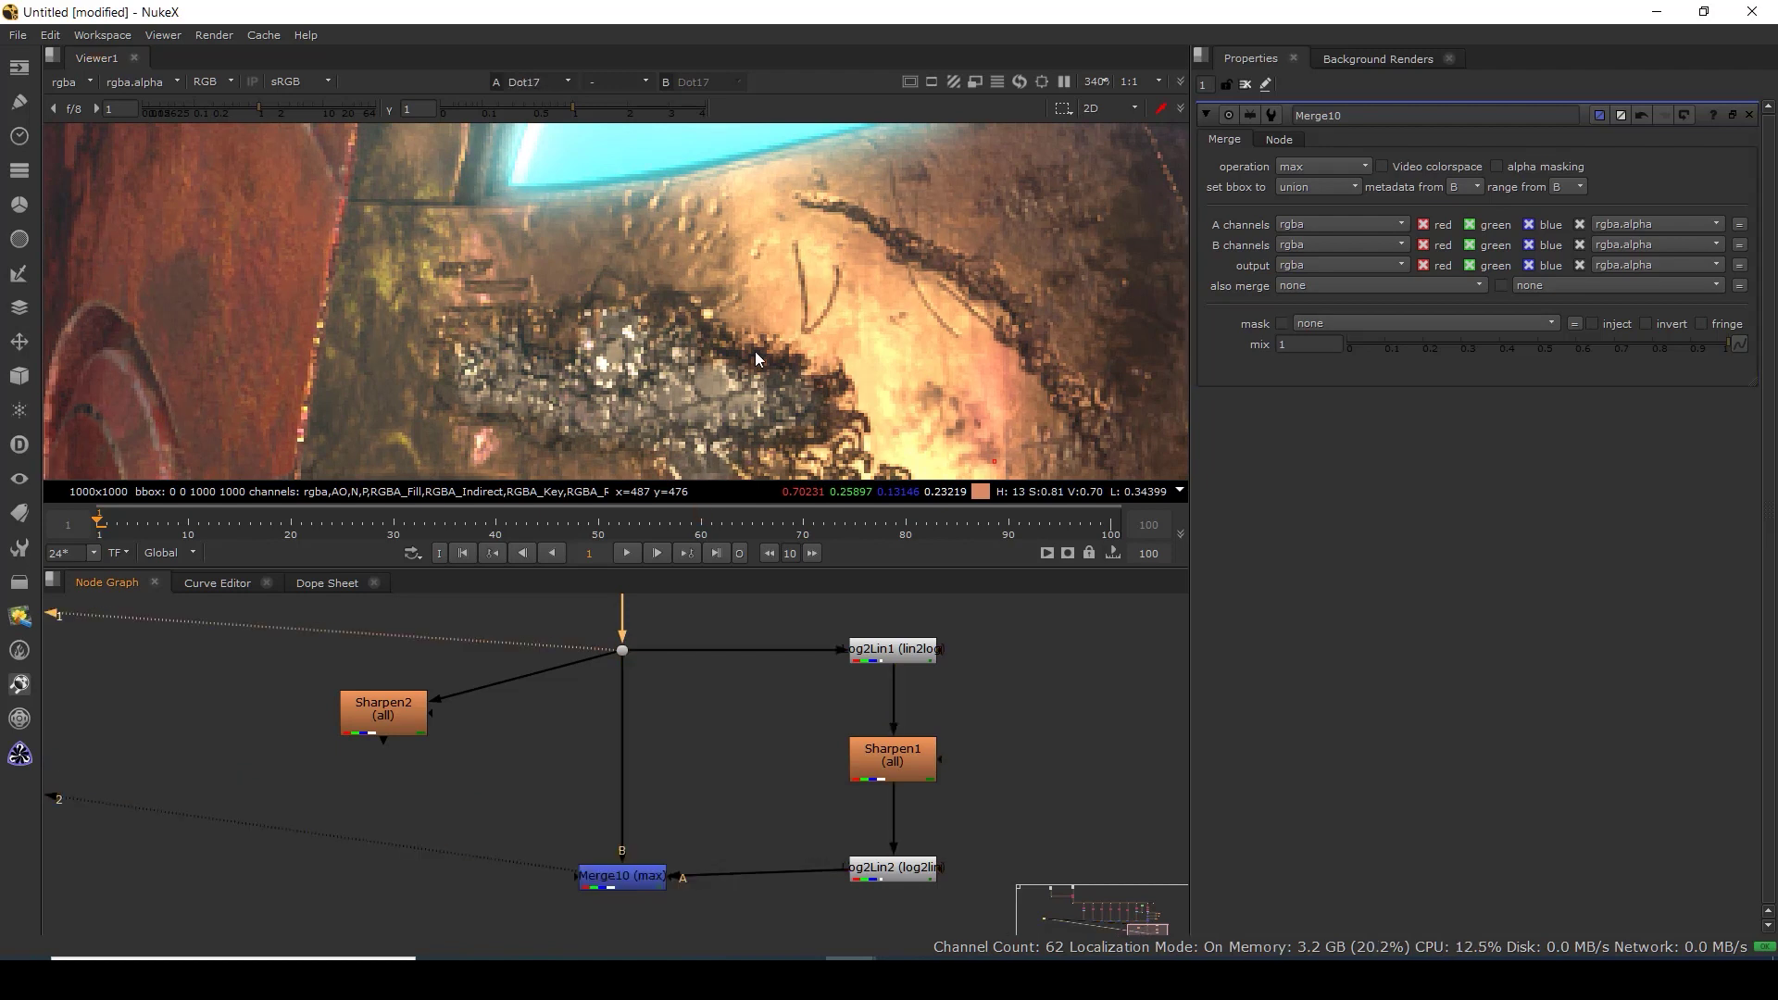
Compare the dot and Merge10 images on the whole helmet and up close around the mouth and jaw.
{"action": "scroll", "coordinate": [754, 354], "scroll_direction": "down", "scroll_amount": 5}
{"action": "key", "text": "f"}
{"action": "key", "text": "2"}
{"action": "key", "text": "1"}
{"action": "scroll", "coordinate": [615, 324], "scroll_direction": "up", "scroll_amount": 4}
{"action": "key", "text": "2"}
{"action": "key", "text": "1"}
{"action": "key", "text": "2"}
{"action": "scroll", "coordinate": [668, 369], "scroll_direction": "up", "scroll_amount": 5}
{"action": "key", "text": "1"}
{"action": "key", "text": "2"}
{"action": "key", "text": "1"}
{"action": "key", "text": "2"}
Open Sharpen1's properties and set its size to 3.
{"action": "left_click", "coordinate": [641, 878]}
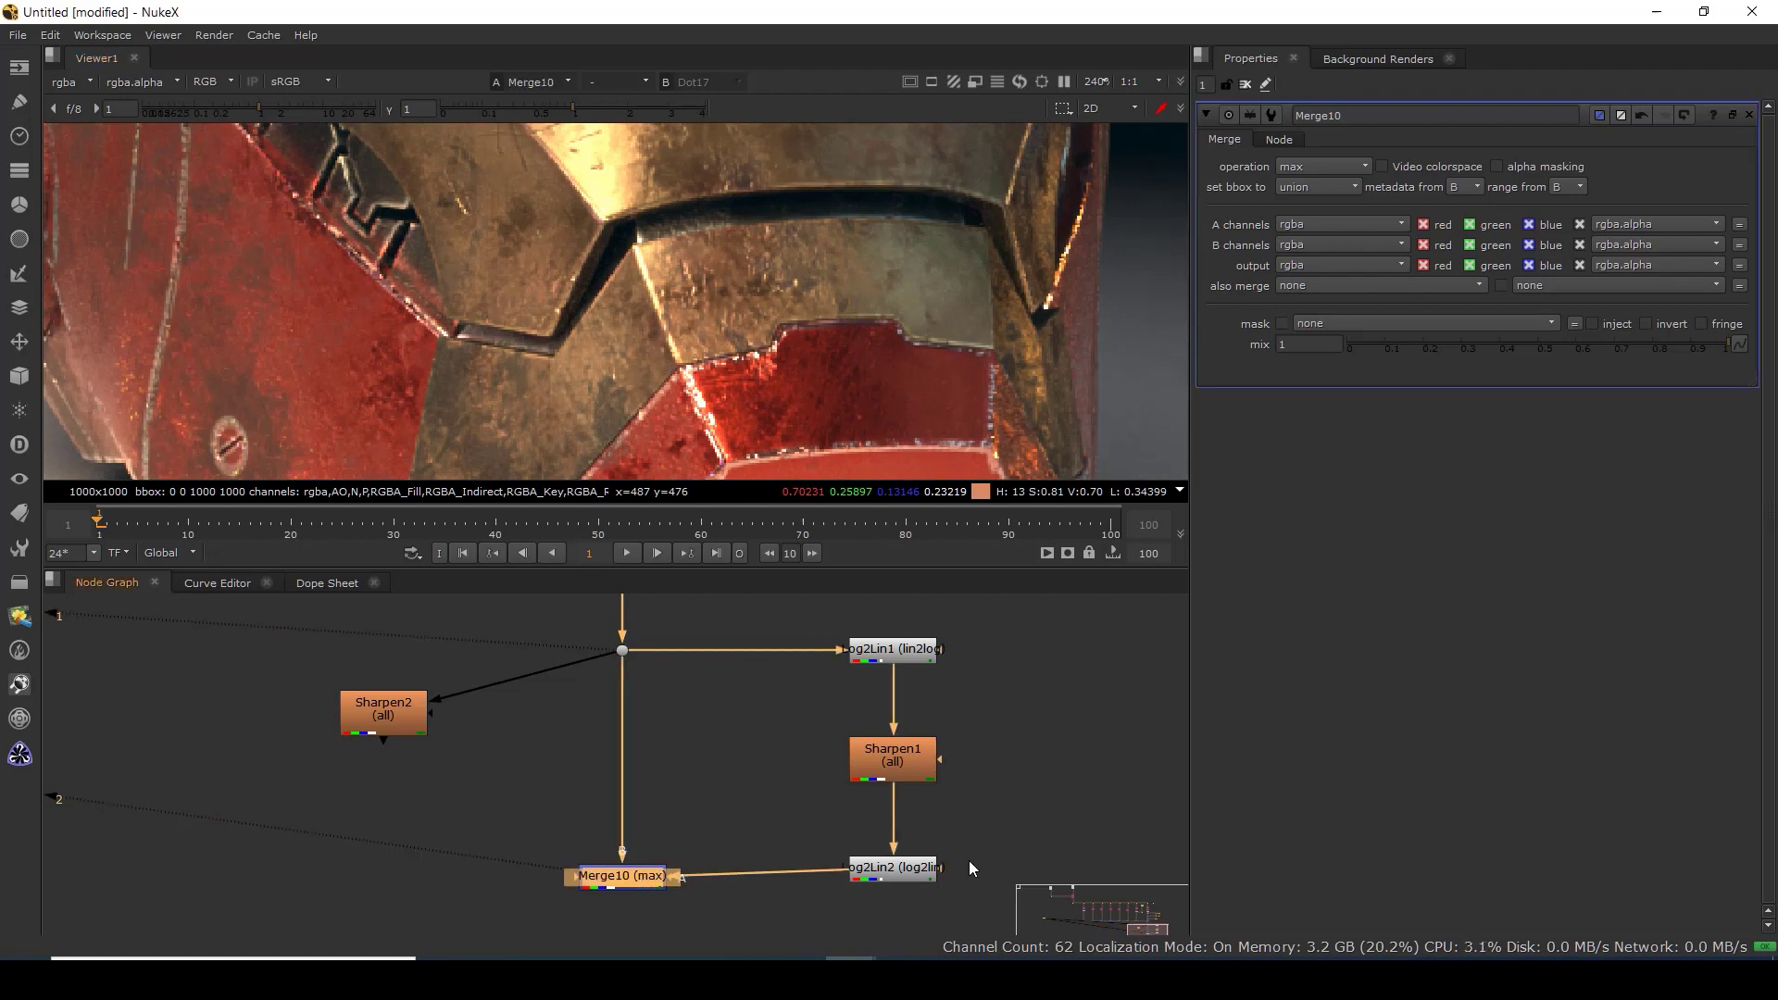
{"action": "double_click", "coordinate": [892, 758]}
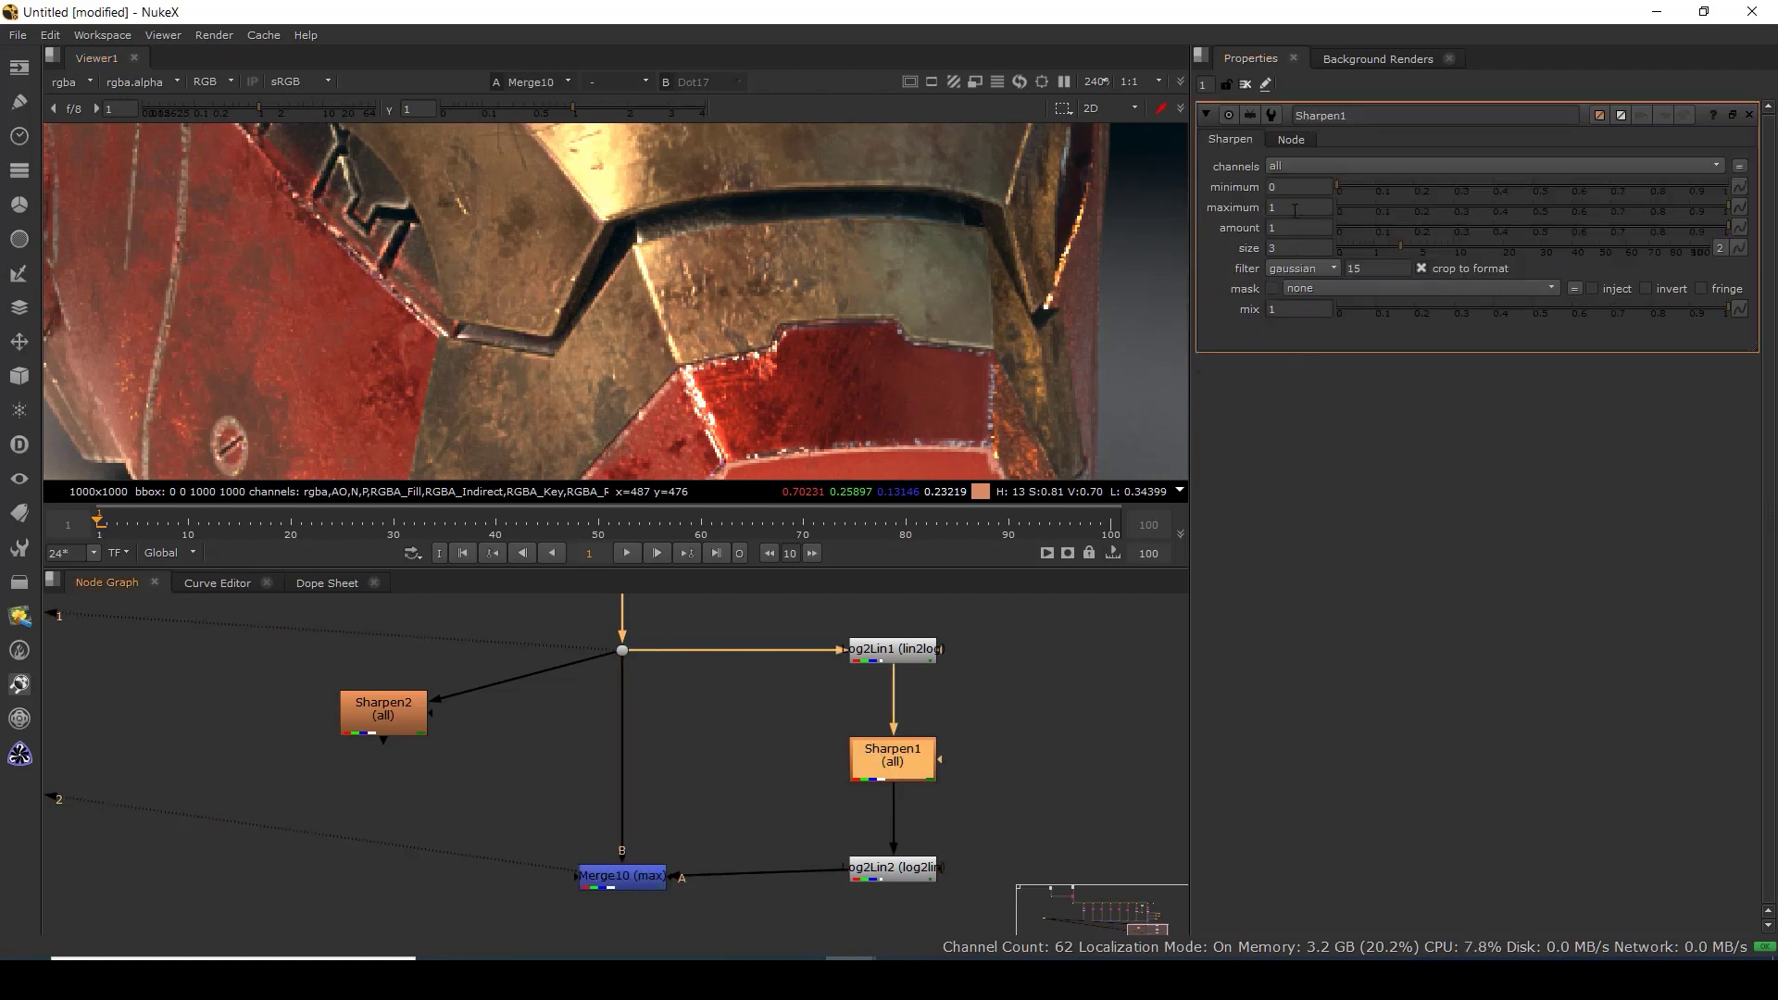
{"action": "left_click", "coordinate": [1299, 247]}
{"action": "key", "text": "Return"}
{"action": "type", "text": "3"}
Lower Merge10's mix to 0.235.
{"action": "double_click", "coordinate": [627, 886]}
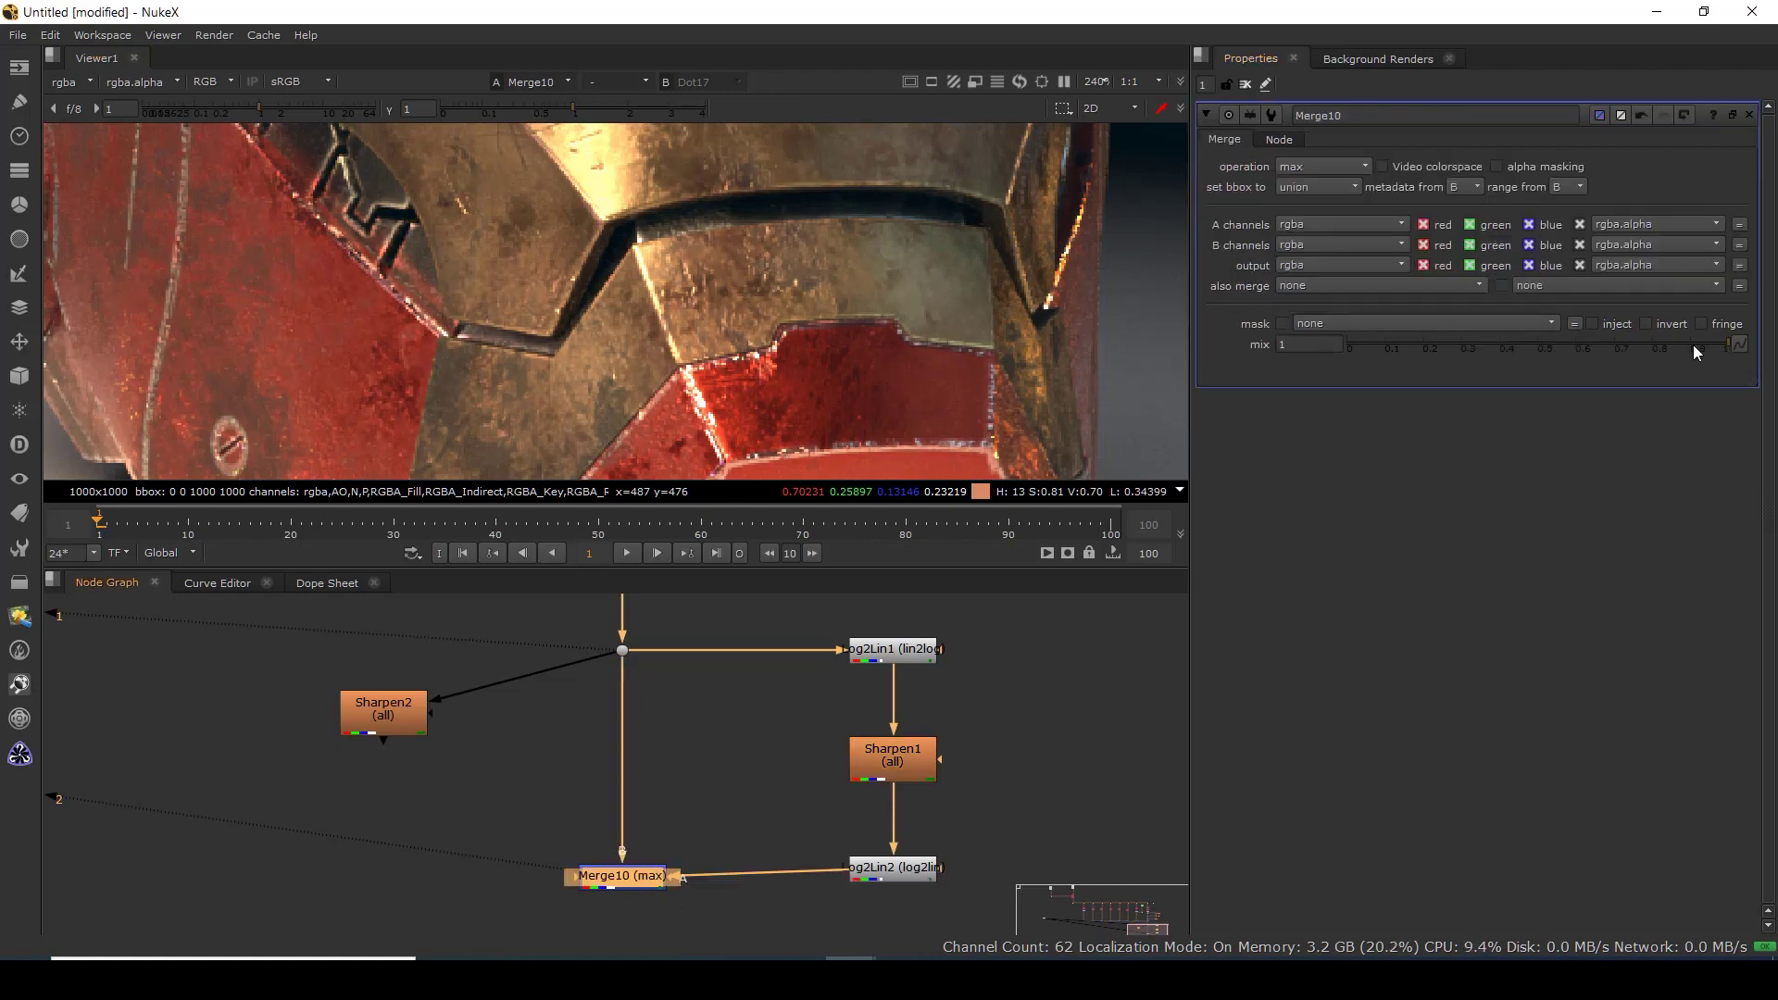
{"action": "left_click", "coordinate": [1413, 350]}
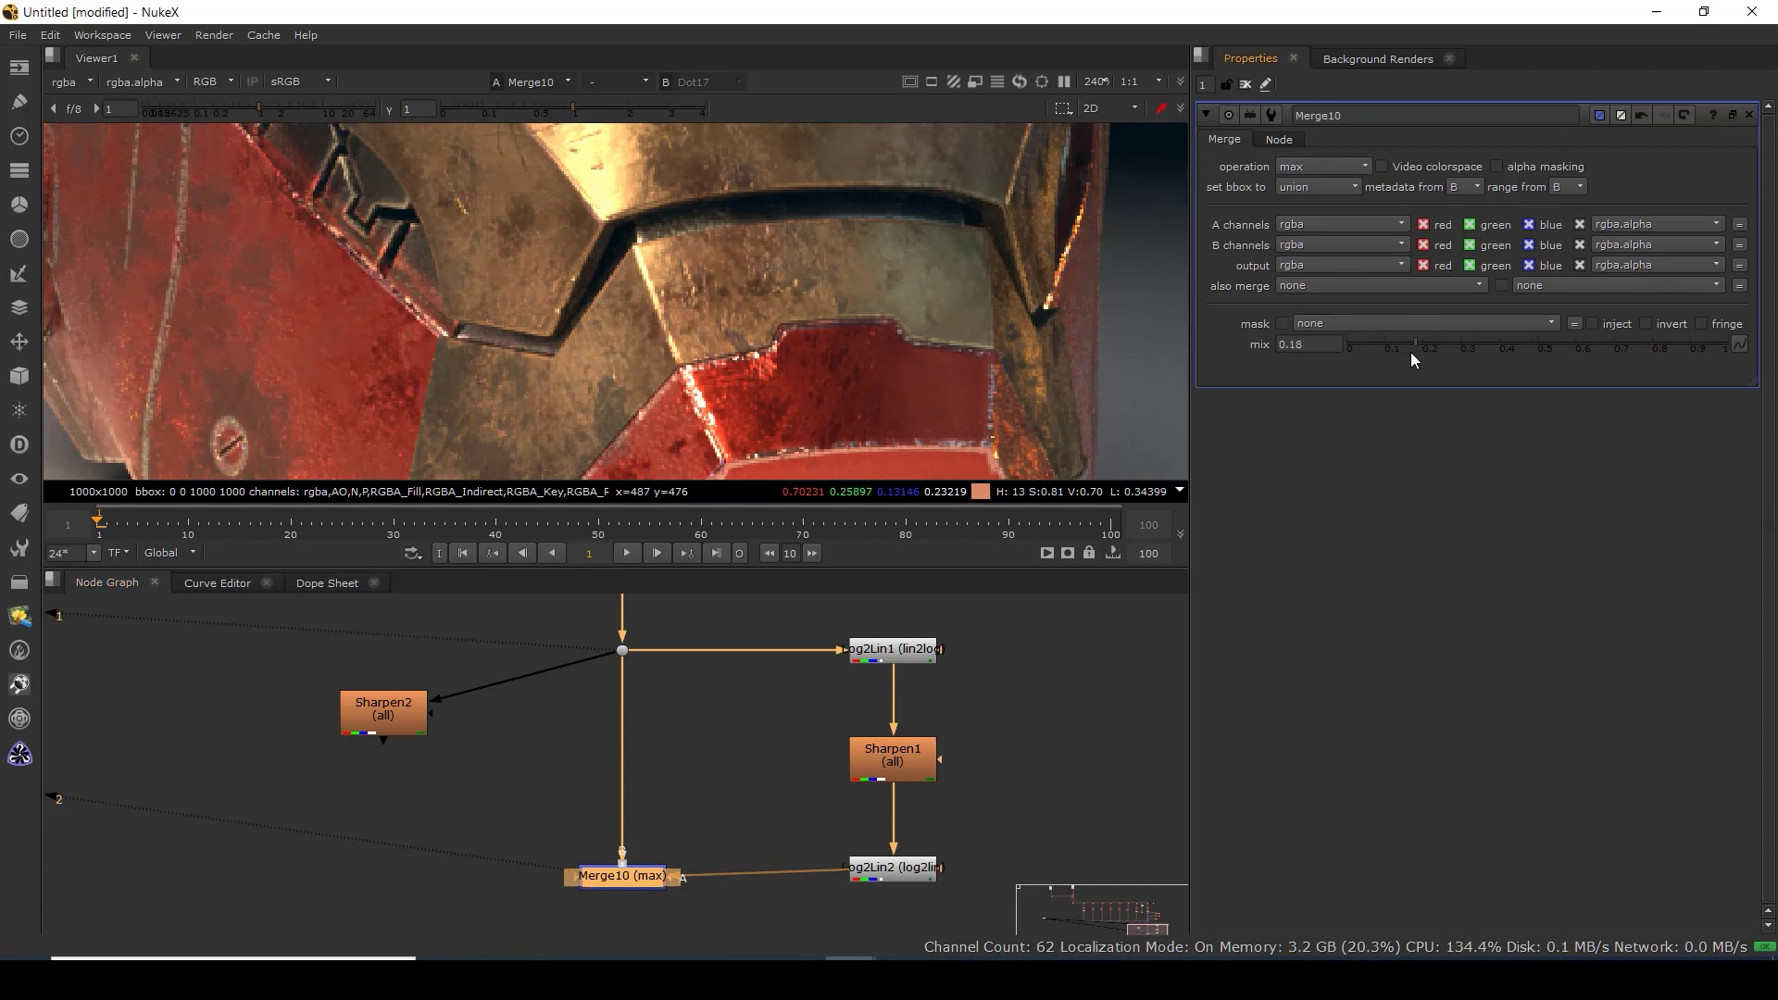
{"action": "left_click", "coordinate": [1438, 352]}
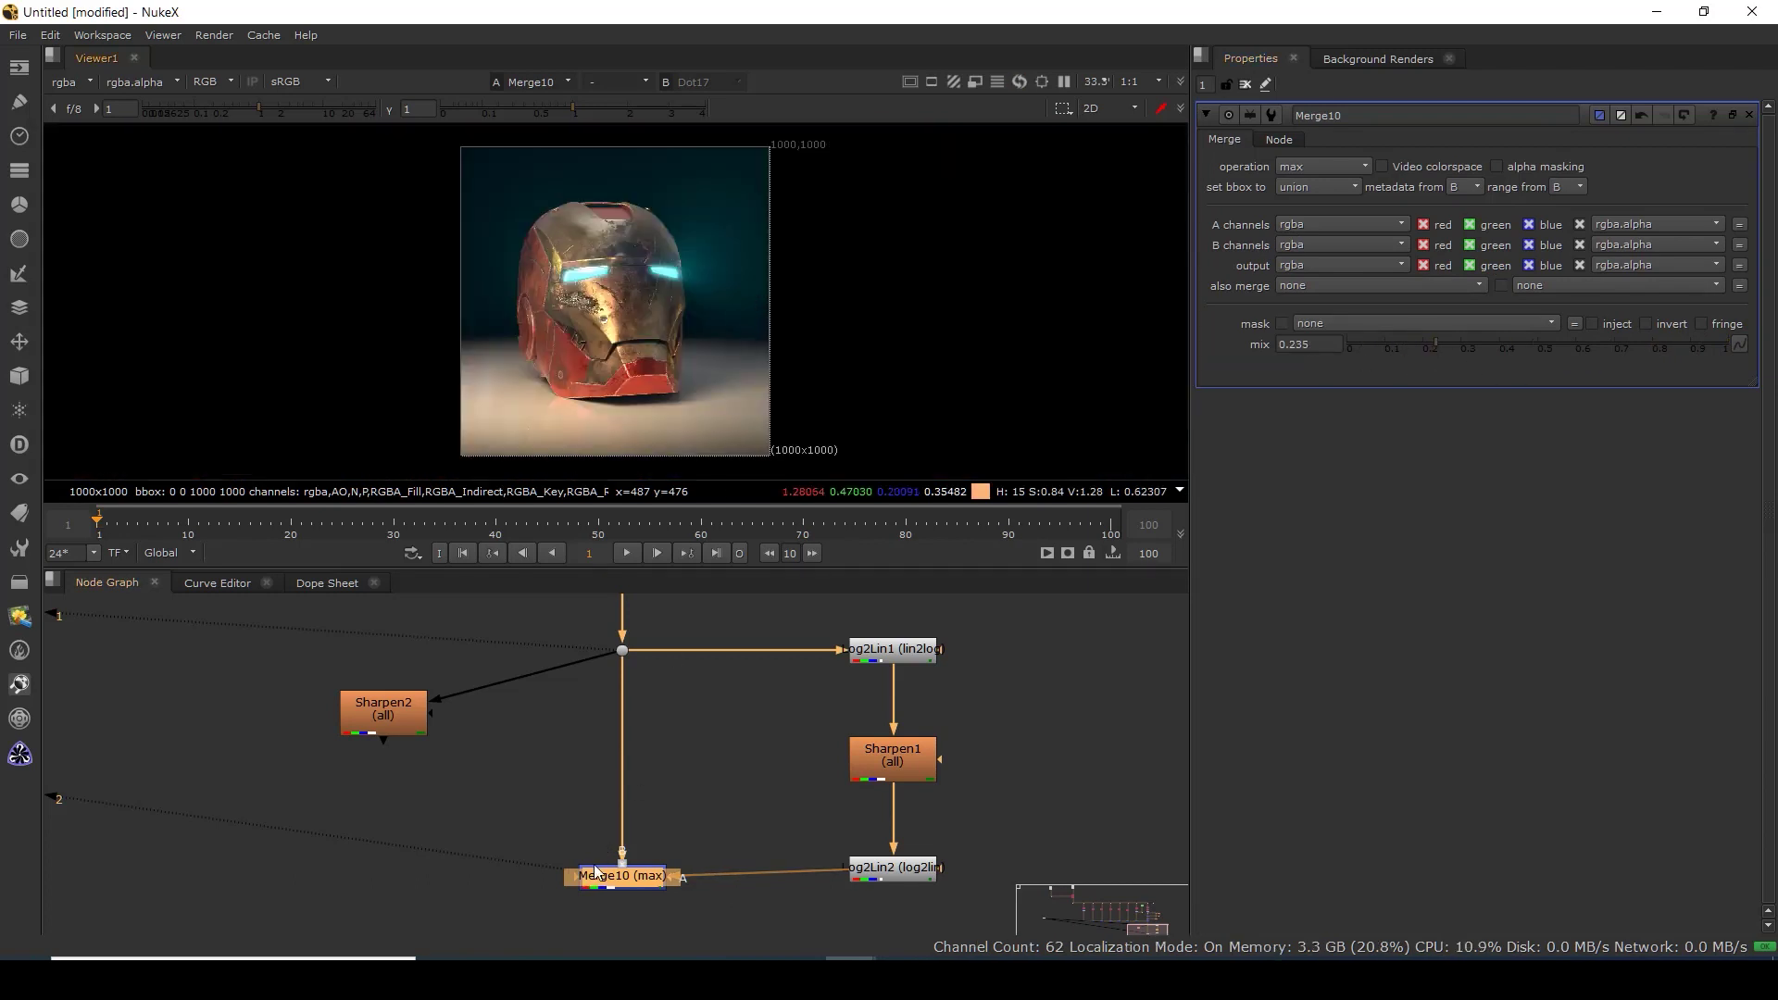
Load the dot in viewer input 2 and Merge10 in viewer input 1, and compare the reduced sharpening on the helmet.
{"action": "left_click_drag", "start_coordinate": [568, 620], "coordinate": [671, 704]}
{"action": "key", "text": "2"}
{"action": "scroll", "coordinate": [607, 314], "scroll_direction": "up", "scroll_amount": 7}
{"action": "key", "text": "1"}
{"action": "key", "text": "2"}
{"action": "key", "text": "1"}
Examine the cheek scratches and eye lights up close while switching between Merge10 and the dot.
{"action": "left_click_drag", "start_coordinate": [722, 372], "coordinate": [698, 459]}
{"action": "scroll", "coordinate": [709, 382], "scroll_direction": "up", "scroll_amount": 4}
{"action": "key", "text": "2"}
{"action": "key", "text": "1"}
{"action": "scroll", "coordinate": [709, 380], "scroll_direction": "down", "scroll_amount": 5}
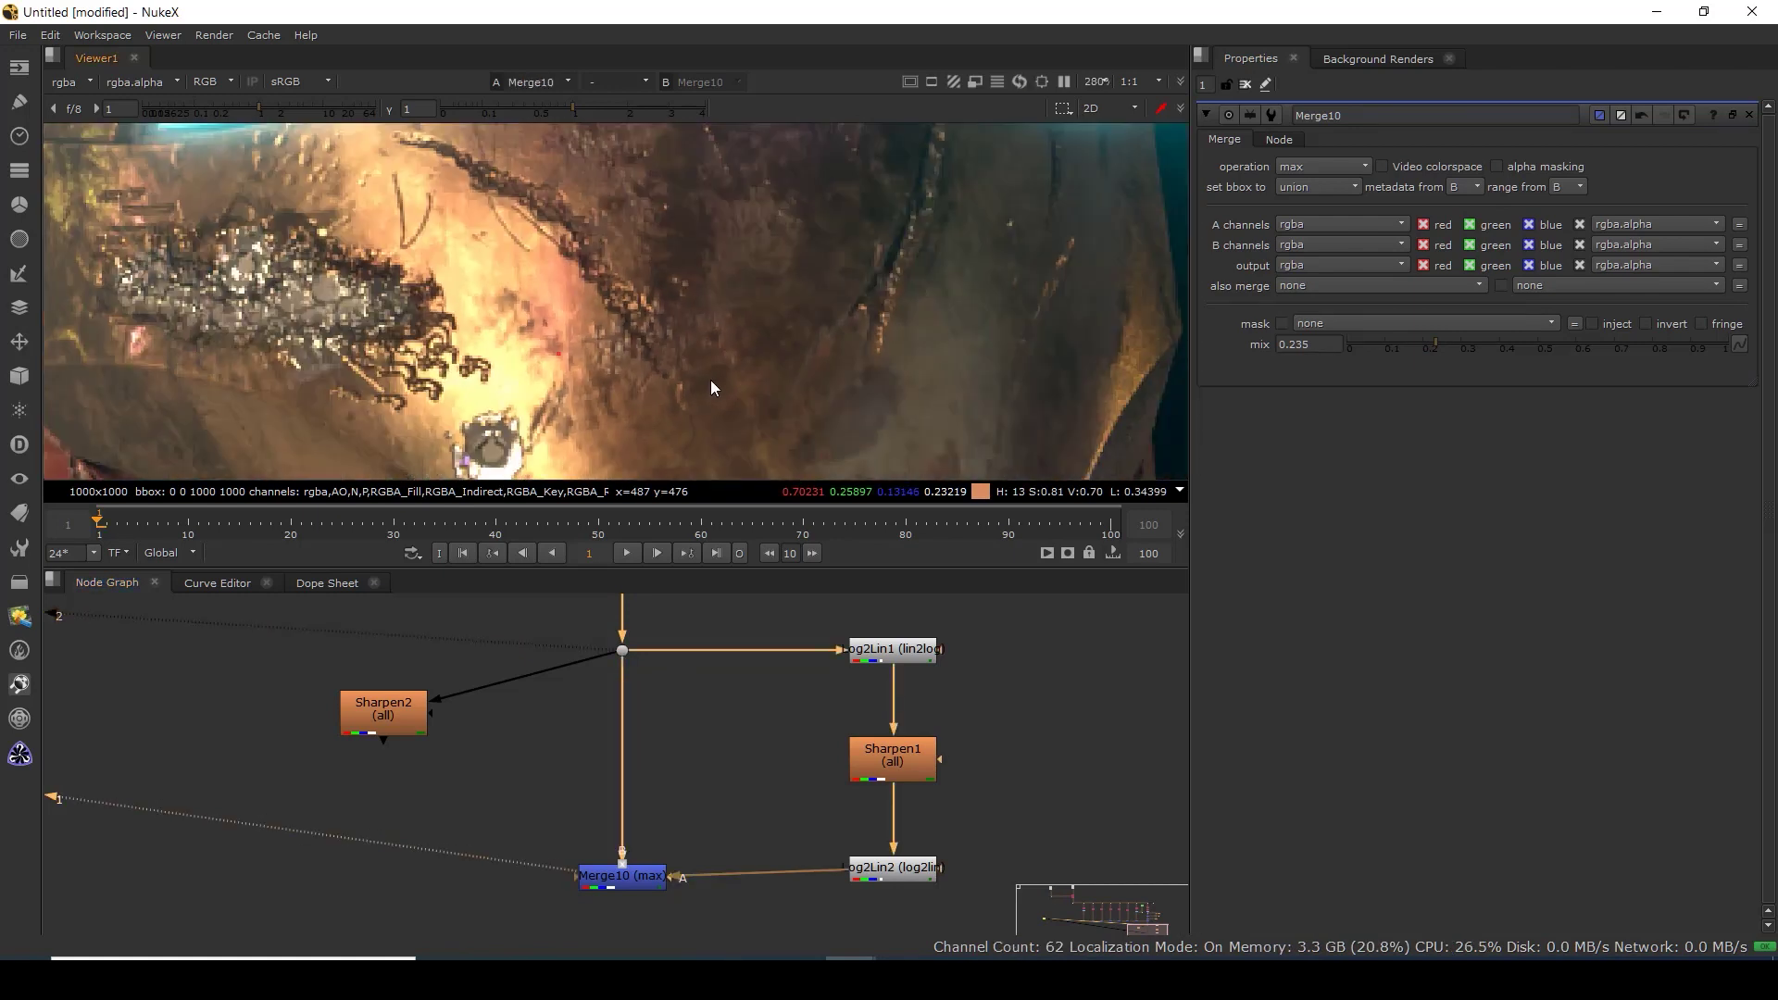
{"action": "key", "text": "2"}
{"action": "left_click_drag", "start_coordinate": [721, 333], "coordinate": [802, 377]}
{"action": "key", "text": "1"}
{"action": "scroll", "coordinate": [757, 358], "scroll_direction": "up", "scroll_amount": 4}
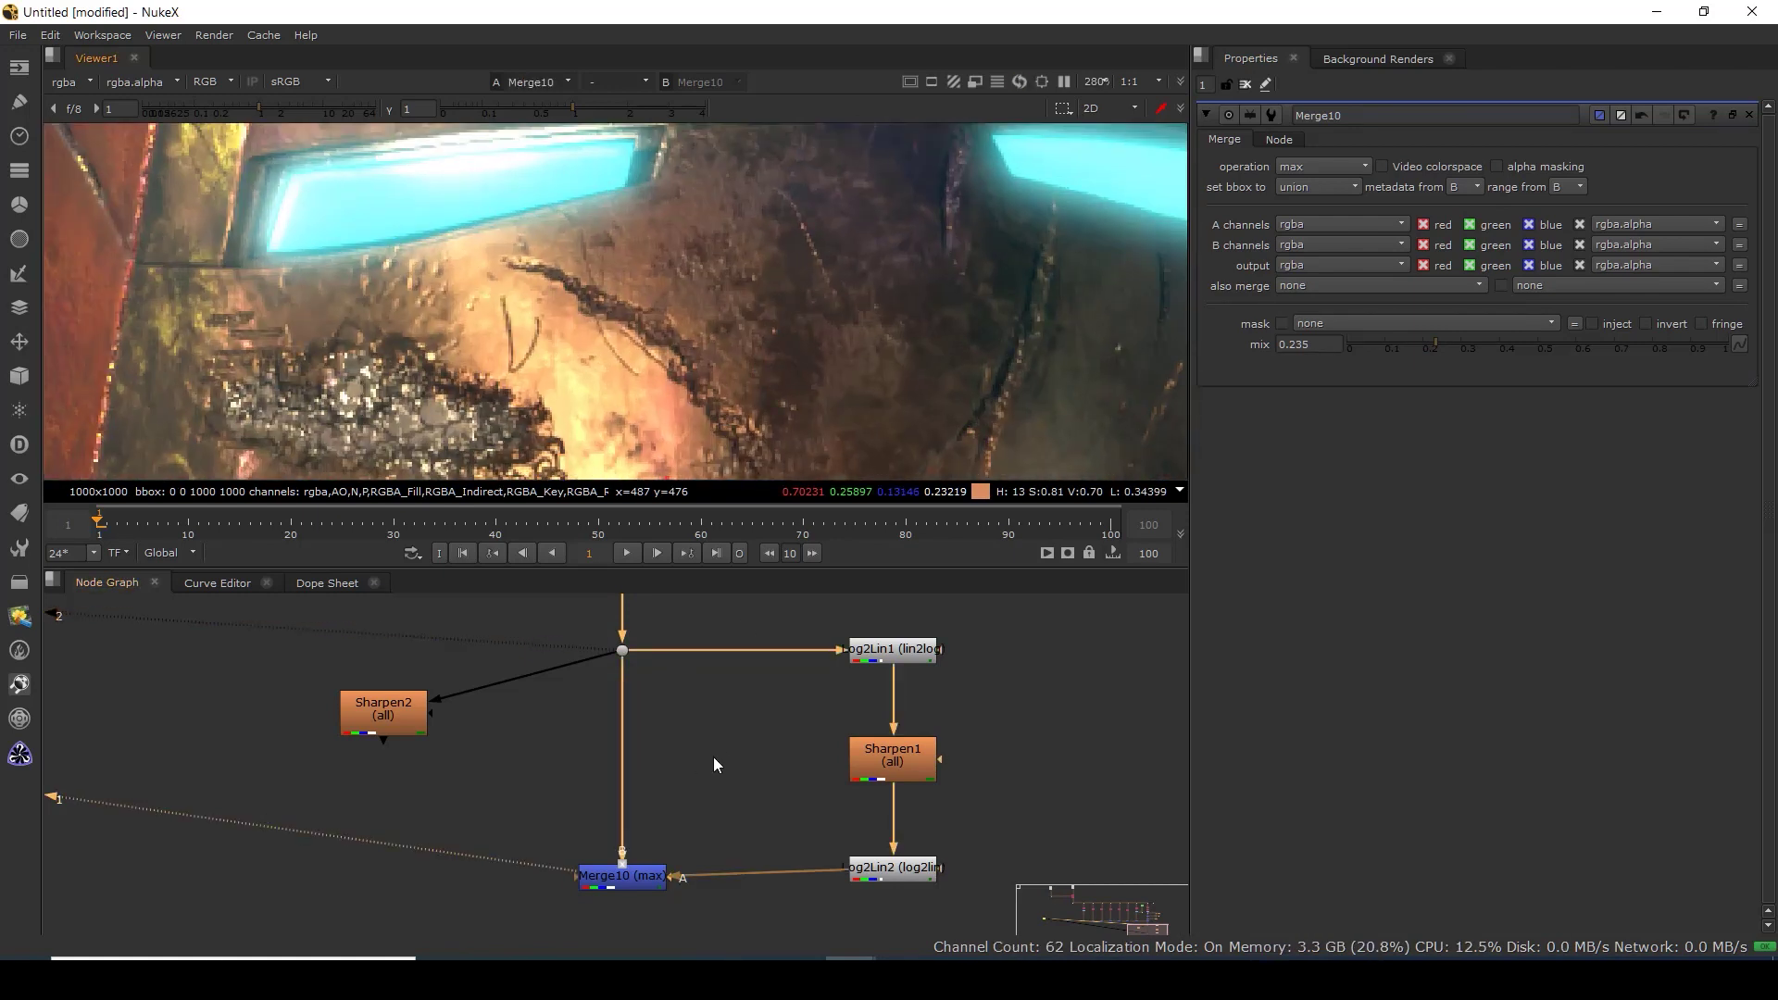
Move Sharpen2 aside, display it in viewer input 1, and set Merge10's mix back to 1.
{"action": "left_click_drag", "start_coordinate": [384, 711], "coordinate": [350, 684]}
{"action": "key", "text": "1"}
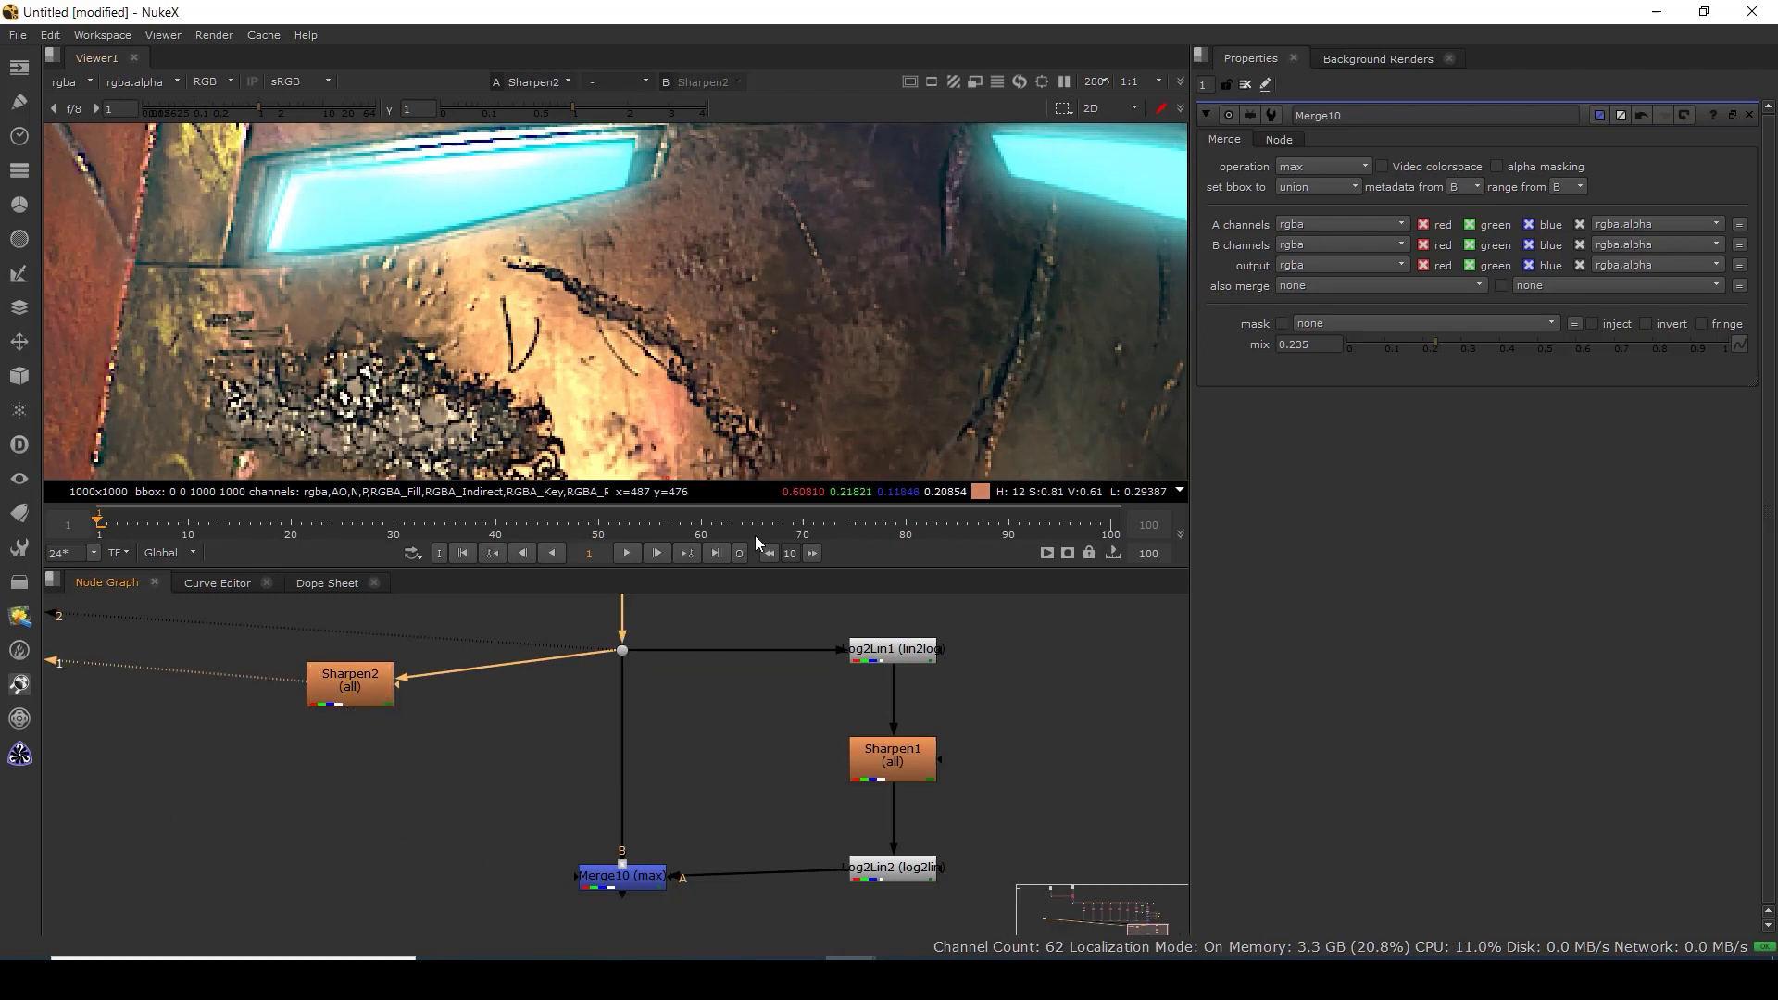
{"action": "left_click", "coordinate": [644, 876]}
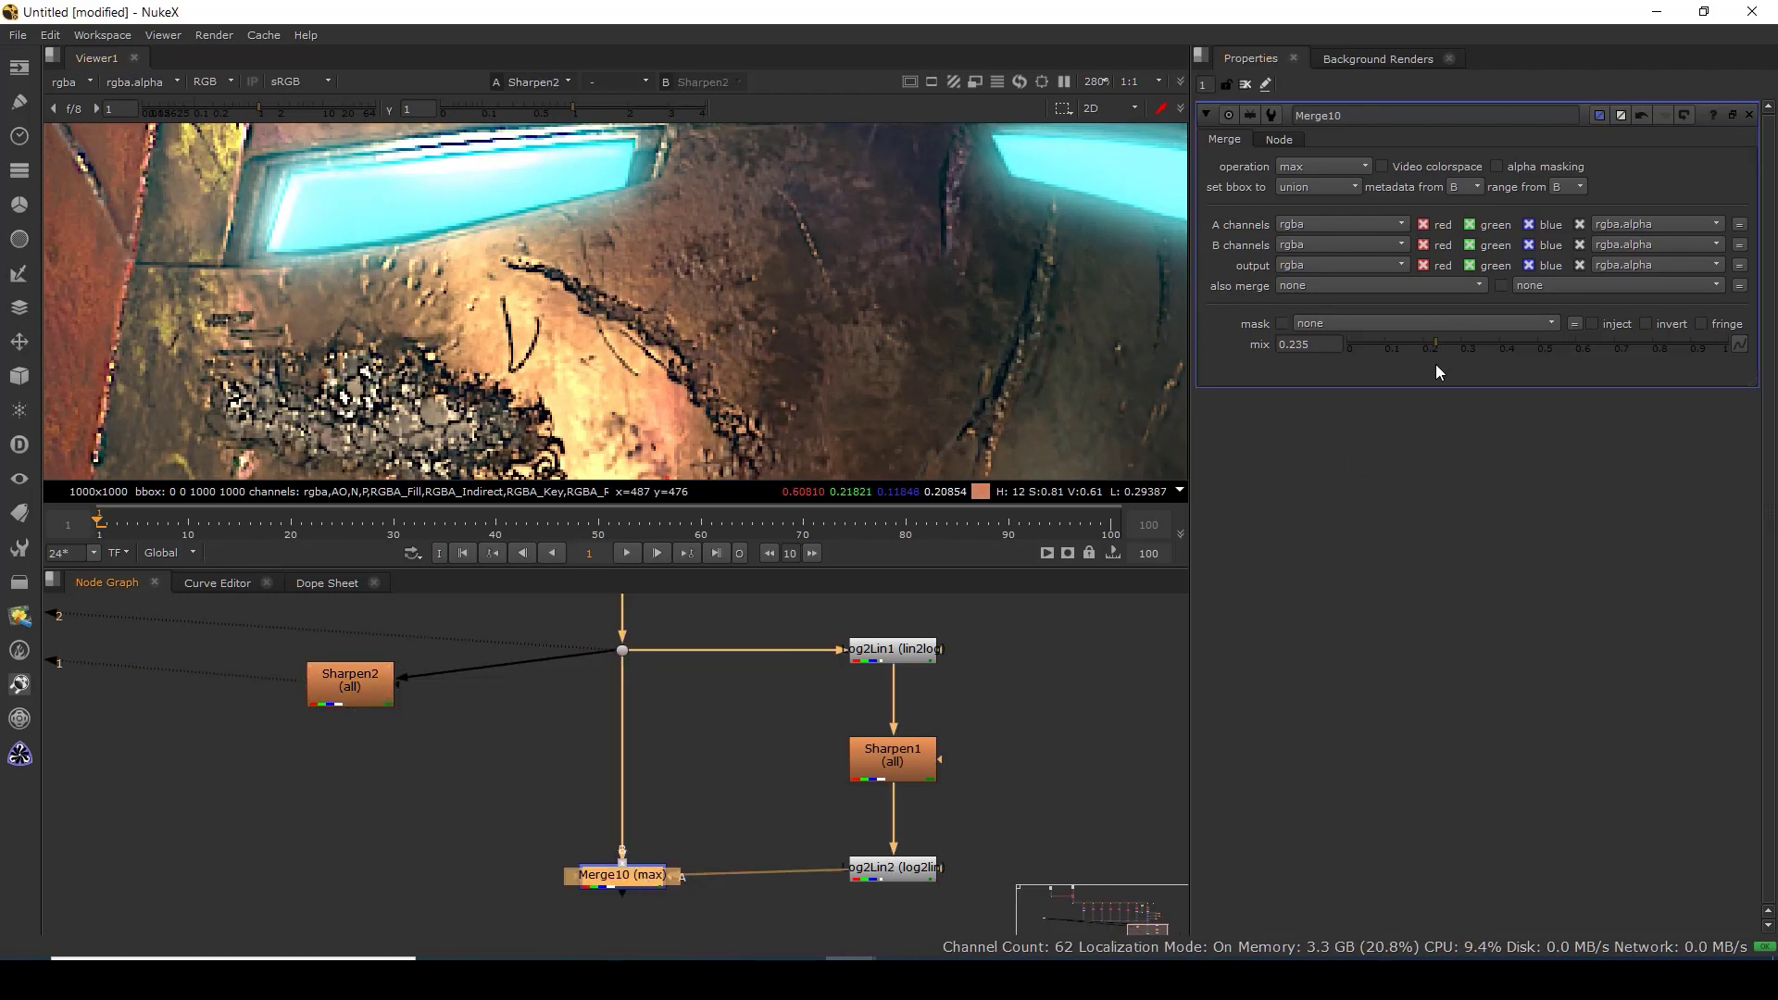
{"action": "left_click_drag", "start_coordinate": [1645, 344], "coordinate": [1728, 343]}
Raise the viewer gain to 64 and inspect Sharpen2's image for dark pixels around the cheek scratches.
{"action": "left_click_drag", "start_coordinate": [695, 380], "coordinate": [750, 313]}
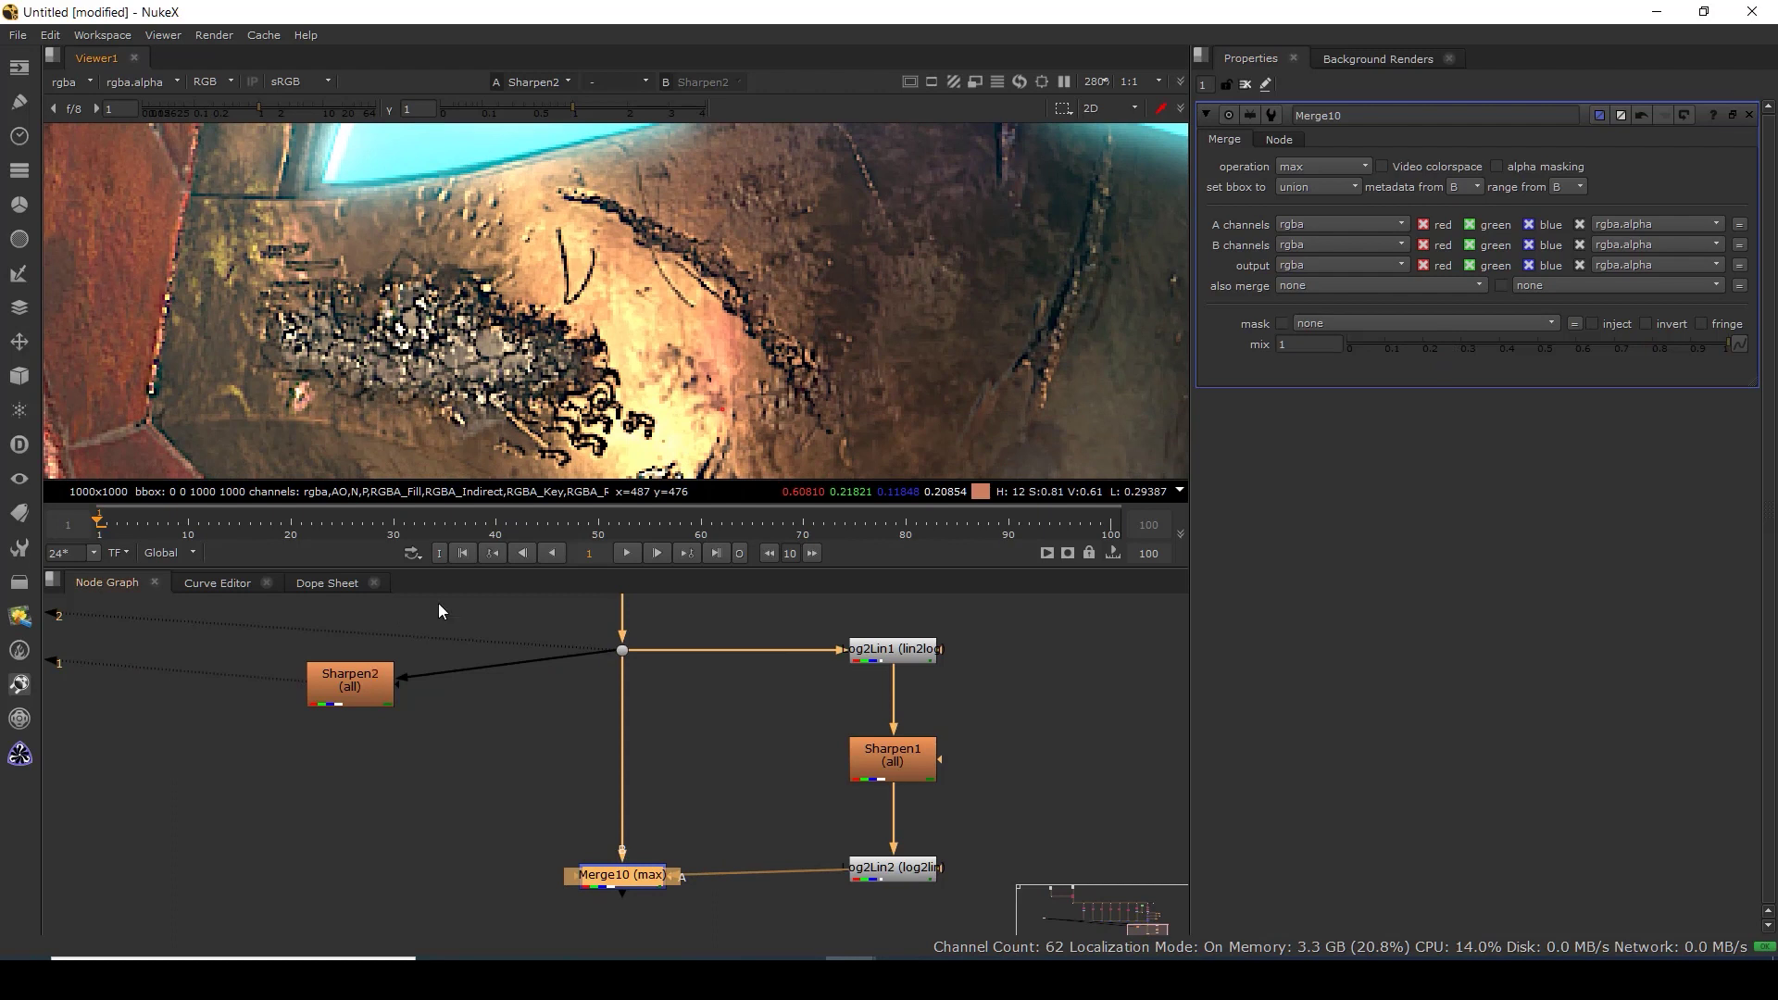
{"action": "left_click_drag", "start_coordinate": [330, 108], "coordinate": [667, 131]}
{"action": "scroll", "coordinate": [637, 375], "scroll_direction": "down", "scroll_amount": 4}
{"action": "left_click_drag", "start_coordinate": [616, 431], "coordinate": [632, 302]}
{"action": "scroll", "coordinate": [632, 302], "scroll_direction": "up", "scroll_amount": 3}
{"action": "scroll", "coordinate": [632, 307], "scroll_direction": "up", "scroll_amount": 1}
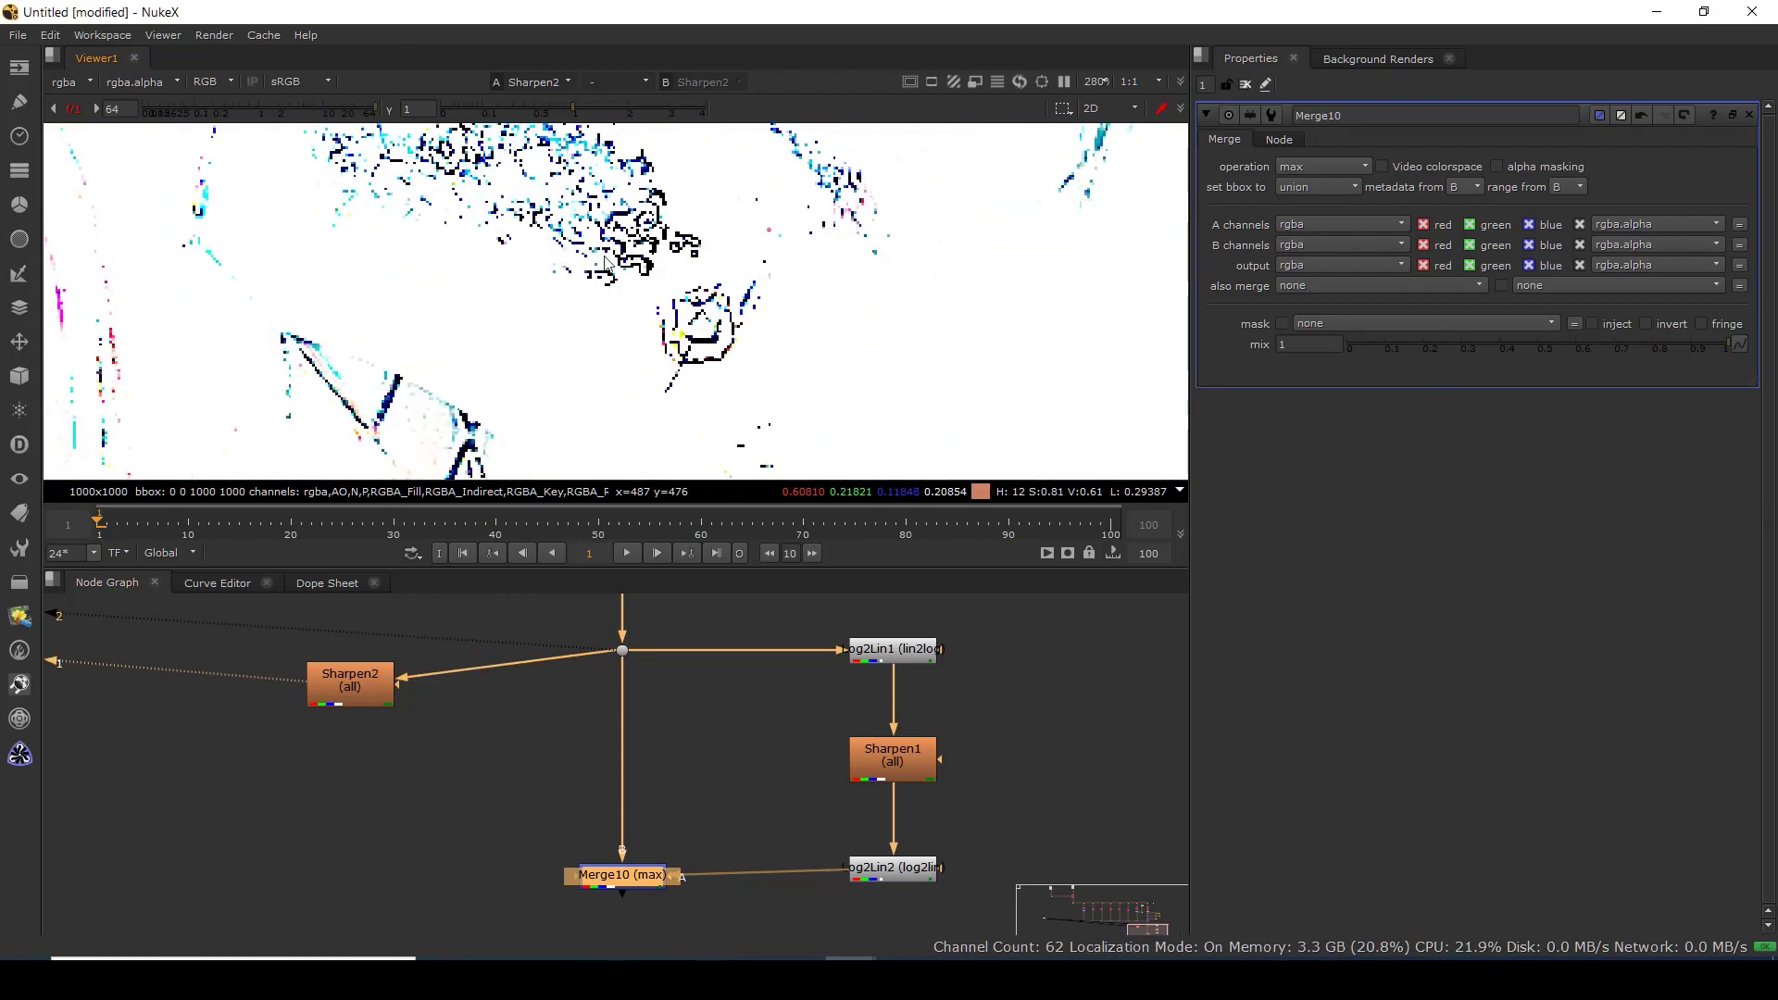
Load Merge10 in viewer input 2 and compare it with Sharpen2 at the raised gain across the helmet.
{"action": "key", "text": "2"}
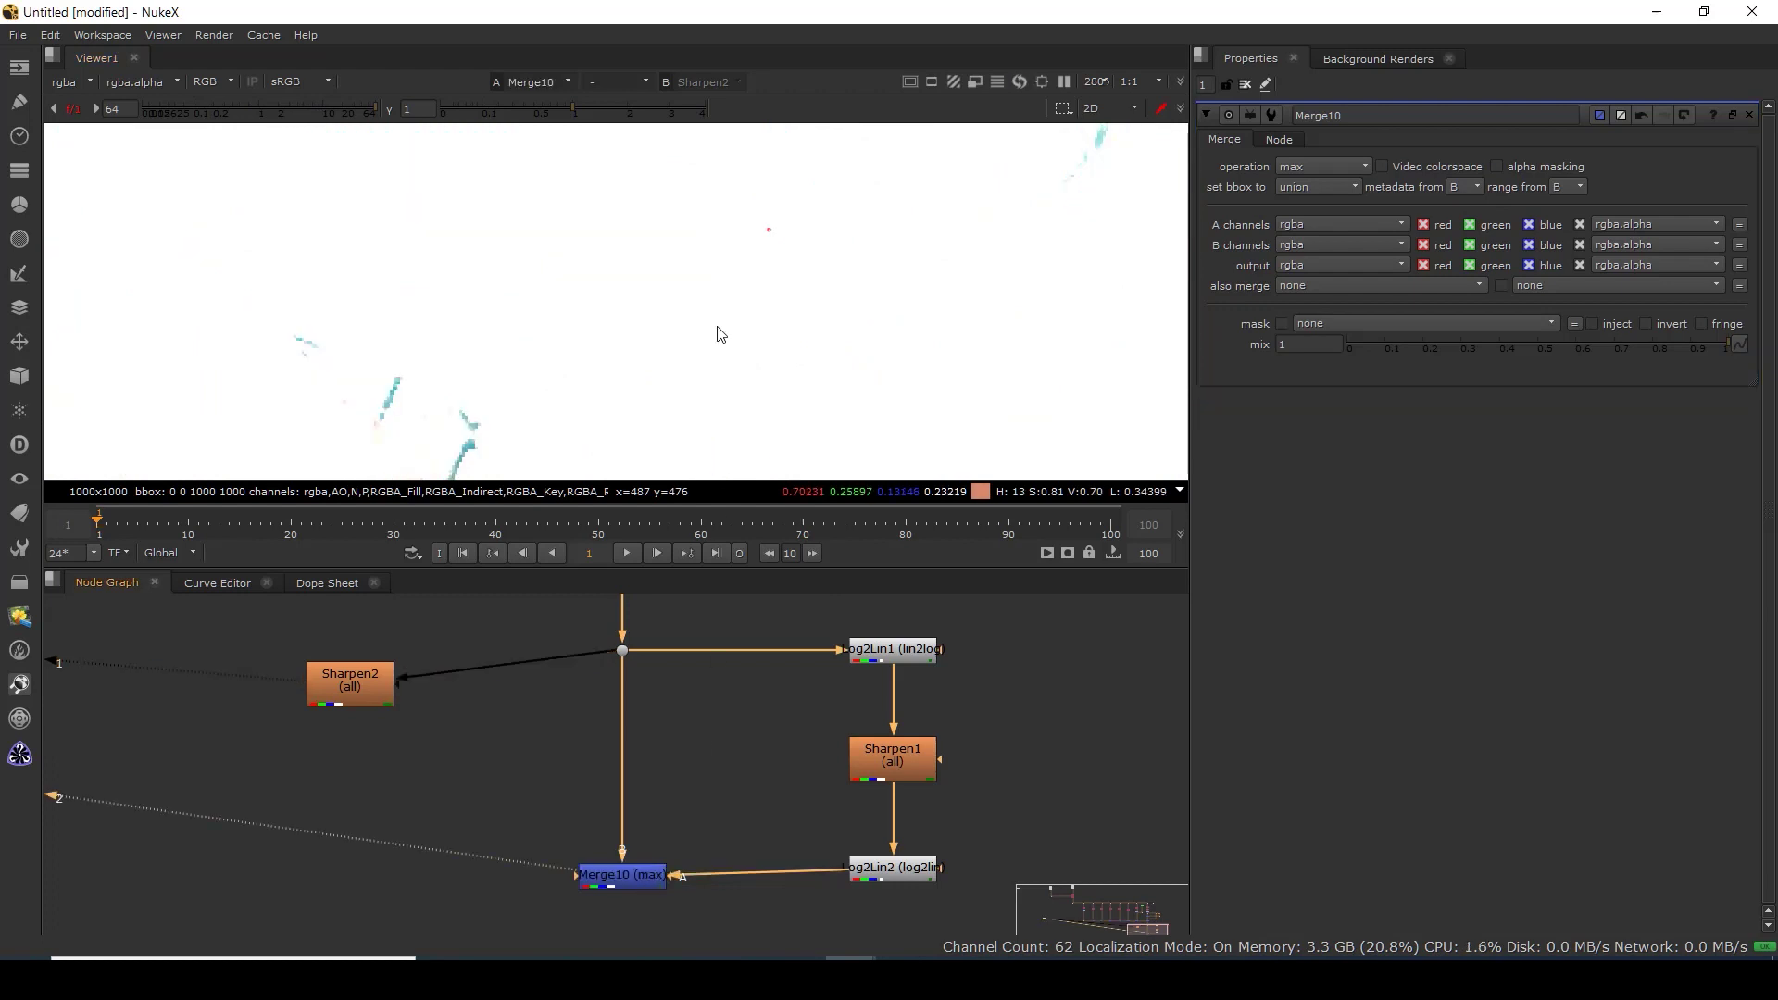
{"action": "key", "text": "f"}
{"action": "scroll", "coordinate": [675, 324], "scroll_direction": "up", "scroll_amount": 4}
{"action": "key", "text": "2"}
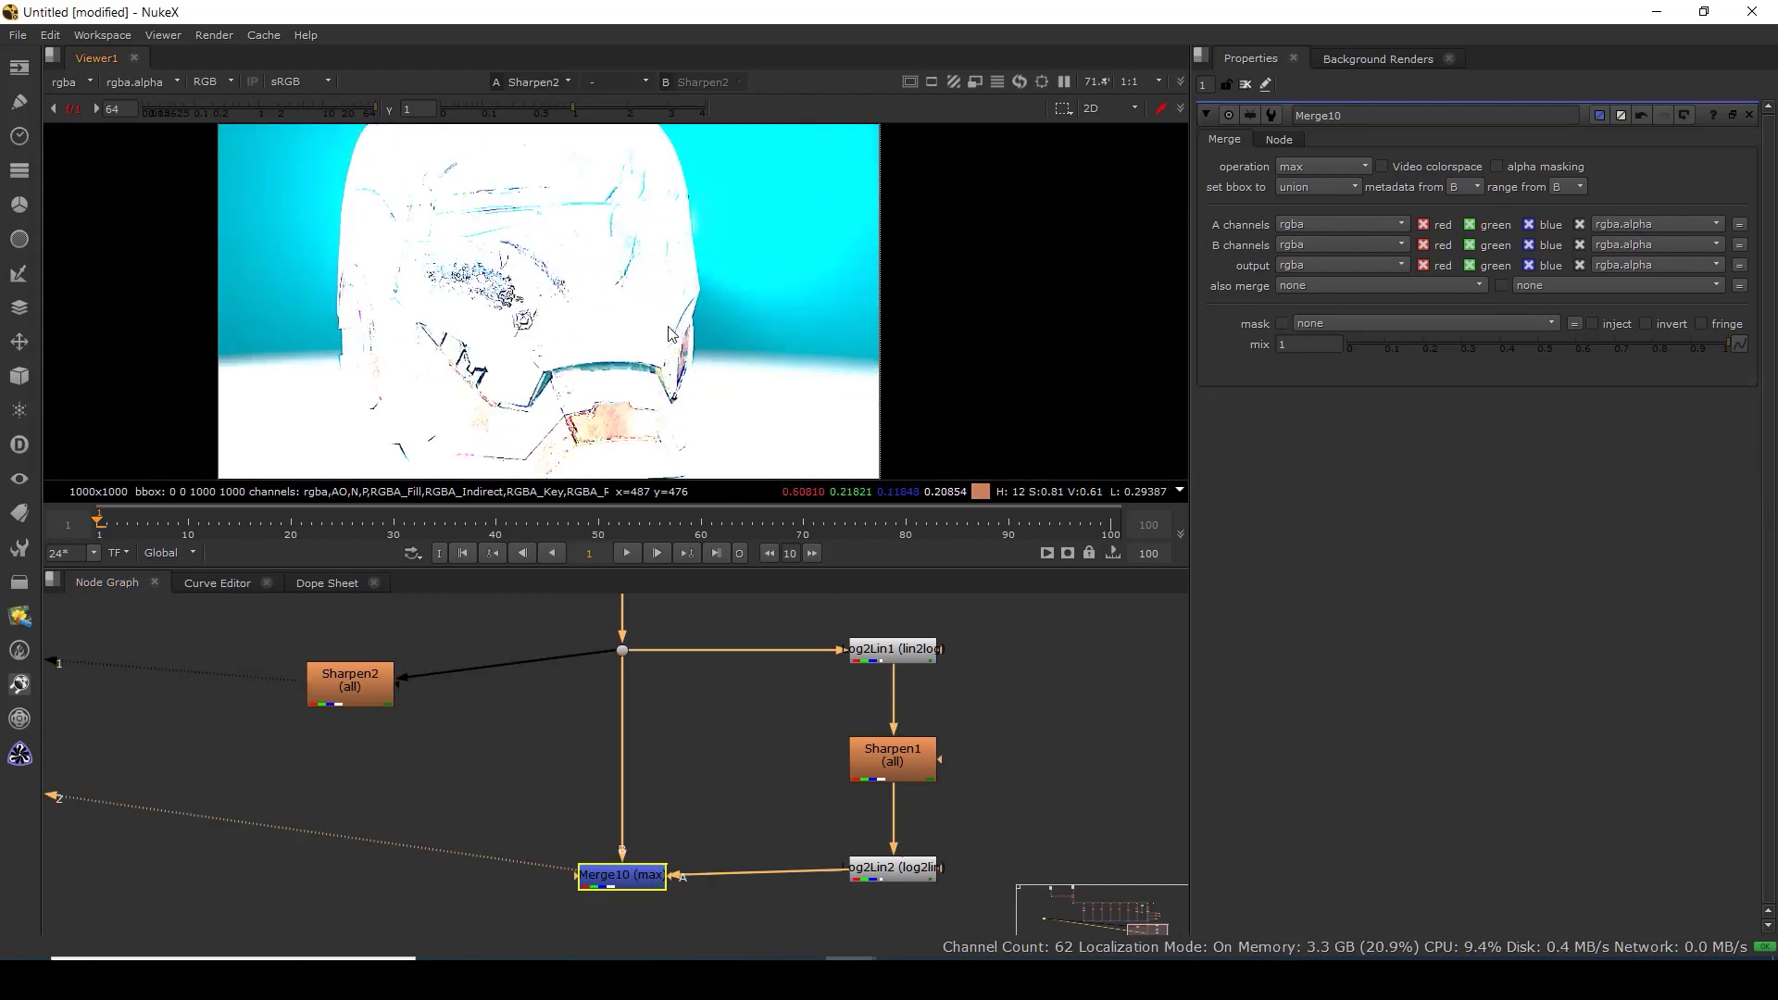
{"action": "key", "text": "1"}
{"action": "scroll", "coordinate": [501, 316], "scroll_direction": "up", "scroll_amount": 1}
{"action": "scroll", "coordinate": [501, 316], "scroll_direction": "up", "scroll_amount": 2}
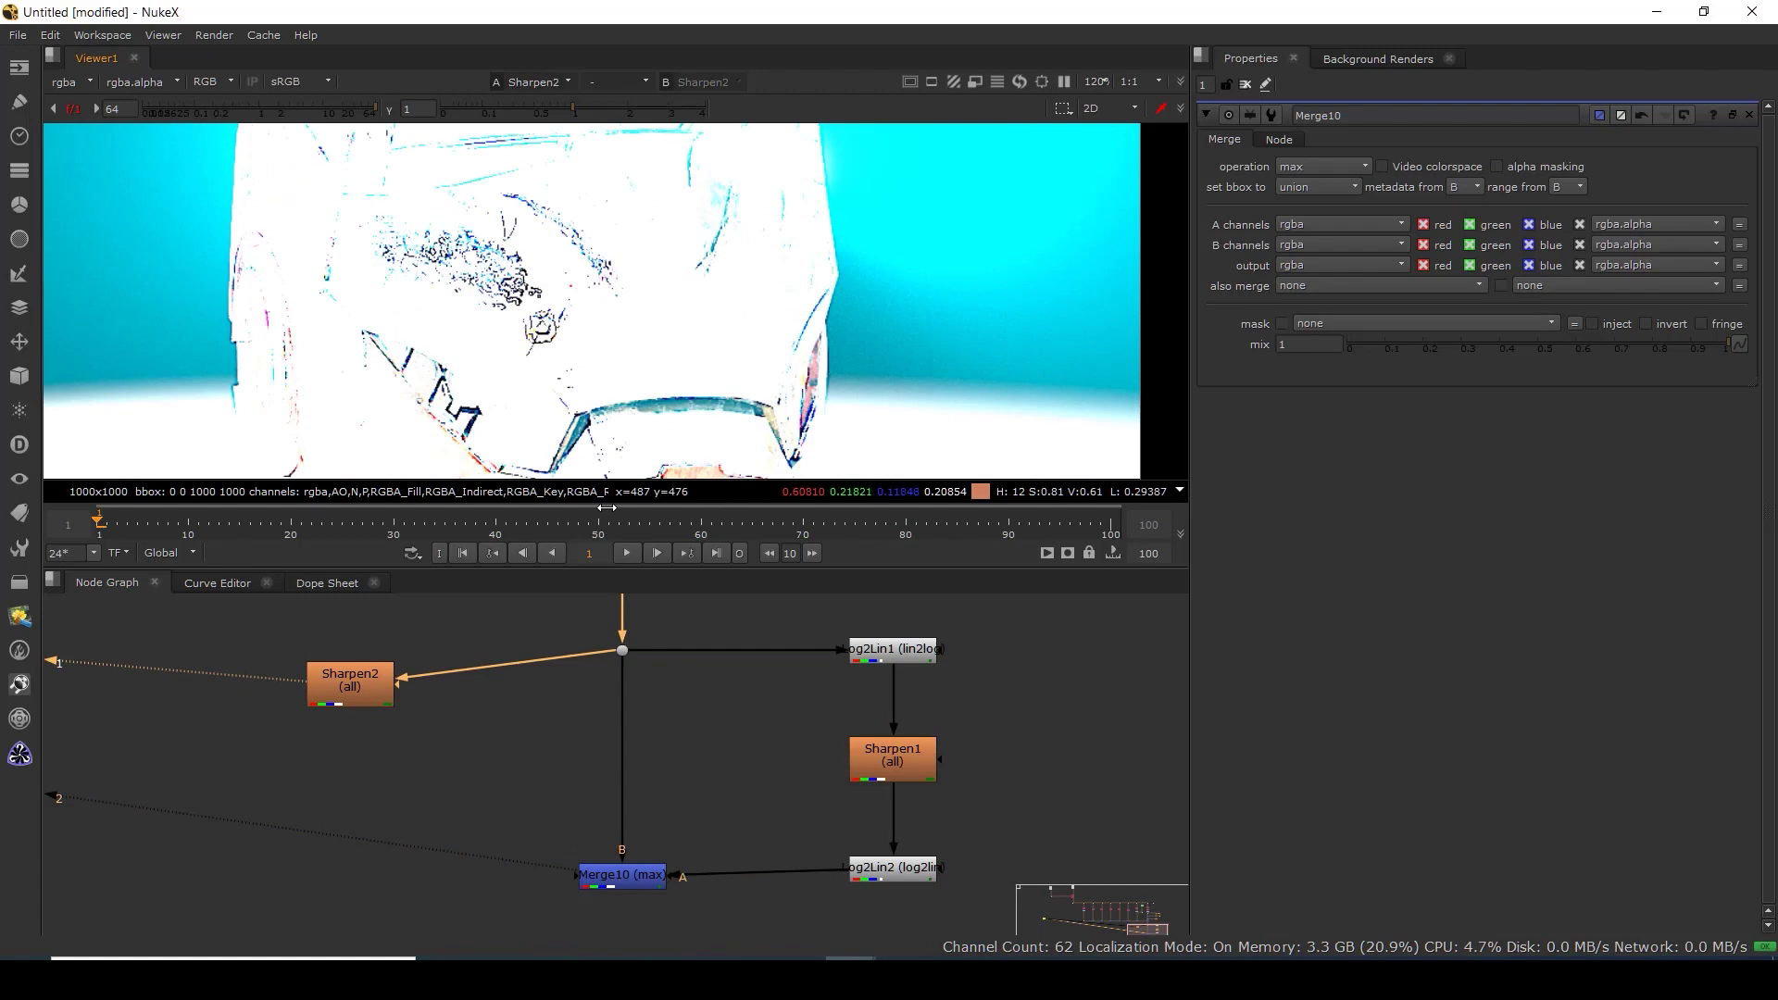
Display Log2Lin1 in viewer input 1, reset the viewer gain to 1, and inspect the log-space image.
{"action": "key", "text": "1"}
{"action": "key", "text": "a"}
{"action": "key", "text": "a"}
{"action": "left_click", "coordinate": [84, 111]}
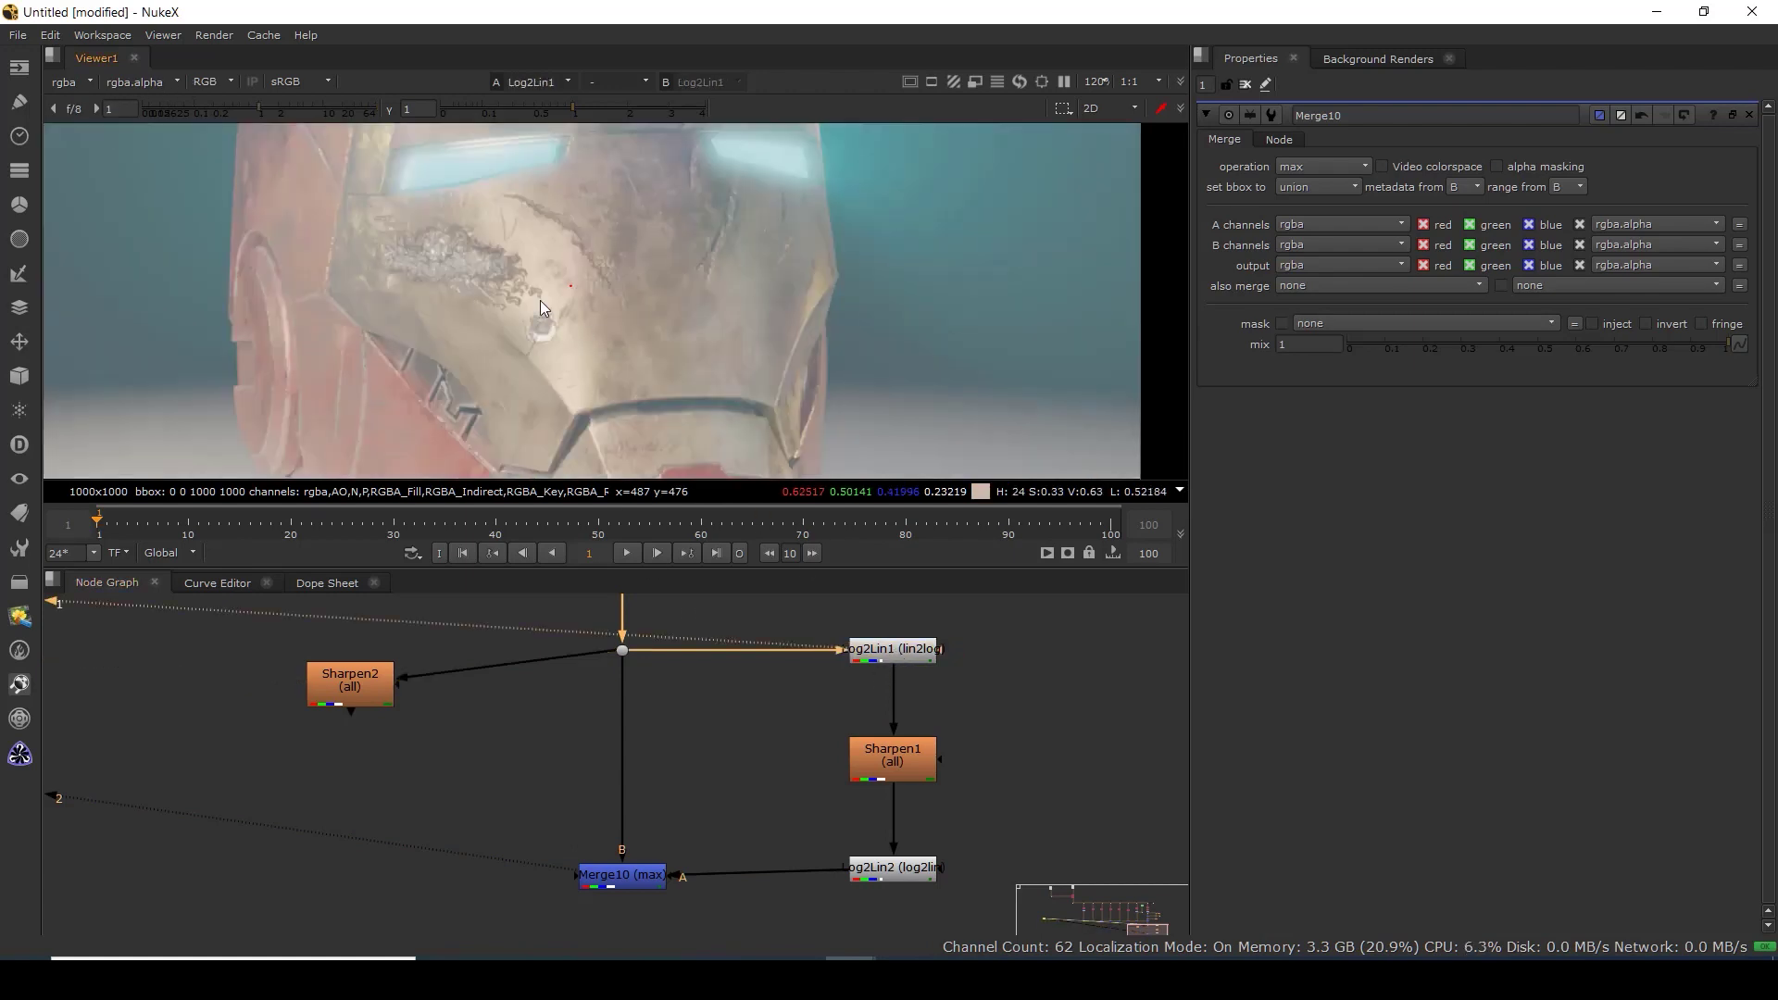
{"action": "scroll", "coordinate": [541, 300], "scroll_direction": "up", "scroll_amount": 4}
{"action": "scroll", "coordinate": [559, 326], "scroll_direction": "down", "scroll_amount": 5}
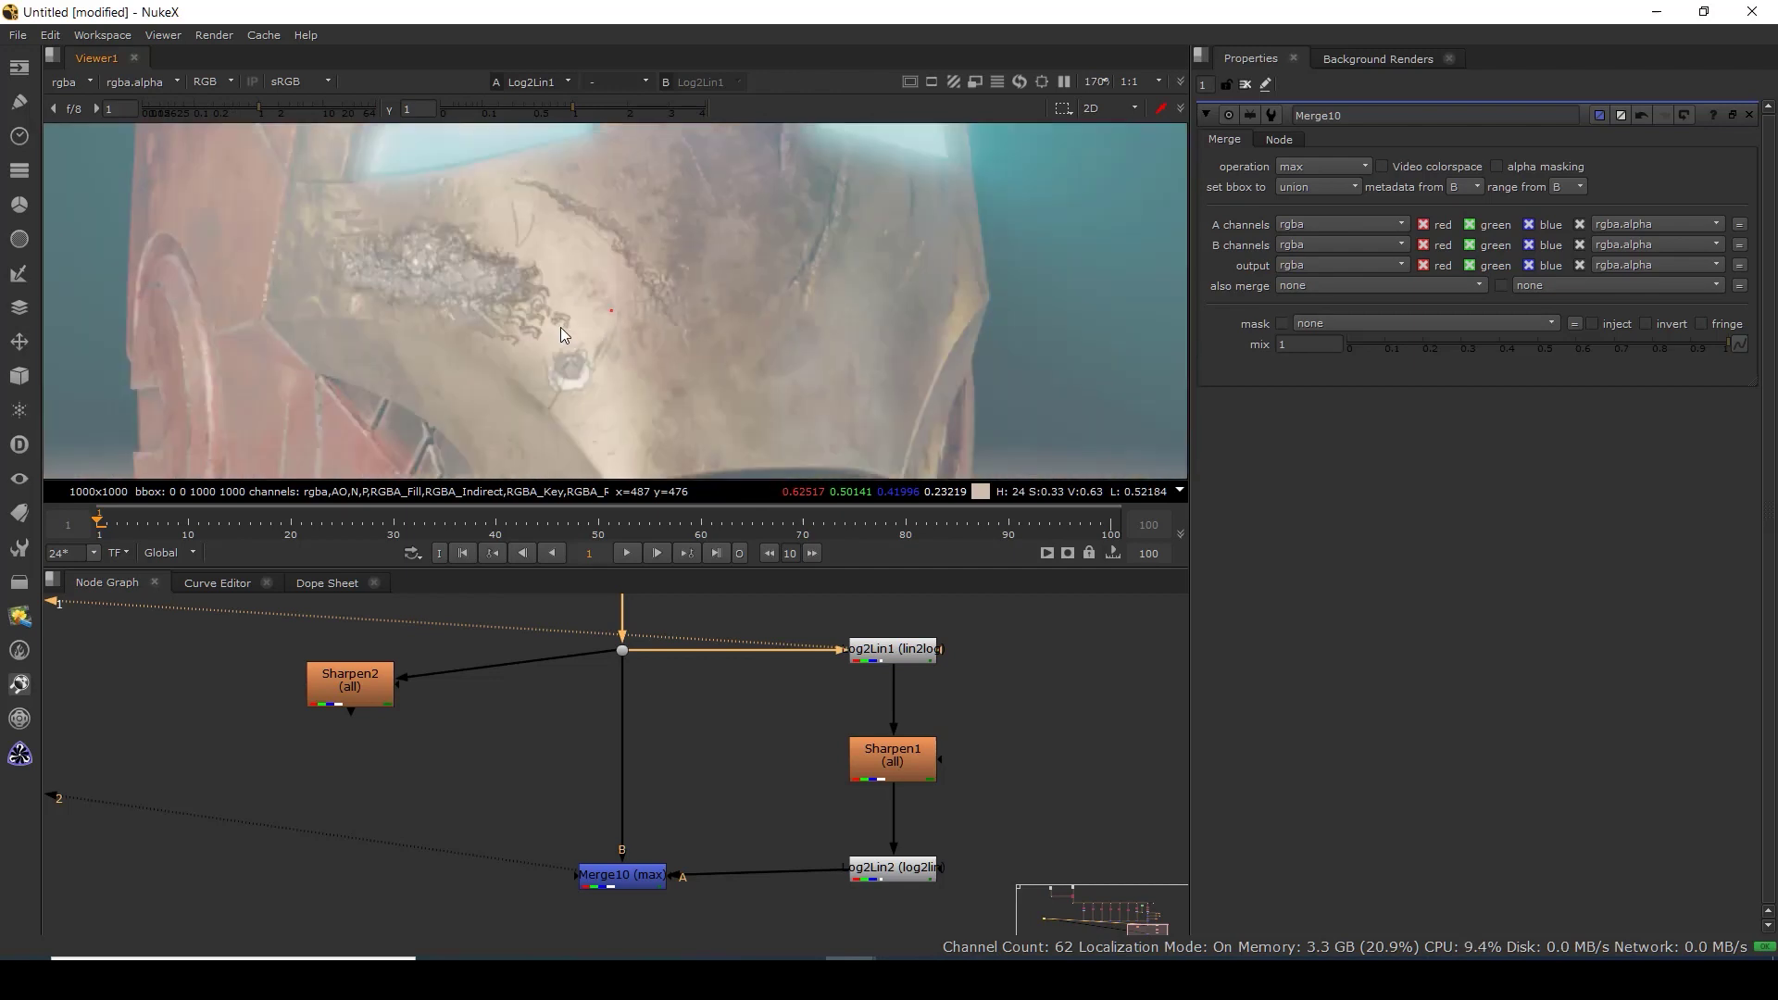
{"action": "left_click_drag", "start_coordinate": [508, 195], "coordinate": [713, 350]}
Display Log2Lin2 and Merge10 in turn in viewer input 1 and inspect the damaged cheek.
{"action": "left_click", "coordinate": [911, 870]}
{"action": "key", "text": "1"}
{"action": "scroll", "coordinate": [571, 254], "scroll_direction": "up", "scroll_amount": 3}
{"action": "left_click", "coordinate": [646, 874]}
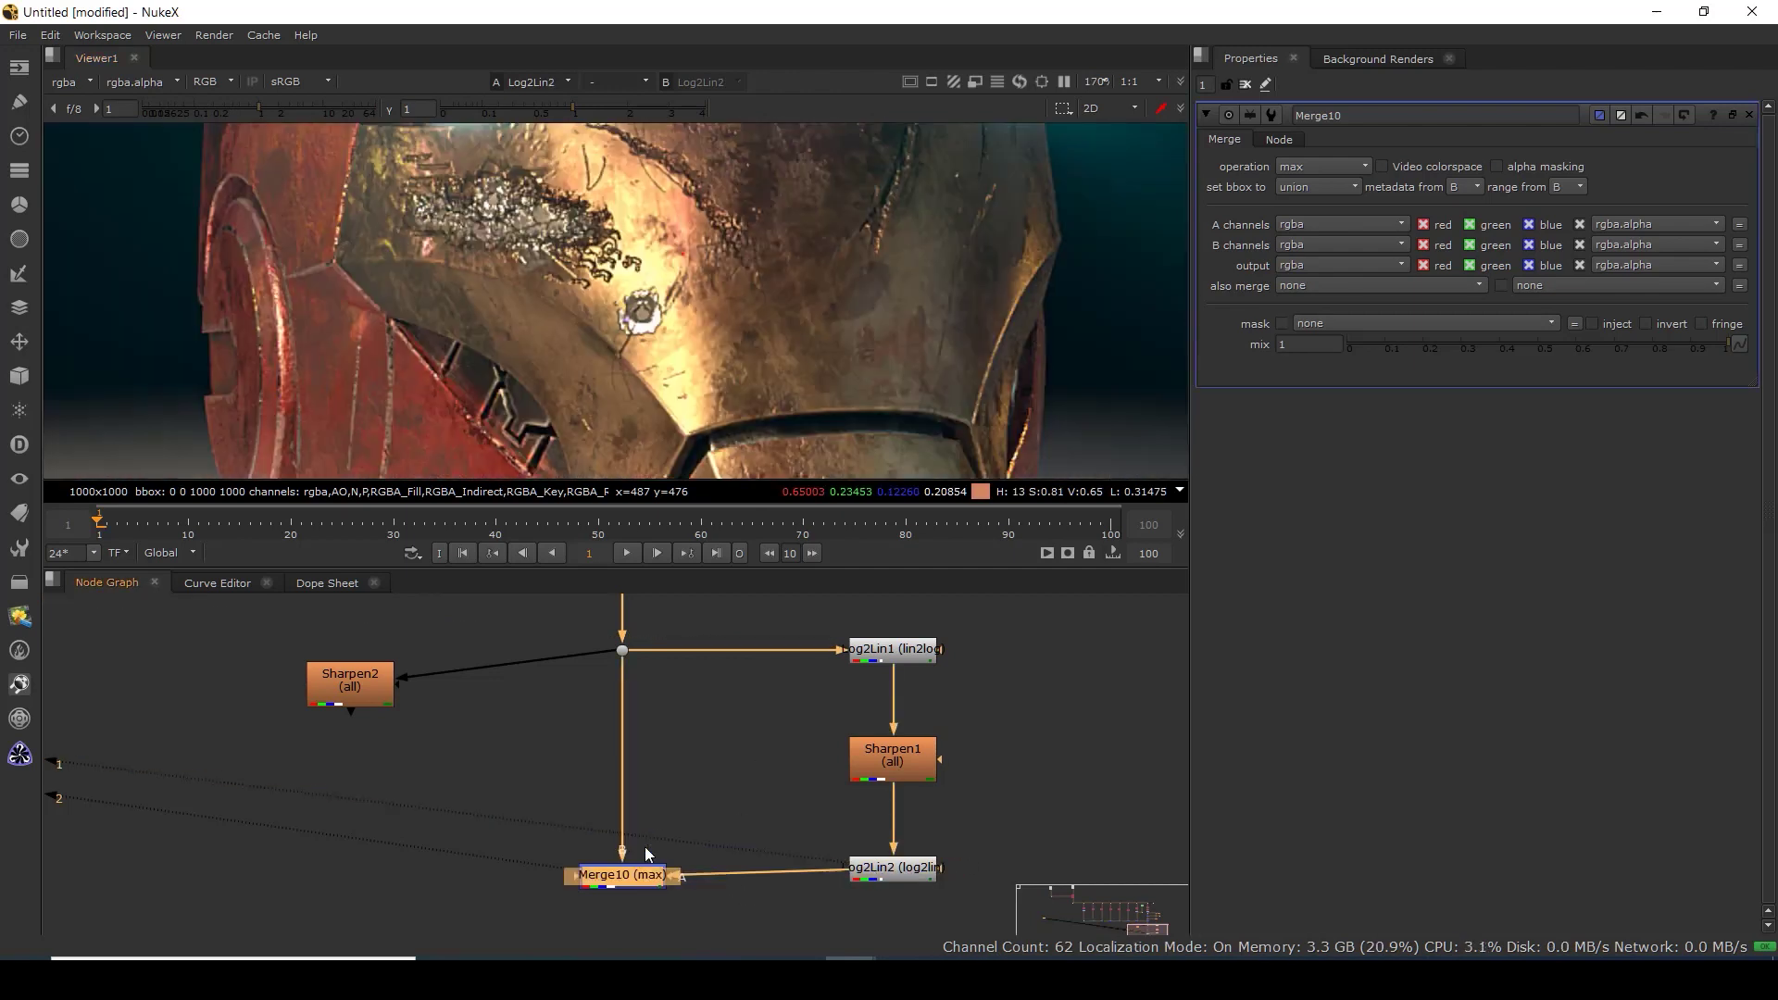
{"action": "key", "text": "1"}
{"action": "scroll", "coordinate": [590, 258], "scroll_direction": "up", "scroll_amount": 3}
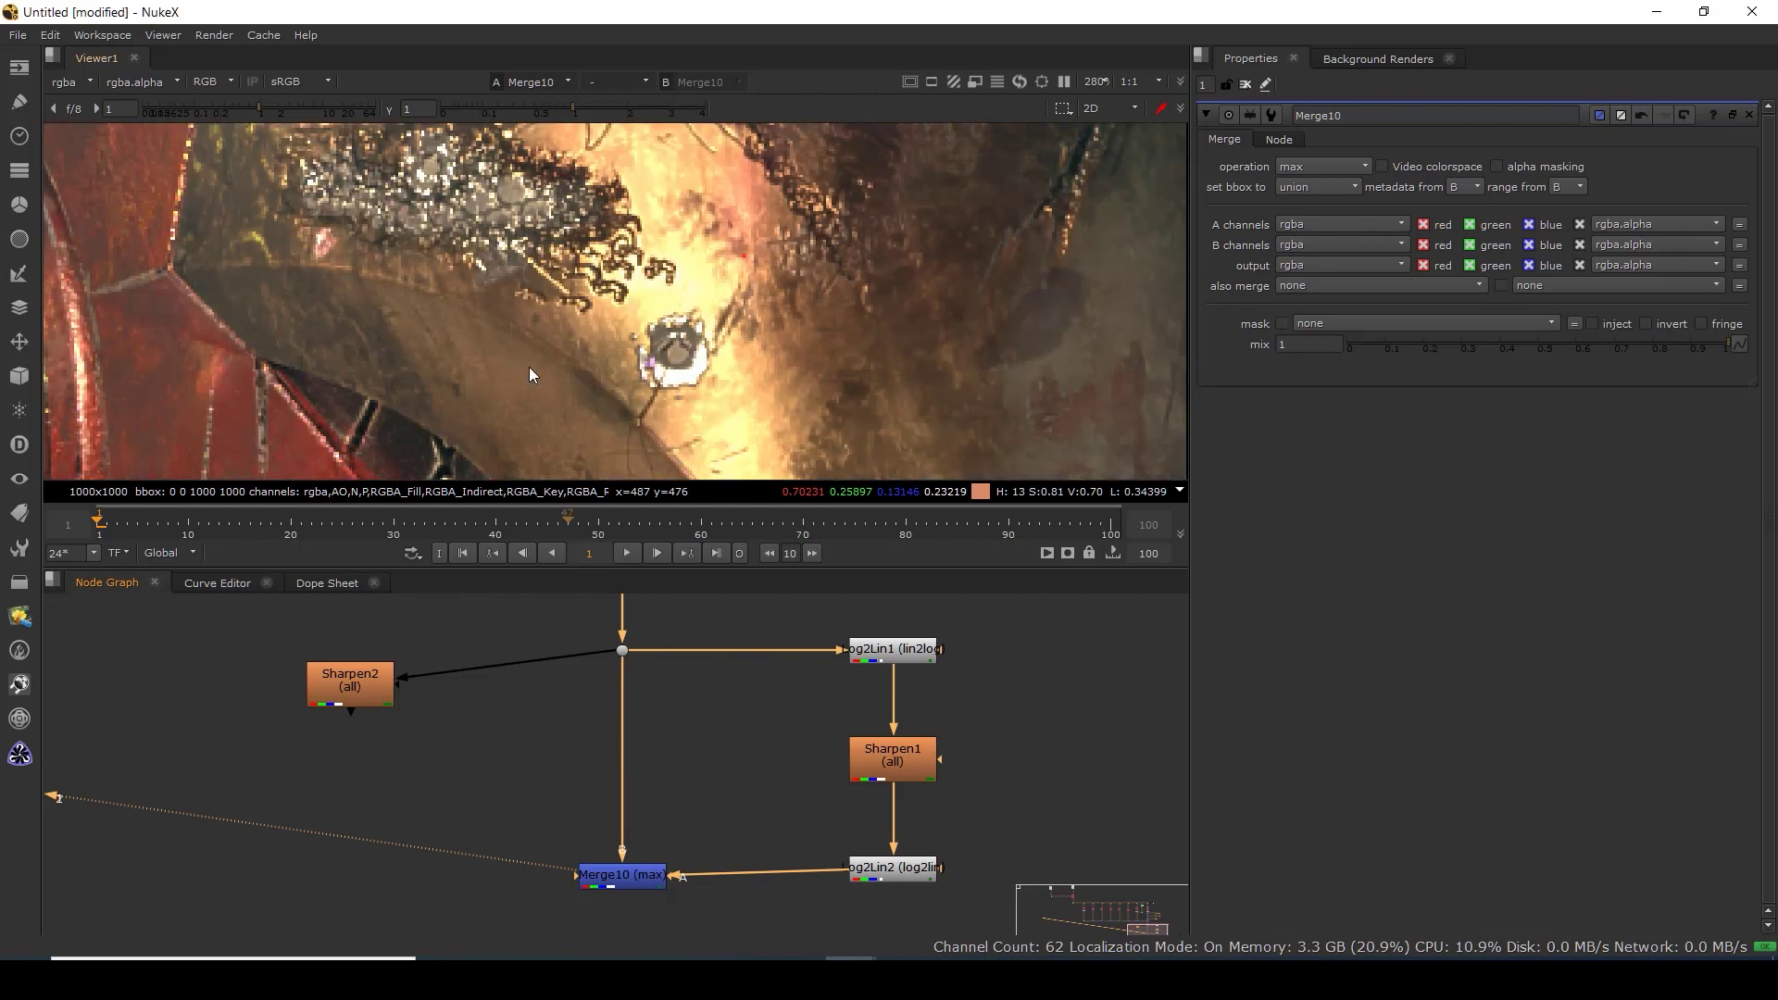
Raise the viewer gain to 52, load Sharpen2 in viewer input 2, and check it against Merge10.
{"action": "left_click_drag", "start_coordinate": [345, 108], "coordinate": [373, 127]}
{"action": "key", "text": "f"}
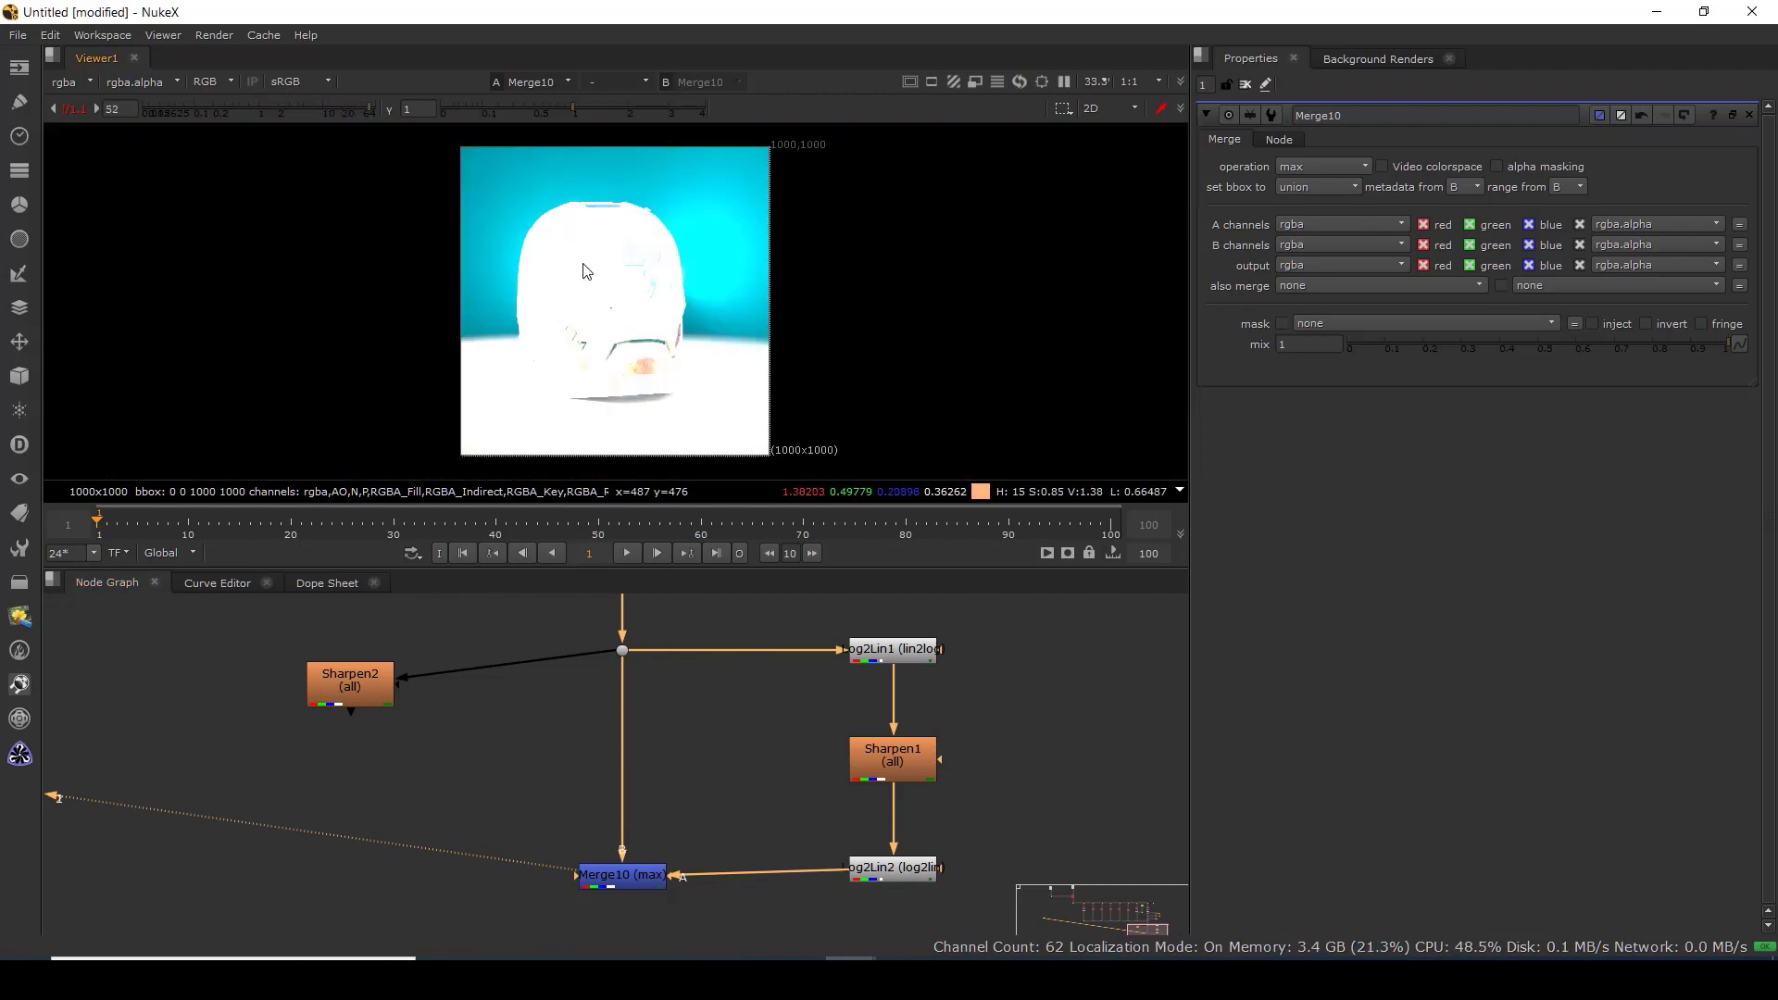
{"action": "left_click", "coordinate": [365, 688]}
{"action": "key", "text": "2"}
{"action": "scroll", "coordinate": [837, 312], "scroll_direction": "up", "scroll_amount": 8}
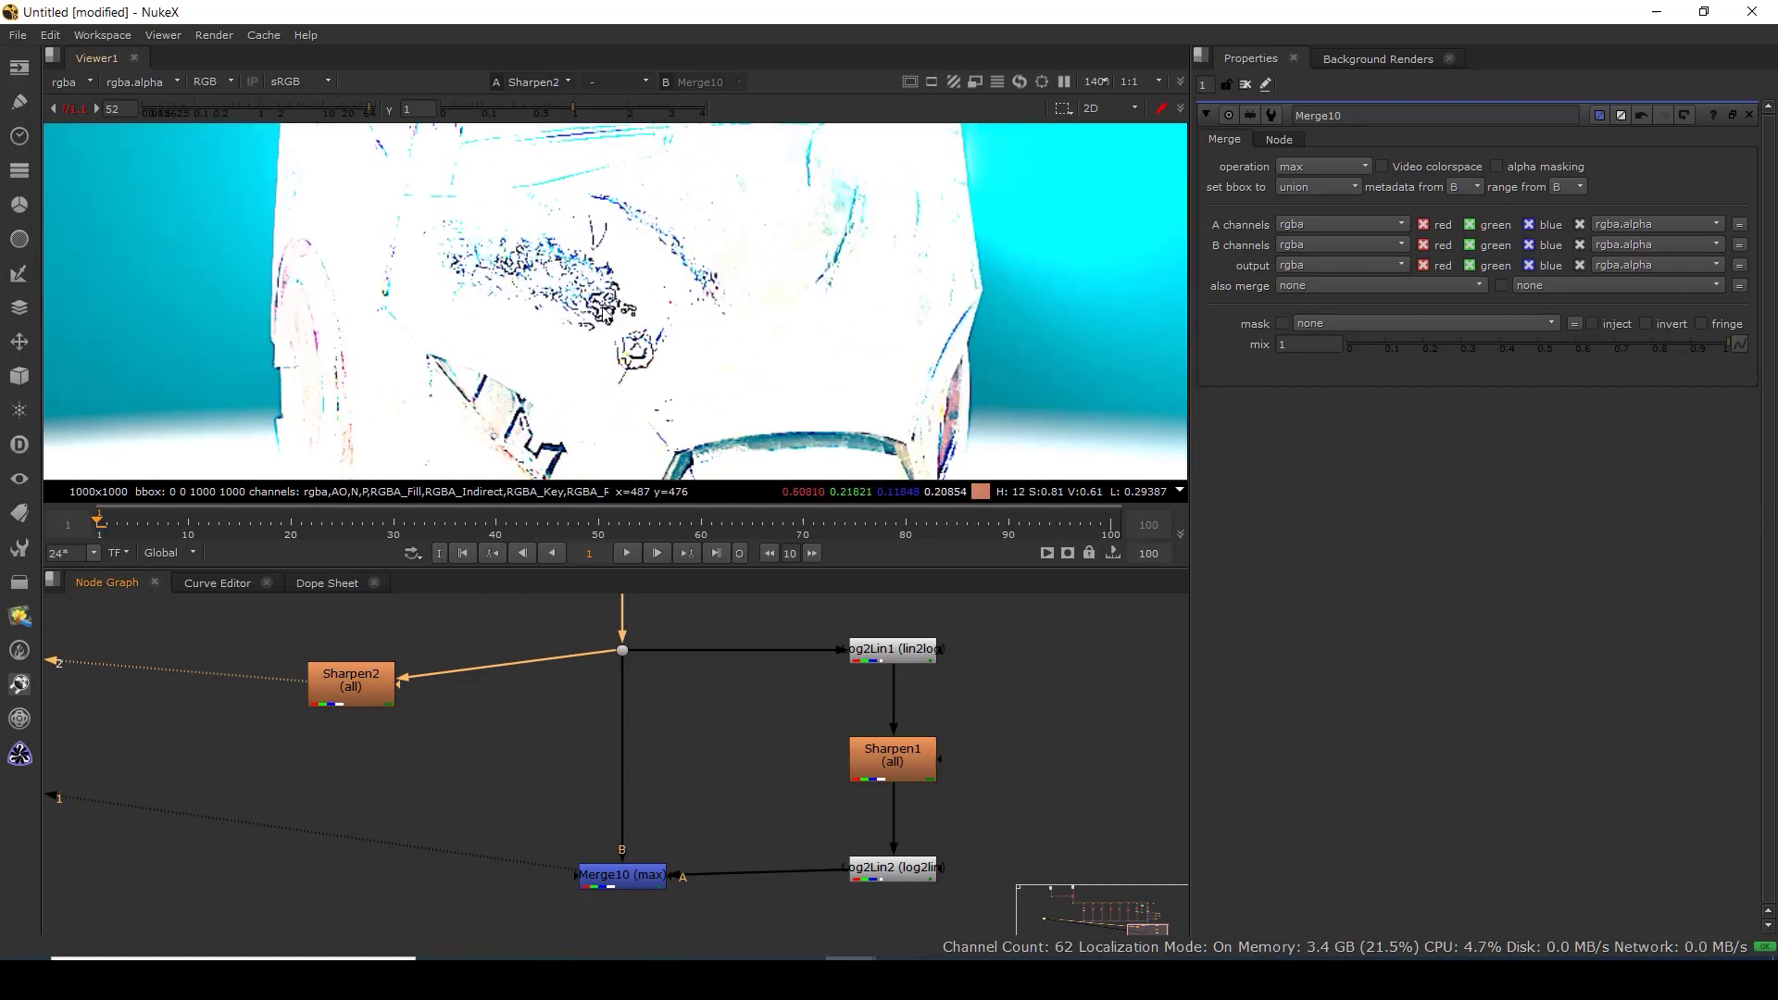
{"action": "key", "text": "2"}
{"action": "key", "text": "1"}
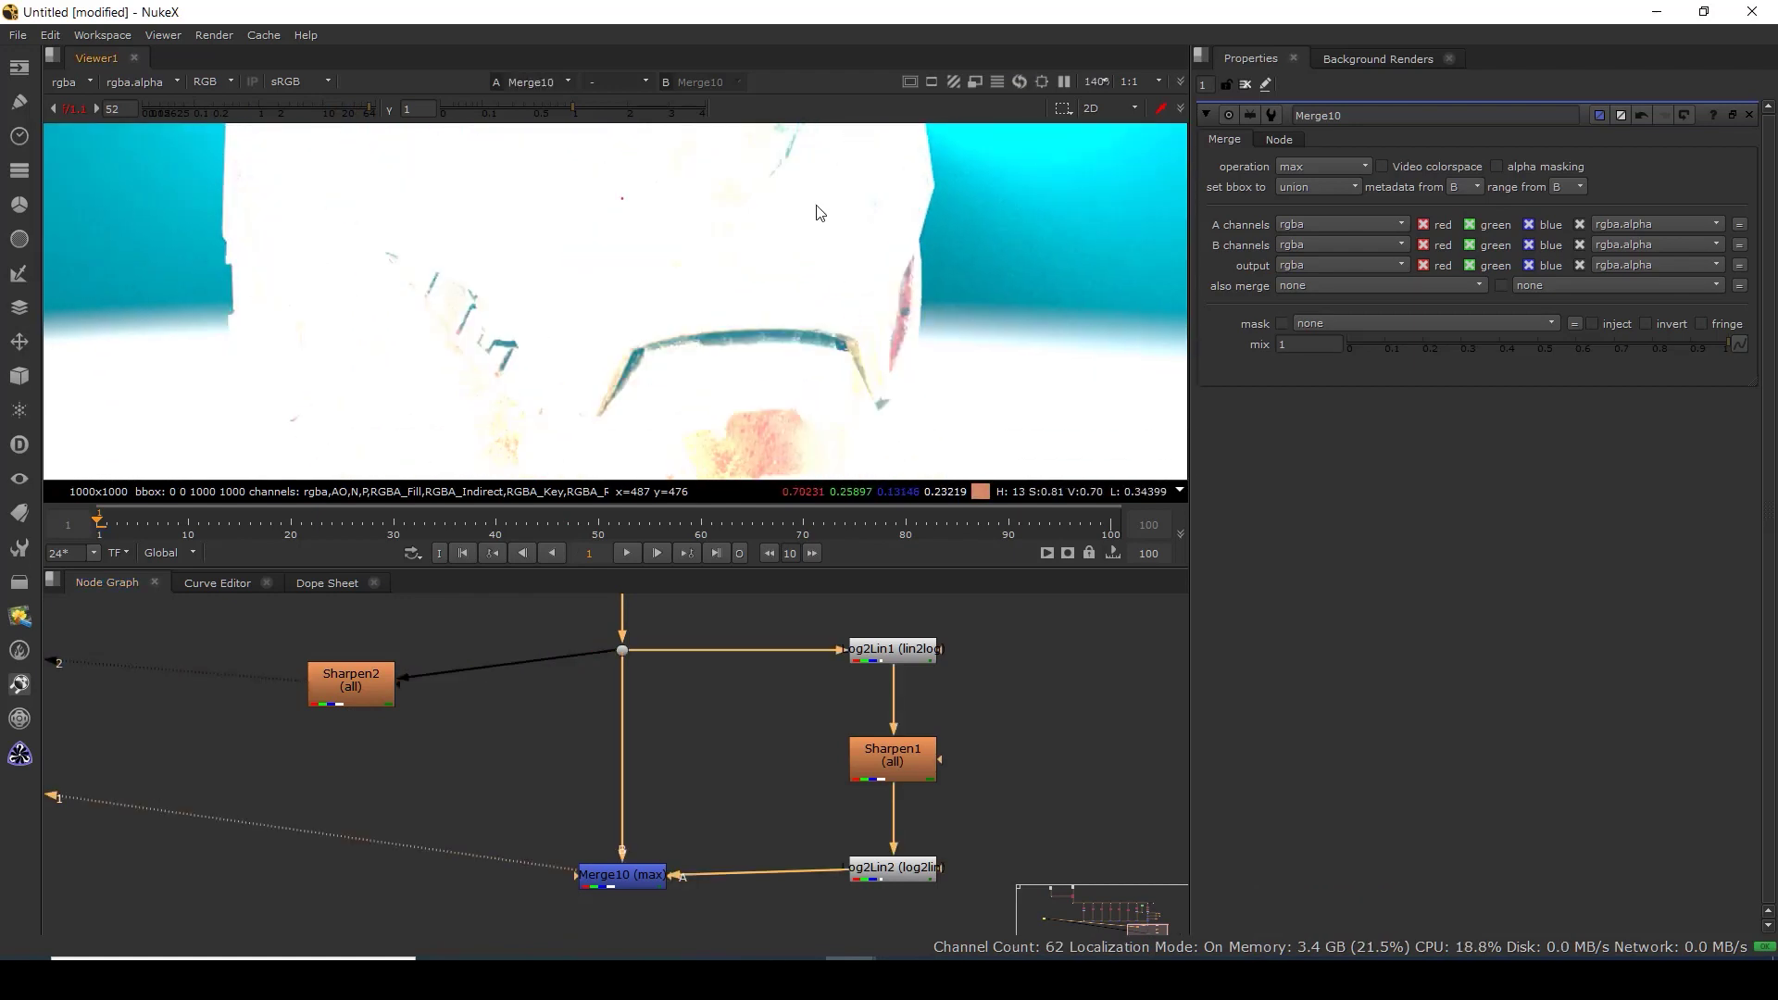
Compare the dark pixels of Sharpen2 and Merge10 across the faceplate and jaw at the raised gain.
{"action": "key", "text": "2"}
{"action": "key", "text": "1"}
{"action": "left_click_drag", "start_coordinate": [872, 337], "coordinate": [937, 218]}
{"action": "key", "text": "2"}
{"action": "key", "text": "1"}
{"action": "left_click_drag", "start_coordinate": [814, 253], "coordinate": [895, 367]}
{"action": "key", "text": "2"}
{"action": "key", "text": "1"}
{"action": "left_click_drag", "start_coordinate": [839, 200], "coordinate": [894, 378]}
{"action": "key", "text": "2"}
{"action": "key", "text": "1"}
{"action": "left_click_drag", "start_coordinate": [1041, 459], "coordinate": [829, 254]}
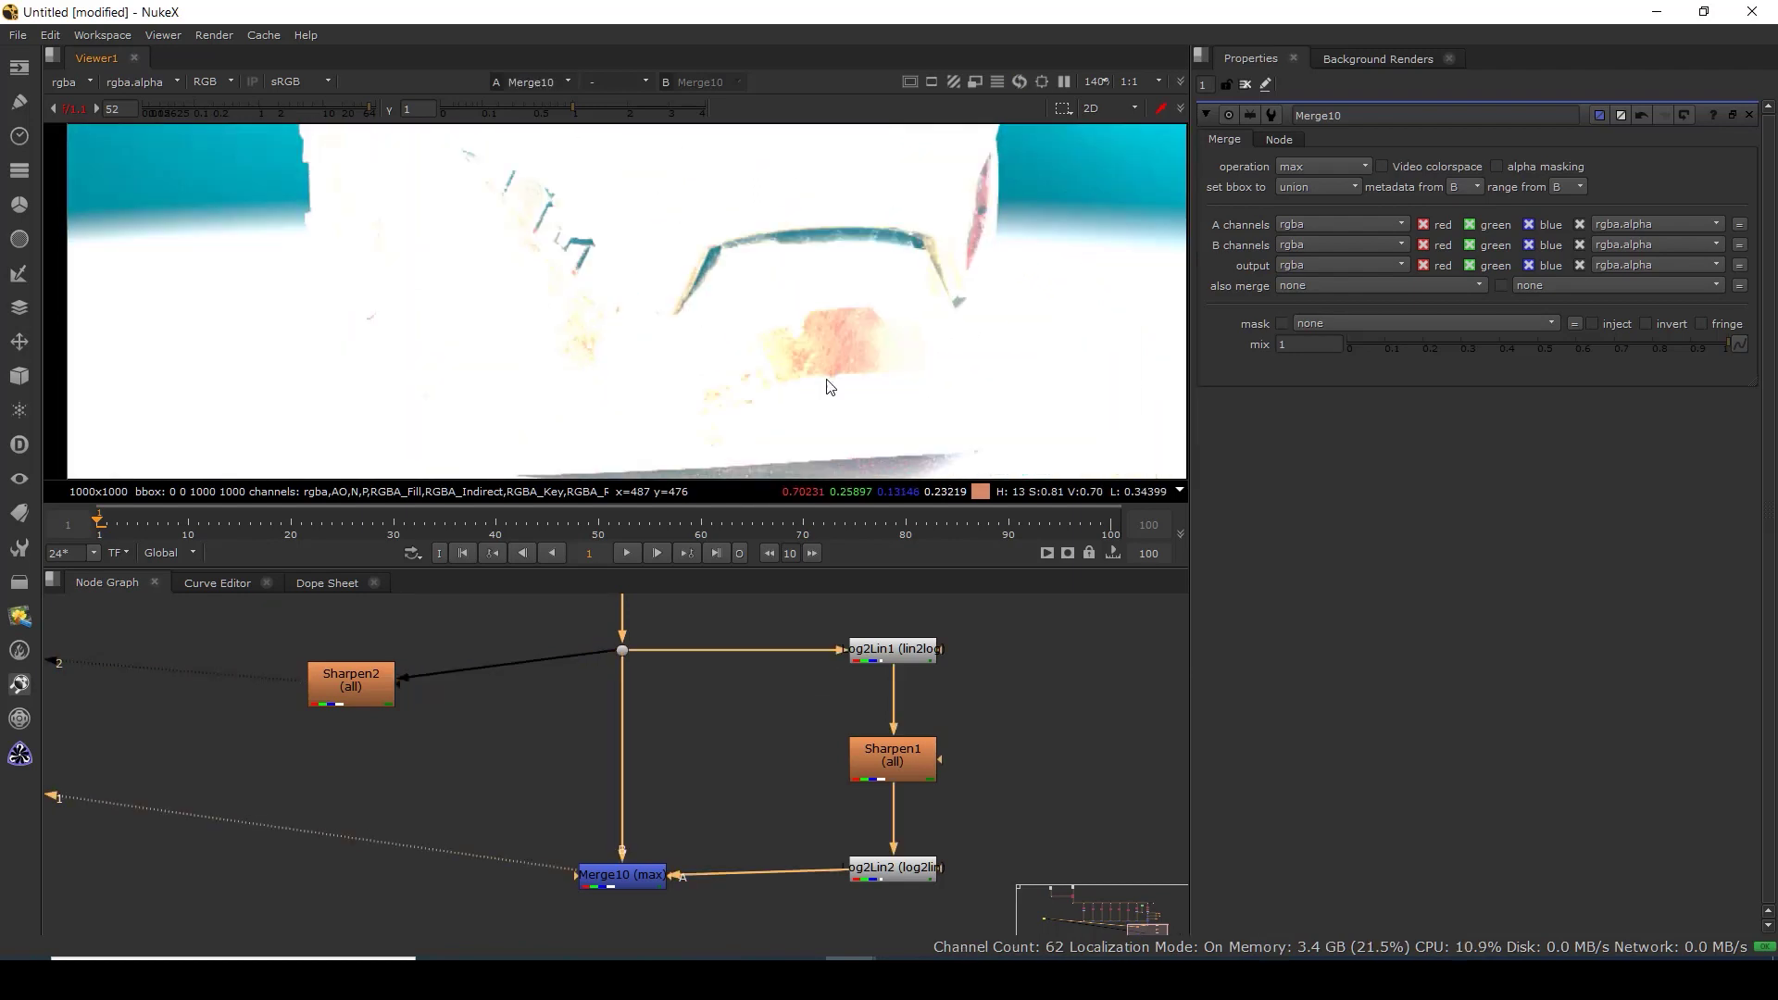
Compare Sharpen2 and Merge10 up close on the red chin plate, and return the viewer gain to 1.
{"action": "scroll", "coordinate": [826, 386], "scroll_direction": "up", "scroll_amount": 6}
{"action": "key", "text": "2"}
{"action": "key", "text": "1"}
{"action": "key", "text": "2"}
{"action": "key", "text": "1"}
{"action": "key", "text": "2"}
{"action": "key", "text": "1"}
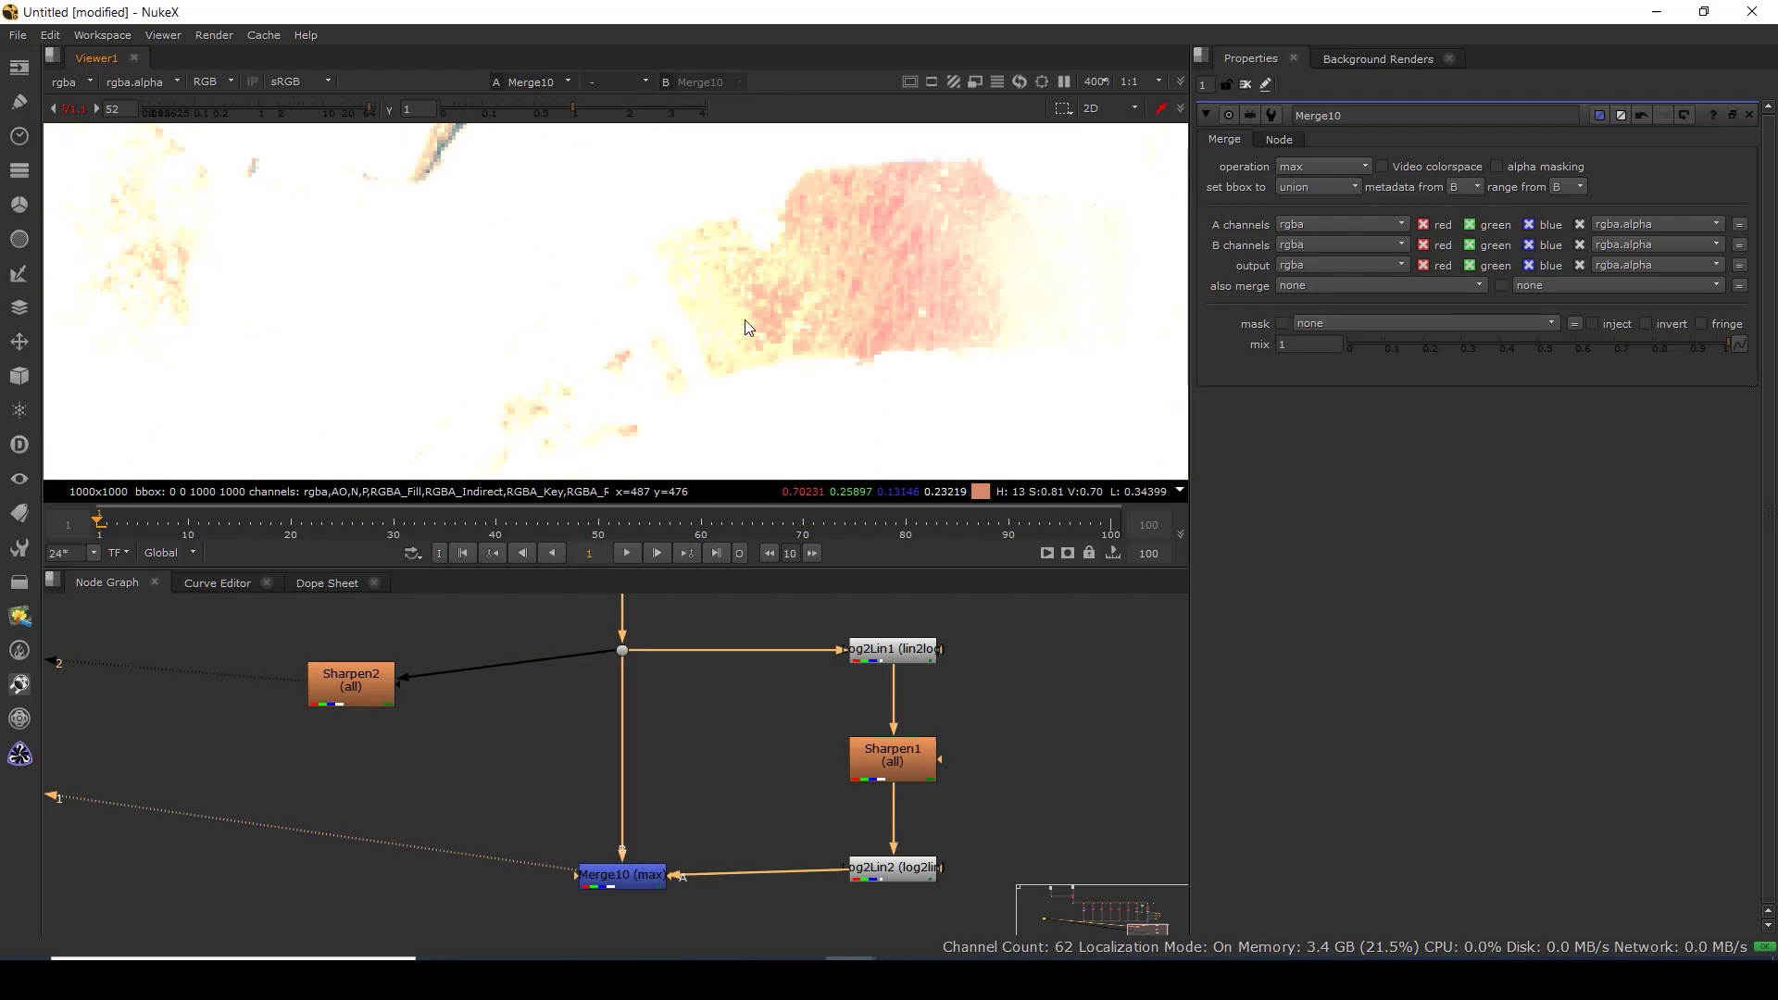
{"action": "key", "text": "f"}
{"action": "left_click", "coordinate": [99, 109]}
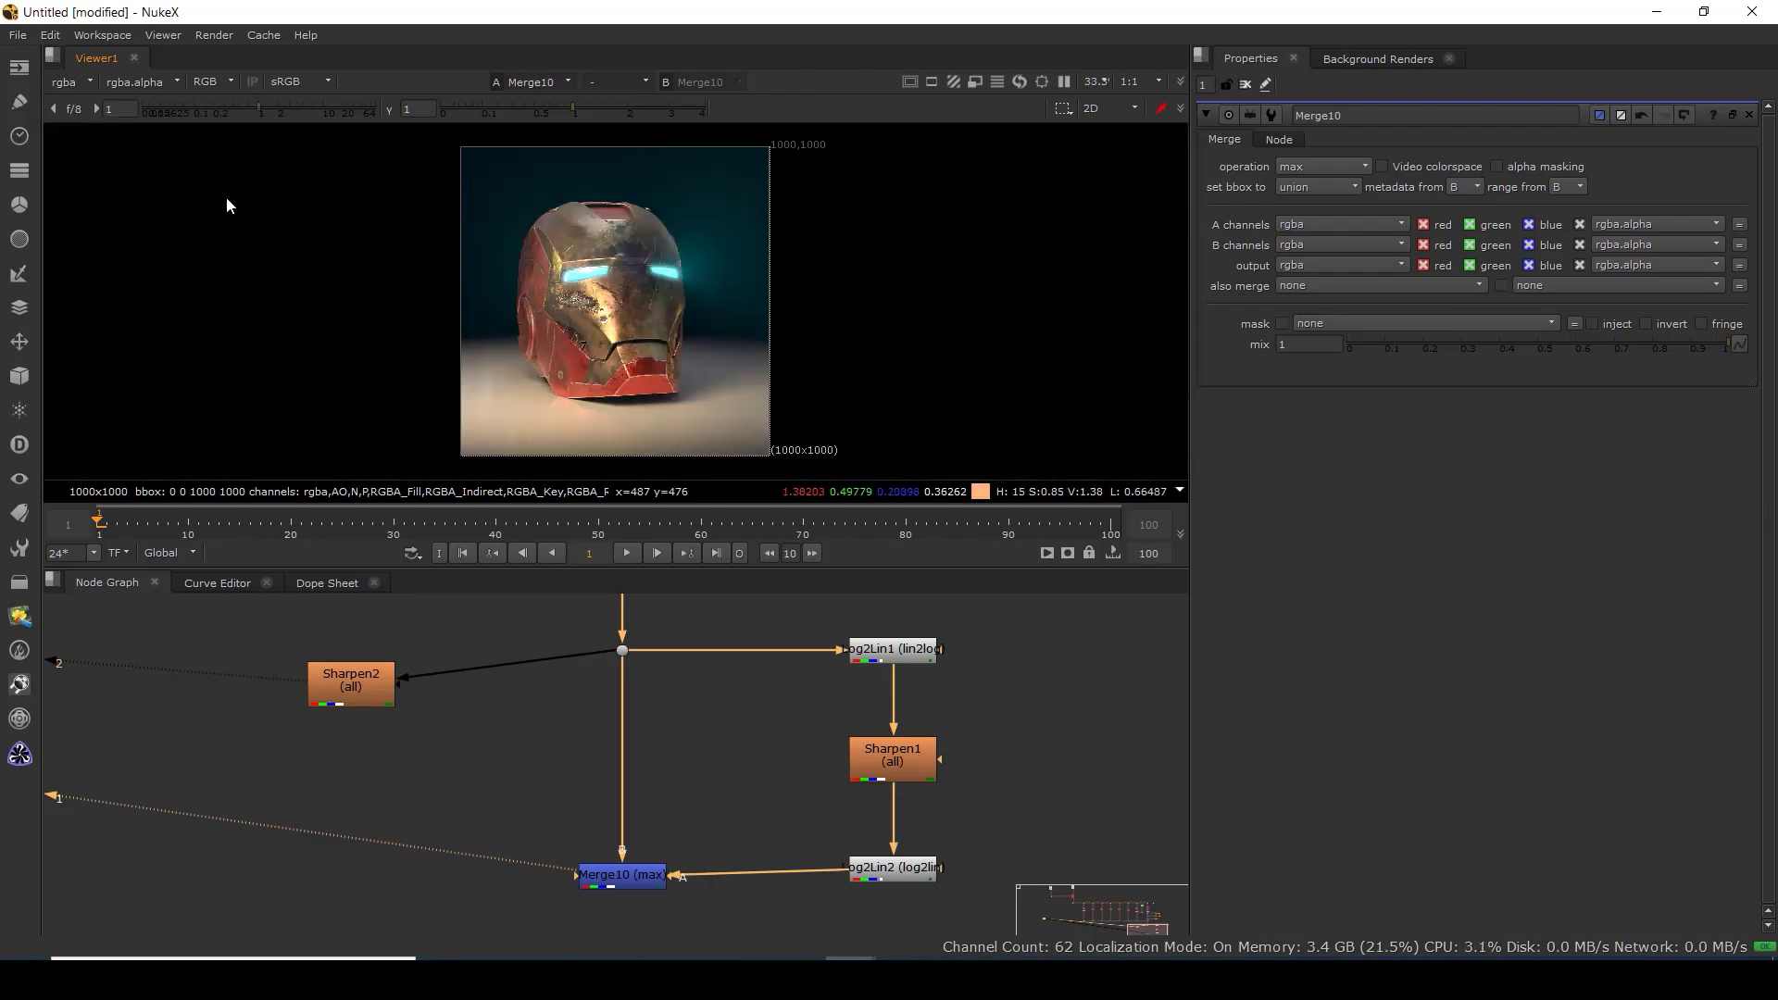
Align Log2Lin2 level with Merge10 and Sharpen2 level with the dot in the node graph.
{"action": "left_click_drag", "start_coordinate": [896, 874], "coordinate": [893, 889]}
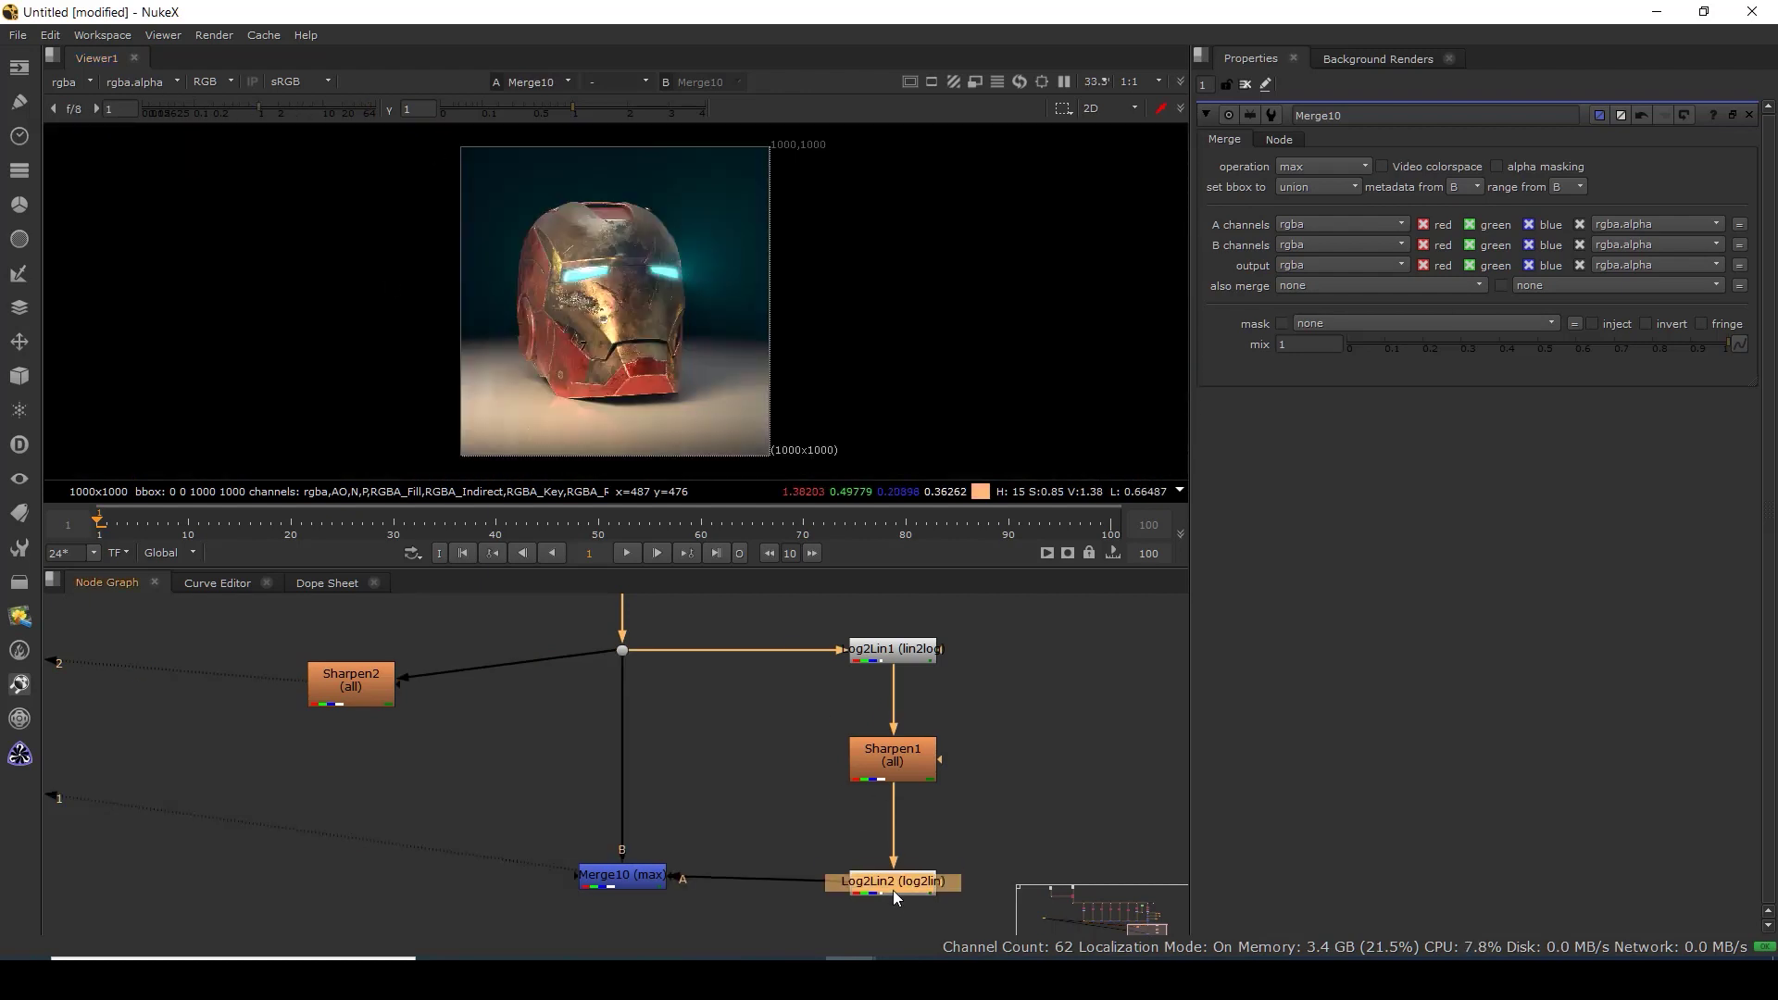
{"action": "left_click", "coordinate": [896, 656]}
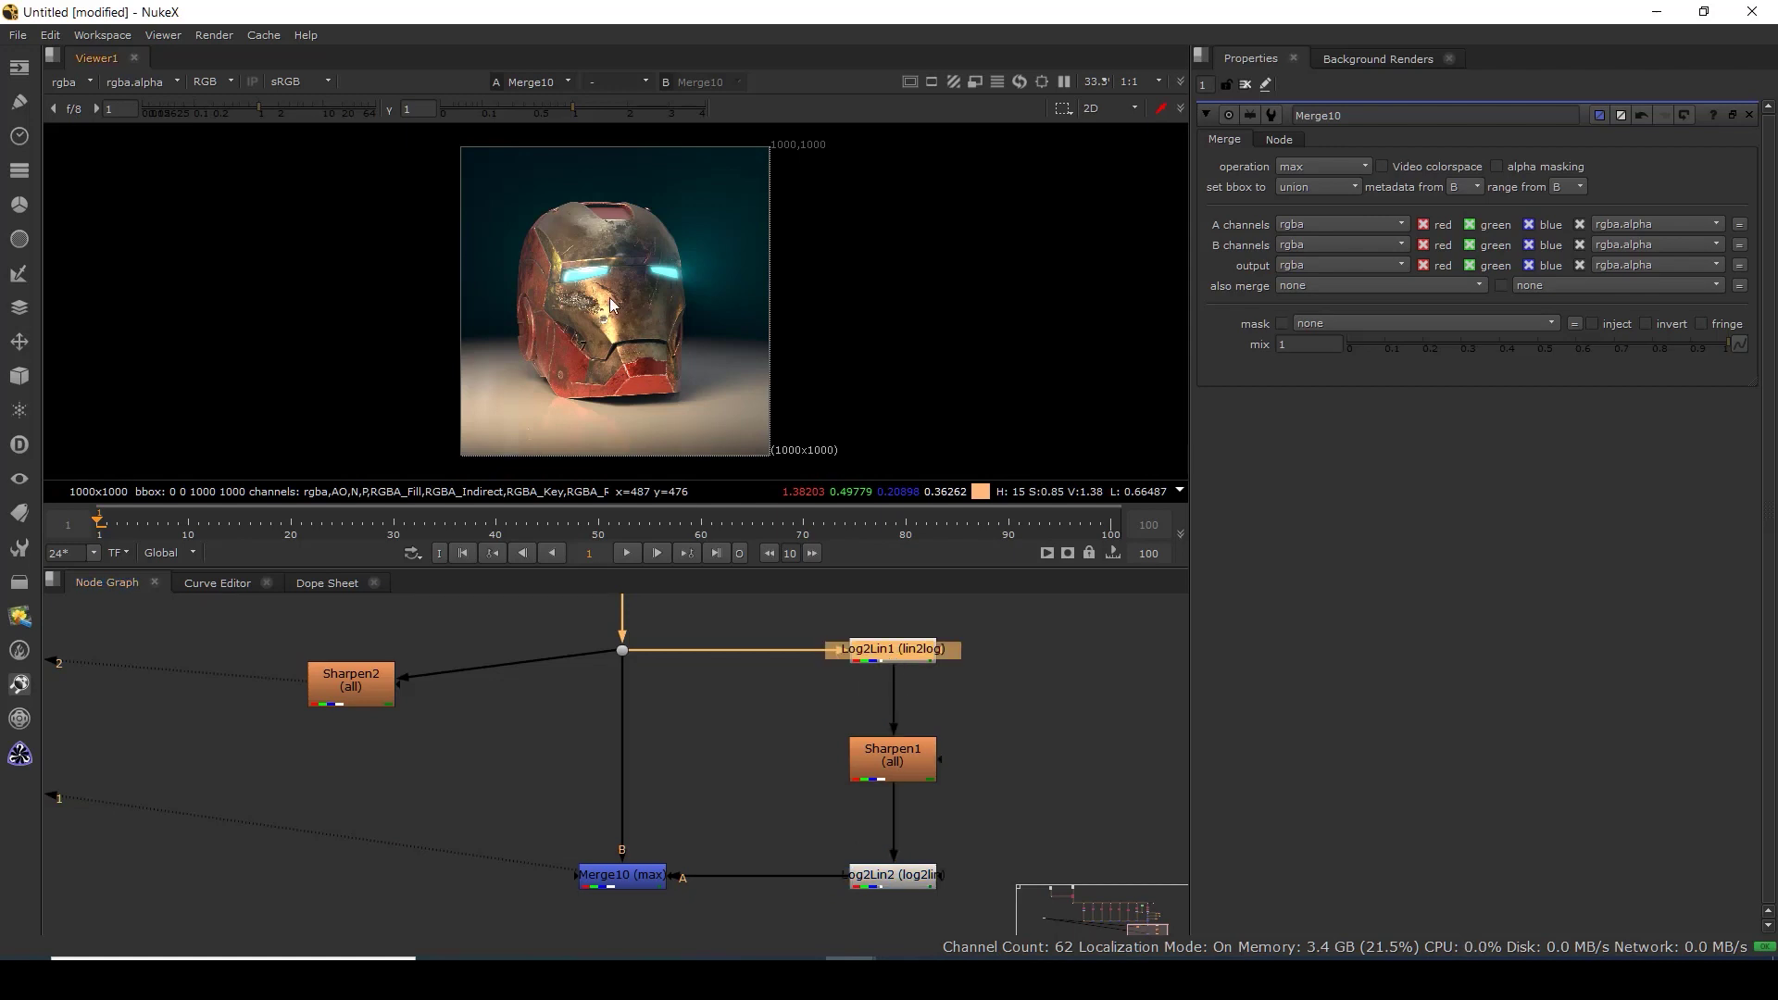
{"action": "left_click_drag", "start_coordinate": [369, 684], "coordinate": [305, 651]}
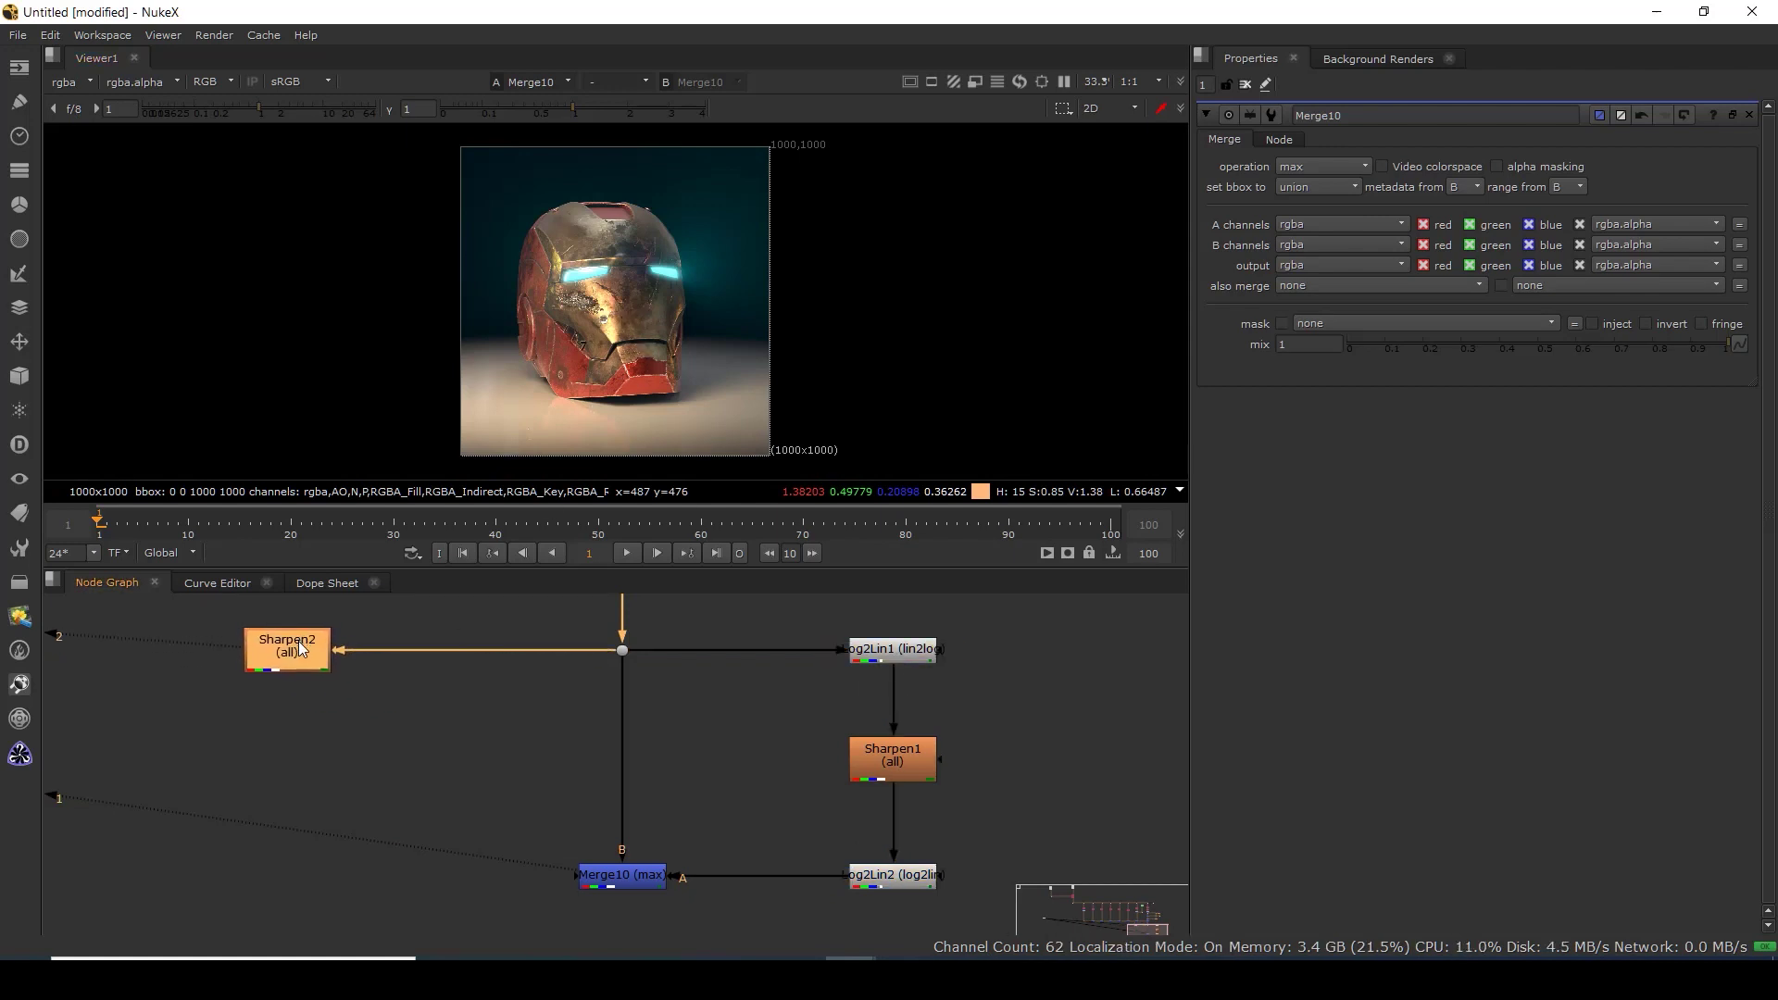
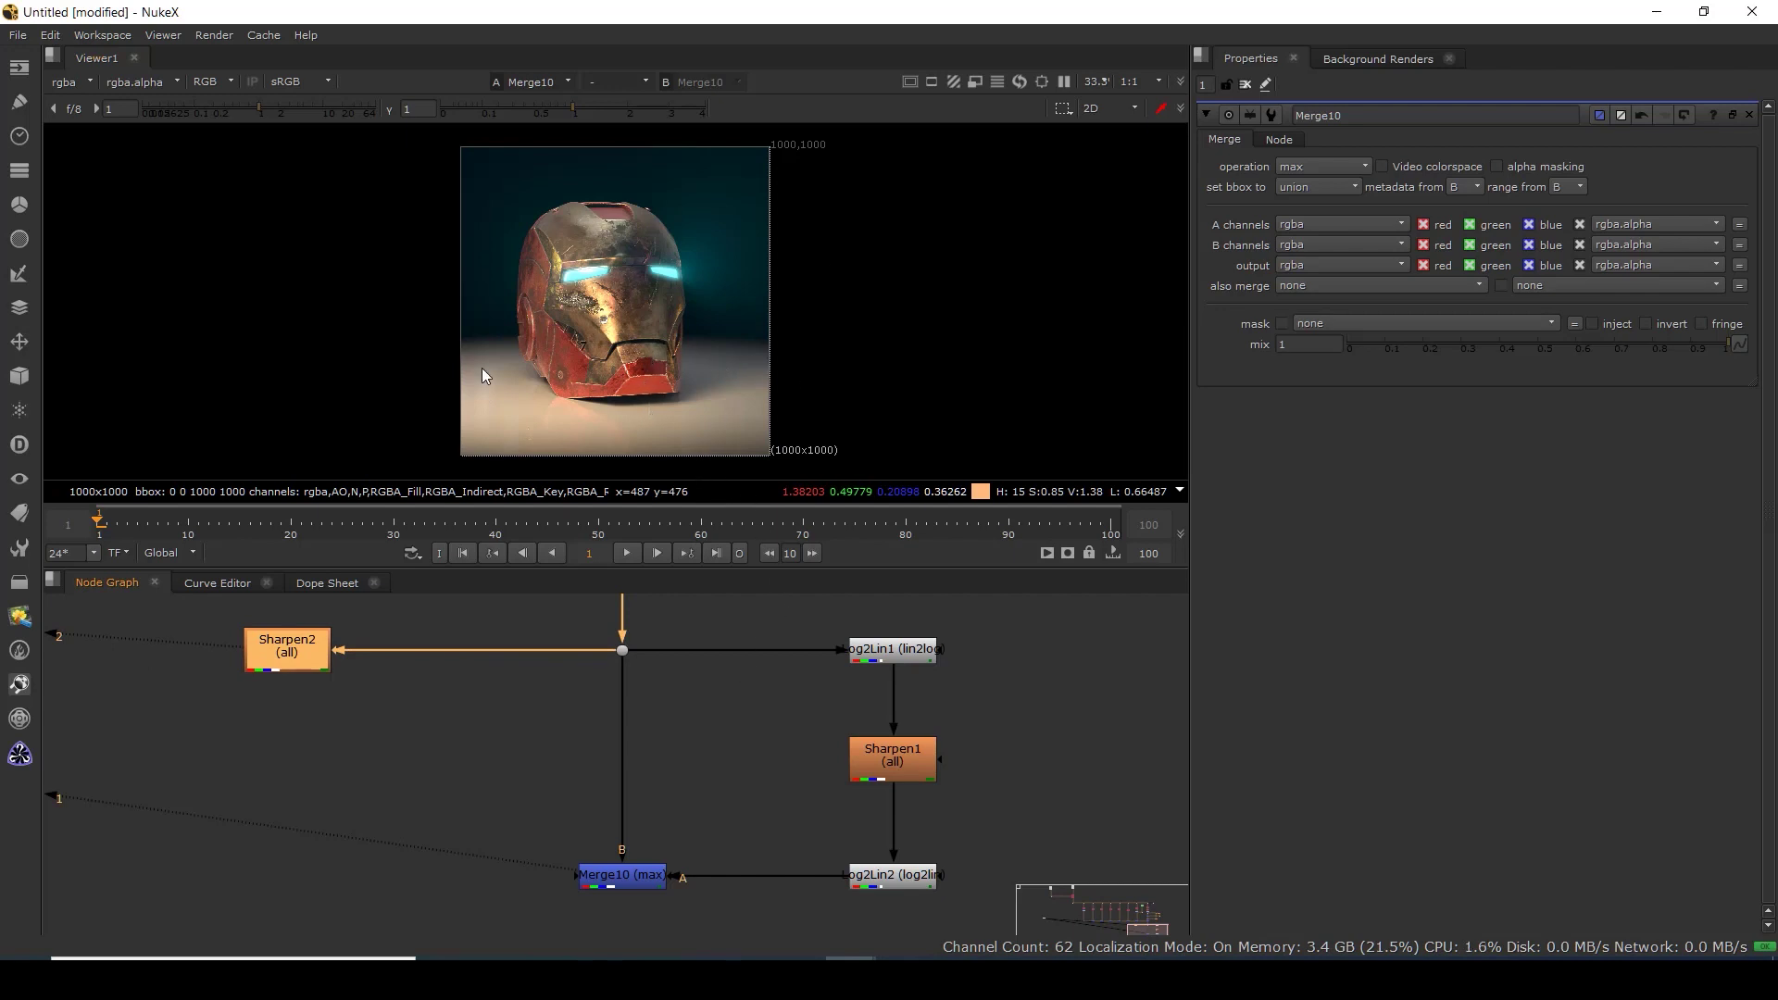
Add a Grade node below Merge10, connect it to Merge10's output, and display it in viewer input 1.
{"action": "left_click_drag", "start_coordinate": [702, 846], "coordinate": [707, 661]}
{"action": "left_click", "coordinate": [921, 689]}
{"action": "left_click", "coordinate": [652, 824]}
{"action": "key", "text": "g"}
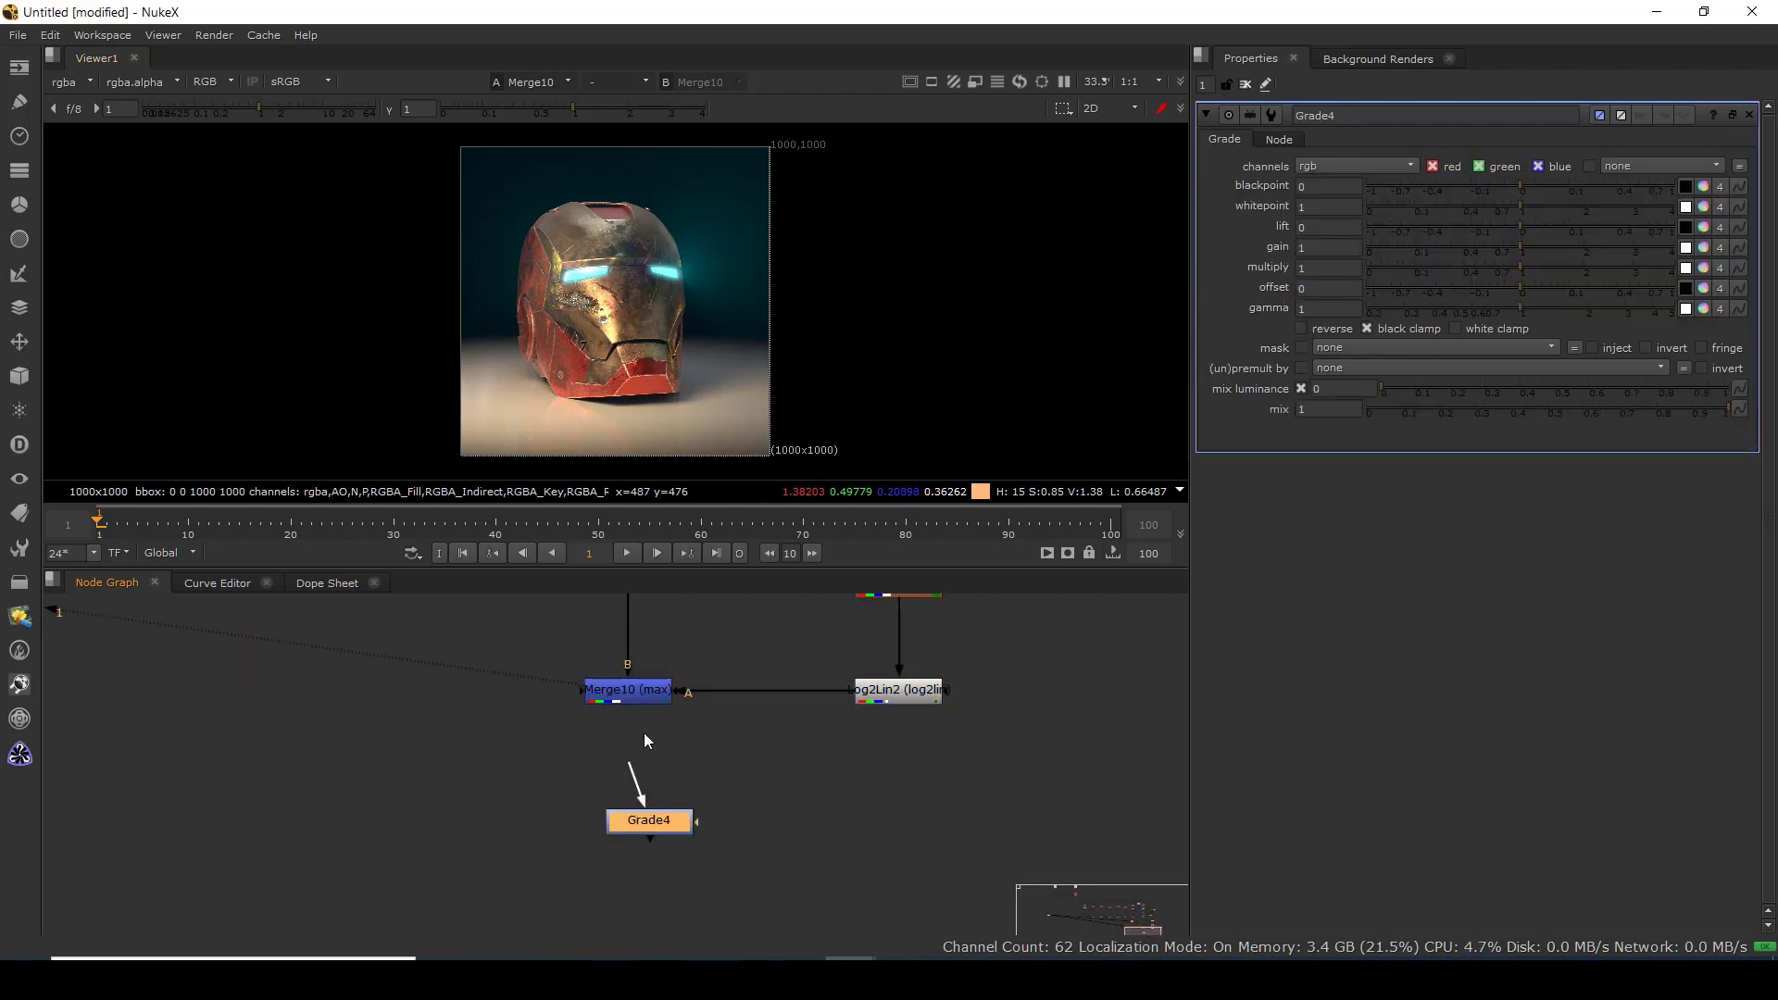
{"action": "left_click", "coordinate": [639, 845]}
{"action": "key", "text": "1"}
Set the new Grade node's gamma to 0.87.
{"action": "left_click", "coordinate": [640, 856]}
{"action": "left_click_drag", "start_coordinate": [1518, 309], "coordinate": [1508, 307]}
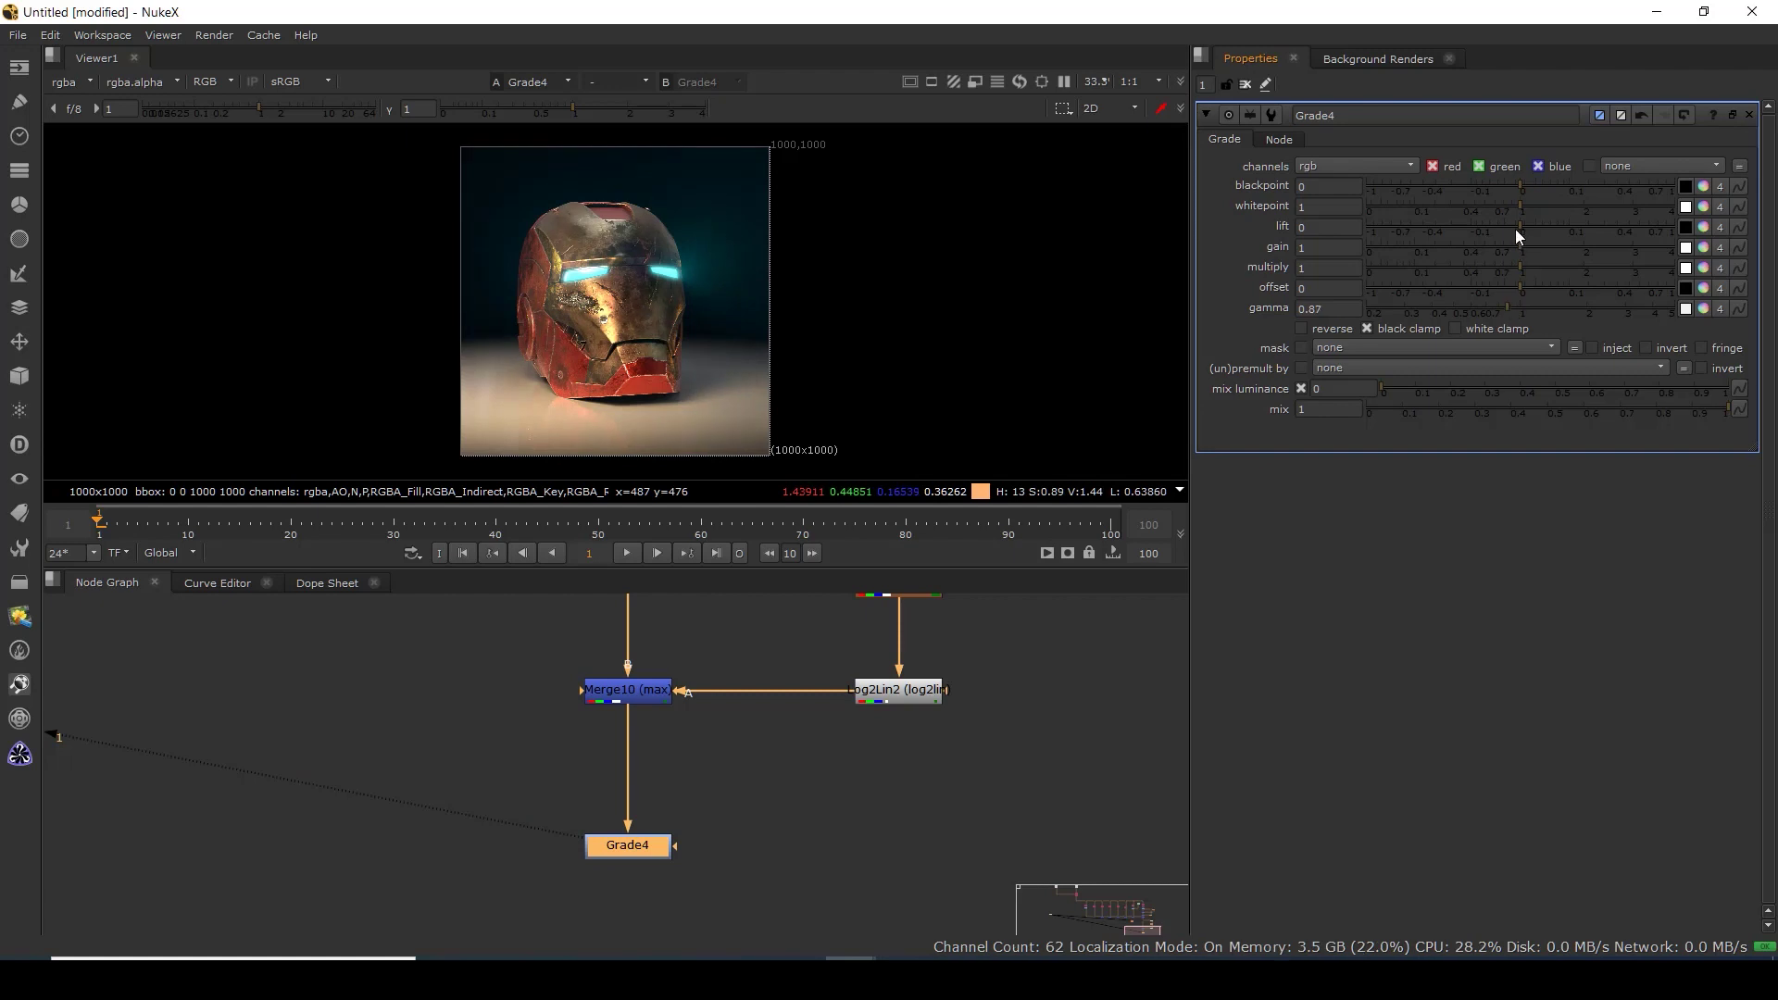
Set Grade4's gain to 1.14.
{"action": "left_click_drag", "start_coordinate": [1520, 246], "coordinate": [1530, 246]}
{"action": "scroll", "coordinate": [575, 264], "scroll_direction": "up", "scroll_amount": 6}
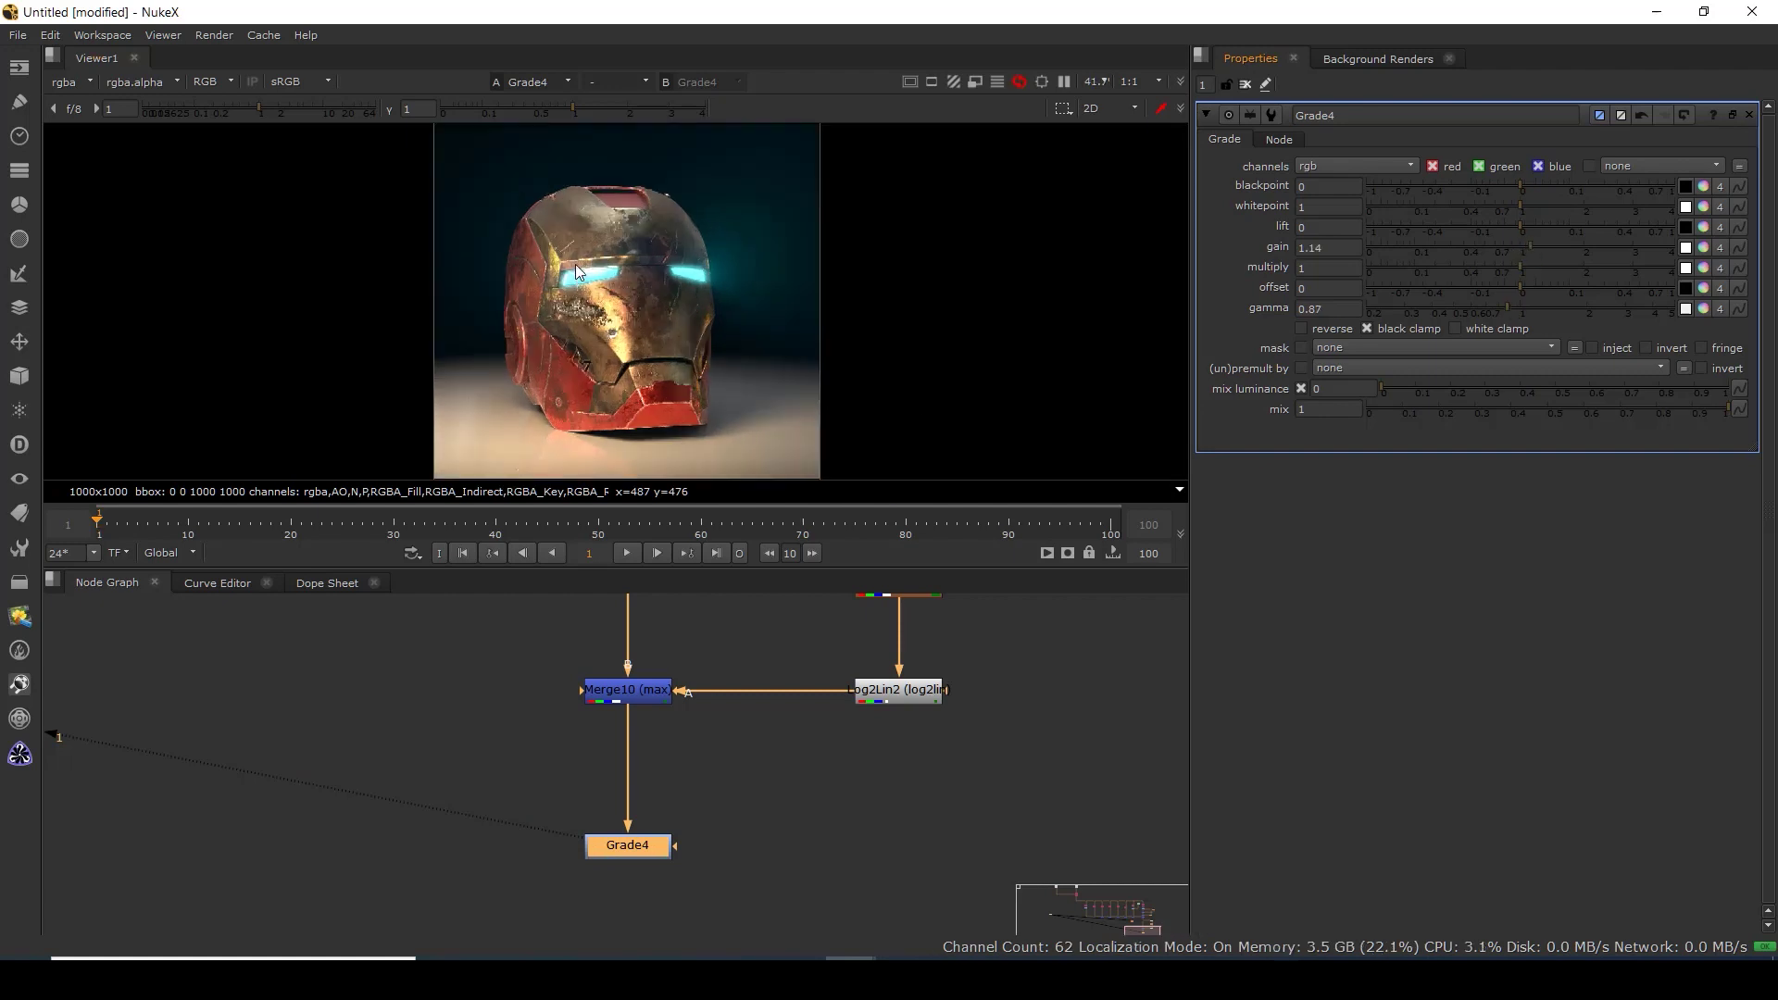
{"action": "scroll", "coordinate": [680, 296], "scroll_direction": "down", "scroll_amount": 2}
{"action": "left_click_drag", "start_coordinate": [747, 301], "coordinate": [746, 278]}
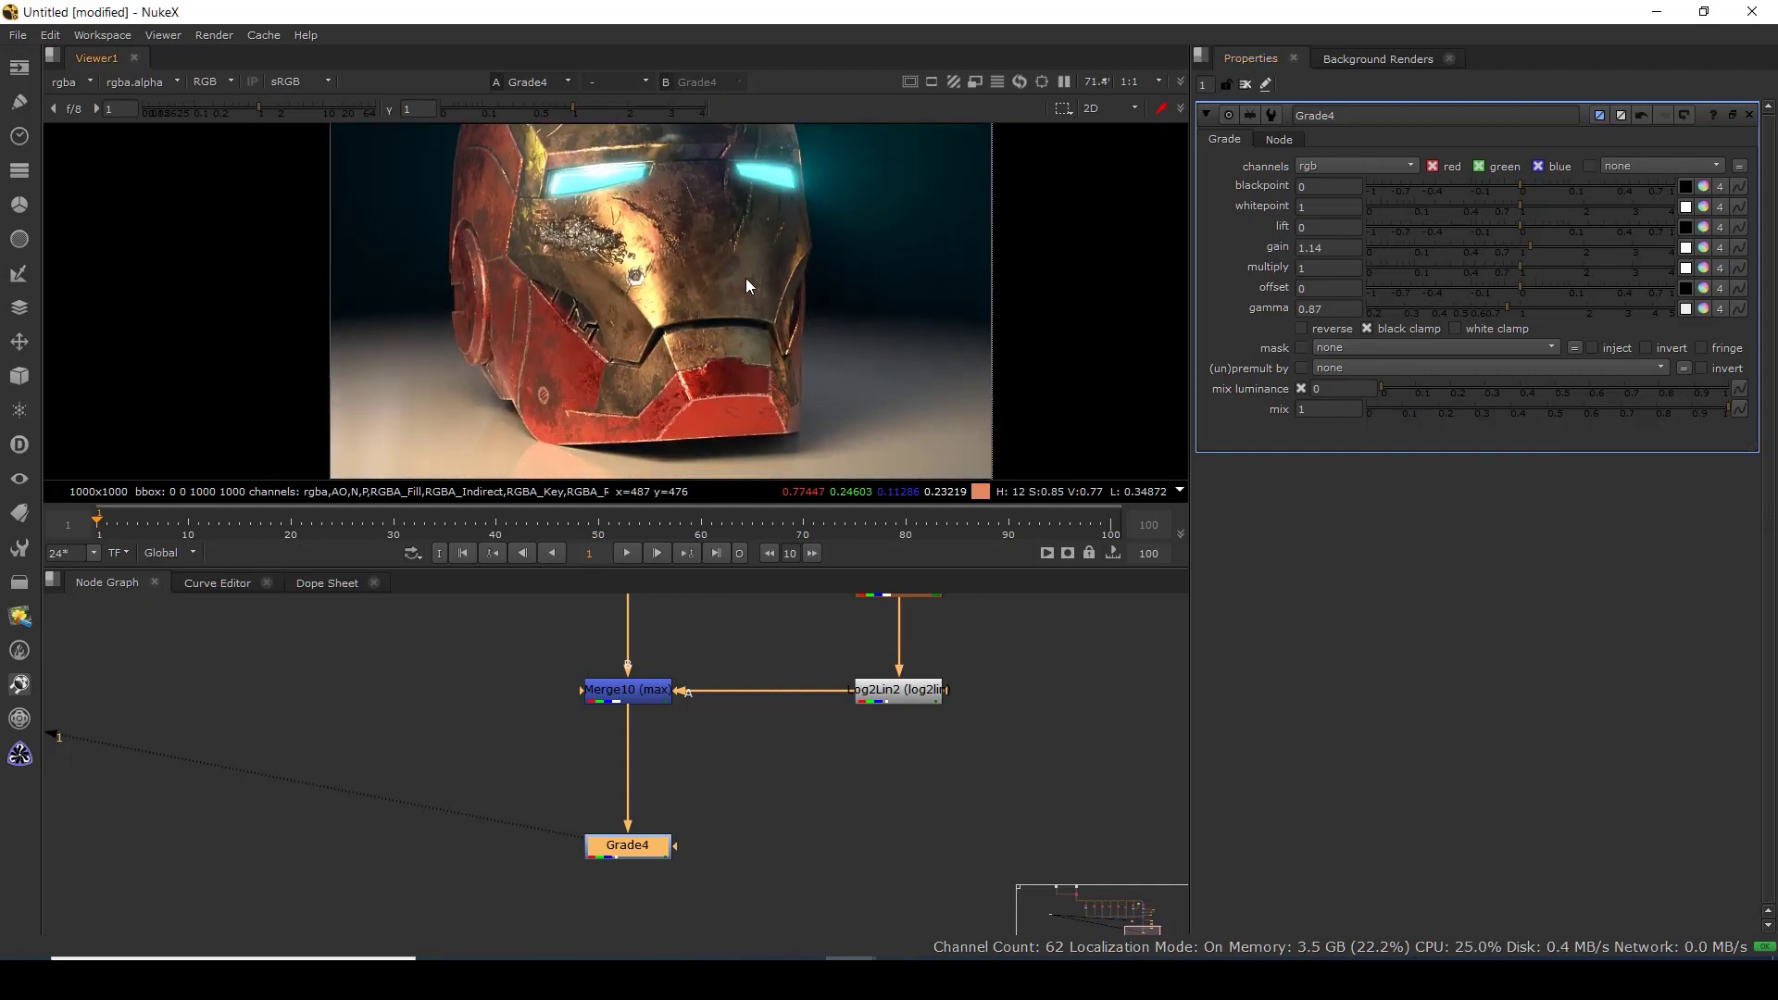
{"action": "scroll", "coordinate": [681, 241], "scroll_direction": "up", "scroll_amount": 5}
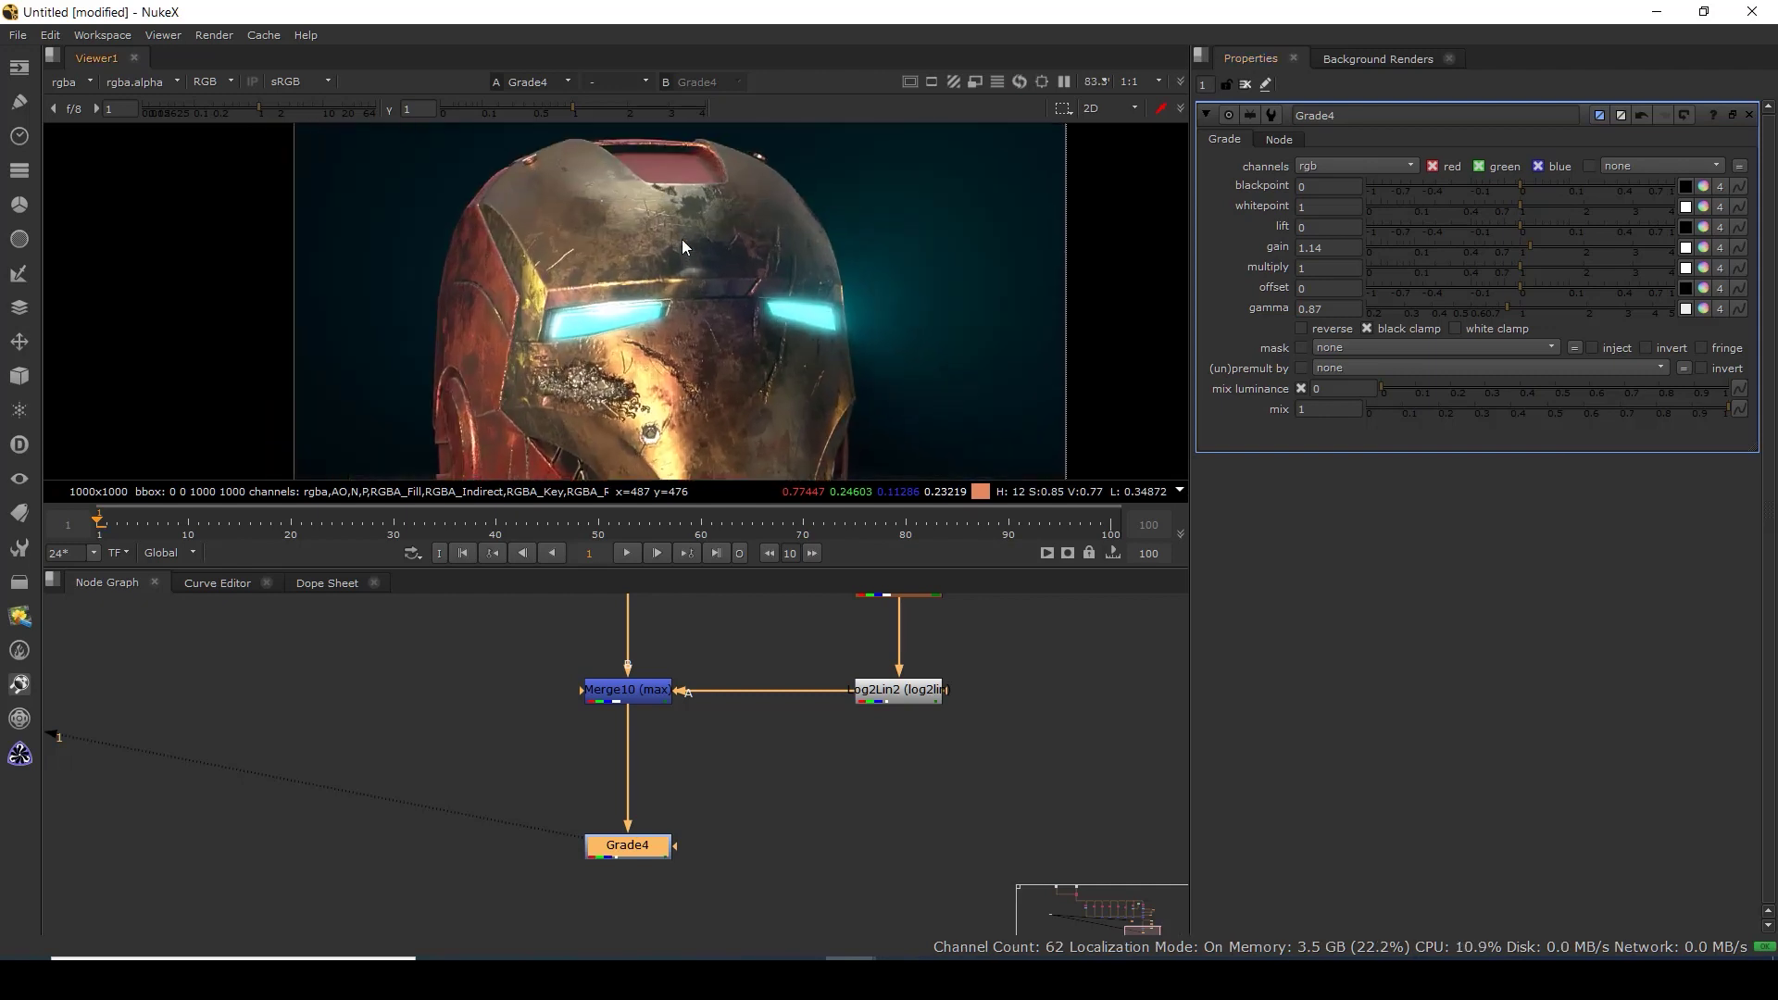
Add a Soften node below Grade4, connect it to Grade4's output, and display it in viewer input 1.
{"action": "left_click", "coordinate": [689, 830]}
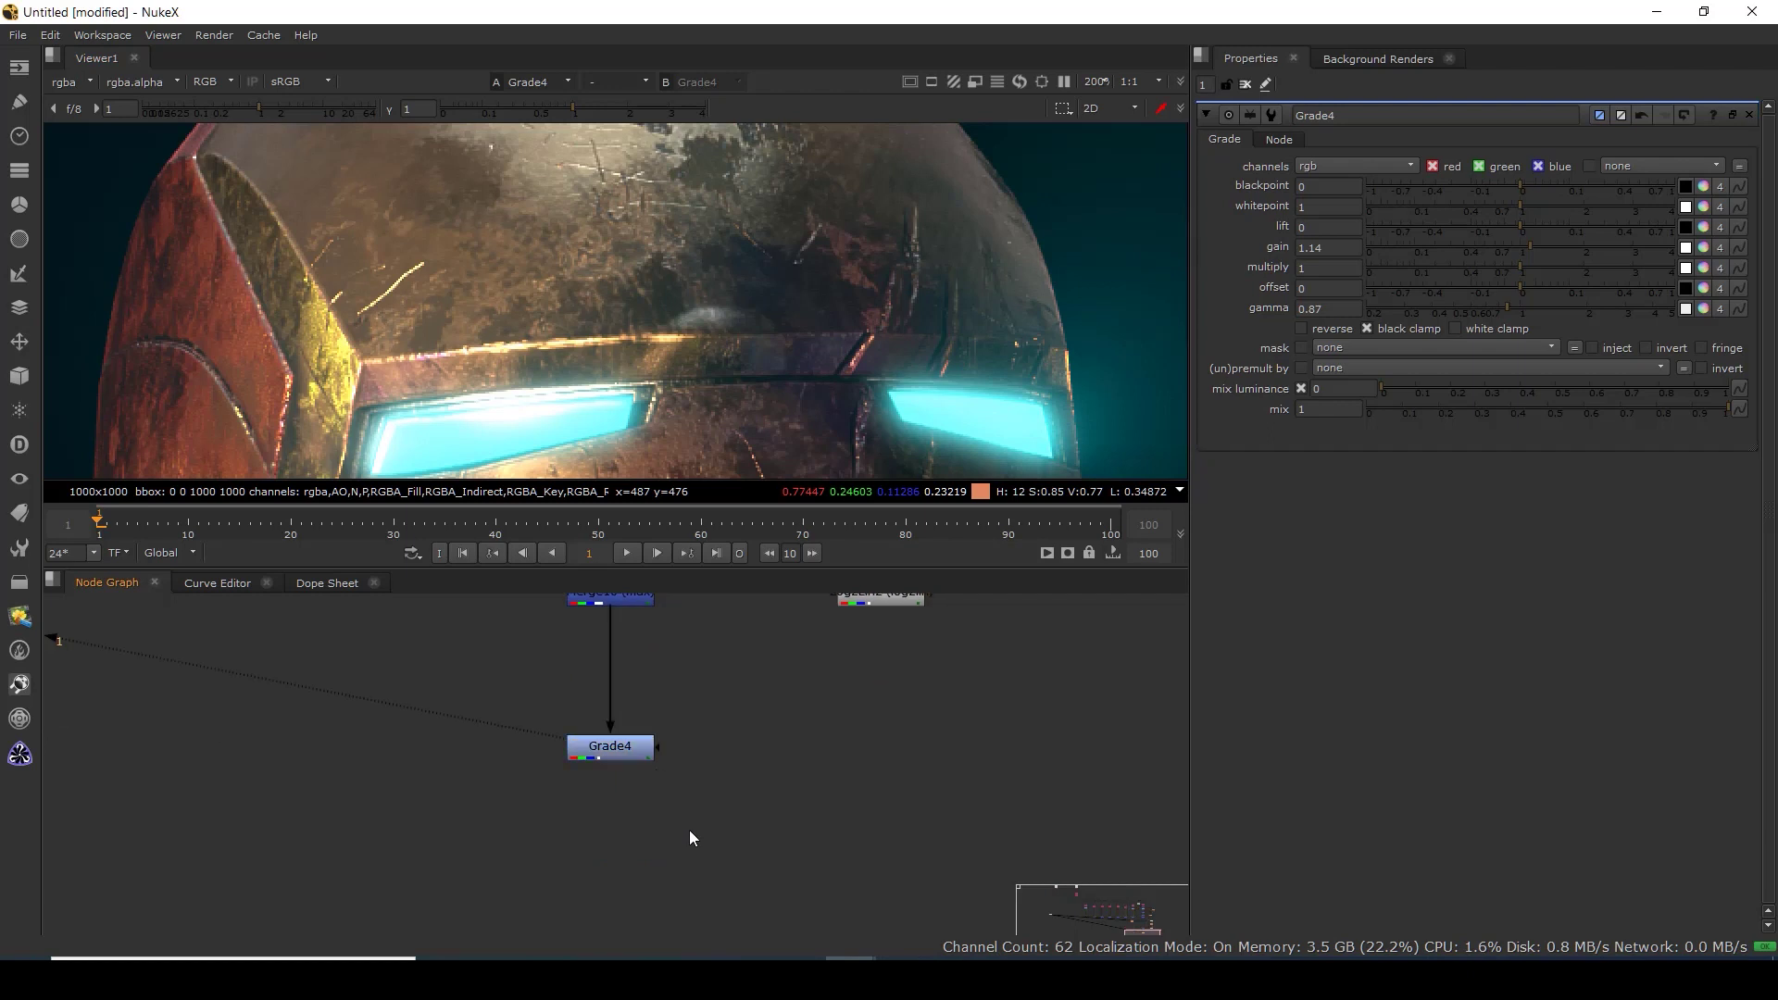
{"action": "key", "text": "Tab"}
{"action": "type", "text": "sof"}
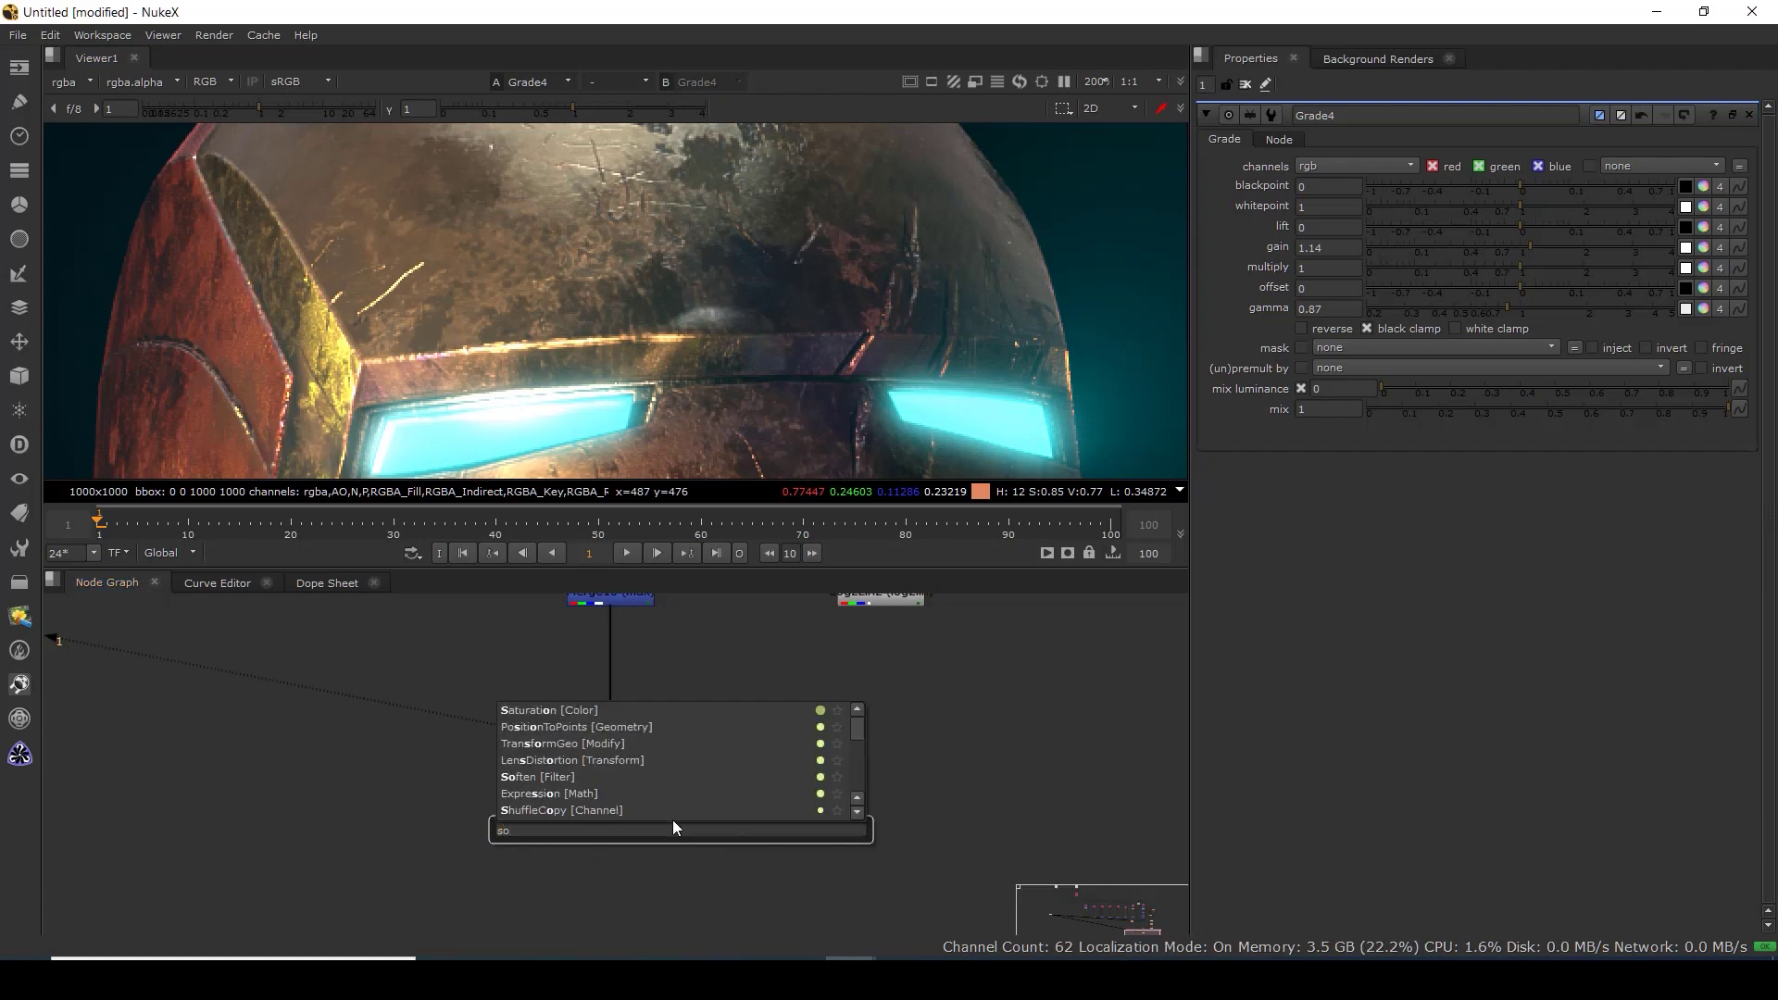
{"action": "left_click", "coordinate": [541, 845]}
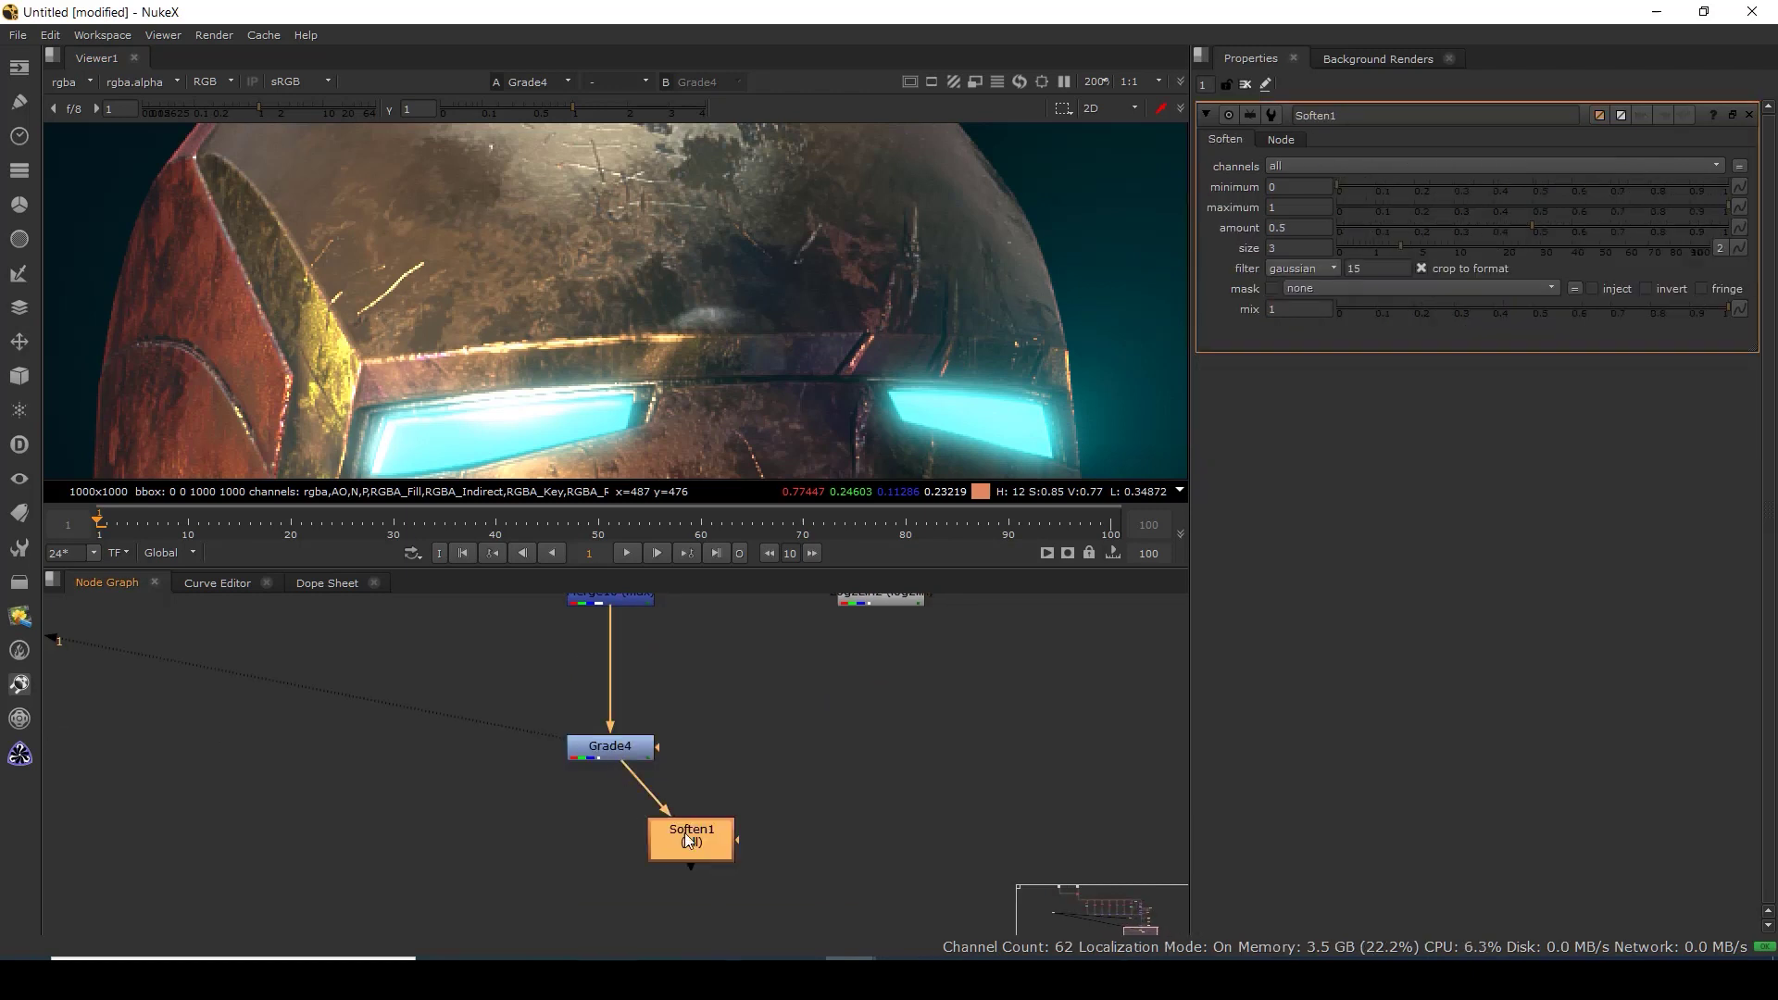
{"action": "left_click_drag", "start_coordinate": [685, 832], "coordinate": [631, 836]}
{"action": "key", "text": "1"}
{"action": "left_click_drag", "start_coordinate": [663, 470], "coordinate": [561, 236]}
{"action": "left_click", "coordinate": [606, 838]}
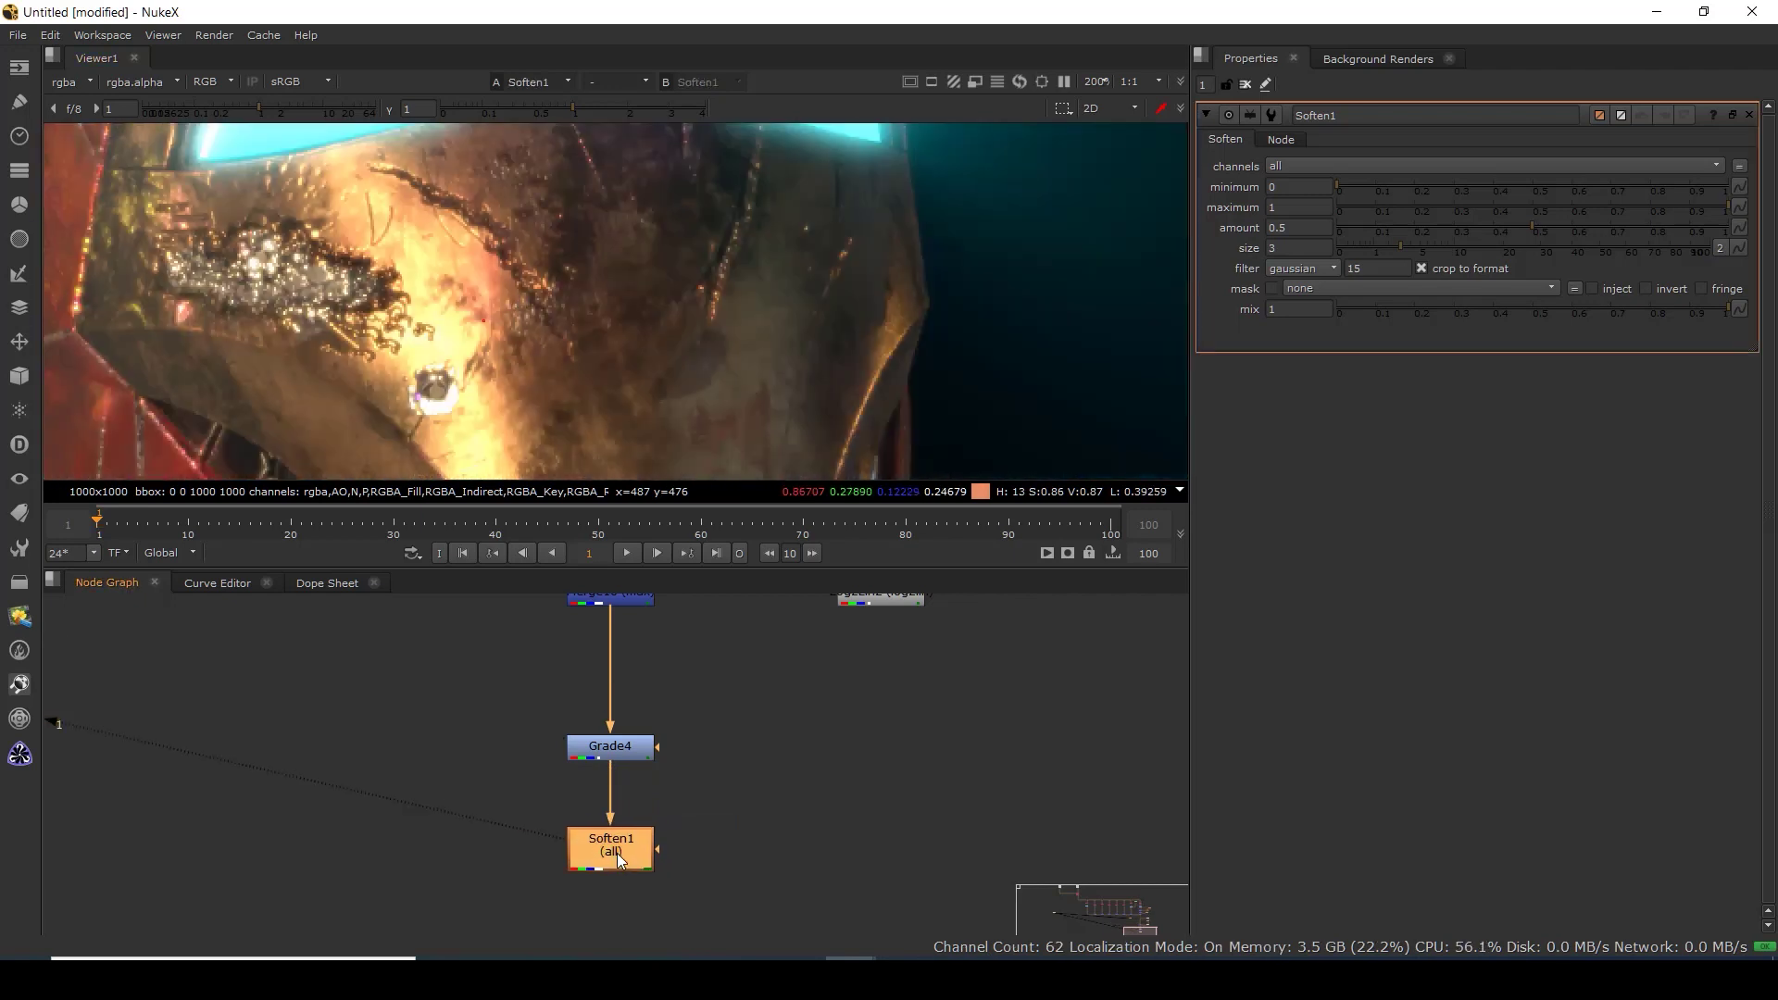
Set Soften1's size to 0.3.
{"action": "left_click", "coordinate": [1299, 247]}
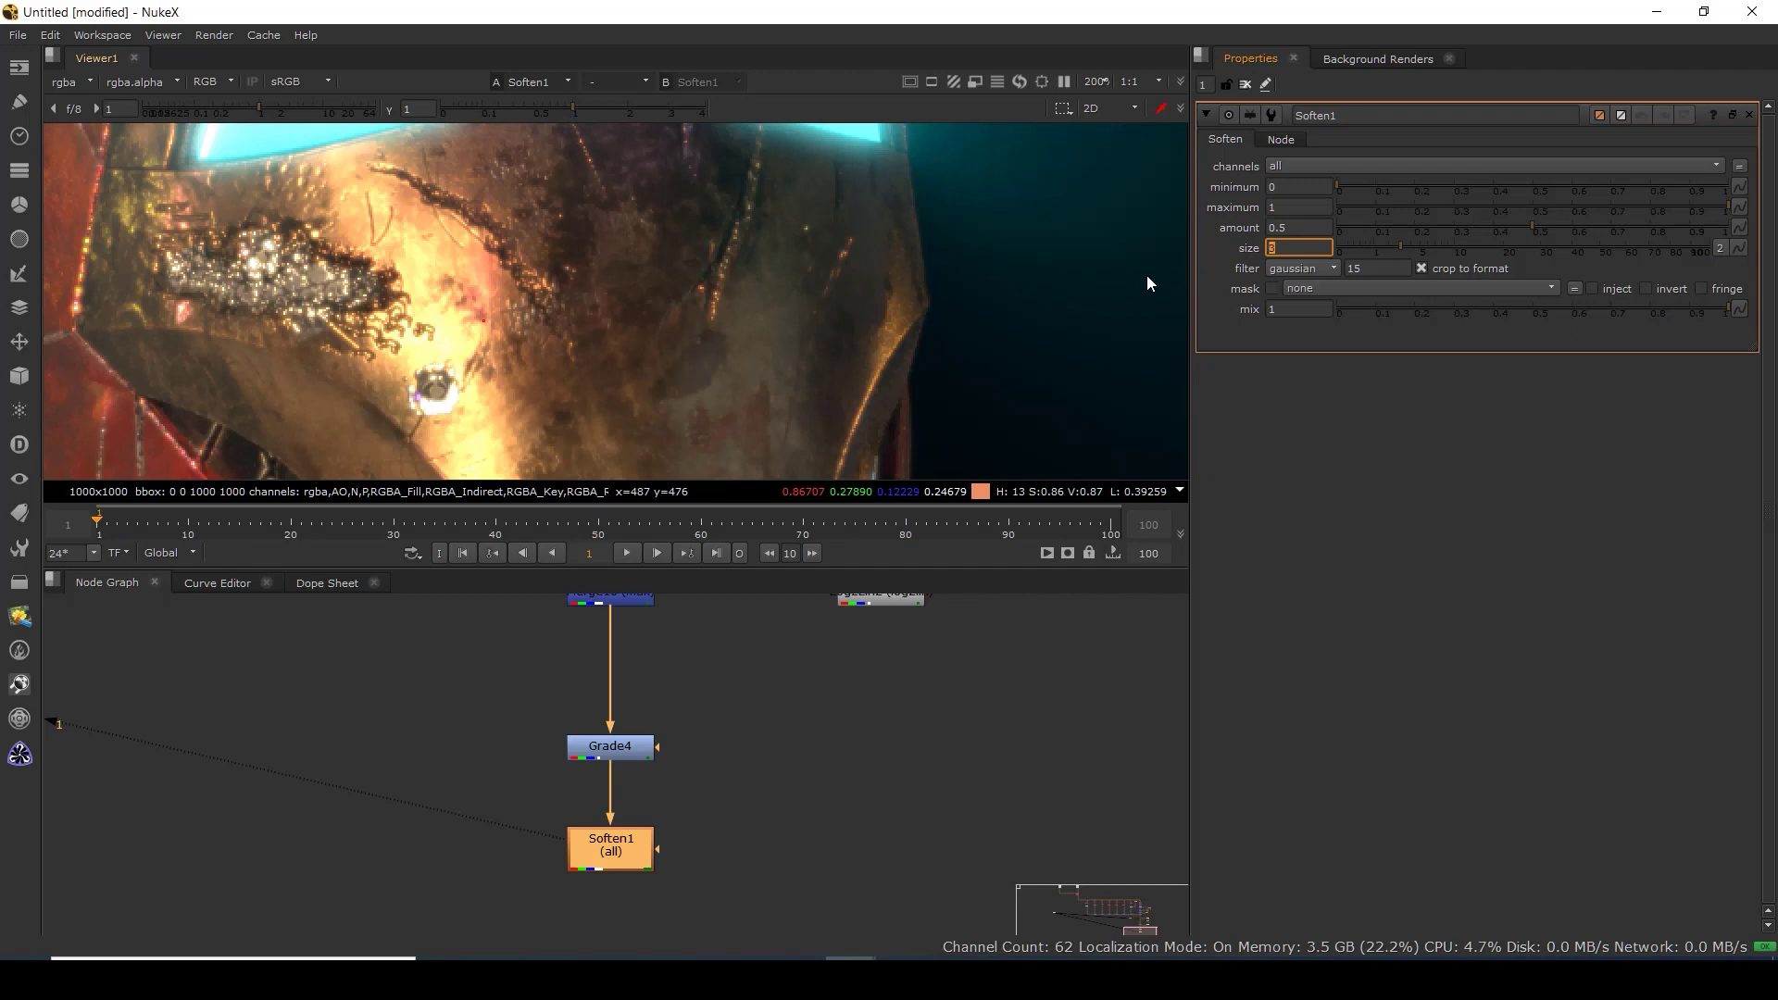
{"action": "type", "text": "0.3"}
{"action": "key", "text": "Return"}
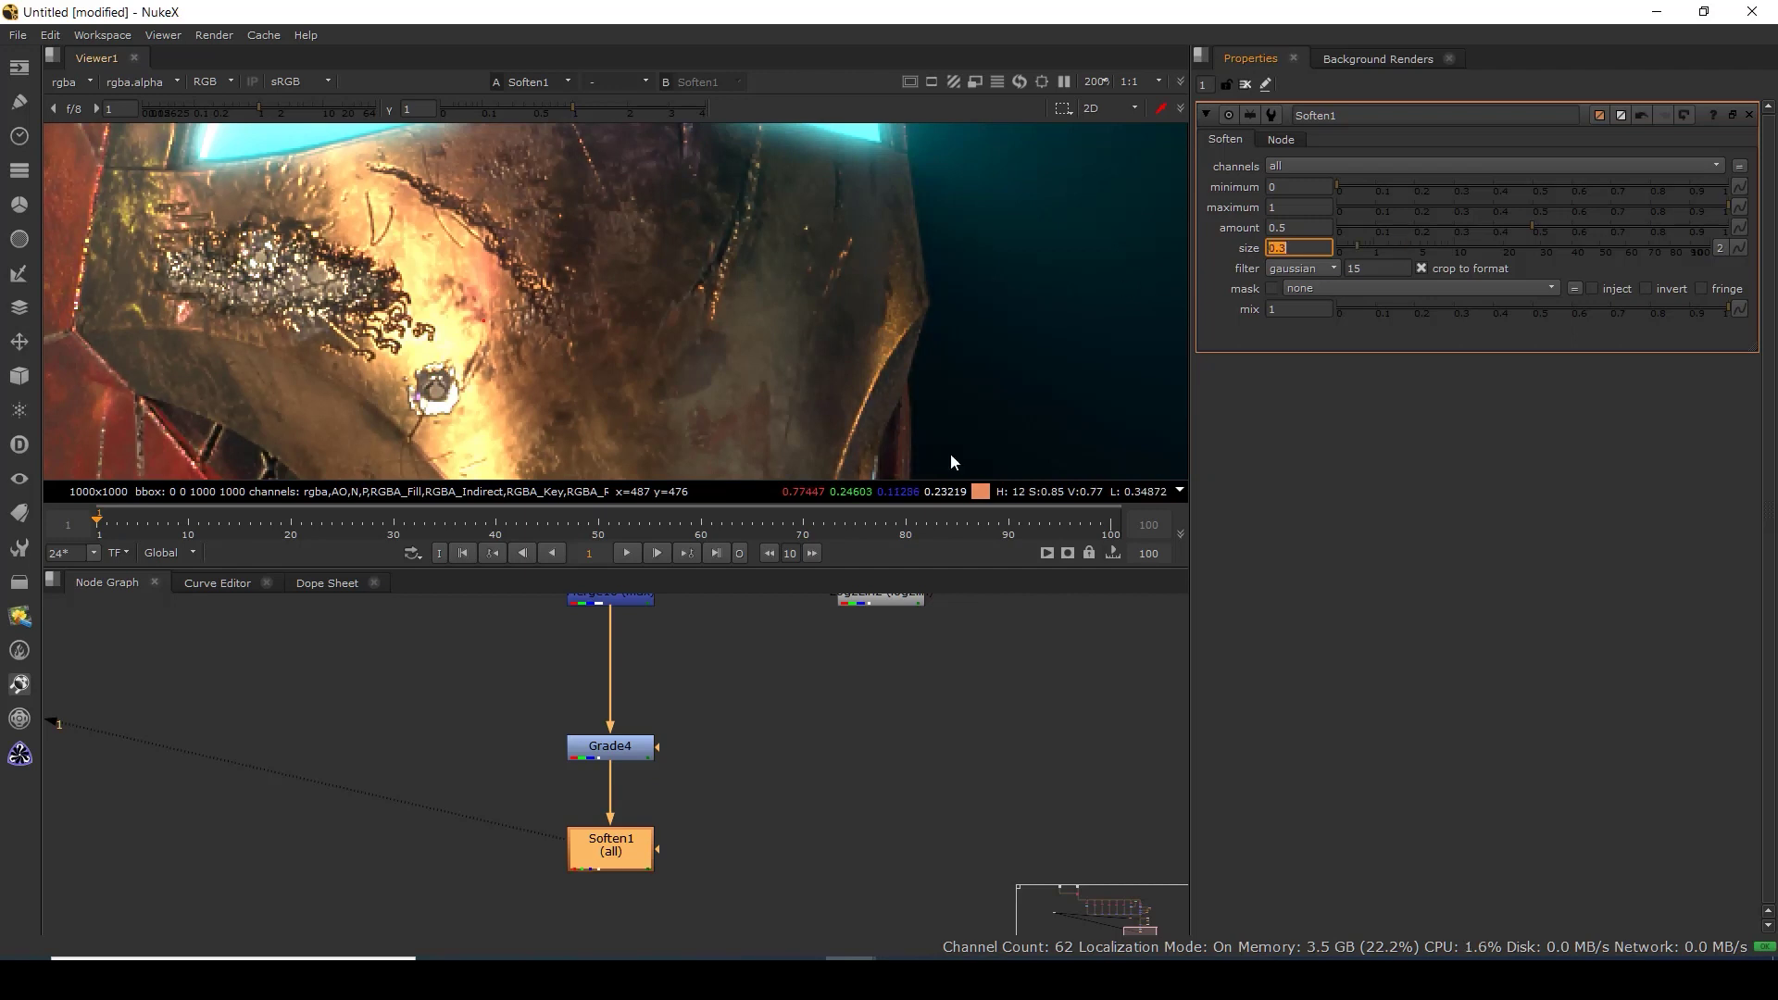
Assign Grade4 to viewer input 1 and Soften1 to viewer input 2 for comparison.
{"action": "key", "text": "1"}
{"action": "left_click_drag", "start_coordinate": [619, 847], "coordinate": [619, 852]}
{"action": "key", "text": "2"}
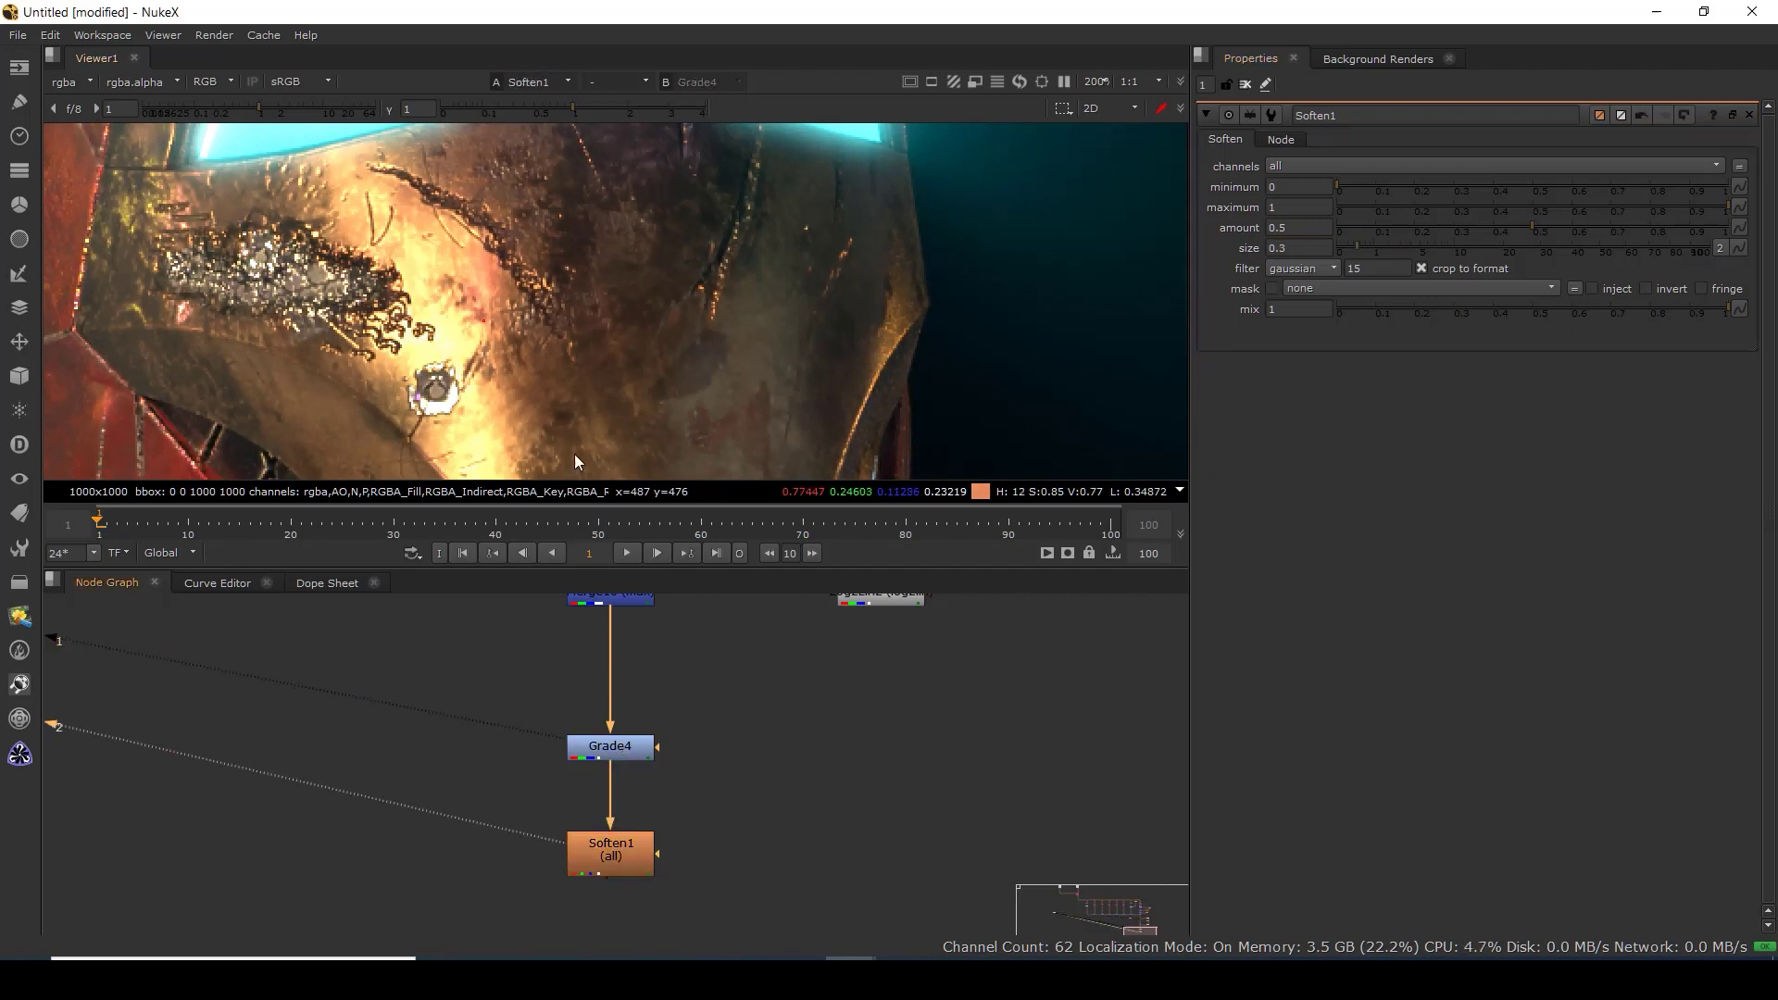
{"action": "scroll", "coordinate": [543, 355], "scroll_direction": "up", "scroll_amount": 3}
{"action": "scroll", "coordinate": [543, 355], "scroll_direction": "up", "scroll_amount": 3}
Set Soften1's size to 0.6 and compare it with Grade4 up close on the faceplate.
{"action": "type", "text": "2"}
{"action": "type", "text": "0.6"}
{"action": "key", "text": "Return"}
{"action": "left_click", "coordinate": [630, 750]}
{"action": "left_click", "coordinate": [748, 761]}
{"action": "key", "text": "1"}
{"action": "key", "text": "2"}
{"action": "key", "text": "1"}
{"action": "scroll", "coordinate": [575, 265], "scroll_direction": "up", "scroll_amount": 3}
{"action": "scroll", "coordinate": [525, 298], "scroll_direction": "down", "scroll_amount": 5}
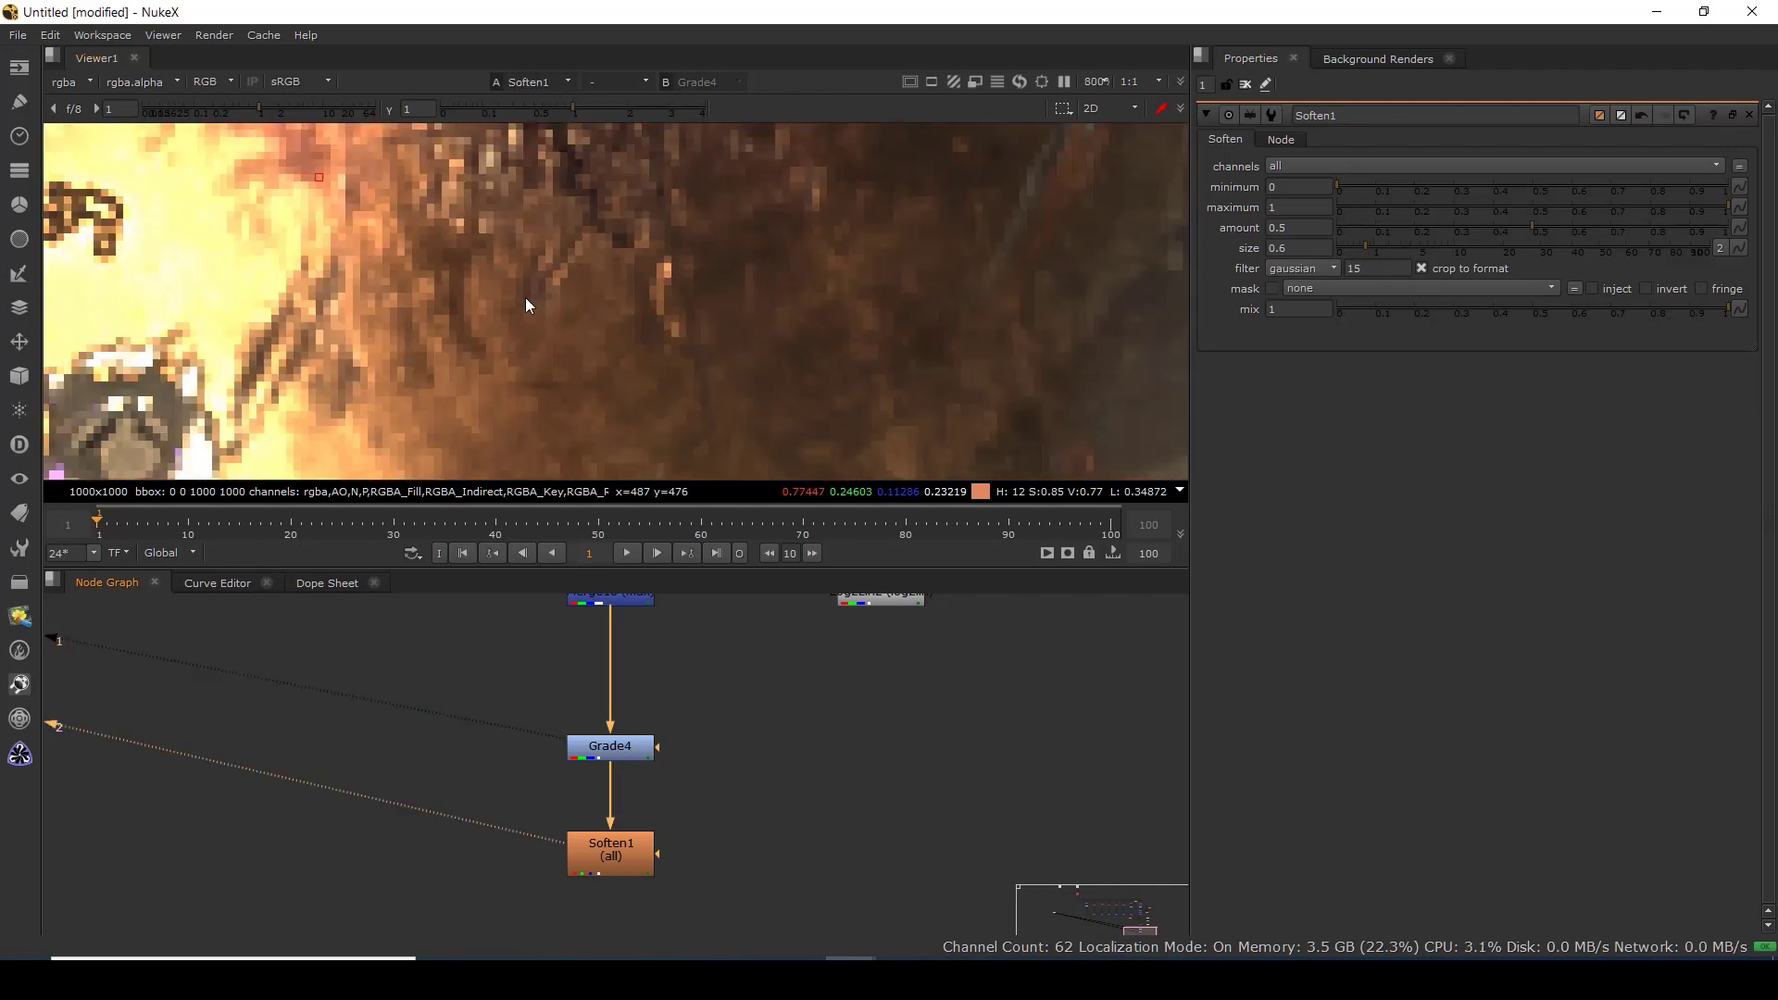
Set Soften1's size to 1.
{"action": "key", "text": "f"}
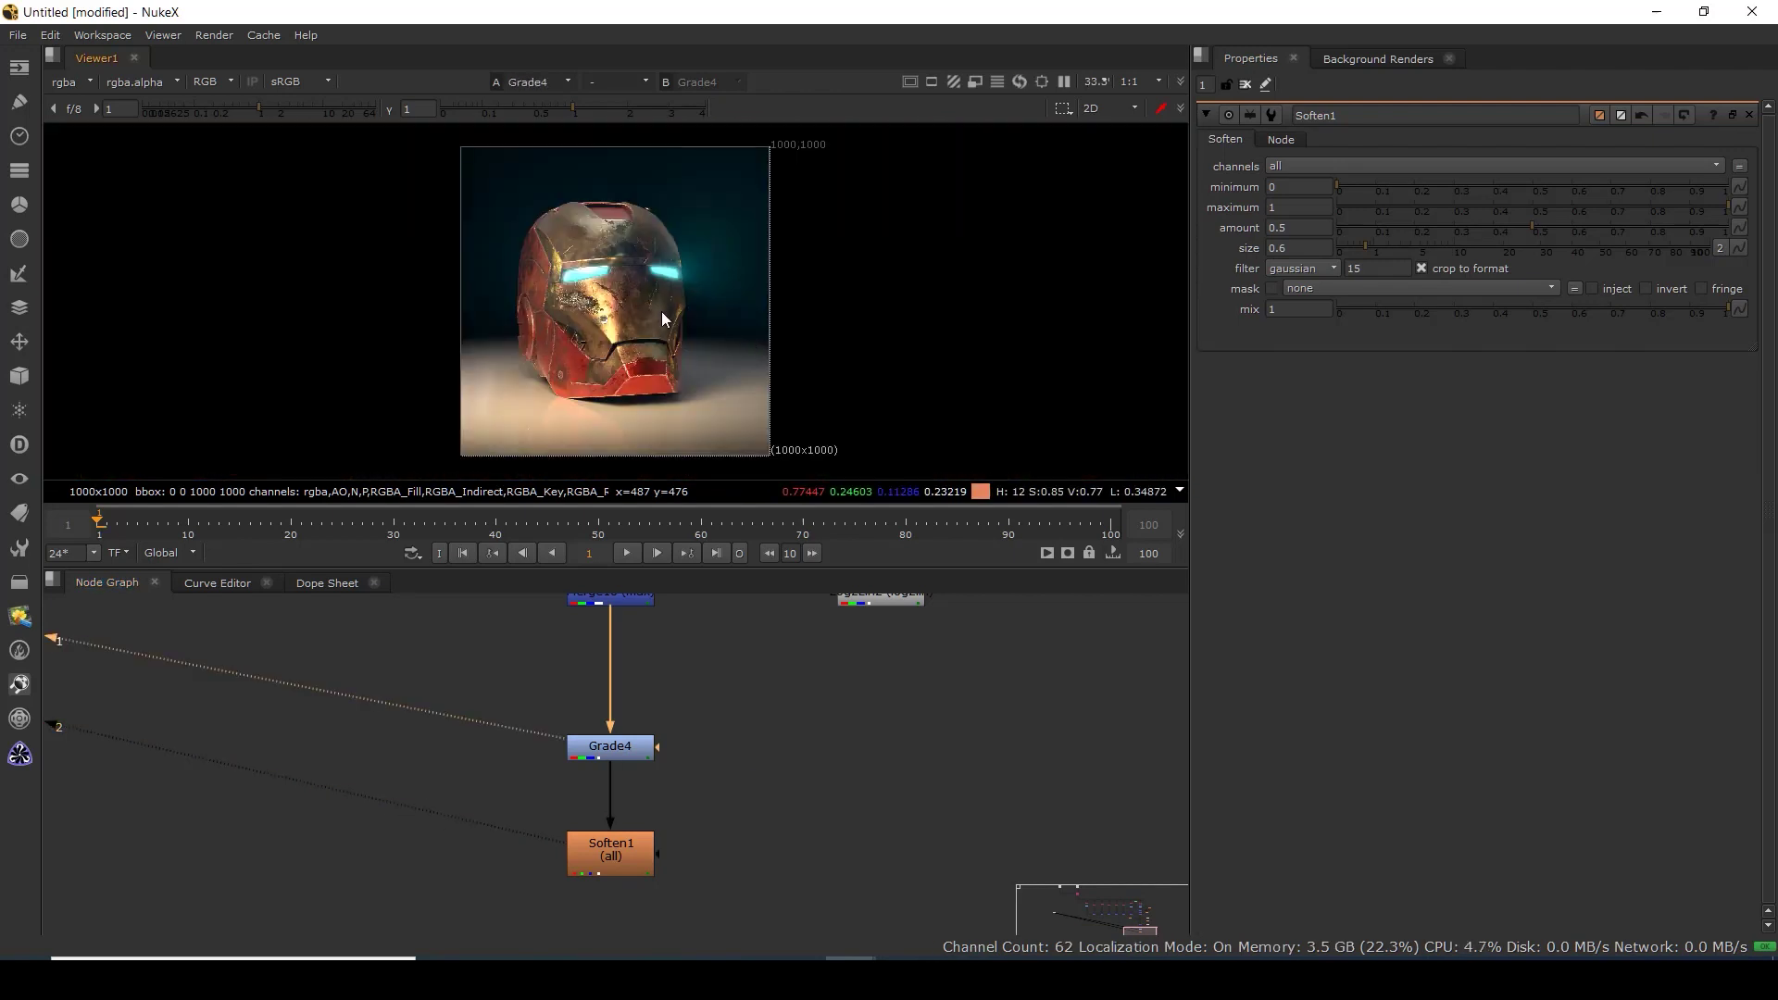
{"action": "scroll", "coordinate": [663, 302], "scroll_direction": "up", "scroll_amount": 2}
{"action": "left_click_drag", "start_coordinate": [1300, 250], "coordinate": [1142, 273]}
{"action": "type", "text": "1"}
{"action": "scroll", "coordinate": [634, 403], "scroll_direction": "up", "scroll_amount": 5}
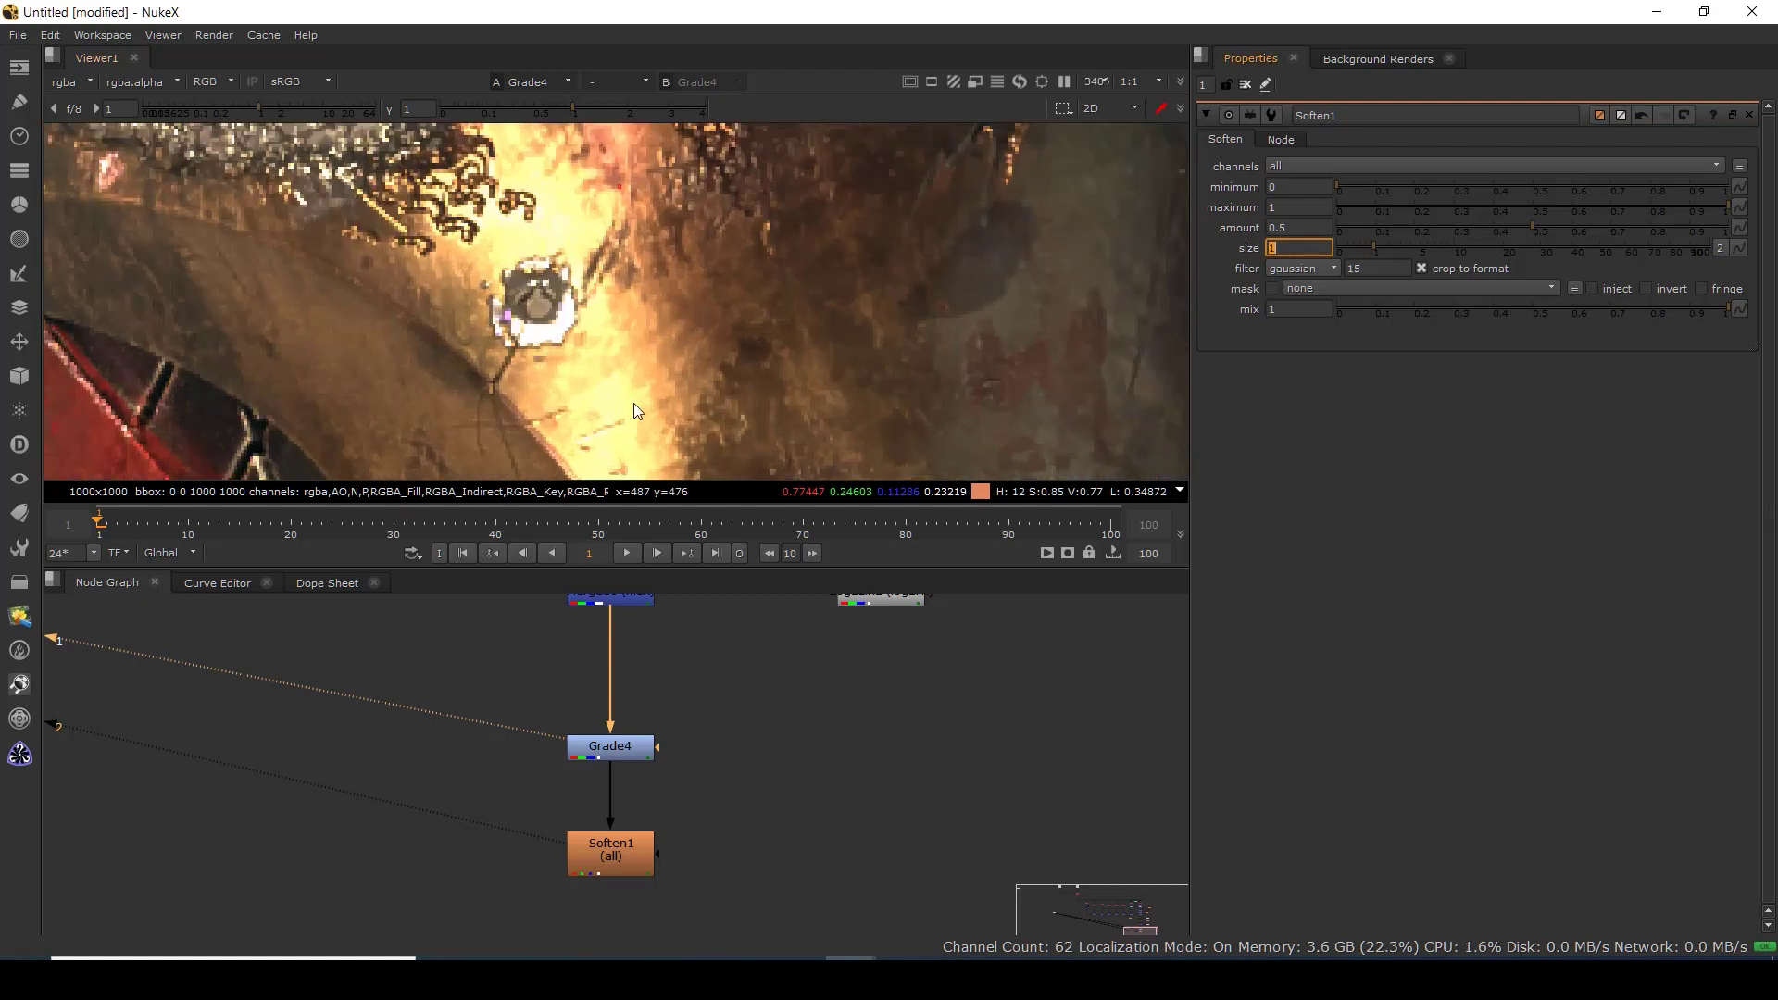
Compare Soften1 and Grade4 up close around the mouth slot, and view the full frame.
{"action": "scroll", "coordinate": [558, 343], "scroll_direction": "up", "scroll_amount": 1}
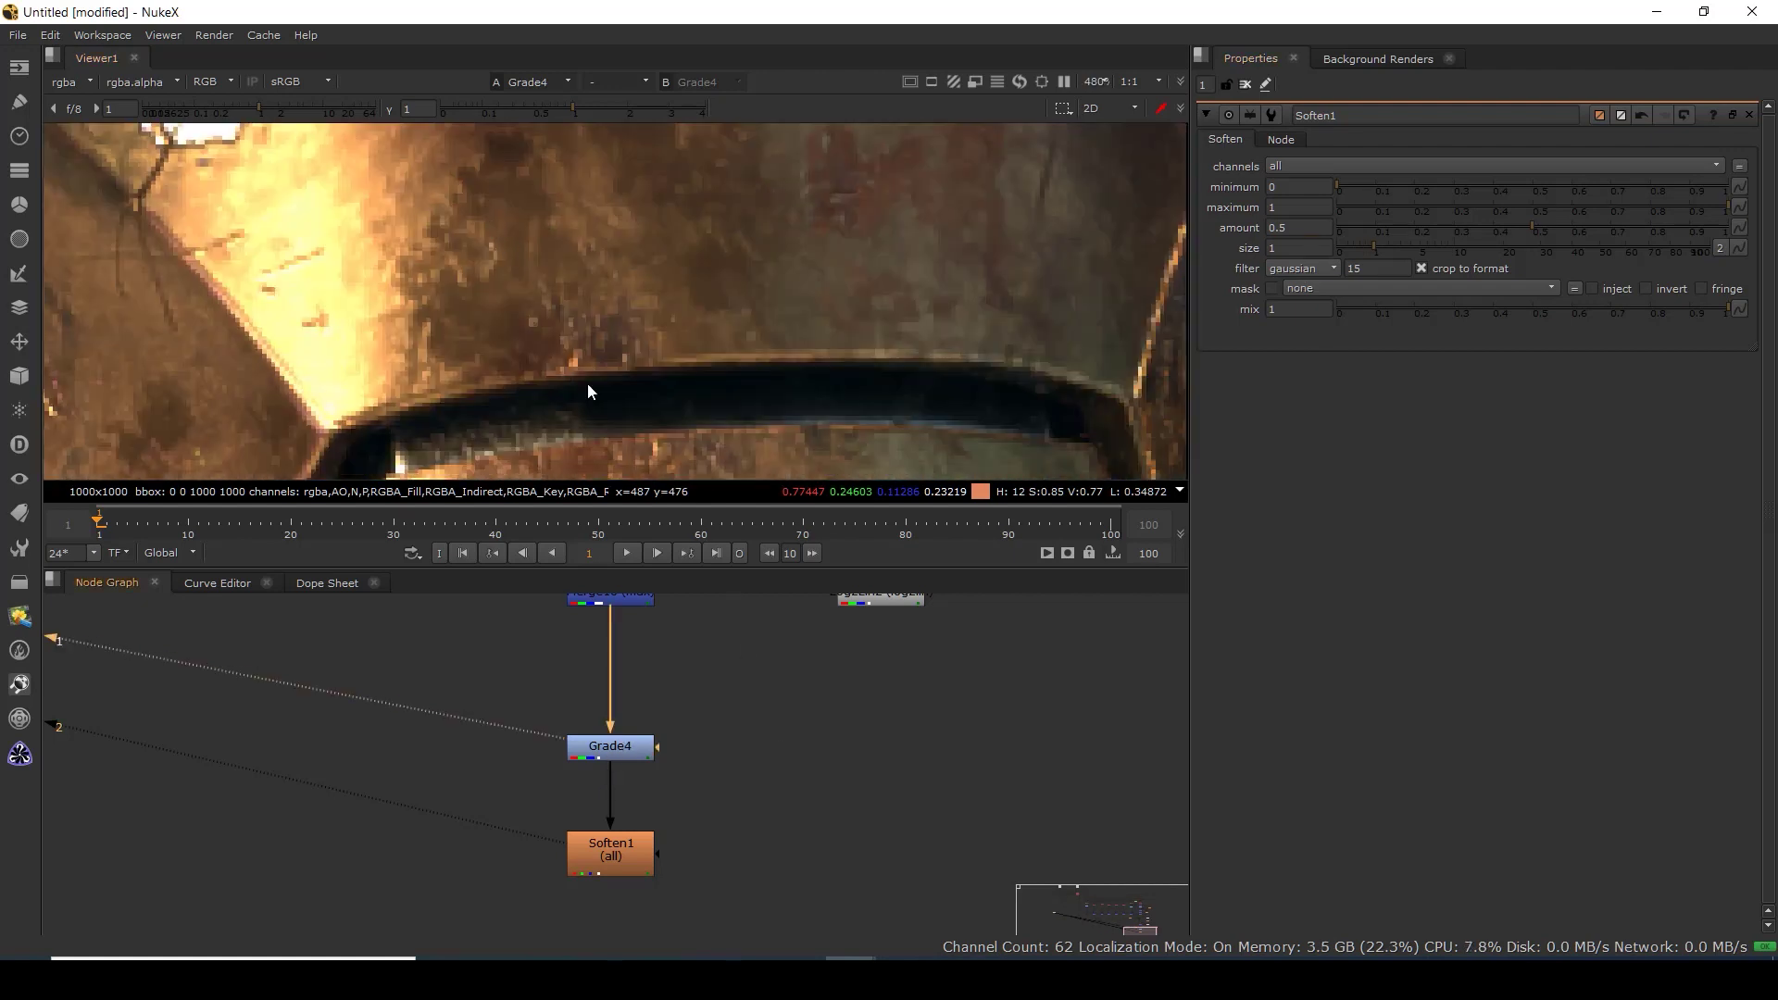
{"action": "scroll", "coordinate": [586, 347], "scroll_direction": "up", "scroll_amount": 4}
{"action": "key", "text": "2"}
{"action": "key", "text": "1"}
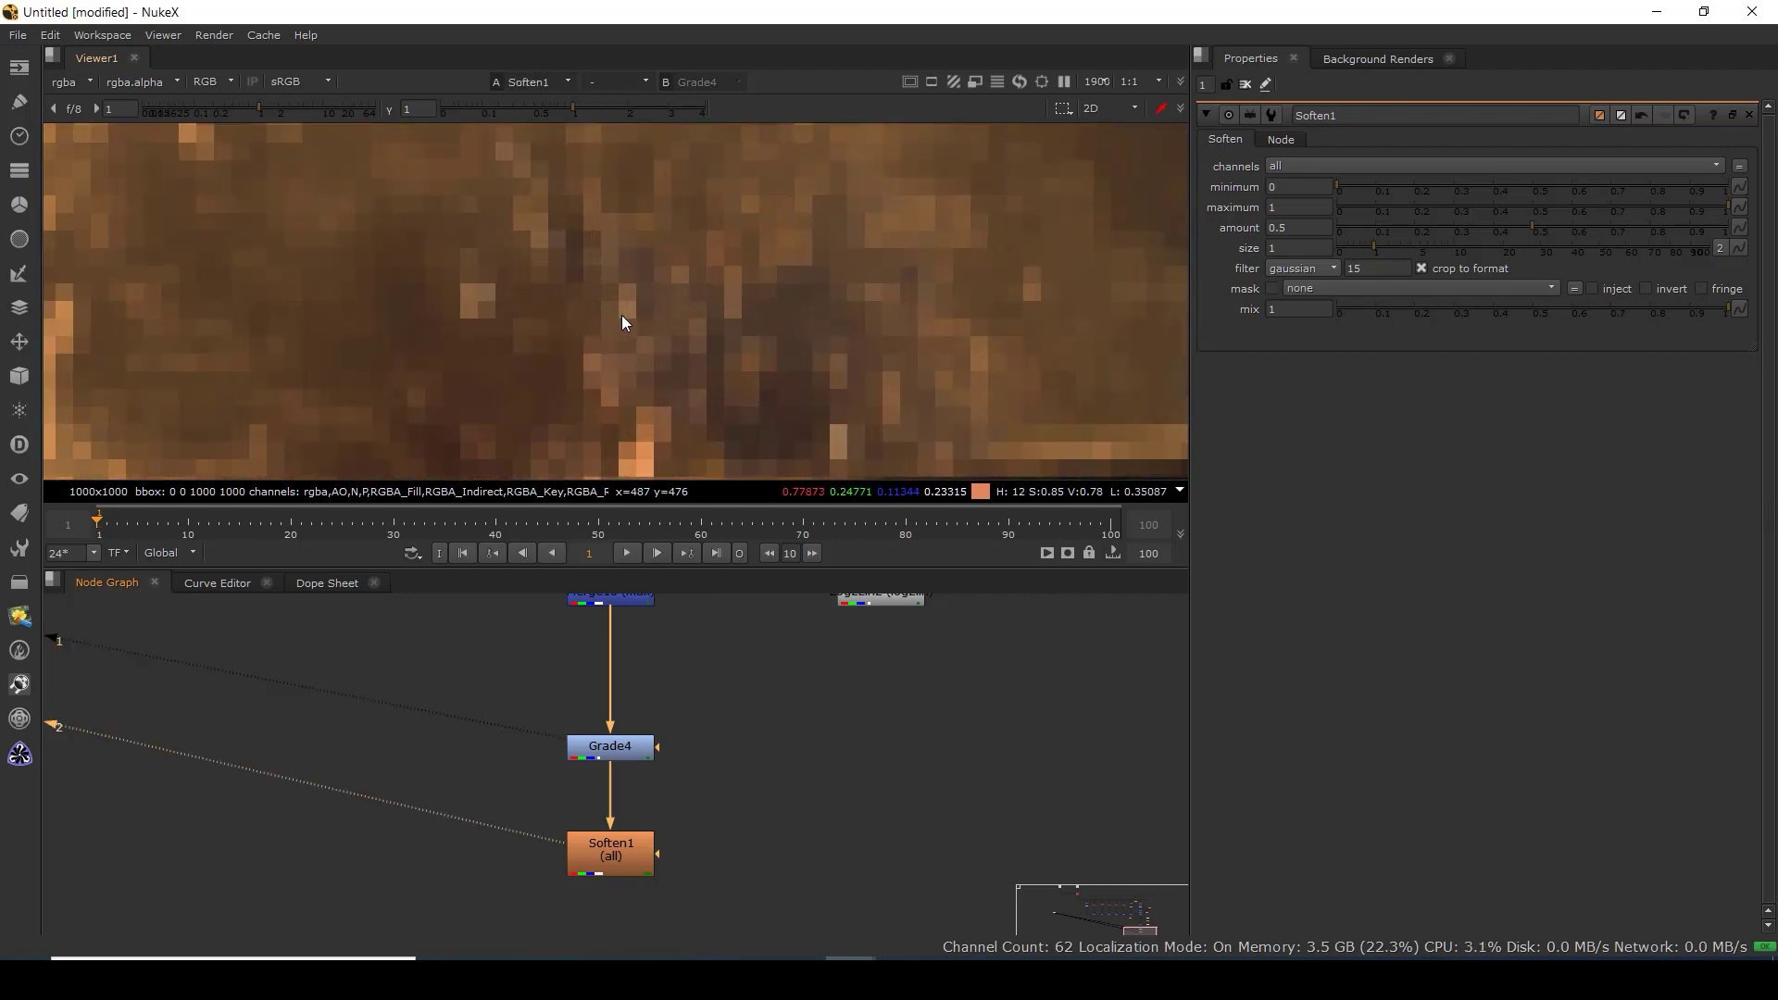
{"action": "key", "text": "1"}
{"action": "key", "text": "2"}
{"action": "key", "text": "1"}
{"action": "key", "text": "2"}
{"action": "key", "text": "1"}
{"action": "scroll", "coordinate": [659, 325], "scroll_direction": "down", "scroll_amount": 10}
{"action": "scroll", "coordinate": [648, 320], "scroll_direction": "up", "scroll_amount": 2}
{"action": "scroll", "coordinate": [658, 324], "scroll_direction": "down", "scroll_amount": 2}
{"action": "scroll", "coordinate": [700, 830], "scroll_direction": "down", "scroll_amount": 2}
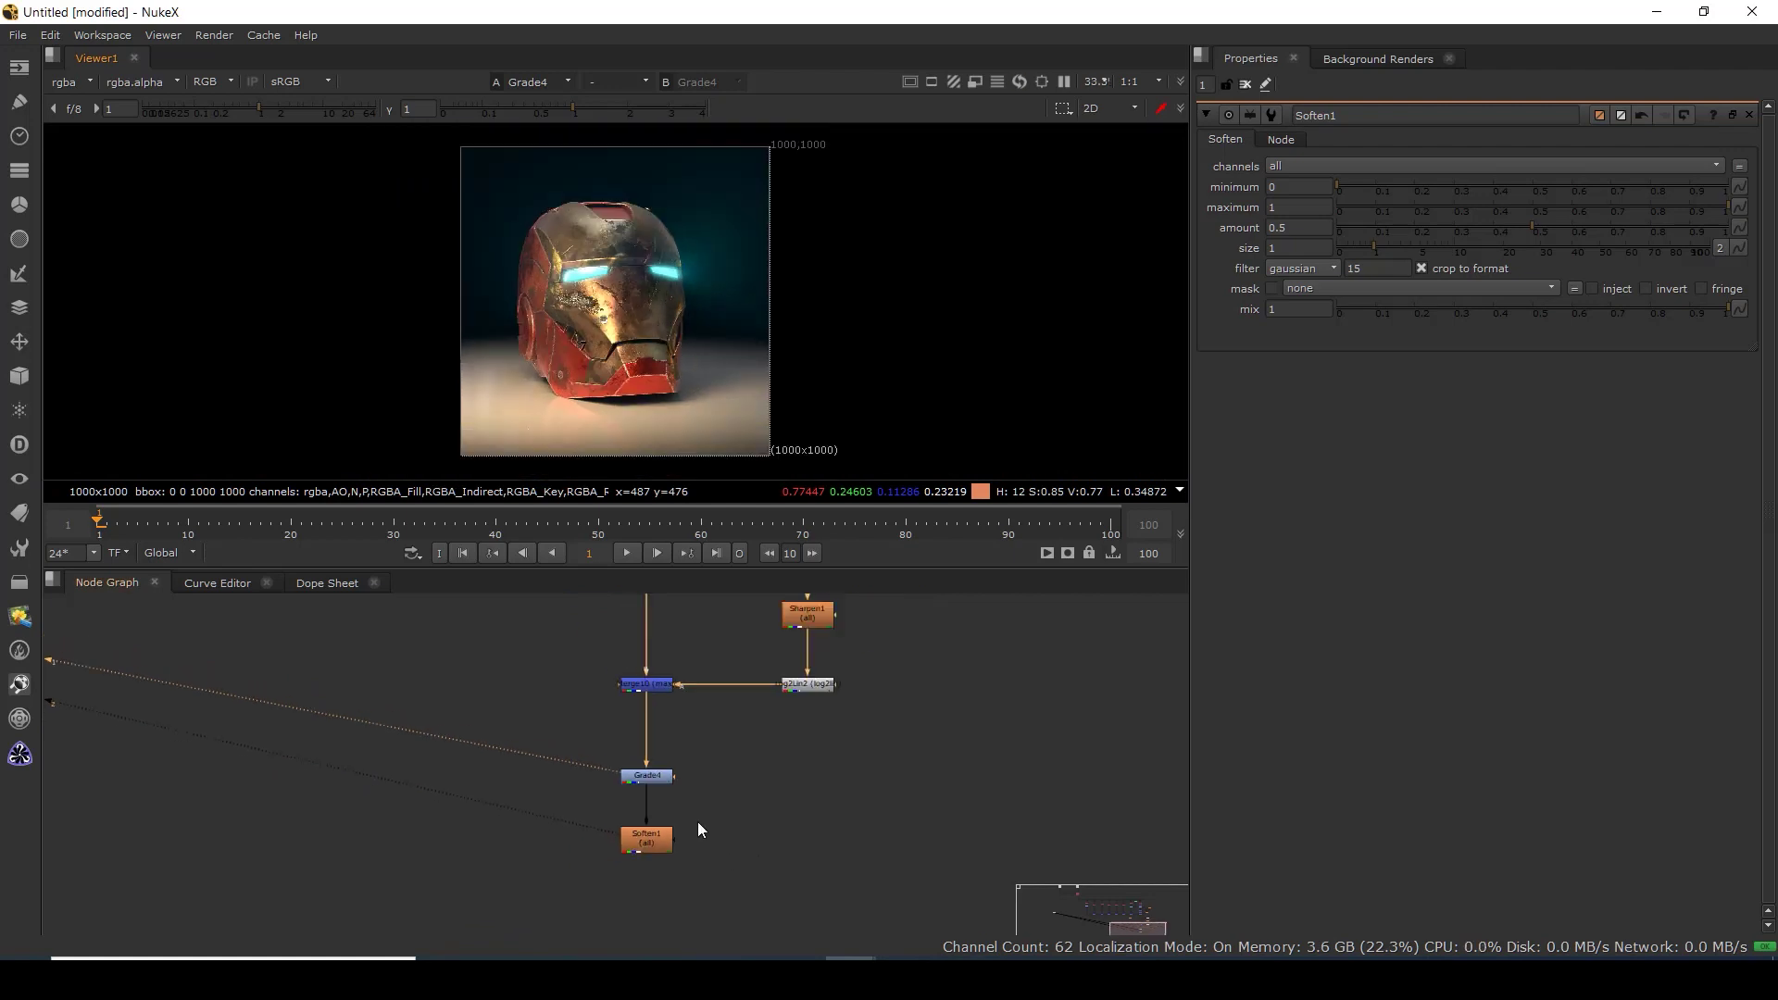
Toggle Grade4 off and on to compare the image with and without the grade.
{"action": "left_click", "coordinate": [659, 781]}
{"action": "key", "text": "d"}
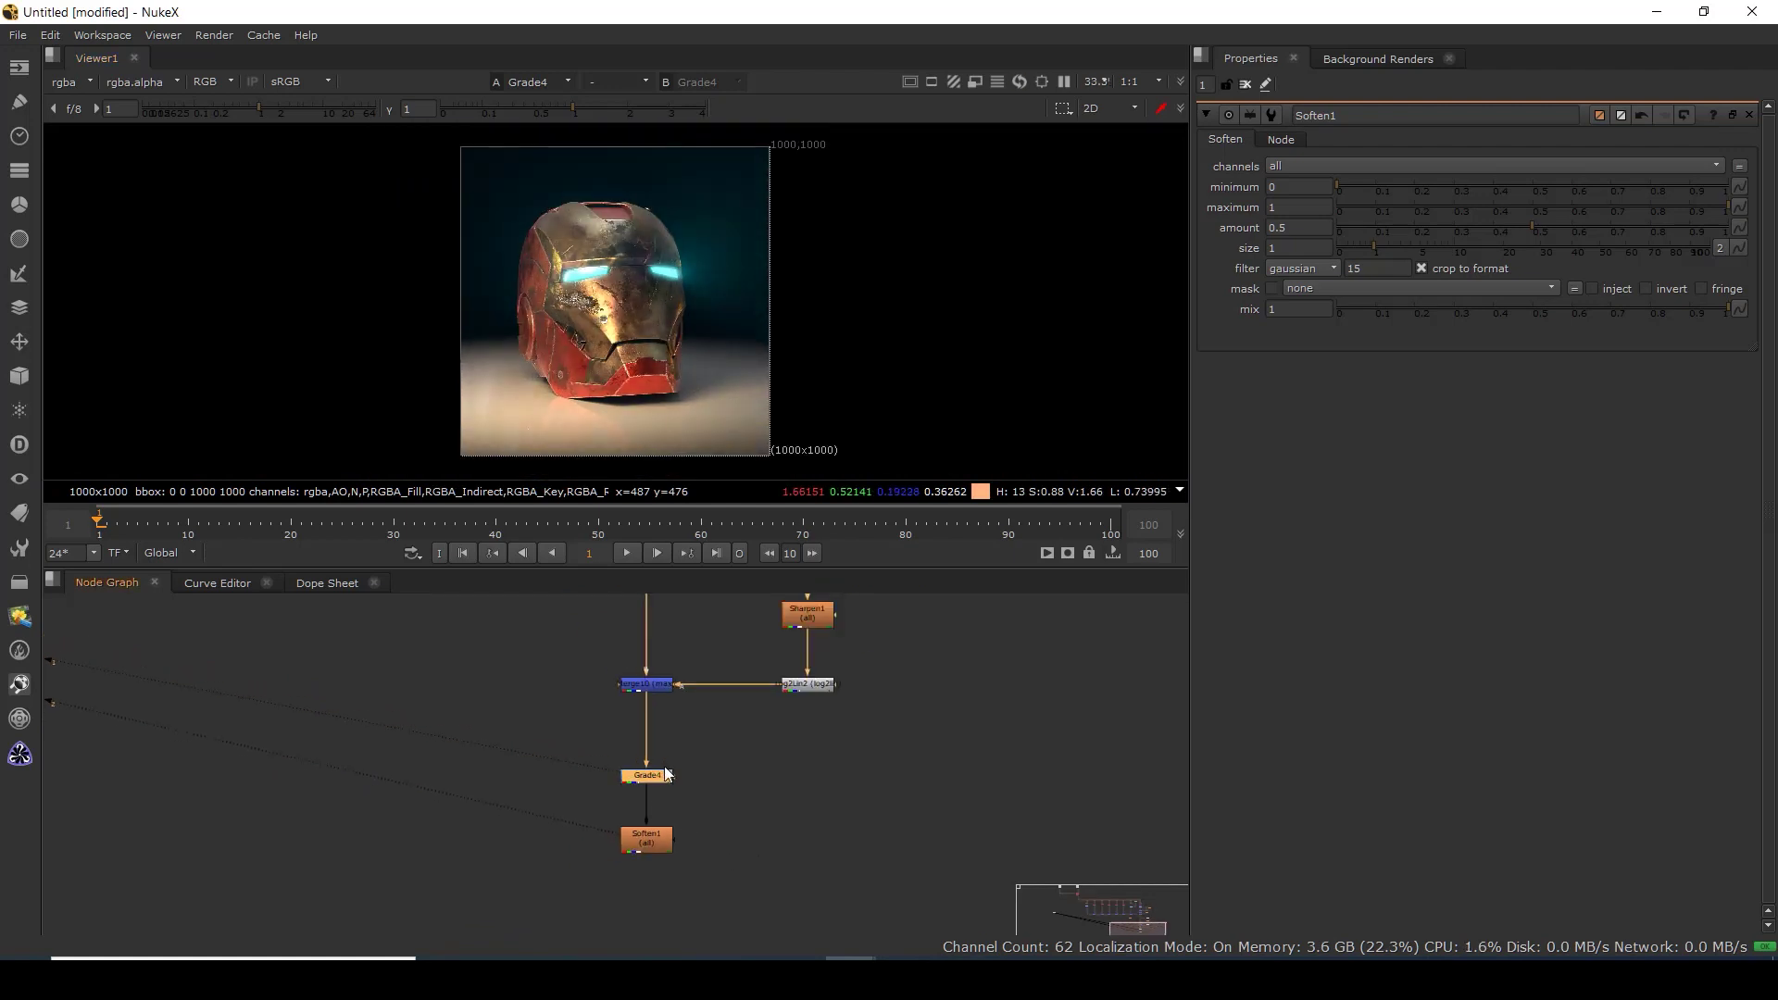
{"action": "key", "text": "d"}
{"action": "key", "text": "d"}
{"action": "key", "text": "d"}
{"action": "key", "text": "d"}
{"action": "key", "text": "d"}
Set Grade4's gamma to 0.93 and check the full helmet image.
{"action": "double_click", "coordinate": [653, 783]}
{"action": "left_click_drag", "start_coordinate": [1510, 309], "coordinate": [1513, 309]}
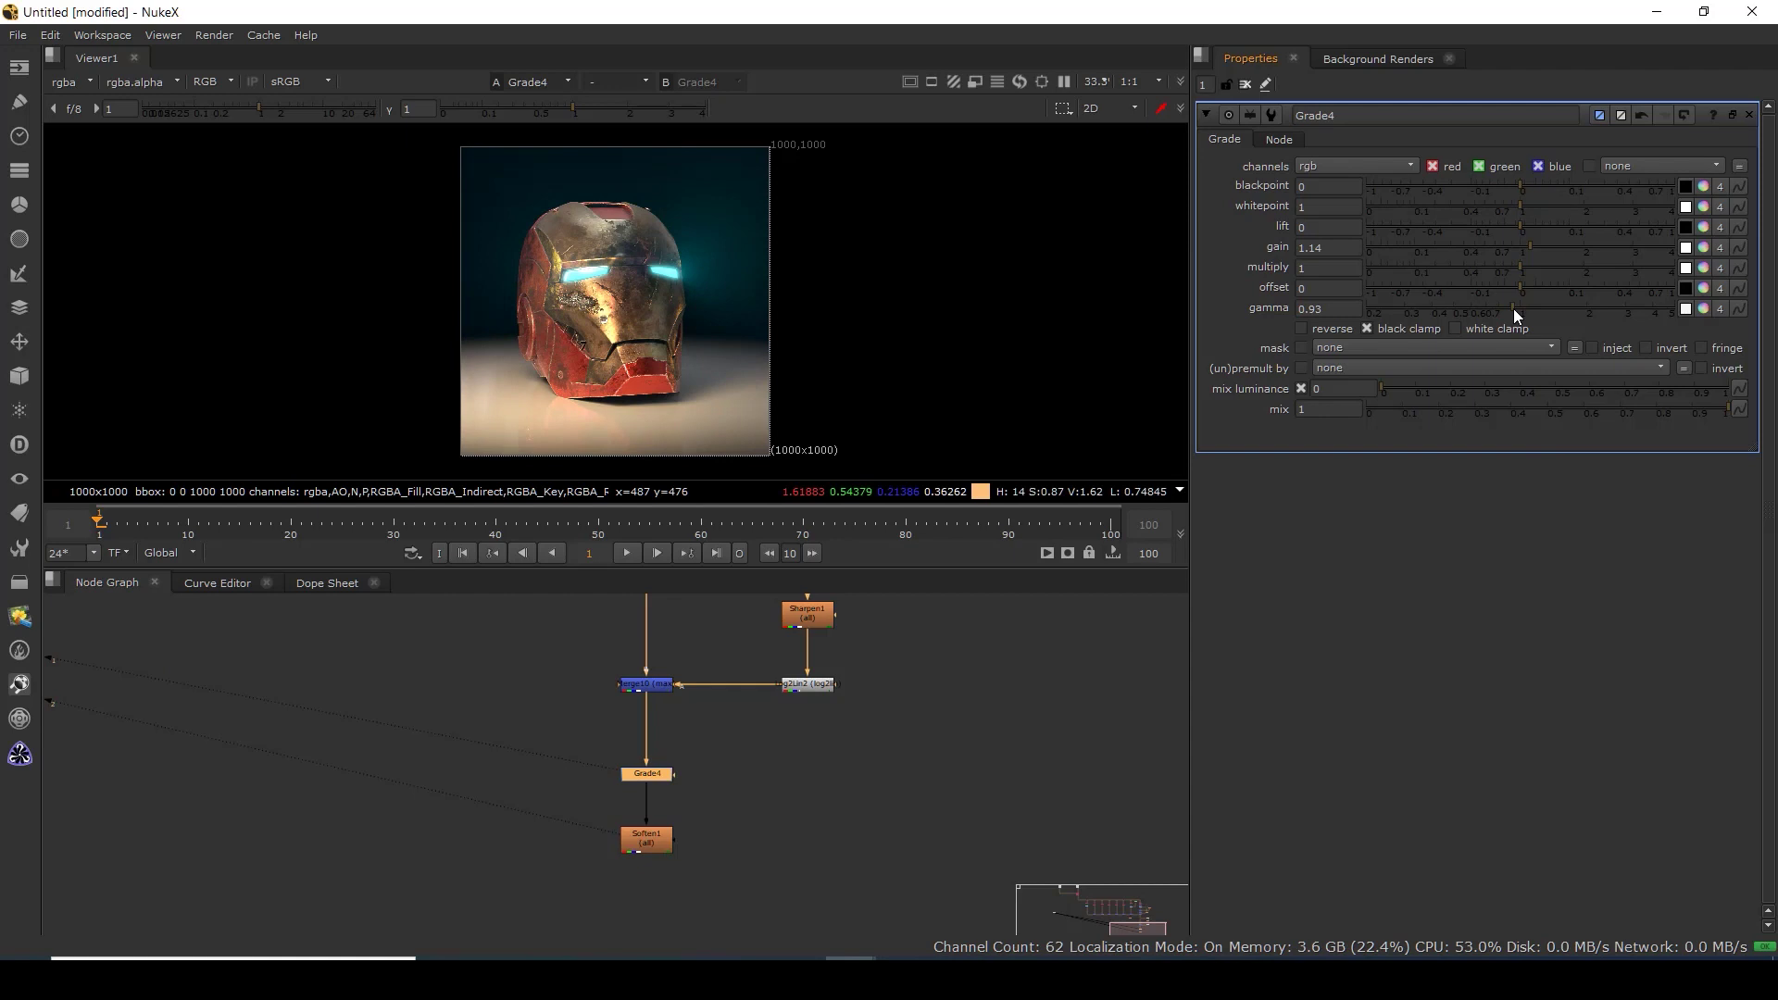
{"action": "scroll", "coordinate": [757, 790], "scroll_direction": "down", "scroll_amount": 6}
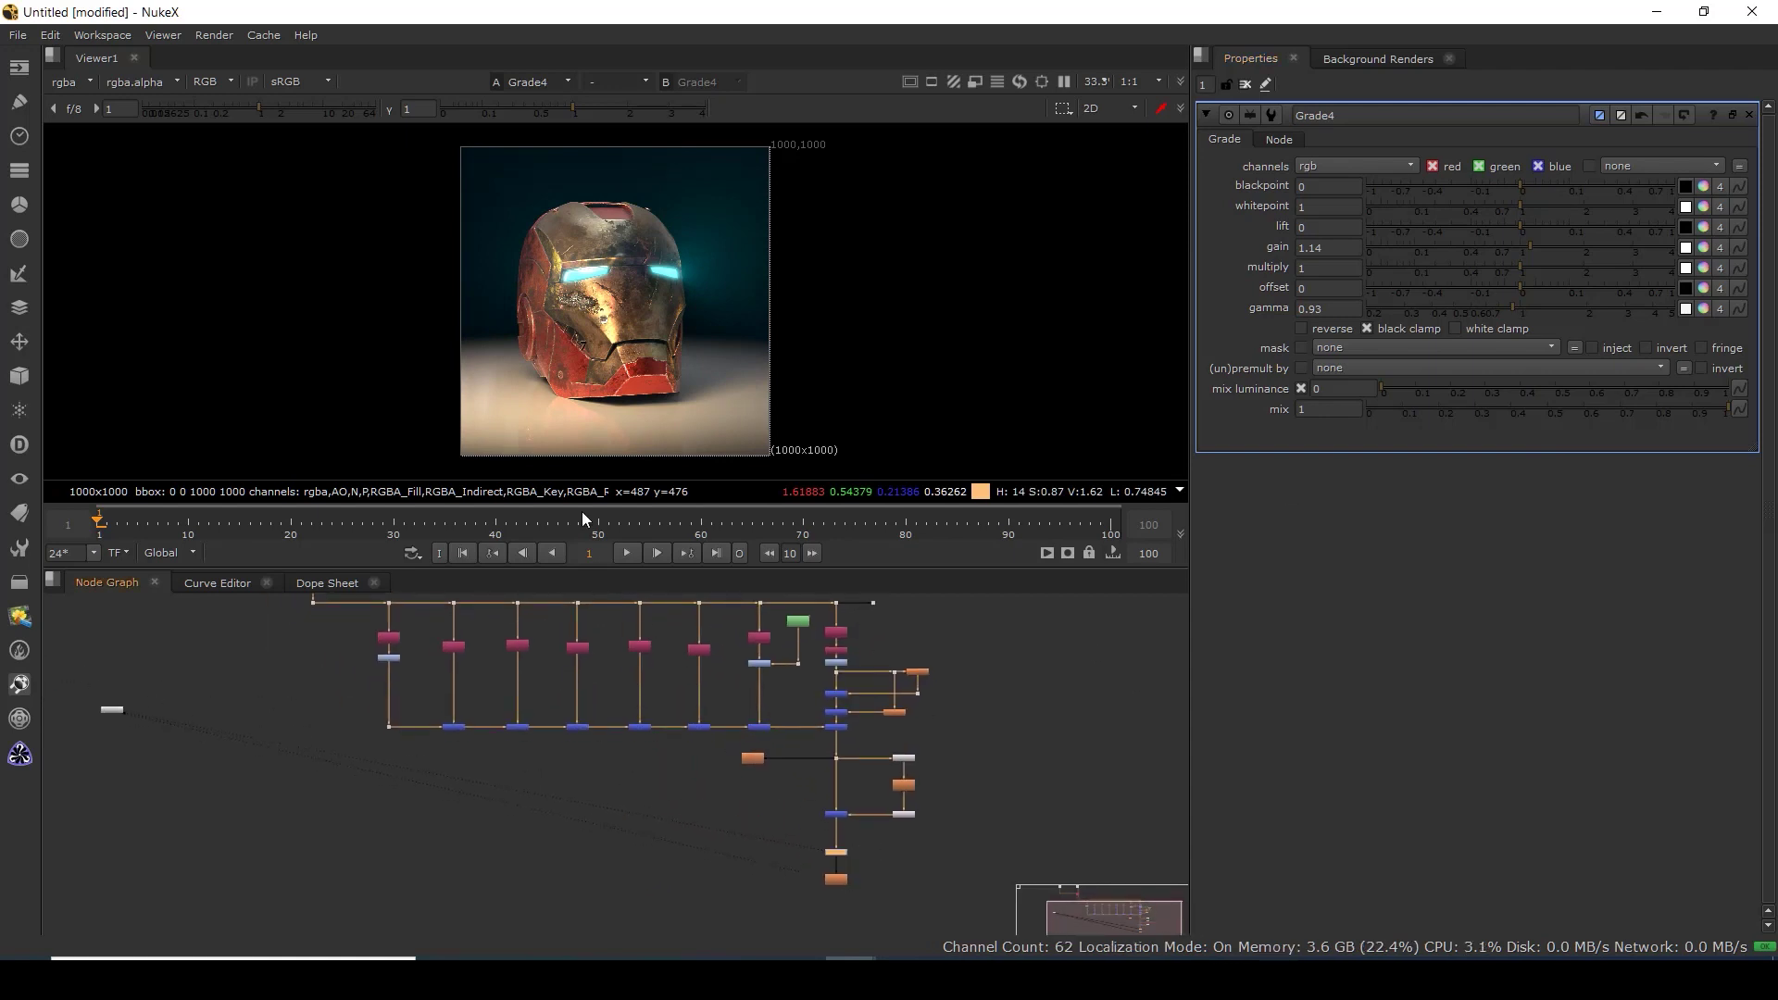
{"action": "scroll", "coordinate": [615, 224], "scroll_direction": "up", "scroll_amount": 4}
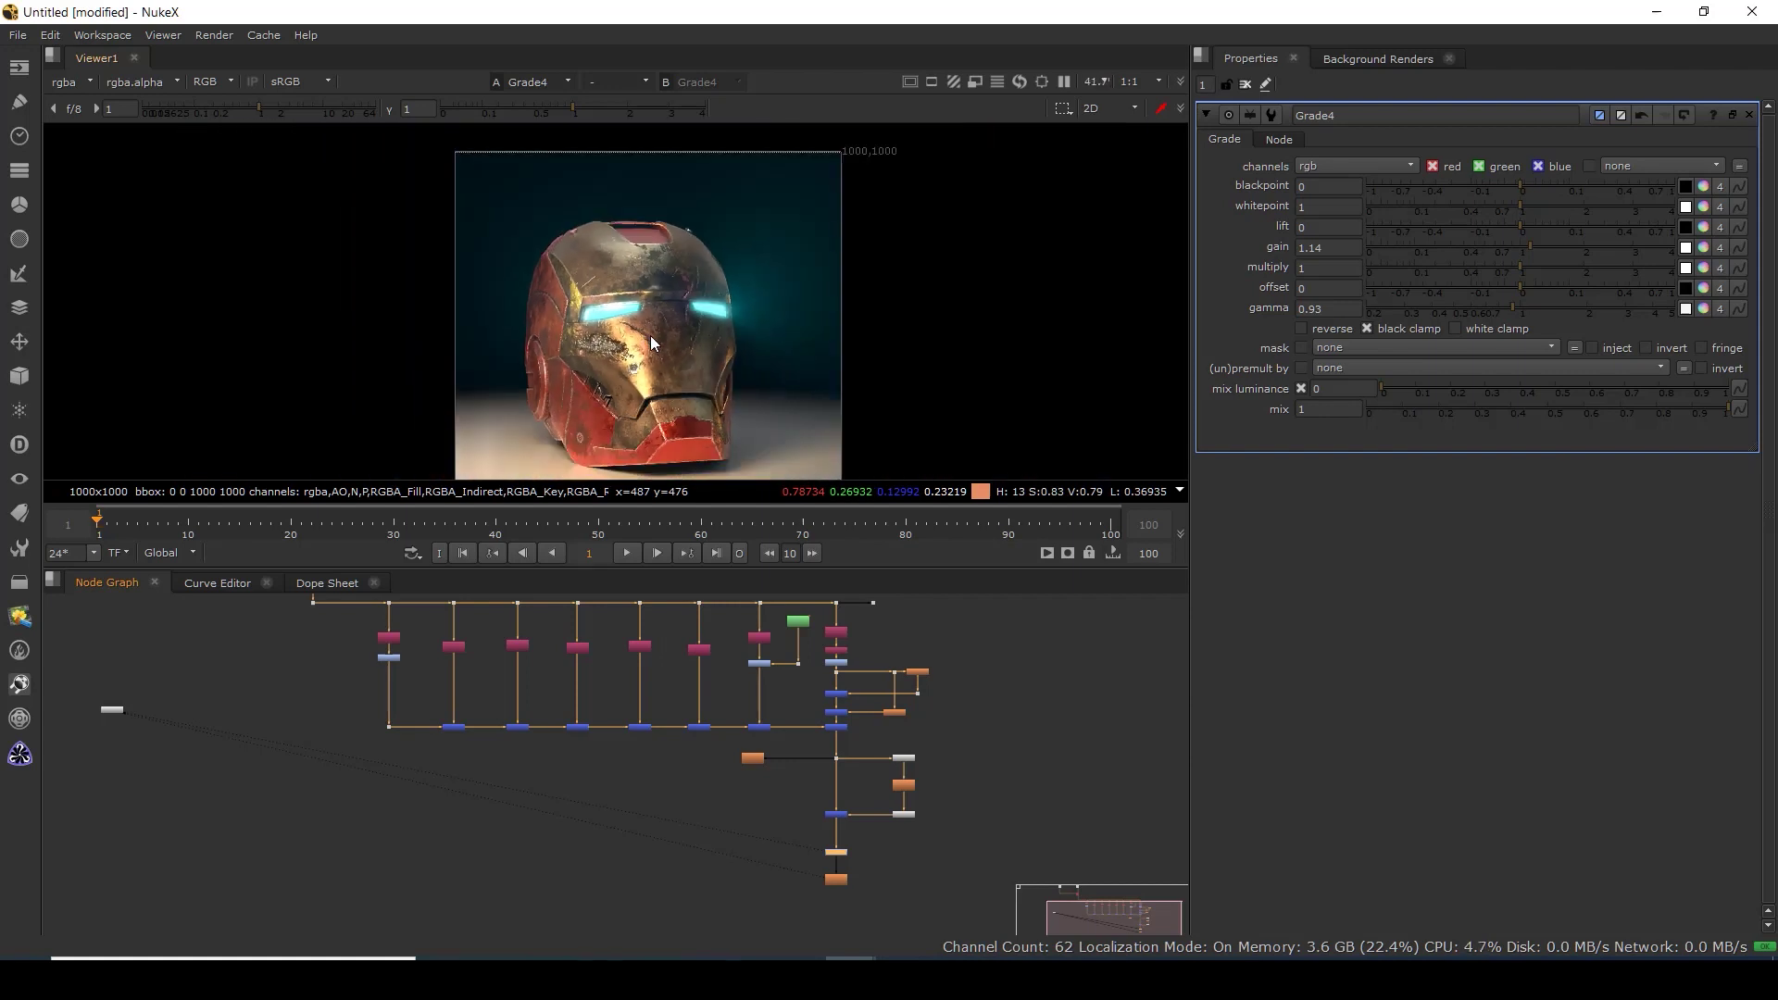
{"action": "scroll", "coordinate": [789, 206], "scroll_direction": "down", "scroll_amount": 3}
Add an unconnected Constant node in the empty area beside Grade4 and Soften1.
{"action": "left_click_drag", "start_coordinate": [814, 187], "coordinate": [466, 241]}
{"action": "left_click_drag", "start_coordinate": [803, 834], "coordinate": [622, 718]}
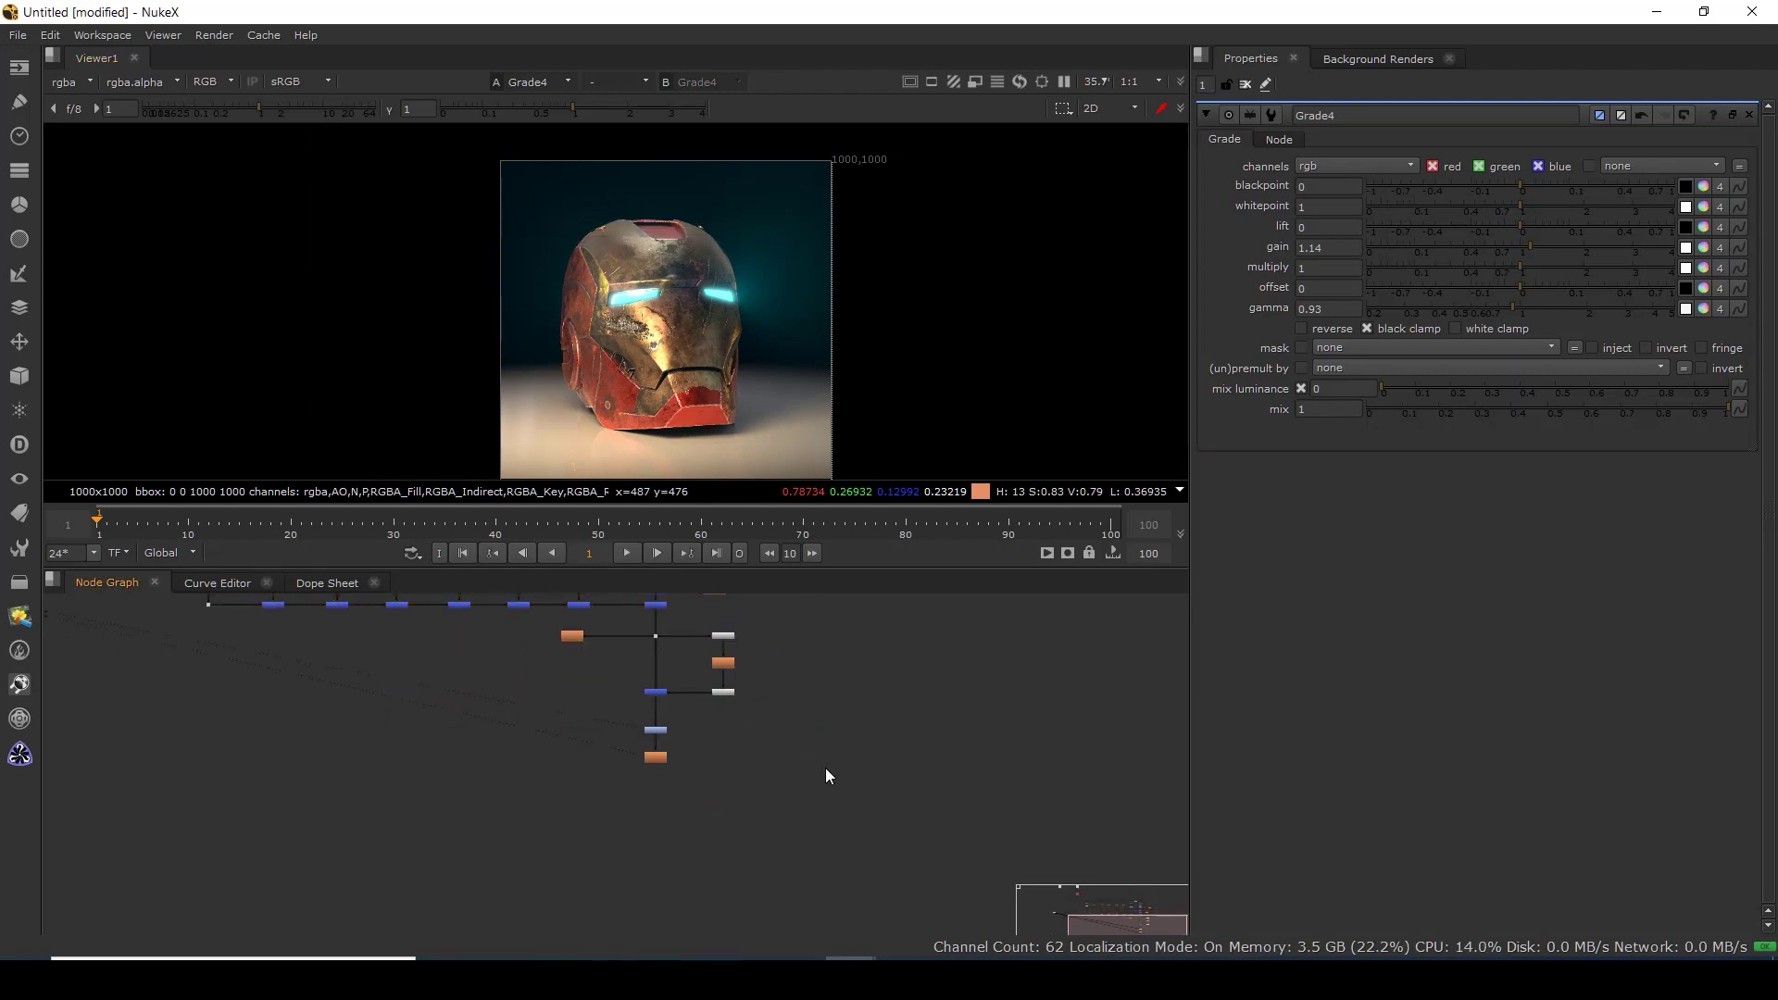
{"action": "left_click", "coordinate": [19, 66]}
{"action": "left_click", "coordinate": [90, 169]}
{"action": "left_click_drag", "start_coordinate": [830, 765], "coordinate": [830, 738]}
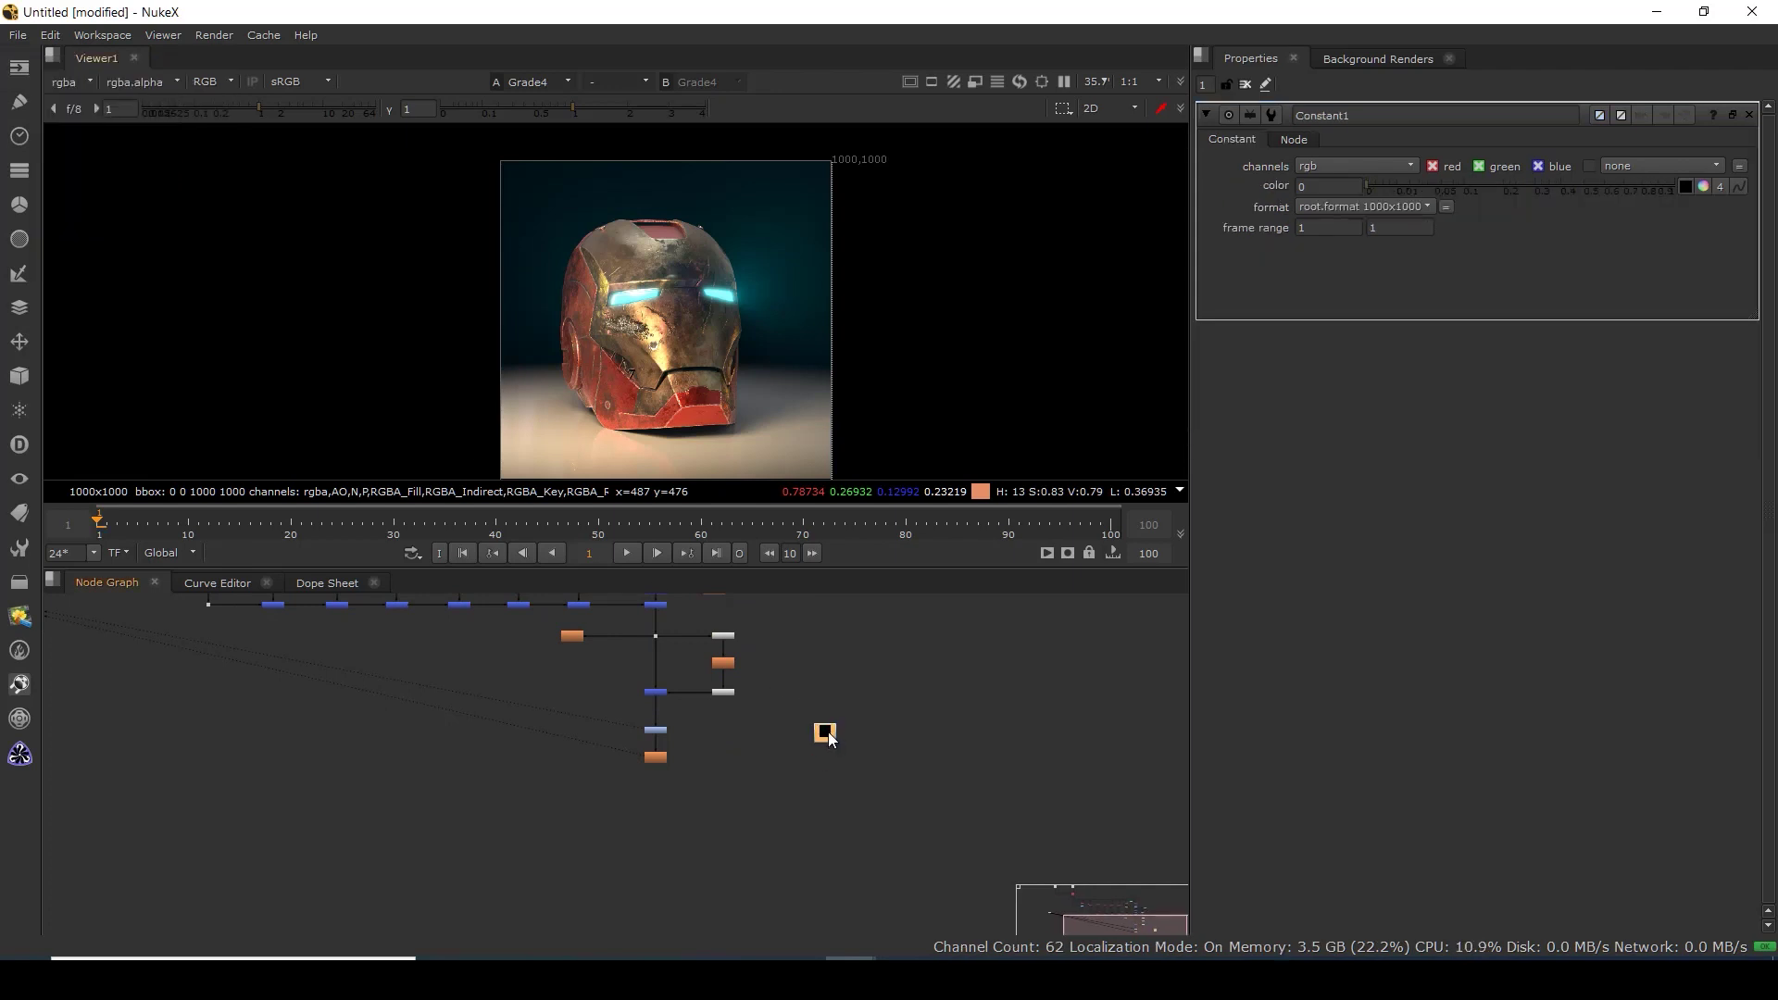
Set Constant1's color to a muted teal with red 0.208, green 0.32 and blue 0.306.
{"action": "left_click", "coordinate": [1702, 186]}
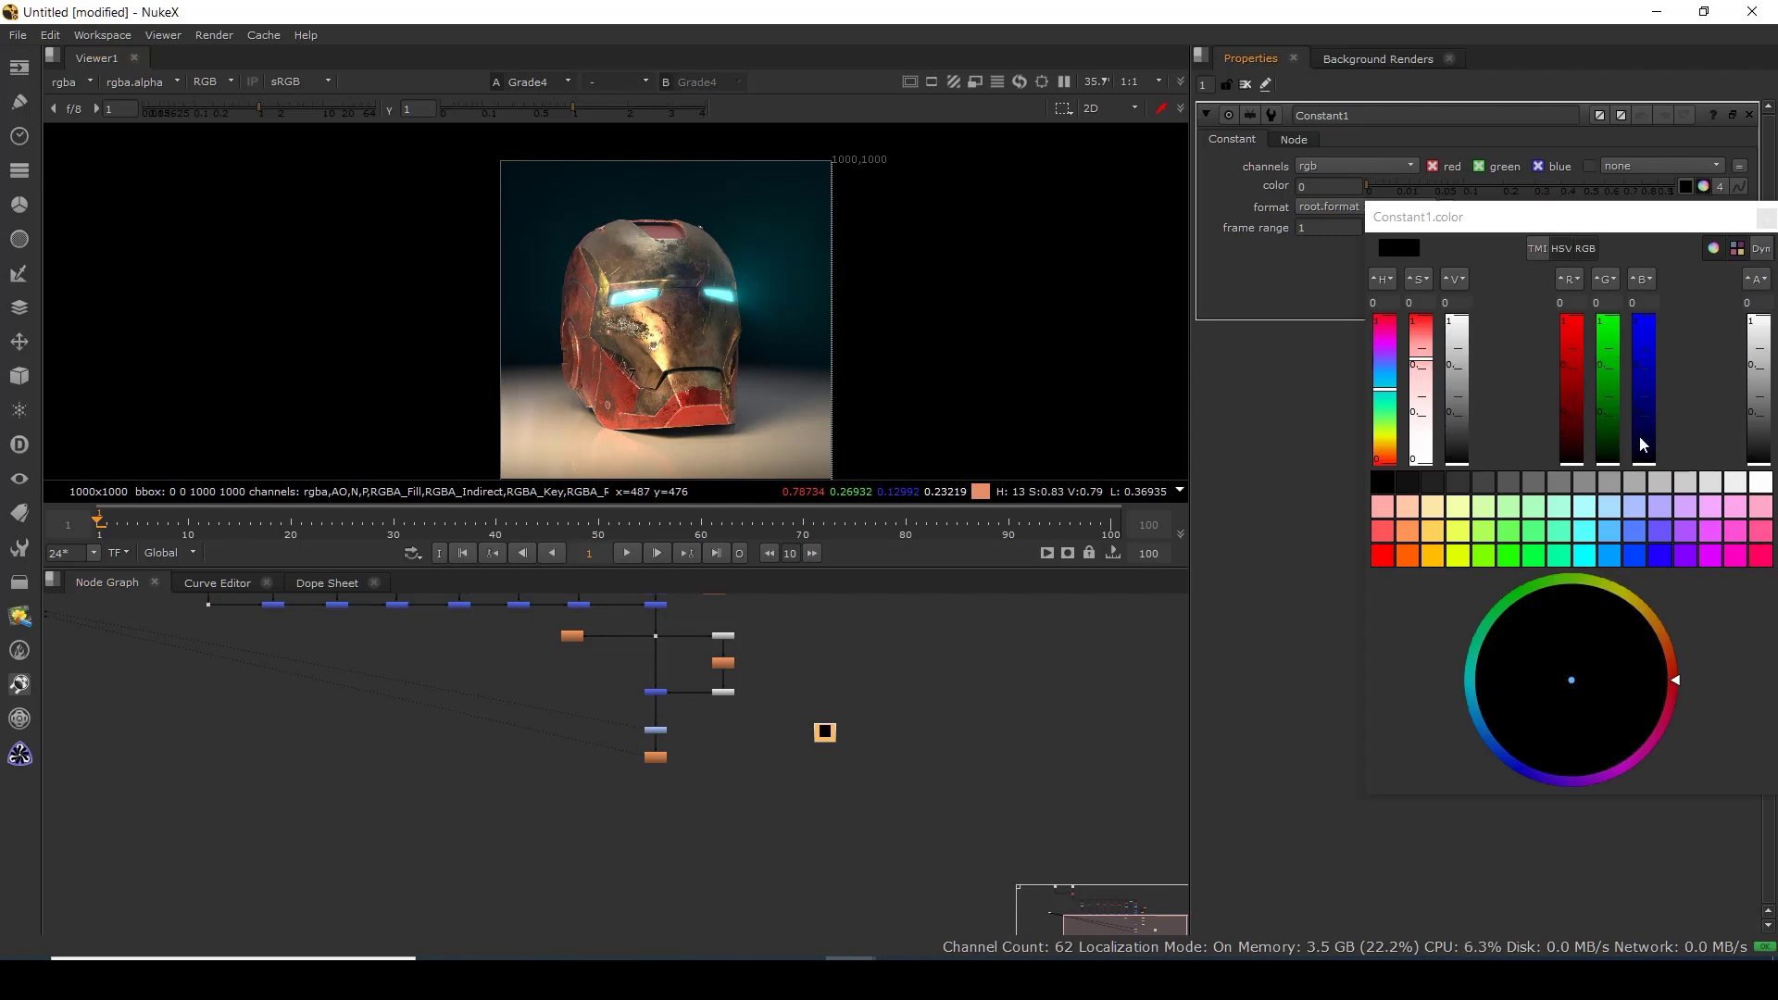
{"action": "left_click_drag", "start_coordinate": [1644, 399], "coordinate": [1609, 361]}
{"action": "left_click_drag", "start_coordinate": [1419, 372], "coordinate": [1457, 398]}
{"action": "scroll", "coordinate": [704, 759], "scroll_direction": "up", "scroll_amount": 4}
{"action": "scroll", "coordinate": [798, 764], "scroll_direction": "up", "scroll_amount": 2}
{"action": "scroll", "coordinate": [796, 748], "scroll_direction": "down", "scroll_amount": 4}
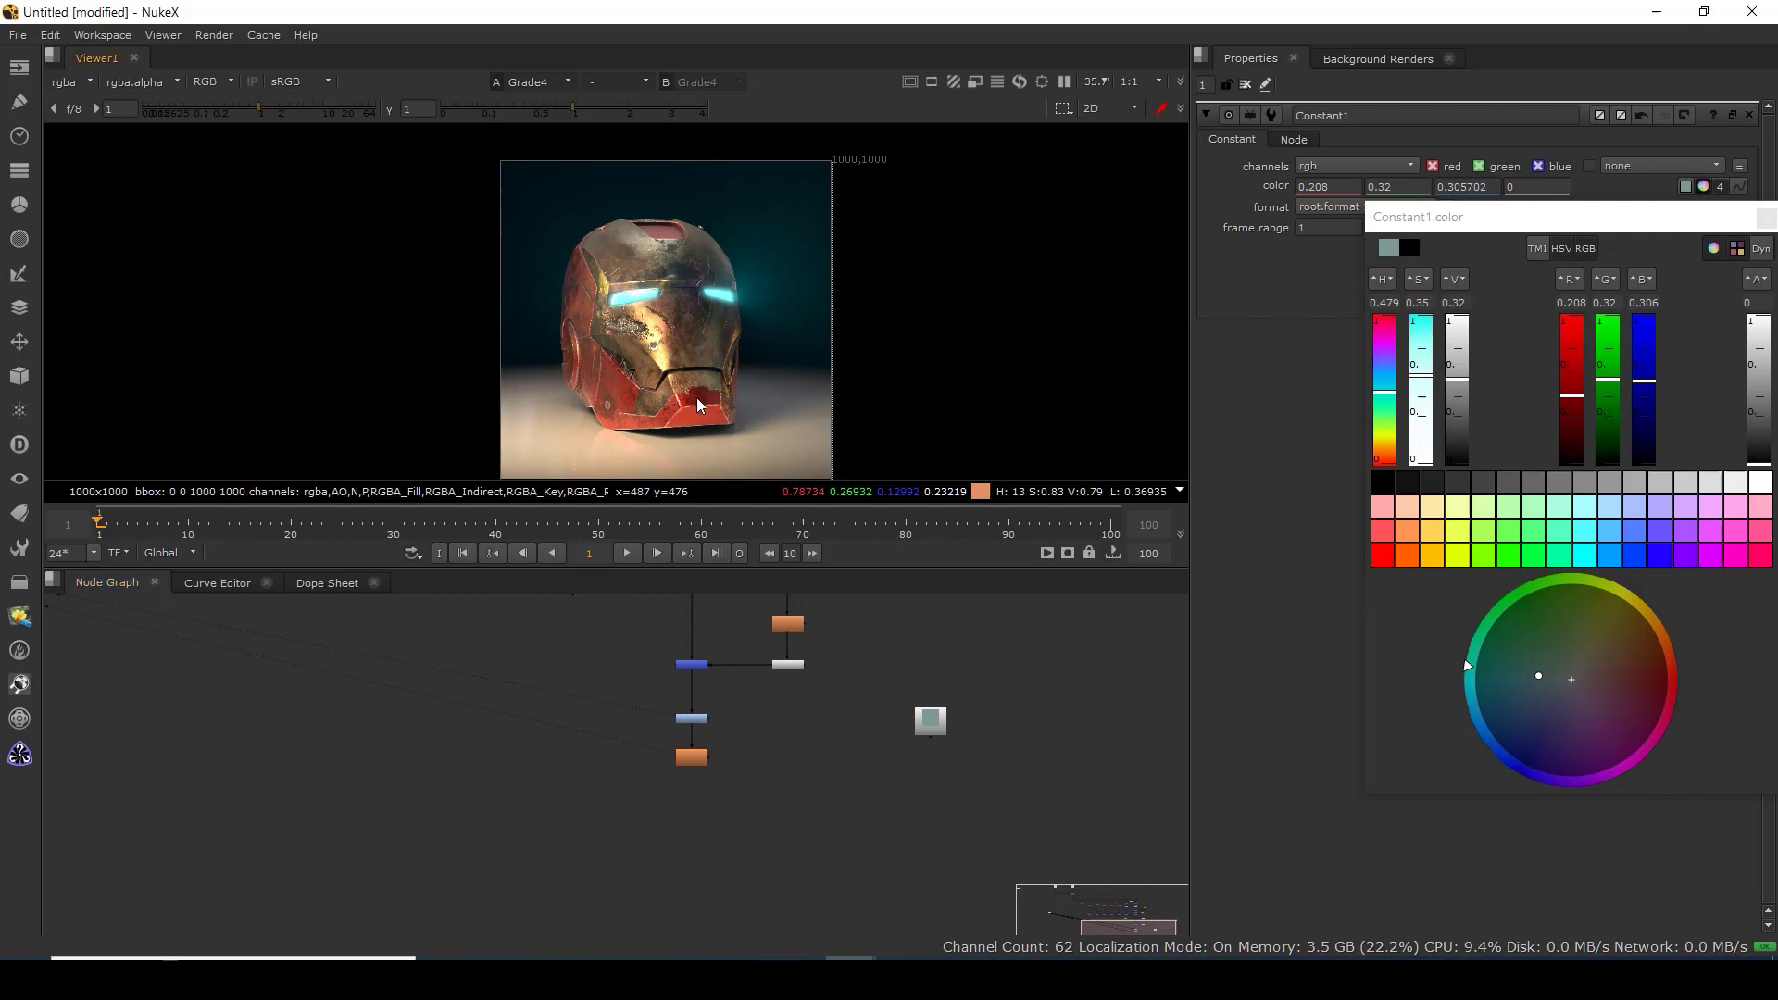
Display Soften1 in viewer input 1 and briefly check its luminance.
{"action": "key", "text": "1"}
{"action": "key", "text": "y"}
{"action": "key", "text": "y"}
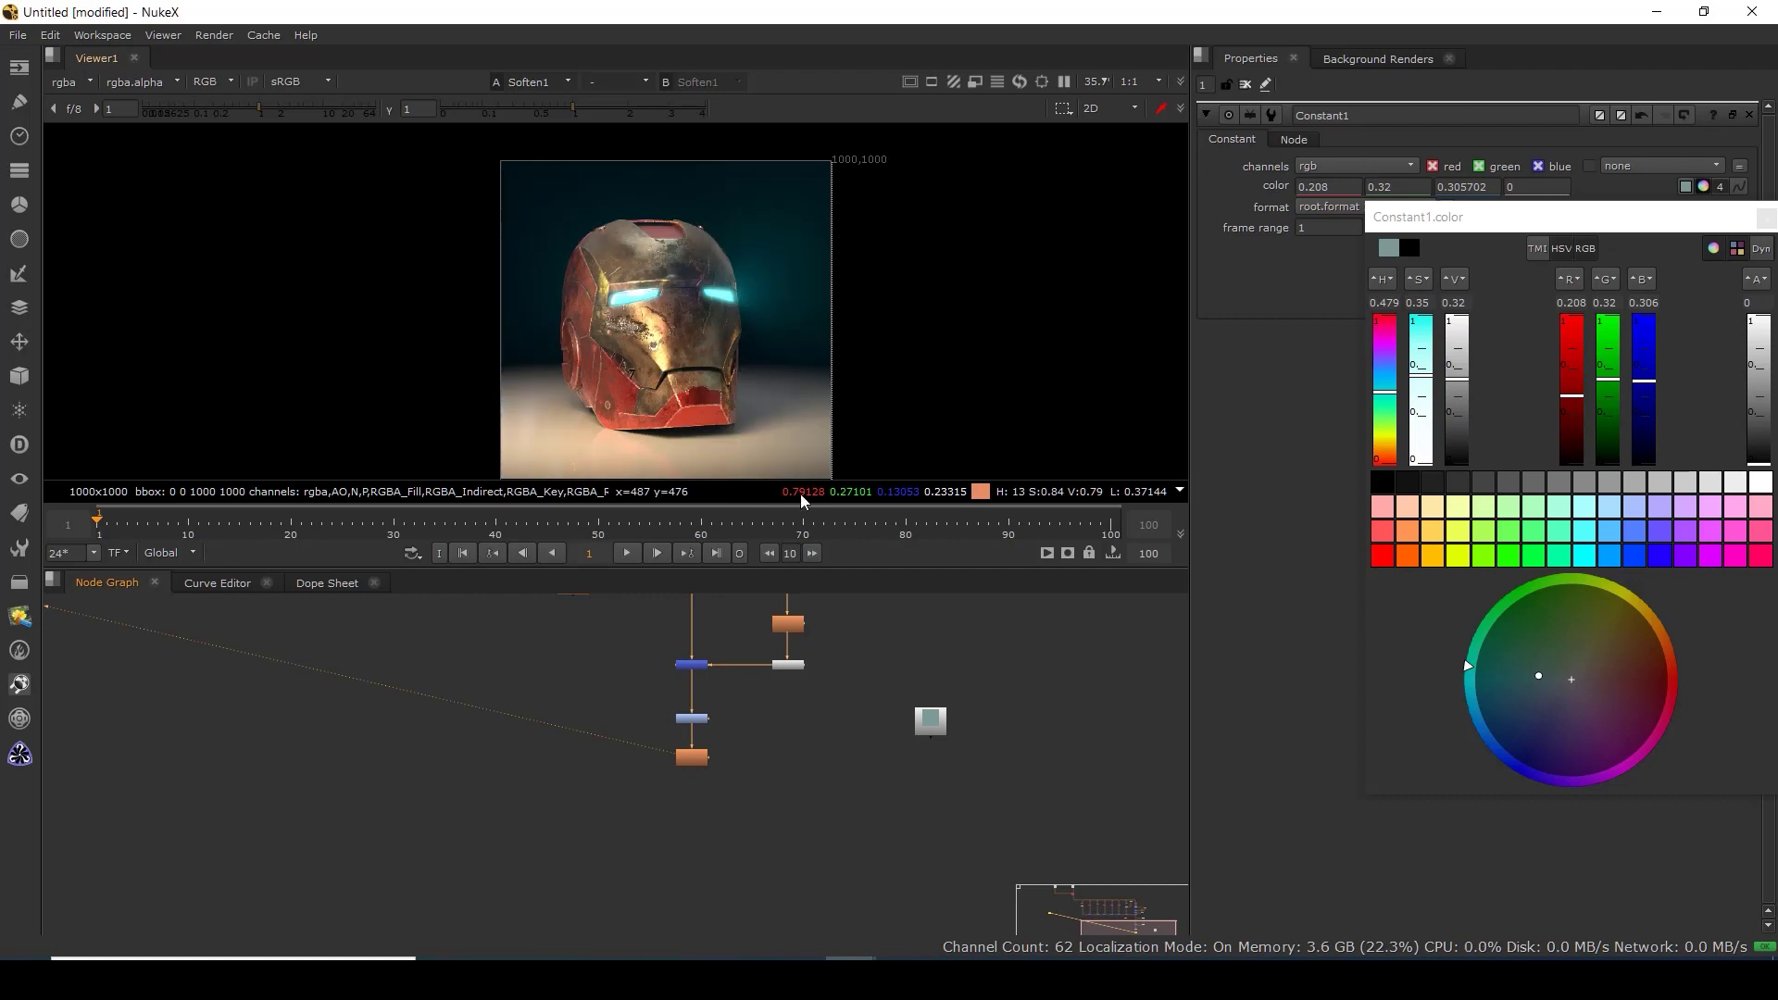
{"action": "left_click_drag", "start_coordinate": [920, 725], "coordinate": [926, 705]}
Display Dot2, at the start of the pass row, in viewer input 1 and check its alpha channel.
{"action": "scroll", "coordinate": [511, 733], "scroll_direction": "down", "scroll_amount": 4}
{"action": "left_click_drag", "start_coordinate": [534, 739], "coordinate": [626, 827]}
{"action": "scroll", "coordinate": [402, 730], "scroll_direction": "up", "scroll_amount": 3}
{"action": "left_click", "coordinate": [332, 743]}
{"action": "left_click_drag", "start_coordinate": [383, 726], "coordinate": [545, 824]}
{"action": "left_click", "coordinate": [440, 675]}
{"action": "key", "text": "1"}
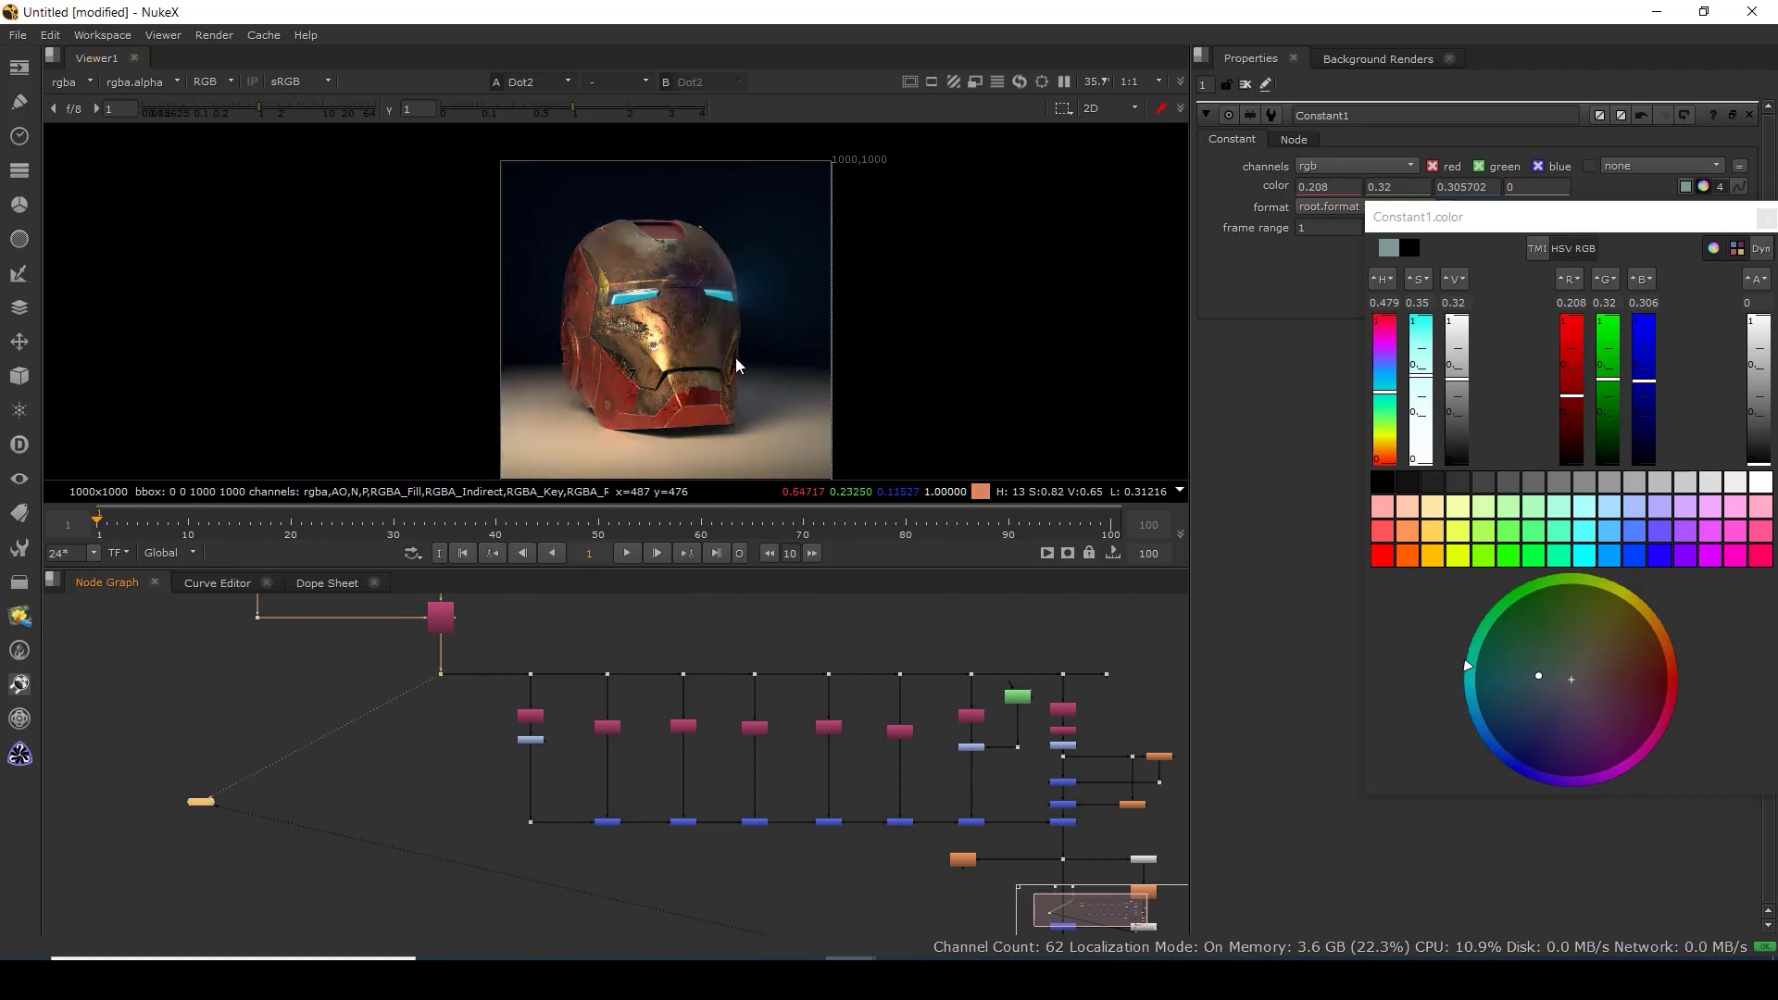
{"action": "key", "text": "a"}
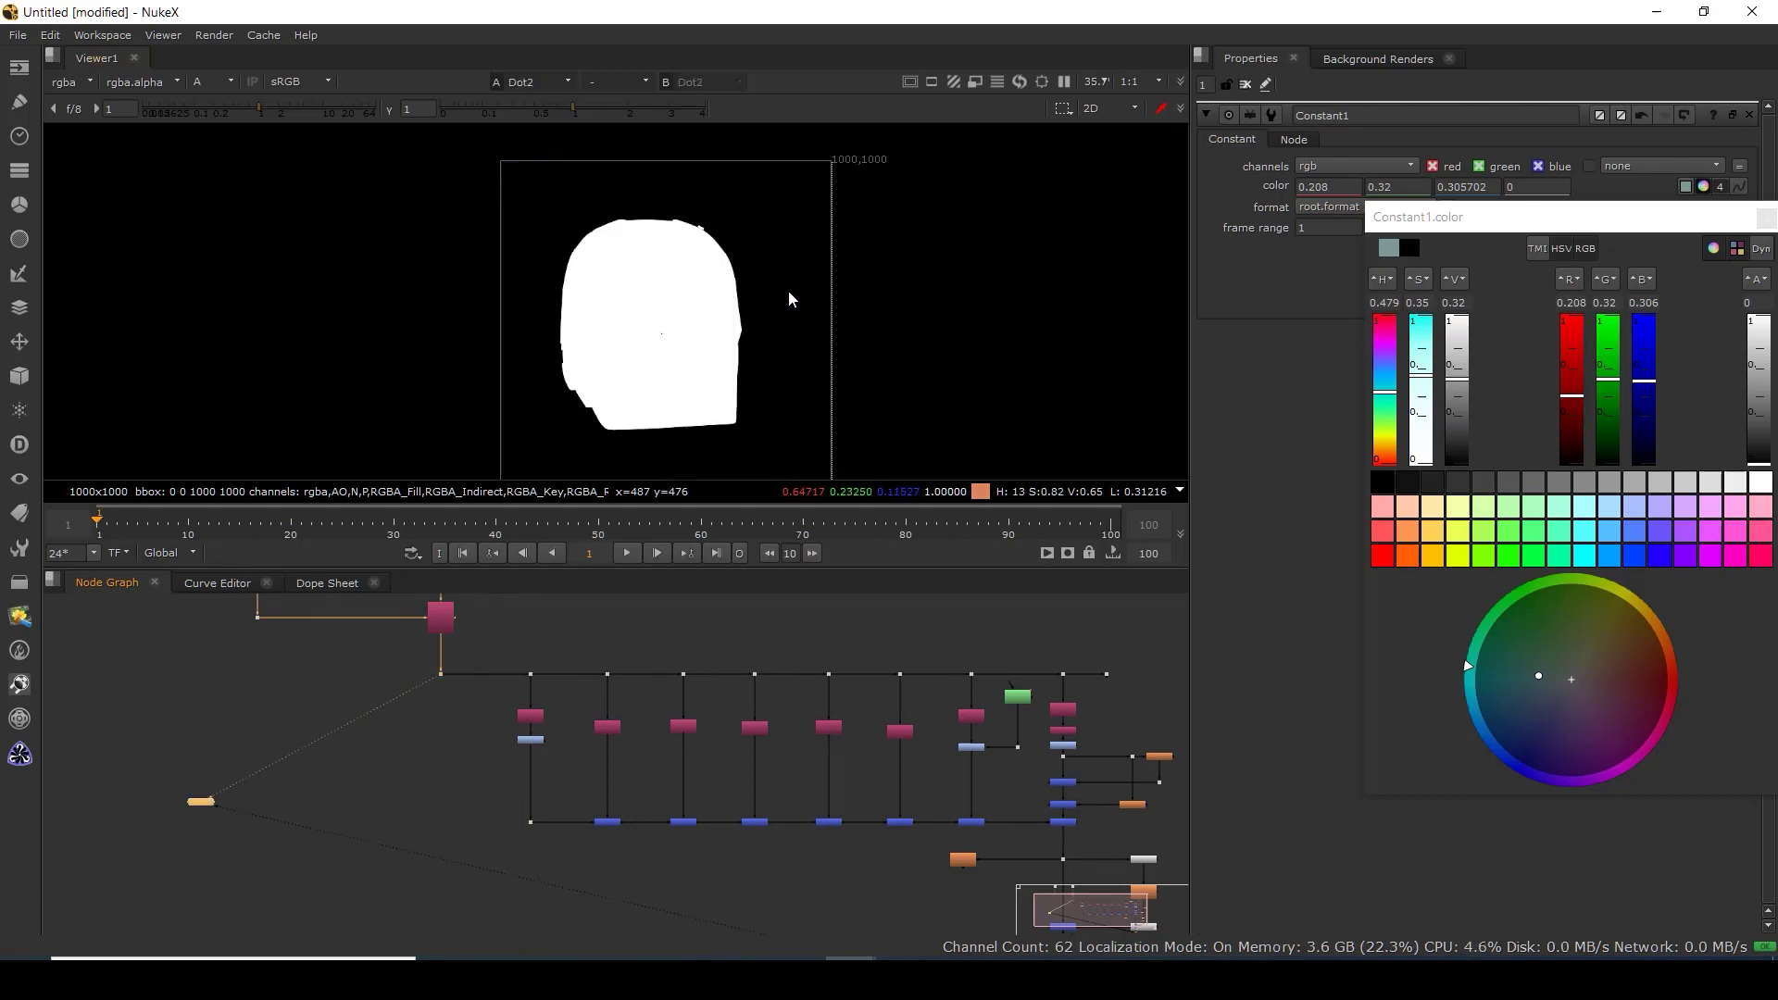
{"action": "key", "text": "a"}
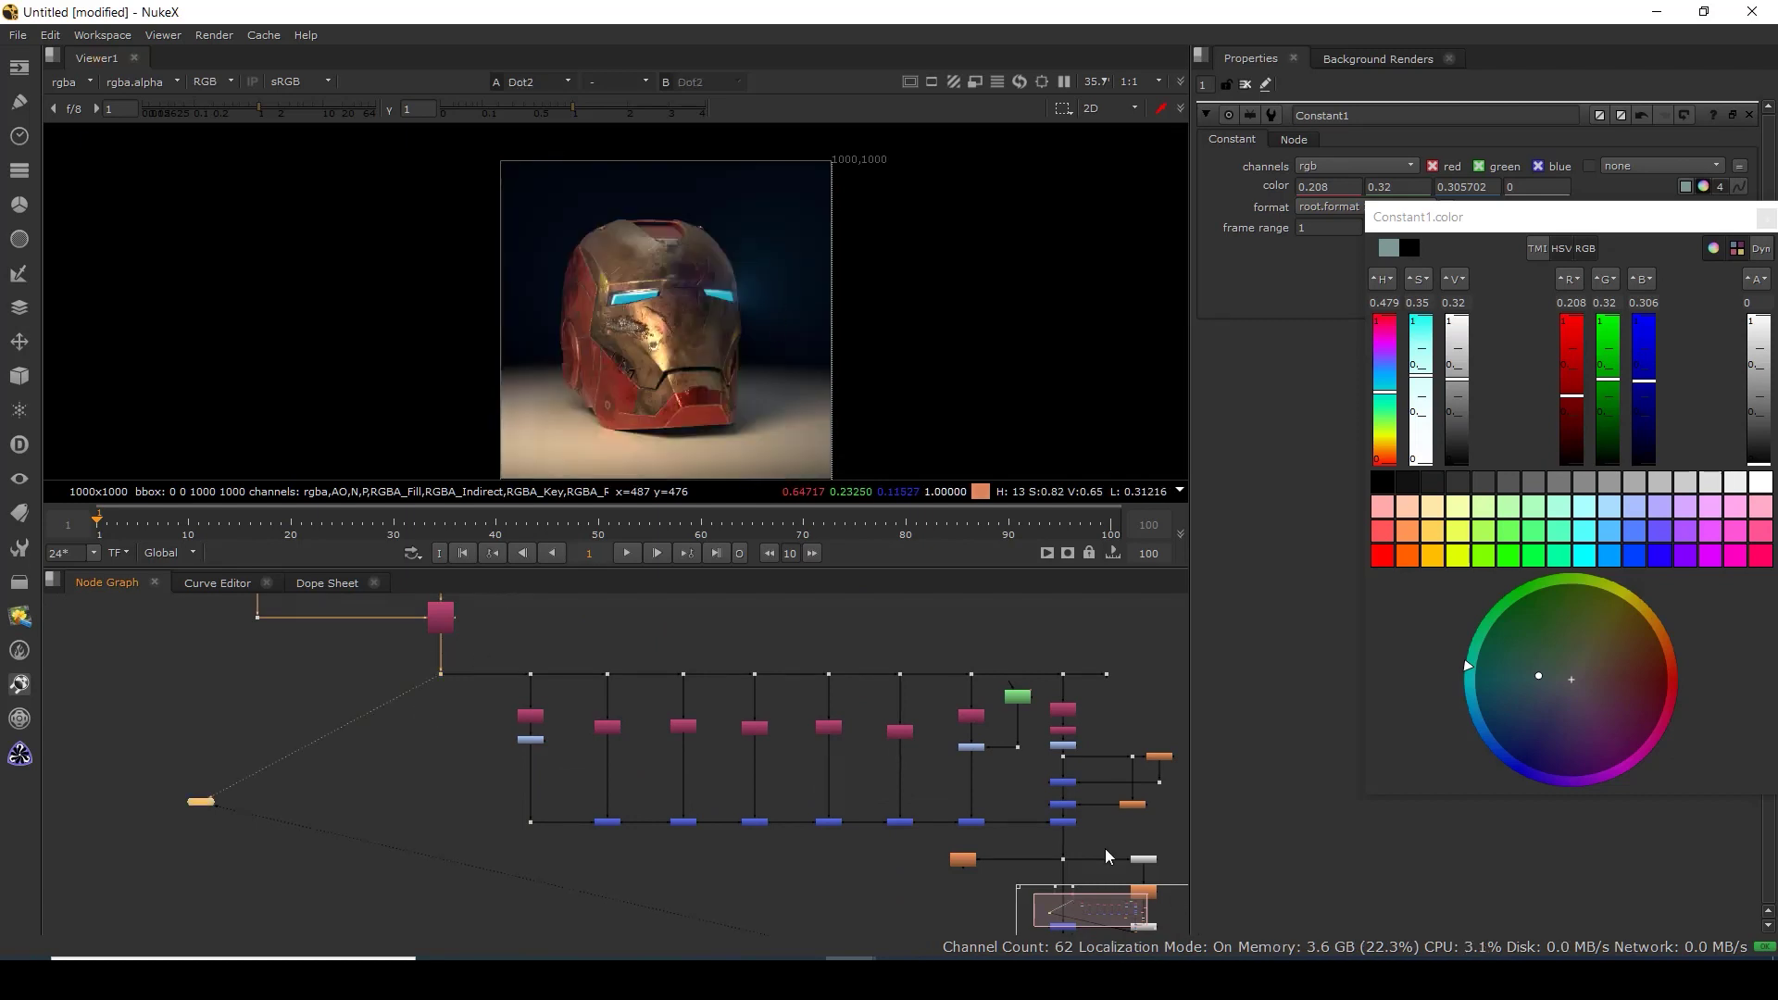
Move the last dot of the upper pipe farther out beyond the pass branches, and shift Constant1 outward as well.
{"action": "left_click_drag", "start_coordinate": [1063, 836], "coordinate": [721, 648]}
{"action": "scroll", "coordinate": [830, 723], "scroll_direction": "down", "scroll_amount": 2}
{"action": "left_click_drag", "start_coordinate": [897, 759], "coordinate": [830, 827]}
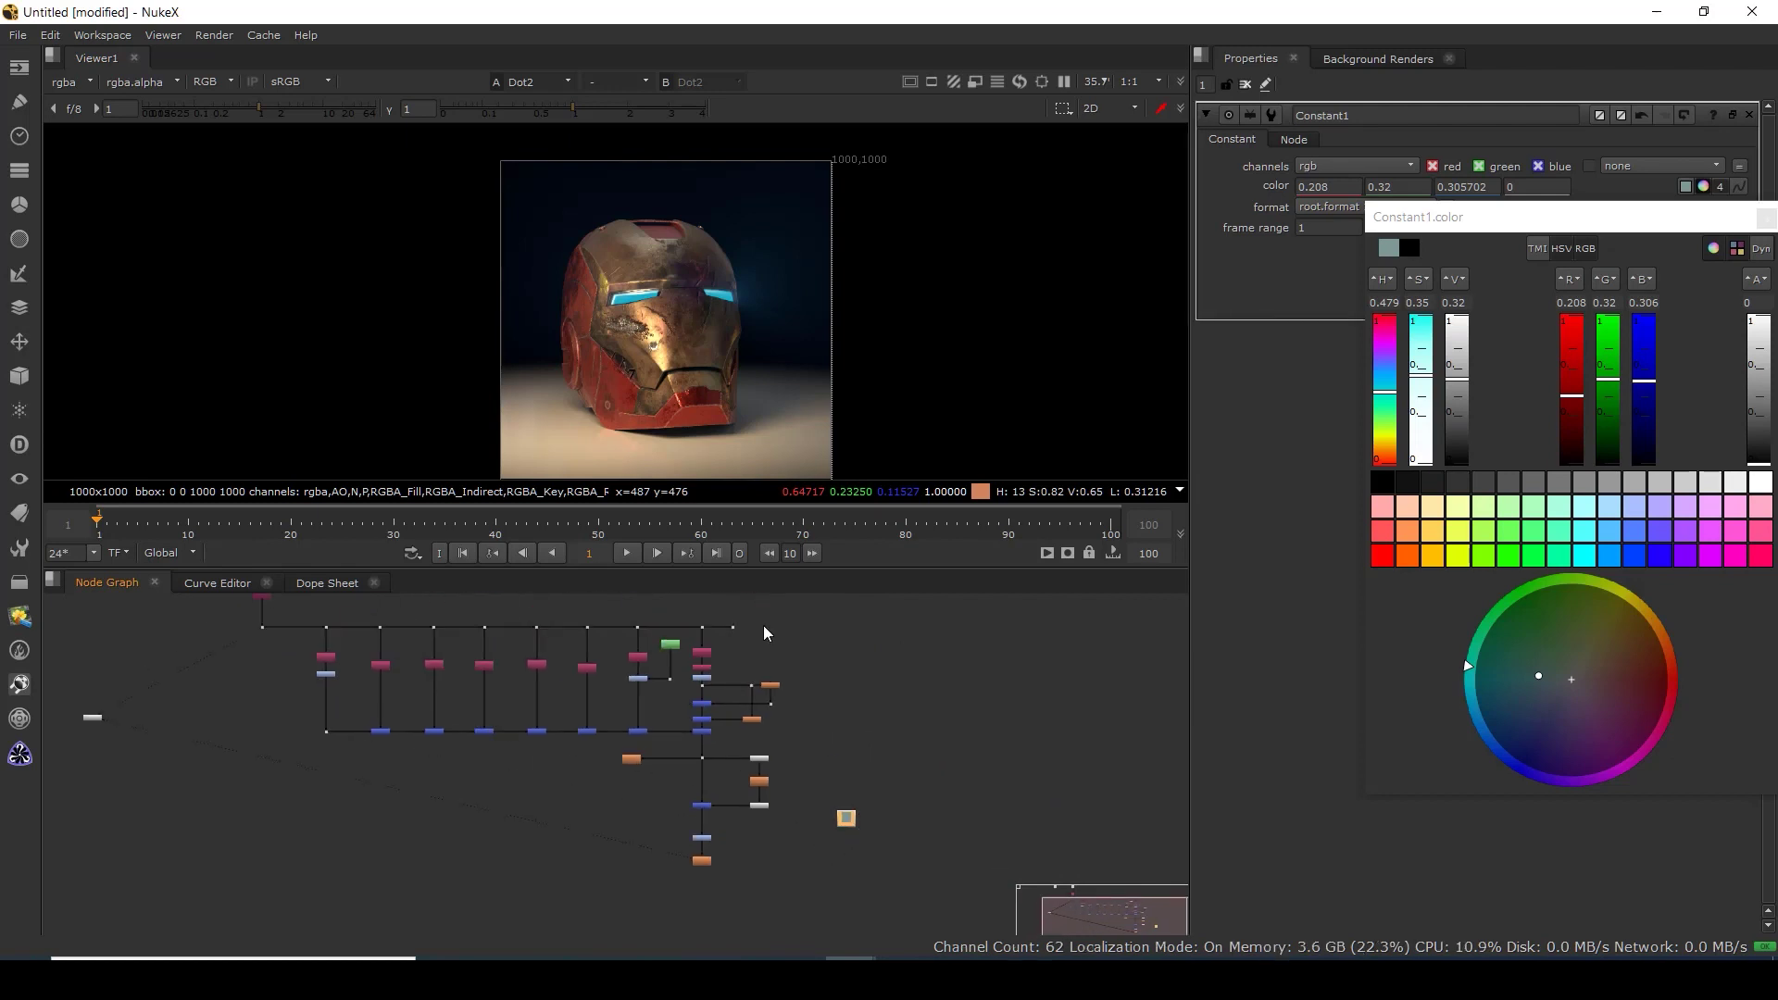
{"action": "left_click_drag", "start_coordinate": [735, 626], "coordinate": [871, 626]}
{"action": "left_click_drag", "start_coordinate": [841, 823], "coordinate": [889, 826]}
{"action": "left_click", "coordinate": [842, 832]}
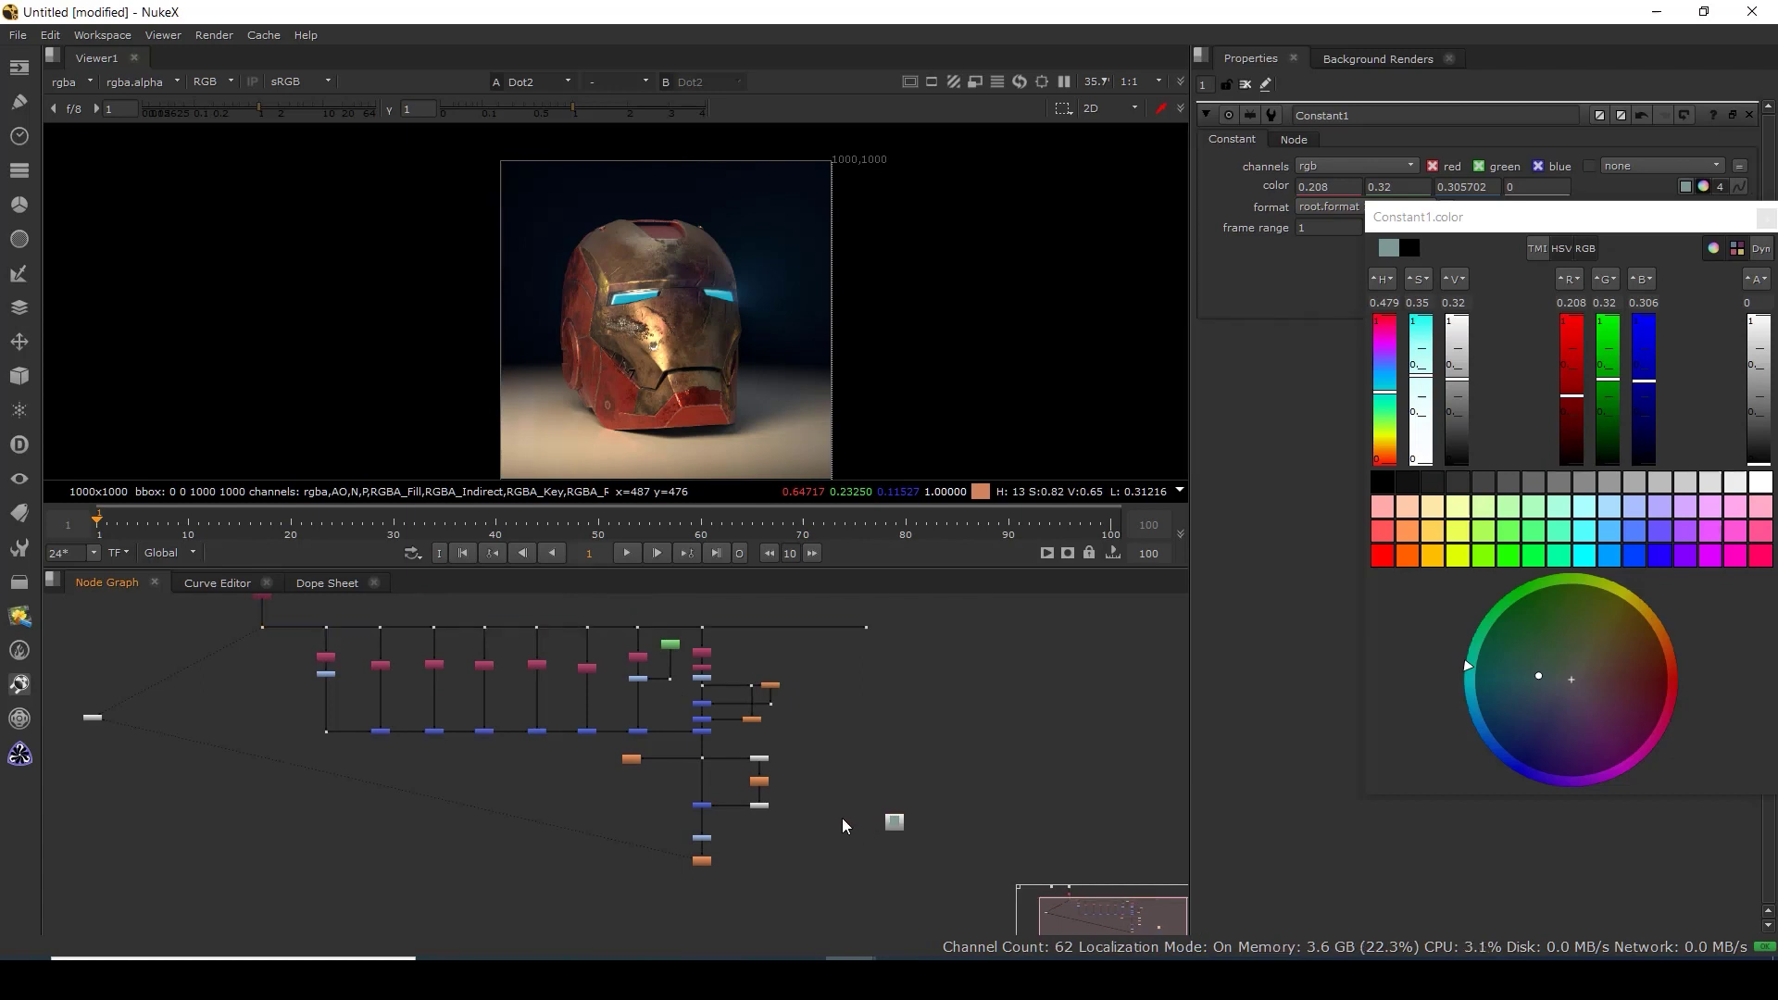
Add a Copy node beside Constant1 and connect its A input to the end dot of the upper pipe.
{"action": "key", "text": "k"}
{"action": "scroll", "coordinate": [848, 820], "scroll_direction": "up", "scroll_amount": 5}
{"action": "left_click_drag", "start_coordinate": [838, 854], "coordinate": [941, 847]}
{"action": "left_click_drag", "start_coordinate": [798, 837], "coordinate": [878, 667]}
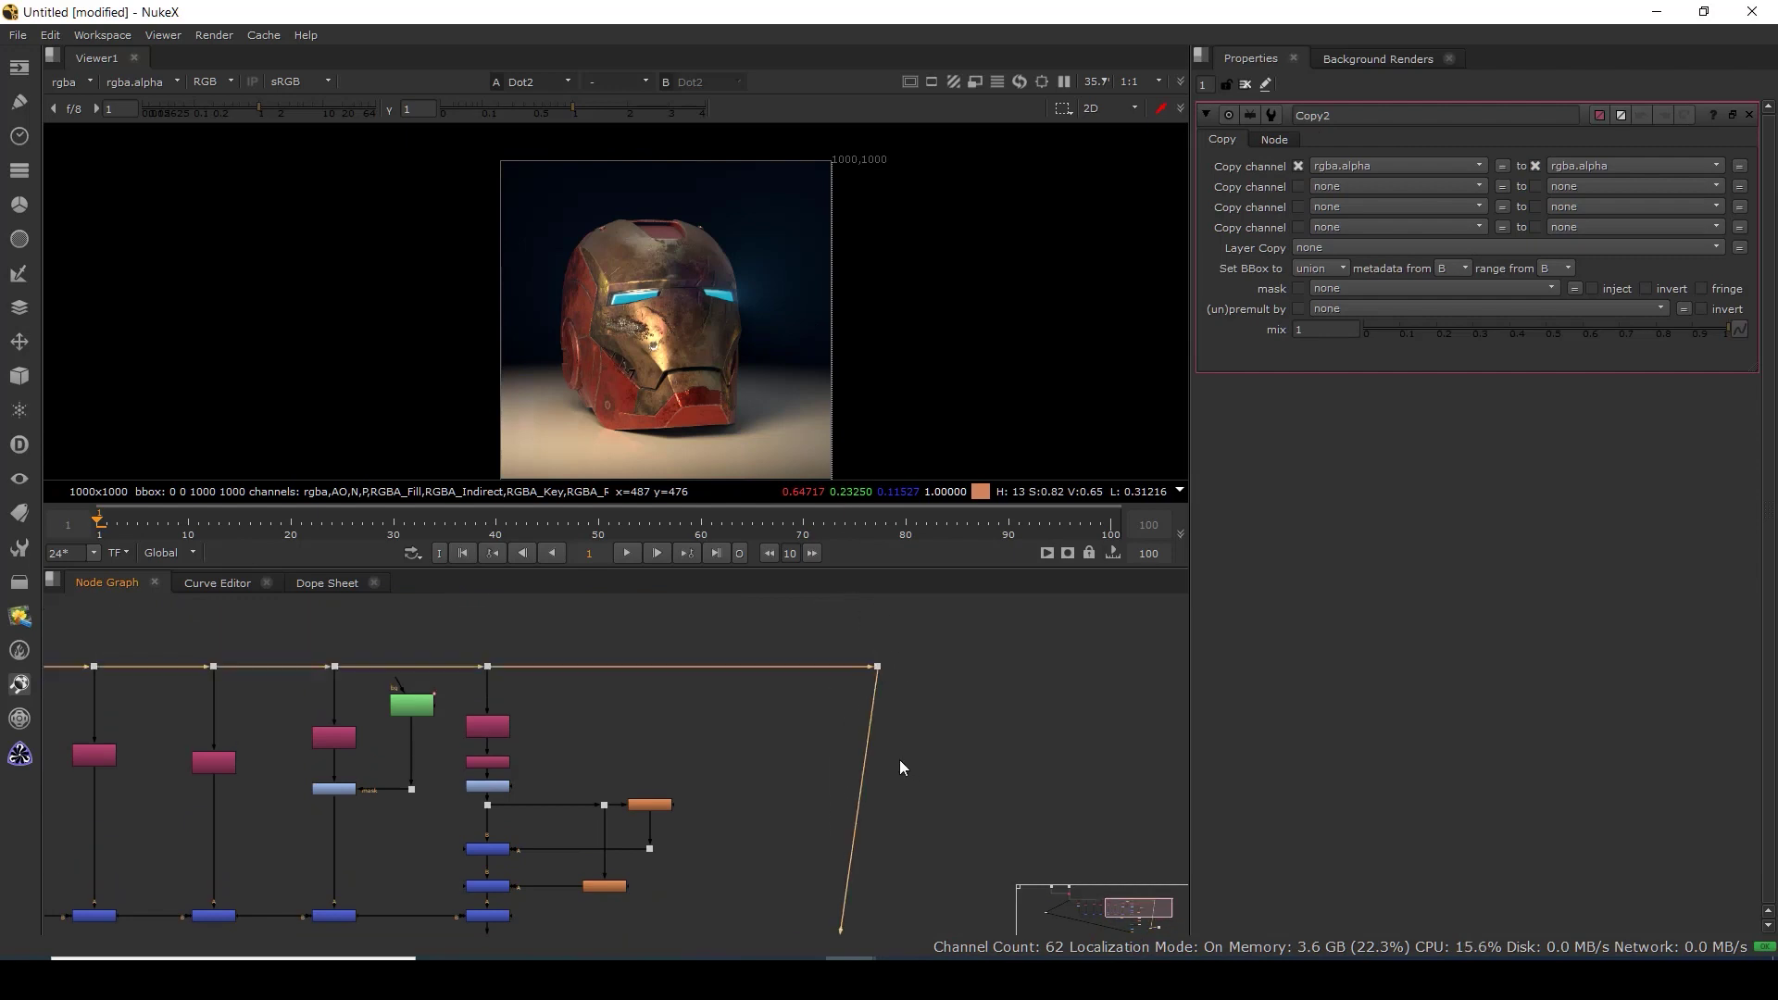
Align Copy2 below the end dot and route Constant1 into it through a right-angle dot.
{"action": "scroll", "coordinate": [898, 761], "scroll_direction": "down", "scroll_amount": 4}
{"action": "left_click_drag", "start_coordinate": [918, 884], "coordinate": [799, 681]}
{"action": "left_click_drag", "start_coordinate": [693, 742], "coordinate": [834, 817]}
{"action": "left_click_drag", "start_coordinate": [721, 802], "coordinate": [765, 823]}
{"action": "left_click", "coordinate": [819, 843]}
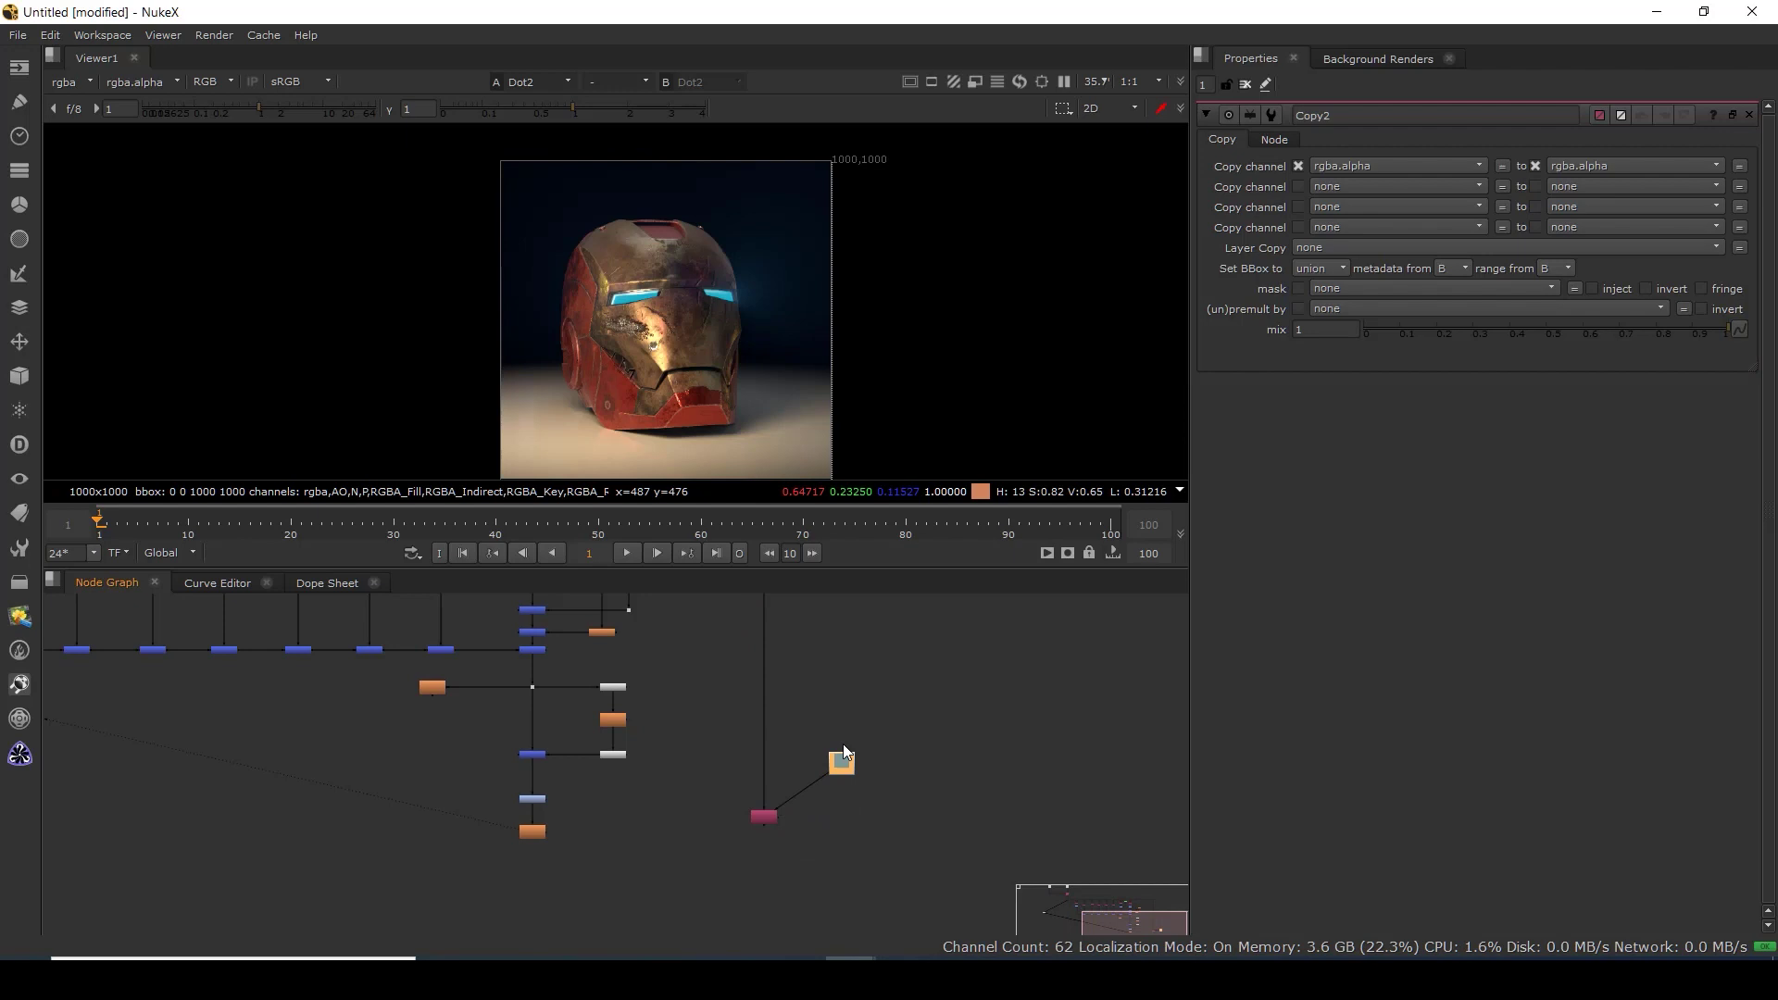
Display Copy2 in viewer input 1 and check its alpha copy setup.
{"action": "left_click", "coordinate": [765, 817]}
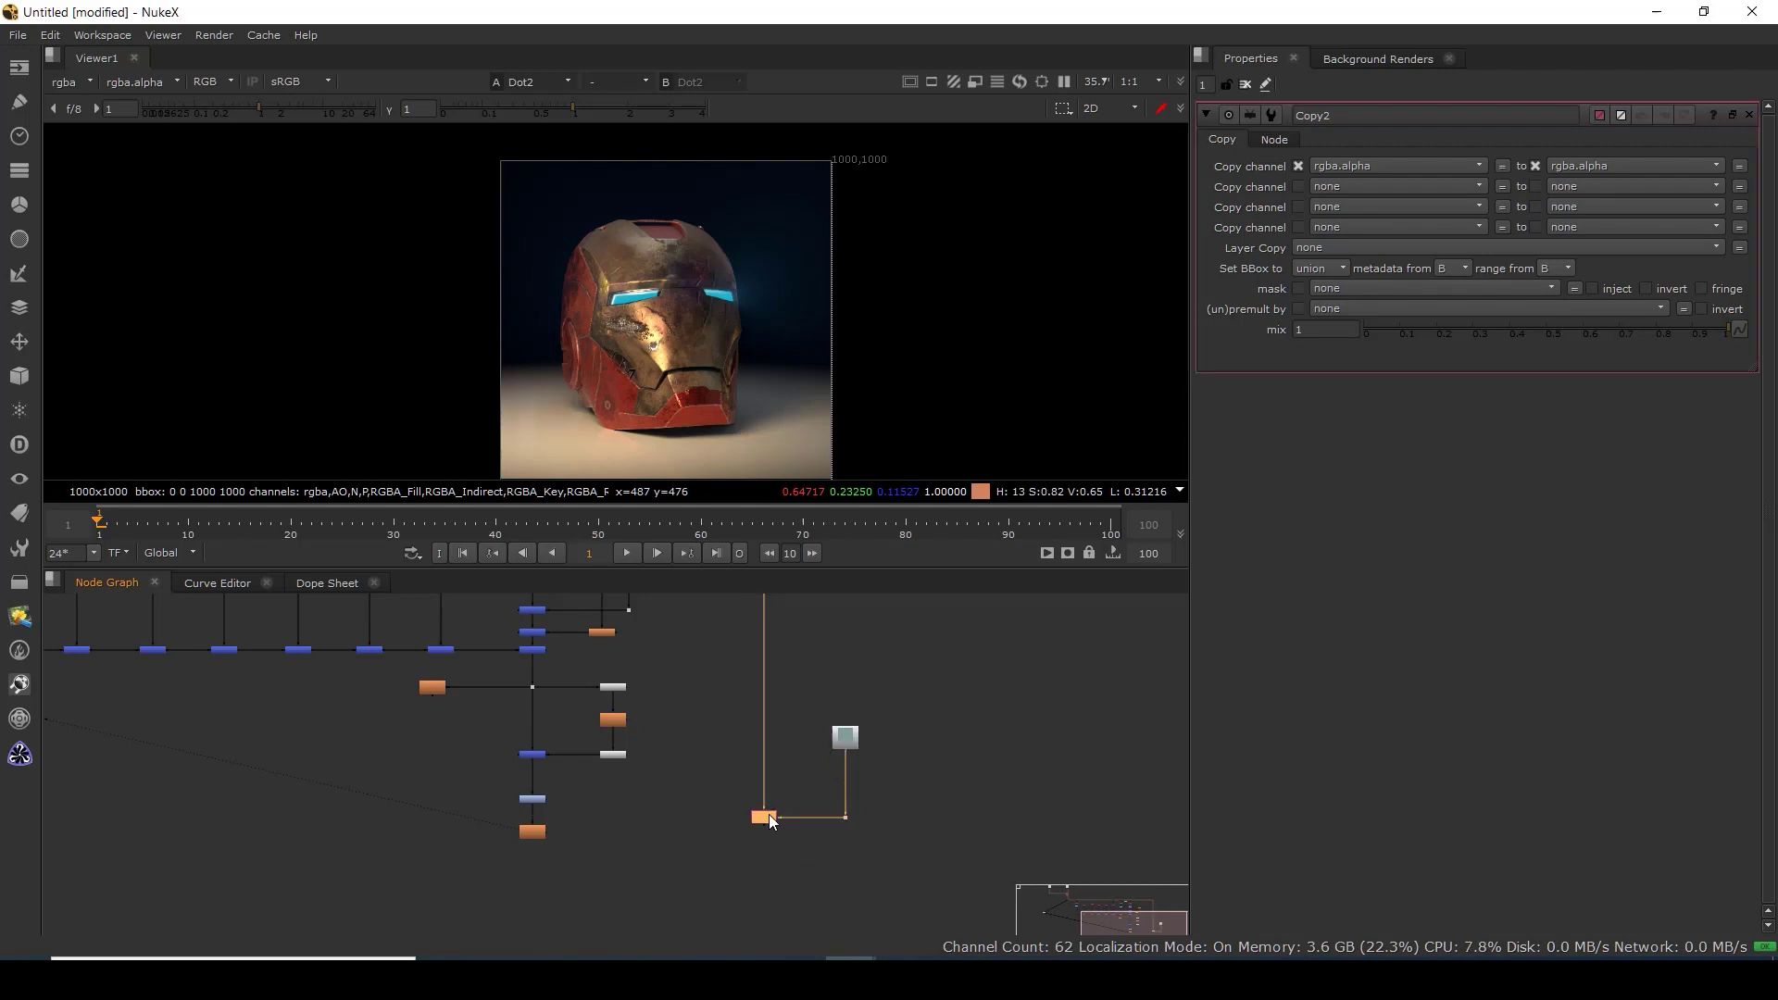
{"action": "key", "text": "1"}
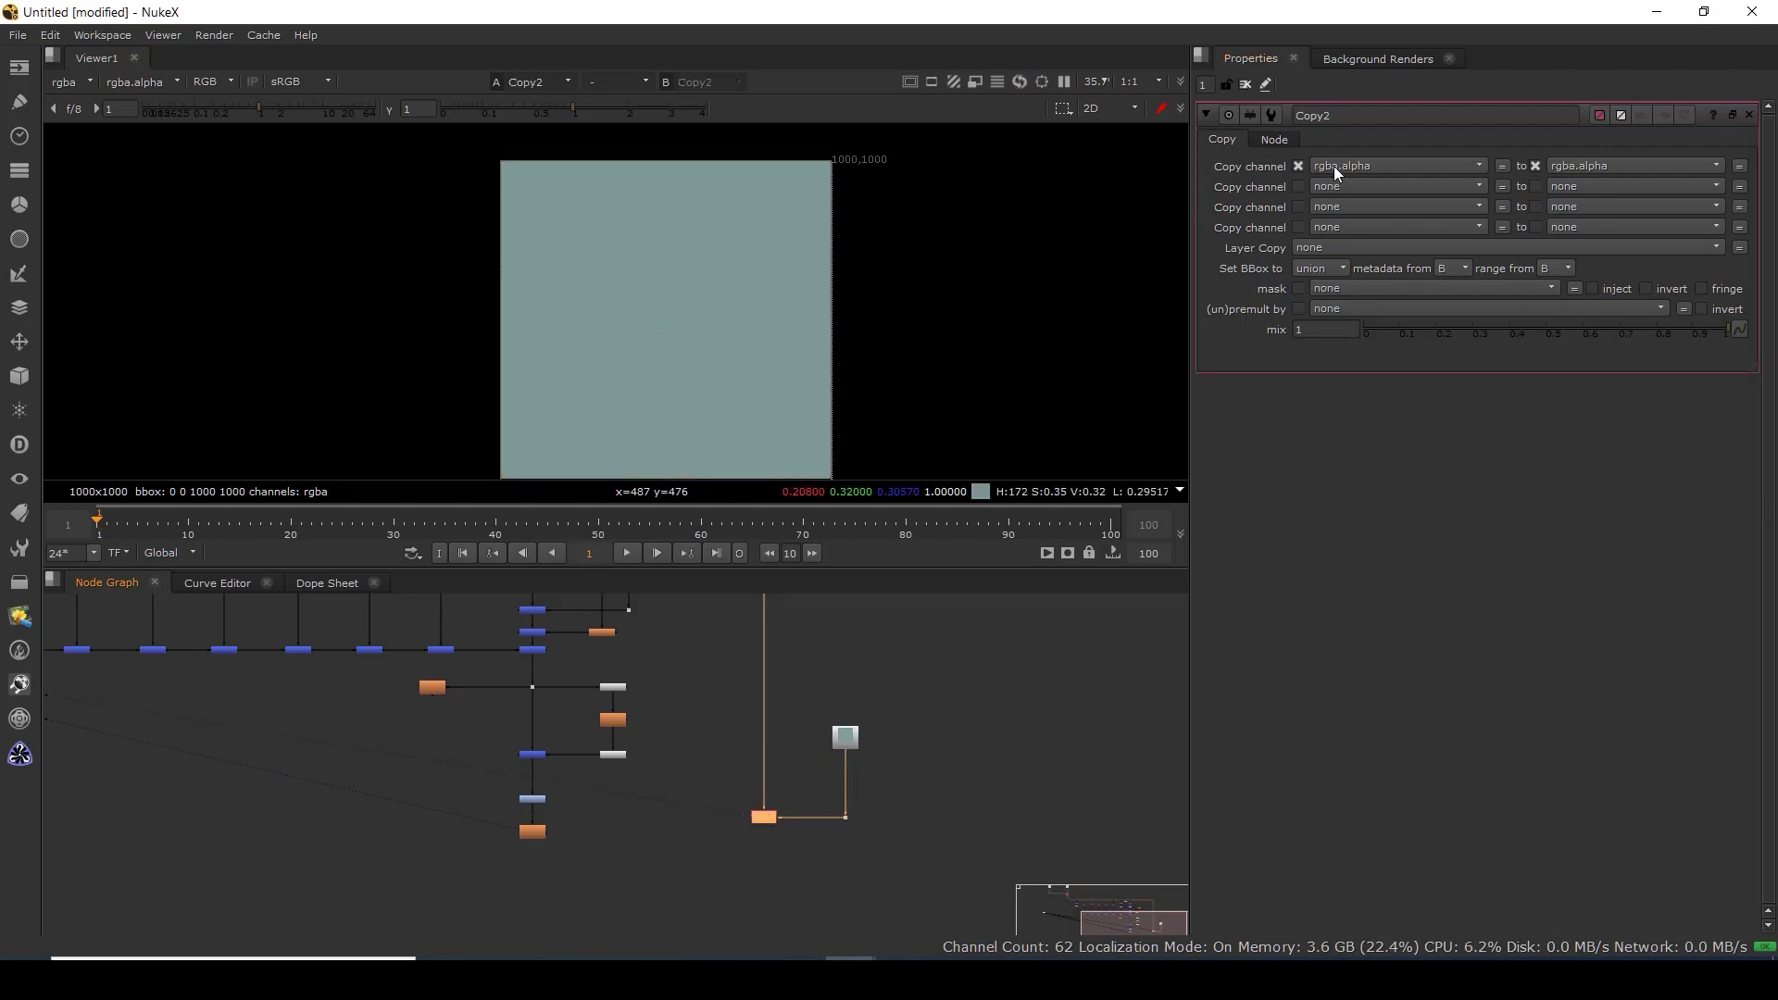
{"action": "scroll", "coordinate": [749, 840], "scroll_direction": "up", "scroll_amount": 3}
{"action": "left_click", "coordinate": [806, 854]}
{"action": "left_click", "coordinate": [776, 801]}
{"action": "left_click", "coordinate": [803, 848]}
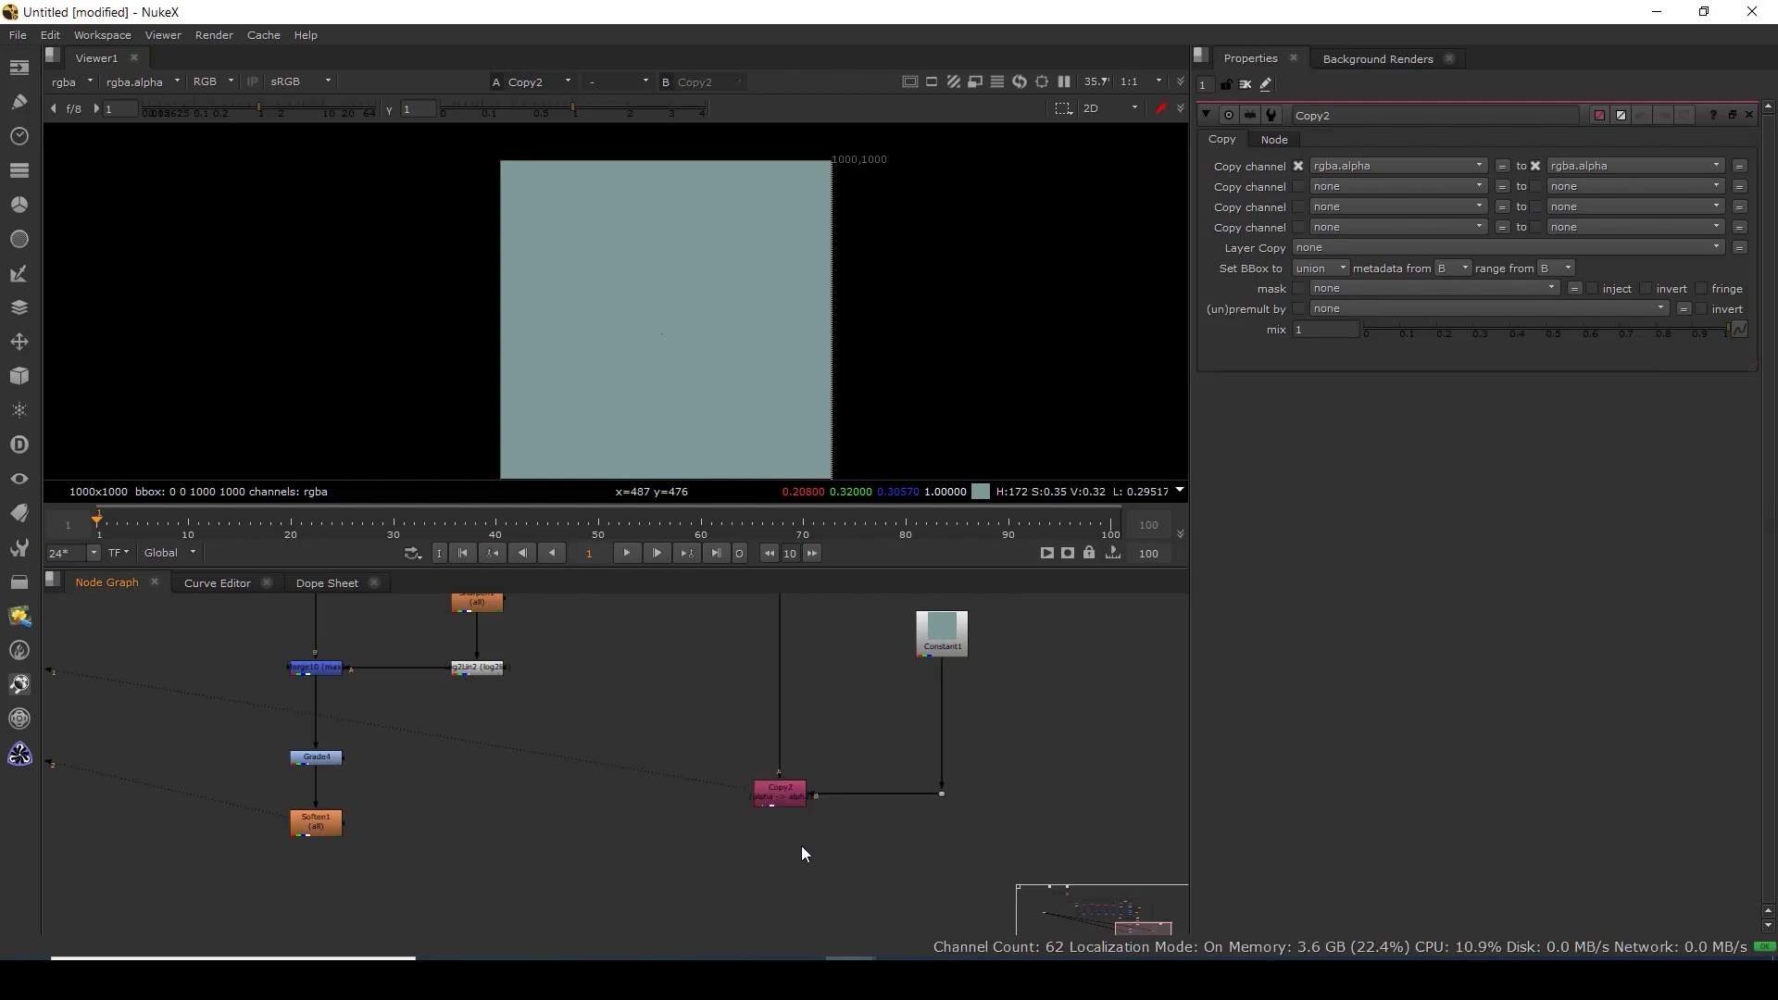
Insert a dot in the vertical pipe just above Copy2 and delete the Copy2 node.
{"action": "left_click", "coordinate": [786, 803]}
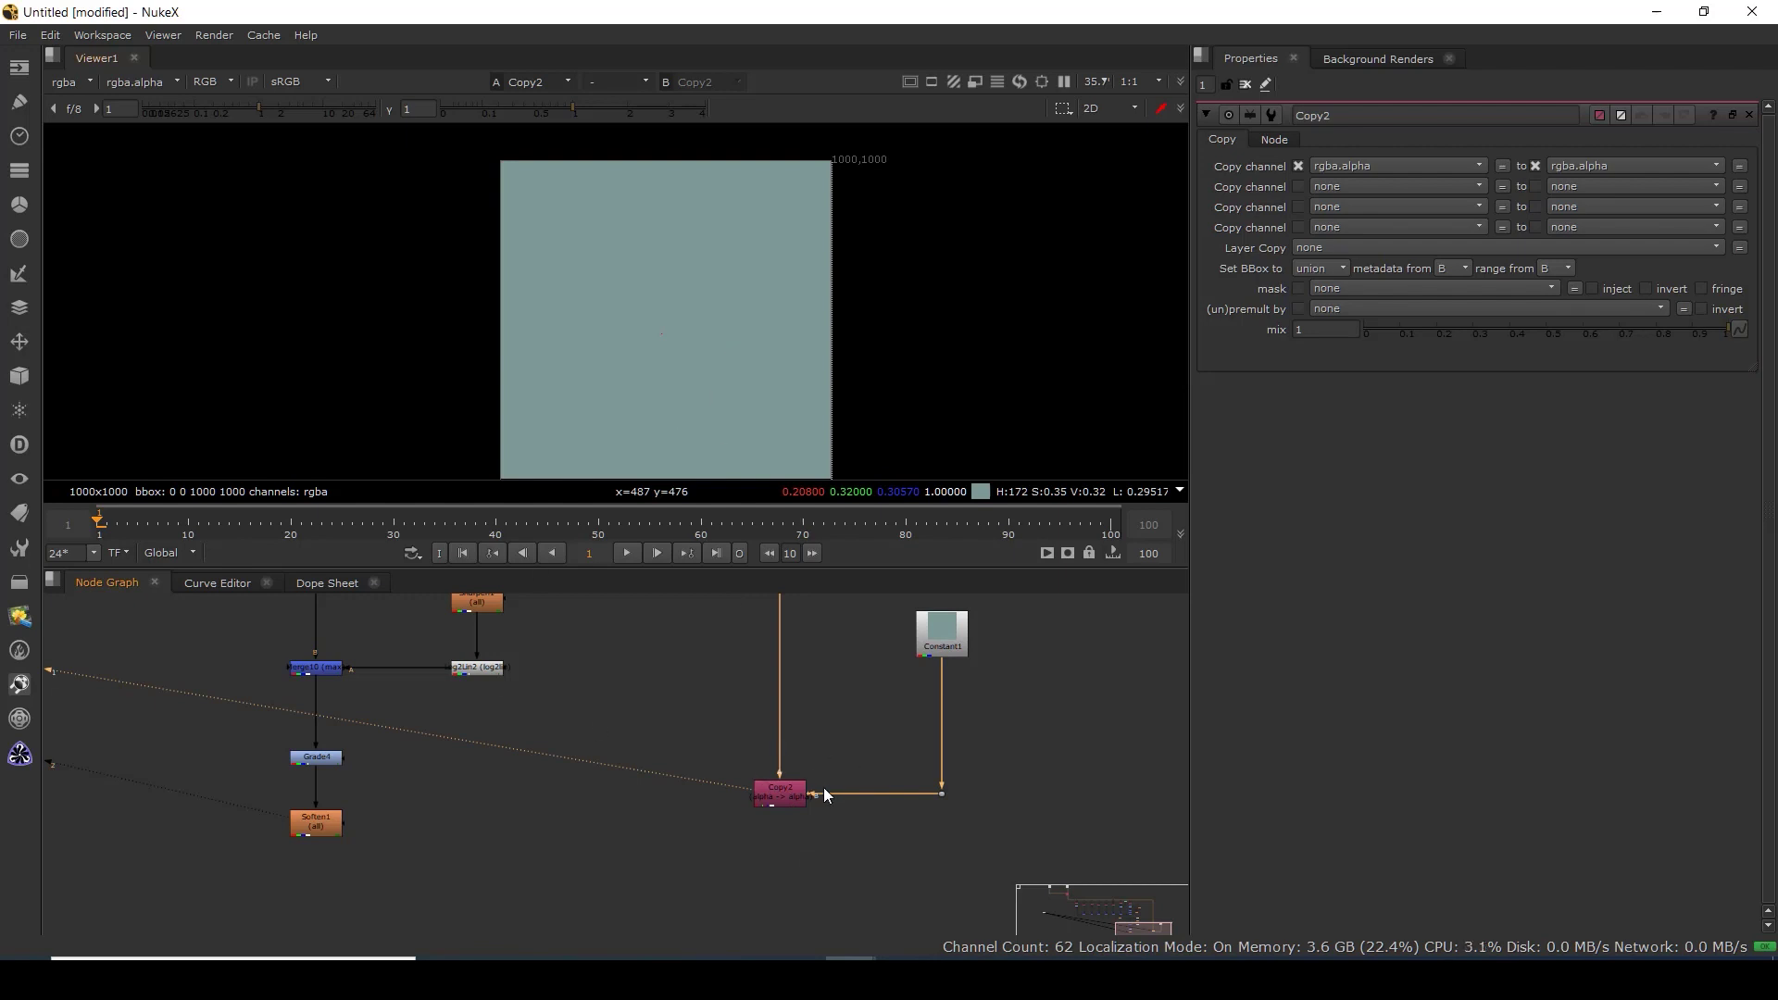
{"action": "key", "text": "ctrl"}
{"action": "left_click", "coordinate": [780, 685], "text": "ctrl"}
{"action": "left_click", "coordinate": [786, 796]}
{"action": "key", "text": "Delete"}
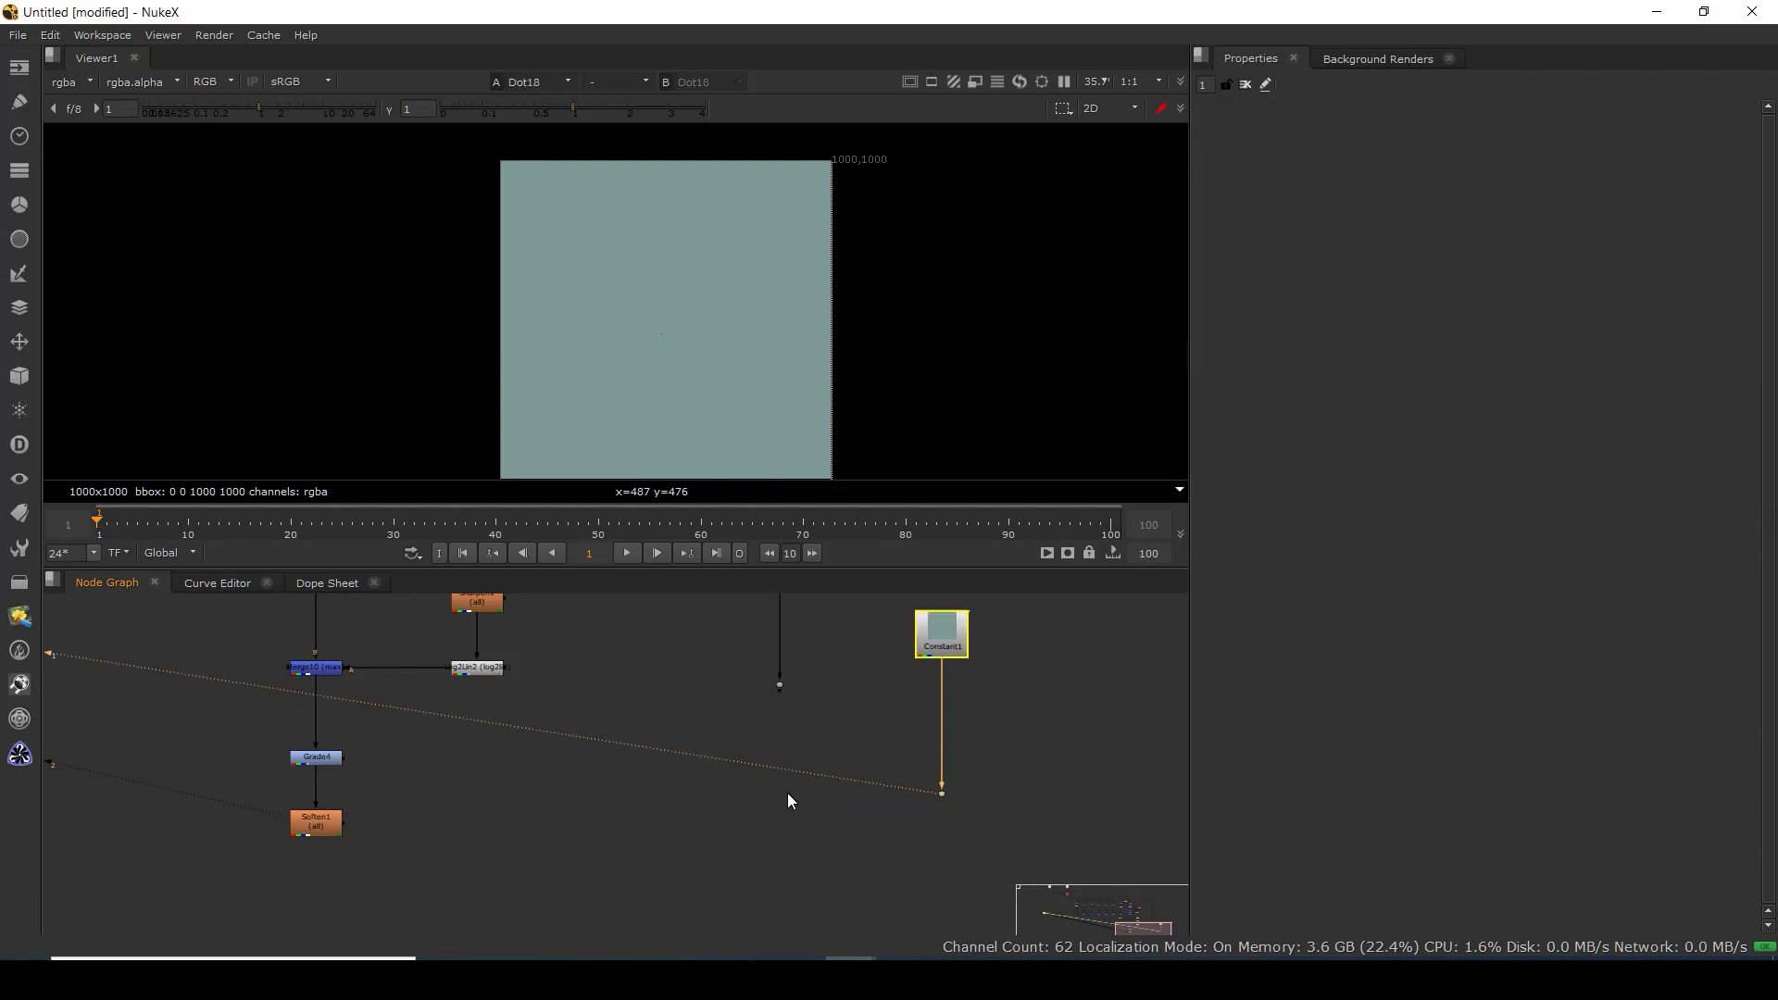
Add a Merge node, connecting A to the end dot of the upper pipe and B to Constant1's dot, and align it below the pipe.
{"action": "key", "text": "m"}
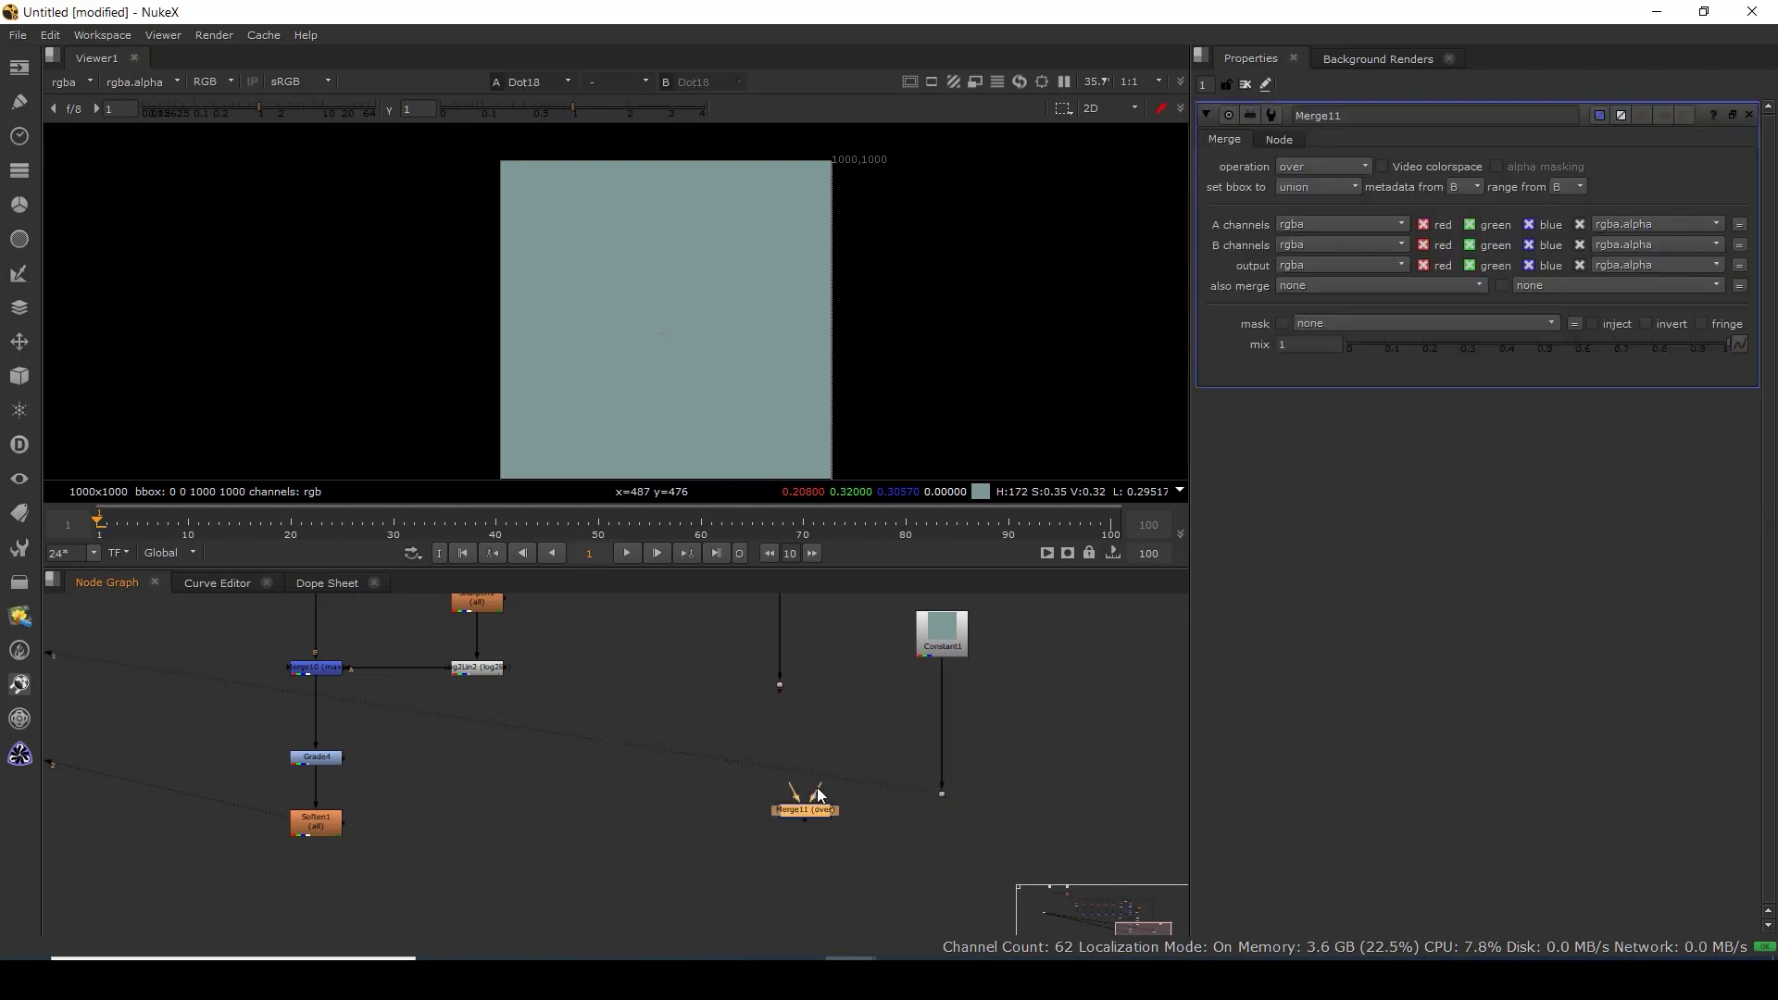
{"action": "left_click_drag", "start_coordinate": [931, 790], "coordinate": [943, 794]}
{"action": "left_click_drag", "start_coordinate": [792, 789], "coordinate": [781, 691]}
{"action": "left_click_drag", "start_coordinate": [814, 809], "coordinate": [791, 803]}
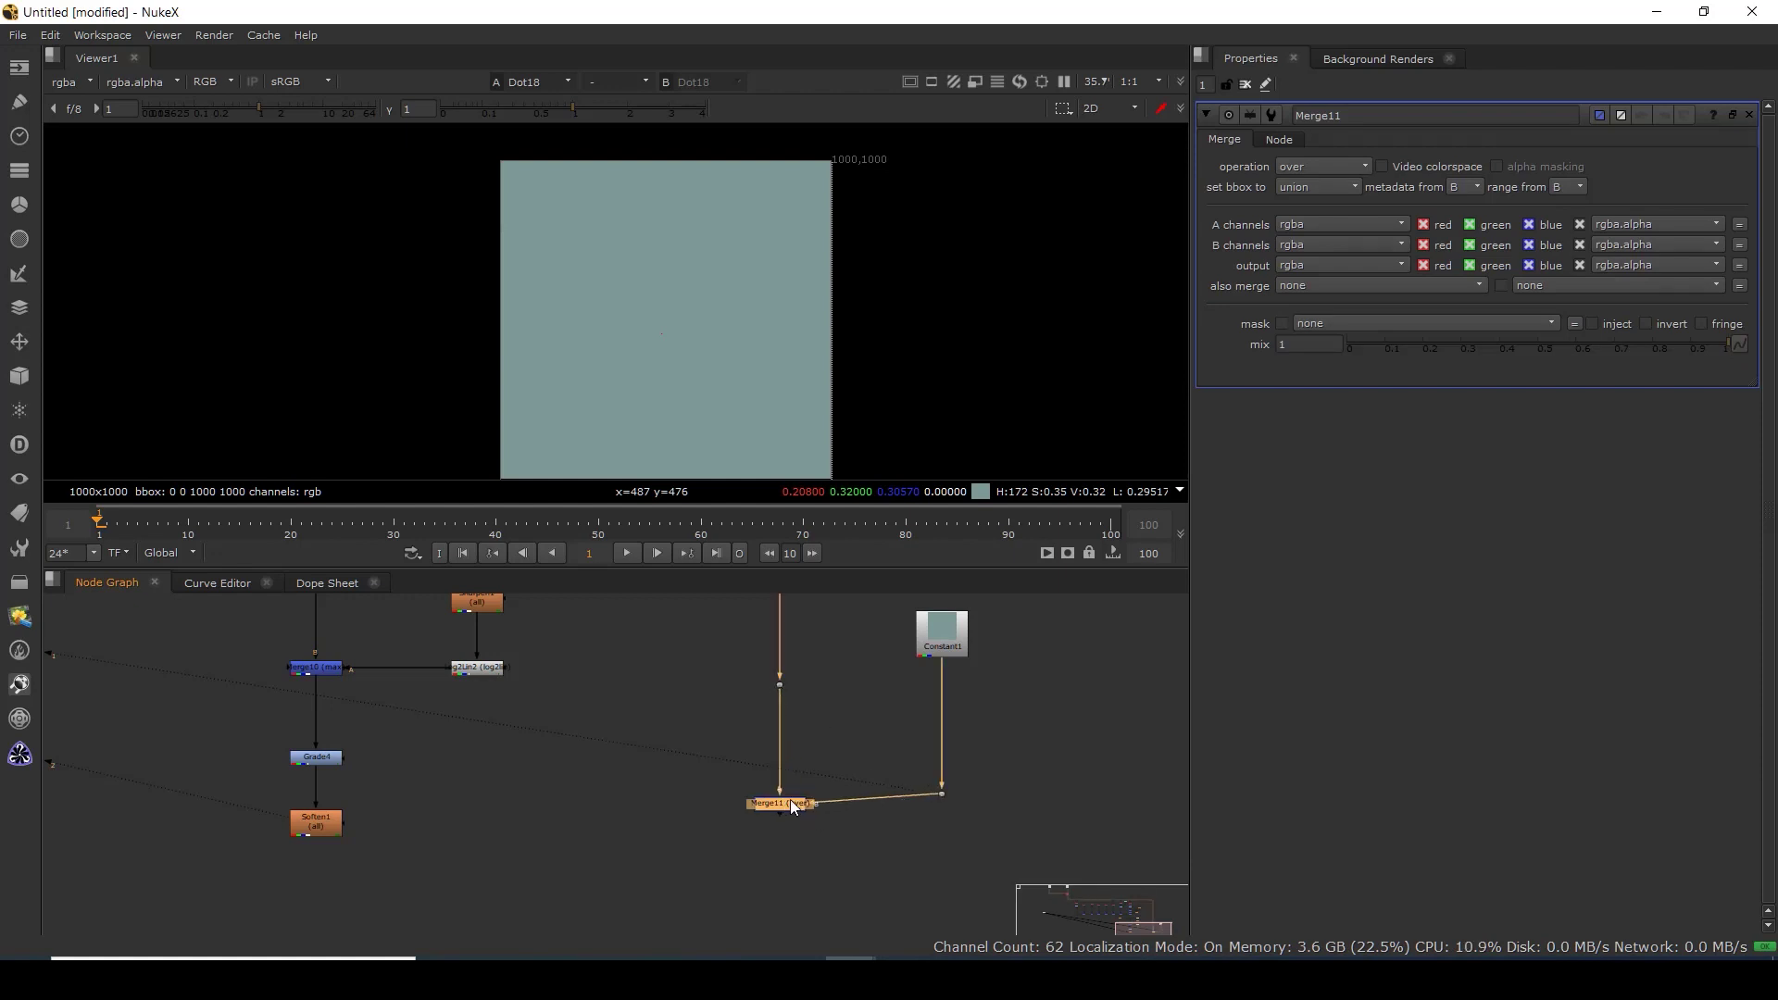
Display Merge11 in viewer input 1, set its operation to stencil, and level it with Constant1's dot.
{"action": "key", "text": "1"}
{"action": "left_click", "coordinate": [1315, 169]}
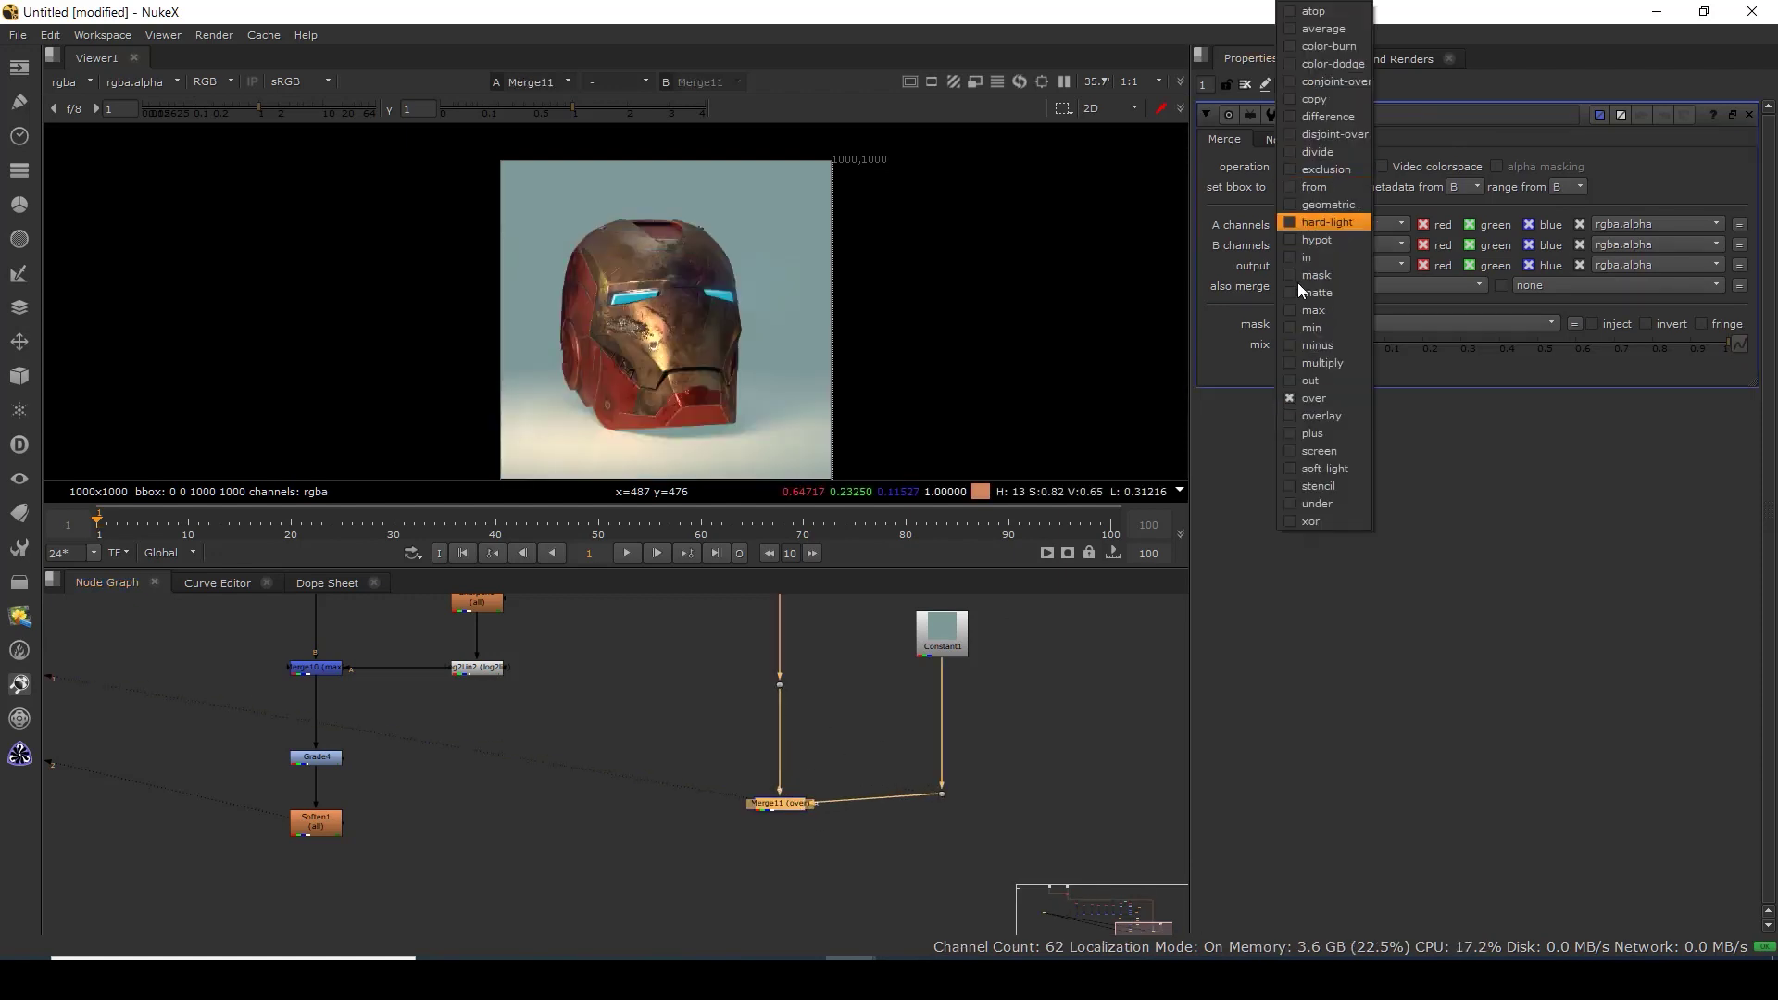
{"action": "left_click", "coordinate": [1320, 482]}
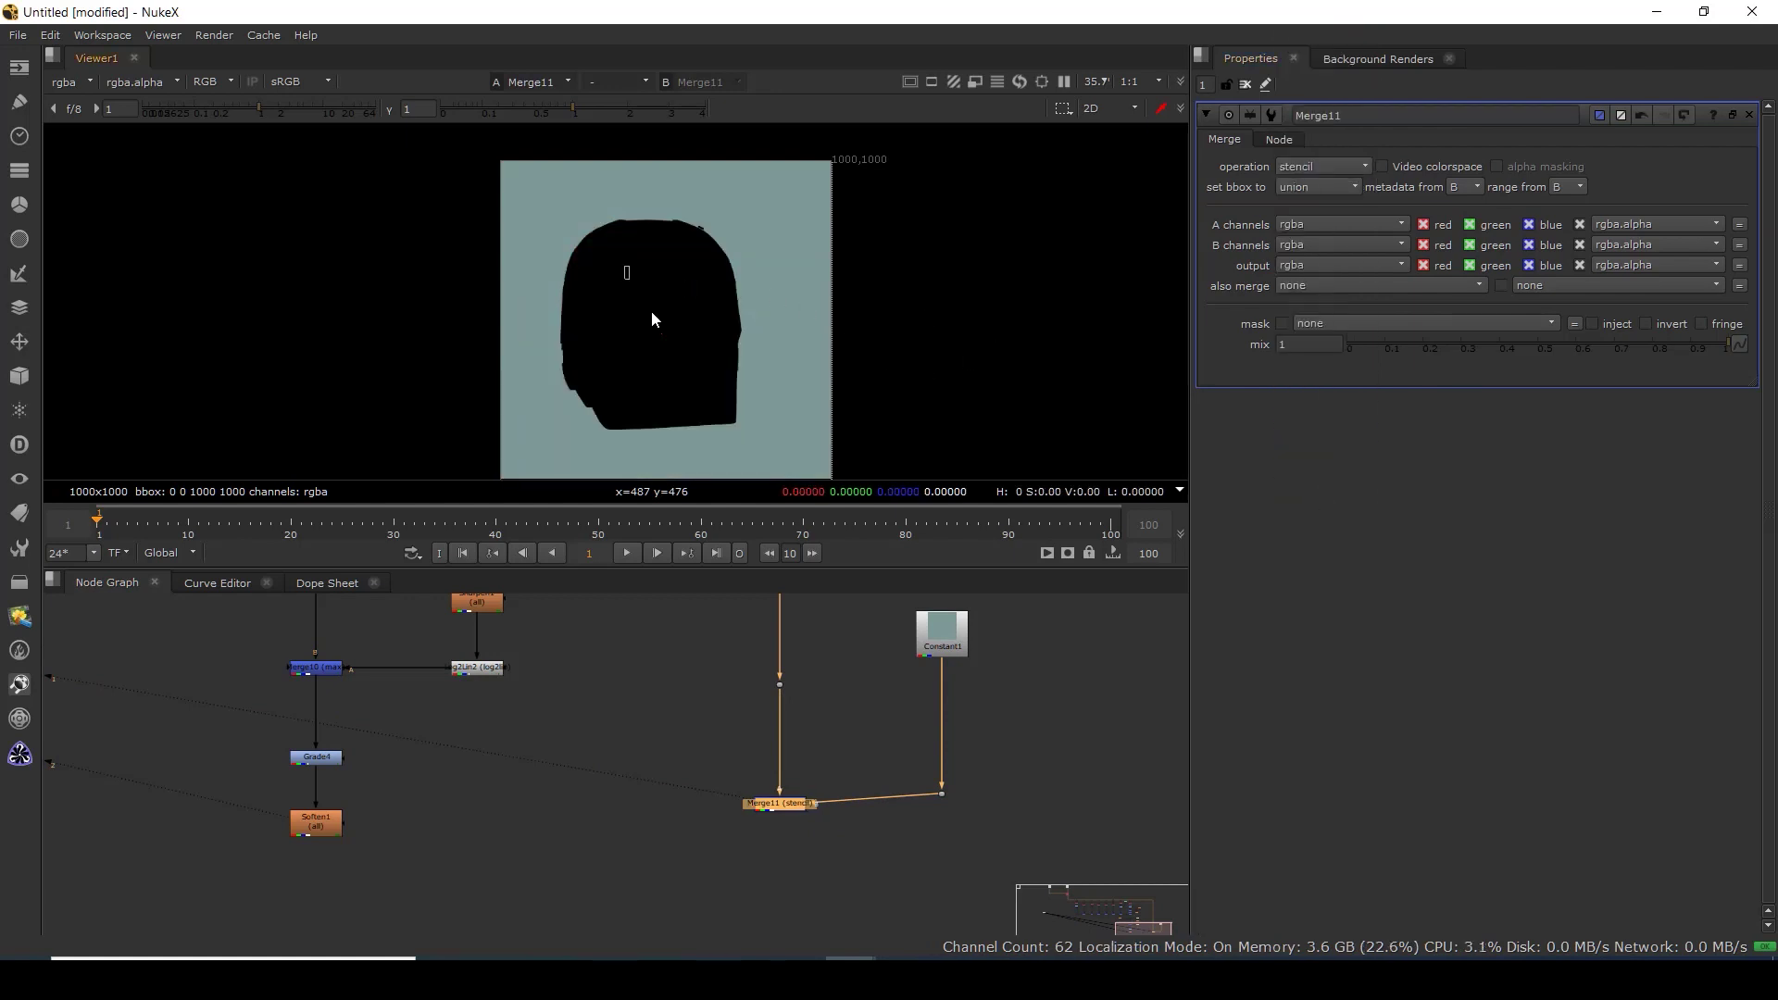
{"action": "scroll", "coordinate": [674, 690], "scroll_direction": "down", "scroll_amount": 2}
{"action": "left_click_drag", "start_coordinate": [864, 764], "coordinate": [864, 769]}
Add a Merge node below Soften1 with B from Soften1 and A from Merge11, and display it in viewer input 1.
{"action": "left_click", "coordinate": [464, 831]}
{"action": "key", "text": "m"}
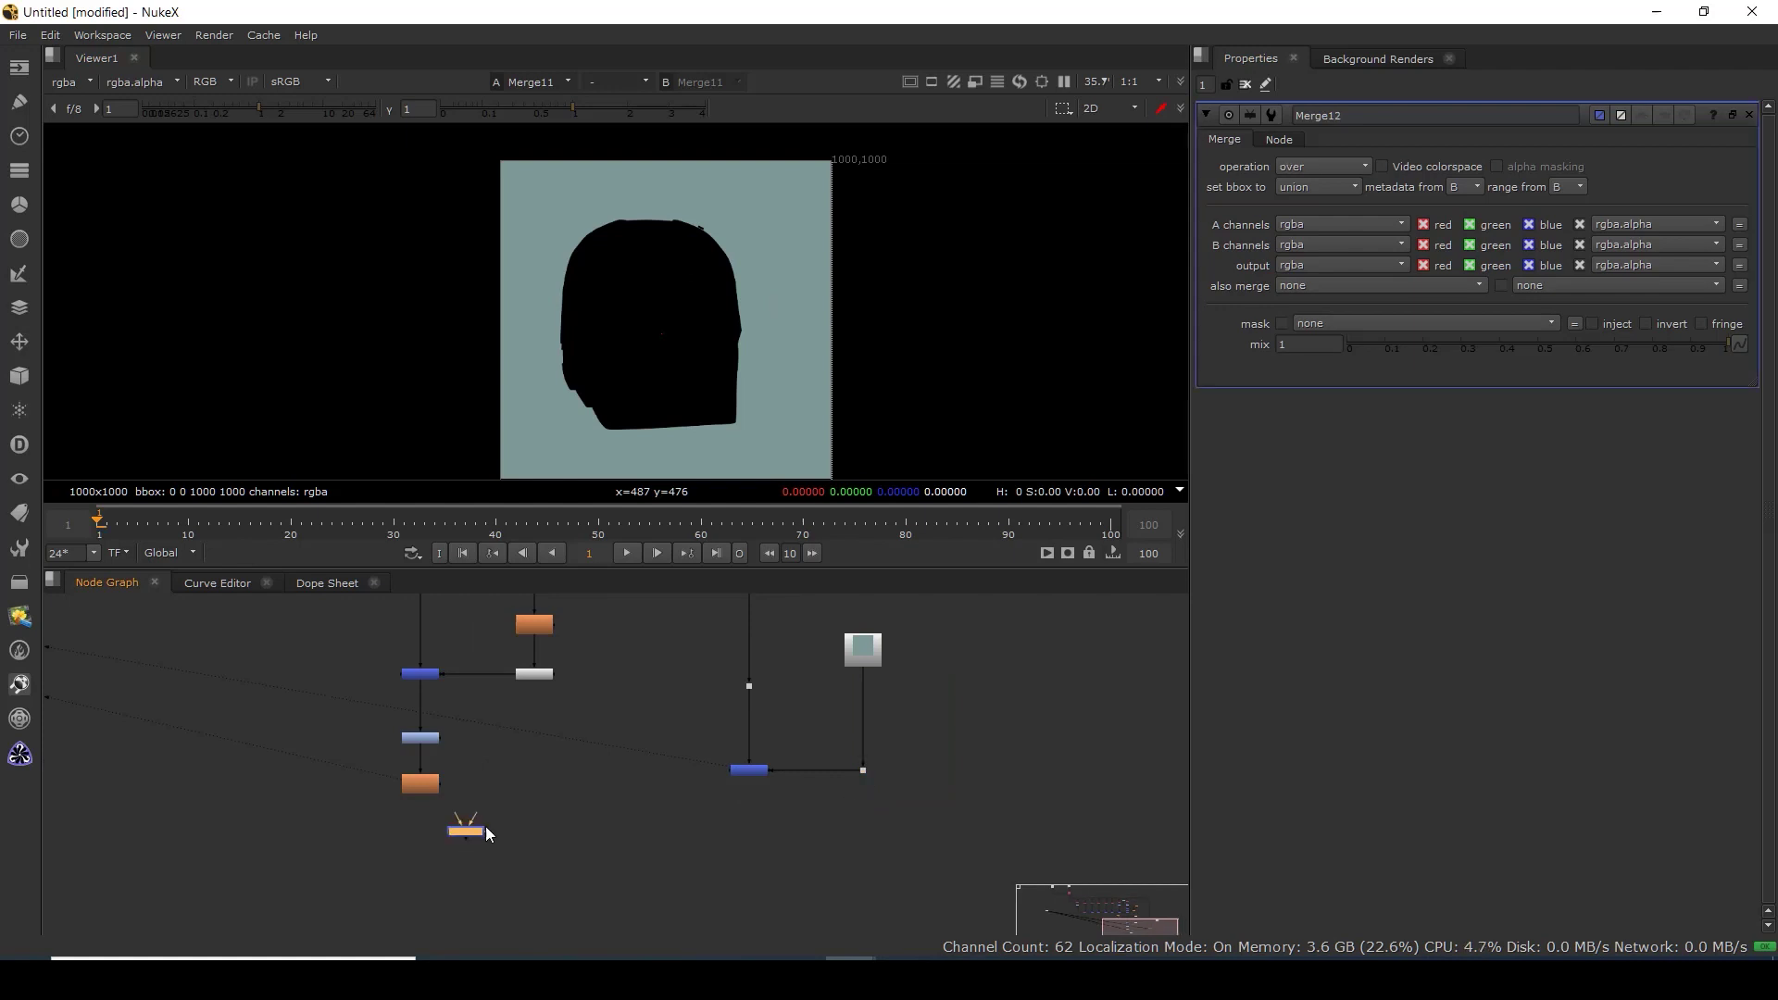
{"action": "scroll", "coordinate": [476, 820], "scroll_direction": "up", "scroll_amount": 3}
{"action": "left_click_drag", "start_coordinate": [478, 815], "coordinate": [411, 789]}
{"action": "left_click_drag", "start_coordinate": [455, 846], "coordinate": [924, 739]}
{"action": "left_click_drag", "start_coordinate": [417, 868], "coordinate": [396, 857]}
{"action": "key", "text": "1"}
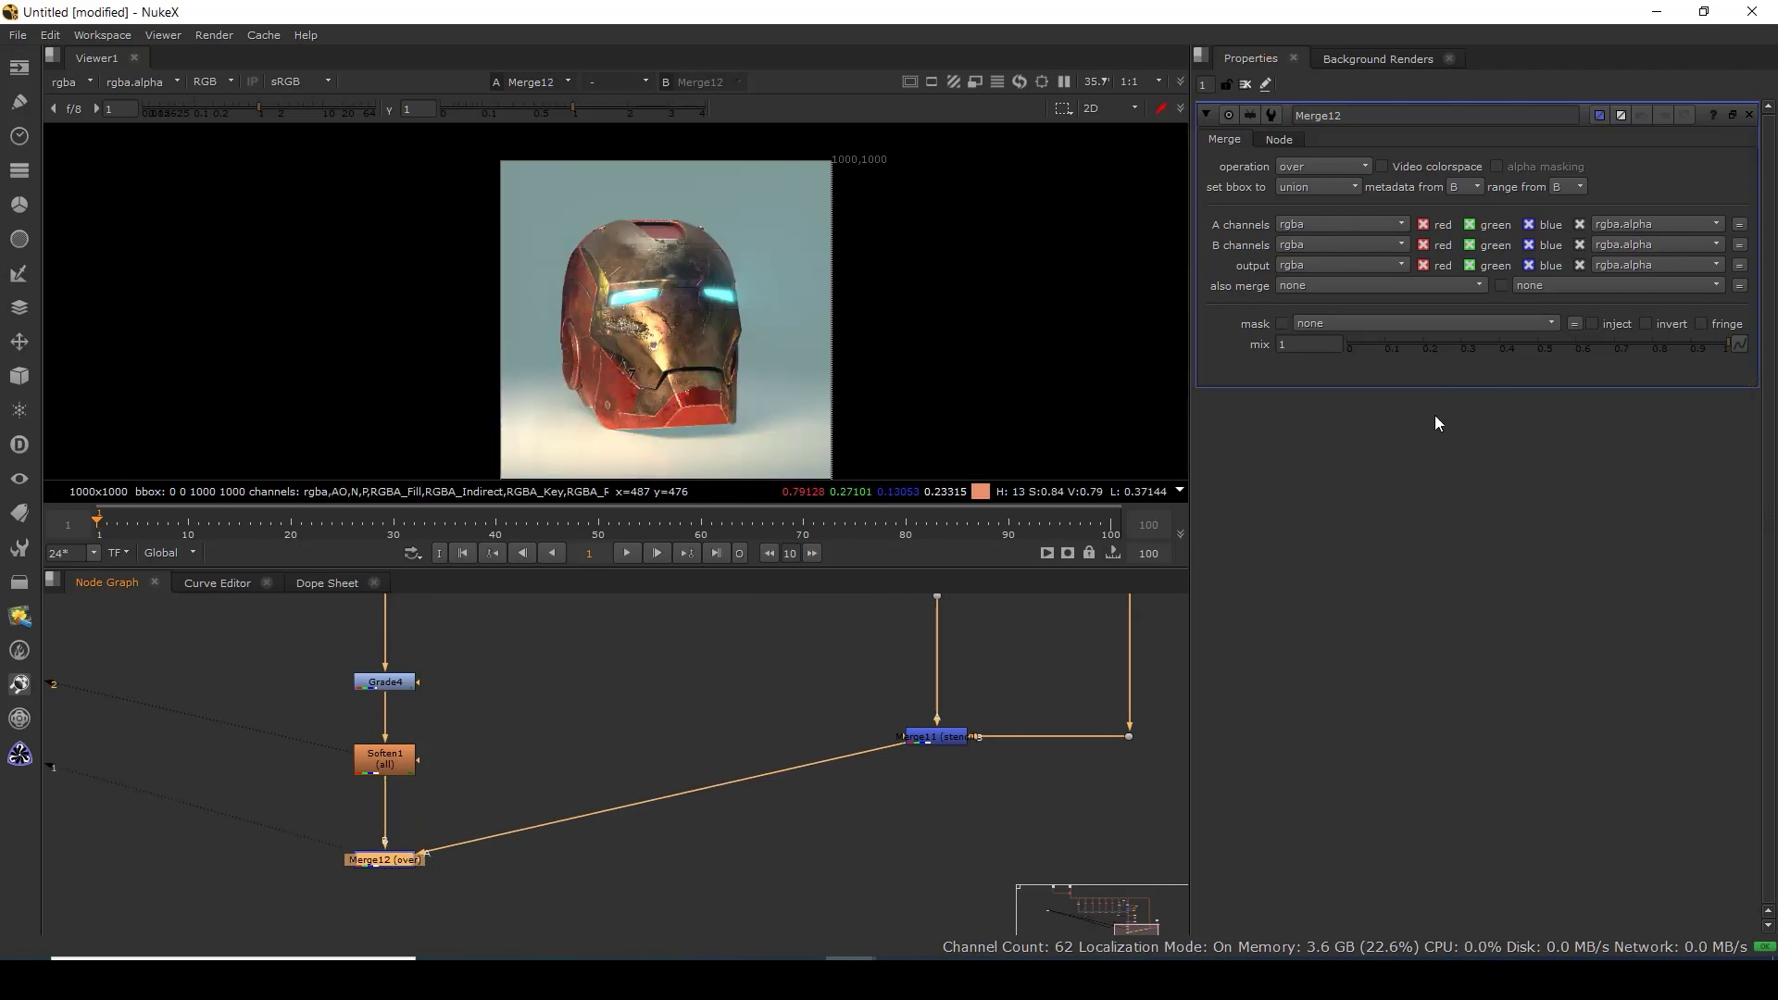
Reduce Merge12's mix to 0.065 and check the helmet's edge against the background.
{"action": "left_click_drag", "start_coordinate": [1442, 345], "coordinate": [1373, 355]}
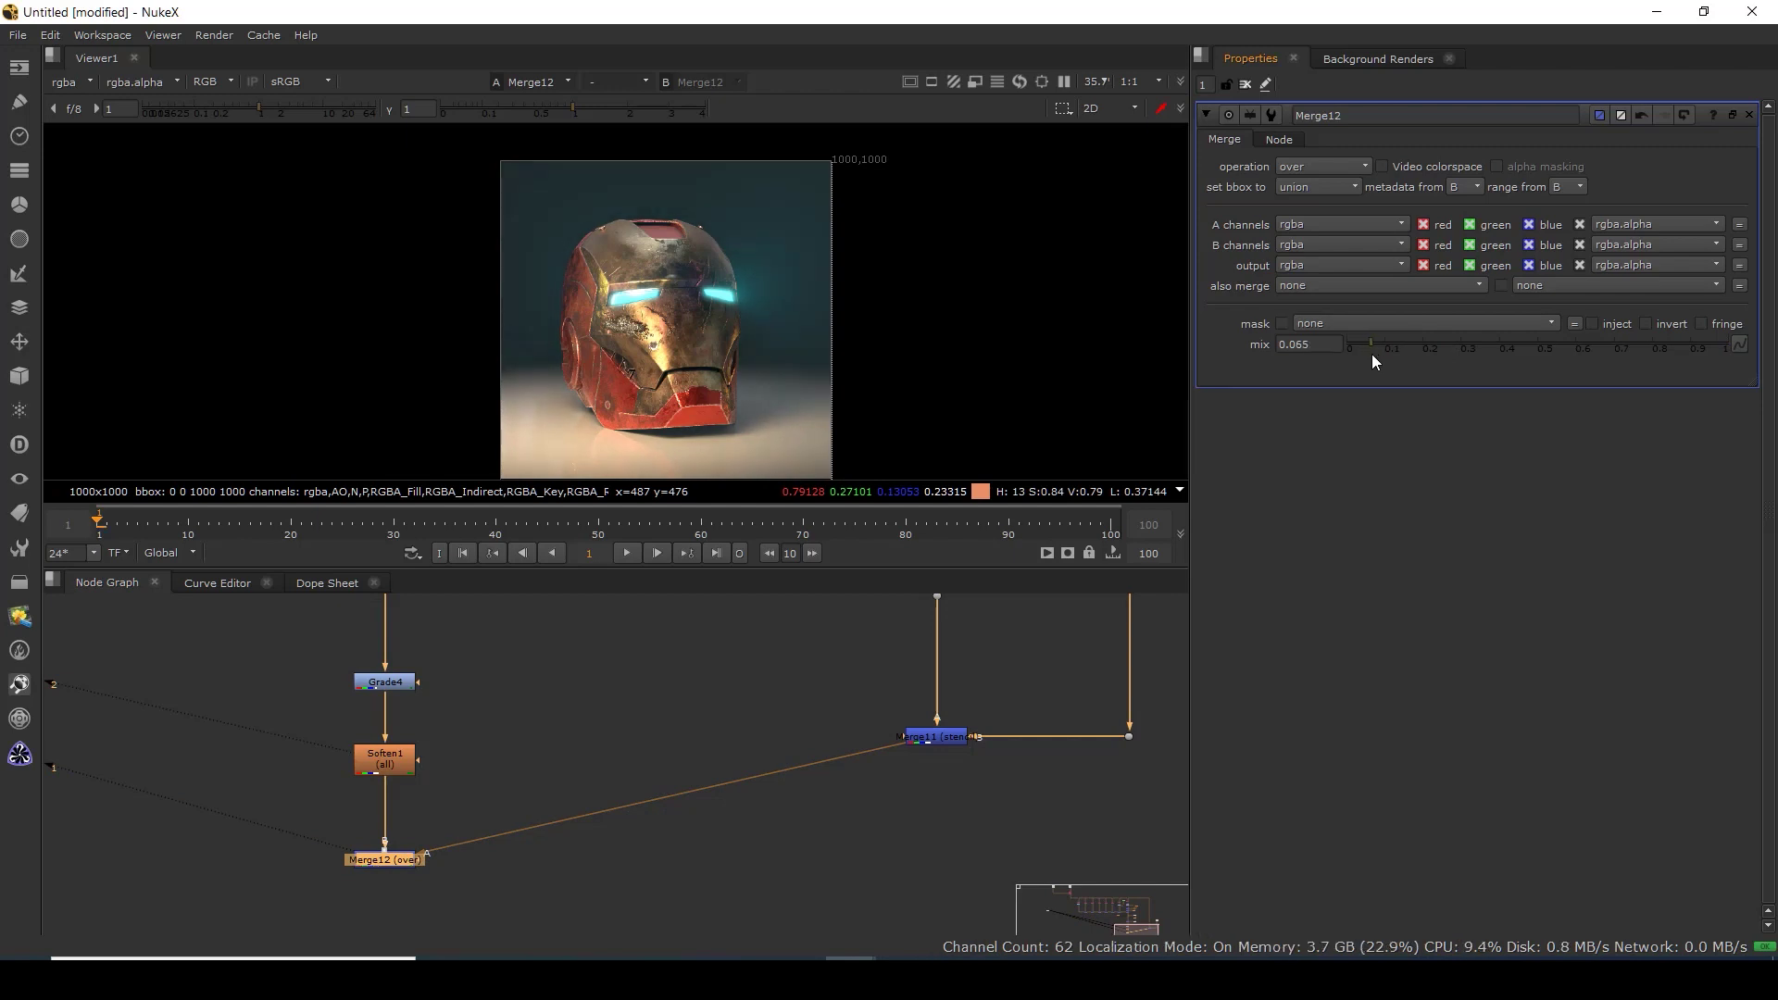
{"action": "scroll", "coordinate": [748, 276], "scroll_direction": "up", "scroll_amount": 10}
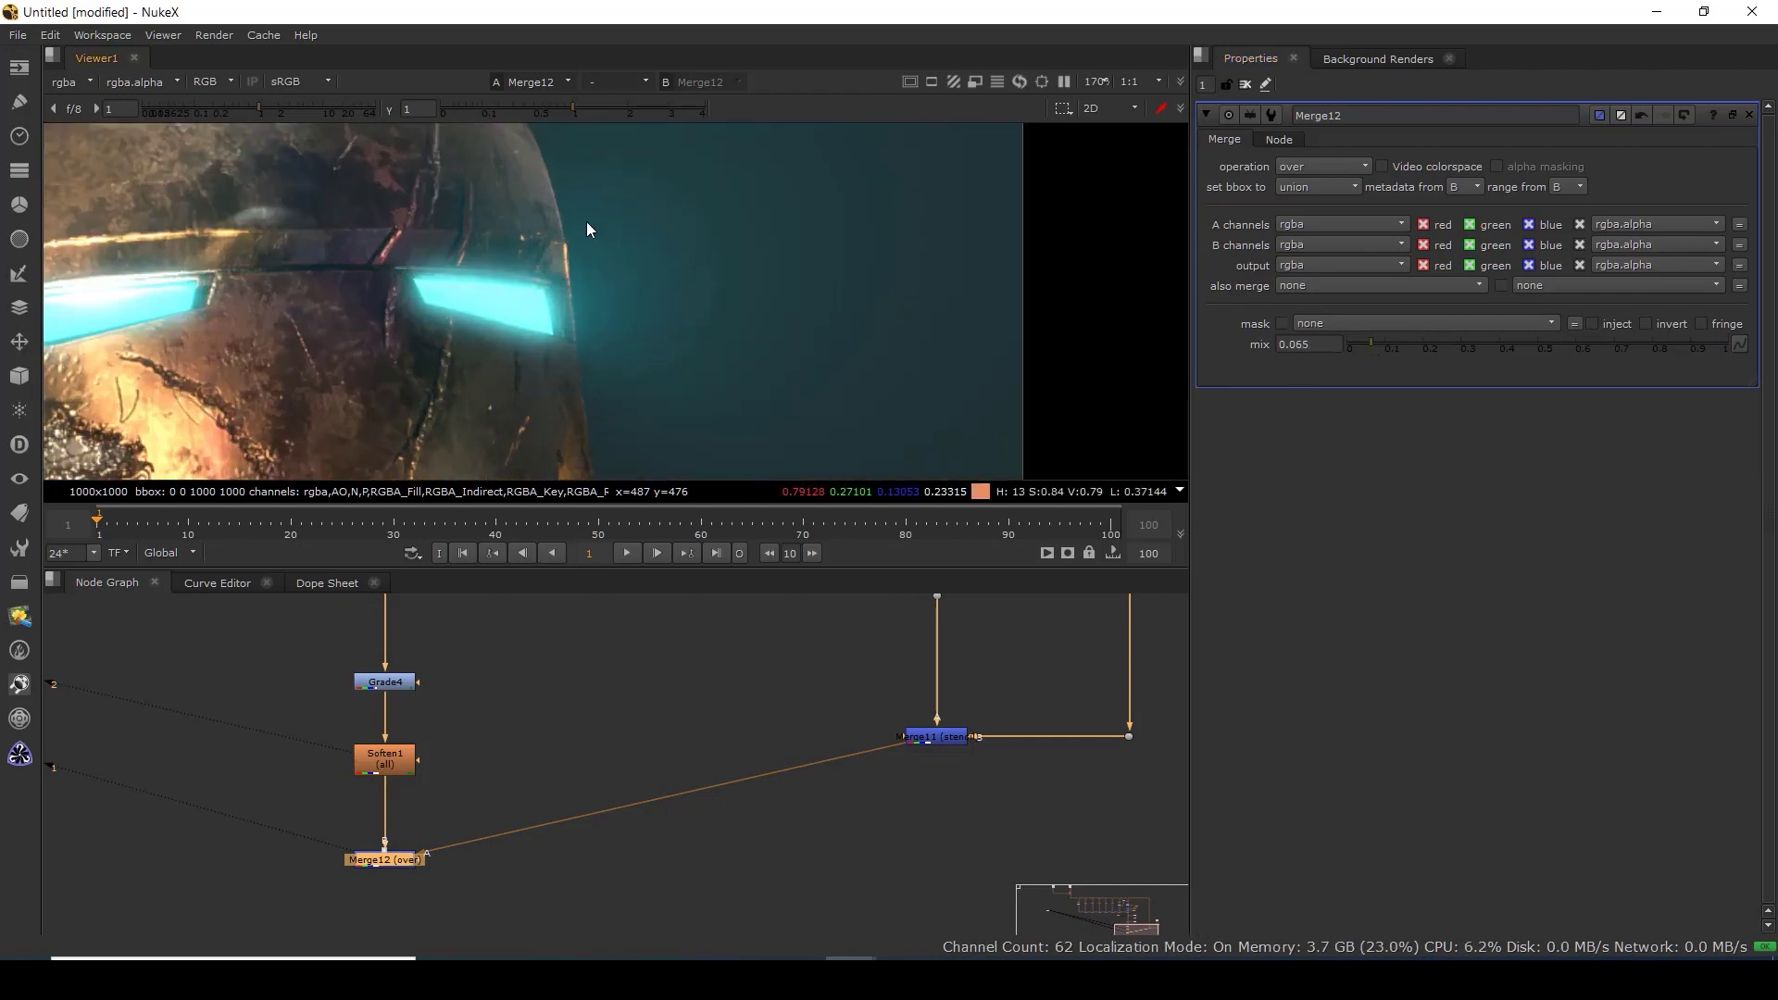
{"action": "scroll", "coordinate": [869, 258], "scroll_direction": "down", "scroll_amount": 12}
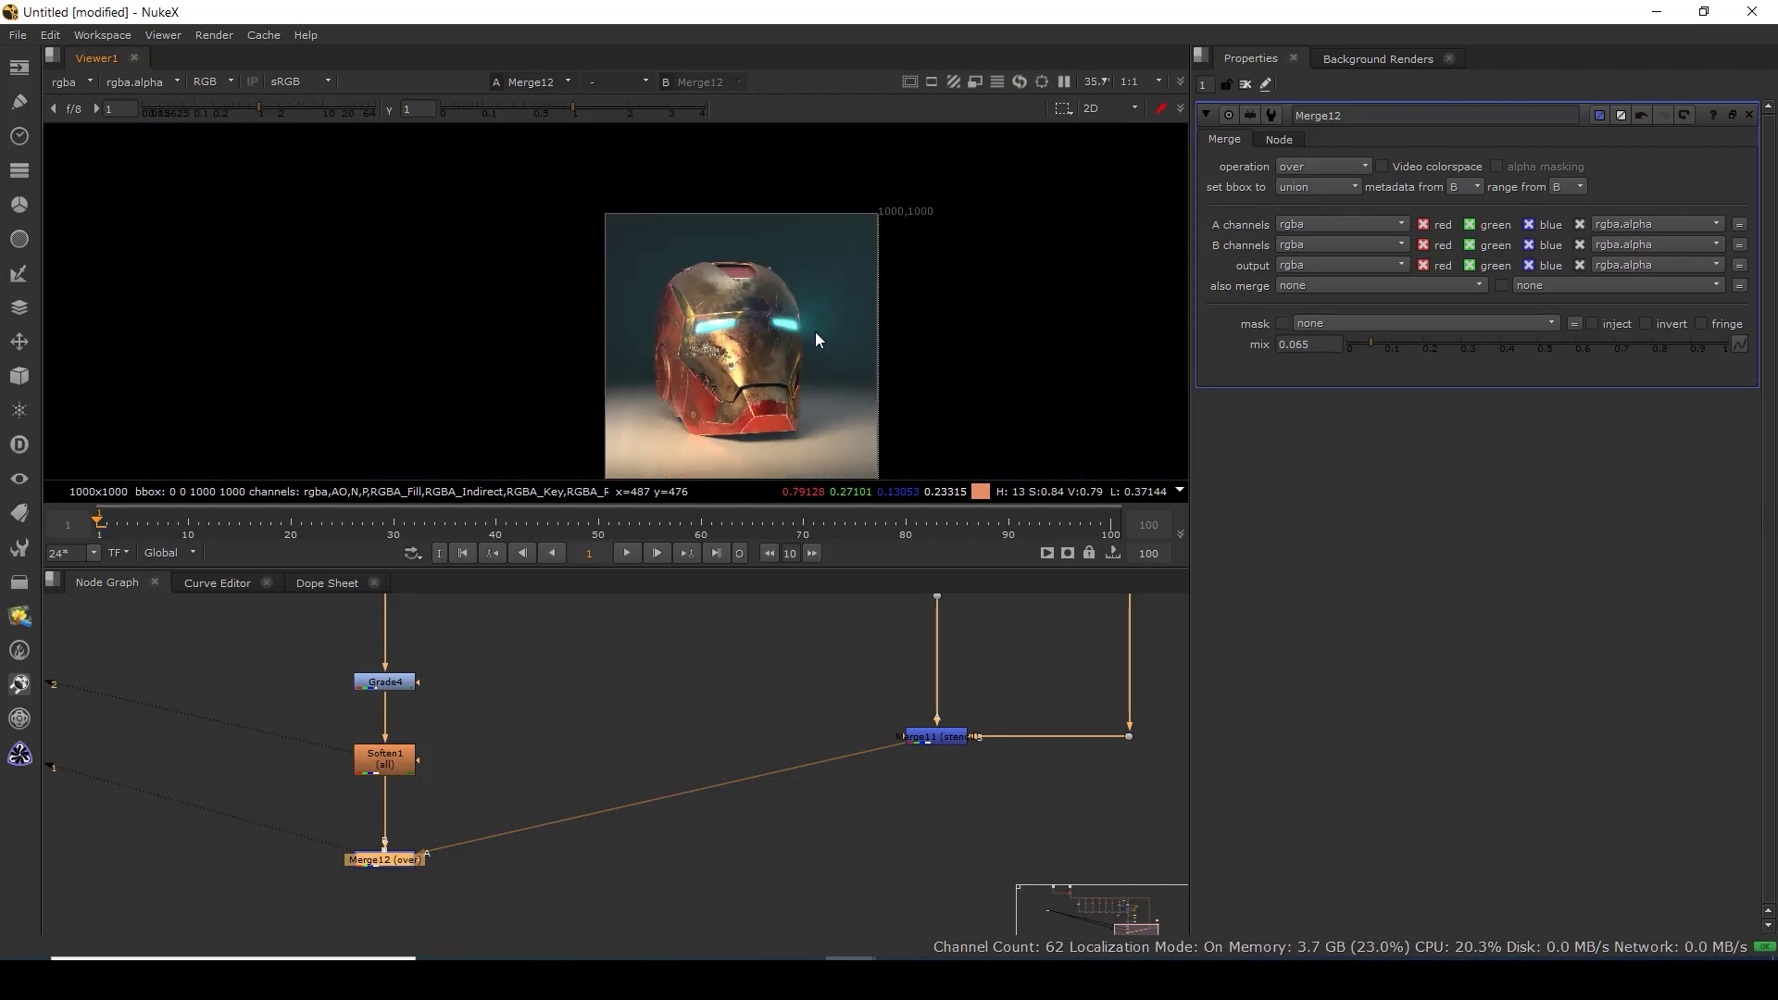
{"action": "scroll", "coordinate": [843, 367], "scroll_direction": "up", "scroll_amount": 1}
Route the connection from Merge11 to Merge12 through a right-angle dot below Merge11.
{"action": "scroll", "coordinate": [894, 704], "scroll_direction": "down", "scroll_amount": 5}
{"action": "scroll", "coordinate": [881, 738], "scroll_direction": "up", "scroll_amount": 2}
{"action": "left_click", "coordinate": [859, 752]}
{"action": "left_click_drag", "start_coordinate": [766, 725], "coordinate": [925, 764]}
Examine the helmet's contrast and tones in the Merge12 composite.
{"action": "scroll", "coordinate": [930, 752], "scroll_direction": "down", "scroll_amount": 2}
{"action": "scroll", "coordinate": [778, 768], "scroll_direction": "up", "scroll_amount": 4}
{"action": "scroll", "coordinate": [777, 786], "scroll_direction": "down", "scroll_amount": 2}
{"action": "scroll", "coordinate": [737, 338], "scroll_direction": "up", "scroll_amount": 3}
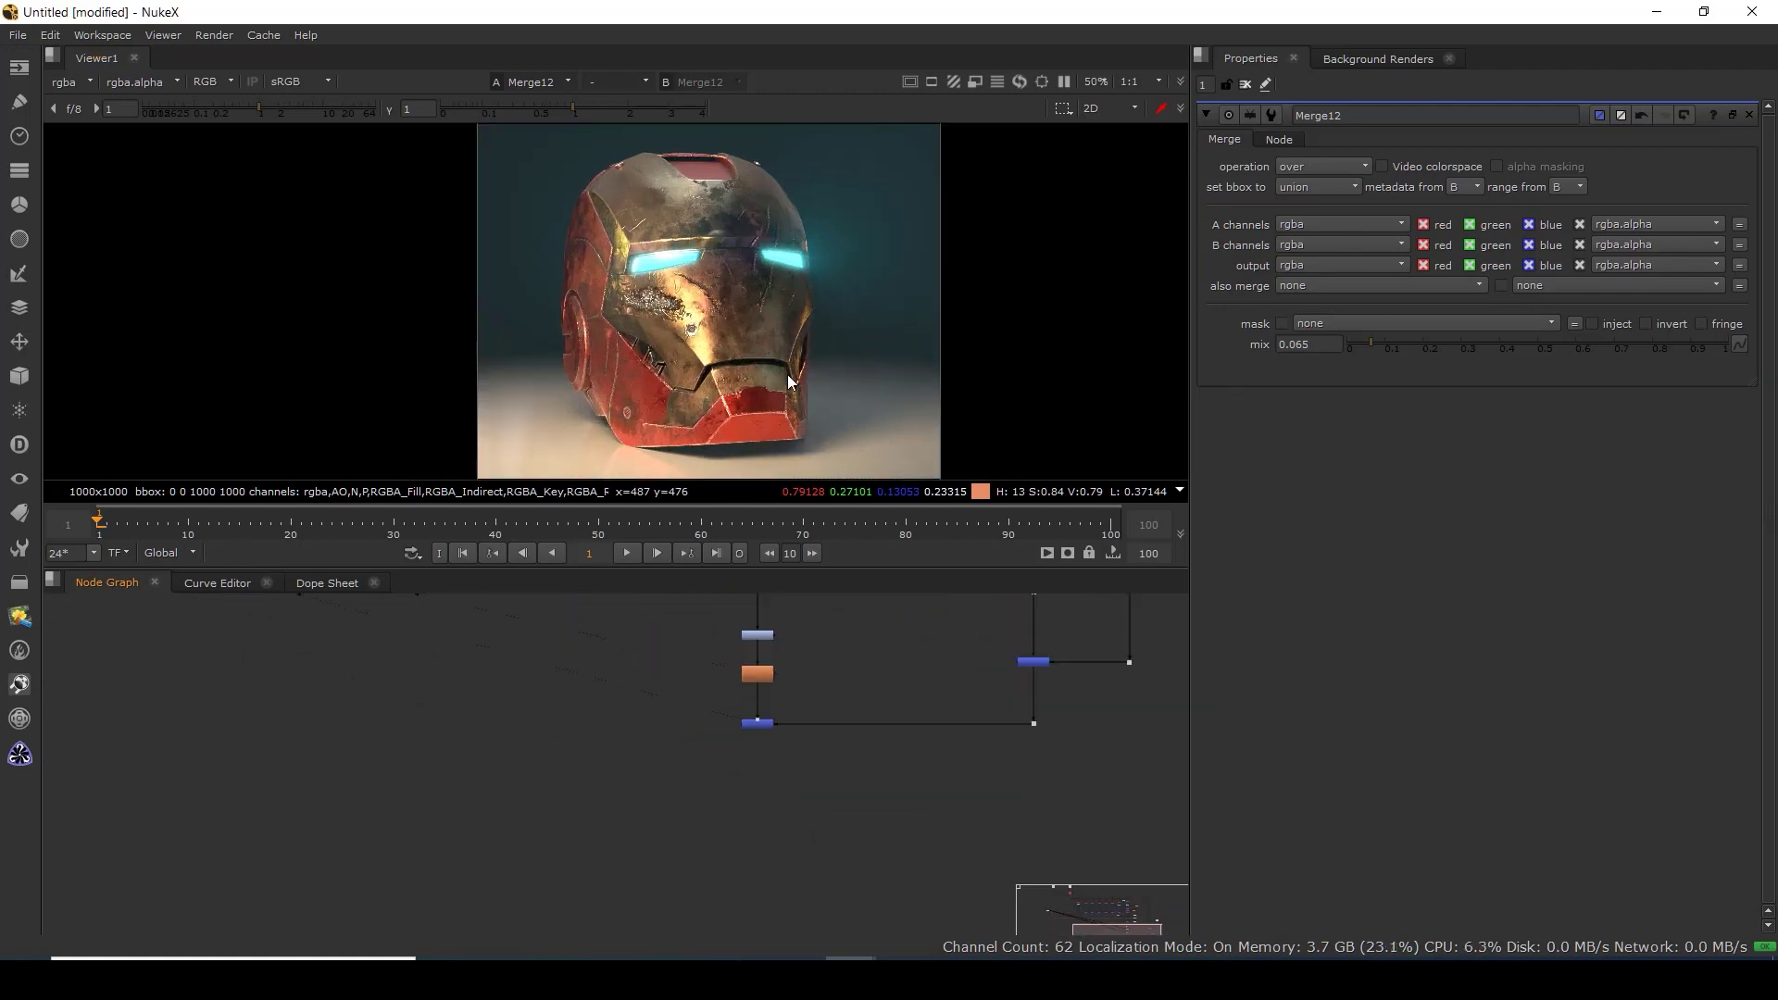
{"action": "scroll", "coordinate": [712, 312], "scroll_direction": "up", "scroll_amount": 3}
{"action": "scroll", "coordinate": [712, 312], "scroll_direction": "down", "scroll_amount": 3}
{"action": "left_click_drag", "start_coordinate": [626, 218], "coordinate": [825, 464]}
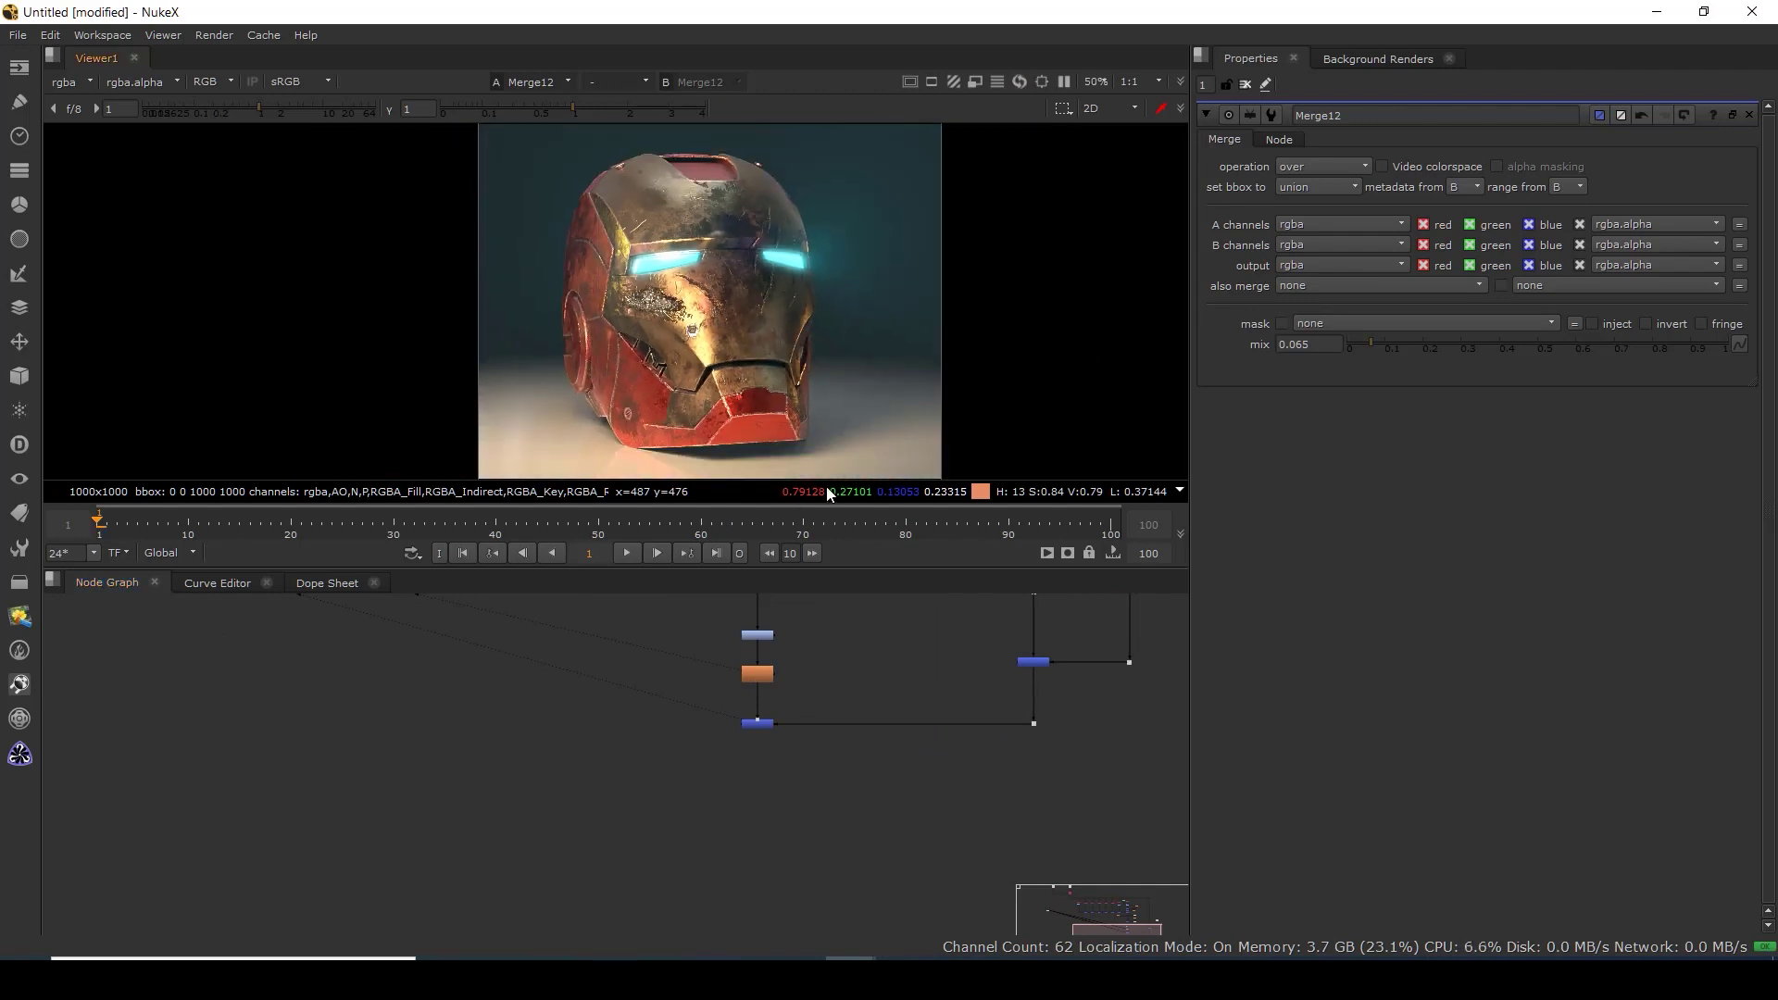
{"action": "left_click_drag", "start_coordinate": [576, 214], "coordinate": [793, 433]}
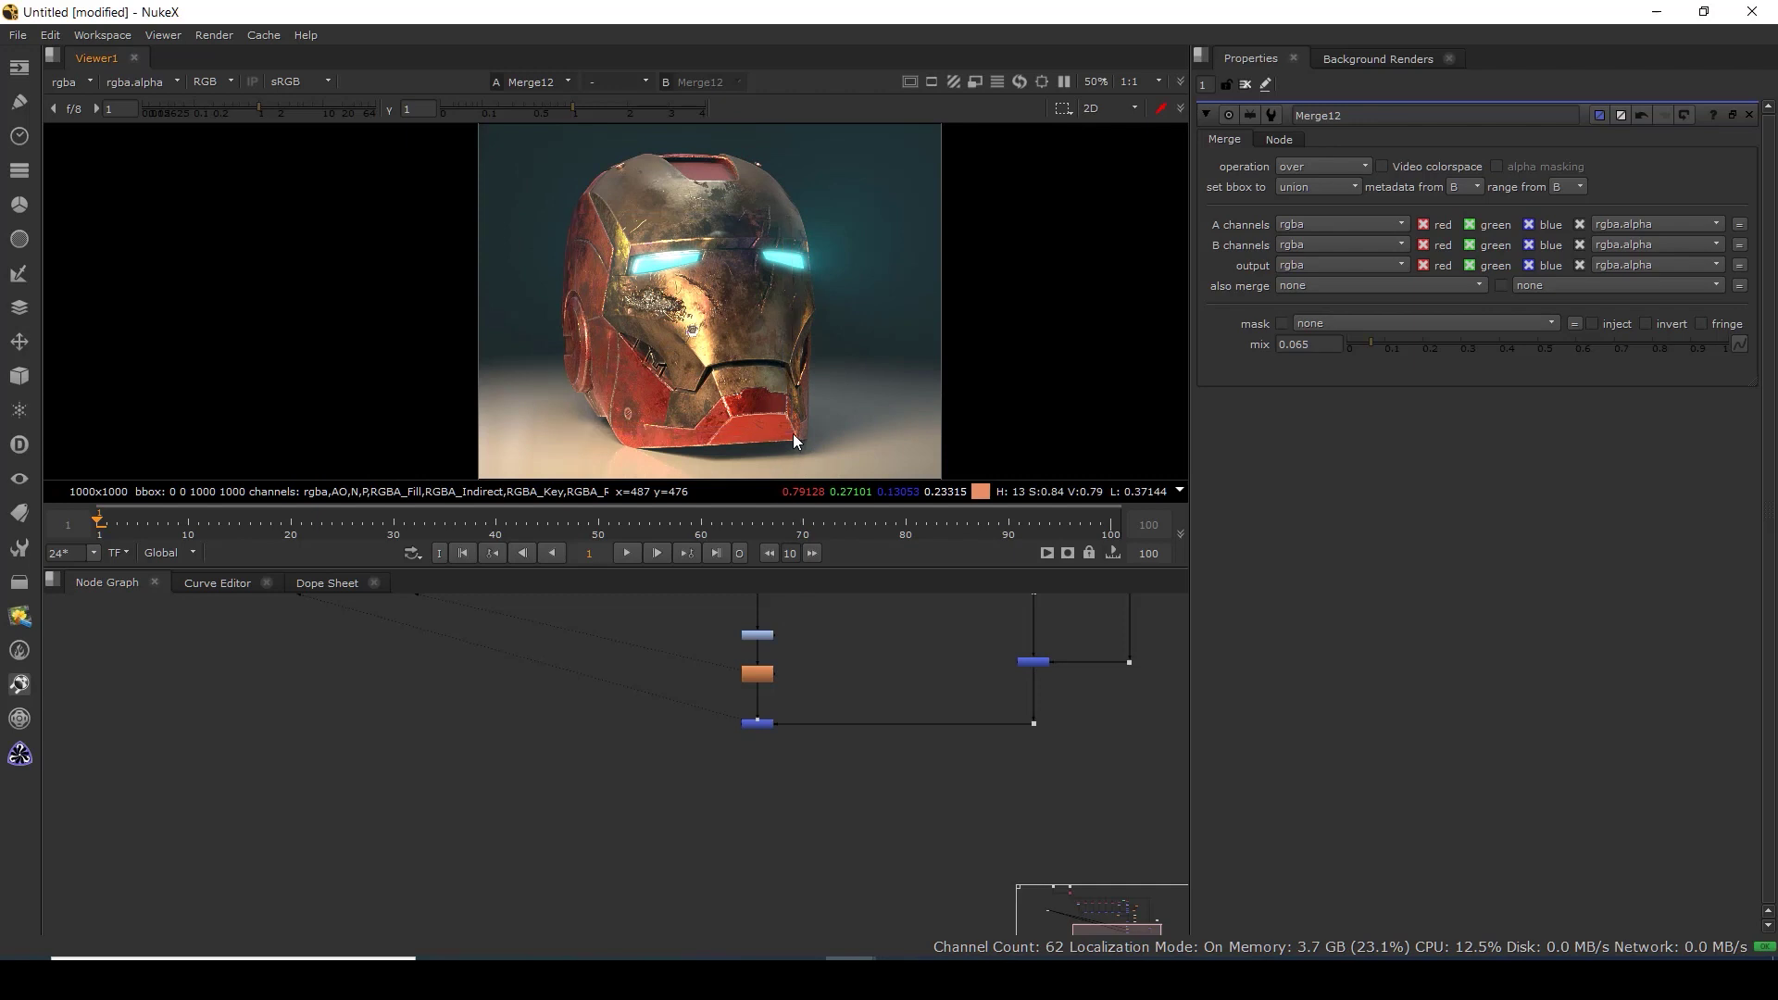
Add a Blur node beside the main pipe and feed it from Merge12 through a dot placed below that merge.
{"action": "key", "text": "b"}
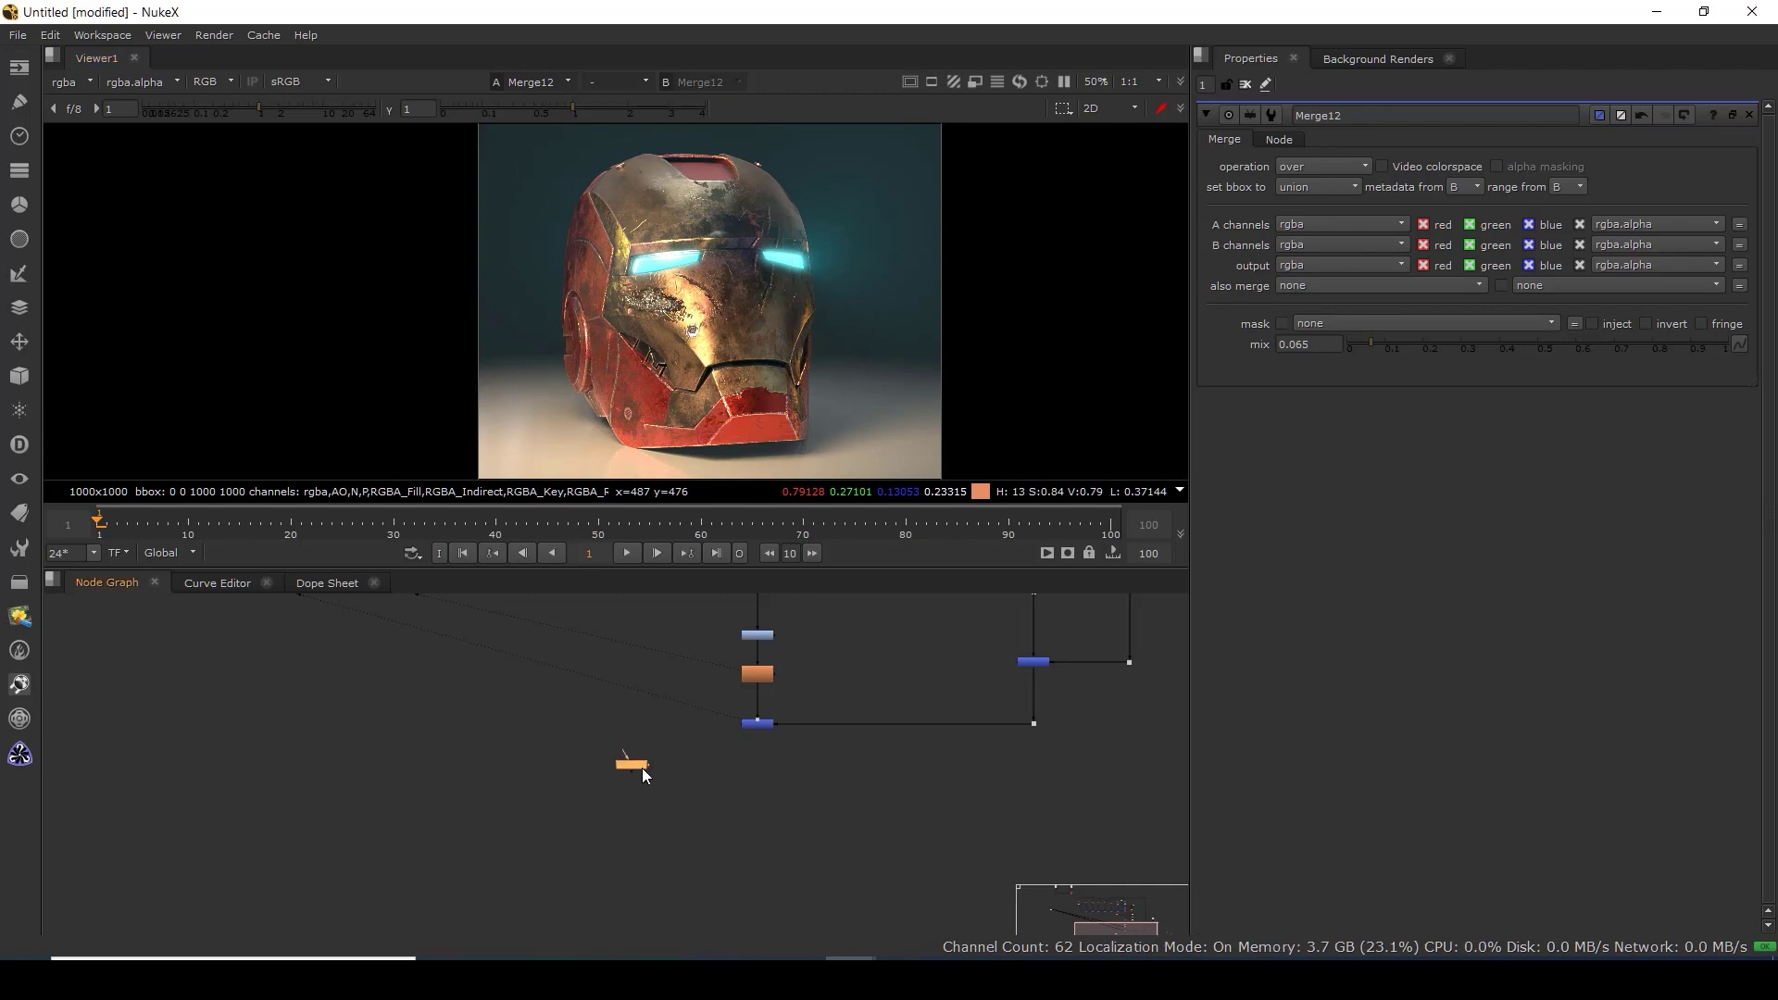
{"action": "scroll", "coordinate": [630, 764], "scroll_direction": "up", "scroll_amount": 3}
{"action": "left_click_drag", "start_coordinate": [619, 769], "coordinate": [885, 706]}
{"action": "left_click_drag", "start_coordinate": [753, 750], "coordinate": [877, 792]}
{"action": "left_click_drag", "start_coordinate": [619, 796], "coordinate": [564, 796]}
Display Blur1 in viewer input 1 and set its size to 500.
{"action": "key", "text": "1"}
{"action": "left_click", "coordinate": [1298, 187]}
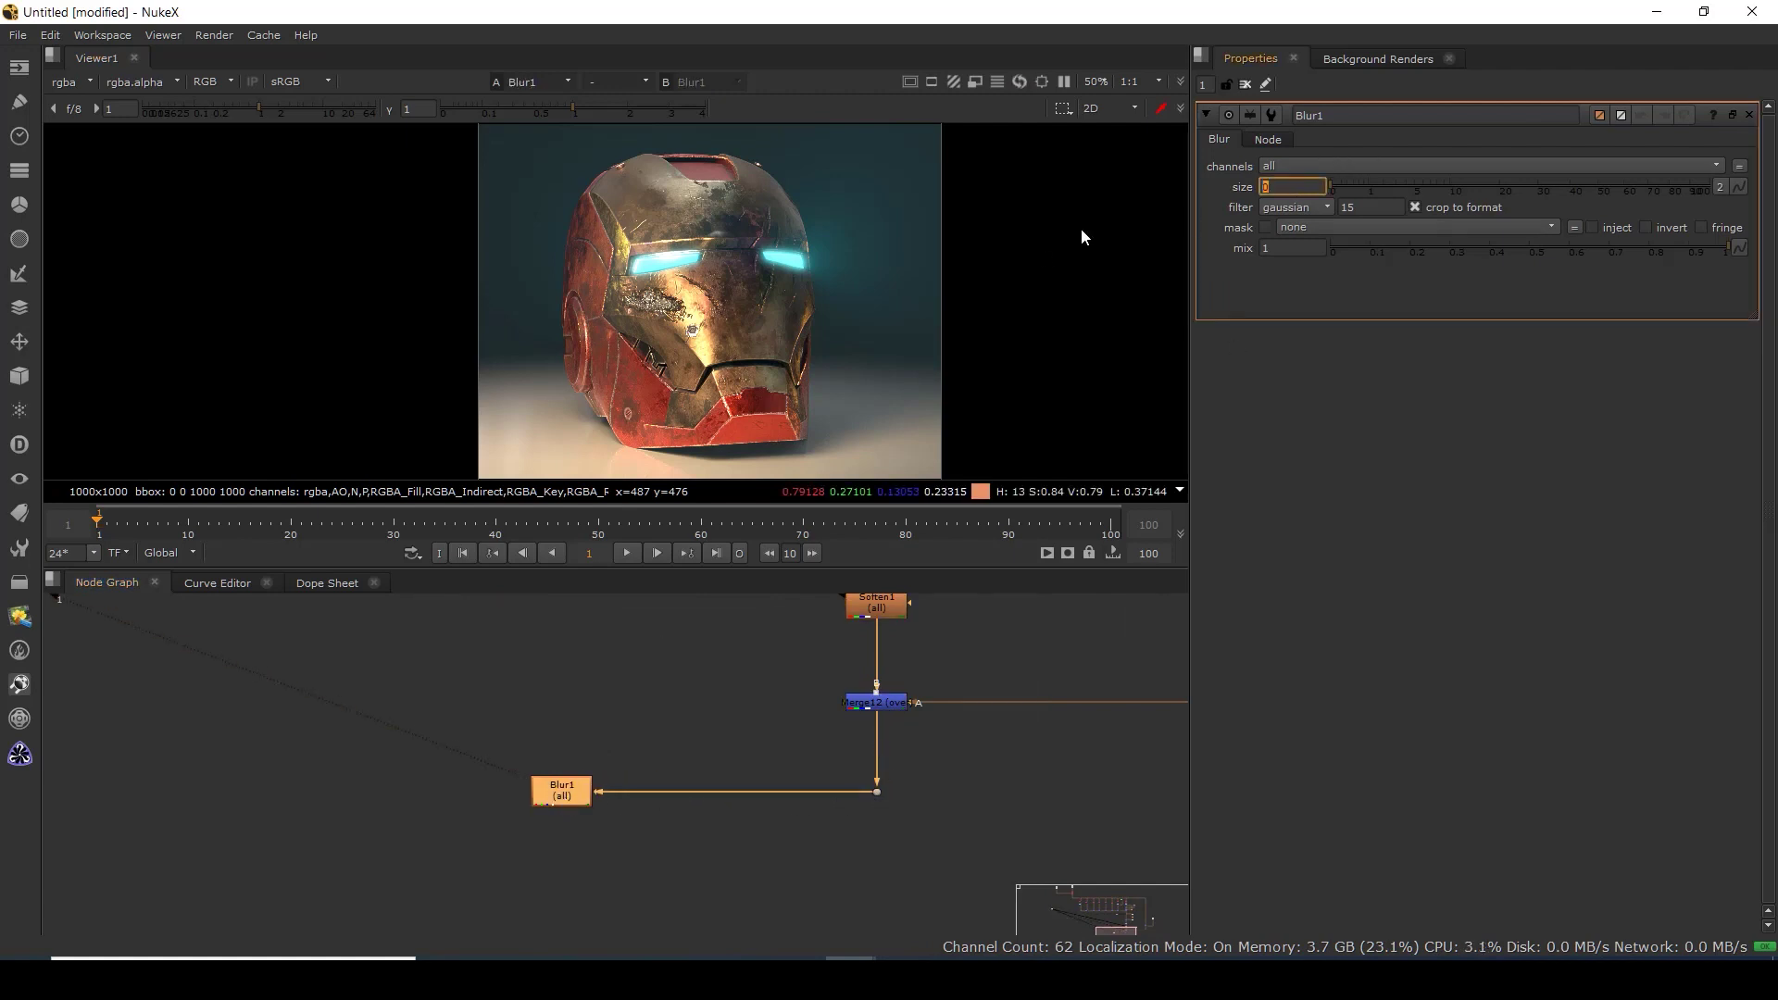
{"action": "type", "text": "500"}
{"action": "key", "text": "Return"}
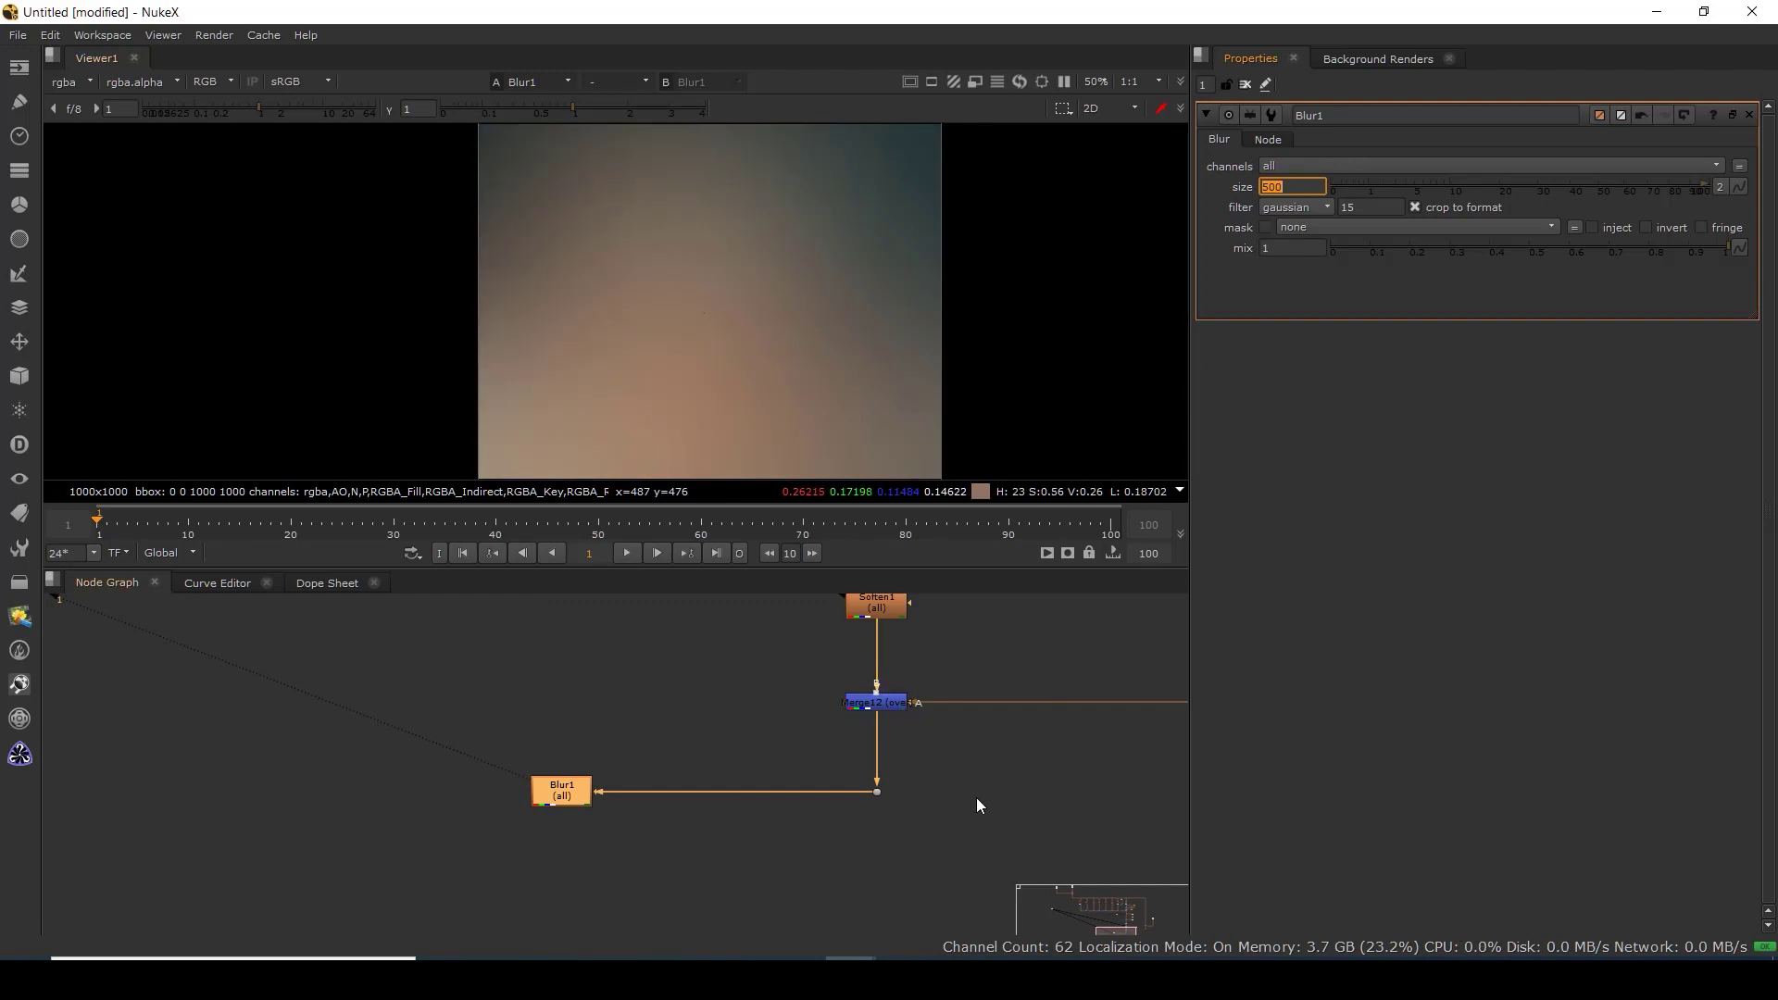
Add a Merge node below Merge12's dot, with B from that dot and A from Blur1 through a right-angle dot.
{"action": "left_click_drag", "start_coordinate": [854, 823], "coordinate": [803, 713]}
{"action": "left_click", "coordinate": [803, 823]}
{"action": "key", "text": "m"}
{"action": "left_click_drag", "start_coordinate": [786, 795], "coordinate": [495, 721]}
{"action": "left_click", "coordinate": [644, 770], "text": "ctrl"}
{"action": "left_click_drag", "start_coordinate": [633, 771], "coordinate": [491, 815]}
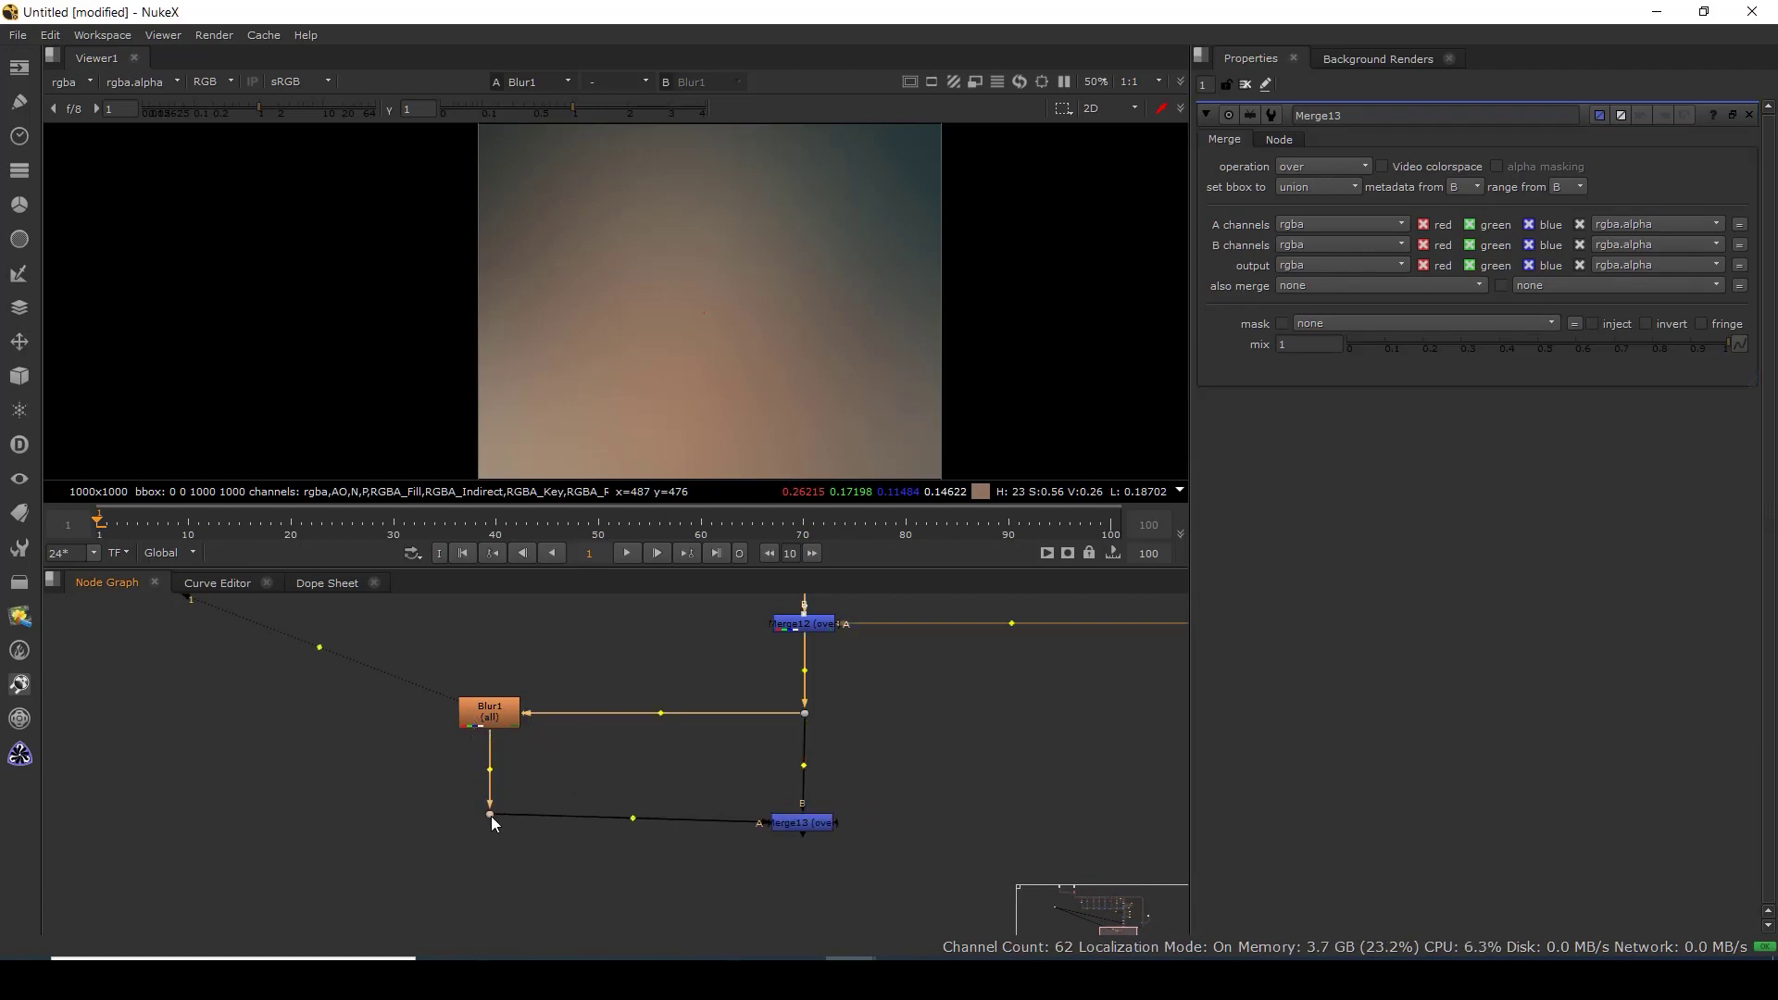
Display Merge13 in viewer input 1 and reduce its mix to 0.055.
{"action": "left_click", "coordinate": [803, 824]}
{"action": "key", "text": "1"}
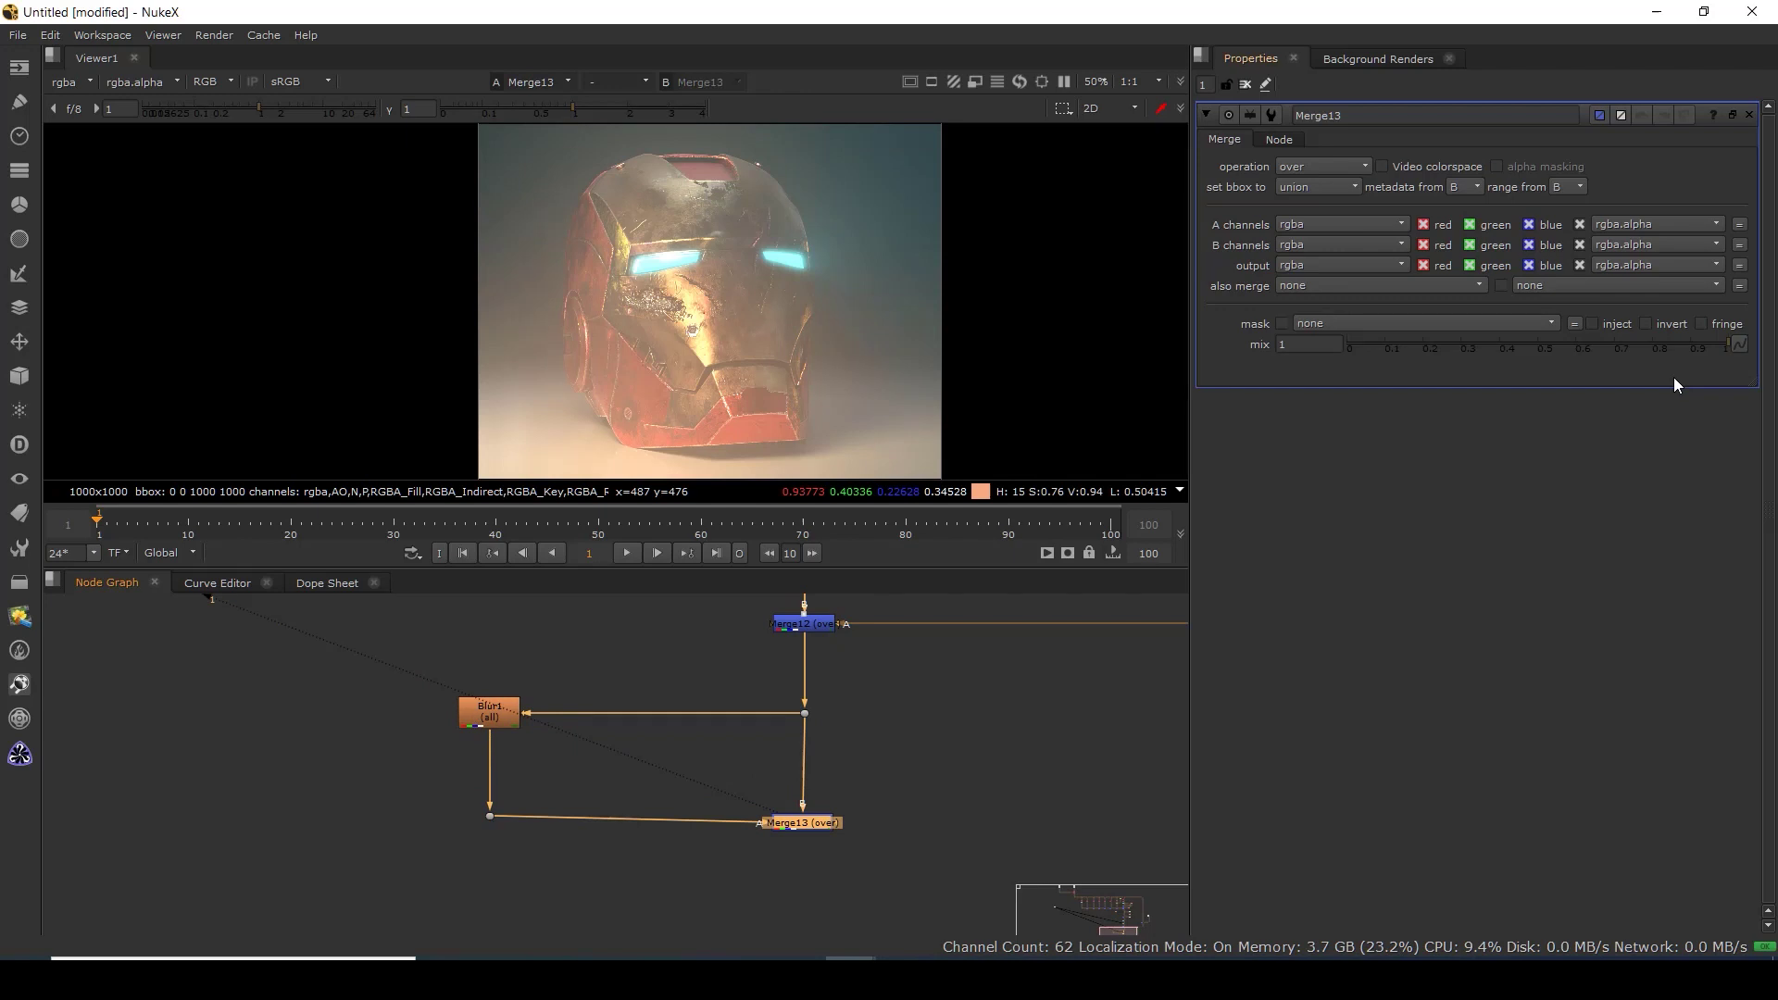
{"action": "left_click_drag", "start_coordinate": [1548, 353], "coordinate": [1369, 372]}
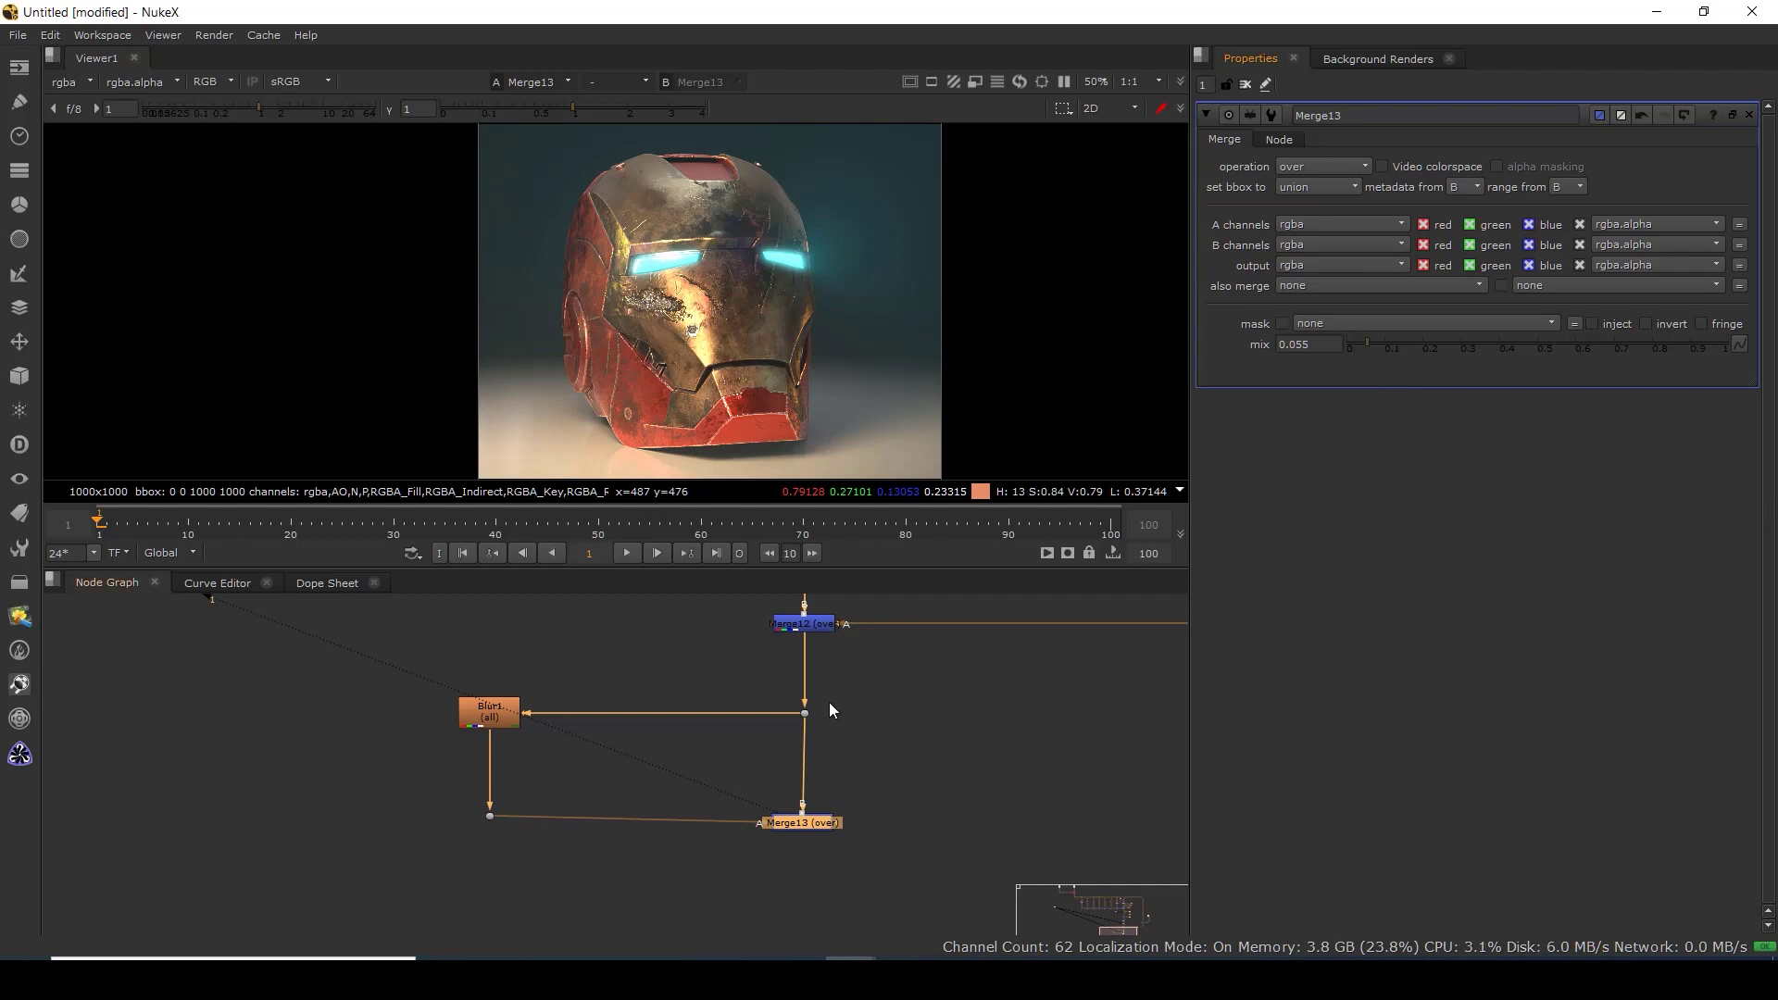
Assign the dot before Merge13 to viewer input 1 and Merge13 to input 2, and compare the helmet's details between them.
{"action": "left_click", "coordinate": [805, 713]}
{"action": "key", "text": "1"}
{"action": "left_click", "coordinate": [824, 818]}
{"action": "key", "text": "2"}
{"action": "scroll", "coordinate": [701, 326], "scroll_direction": "up", "scroll_amount": 8}
{"action": "key", "text": "1"}
{"action": "key", "text": "2"}
{"action": "left_click_drag", "start_coordinate": [862, 356], "coordinate": [941, 172]}
{"action": "key", "text": "1"}
{"action": "key", "text": "2"}
{"action": "left_click_drag", "start_coordinate": [659, 335], "coordinate": [763, 209]}
{"action": "key", "text": "1"}
{"action": "key", "text": "2"}
{"action": "left_click_drag", "start_coordinate": [958, 360], "coordinate": [731, 232]}
{"action": "key", "text": "1"}
{"action": "scroll", "coordinate": [880, 280], "scroll_direction": "down", "scroll_amount": 8}
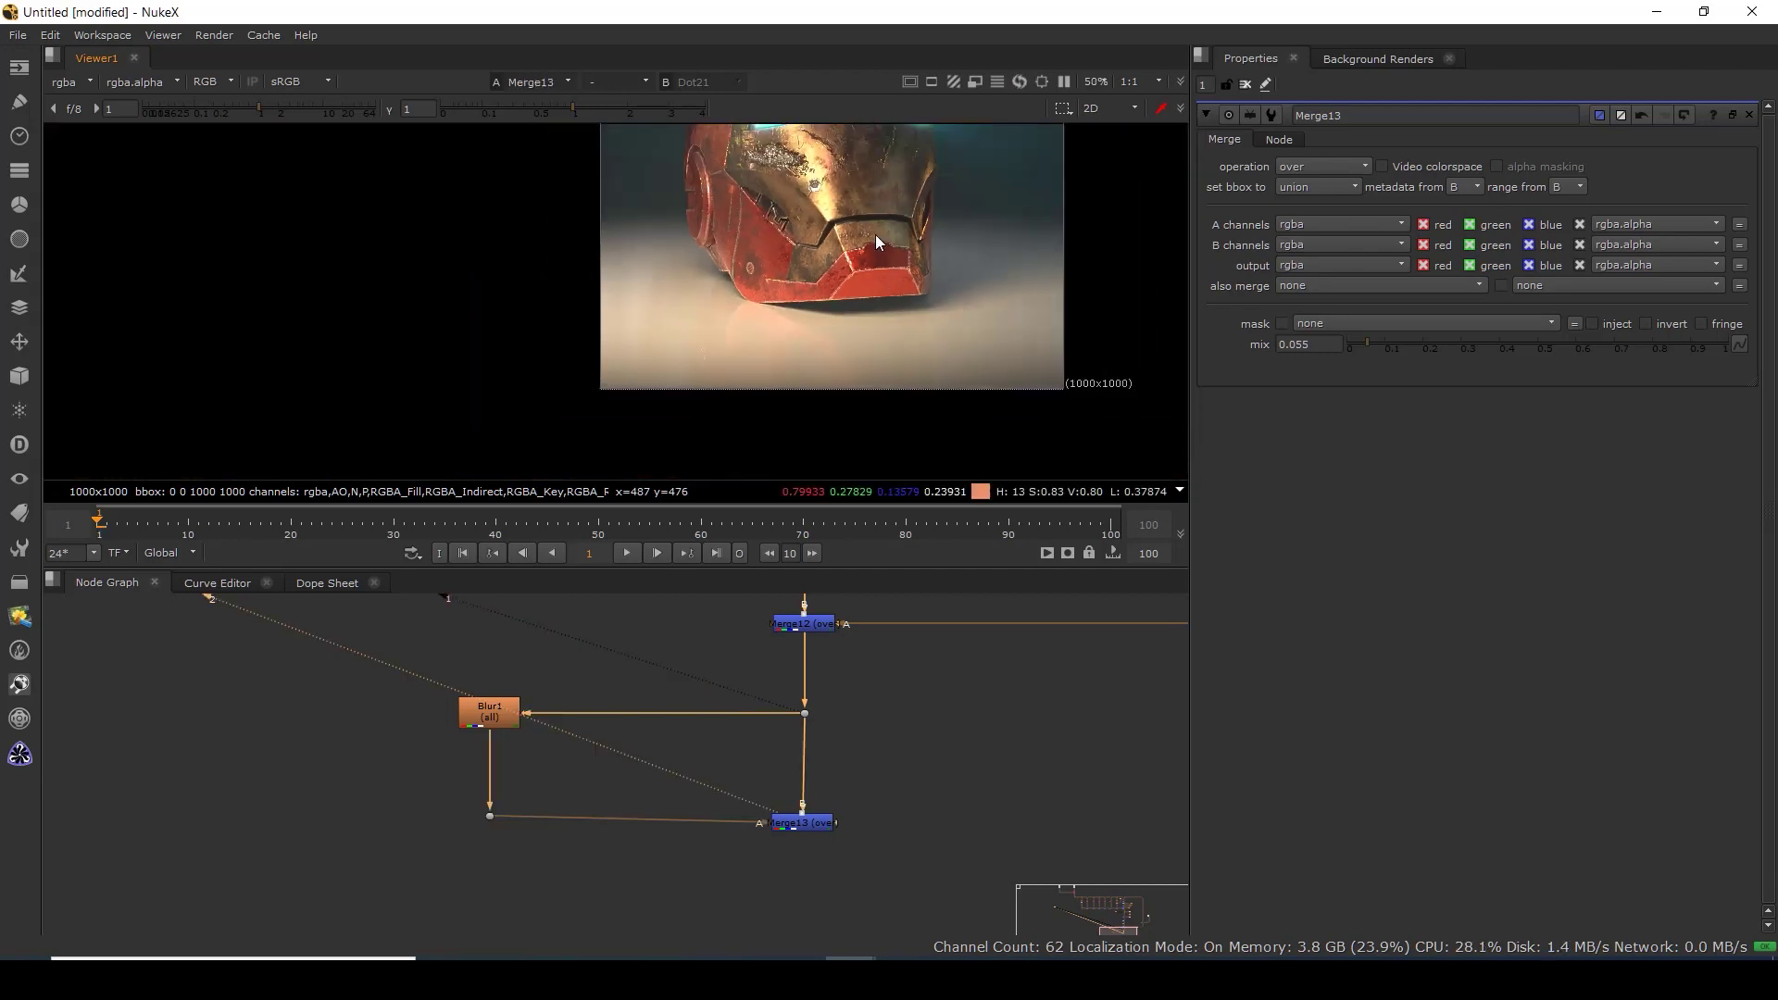
{"action": "scroll", "coordinate": [857, 259], "scroll_direction": "up", "scroll_amount": 4}
{"action": "scroll", "coordinate": [857, 208], "scroll_direction": "up", "scroll_amount": 2}
{"action": "key", "text": "2"}
{"action": "key", "text": "1"}
{"action": "key", "text": "2"}
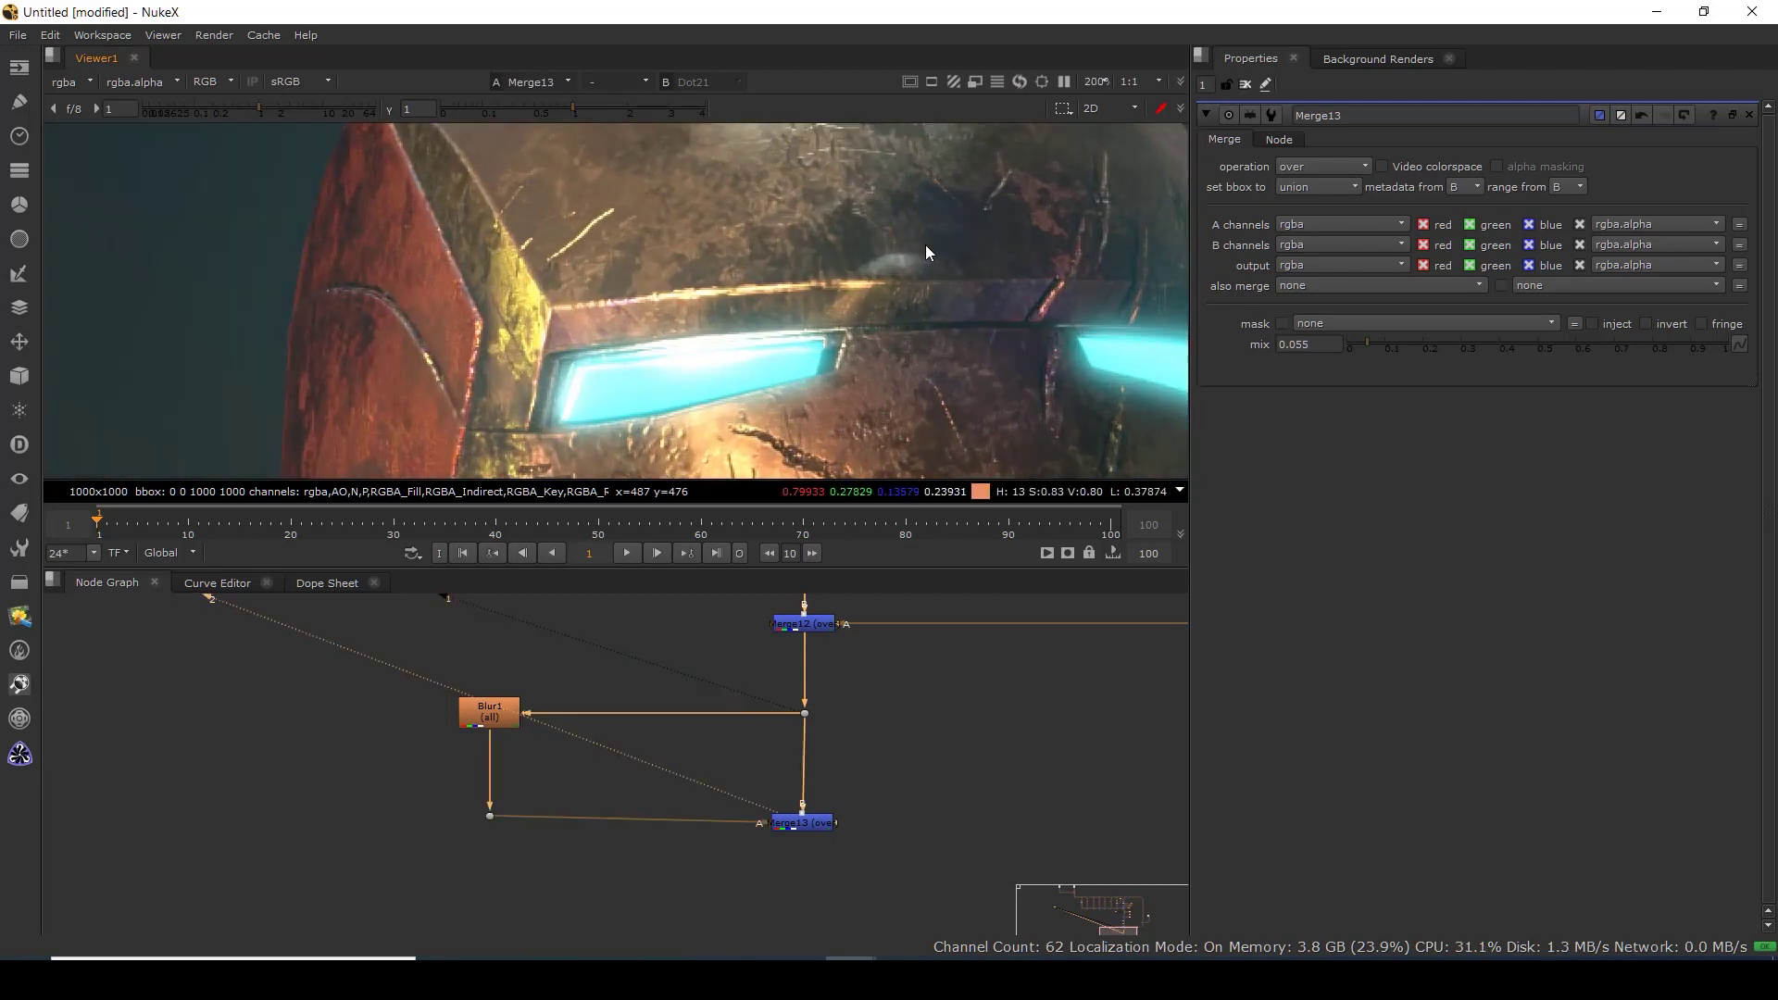
{"action": "key", "text": "f"}
Insert a new dot on the upper pipe between the Shuffle8 branch and the pipe's last corner.
{"action": "left_click", "coordinate": [480, 705]}
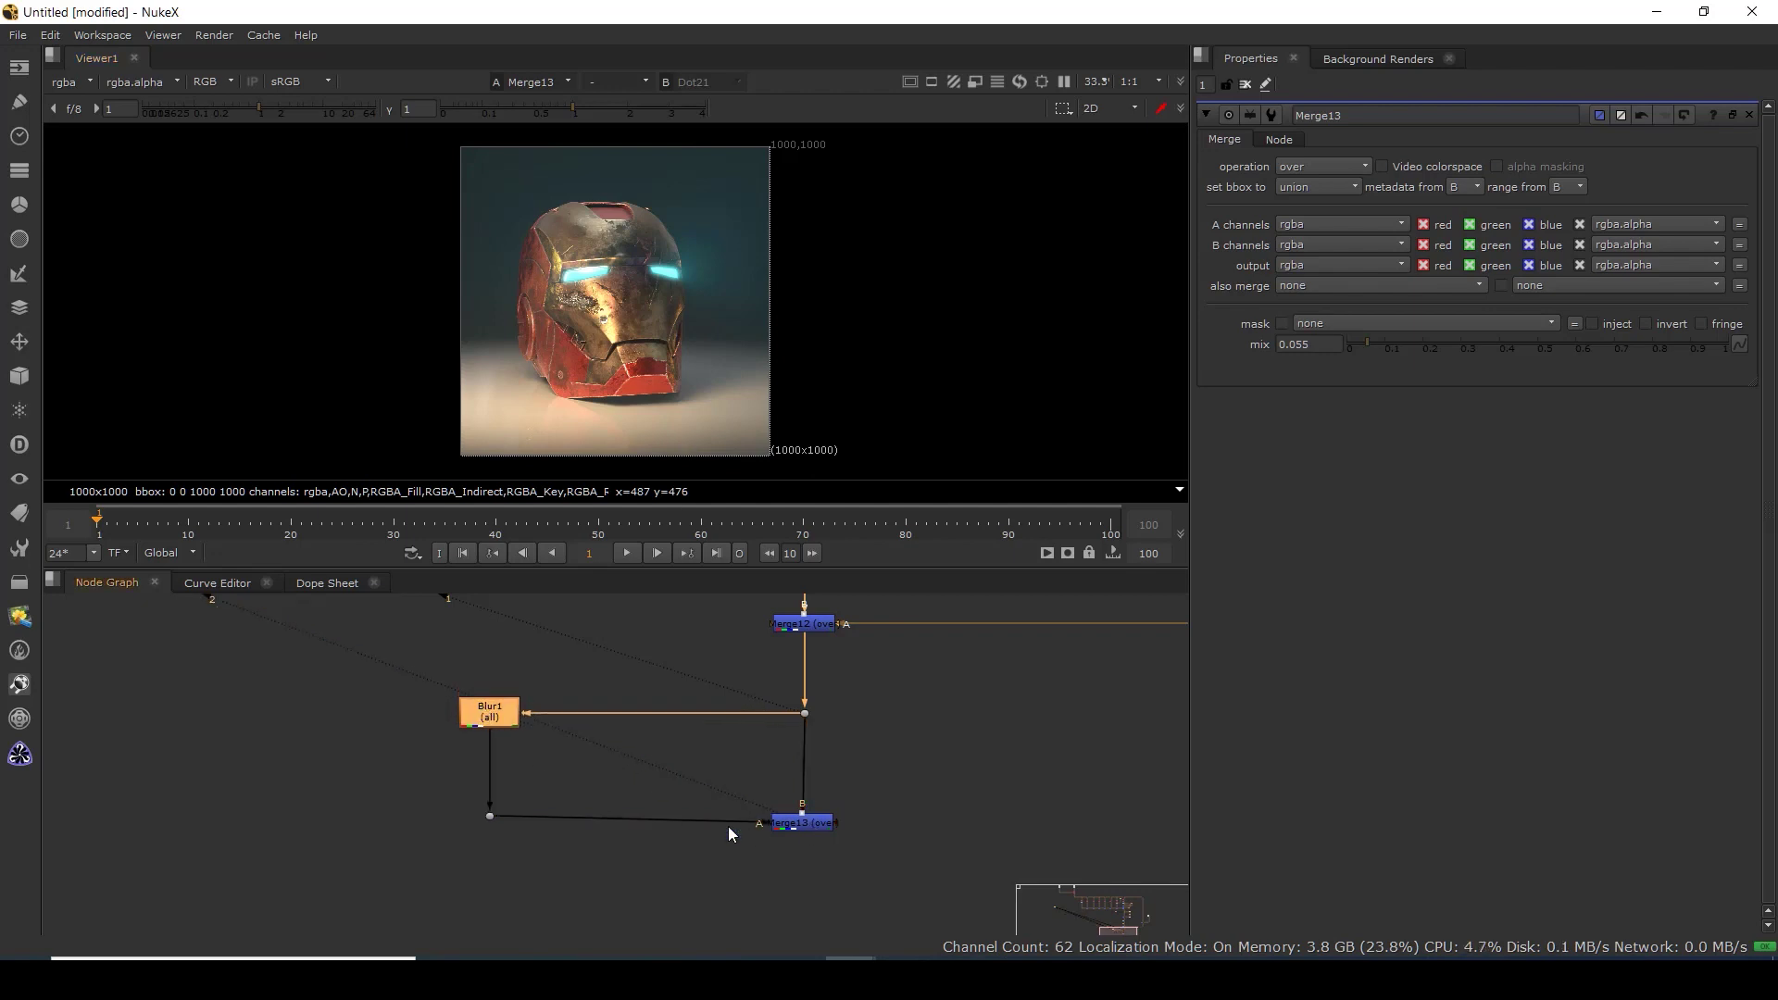
{"action": "left_click_drag", "start_coordinate": [875, 780], "coordinate": [713, 663]}
{"action": "scroll", "coordinate": [679, 716], "scroll_direction": "down", "scroll_amount": 2}
{"action": "scroll", "coordinate": [748, 725], "scroll_direction": "down", "scroll_amount": 4}
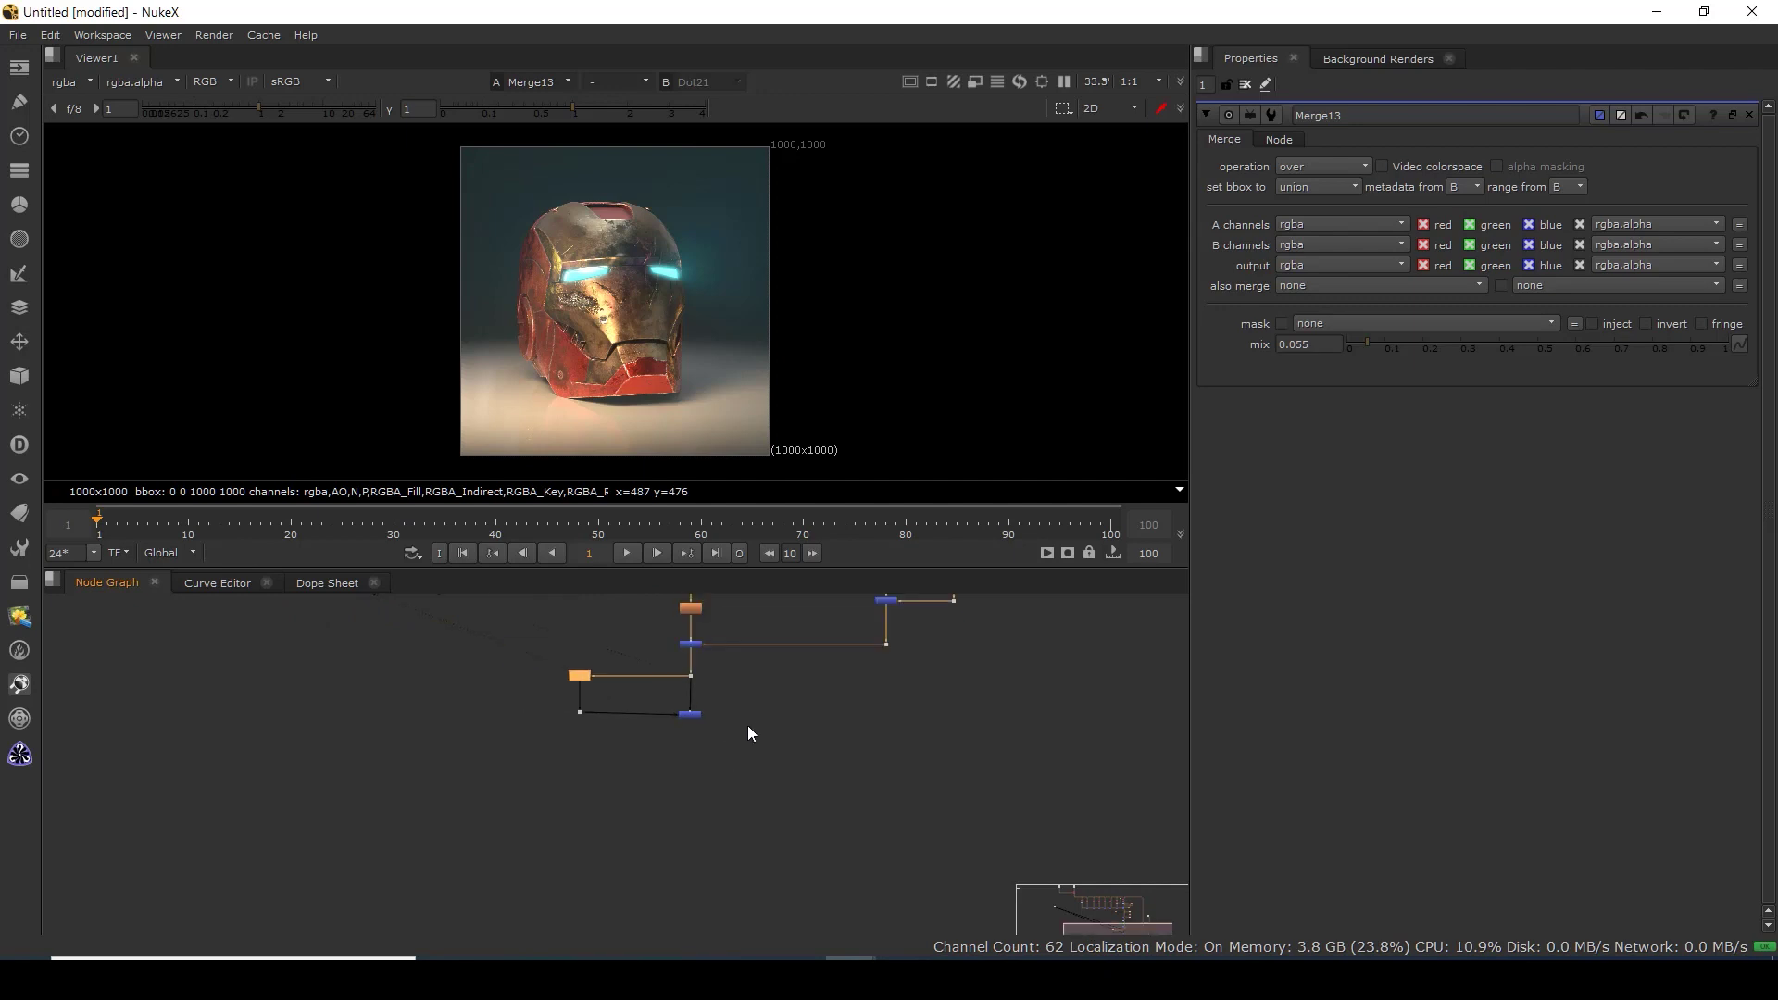
{"action": "left_click", "coordinate": [852, 821]}
{"action": "mouse_move", "coordinate": [820, 824]}
{"action": "left_mouse_down"}
{"action": "mouse_move", "coordinate": [787, 748]}
{"action": "mouse_move", "coordinate": [810, 825]}
{"action": "left_mouse_up"}
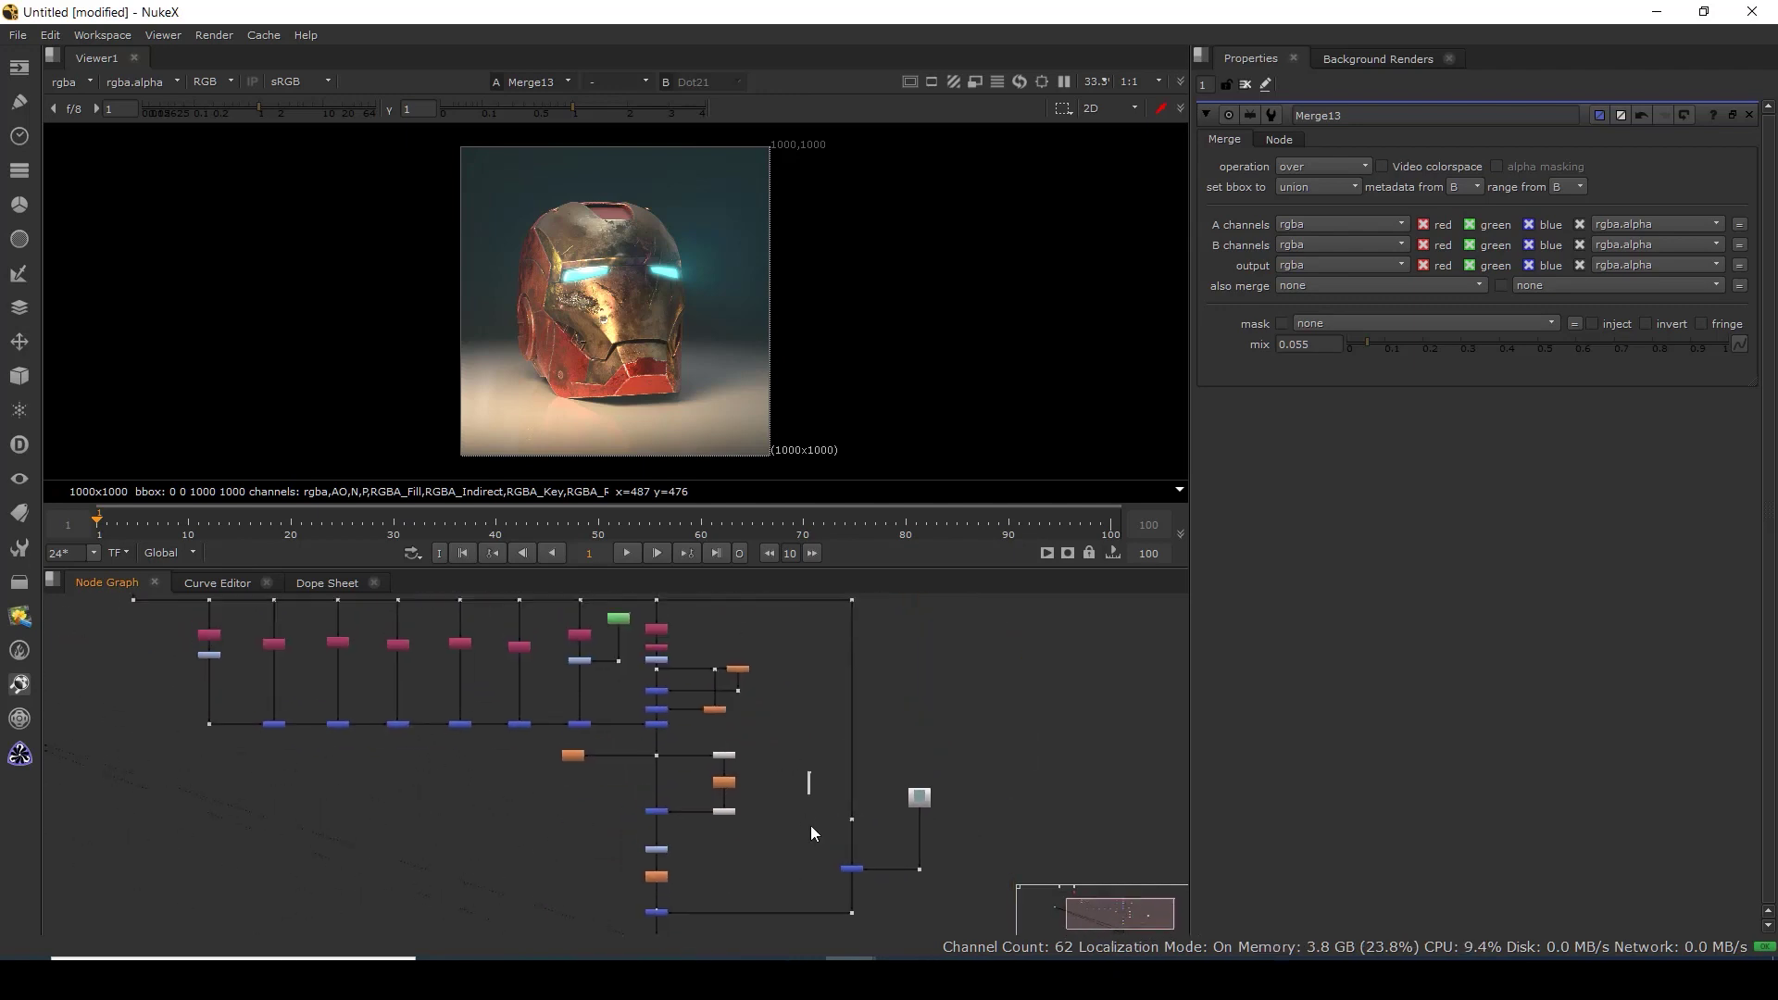
{"action": "left_click", "coordinate": [755, 600], "text": "ctrl"}
{"action": "left_click_drag", "start_coordinate": [755, 600], "coordinate": [769, 601]}
Duplicate the UV Shuffle8 node, connect the copy below the new pipe dot, and display it in viewer input 1.
{"action": "scroll", "coordinate": [627, 641], "scroll_direction": "up", "scroll_amount": 5}
{"action": "left_click", "coordinate": [706, 627]}
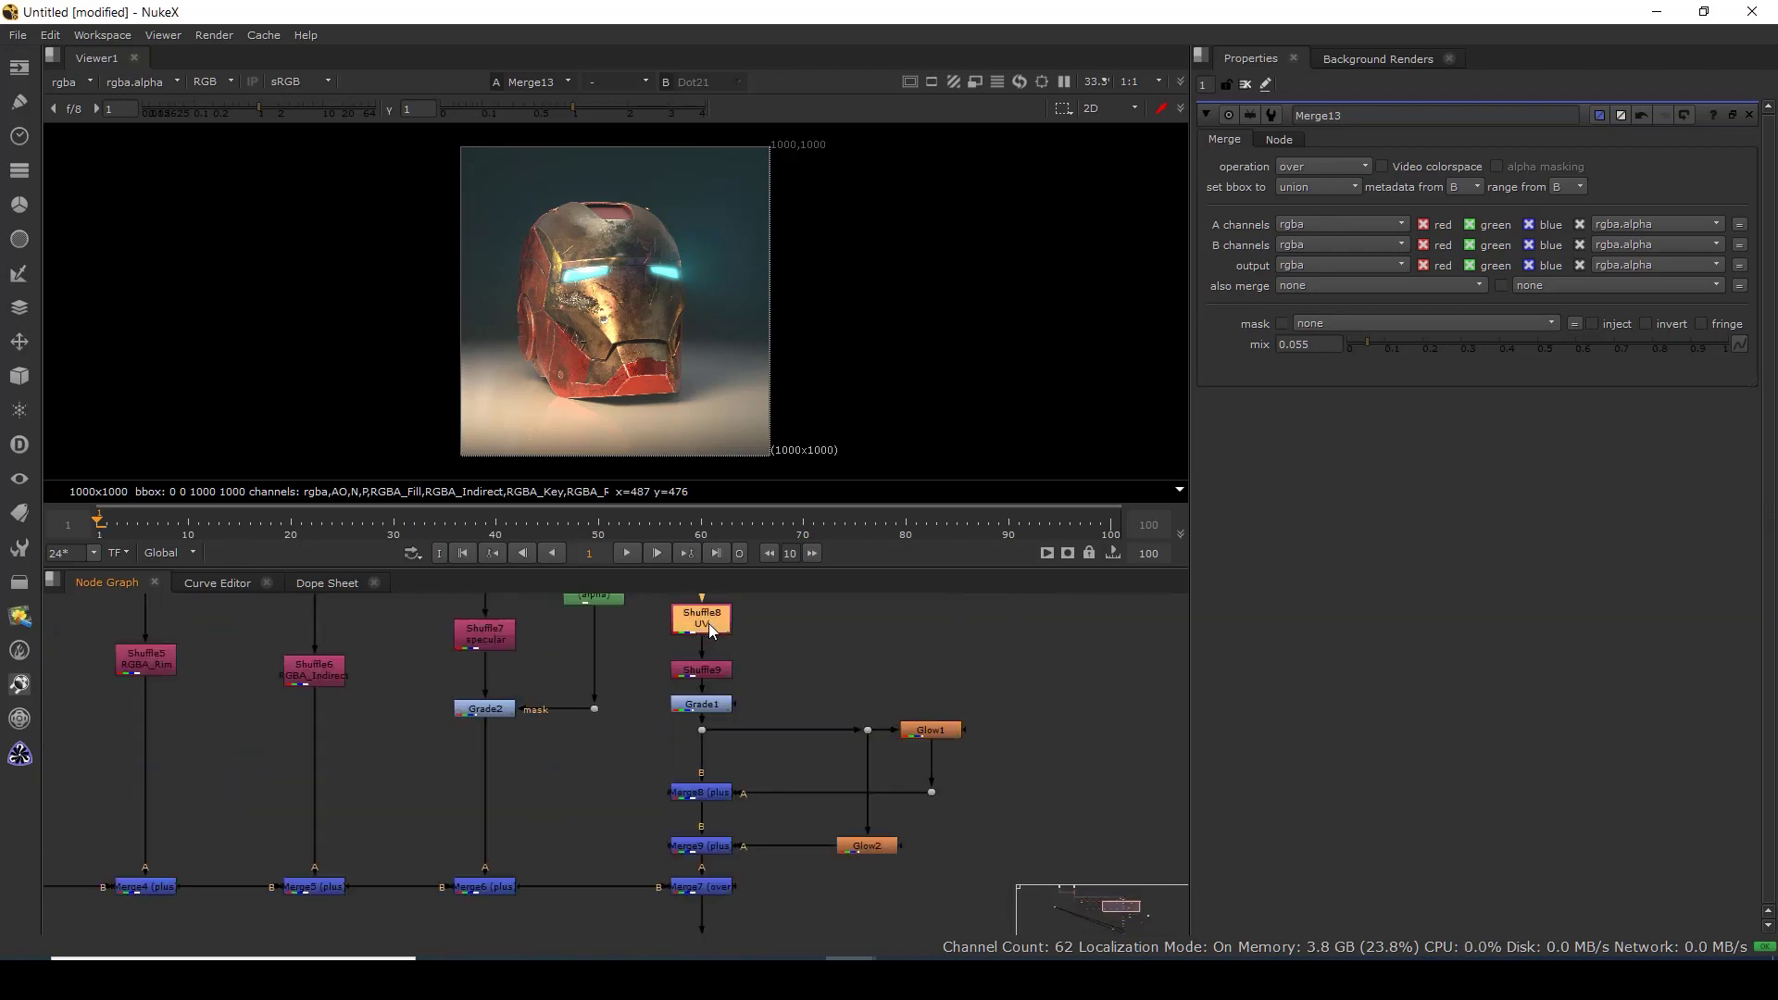
{"action": "left_click_drag", "start_coordinate": [1016, 631], "coordinate": [893, 652]}
{"action": "left_click", "coordinate": [897, 753], "text": "ctrl"}
{"action": "key", "text": "1"}
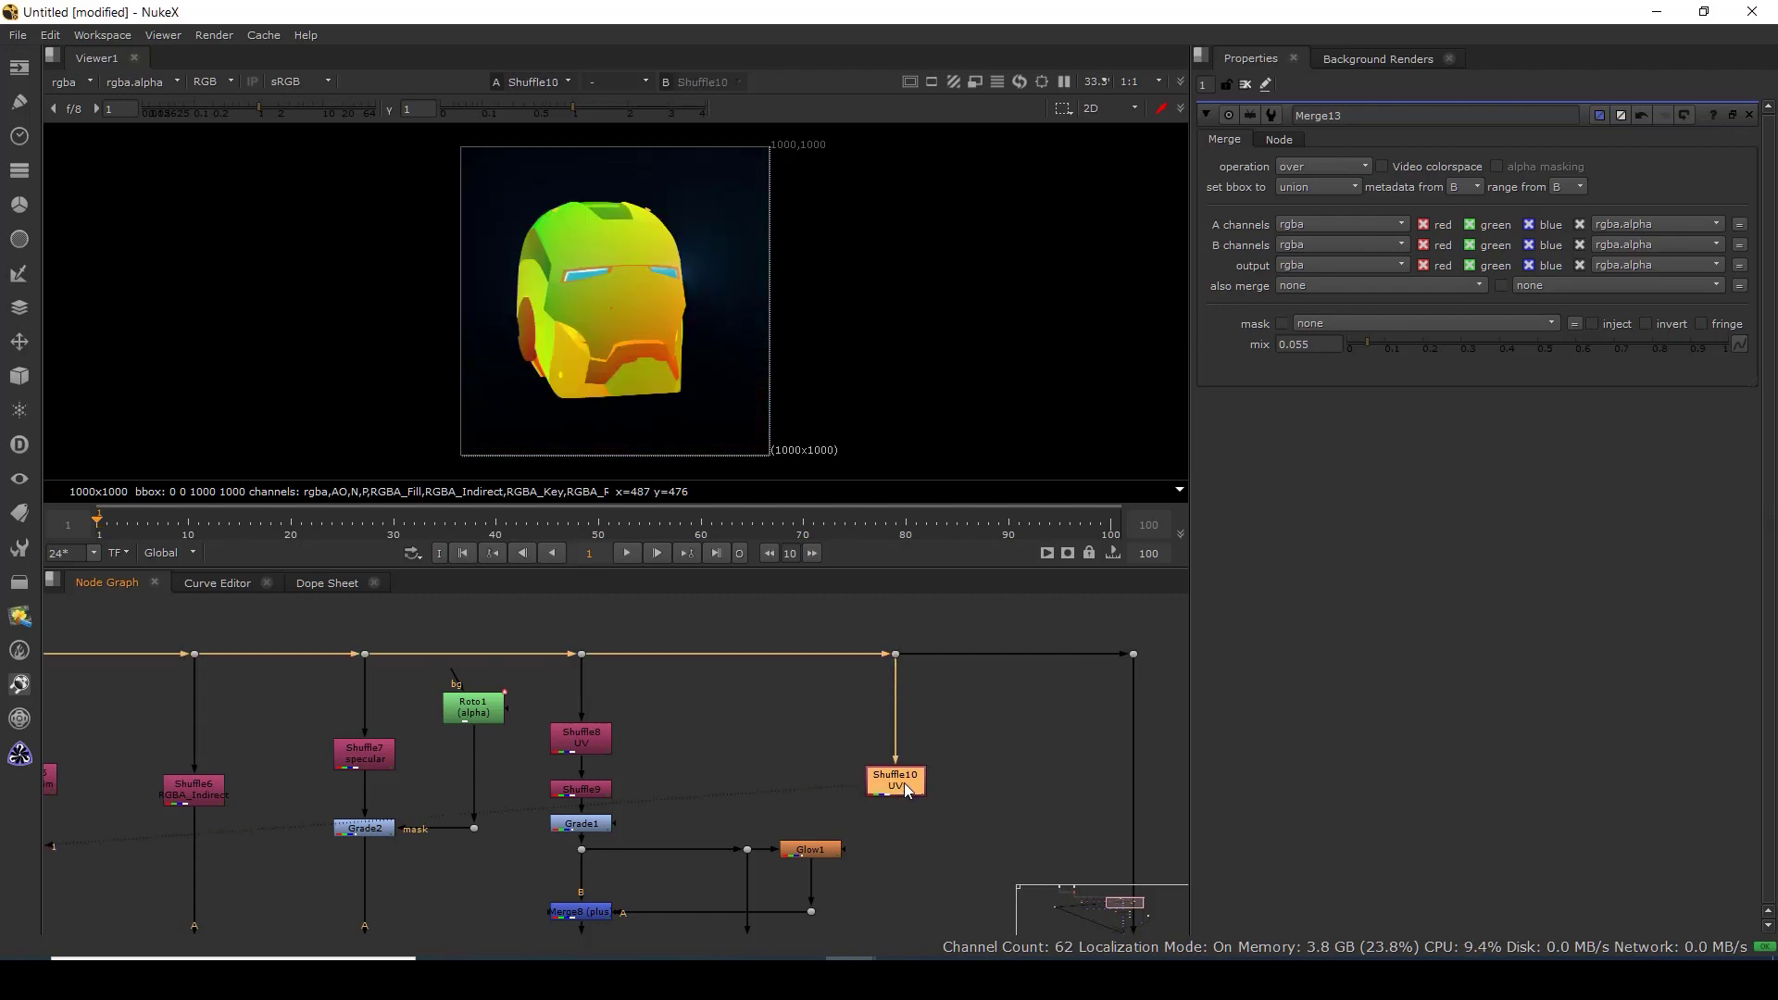
Set Shuffle10's first input layer to Z.
{"action": "double_click", "coordinate": [904, 782]}
{"action": "left_click", "coordinate": [1252, 174]}
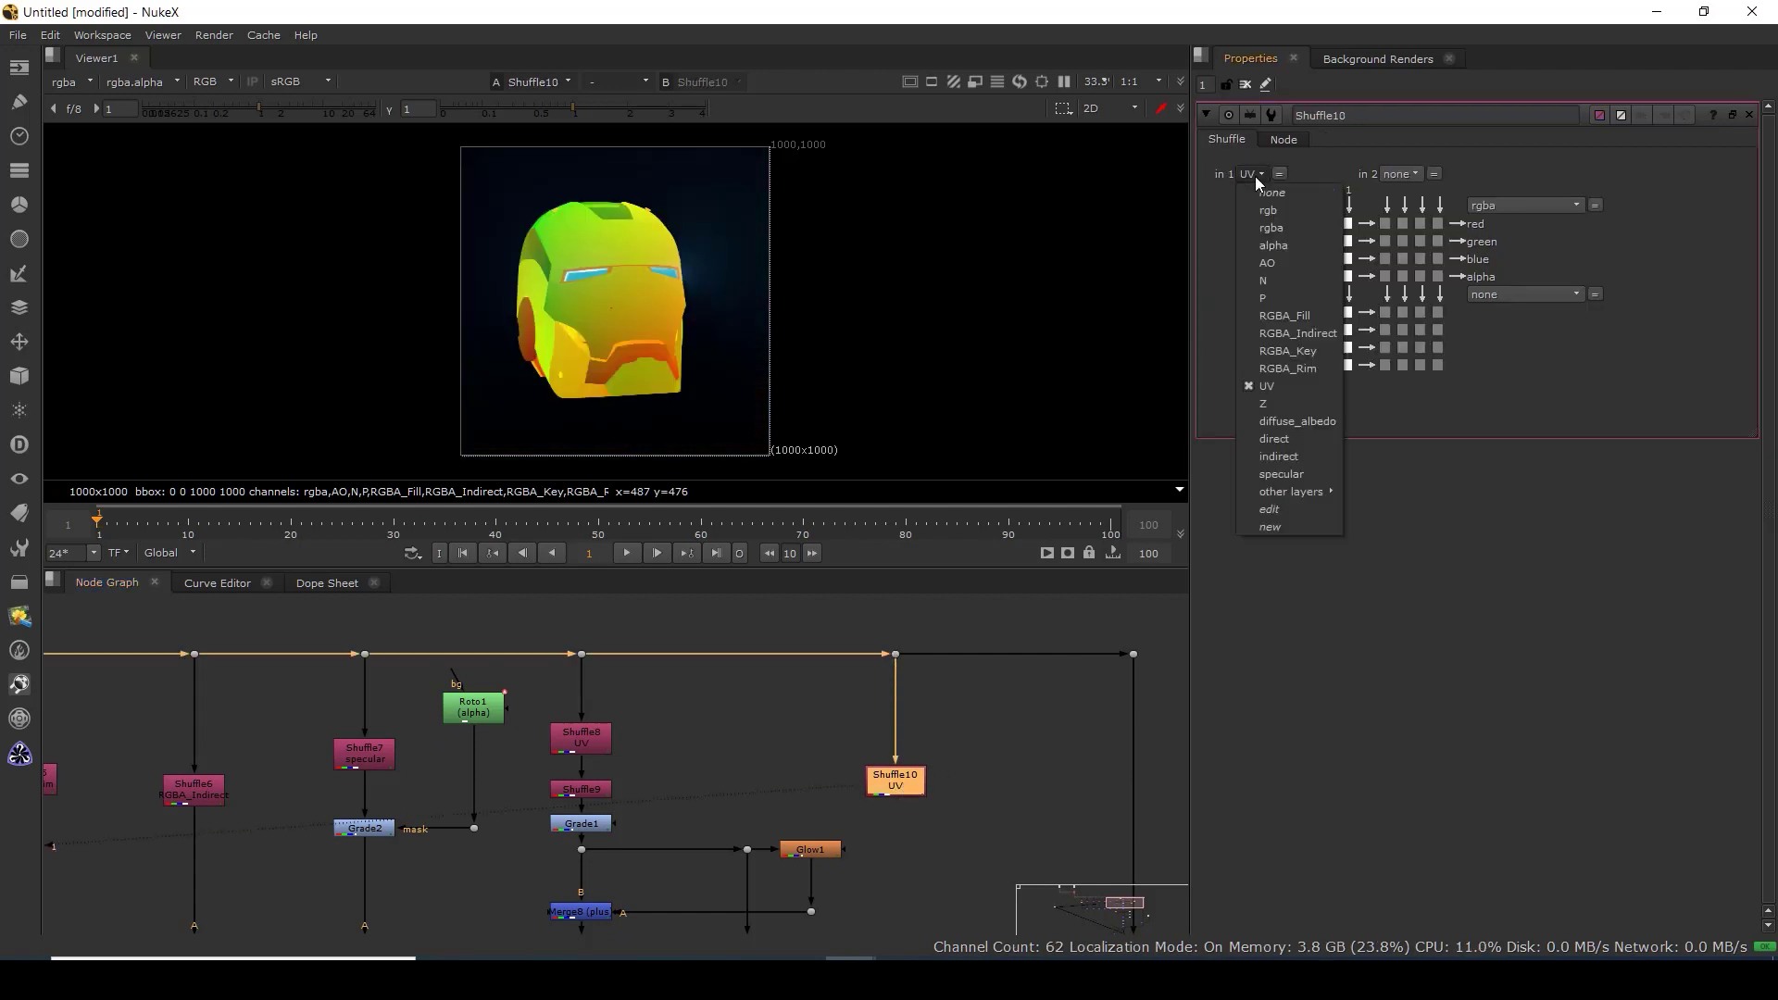
{"action": "left_click", "coordinate": [1264, 404]}
Move Shuffle10 down its branch to the level of Blur1 and Merge13.
{"action": "scroll", "coordinate": [875, 666], "scroll_direction": "down", "scroll_amount": 3}
{"action": "left_click_drag", "start_coordinate": [845, 646], "coordinate": [840, 915]}
{"action": "left_click_drag", "start_coordinate": [878, 849], "coordinate": [857, 792]}
{"action": "scroll", "coordinate": [880, 717], "scroll_direction": "up", "scroll_amount": 2}
Add a Grade node below Shuffle10 and set its channels to rgba.
{"action": "left_click", "coordinate": [915, 857]}
{"action": "left_click", "coordinate": [857, 794]}
{"action": "key", "text": "g"}
{"action": "scroll", "coordinate": [852, 808], "scroll_direction": "up", "scroll_amount": 3}
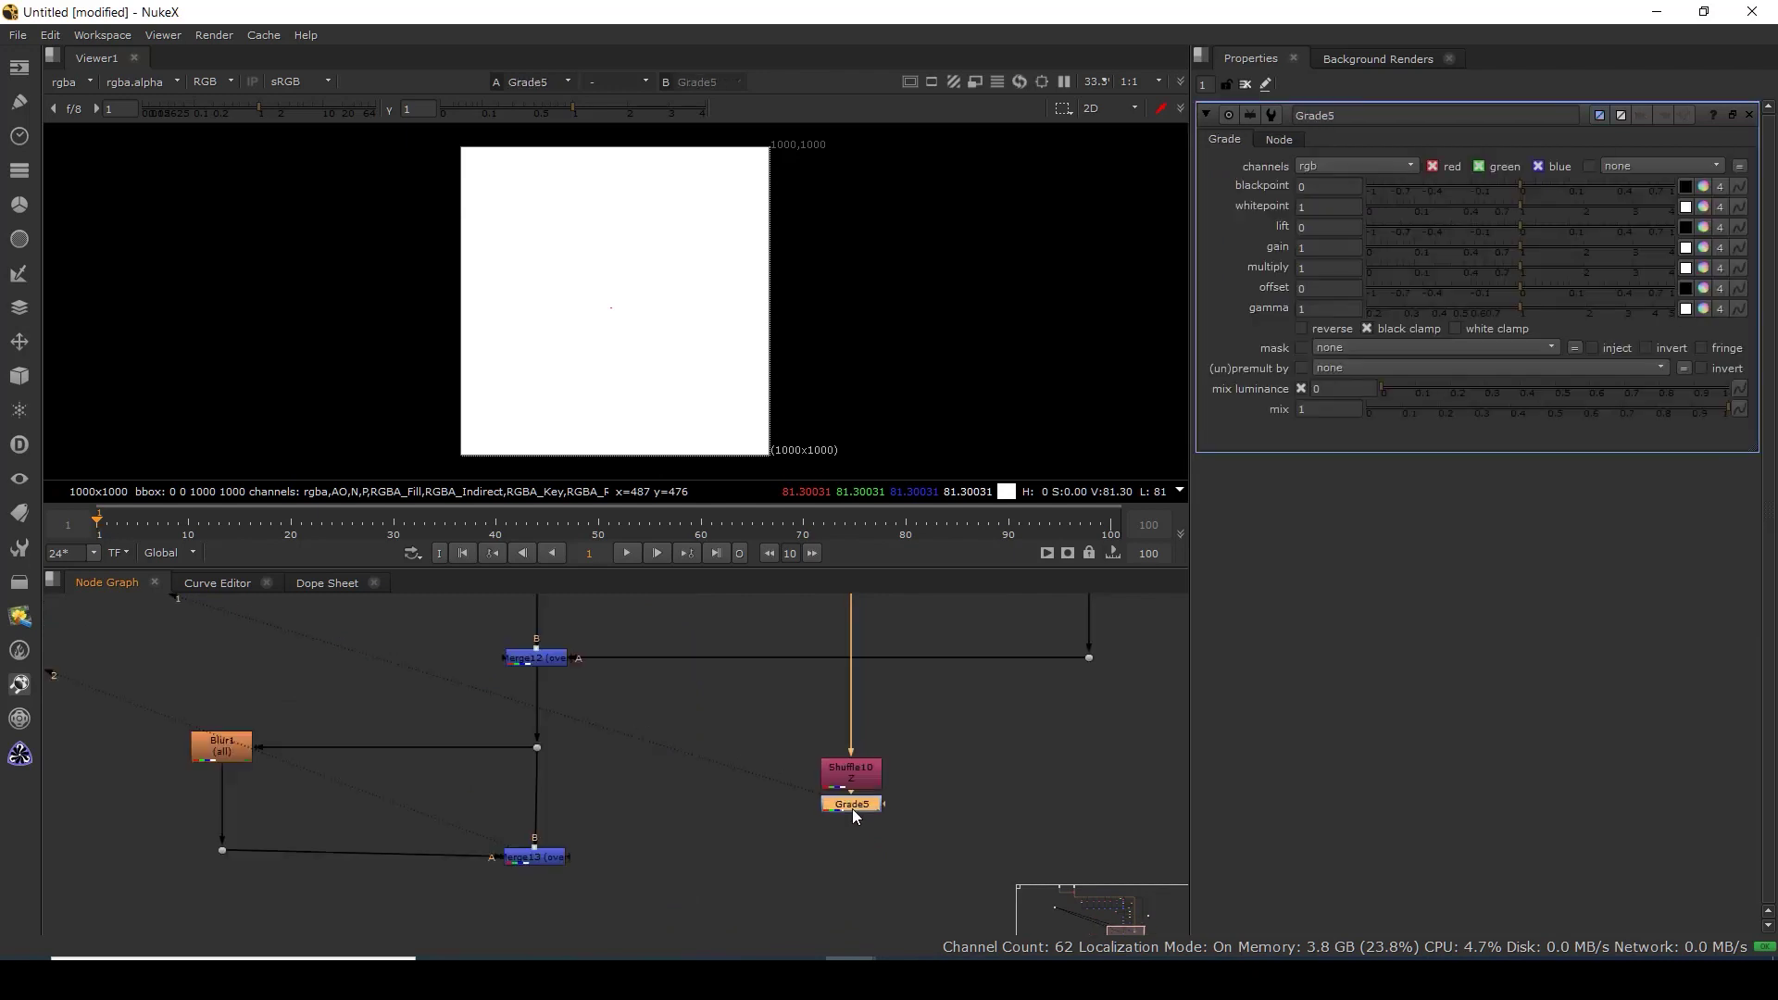
{"action": "left_click", "coordinate": [1342, 166]}
{"action": "left_click", "coordinate": [1338, 238]}
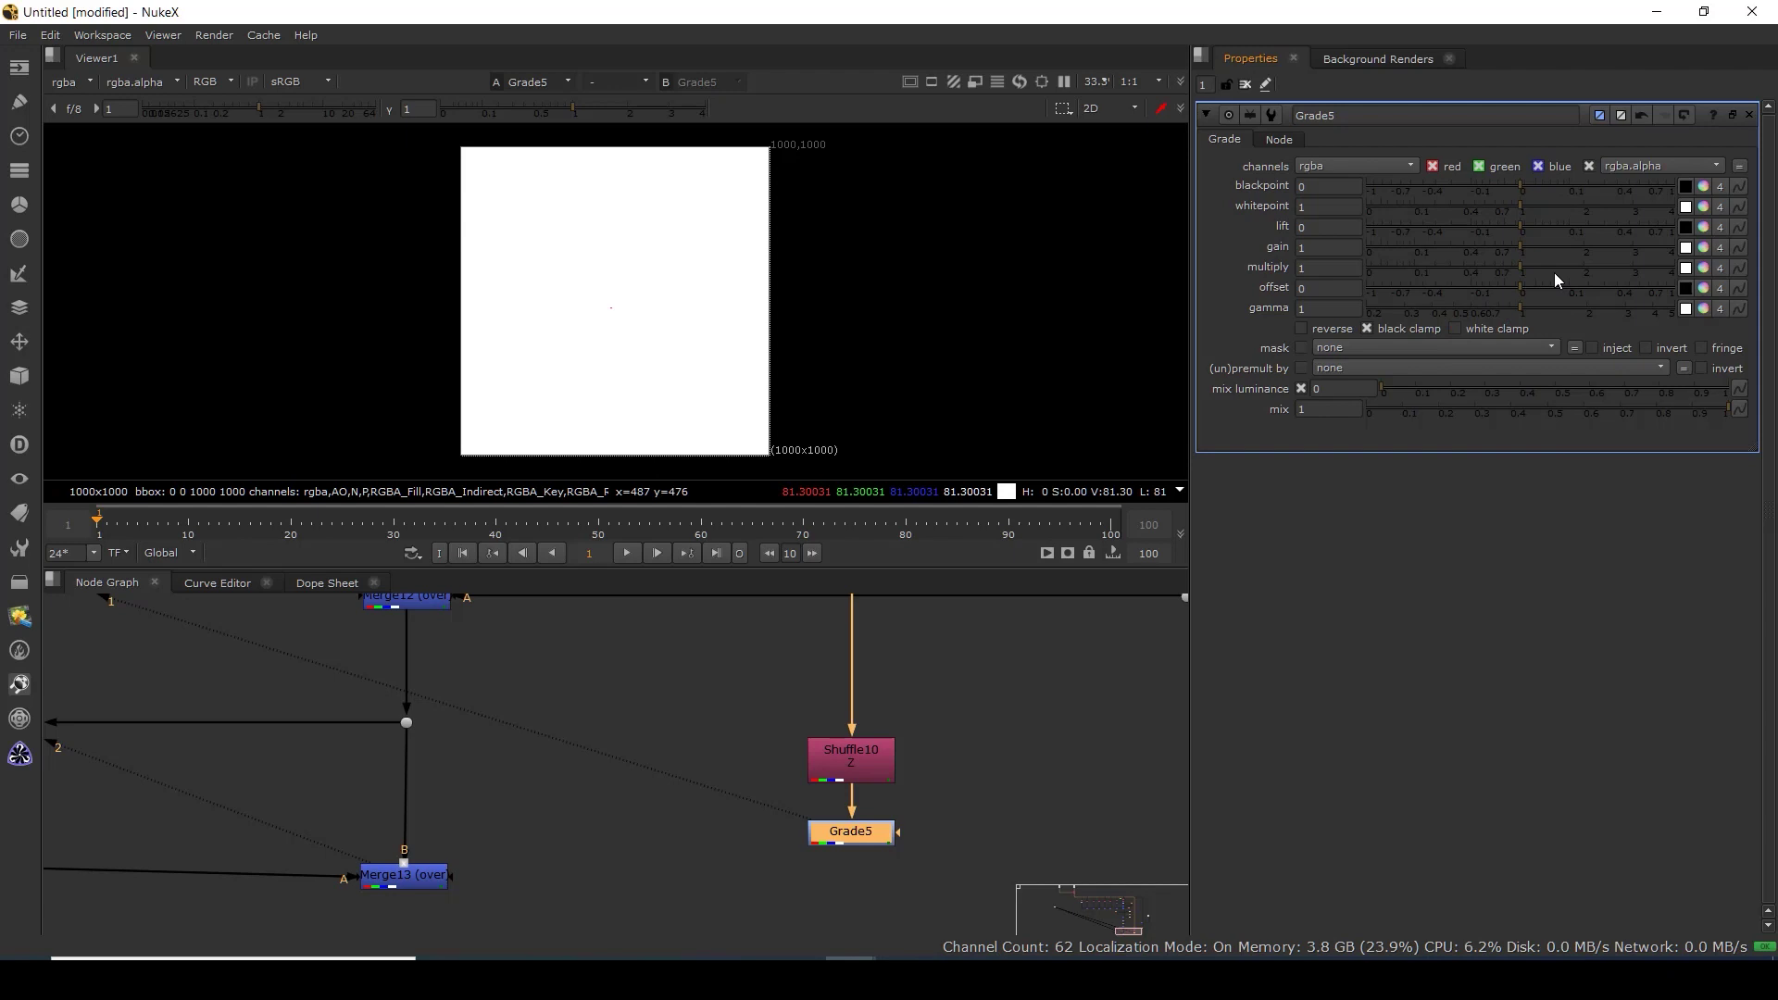
Lower Grade5's gain to 0.0014 to bring the depth pass into visible range.
{"action": "left_click_drag", "start_coordinate": [1518, 248], "coordinate": [1376, 248]}
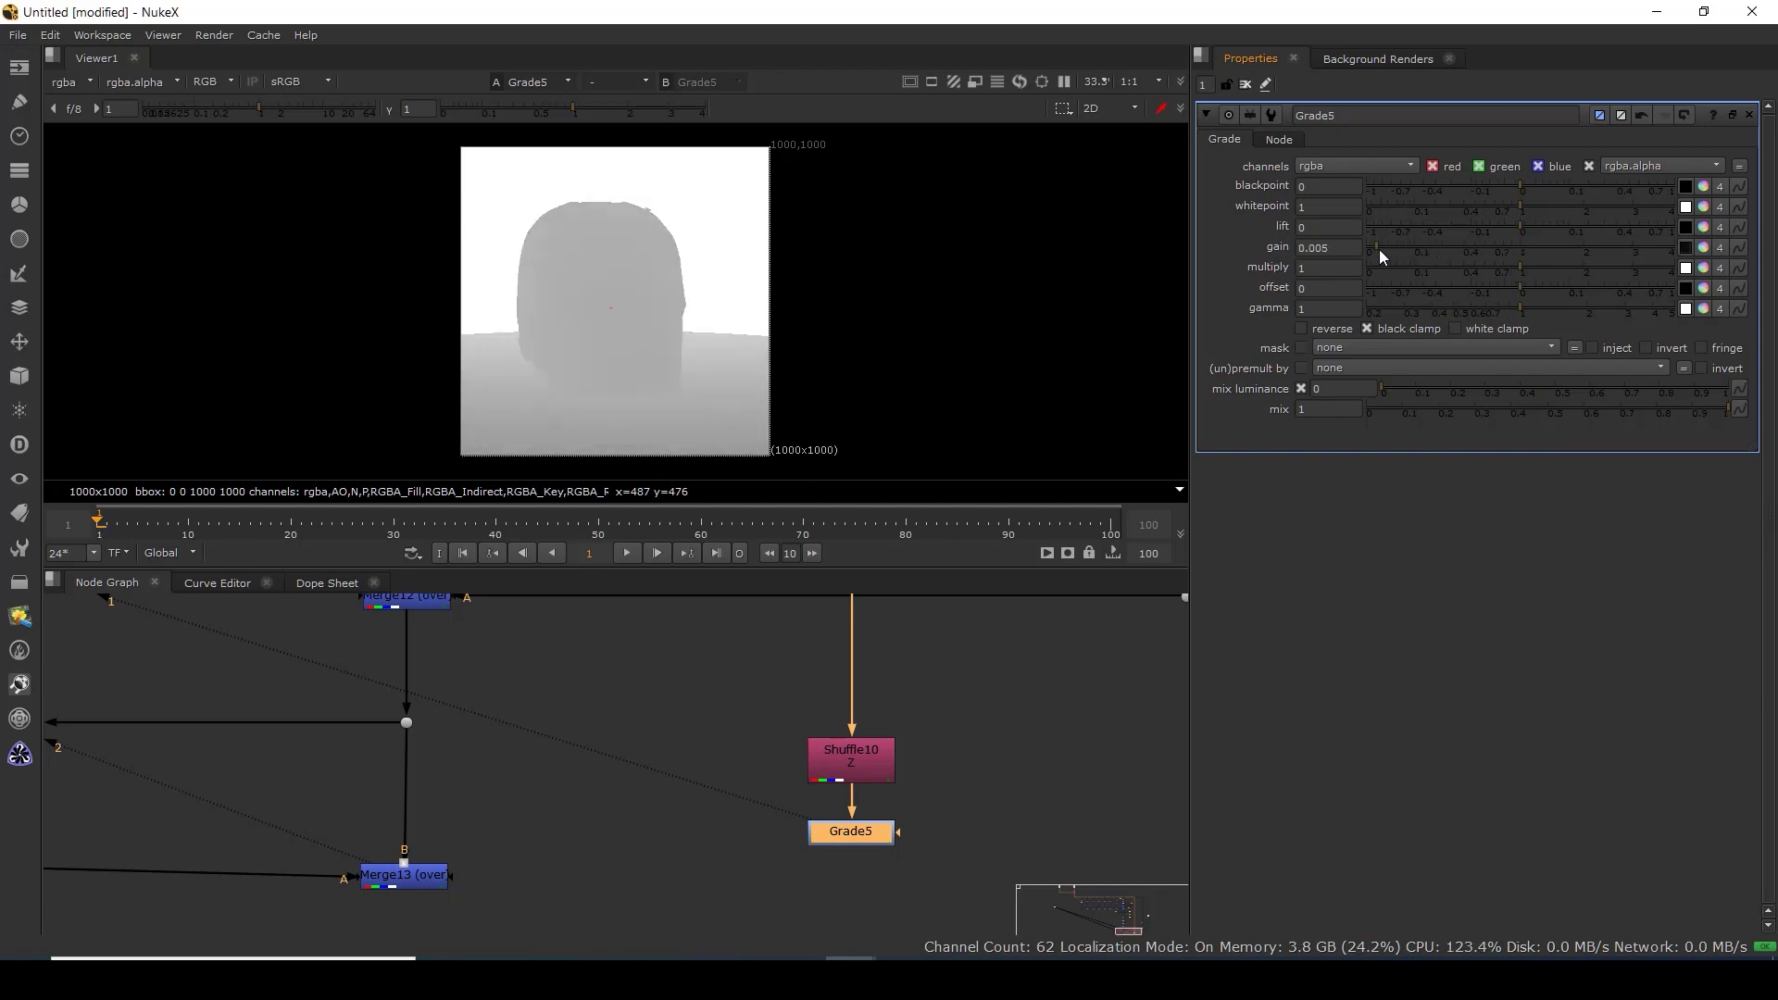
{"action": "left_click", "coordinate": [1347, 247]}
{"action": "scroll", "coordinate": [1348, 244], "scroll_direction": "down", "scroll_amount": 20}
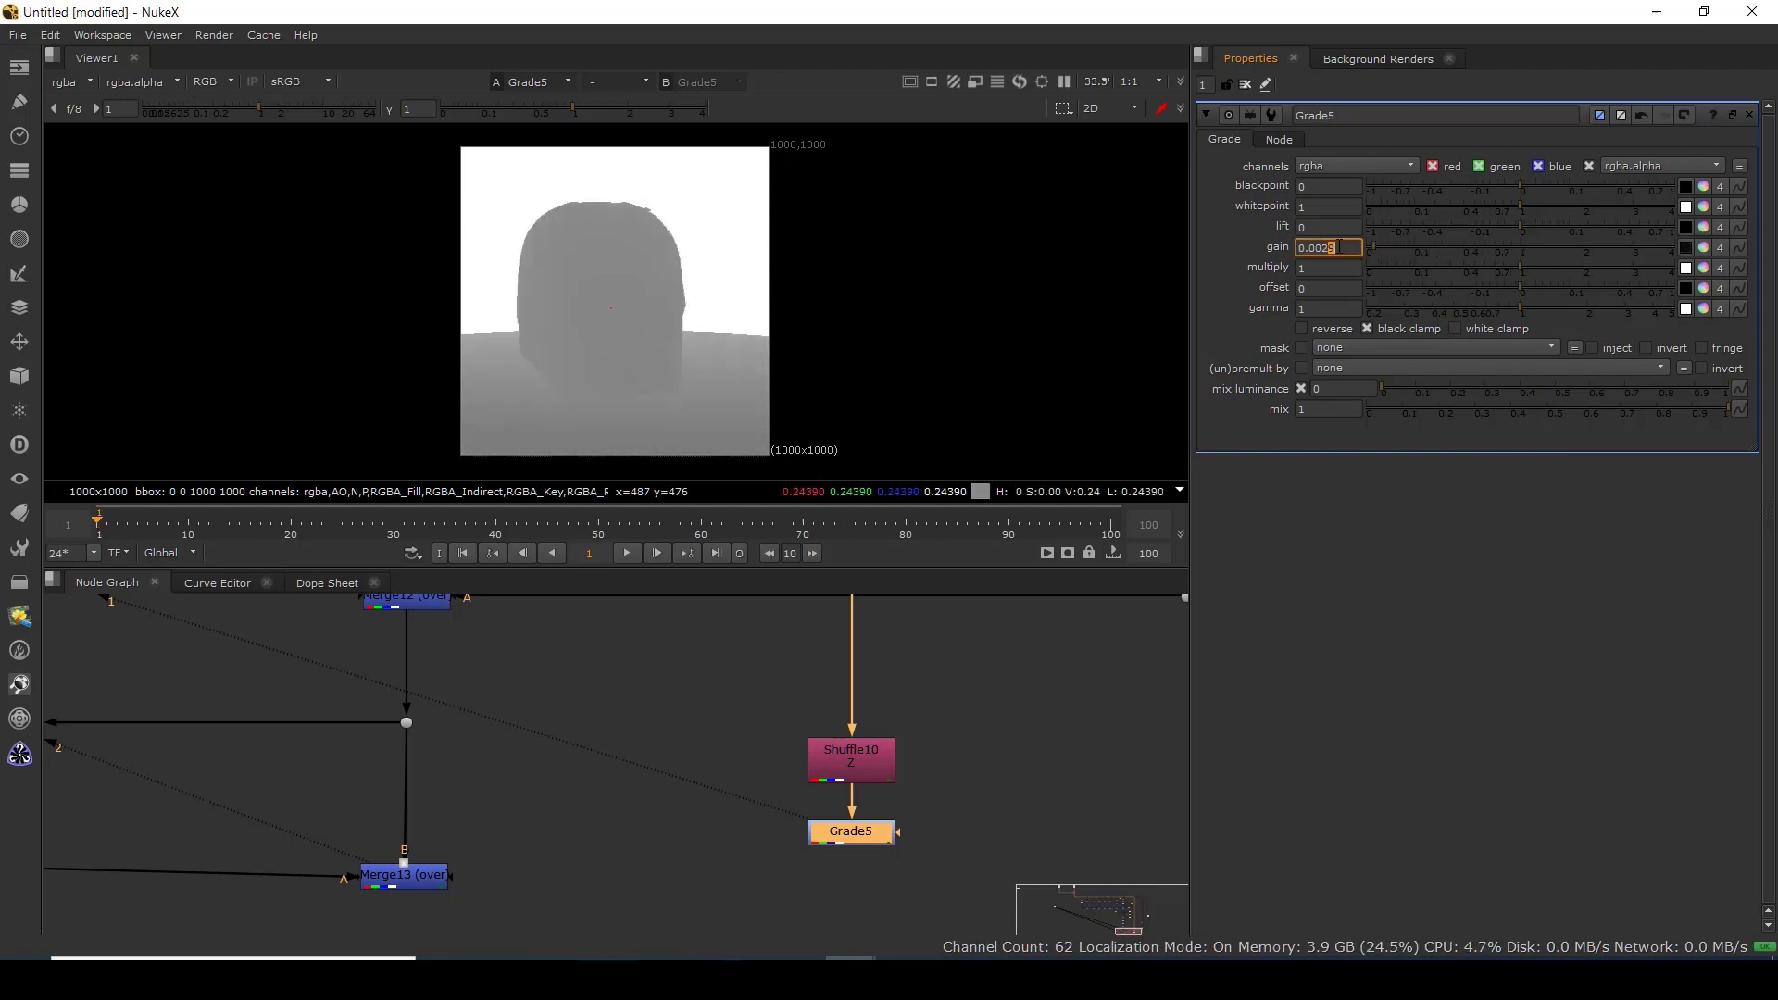
{"action": "scroll", "coordinate": [1348, 245], "scroll_direction": "up", "scroll_amount": 4}
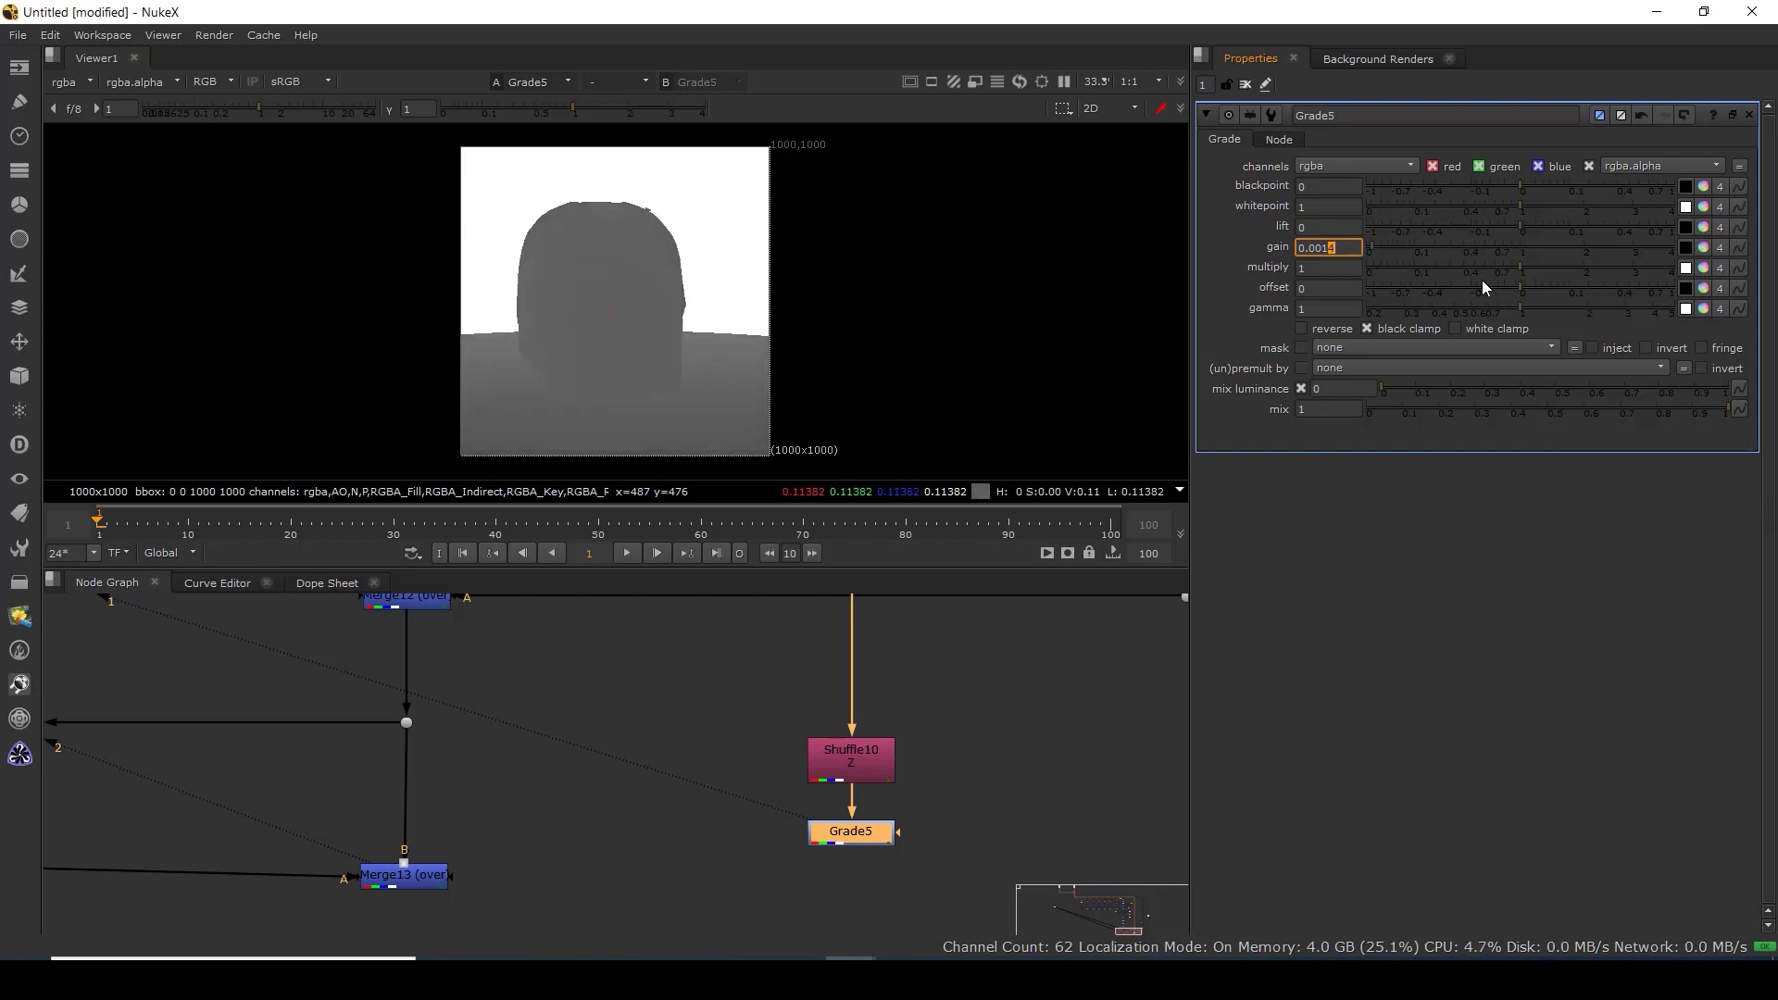
Set Grade5's gamma to 1.1 and check the depth pass around the helmet.
{"action": "mouse_move", "coordinate": [1521, 304]}
{"action": "left_mouse_down"}
{"action": "mouse_move", "coordinate": [1478, 306]}
{"action": "mouse_move", "coordinate": [1554, 302]}
{"action": "mouse_move", "coordinate": [1530, 303]}
{"action": "left_mouse_up"}
{"action": "scroll", "coordinate": [654, 243], "scroll_direction": "up", "scroll_amount": 3}
{"action": "scroll", "coordinate": [655, 243], "scroll_direction": "up", "scroll_amount": 1}
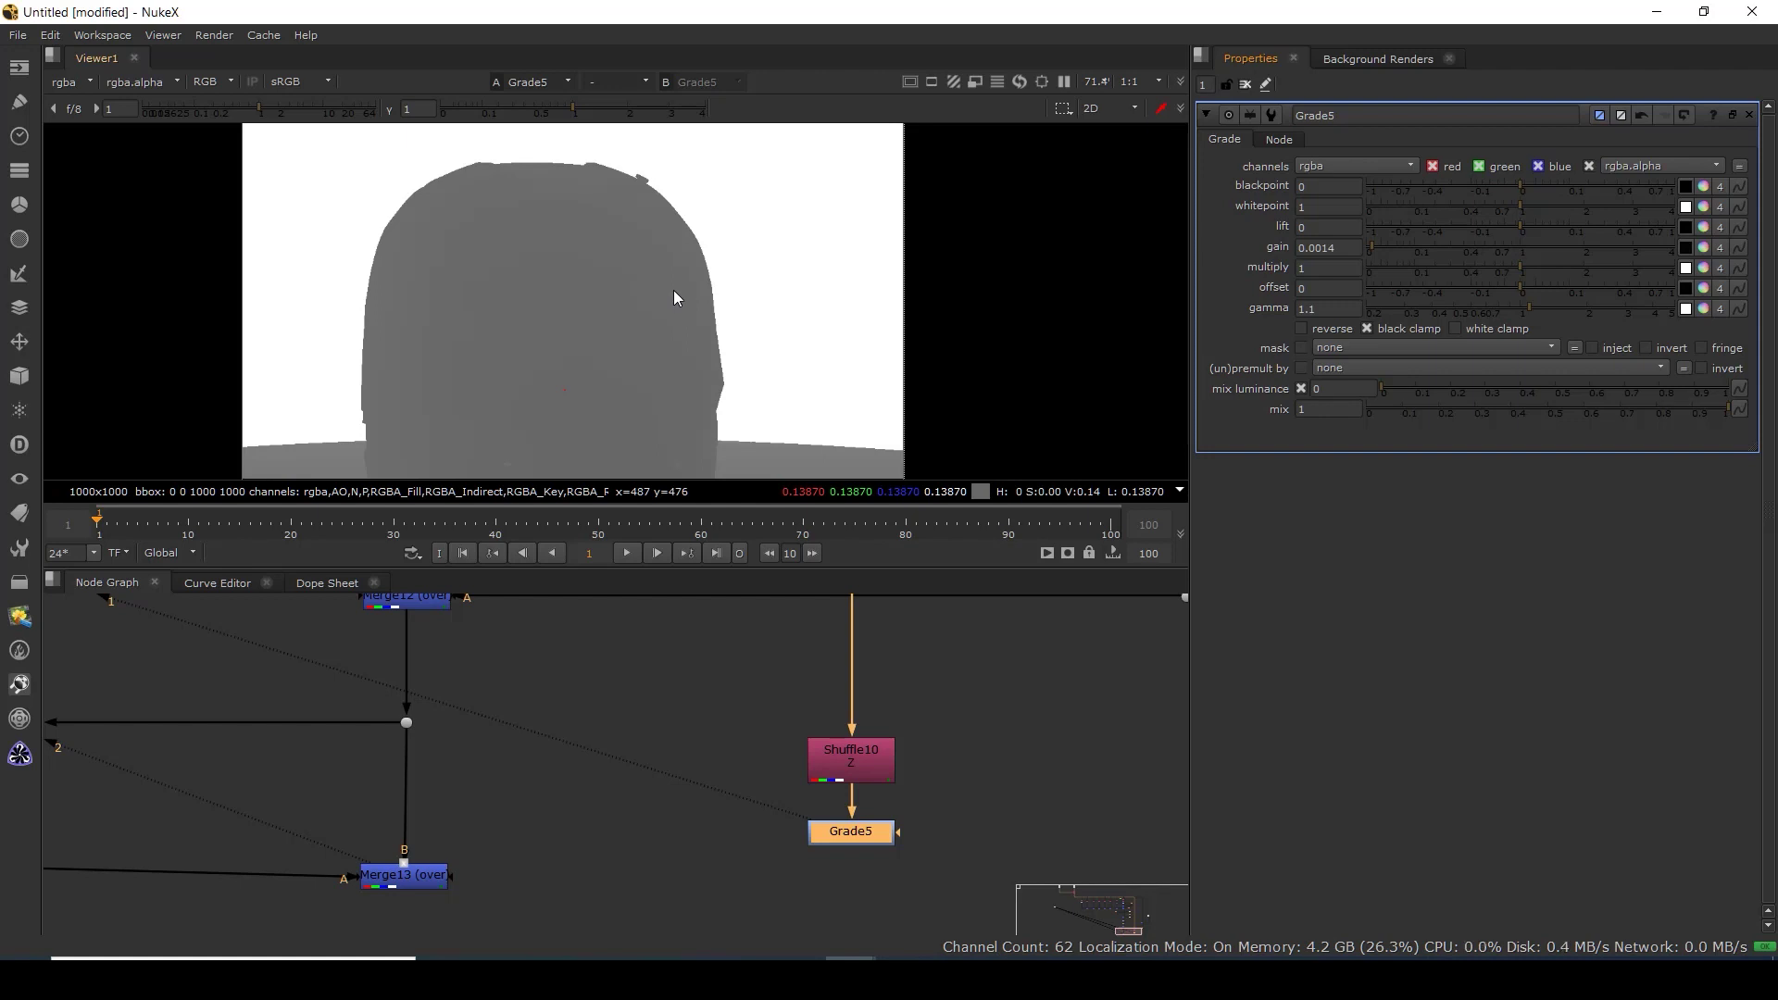
{"action": "scroll", "coordinate": [763, 337], "scroll_direction": "down", "scroll_amount": 1}
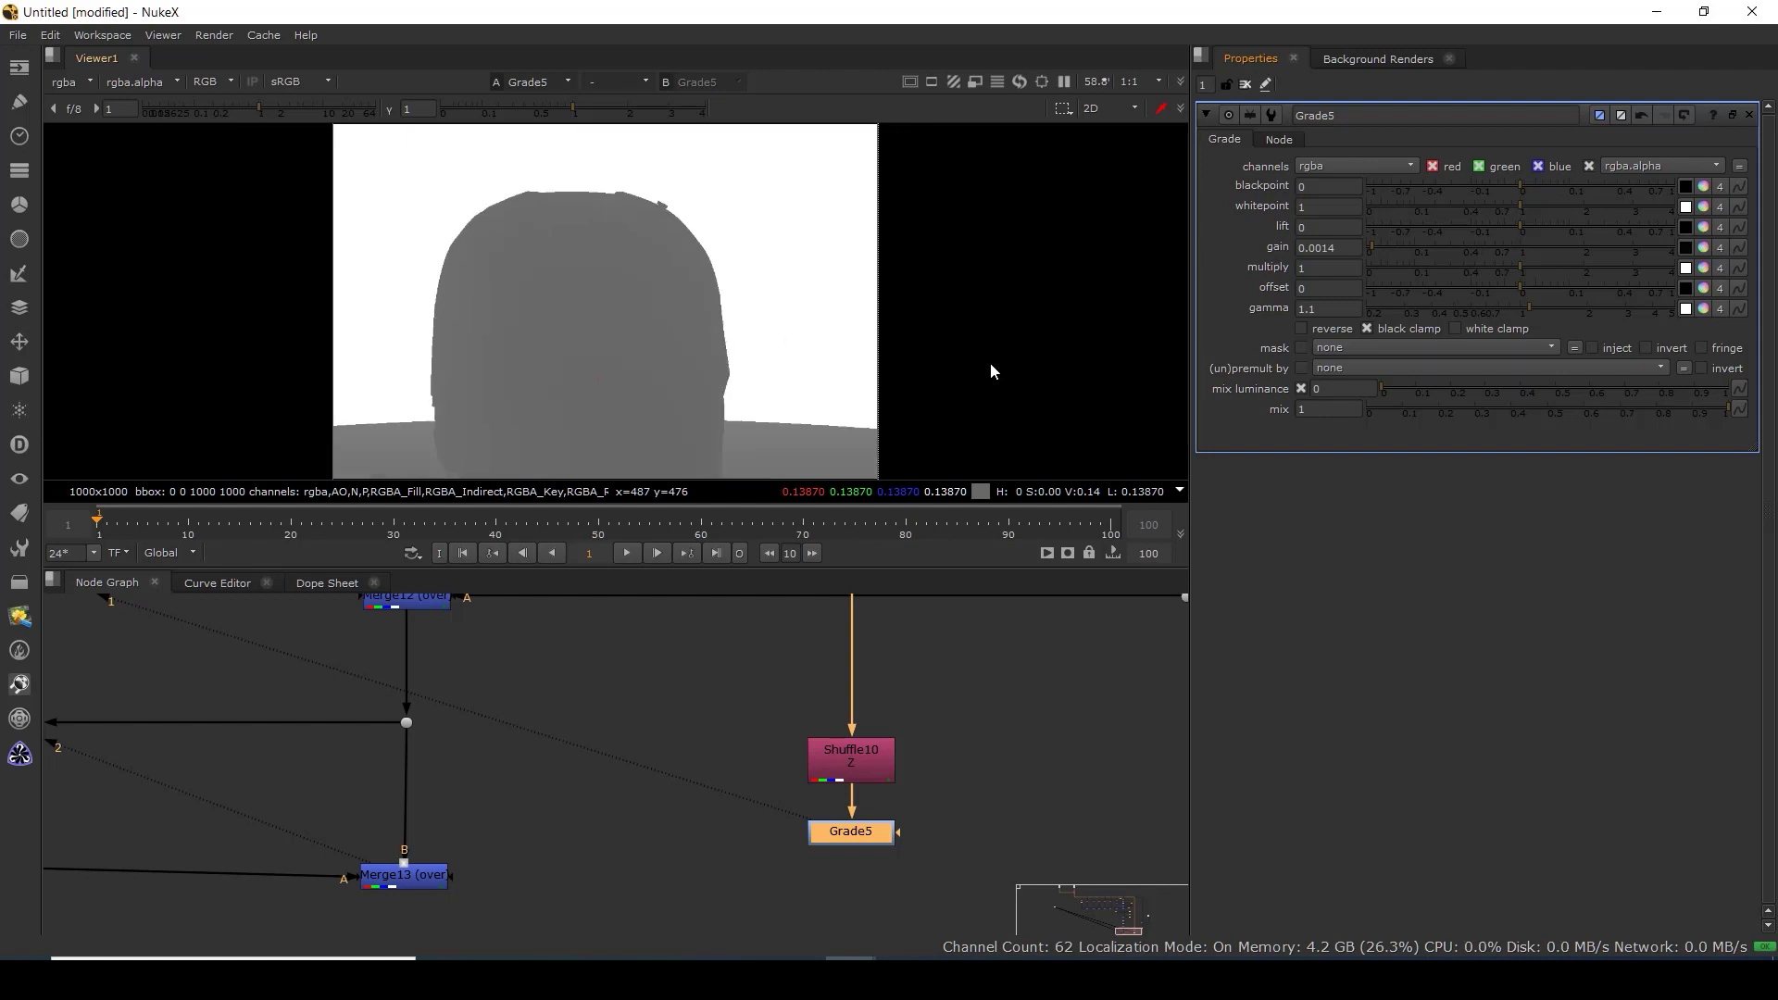
Toggle Grade5's black clamp off and on and examine the helmet's depth pass.
{"action": "left_click", "coordinate": [1370, 327]}
{"action": "left_click", "coordinate": [1370, 330]}
{"action": "scroll", "coordinate": [686, 315], "scroll_direction": "up", "scroll_amount": 3}
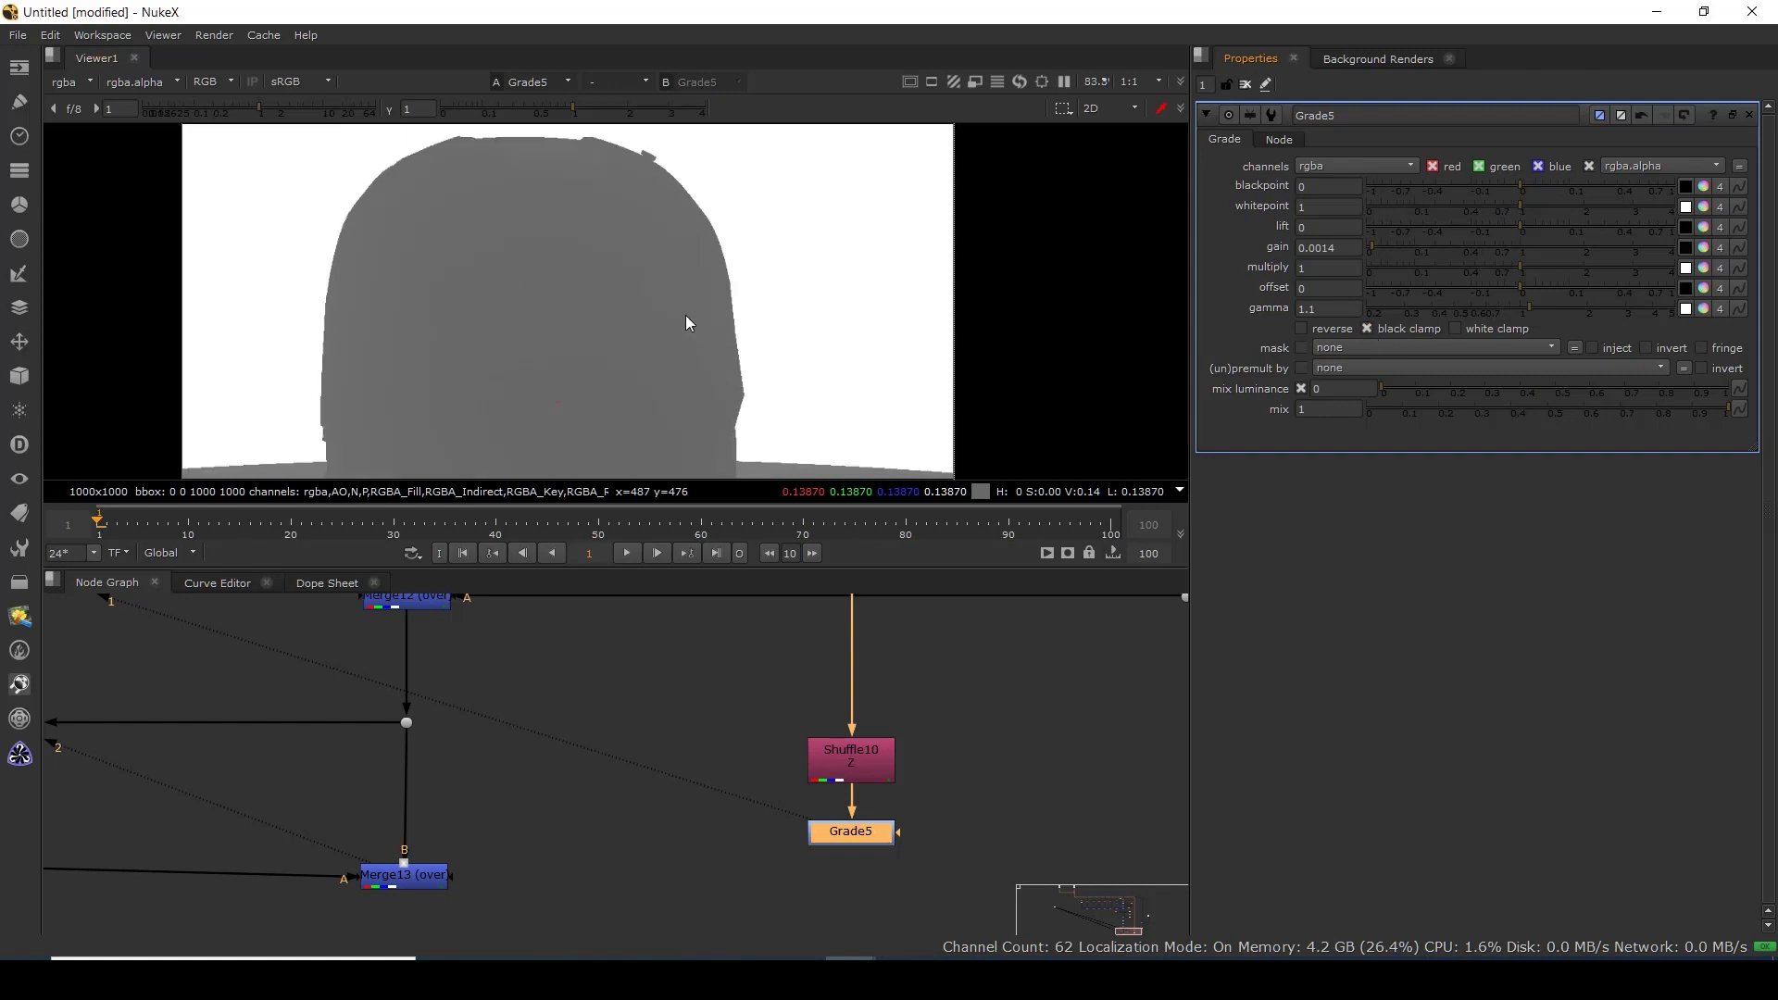
{"action": "scroll", "coordinate": [679, 318], "scroll_direction": "down", "scroll_amount": 5}
{"action": "left_click_drag", "start_coordinate": [625, 388], "coordinate": [718, 340]}
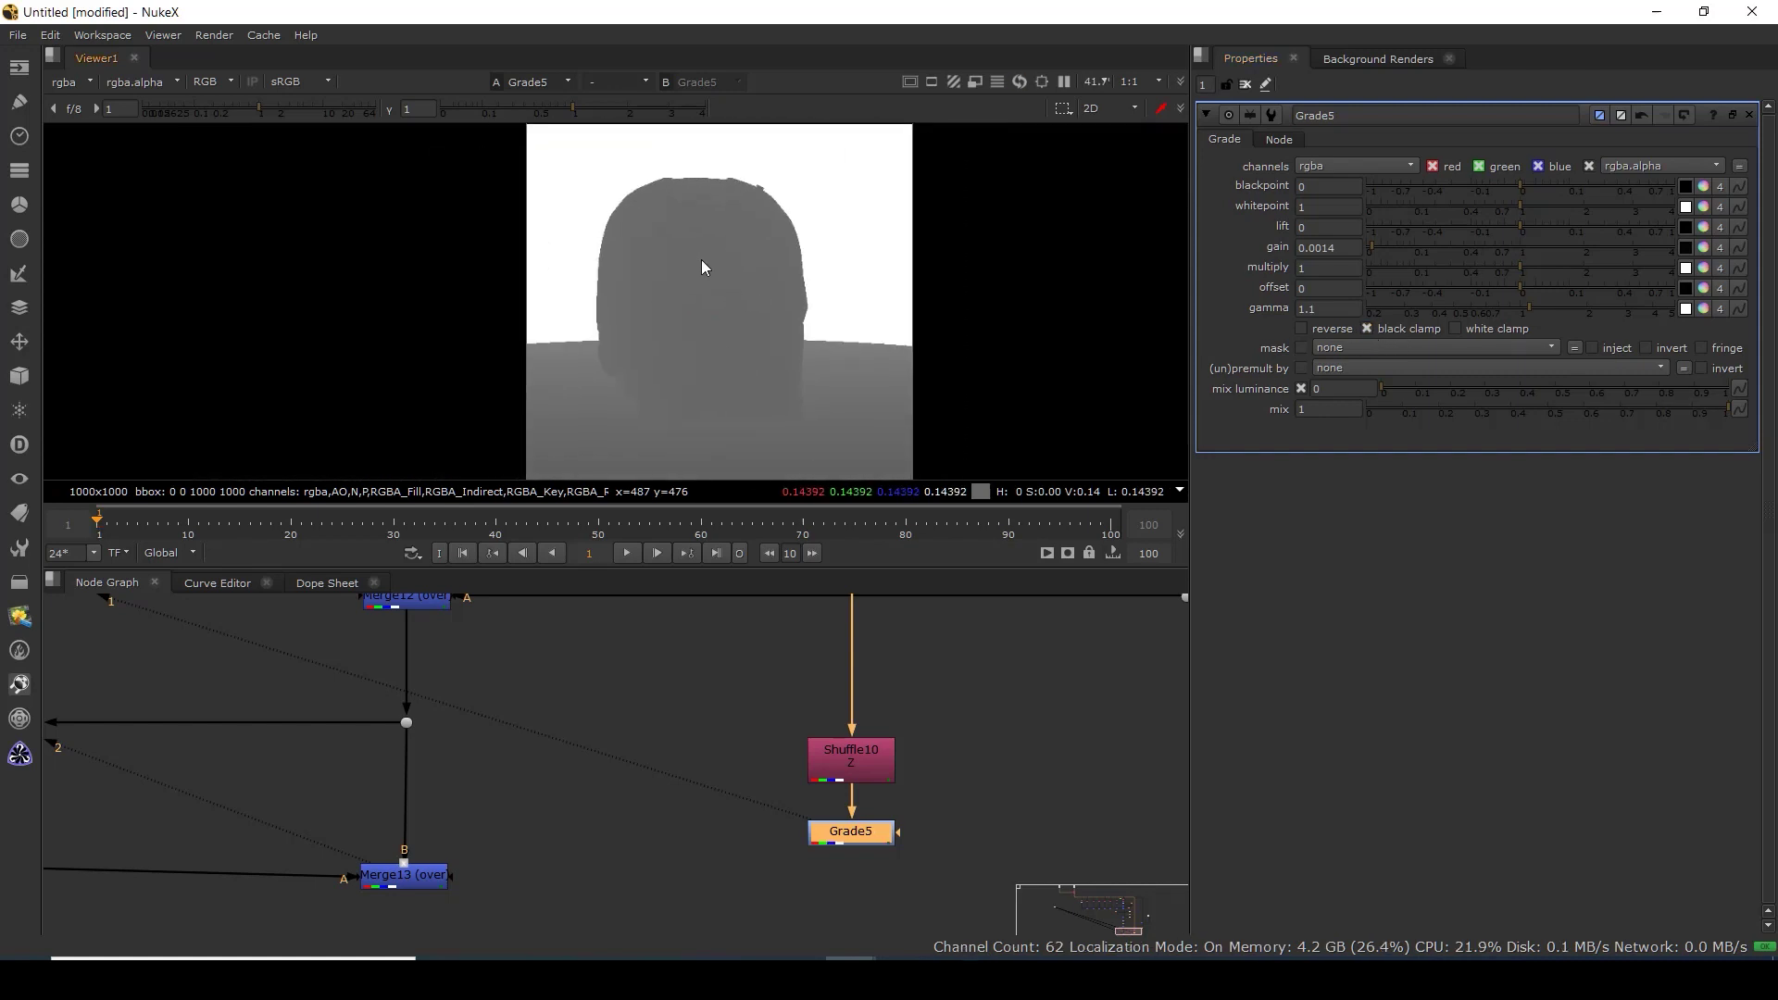
{"action": "scroll", "coordinate": [702, 259], "scroll_direction": "up", "scroll_amount": 3}
Move Shuffle10 slightly up from Grade5, then set Grade5's gain to 0.002 and whitepoint to 0.9.
{"action": "left_click_drag", "start_coordinate": [863, 768], "coordinate": [867, 744]}
{"action": "left_click", "coordinate": [867, 843]}
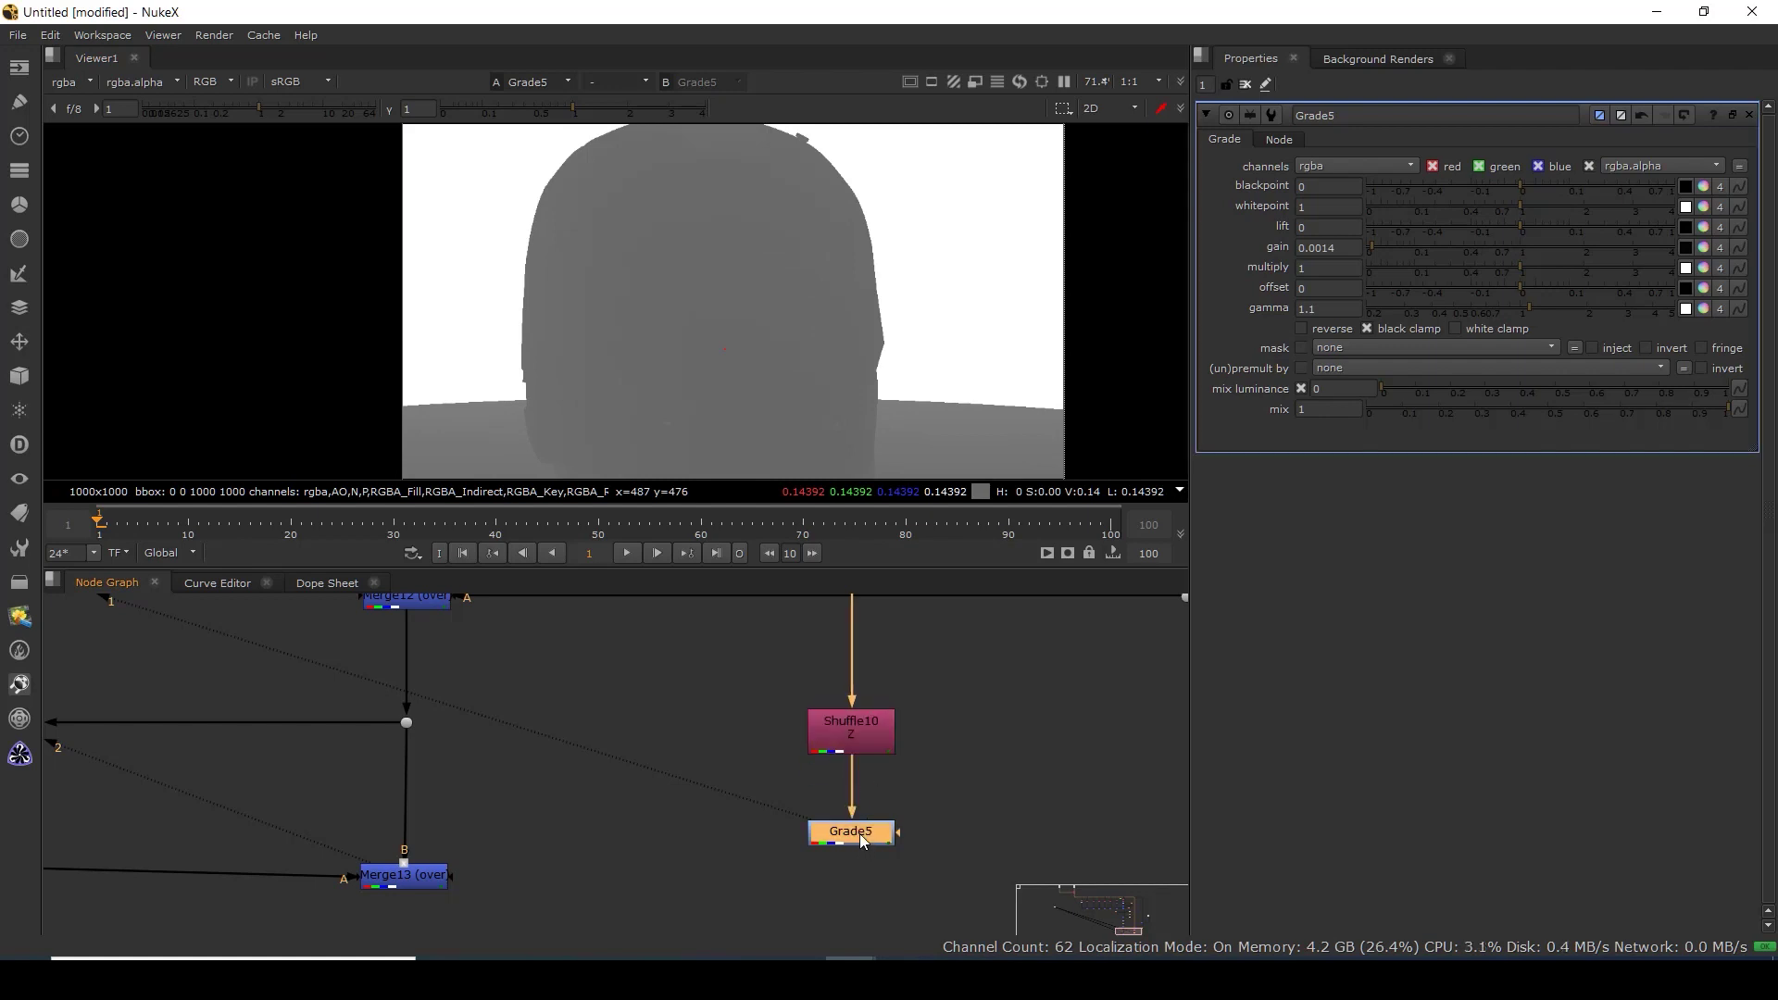
{"action": "mouse_move", "coordinate": [1370, 246]}
{"action": "left_mouse_down"}
{"action": "mouse_move", "coordinate": [1426, 252]}
{"action": "mouse_move", "coordinate": [1372, 244]}
{"action": "left_mouse_up"}
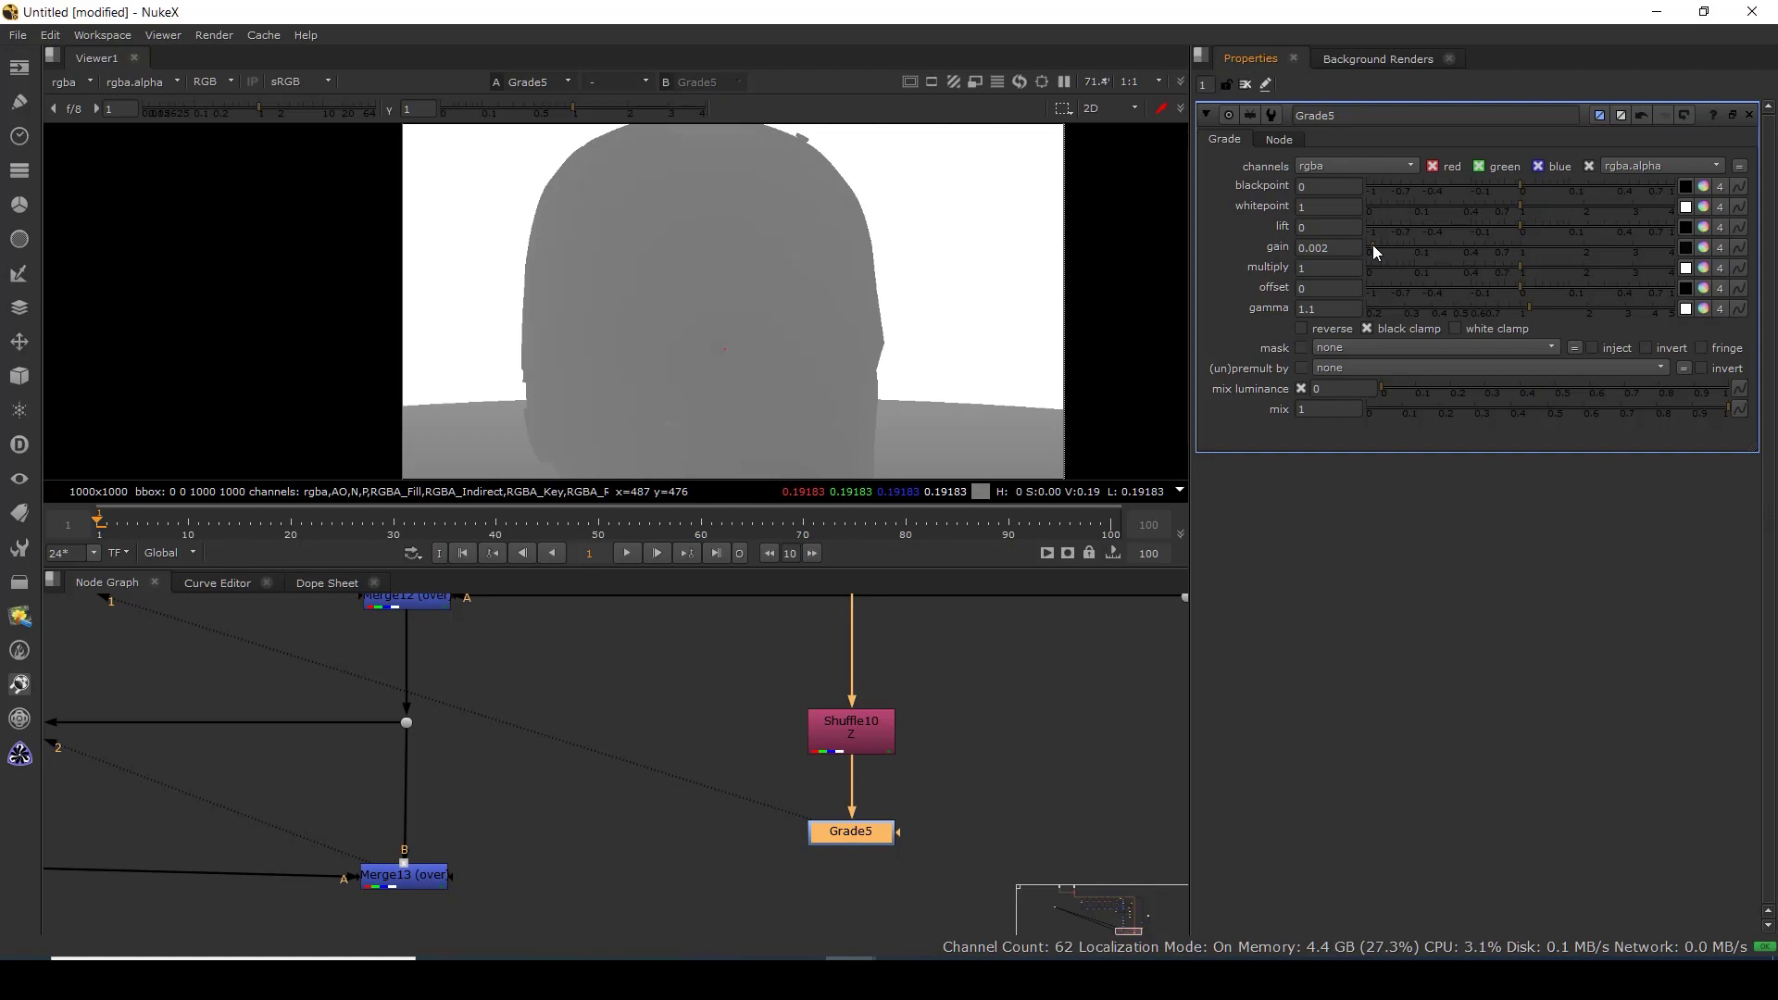
{"action": "mouse_move", "coordinate": [1519, 183]}
{"action": "left_mouse_down"}
{"action": "mouse_move", "coordinate": [1402, 197]}
{"action": "mouse_move", "coordinate": [1569, 210]}
{"action": "mouse_move", "coordinate": [1522, 190]}
{"action": "mouse_move", "coordinate": [1440, 220]}
{"action": "mouse_move", "coordinate": [1609, 214]}
{"action": "mouse_move", "coordinate": [1513, 216]}
{"action": "left_mouse_up"}
{"action": "key", "text": "f"}
{"action": "scroll", "coordinate": [636, 306], "scroll_direction": "up", "scroll_amount": 2}
{"action": "left_click_drag", "start_coordinate": [634, 303], "coordinate": [708, 285]}
{"action": "scroll", "coordinate": [681, 810], "scroll_direction": "down", "scroll_amount": 4}
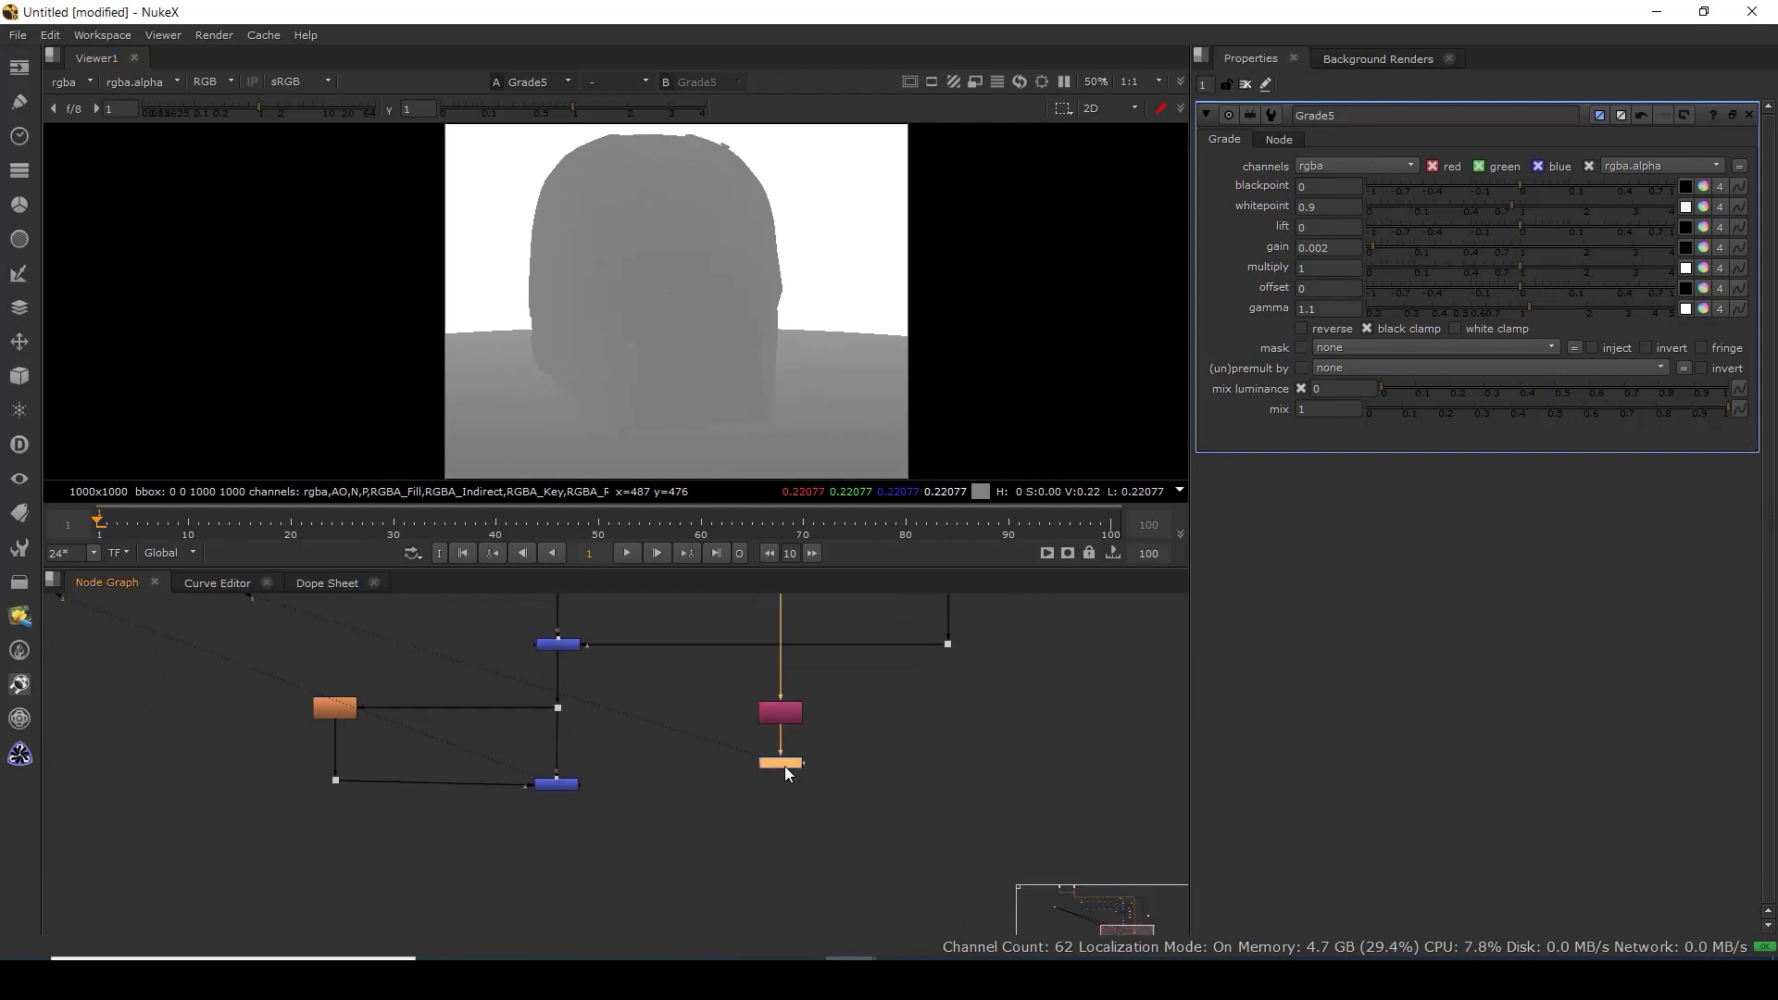
{"action": "left_click_drag", "start_coordinate": [782, 762], "coordinate": [783, 755]}
{"action": "scroll", "coordinate": [624, 836], "scroll_direction": "up", "scroll_amount": 2}
{"action": "left_click_drag", "start_coordinate": [785, 696], "coordinate": [963, 910]}
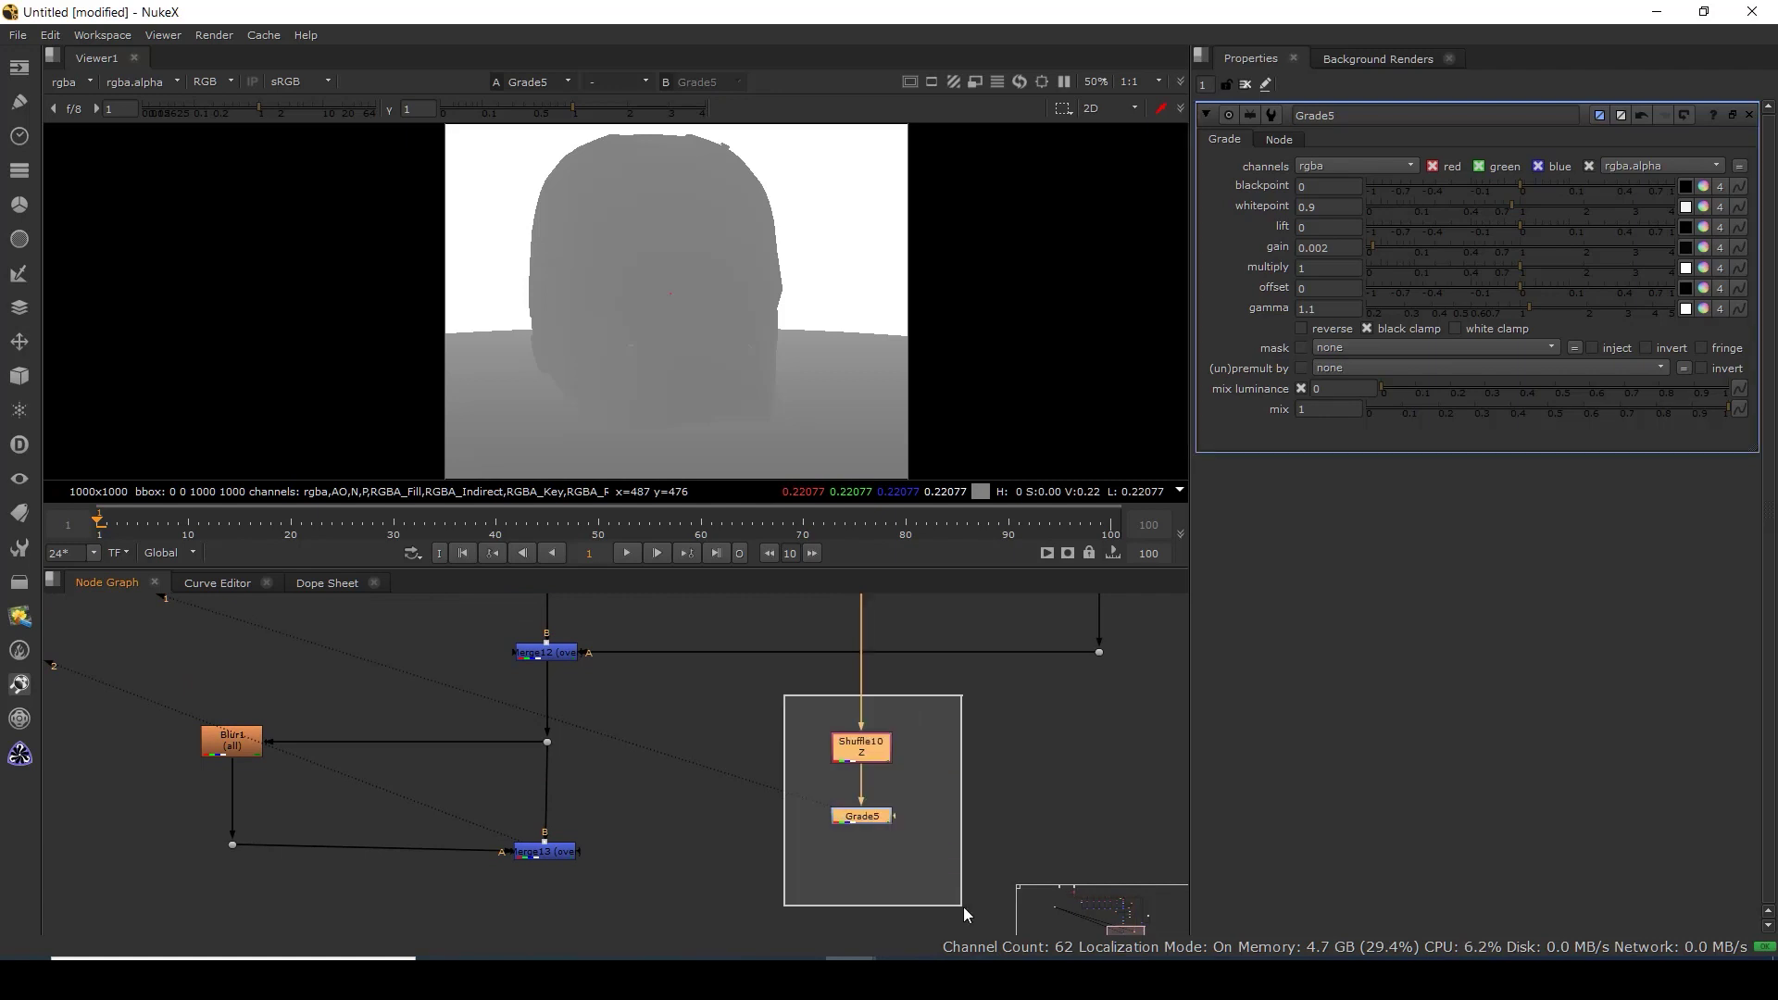
{"action": "left_click", "coordinate": [859, 817]}
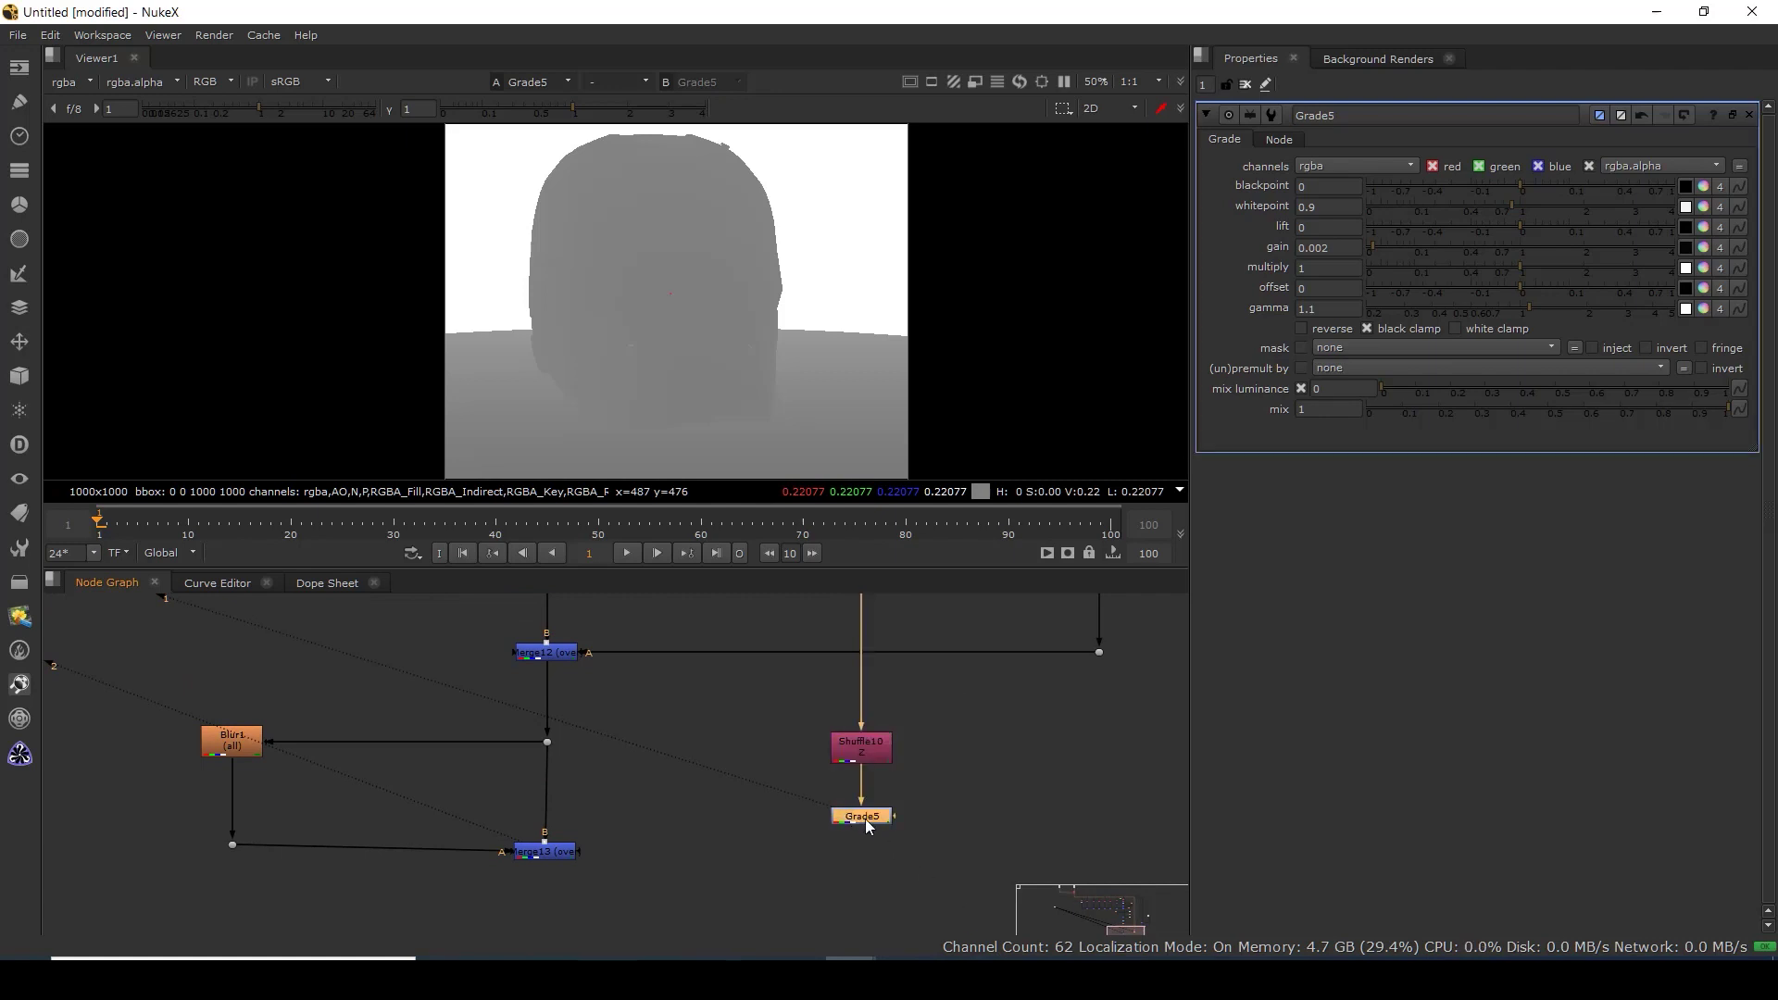
{"action": "left_click", "coordinate": [858, 752]}
{"action": "left_click", "coordinate": [860, 817]}
{"action": "left_click_drag", "start_coordinate": [705, 827], "coordinate": [810, 725]}
{"action": "left_click", "coordinate": [637, 808]}
View Merge13's output, display its Z channel, and return the viewer to rgba.
{"action": "scroll", "coordinate": [698, 787], "scroll_direction": "down", "scroll_amount": 8}
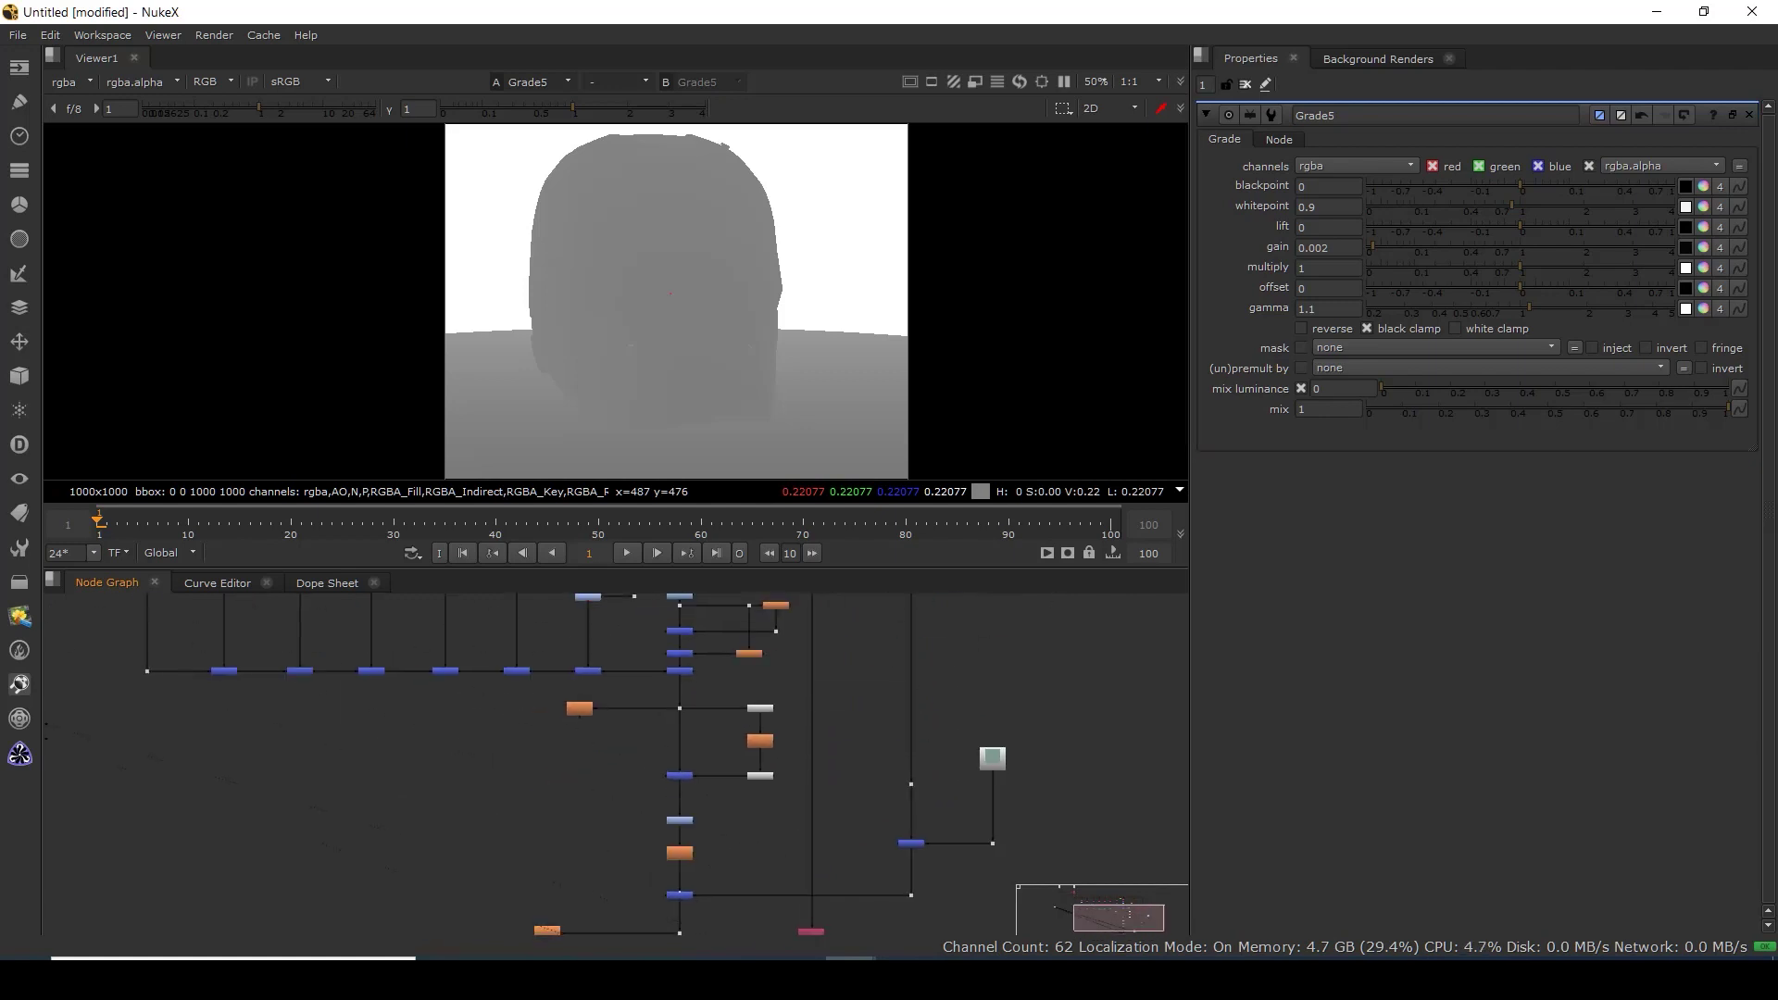
{"action": "left_click_drag", "start_coordinate": [758, 895], "coordinate": [769, 767]}
{"action": "left_click", "coordinate": [693, 850]}
{"action": "key", "text": "1"}
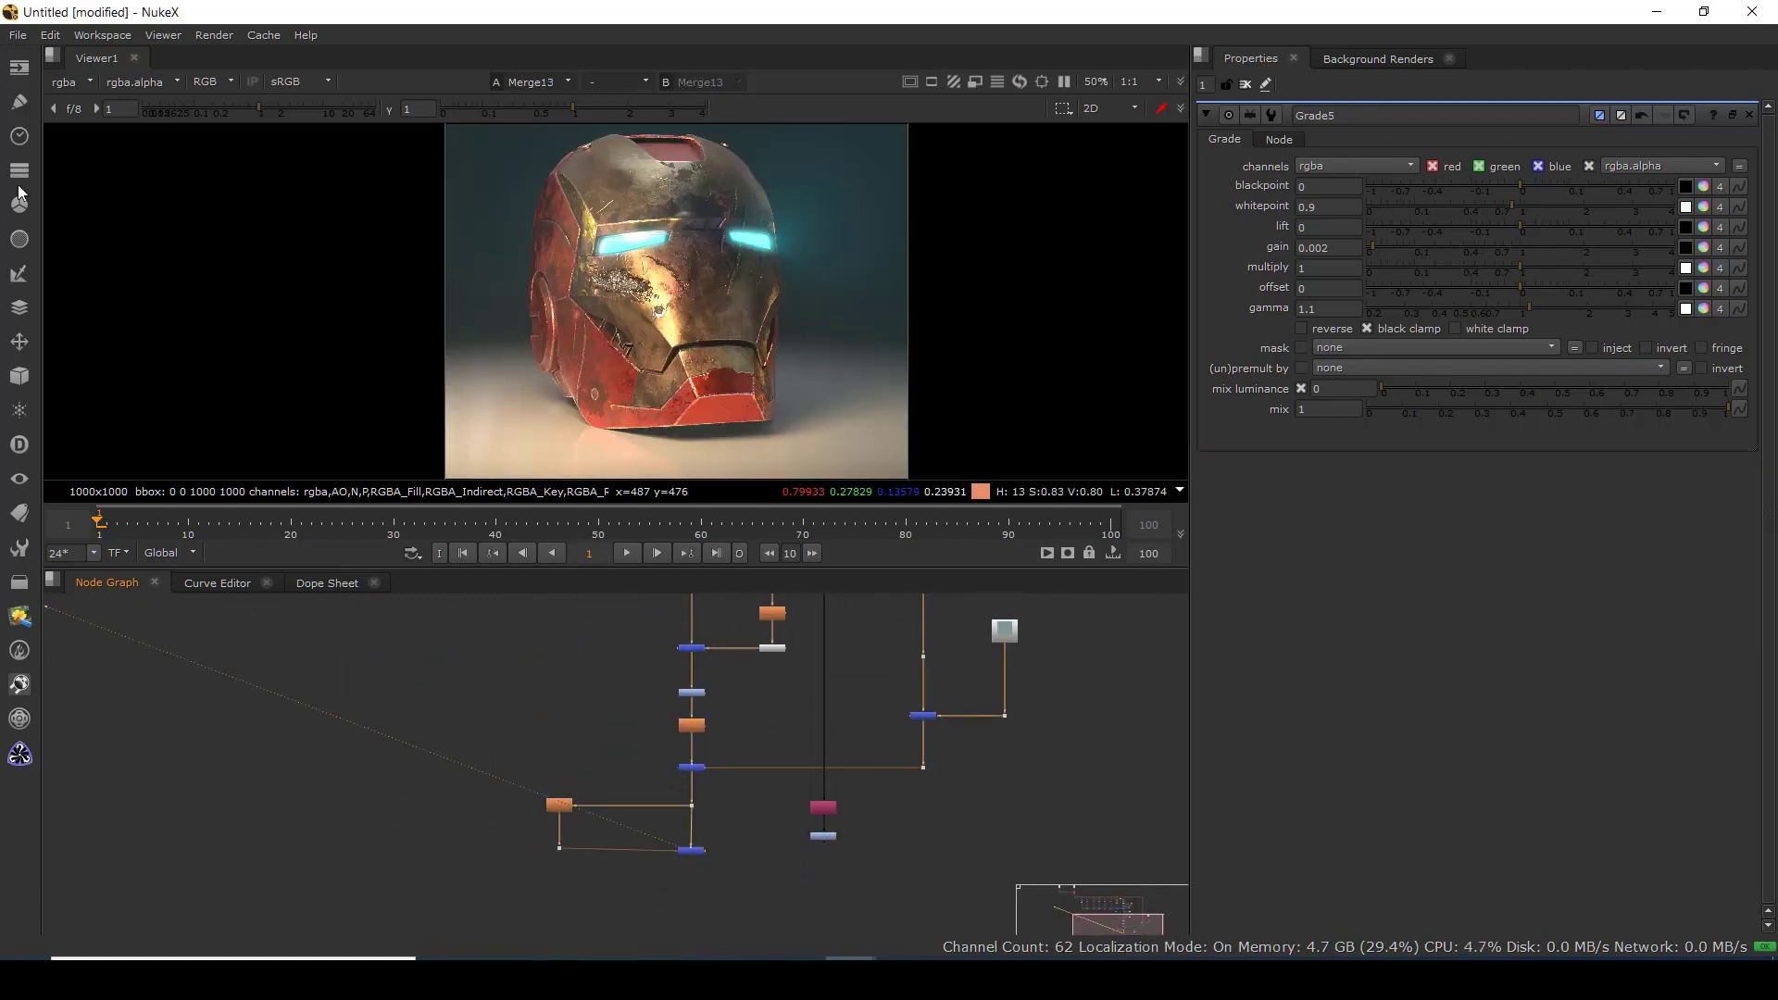
{"action": "left_click", "coordinate": [67, 83]}
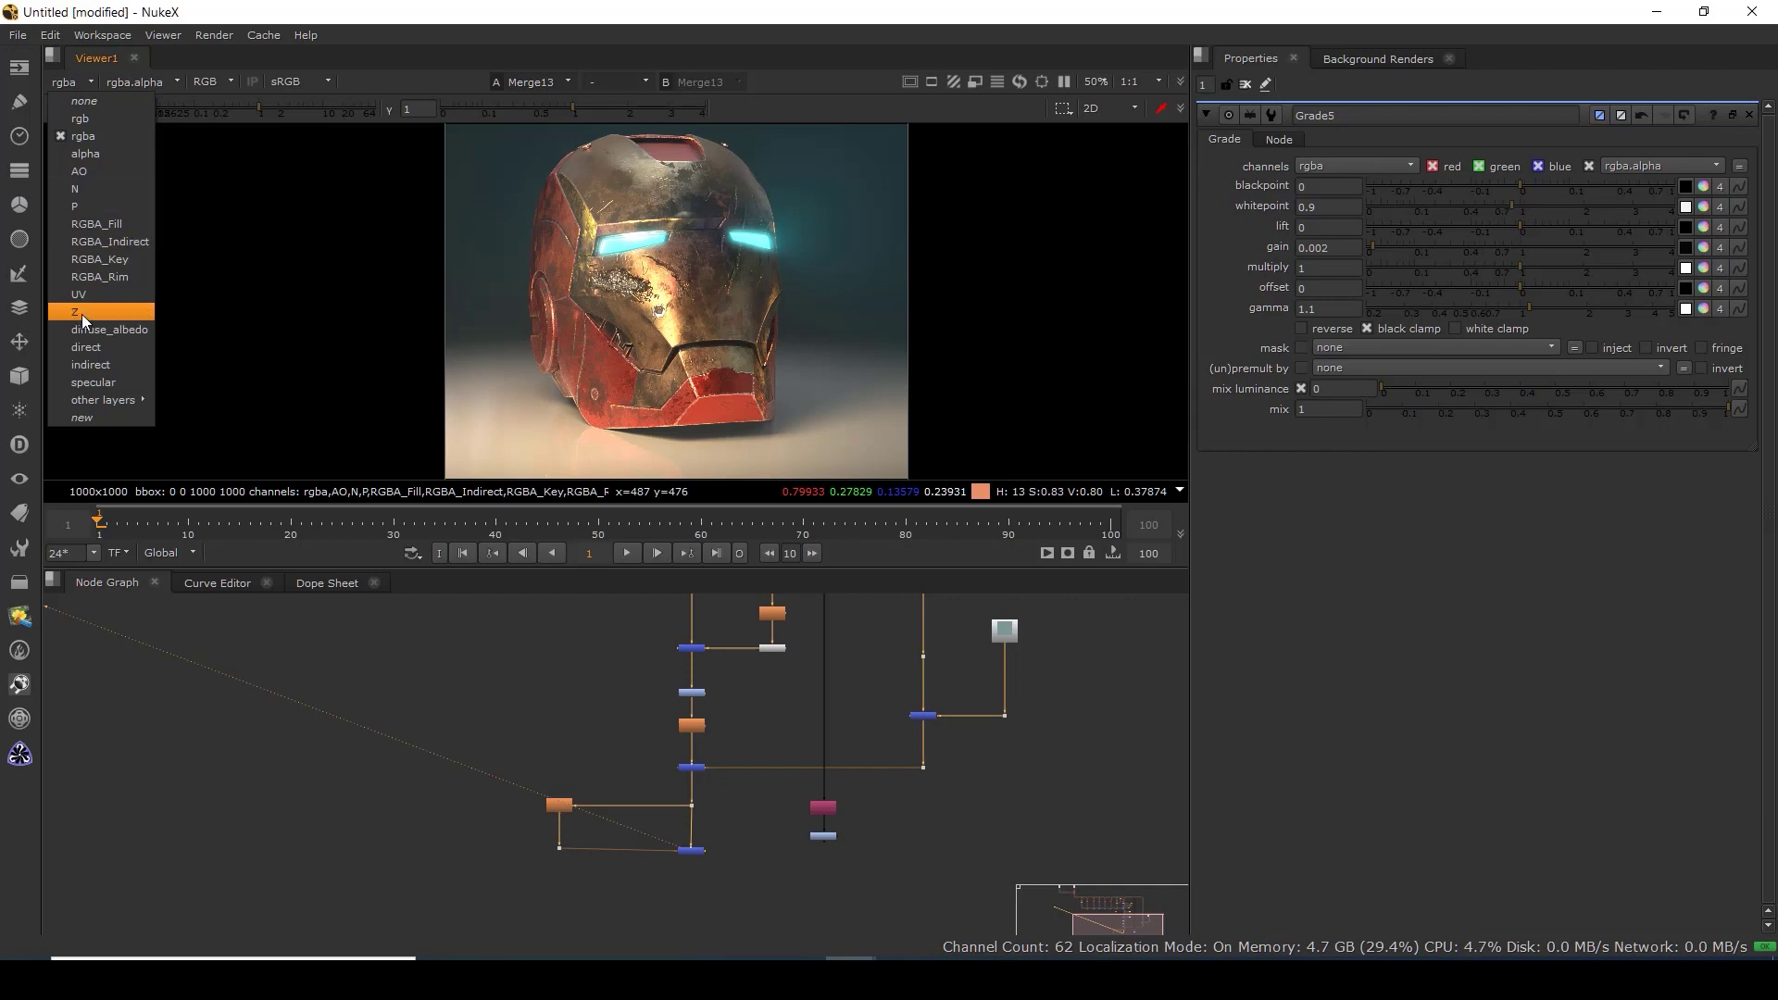
{"action": "left_click", "coordinate": [82, 314]}
{"action": "left_click", "coordinate": [68, 83]}
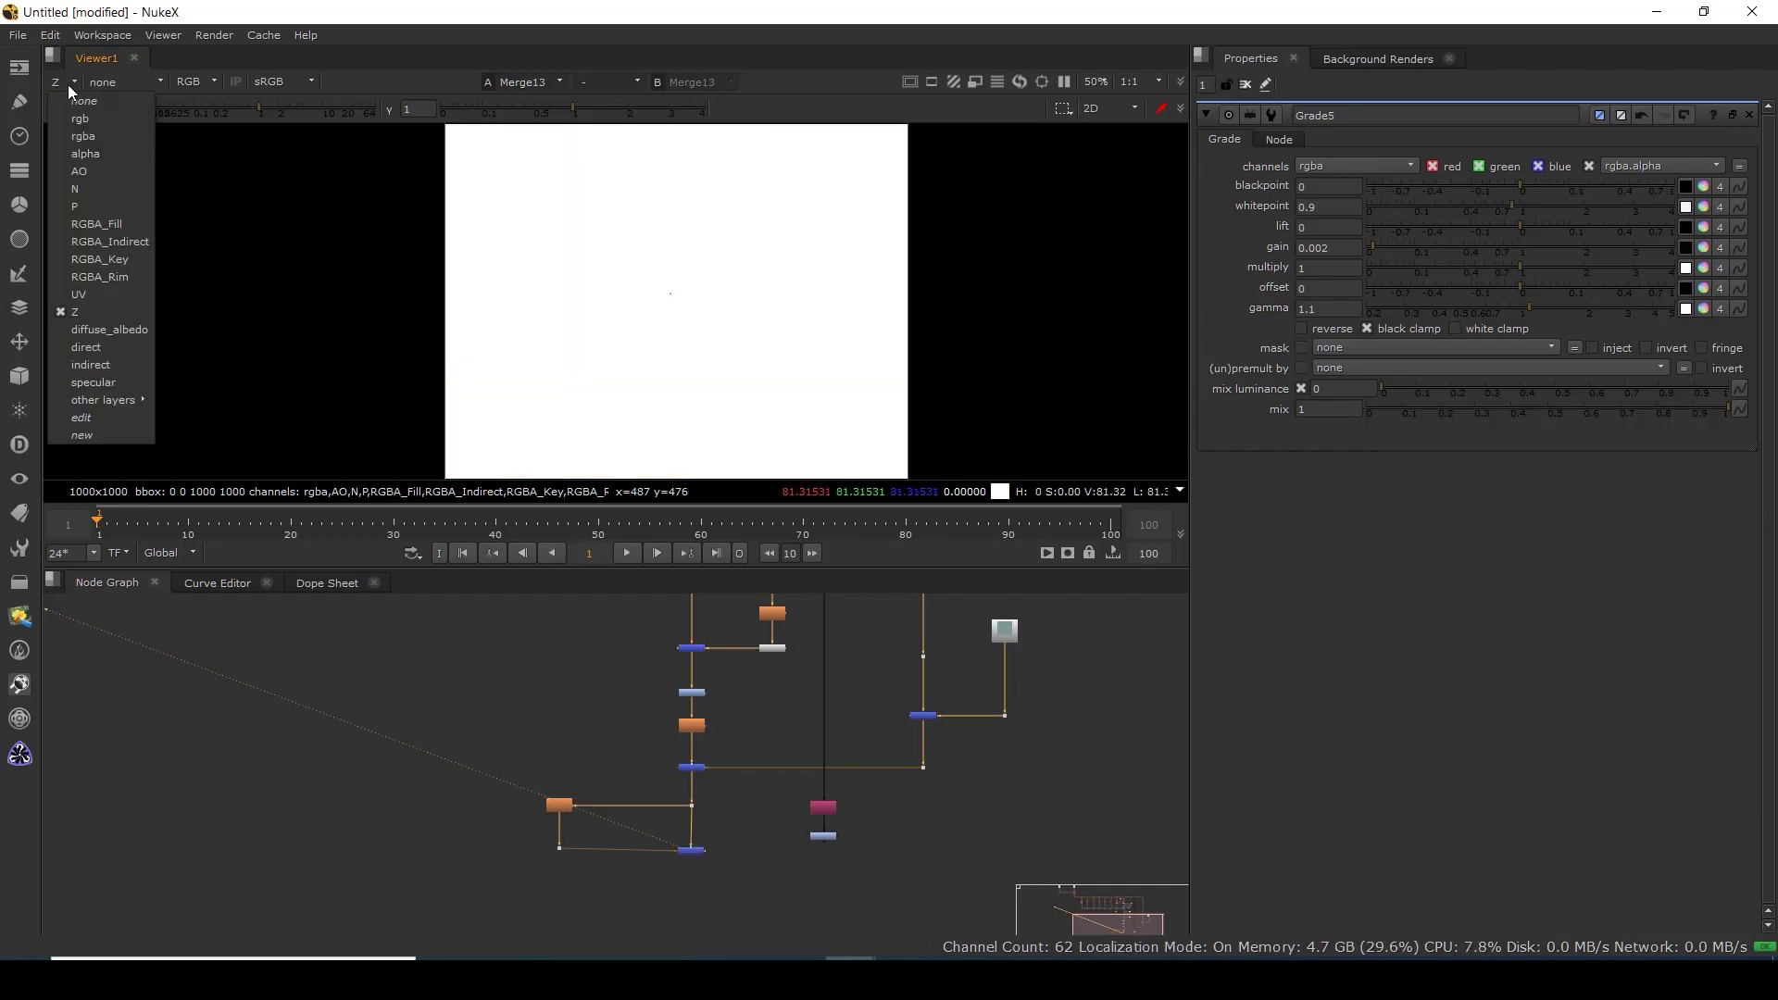
{"action": "left_click", "coordinate": [82, 137]}
Add a ZDefocus node below Merge13, connect its image input to Merge13, and view its result.
{"action": "left_click_drag", "start_coordinate": [689, 887], "coordinate": [606, 796]}
{"action": "scroll", "coordinate": [606, 796], "scroll_direction": "up", "scroll_amount": 3}
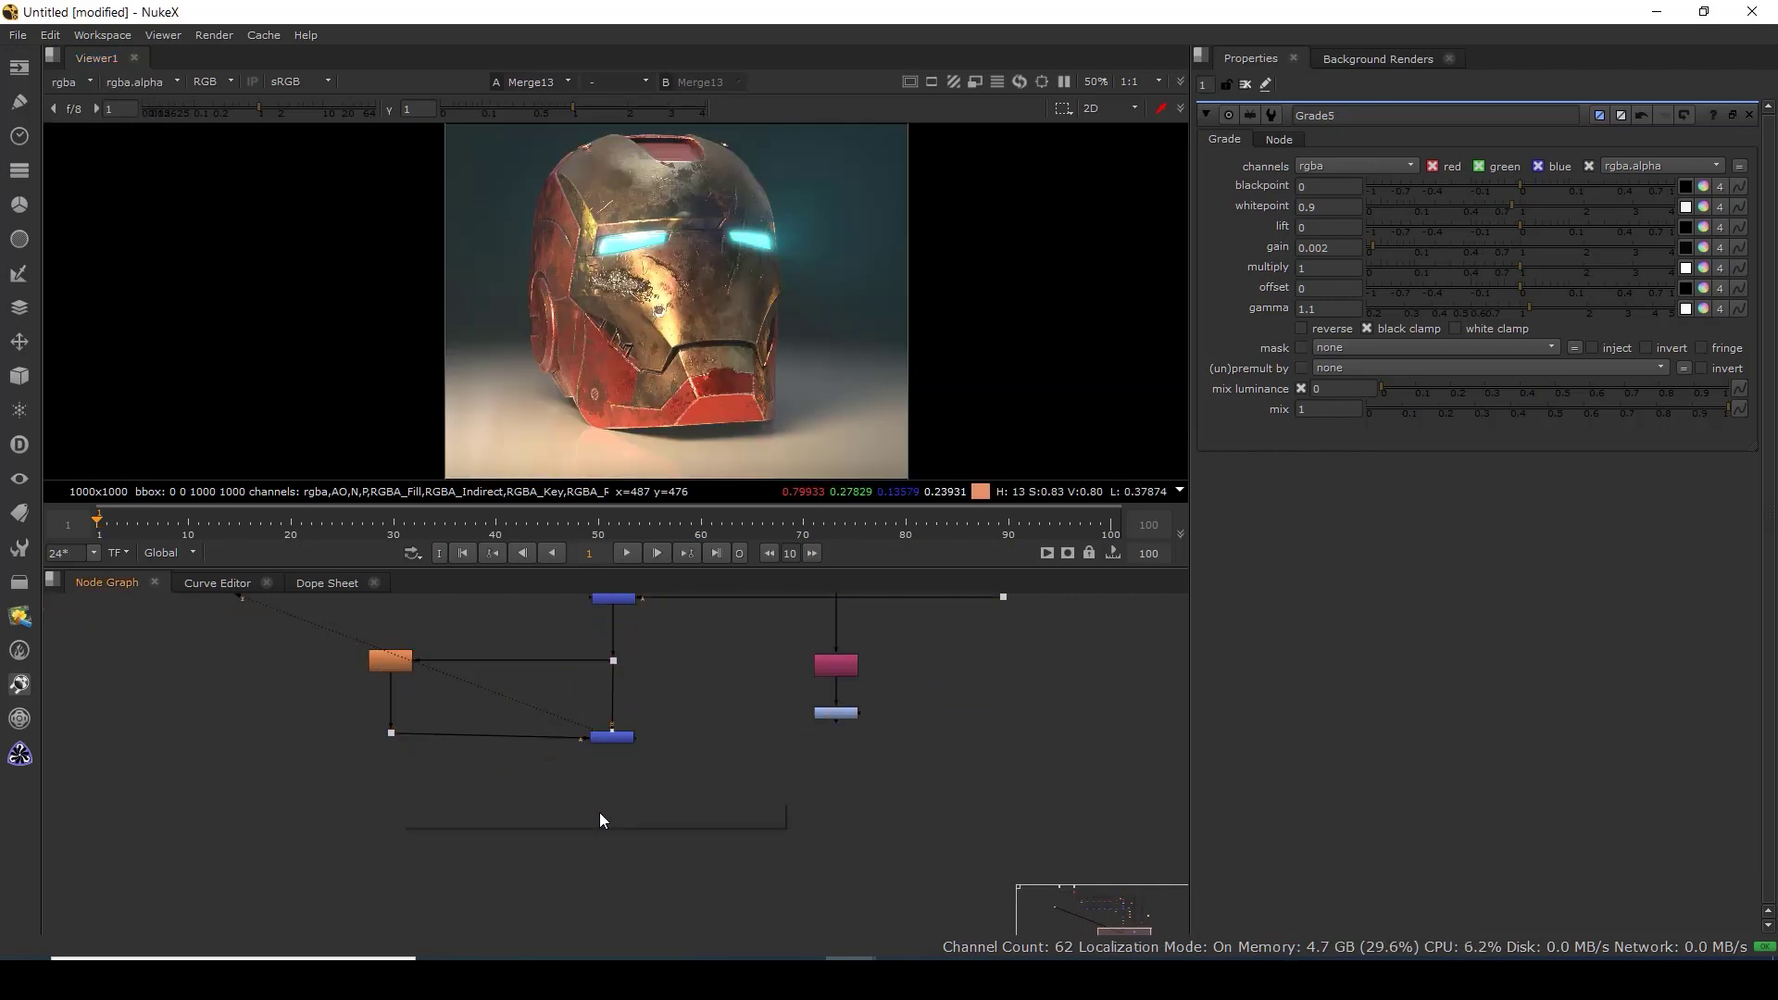
{"action": "key", "text": "Tab"}
{"action": "type", "text": "zdef"}
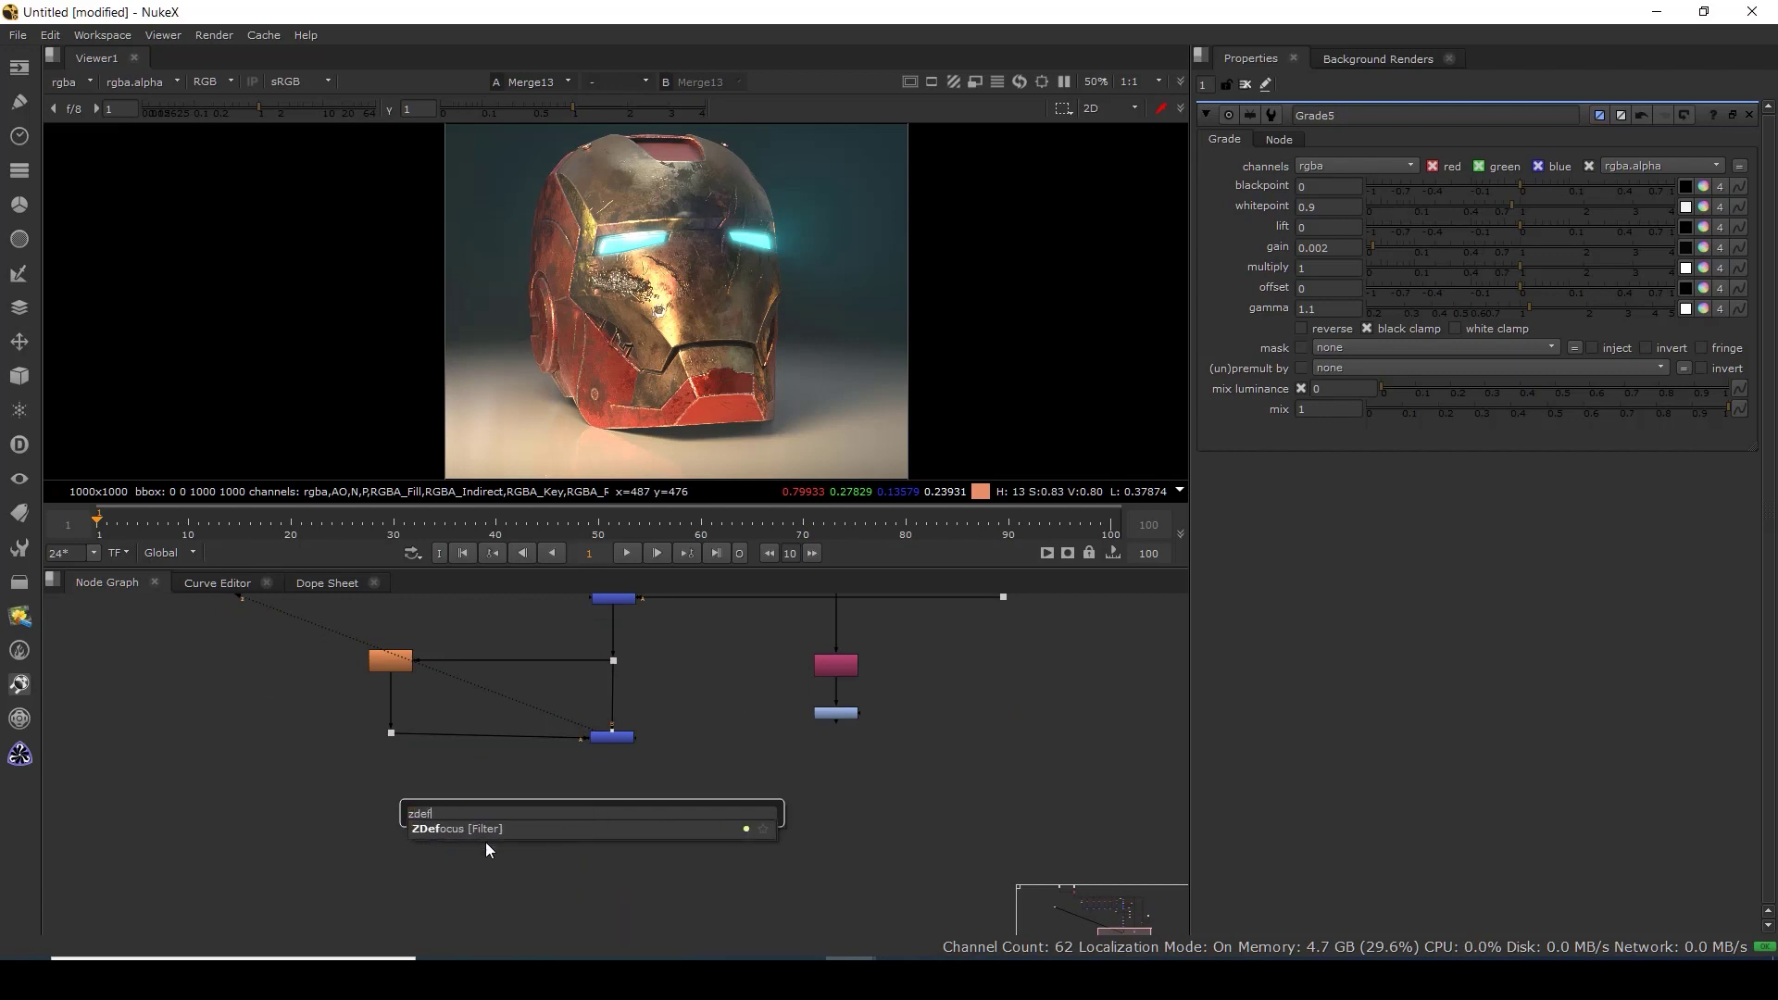
{"action": "left_click", "coordinate": [500, 830]}
{"action": "scroll", "coordinate": [649, 801], "scroll_direction": "up", "scroll_amount": 2}
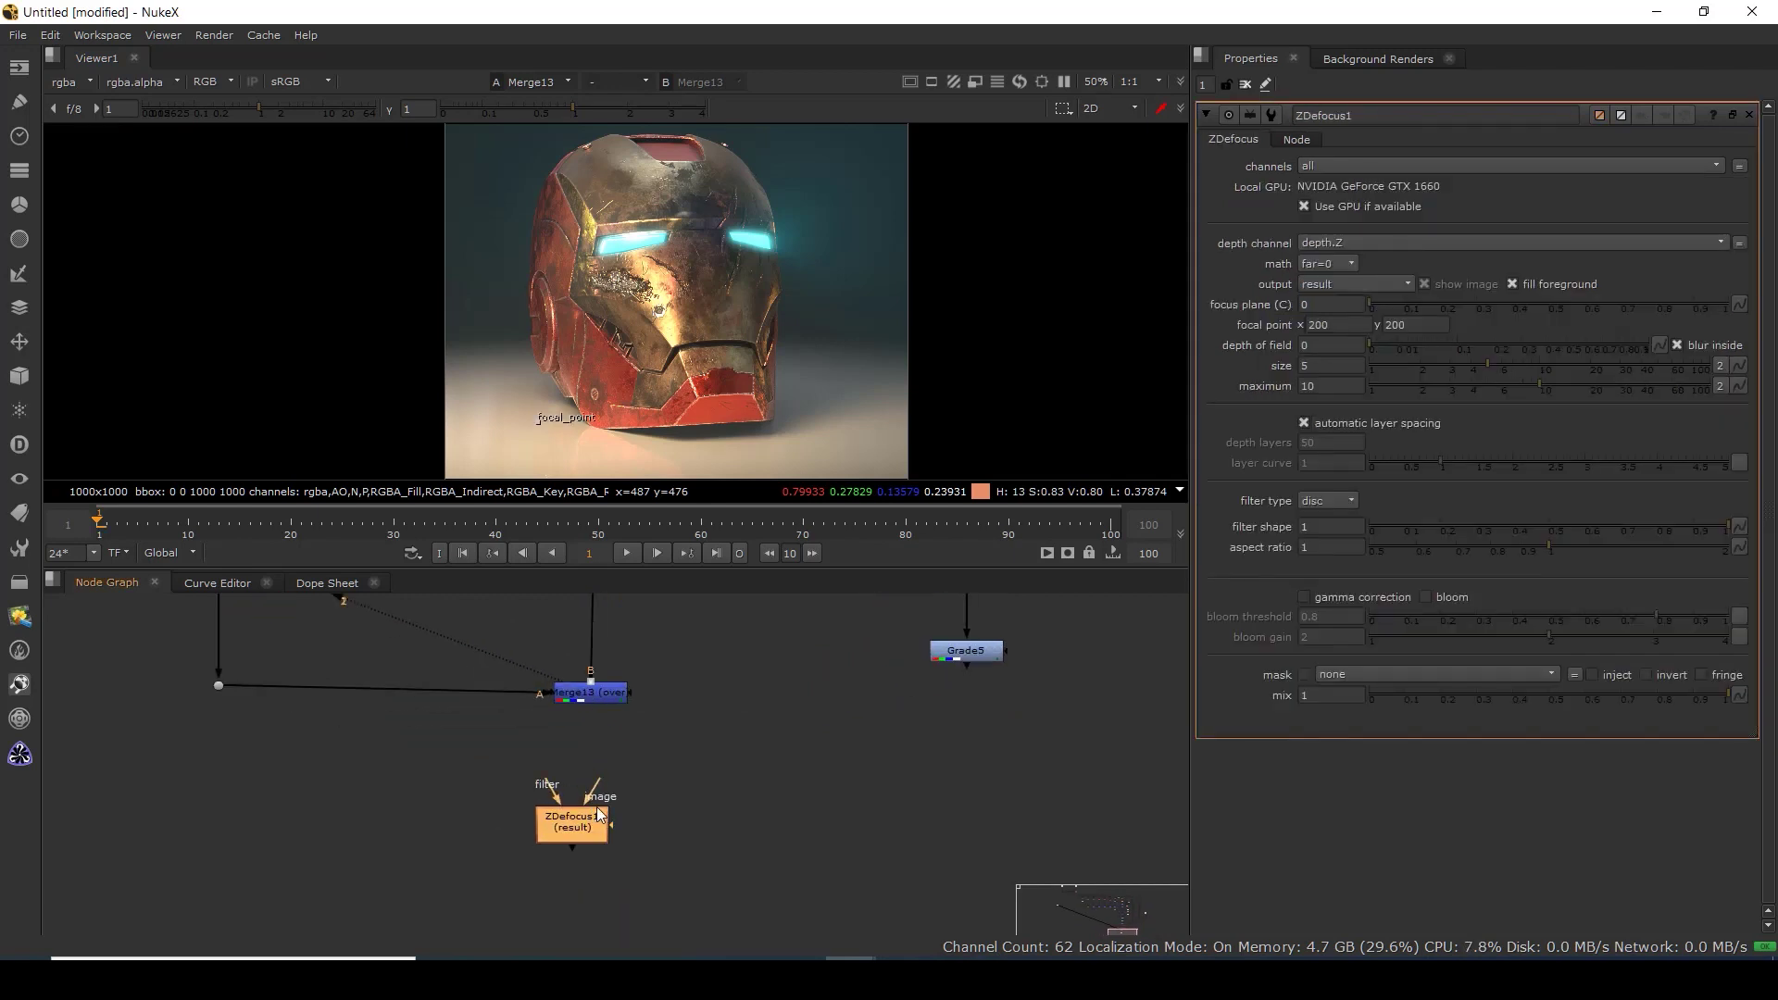
{"action": "left_click_drag", "start_coordinate": [600, 773], "coordinate": [590, 694]}
{"action": "left_click_drag", "start_coordinate": [582, 830], "coordinate": [600, 873]}
{"action": "key", "text": "1"}
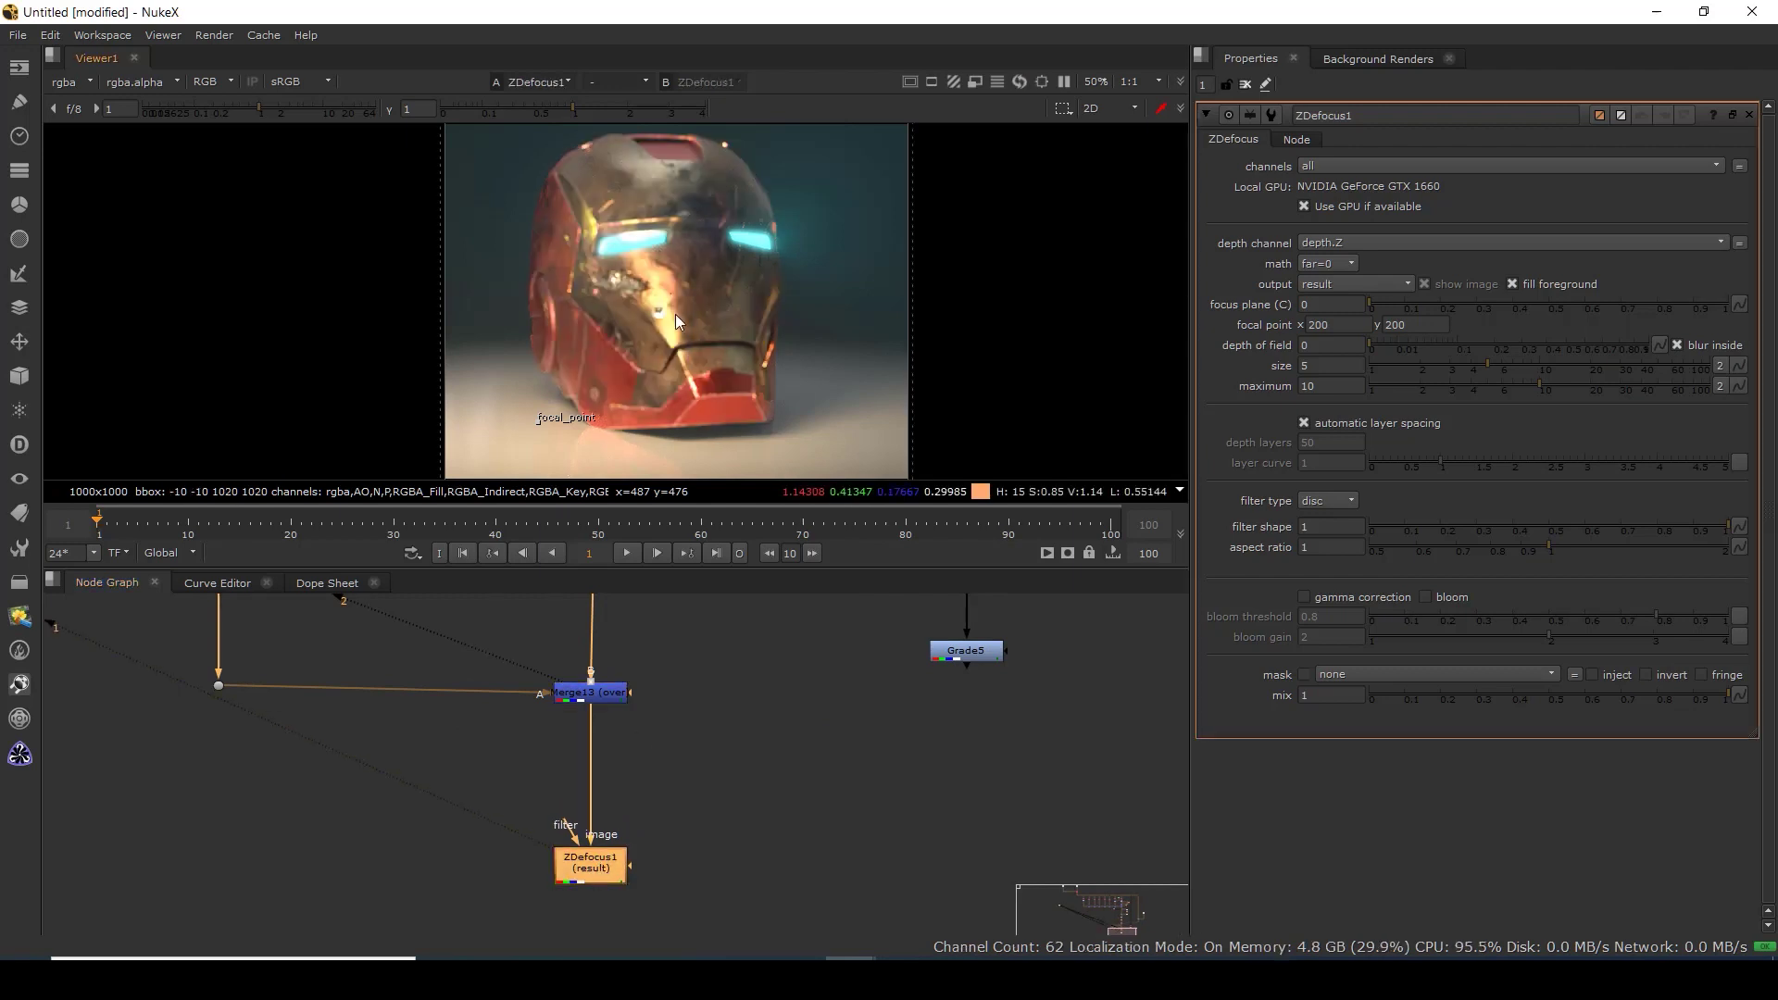
Place ZDefocus1's focal point on the helmet's larger glowing eye, at about x 426, y 600.
{"action": "left_click_drag", "start_coordinate": [574, 422], "coordinate": [580, 460]}
{"action": "mouse_move", "coordinate": [680, 229]}
{"action": "left_mouse_down"}
{"action": "mouse_move", "coordinate": [674, 292]}
{"action": "mouse_move", "coordinate": [671, 262]}
{"action": "left_mouse_up"}
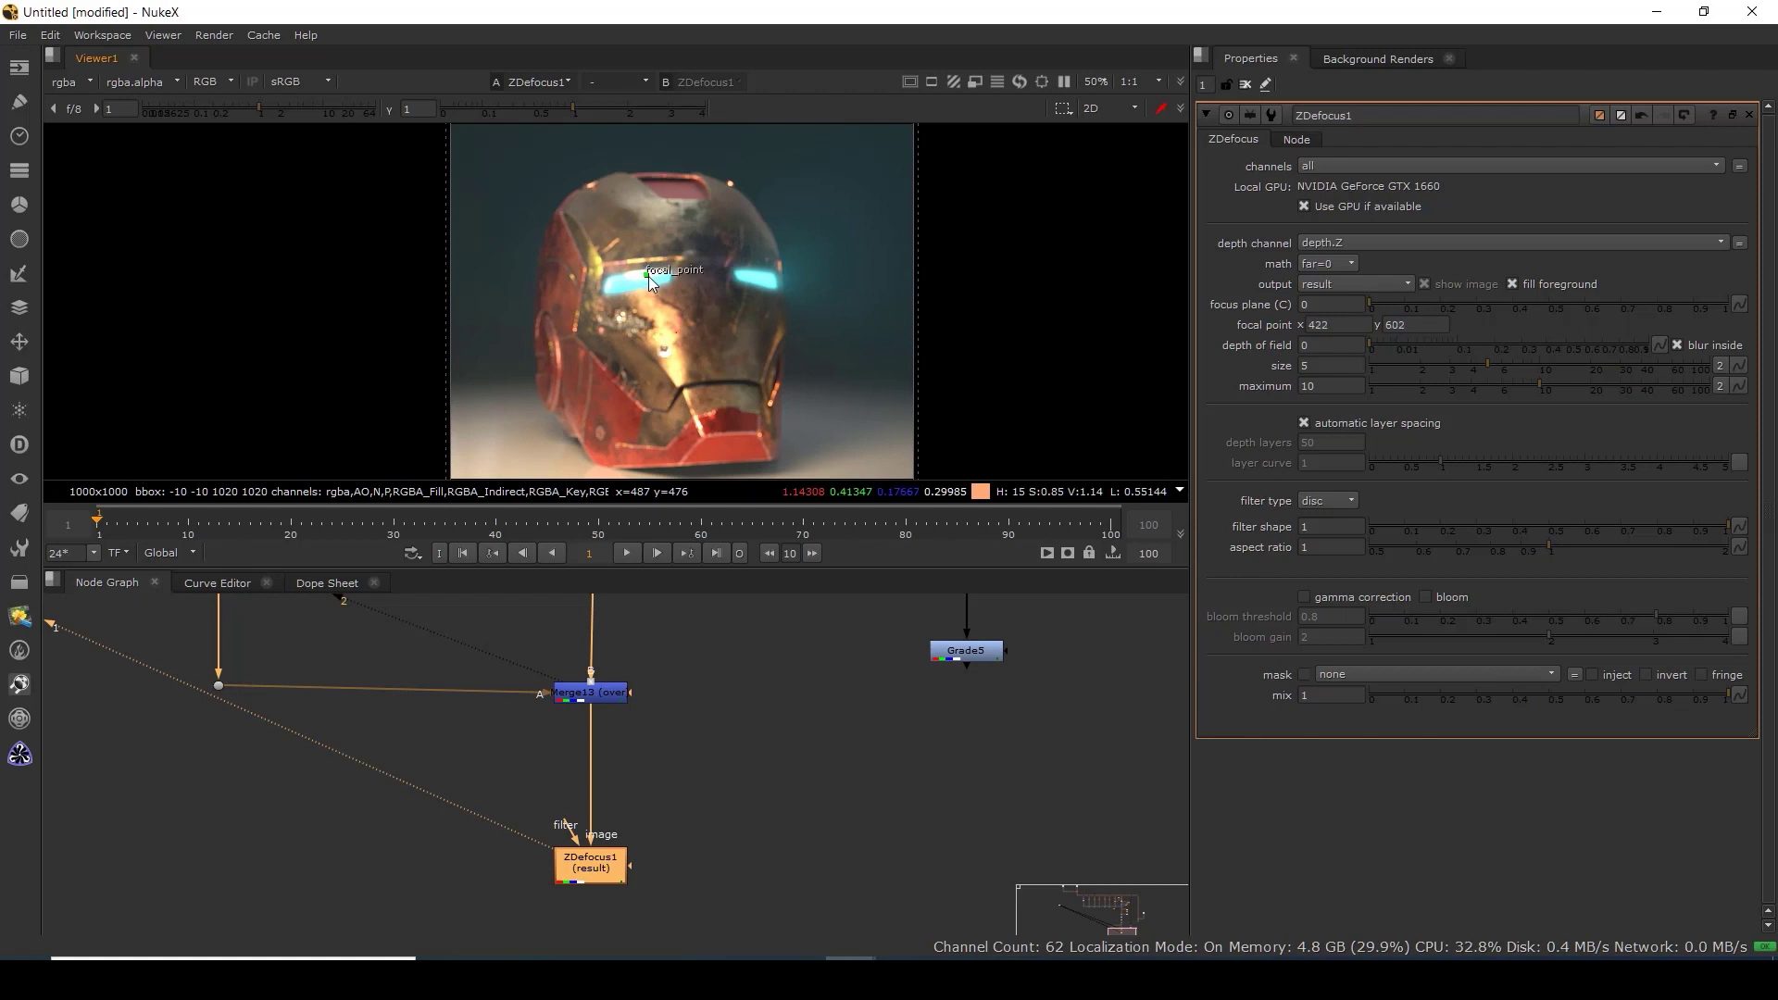
{"action": "scroll", "coordinate": [656, 285], "scroll_direction": "up", "scroll_amount": 5}
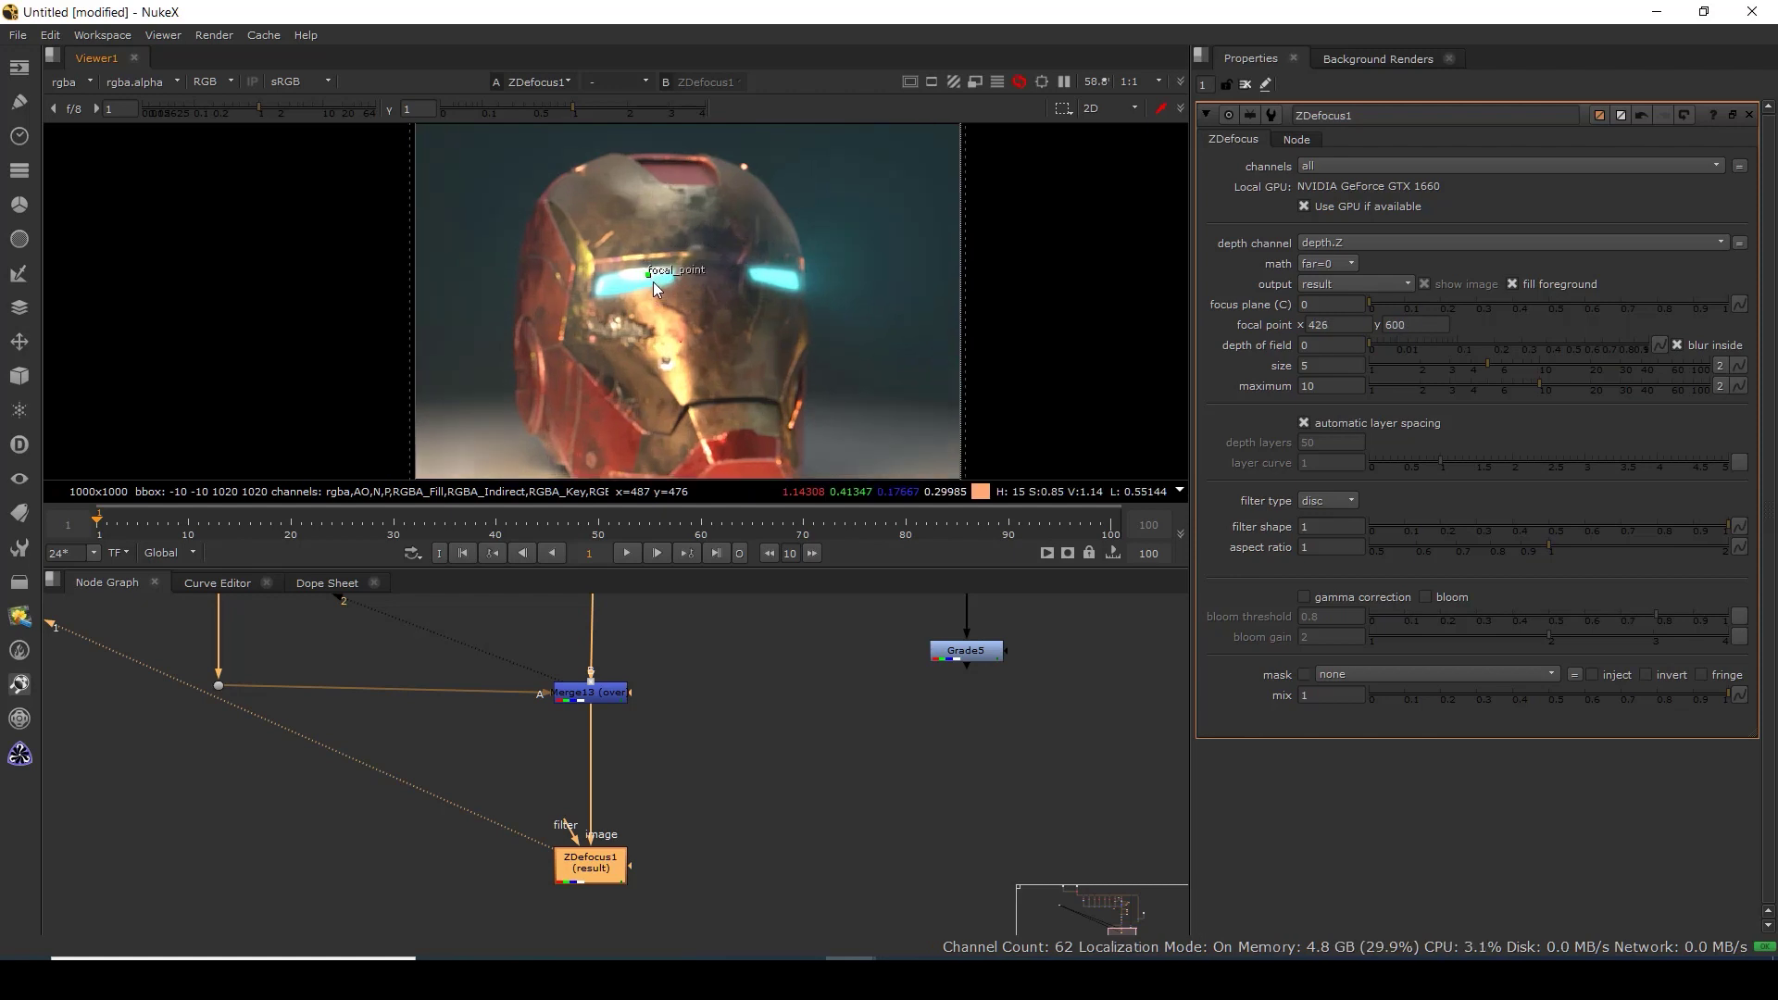
{"action": "left_click_drag", "start_coordinate": [658, 281], "coordinate": [719, 328]}
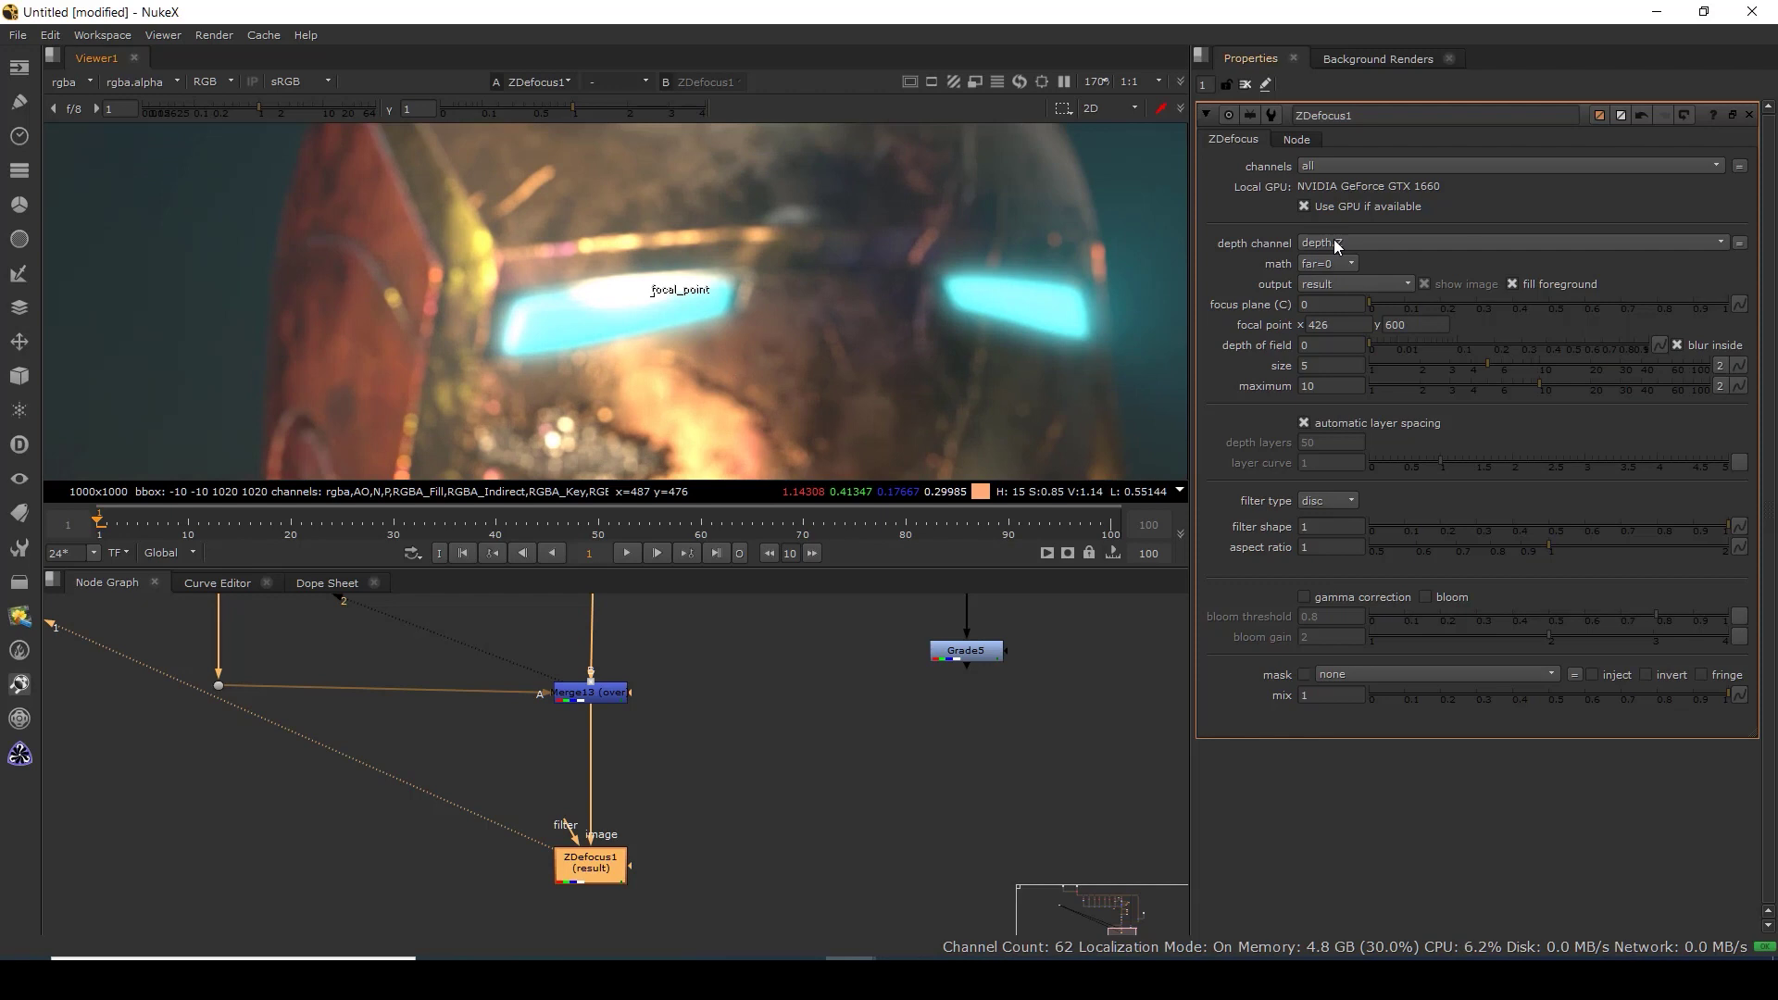
Switch ZDefocus1's output to focal plane setup and check the focus overlay across the helmet.
{"action": "left_click", "coordinate": [1321, 281]}
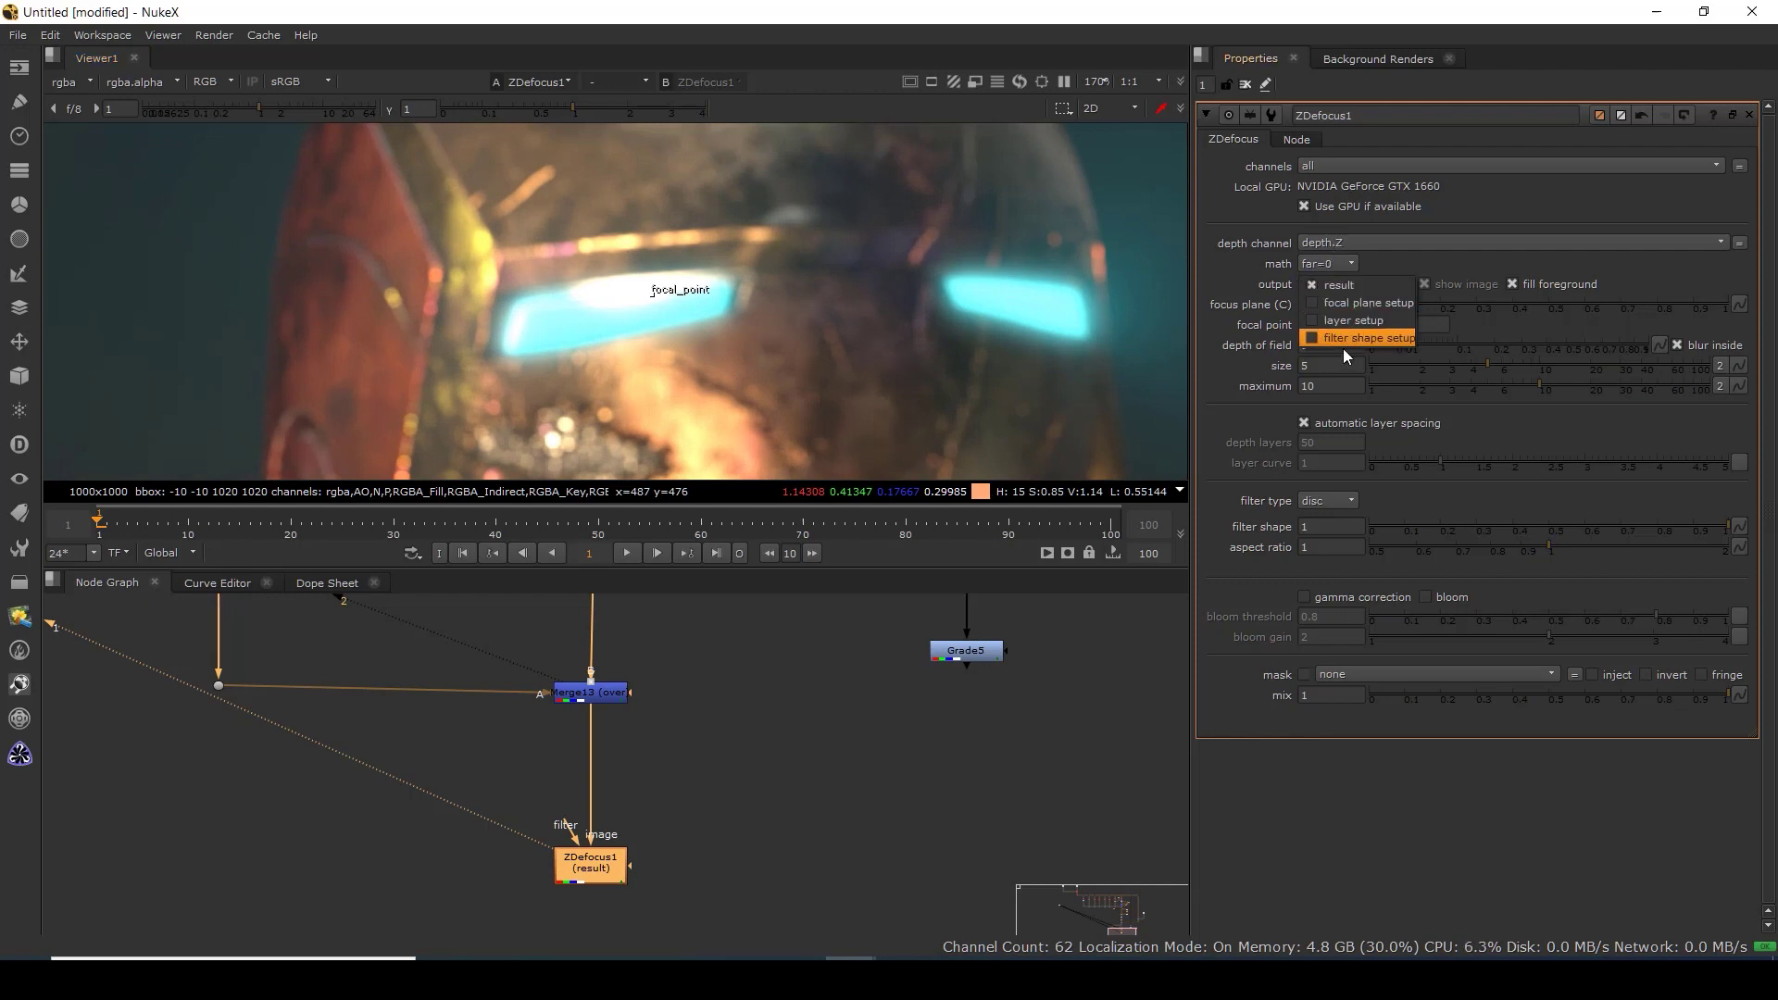
{"action": "left_click", "coordinate": [1347, 304]}
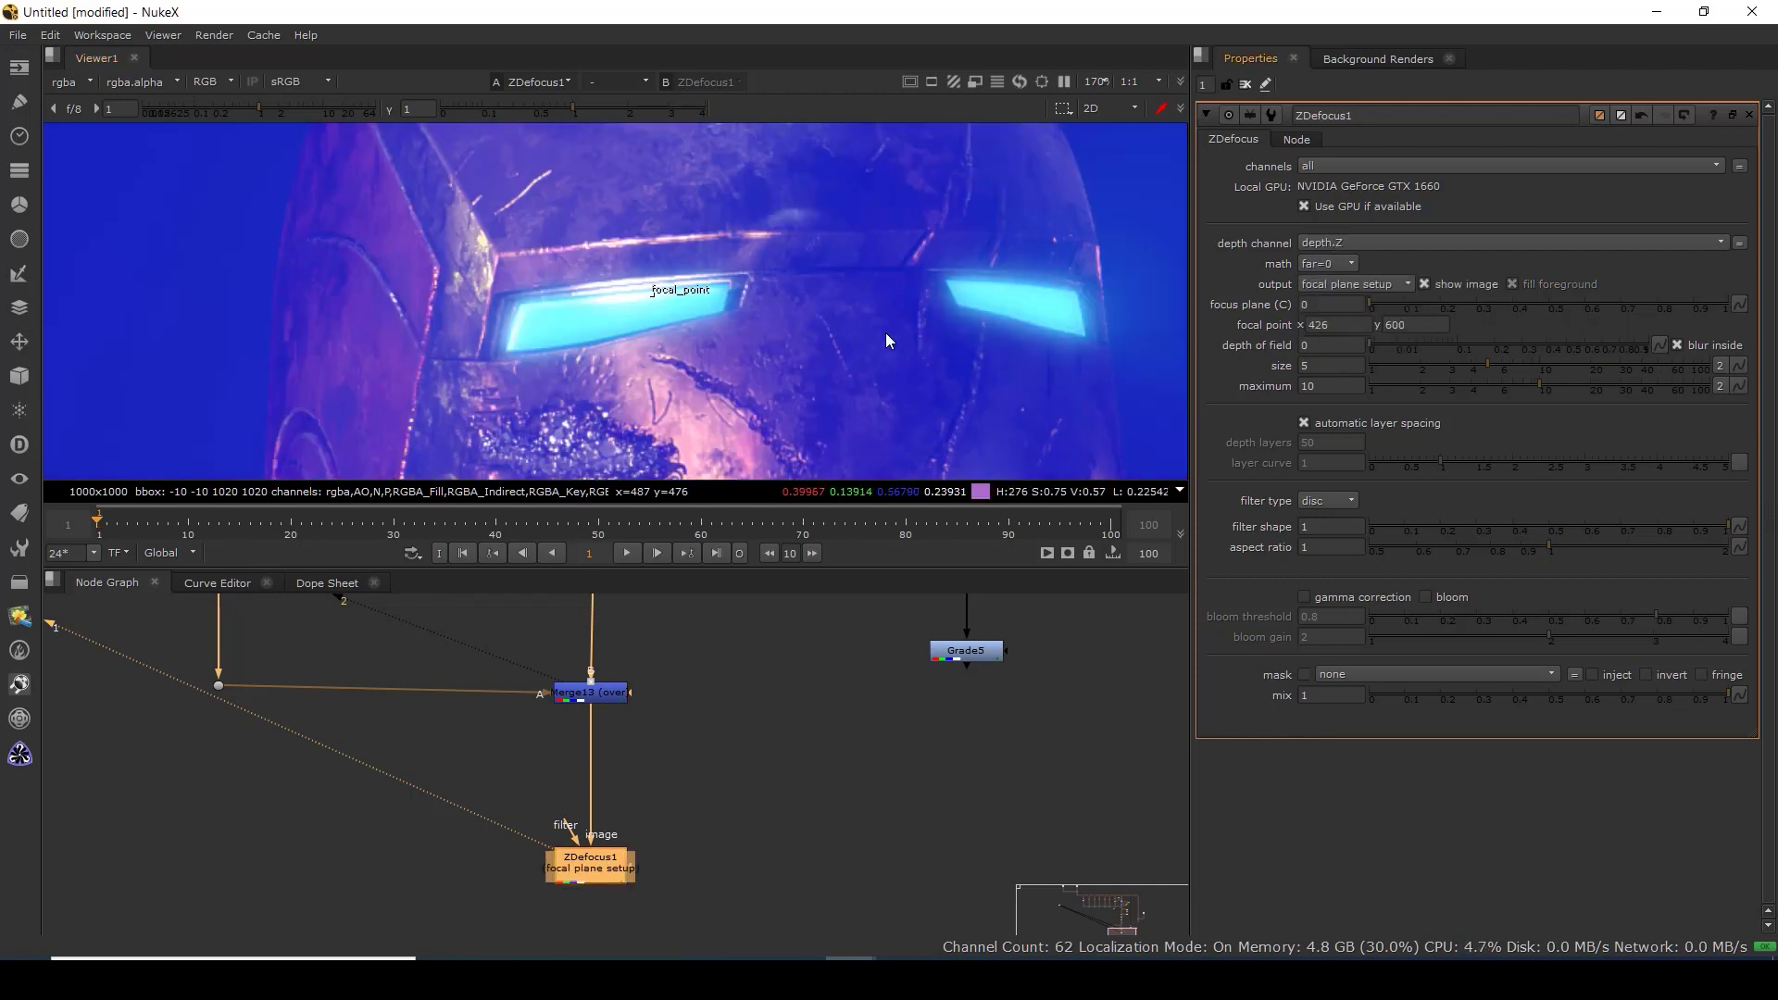
{"action": "scroll", "coordinate": [852, 359], "scroll_direction": "down", "scroll_amount": 3}
{"action": "scroll", "coordinate": [742, 276], "scroll_direction": "down", "scroll_amount": 2}
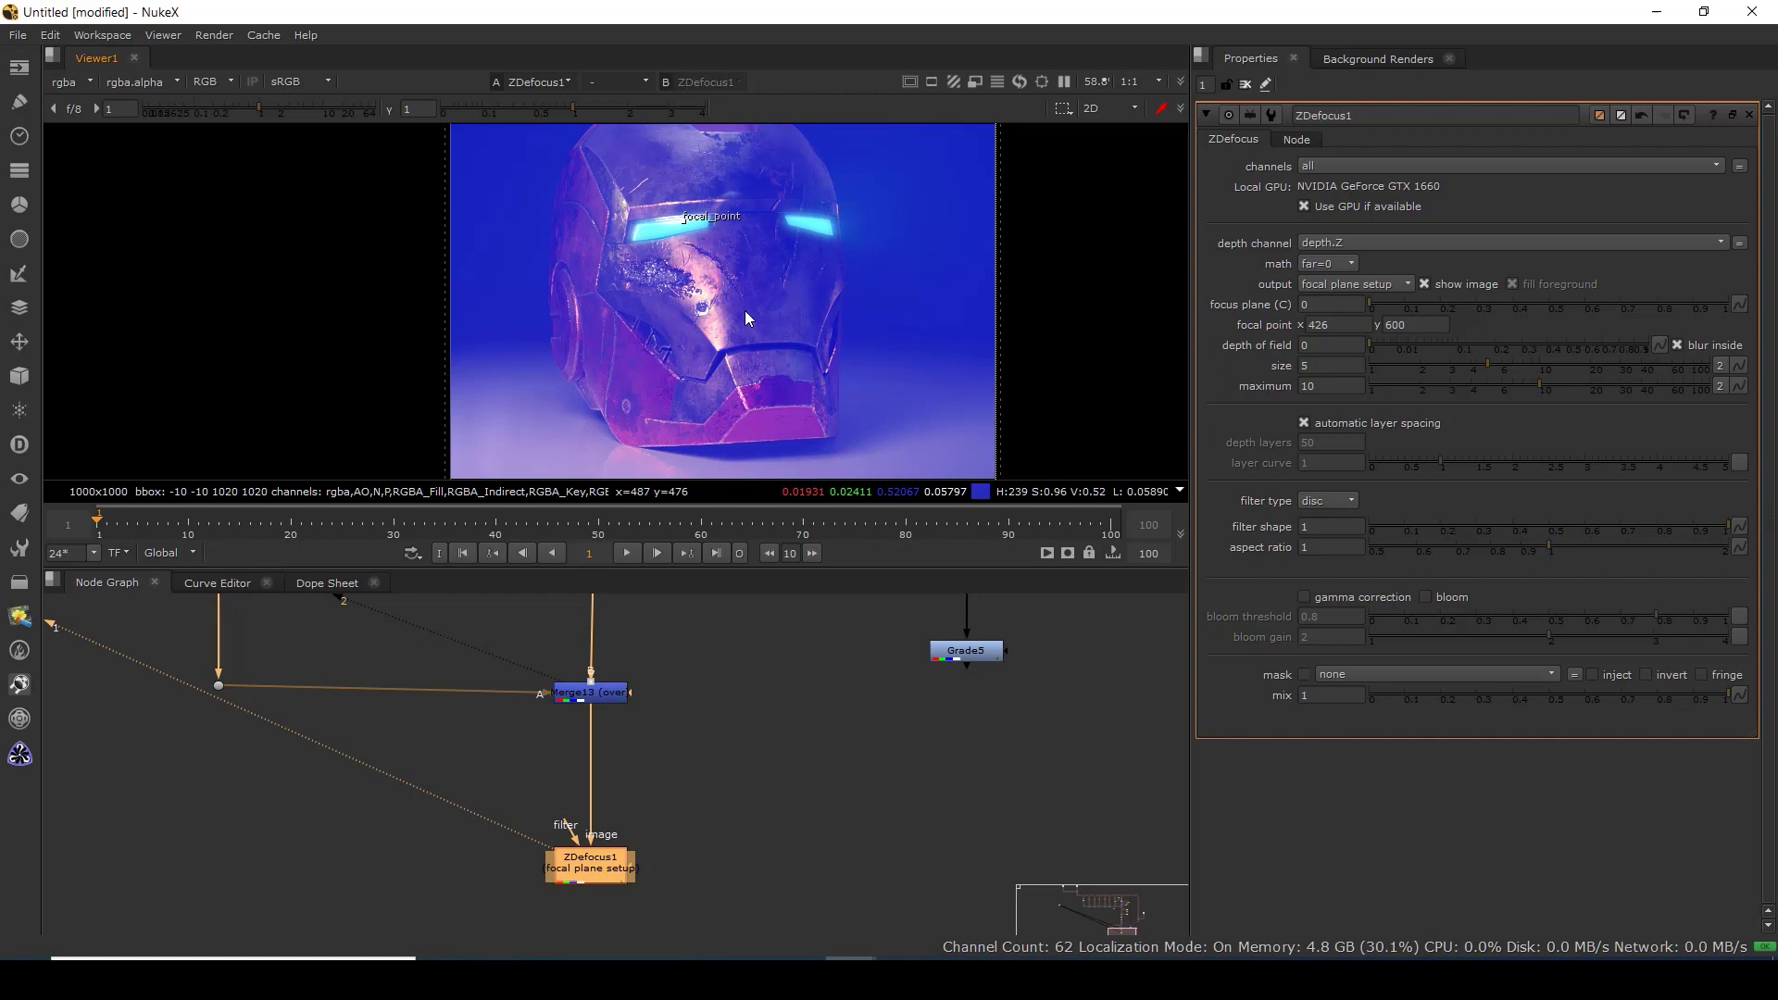
Set ZDefocus1's size to 17, maximum to 13.2 and depth of field to 1.8.
{"action": "left_click_drag", "start_coordinate": [1375, 344], "coordinate": [1474, 363]}
{"action": "left_click_drag", "start_coordinate": [1488, 366], "coordinate": [1710, 369]}
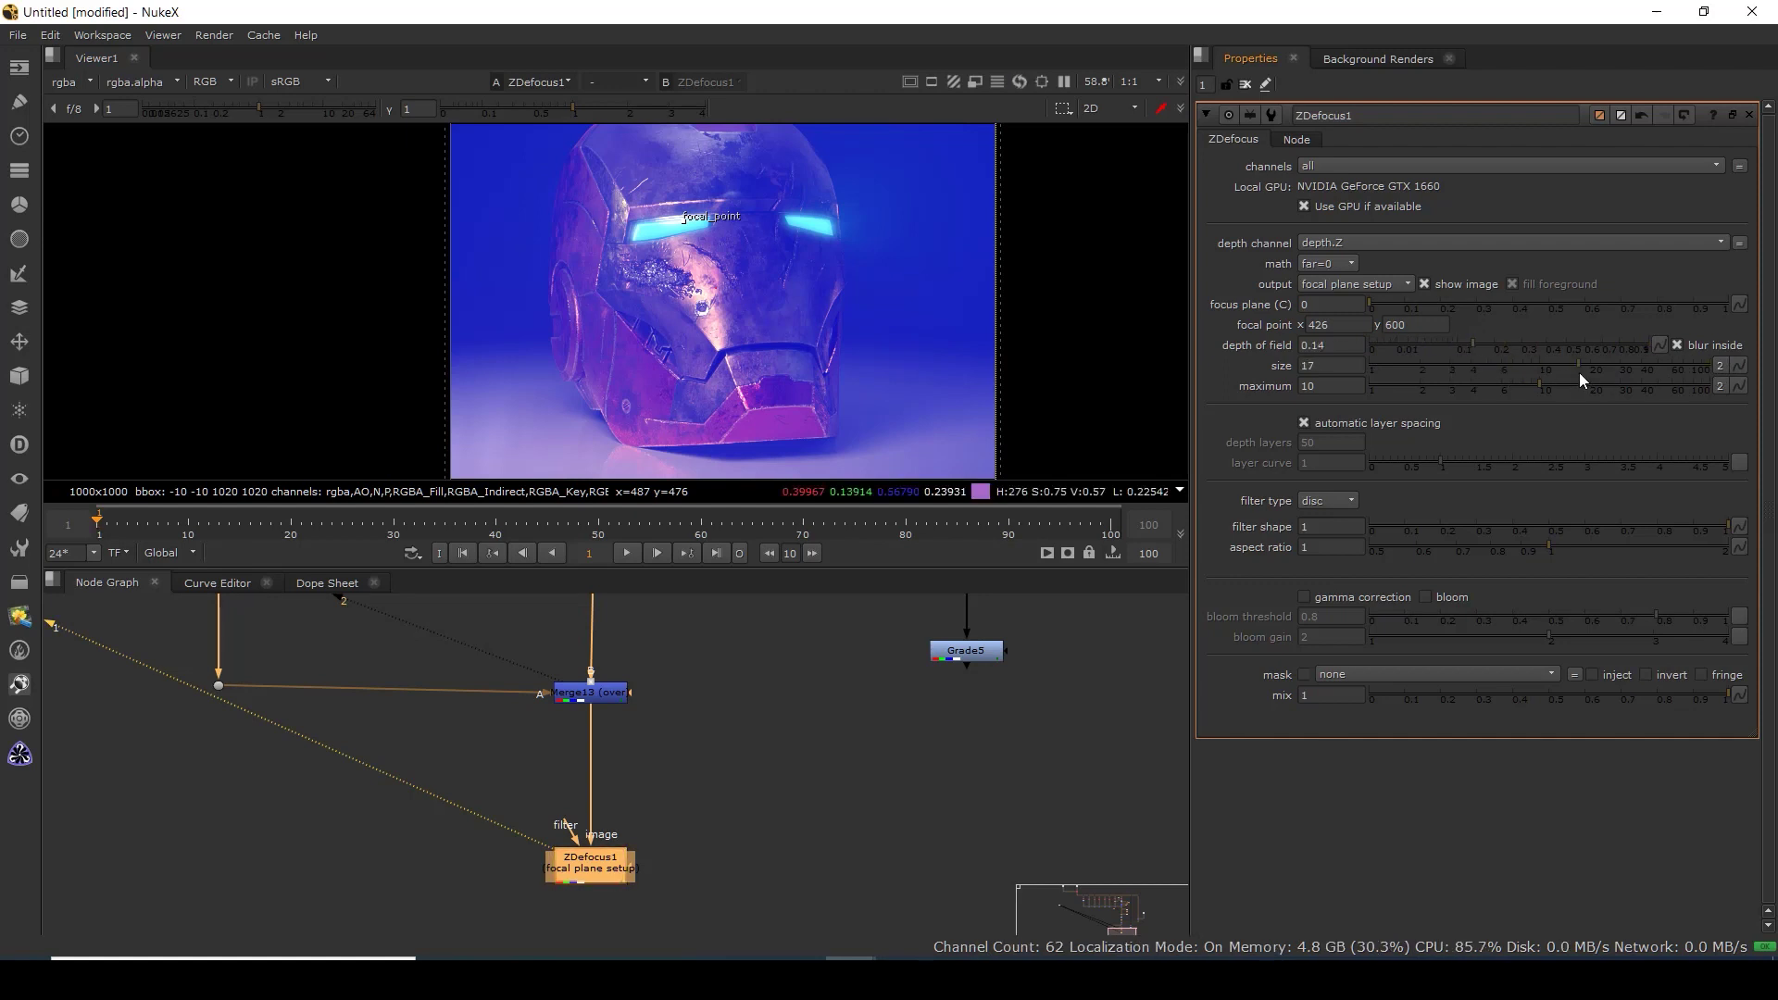
{"action": "left_click_drag", "start_coordinate": [1487, 341], "coordinate": [1659, 343]}
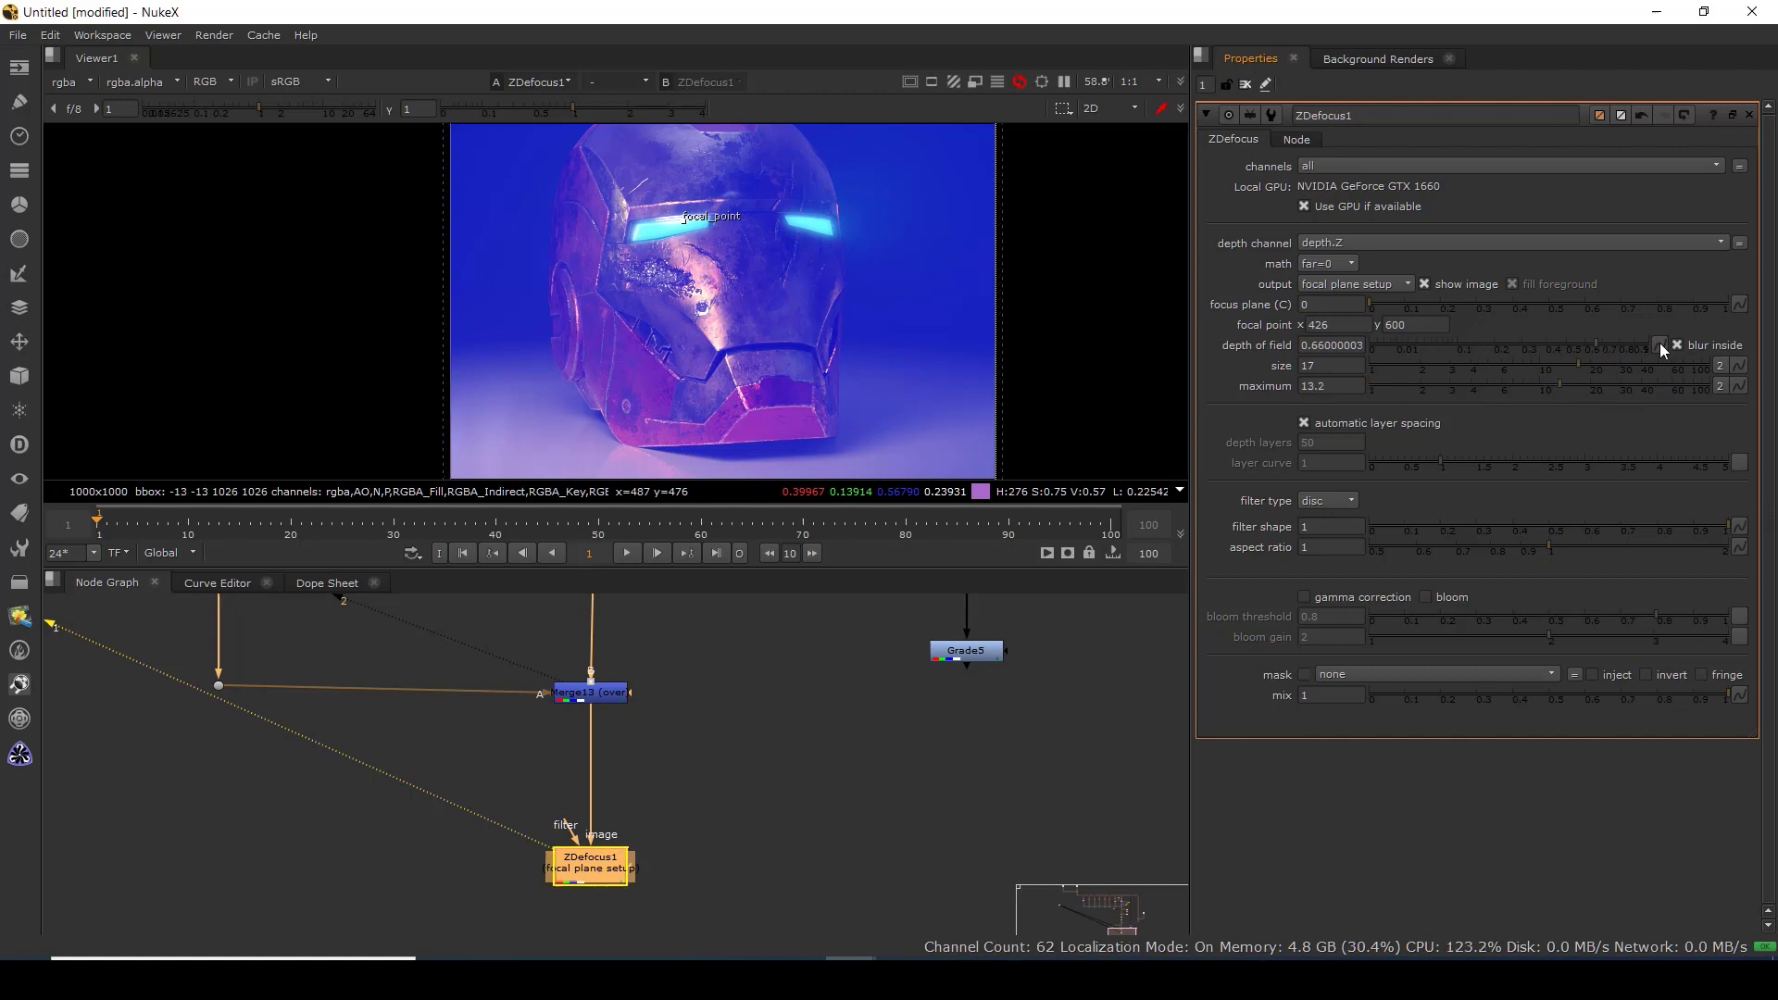
{"action": "double_click", "coordinate": [1306, 346]}
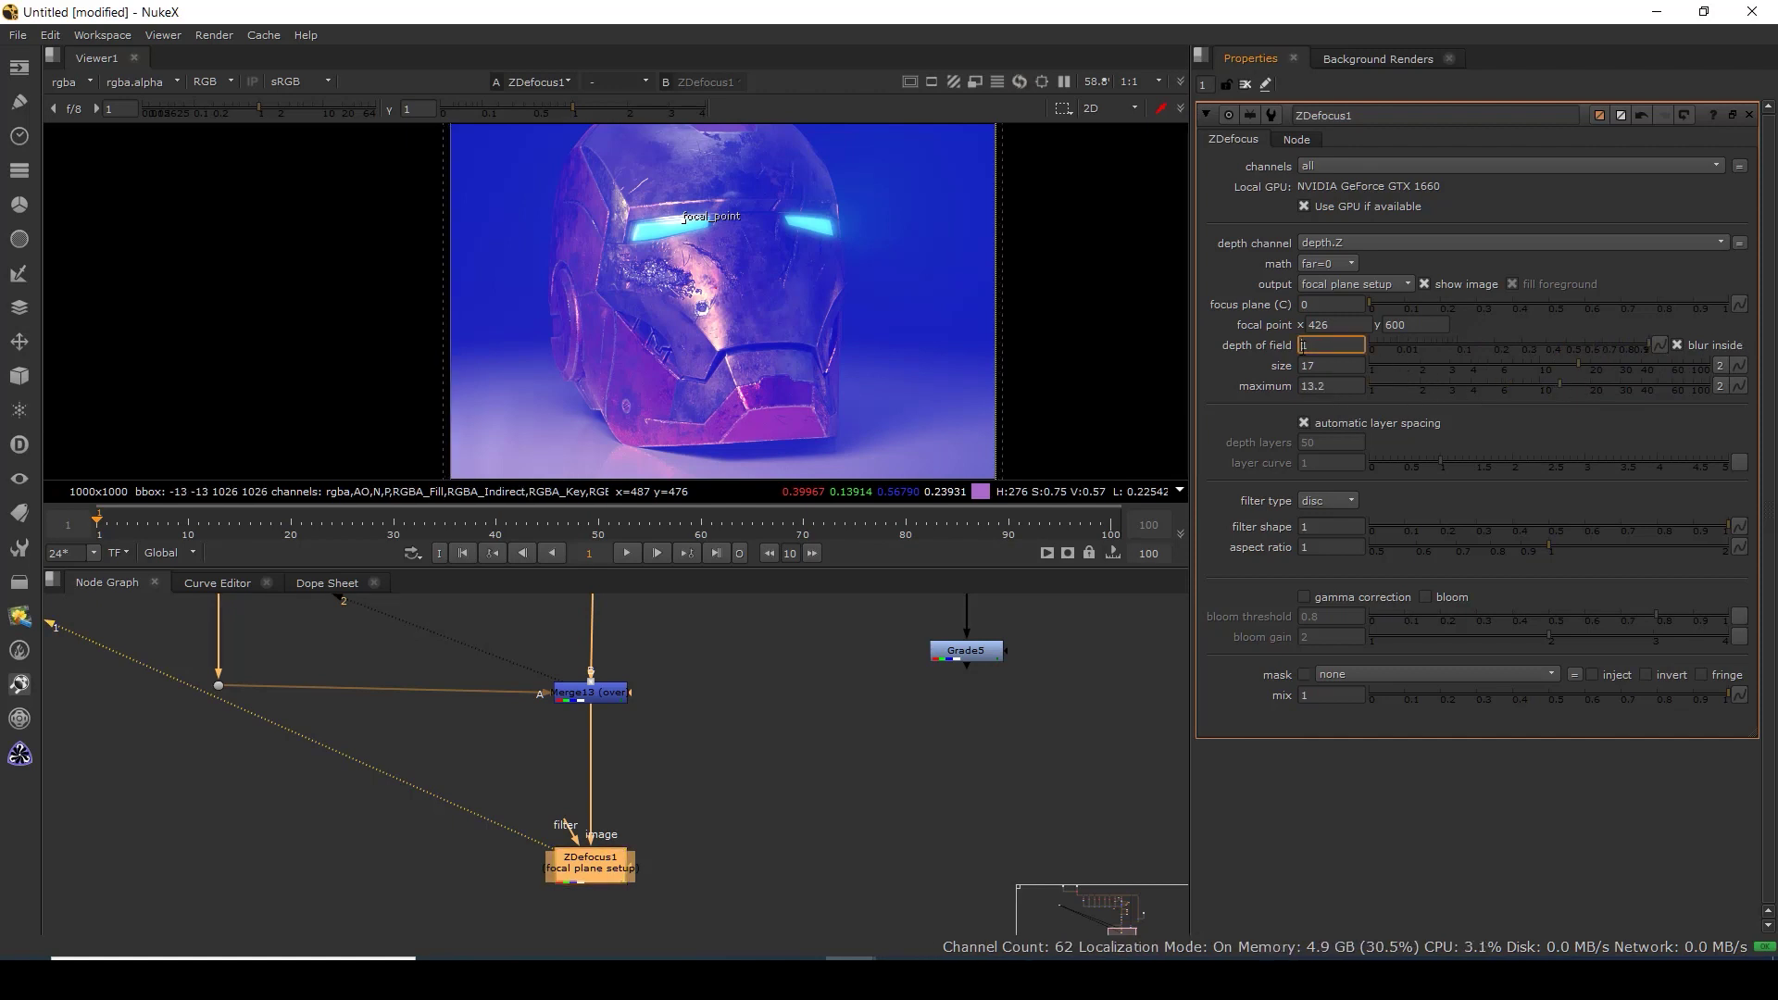
{"action": "scroll", "coordinate": [1307, 346], "scroll_direction": "up", "scroll_amount": 3}
{"action": "scroll", "coordinate": [1313, 350], "scroll_direction": "down", "scroll_amount": 3}
{"action": "scroll", "coordinate": [1313, 350], "scroll_direction": "down", "scroll_amount": 5}
Insert a Copy node between Merge13 and ZDefocus1 and connect its A input to Grade5.
{"action": "left_click_drag", "start_coordinate": [958, 659], "coordinate": [958, 672]}
{"action": "left_click", "coordinate": [761, 768]}
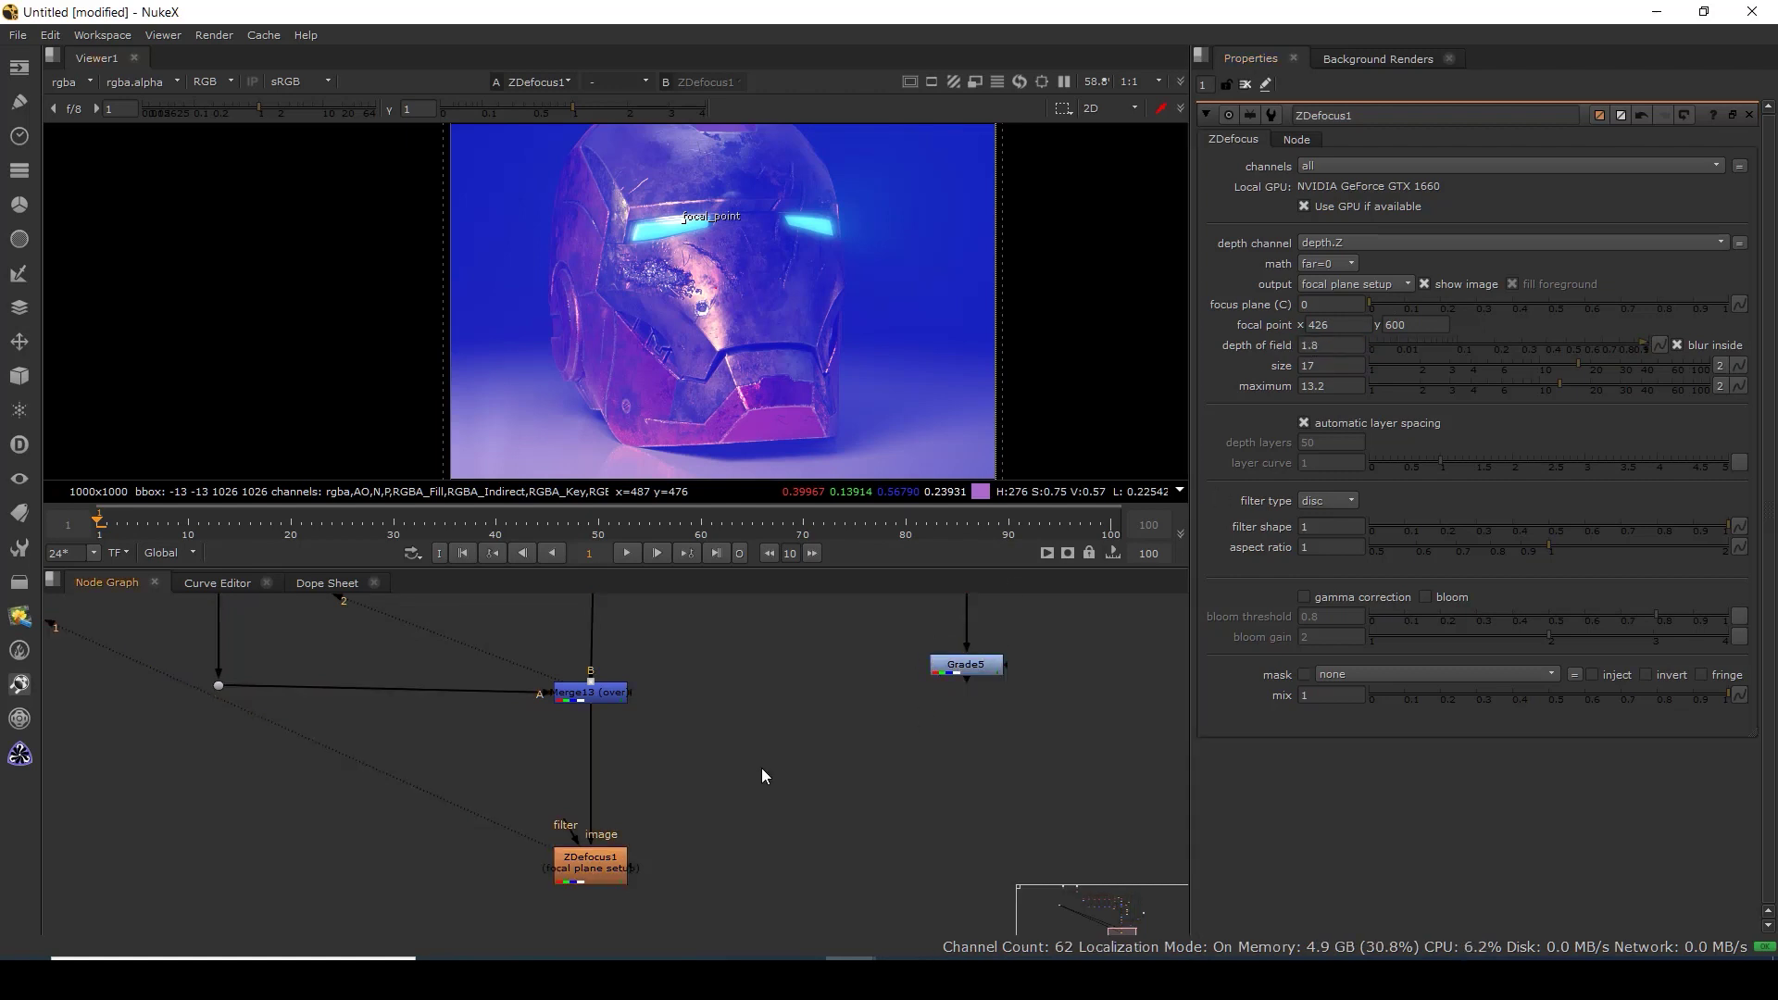
{"action": "key", "text": "k"}
{"action": "left_click_drag", "start_coordinate": [767, 769], "coordinate": [959, 667]}
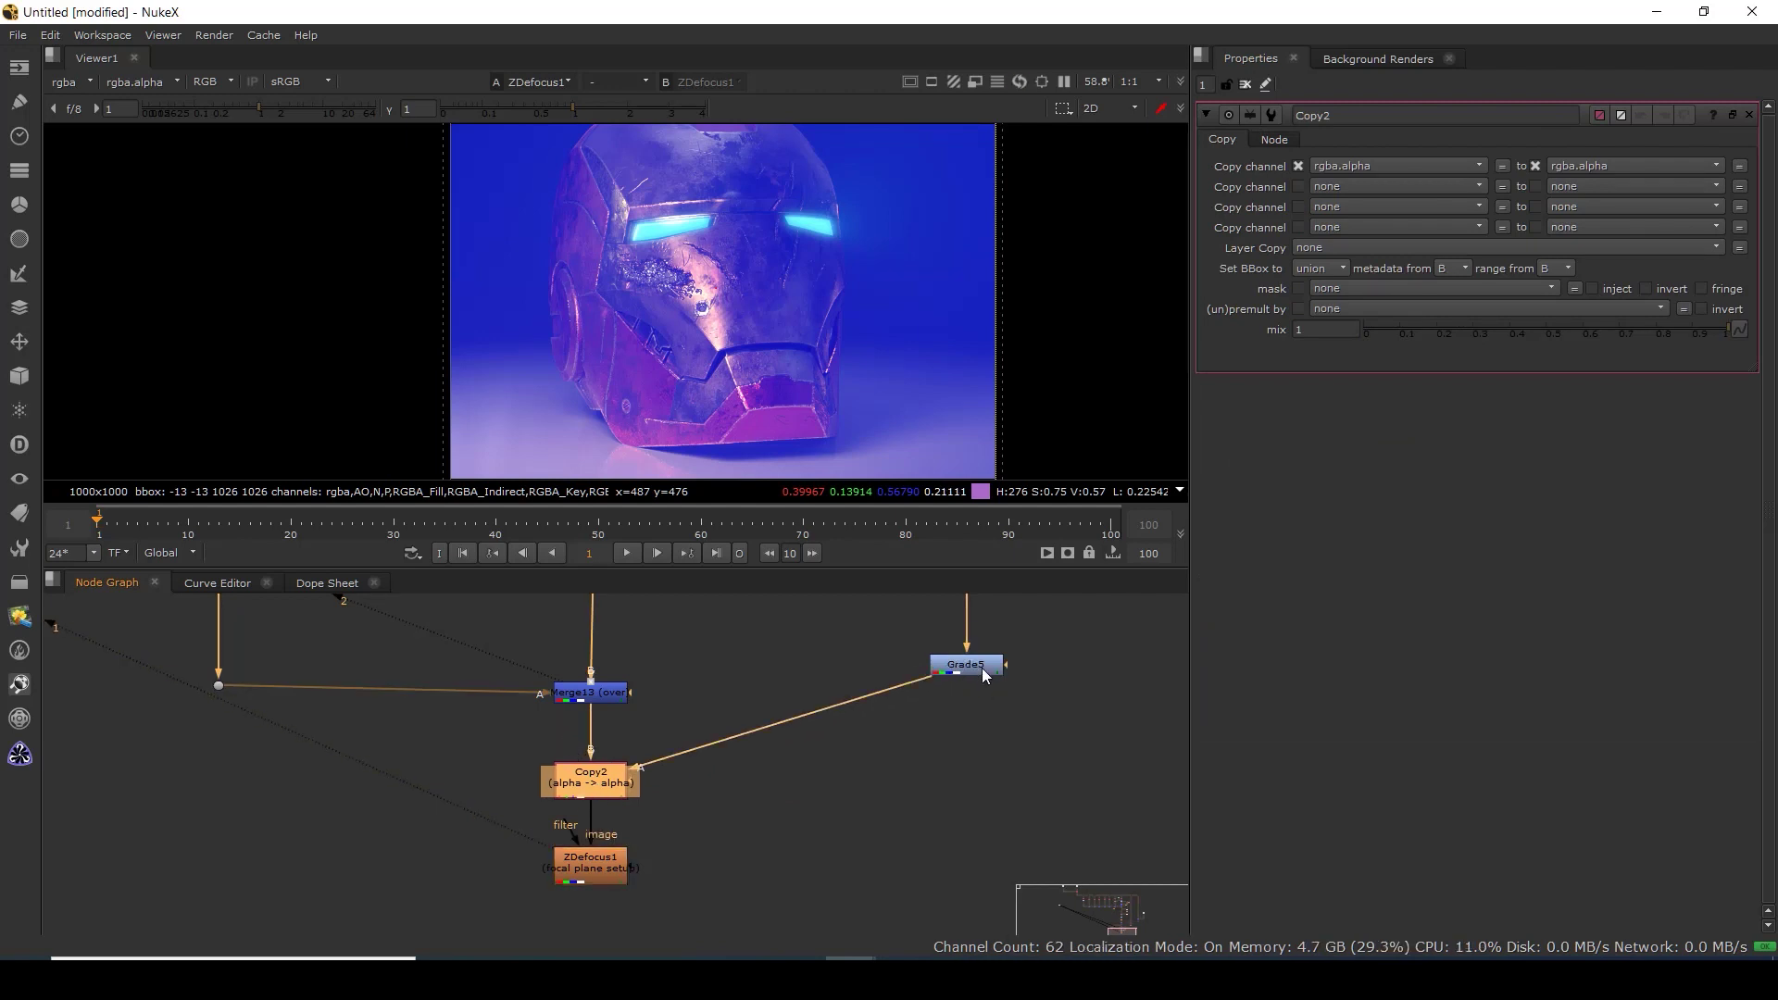
Route Copy2's A connection through a dot below Grade5 and view Copy2's output.
{"action": "left_click", "coordinate": [966, 665]}
{"action": "key", "text": "1"}
{"action": "left_click_drag", "start_coordinate": [785, 727], "coordinate": [967, 781]}
{"action": "left_click", "coordinate": [613, 781]}
{"action": "key", "text": "1"}
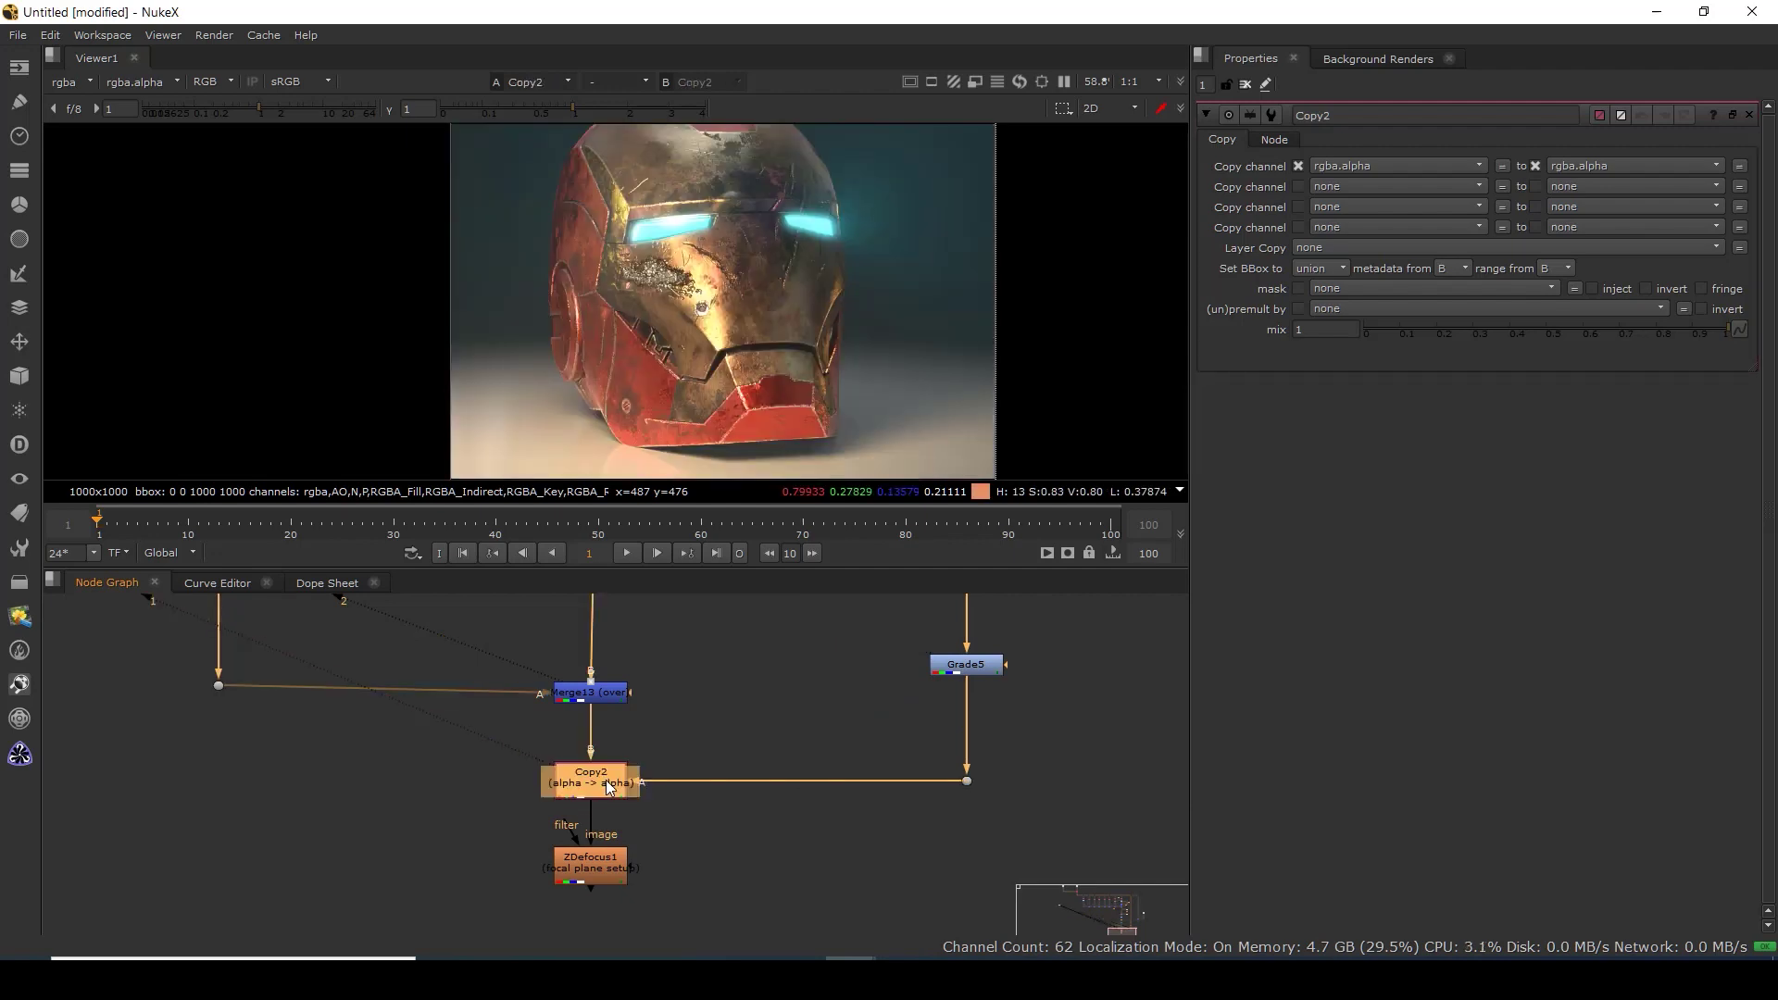
Set Copy2 to copy rgba.red into the Depth.r channel of a new Depth layer.
{"action": "left_click", "coordinate": [1355, 165]}
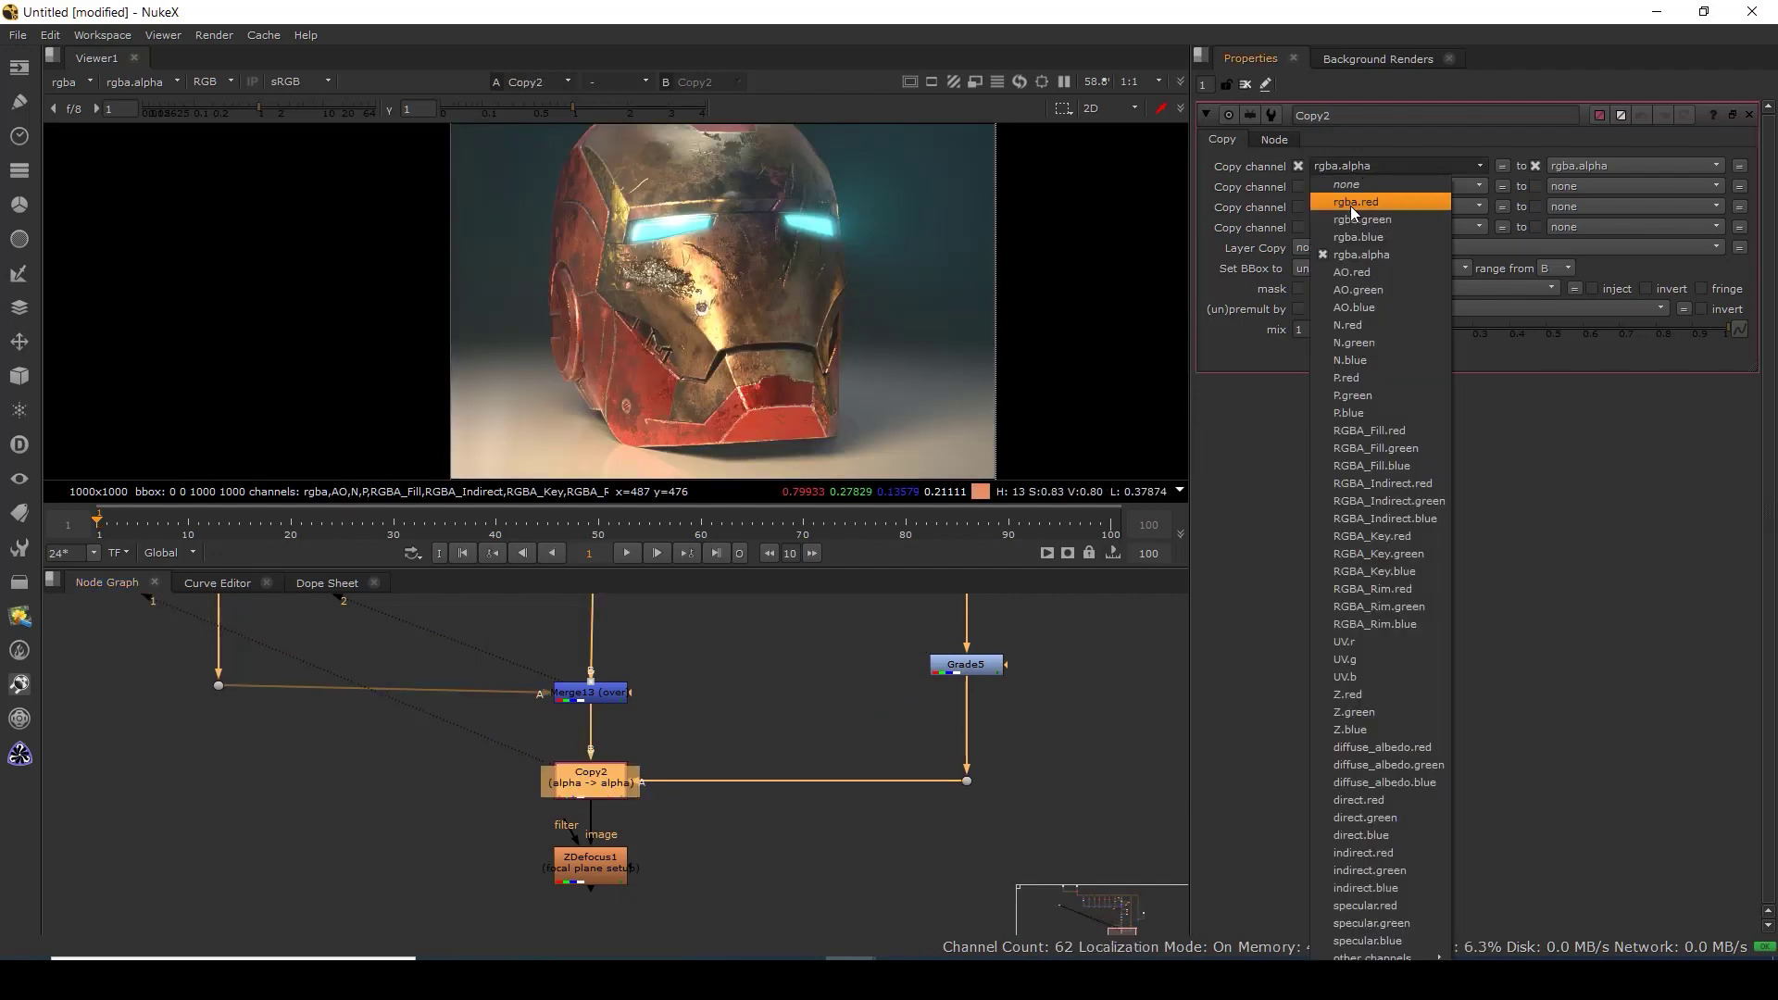
{"action": "left_click", "coordinate": [1350, 203]}
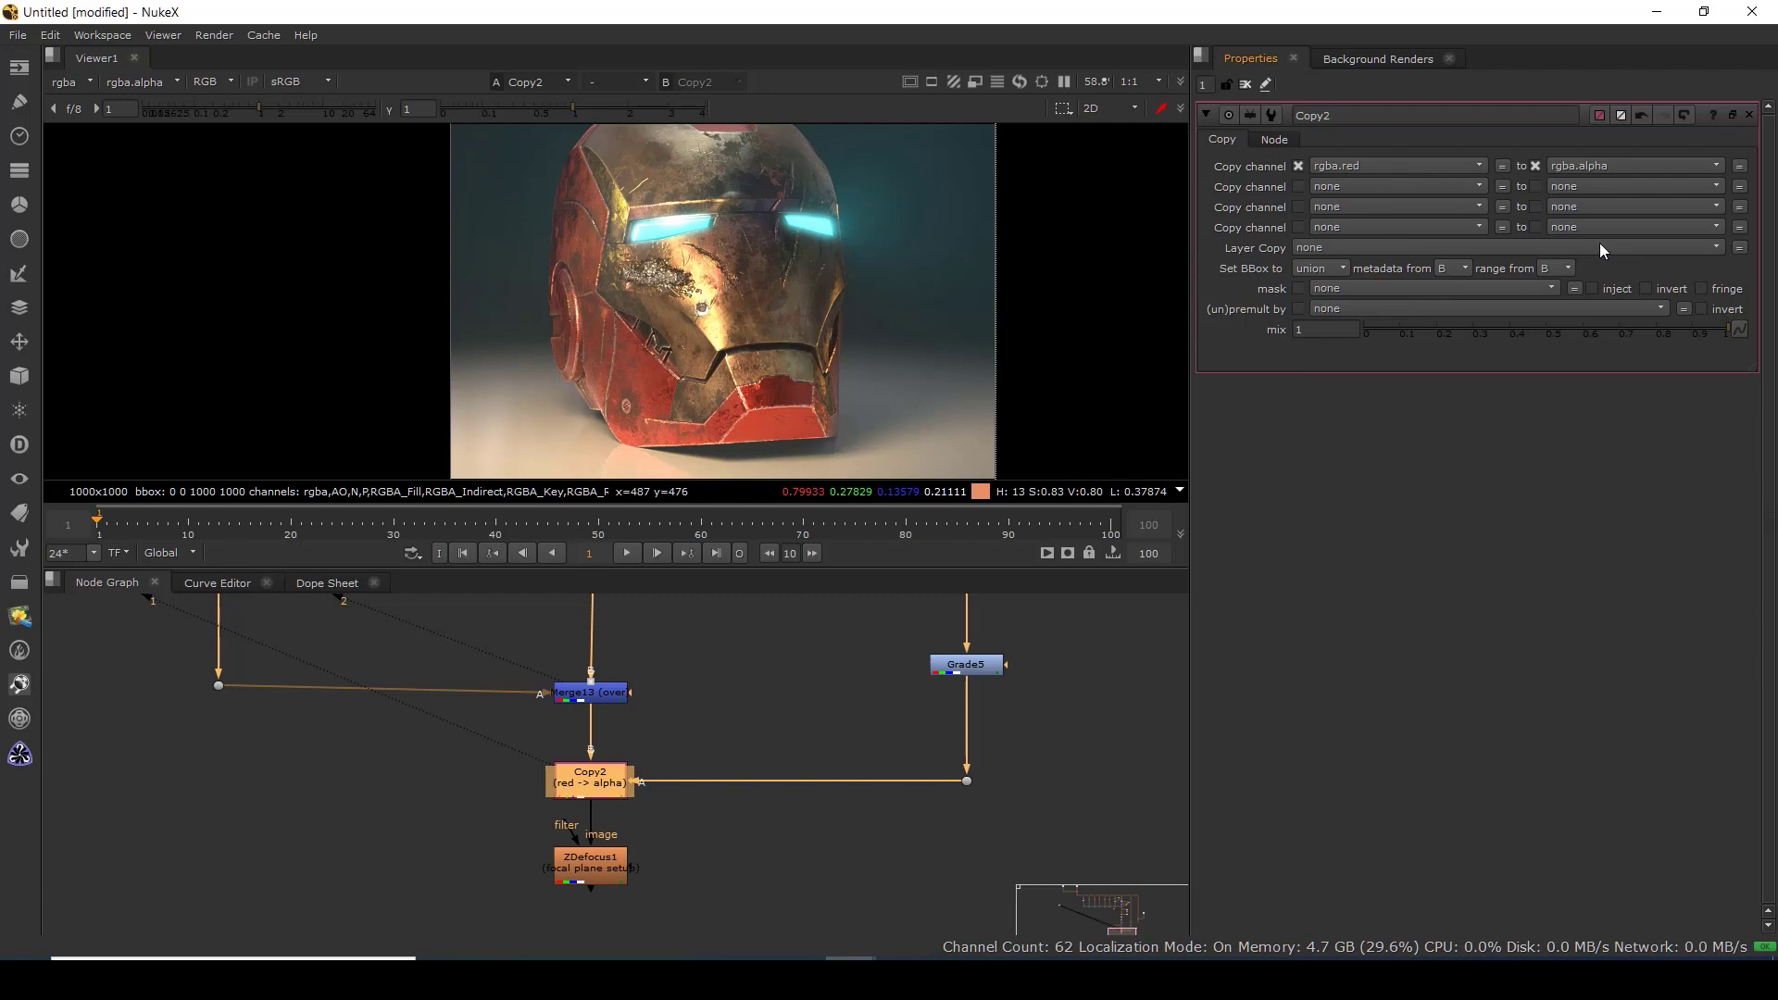
{"action": "left_click", "coordinate": [1718, 166]}
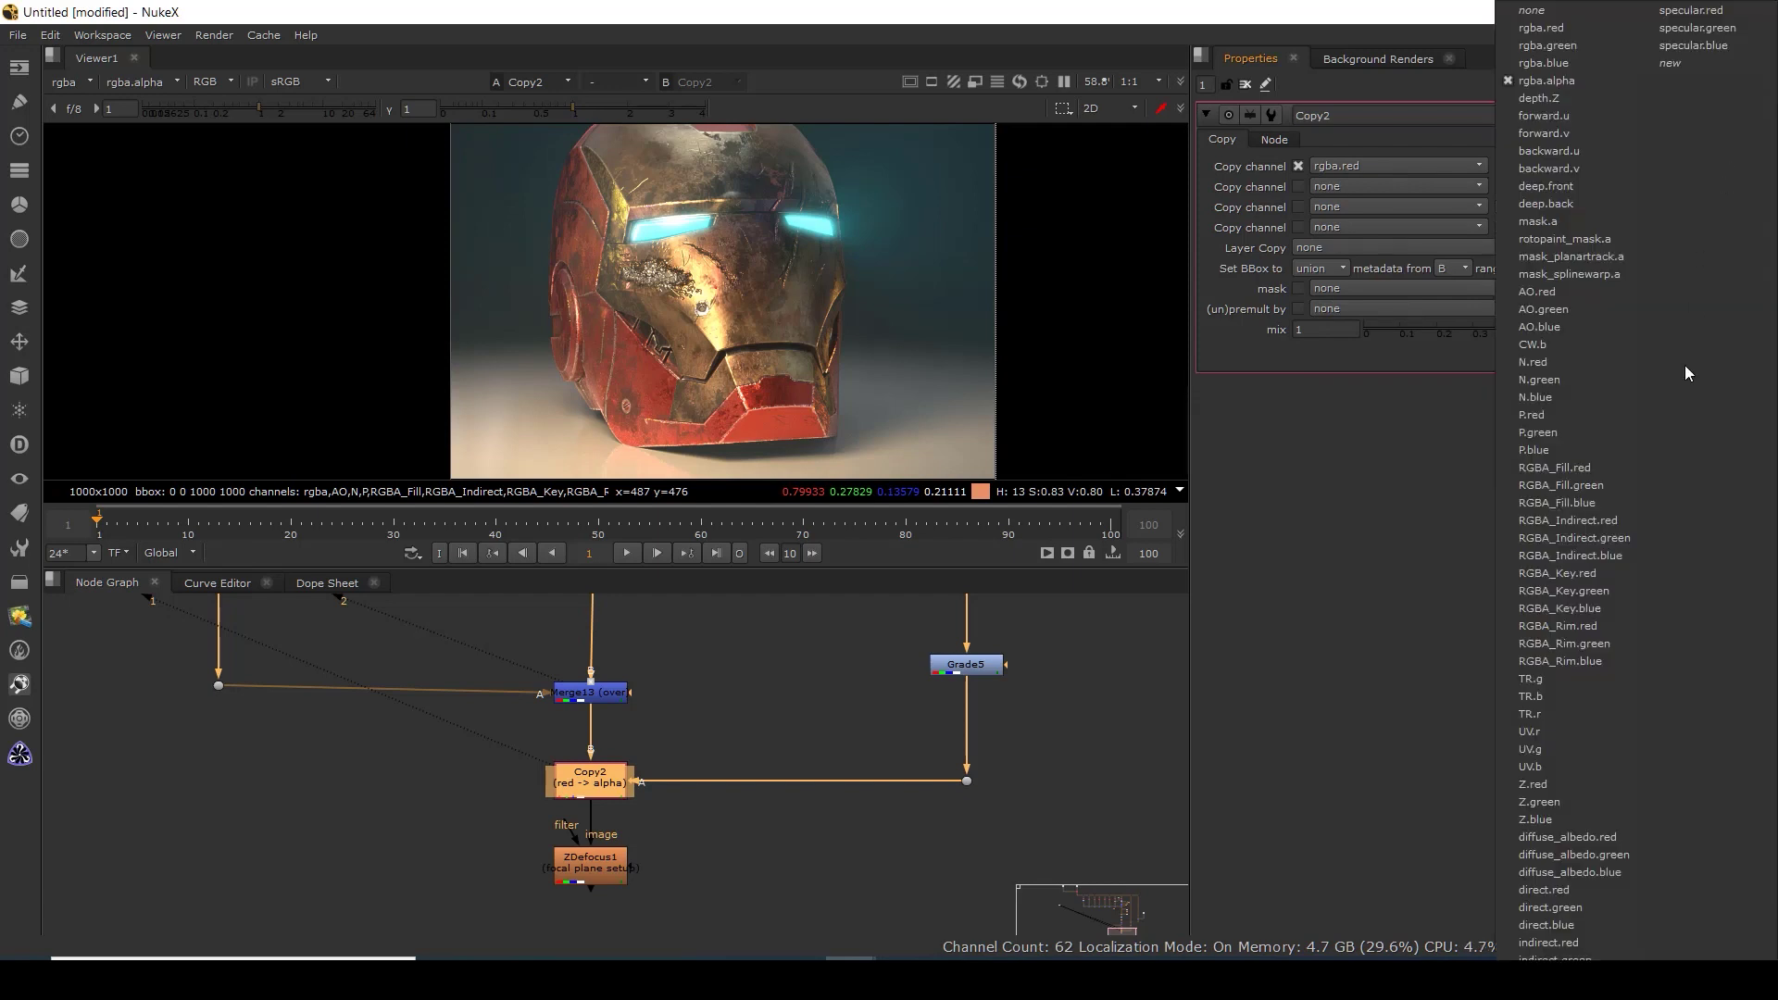
{"action": "left_click", "coordinate": [1672, 71]}
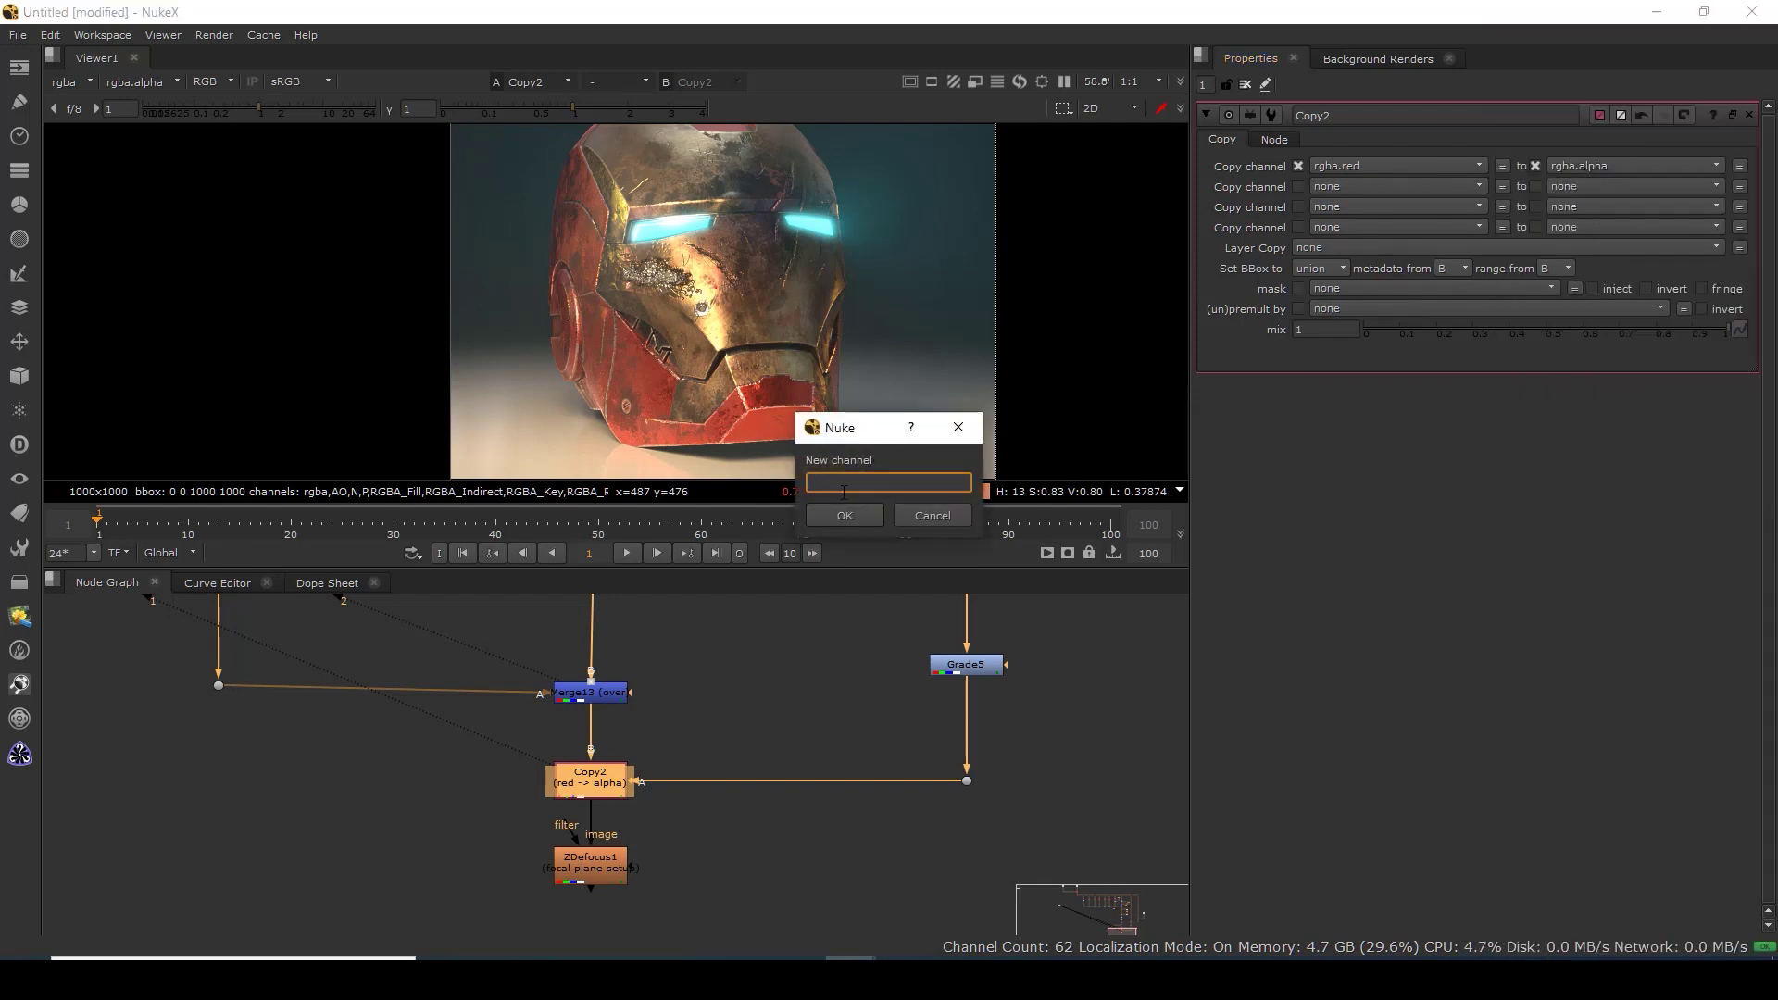
{"action": "type", "text": "Depth"}
{"action": "left_click", "coordinate": [848, 515]}
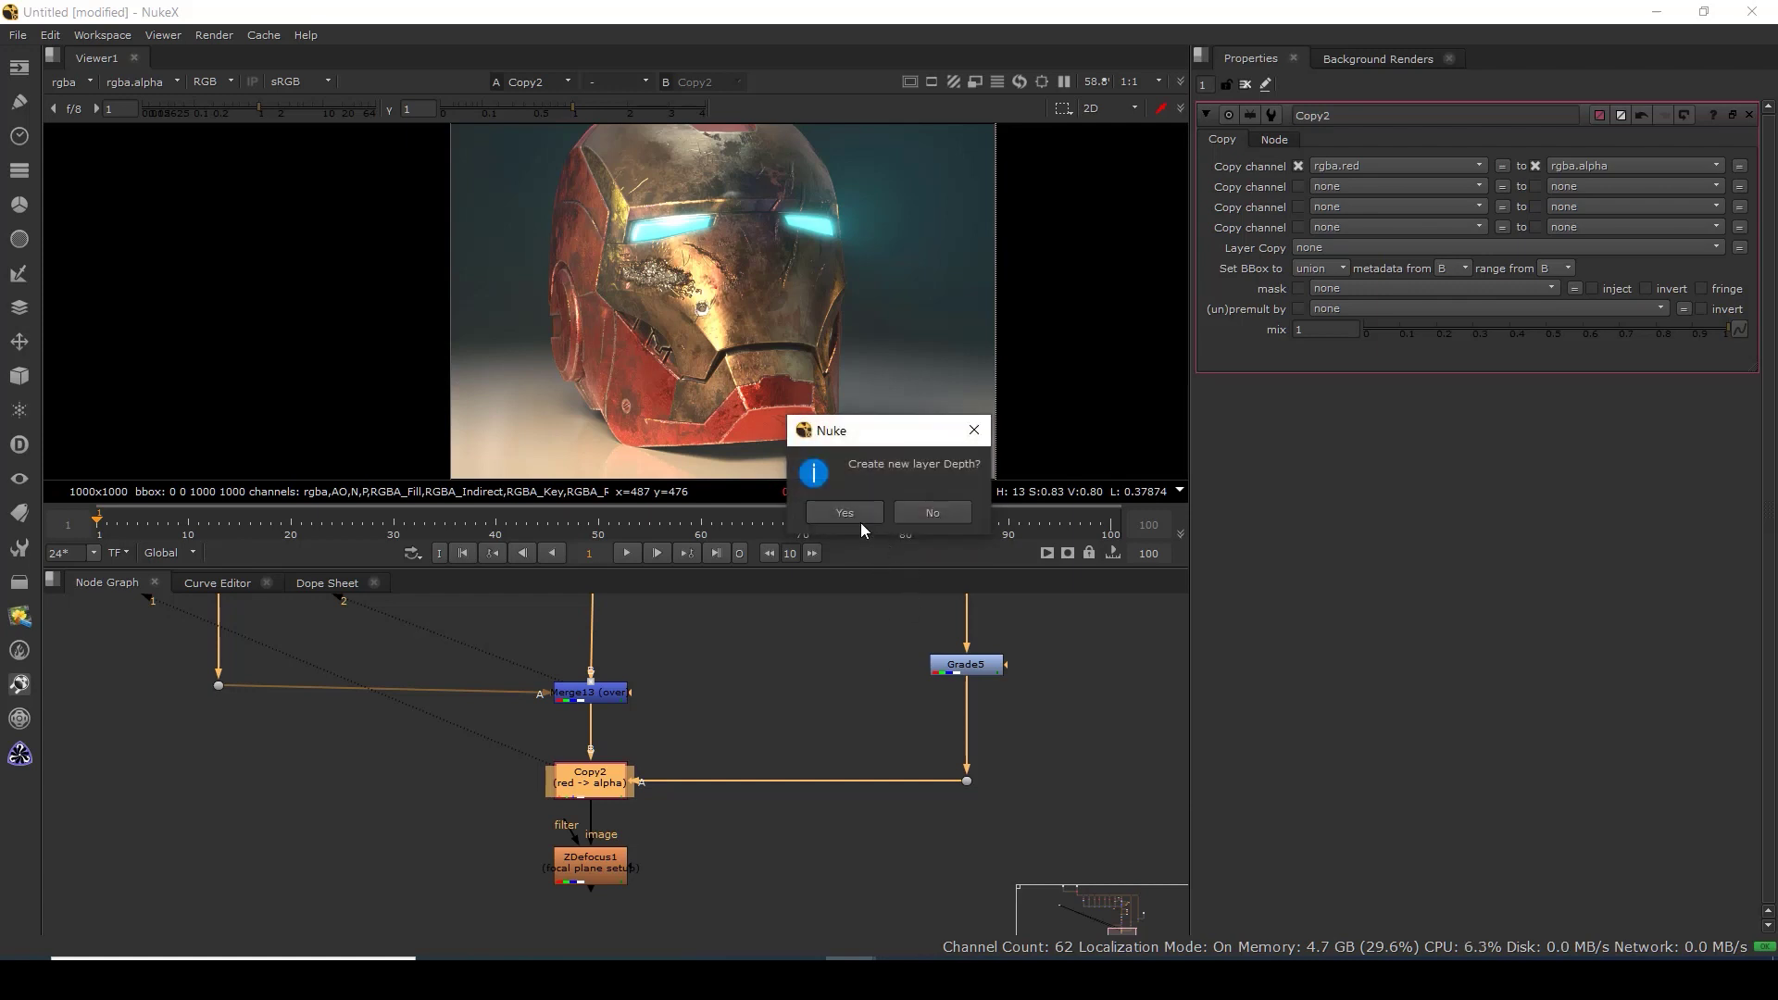
{"action": "left_click", "coordinate": [845, 513]}
View Grade5's output, compare its red, green and blue channels, and select Copy2.
{"action": "left_click", "coordinate": [962, 668]}
{"action": "key", "text": "1"}
{"action": "key", "text": "r"}
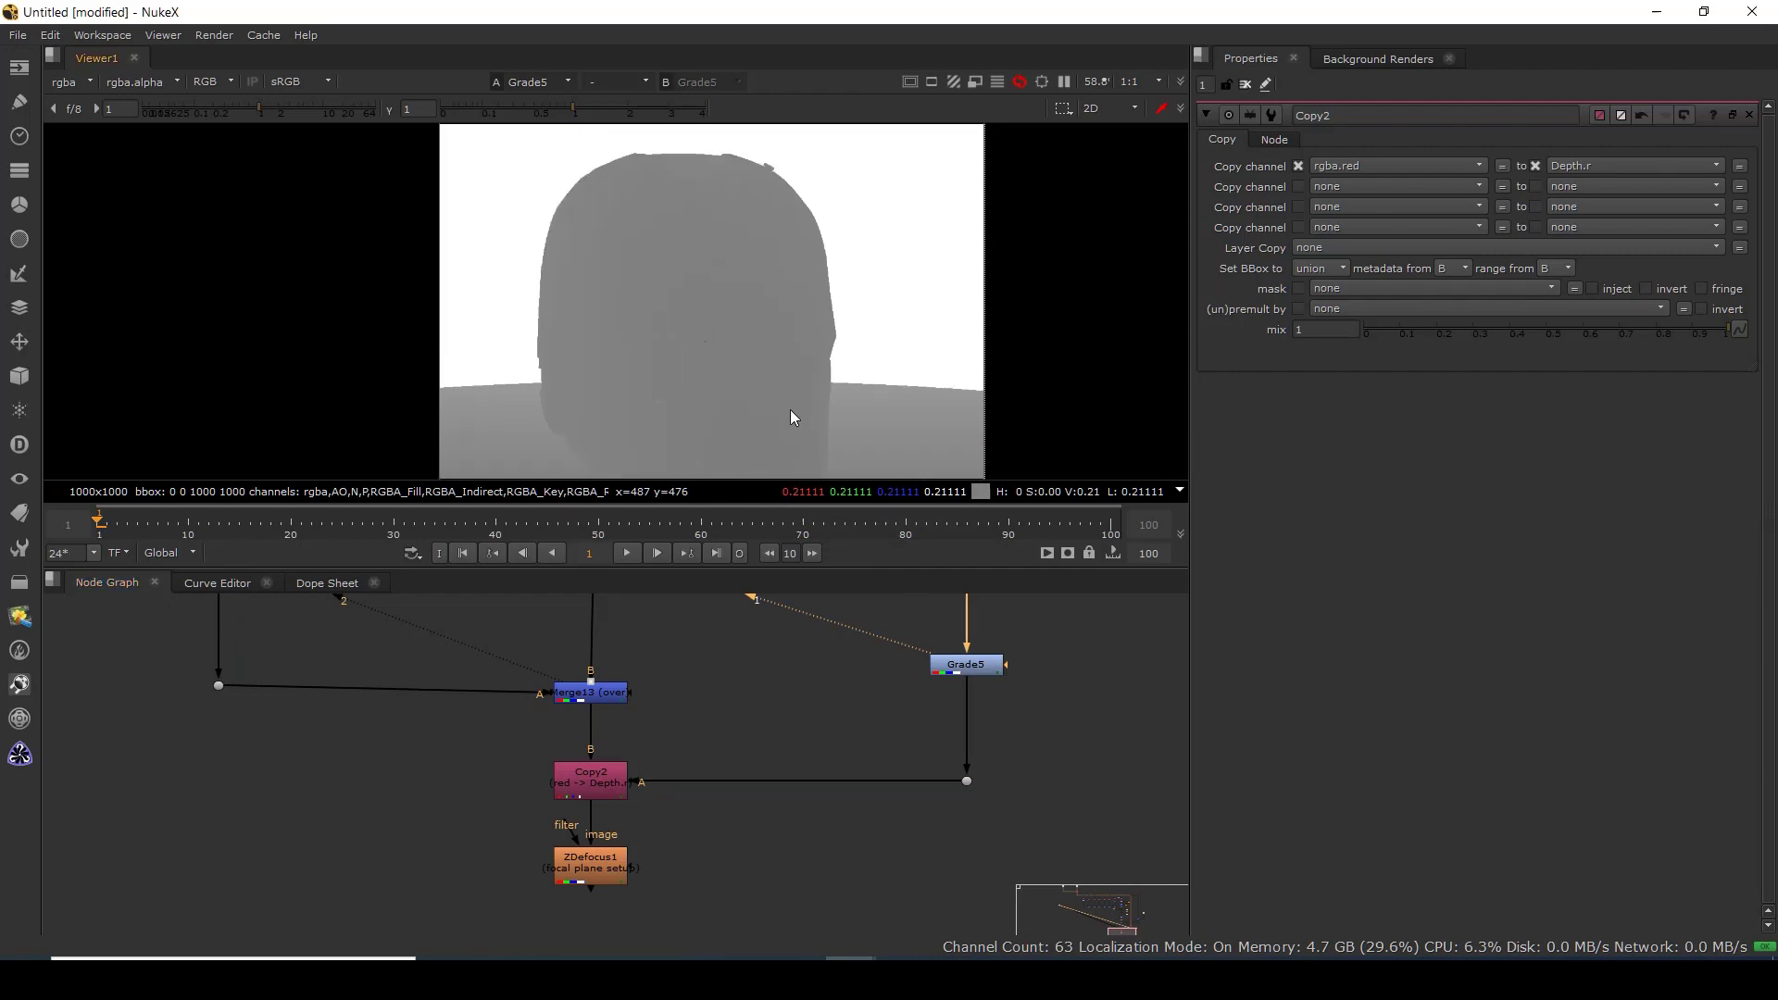
{"action": "key", "text": "g"}
{"action": "mouse_move", "coordinate": [813, 285]}
{"action": "left_mouse_down"}
{"action": "mouse_move", "coordinate": [807, 213]}
{"action": "mouse_move", "coordinate": [802, 287]}
{"action": "left_mouse_up"}
{"action": "key", "text": "b"}
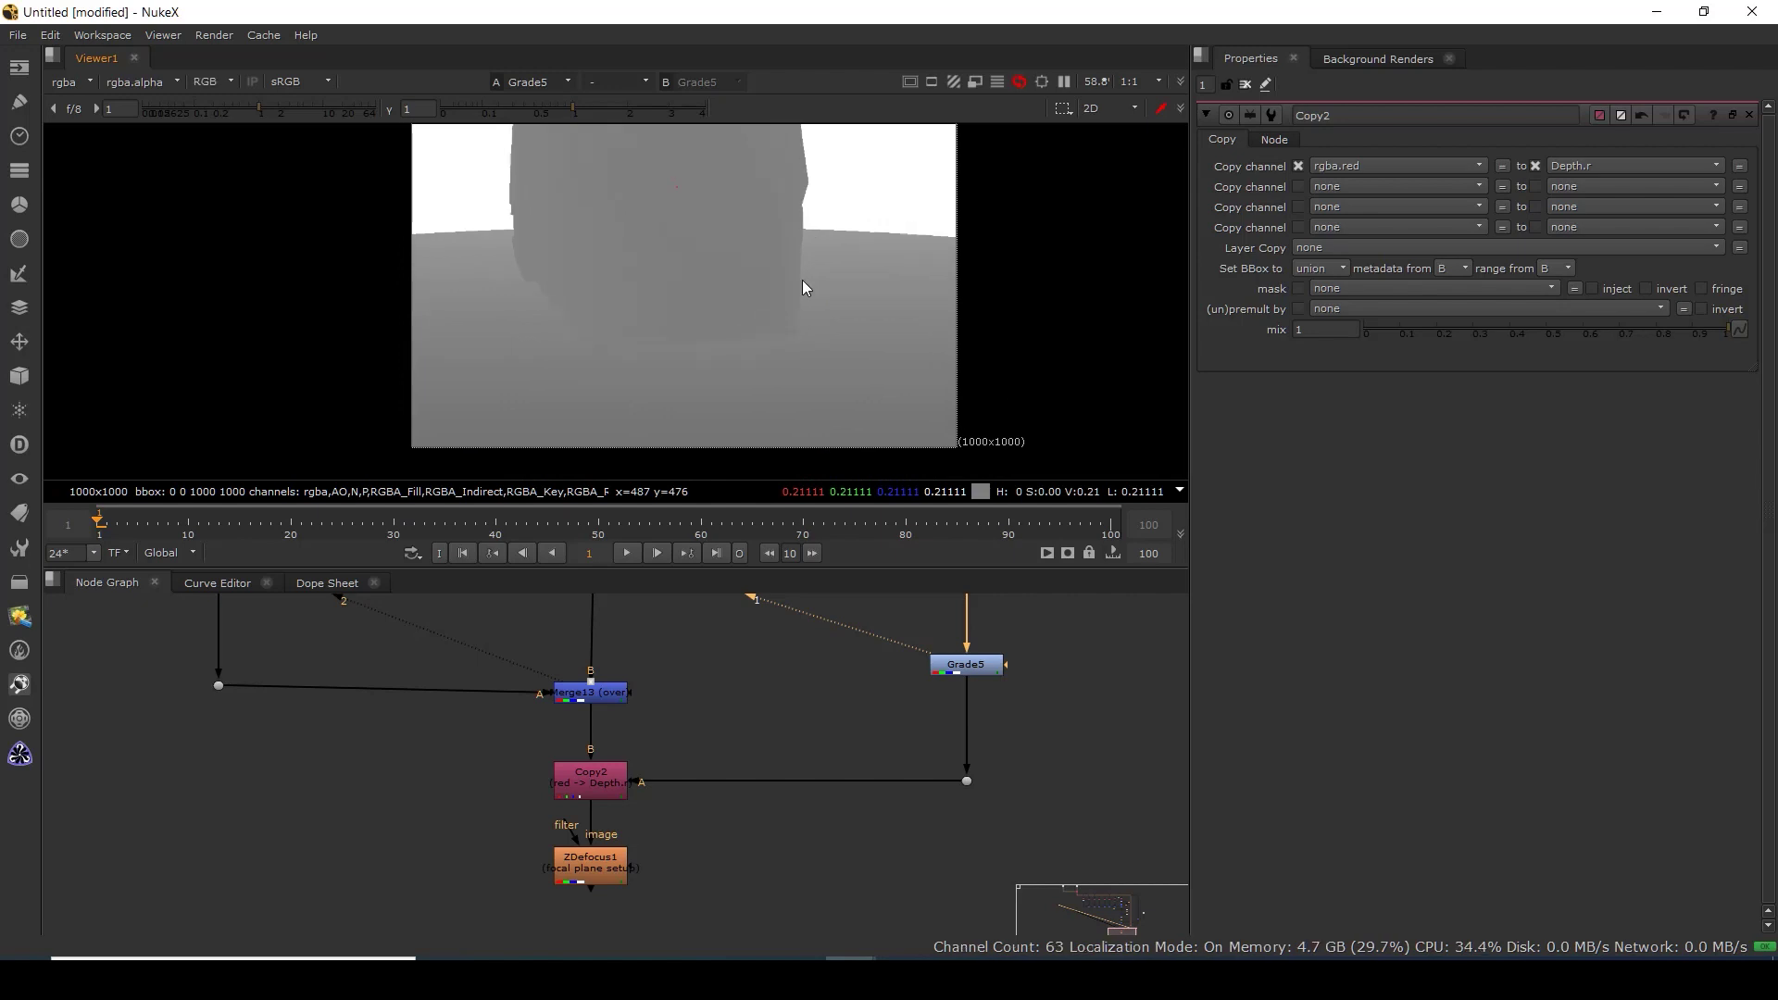
{"action": "left_click", "coordinate": [602, 789]}
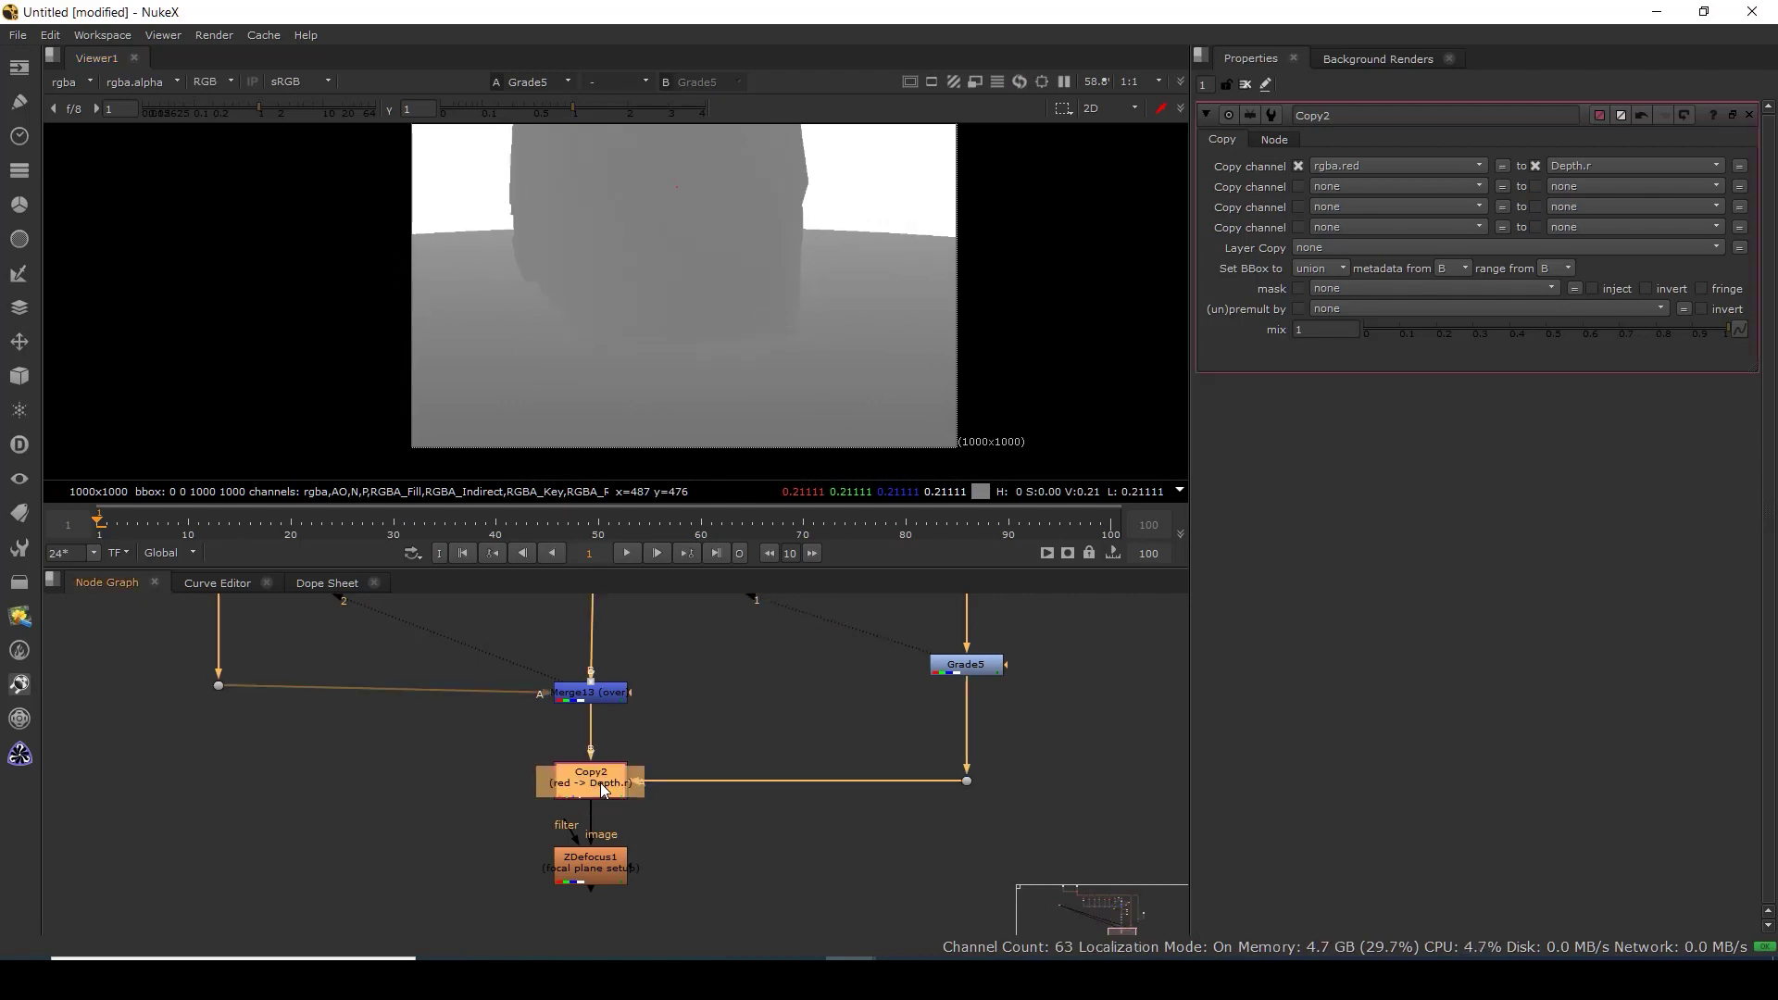
View Copy2's output and examine the source channels available for its second copy row.
{"action": "key", "text": "1"}
{"action": "left_click", "coordinate": [606, 805]}
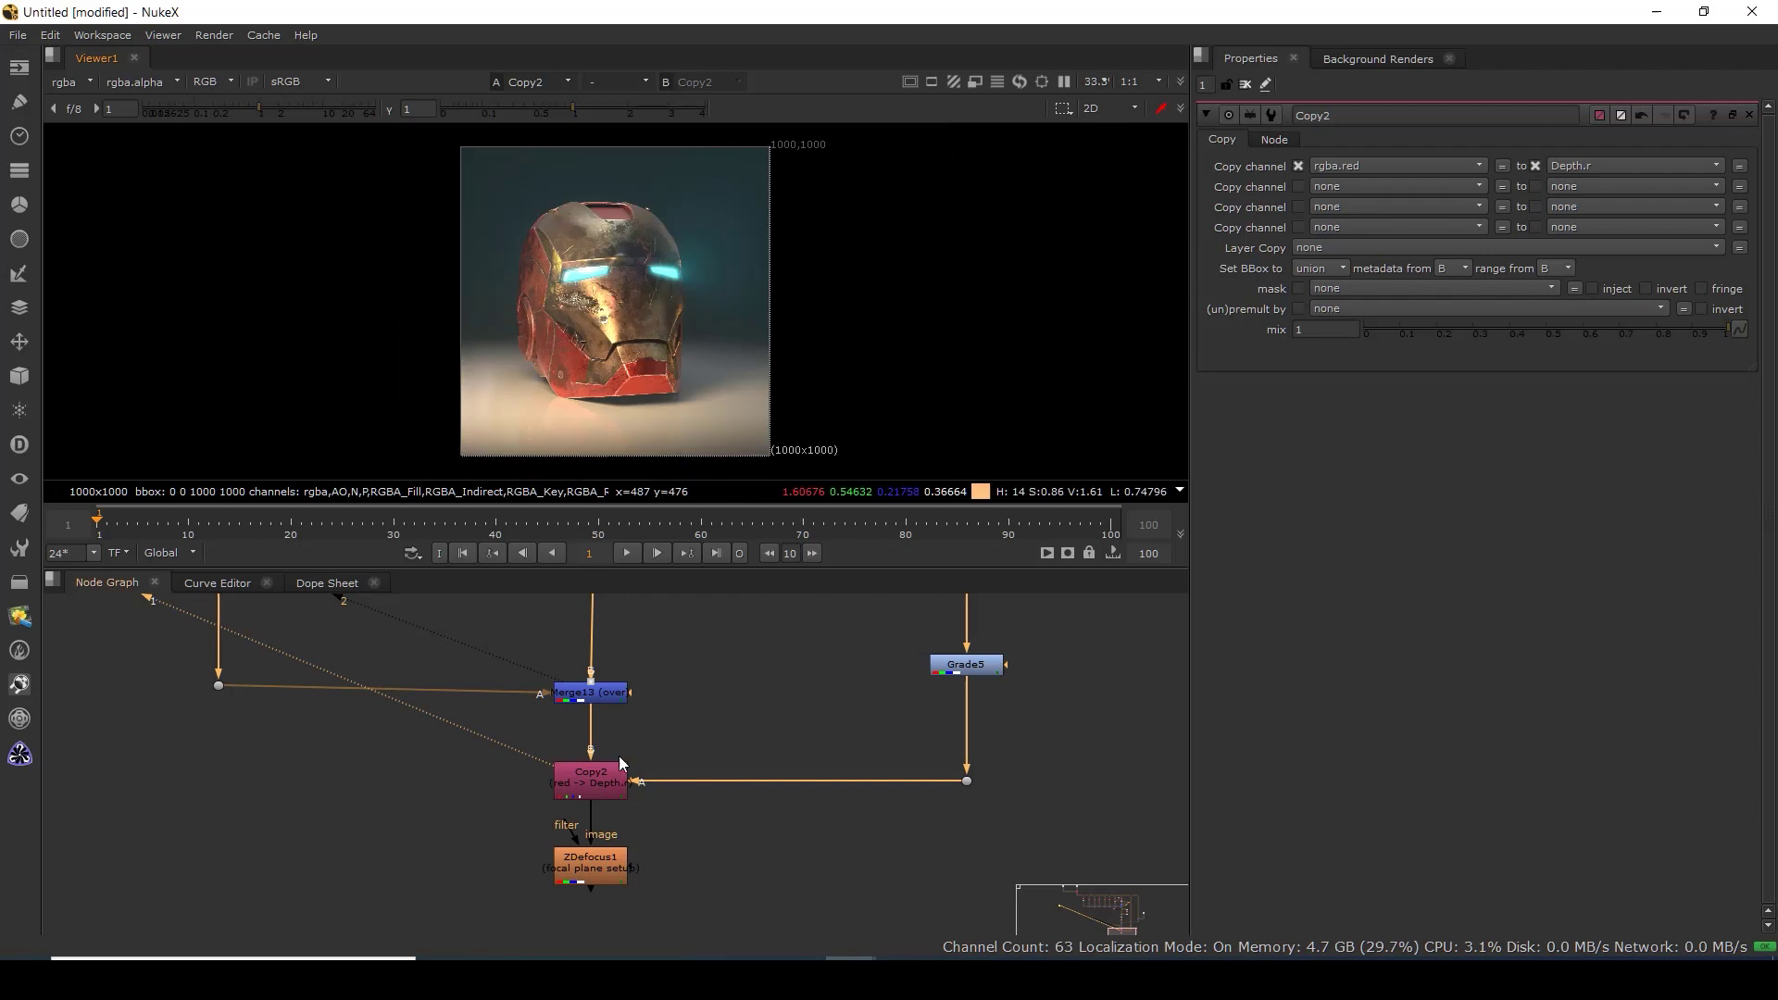
{"action": "left_click", "coordinate": [1350, 190]}
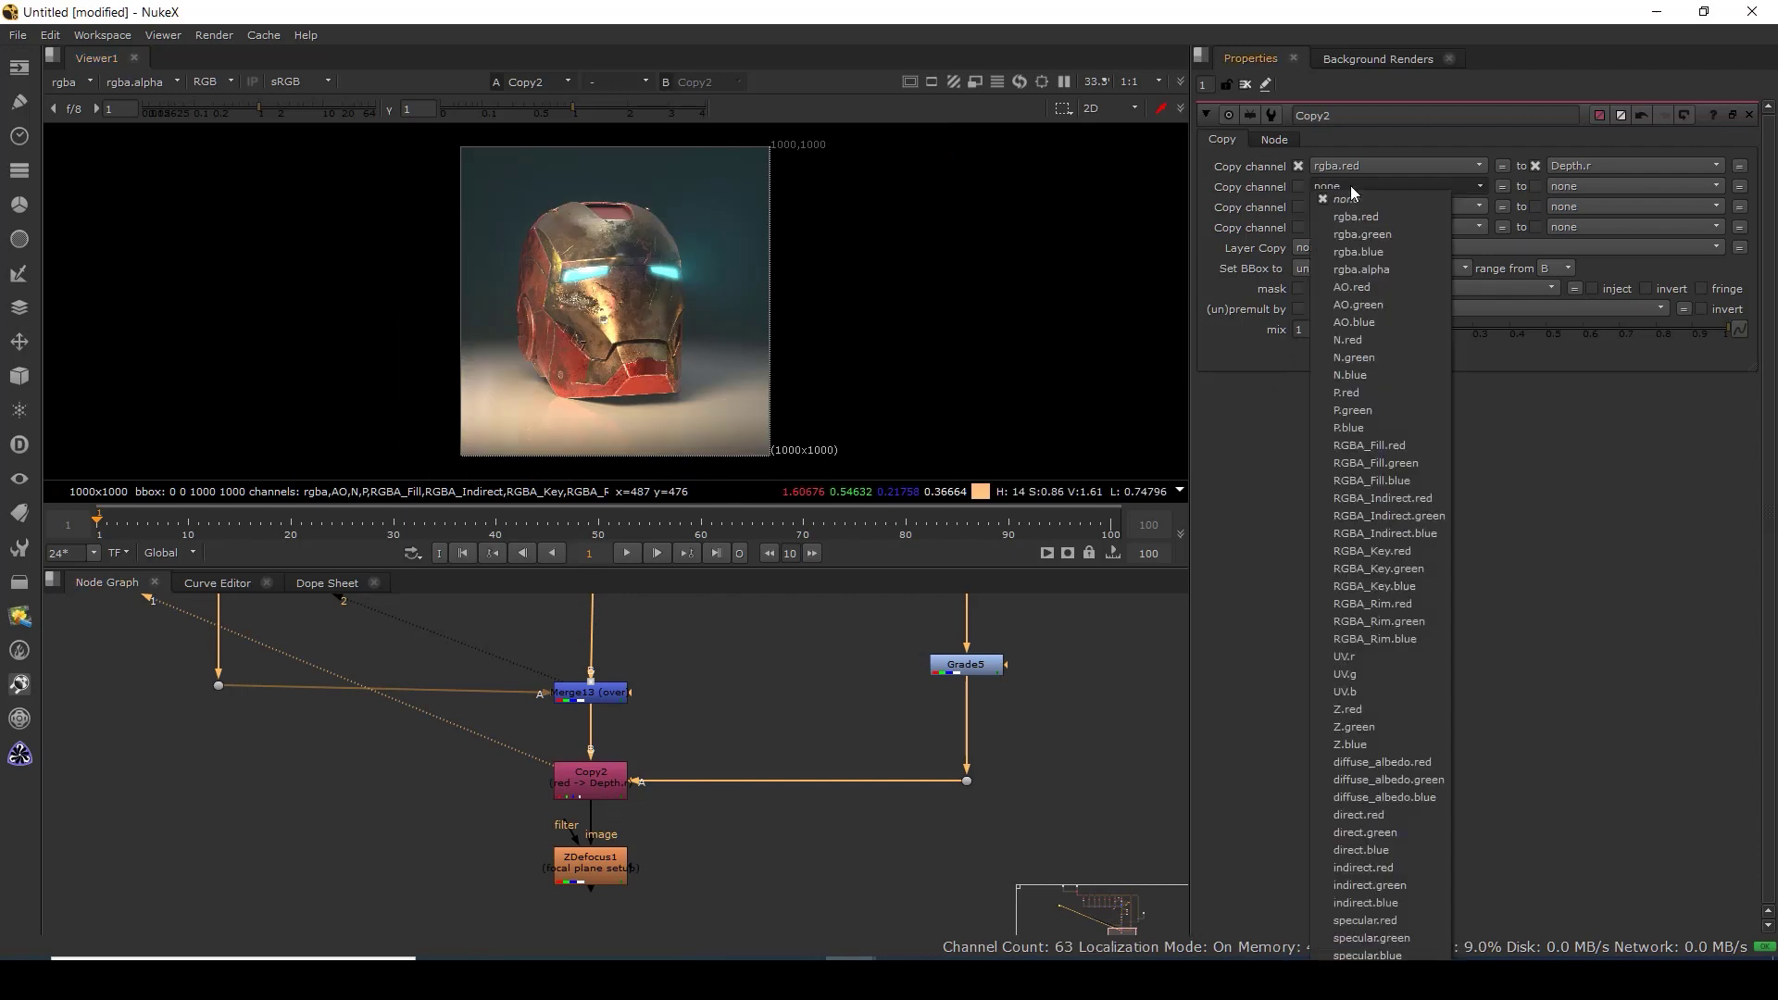
{"action": "left_click", "coordinate": [842, 796]}
{"action": "left_click_drag", "start_coordinate": [859, 774], "coordinate": [875, 753]}
{"action": "left_click_drag", "start_coordinate": [667, 828], "coordinate": [693, 771]}
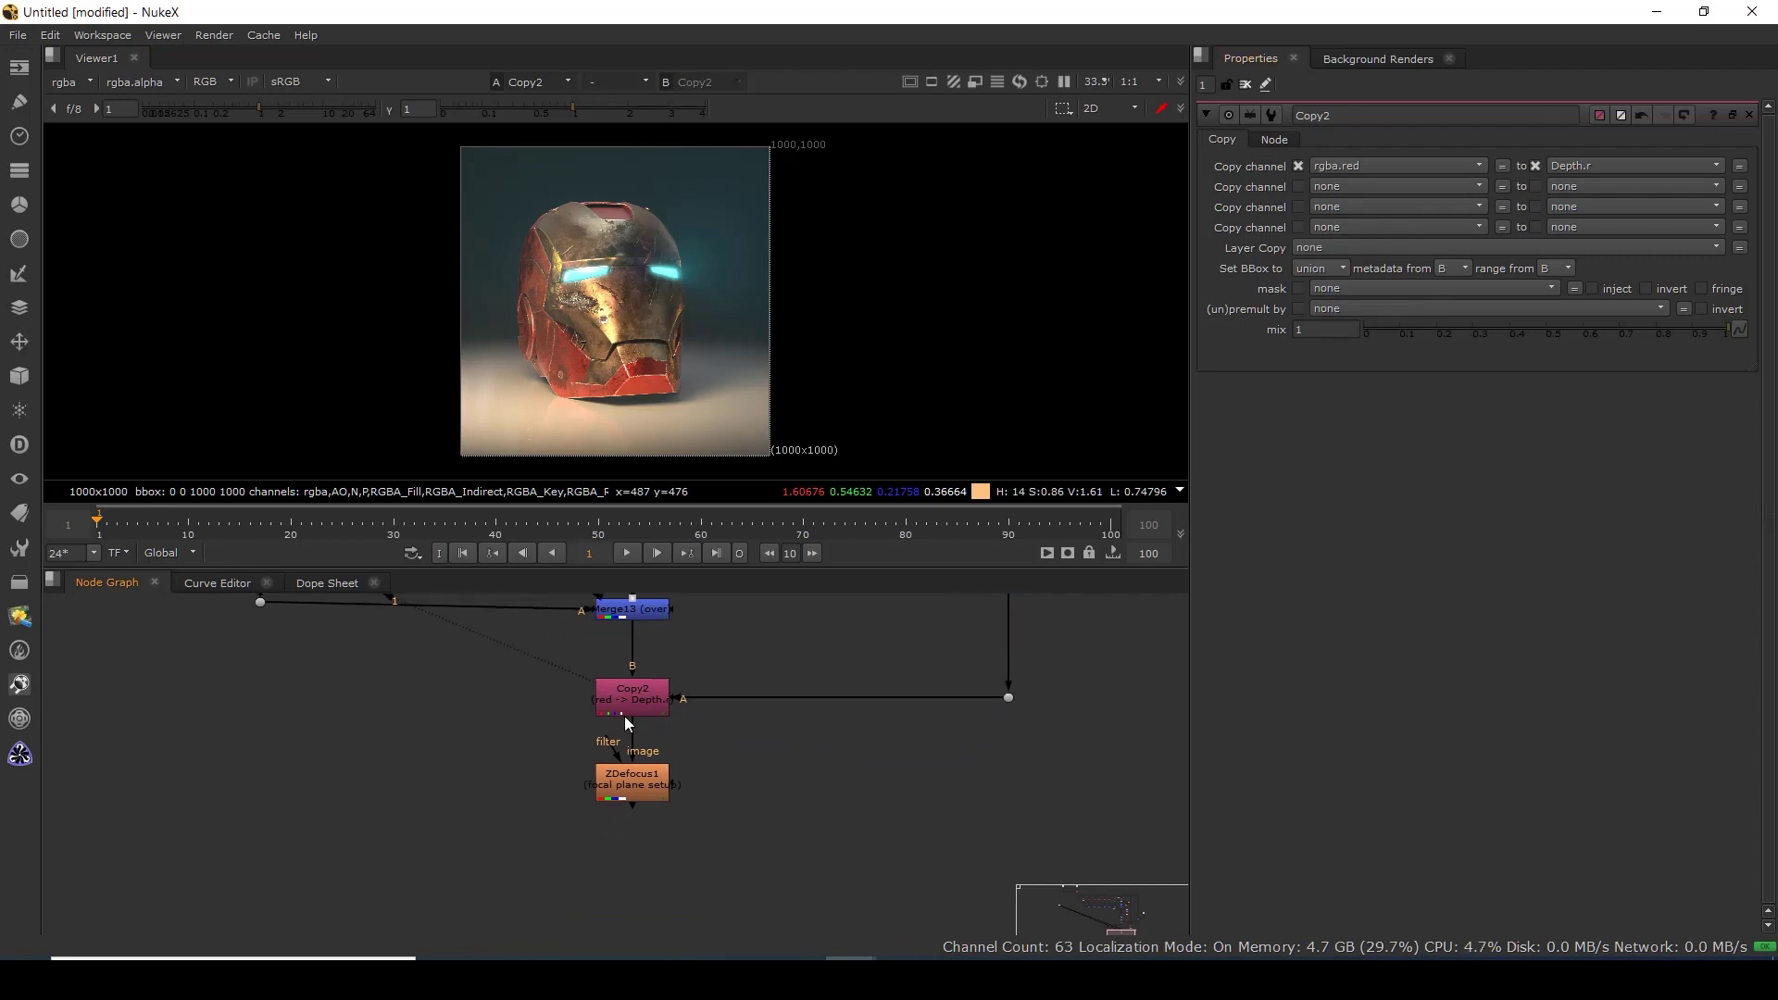
{"action": "scroll", "coordinate": [625, 715], "scroll_direction": "up", "scroll_amount": 3}
{"action": "left_click", "coordinate": [658, 692]}
{"action": "left_click", "coordinate": [658, 693]}
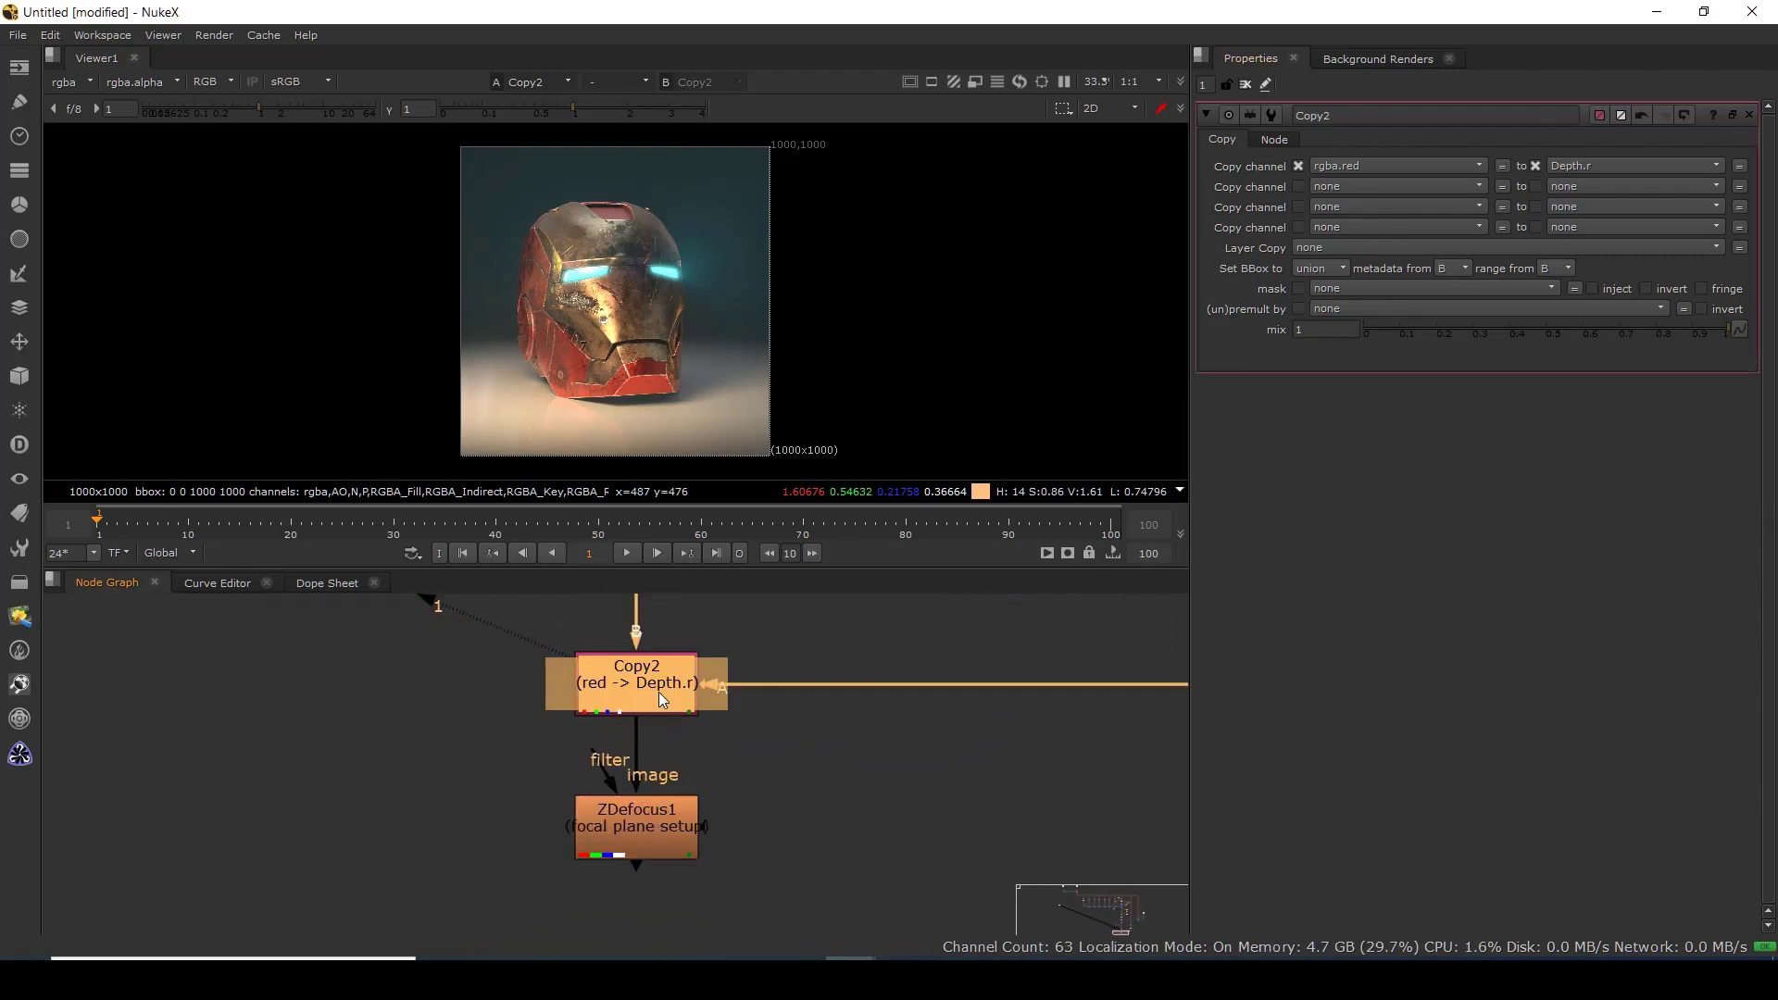
View ZDefocus1's output and examine the channels it offers as depth channel.
{"action": "left_click", "coordinate": [647, 840]}
{"action": "key", "text": "1"}
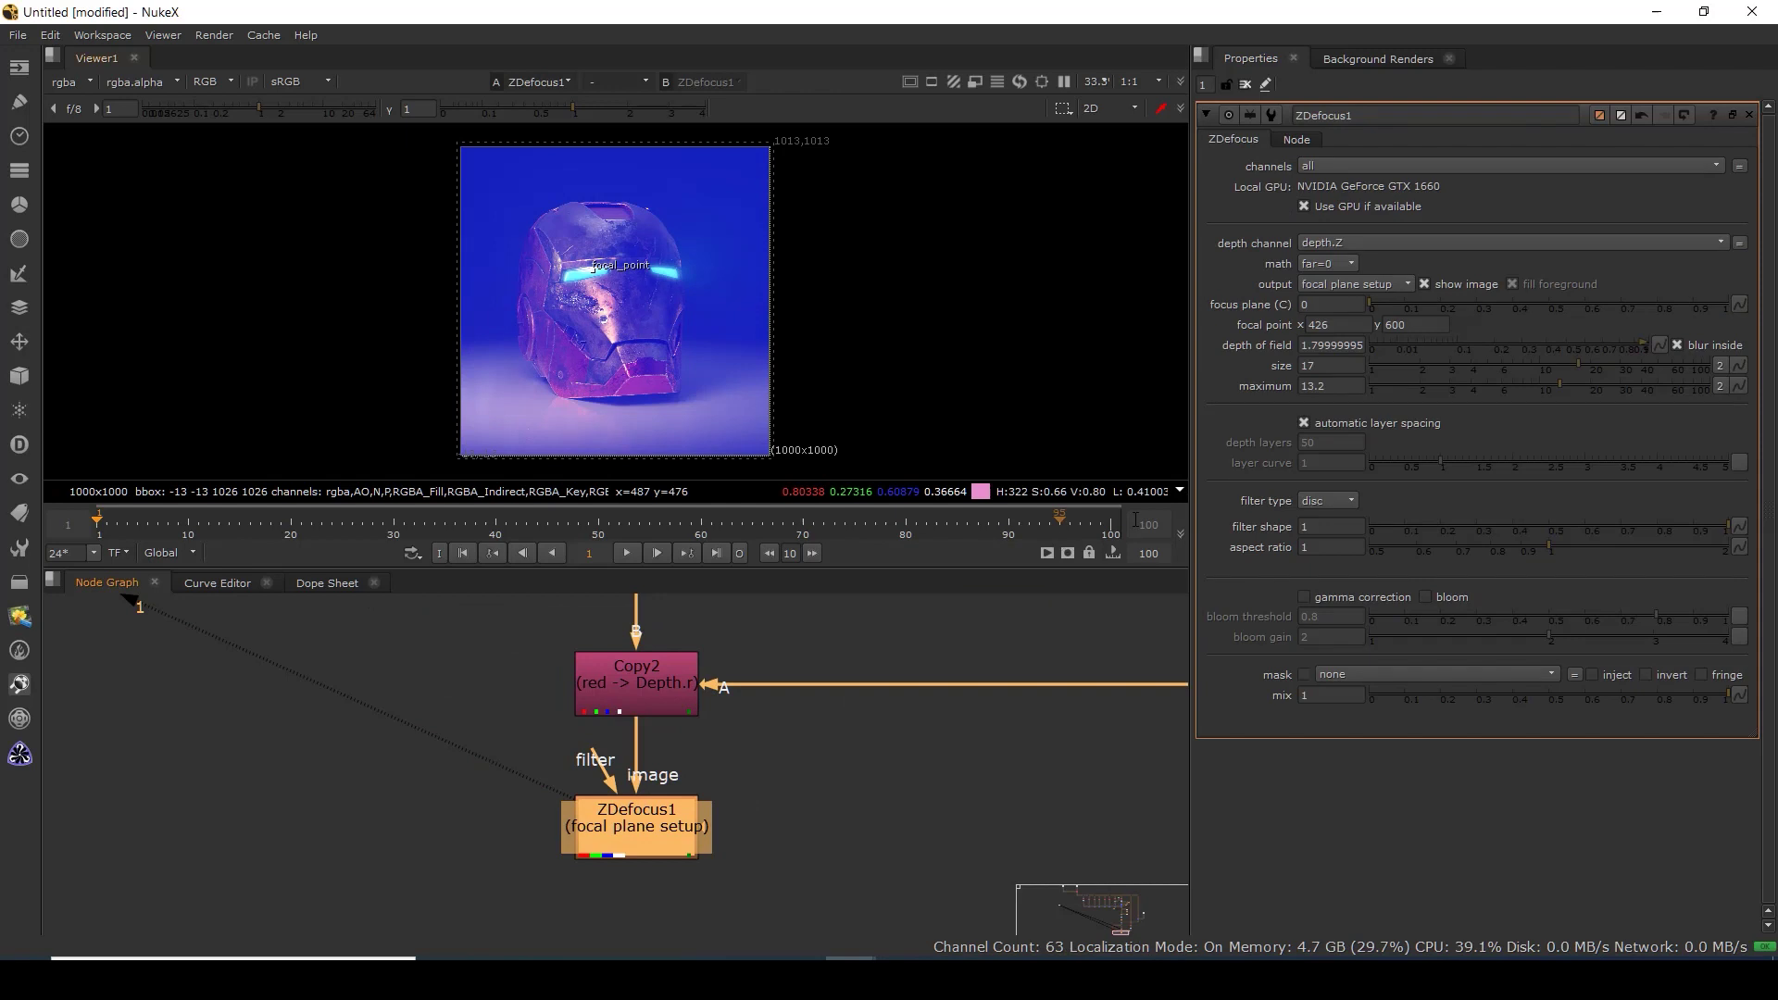
{"action": "left_click", "coordinate": [1334, 240]}
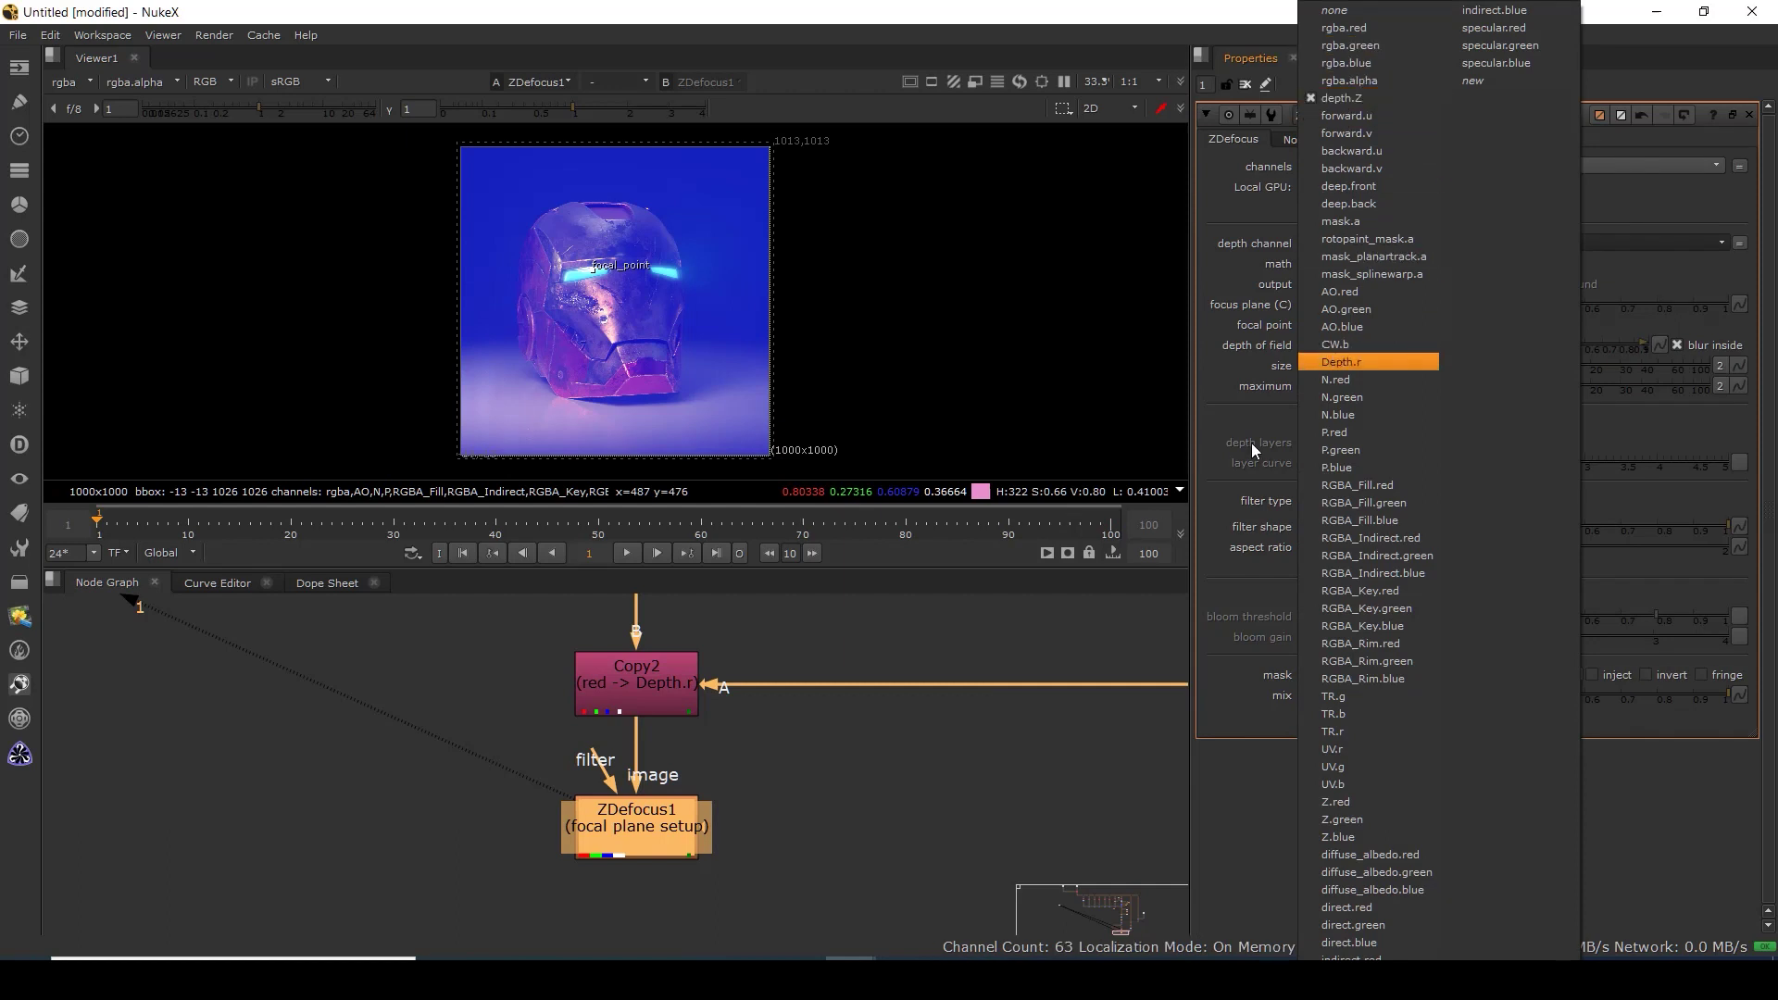
{"action": "left_click", "coordinate": [887, 632]}
{"action": "left_click_drag", "start_coordinate": [886, 658], "coordinate": [842, 728]}
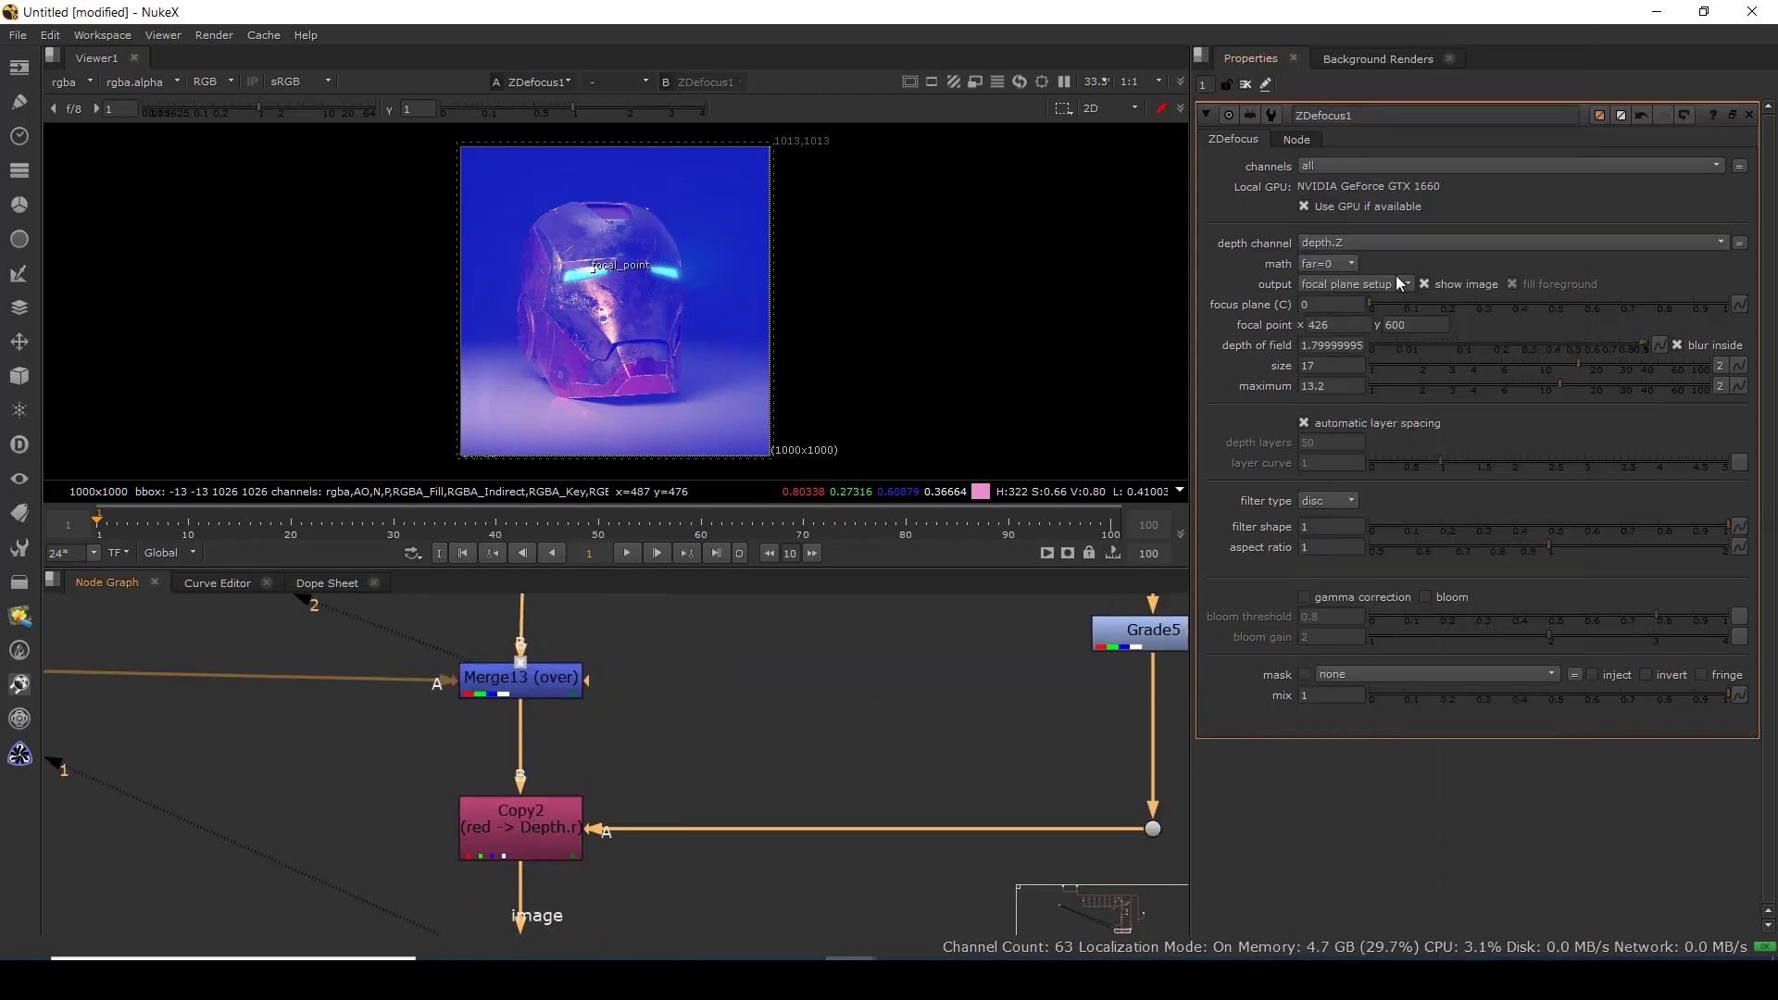
Set Copy2's second row to copy rgba.green into a new Depth.g channel.
{"action": "double_click", "coordinate": [553, 830]}
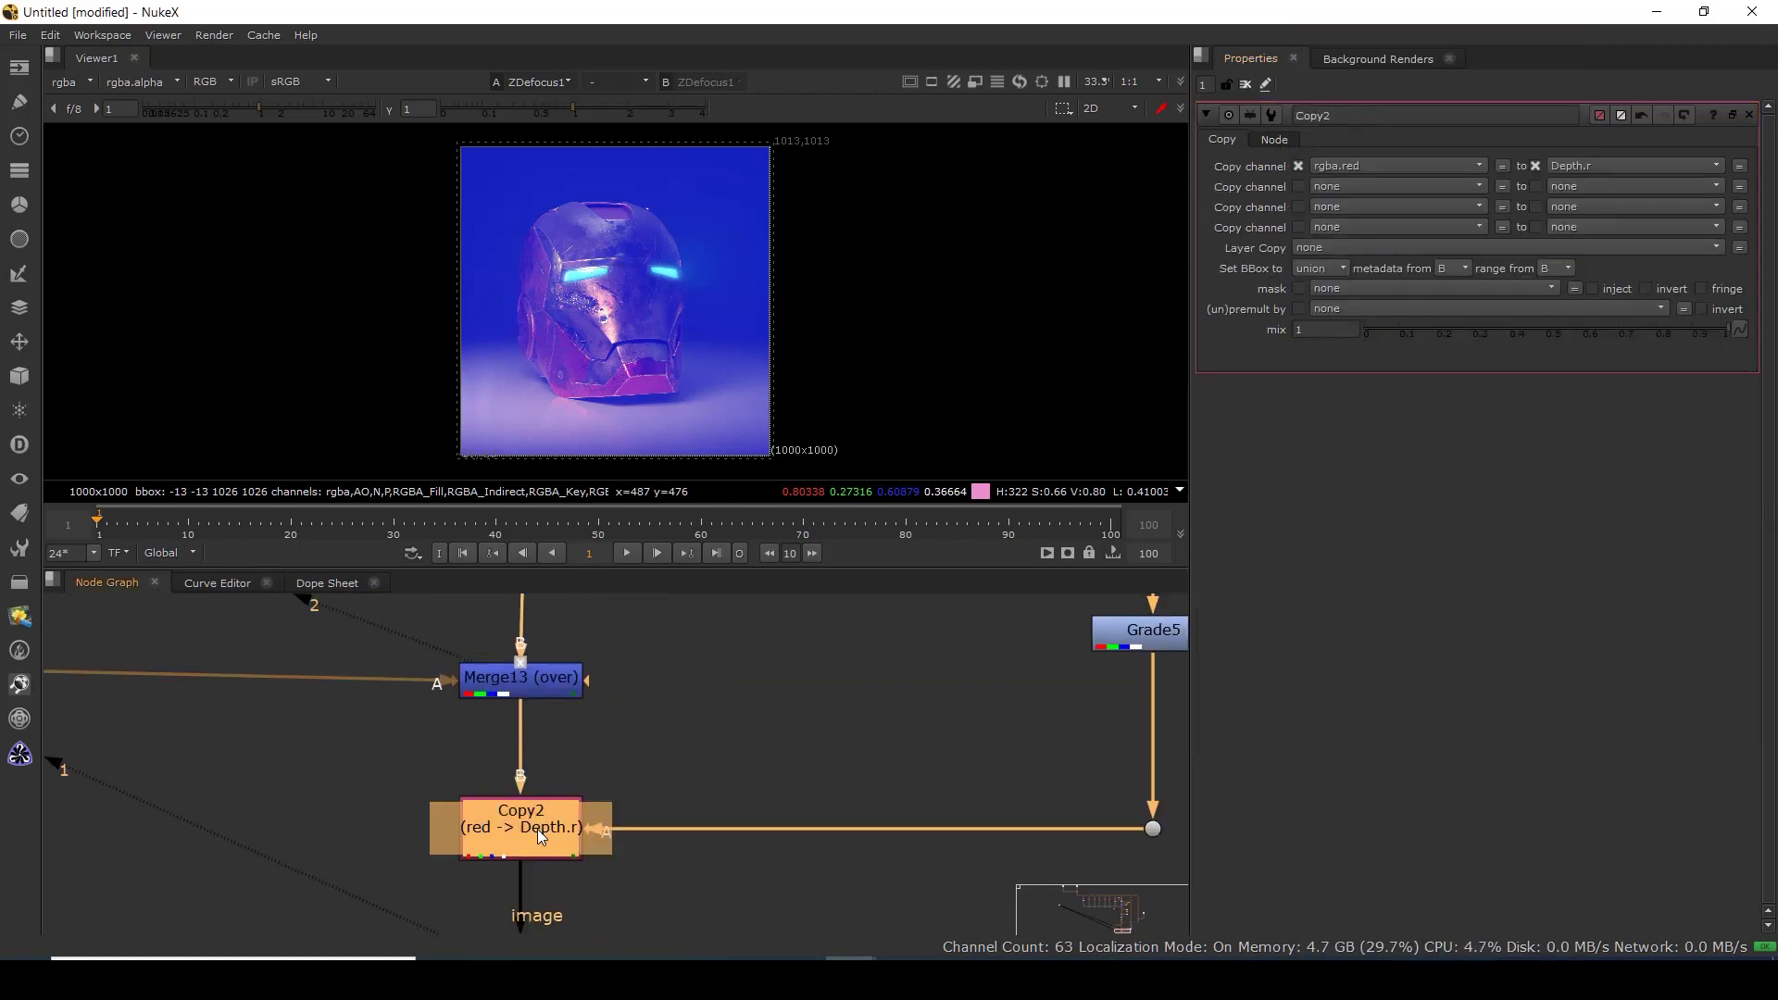
{"action": "left_click", "coordinate": [1352, 186]}
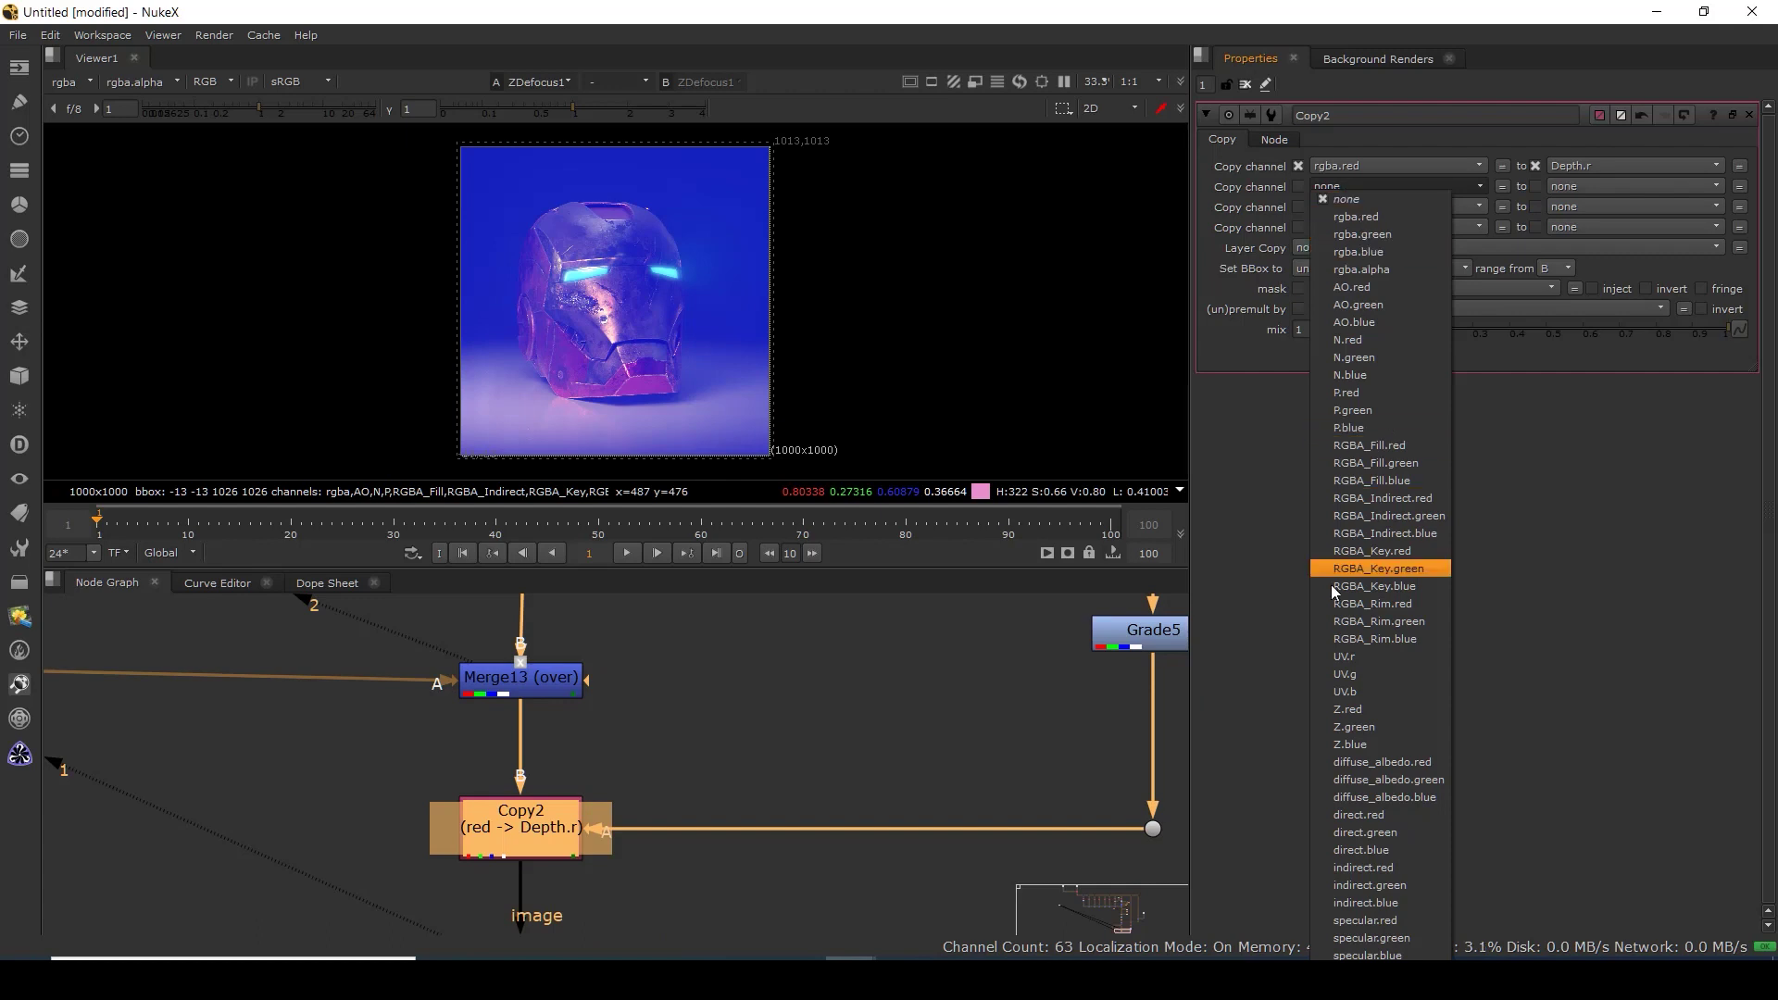
{"action": "left_click", "coordinate": [1363, 233]}
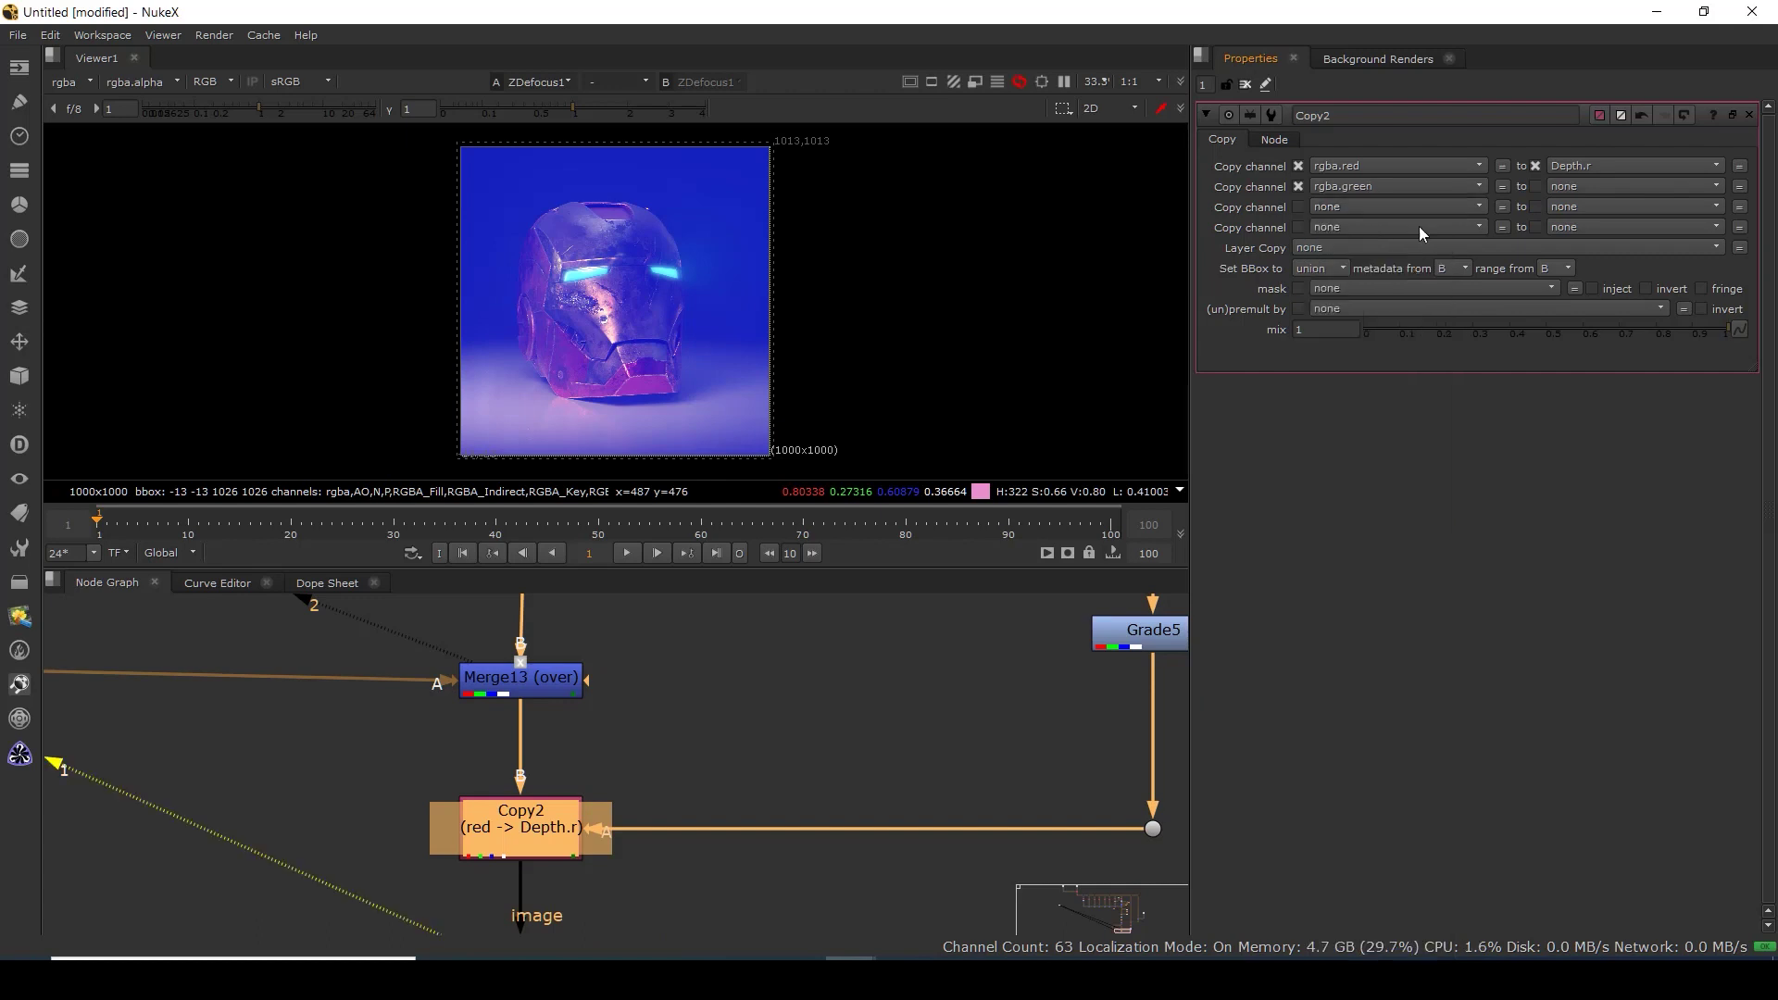
{"action": "left_click", "coordinate": [1603, 184]}
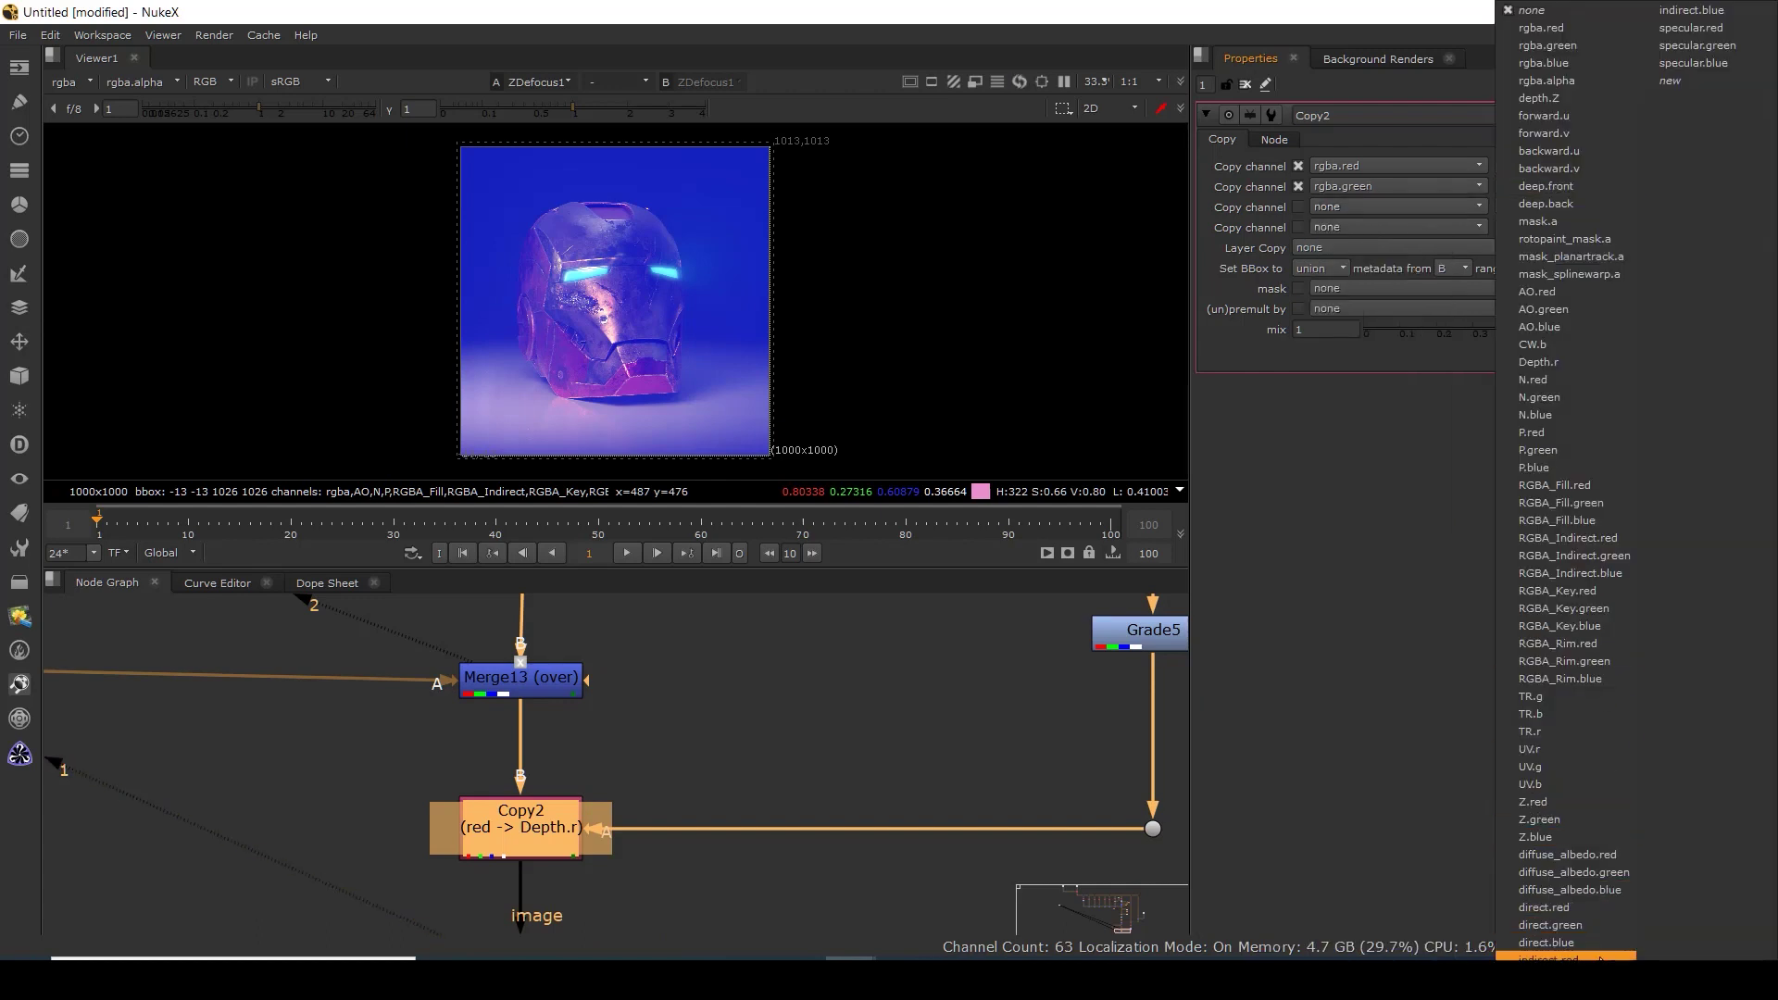
{"action": "left_click", "coordinate": [1676, 82]}
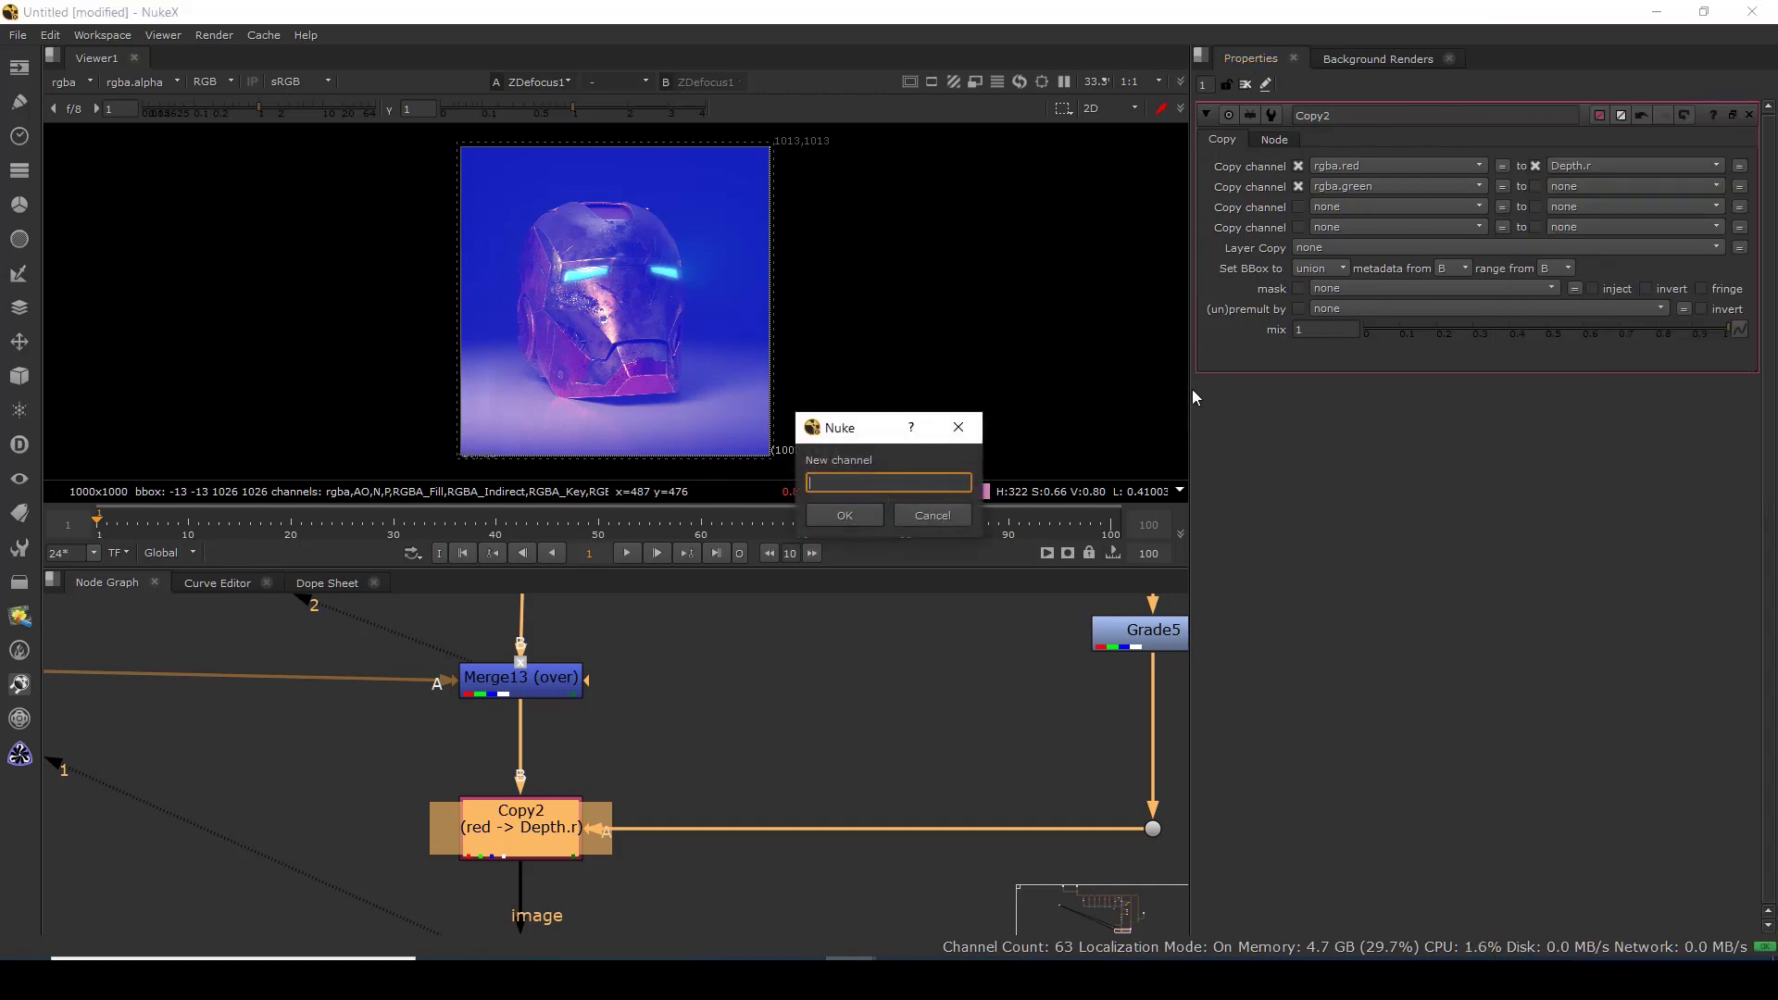
{"action": "type", "text": "Depth.g"}
{"action": "left_click", "coordinate": [850, 515]}
Set Copy2's third row to copy rgba.blue into a new Depth.b channel and realign the dot feeding its A input.
{"action": "left_click", "coordinate": [1352, 187]}
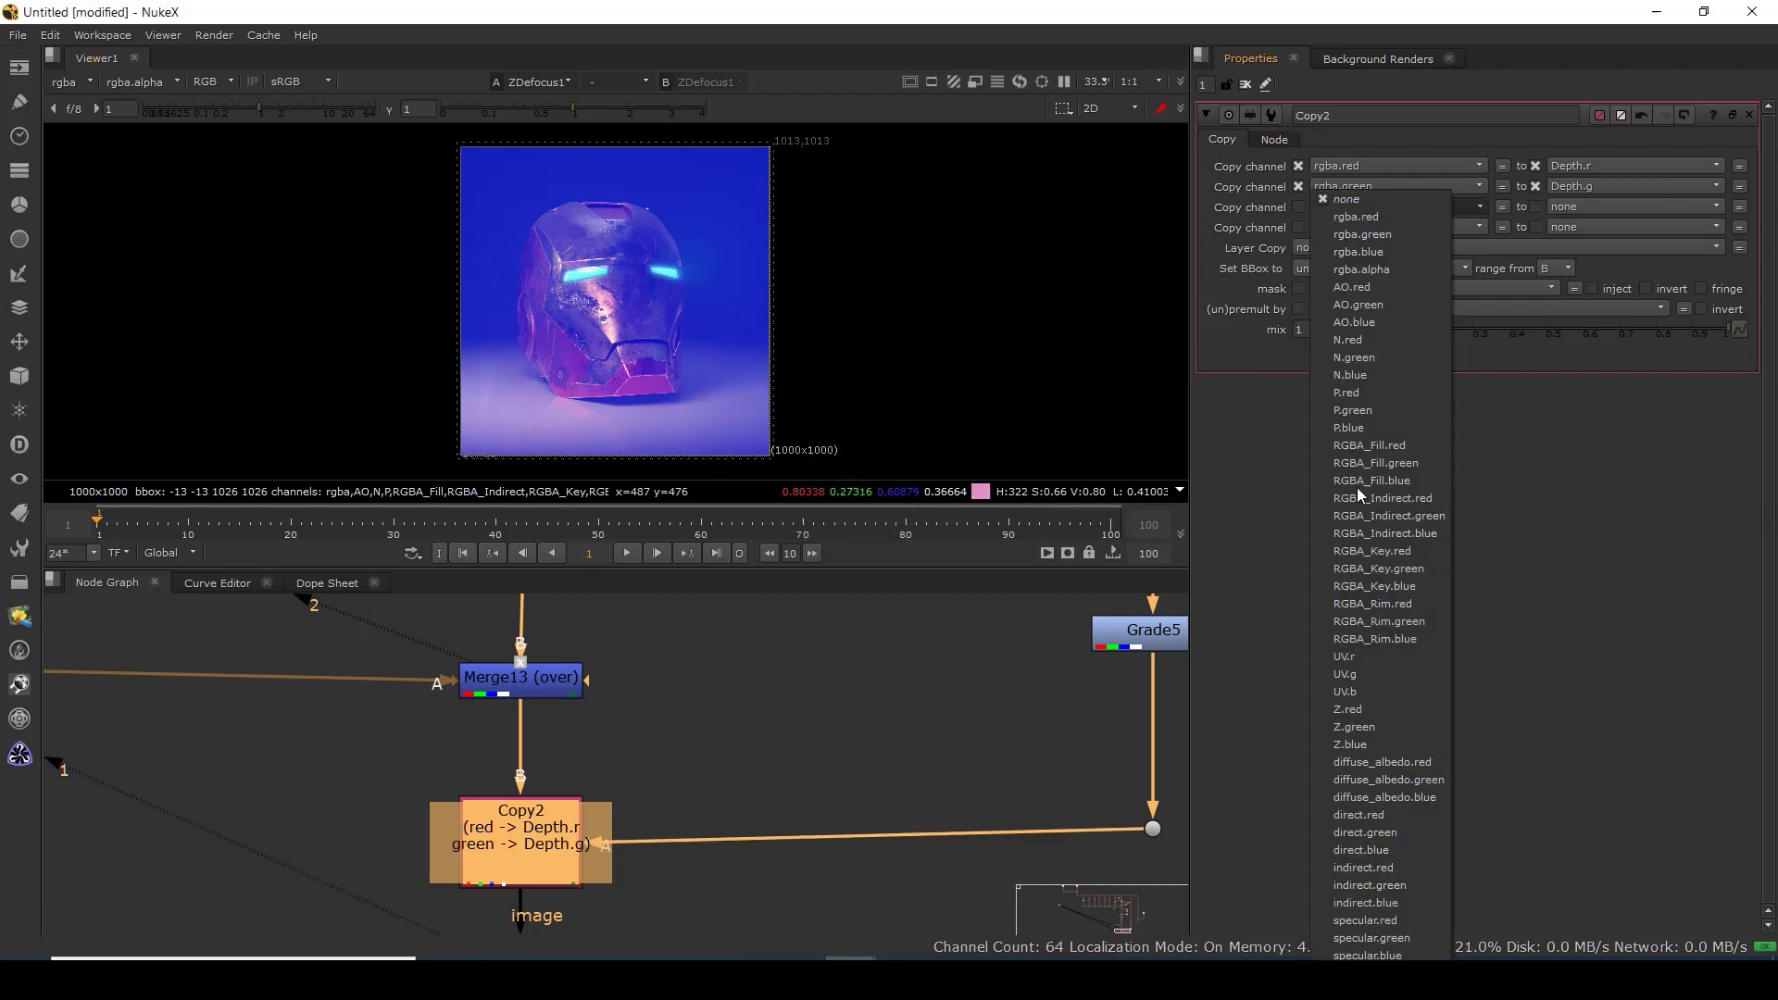
{"action": "left_click", "coordinate": [1359, 252]}
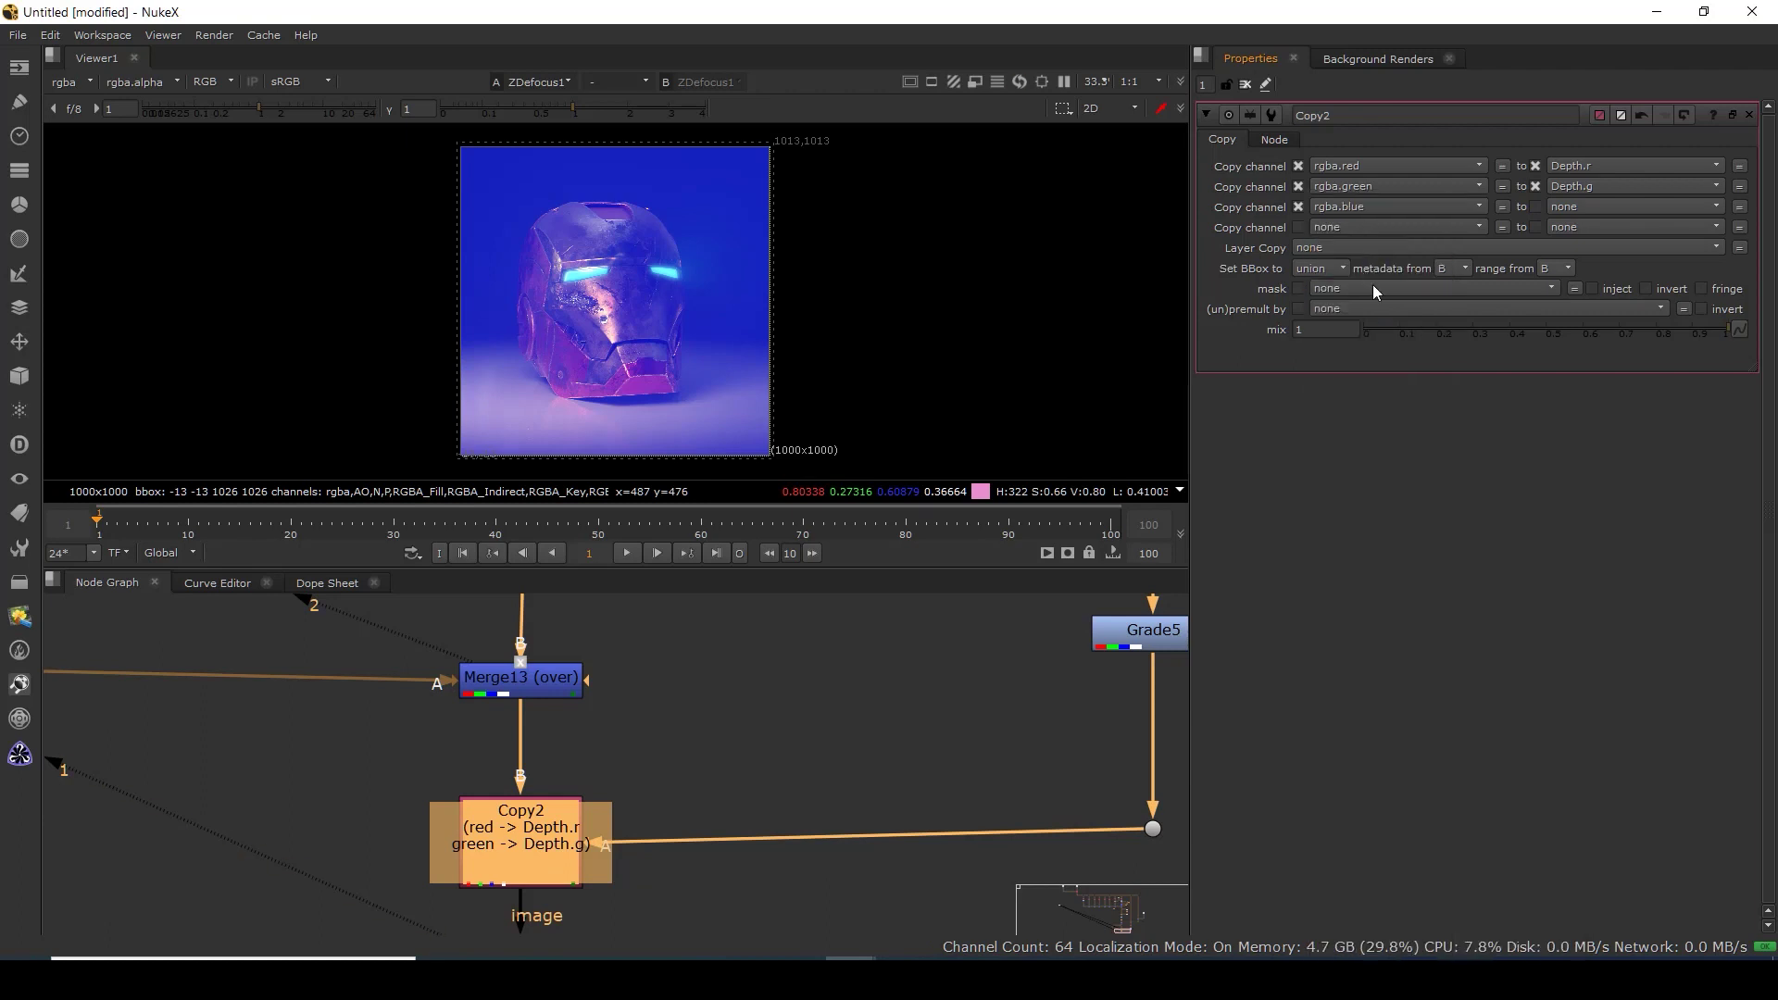
{"action": "left_click", "coordinate": [1562, 208]}
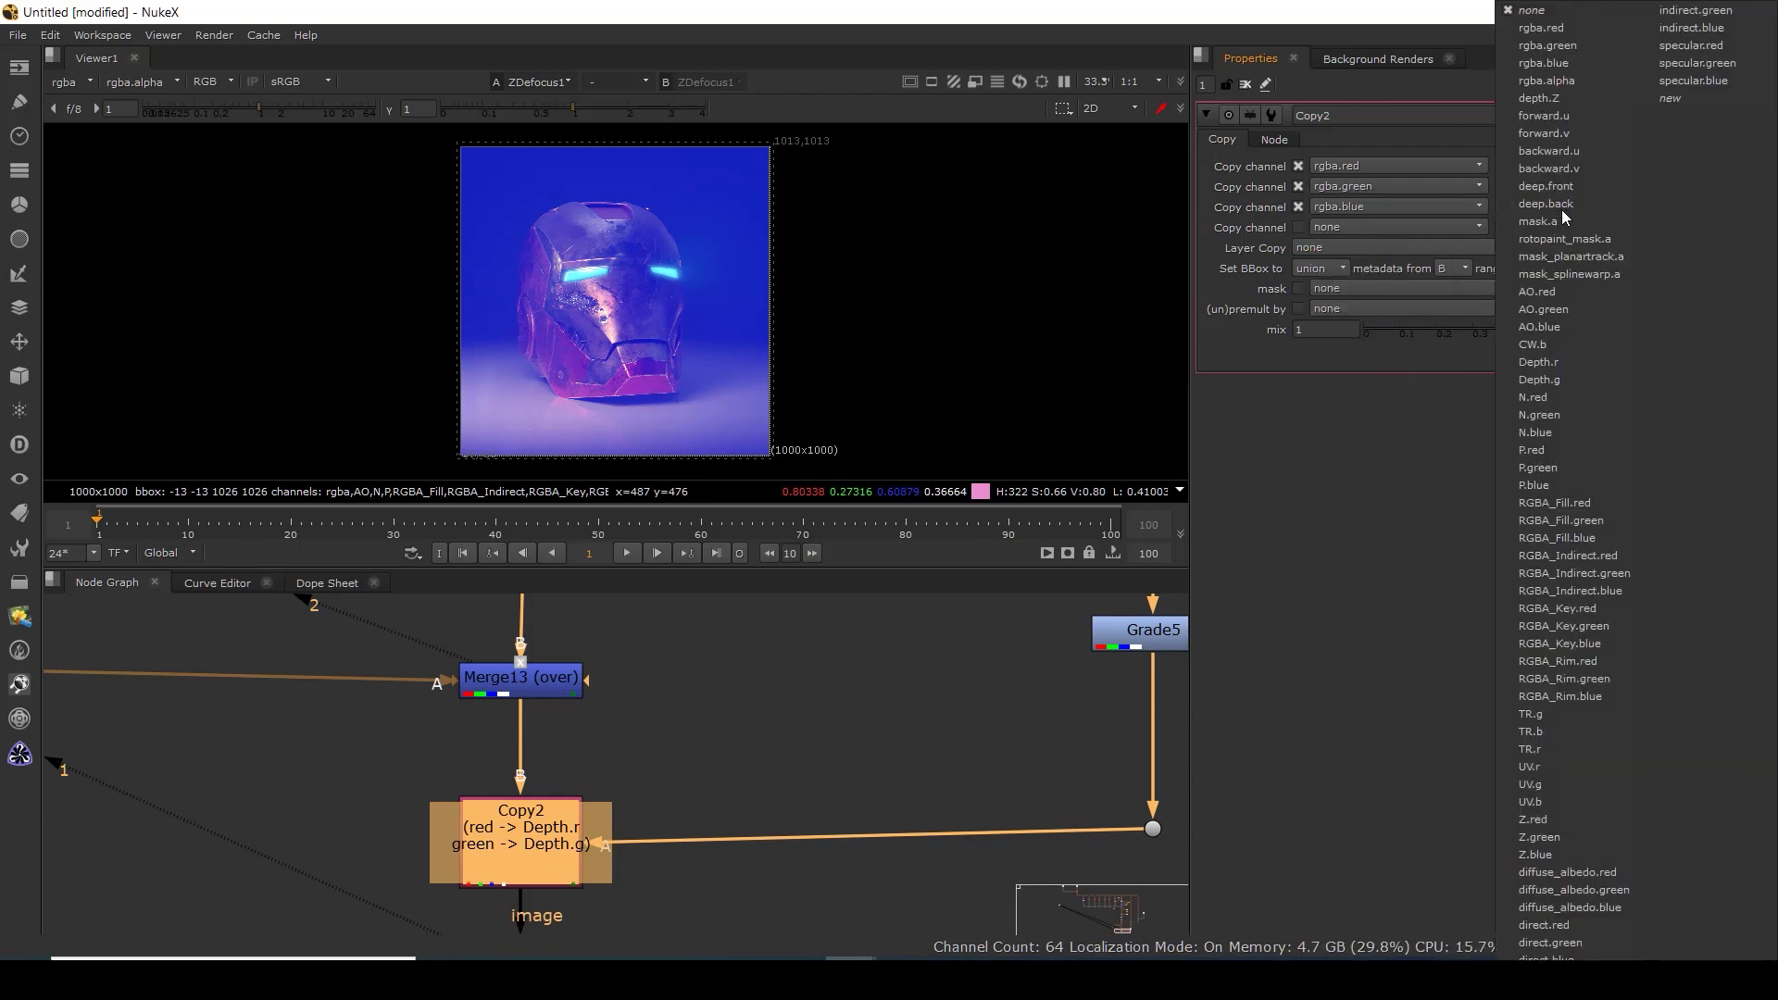
{"action": "left_click", "coordinate": [1685, 100]}
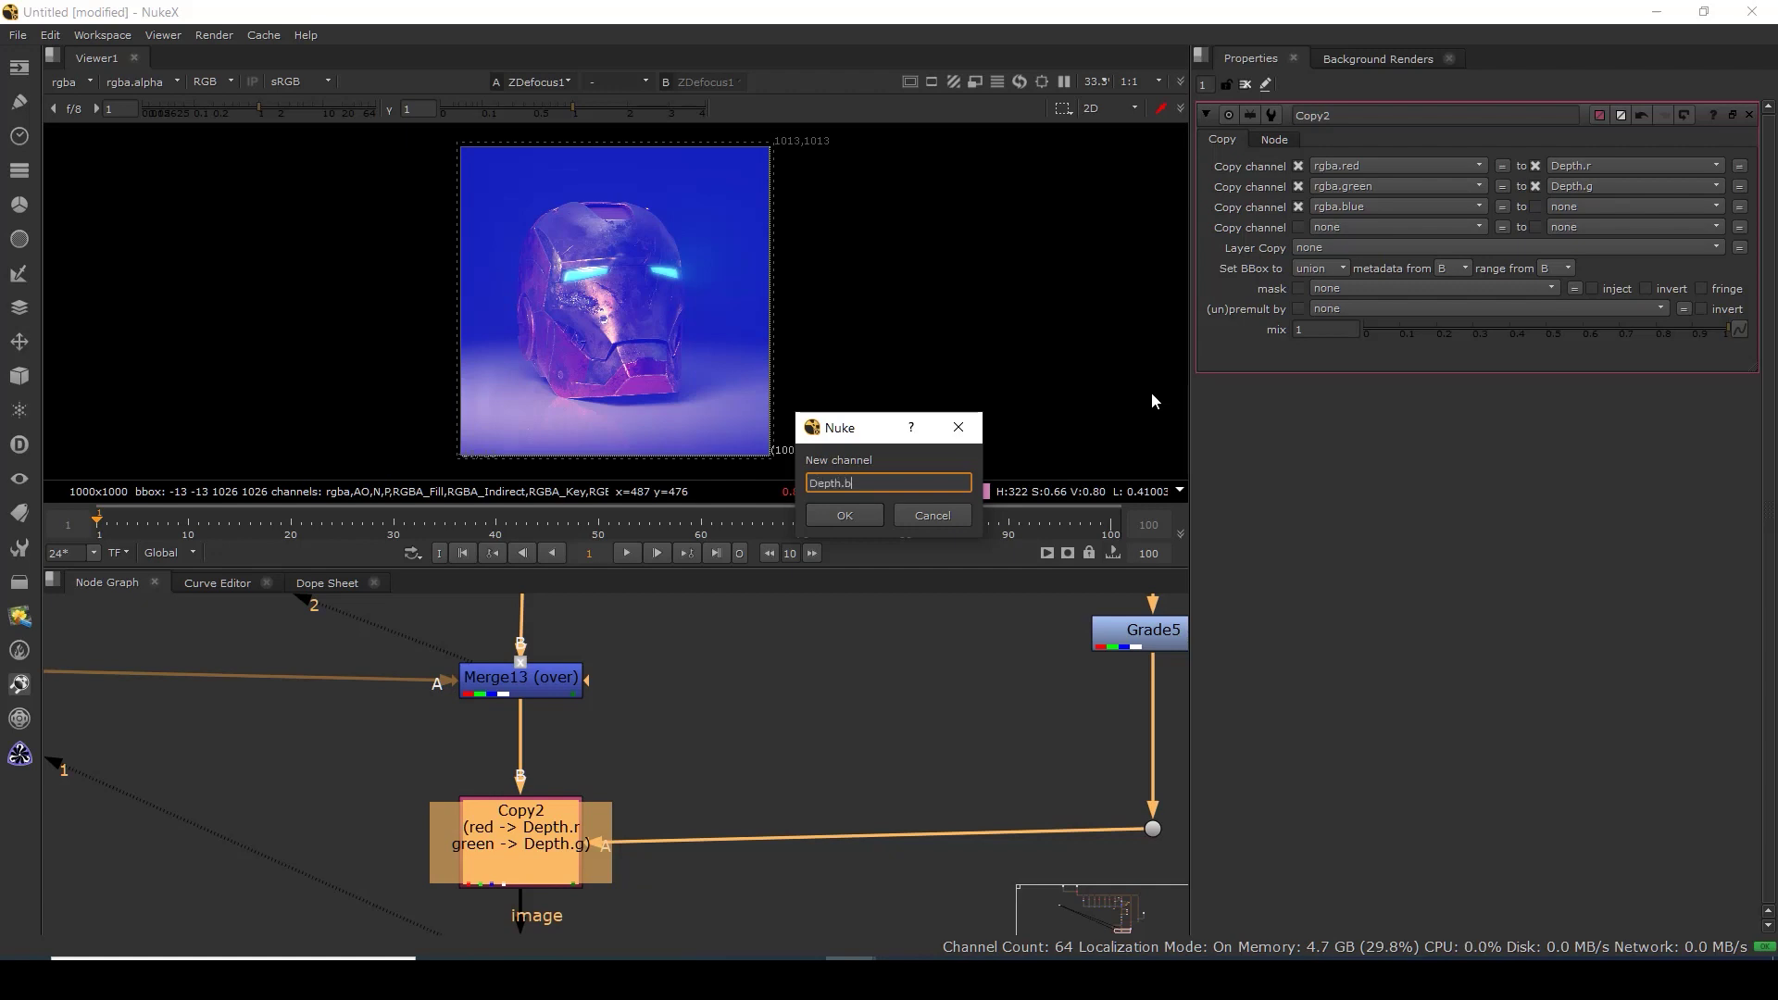
{"action": "left_click", "coordinate": [840, 523]}
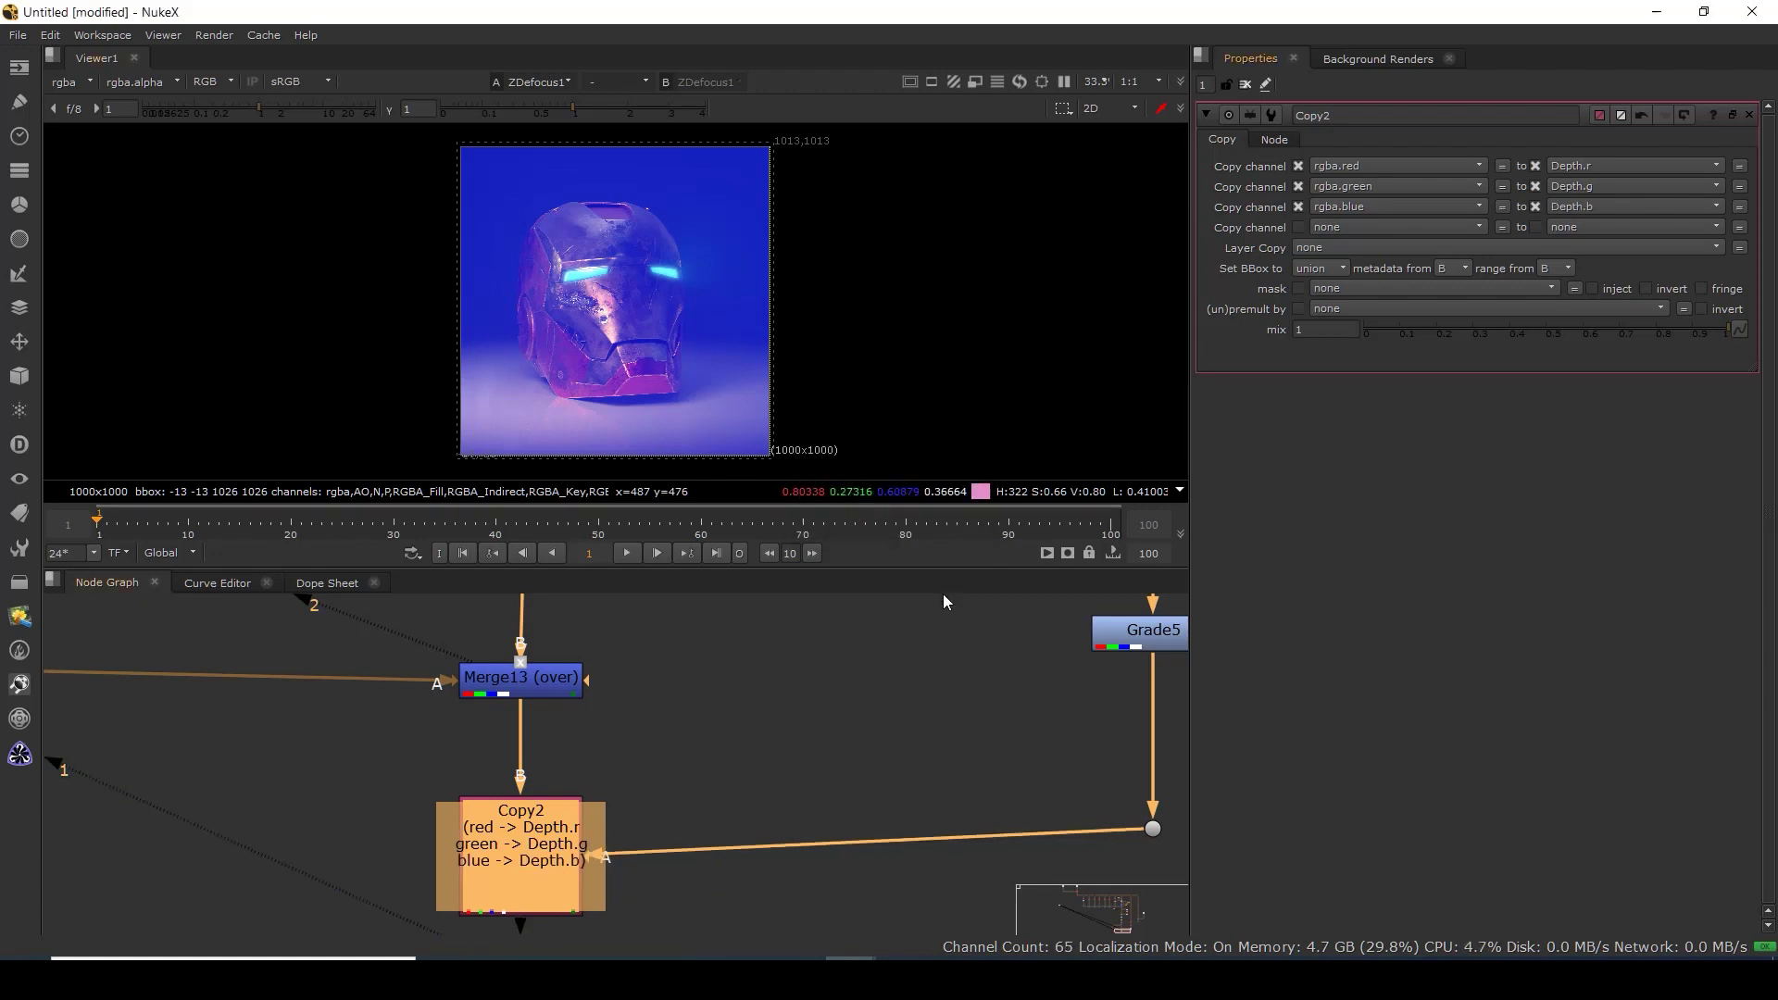
{"action": "left_click_drag", "start_coordinate": [1152, 834], "coordinate": [1152, 862]}
Set ZDefocus1's depth channel to Depth.r.
{"action": "left_click_drag", "start_coordinate": [638, 717], "coordinate": [618, 620]}
{"action": "double_click", "coordinate": [514, 881]}
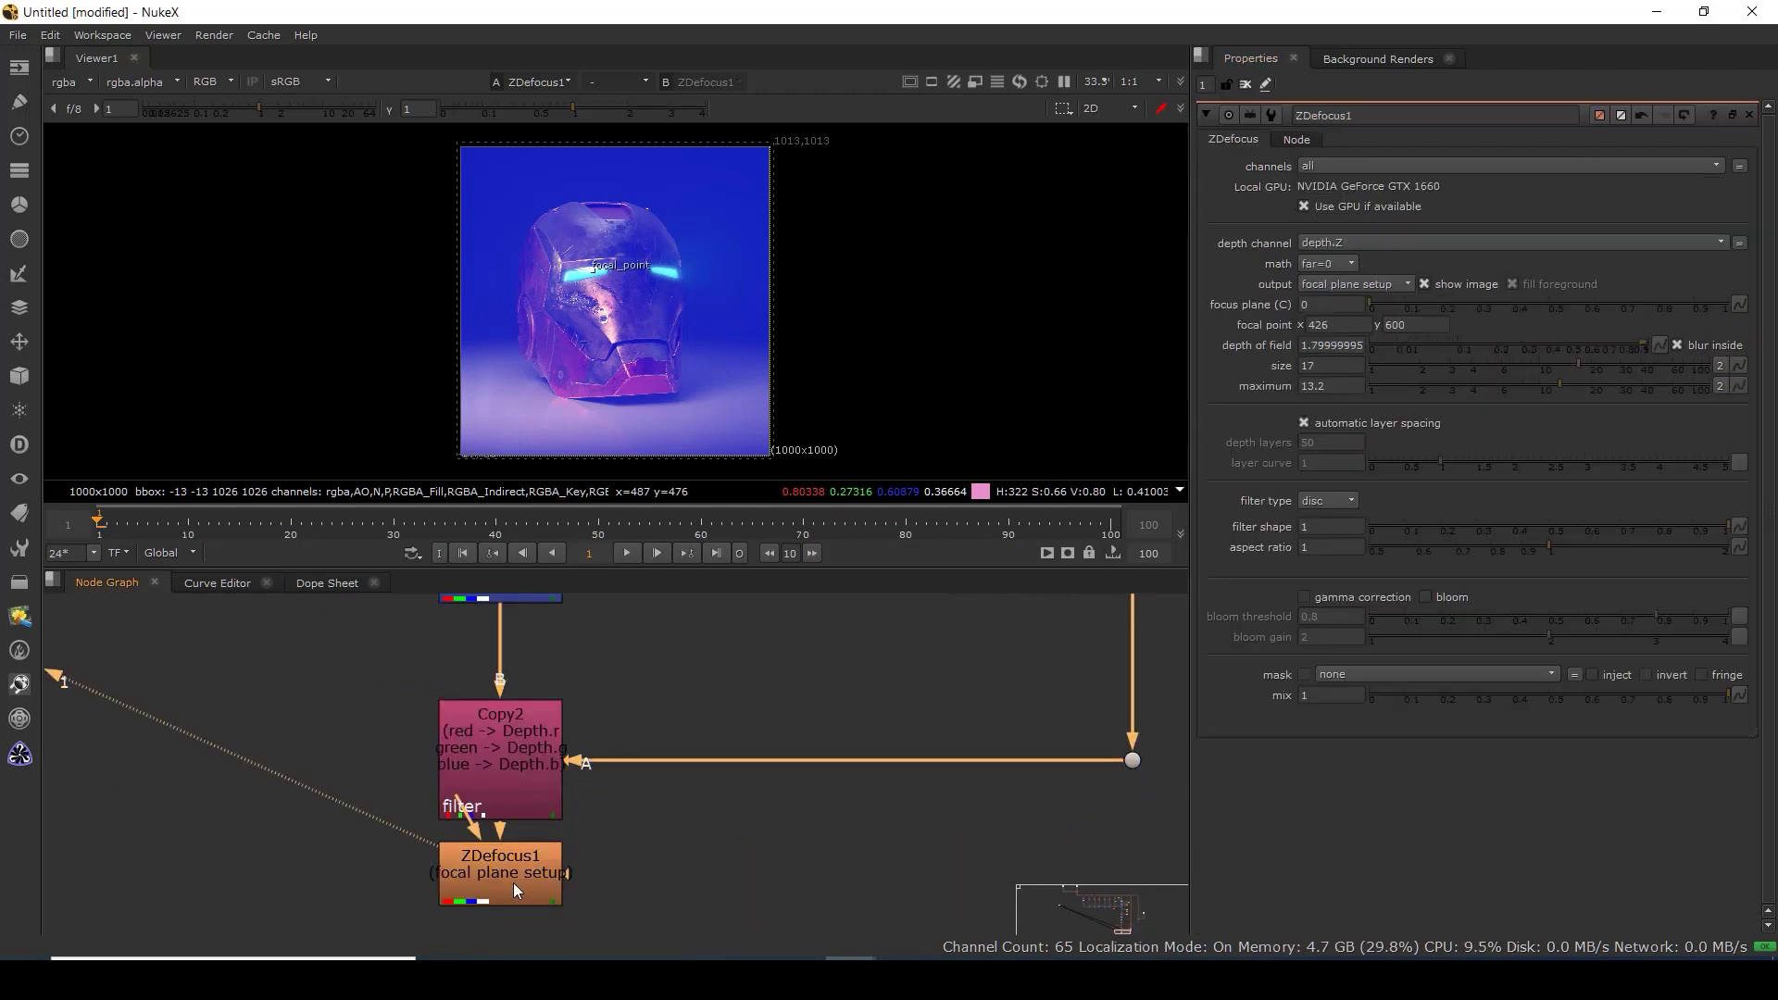
{"action": "left_click", "coordinate": [1337, 246]}
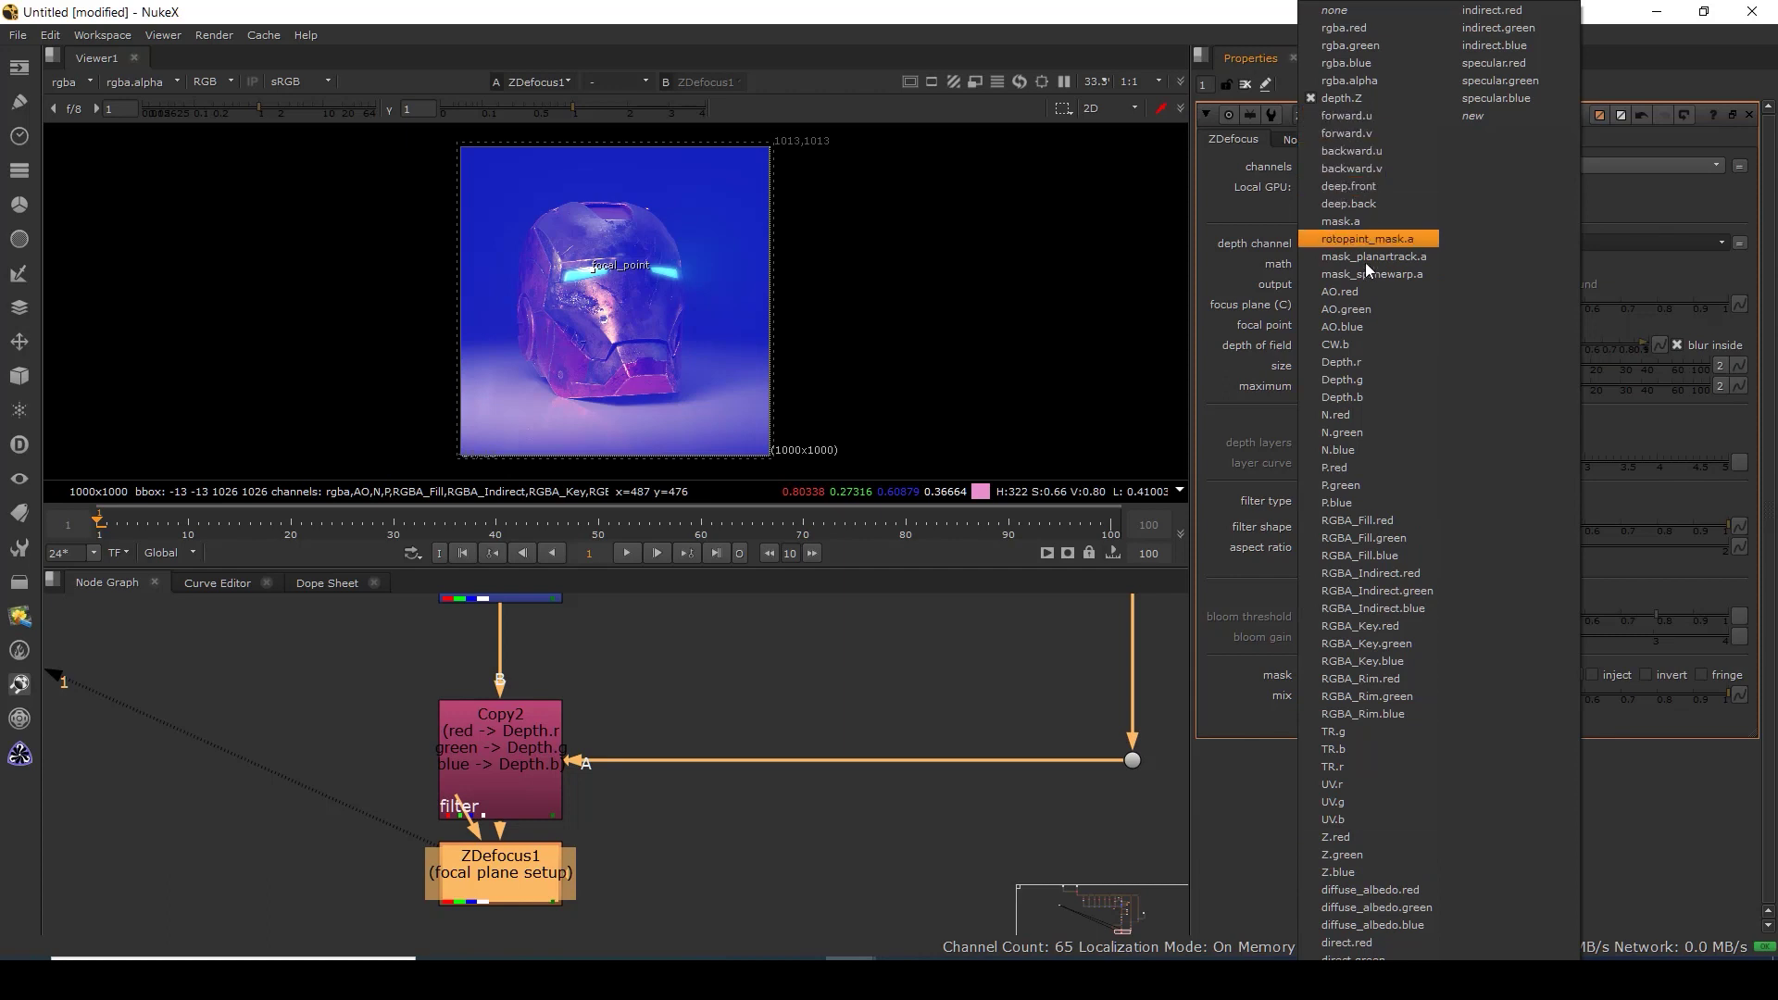
{"action": "left_click", "coordinate": [1349, 363]}
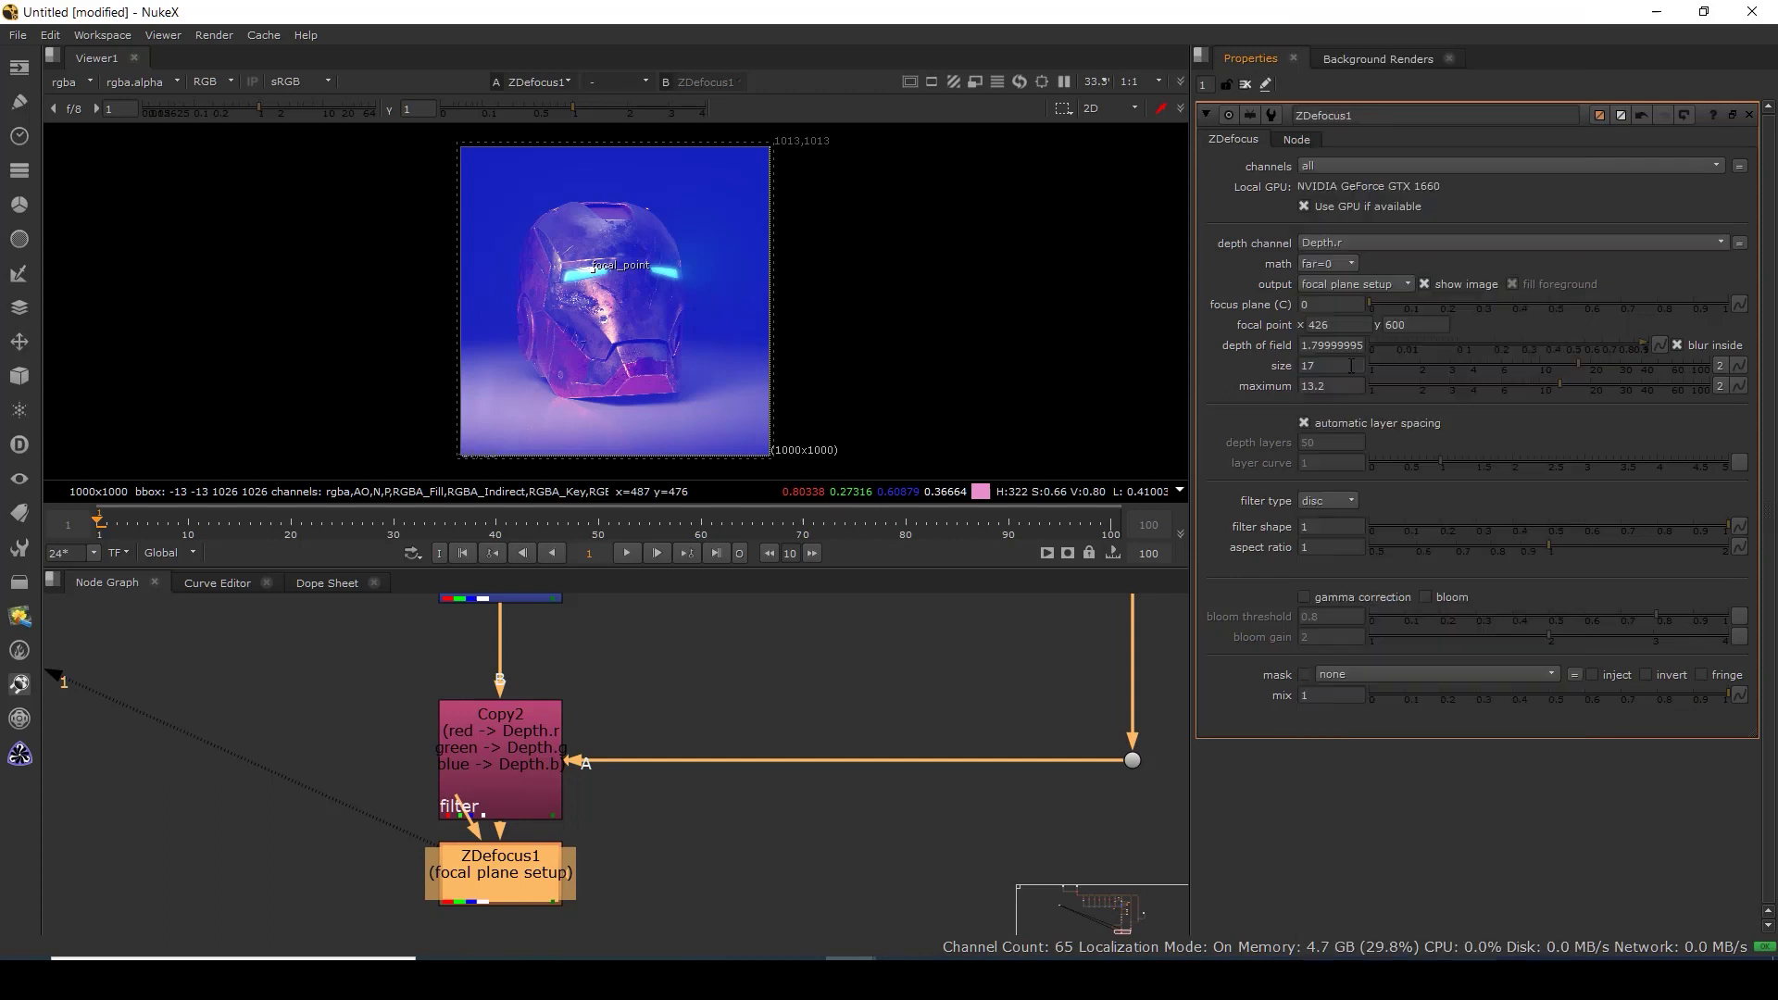
{"action": "left_click", "coordinate": [493, 878]}
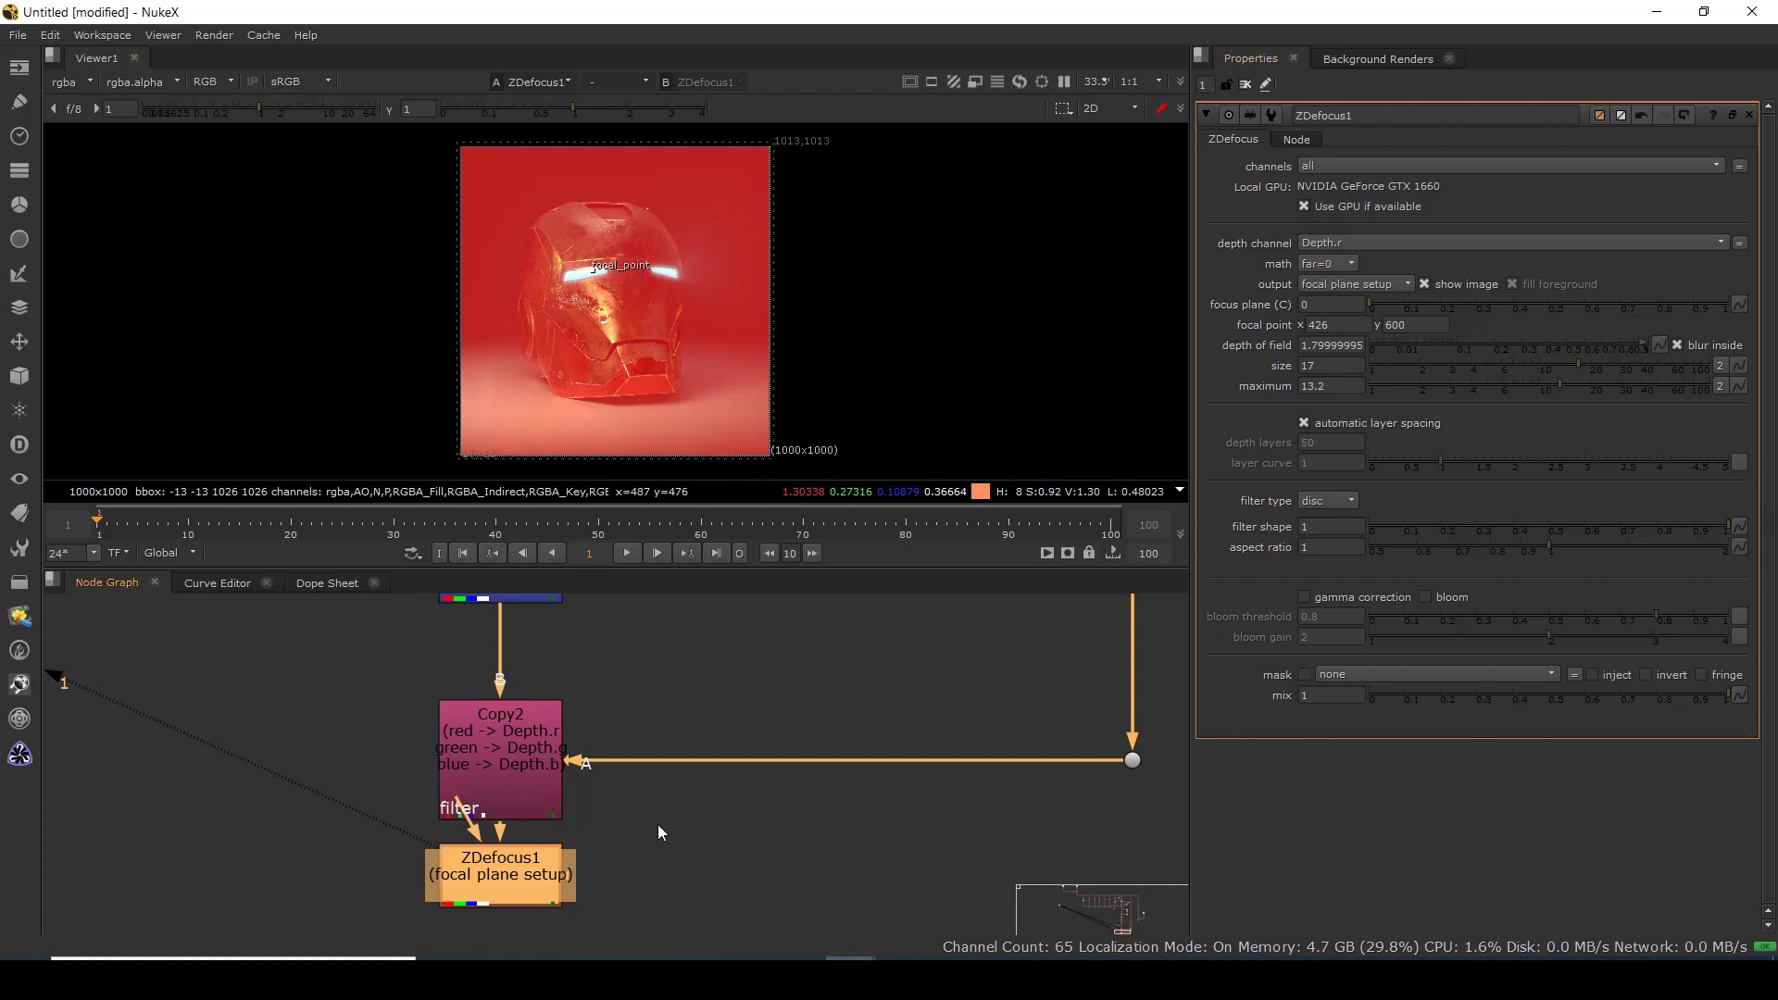
Reset ZDefocus1's depth of field to 0, size to 5 and maximum to 10.
{"action": "left_click", "coordinate": [1521, 346], "text": "ctrl"}
{"action": "left_click", "coordinate": [1522, 366], "text": "ctrl"}
{"action": "left_click", "coordinate": [1523, 384], "text": "ctrl"}
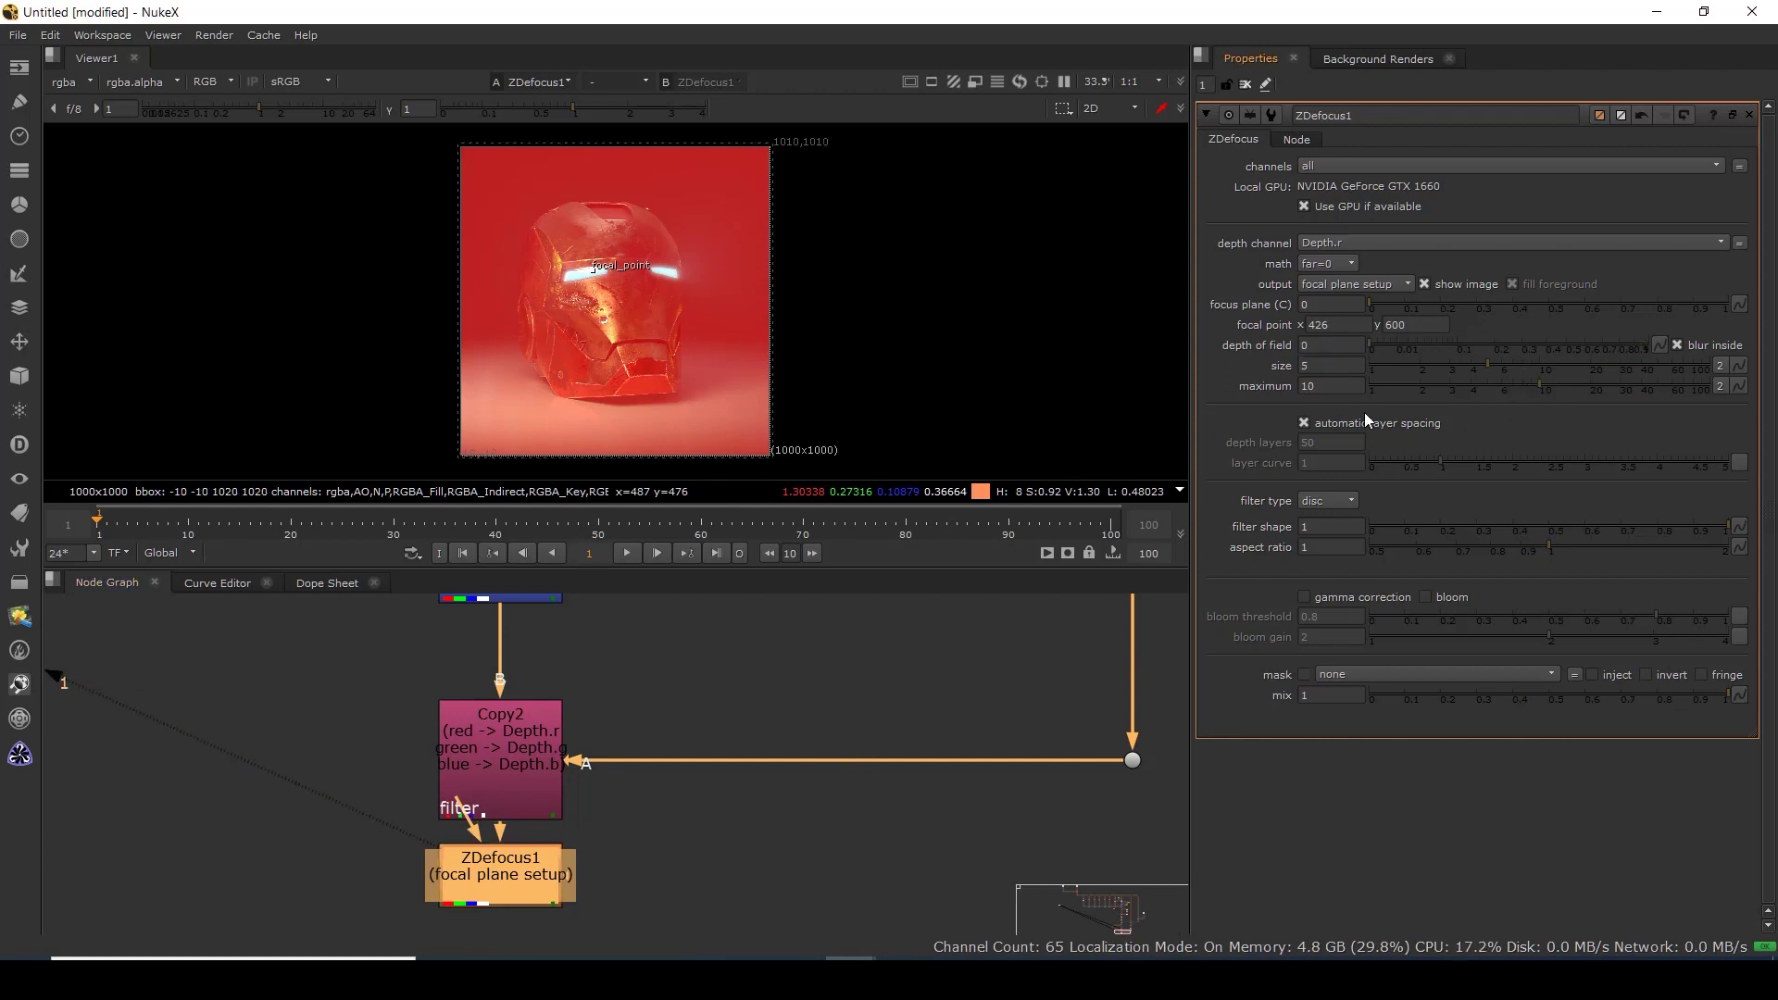
Move ZDefocus1's focal point onto the helmet's forehead at about x 456, y 714, and set the depth of field to 0.066.
{"action": "left_click_drag", "start_coordinate": [598, 270], "coordinate": [603, 233]}
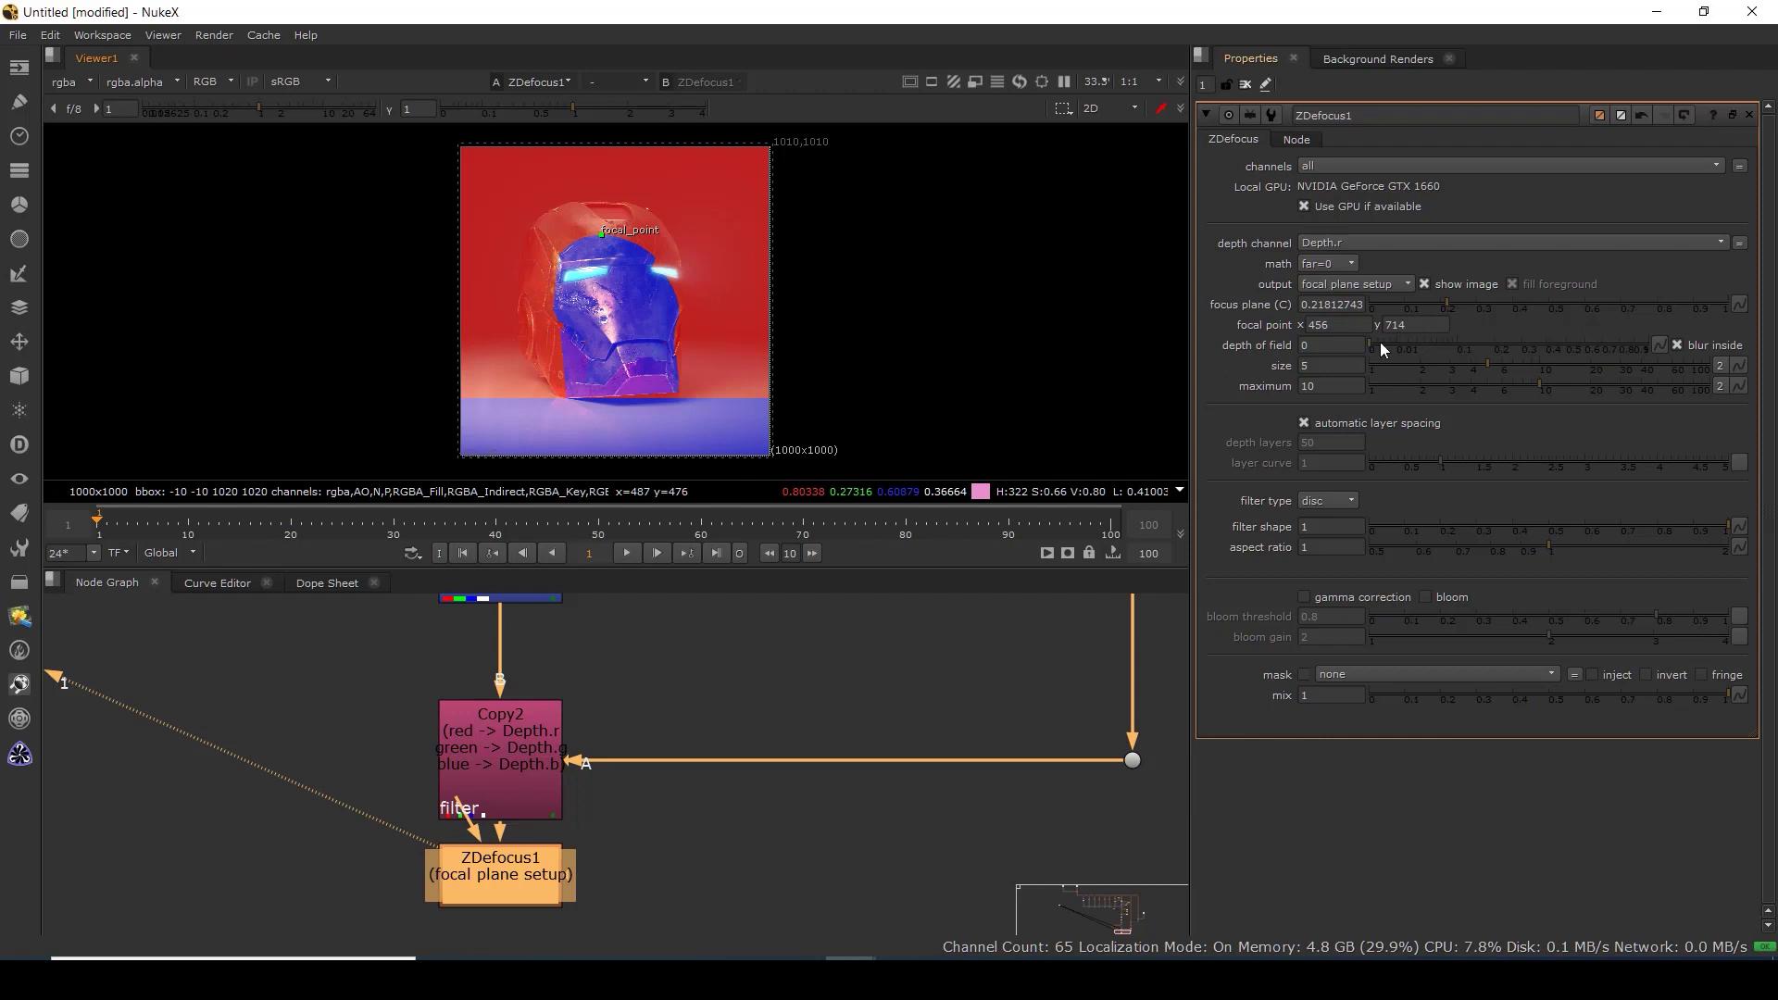
{"action": "left_click_drag", "start_coordinate": [1369, 343], "coordinate": [1441, 360]}
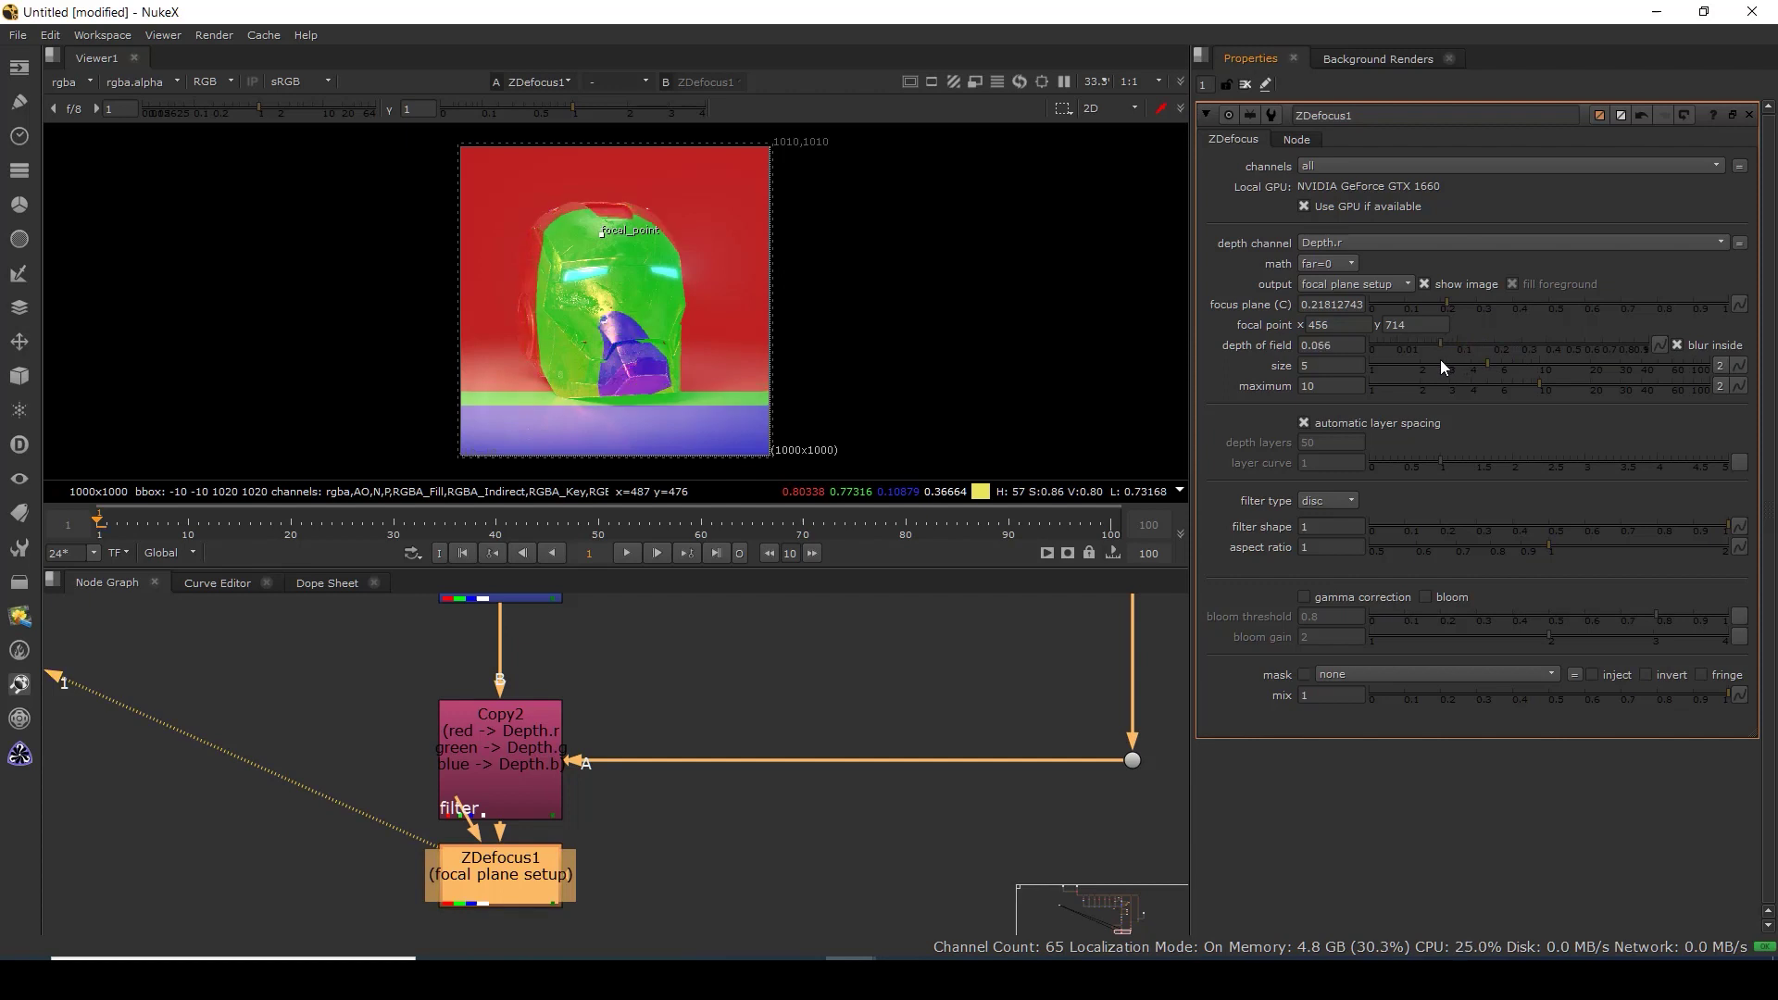
{"action": "scroll", "coordinate": [547, 268], "scroll_direction": "up", "scroll_amount": 3}
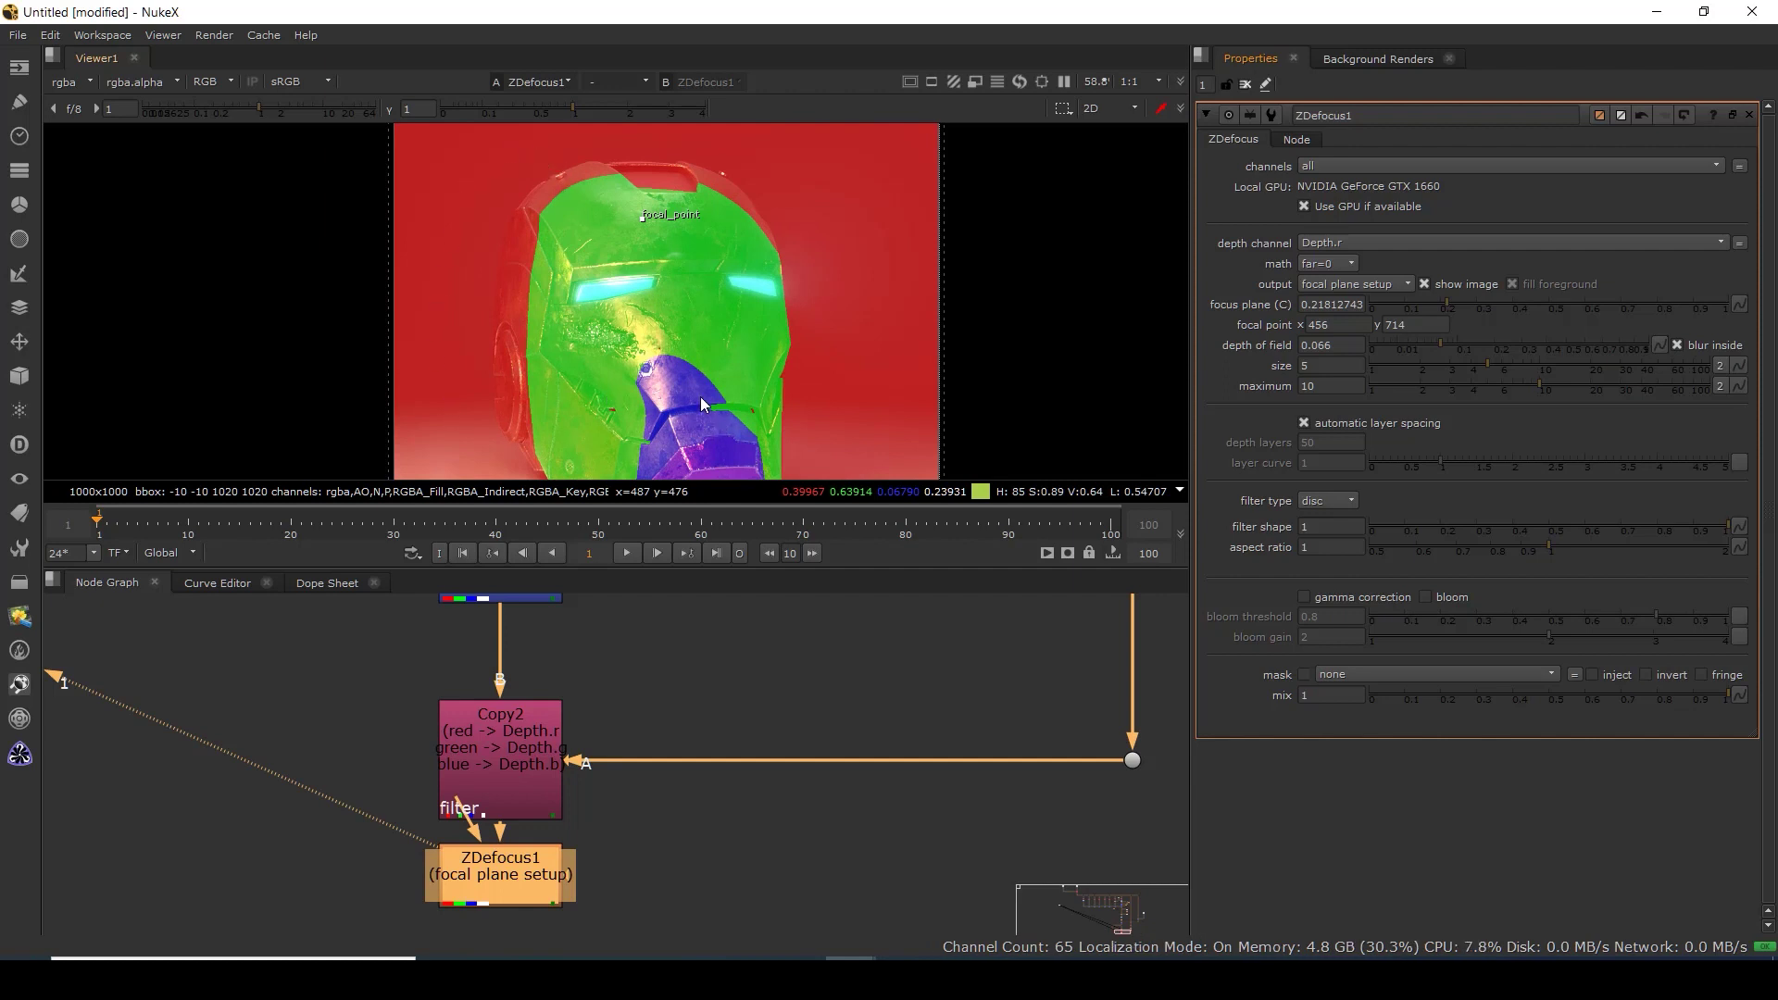
{"action": "left_click_drag", "start_coordinate": [697, 337], "coordinate": [691, 331]}
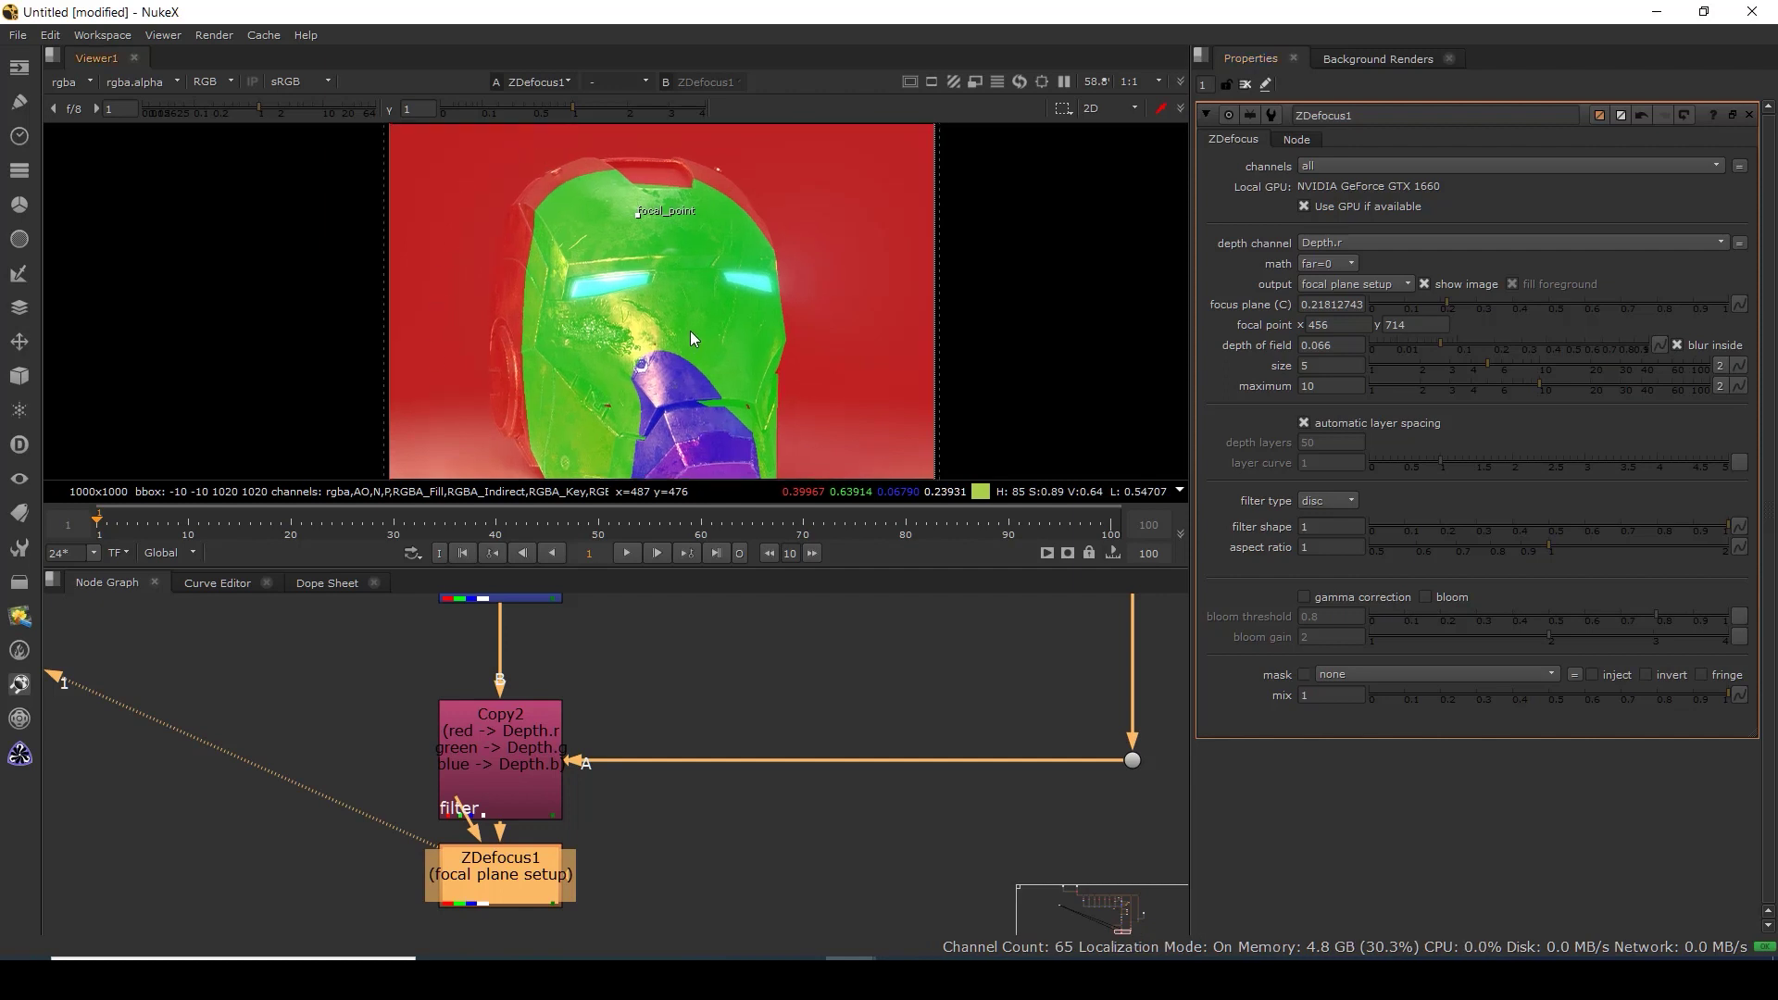
Switch ZDefocus1's output to result and inspect the defocus along the top edge of the helmet.
{"action": "left_click", "coordinate": [1361, 286]}
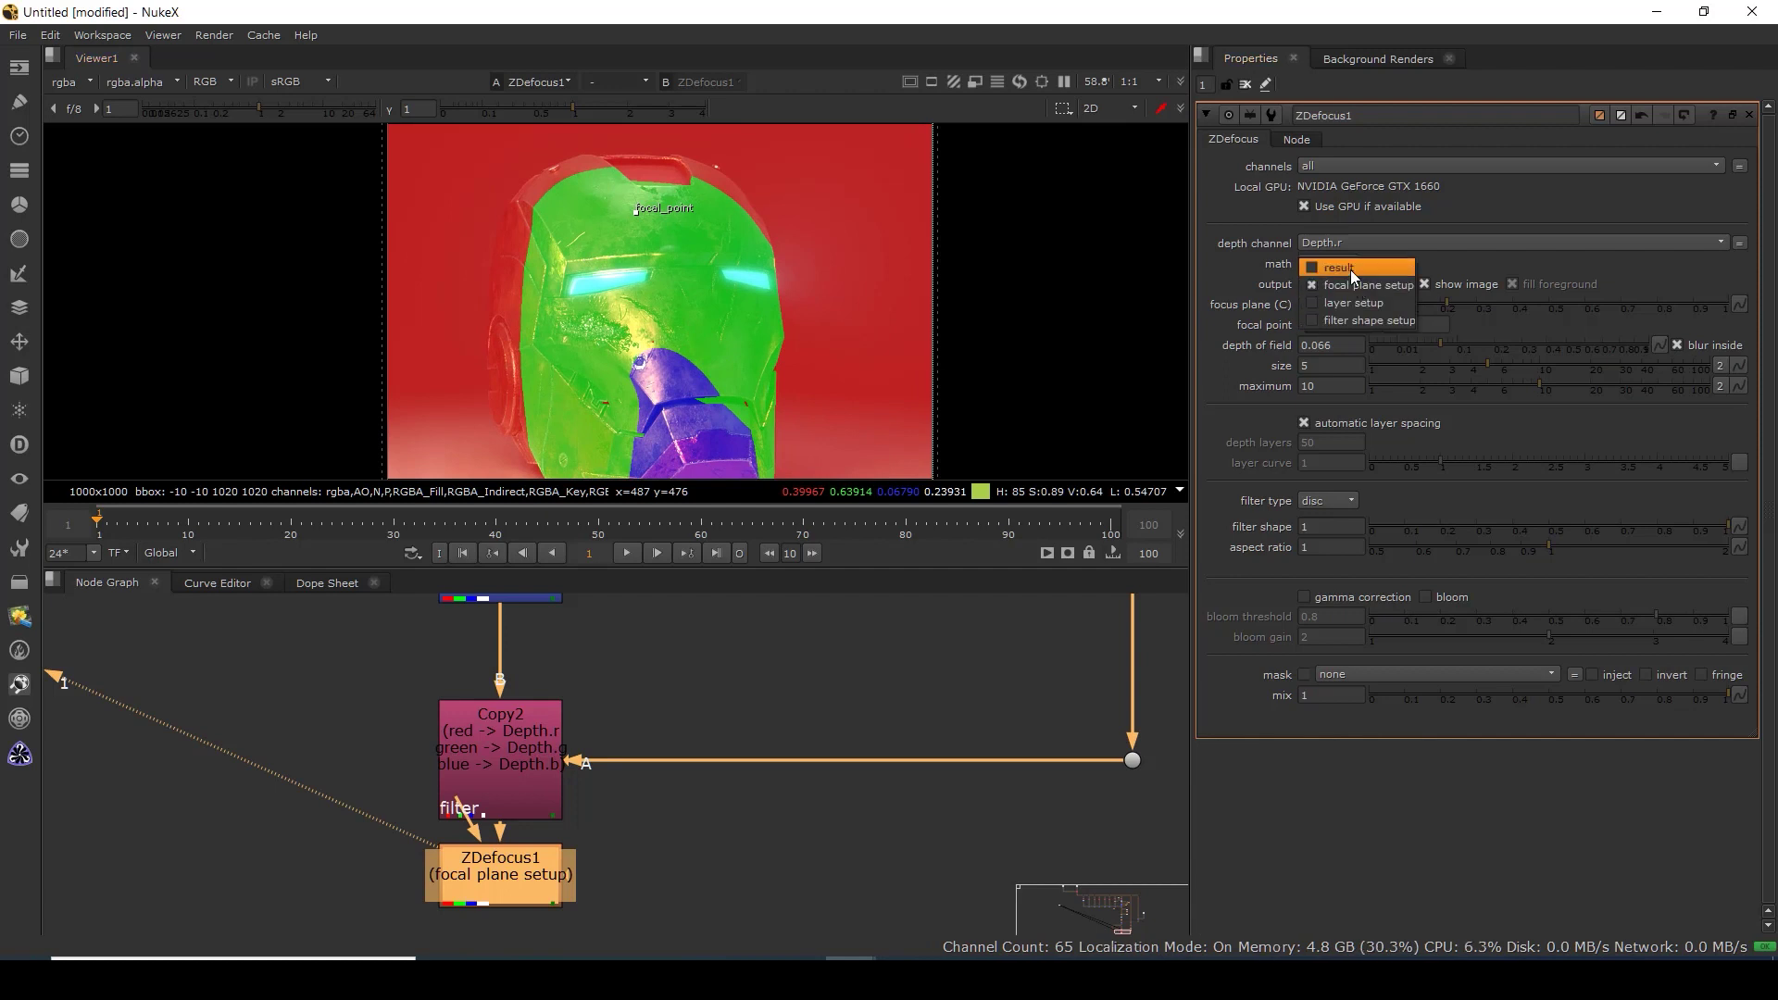
{"action": "left_click", "coordinate": [1350, 269]}
{"action": "scroll", "coordinate": [706, 378], "scroll_direction": "up", "scroll_amount": 6}
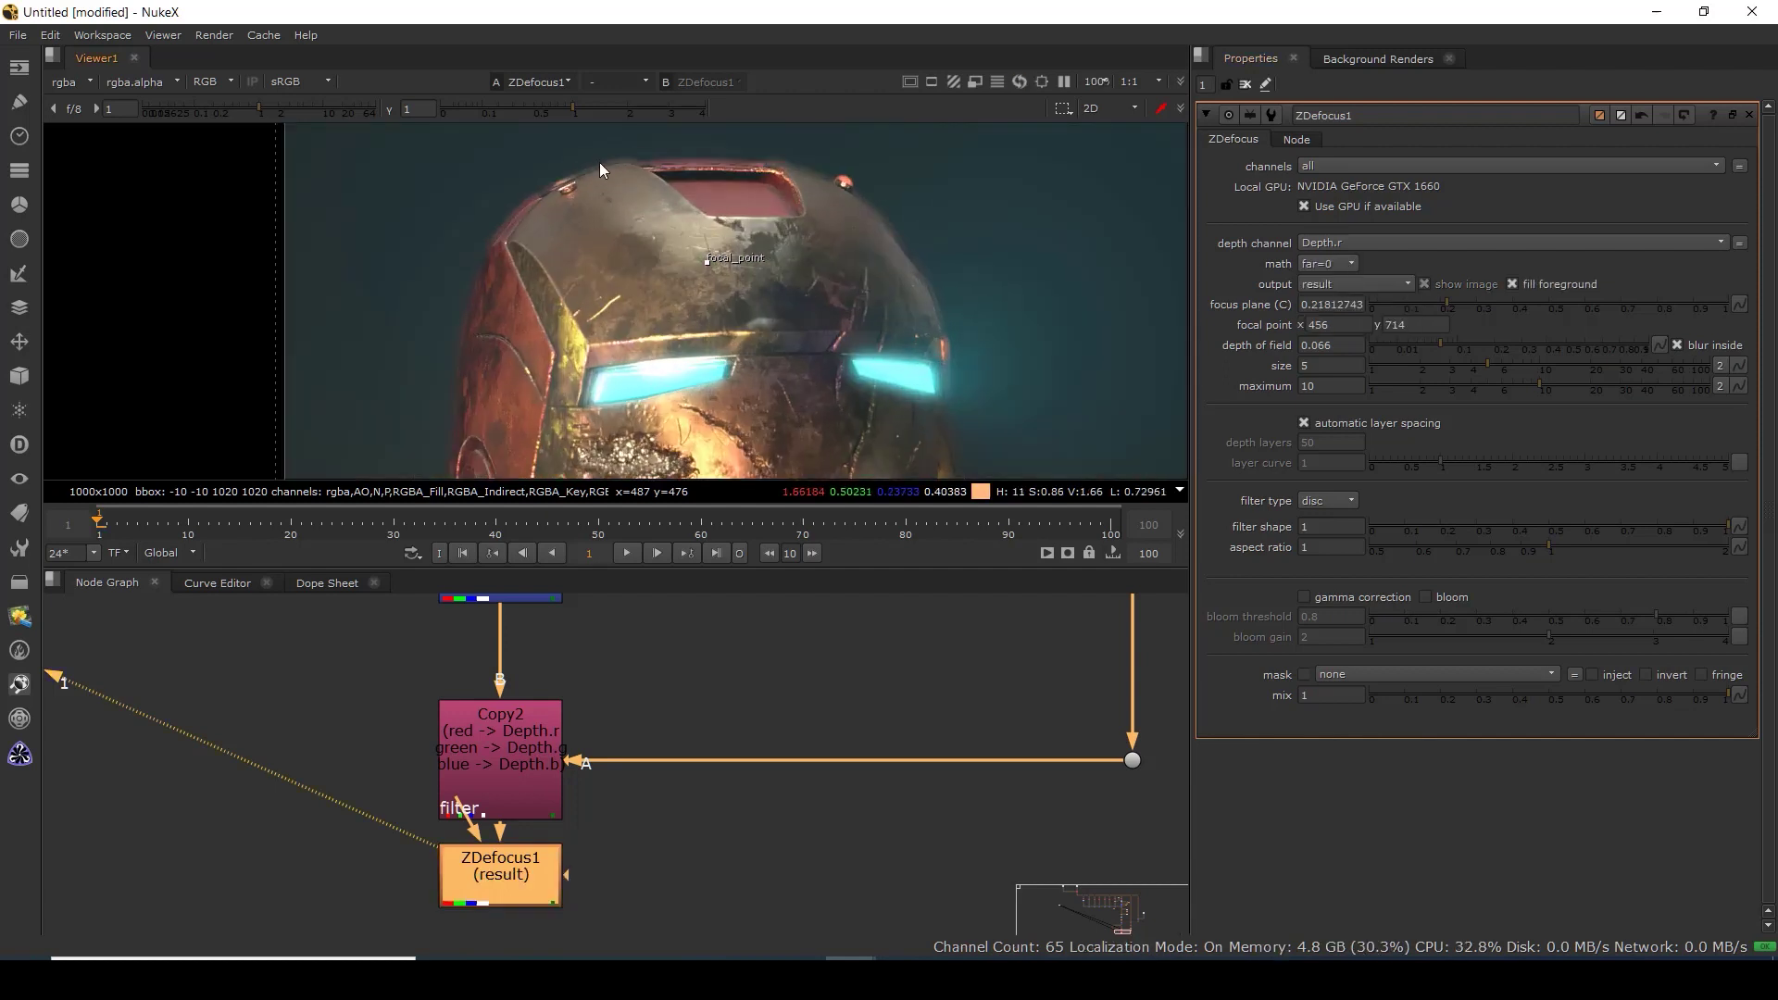
{"action": "left_click_drag", "start_coordinate": [589, 245], "coordinate": [549, 227]}
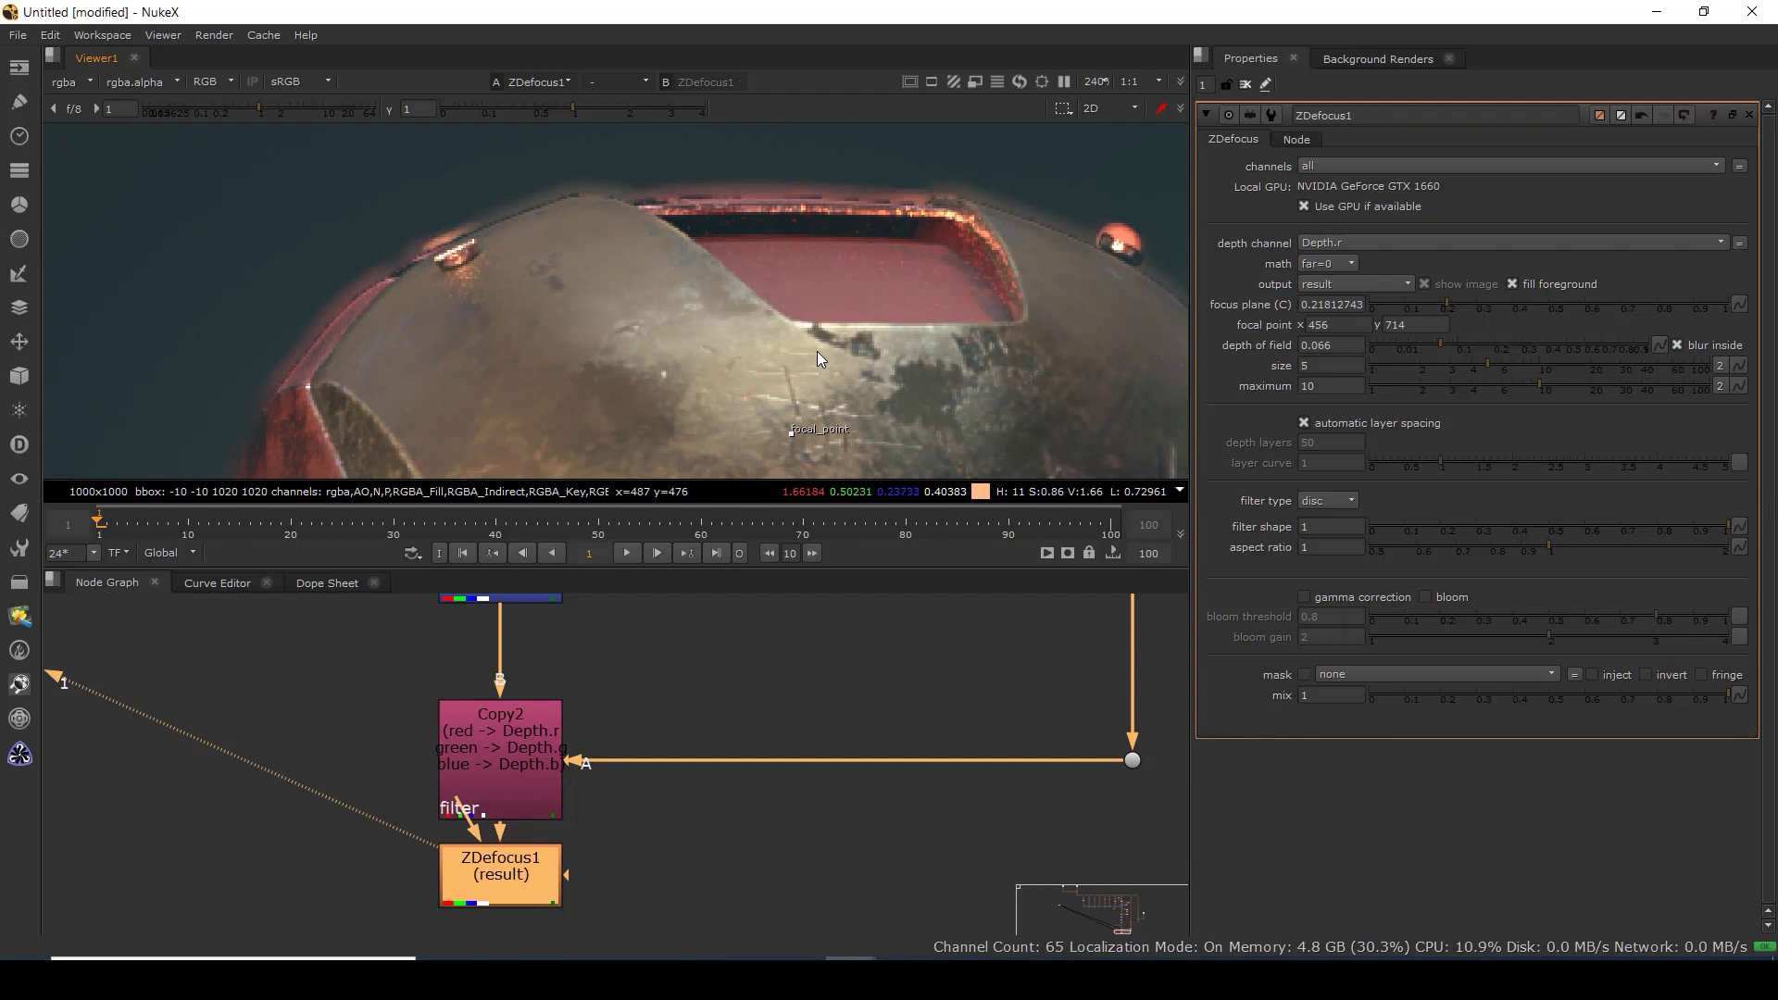
{"action": "scroll", "coordinate": [861, 306], "scroll_direction": "up", "scroll_amount": 2}
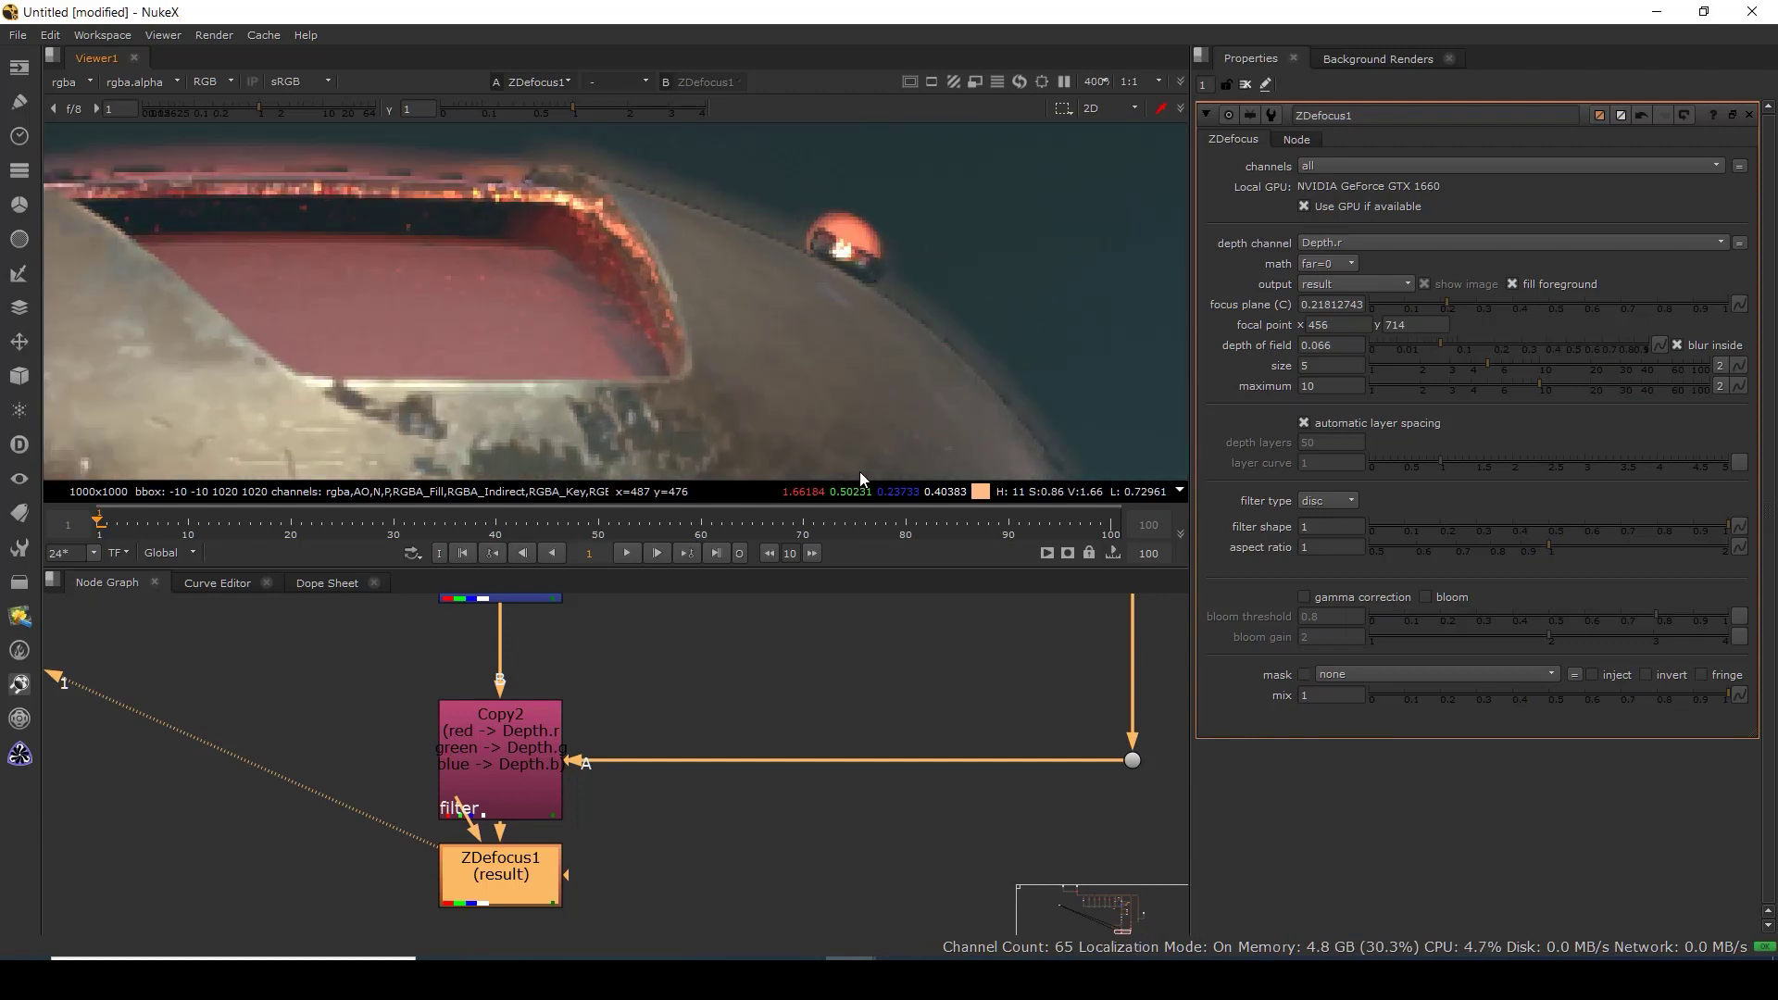
Increase ZDefocus1's size to 27.5 and check the blur around the top of the helmet.
{"action": "left_click_drag", "start_coordinate": [608, 715], "coordinate": [608, 886]}
{"action": "mouse_move", "coordinate": [853, 679]}
{"action": "left_mouse_down"}
{"action": "mouse_move", "coordinate": [816, 802]}
{"action": "mouse_move", "coordinate": [823, 668]}
{"action": "left_mouse_up"}
{"action": "scroll", "coordinate": [817, 802], "scroll_direction": "down", "scroll_amount": 2}
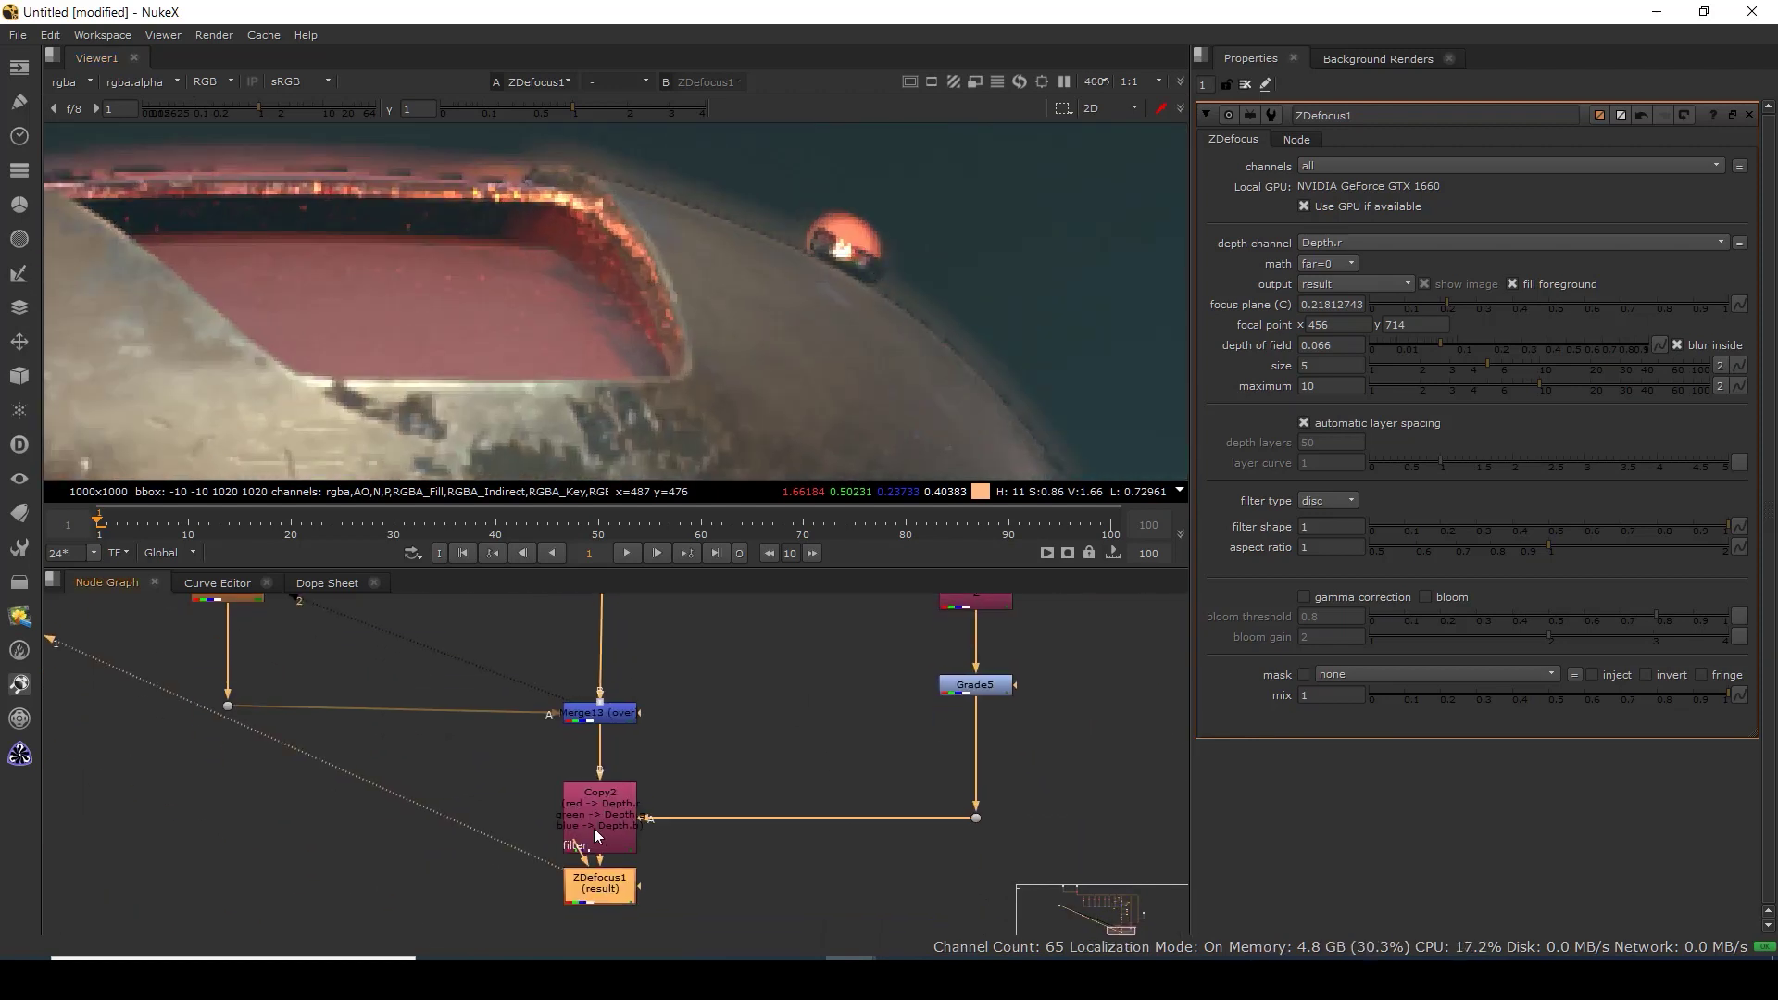
{"action": "double_click", "coordinate": [593, 828]}
{"action": "double_click", "coordinate": [604, 888]}
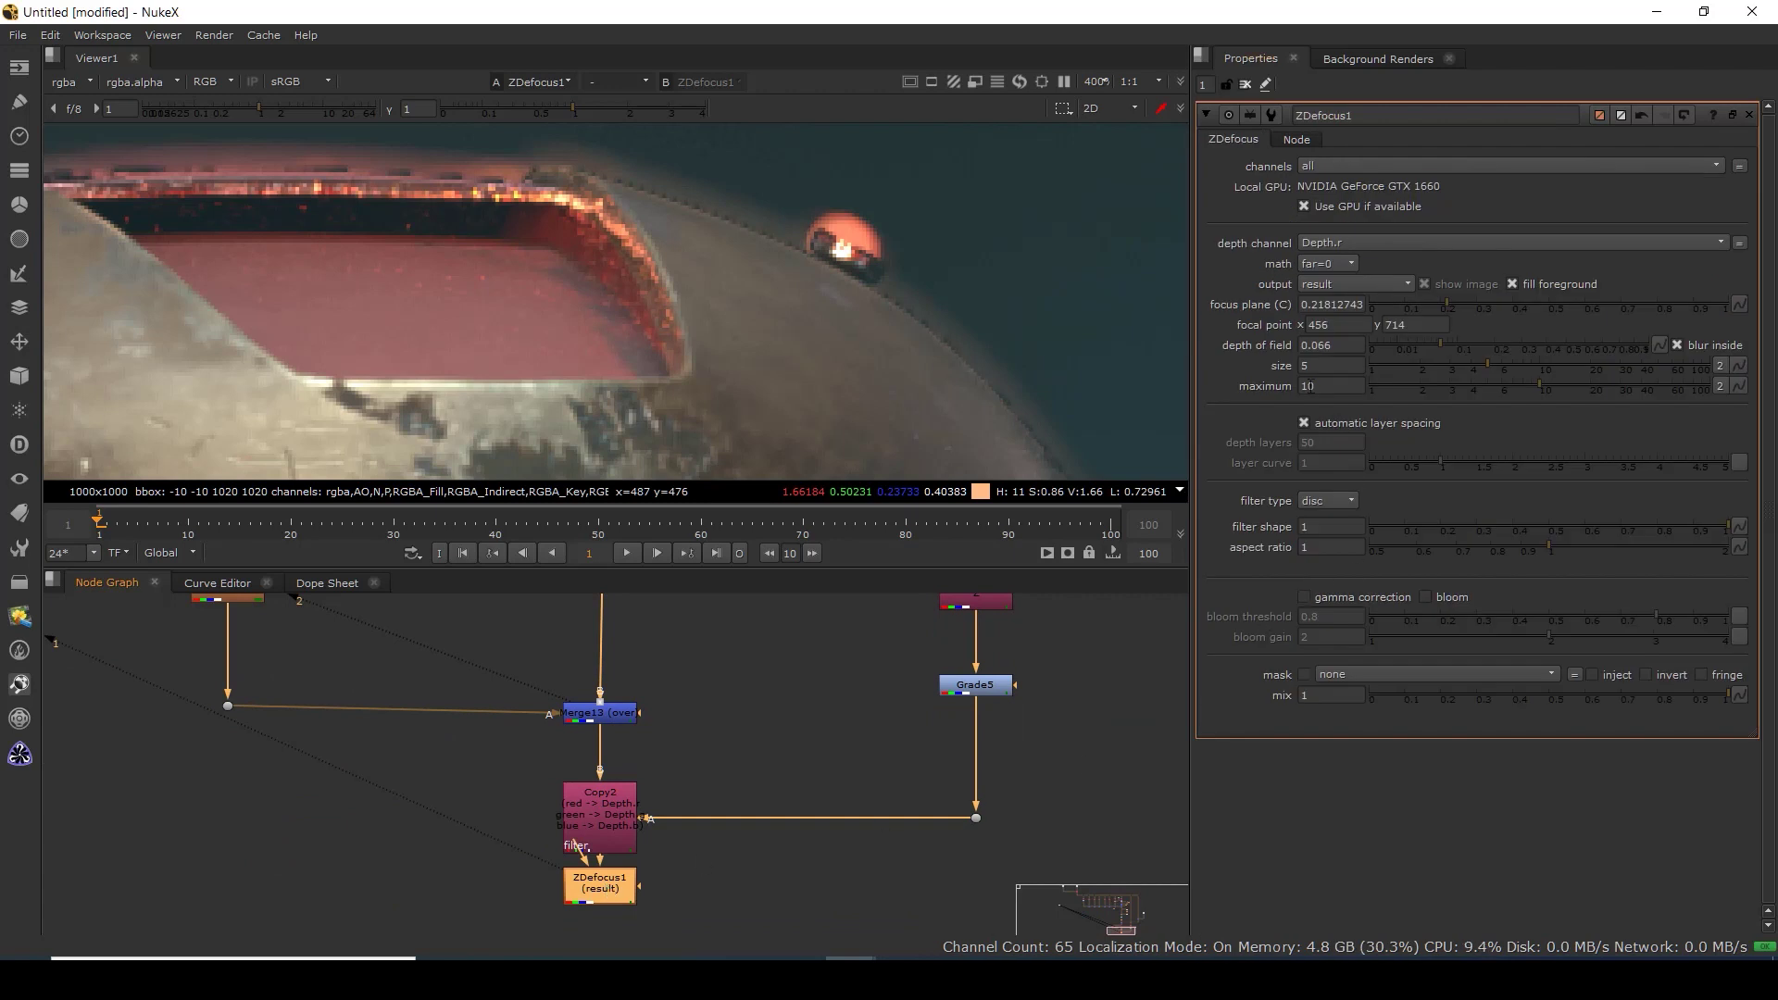
{"action": "left_click_drag", "start_coordinate": [1487, 361], "coordinate": [1615, 365]}
{"action": "scroll", "coordinate": [701, 328], "scroll_direction": "down", "scroll_amount": 3}
{"action": "scroll", "coordinate": [642, 372], "scroll_direction": "up", "scroll_amount": 1}
{"action": "left_click_drag", "start_coordinate": [642, 372], "coordinate": [837, 267]}
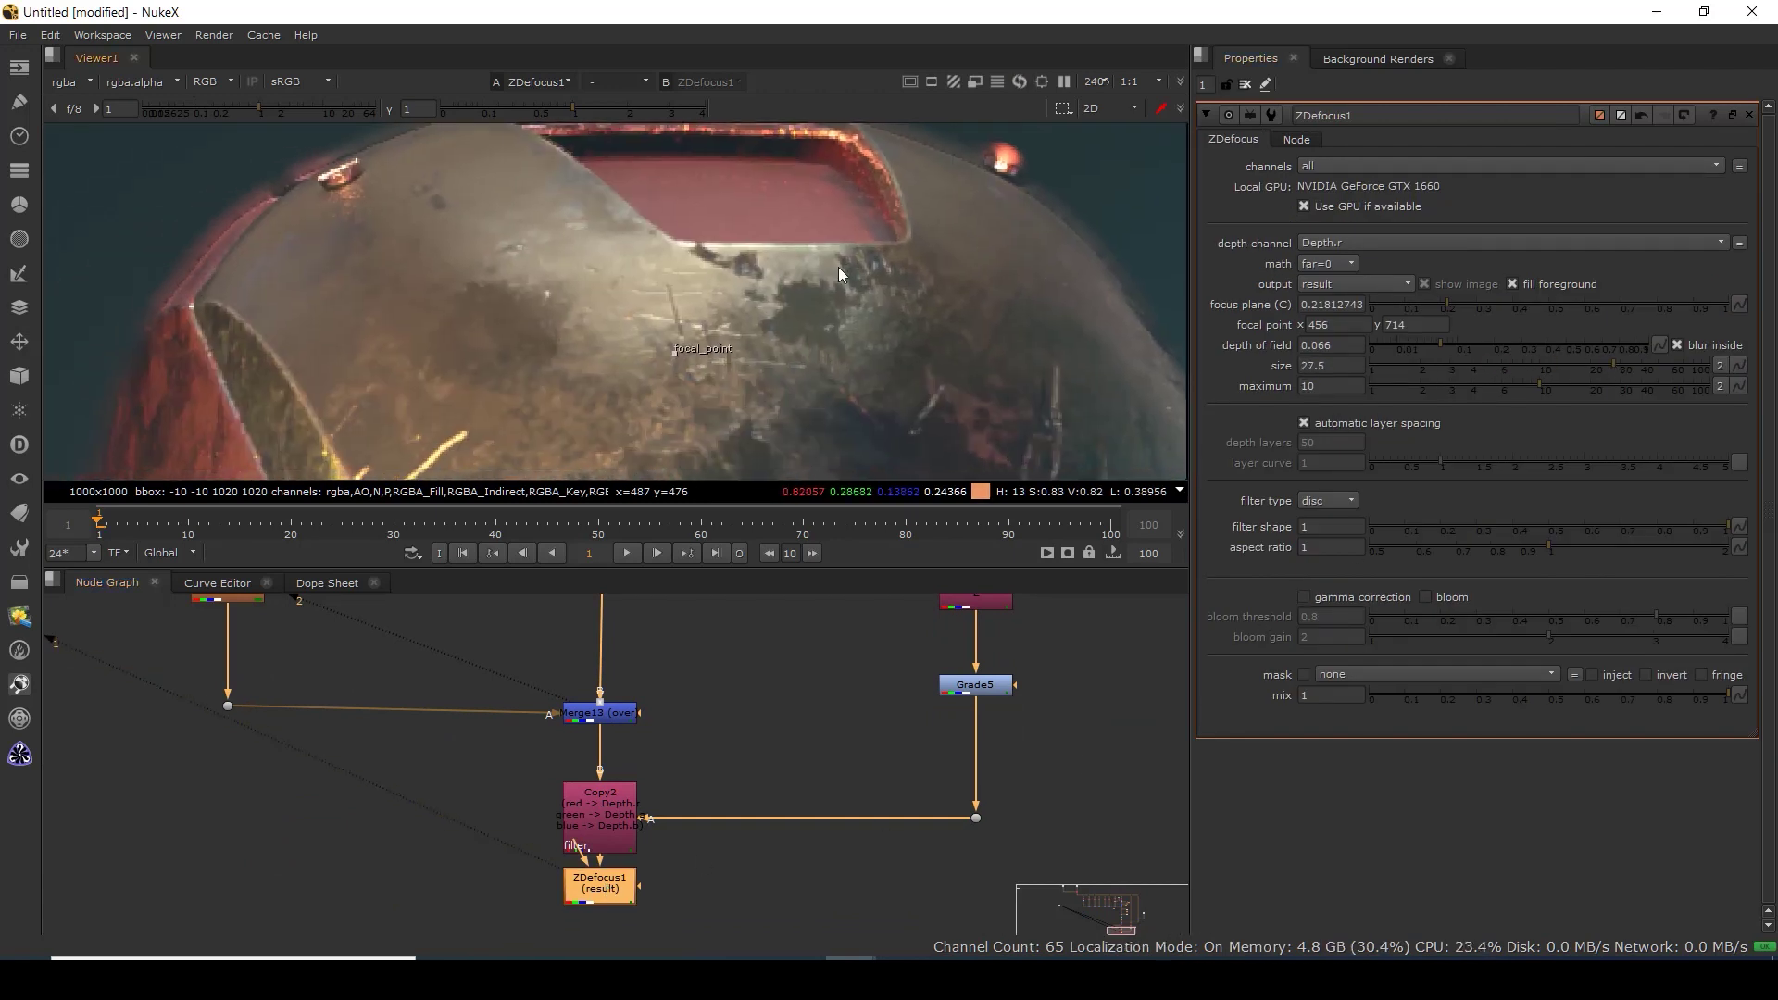
{"action": "left_click_drag", "start_coordinate": [363, 195], "coordinate": [675, 237]}
{"action": "left_click_drag", "start_coordinate": [711, 300], "coordinate": [591, 333]}
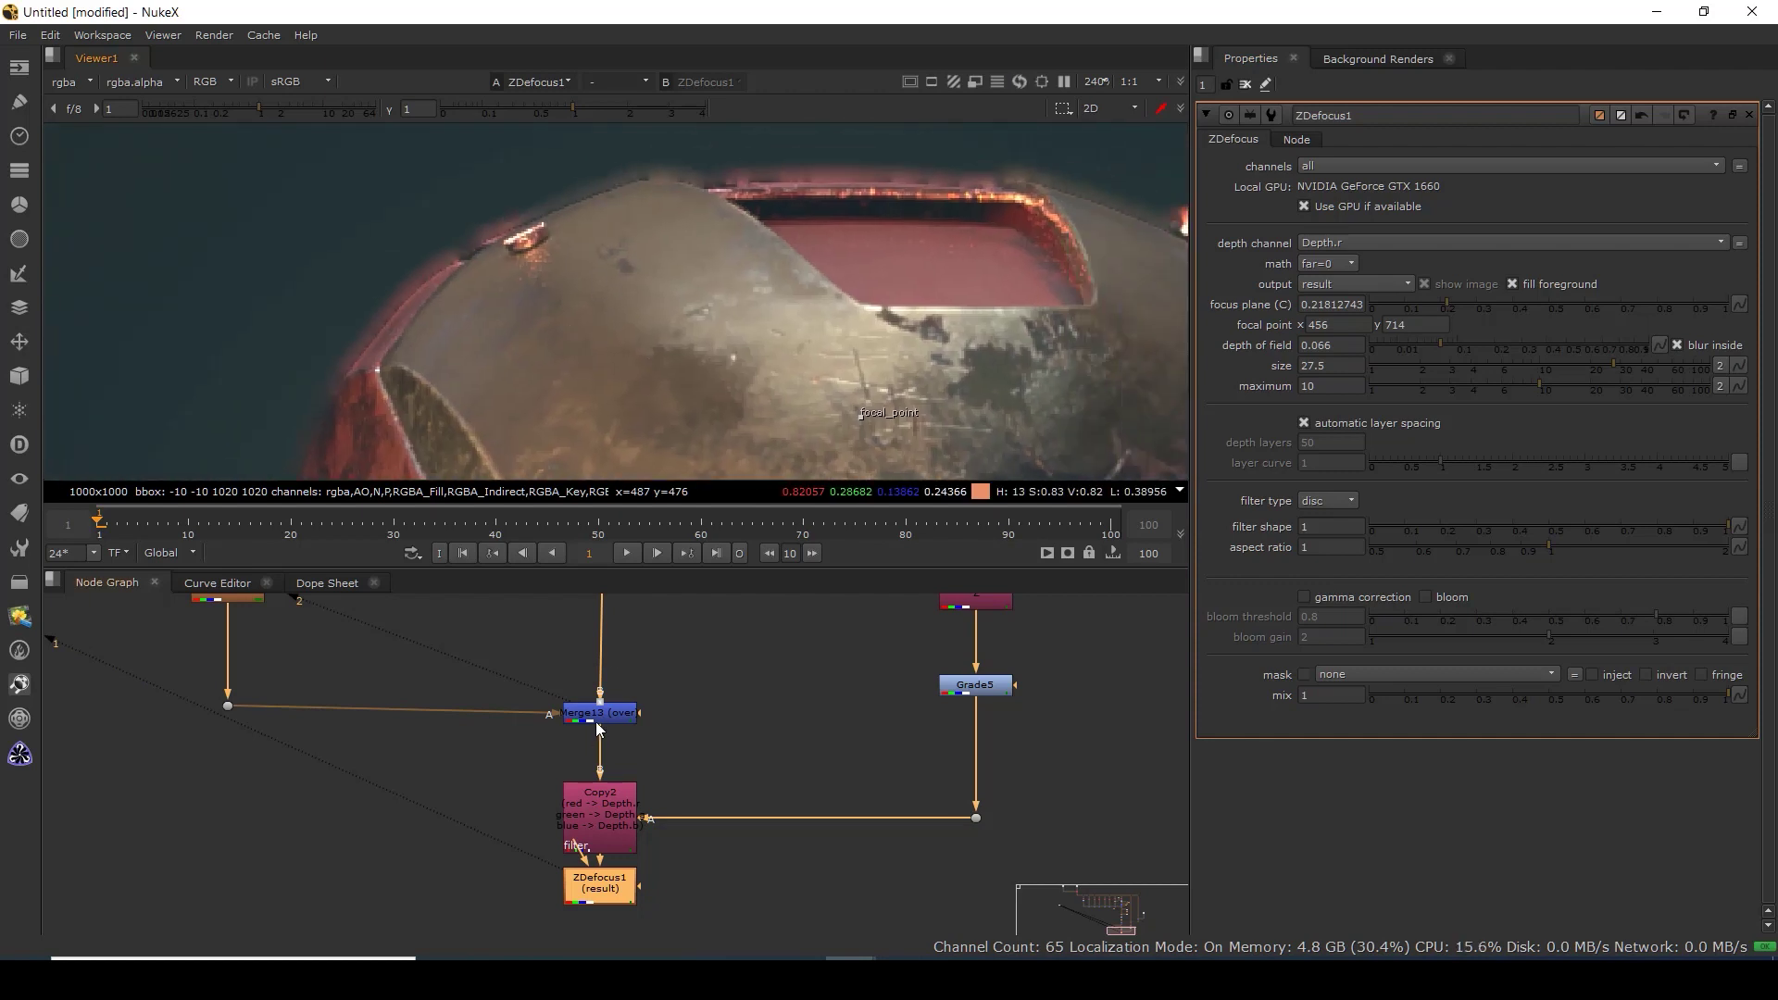
Assign Copy2 to viewer input 1 and ZDefocus1 to viewer input 2 to compare the image before and after defocus.
{"action": "left_click", "coordinate": [609, 827]}
{"action": "key", "text": "1"}
{"action": "left_click", "coordinate": [621, 903]}
{"action": "key", "text": "2"}
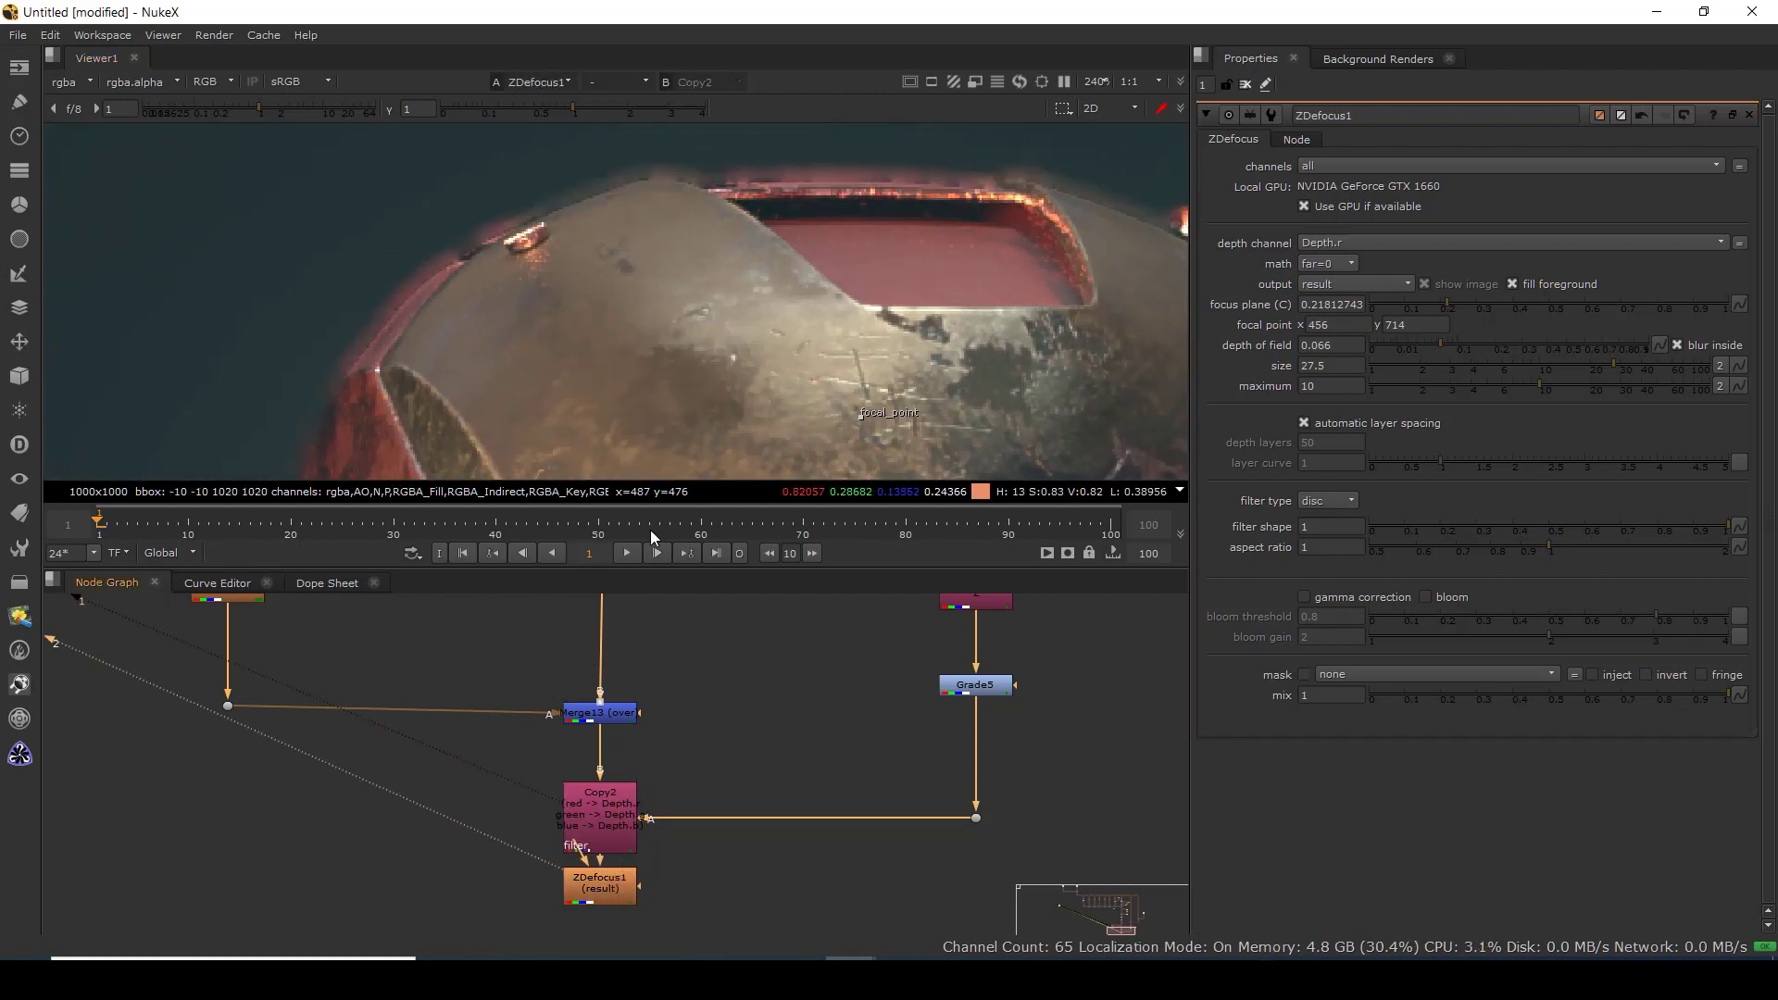
Compare the image with and without defocus around the helmet's top and eyes, and undo the last change to ZDefocus1's size.
{"action": "left_click_drag", "start_coordinate": [857, 335], "coordinate": [771, 237]}
{"action": "key", "text": "1"}
{"action": "left_click_drag", "start_coordinate": [964, 298], "coordinate": [943, 123]}
{"action": "key", "text": "2"}
{"action": "key", "text": "1"}
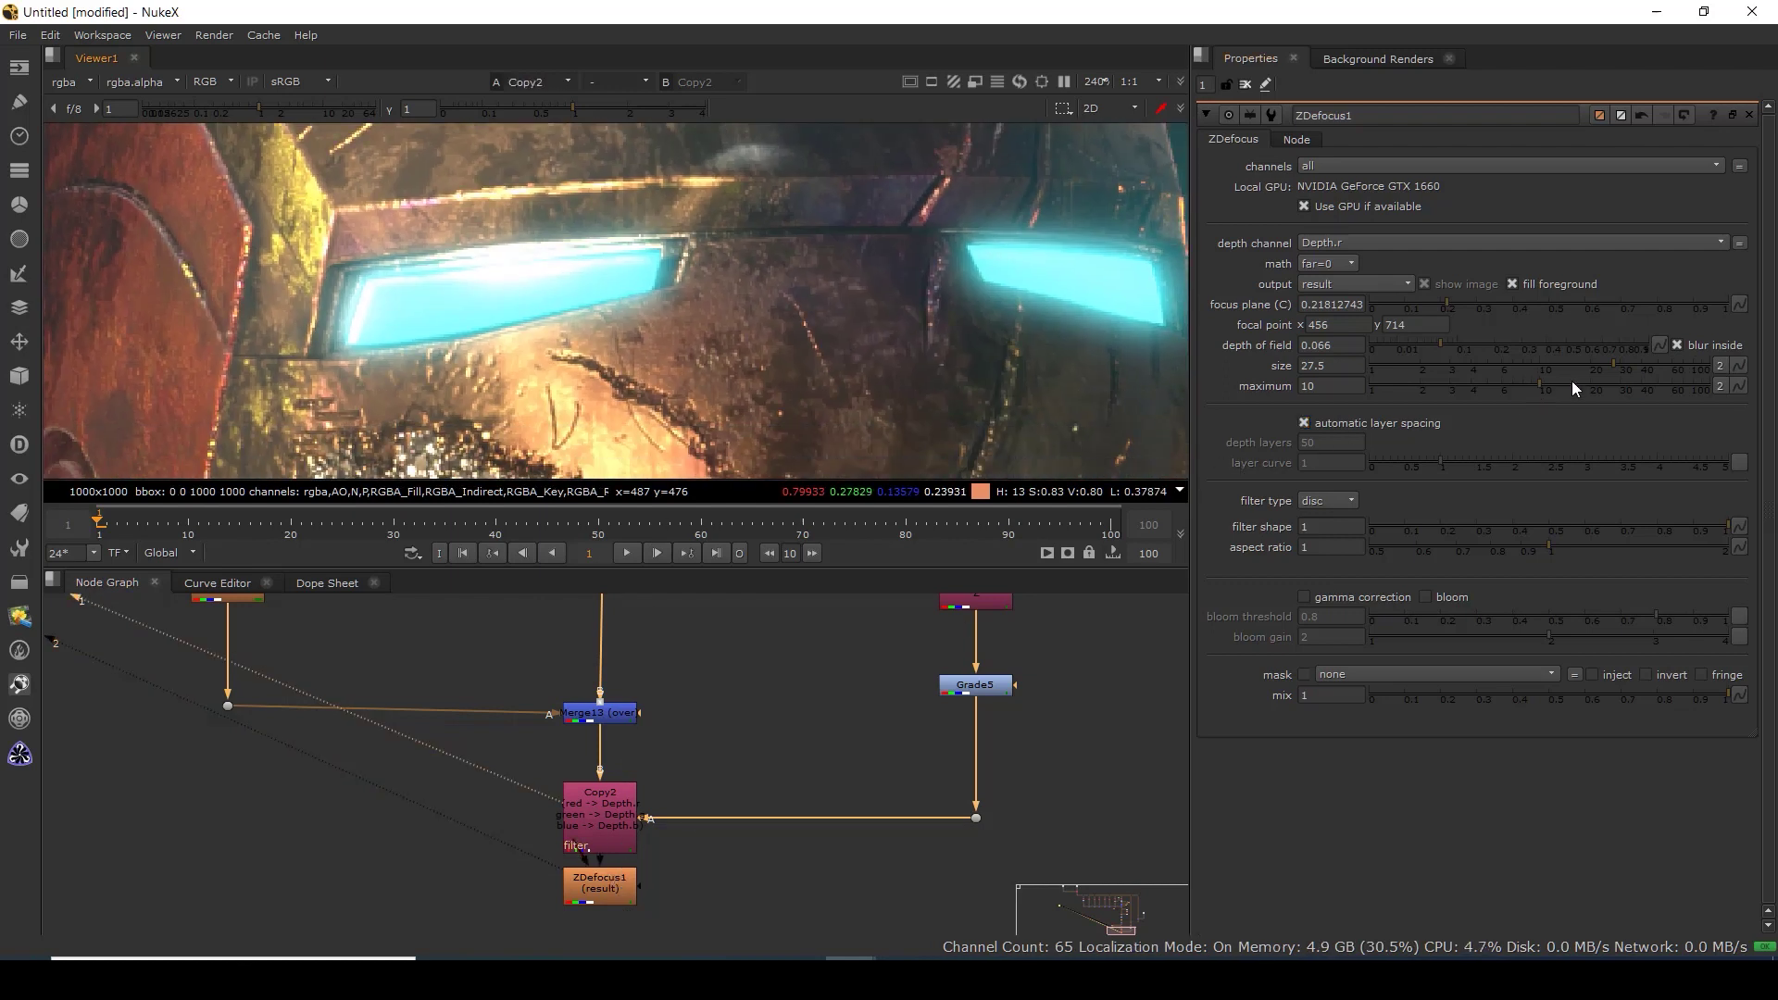
{"action": "key", "text": "ctrl+z"}
{"action": "scroll", "coordinate": [755, 339], "scroll_direction": "down", "scroll_amount": 3}
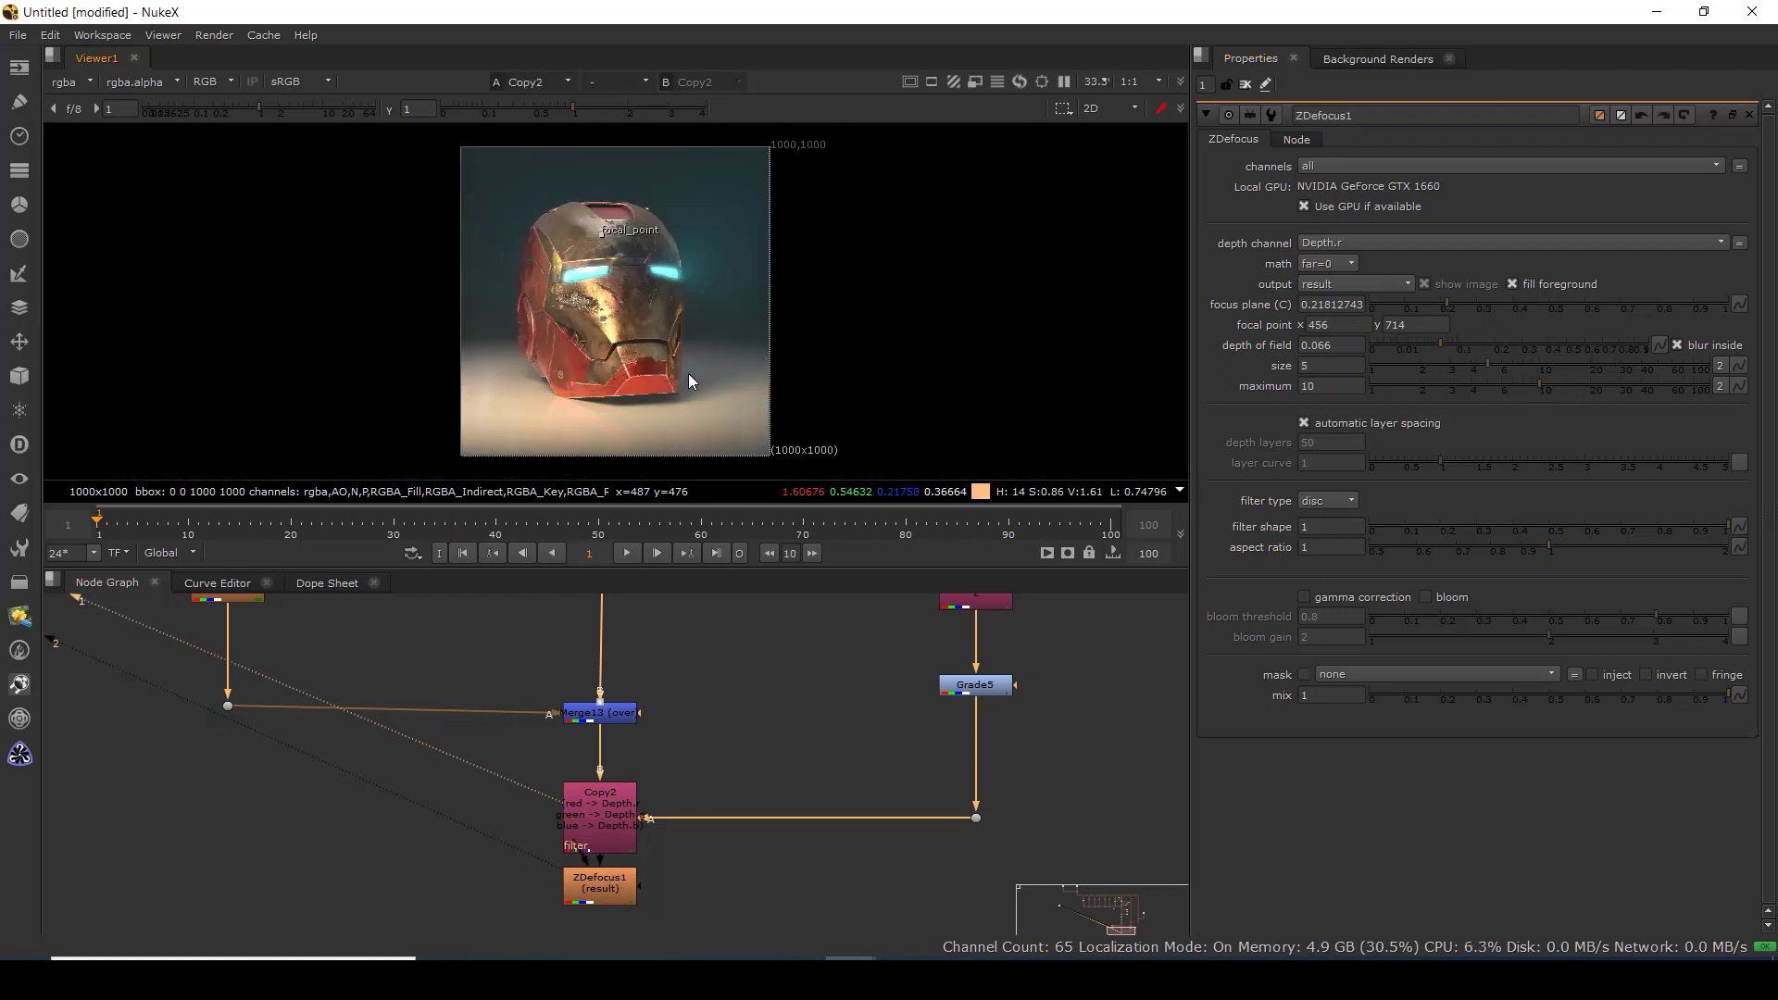
View Grade5's depth output and inspect the helmet's silhouette edge up close.
{"action": "left_click", "coordinate": [958, 686]}
{"action": "key", "text": "1"}
{"action": "scroll", "coordinate": [681, 194], "scroll_direction": "up", "scroll_amount": 8}
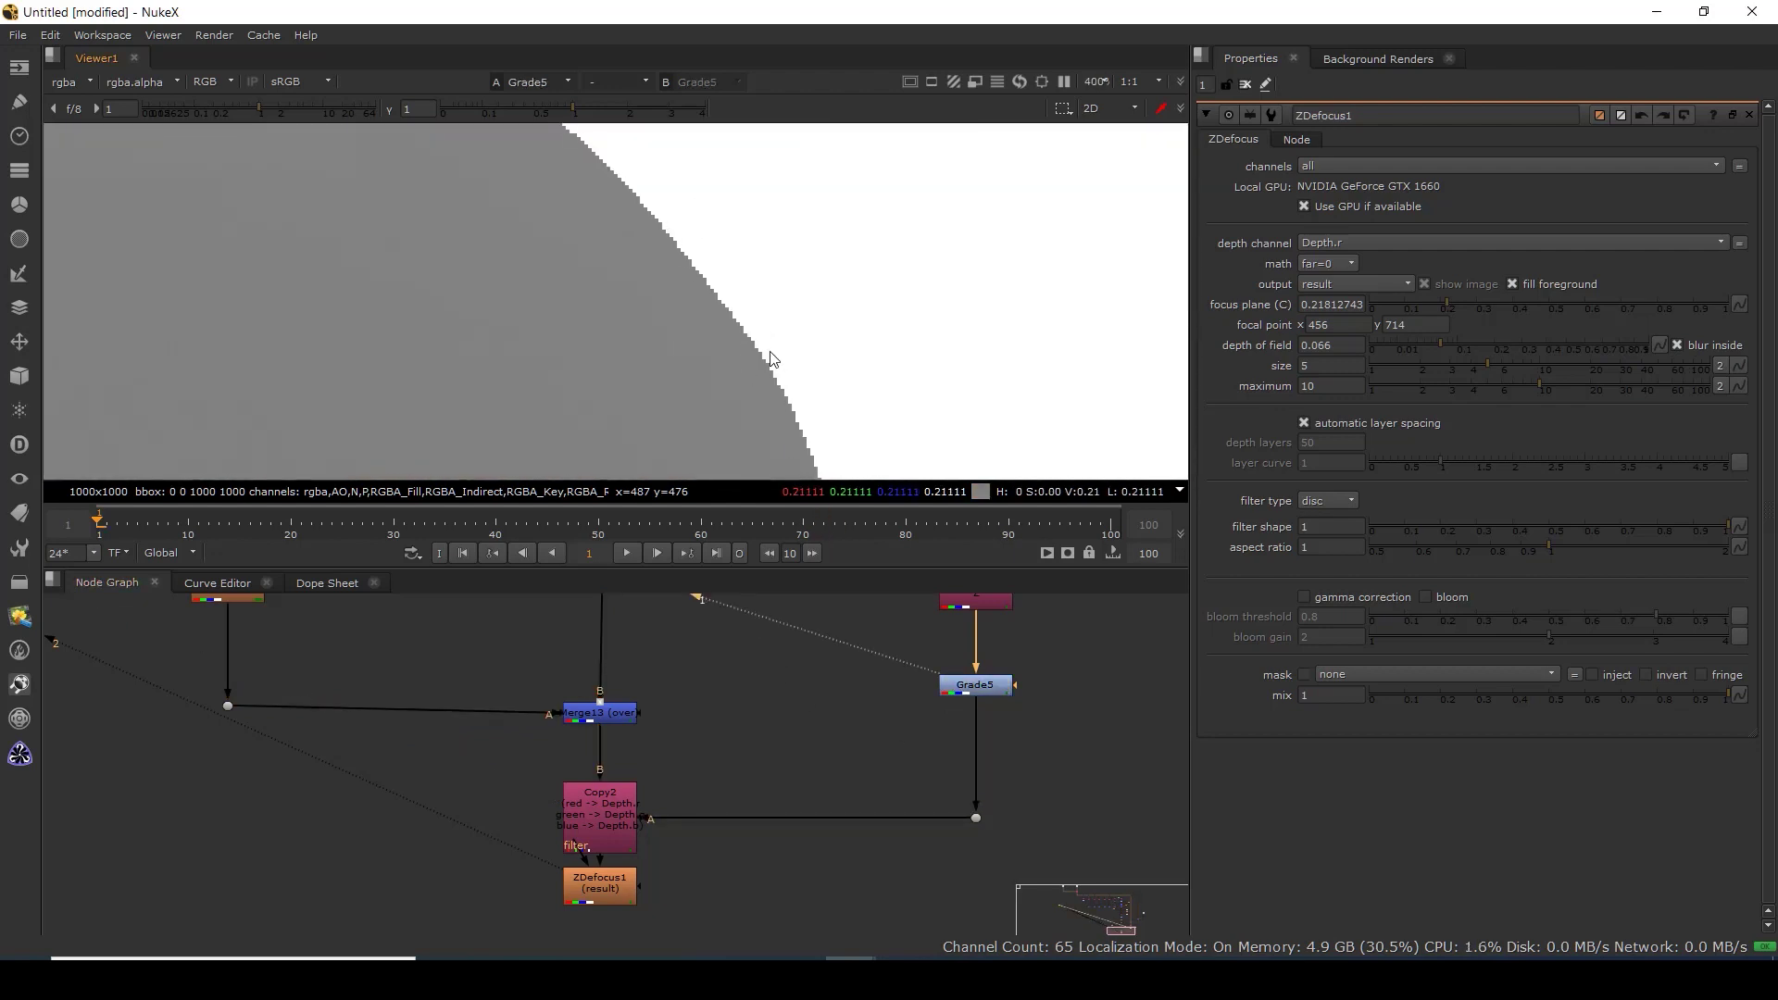
{"action": "left_click", "coordinate": [978, 686]}
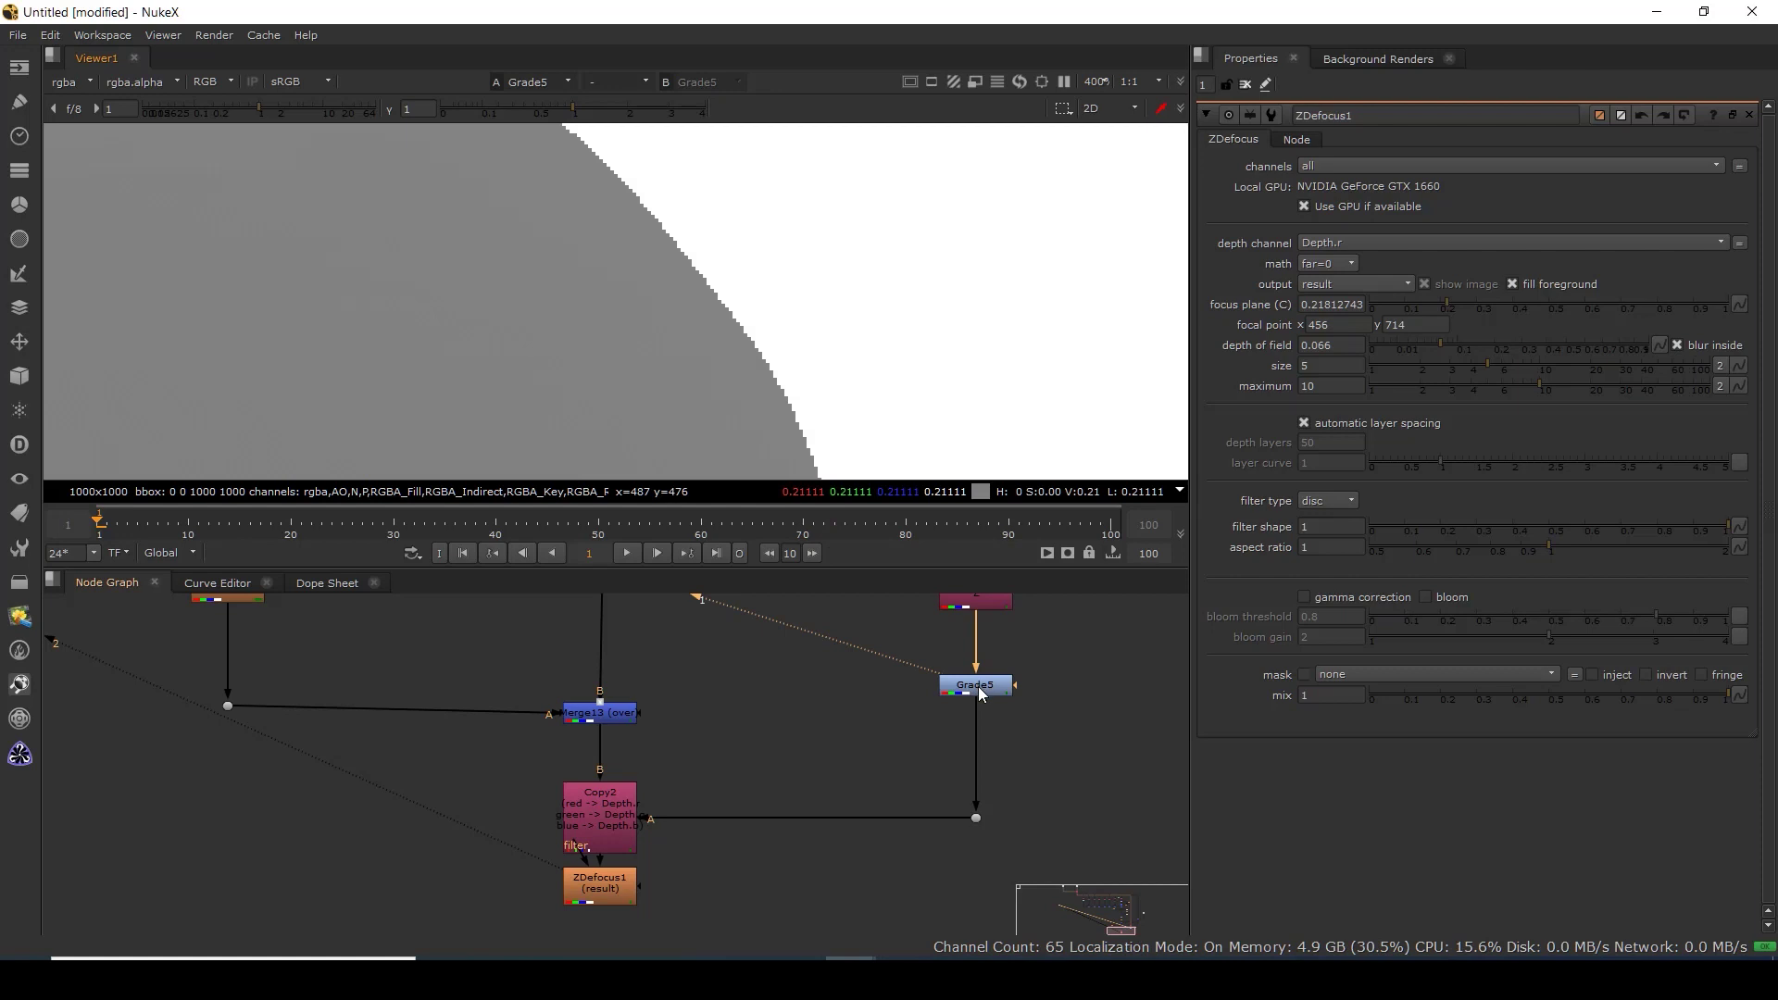
{"action": "left_click", "coordinate": [1059, 751]}
{"action": "key", "text": "Tab"}
{"action": "type", "text": "eds"}
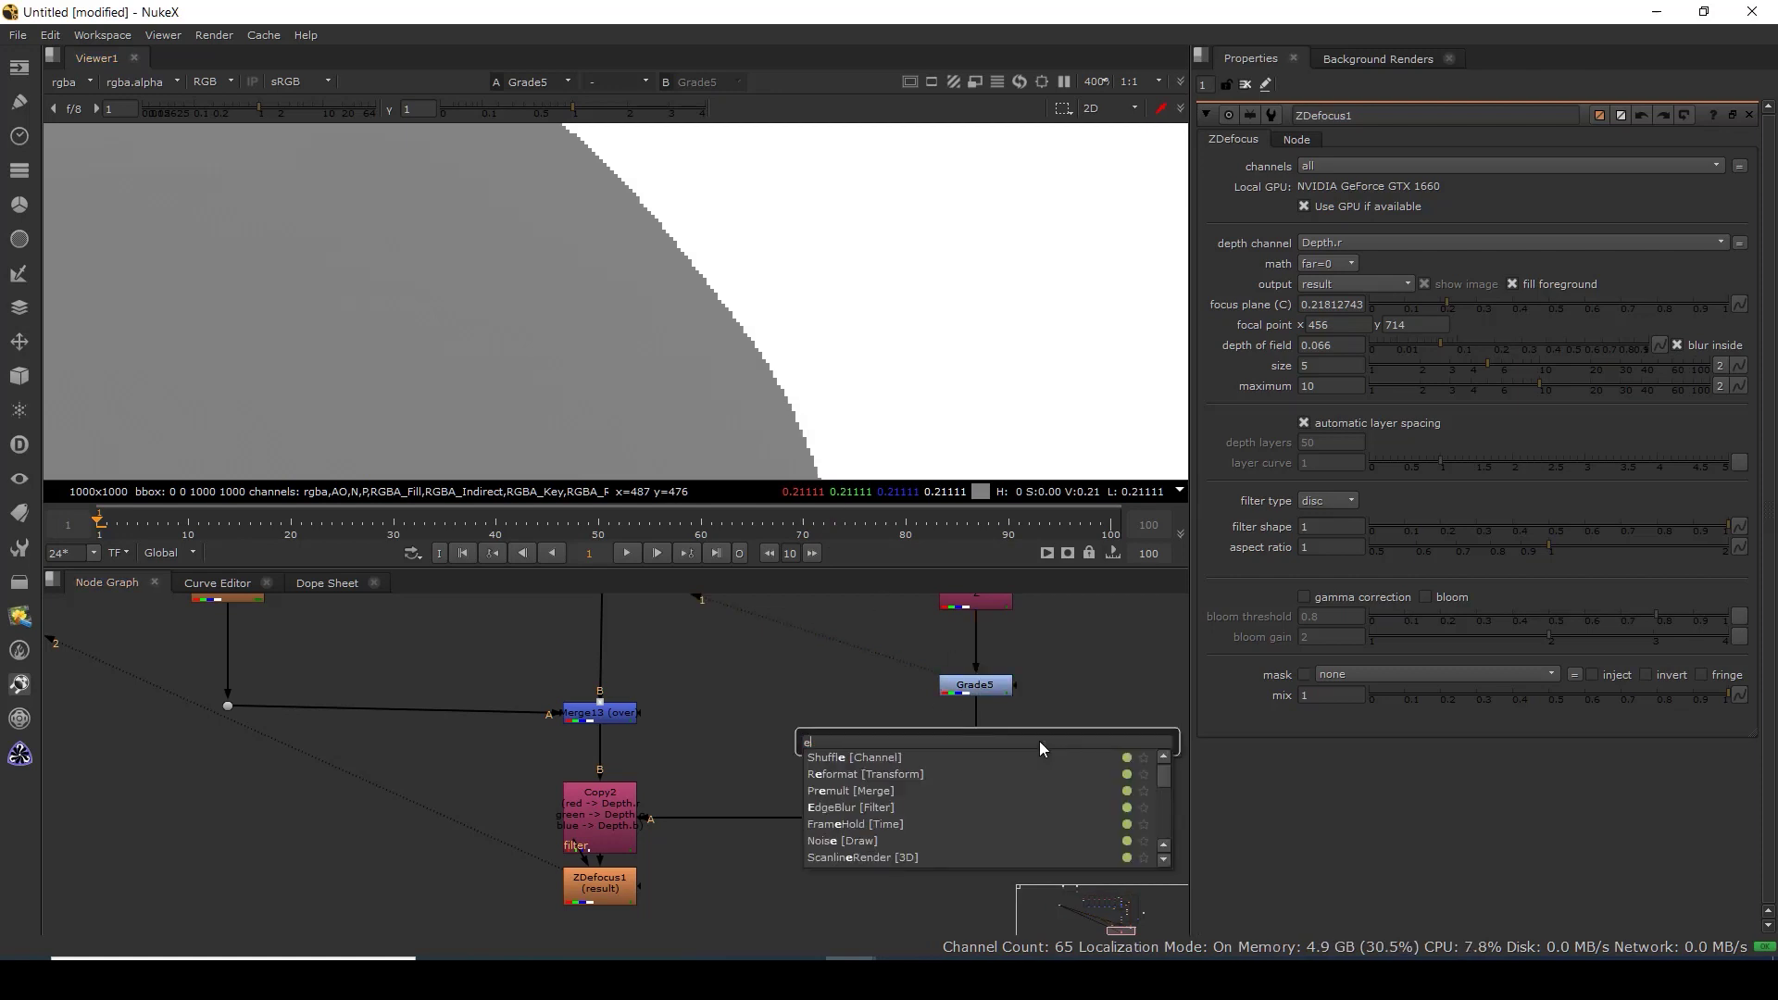
{"action": "left_click", "coordinate": [853, 756]}
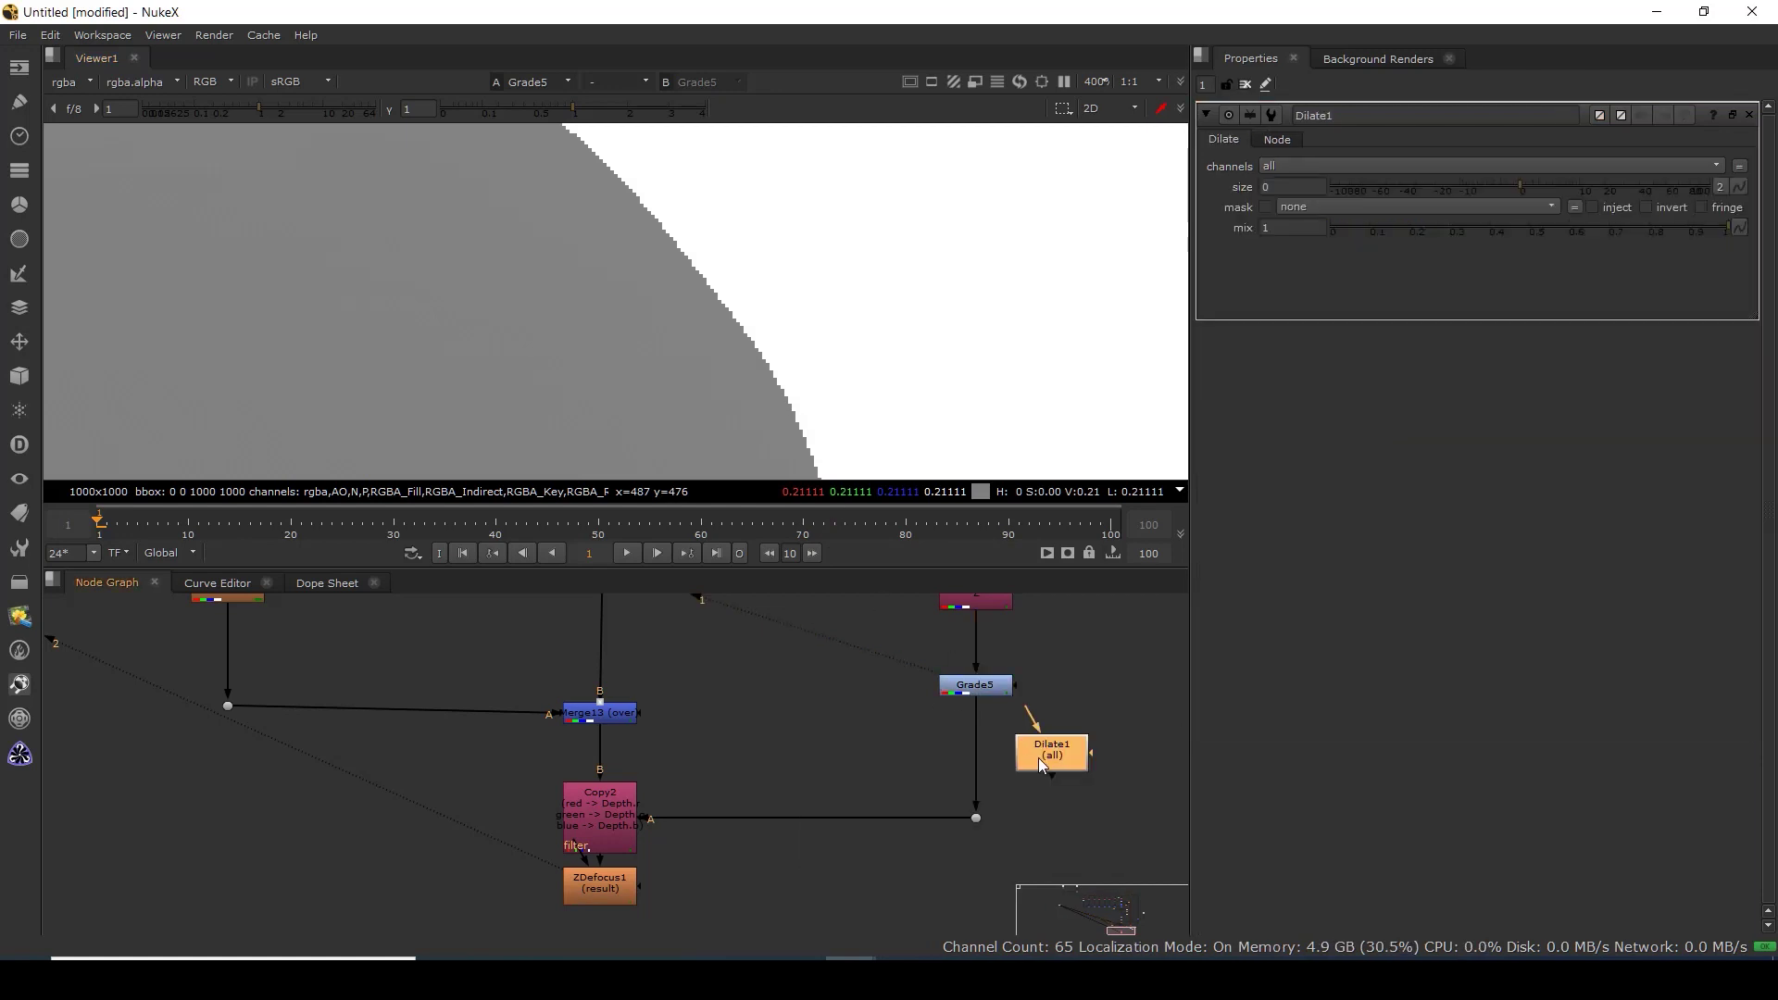
{"action": "key", "text": "Delete"}
Insert an EdgeBlur node below Grade5 on the depth branch and view its output.
{"action": "key", "text": "Tab"}
{"action": "type", "text": "edg"}
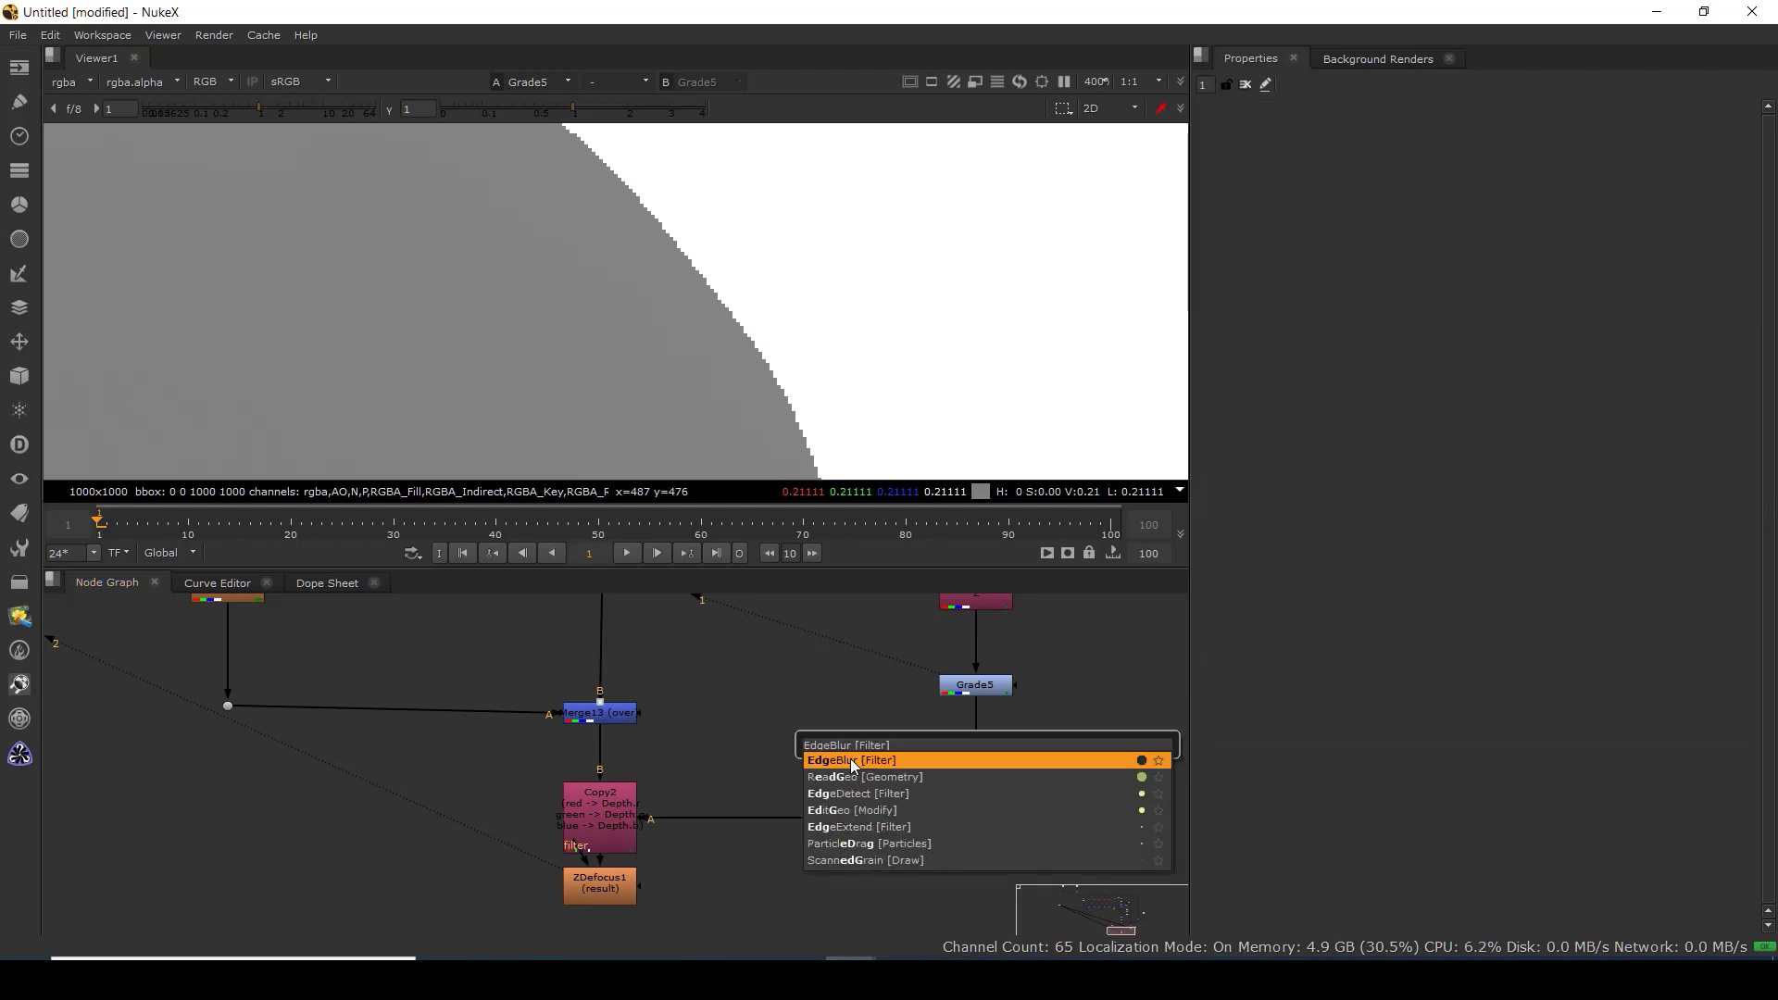
{"action": "left_click", "coordinate": [846, 762]}
{"action": "left_click_drag", "start_coordinate": [972, 746], "coordinate": [971, 744]}
{"action": "key", "text": "1"}
Inspect EdgeBlur1's result along the top of the helmet and sample a pixel at the depth edge.
{"action": "scroll", "coordinate": [709, 341], "scroll_direction": "up", "scroll_amount": 5}
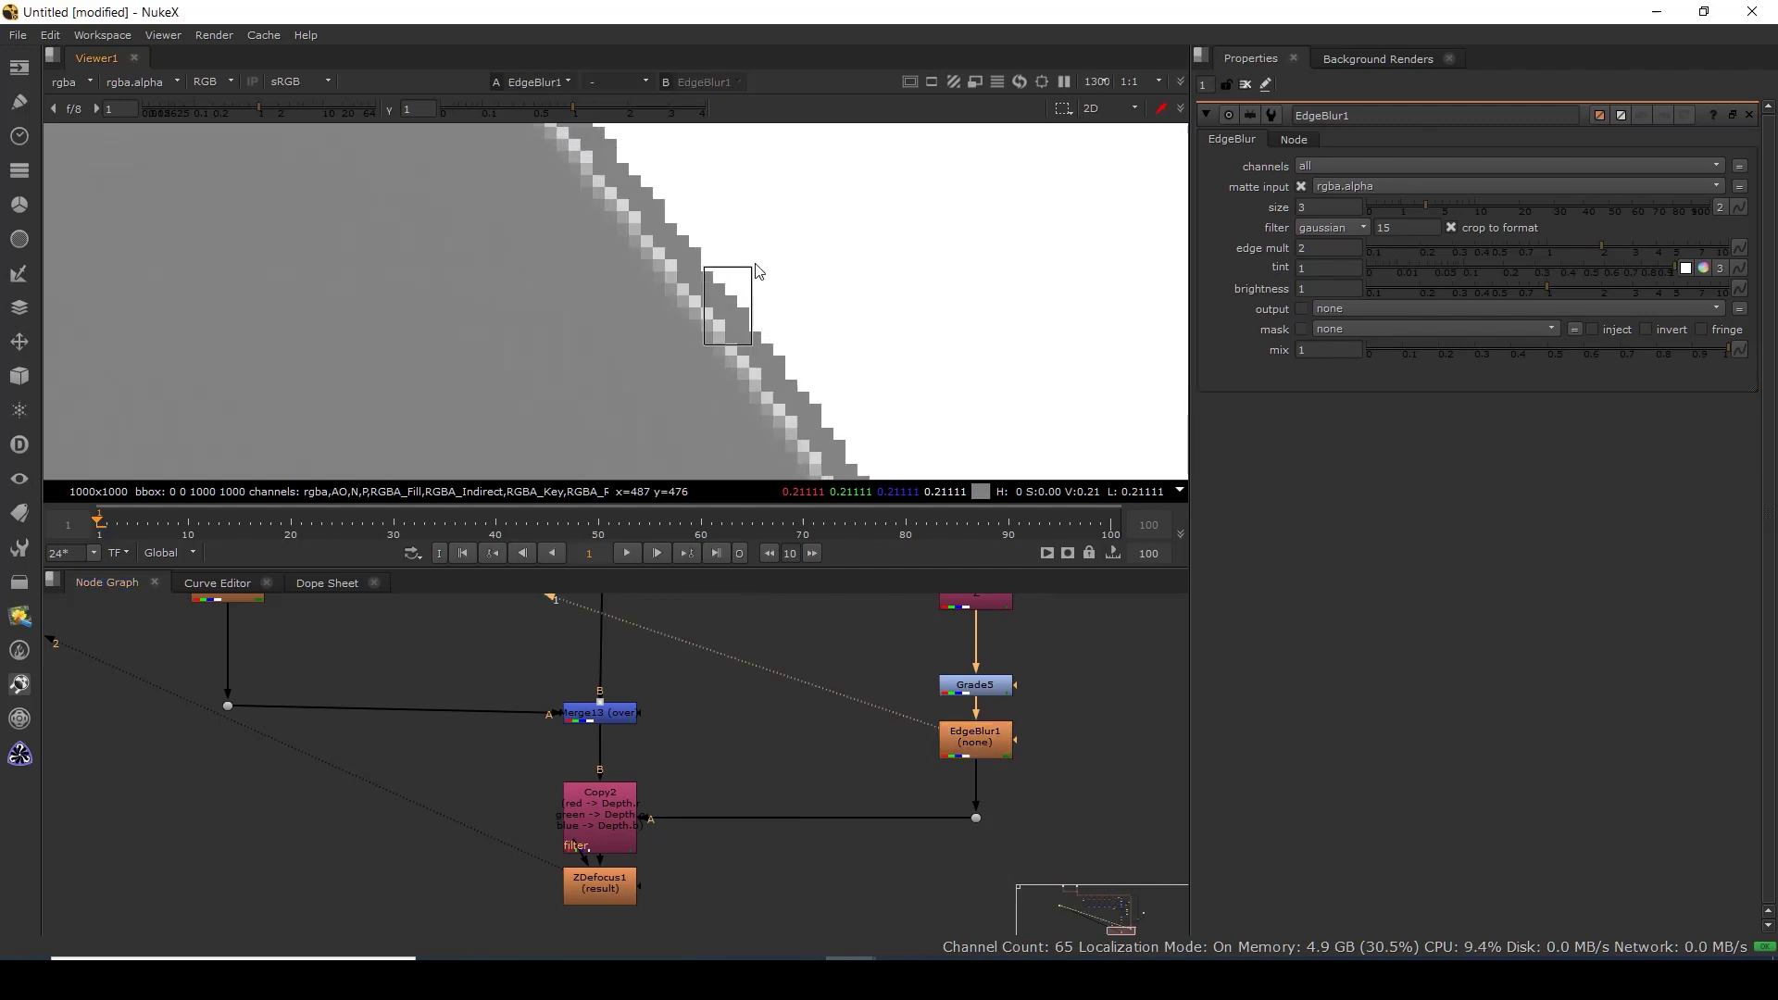
{"action": "scroll", "coordinate": [710, 352], "scroll_direction": "down", "scroll_amount": 10}
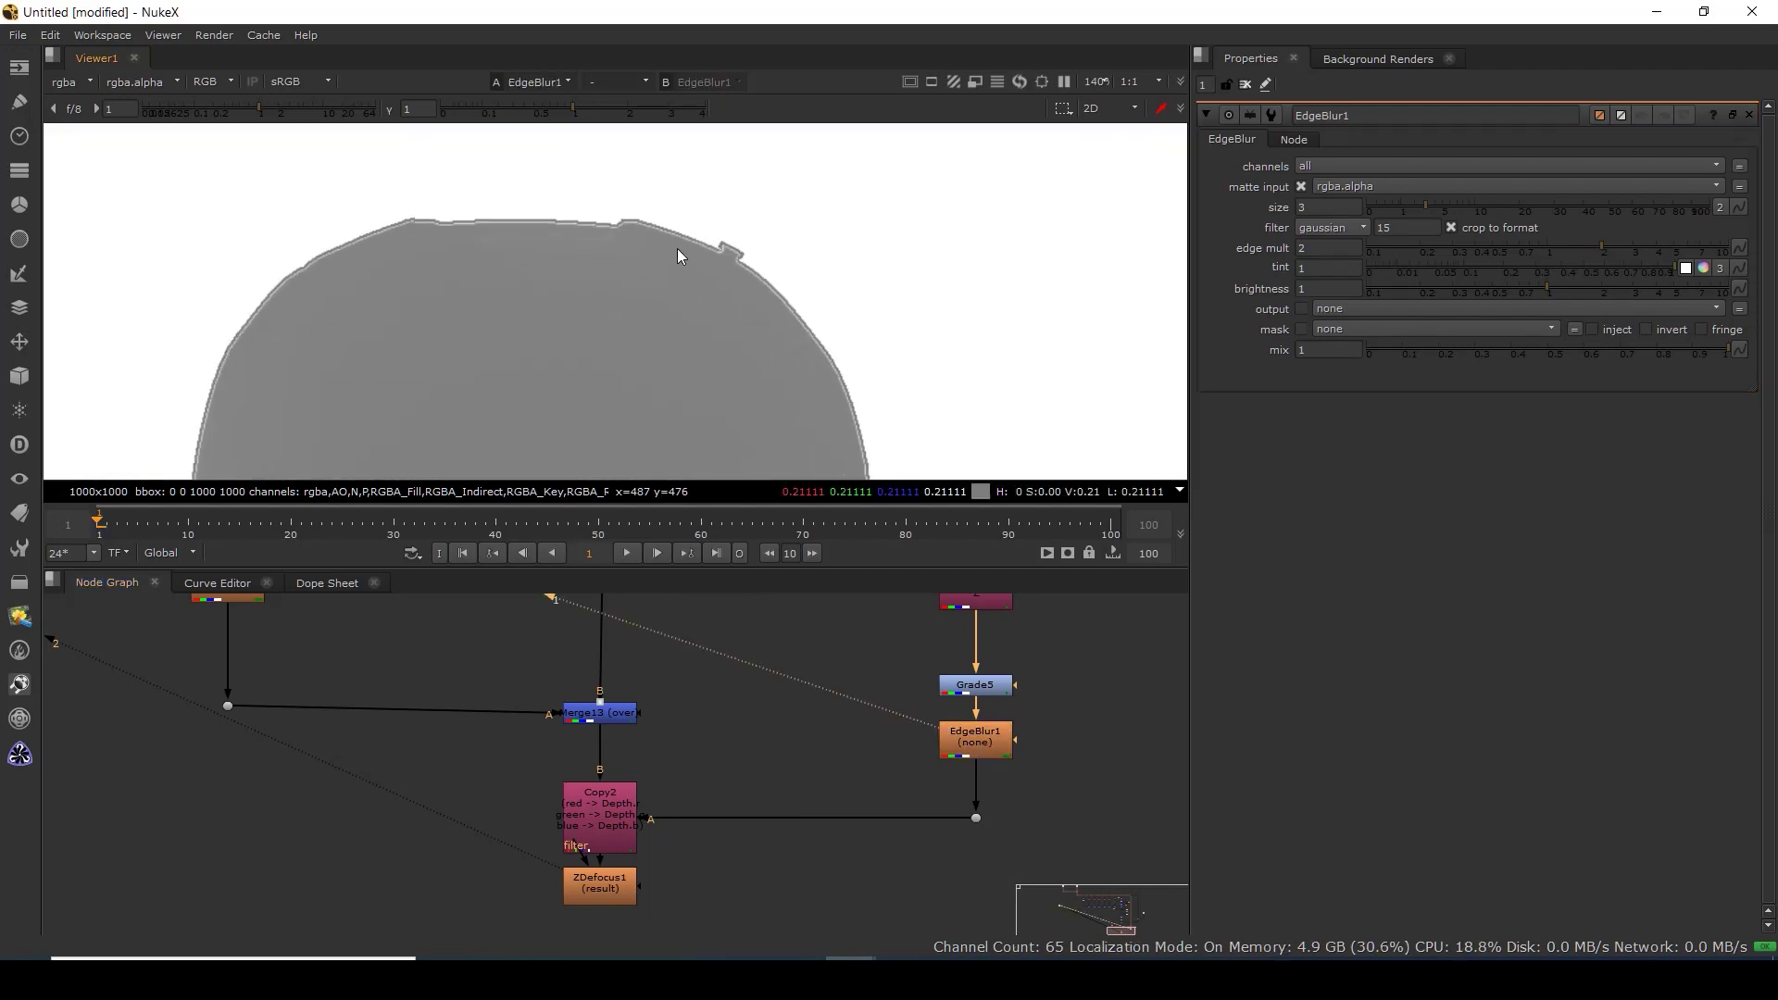
{"action": "scroll", "coordinate": [679, 250], "scroll_direction": "up", "scroll_amount": 7}
{"action": "left_click", "coordinate": [918, 333], "text": "ctrl"}
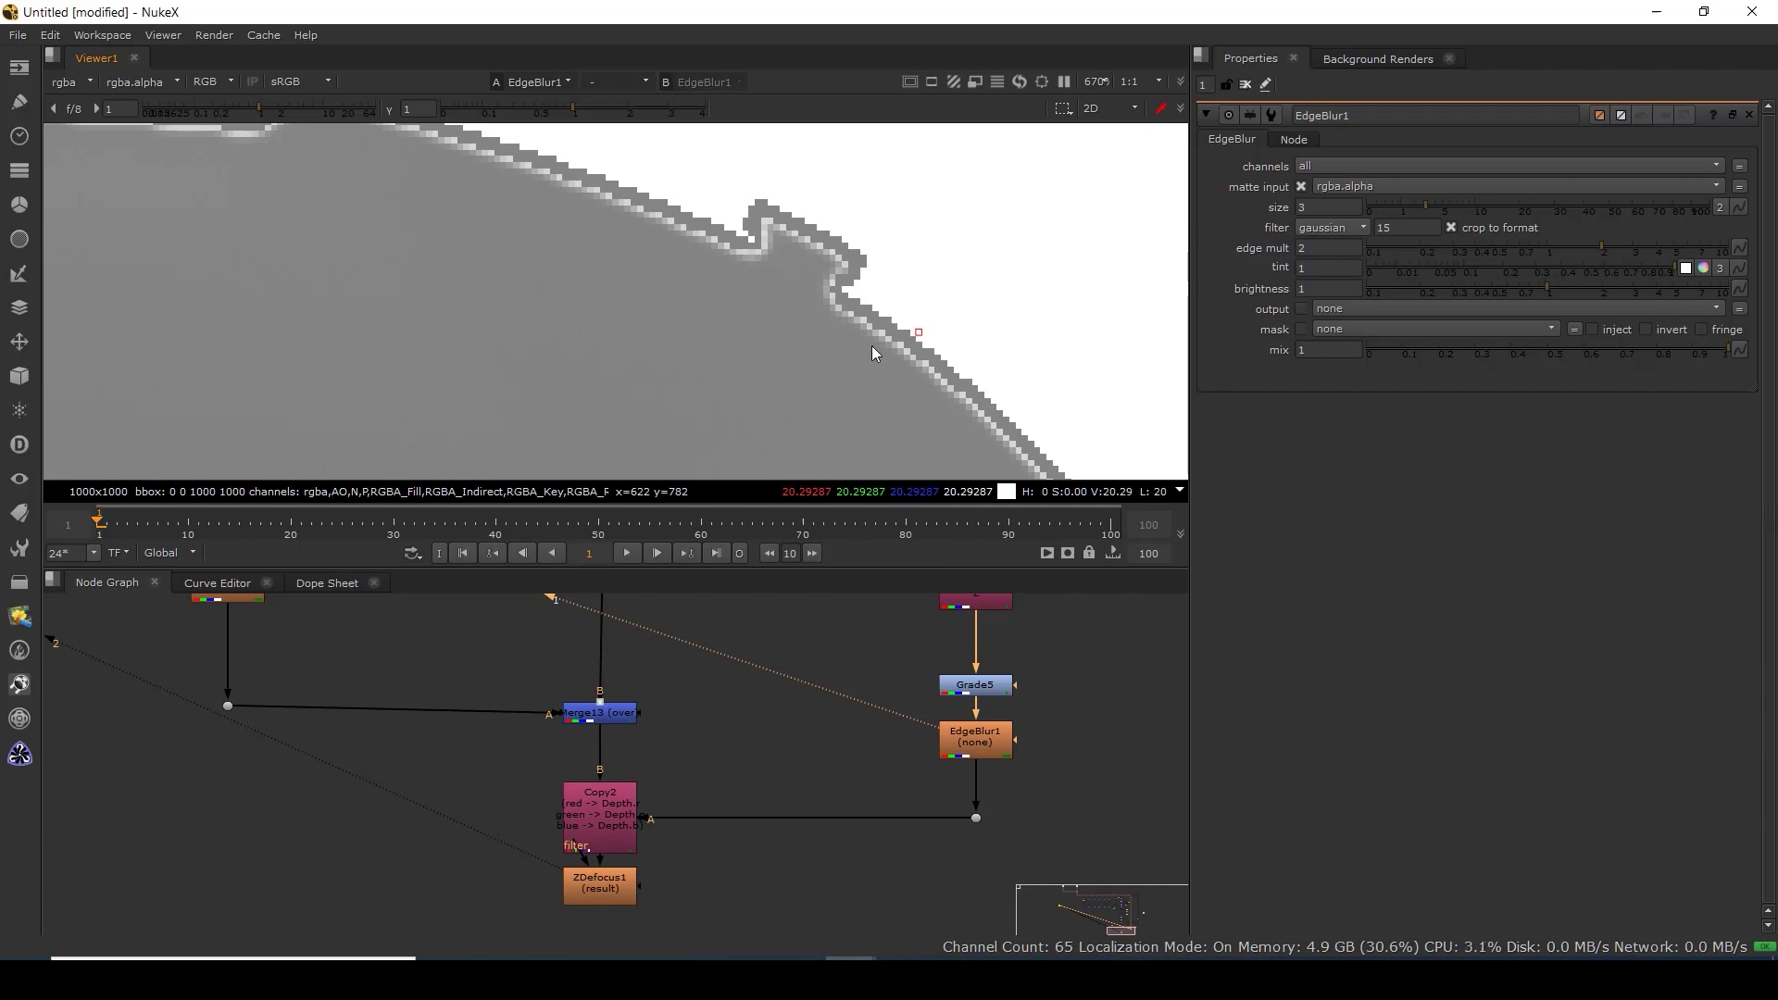
Insert a Clamp node between Grade5 and EdgeBlur1, spacing the nodes to make room and aligning it with them.
{"action": "left_click_drag", "start_coordinate": [984, 684], "coordinate": [987, 639]}
{"action": "left_click_drag", "start_coordinate": [980, 736], "coordinate": [980, 748]}
{"action": "left_click", "coordinate": [1026, 692]}
{"action": "key", "text": "Tab"}
{"action": "type", "text": "cla"}
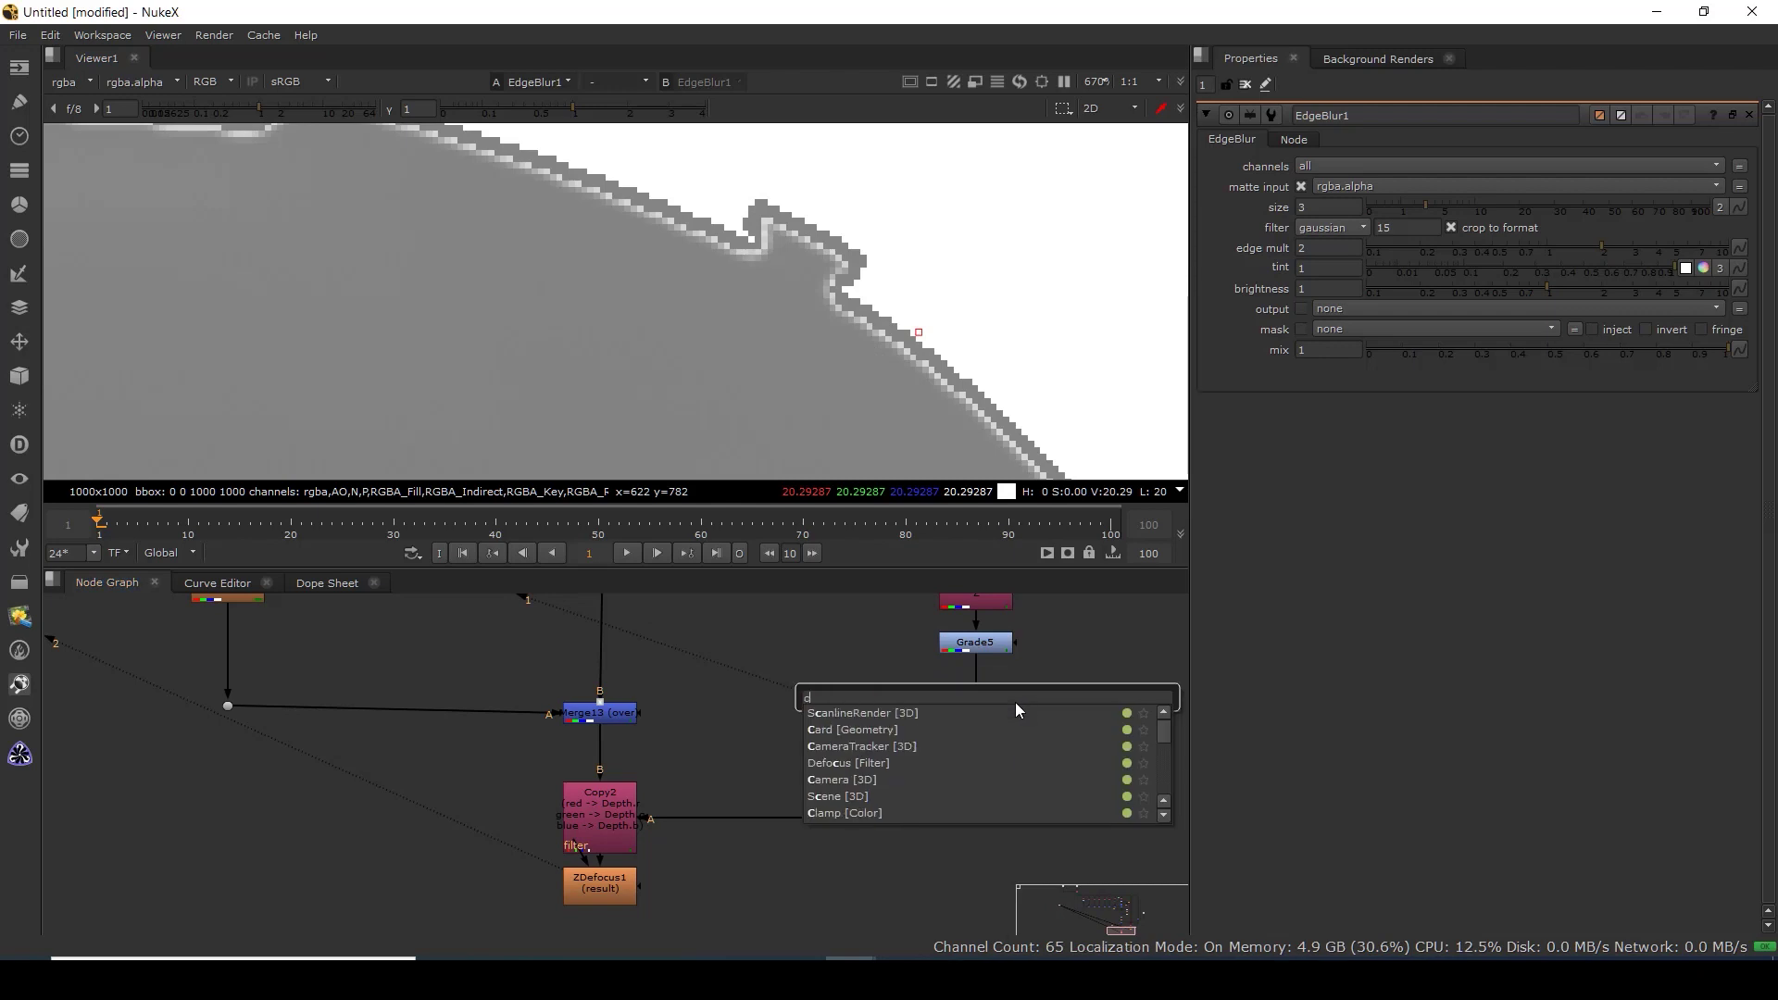
{"action": "key", "text": "Return"}
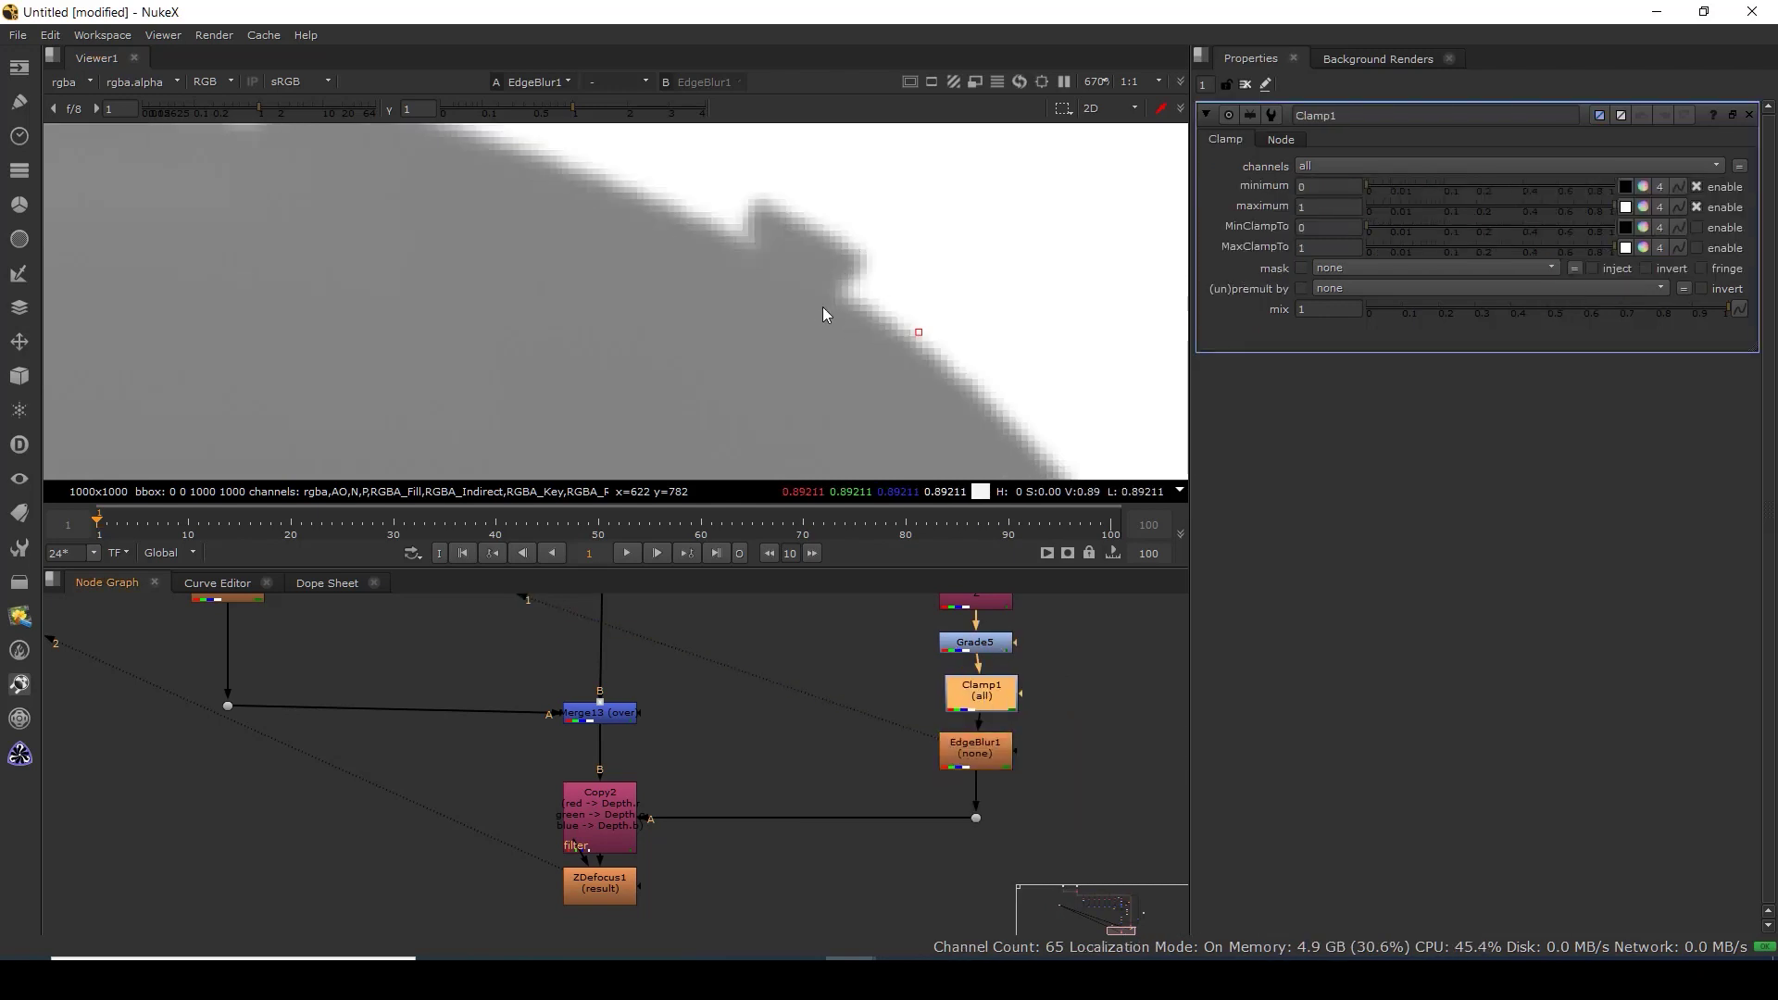
{"action": "left_click_drag", "start_coordinate": [971, 689], "coordinate": [966, 689]}
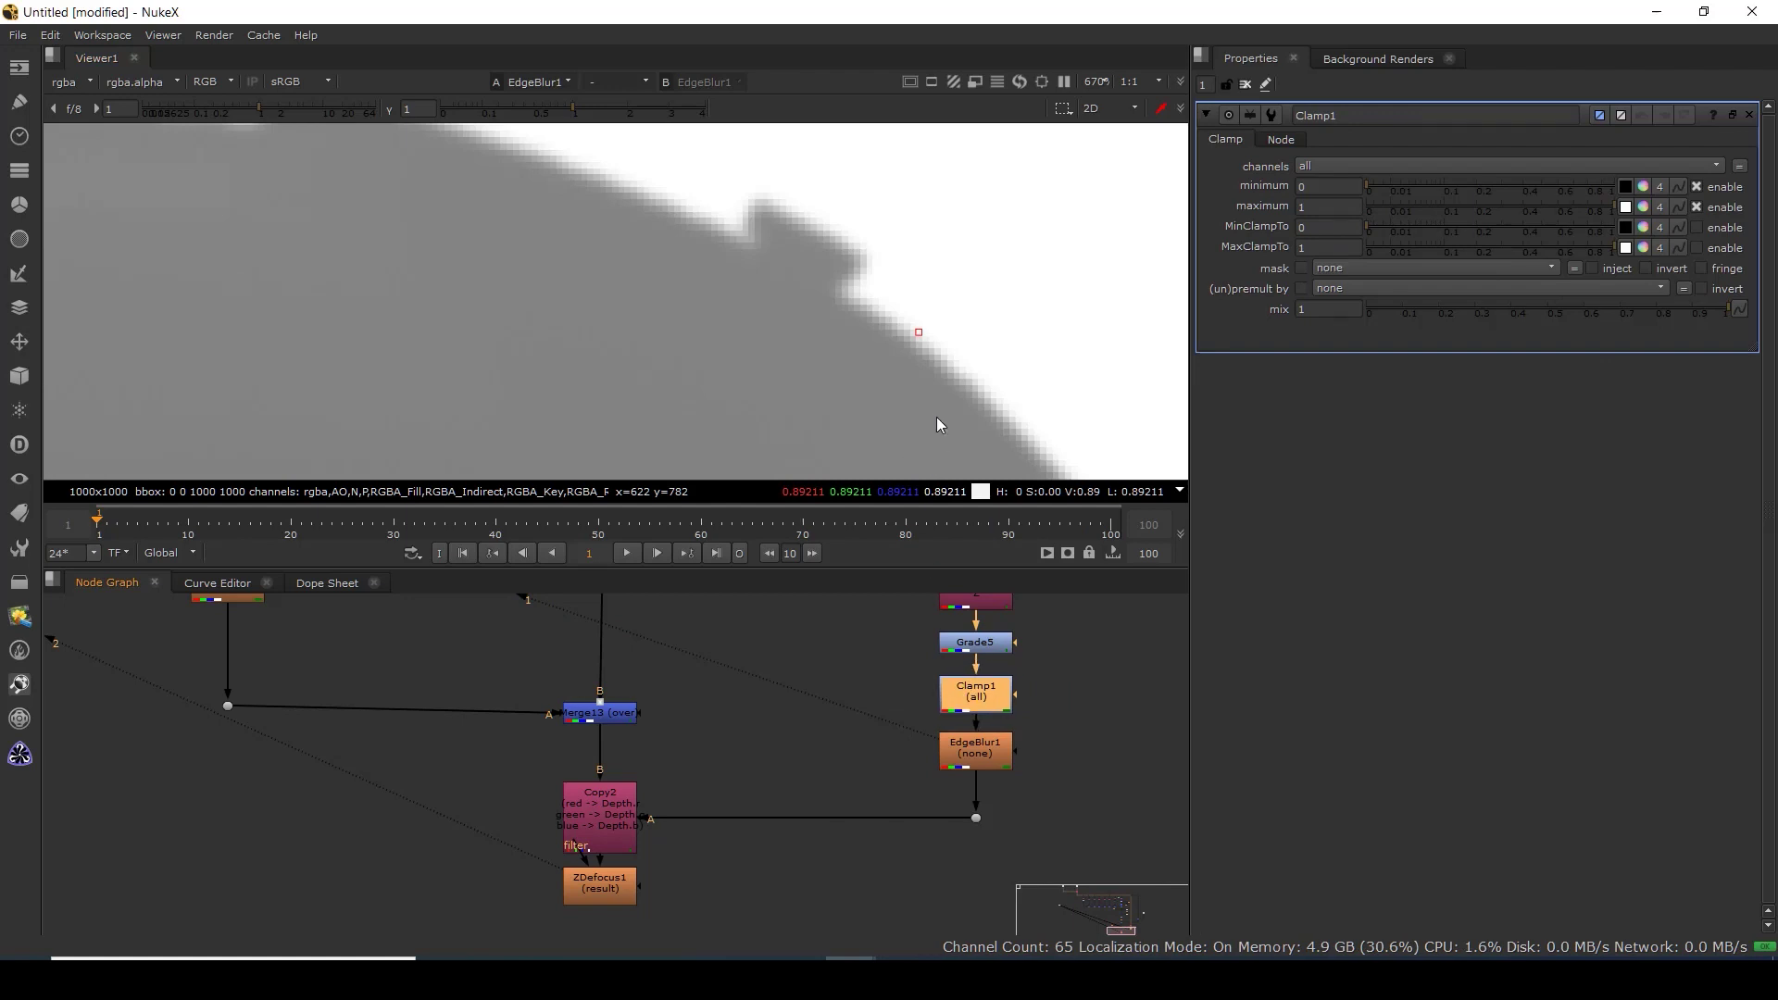
View ZDefocus1's result and inspect the defocused silhouette along the helmet's upper edge.
{"action": "scroll", "coordinate": [726, 802], "scroll_direction": "down", "scroll_amount": 5}
{"action": "left_click", "coordinate": [658, 843]}
{"action": "key", "text": "1"}
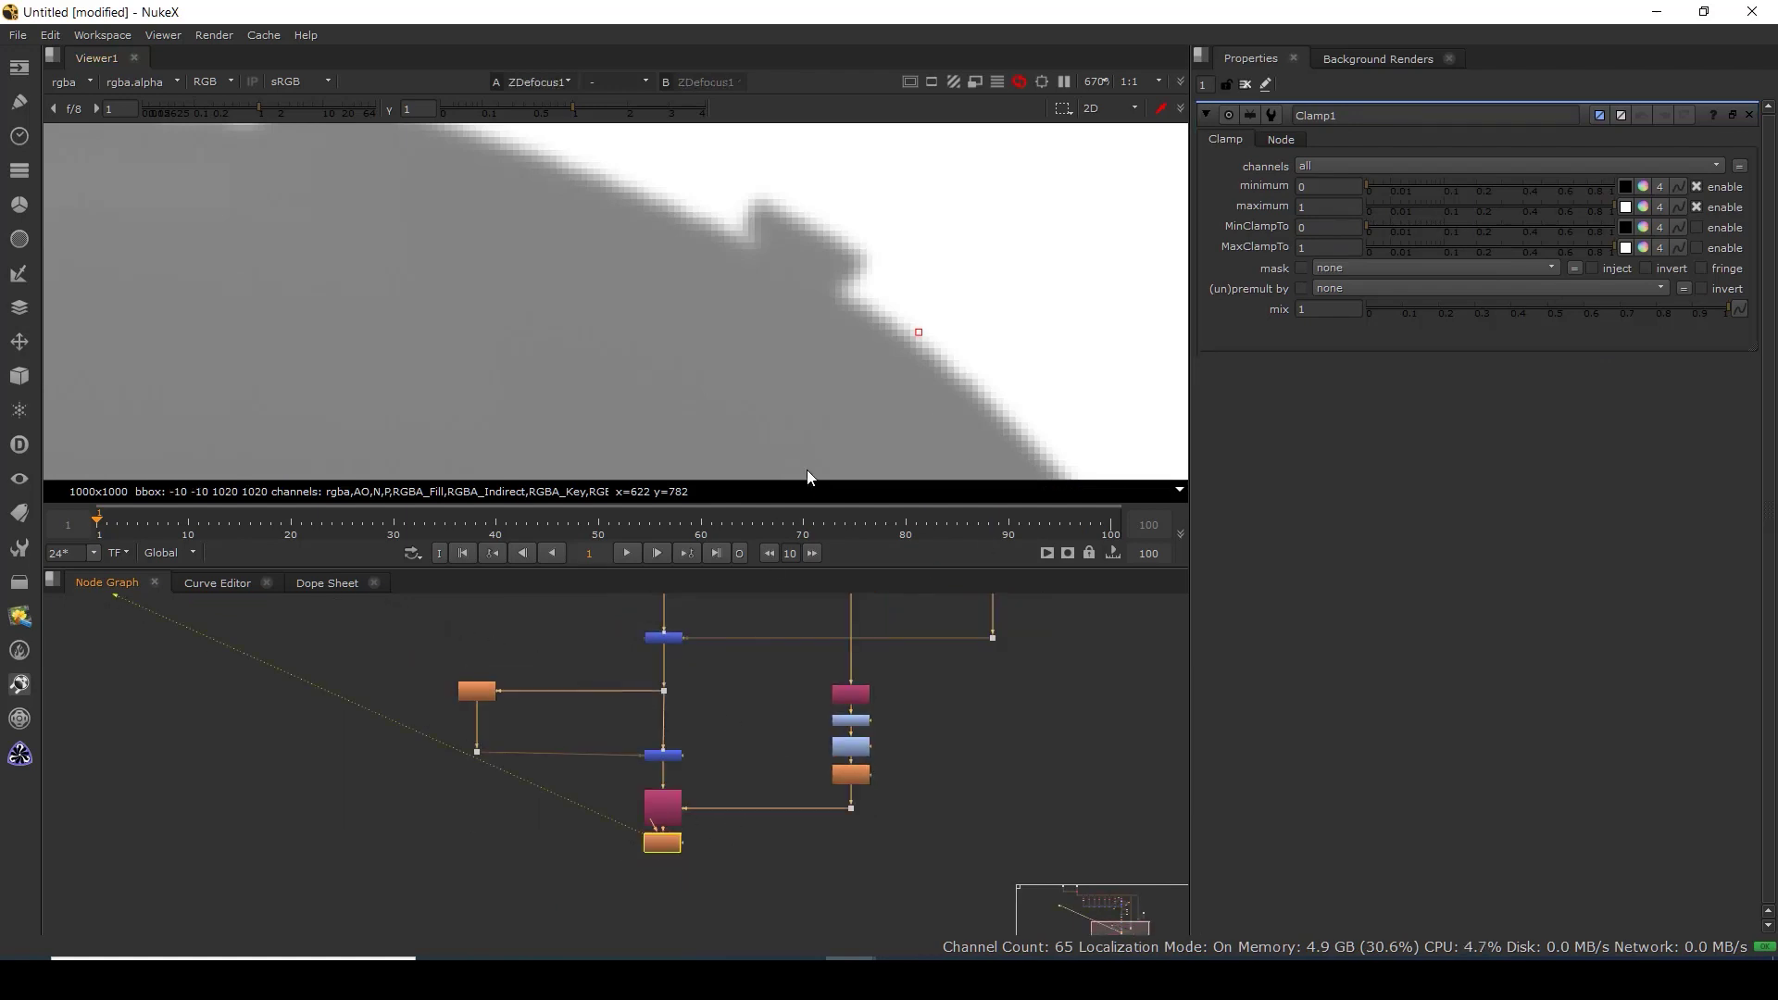
{"action": "scroll", "coordinate": [759, 224], "scroll_direction": "down", "scroll_amount": 3}
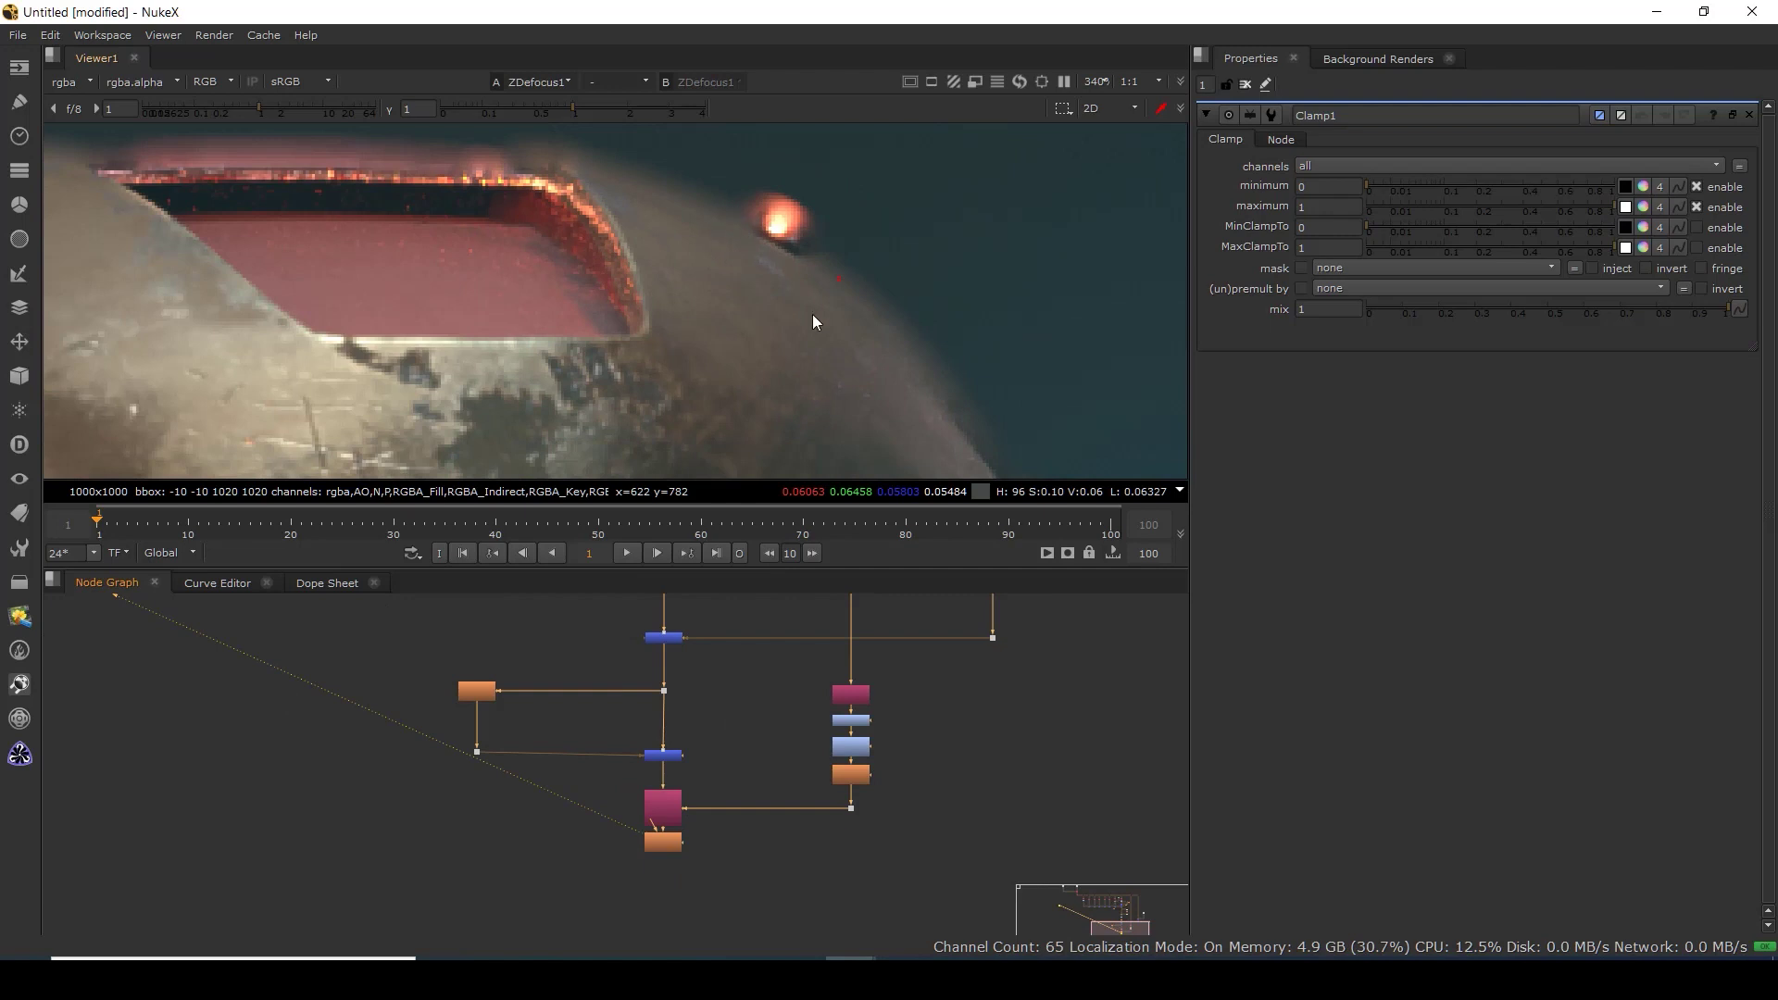
{"action": "left_click_drag", "start_coordinate": [941, 395], "coordinate": [829, 150]}
{"action": "scroll", "coordinate": [830, 150], "scroll_direction": "up", "scroll_amount": 1}
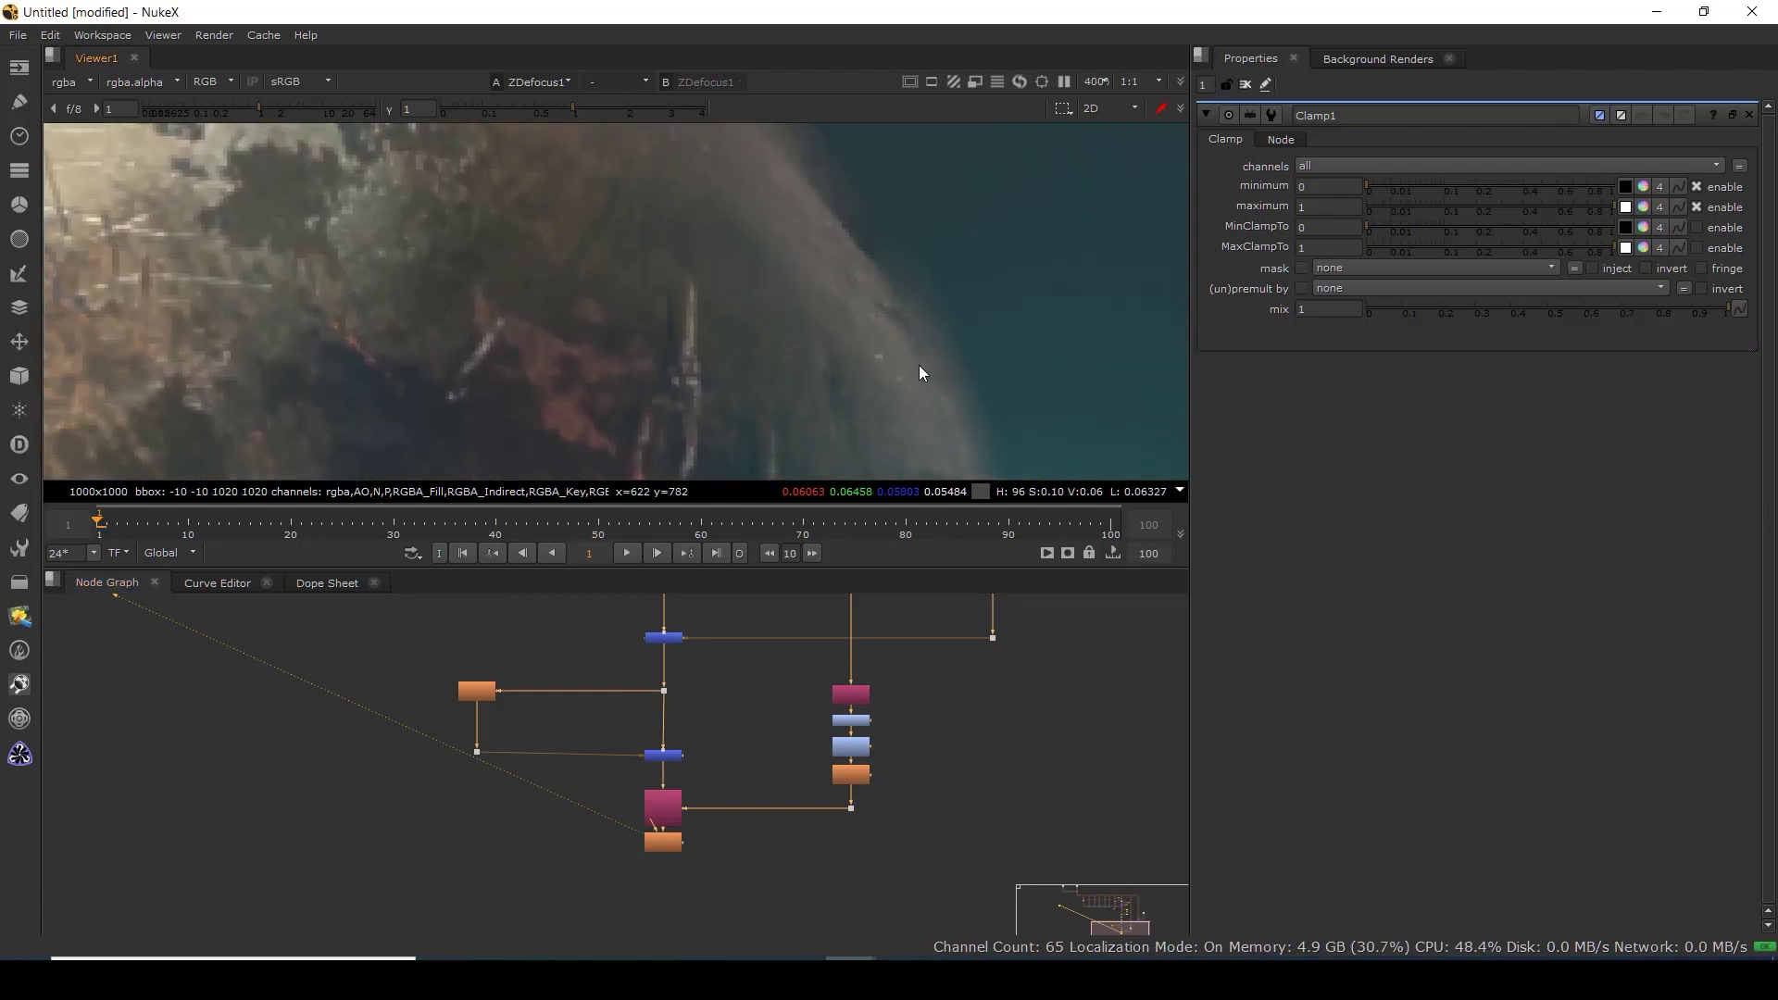
{"action": "scroll", "coordinate": [846, 743], "scroll_direction": "up", "scroll_amount": 4}
Disable Clamp1 and EdgeBlur1 to check the helmet's edge without them, and enable both again.
{"action": "left_click_drag", "start_coordinate": [767, 650], "coordinate": [947, 854]}
{"action": "left_click_drag", "start_coordinate": [759, 704], "coordinate": [964, 839]}
{"action": "key", "text": "d"}
{"action": "scroll", "coordinate": [983, 408], "scroll_direction": "up", "scroll_amount": 4}
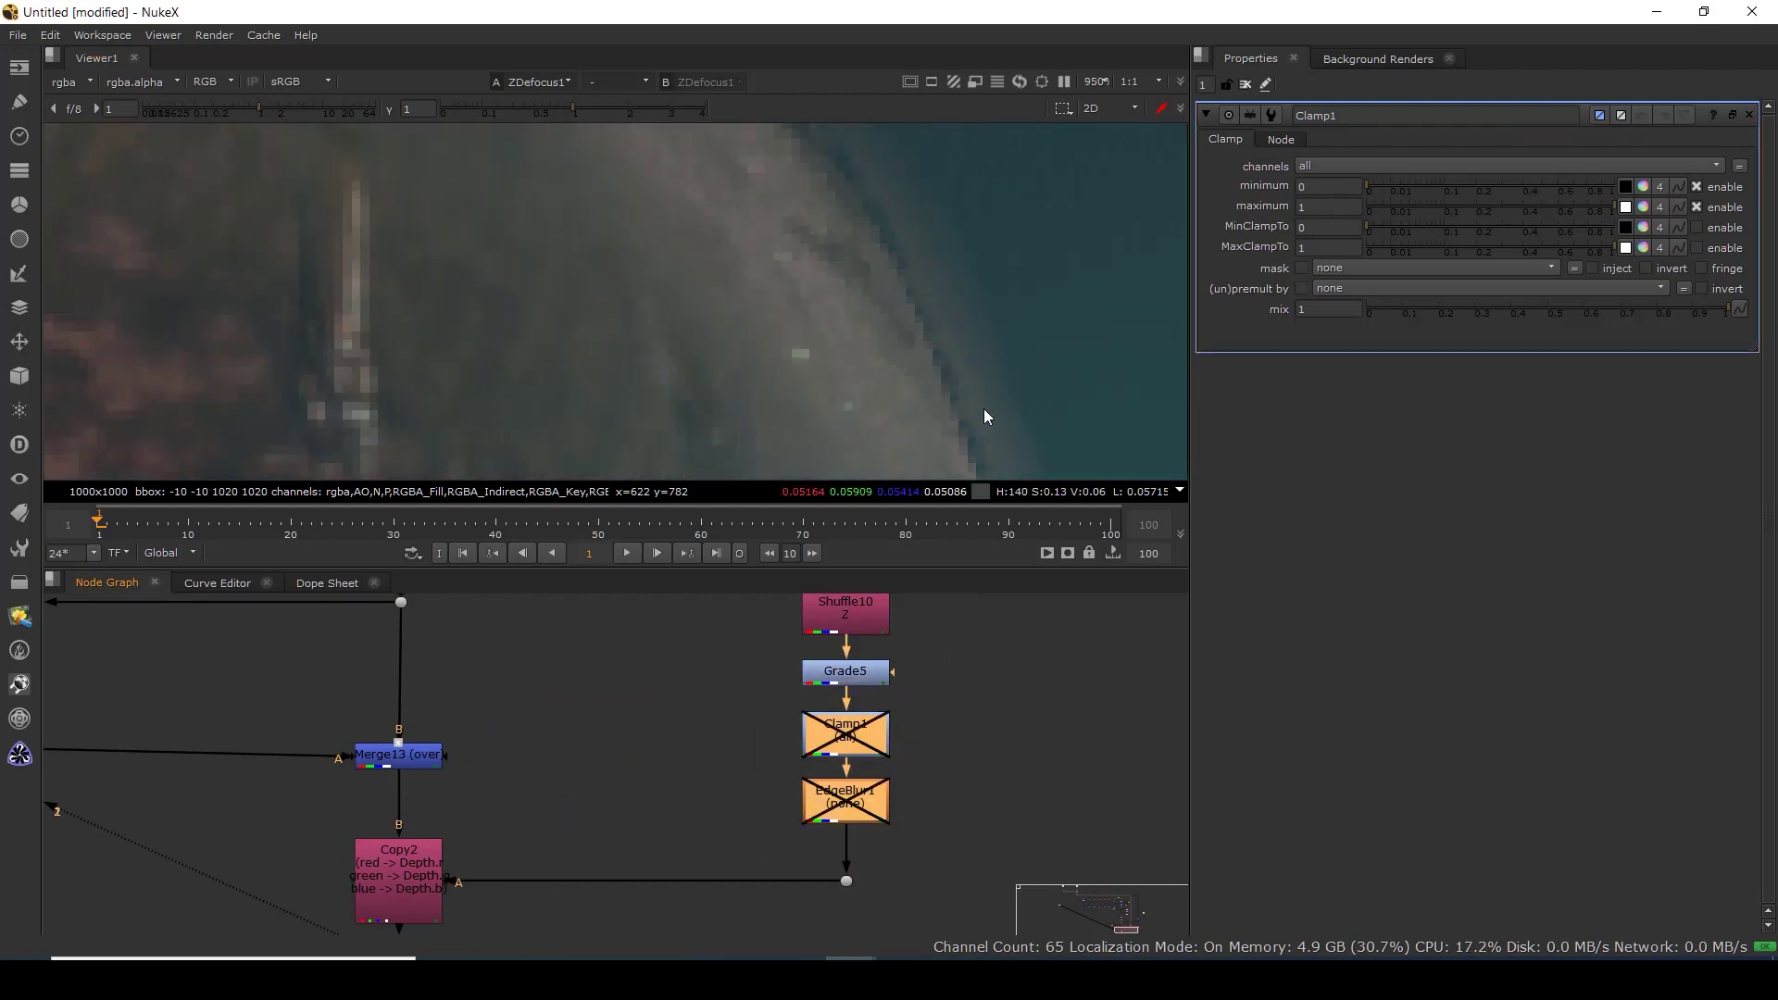
{"action": "scroll", "coordinate": [1000, 278], "scroll_direction": "down", "scroll_amount": 3}
{"action": "key", "text": "d"}
{"action": "scroll", "coordinate": [972, 324], "scroll_direction": "down", "scroll_amount": 12}
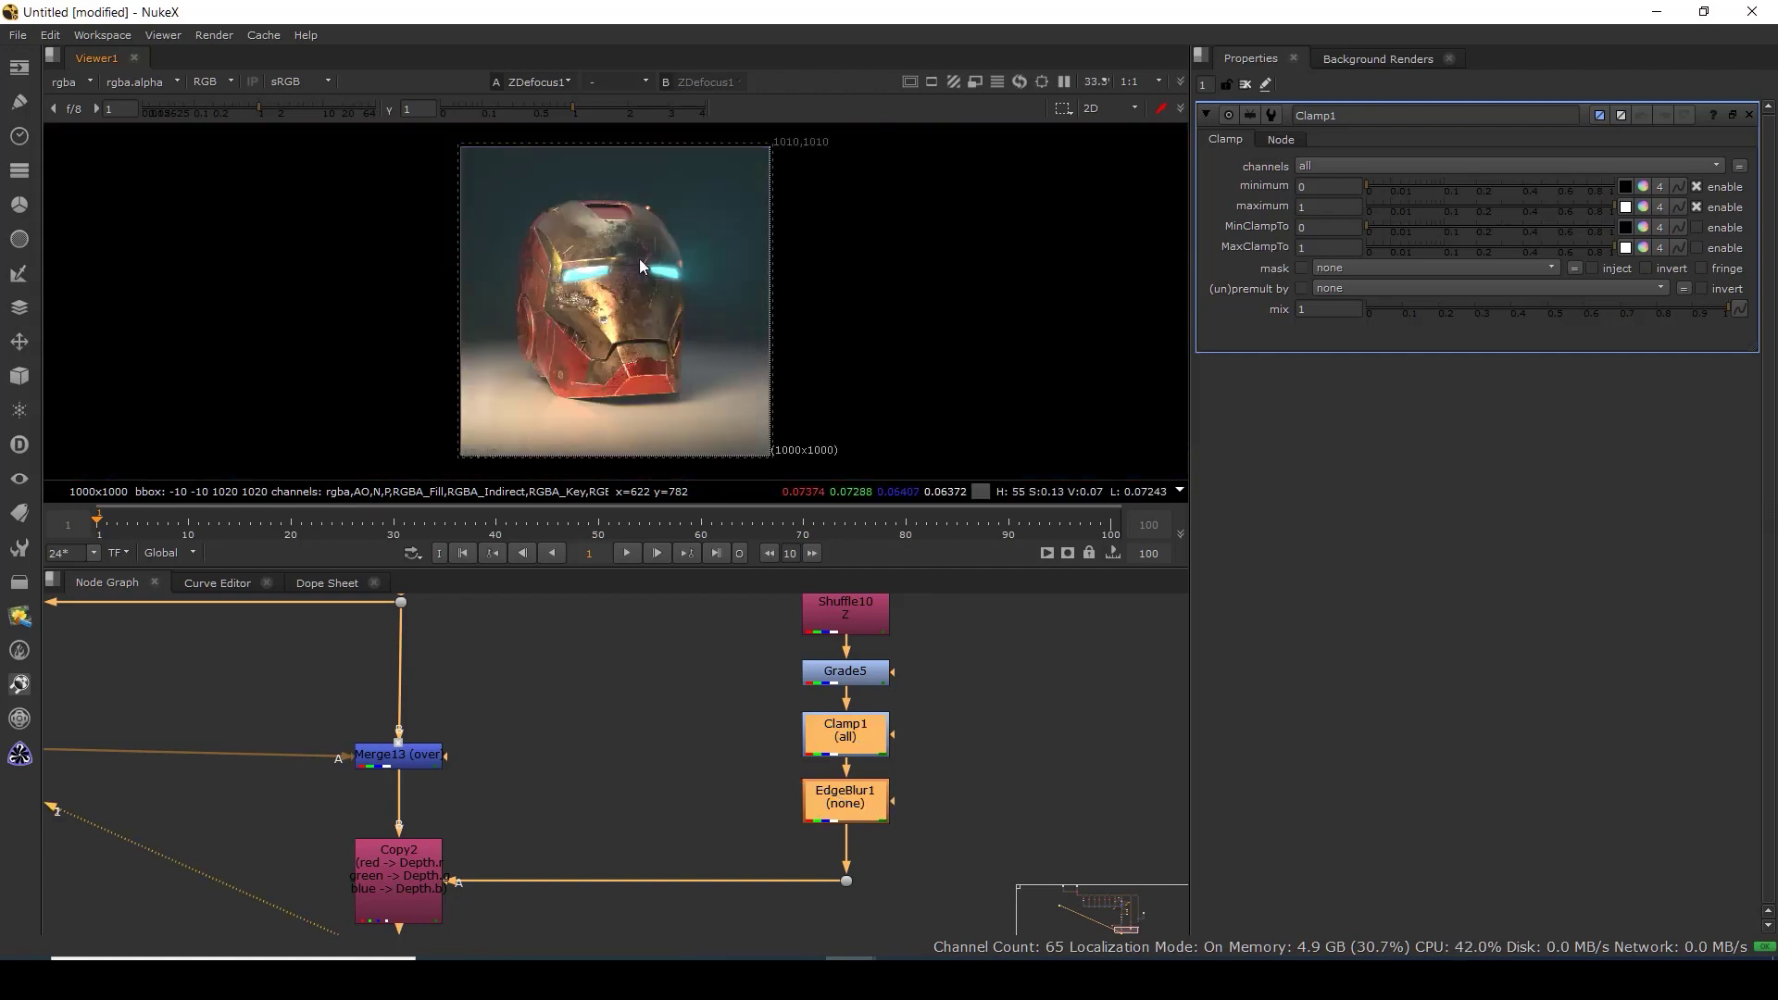
Set ZDefocus1's size to 2.45, check the framing of the whole helmet and close the node's properties.
{"action": "scroll", "coordinate": [693, 264], "scroll_direction": "up", "scroll_amount": 2}
{"action": "left_click_drag", "start_coordinate": [479, 865], "coordinate": [585, 655]}
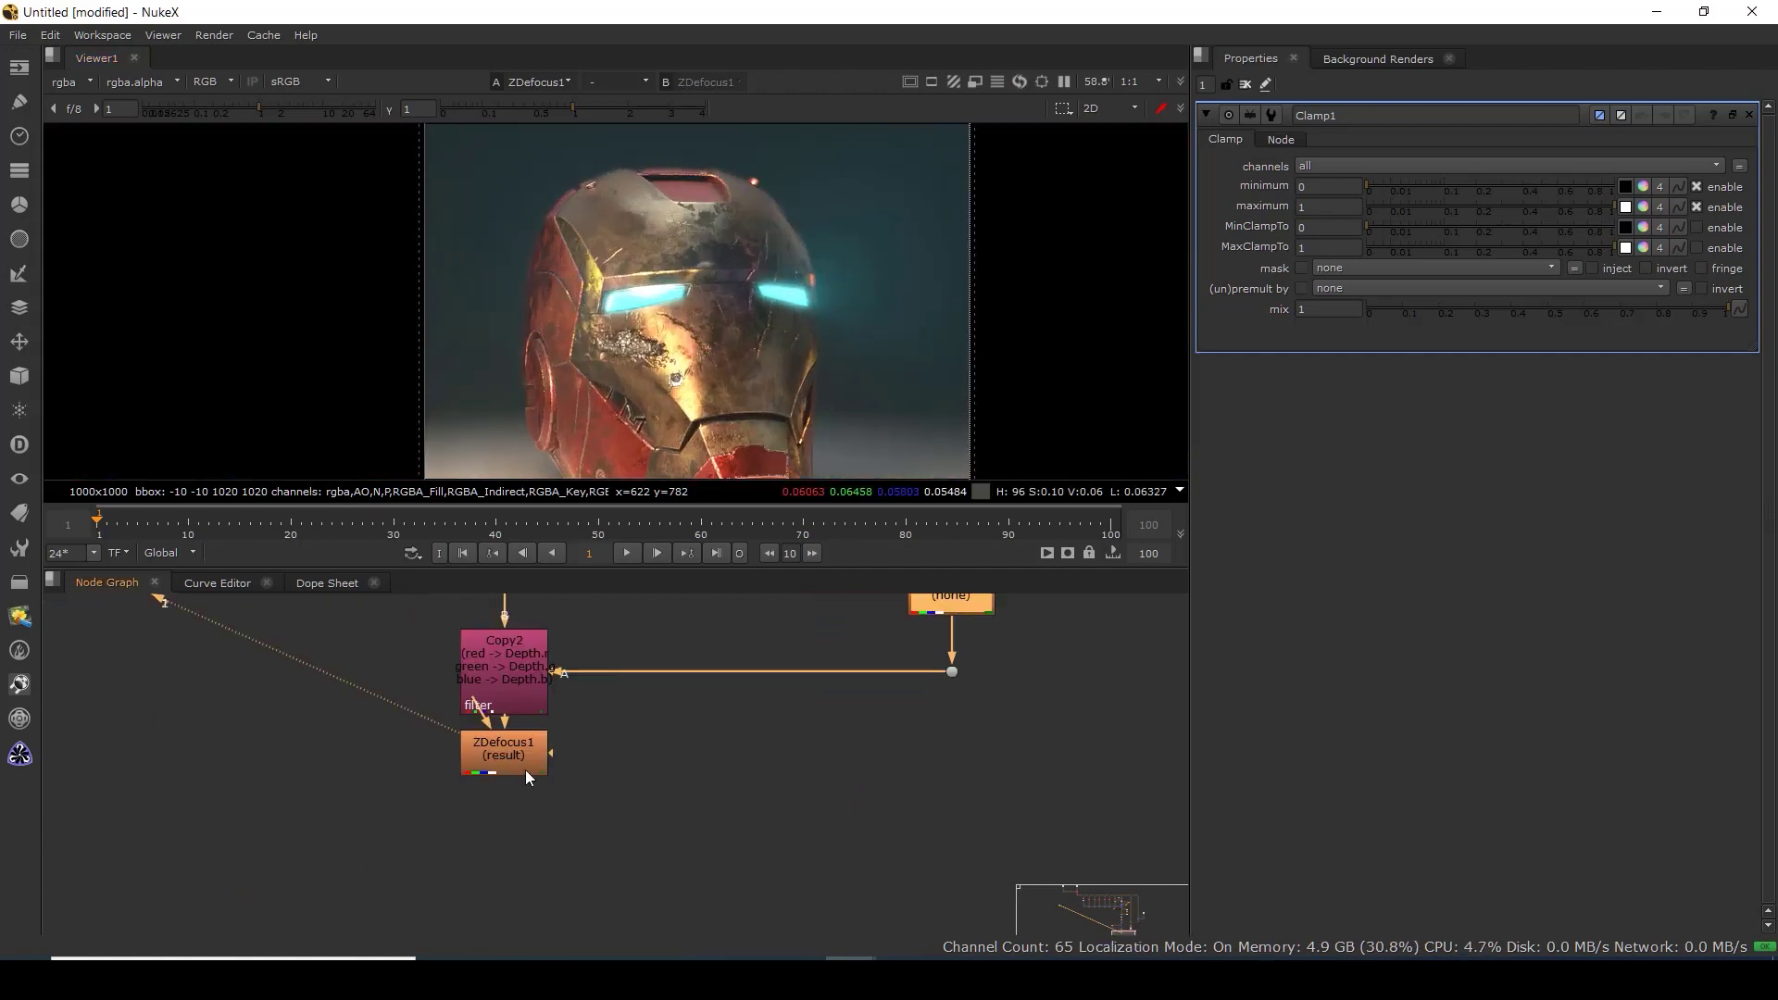
{"action": "double_click", "coordinate": [520, 759]}
{"action": "left_click_drag", "start_coordinate": [1481, 363], "coordinate": [1439, 366]}
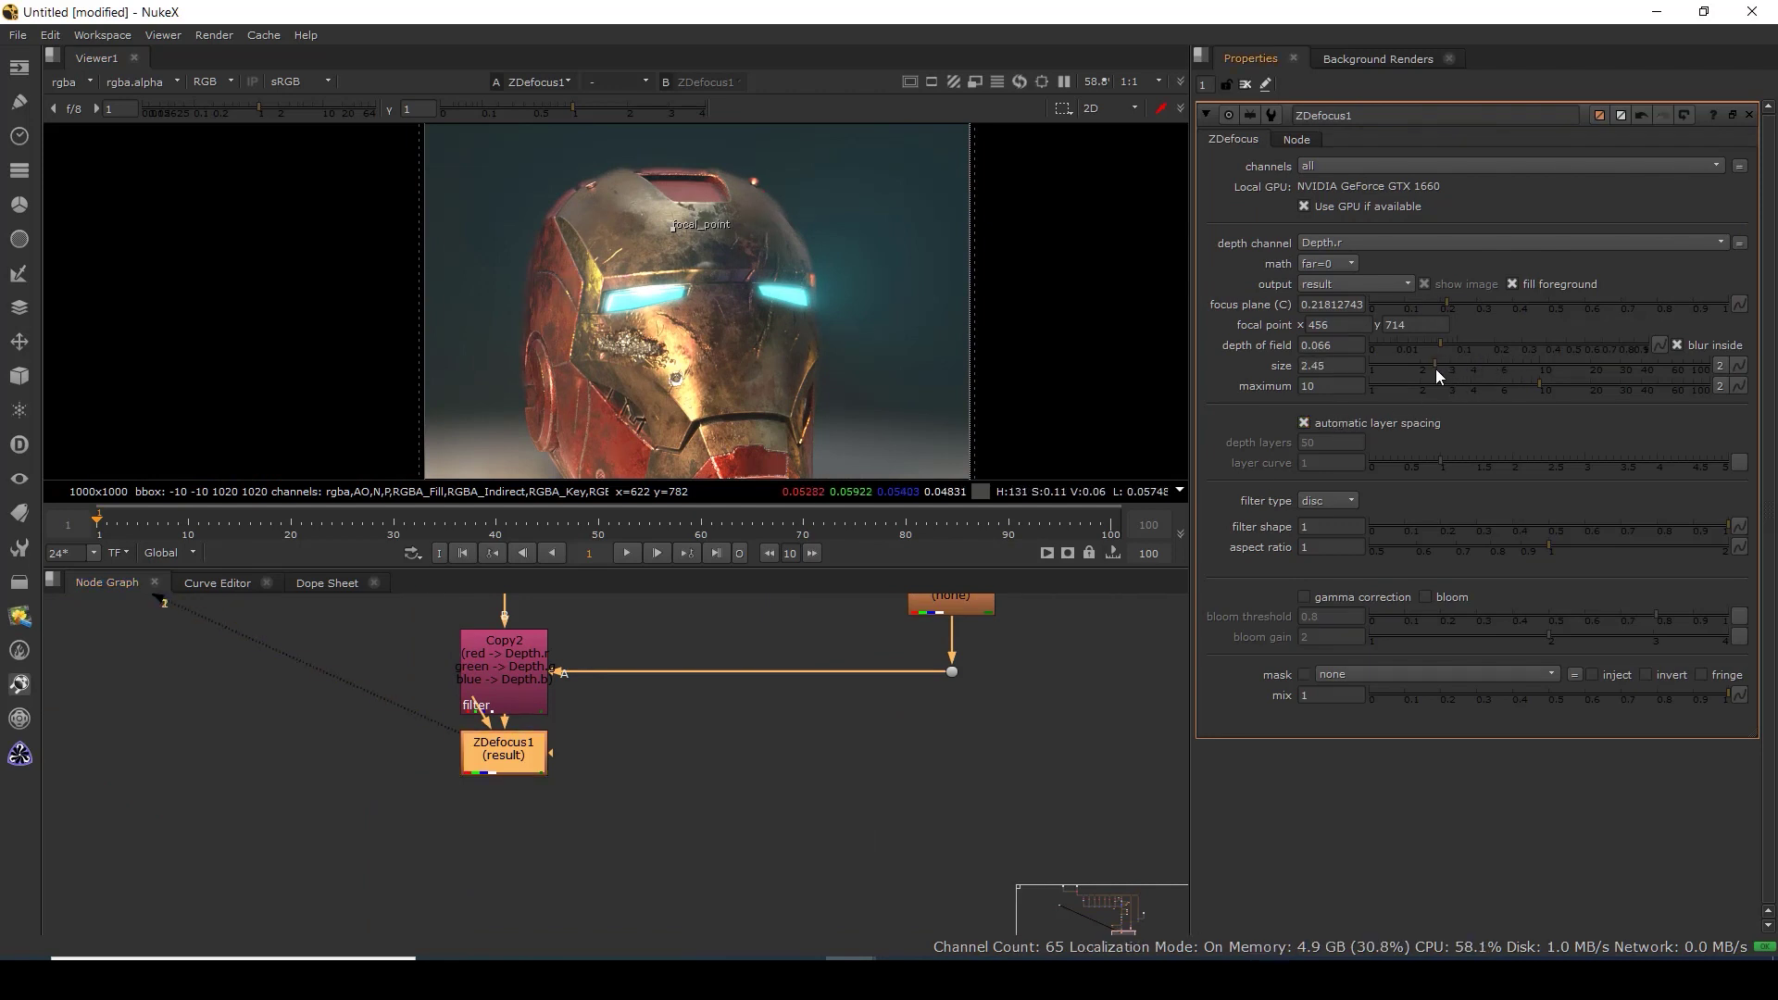
{"action": "left_click_drag", "start_coordinate": [482, 783], "coordinate": [505, 816]}
{"action": "left_click_drag", "start_coordinate": [666, 852], "coordinate": [709, 718]}
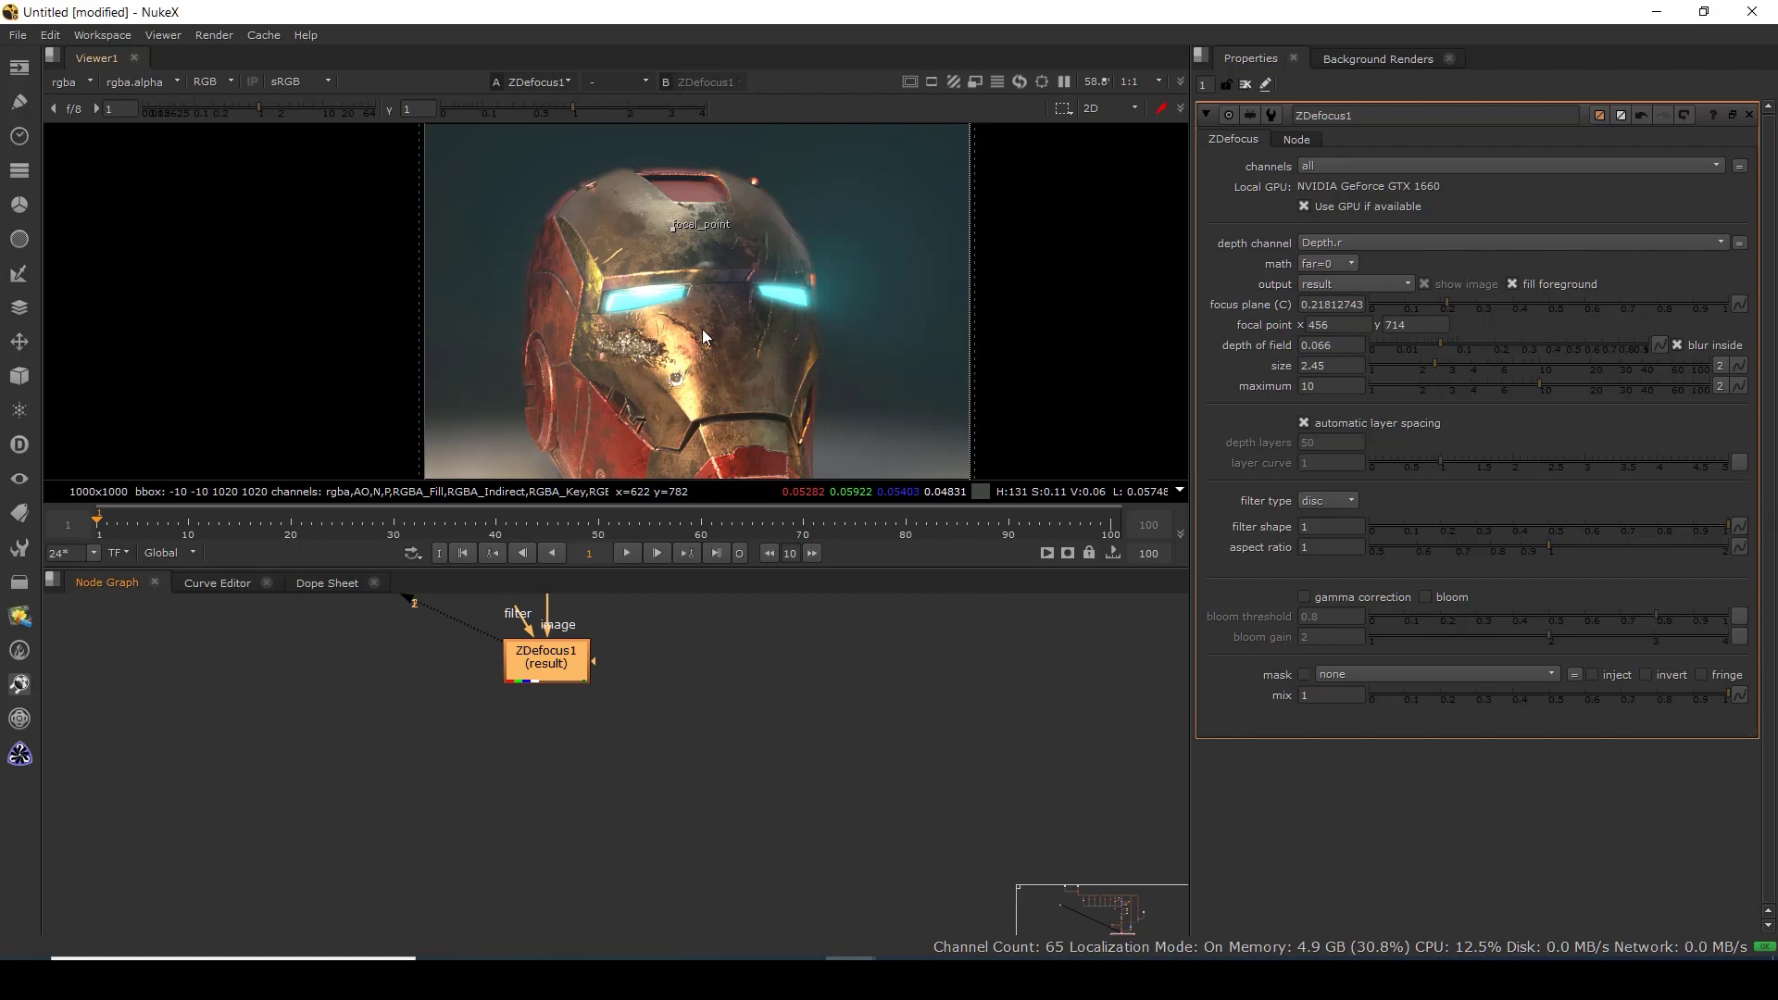
{"action": "key", "text": "f"}
{"action": "left_click_drag", "start_coordinate": [703, 343], "coordinate": [717, 388]}
{"action": "left_click", "coordinate": [1247, 86]}
Add a Grade node below ZDefocus1, connected to its output.
{"action": "scroll", "coordinate": [653, 374], "scroll_direction": "up", "scroll_amount": 2}
{"action": "left_click_drag", "start_coordinate": [543, 785], "coordinate": [571, 863]}
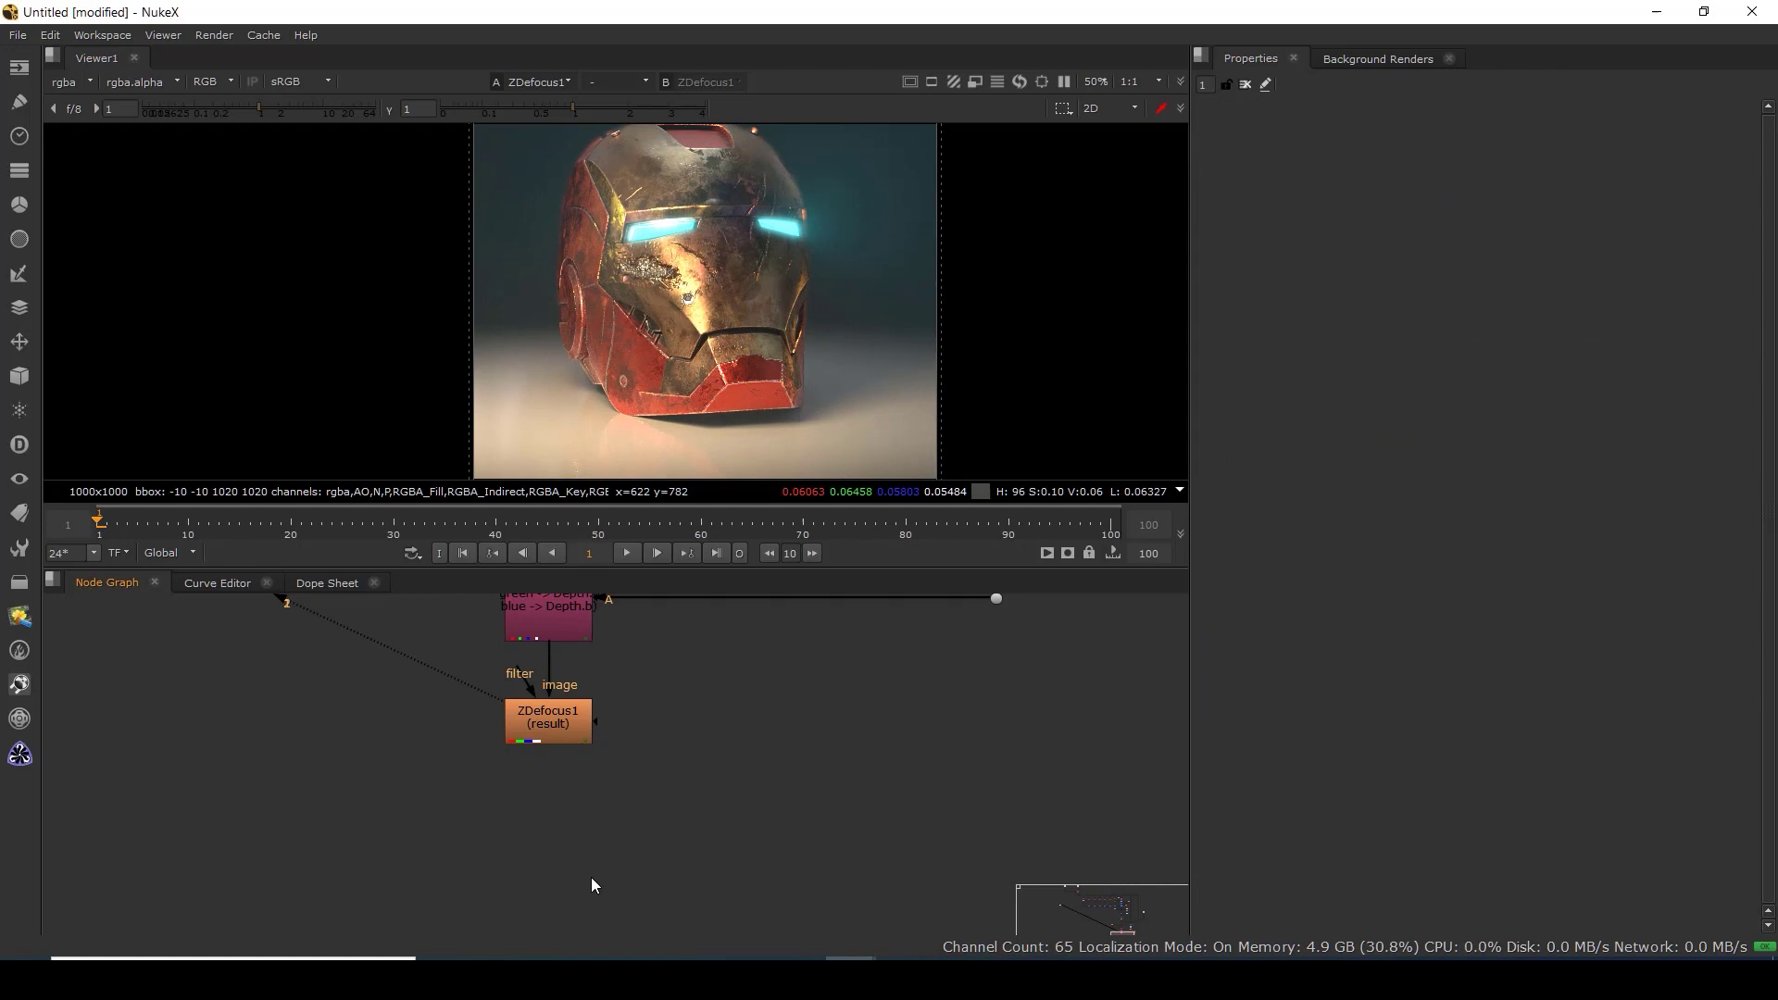
{"action": "key", "text": "g"}
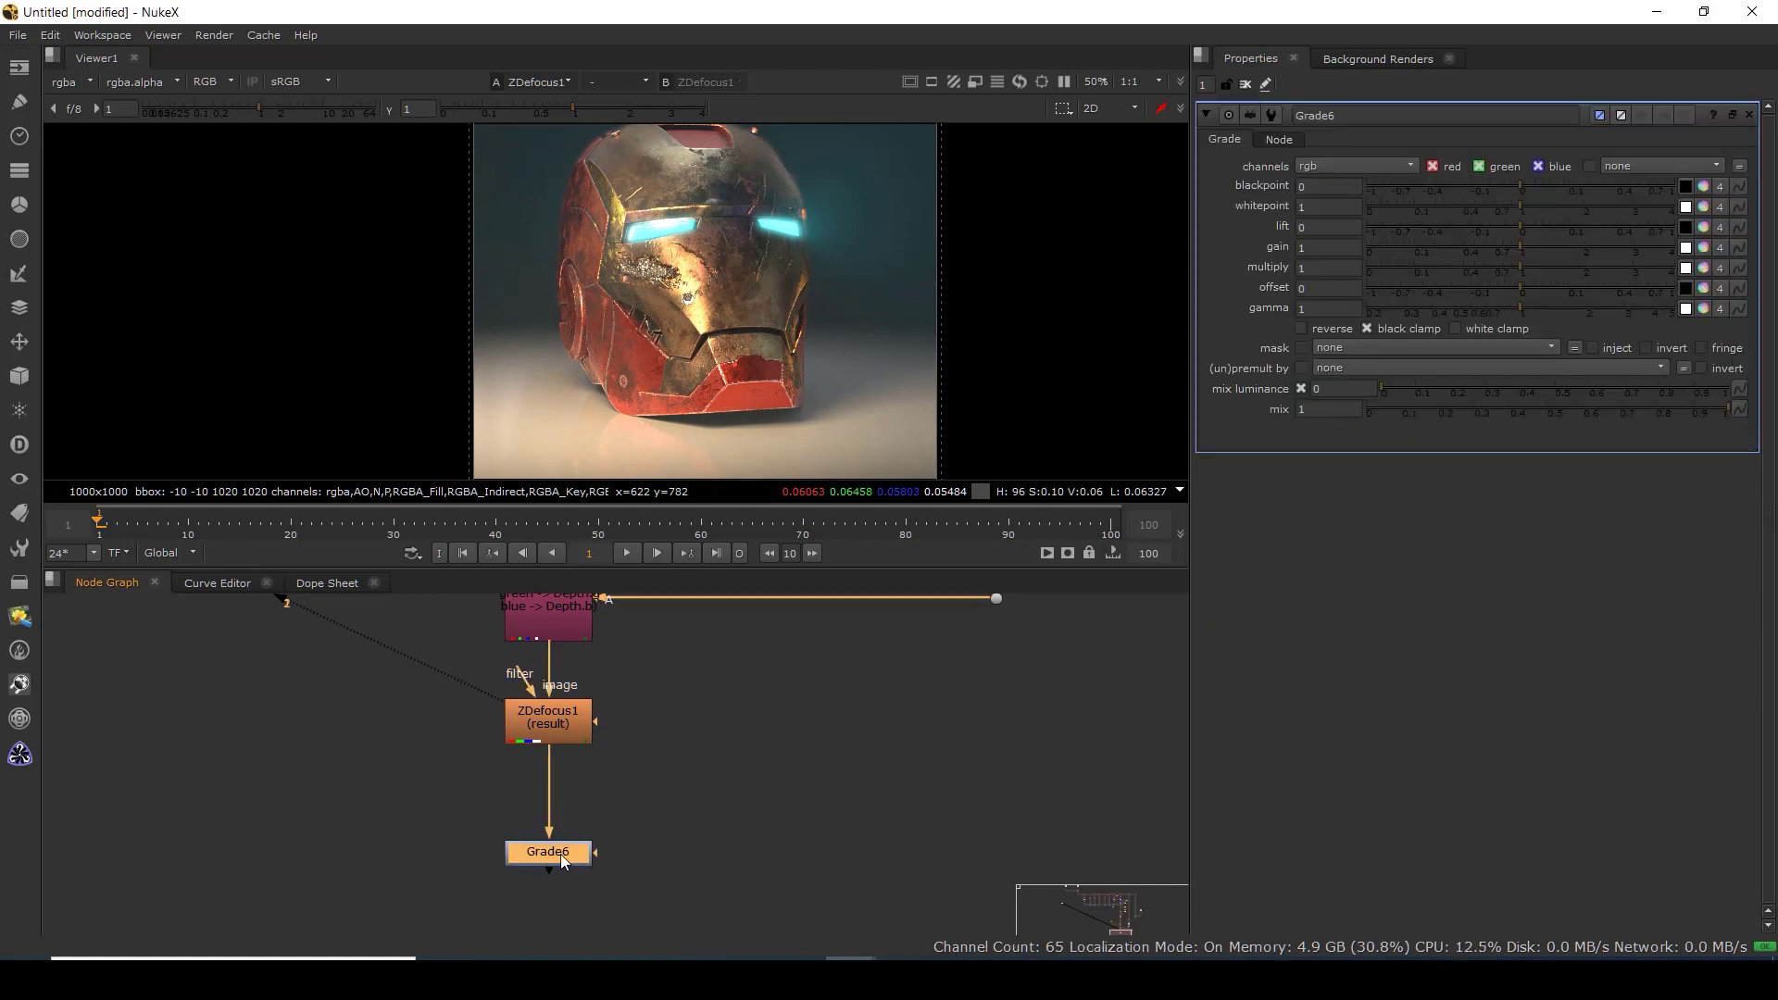
Add a Radial node and connect it to Grade6's mask input, routing the connection through a dot.
{"action": "left_click", "coordinate": [704, 752]}
{"action": "key", "text": "Tab"}
{"action": "type", "text": "rad"}
{"action": "left_click", "coordinate": [551, 802]}
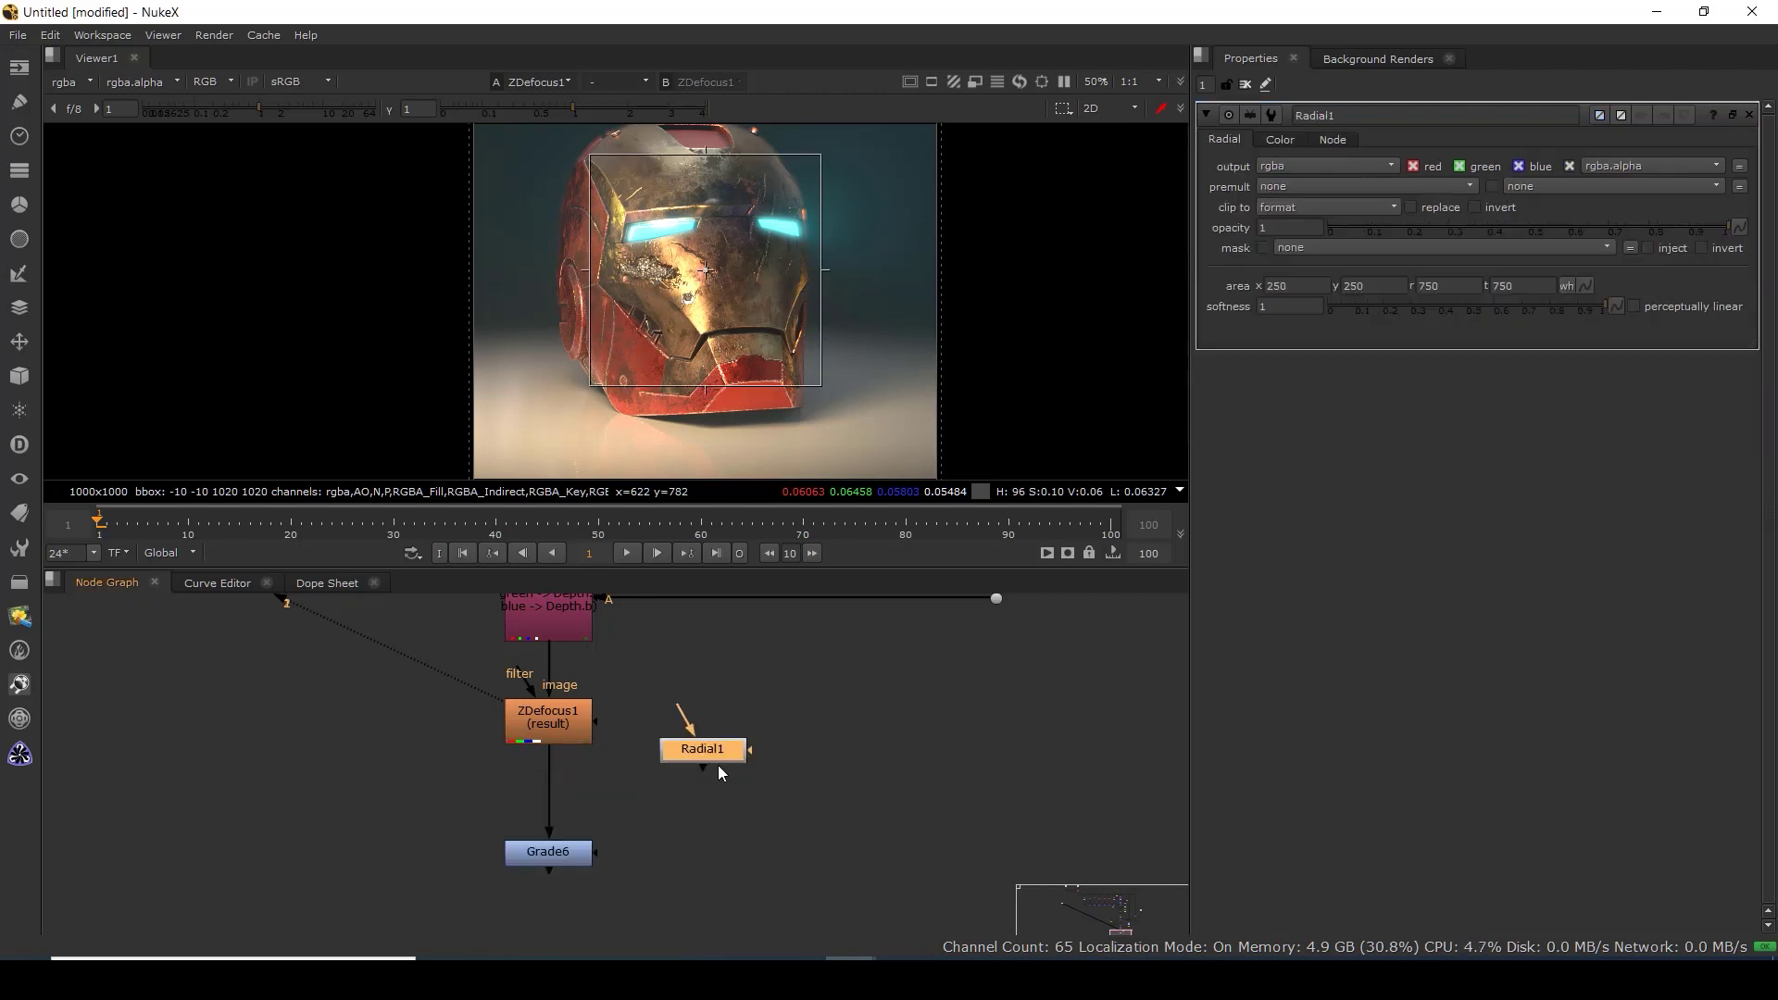
{"action": "left_click_drag", "start_coordinate": [599, 852], "coordinate": [846, 648]}
{"action": "left_click_drag", "start_coordinate": [704, 748], "coordinate": [848, 857]}
{"action": "key", "text": "f"}
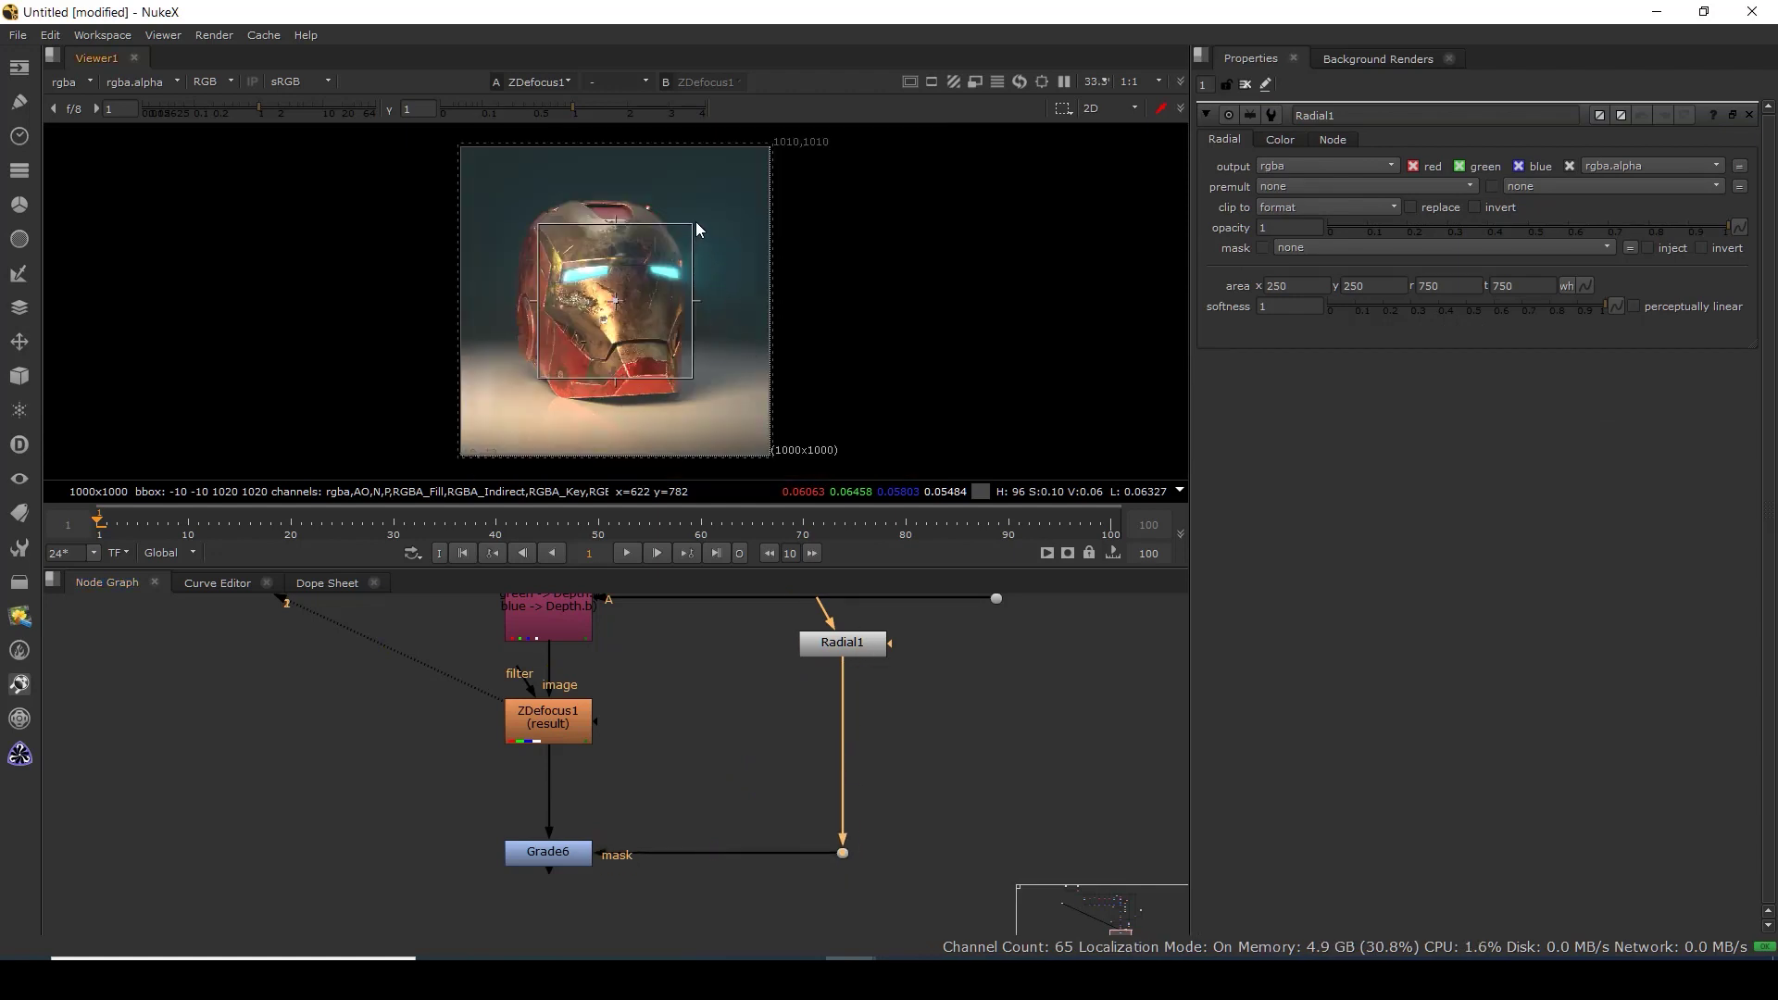
View Grade6, set its gain to 0.36 and invert its mask to darken the image outside the radial.
{"action": "left_click", "coordinate": [558, 858]}
{"action": "key", "text": "1"}
{"action": "double_click", "coordinate": [558, 859]}
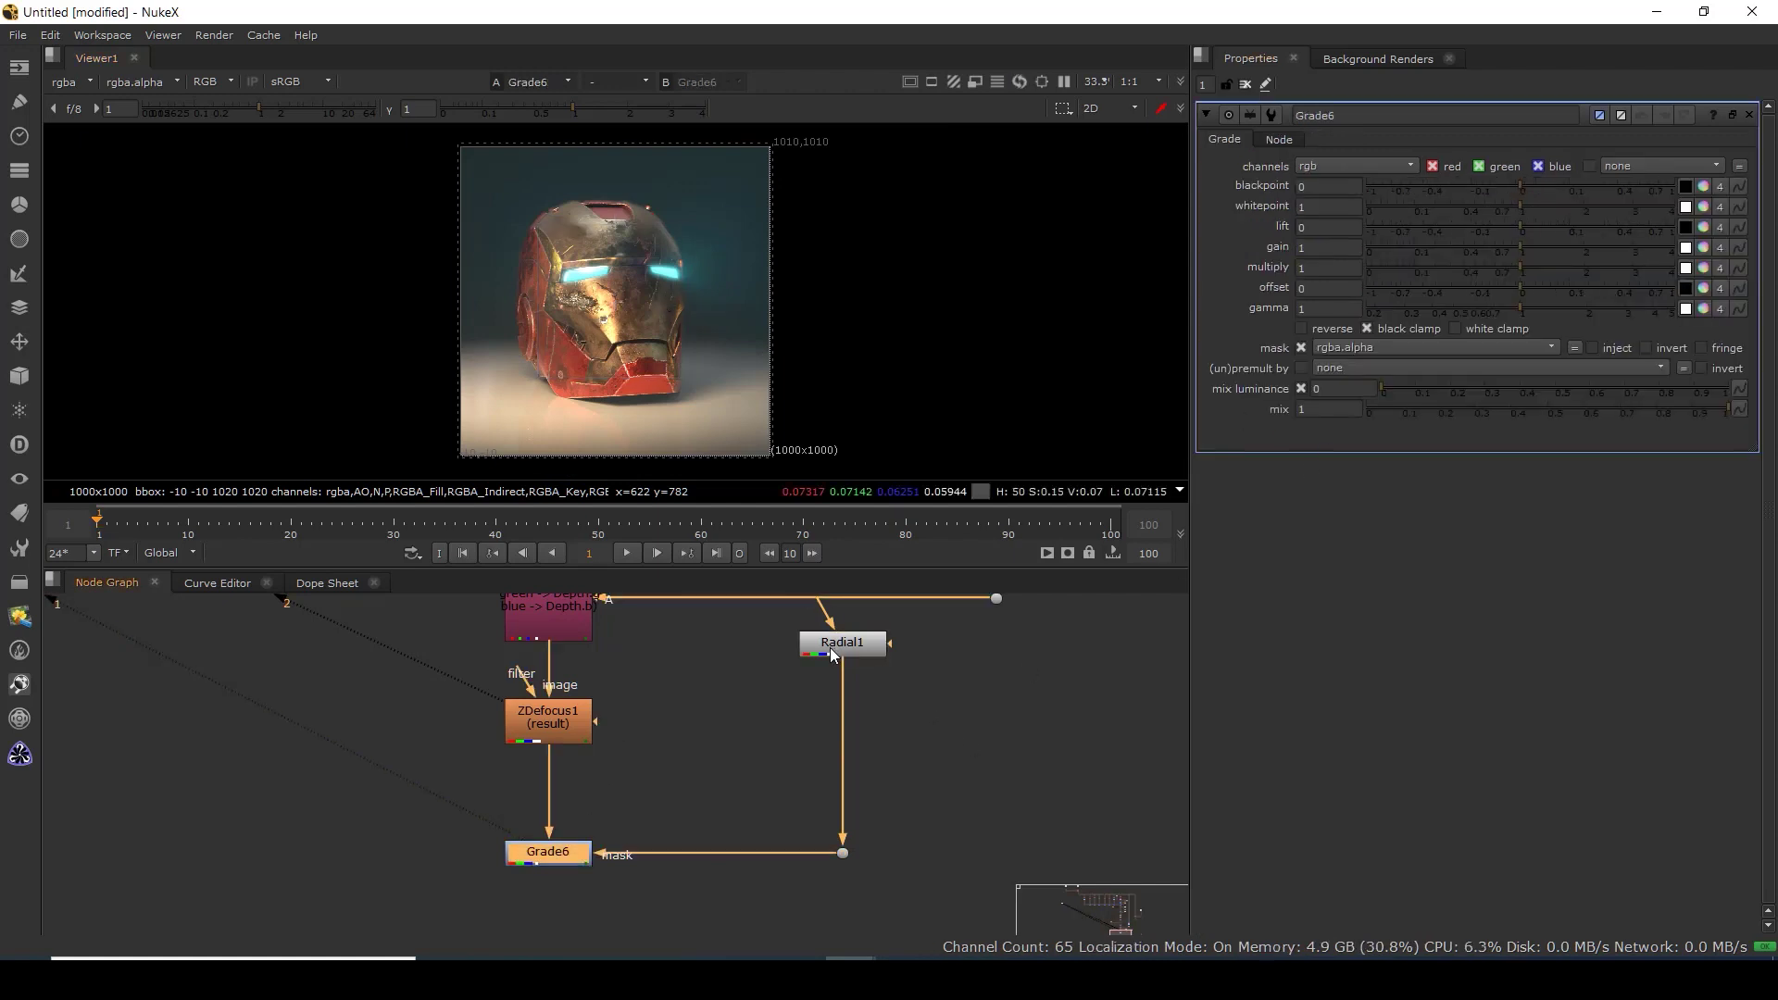
{"action": "left_click_drag", "start_coordinate": [1515, 246], "coordinate": [1457, 248]}
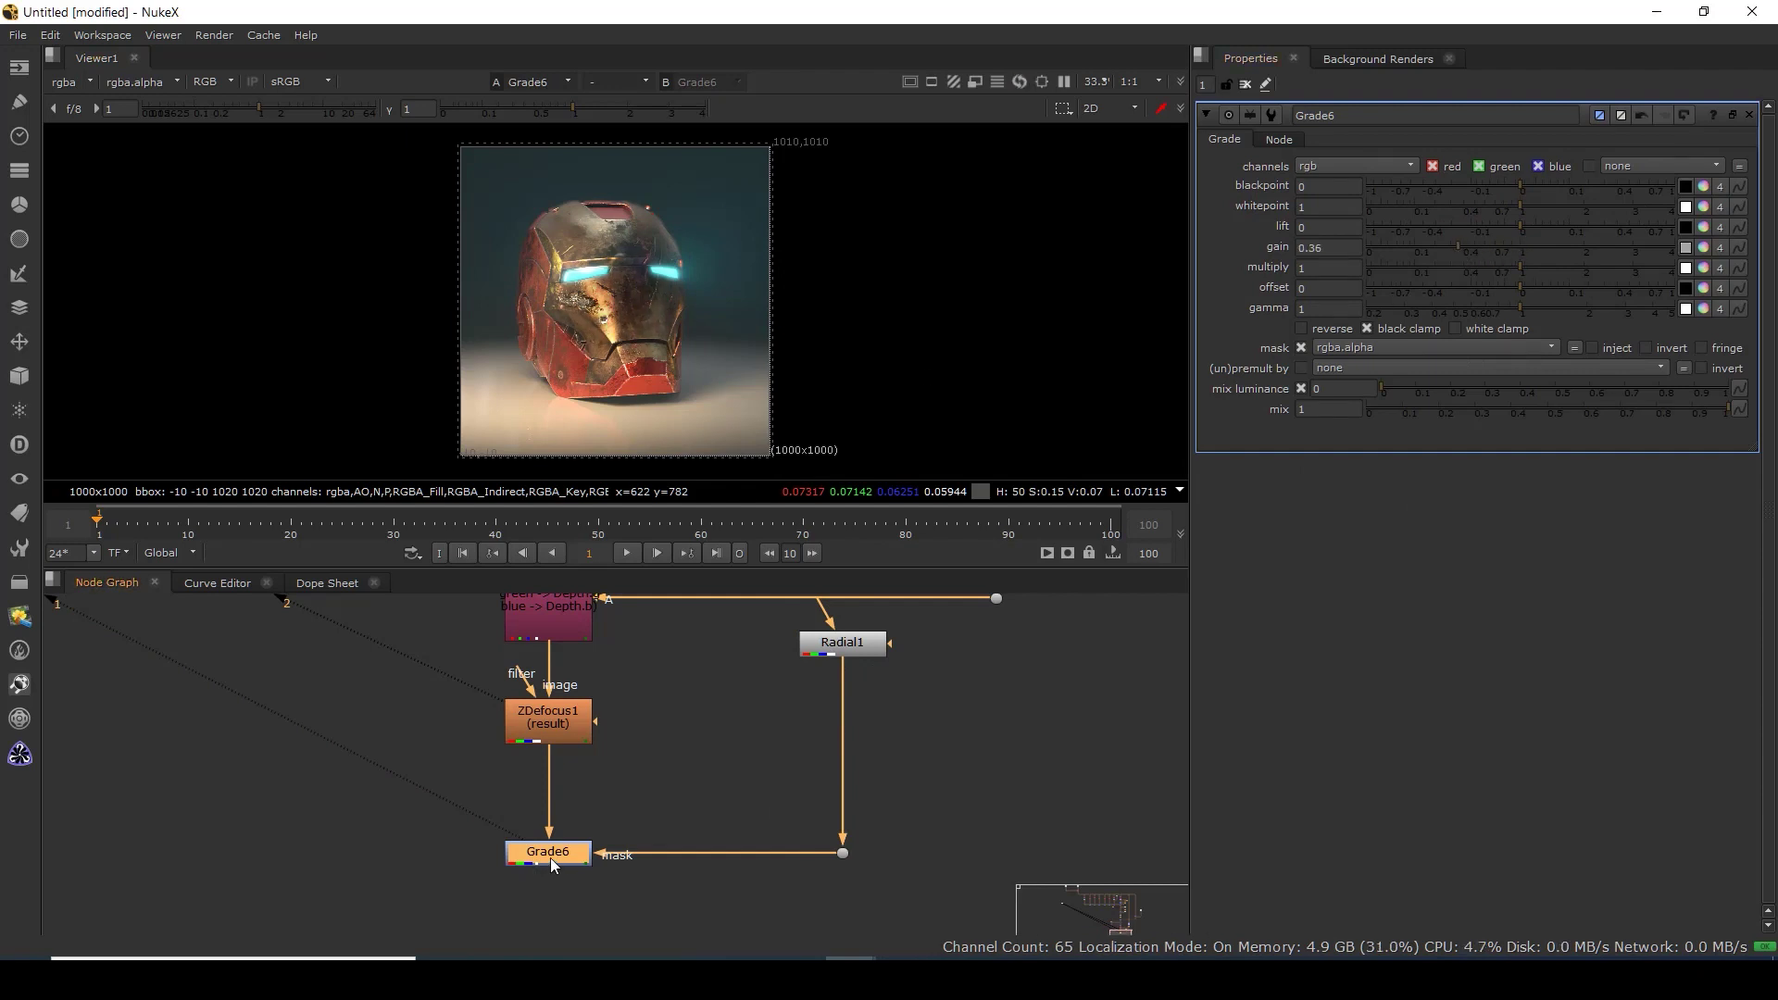
{"action": "left_click", "coordinate": [1645, 348]}
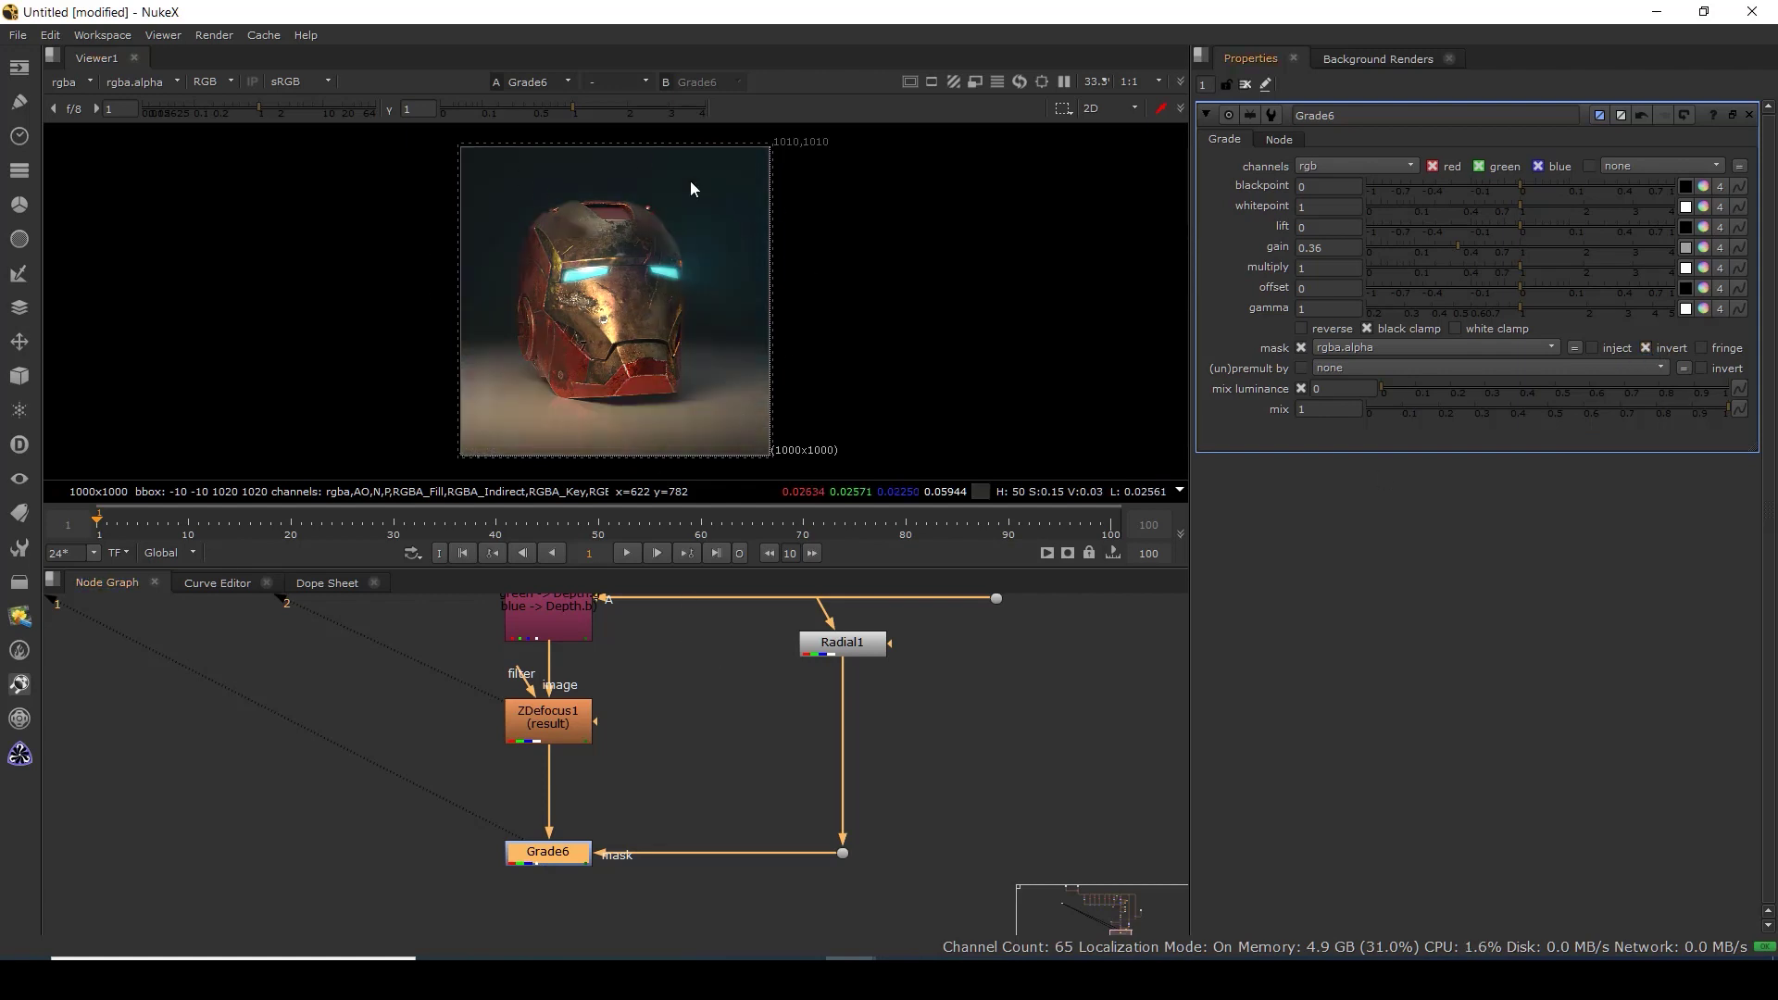
Enlarge and recentre Radial1 beyond the frame, with its area at about x -288.5, y -178.5, r 1336.5, t 1206.5.
{"action": "left_click", "coordinate": [839, 644]}
{"action": "scroll", "coordinate": [683, 233], "scroll_direction": "down", "scroll_amount": 1}
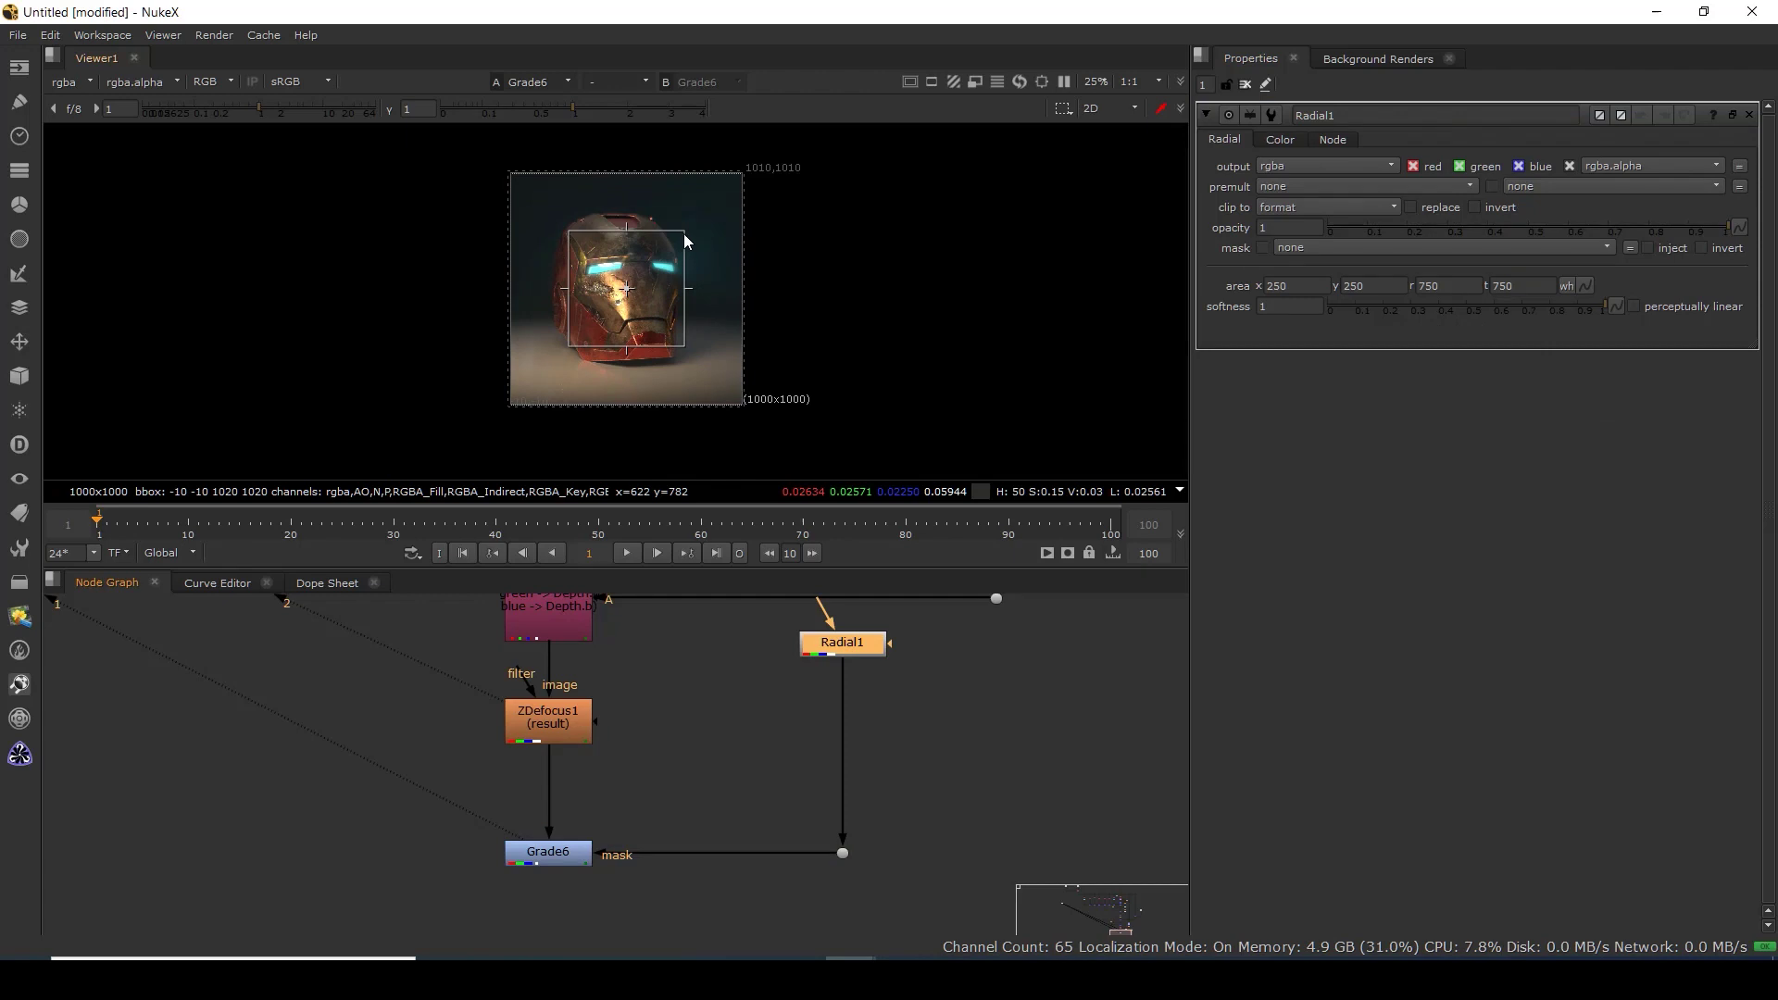
{"action": "left_click_drag", "start_coordinate": [845, 103], "coordinate": [846, 105]}
{"action": "left_click_drag", "start_coordinate": [568, 347], "coordinate": [401, 500]}
{"action": "left_click_drag", "start_coordinate": [626, 304], "coordinate": [616, 282]}
{"action": "scroll", "coordinate": [663, 265], "scroll_direction": "down", "scroll_amount": 3}
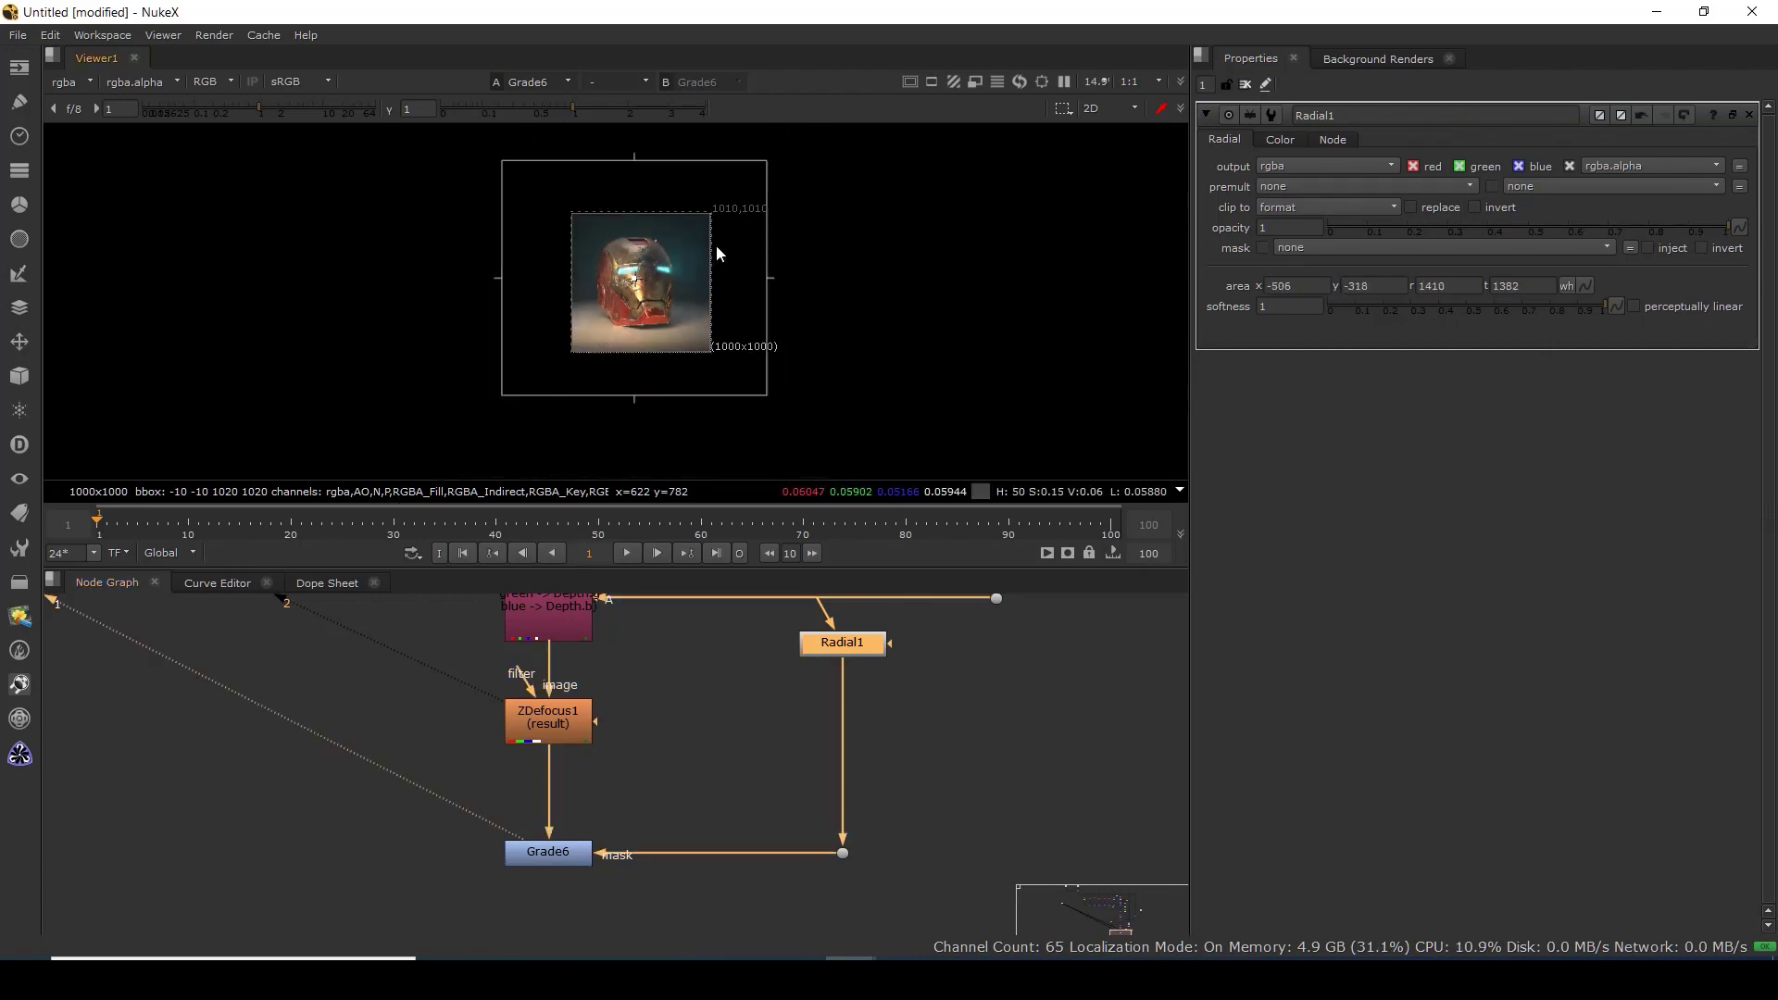
{"action": "left_click_drag", "start_coordinate": [714, 244], "coordinate": [727, 315]}
{"action": "left_click_drag", "start_coordinate": [774, 228], "coordinate": [767, 260]}
{"action": "left_click_drag", "start_coordinate": [535, 474], "coordinate": [562, 454]}
{"action": "scroll", "coordinate": [654, 345], "scroll_direction": "up", "scroll_amount": 2}
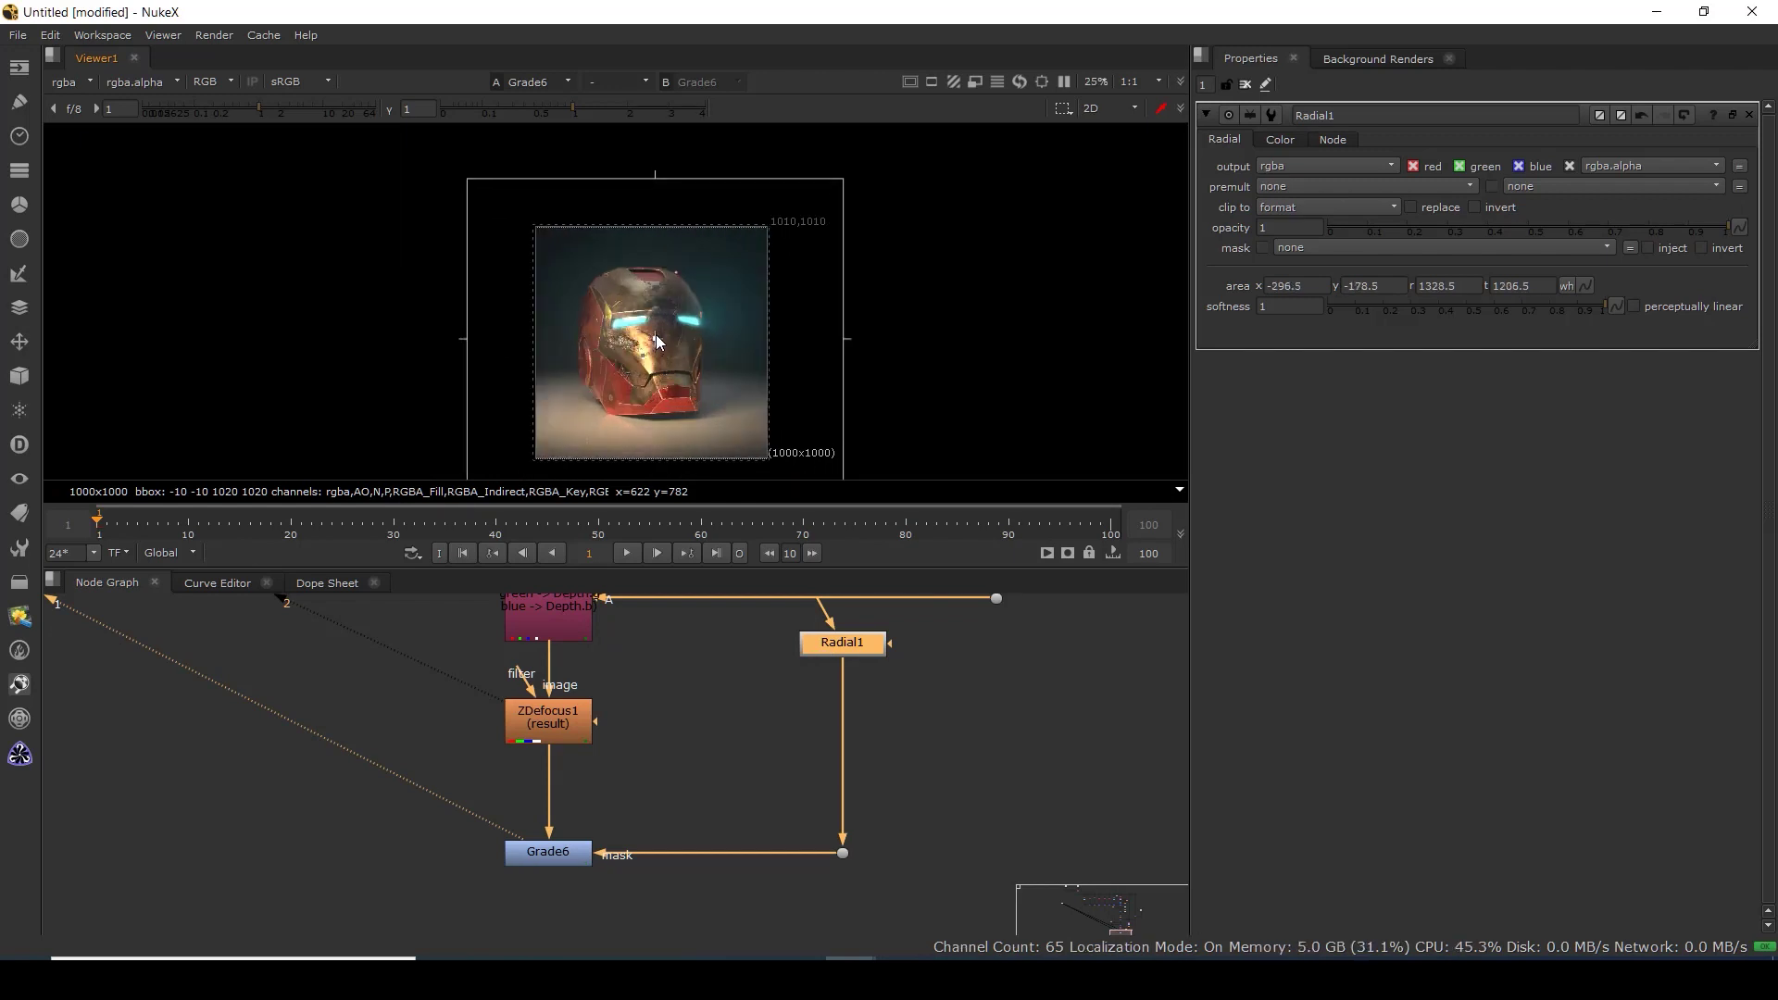
{"action": "left_click_drag", "start_coordinate": [656, 341], "coordinate": [658, 341]}
Assign ZDefocus1 to viewer input 1 and Grade6 to viewer input 2, and compare the image with and without the vignette.
{"action": "left_click", "coordinate": [547, 729]}
{"action": "key", "text": "1"}
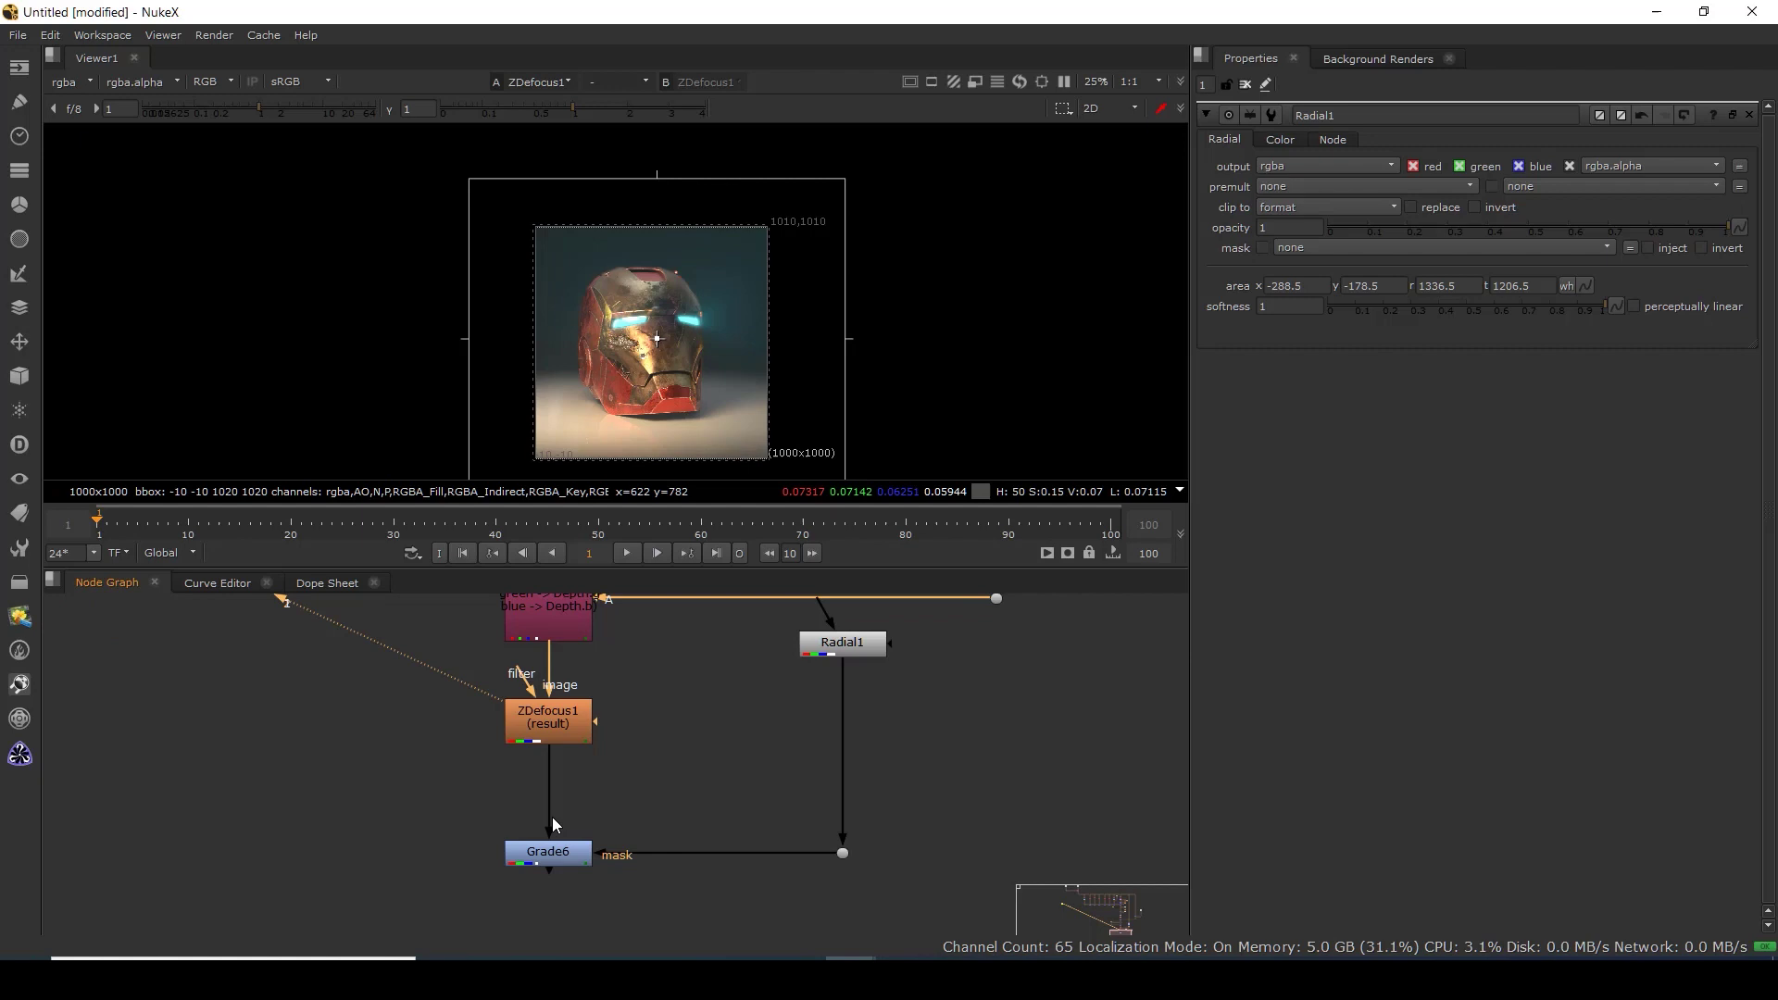
{"action": "left_click", "coordinate": [547, 863]}
{"action": "key", "text": "2"}
{"action": "scroll", "coordinate": [672, 426], "scroll_direction": "up", "scroll_amount": 2}
{"action": "key", "text": "1"}
{"action": "key", "text": "2"}
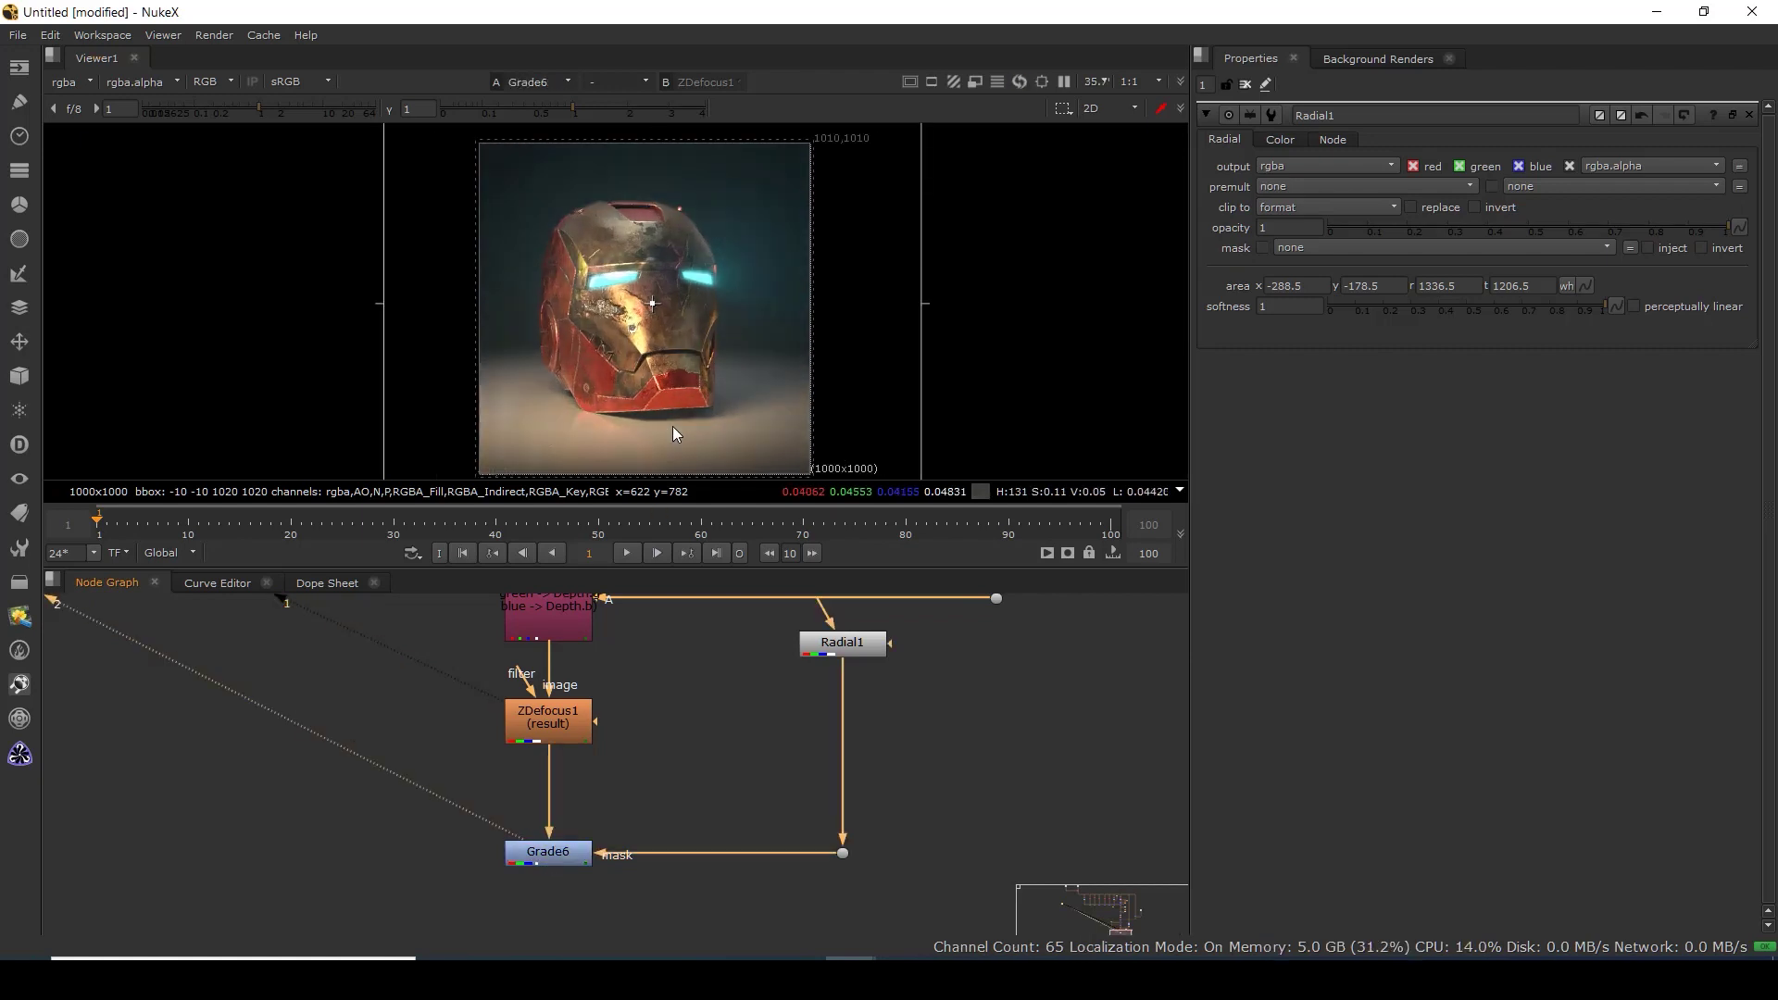
{"action": "key", "text": "1"}
{"action": "key", "text": "2"}
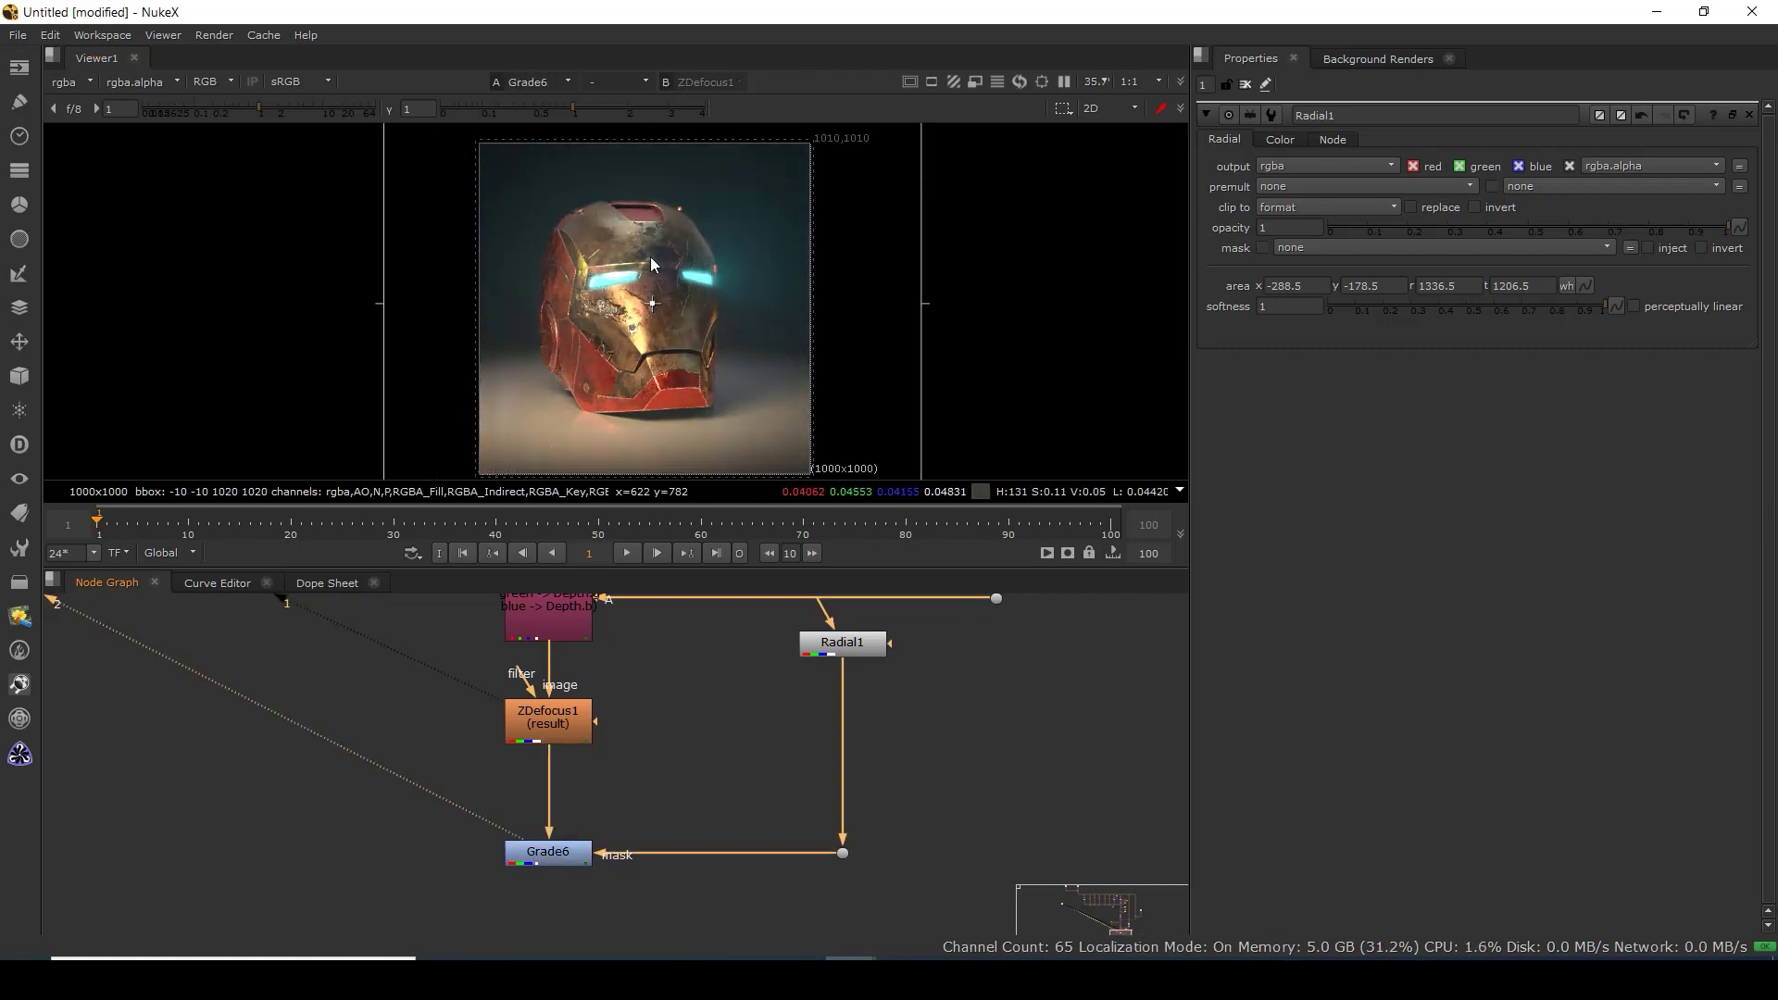
{"action": "key", "text": "1"}
{"action": "key", "text": "2"}
{"action": "key", "text": "1"}
{"action": "key", "text": "2"}
{"action": "left_click_drag", "start_coordinate": [737, 767], "coordinate": [828, 667]}
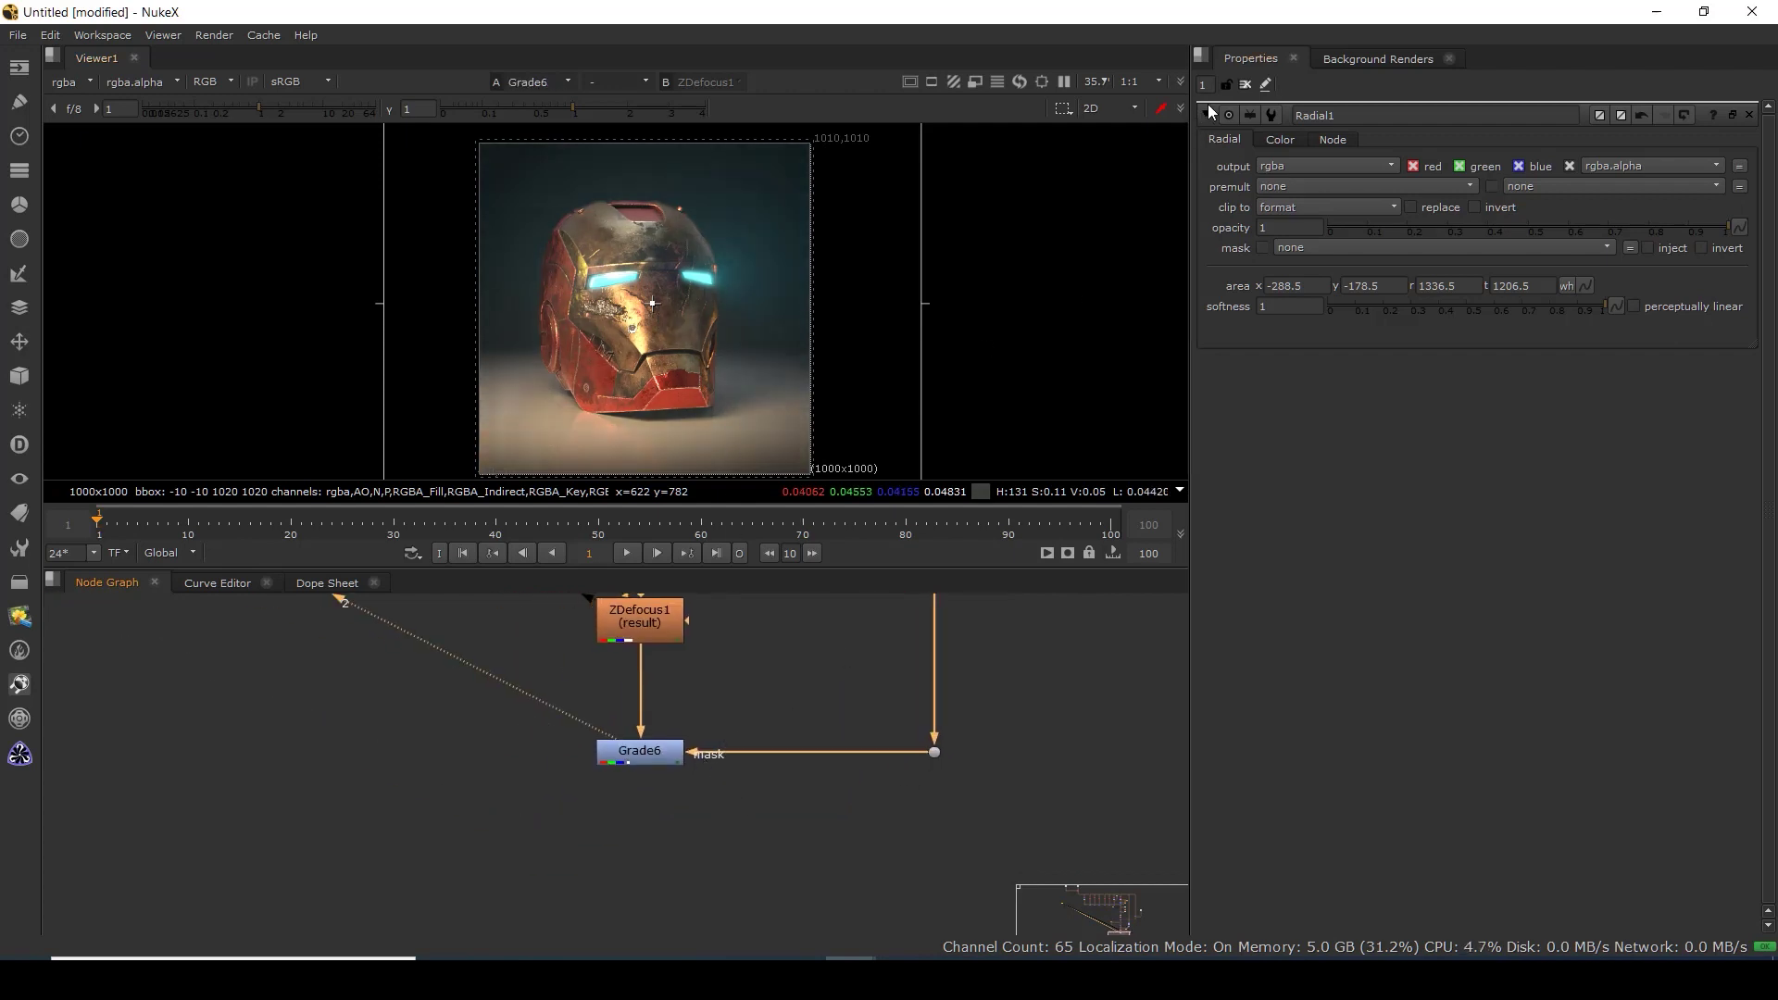
Clear the open node properties and examine the graded helmet up close in the viewer.
{"action": "left_click", "coordinate": [1246, 84]}
{"action": "scroll", "coordinate": [652, 292], "scroll_direction": "up", "scroll_amount": 8}
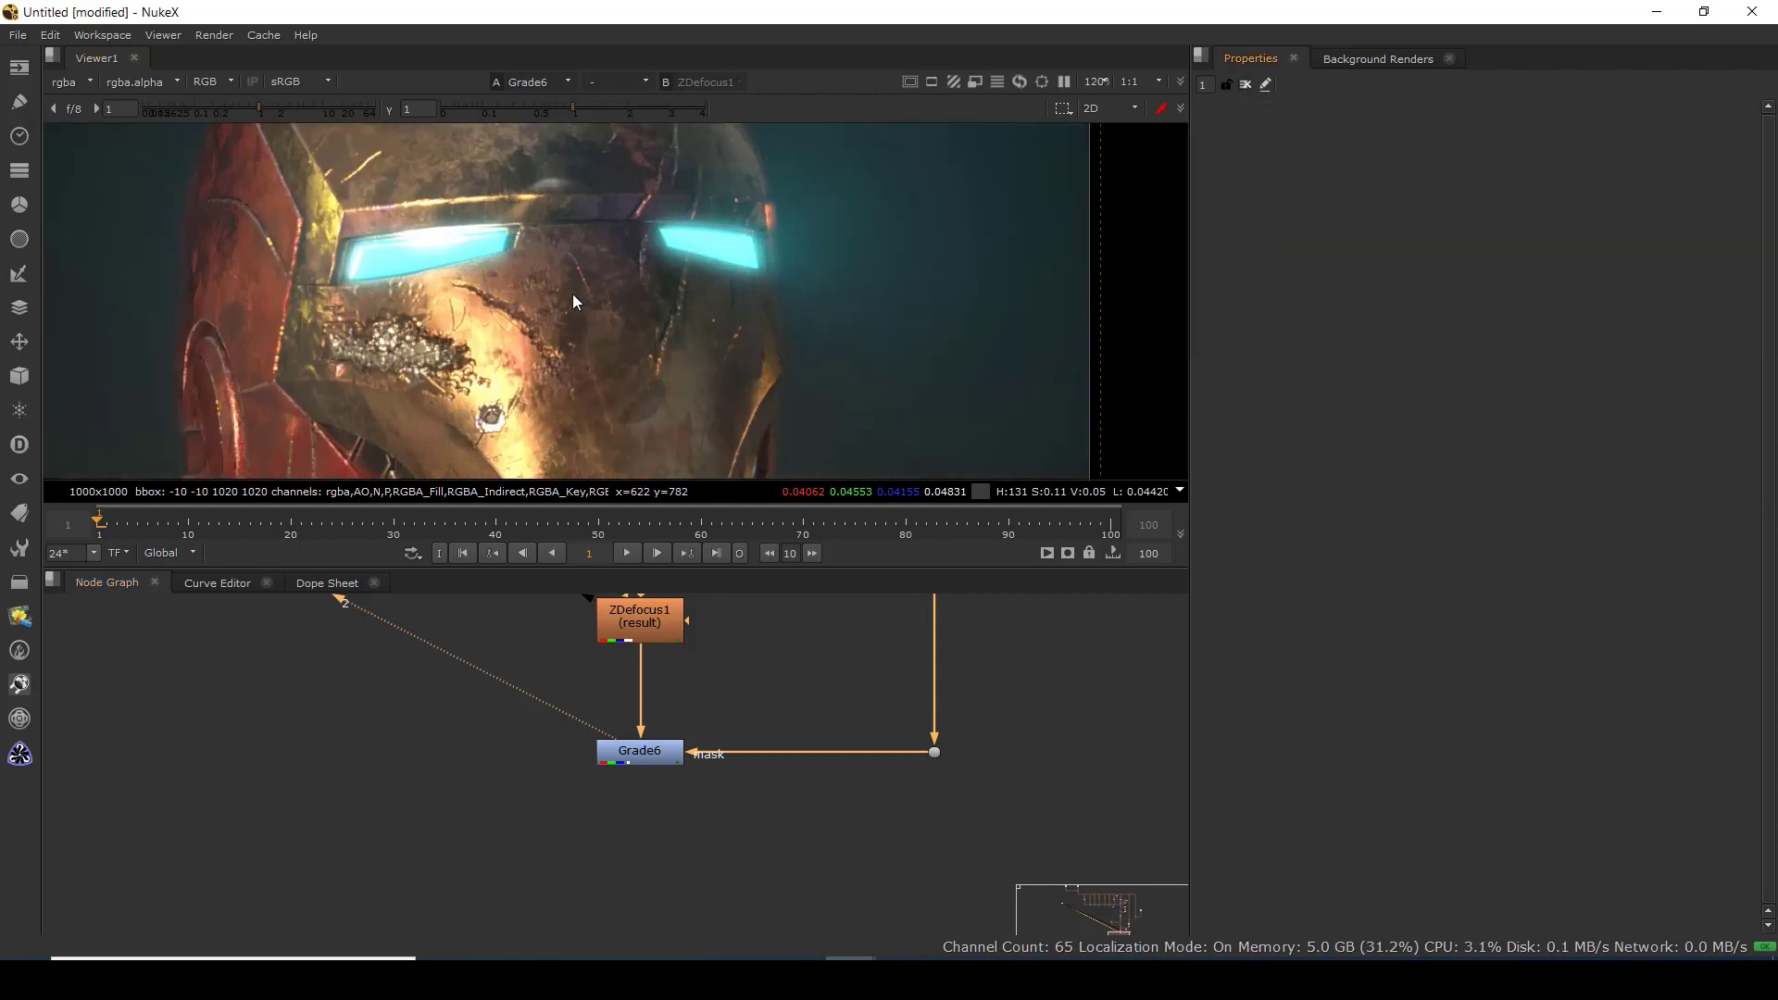
{"action": "scroll", "coordinate": [598, 288], "scroll_direction": "down", "scroll_amount": 4}
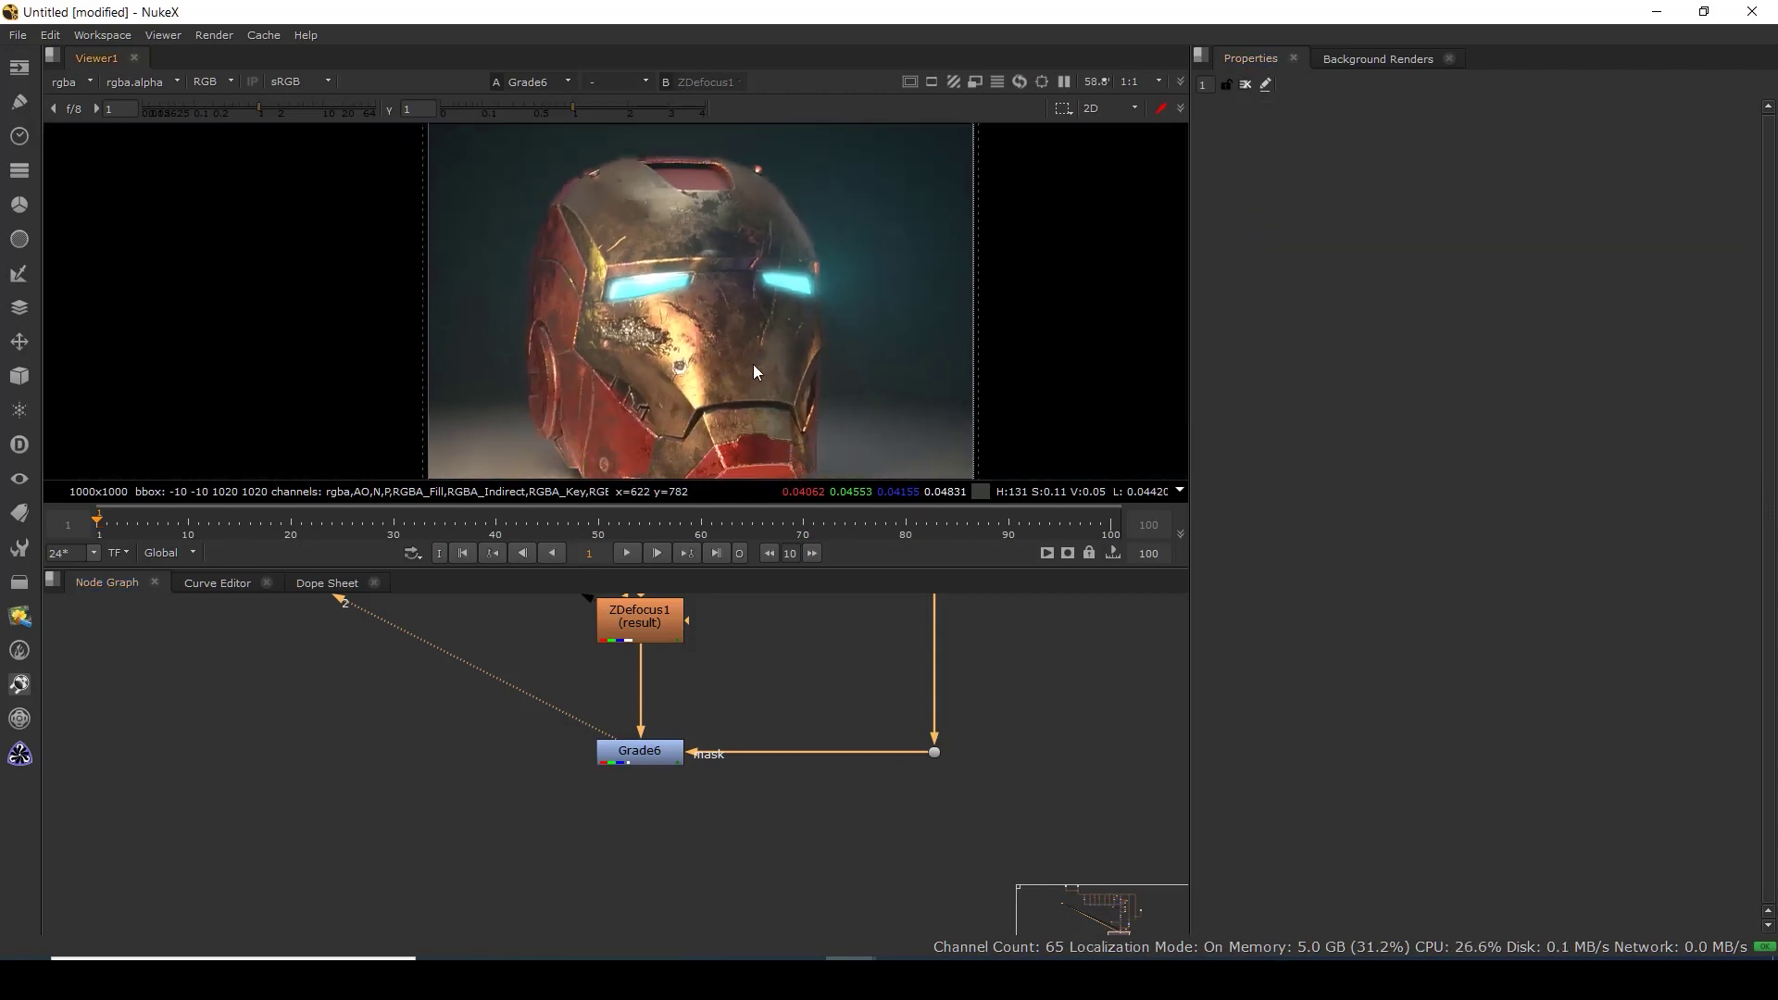
{"action": "scroll", "coordinate": [704, 705], "scroll_direction": "down", "scroll_amount": 3}
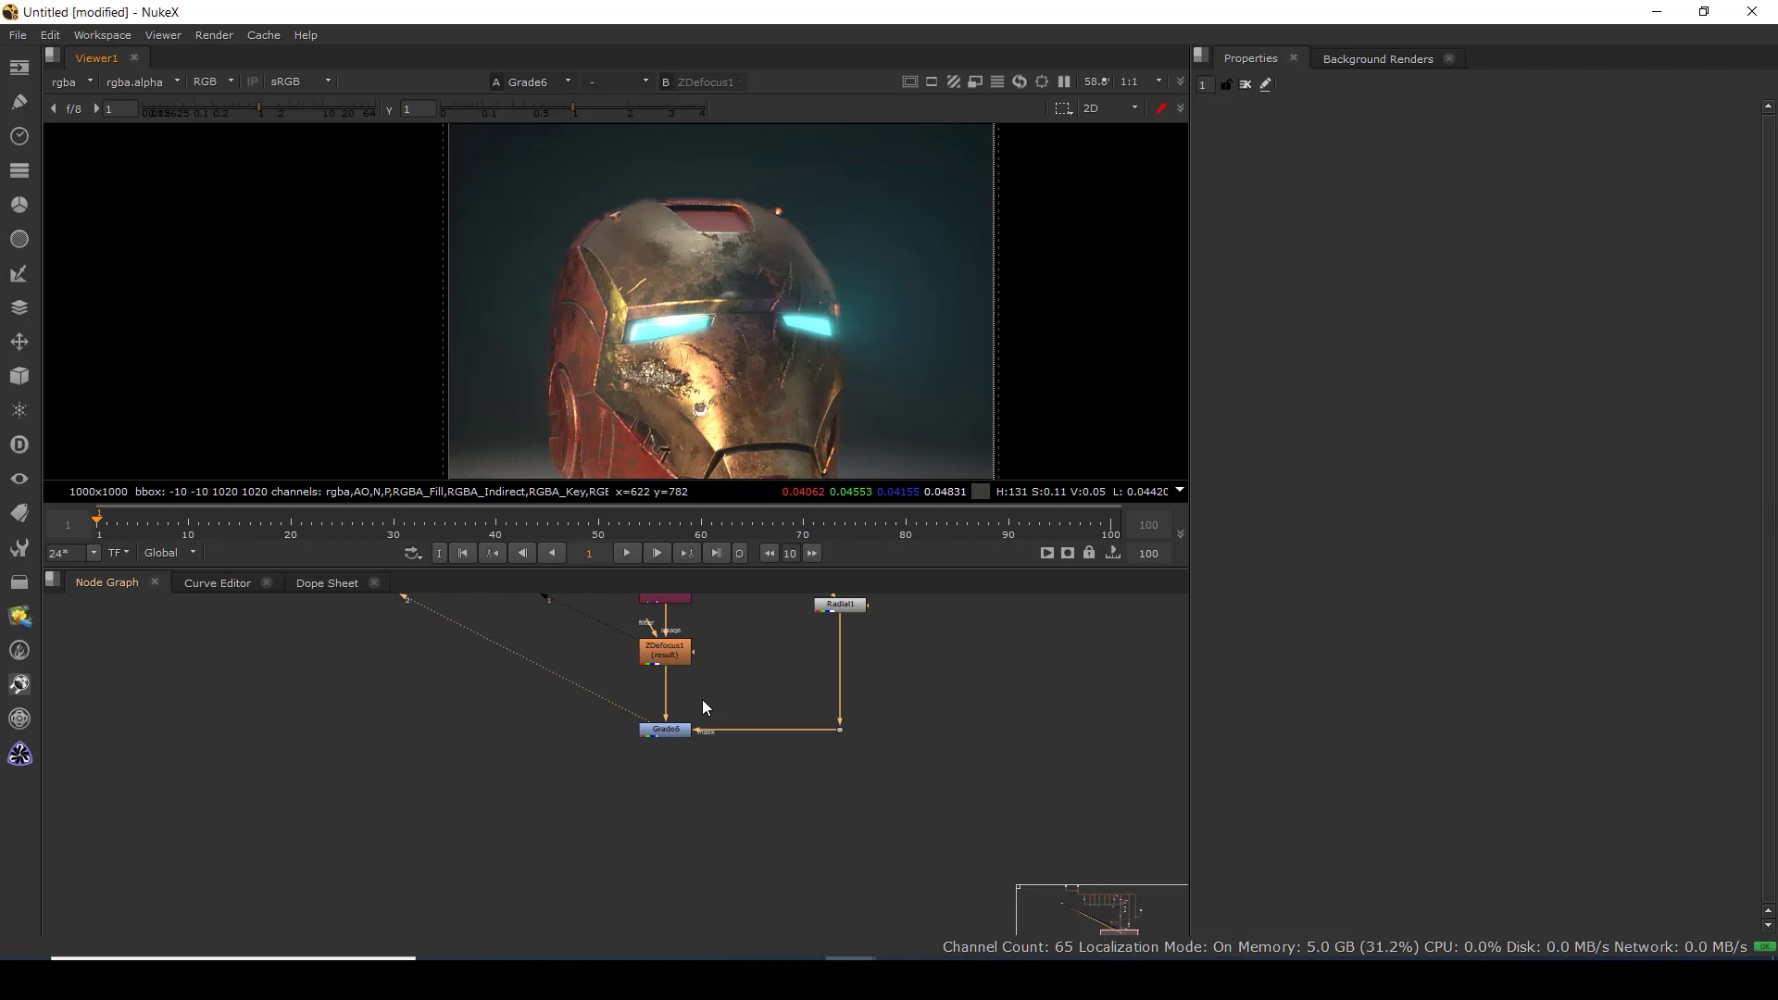
{"action": "left_click_drag", "start_coordinate": [667, 396], "coordinate": [741, 298]}
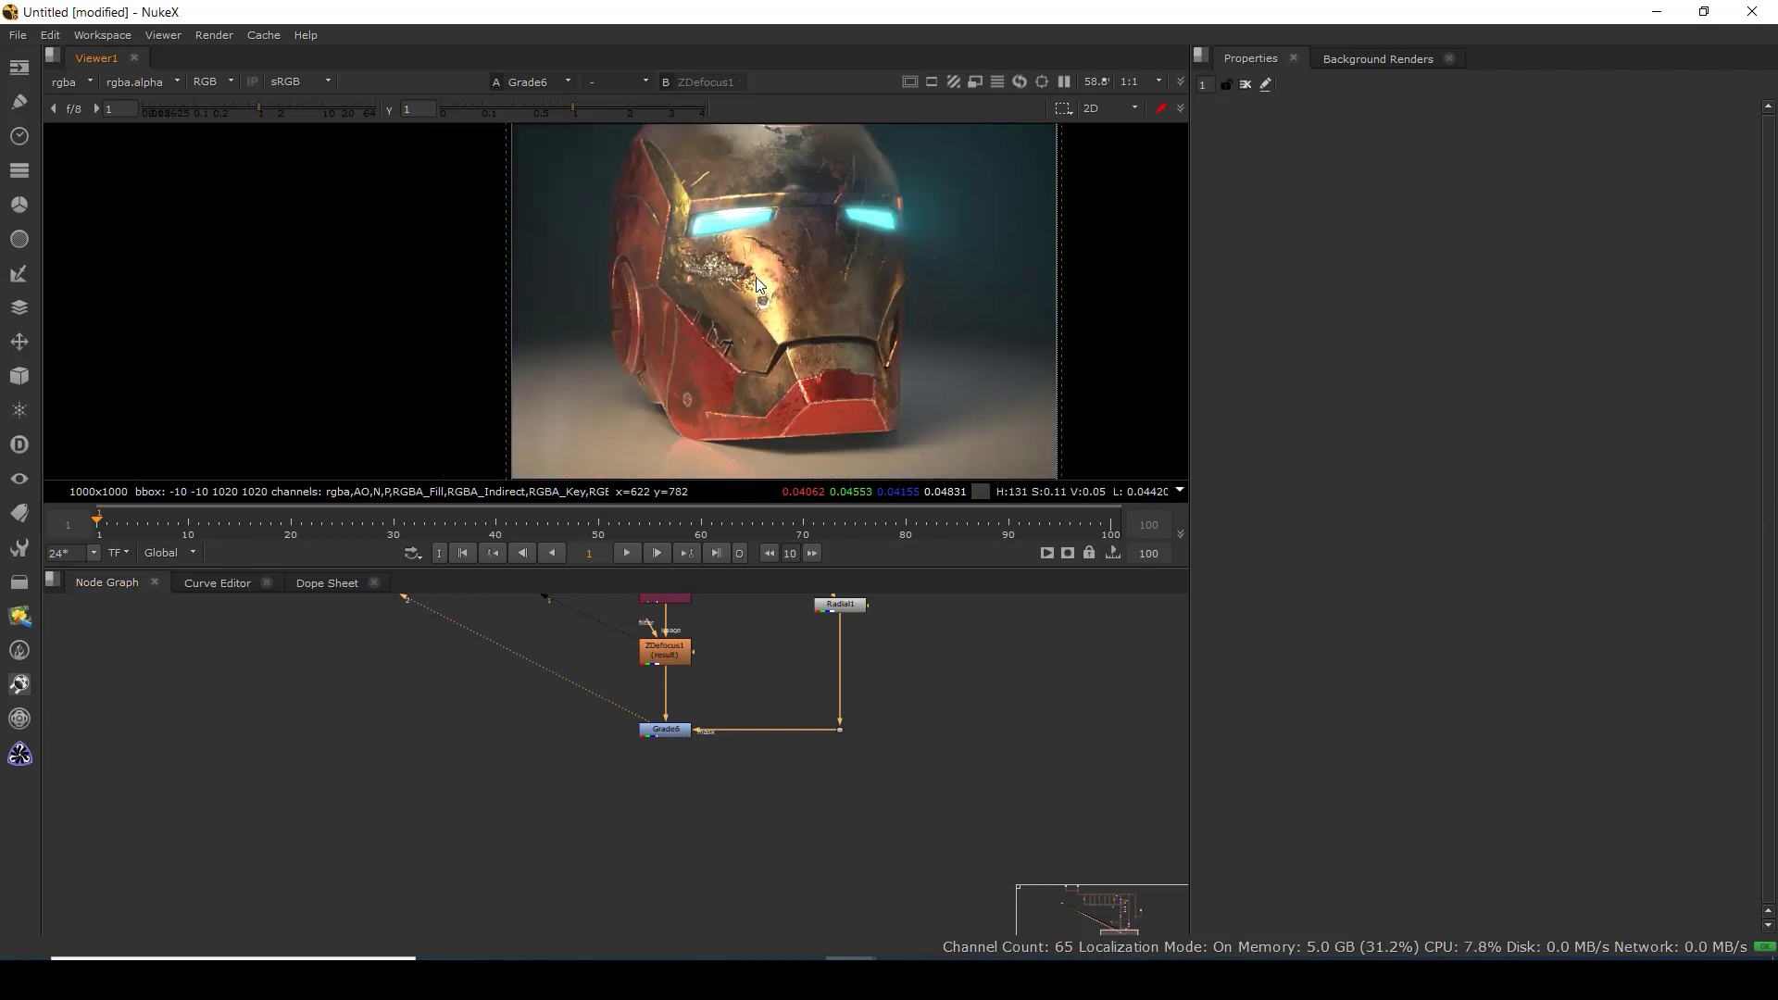
Add a CheckerBoard node and place it beside the branch of the UV pass Read node.
{"action": "scroll", "coordinate": [600, 774], "scroll_direction": "down", "scroll_amount": 10}
{"action": "scroll", "coordinate": [602, 741], "scroll_direction": "up", "scroll_amount": 8}
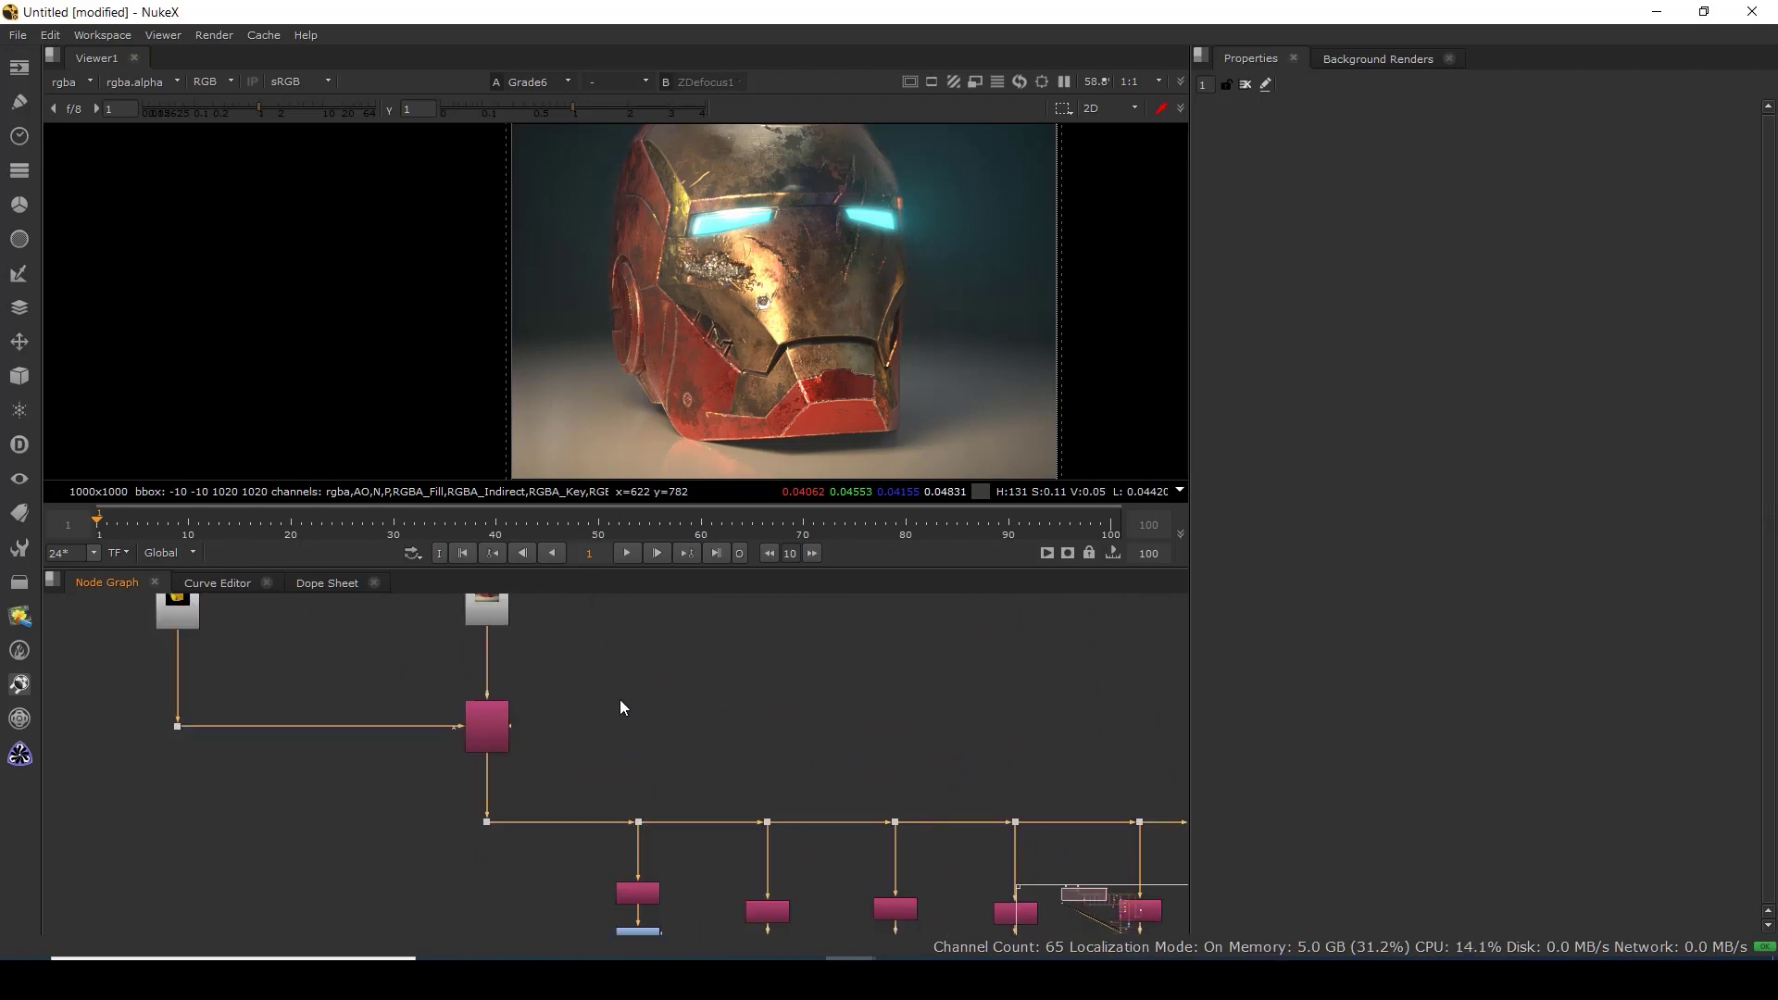
{"action": "left_click_drag", "start_coordinate": [620, 698], "coordinate": [706, 747]}
{"action": "left_click", "coordinate": [19, 68]}
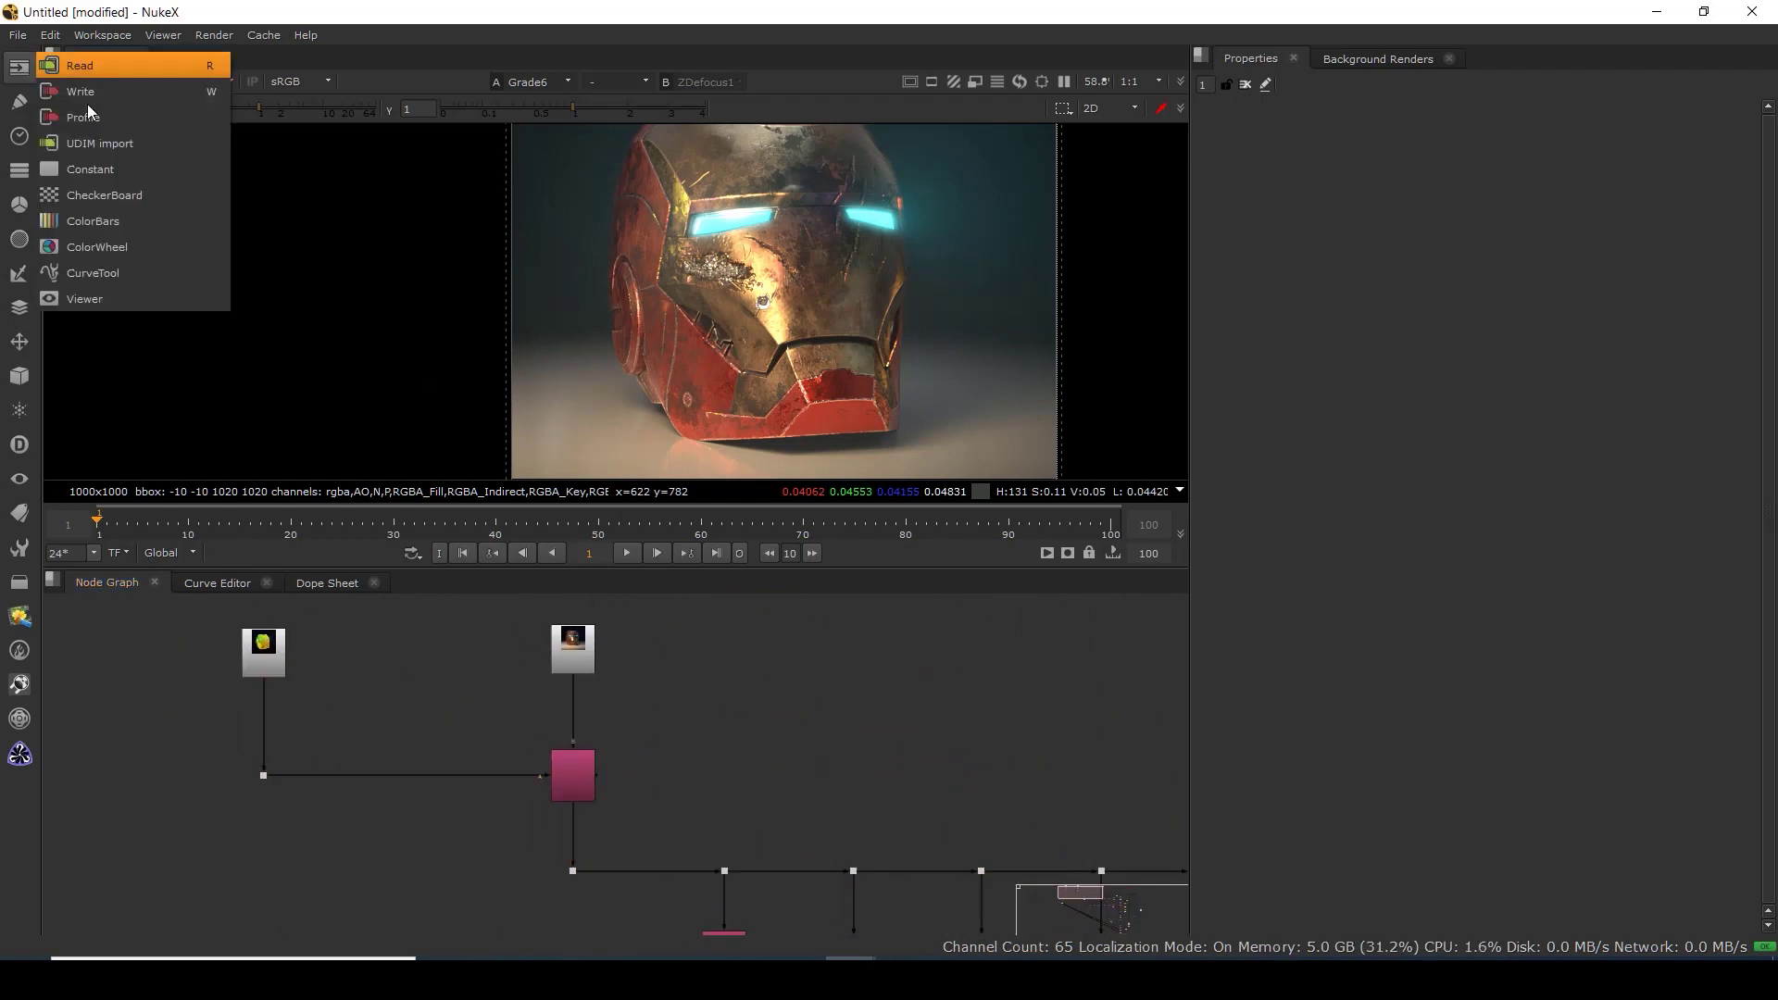
{"action": "left_click", "coordinate": [95, 198]}
{"action": "left_click_drag", "start_coordinate": [759, 687], "coordinate": [265, 876]}
{"action": "left_click_drag", "start_coordinate": [396, 875], "coordinate": [543, 731]}
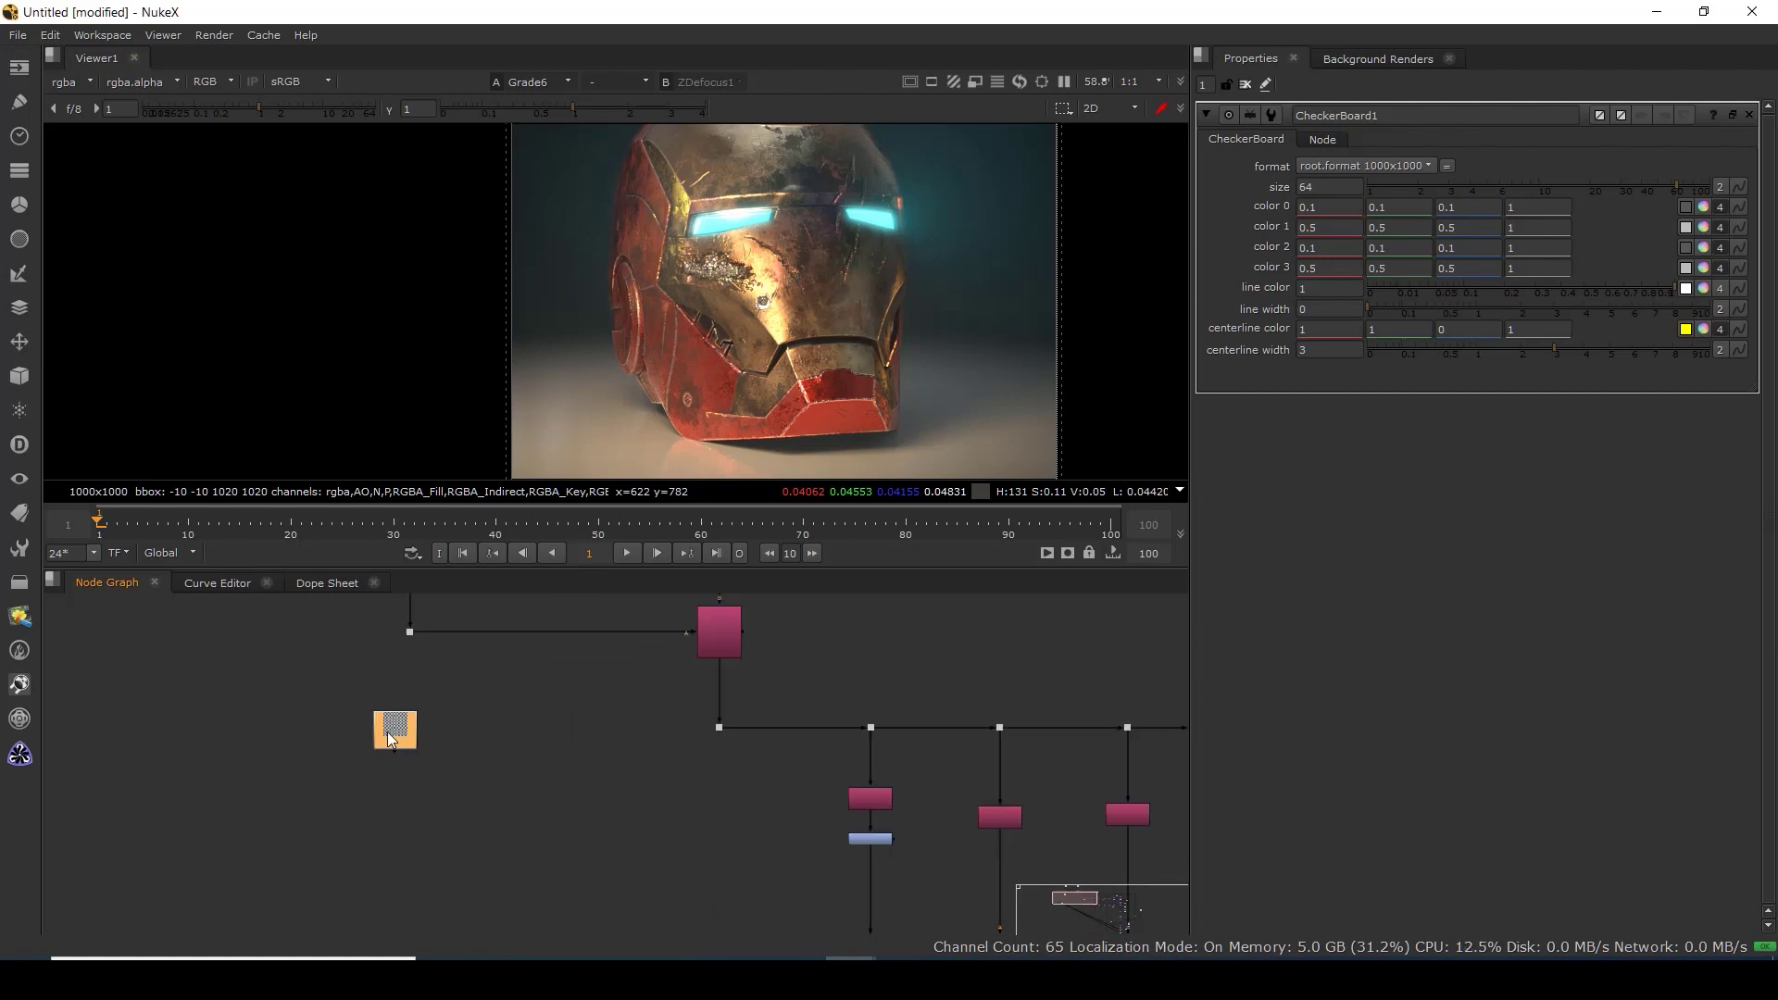
Add an STMap node fed by CheckerBoard1 and the UV pass, branching the UV connection through a dot, and view it.
{"action": "left_click", "coordinate": [413, 741]}
{"action": "key", "text": "Tab"}
{"action": "type", "text": "s"}
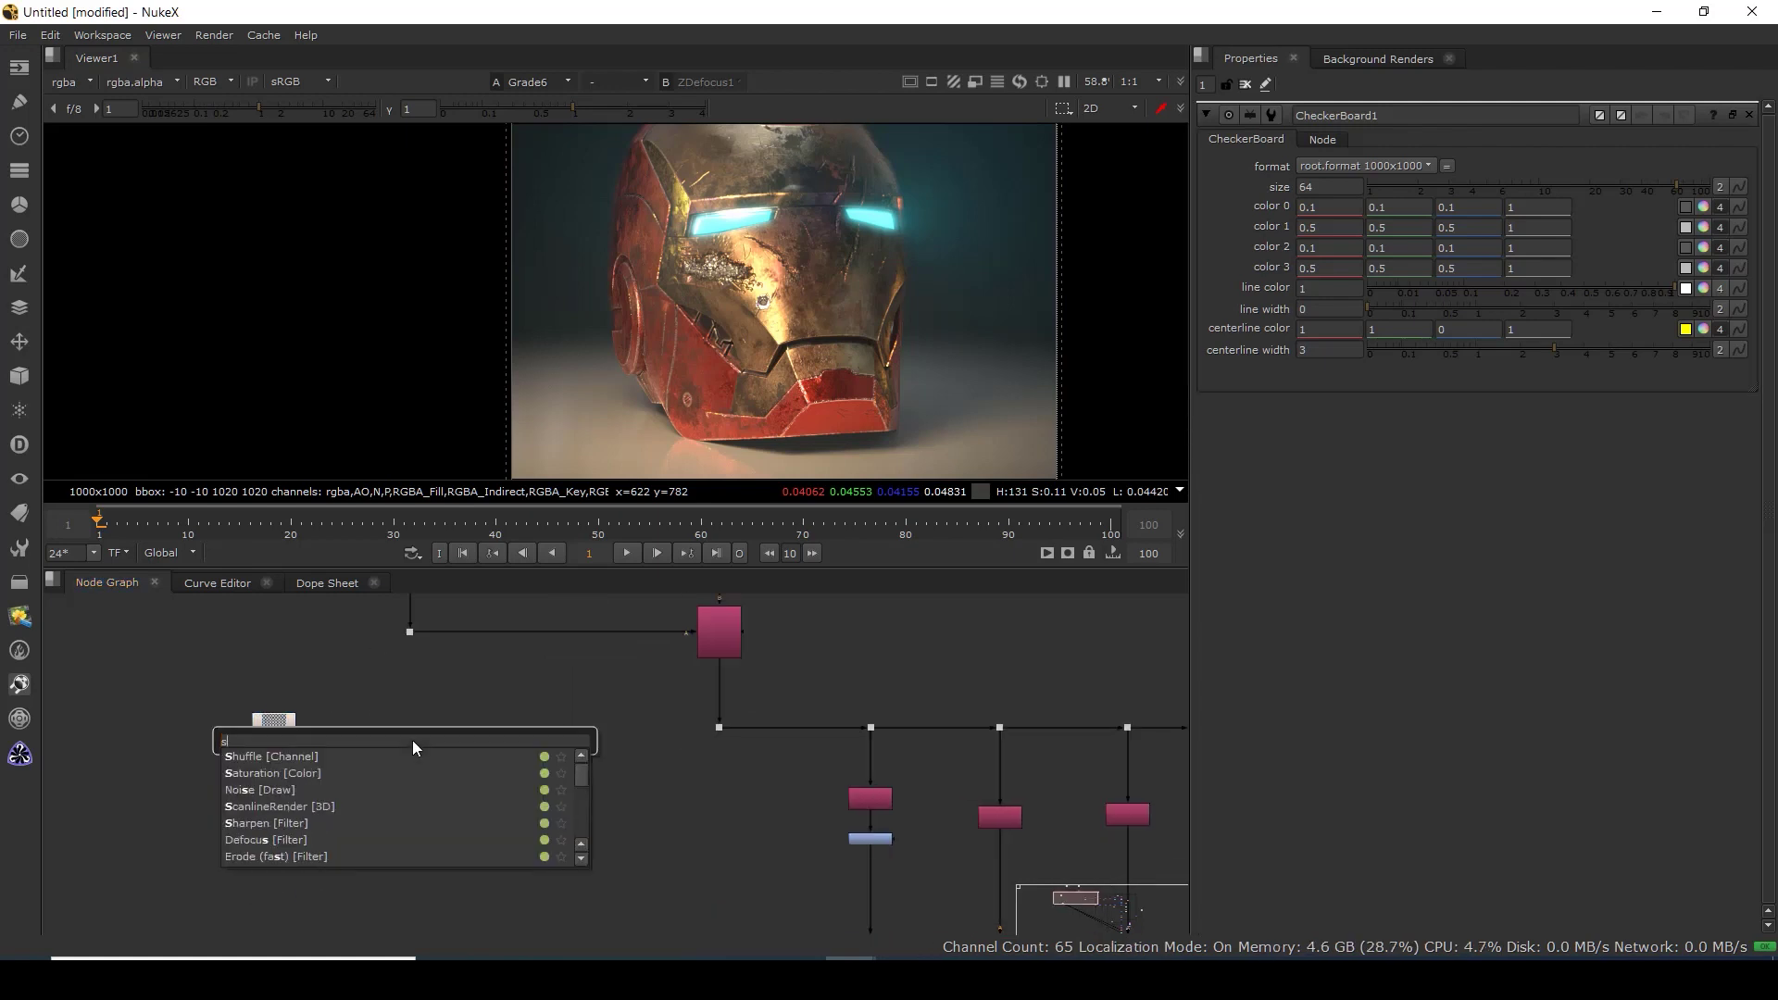
{"action": "type", "text": "tmap"}
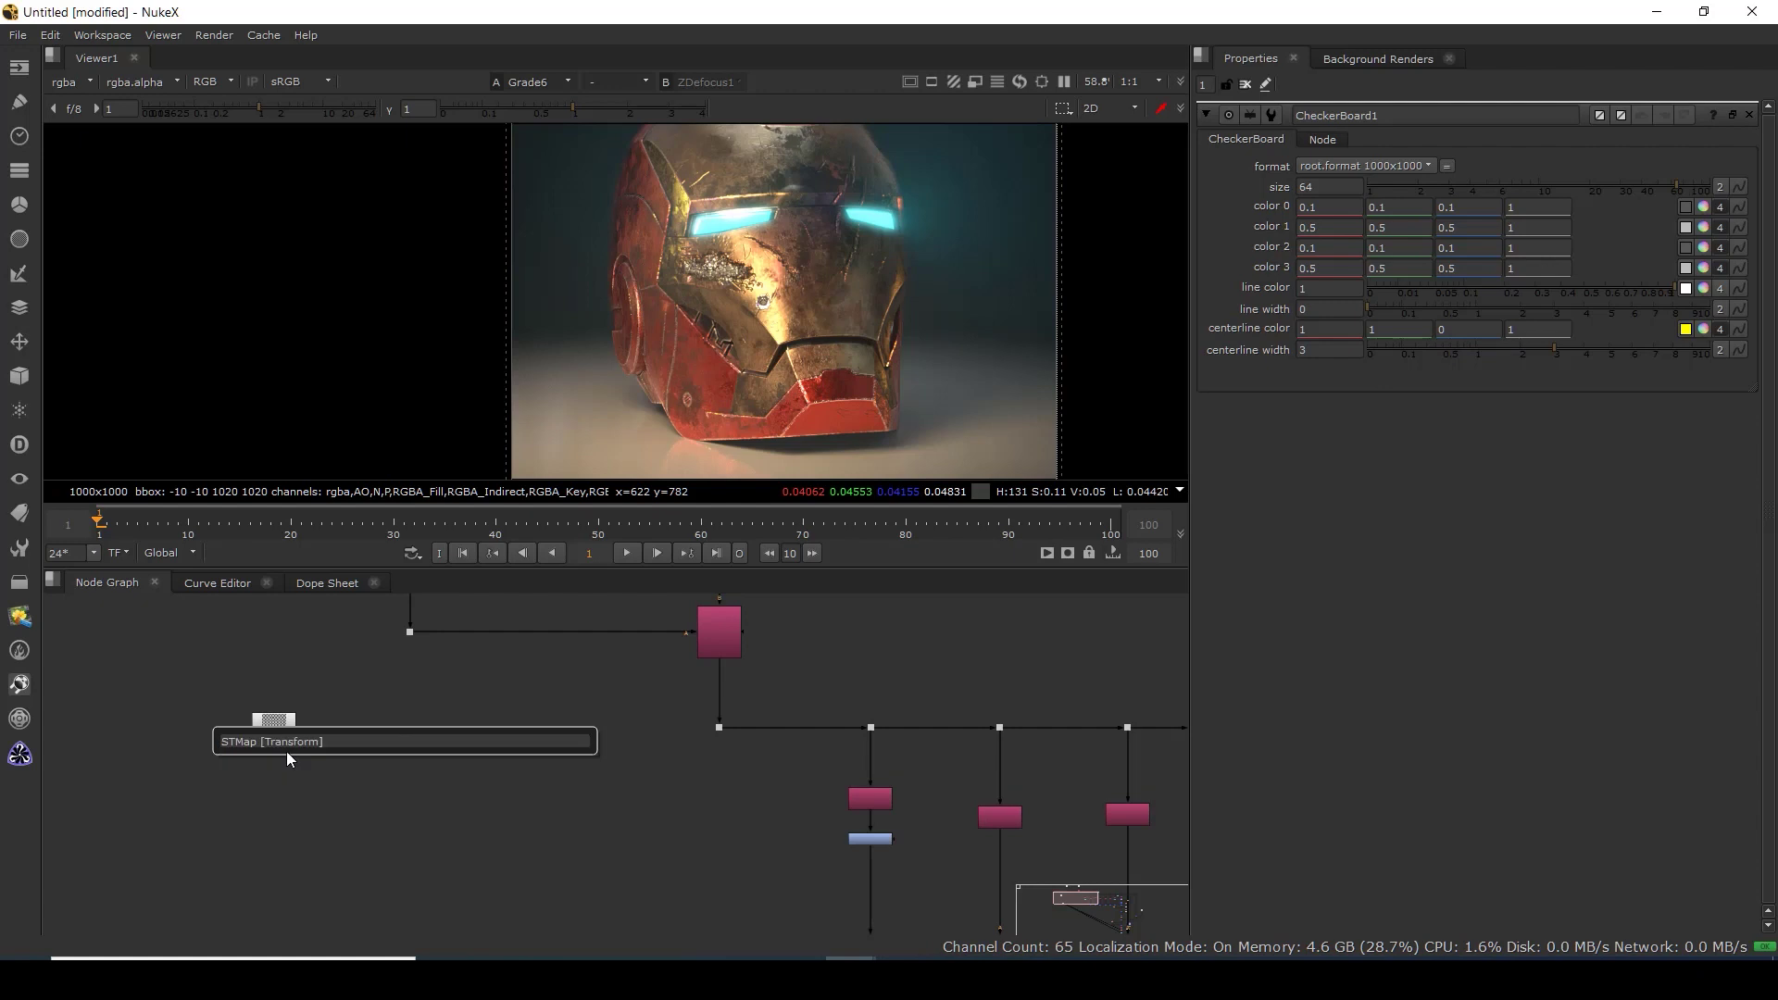
{"action": "key", "text": "Return"}
{"action": "scroll", "coordinate": [399, 758], "scroll_direction": "up", "scroll_amount": 3}
{"action": "left_click_drag", "start_coordinate": [393, 728], "coordinate": [406, 656]}
{"action": "left_click_drag", "start_coordinate": [433, 854], "coordinate": [420, 830]}
{"action": "key", "text": "1"}
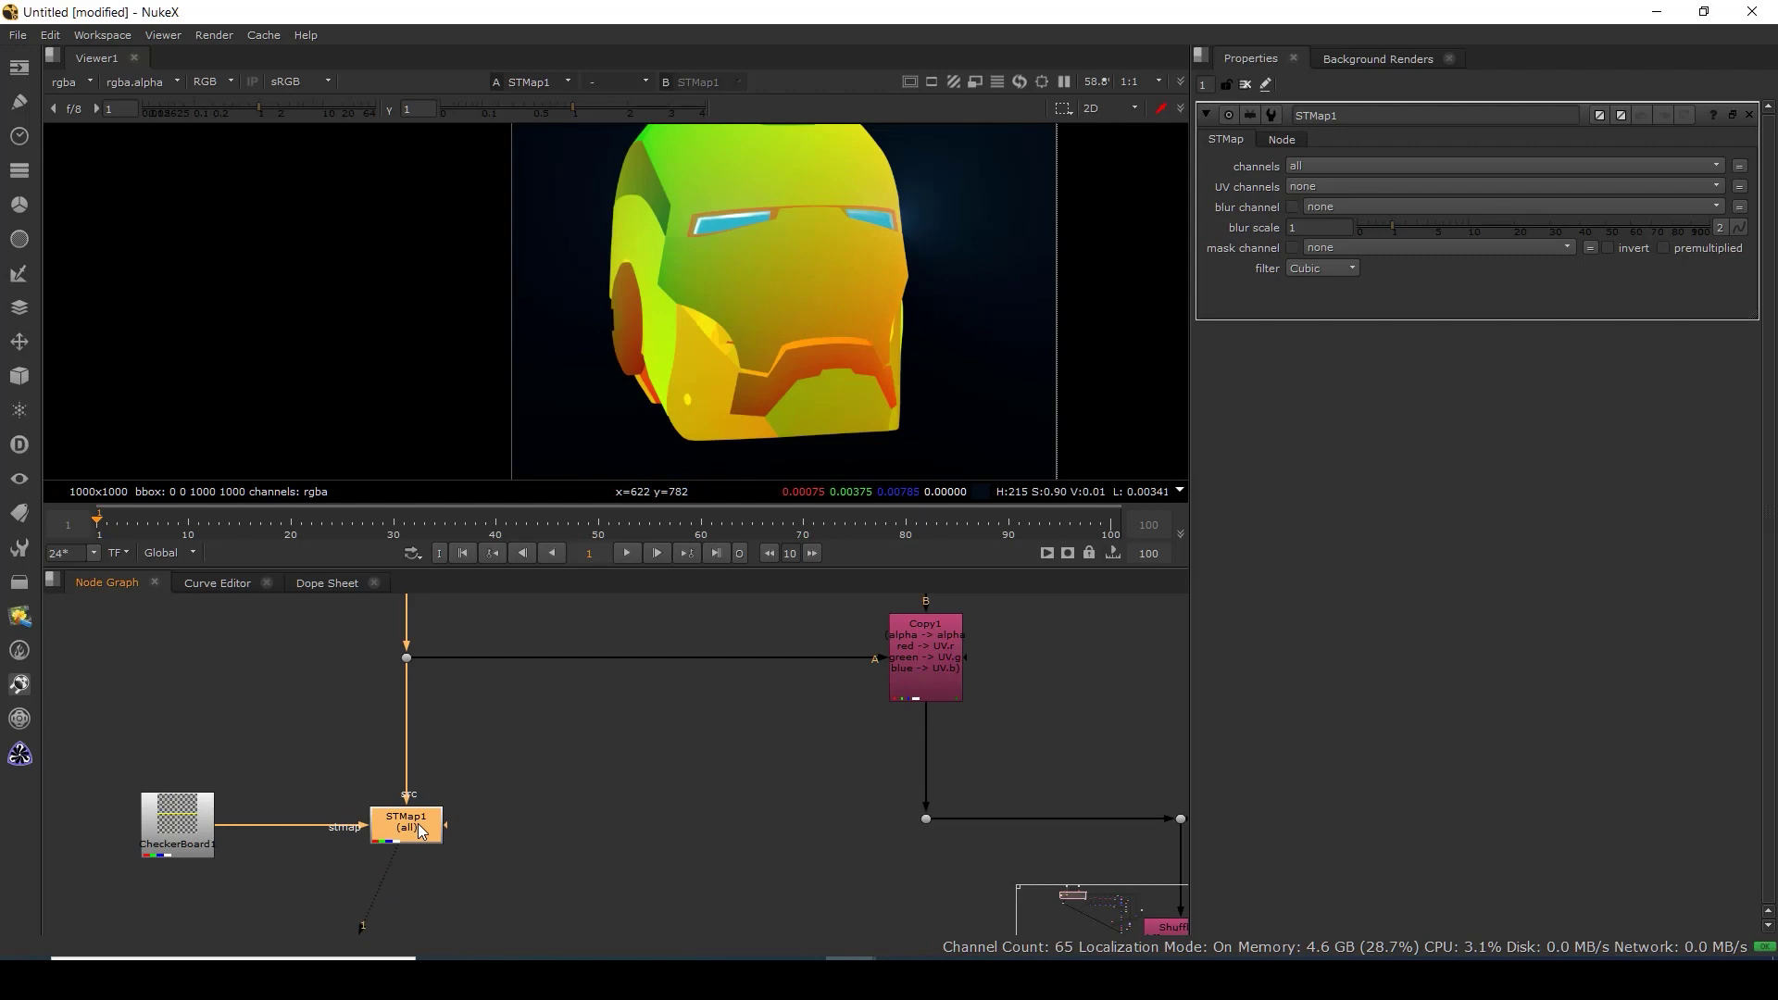
Set STMap1's UV channels to rgba and swap its inputs so the checkerboard is src and the UV pass is stmap.
{"action": "left_click", "coordinate": [1312, 187]}
{"action": "left_click", "coordinate": [1310, 232]}
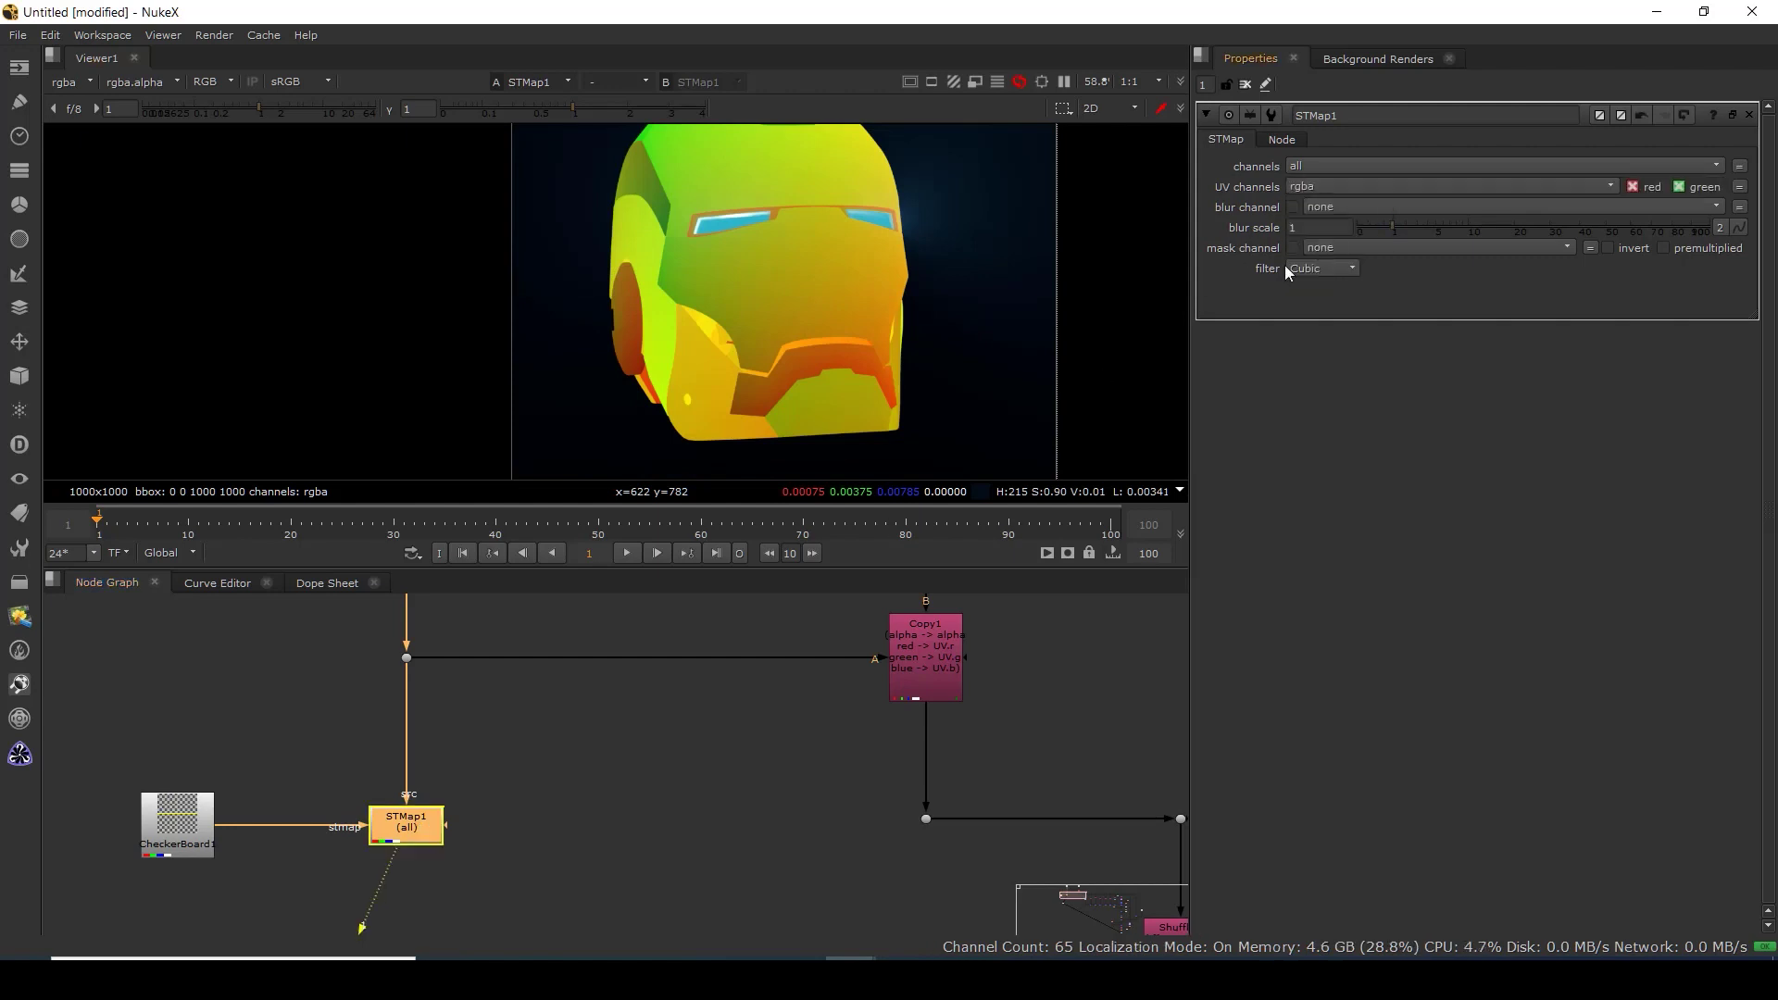
{"action": "key", "text": "shift+x"}
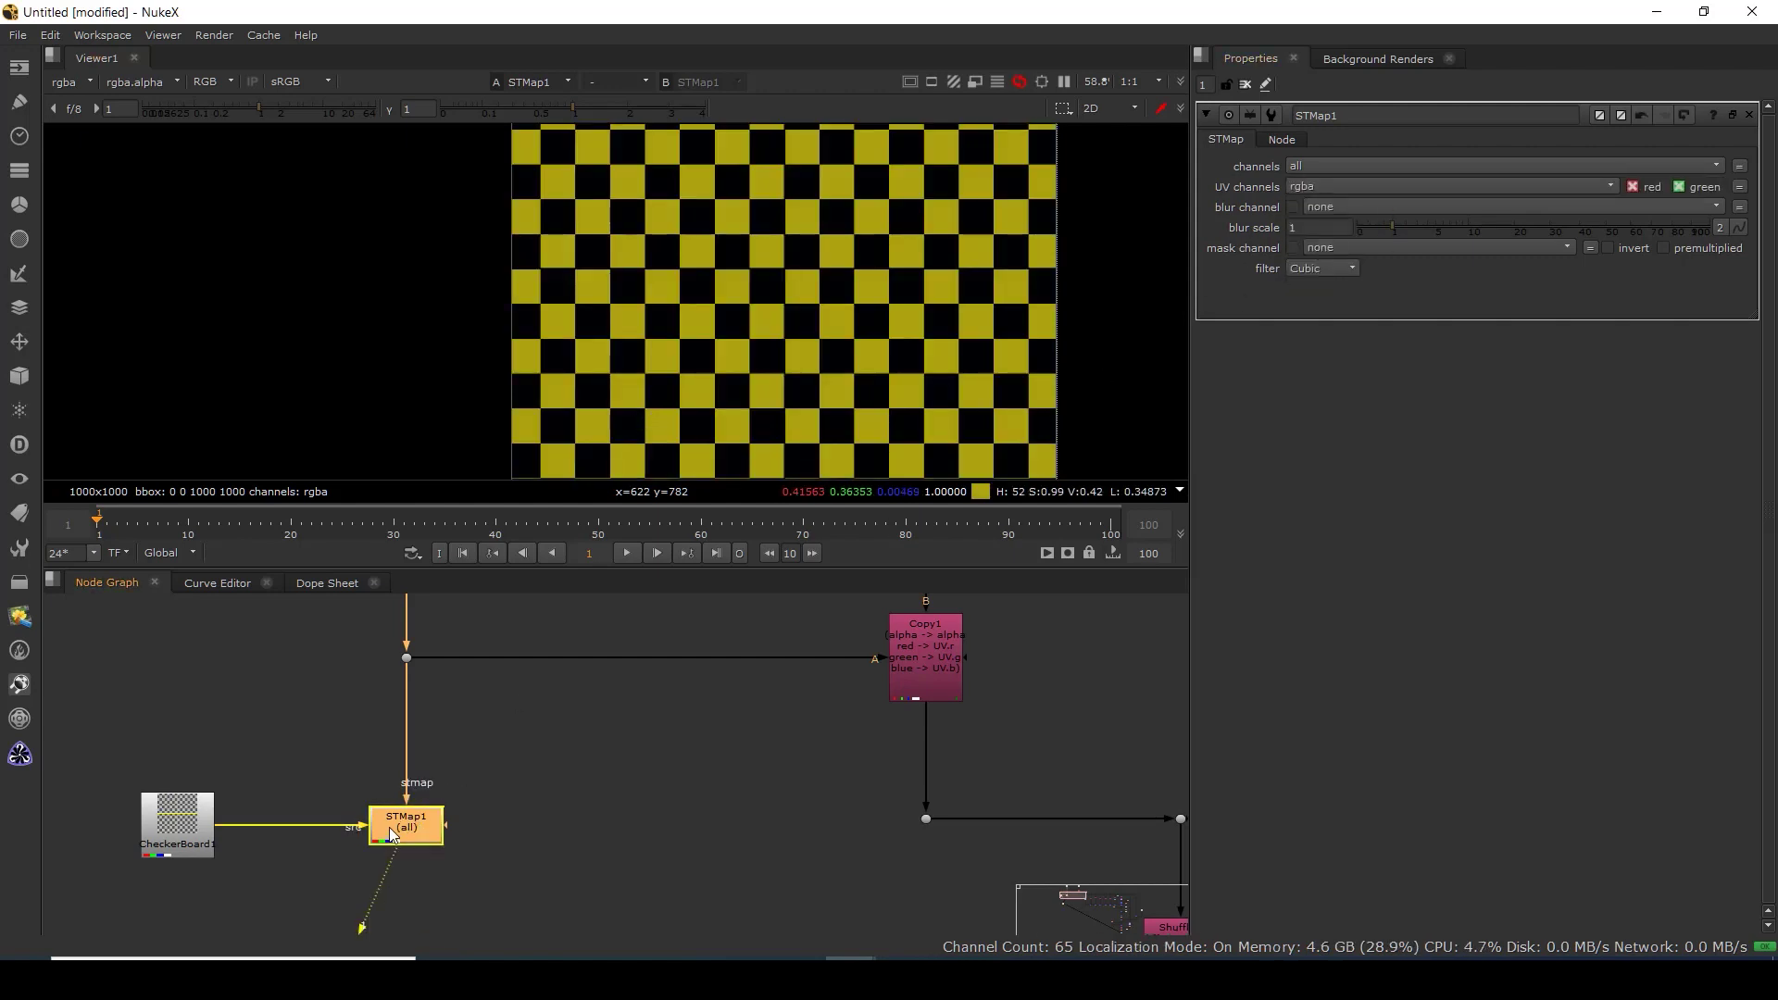
{"action": "left_click_drag", "start_coordinate": [750, 325], "coordinate": [675, 368]}
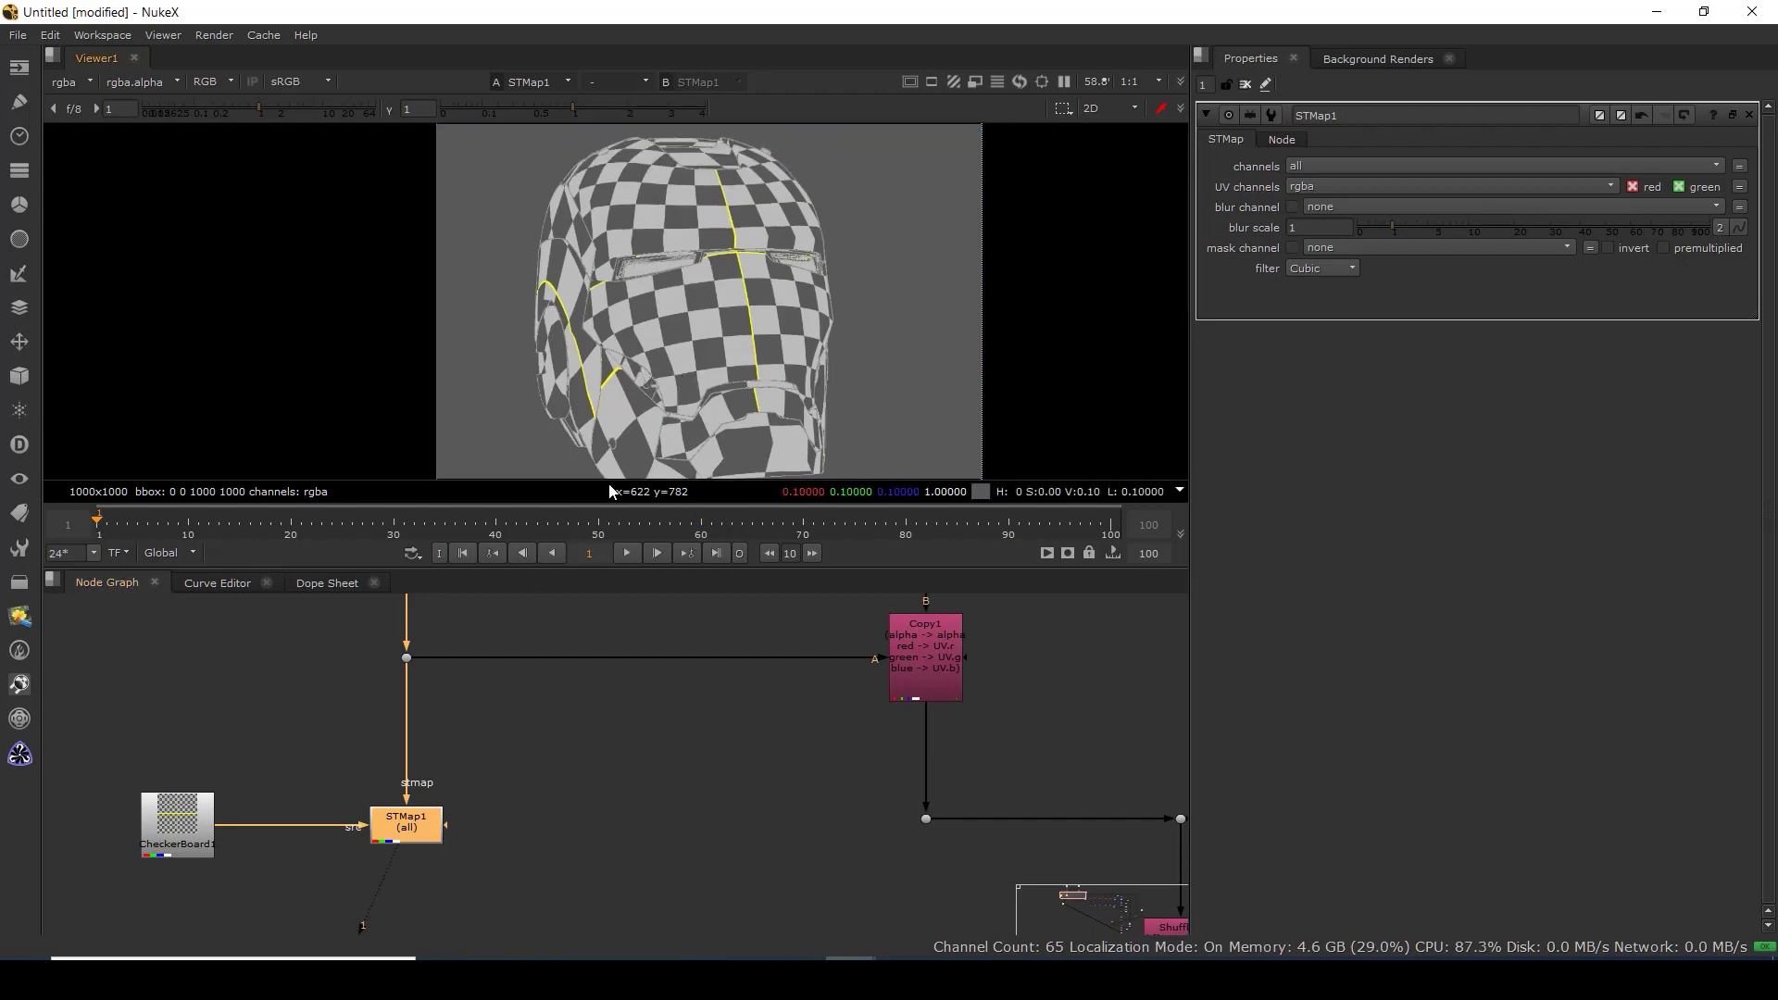
Compare the raw UV pass with STMap1's output and inspect how the checker pattern wraps around the helmet.
{"action": "left_click_drag", "start_coordinate": [338, 710], "coordinate": [451, 637]}
{"action": "key", "text": "1"}
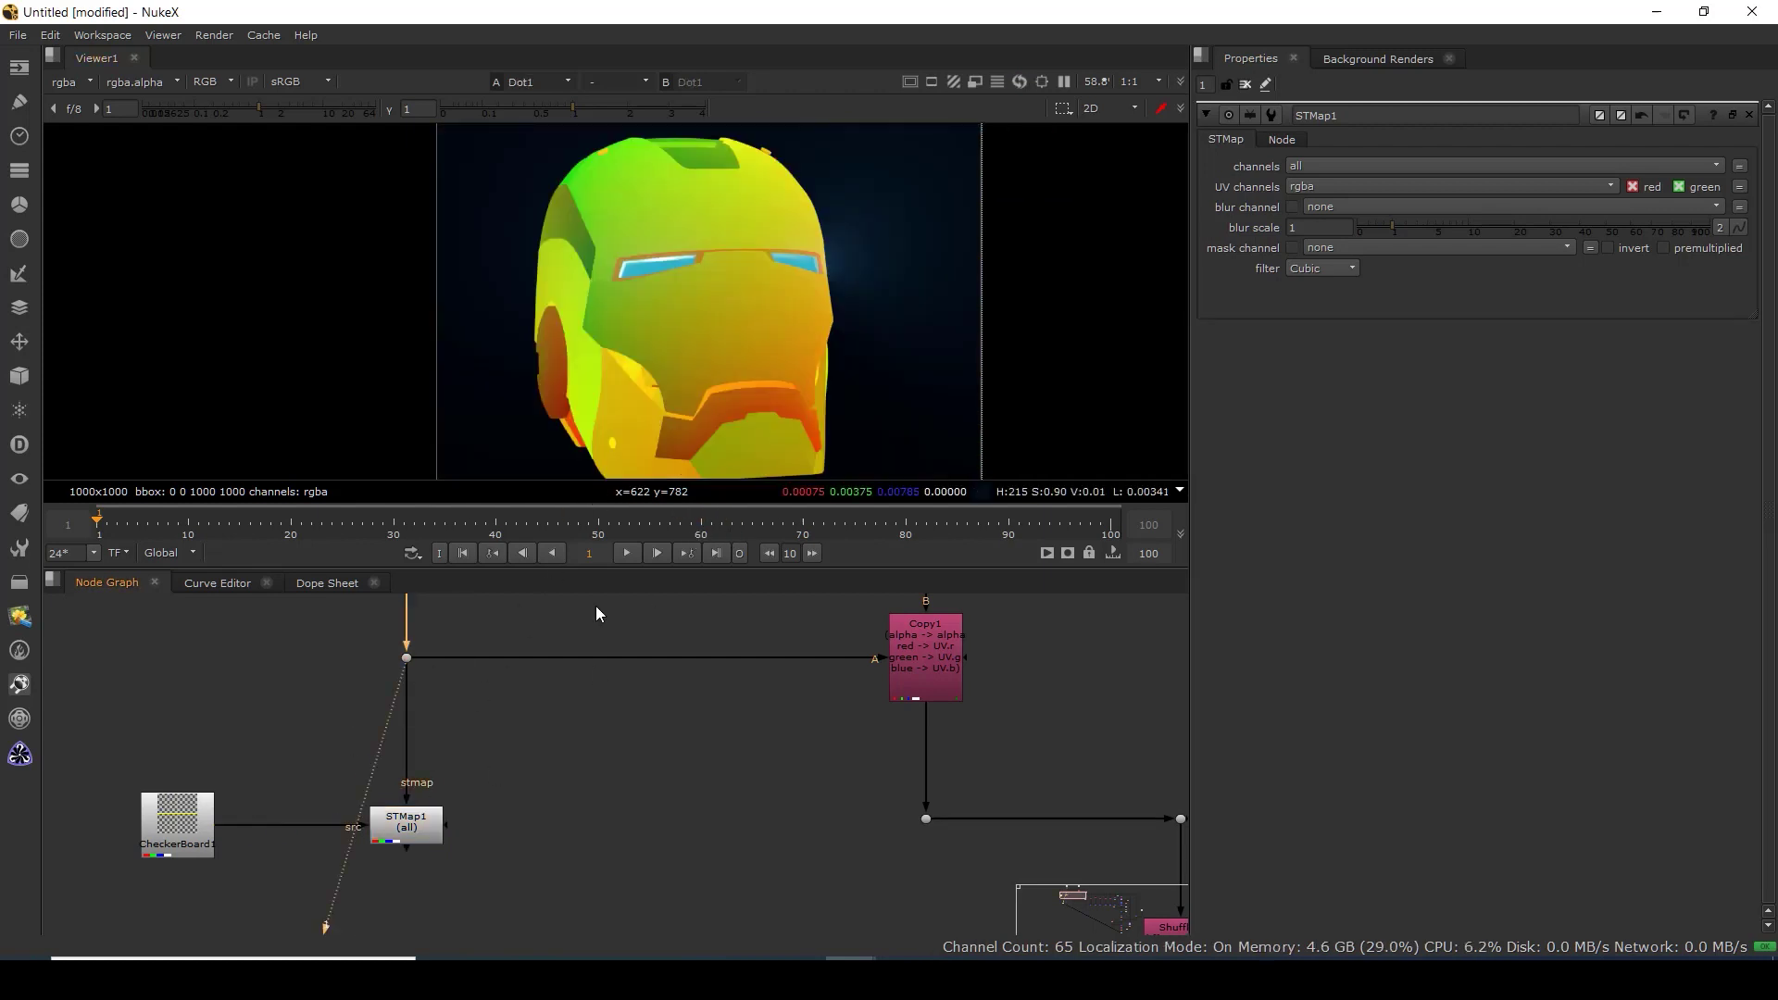
{"action": "left_click", "coordinate": [408, 833]}
{"action": "key", "text": "1"}
{"action": "scroll", "coordinate": [725, 362], "scroll_direction": "down", "scroll_amount": 3}
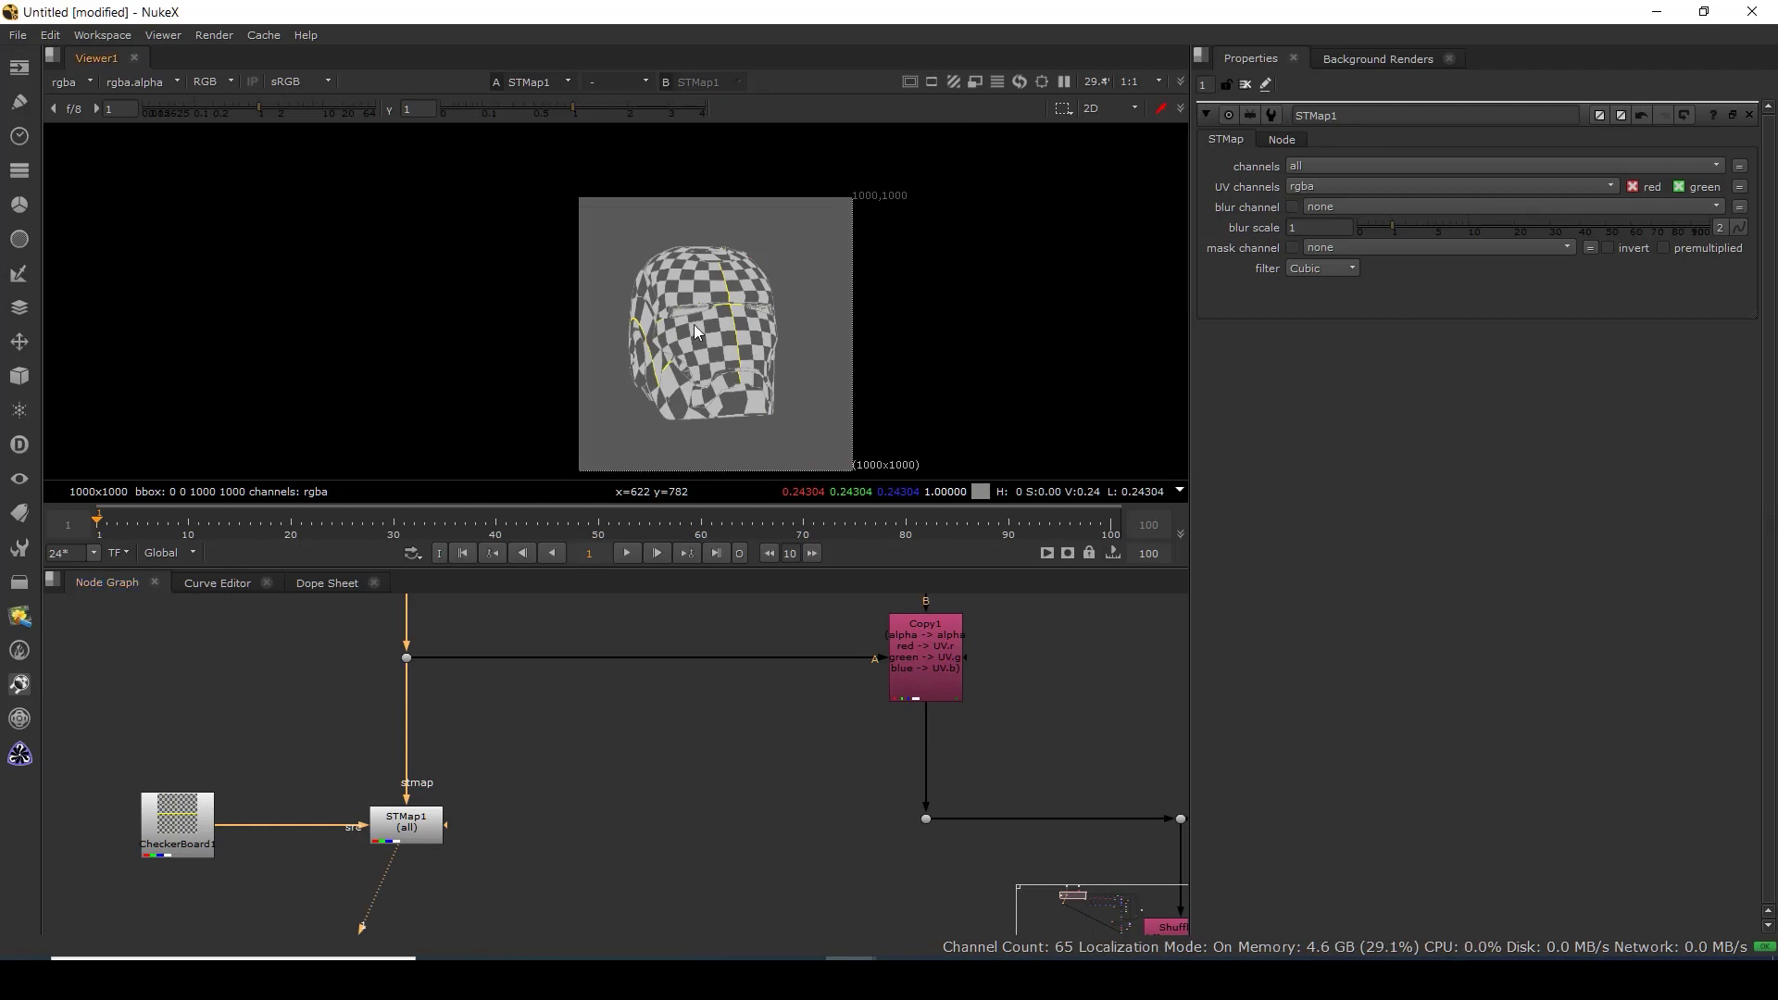
{"action": "scroll", "coordinate": [695, 324], "scroll_direction": "up", "scroll_amount": 4}
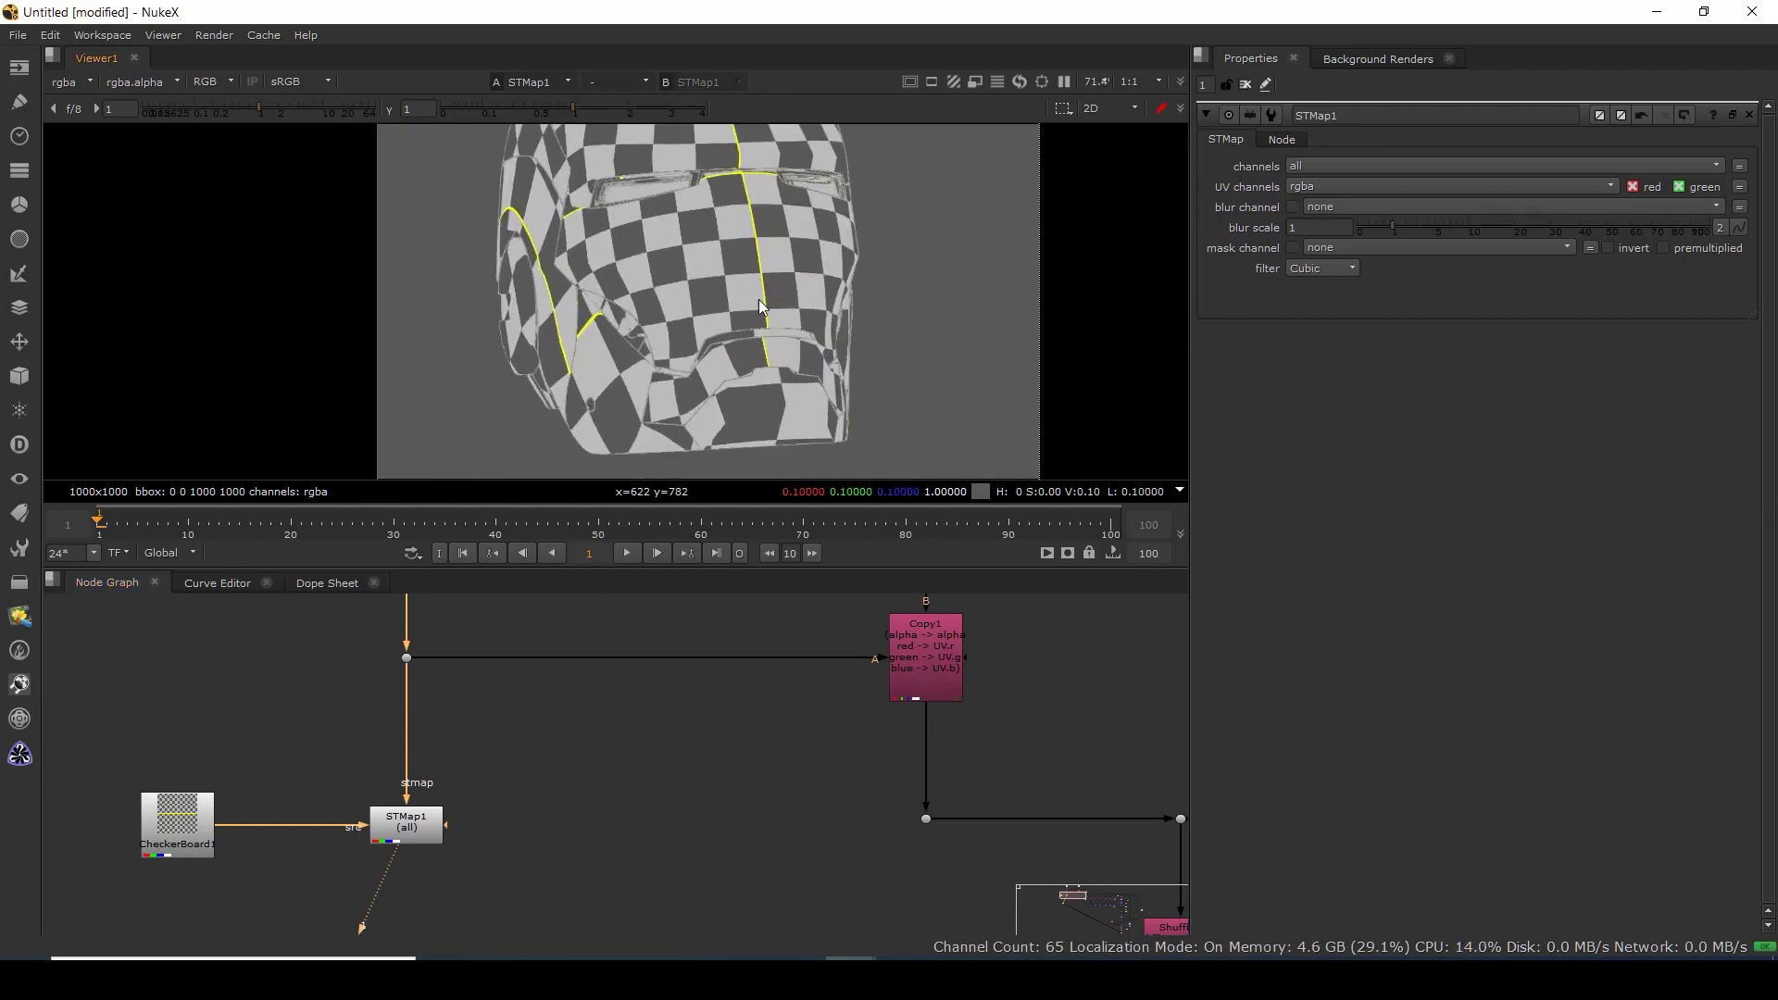
Disconnect the checkerboard from STMap1, add a Noise node and connect it as the src input.
{"action": "left_click_drag", "start_coordinate": [331, 823], "coordinate": [304, 731]}
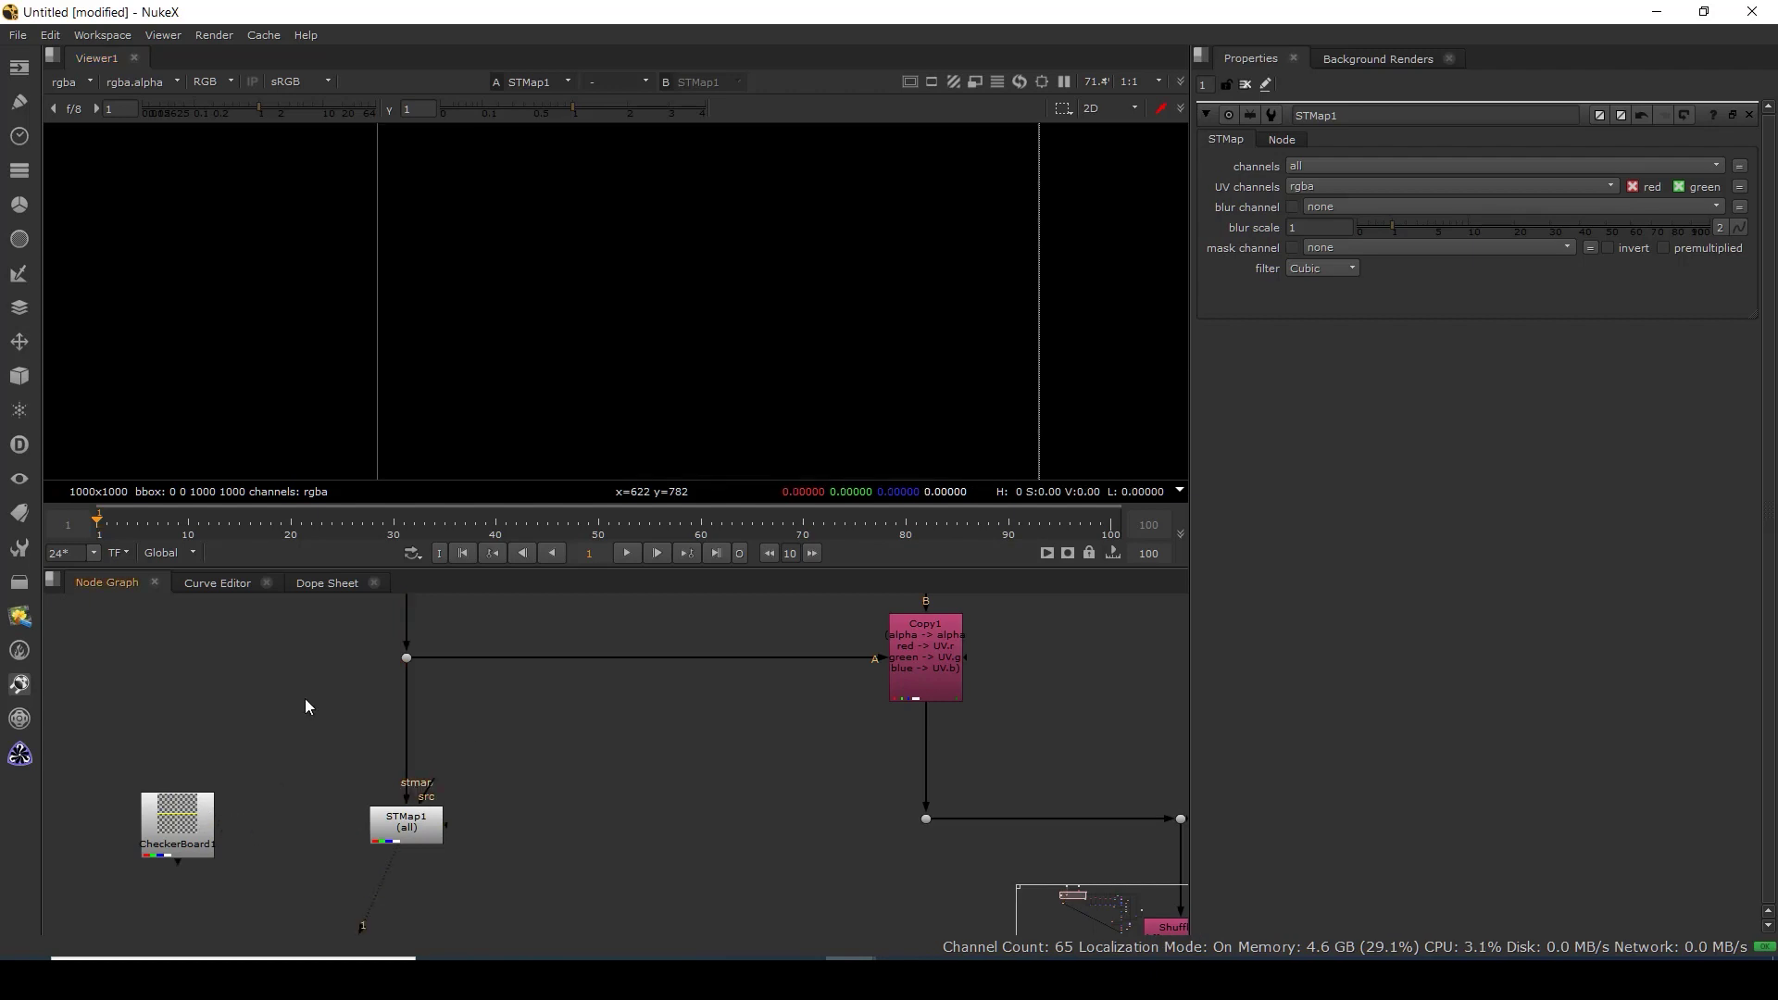
{"action": "key", "text": "Tab"}
{"action": "type", "text": "noi"}
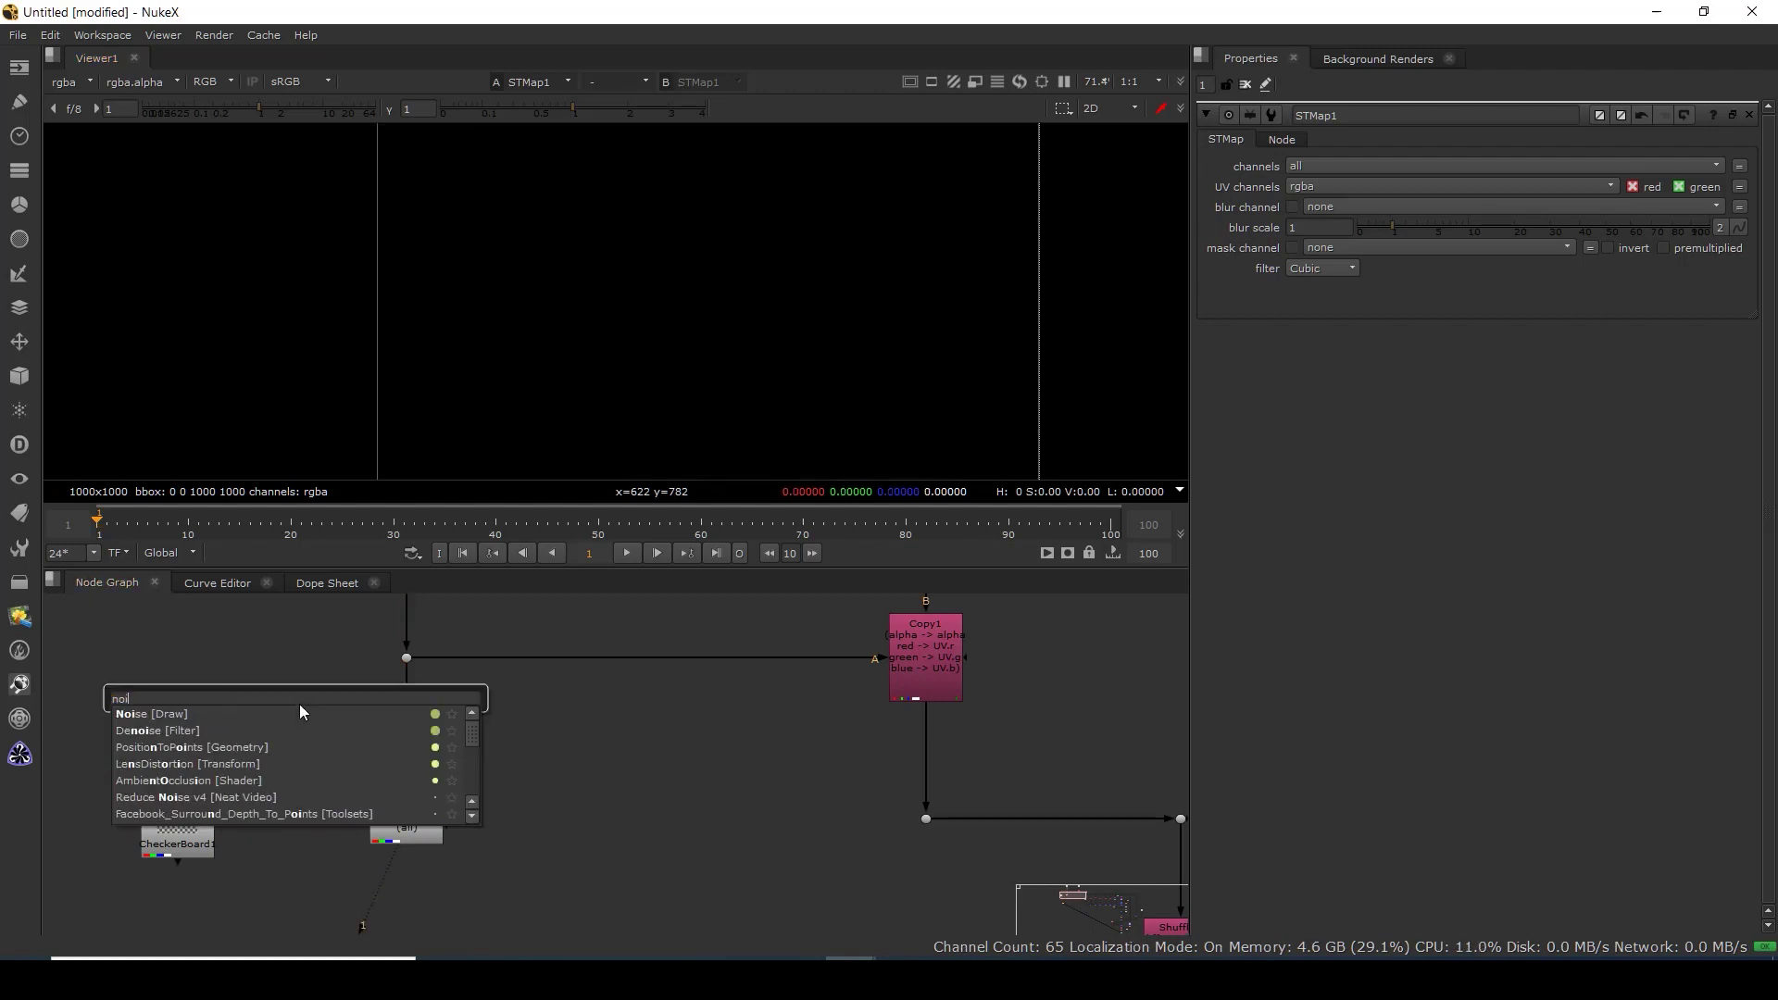
{"action": "left_click", "coordinate": [160, 715]}
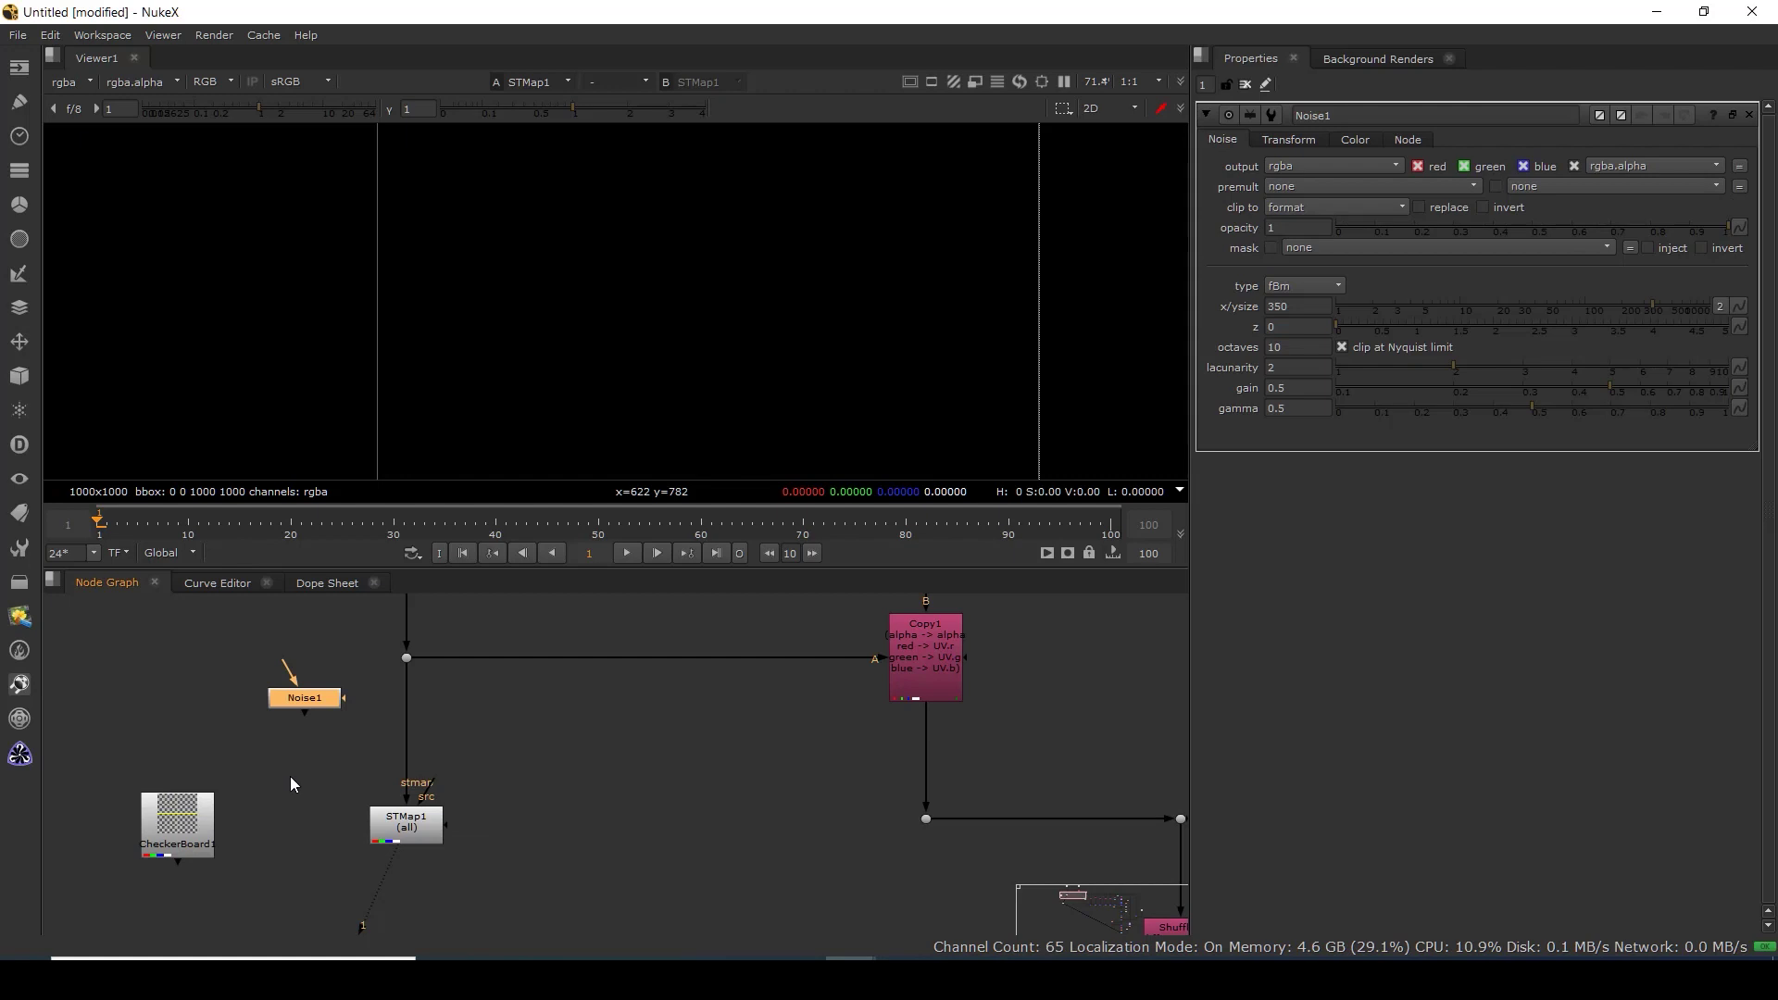
{"action": "left_click", "coordinate": [324, 730]}
{"action": "left_click_drag", "start_coordinate": [416, 780], "coordinate": [305, 699]}
{"action": "left_click_drag", "start_coordinate": [305, 699], "coordinate": [245, 662]}
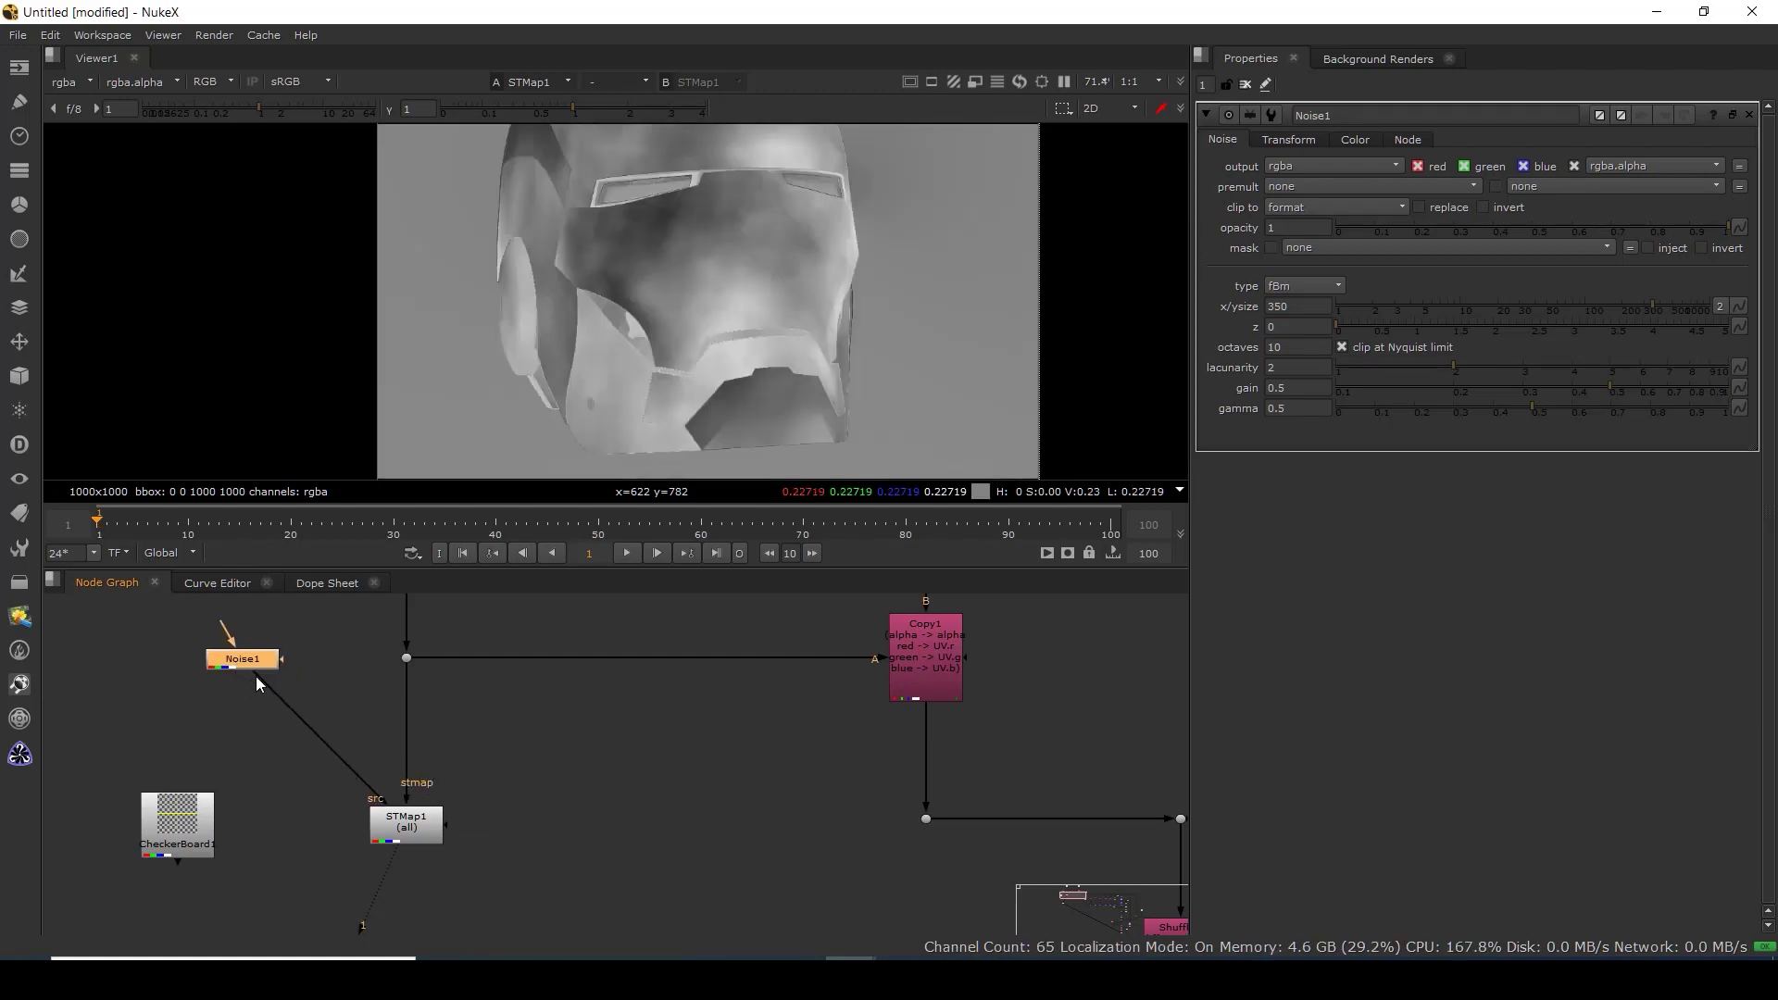
Set Noise1's x/ysize to 50 and route its connection to STMap1 through a dot.
{"action": "left_click_drag", "start_coordinate": [1640, 308], "coordinate": [1548, 311]}
{"action": "scroll", "coordinate": [771, 325], "scroll_direction": "down", "scroll_amount": 3}
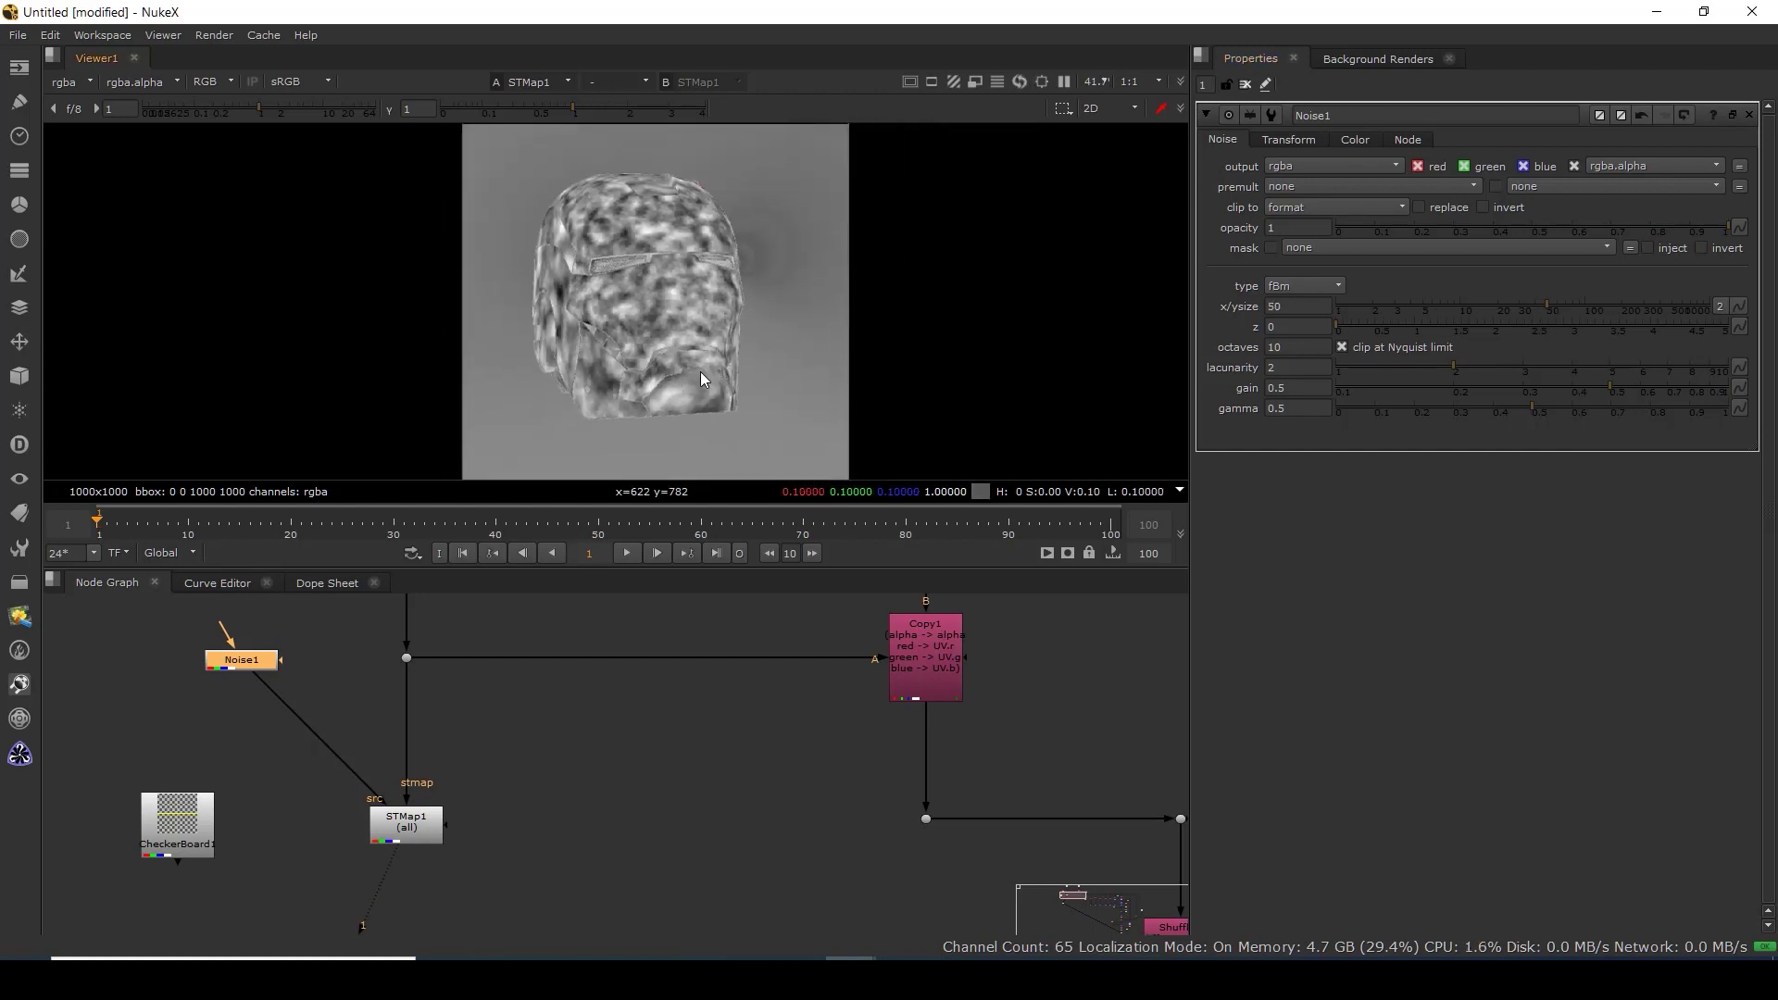
{"action": "scroll", "coordinate": [648, 732], "scroll_direction": "down", "scroll_amount": 3}
{"action": "left_click_drag", "start_coordinate": [463, 755], "coordinate": [408, 790]}
{"action": "key", "text": "a"}
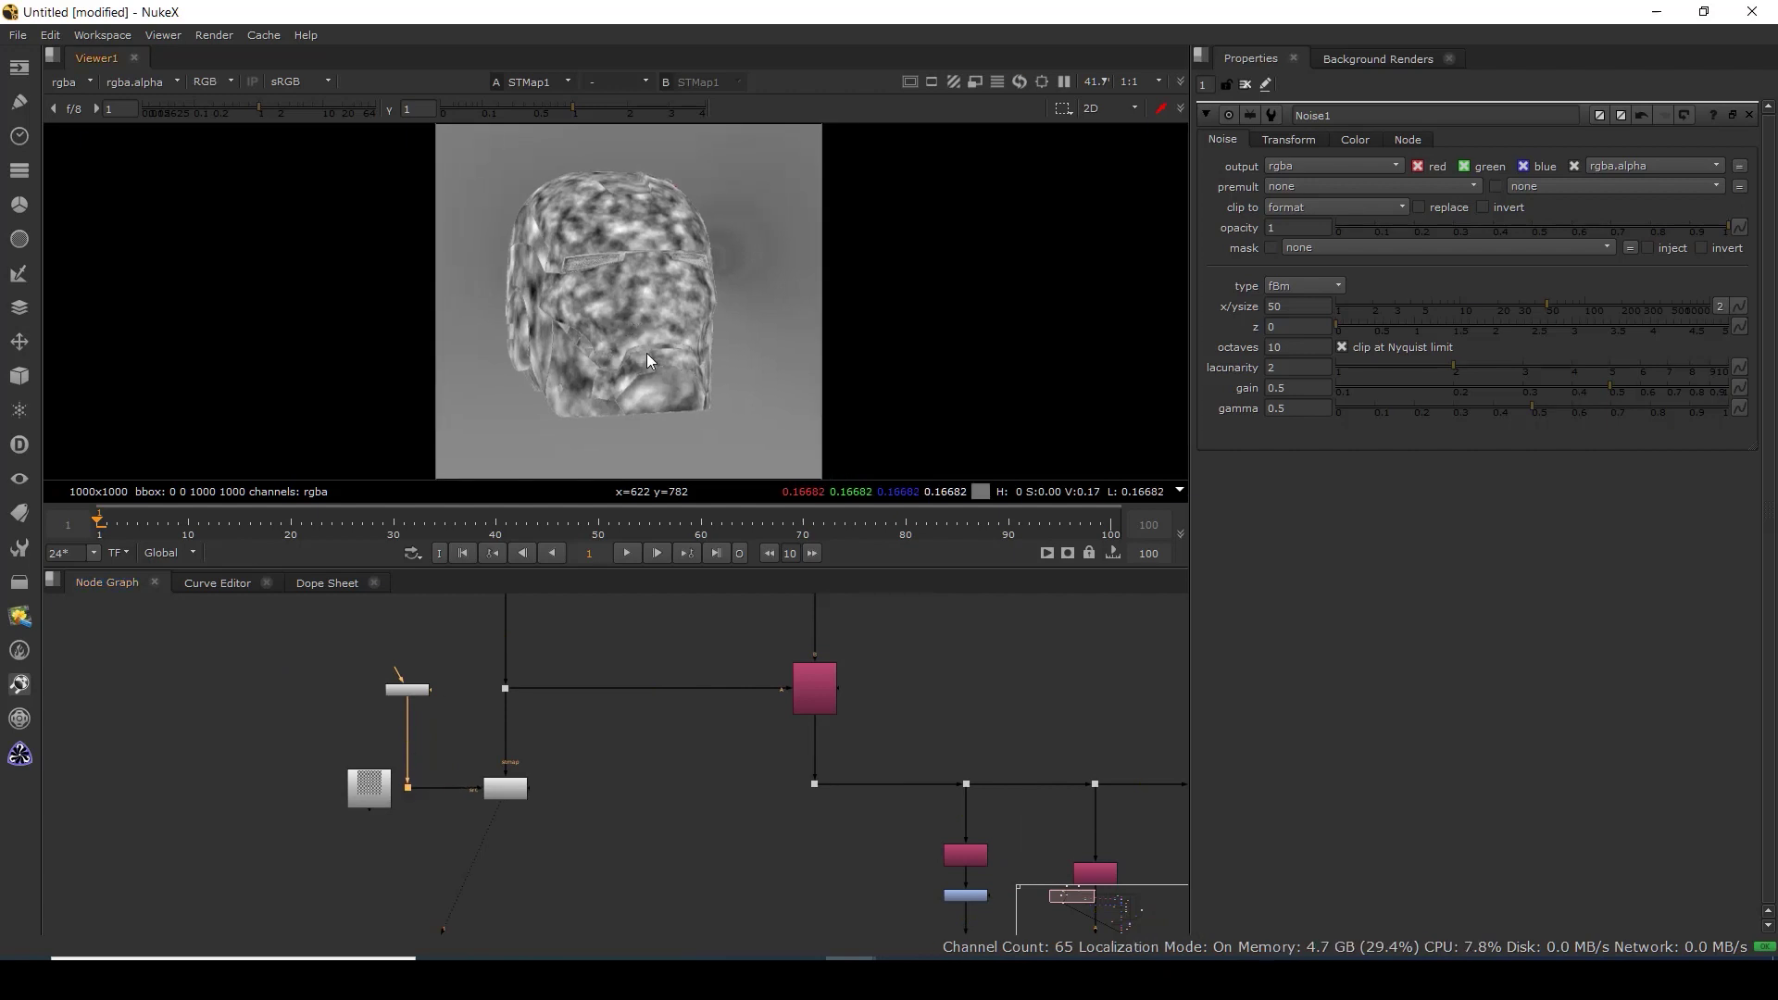
View the Shuffle1, Shuffle2 and Shuffle3 passes one after another to choose which one to grade.
{"action": "left_click_drag", "start_coordinate": [956, 849], "coordinate": [693, 616]}
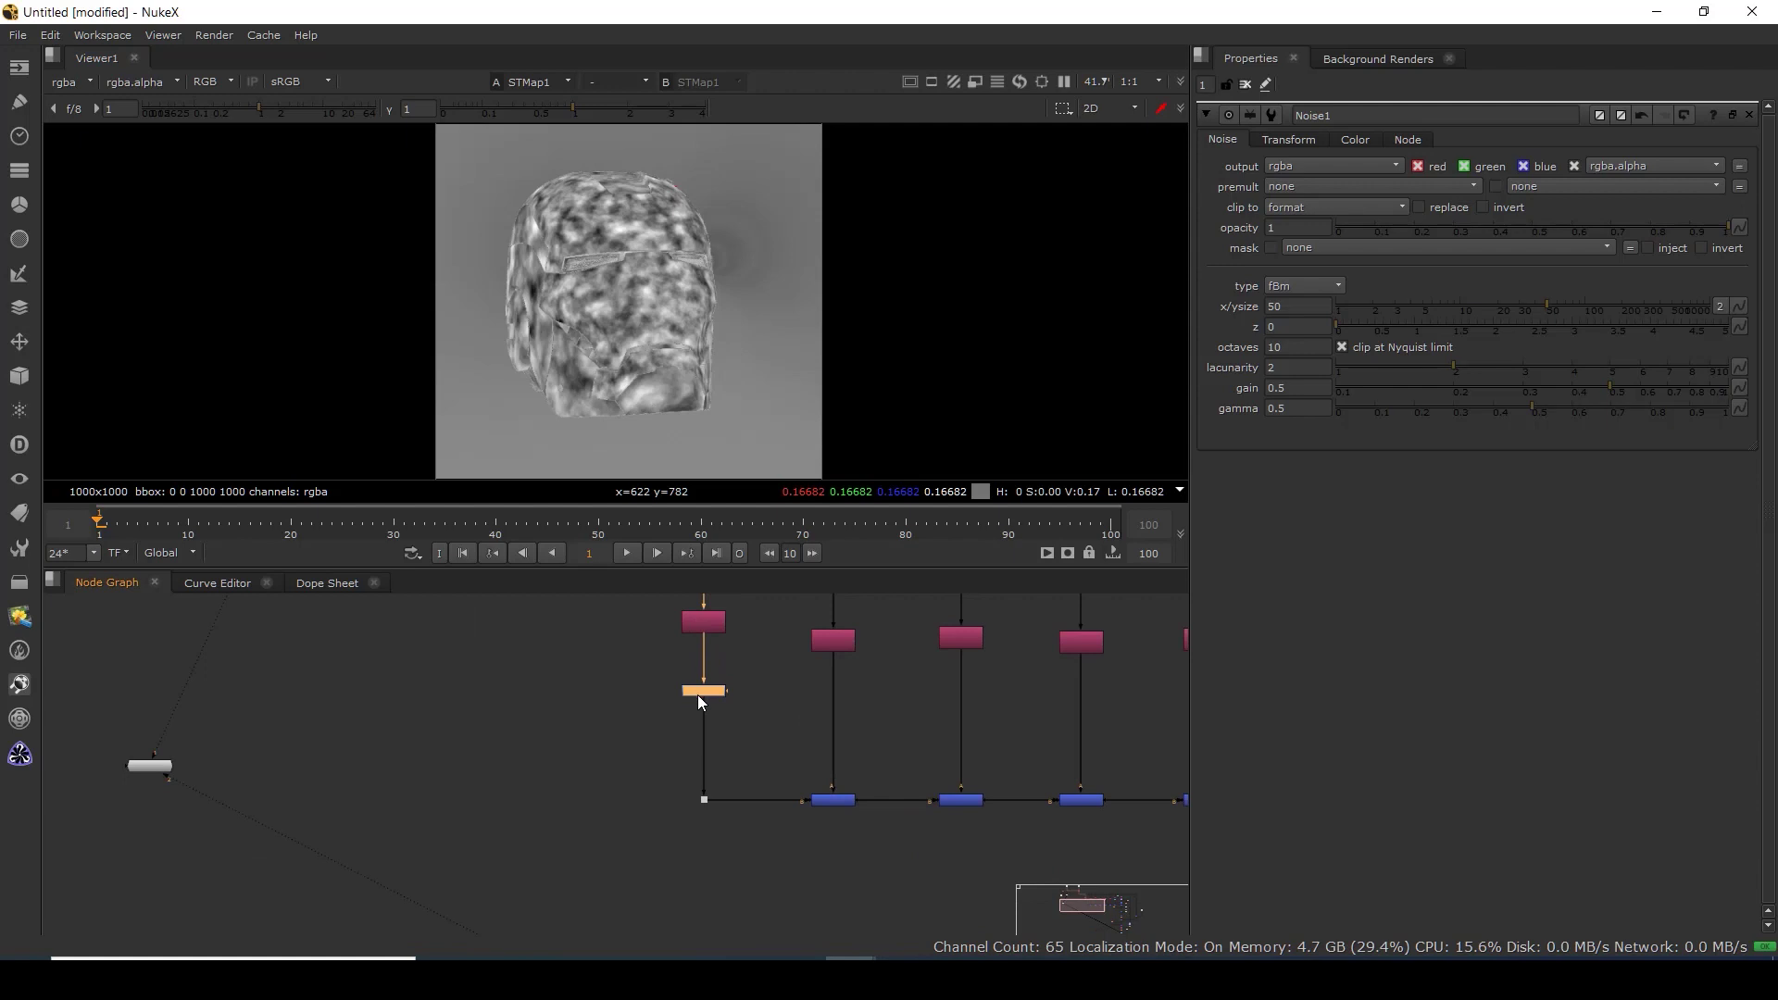
{"action": "scroll", "coordinate": [704, 630], "scroll_direction": "up", "scroll_amount": 5}
{"action": "left_click", "coordinate": [704, 631]}
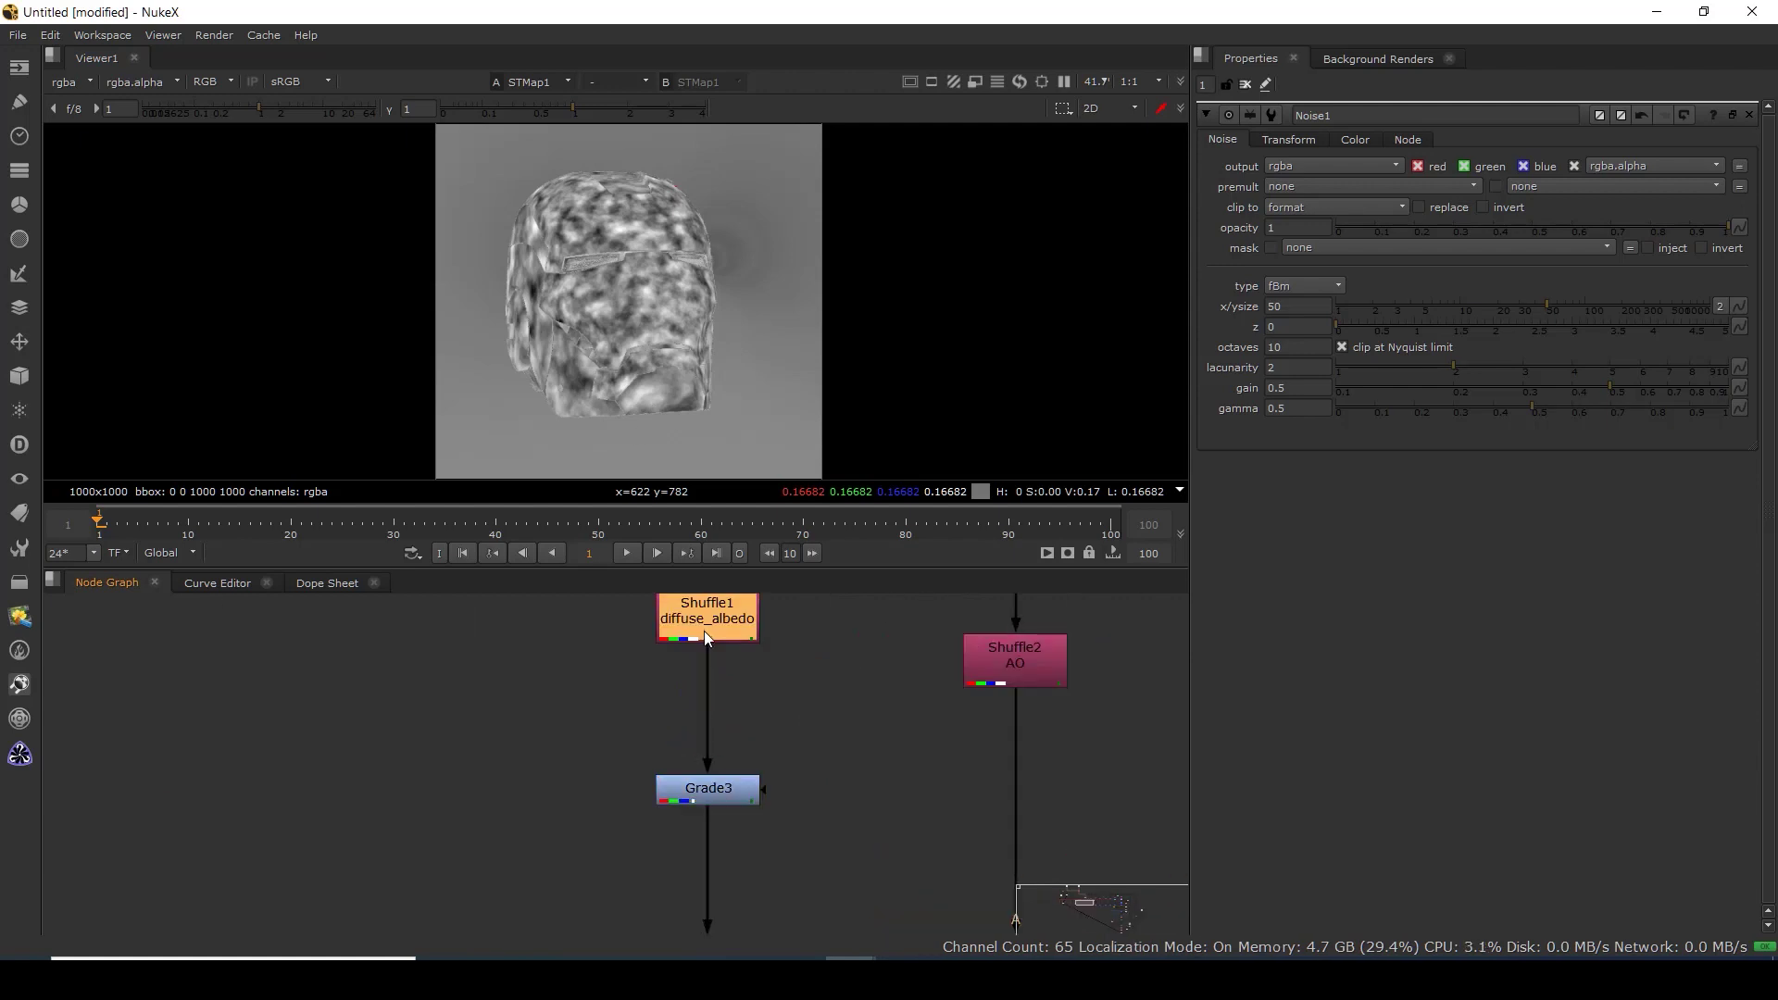
{"action": "key", "text": "1"}
{"action": "scroll", "coordinate": [704, 626], "scroll_direction": "down", "scroll_amount": 8}
{"action": "left_click", "coordinate": [670, 690]}
{"action": "key", "text": "1"}
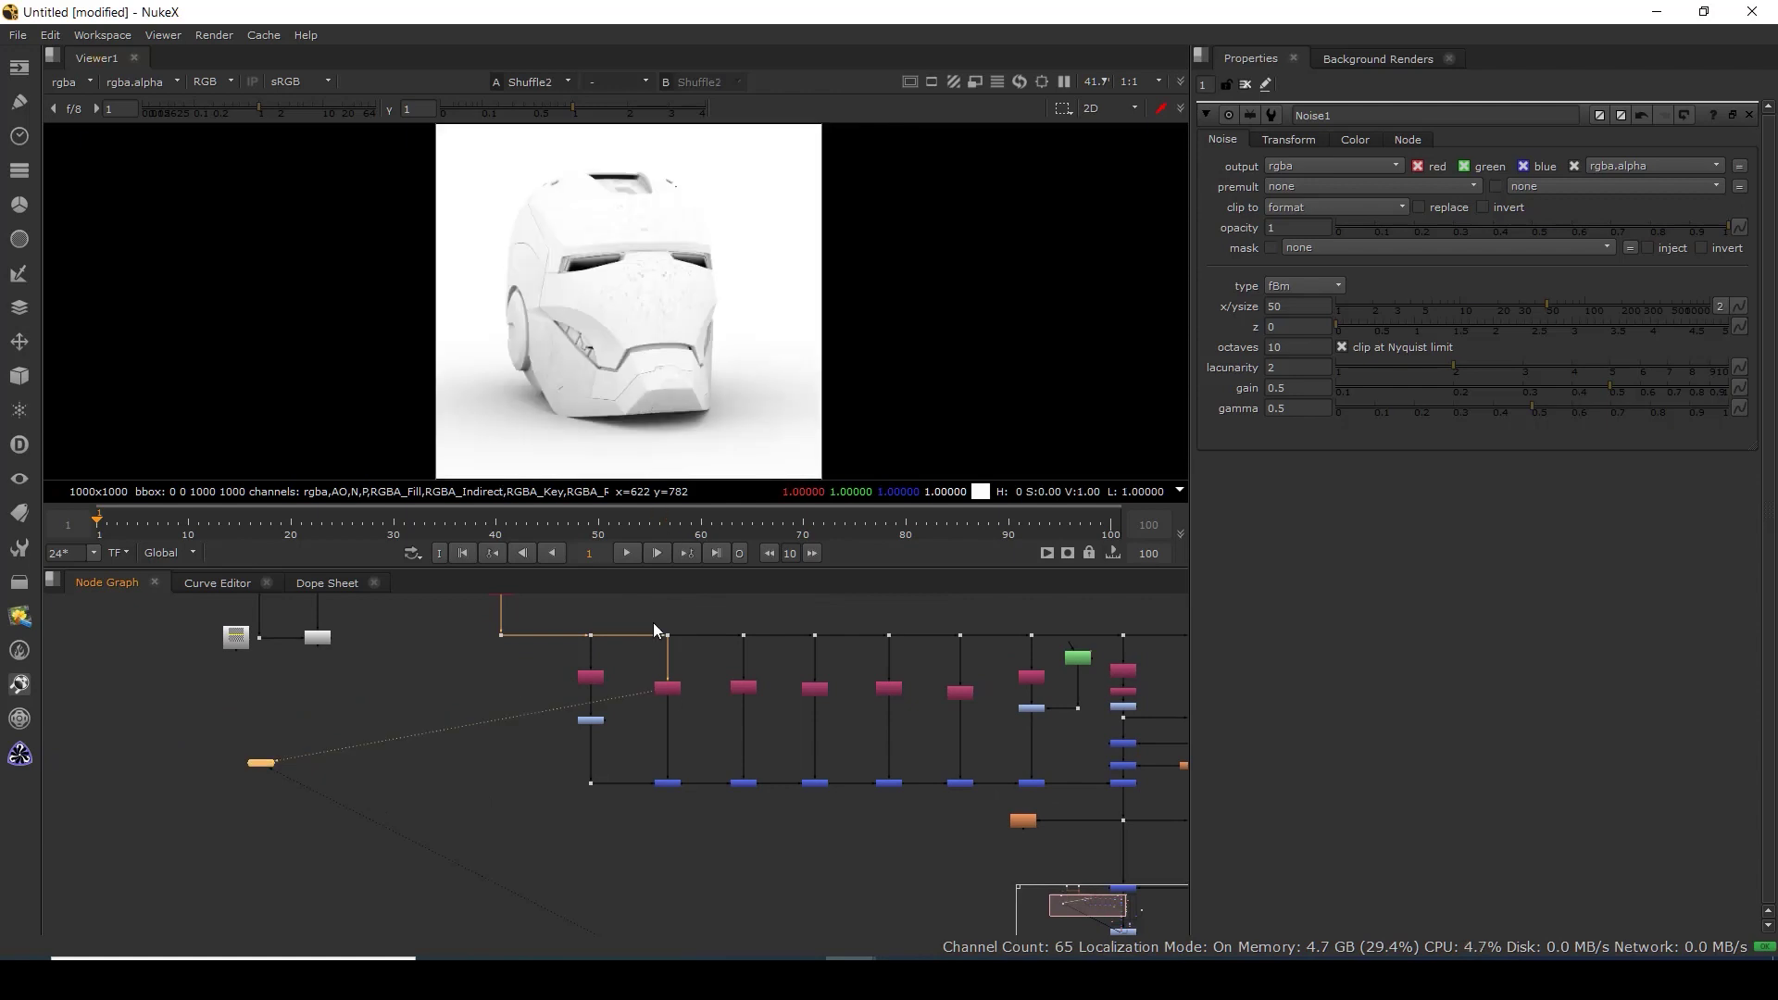
{"action": "scroll", "coordinate": [731, 702], "scroll_direction": "up", "scroll_amount": 3}
{"action": "left_click", "coordinate": [753, 674]}
{"action": "key", "text": "1"}
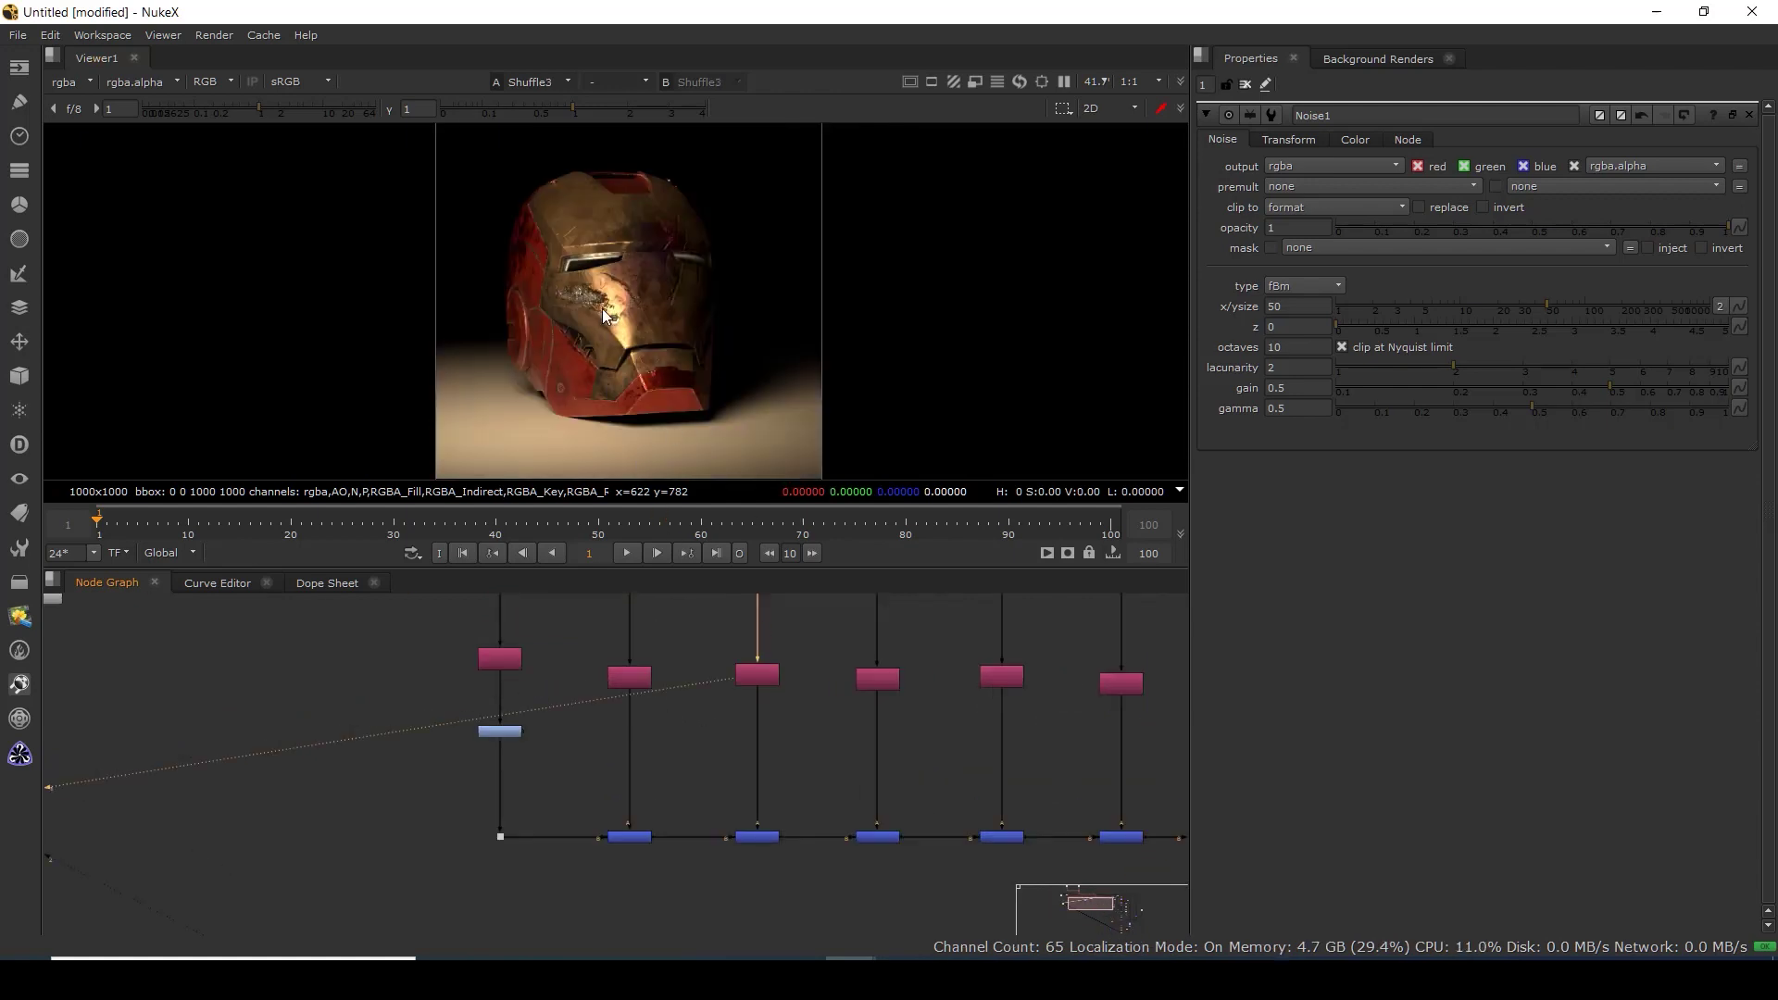
Add a Grade node below Shuffle3 and connect its mask to STMap1's output, routing the connection through a dot.
{"action": "left_click", "coordinate": [796, 753]}
{"action": "left_click_drag", "start_coordinate": [793, 752], "coordinate": [124, 686]}
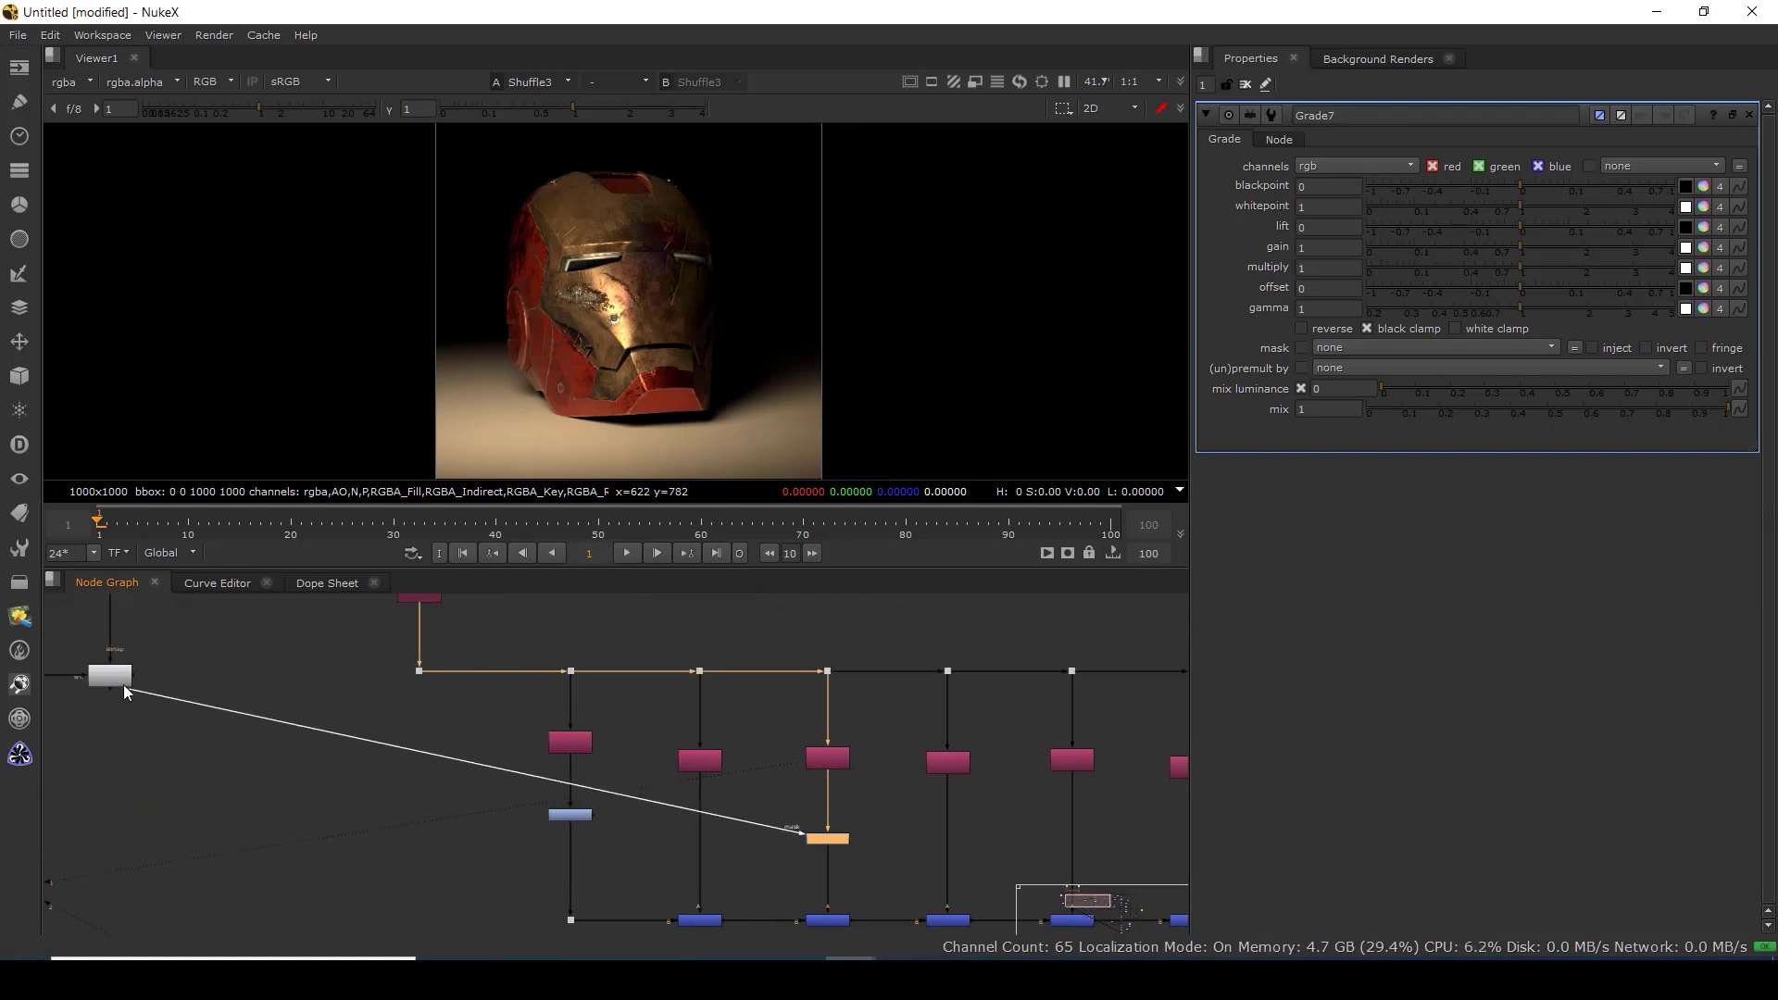
{"action": "left_click_drag", "start_coordinate": [461, 715], "coordinate": [104, 824]}
{"action": "left_click_drag", "start_coordinate": [811, 800], "coordinate": [809, 827]}
View the final Grade6 result and set Grade7's gain to 0.18 to break up the helmet's surface with noise.
{"action": "left_click_drag", "start_coordinate": [927, 886], "coordinate": [737, 700]}
{"action": "scroll", "coordinate": [748, 719], "scroll_direction": "down", "scroll_amount": 4}
{"action": "left_click_drag", "start_coordinate": [900, 779], "coordinate": [775, 657]}
{"action": "left_click_drag", "start_coordinate": [875, 921], "coordinate": [846, 727]}
{"action": "scroll", "coordinate": [769, 807], "scroll_direction": "up", "scroll_amount": 3}
{"action": "key", "text": "1"}
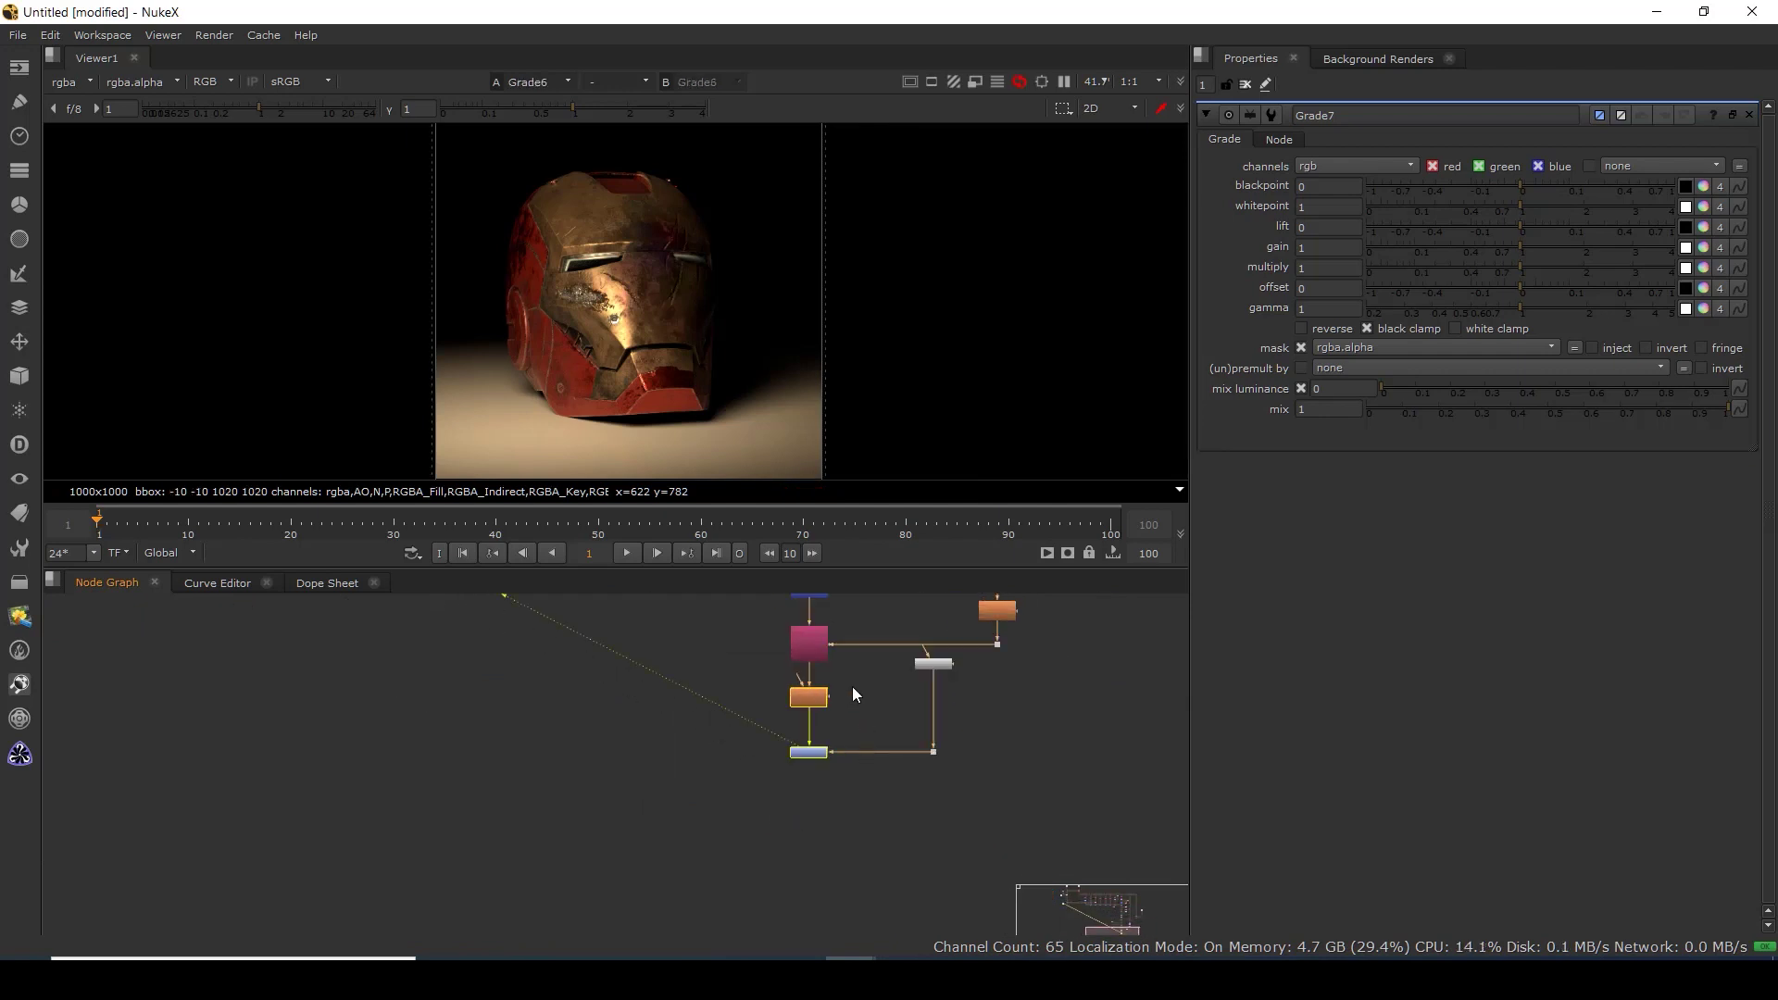
{"action": "left_click", "coordinate": [763, 736]}
{"action": "left_click_drag", "start_coordinate": [674, 648], "coordinate": [701, 737]}
{"action": "mouse_move", "coordinate": [683, 612]}
{"action": "left_mouse_down"}
{"action": "mouse_move", "coordinate": [780, 874]}
{"action": "mouse_move", "coordinate": [769, 852]}
{"action": "left_mouse_up"}
{"action": "left_click_drag", "start_coordinate": [687, 758], "coordinate": [794, 962]}
{"action": "scroll", "coordinate": [708, 288], "scroll_direction": "up", "scroll_amount": 4}
{"action": "left_click_drag", "start_coordinate": [731, 304], "coordinate": [792, 280]}
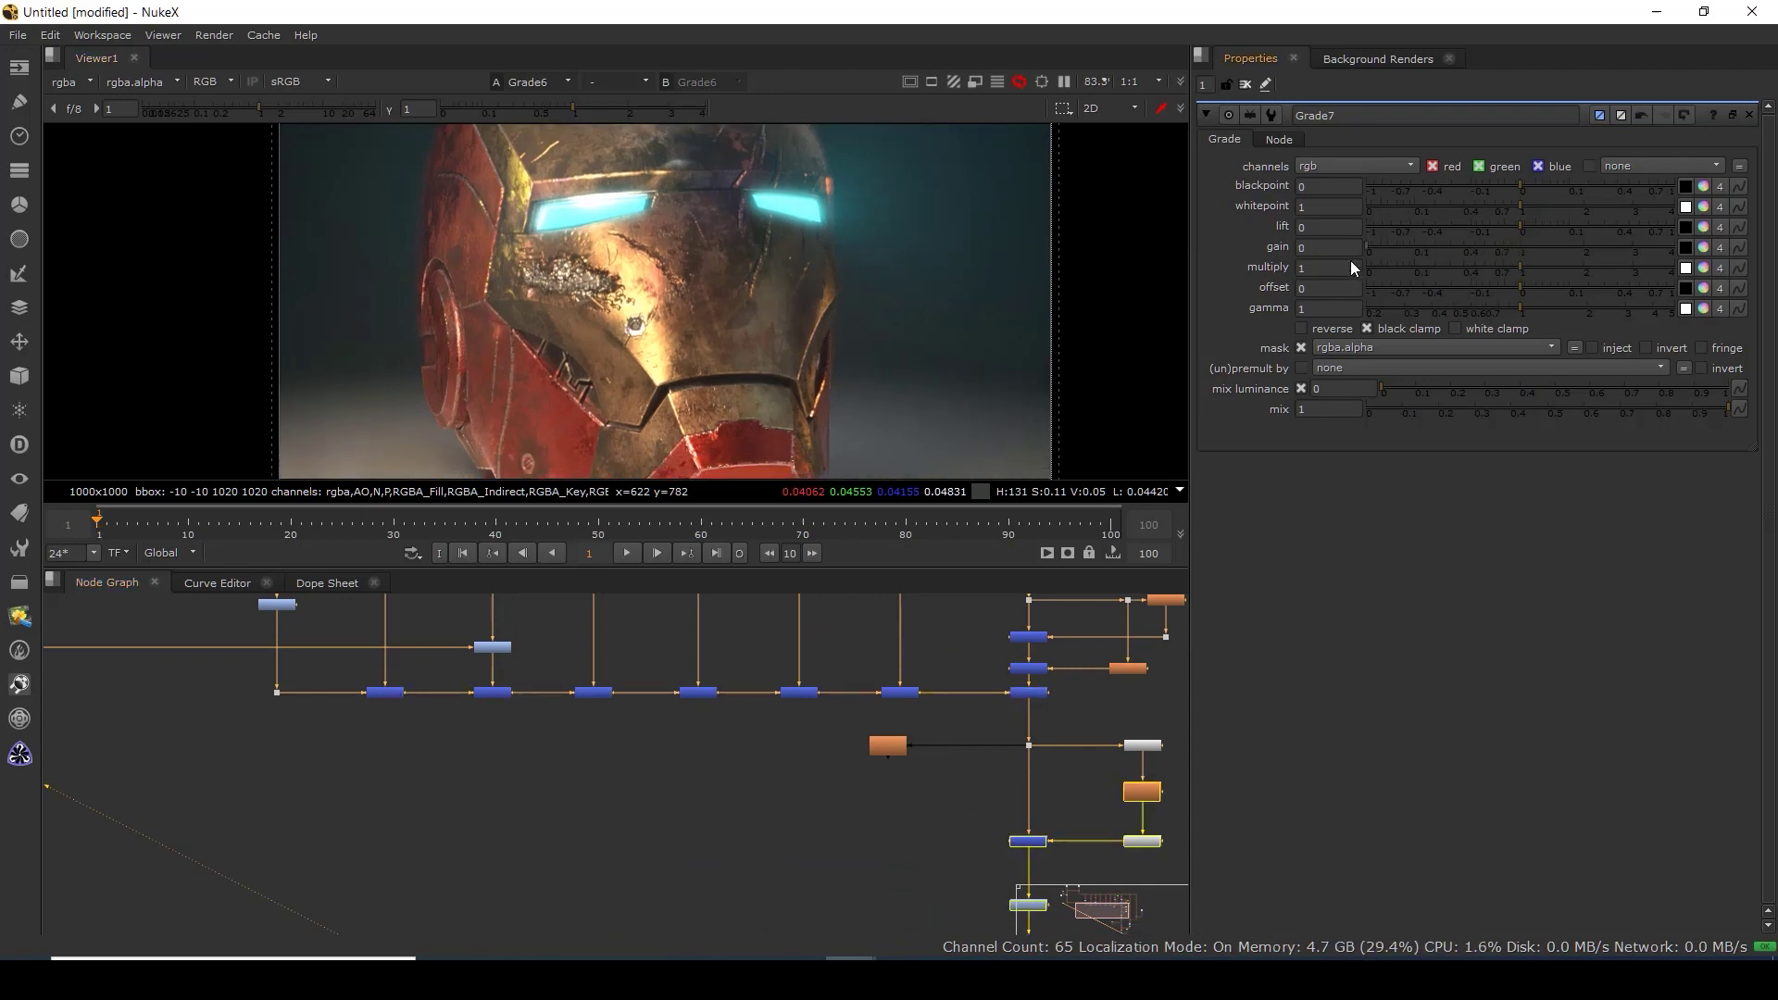
{"action": "left_click_drag", "start_coordinate": [1519, 247], "coordinate": [1431, 296]}
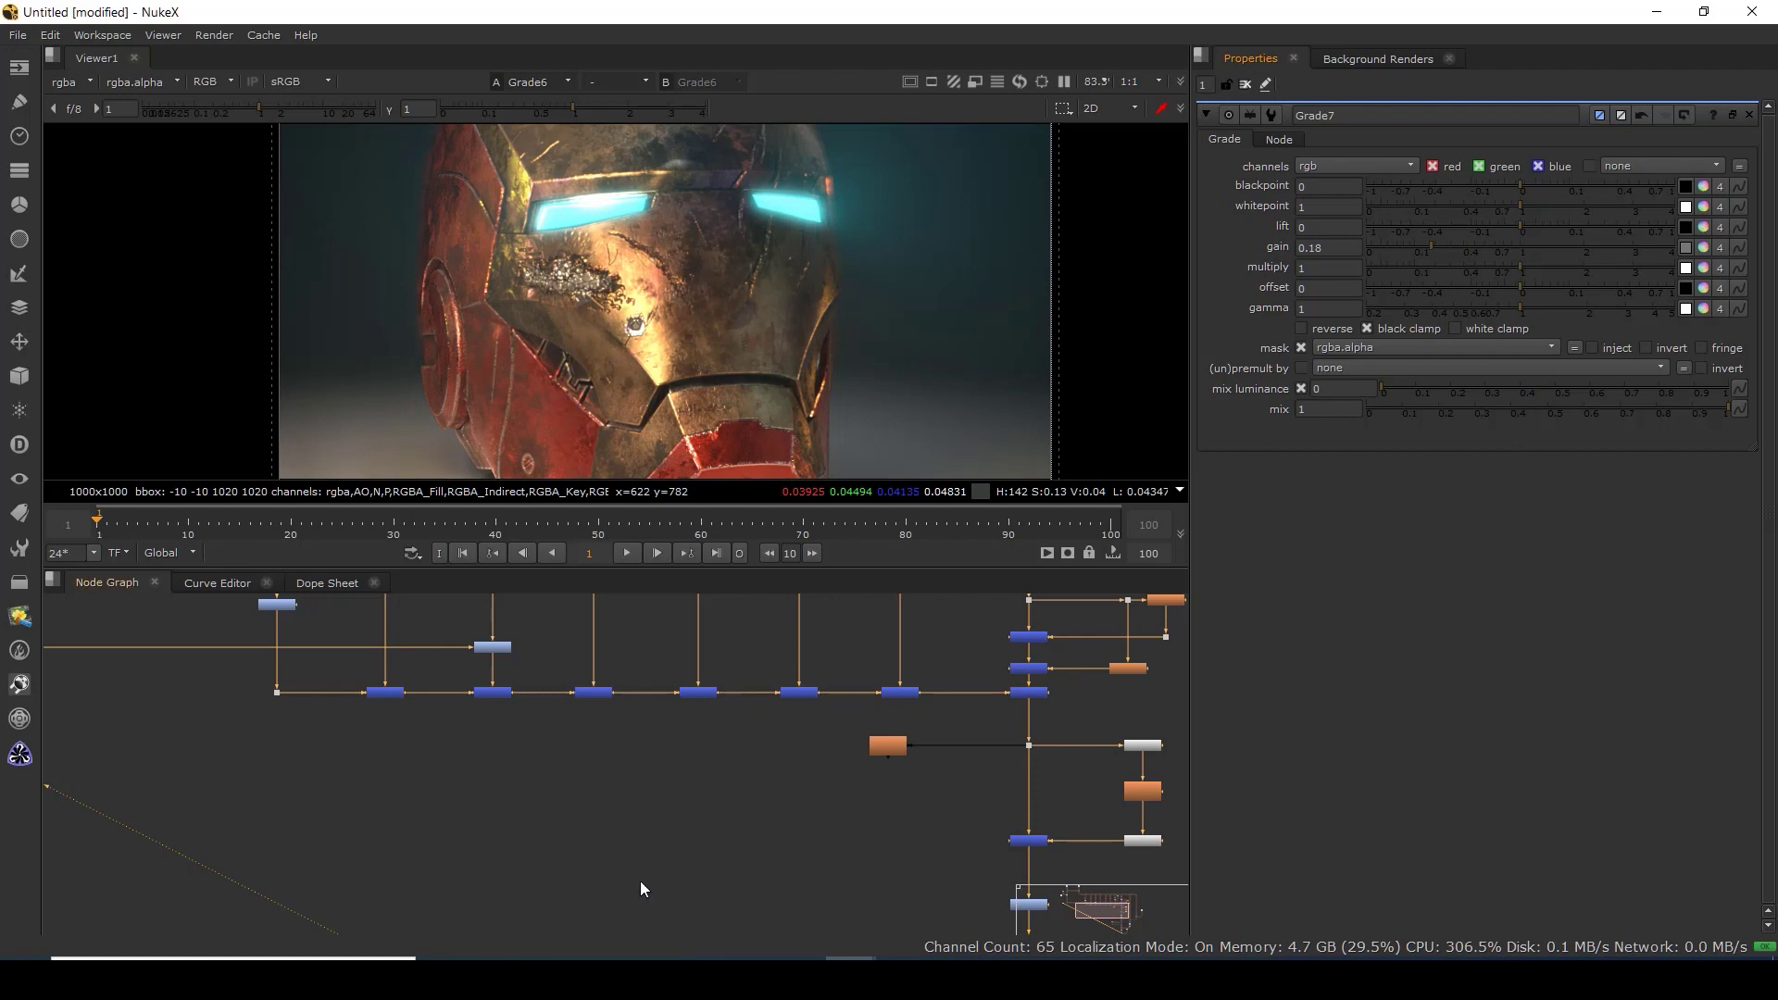
View Grade7 and toggle it off and on to compare the pass with and without the noise-masked grade.
{"action": "left_click_drag", "start_coordinate": [515, 691], "coordinate": [620, 856]}
{"action": "key", "text": "1"}
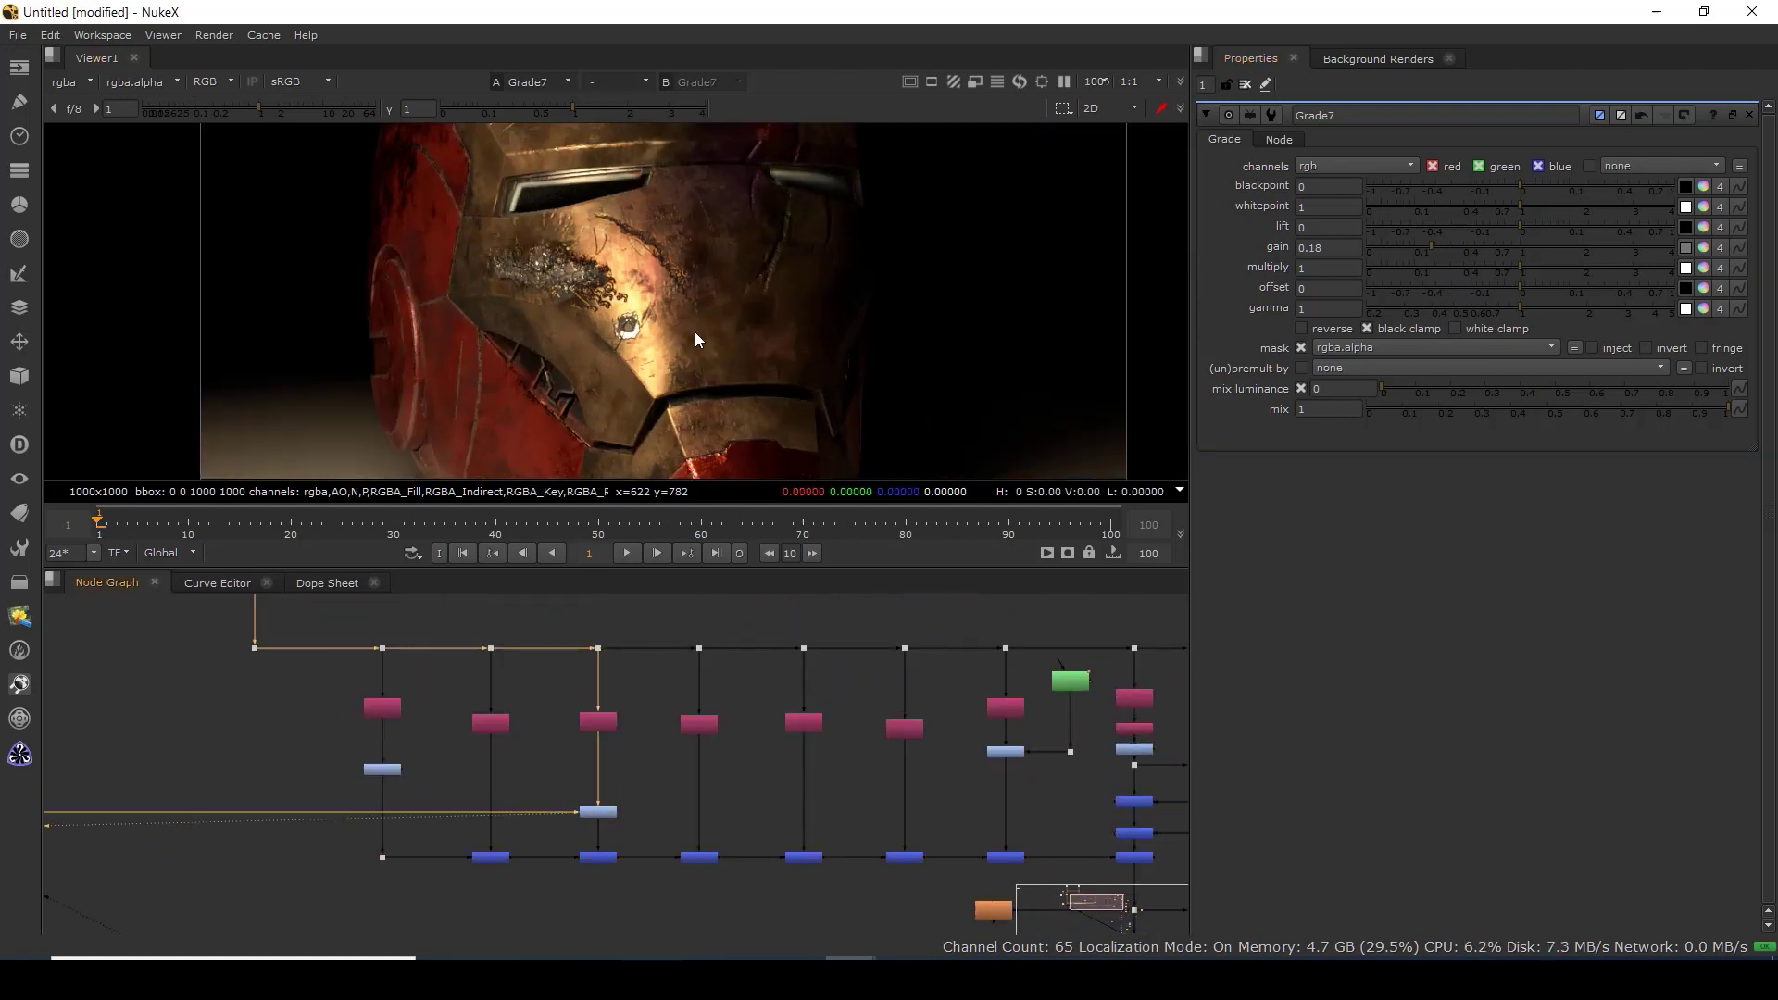
{"action": "left_click", "coordinate": [602, 814]}
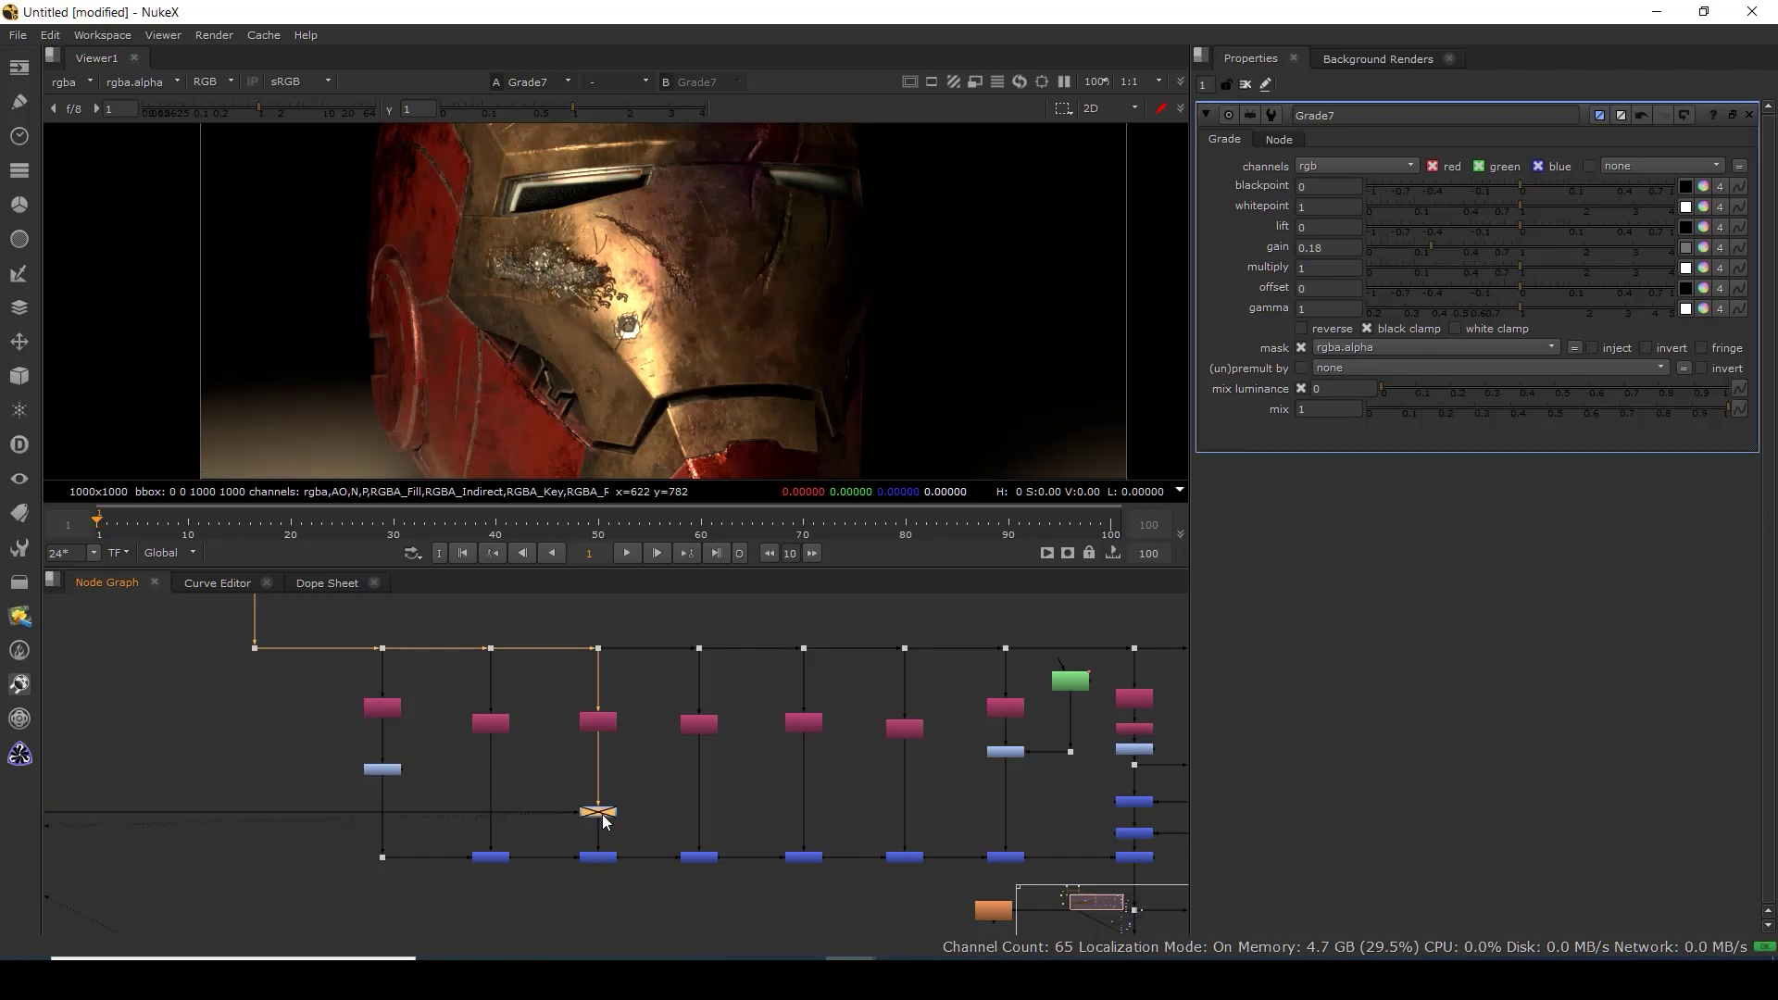
{"action": "key", "text": "d"}
{"action": "key", "text": "d"}
{"action": "key", "text": "d"}
{"action": "key", "text": "d"}
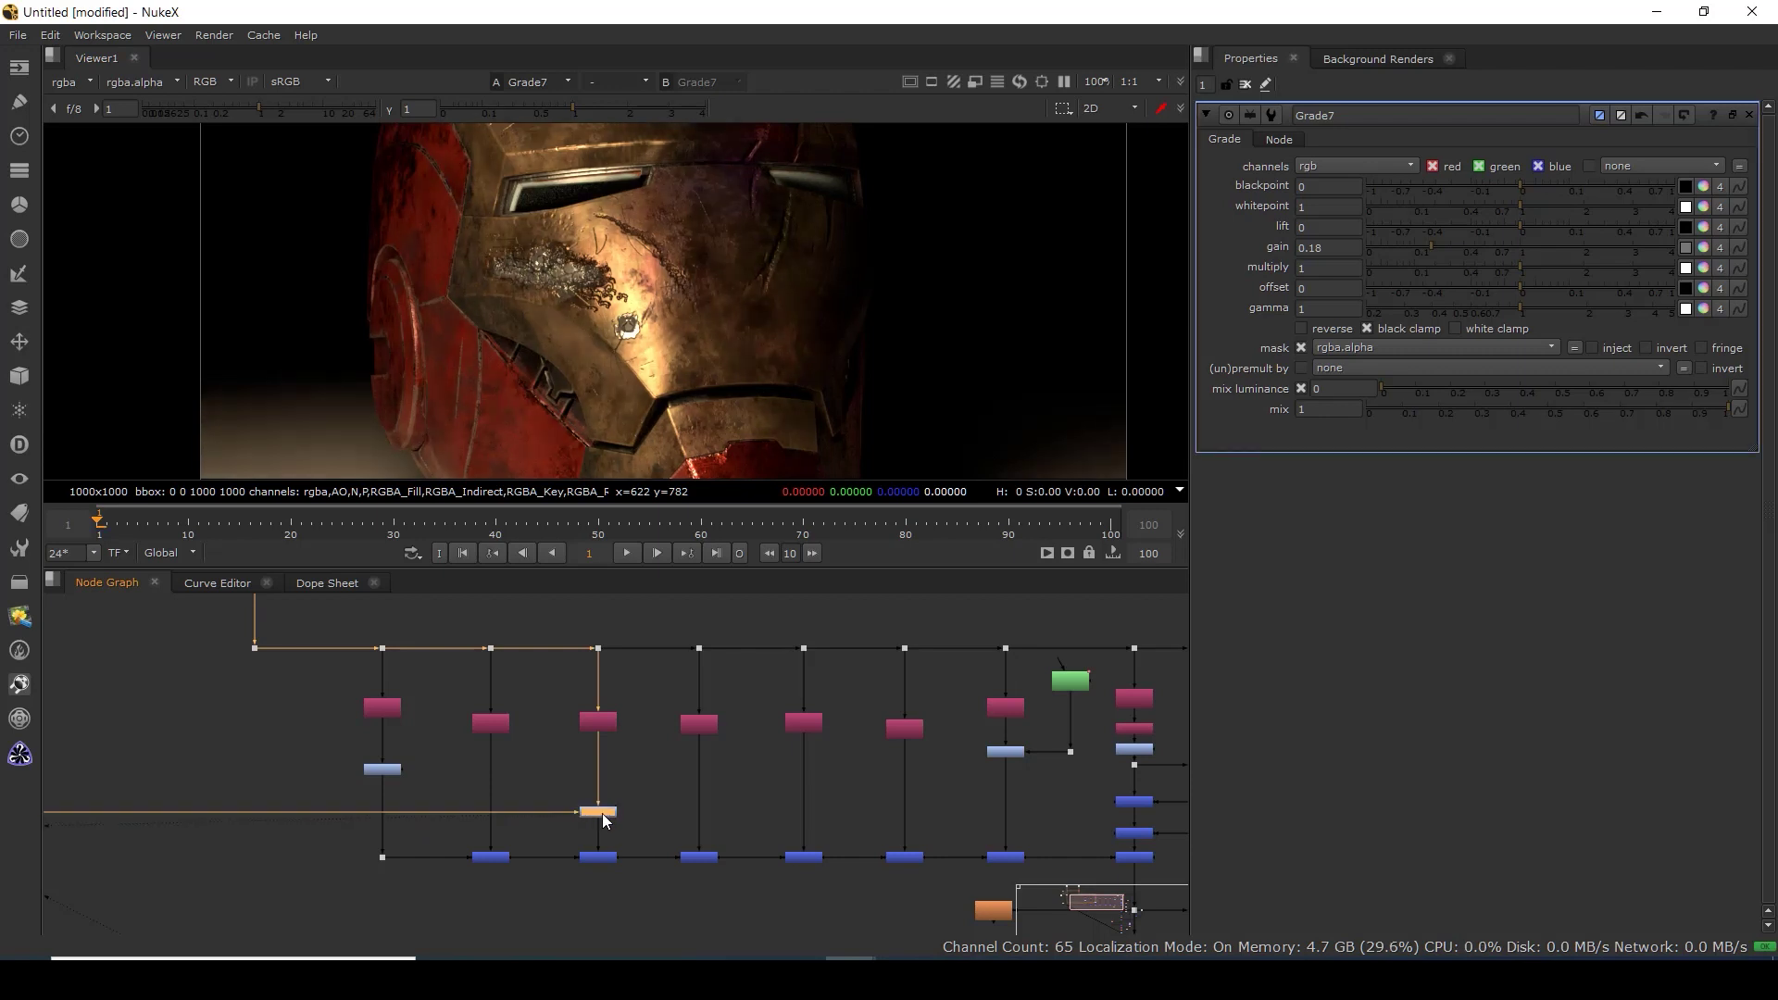
View the noise mask at the dot feeding Grade7 and set Noise1's x/ysize to 80.
{"action": "left_click_drag", "start_coordinate": [252, 804], "coordinate": [742, 821]}
{"action": "left_click", "coordinate": [489, 830]}
{"action": "key", "text": "1"}
{"action": "left_click_drag", "start_coordinate": [482, 773], "coordinate": [493, 923]}
{"action": "double_click", "coordinate": [415, 738]}
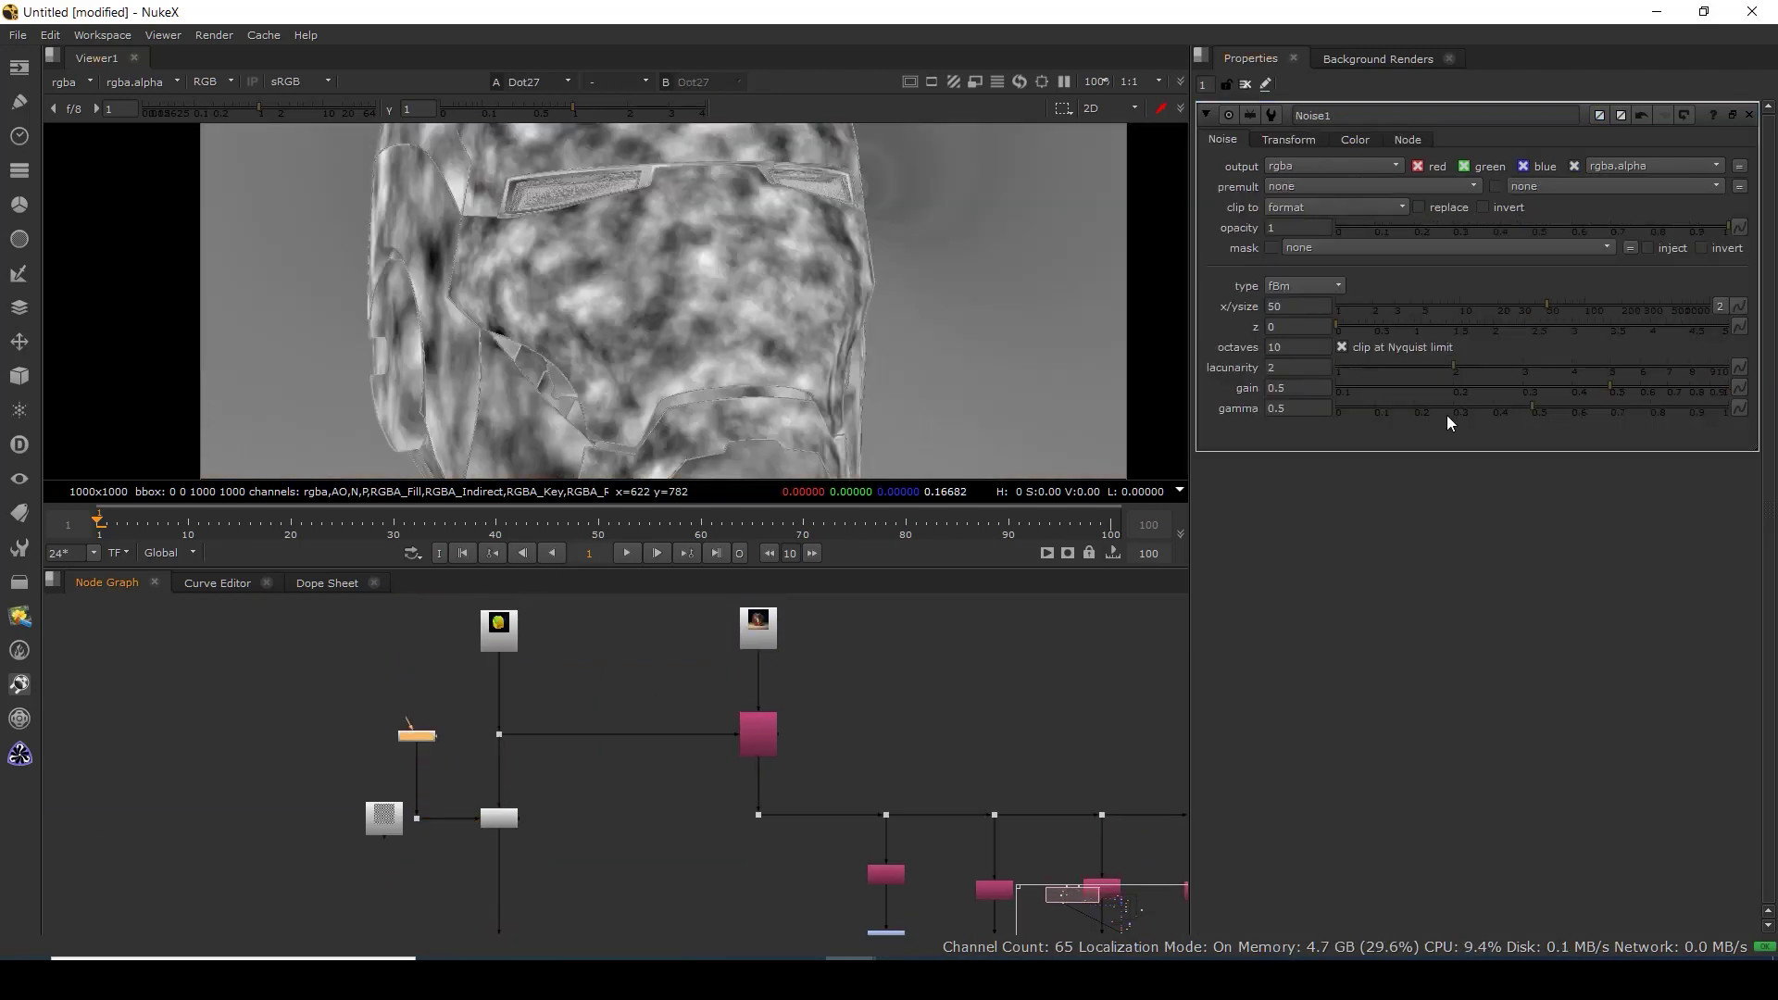
{"action": "left_click_drag", "start_coordinate": [1548, 304], "coordinate": [1573, 302]}
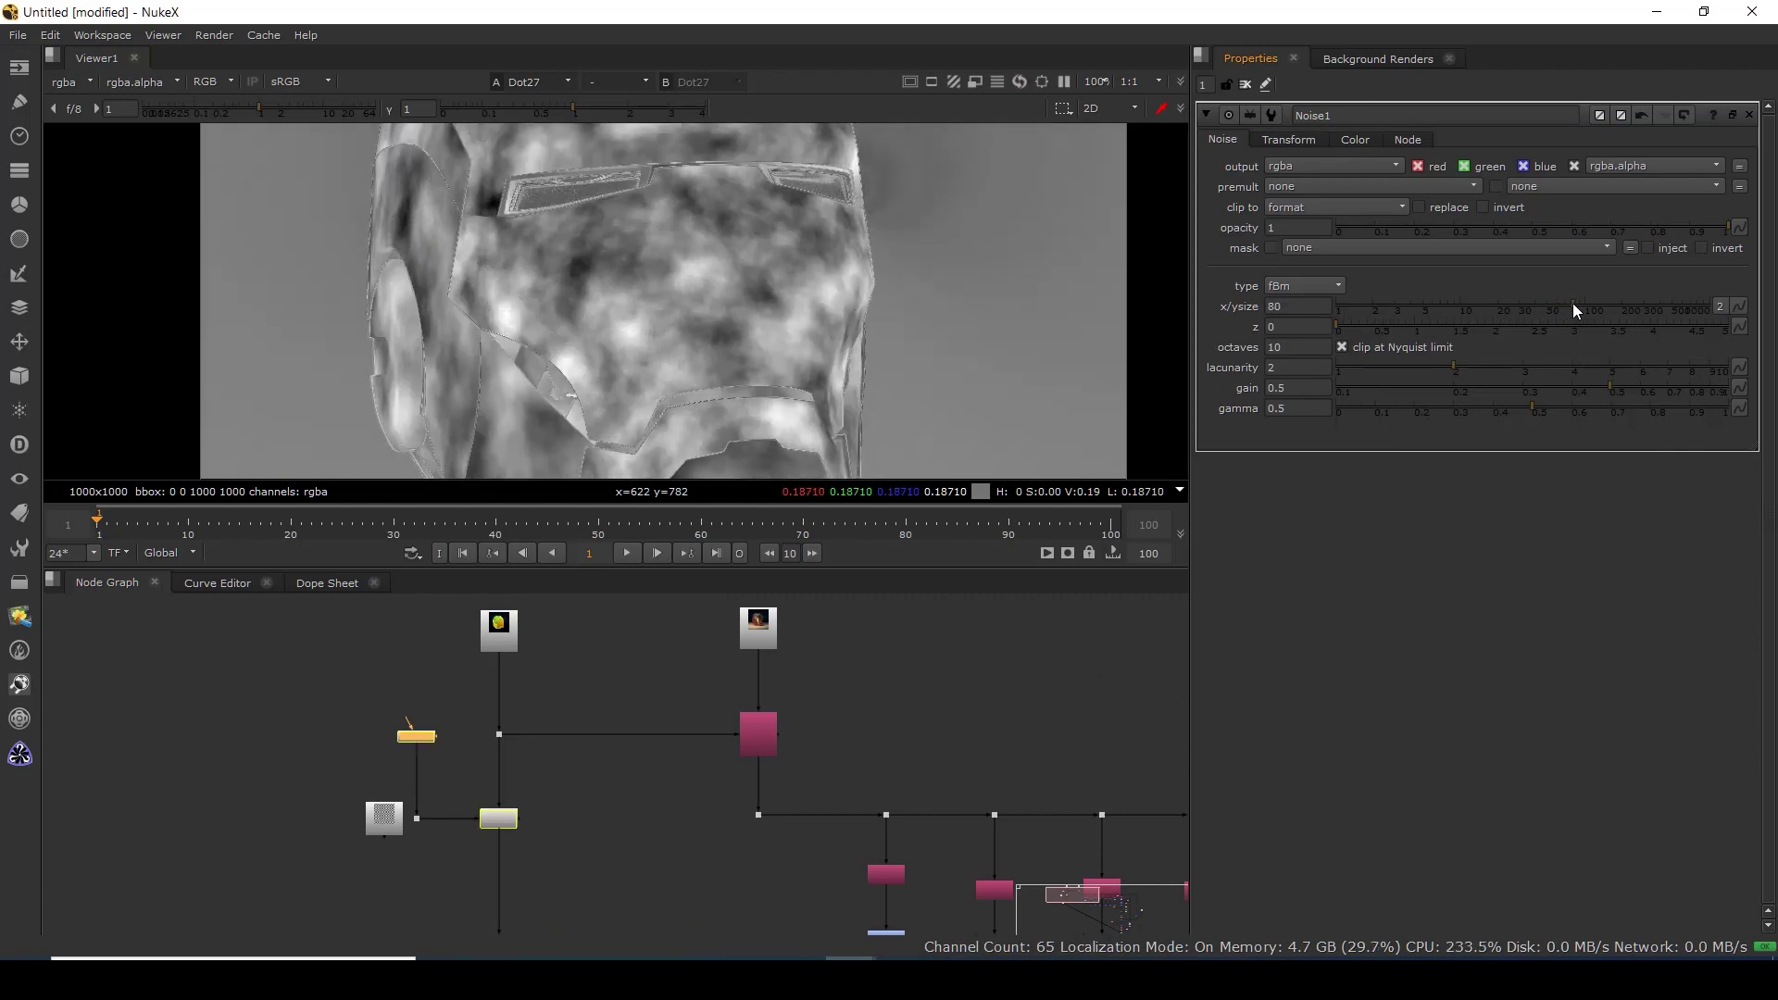
View Grade7's output on the whole helmet and toggle the node off and on to judge the finer noise breakup.
{"action": "scroll", "coordinate": [815, 773], "scroll_direction": "down", "scroll_amount": 5}
{"action": "left_click_drag", "start_coordinate": [778, 761], "coordinate": [697, 694]}
{"action": "scroll", "coordinate": [795, 746], "scroll_direction": "up", "scroll_amount": 4}
{"action": "left_click", "coordinate": [848, 694]}
{"action": "key", "text": "1"}
{"action": "key", "text": "f"}
{"action": "scroll", "coordinate": [856, 767], "scroll_direction": "up", "scroll_amount": 3}
{"action": "left_click", "coordinate": [852, 768]}
{"action": "key", "text": "1"}
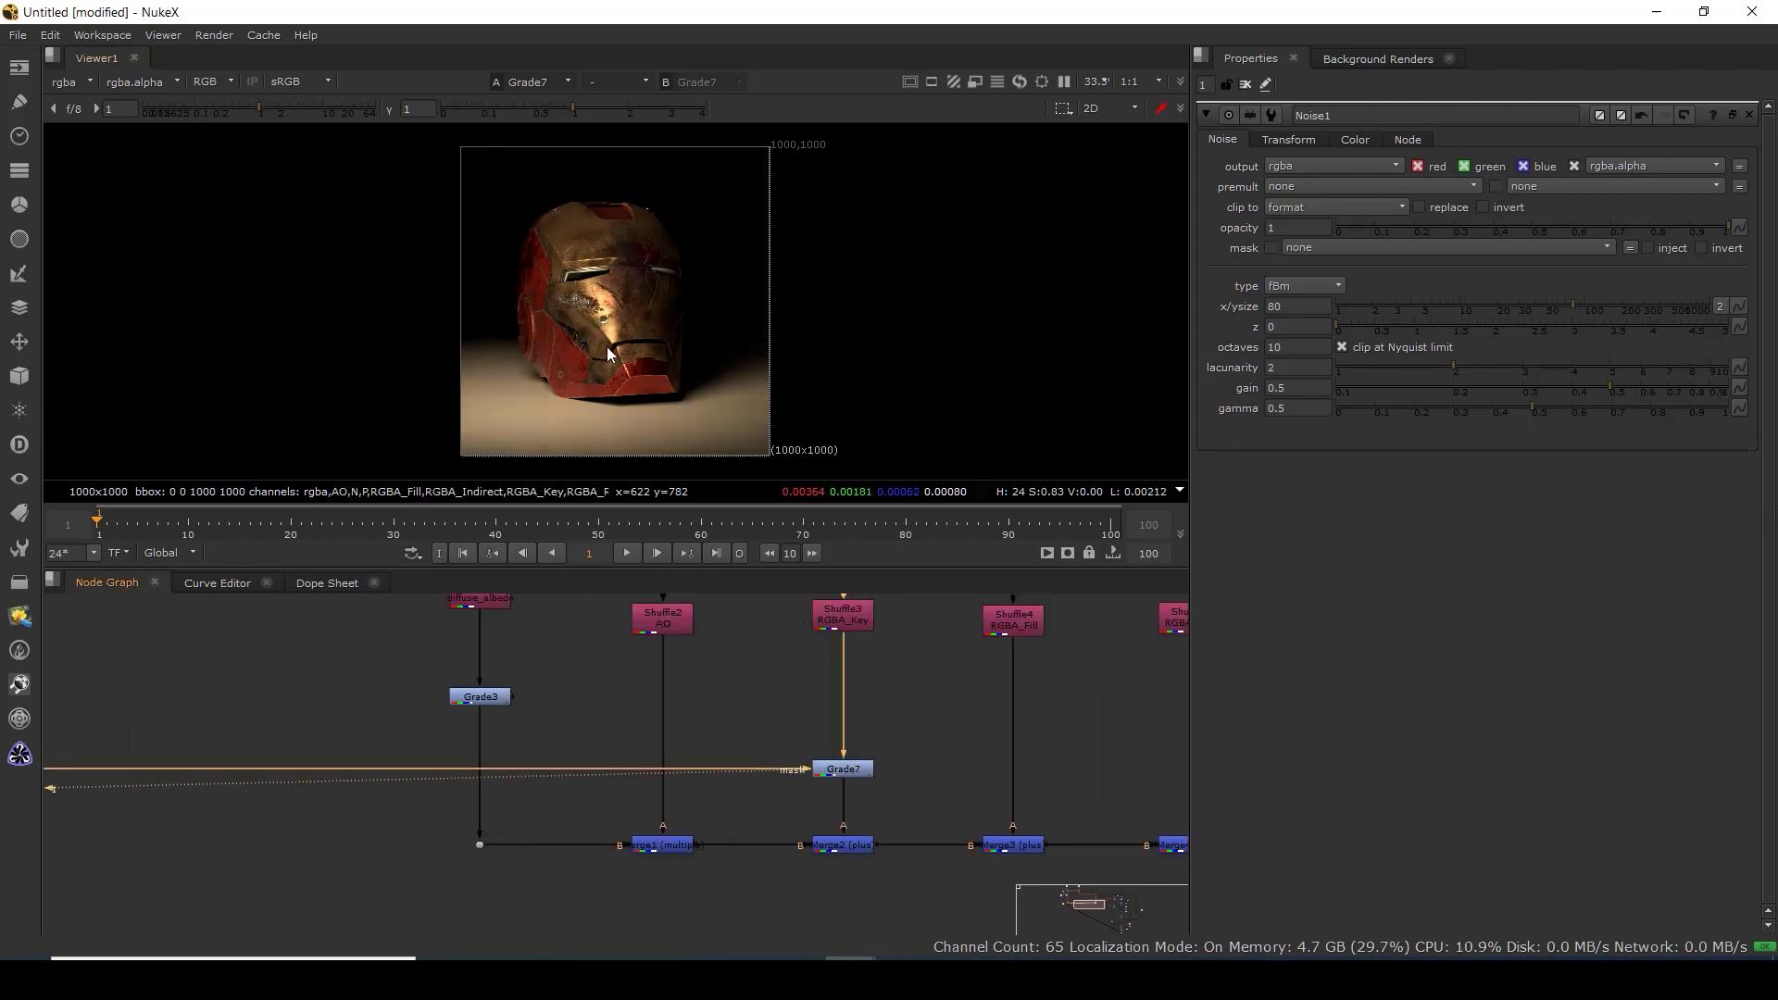
{"action": "scroll", "coordinate": [611, 343], "scroll_direction": "up", "scroll_amount": 5}
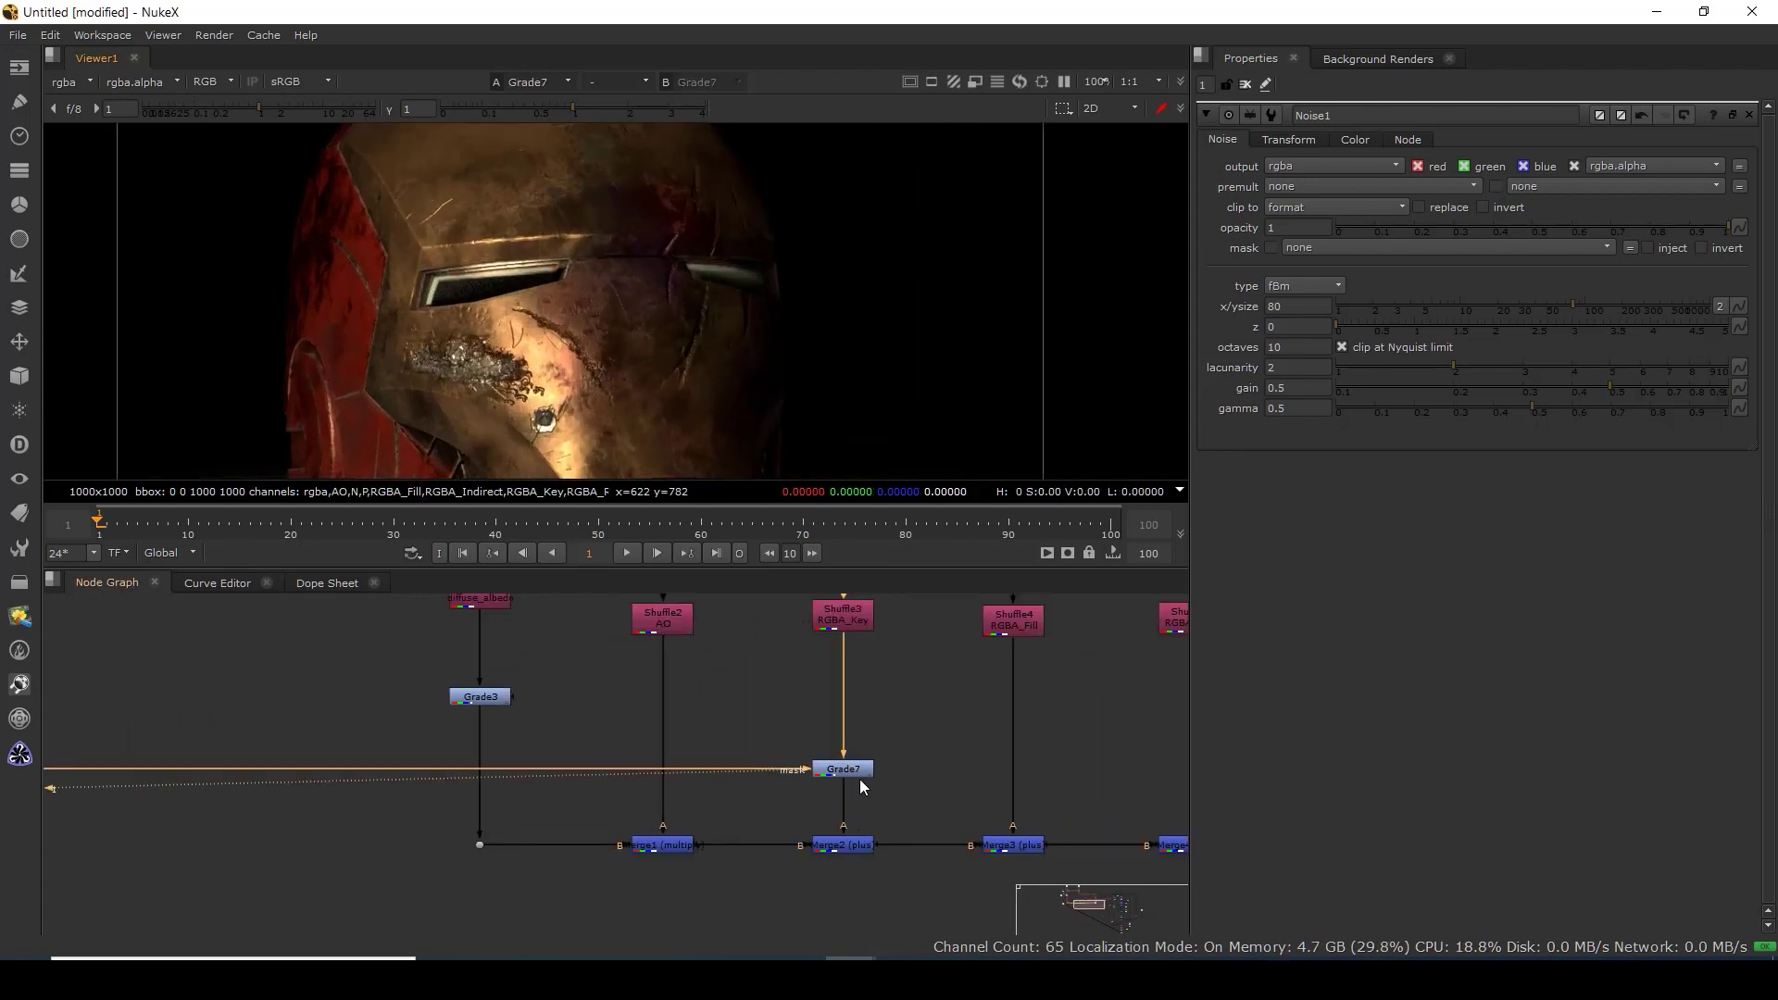
{"action": "key", "text": "d"}
{"action": "key", "text": "d"}
{"action": "key", "text": "d"}
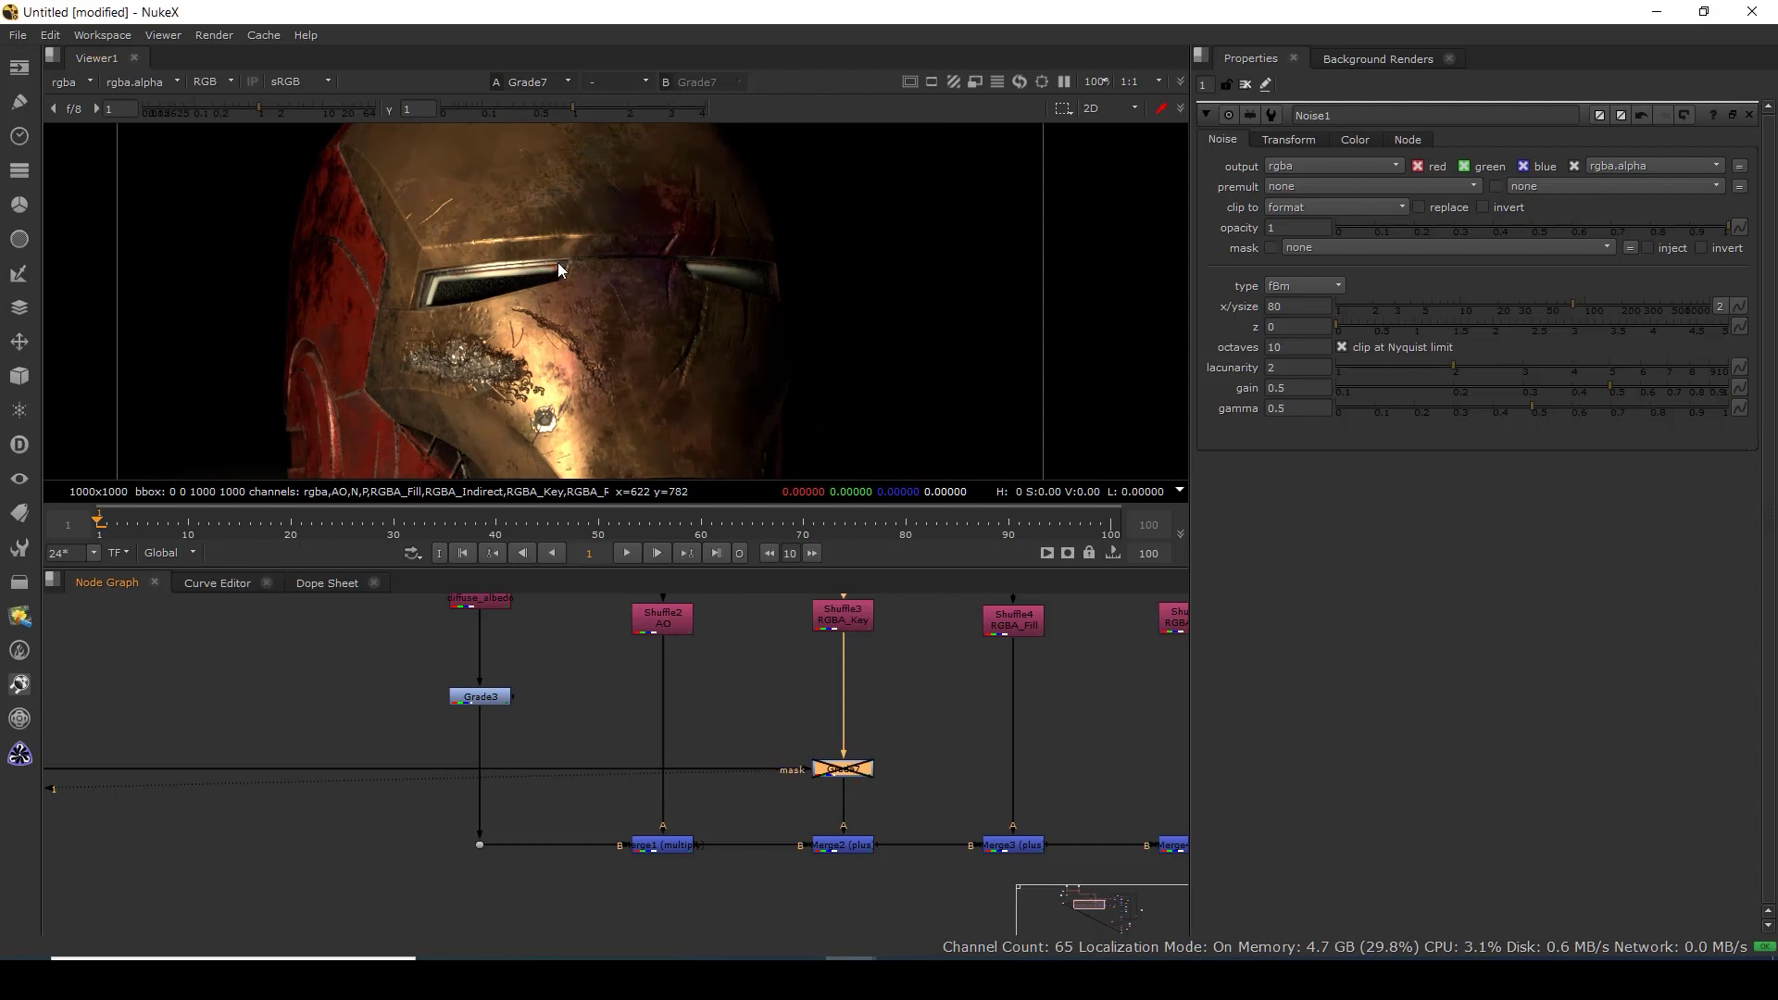
Inspect the helmet's eyes and forehead up close, comparing the surface with Grade7 disabled and enabled.
{"action": "scroll", "coordinate": [558, 270], "scroll_direction": "up", "scroll_amount": 3}
{"action": "key", "text": "d"}
{"action": "key", "text": "d"}
{"action": "key", "text": "d"}
{"action": "key", "text": "d"}
{"action": "key", "text": "d"}
{"action": "left_click_drag", "start_coordinate": [675, 195], "coordinate": [475, 315]}
{"action": "key", "text": "d"}
{"action": "key", "text": "d"}
{"action": "key", "text": "d"}
{"action": "key", "text": "d"}
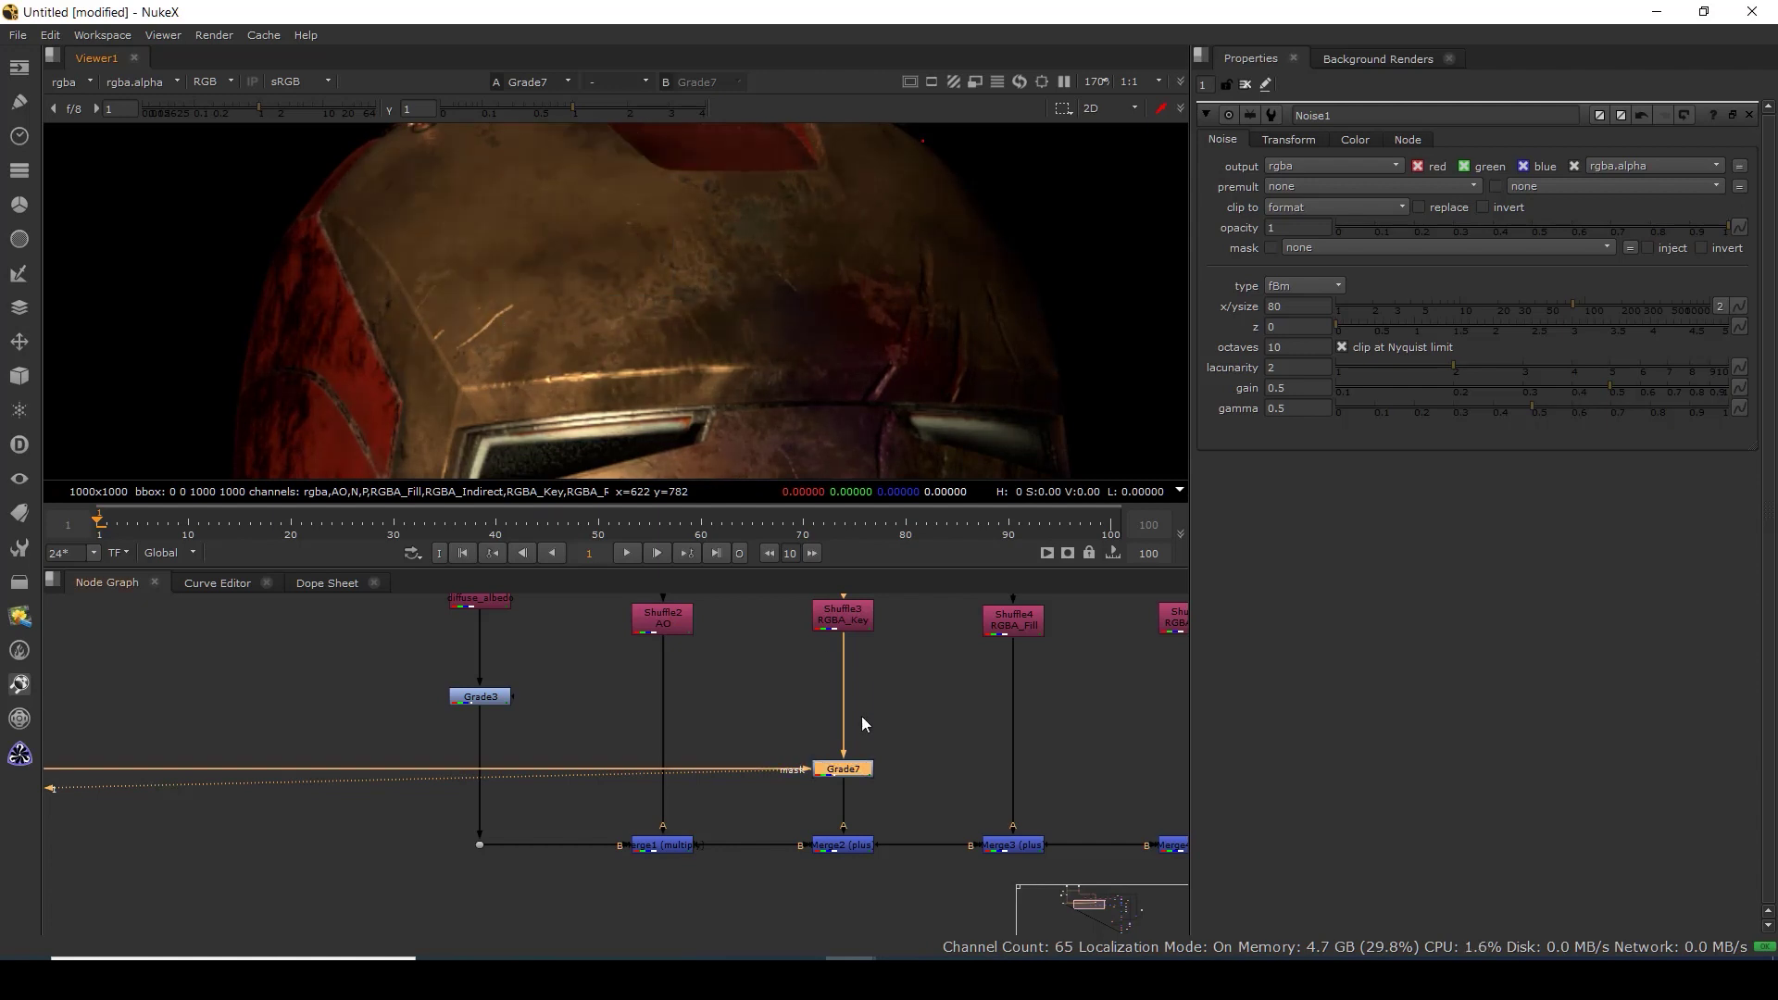
Tint Grade7's gamma green with red 0.373, green 1 and blue 0.441, checking it under temporarily raised viewer gain.
{"action": "double_click", "coordinate": [852, 771]}
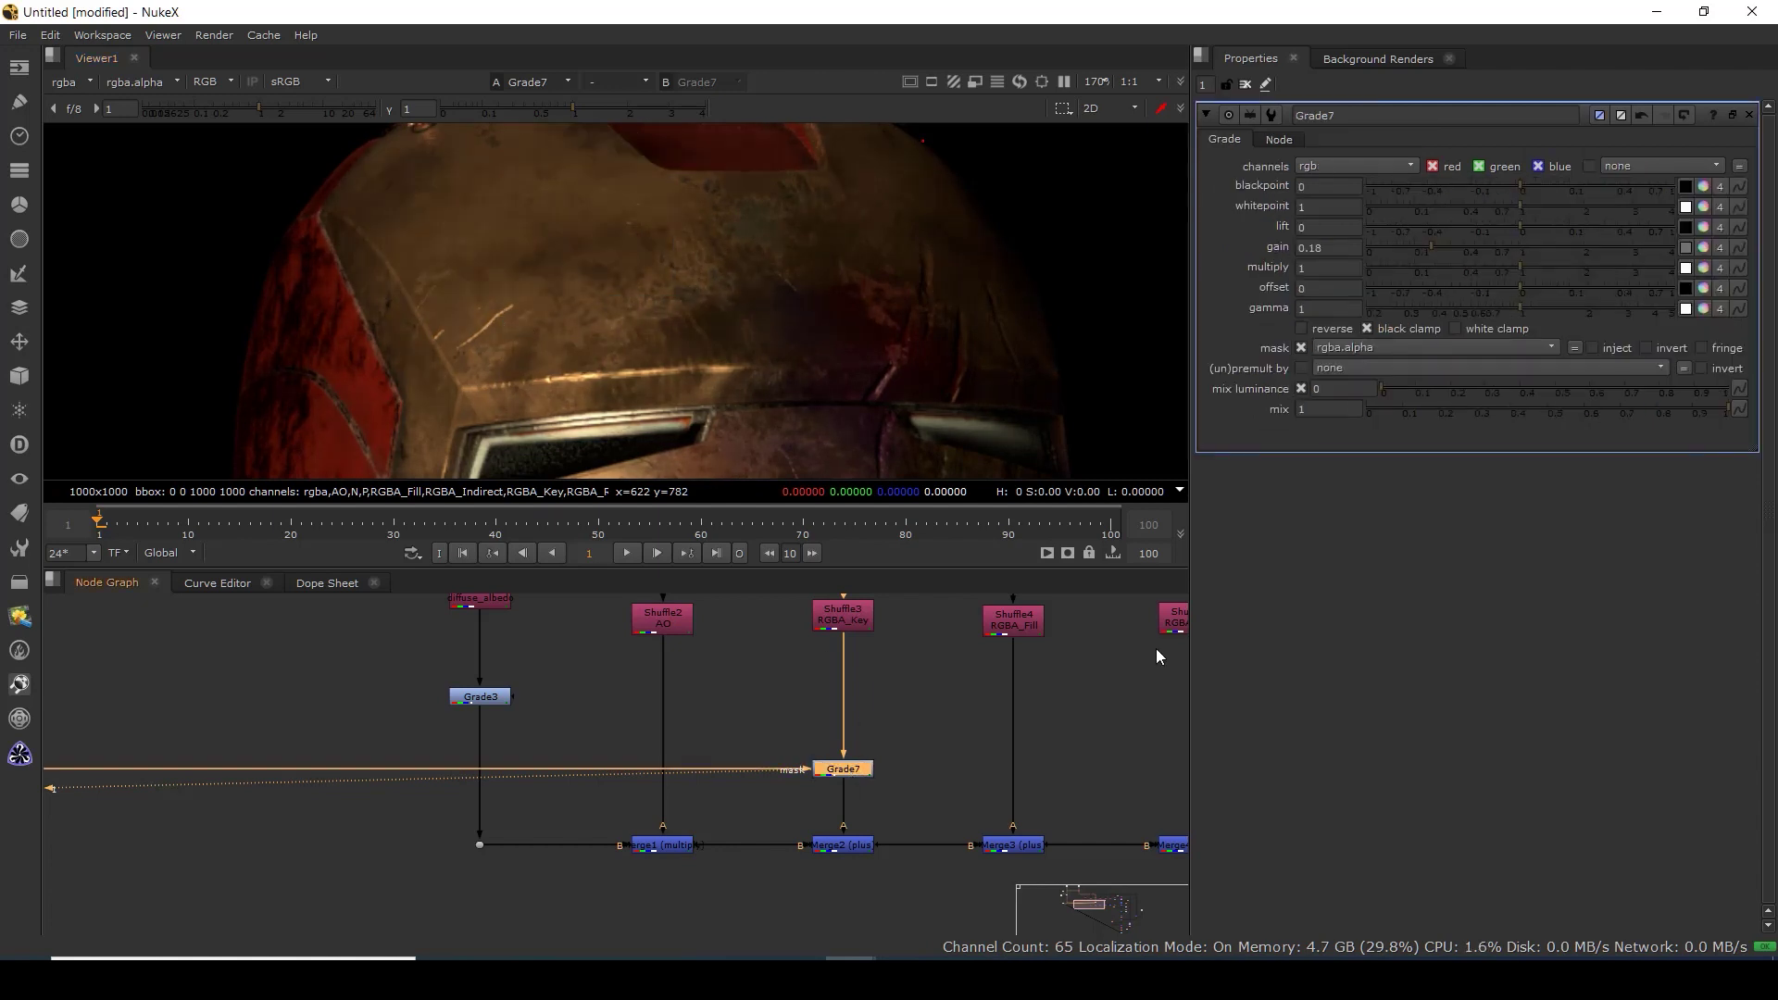
{"action": "left_click", "coordinate": [1704, 306]}
{"action": "left_click_drag", "start_coordinate": [1565, 679], "coordinate": [1536, 633]}
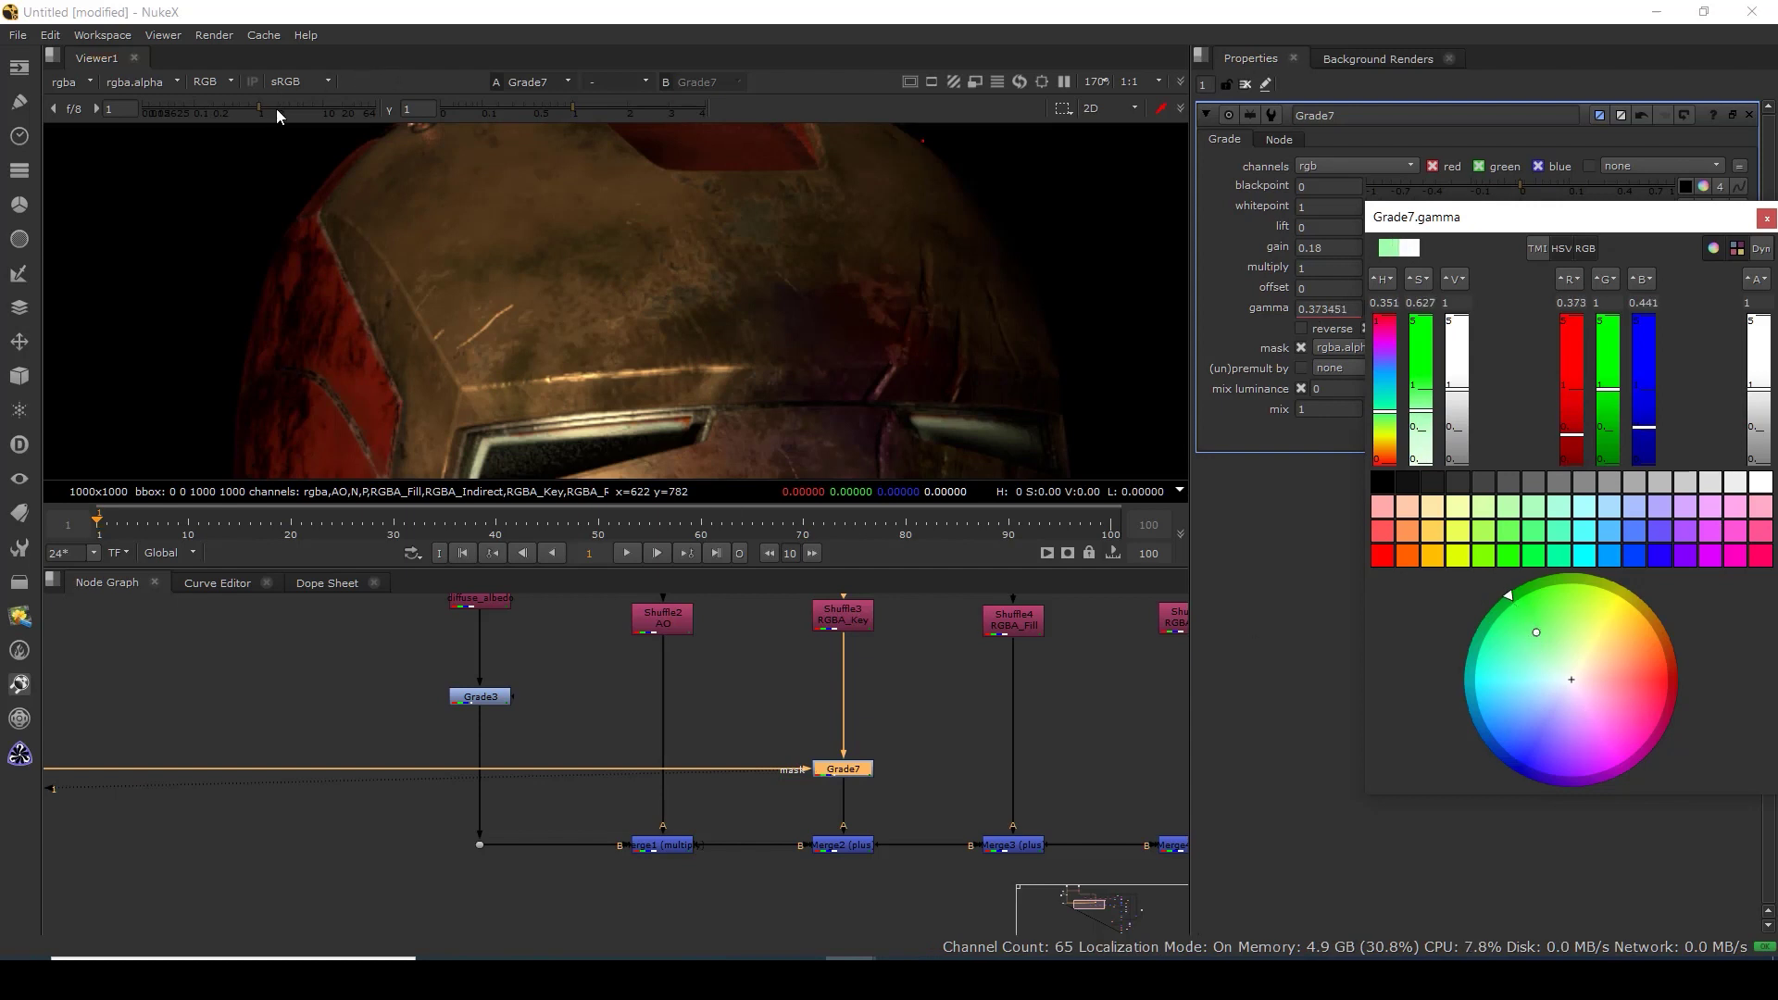
{"action": "left_click_drag", "start_coordinate": [276, 109], "coordinate": [389, 148]}
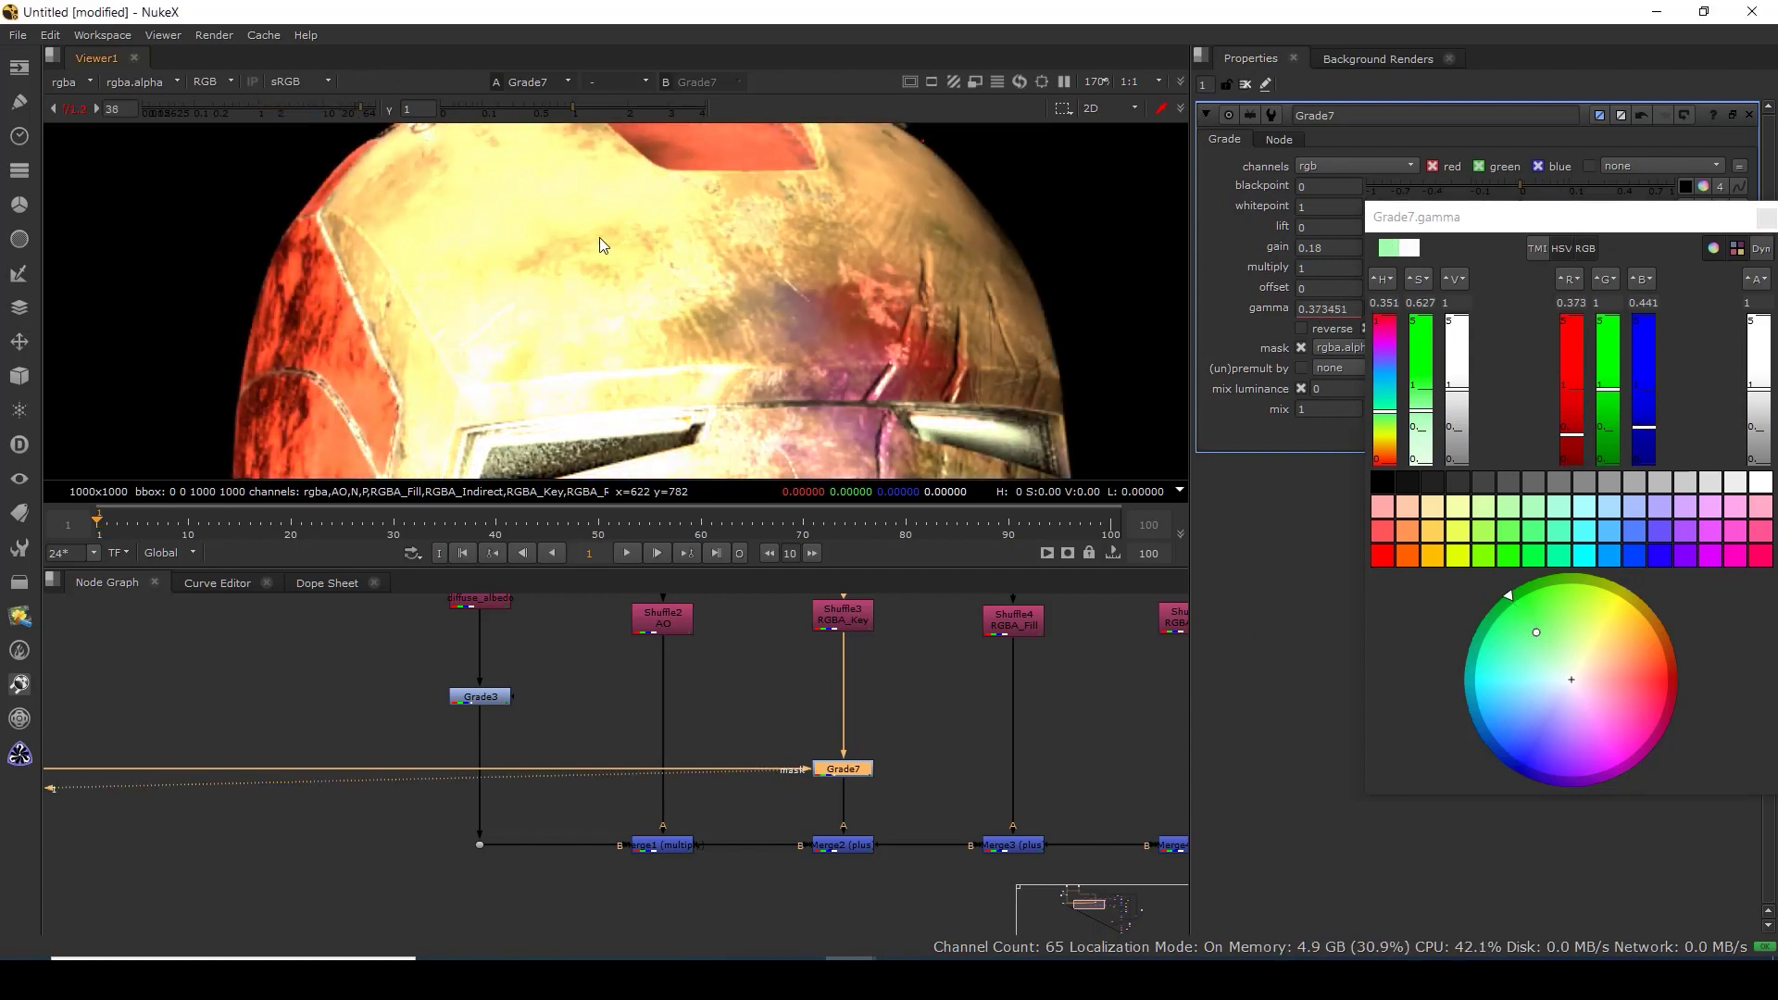
{"action": "left_click", "coordinate": [238, 105], "text": "ctrl"}
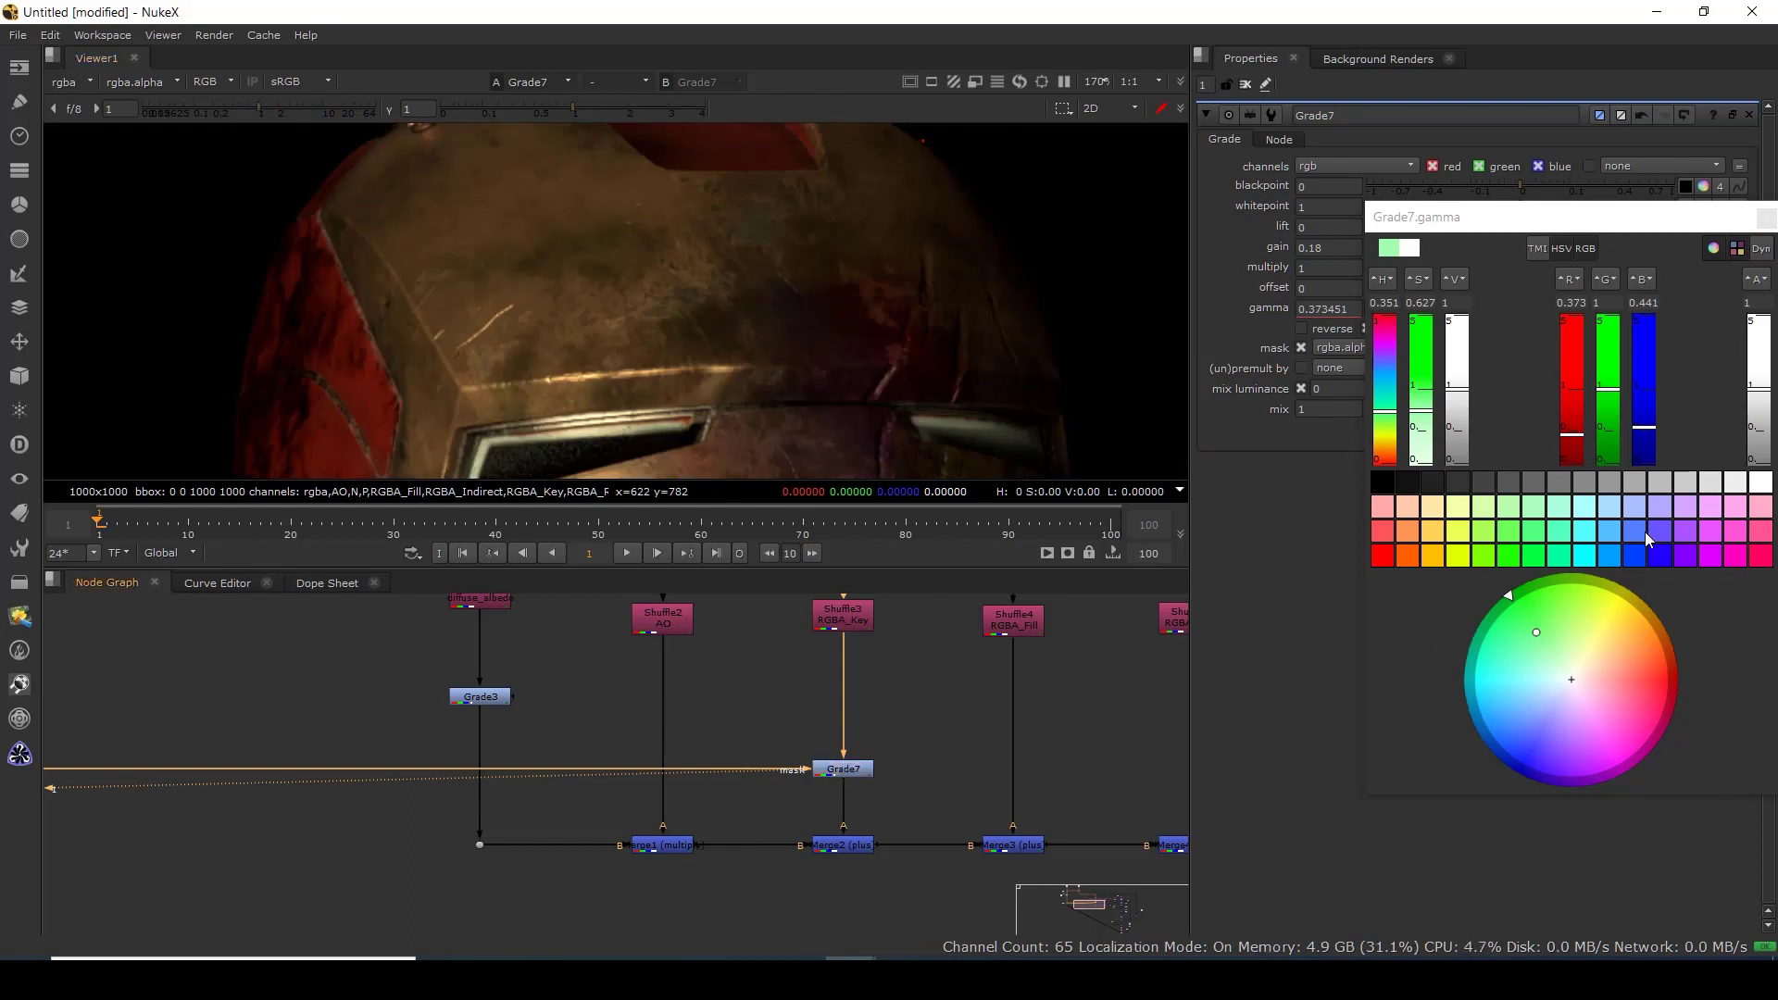
{"action": "left_click", "coordinate": [1766, 218]}
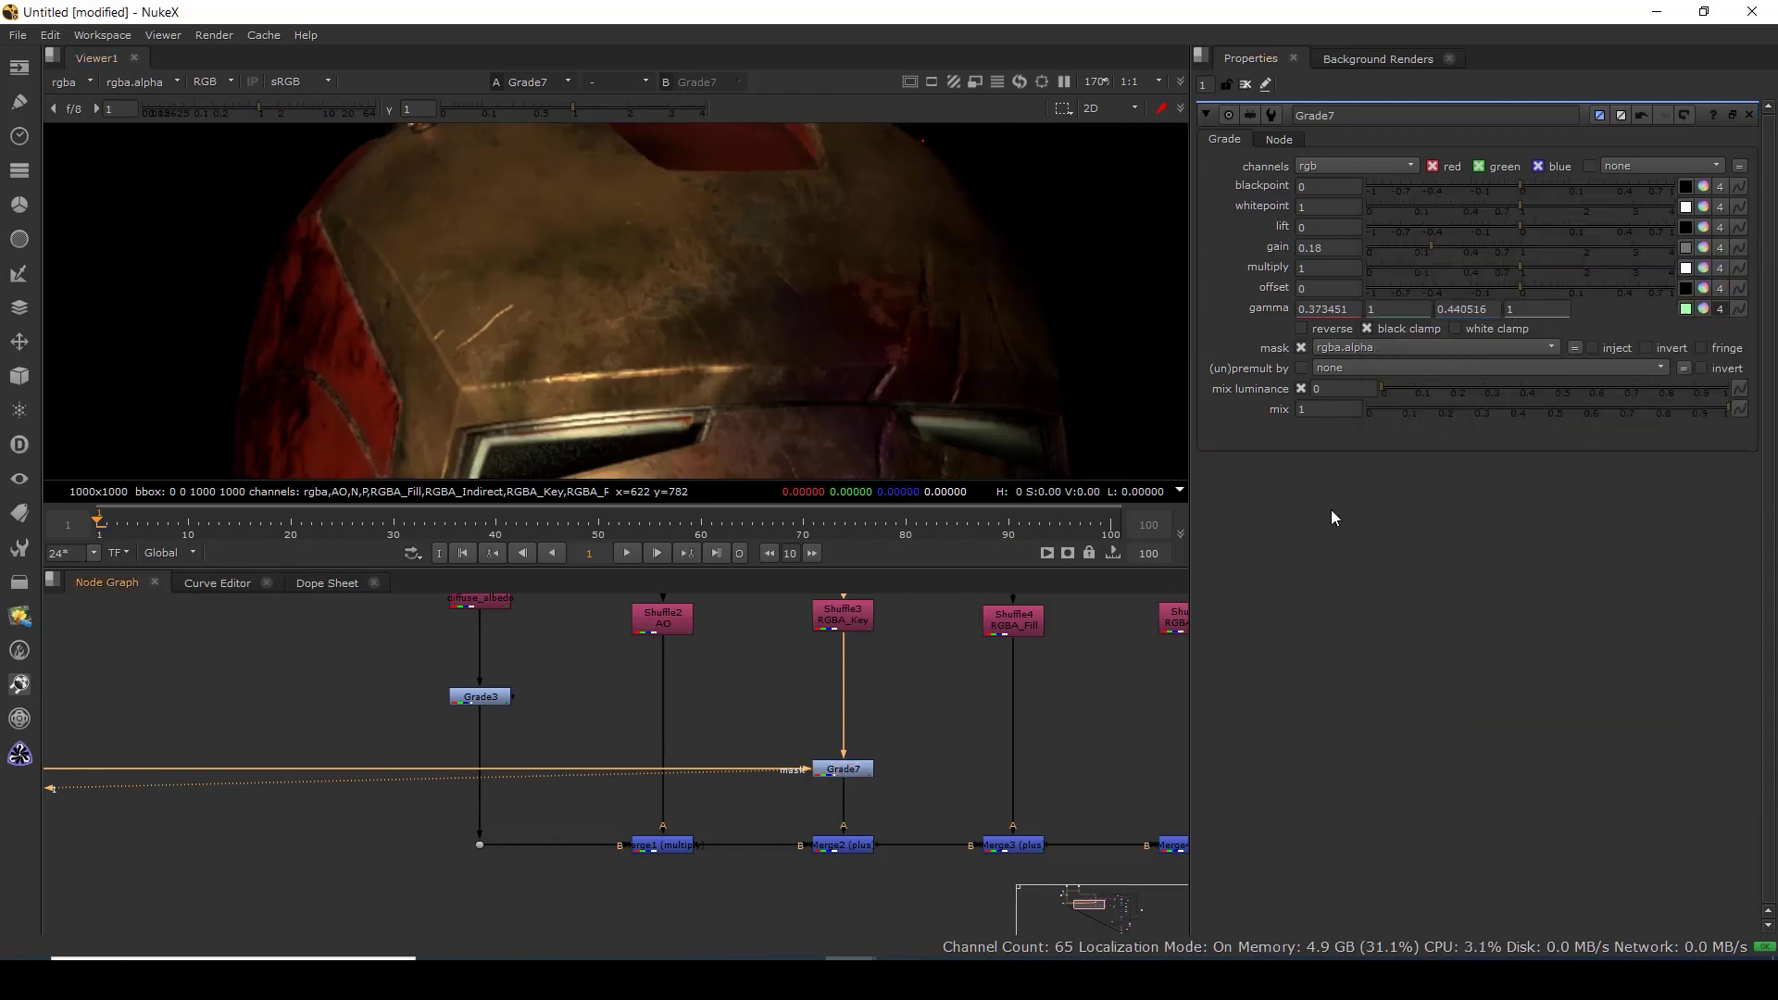
View the final Grade6 result in a maximized viewer, examining the forehead and the whole helmet, then restore the layout.
{"action": "scroll", "coordinate": [929, 832], "scroll_direction": "down", "scroll_amount": 5}
{"action": "scroll", "coordinate": [926, 824], "scroll_direction": "up", "scroll_amount": 5}
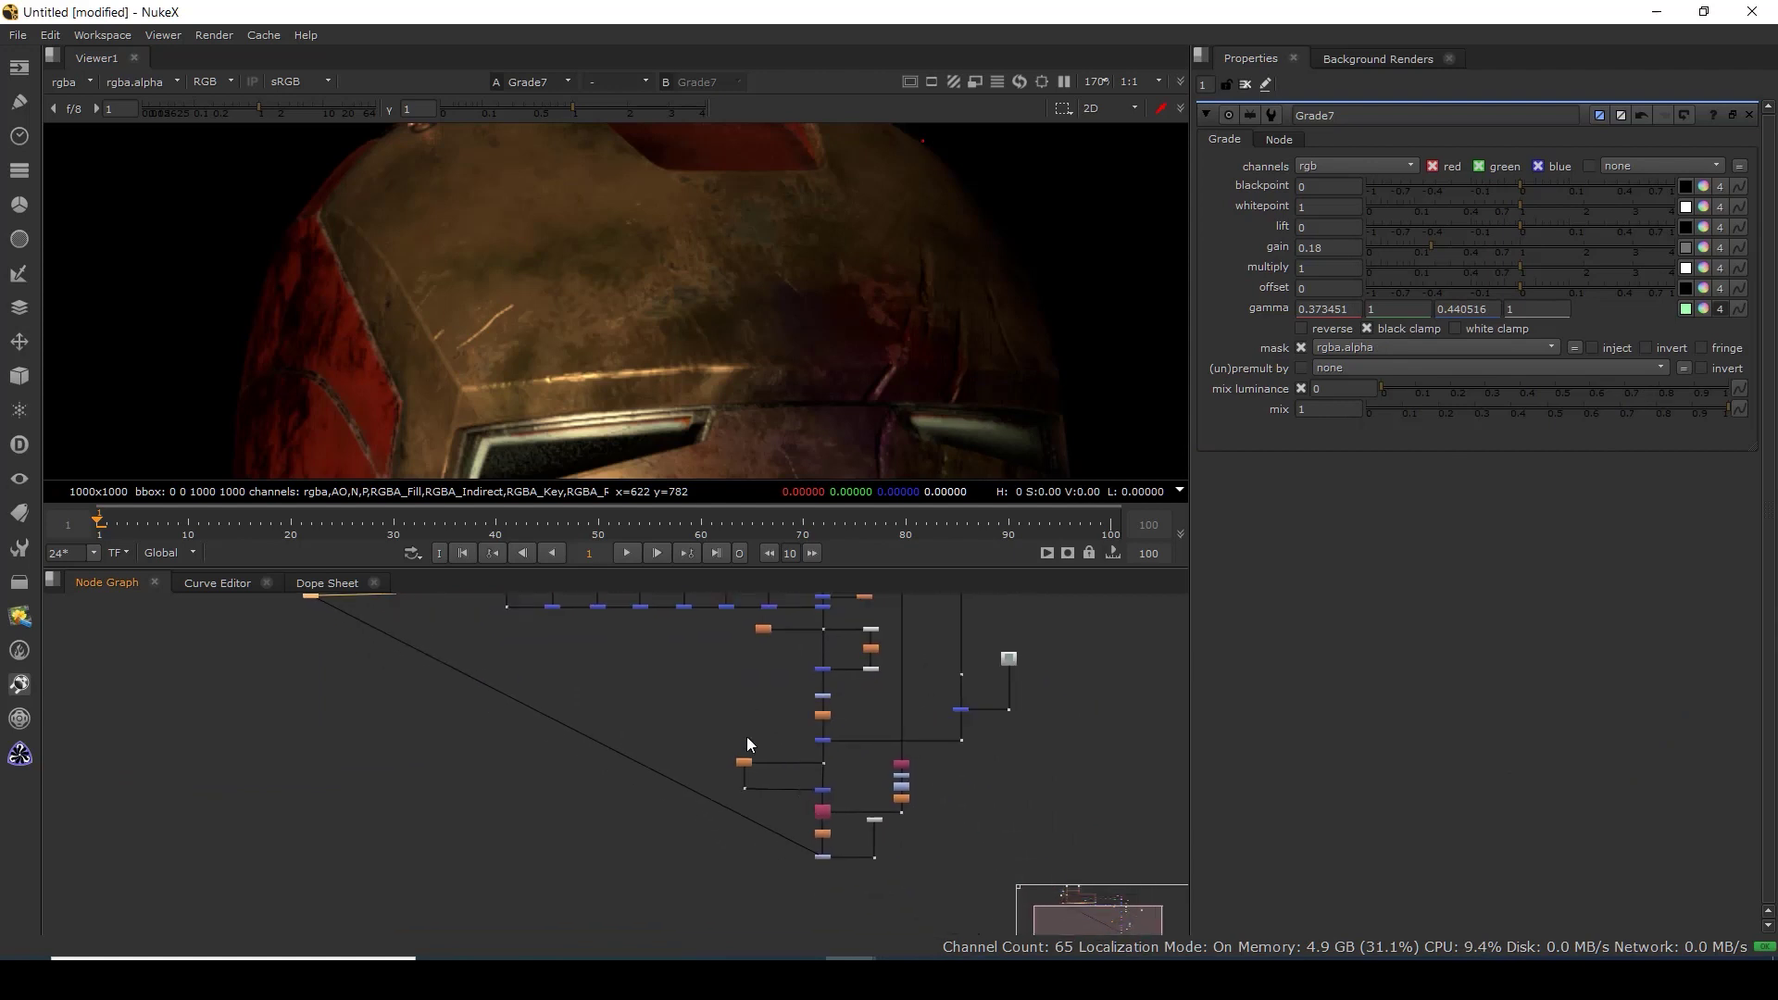
{"action": "left_click_drag", "start_coordinate": [774, 702], "coordinate": [776, 700]}
{"action": "key", "text": "1"}
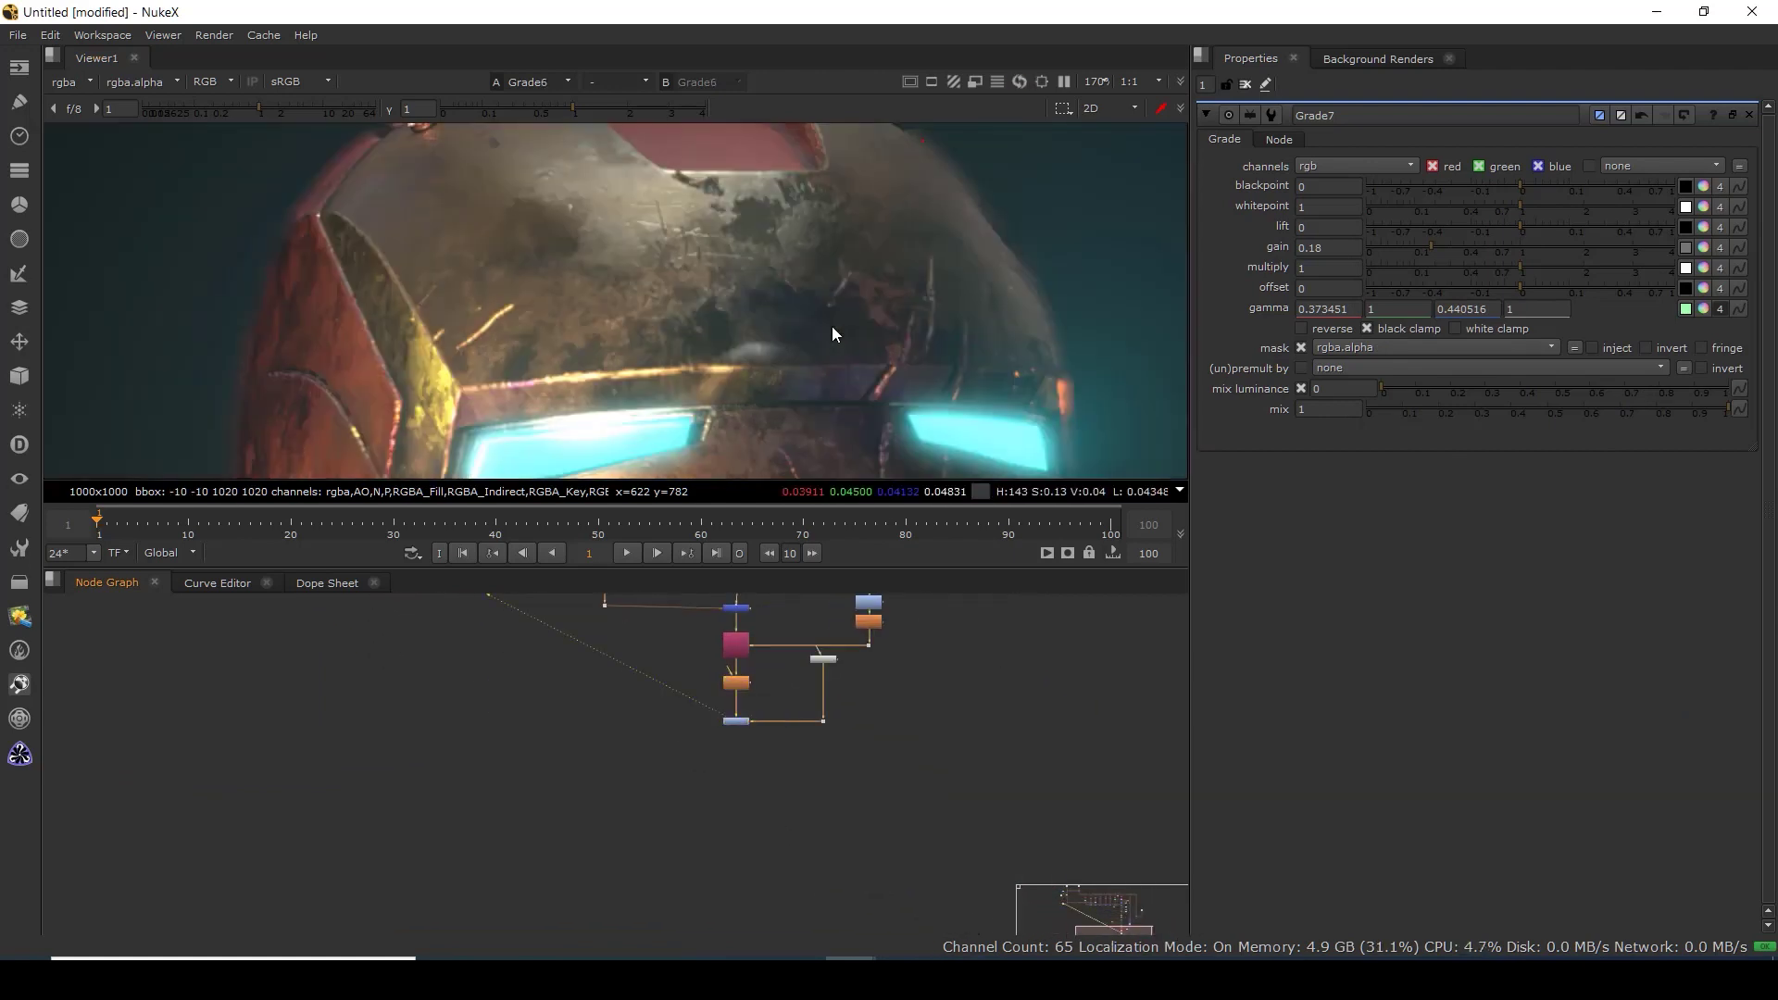
{"action": "key", "text": "space"}
{"action": "scroll", "coordinate": [1058, 426], "scroll_direction": "down", "scroll_amount": 6}
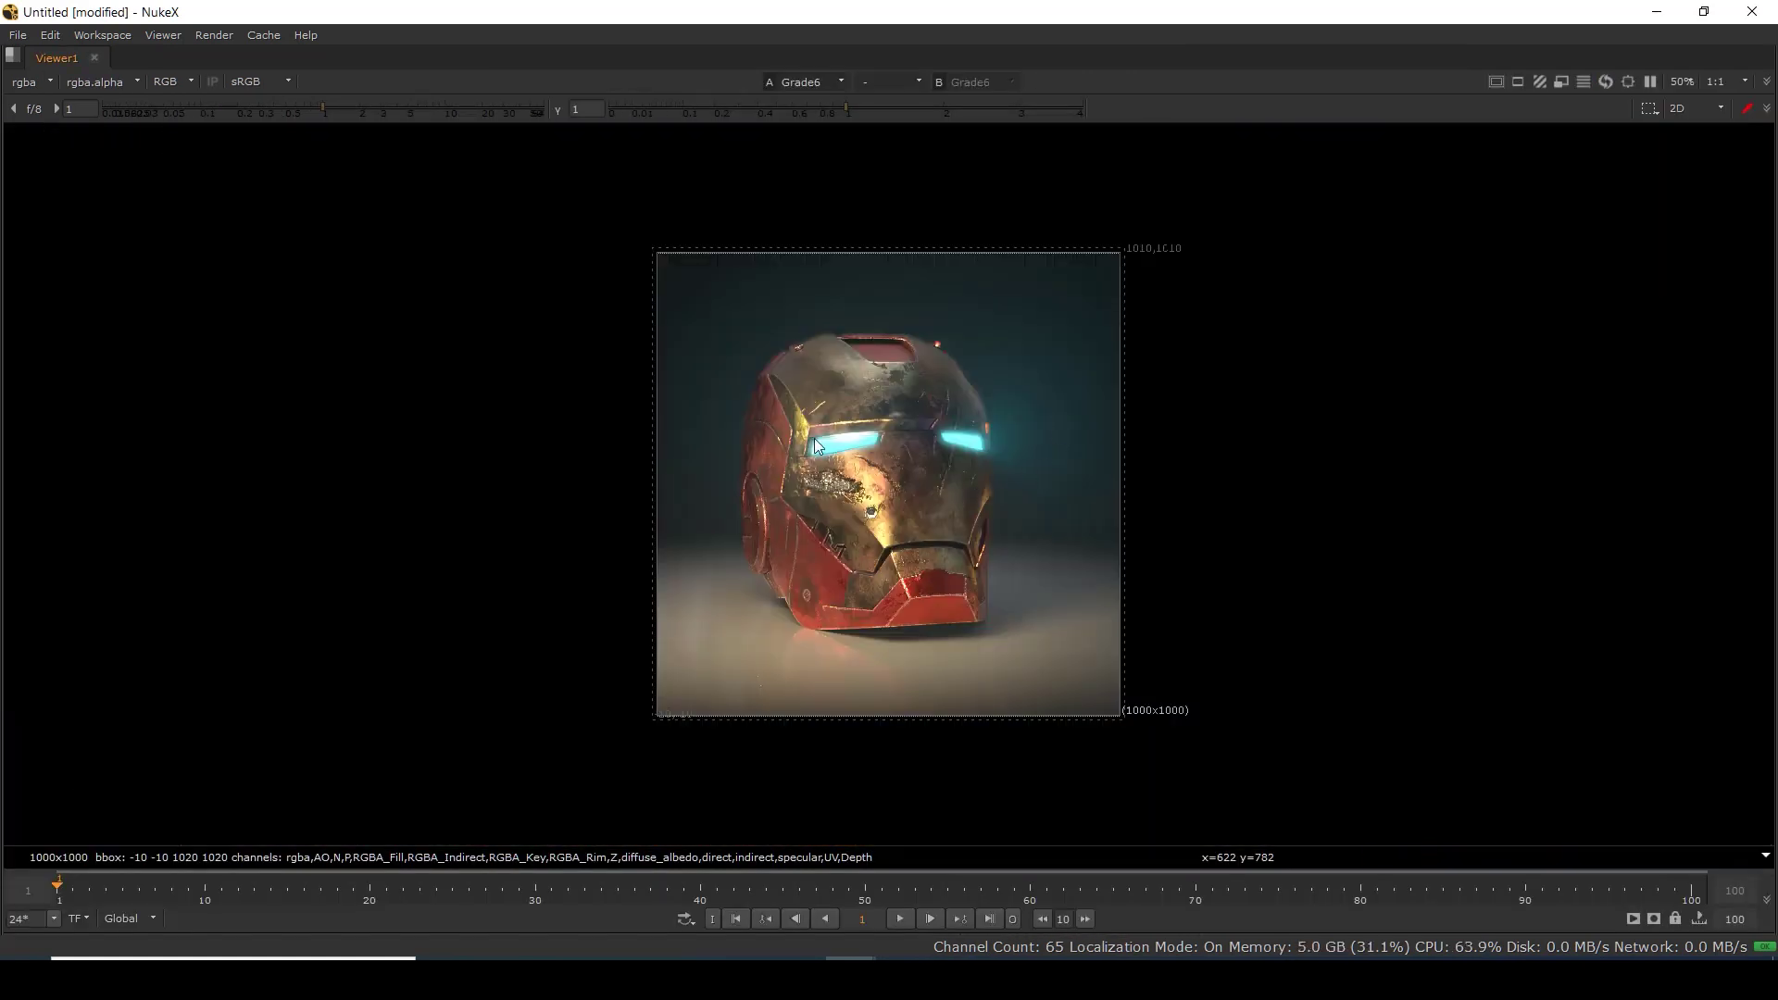
{"action": "scroll", "coordinate": [915, 426], "scroll_direction": "up", "scroll_amount": 1}
{"action": "left_click_drag", "start_coordinate": [922, 517], "coordinate": [858, 494]}
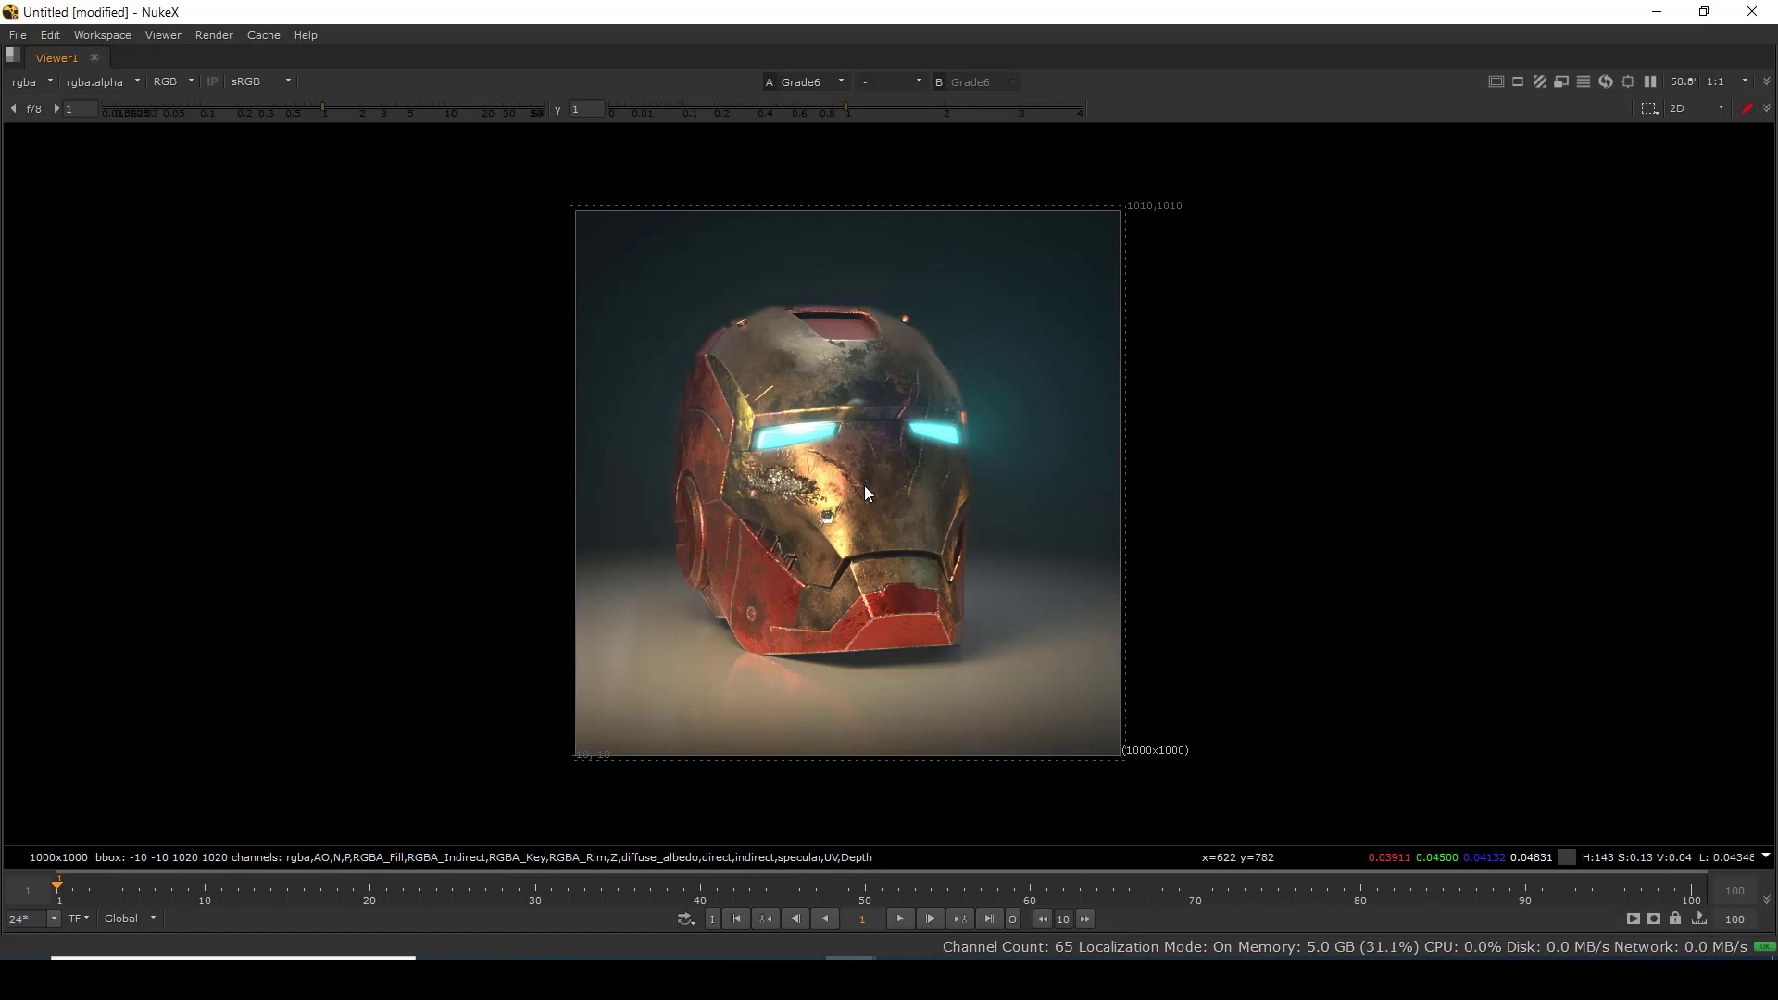
{"action": "key", "text": "space"}
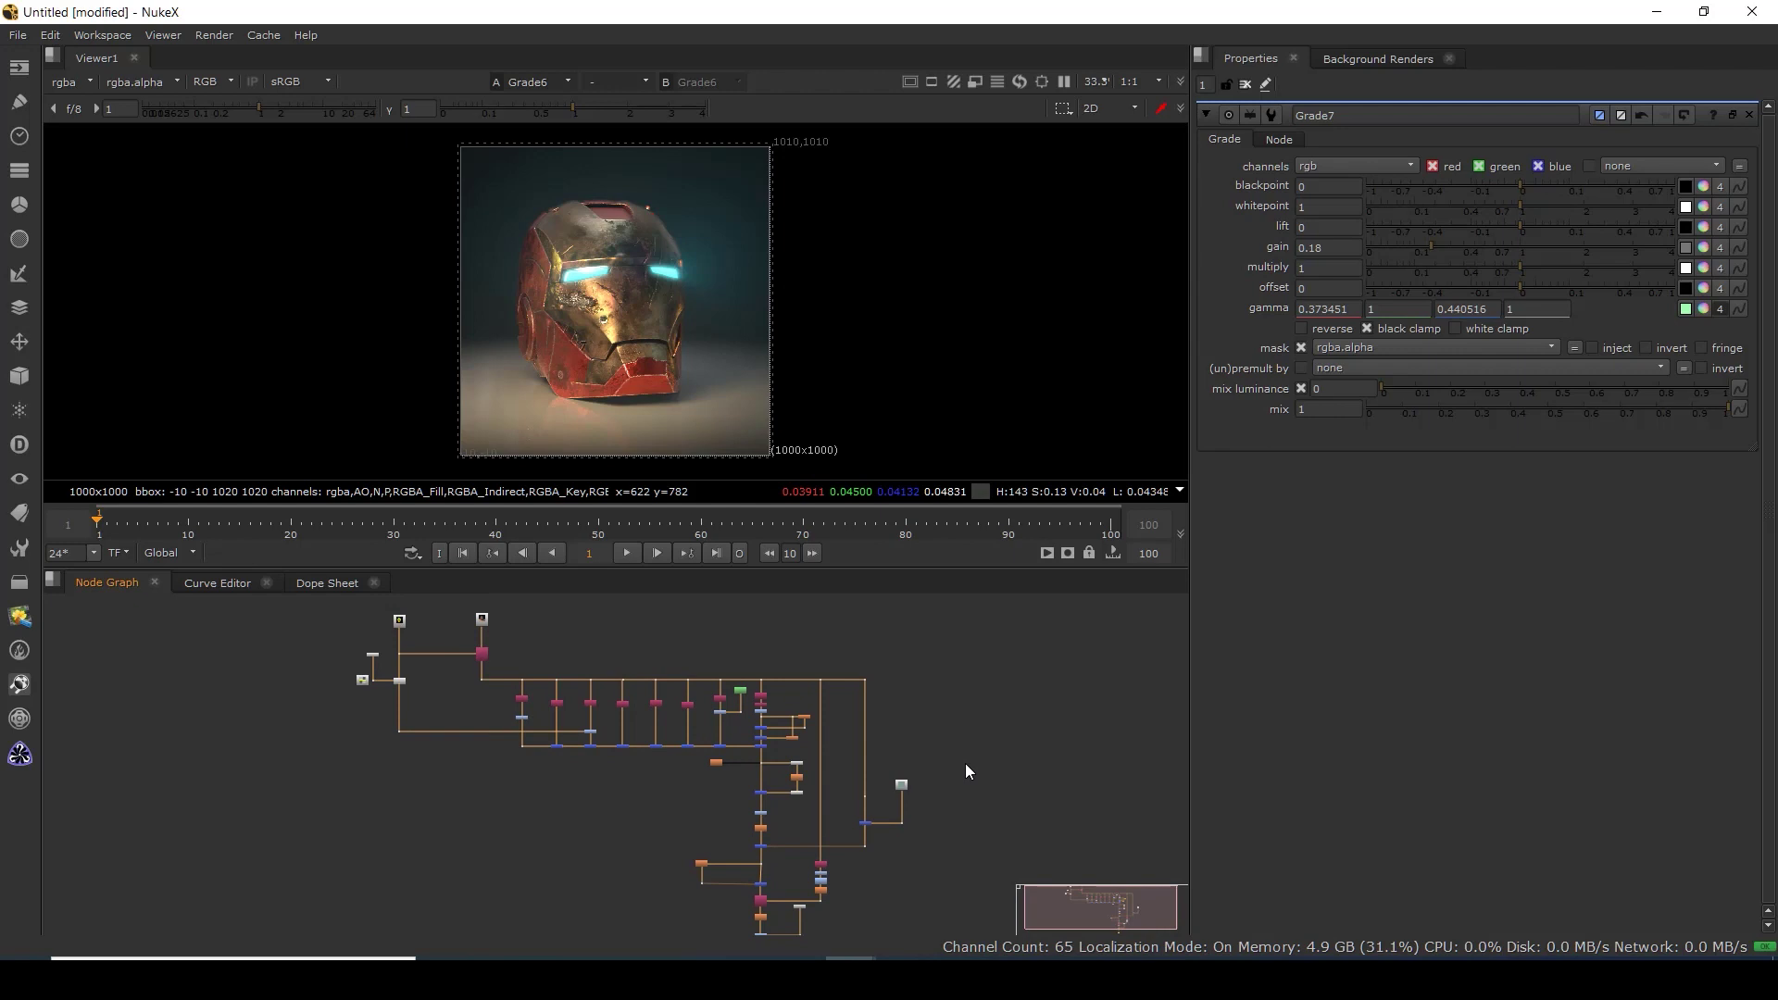